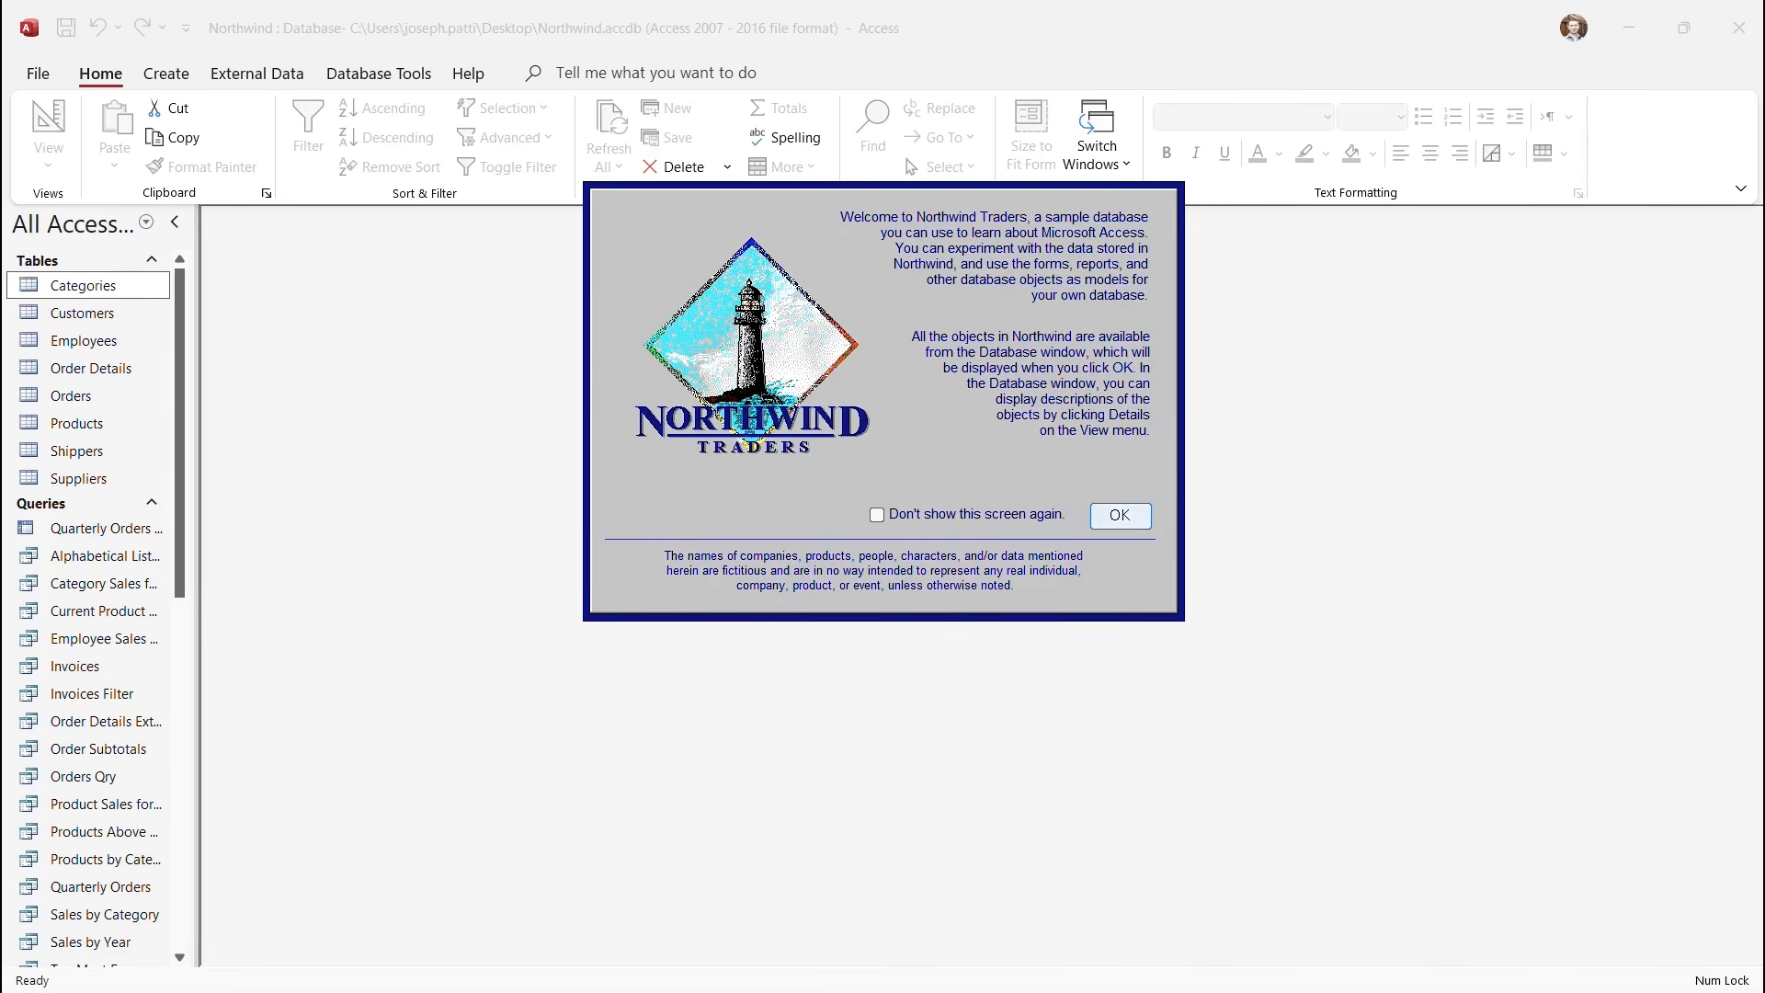
# Dismiss the Northwind welcome dialog and close the Main Switchboard form.
pyautogui.click(1120, 514)
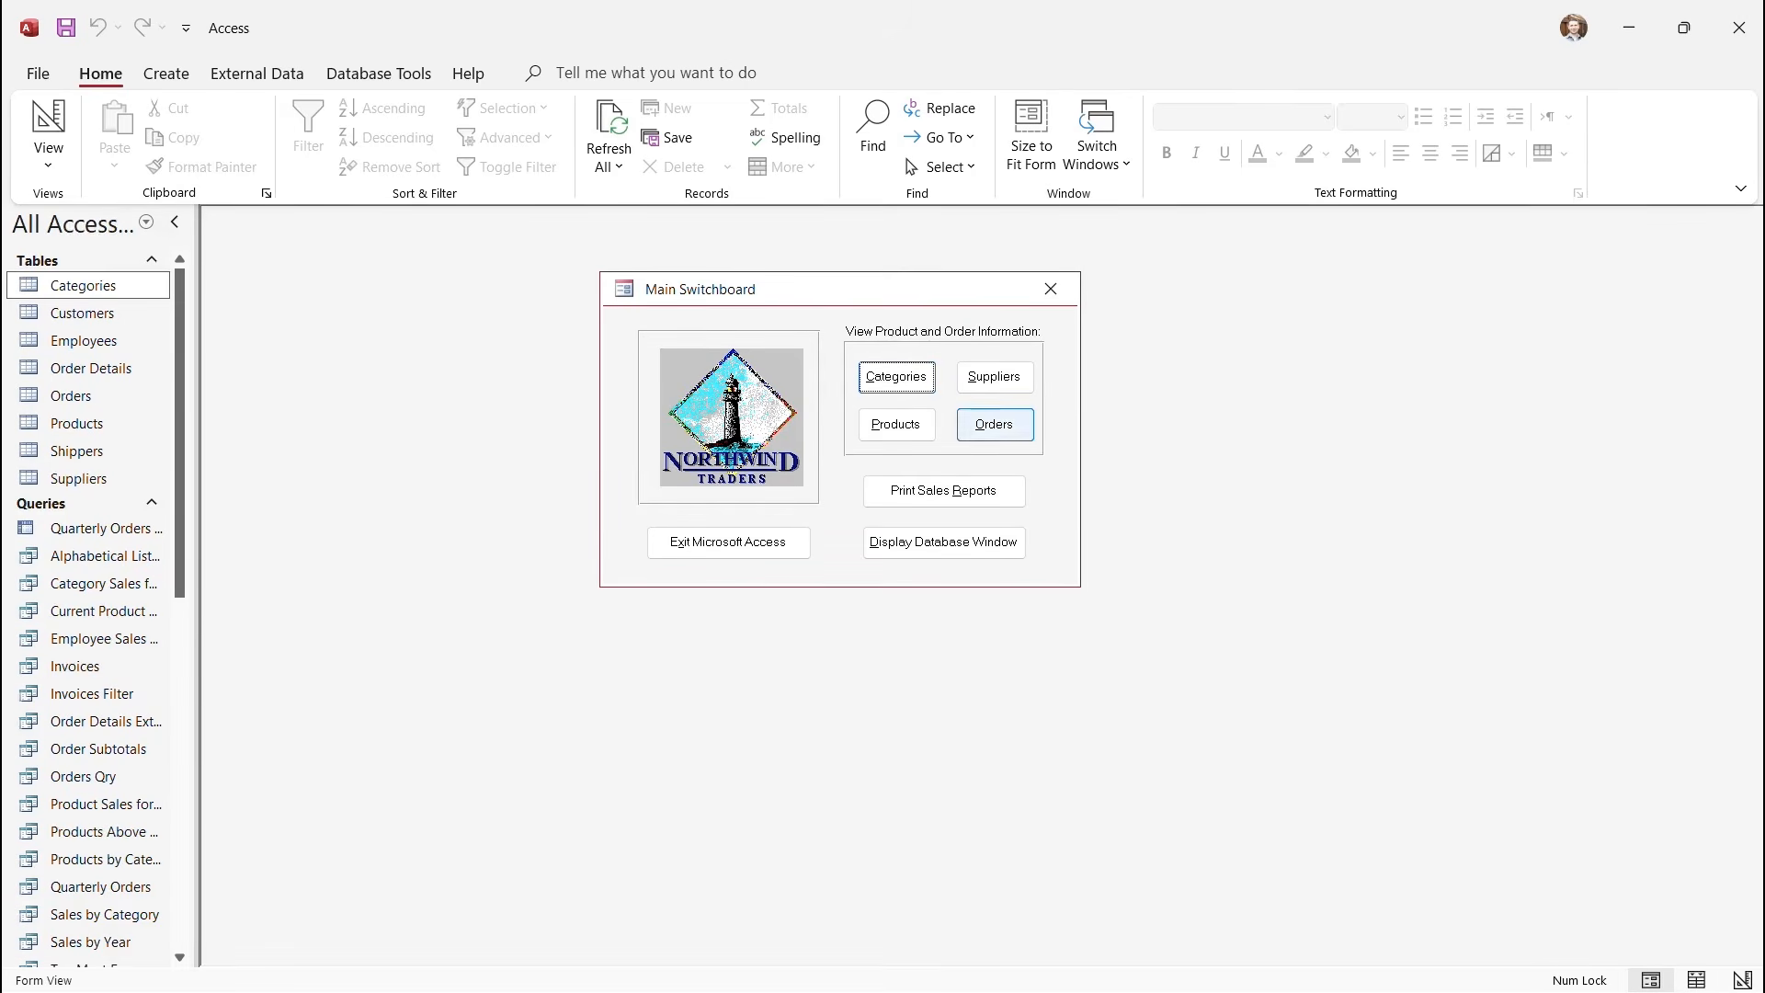
pyautogui.click(1051, 288)
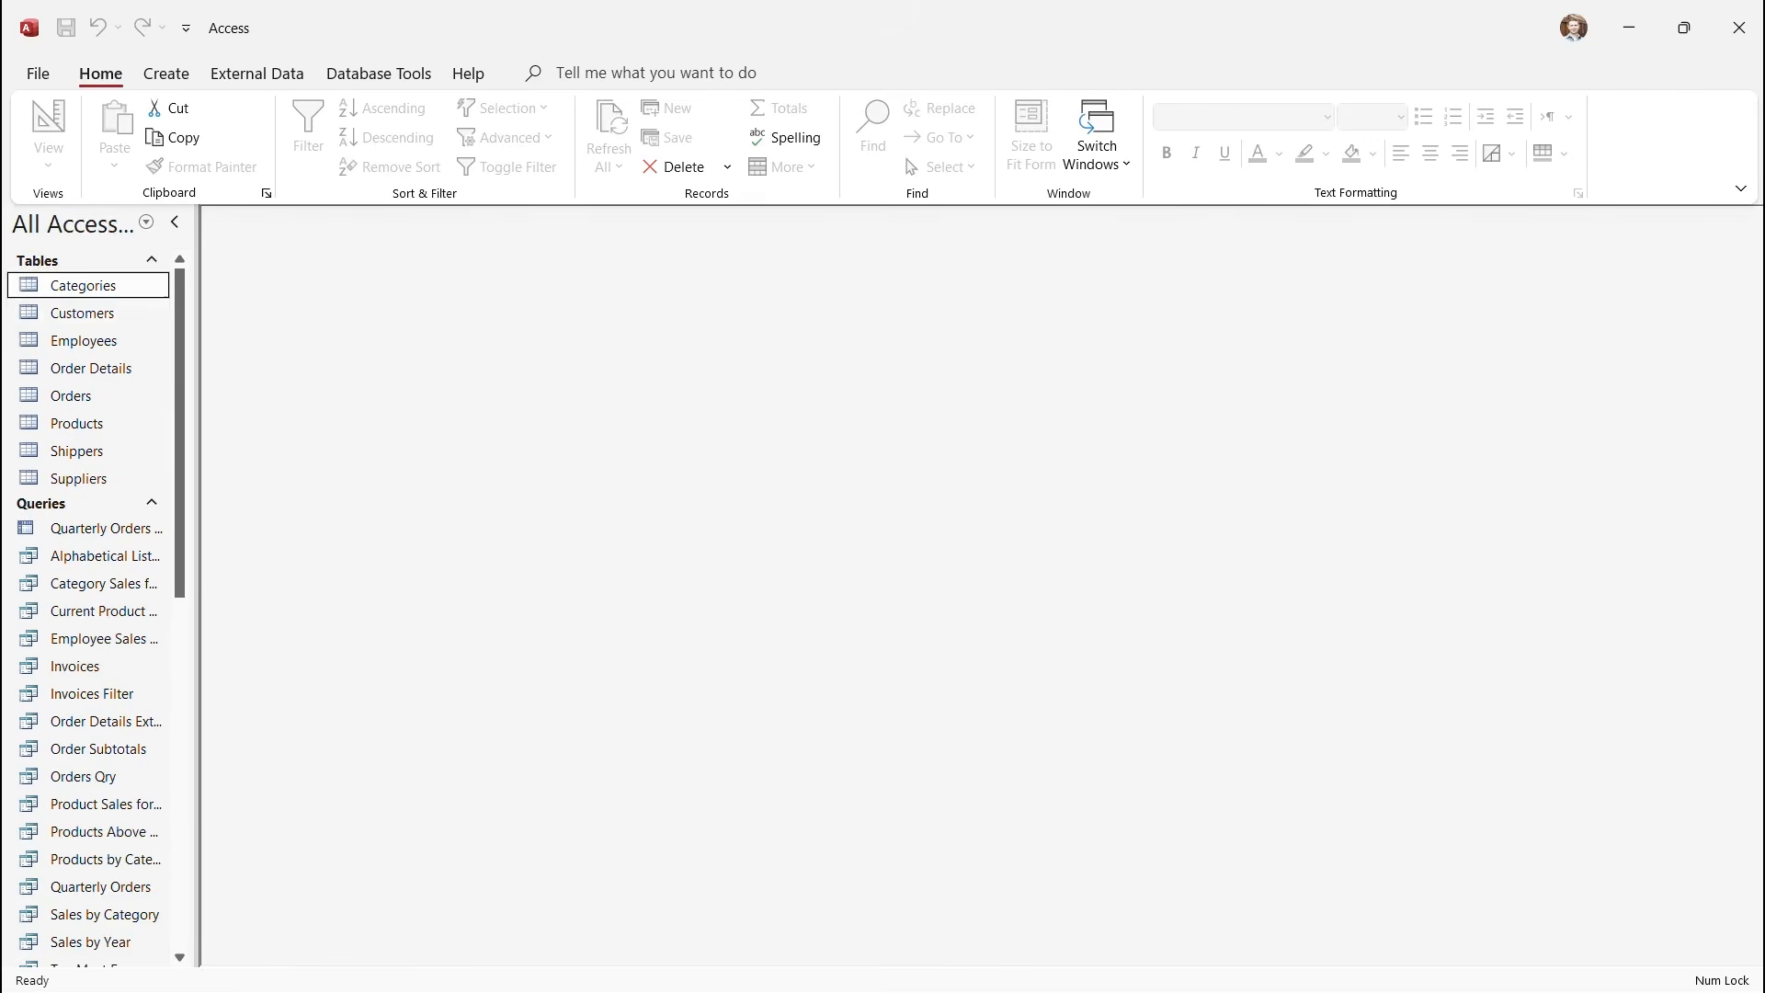
# Collapse the Tables, Queries and Forms groups, hide Pages, then expand Forms to list its forms.
pyautogui.click(152, 260)
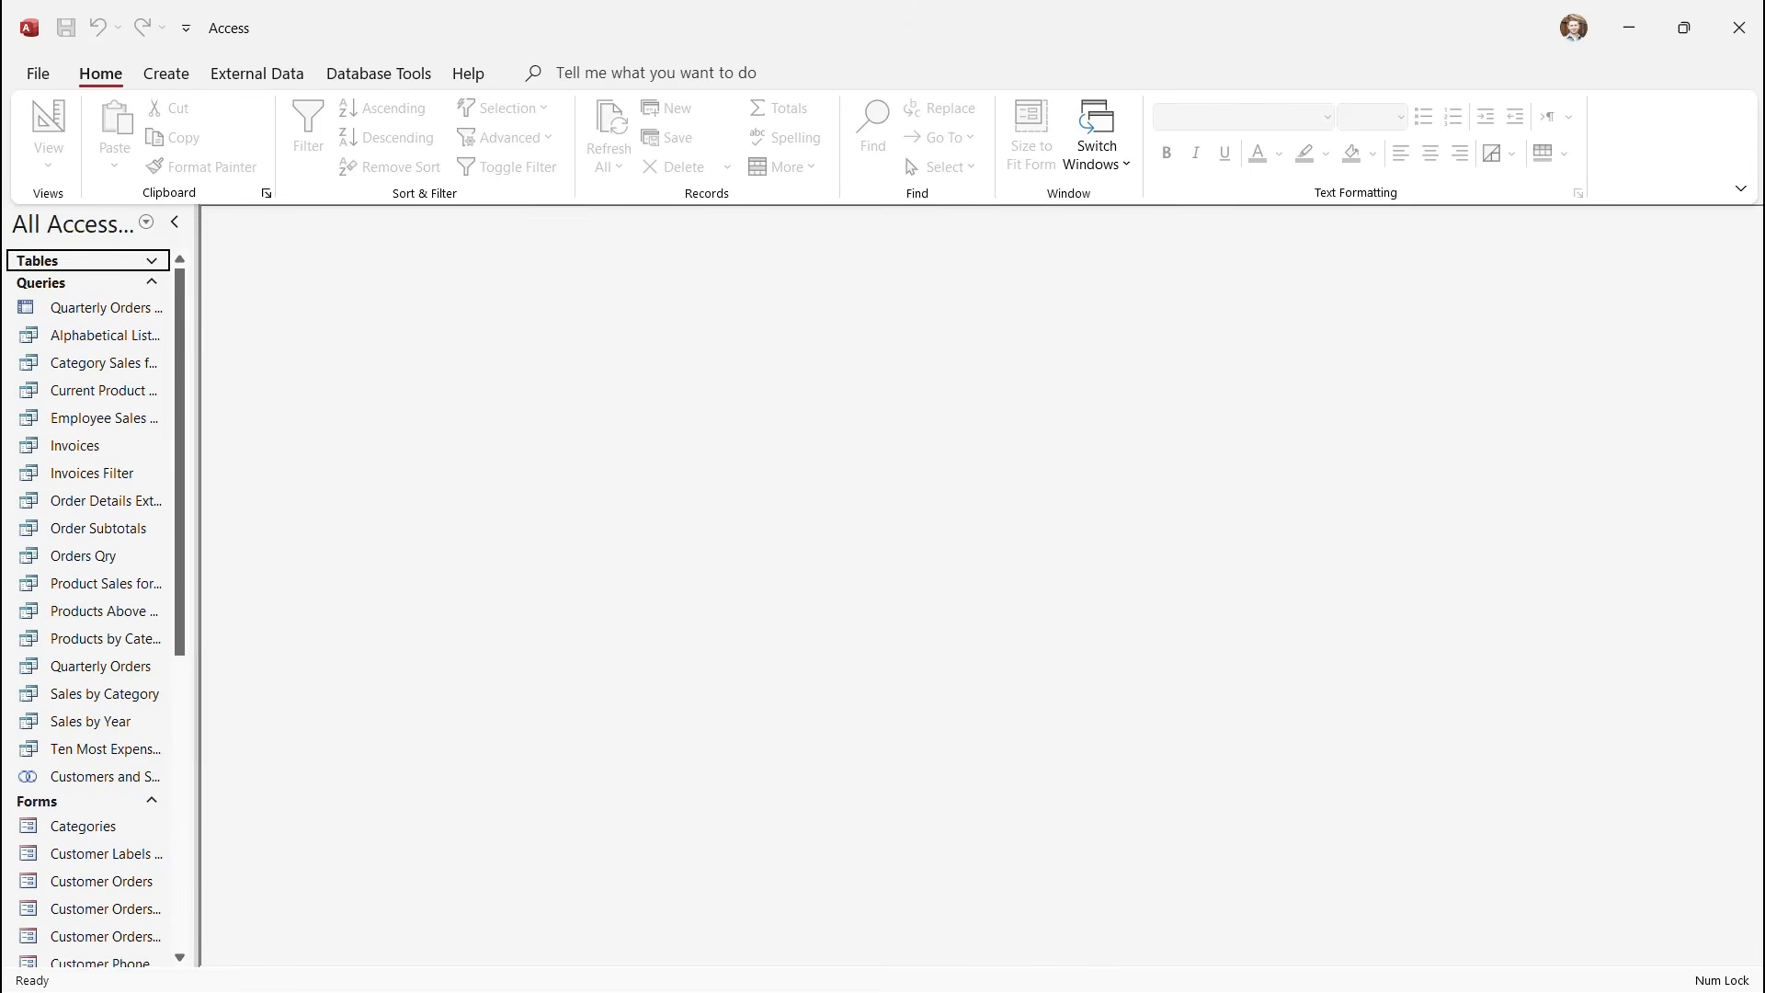
pyautogui.click(152, 283)
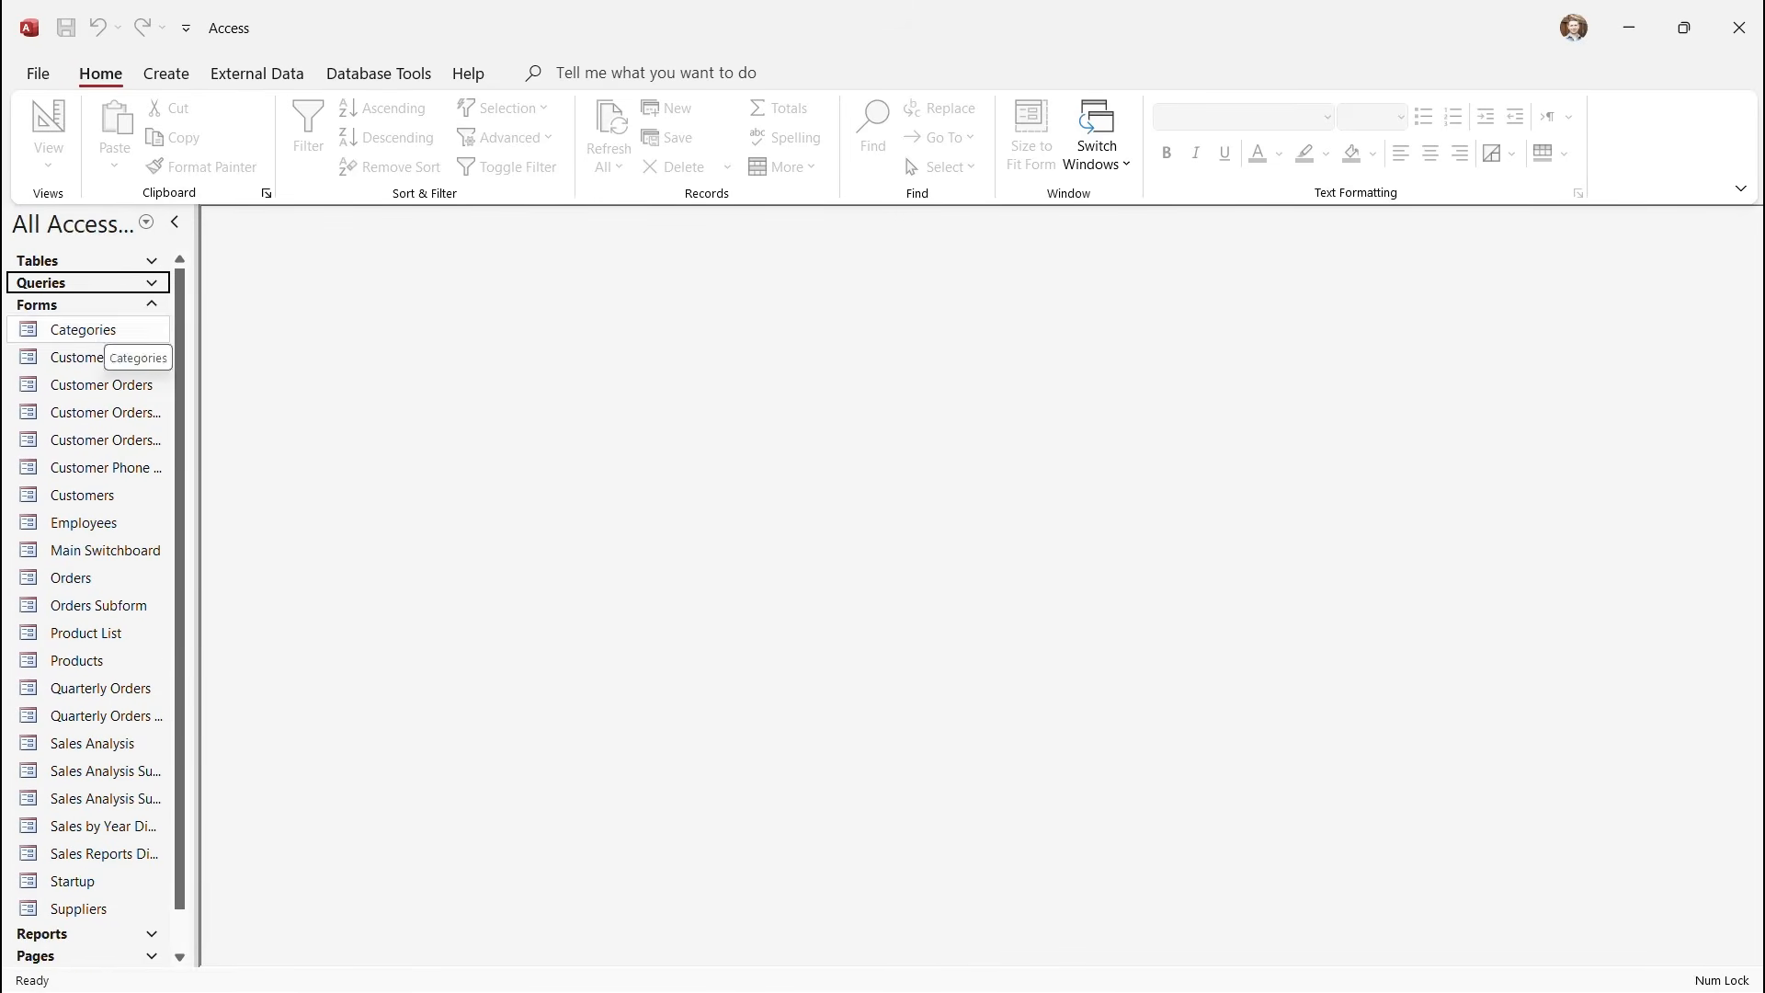
pyautogui.click(67, 306)
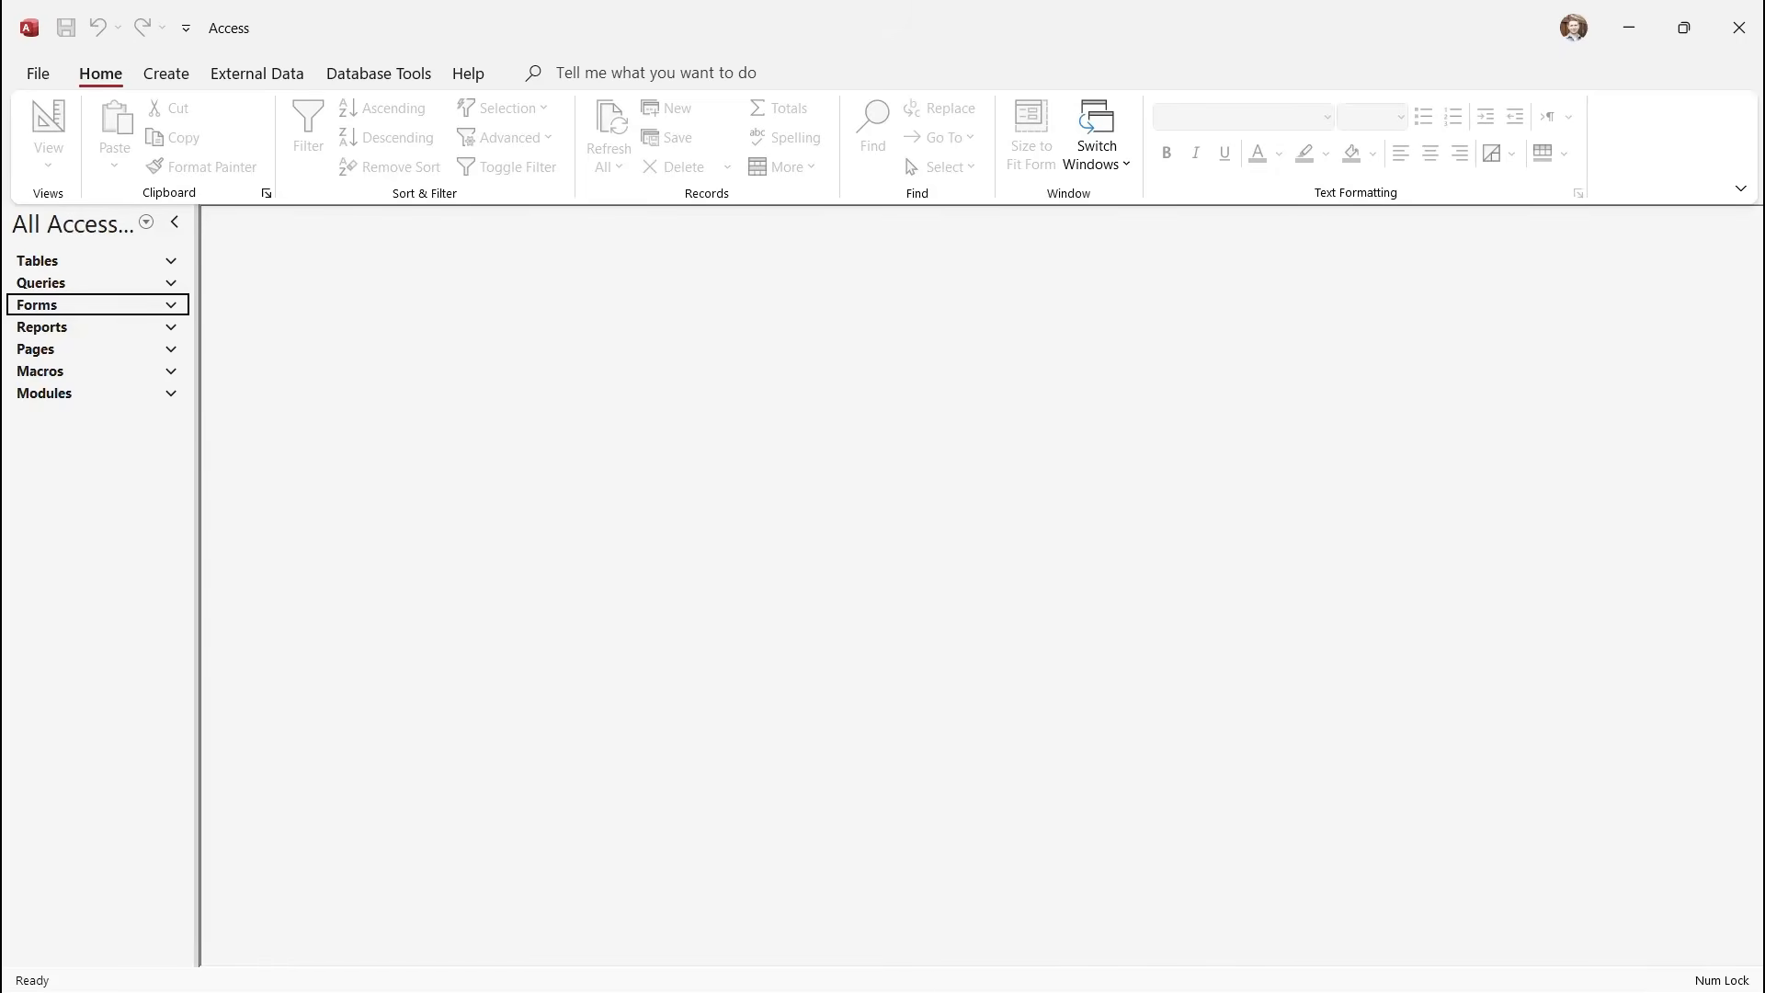
pyautogui.rightClick(35, 349)
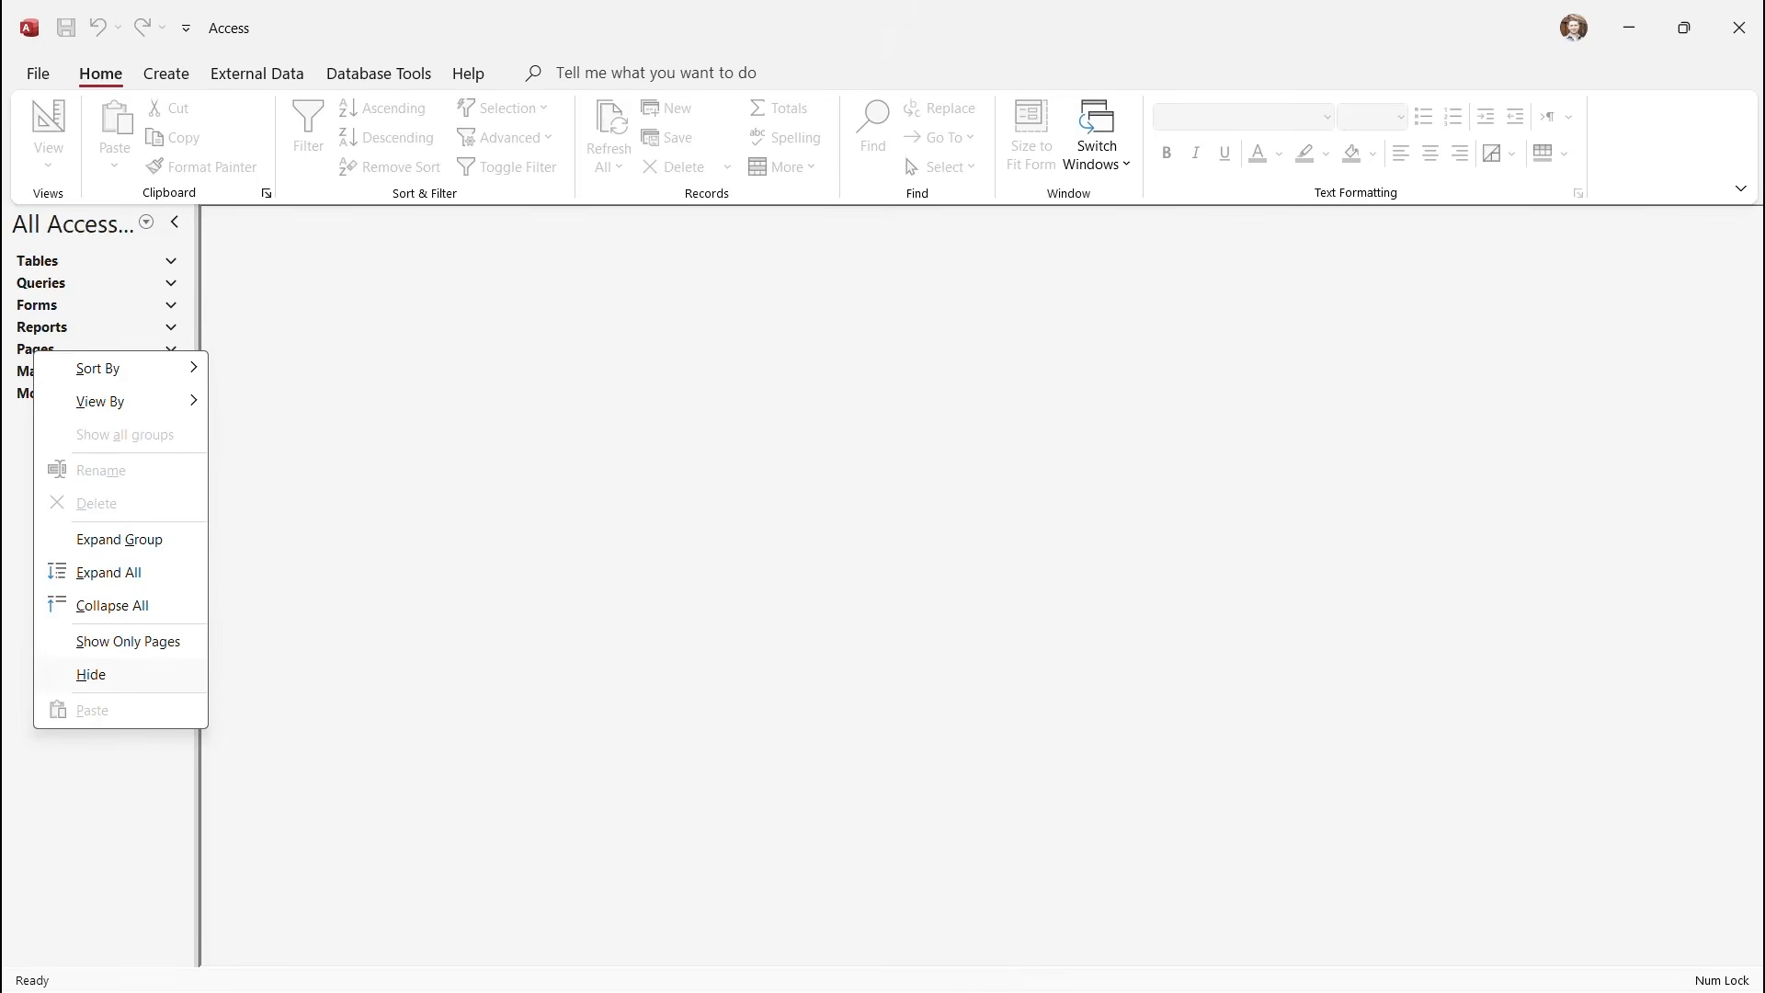
pyautogui.click(91, 674)
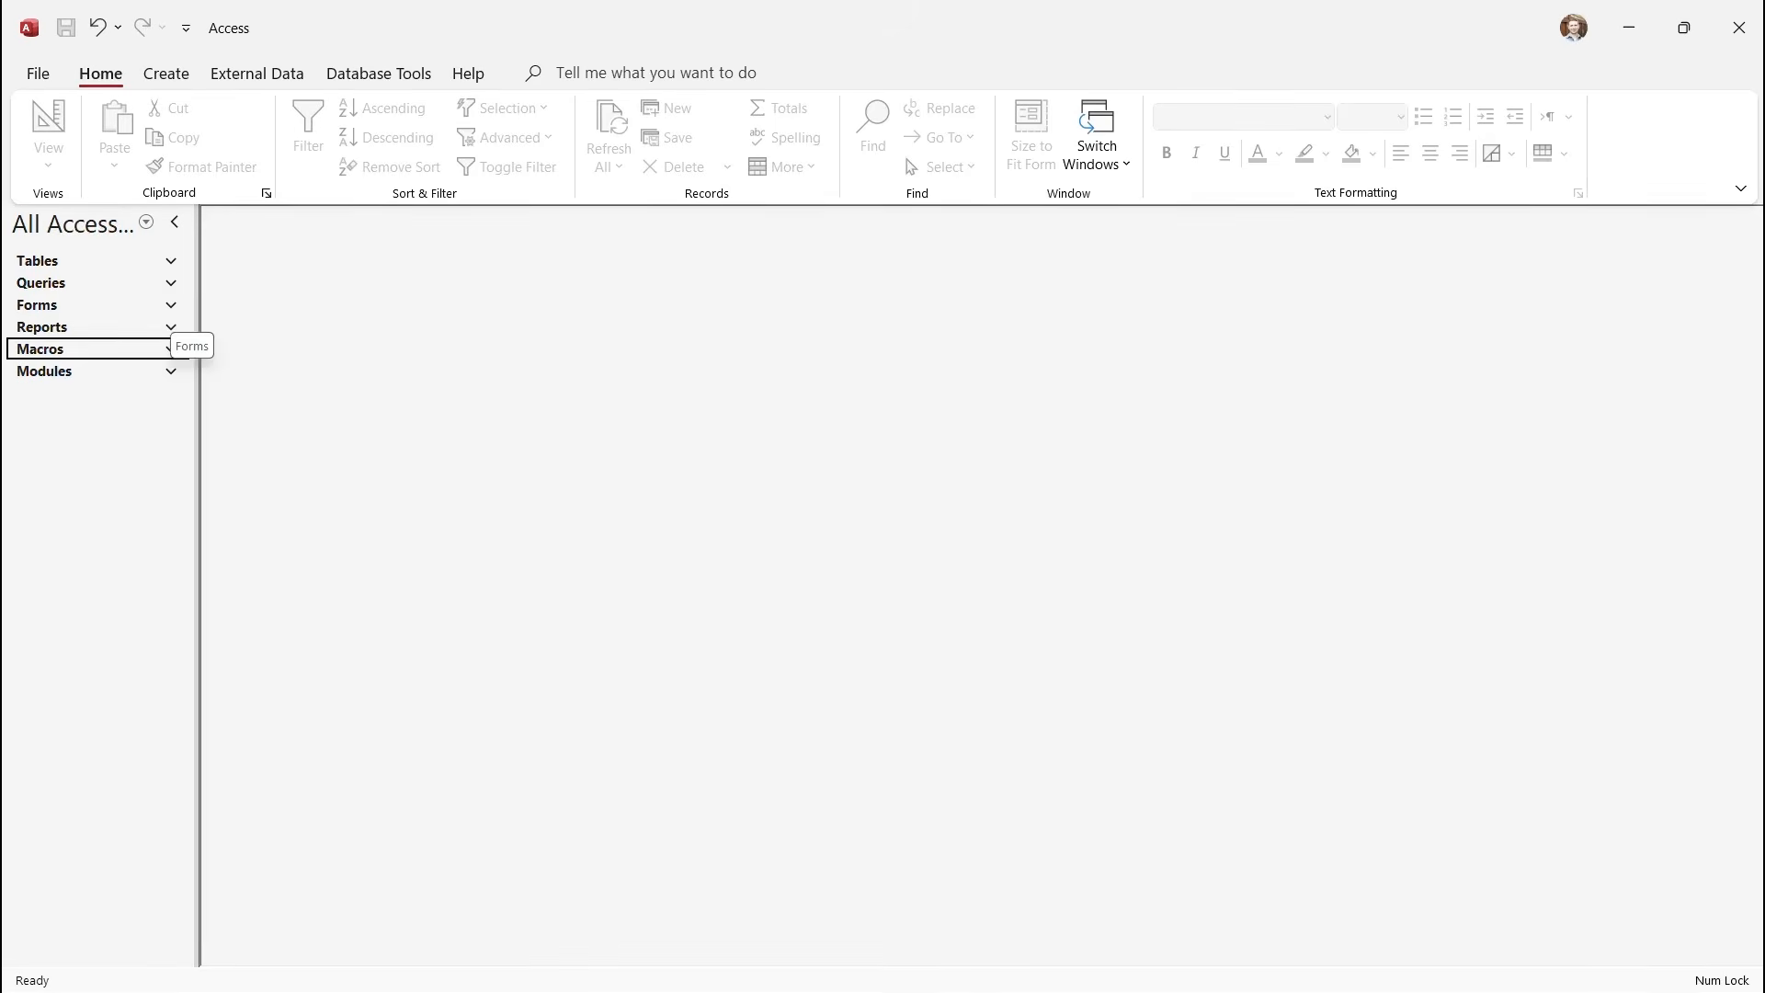
pyautogui.click(171, 304)
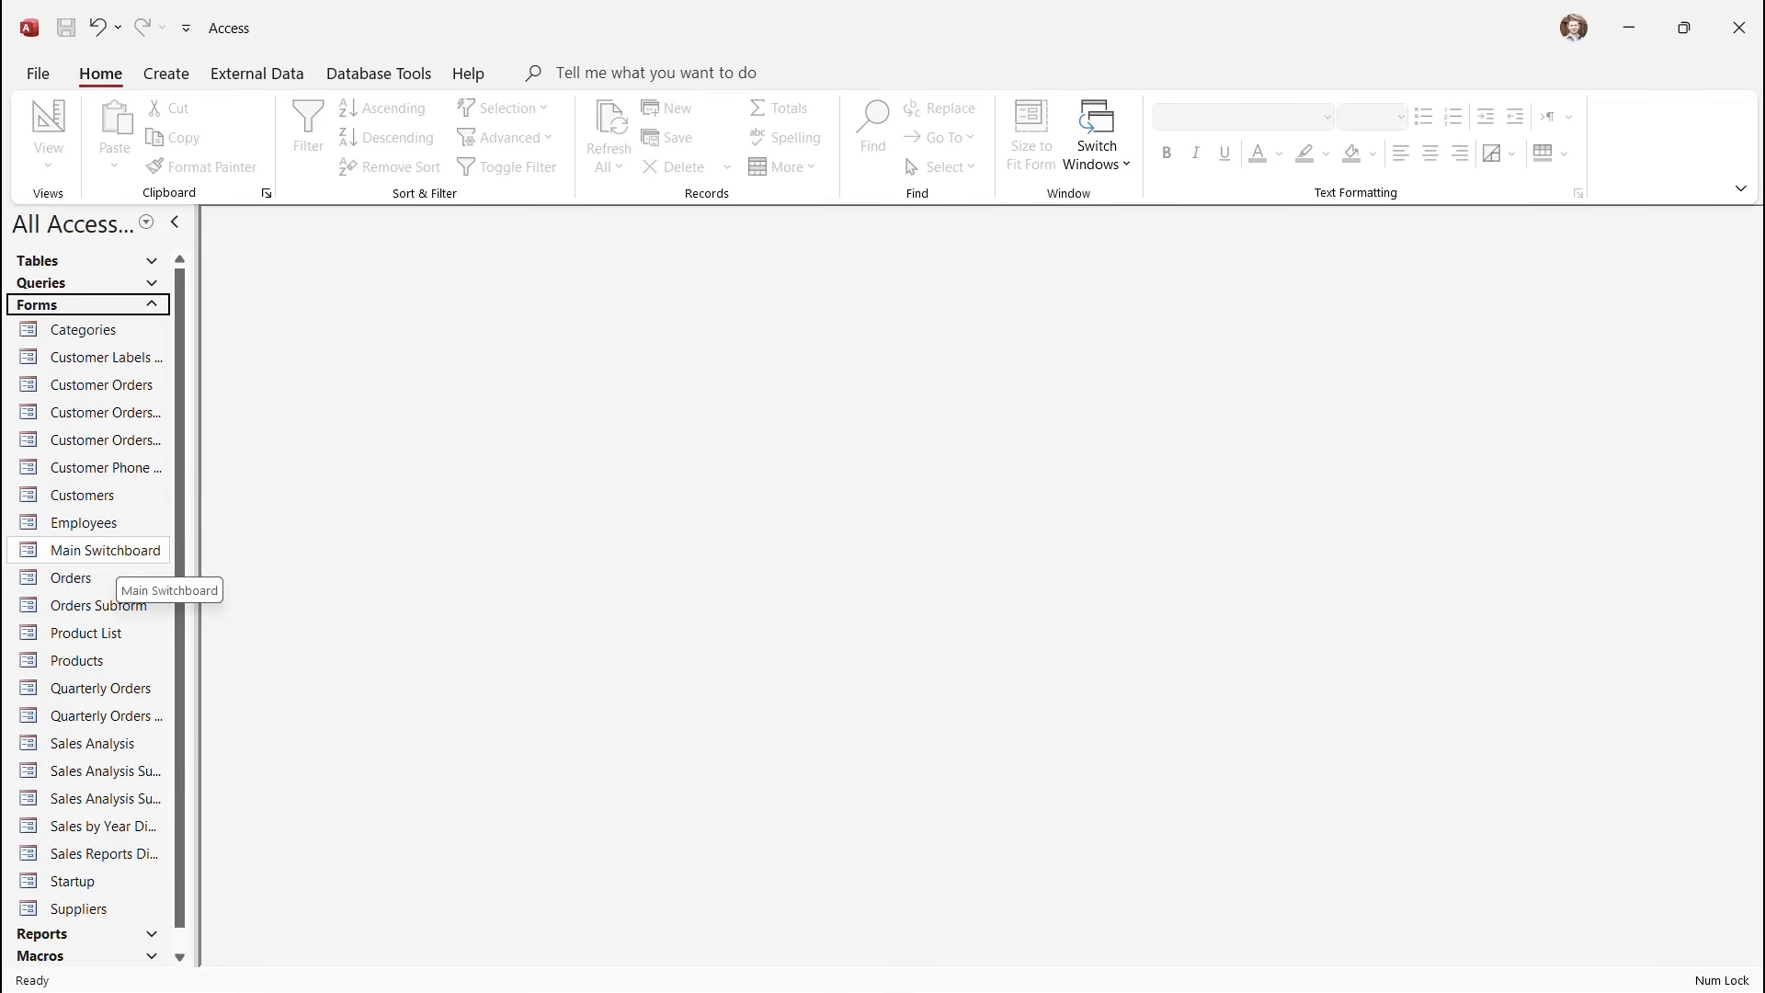
# Preview the Main Switchboard and Startup forms, dismiss the welcome dialog, collapse Forms, and show the Create ribbon.
pyautogui.doubleClick(106, 549)
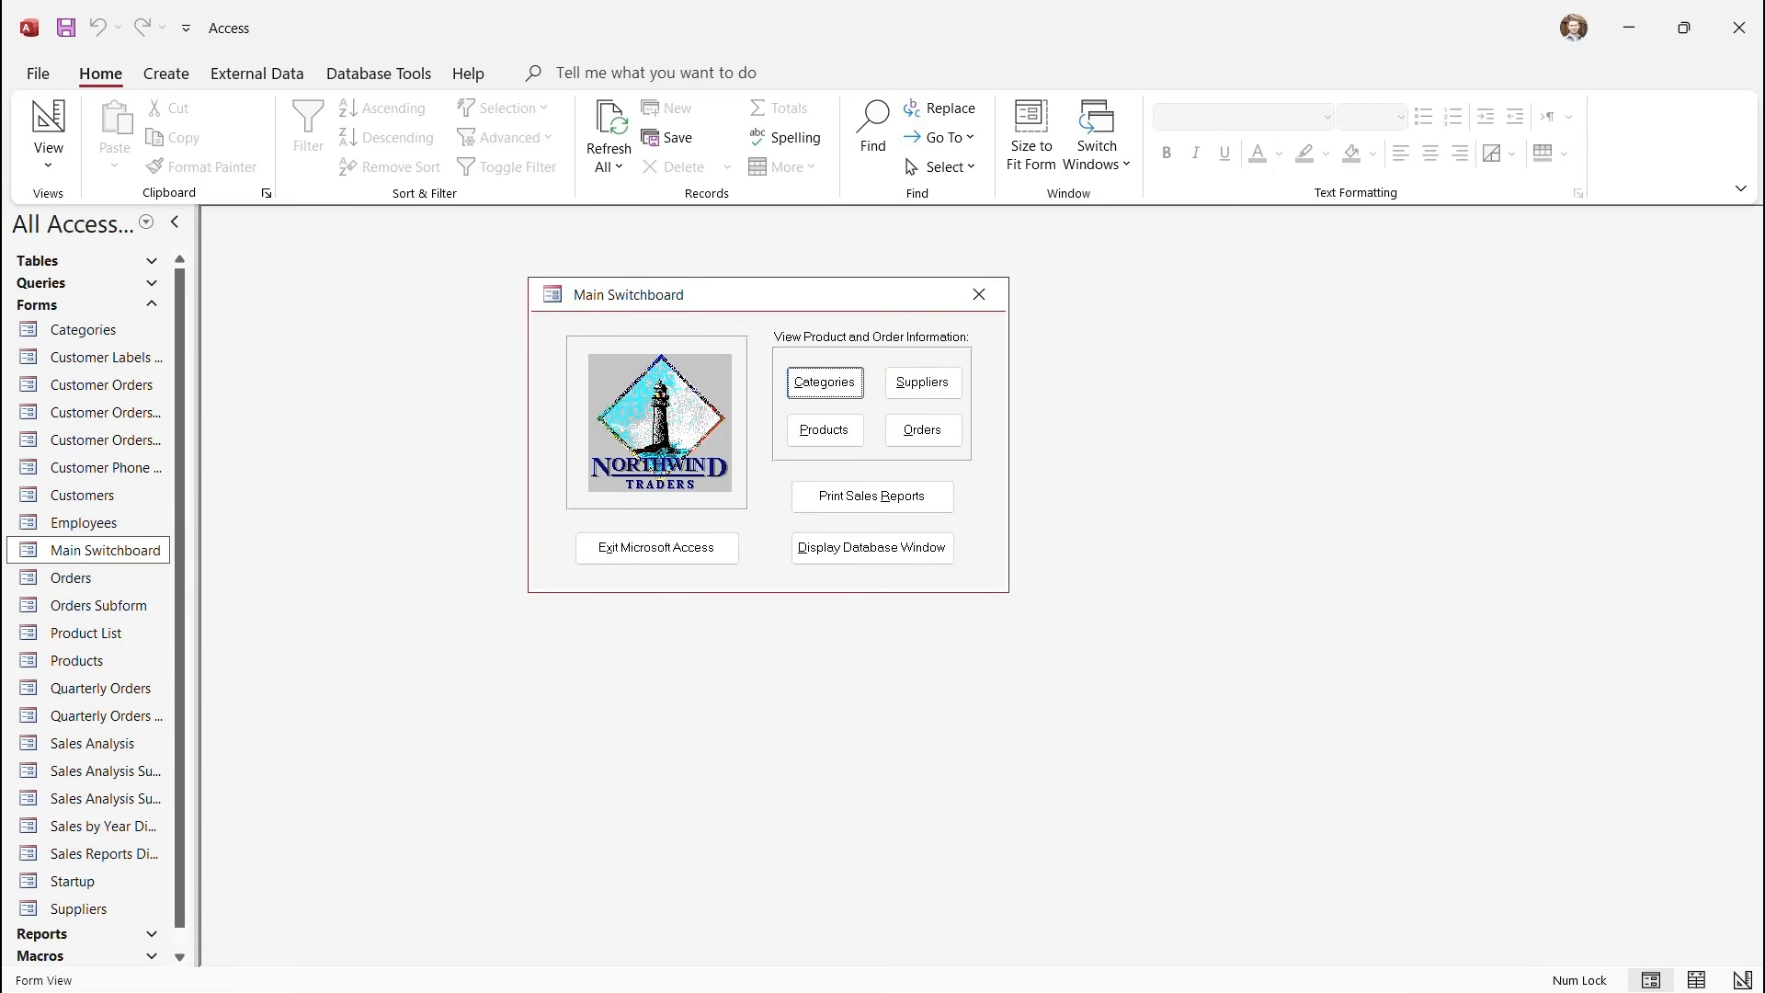
pyautogui.doubleClick(92, 881)
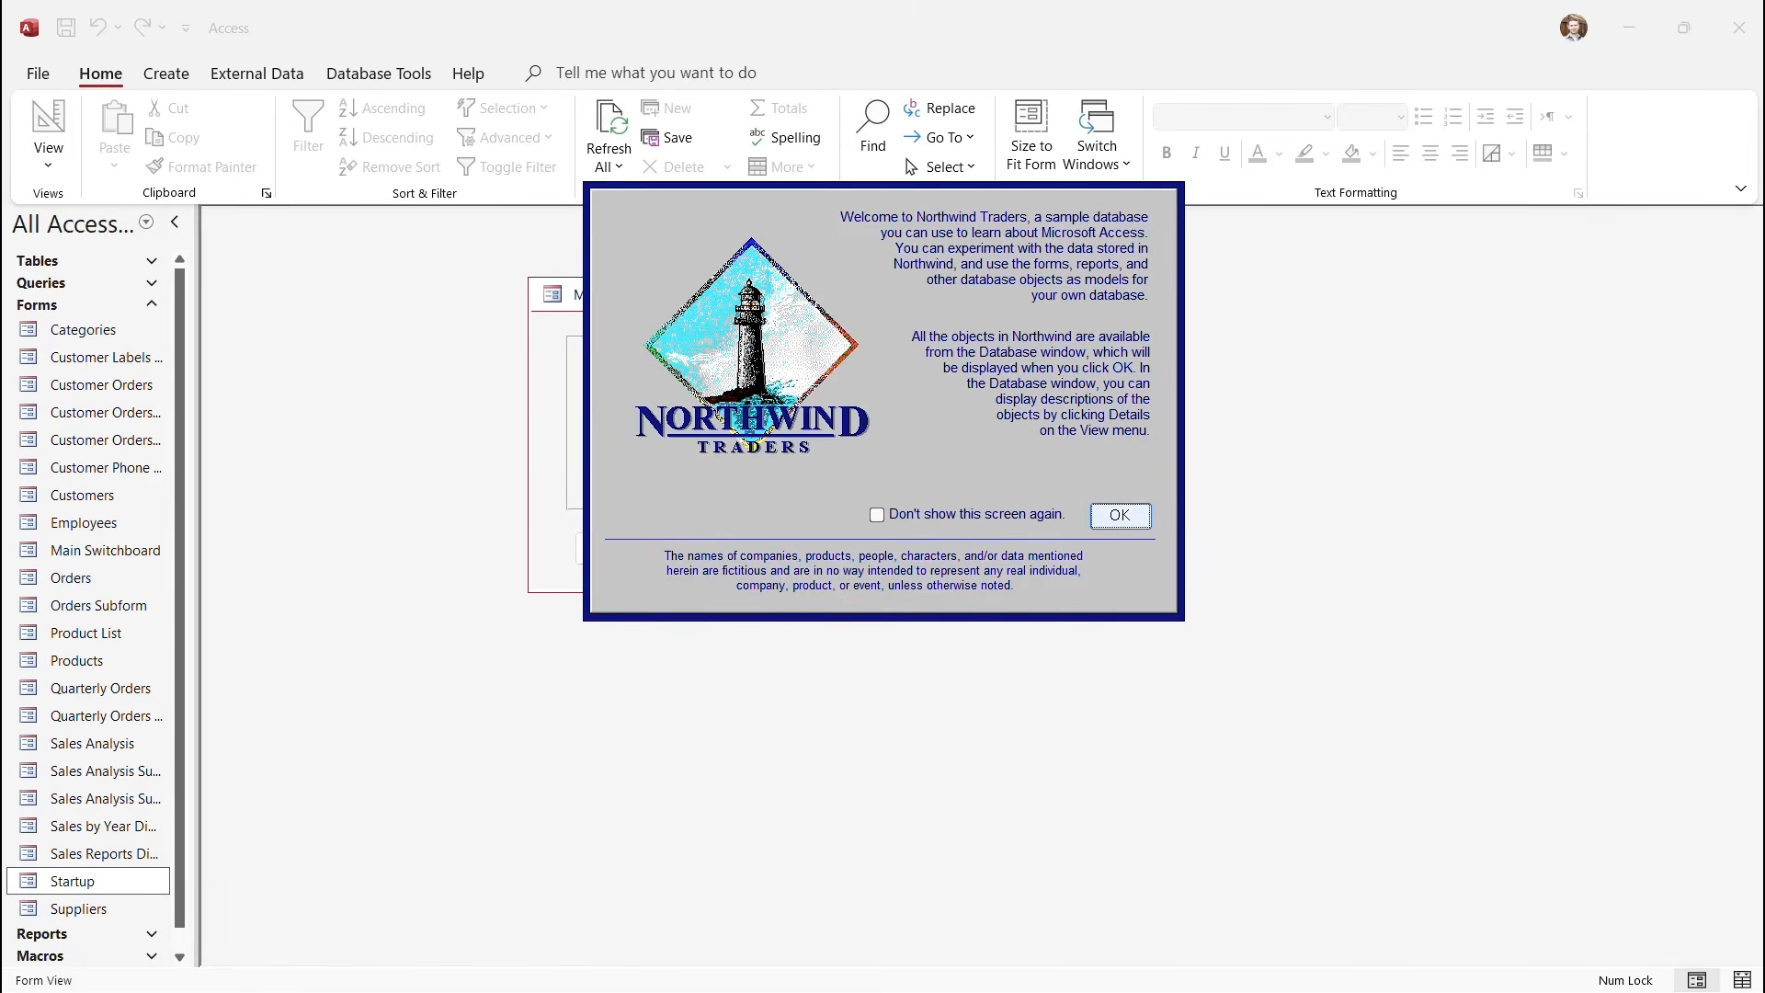
pyautogui.click(1120, 515)
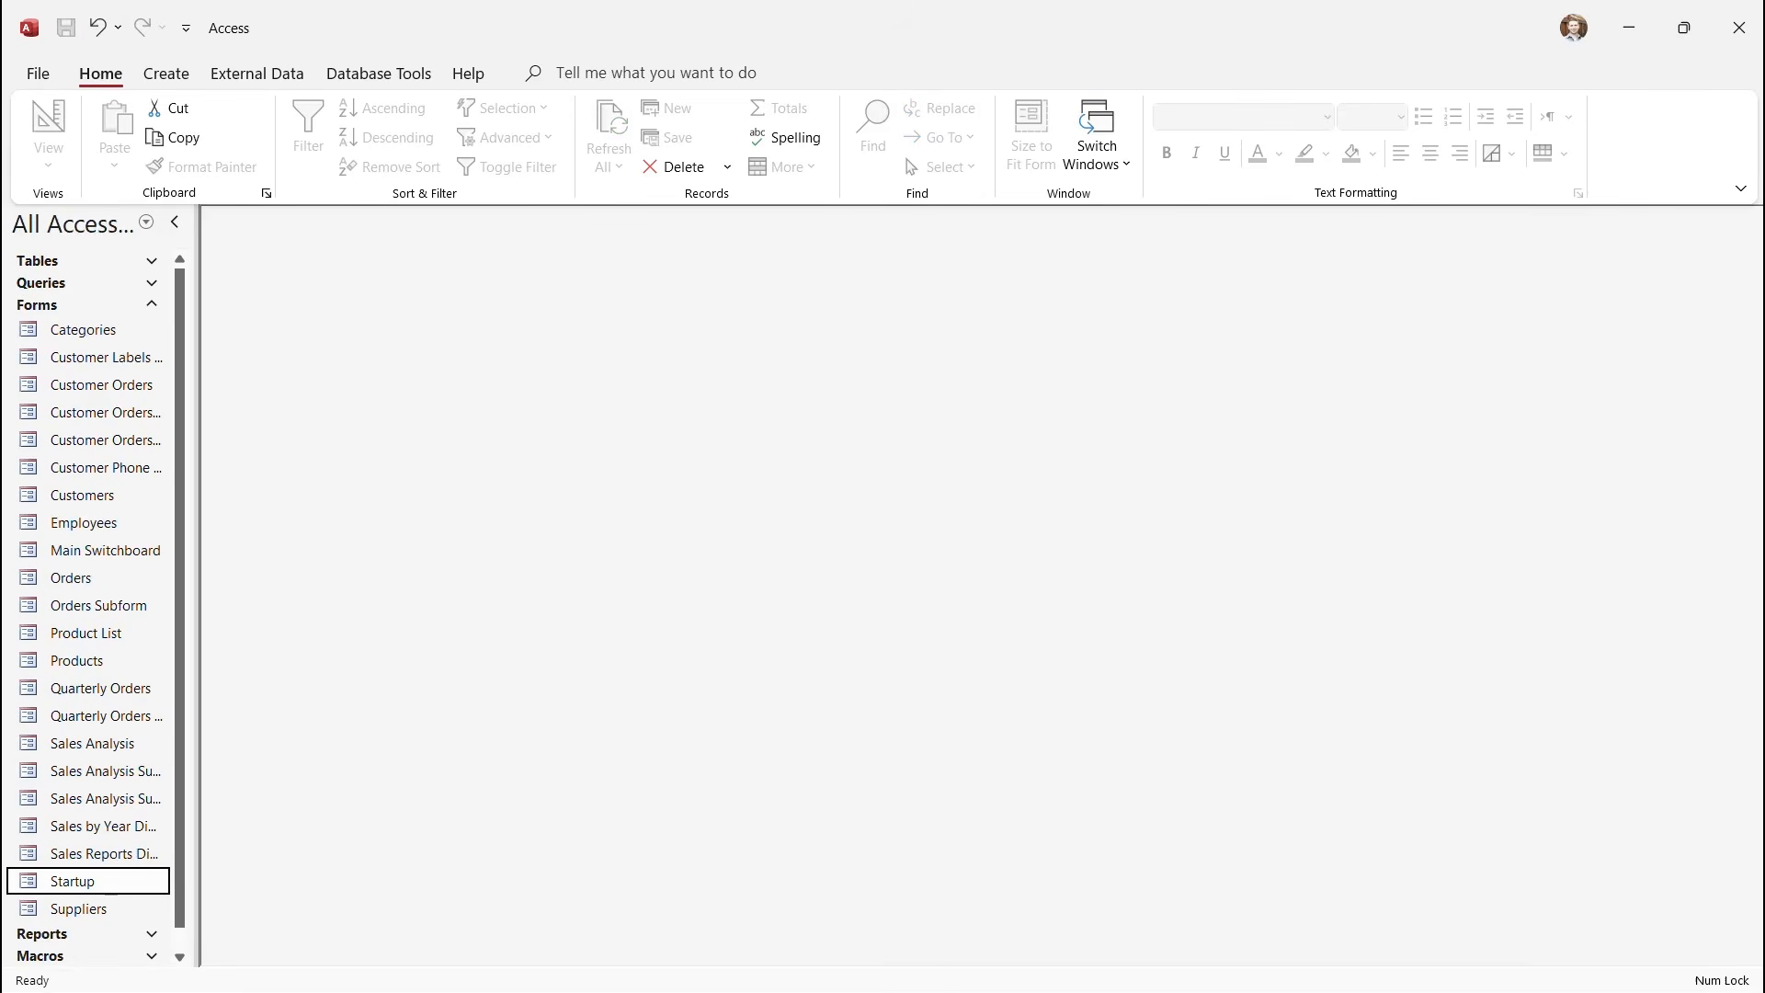
pyautogui.click(151, 305)
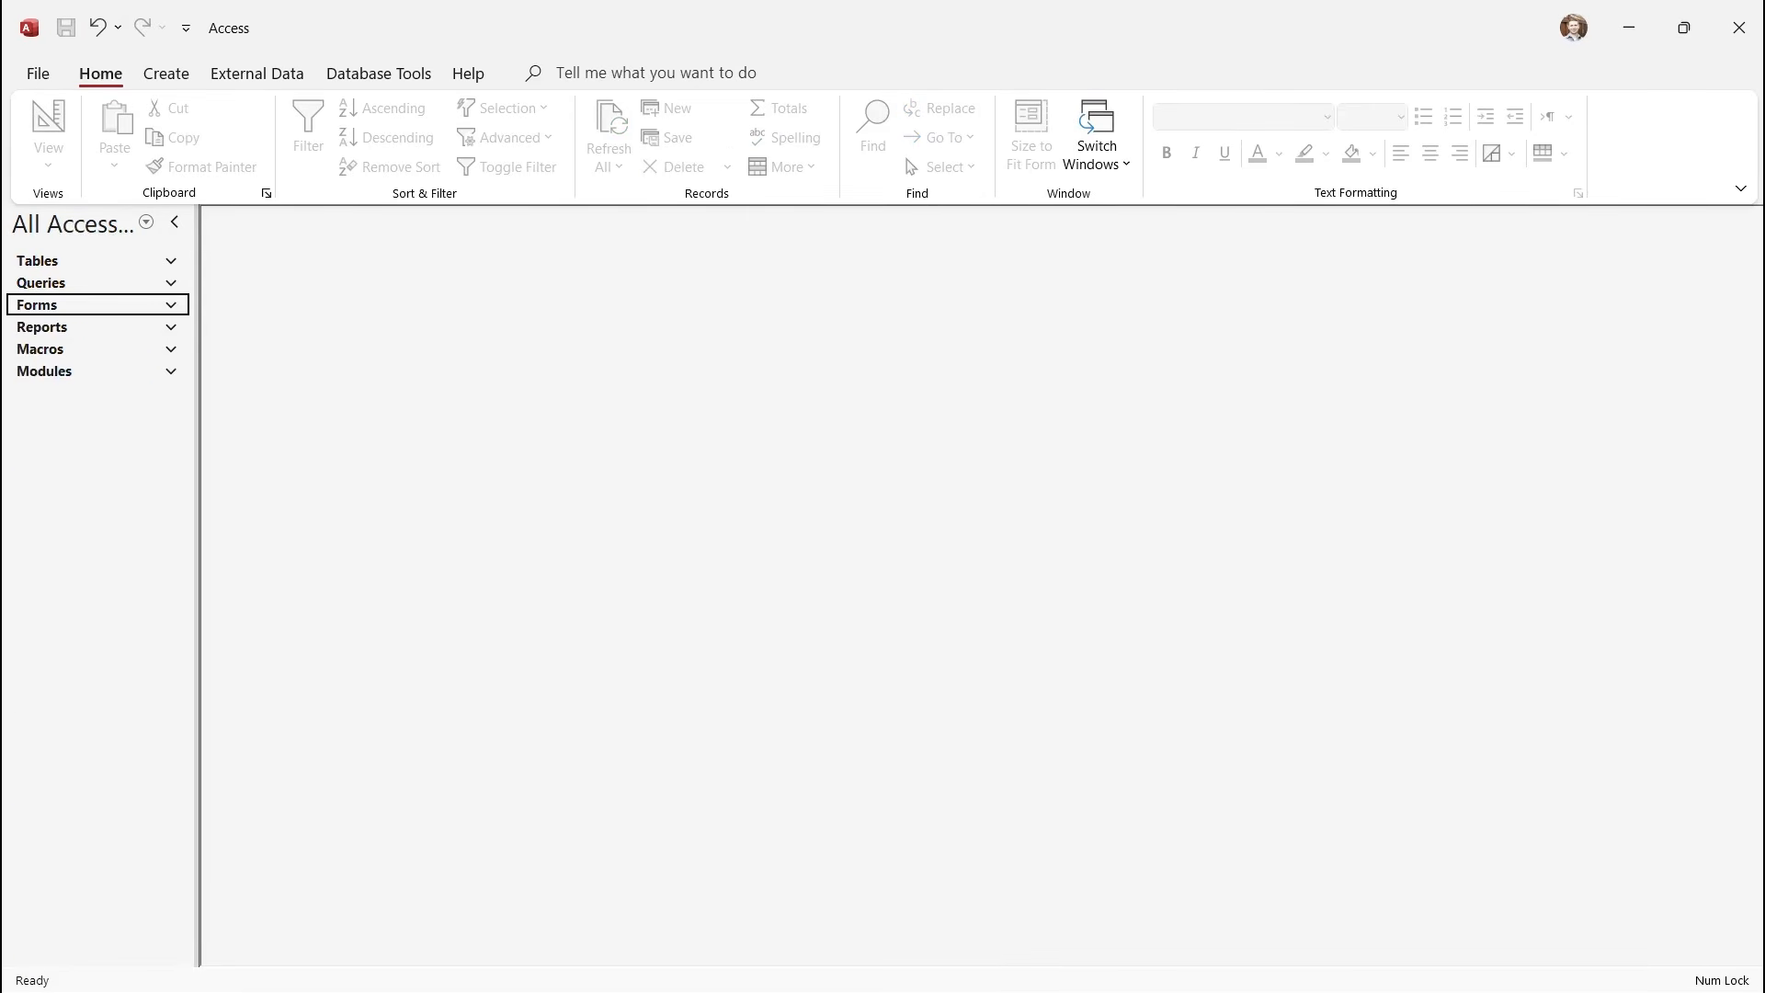
pyautogui.click(167, 73)
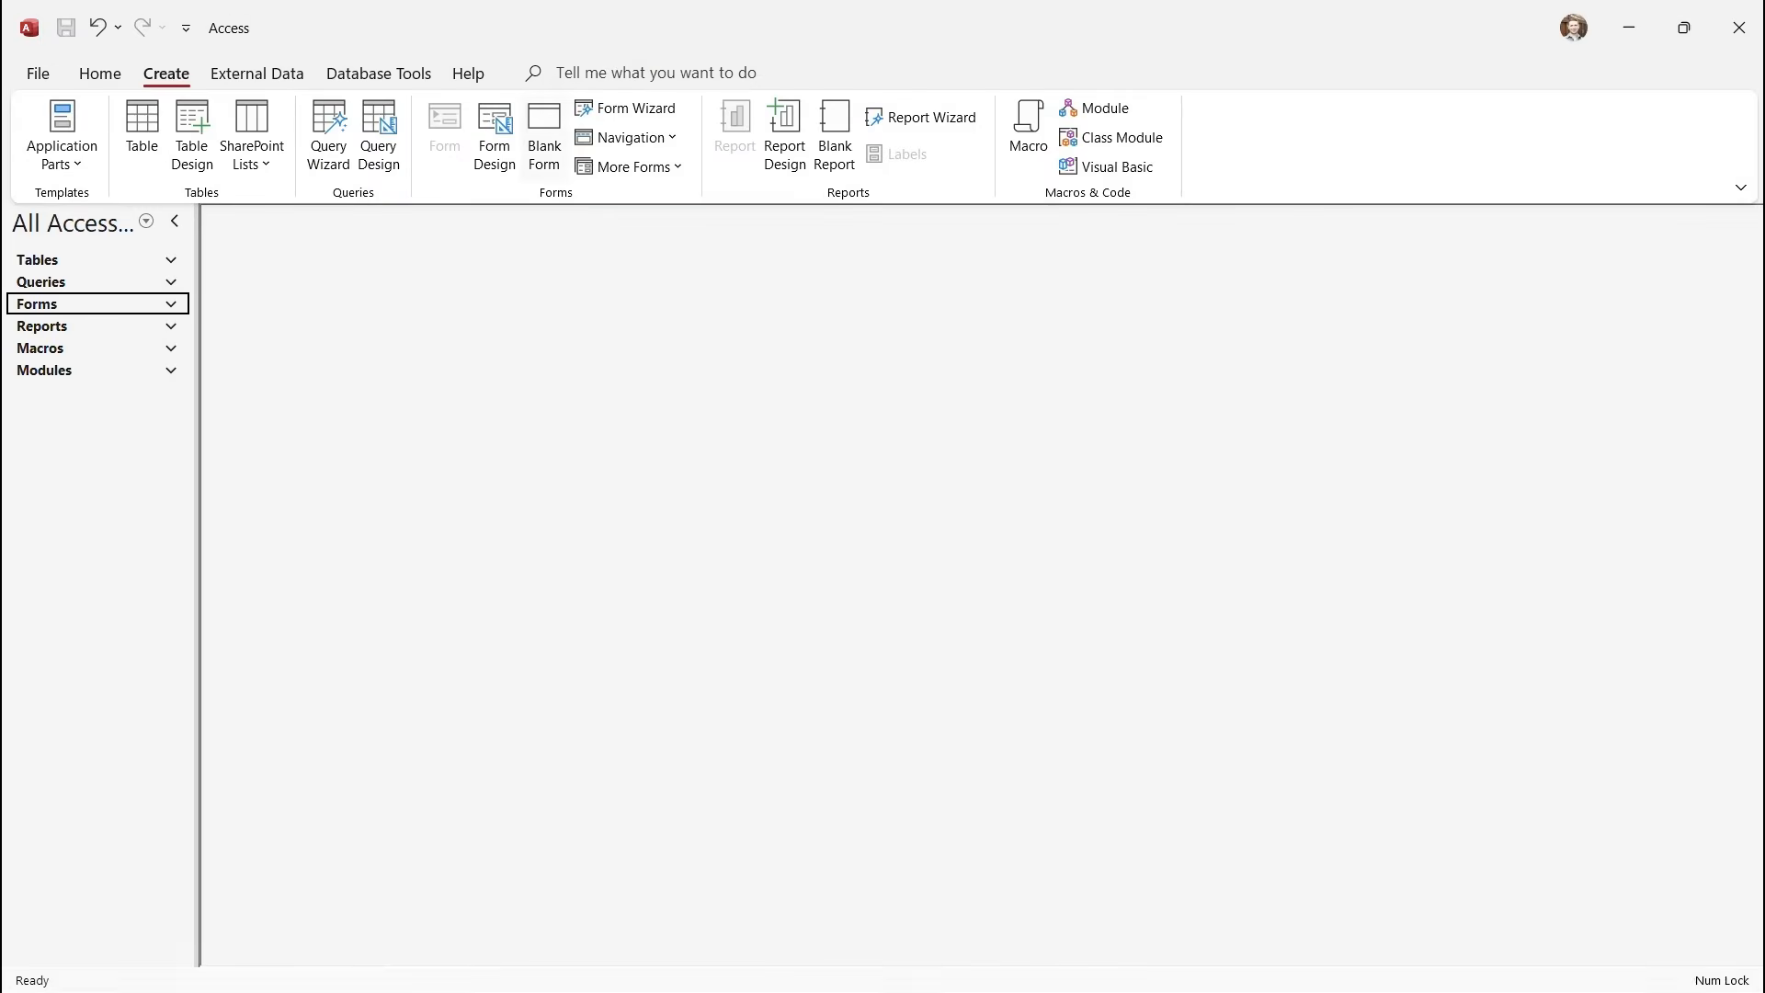
# Create blank form Form1, maximize it, and close then reopen the Field List.
pyautogui.click(544, 137)
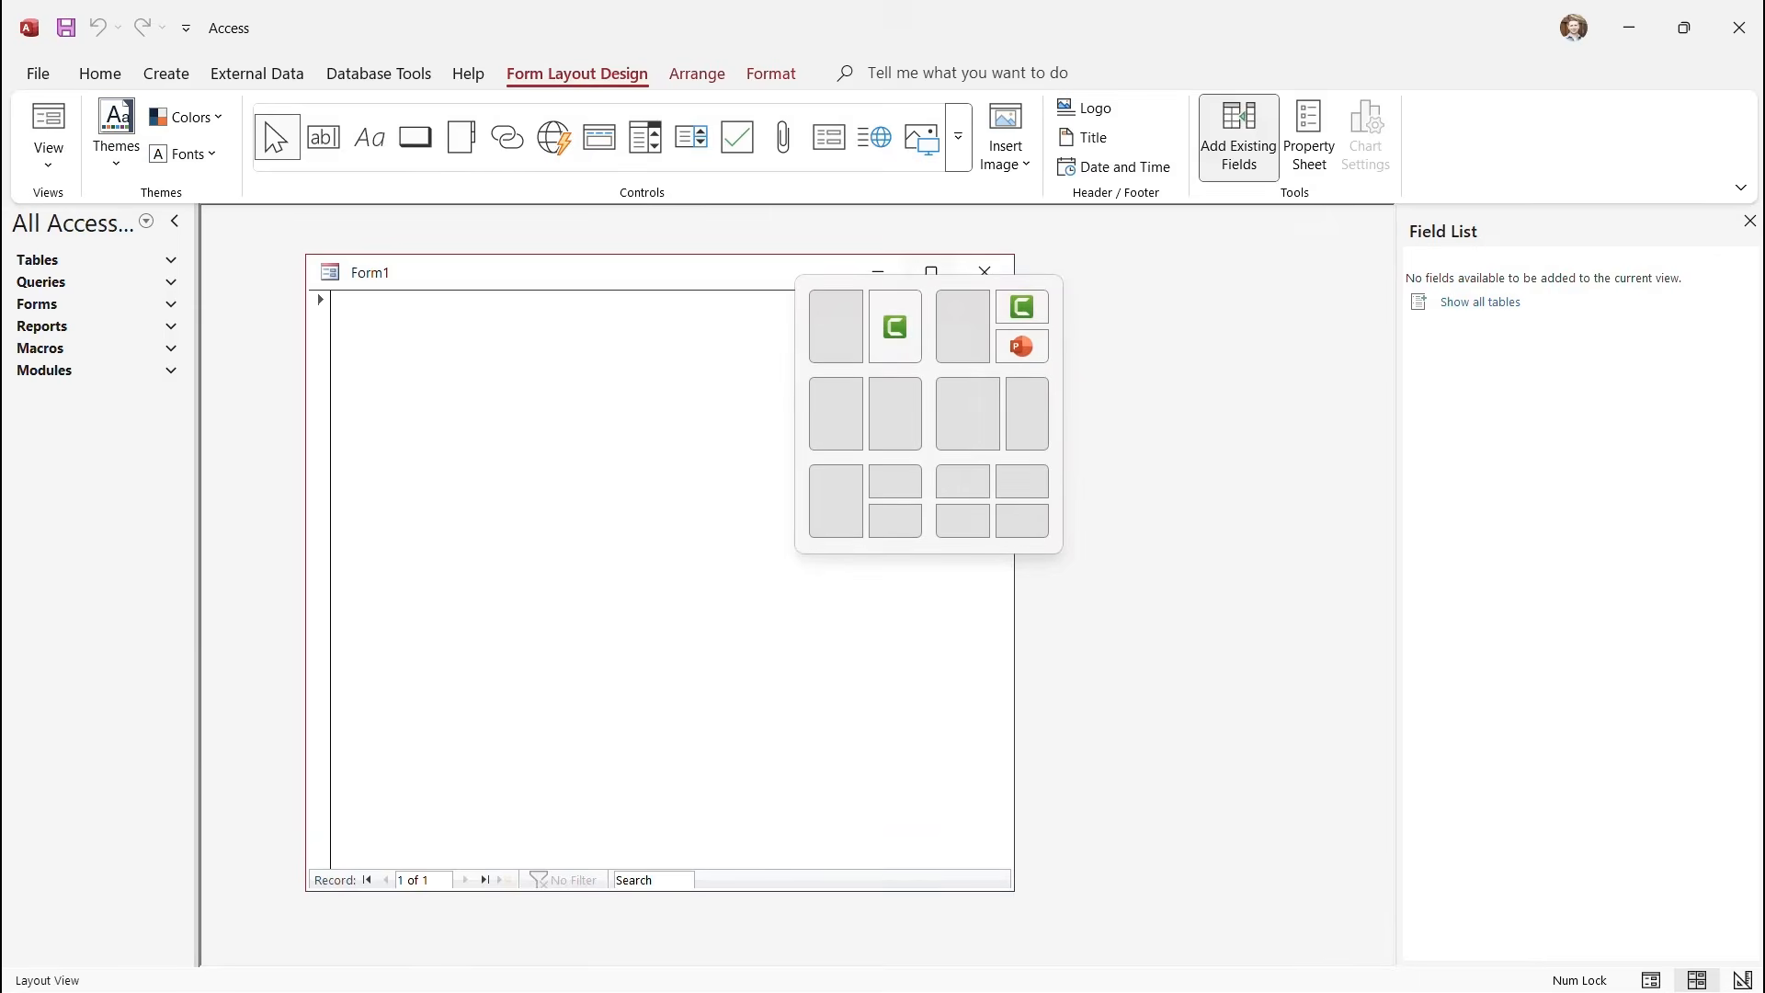
pyautogui.click(932, 272)
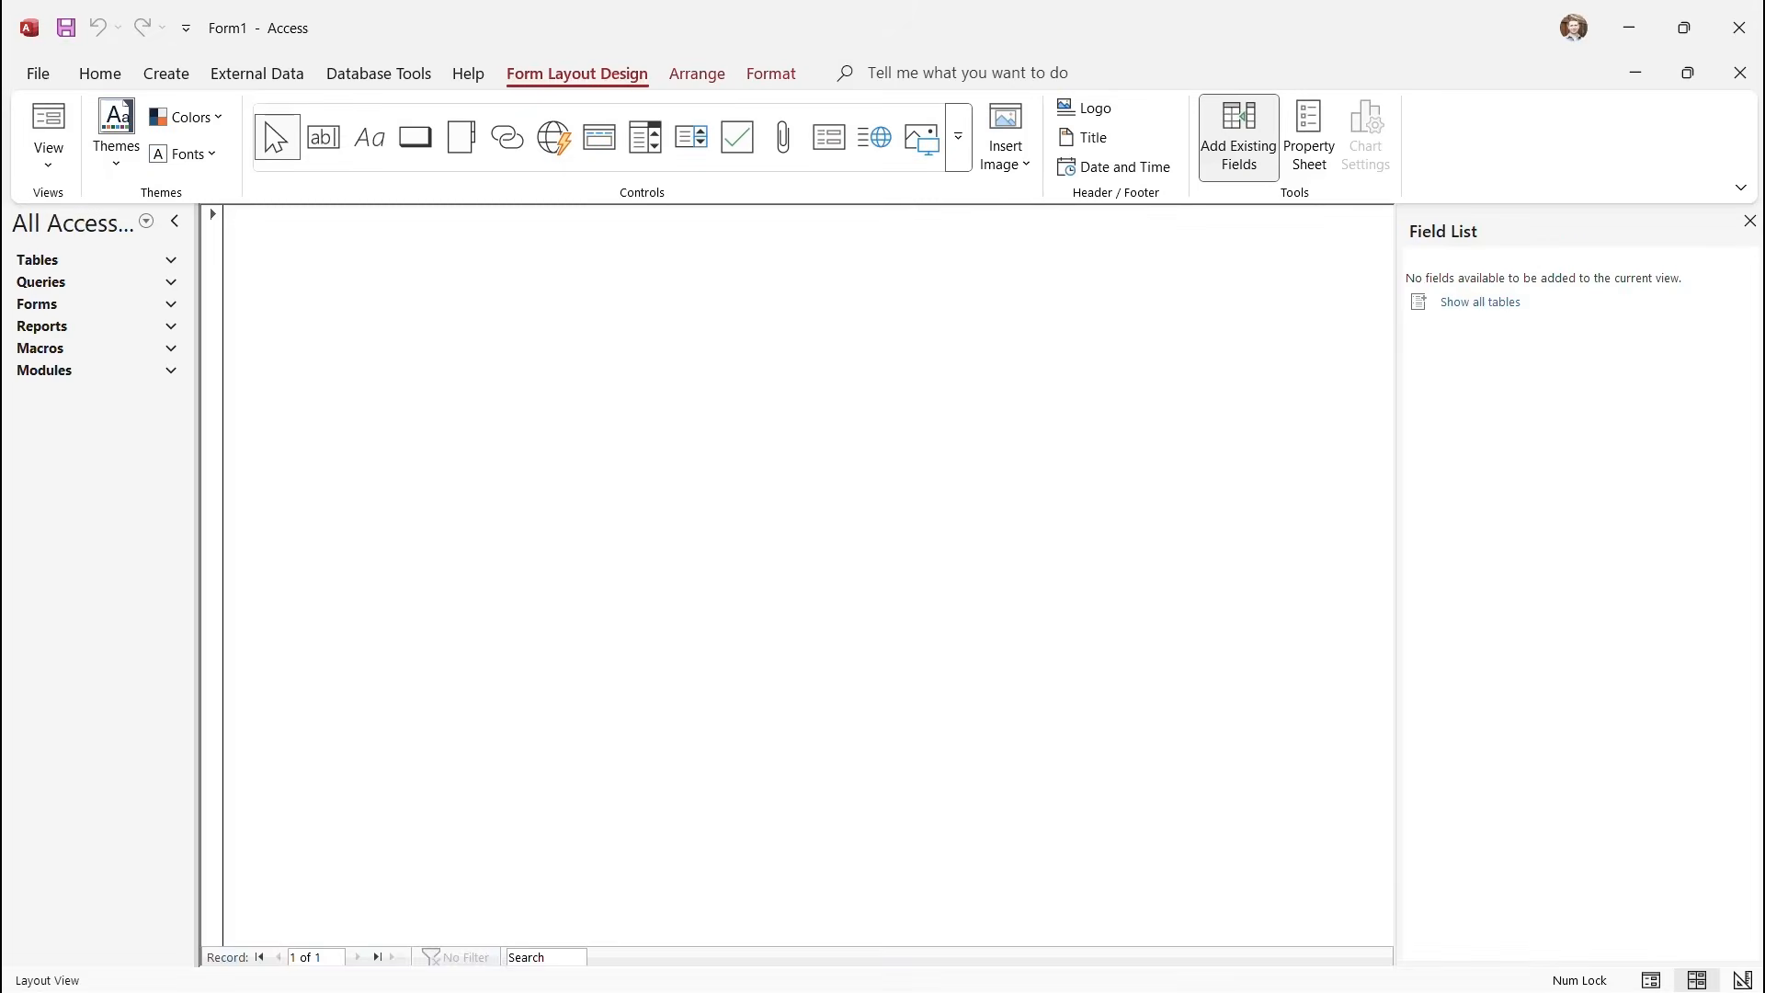
pyautogui.click(1750, 221)
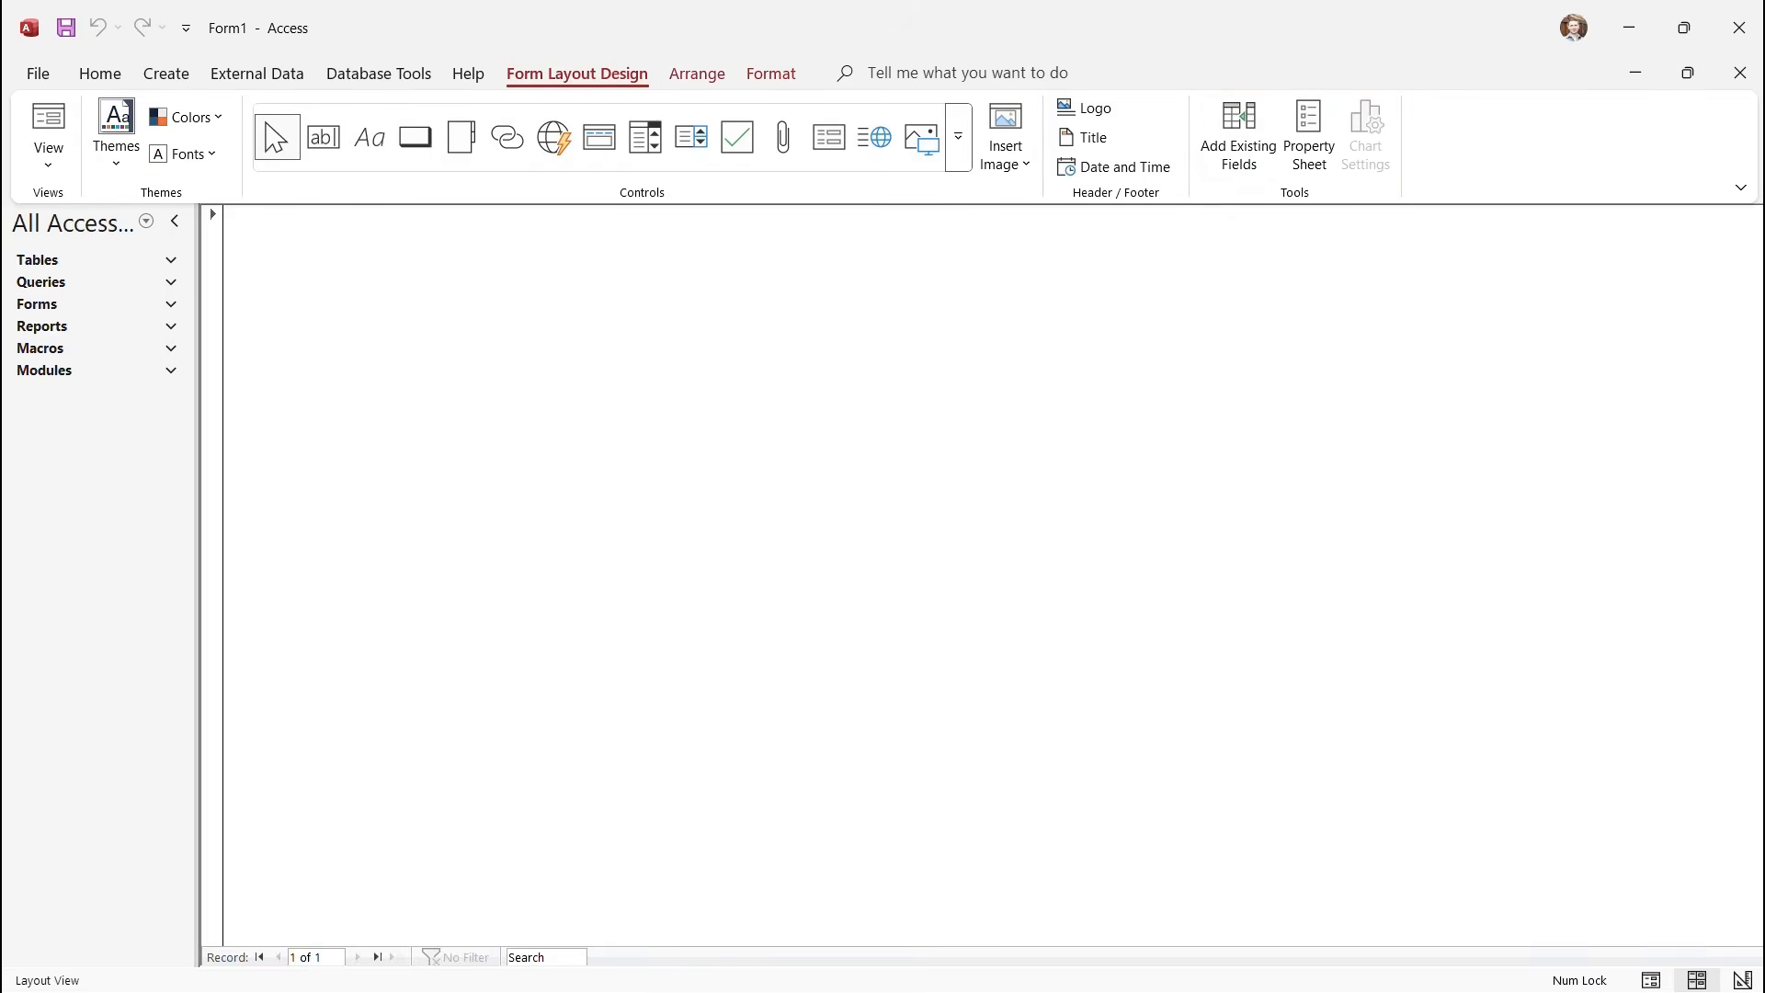
pyautogui.click(1239, 138)
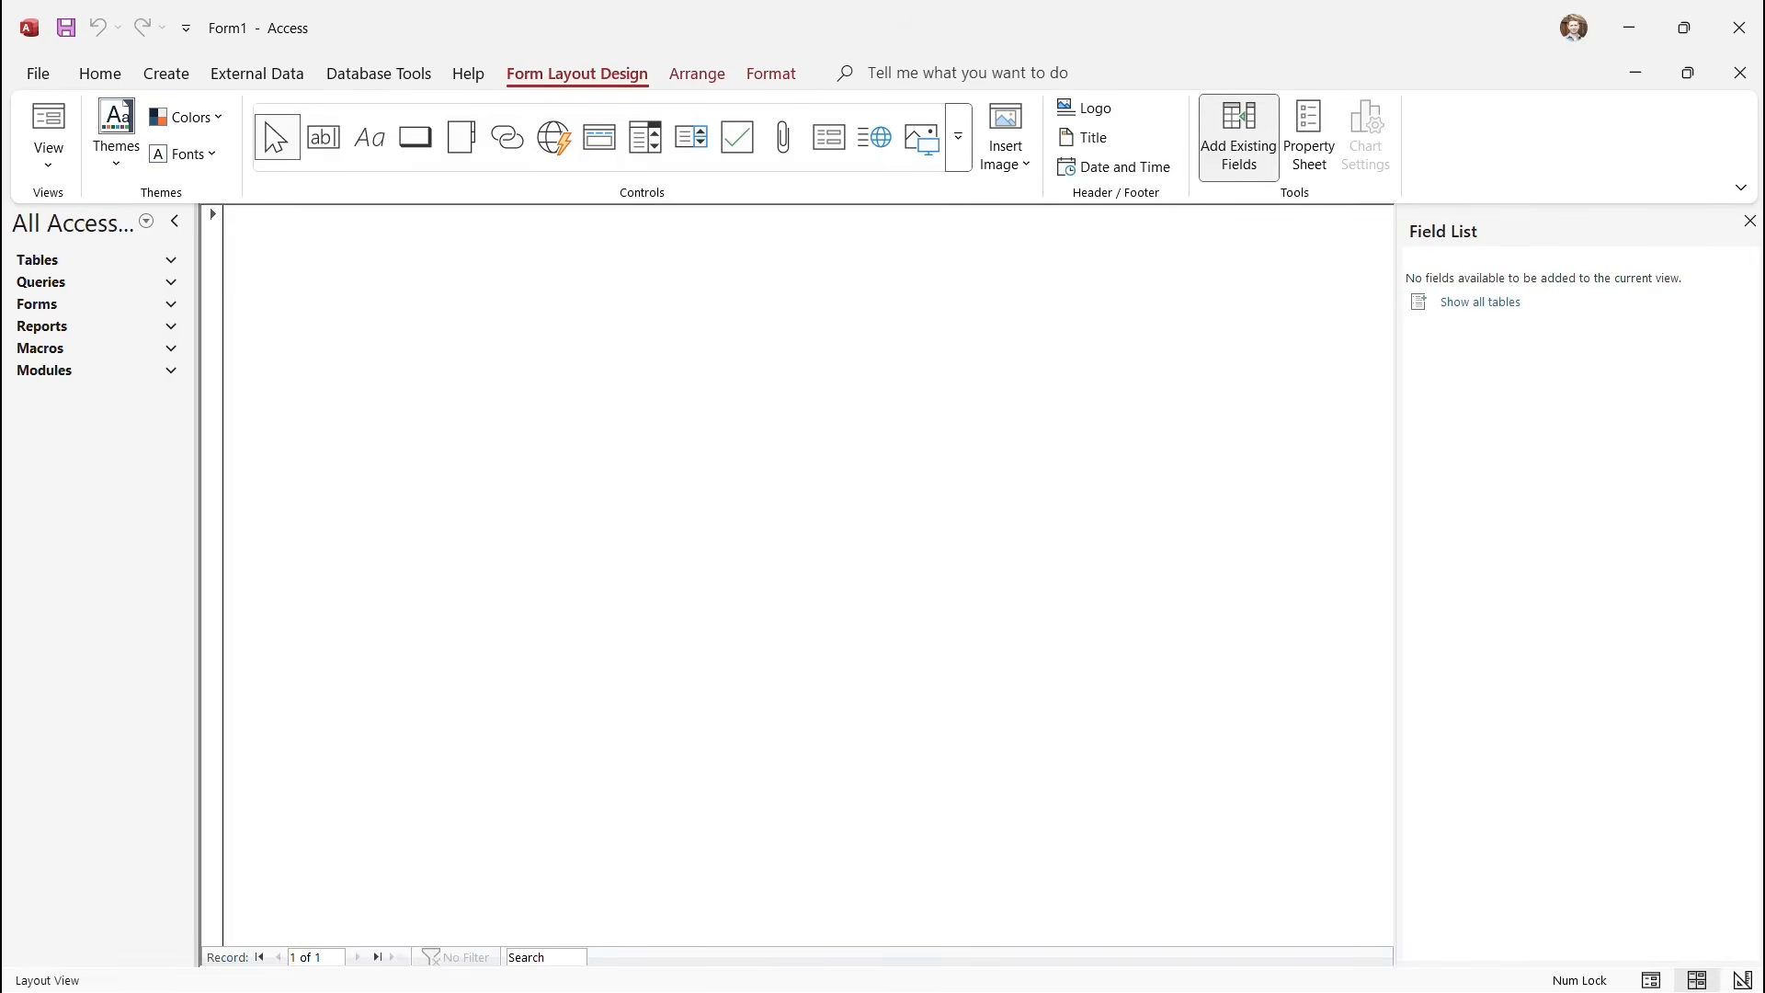
# Show all tables in the Field List and drag the Employees FirstName field onto Form1.
pyautogui.click(1481, 303)
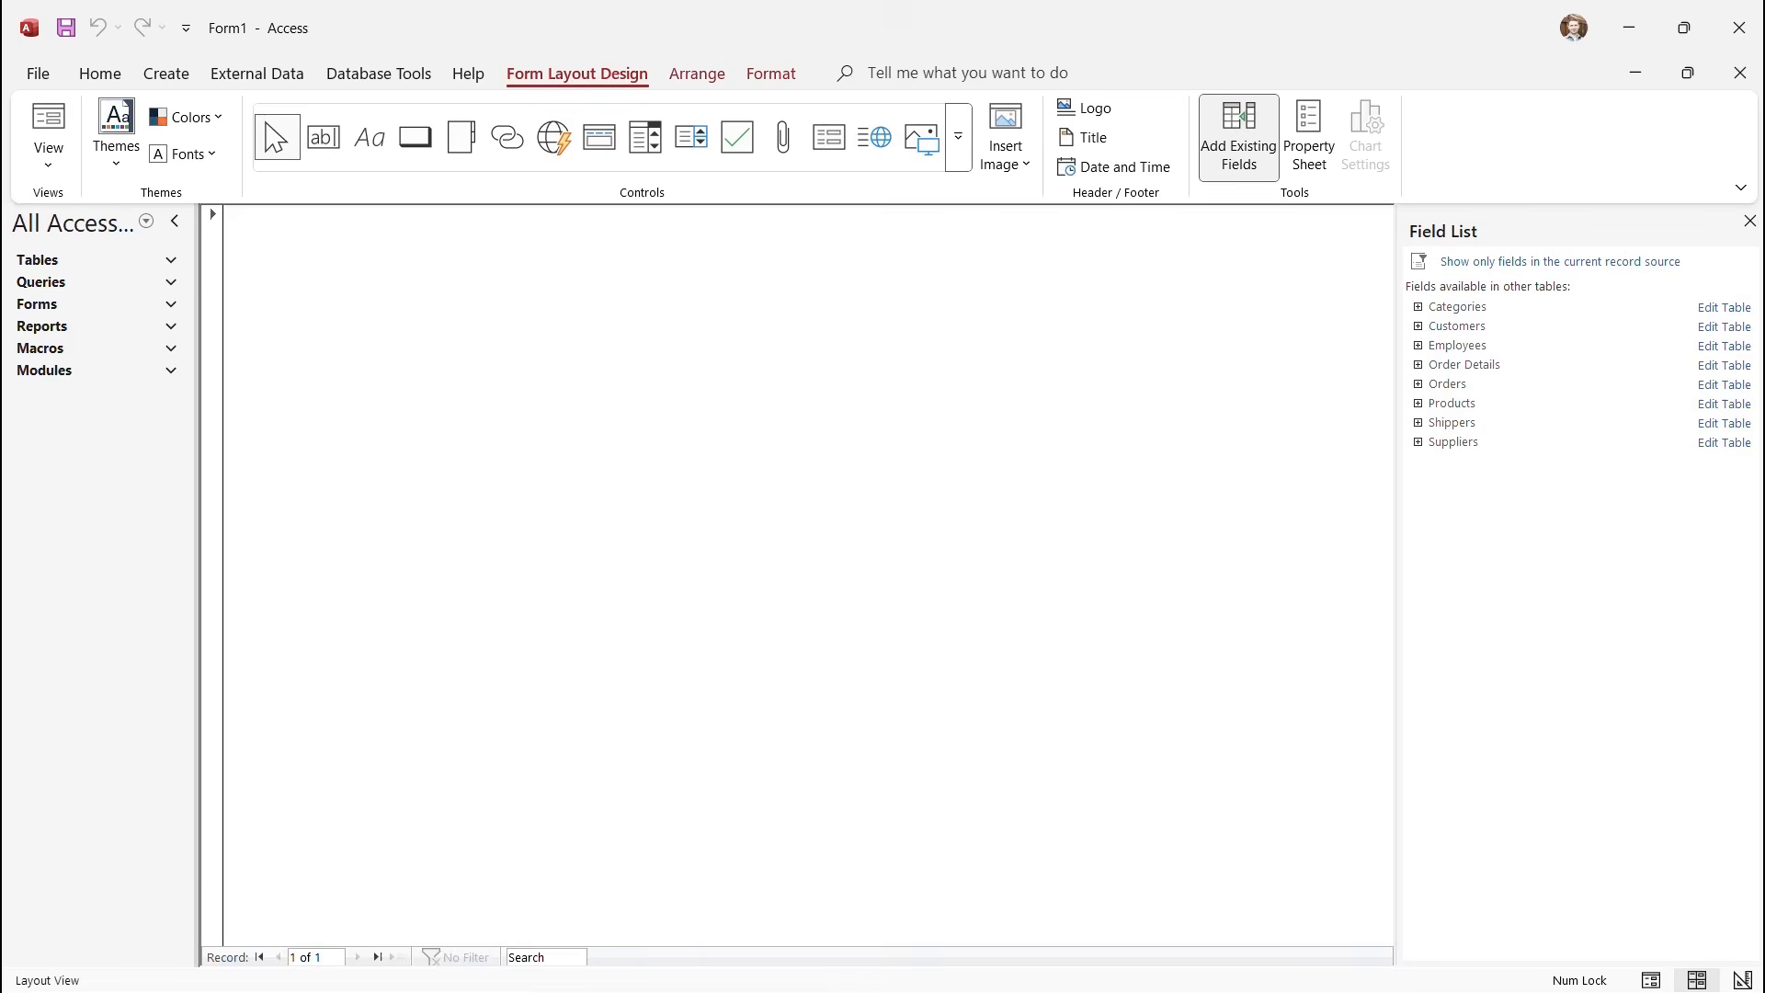
pyautogui.click(1418, 345)
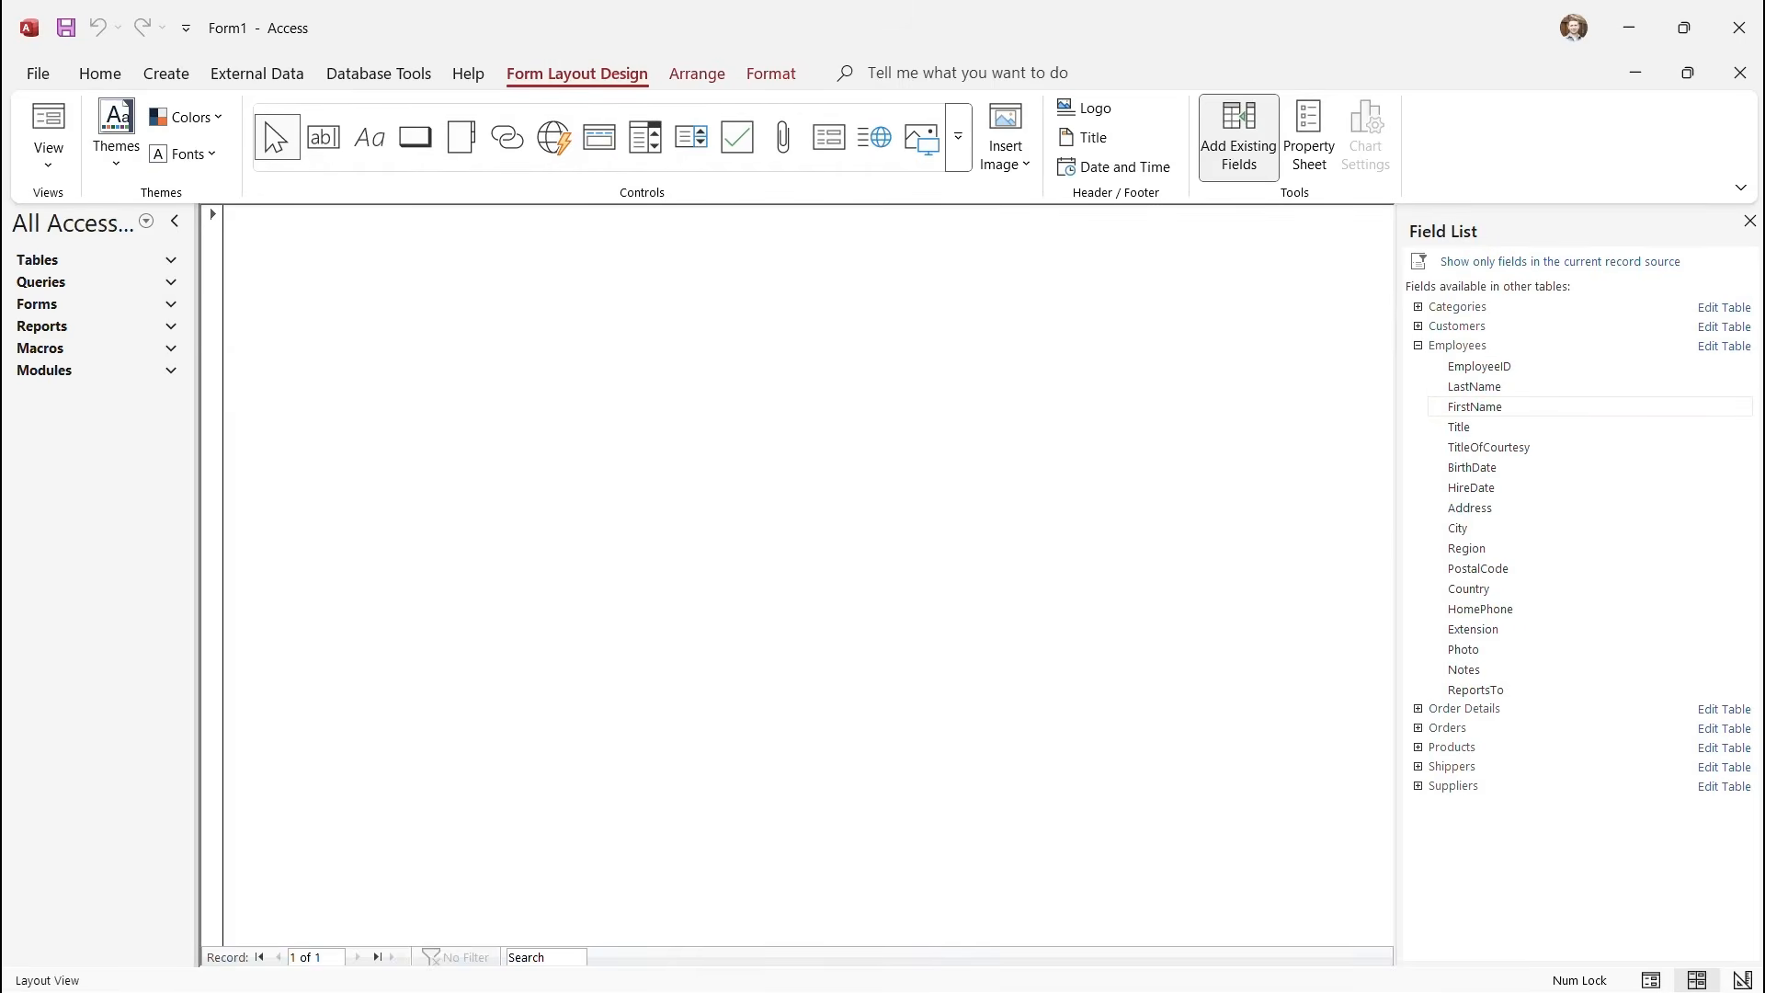
pyautogui.moveTo(1475, 407); pyautogui.dragTo(736, 368)
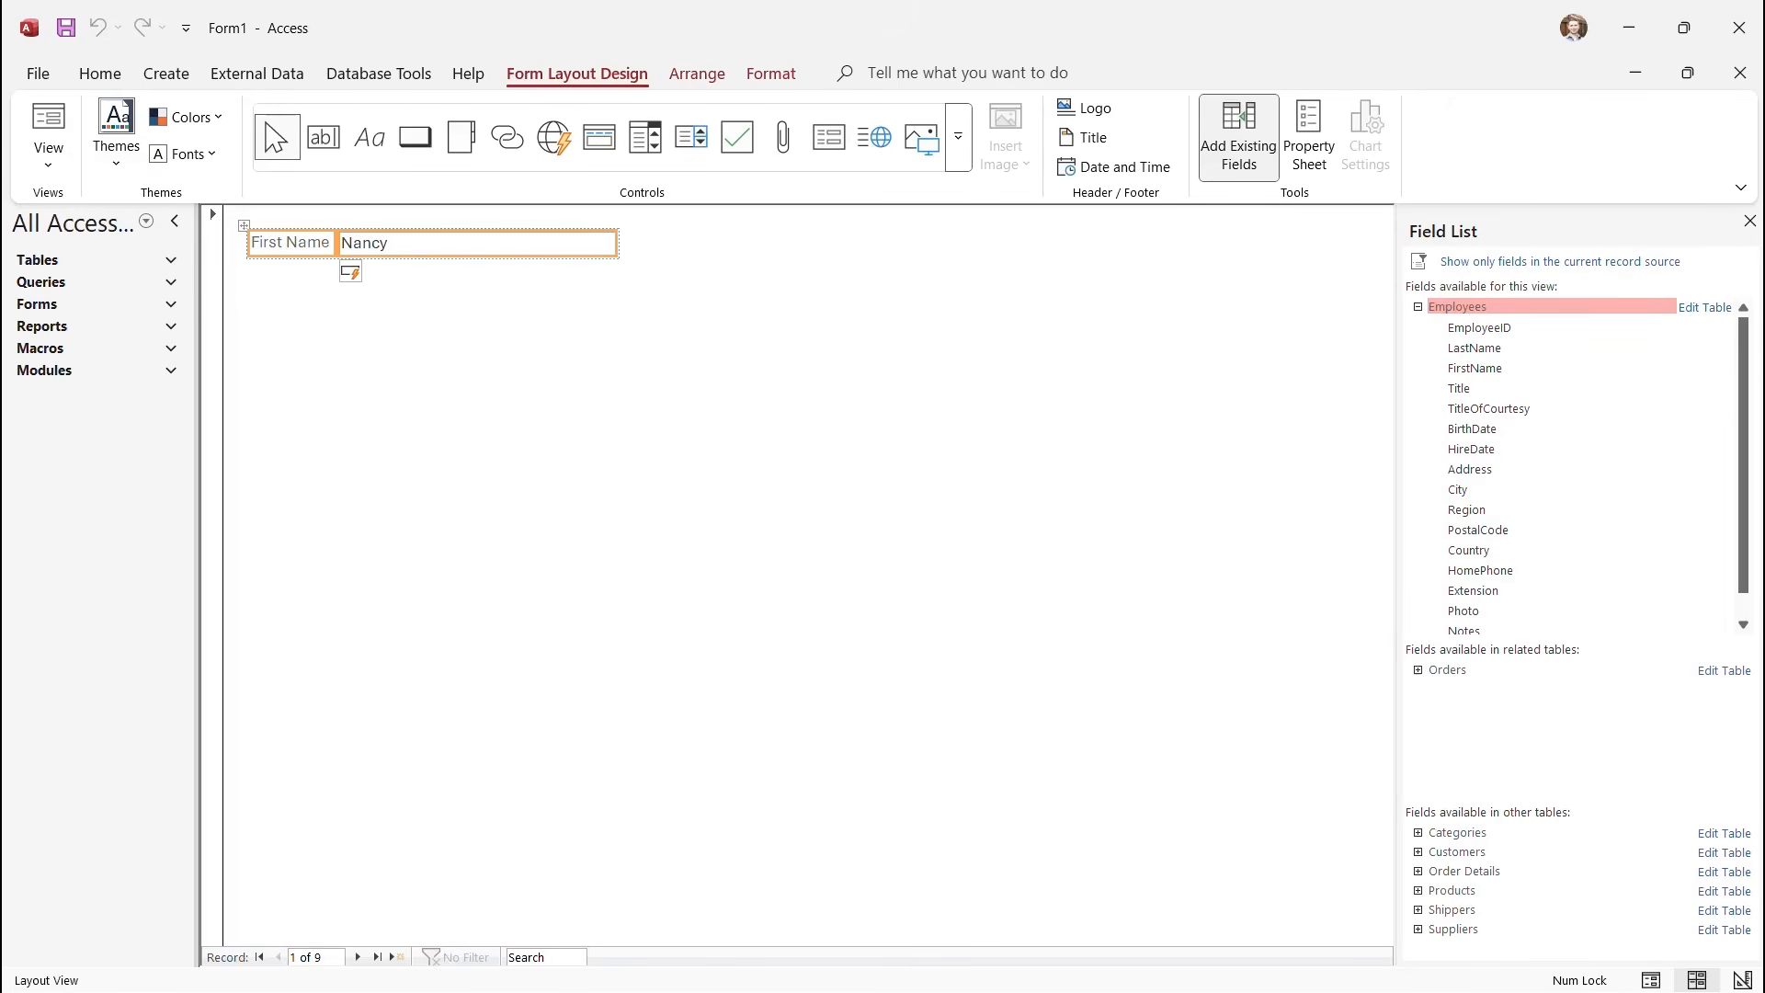
# Select the First Name control layout and delete it, leaving Form1 empty.
pyautogui.click(48, 138)
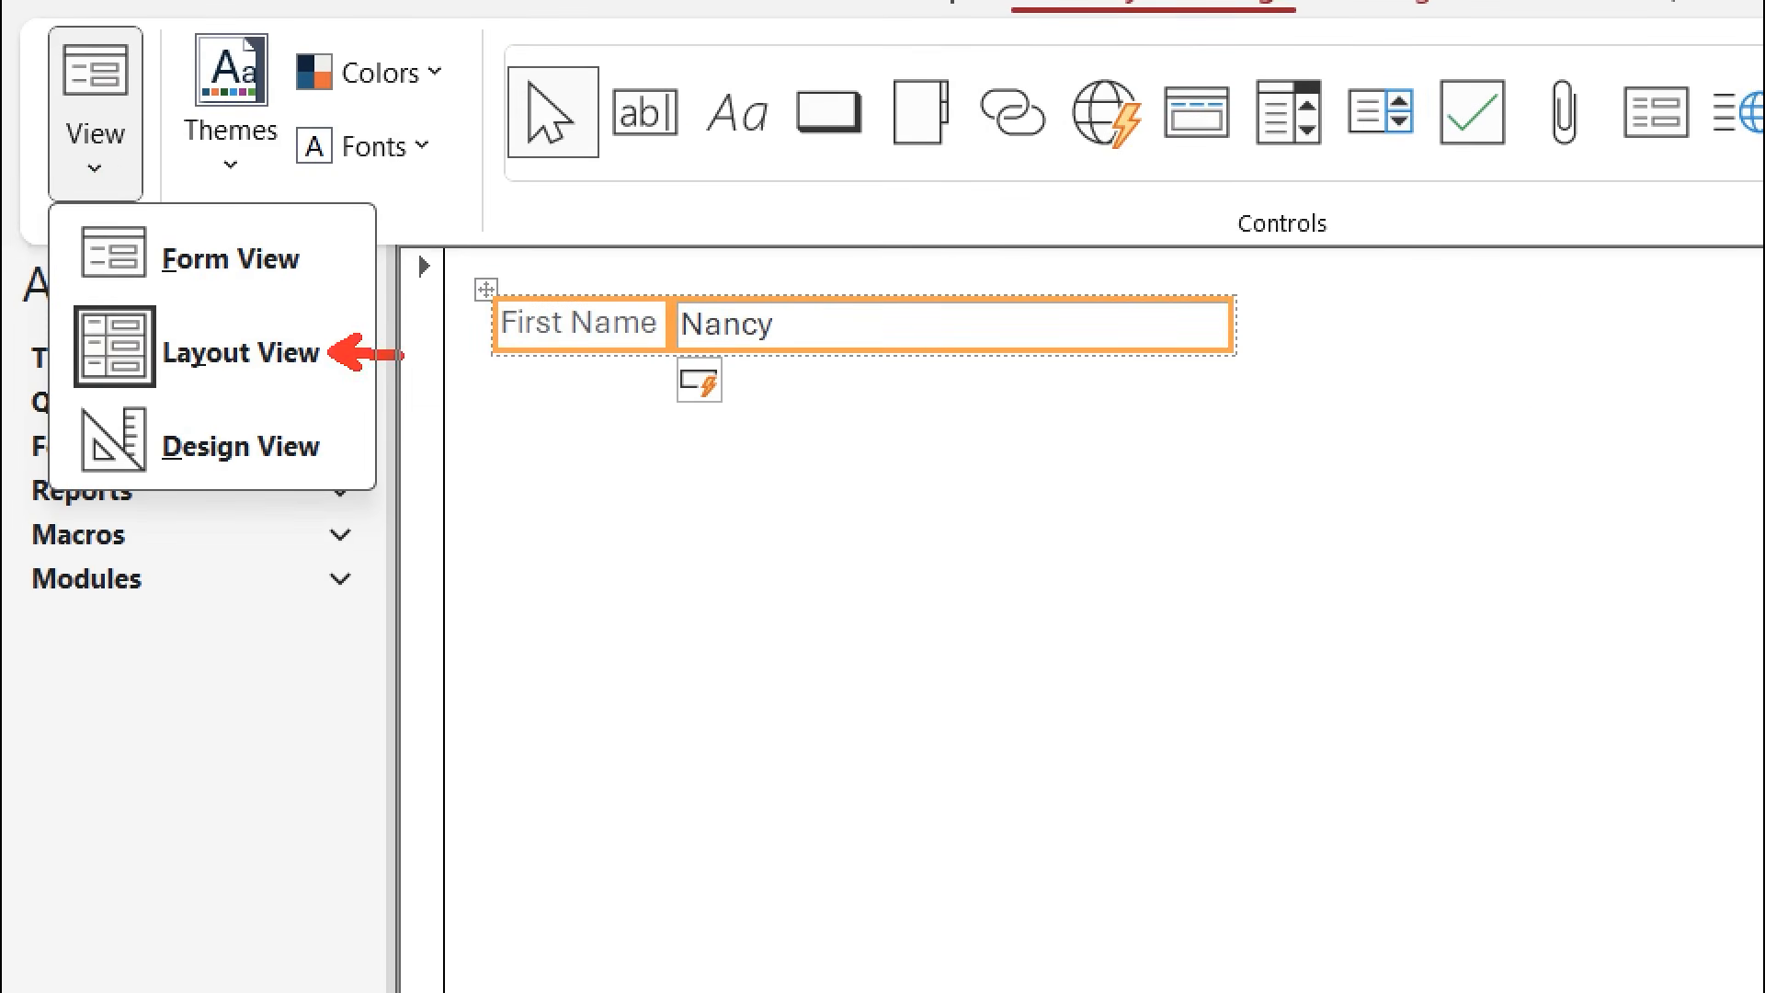
pyautogui.moveTo(402, 355); pyautogui.dragTo(475, 341)
pyautogui.moveTo(346, 448); pyautogui.dragTo(533, 449)
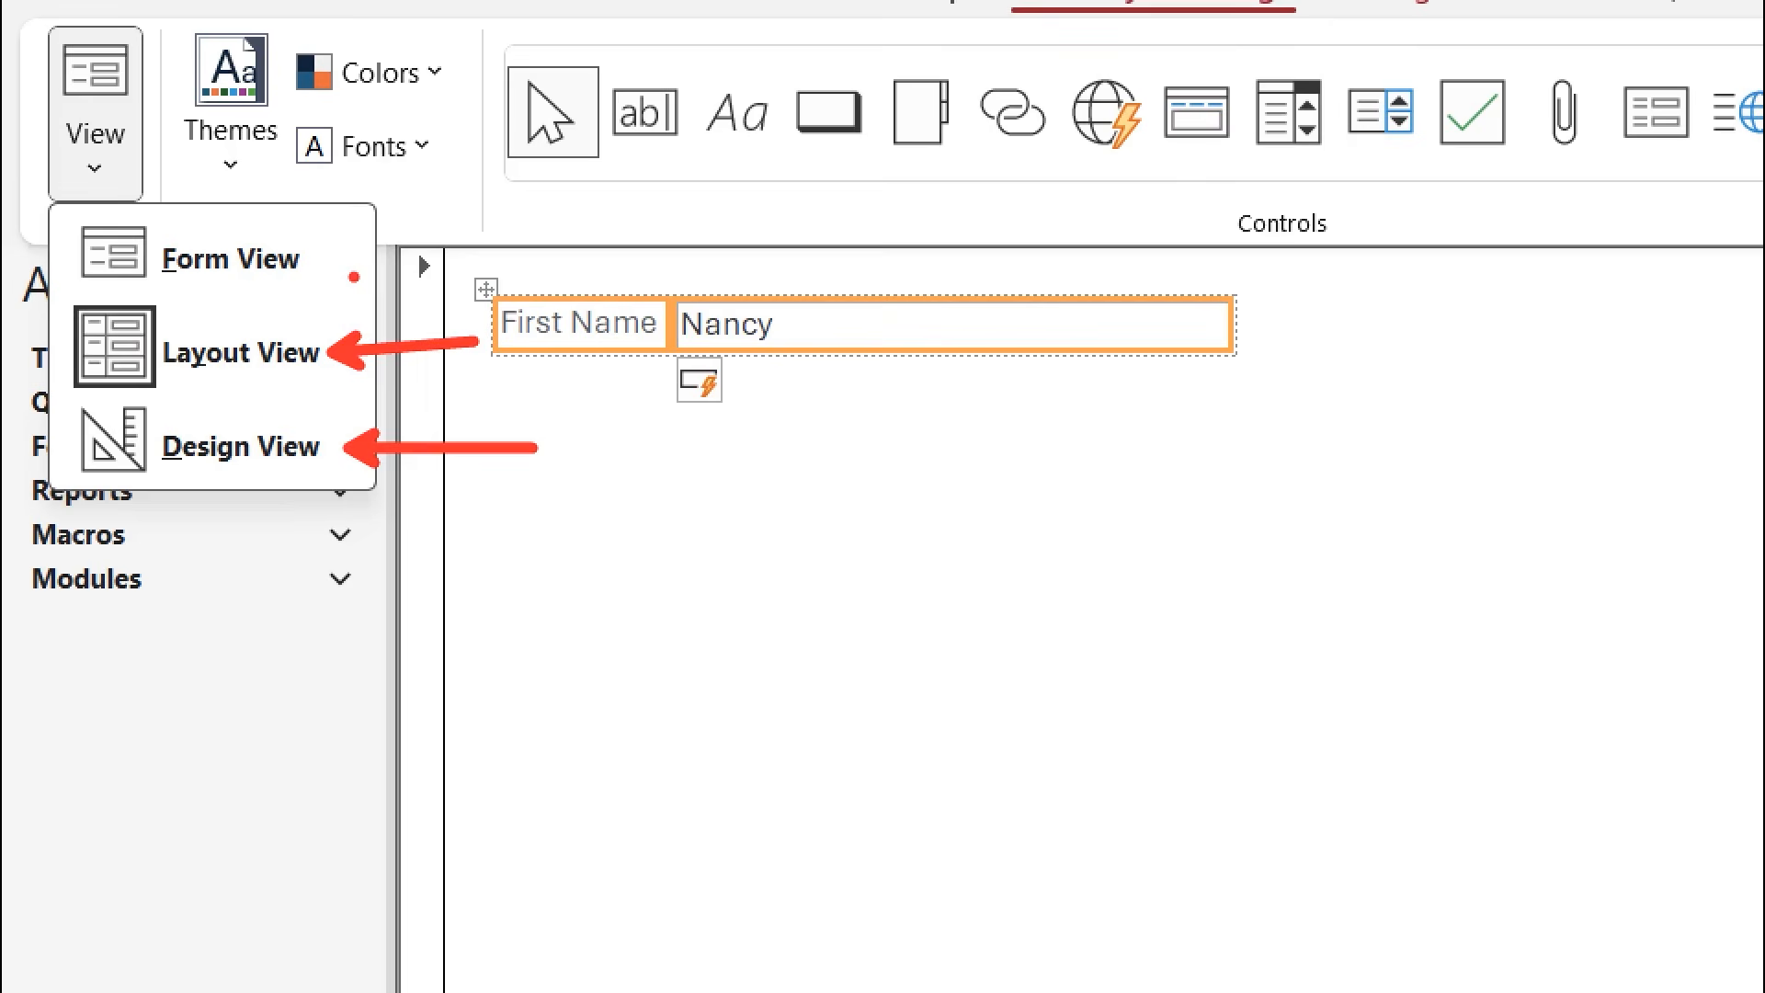
pyautogui.moveTo(331, 251); pyautogui.dragTo(426, 244)
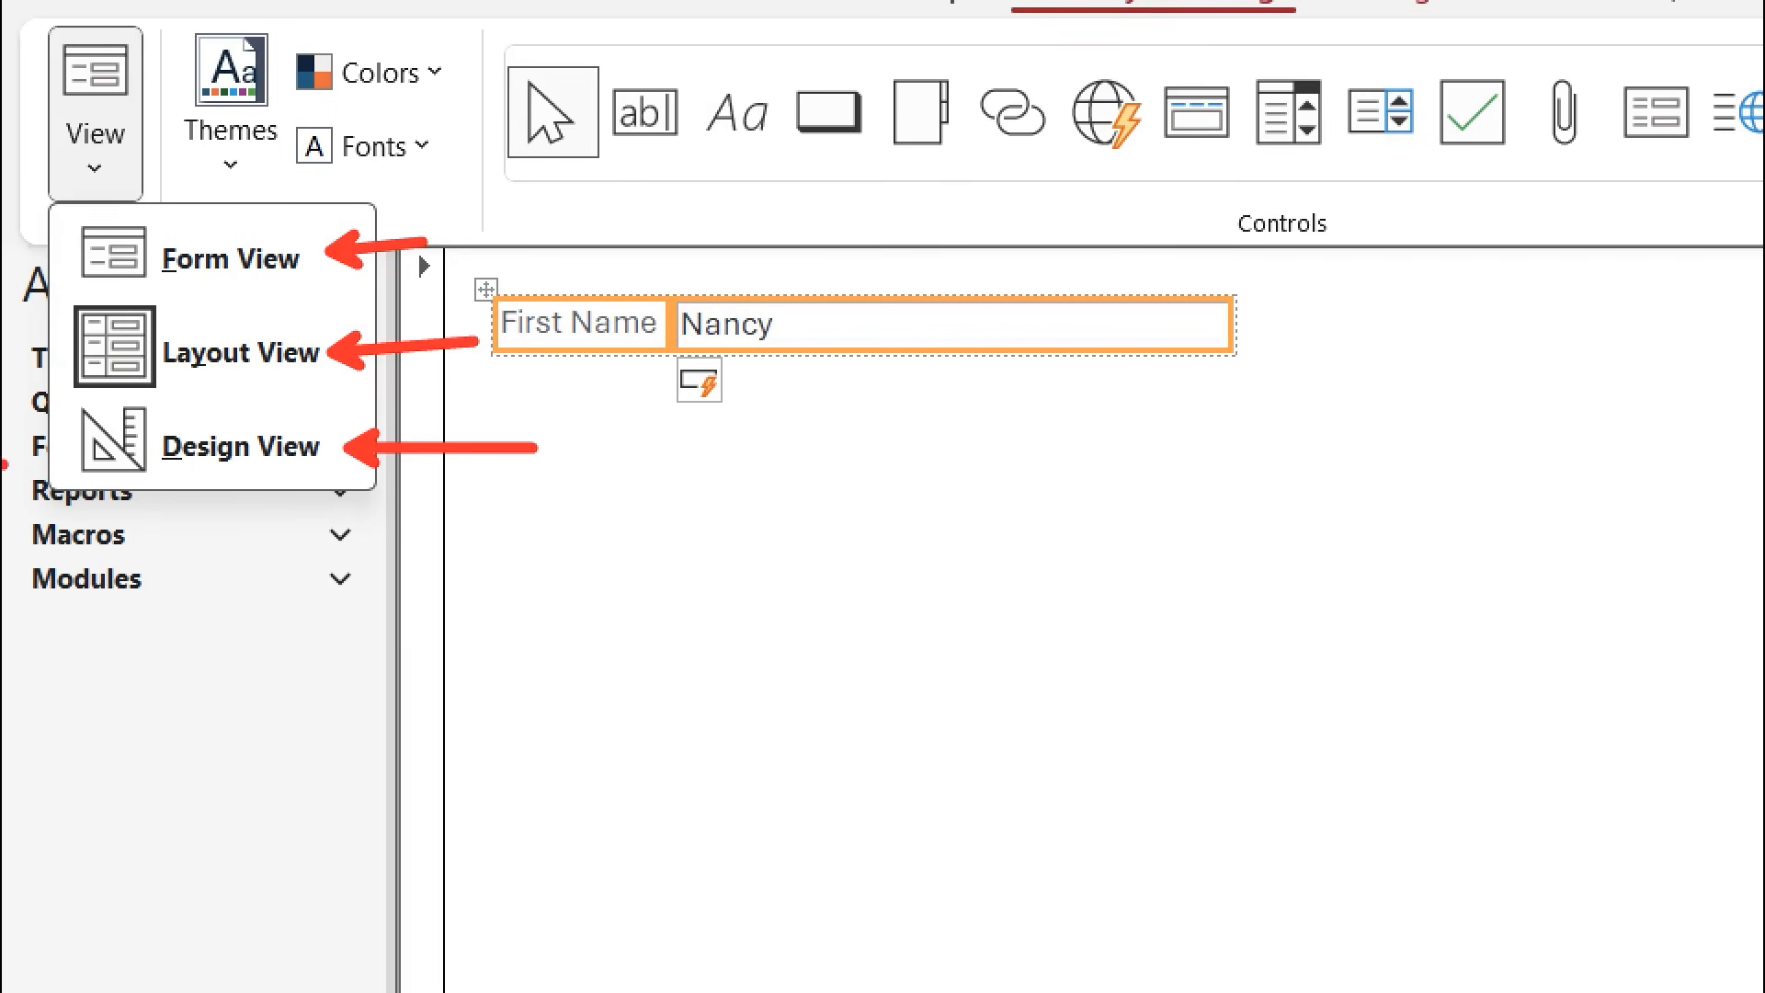
pyautogui.moveTo(42, 400); pyautogui.dragTo(359, 502)
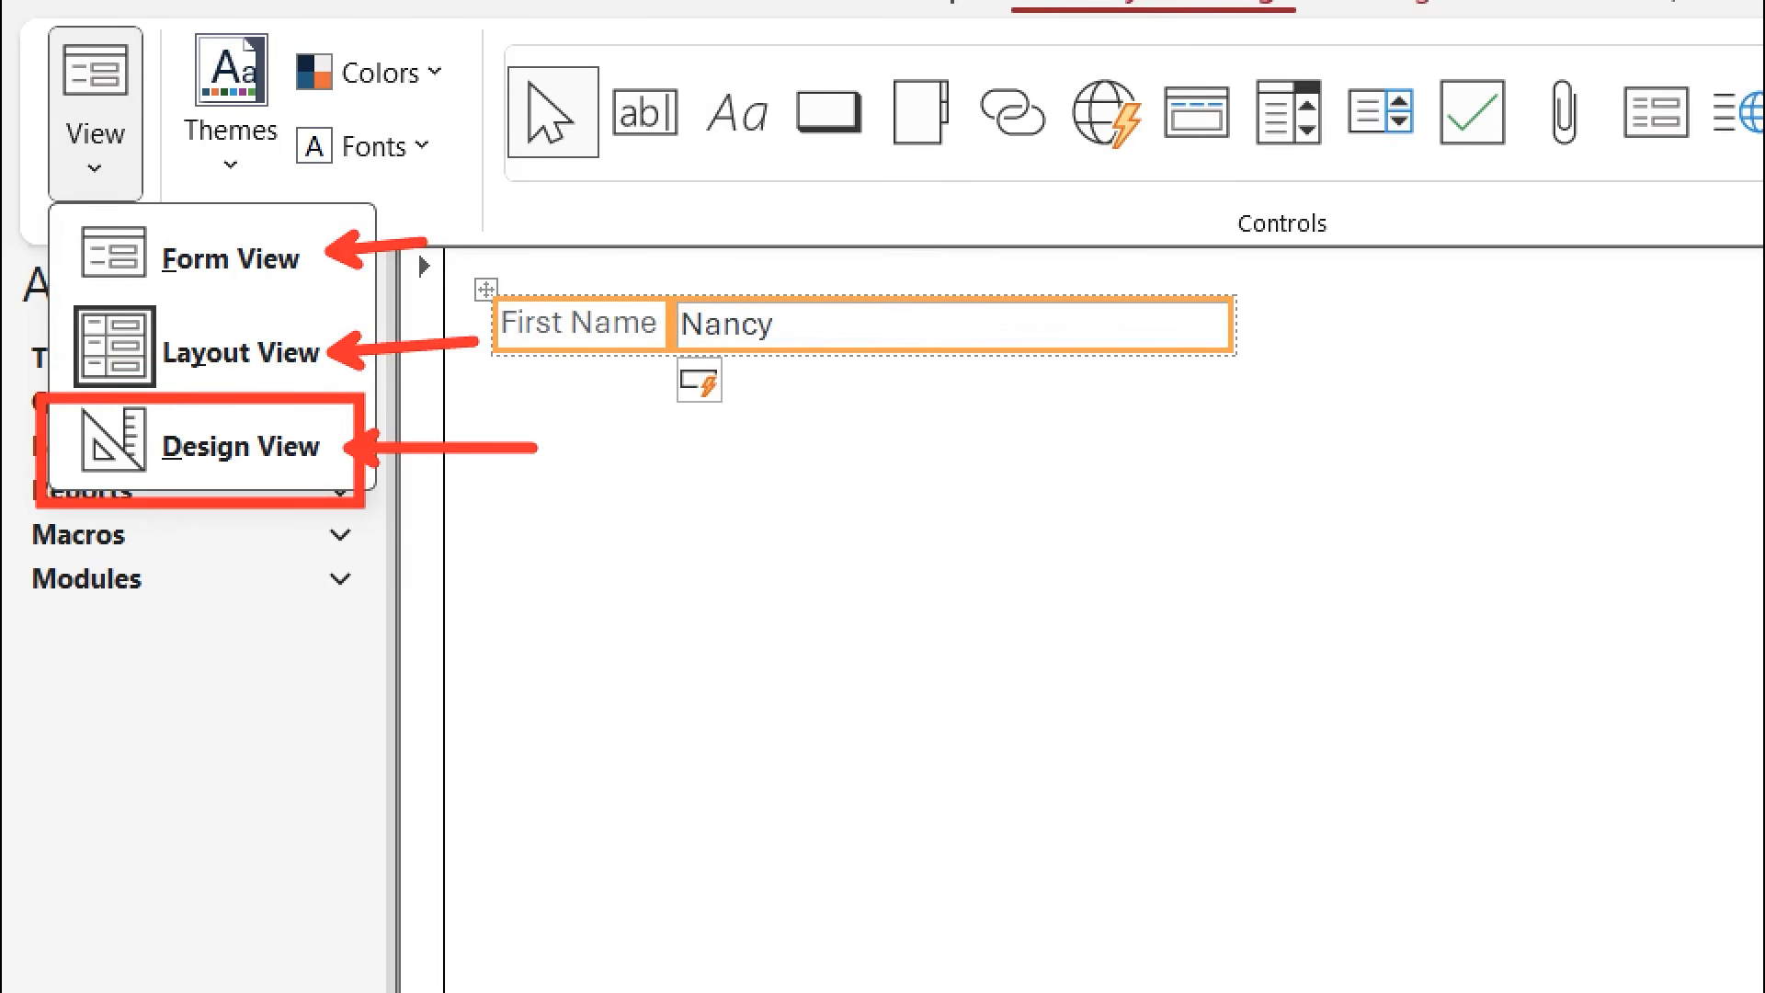
pyautogui.press('Escape')
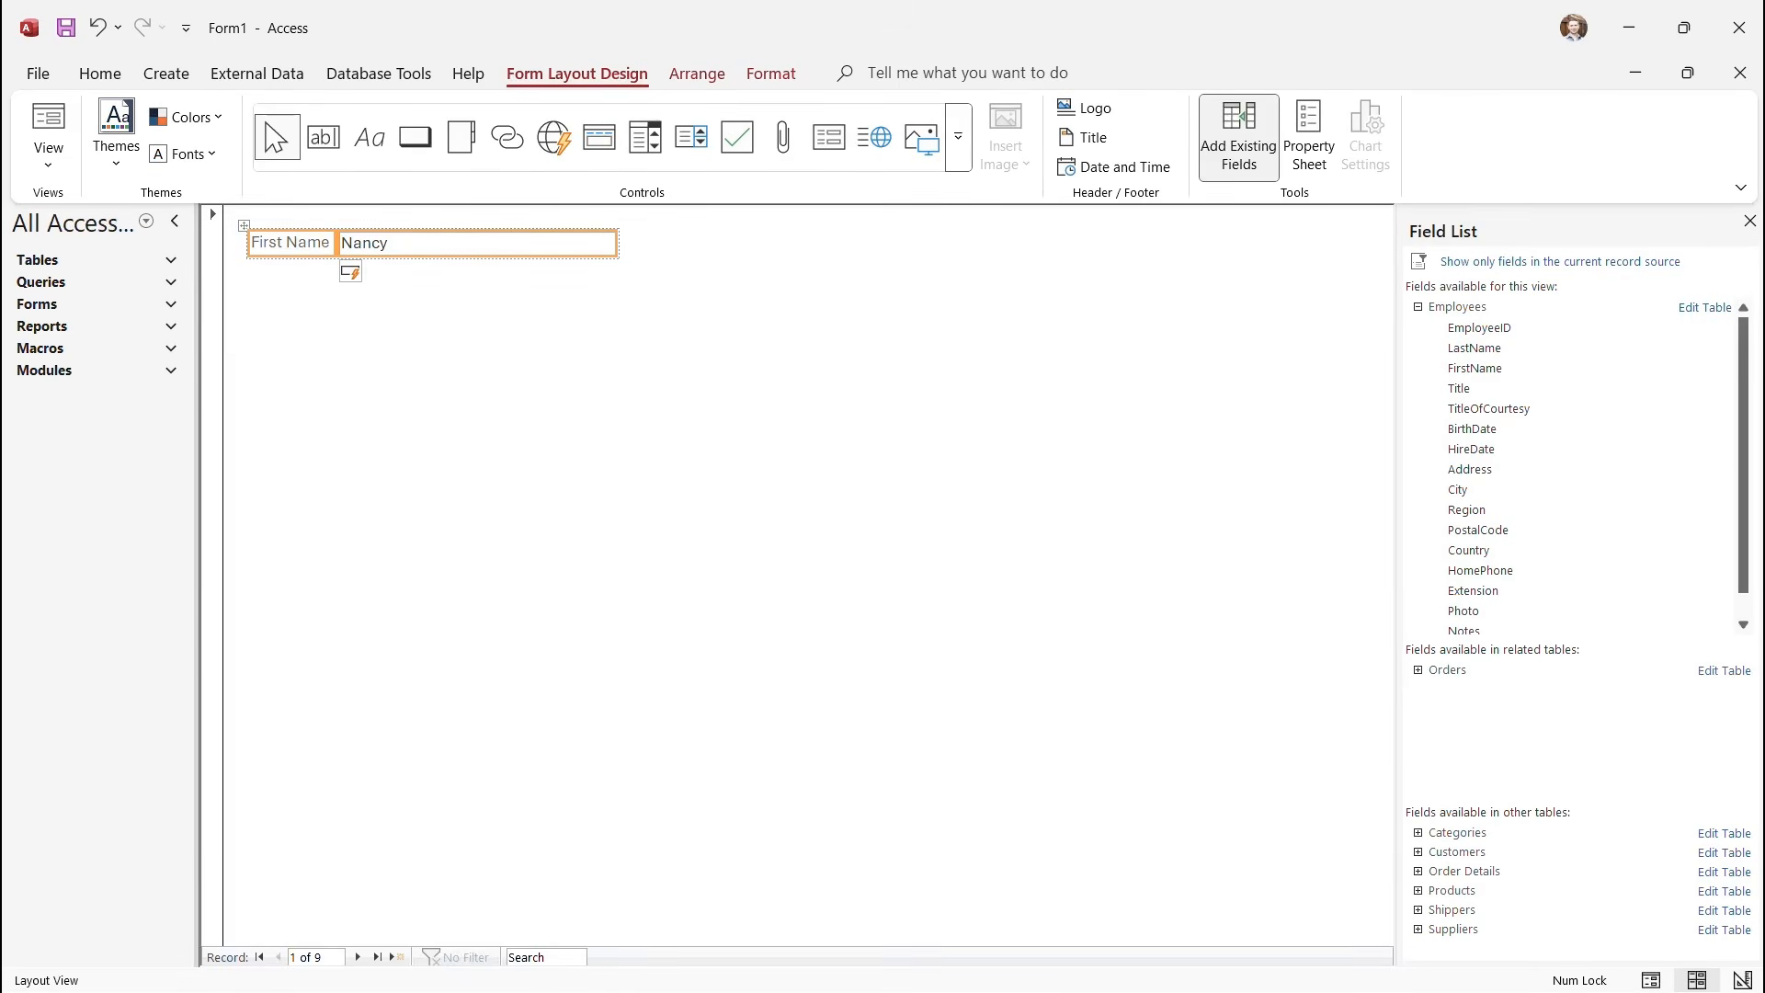
pyautogui.press('Delete')
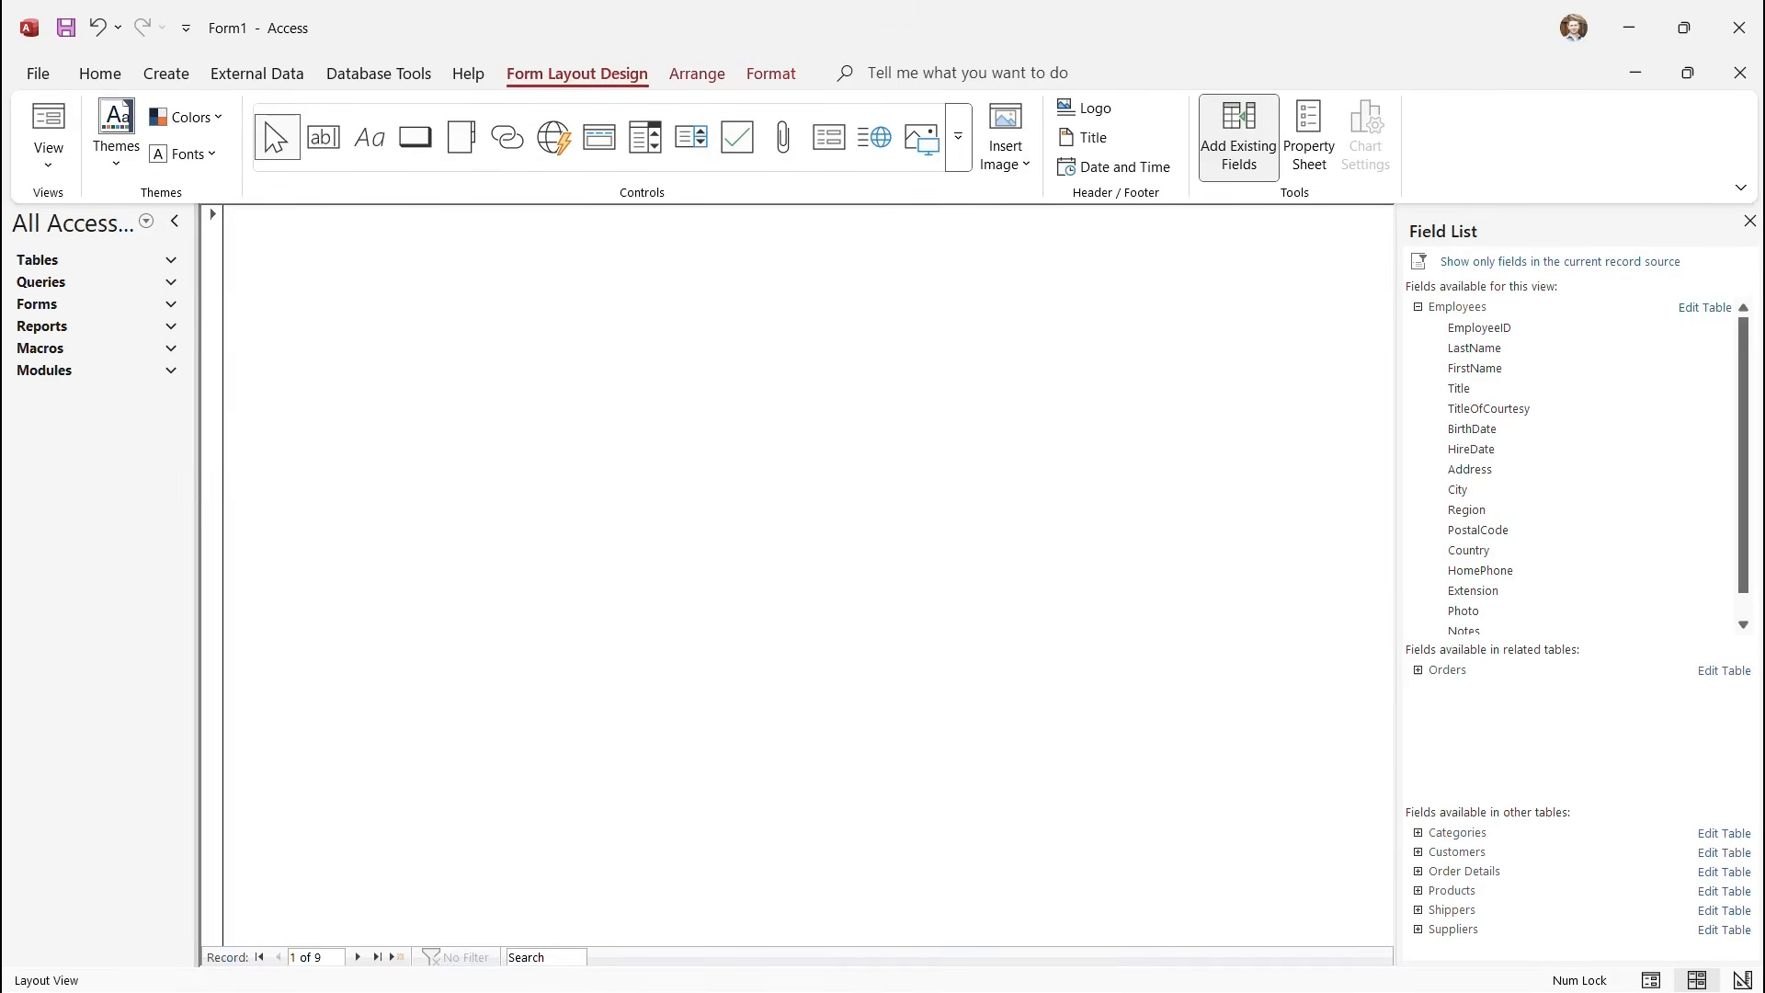
pyautogui.click(48, 156)
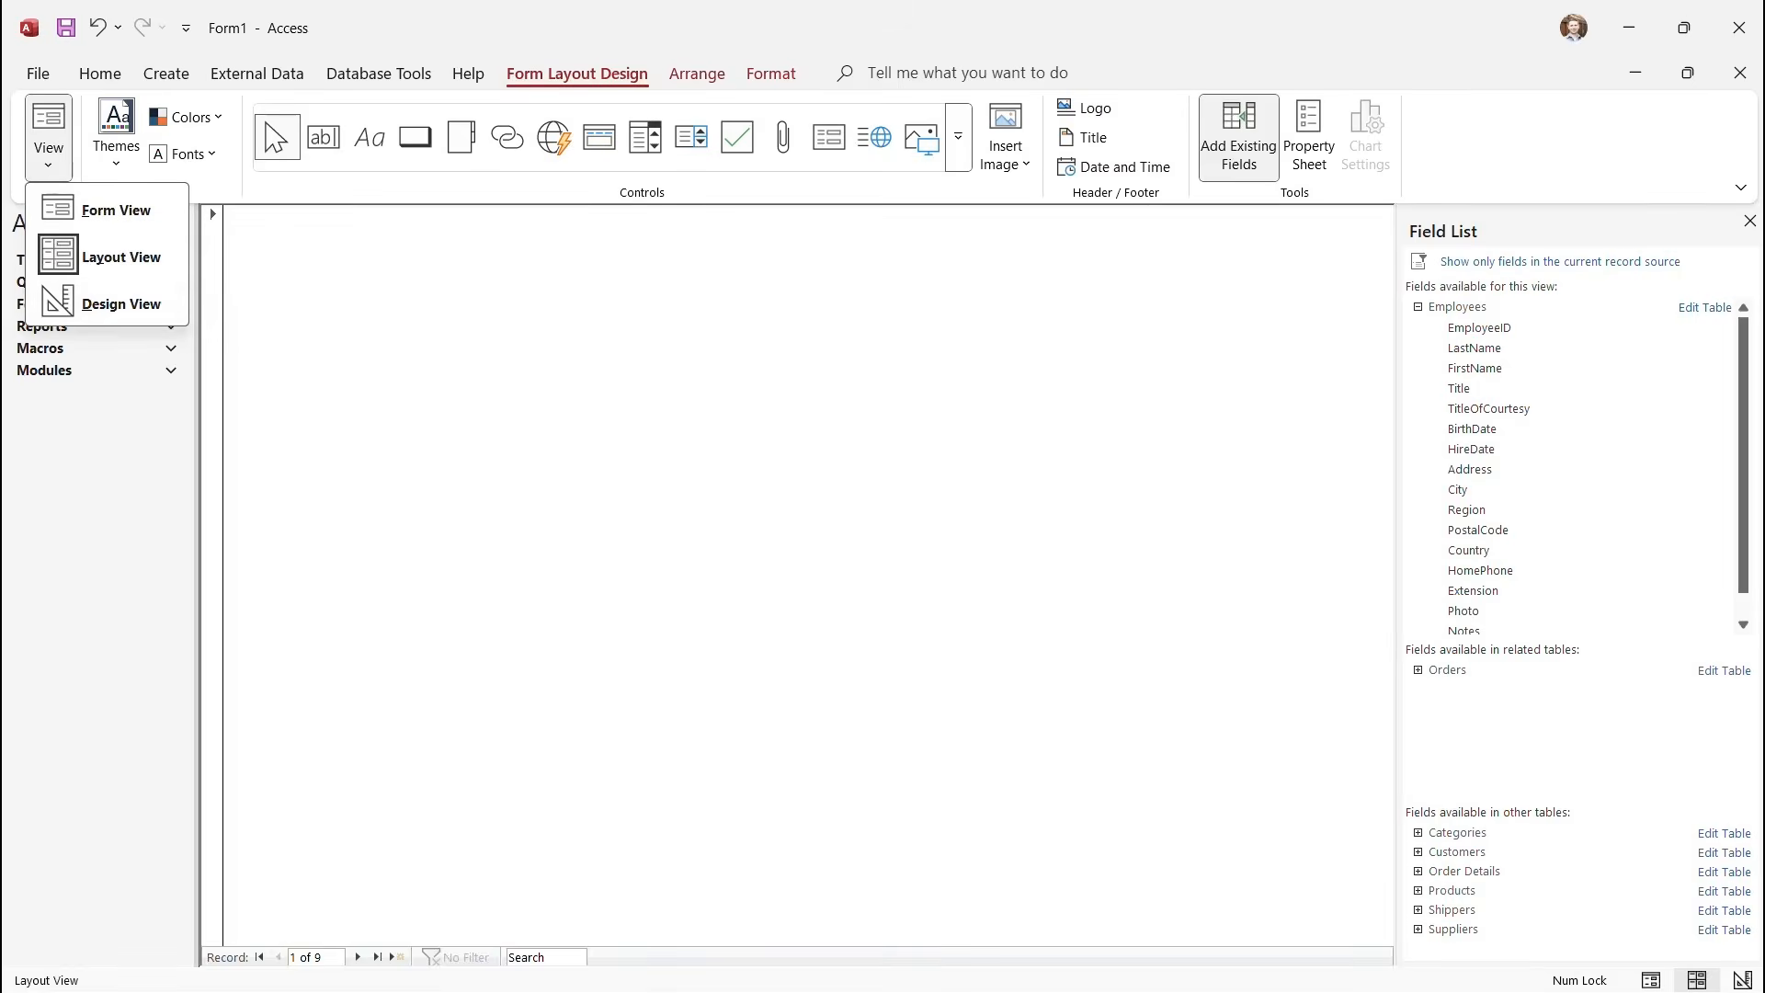
# Switch Form1 to Design View, restore it to a floating window, and widen it.
pyautogui.click(120, 304)
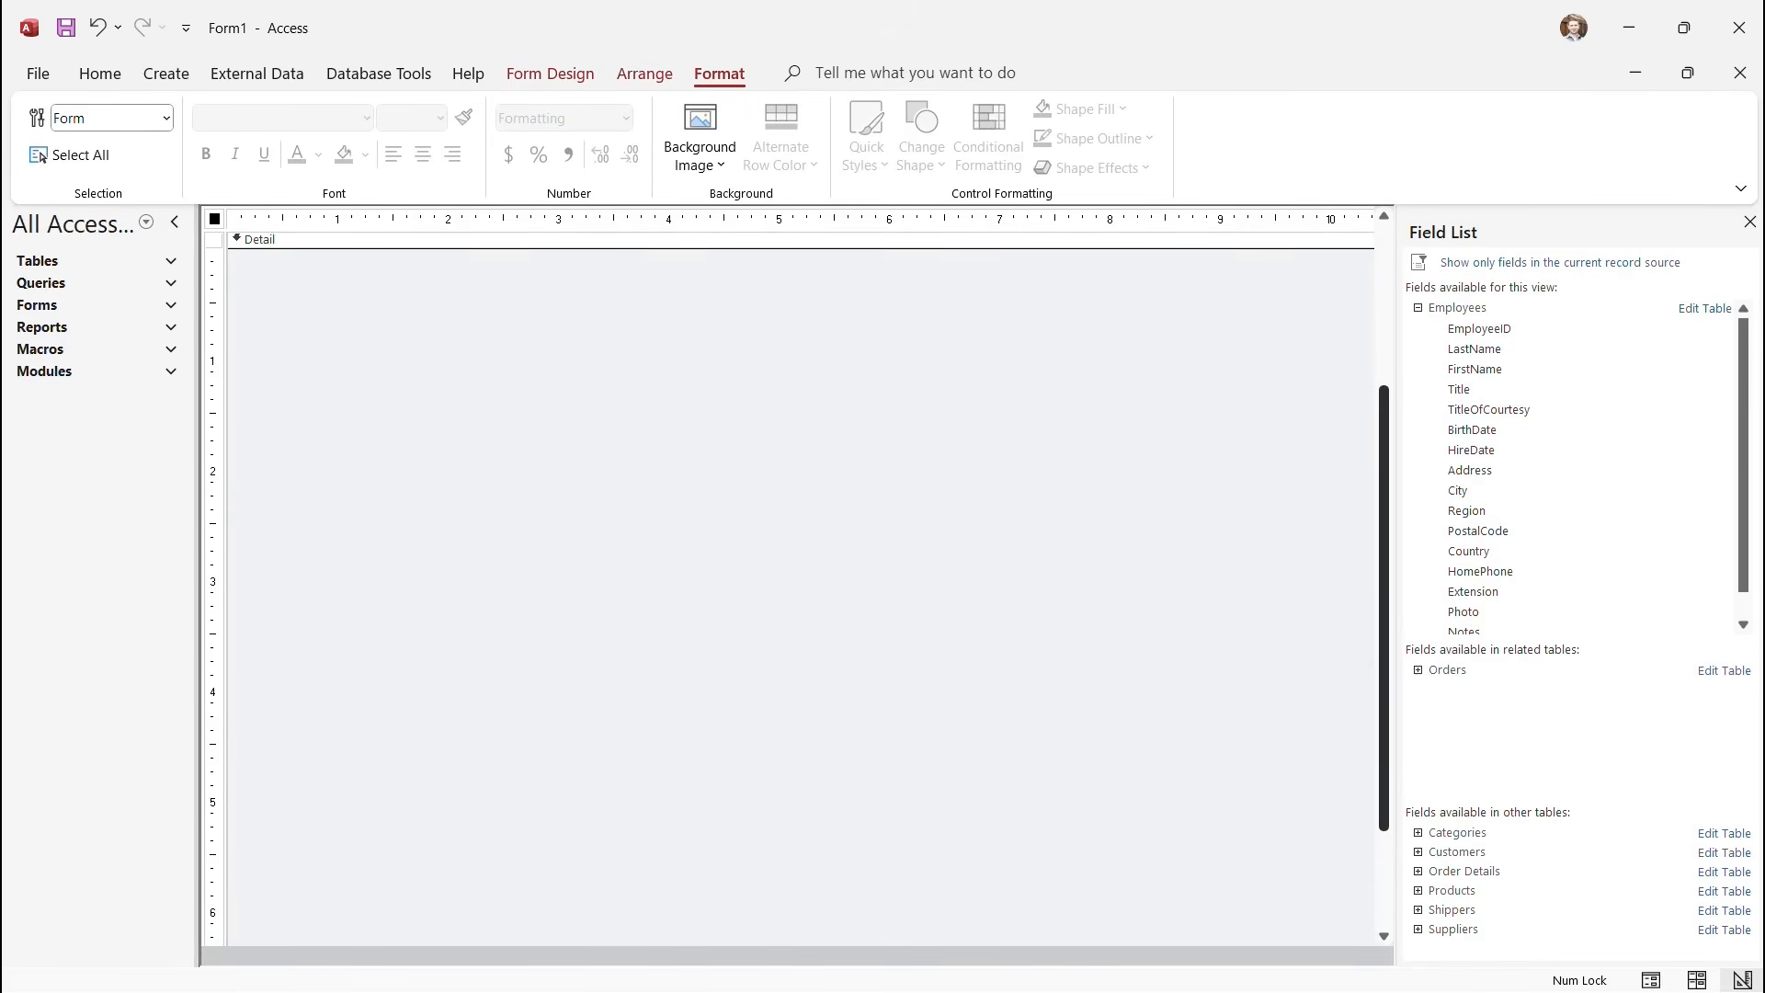
pyautogui.click(1688, 73)
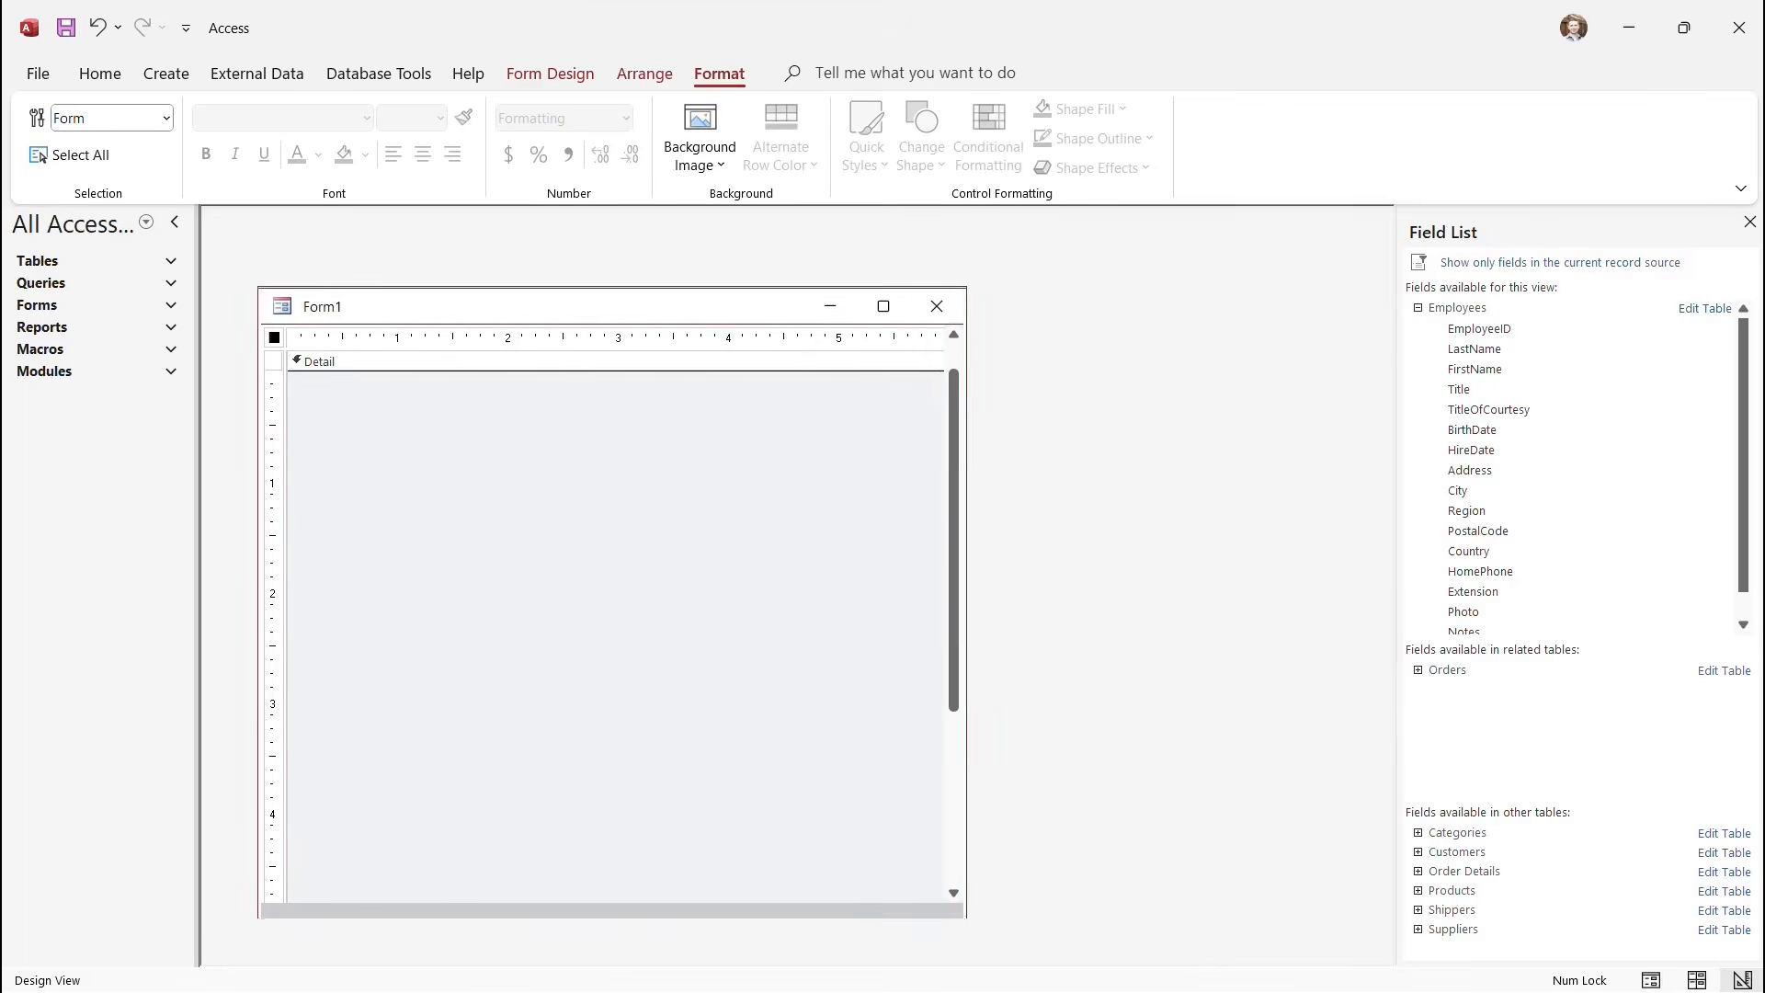
pyautogui.moveTo(989, 563); pyautogui.dragTo(1280, 563)
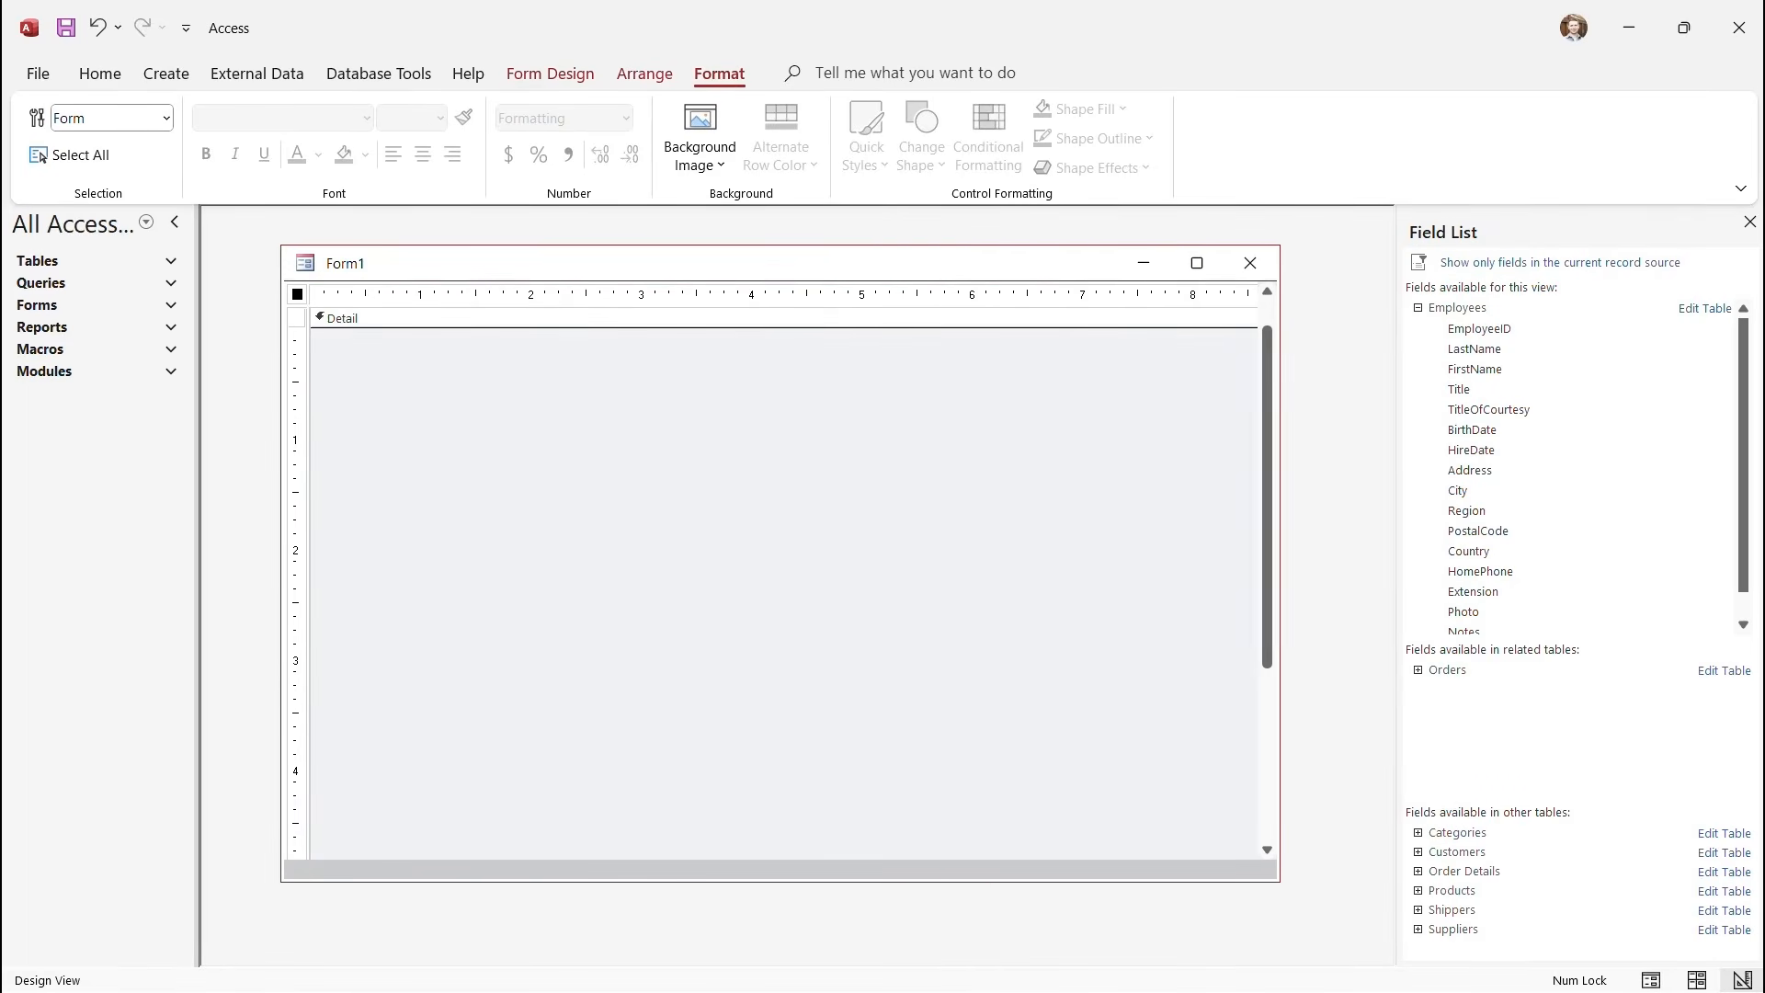
# Drag the EmployeeID field from the Field List into Form1's Detail section.
pyautogui.click(783, 318)
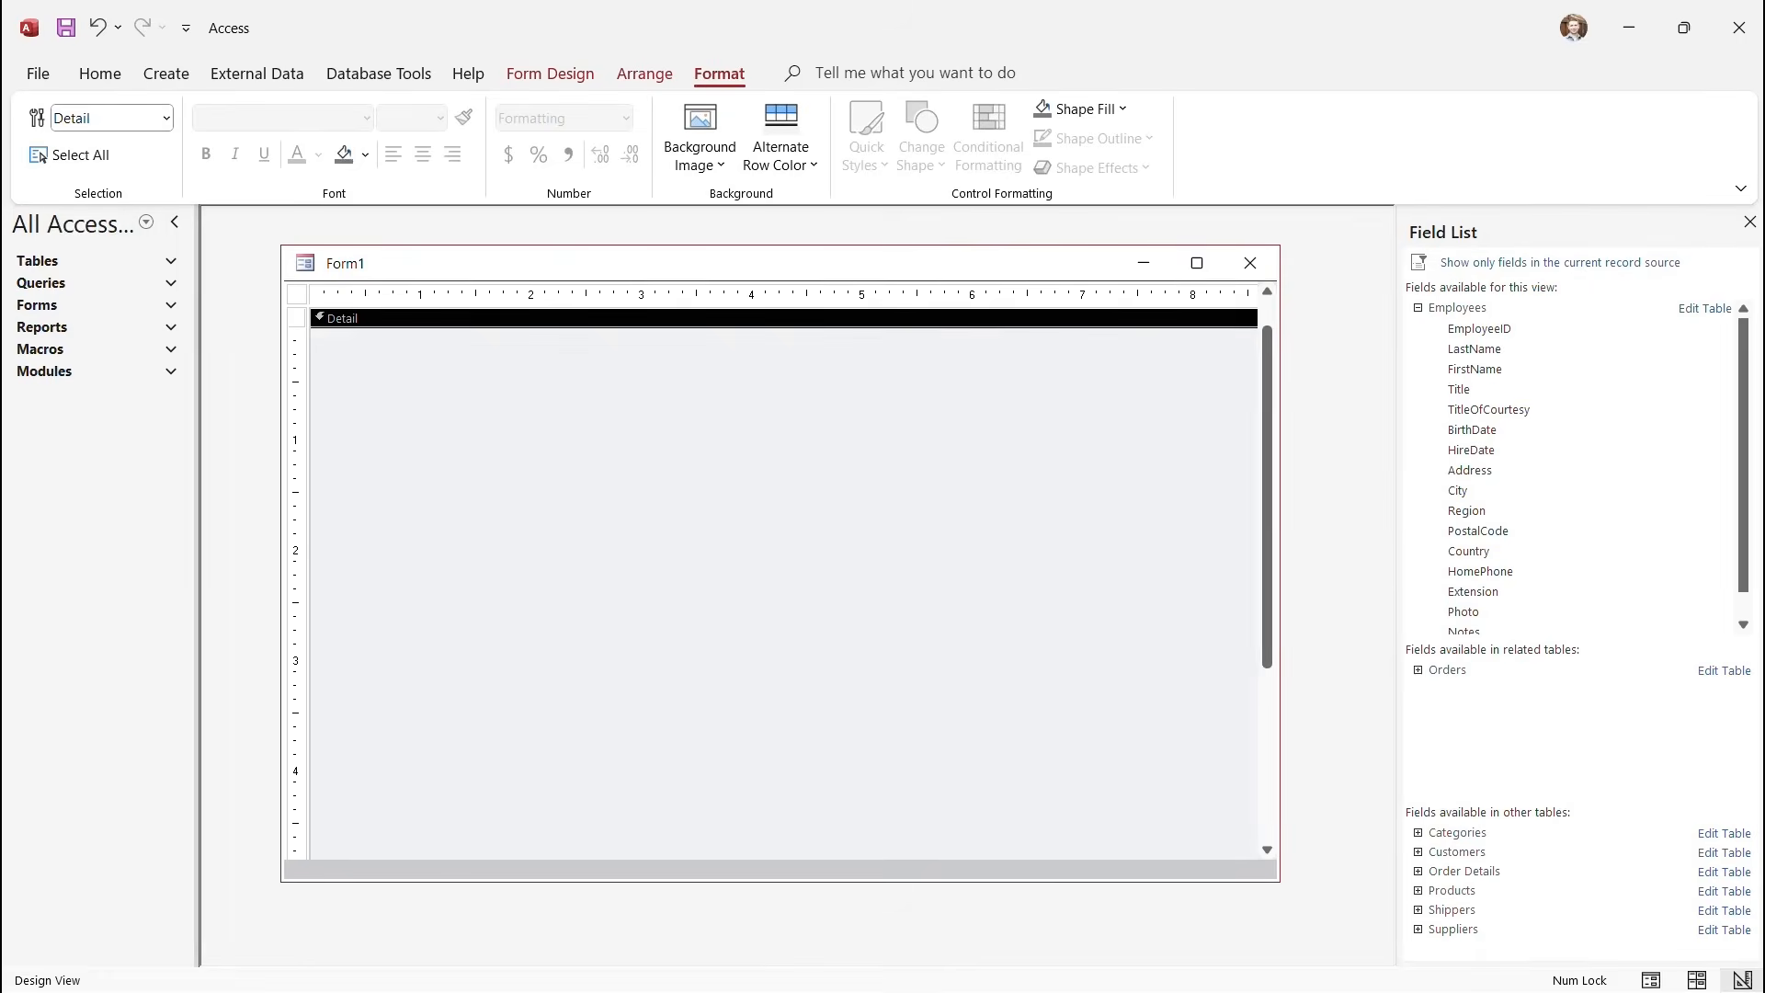
pyautogui.click(297, 294)
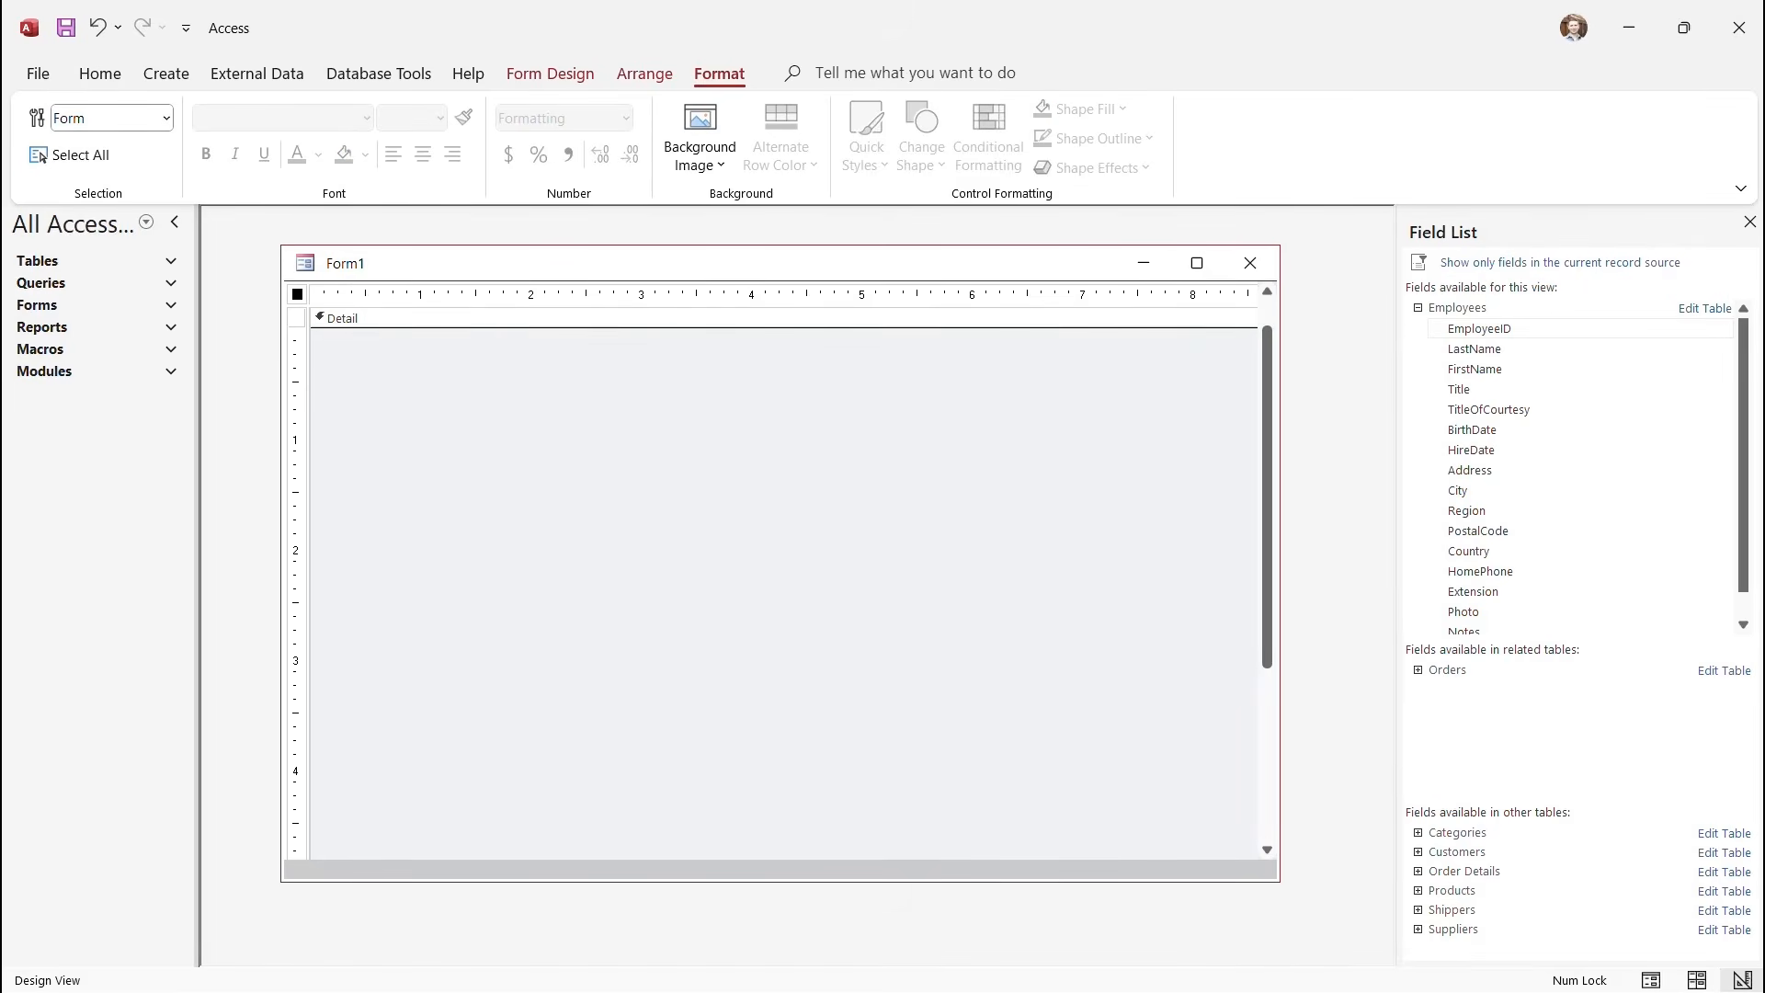
pyautogui.click(1479, 329)
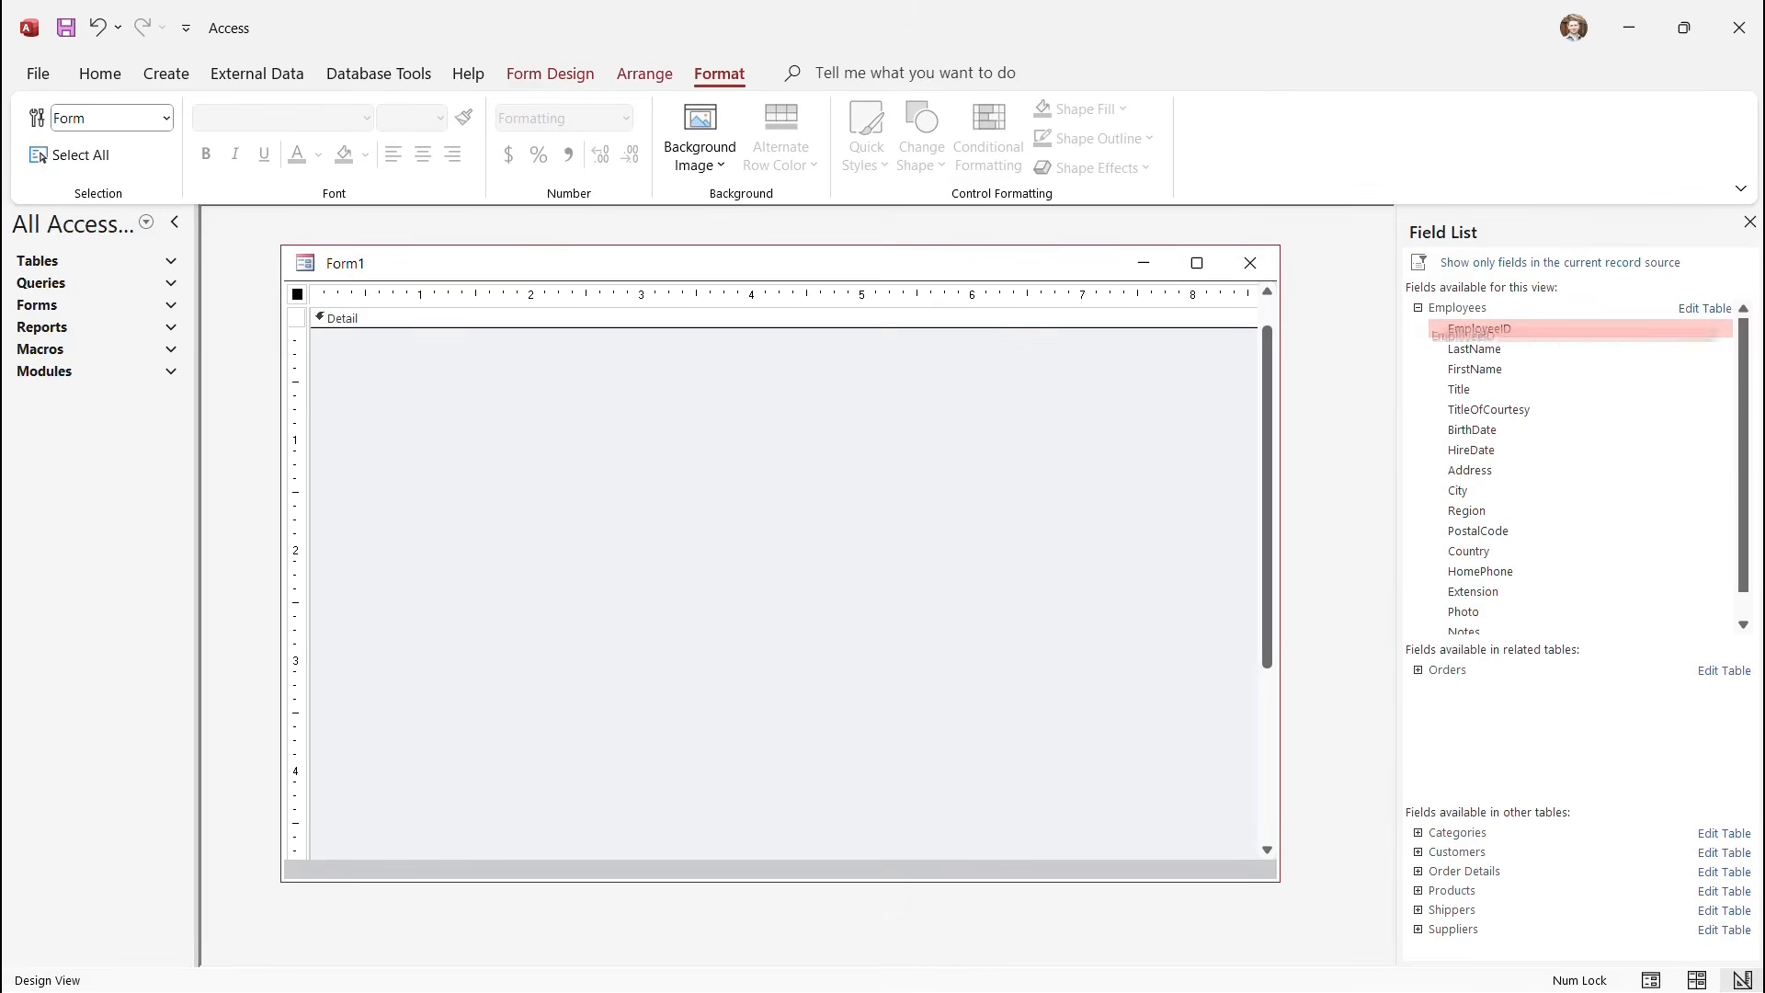
pyautogui.moveTo(1479, 329); pyautogui.dragTo(663, 358)
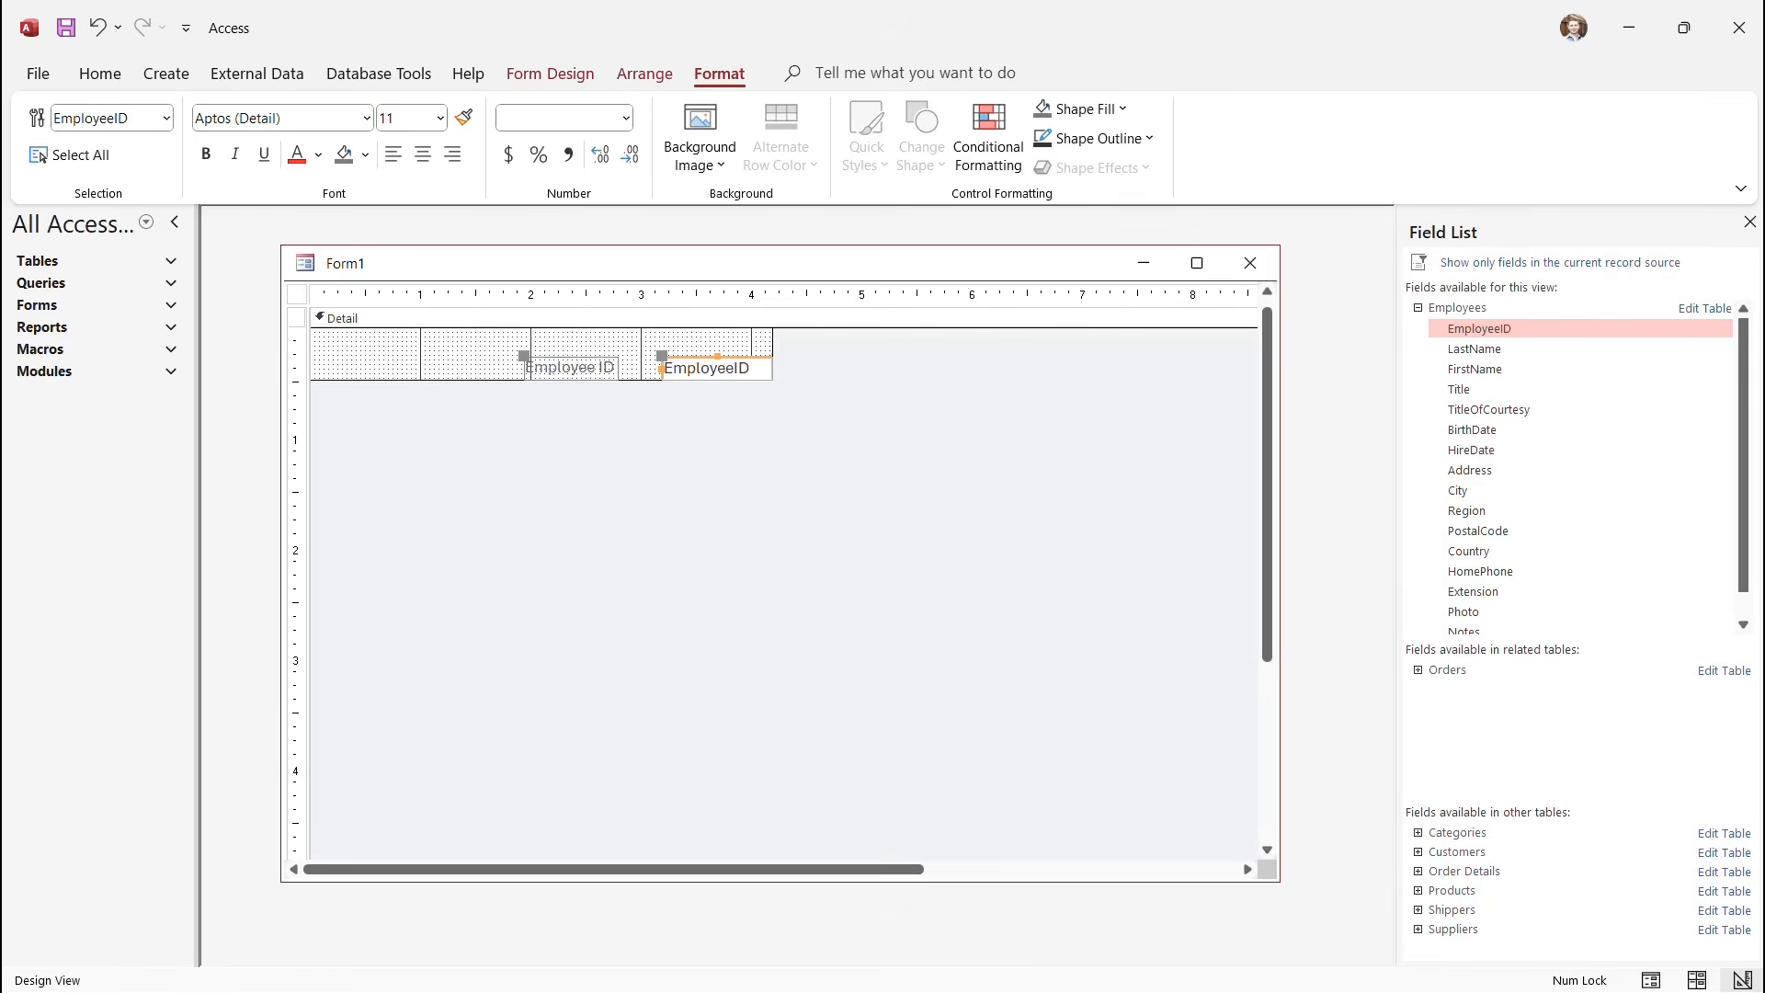
# Enlarge the Detail section's width and height and widen the Form1 design window further.
pyautogui.moveTo(774, 380); pyautogui.dragTo(1030, 731)
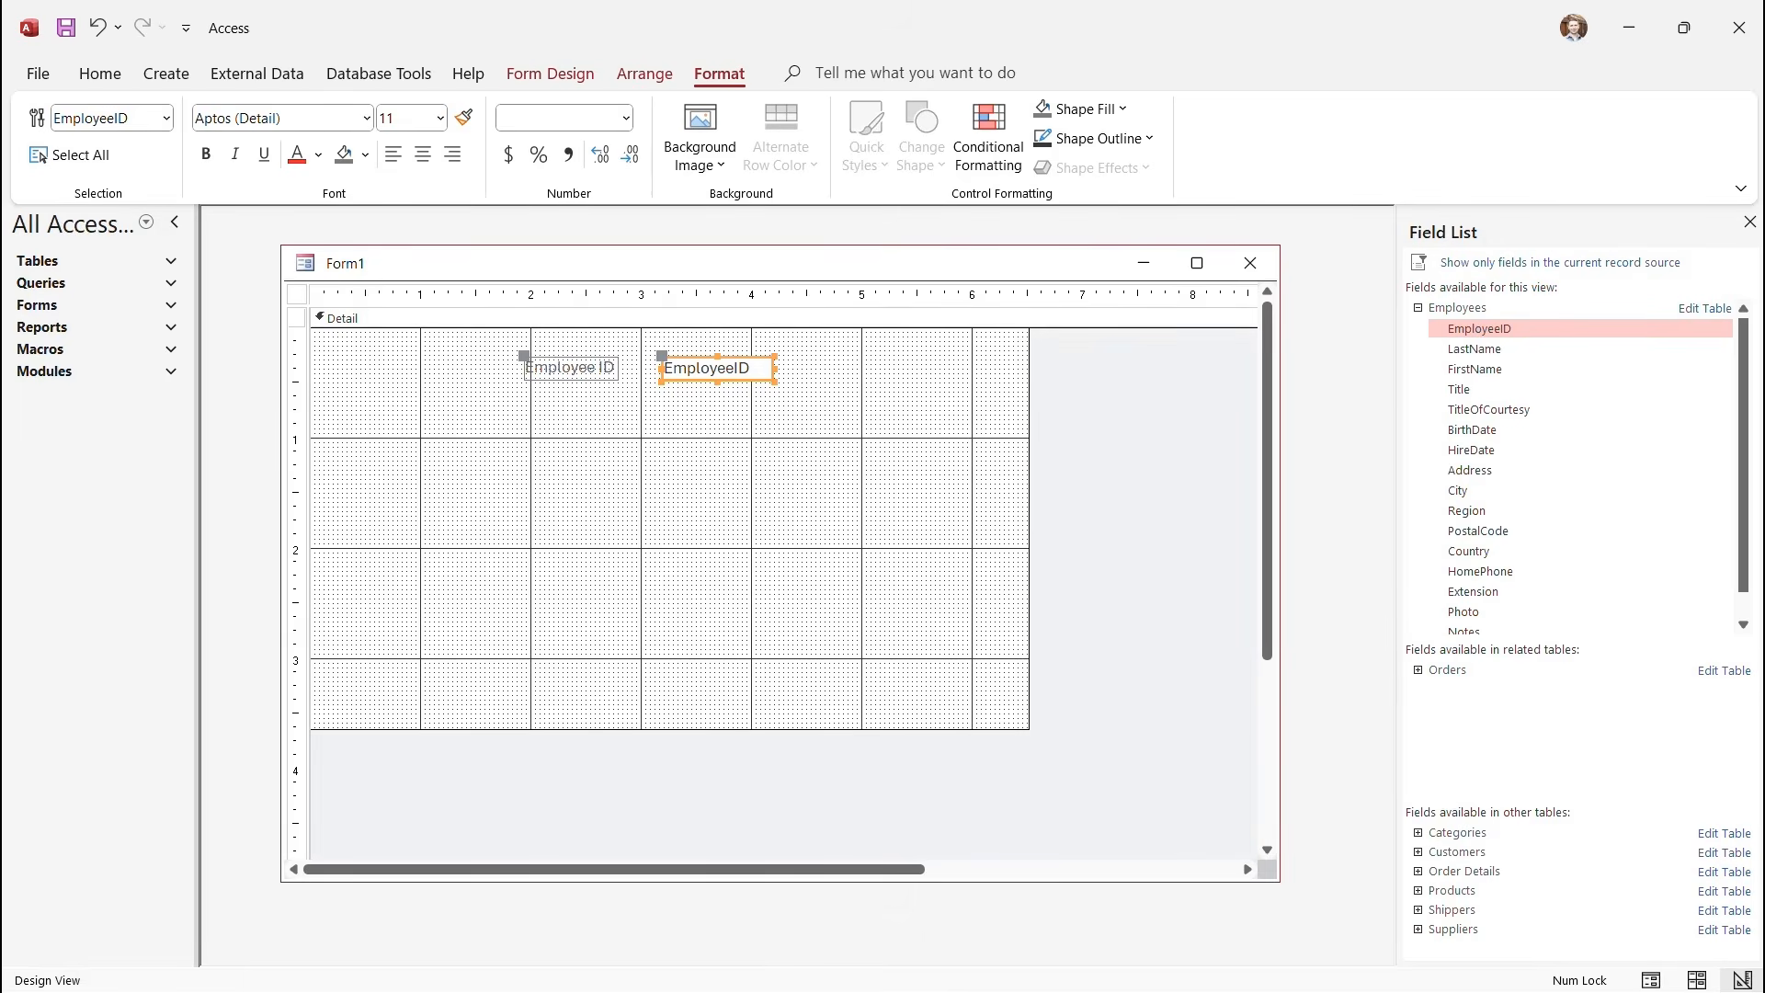
pyautogui.moveTo(1030, 570); pyautogui.dragTo(1247, 570)
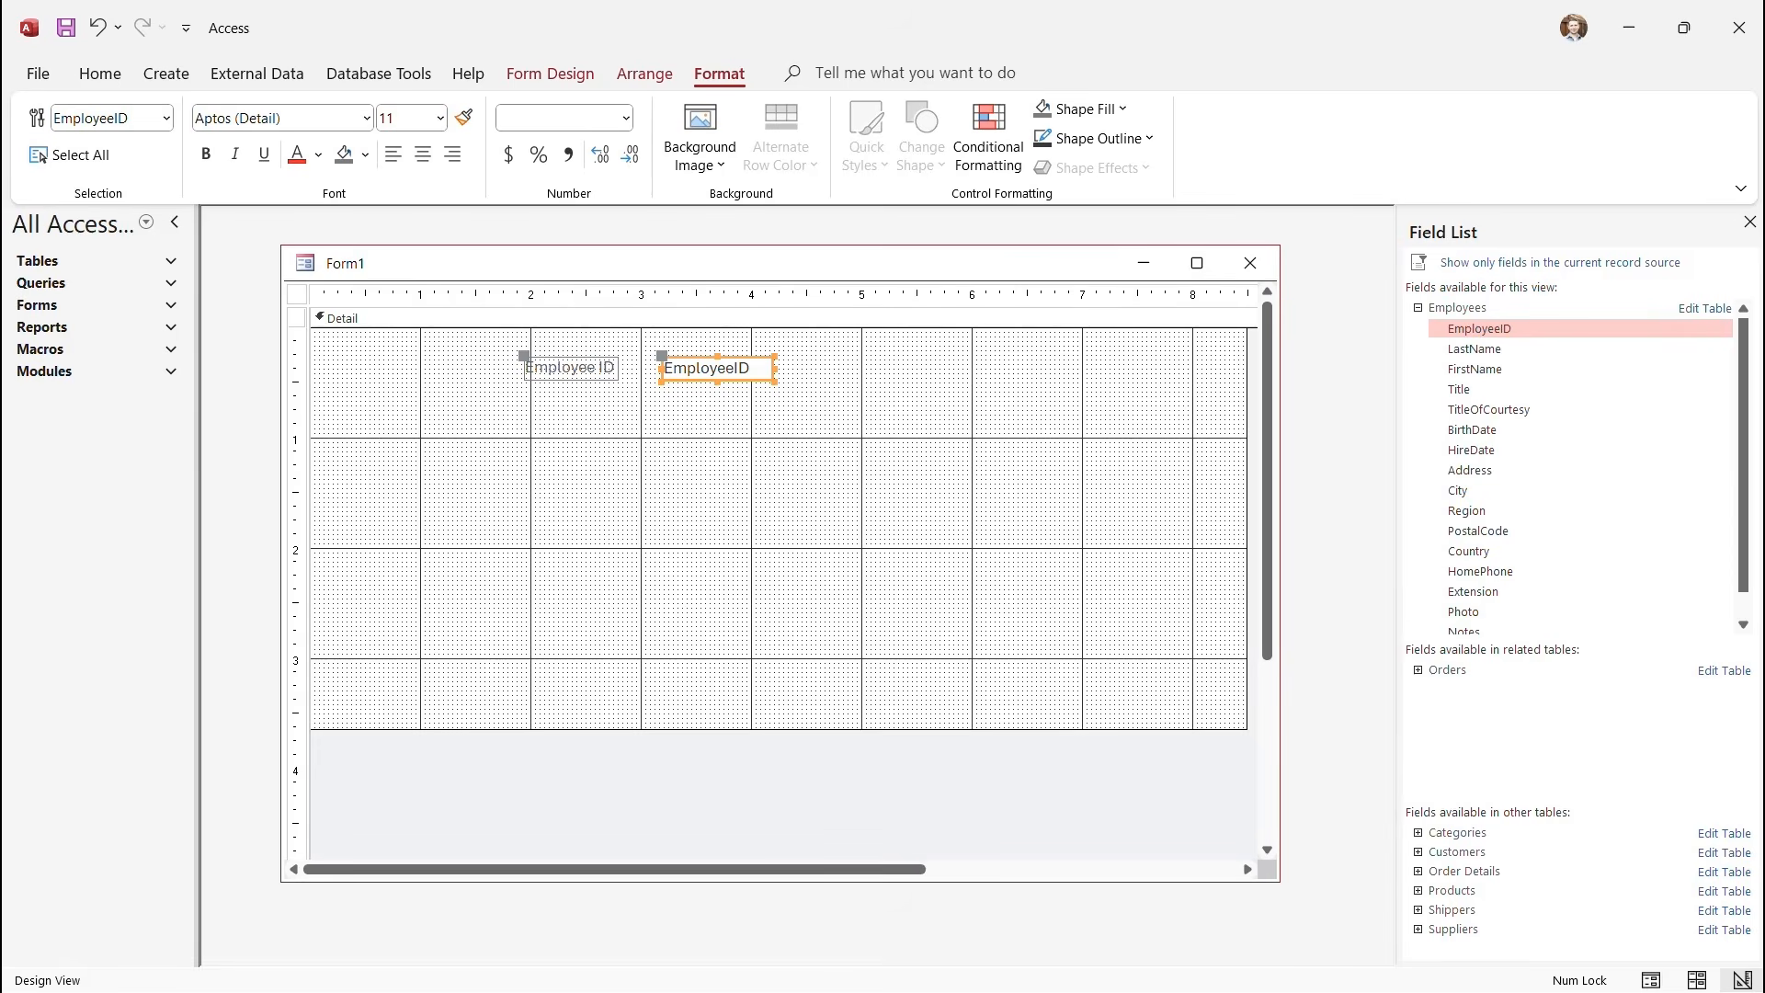
pyautogui.moveTo(782, 730); pyautogui.dragTo(782, 767)
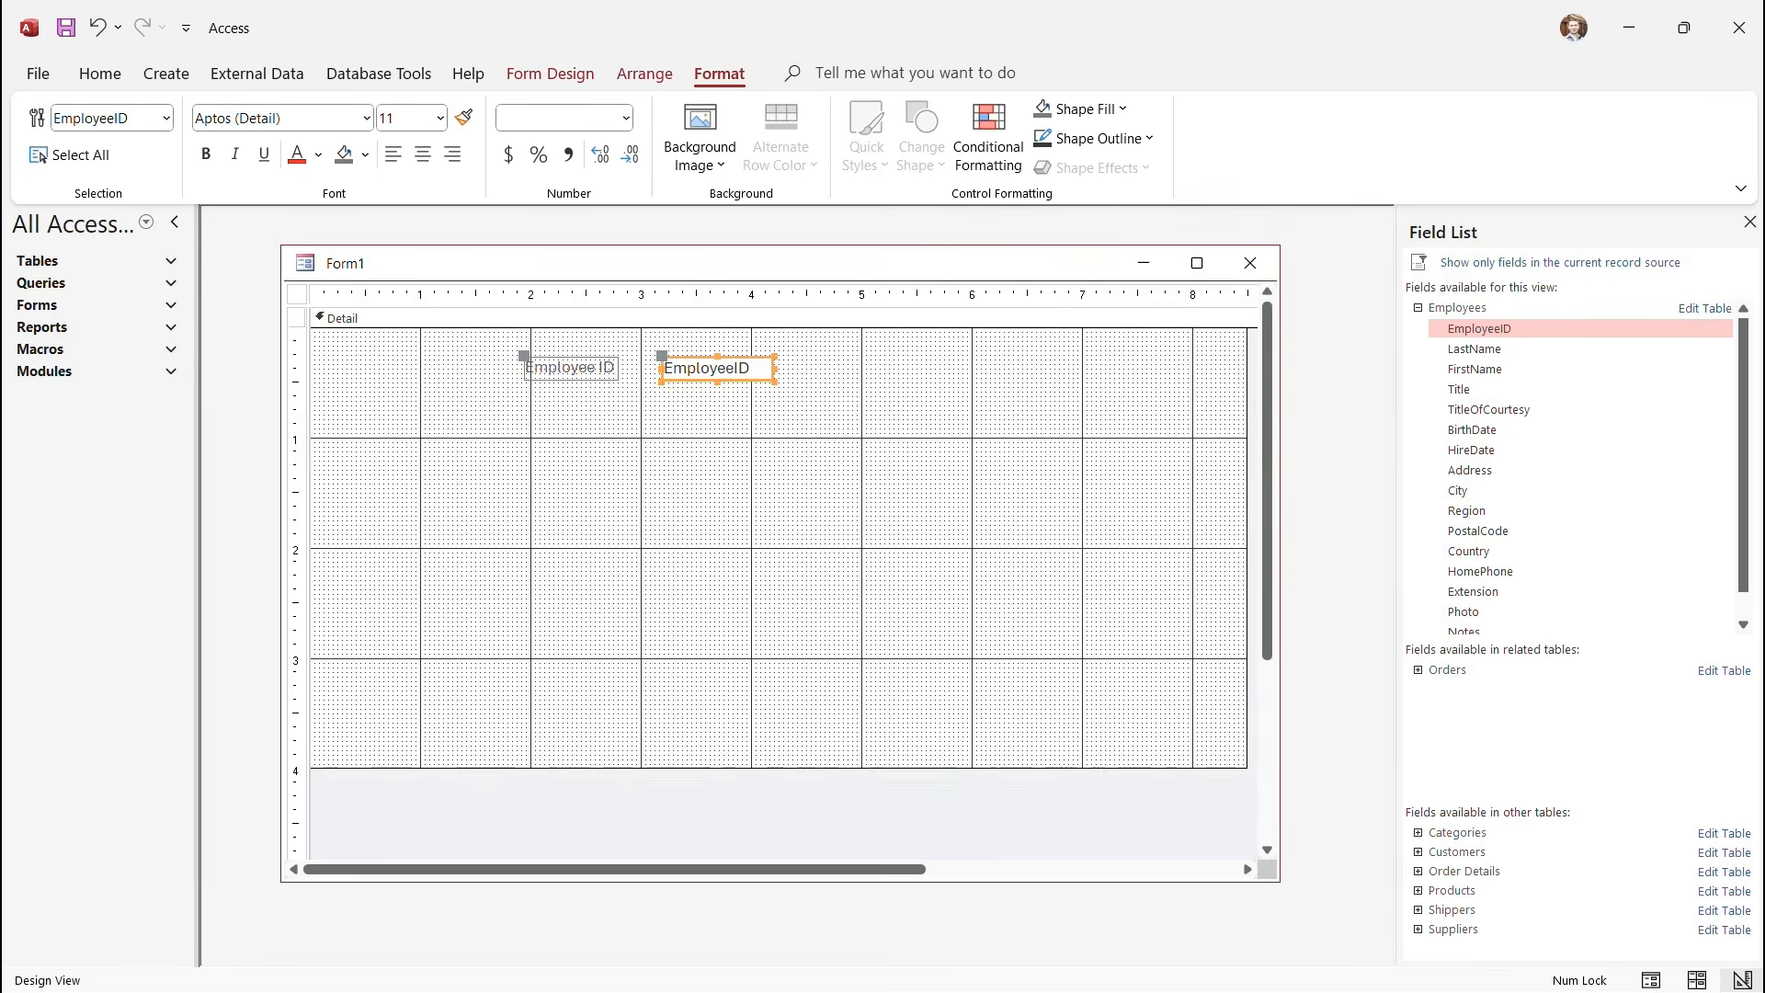
pyautogui.moveTo(1280, 563); pyautogui.dragTo(1362, 562)
pyautogui.moveTo(1247, 571); pyautogui.dragTo(1303, 570)
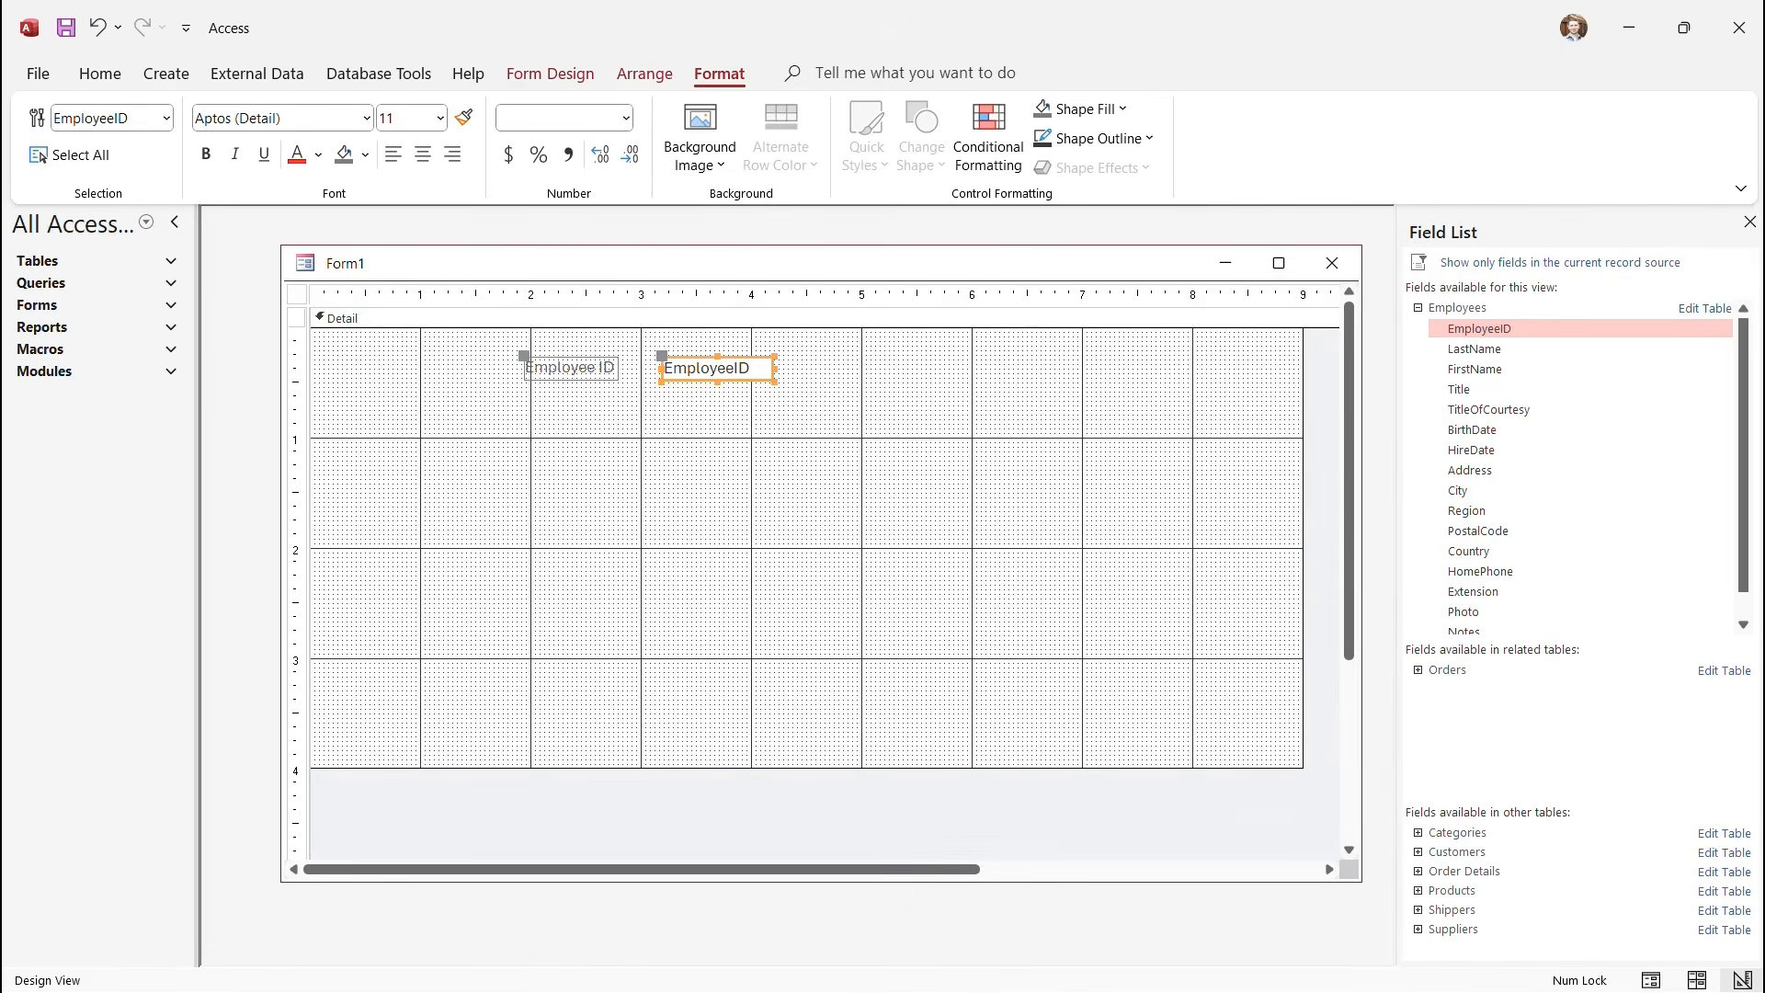
pyautogui.click(570, 368)
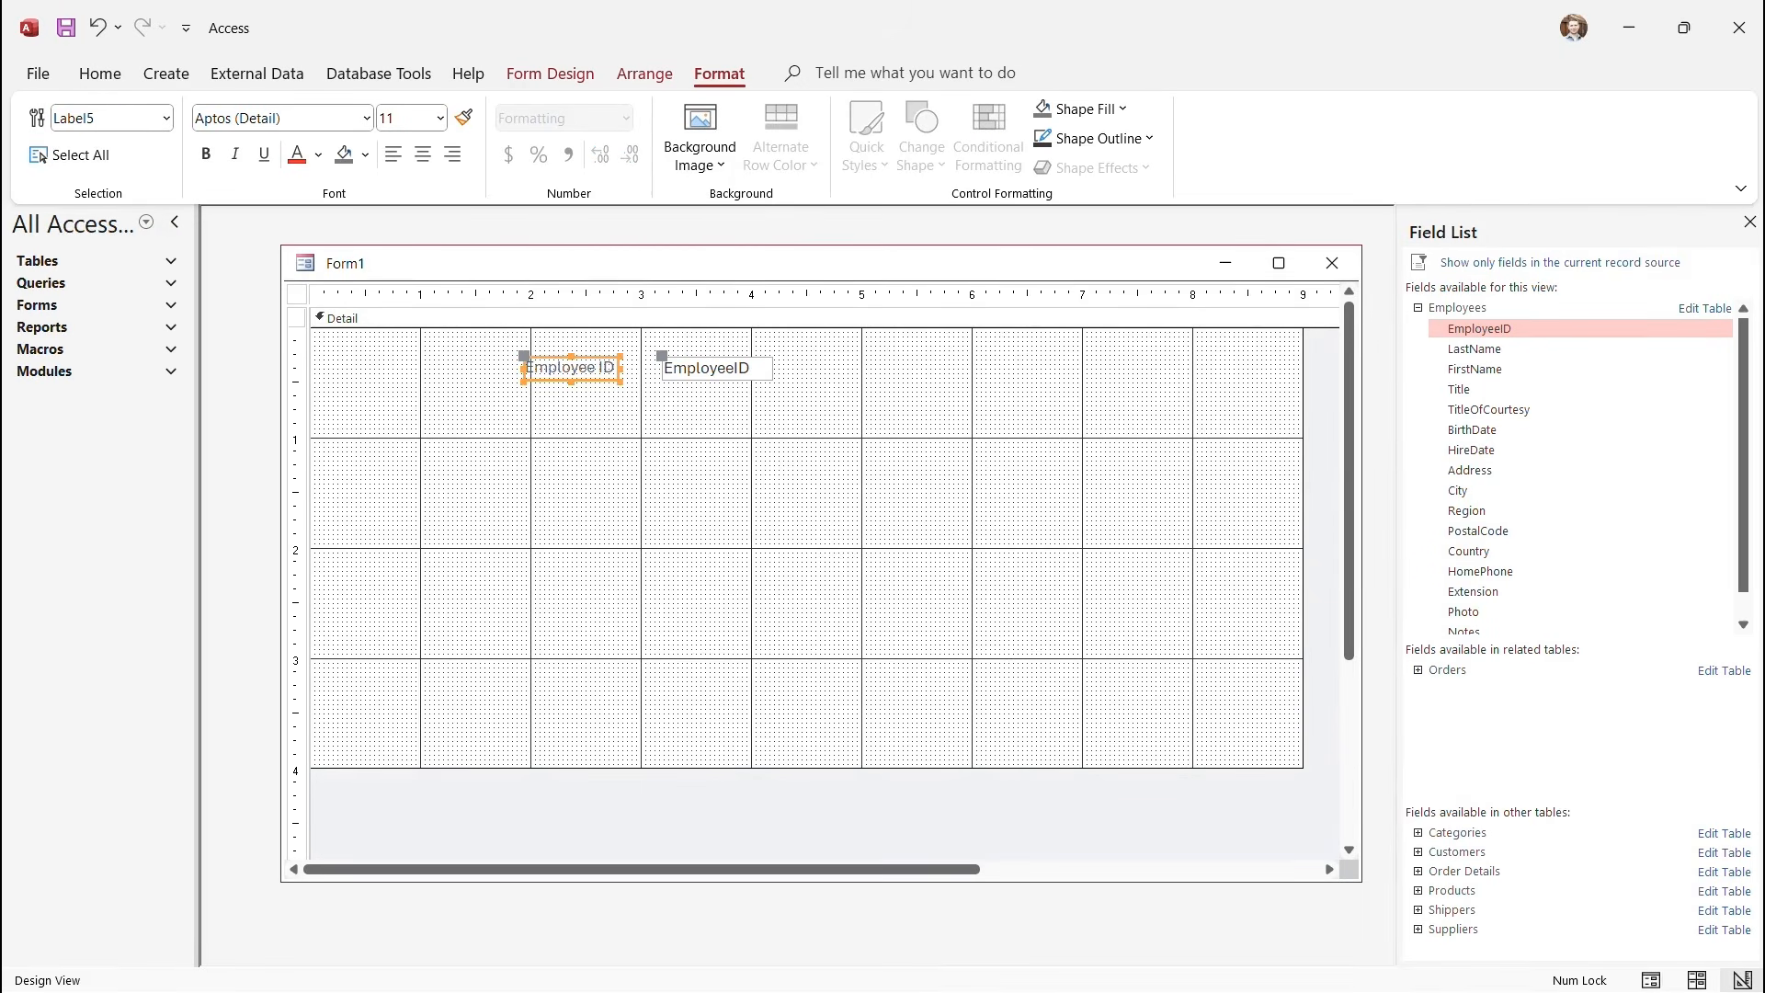
pyautogui.click(717, 369)
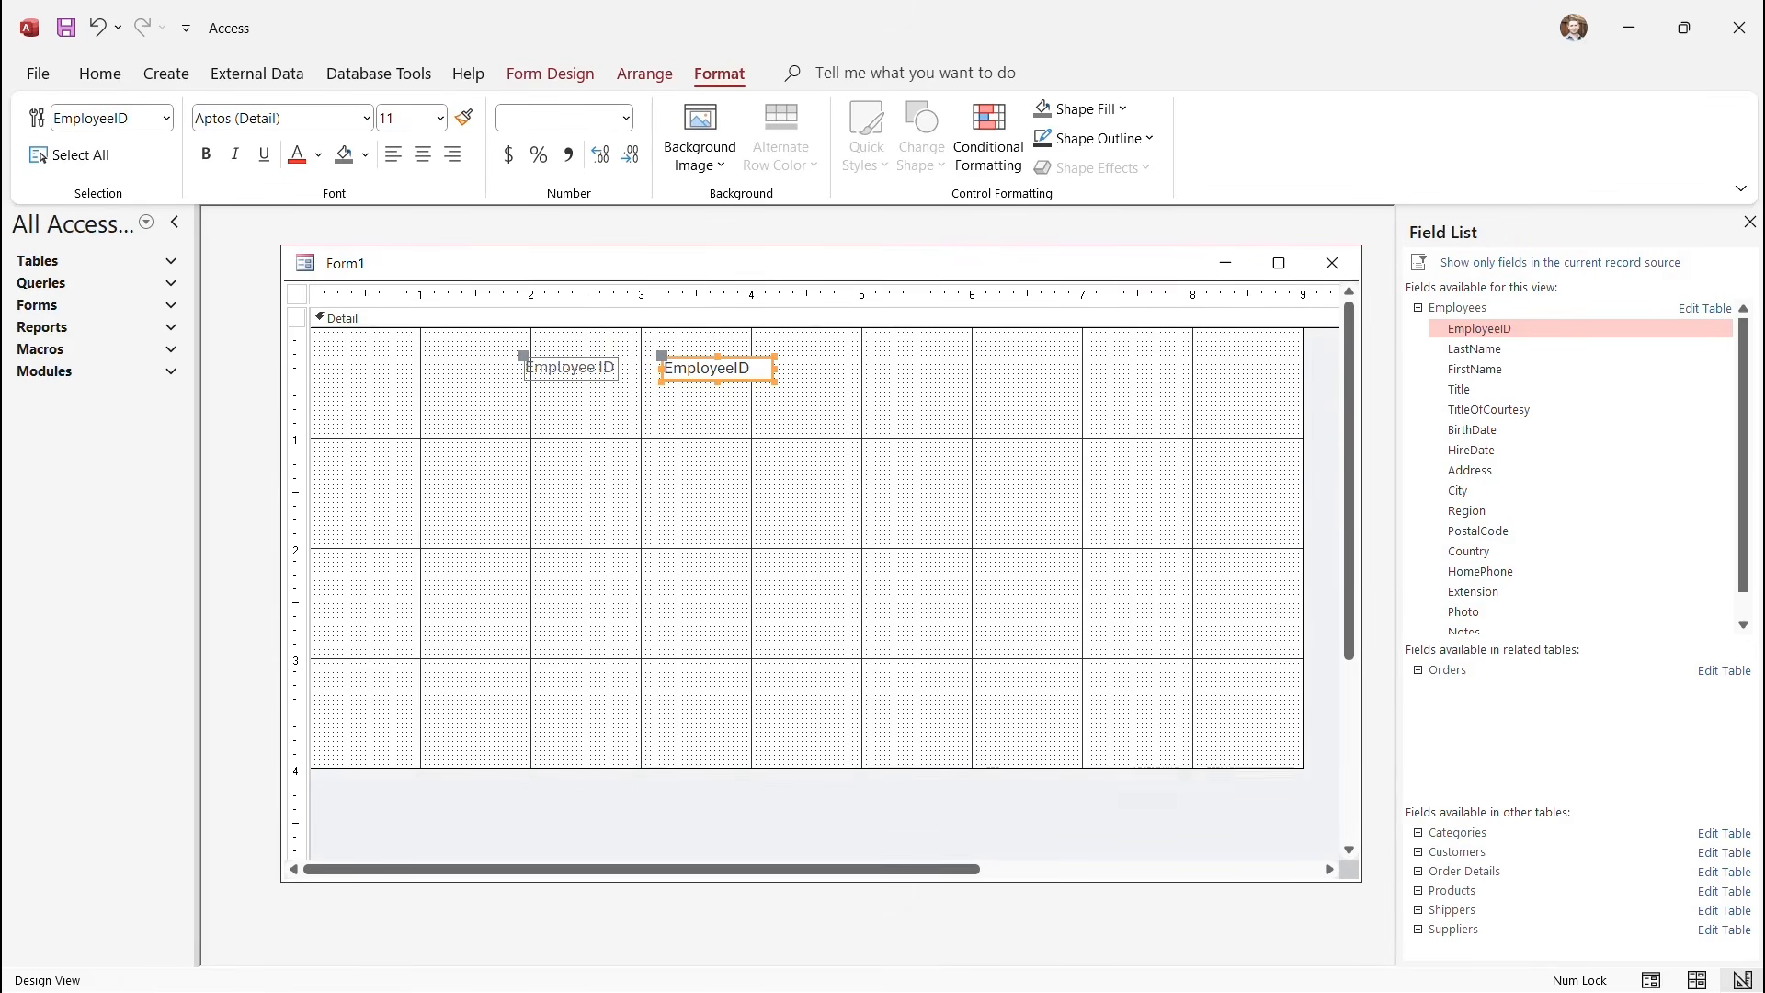
# Move the Employee ID label and EmployeeID box down and back up, then detach the label.
pyautogui.click(570, 368)
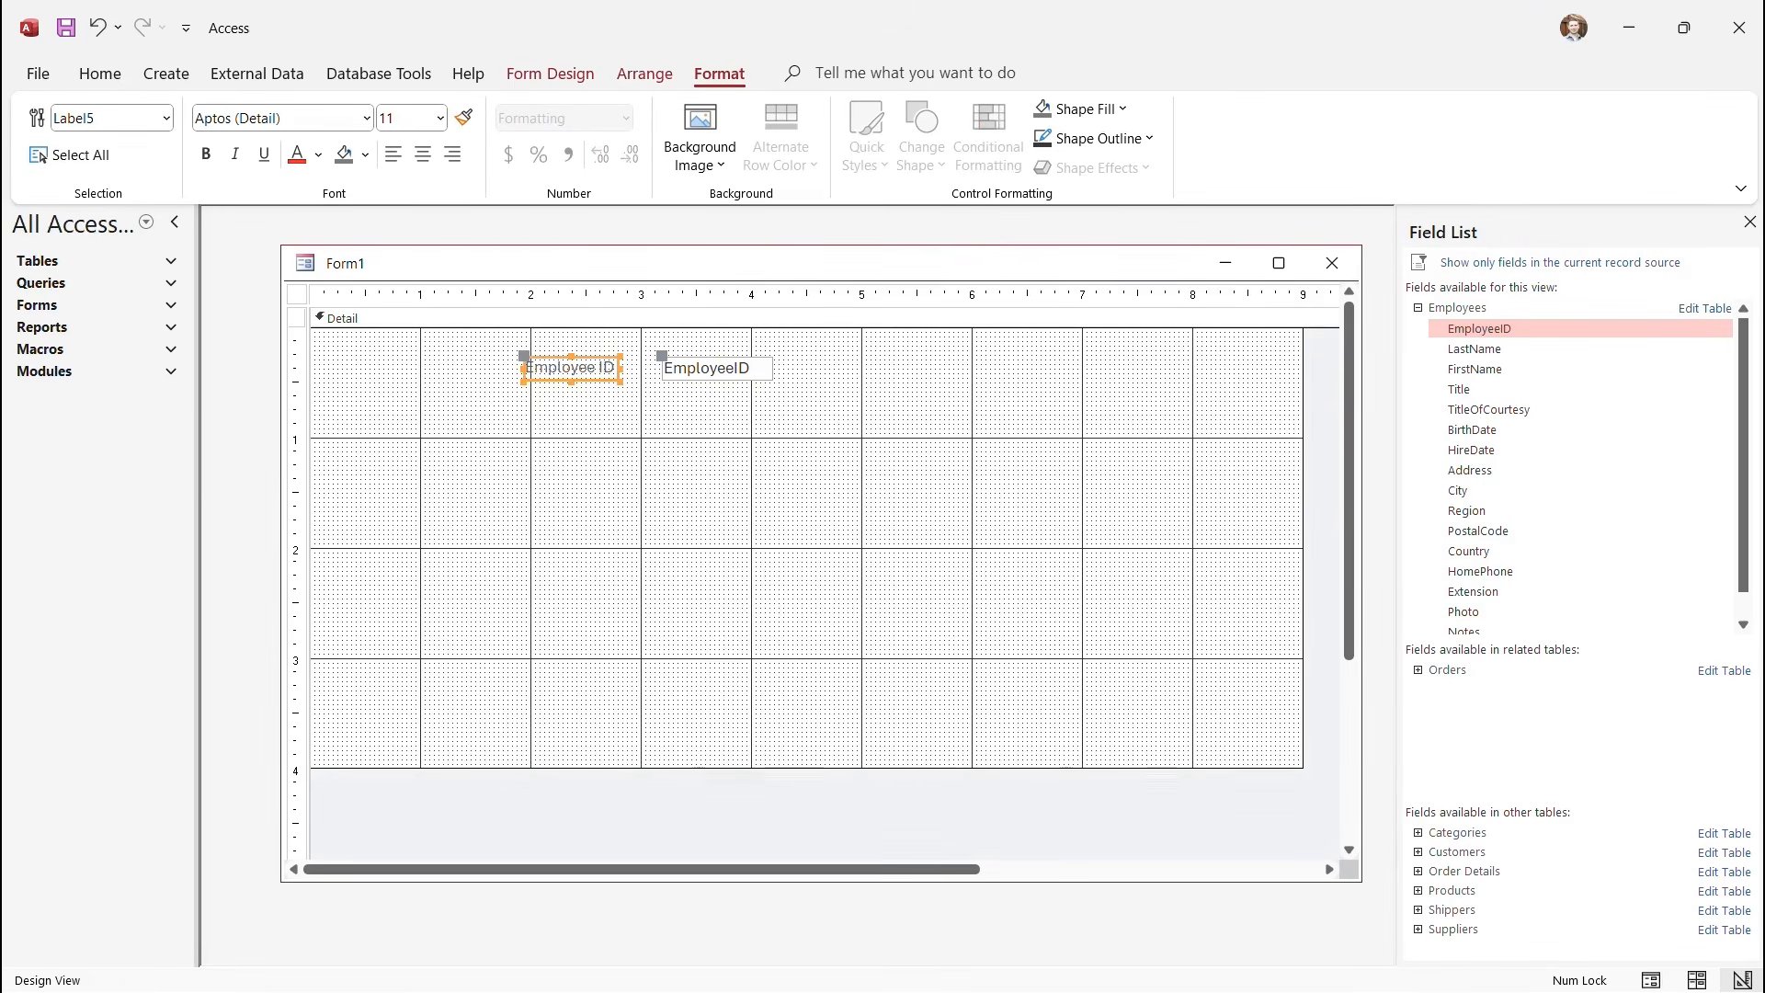
pyautogui.click(717, 369)
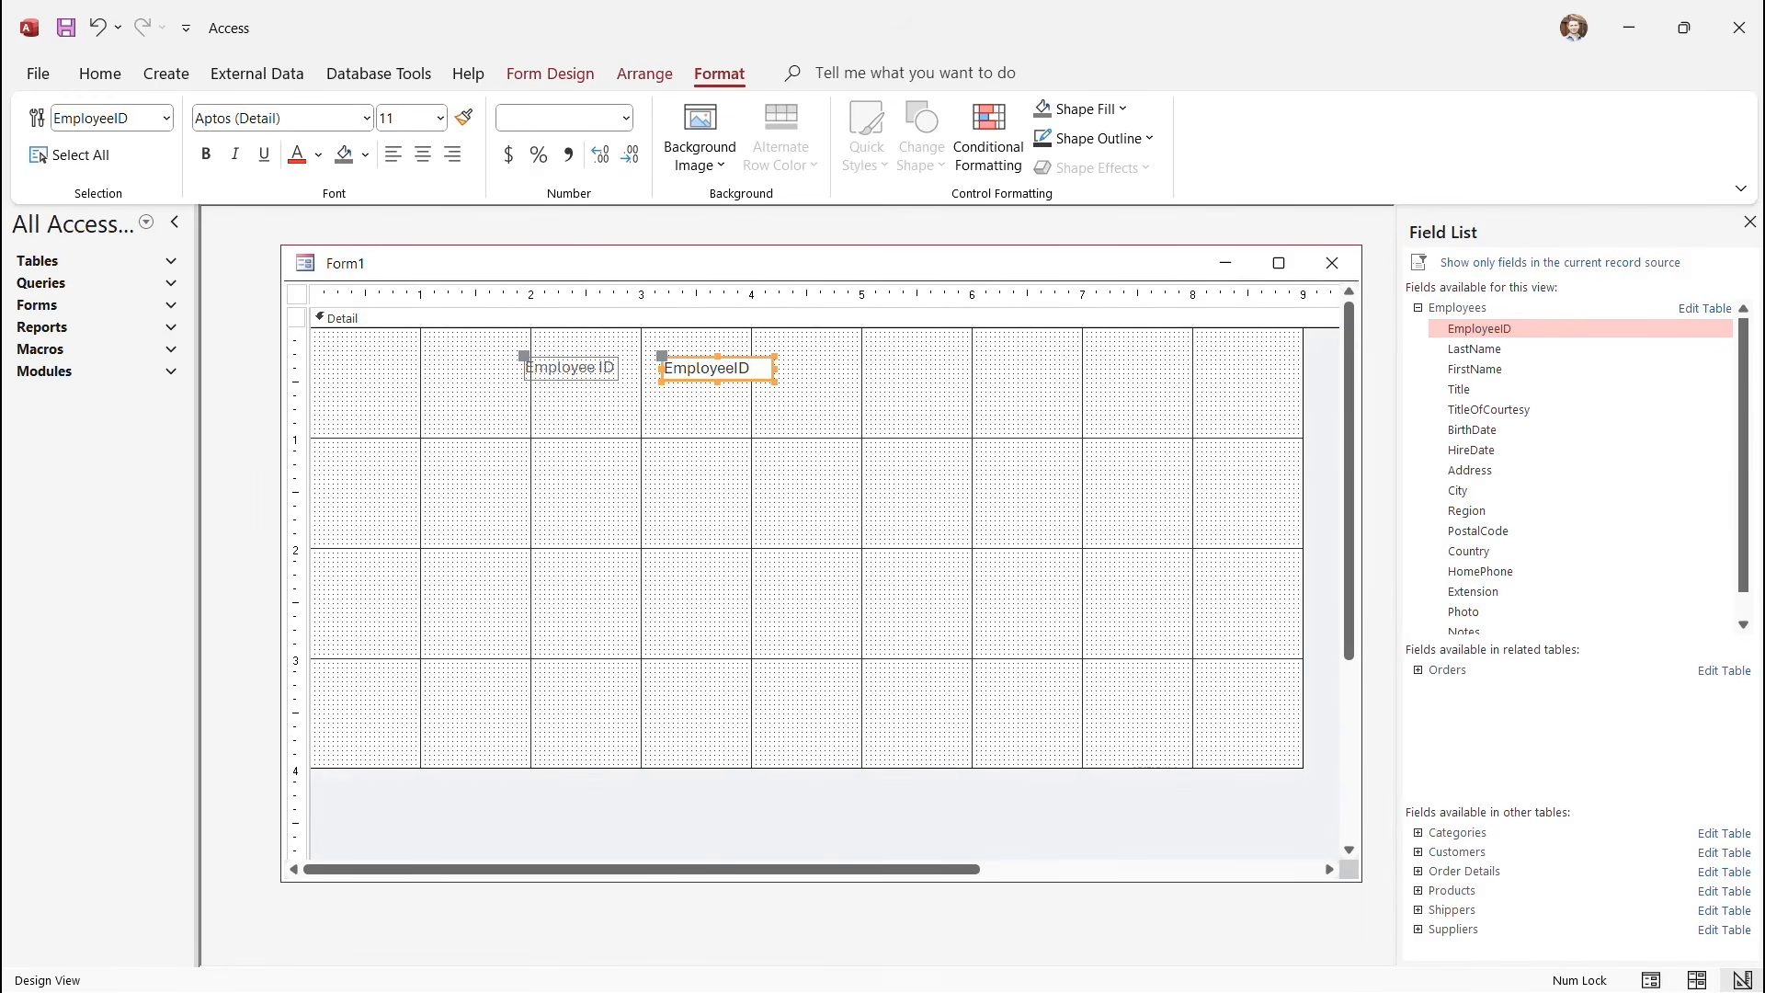
pyautogui.click(570, 367)
pyautogui.moveTo(570, 368); pyautogui.dragTo(555, 516)
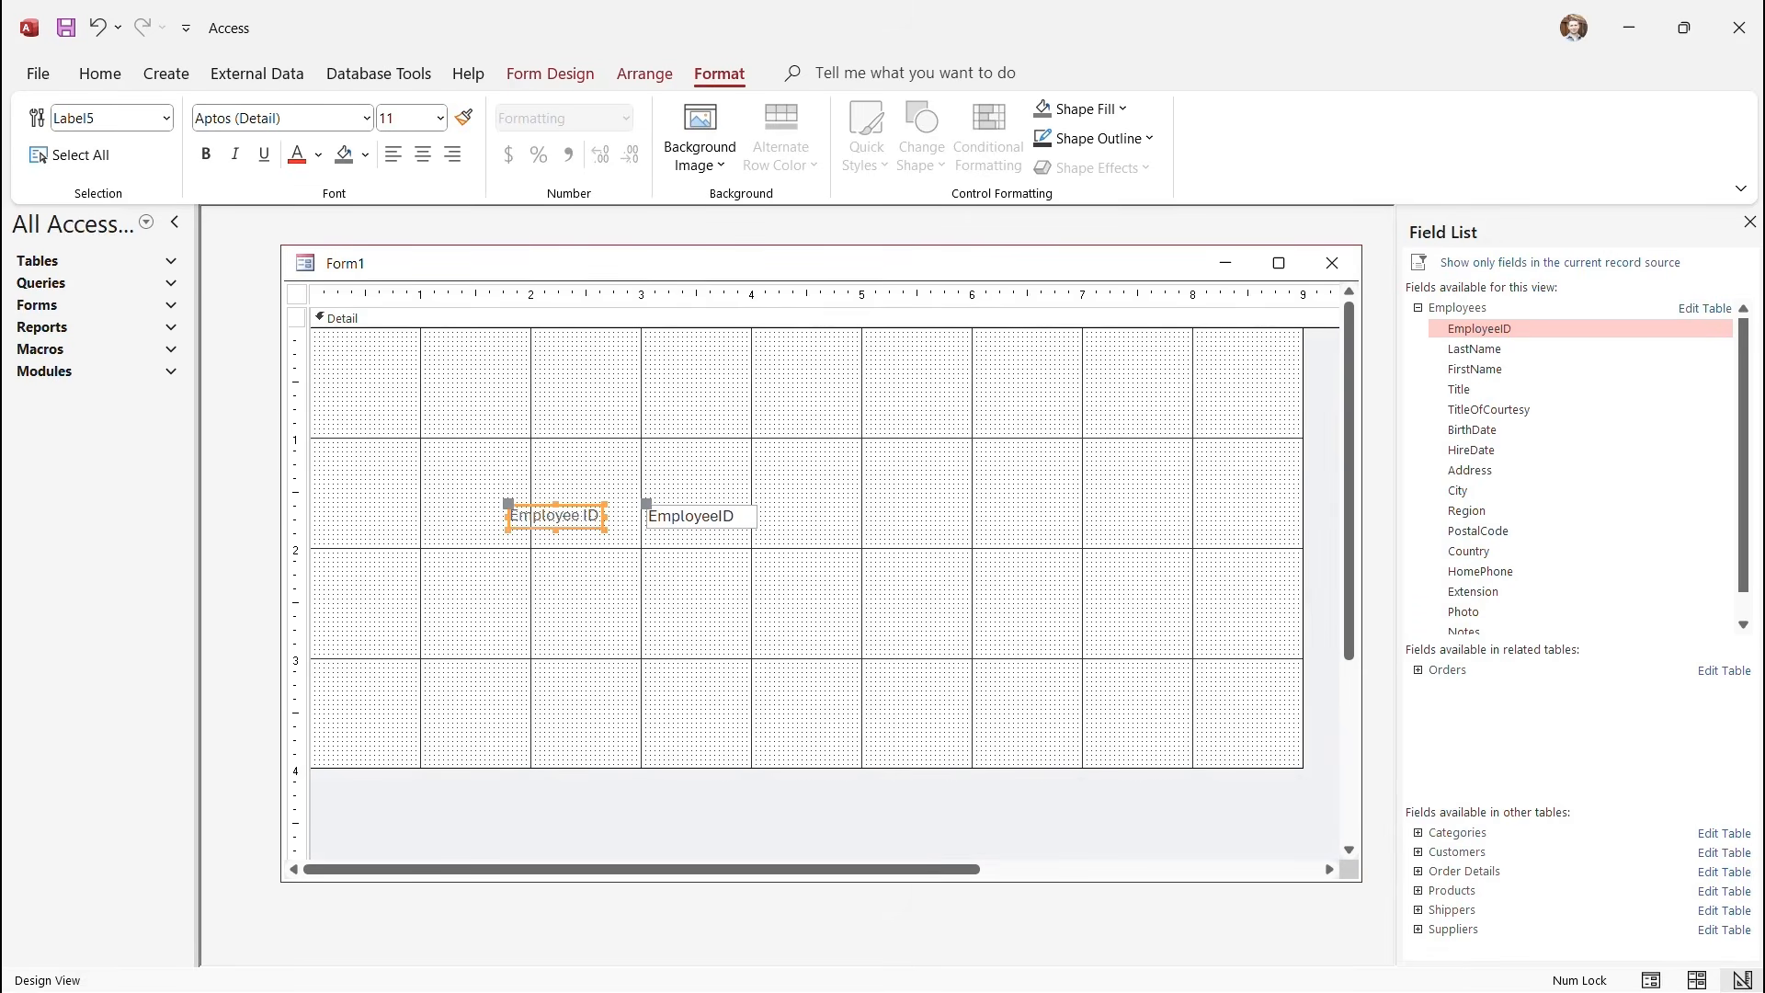
pyautogui.click(702, 517)
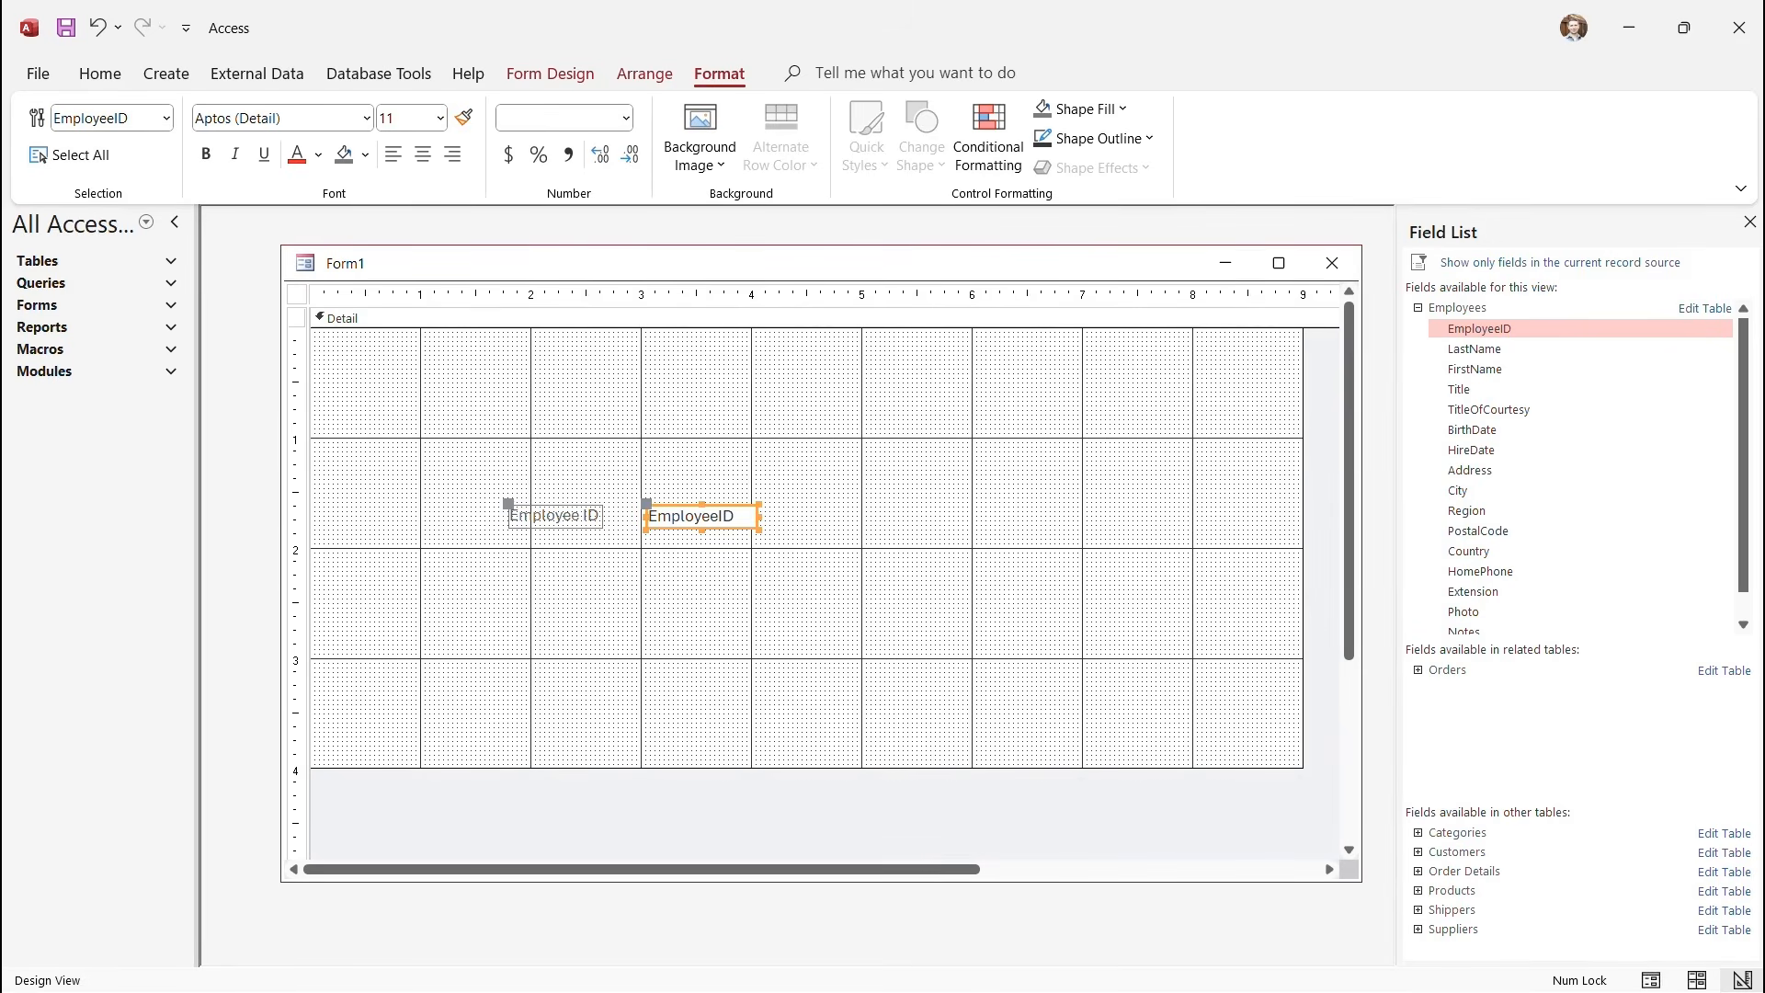
pyautogui.moveTo(702, 516); pyautogui.dragTo(777, 397)
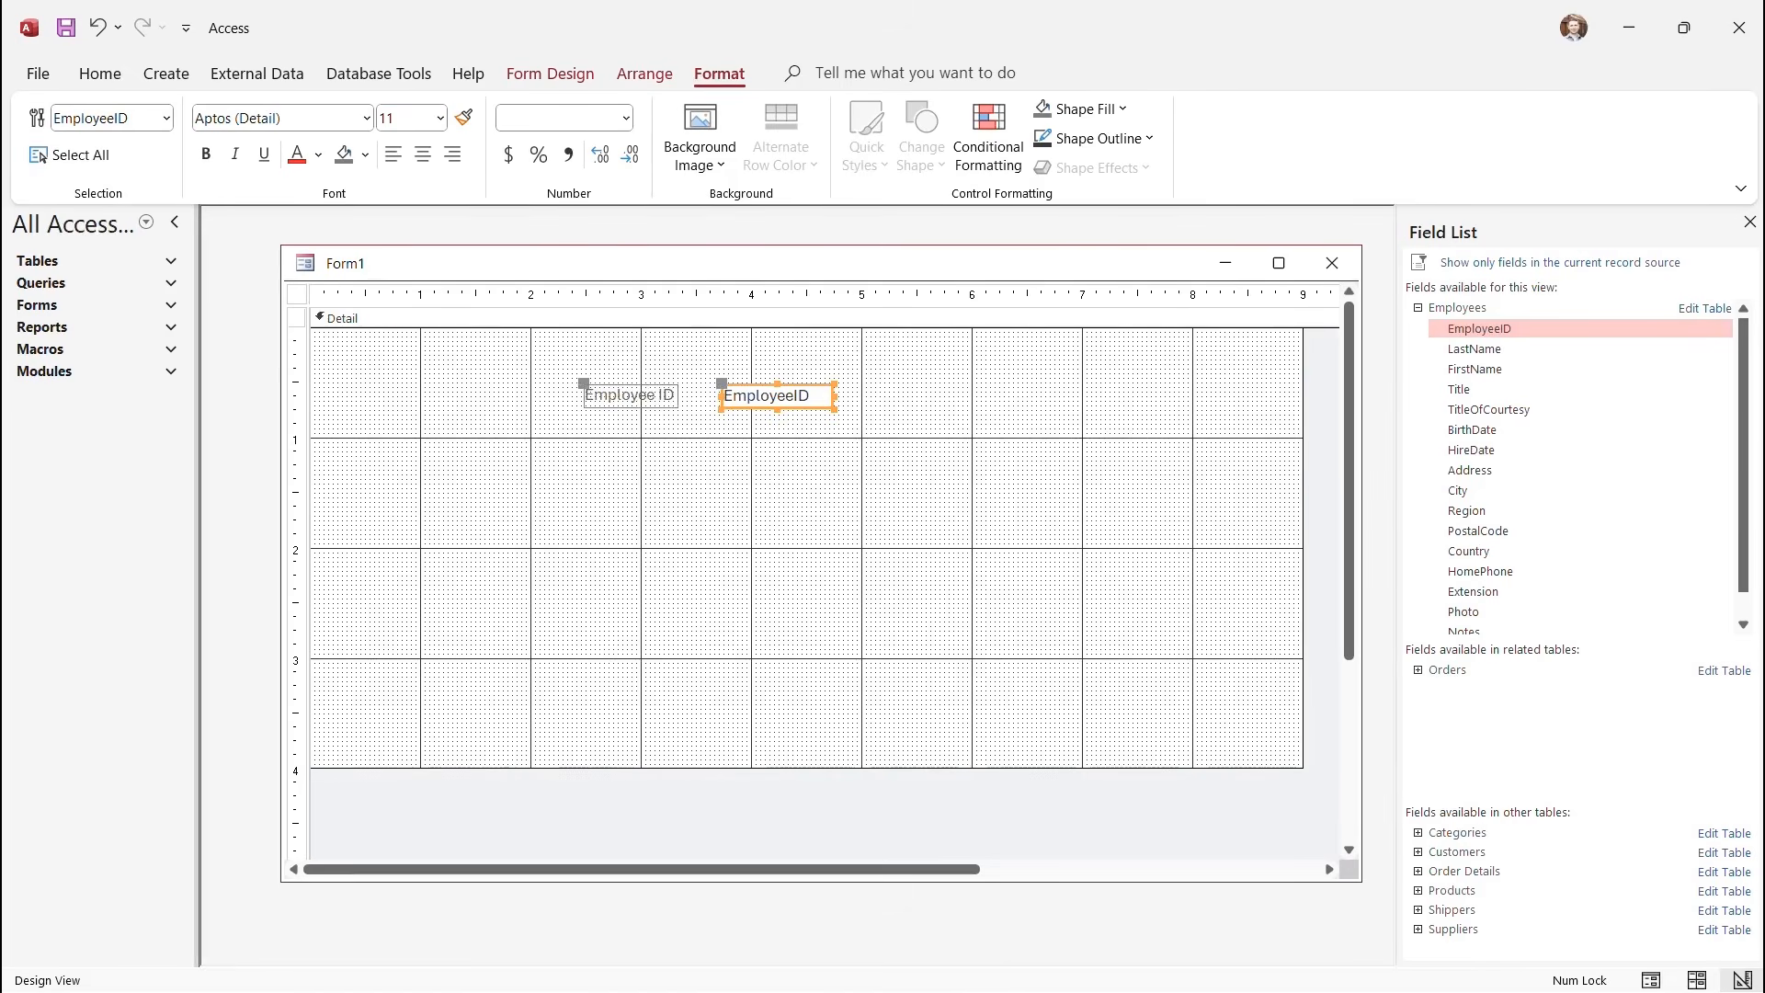
pyautogui.moveTo(583, 383); pyautogui.dragTo(719, 503)
# Place the Employee ID label just left of the EmployeeID box near the top of Detail.
pyautogui.click(794, 498)
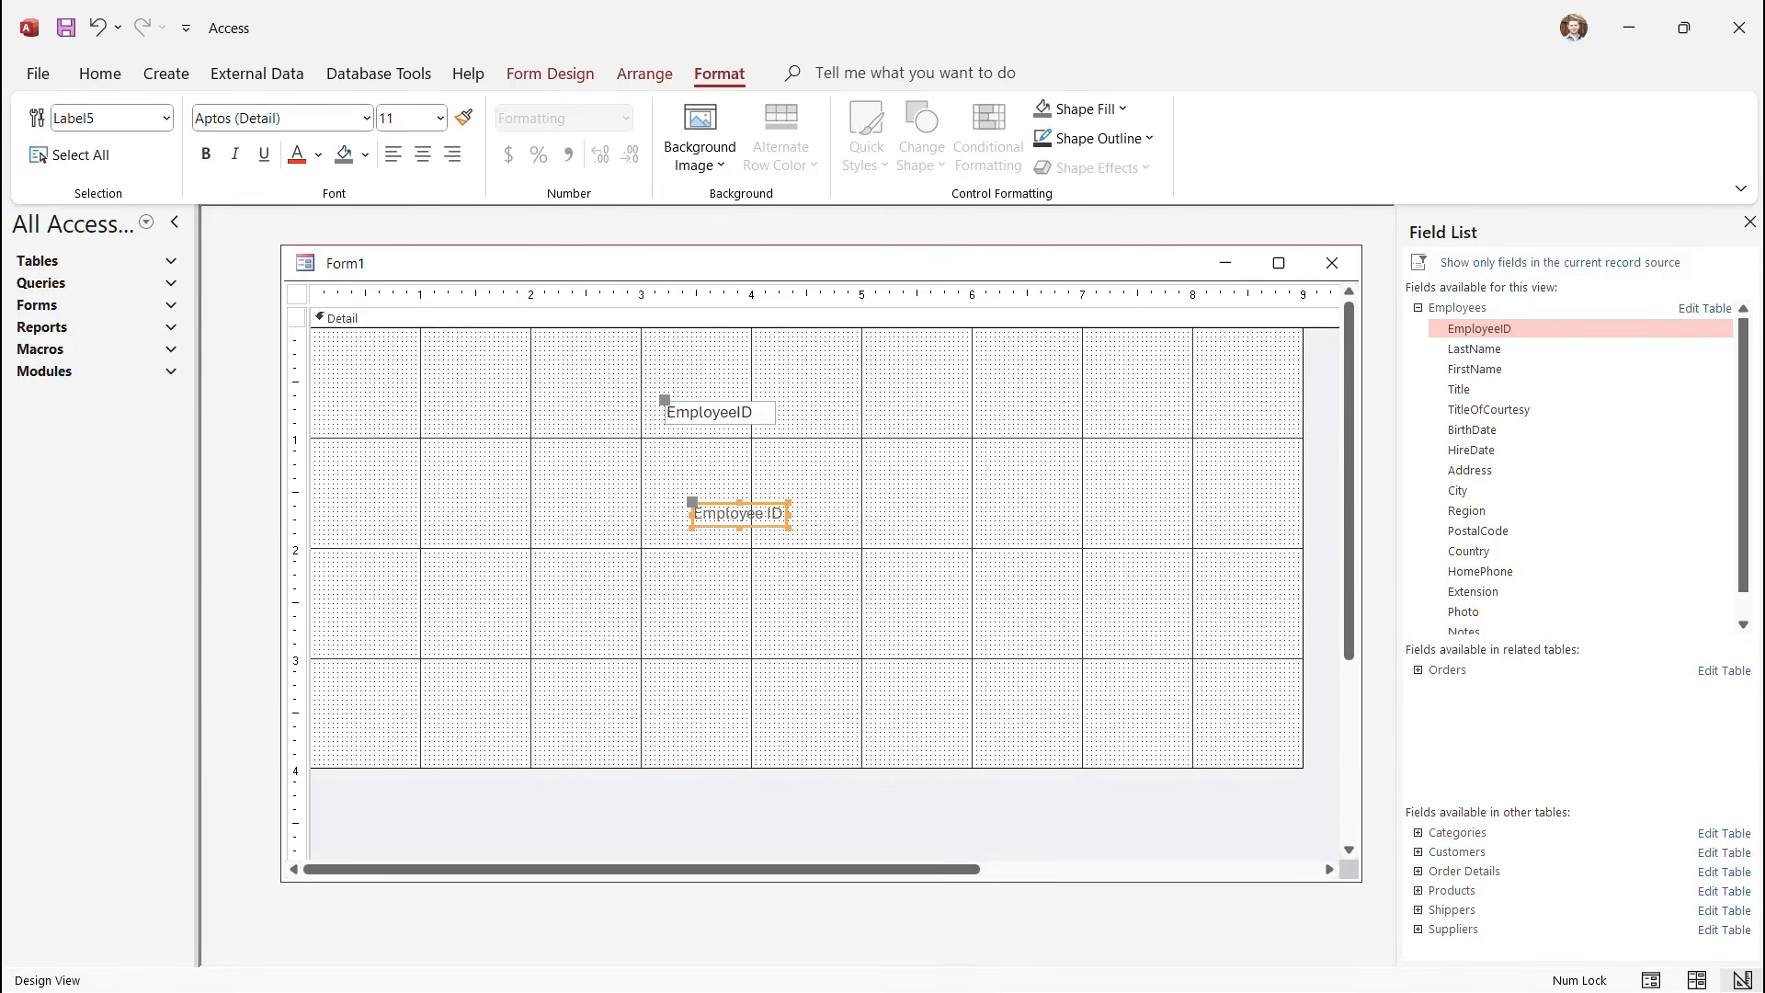
pyautogui.moveTo(740, 513); pyautogui.dragTo(689, 339)
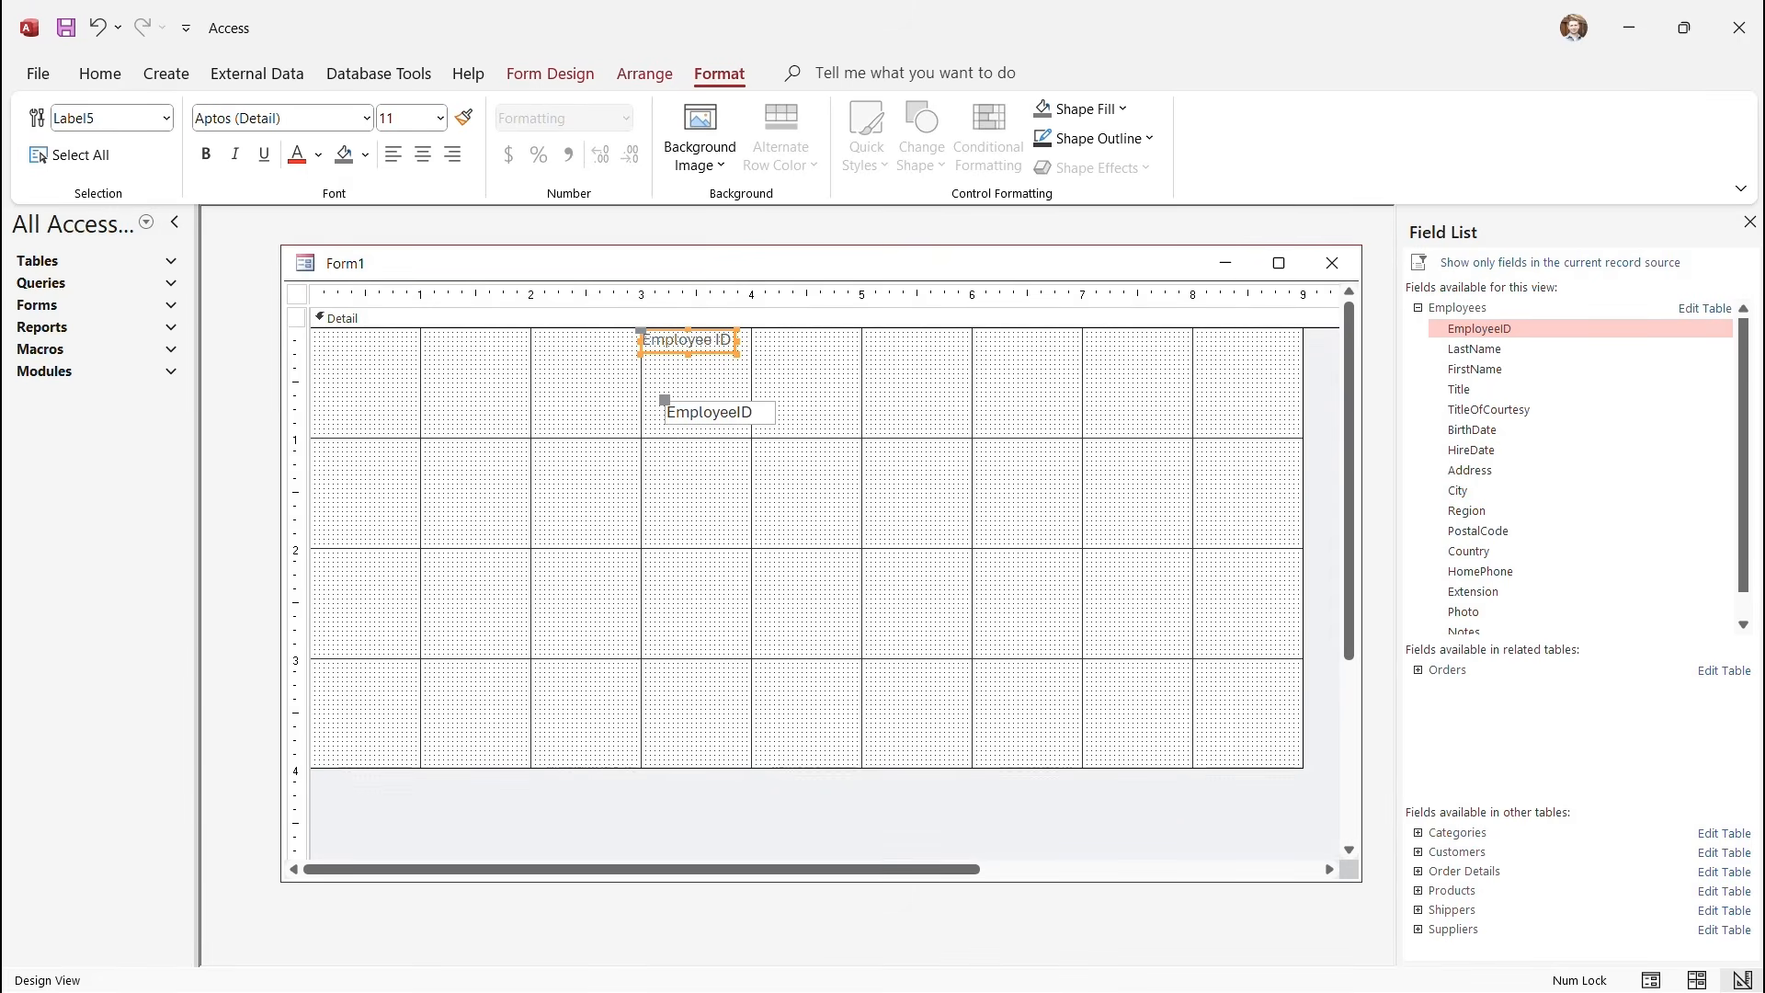
pyautogui.click(720, 413)
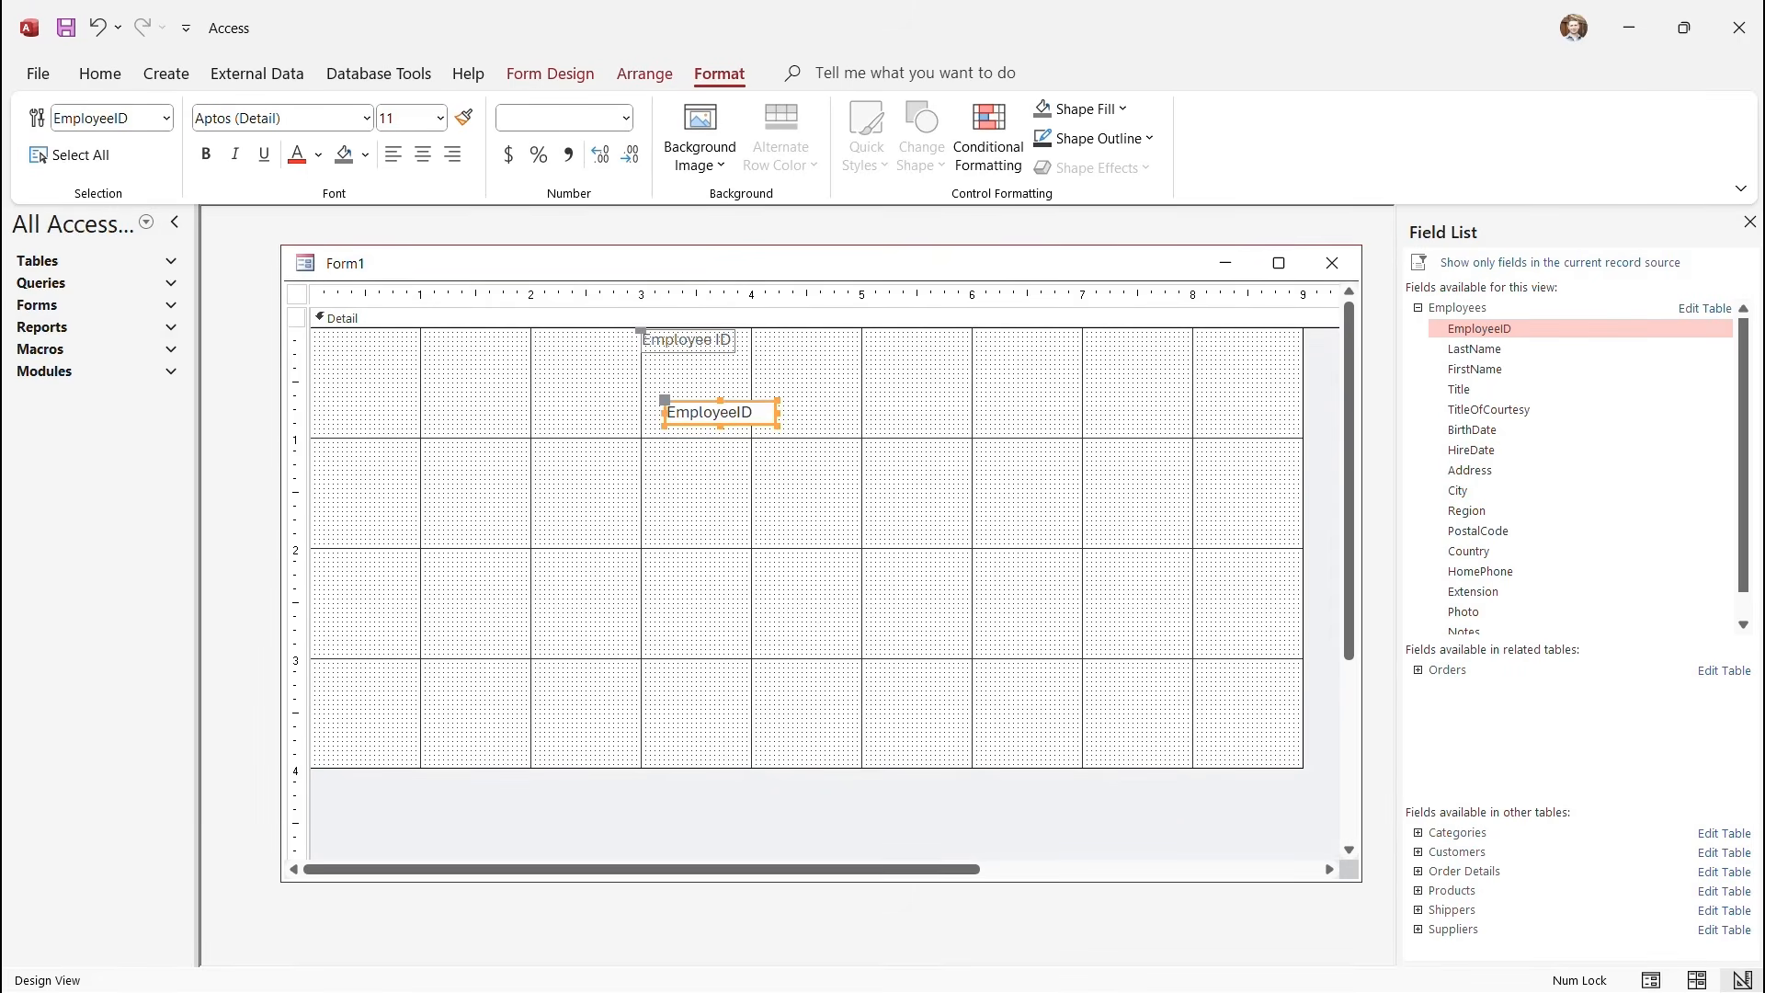
pyautogui.click(689, 341)
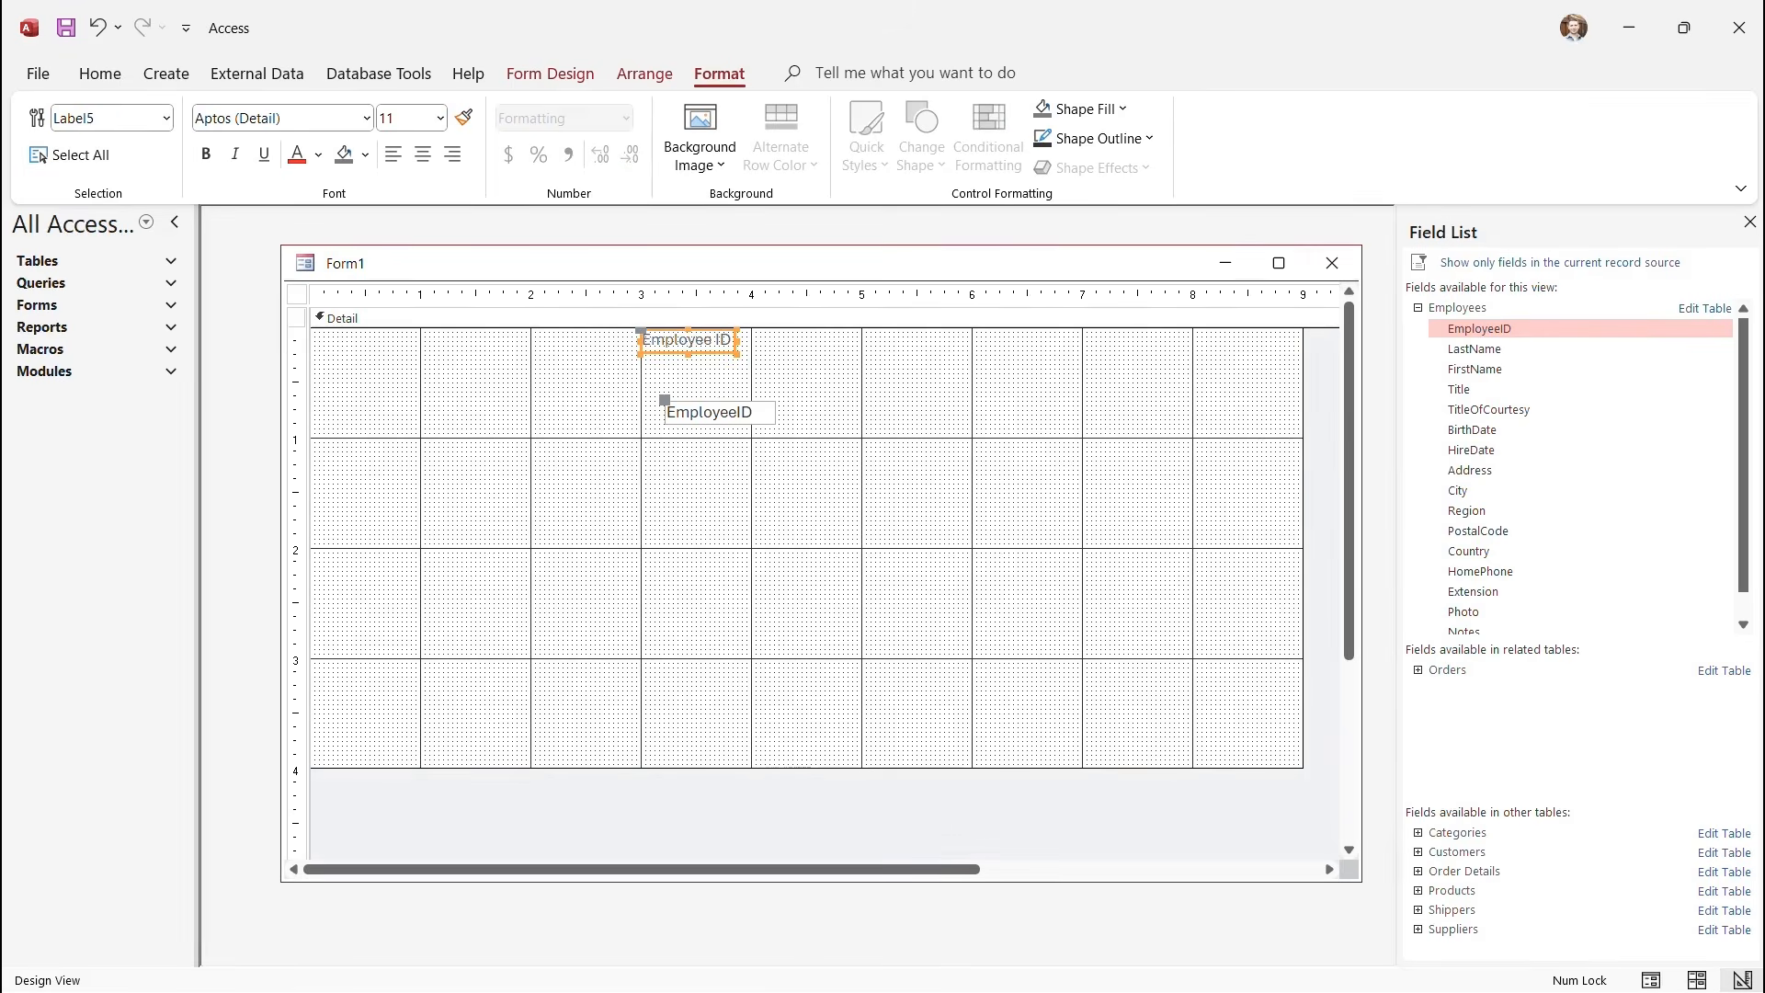
pyautogui.click(719, 413)
pyautogui.moveTo(720, 413); pyautogui.dragTo(828, 341)
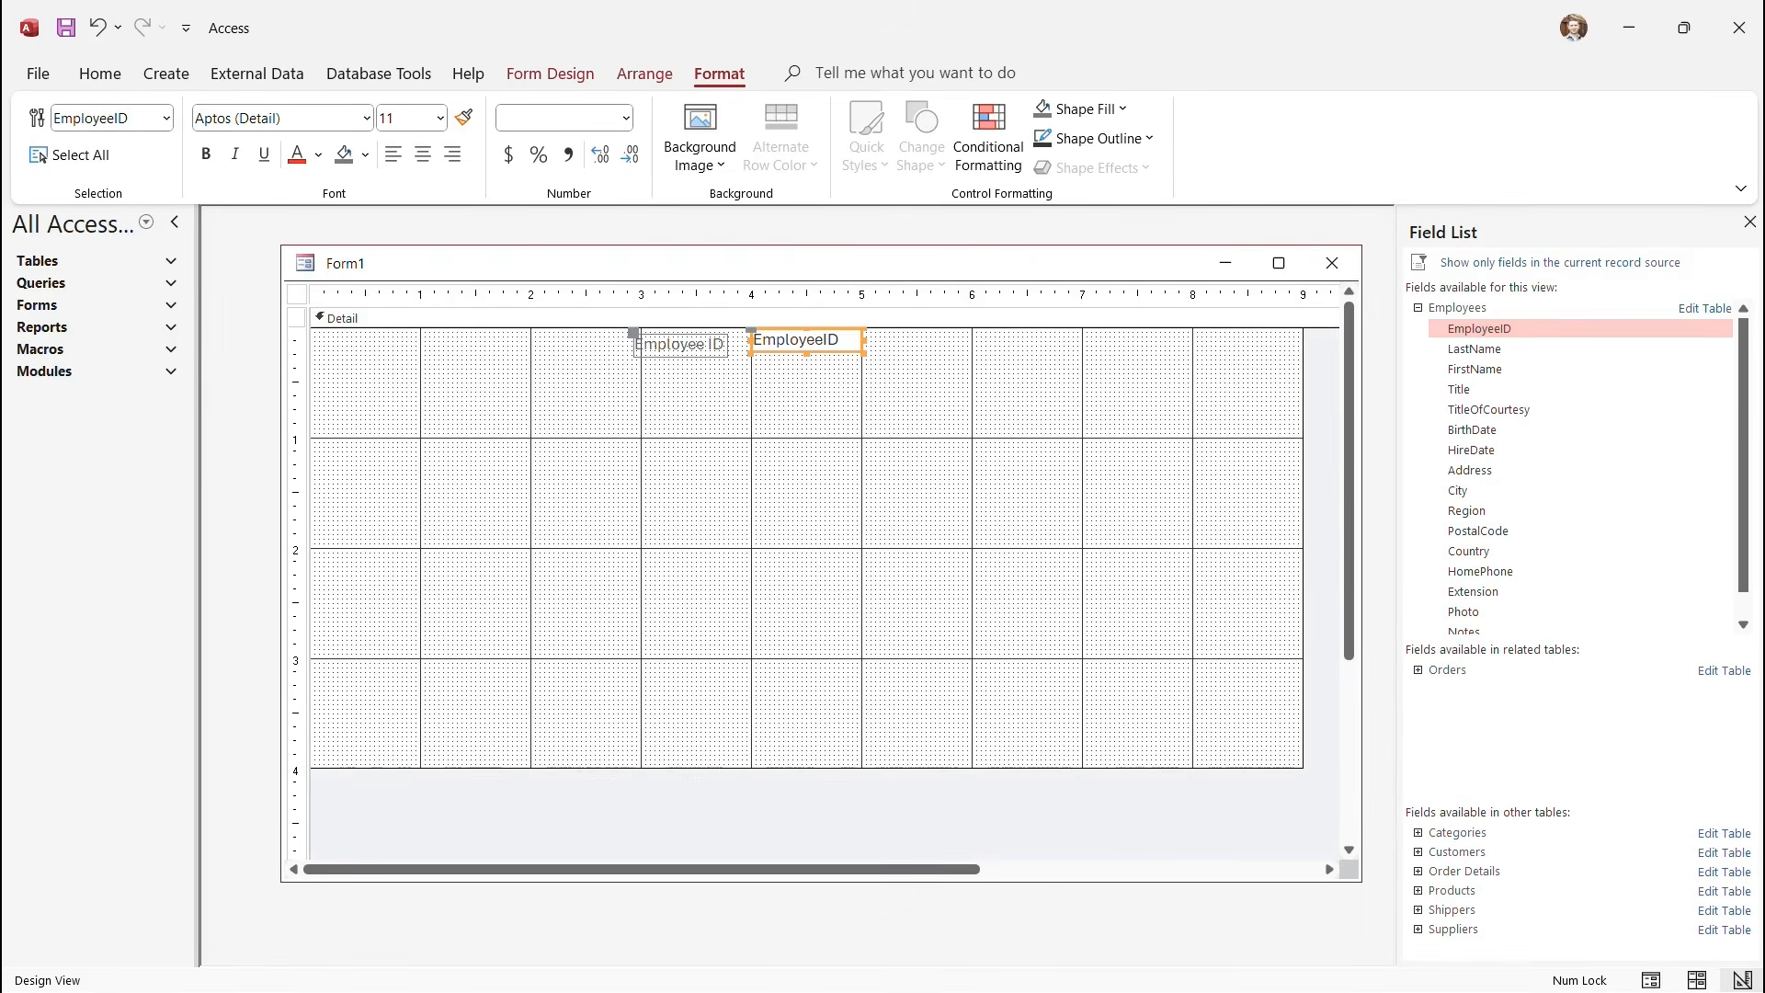
pyautogui.moveTo(752, 331); pyautogui.dragTo(753, 342)
pyautogui.moveTo(634, 332); pyautogui.dragTo(623, 342)
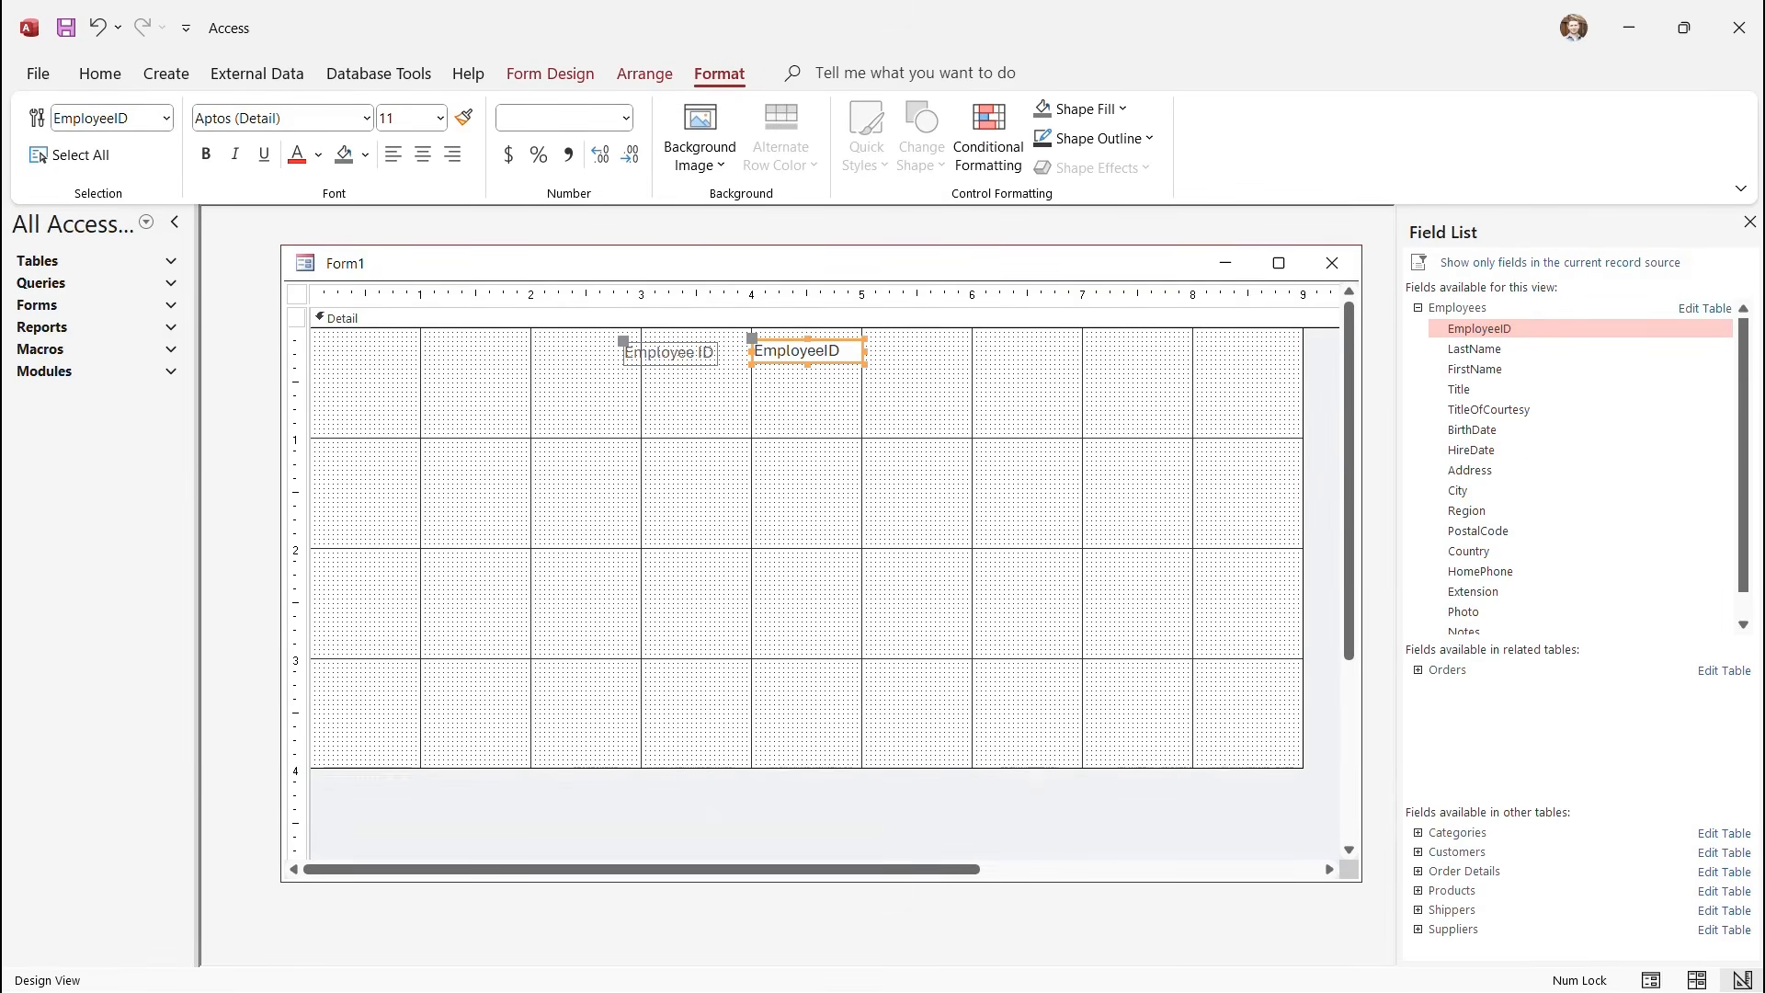
pyautogui.moveTo(623, 341); pyautogui.dragTo(622, 340)
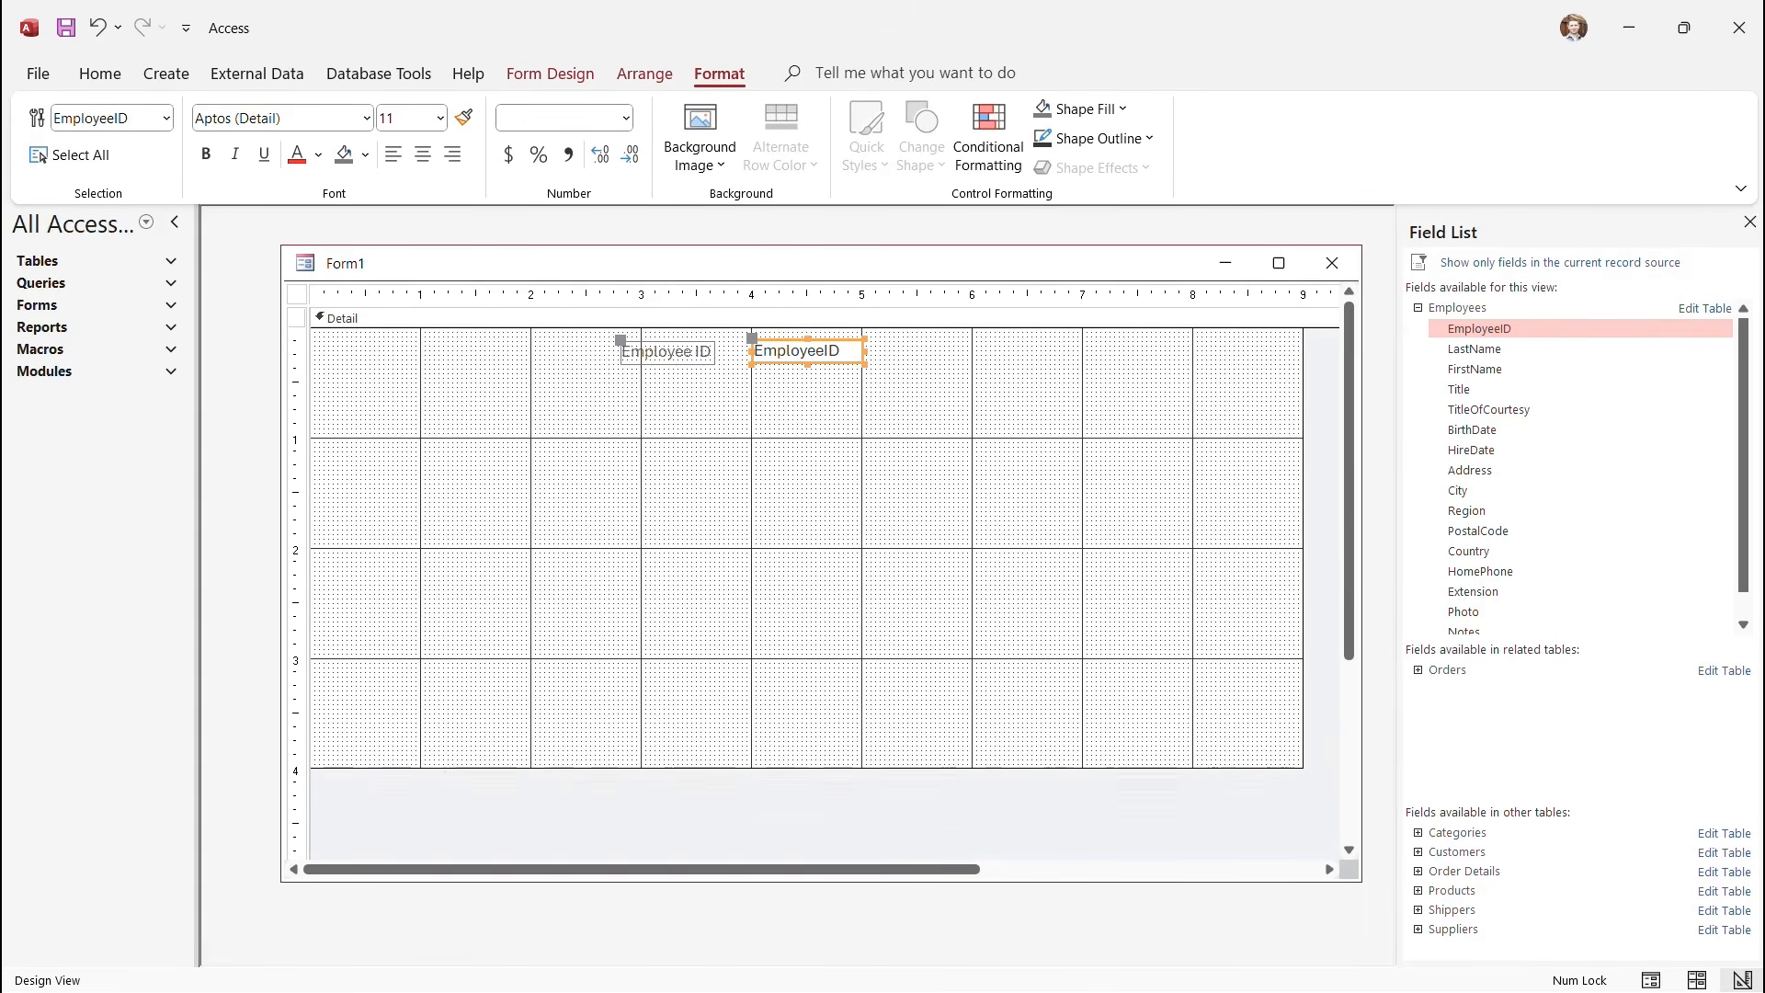
# Select both the Employee ID label and EmployeeID box via the vertical ruler, then show Arrange options.
pyautogui.click(691, 487)
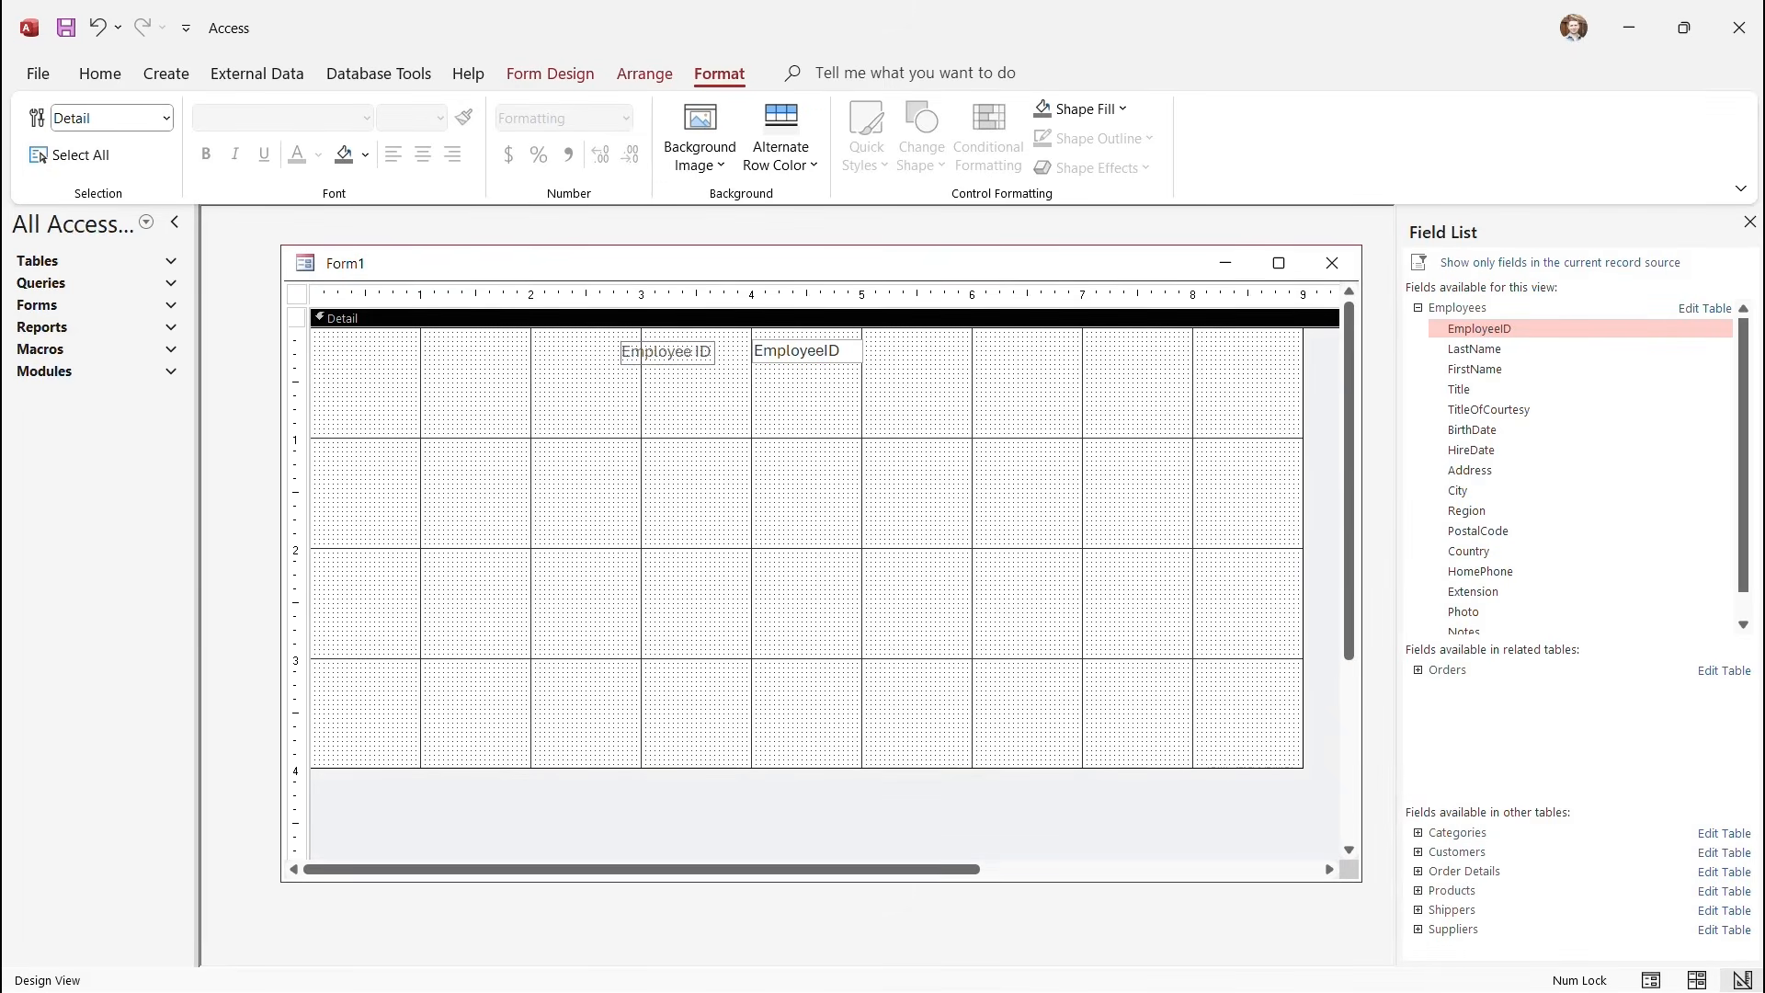
pyautogui.click(669, 352)
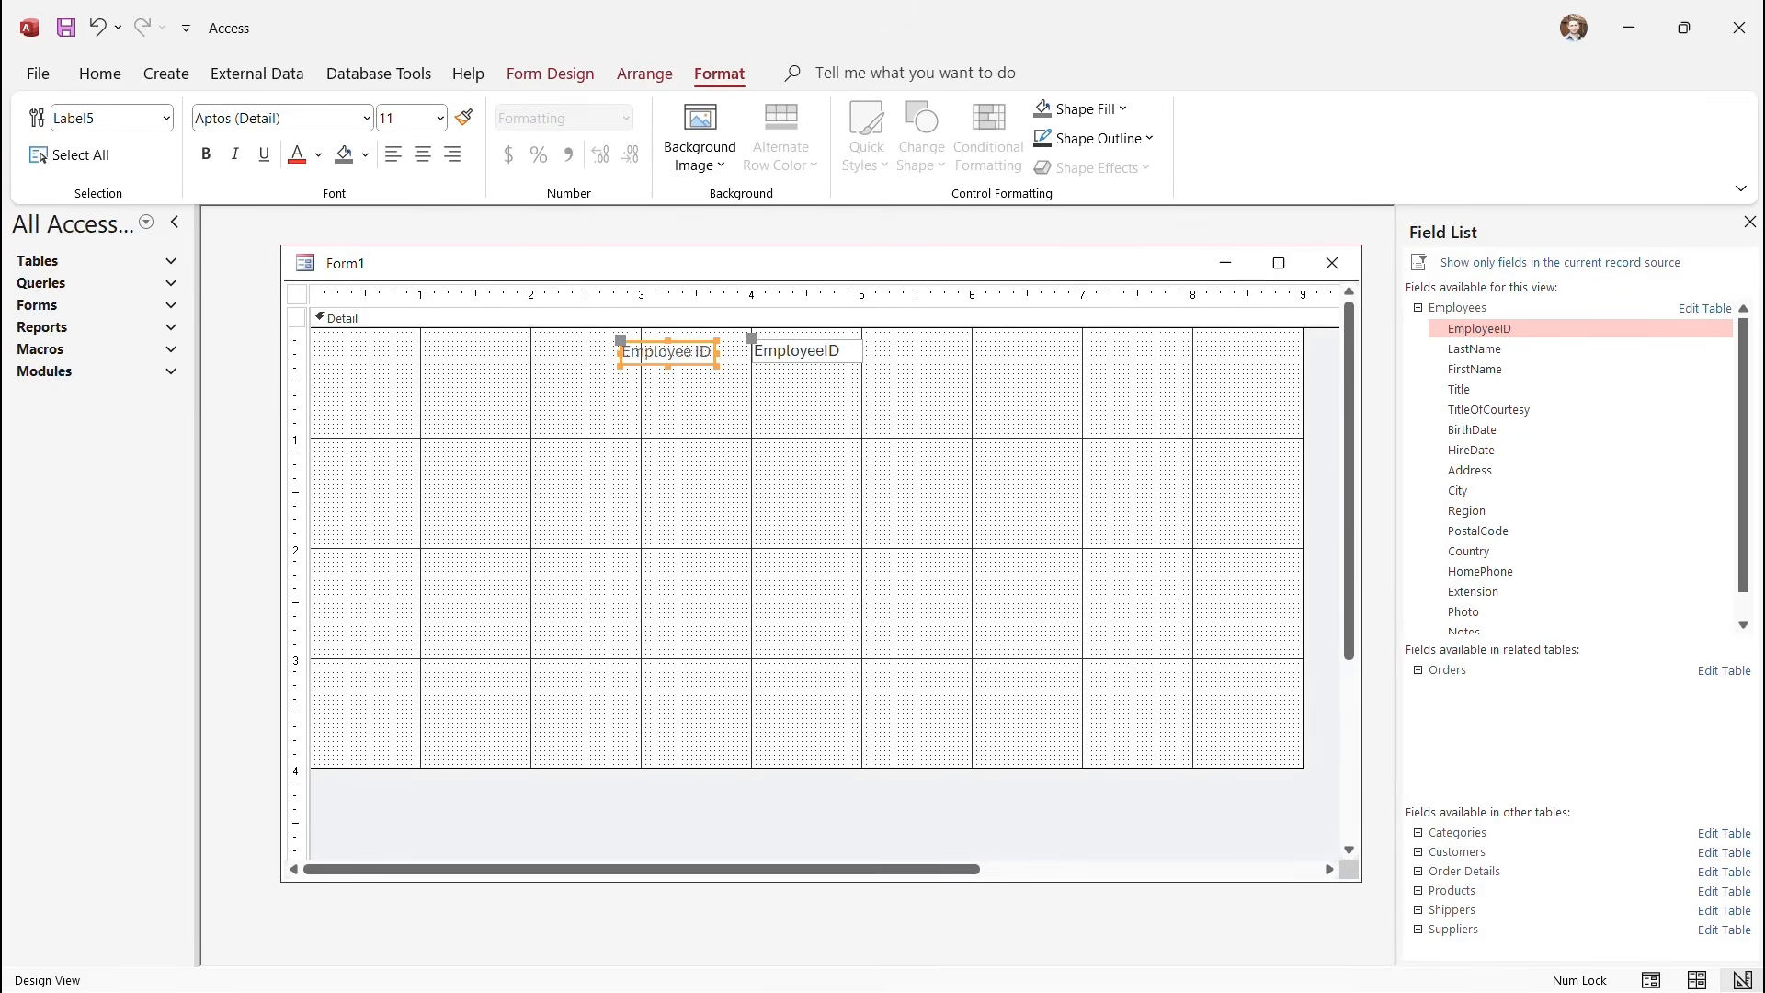
pyautogui.click(685, 478)
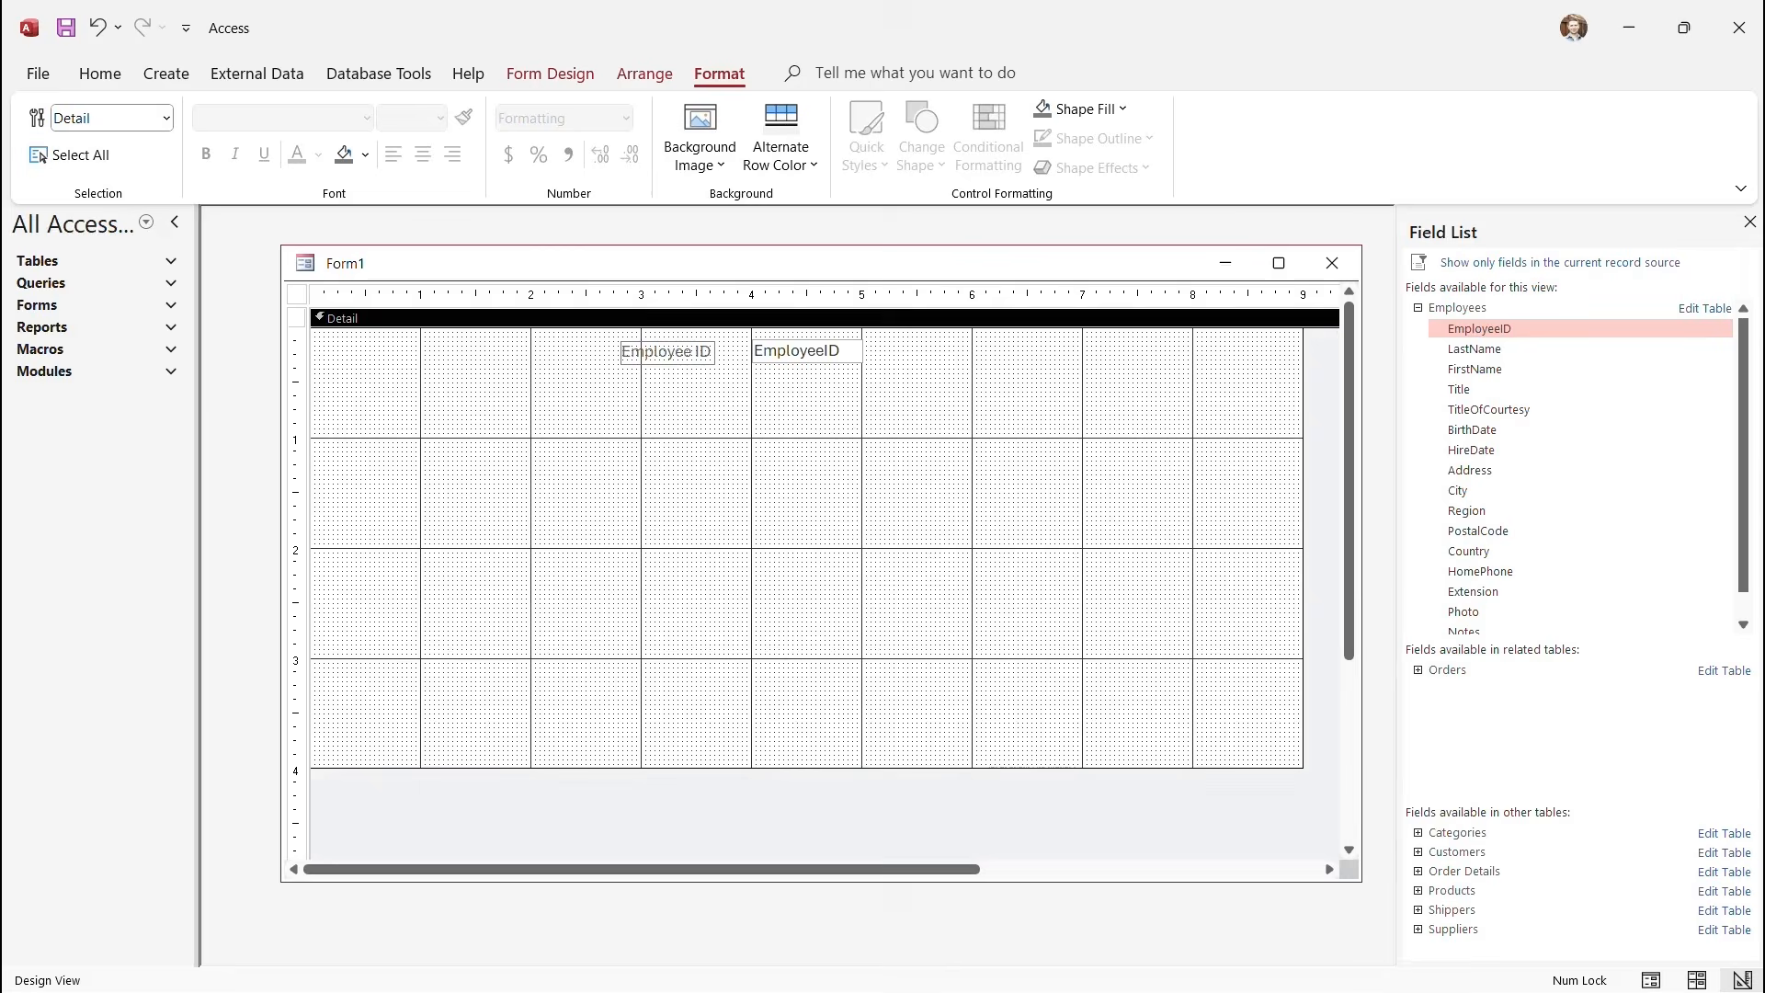
pyautogui.moveTo(296, 342); pyautogui.dragTo(295, 385)
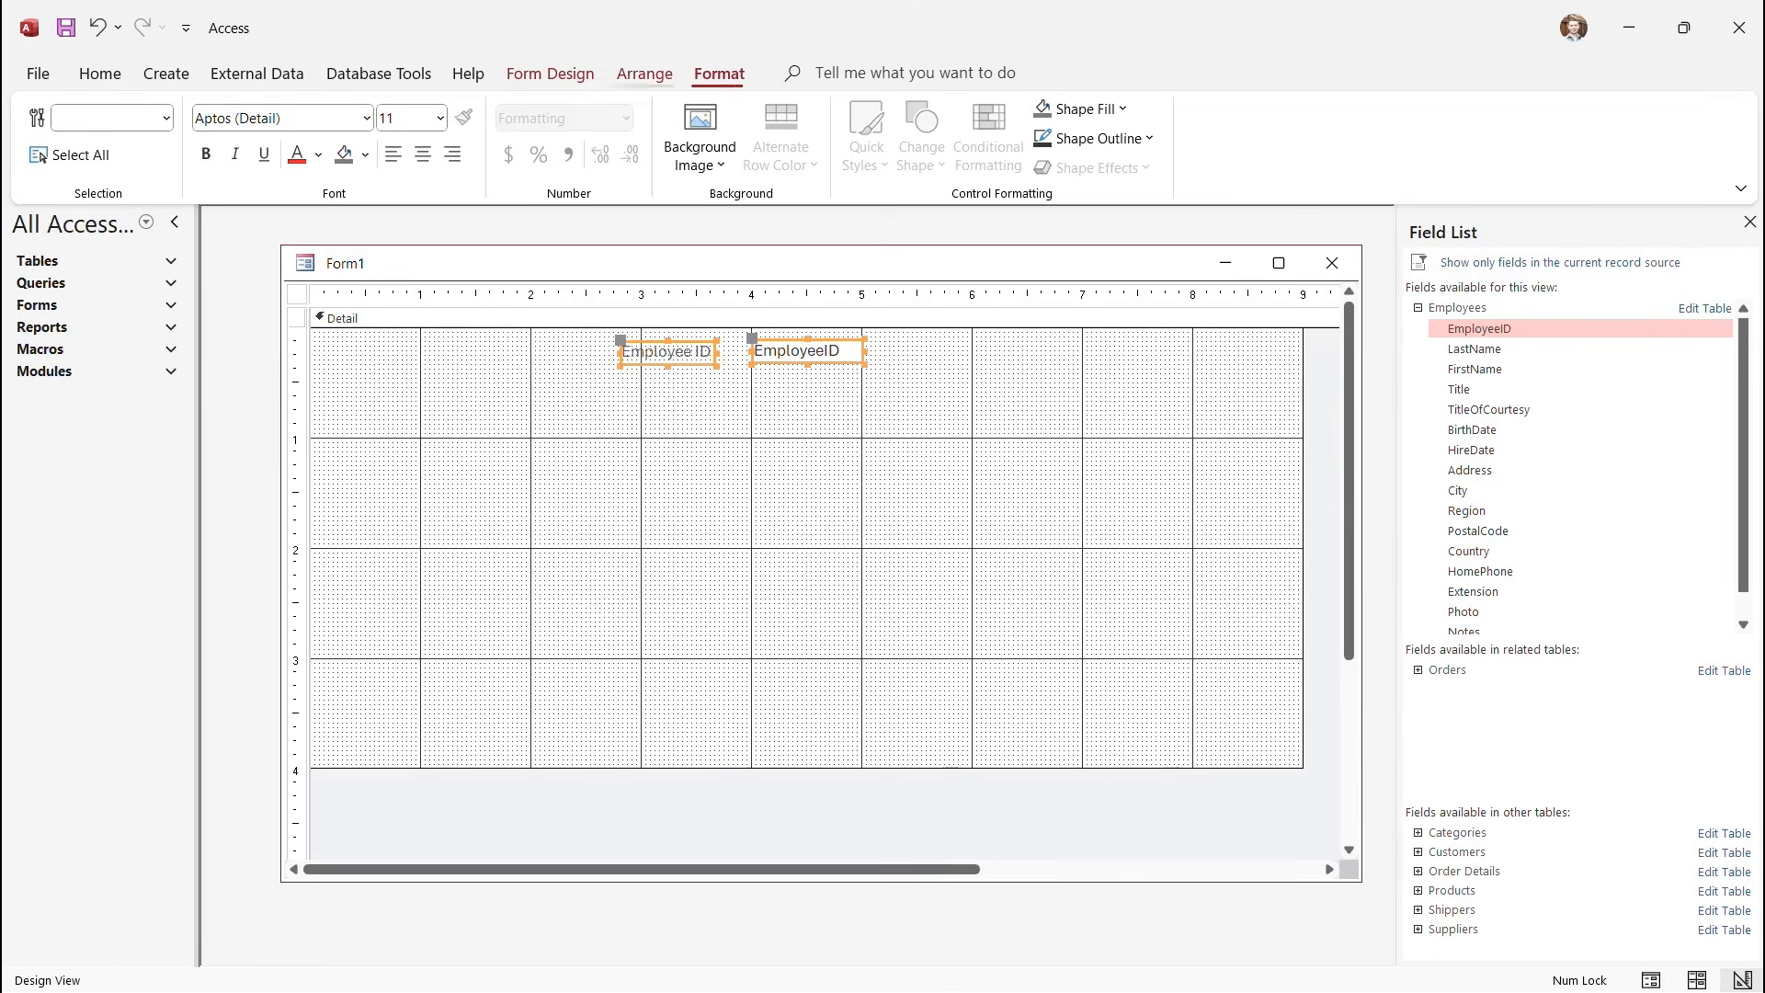
pyautogui.click(645, 74)
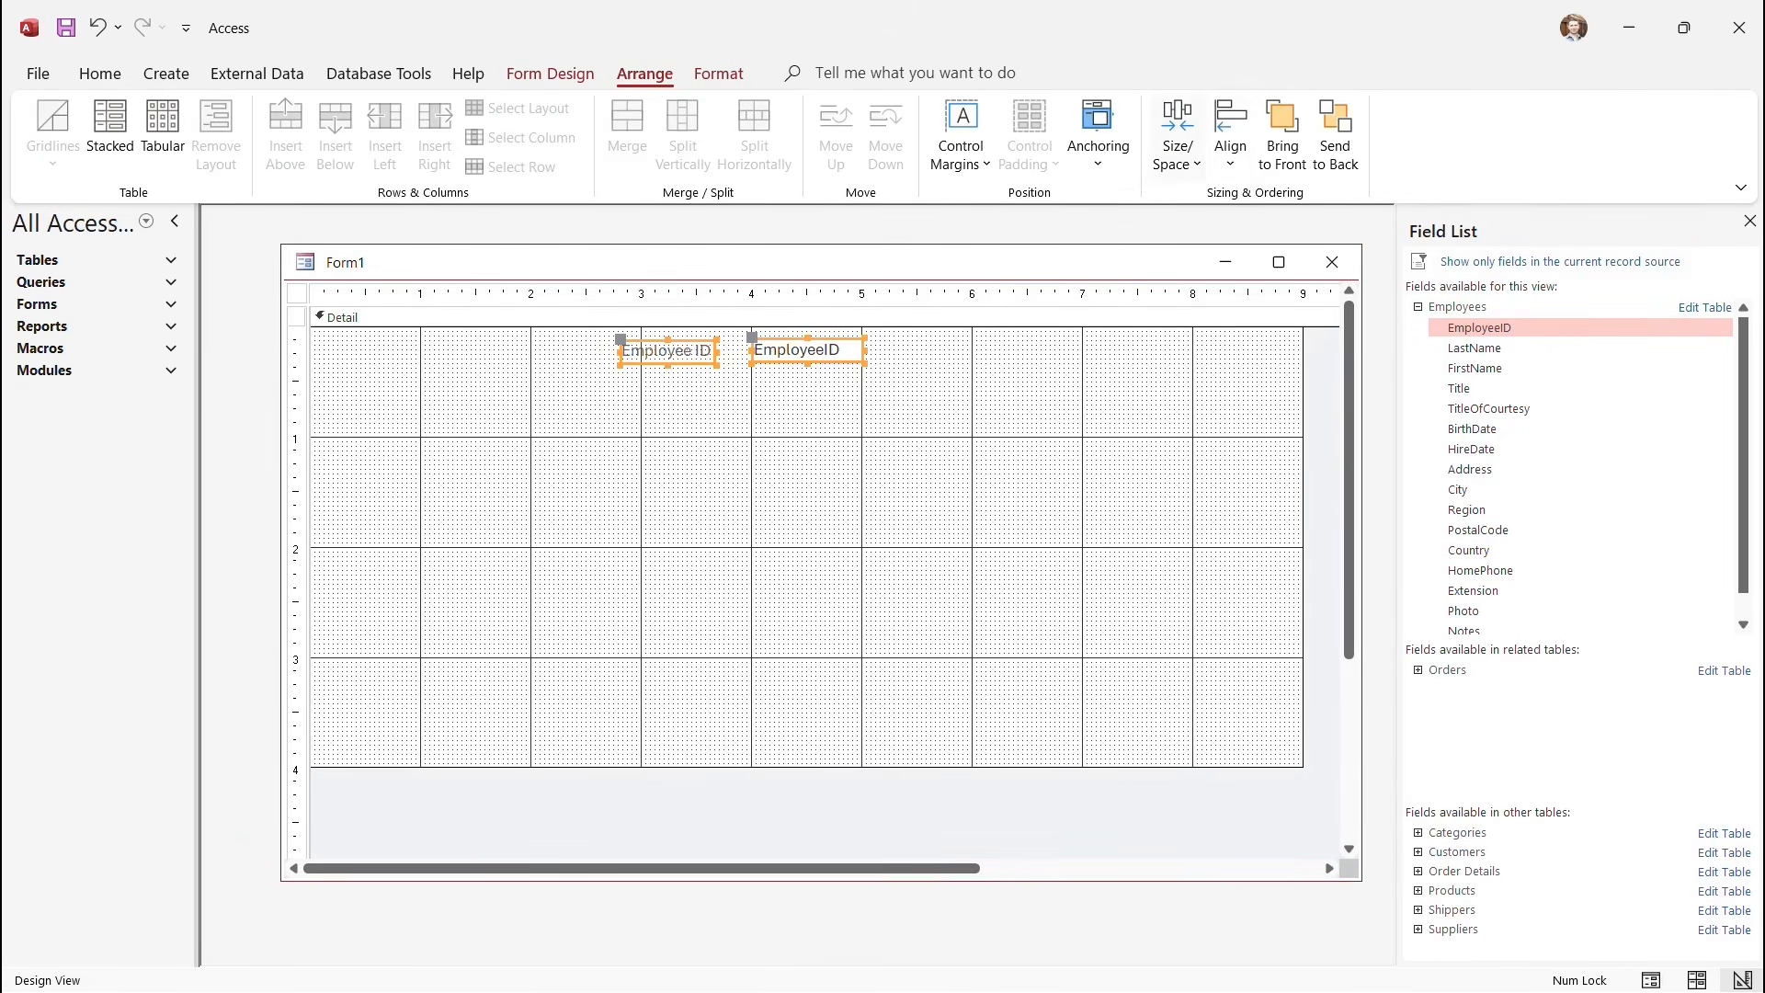
# Top-align the Employee ID label with its text box and space the two controls evenly.
pyautogui.click(1177, 138)
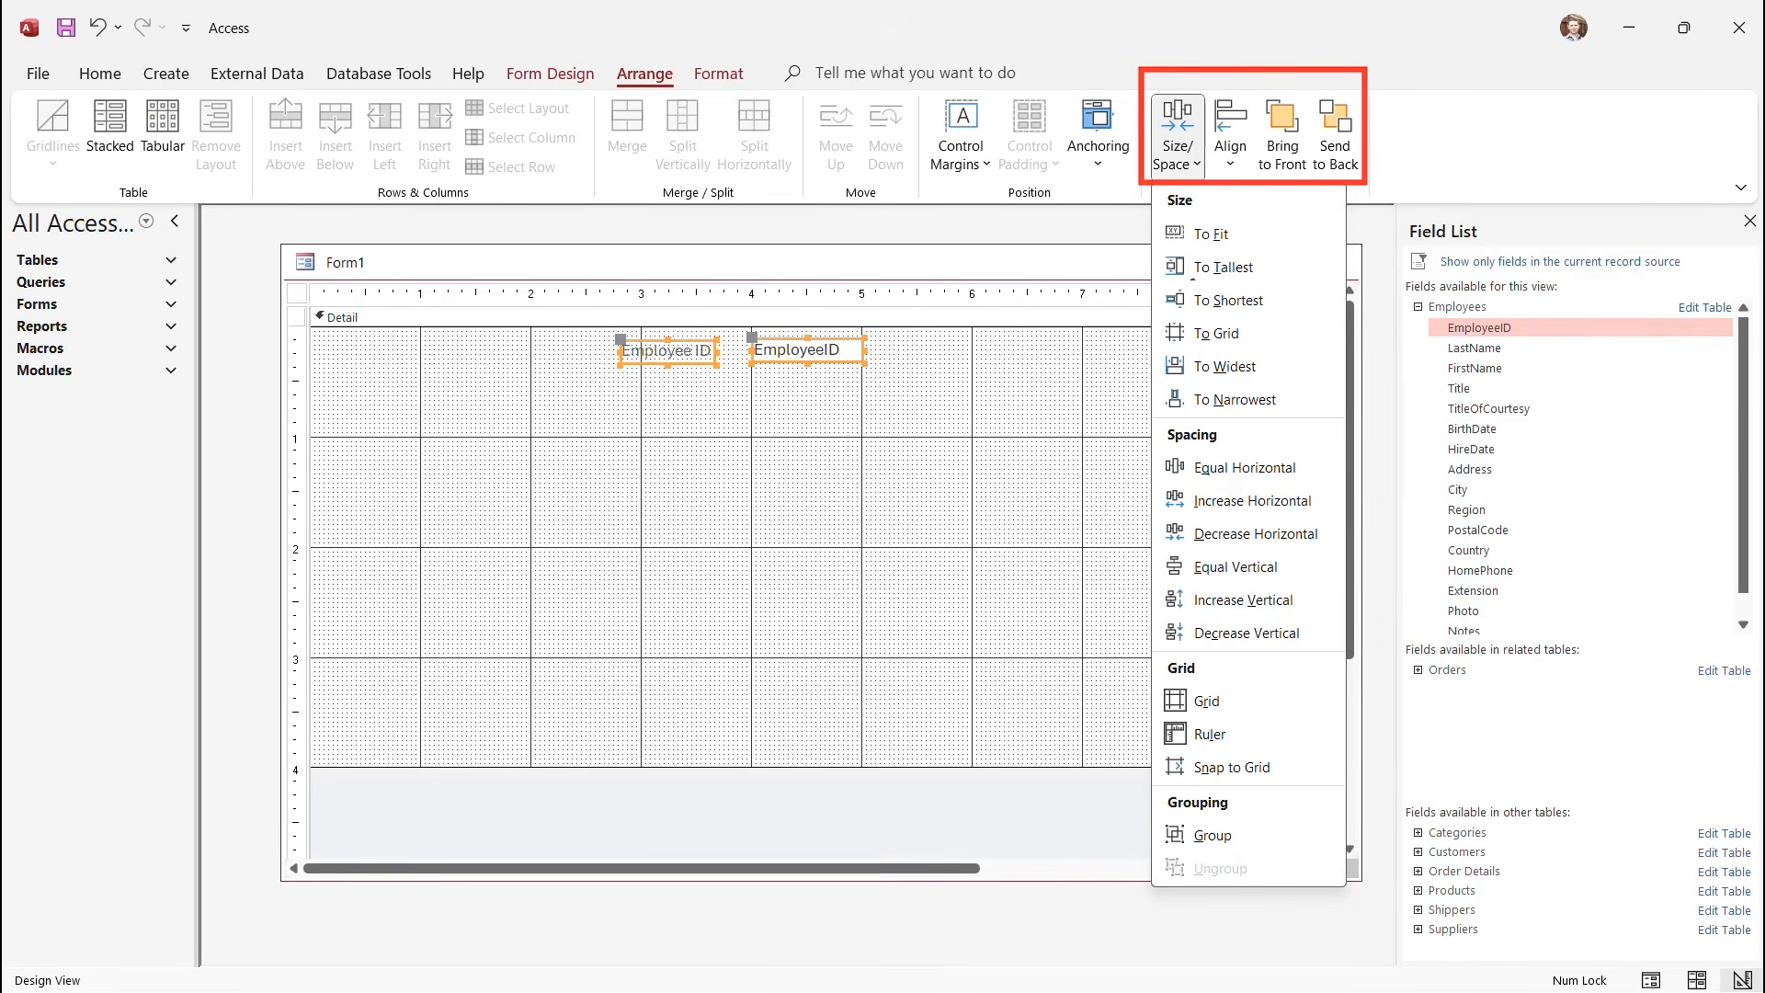
pyautogui.press('Escape')
pyautogui.click(1230, 146)
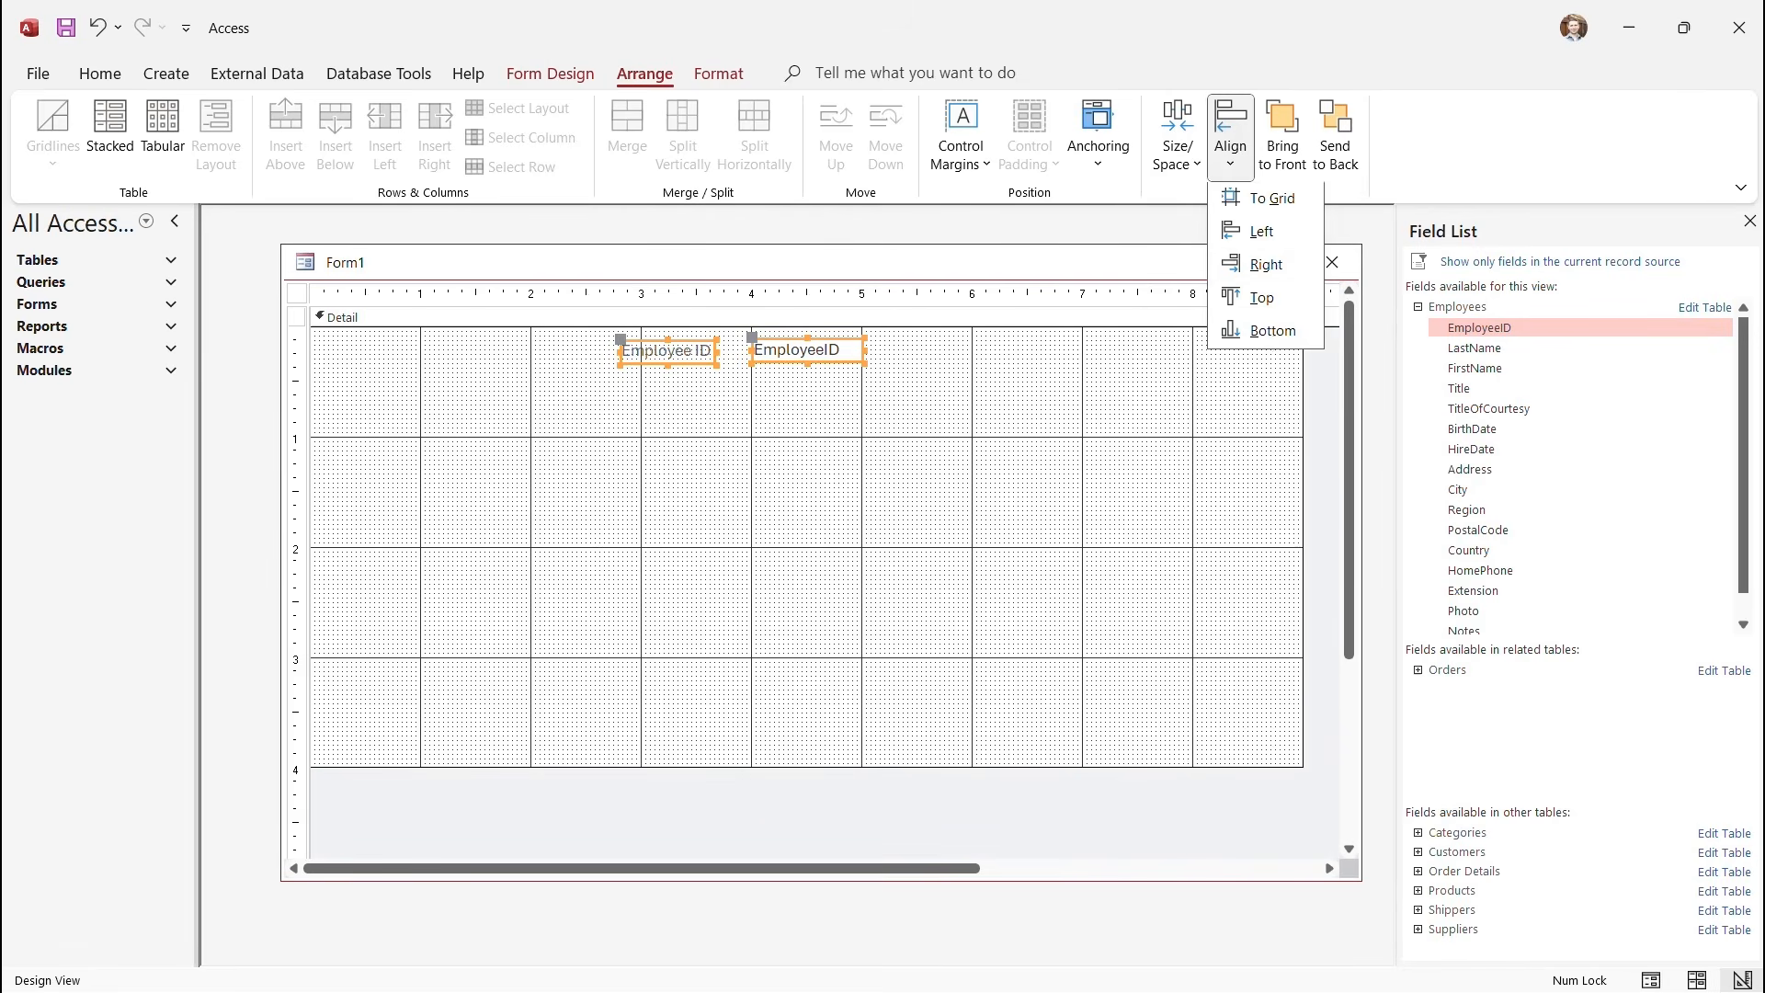
pyautogui.click(1262, 300)
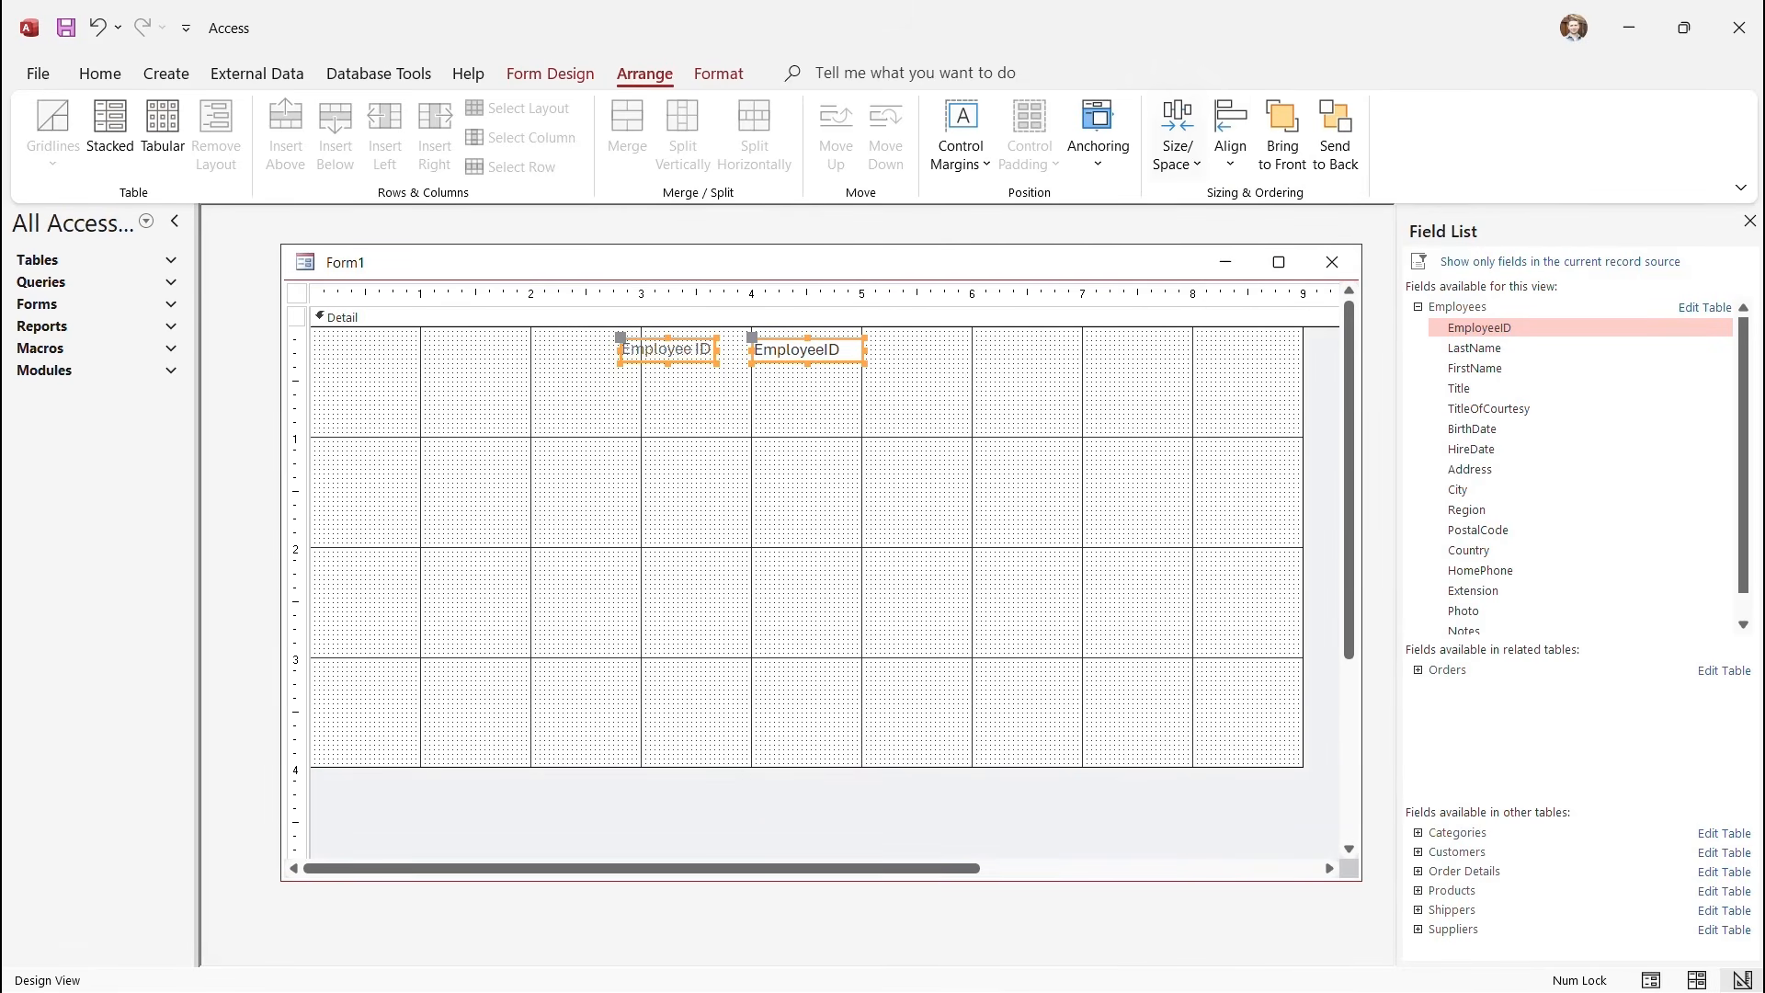
pyautogui.click(1176, 145)
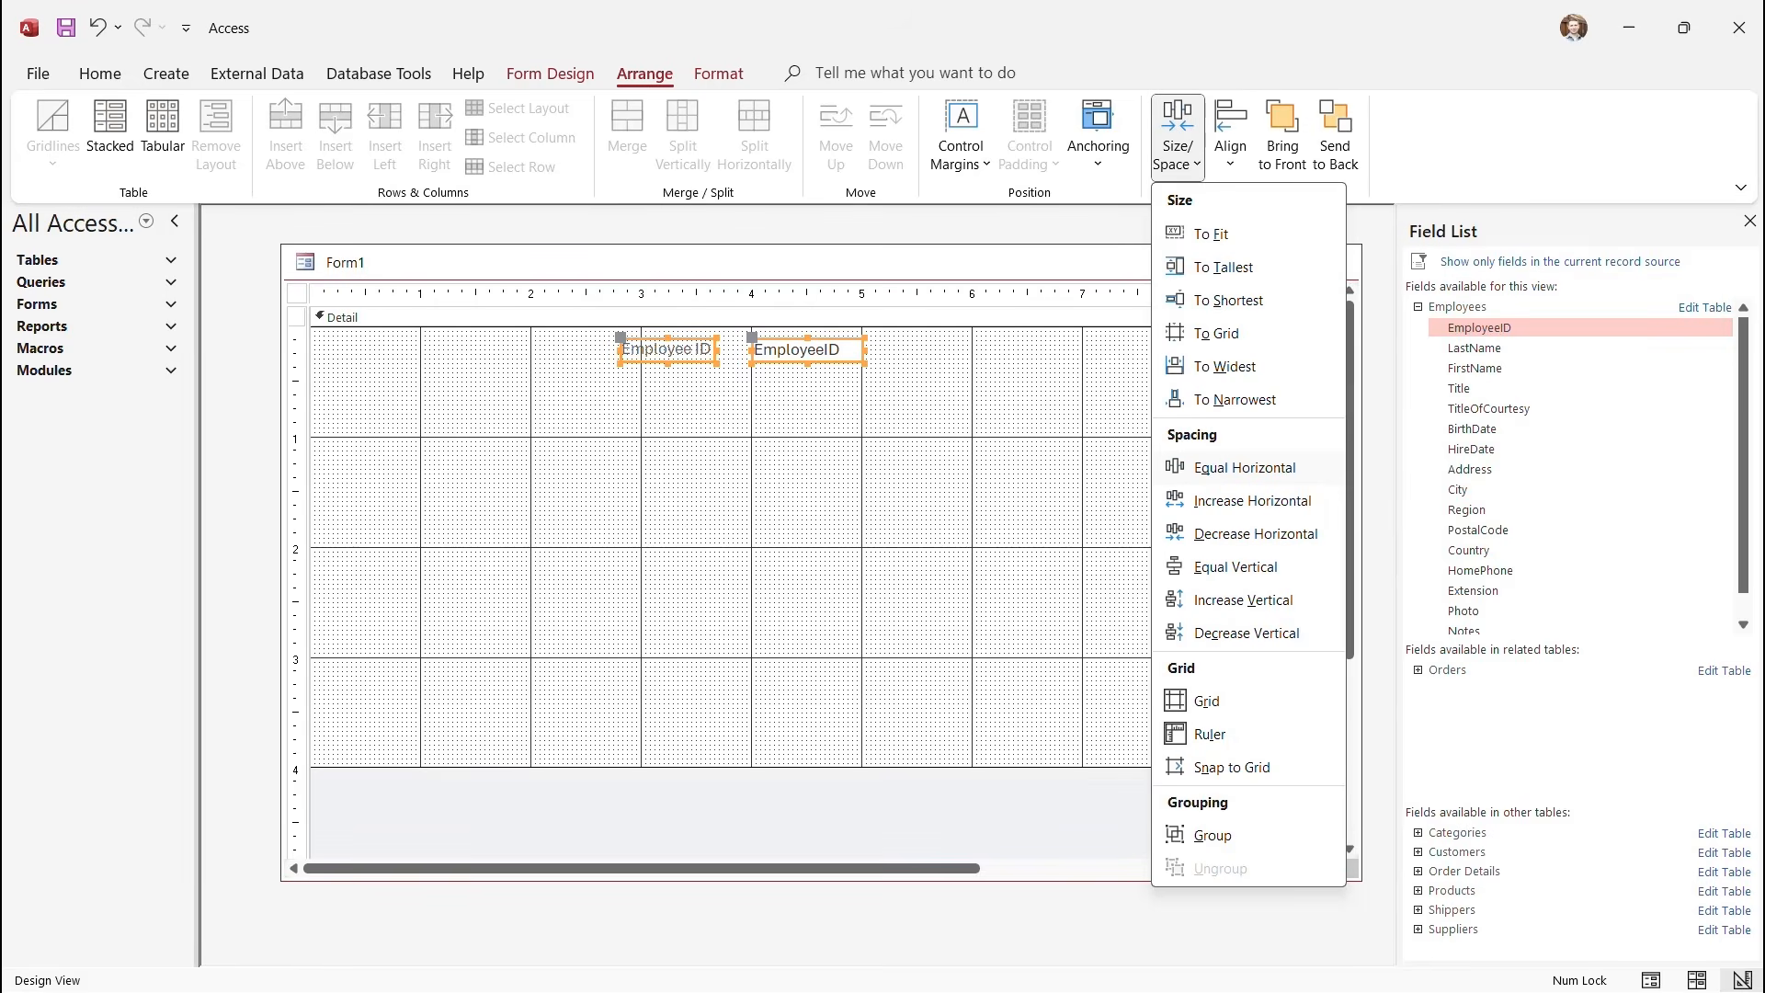
pyautogui.click(1245, 468)
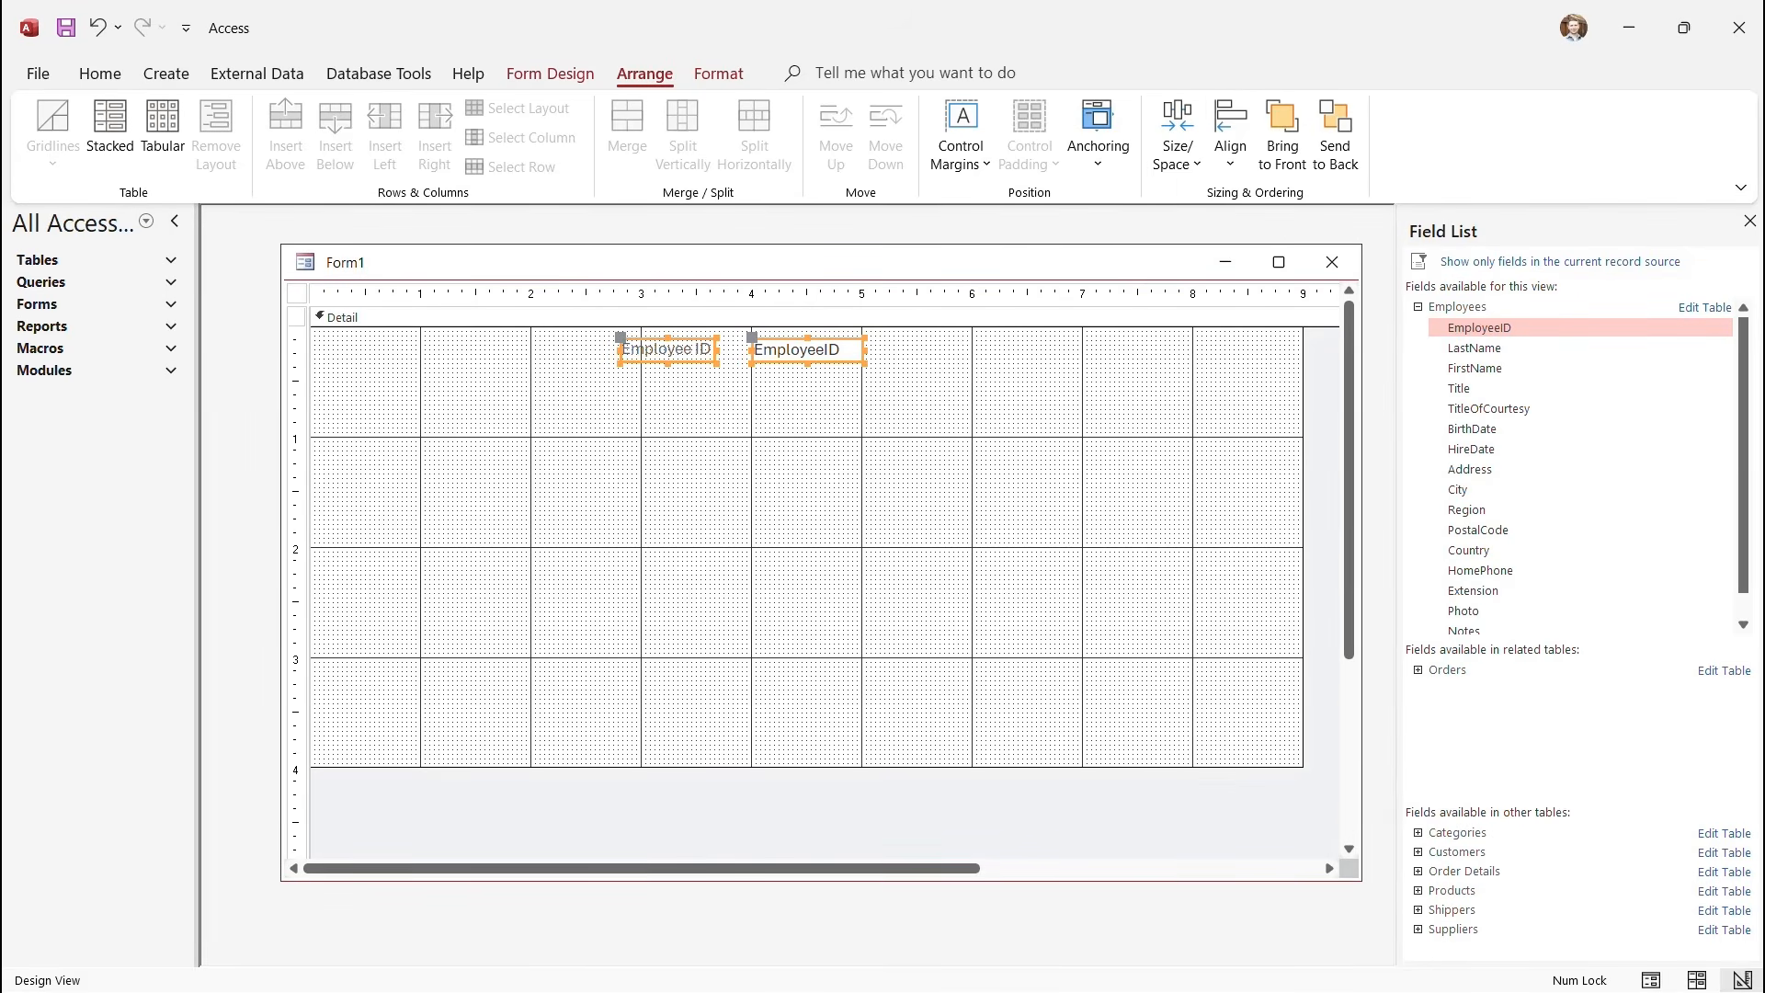
# Shift both Employee ID controls slightly right and widen the EmployeeID text box.
pyautogui.moveTo(807, 350); pyautogui.dragTo(827, 350)
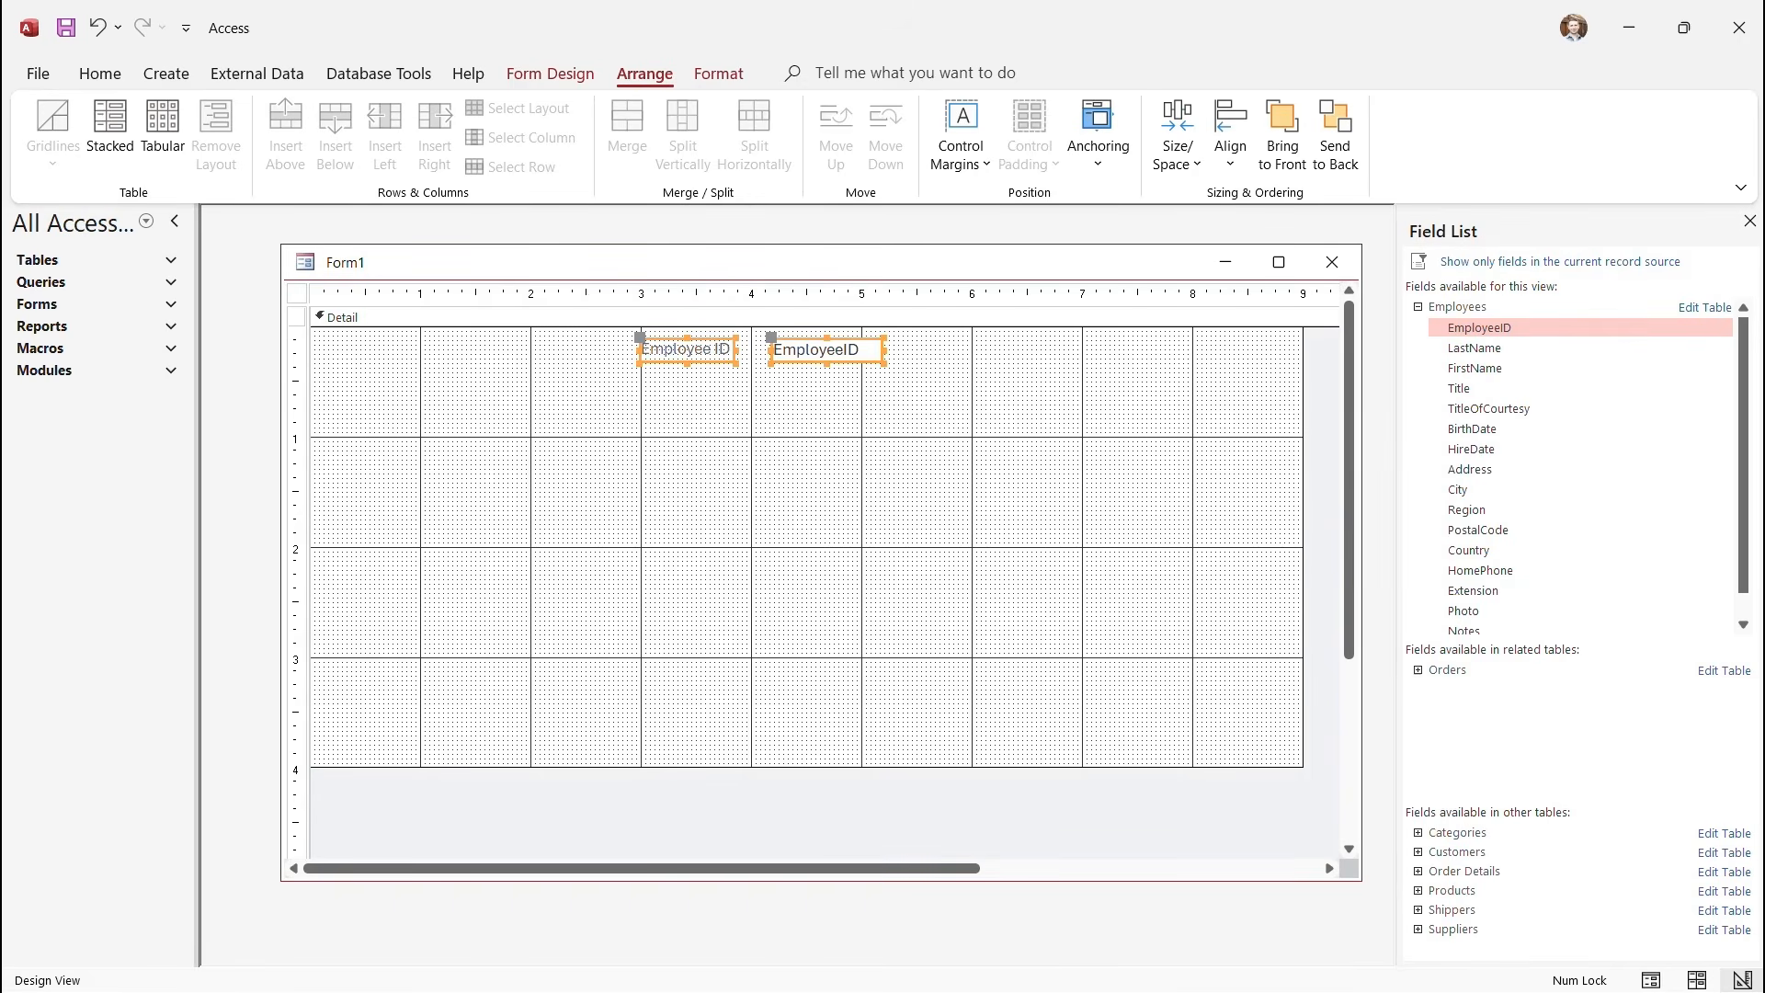
pyautogui.click(855, 419)
pyautogui.click(826, 351)
pyautogui.moveTo(884, 350); pyautogui.dragTo(943, 351)
pyautogui.click(919, 419)
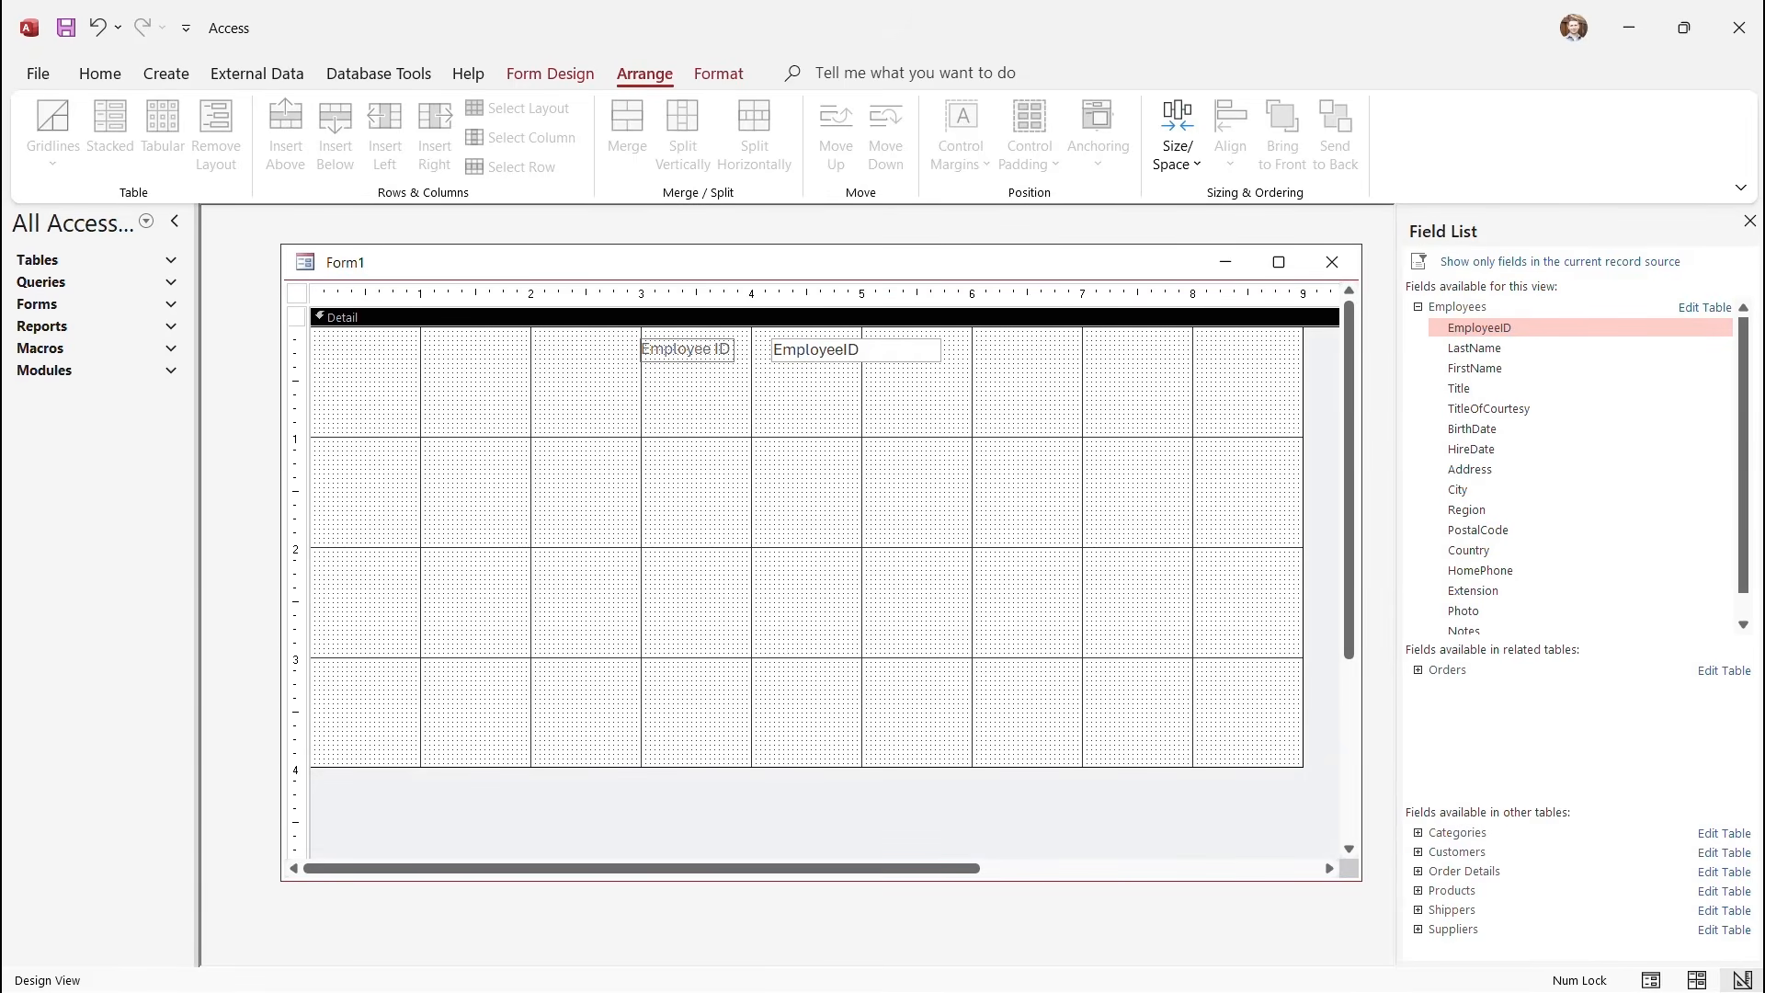
pyautogui.click(550, 74)
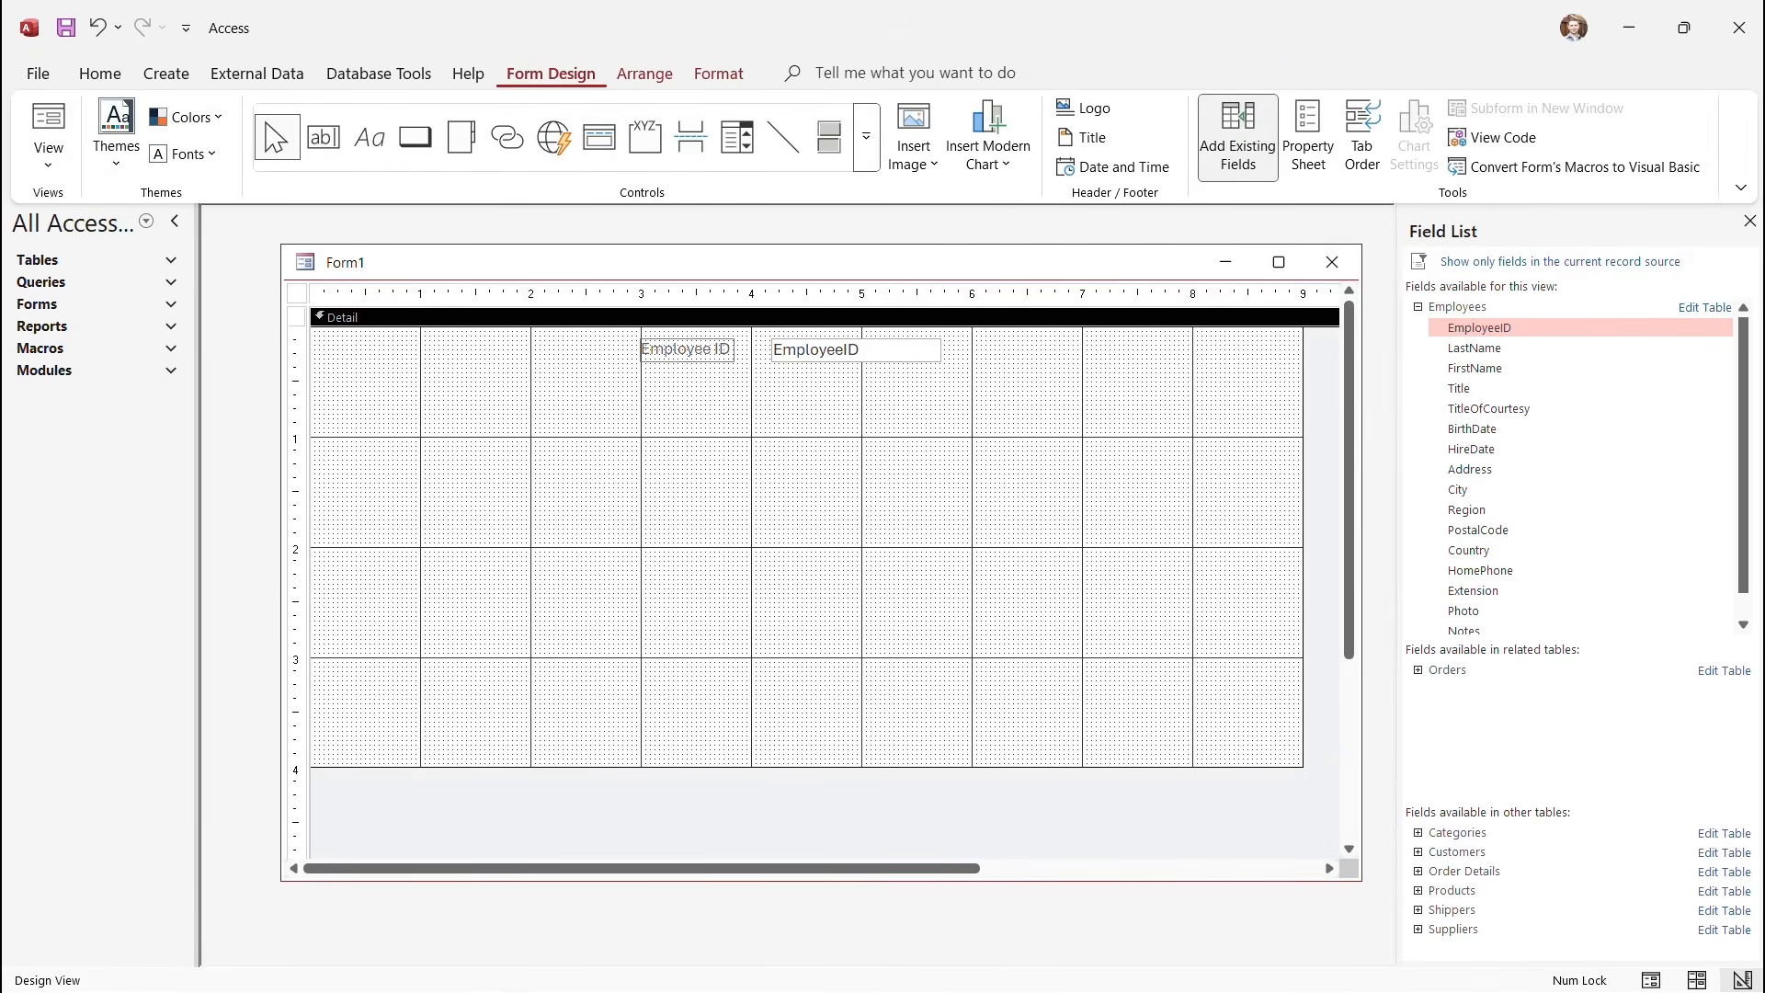
pyautogui.click(47, 161)
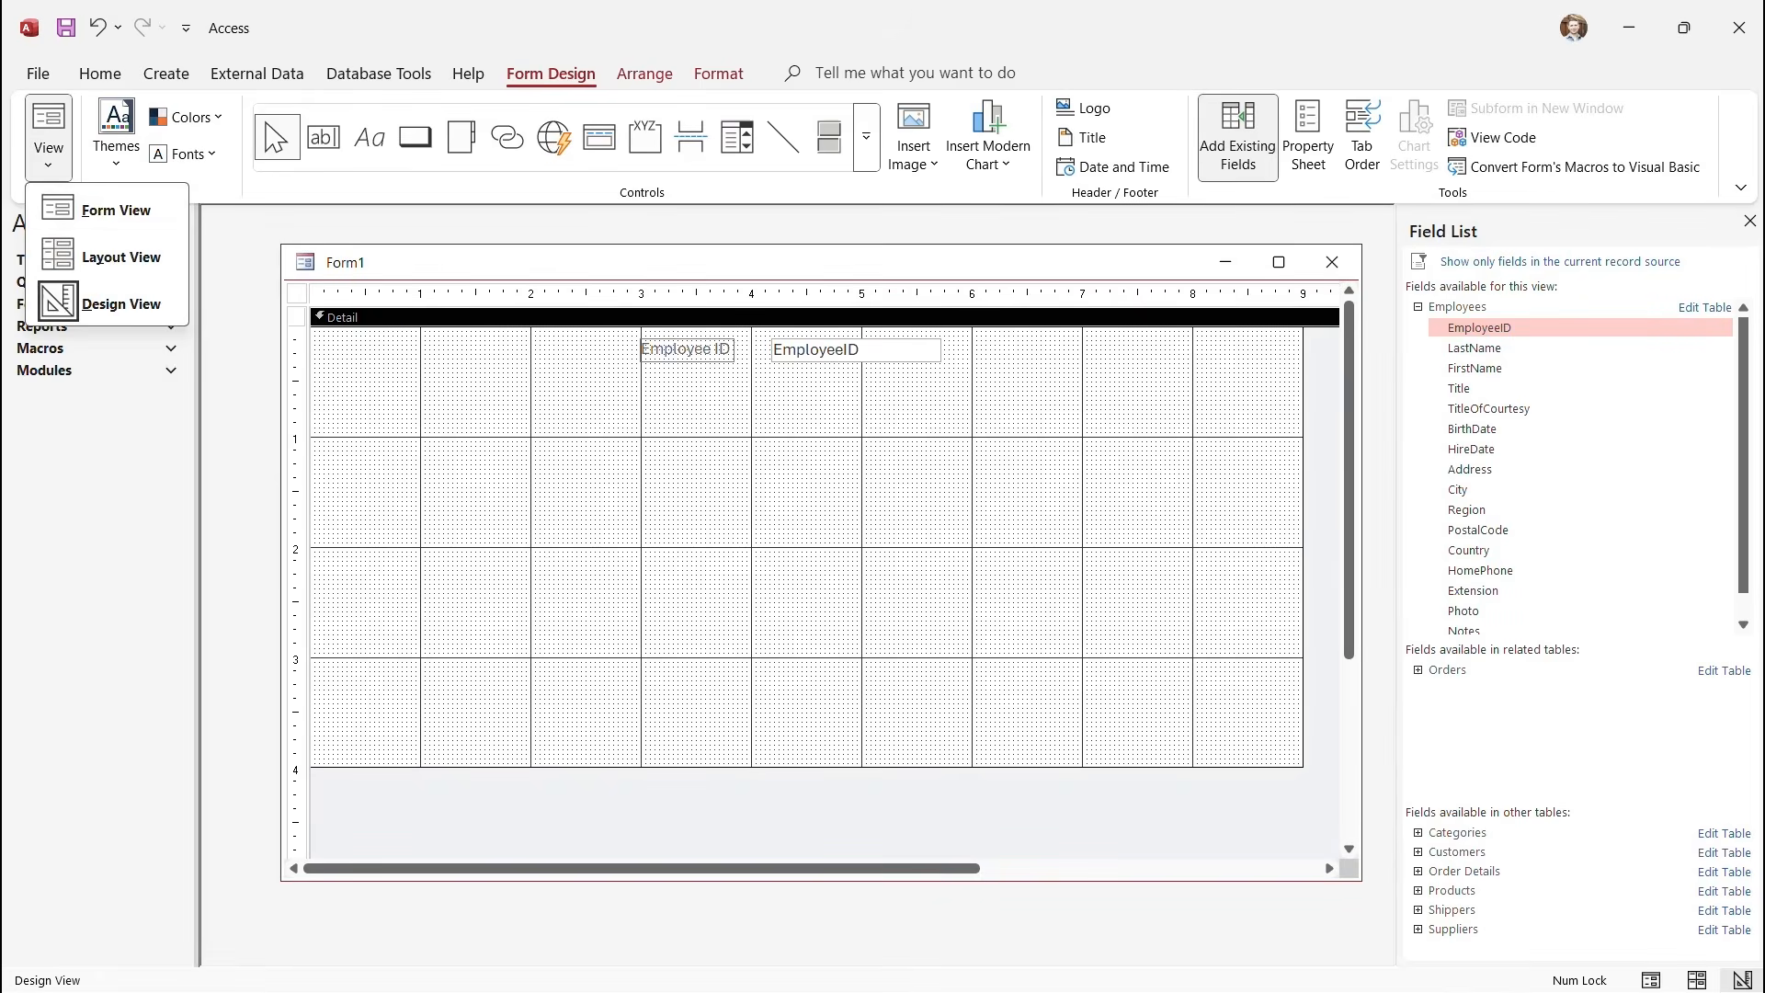
pyautogui.click(116, 211)
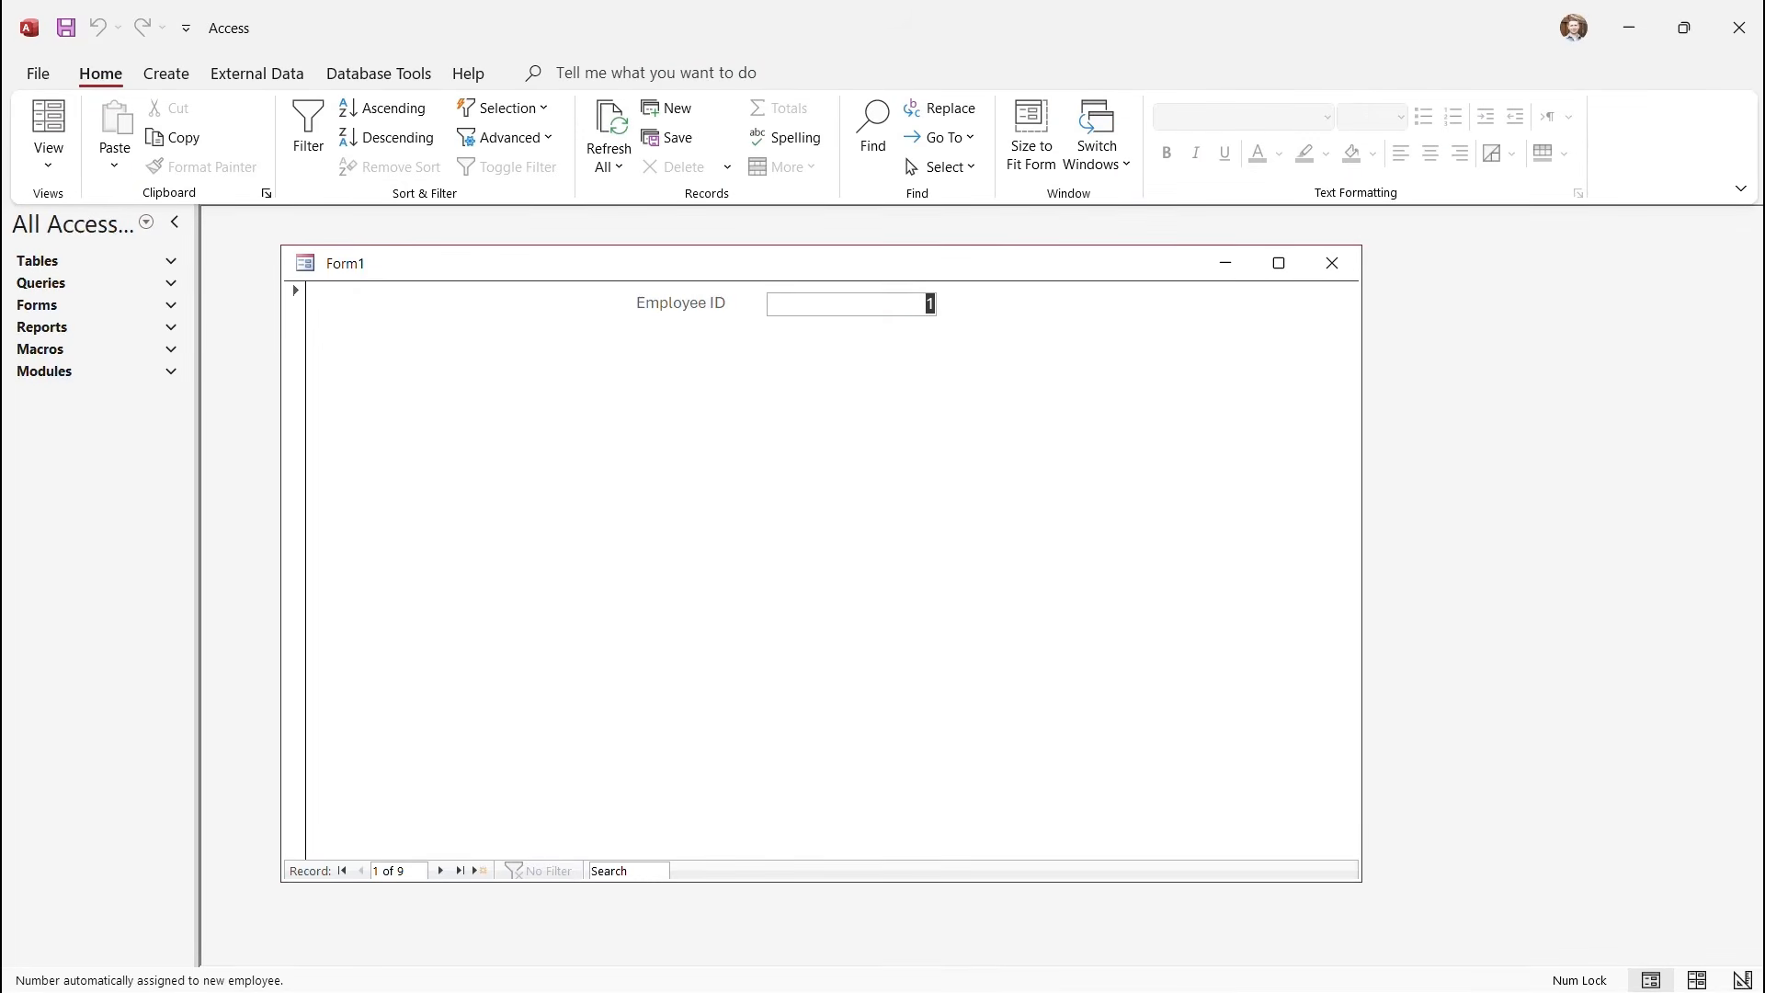
pyautogui.click(440, 871)
pyautogui.click(441, 871)
pyautogui.click(360, 871)
pyautogui.click(360, 871)
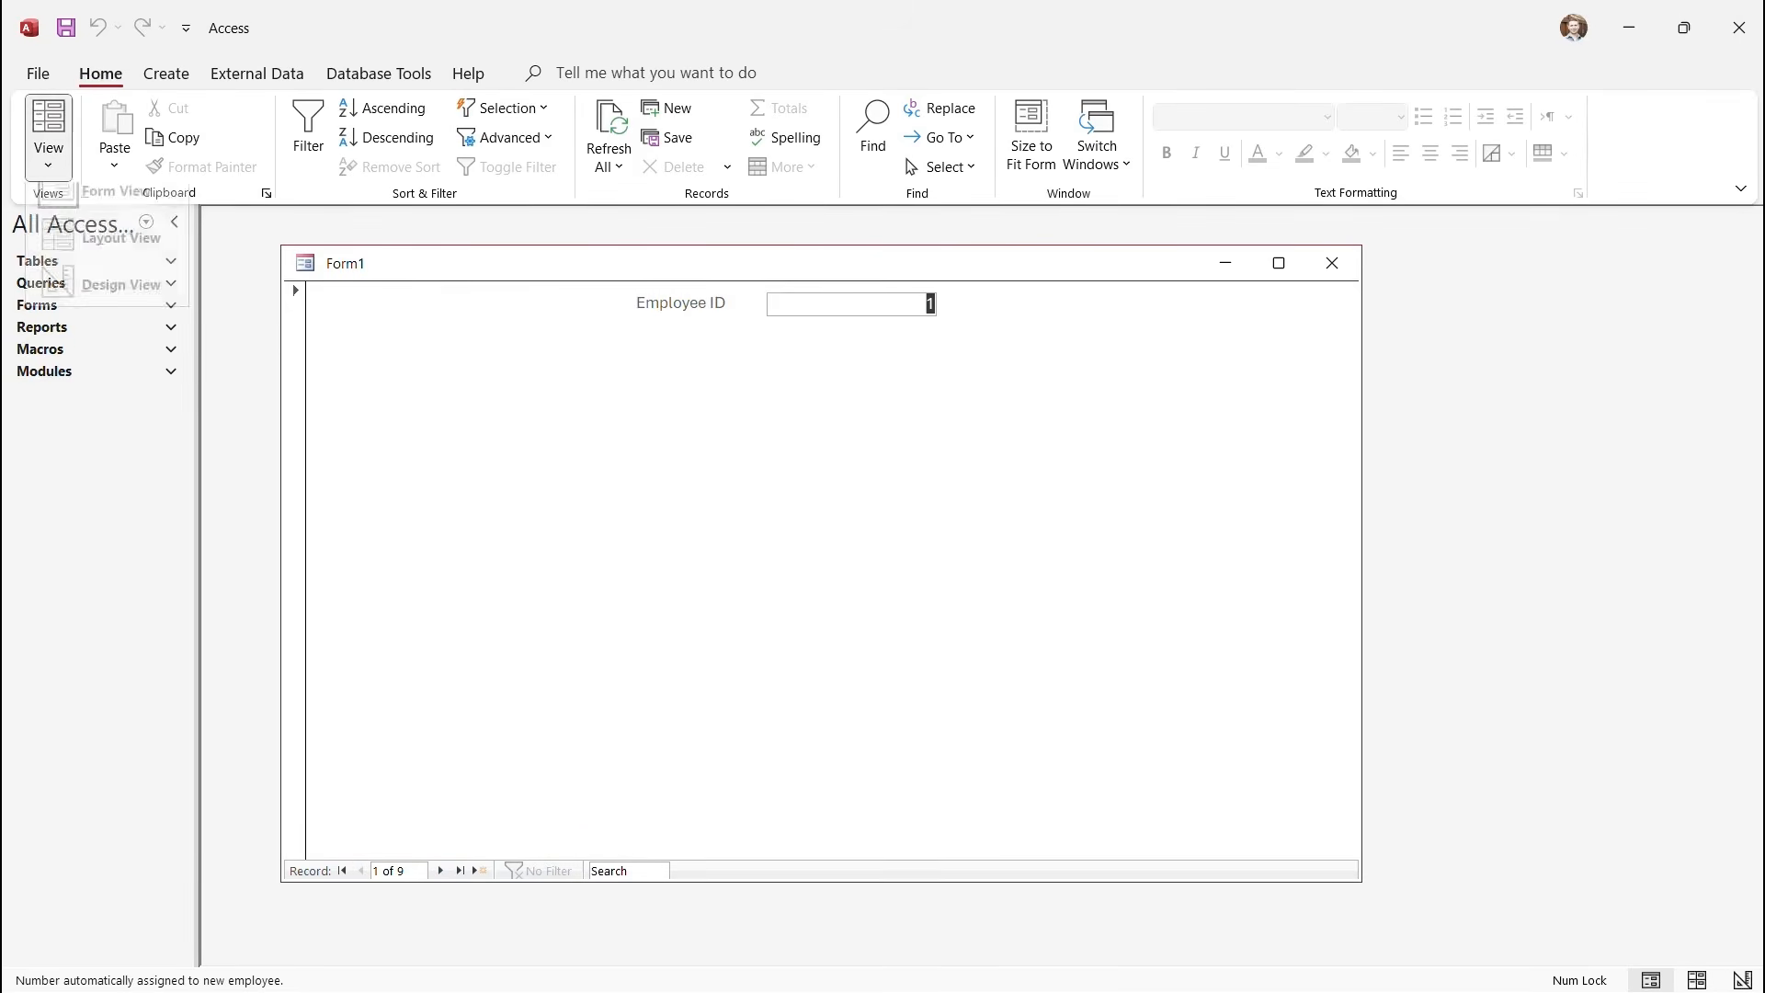
pyautogui.click(48, 158)
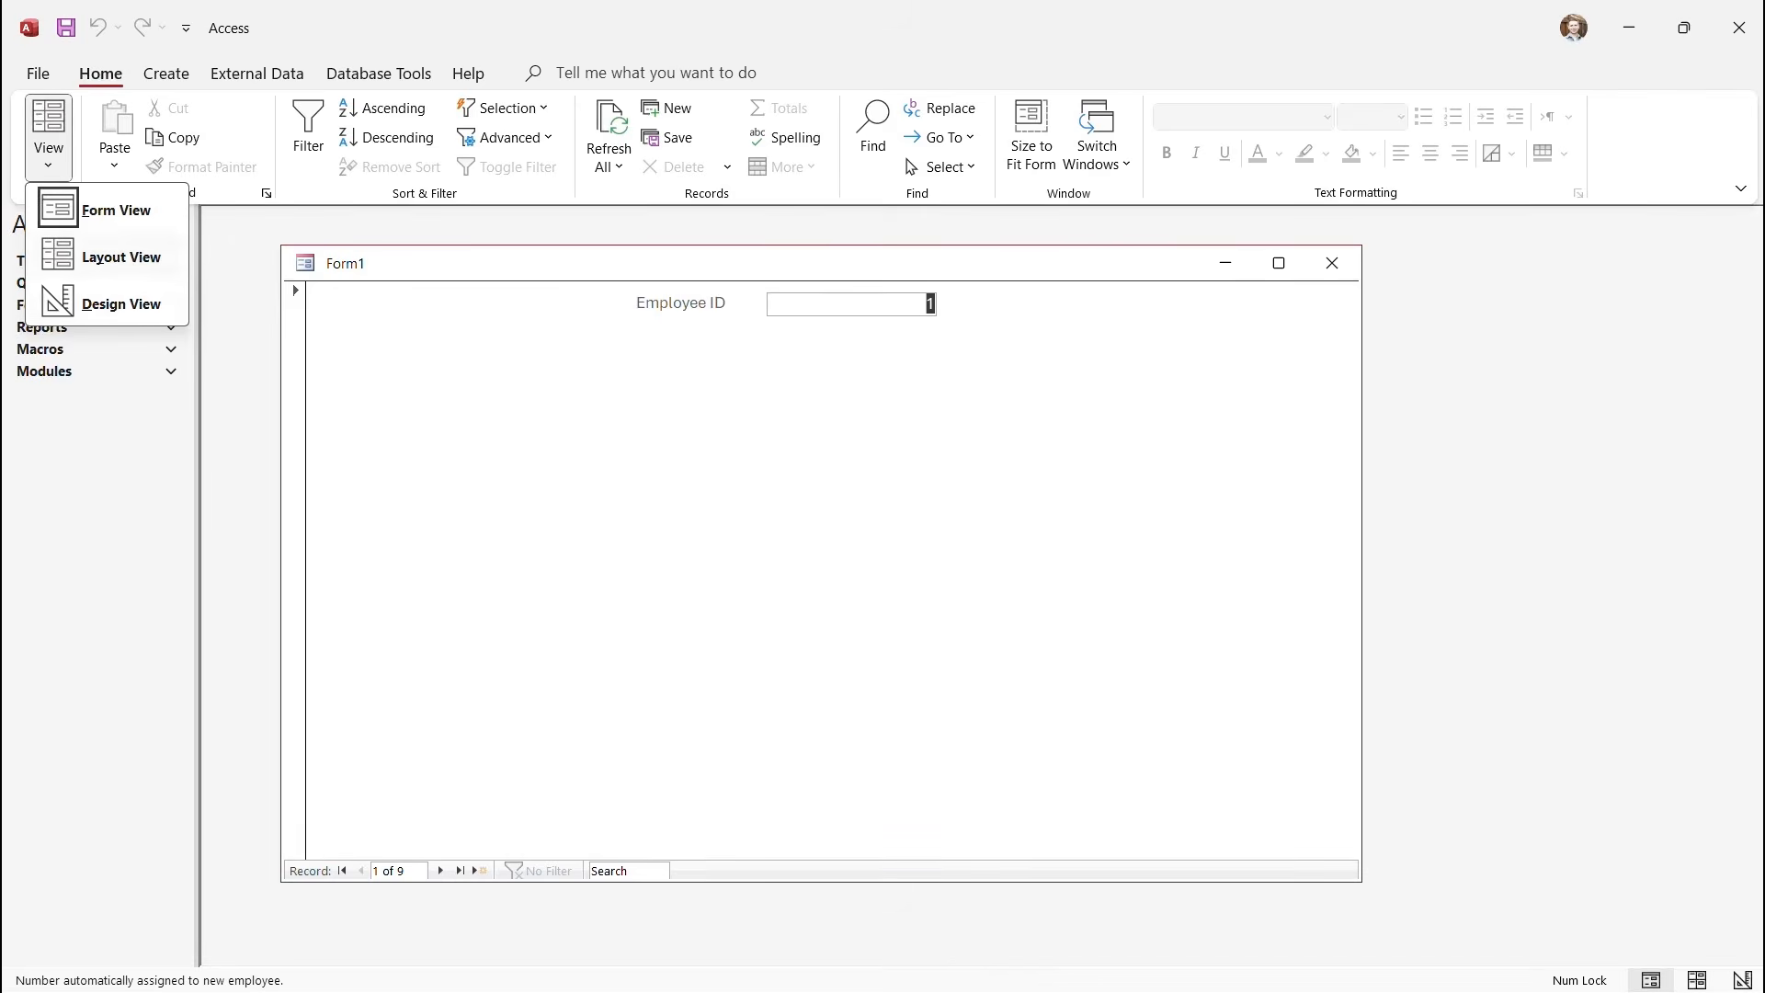
pyautogui.click(121, 305)
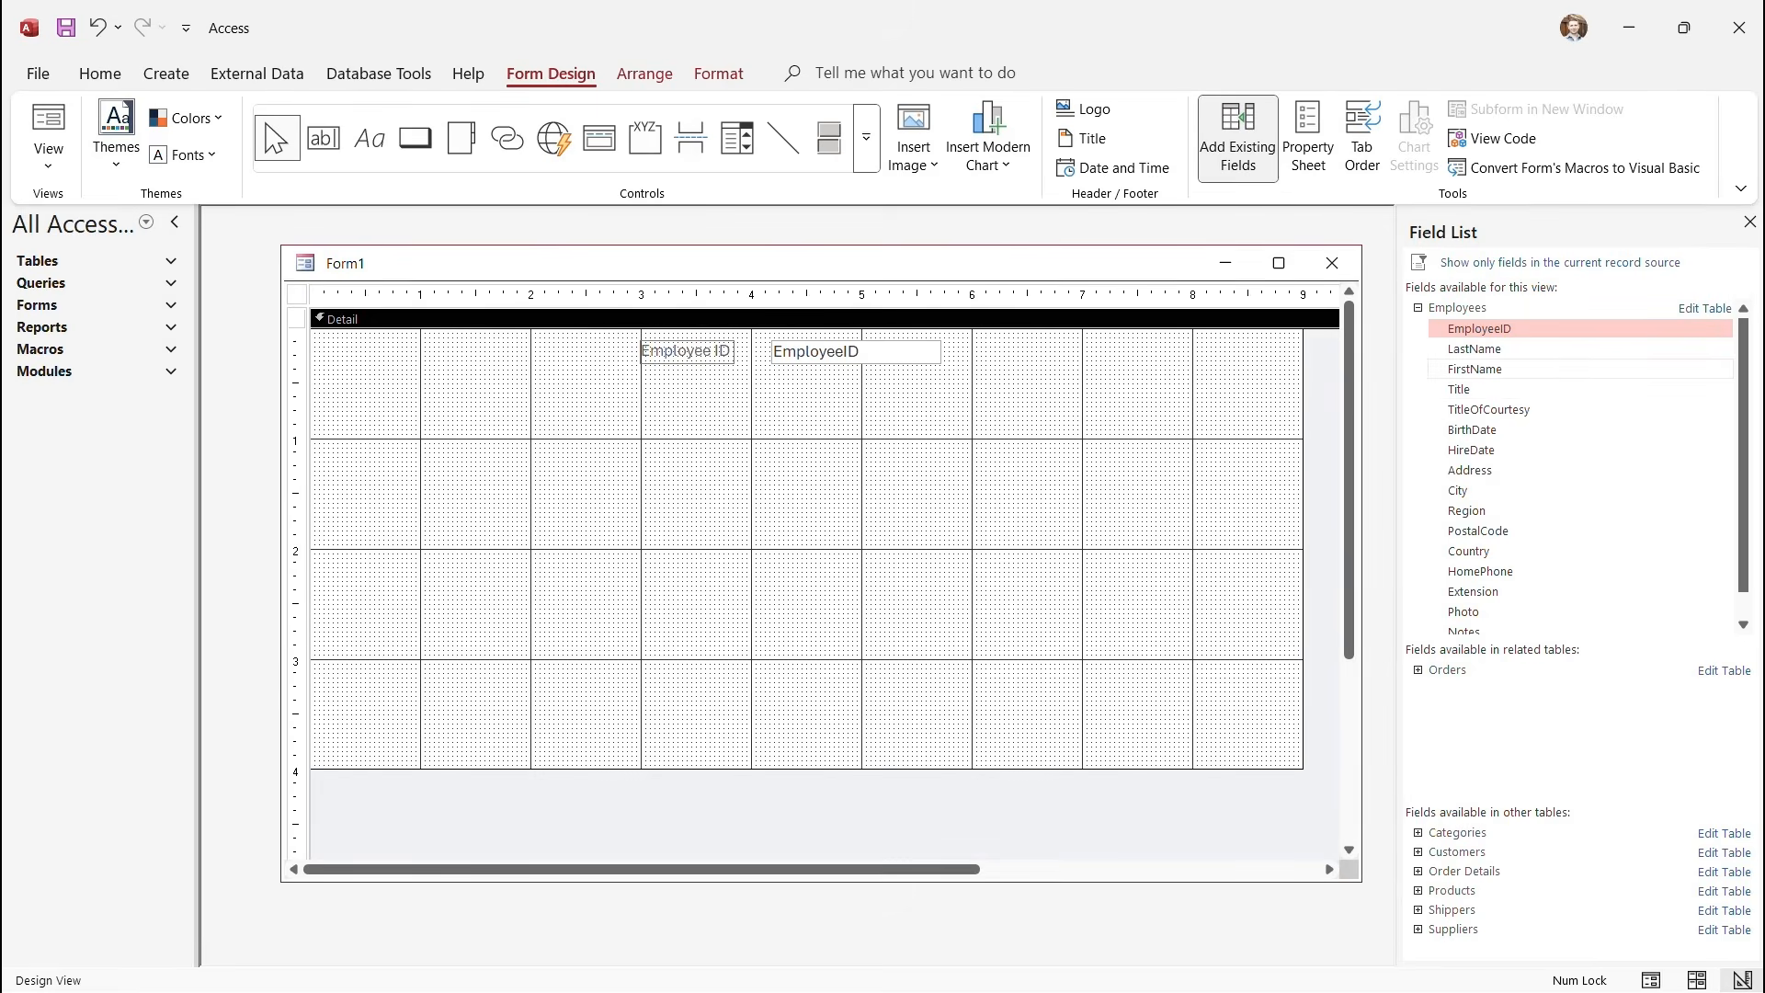
# Add FirstName, LastName, Title, BirthDate and HireDate from the Field List, then select the new controls.
pyautogui.doubleClick(1475, 370)
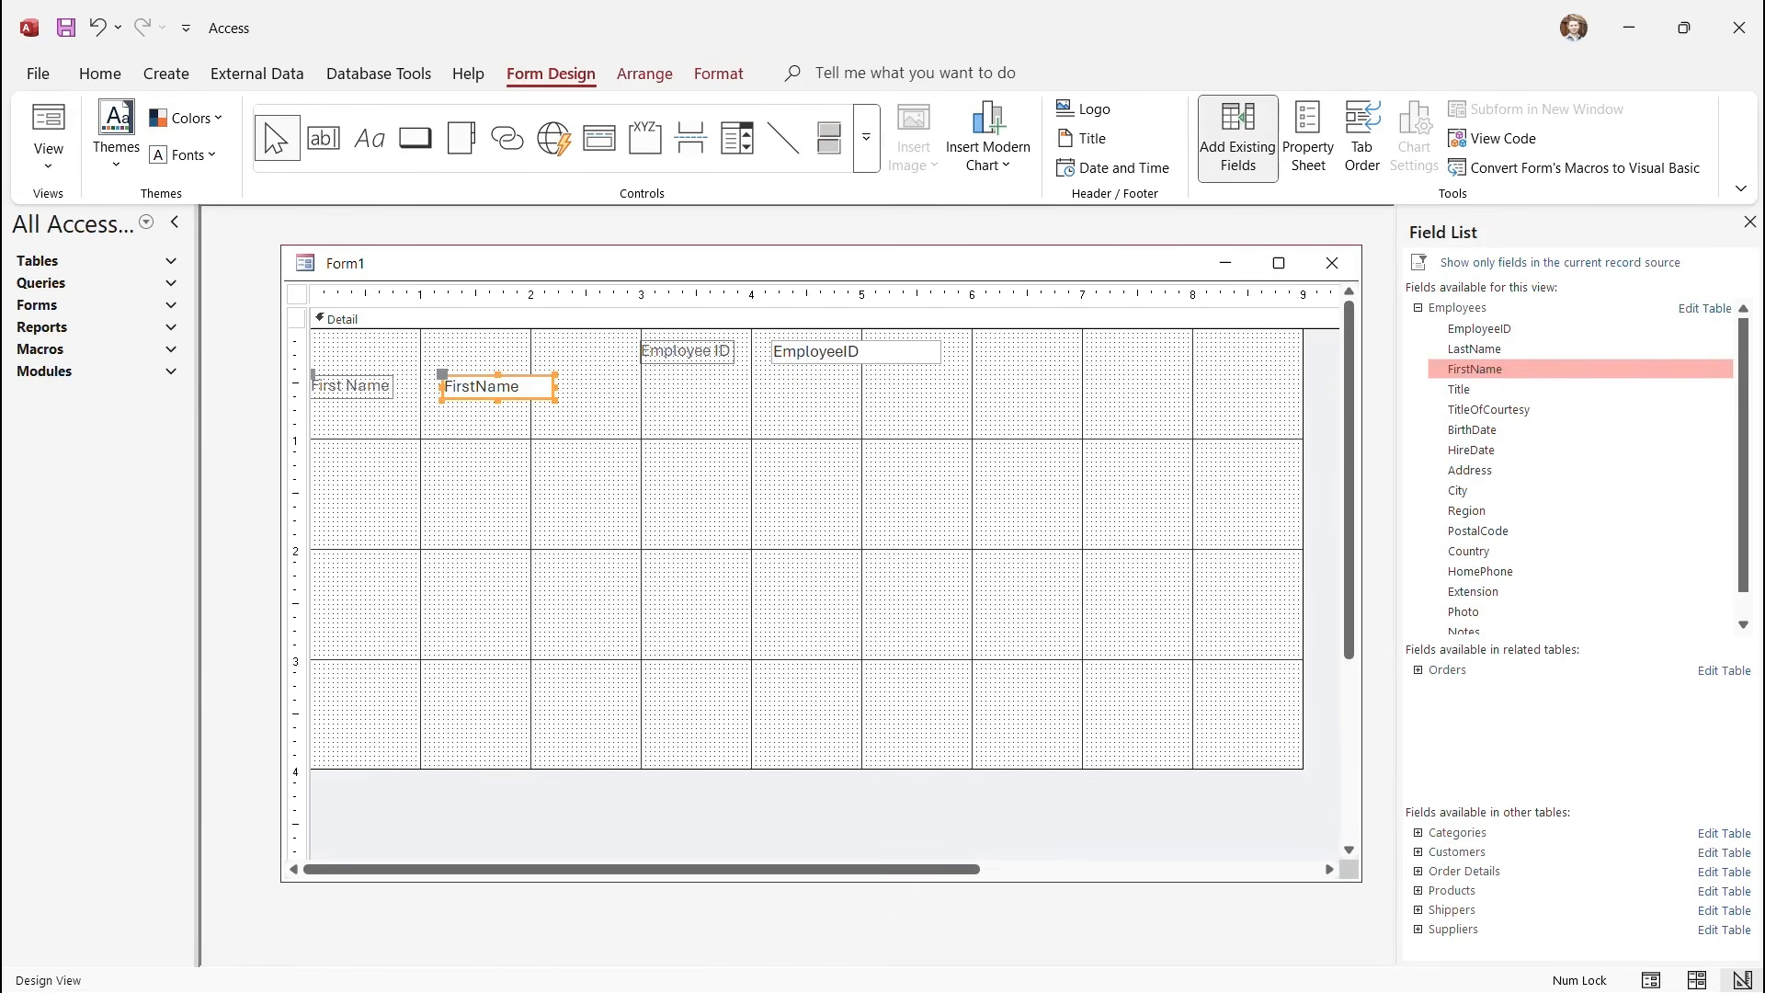
pyautogui.doubleClick(1474, 349)
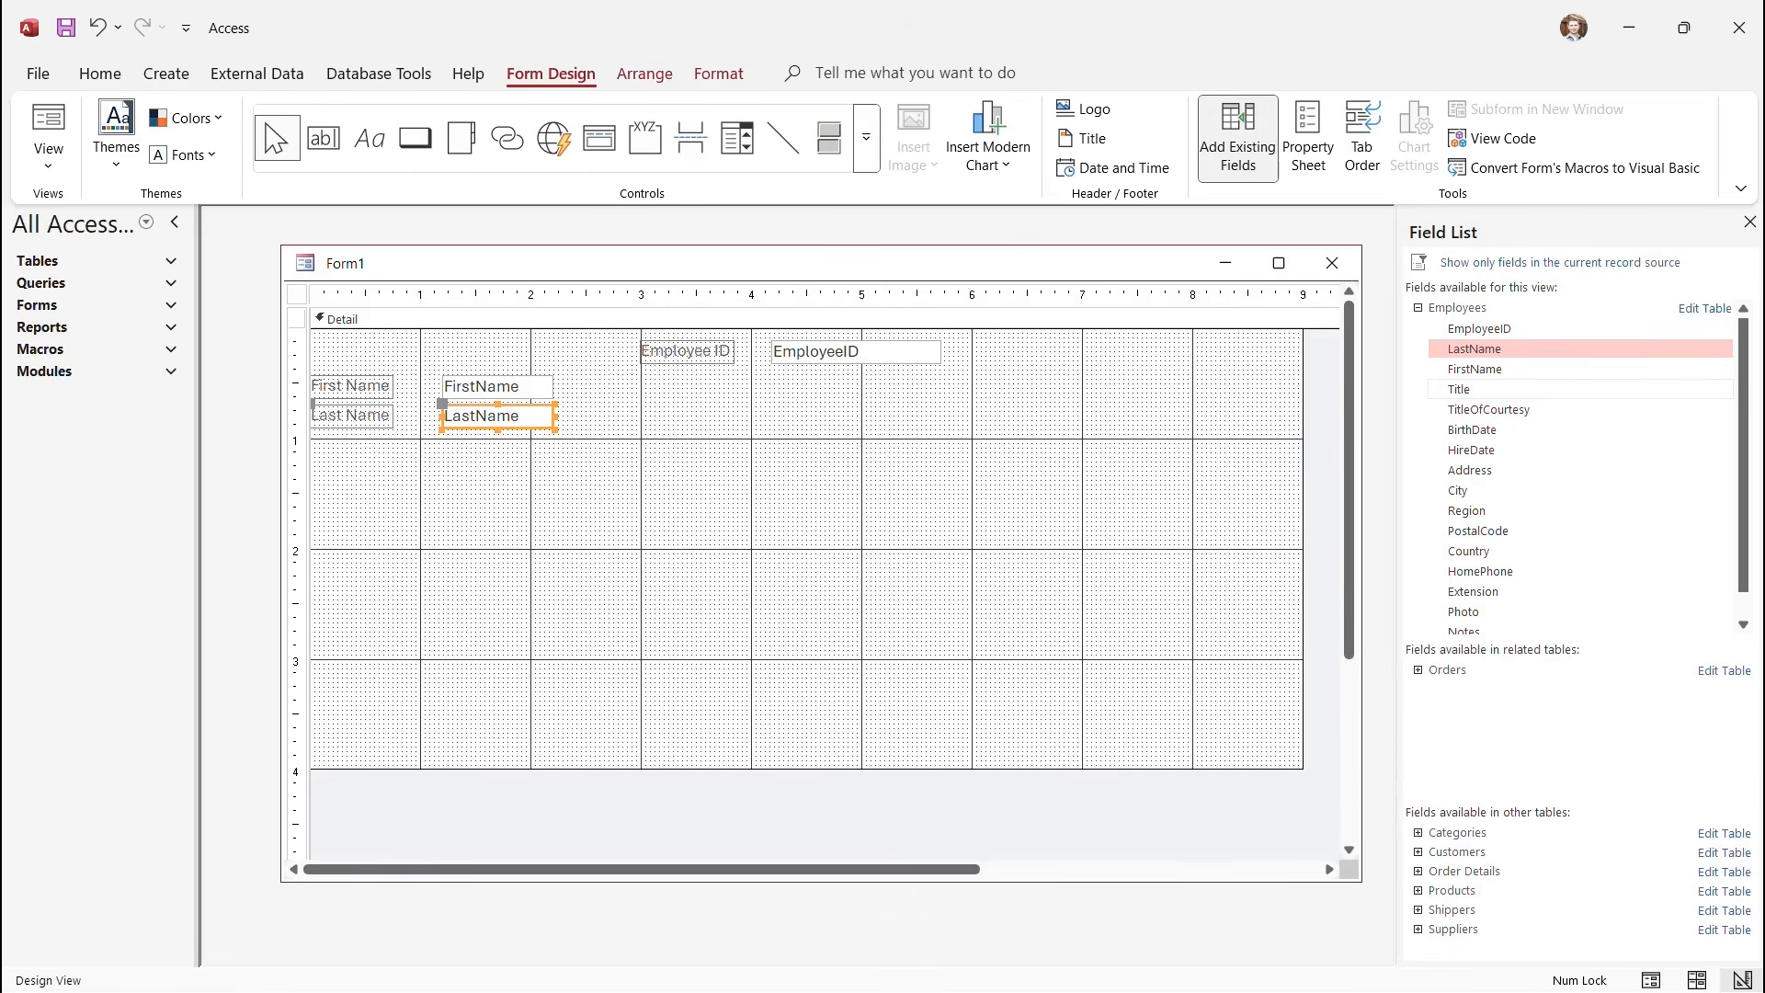
pyautogui.doubleClick(1471, 390)
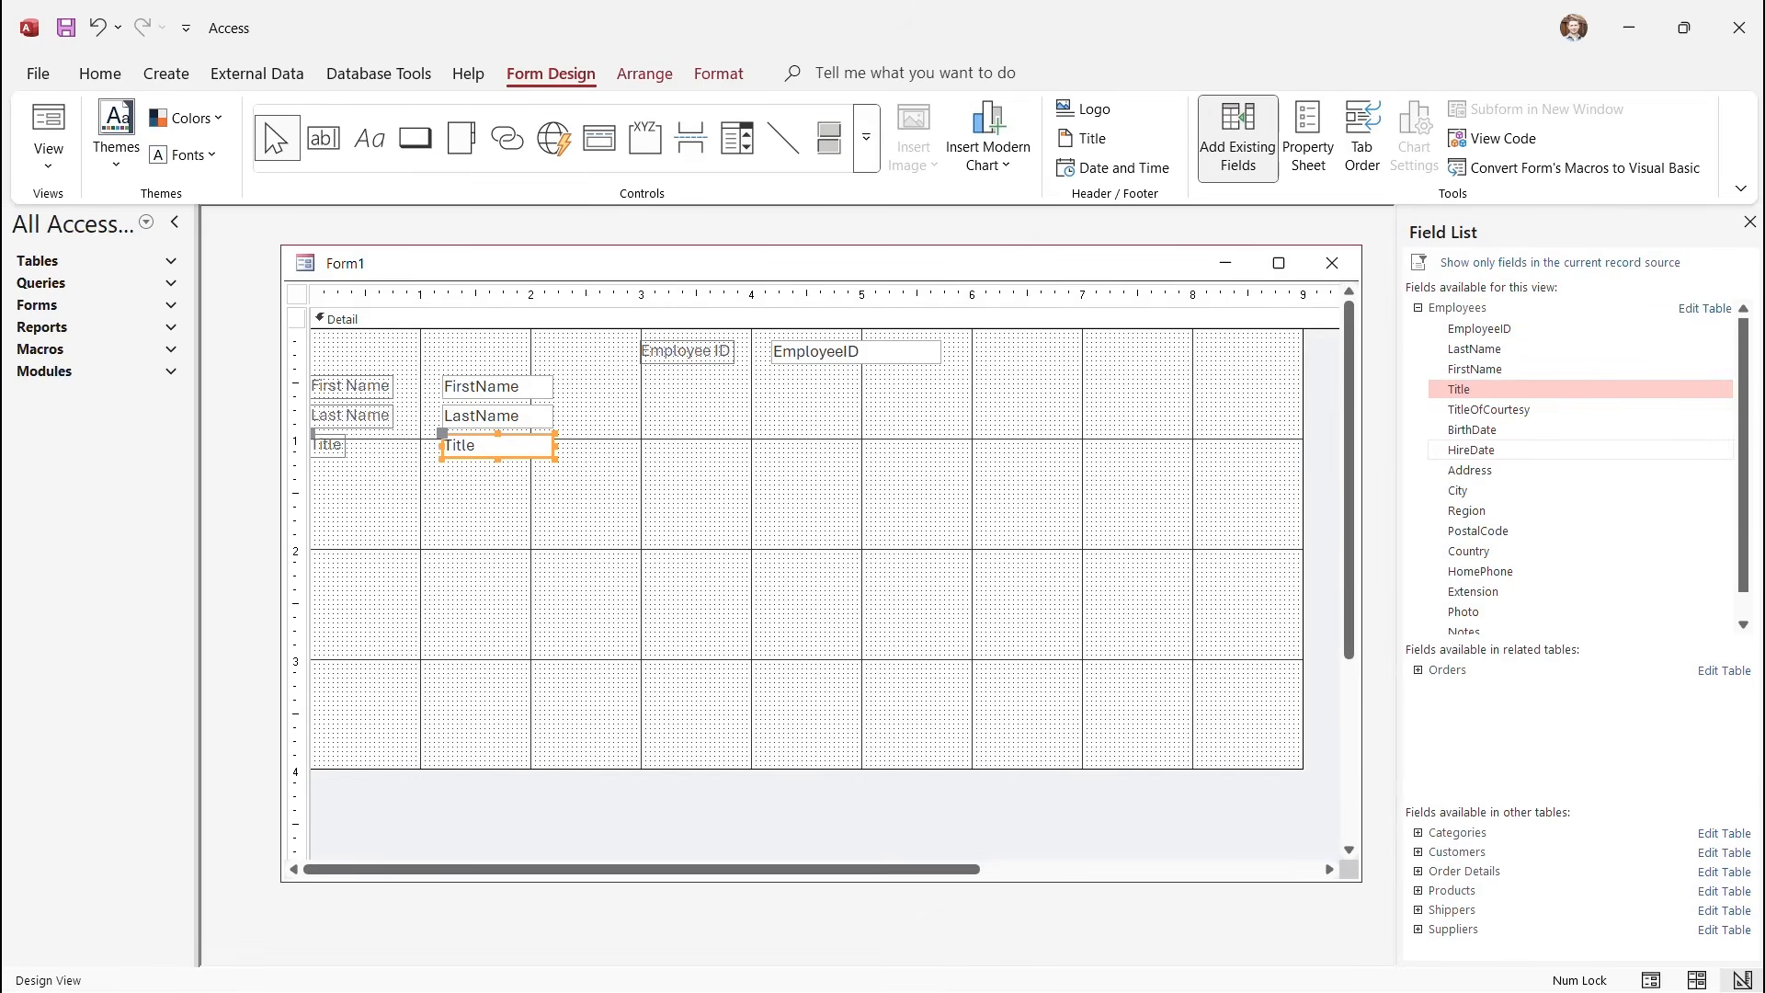
pyautogui.doubleClick(1472, 431)
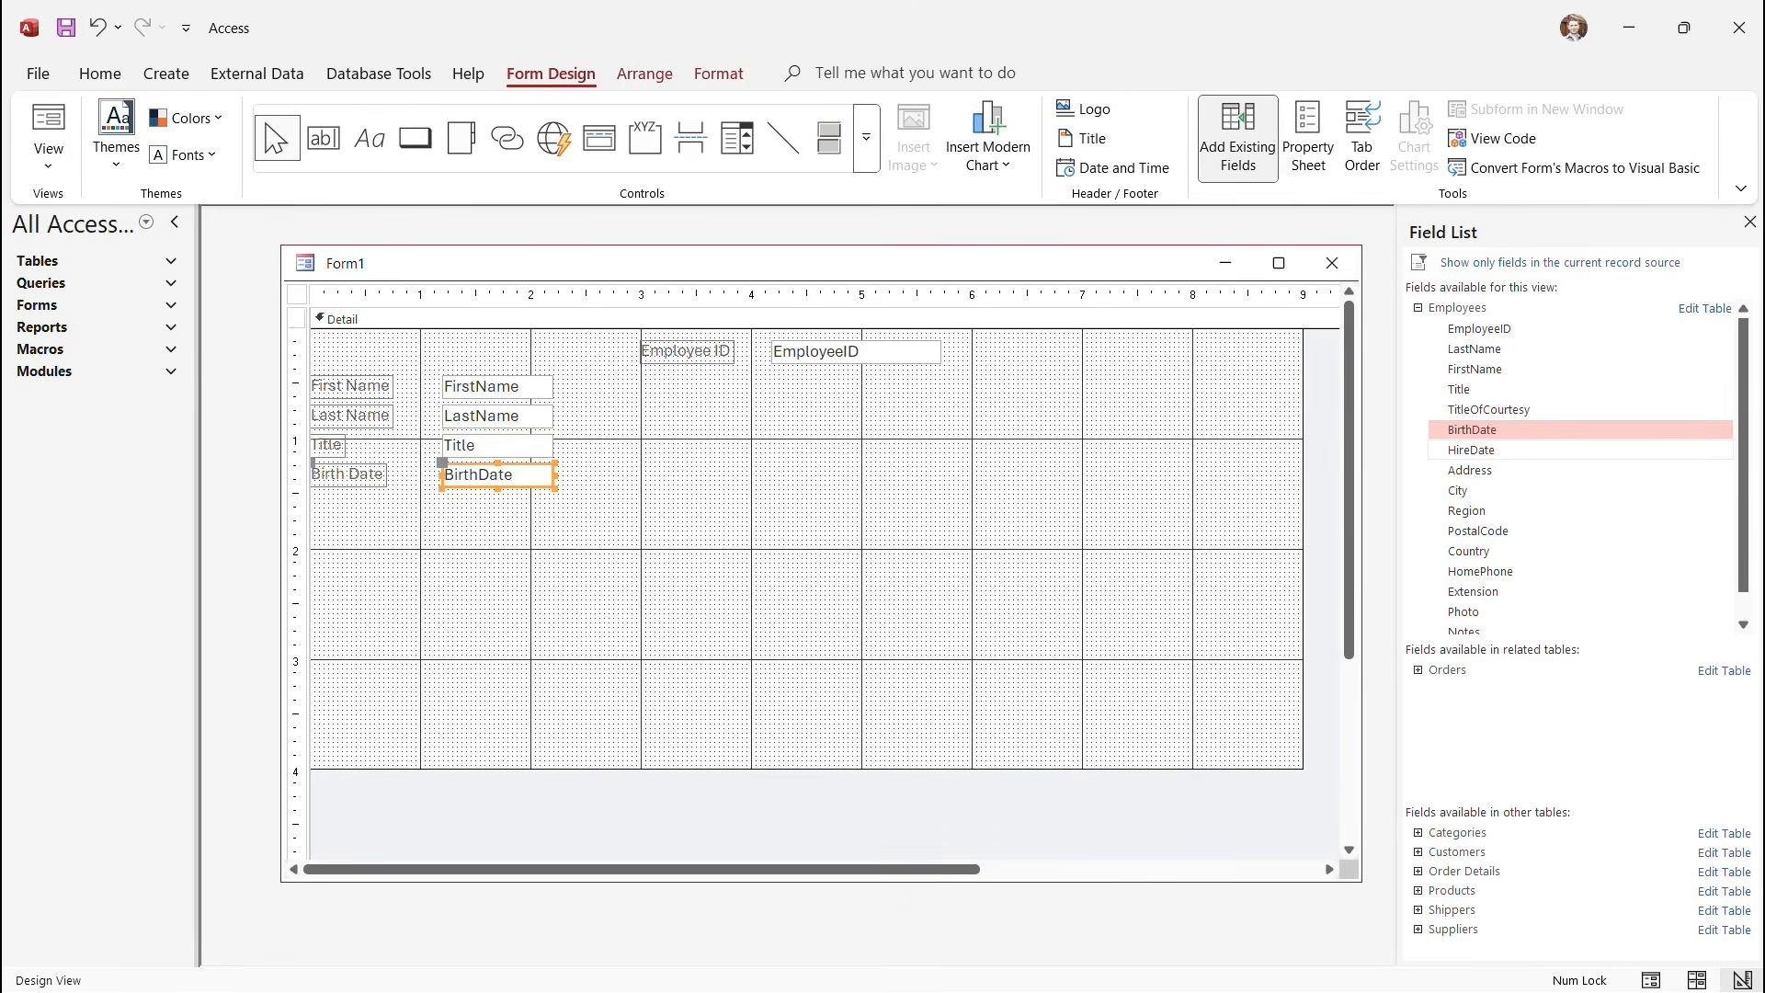
pyautogui.doubleClick(1471, 451)
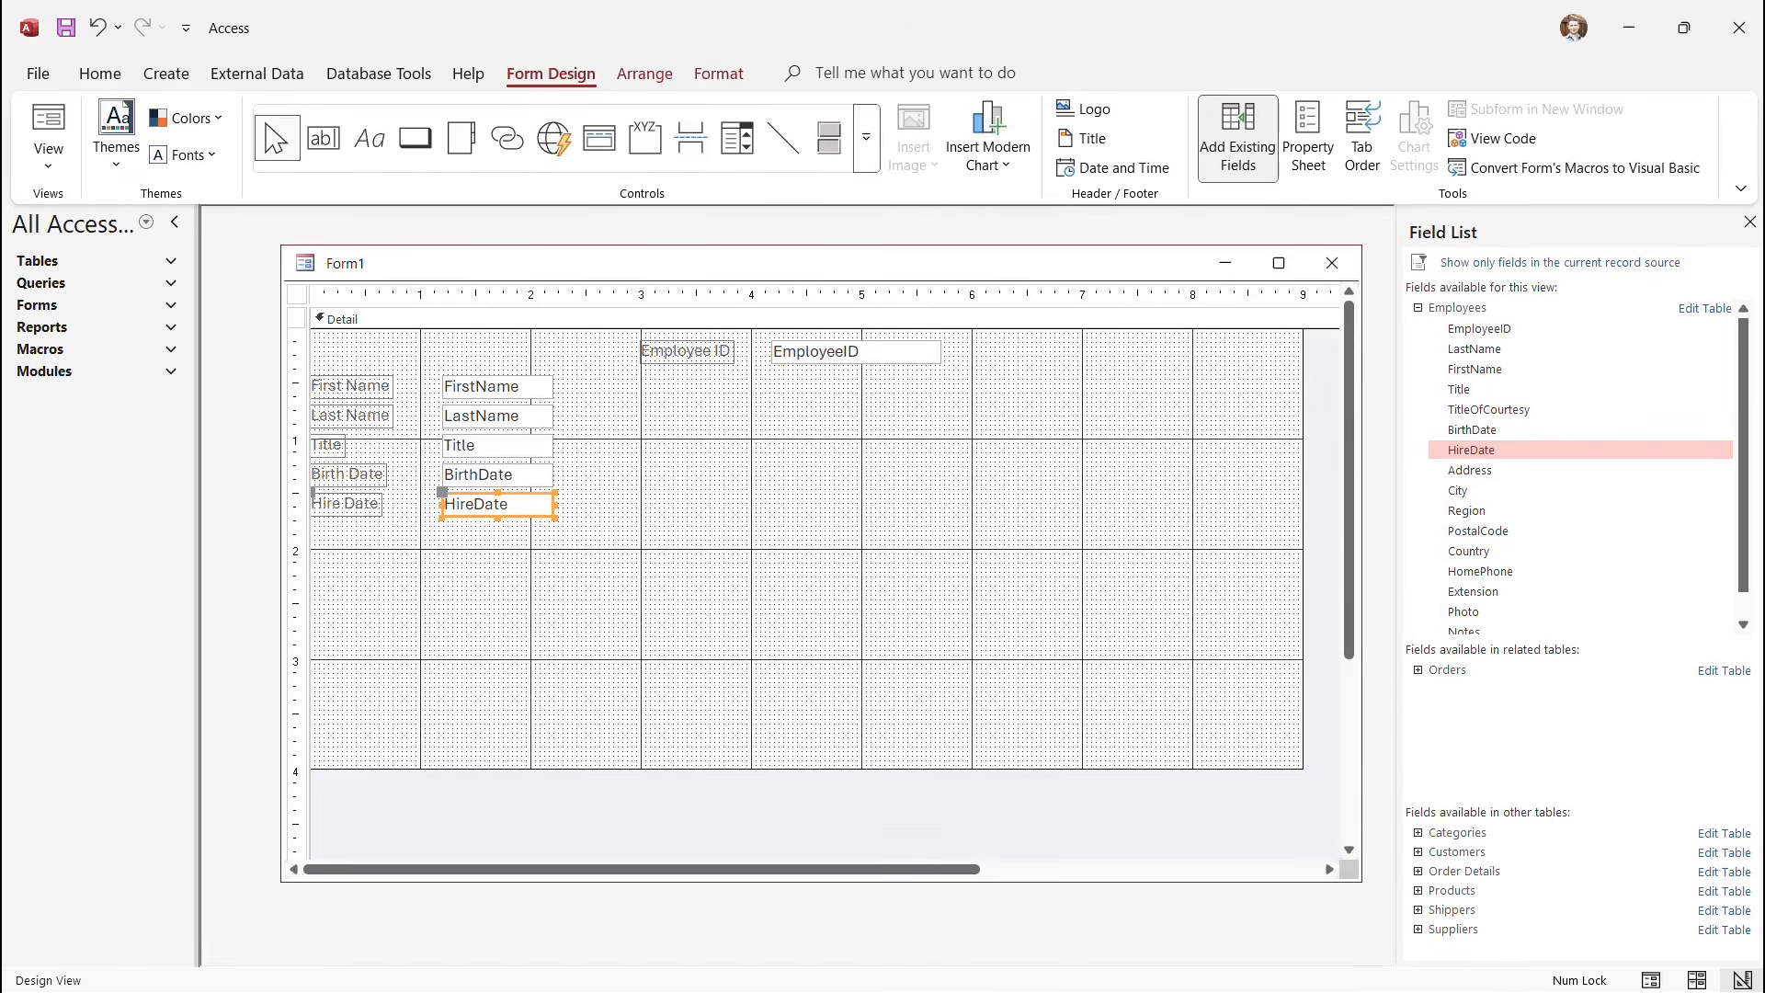
pyautogui.moveTo(602, 532); pyautogui.dragTo(468, 450)
# Place Address, City, Region, PostalCode and Country on the form and move them into a second column.
pyautogui.click(791, 515)
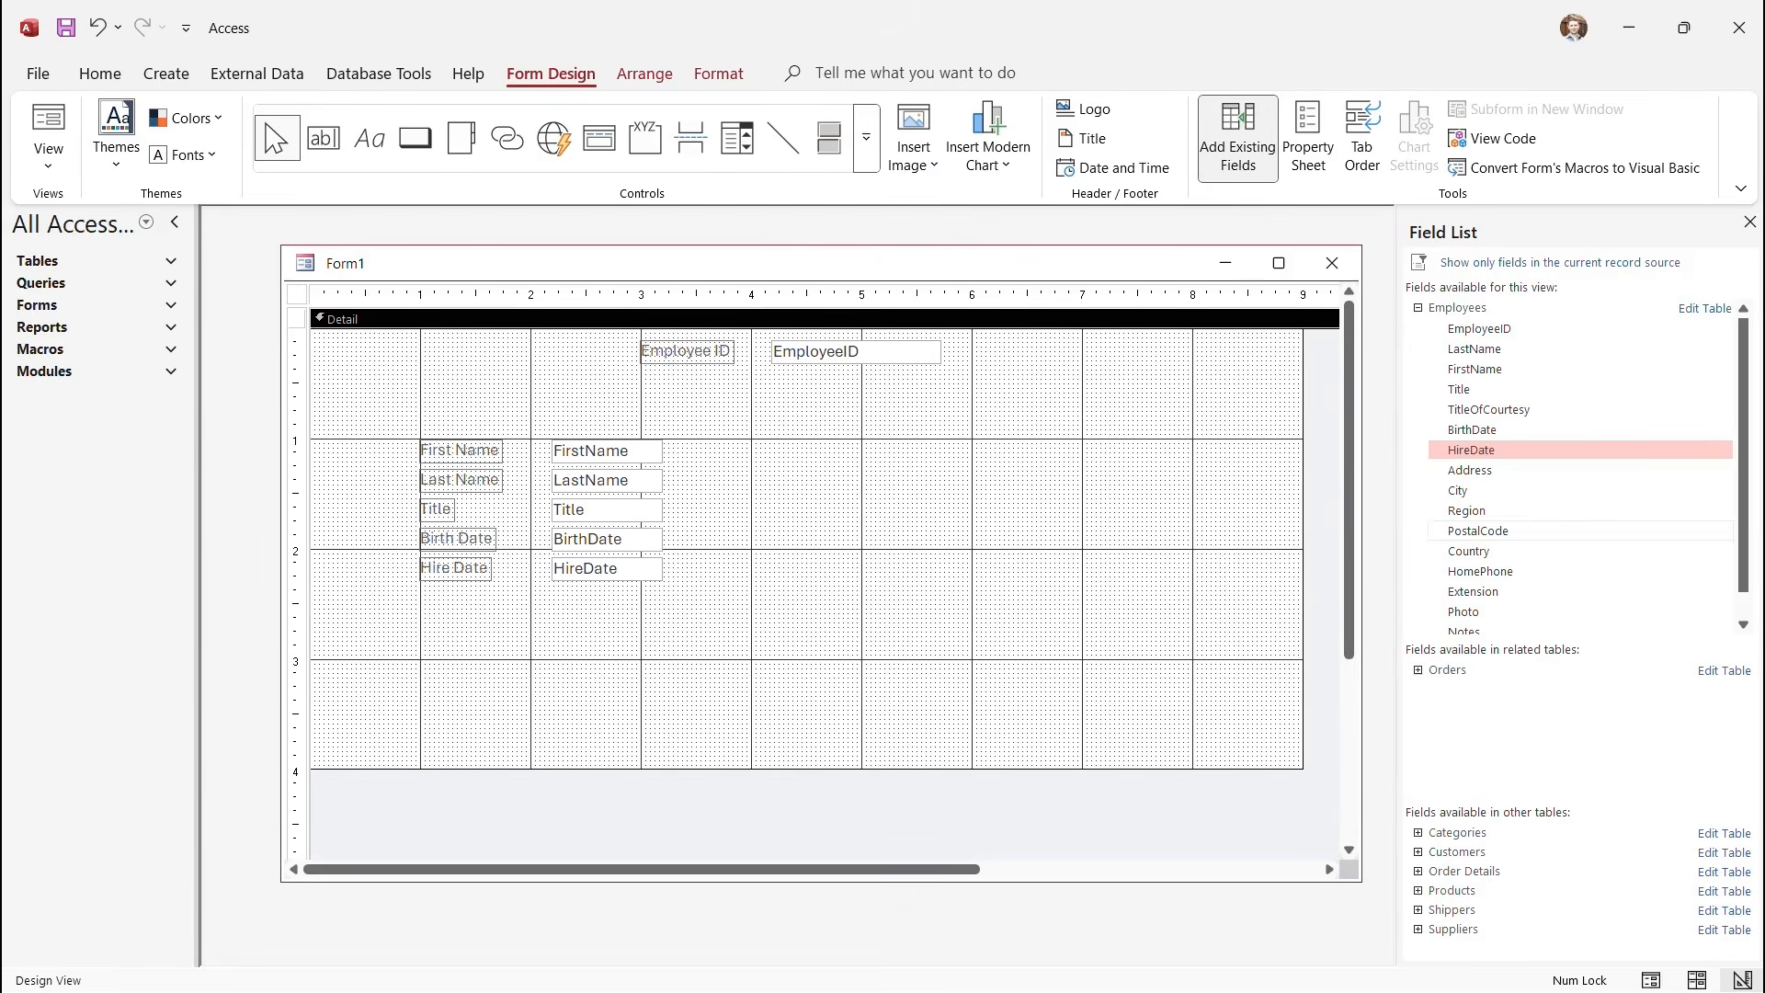
pyautogui.moveTo(1471, 470); pyautogui.dragTo(446, 529)
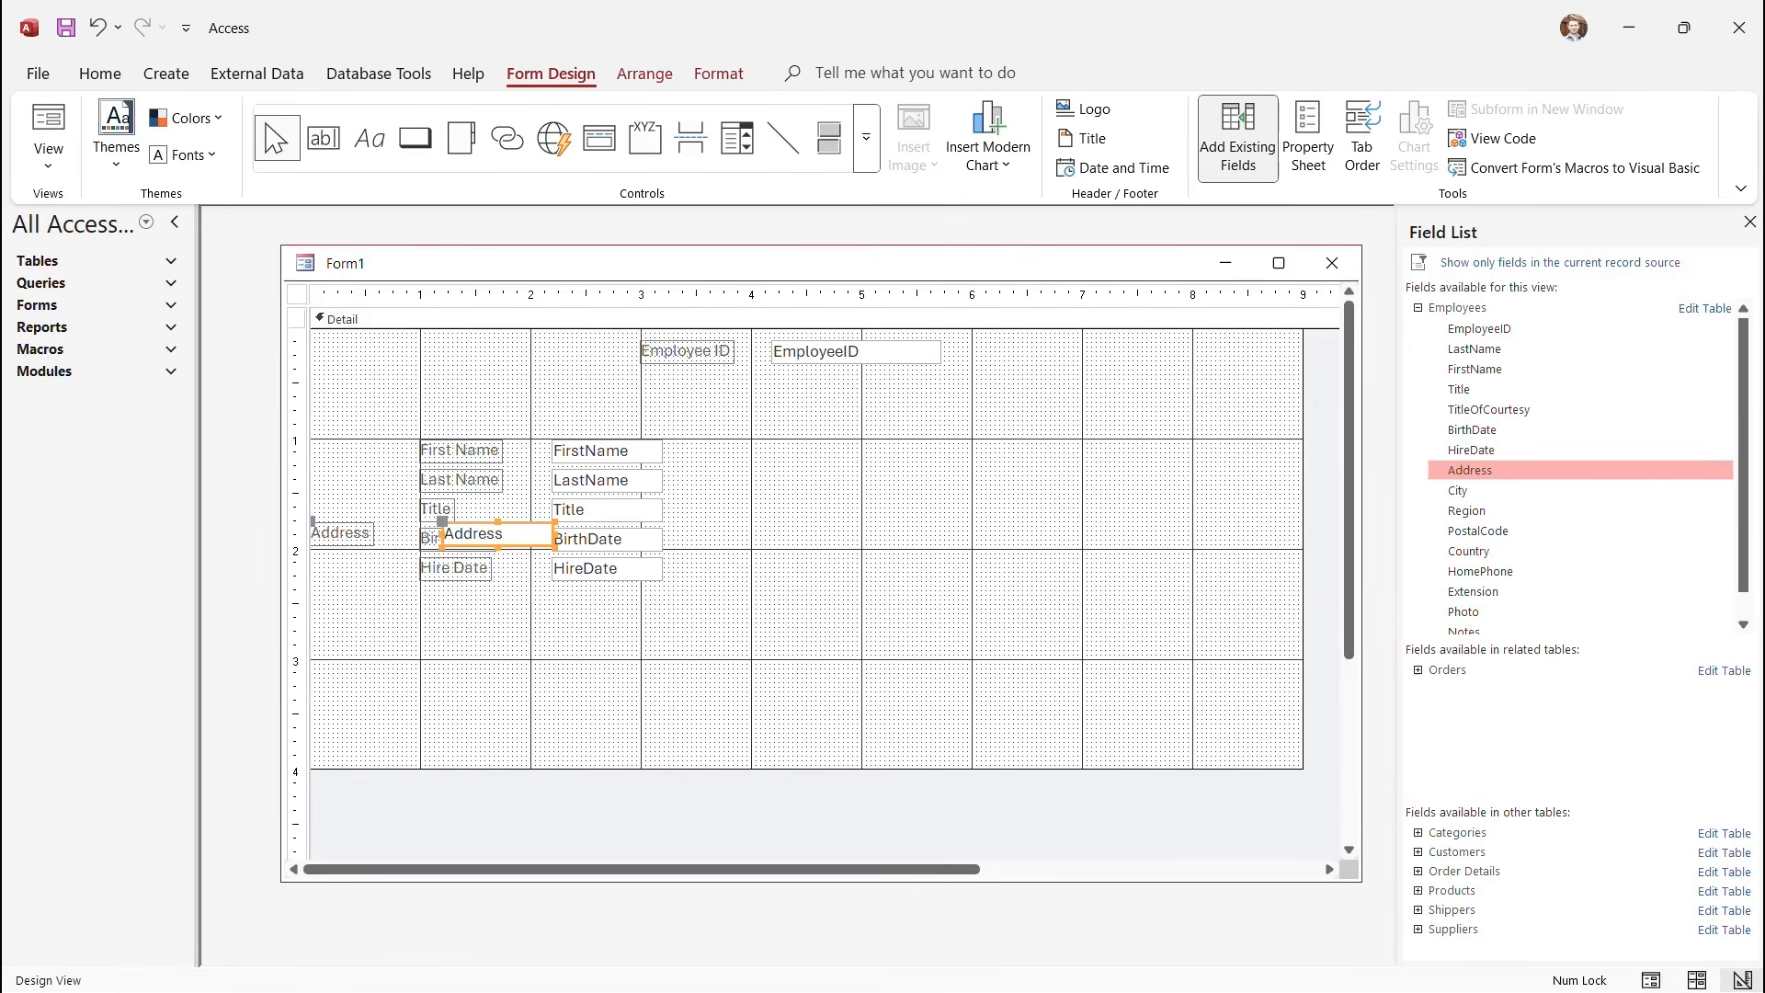
pyautogui.moveTo(1458, 490); pyautogui.dragTo(446, 558)
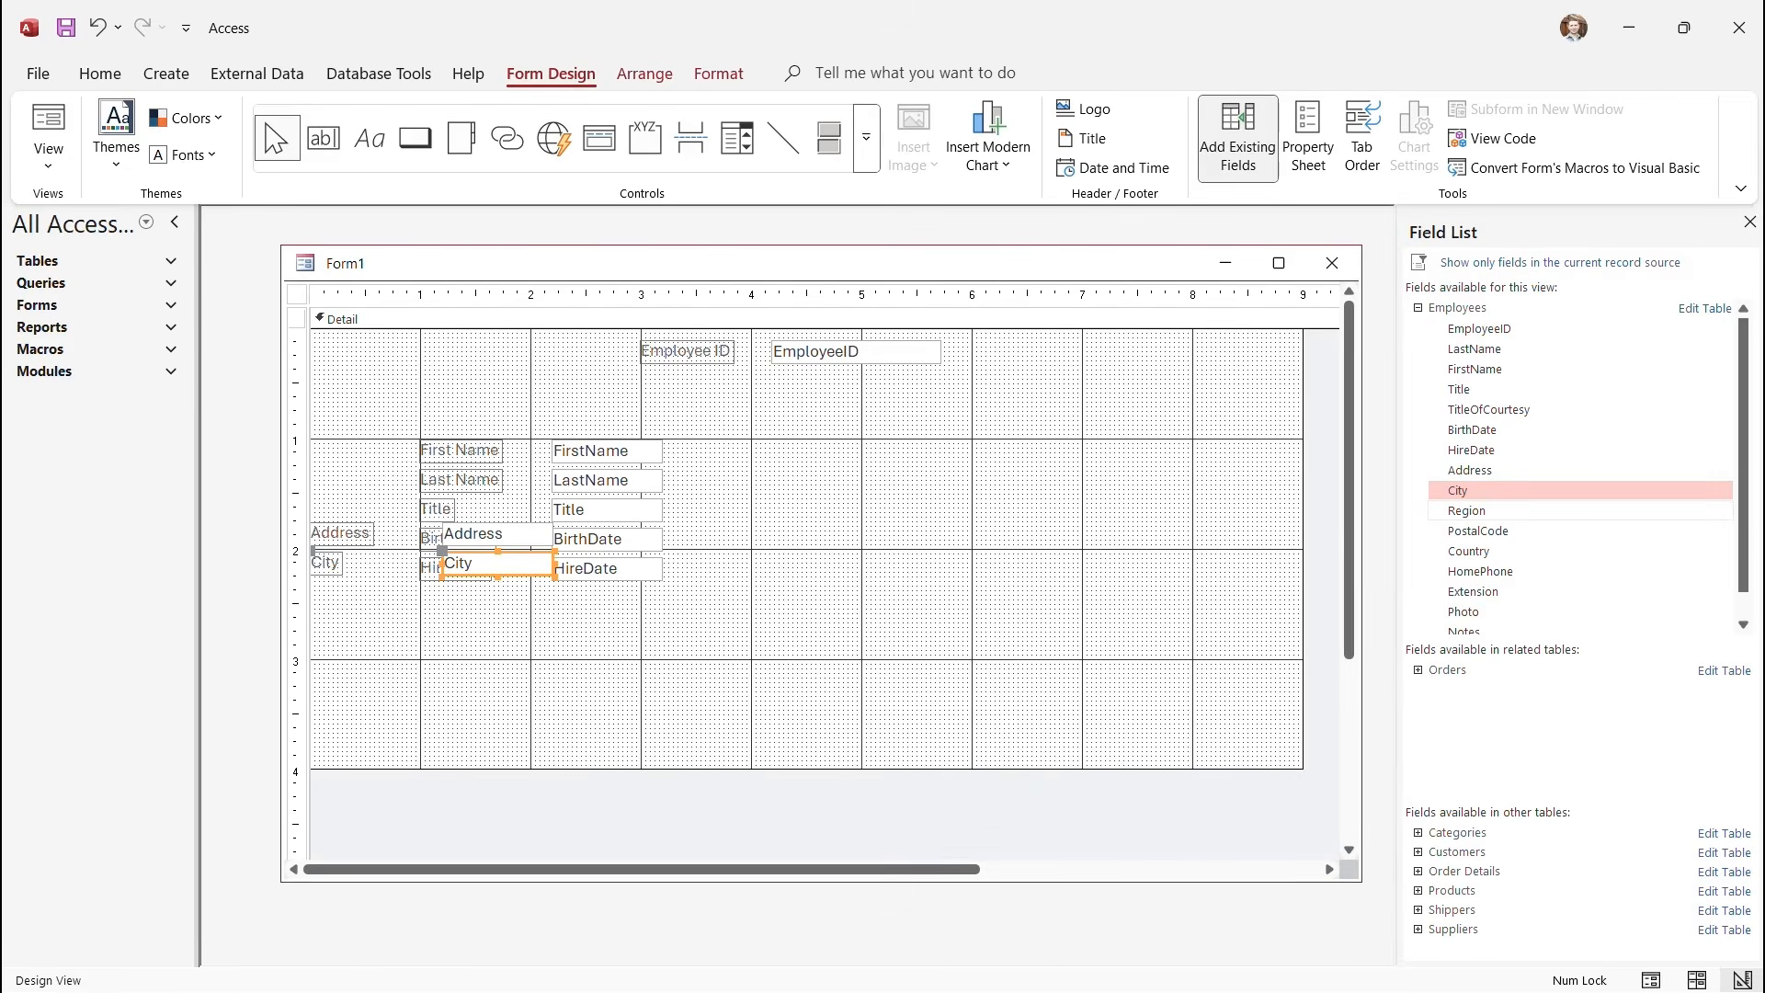
pyautogui.moveTo(1467, 510); pyautogui.dragTo(446, 588)
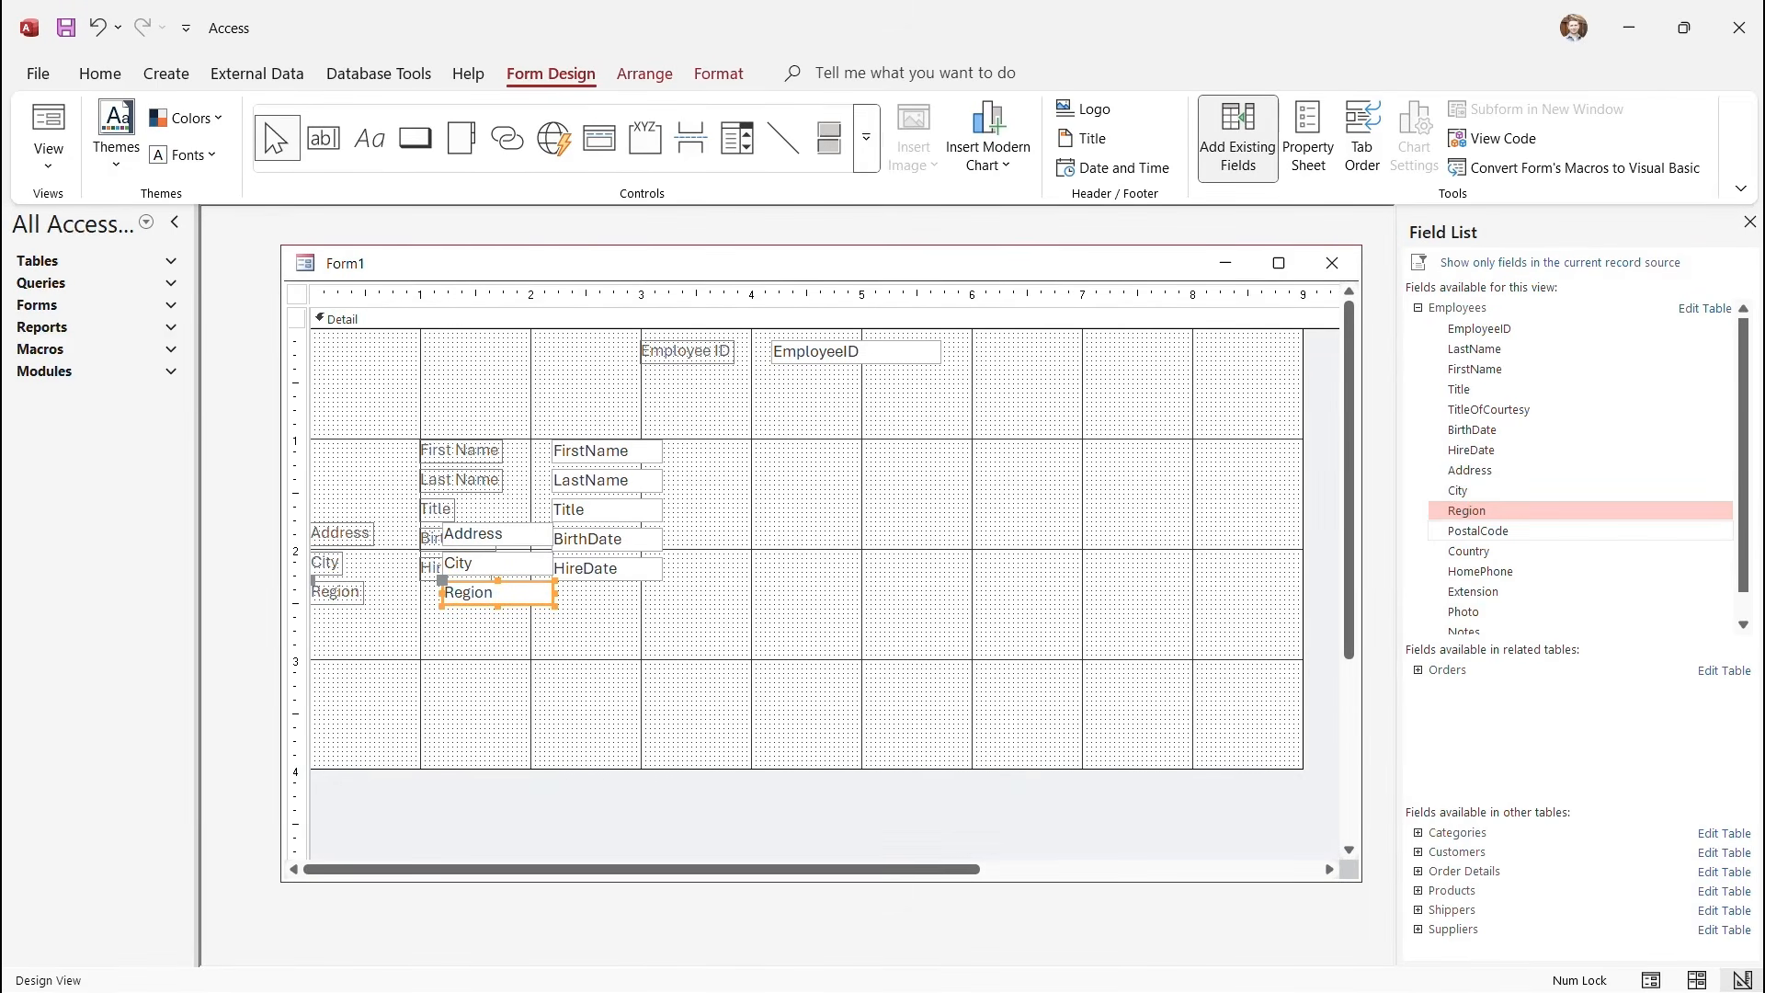
pyautogui.doubleClick(1478, 531)
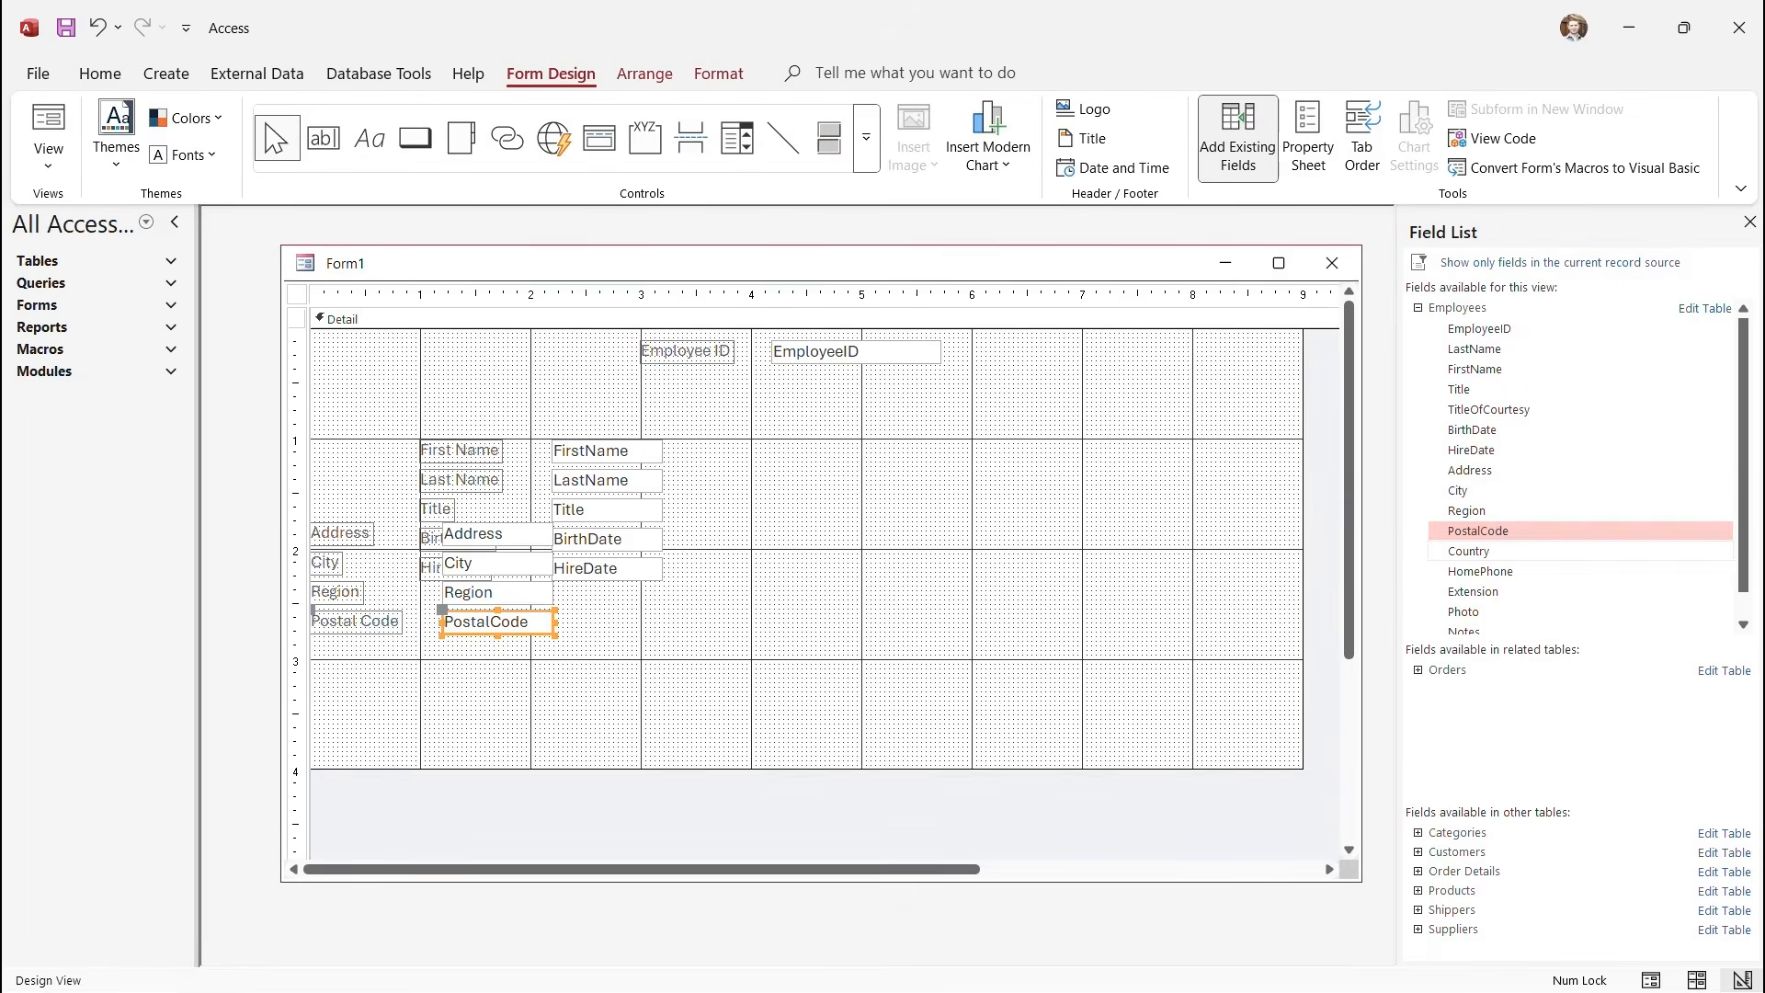
pyautogui.doubleClick(1469, 550)
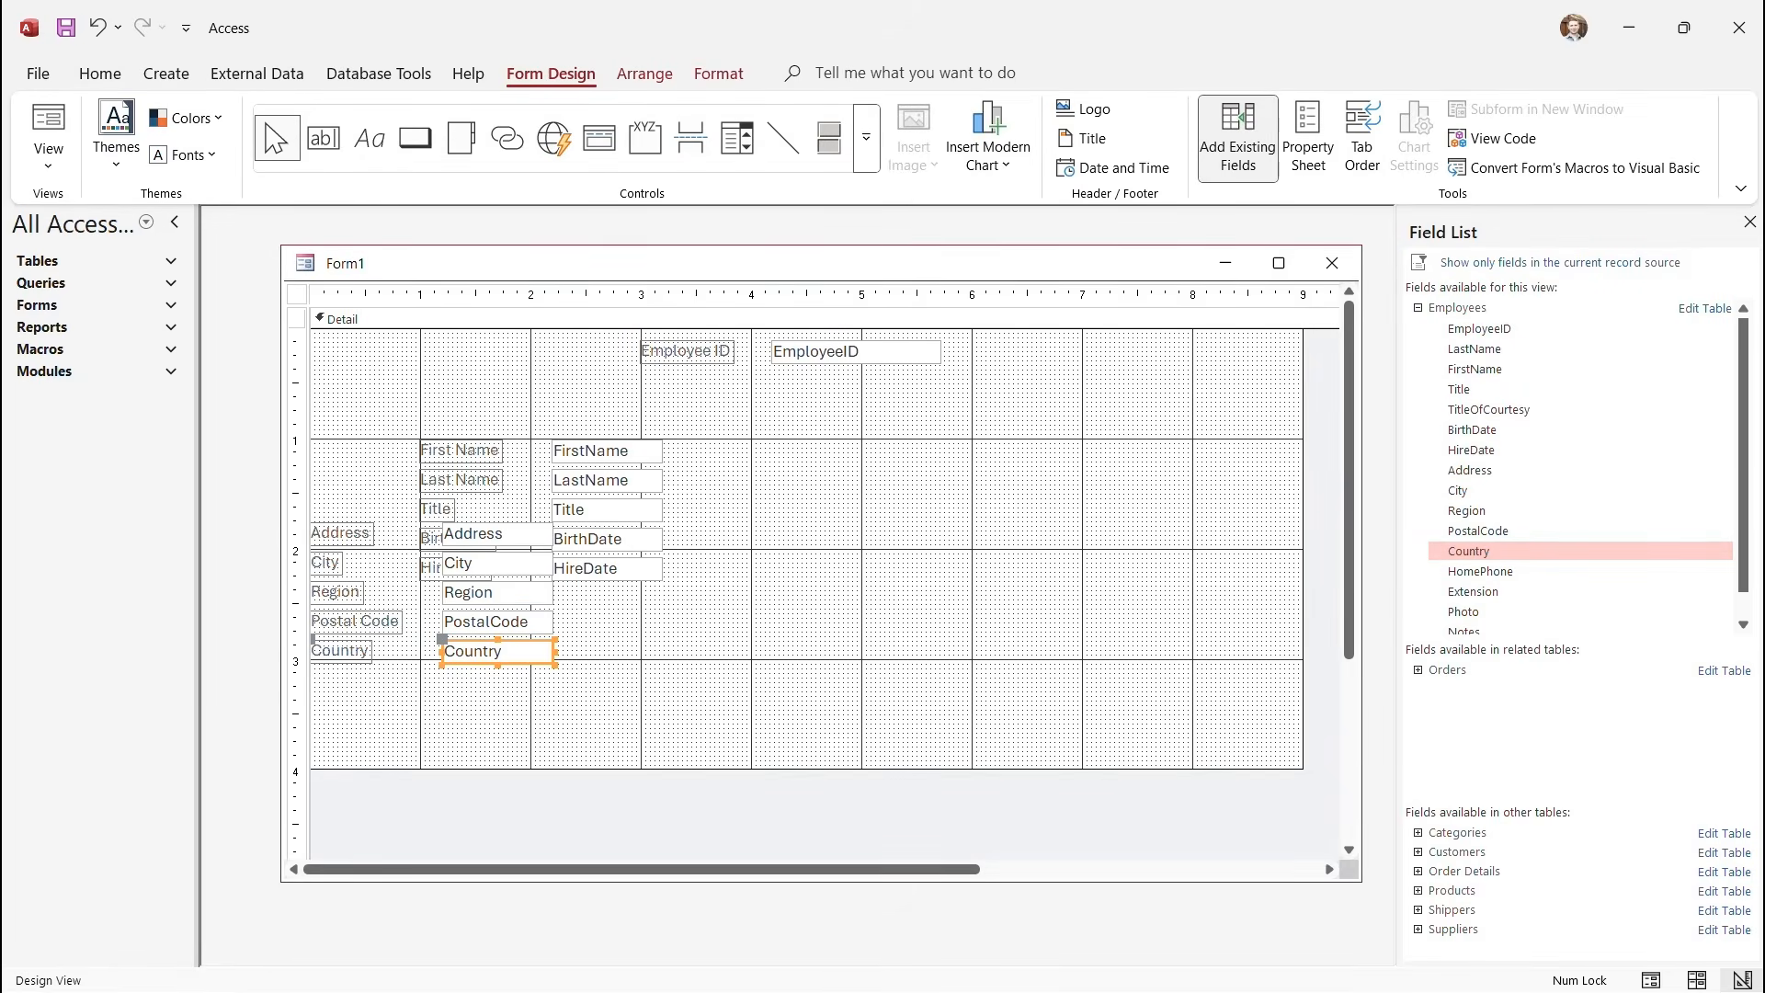
pyautogui.moveTo(354, 509); pyautogui.dragTo(784, 573)
pyautogui.moveTo(780, 511); pyautogui.dragTo(780, 510)
# Shift the Employee ID label and box left, then view the form showing record 1 of 9.
pyautogui.click(805, 644)
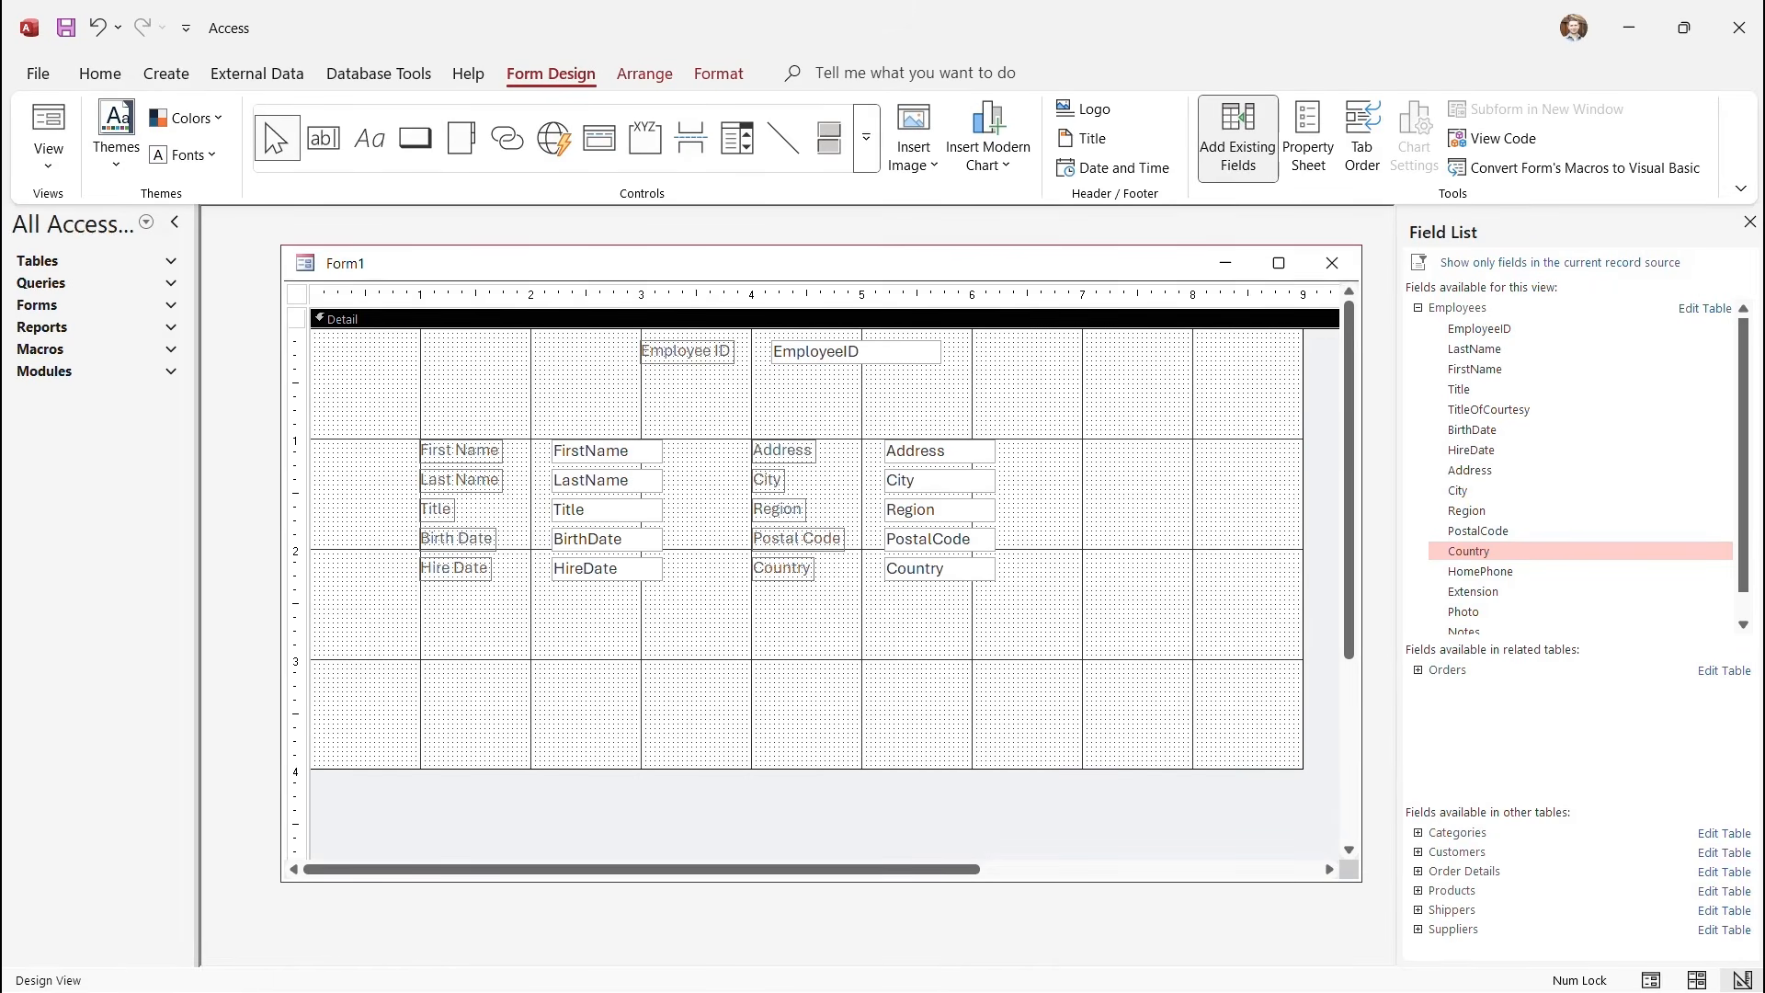
pyautogui.moveTo(296, 341); pyautogui.dragTo(297, 374)
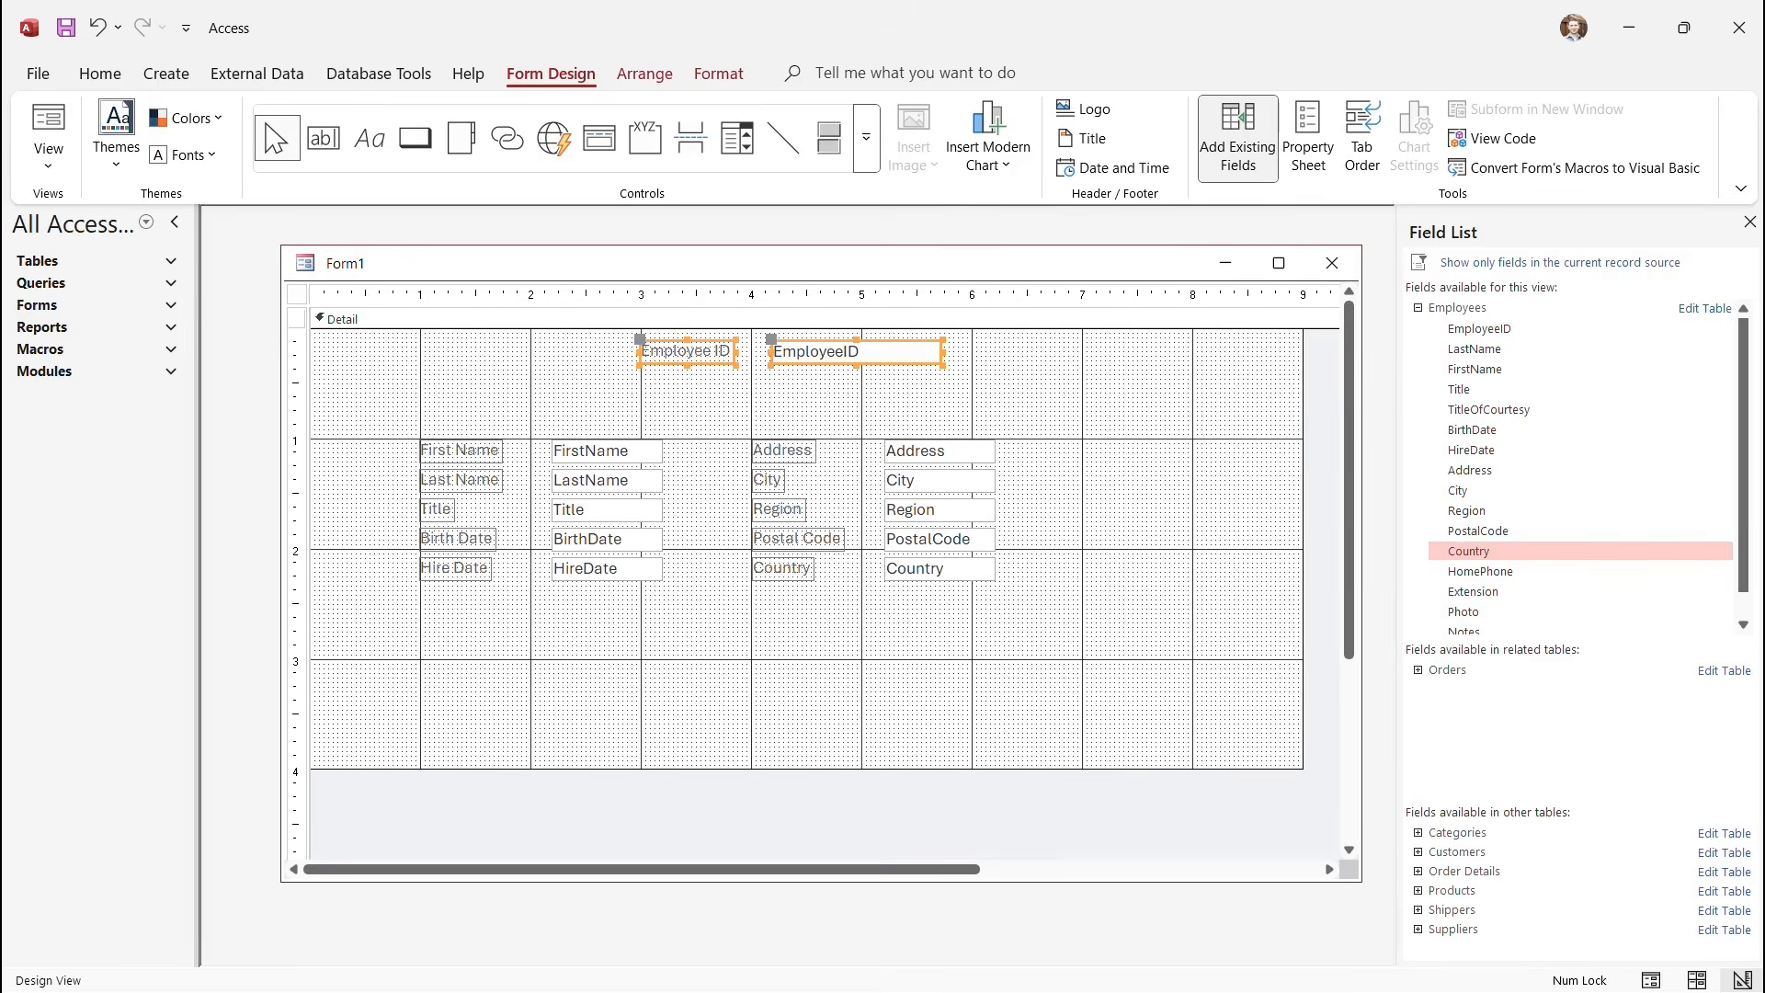
pyautogui.moveTo(857, 353); pyautogui.dragTo(799, 350)
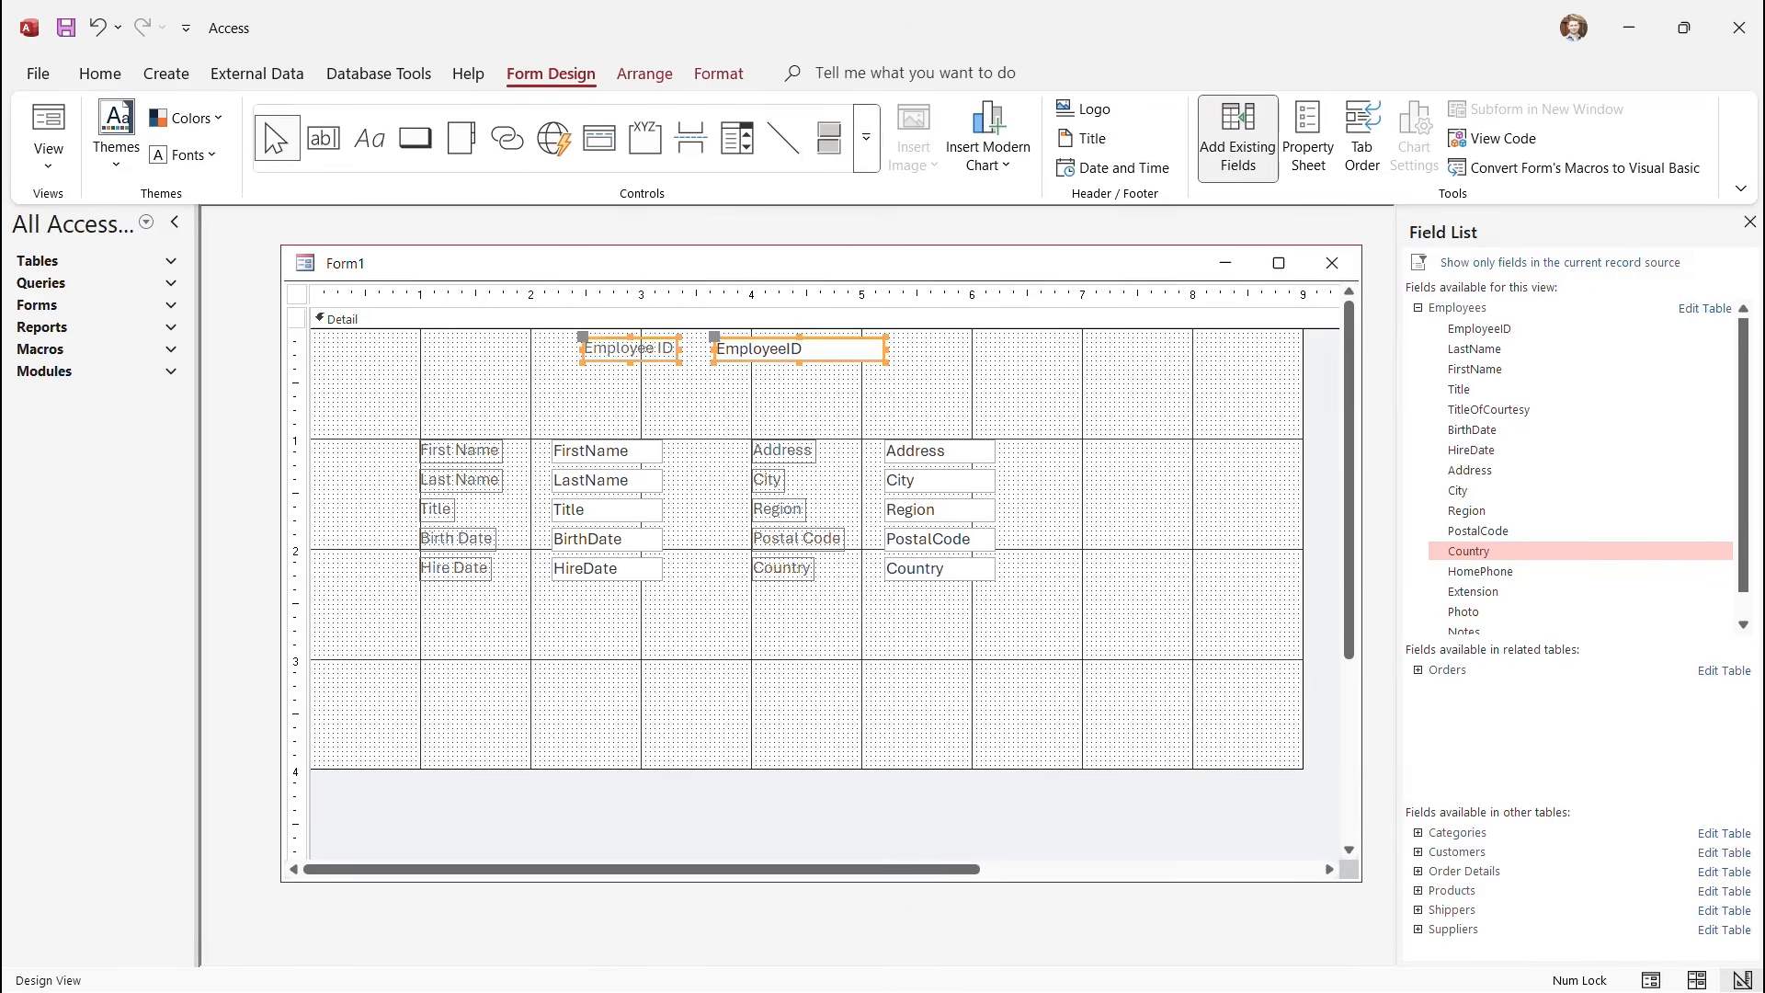
pyautogui.click(810, 401)
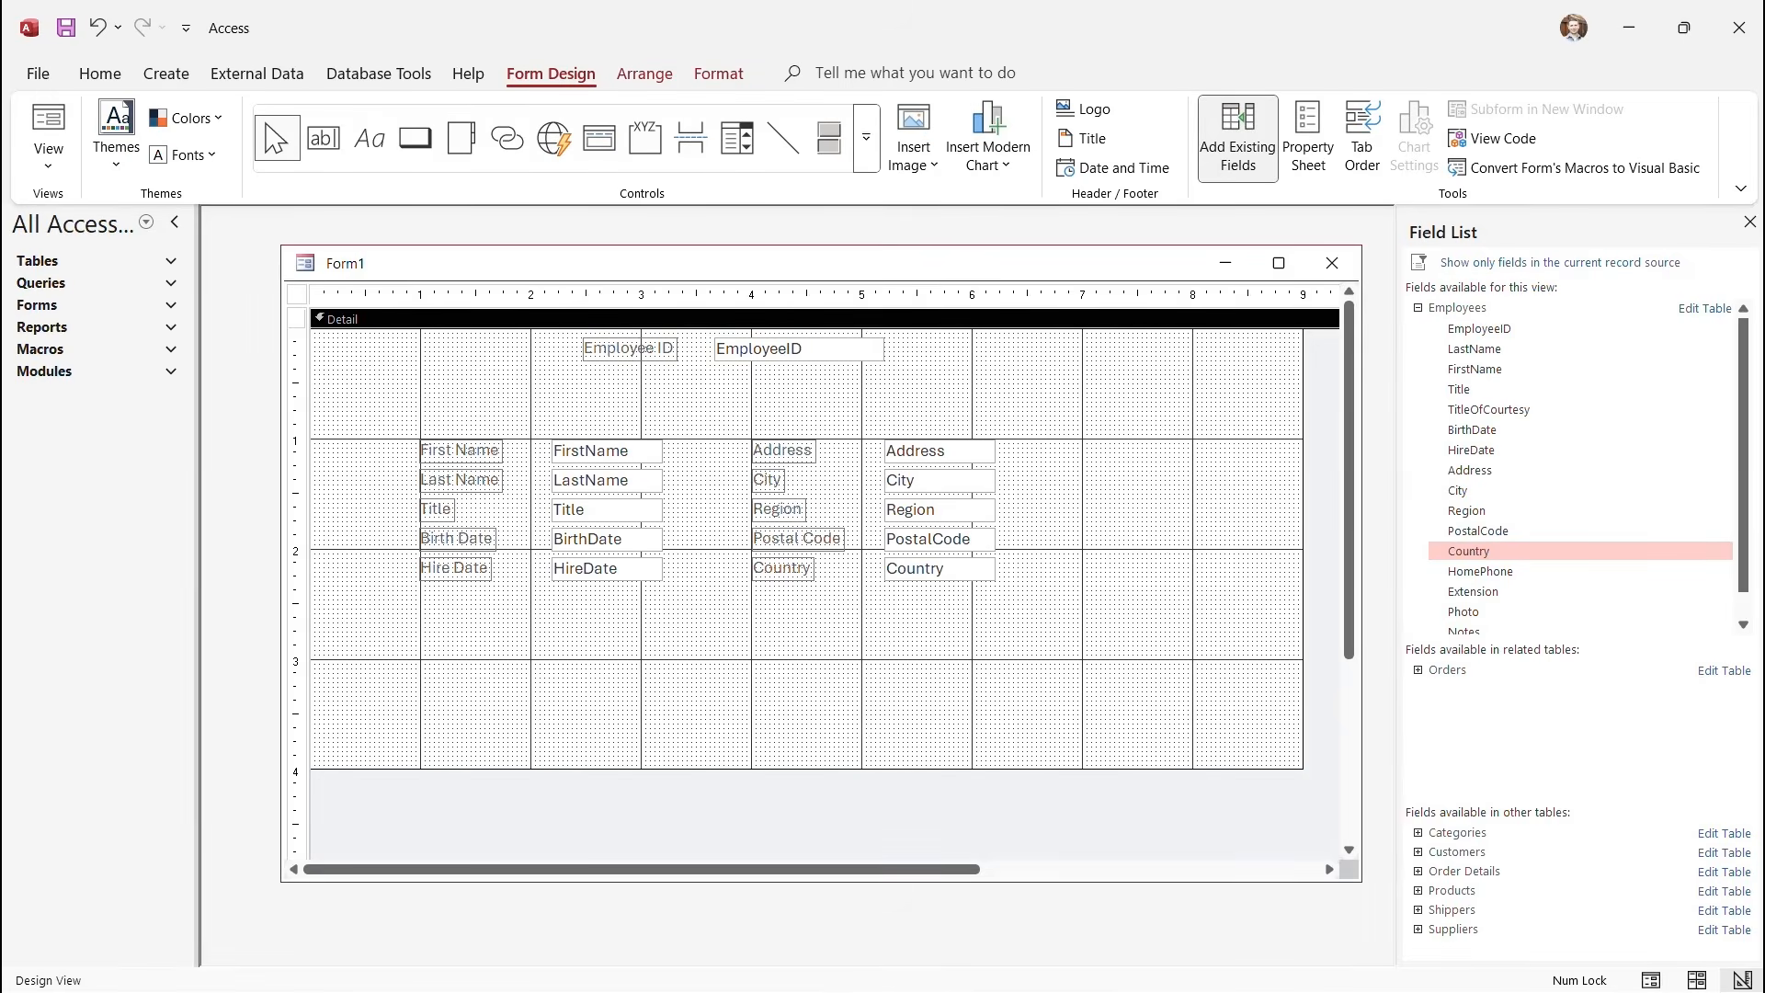
pyautogui.click(48, 166)
pyautogui.click(110, 208)
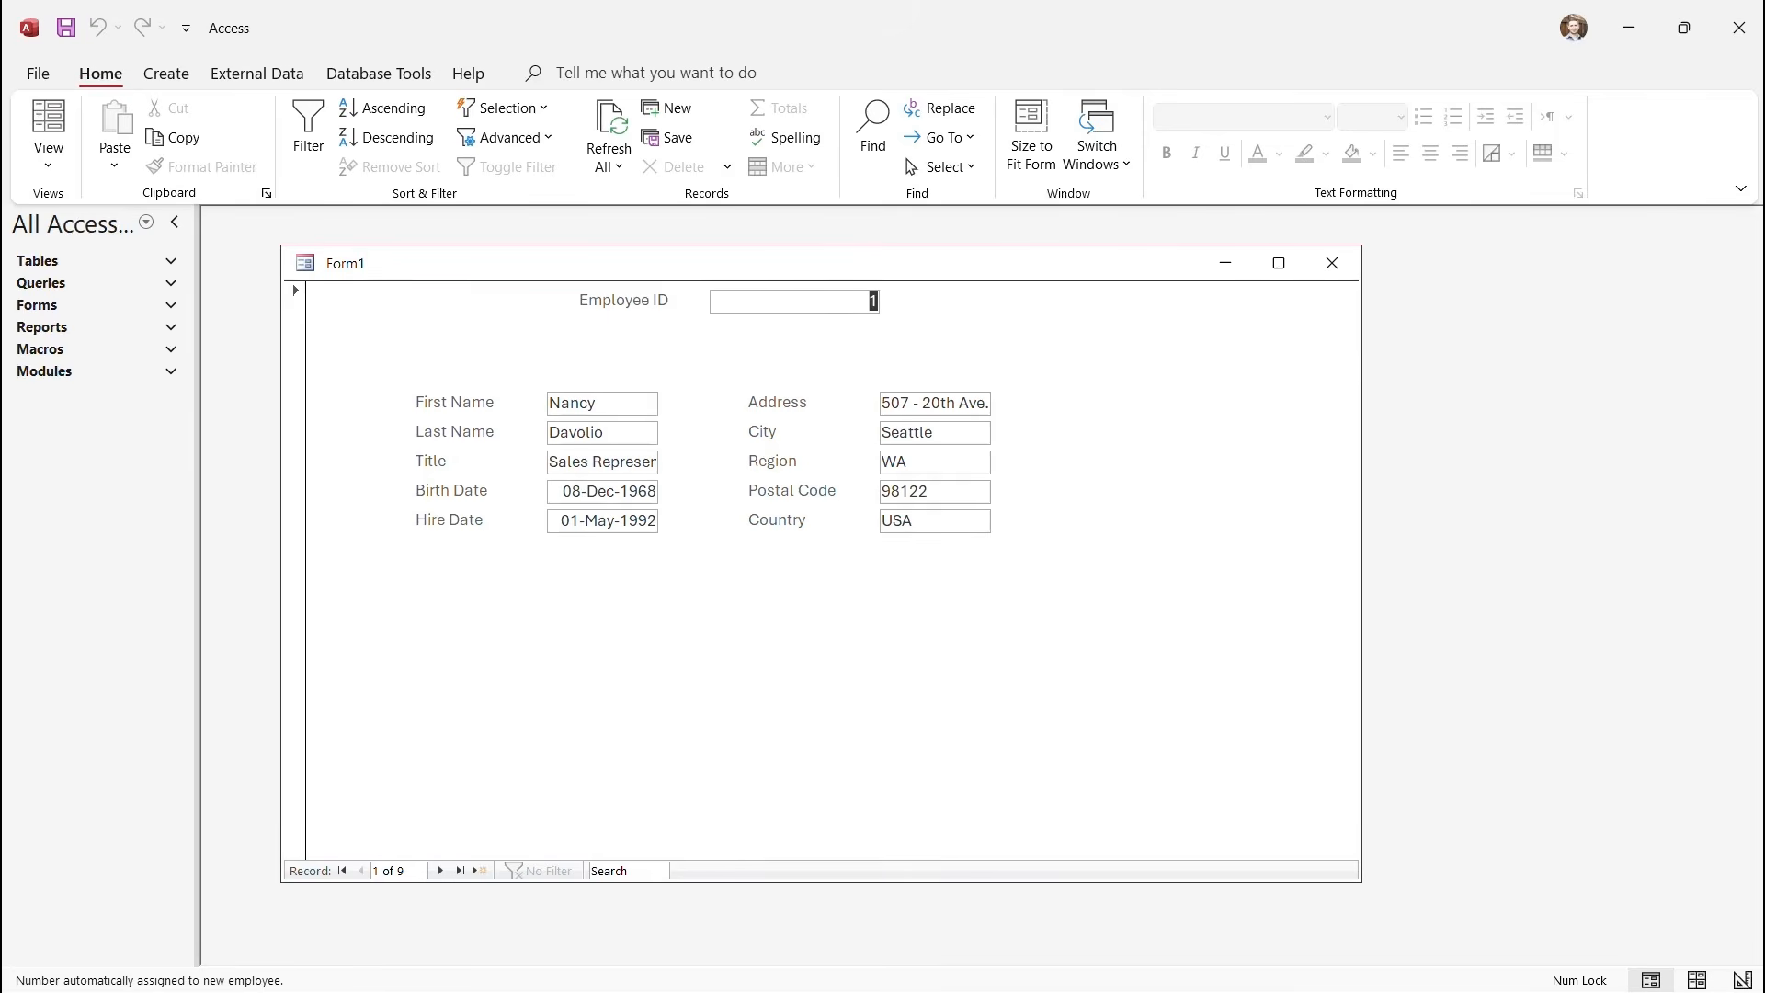
# Switch Form1 back to Design View from the View dropdown.
pyautogui.click(47, 155)
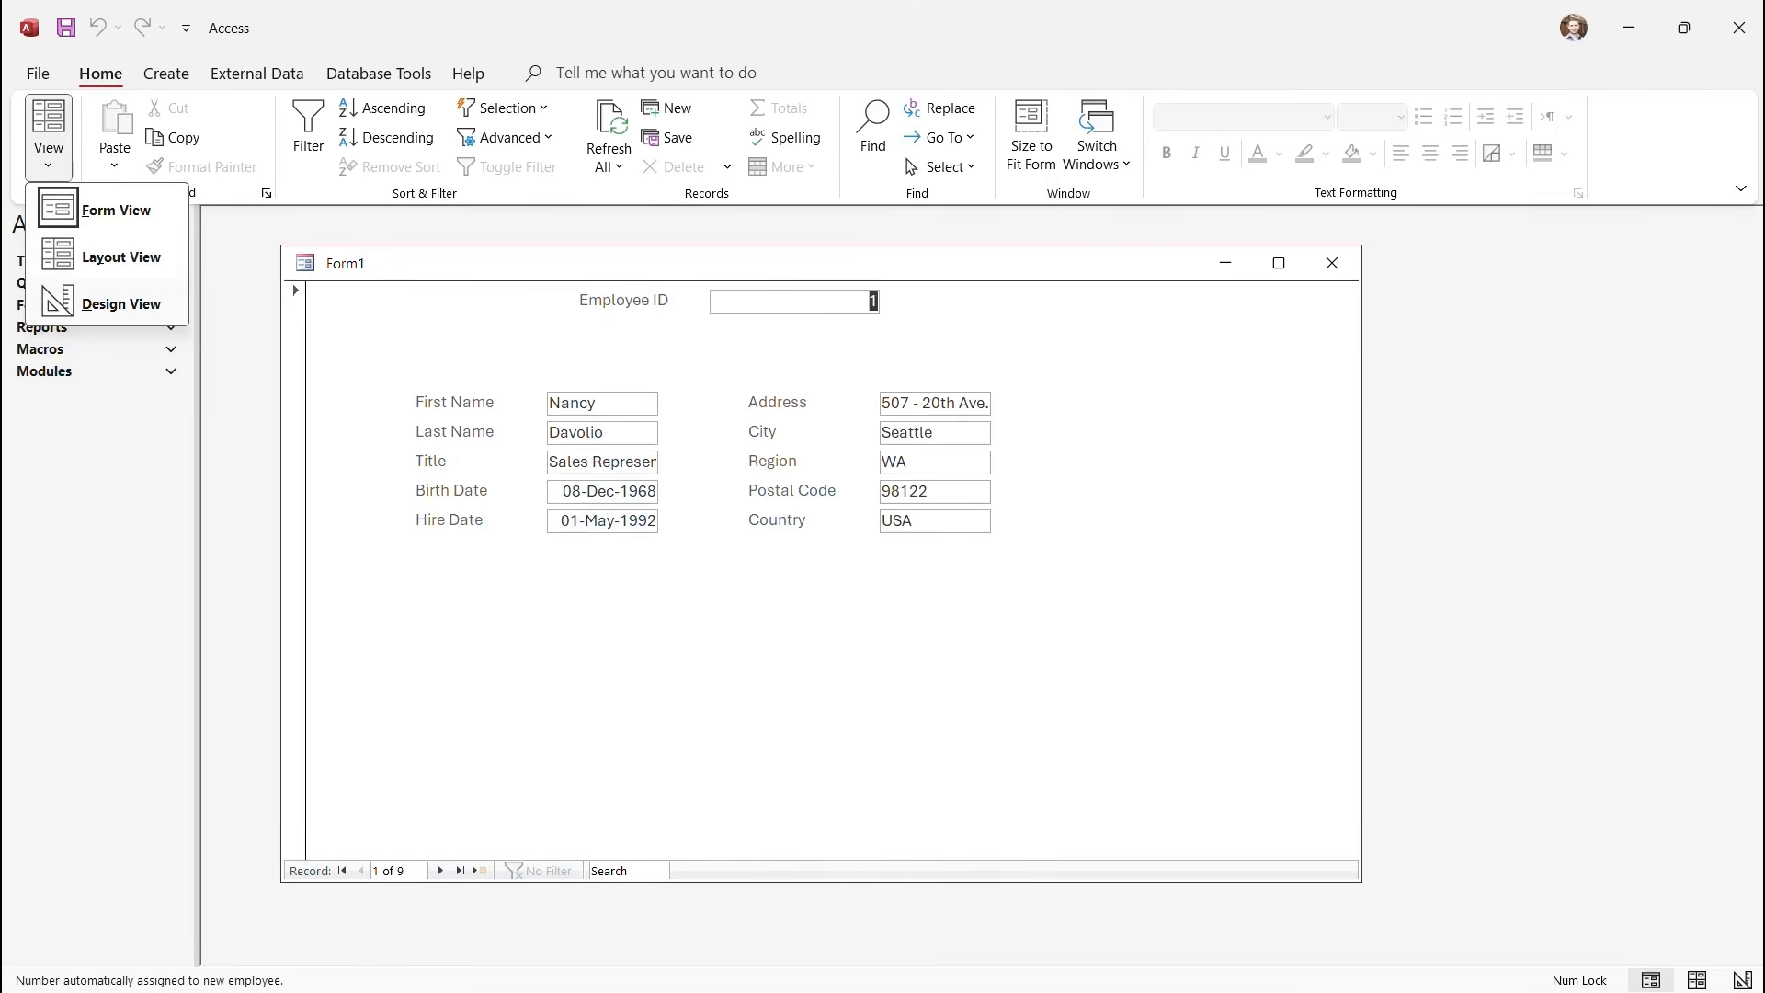
pyautogui.click(120, 305)
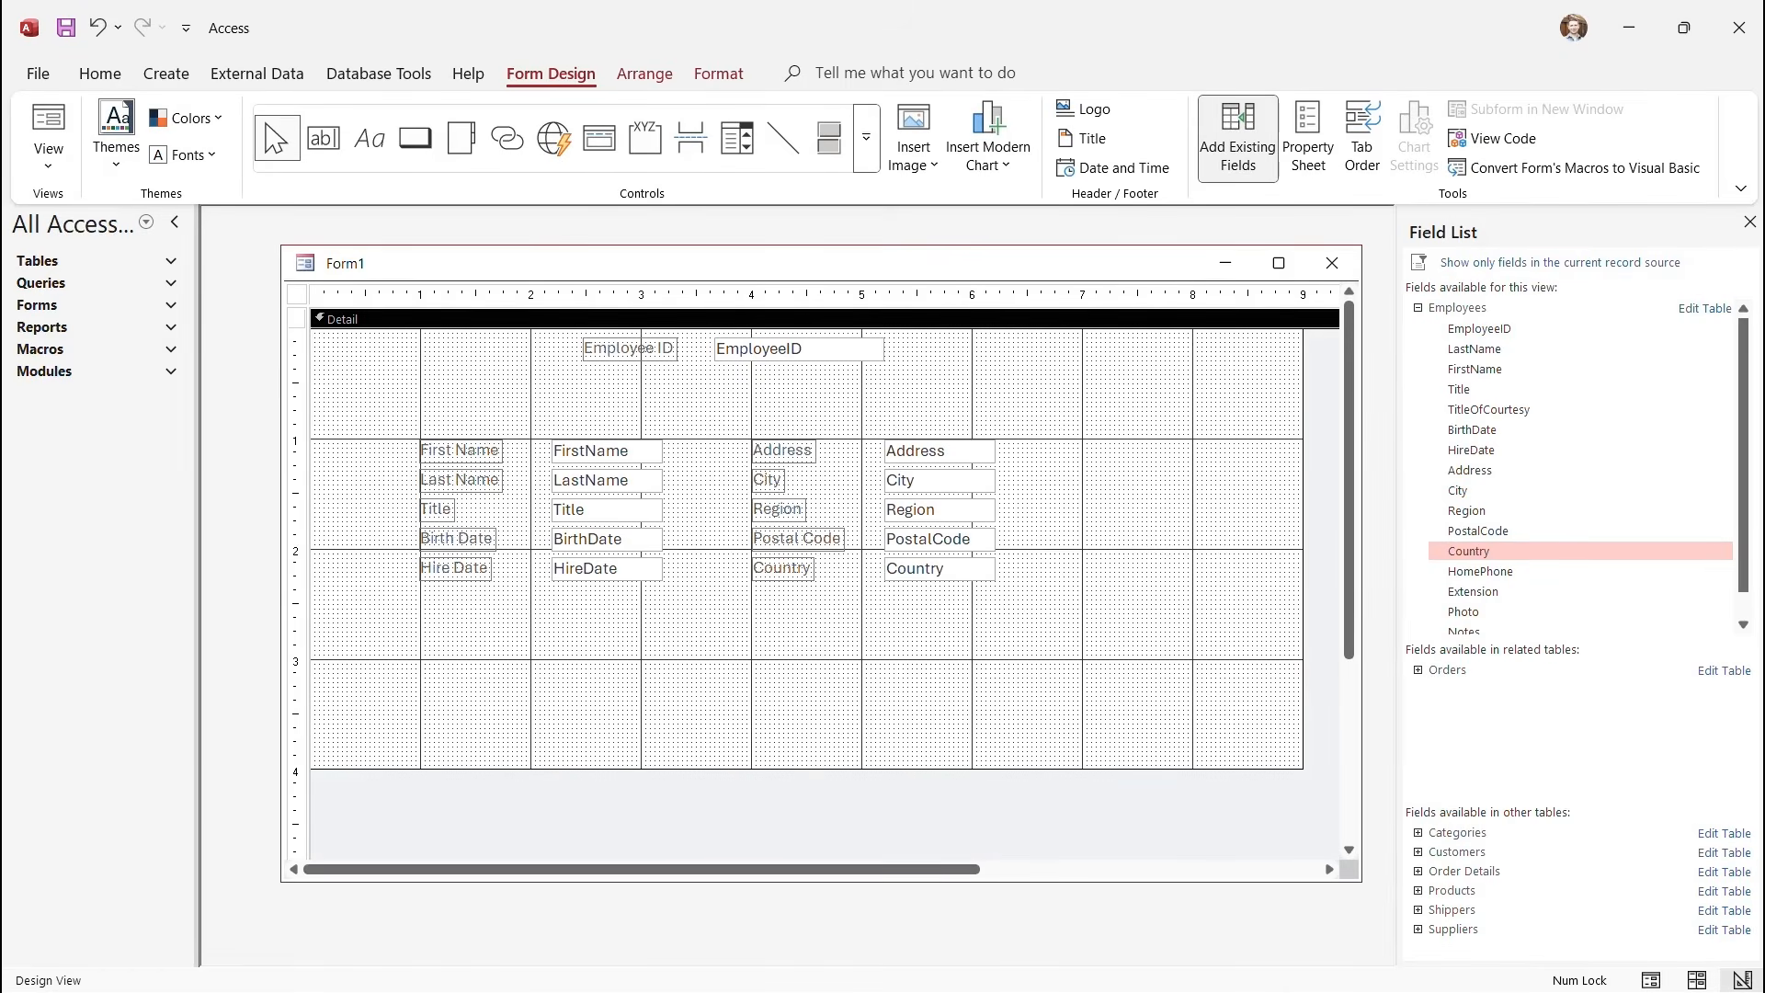
# Widen the FirstName–HireDate text boxes and the Address–Country text boxes.
pyautogui.moveTo(548, 406); pyautogui.dragTo(672, 603)
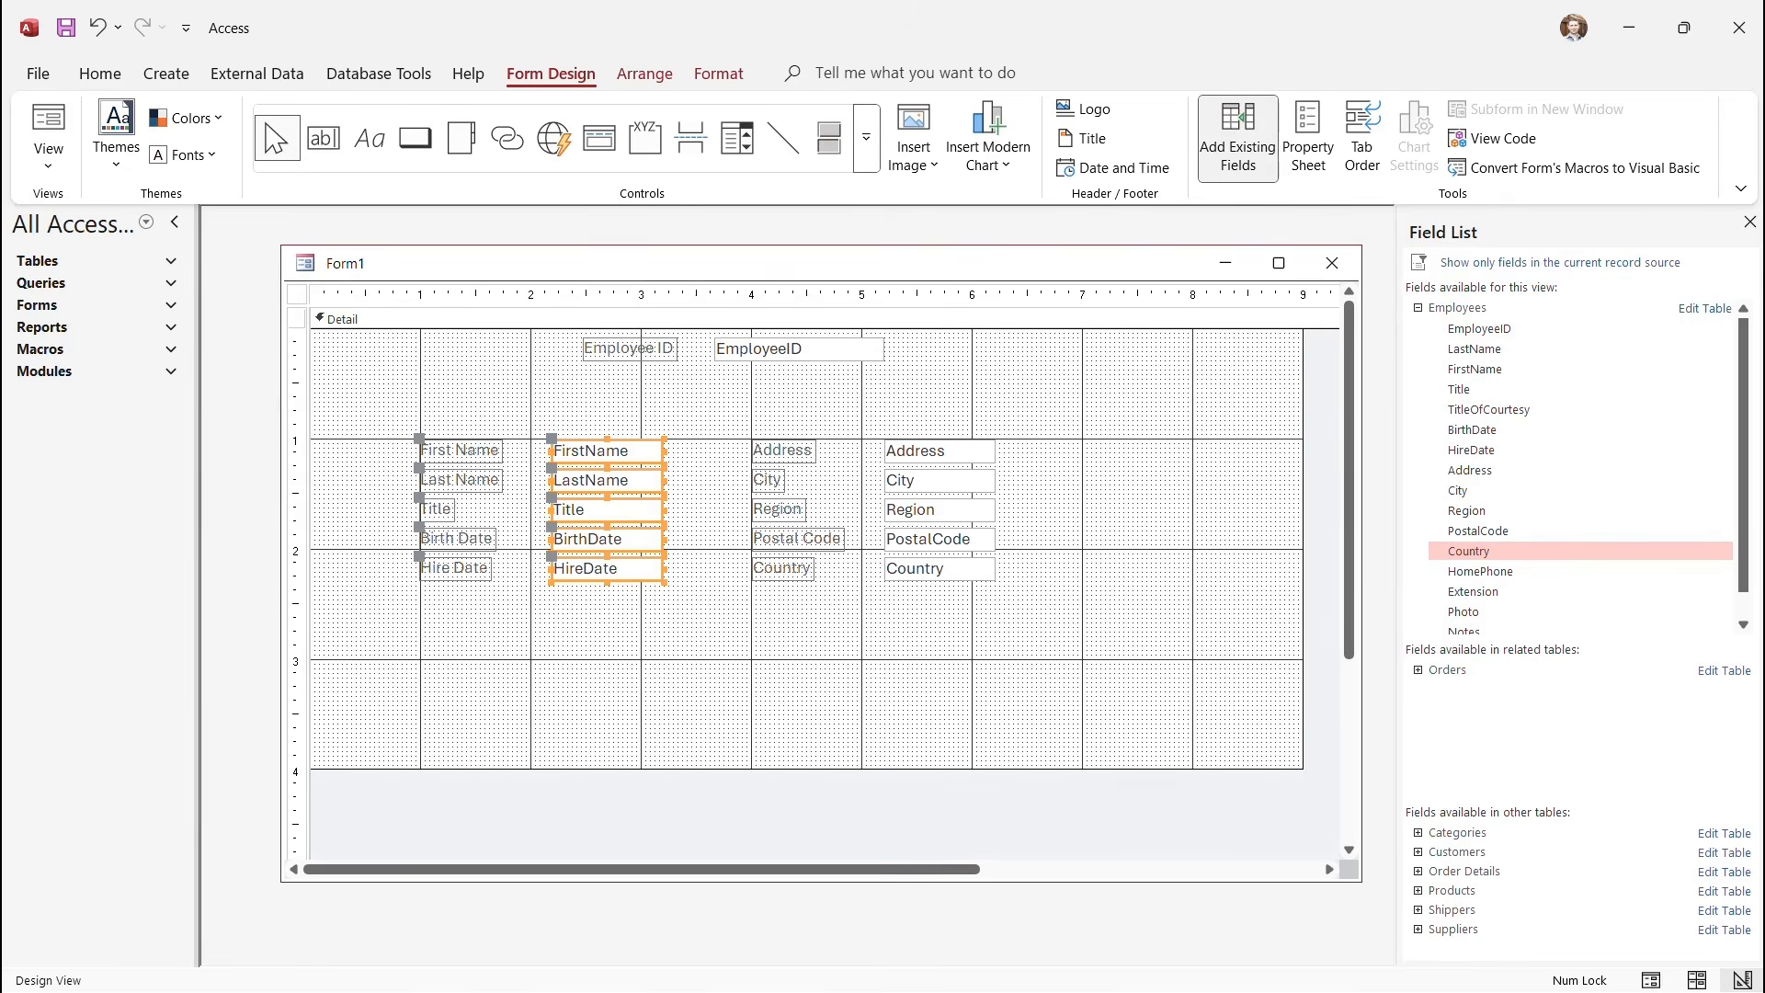
pyautogui.moveTo(664, 510); pyautogui.dragTo(706, 510)
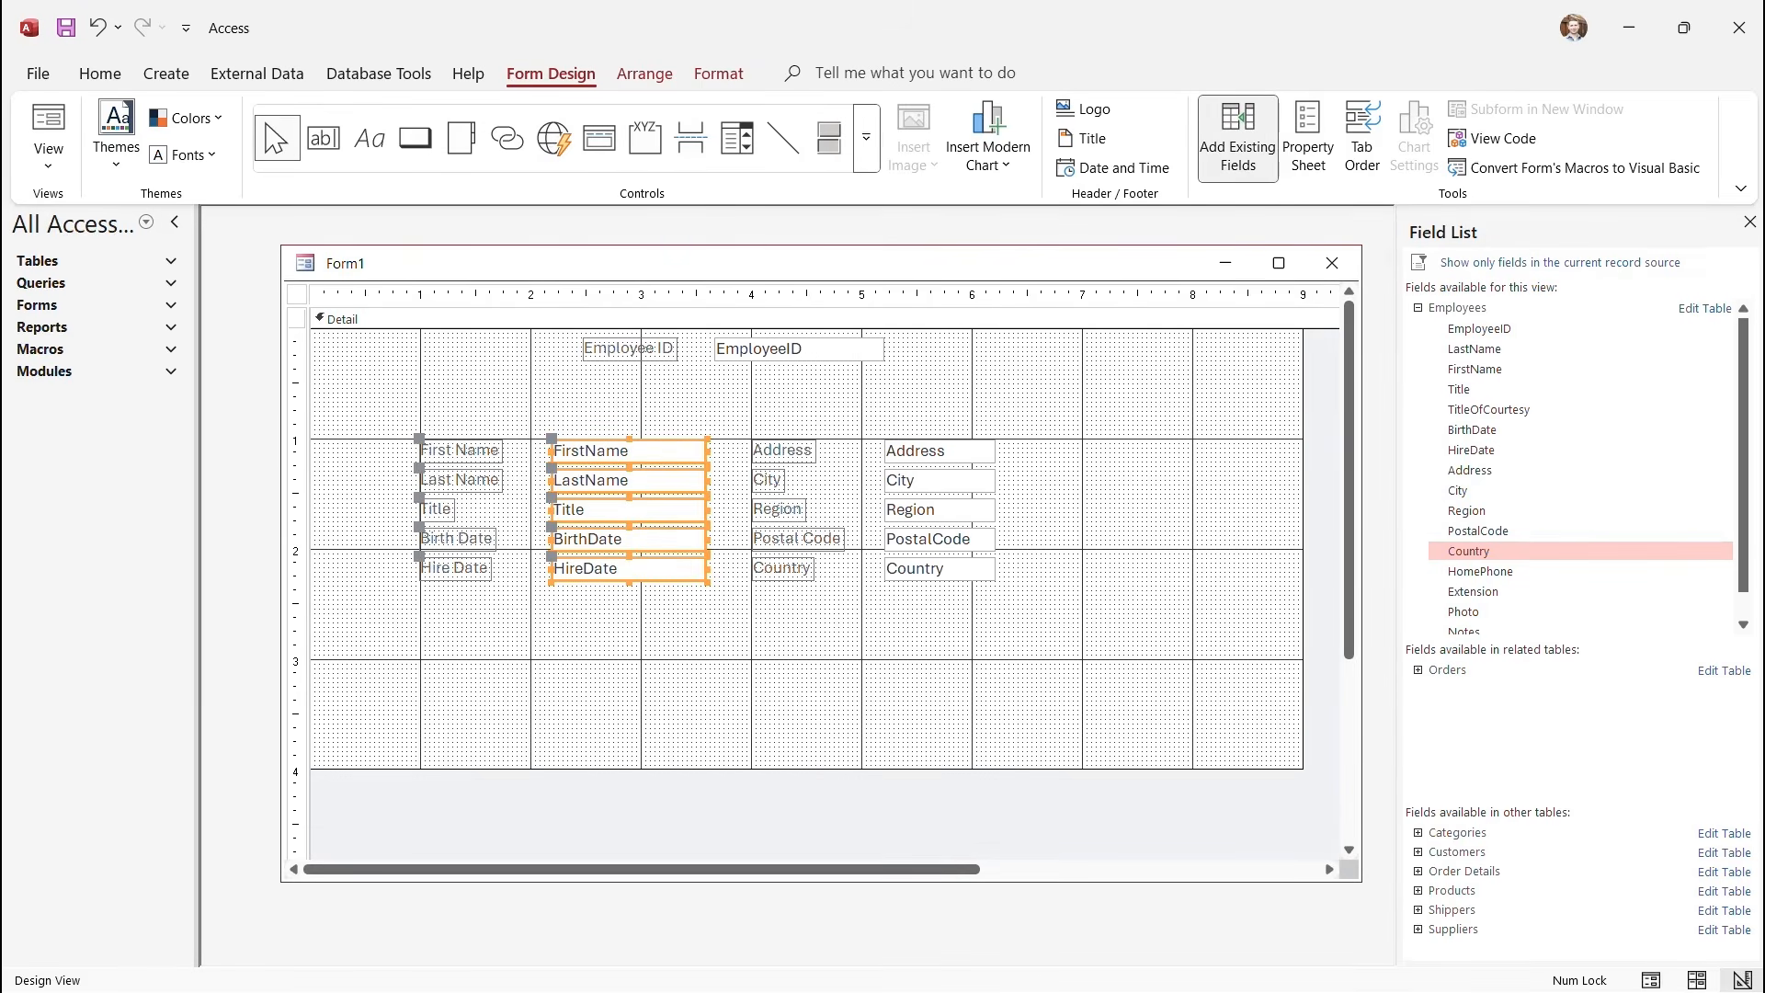
pyautogui.moveTo(878, 396); pyautogui.dragTo(1002, 594)
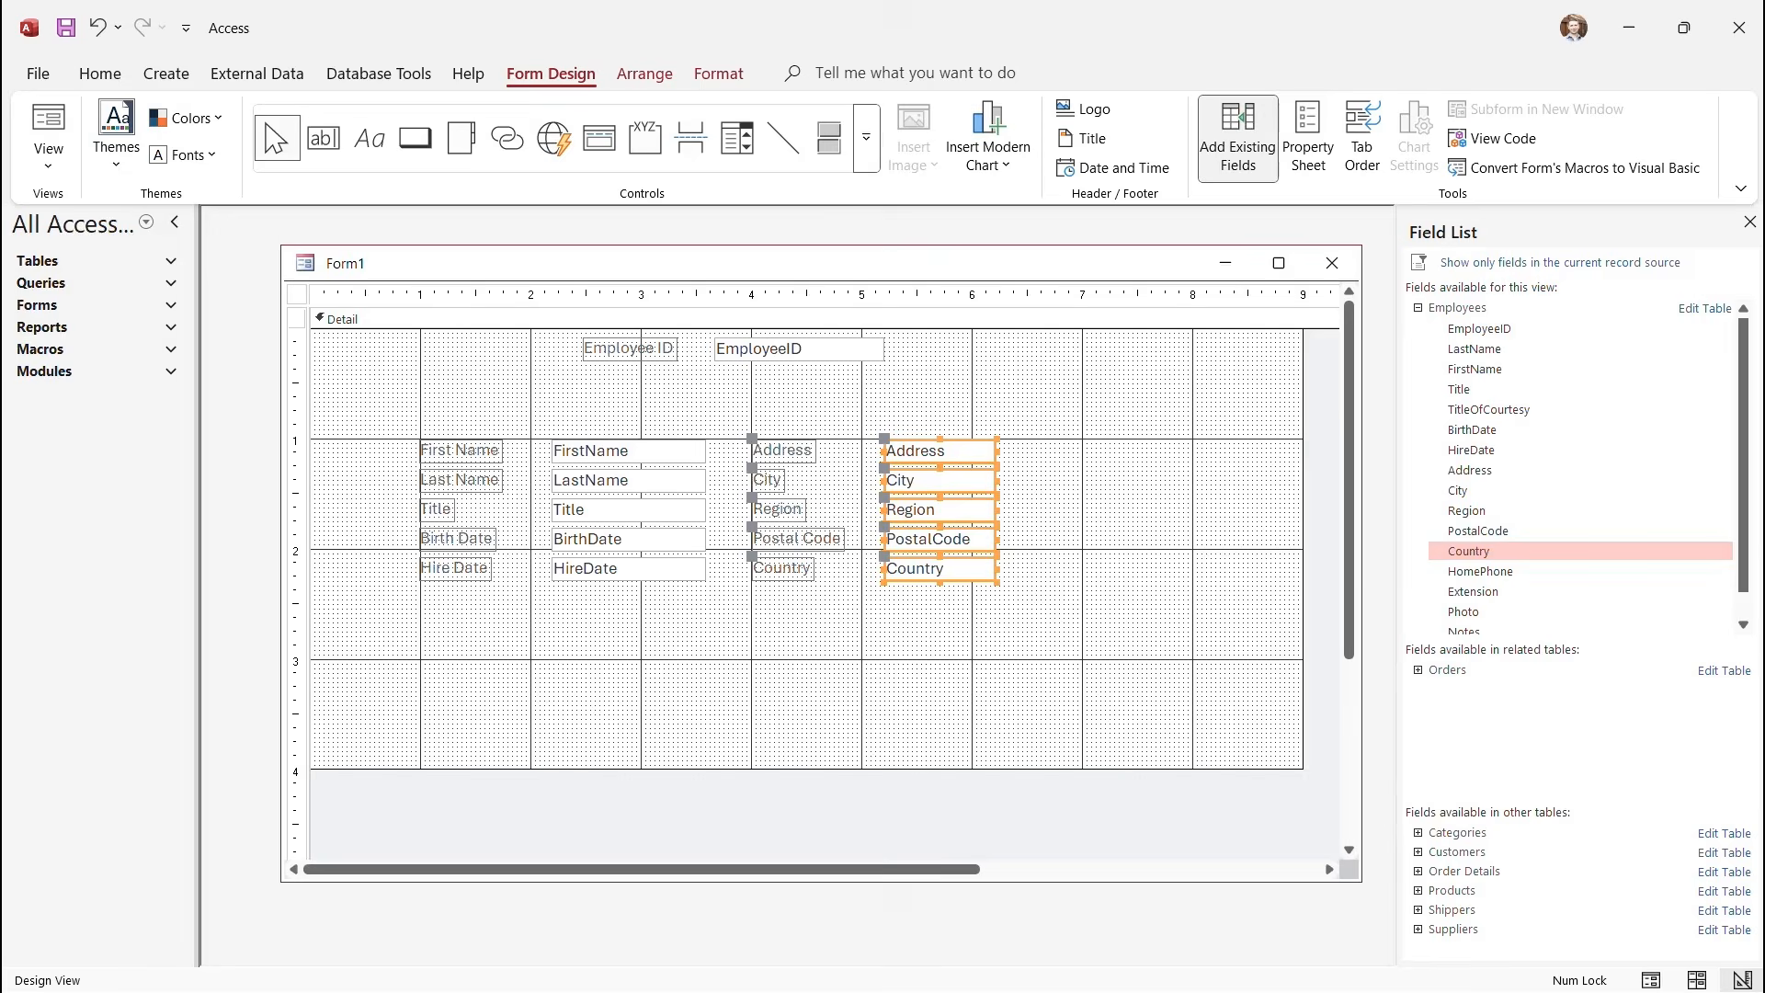
pyautogui.moveTo(997, 509); pyautogui.dragTo(1043, 509)
pyautogui.click(1127, 542)
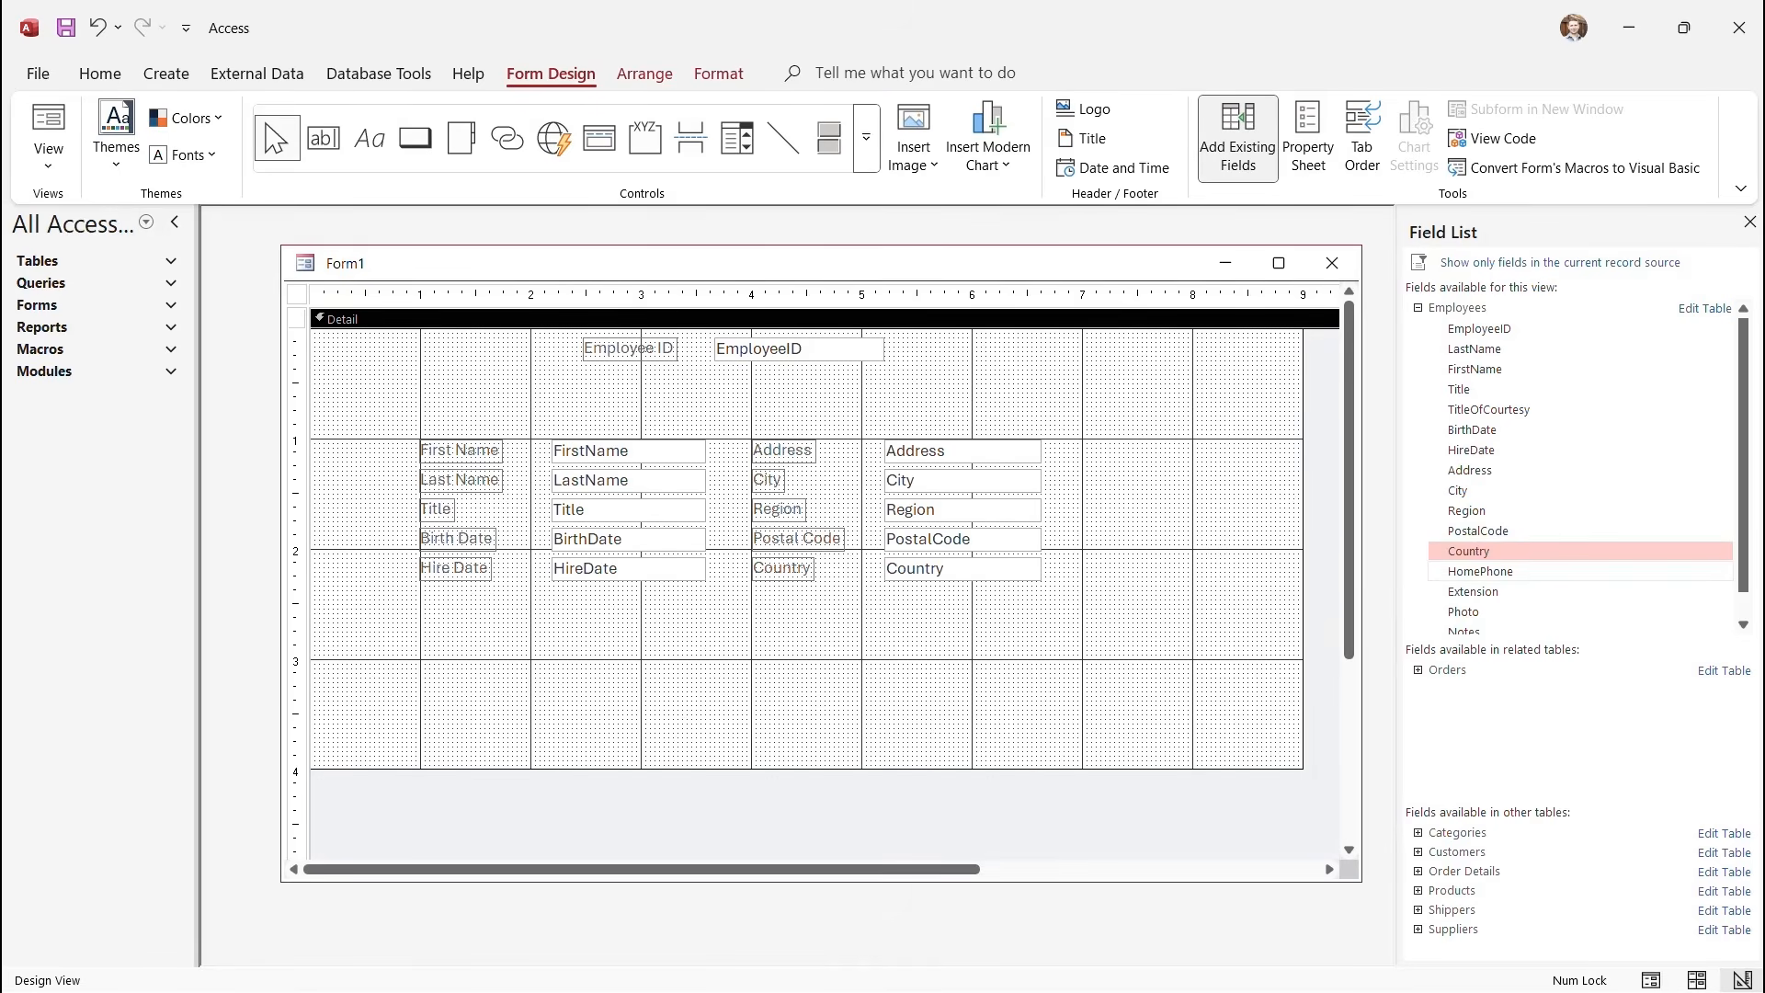
# Add the HomePhone field below the Hire Date row and widen its text box.
pyautogui.moveTo(1480, 571); pyautogui.dragTo(445, 378)
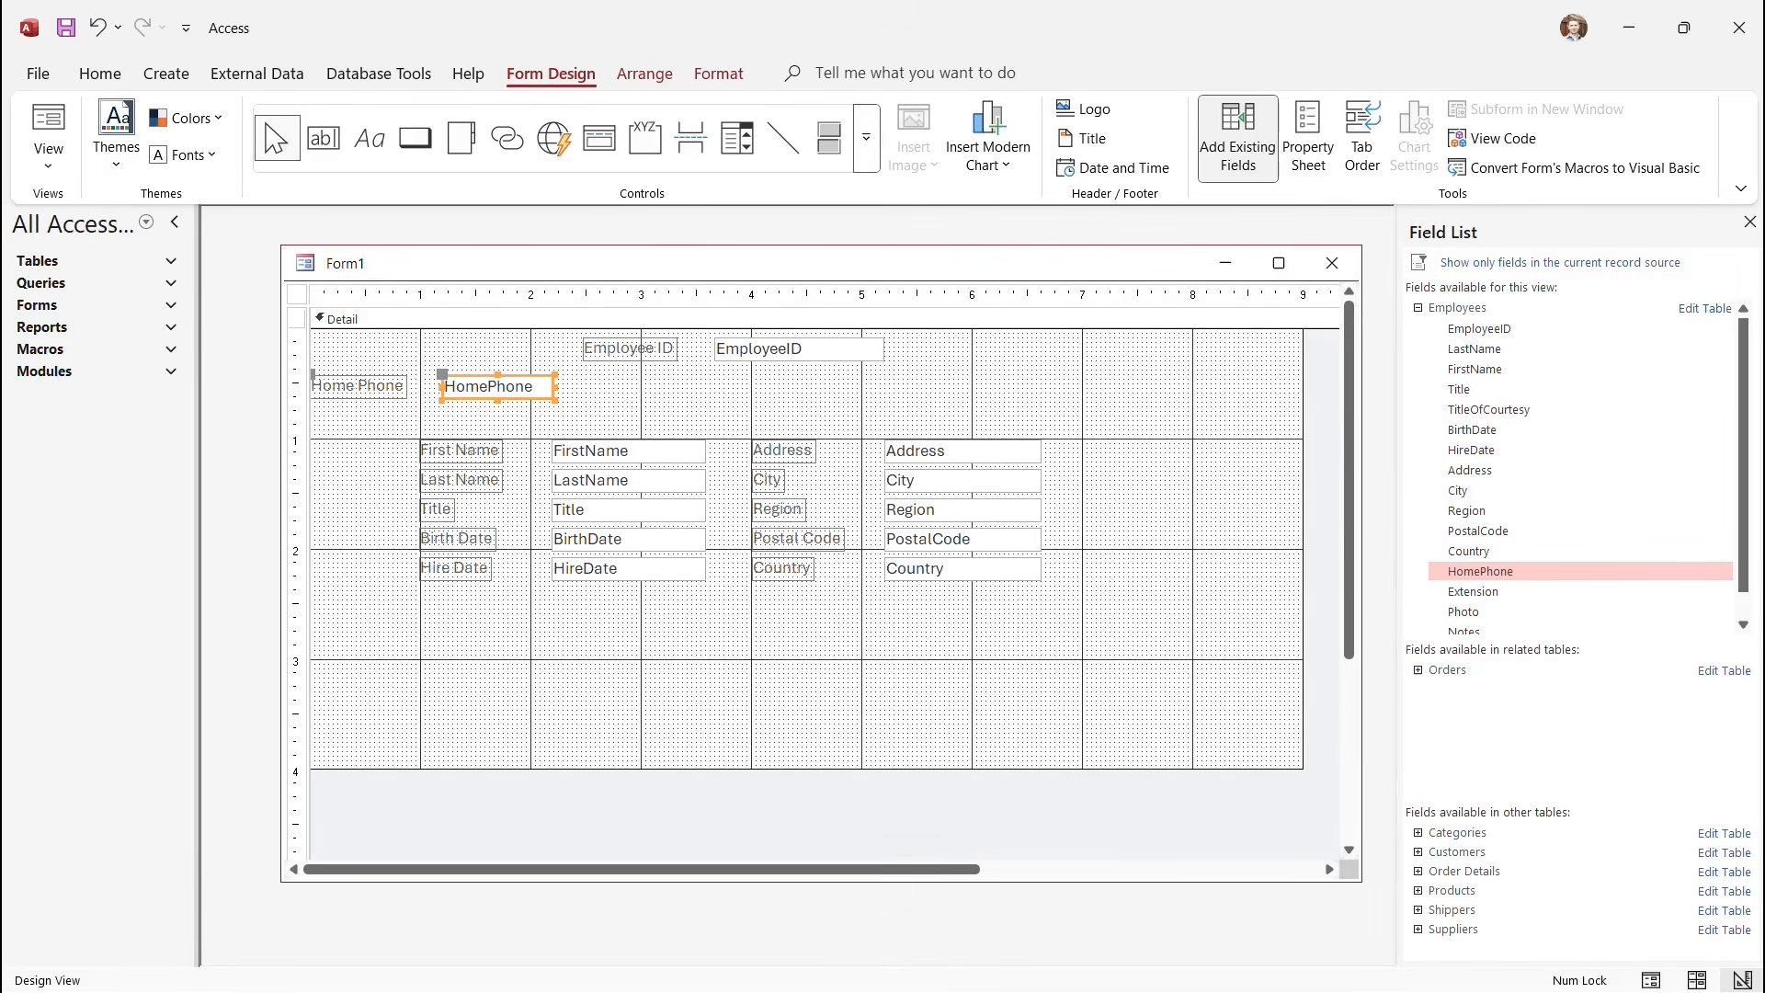
pyautogui.click(358, 386)
pyautogui.moveTo(359, 386)
pyautogui.mouseDown()
pyautogui.moveTo(465, 566)
pyautogui.moveTo(566, 659)
pyautogui.moveTo(578, 647)
pyautogui.moveTo(469, 619)
pyautogui.mouseUp()
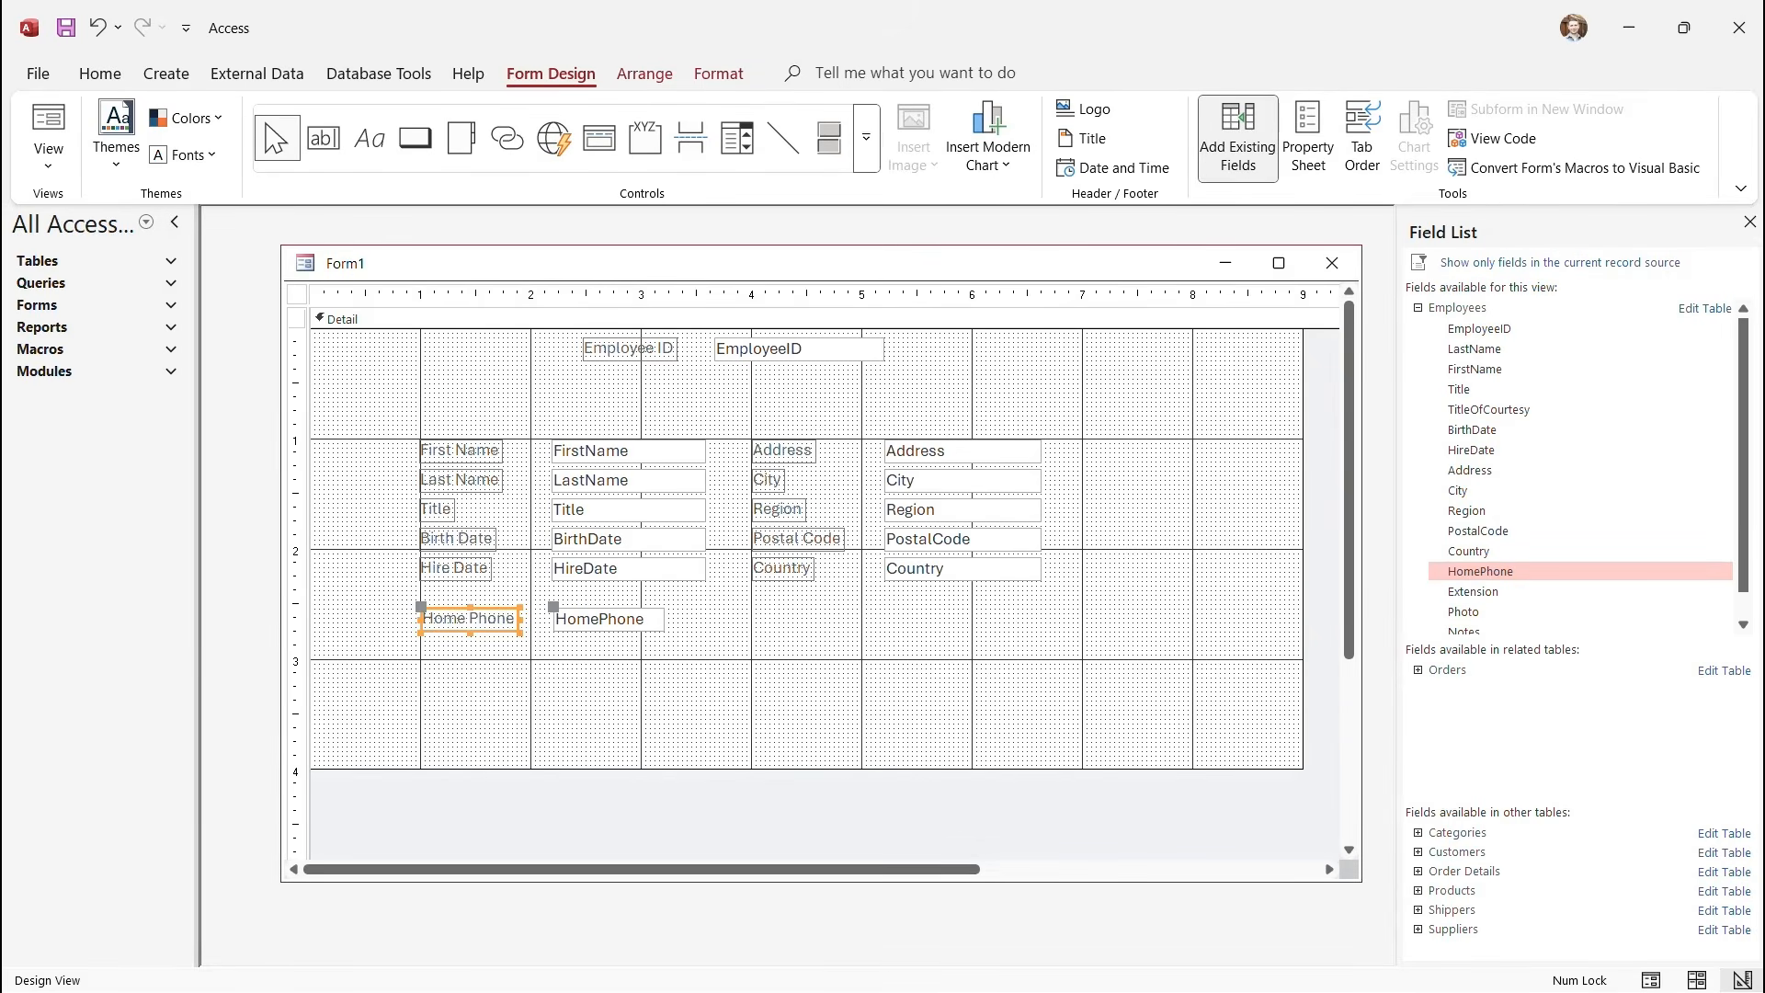
pyautogui.click(609, 620)
pyautogui.click(676, 620)
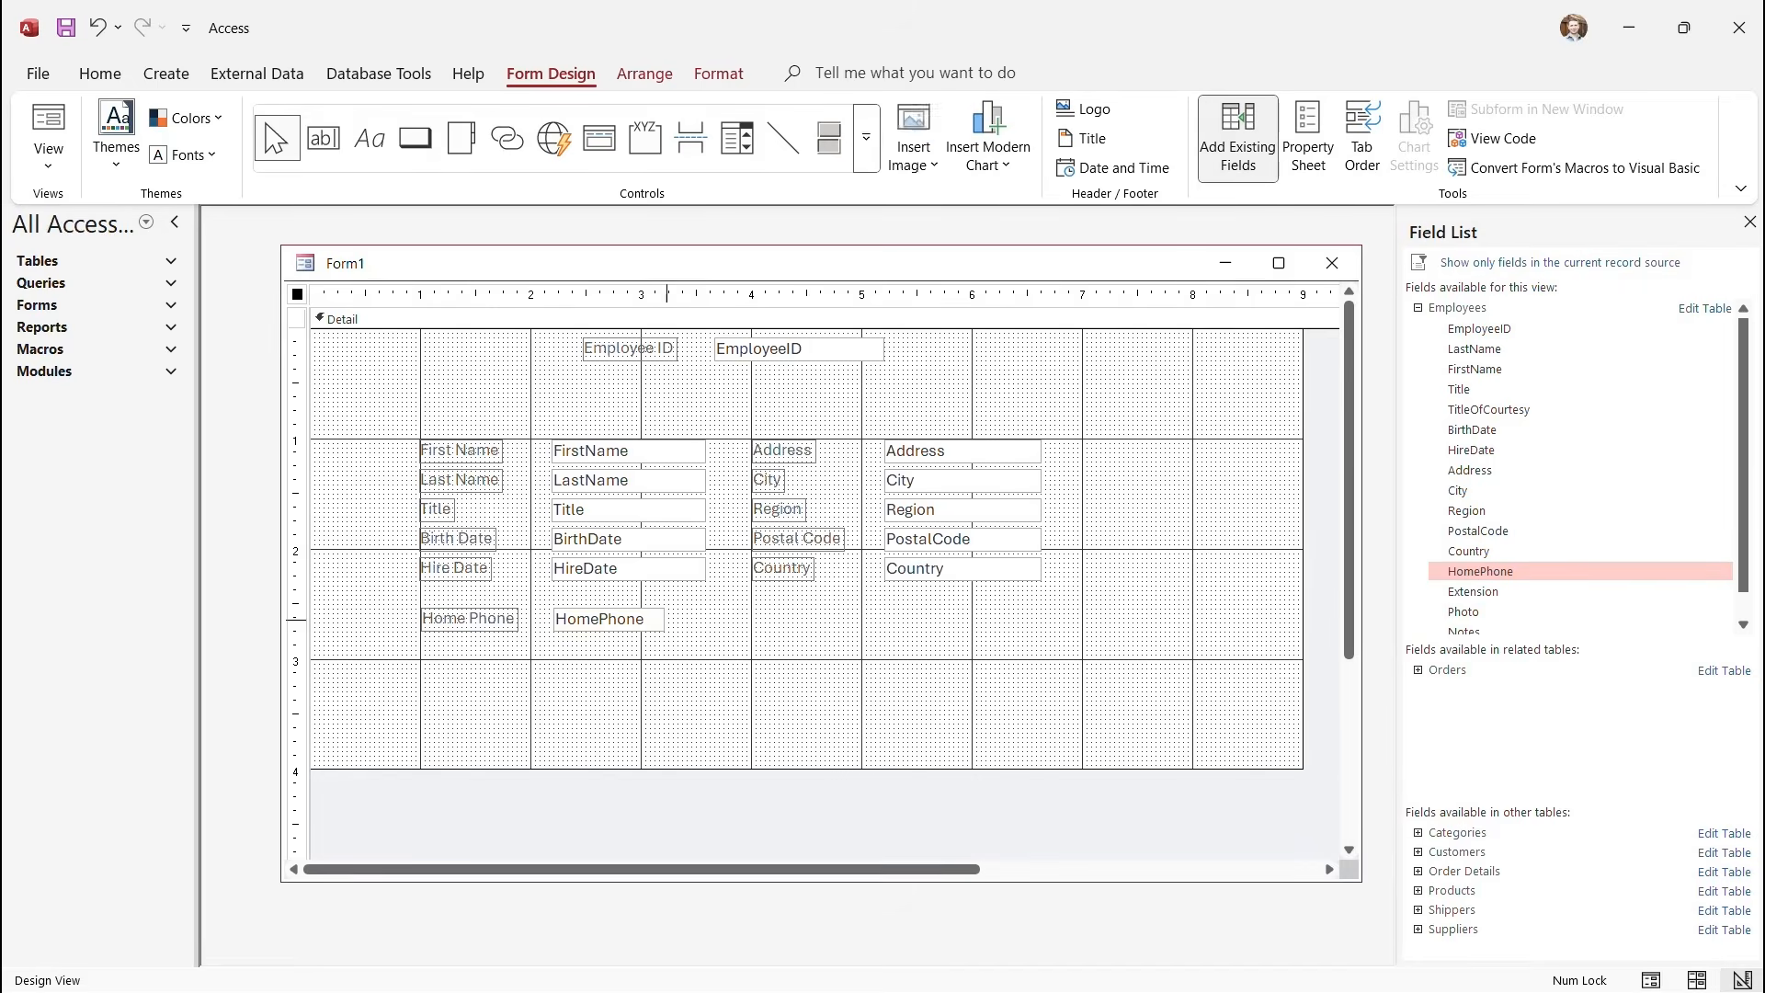
pyautogui.click(608, 620)
pyautogui.moveTo(666, 619); pyautogui.dragTo(715, 619)
pyautogui.click(797, 635)
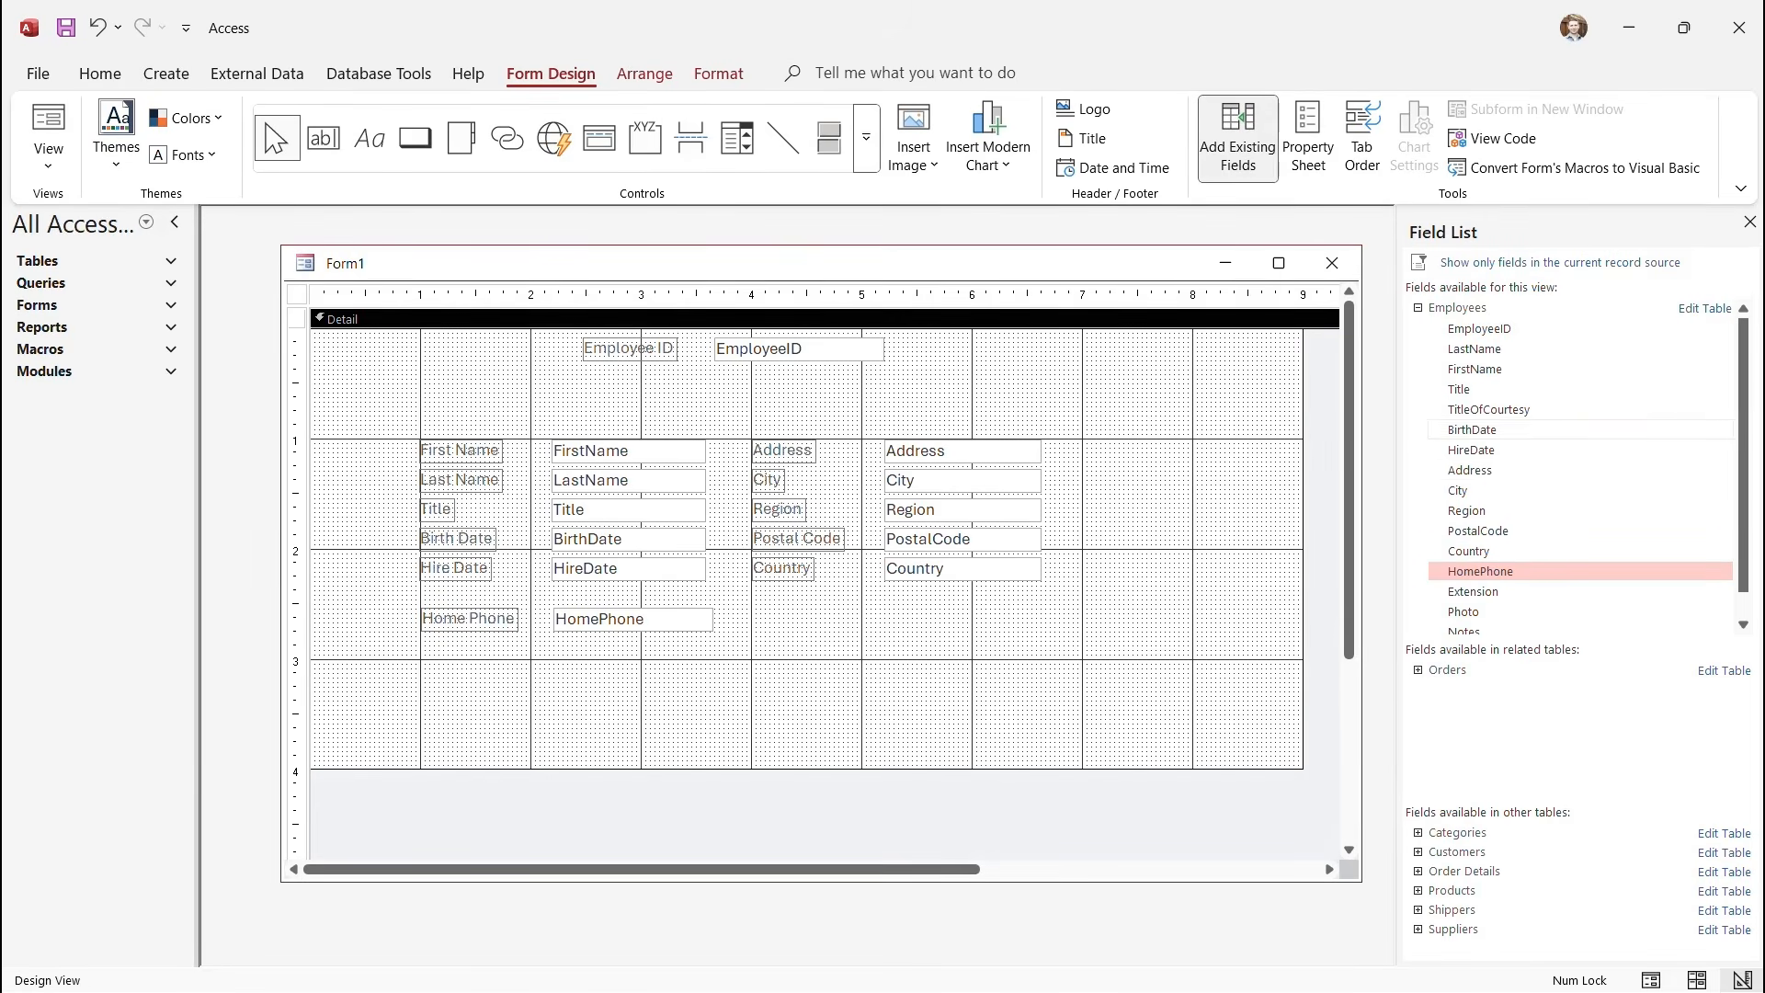
# Add ReportsTo beside Home Phone under Country, then select all the field-row controls.
pyautogui.scroll(-1, 1580, 460)
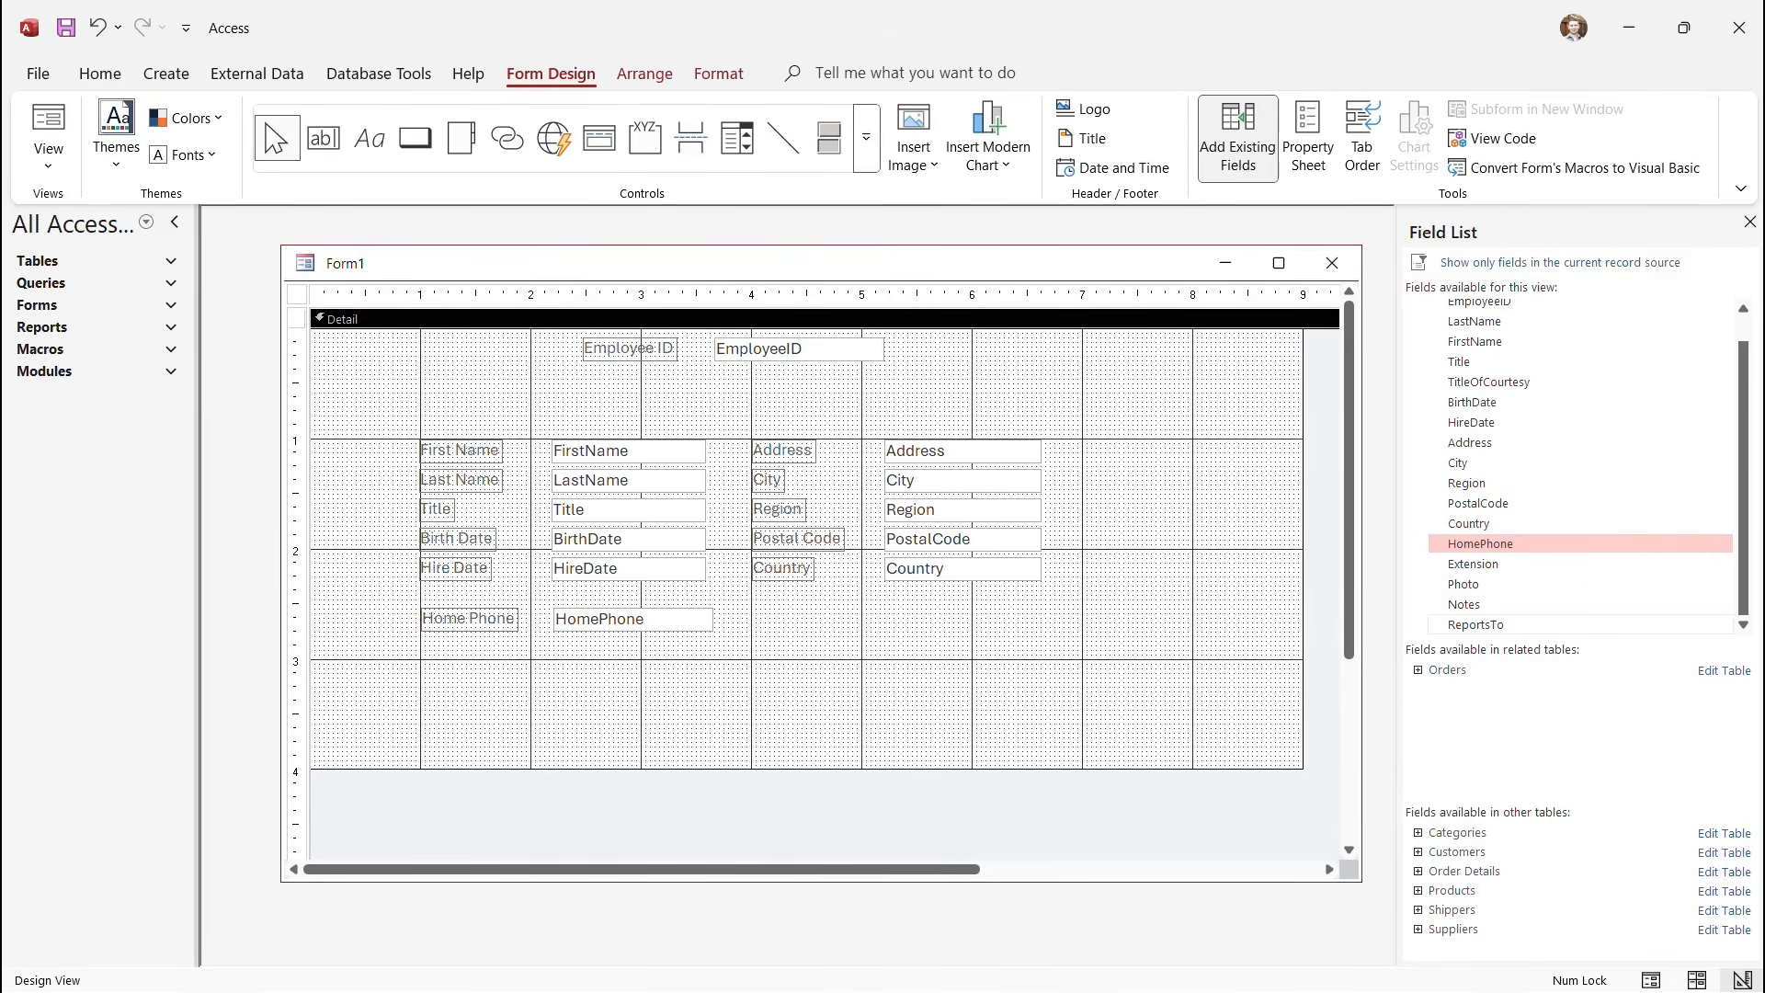
pyautogui.doubleClick(1477, 625)
pyautogui.click(351, 416)
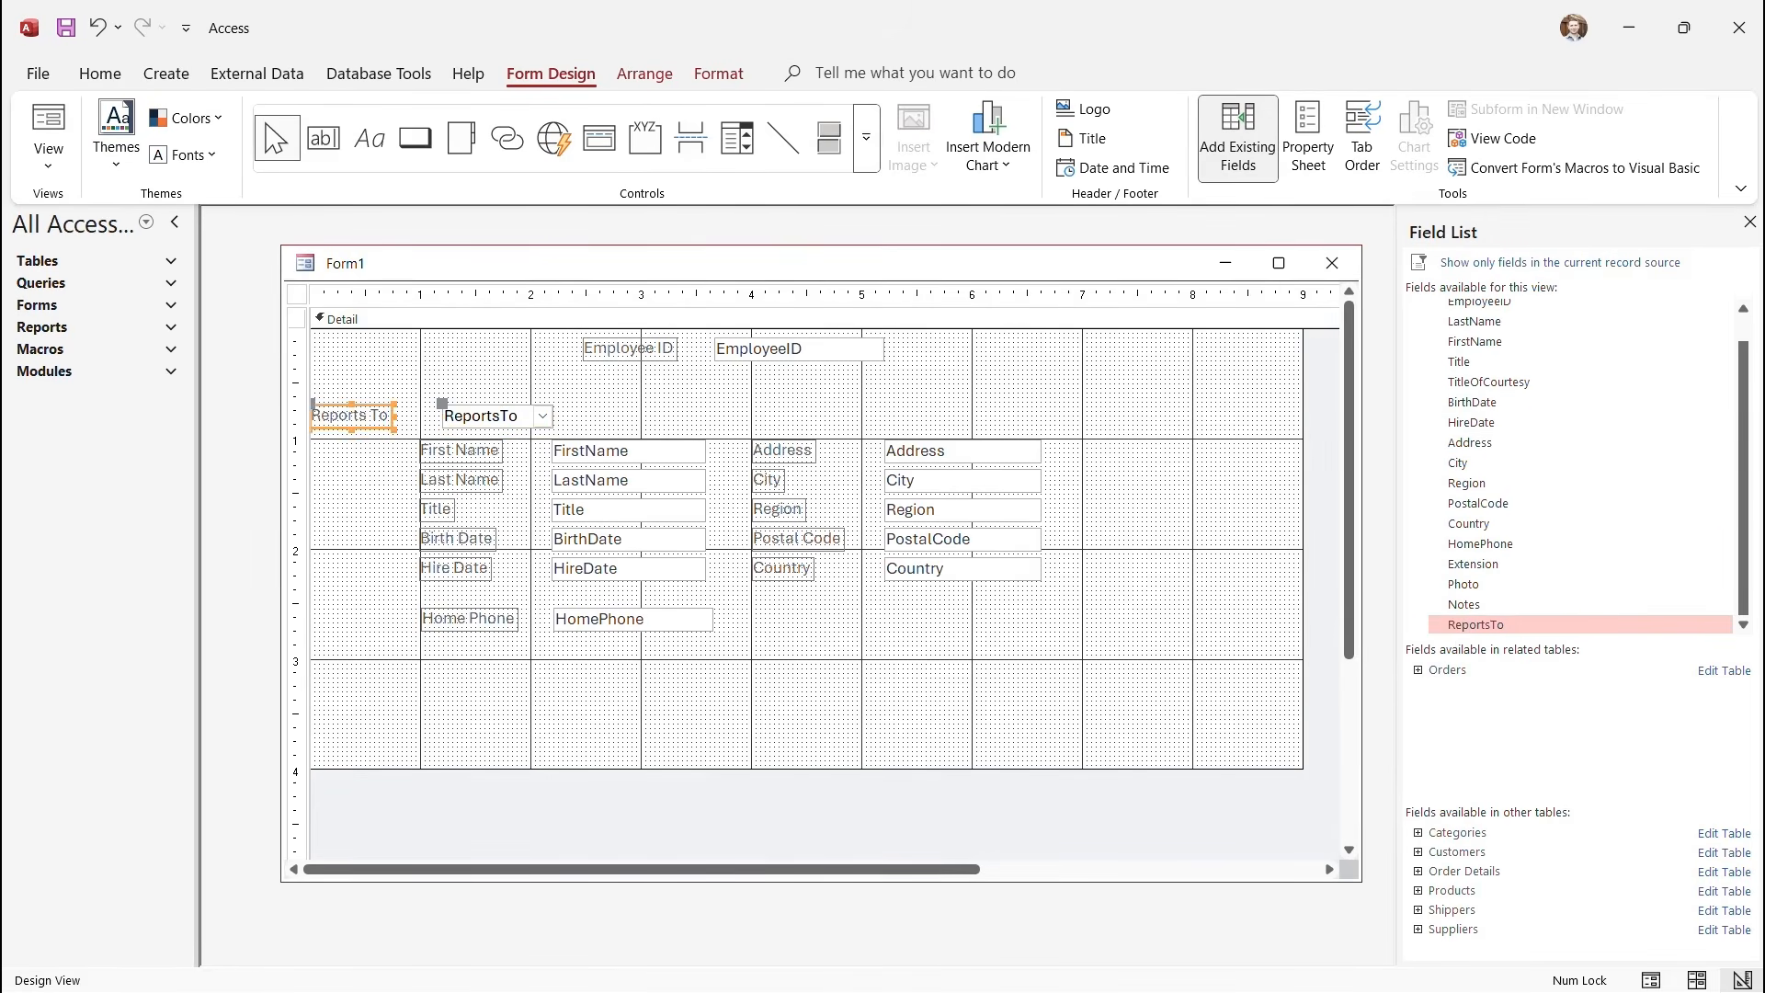
pyautogui.moveTo(350, 417); pyautogui.dragTo(792, 622)
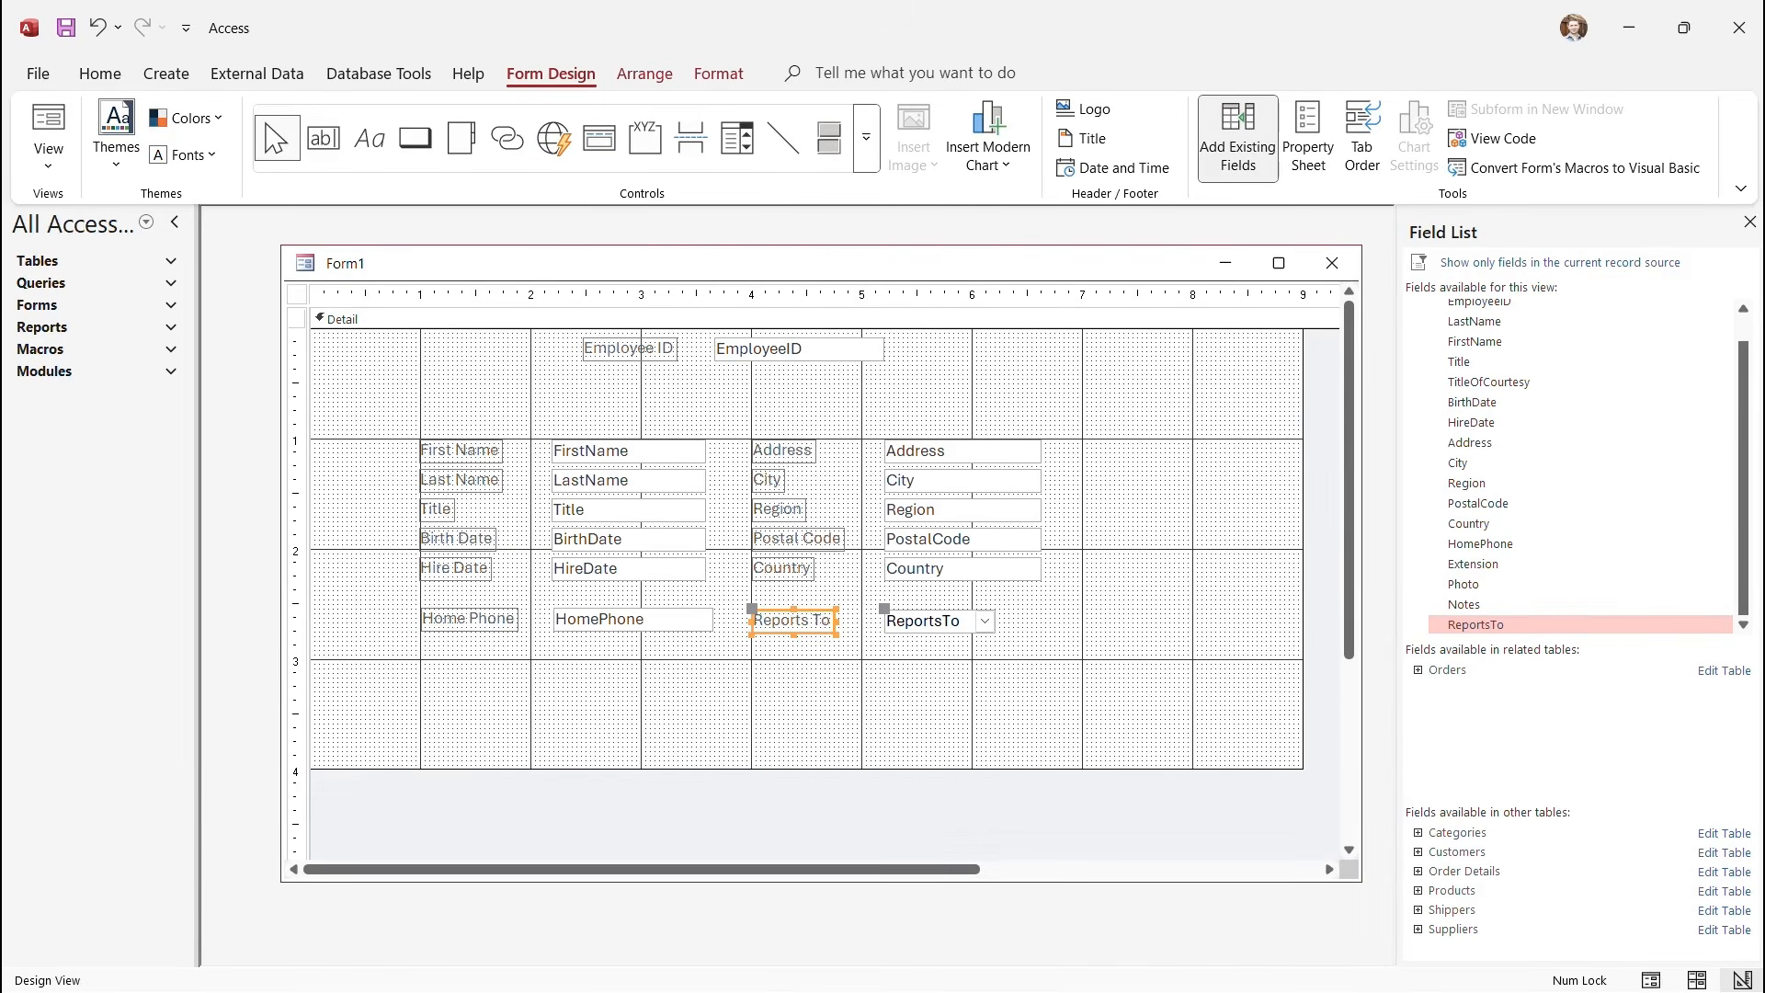
pyautogui.moveTo(295, 415); pyautogui.dragTo(296, 663)
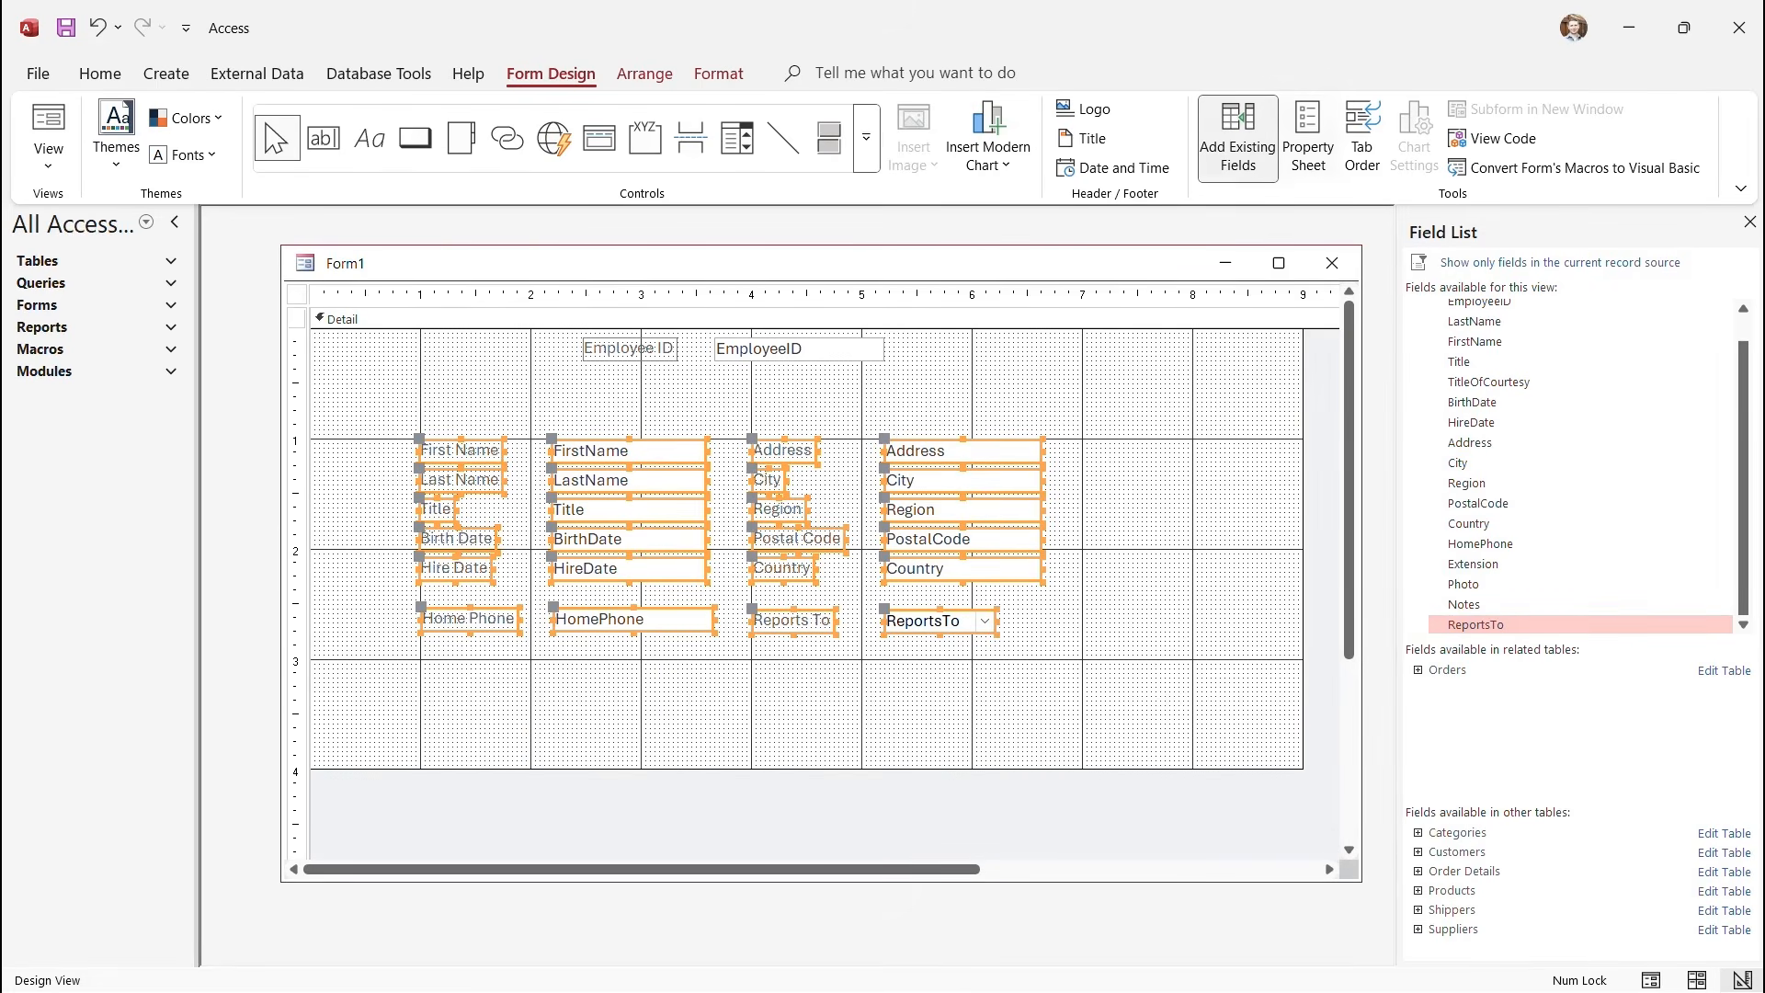
# Top-align all the selected employee field controls.
pyautogui.click(645, 74)
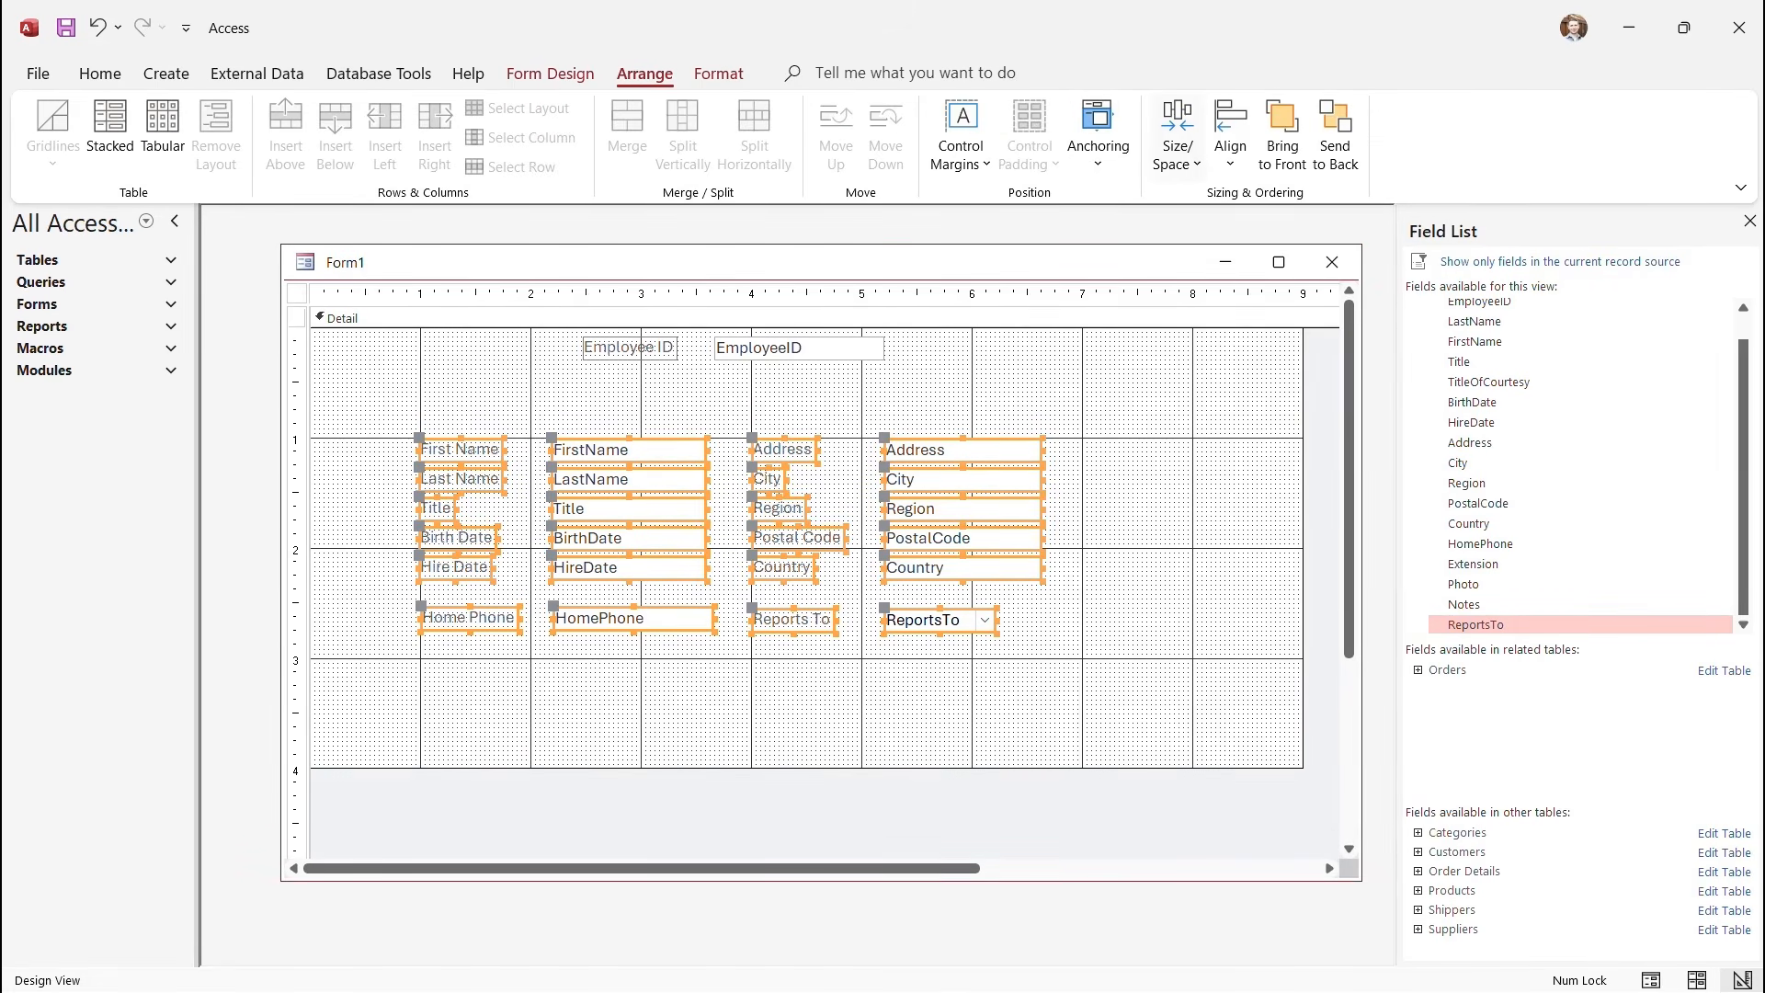
pyautogui.click(1230, 138)
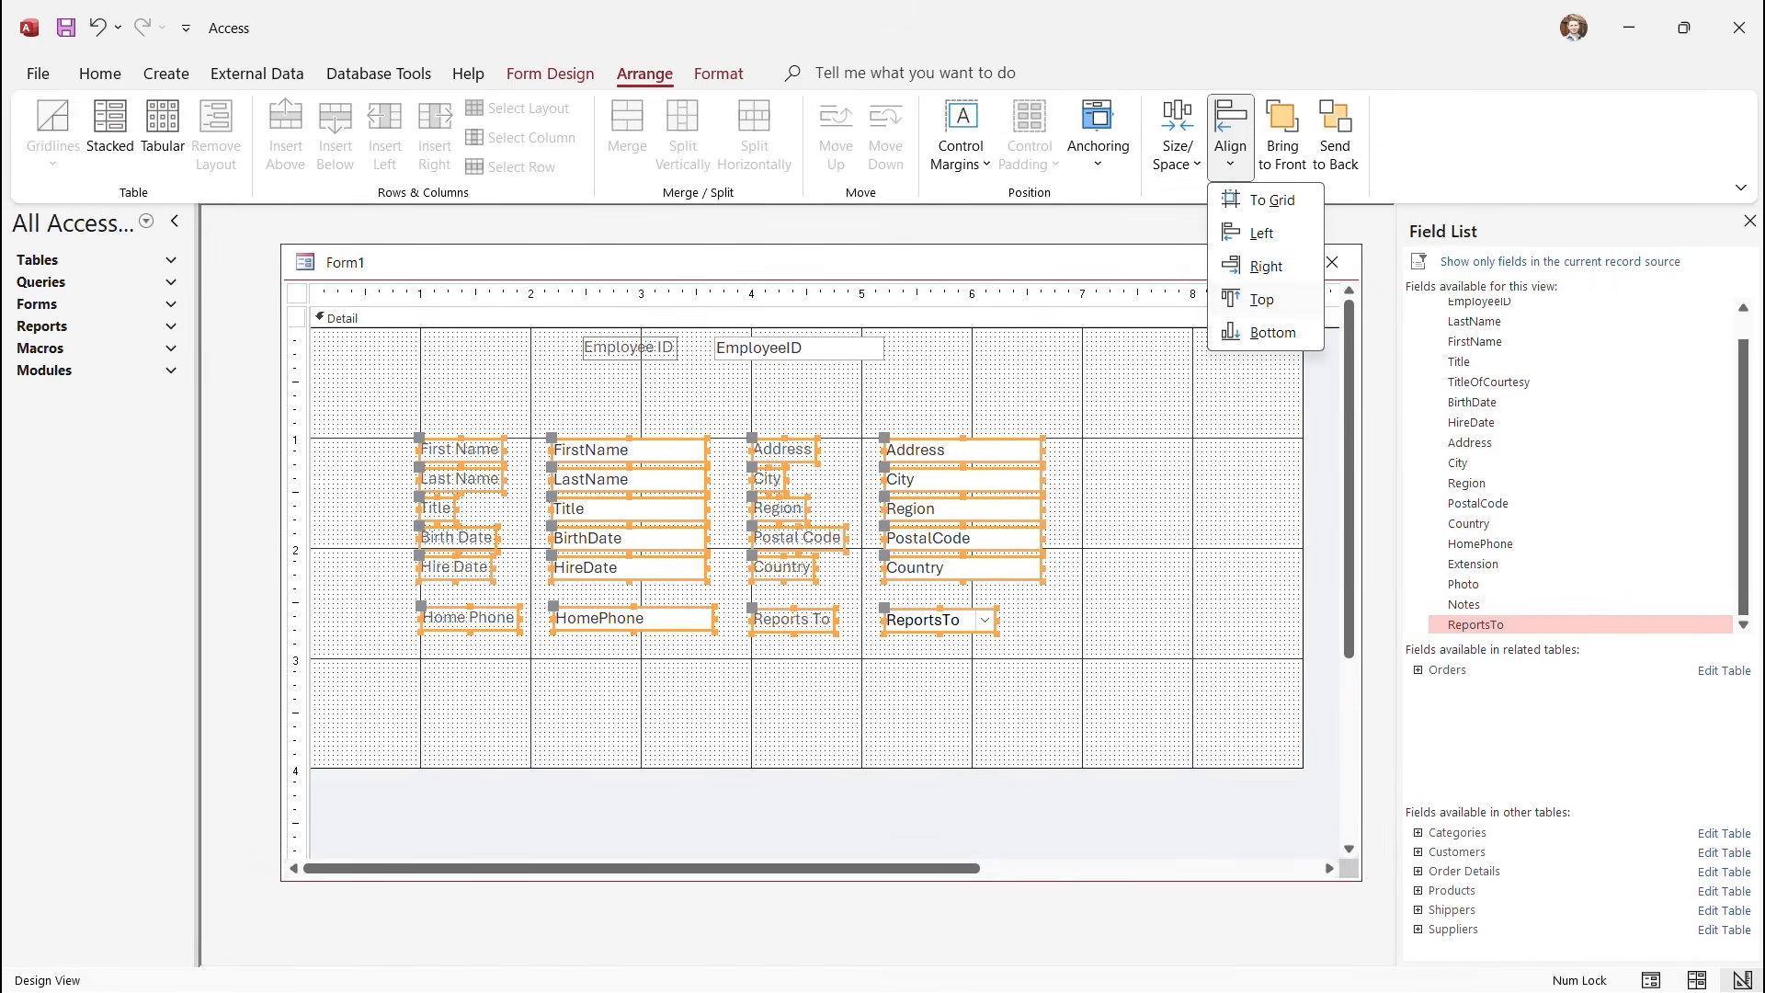
pyautogui.click(1260, 299)
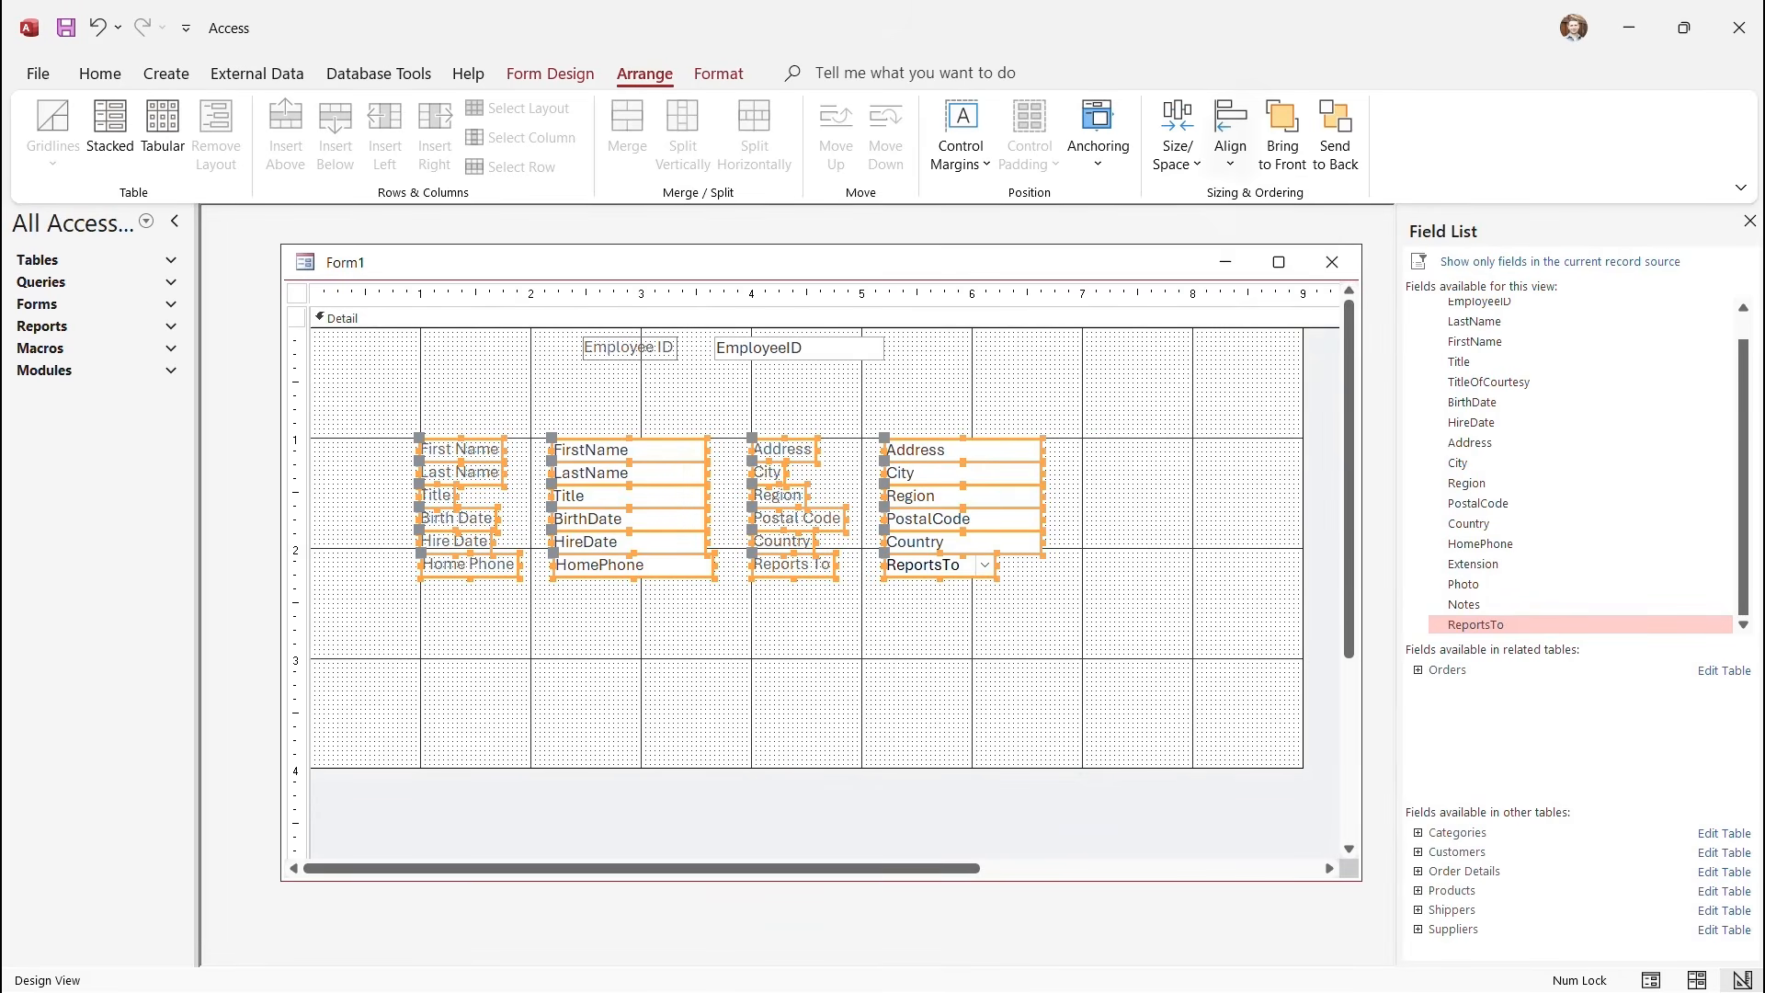
pyautogui.click(1230, 138)
pyautogui.click(1273, 332)
pyautogui.click(1176, 138)
pyautogui.click(1230, 138)
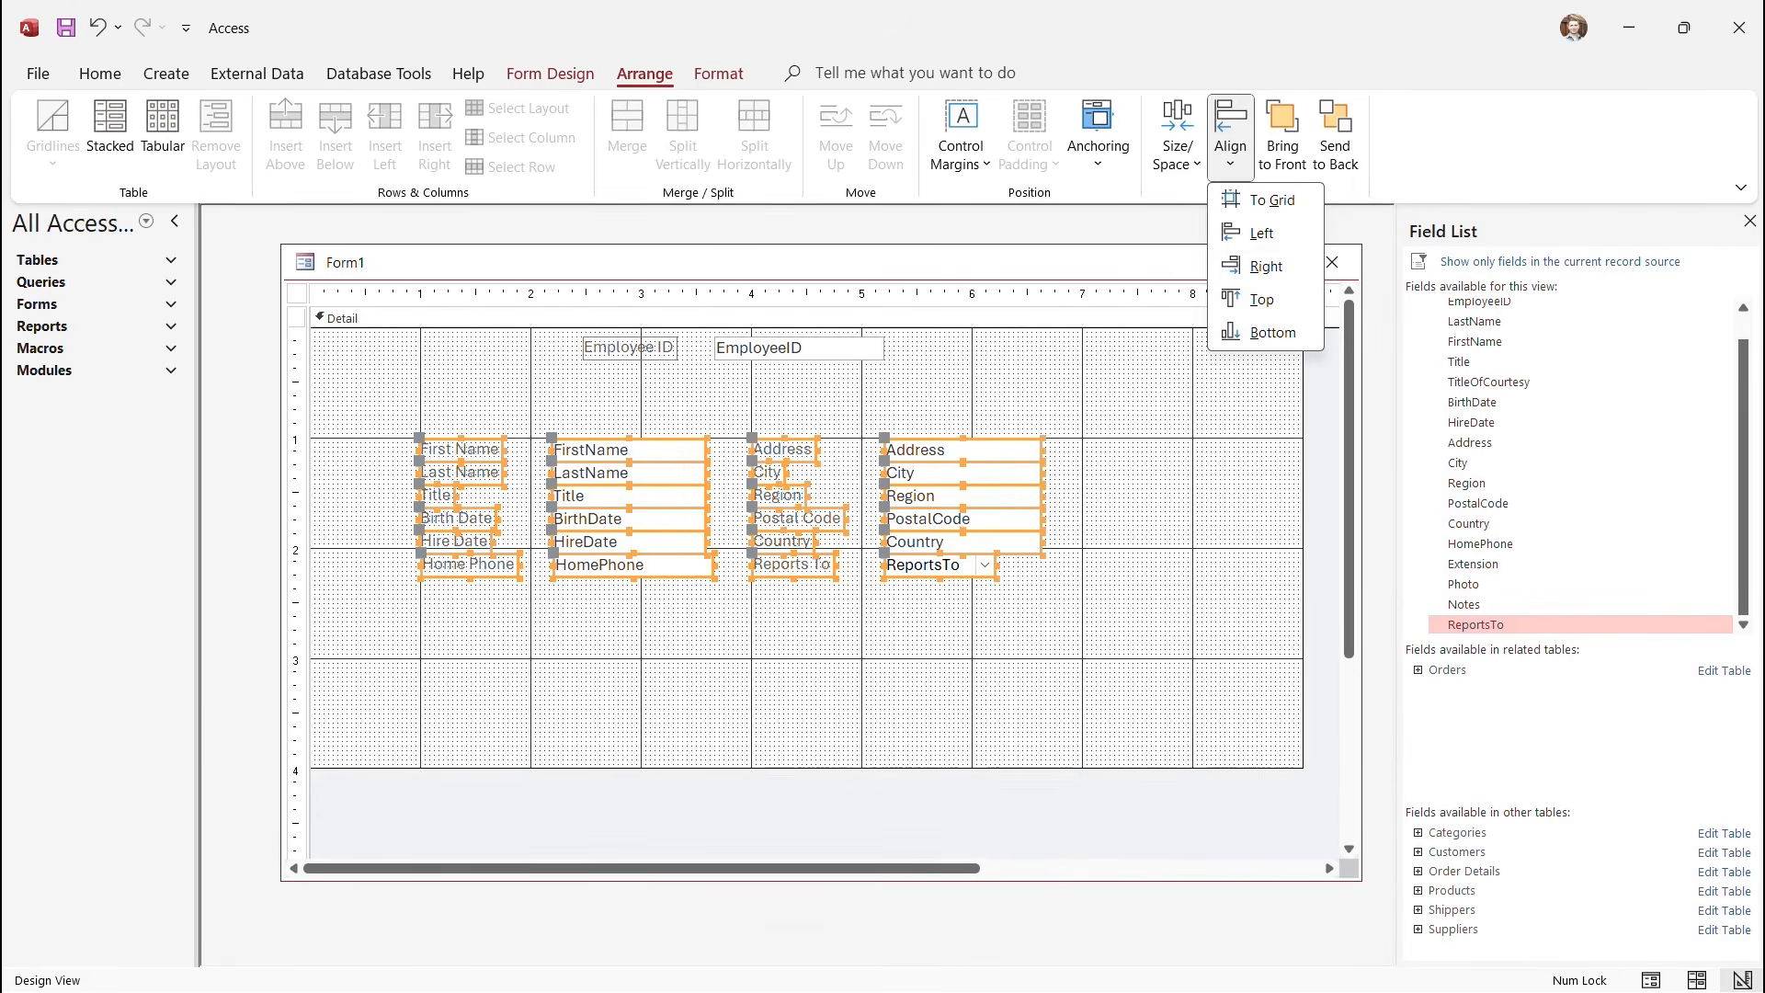
pyautogui.click(1261, 299)
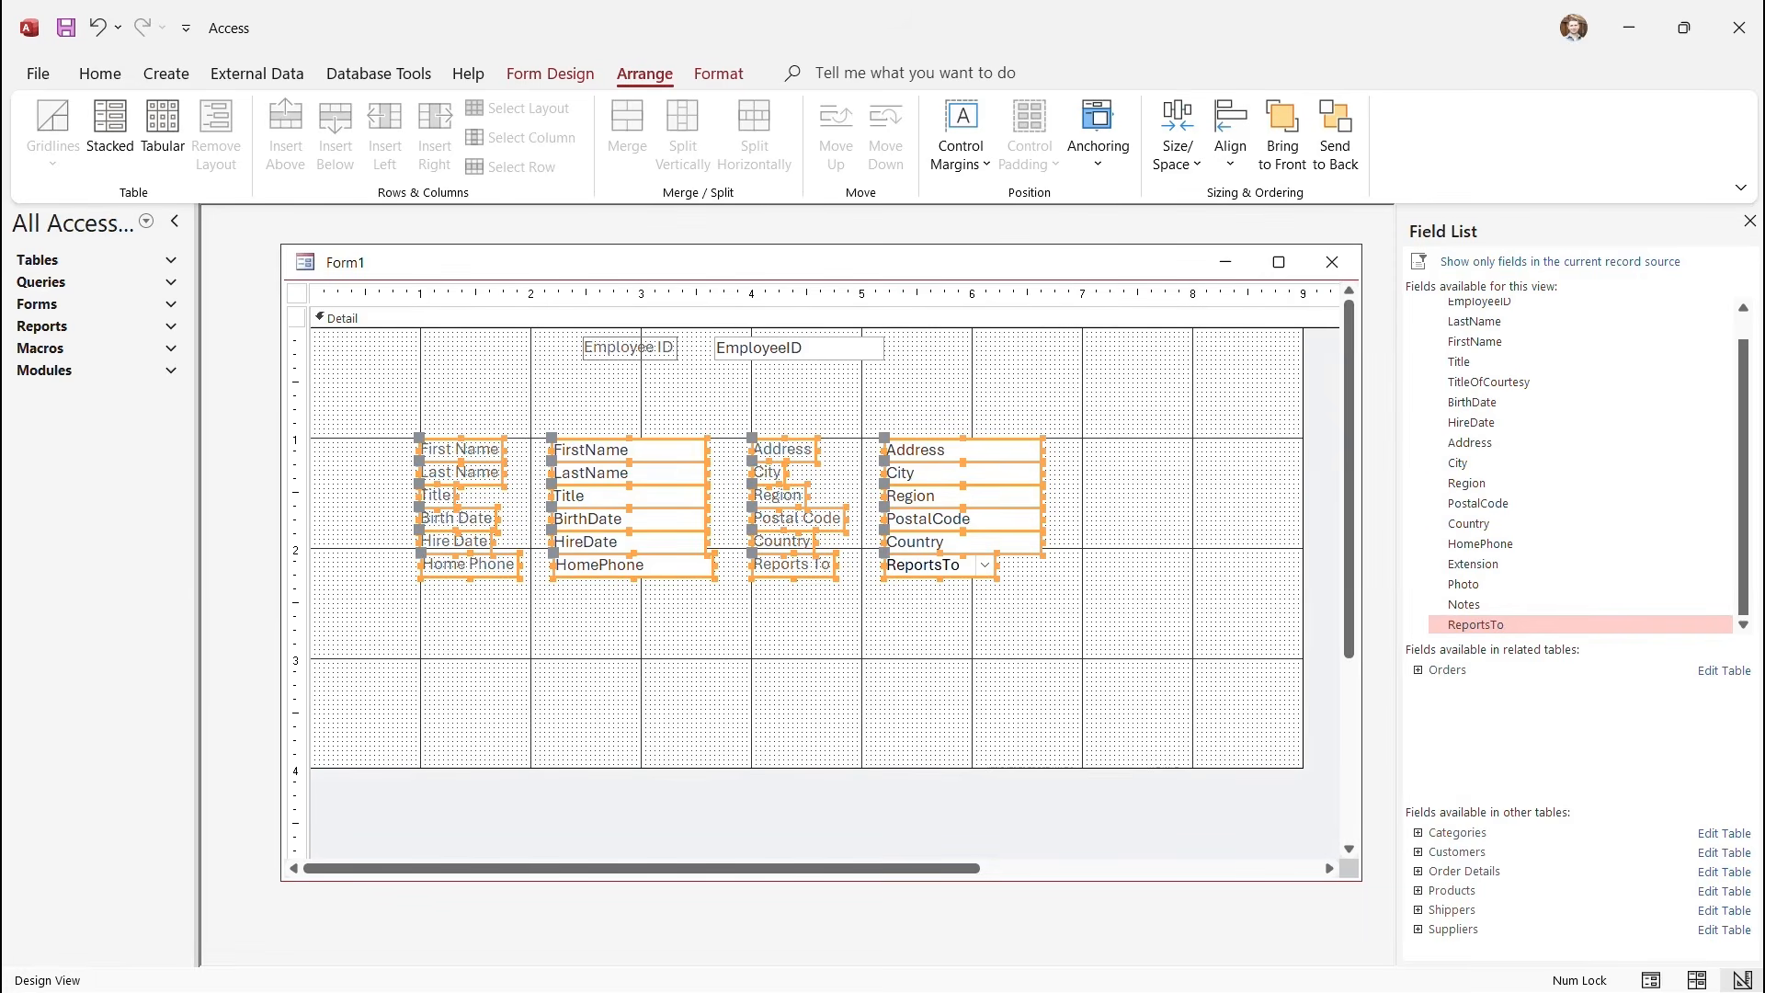
pyautogui.click(576, 634)
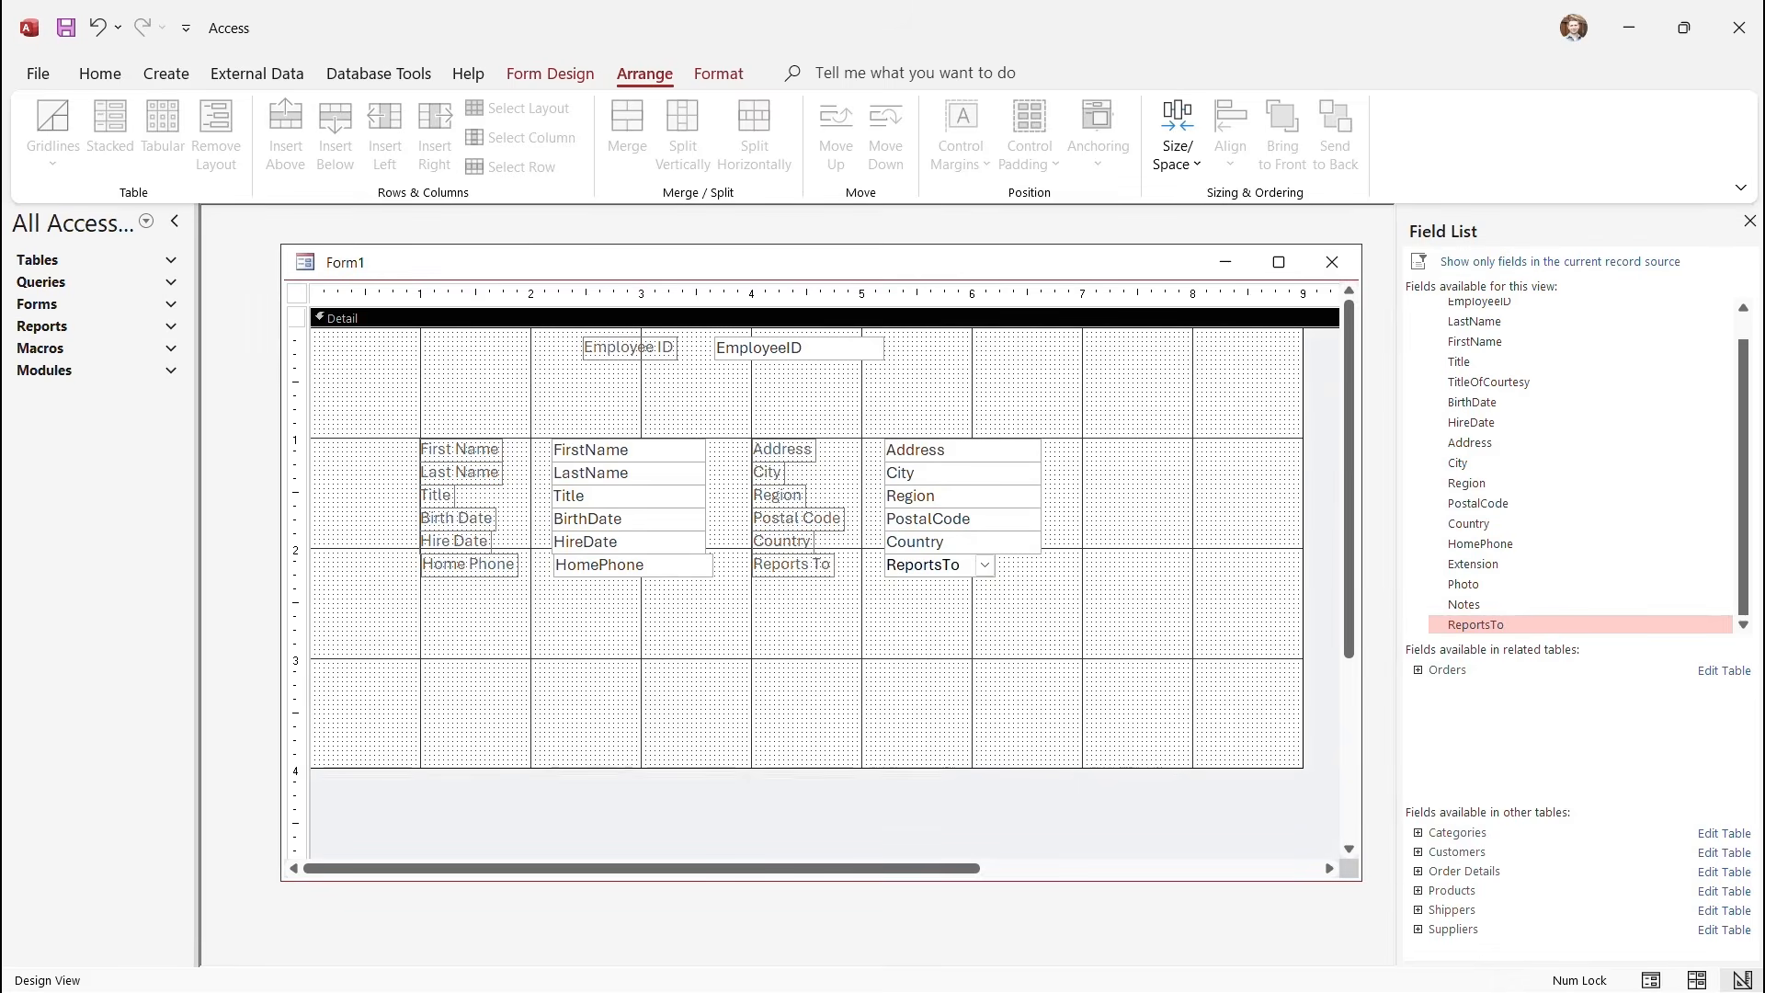
# Lower the Home Phone and Reports To row and space its four controls equally horizontally.
pyautogui.moveTo(401, 564); pyautogui.dragTo(993, 591)
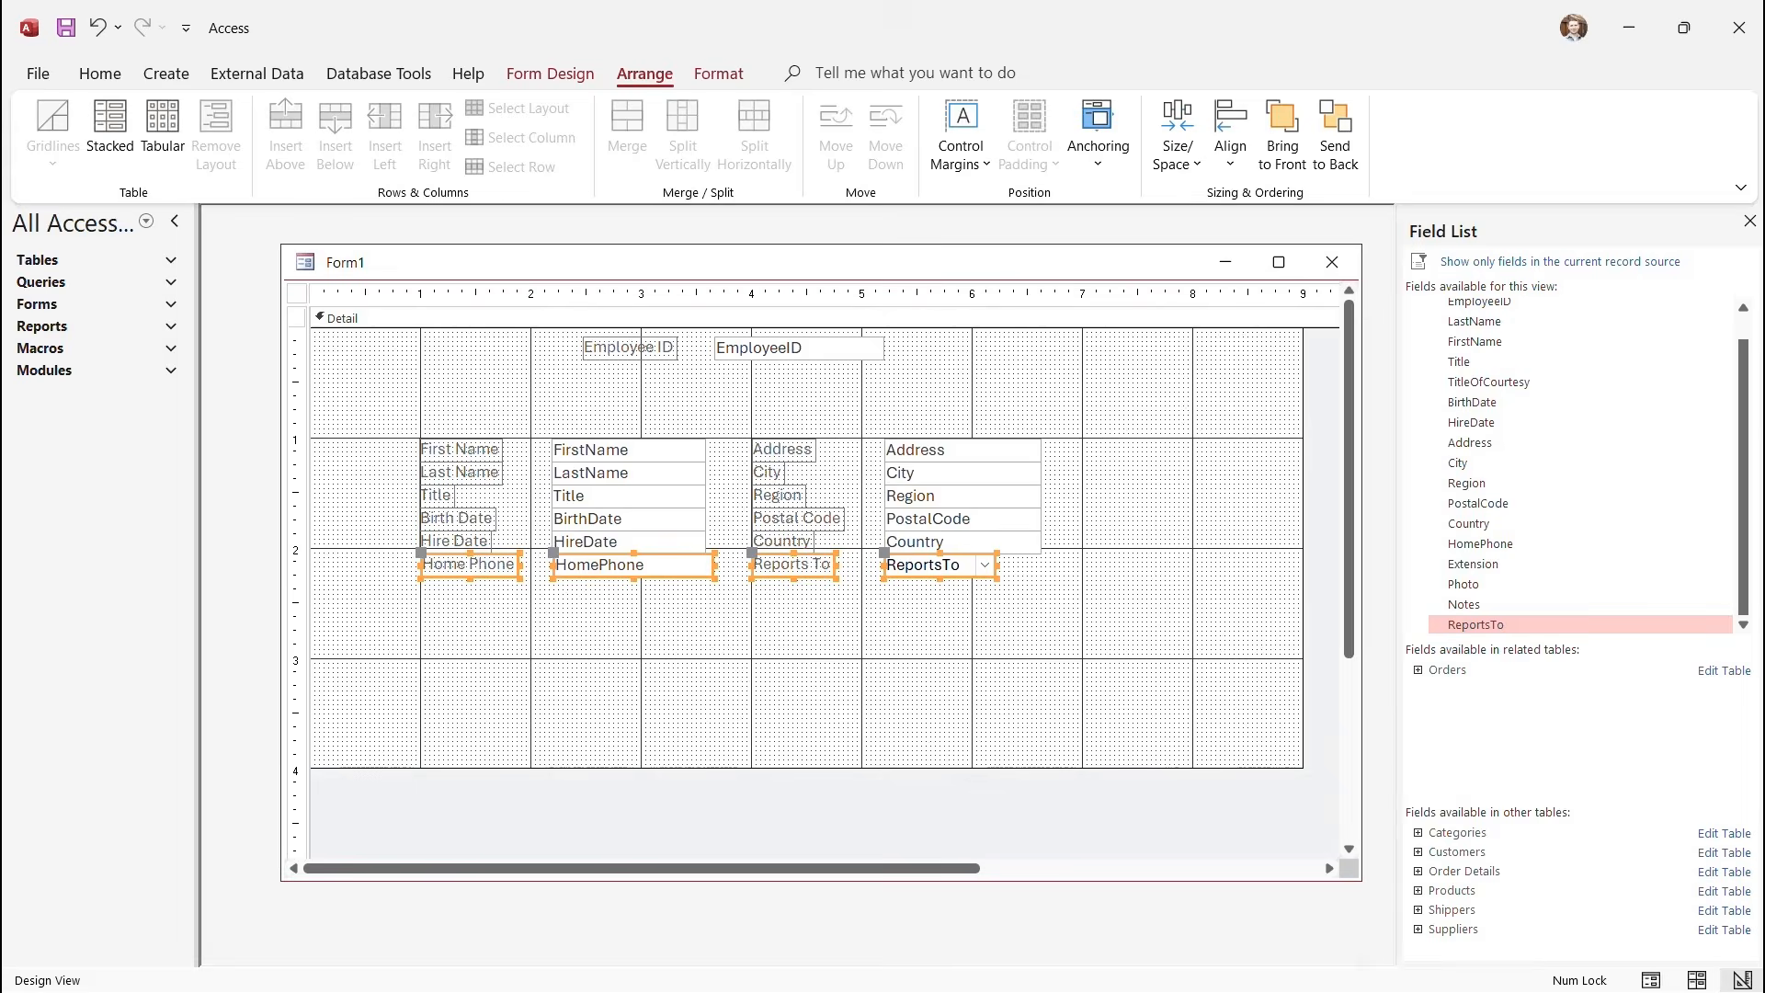
pyautogui.moveTo(939, 565); pyautogui.dragTo(939, 610)
pyautogui.click(1021, 690)
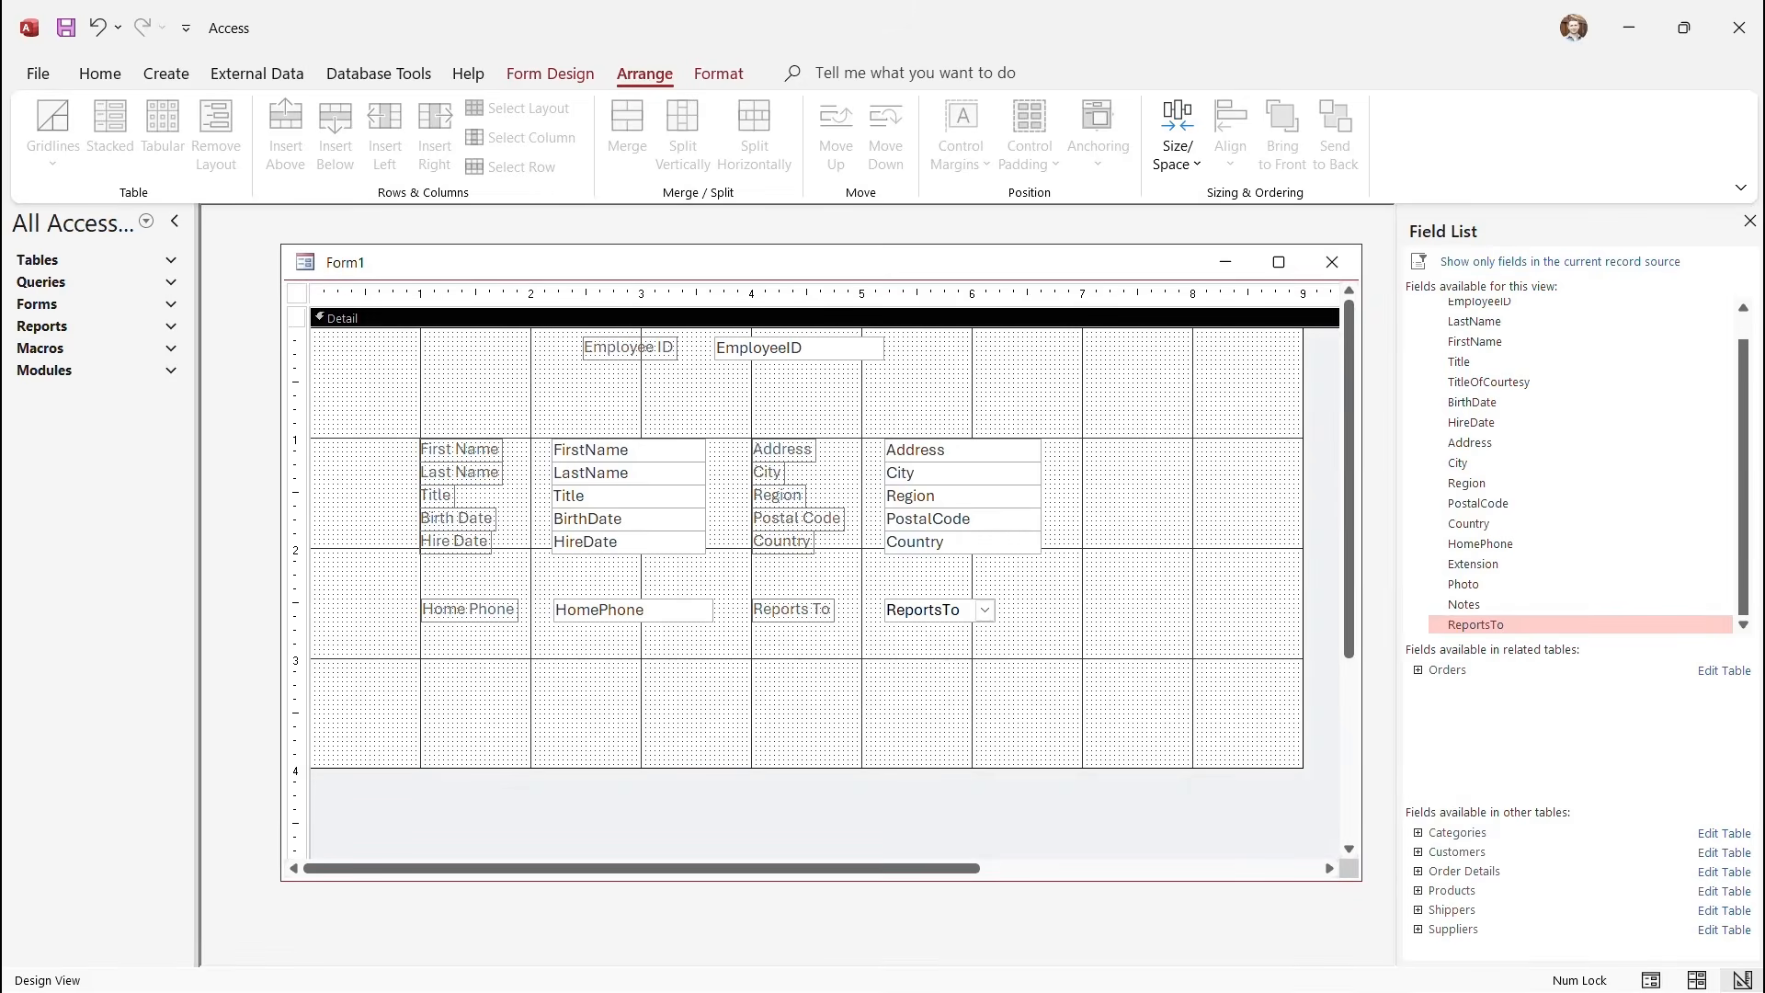
pyautogui.click(295, 605)
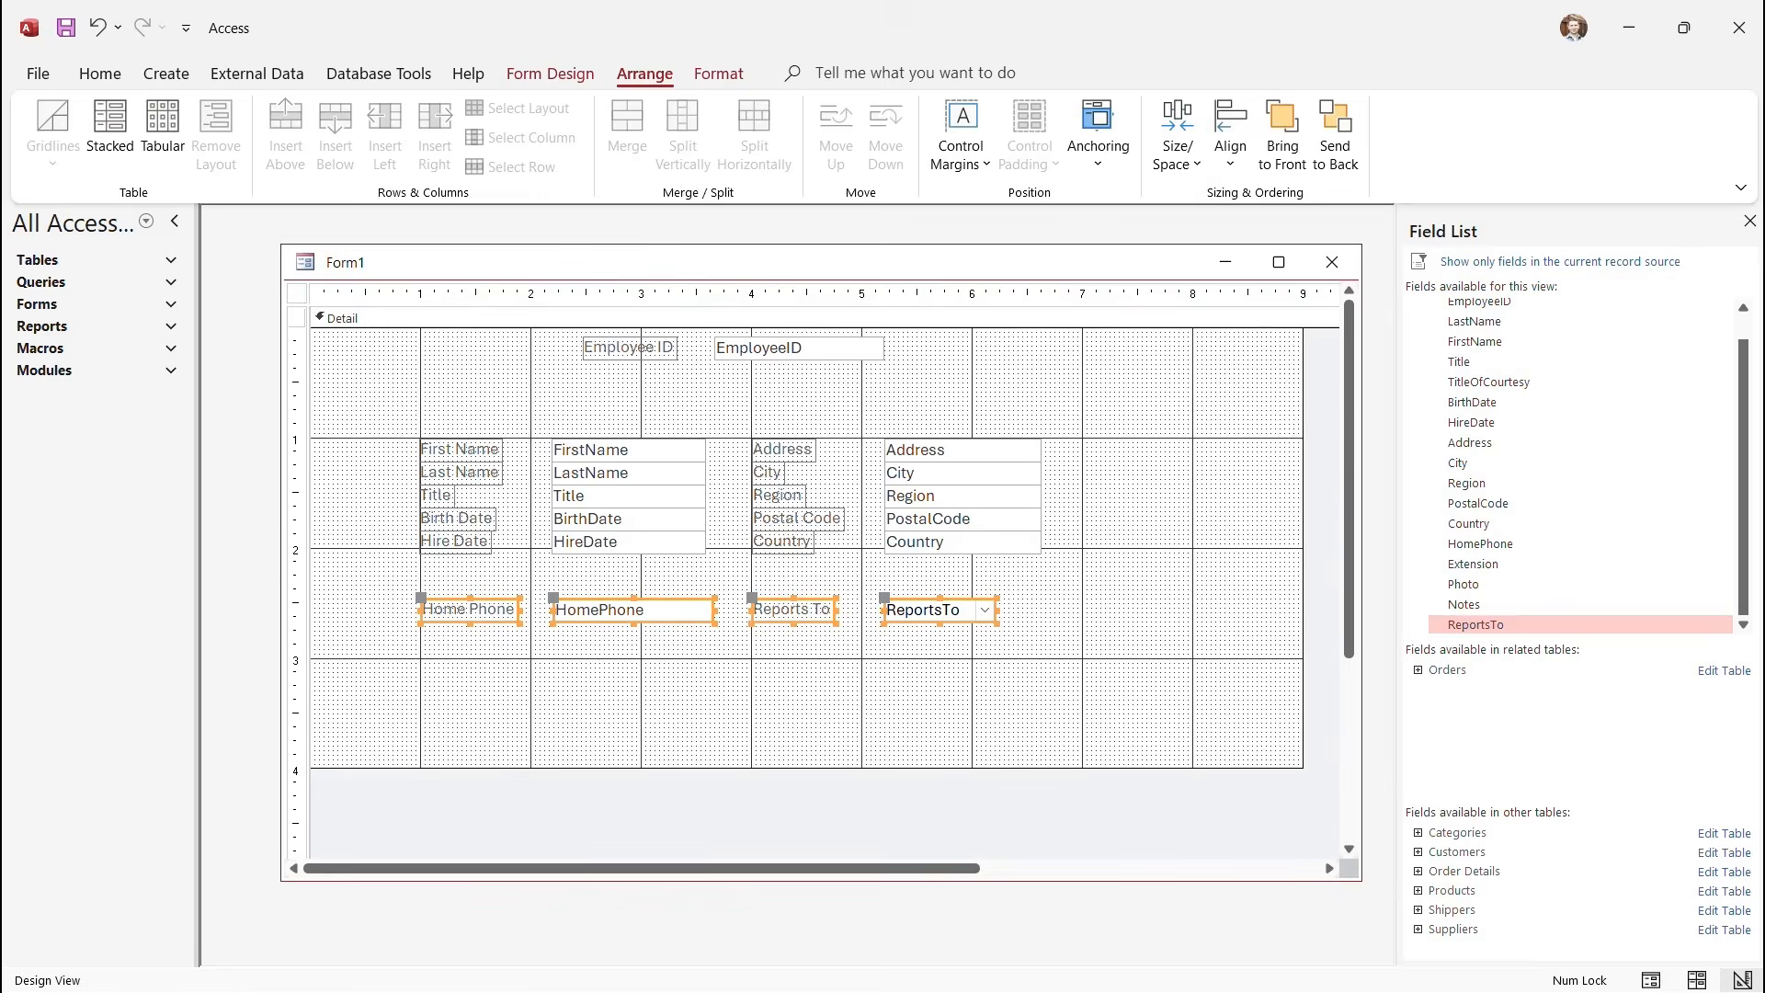
pyautogui.click(1177, 147)
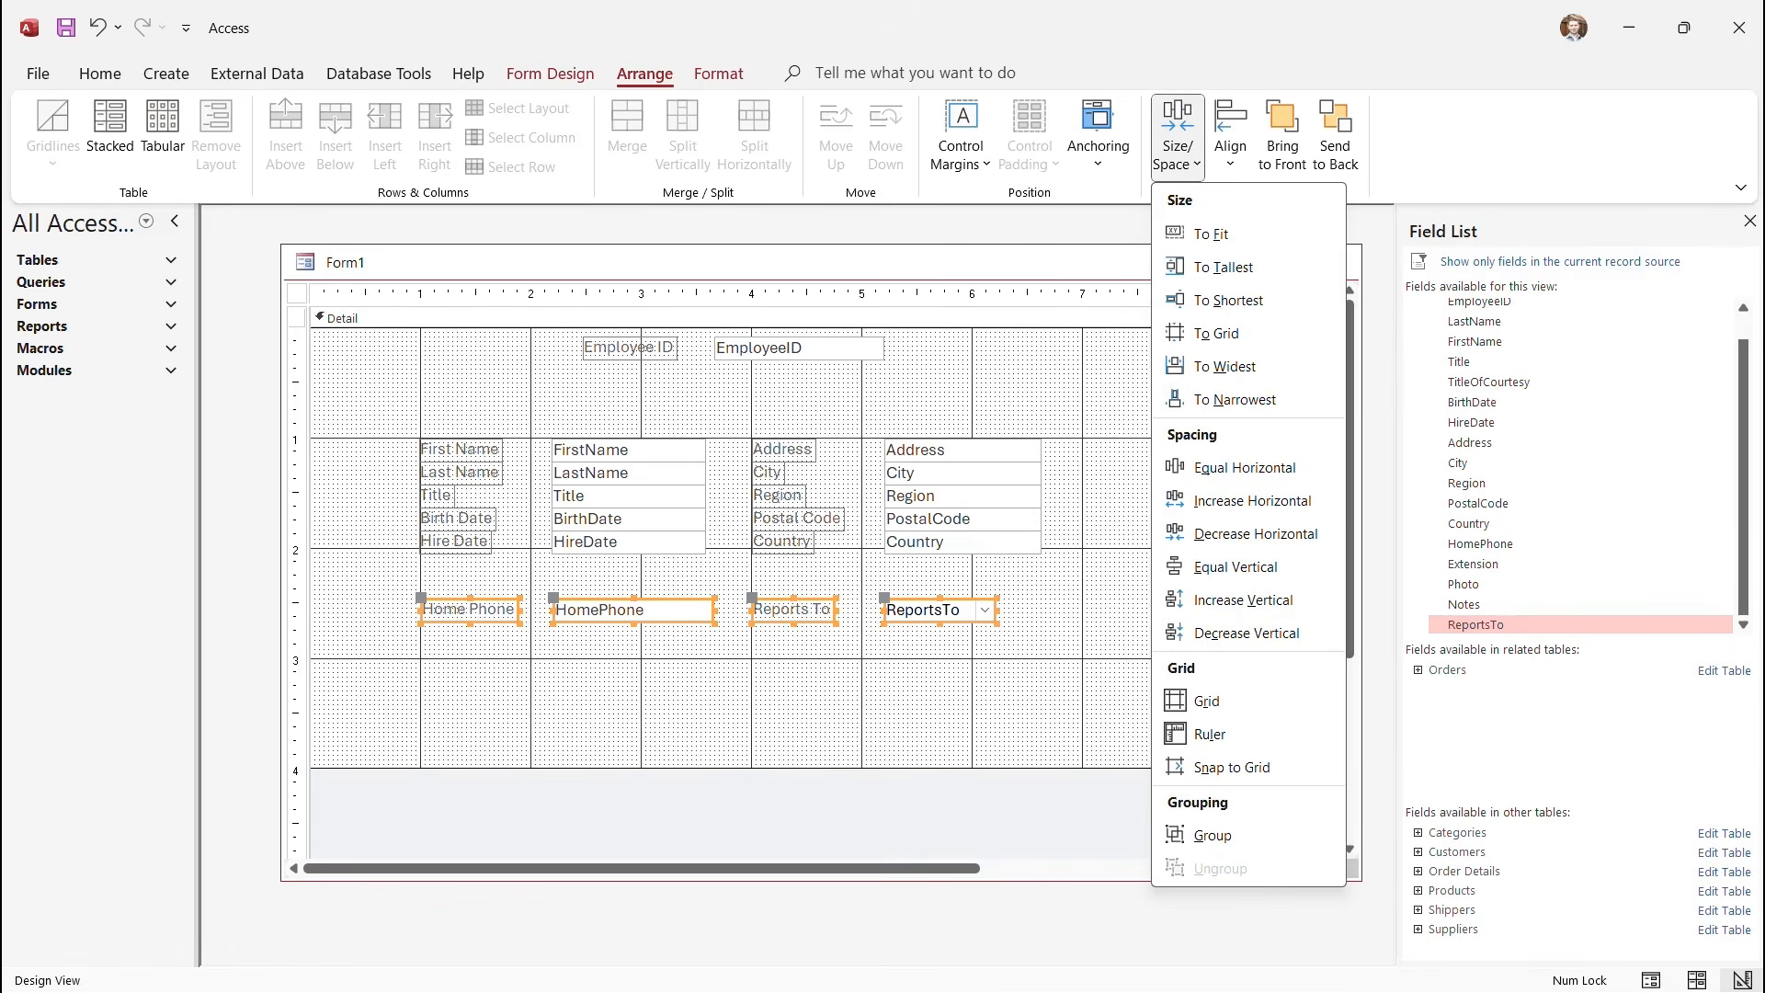
pyautogui.click(1245, 468)
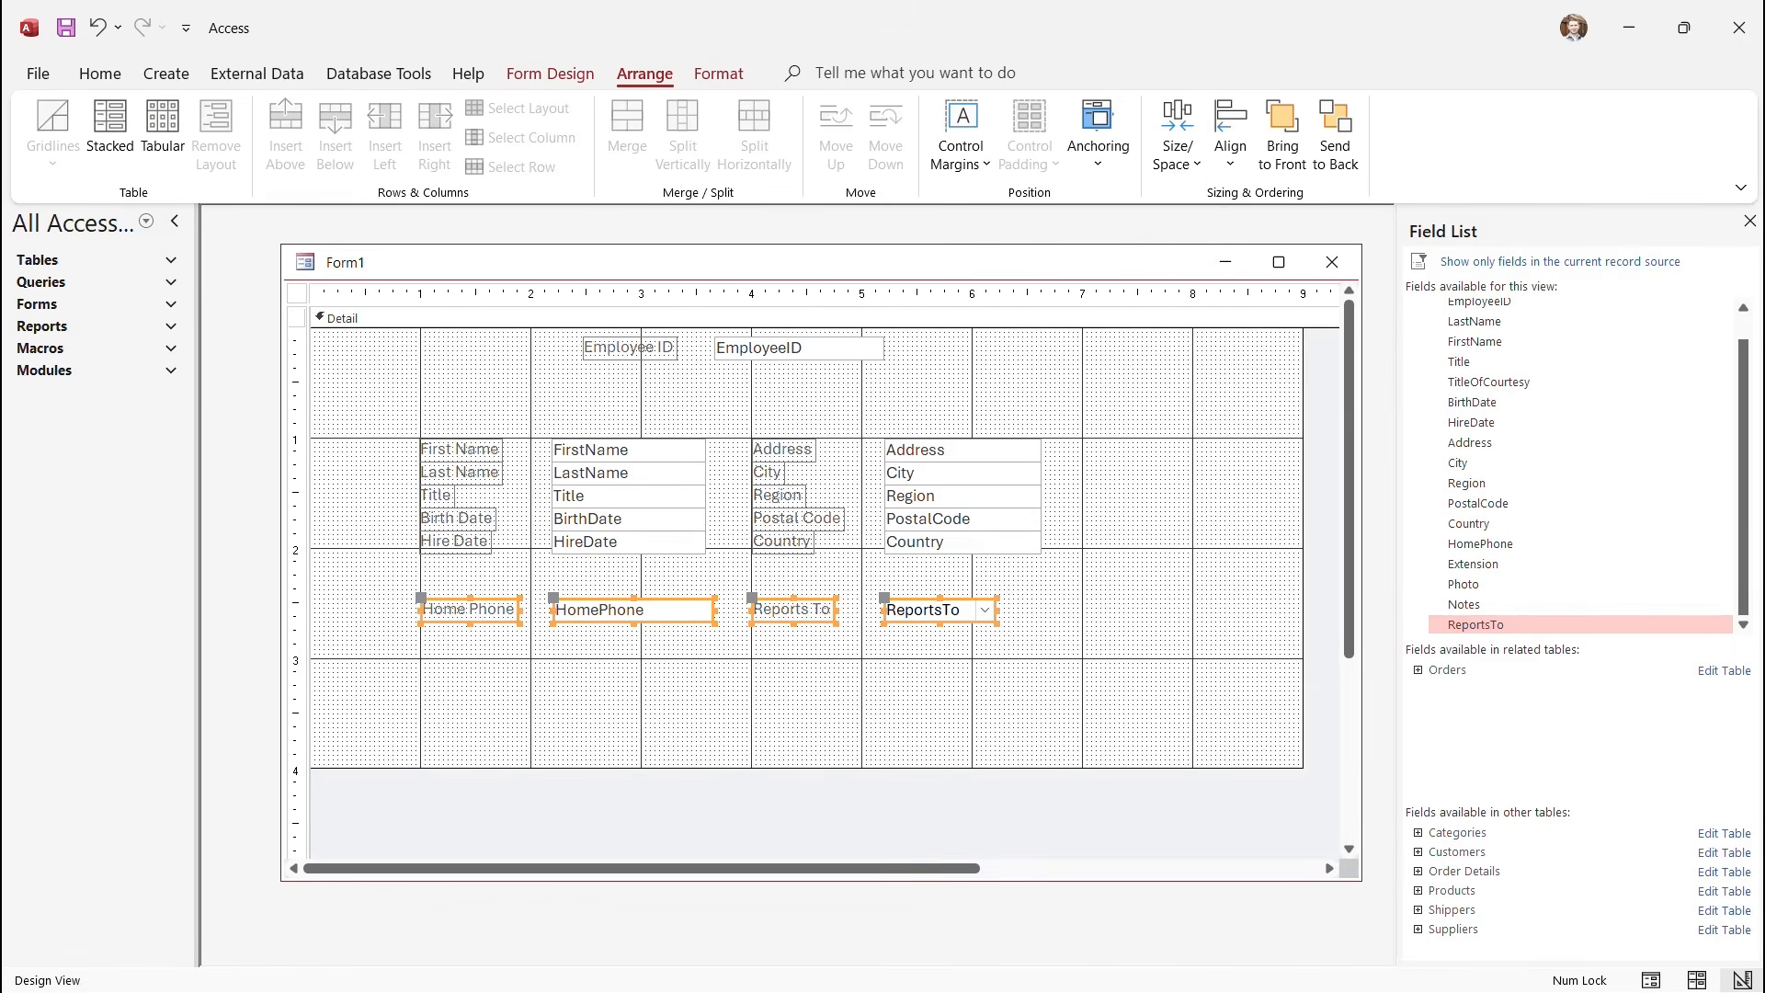
pyautogui.click(1195, 496)
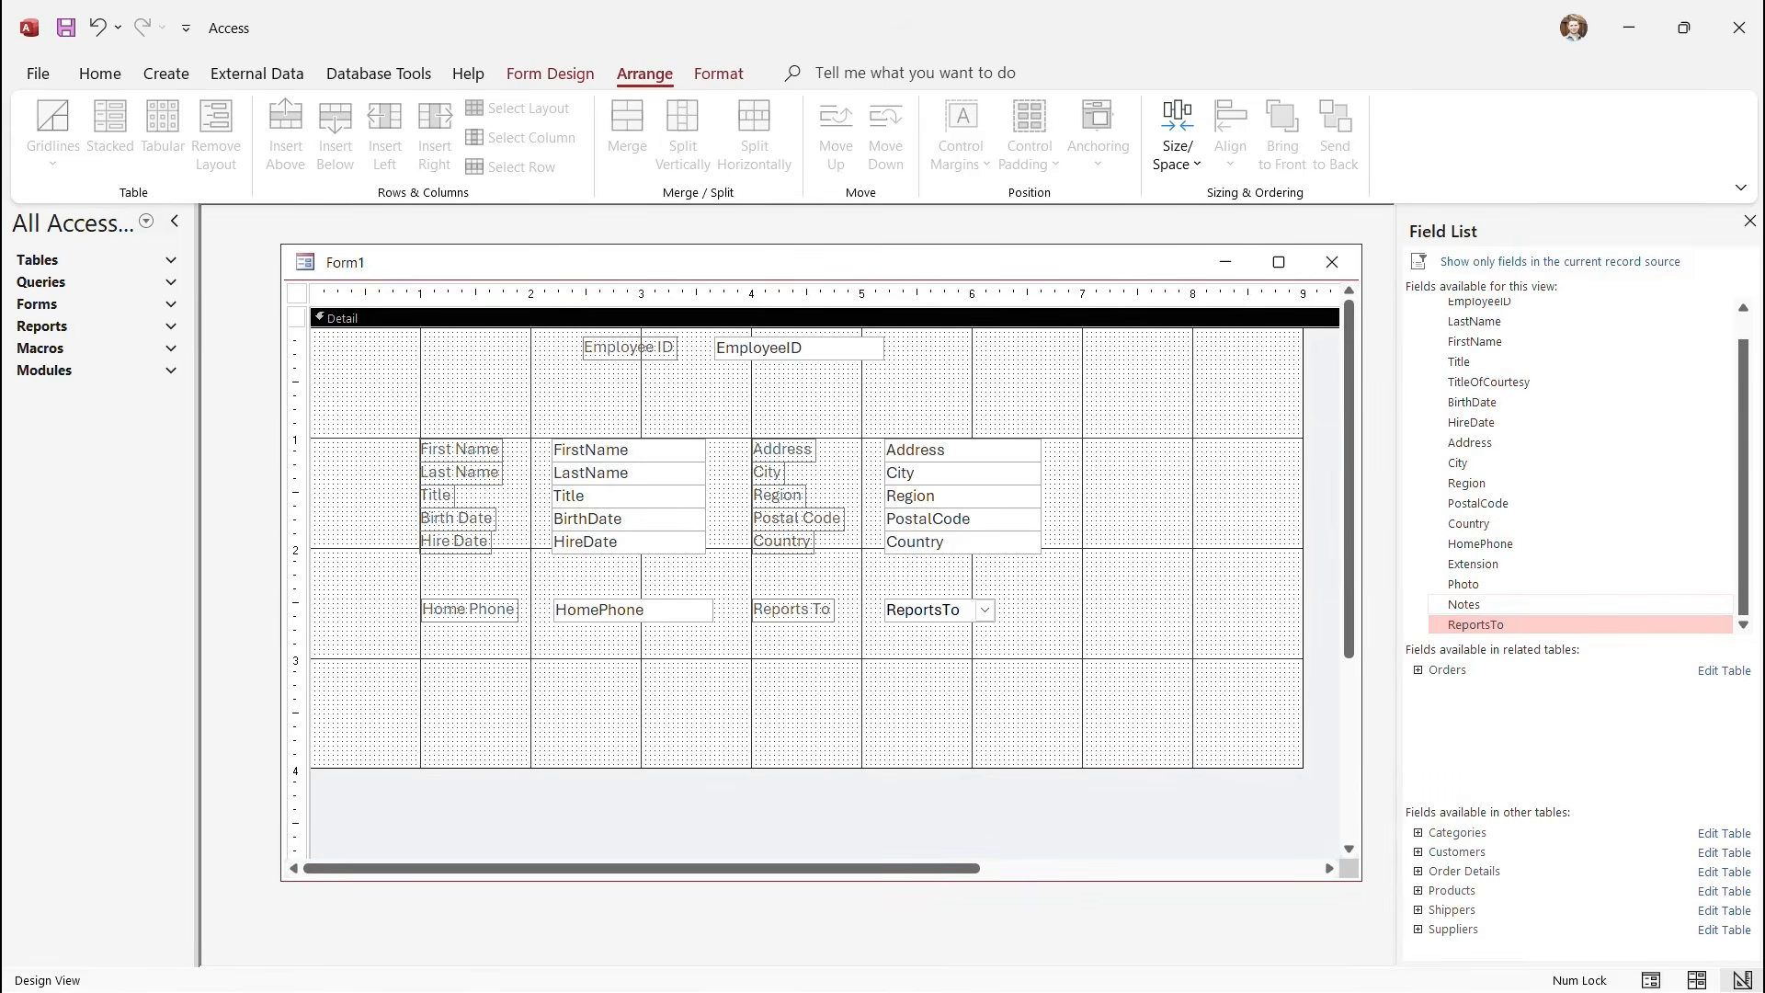
# Add the Notes field and position it with its label below the Home Phone row.
pyautogui.moveTo(1463, 604); pyautogui.dragTo(444, 434)
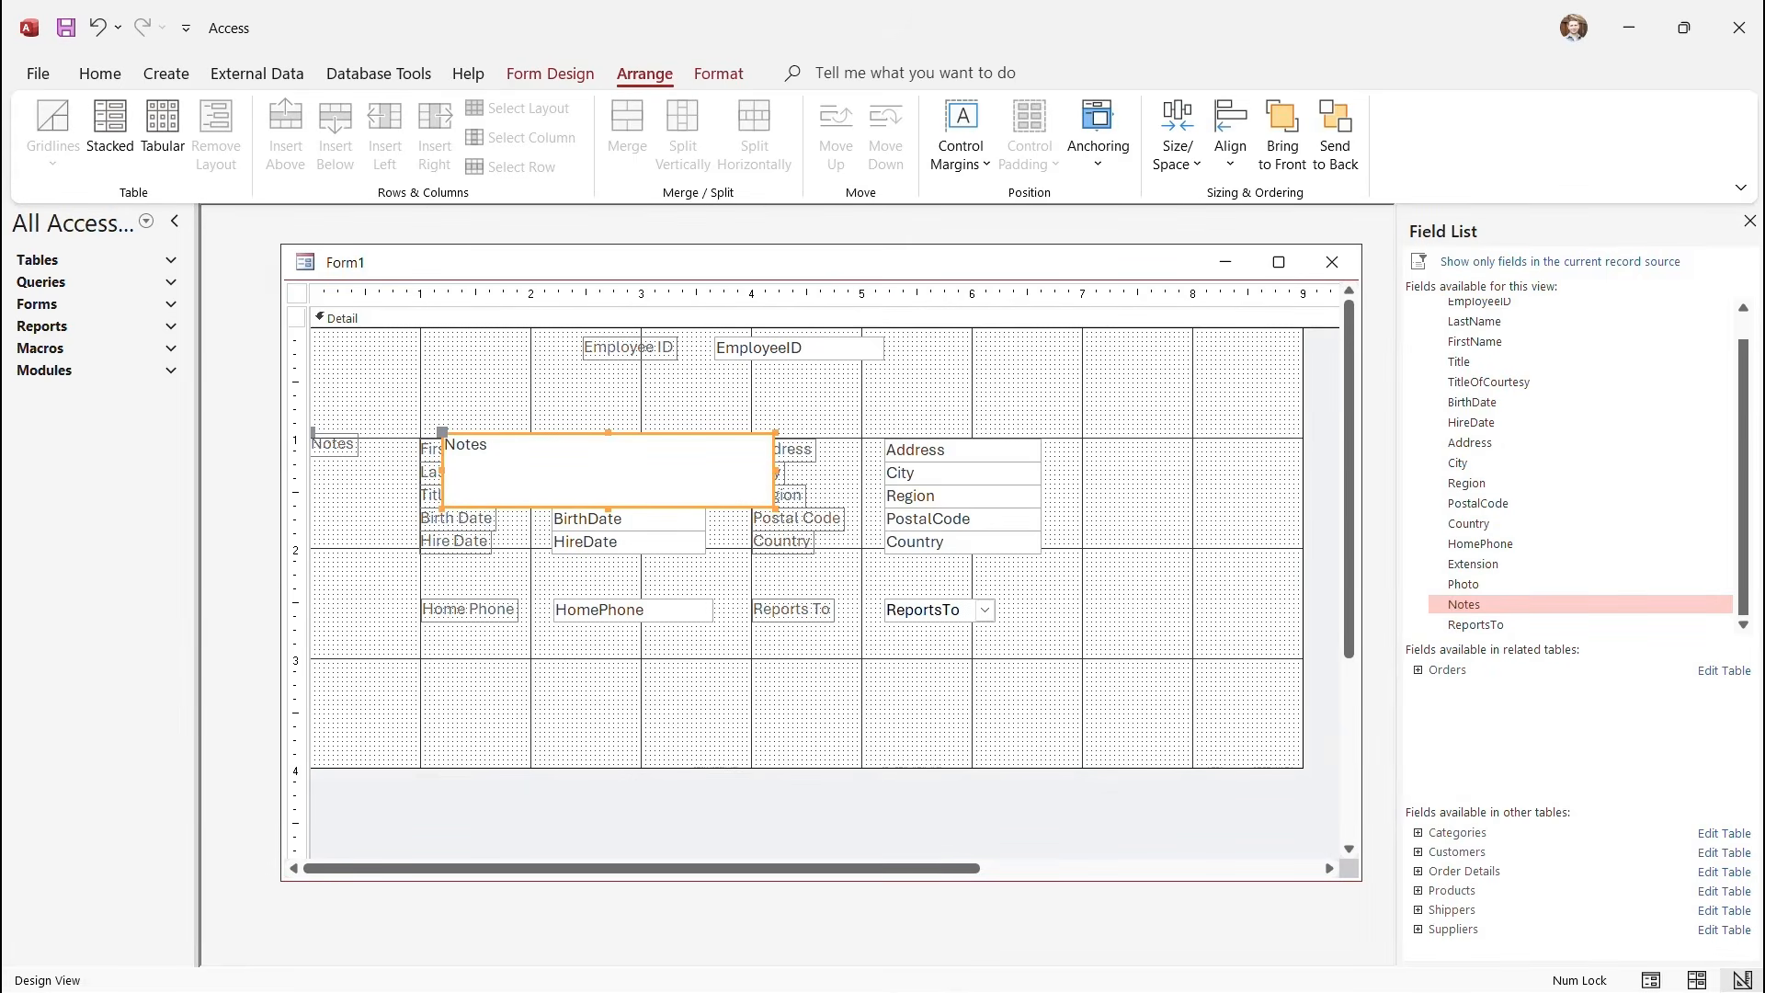
pyautogui.moveTo(570, 468); pyautogui.dragTo(754, 714)
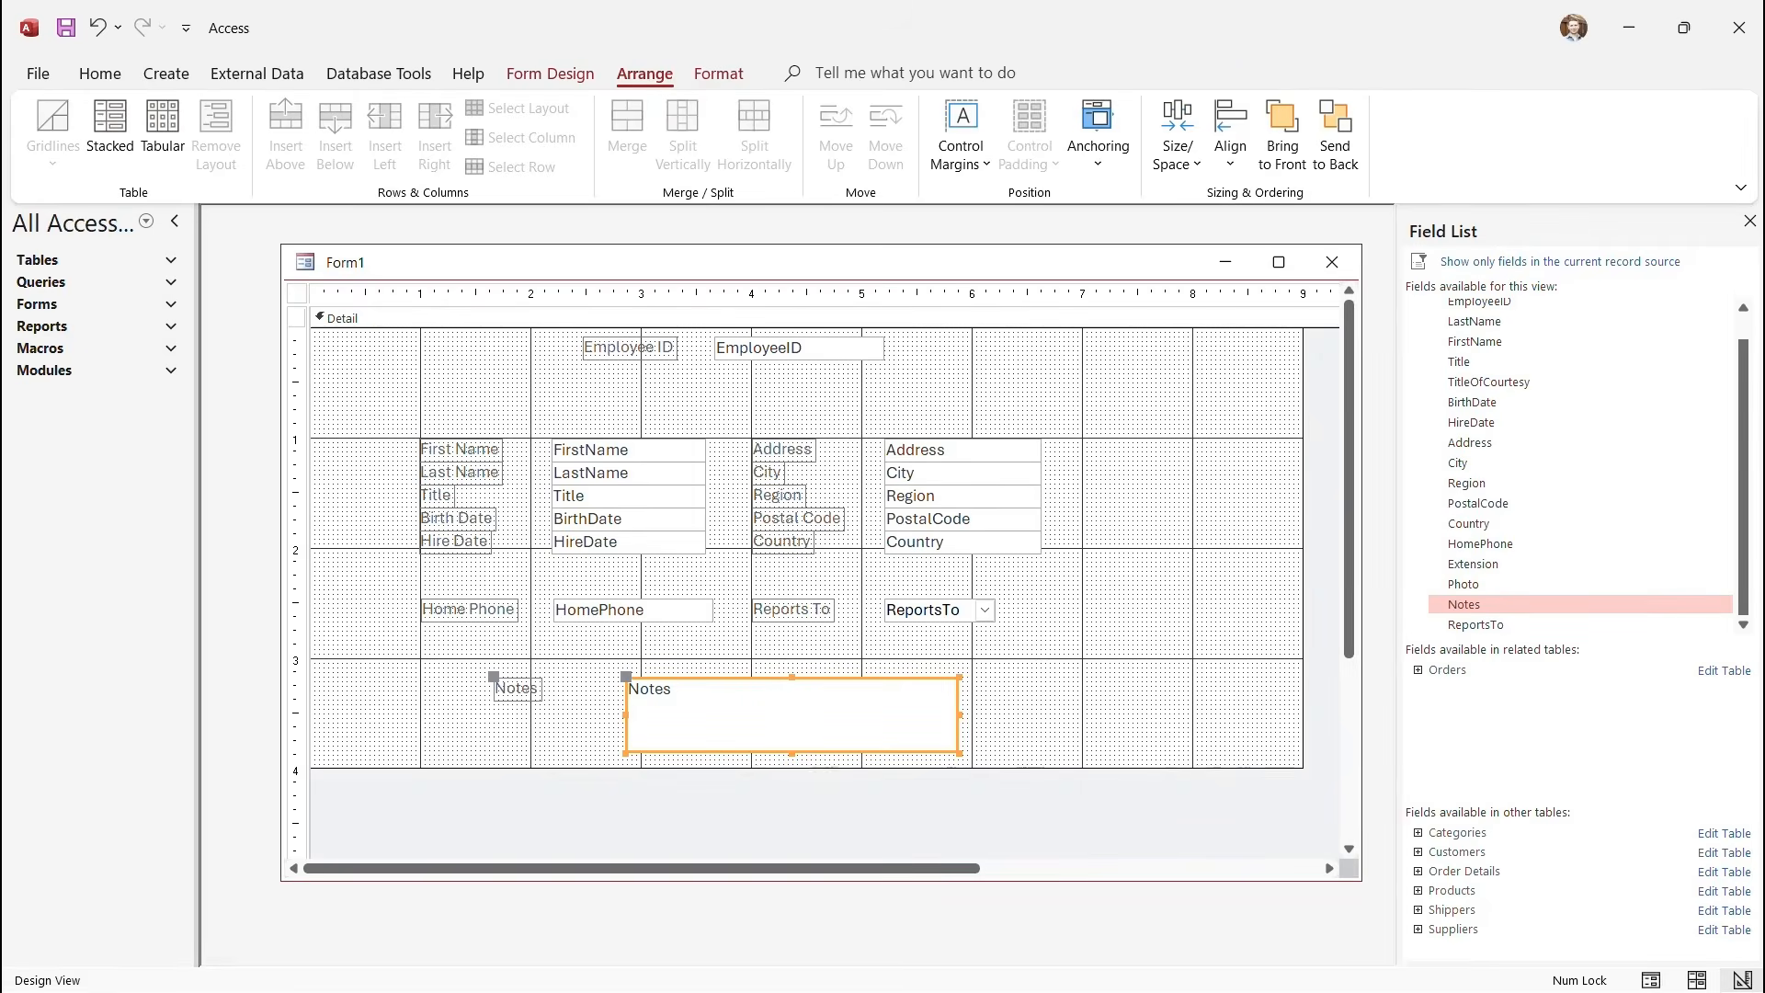
pyautogui.moveTo(754, 713); pyautogui.dragTo(879, 722)
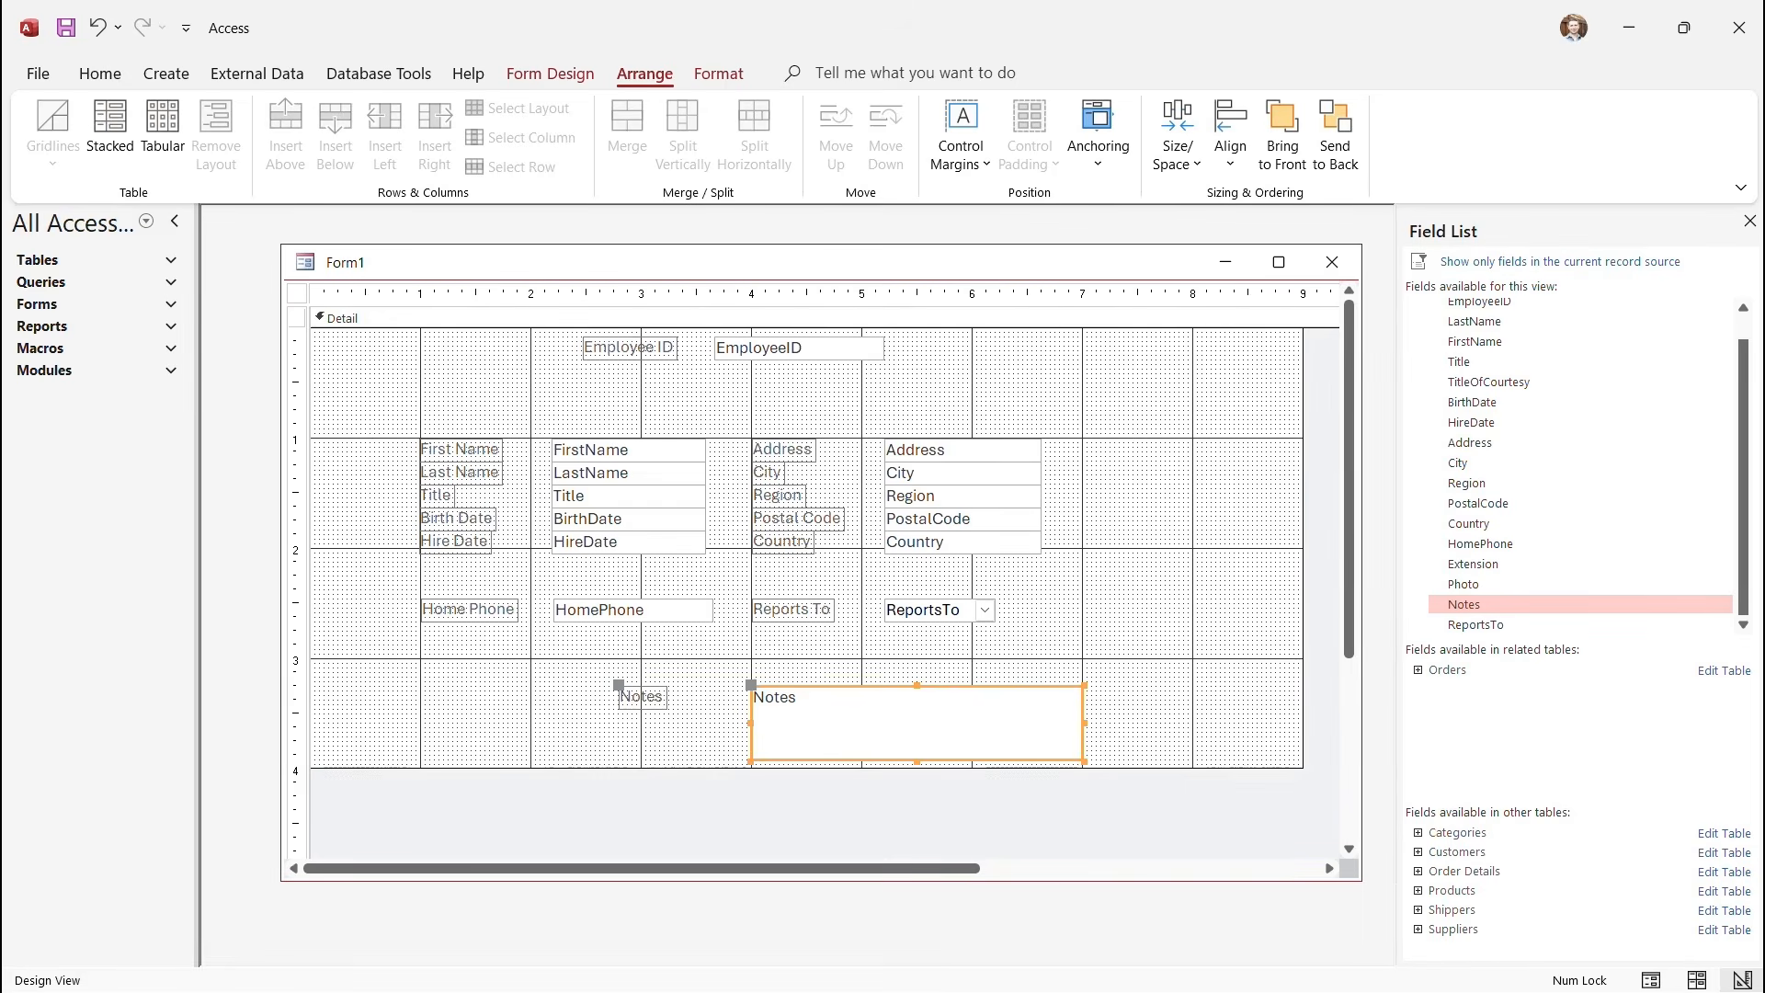
pyautogui.moveTo(619, 685)
pyautogui.mouseDown()
pyautogui.moveTo(721, 648)
pyautogui.moveTo(709, 685)
pyautogui.moveTo(590, 682)
pyautogui.mouseUp()
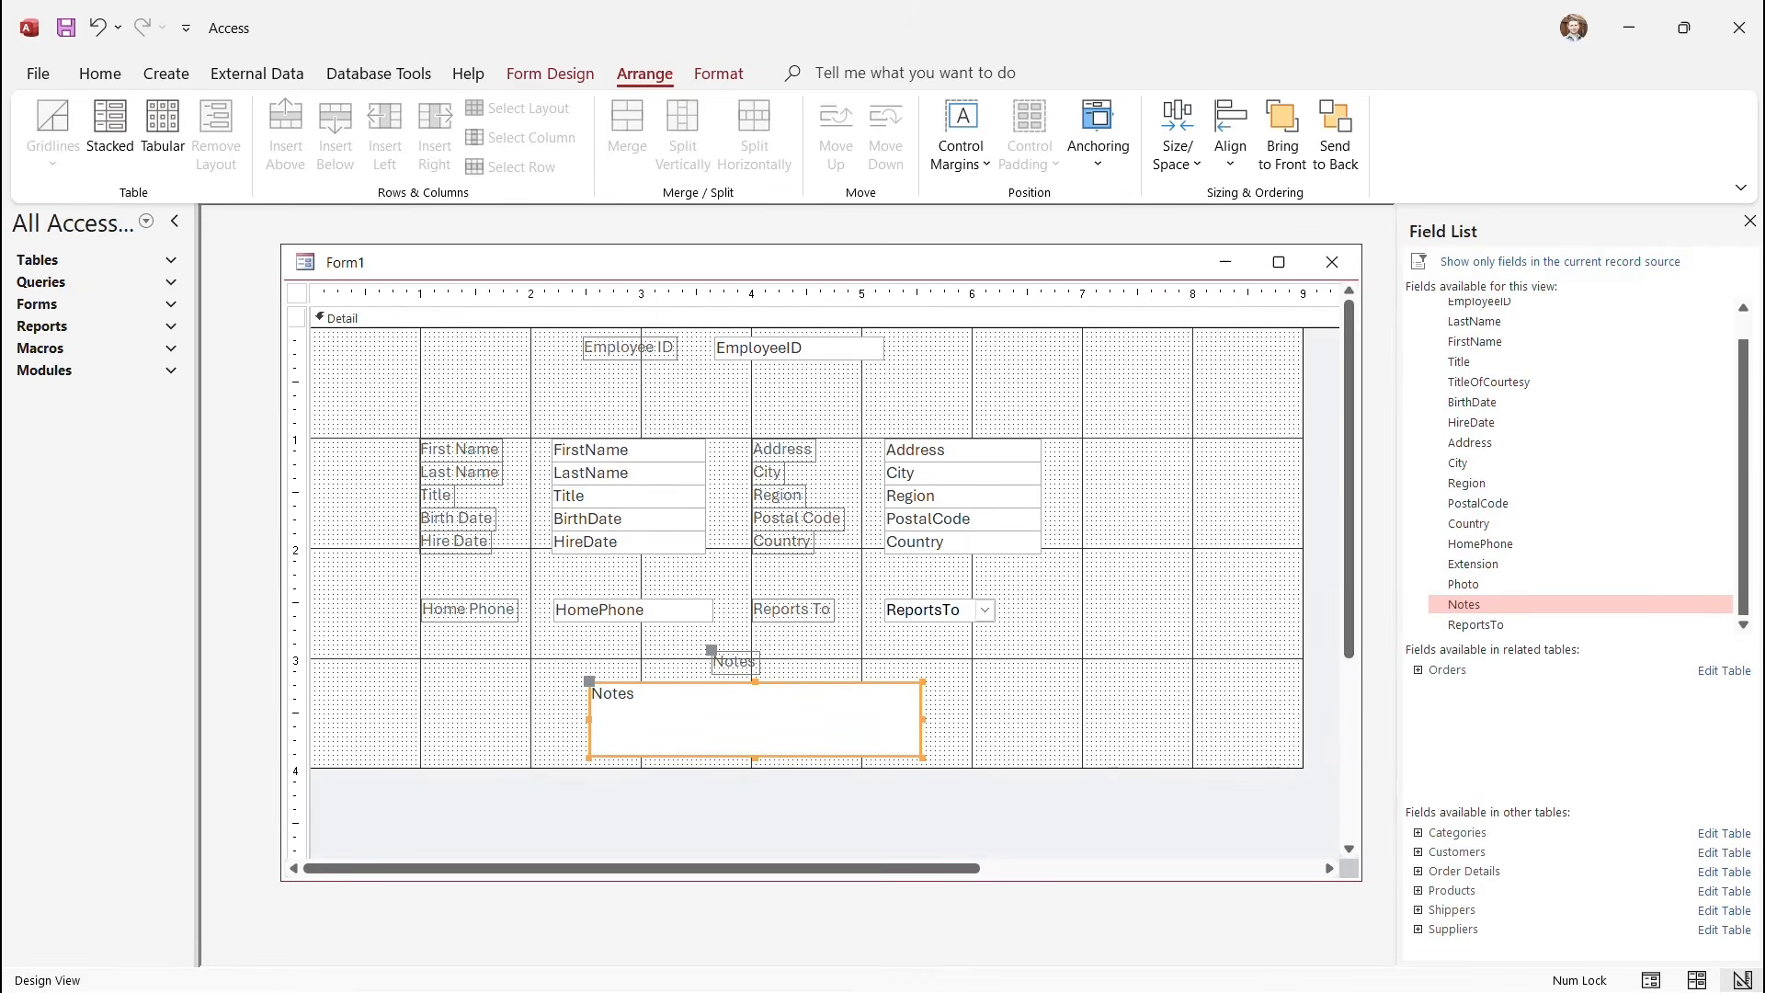
# Extend the Detail section and make the Notes text box taller, redoing after an undo.
pyautogui.moveTo(699, 769); pyautogui.dragTo(699, 841)
pyautogui.moveTo(755, 758); pyautogui.dragTo(755, 795)
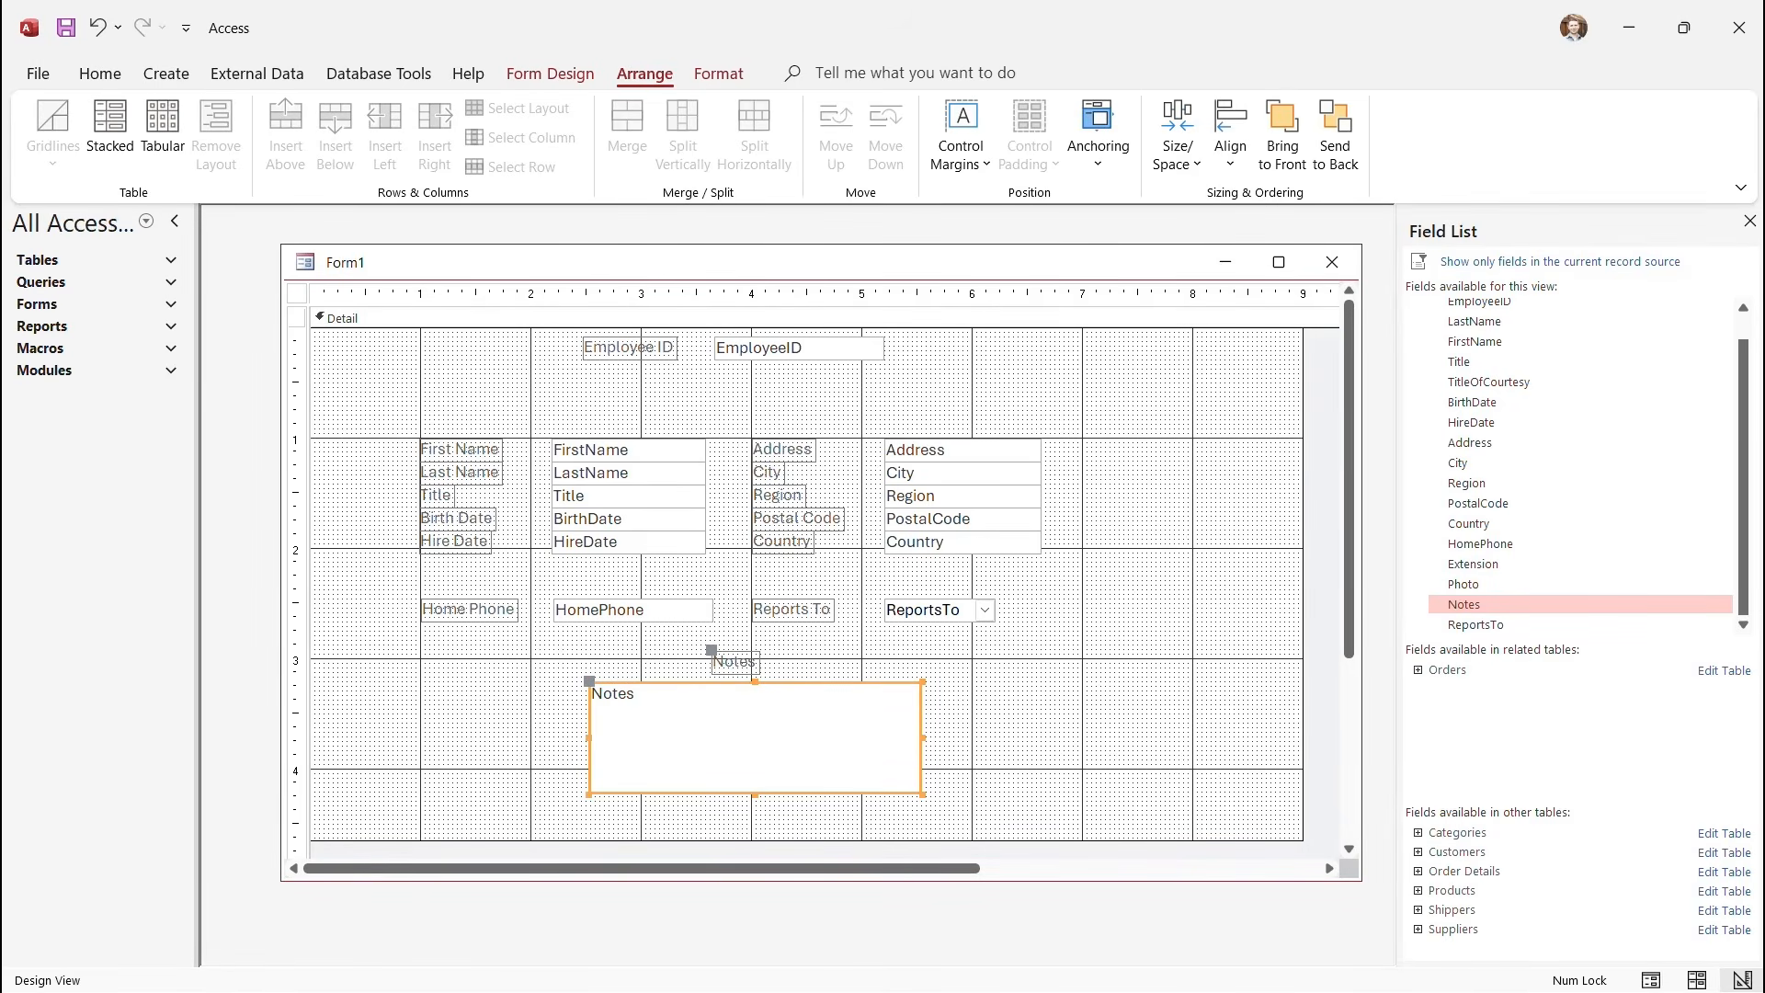
pyautogui.hotkey('ctrl', 'z')
pyautogui.hotkey('ctrl', 'z')
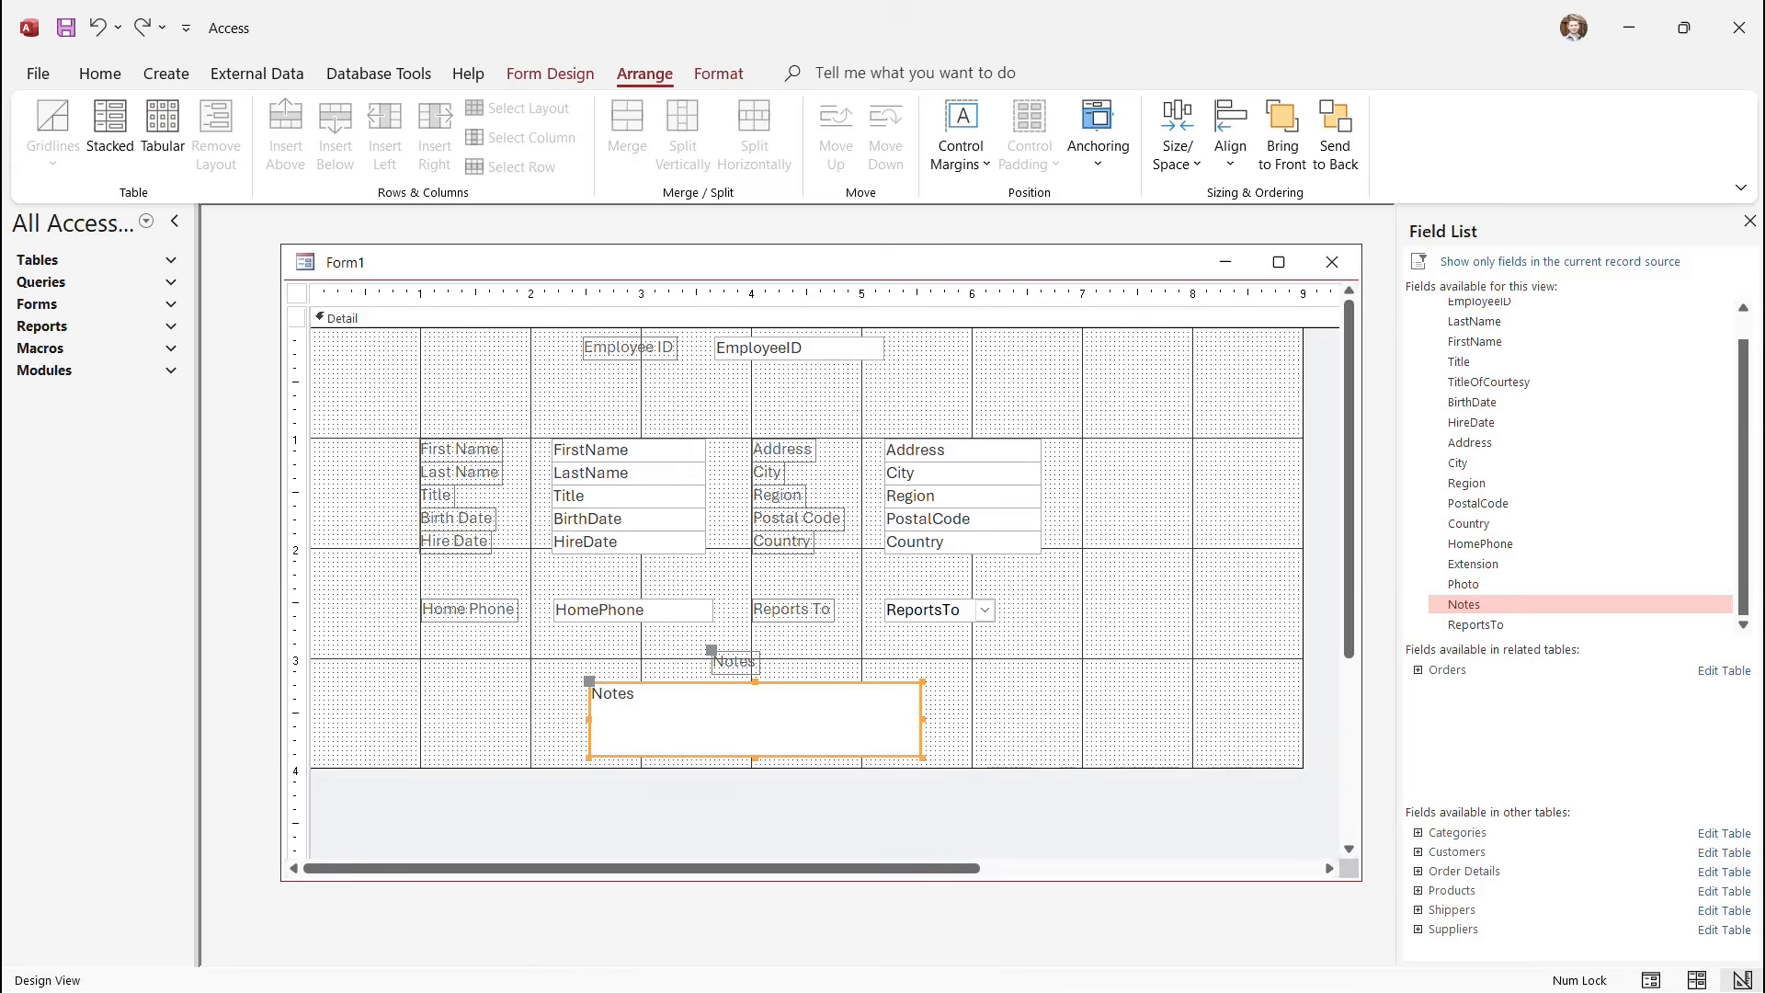
pyautogui.moveTo(755, 759); pyautogui.dragTo(755, 808)
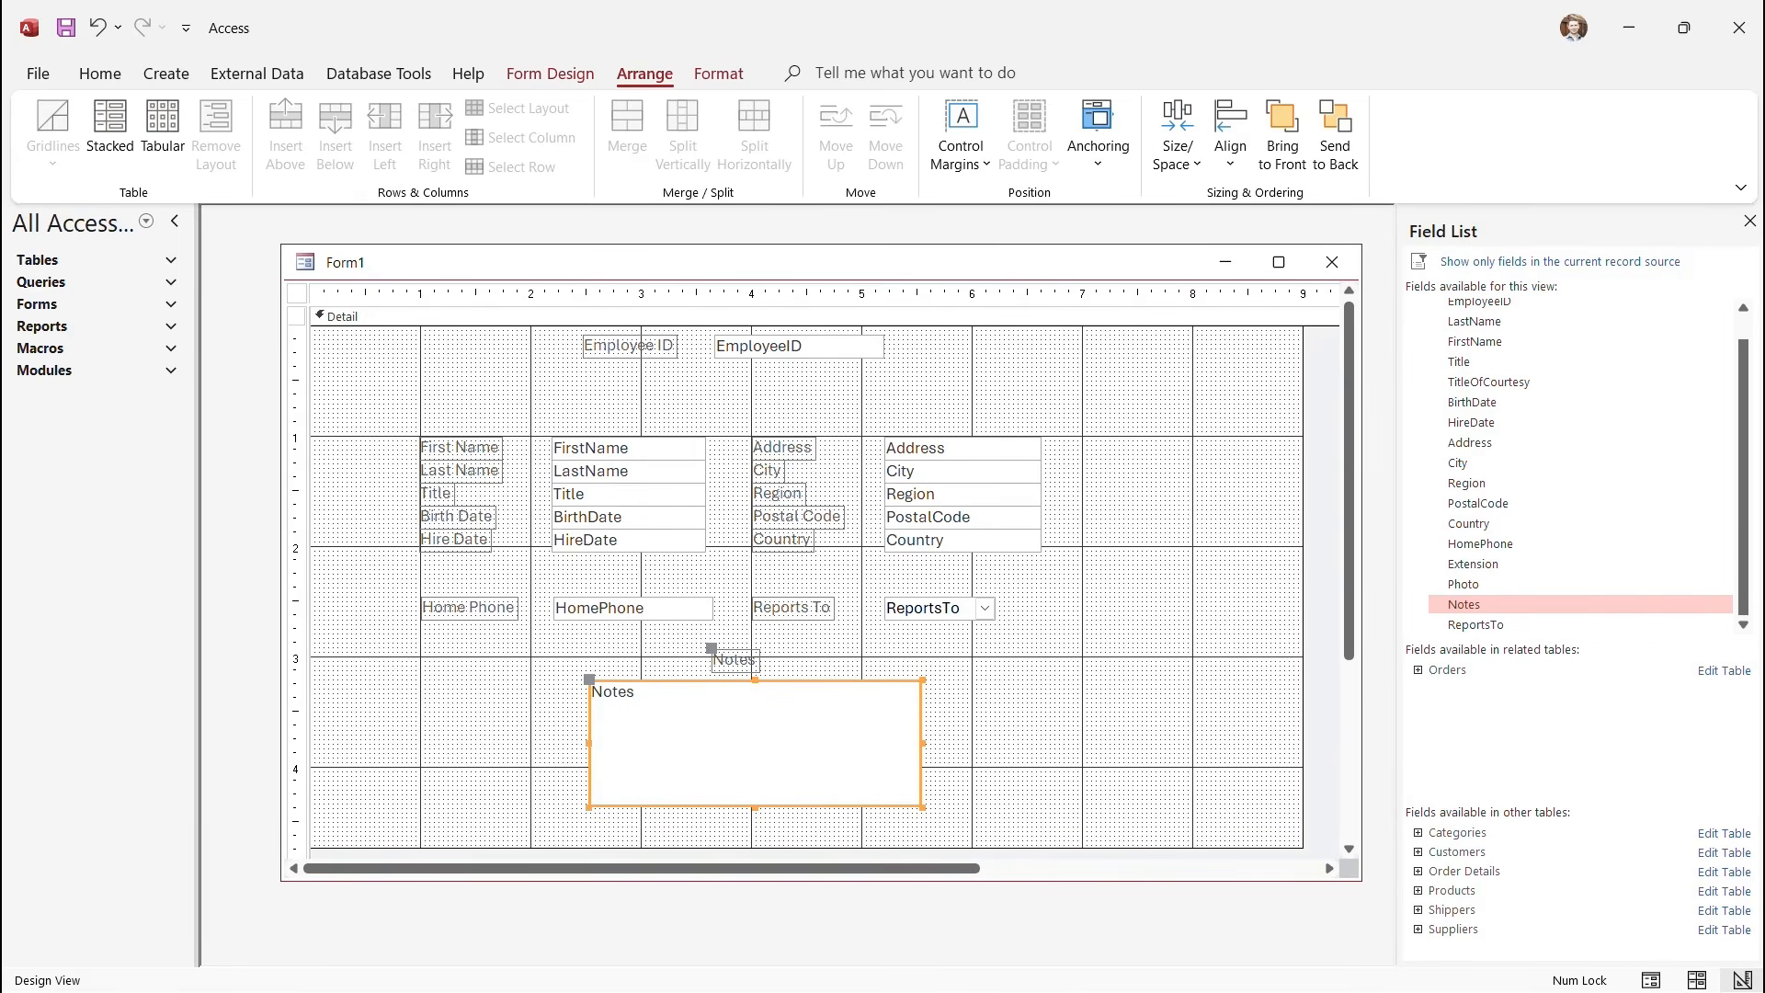
# Preview Form1 in Form View with live employee data.
pyautogui.click(551, 74)
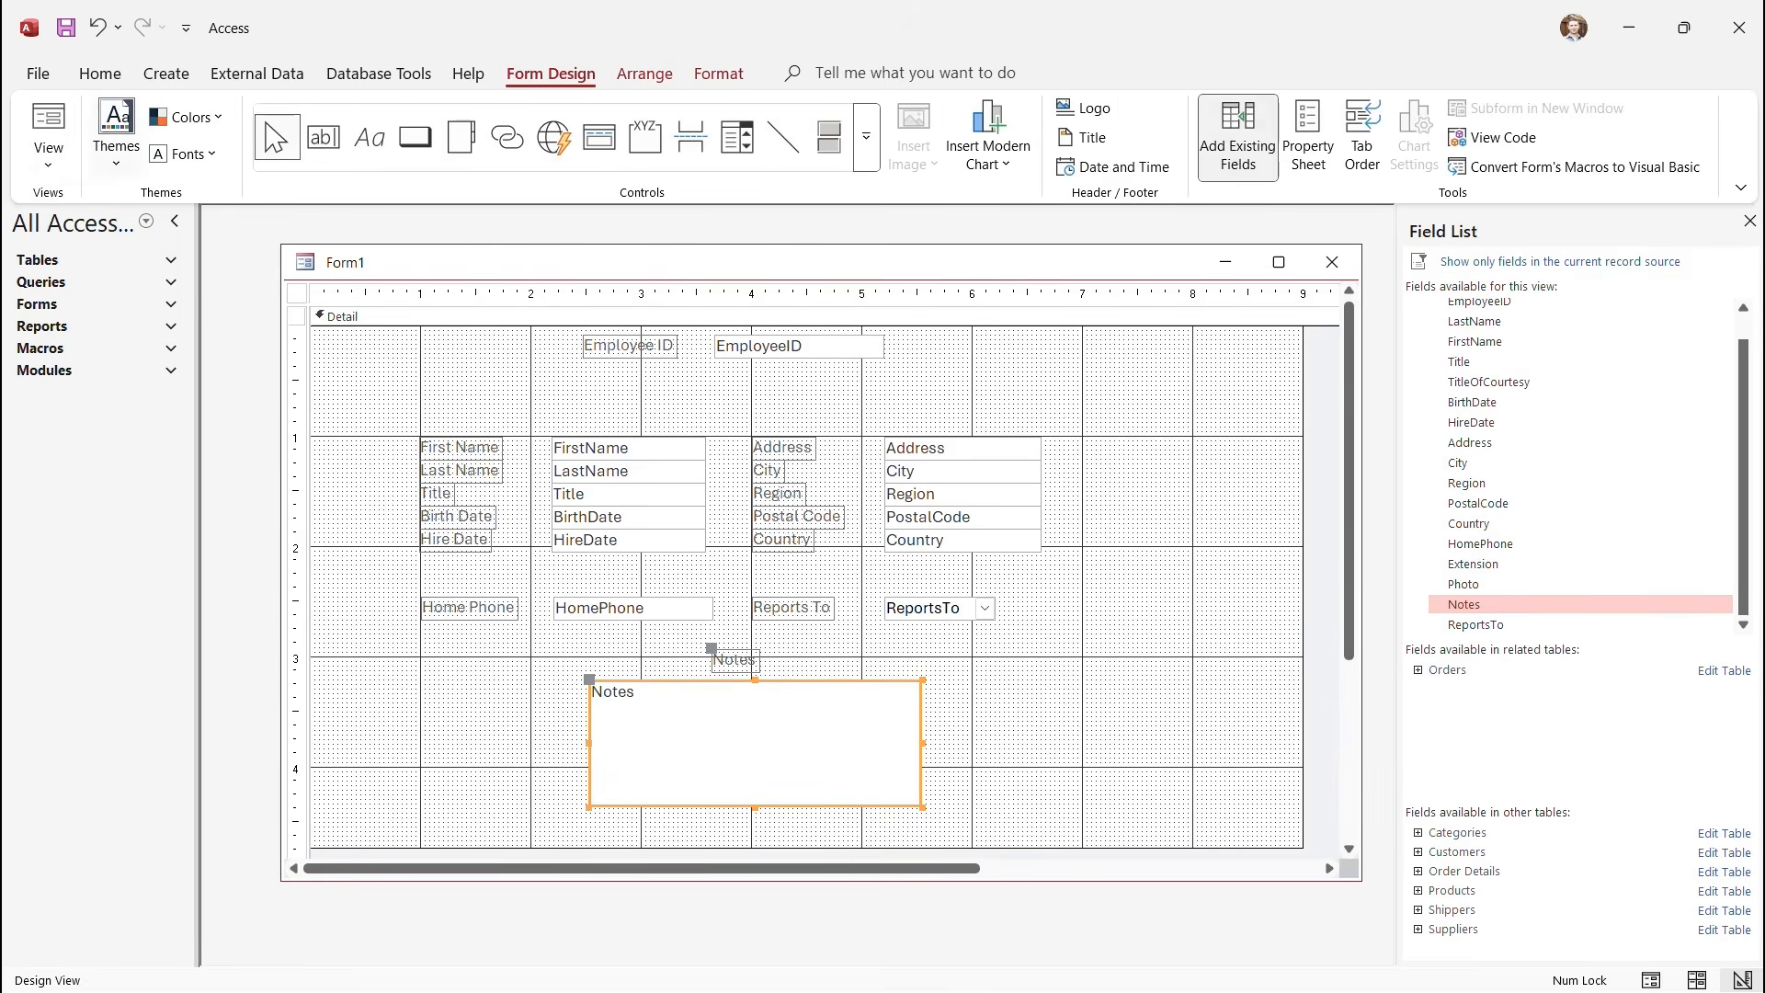
pyautogui.click(48, 164)
pyautogui.click(115, 213)
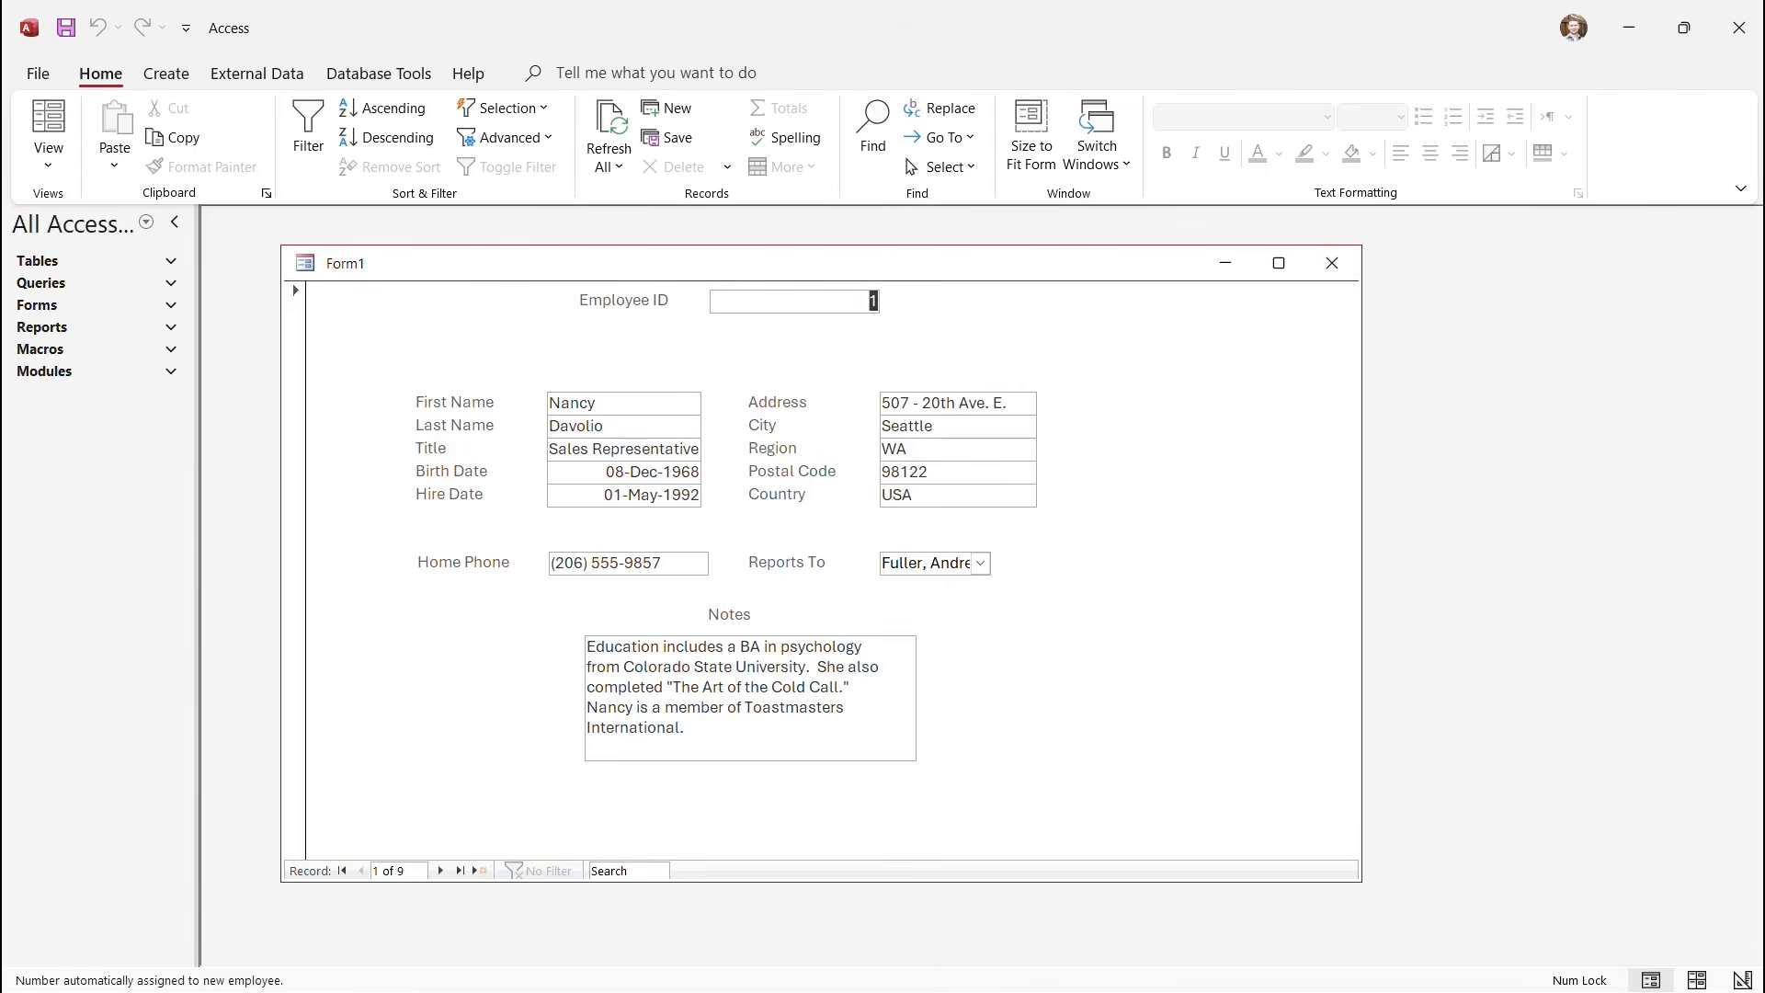
# Back in Design View, widen the ReportsTo combo box, then return to Form View.
pyautogui.click(48, 152)
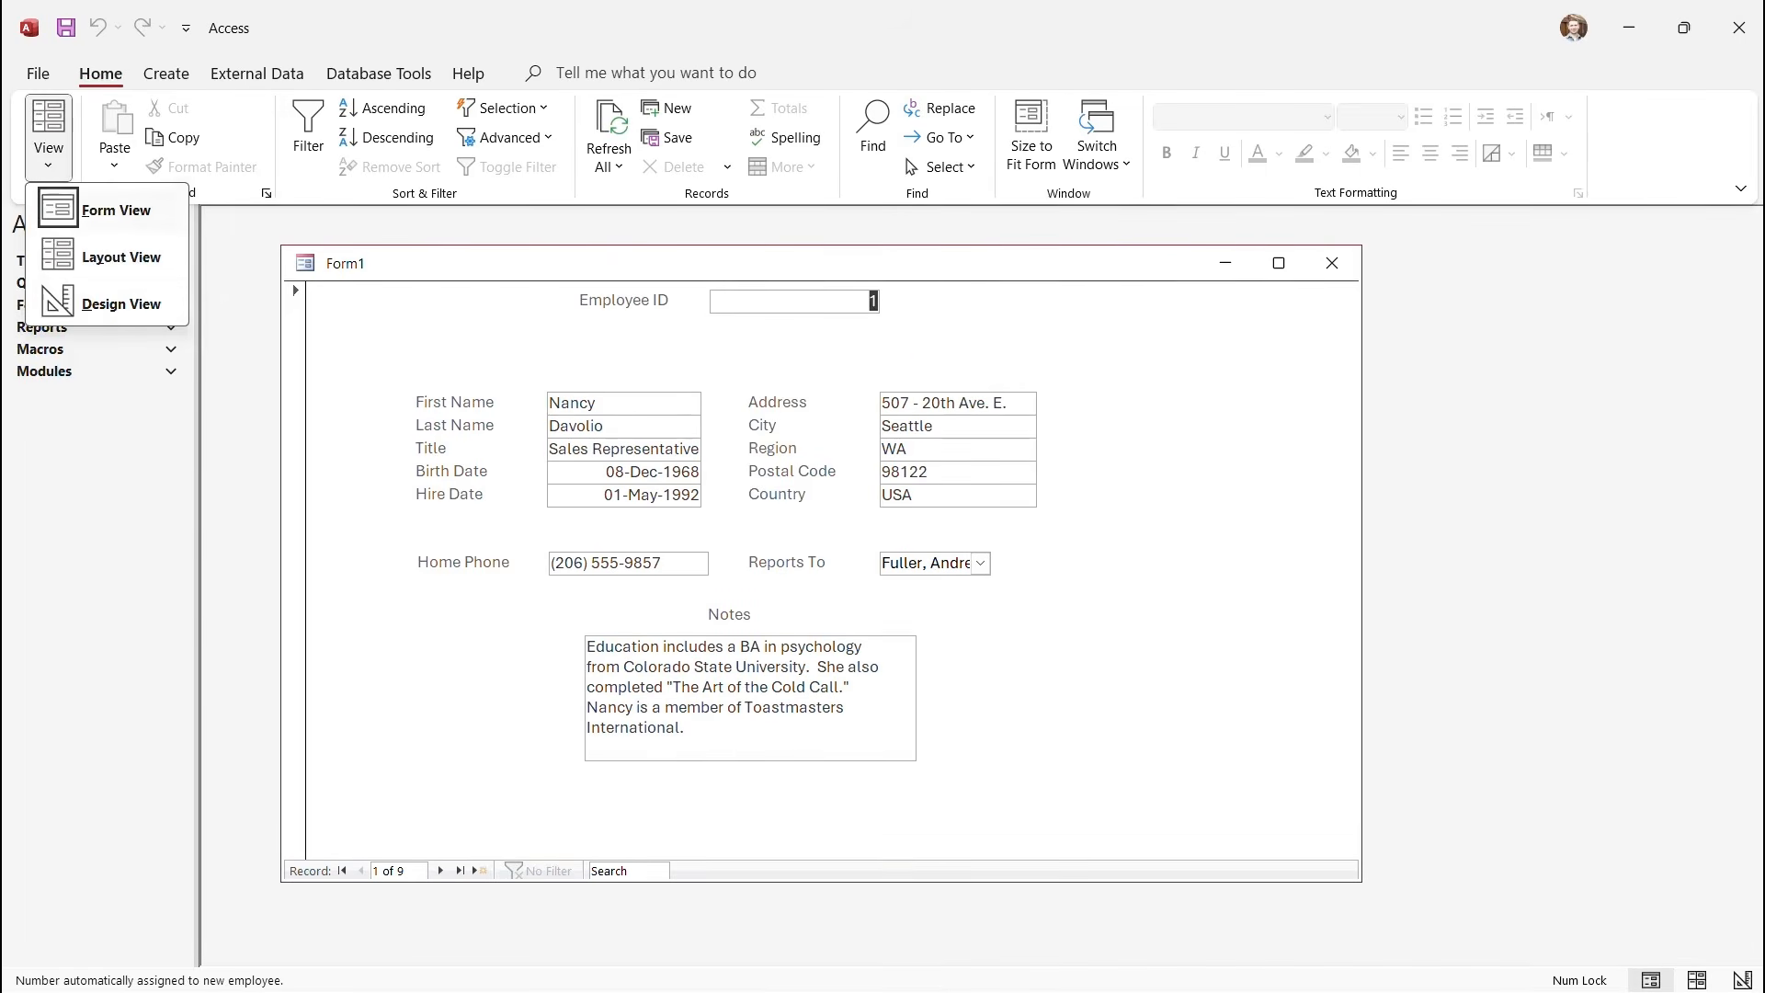
pyautogui.click(120, 304)
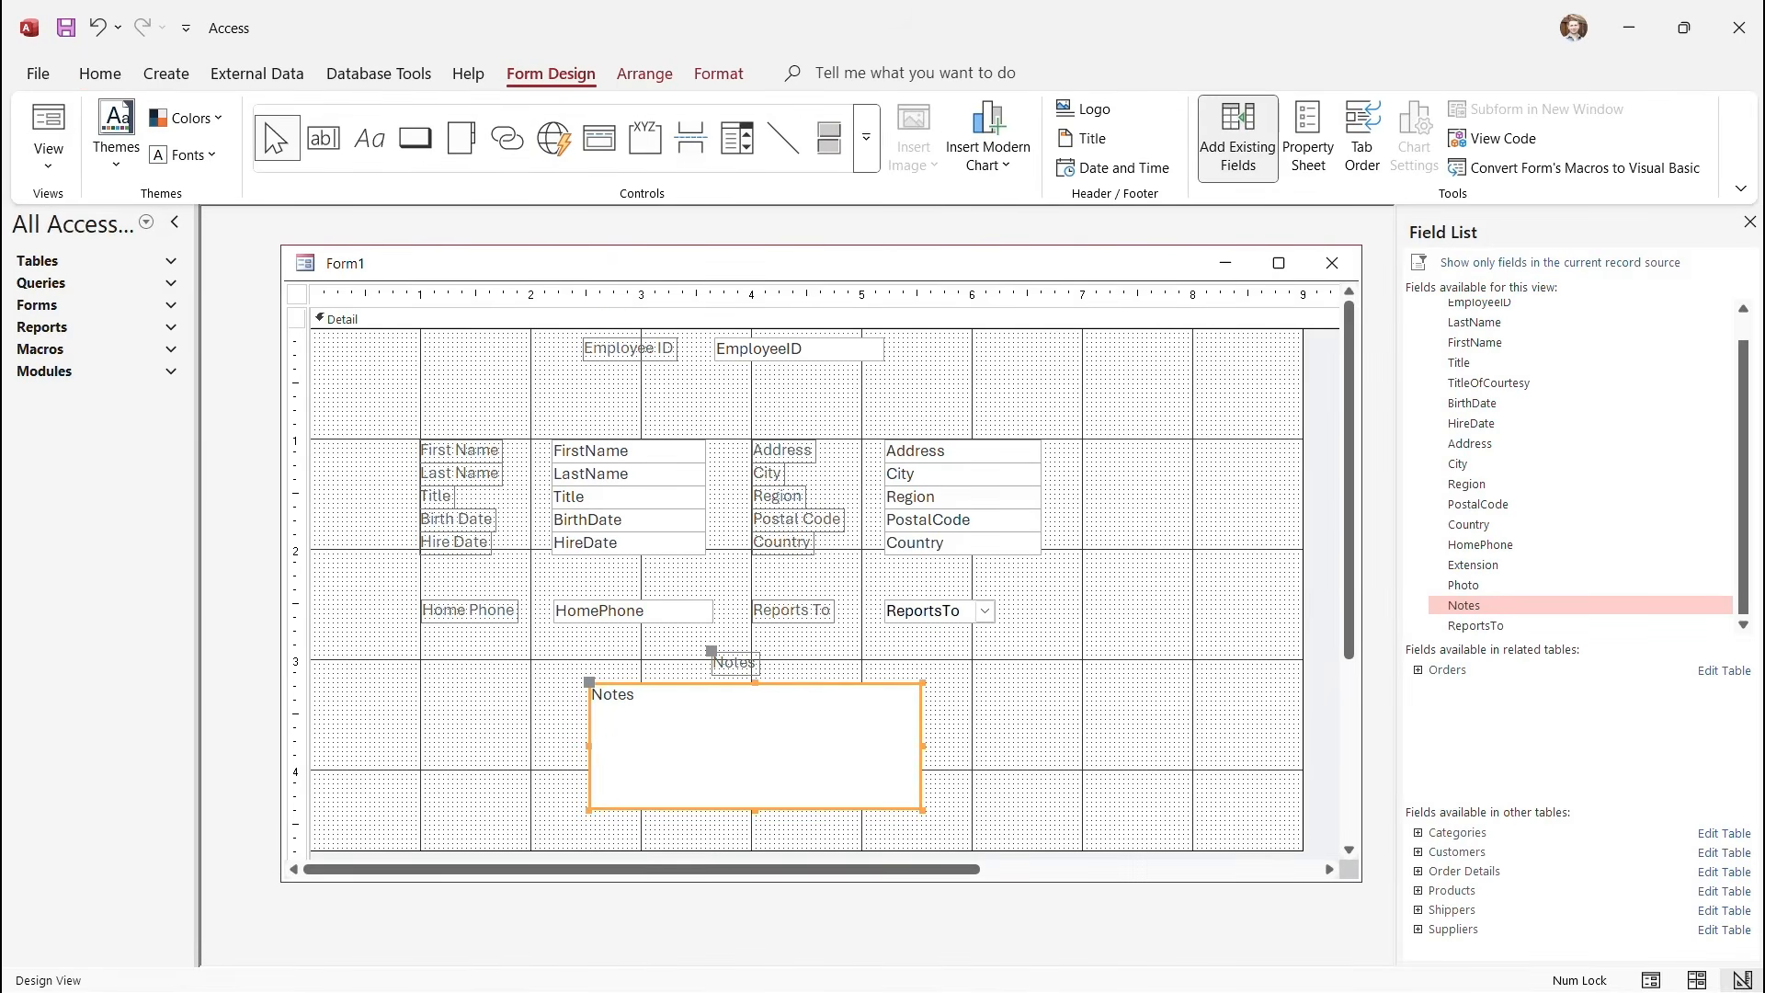
pyautogui.click(931, 612)
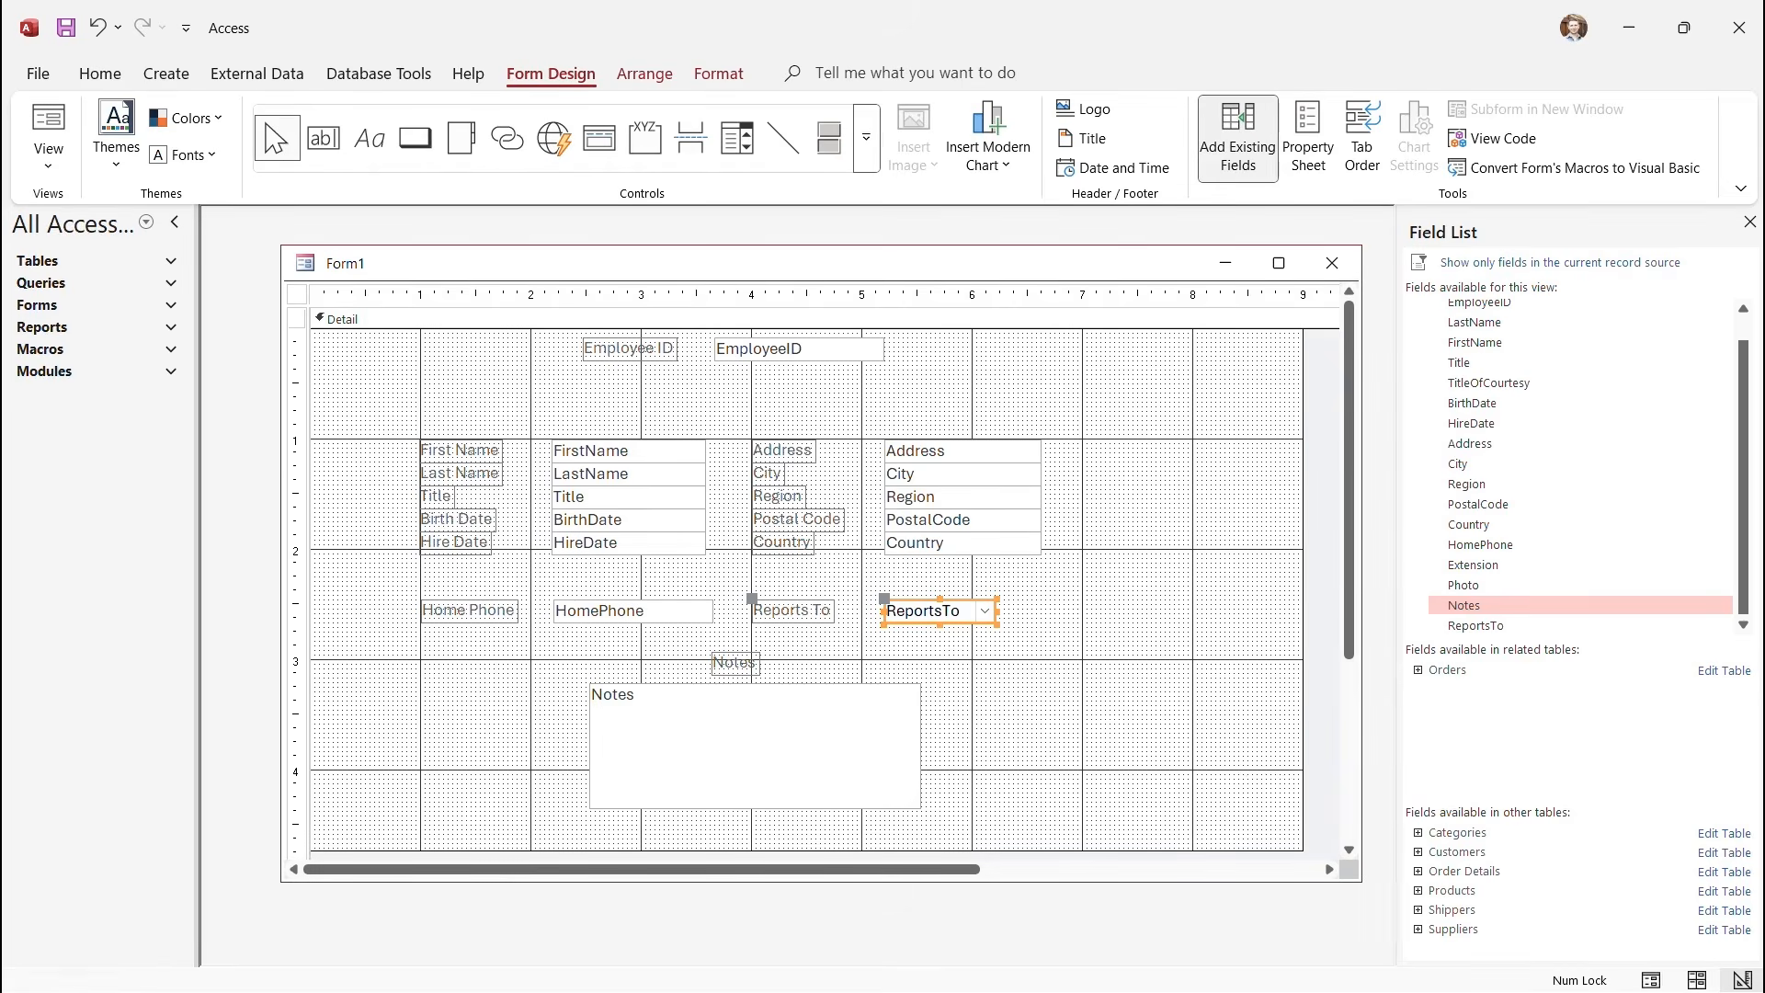
pyautogui.moveTo(998, 612); pyautogui.dragTo(1062, 611)
pyautogui.click(48, 151)
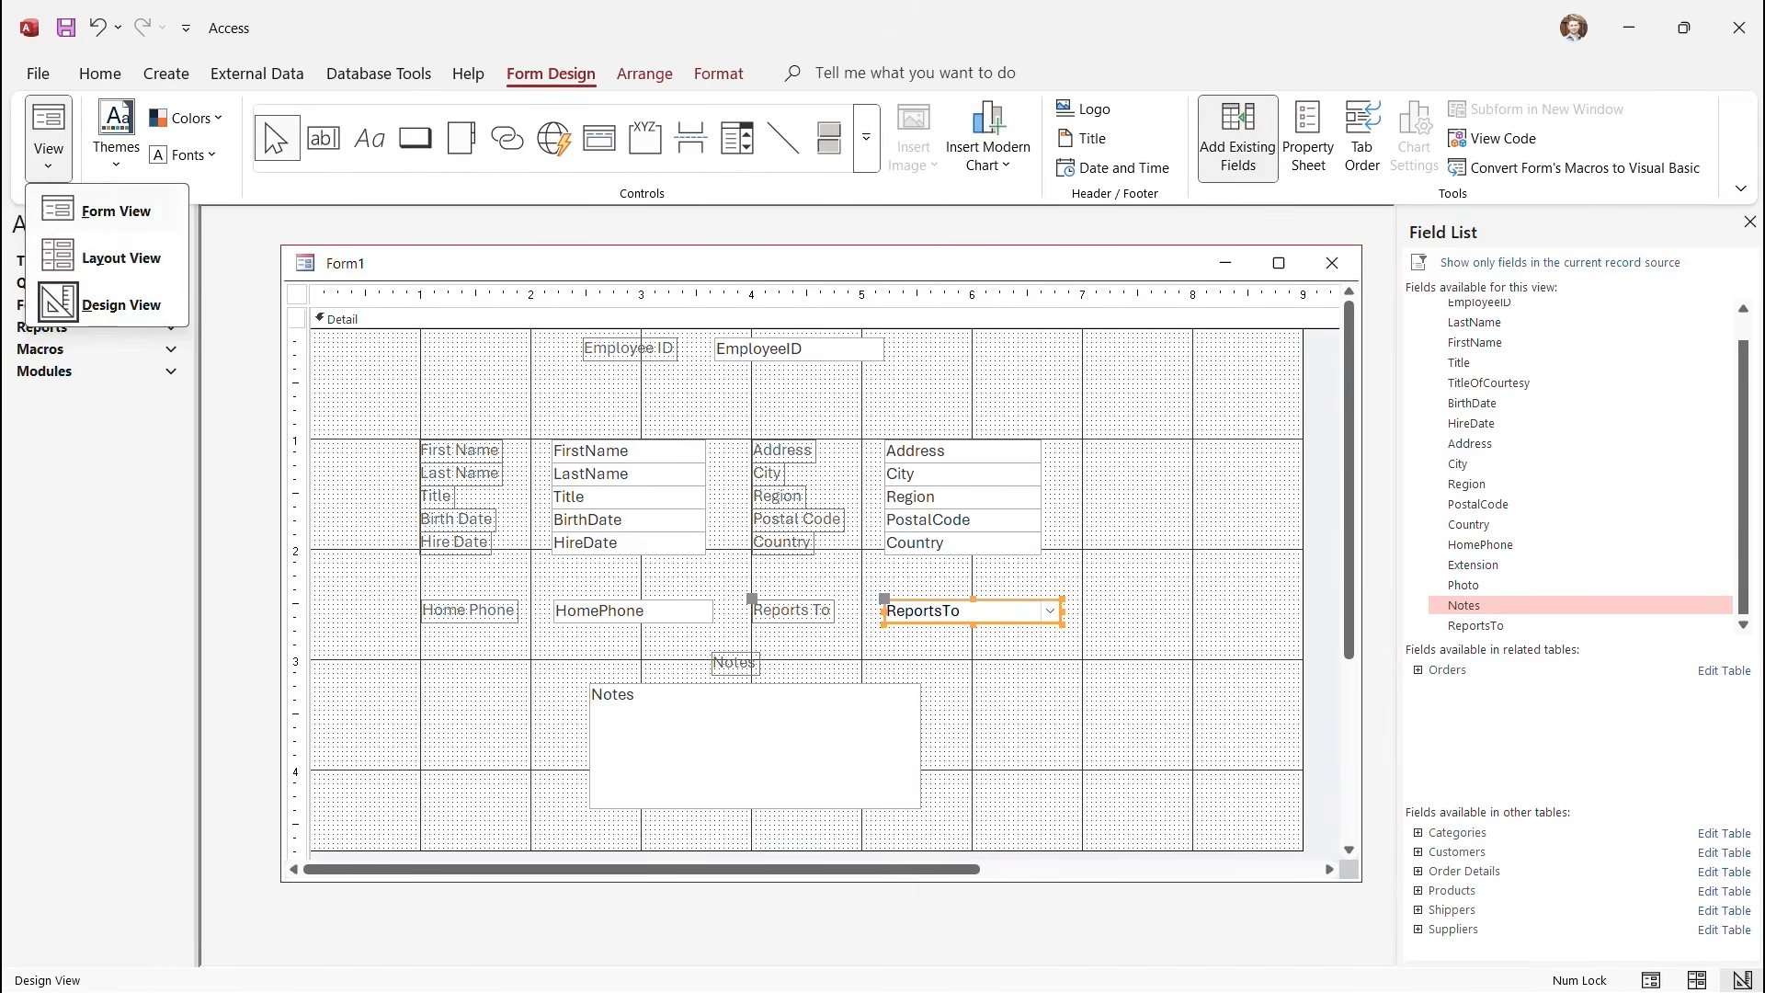
pyautogui.click(101, 210)
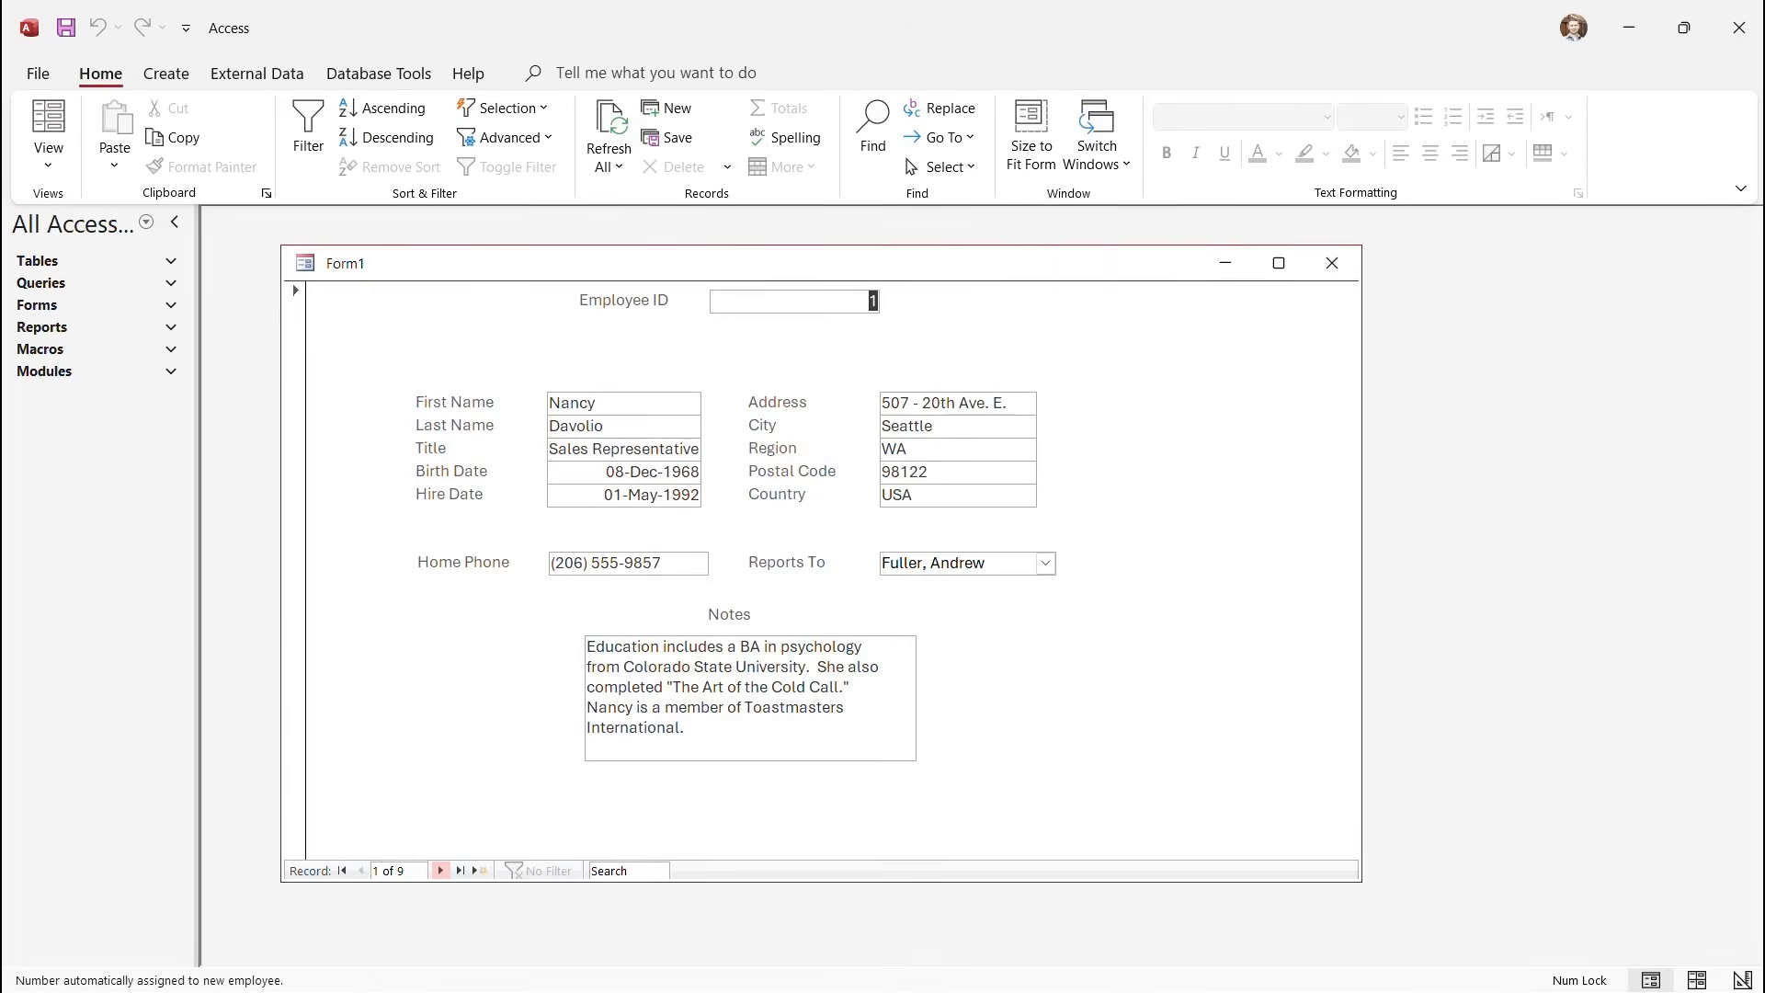
# Page forward through the employee records, then step back to record 3 of 9.
pyautogui.click(441, 871)
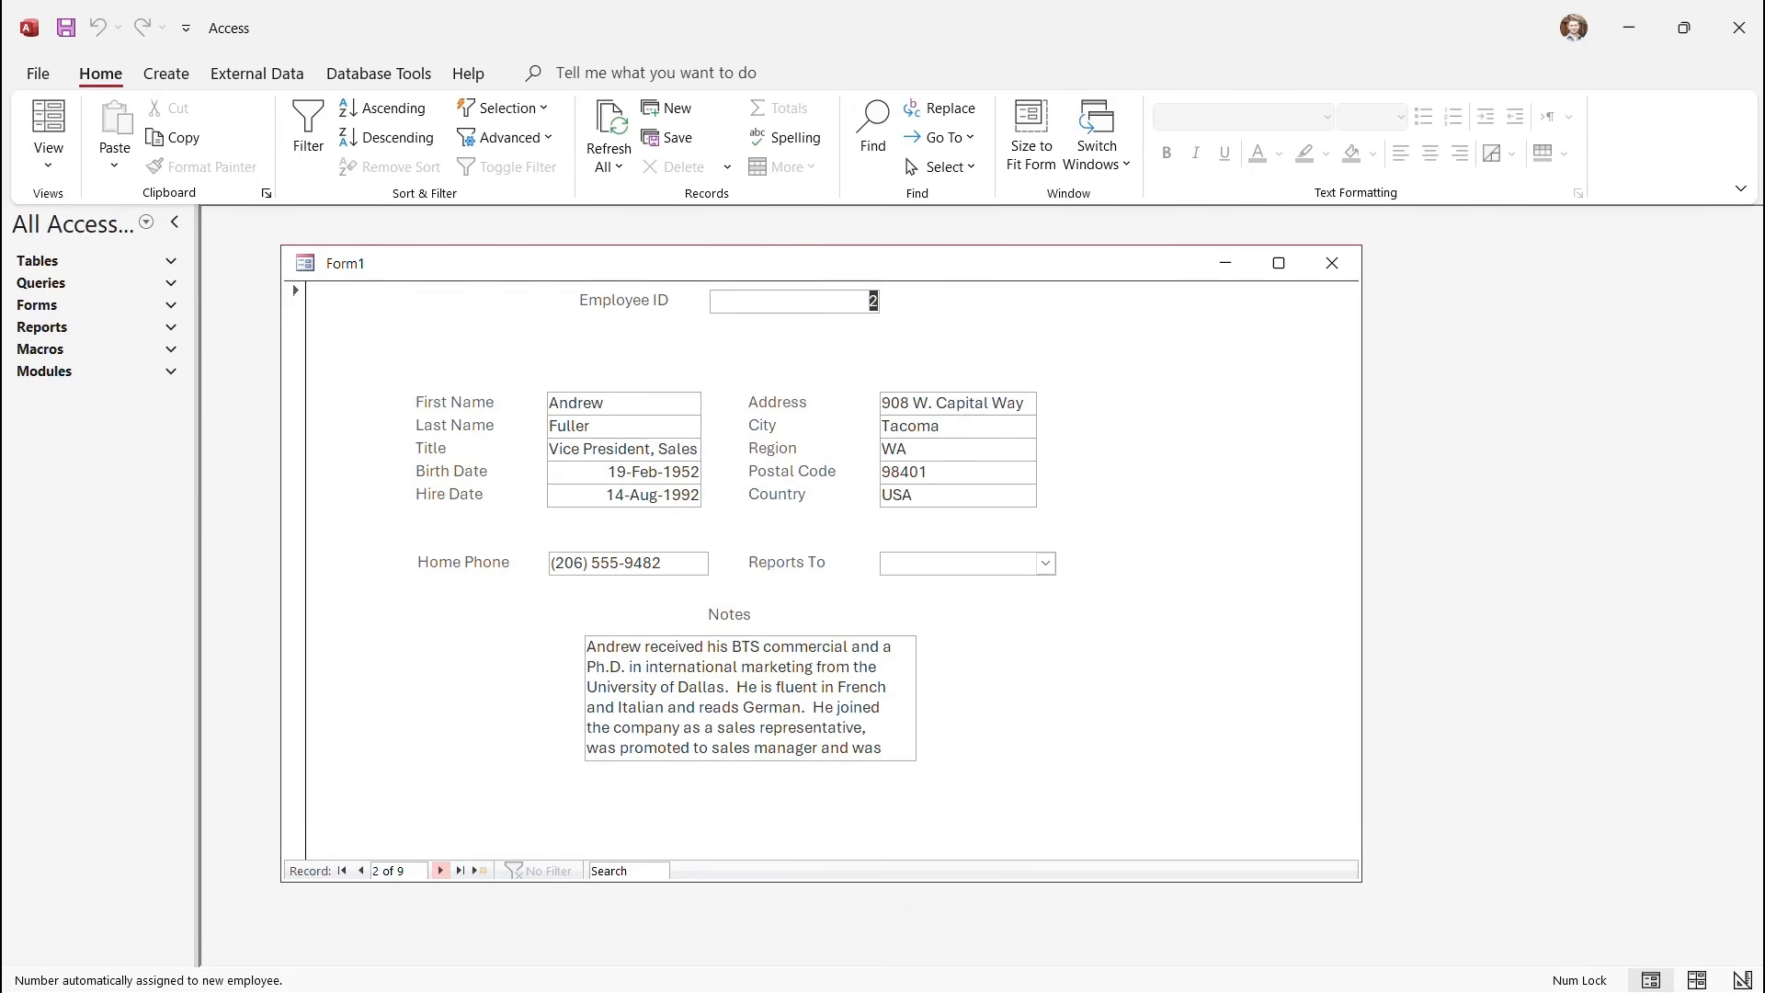
pyautogui.click(442, 871)
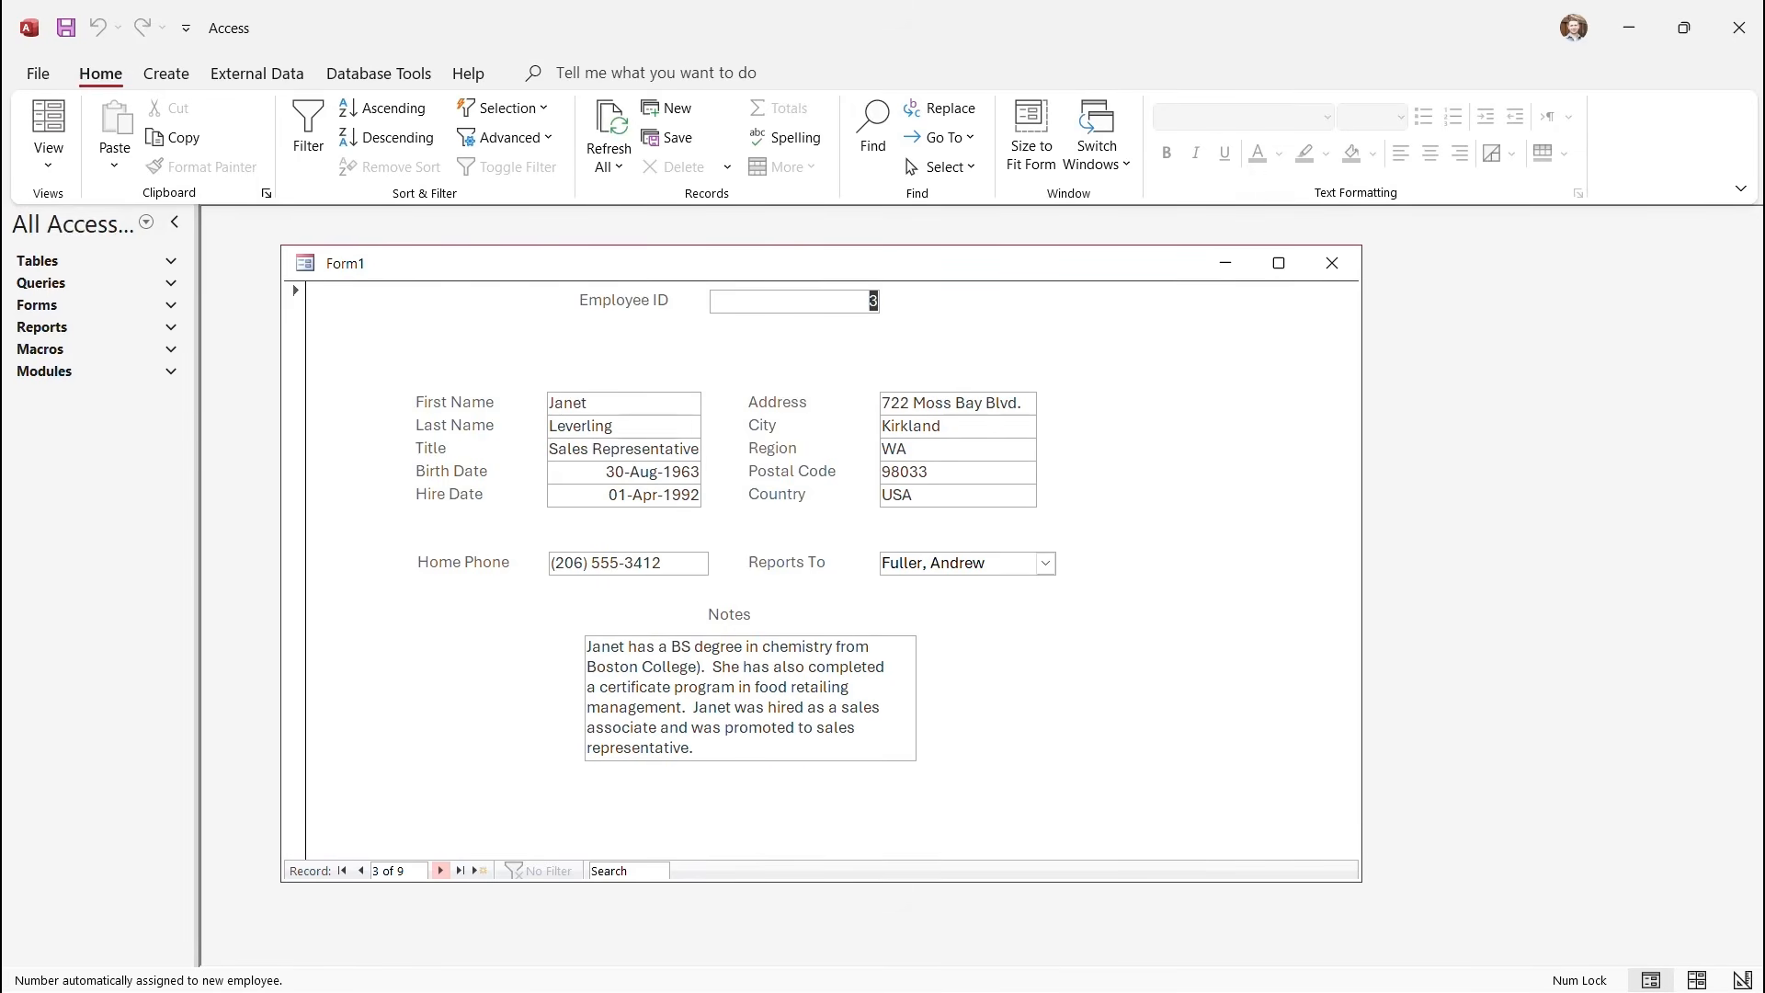
pyautogui.click(442, 871)
pyautogui.click(441, 871)
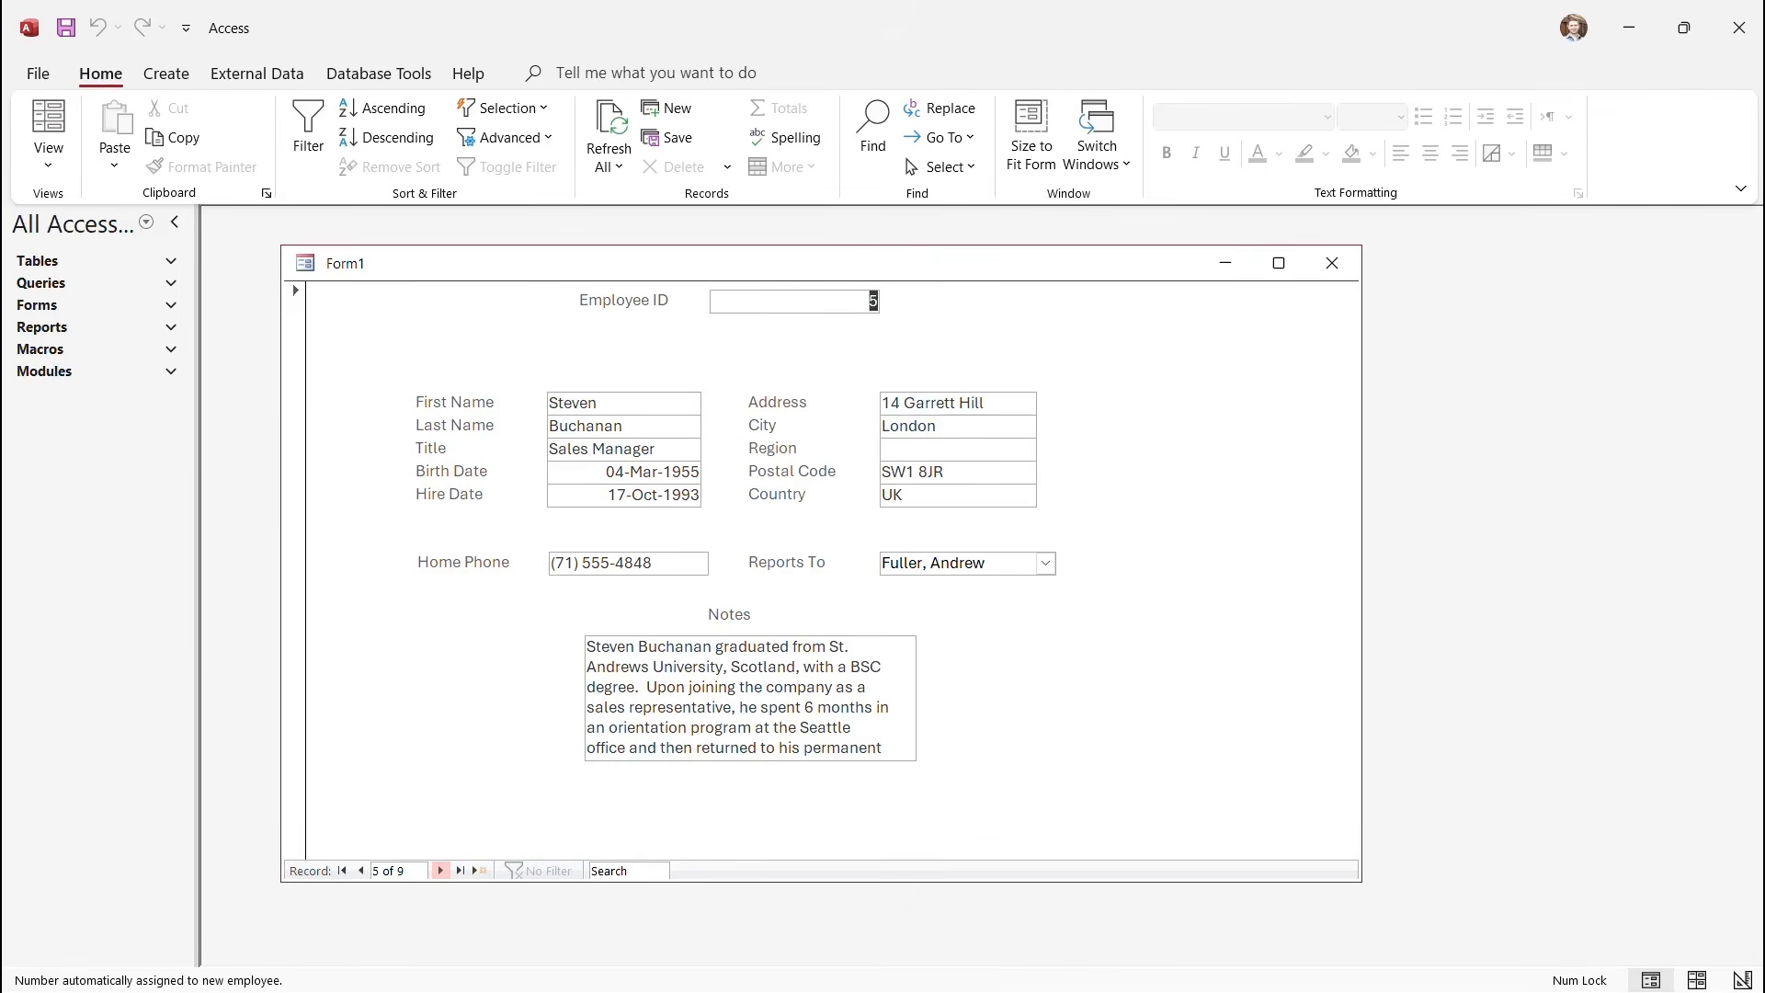
pyautogui.click(441, 871)
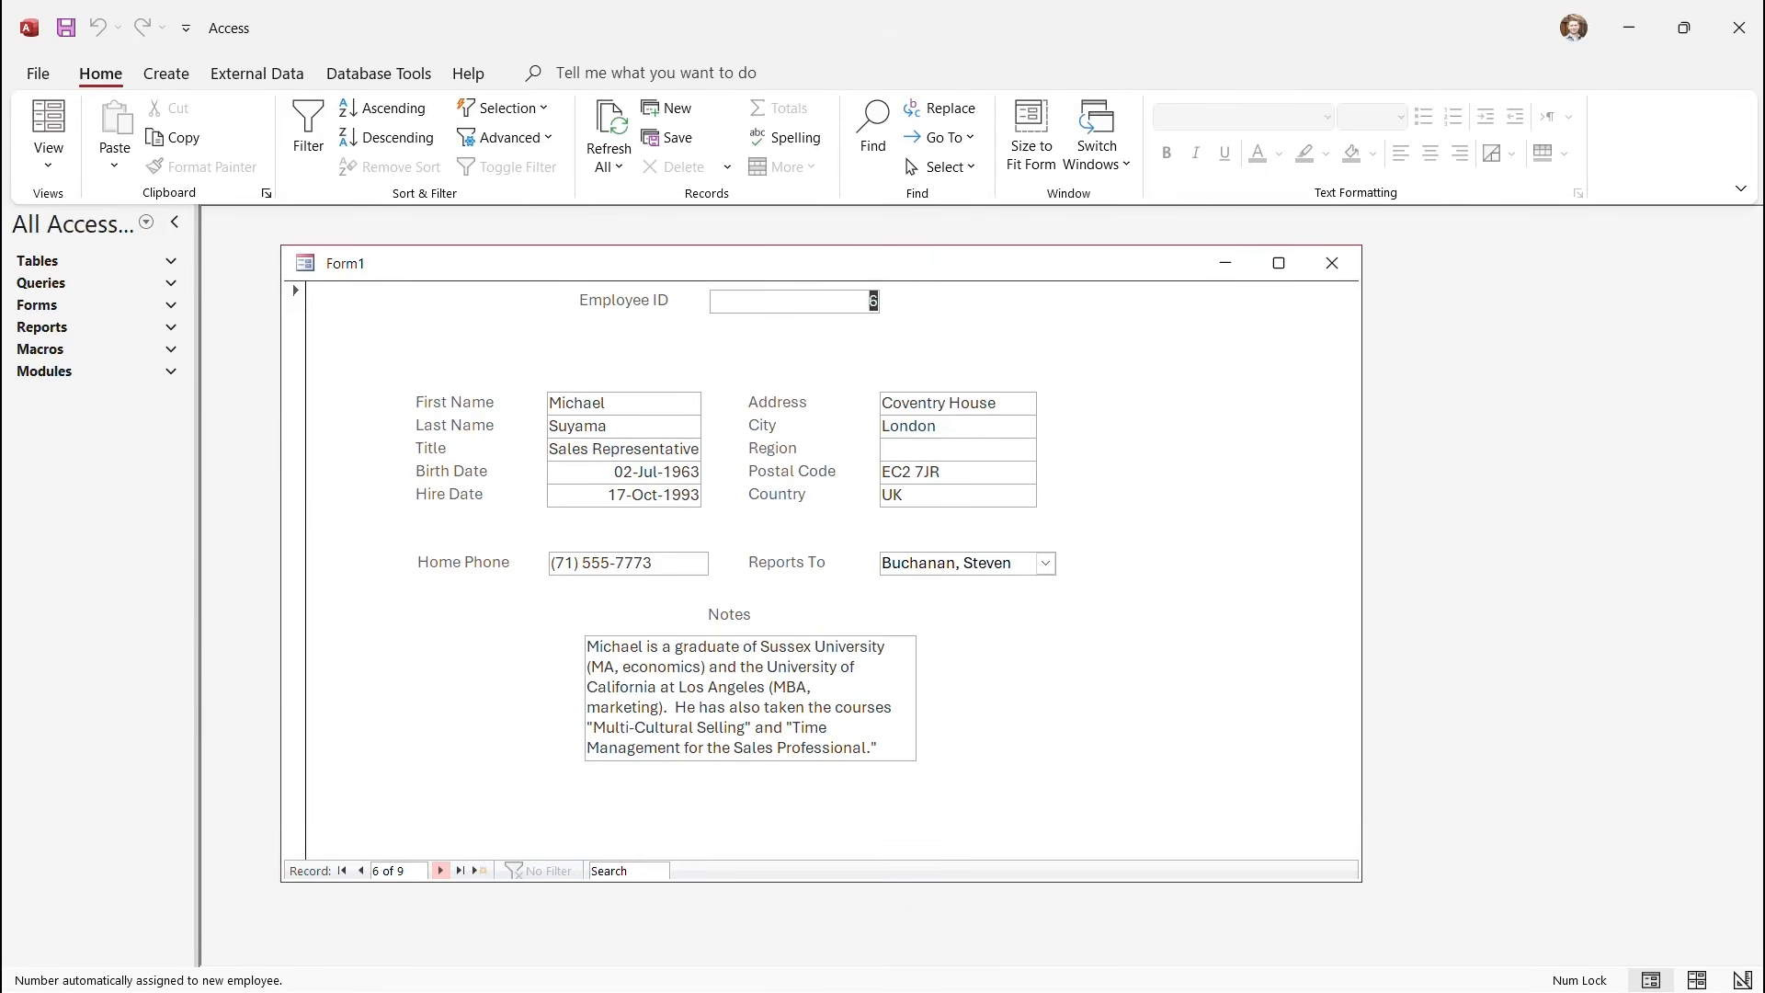
pyautogui.click(360, 871)
pyautogui.click(360, 871)
pyautogui.click(360, 871)
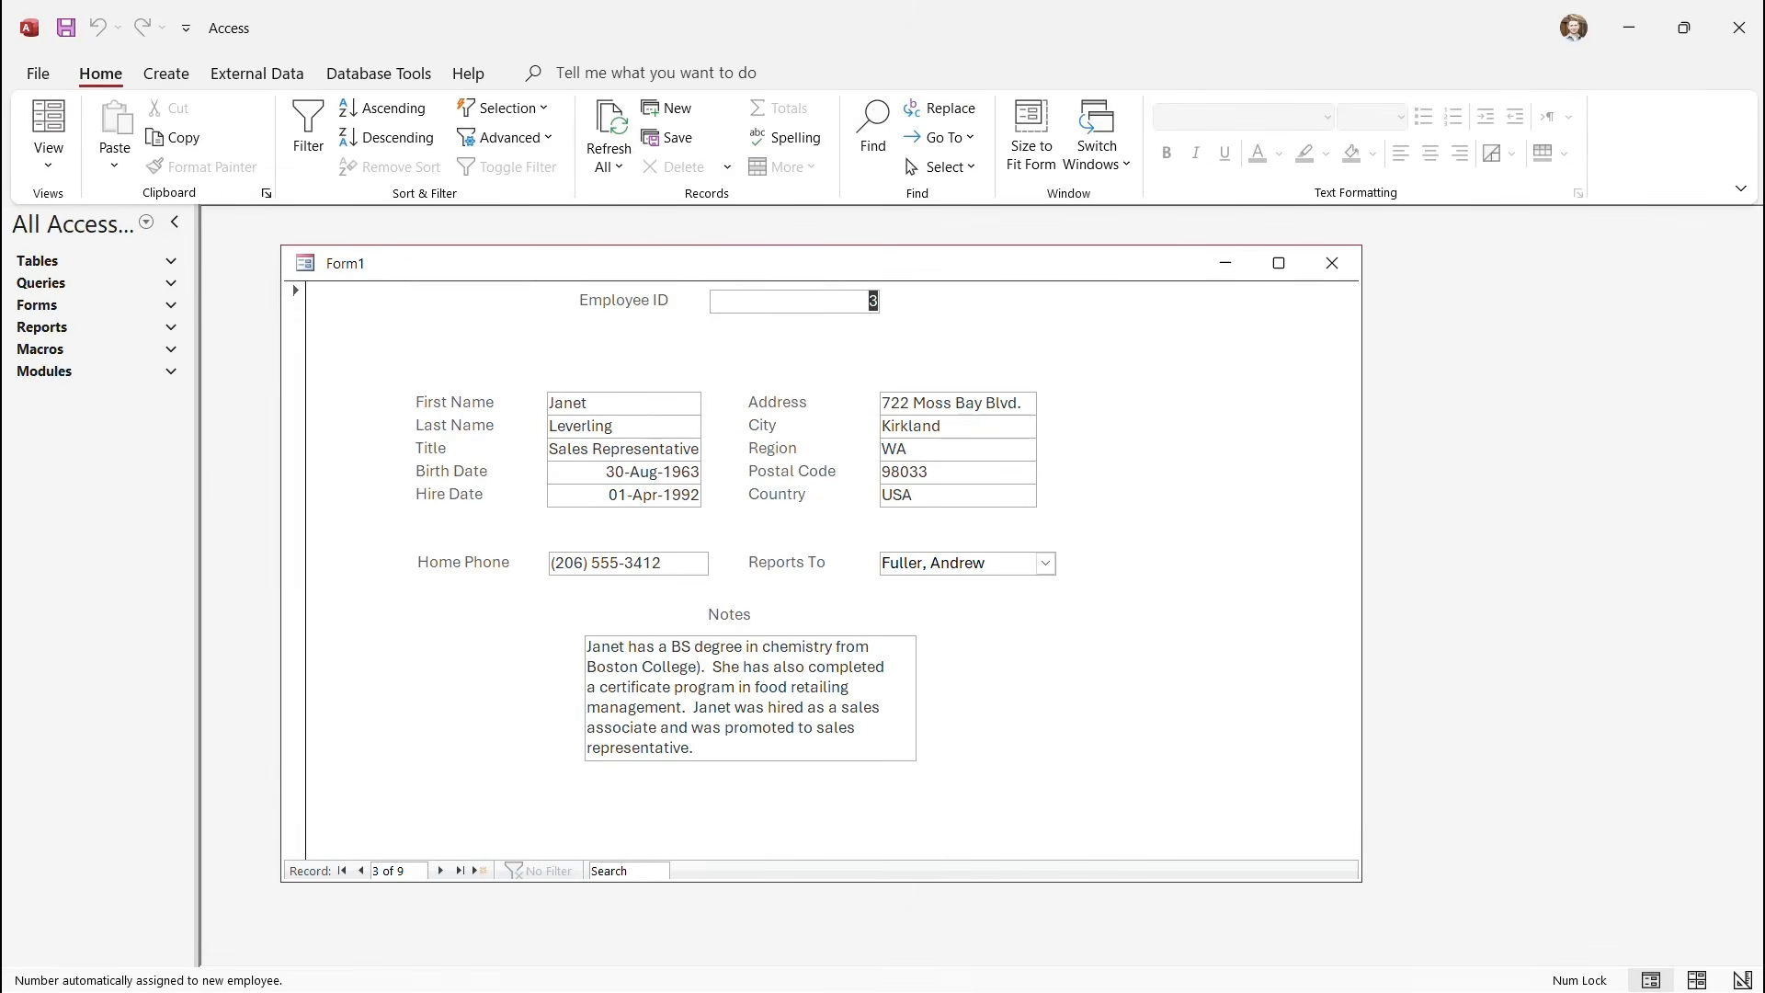
# Check the Employee ID and Title filter options, cancel the Title Equals filter, and return to record 1.
pyautogui.click(308, 129)
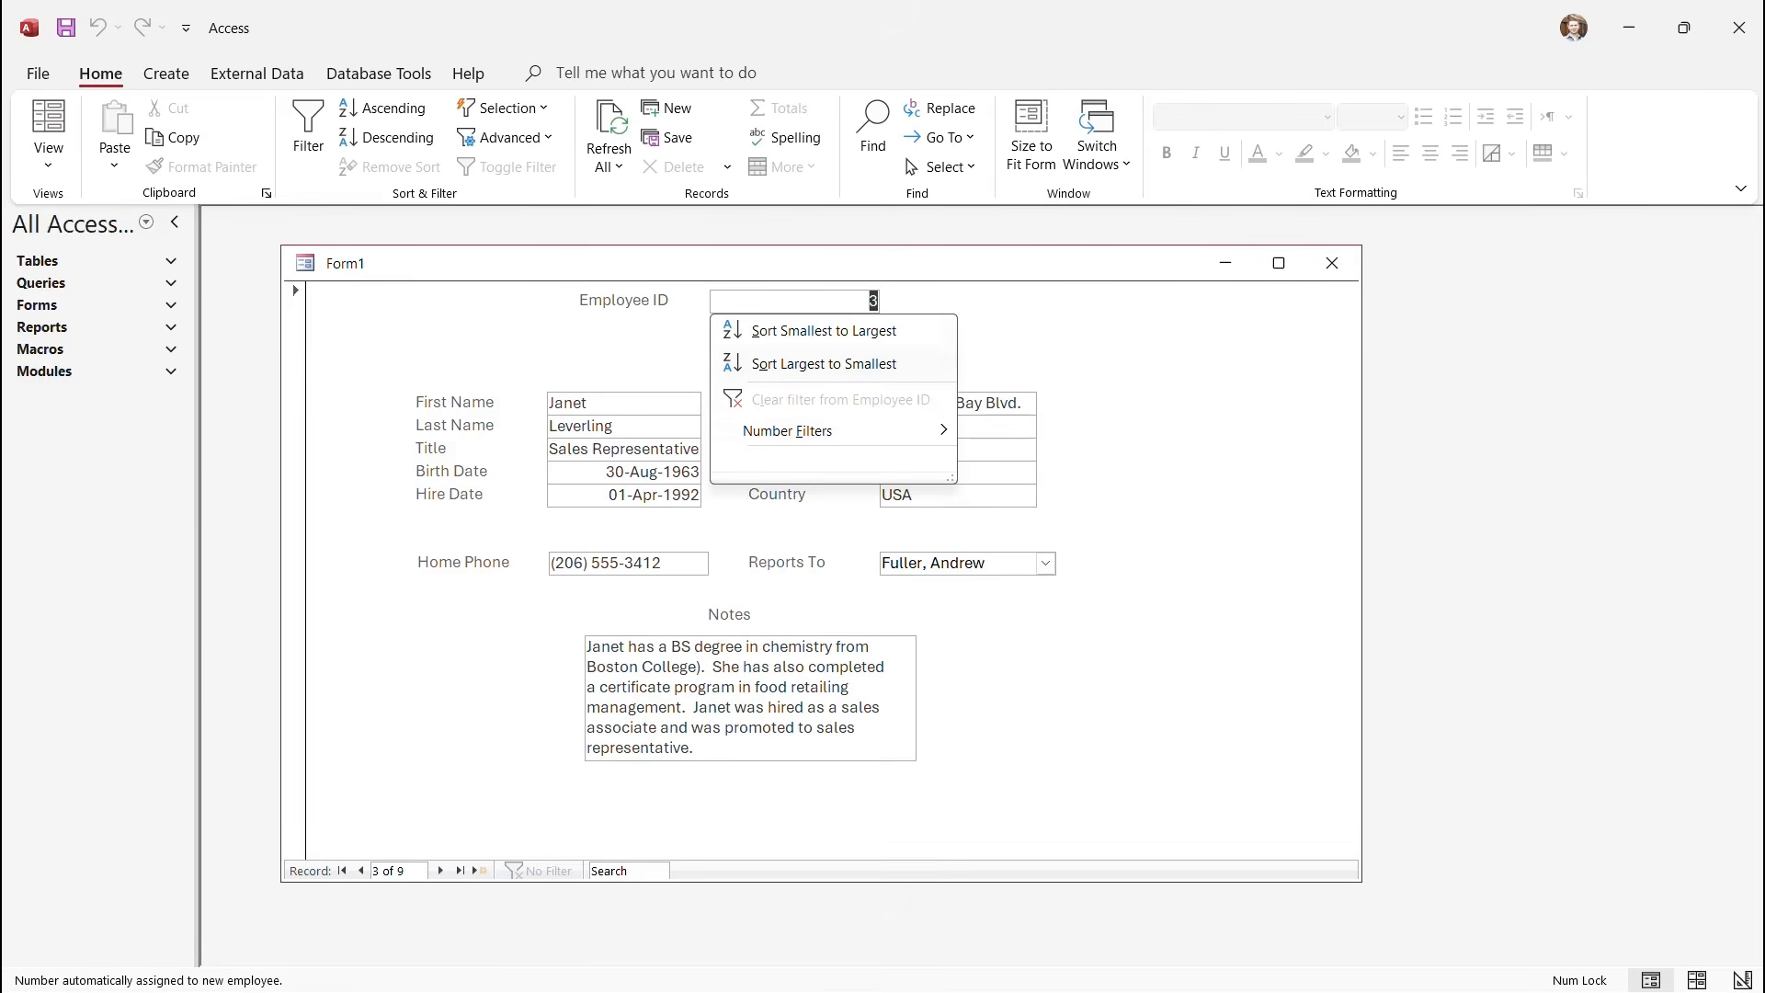
pyautogui.moveTo(805, 430)
pyautogui.click(599, 448)
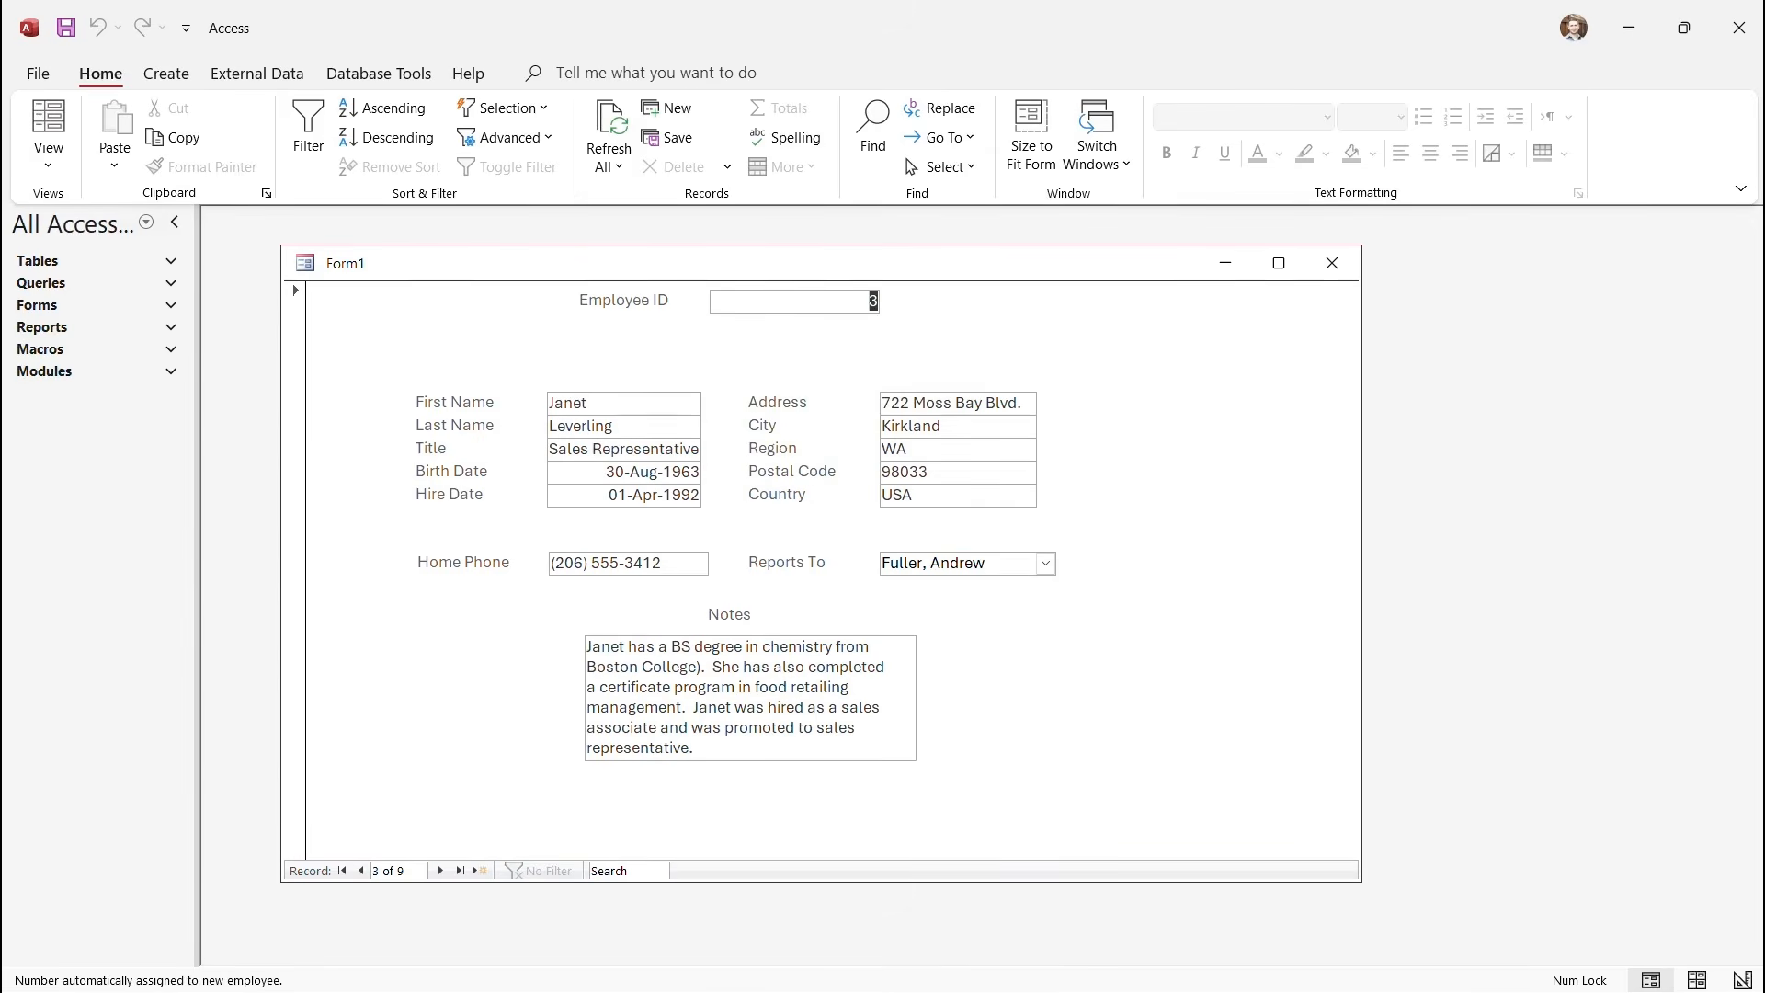
pyautogui.click(599, 449)
pyautogui.click(308, 128)
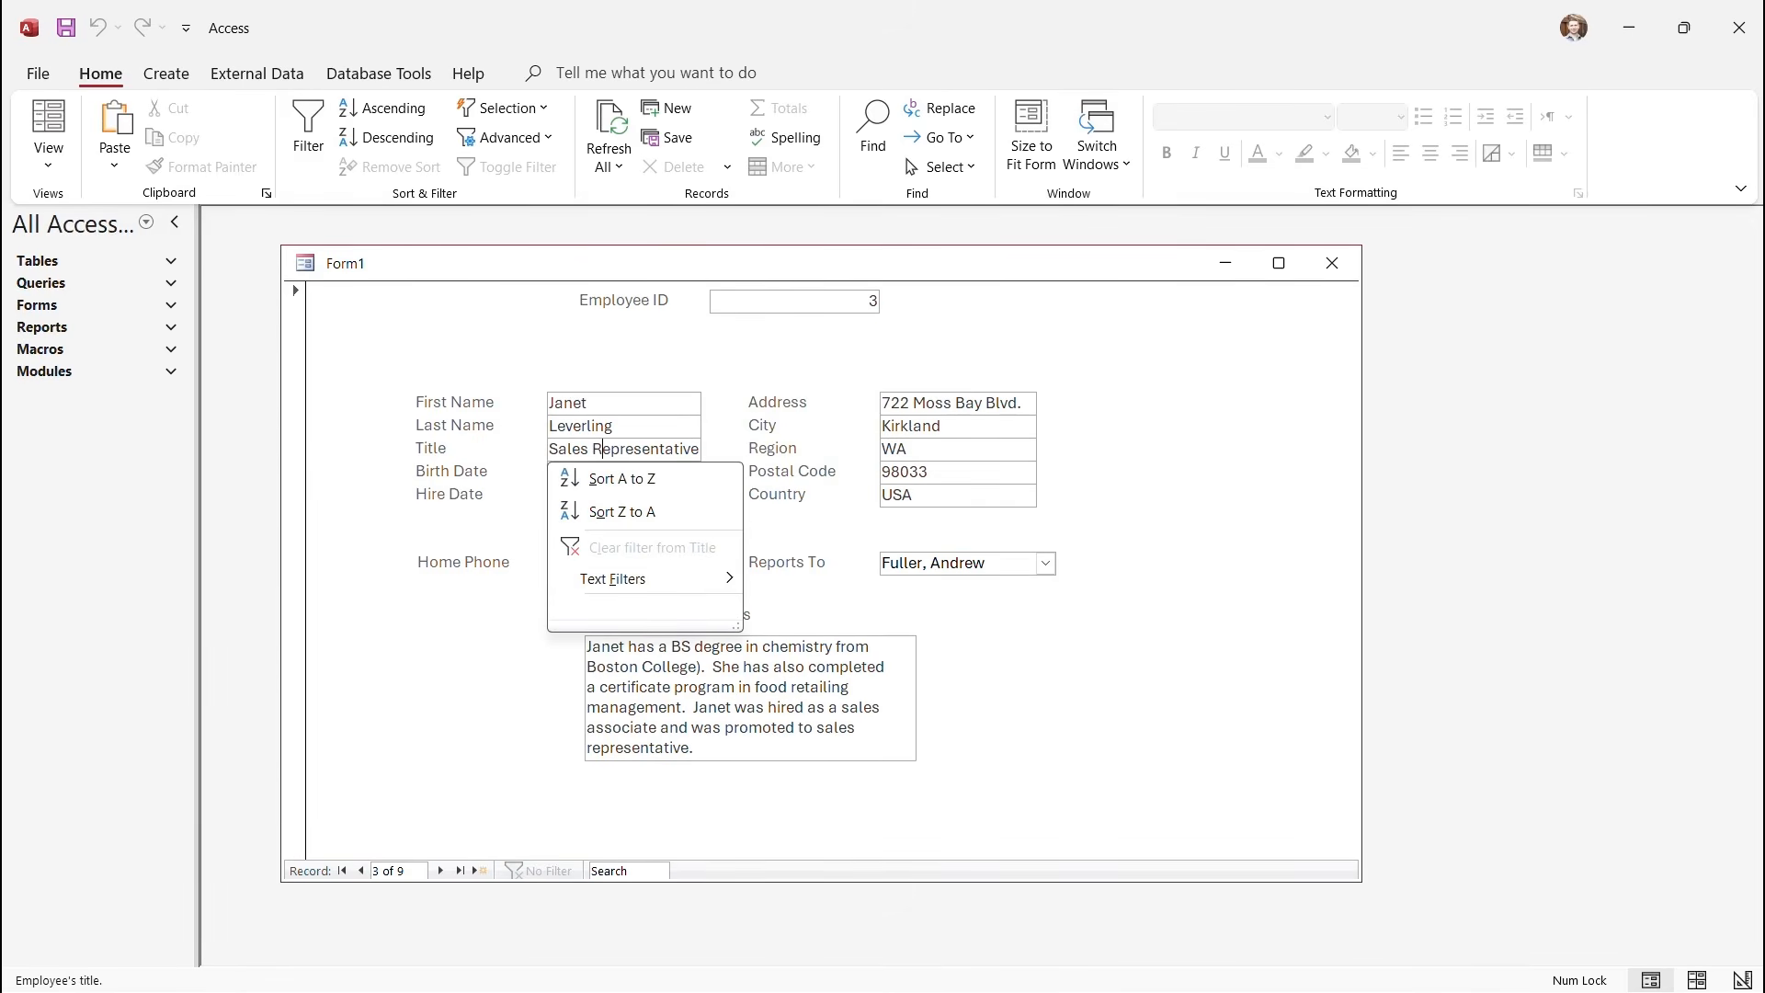
pyautogui.moveTo(614, 579)
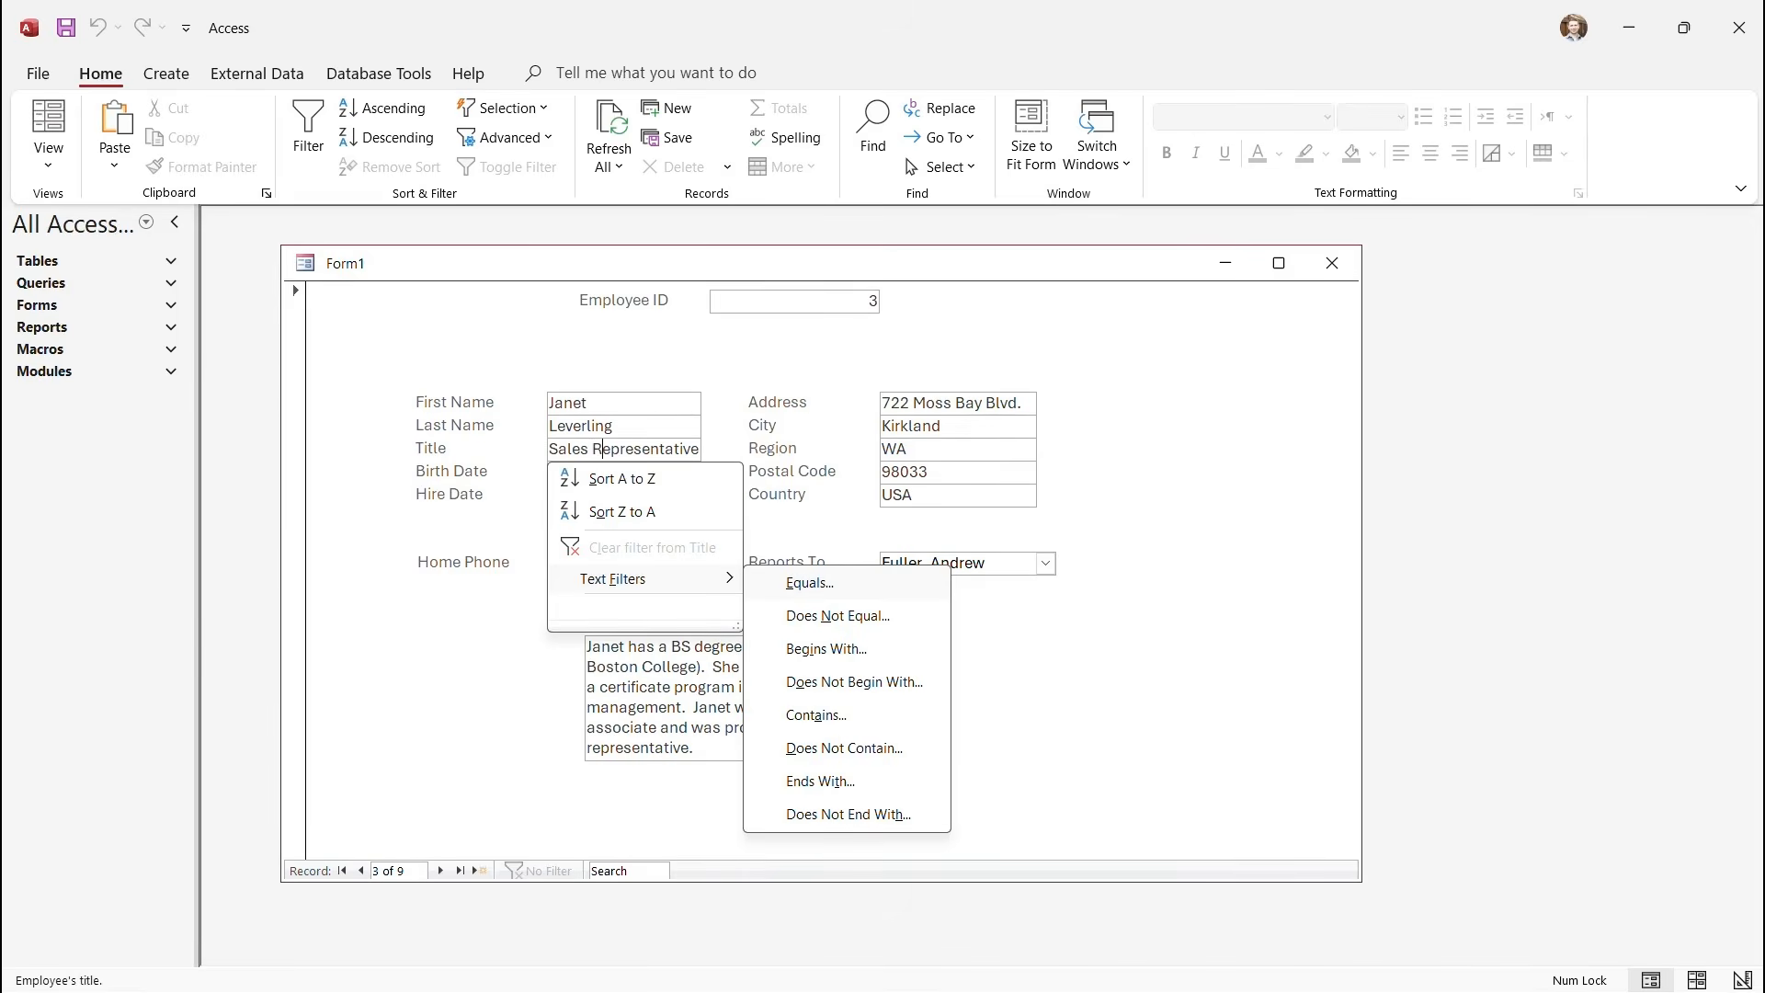
pyautogui.click(810, 583)
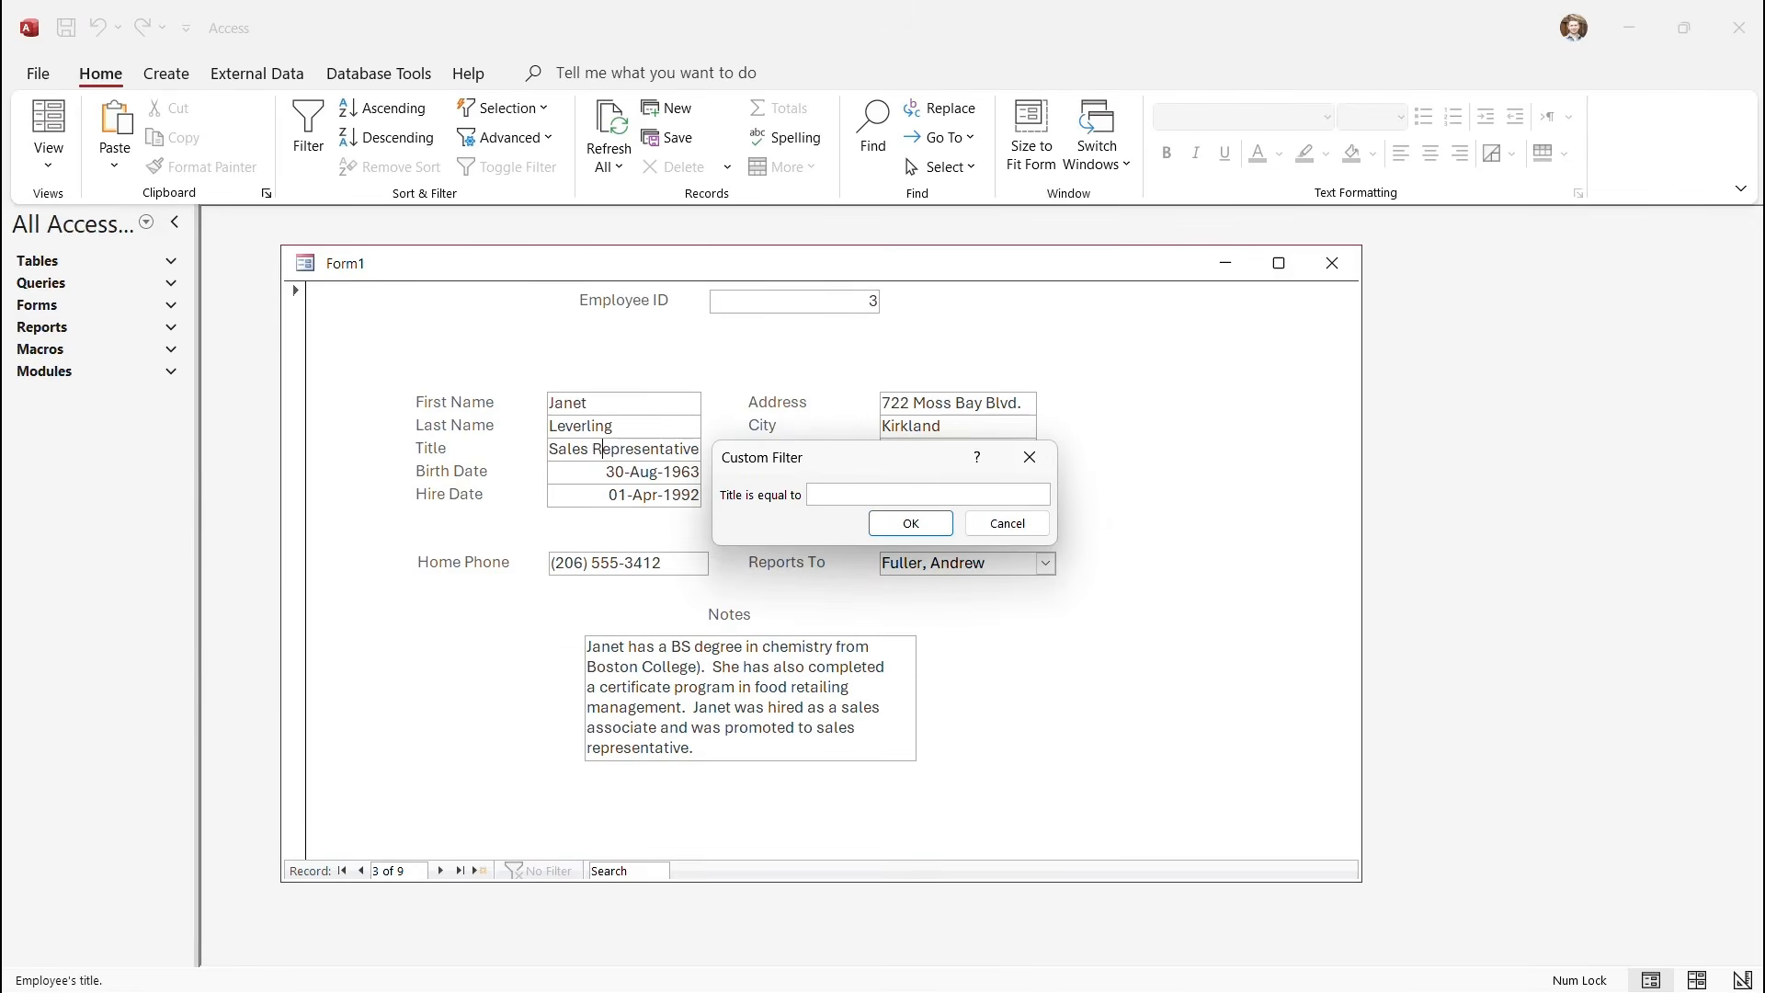
pyautogui.click(1008, 523)
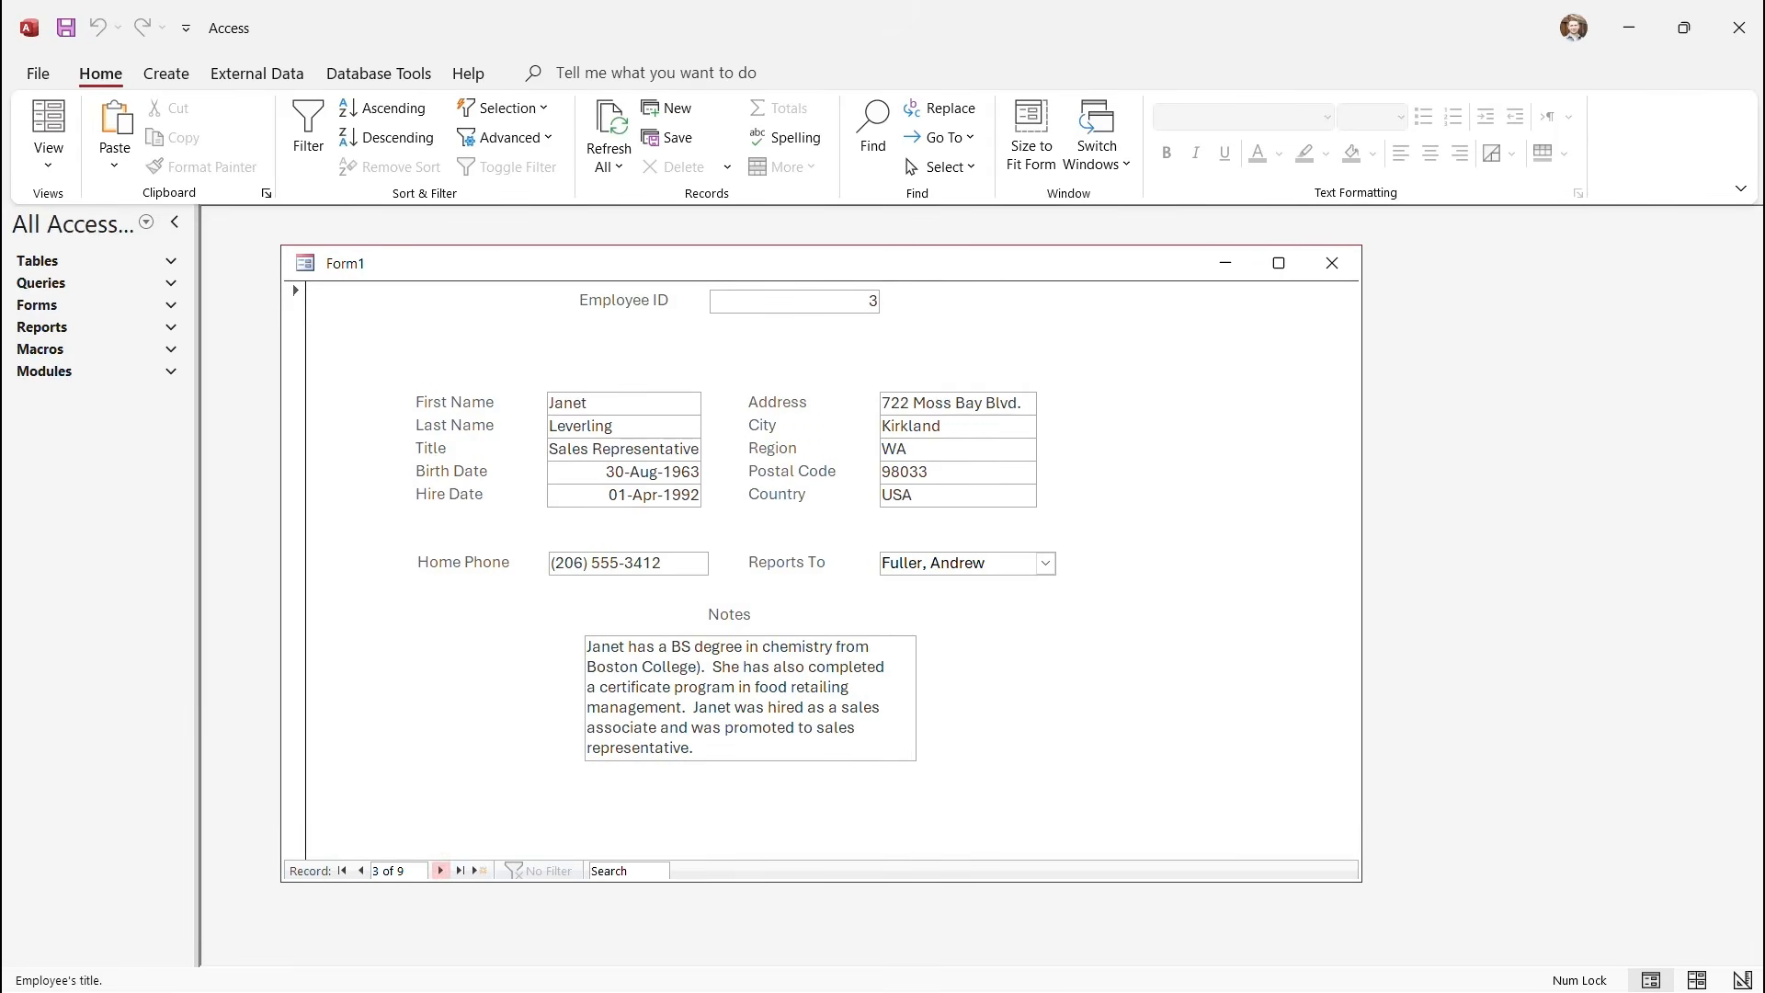
pyautogui.click(360, 871)
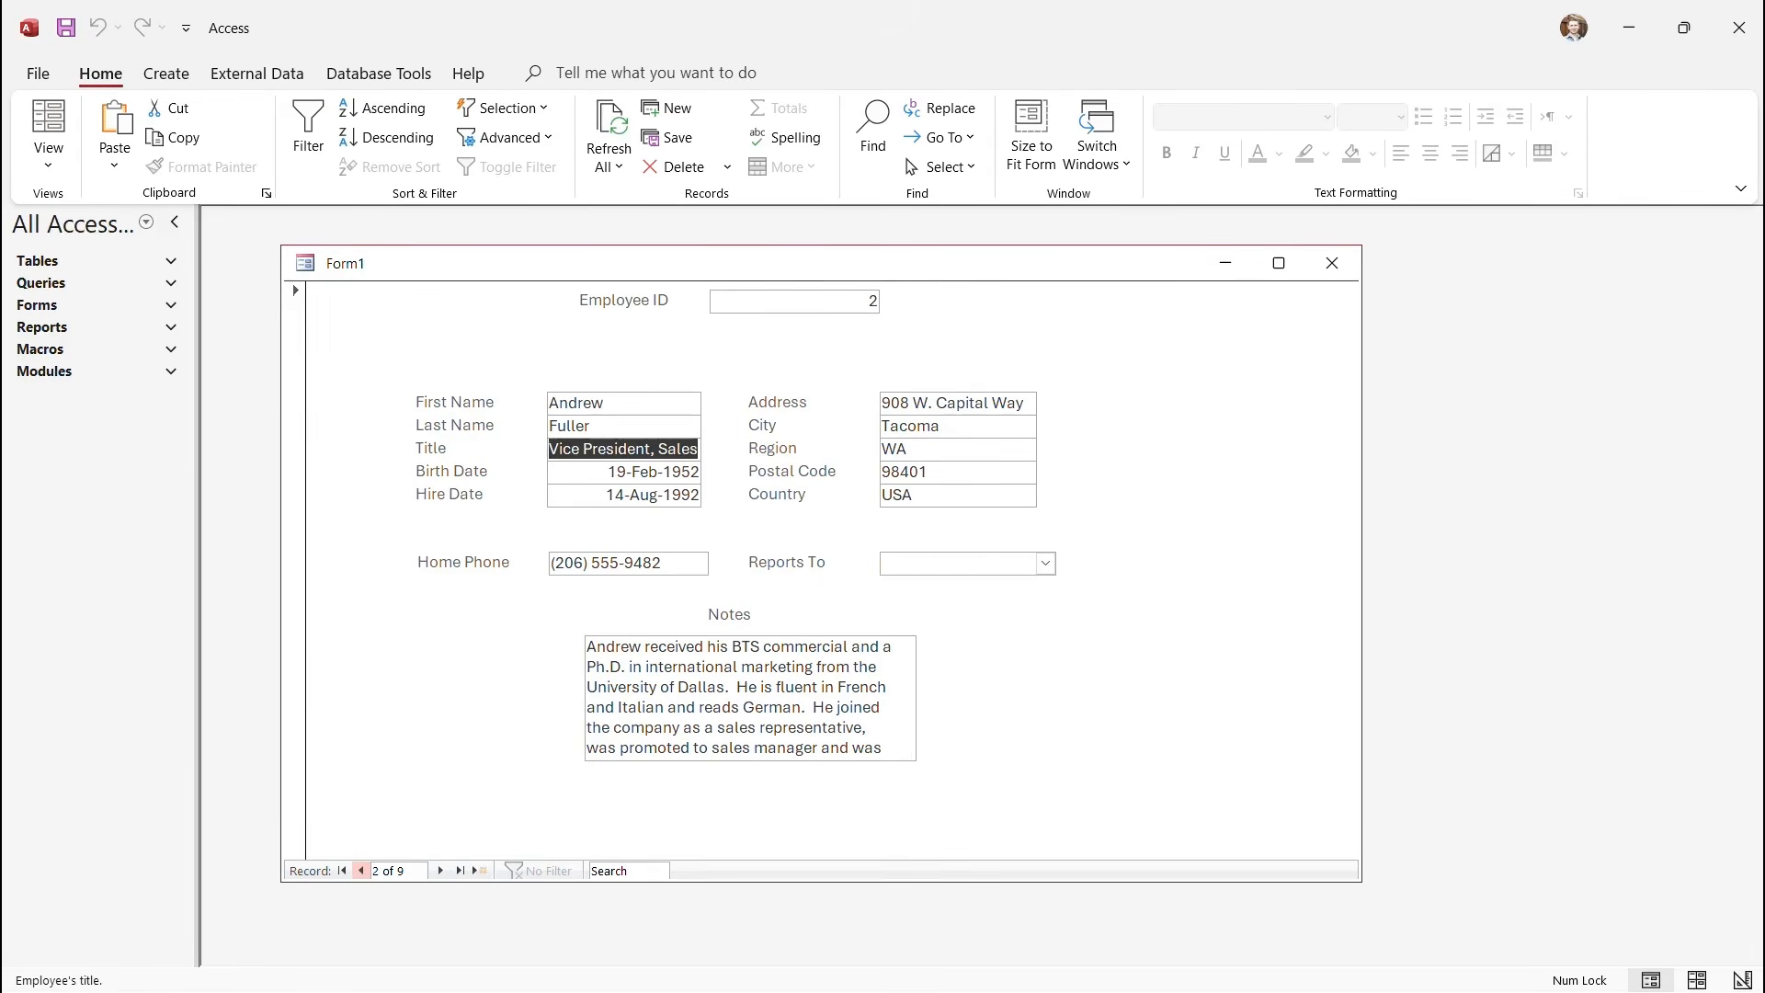
pyautogui.click(361, 870)
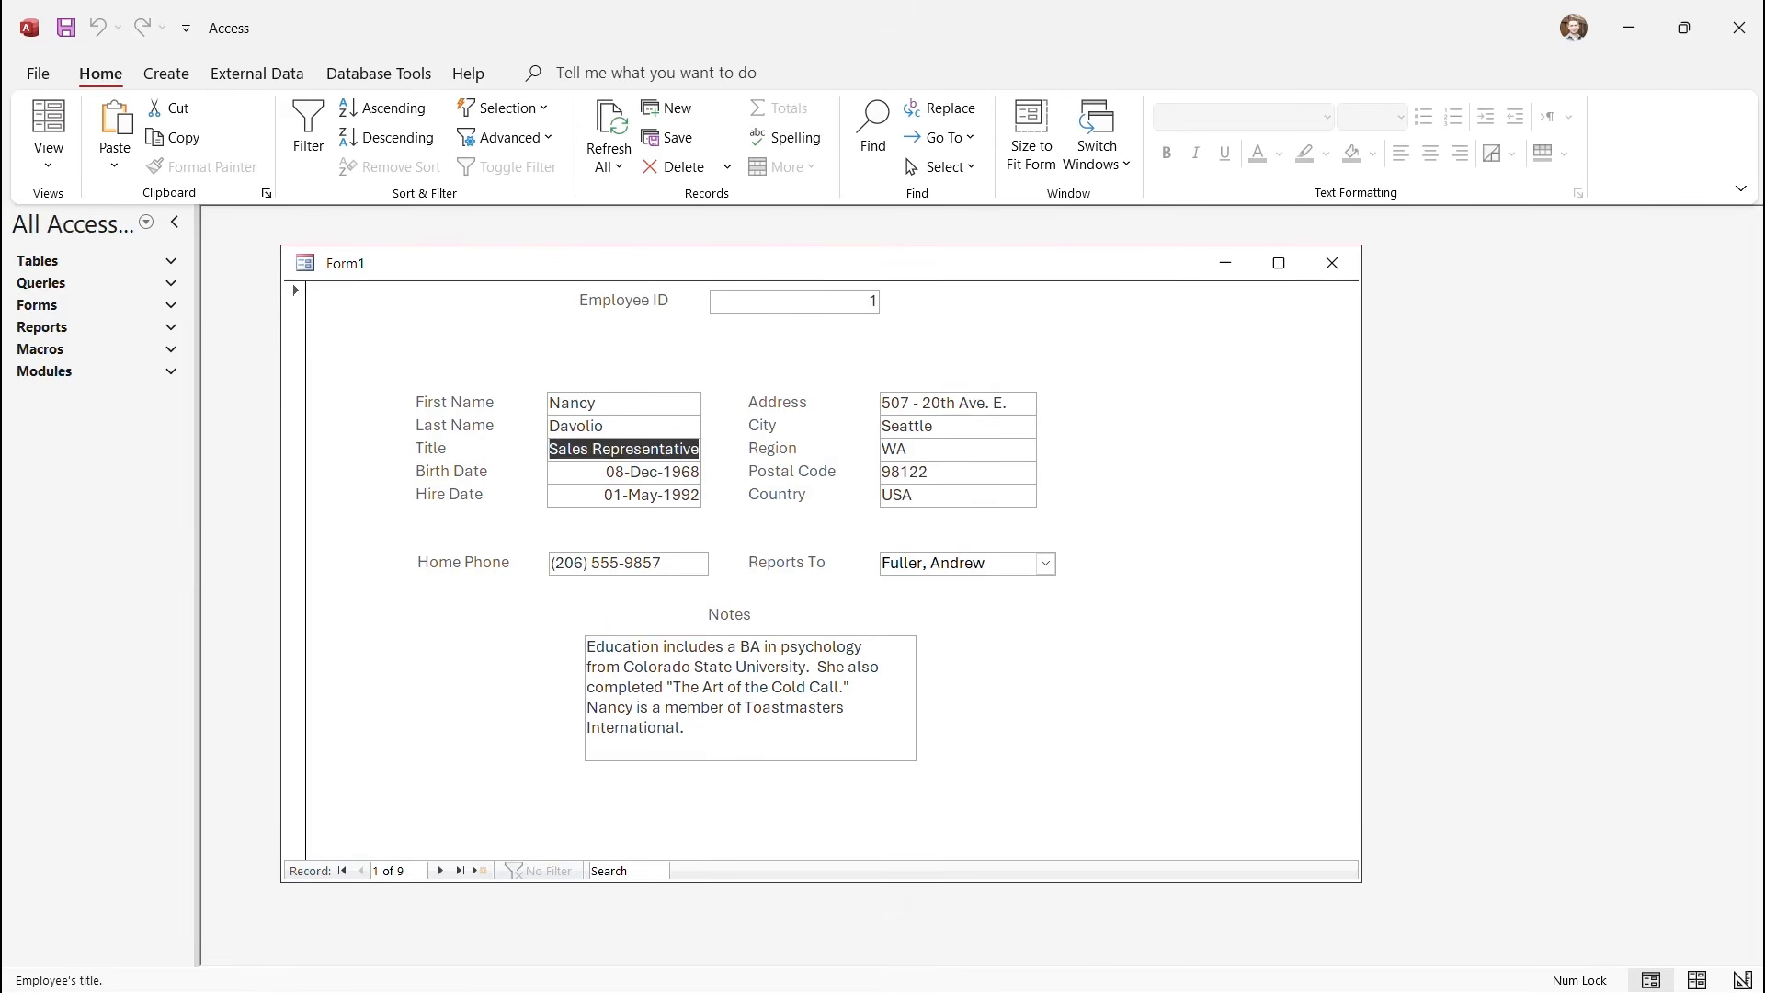
# Close Form1, saving it under the name 'My Form', then reopen My Form.
pyautogui.click(1333, 263)
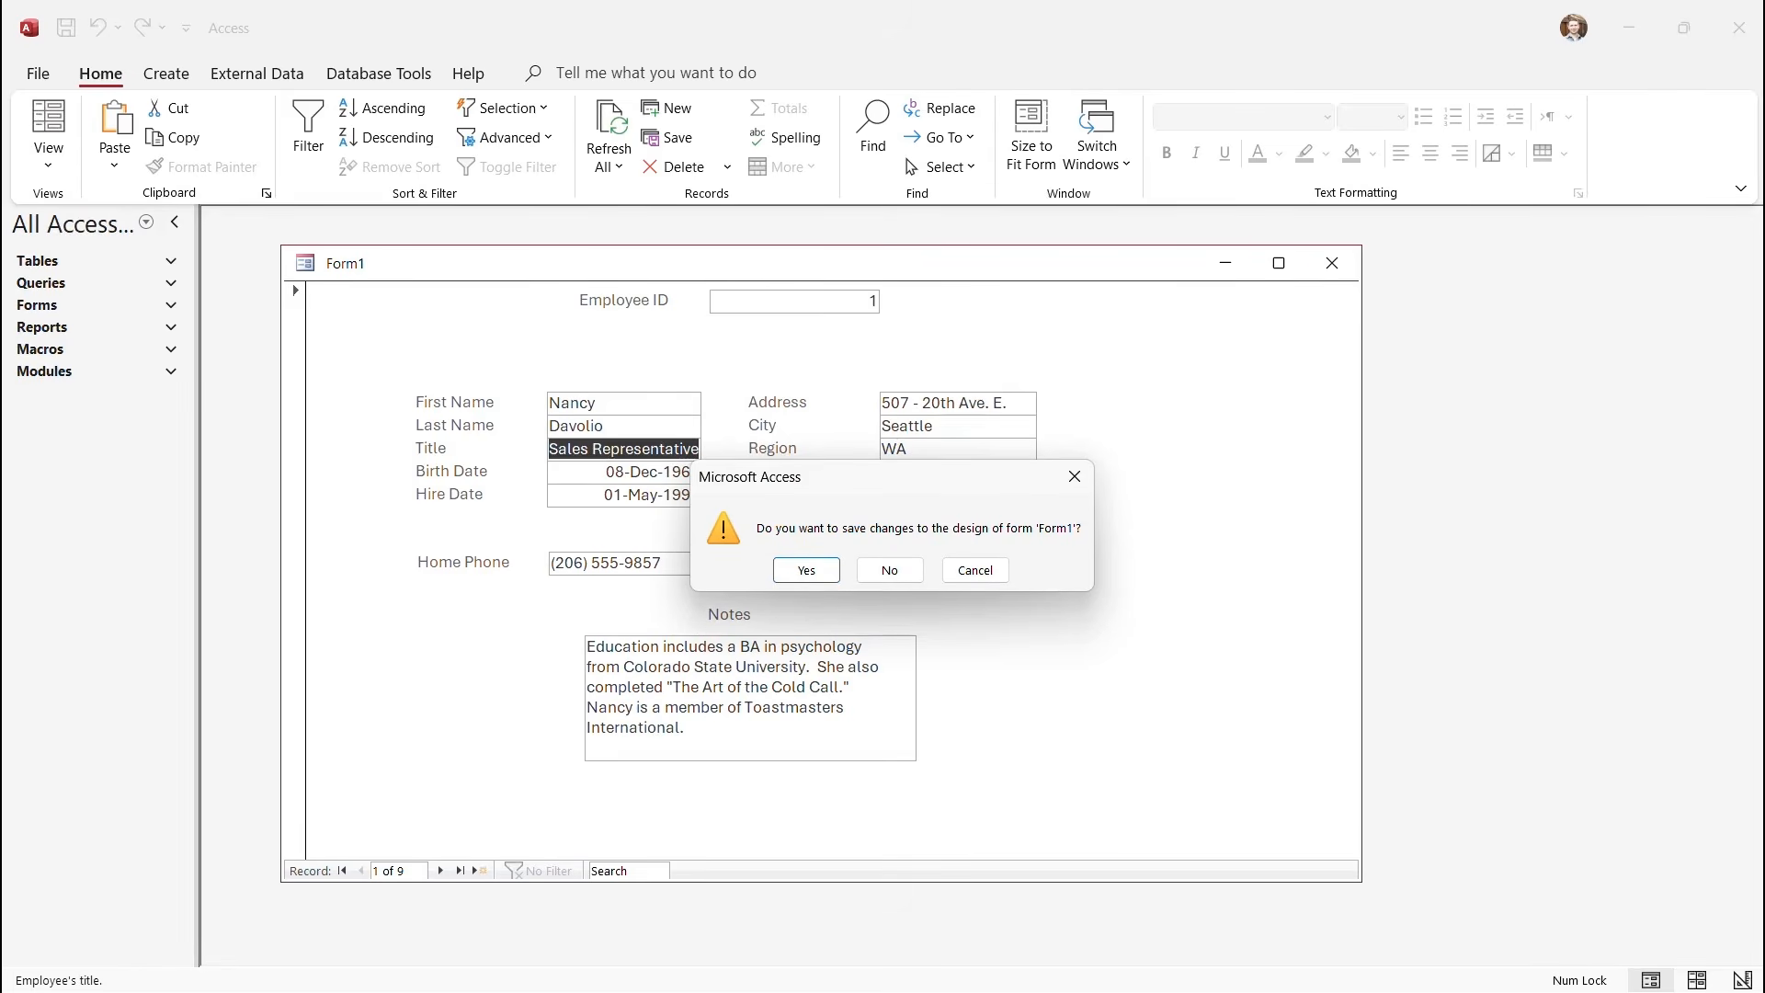
pyautogui.press('Return')
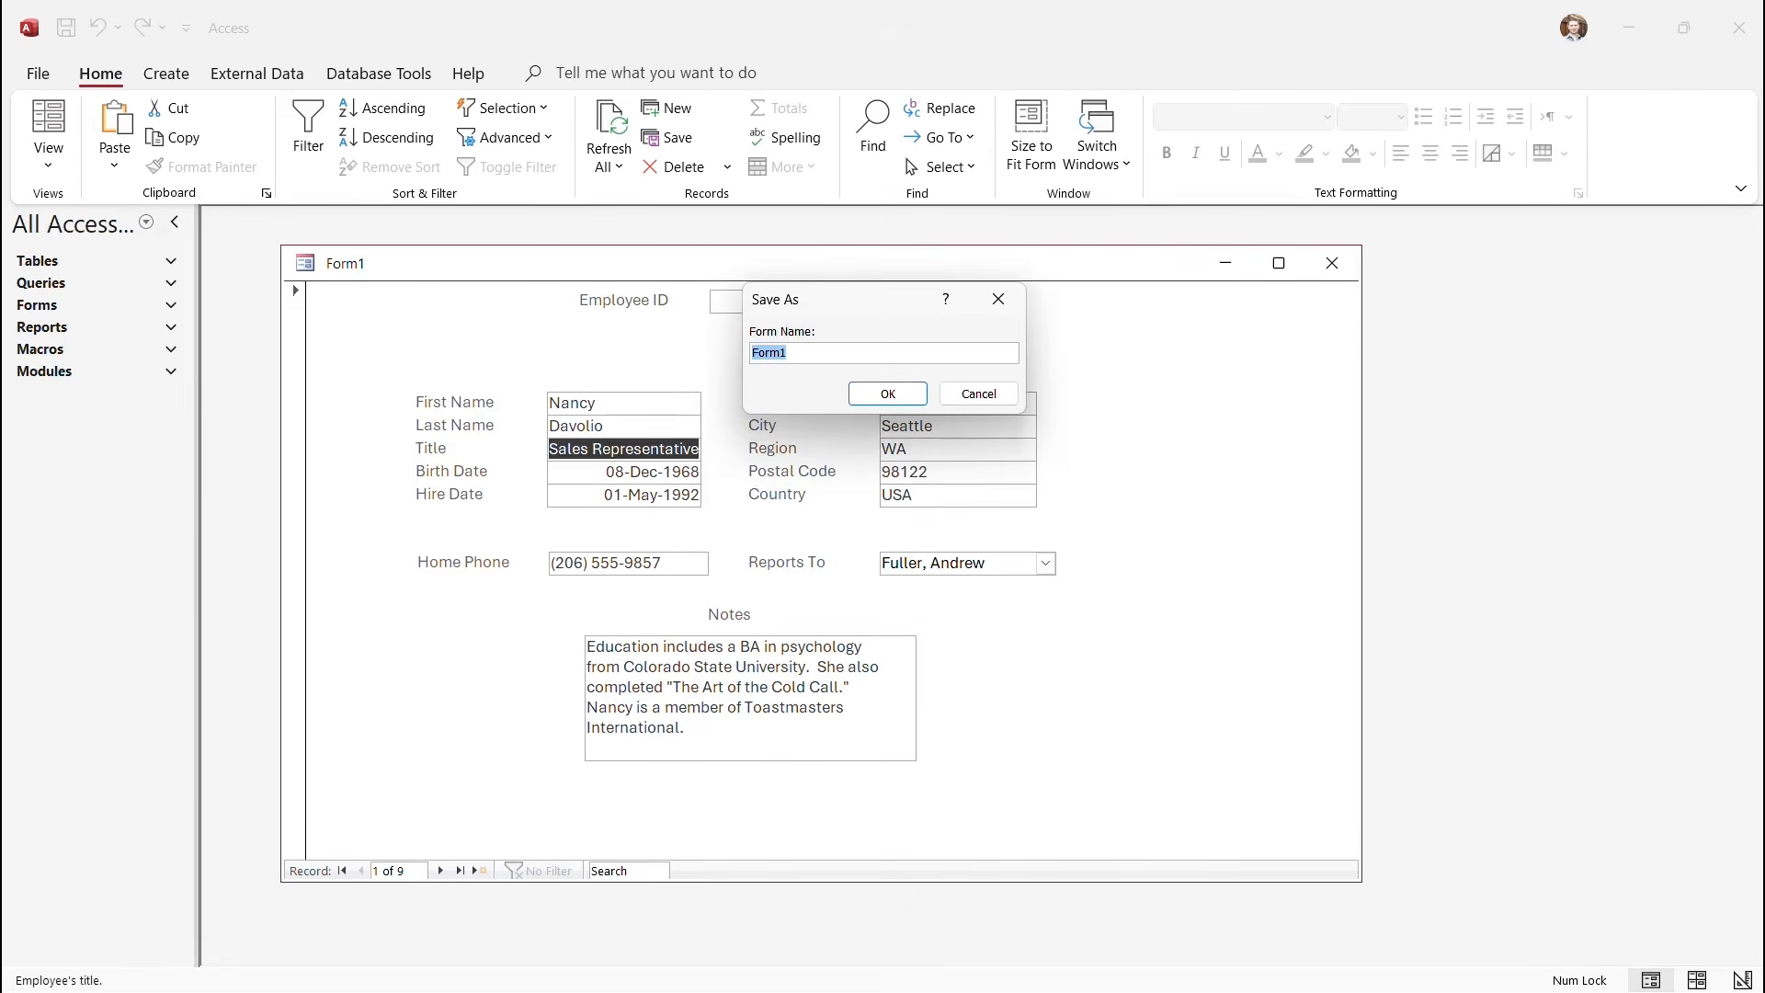
pyautogui.write('My Form')
pyautogui.click(888, 394)
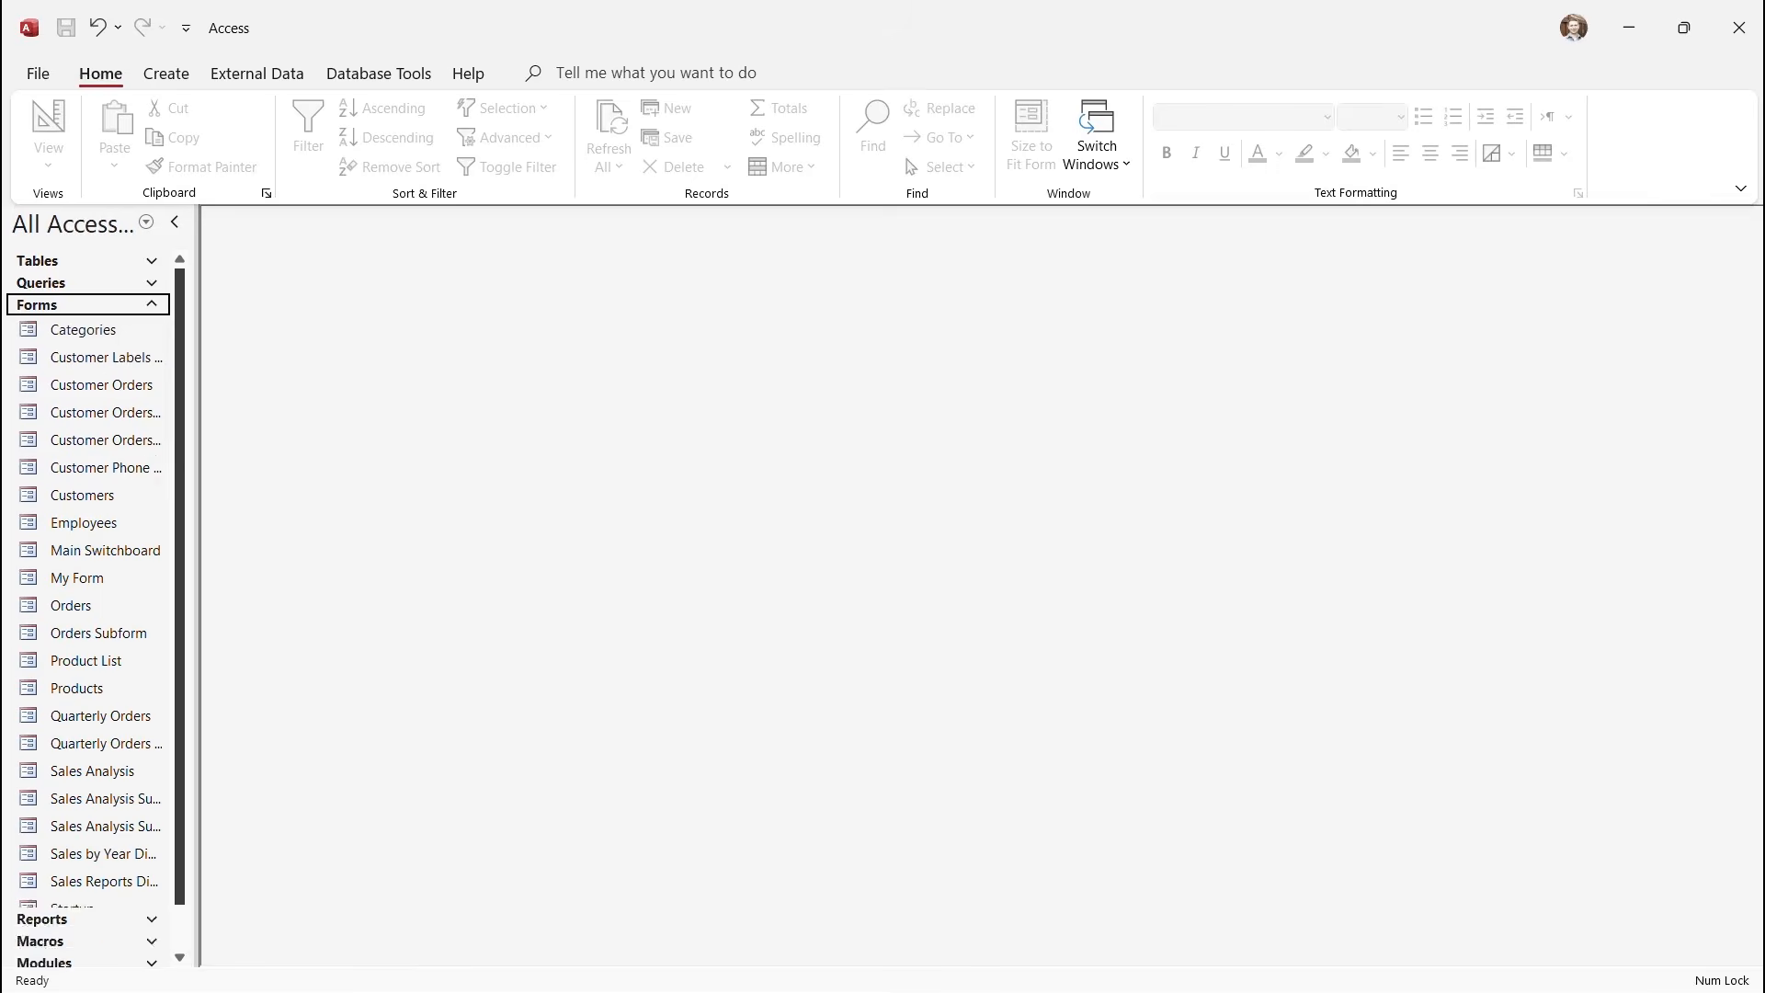
pyautogui.doubleClick(77, 579)
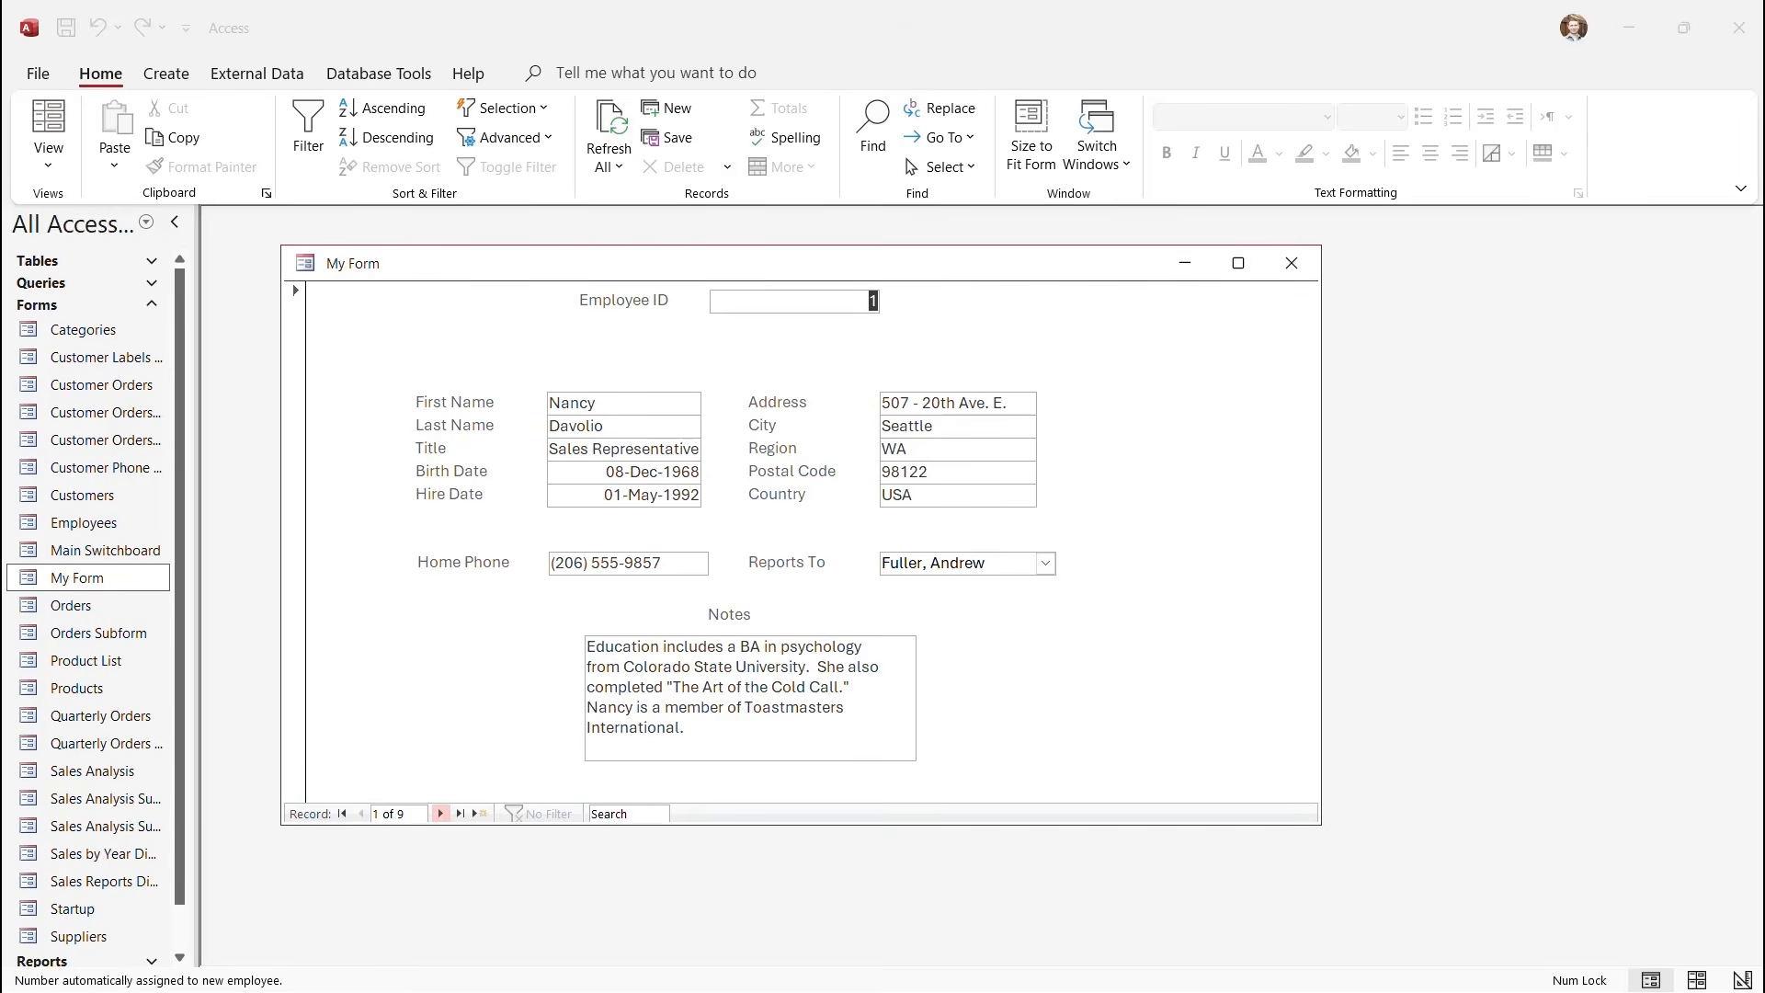
# Jump to the last record, step back through earlier ones, then add blank record 10 of 10.
pyautogui.click(525, 843)
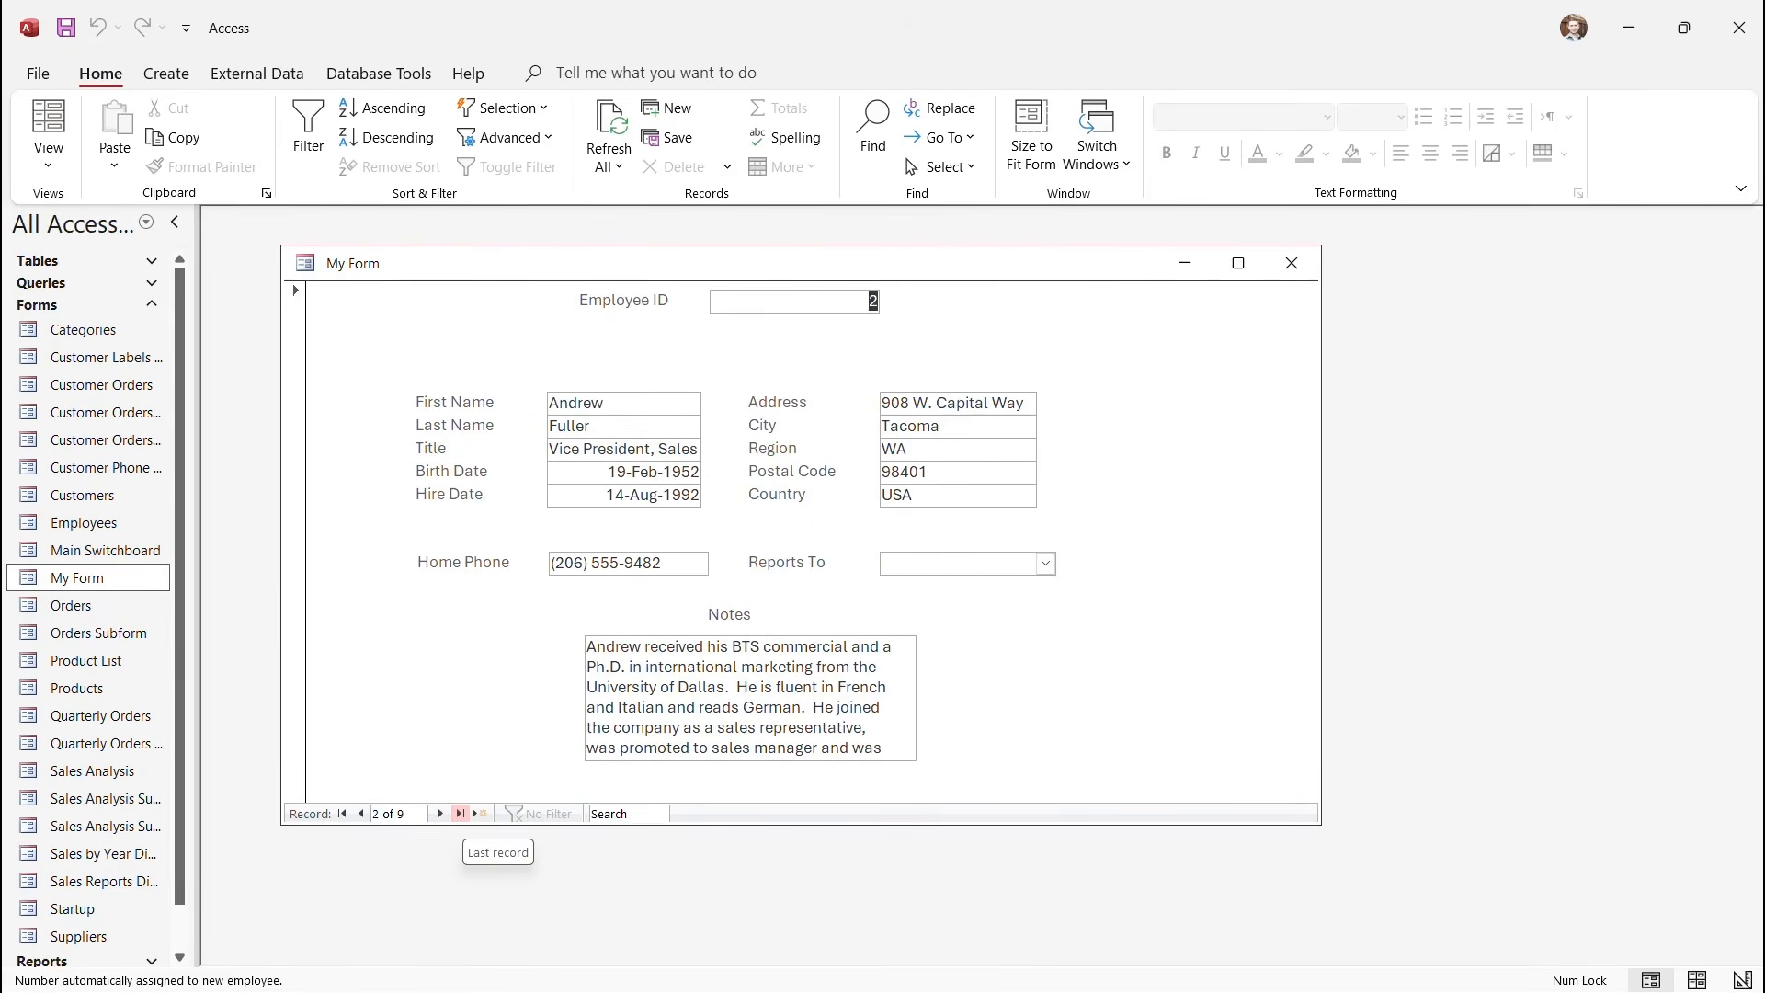
pyautogui.click(459, 814)
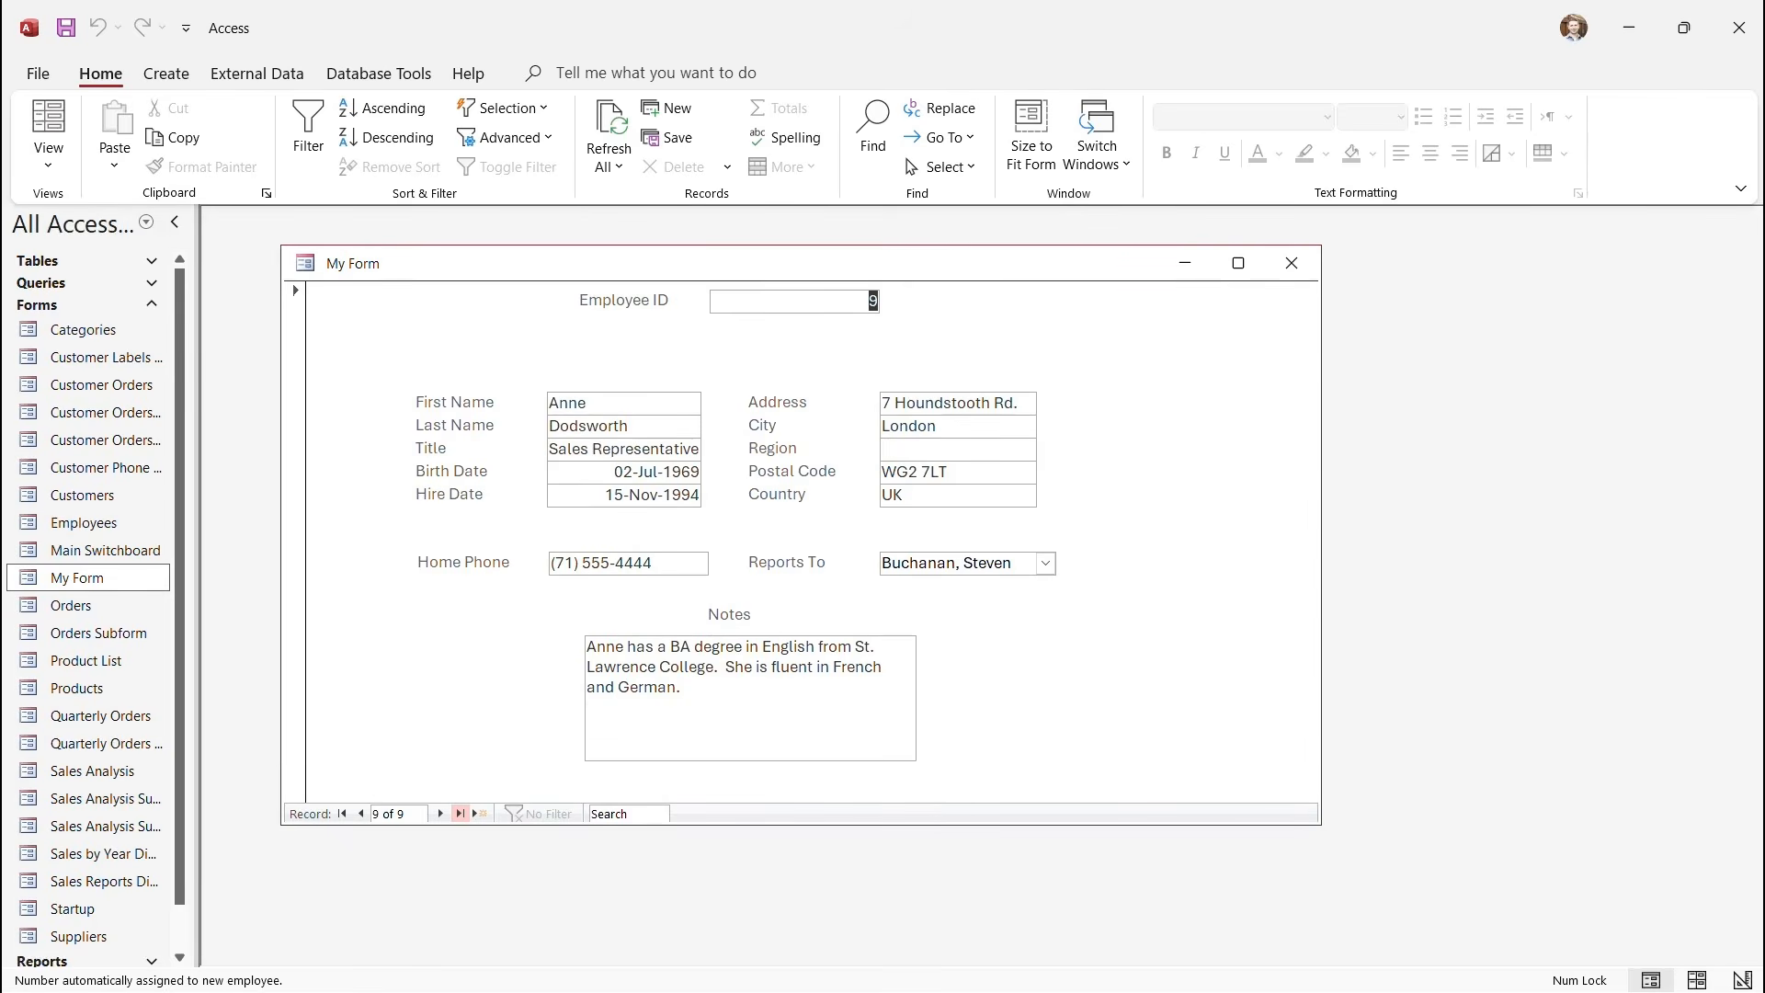
pyautogui.click(360, 813)
pyautogui.click(360, 814)
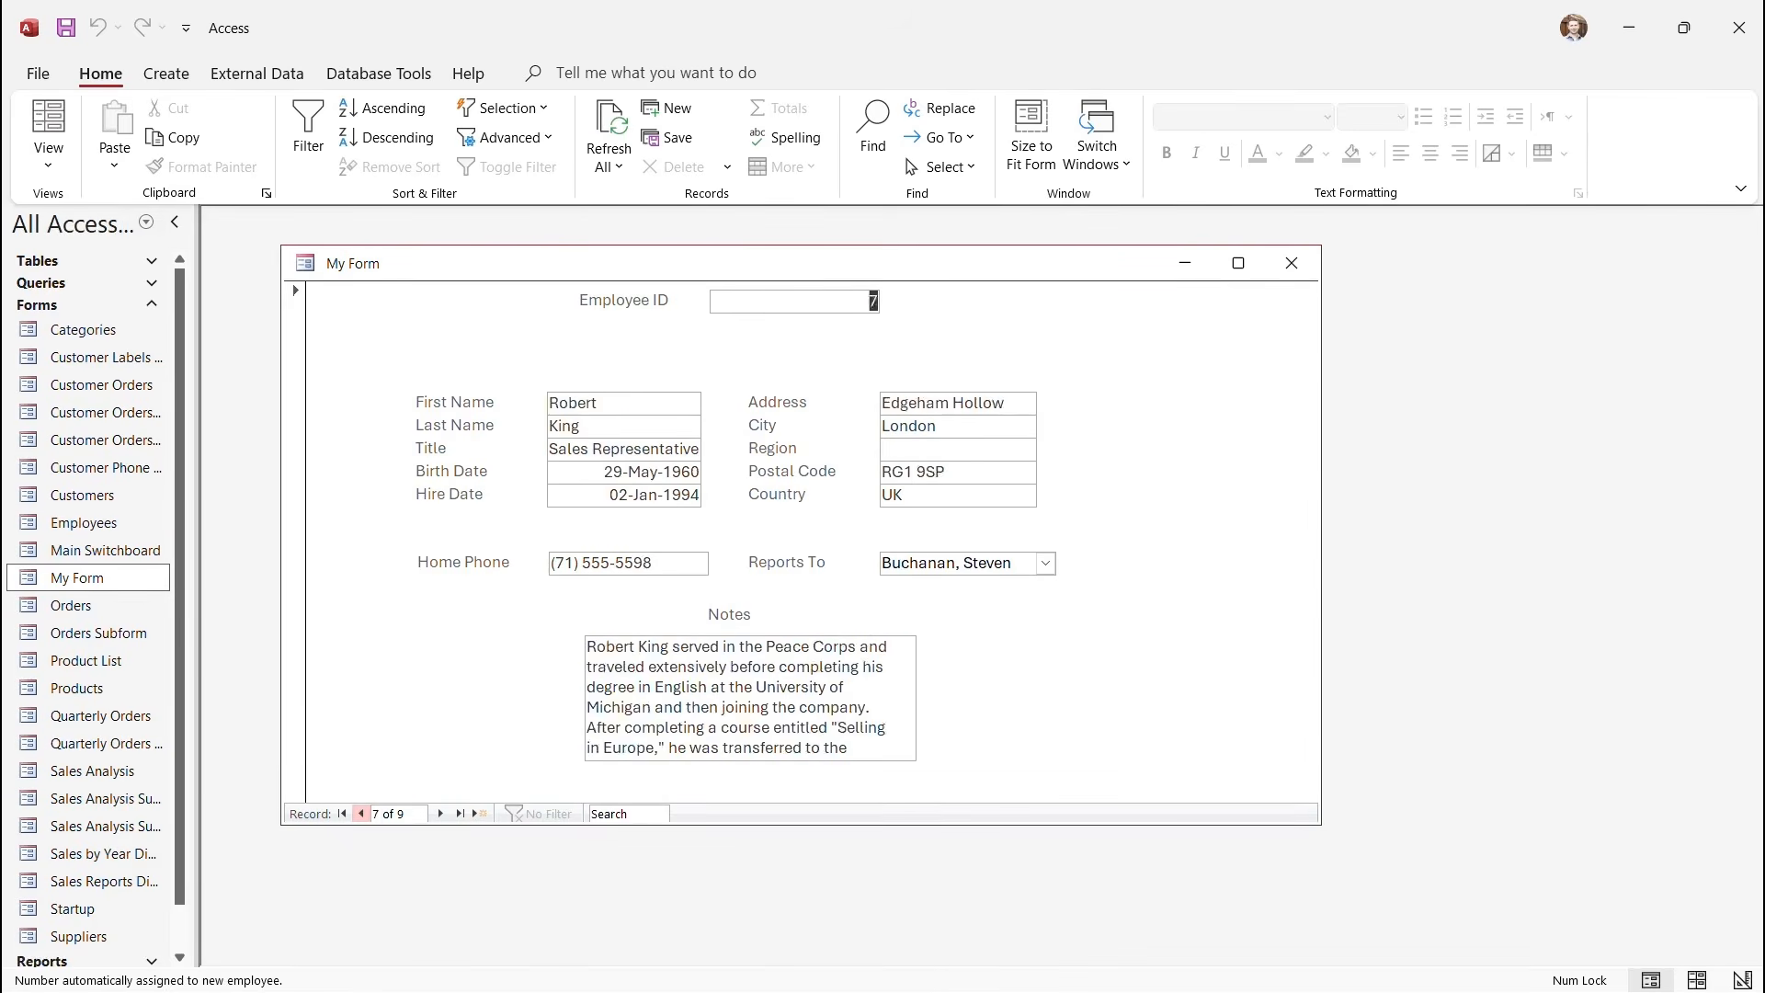
pyautogui.click(361, 814)
pyautogui.click(360, 813)
pyautogui.click(360, 814)
pyautogui.click(360, 813)
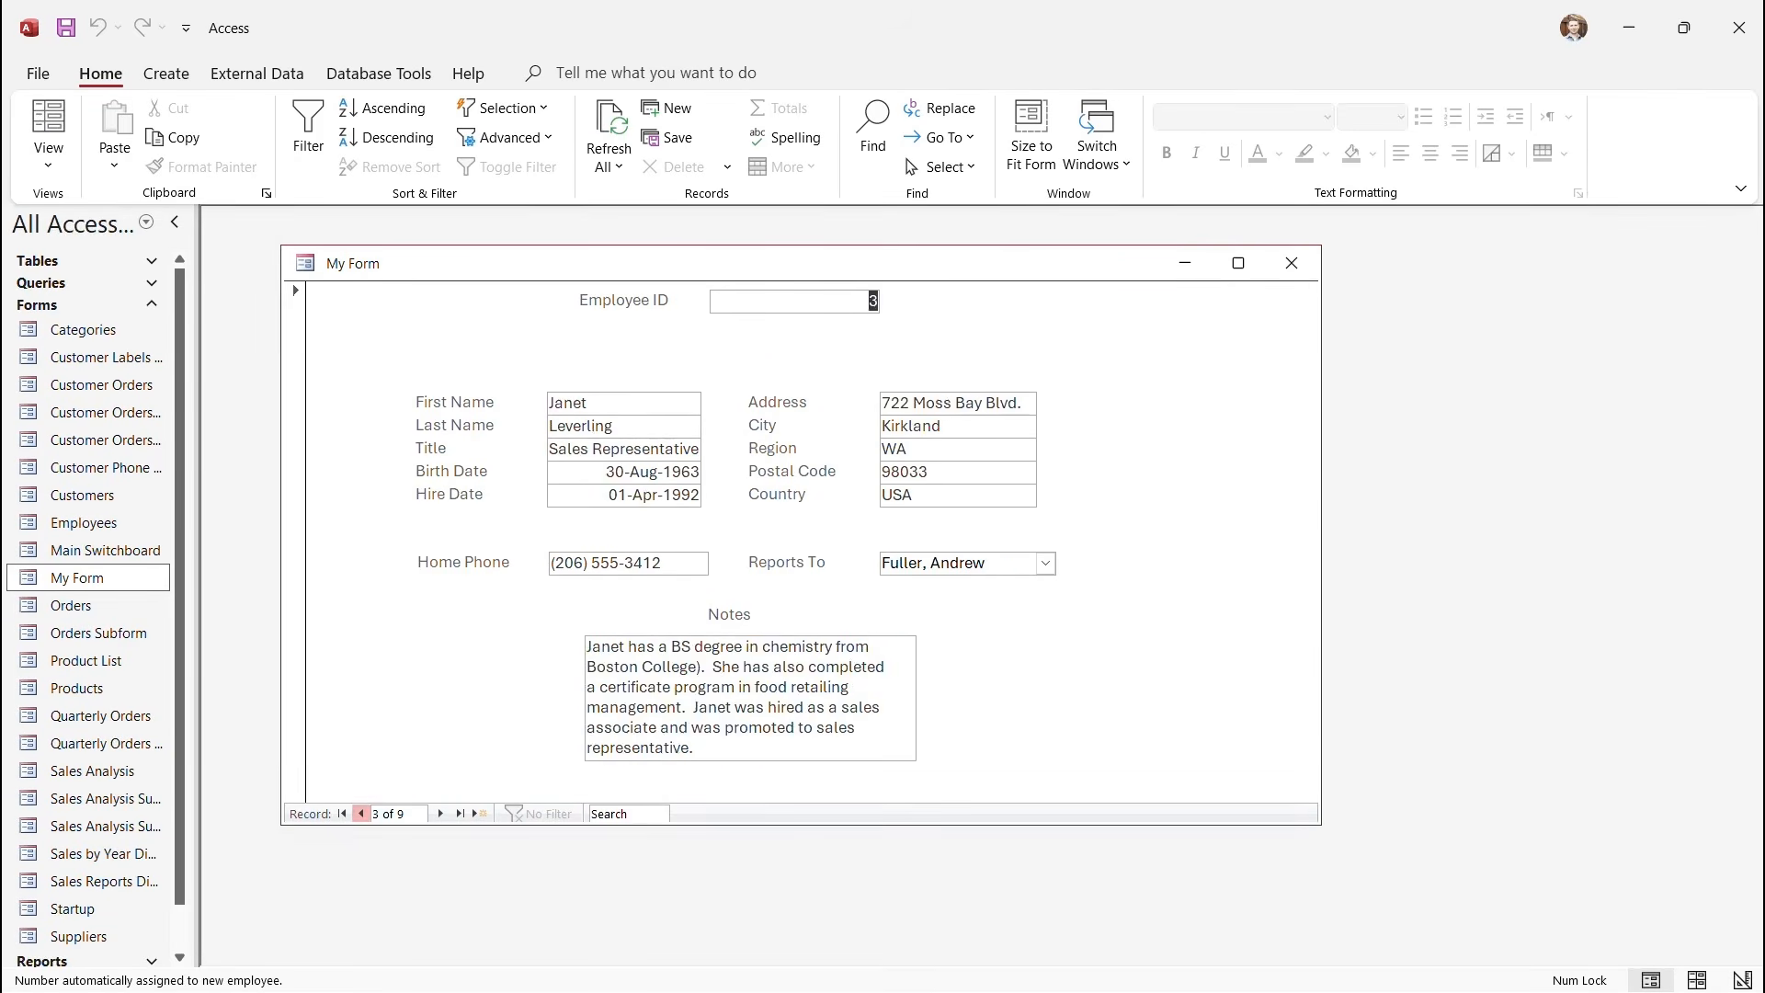
pyautogui.click(360, 814)
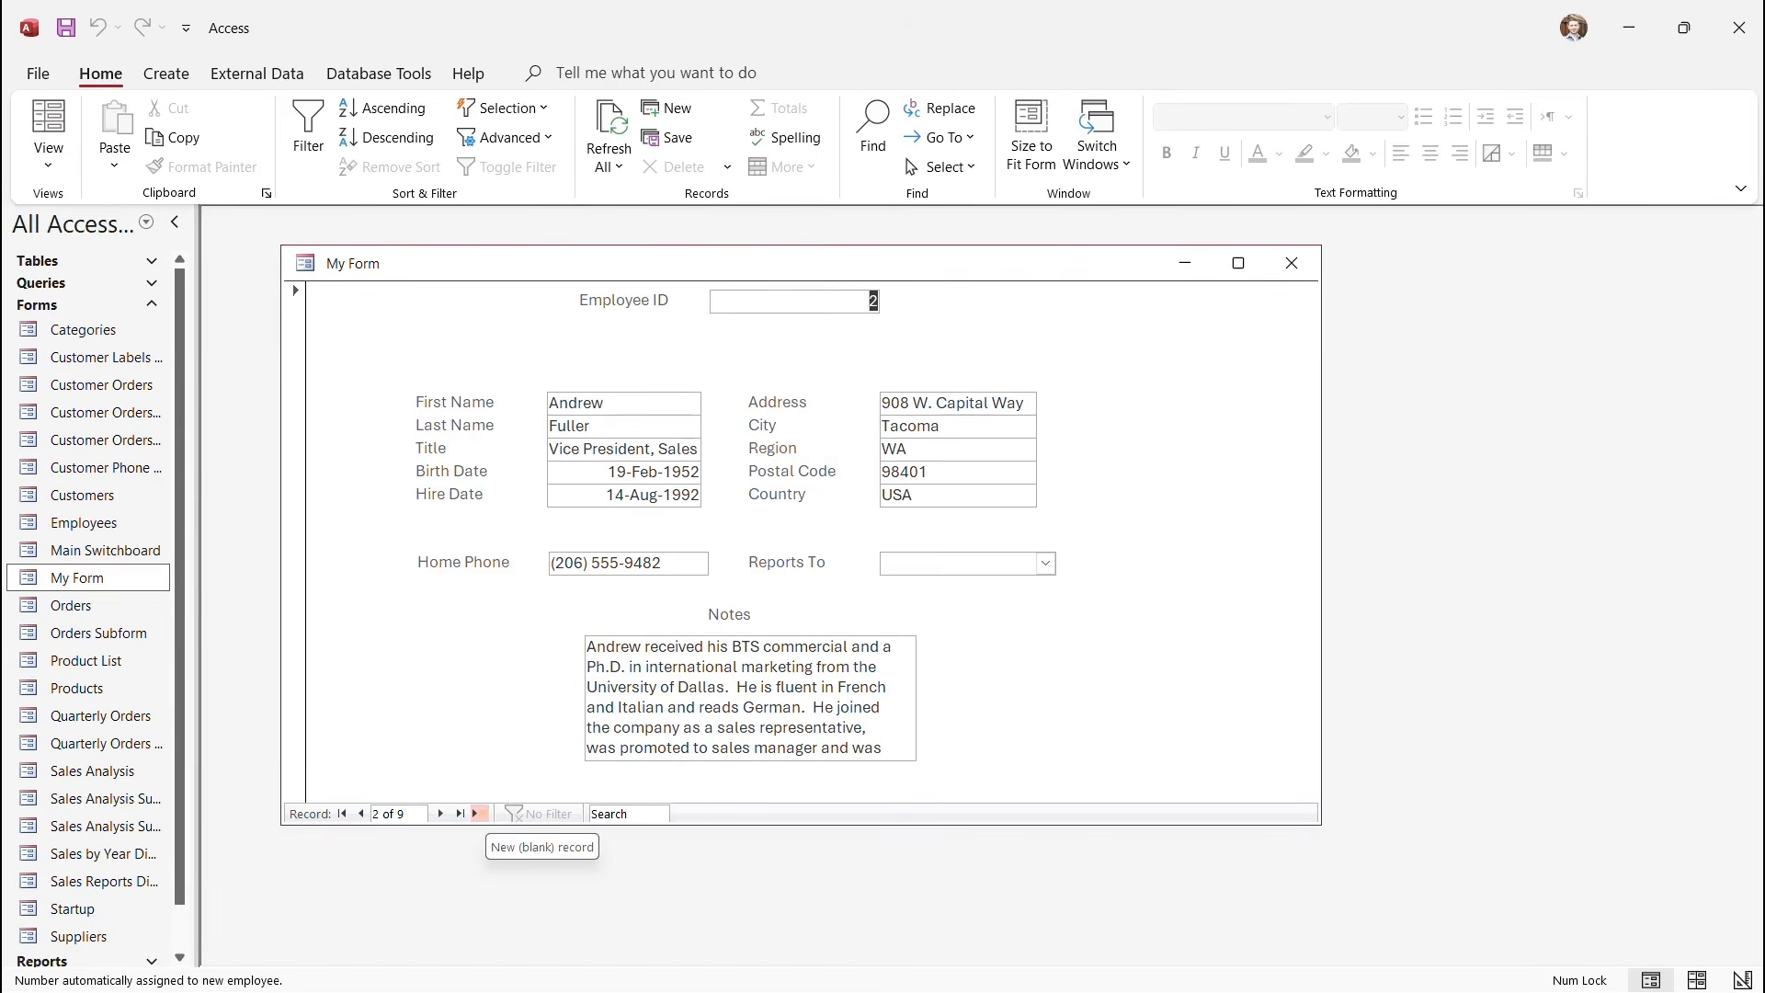
pyautogui.click(478, 813)
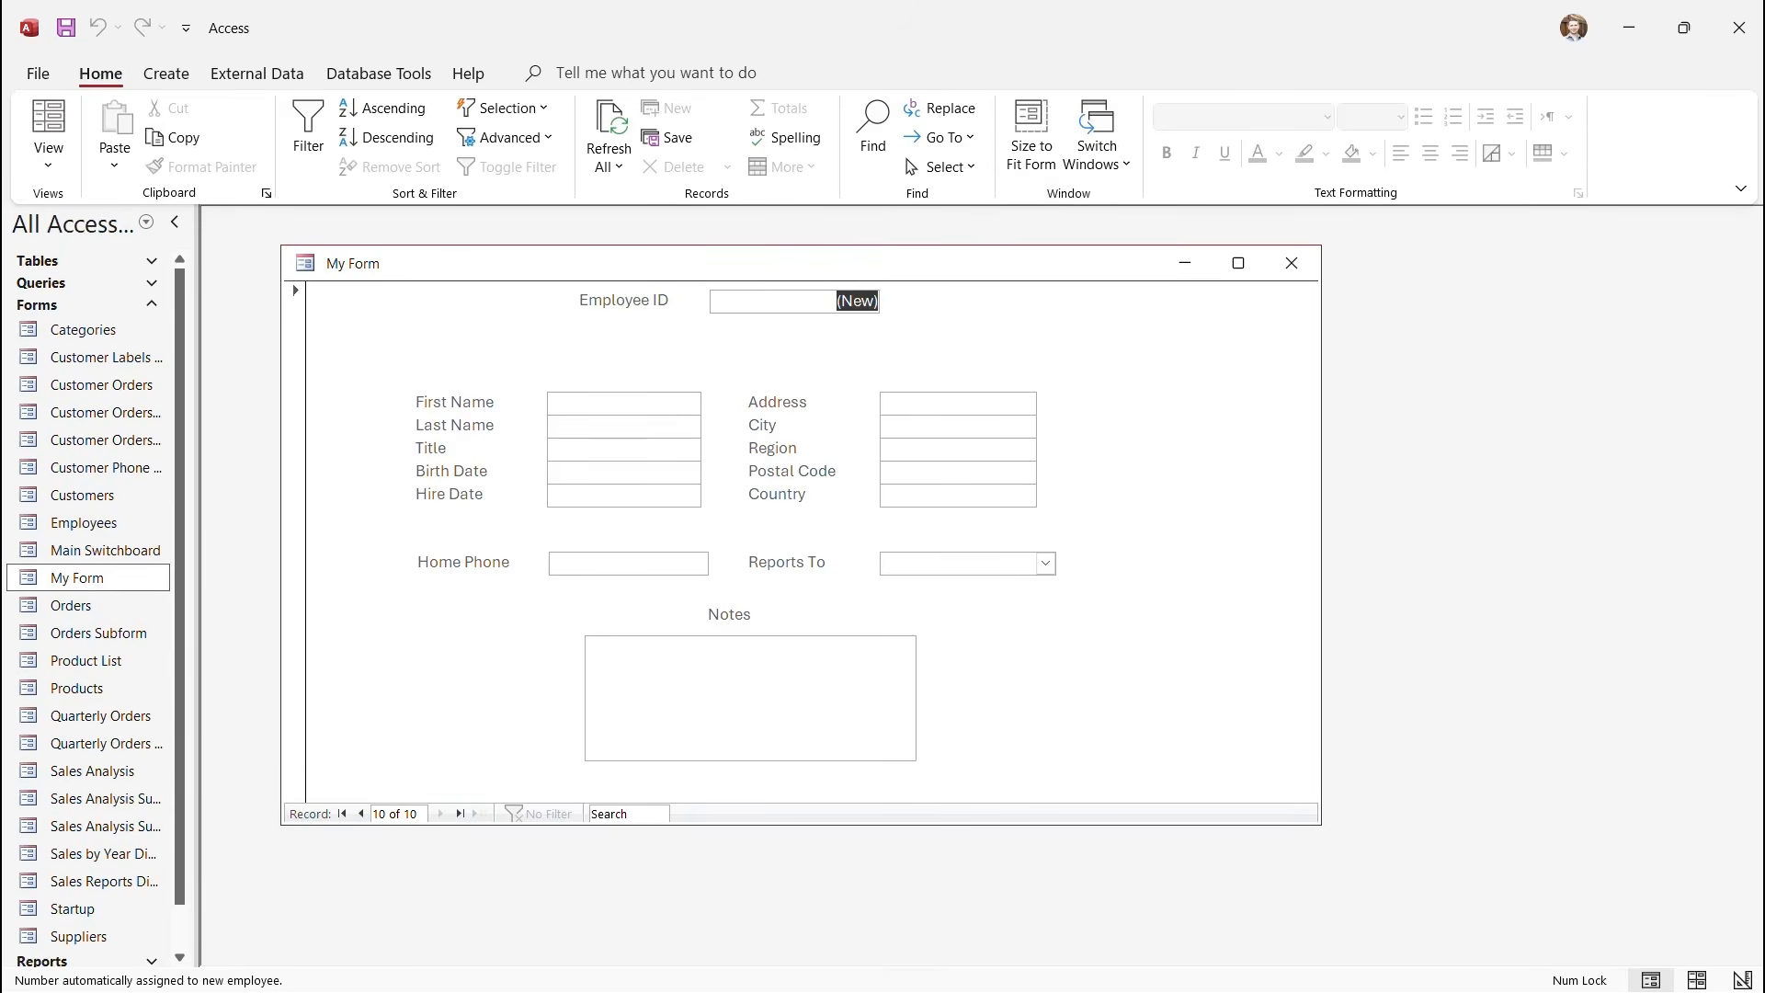
pyautogui.click(575, 403)
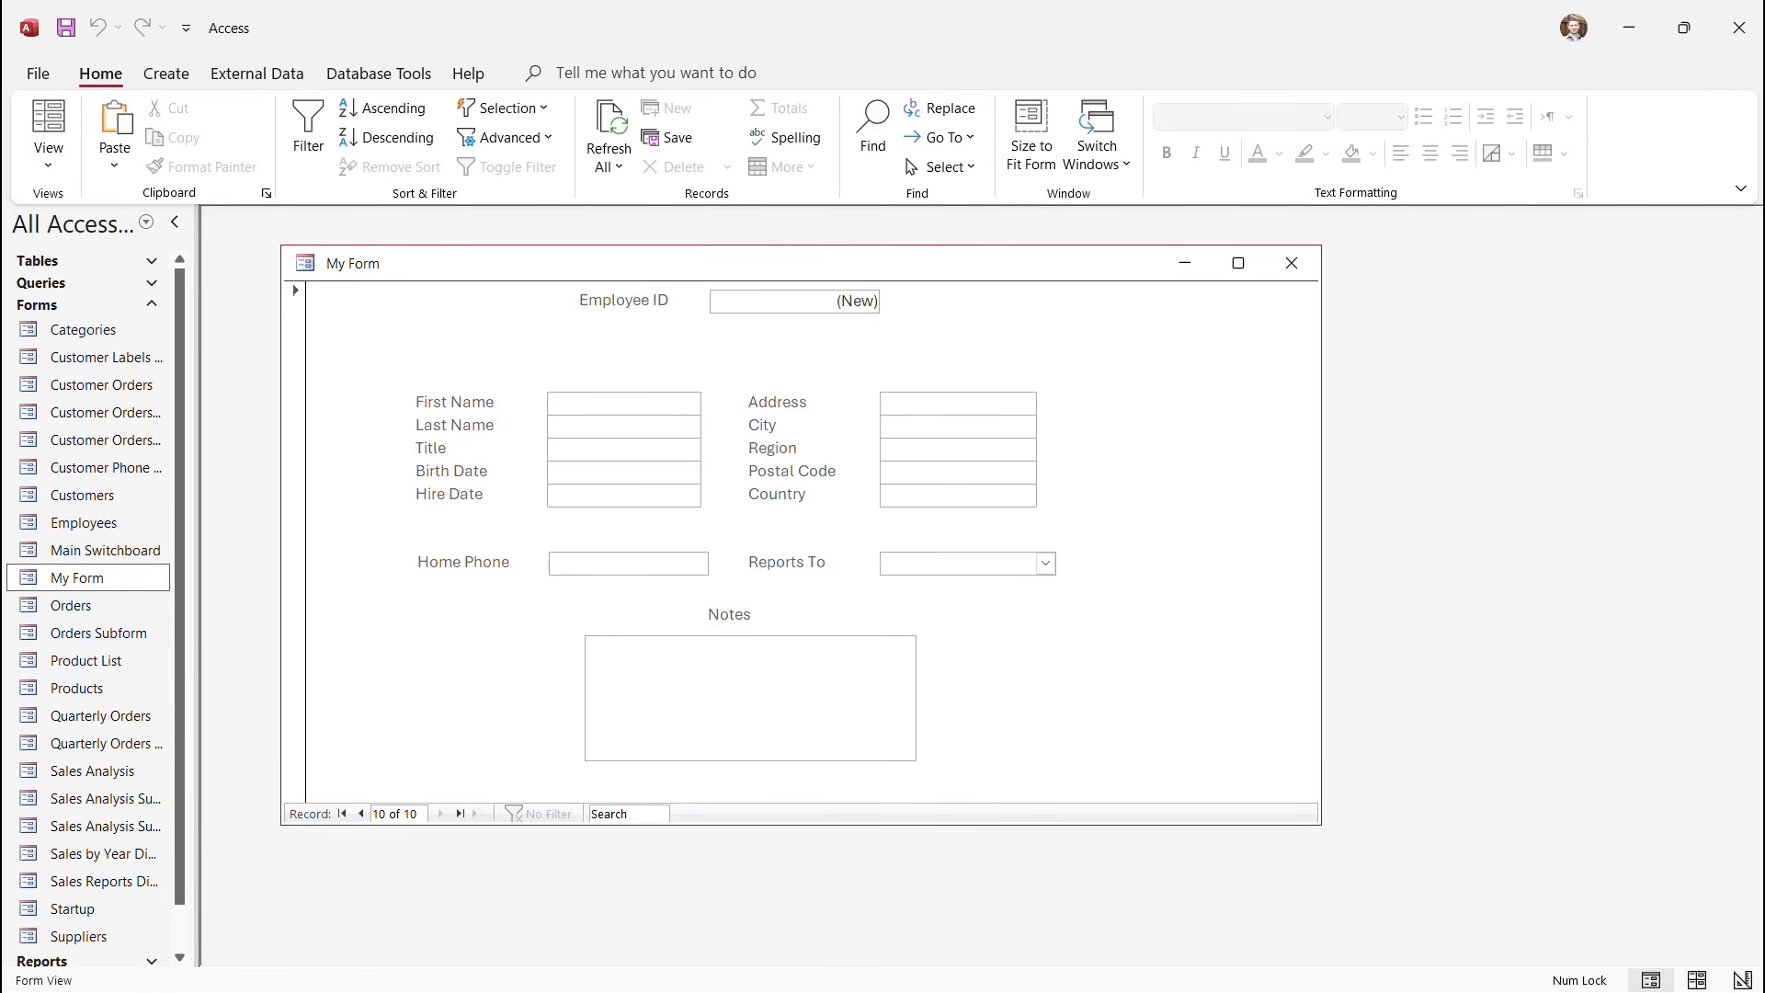
pyautogui.press('Tab')
pyautogui.press('Tab')
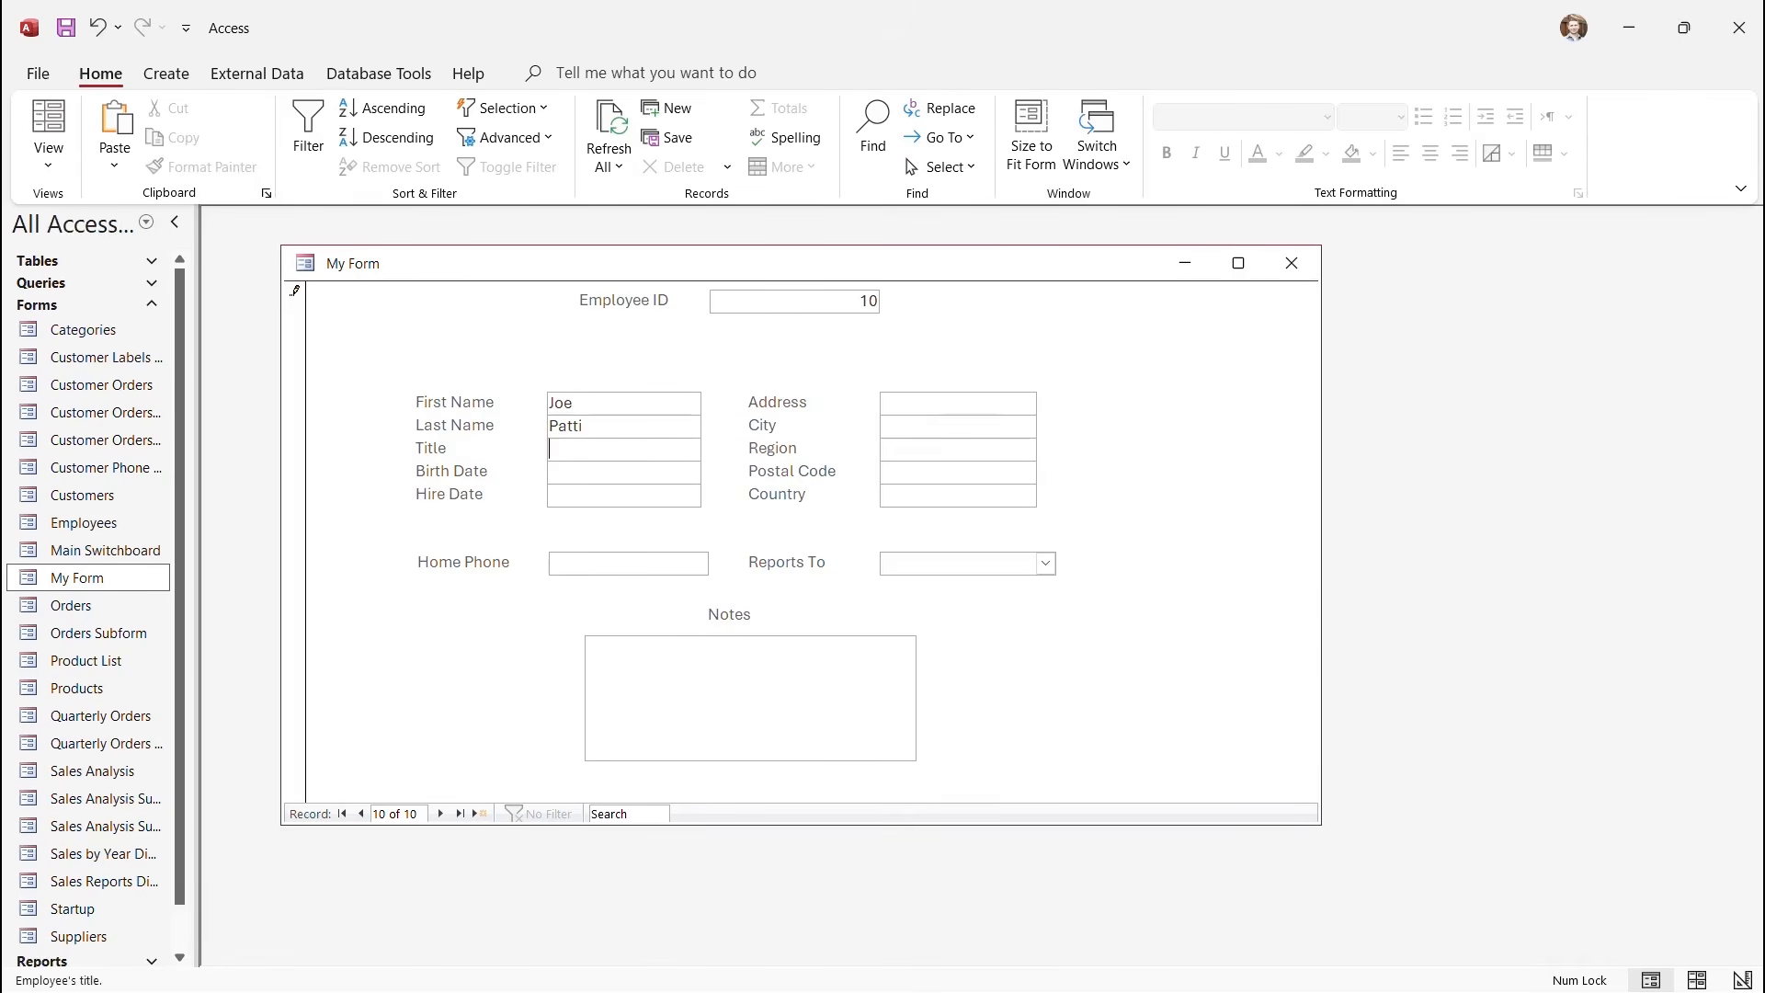
pyautogui.write('Owner')
pyautogui.press('BackSpace')
pyautogui.press('BackSpace')
pyautogui.write('CEO')
pyautogui.press('Tab')
pyautogui.click(713, 471)
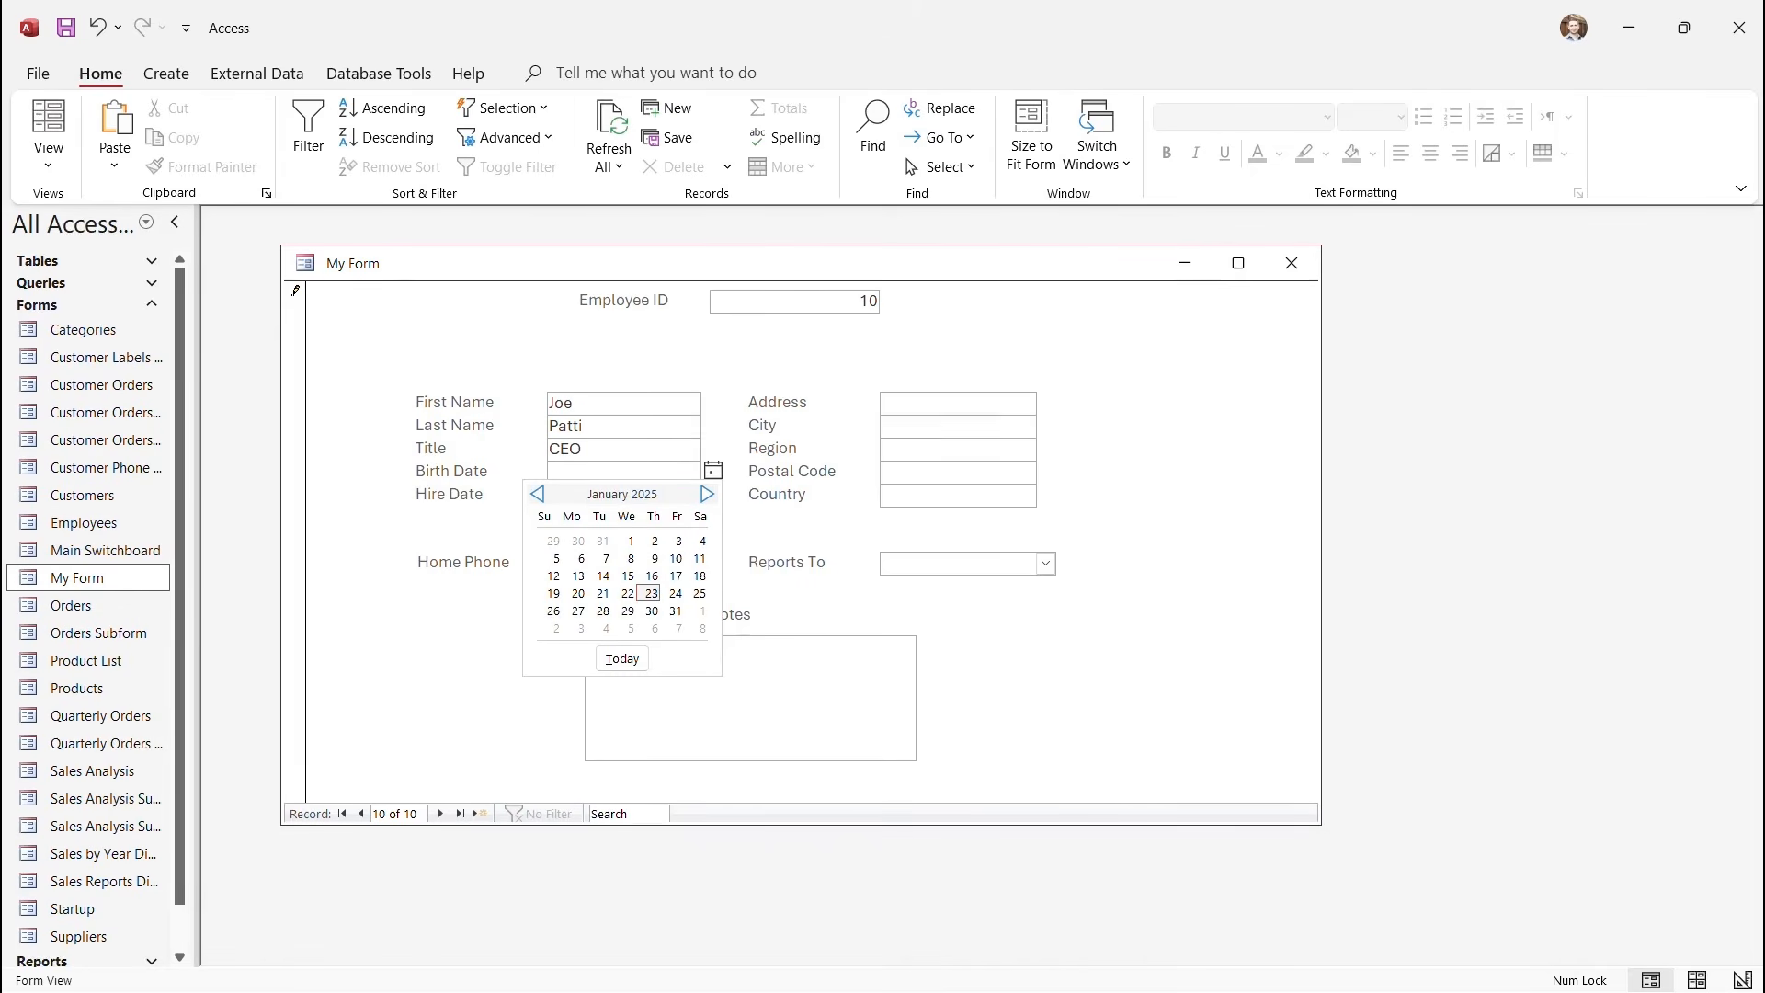
pyautogui.press('Escape')
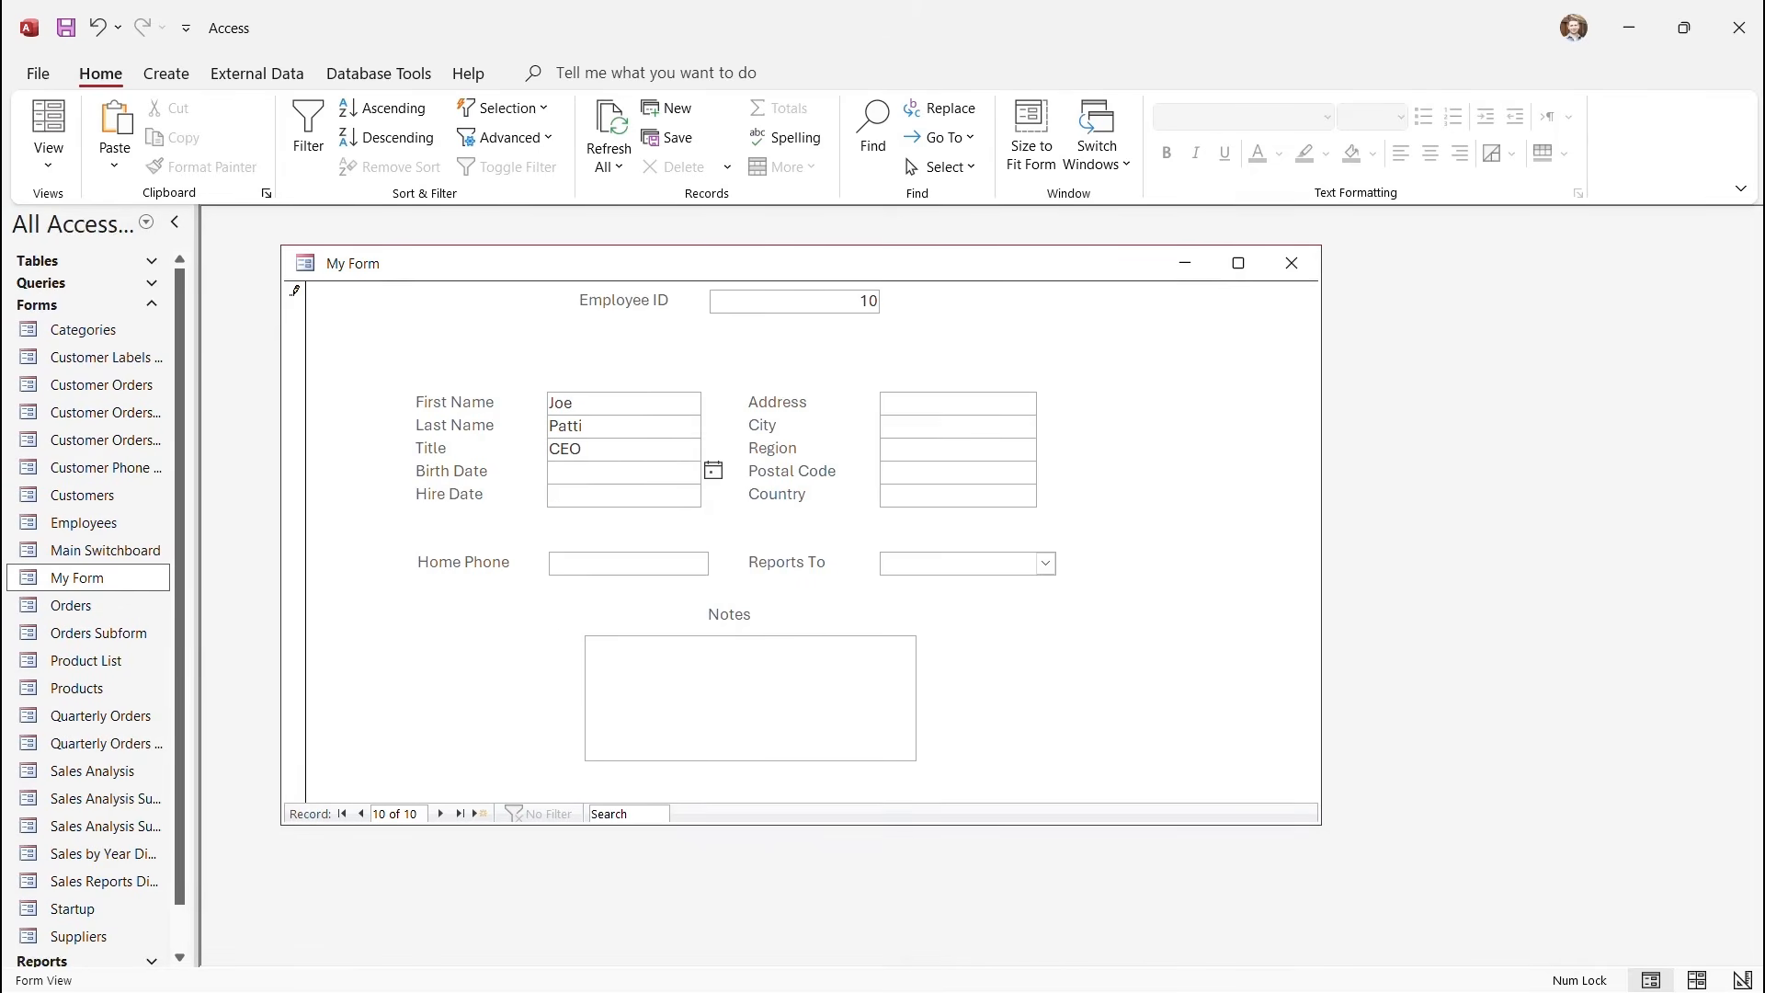
pyautogui.write('07/10/1985')
pyautogui.press('Tab')
pyautogui.click(714, 493)
pyautogui.click(538, 517)
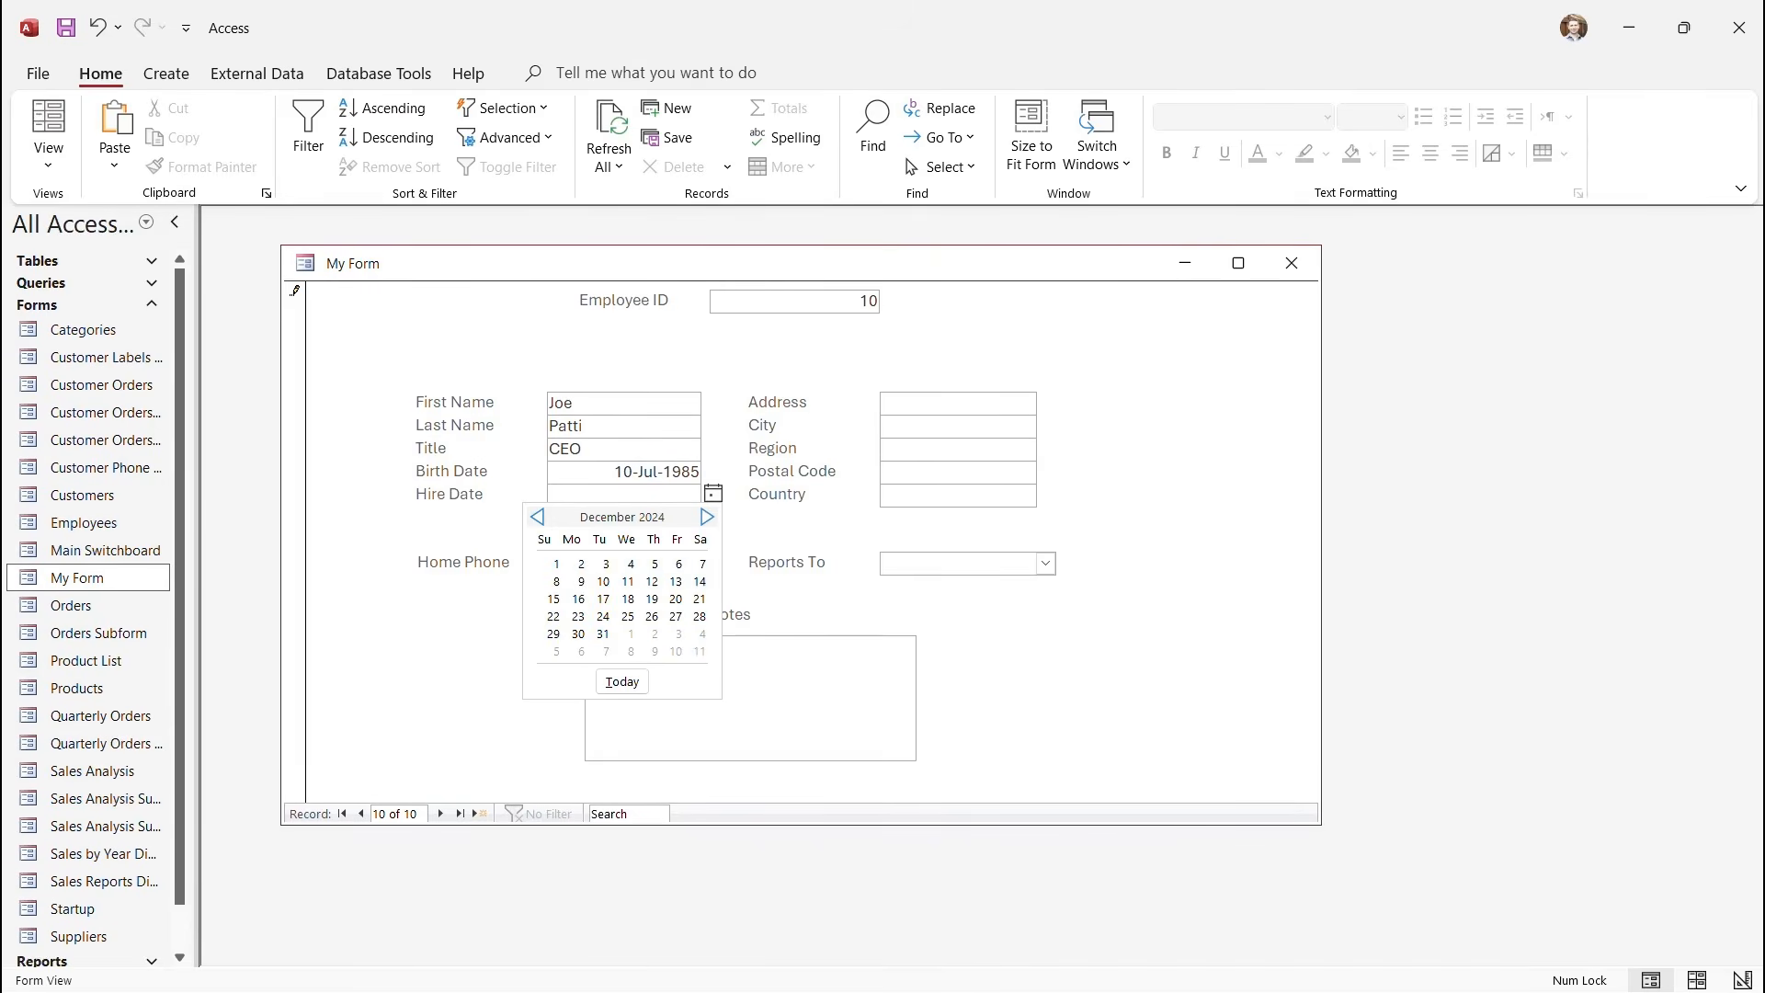
pyautogui.click(538, 516)
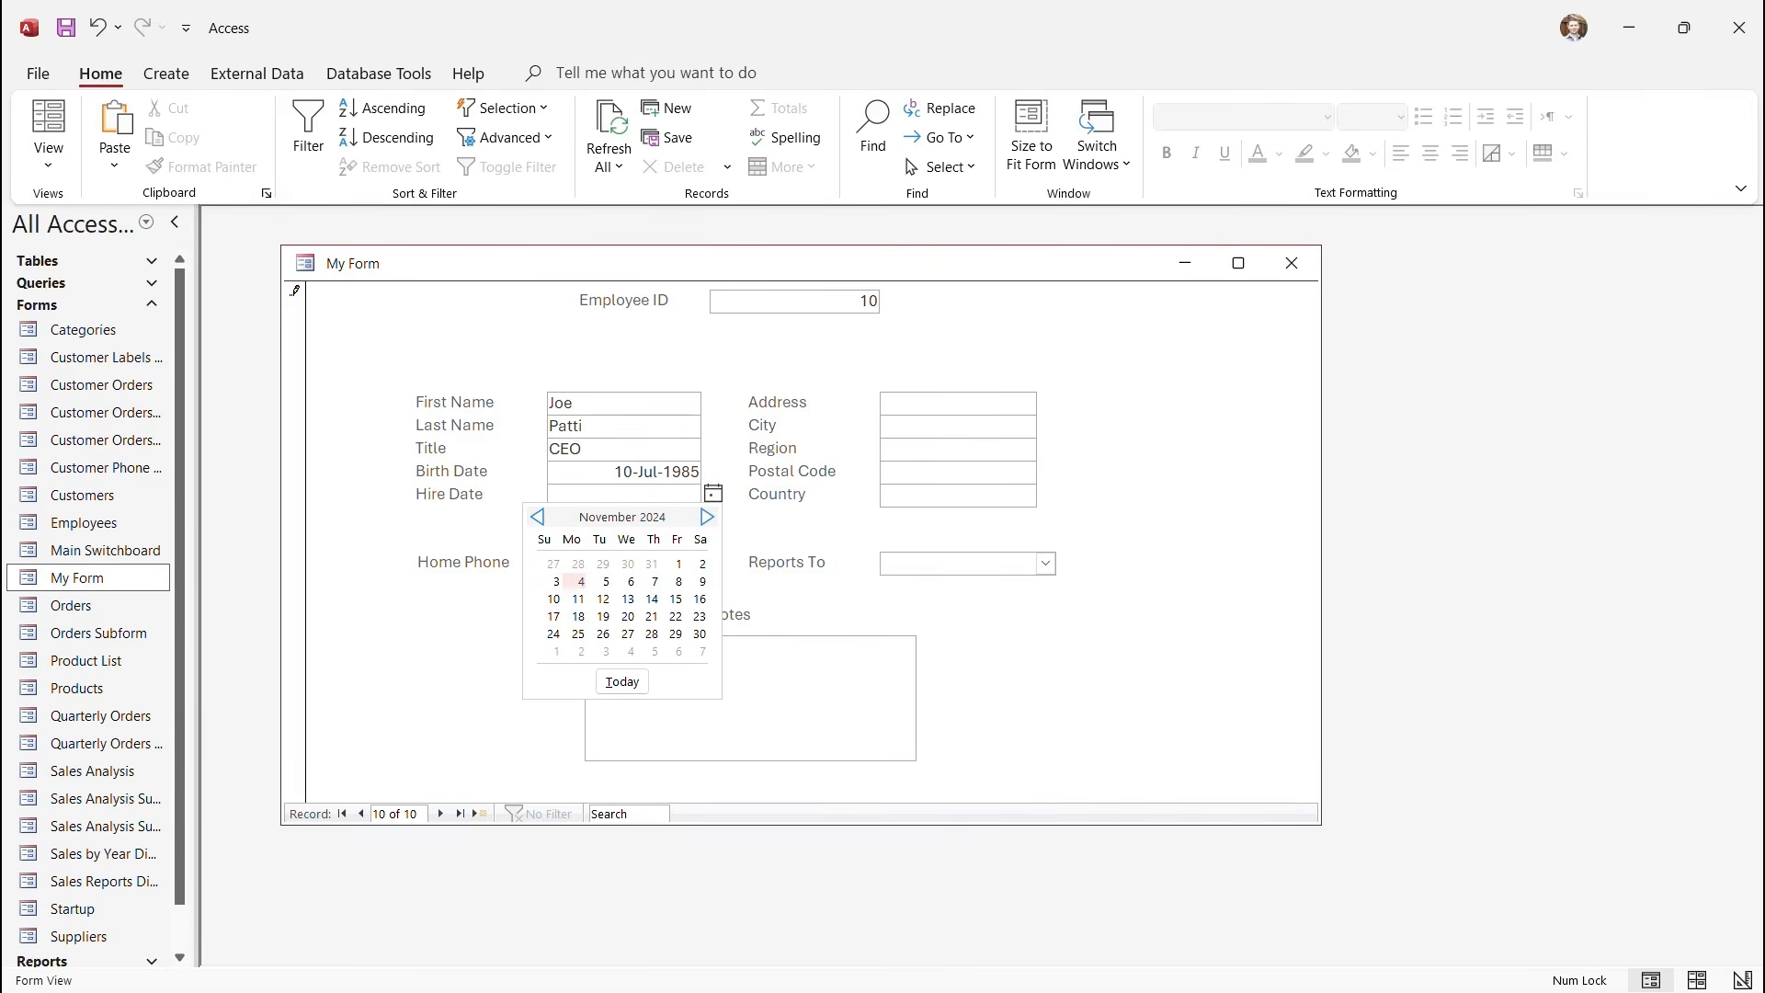
pyautogui.click(581, 581)
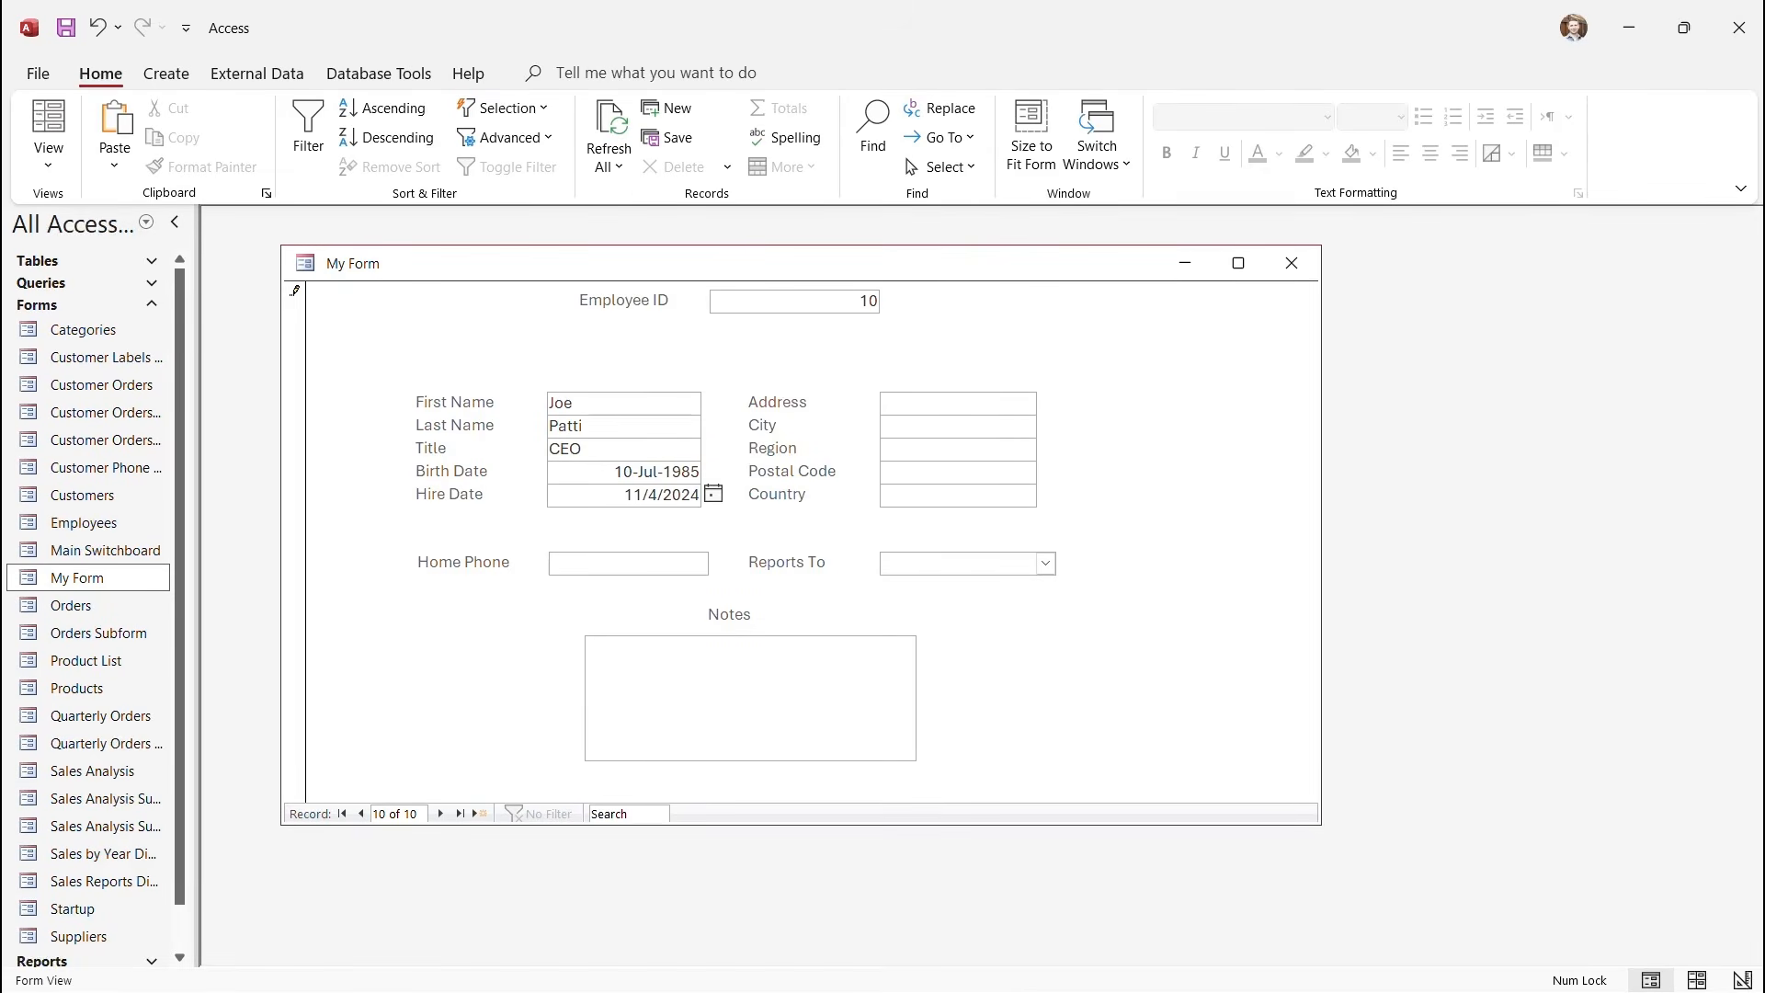
pyautogui.click(588, 563)
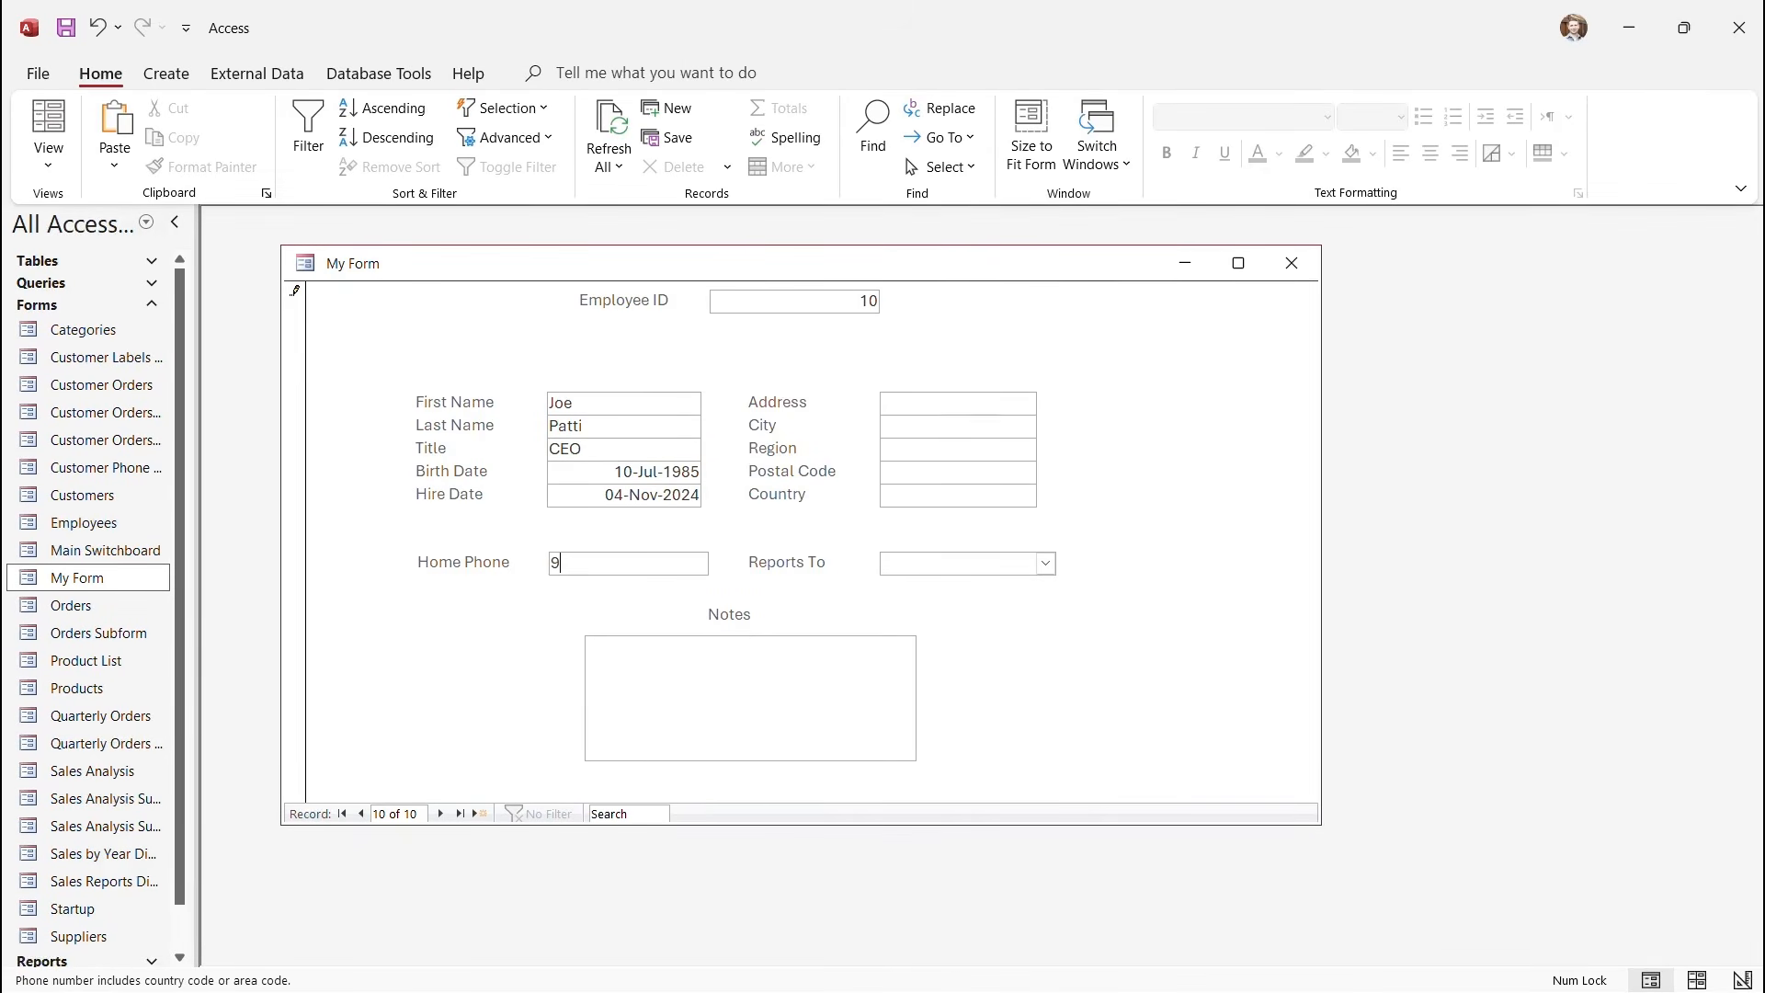
pyautogui.press('Tab')
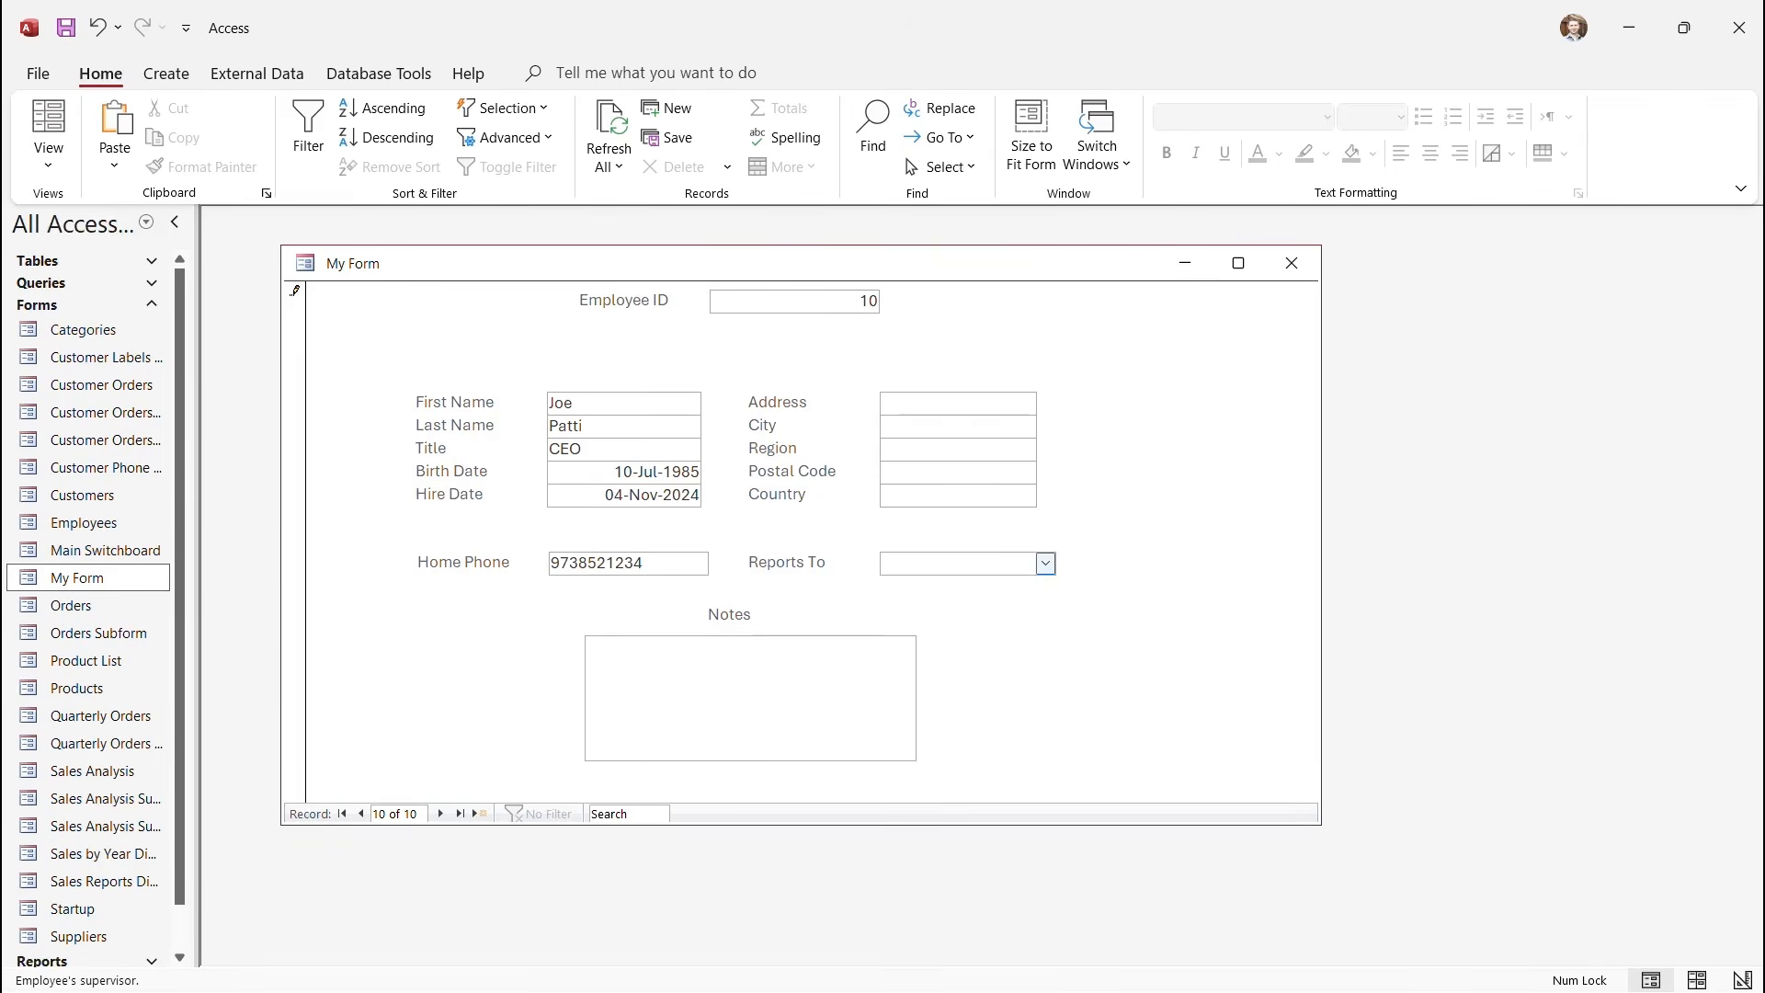
pyautogui.click(1045, 562)
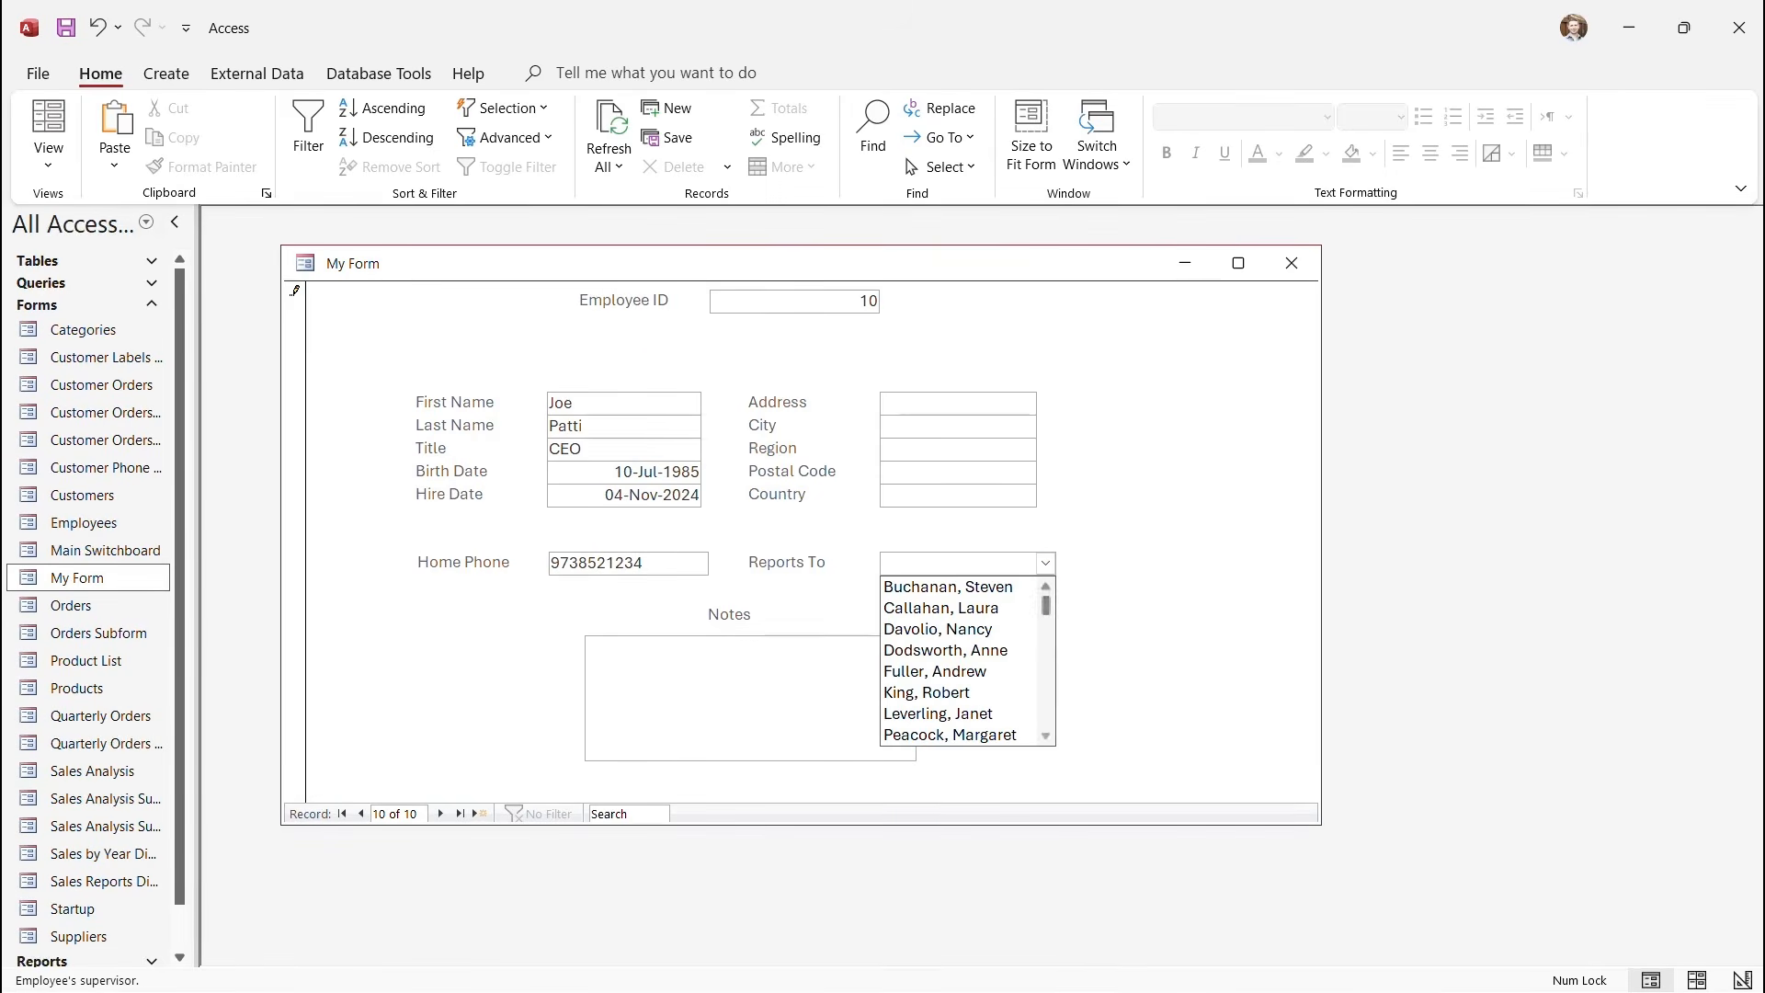
pyautogui.press('Escape')
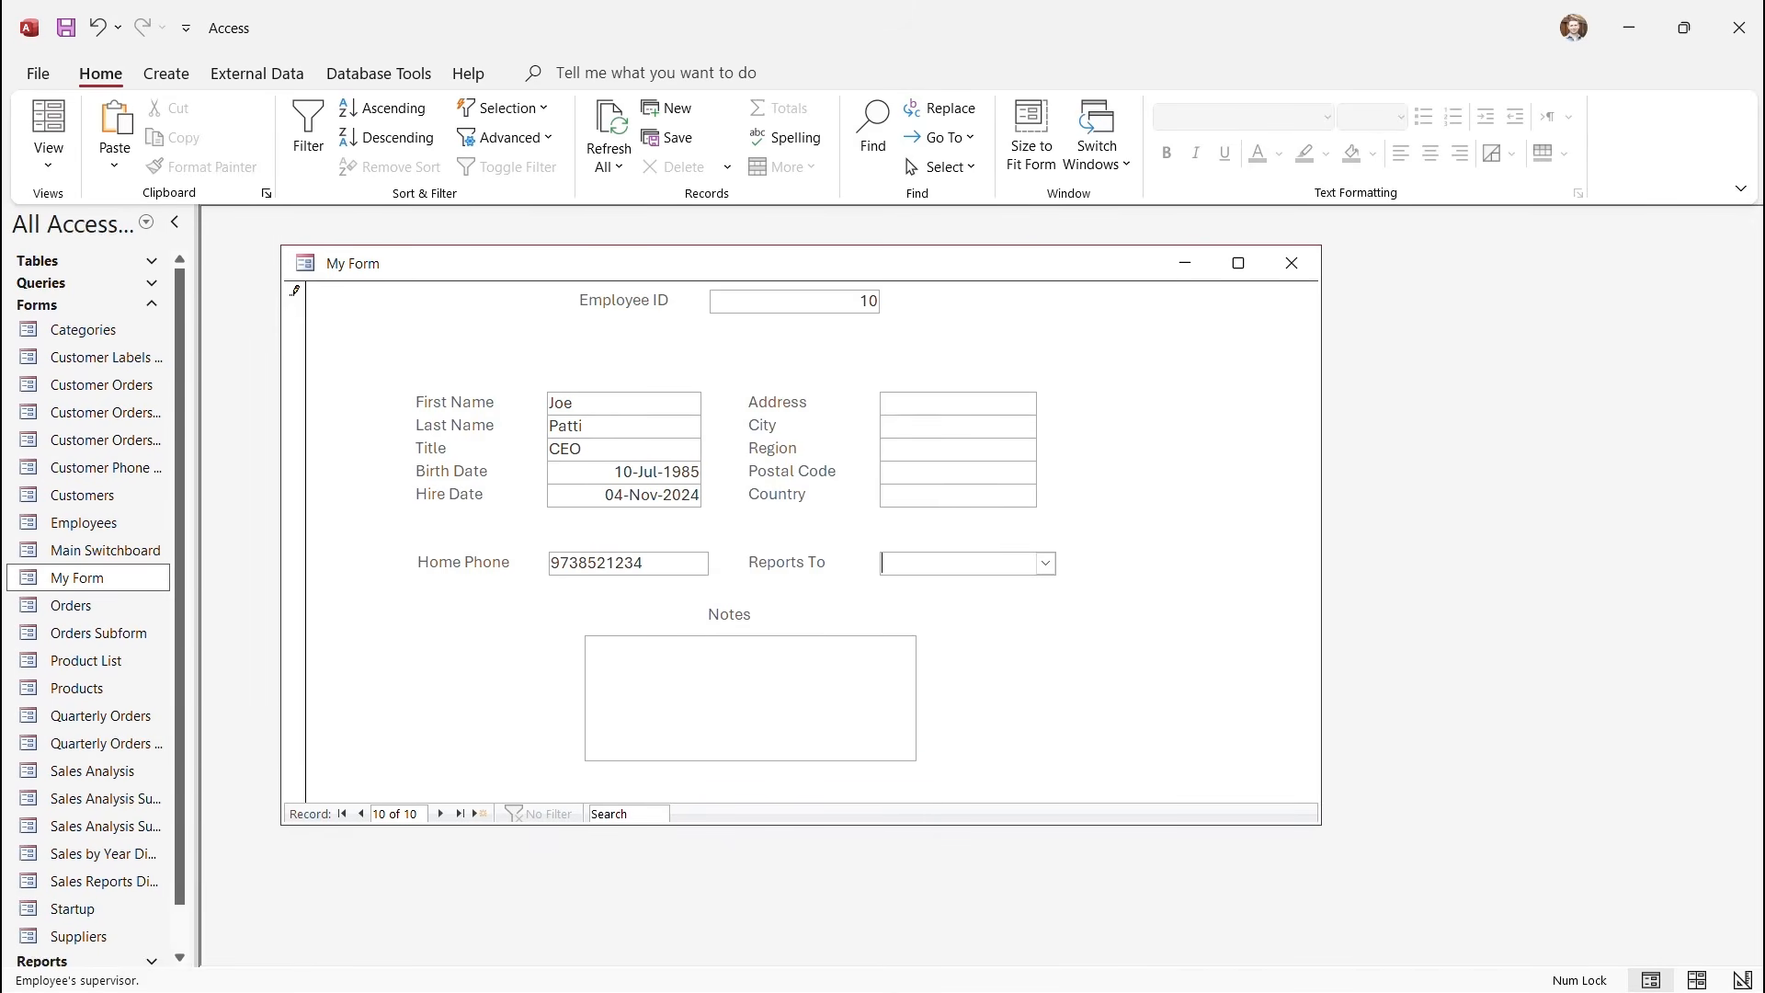
pyautogui.press('Tab')
pyautogui.write('123 ABC St.')
pyautogui.press('Tab')
# Enter city HelloTown, region America, country USA, postal code 10924 and the note 'Likes to train'.
pyautogui.write('Hello')
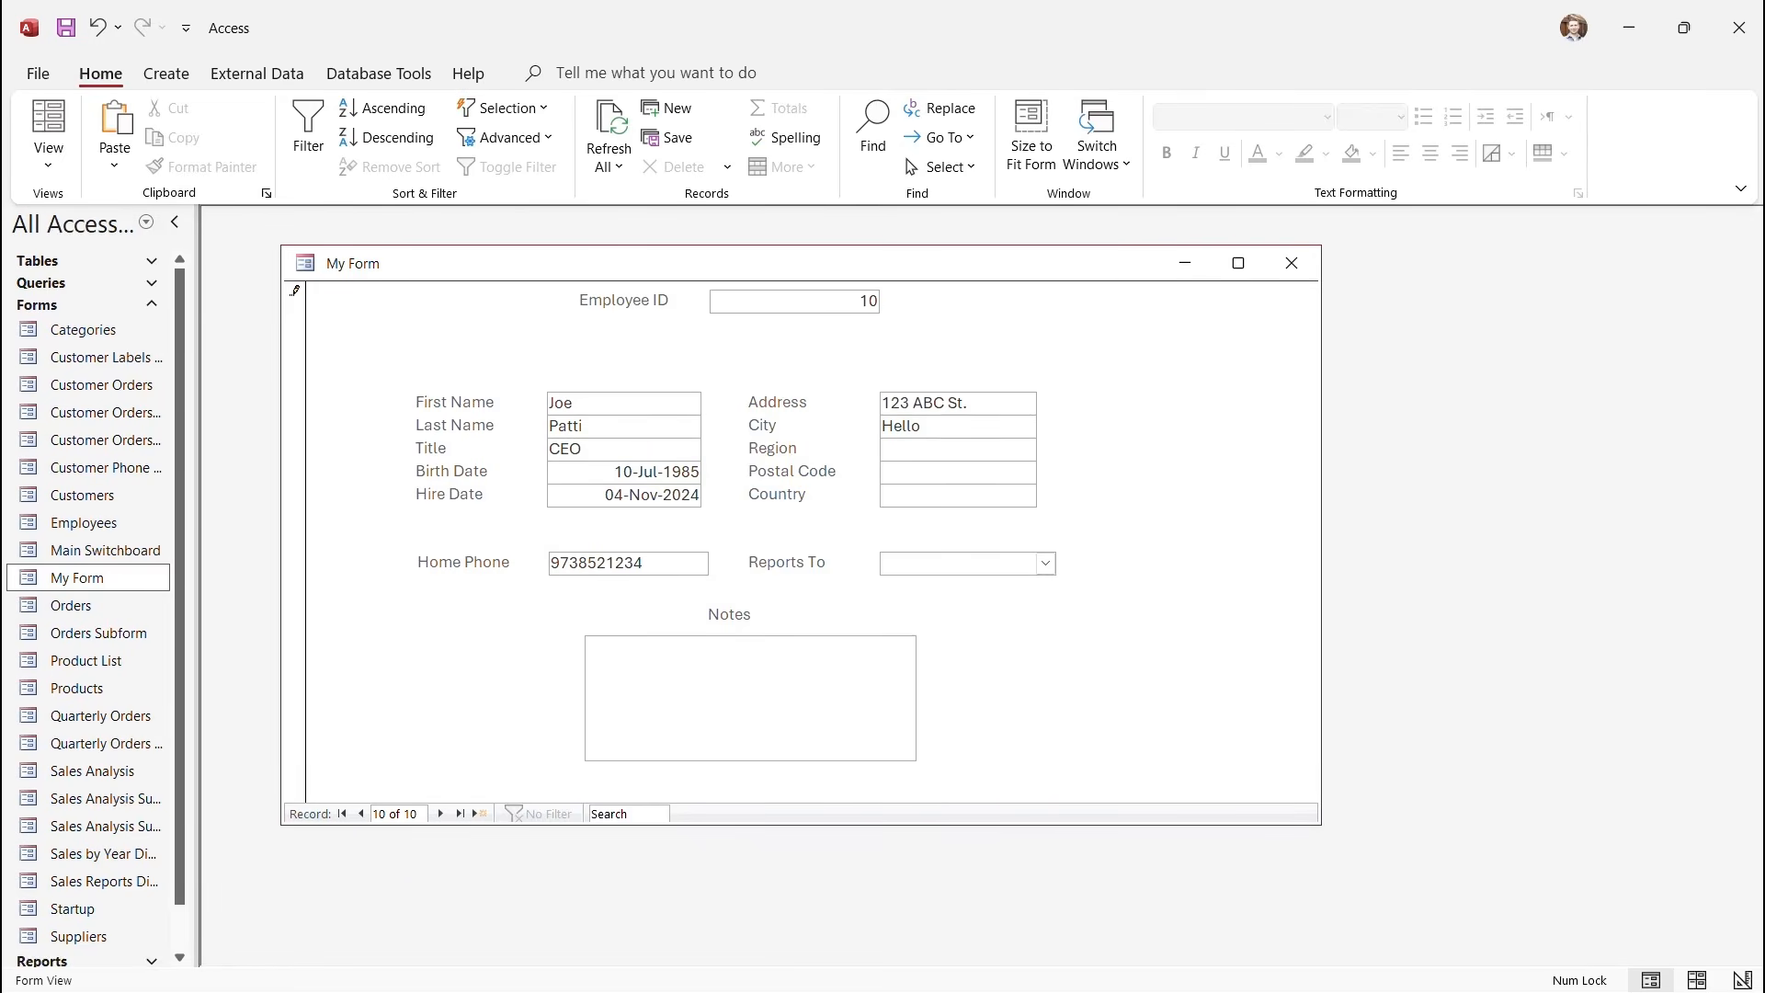
pyautogui.write('Town')
pyautogui.press('Tab')
pyautogui.write('USA')
pyautogui.press('Tab')
pyautogui.press('Tab')
pyautogui.write('USA')
pyautogui.hotkey('shift', 'Tab')
pyautogui.hotkey('shift', 'Tab')
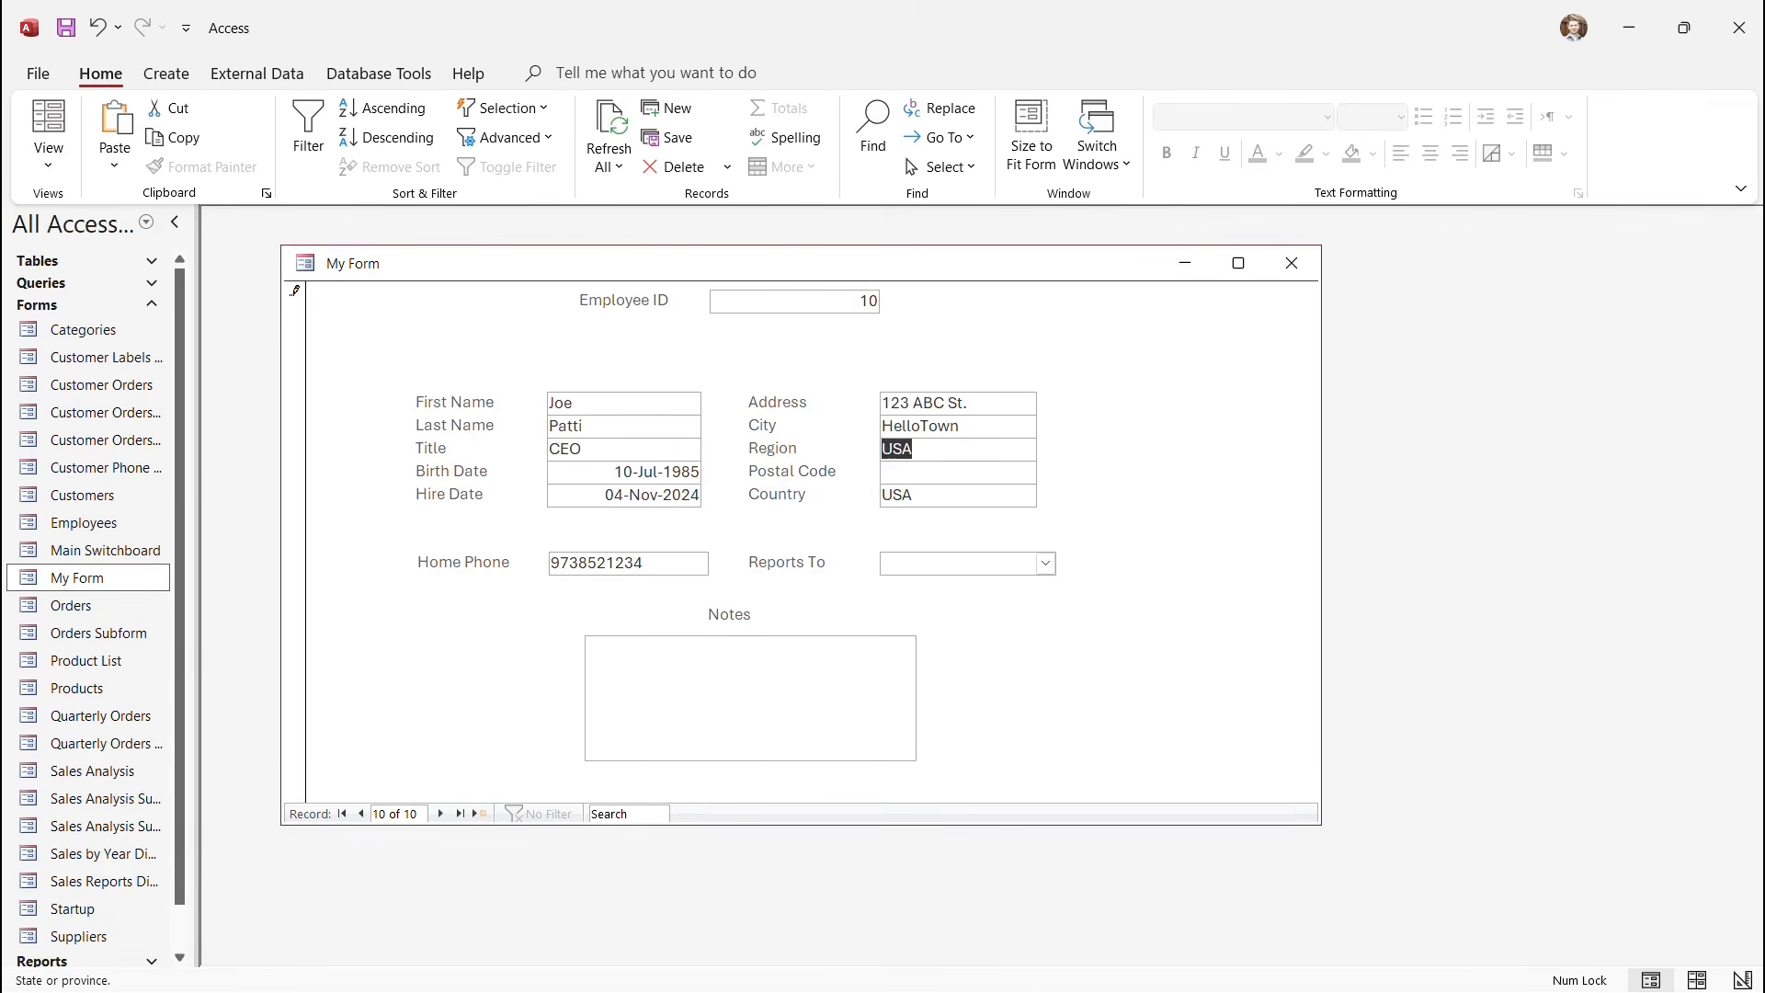
pyautogui.write('America')
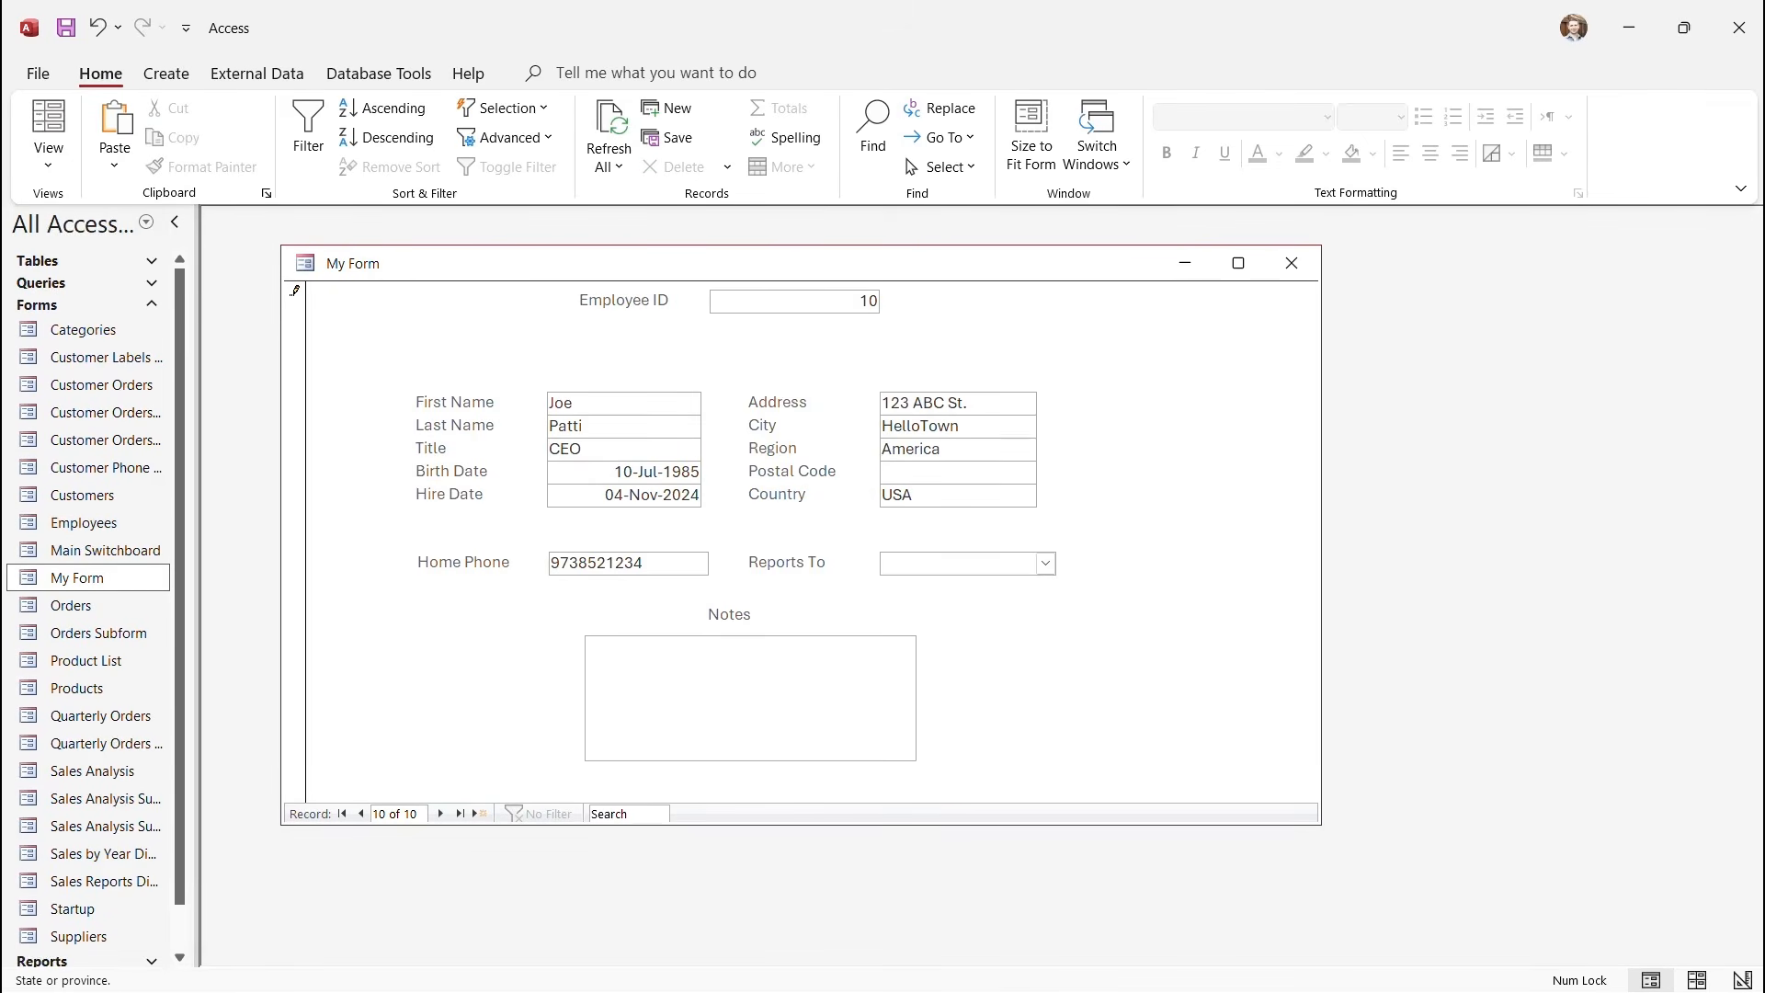
pyautogui.press('Tab')
pyautogui.write('10924')
pyautogui.press('Tab')
pyautogui.press('Tab')
pyautogui.press('Tab')
pyautogui.write('L')
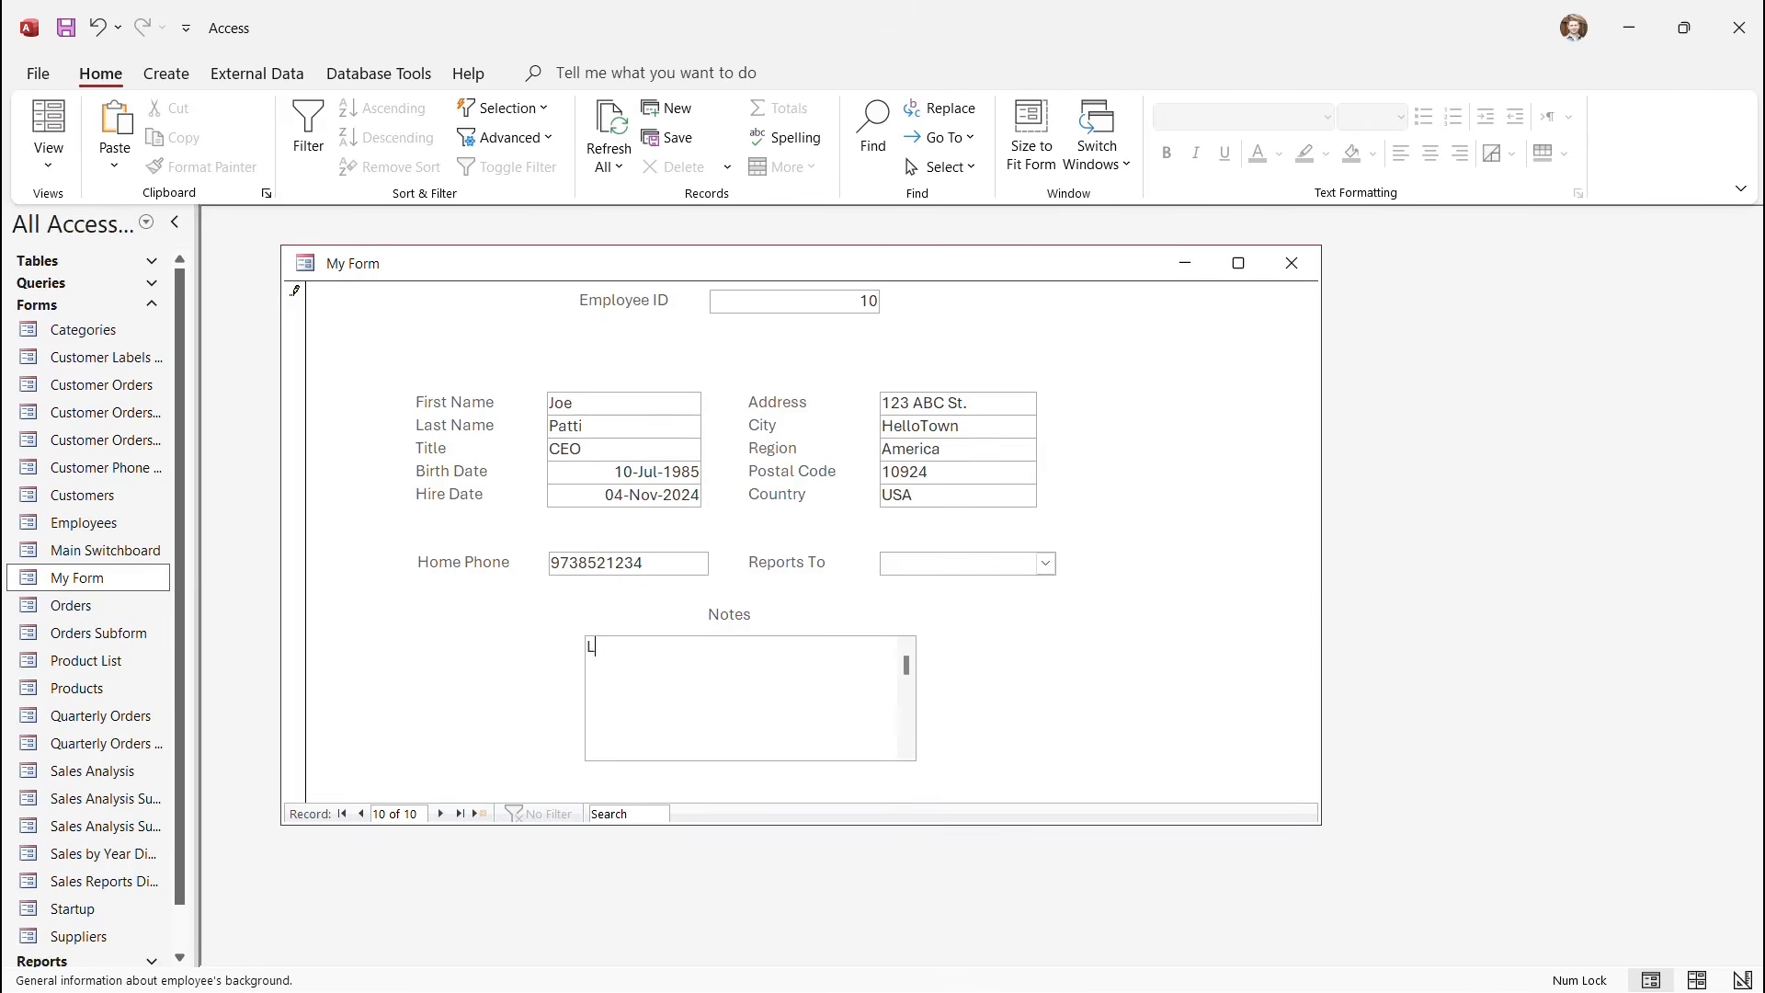
pyautogui.write('ikes to train.')
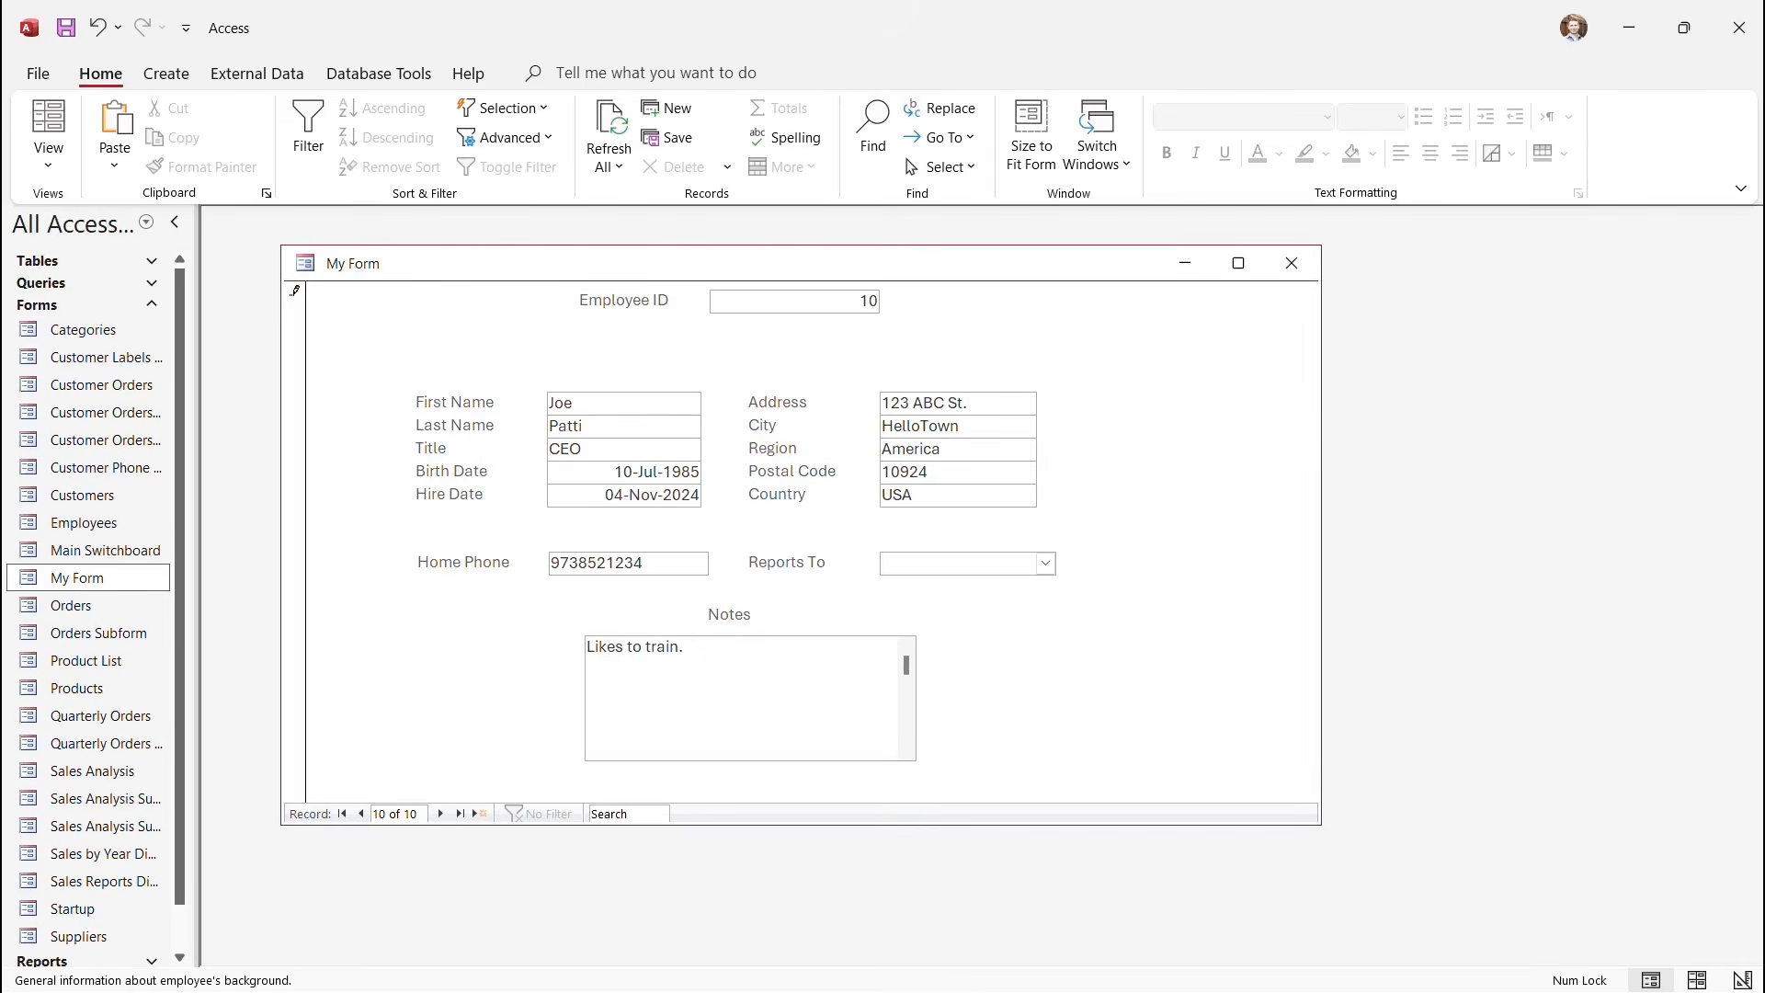
pyautogui.press('Return')
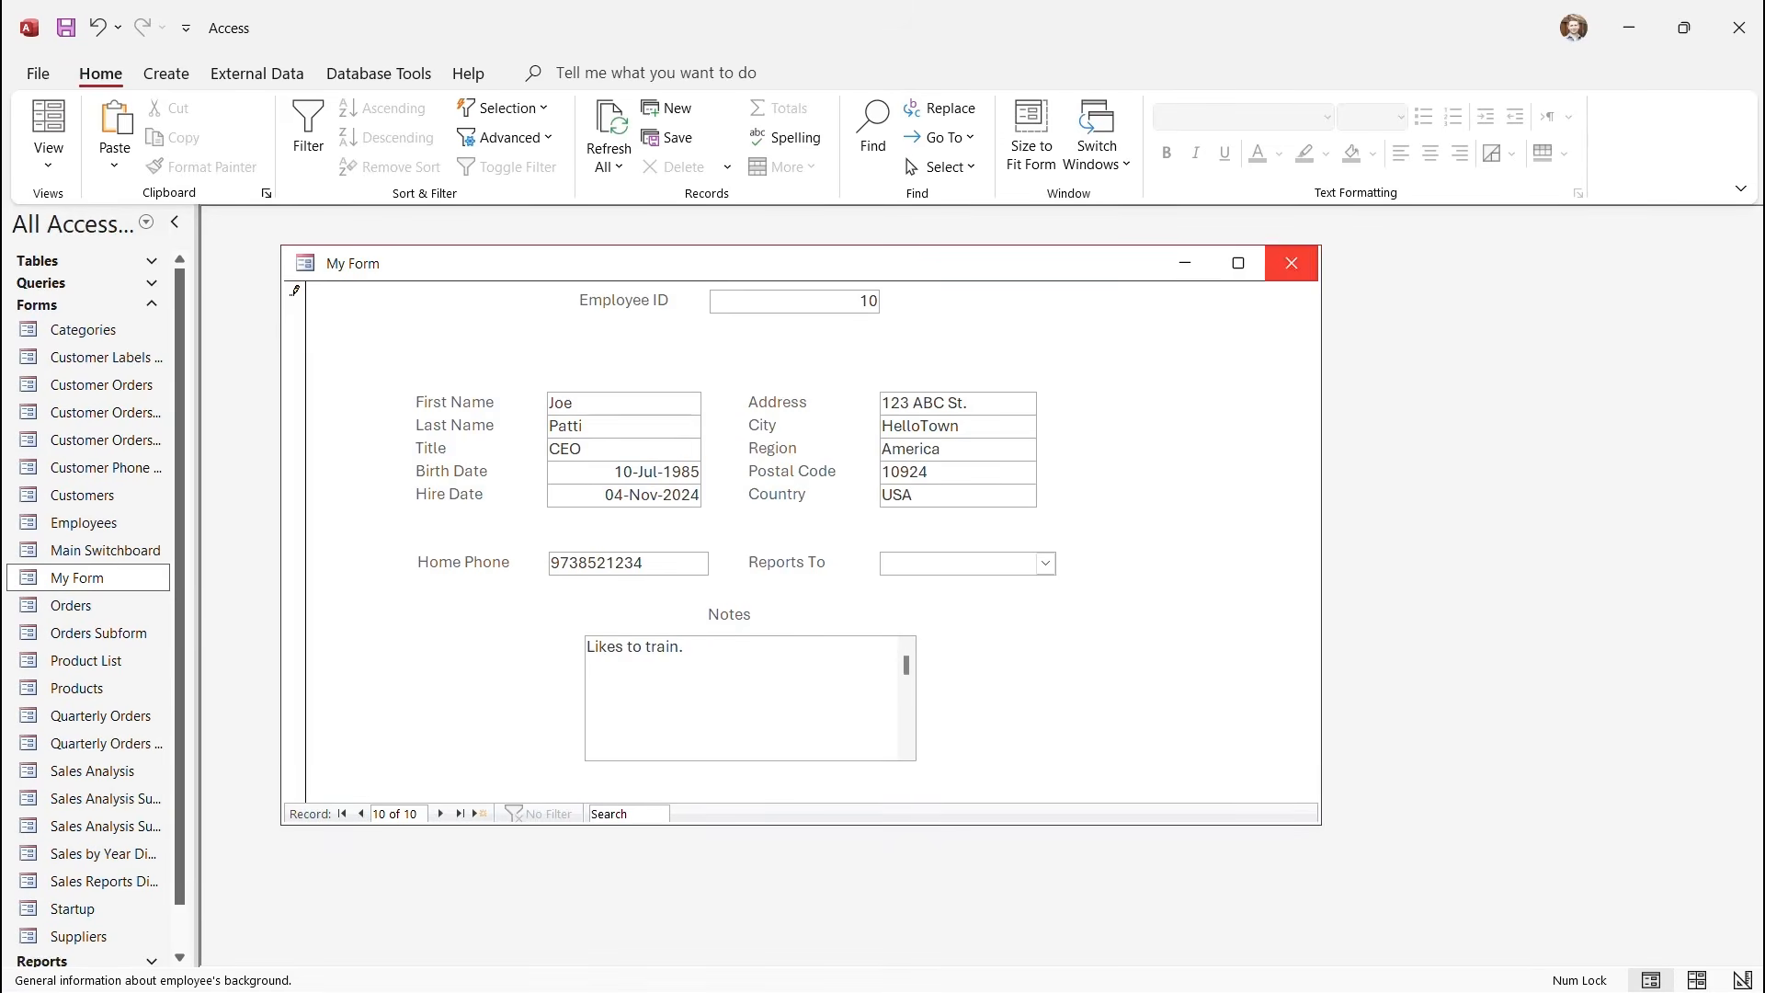
# Check the Employees datasheet lists the new CEO as employee 10, then reopen My Form.
pyautogui.click(1292, 263)
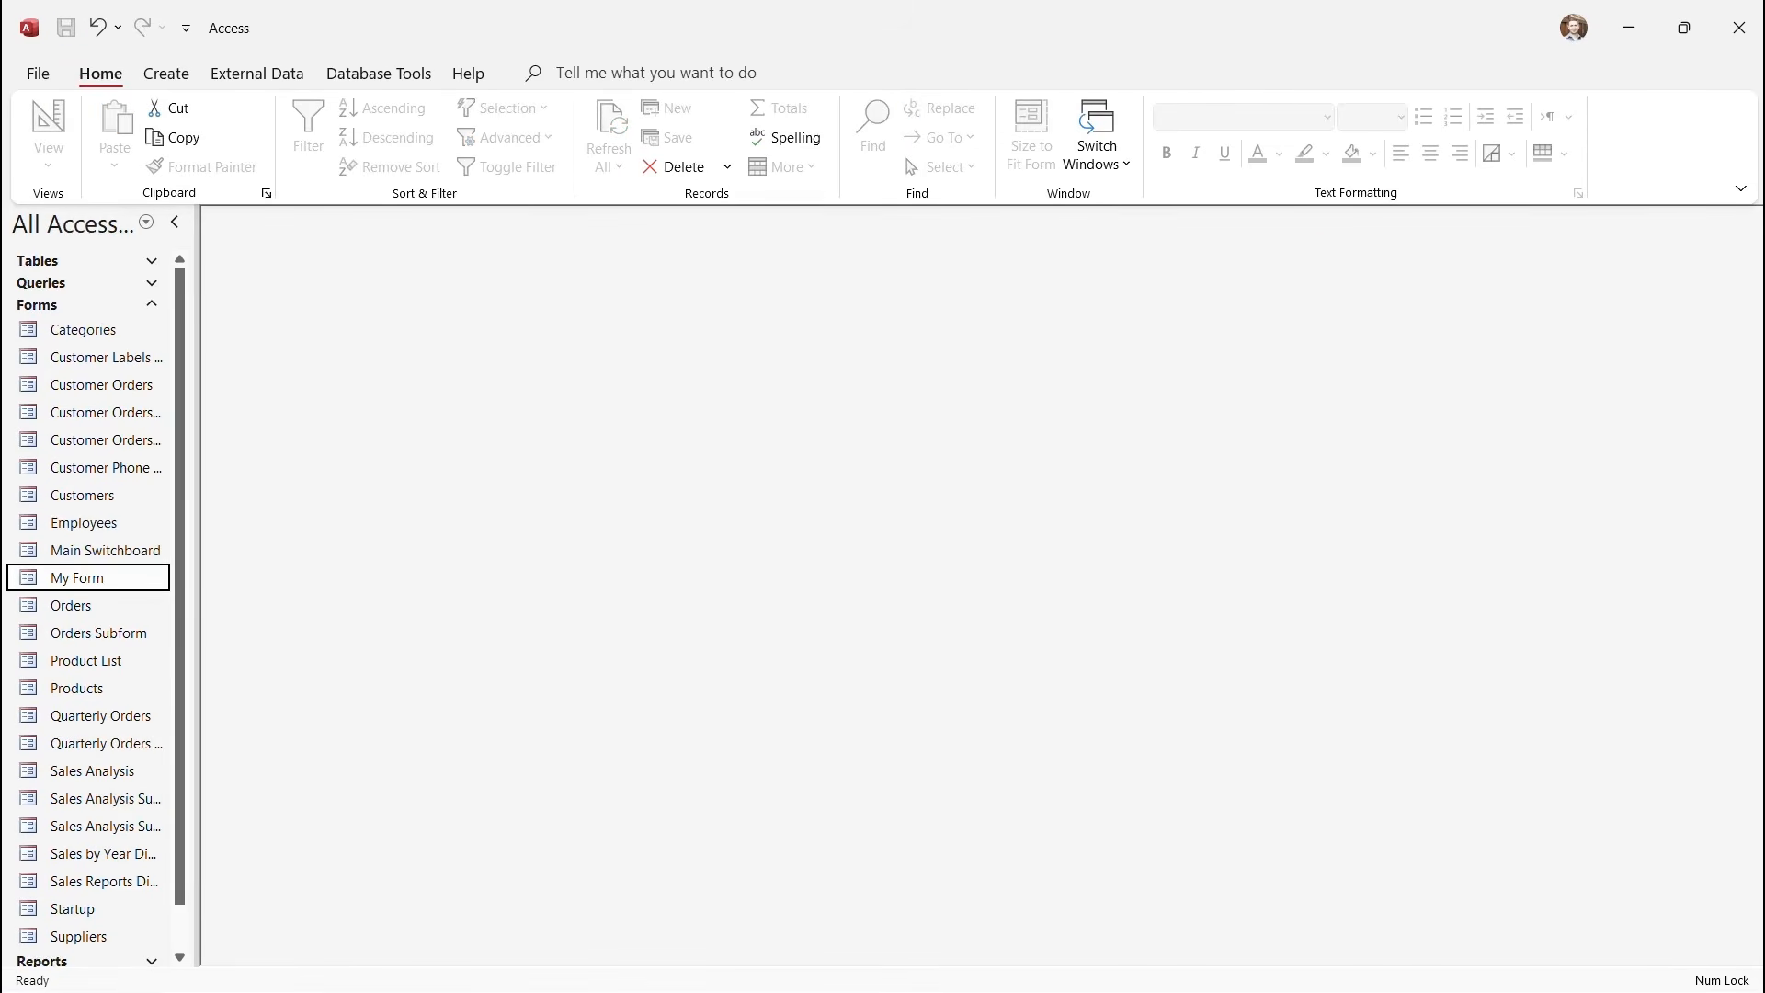
pyautogui.click(83, 261)
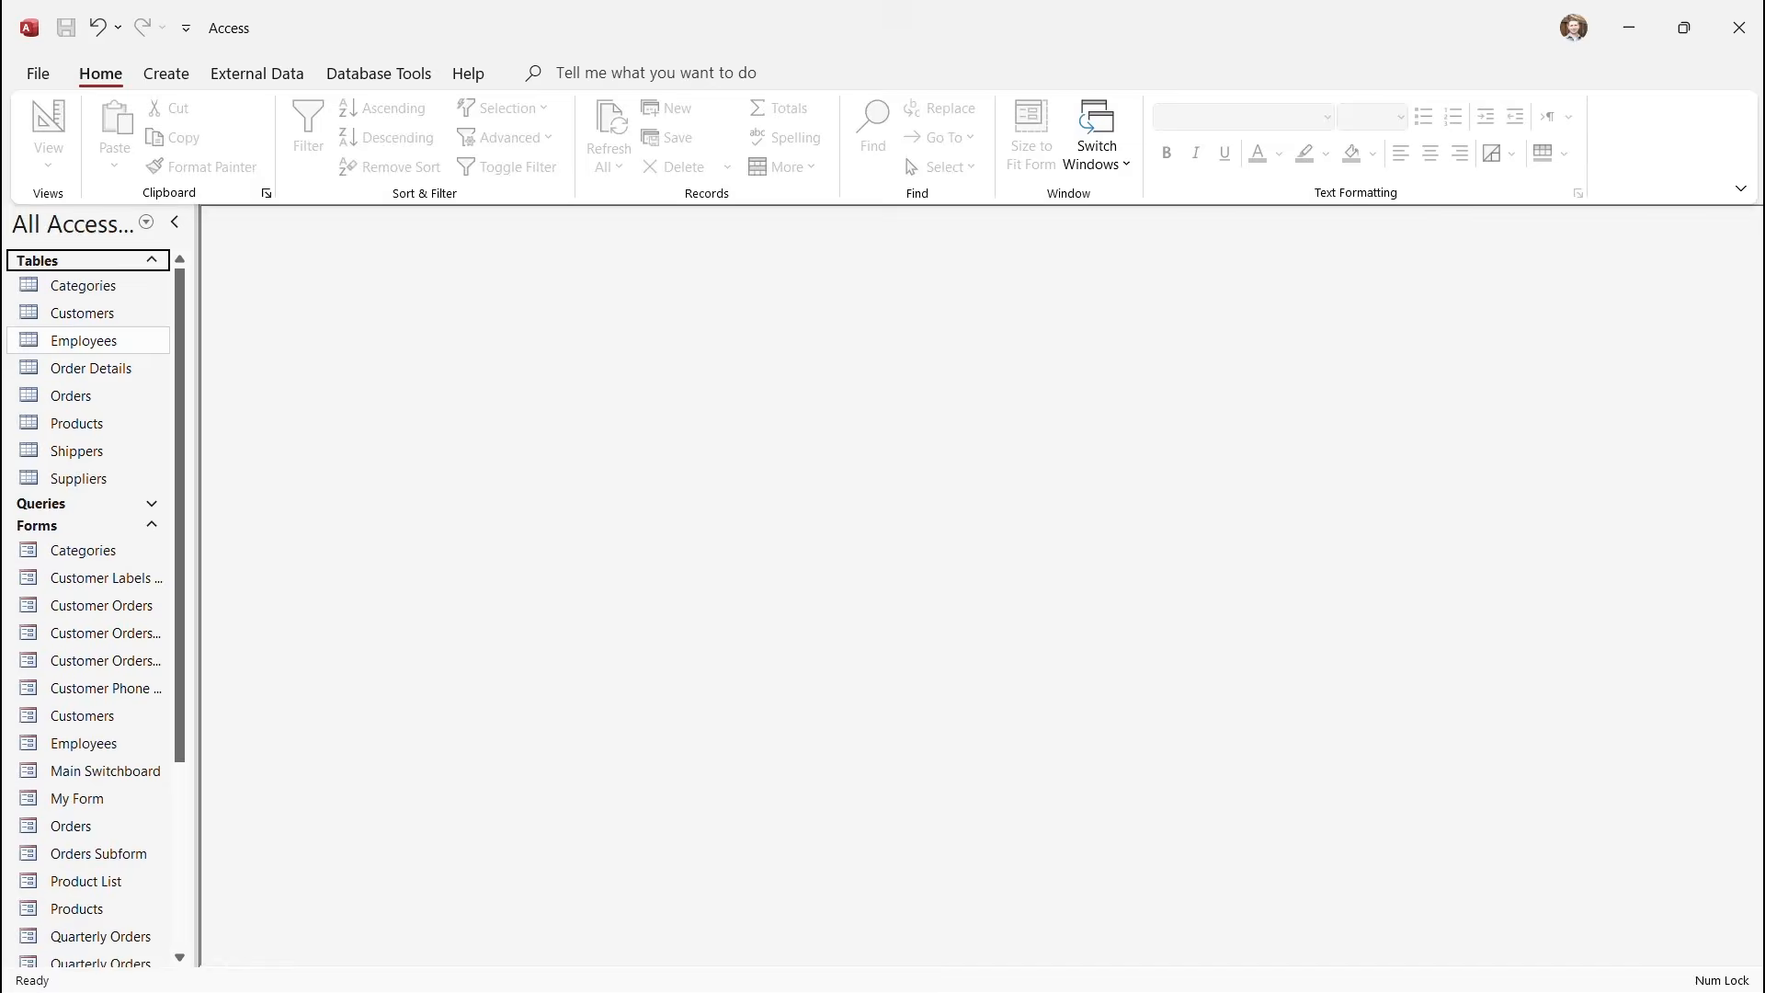
pyautogui.doubleClick(84, 340)
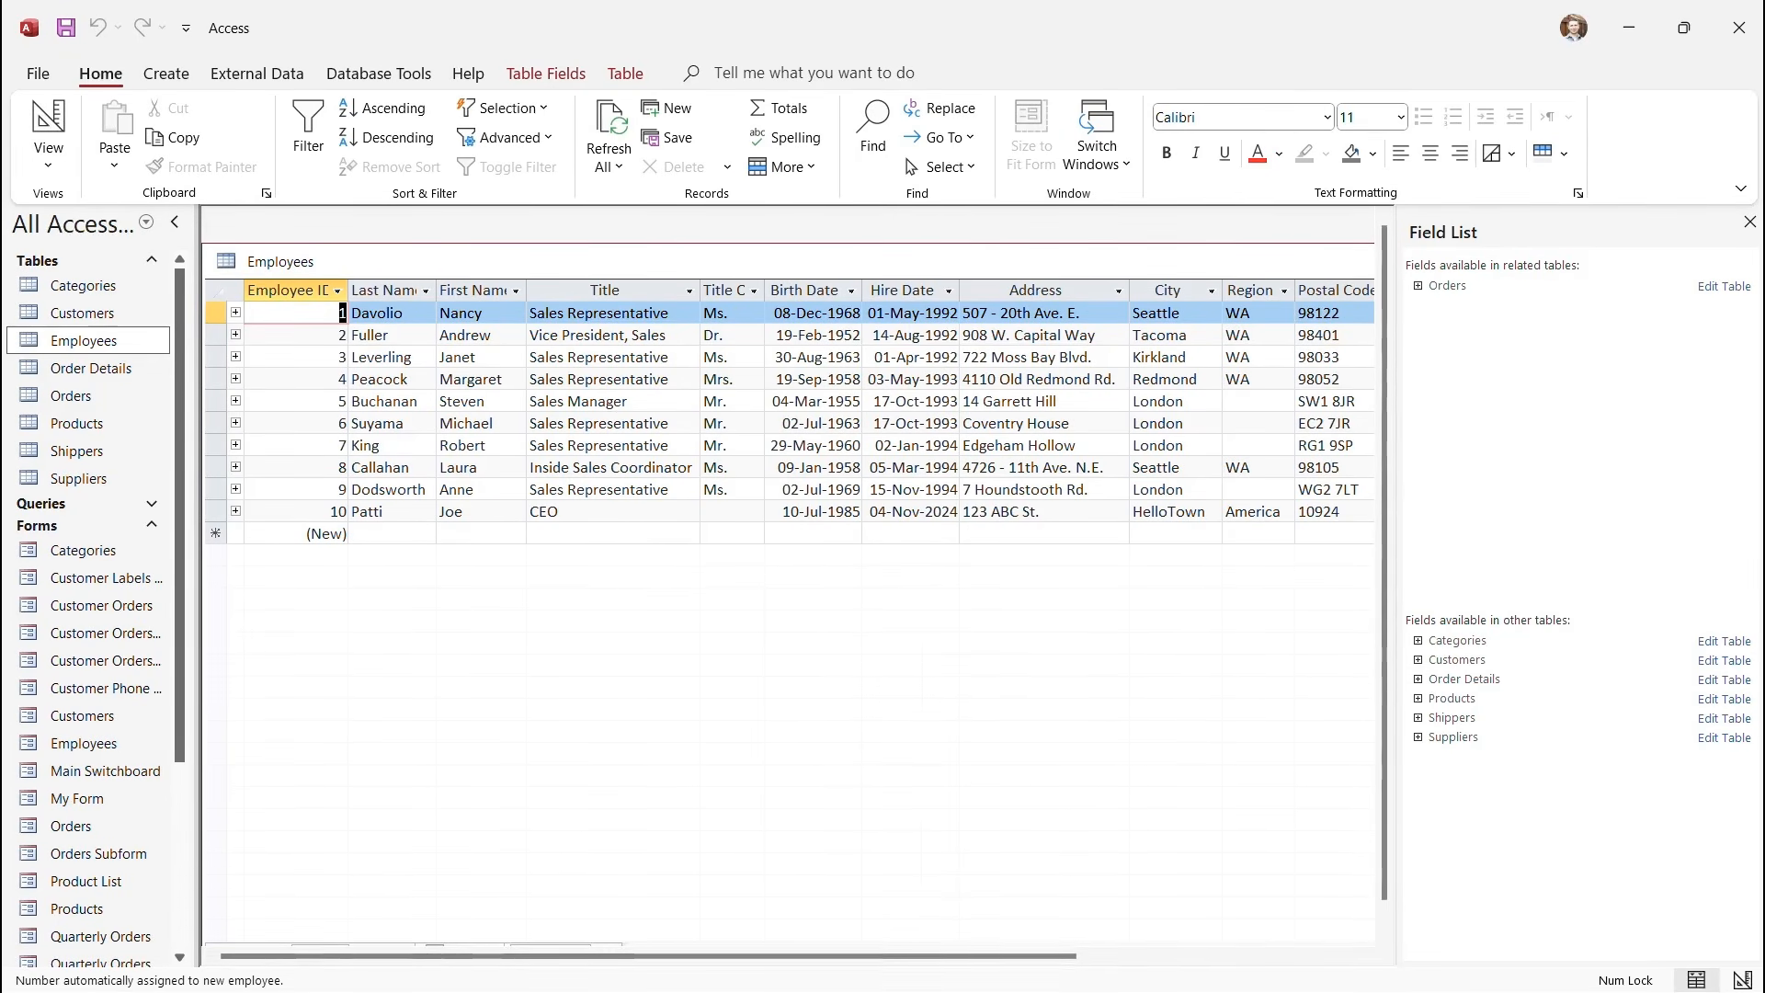
pyautogui.hscroll(5, 791, 588)
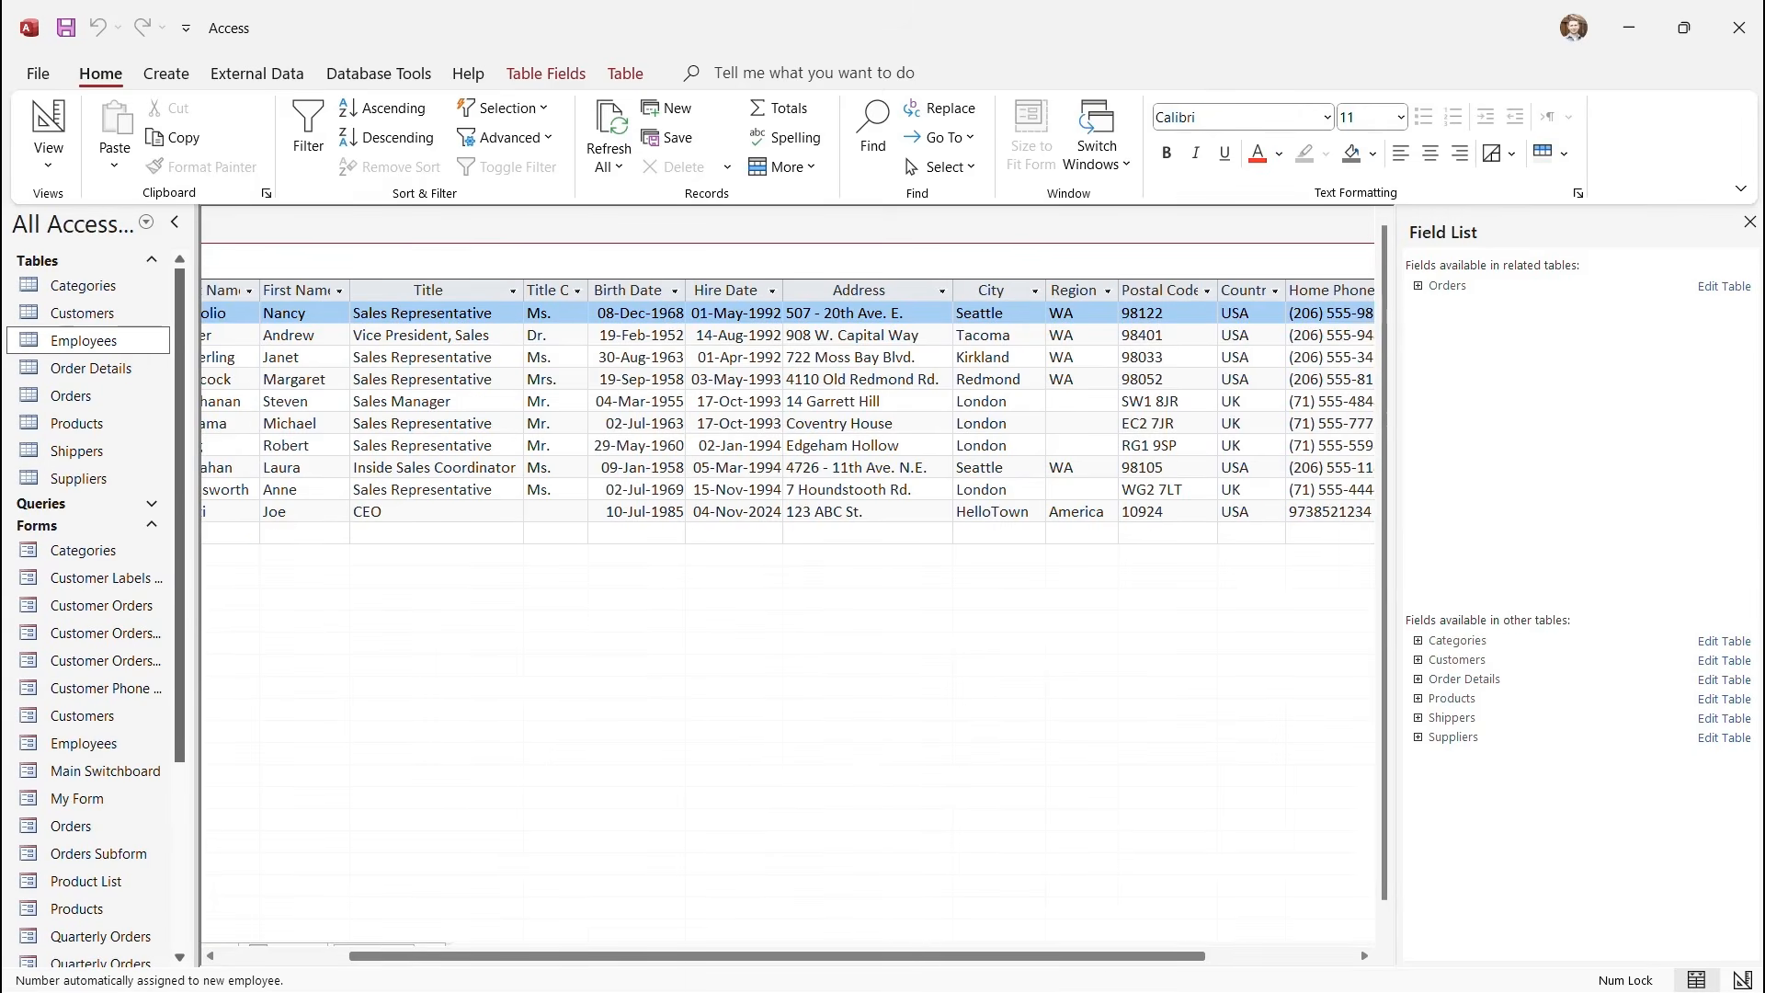
pyautogui.moveTo(835, 956); pyautogui.dragTo(649, 957)
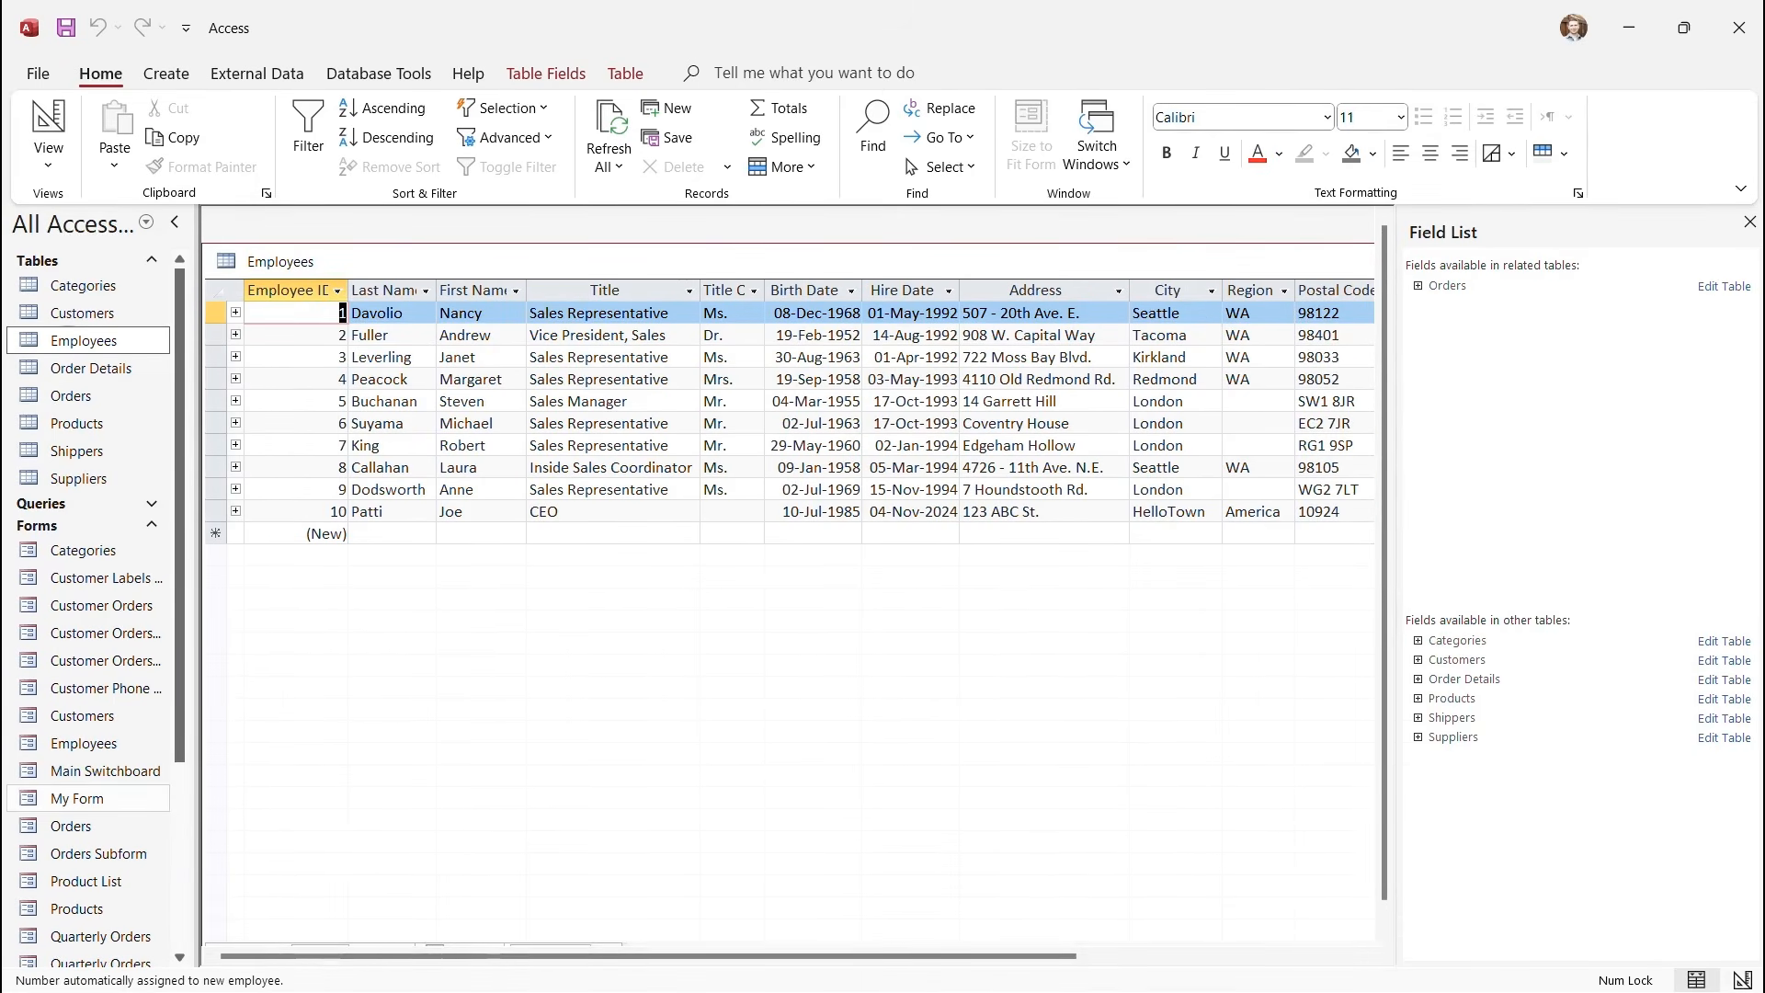
pyautogui.doubleClick(77, 798)
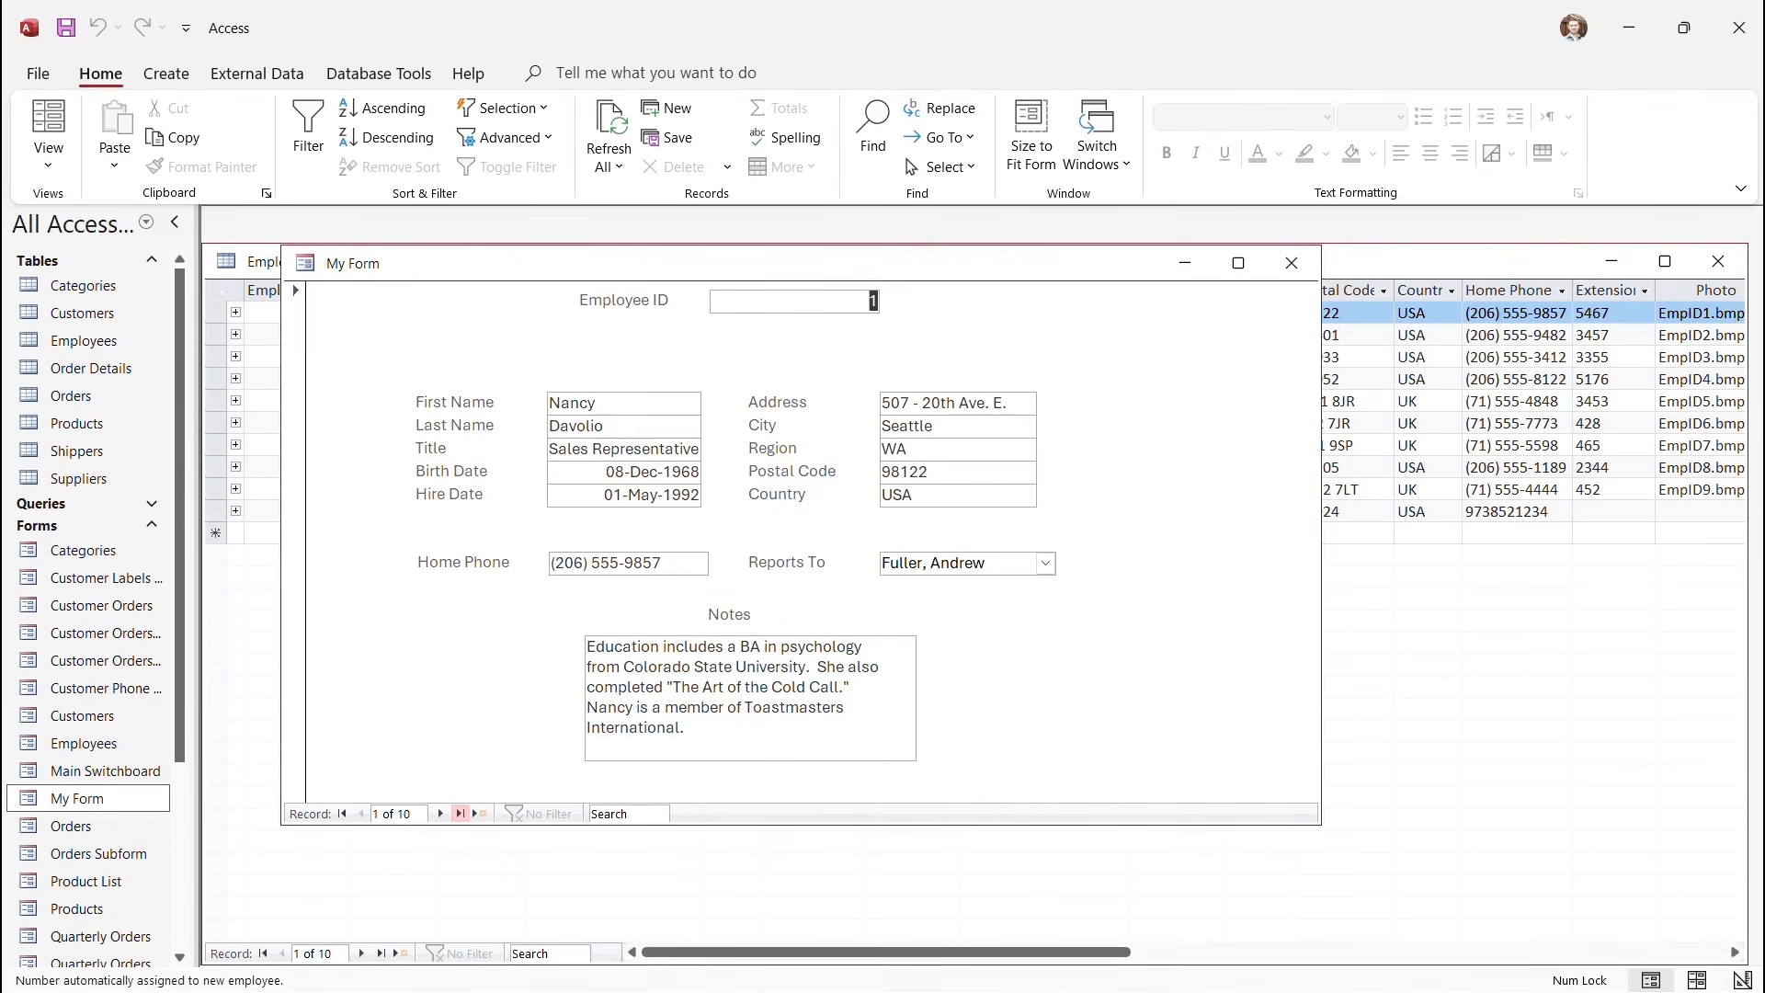
# Change the last employee's Region from America to NJ and close My Form to save it.
pyautogui.click(461, 813)
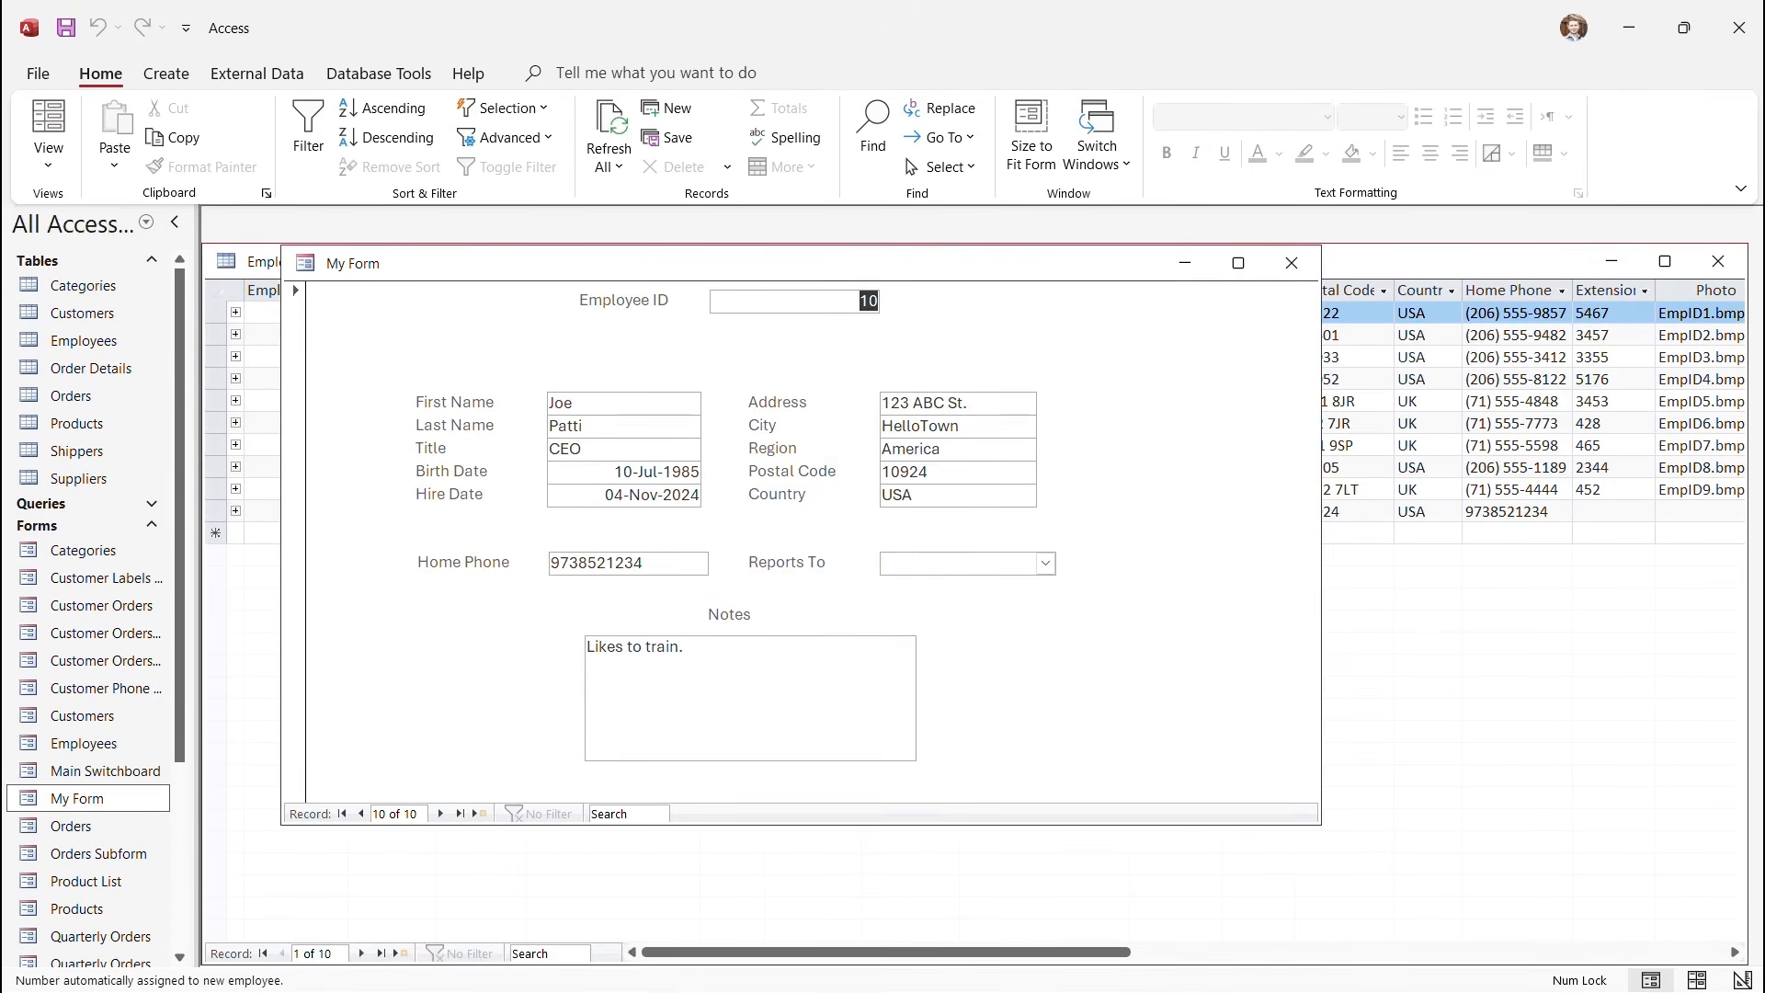
pyautogui.moveTo(945, 449); pyautogui.dragTo(878, 449)
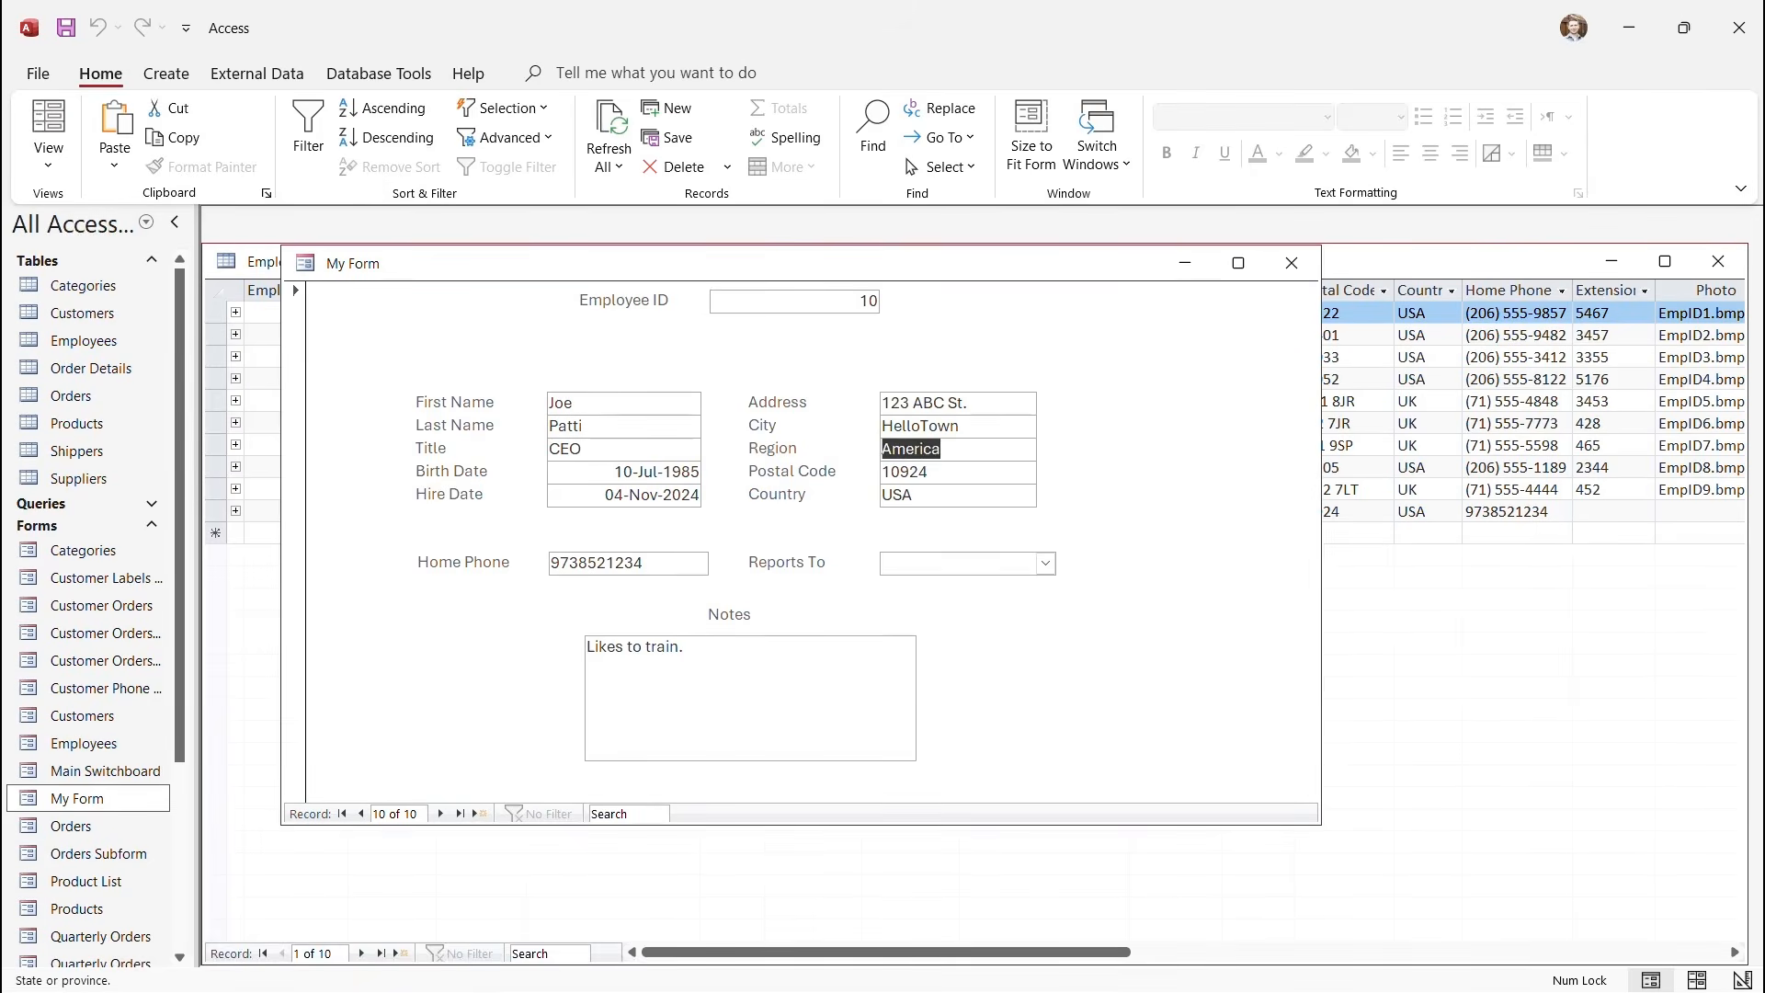
pyautogui.write('NJ')
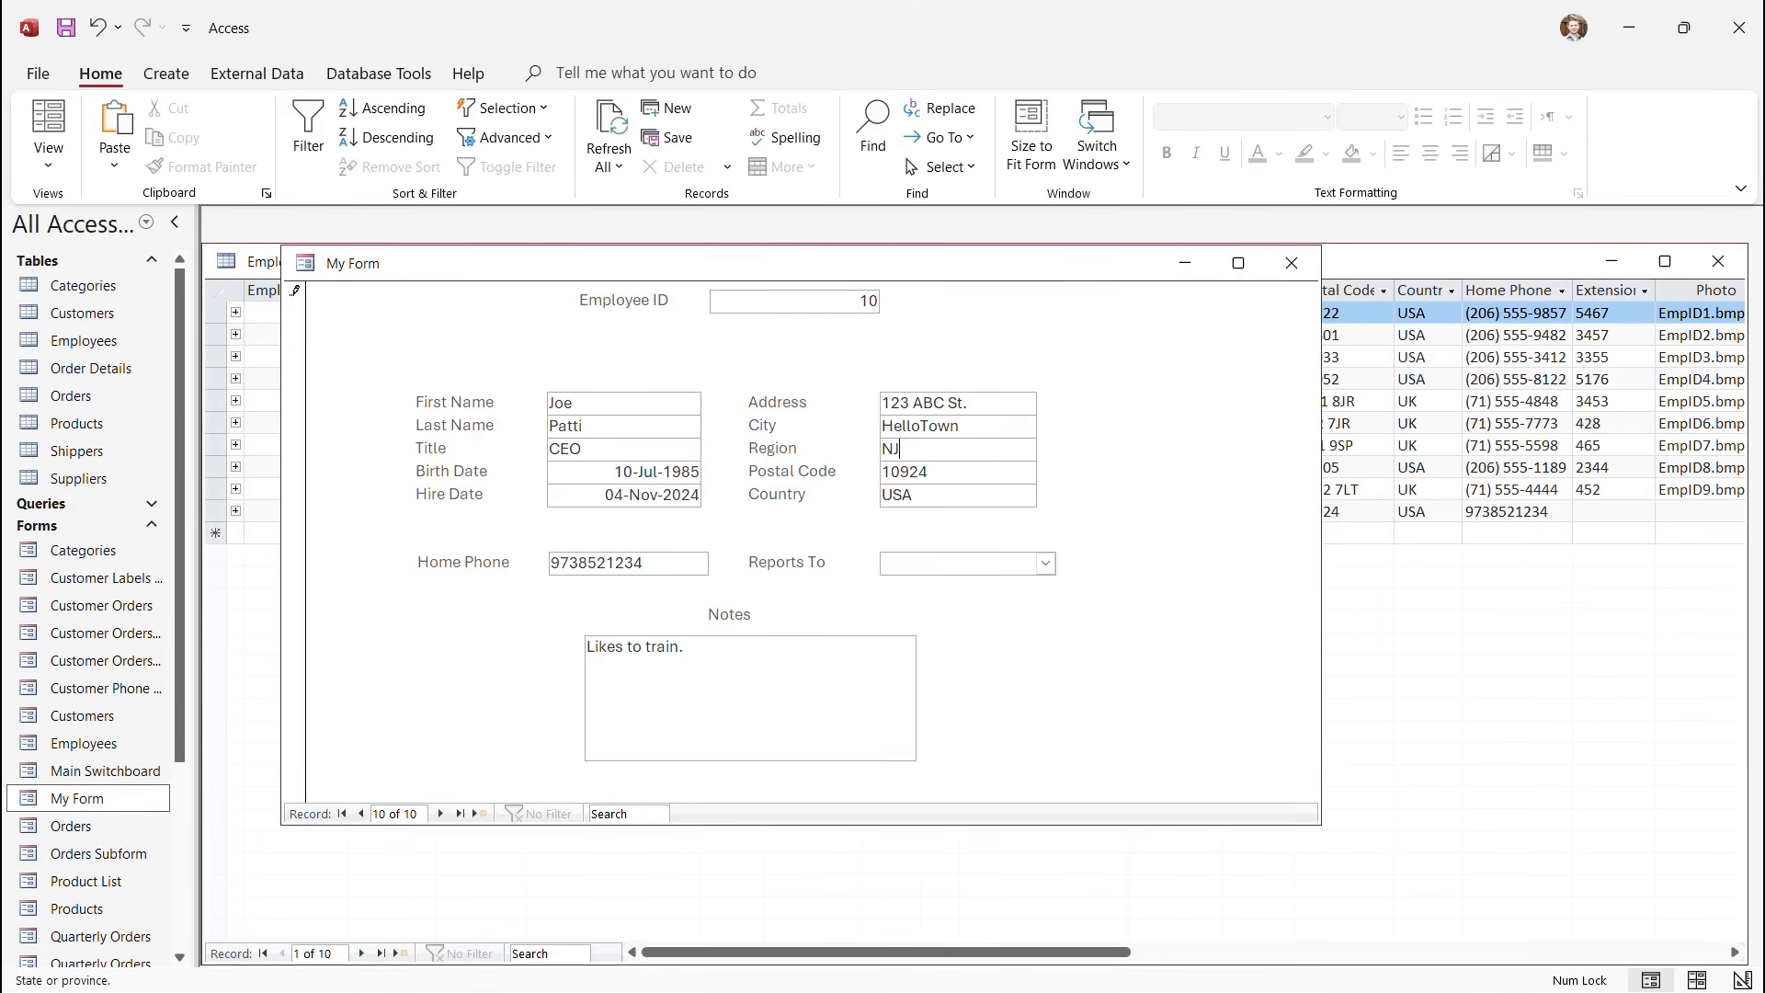
pyautogui.click(688, 648)
pyautogui.click(1291, 263)
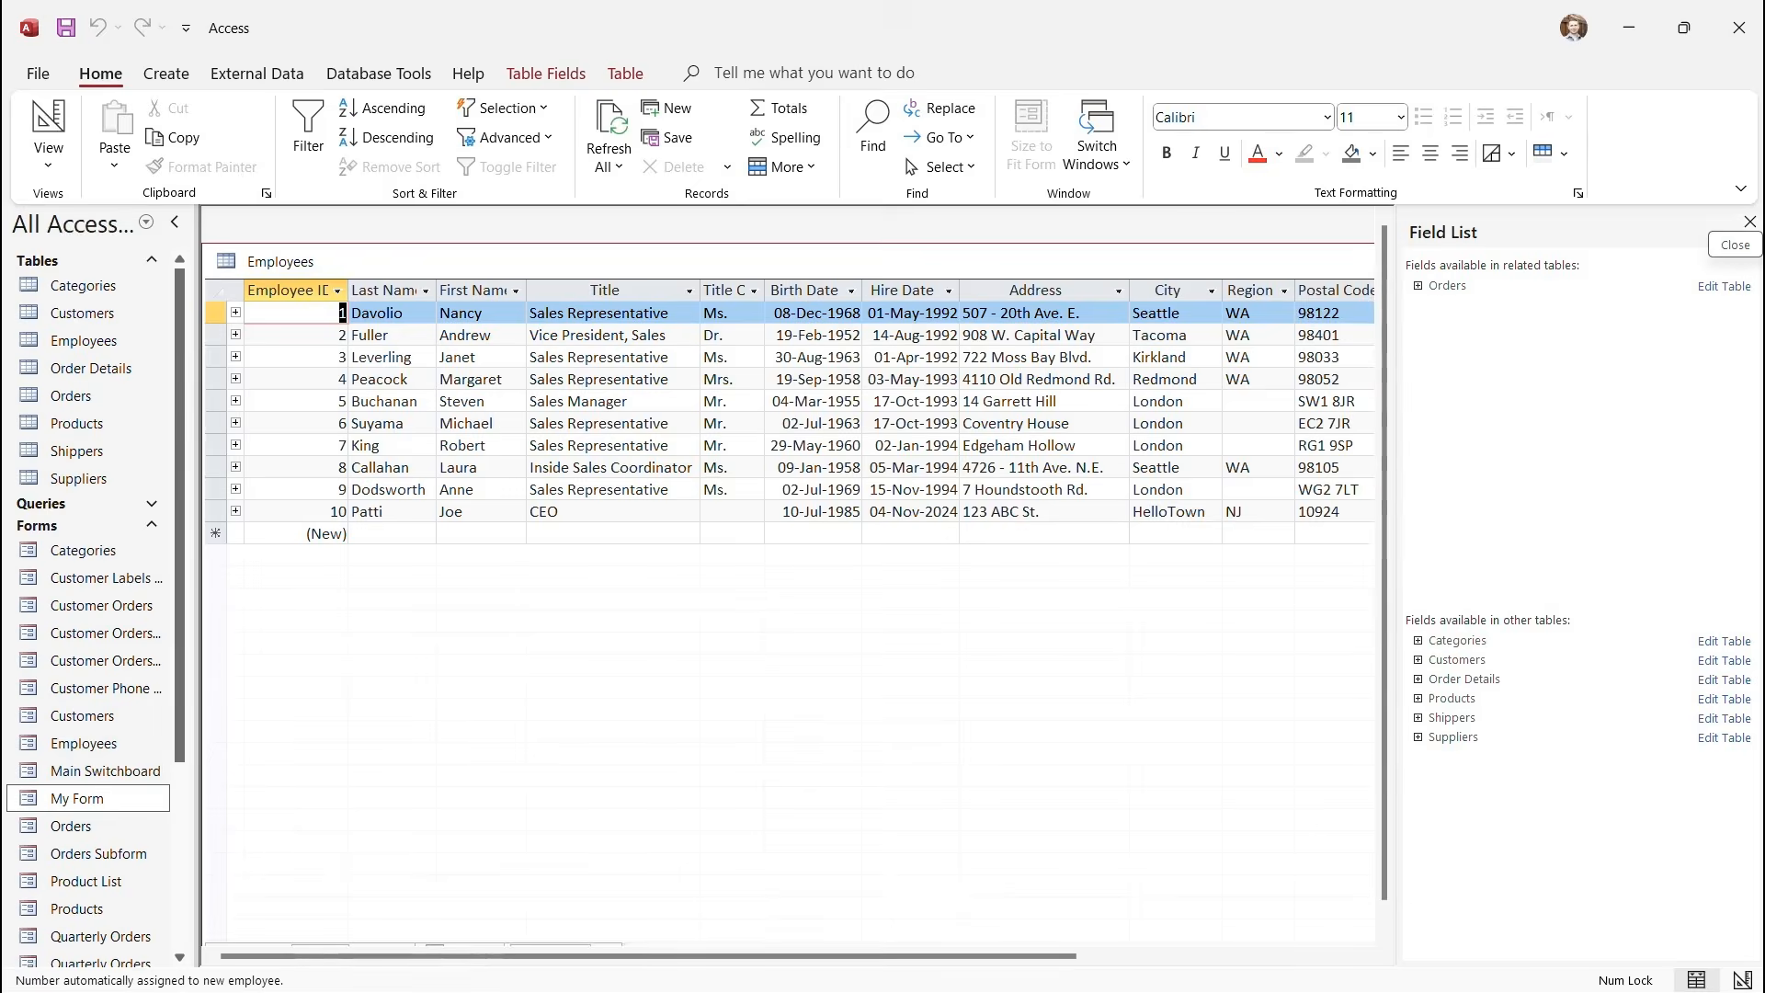
# Close the Field List and Employees table, then open My Form in Design View.
pyautogui.click(1750, 222)
pyautogui.click(1719, 261)
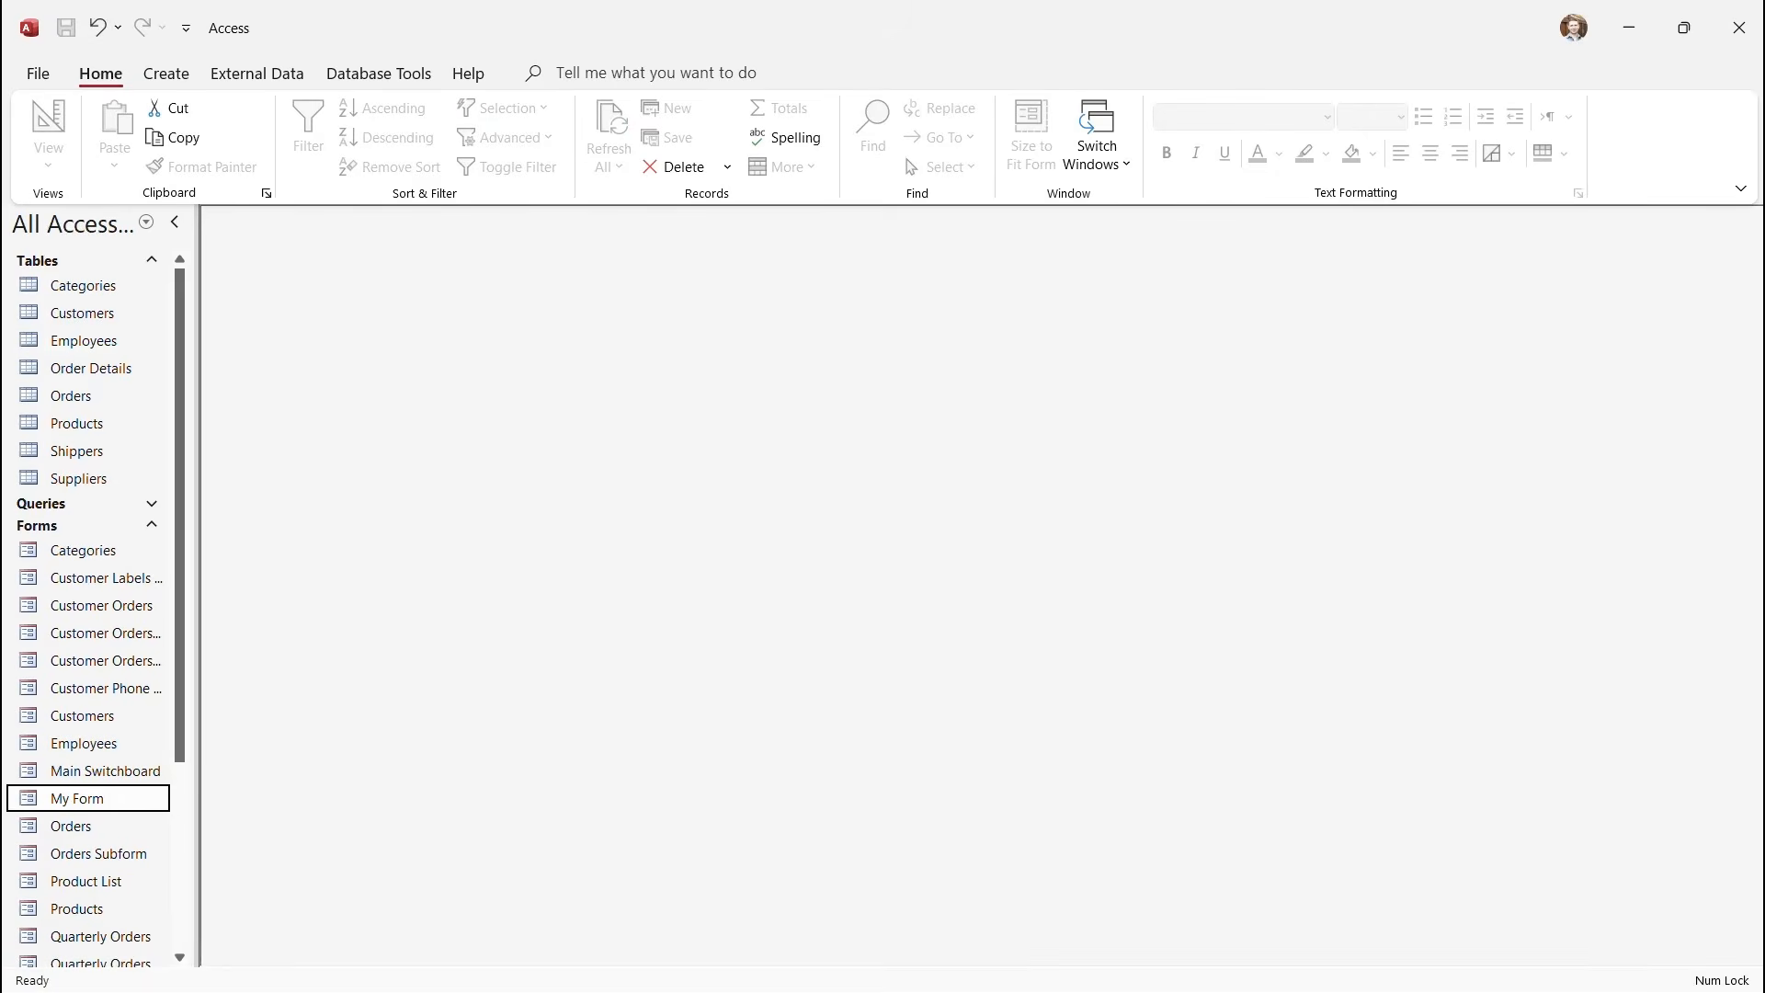
pyautogui.click(150, 260)
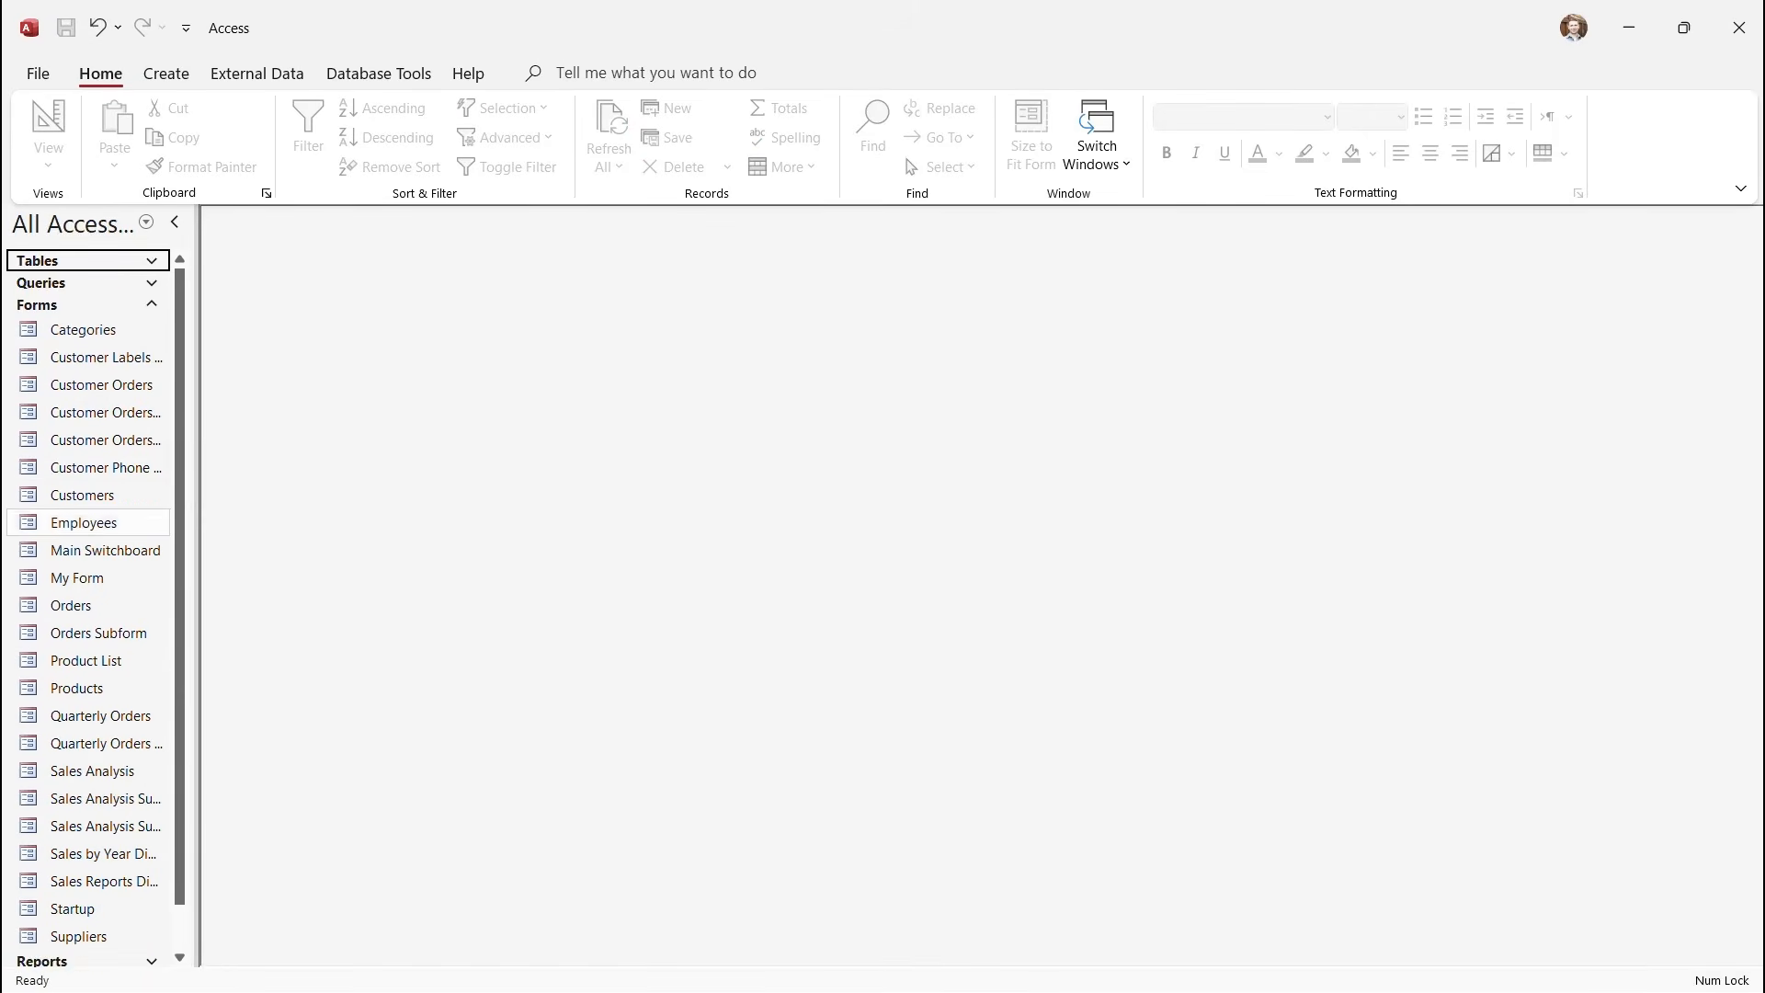
pyautogui.doubleClick(77, 577)
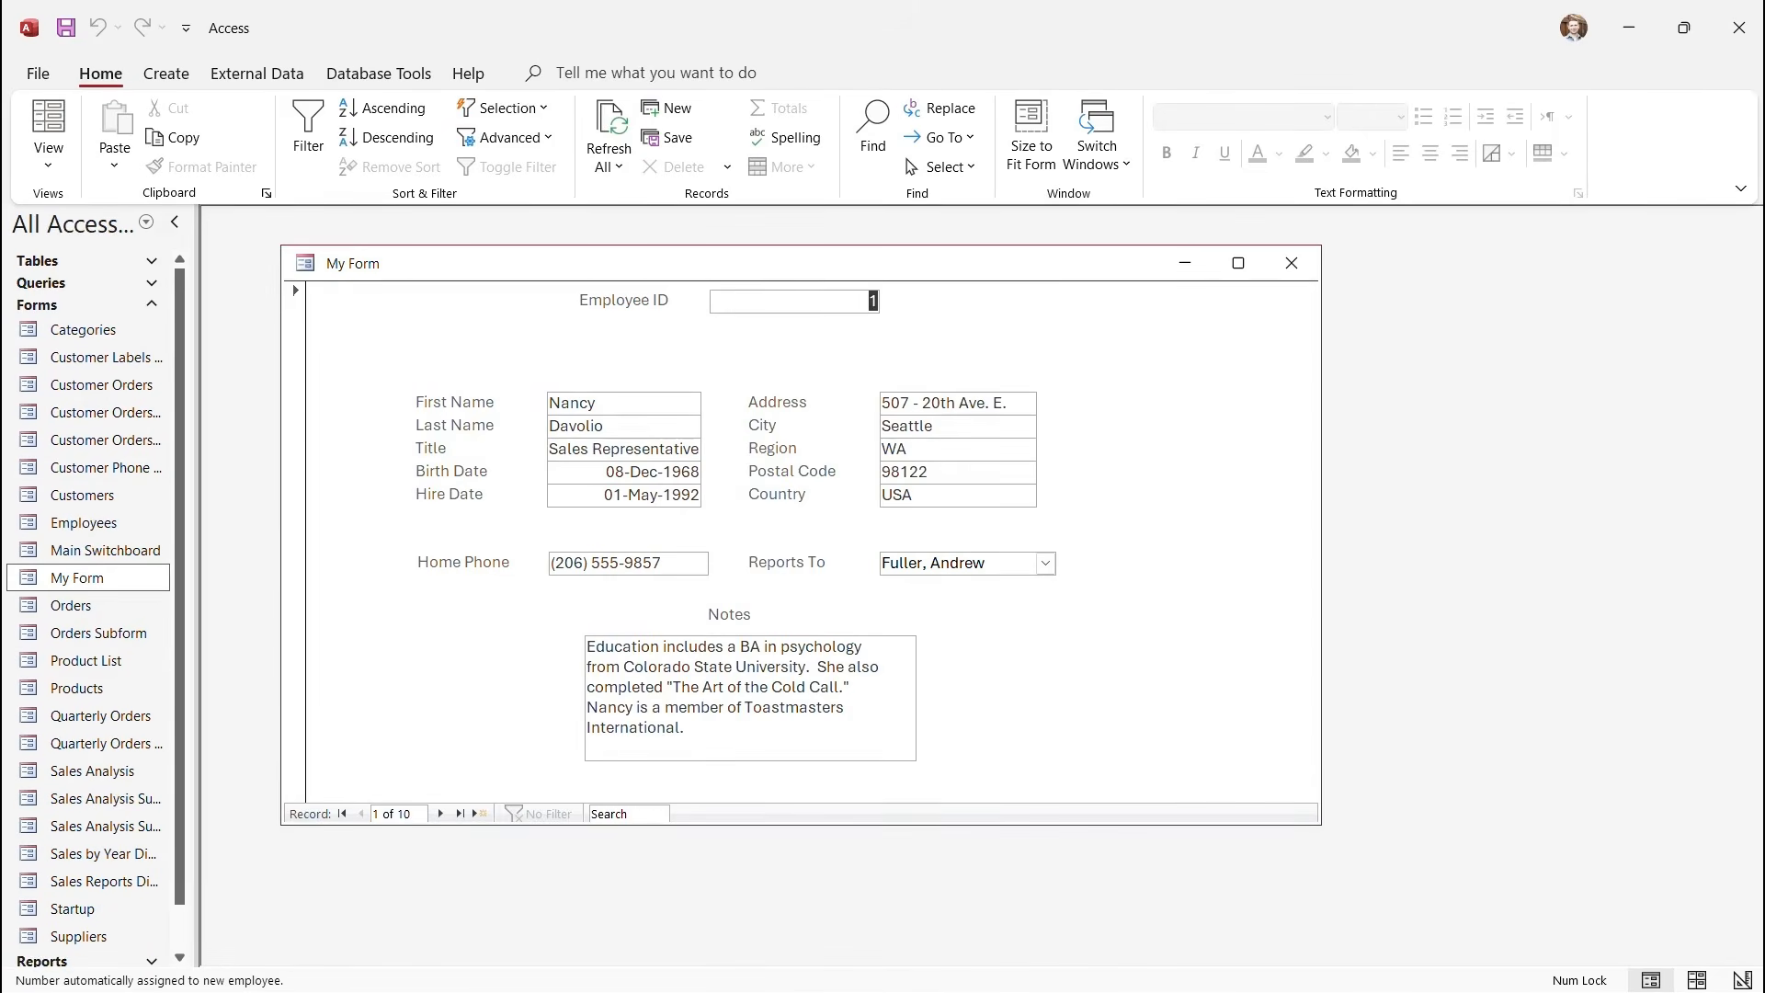
pyautogui.click(48, 164)
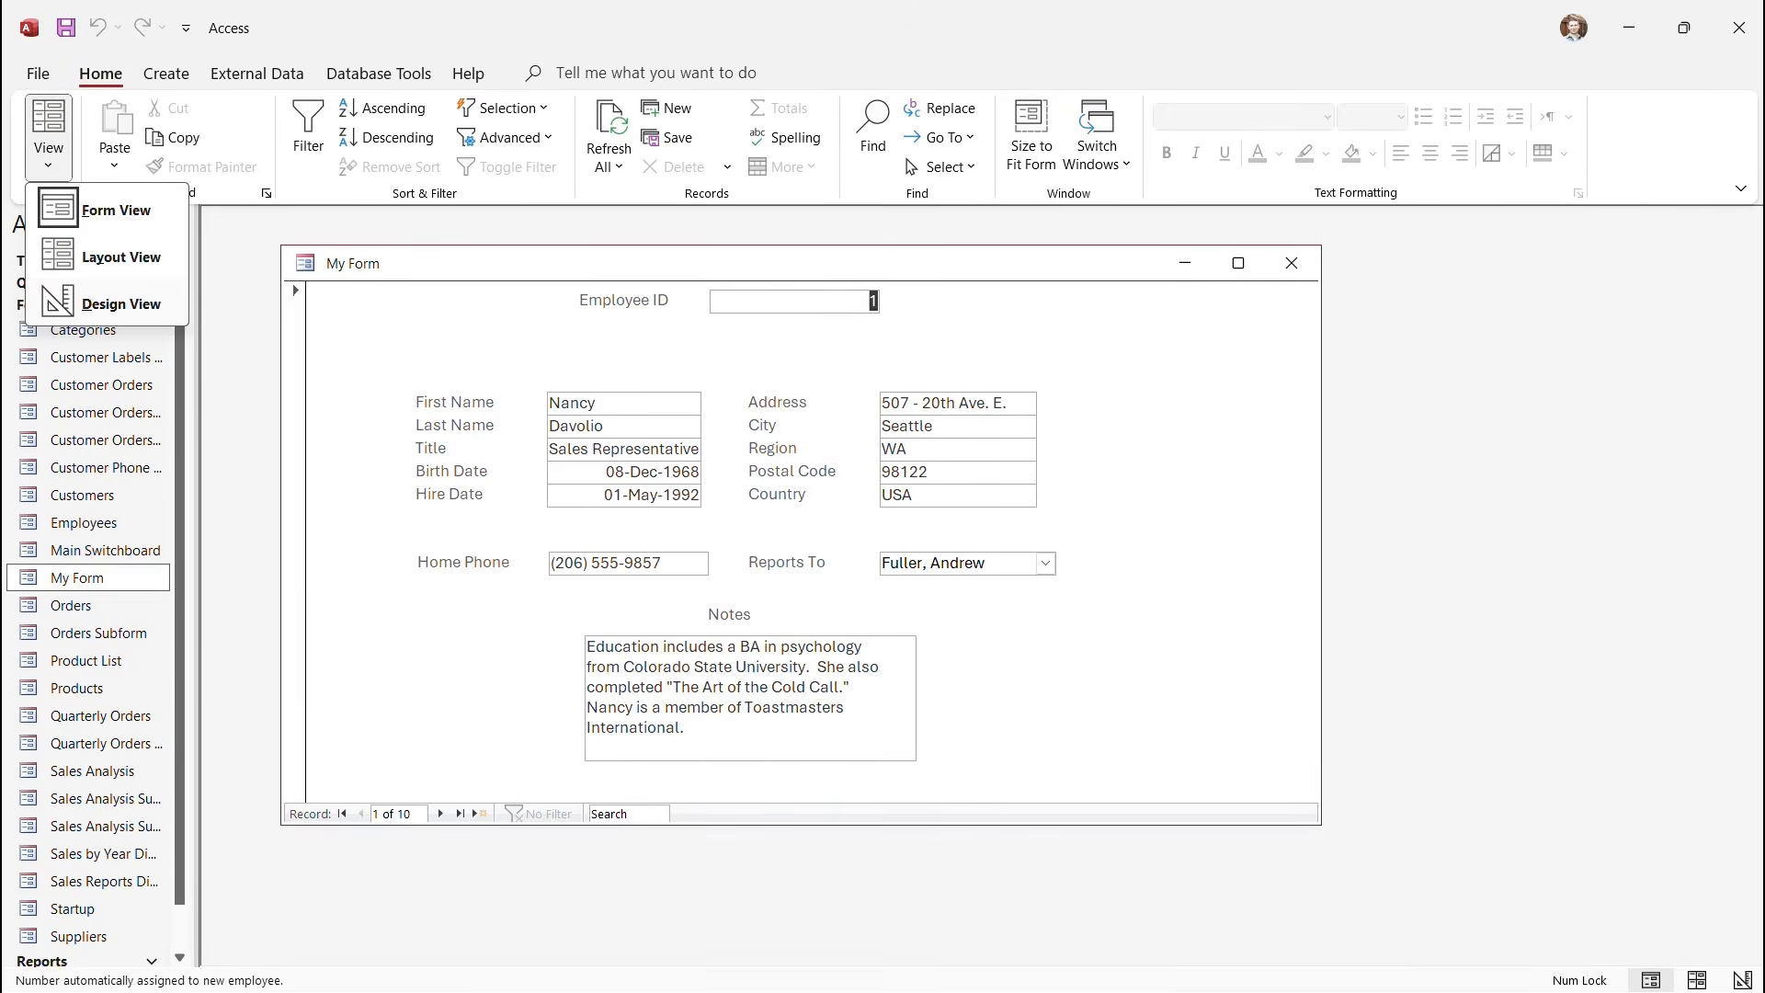
pyautogui.click(120, 304)
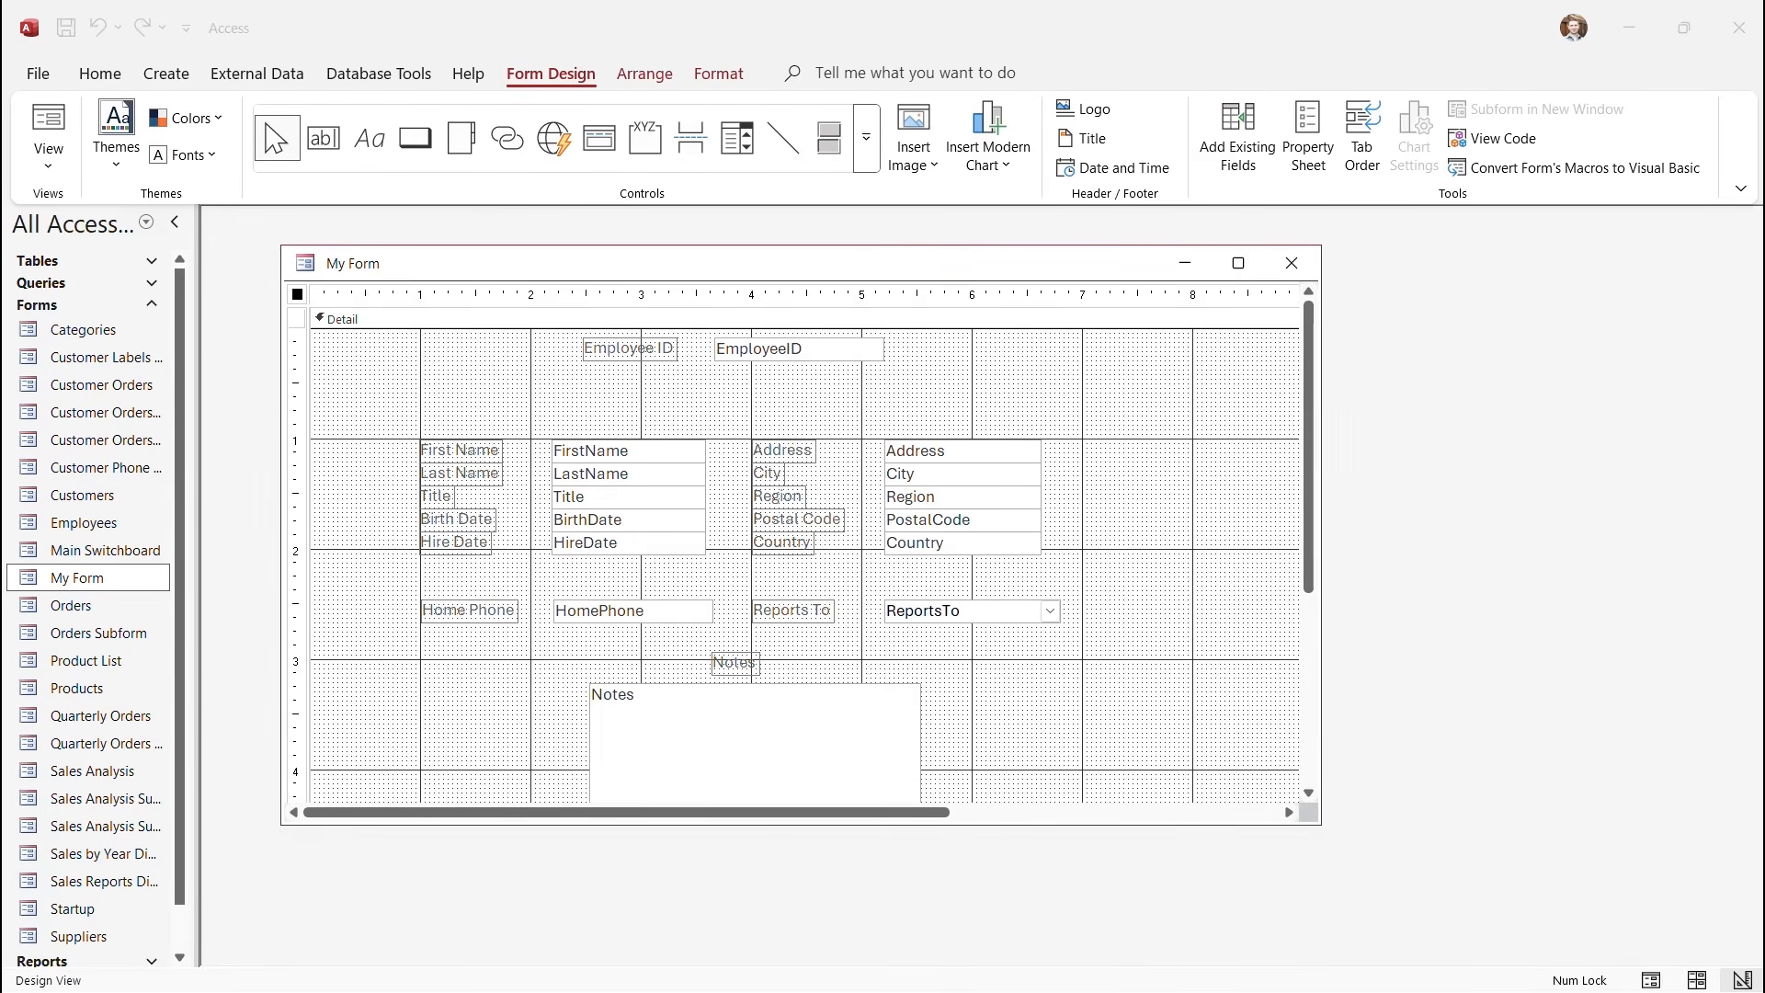
# Browse the Controls gallery, then add a Title, creating a Form Header reading 'My Form'.
pyautogui.click(48, 124)
pyautogui.click(47, 158)
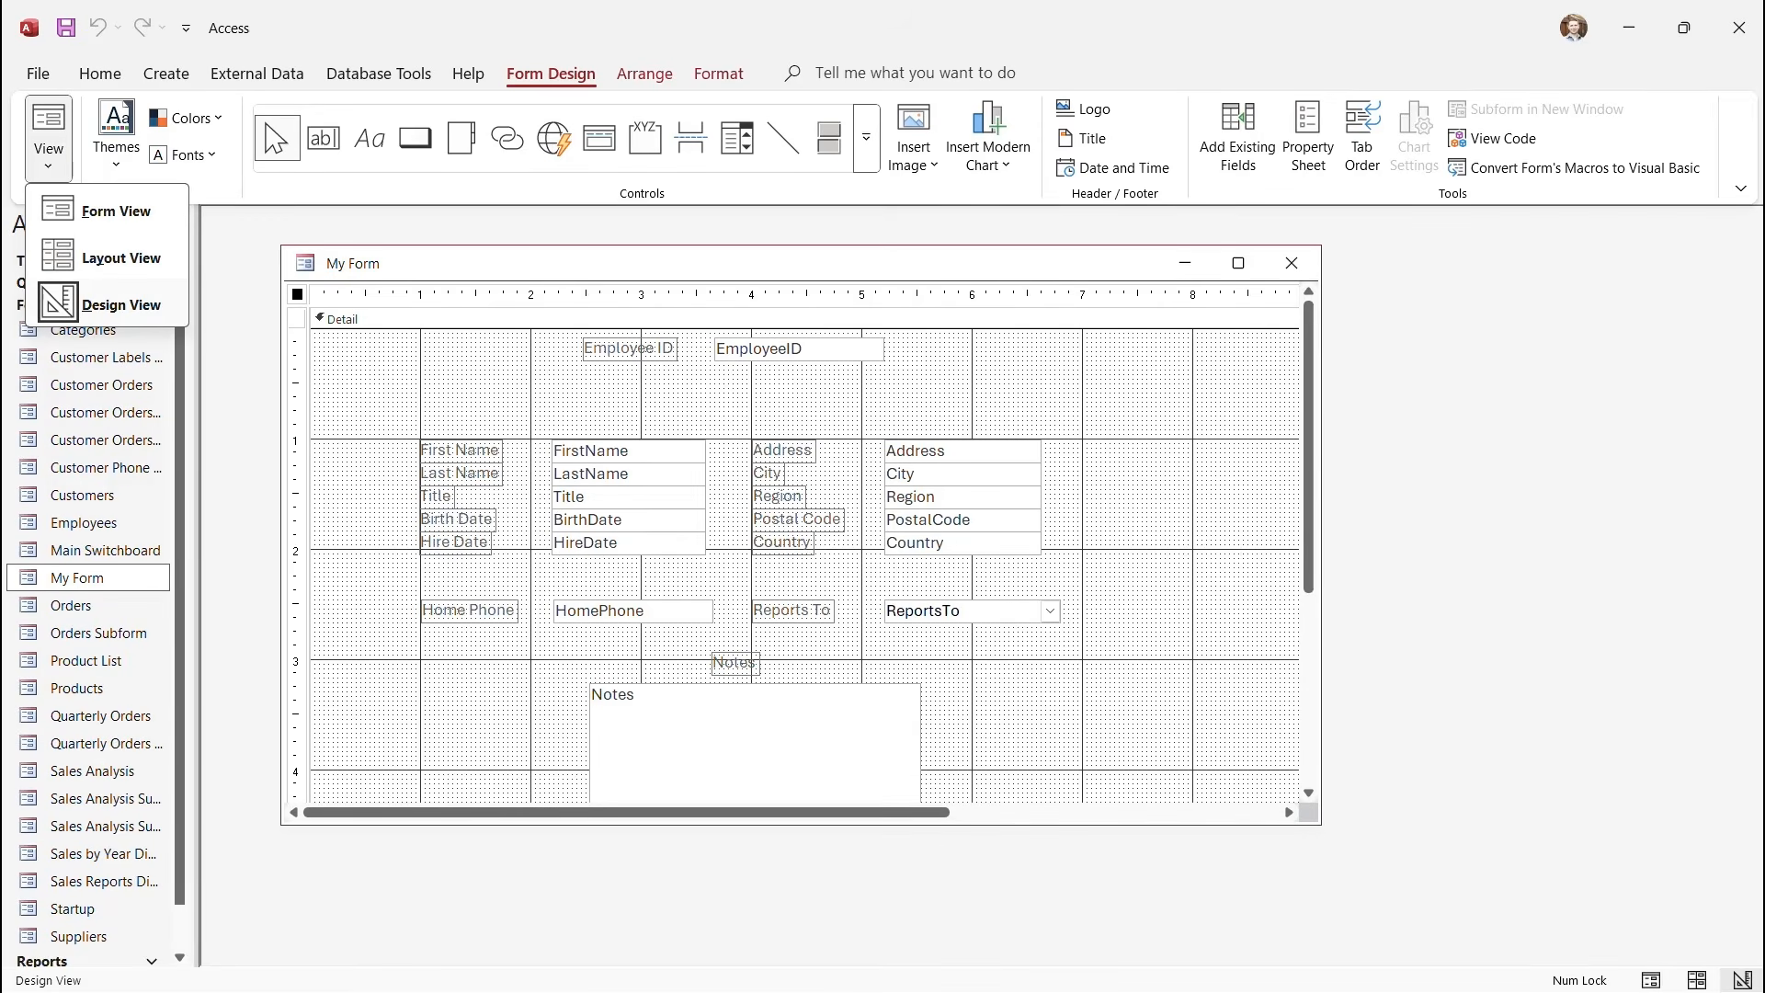
pyautogui.click(48, 158)
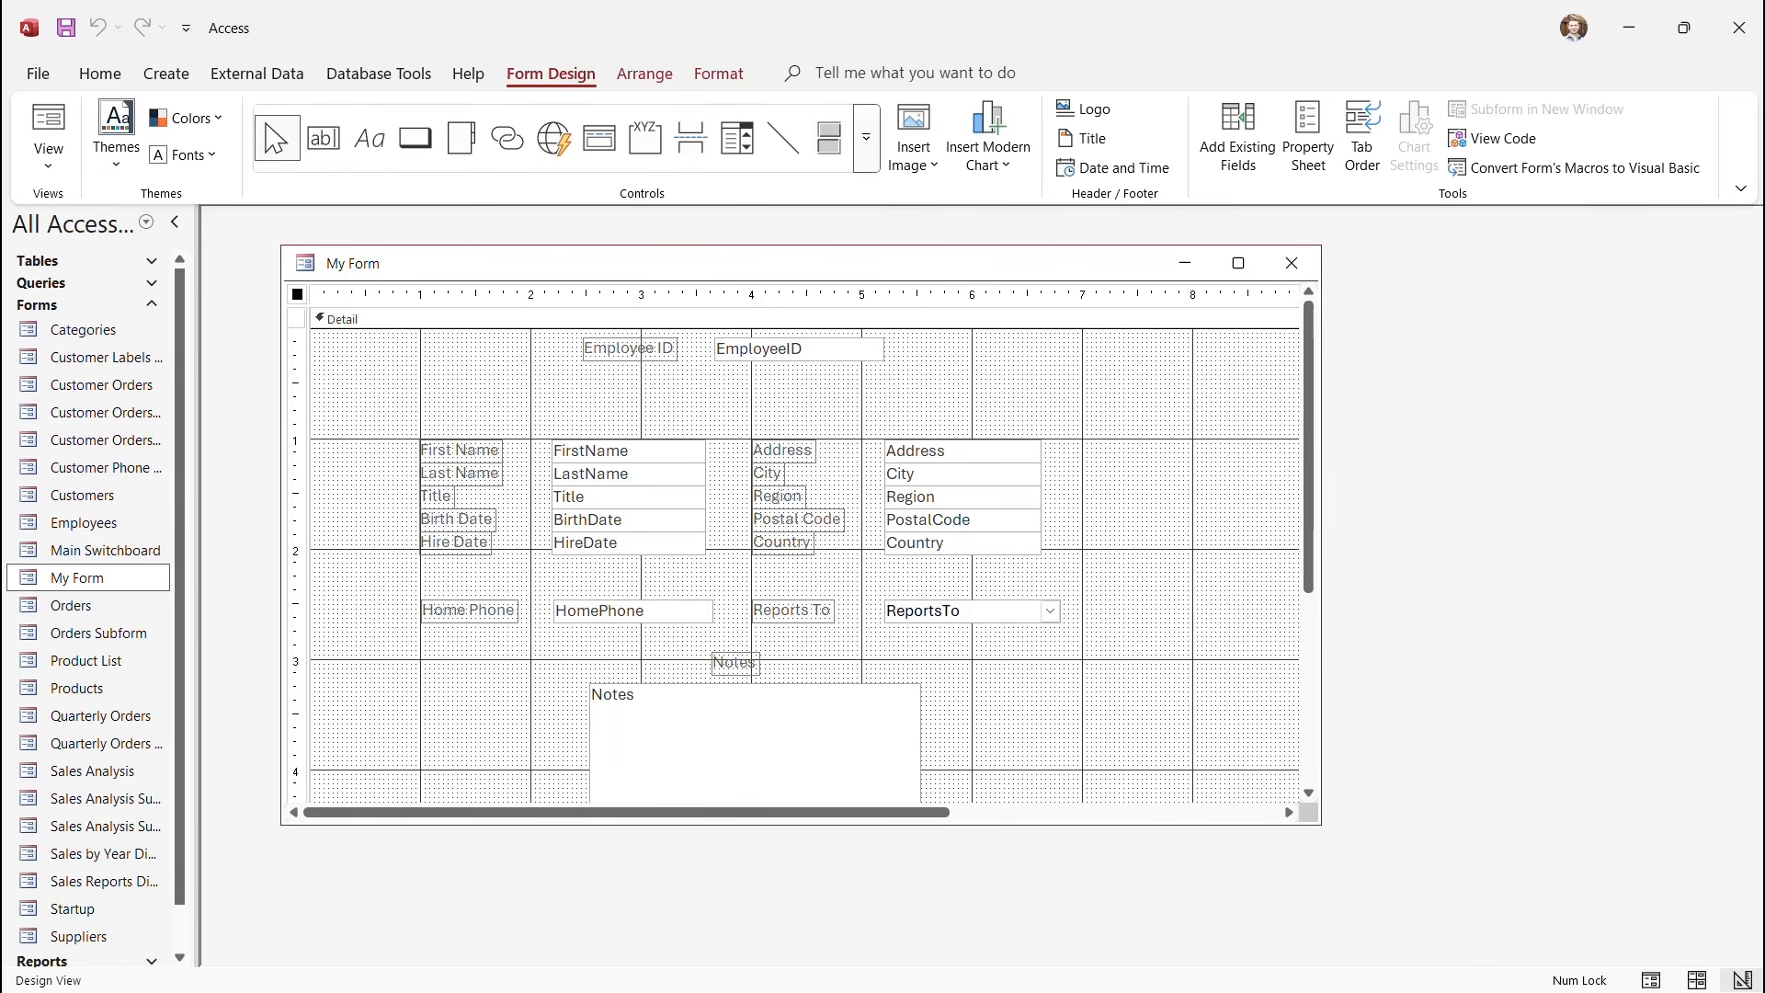
pyautogui.click(866, 138)
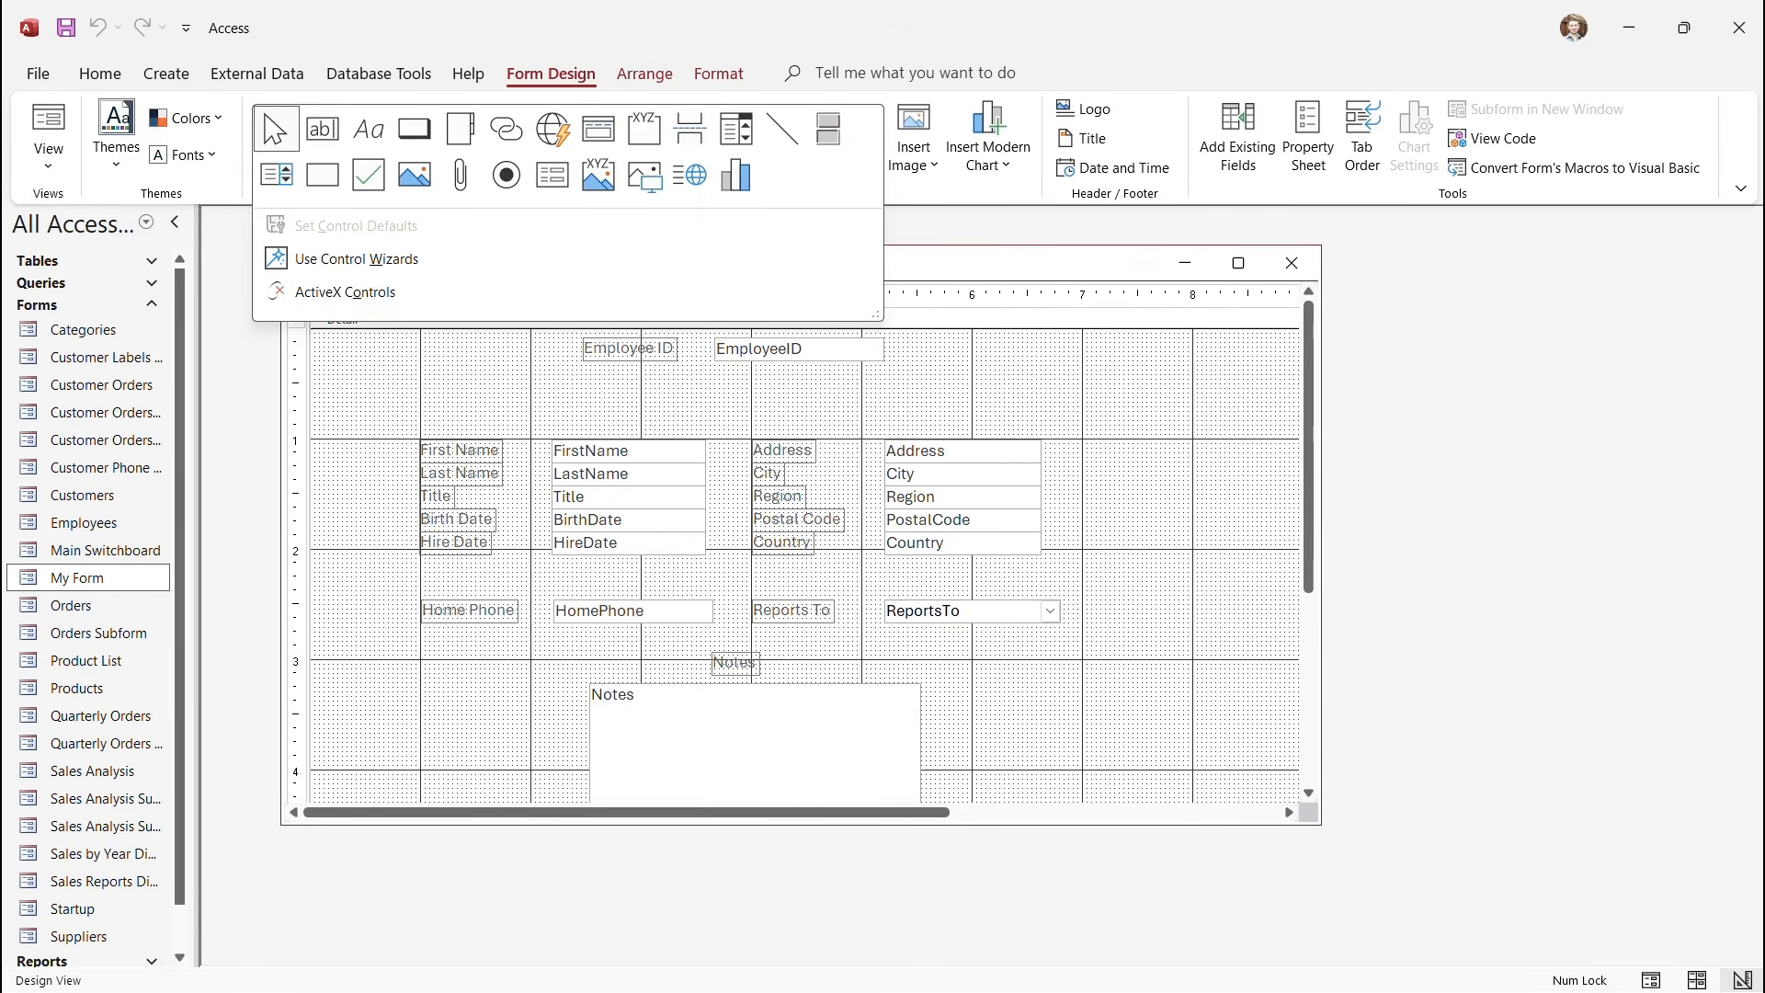
pyautogui.press('Escape')
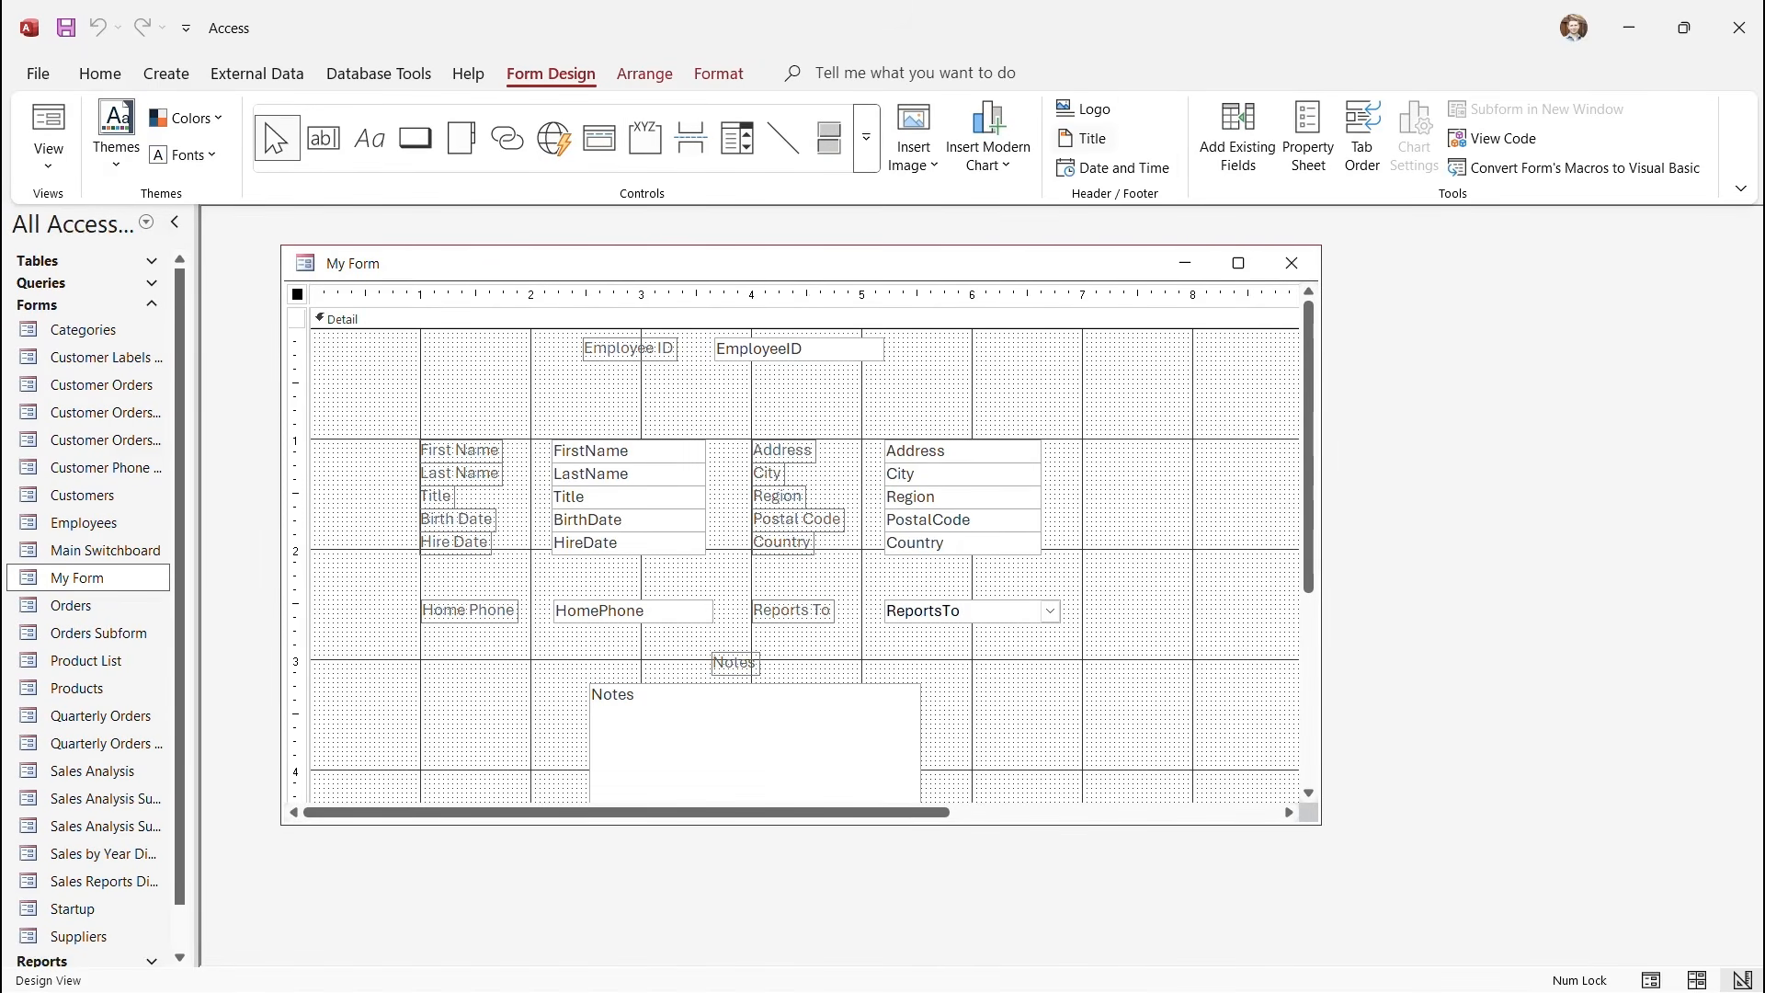
pyautogui.click(1088, 137)
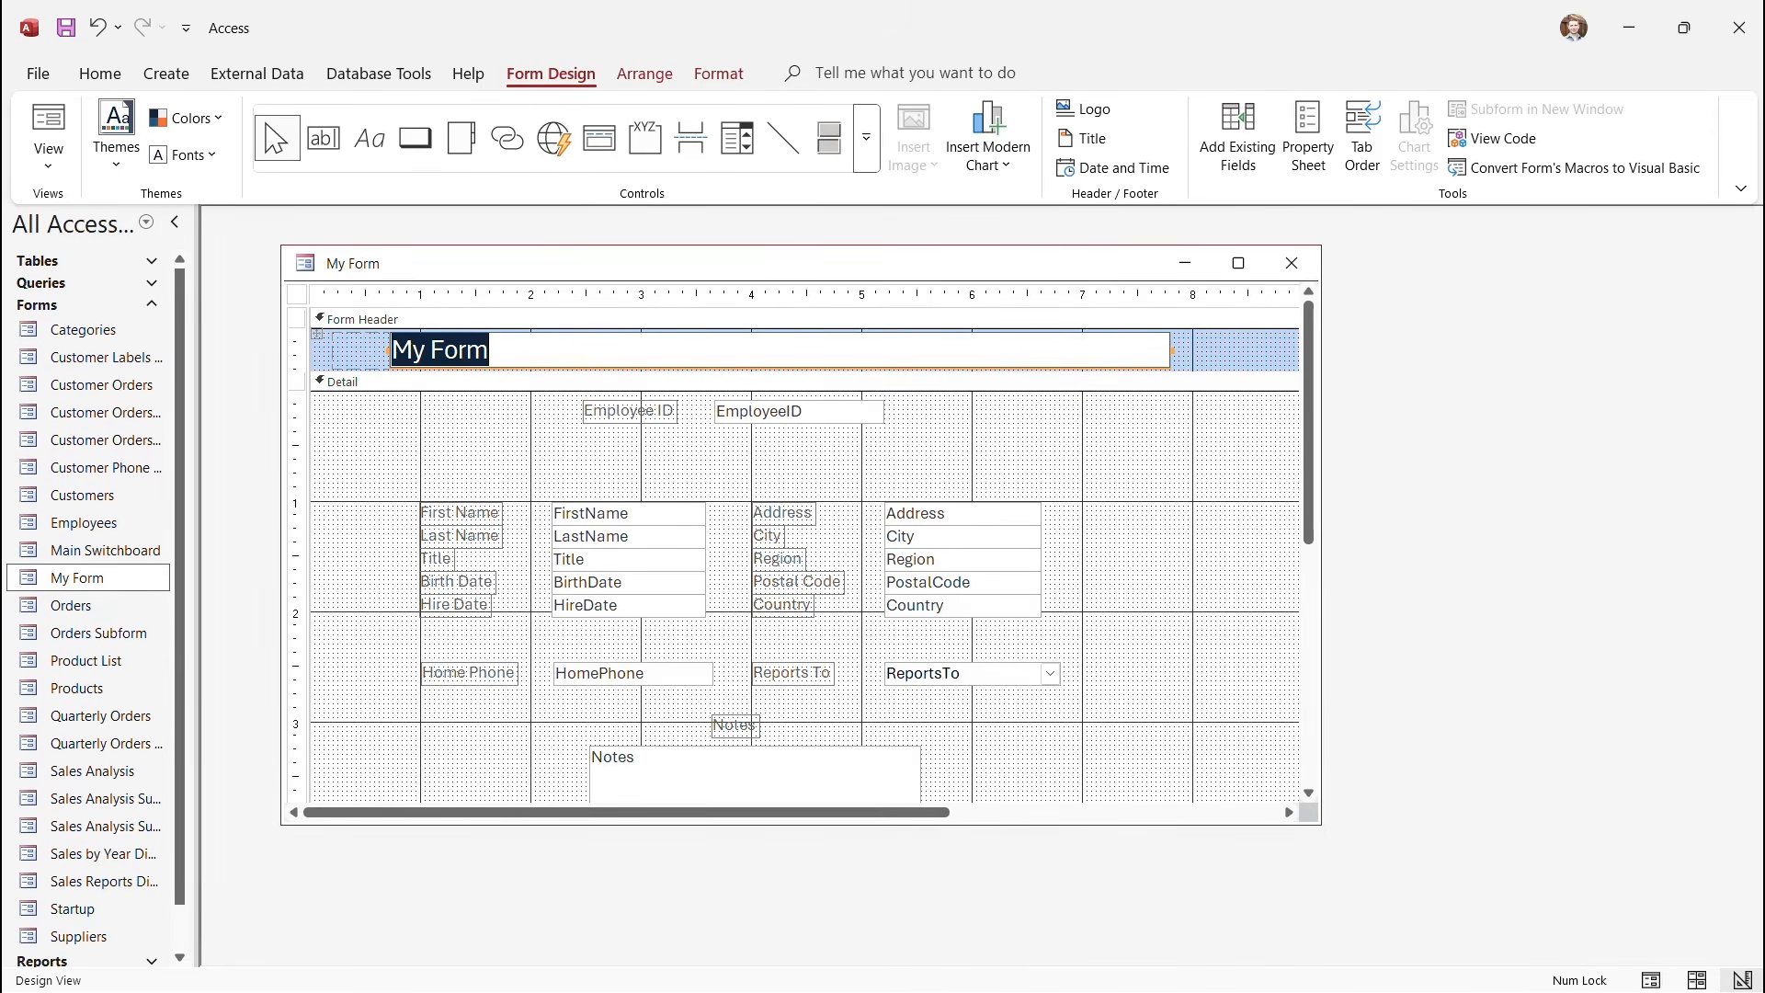
# Retitle the header label 'Employee Information Form' and trim its box to fit the text.
pyautogui.write('Employee ')
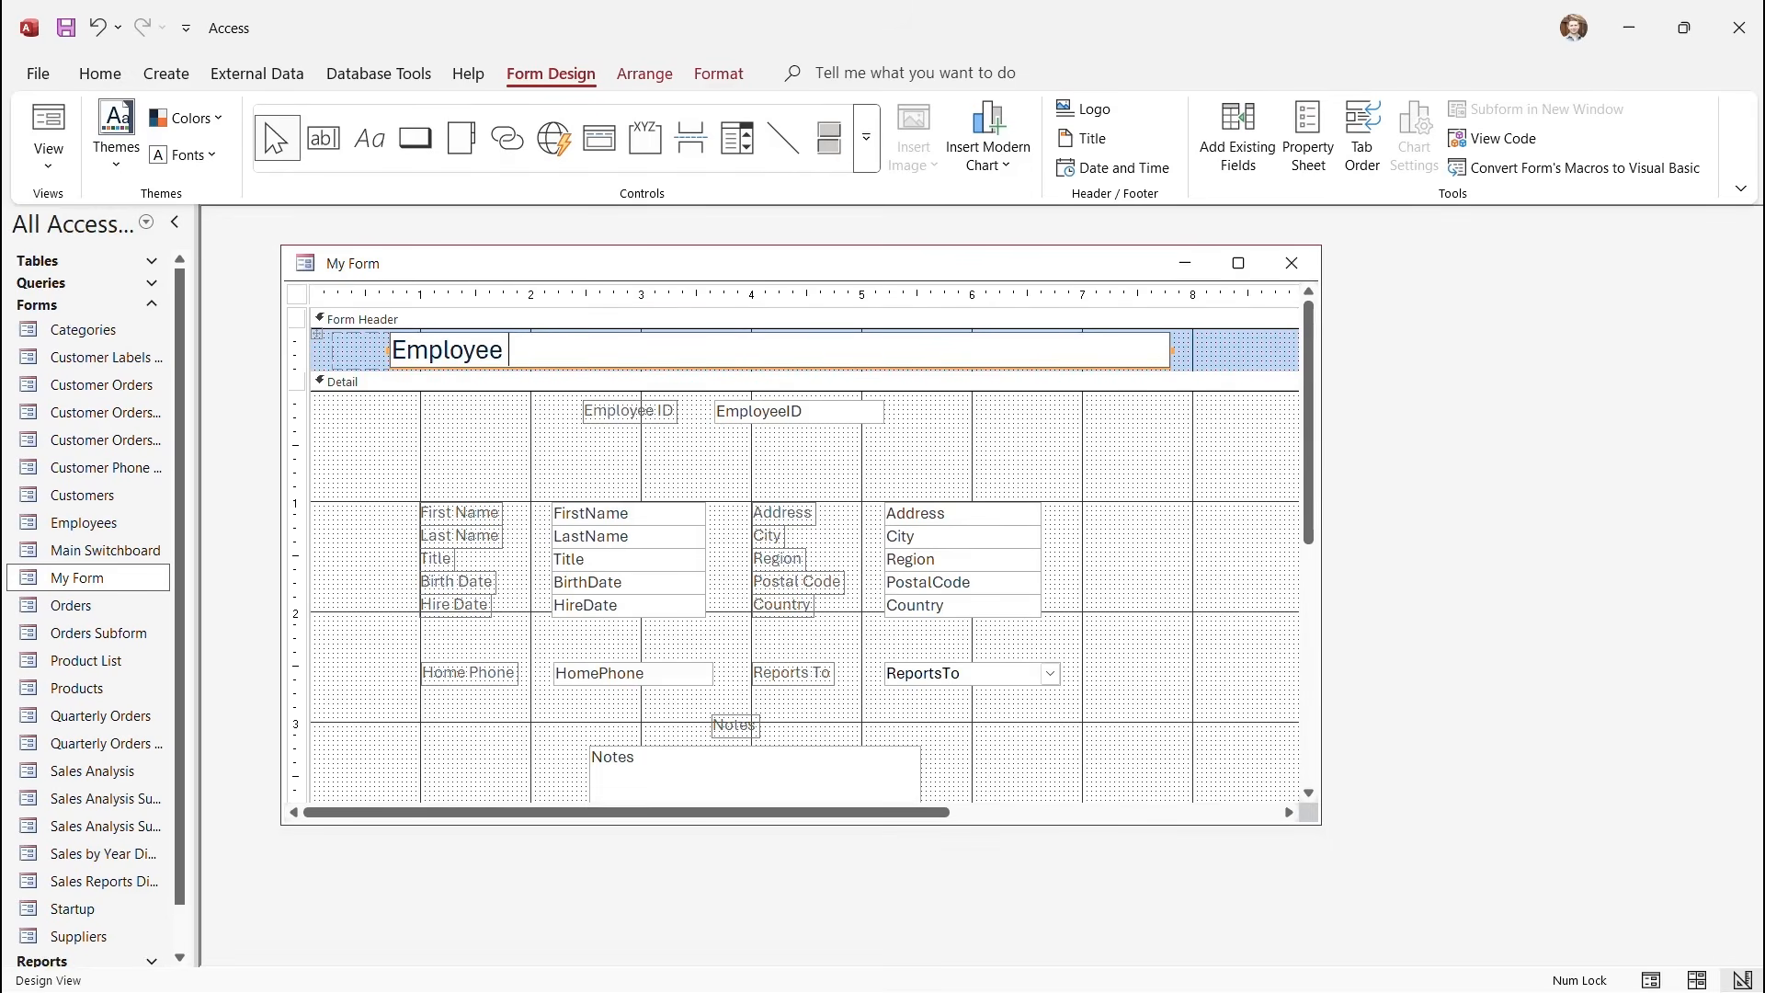
pyautogui.write('Information Form')
pyautogui.moveTo(1171, 350); pyautogui.dragTo(1094, 350)
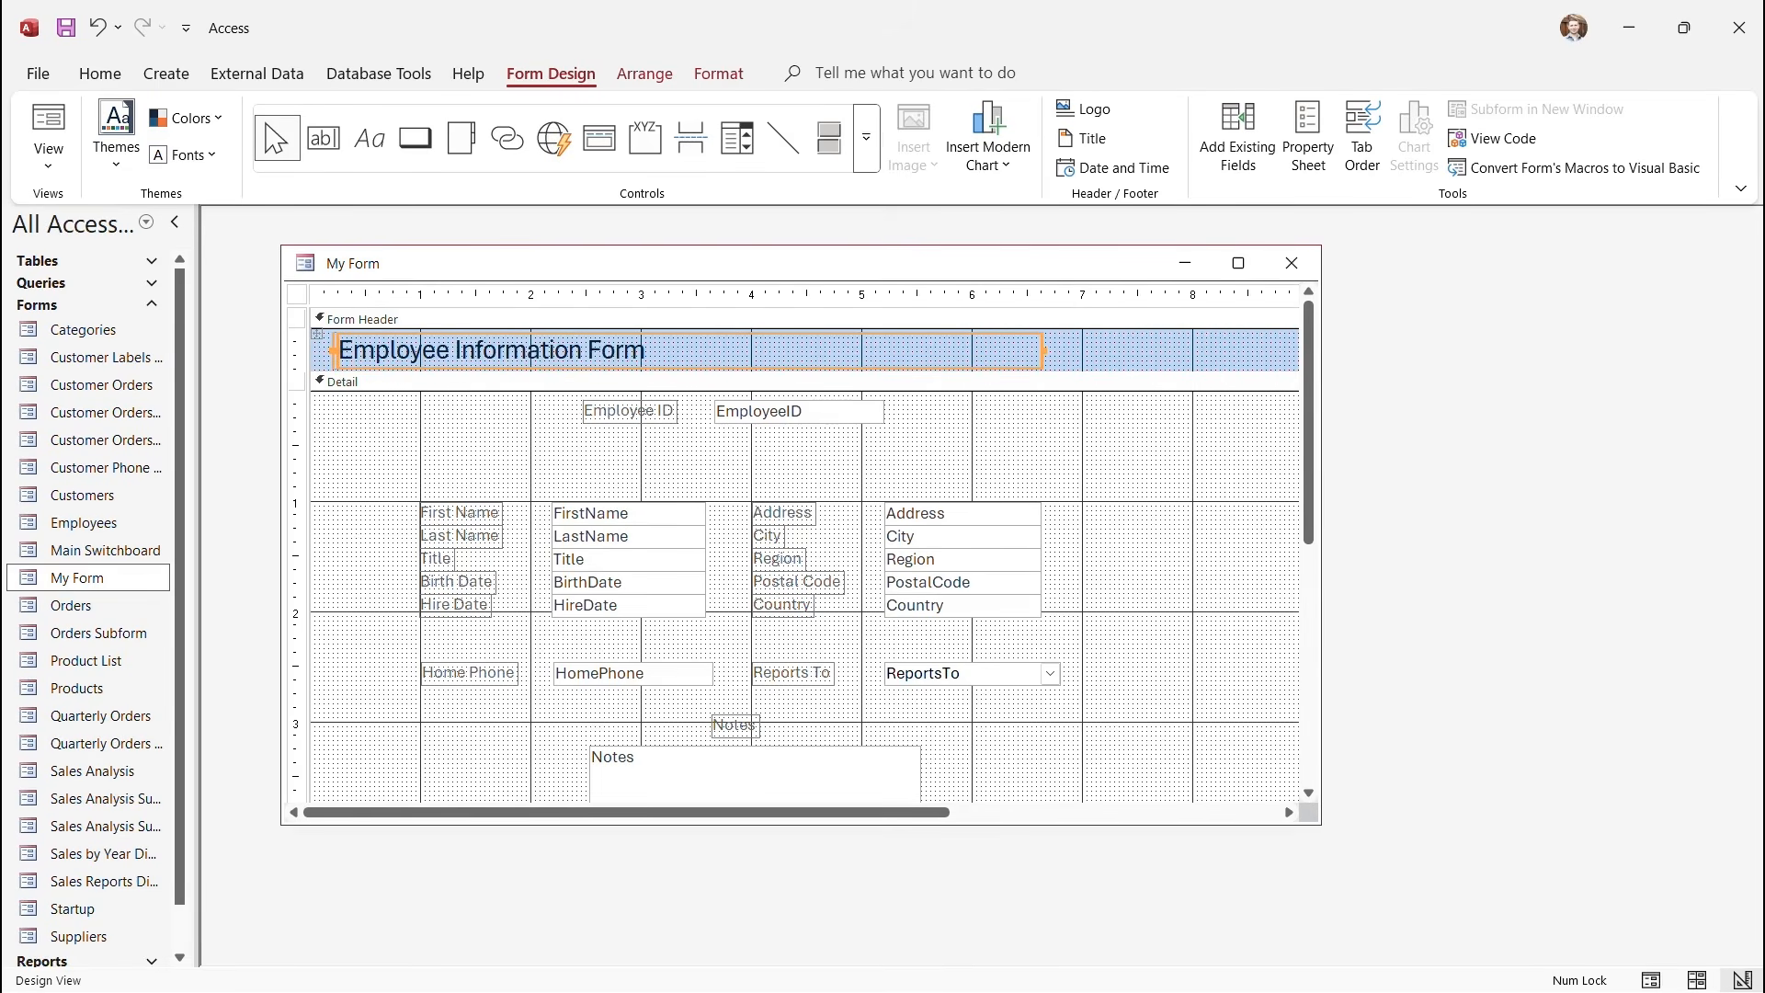
pyautogui.click(1137, 350)
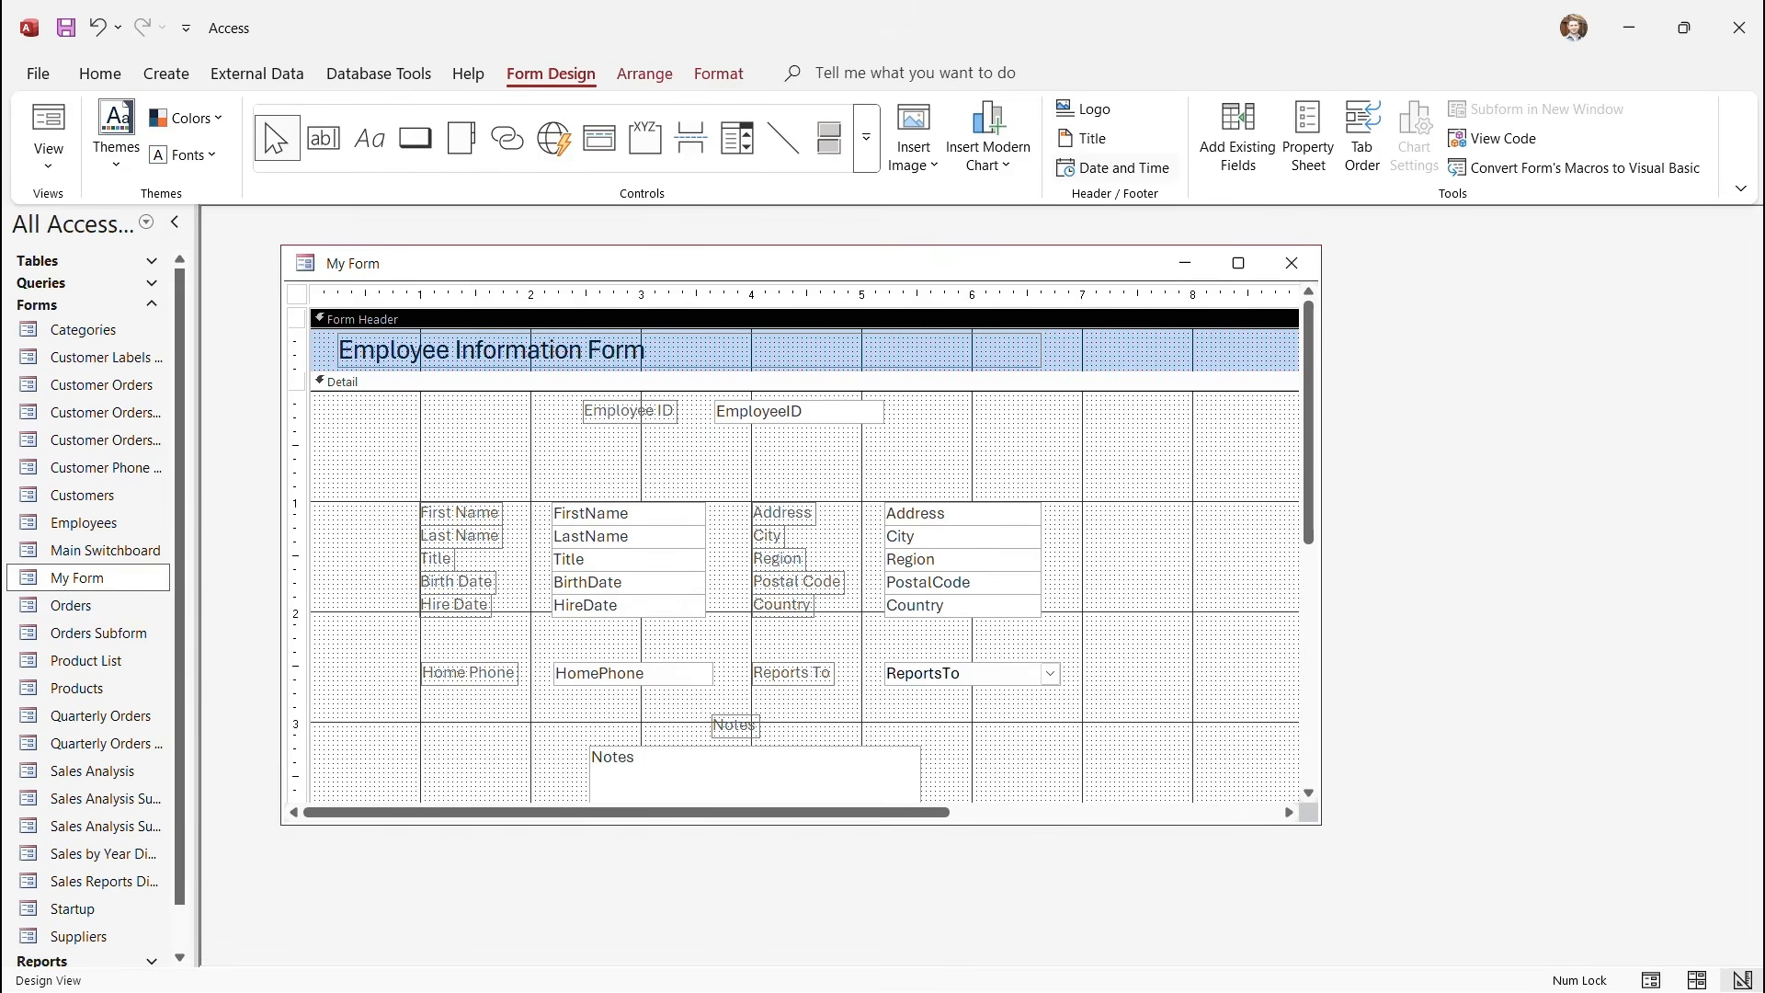
# Insert a date-only =Date() stamp, without time, into My Form's header beside the Employee Information Form title.
pyautogui.click(1115, 167)
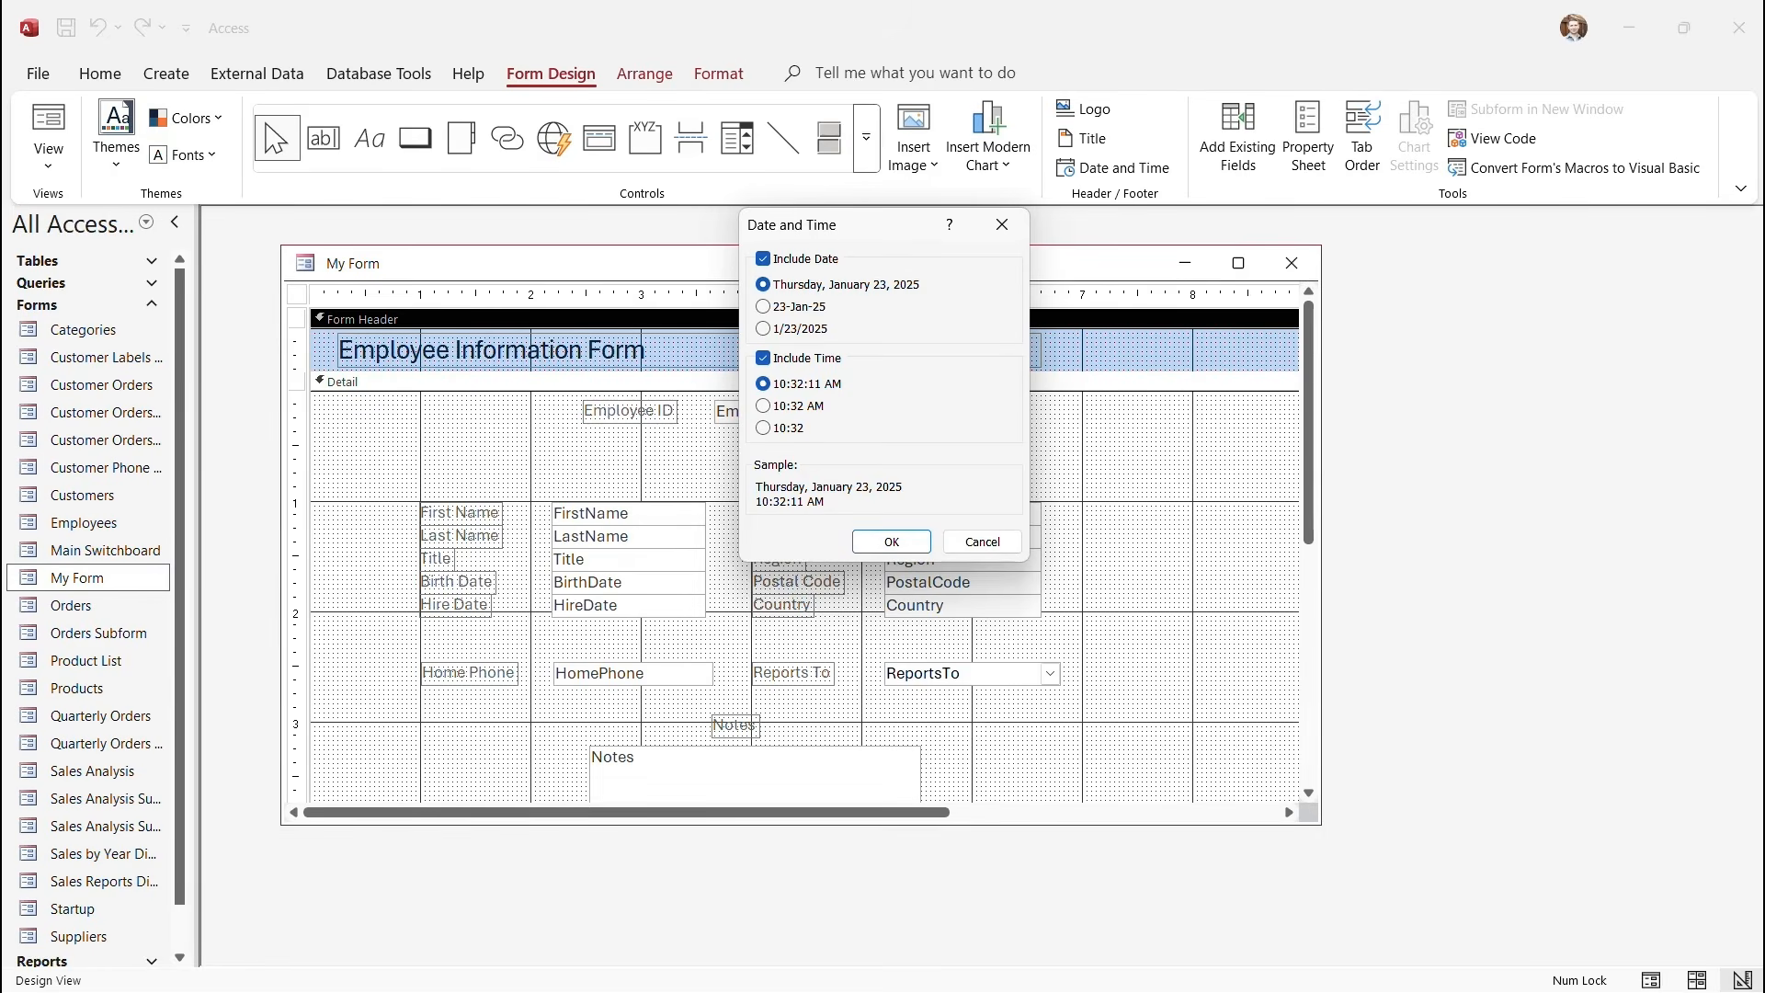
pyautogui.click(763, 359)
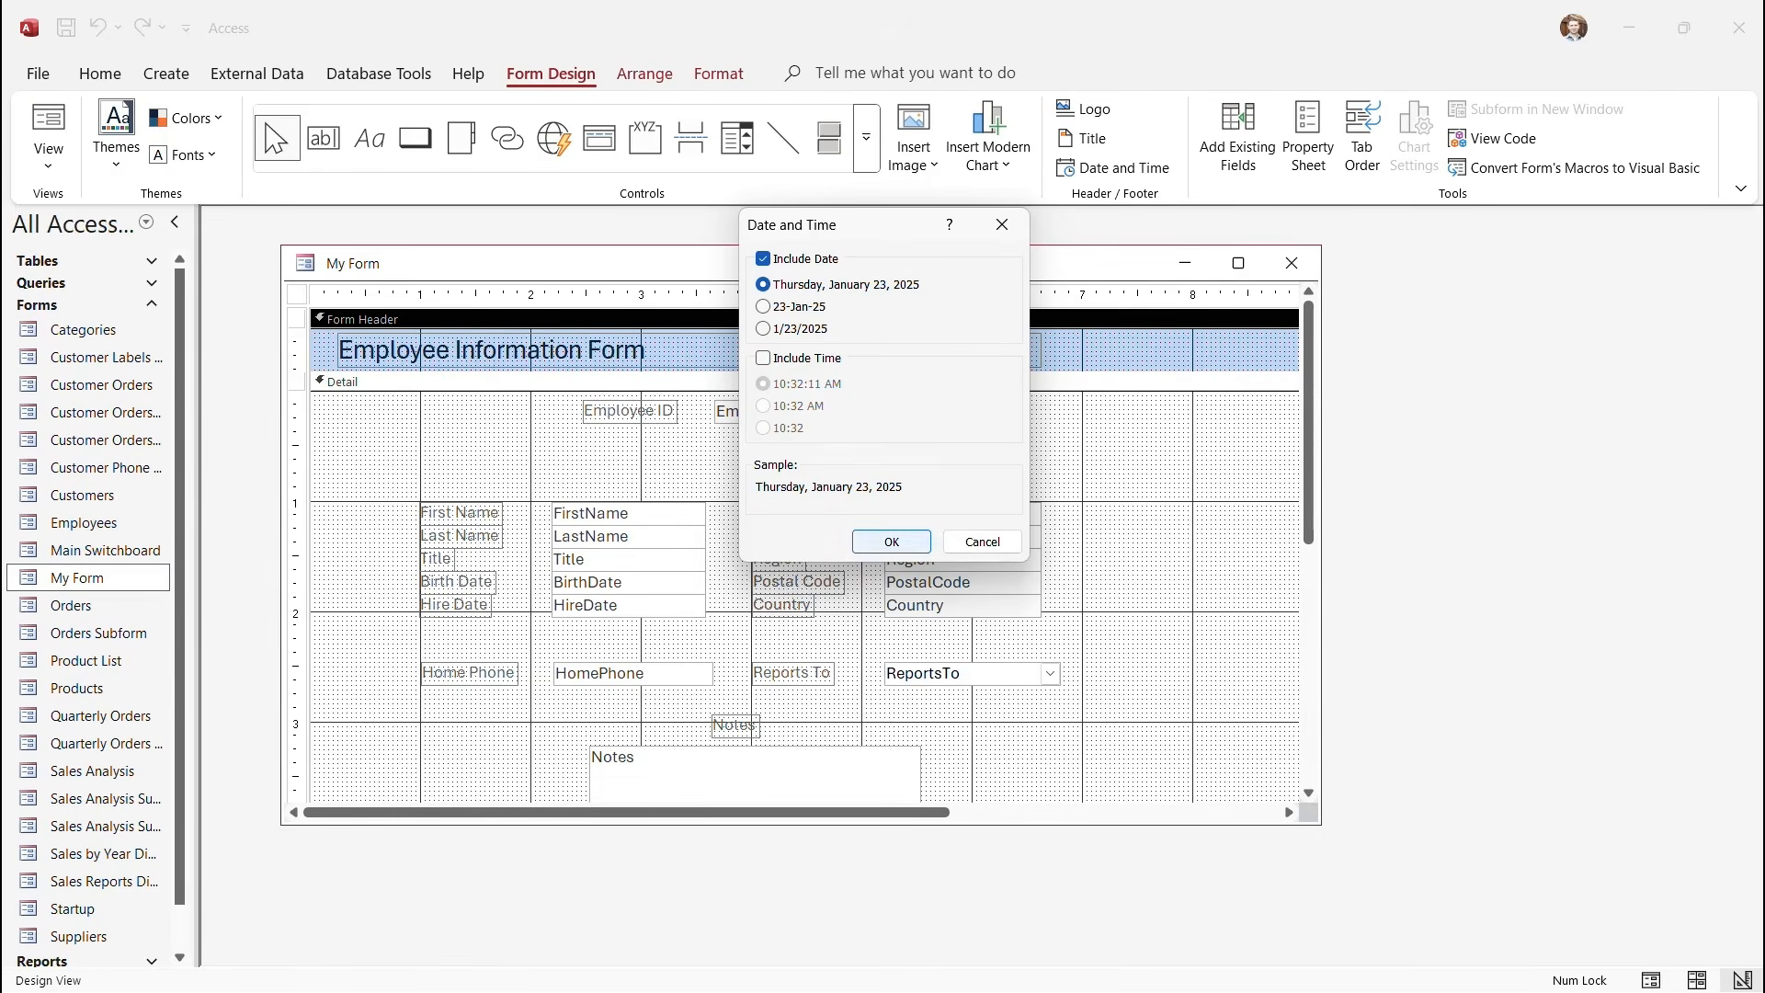
pyautogui.click(892, 541)
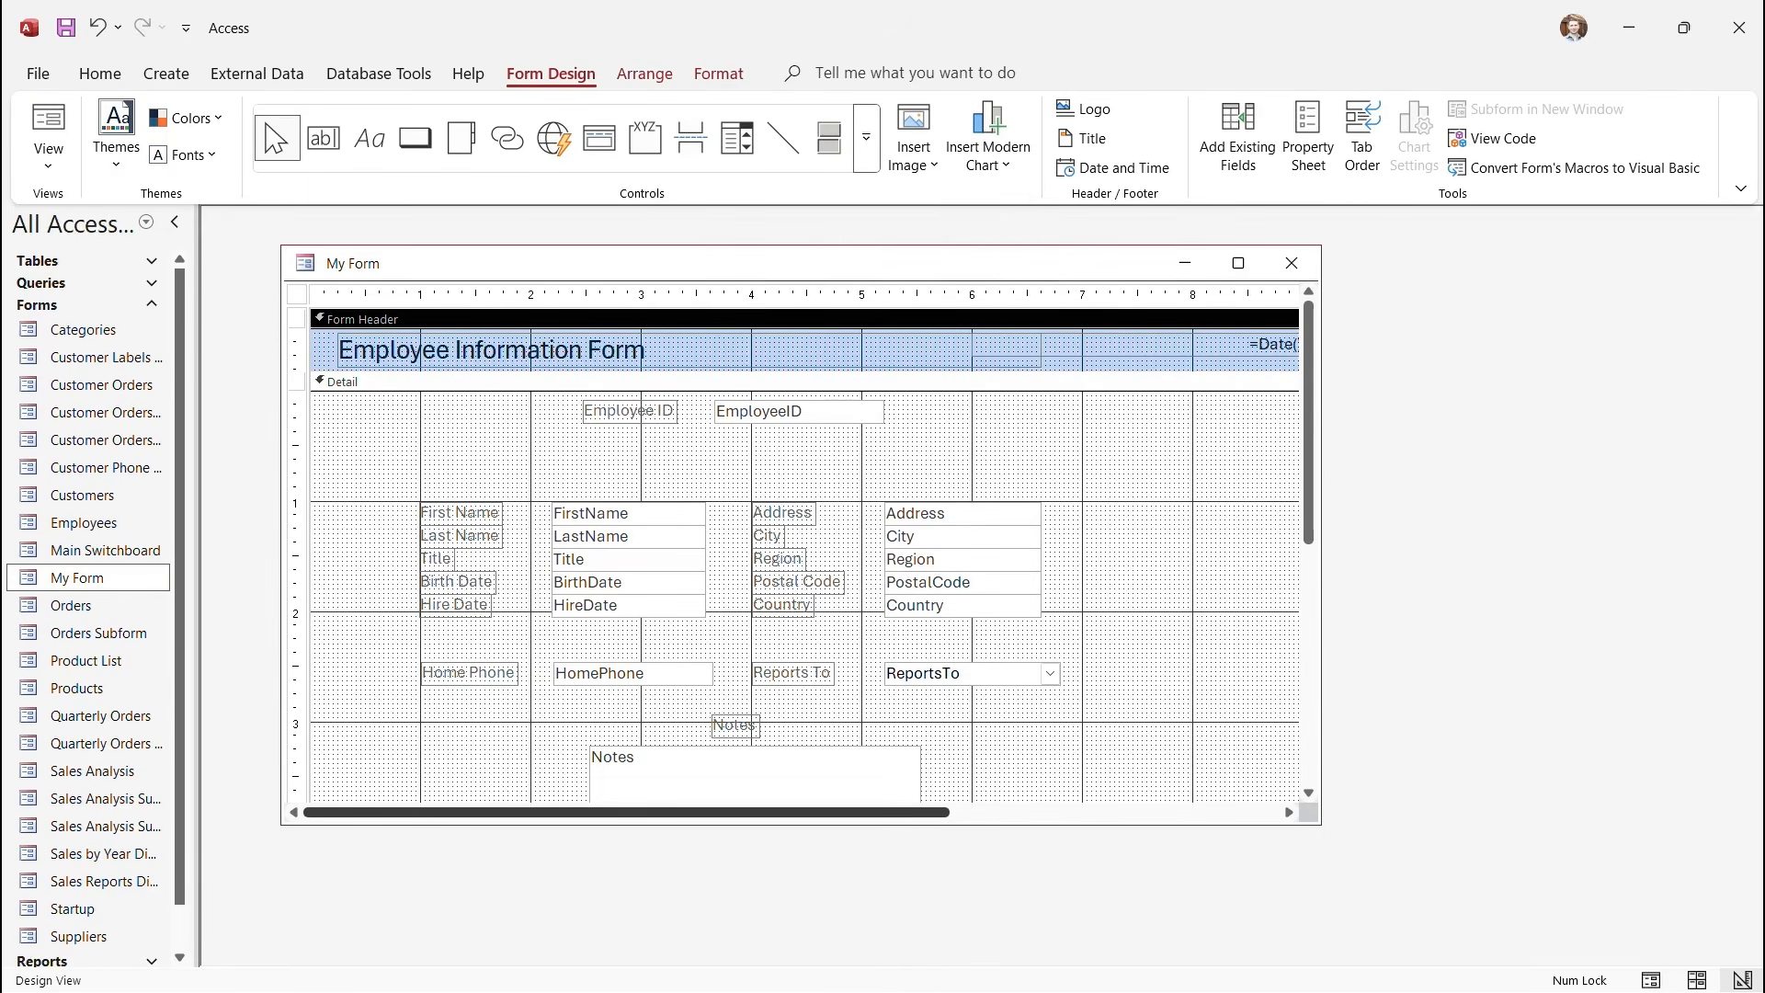
pyautogui.moveTo(717, 813); pyautogui.dragTo(947, 813)
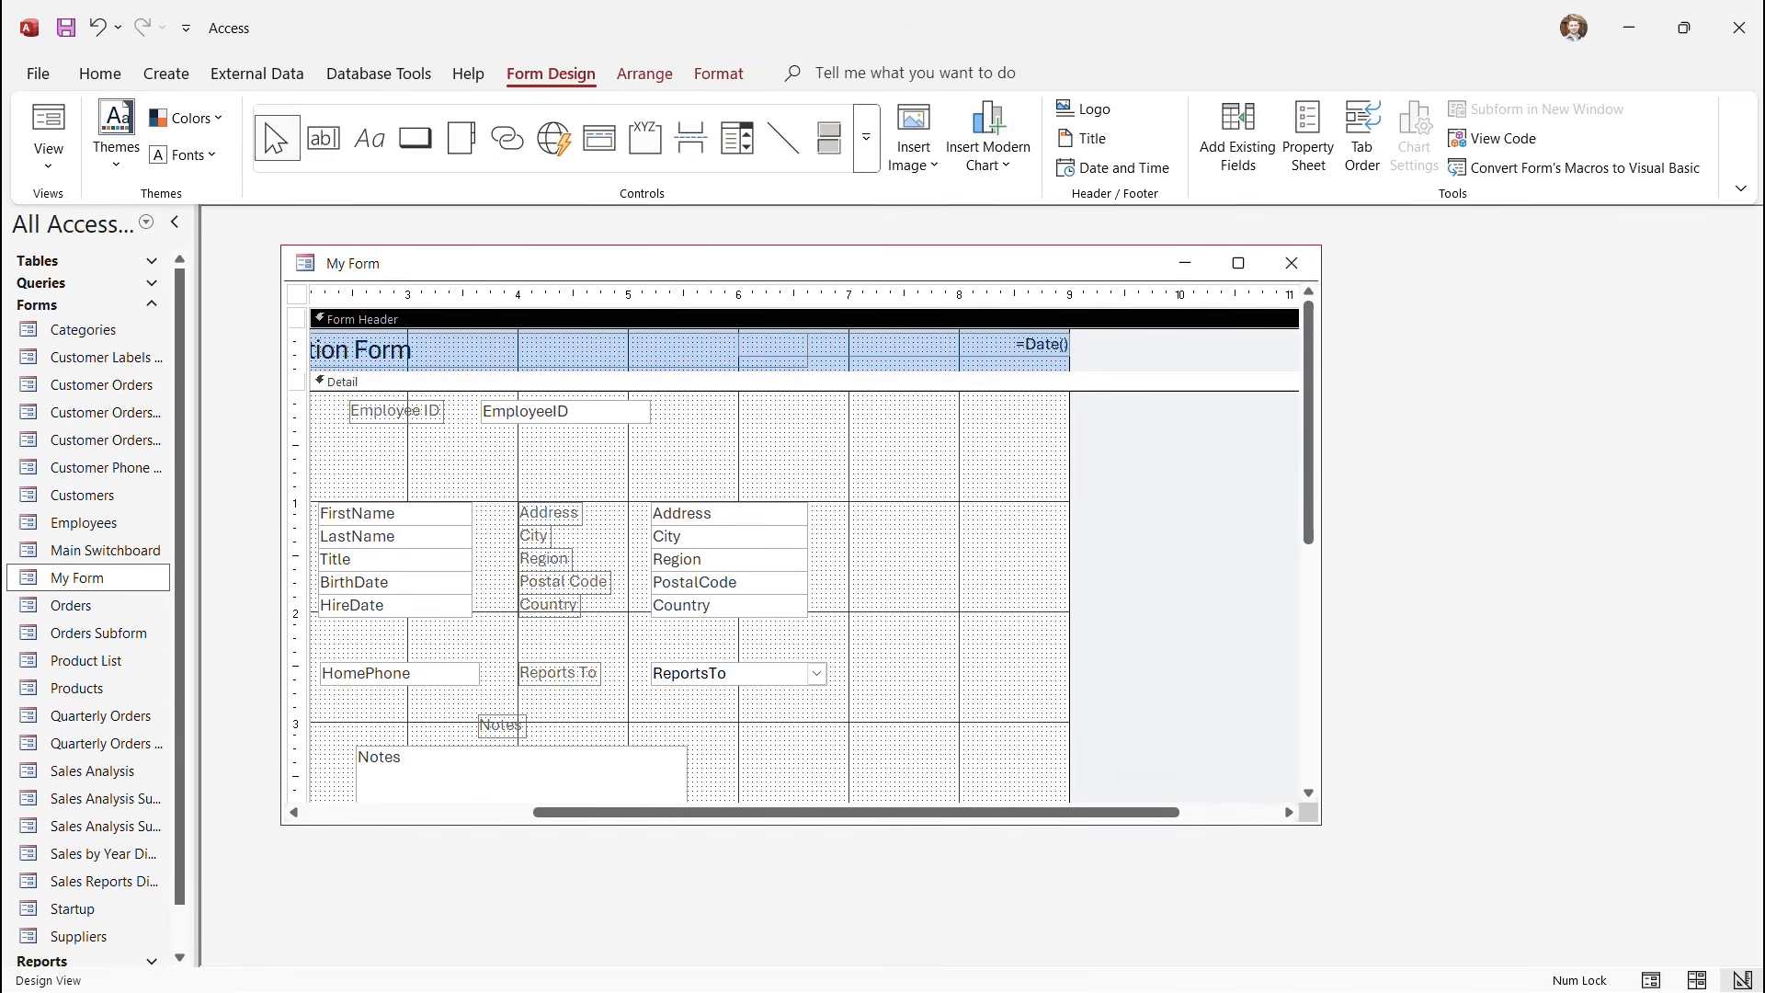
pyautogui.moveTo(856, 813); pyautogui.dragTo(626, 813)
pyautogui.click(49, 164)
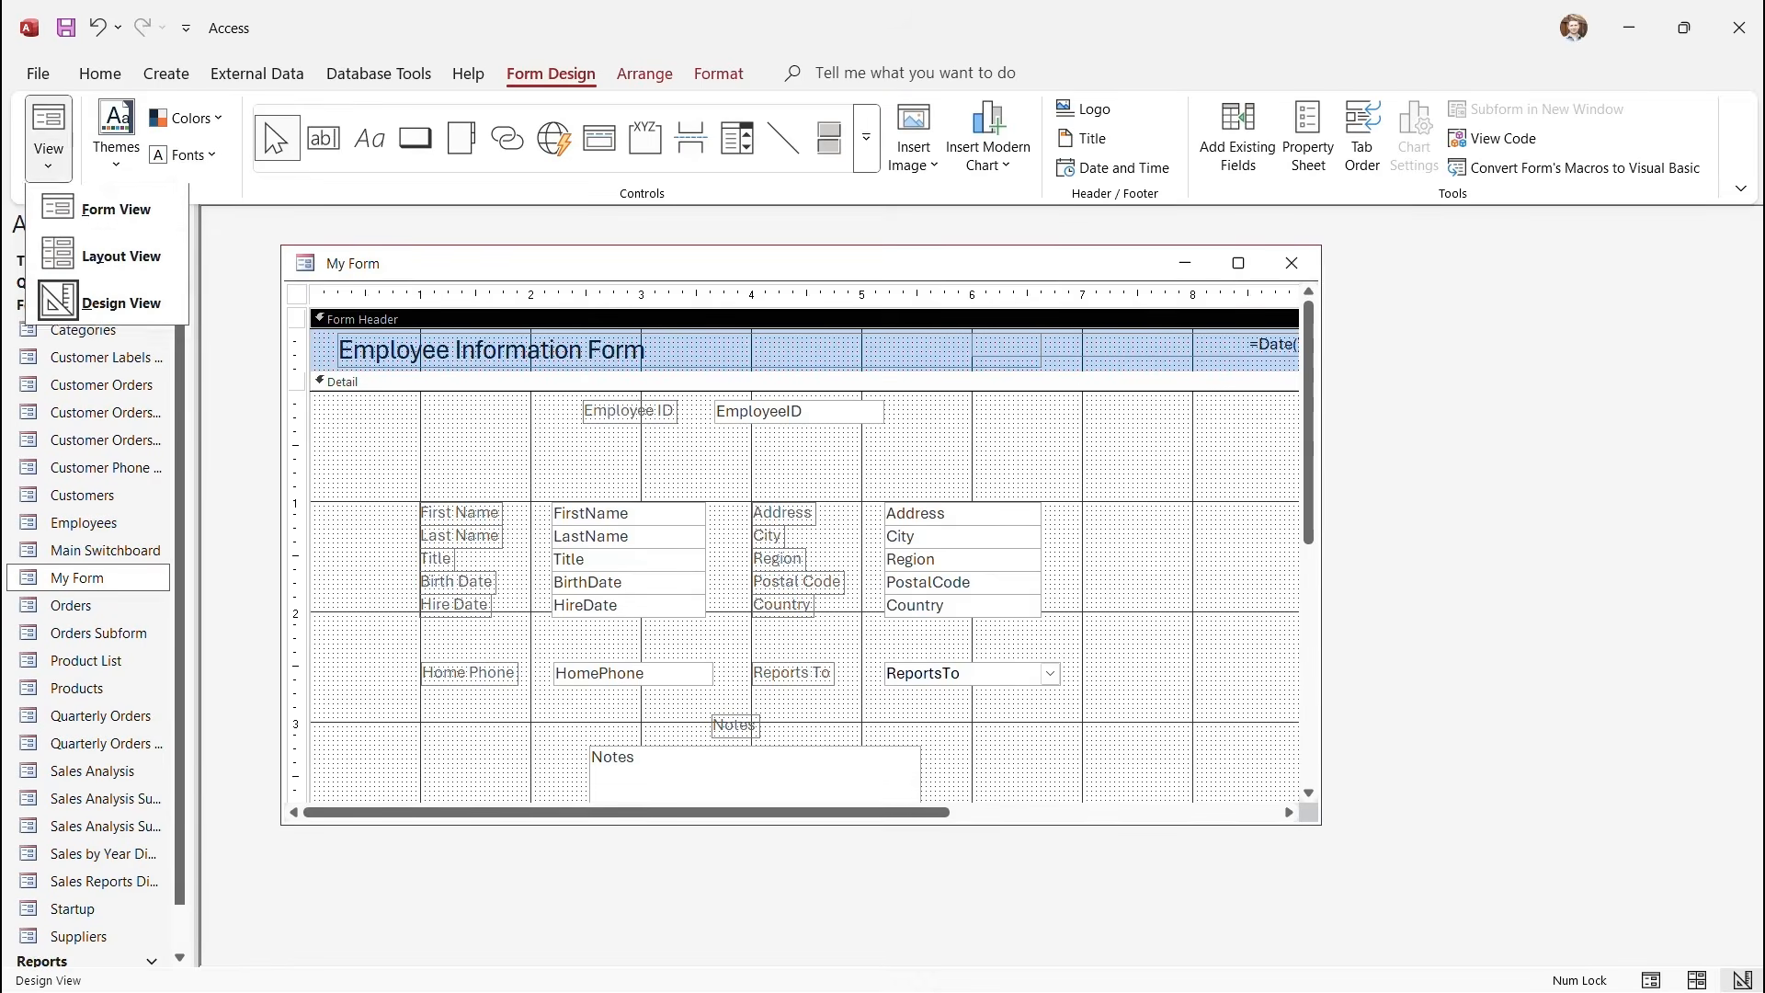
# Show My Form in Form View and lengthen its window until the whole Notes field fits.
pyautogui.click(101, 209)
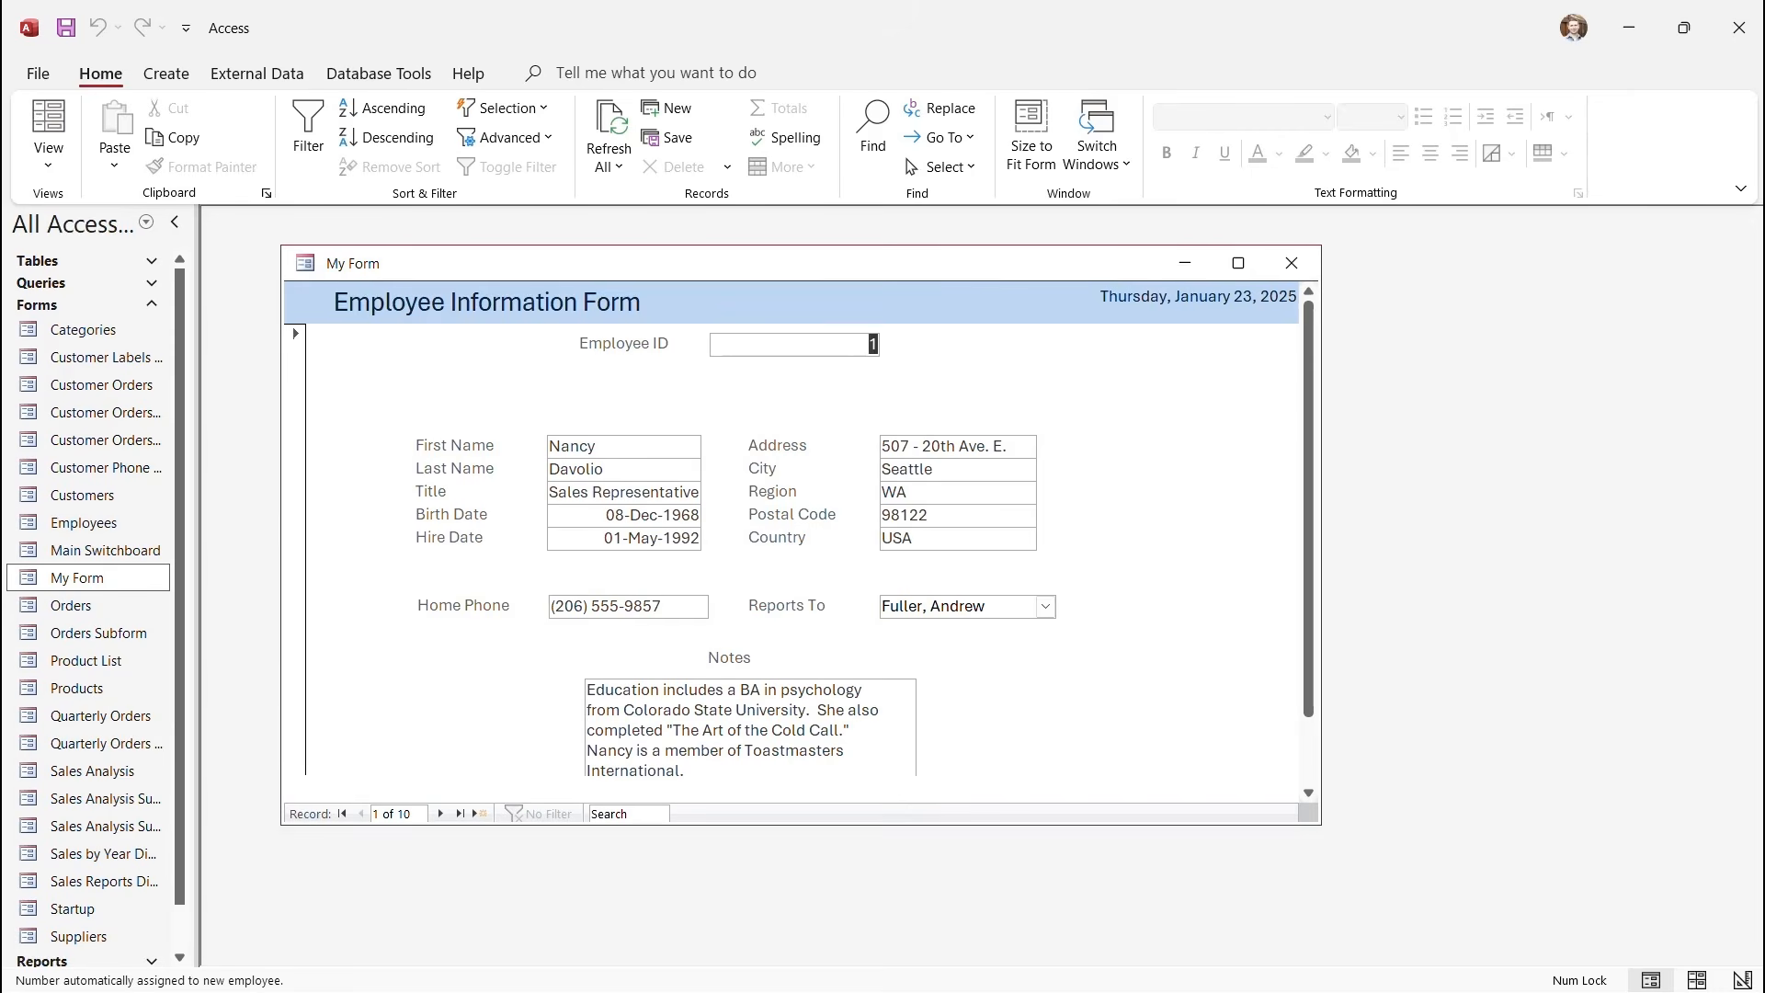
pyautogui.moveTo(1309, 508)
pyautogui.mouseDown()
pyautogui.moveTo(1309, 578)
pyautogui.moveTo(1308, 508)
pyautogui.mouseUp()
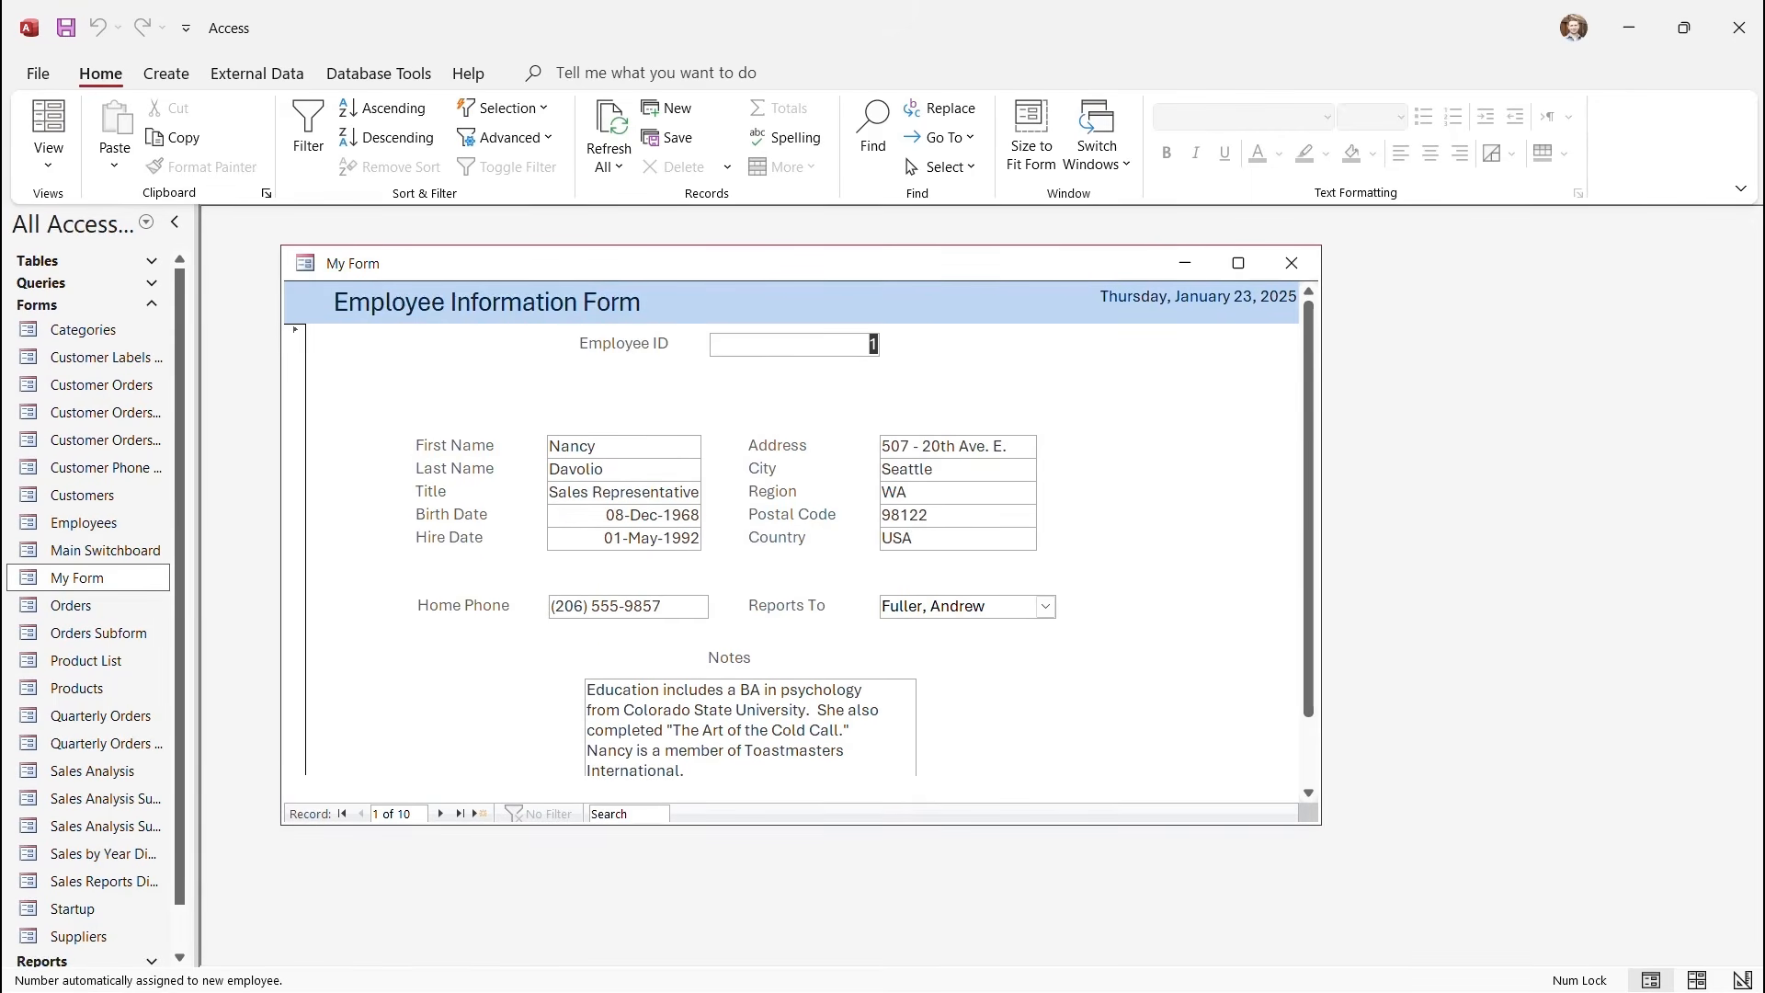
pyautogui.moveTo(802, 825); pyautogui.dragTo(802, 898)
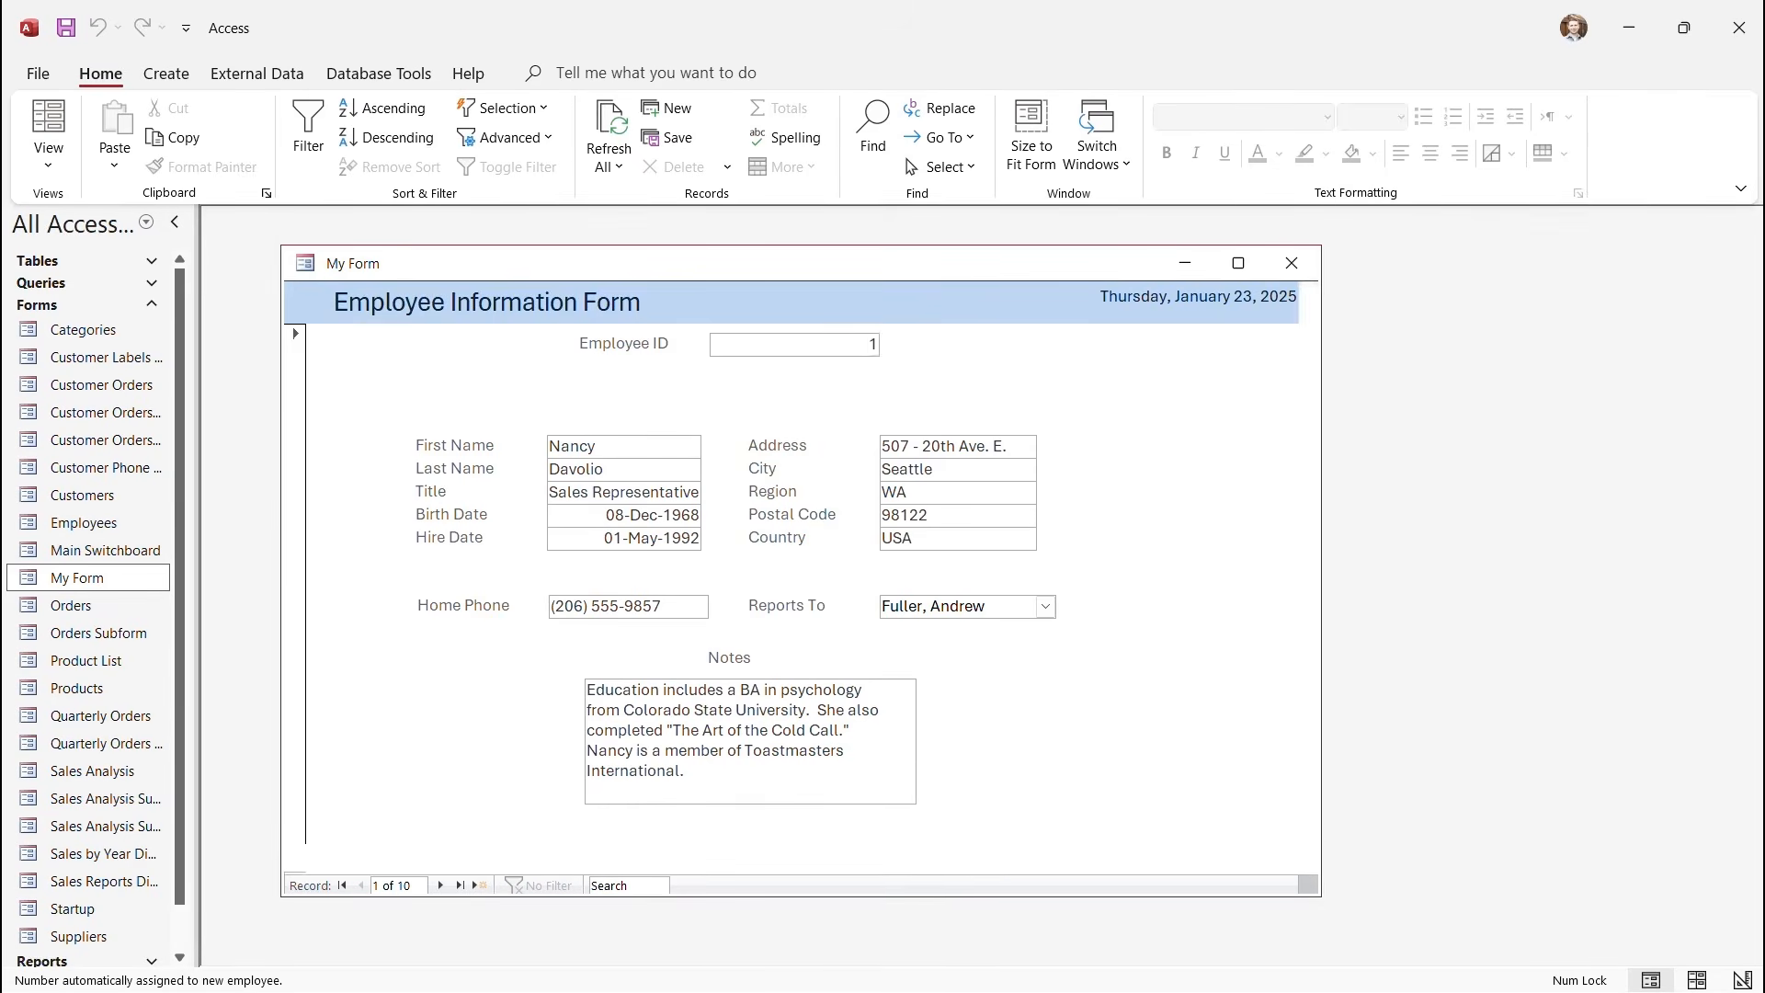
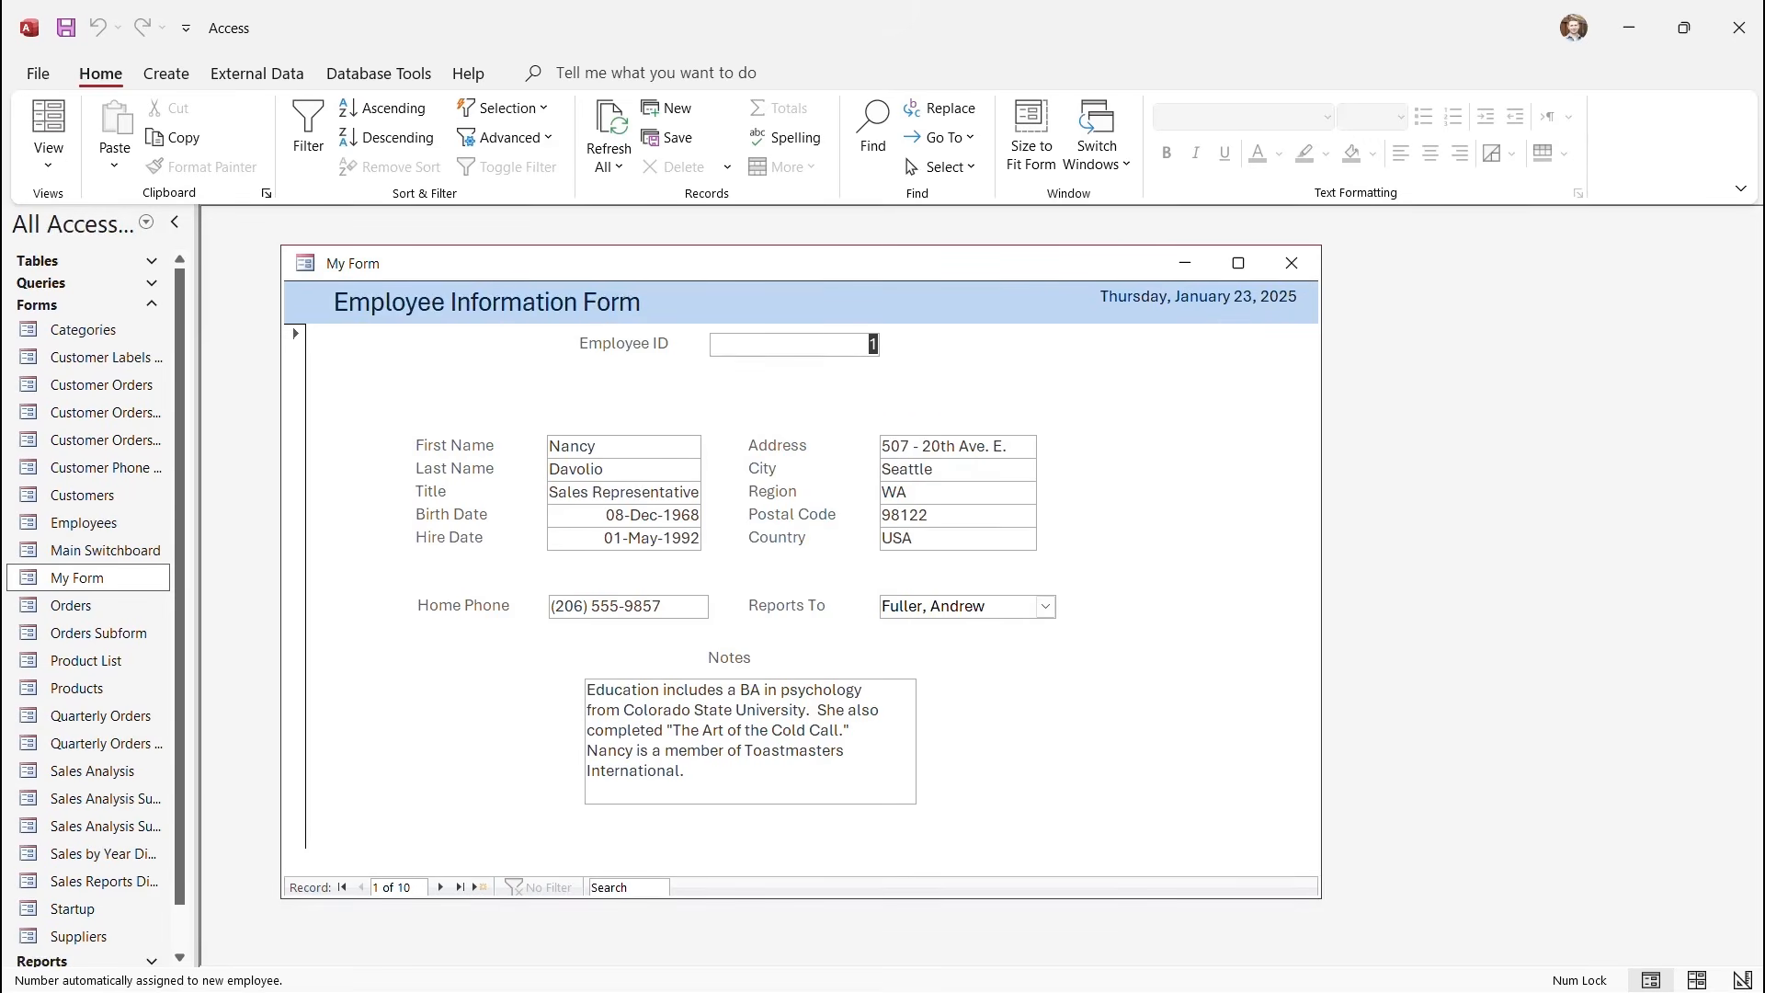
# Show the View list for My Form, offering Form, Layout and Design View.
pyautogui.click(49, 158)
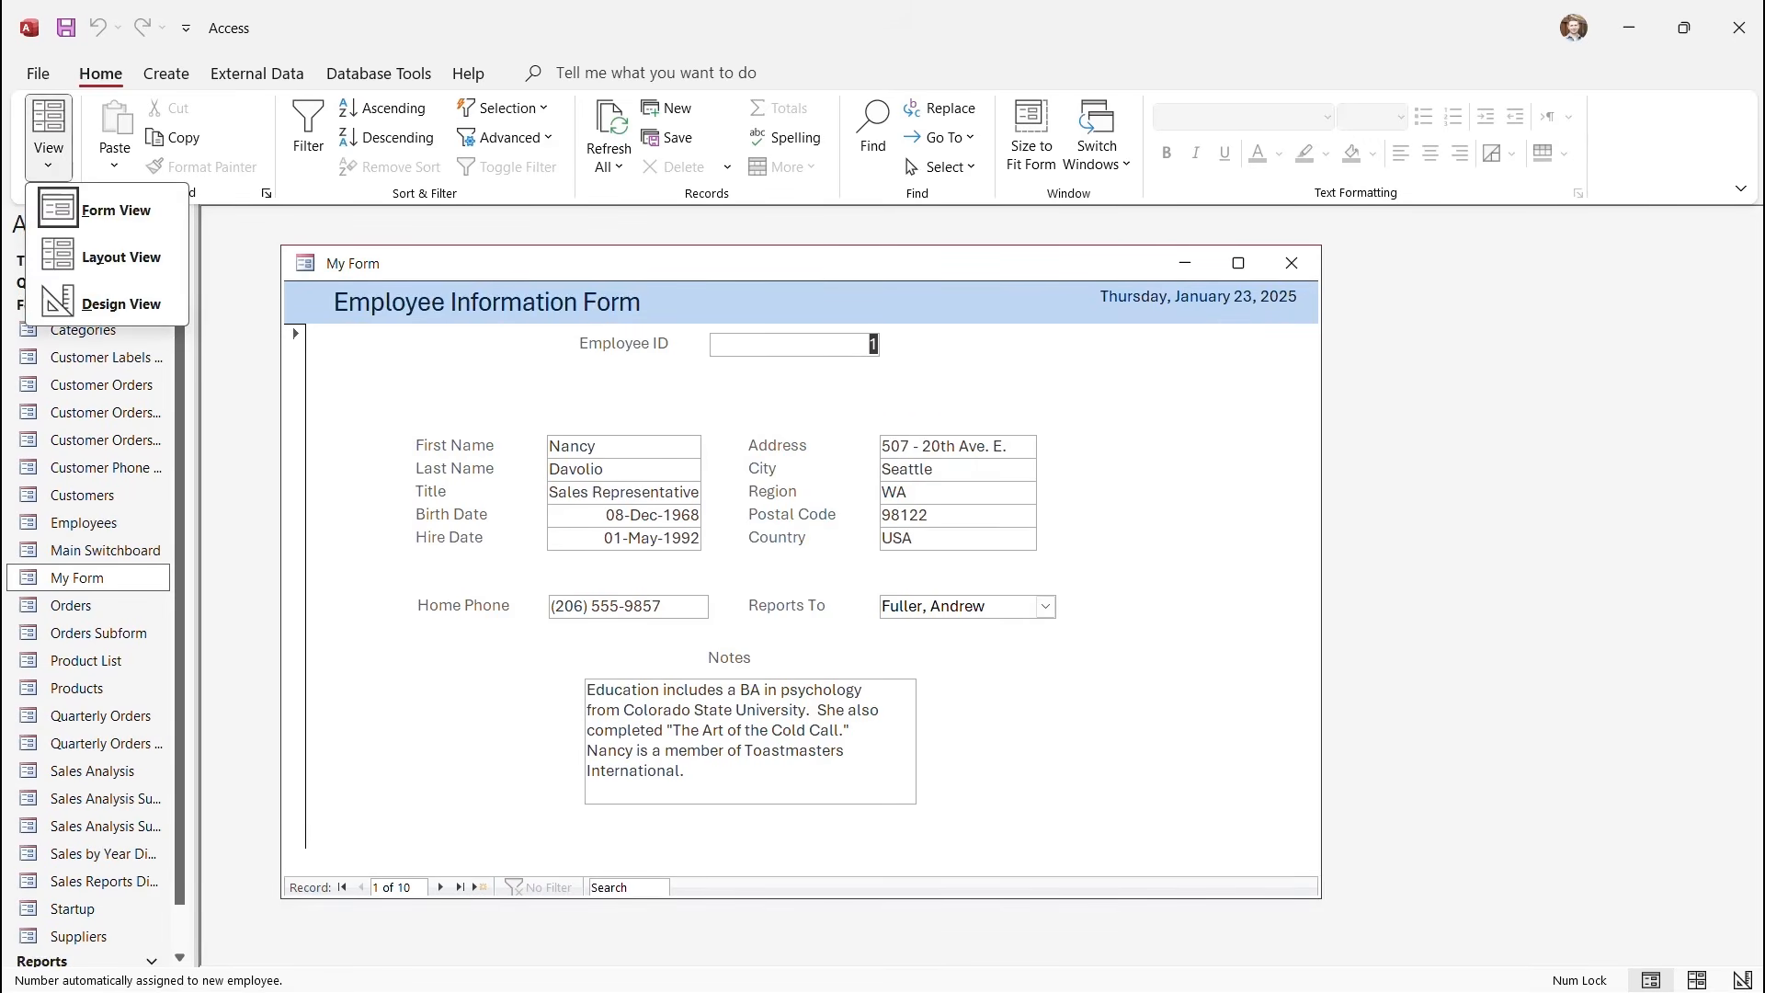
# Switch My Form to Design View and draw an unbound text box beside Notes.
pyautogui.click(107, 303)
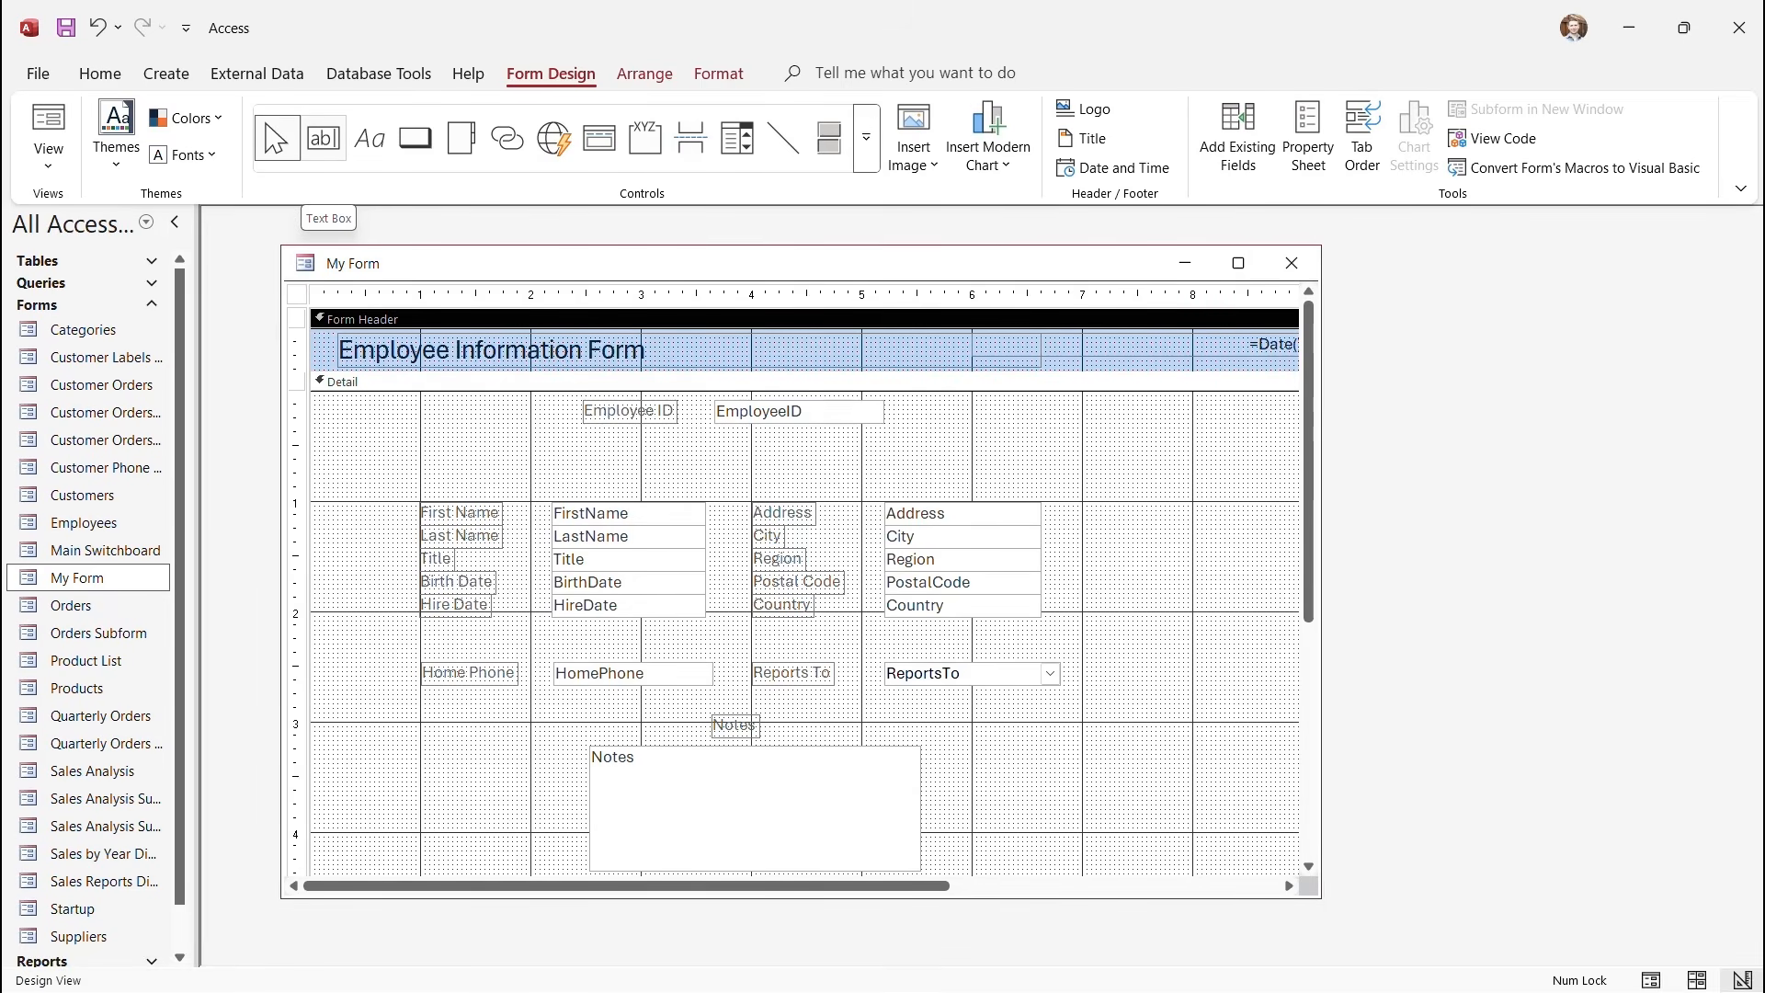
pyautogui.click(323, 138)
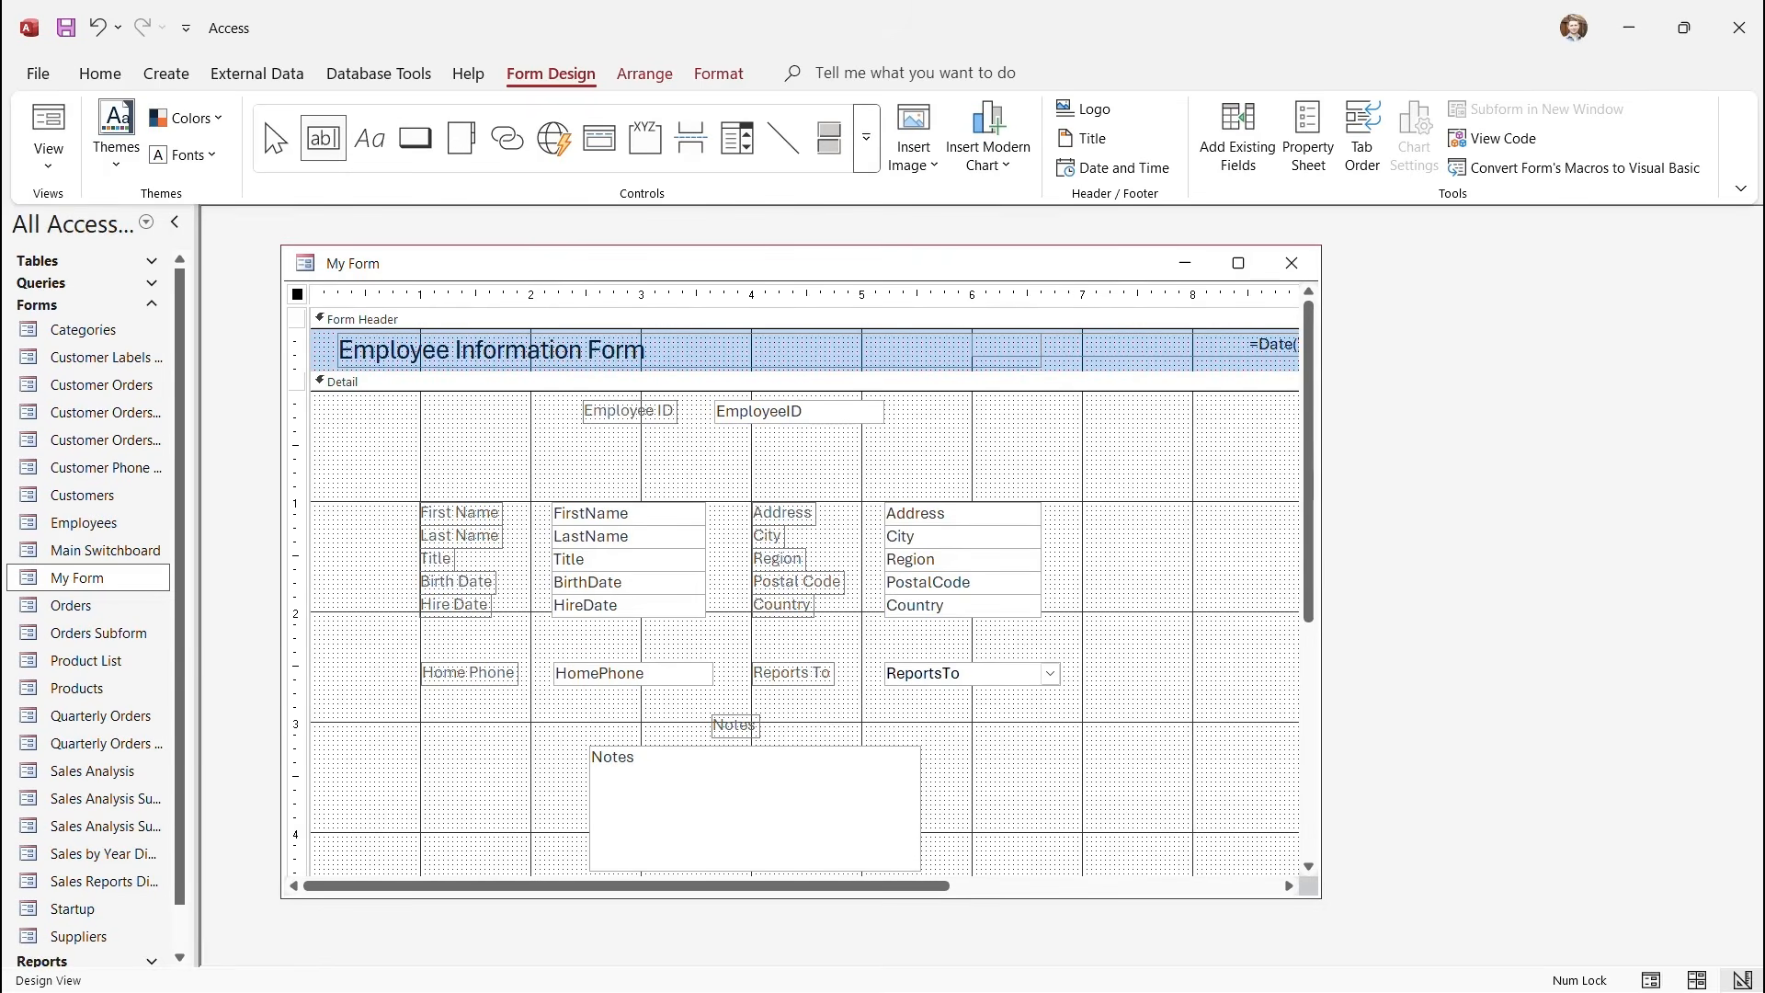
pyautogui.moveTo(983, 726); pyautogui.dragTo(1067, 798)
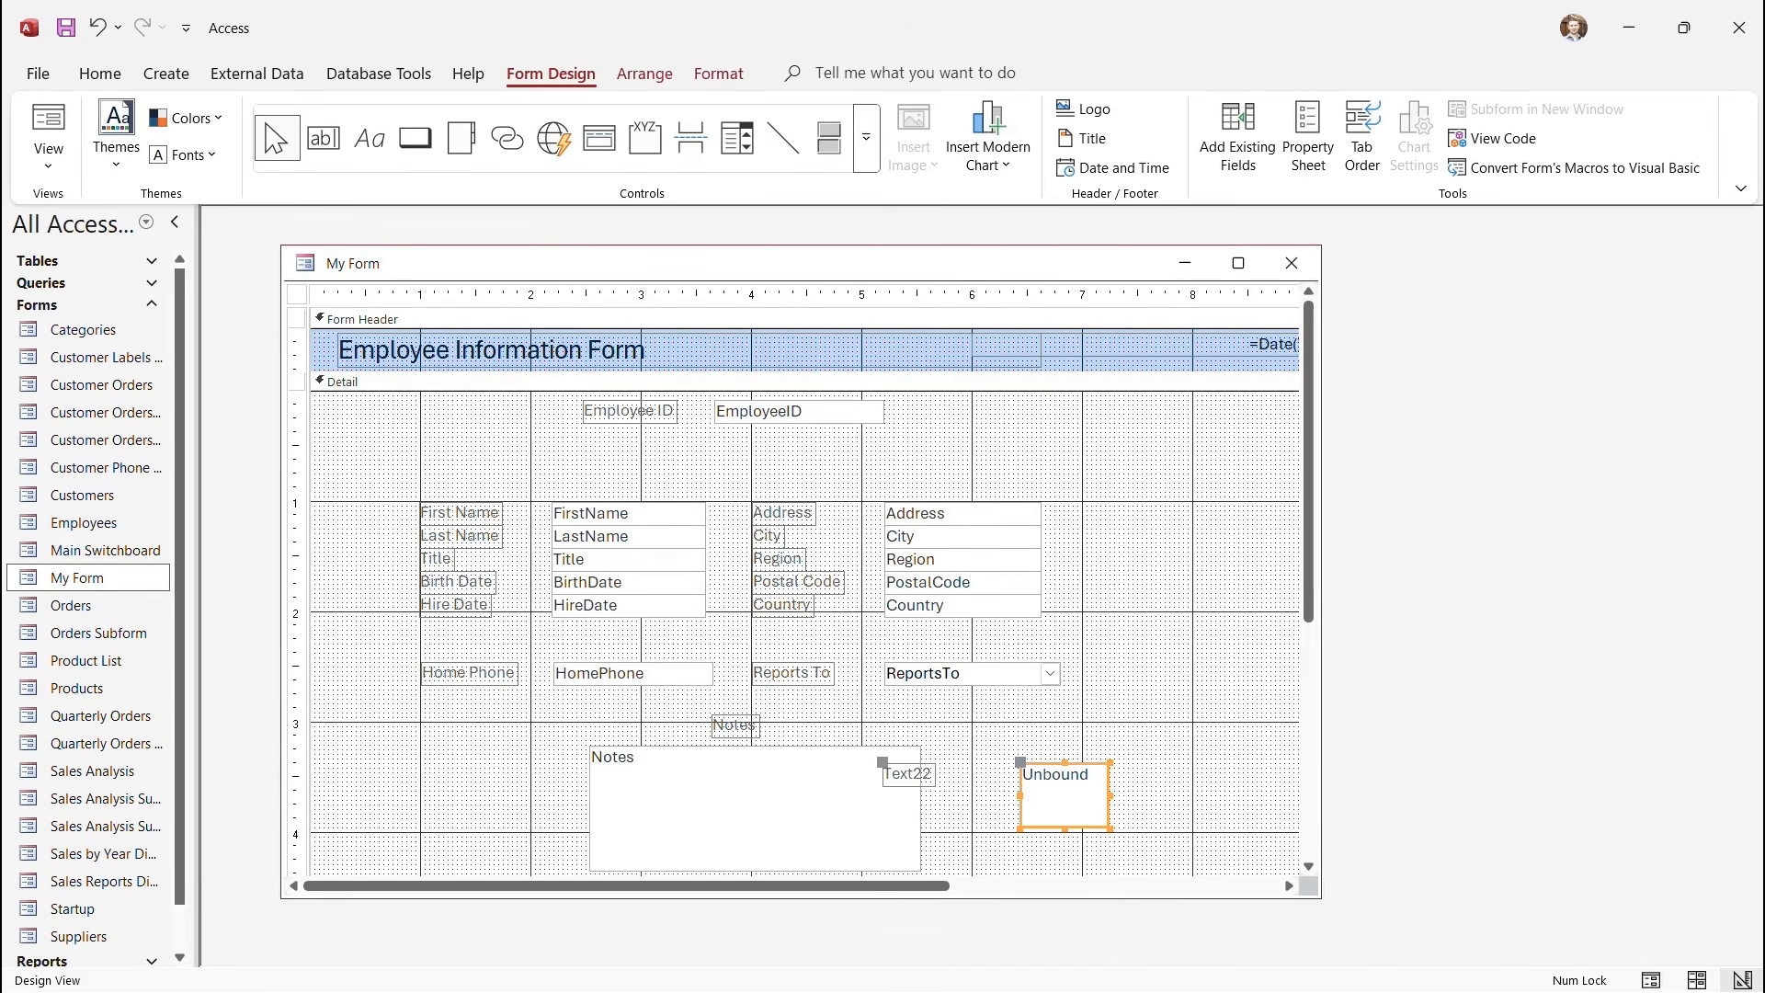
# Rename the new box's label to 'Years at Company' and place it above the box.
pyautogui.moveTo(883, 762); pyautogui.dragTo(1046, 726)
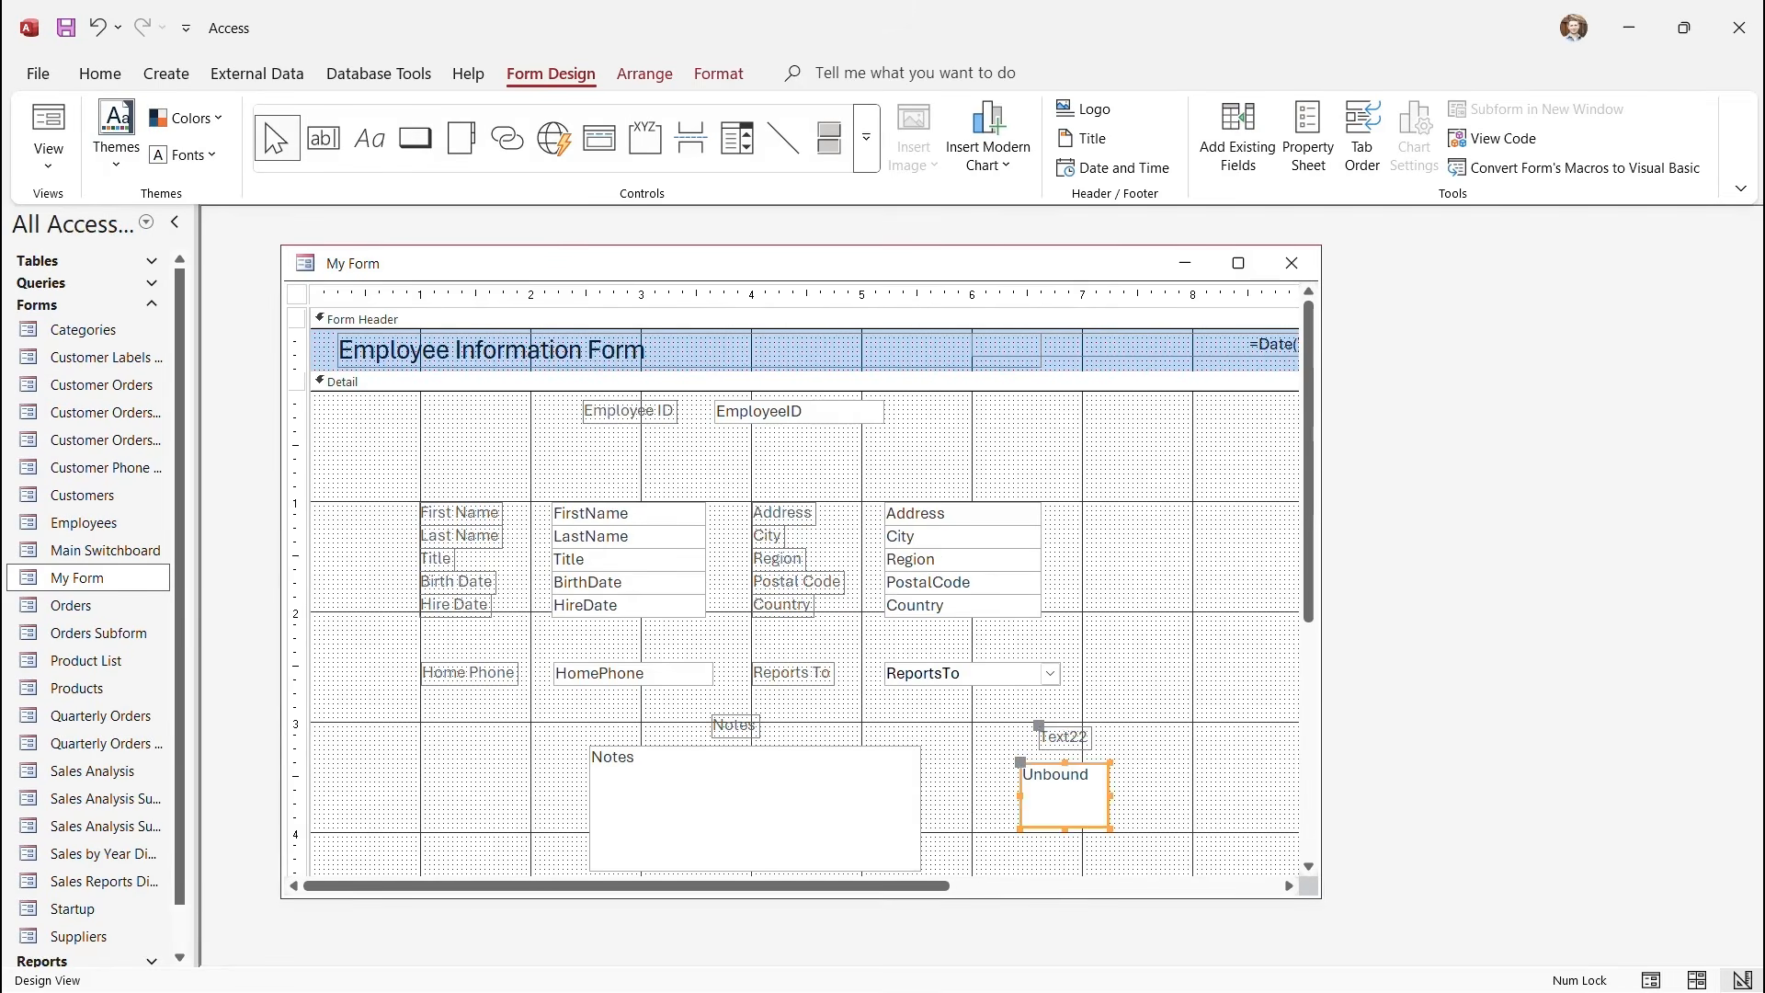
pyautogui.doubleClick(1064, 736)
pyautogui.doubleClick(1065, 736)
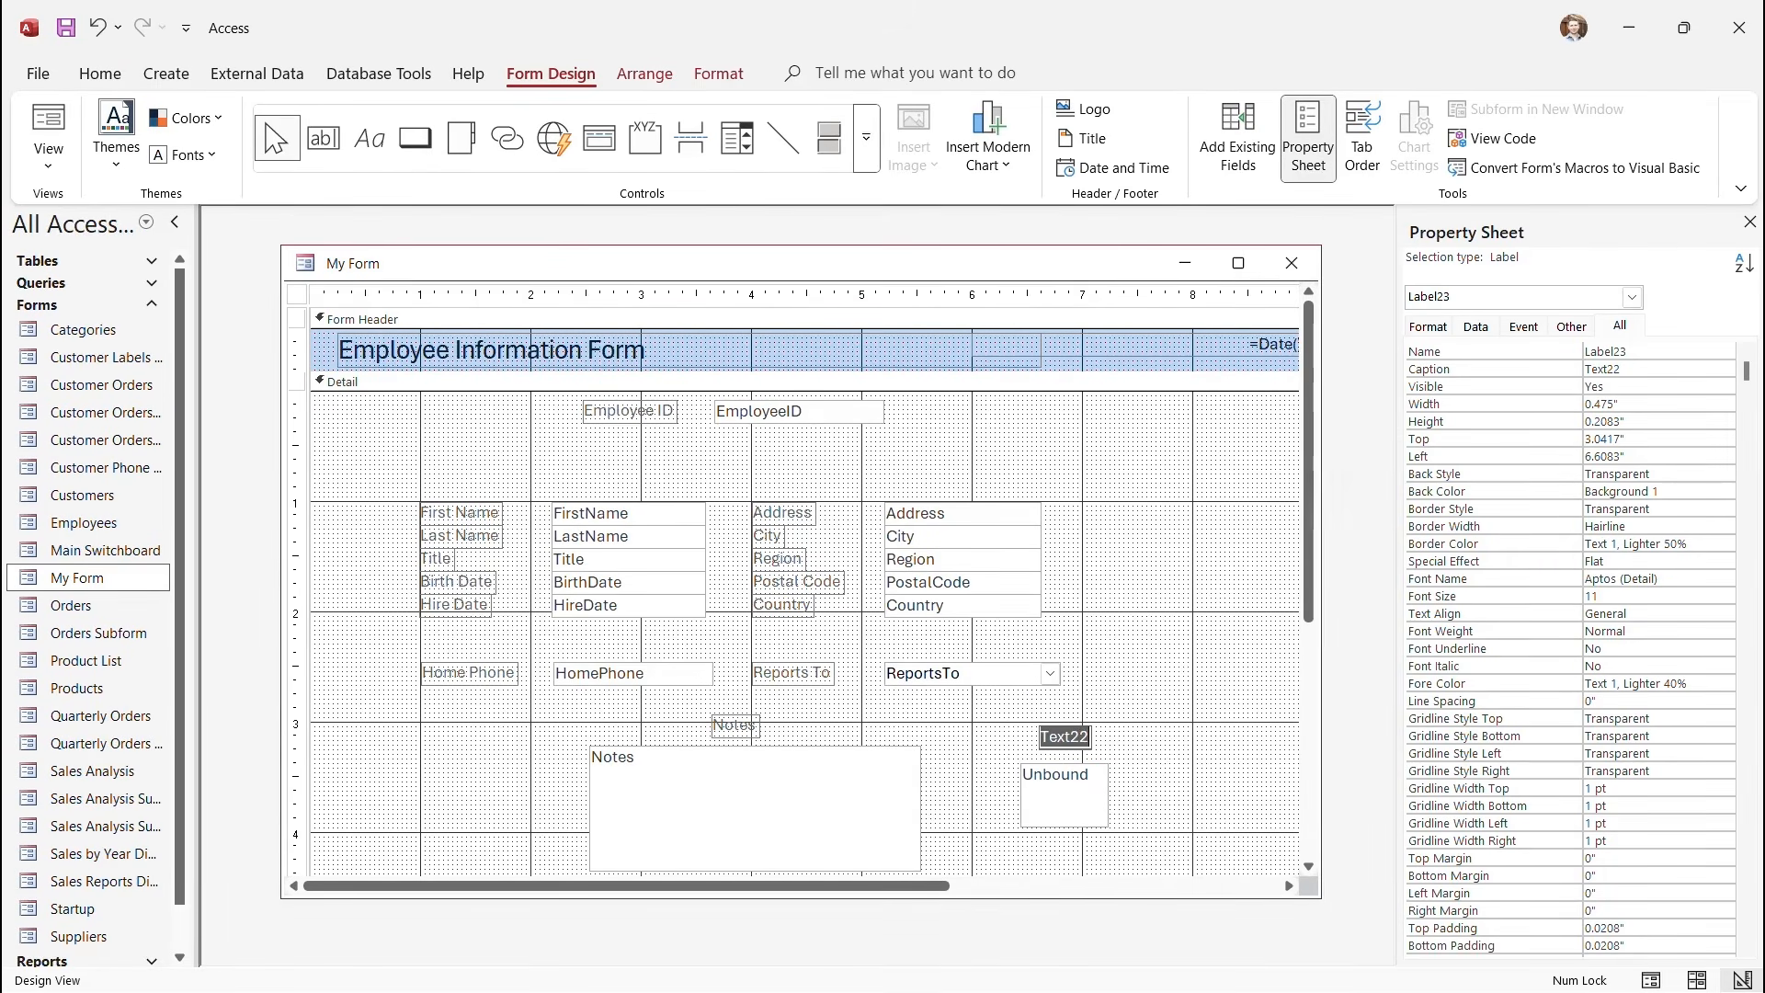
pyautogui.write('Years at Company')
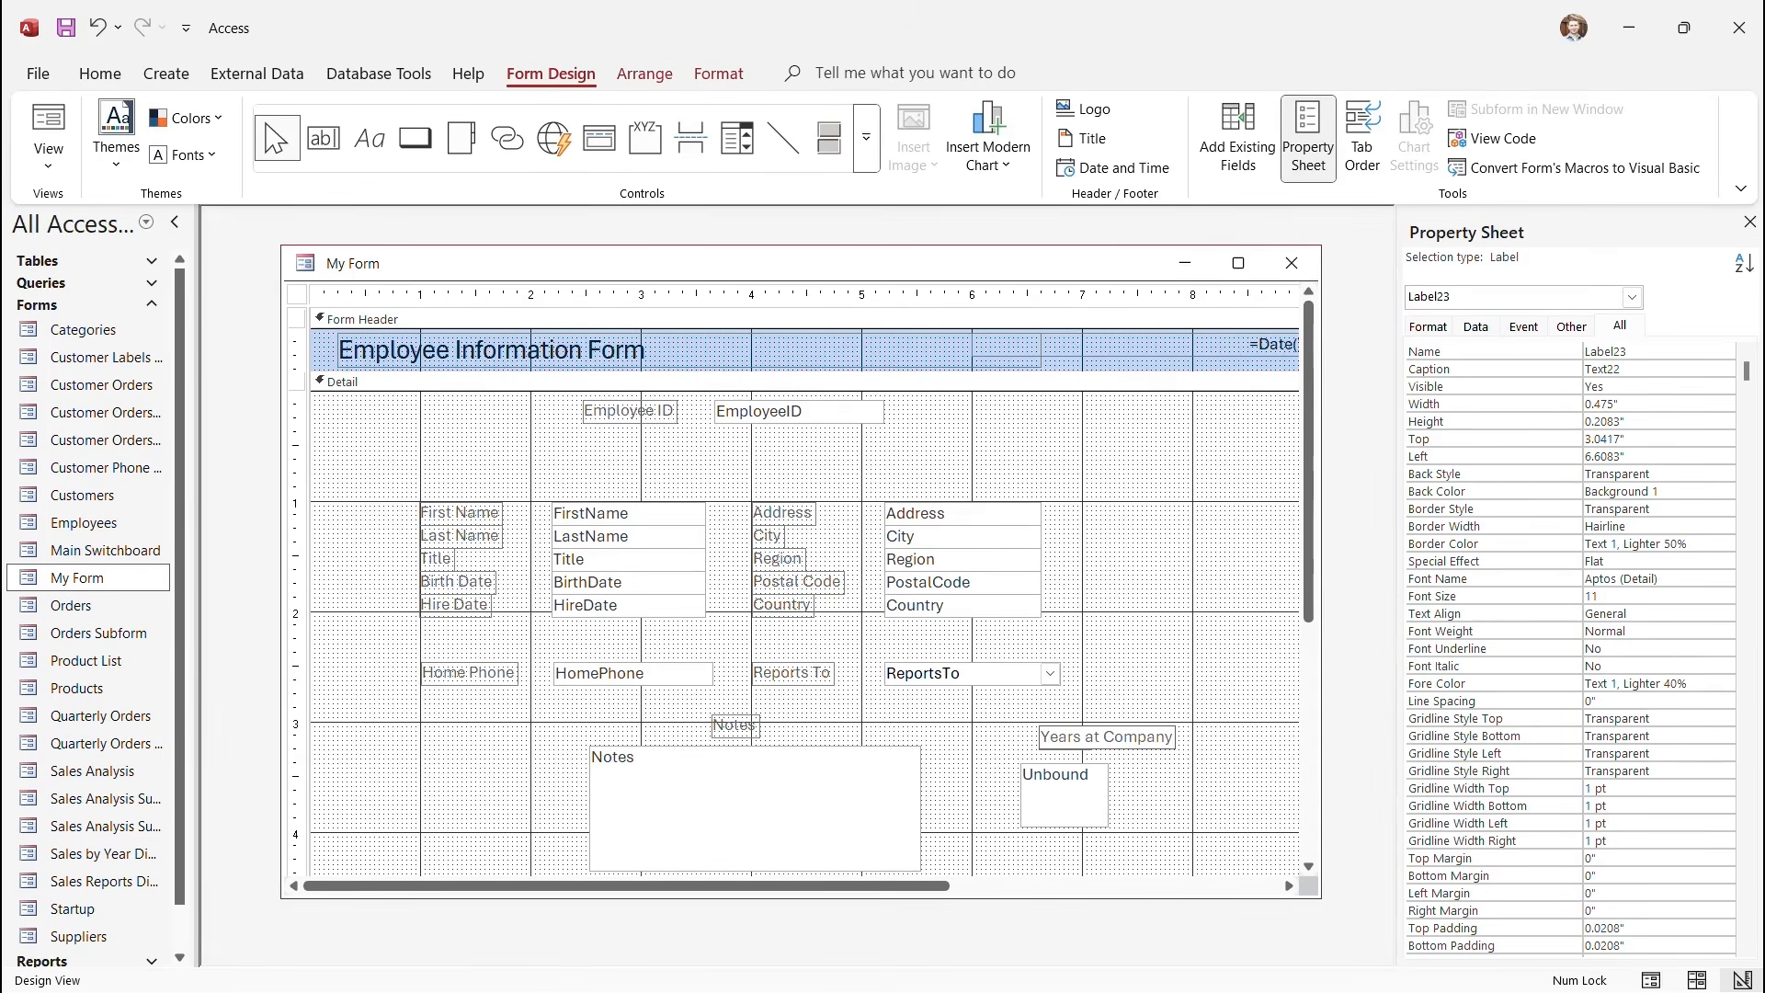
pyautogui.click(1204, 793)
pyautogui.click(1103, 737)
pyautogui.moveTo(1040, 727); pyautogui.dragTo(1003, 723)
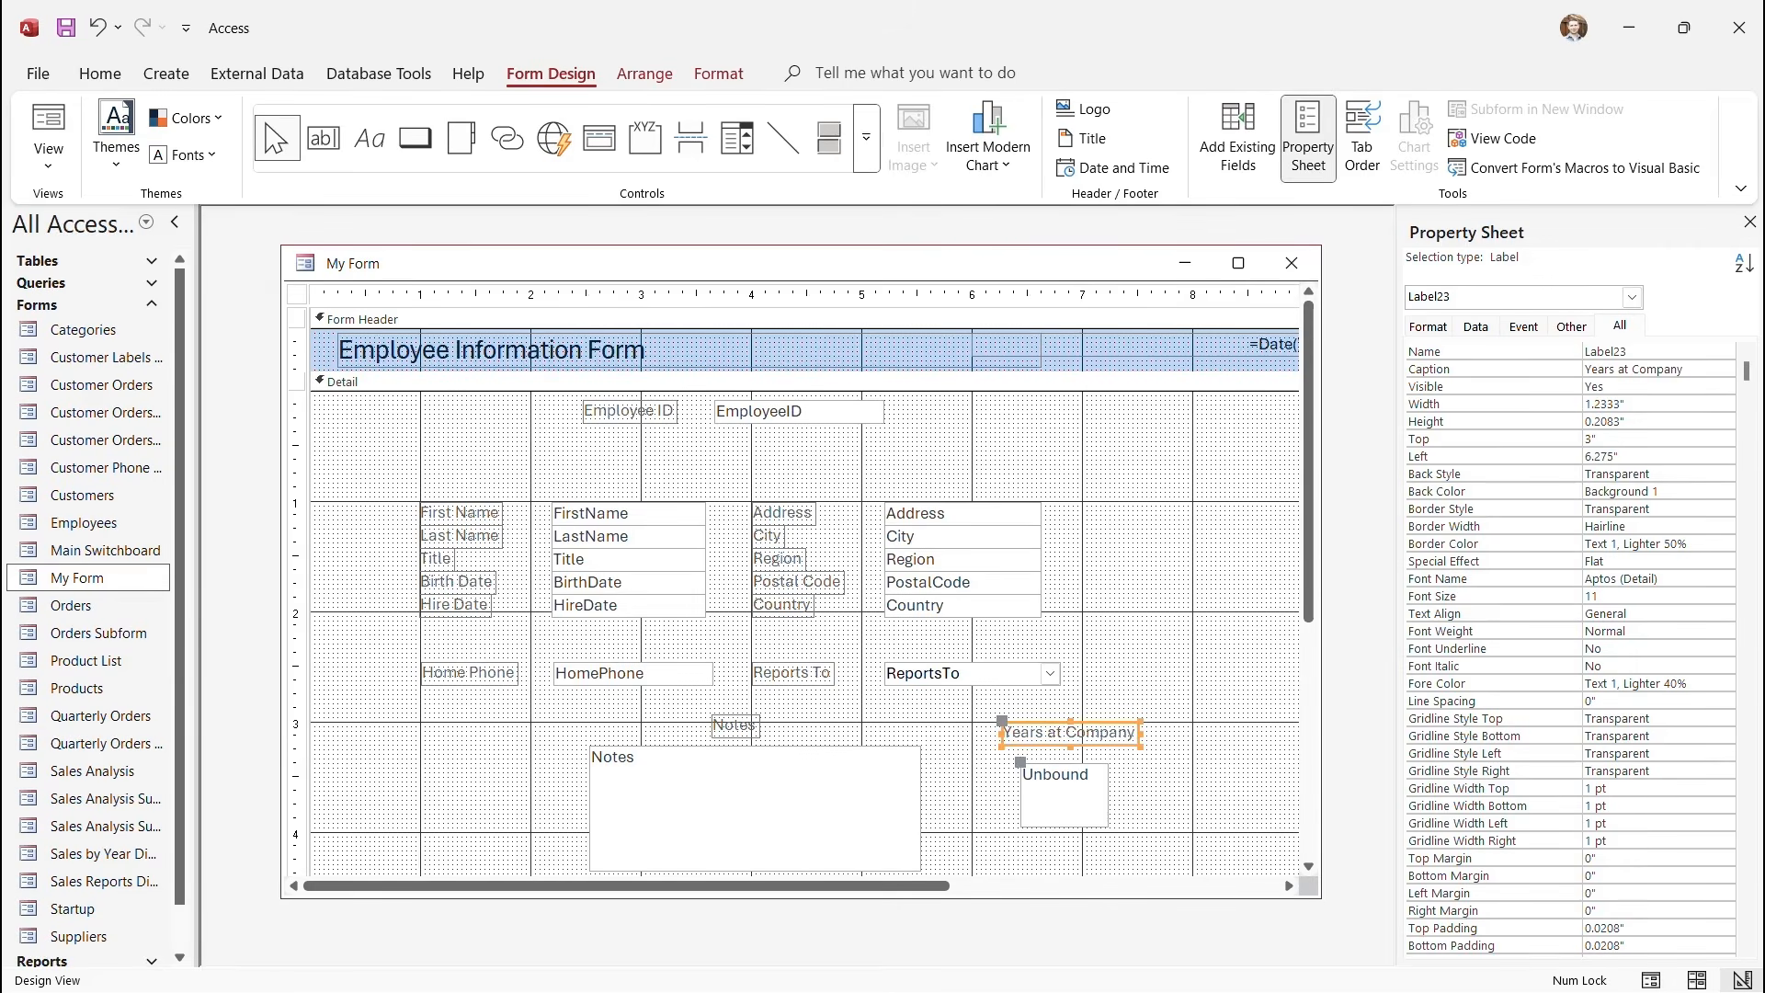
# Shrink the unbound Years at Company text box to a smaller size.
pyautogui.click(1064, 792)
pyautogui.click(1195, 793)
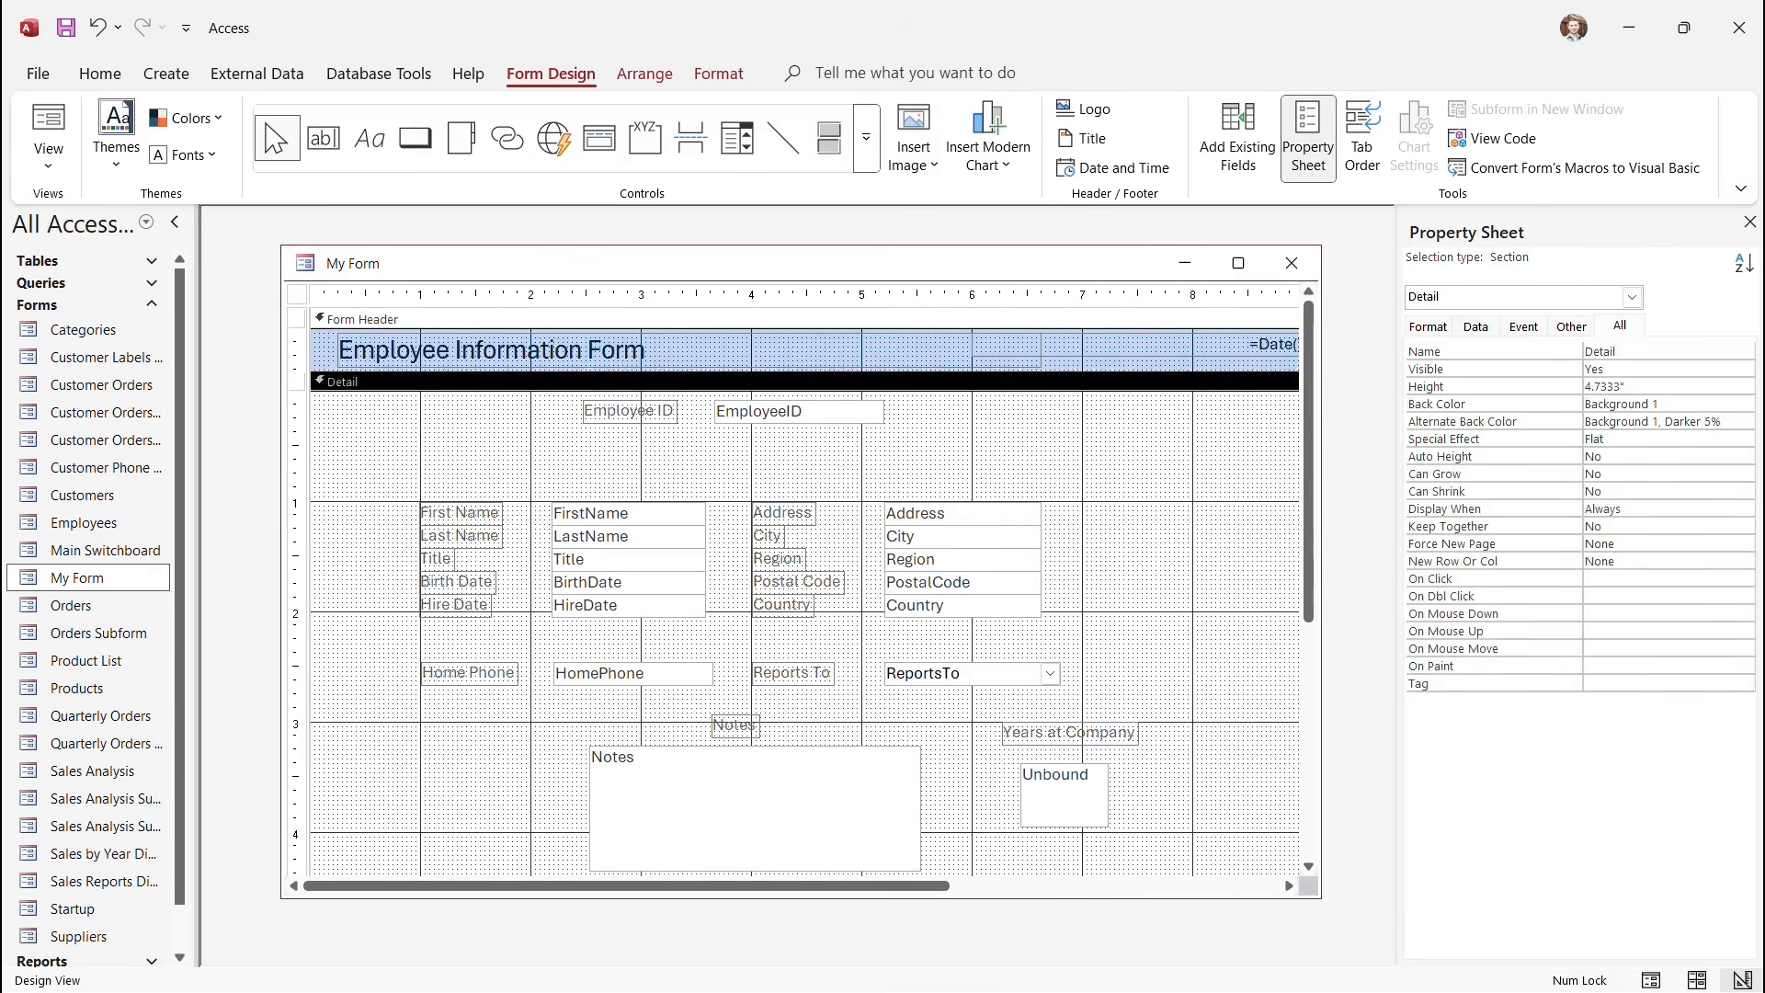
pyautogui.click(1064, 794)
pyautogui.moveTo(1110, 828); pyautogui.dragTo(1029, 756)
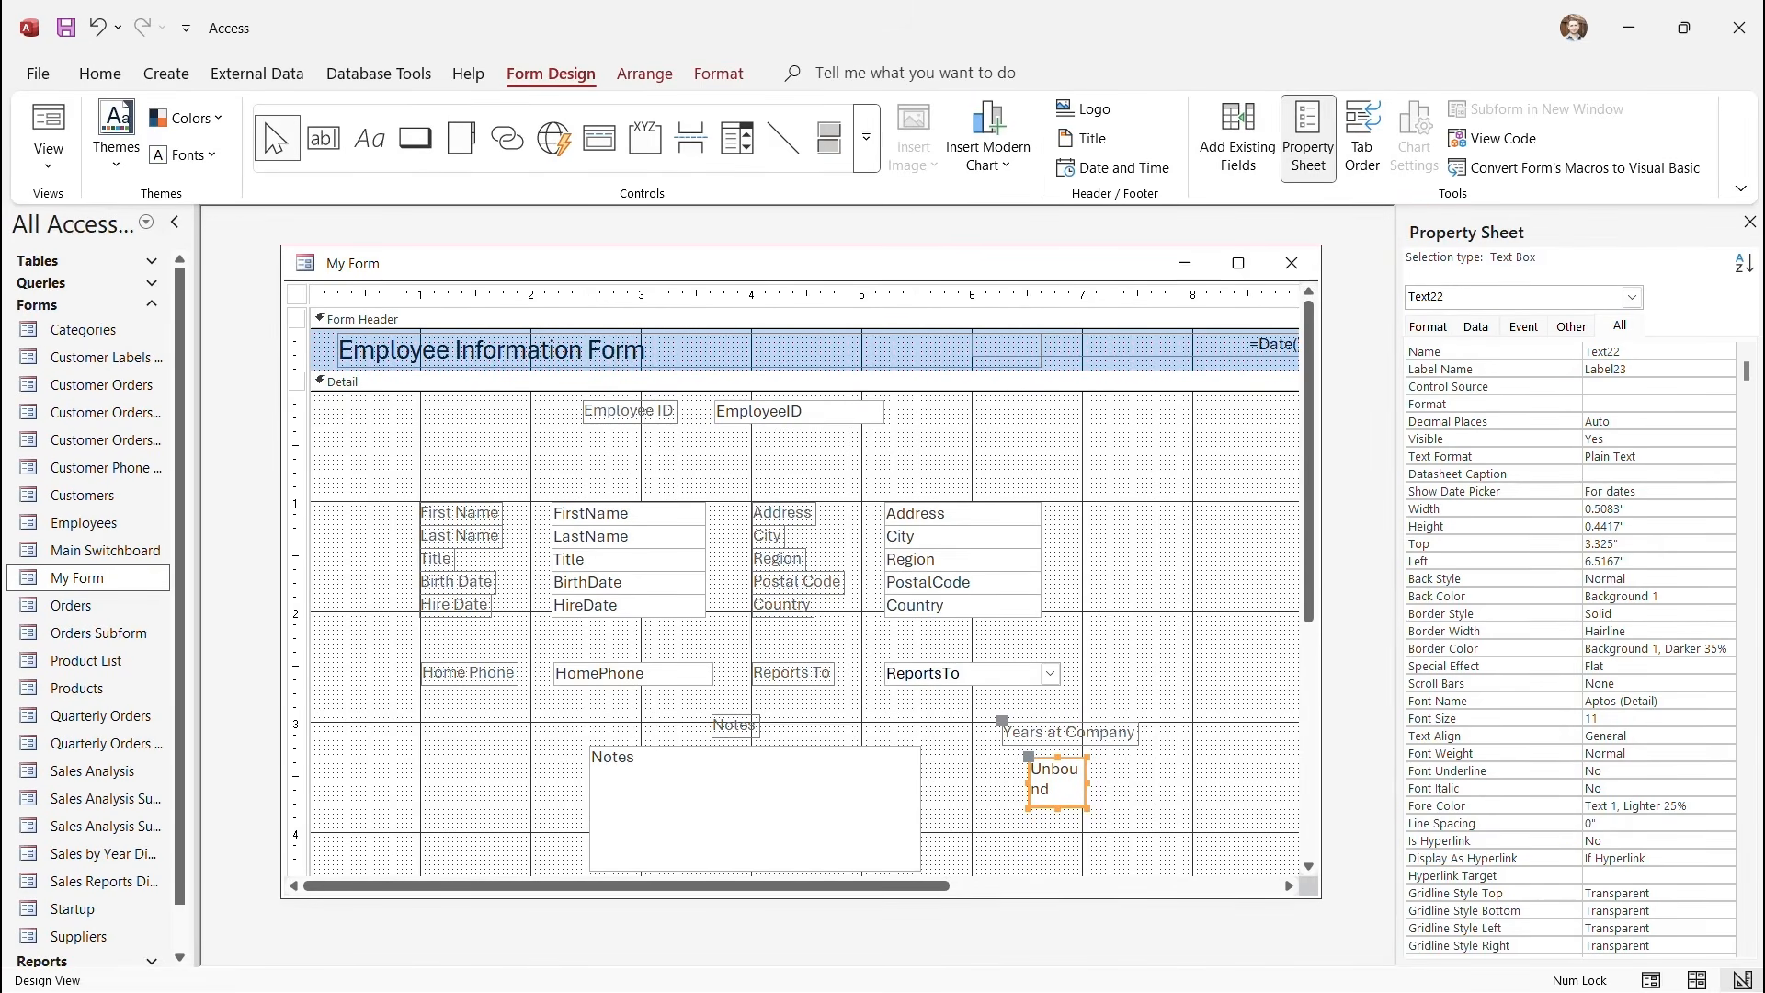
# Show the Property Sheet for the unbound Years at Company text box.
pyautogui.click(1308, 138)
pyautogui.press('F4')
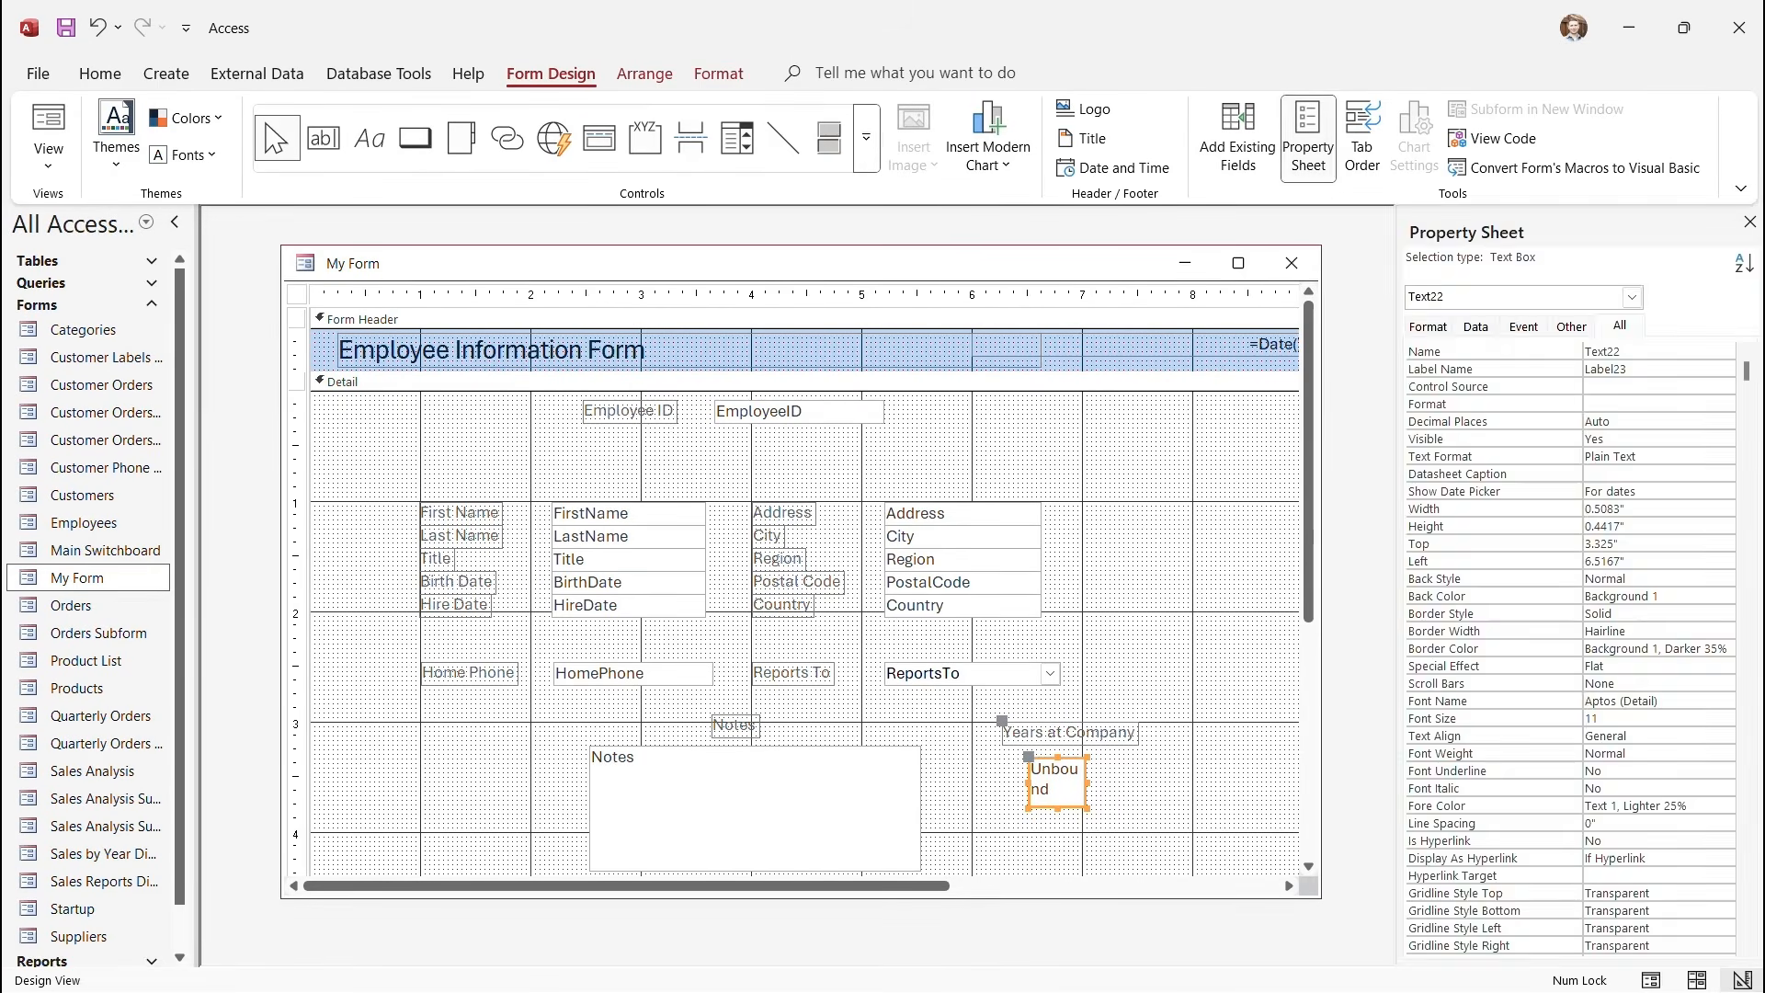
pyautogui.press('F4')
pyautogui.press('F4')
pyautogui.rightClick(1061, 779)
pyautogui.click(1131, 764)
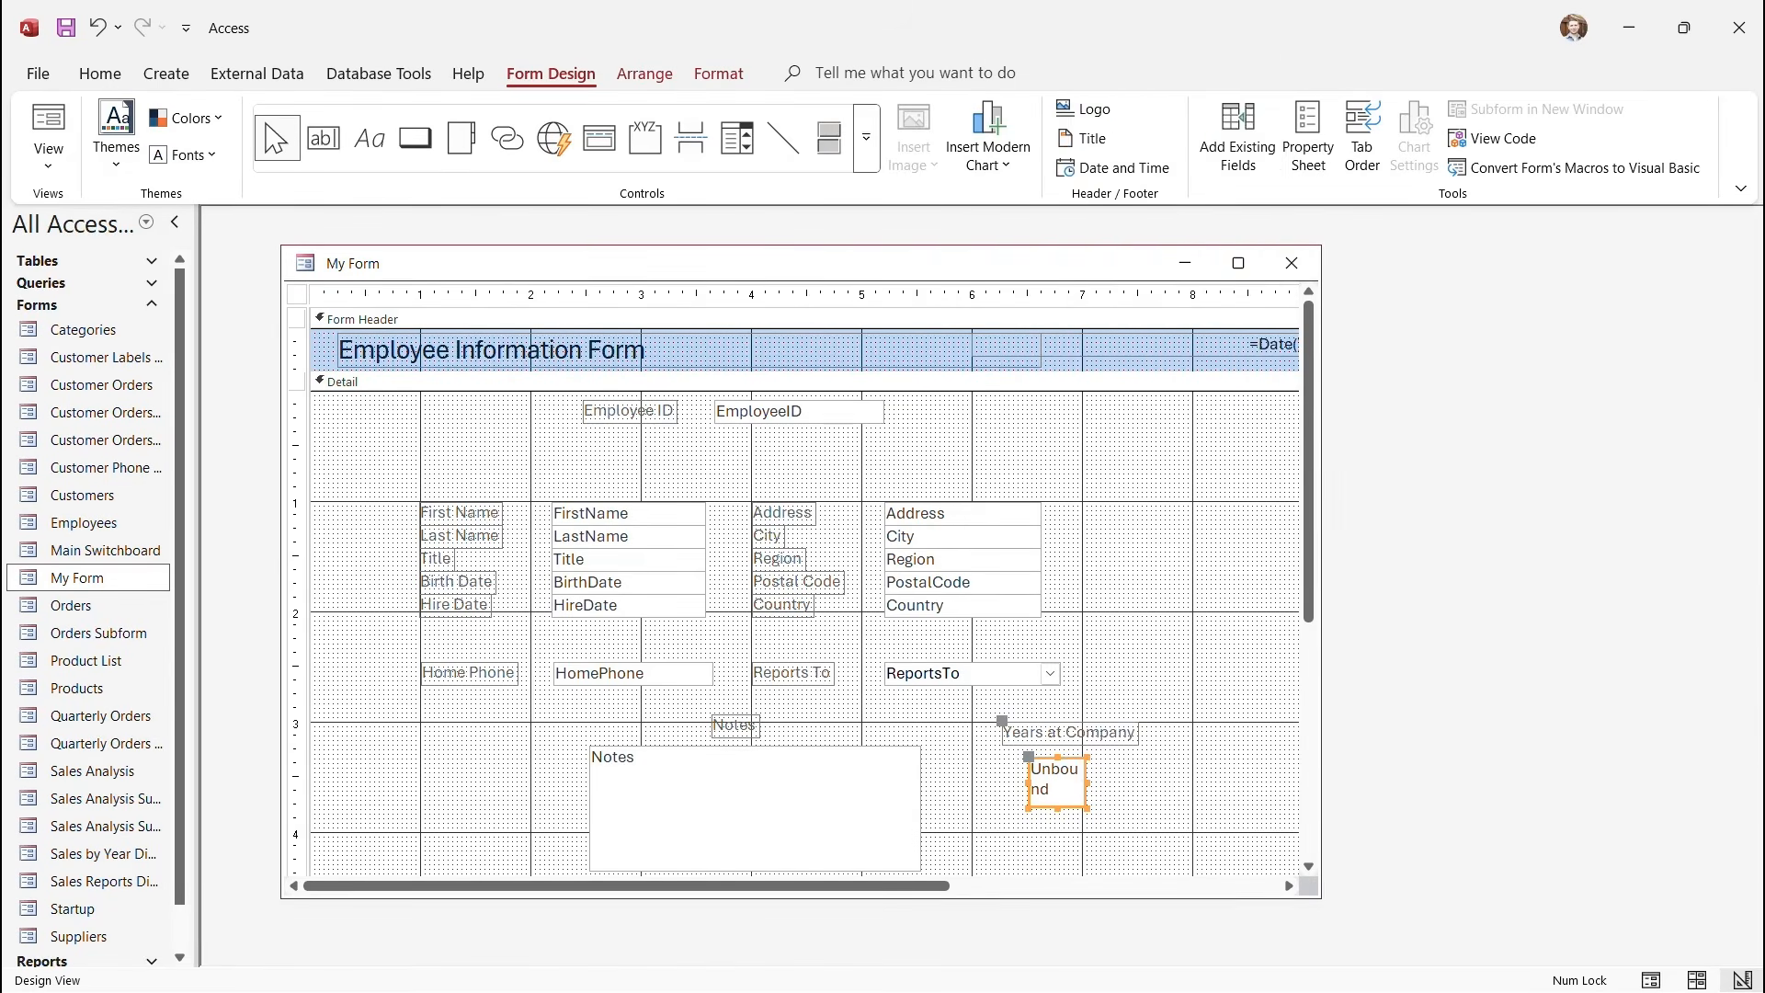
pyautogui.rightClick(1068, 797)
pyautogui.click(1138, 783)
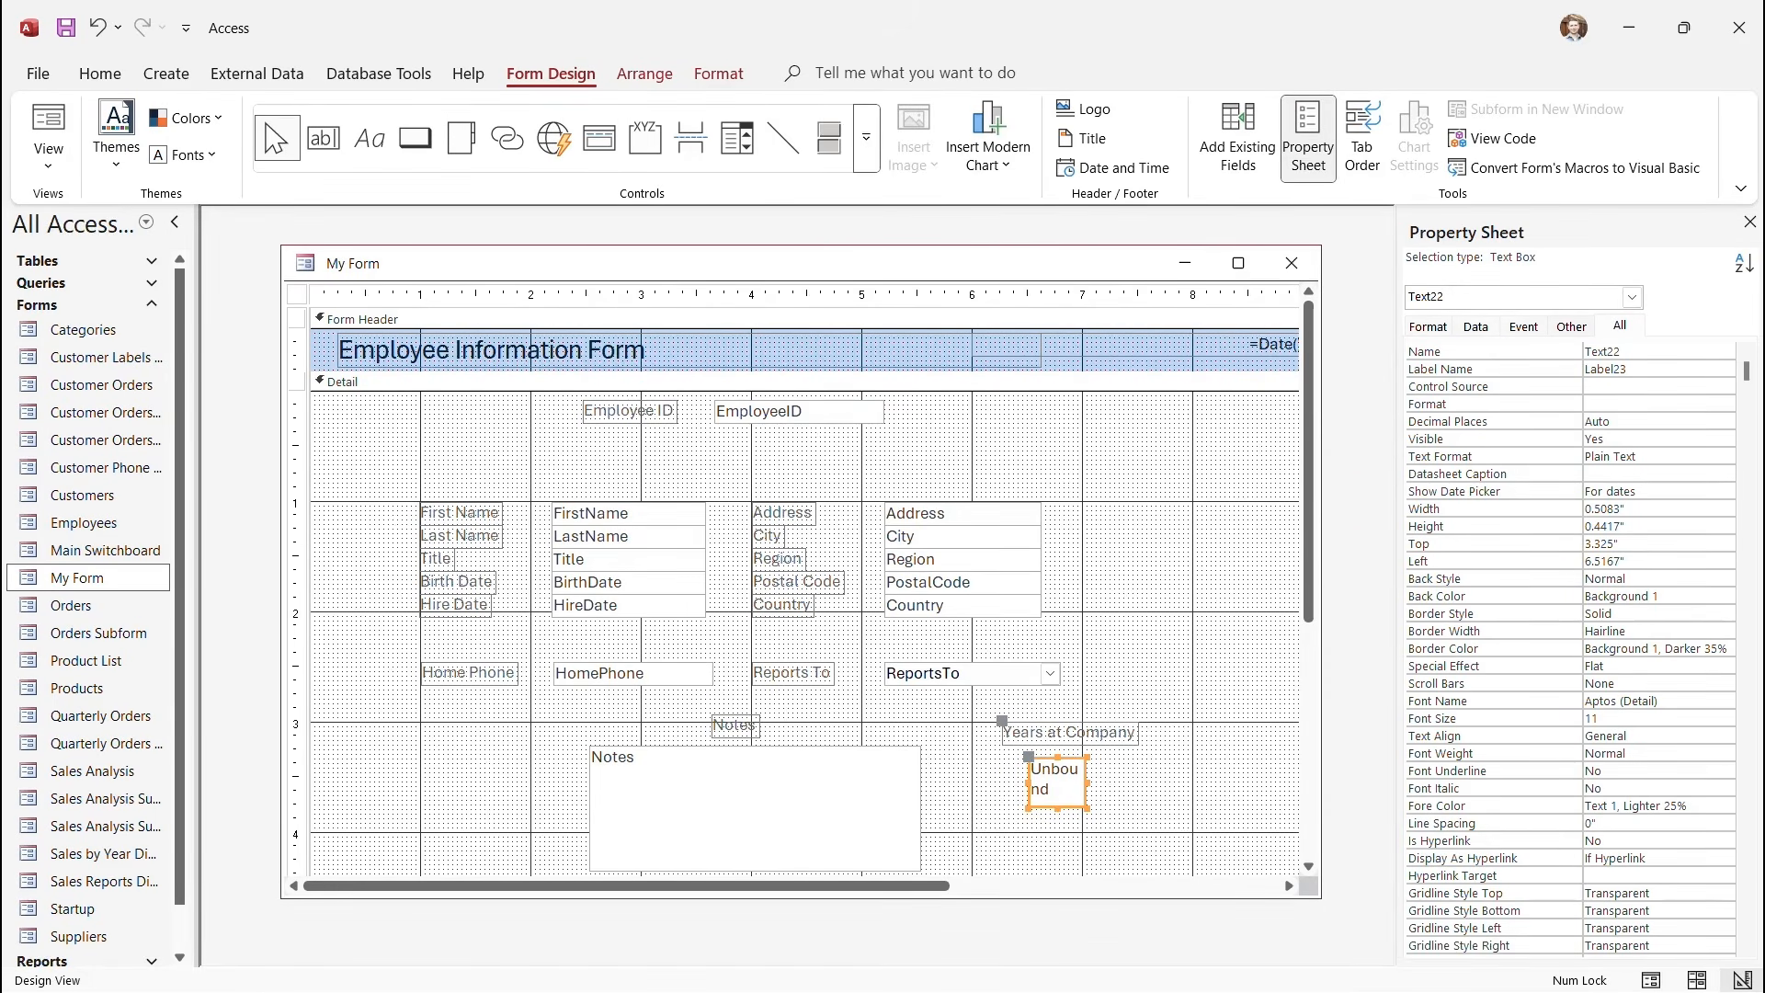
# Launch Expression Builder from the Control Source property on the Data tab.
pyautogui.click(1476, 327)
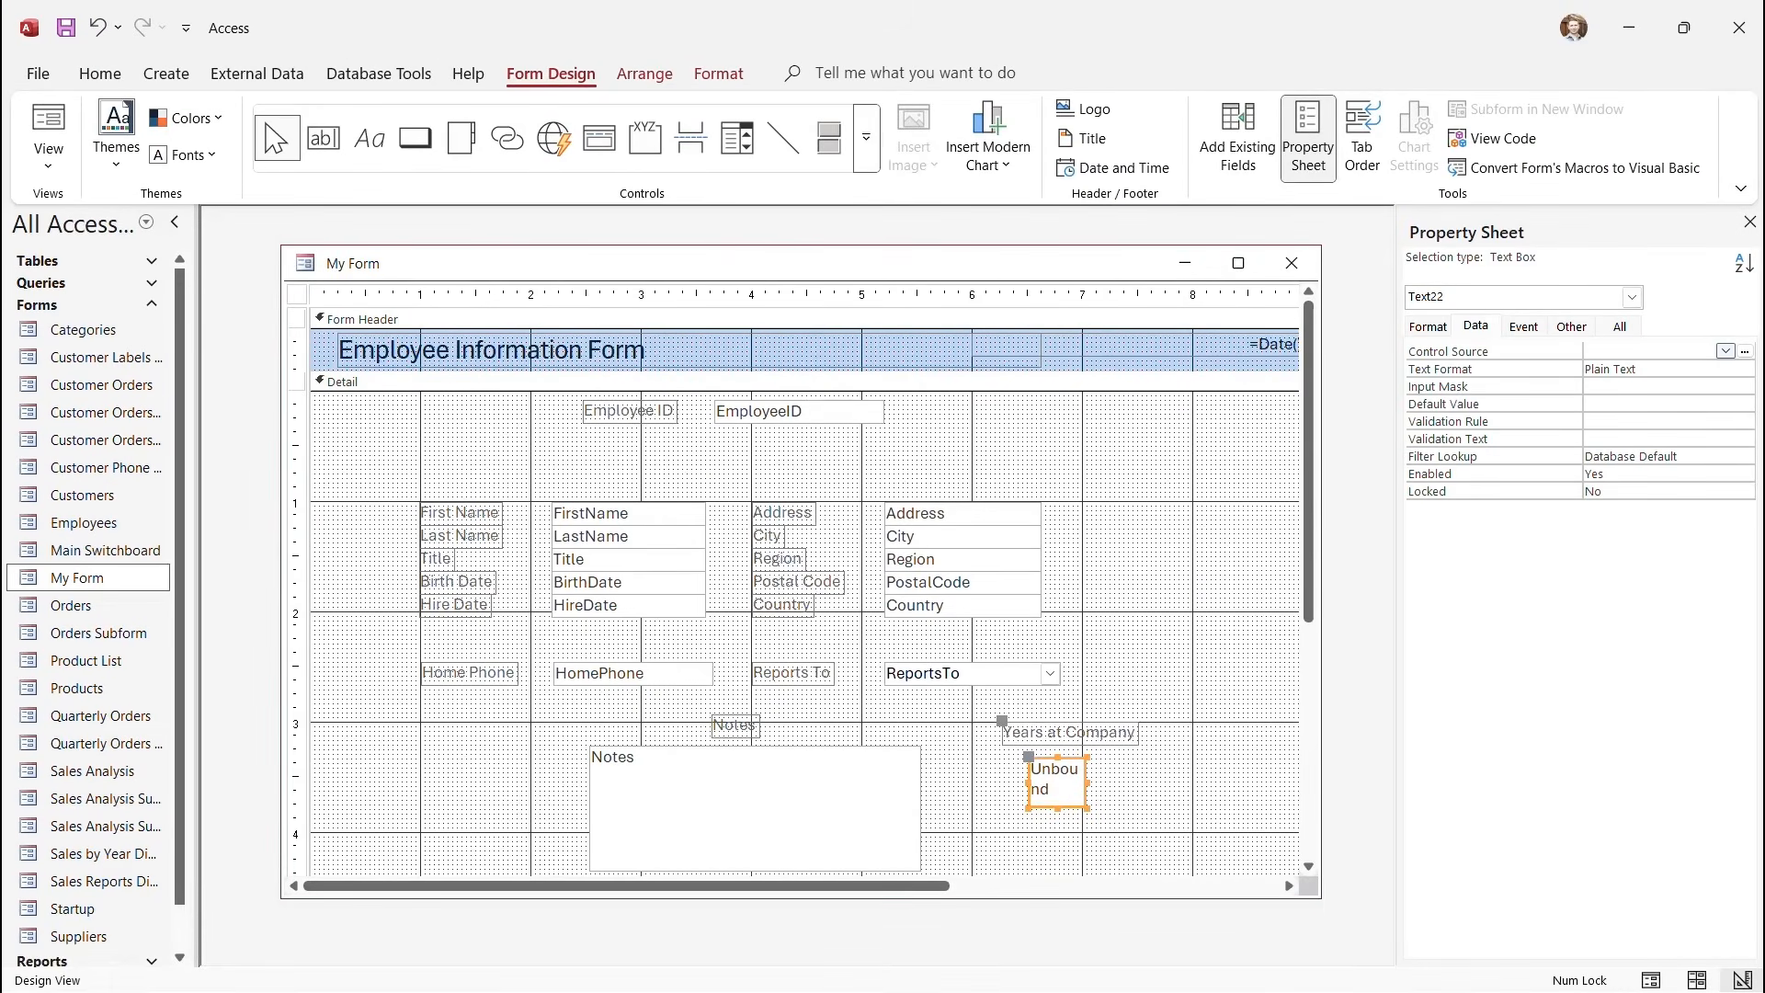
pyautogui.click(1726, 351)
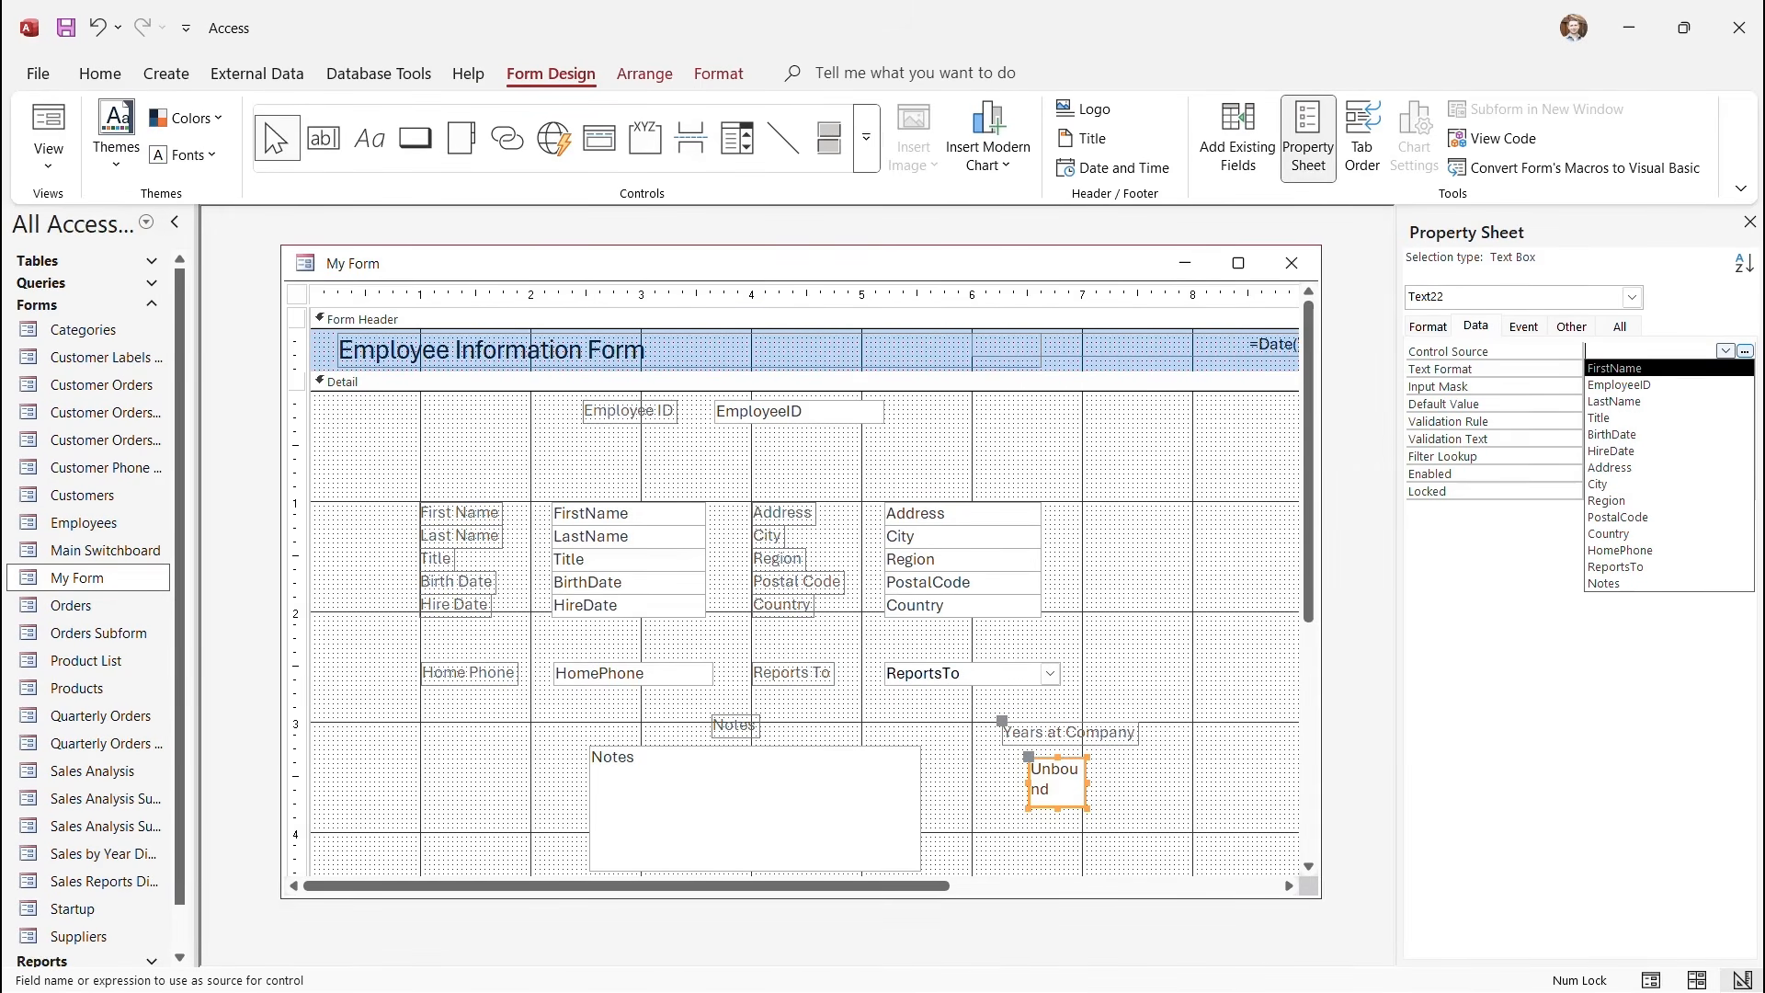
pyautogui.click(1745, 351)
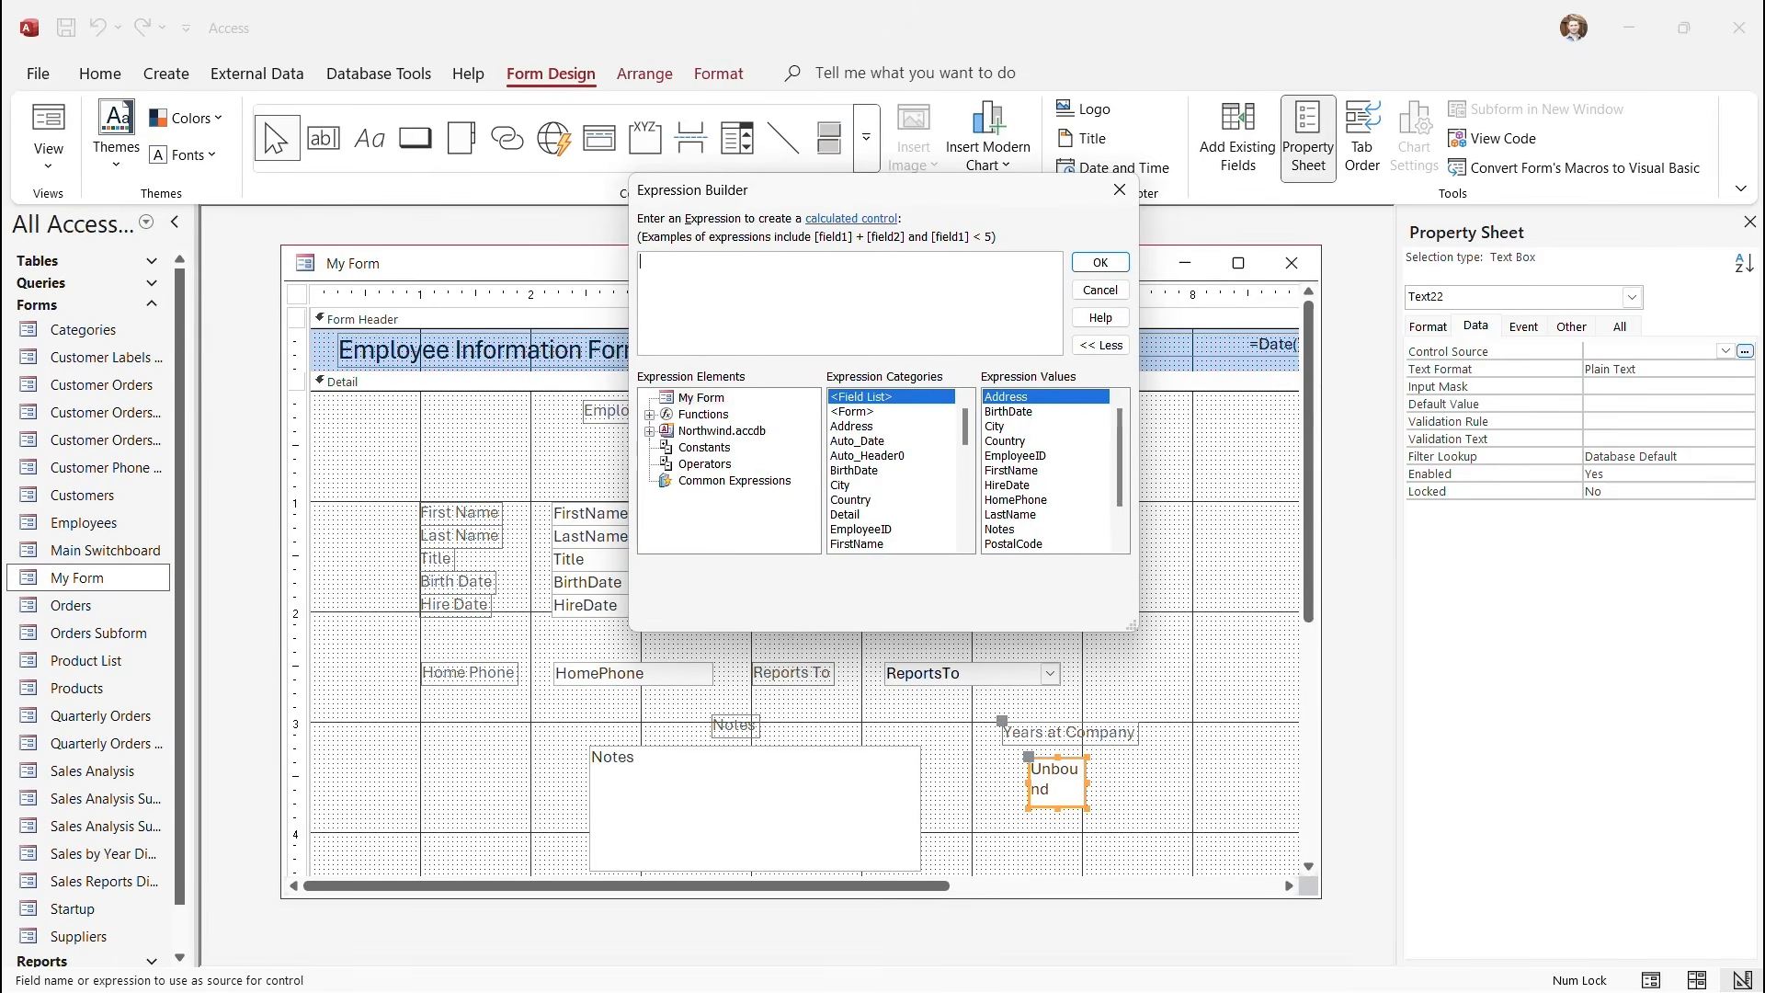
# Insert the DateDiff template from Built-In Functions > Date/Time into the expression.
pyautogui.moveTo(901, 200); pyautogui.dragTo(989, 262)
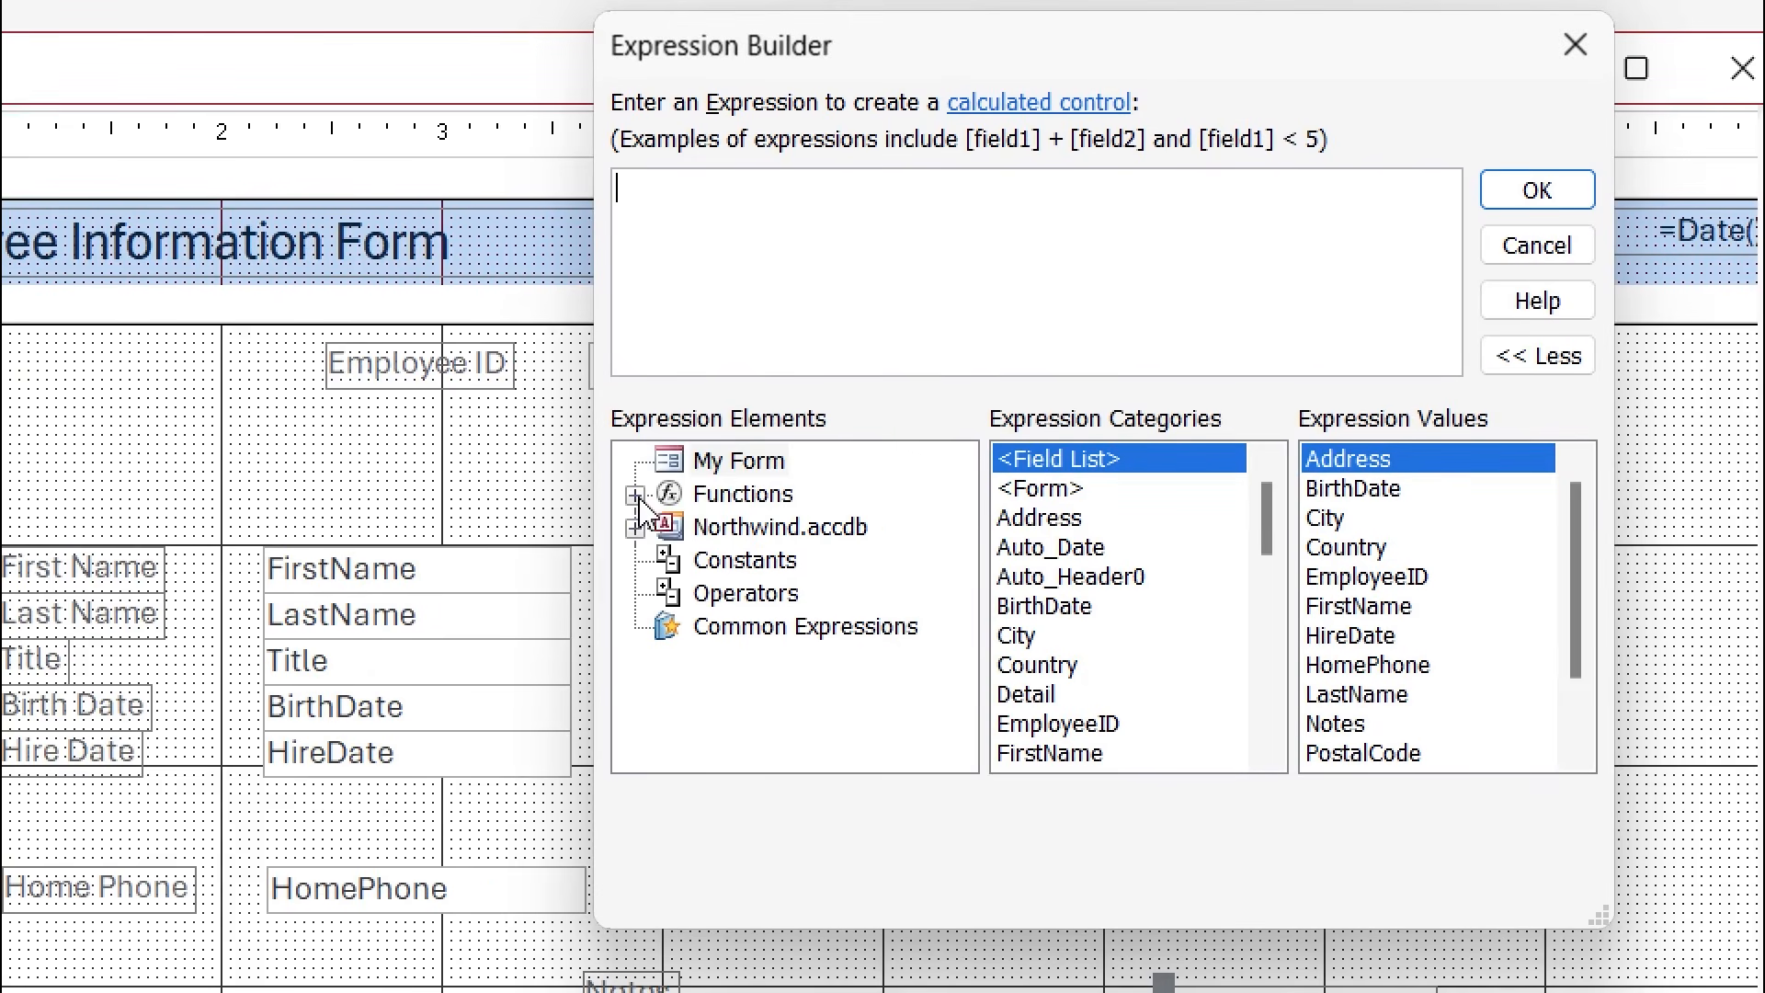
pyautogui.click(738, 475)
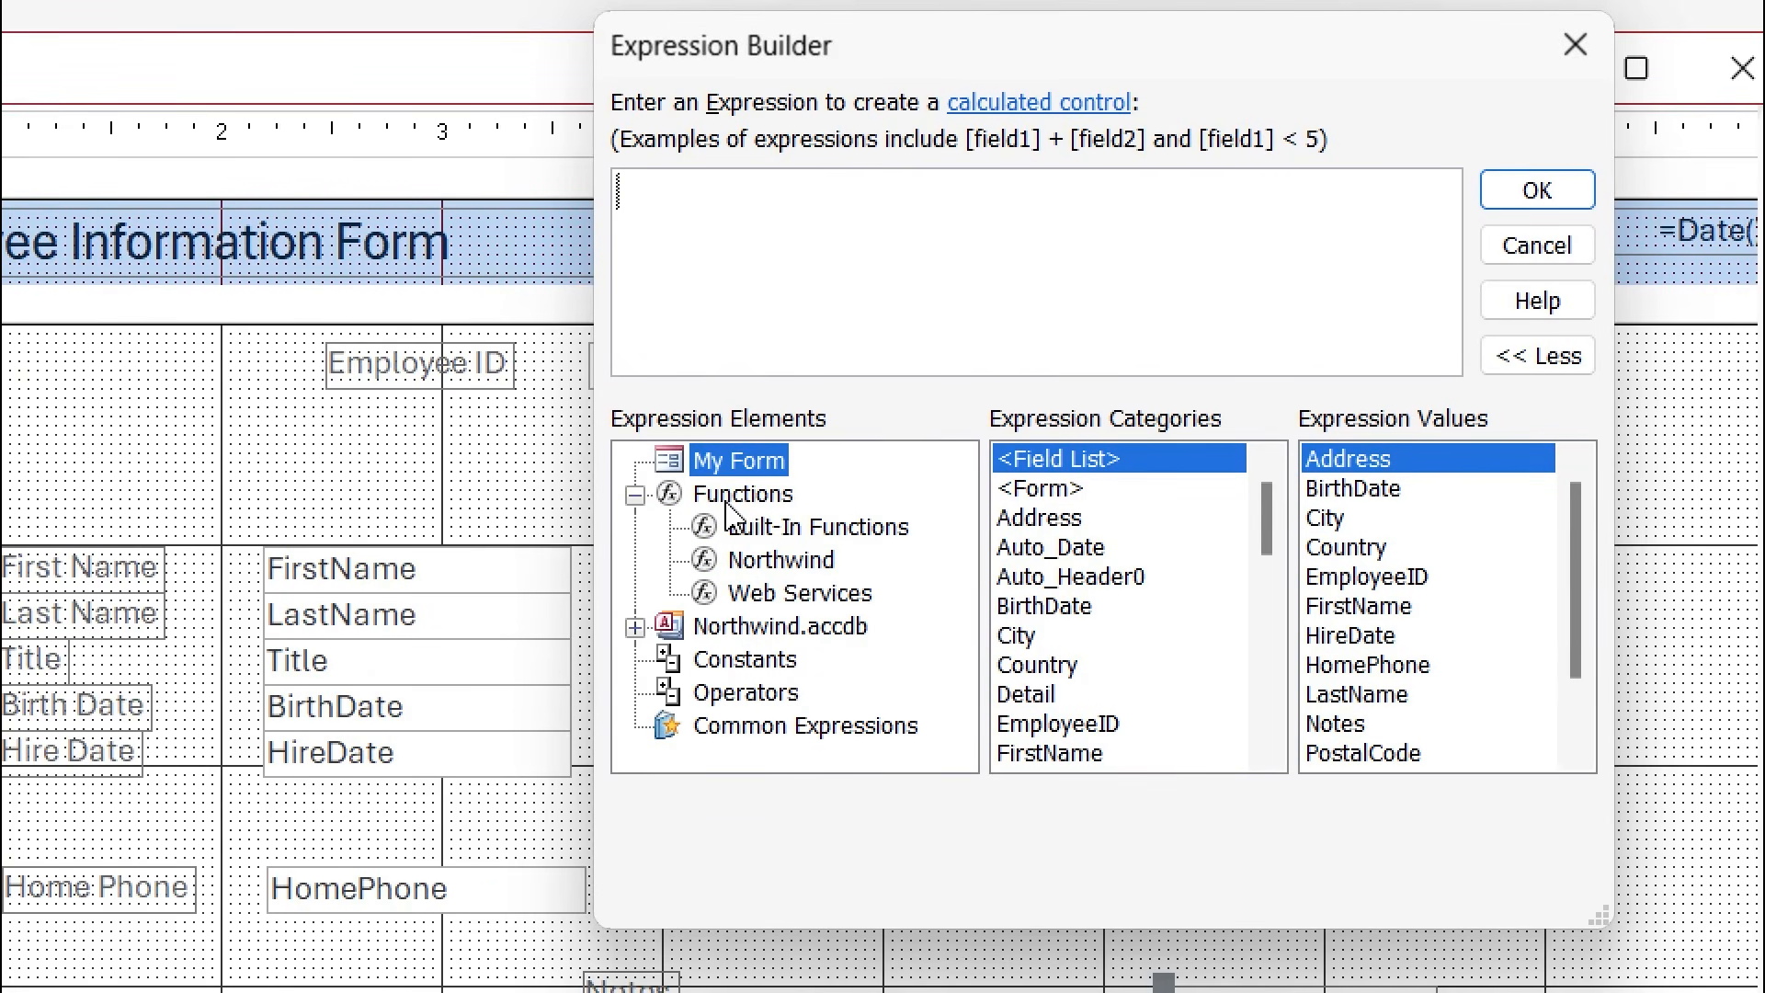
pyautogui.click(821, 543)
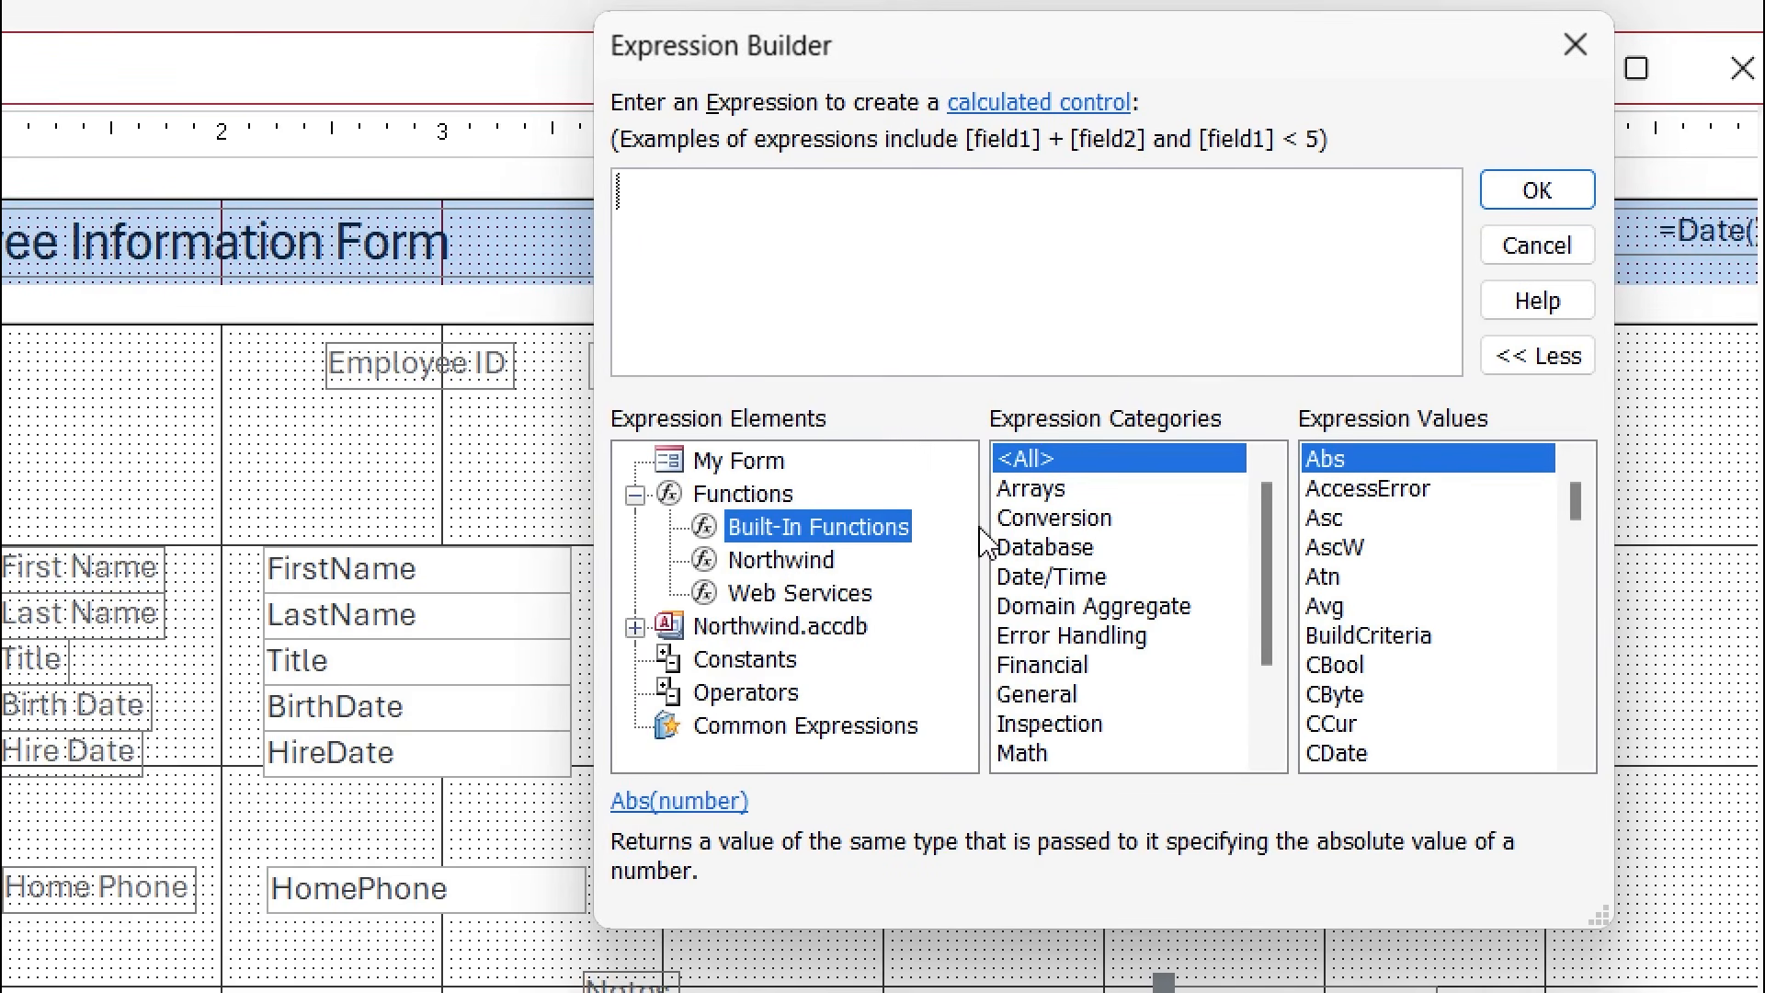
pyautogui.click(1079, 589)
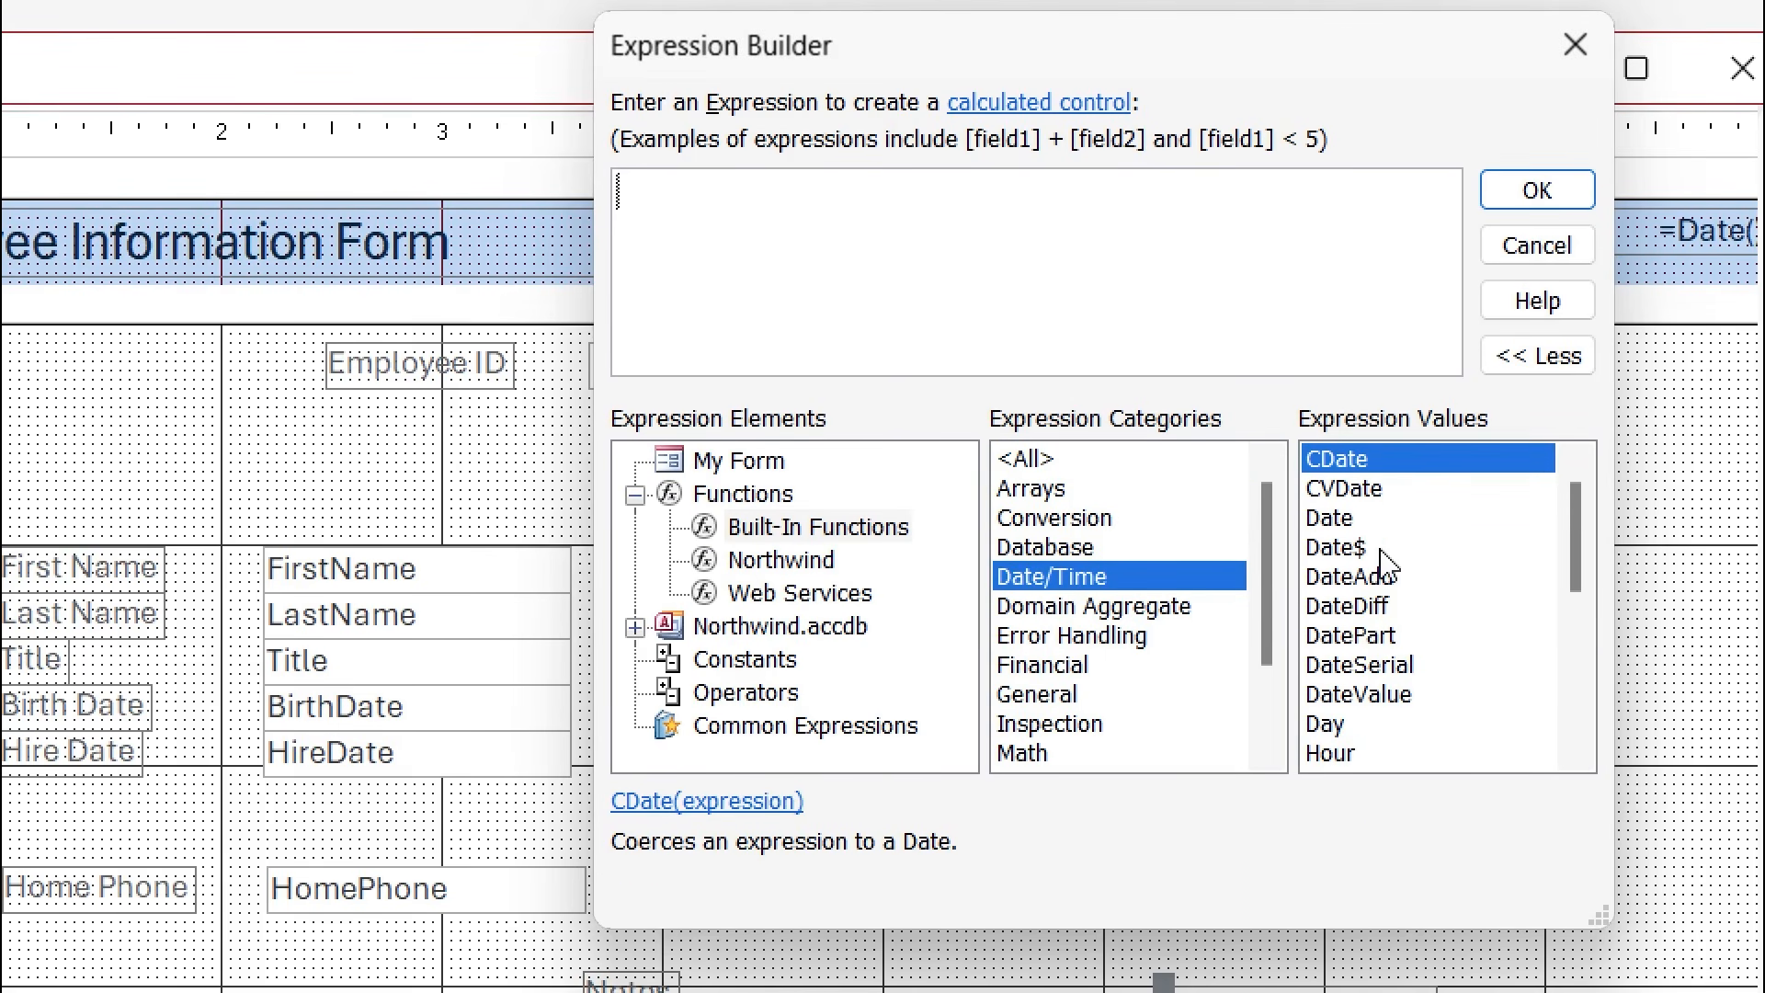
pyautogui.click(1386, 609)
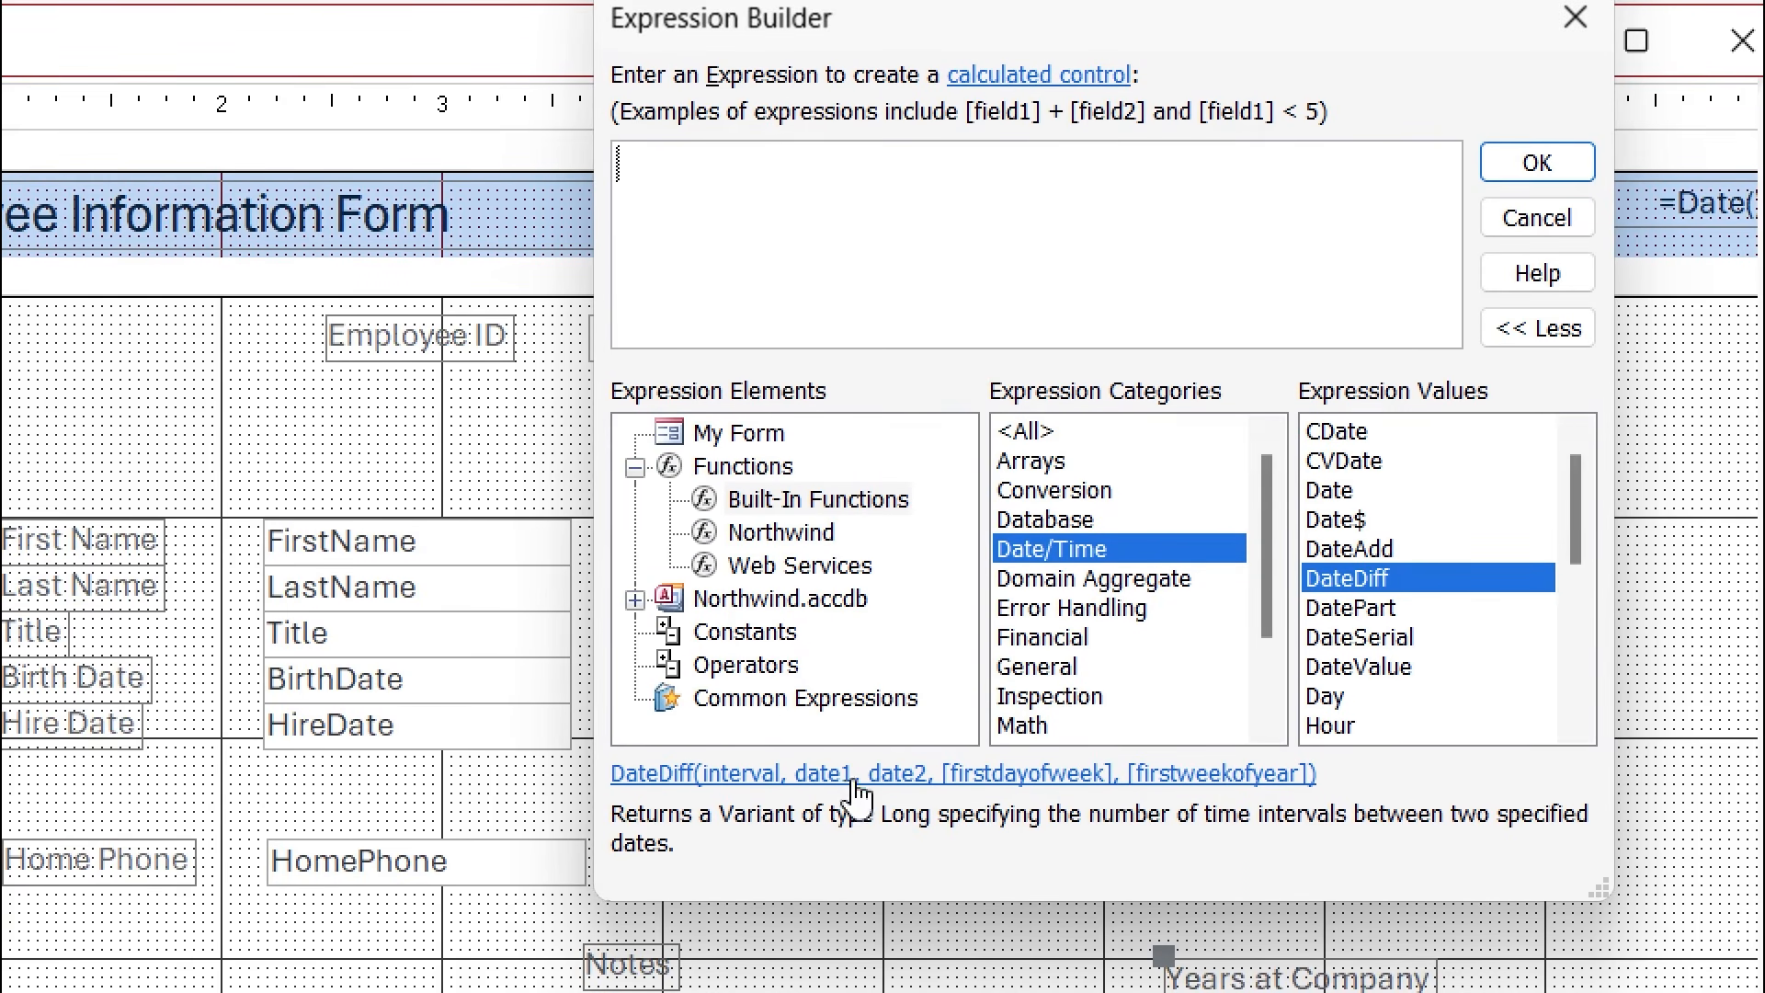
pyautogui.doubleClick(1400, 583)
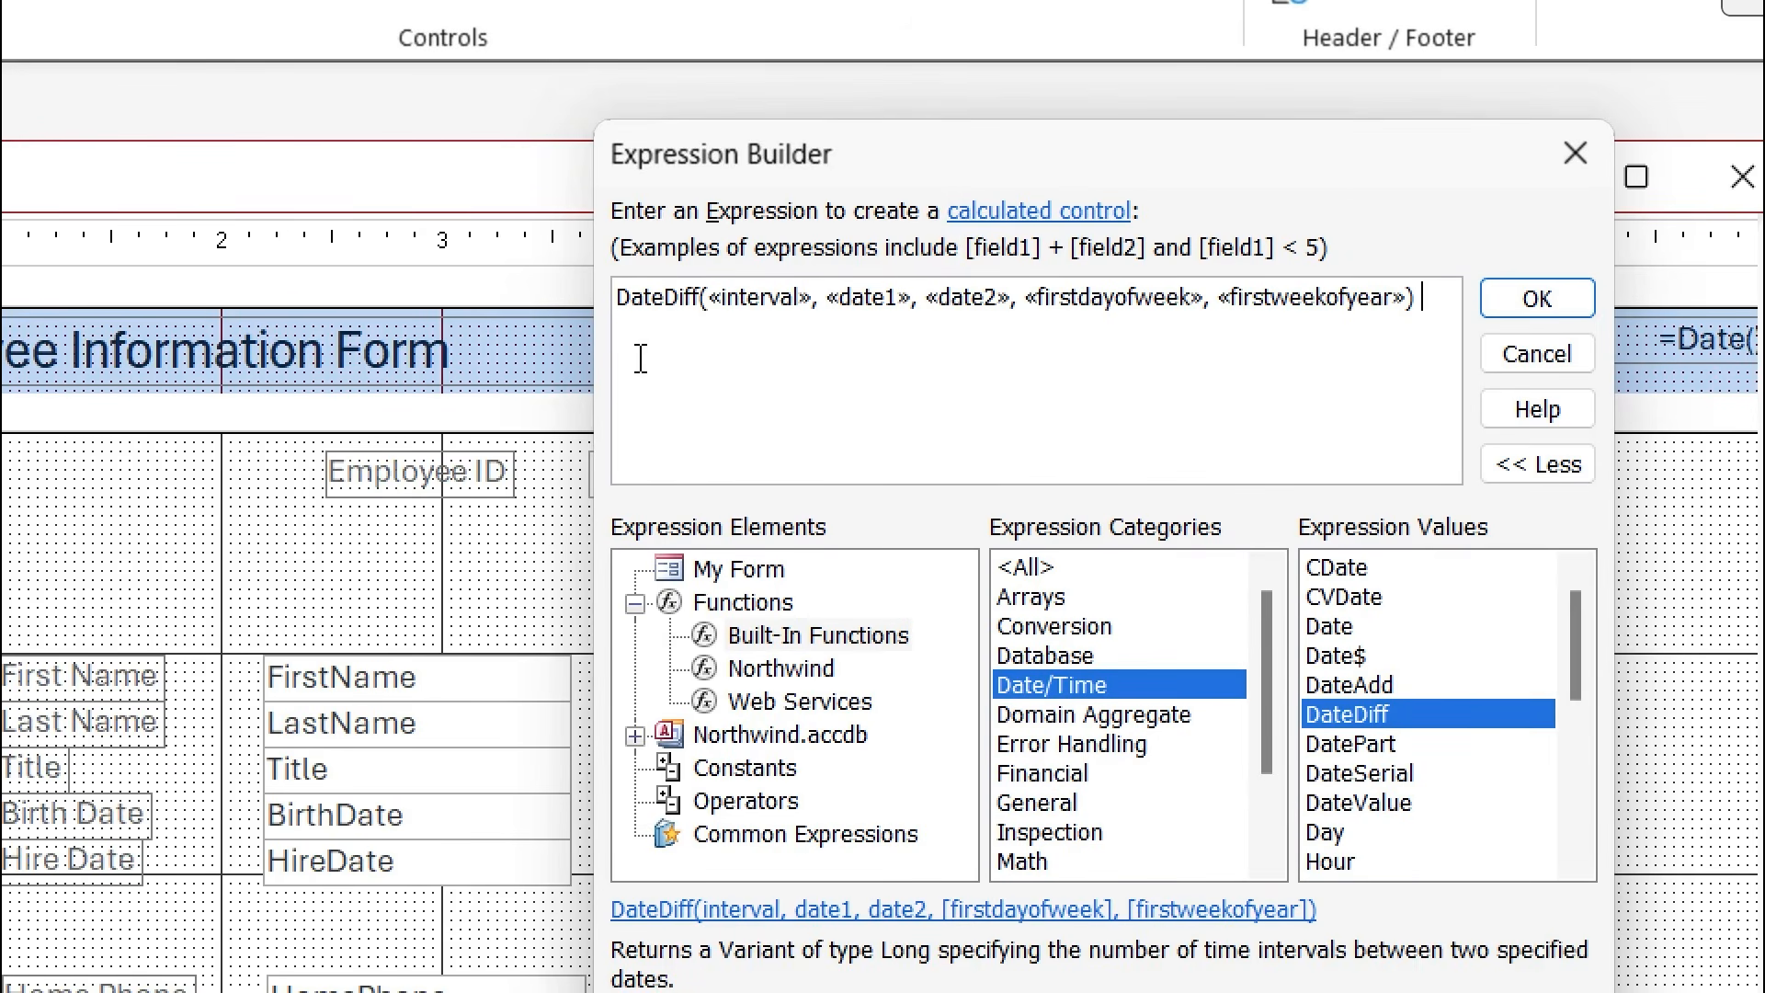
# Fill DateDiff's interval with "yyyy" and its first date with the HireDate field.
pyautogui.click(770, 300)
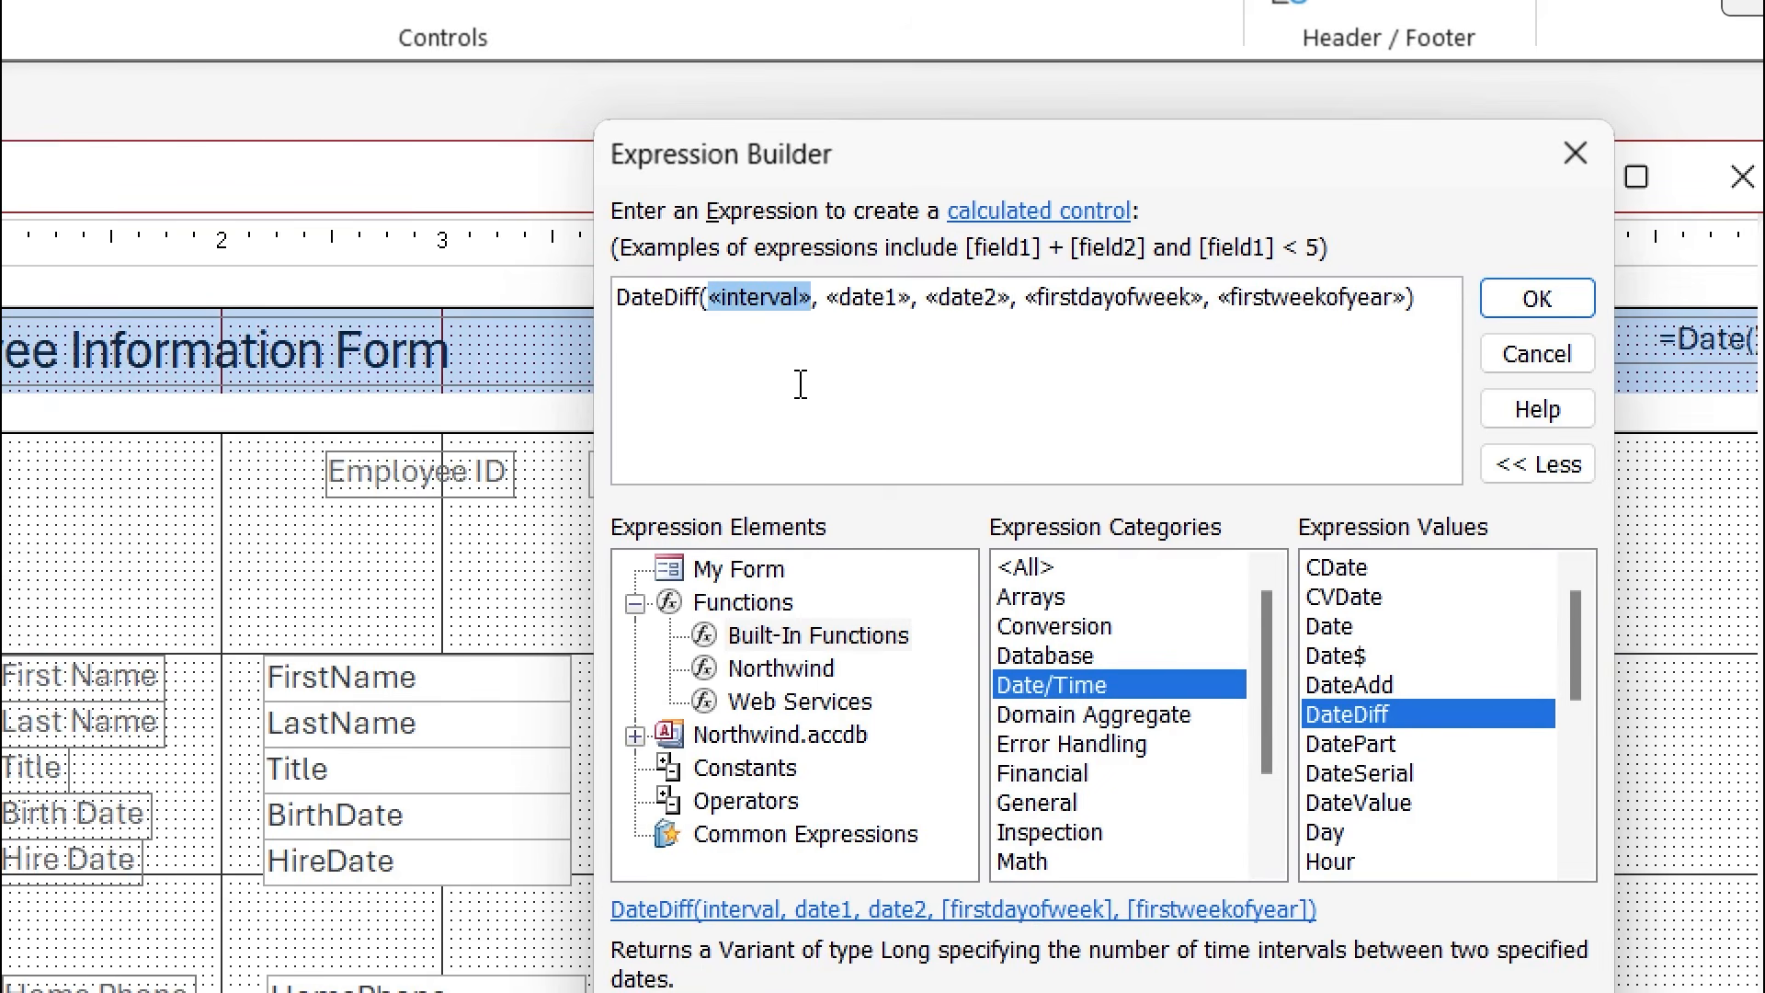
pyautogui.write('"')
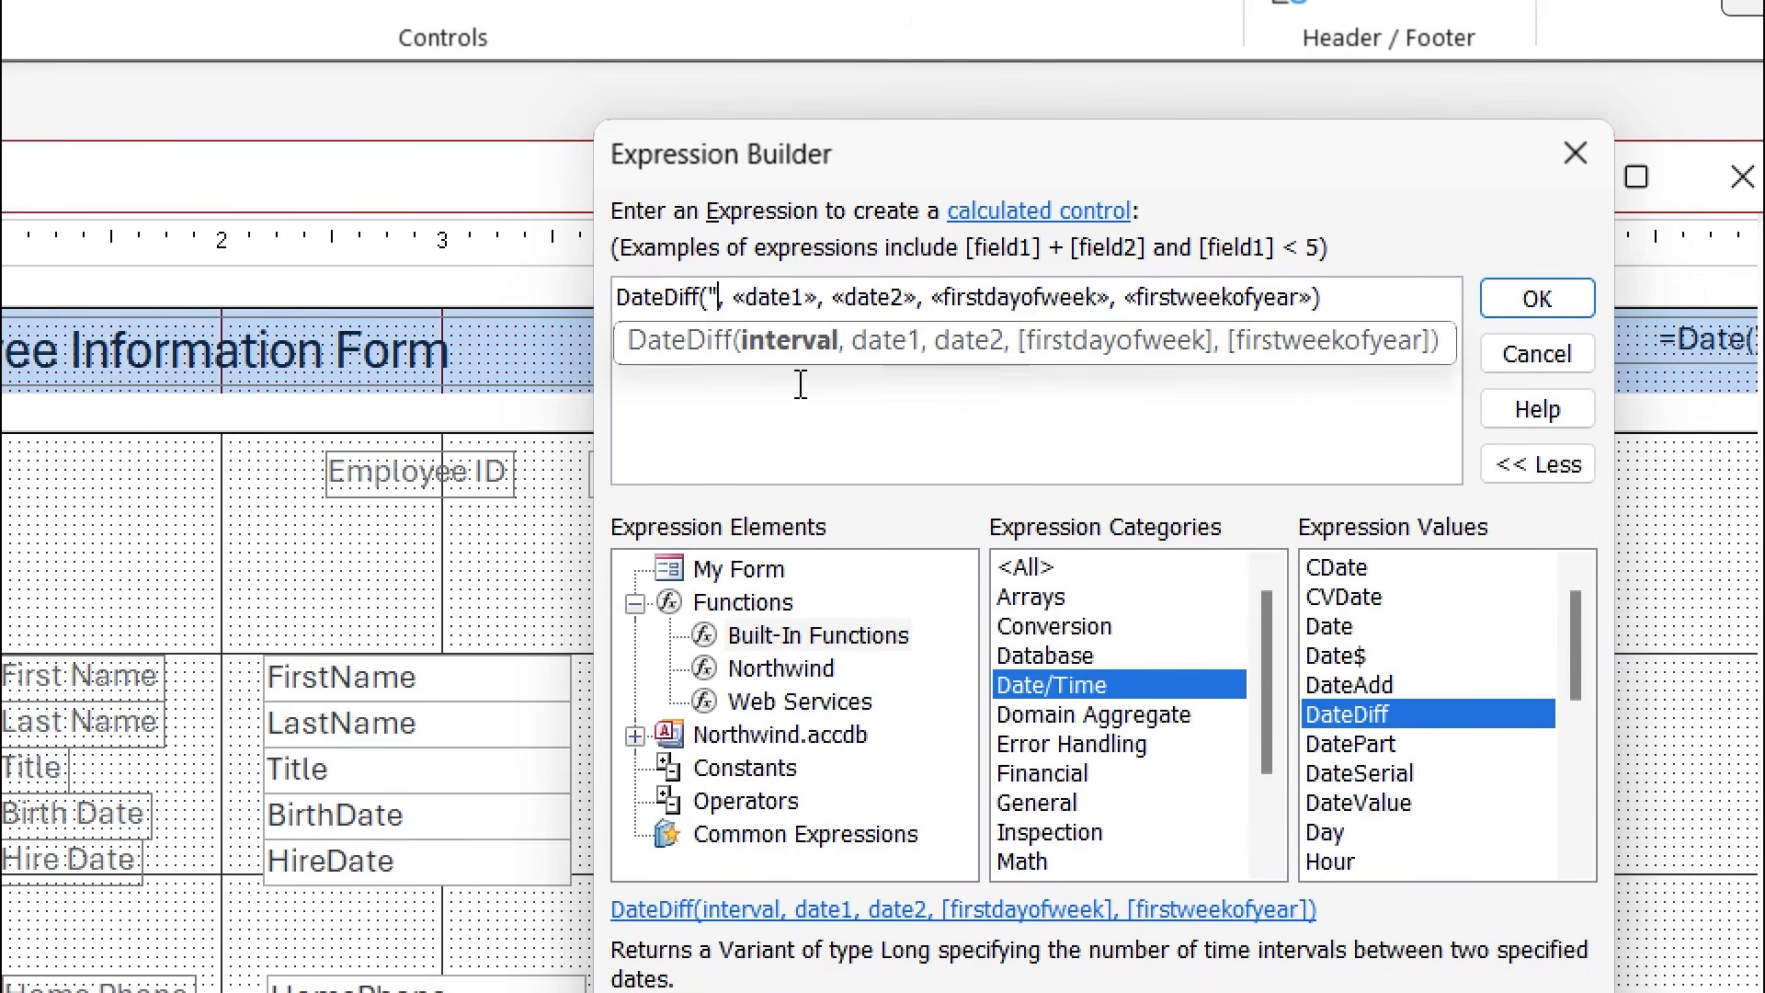
pyautogui.write('yyyy')
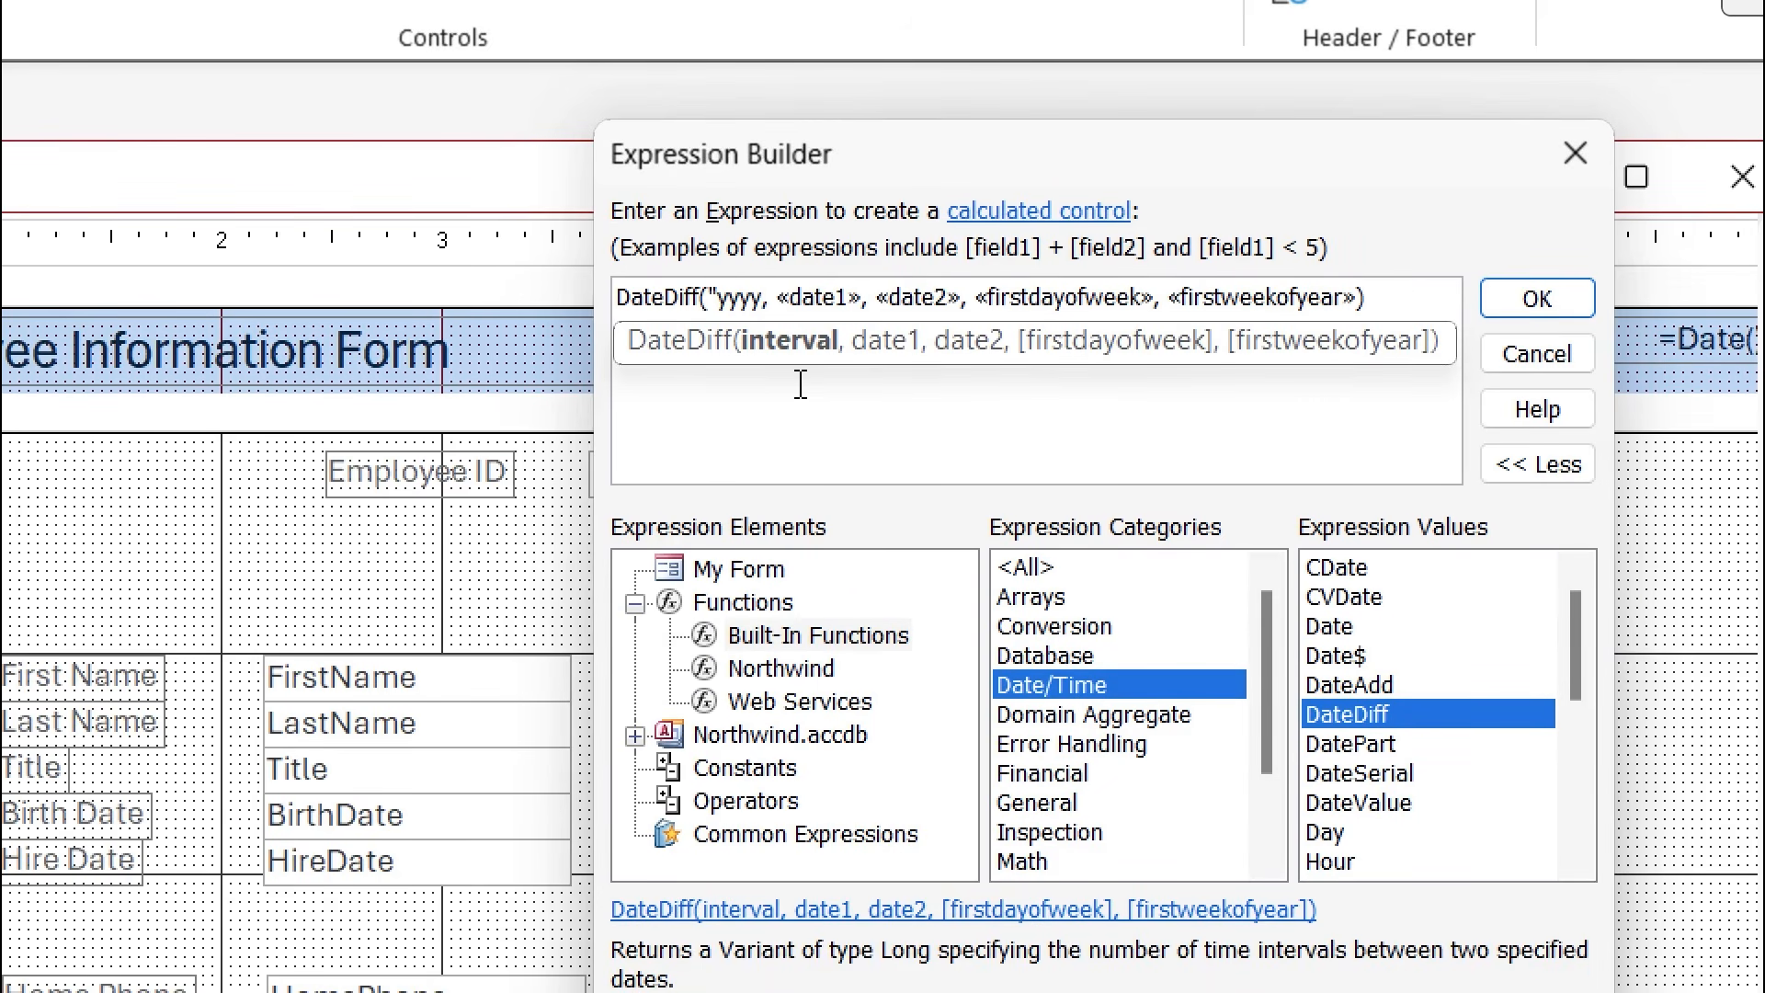
pyautogui.write('"')
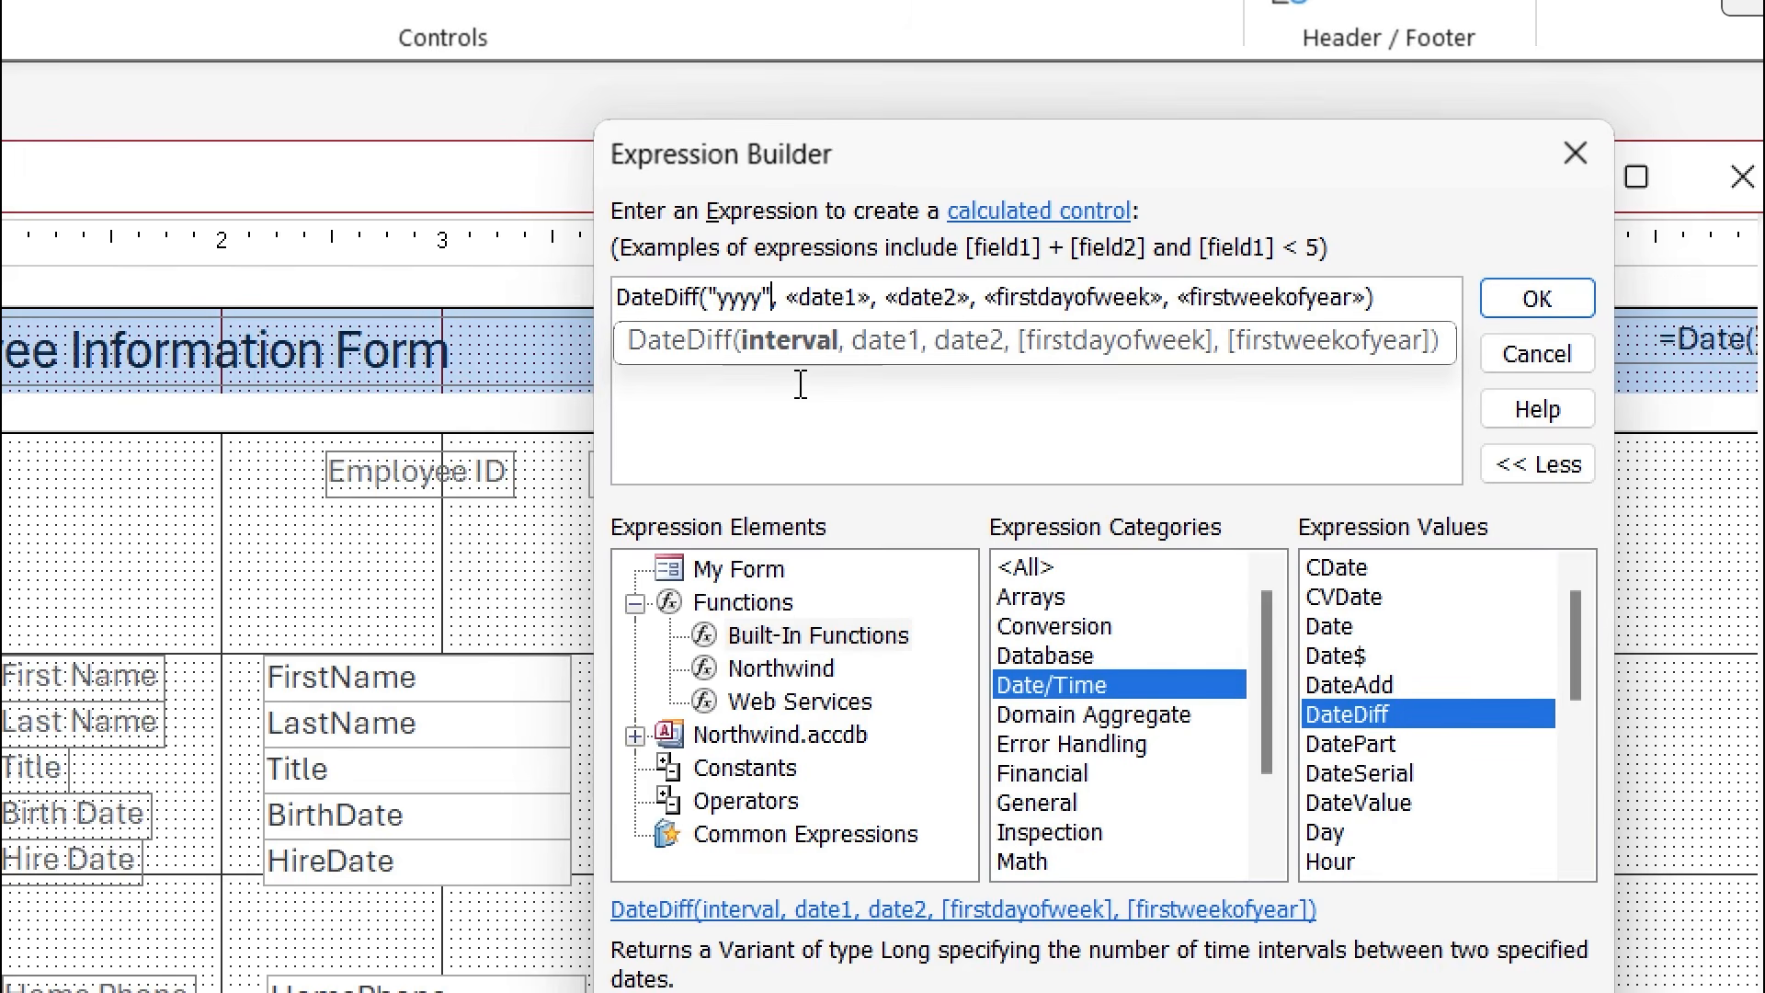
pyautogui.click(838, 303)
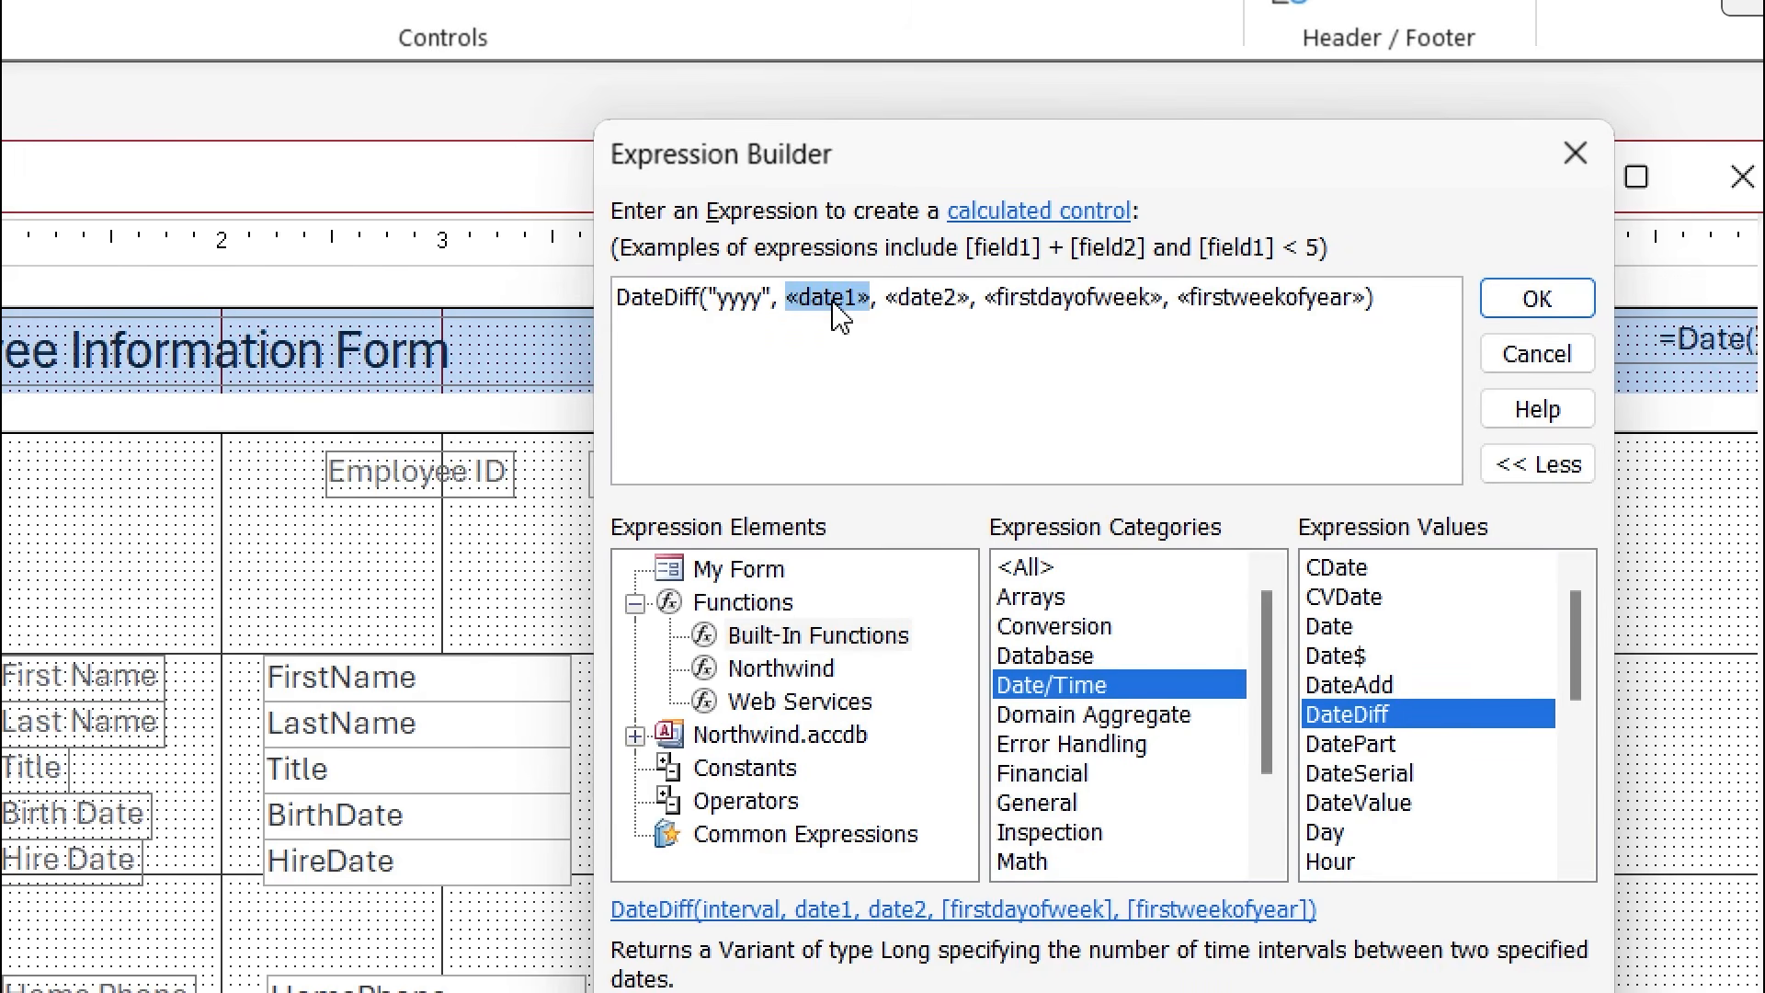
pyautogui.click(769, 575)
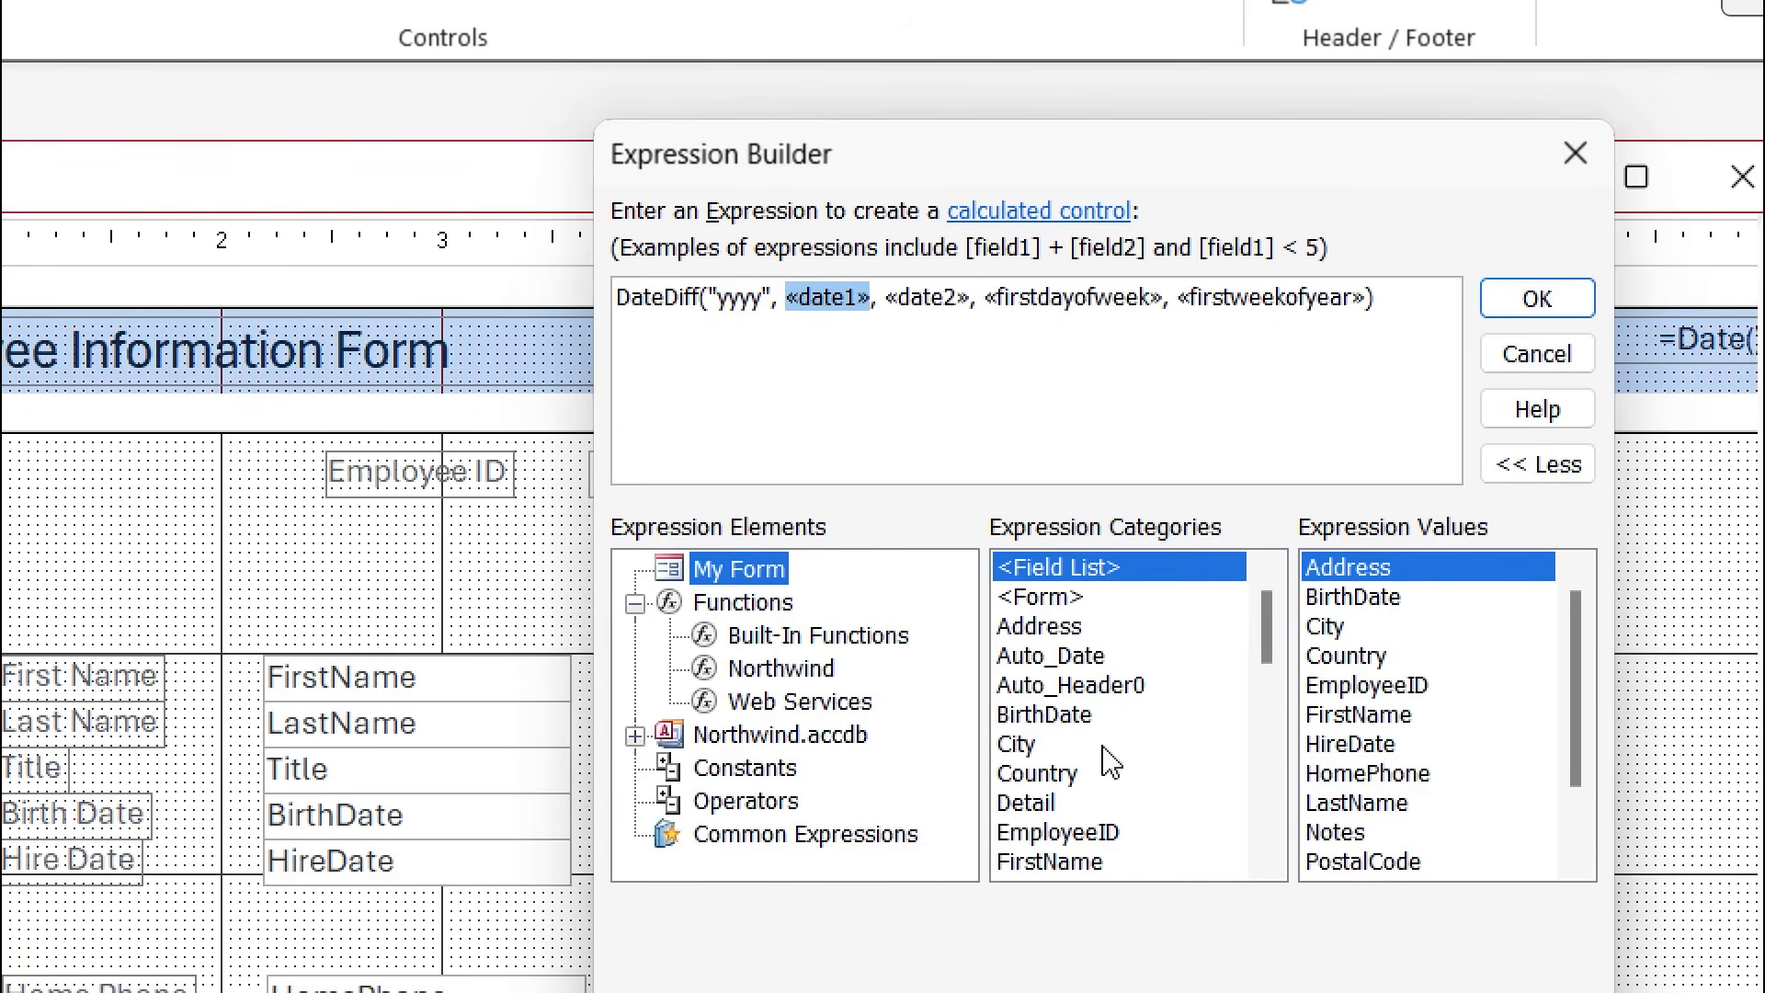
pyautogui.scroll(-2, 1265, 658)
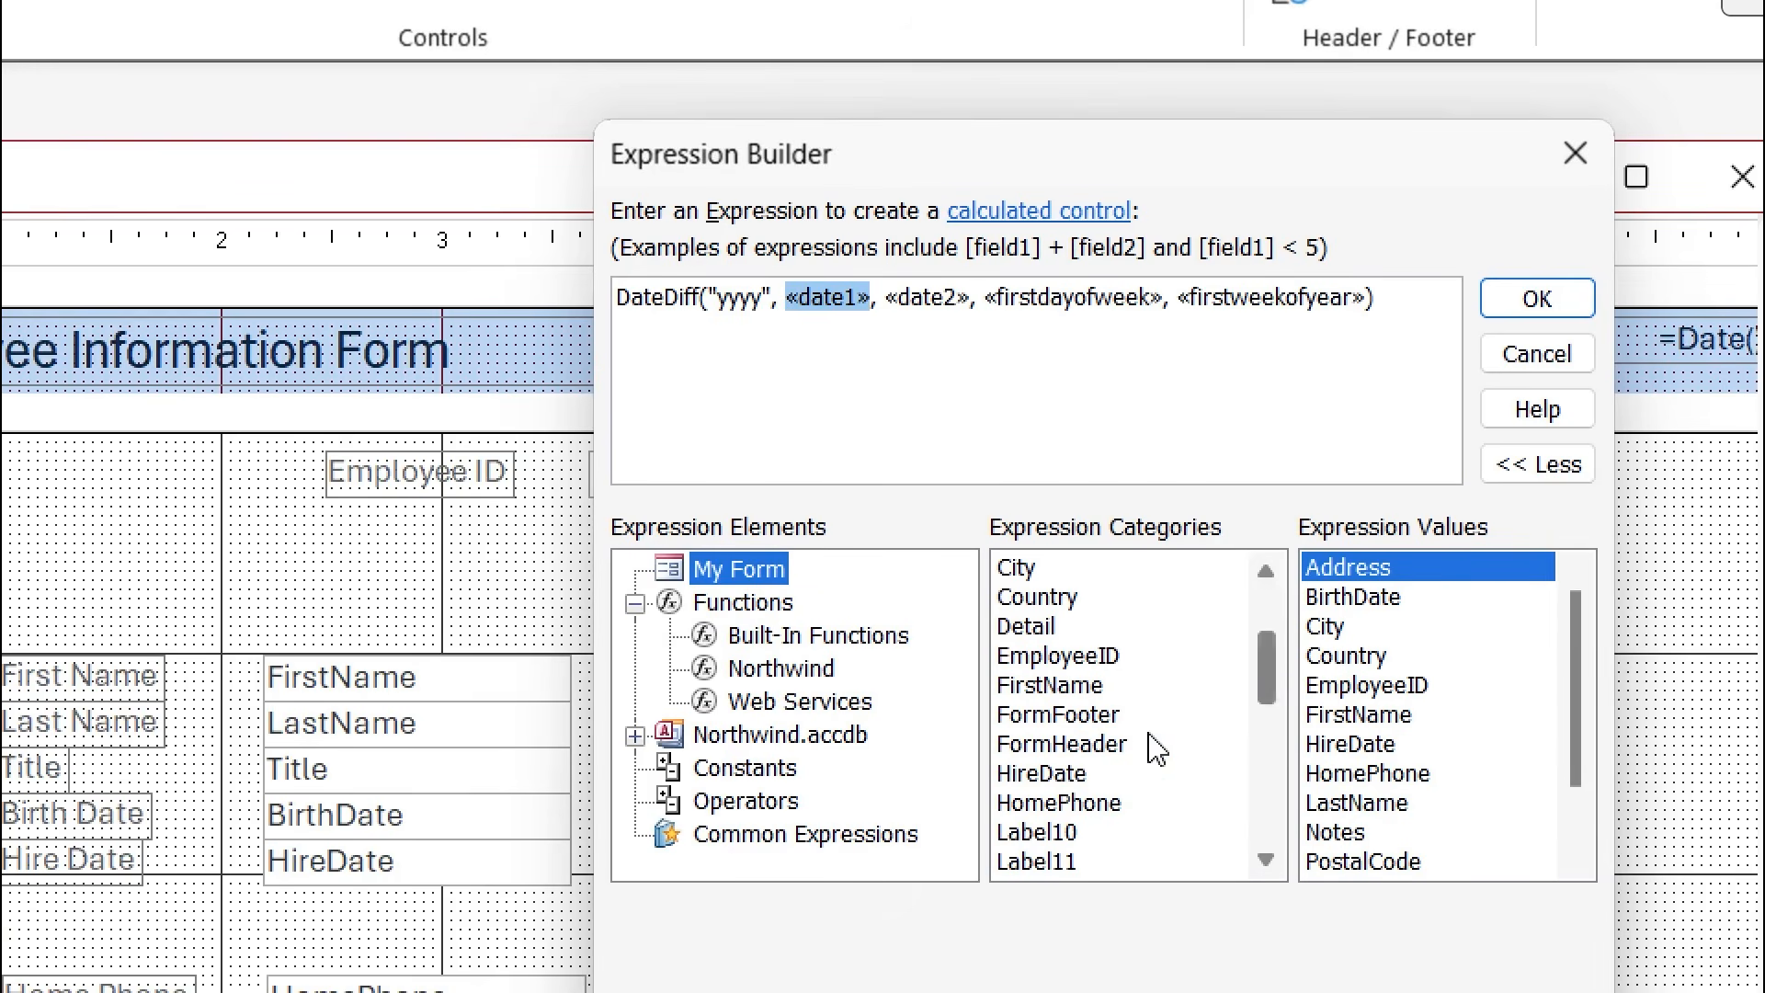
pyautogui.doubleClick(1067, 782)
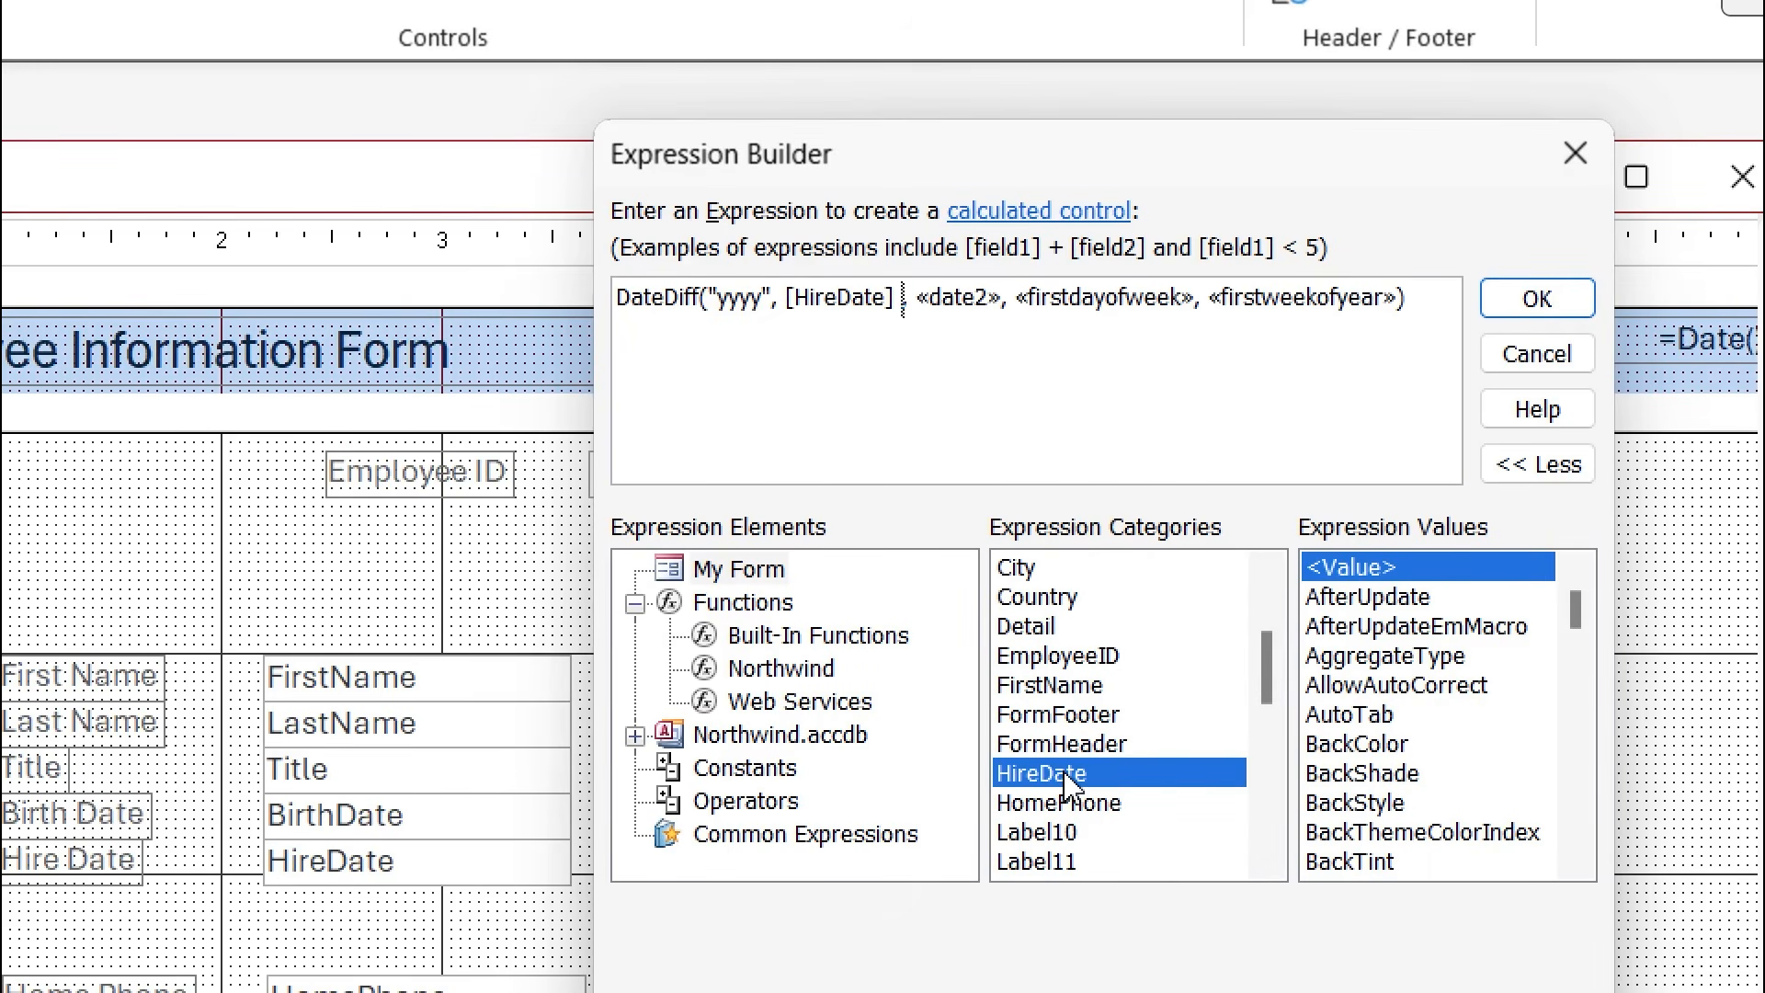
# Use the Date() function as DateDiff's second date.
pyautogui.click(973, 301)
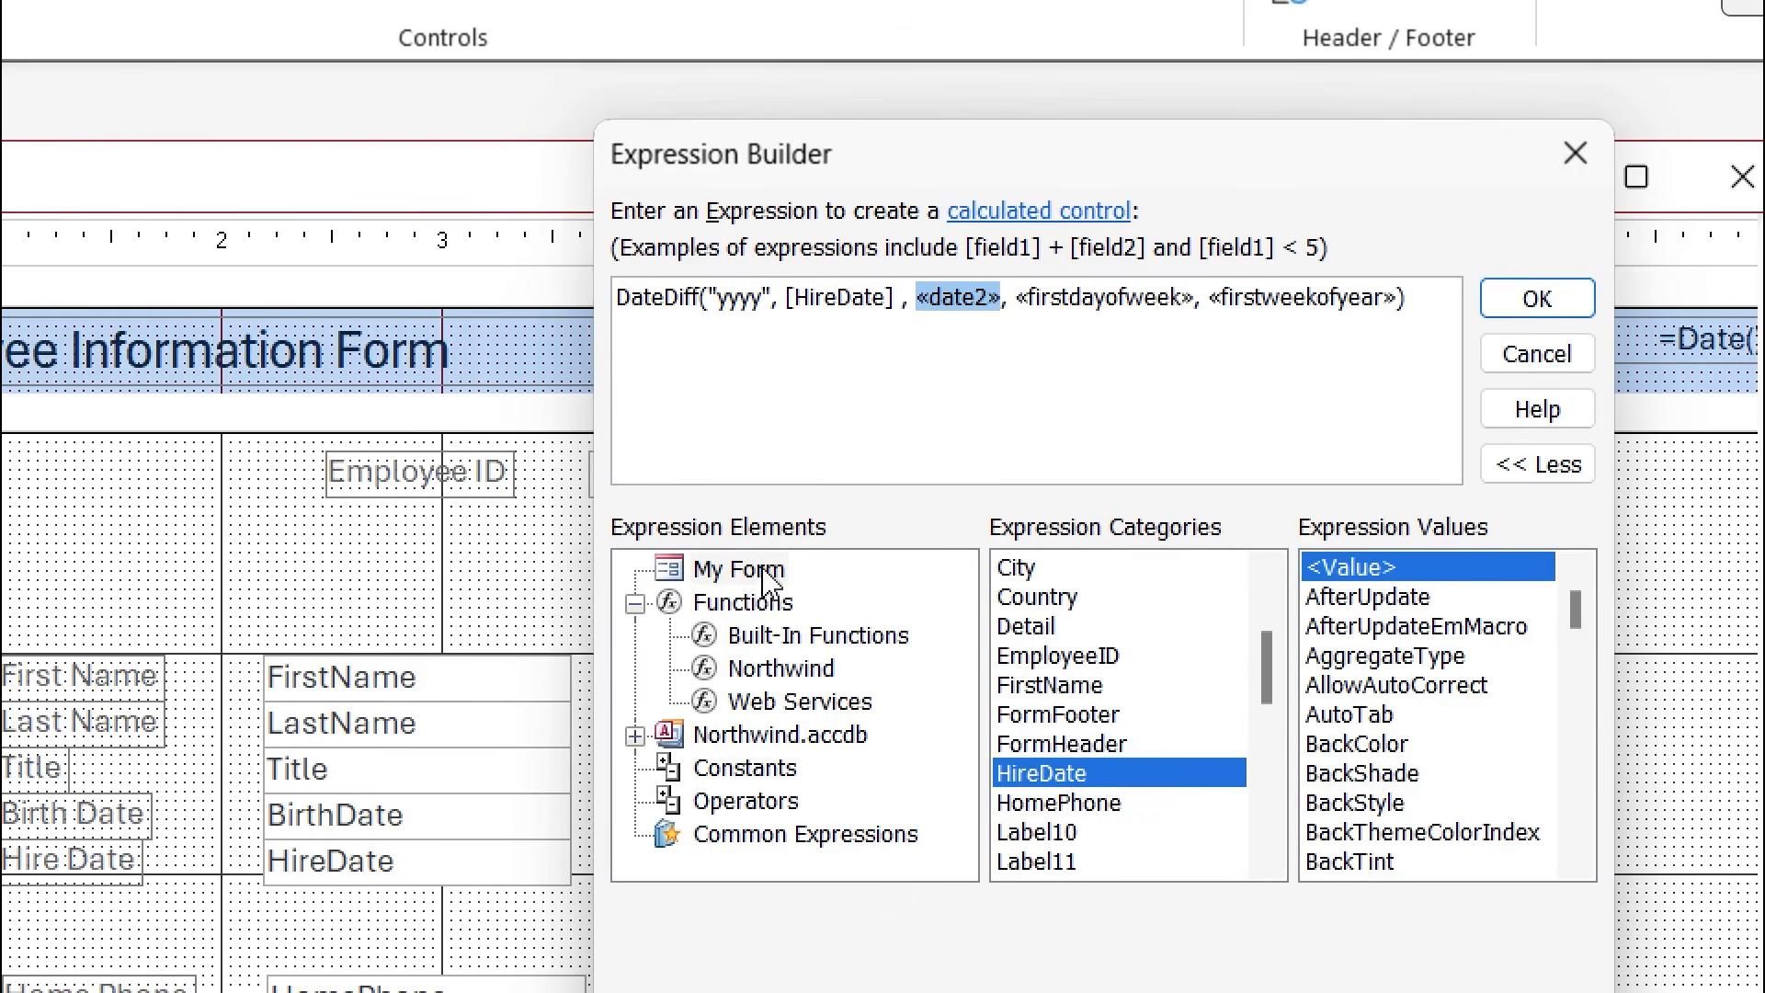
pyautogui.click(775, 641)
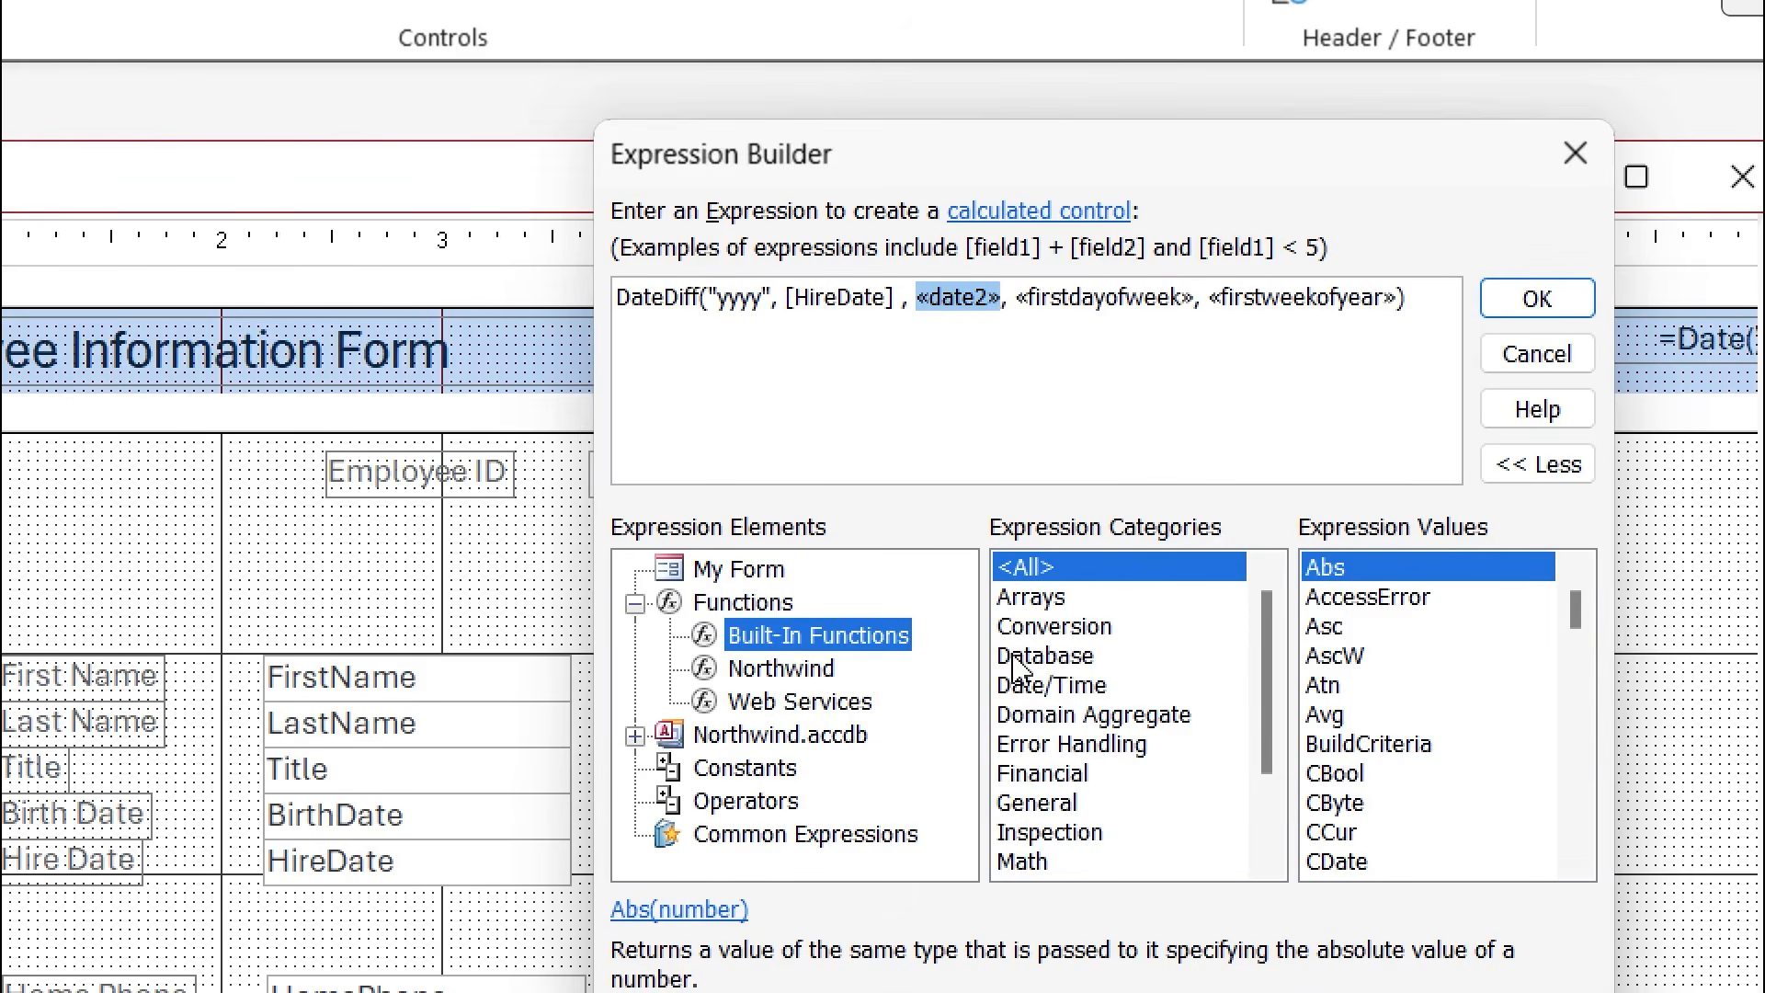
pyautogui.click(1054, 692)
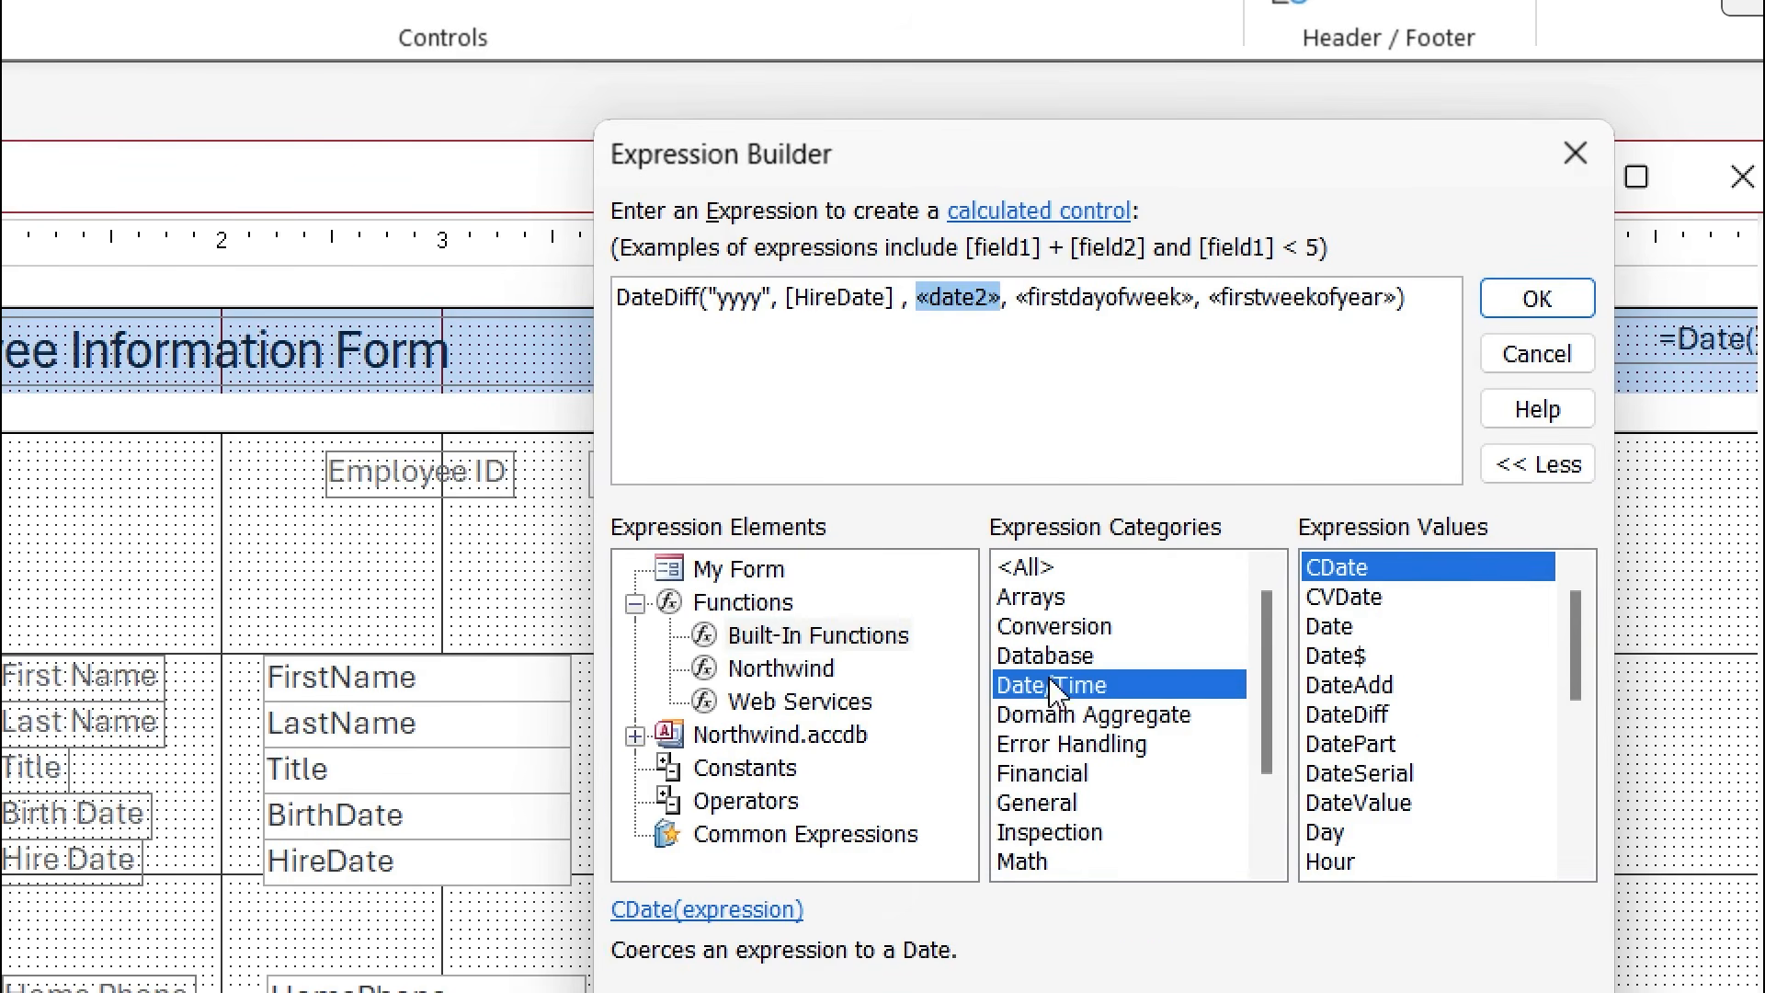
pyautogui.click(1330, 628)
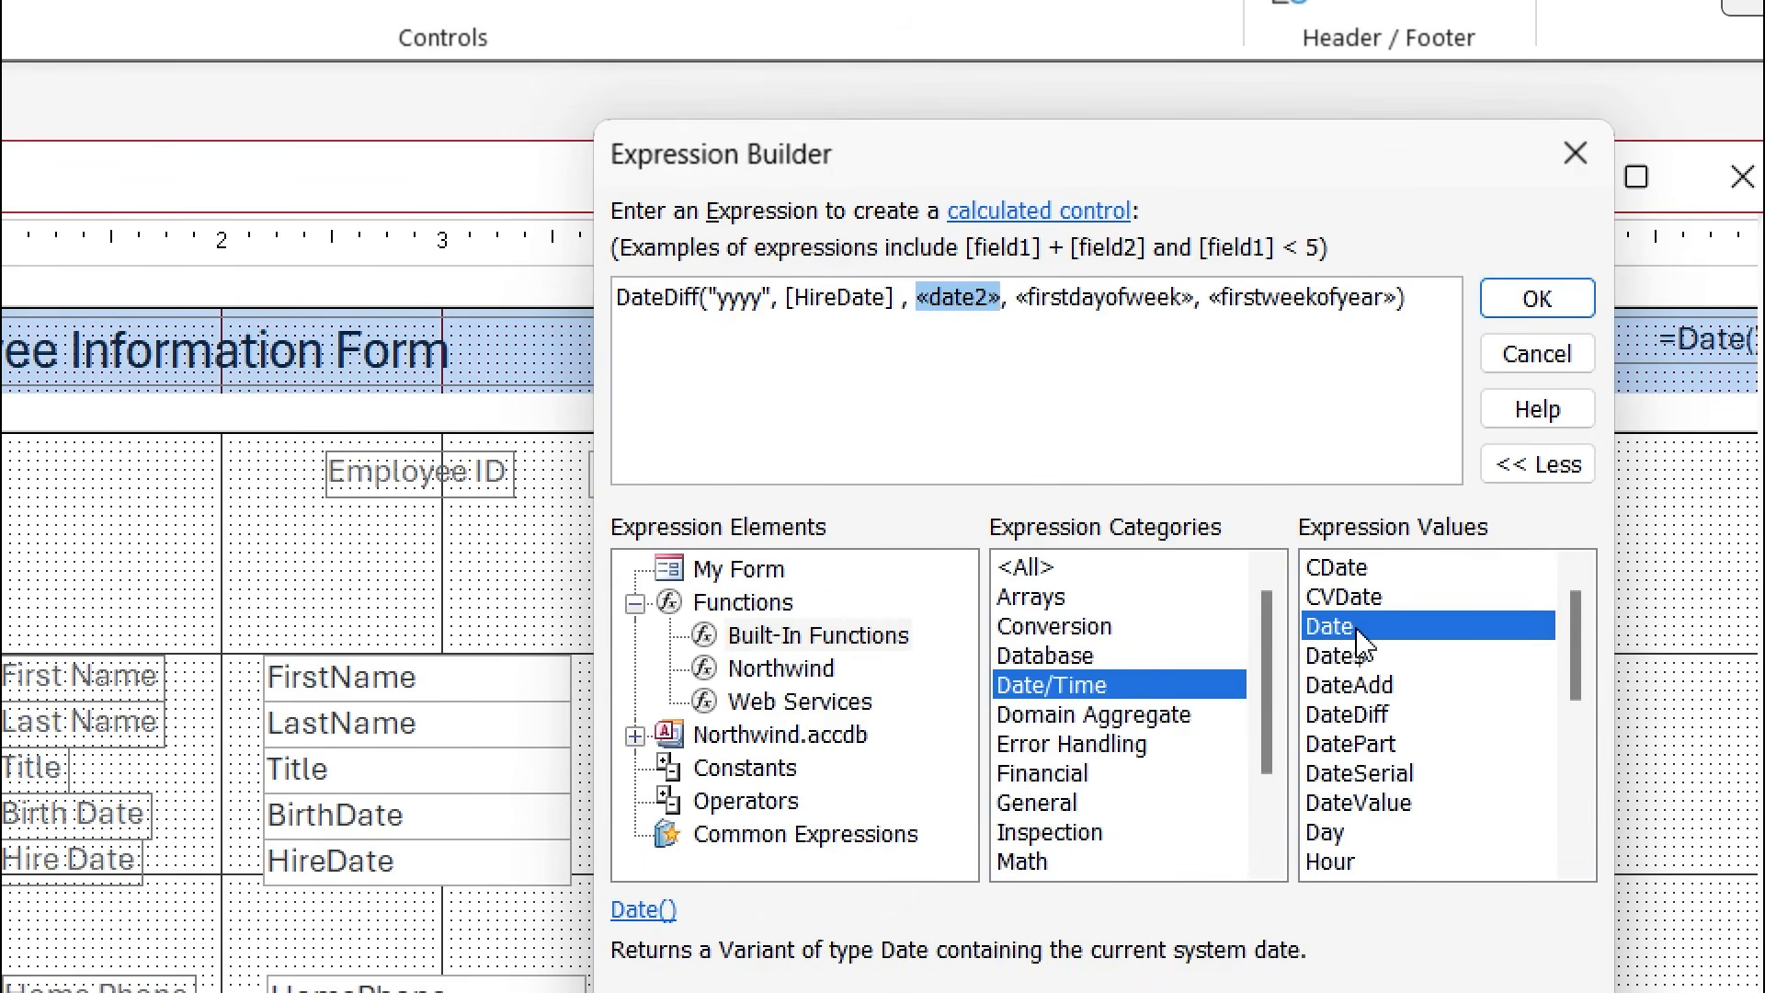
pyautogui.doubleClick(1357, 631)
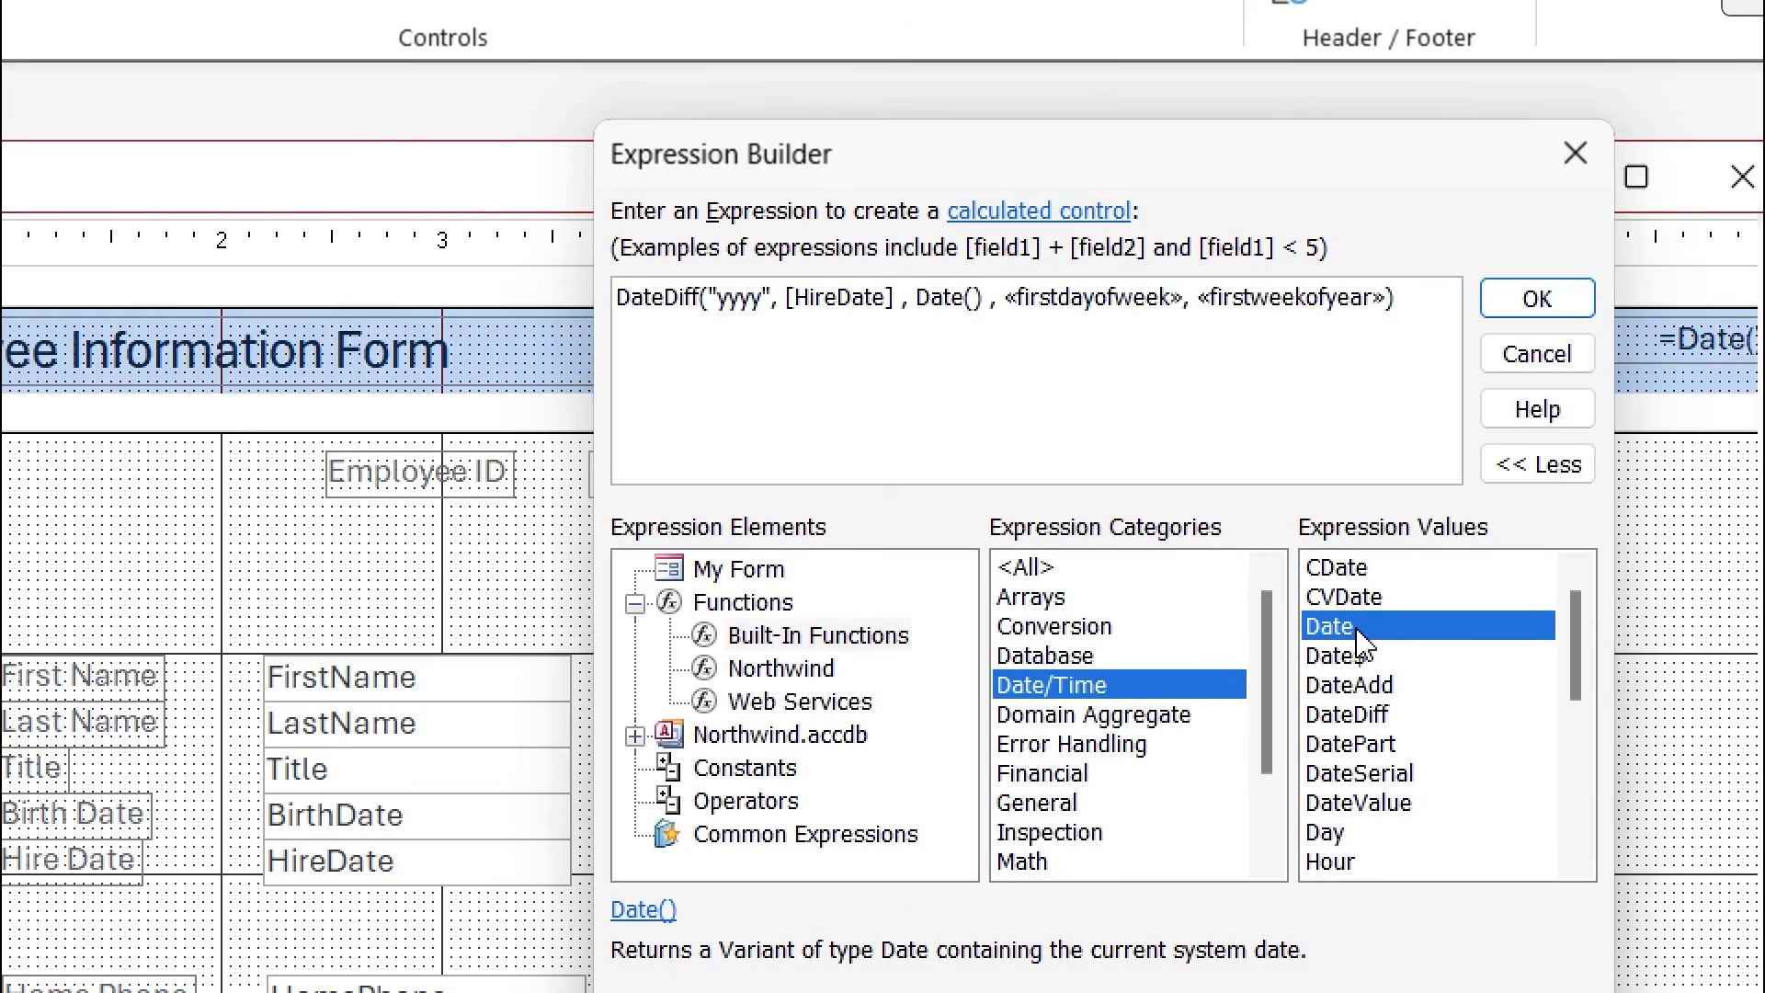
# Delete leftover placeholders to leave DateDiff("yyyy",[HireDate],Date()) and accept the expression.
pyautogui.click(1107, 303)
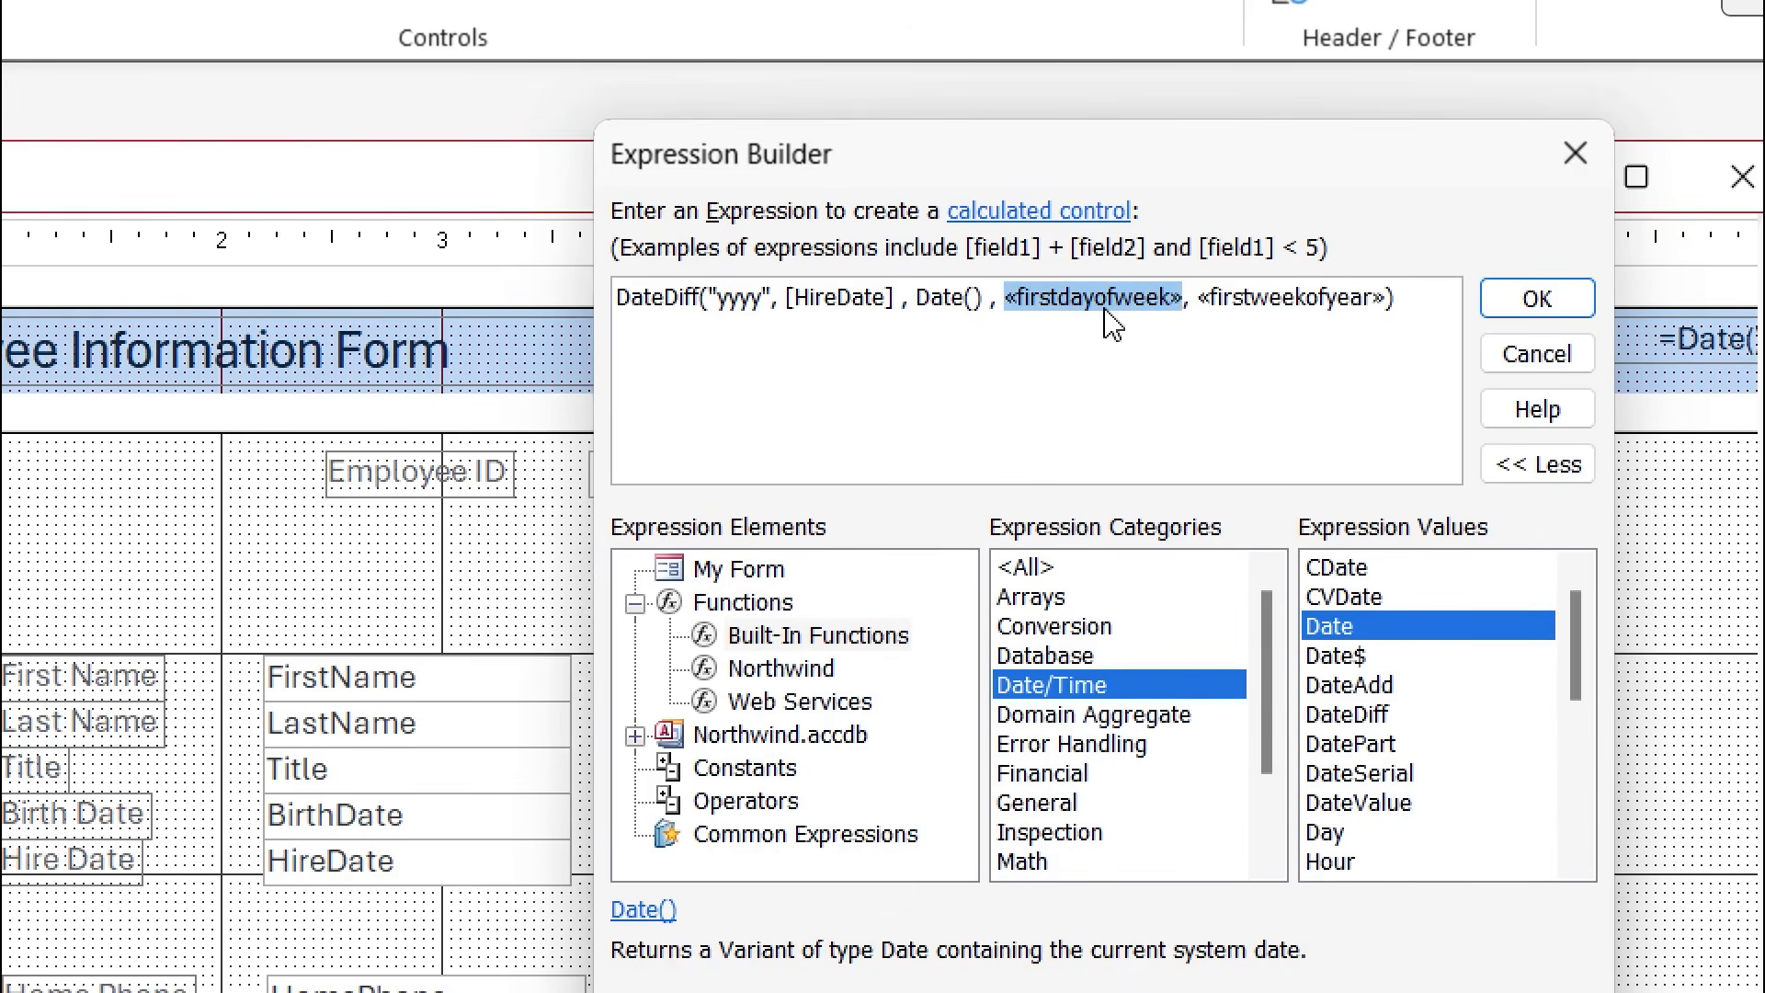
pyautogui.press('Delete')
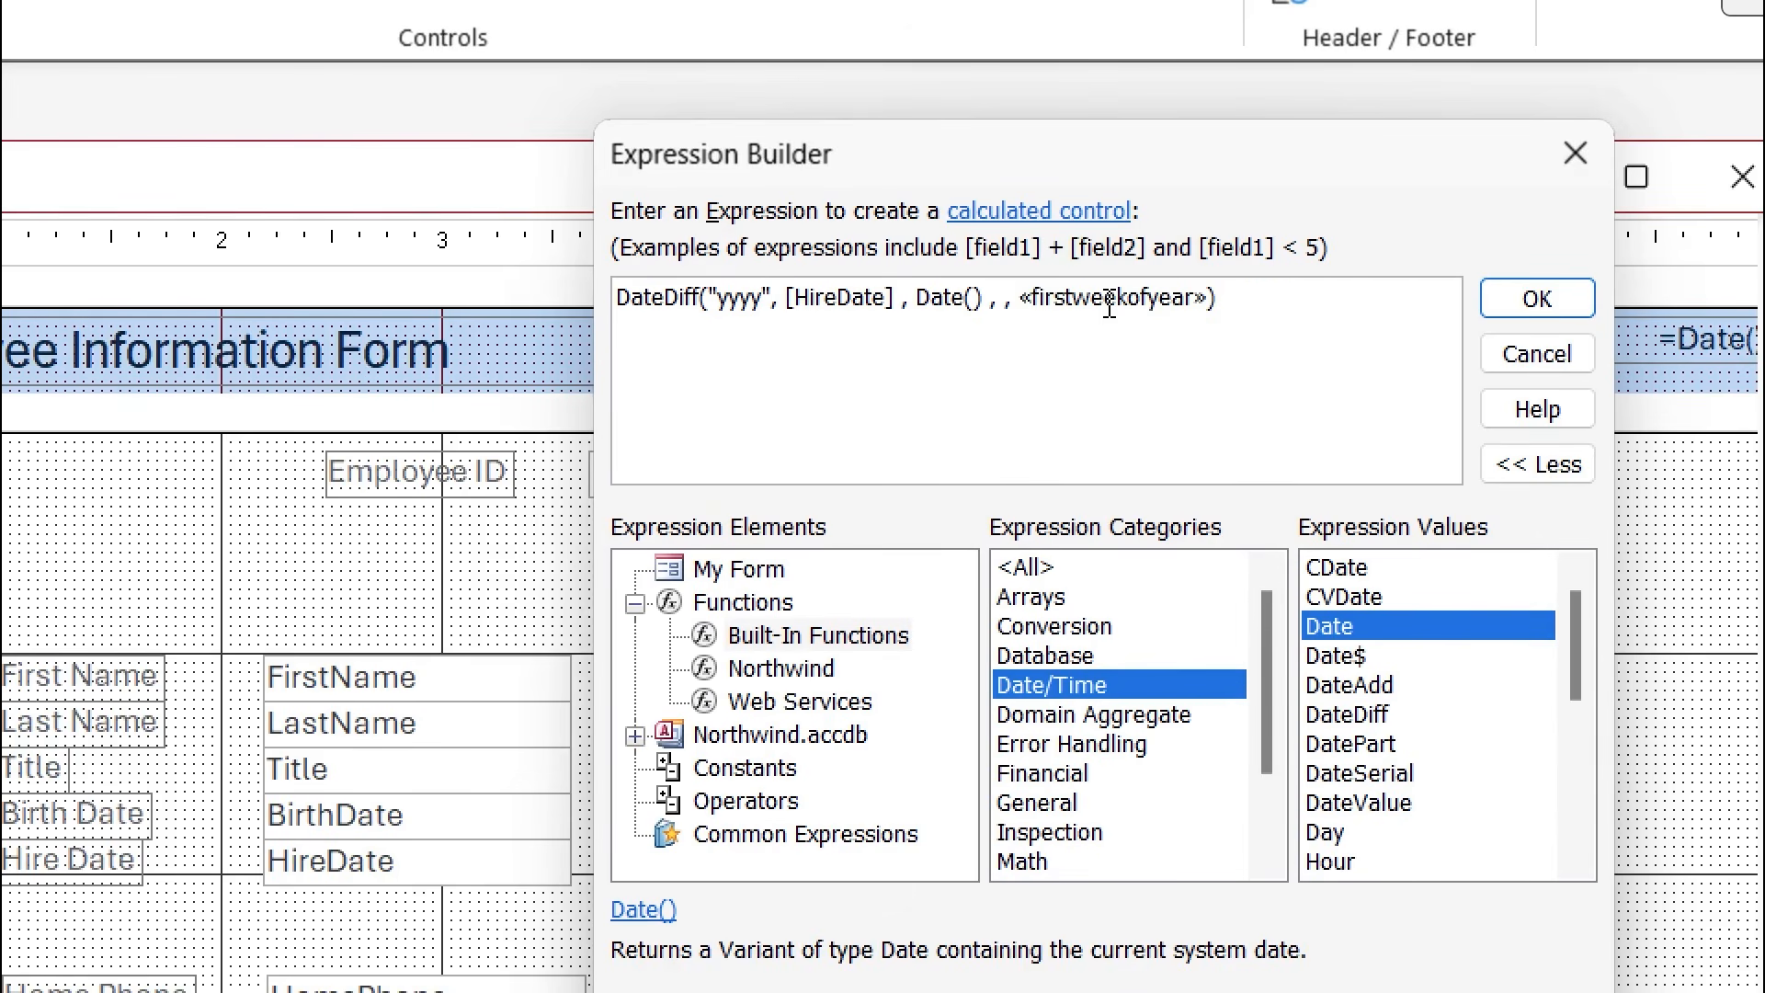
pyautogui.click(1119, 308)
pyautogui.press('Delete')
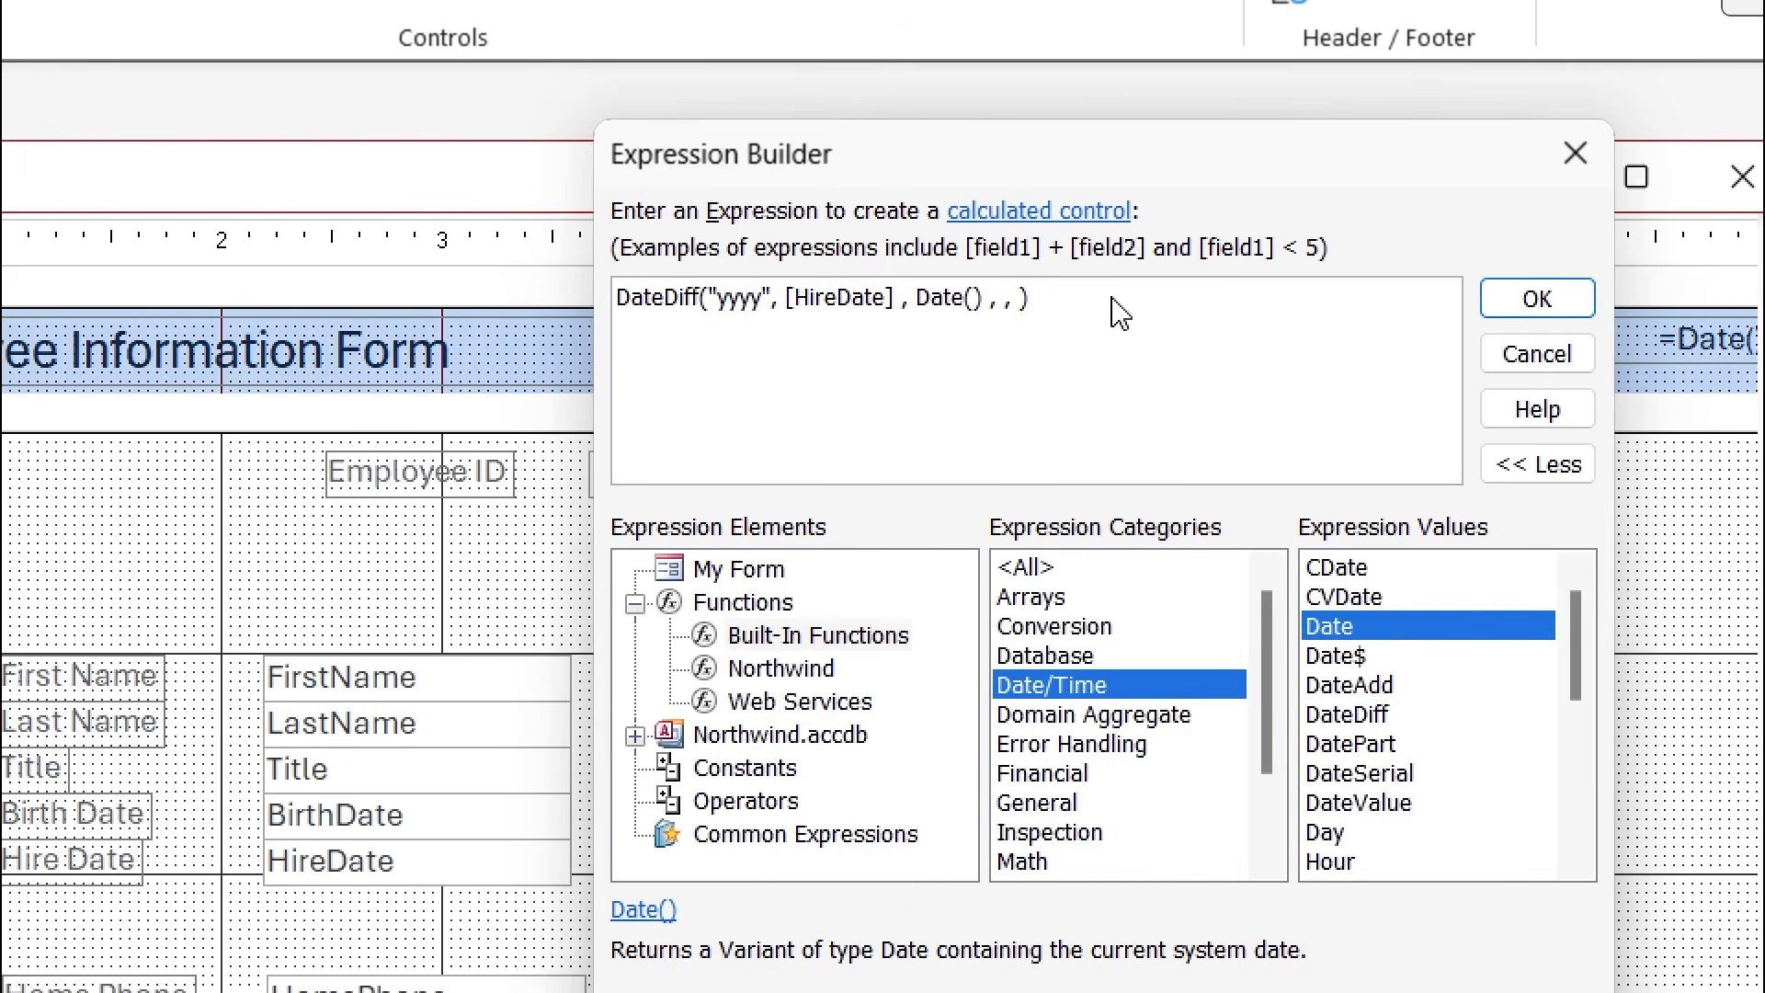
pyautogui.press('BackSpace')
pyautogui.press('BackSpace')
pyautogui.press('BackSpace')
pyautogui.press('BackSpace')
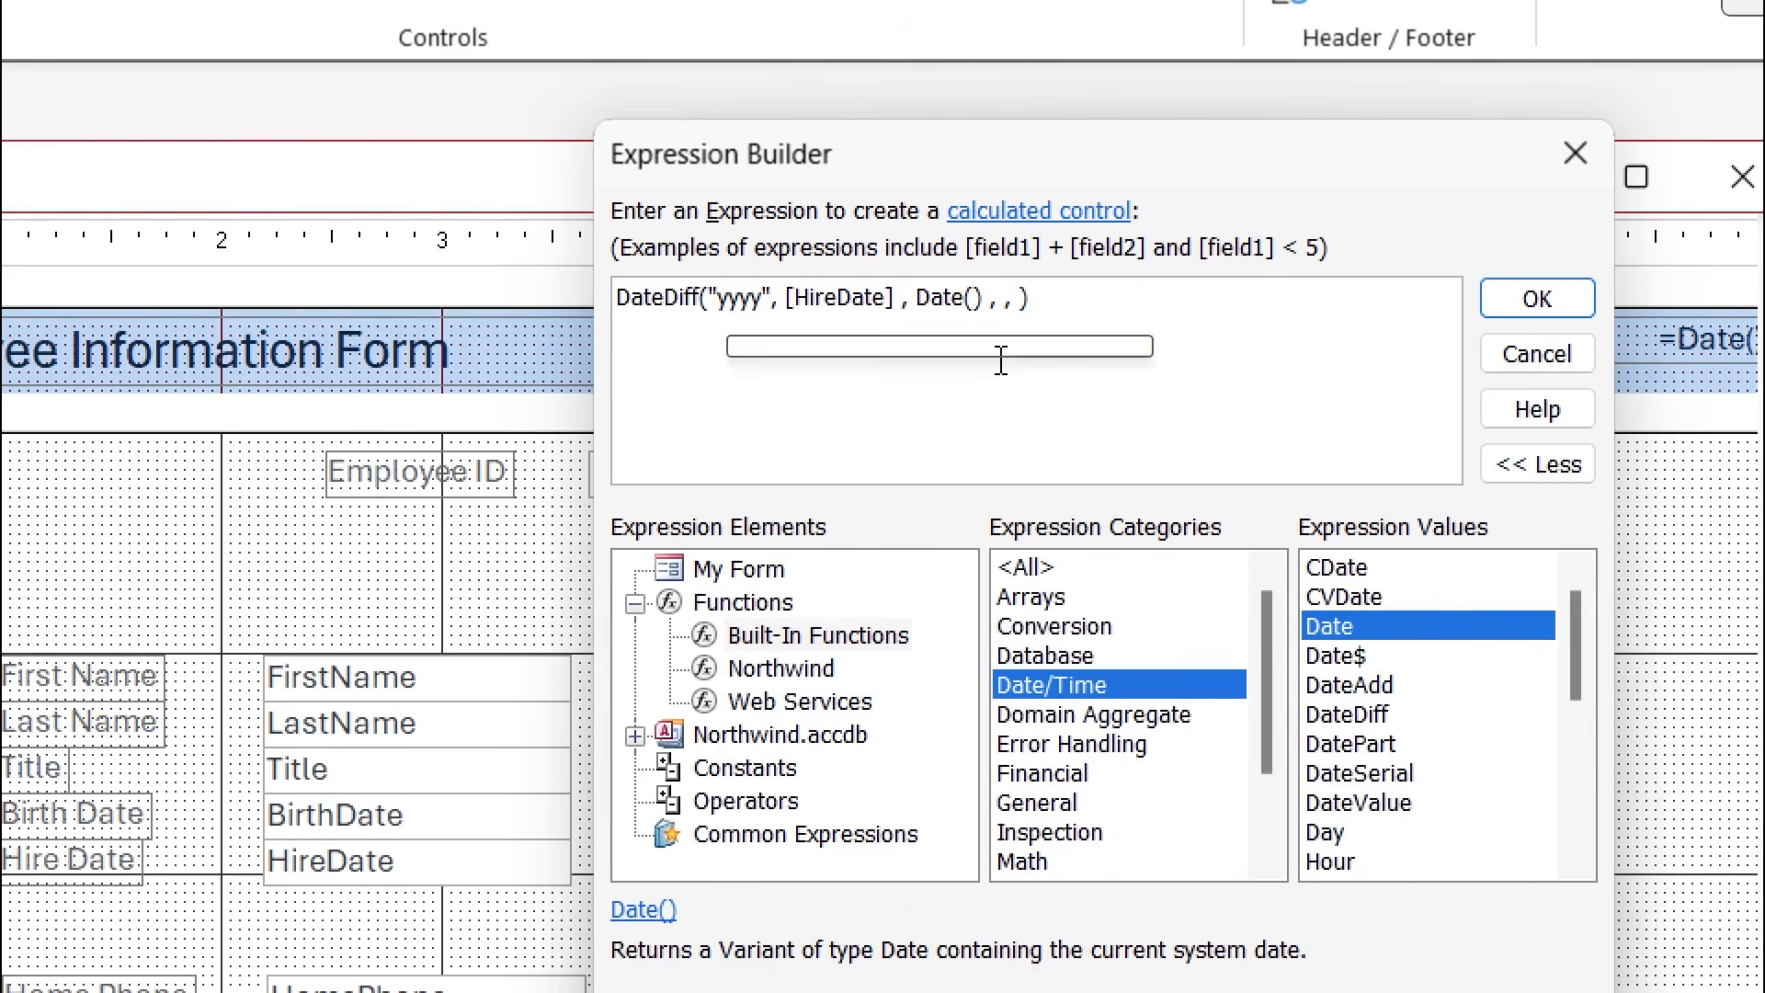
pyautogui.press('BackSpace')
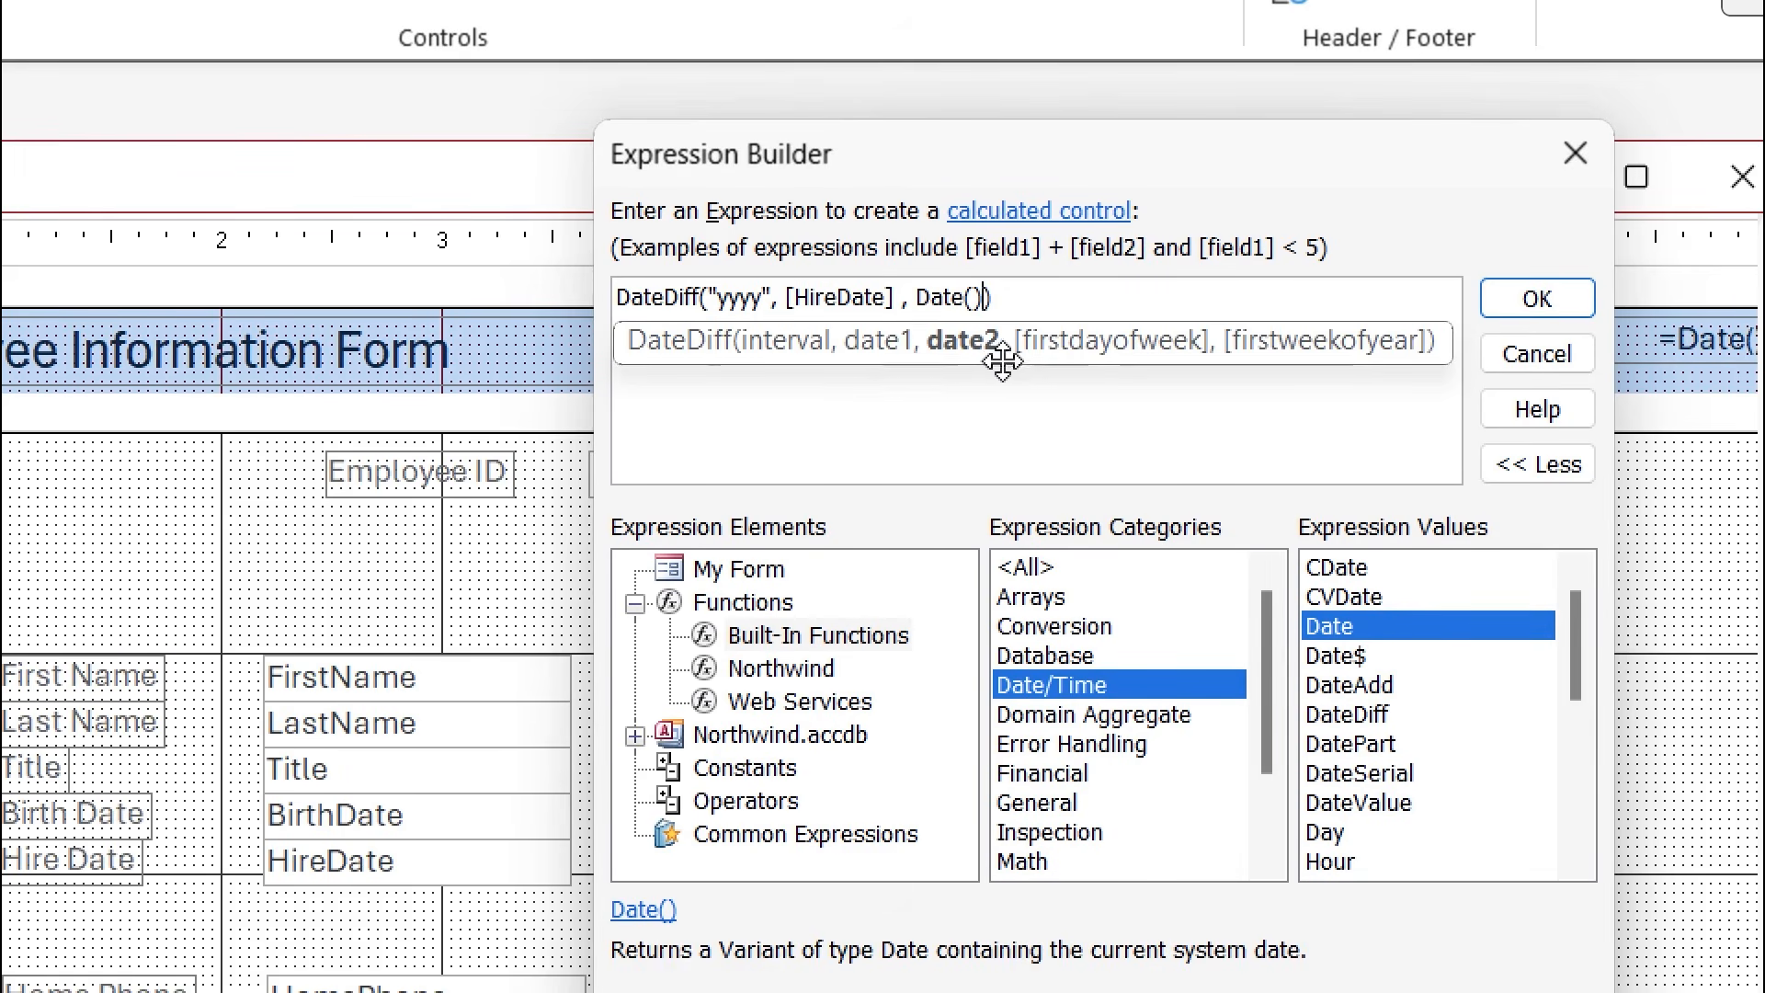
pyautogui.click(1027, 297)
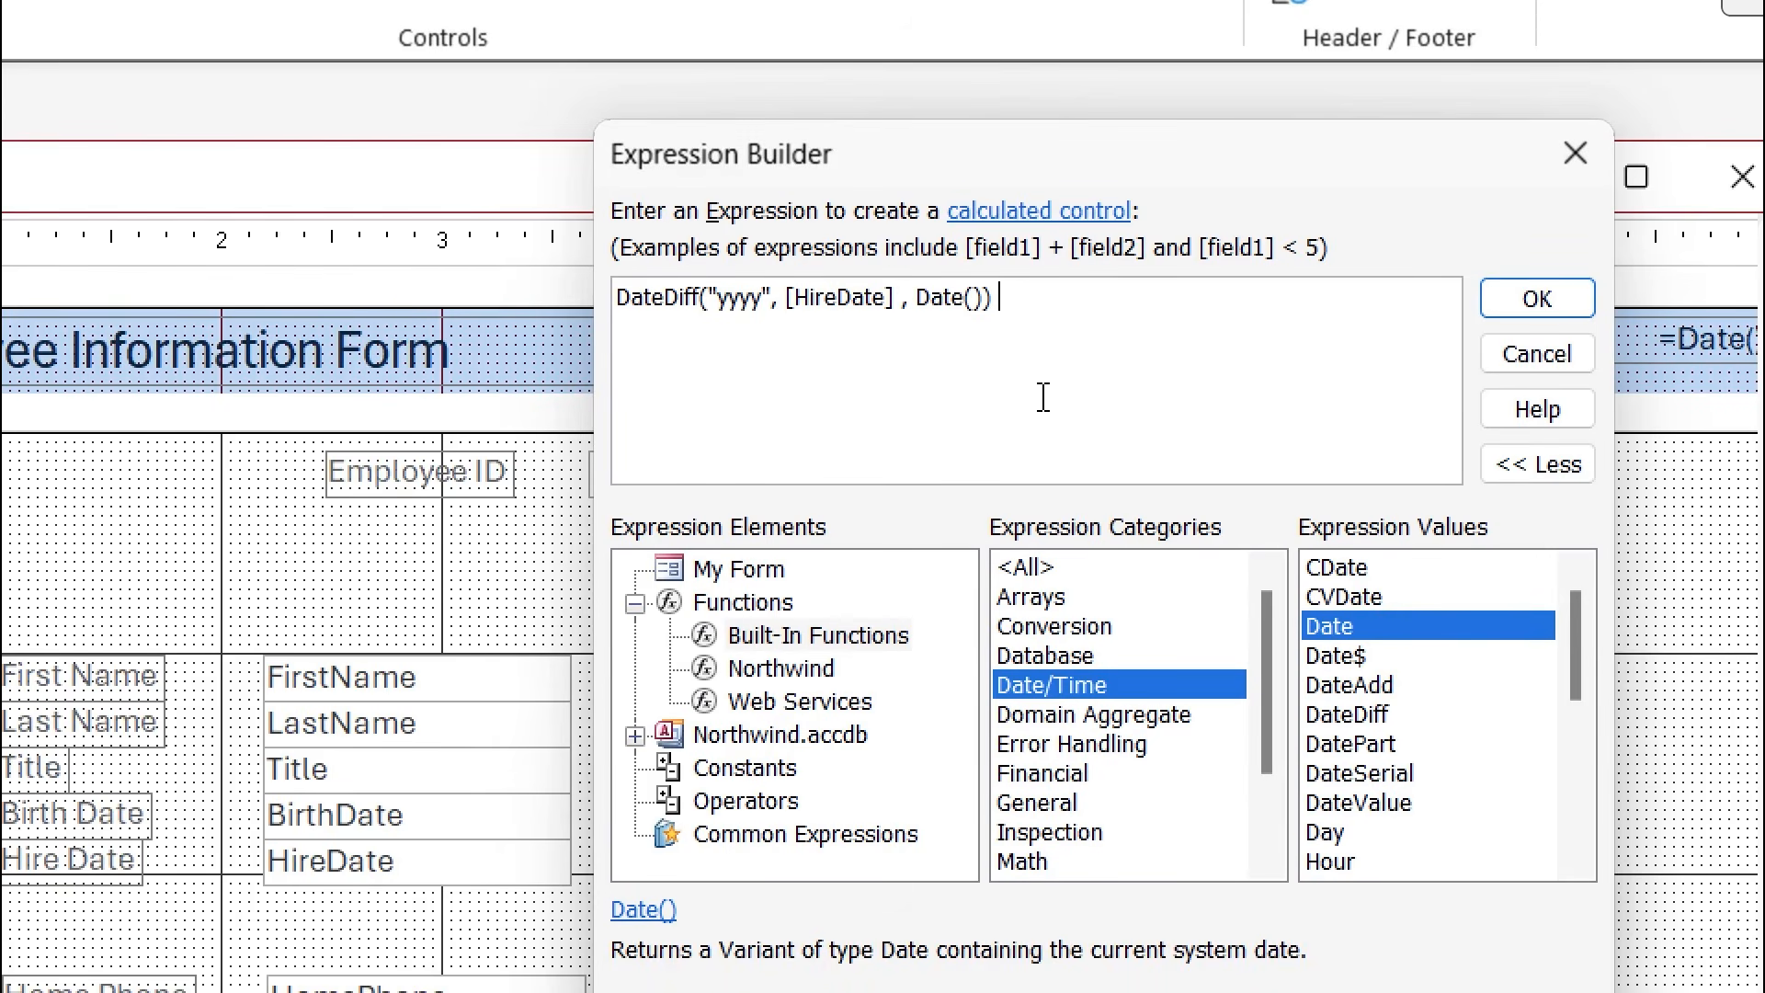
pyautogui.click(1537, 299)
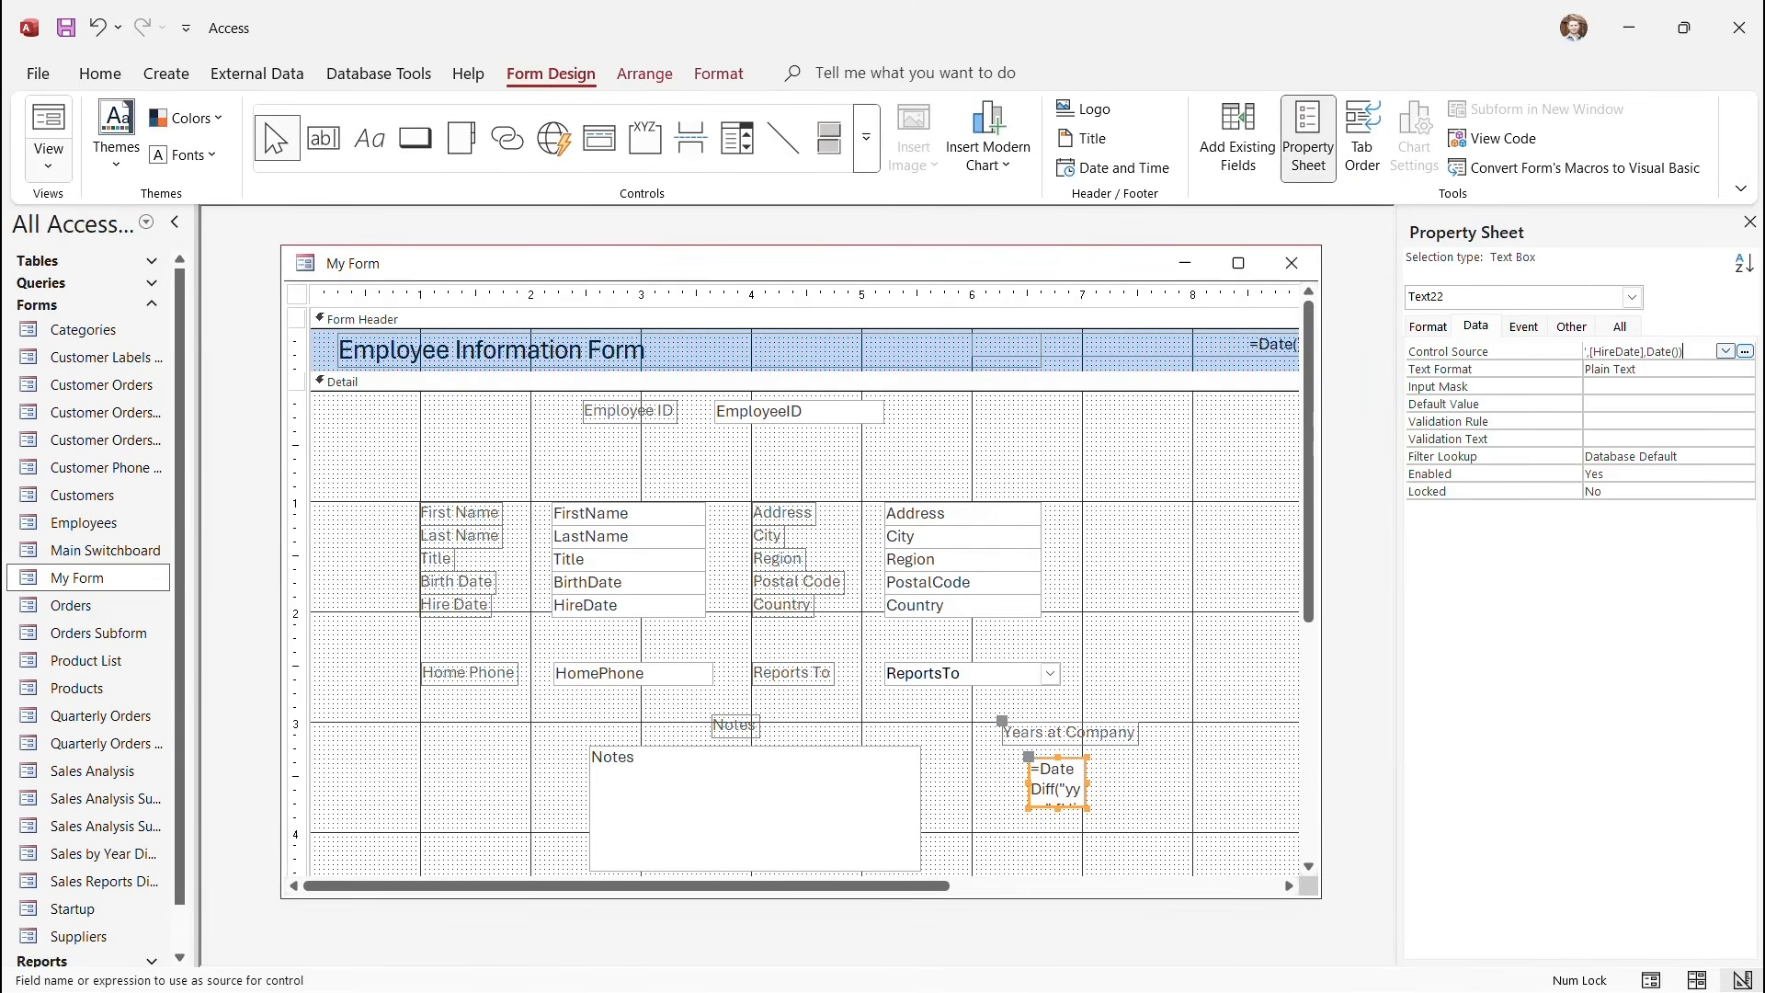
pyautogui.click(48, 164)
pyautogui.click(116, 210)
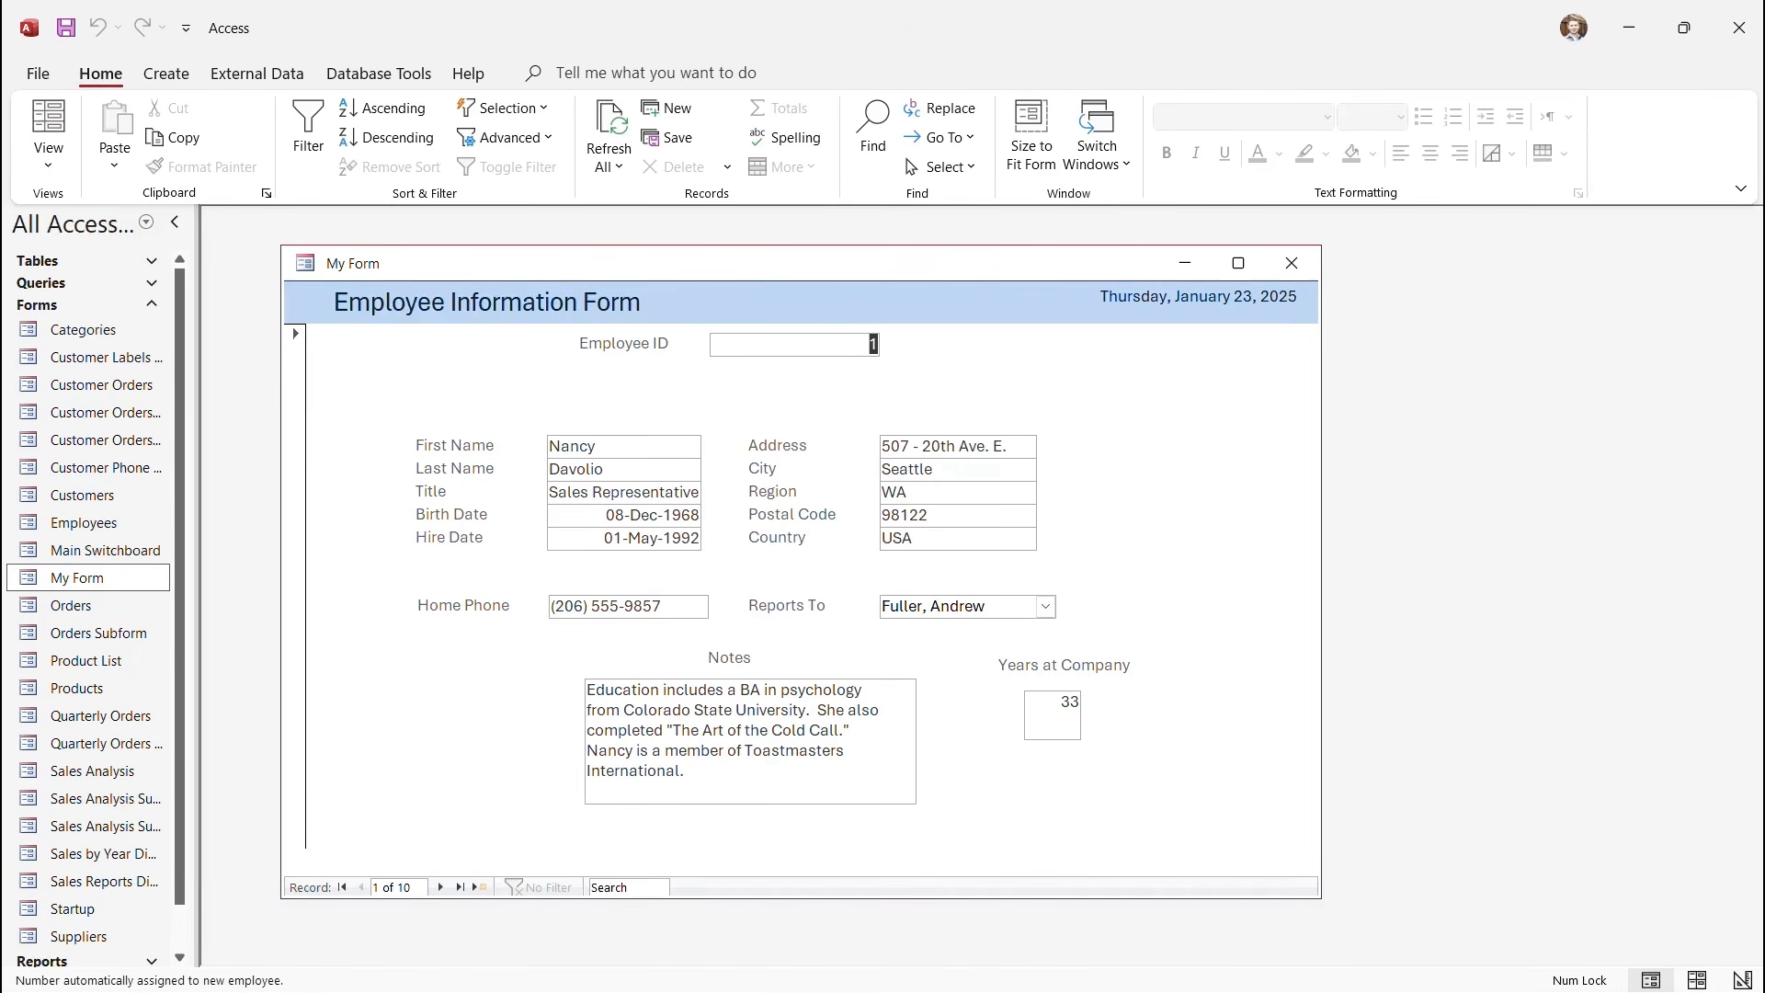
pyautogui.click(441, 888)
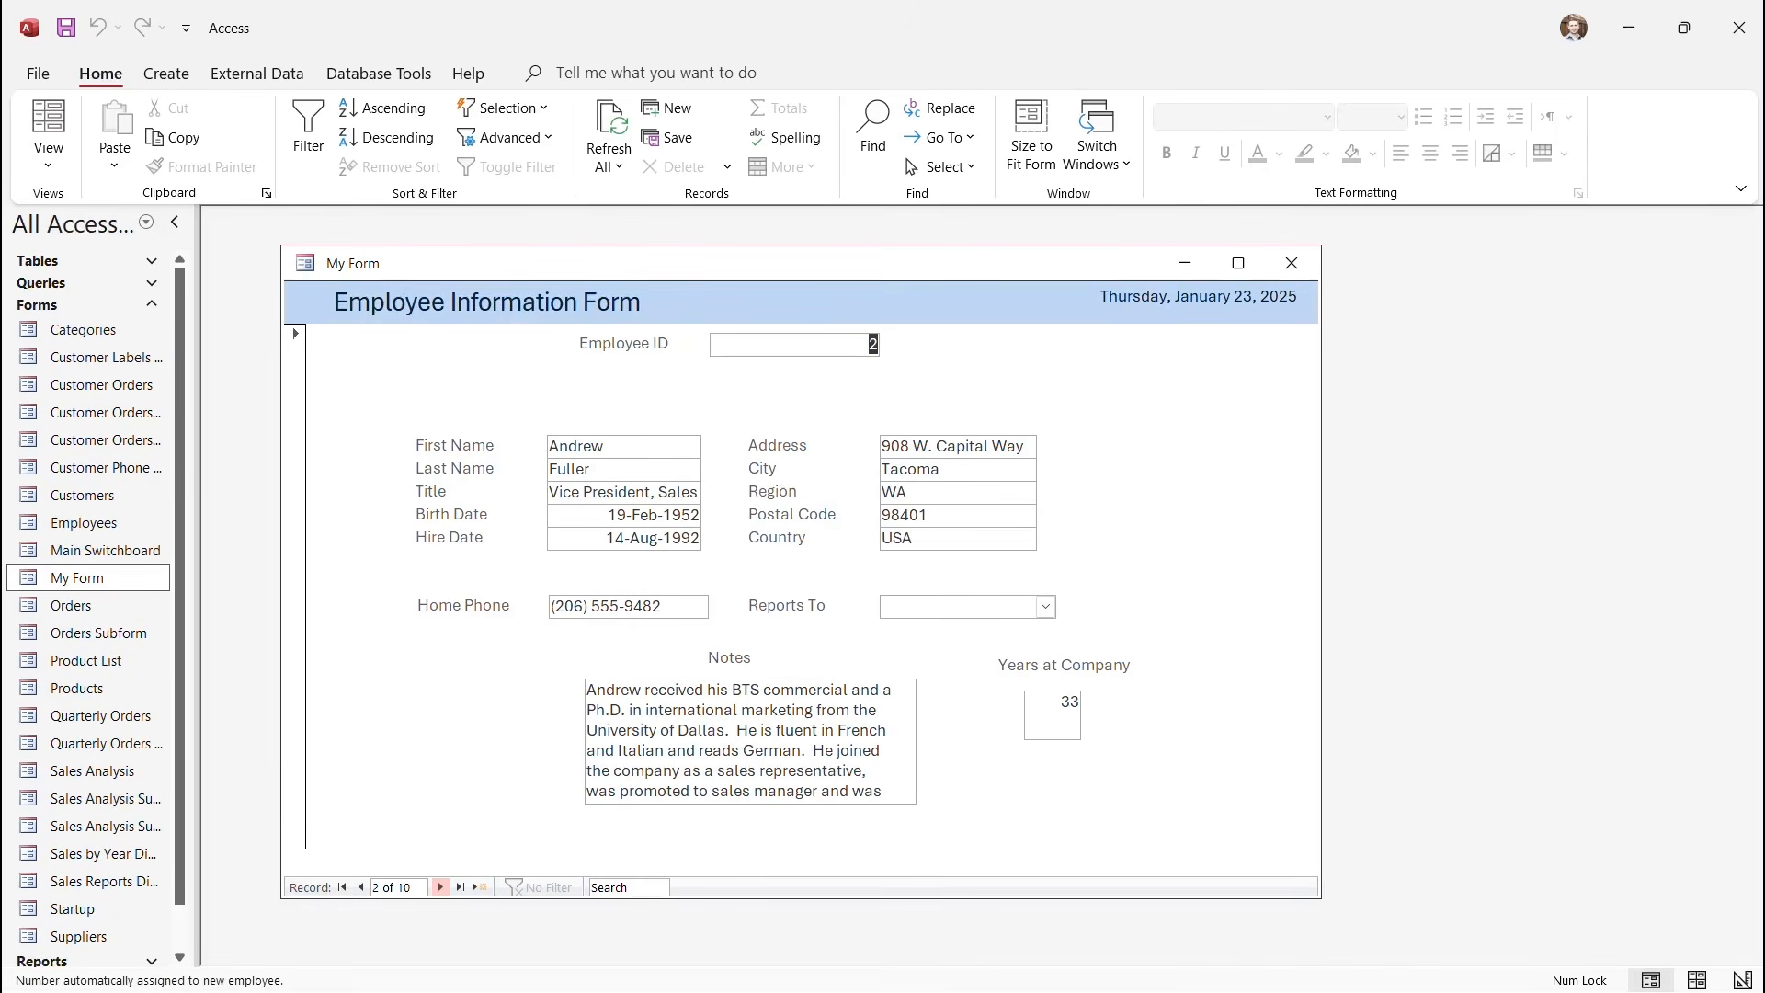
pyautogui.click(440, 888)
pyautogui.click(441, 887)
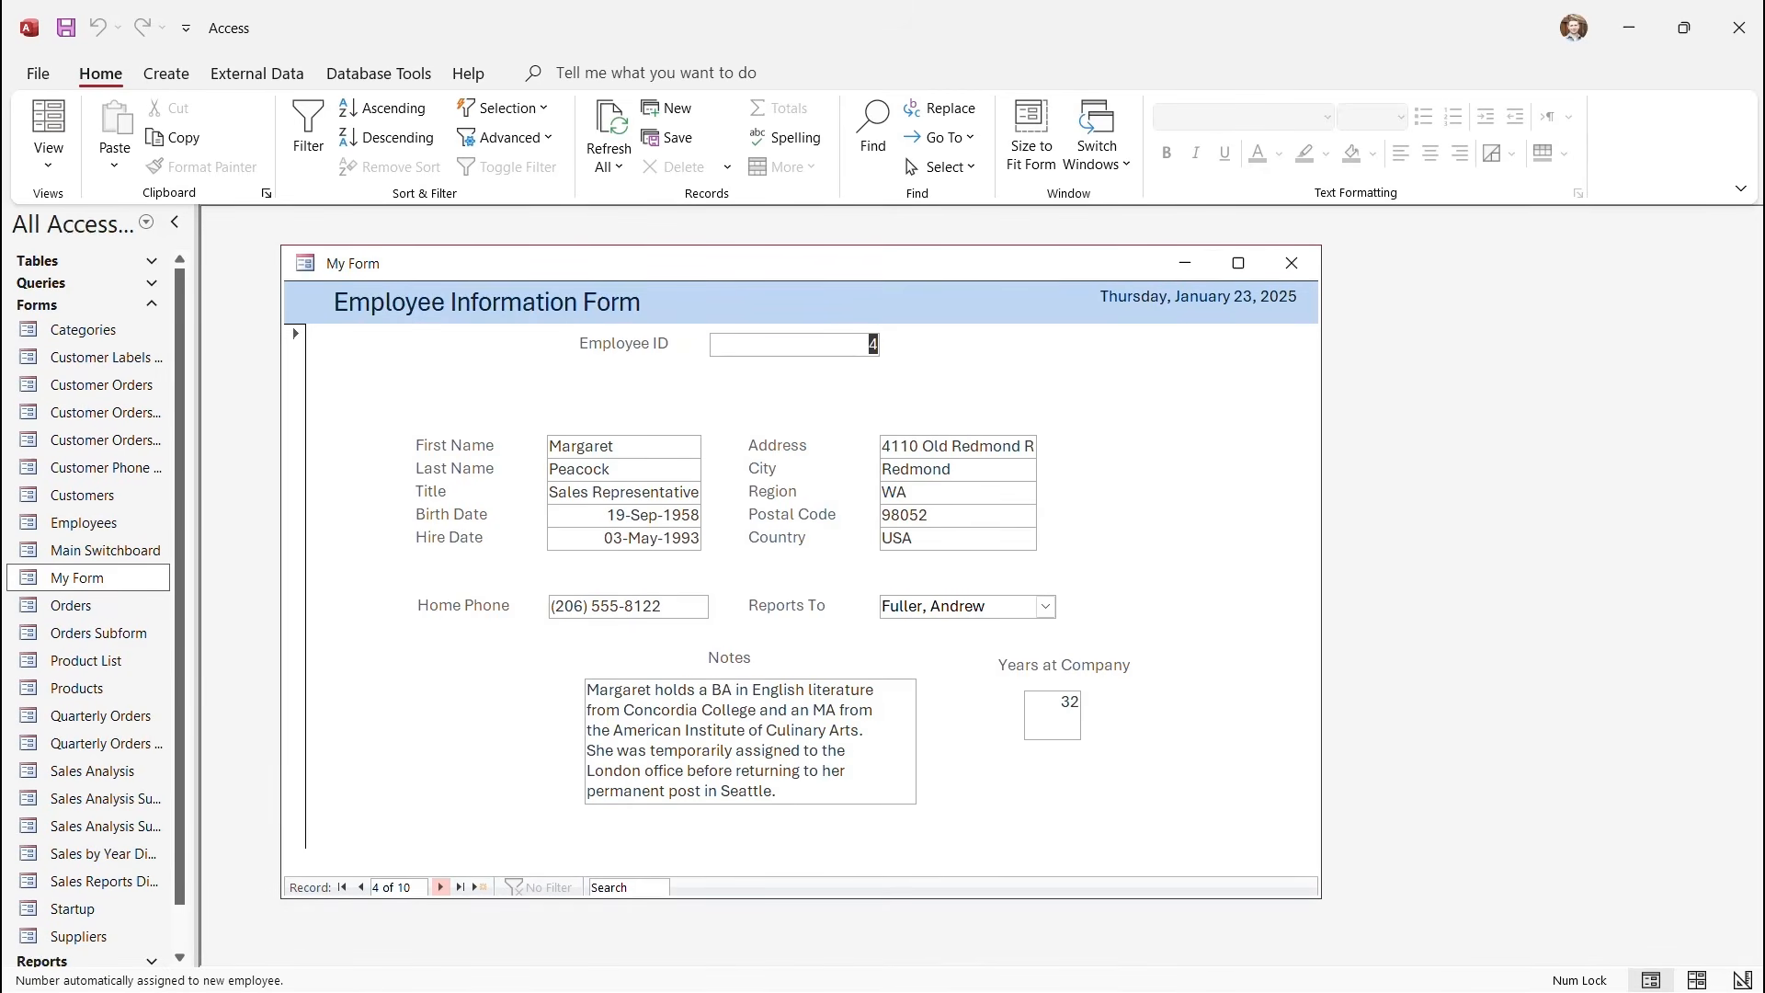
pyautogui.click(440, 887)
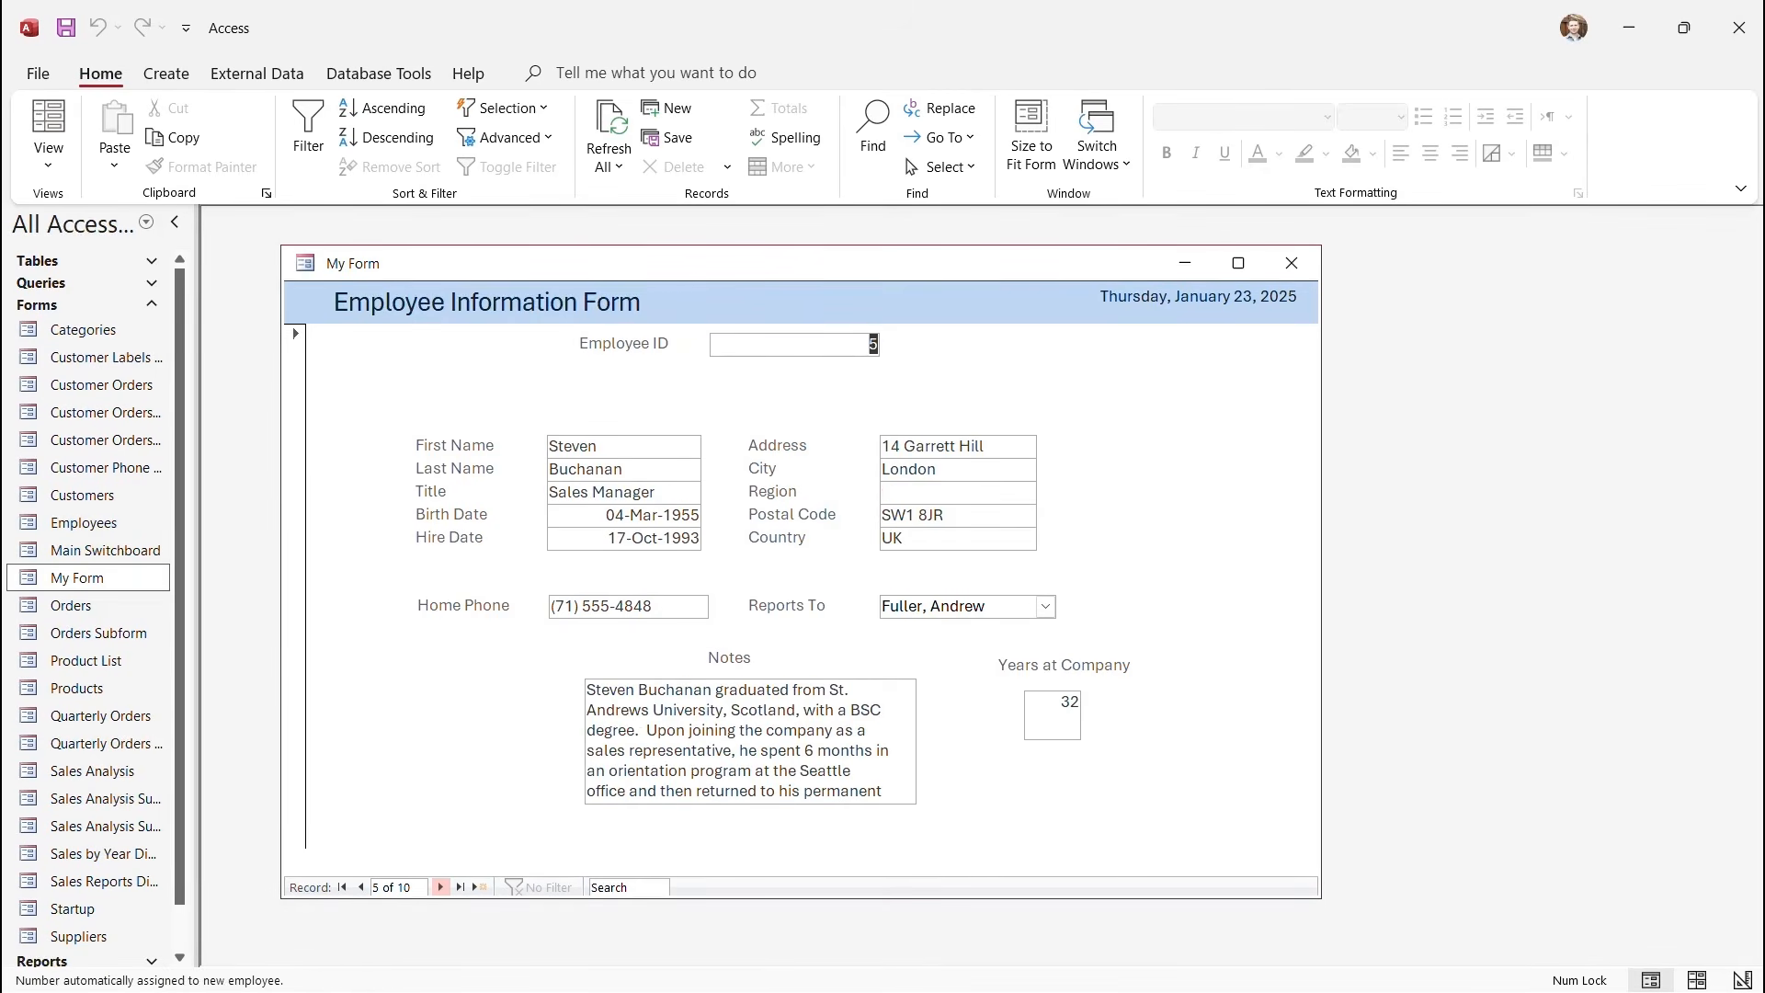
pyautogui.click(441, 887)
pyautogui.click(440, 887)
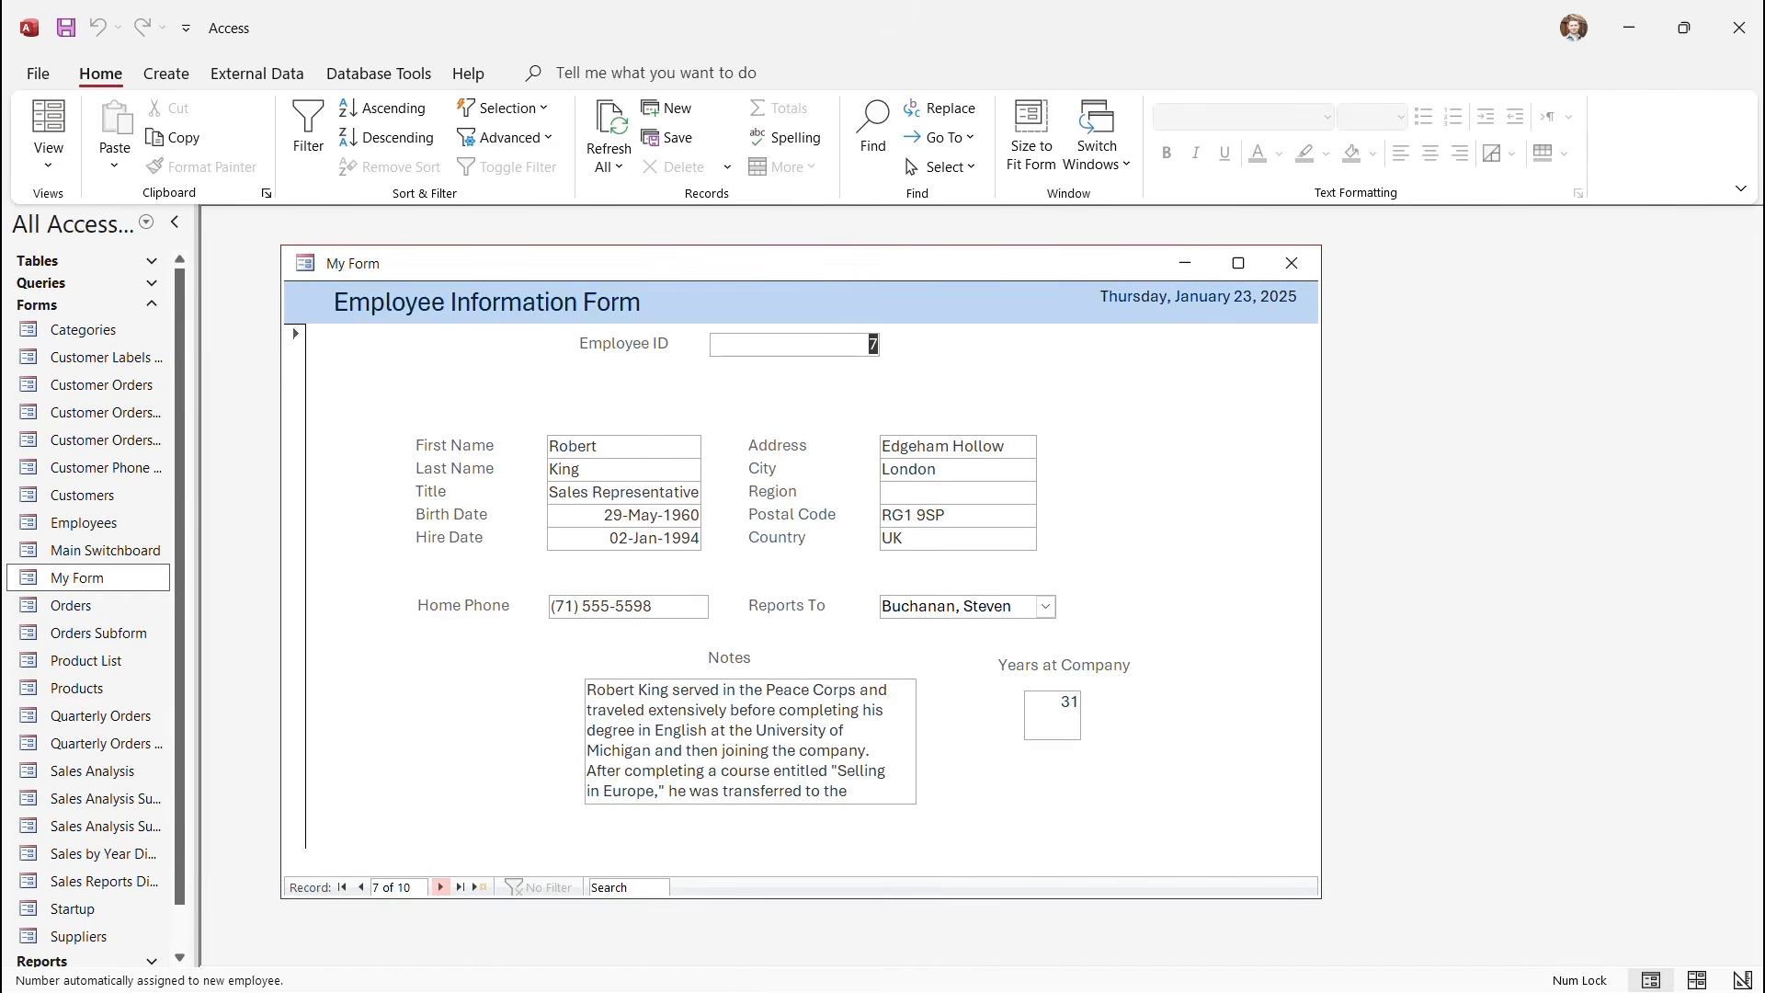
pyautogui.click(460, 887)
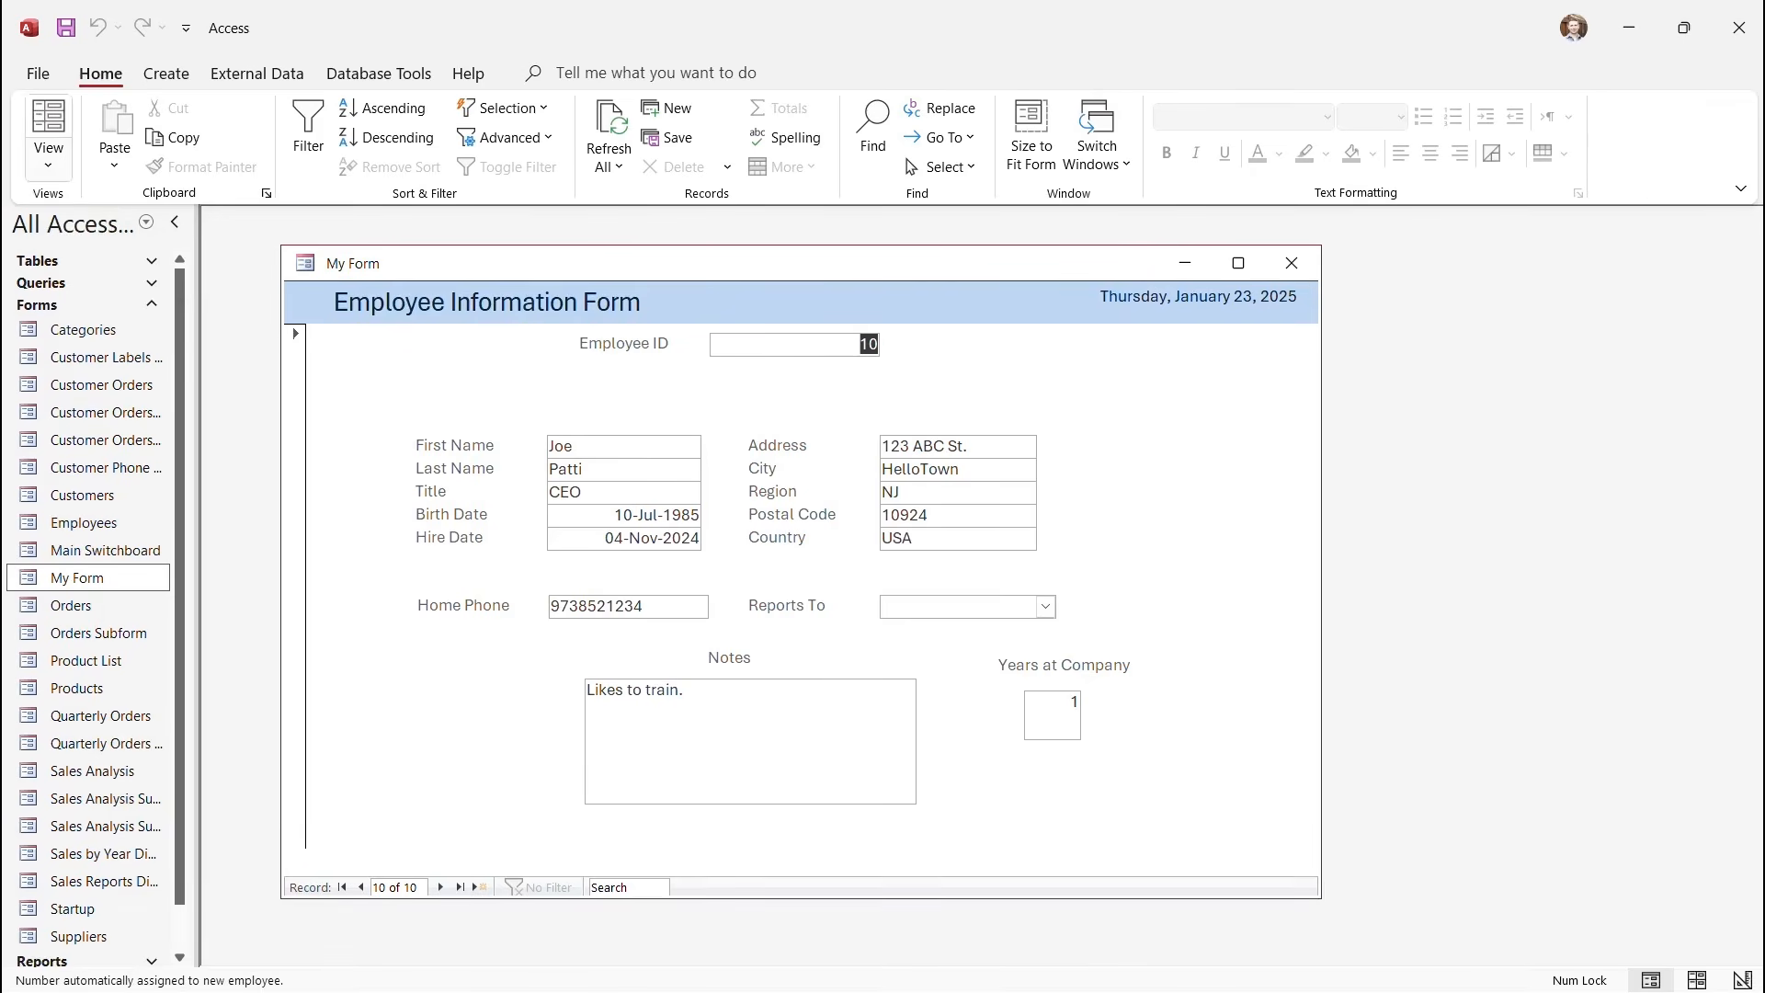
pyautogui.click(48, 147)
pyautogui.click(120, 304)
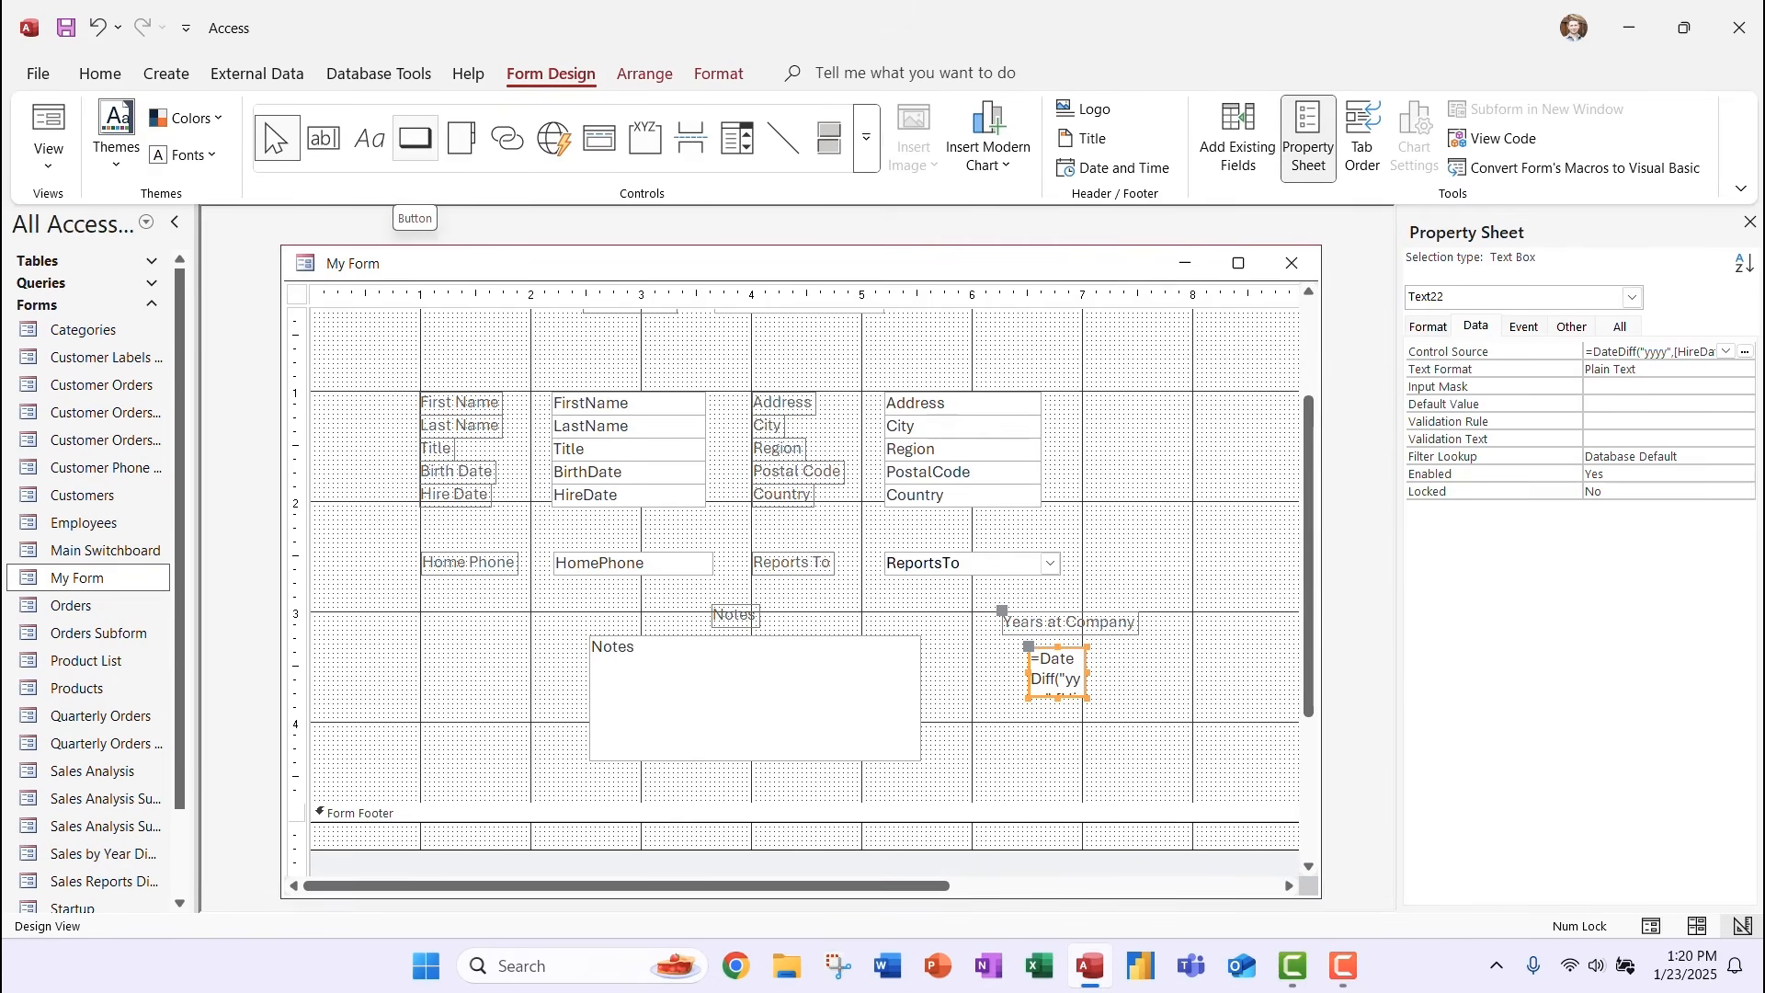
# Draw a command button below Years at Company set to Form Operations > Close Form.
pyautogui.click(414, 138)
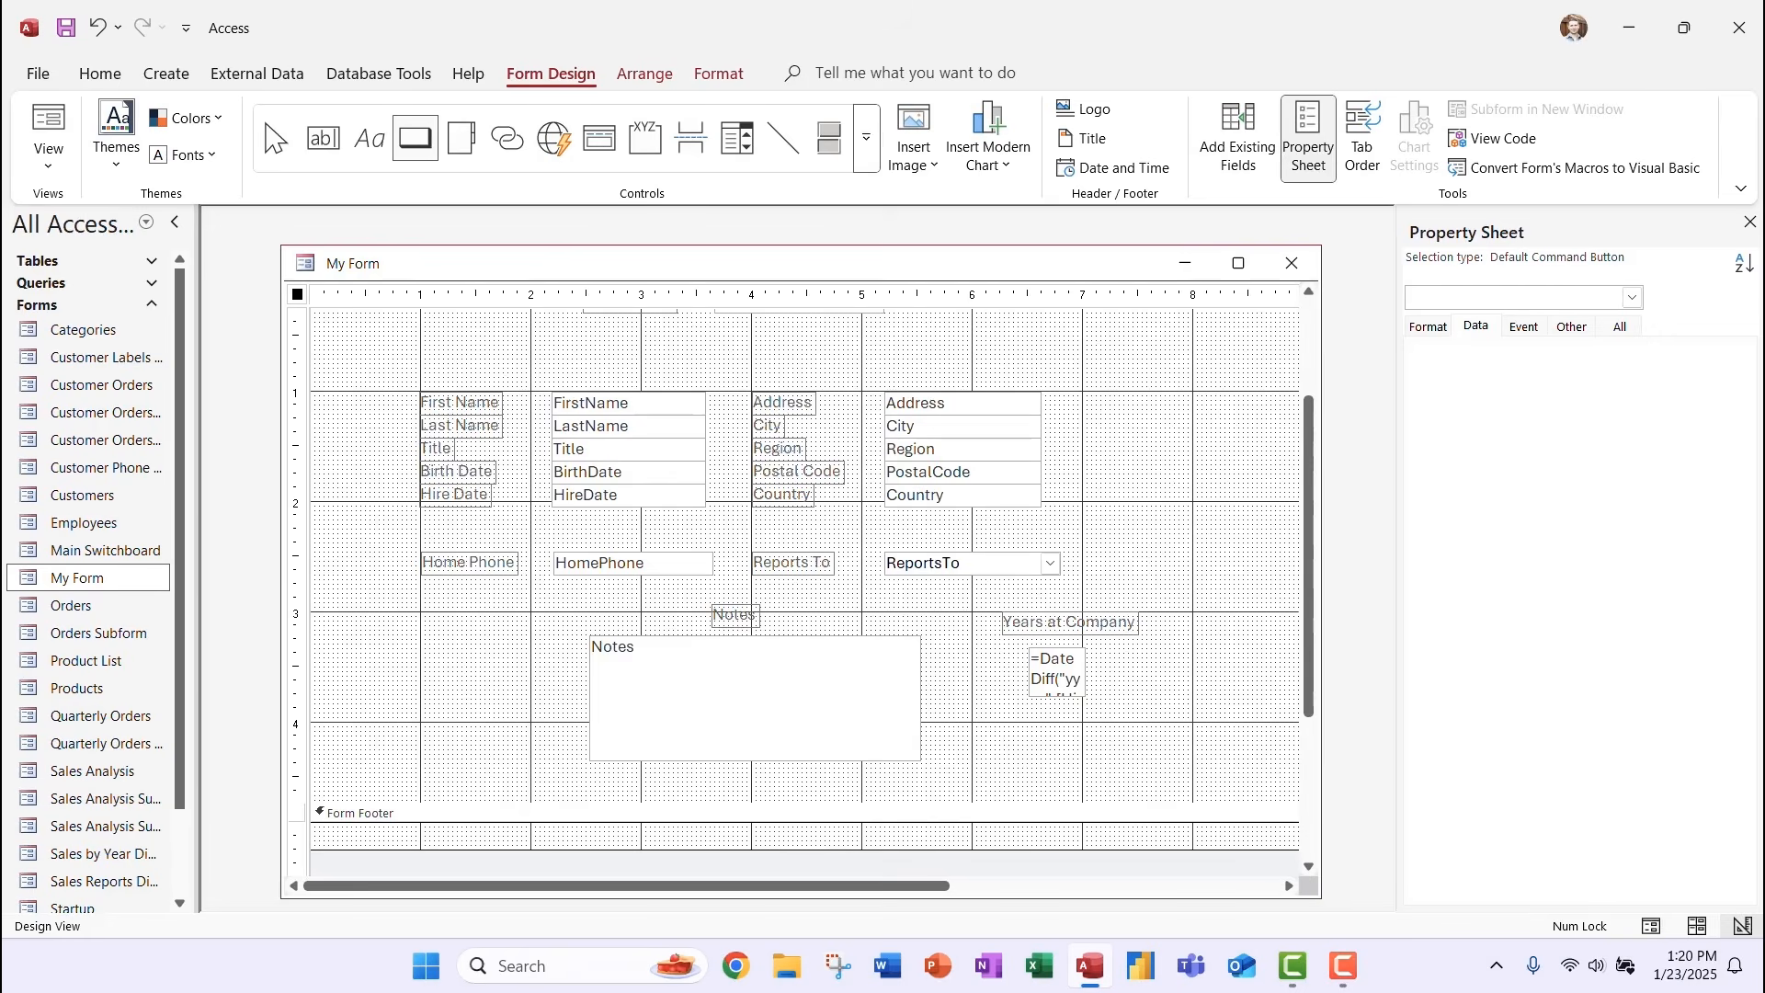
pyautogui.scroll(-2, 1309, 557)
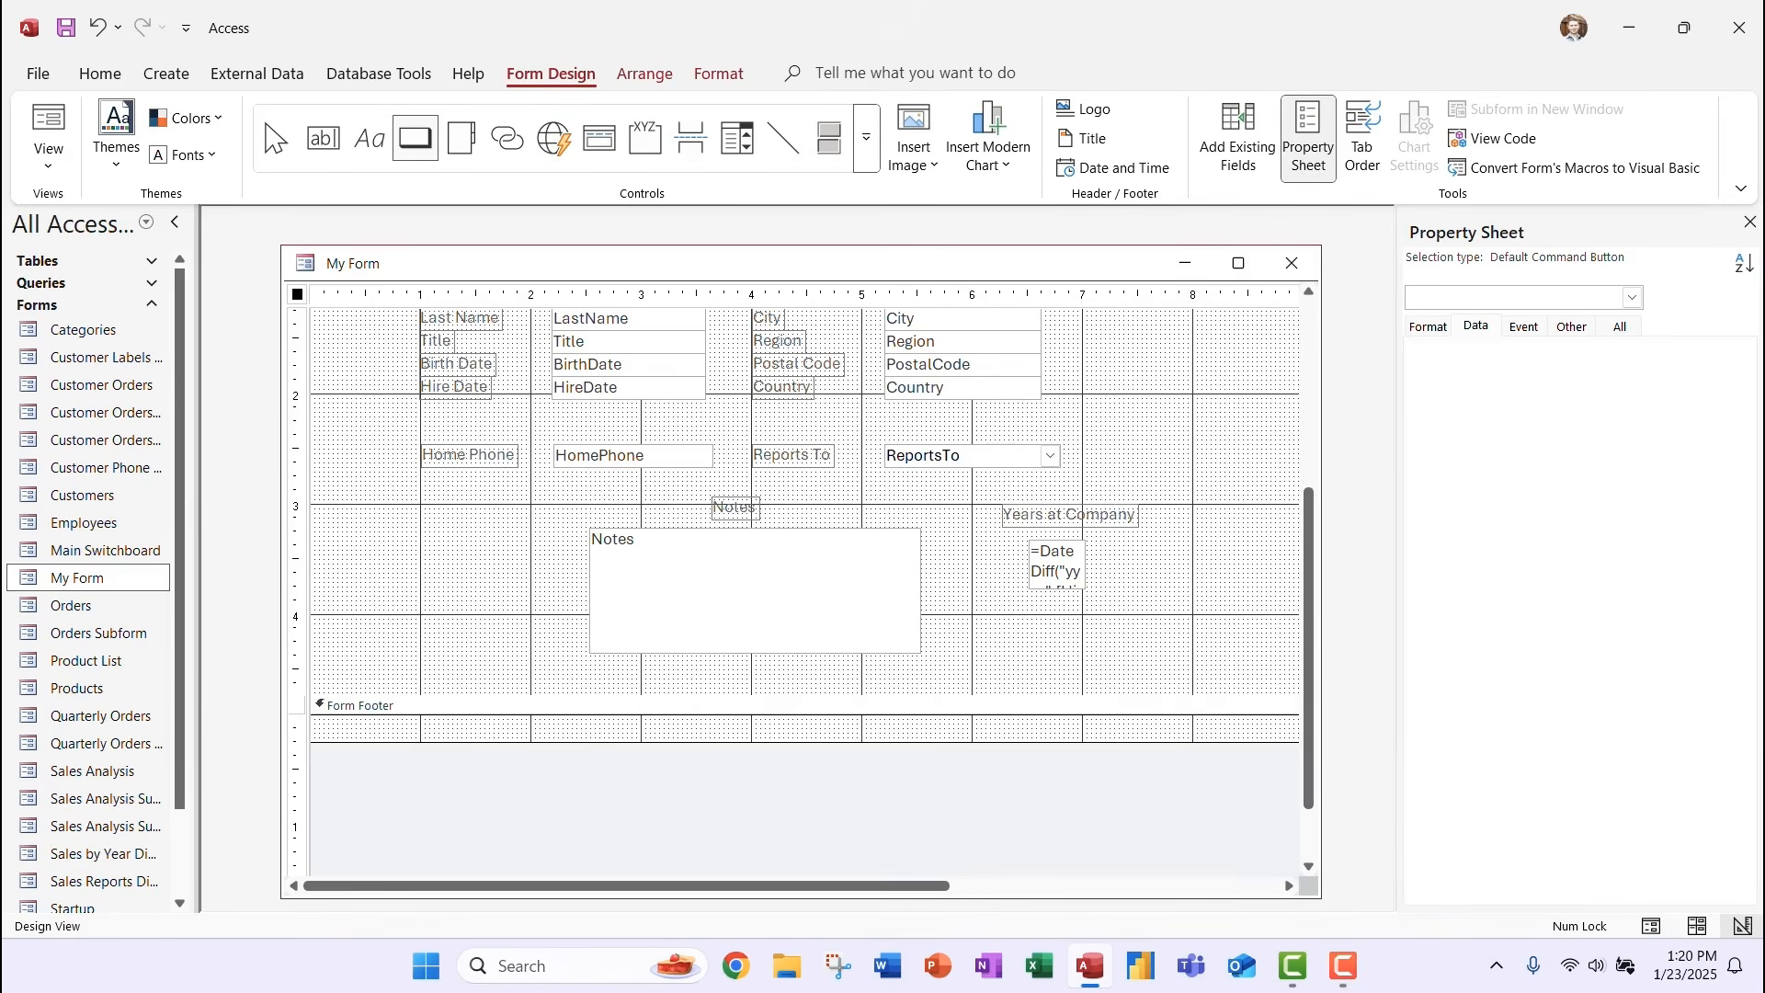
pyautogui.moveTo(993, 663); pyautogui.dragTo(1066, 695)
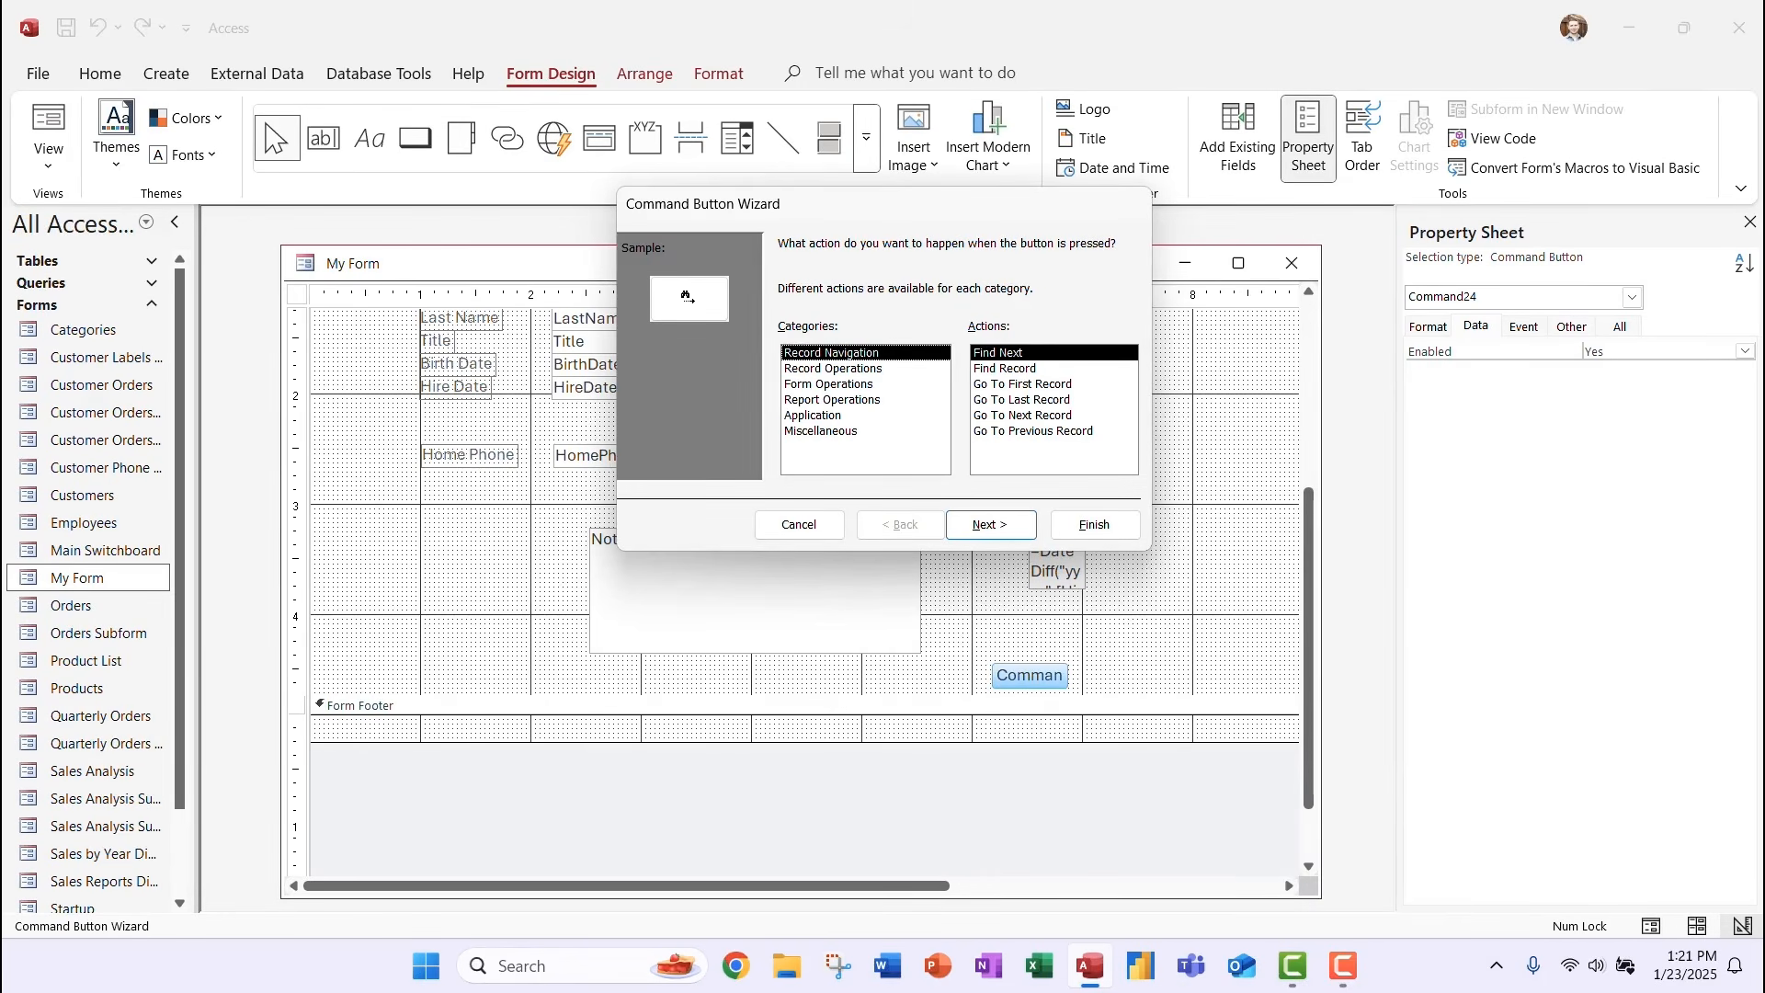
pyautogui.click(833, 369)
pyautogui.click(831, 353)
pyautogui.click(813, 416)
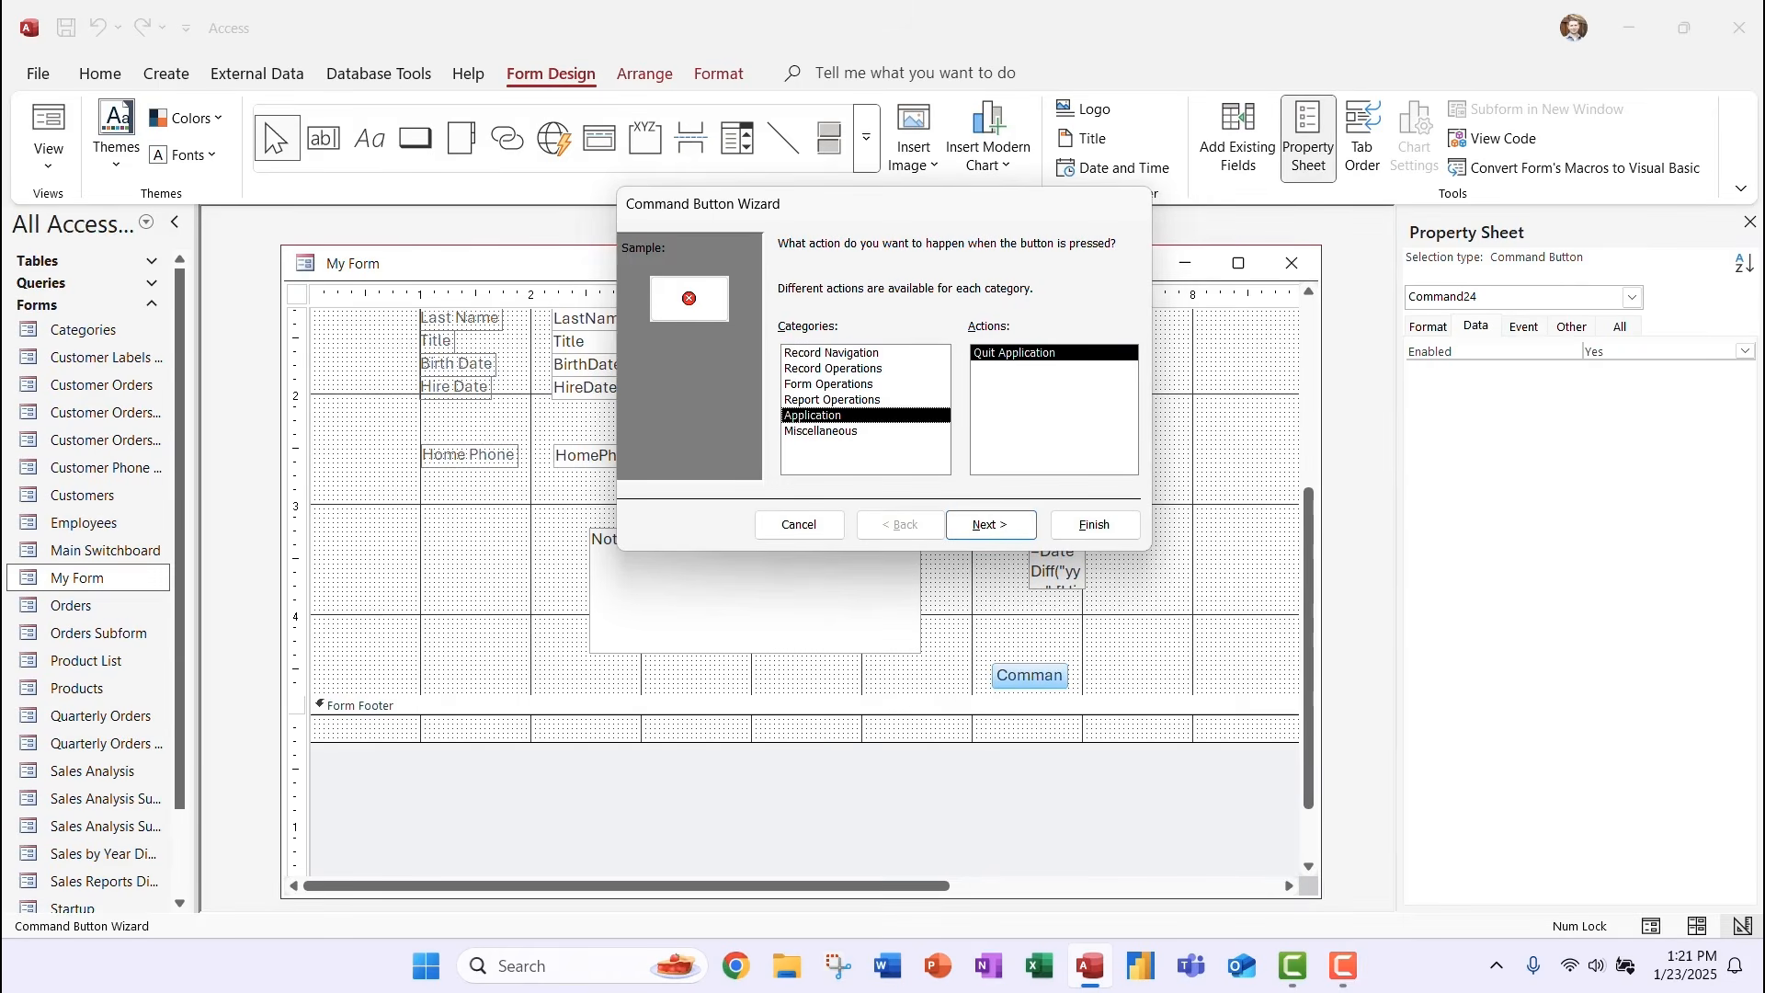
pyautogui.click(831, 400)
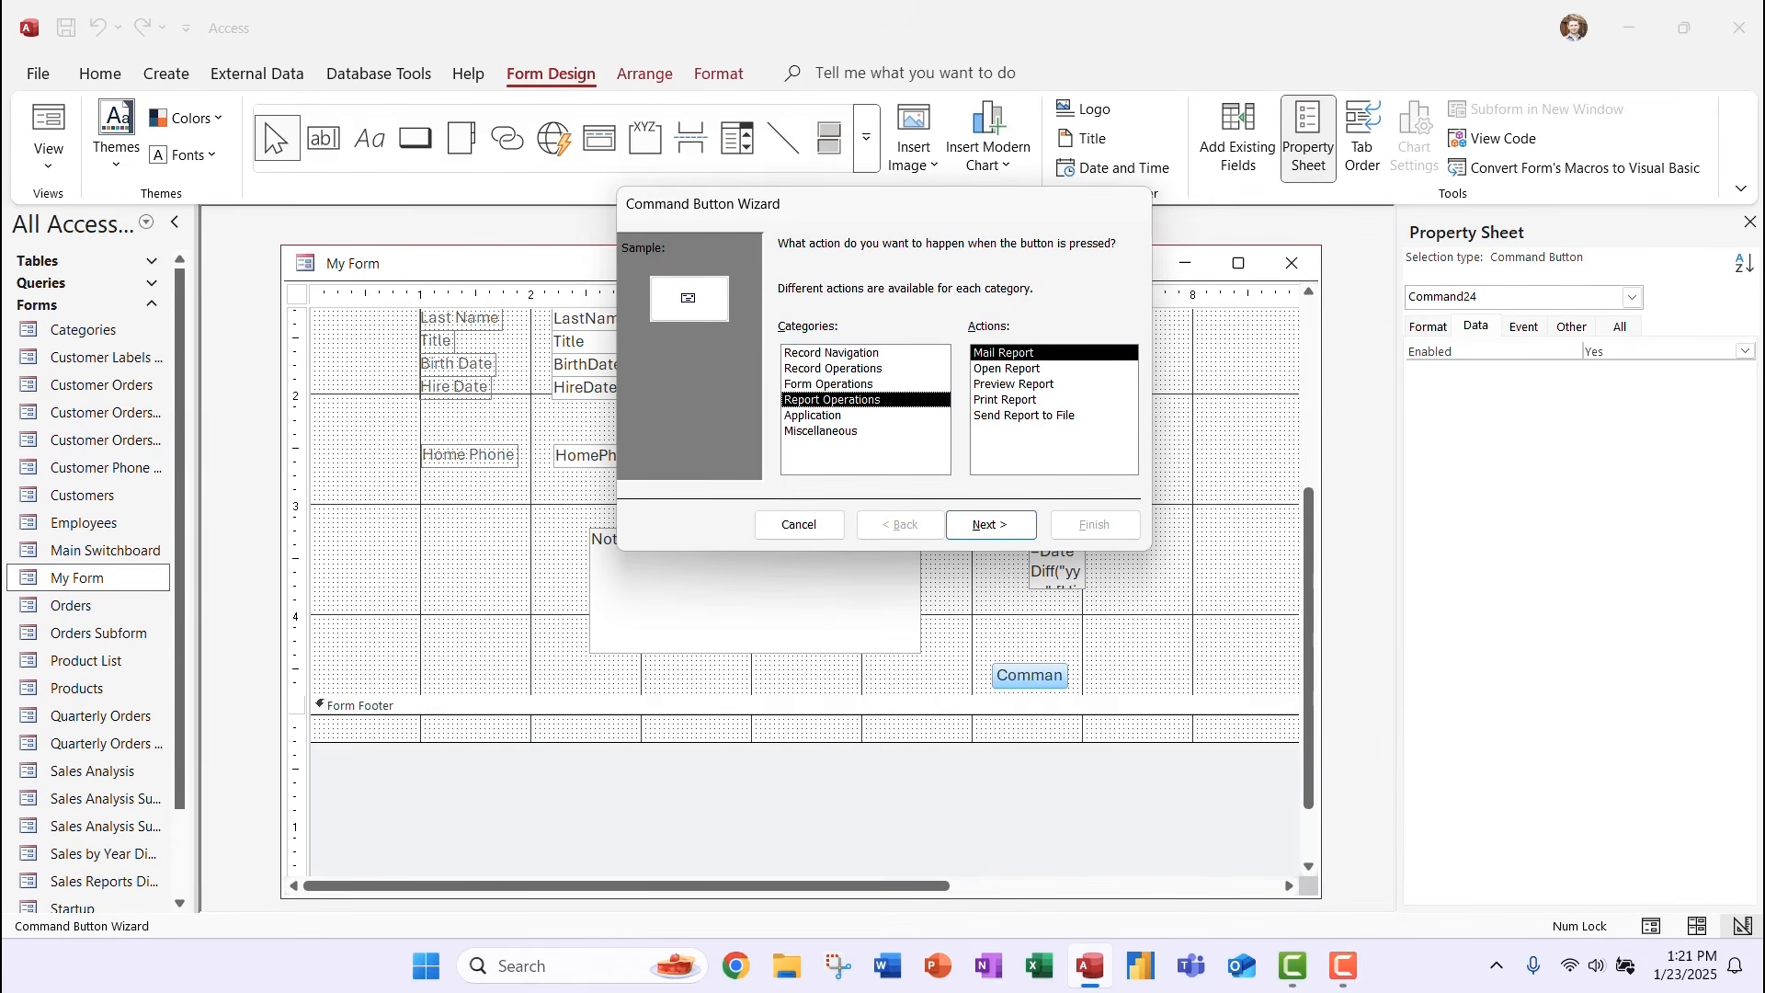
pyautogui.click(828, 385)
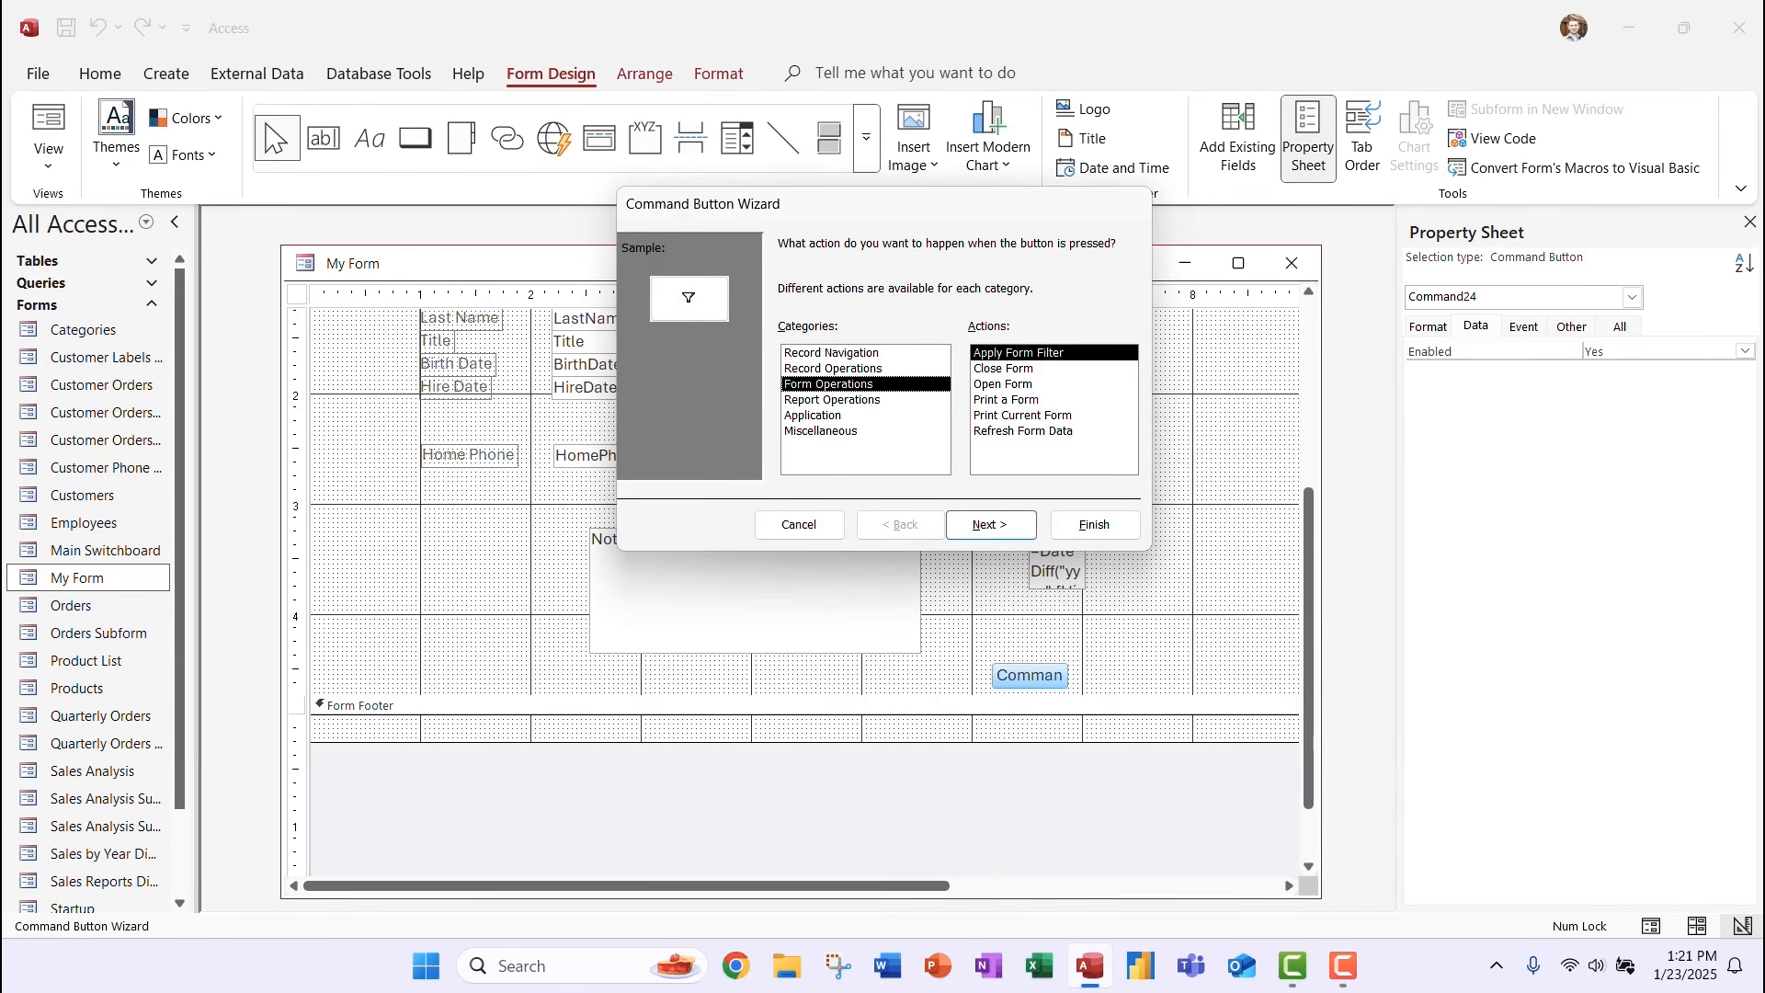
pyautogui.click(1004, 369)
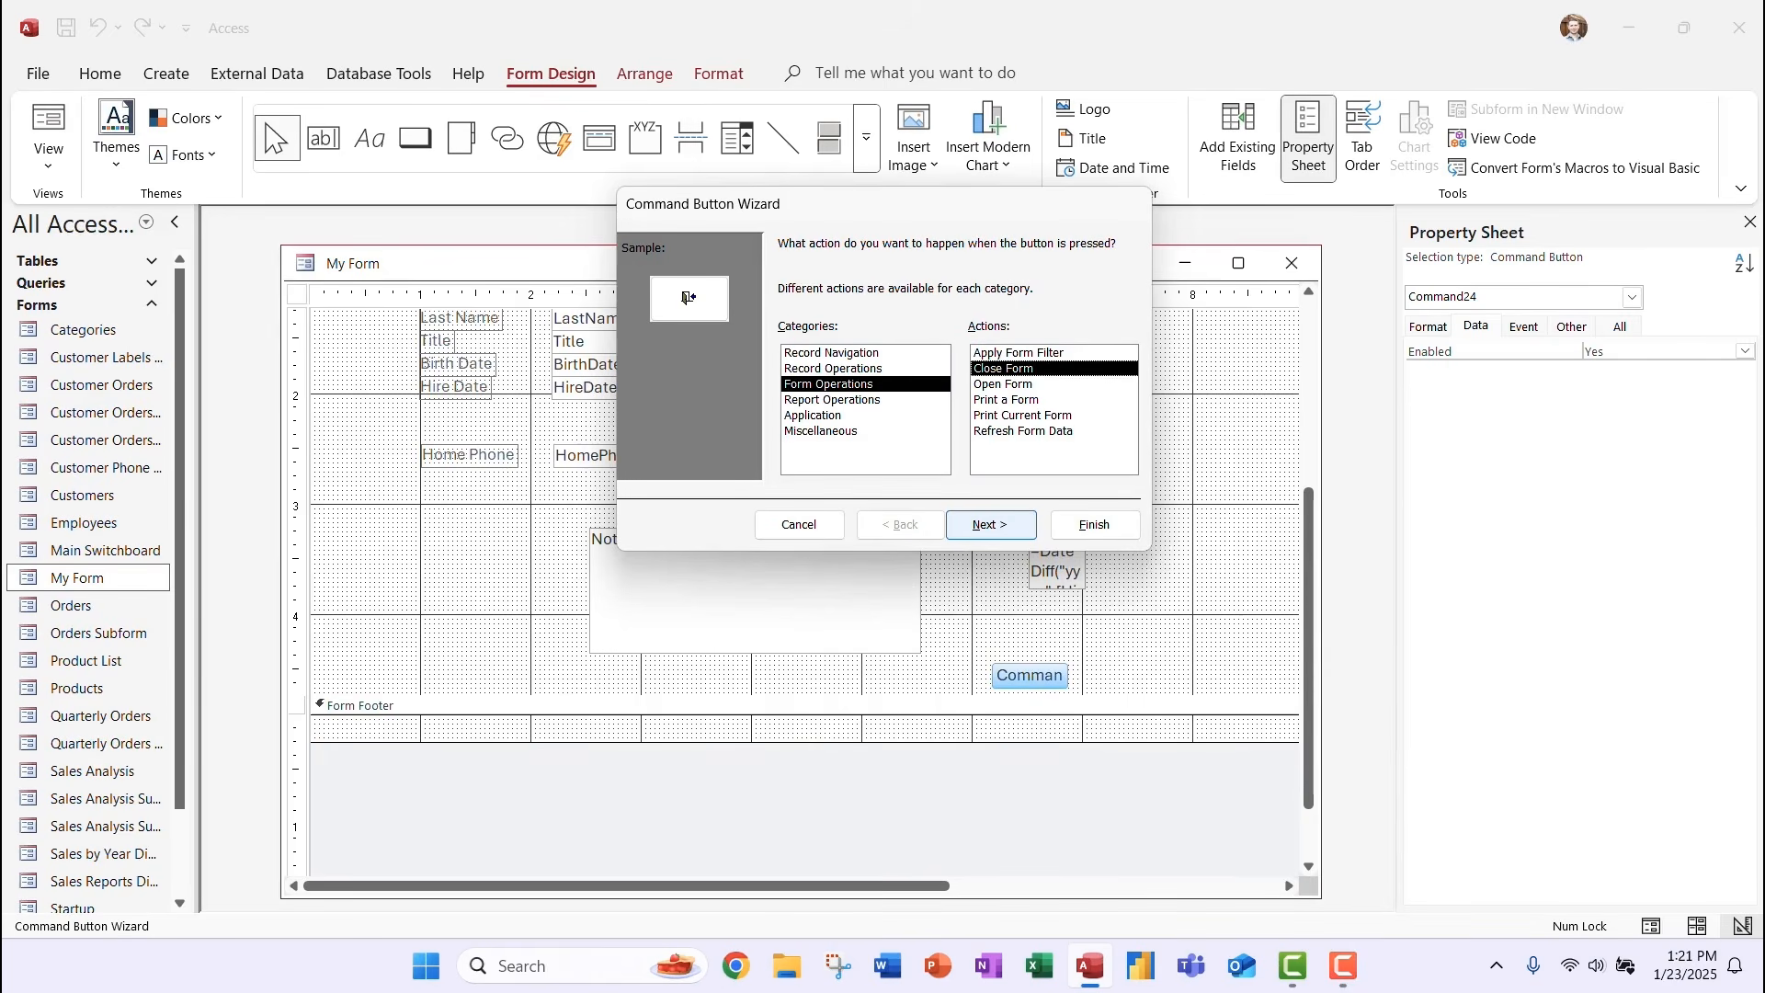
pyautogui.click(991, 524)
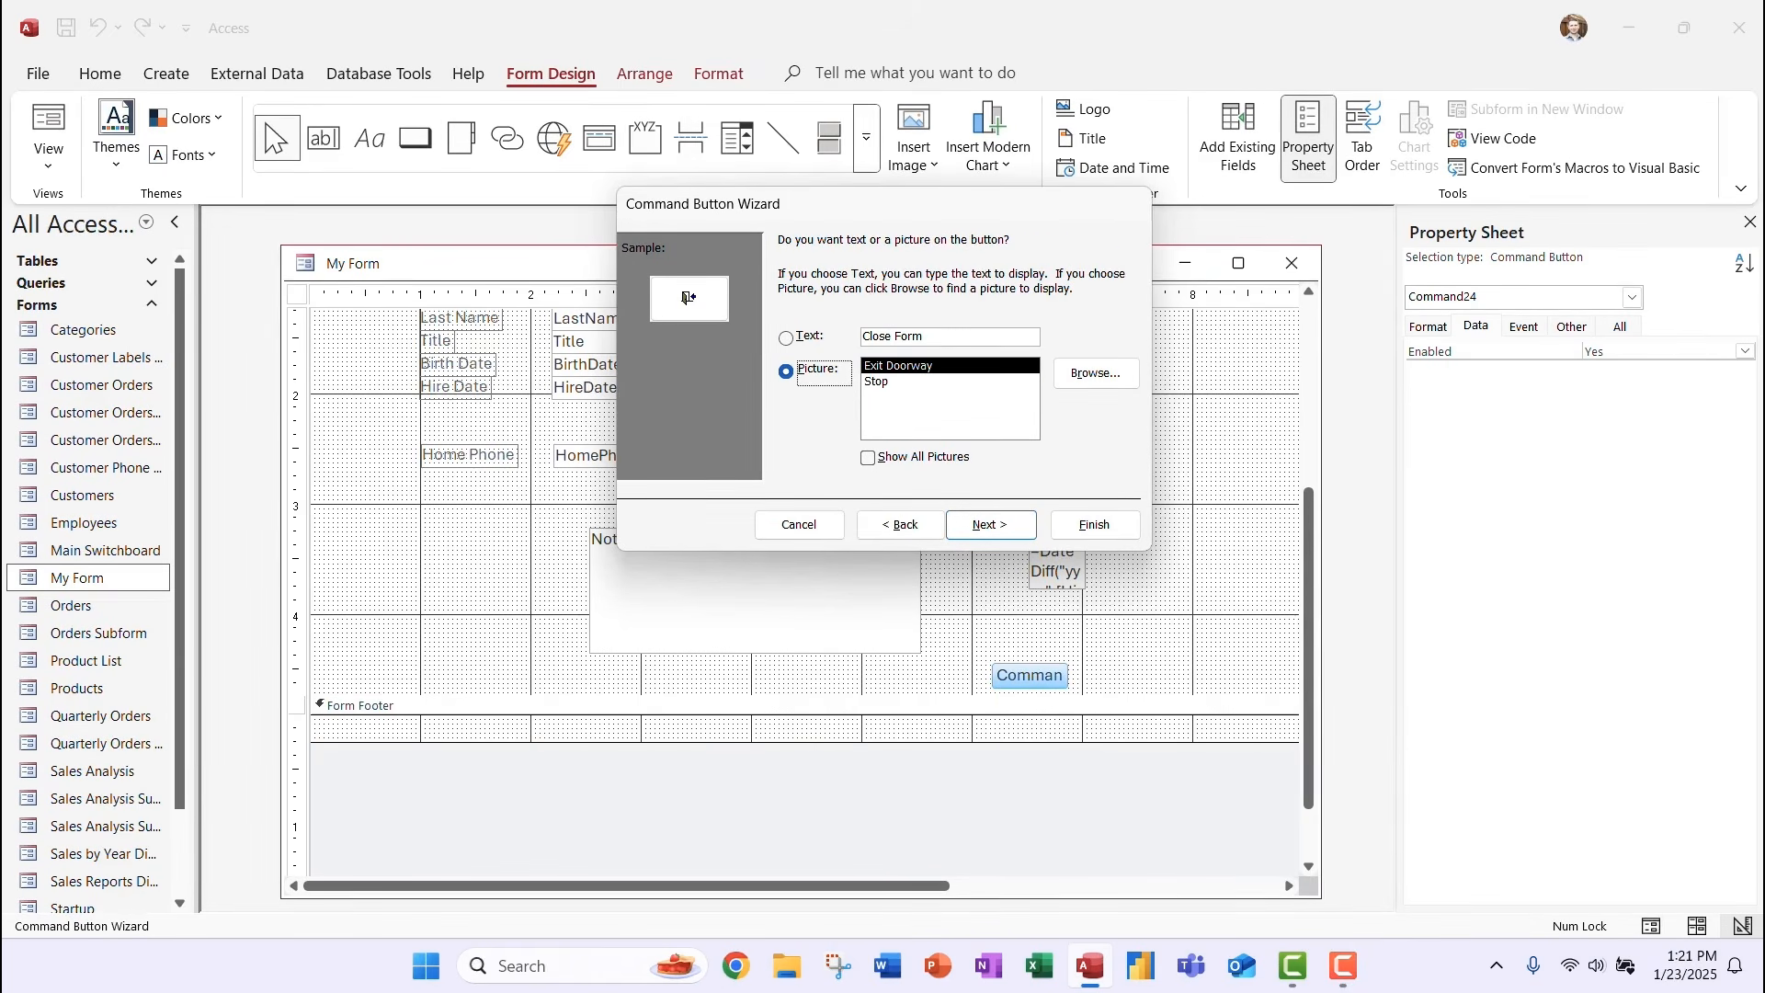
# Give the close button the Stop picture instead of text and finish the wizard.
pyautogui.click(786, 338)
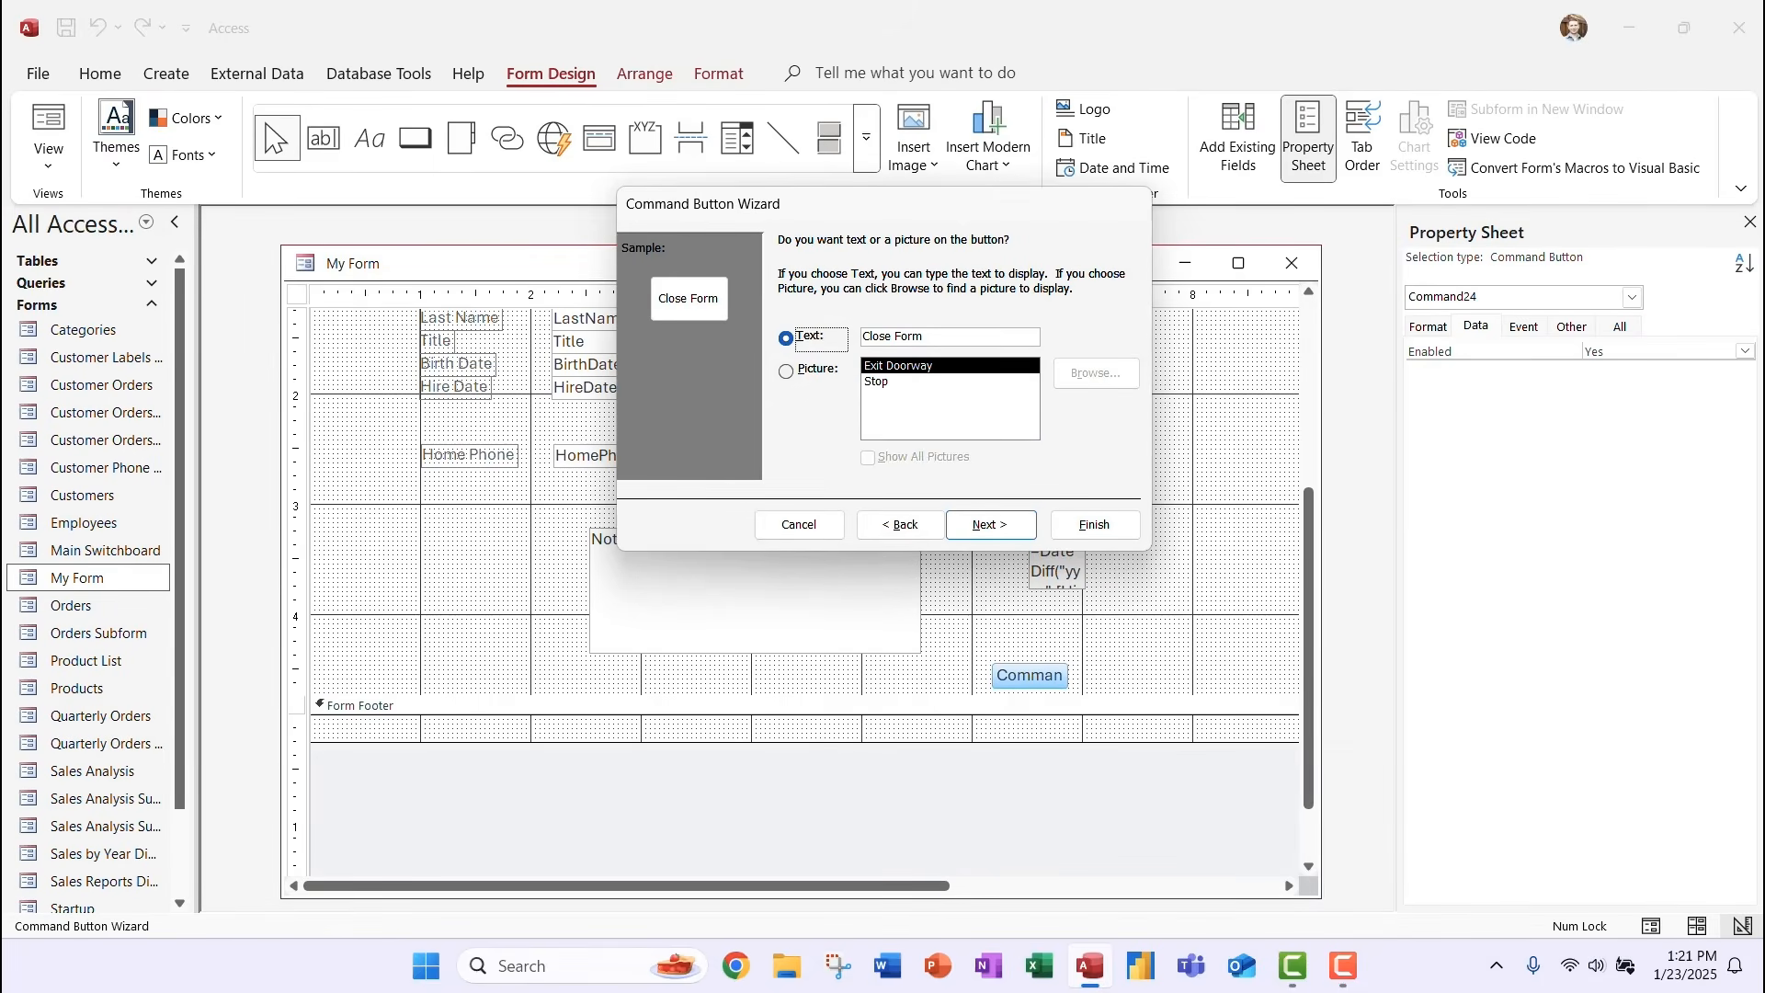
pyautogui.click(786, 371)
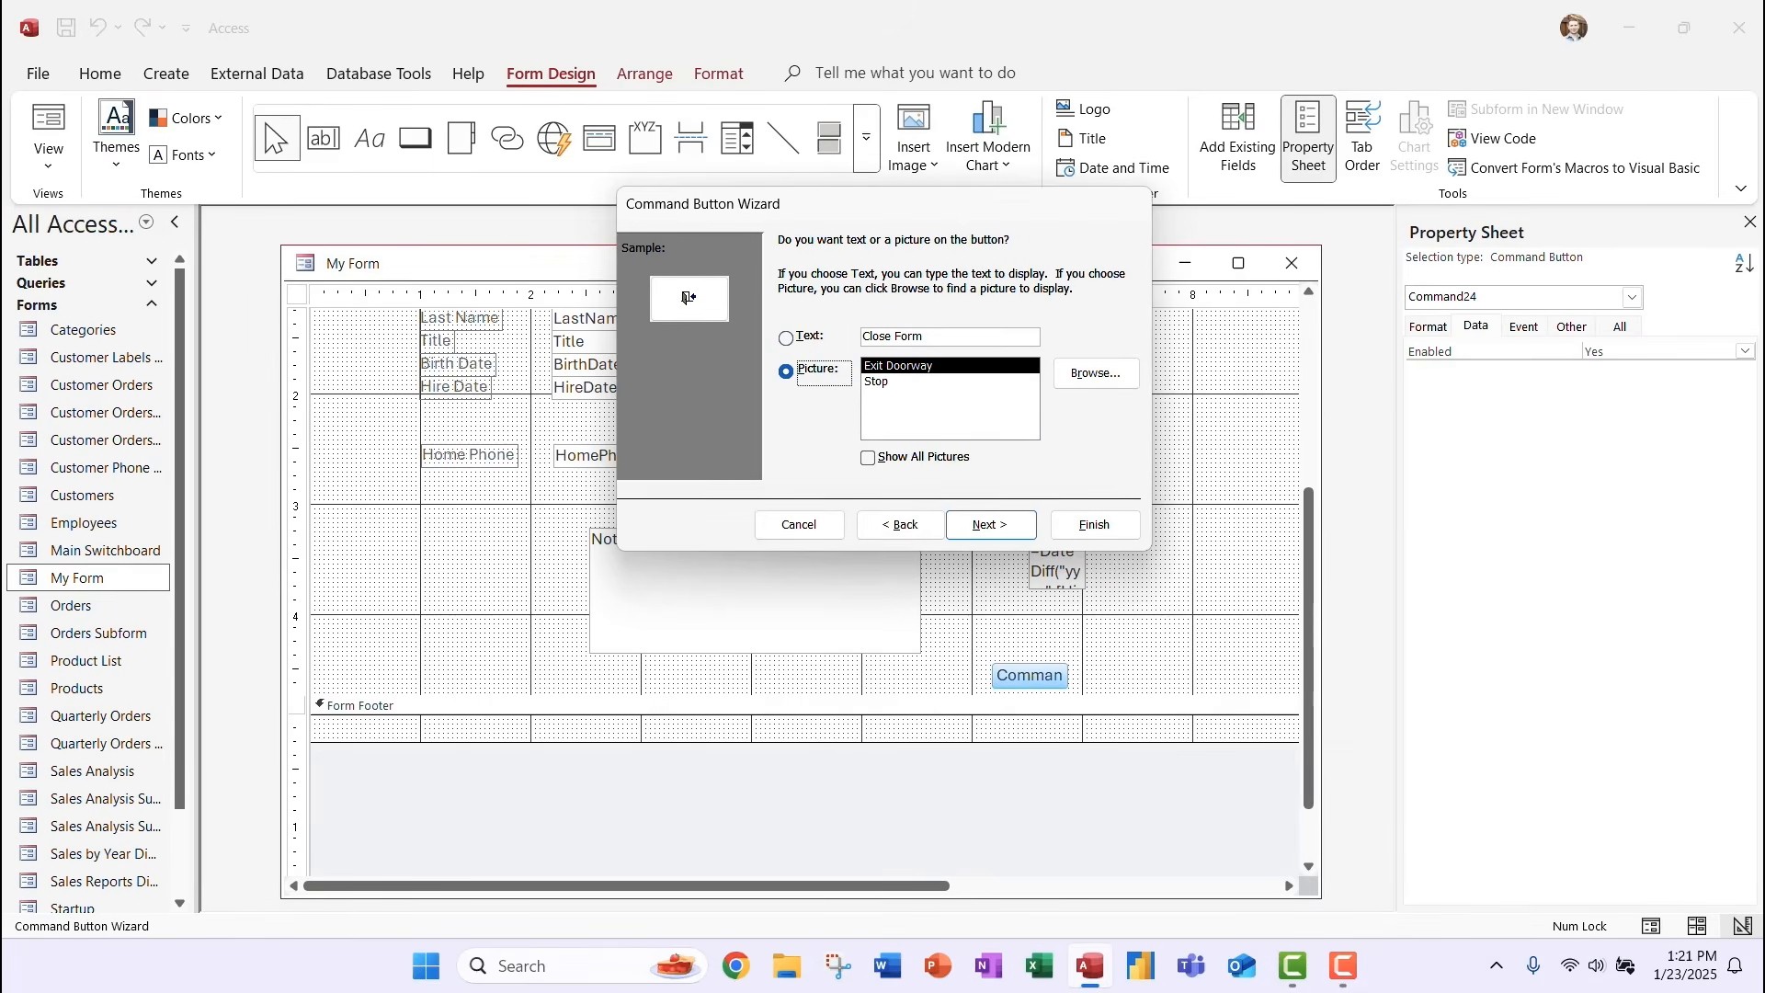
pyautogui.click(878, 381)
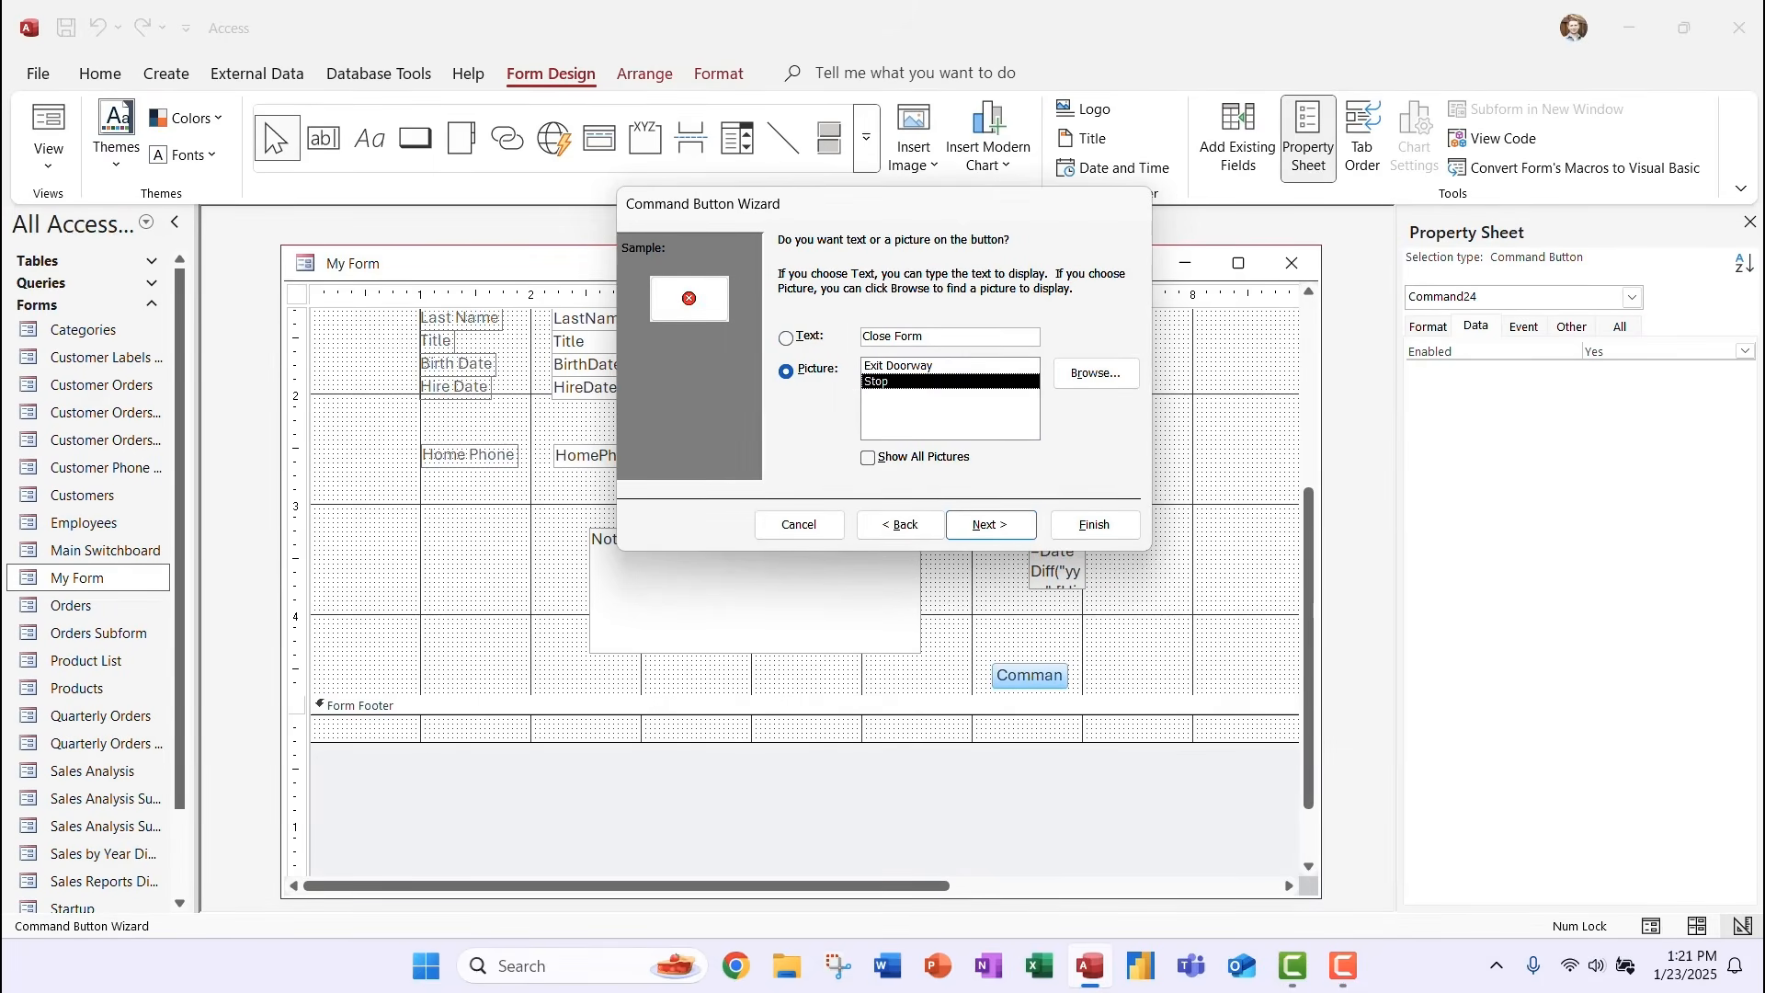
pyautogui.click(868, 458)
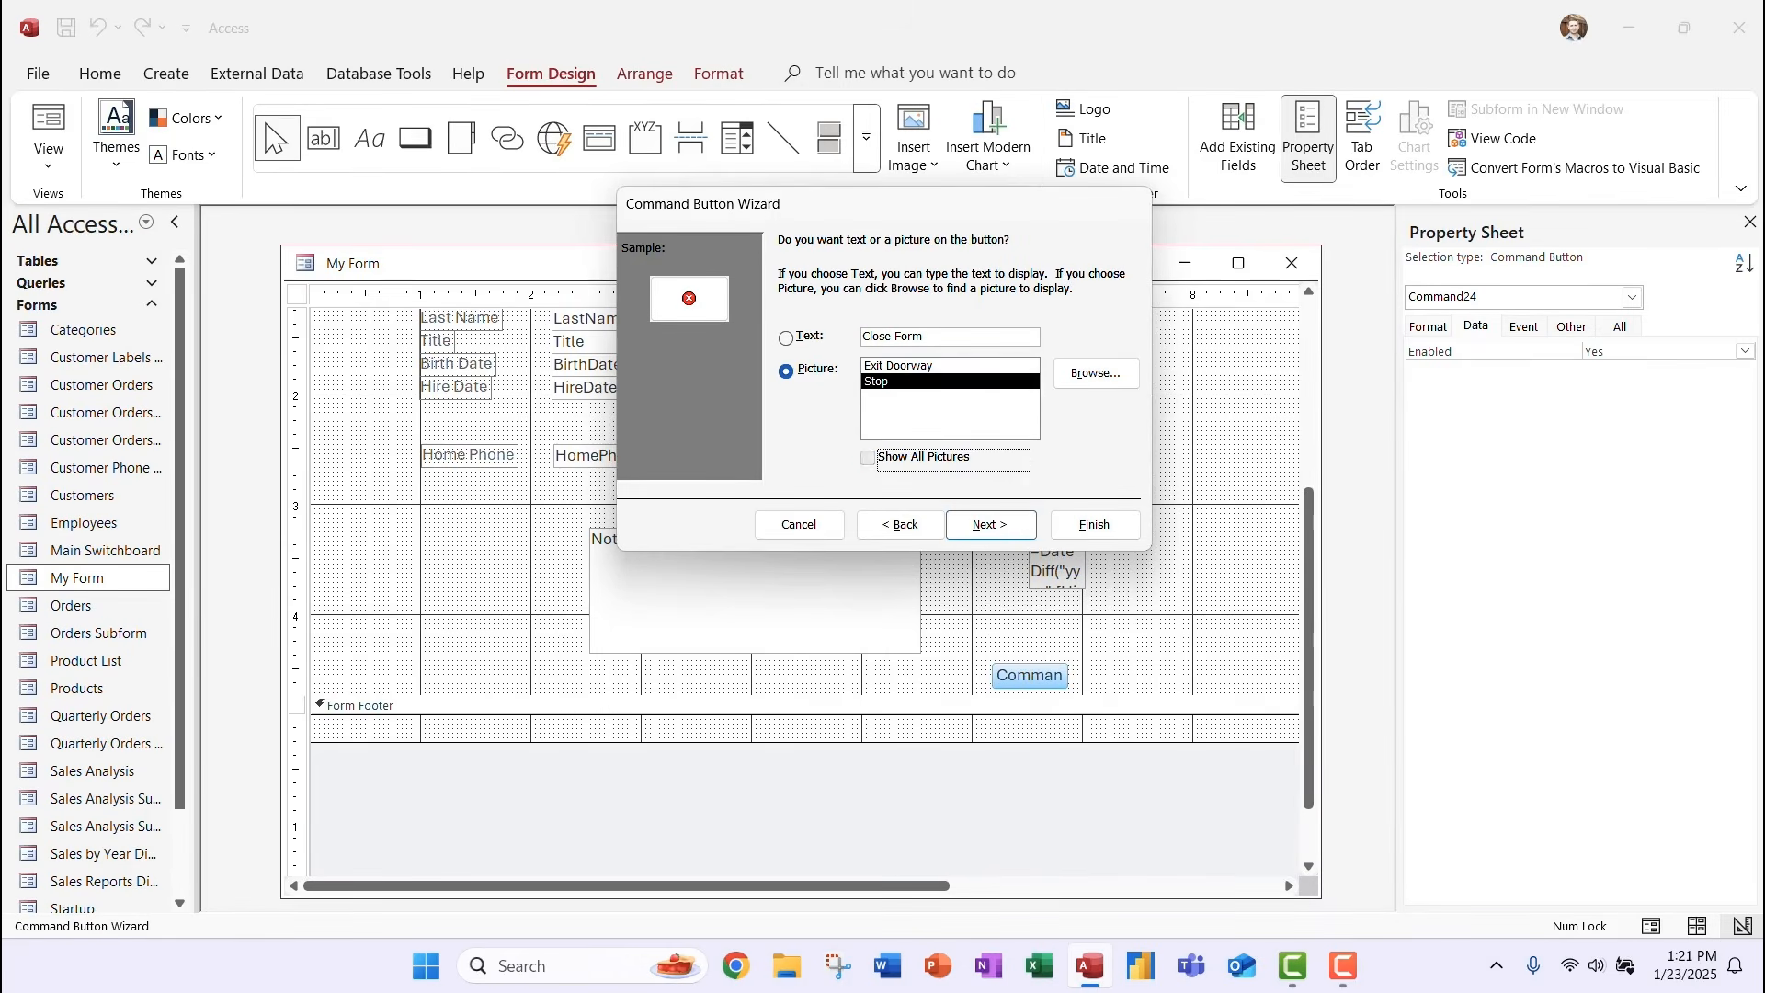
pyautogui.click(878, 413)
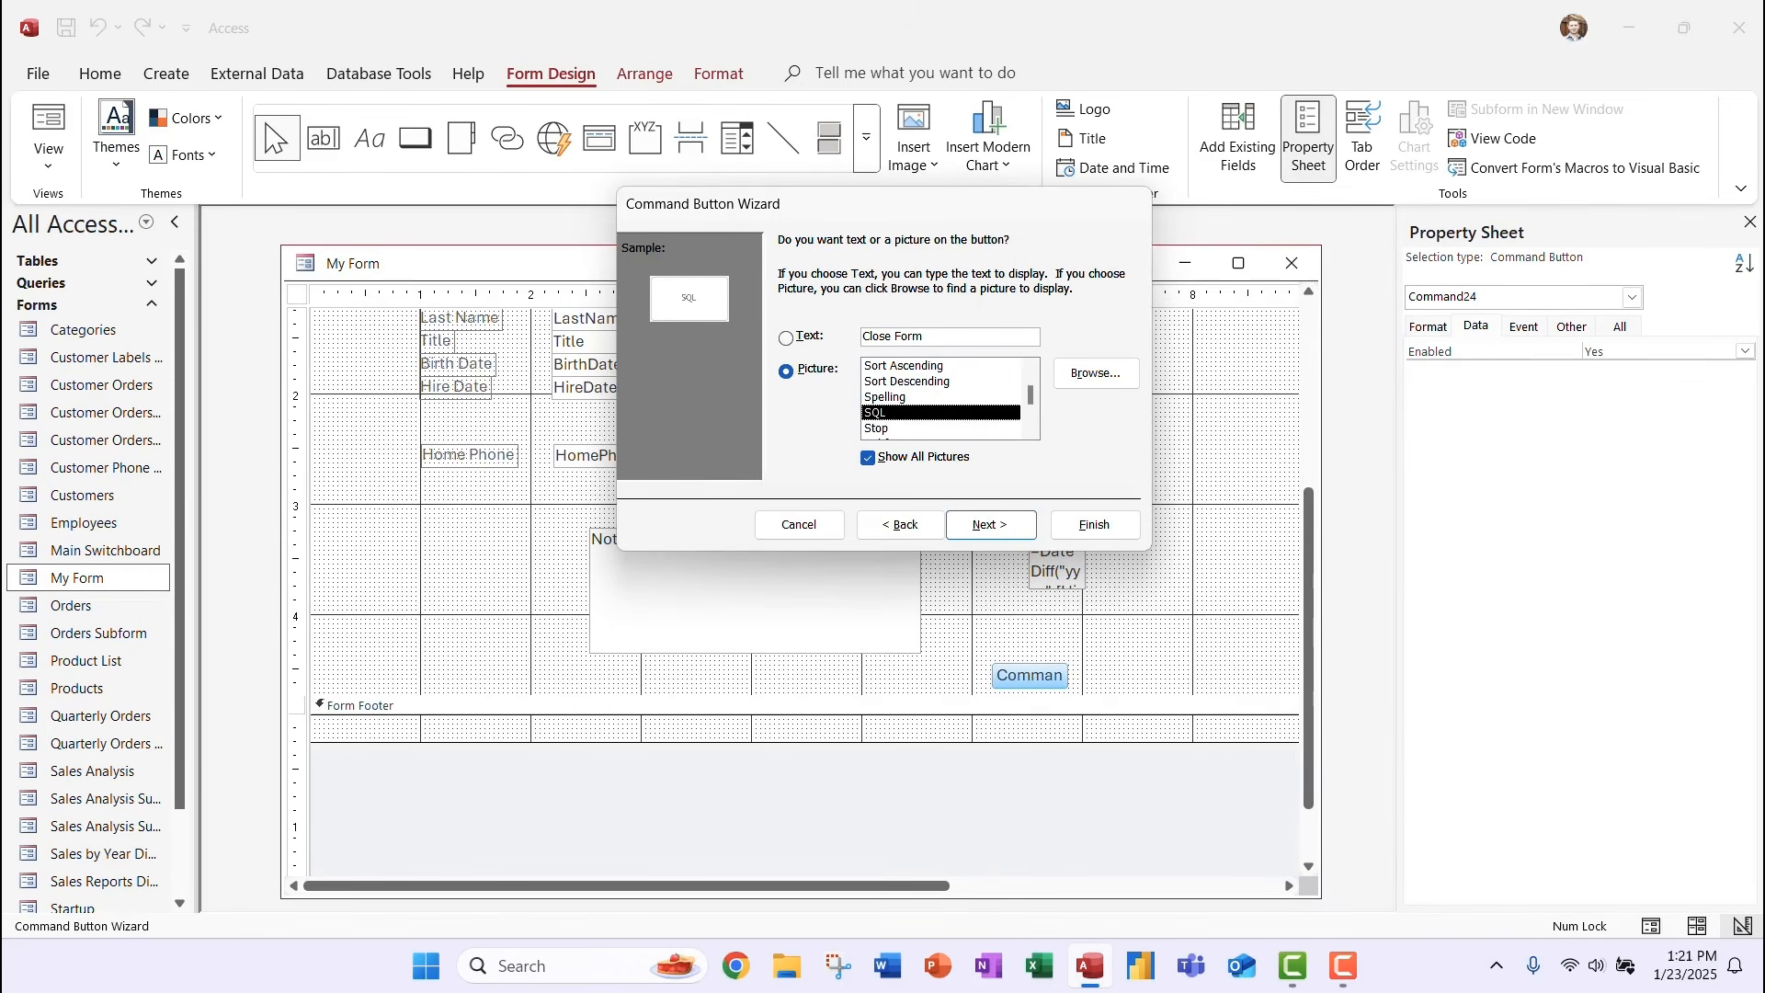
pyautogui.press('Up')
pyautogui.press('Up')
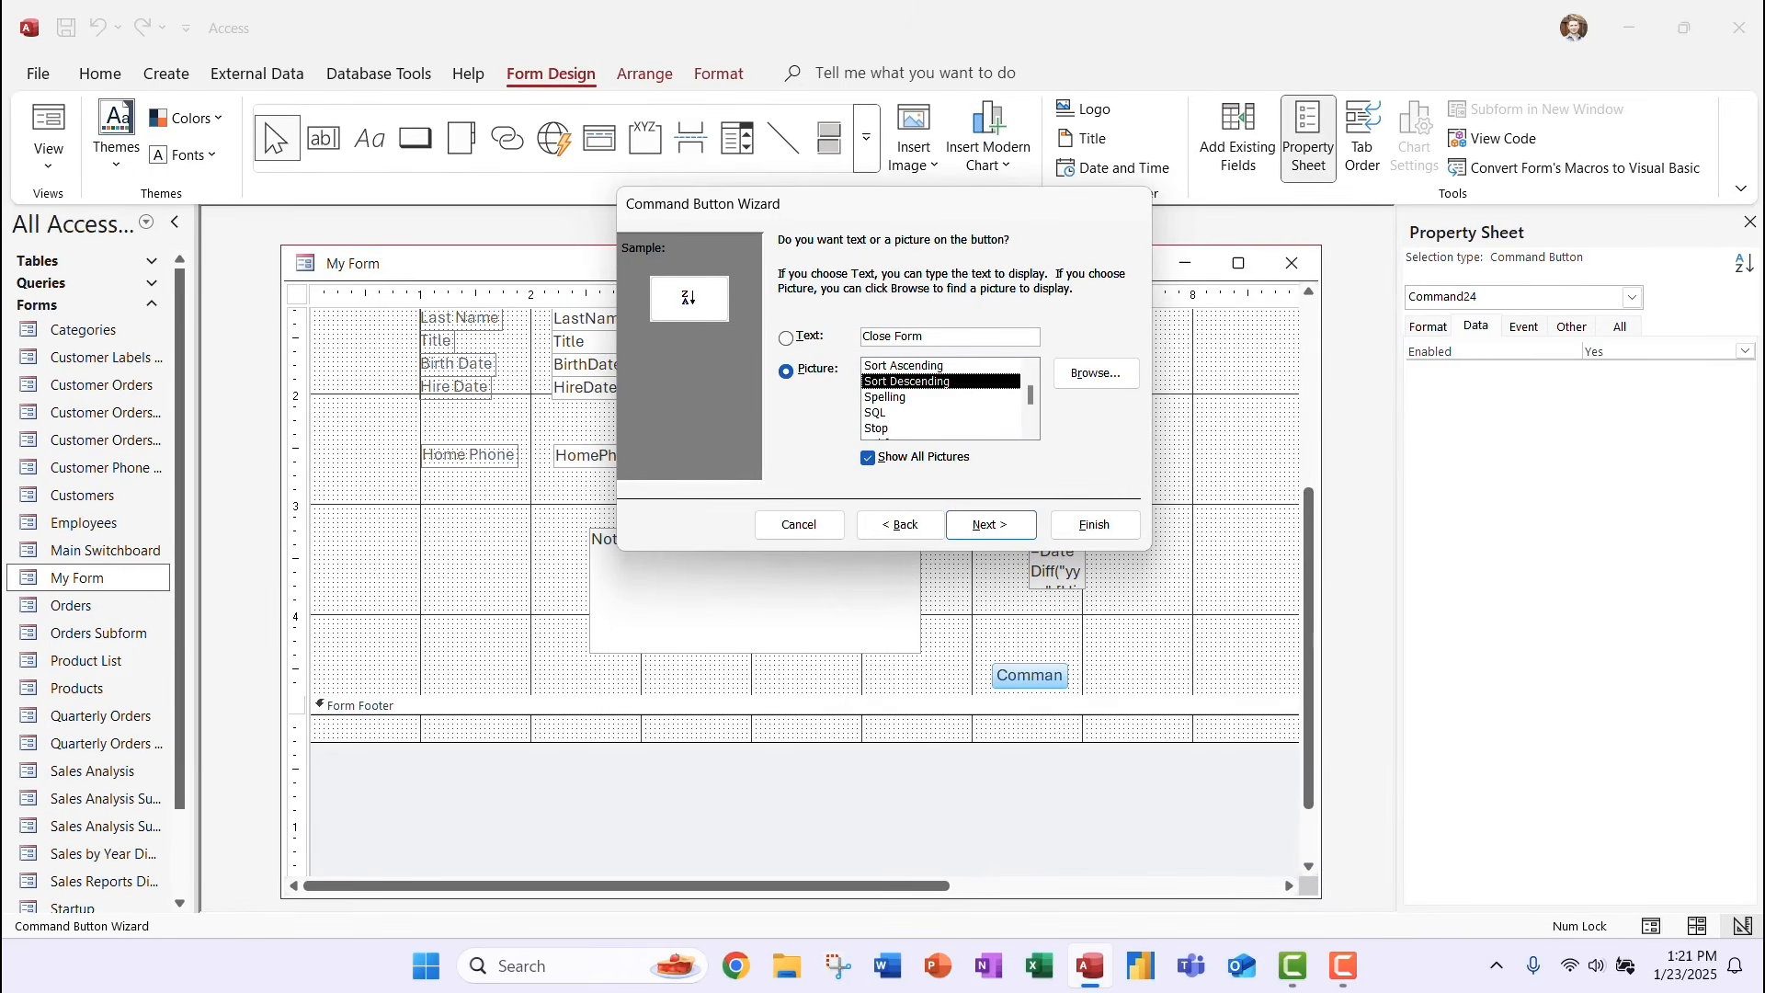
pyautogui.click(868, 458)
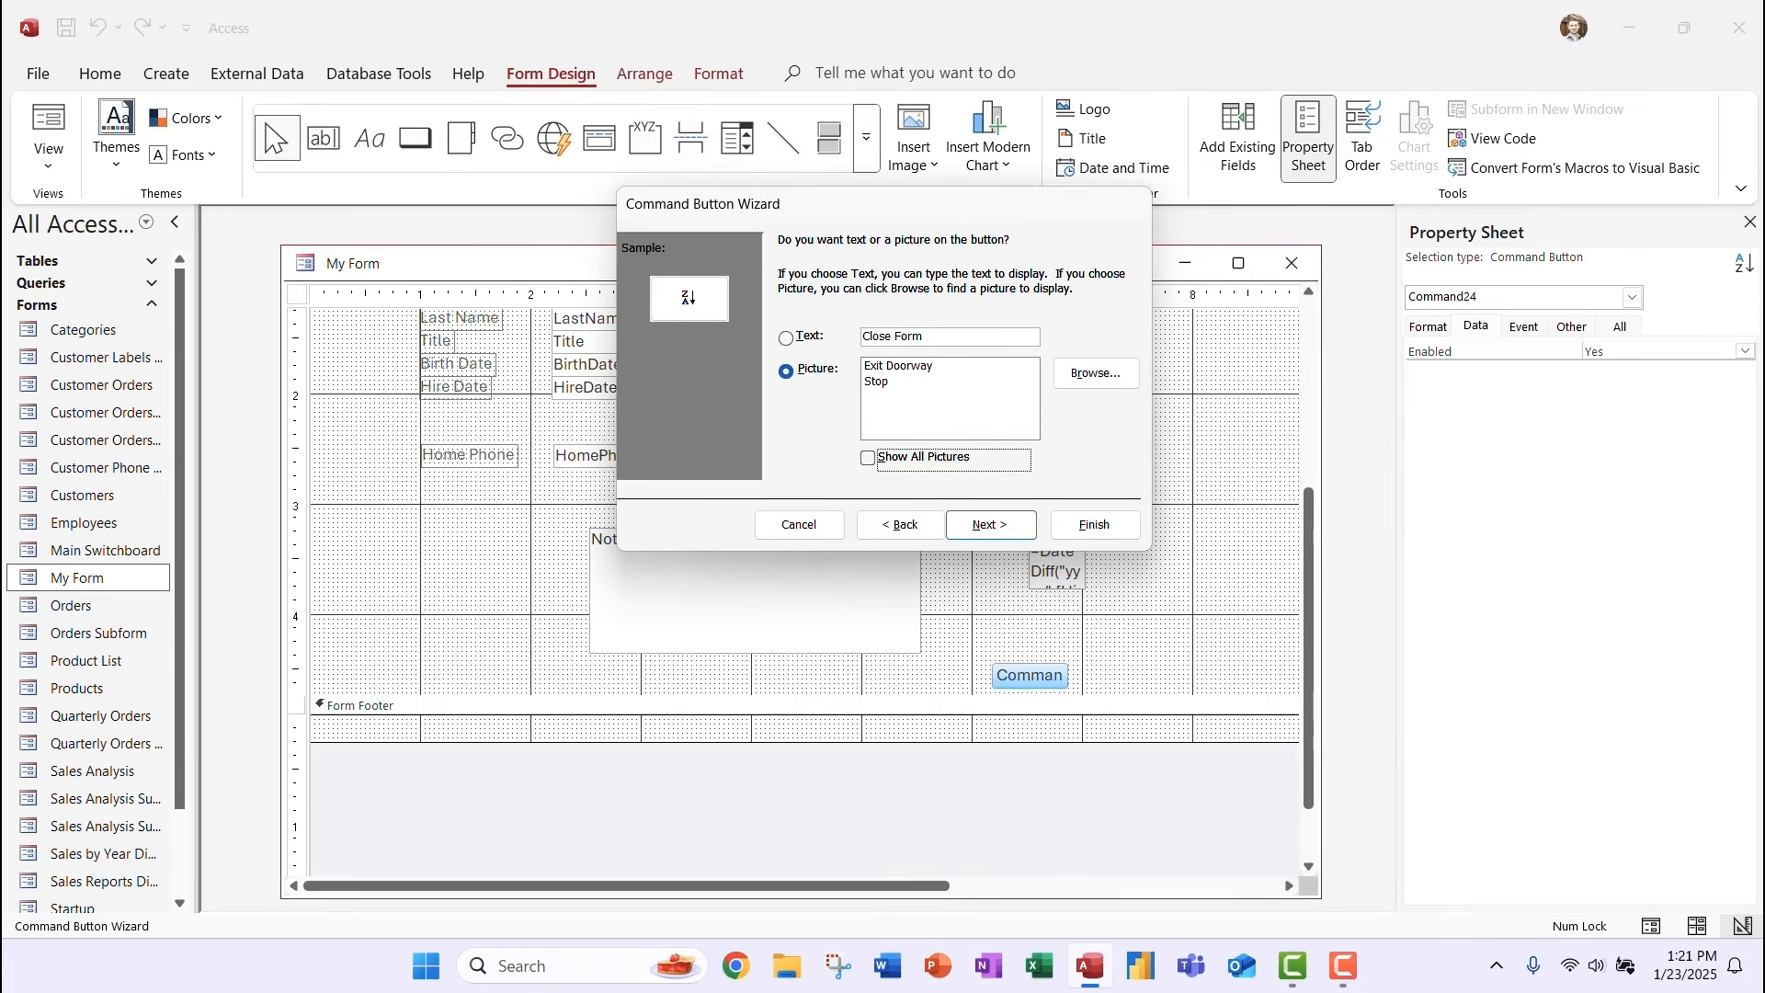
pyautogui.click(878, 381)
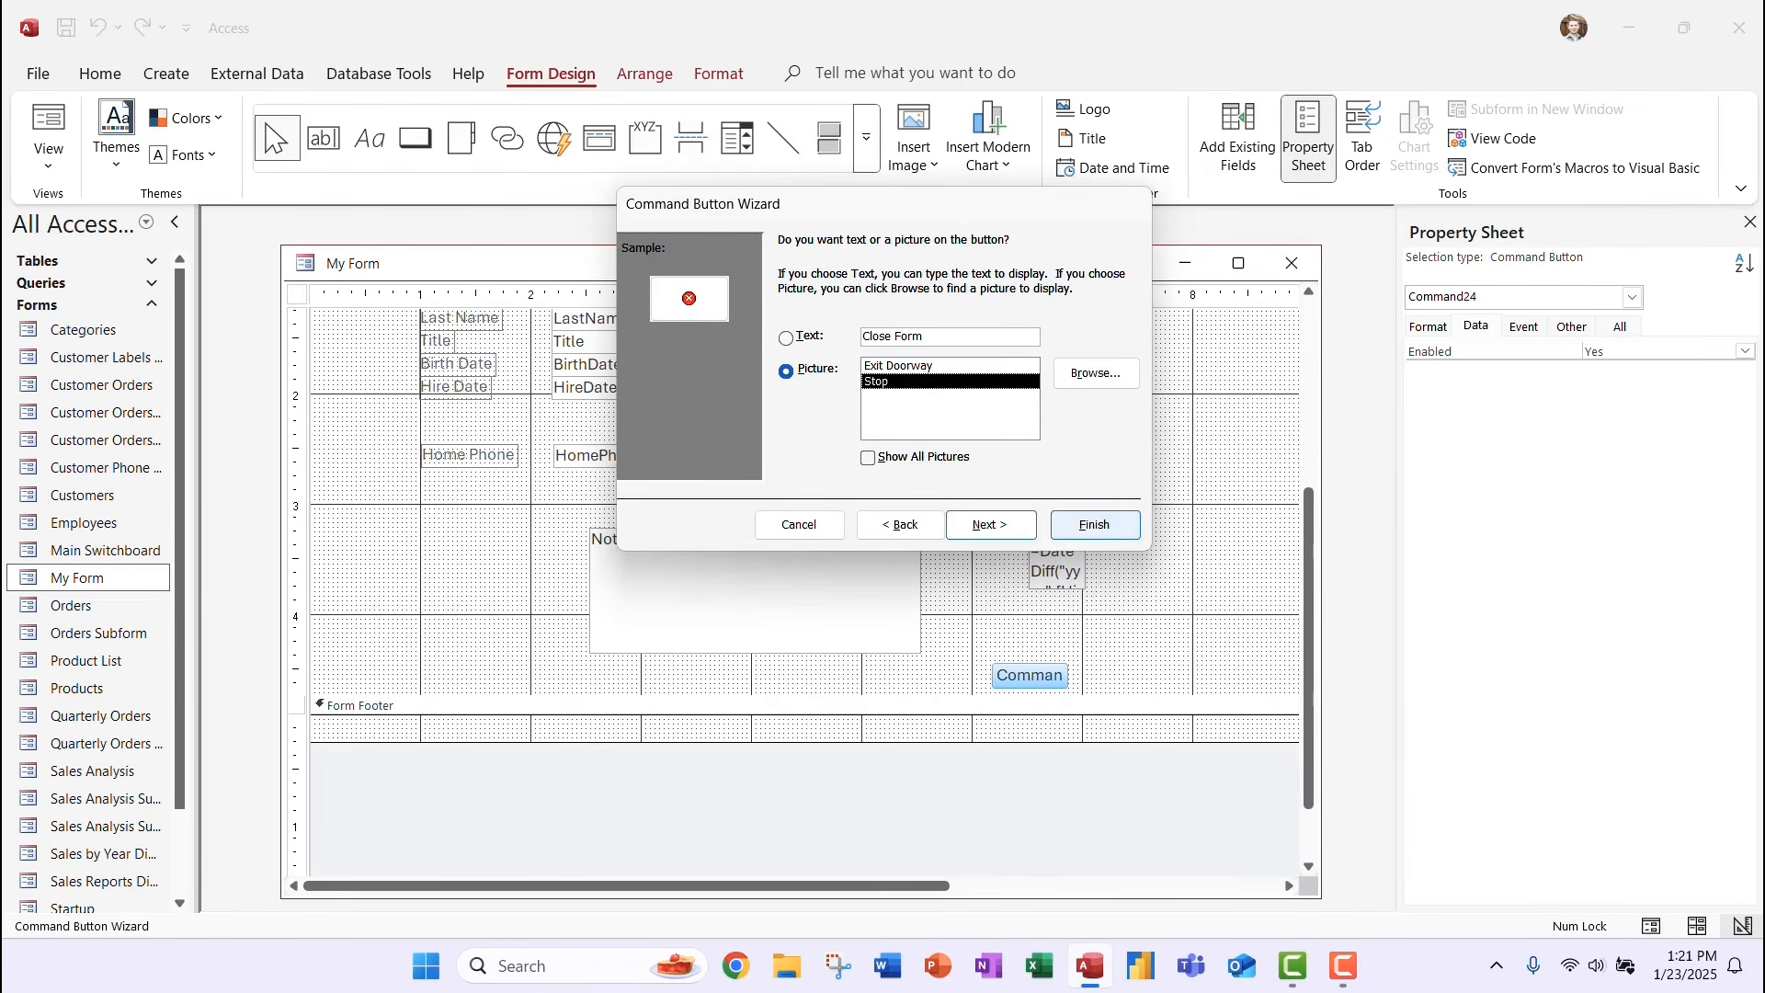
pyautogui.click(1094, 524)
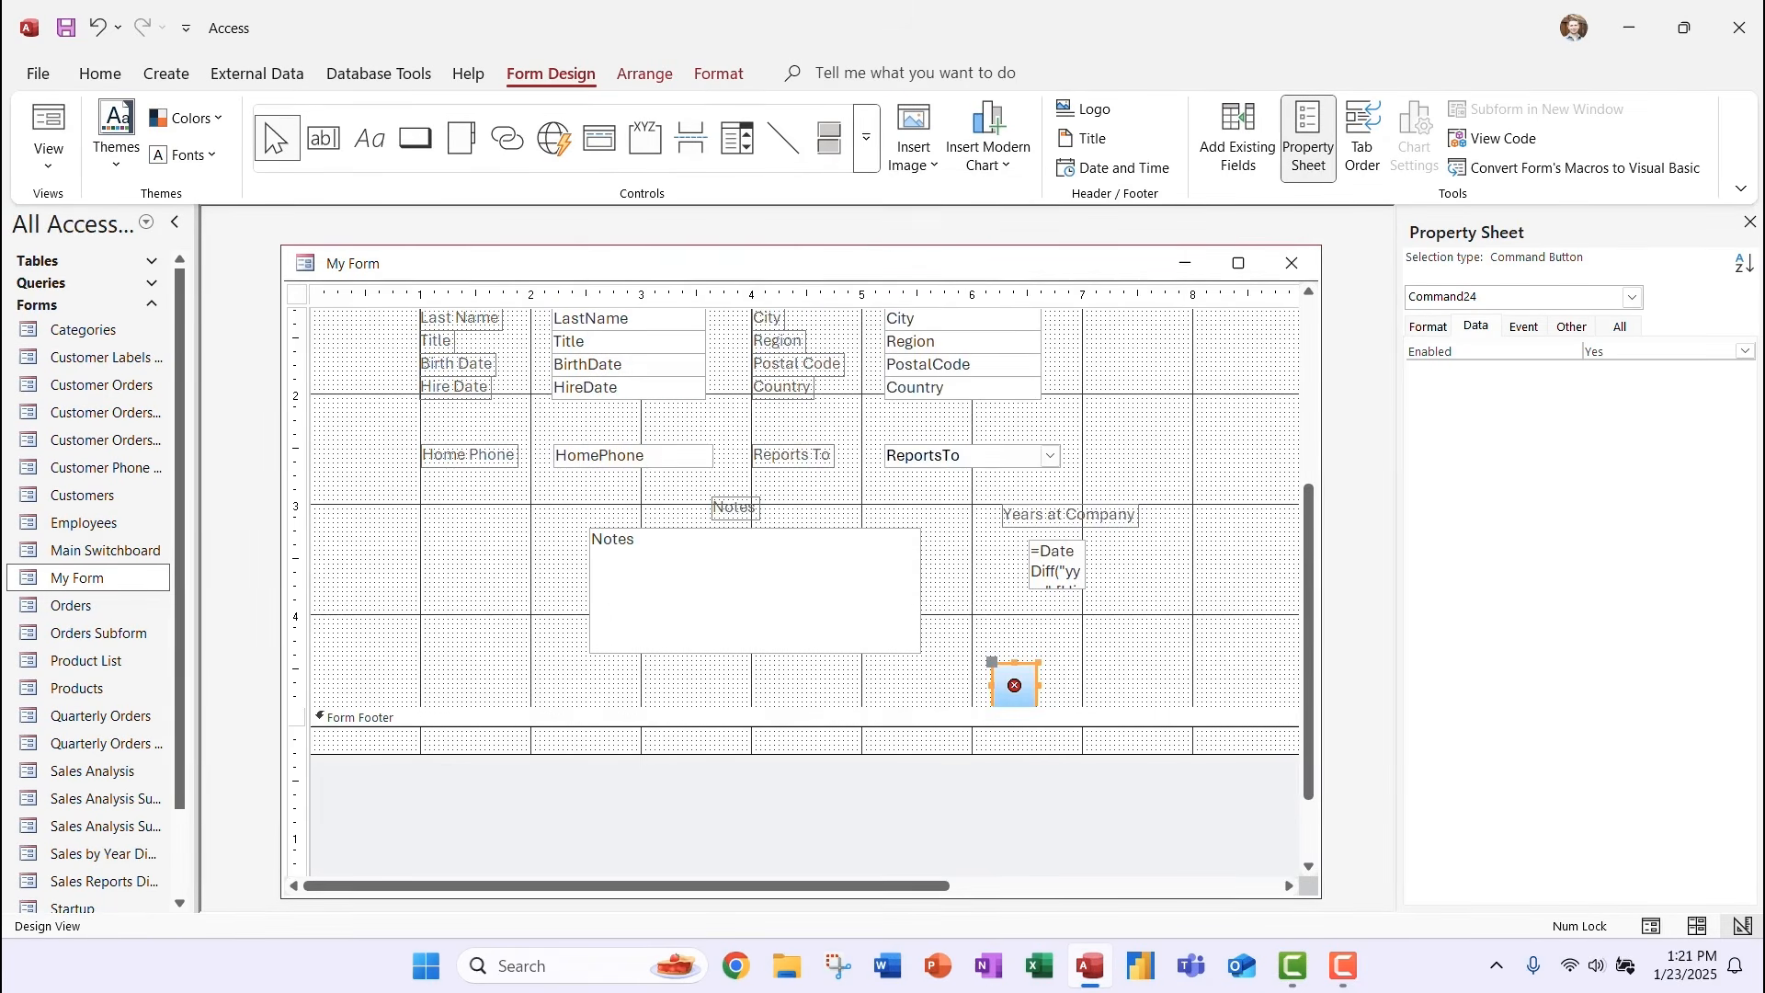
# Move the close button slightly up and left in the Detail section.
pyautogui.moveTo(992, 662); pyautogui.dragTo(973, 614)
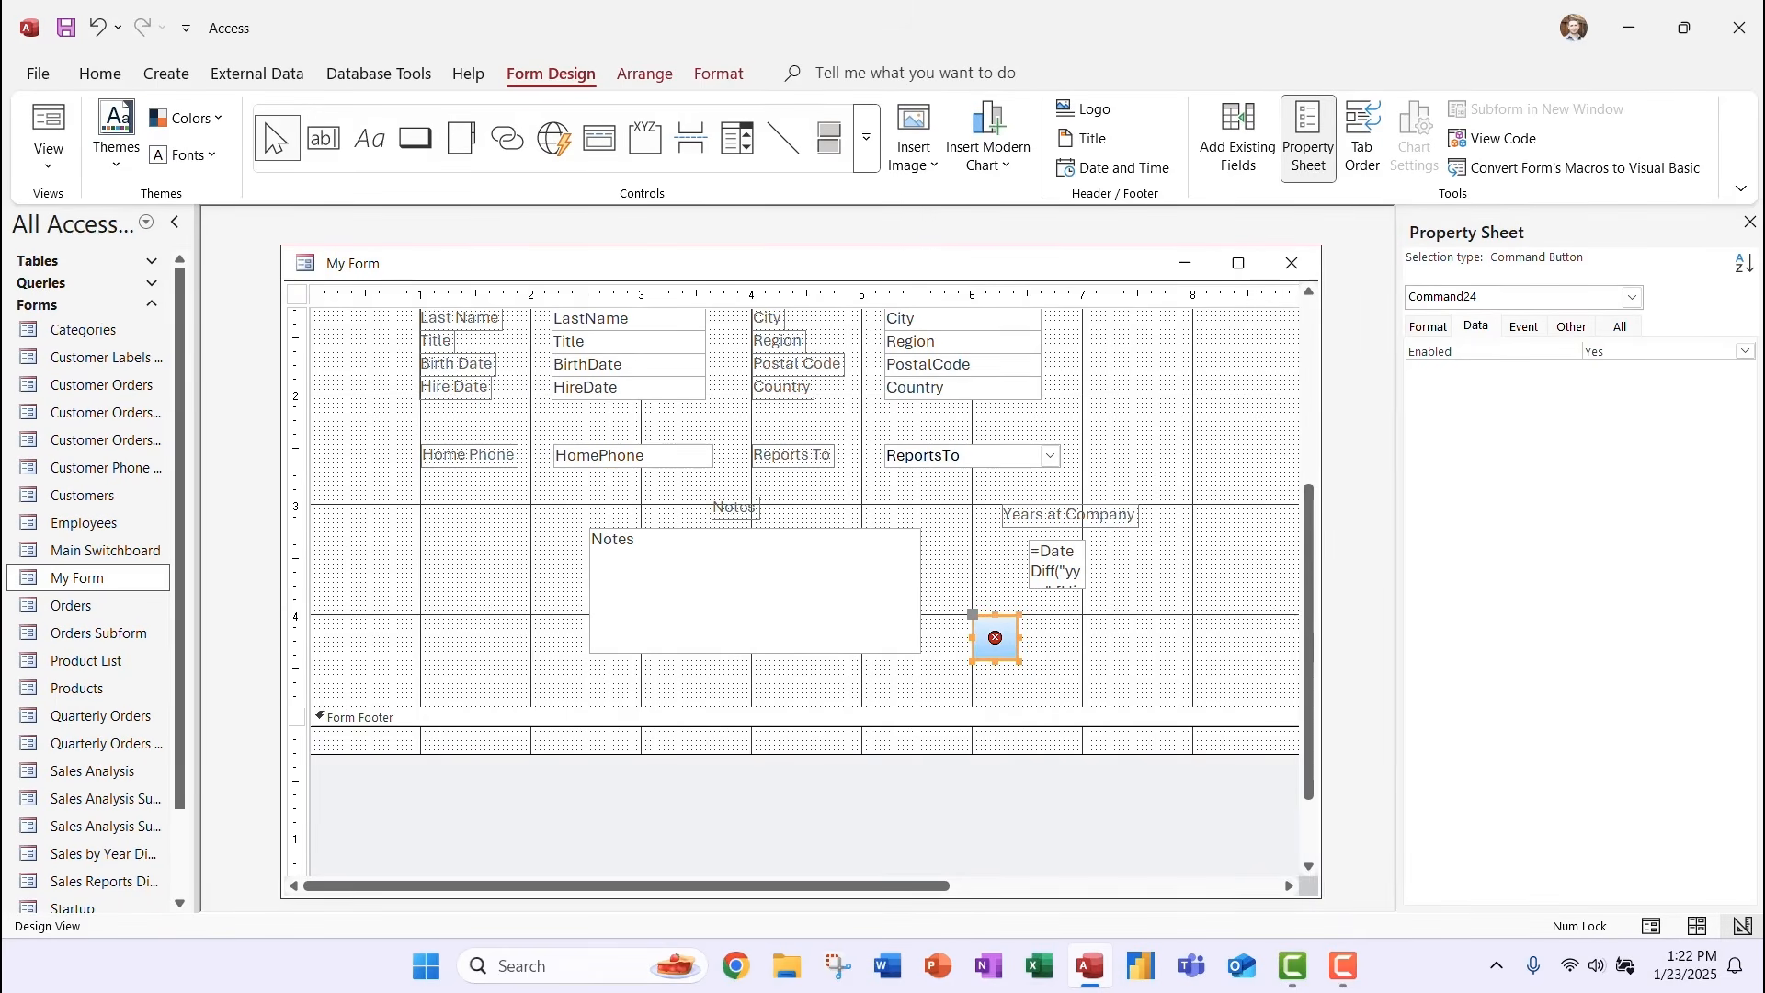
pyautogui.click(1161, 641)
pyautogui.click(996, 638)
# Check the button's Back Color, leaving it at Accent 1, Lighter 40%.
pyautogui.click(1428, 326)
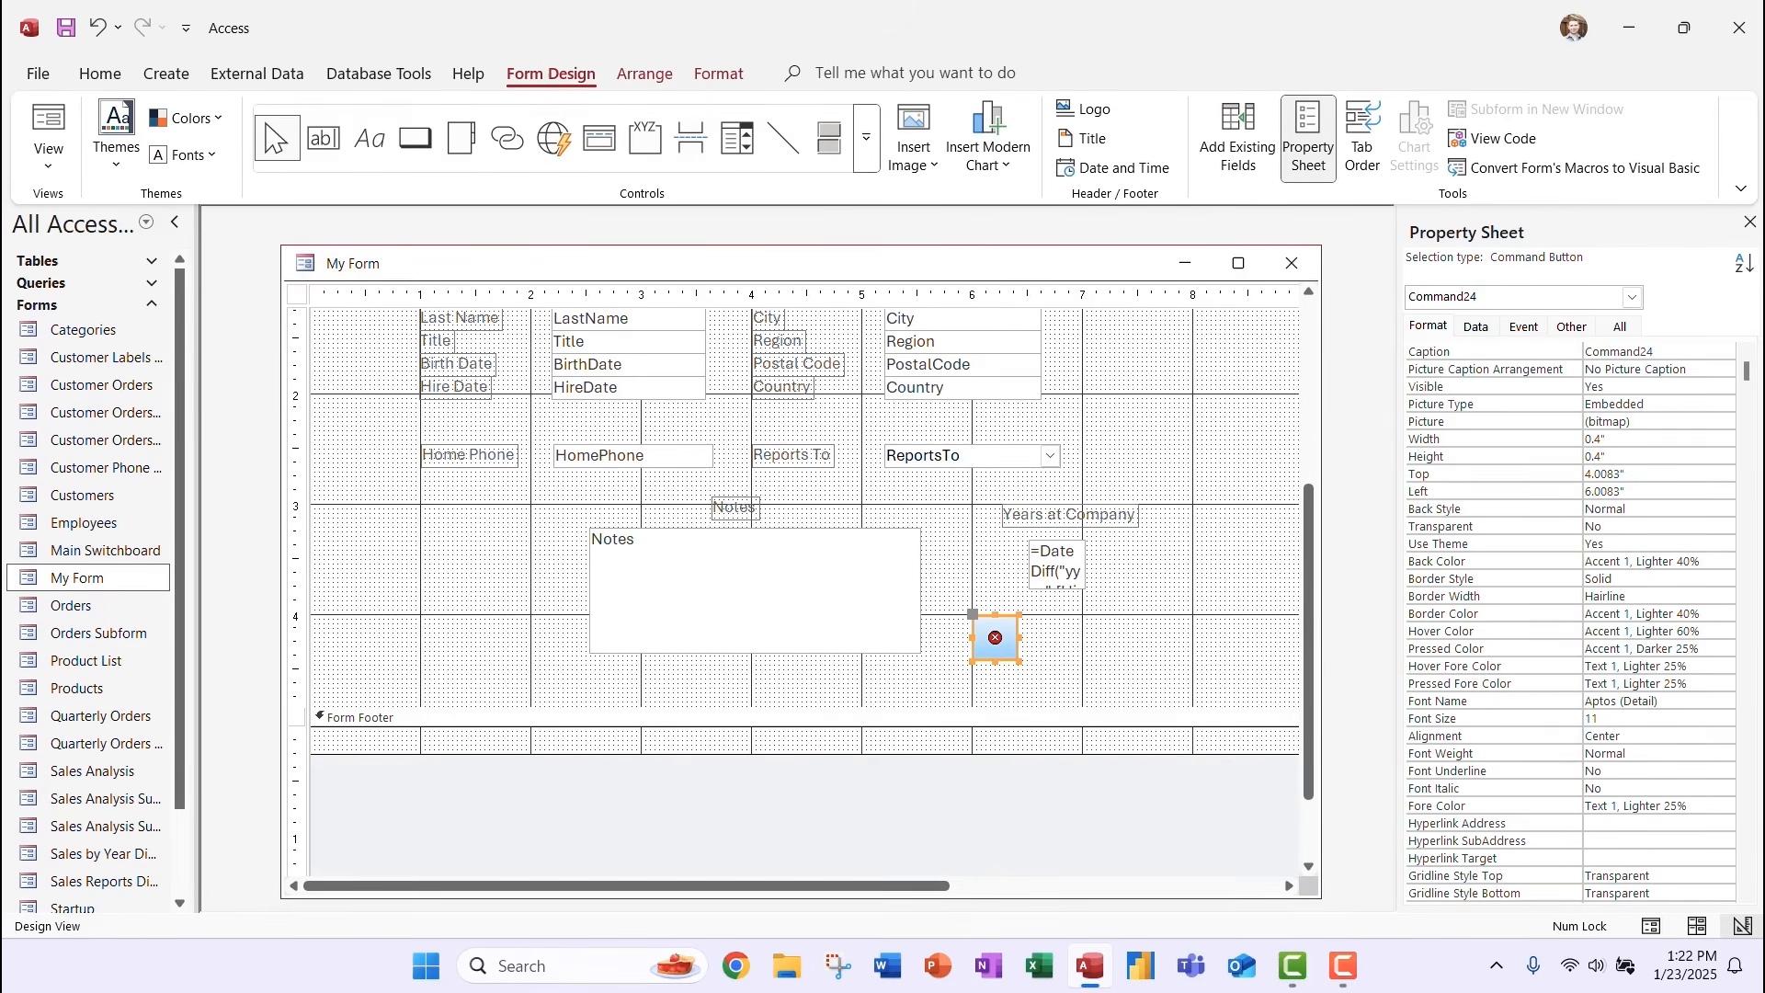
pyautogui.click(1659, 561)
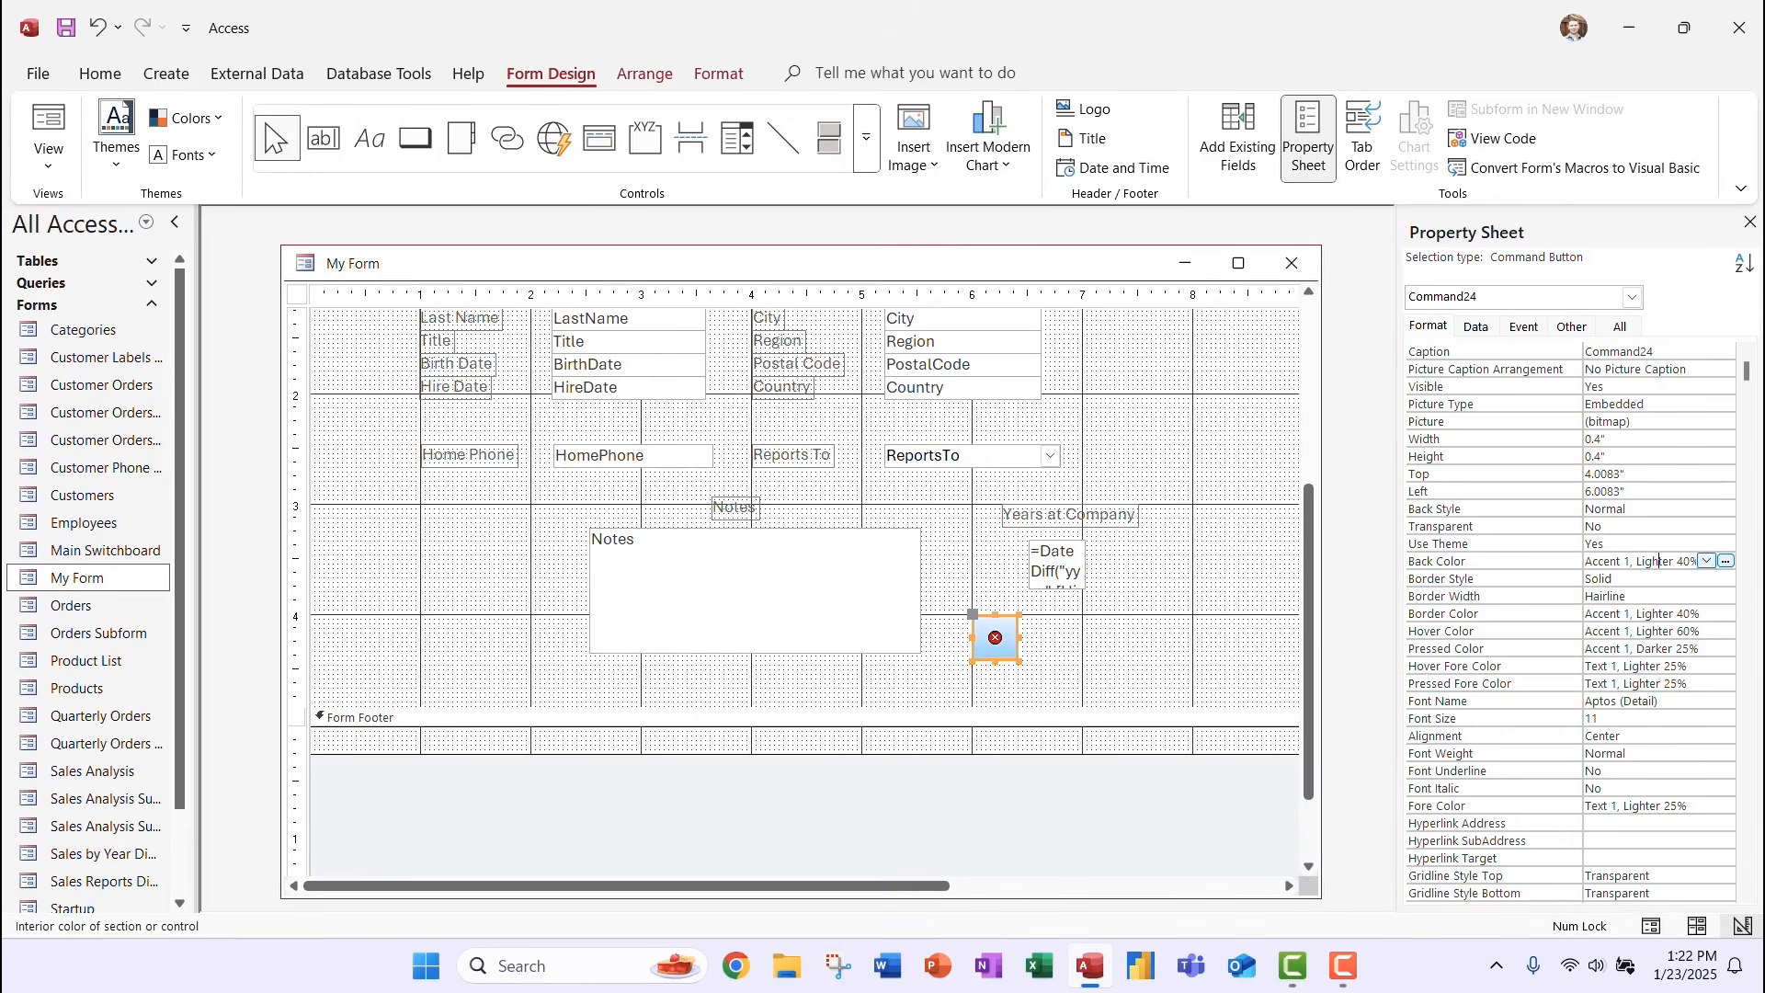
pyautogui.click(1707, 561)
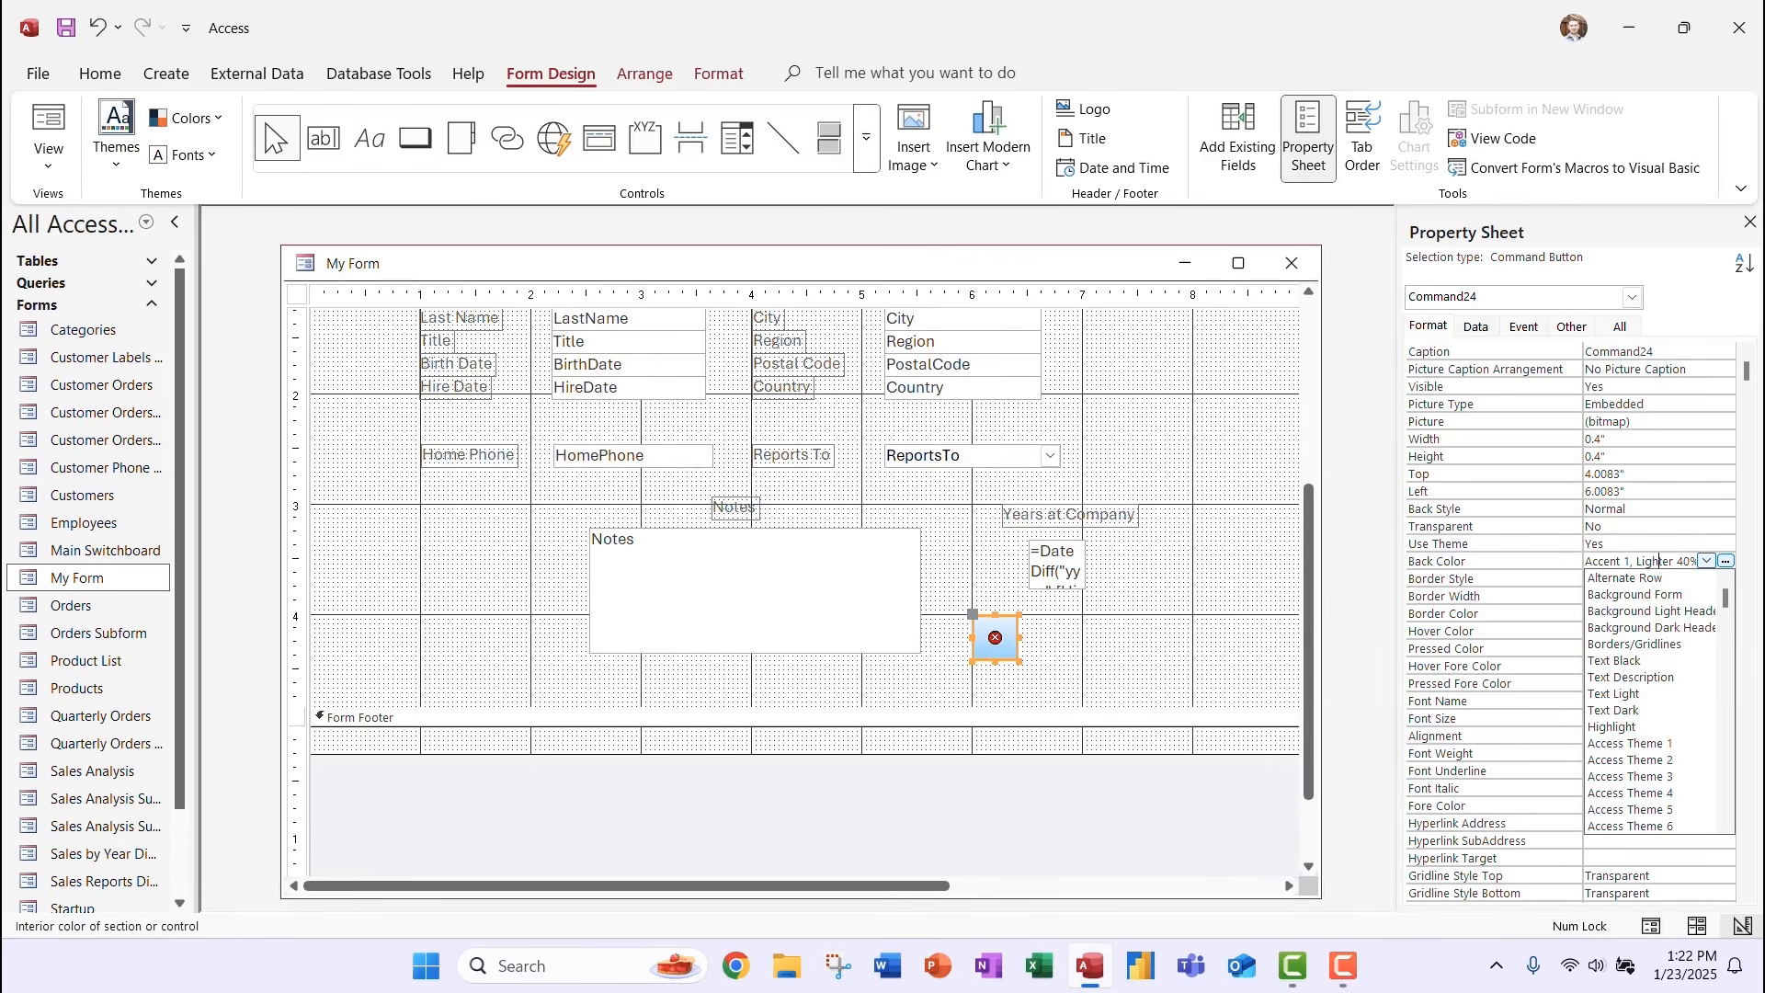
pyautogui.click(1707, 561)
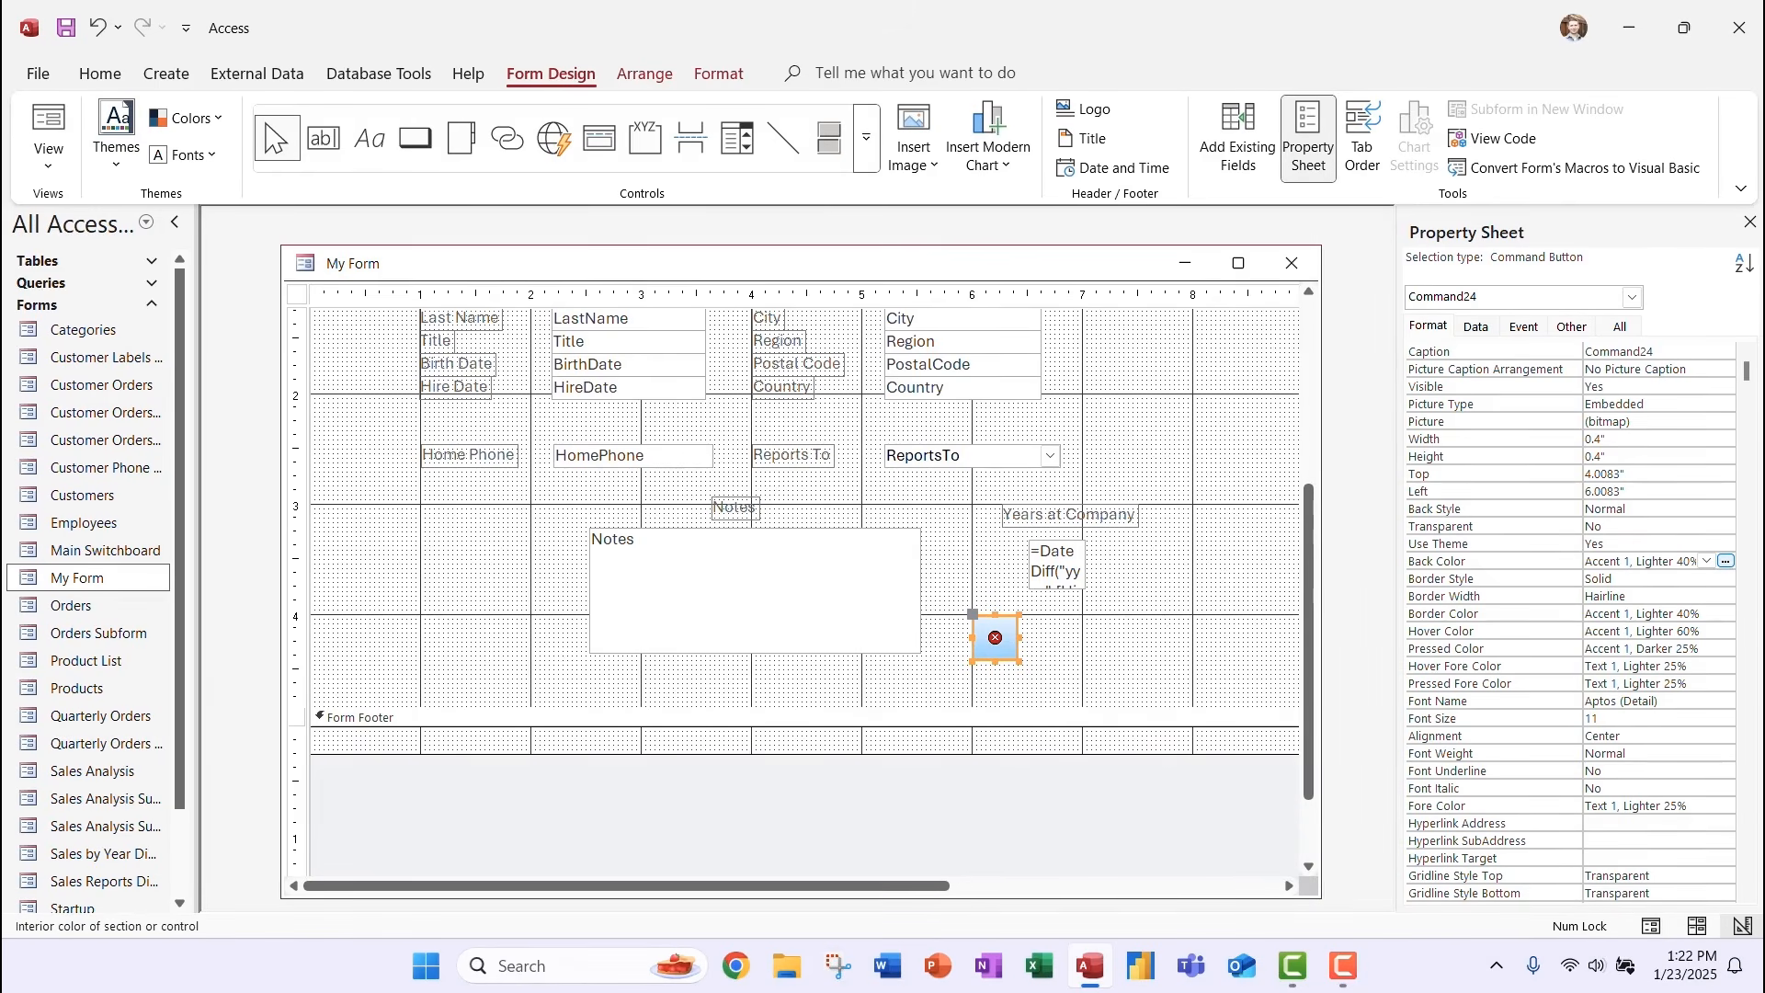
pyautogui.click(1140, 647)
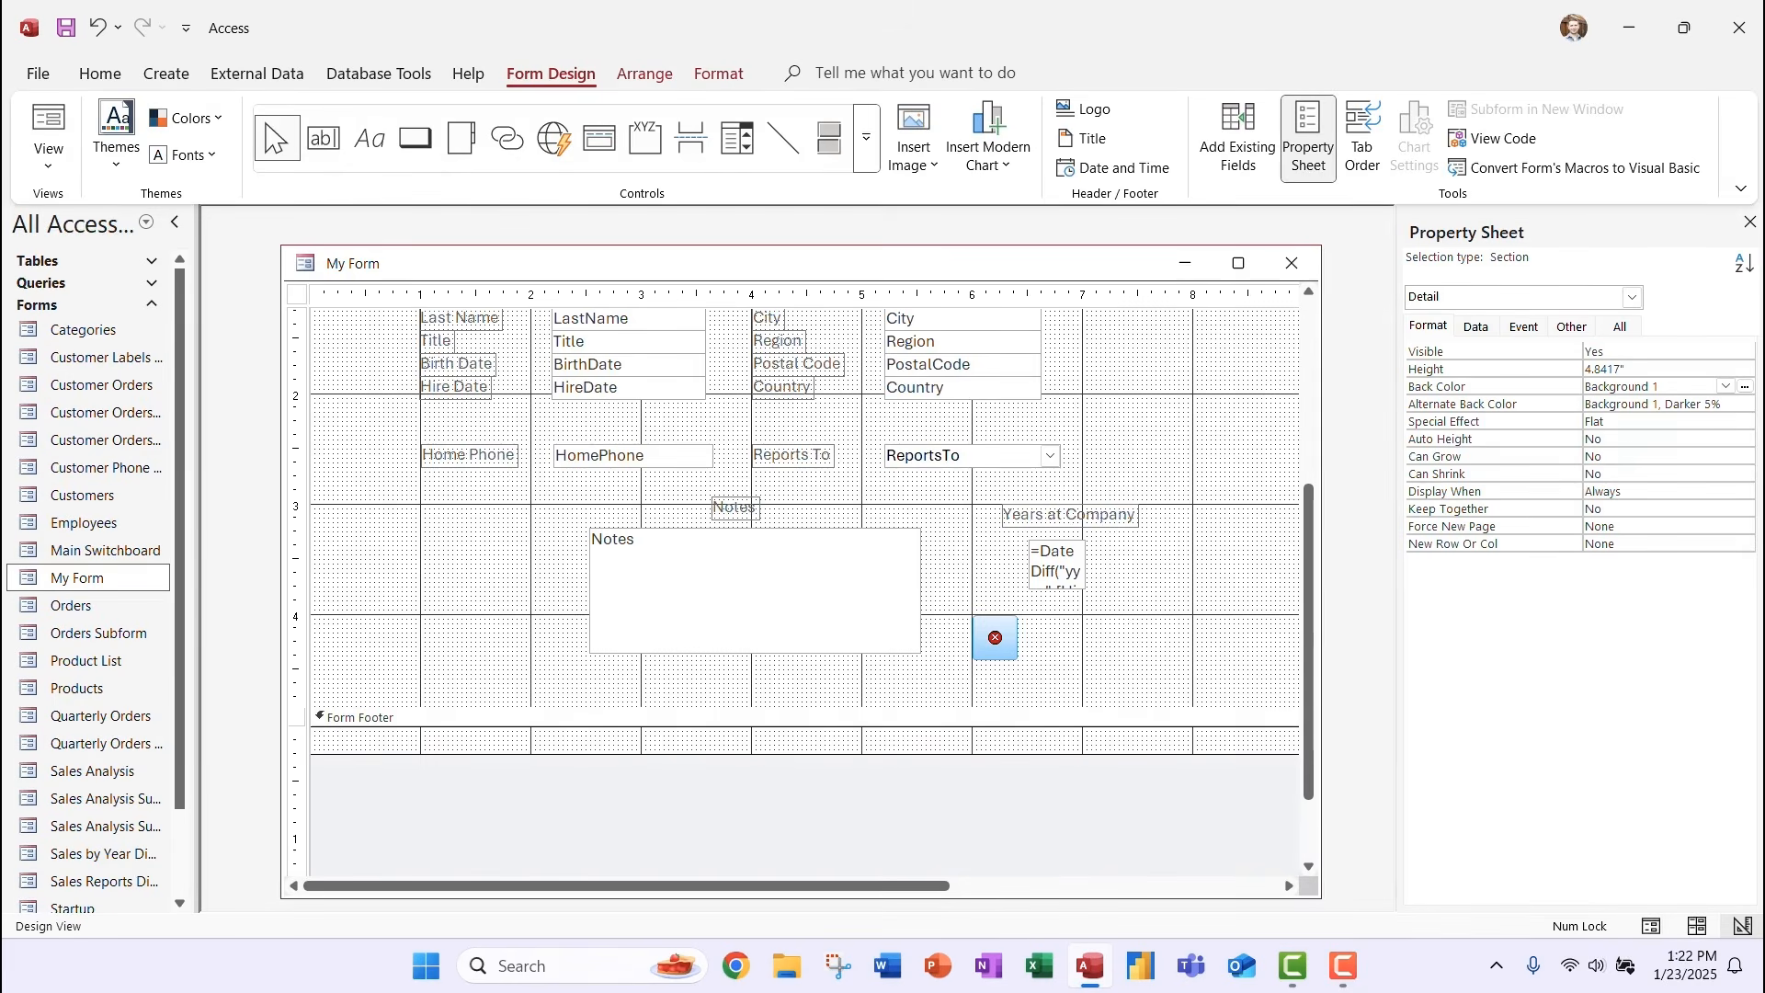
pyautogui.click(415, 138)
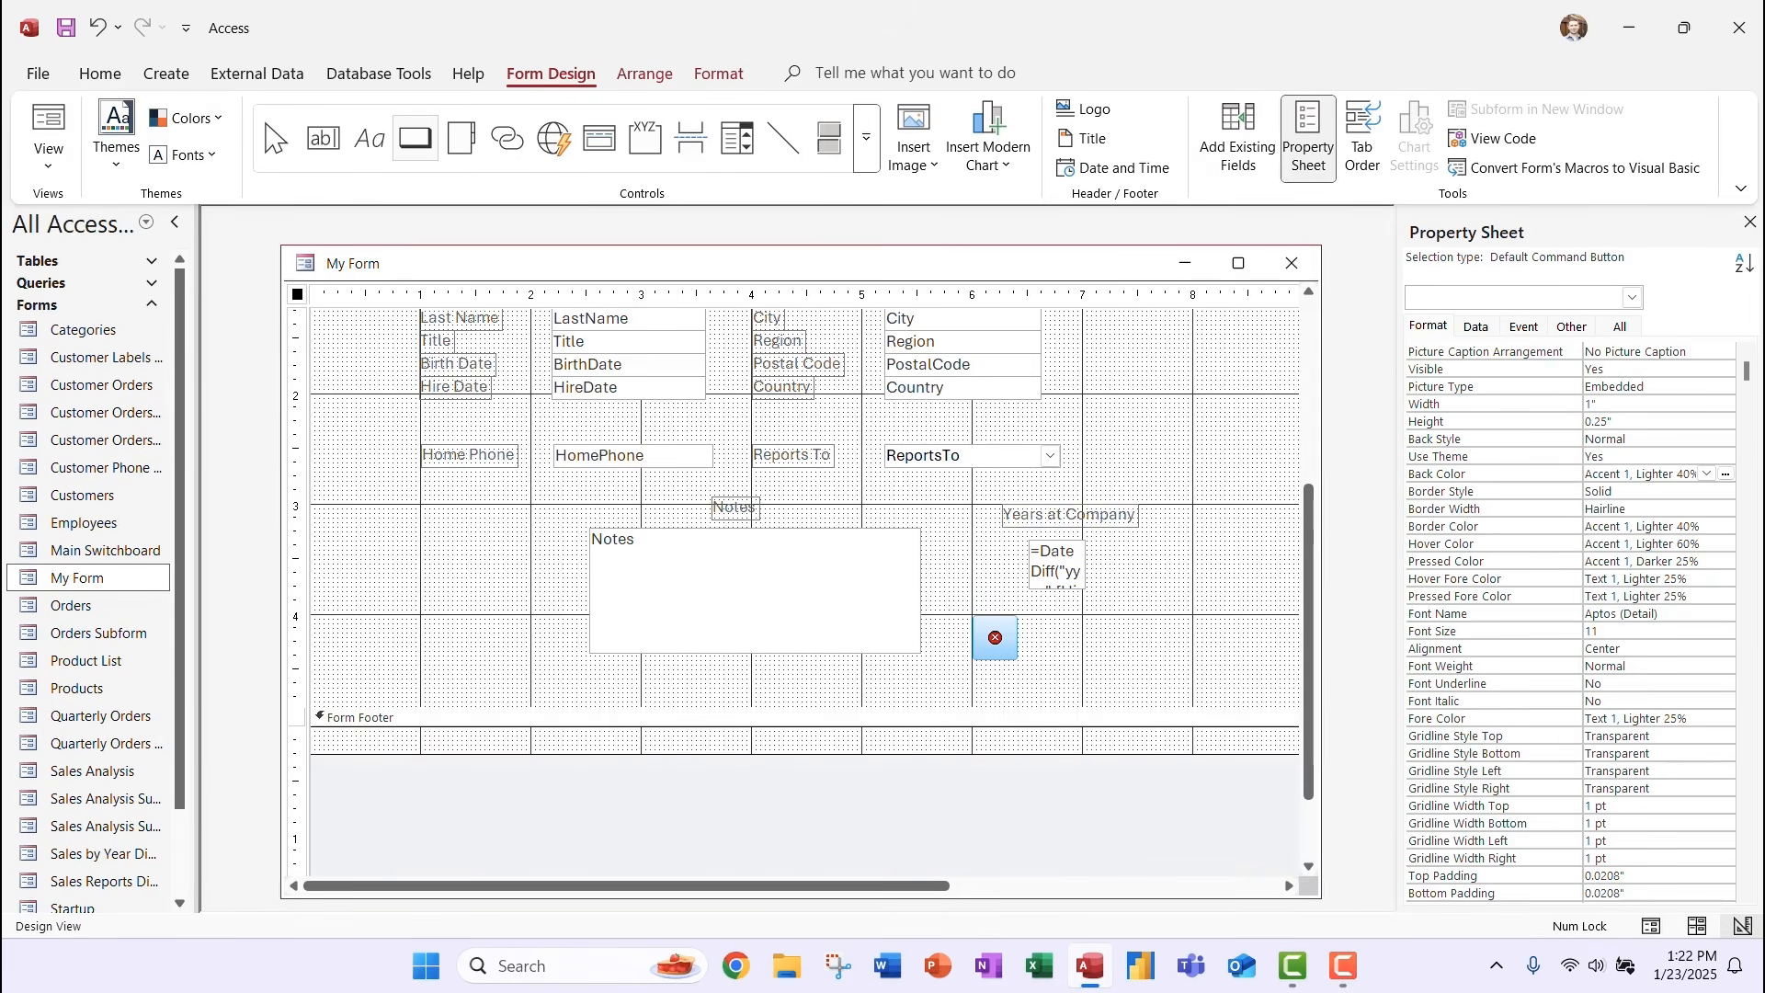
# Add a Print a Form button with the Printer picture and widen it to about 1.2 inches.
pyautogui.moveTo(1037, 621); pyautogui.dragTo(1159, 663)
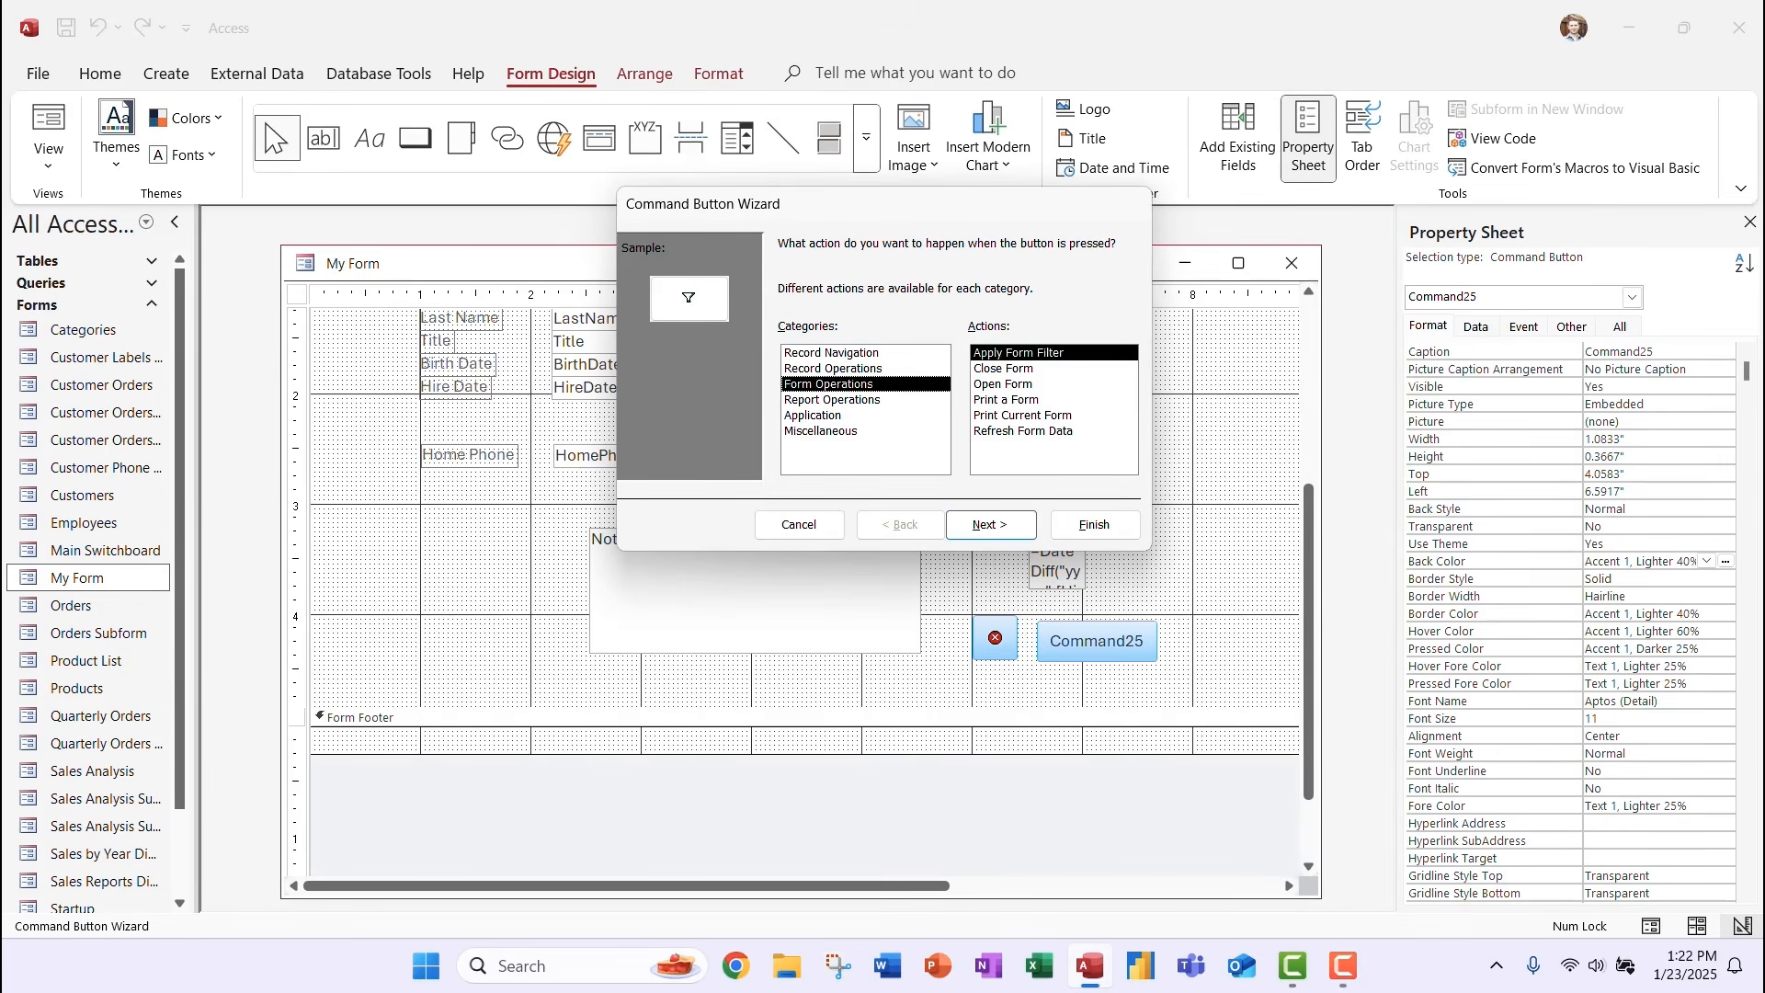
pyautogui.click(1007, 400)
pyautogui.click(990, 525)
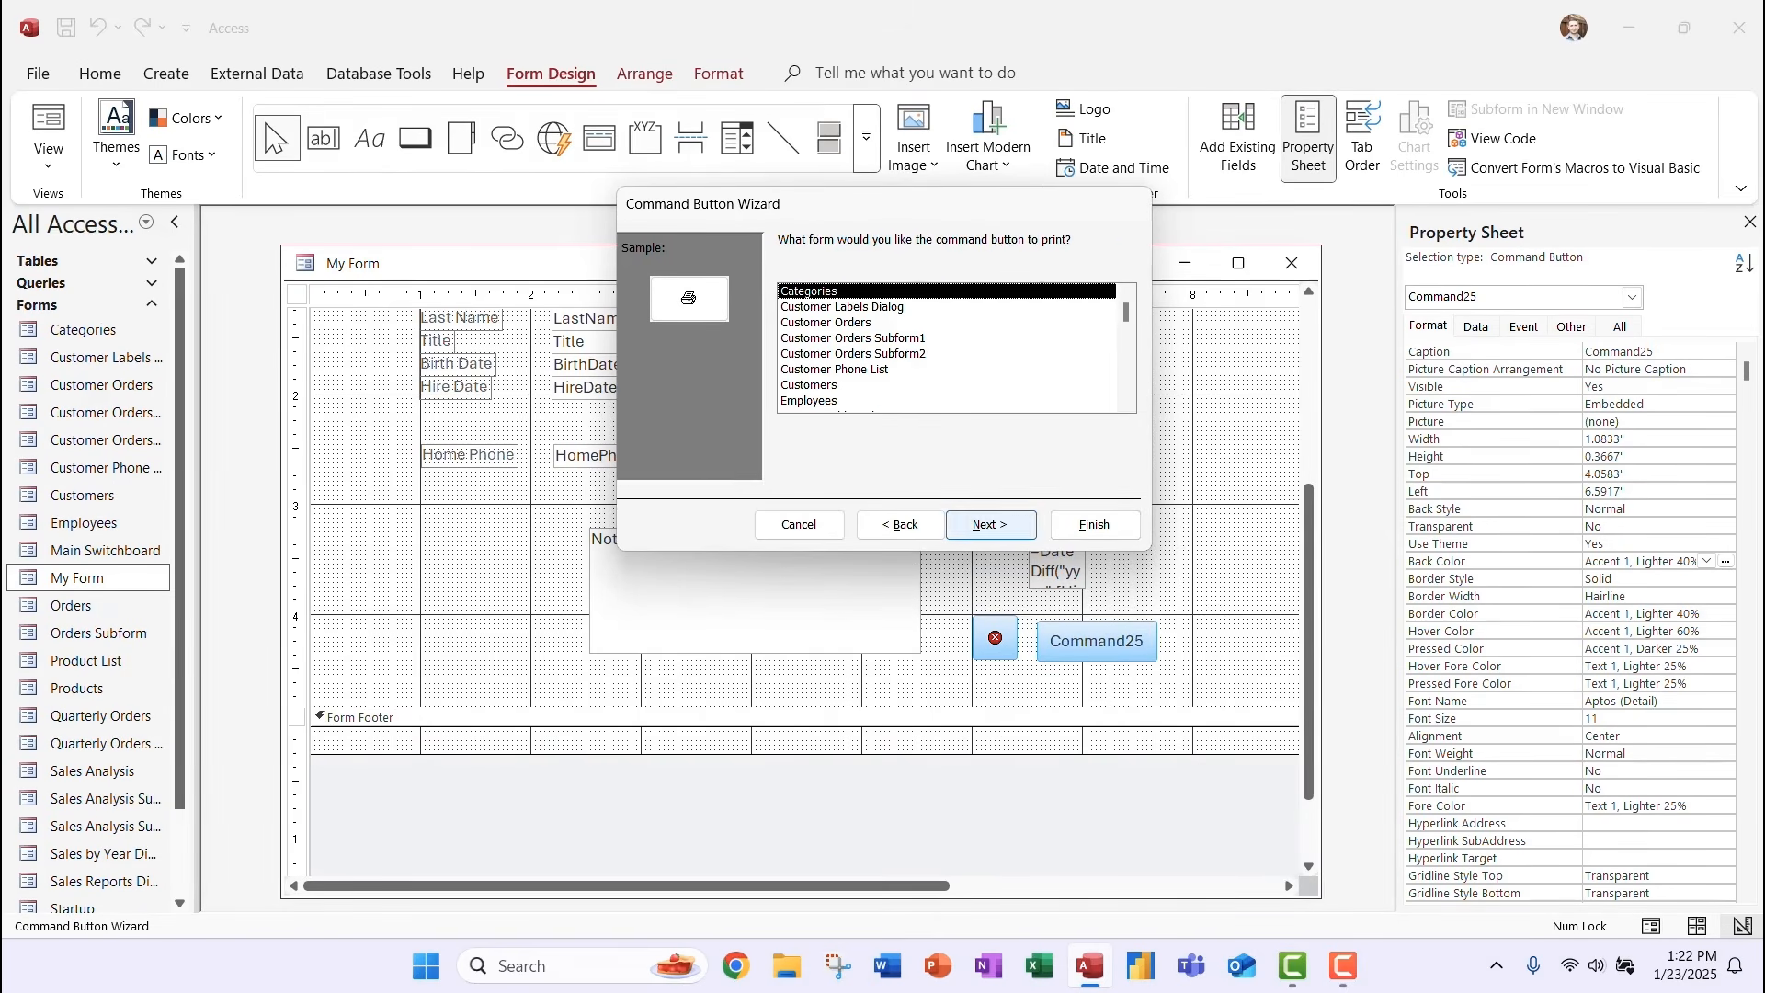
pyautogui.click(990, 525)
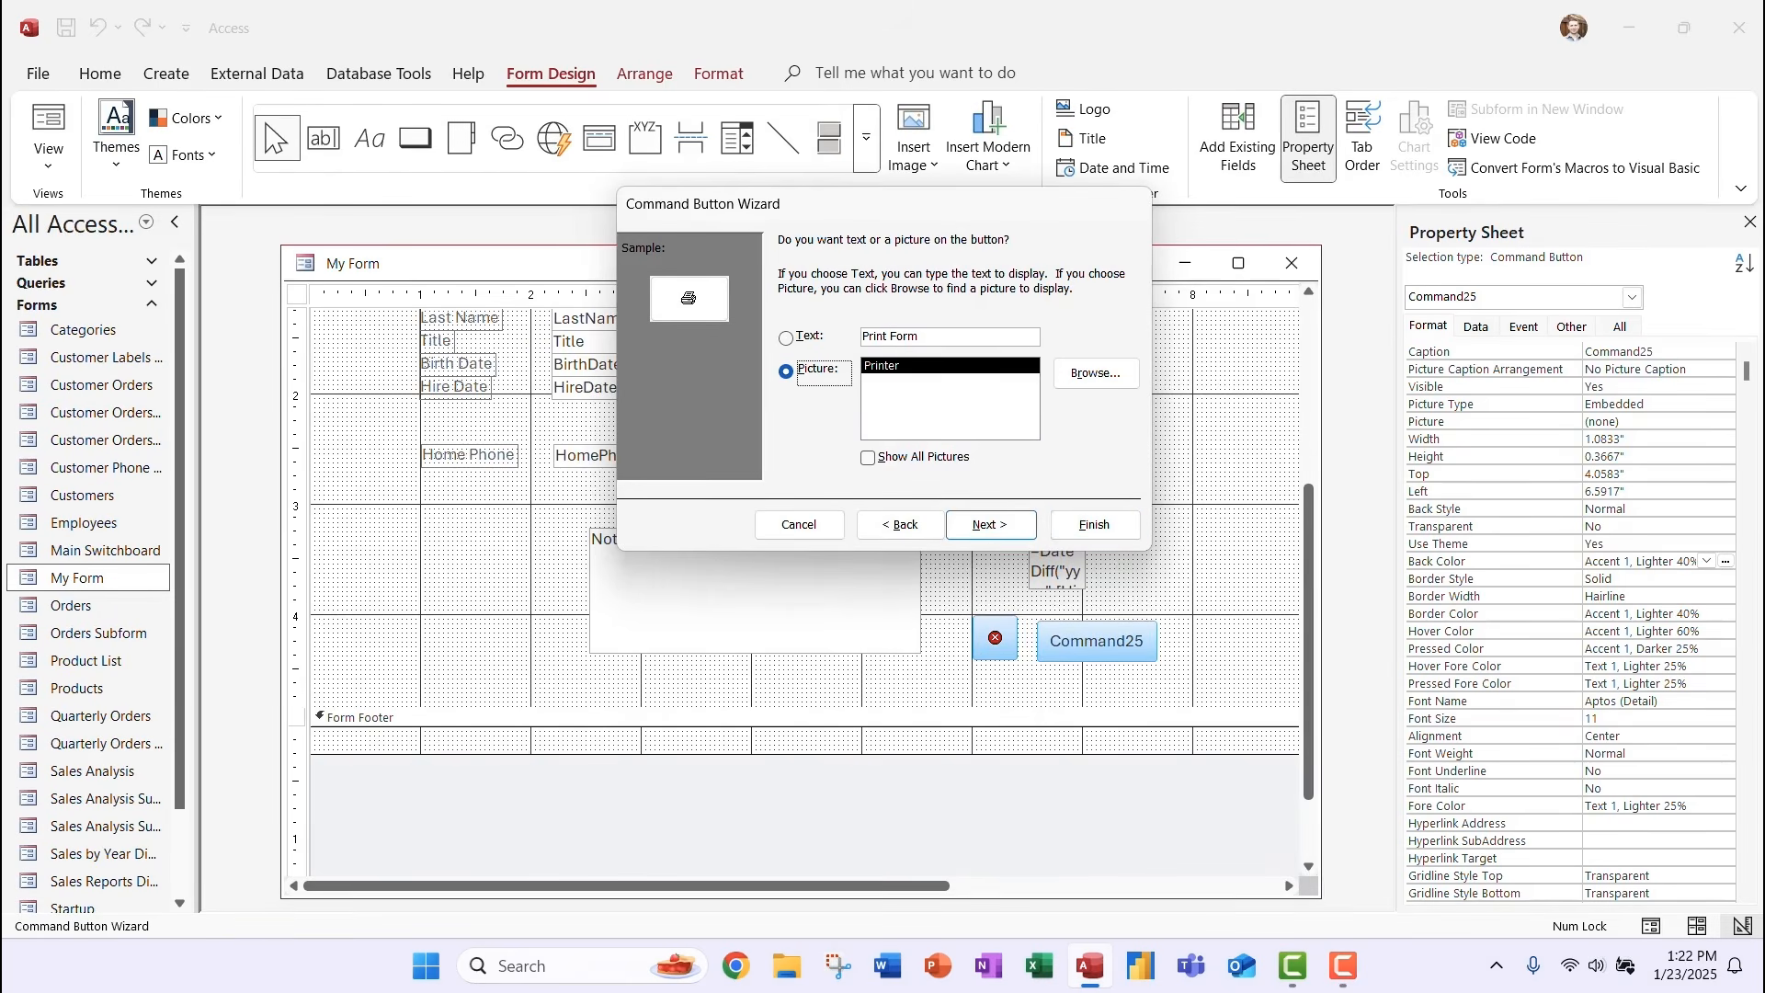
pyautogui.click(991, 526)
pyautogui.click(1094, 524)
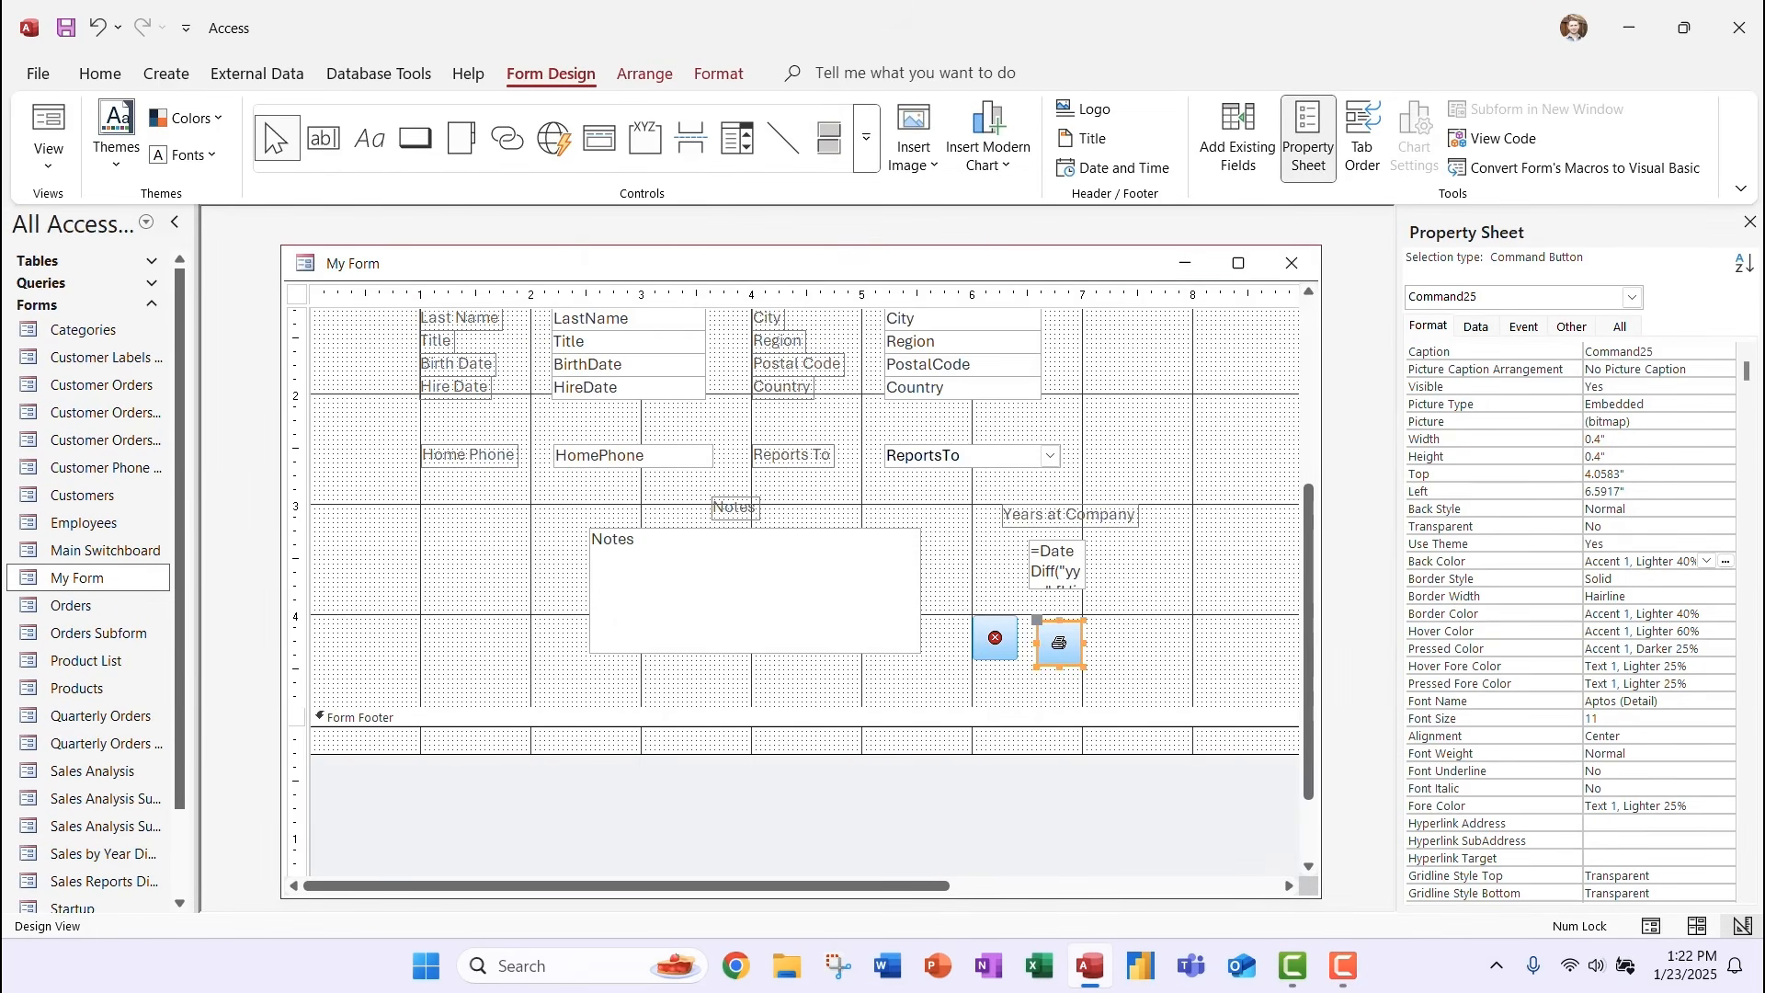
pyautogui.moveTo(1084, 642); pyautogui.dragTo(1175, 642)
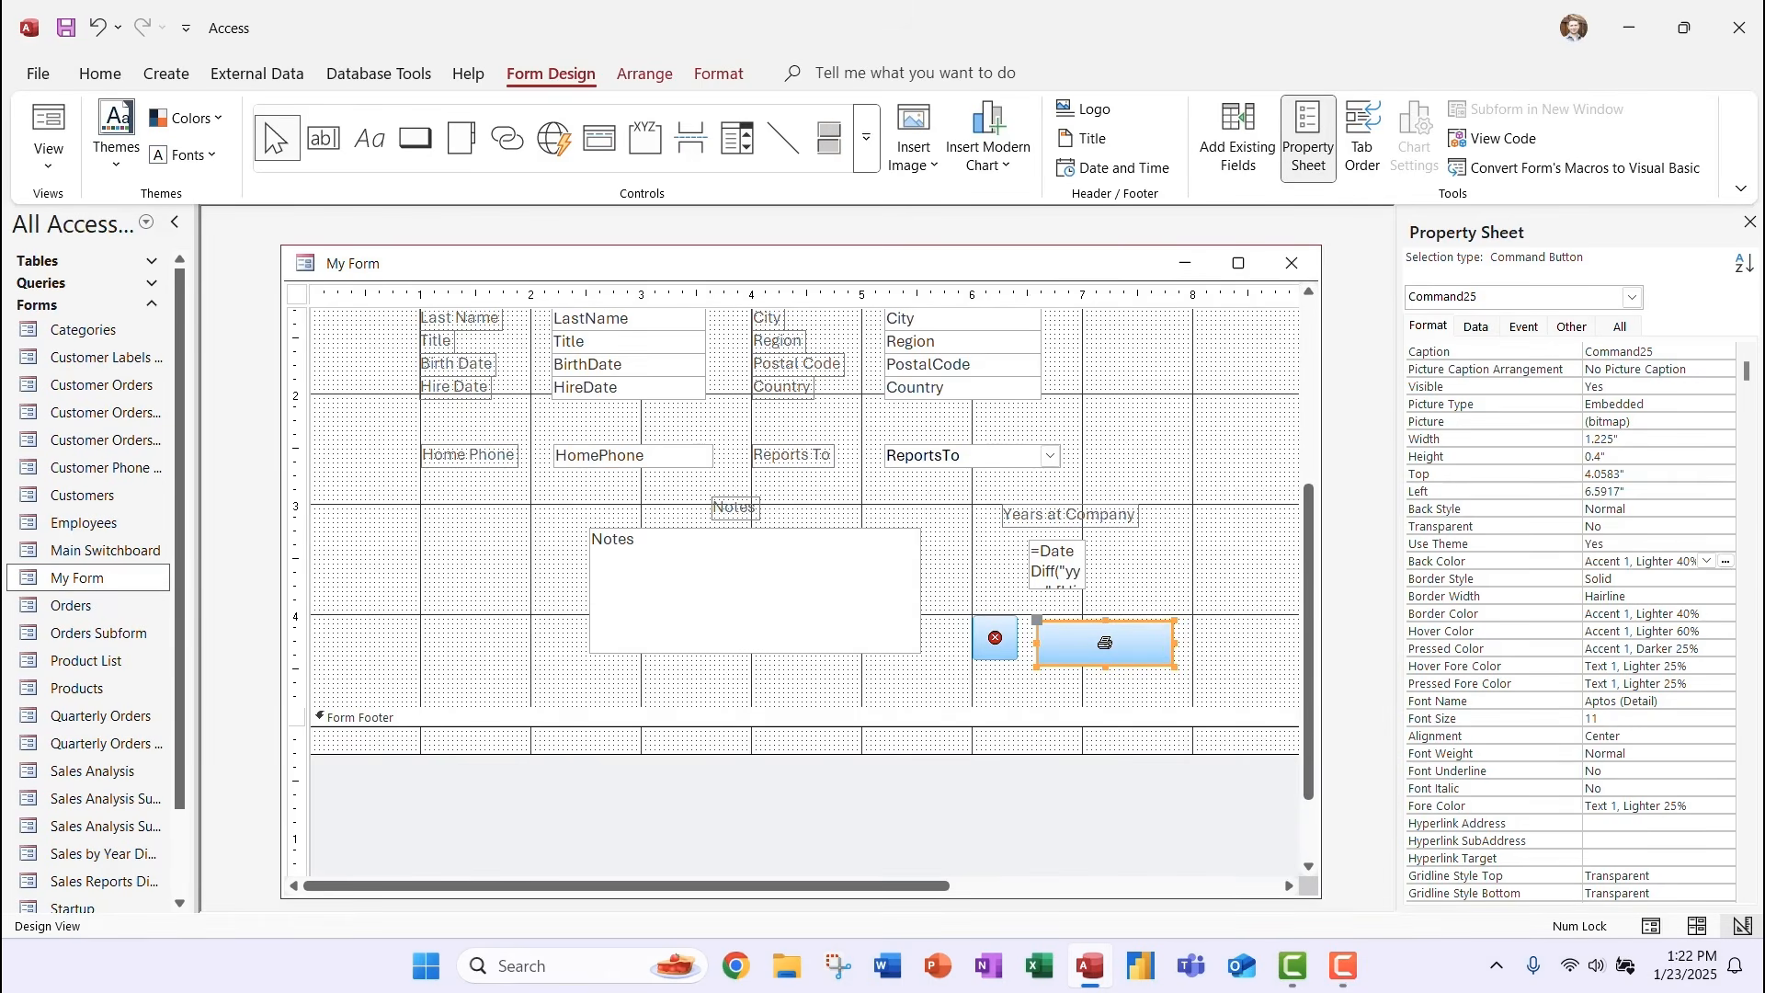
# Top-align the print and close buttons at 4.0583".
pyautogui.moveTo(957, 605); pyautogui.dragTo(1200, 678)
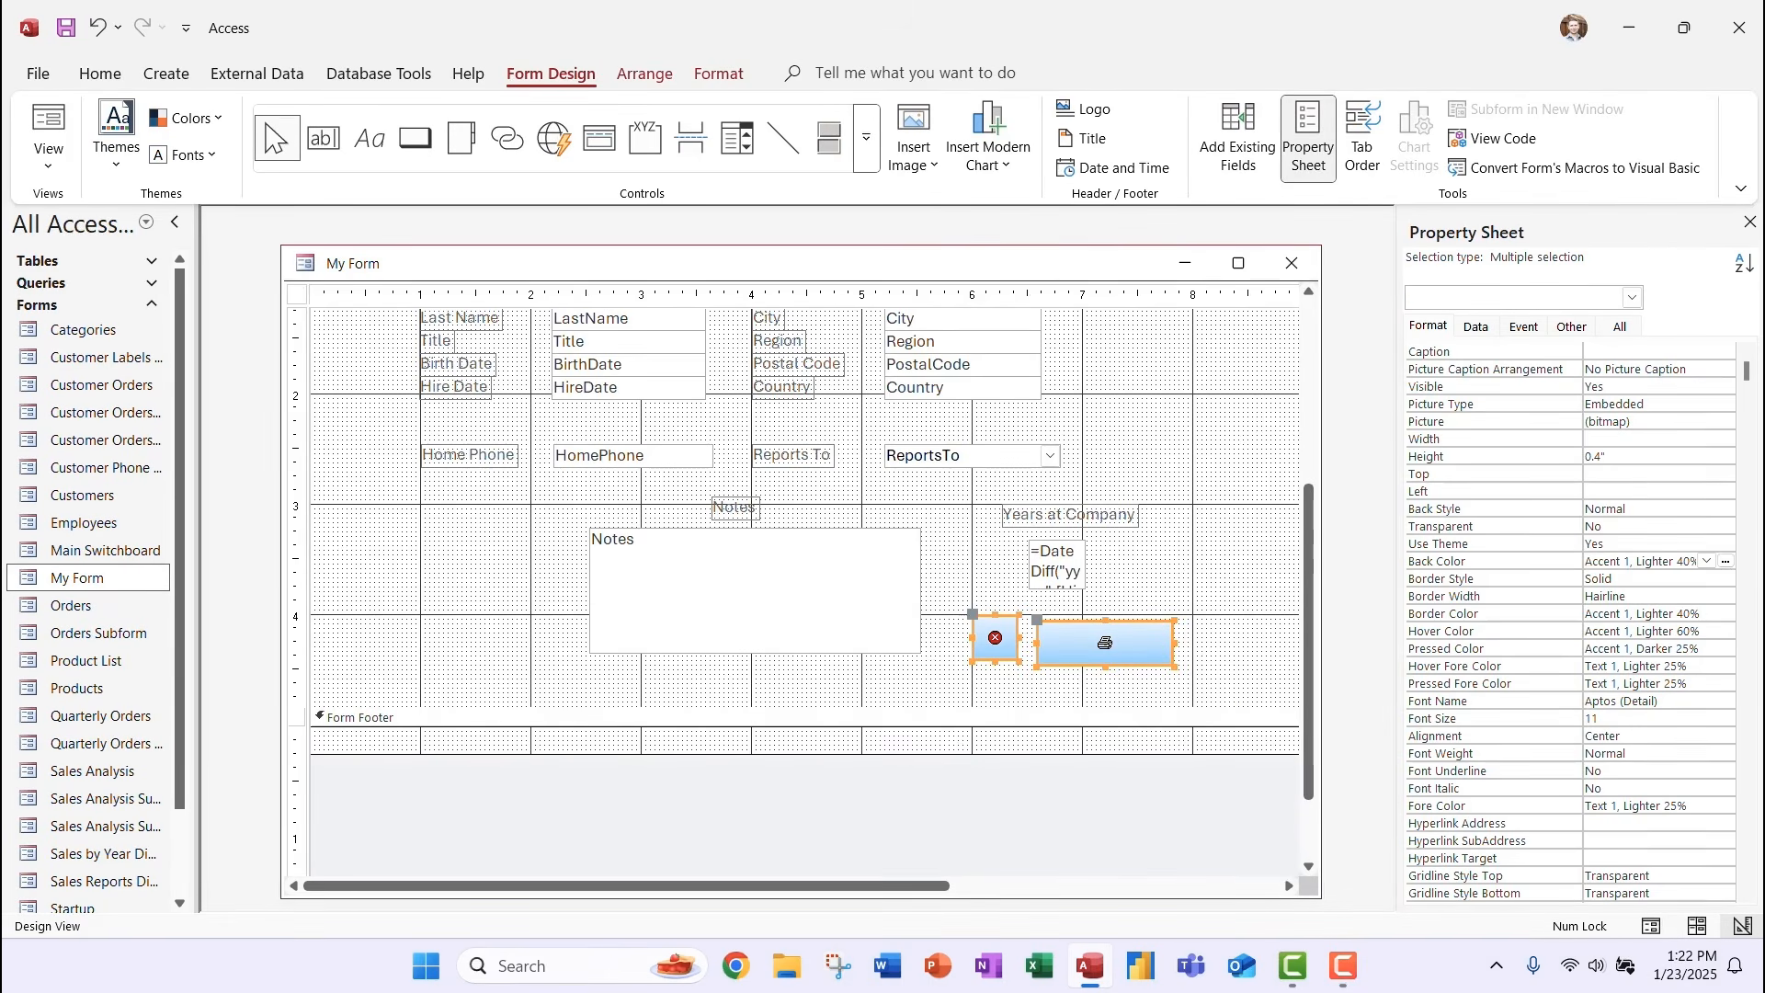
pyautogui.click(644, 74)
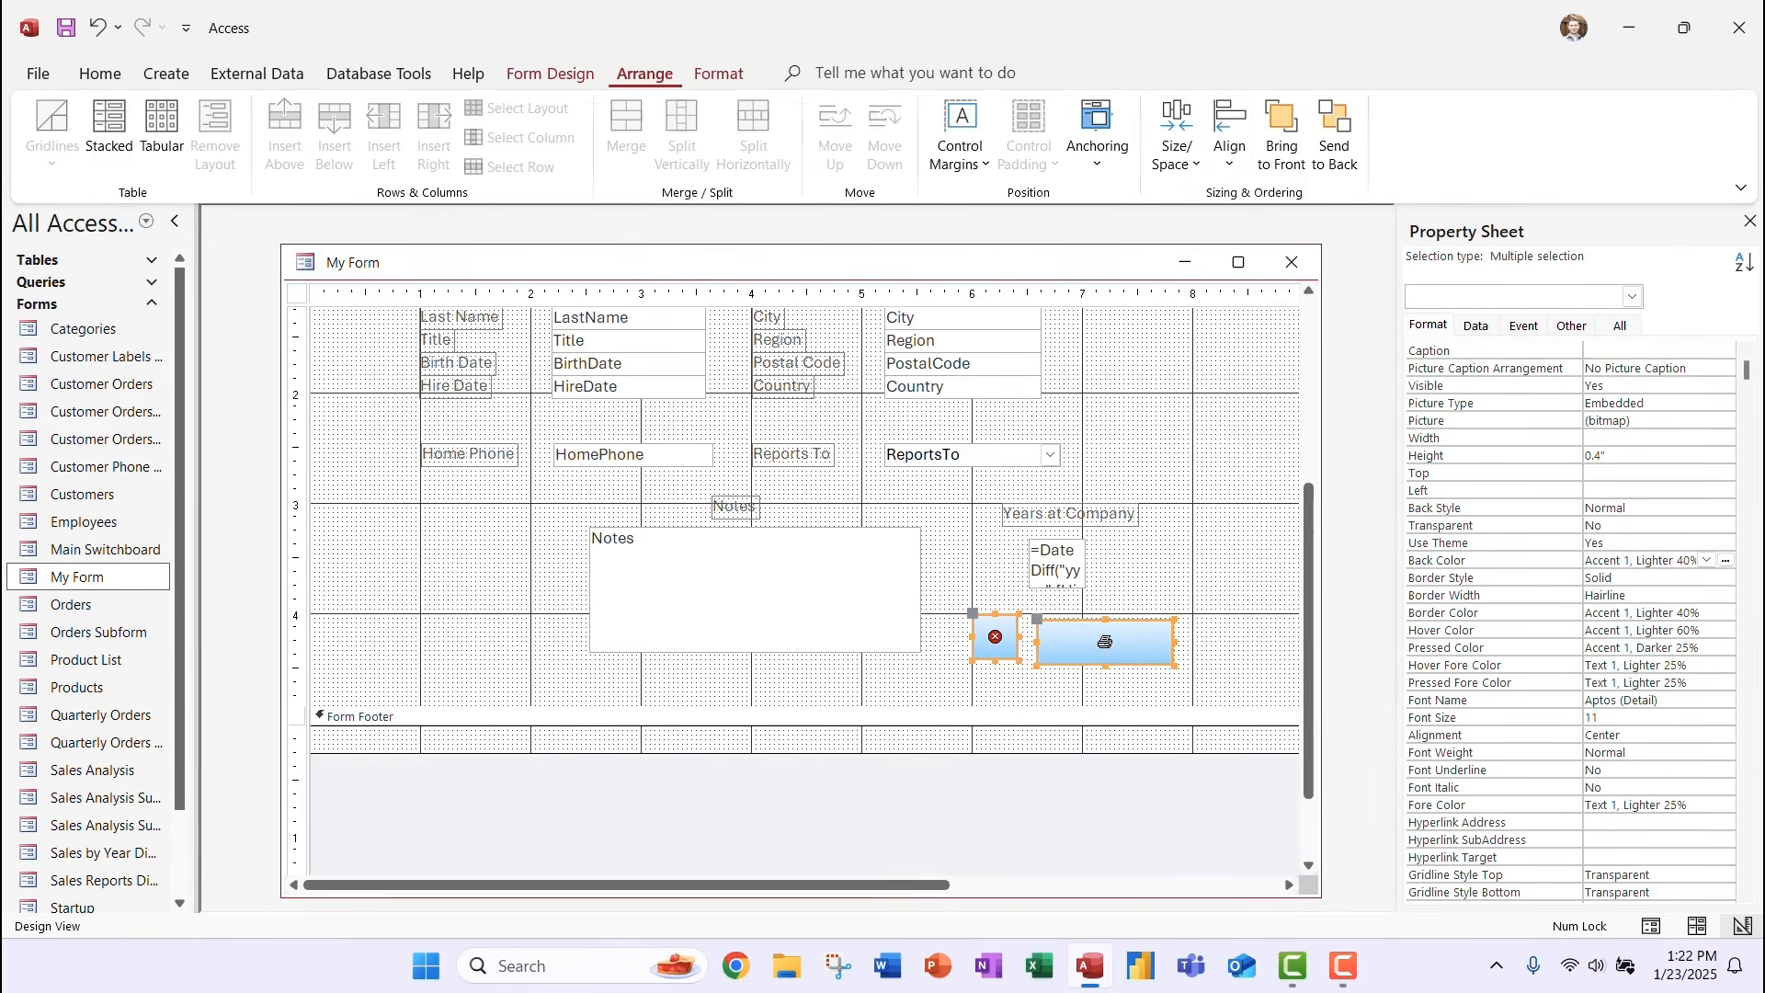
pyautogui.click(1230, 134)
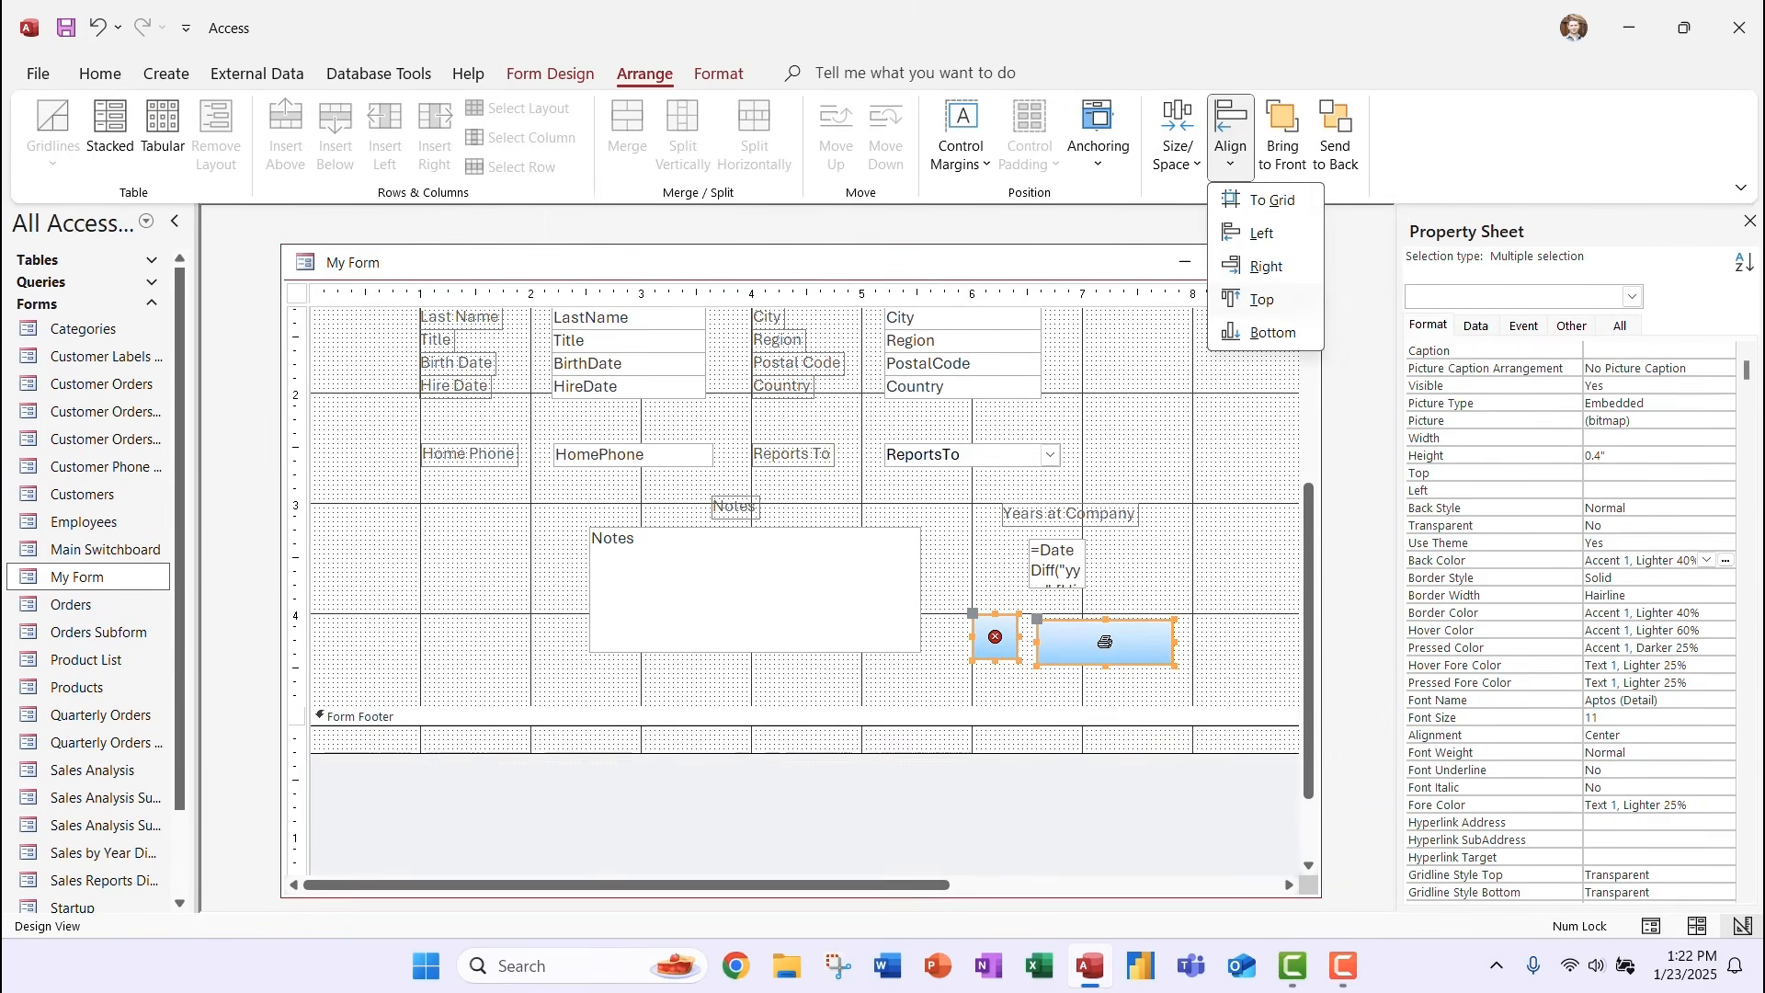
pyautogui.click(1272, 332)
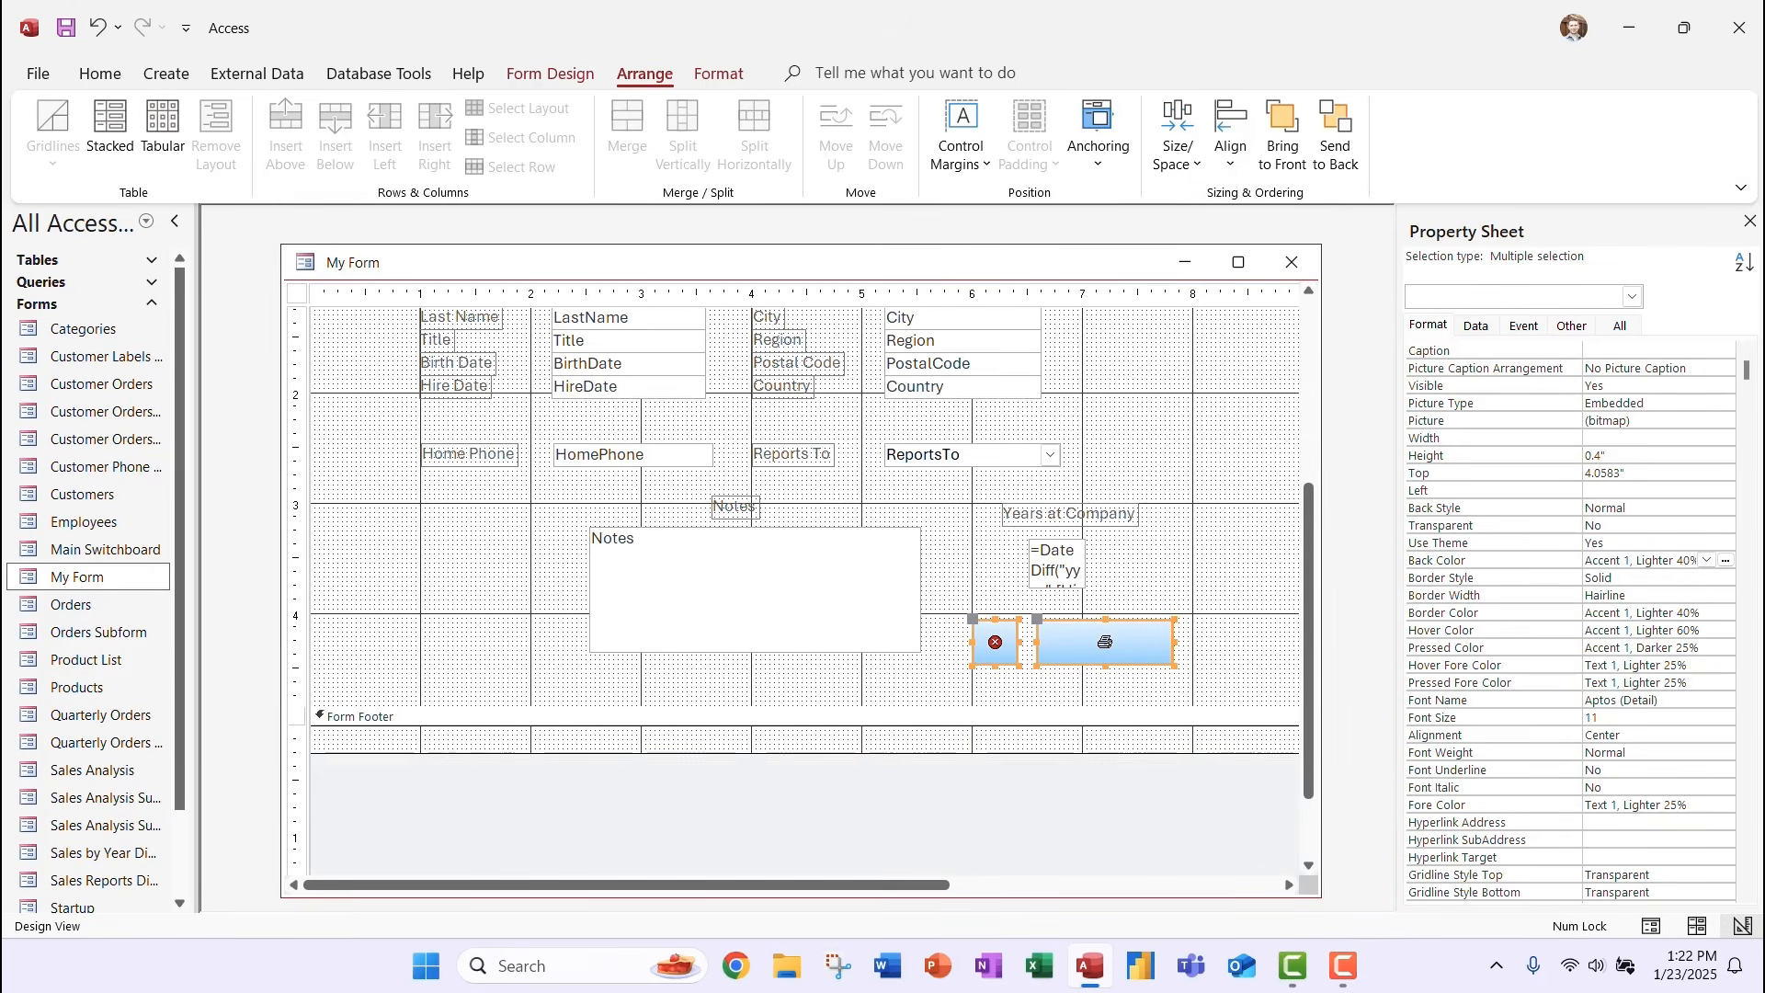
pyautogui.click(1237, 561)
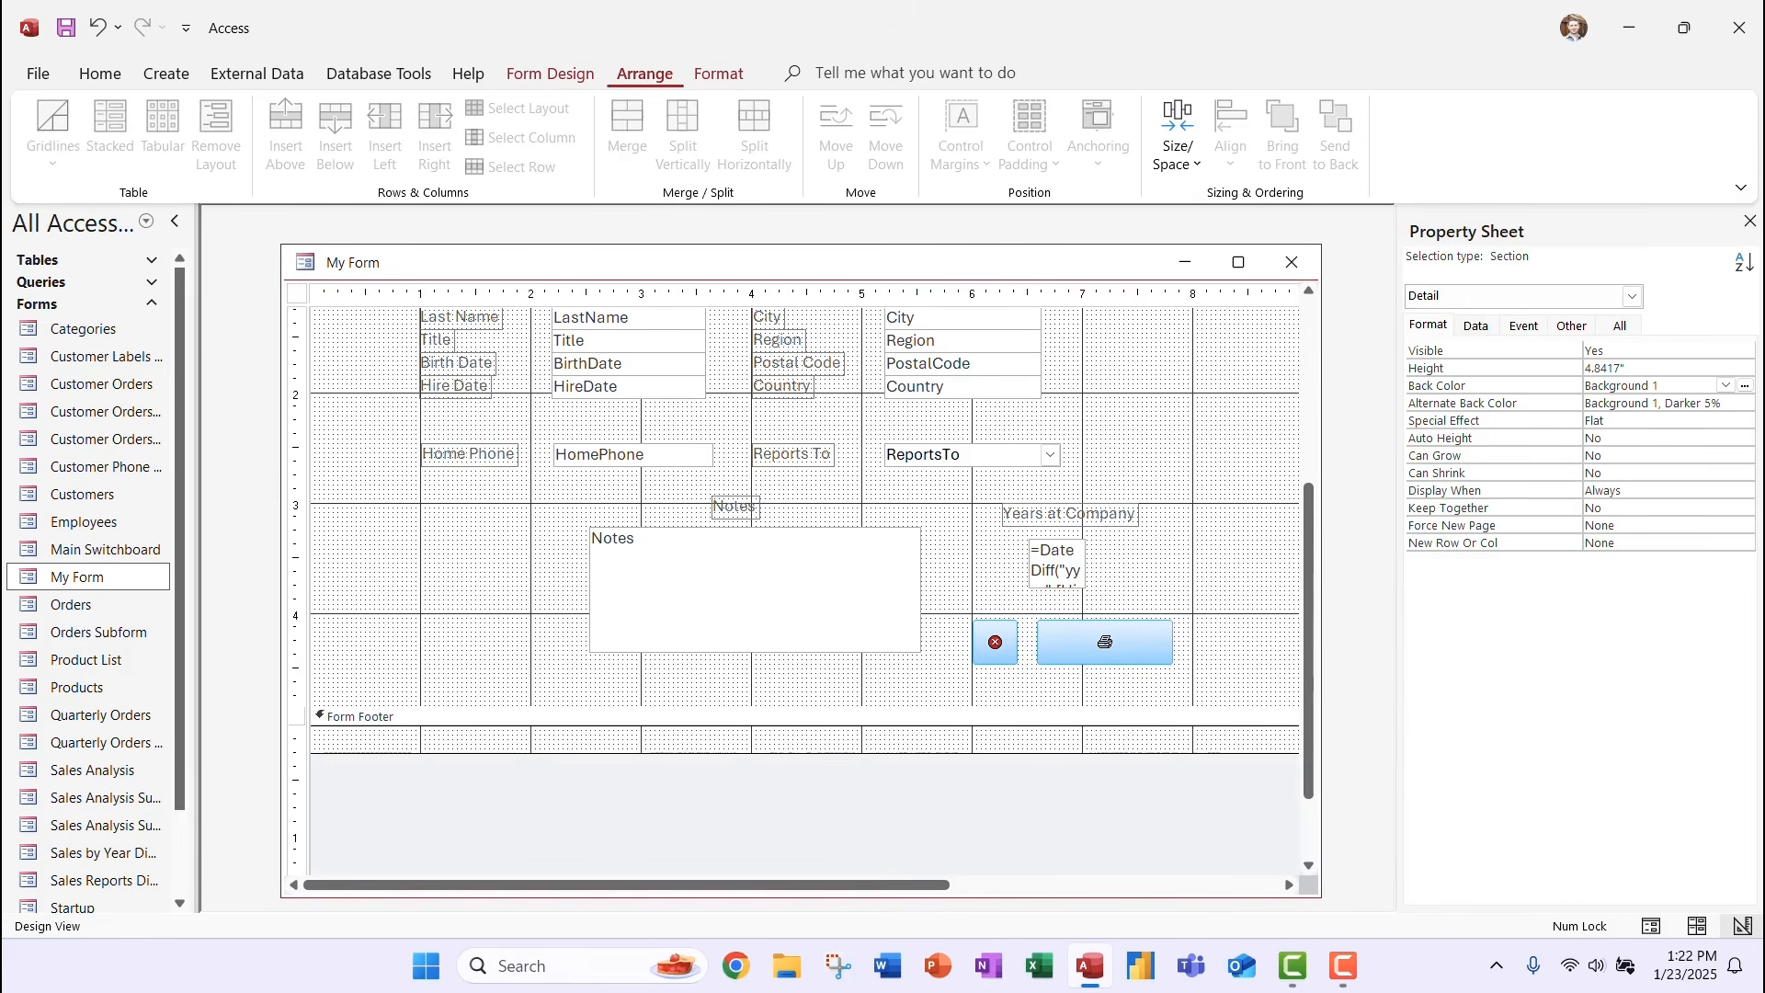
pyautogui.click(551, 73)
# In Form View, test the print button, cancel printing, then close the form saving changes.
pyautogui.click(48, 156)
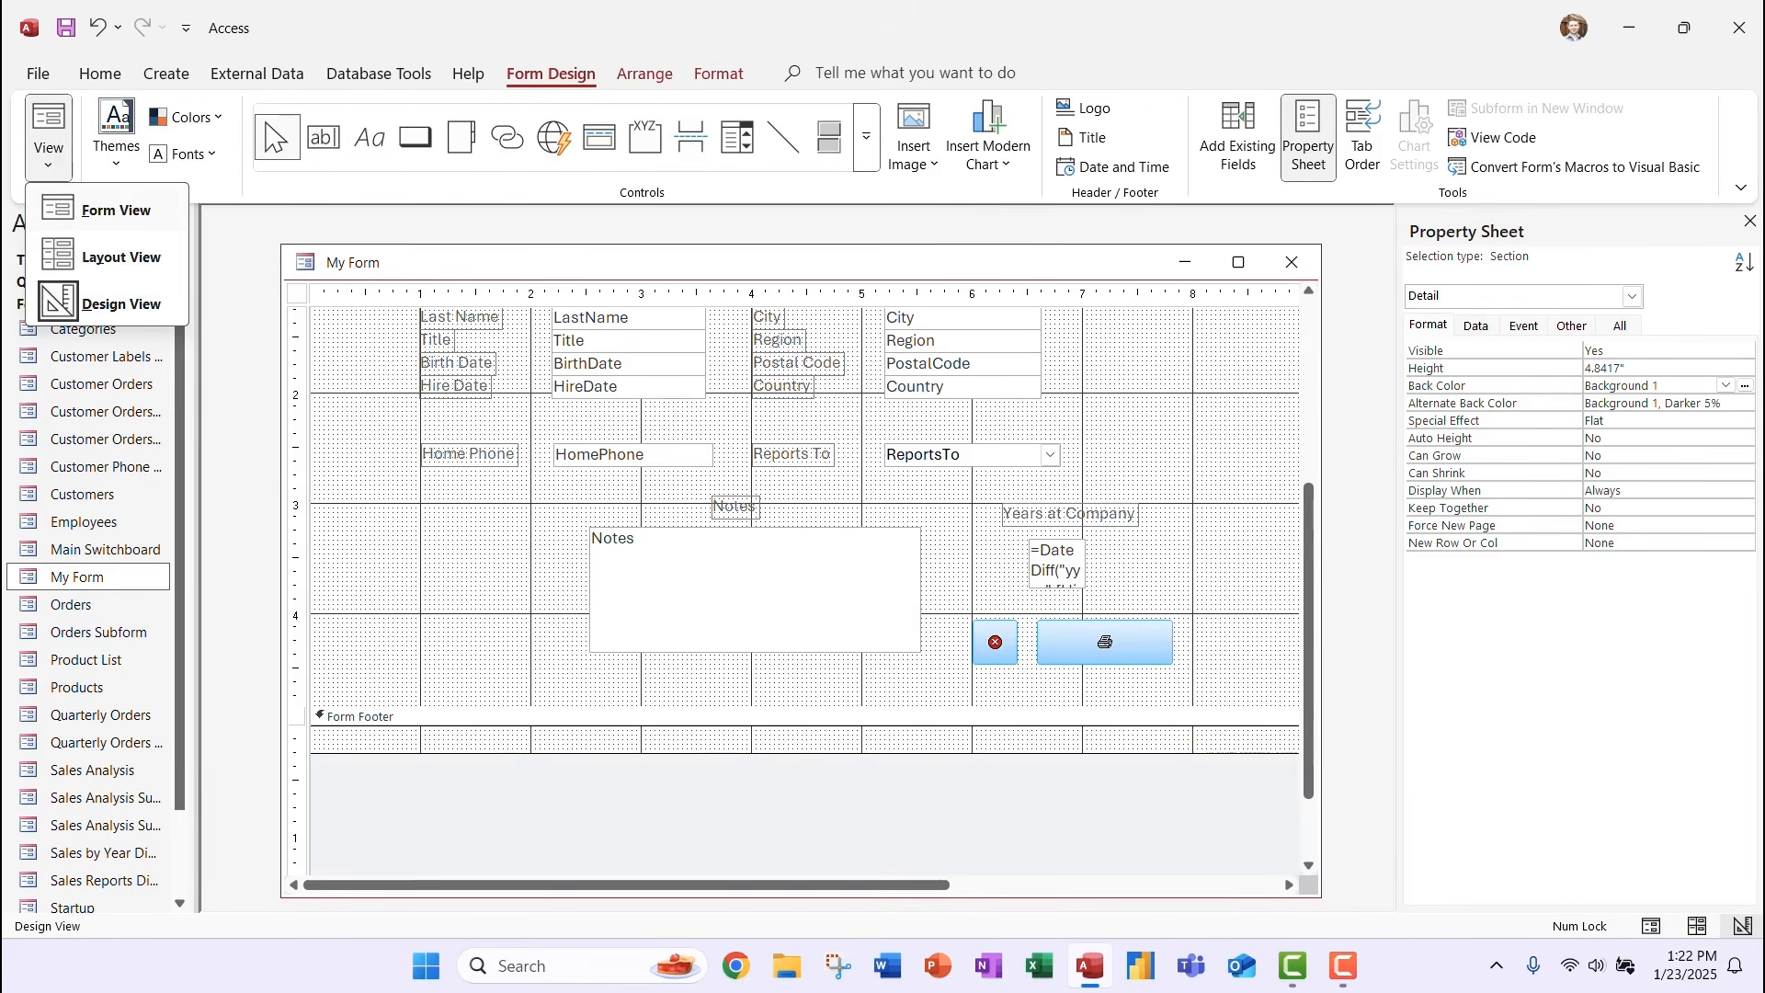
pyautogui.click(109, 209)
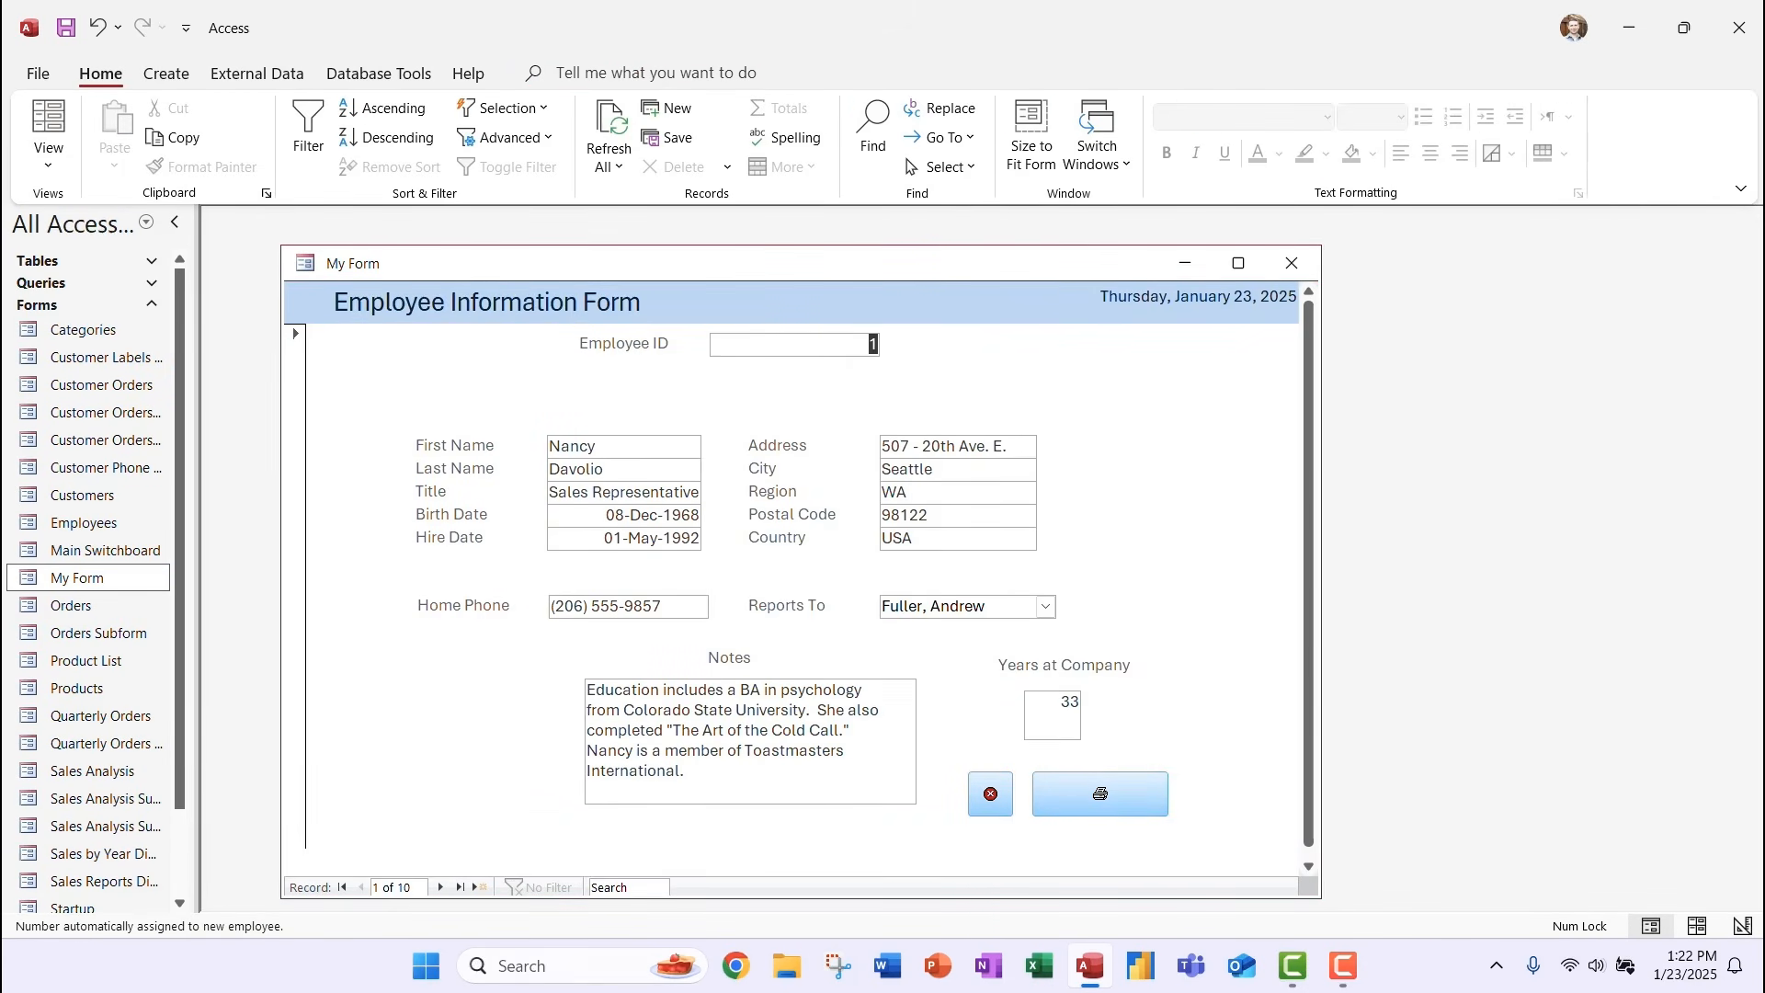
pyautogui.click(1100, 793)
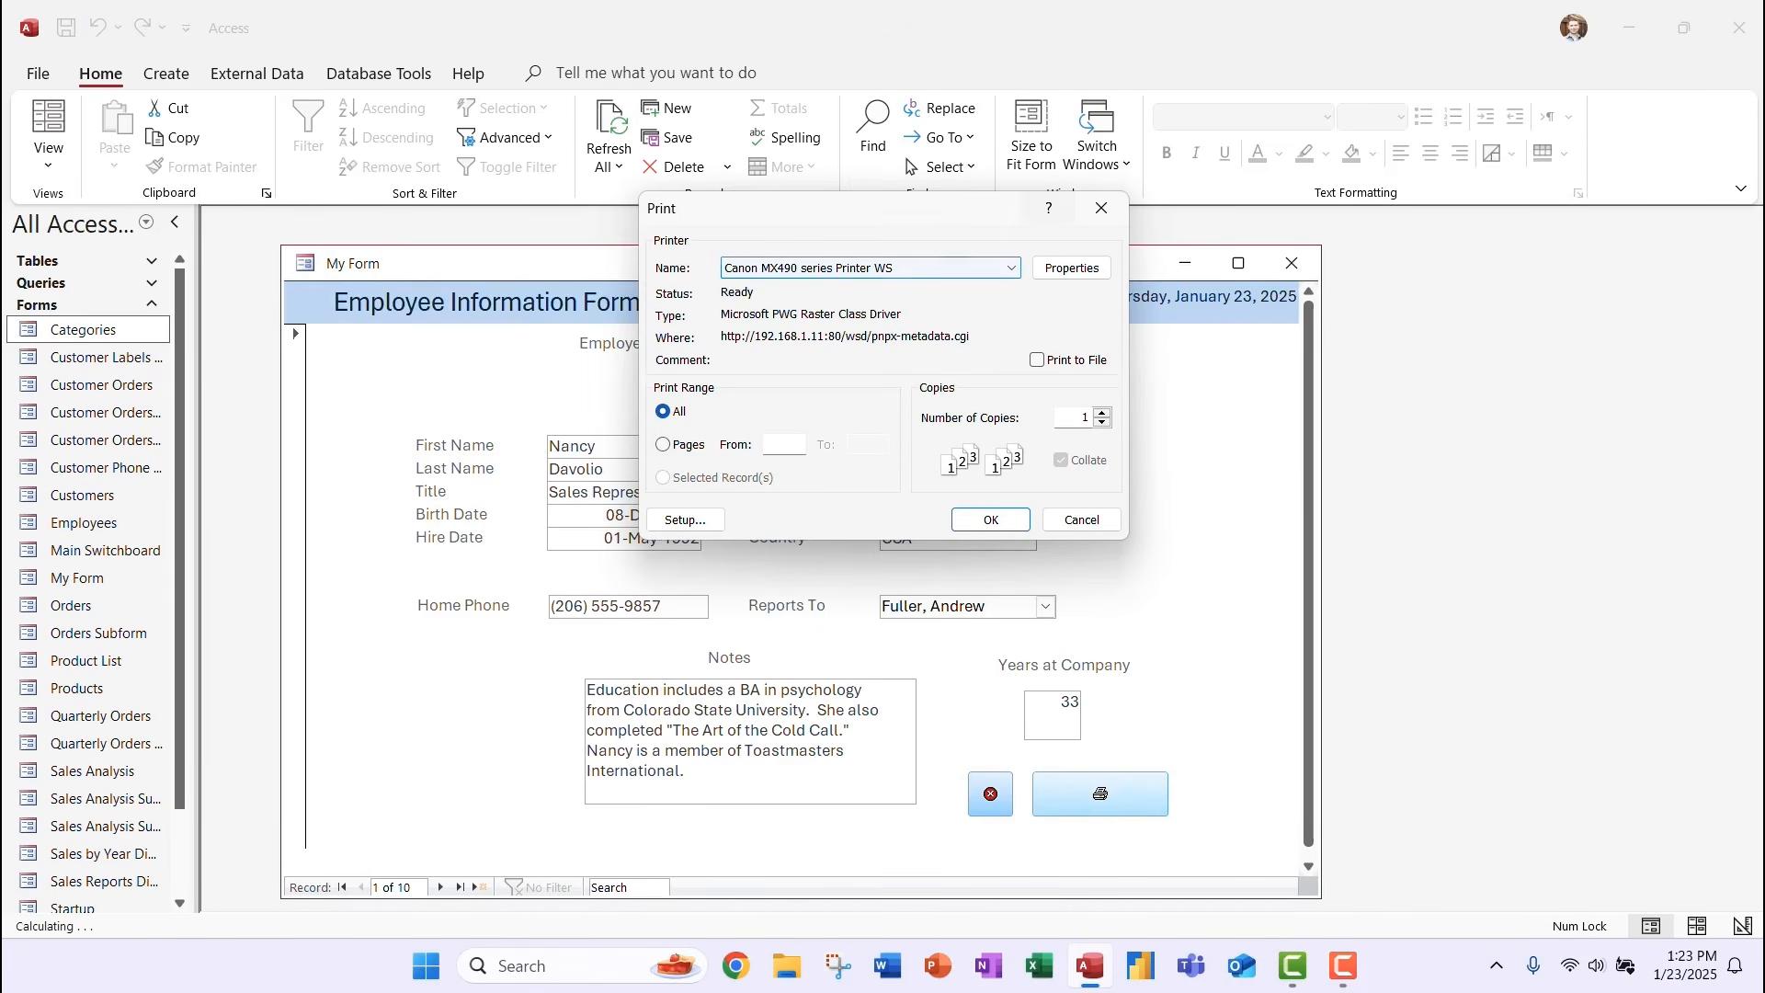
pyautogui.click(1102, 208)
pyautogui.click(991, 793)
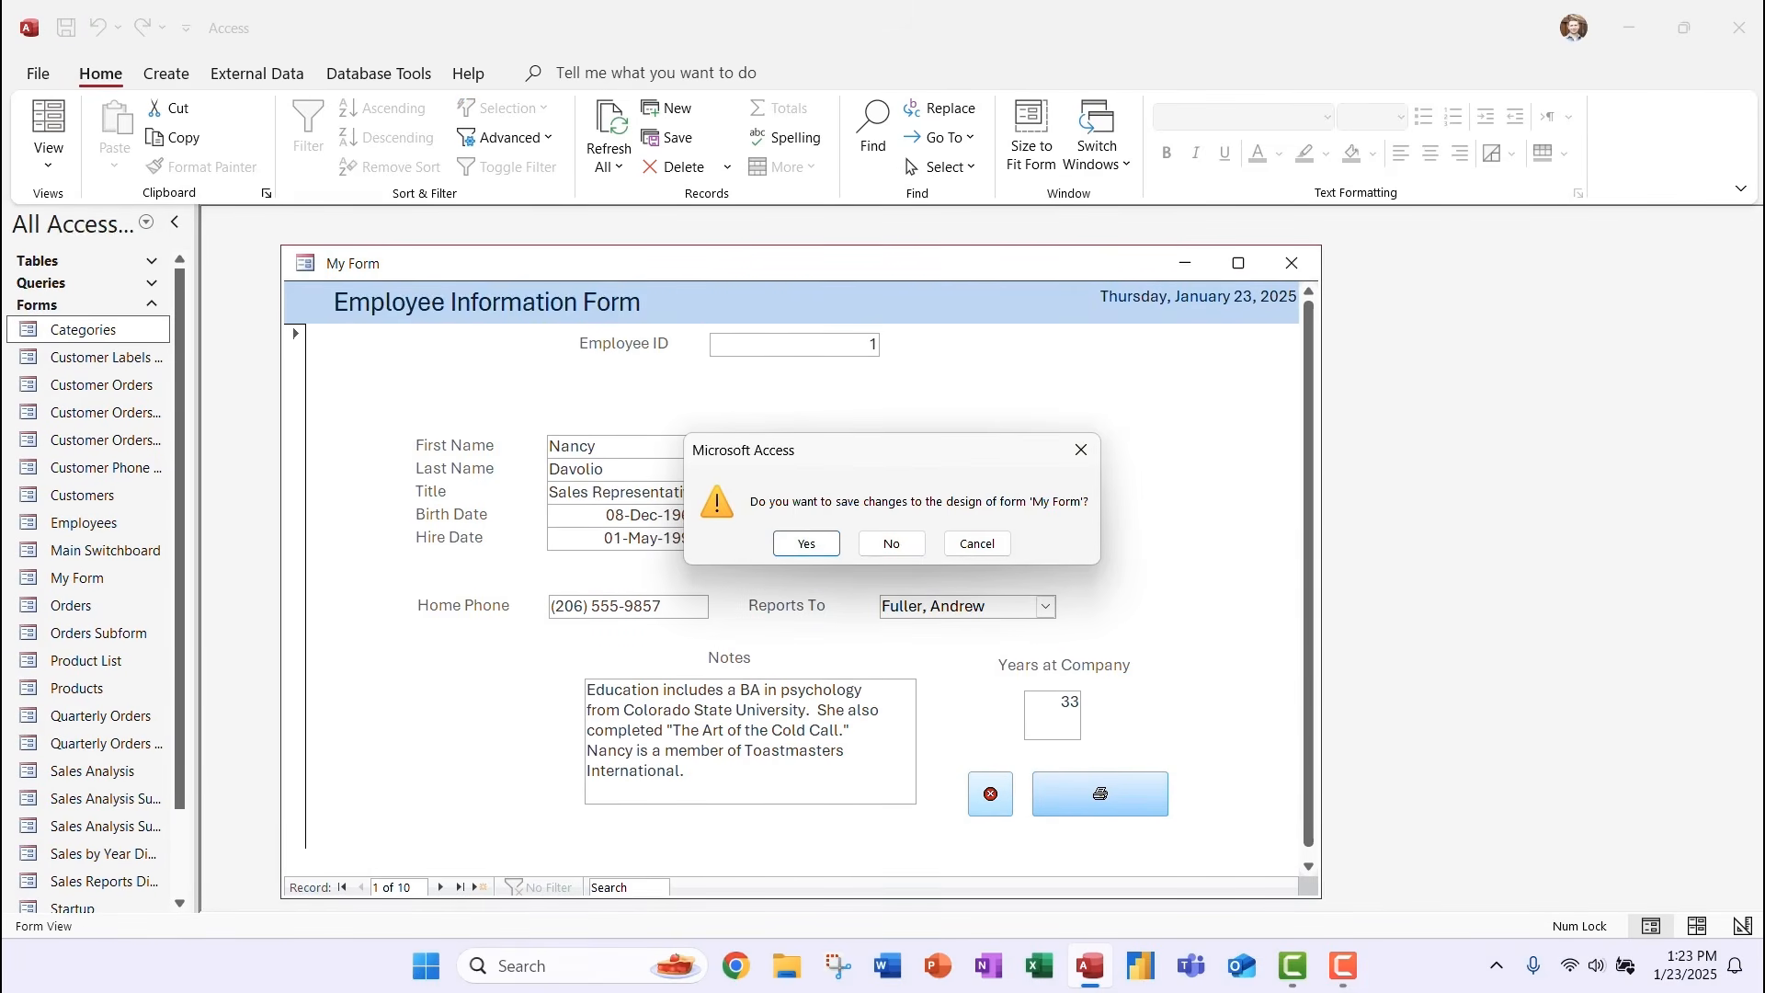
pyautogui.click(807, 544)
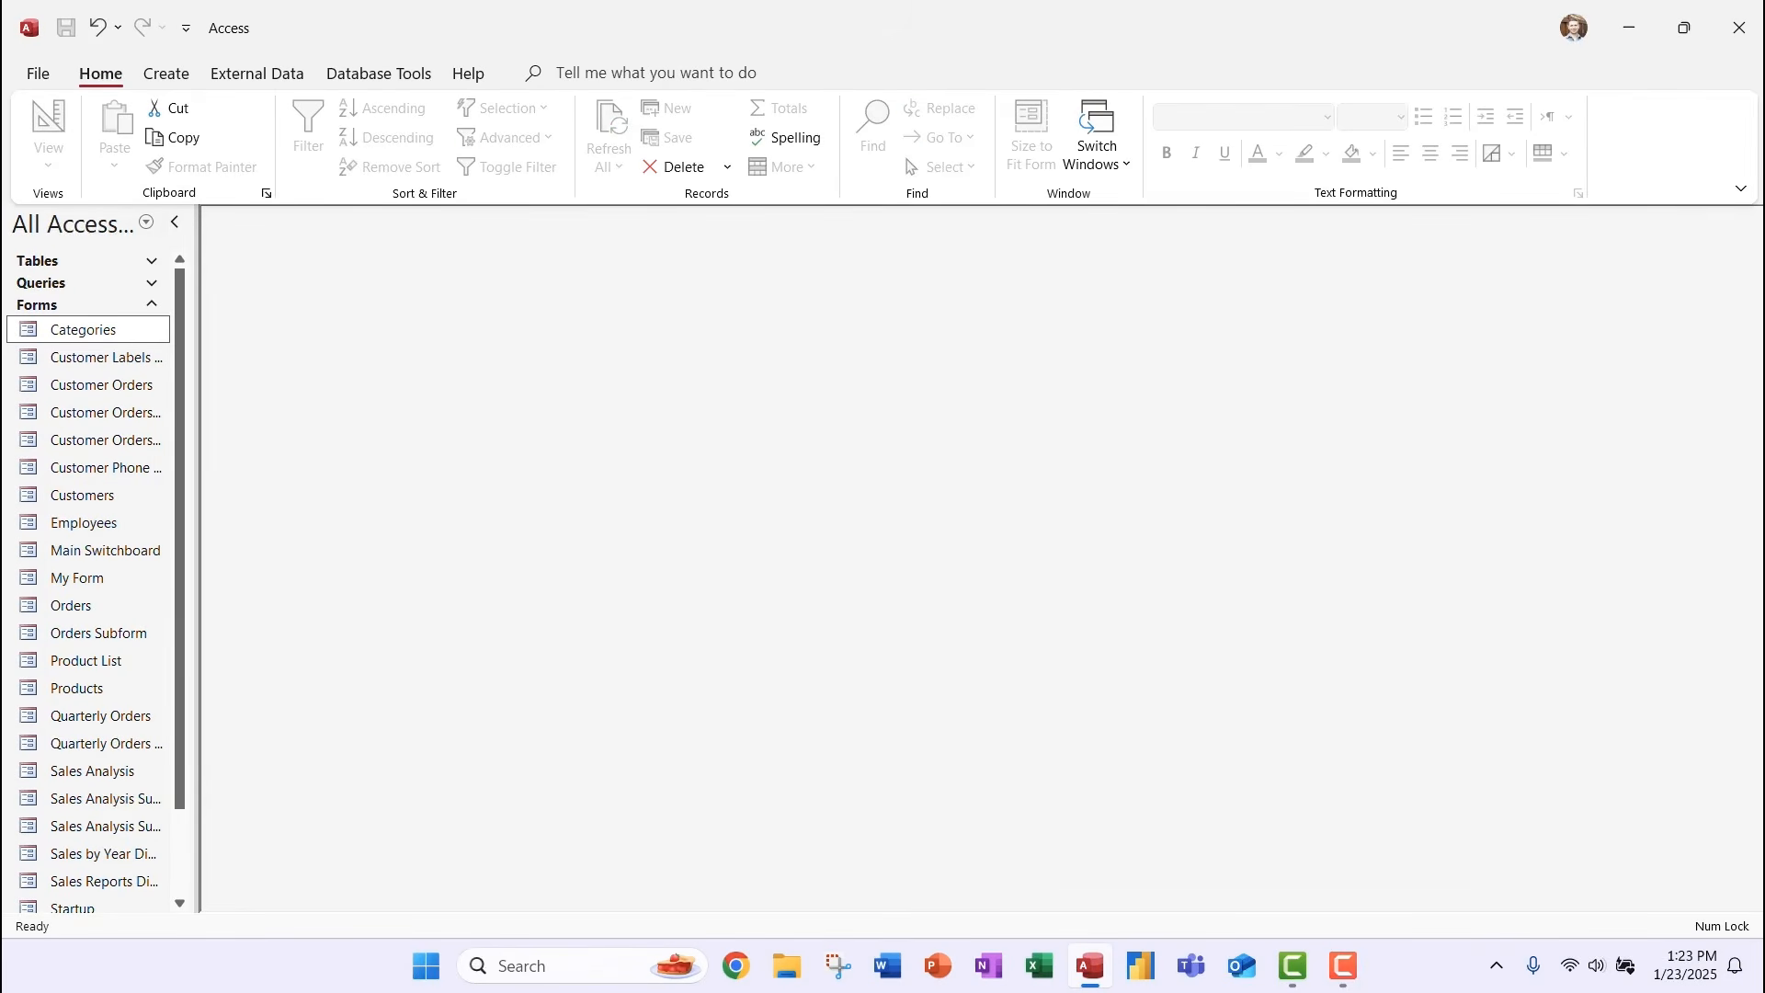
# Reopen My Form from the navigation pane and show its View list.
pyautogui.doubleClick(78, 578)
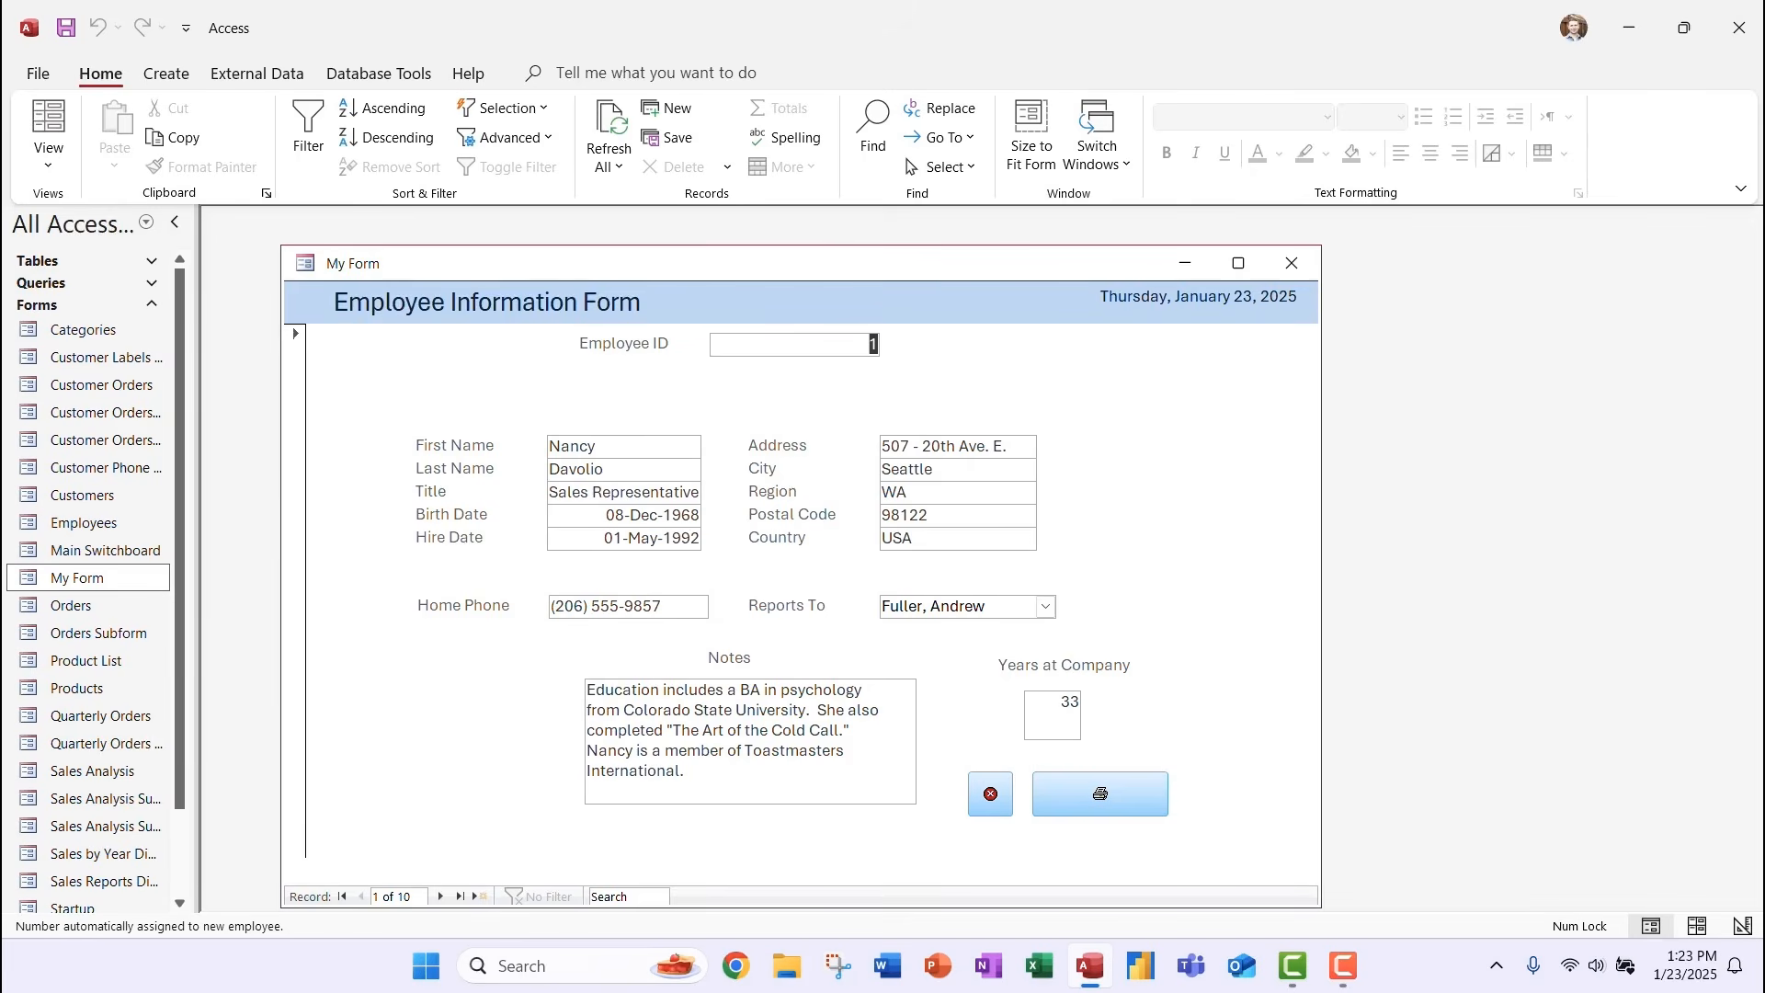
pyautogui.click(48, 163)
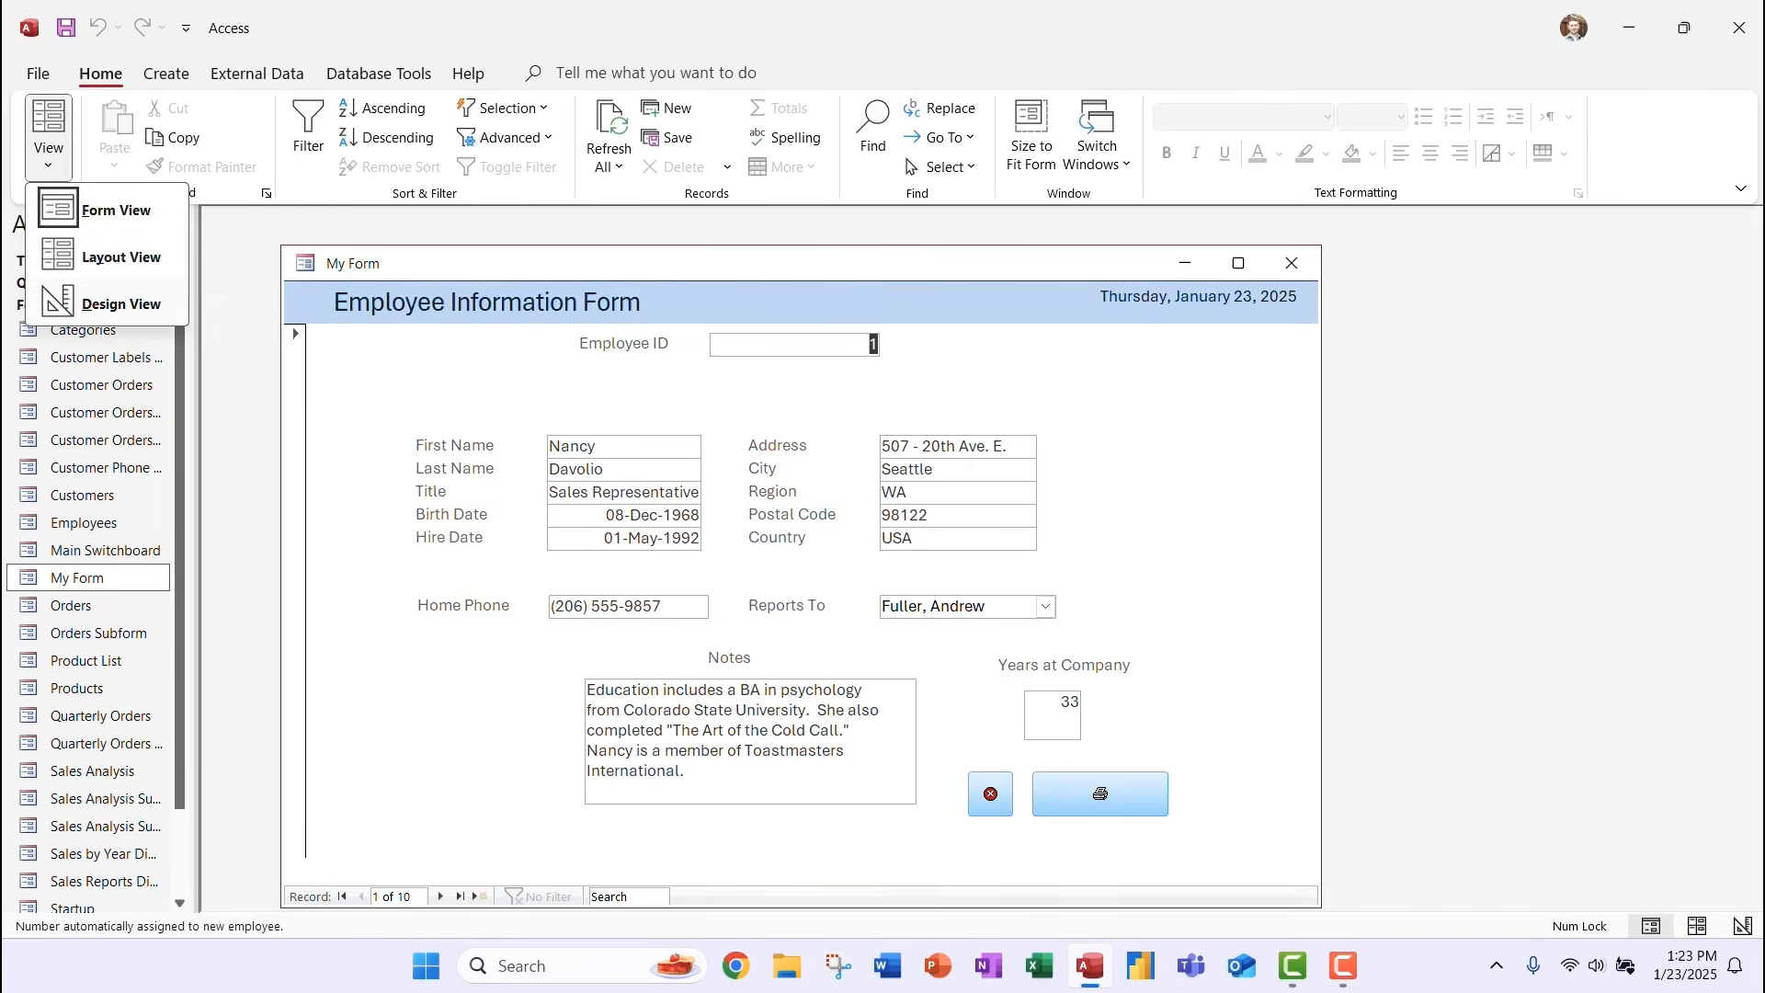
# Return My Form to Design View and fill its Detail section light grey (#D8D8D8).
pyautogui.click(121, 304)
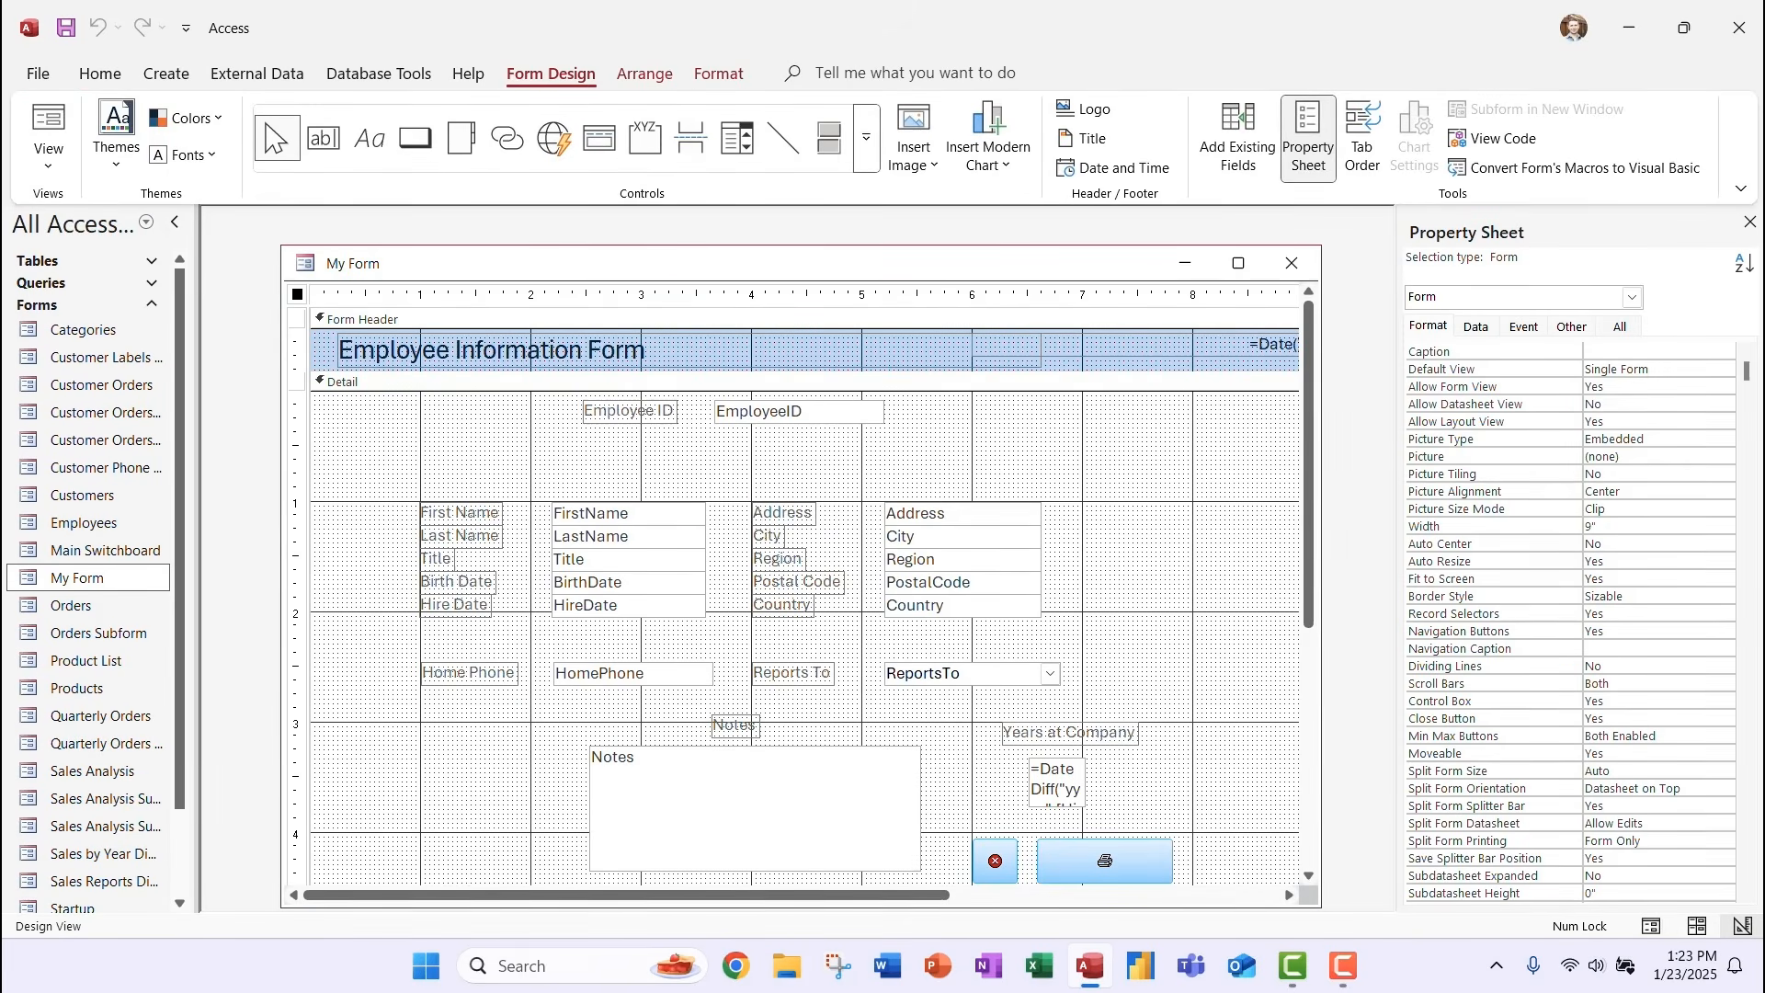
pyautogui.click(719, 74)
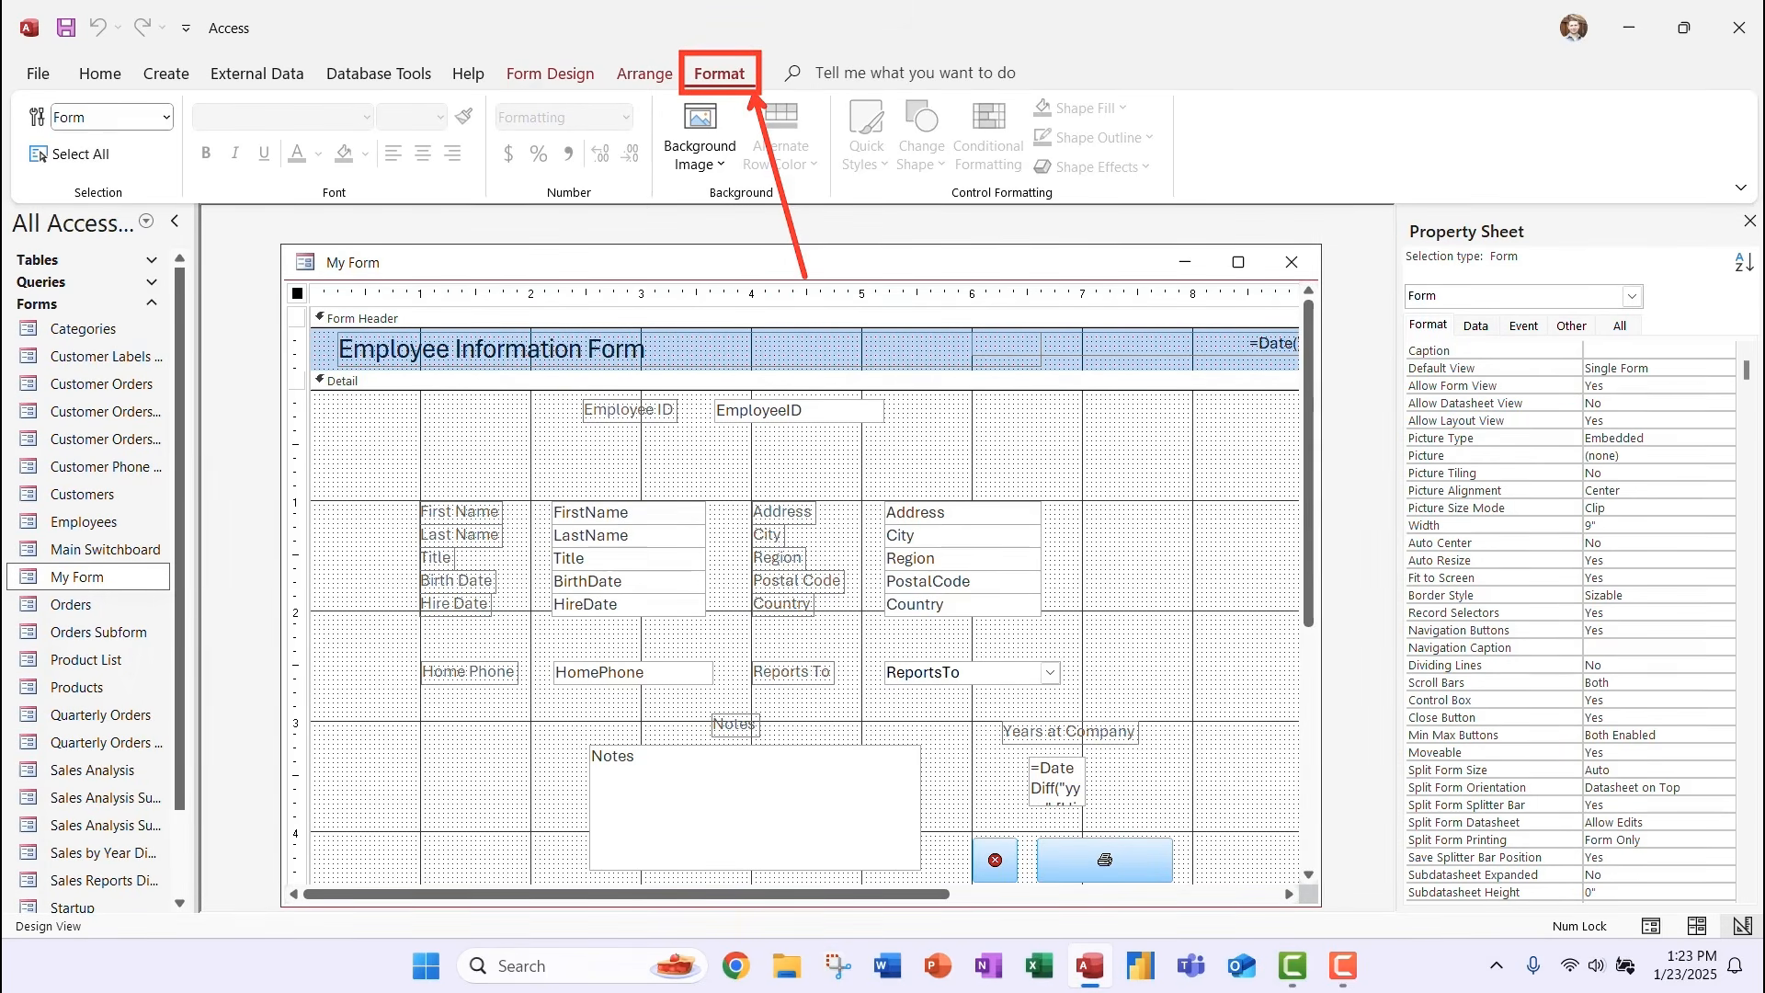
pyautogui.click(588, 380)
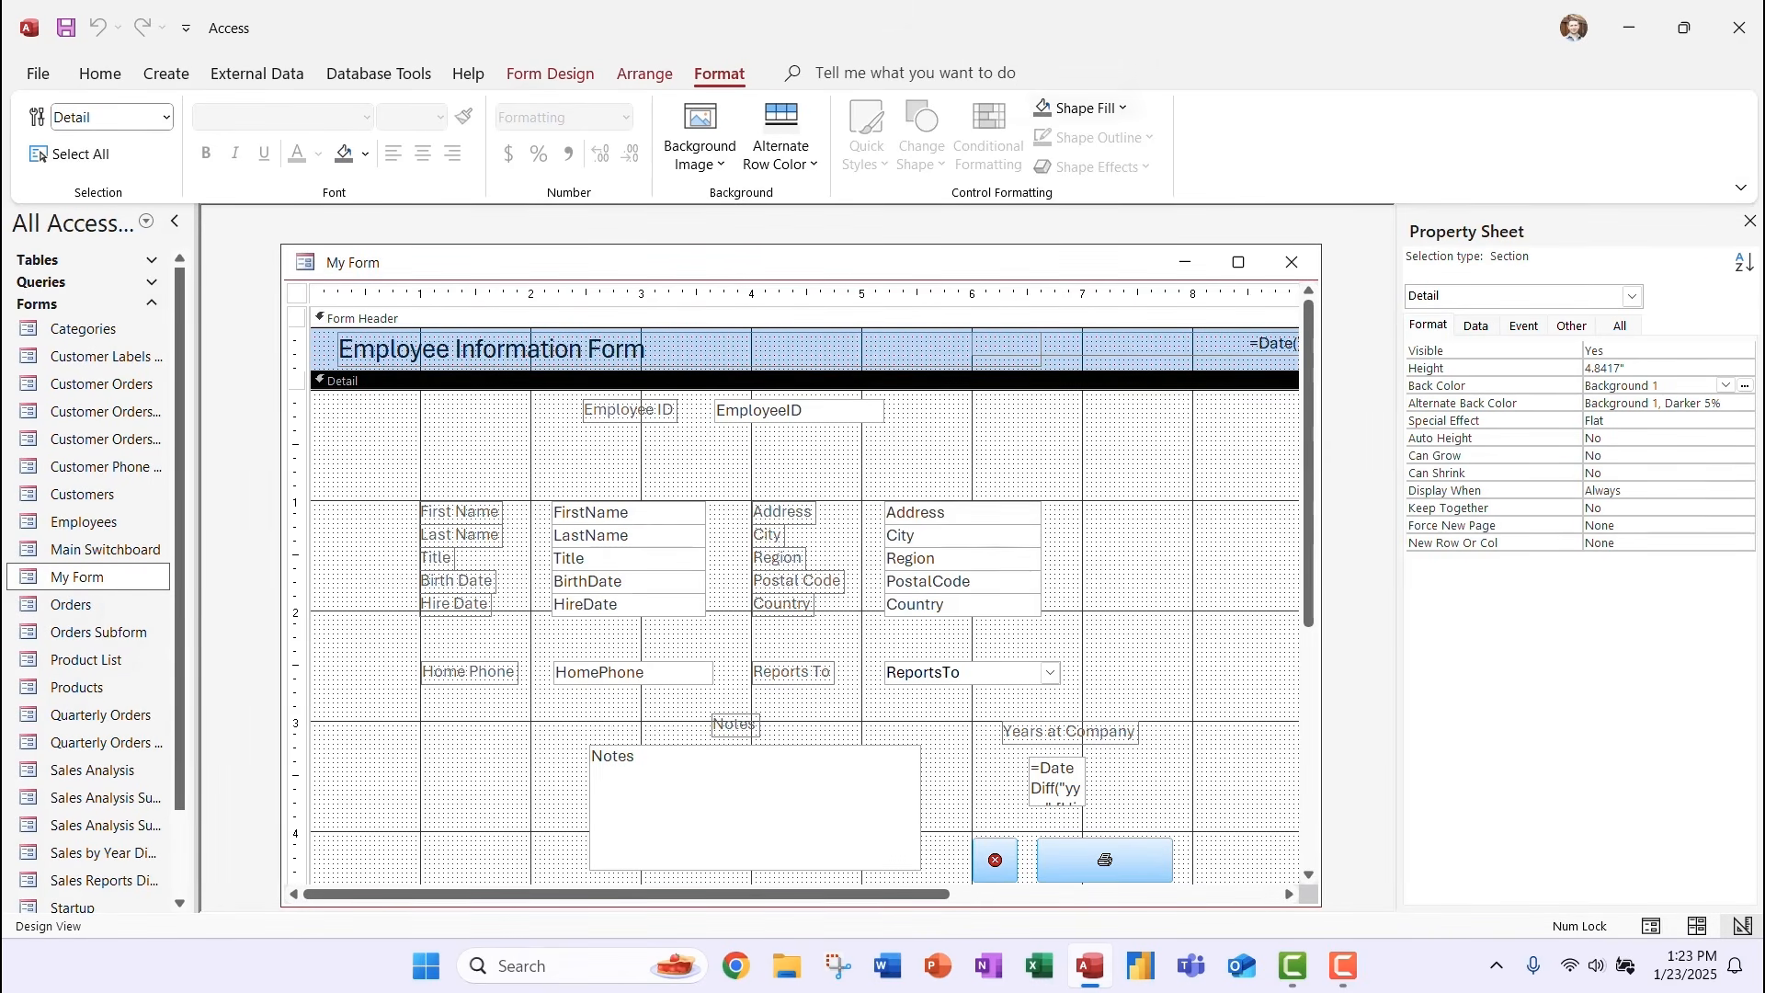
pyautogui.click(1081, 107)
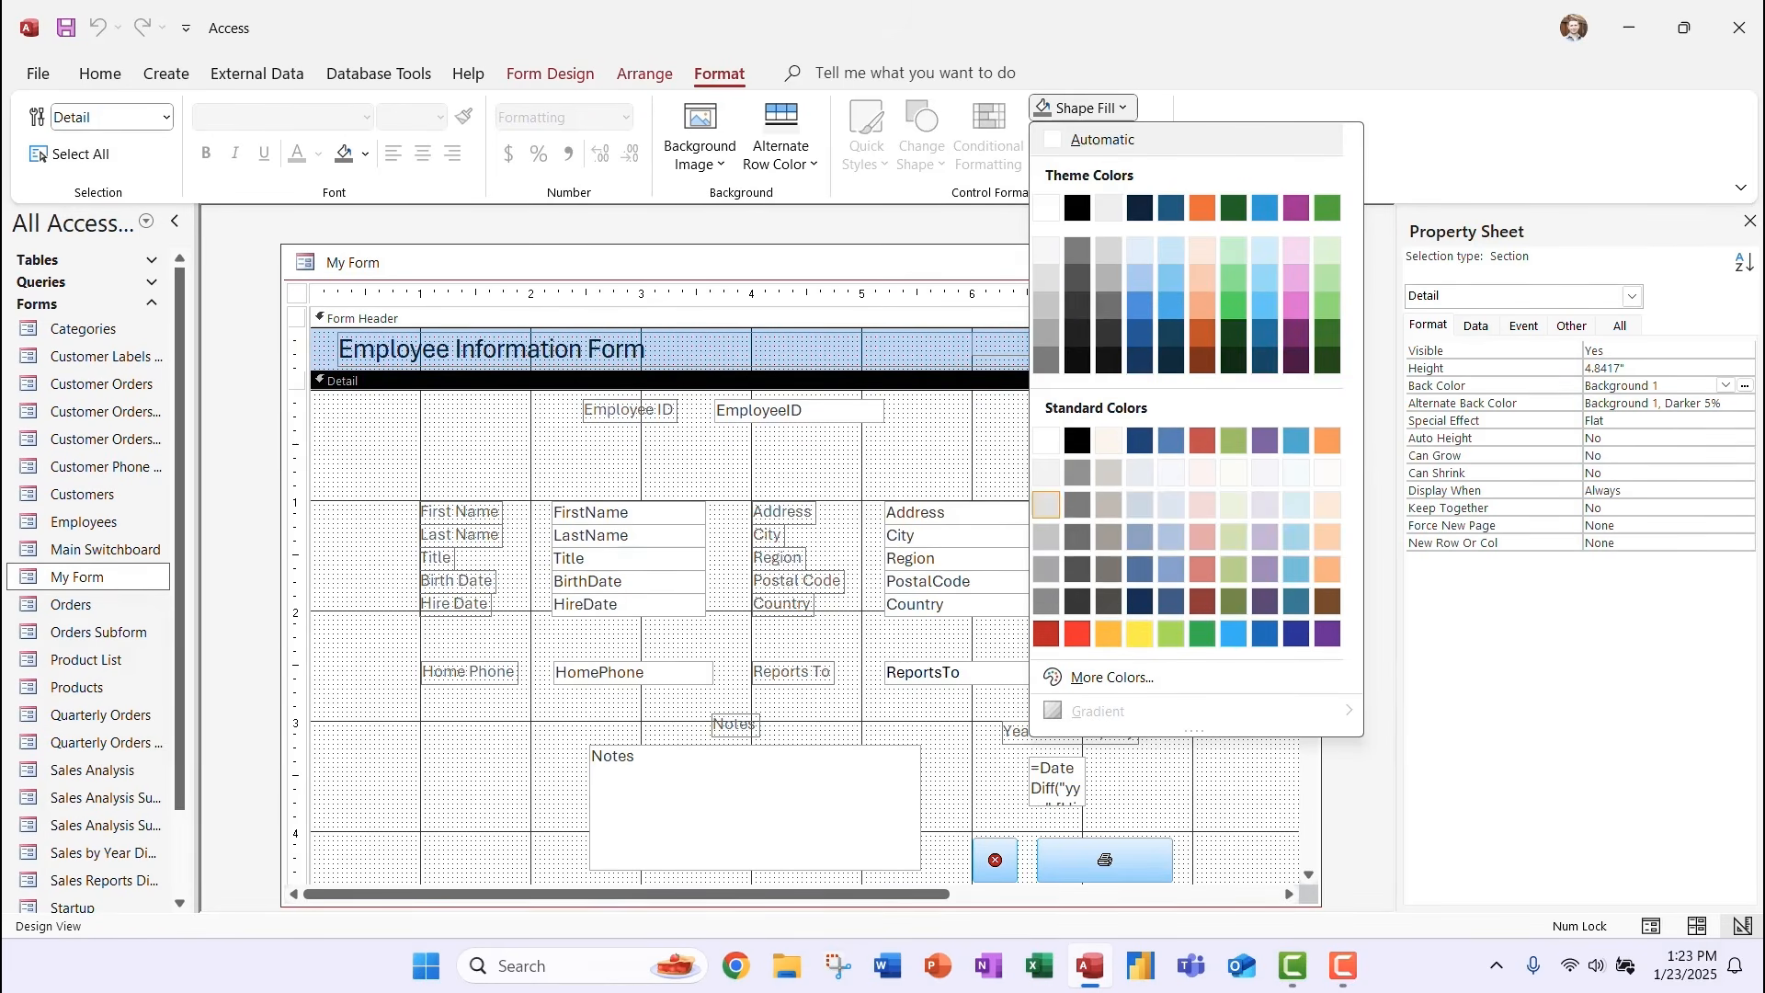
pyautogui.click(1047, 505)
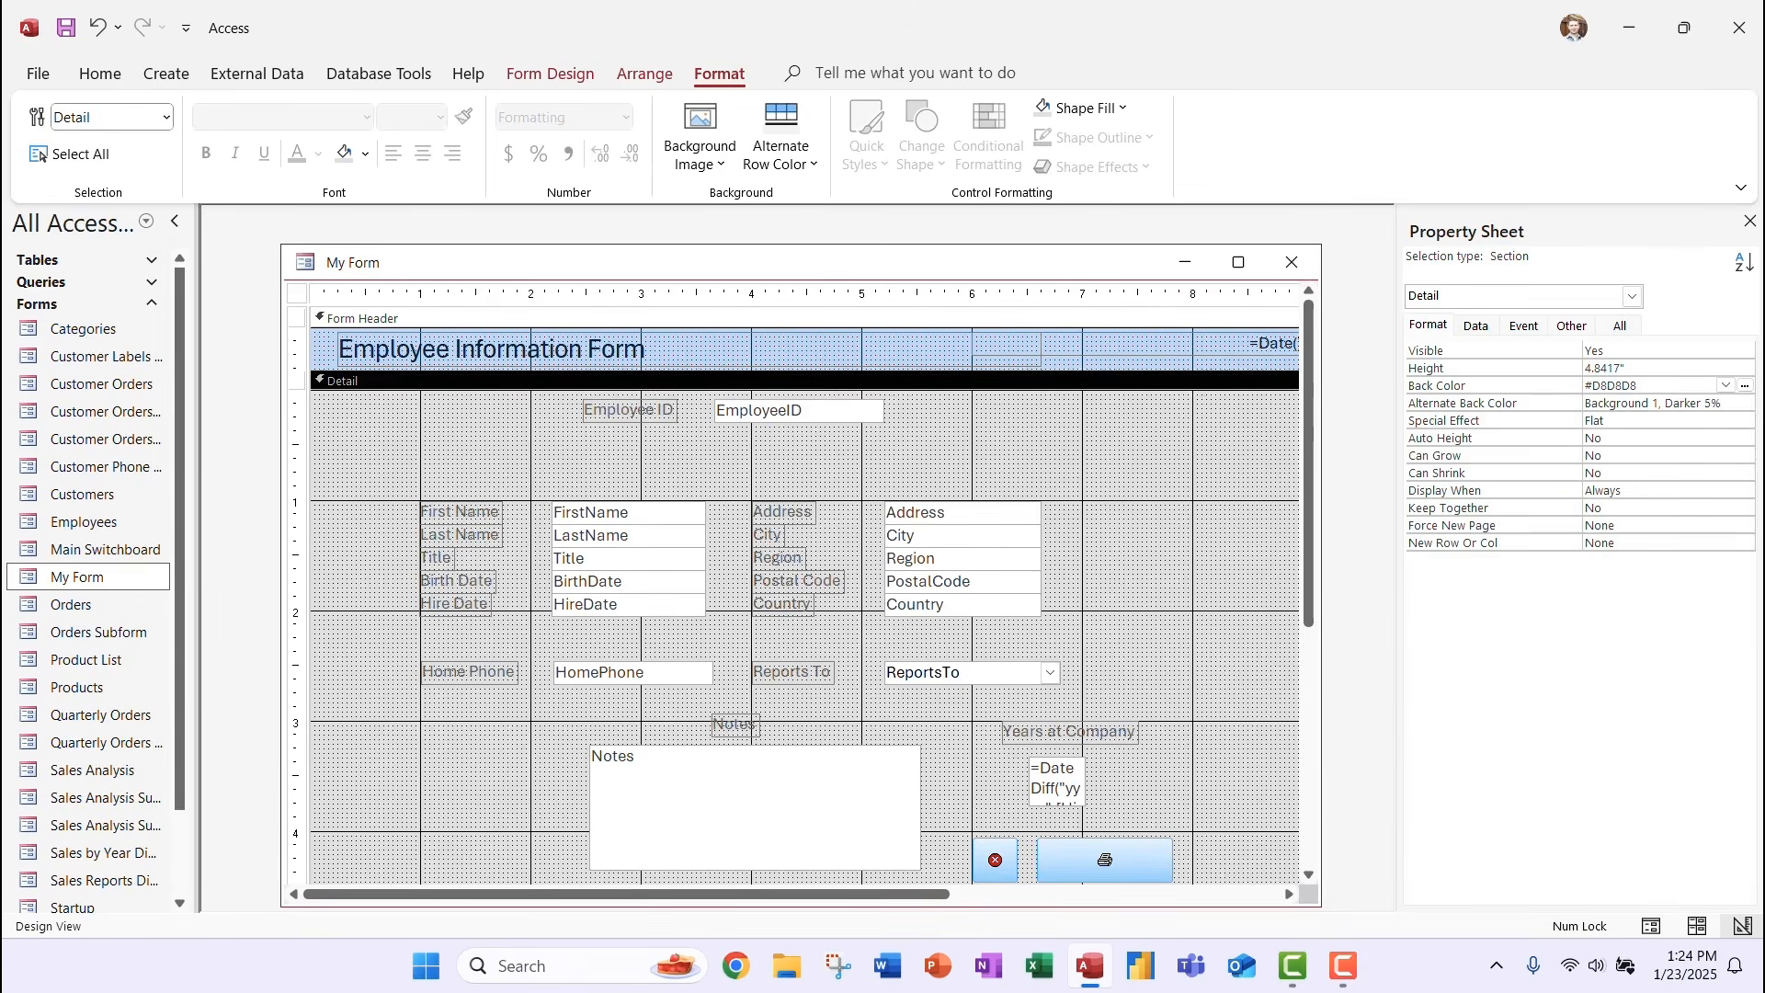
# Give the Address text box a blue outline, then select the Address-through-Country boxes.
pyautogui.click(963, 513)
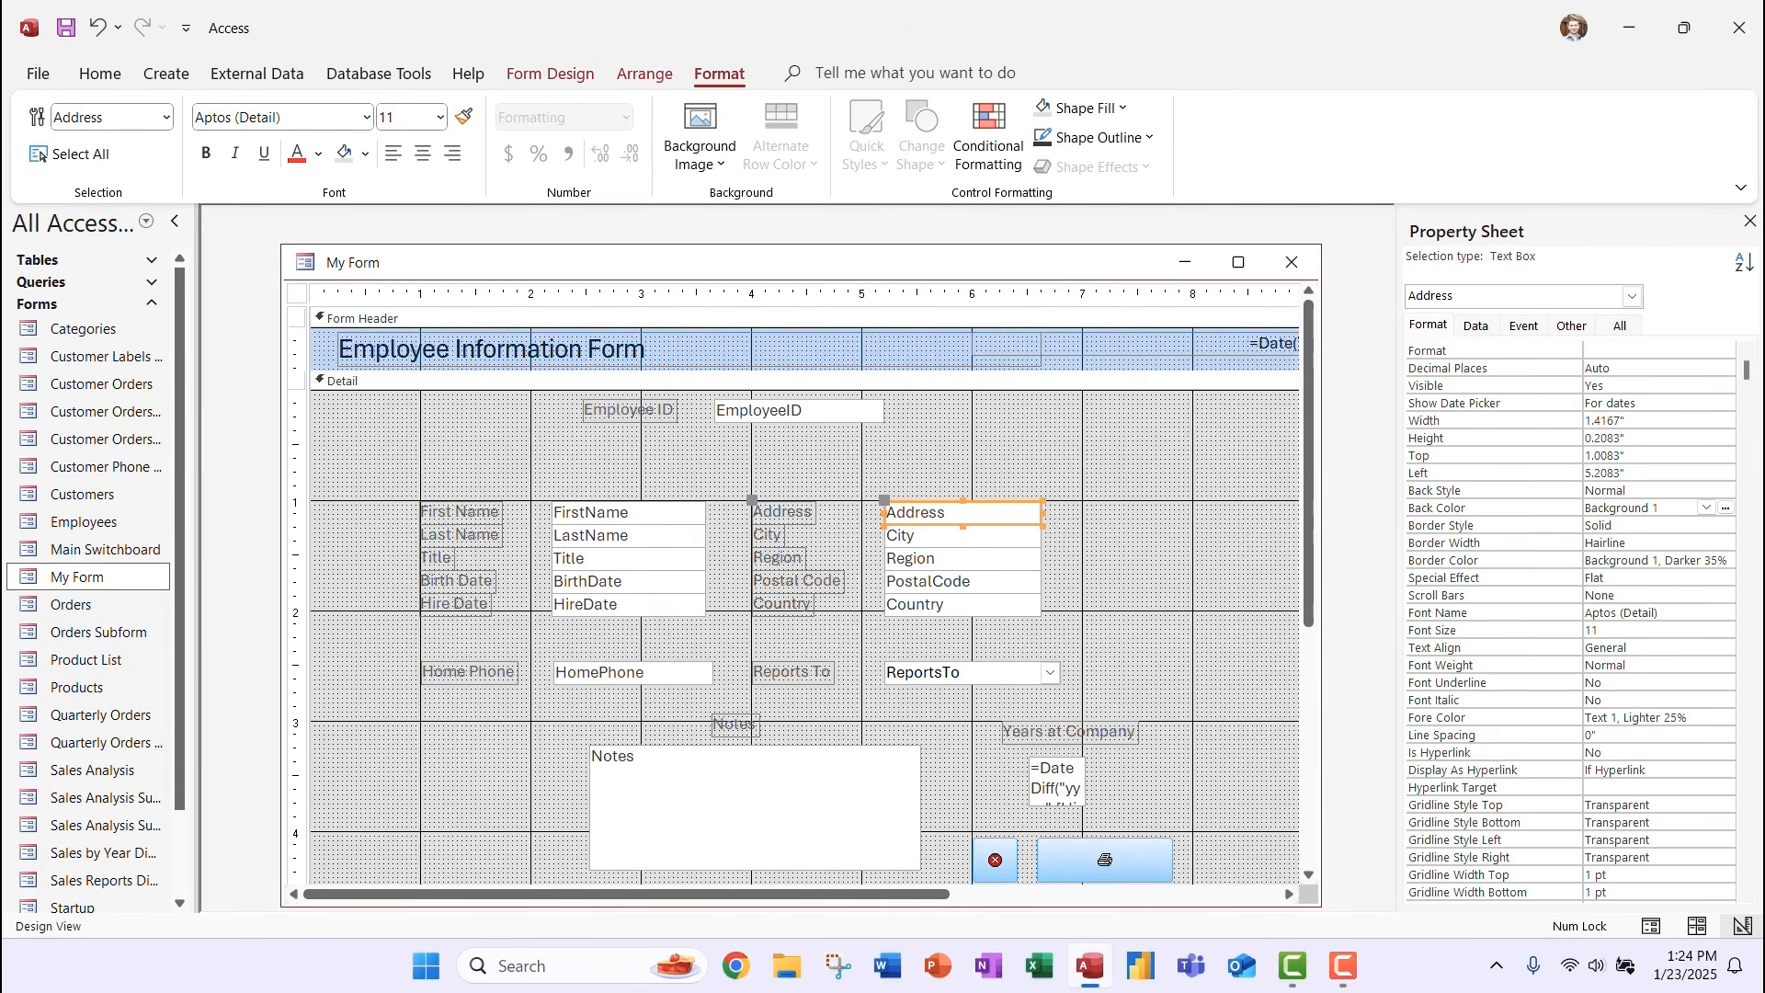
pyautogui.click(1094, 137)
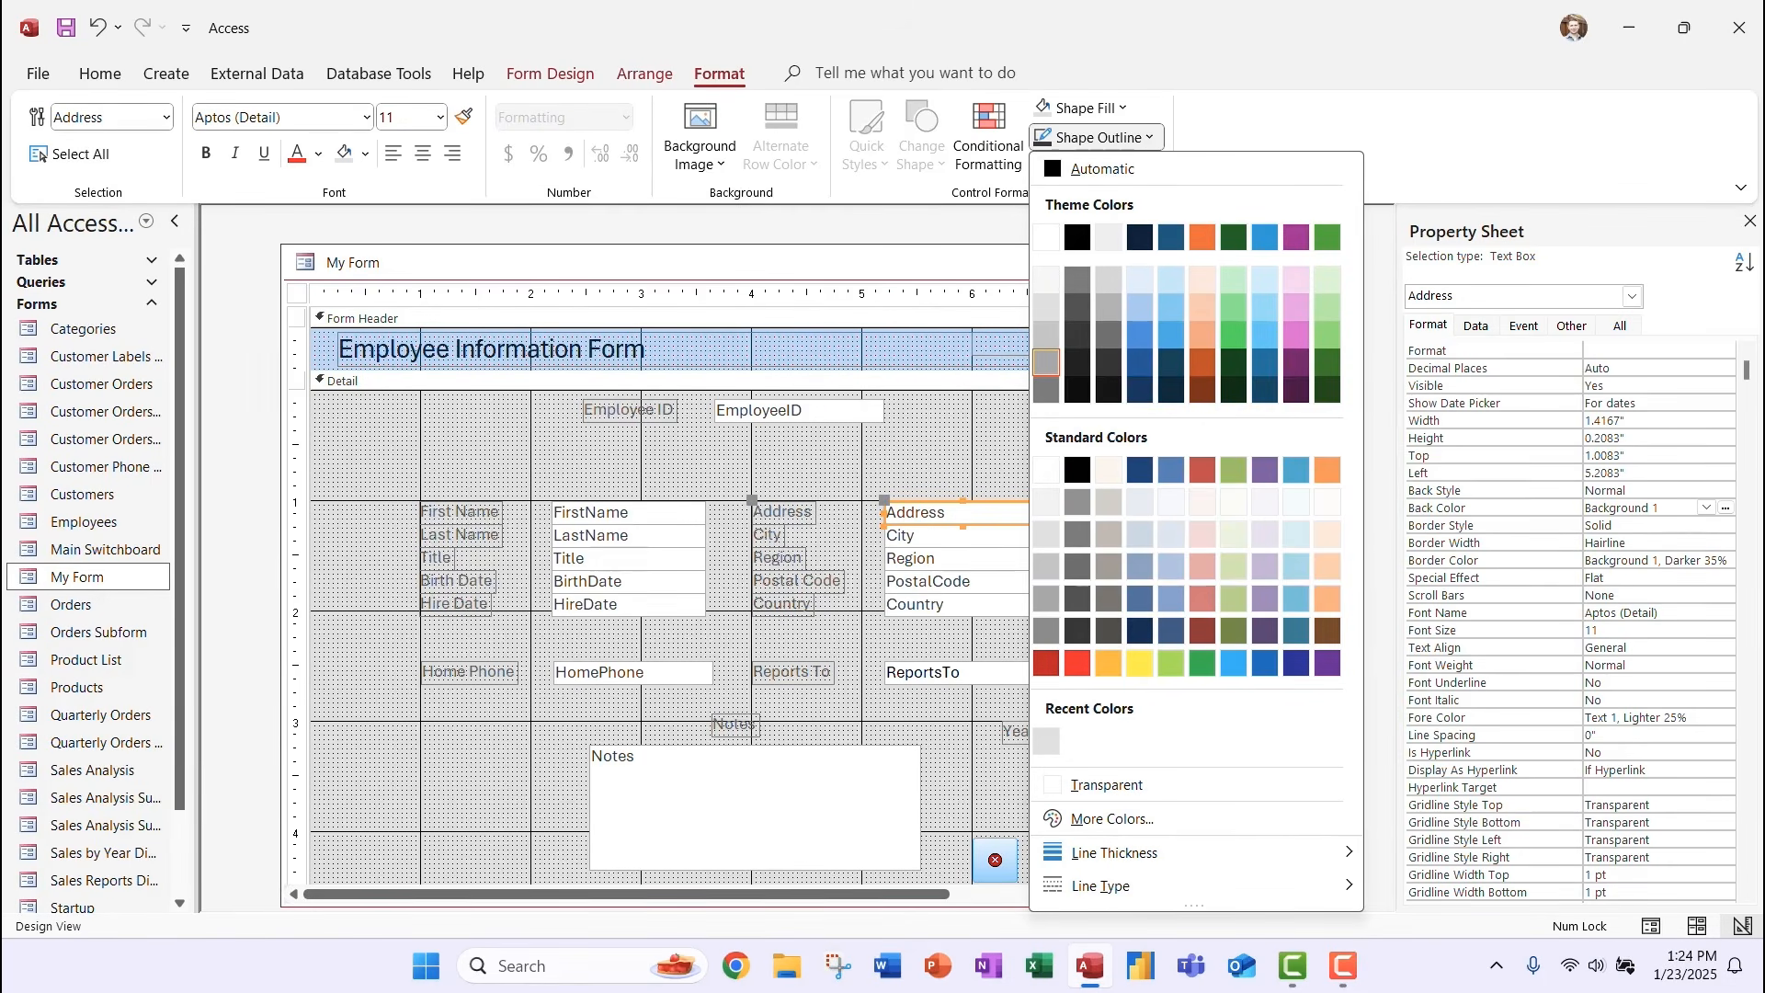
pyautogui.click(1265, 663)
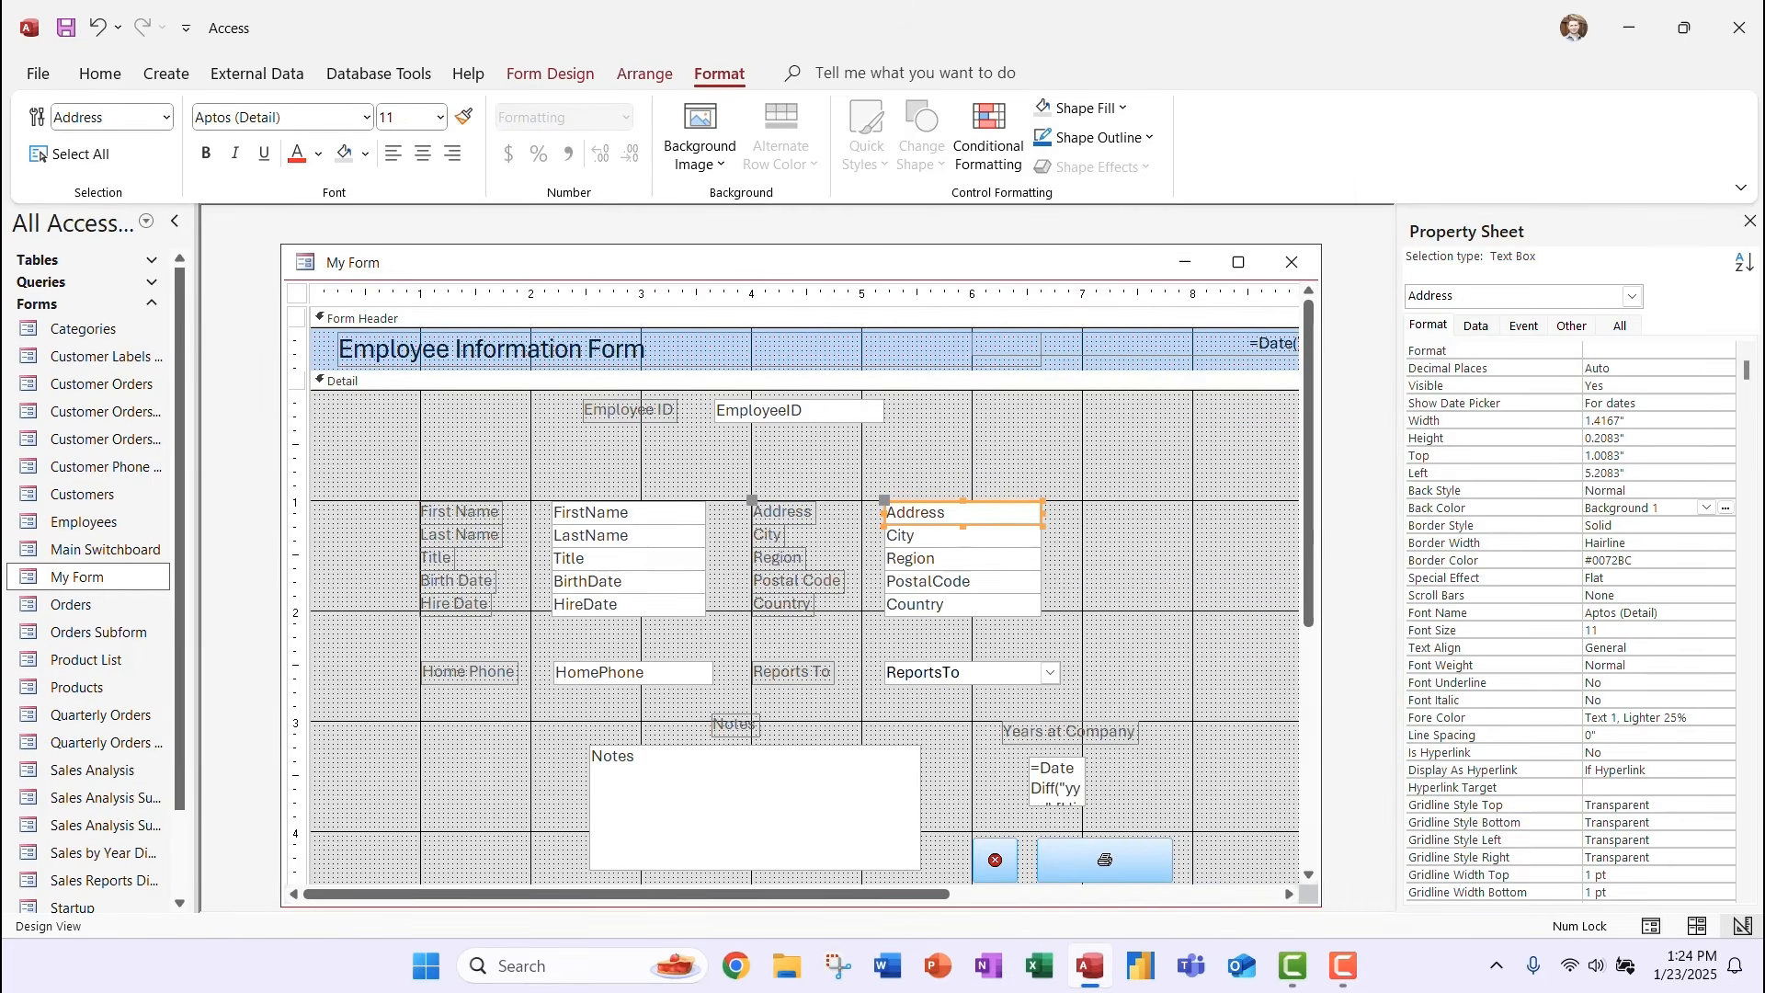
pyautogui.click(1232, 588)
pyautogui.click(963, 537)
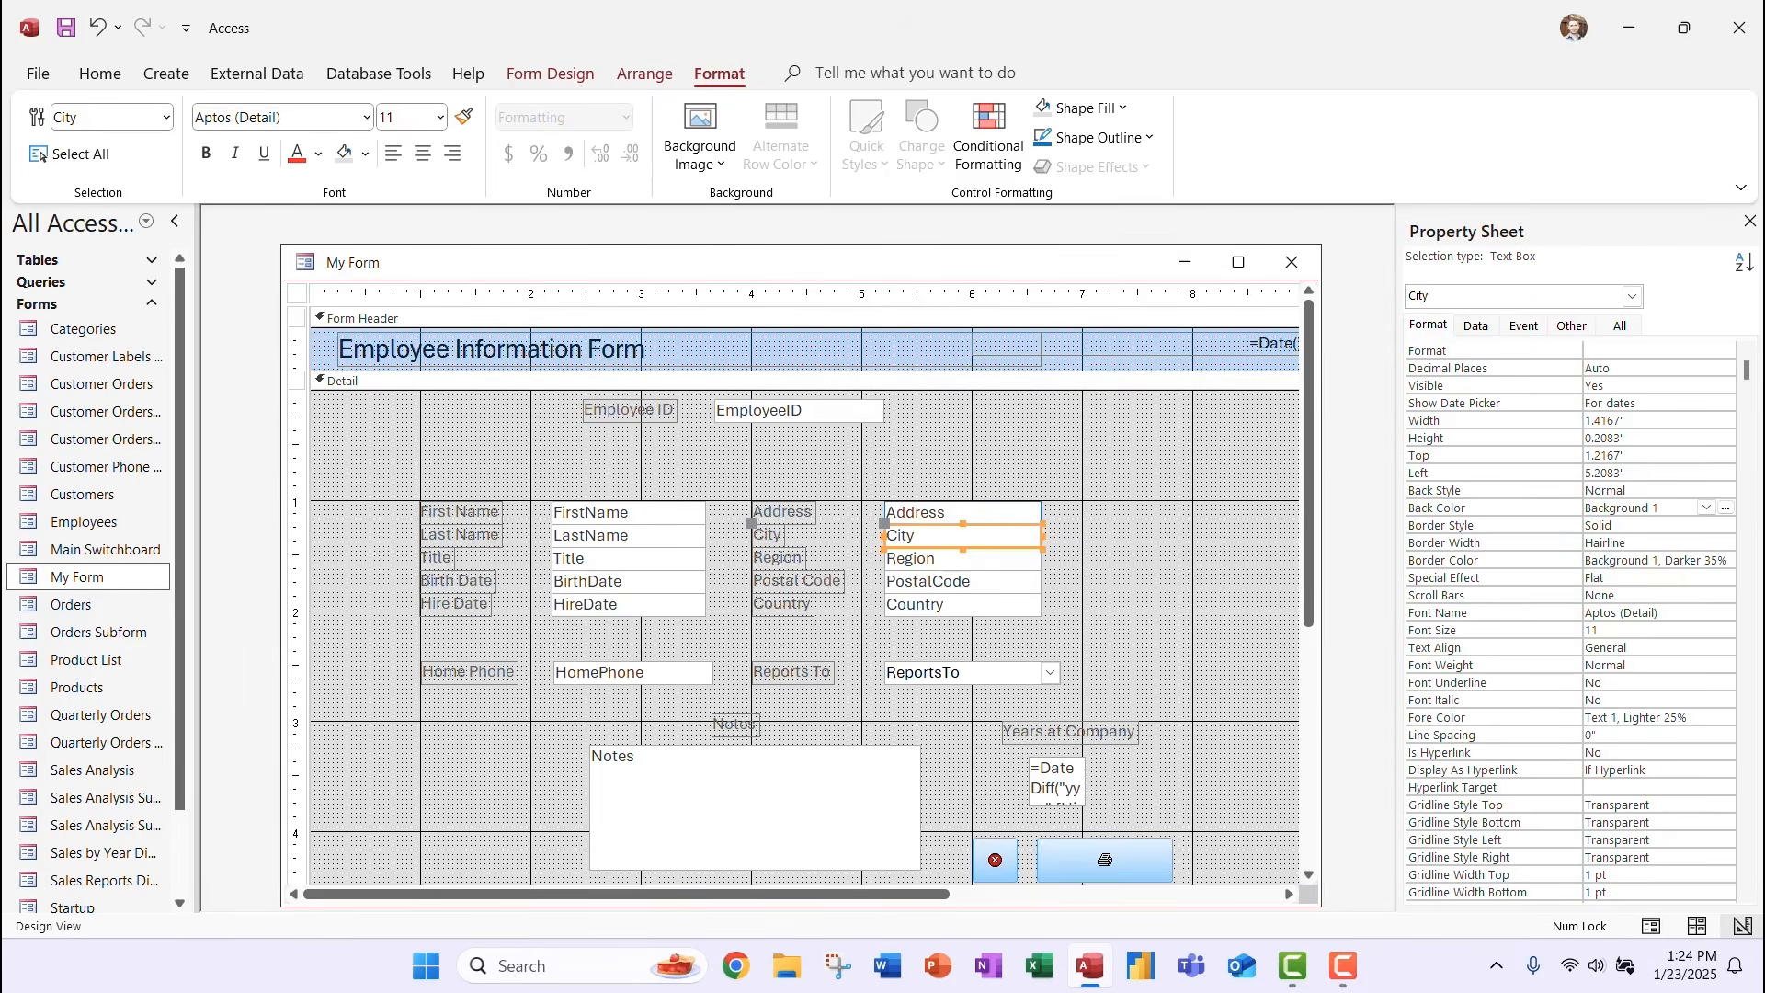
pyautogui.click(963, 514)
pyautogui.moveTo(1086, 456); pyautogui.dragTo(878, 638)
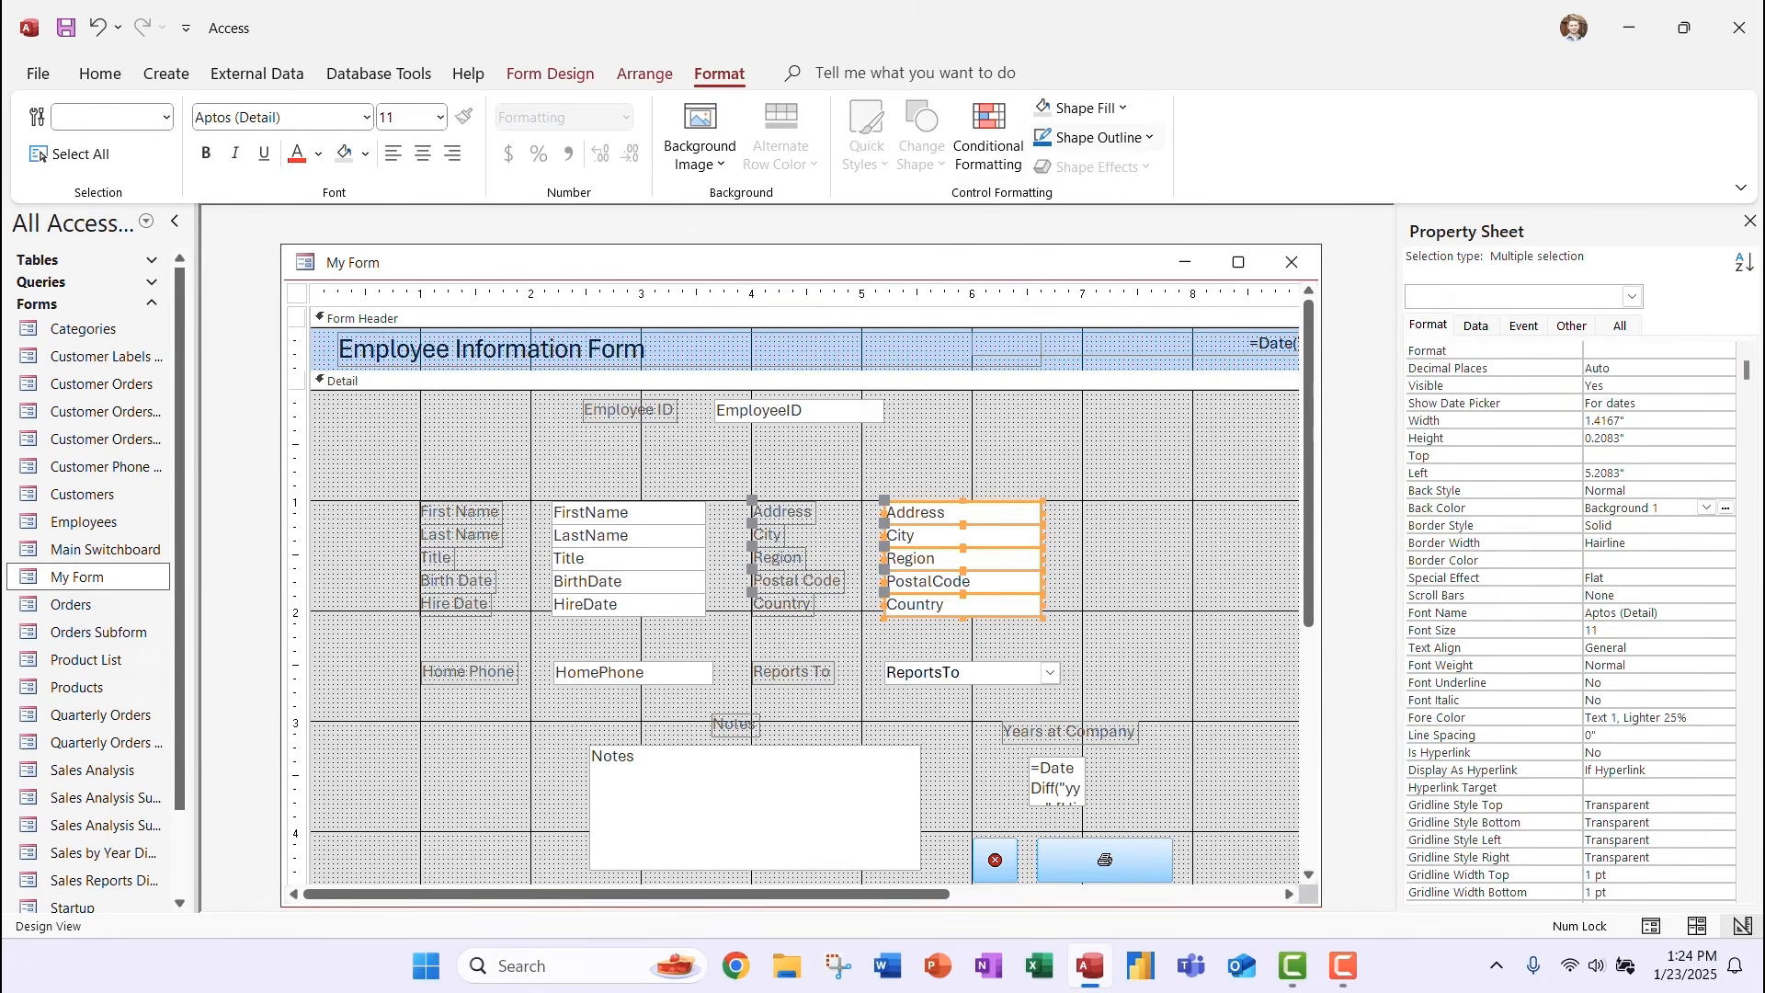
pyautogui.click(1103, 138)
pyautogui.click(1104, 138)
# Apply the blue #00728C outline to the FirstName–HireDate and Address–Country text boxes.
pyautogui.moveTo(531, 465); pyautogui.dragTo(713, 639)
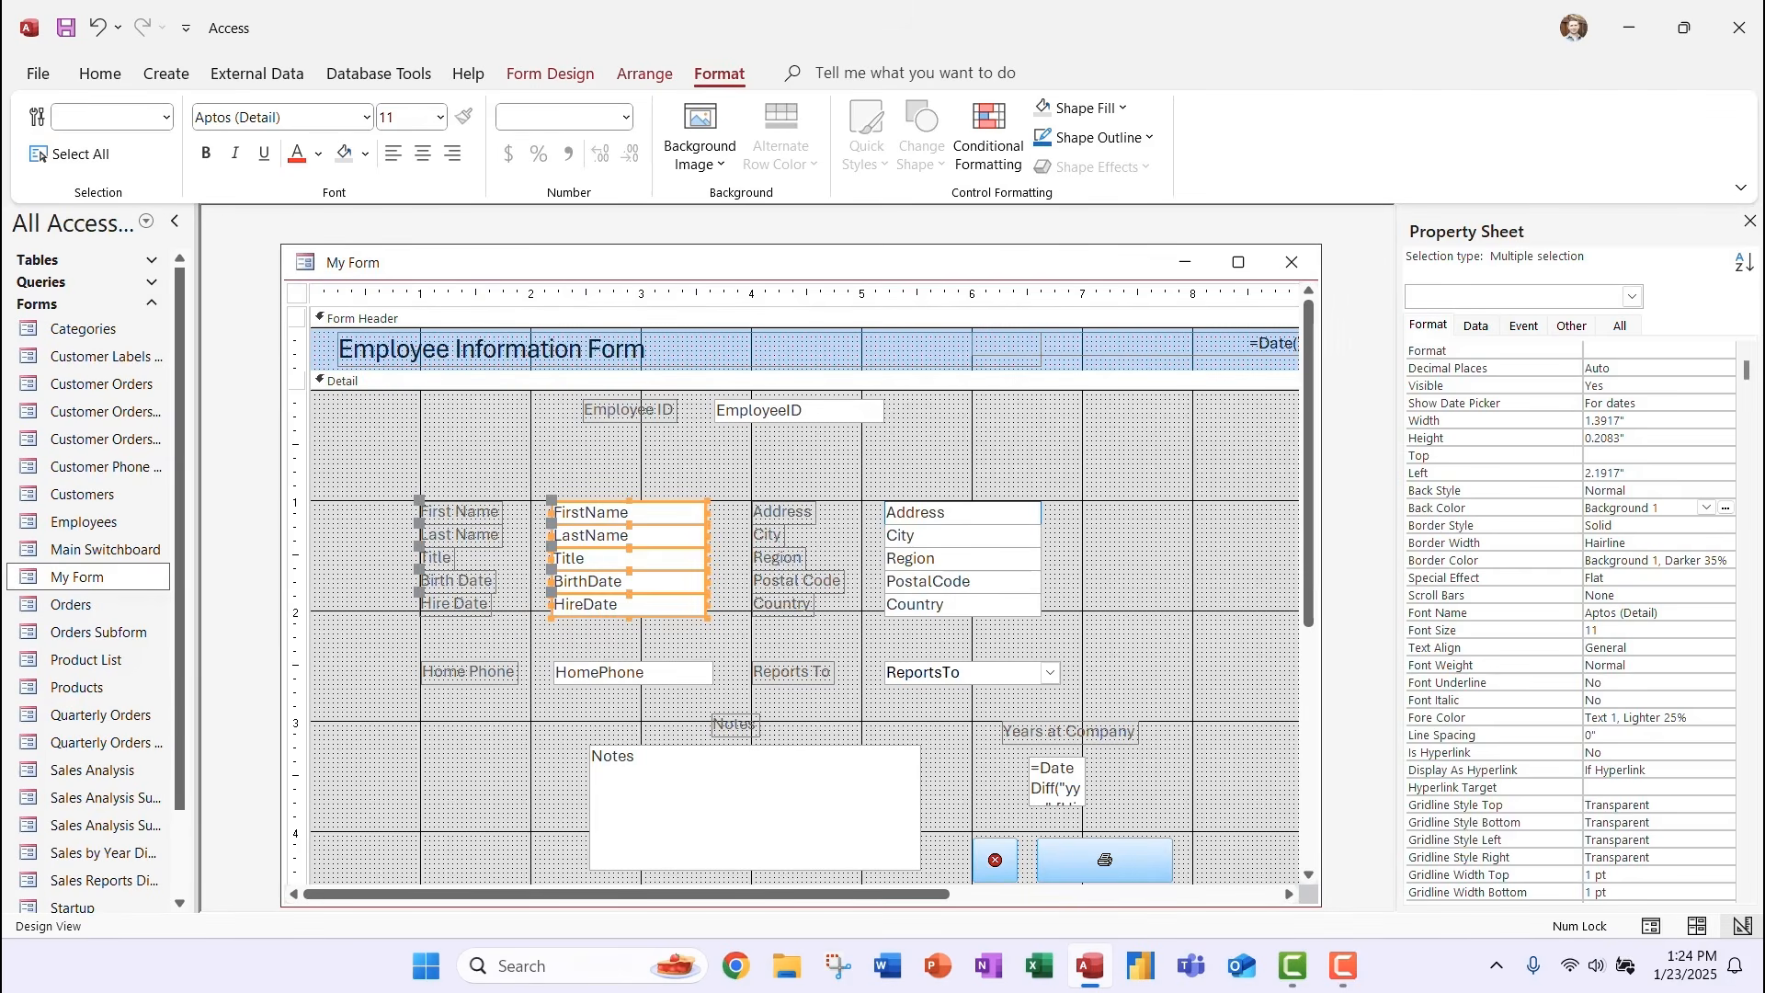
pyautogui.click(1104, 138)
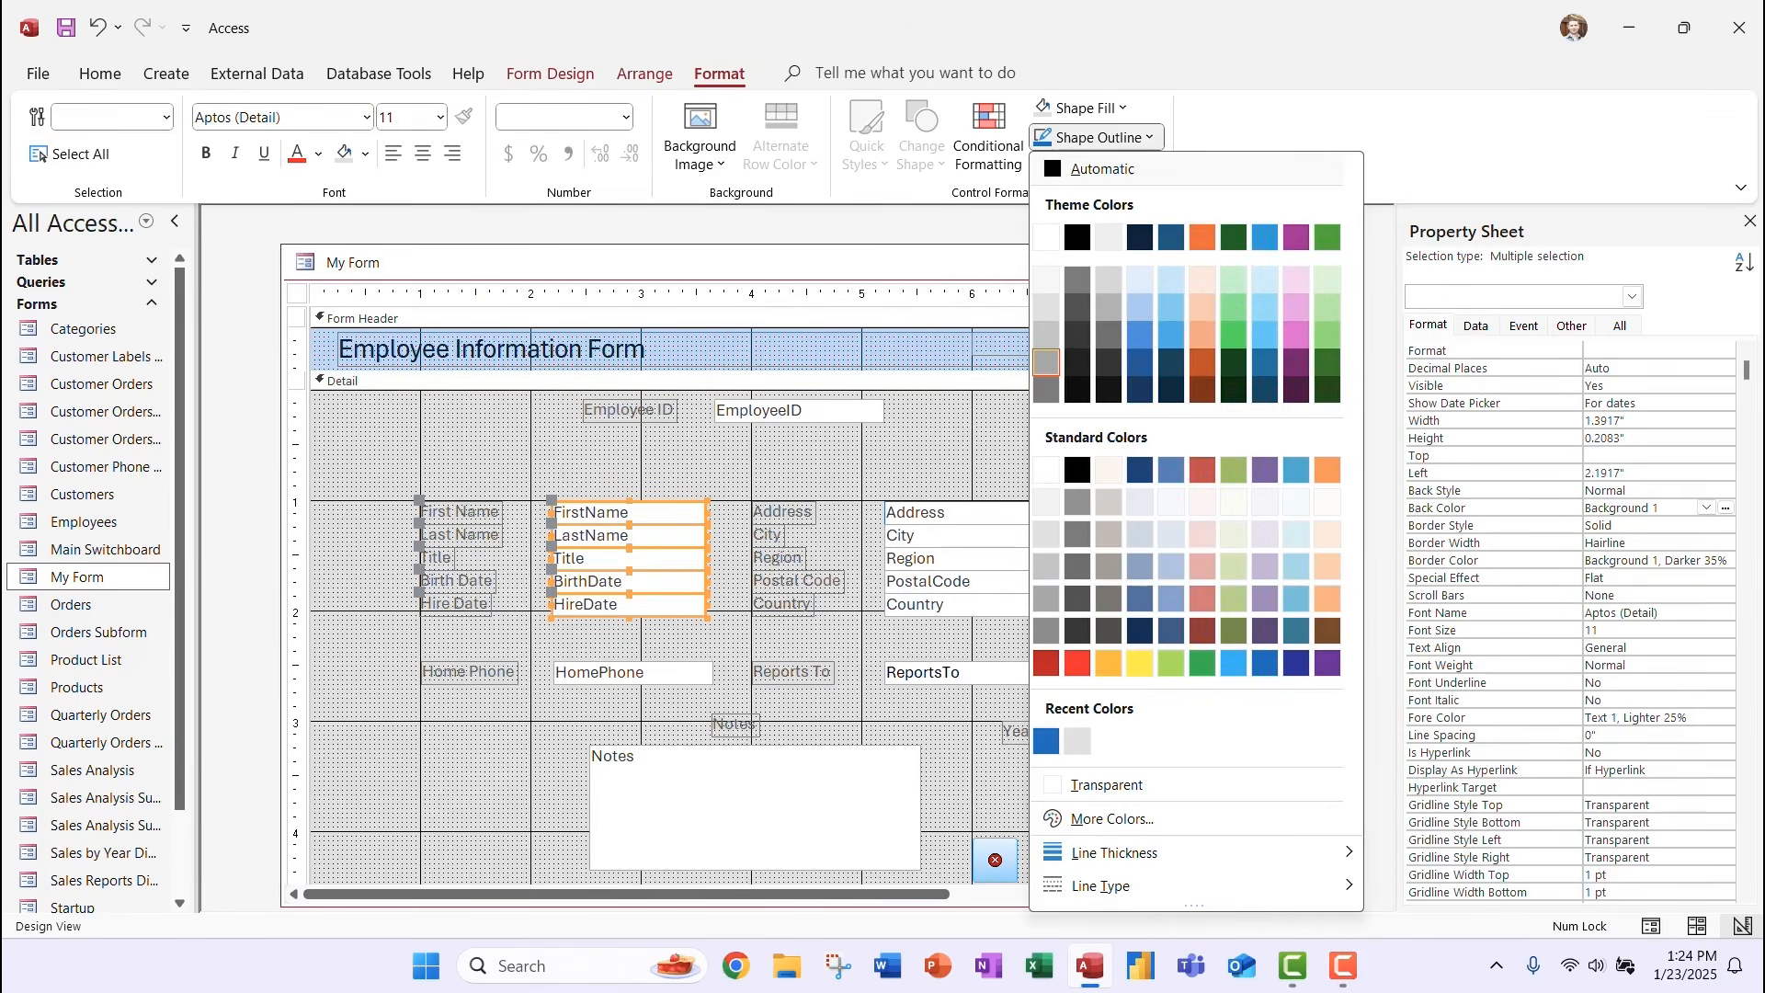
pyautogui.click(1046, 741)
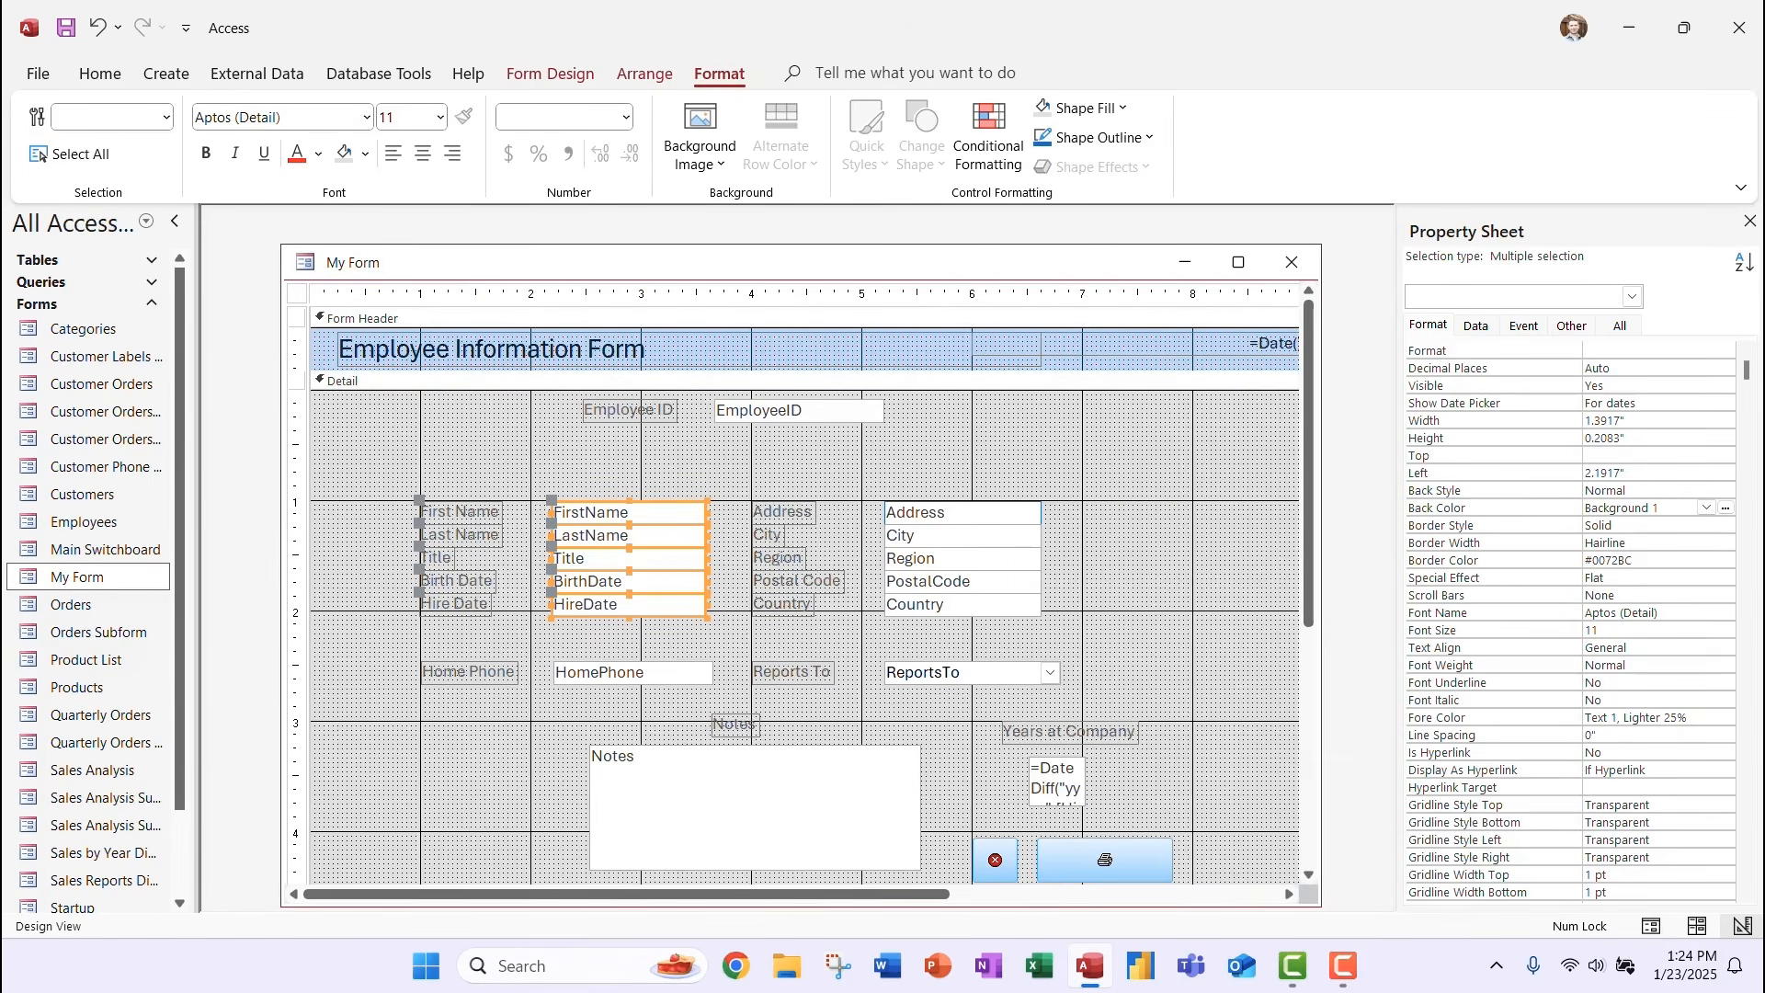
pyautogui.moveTo(1054, 643); pyautogui.dragTo(881, 502)
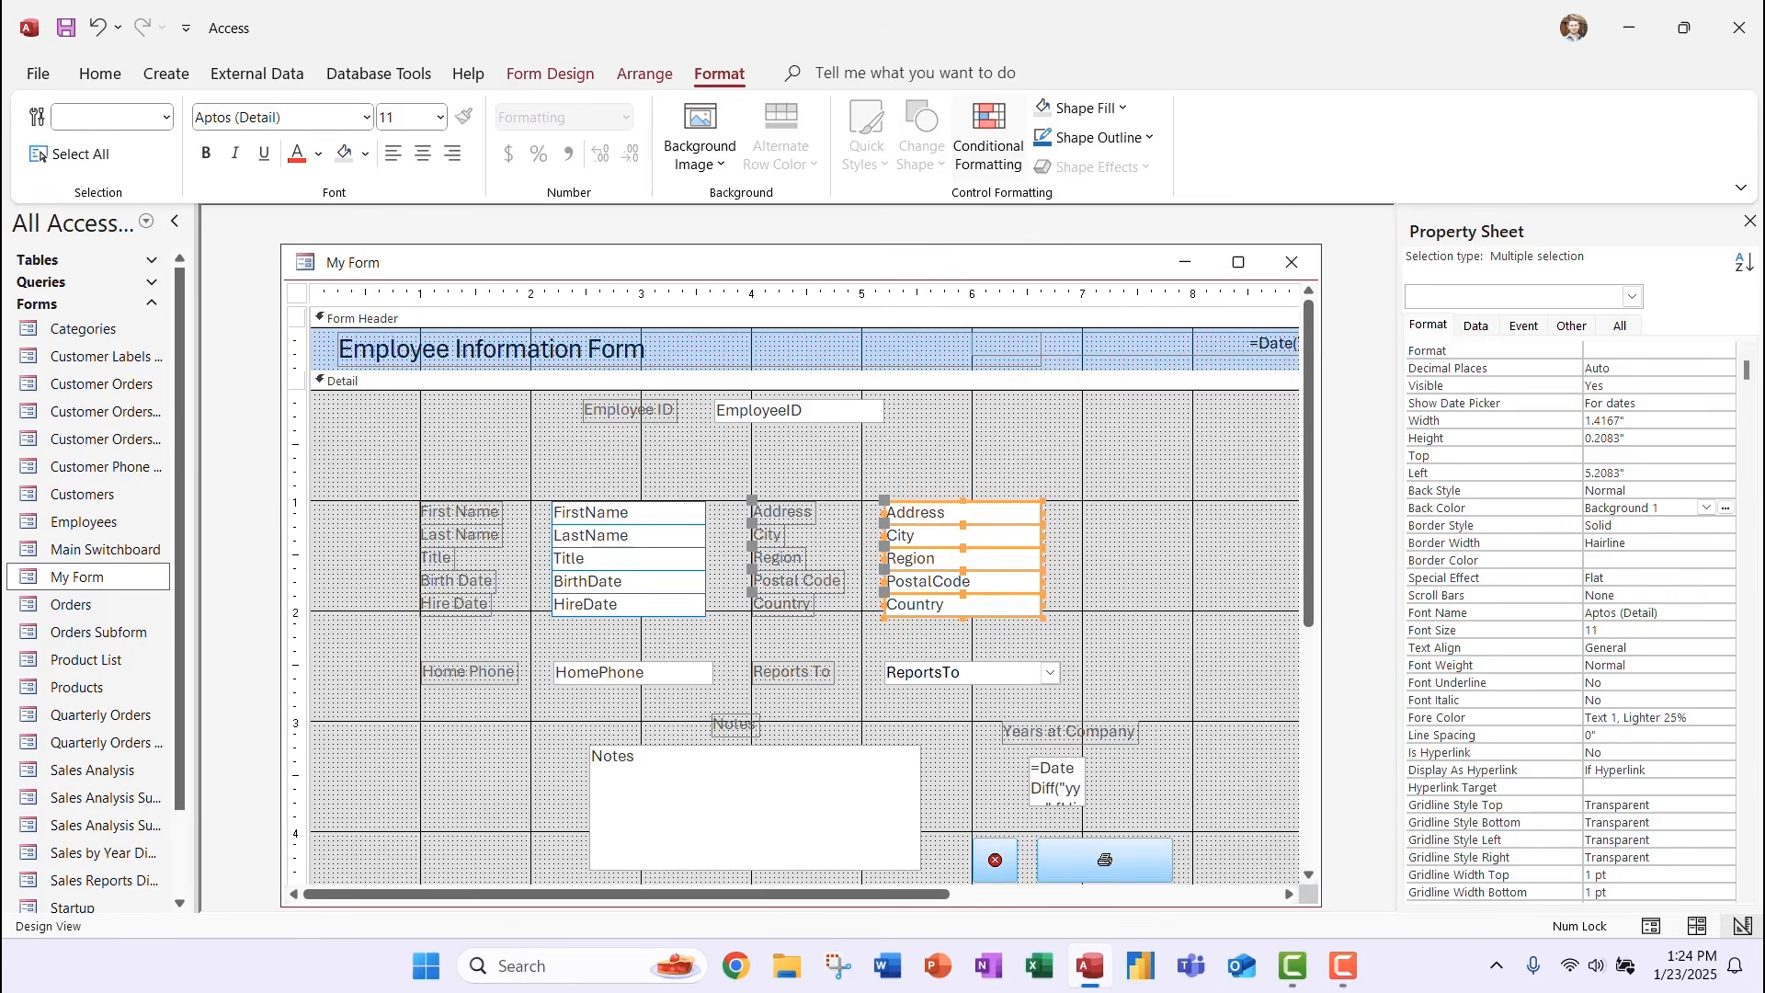
pyautogui.click(1104, 138)
pyautogui.click(1046, 741)
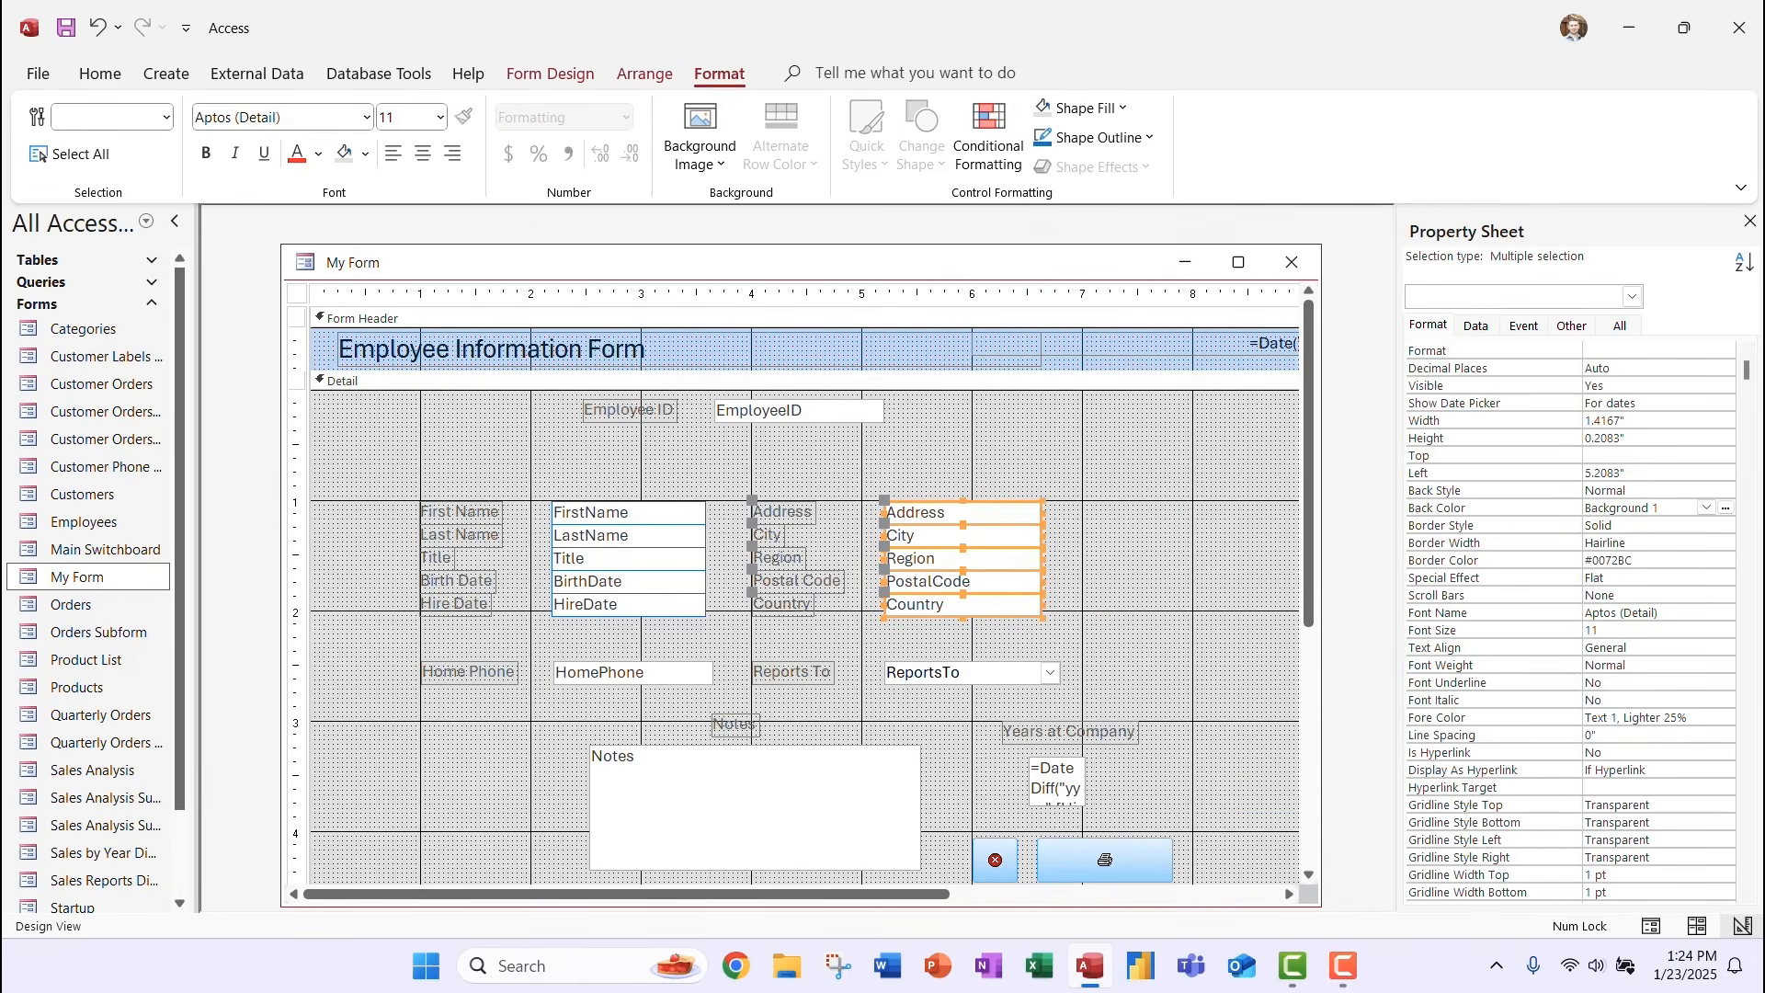
# Give the EmployeeID, ReportsTo and HomePhone controls the same blue outline.
pyautogui.moveTo(895, 448); pyautogui.dragTo(710, 390)
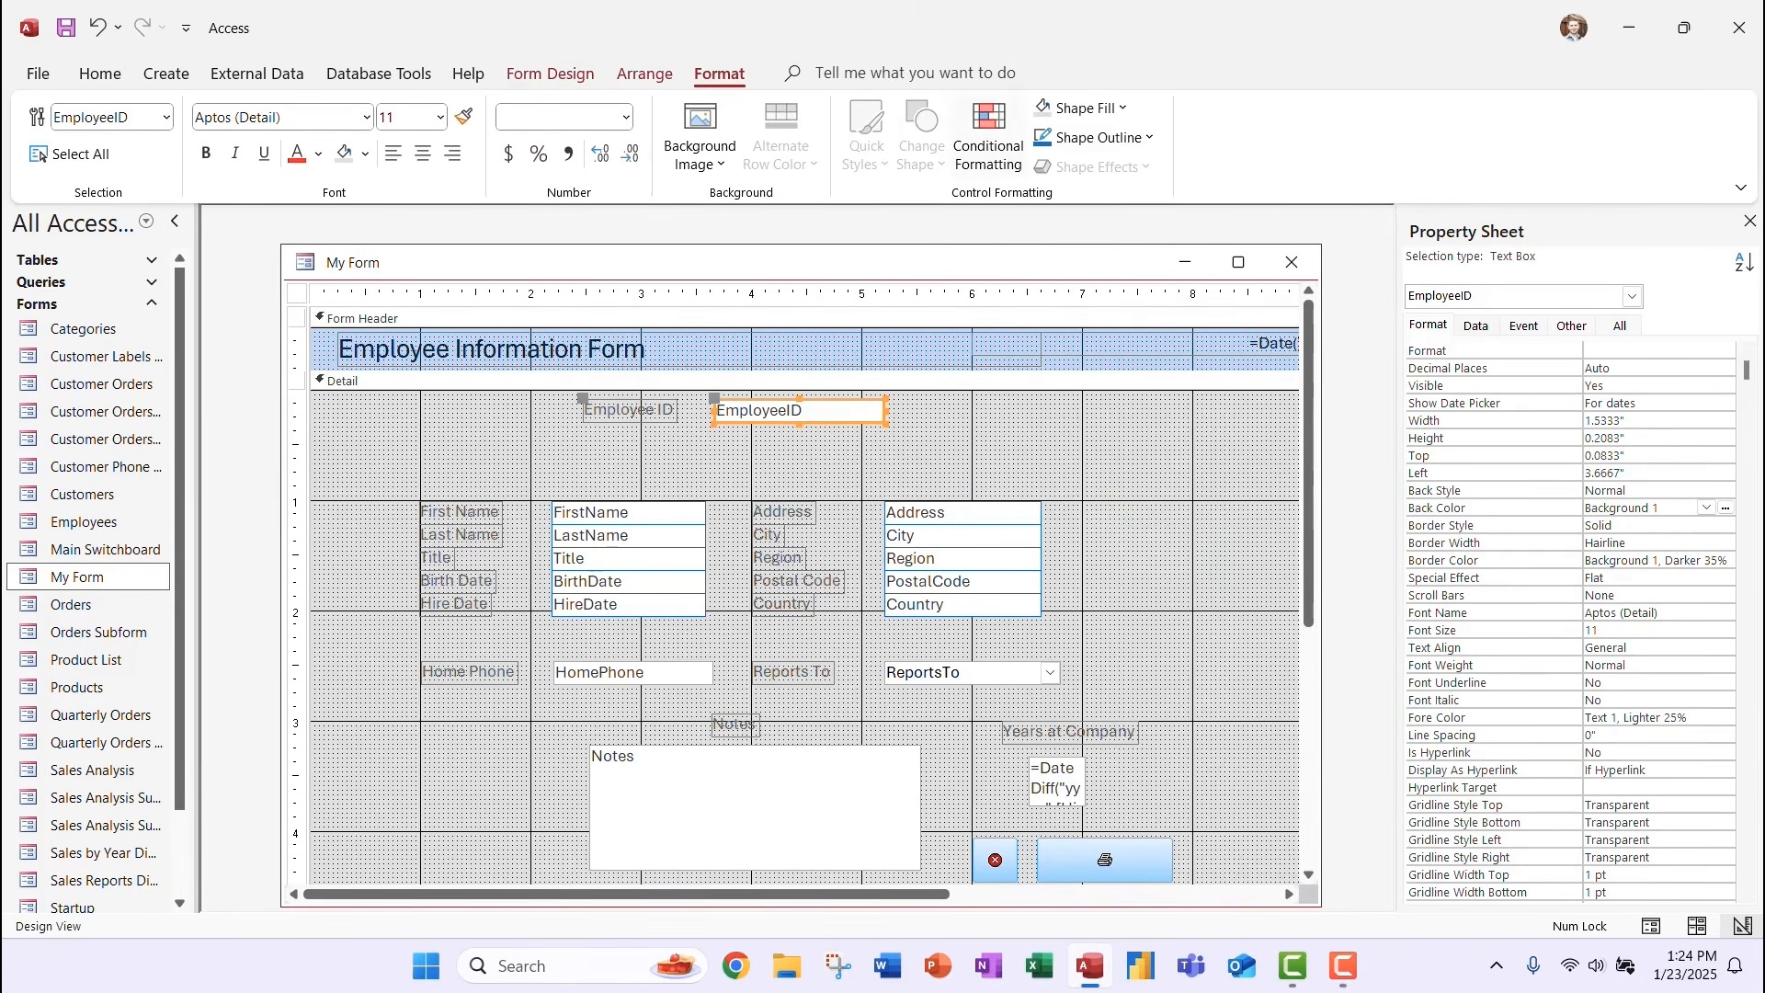
pyautogui.click(1097, 138)
pyautogui.click(1046, 741)
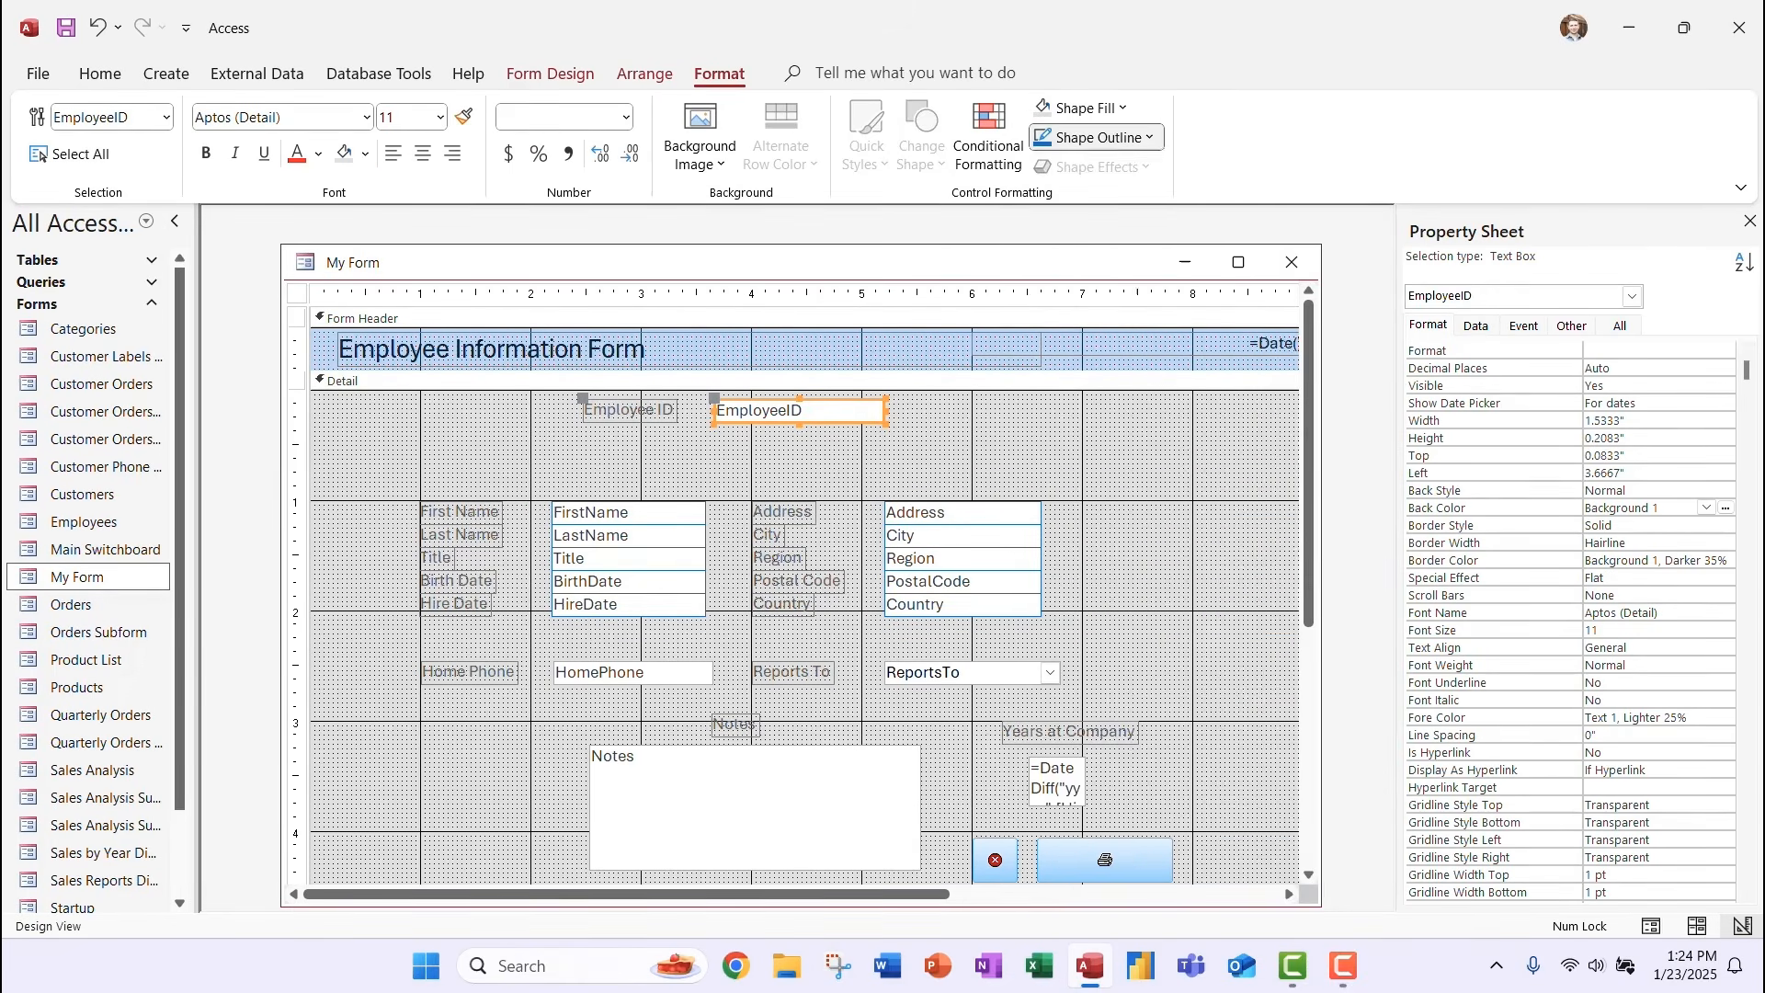
pyautogui.moveTo(1068, 706); pyautogui.dragTo(876, 642)
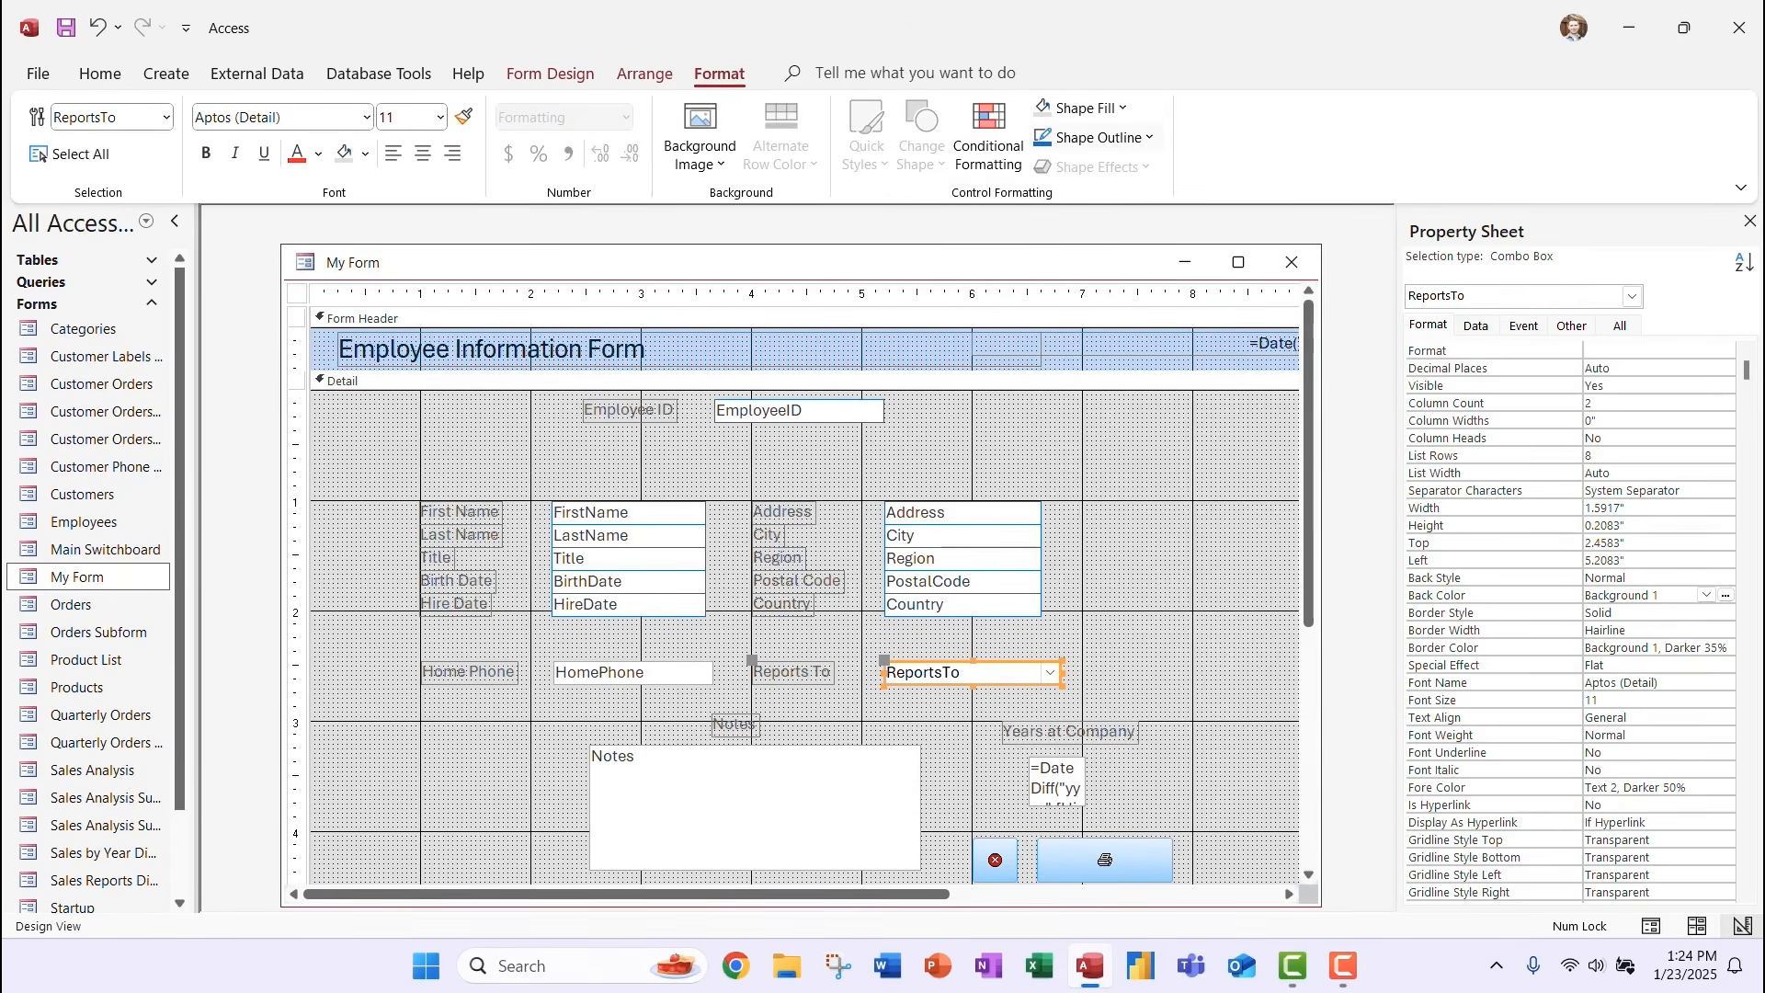
pyautogui.click(1096, 138)
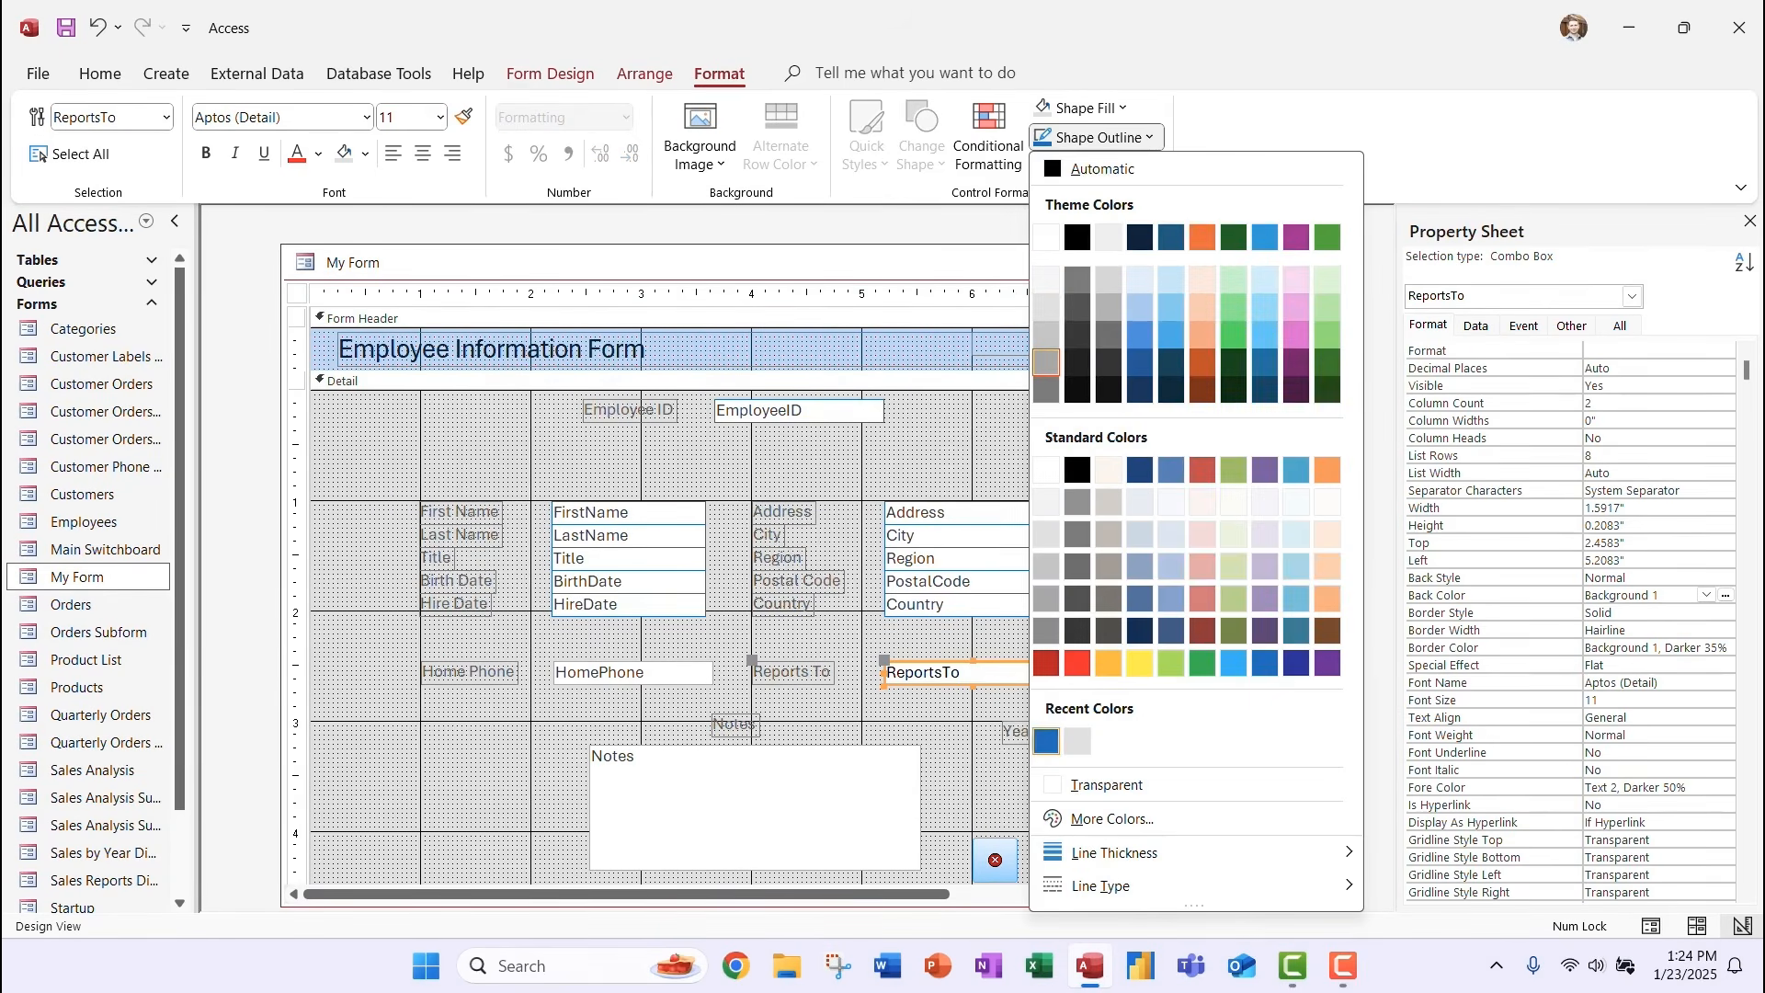
pyautogui.click(1047, 741)
pyautogui.moveTo(691, 714); pyautogui.dragTo(557, 641)
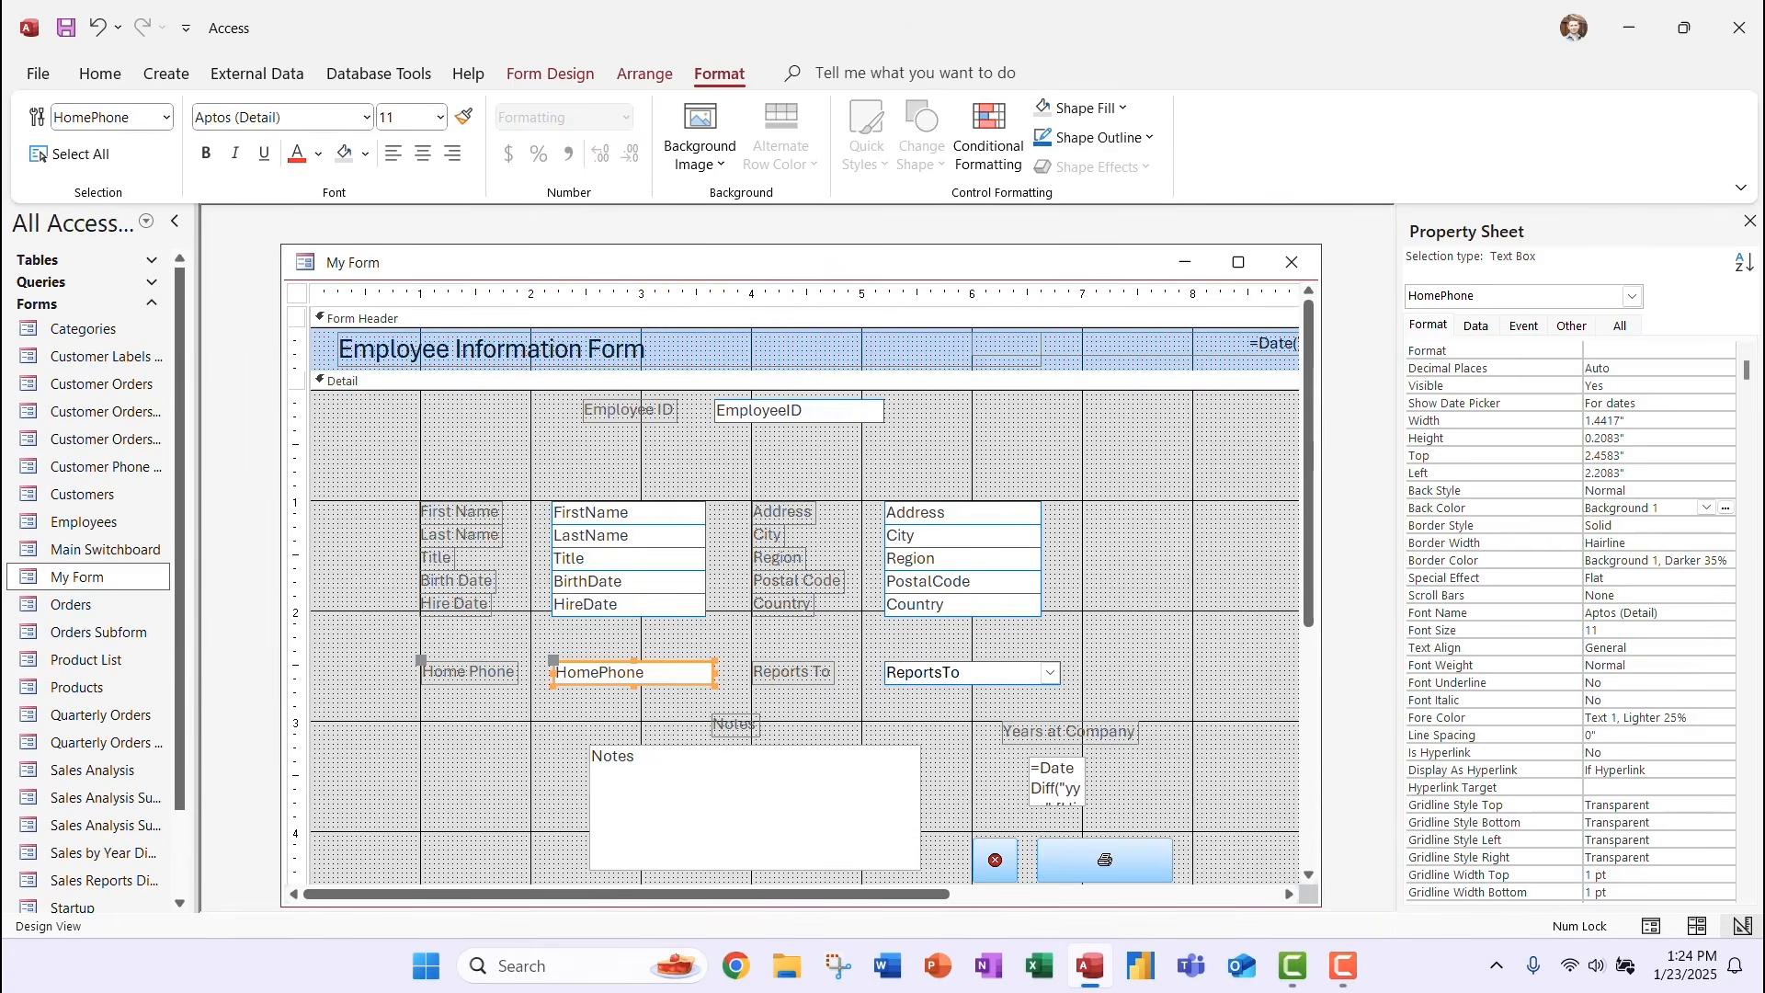
pyautogui.click(1097, 138)
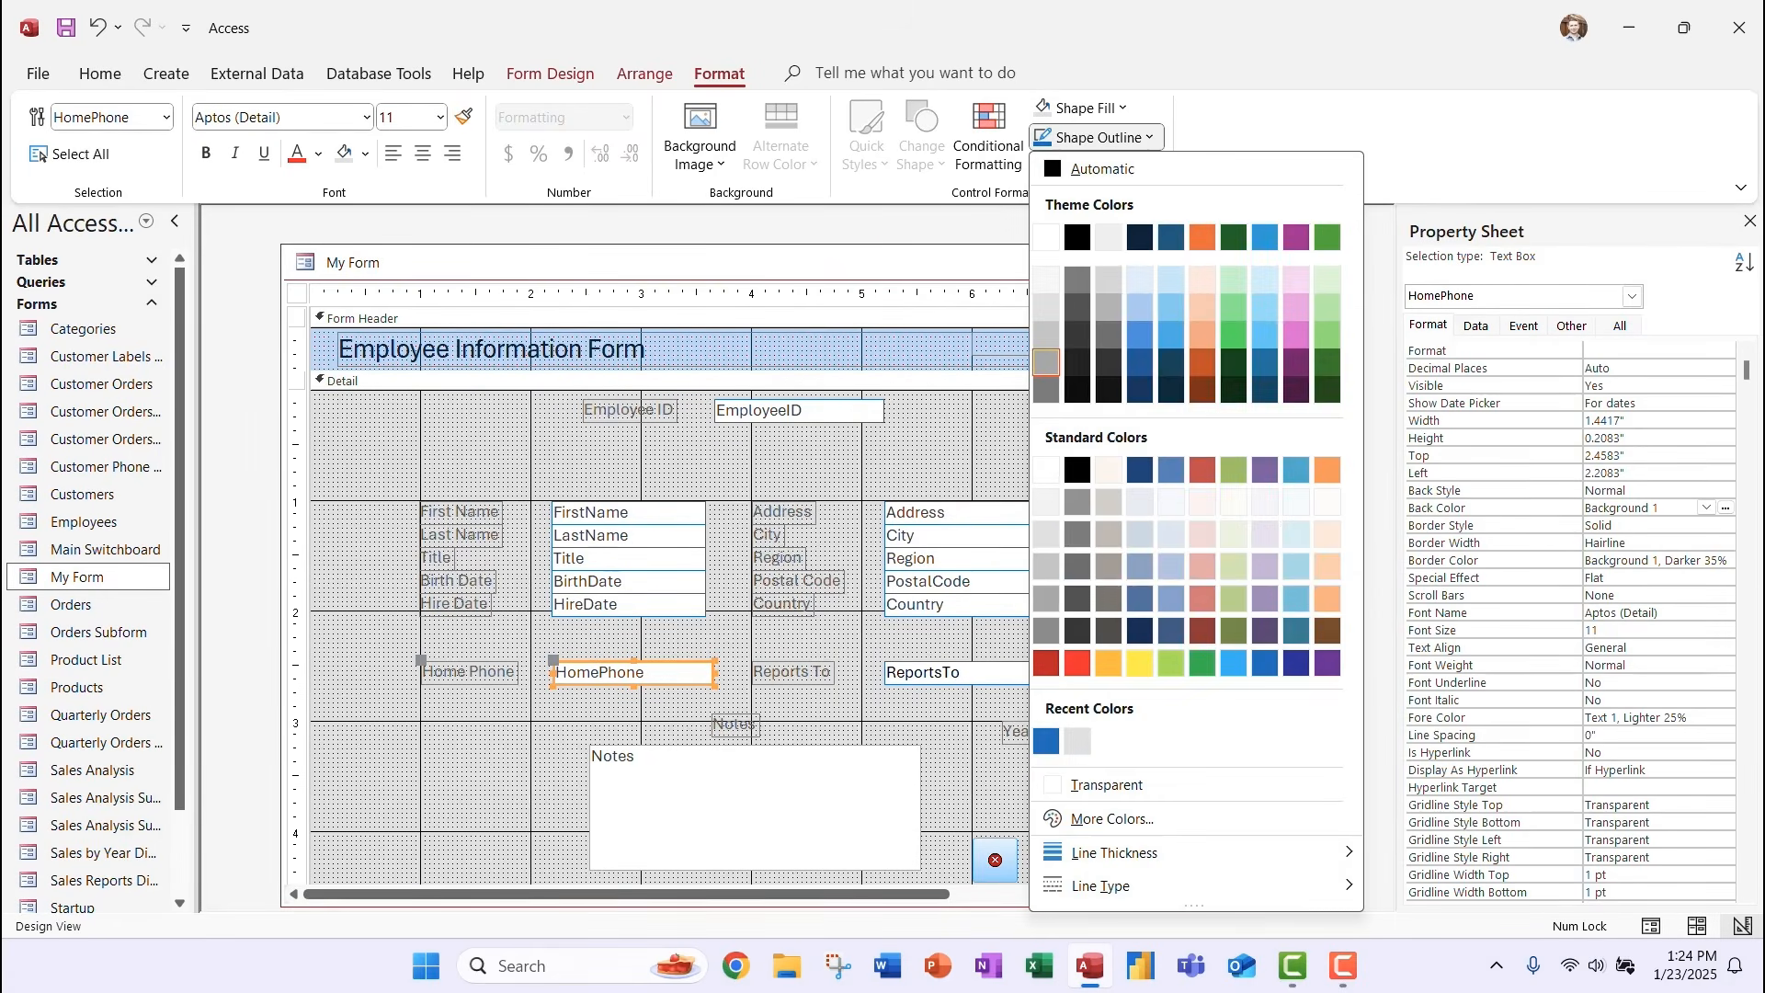
pyautogui.click(1046, 741)
# Outline the Notes box in blue and select the FirstName–HireDate boxes with labels.
pyautogui.moveTo(937, 820); pyautogui.dragTo(743, 761)
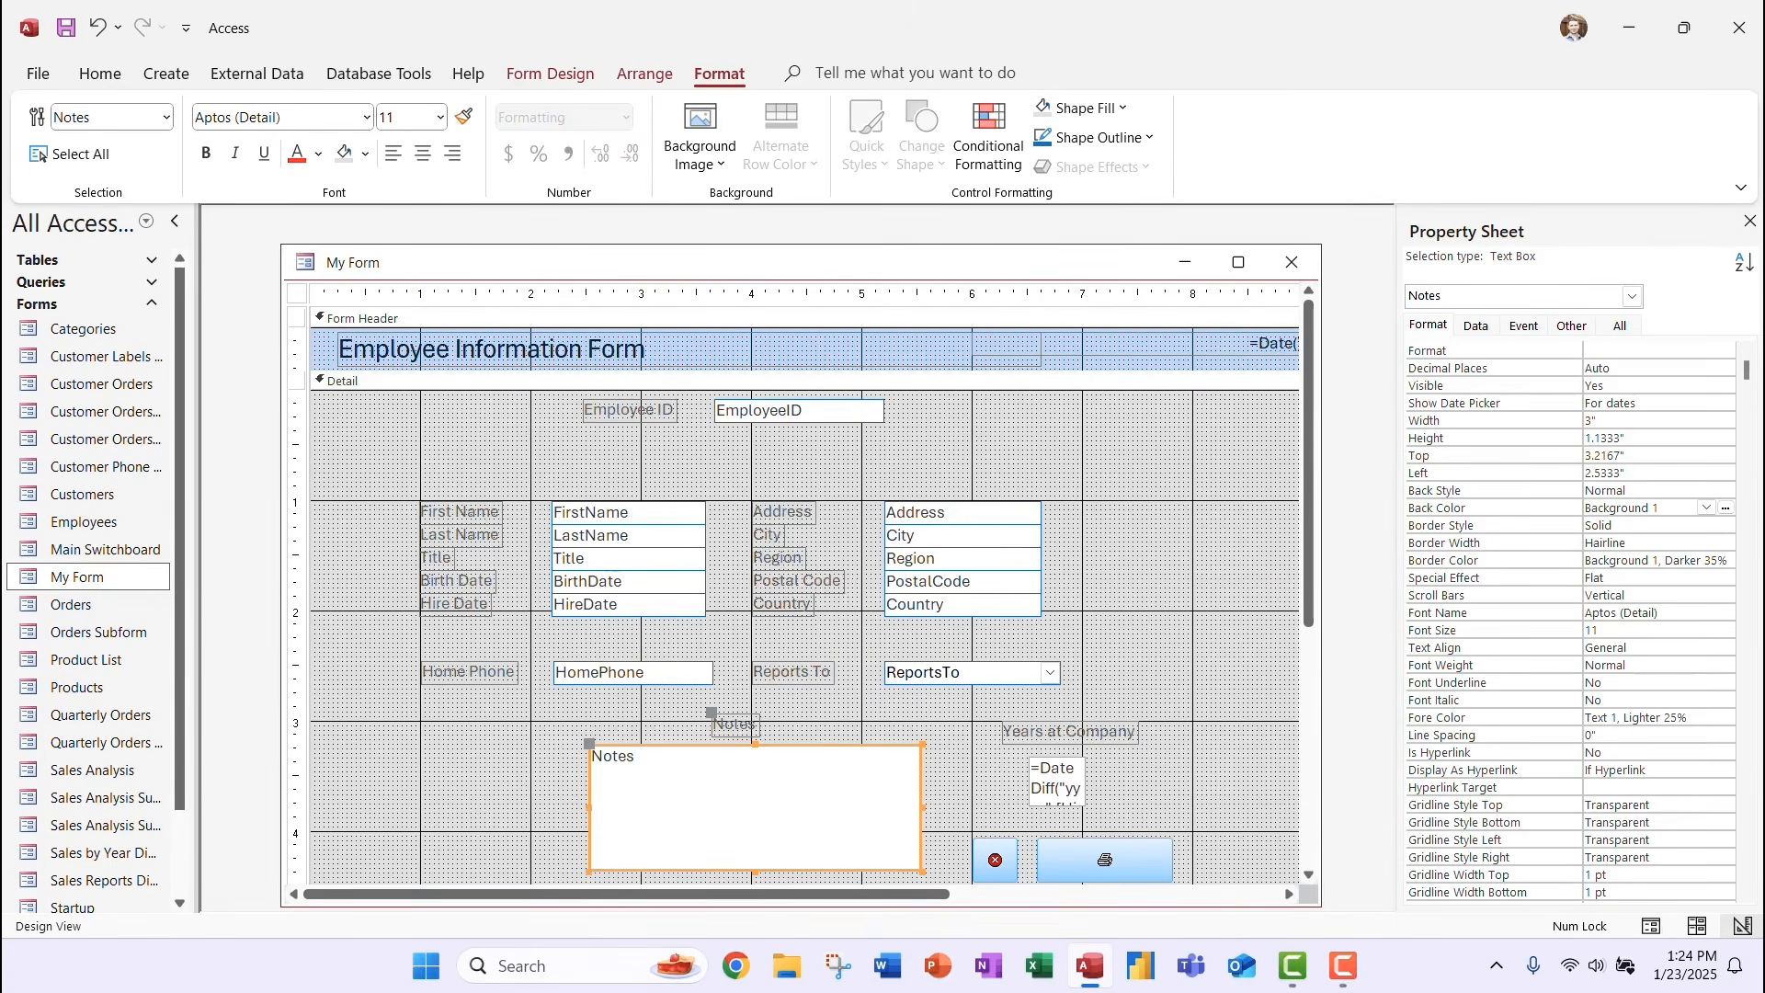
pyautogui.click(1096, 138)
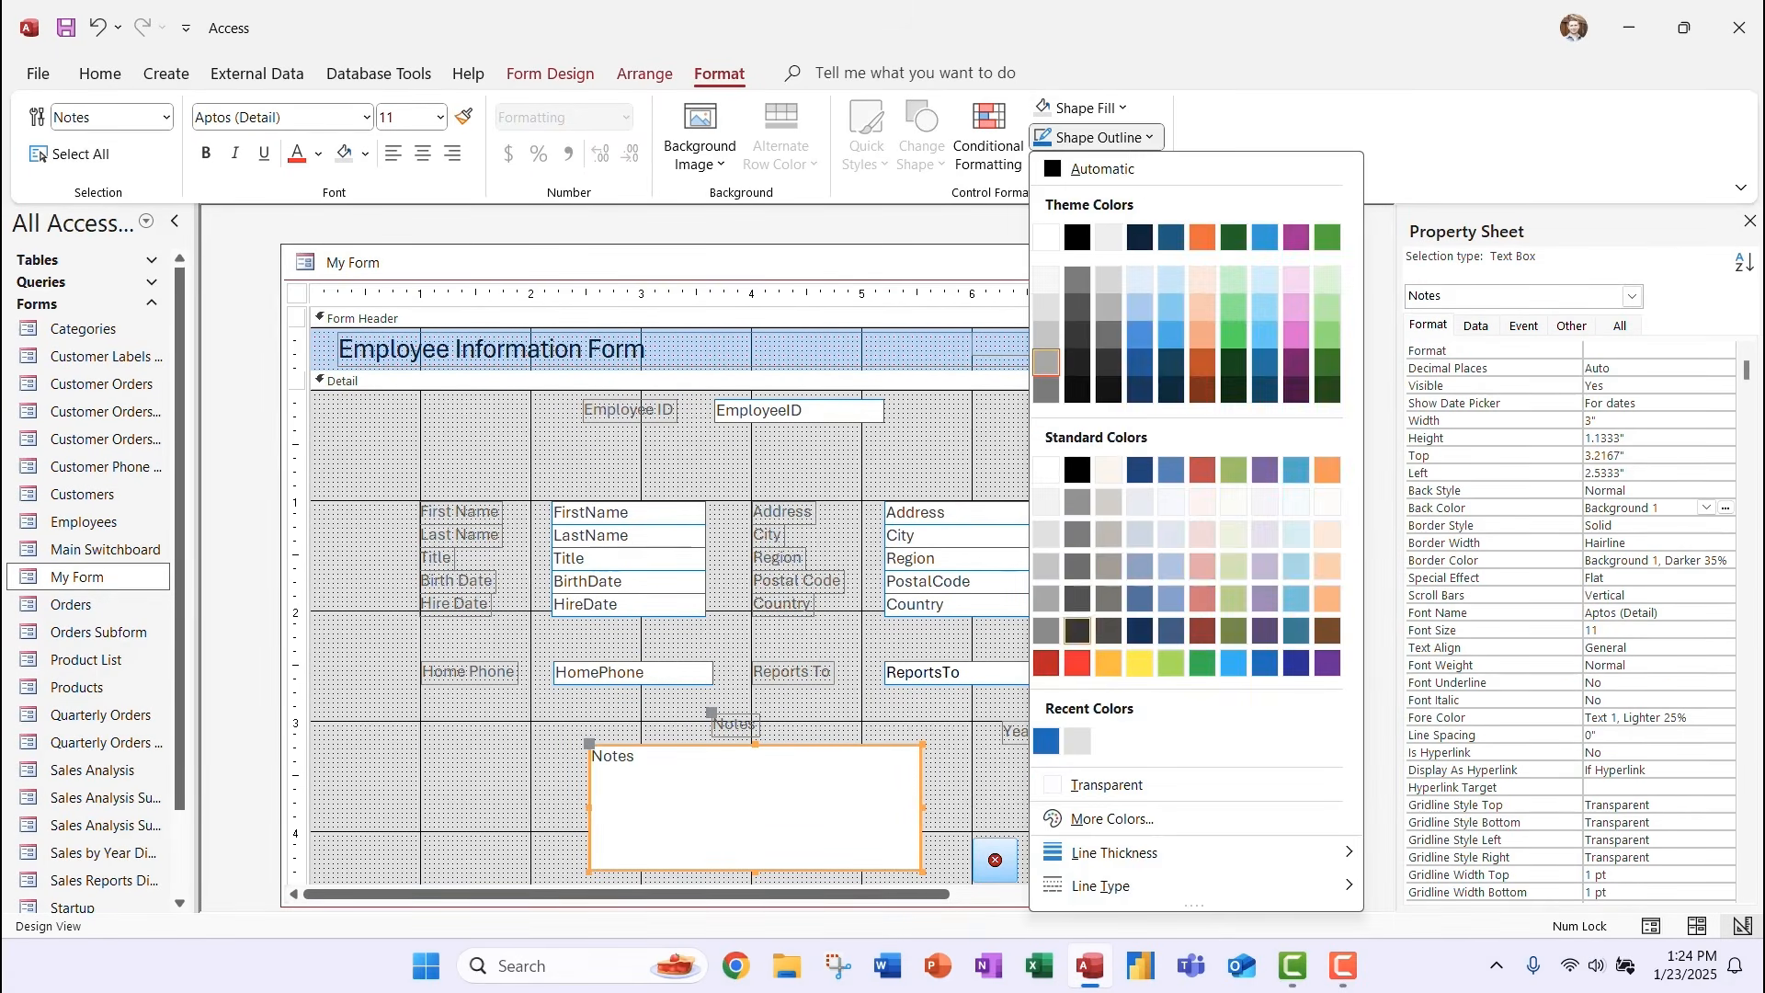
pyautogui.click(1046, 741)
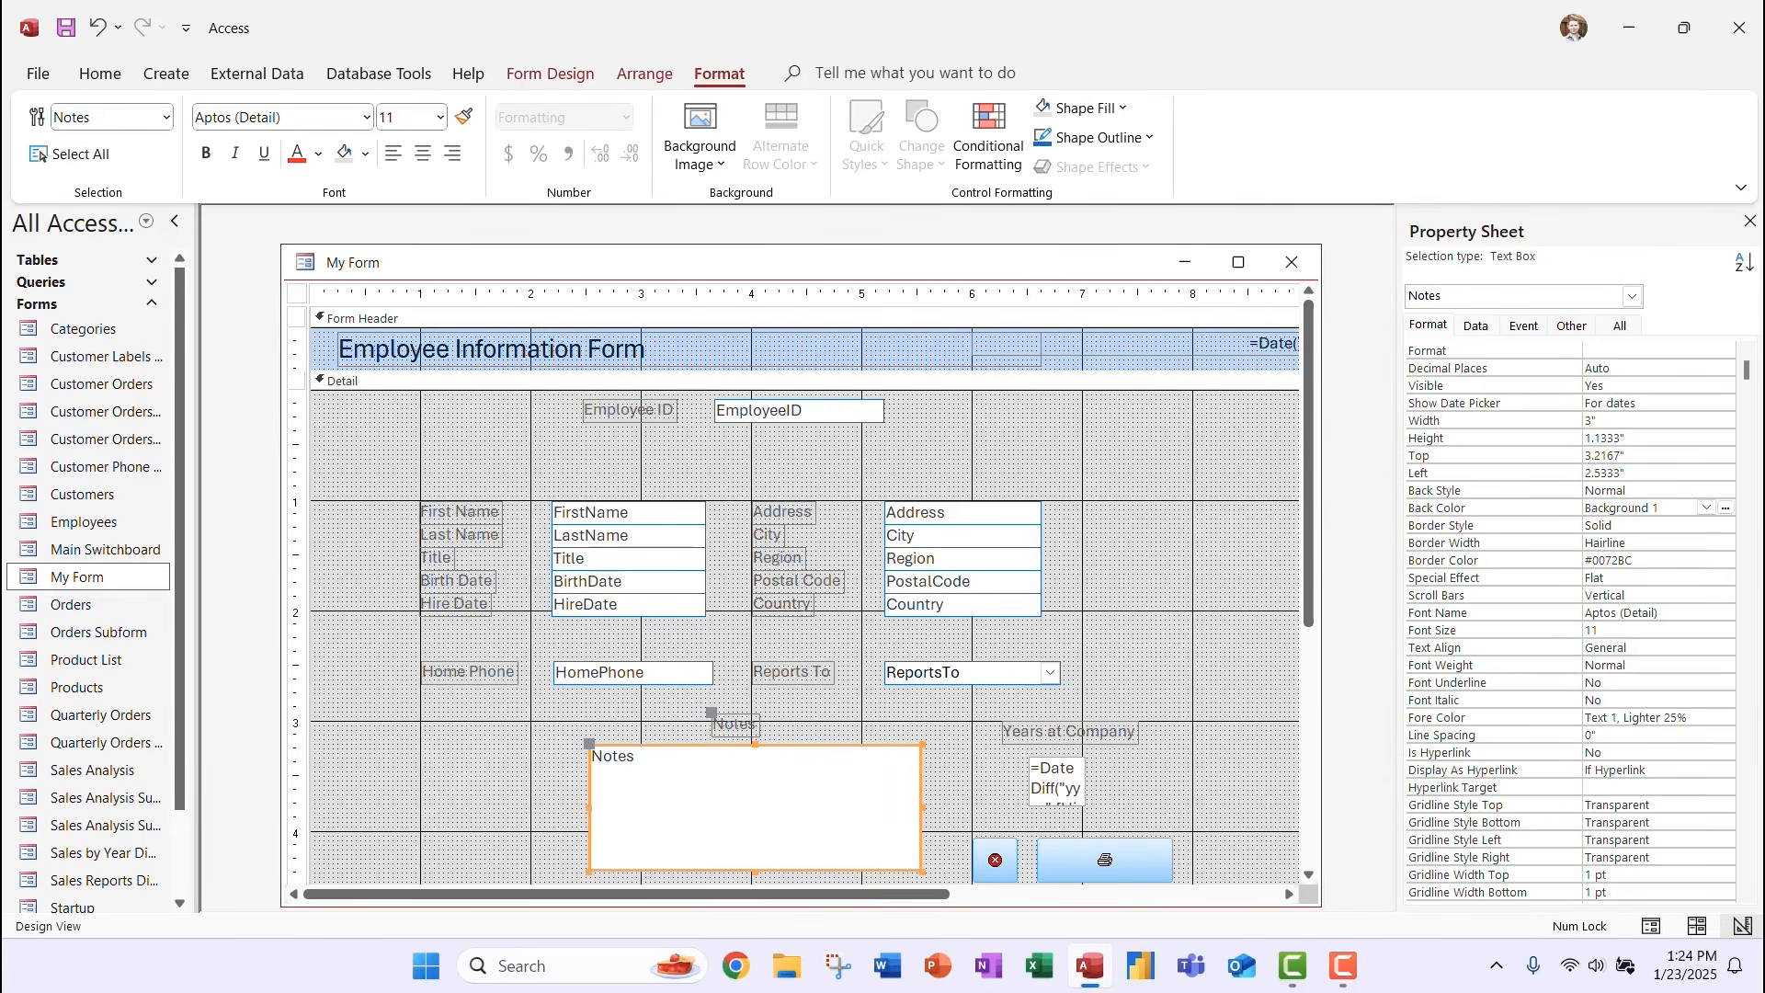
pyautogui.moveTo(535, 474); pyautogui.dragTo(726, 638)
# Fill the FirstName–HireDate, Address–Country and ReportsTo boxes light blue (#A6C9EB).
pyautogui.click(1083, 107)
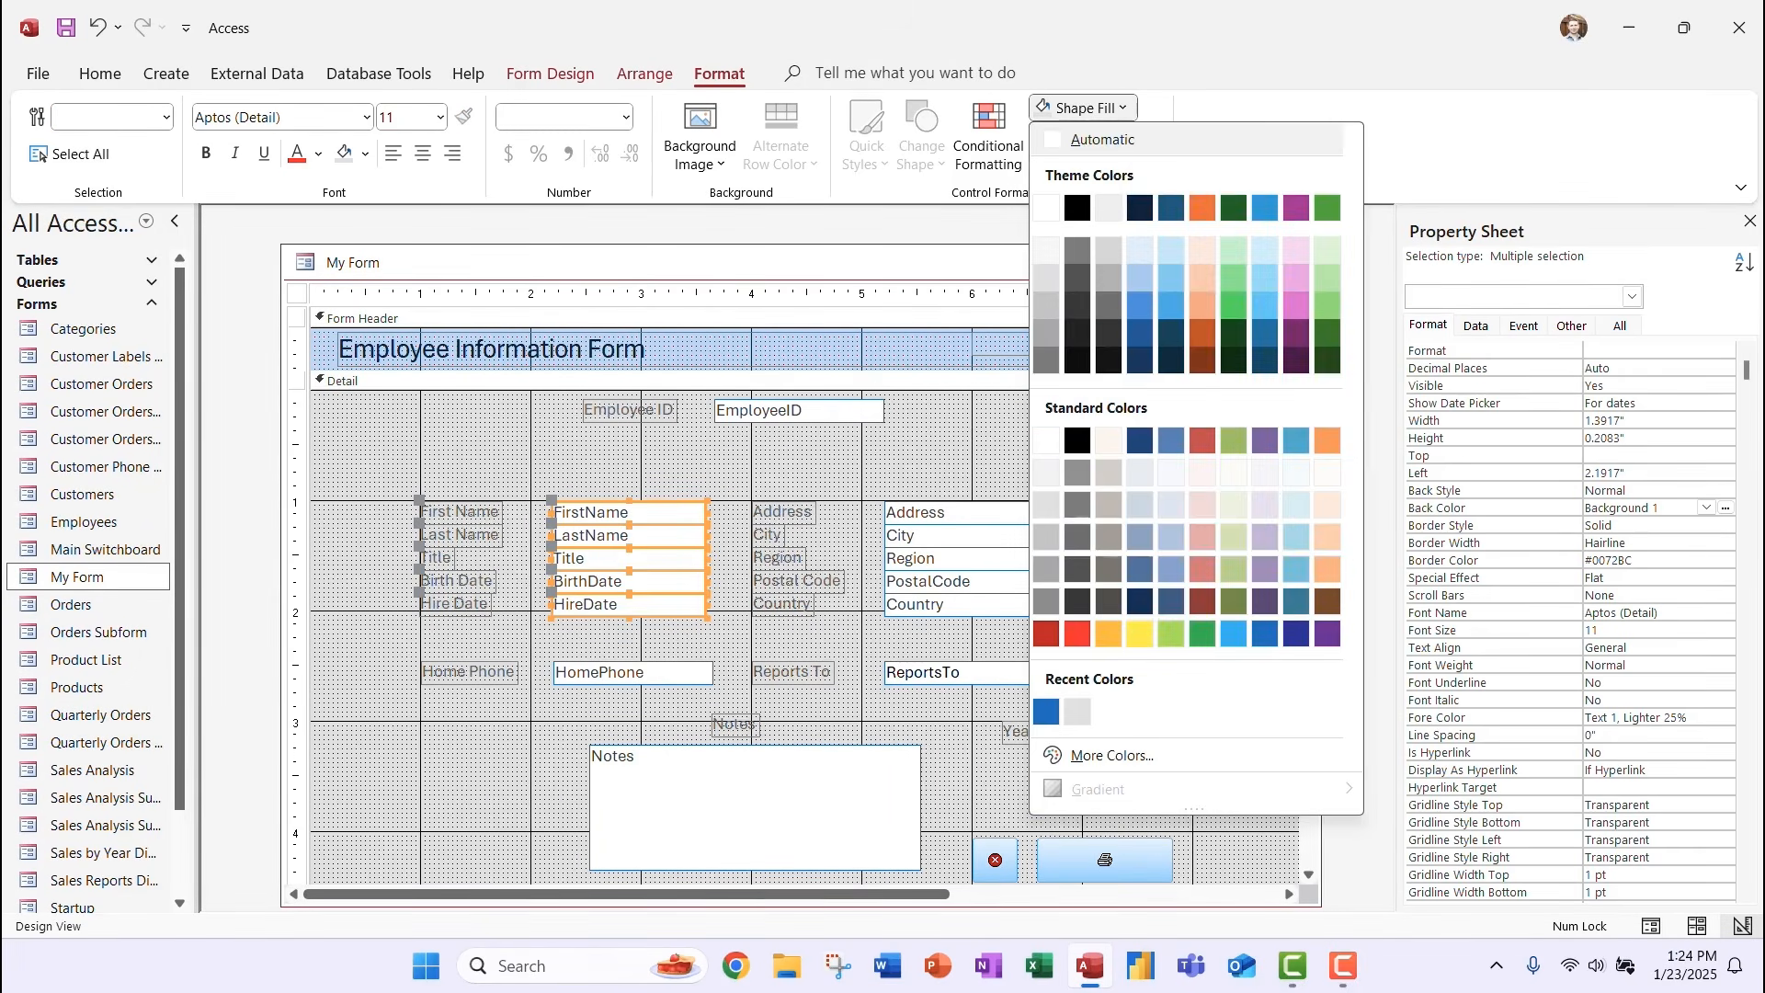
pyautogui.click(1140, 278)
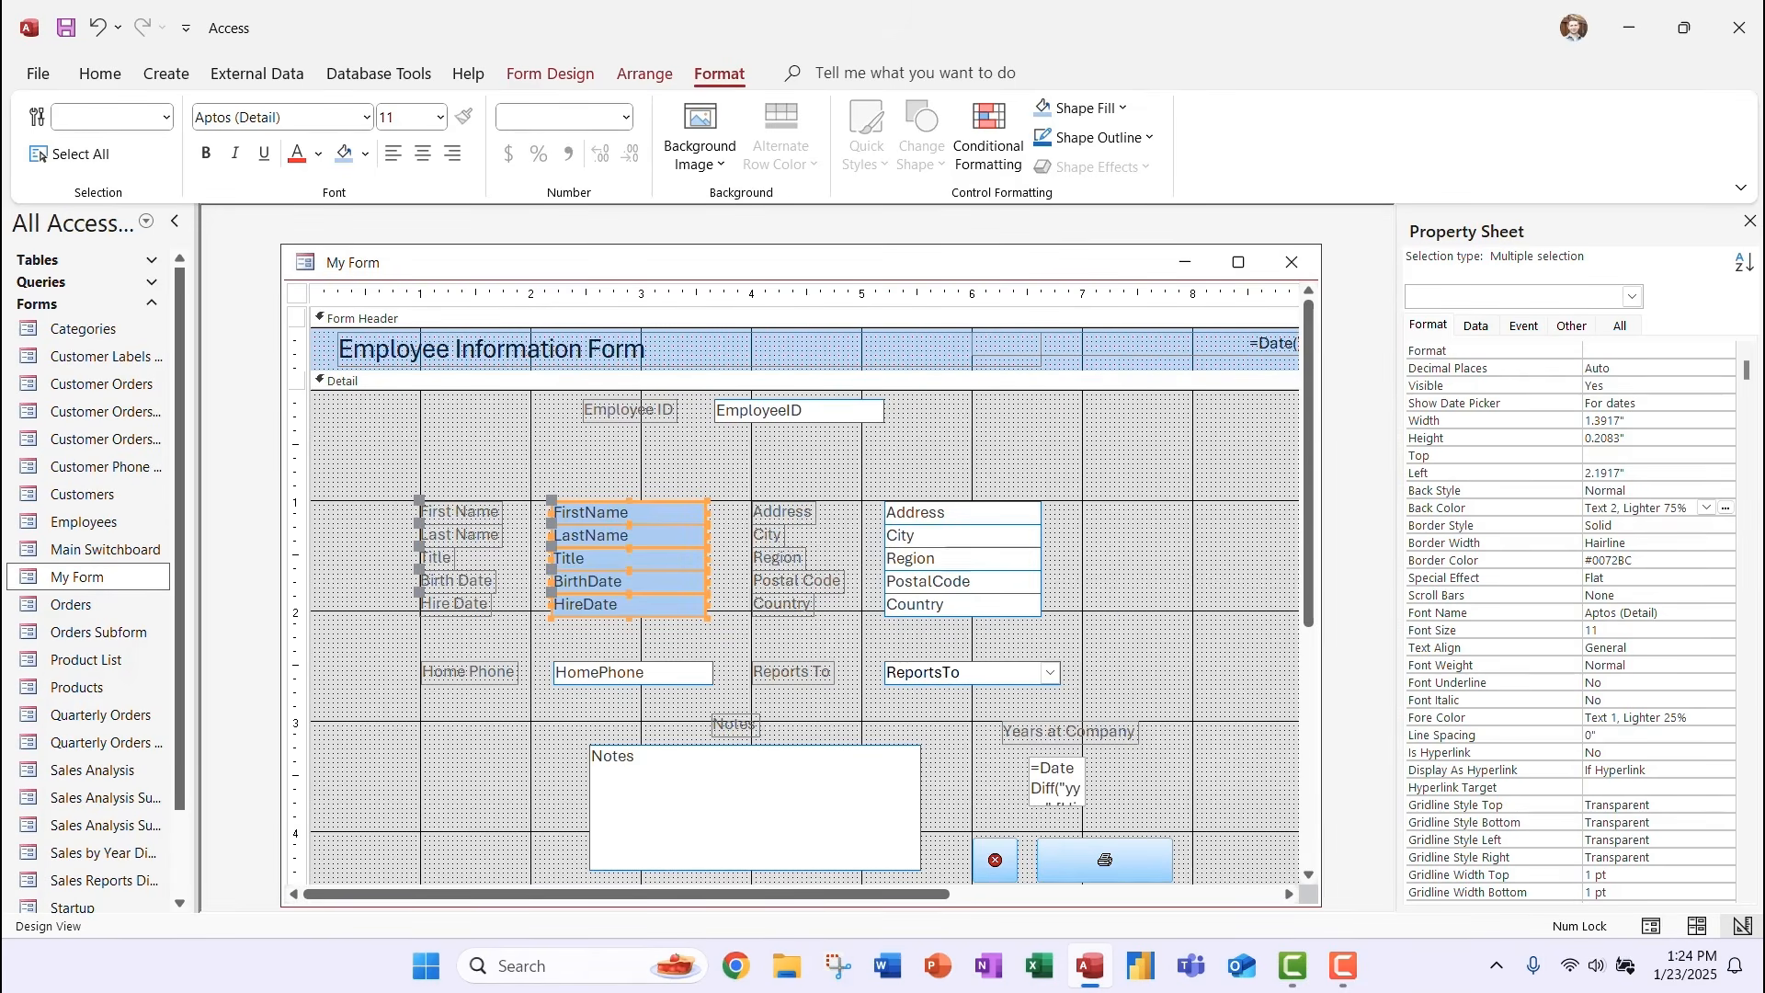
pyautogui.moveTo(872, 480); pyautogui.dragTo(1073, 643)
pyautogui.click(1083, 108)
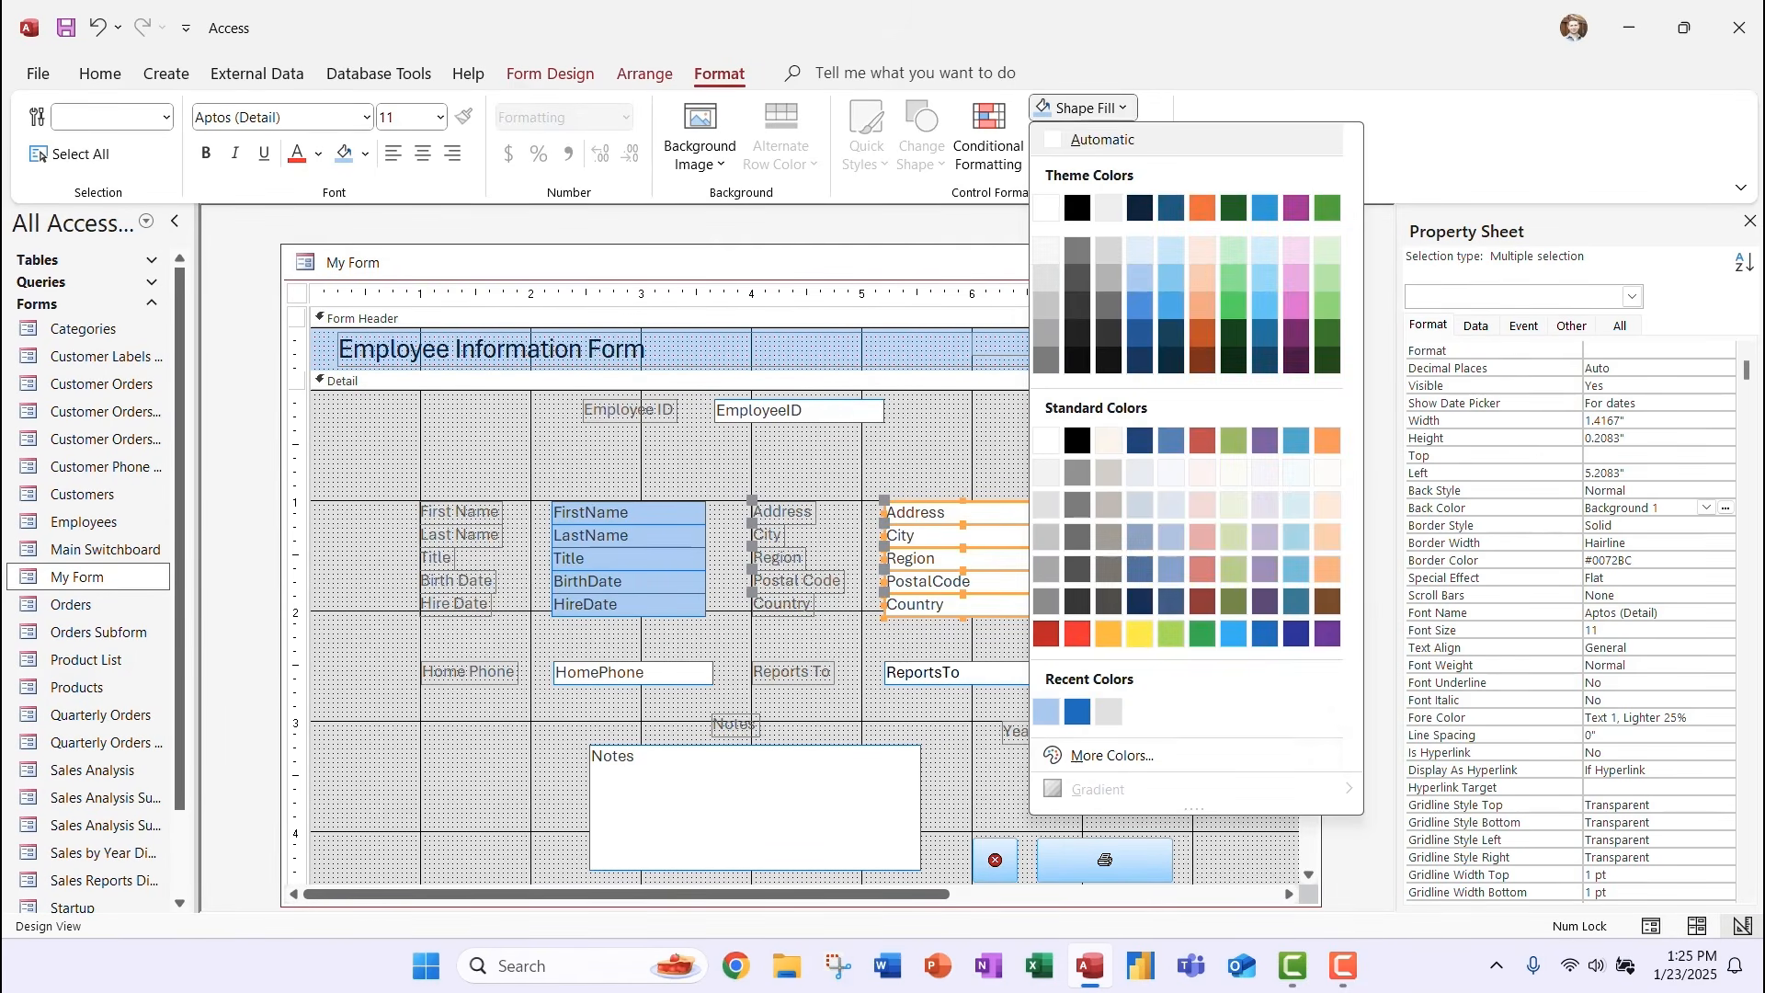
pyautogui.click(1046, 711)
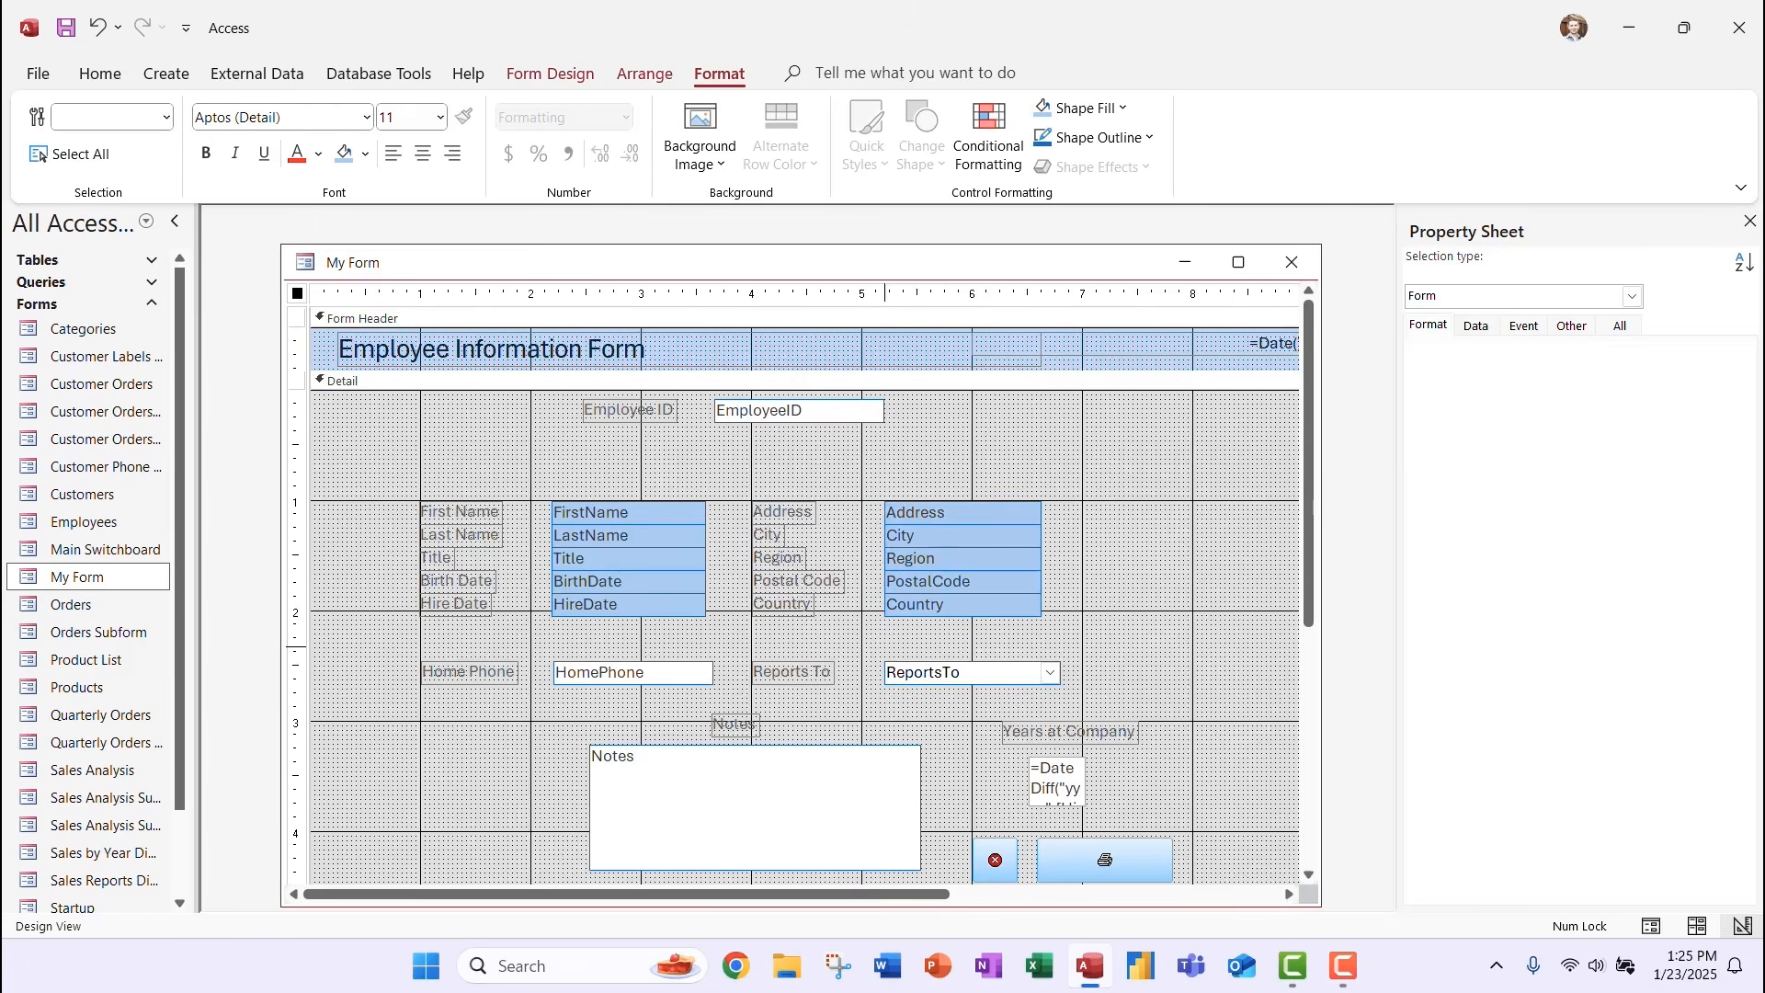
pyautogui.click(956, 673)
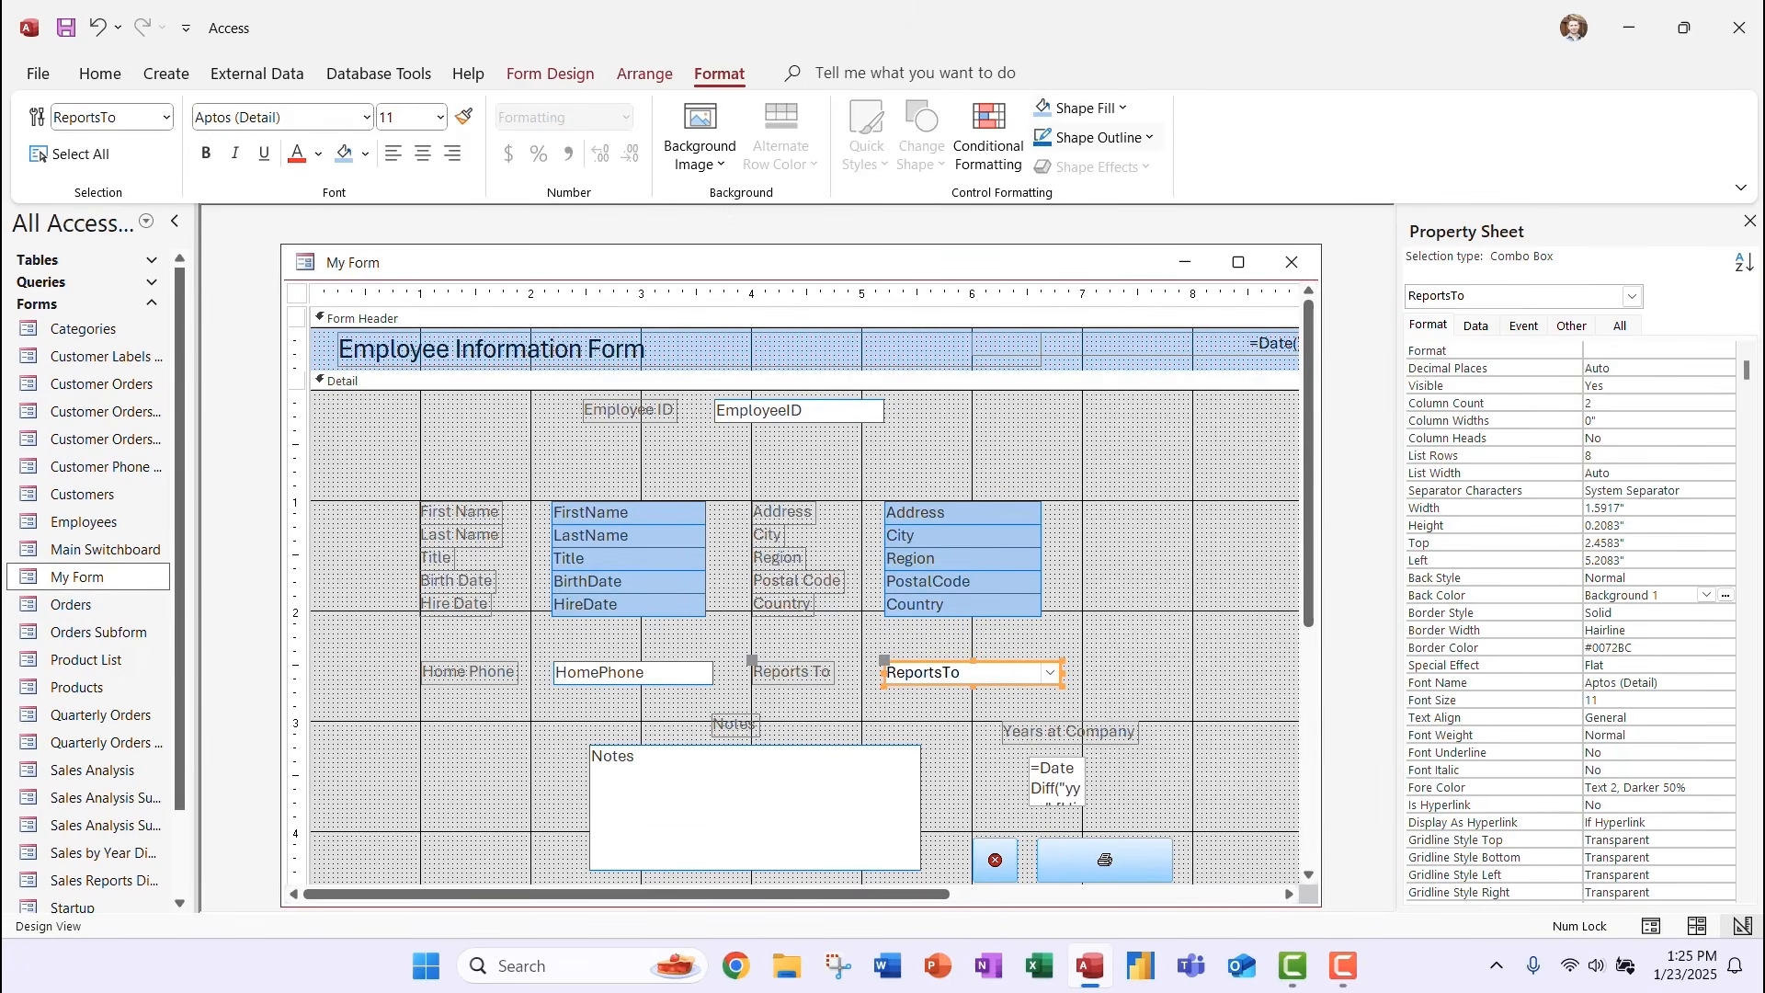
pyautogui.click(1083, 107)
pyautogui.click(1046, 712)
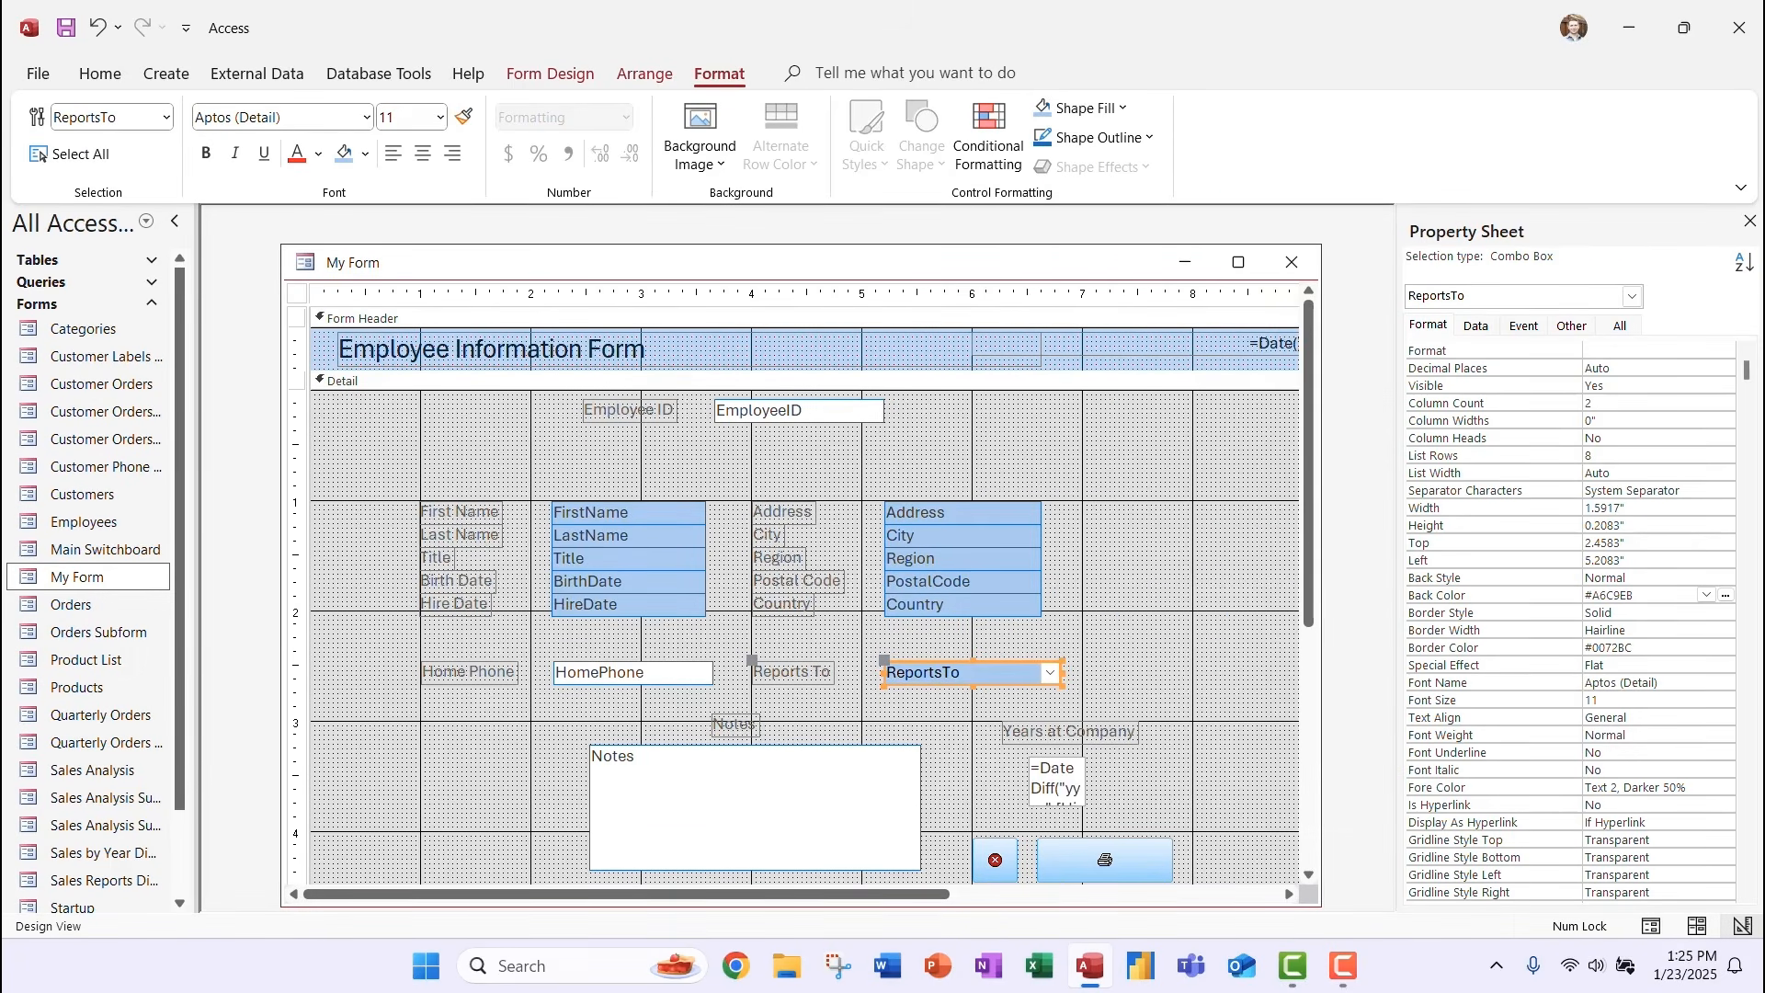
# Fill HomePhone, Notes and the years-at-company box light blue, then select the EmployeeID box.
pyautogui.click(597, 674)
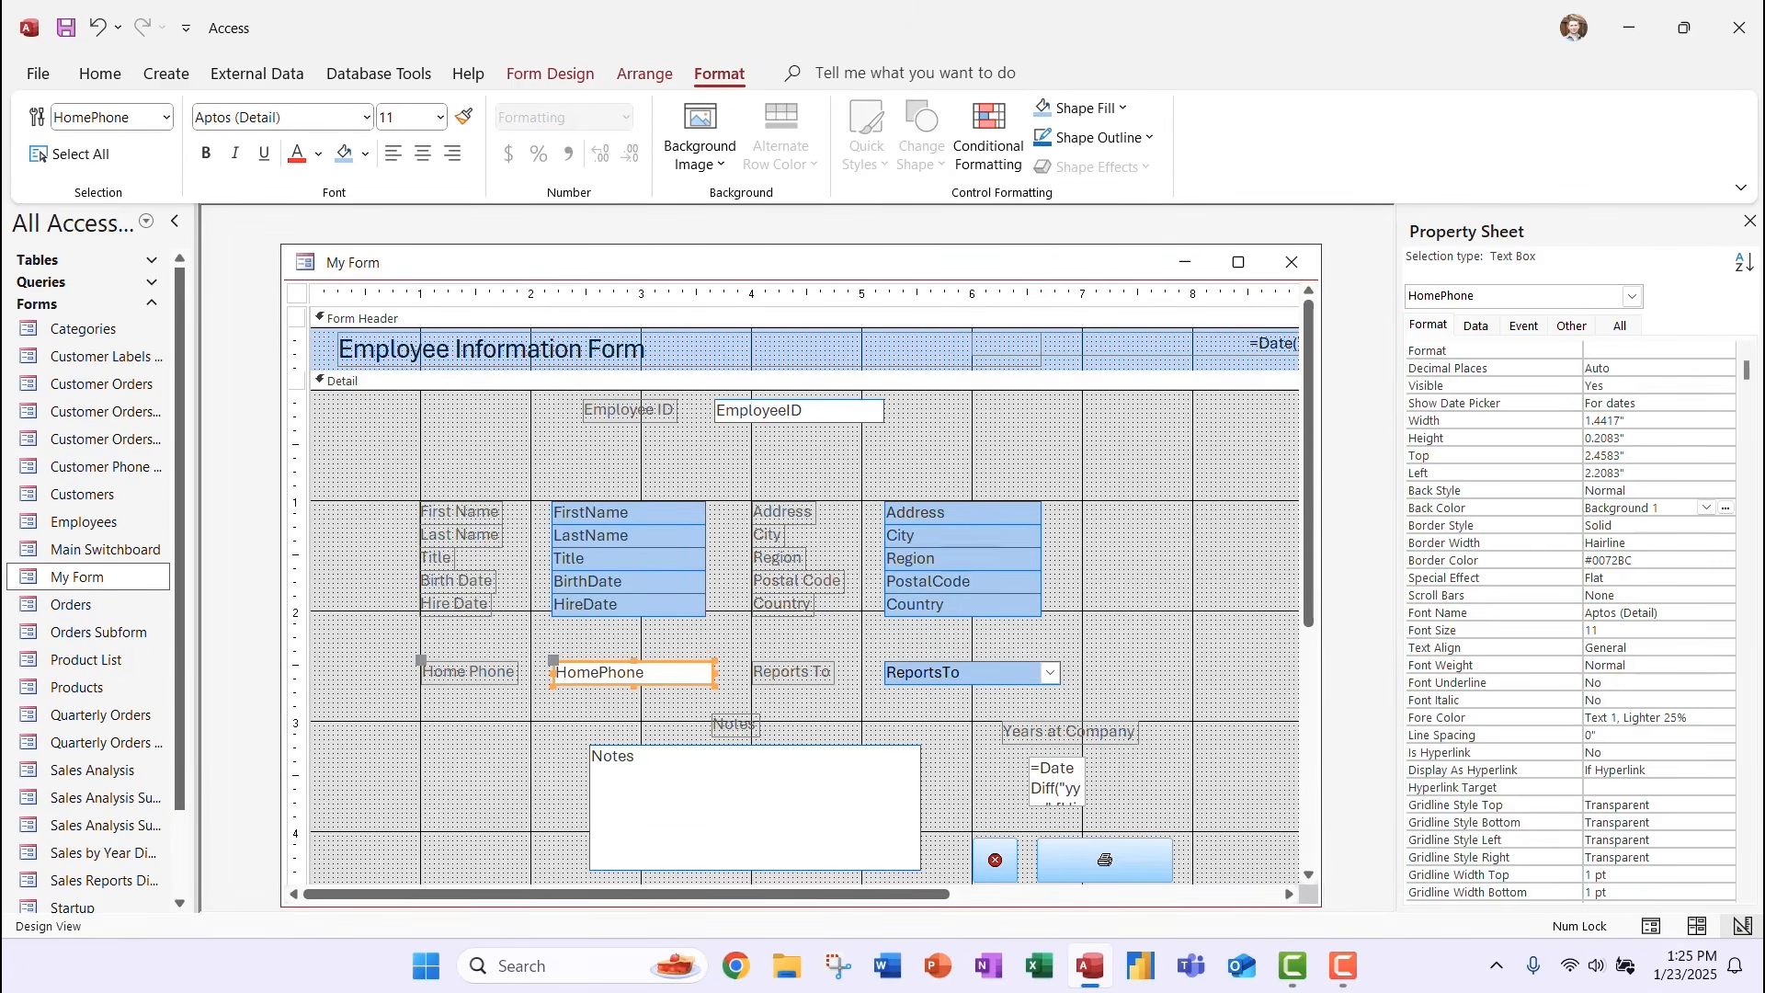
pyautogui.keyDown('shift'); pyautogui.click(590, 747); pyautogui.keyUp('shift')
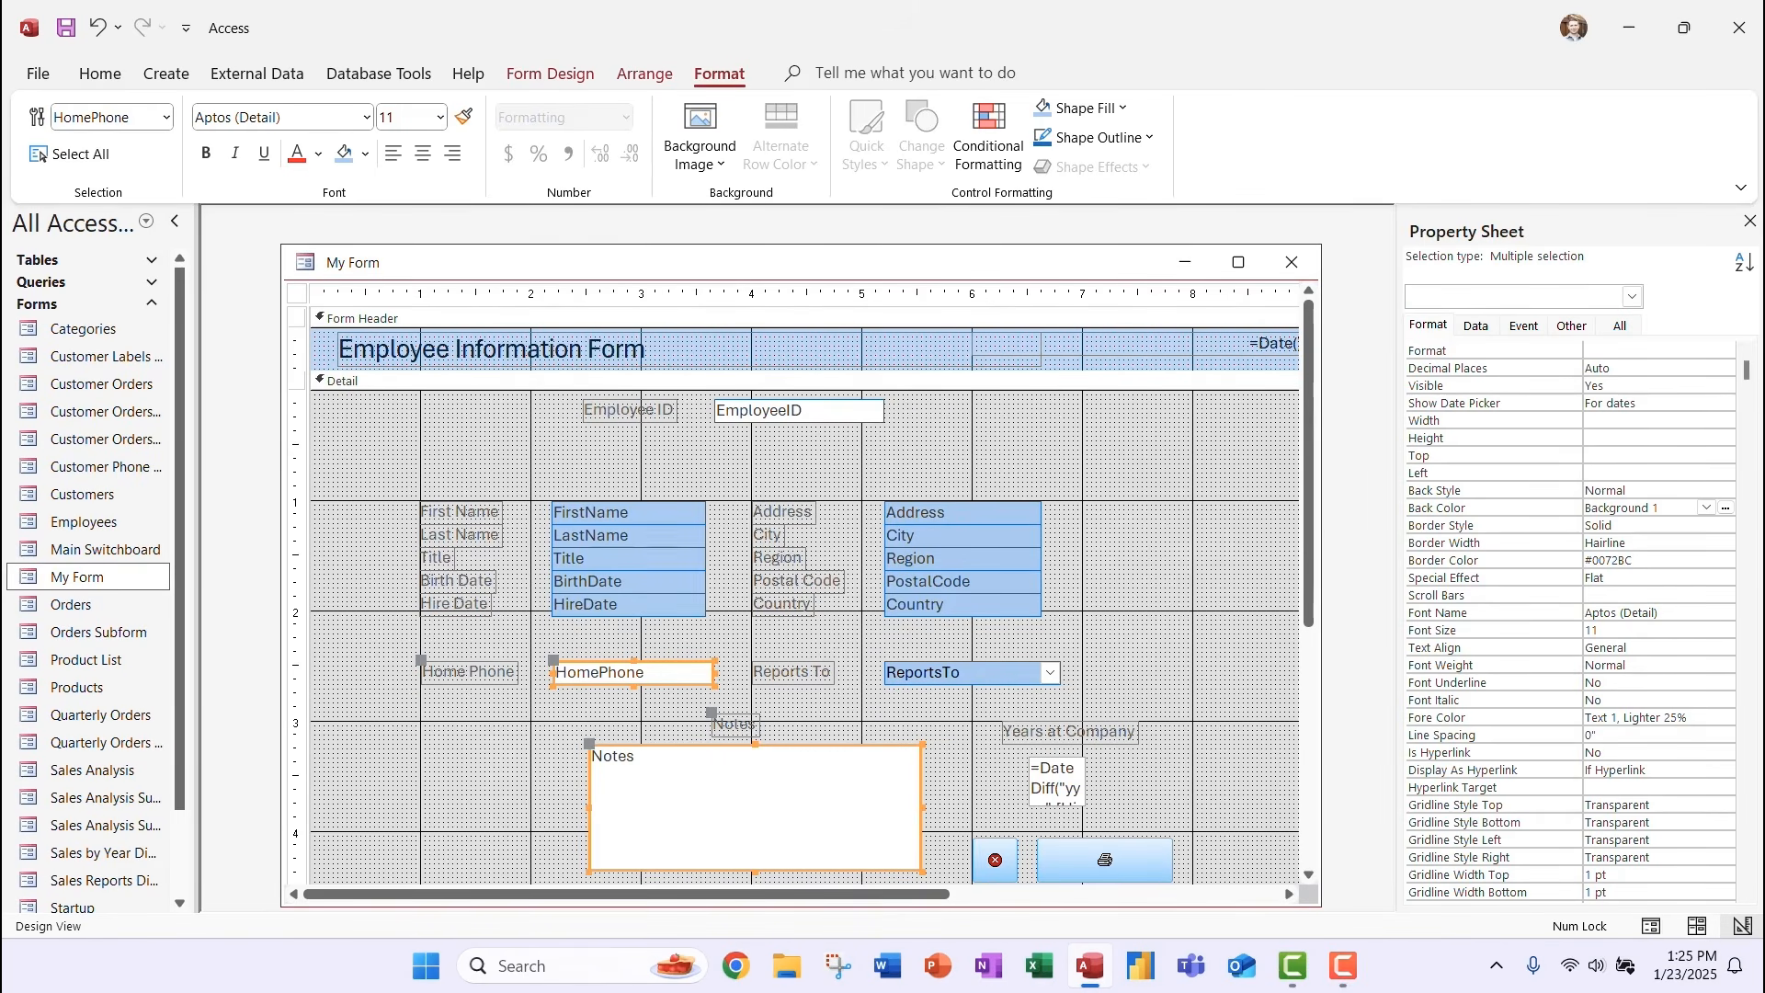
pyautogui.keyDown('shift'); pyautogui.click(1058, 780); pyautogui.keyUp('shift')
pyautogui.click(1080, 108)
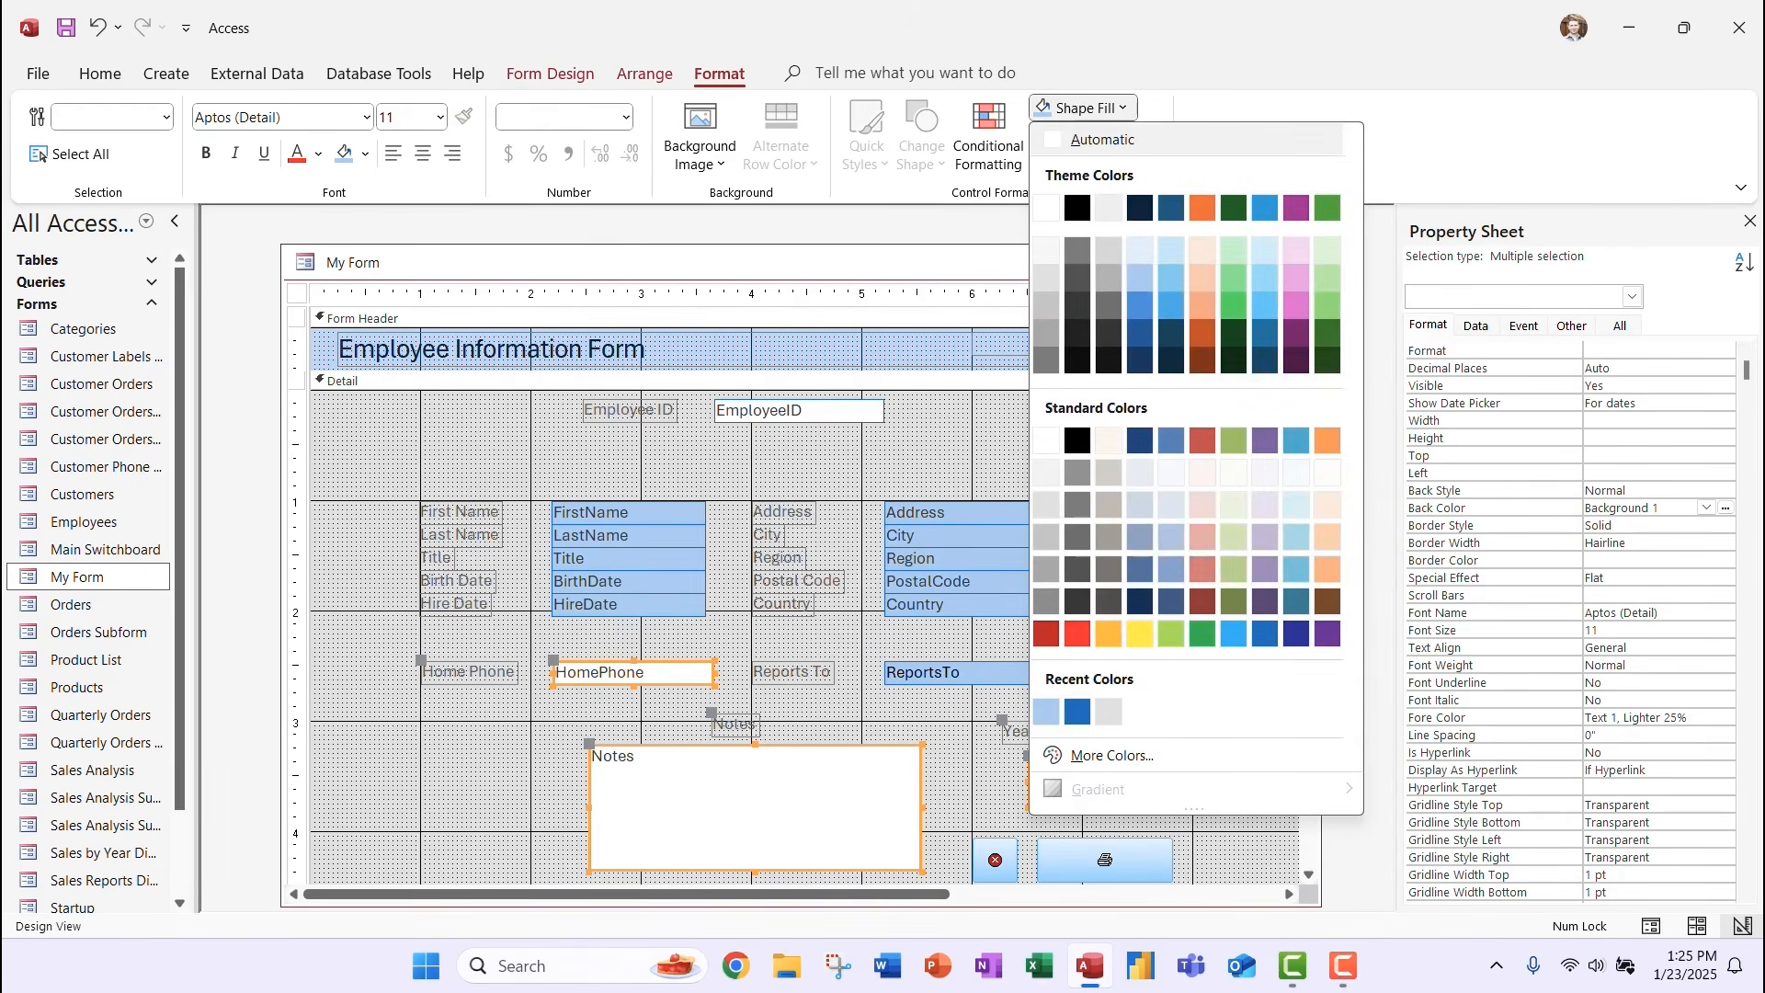
pyautogui.click(1047, 712)
pyautogui.click(1160, 634)
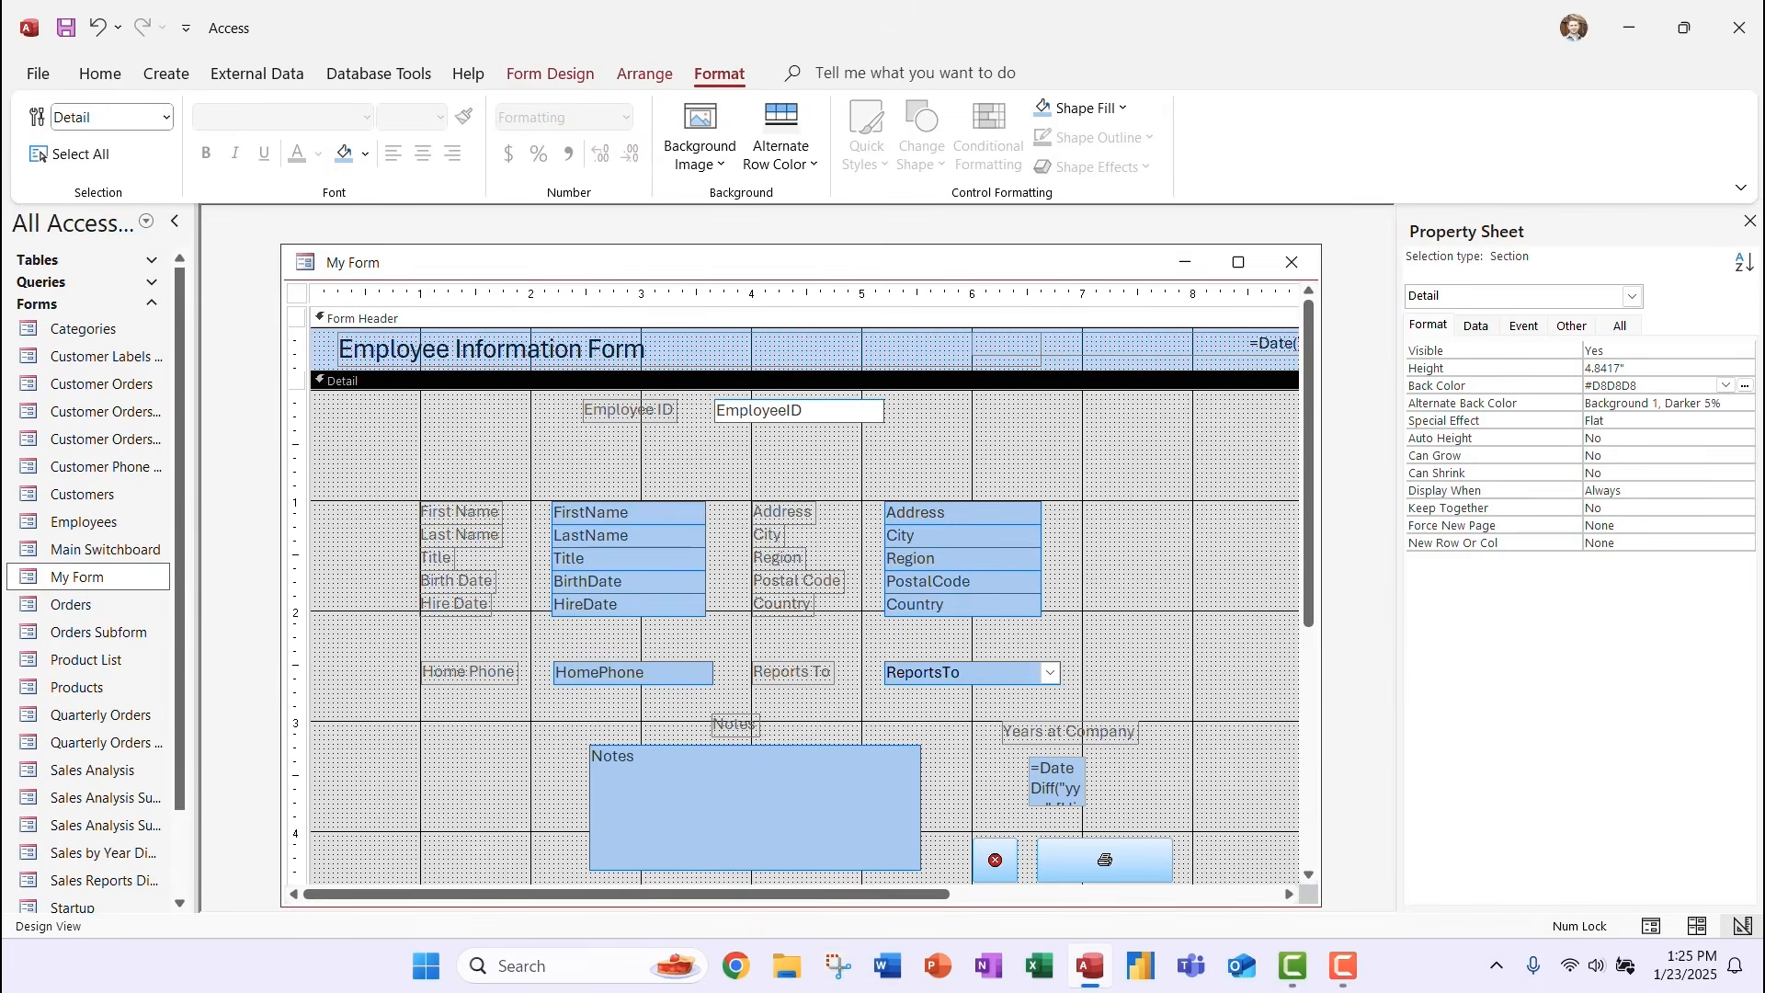
pyautogui.moveTo(908, 437); pyautogui.dragTo(742, 391)
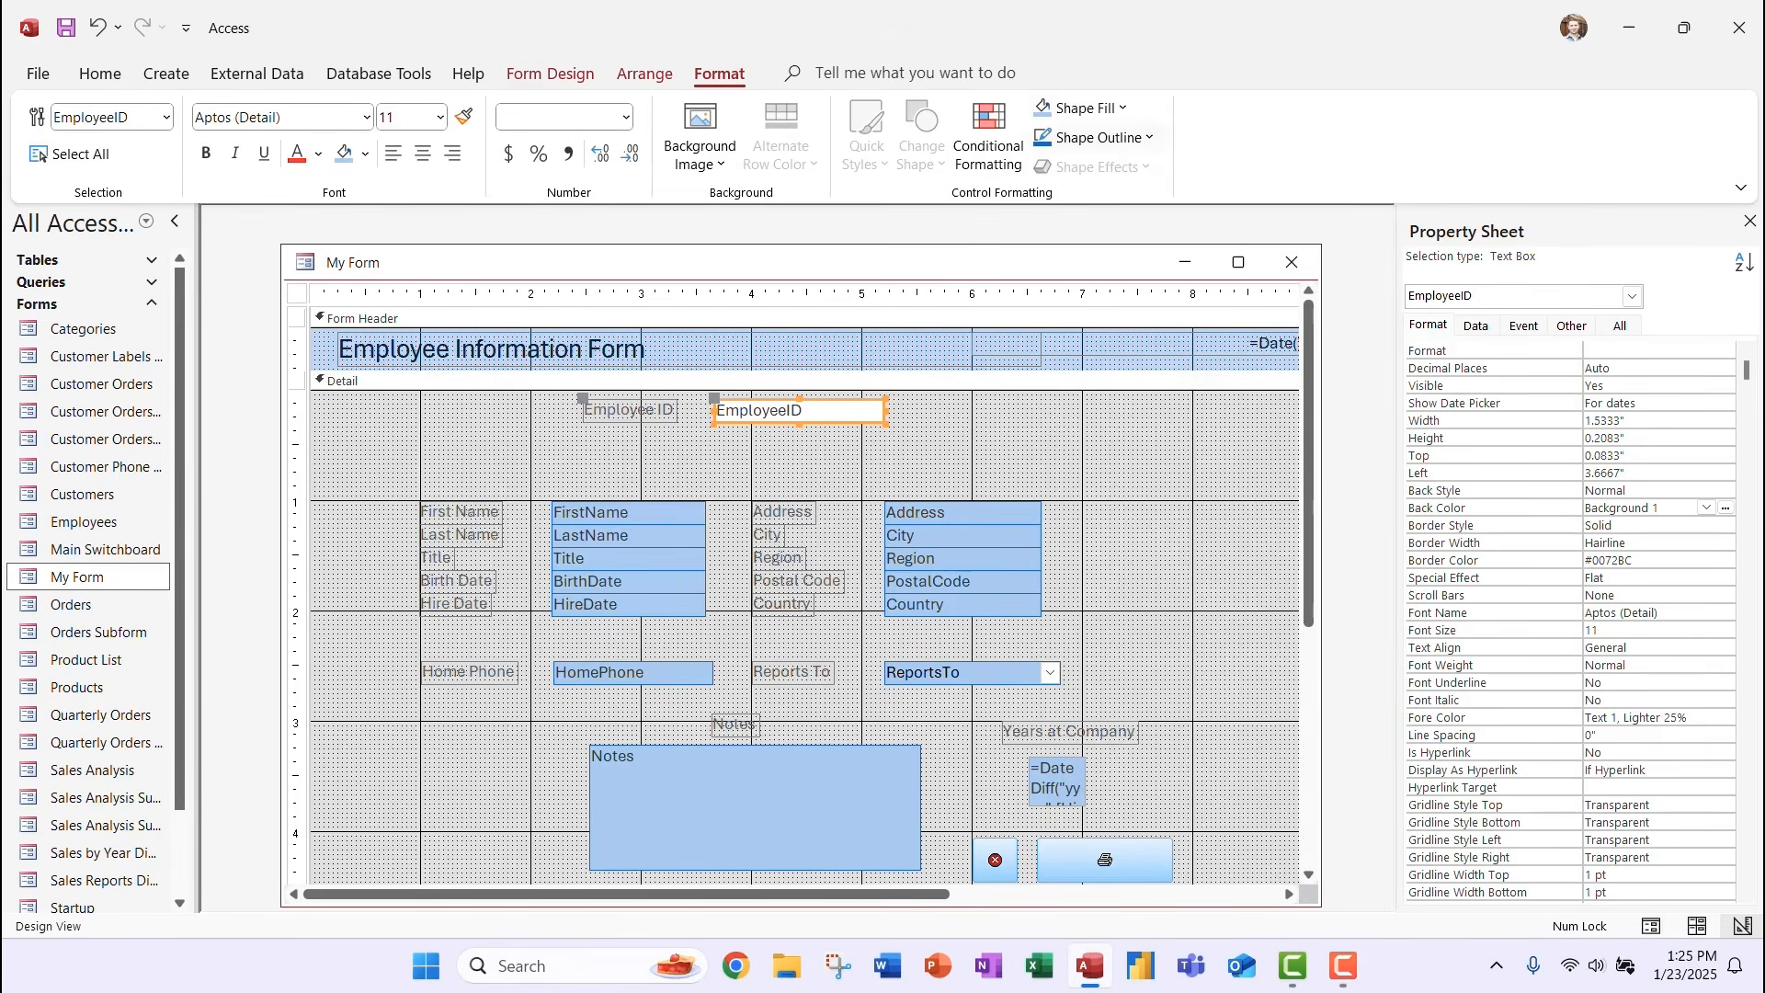
pyautogui.click(1081, 108)
# Fill EmployeeID light blue, preview My Form in Form View, then close it.
pyautogui.click(1046, 712)
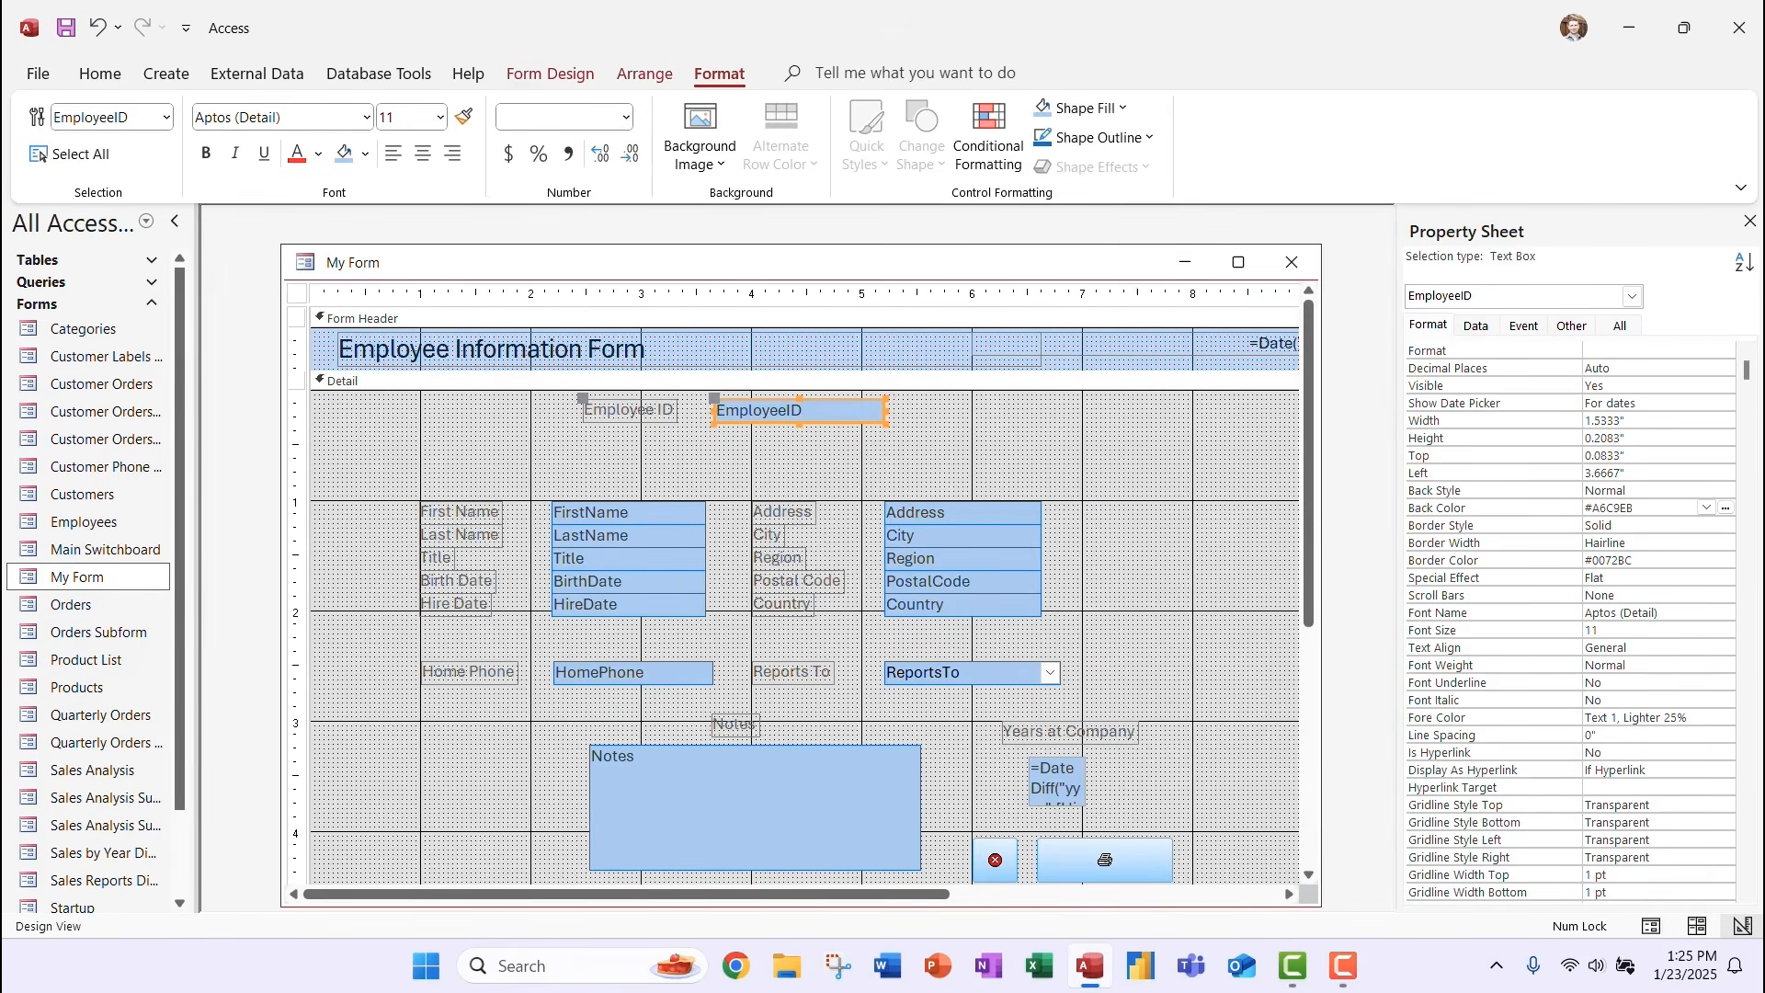
pyautogui.click(1167, 588)
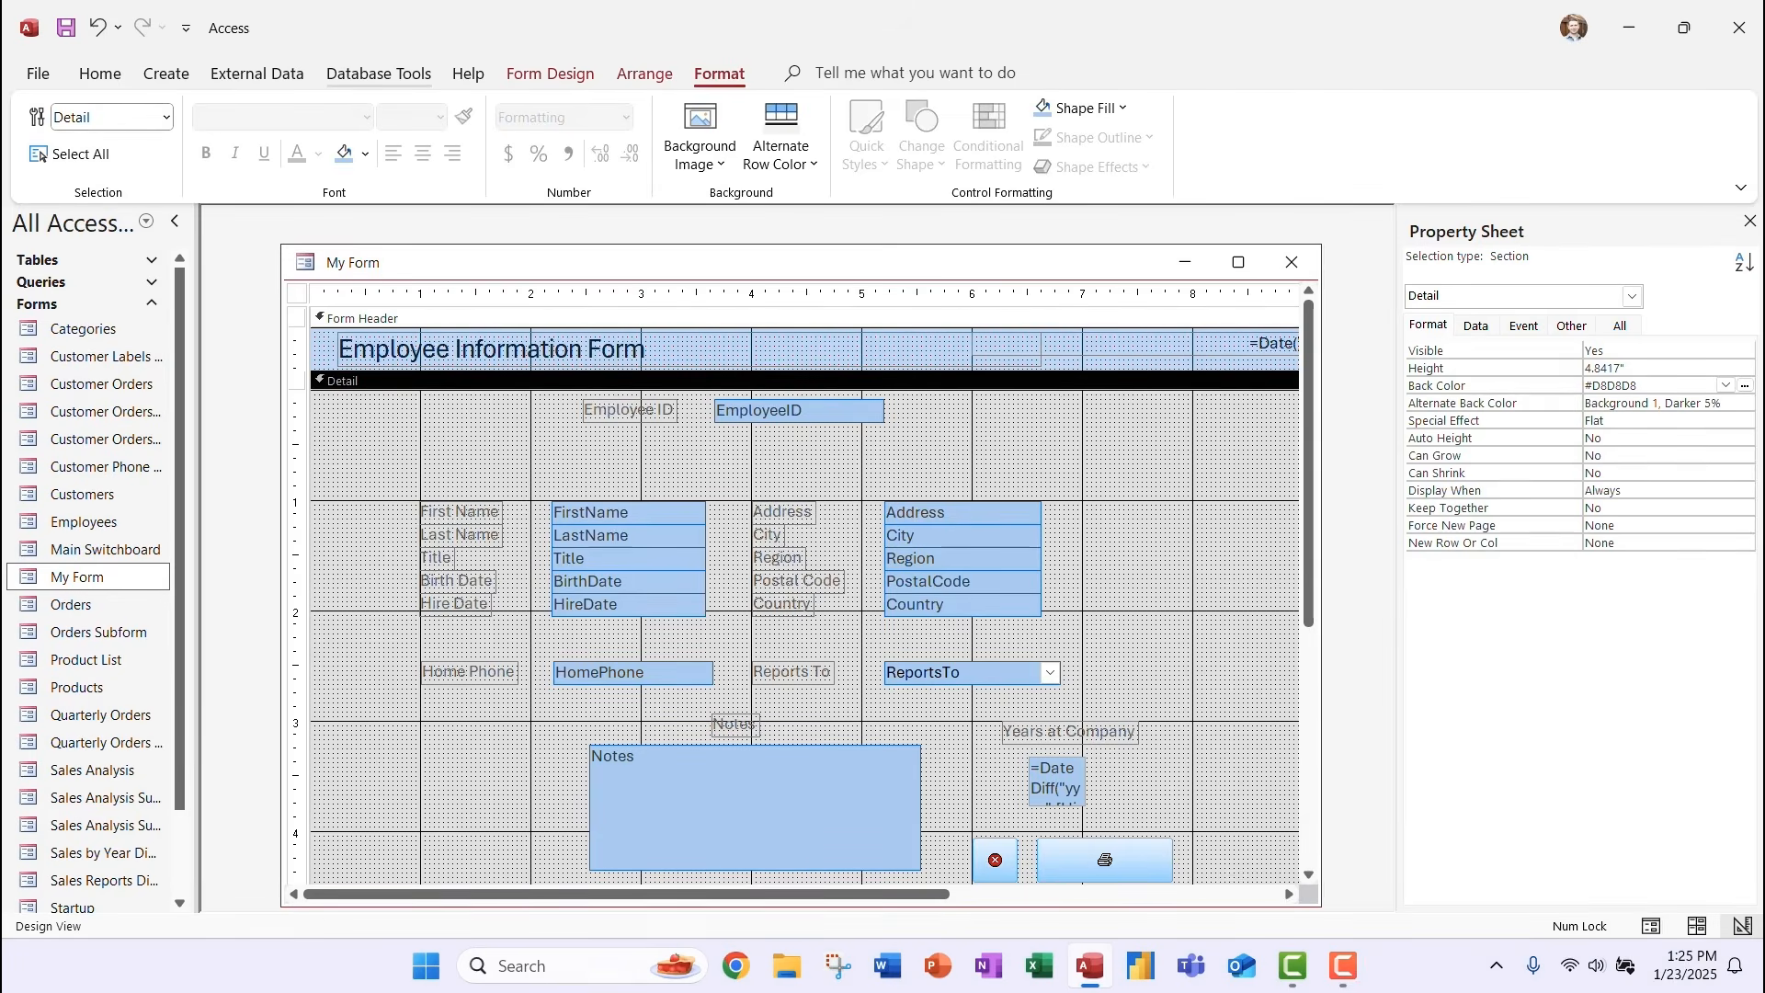
pyautogui.click(551, 74)
pyautogui.click(48, 156)
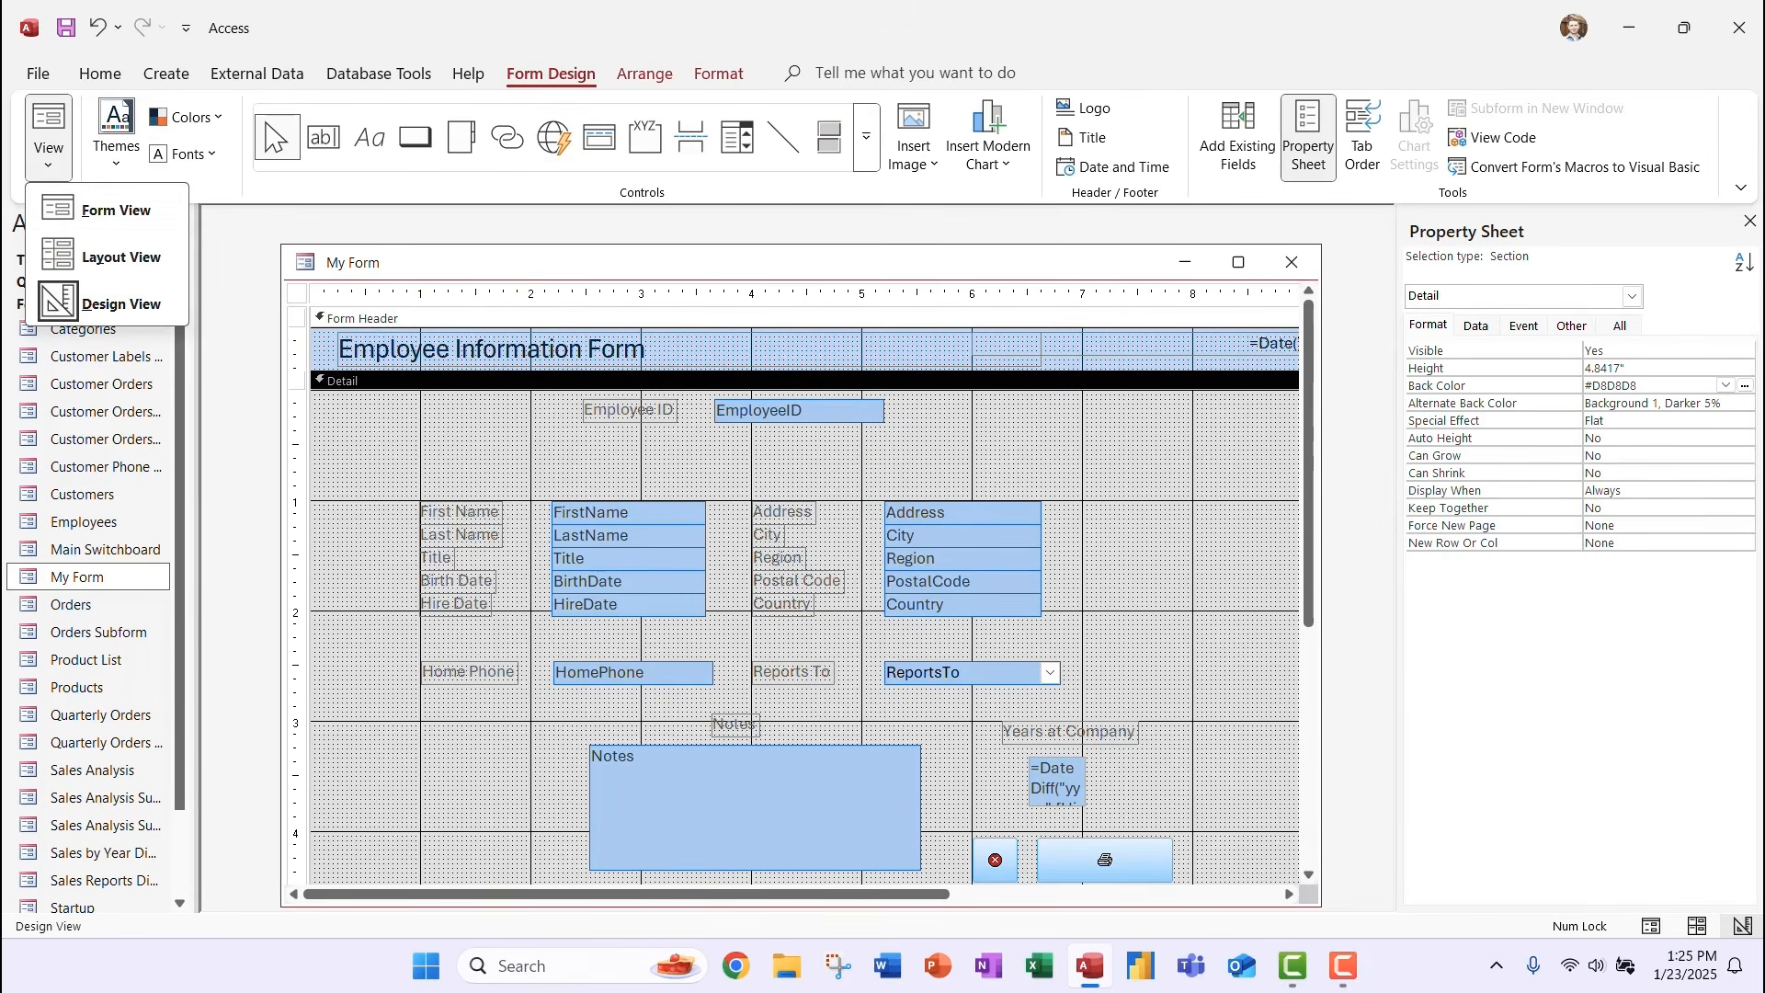
pyautogui.click(101, 210)
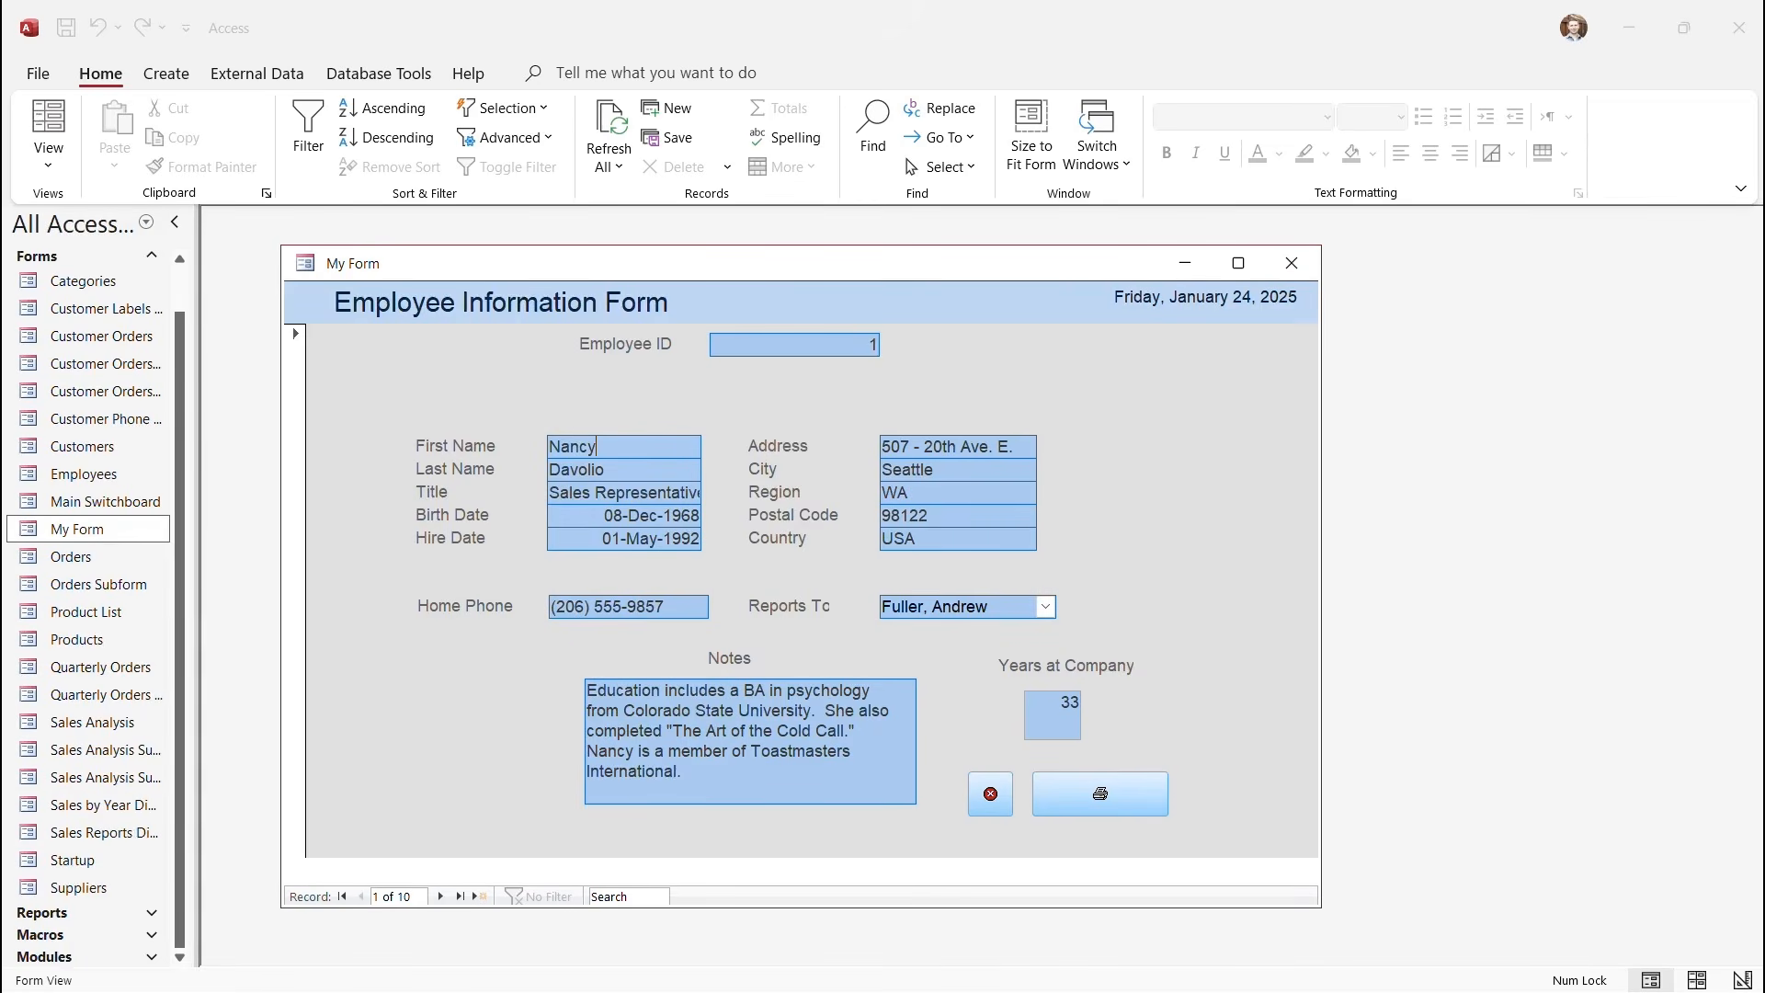
pyautogui.click(1292, 263)
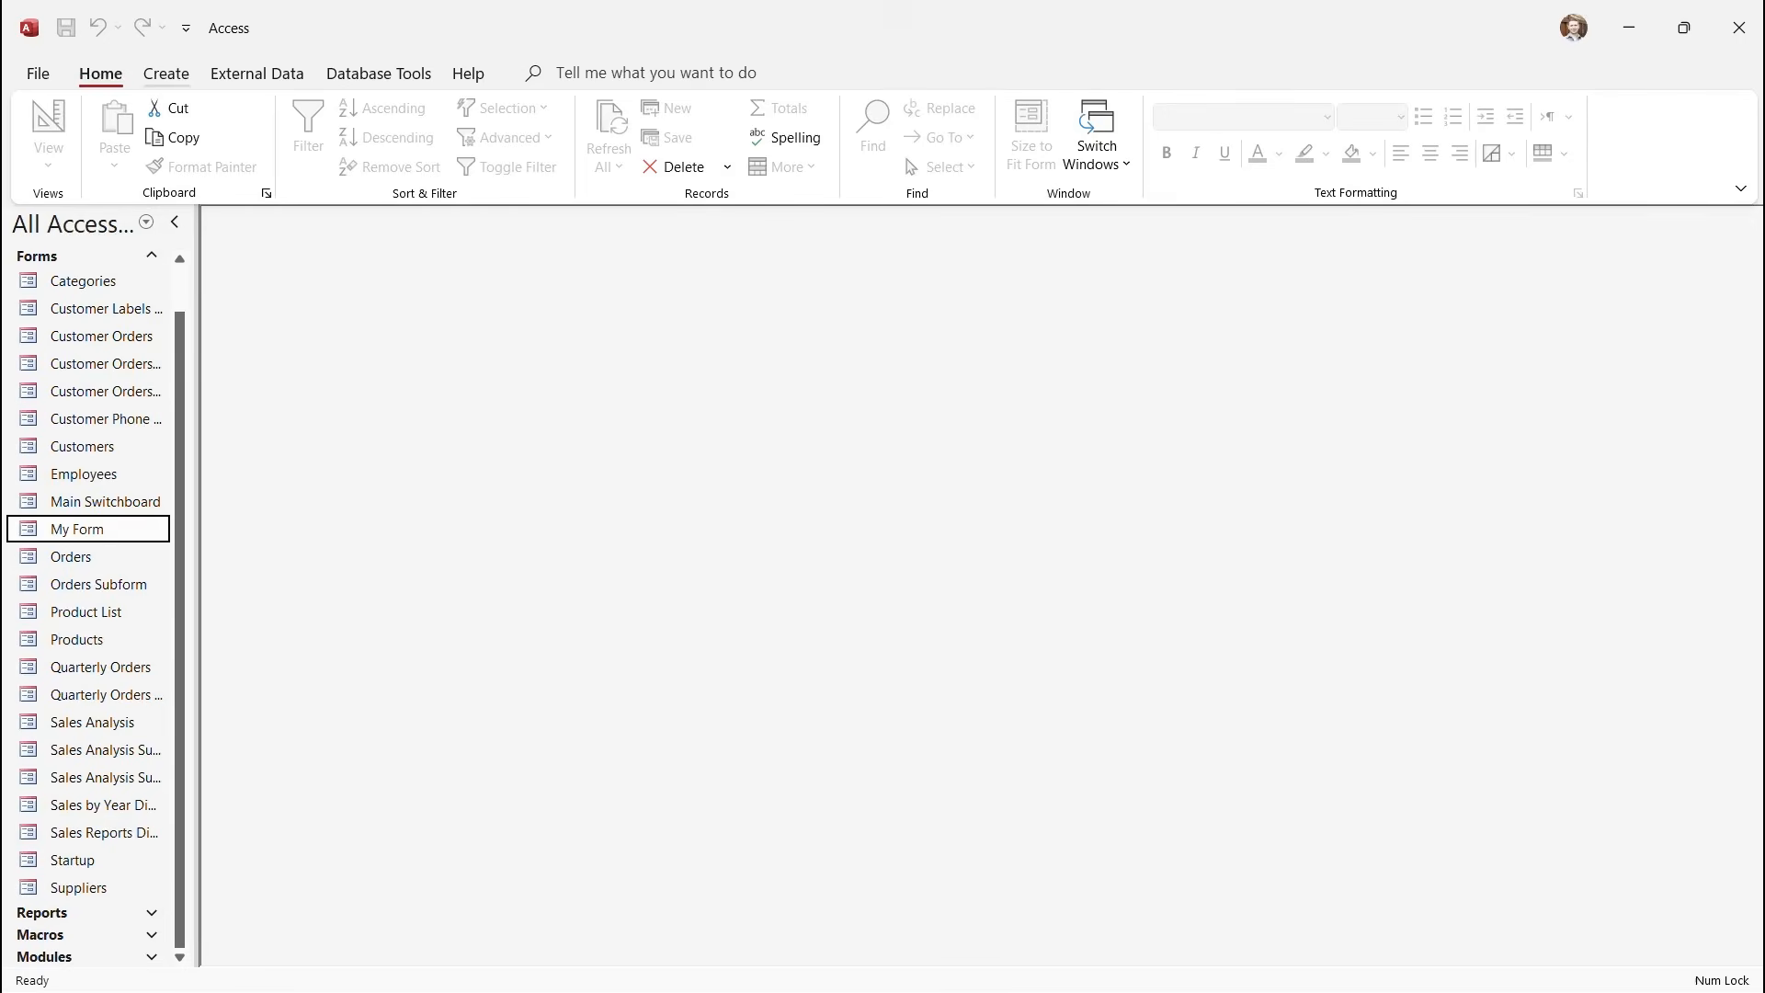
# Start a new design-view query with the Customers table added and its field list enlarged.
pyautogui.click(166, 74)
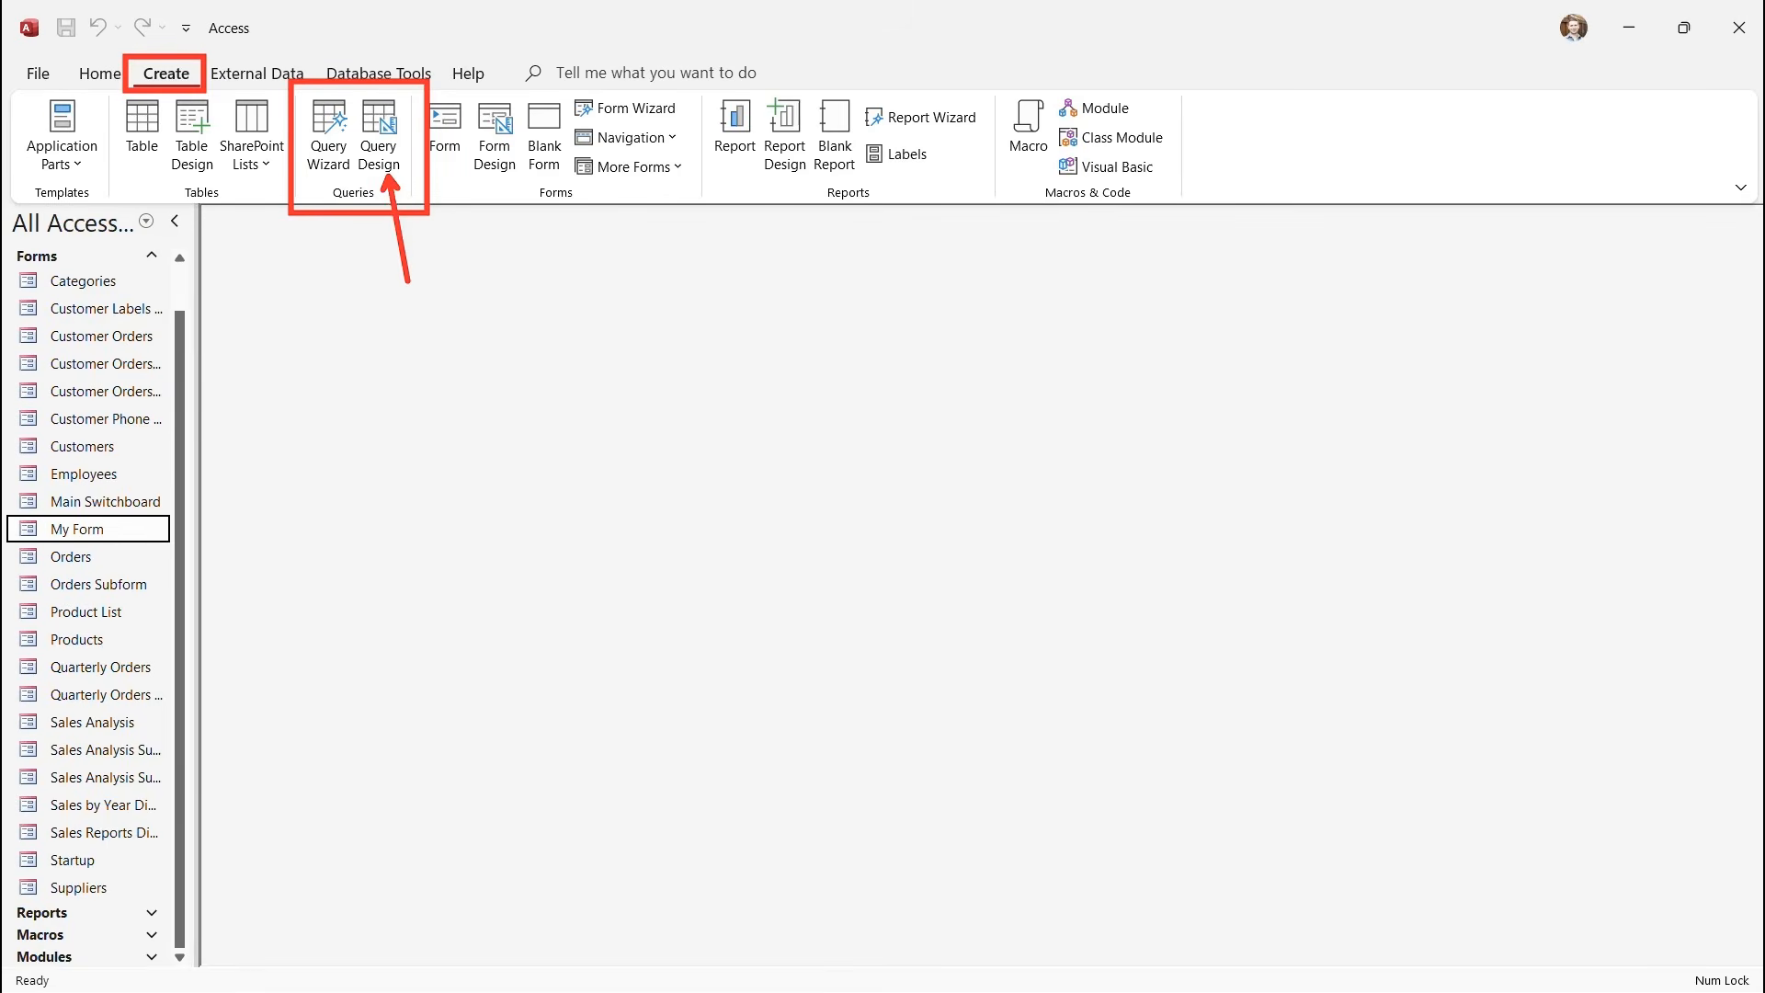
pyautogui.click(377, 133)
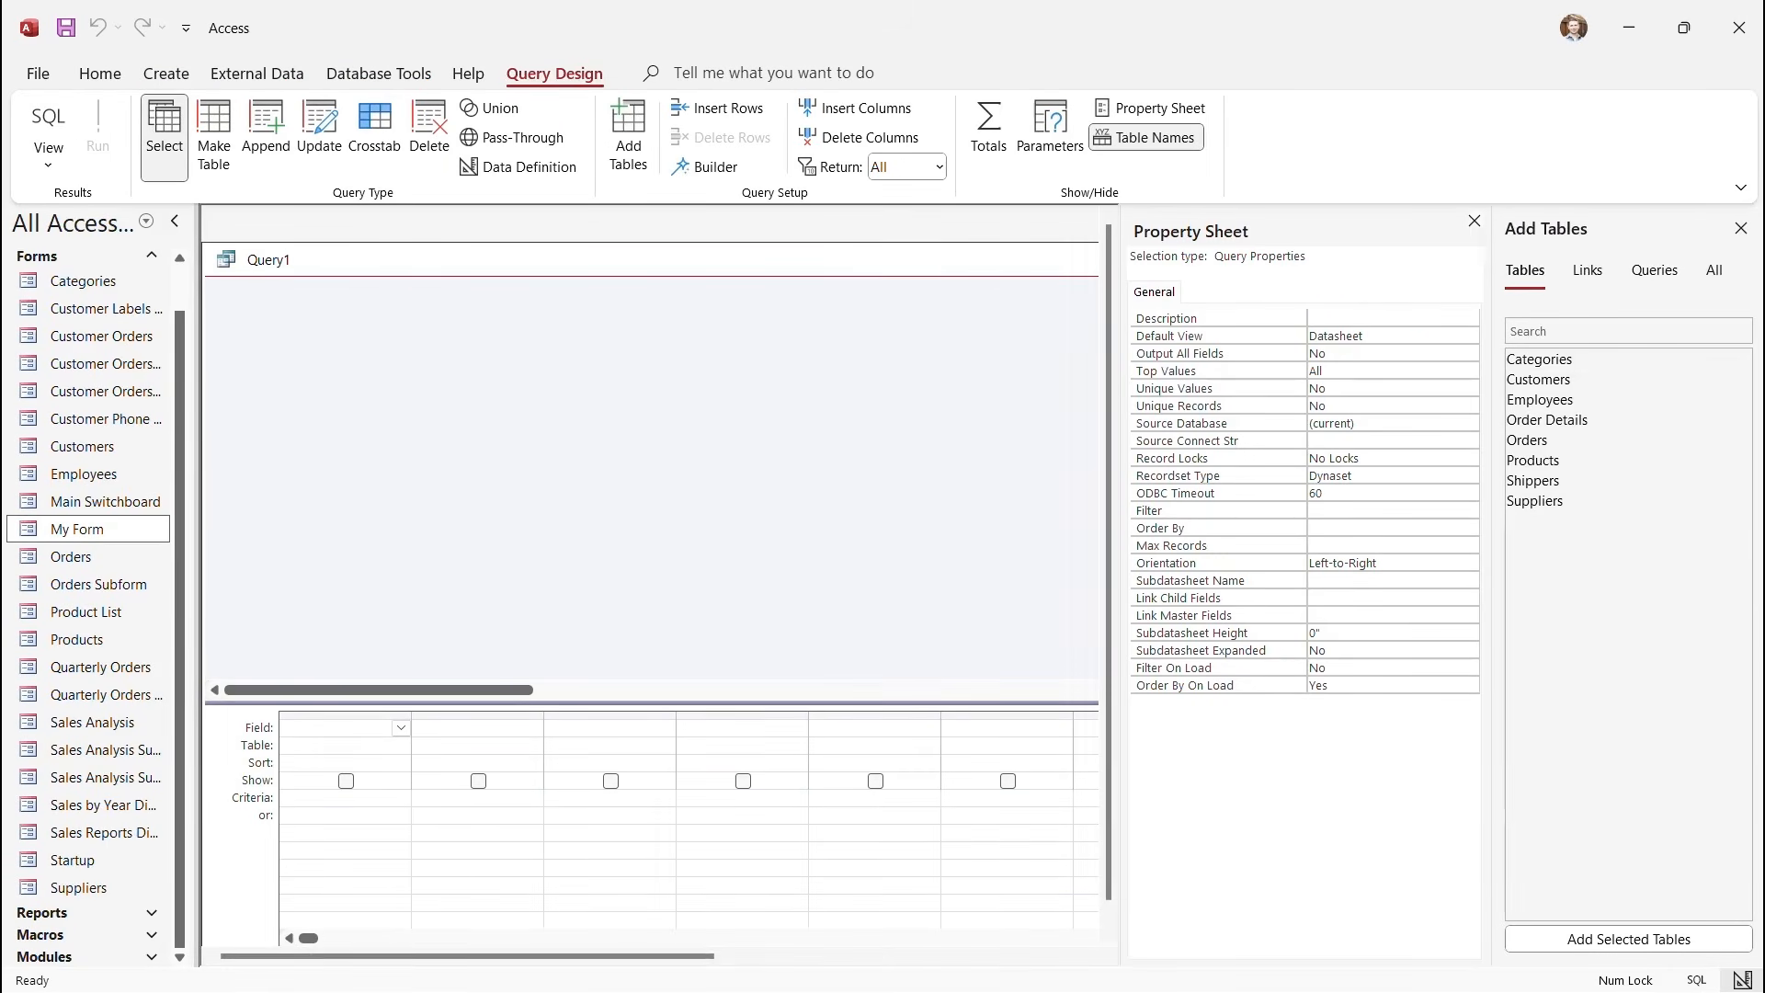
pyautogui.click(1475, 221)
pyautogui.click(1540, 380)
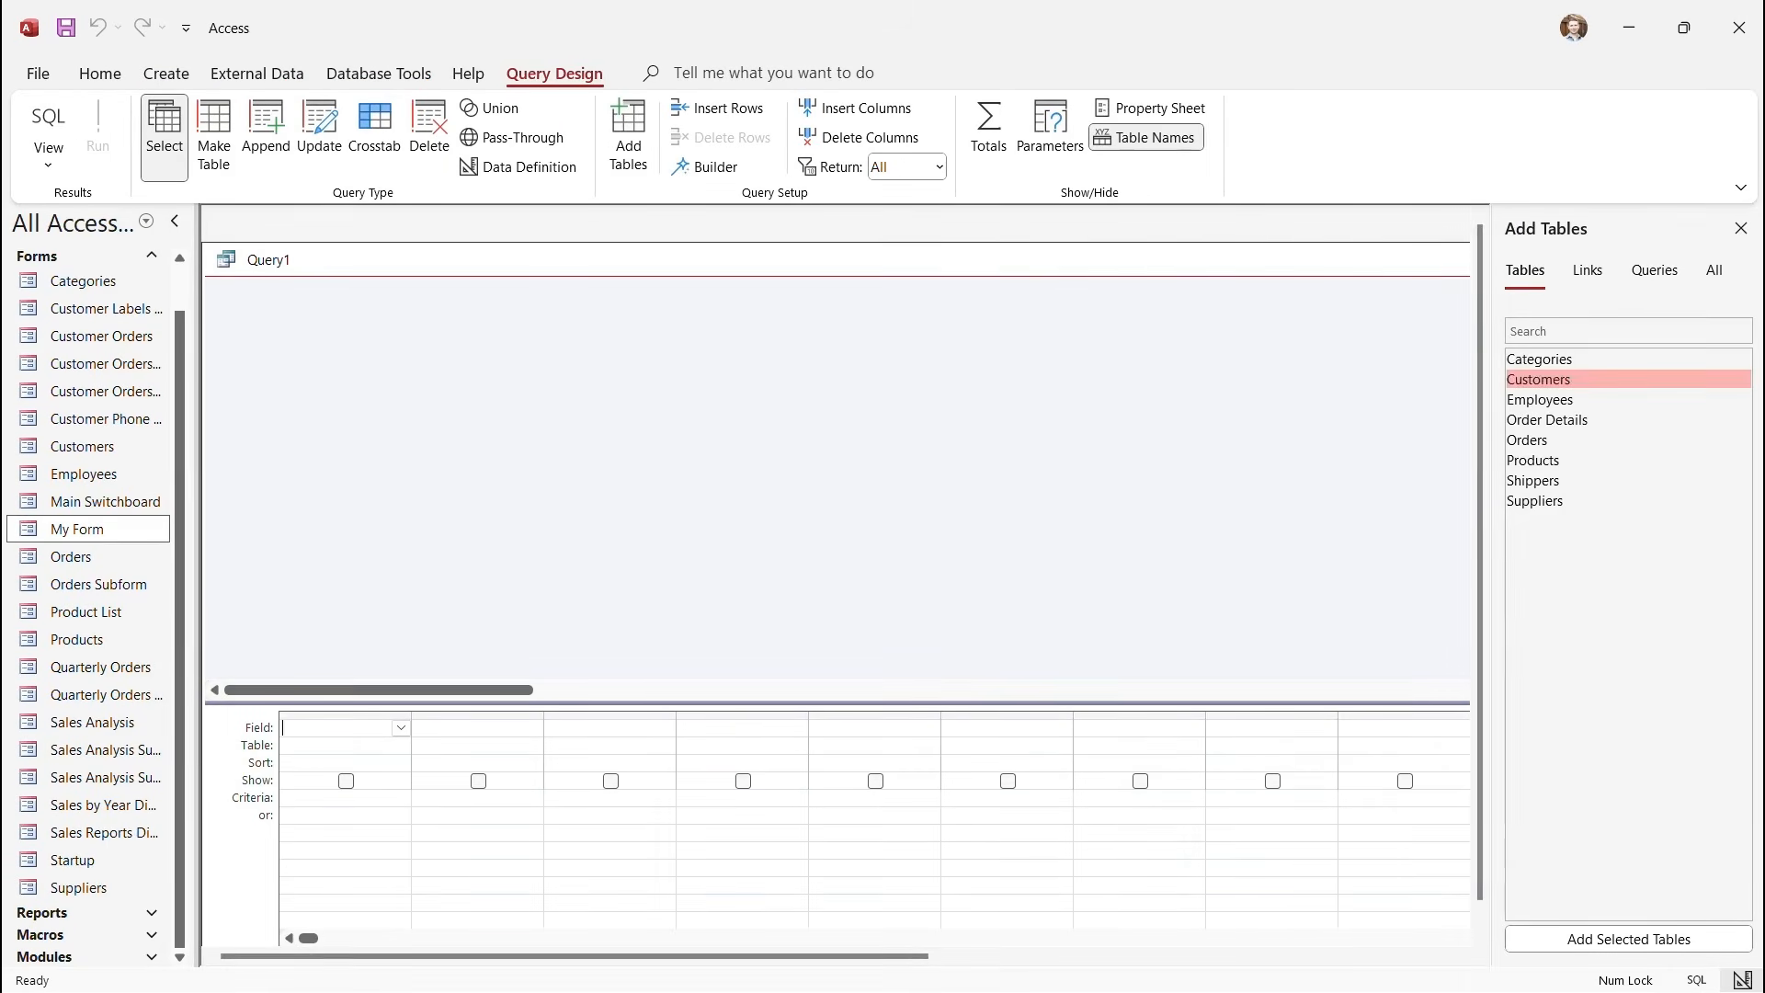
pyautogui.click(1540, 380)
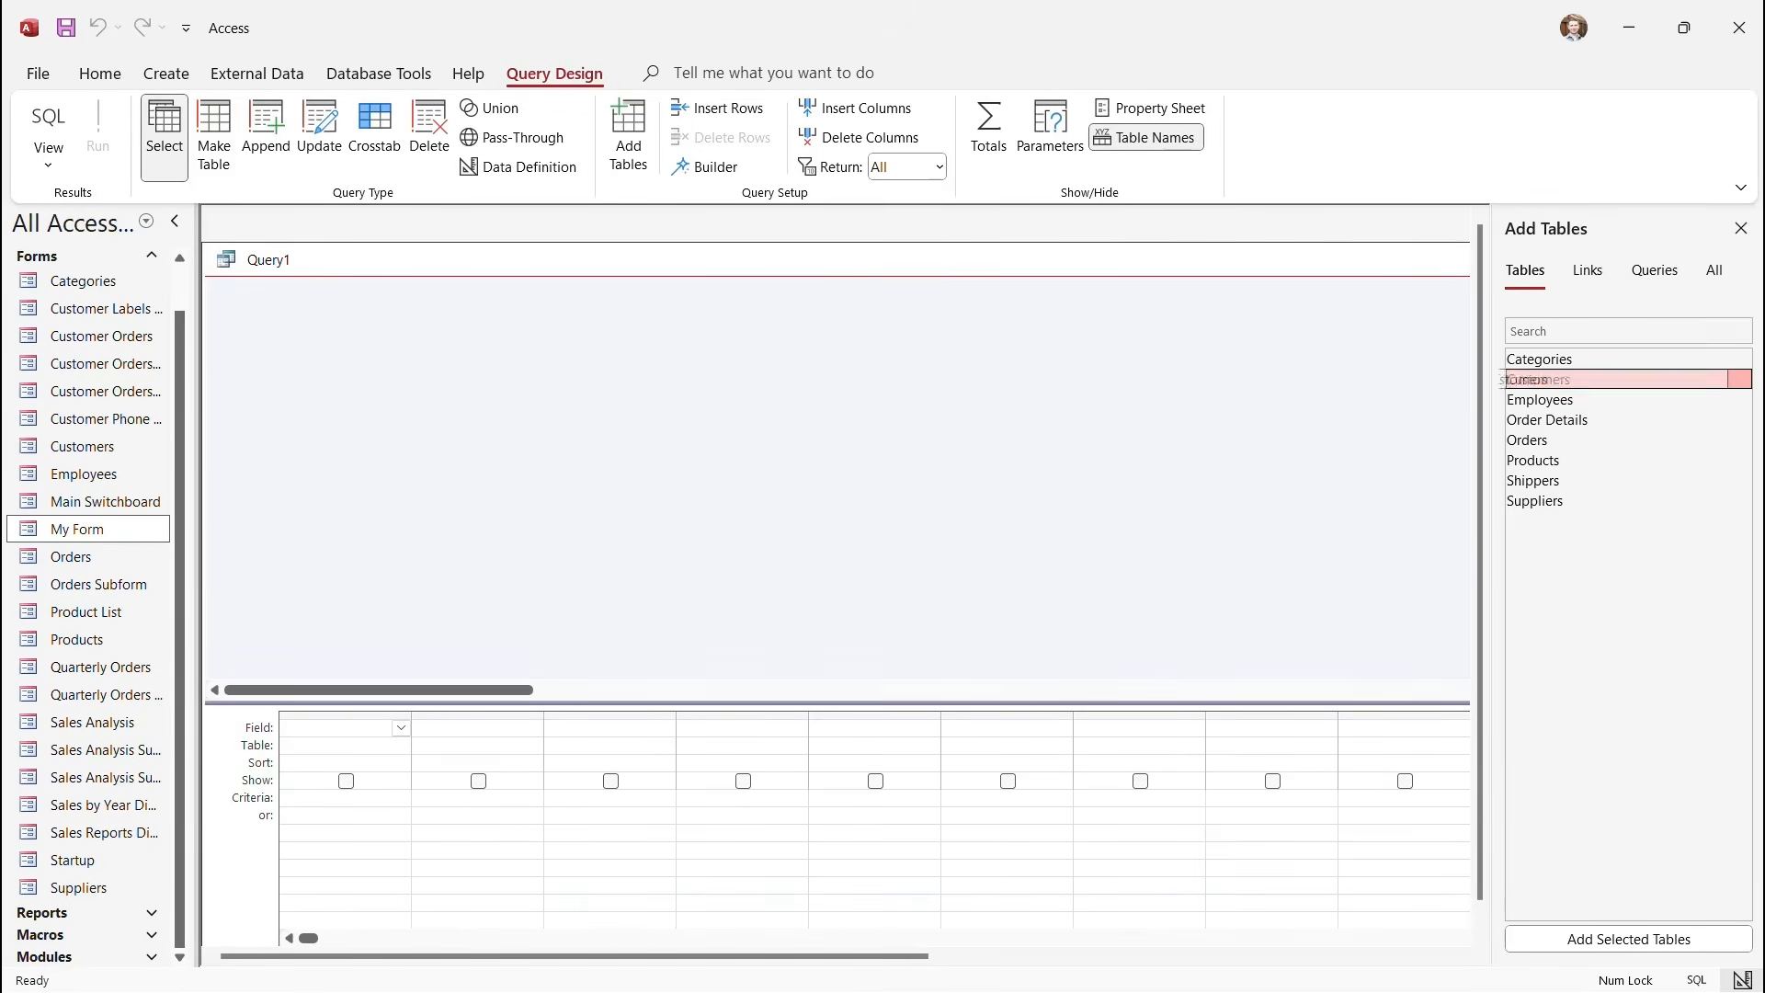
pyautogui.moveTo(1540, 379); pyautogui.dragTo(420, 335)
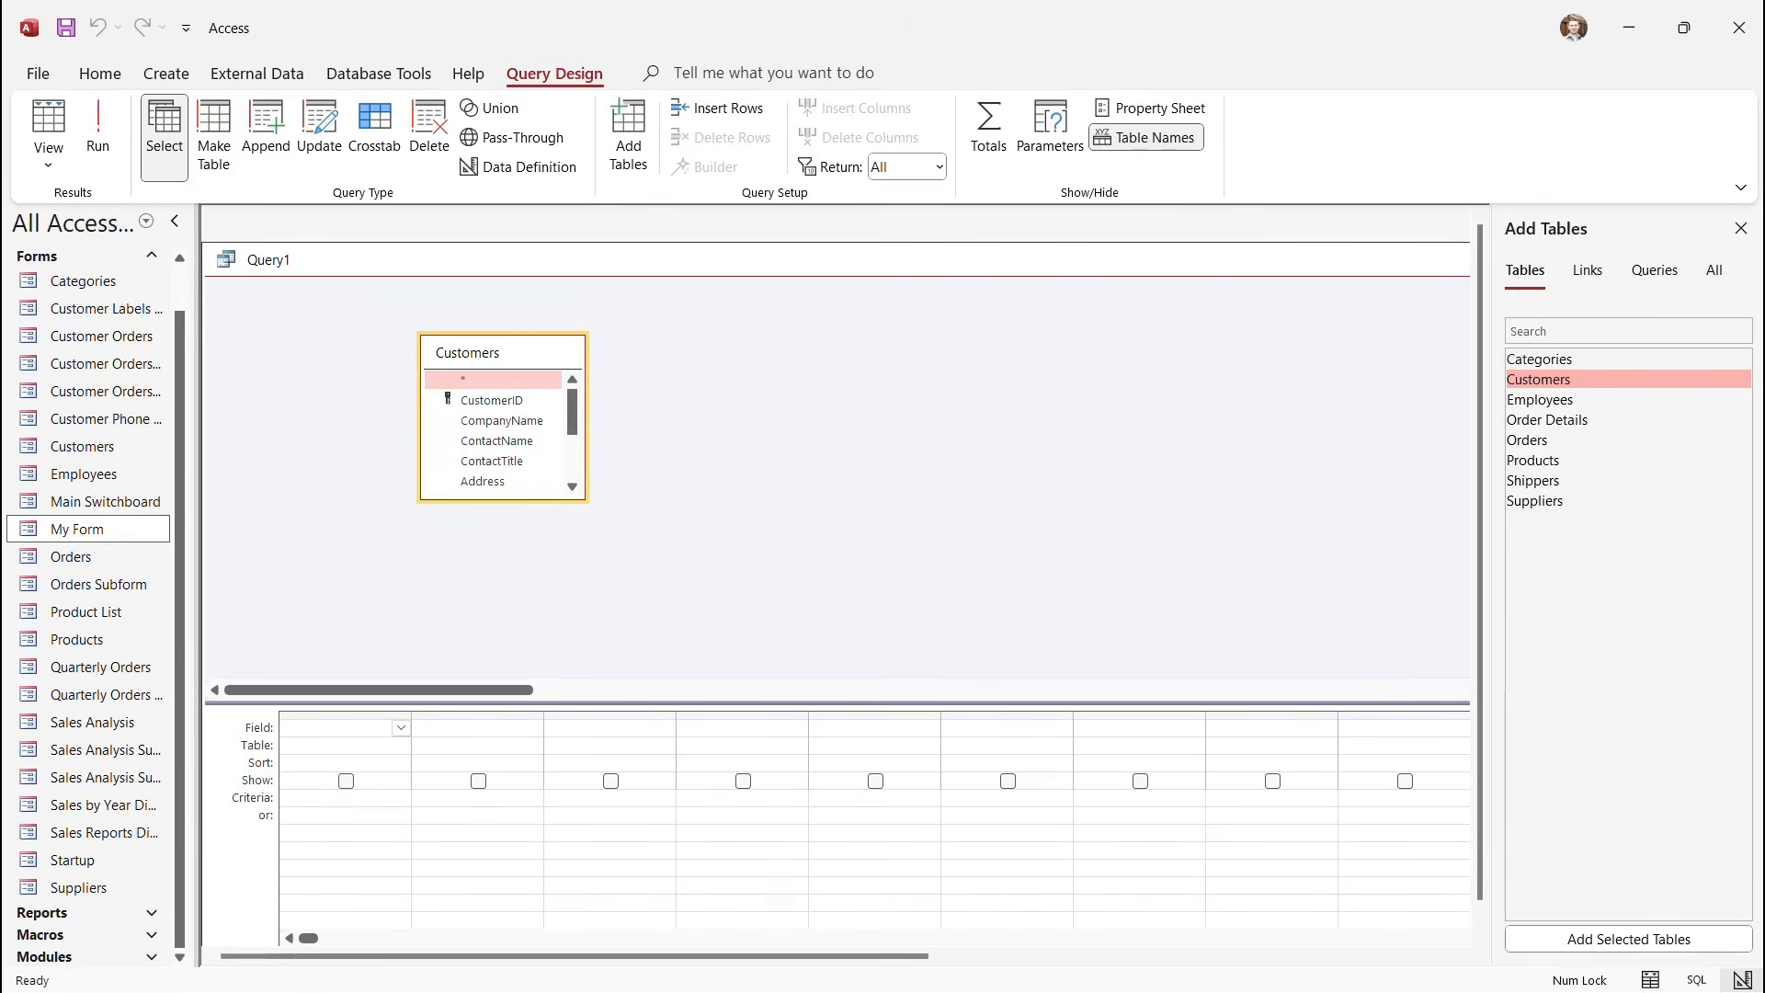
pyautogui.moveTo(503, 502); pyautogui.dragTo(503, 666)
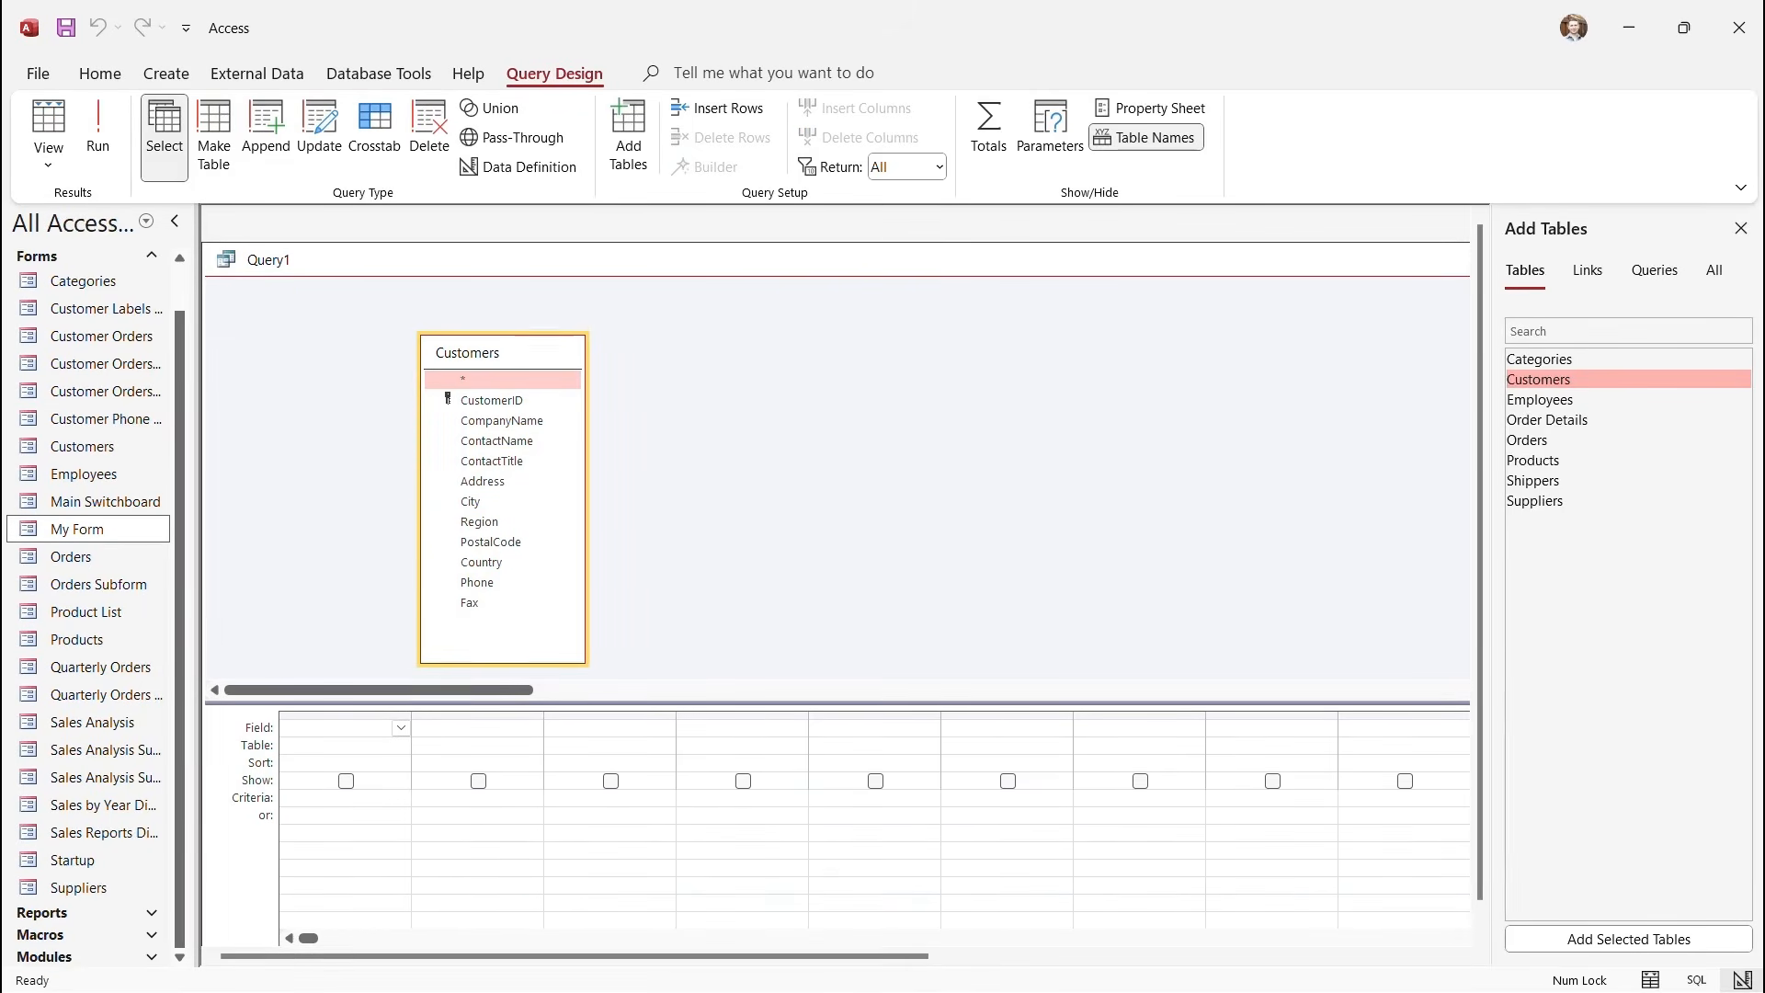
pyautogui.moveTo(468, 353); pyautogui.dragTo(333, 305)
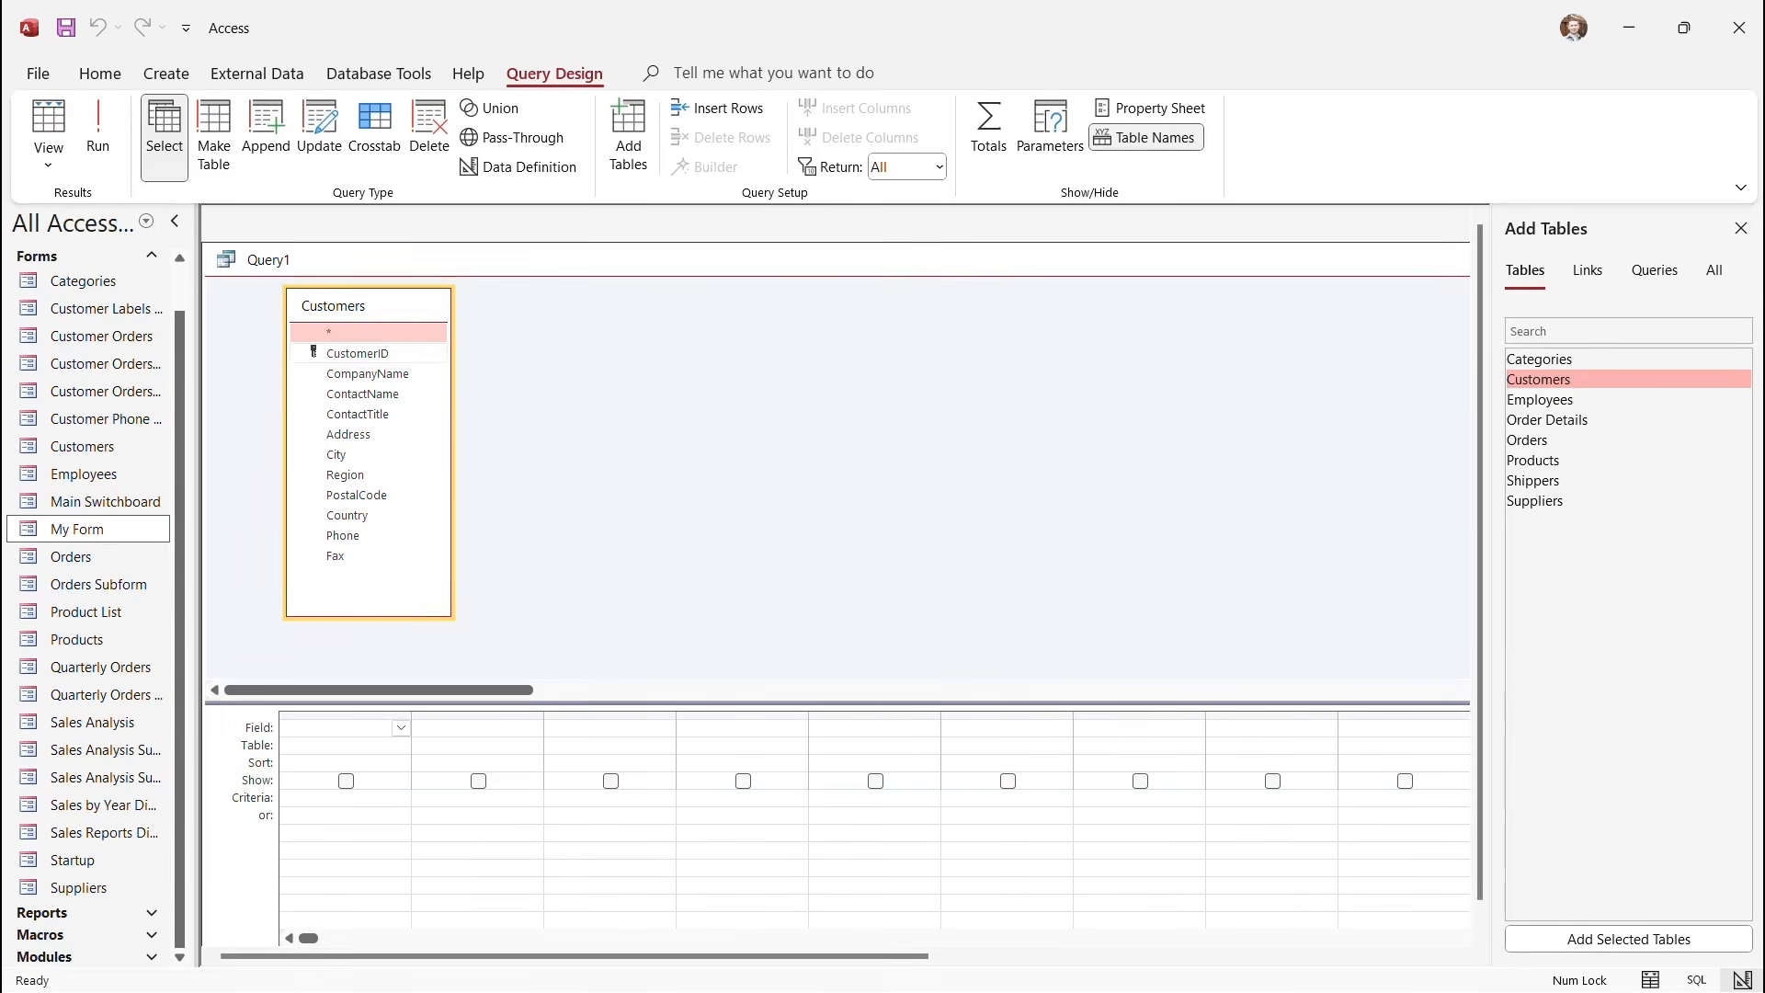
# Add CustomerID, CompanyName, ContactName, ContactTitle, Address, City, PostalCode, Country and Phone to the grid.
pyautogui.doubleClick(358, 354)
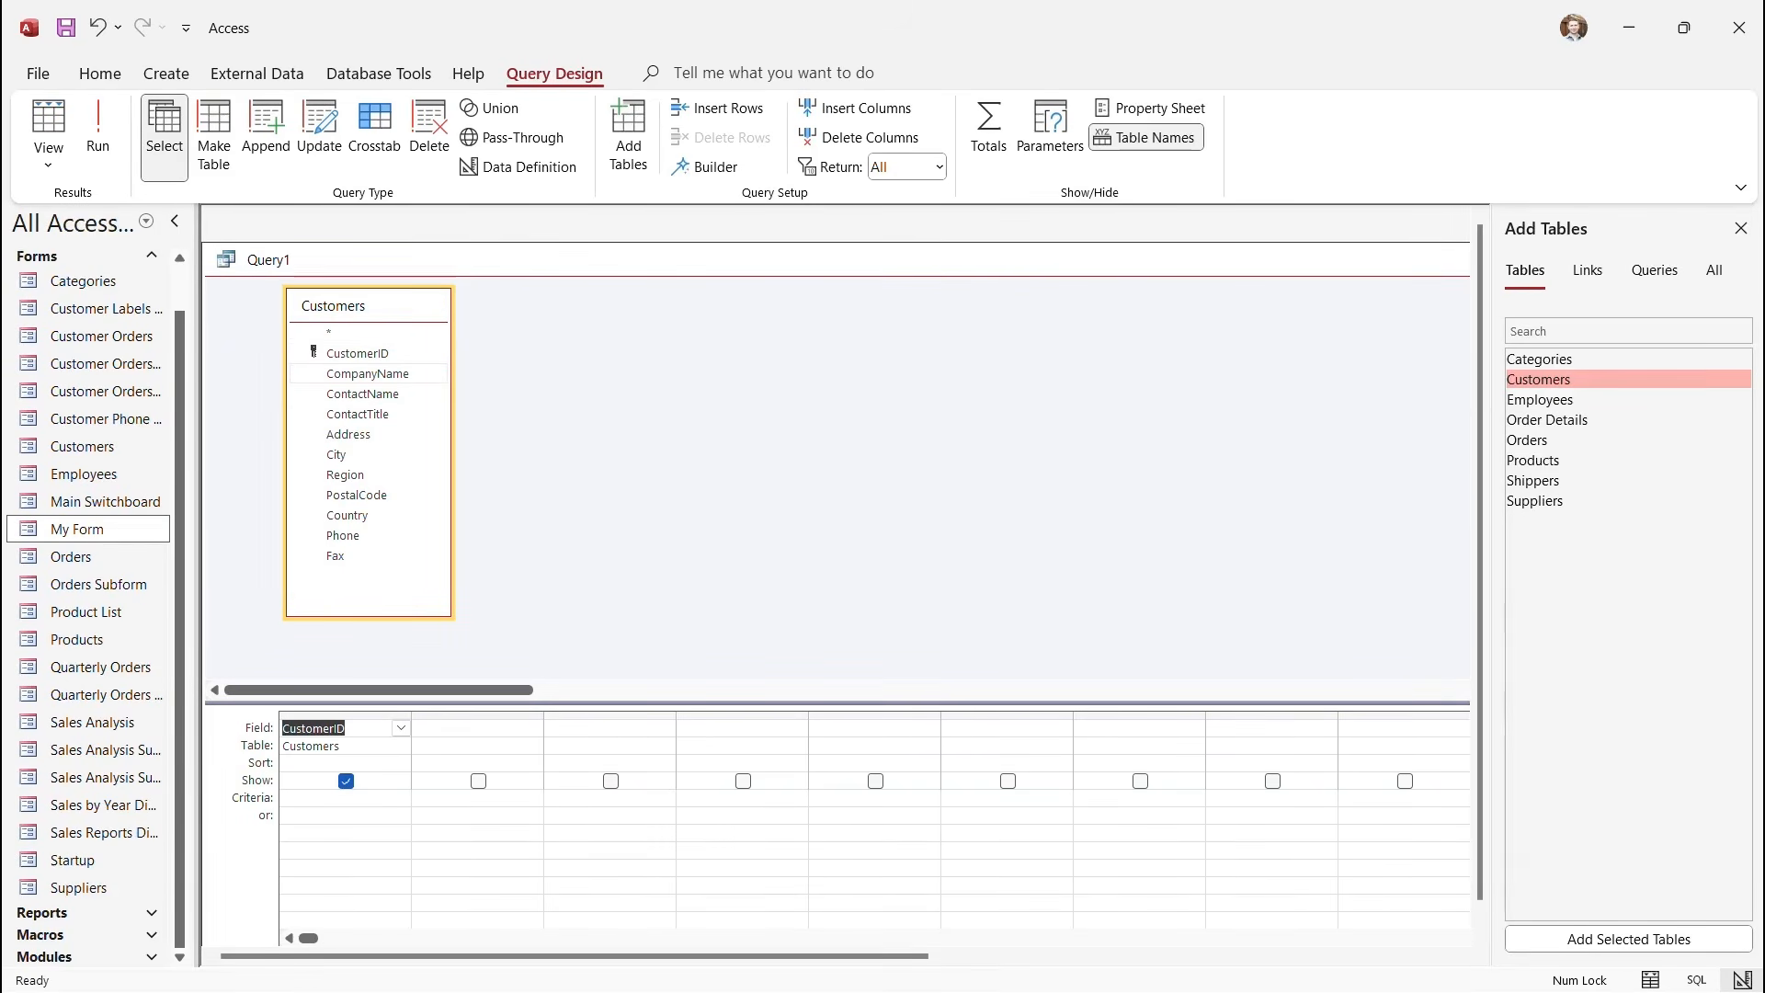
pyautogui.doubleClick(368, 373)
pyautogui.doubleClick(362, 394)
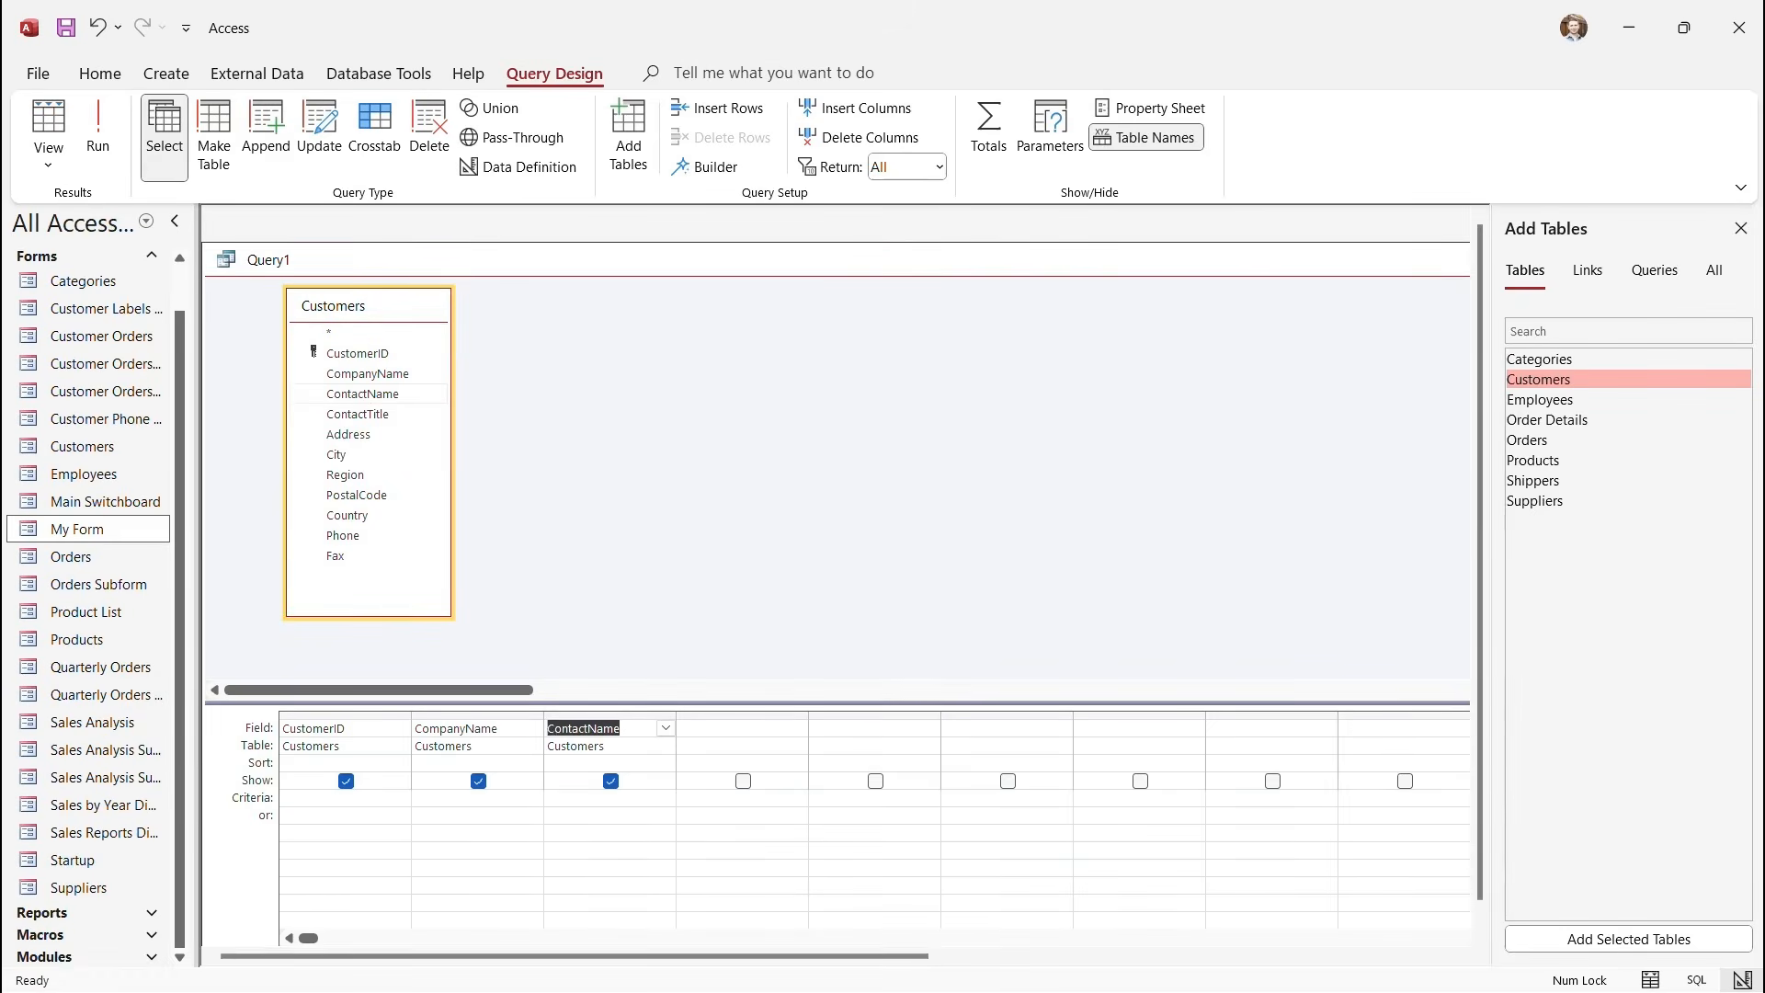
pyautogui.doubleClick(358, 414)
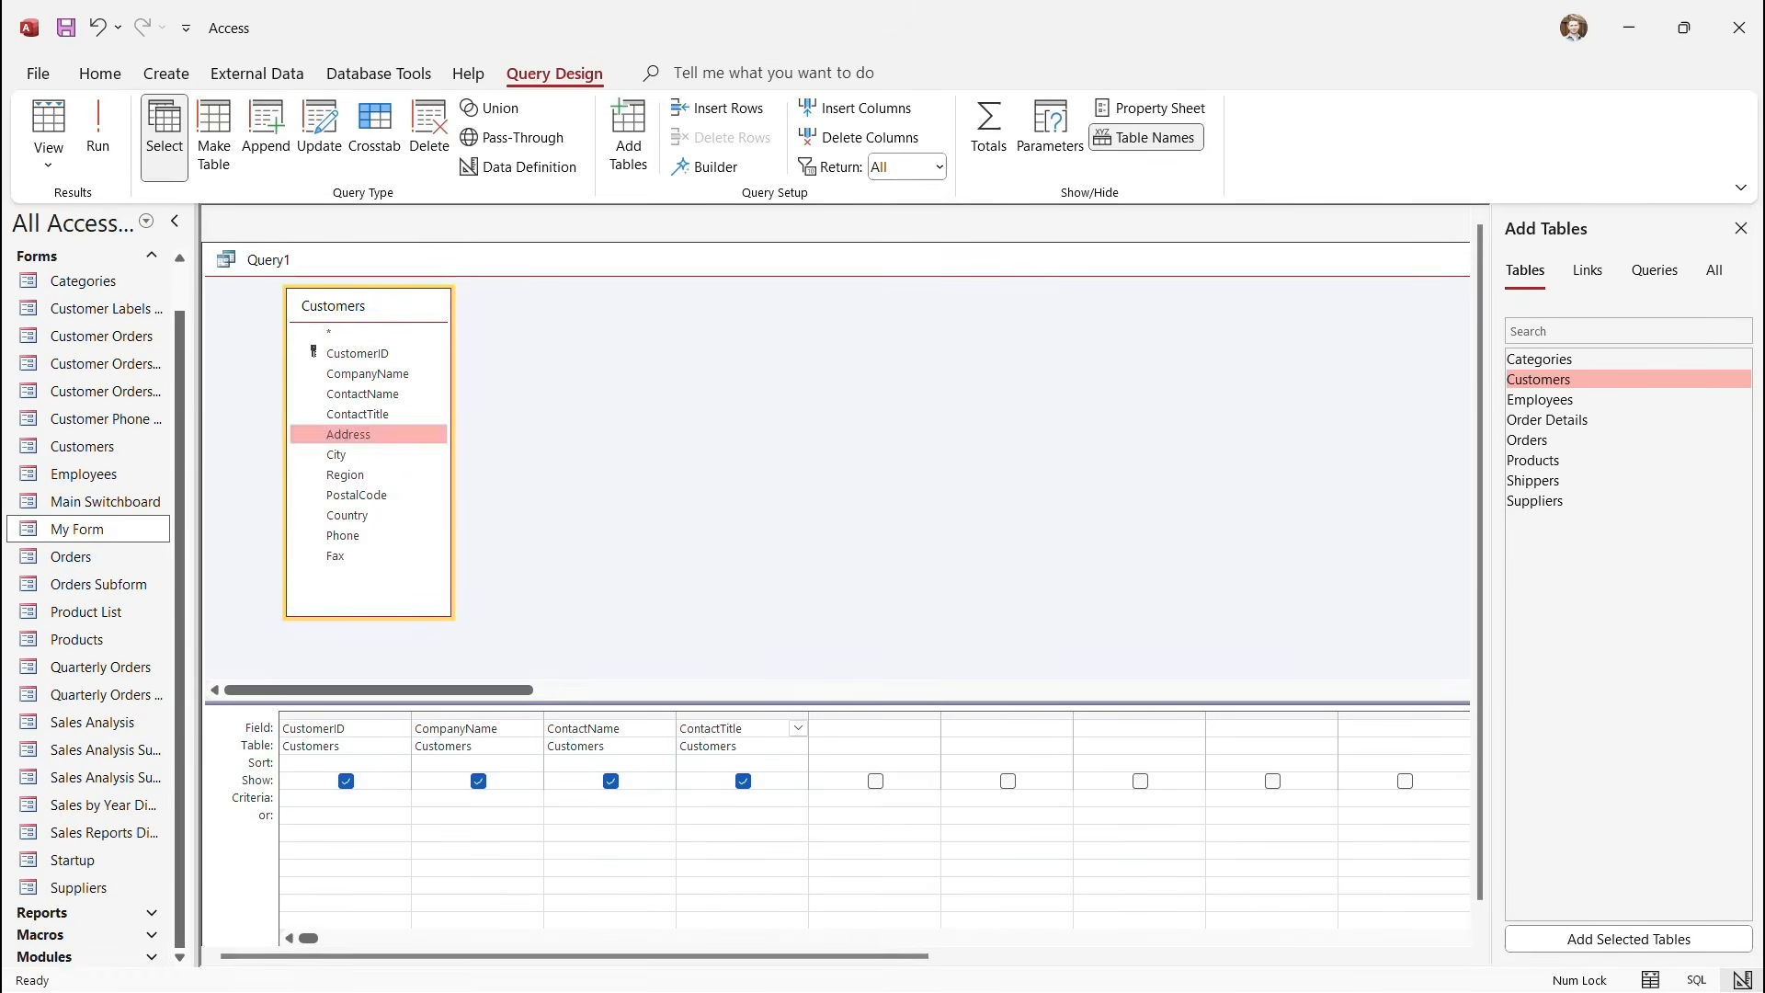
pyautogui.doubleClick(348, 434)
pyautogui.doubleClick(336, 455)
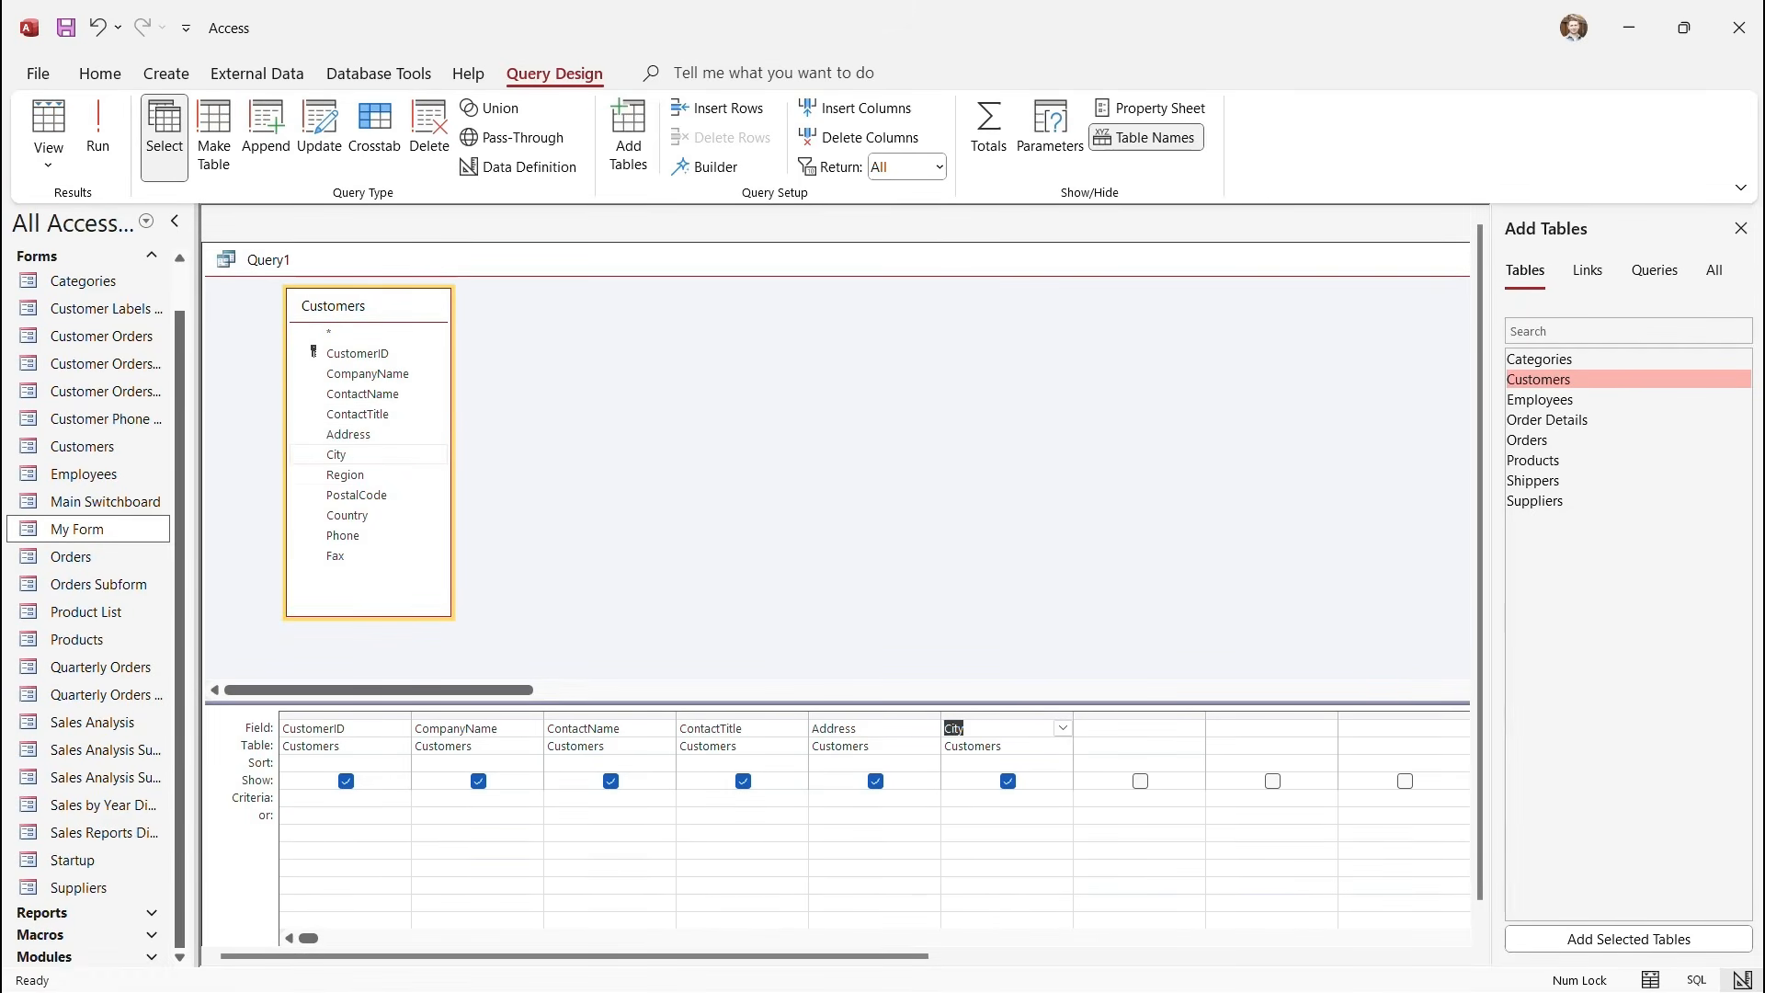
pyautogui.doubleClick(357, 495)
pyautogui.doubleClick(347, 515)
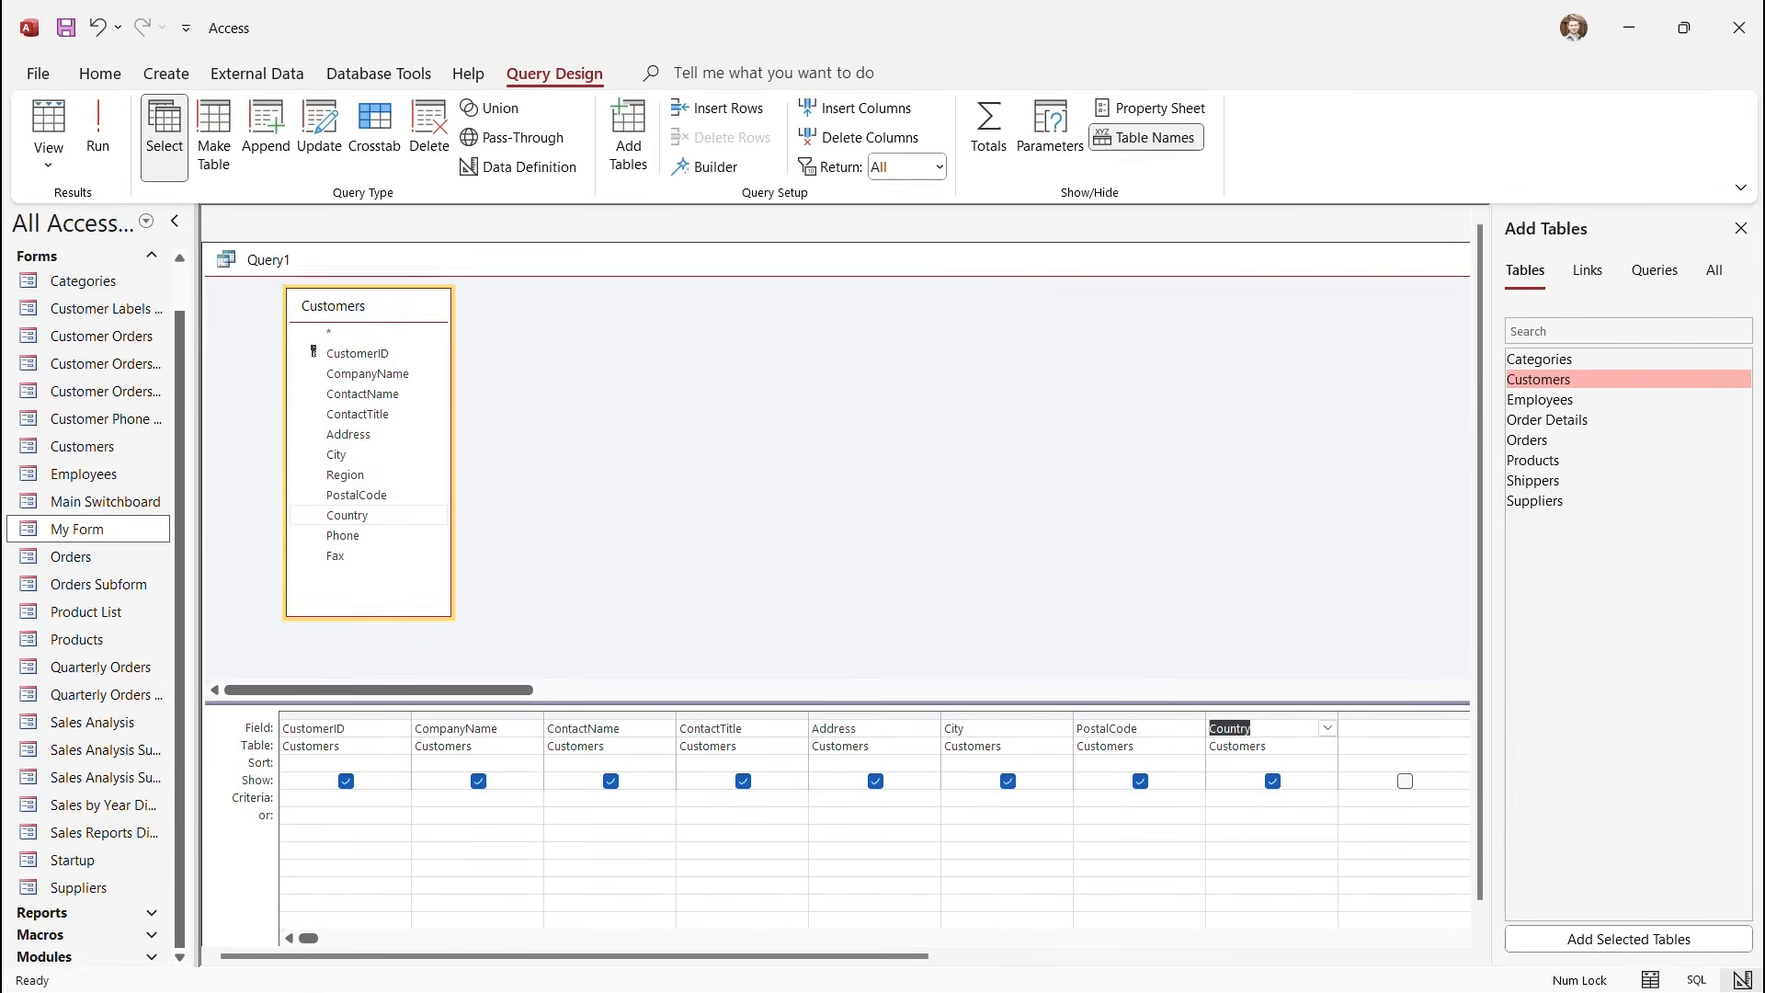
pyautogui.doubleClick(343, 535)
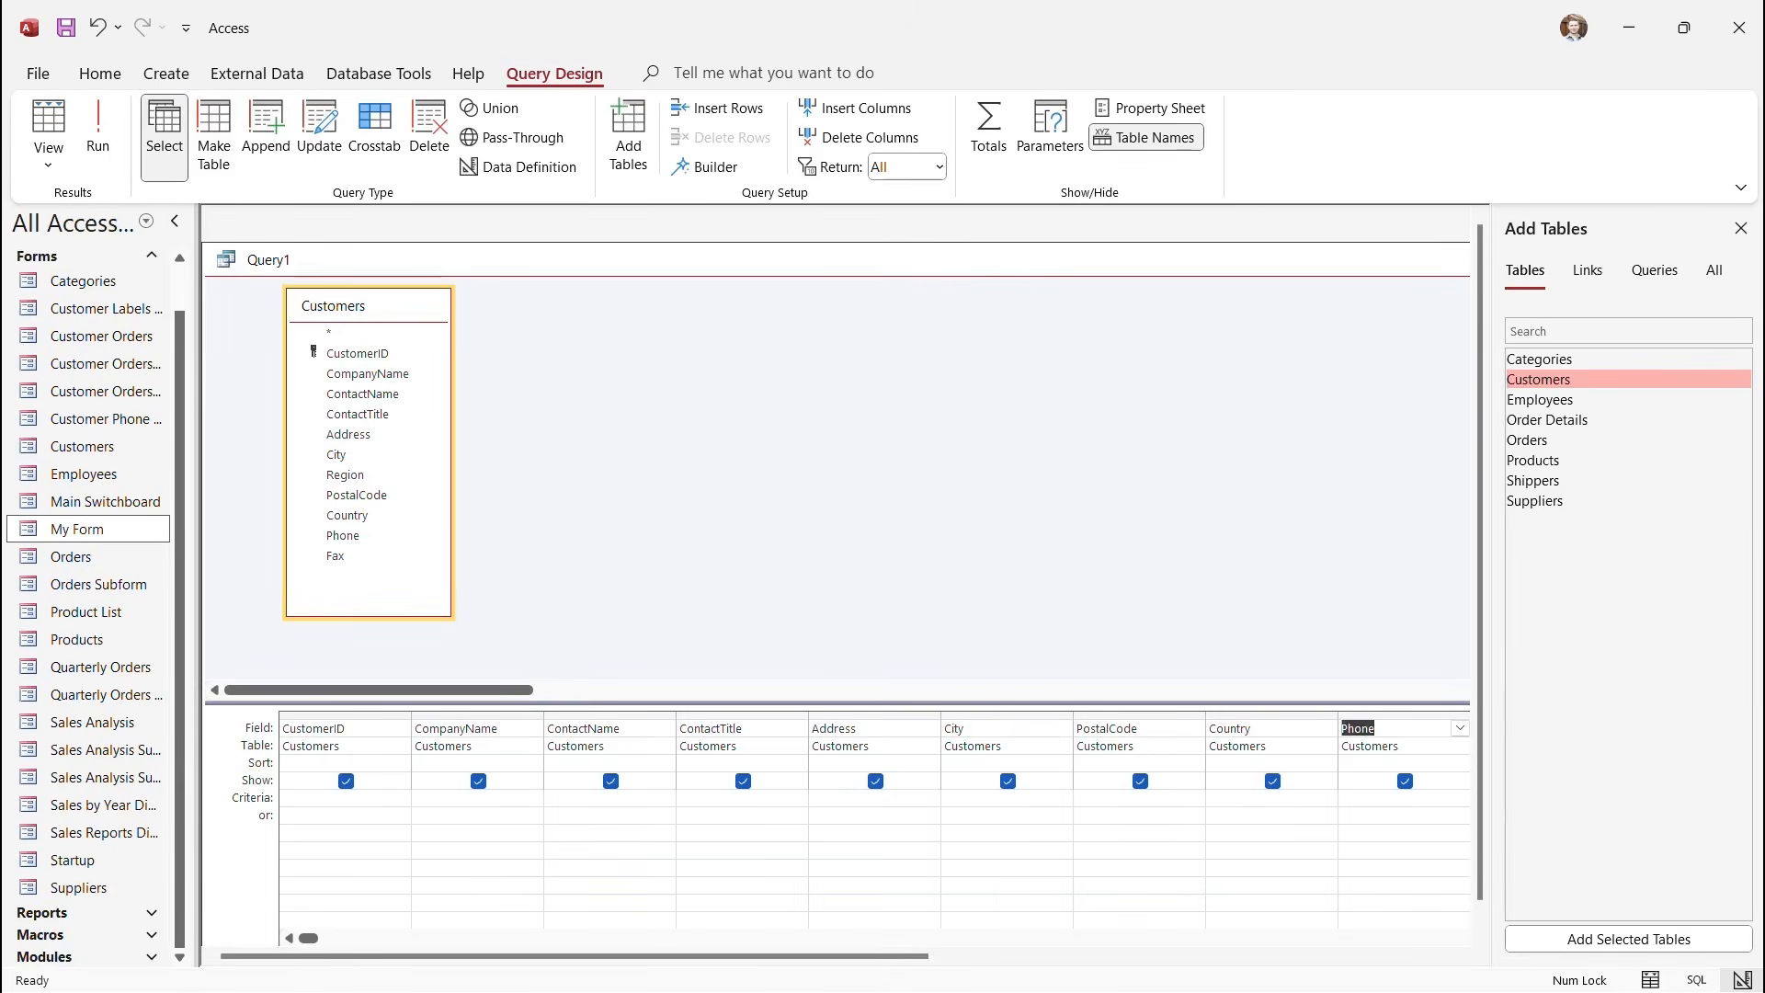
# Save the query as 'QueryForm' and close it.
pyautogui.click(65, 28)
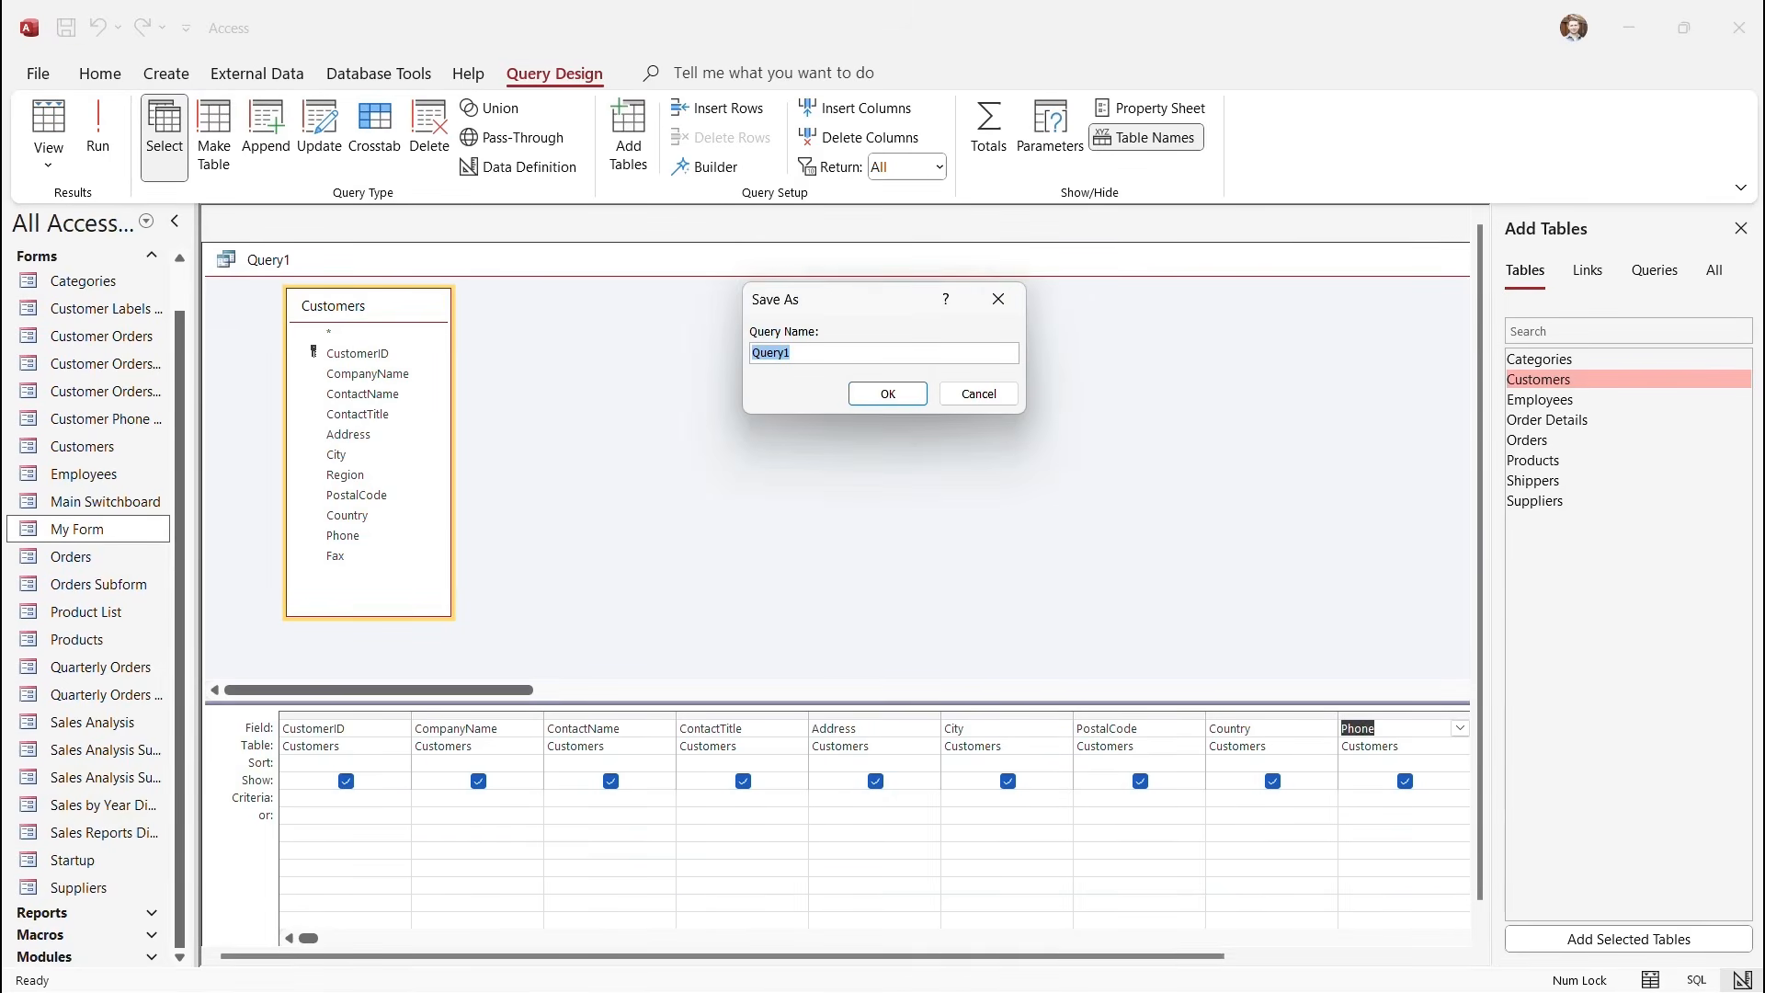
pyautogui.write('QueryForm')
pyautogui.press('Return')
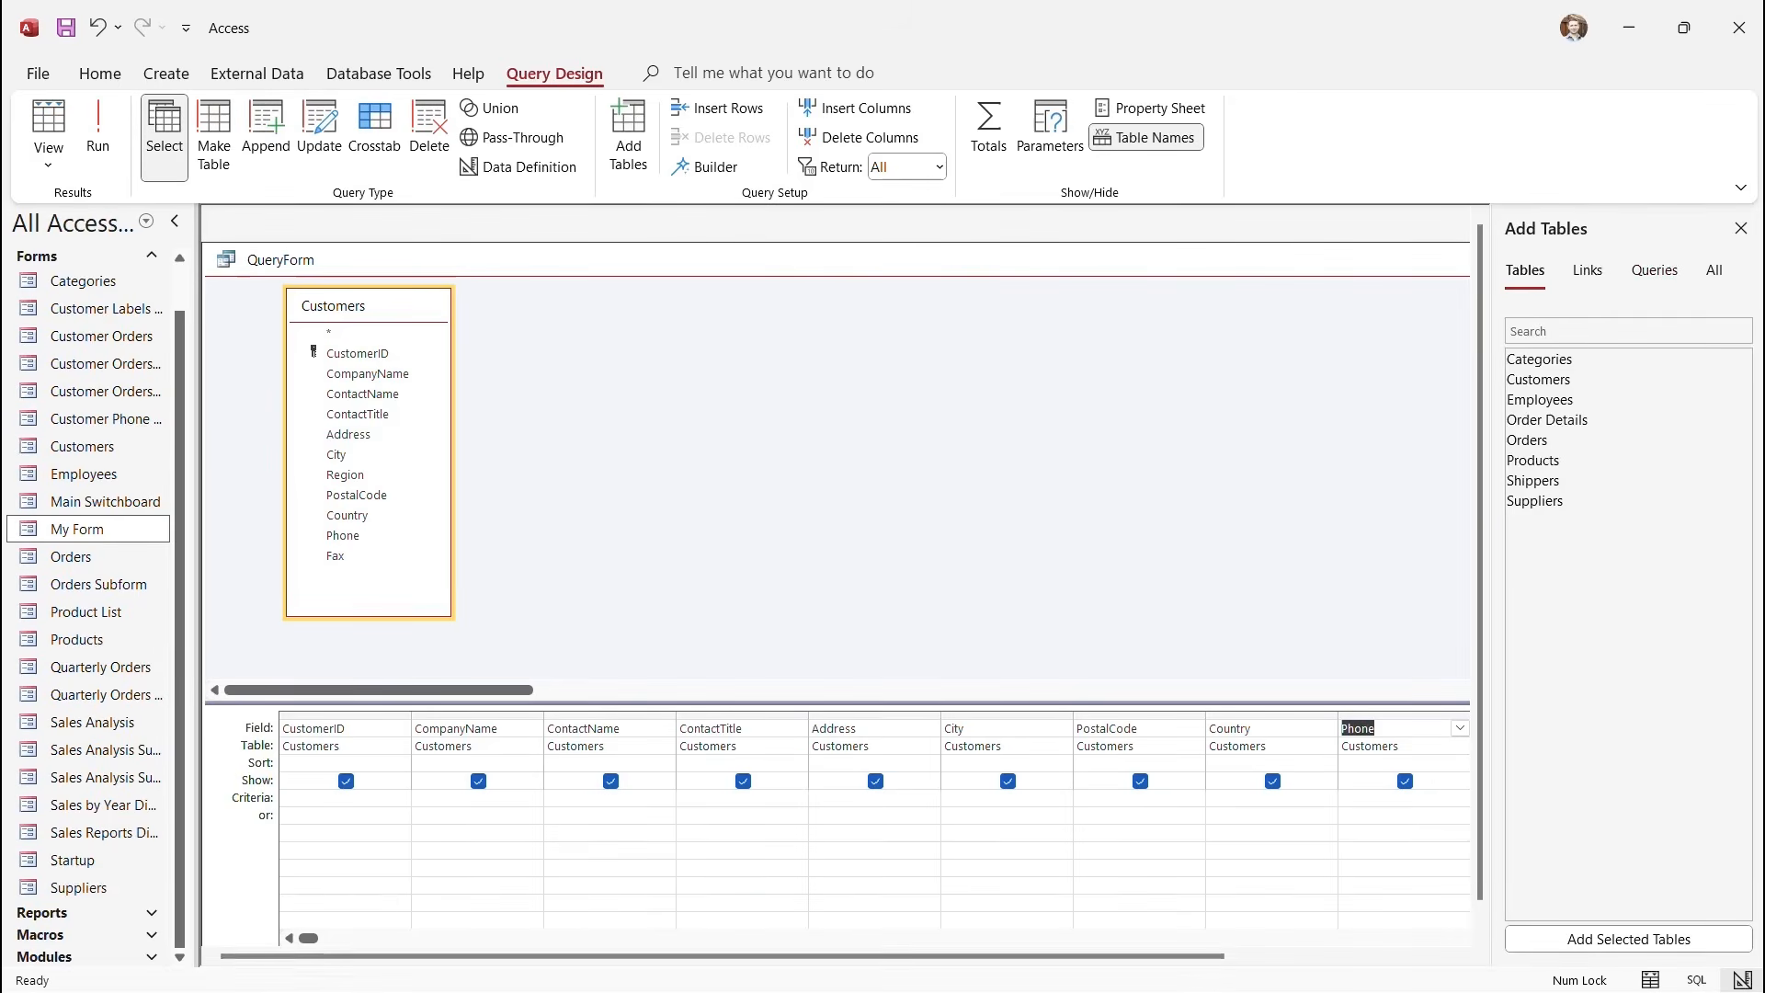
pyautogui.click(1741, 228)
pyautogui.click(1717, 259)
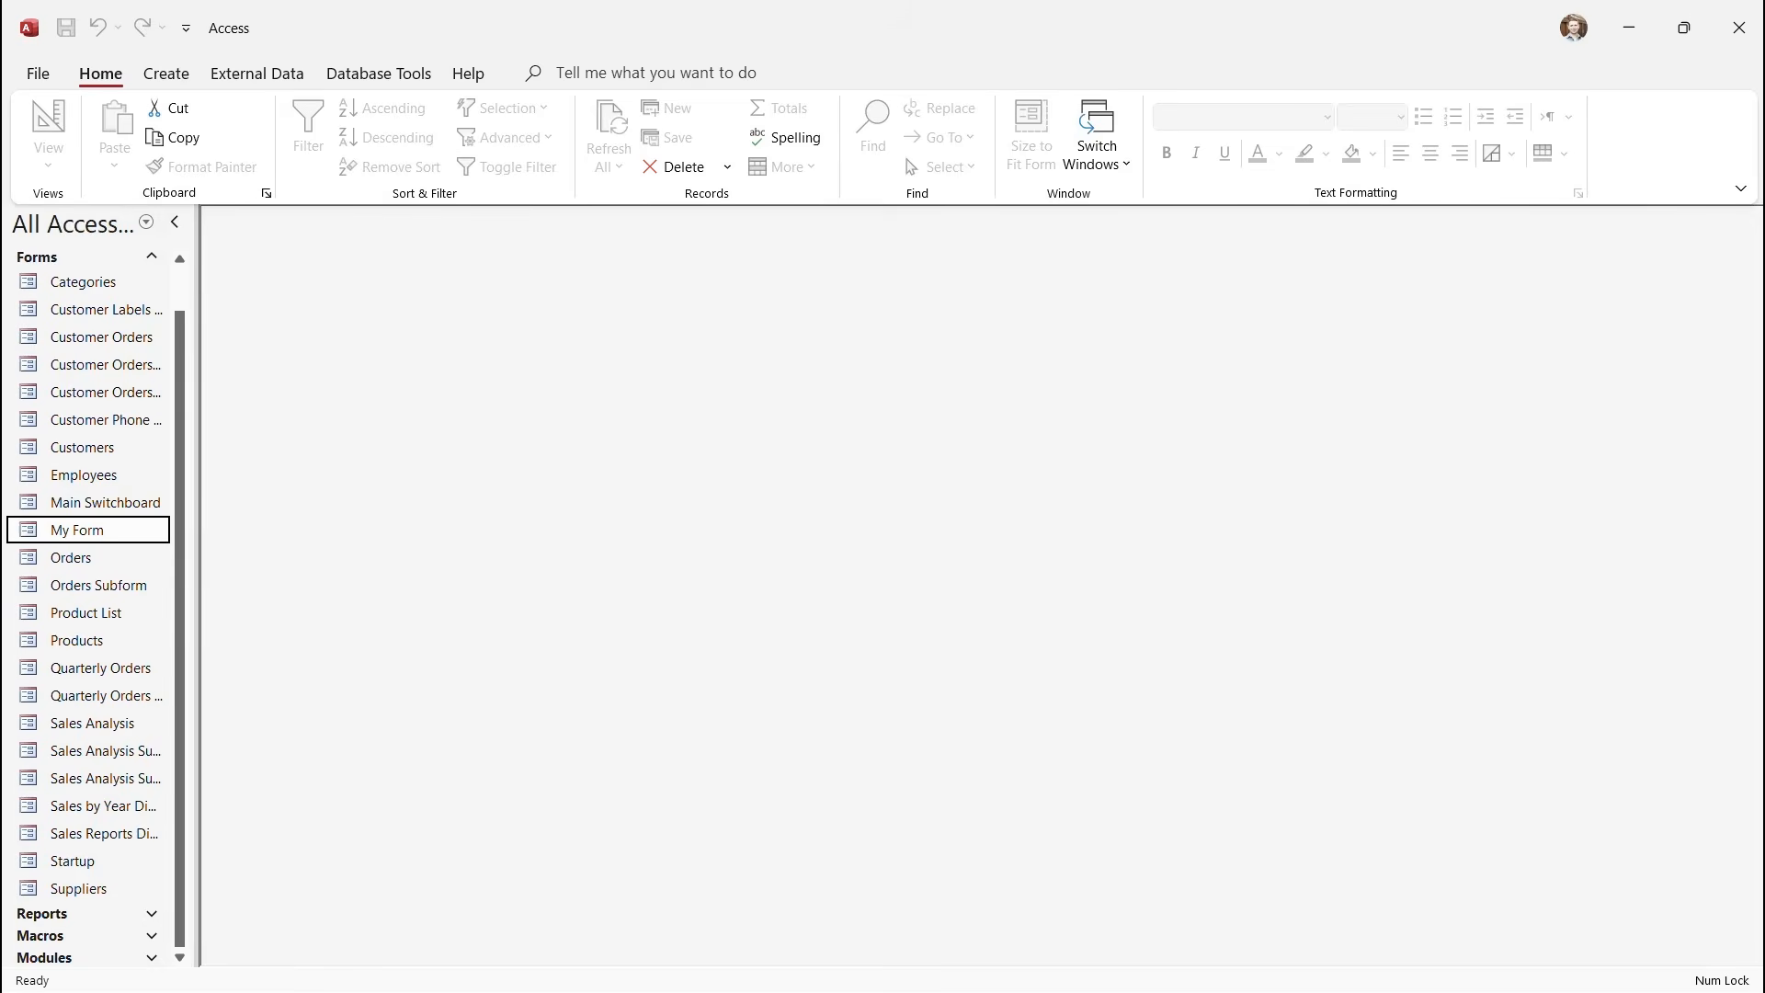
# Collapse the Forms group and create a new blank form.
pyautogui.click(151, 256)
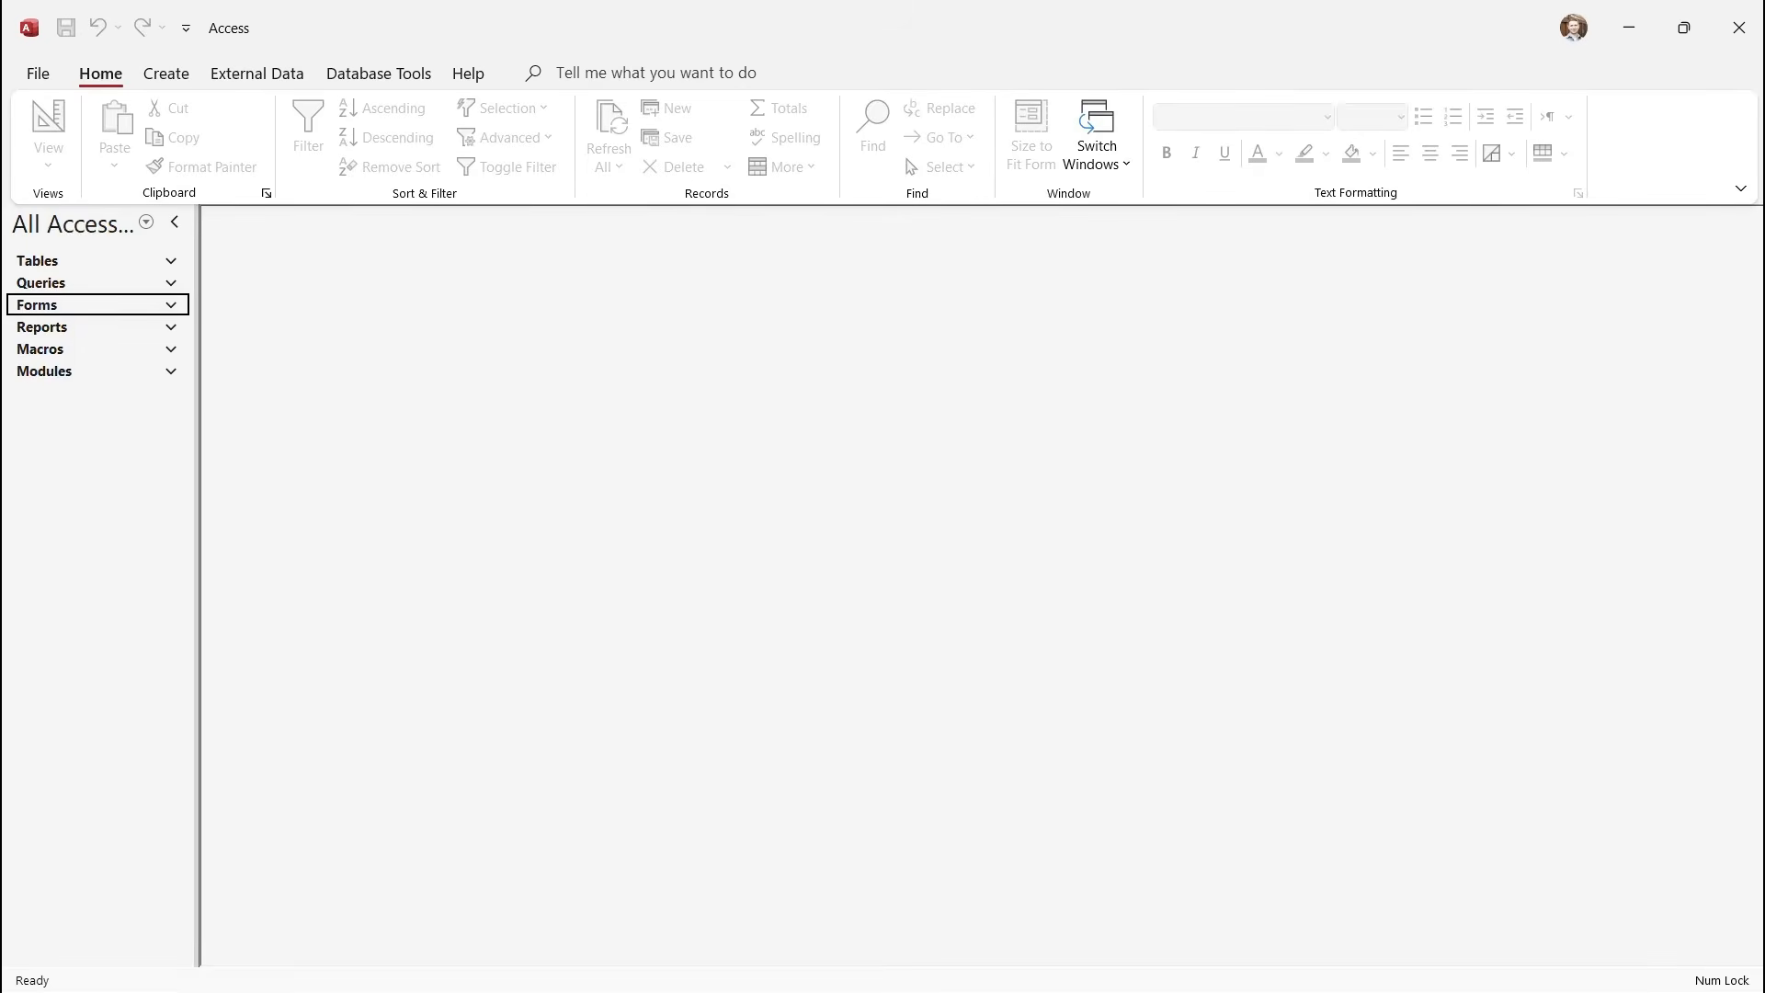
pyautogui.click(166, 73)
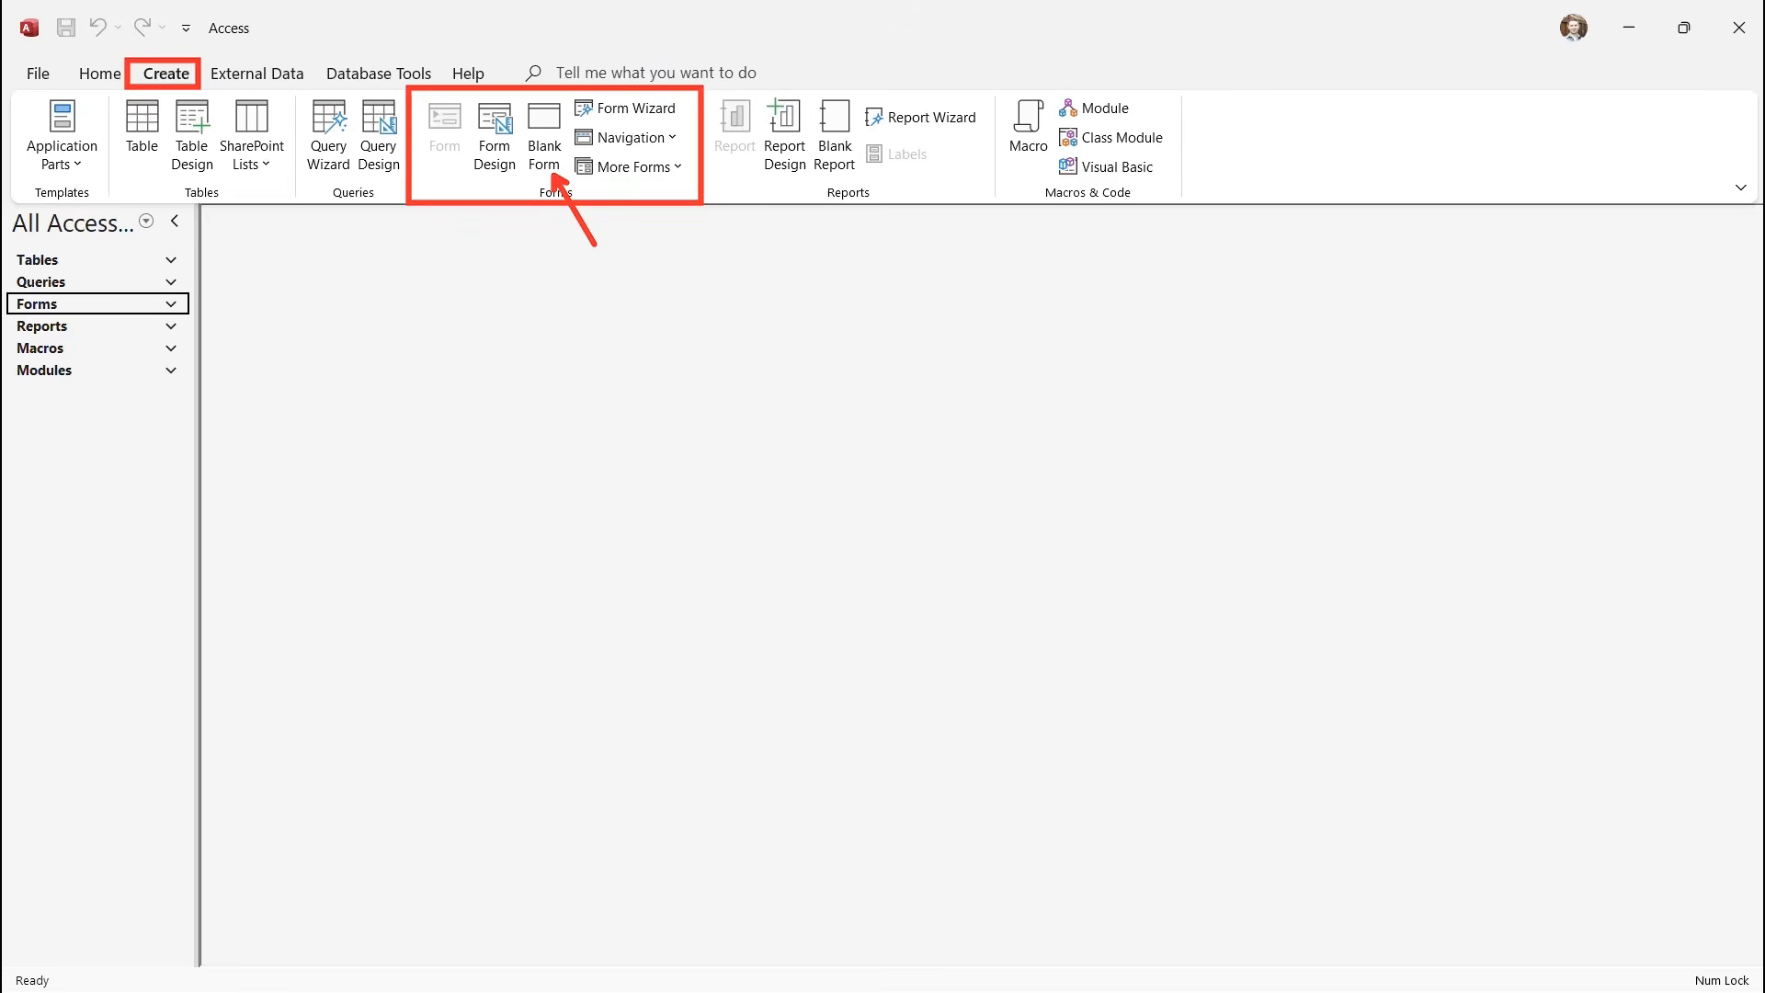
pyautogui.press('Escape')
pyautogui.click(544, 136)
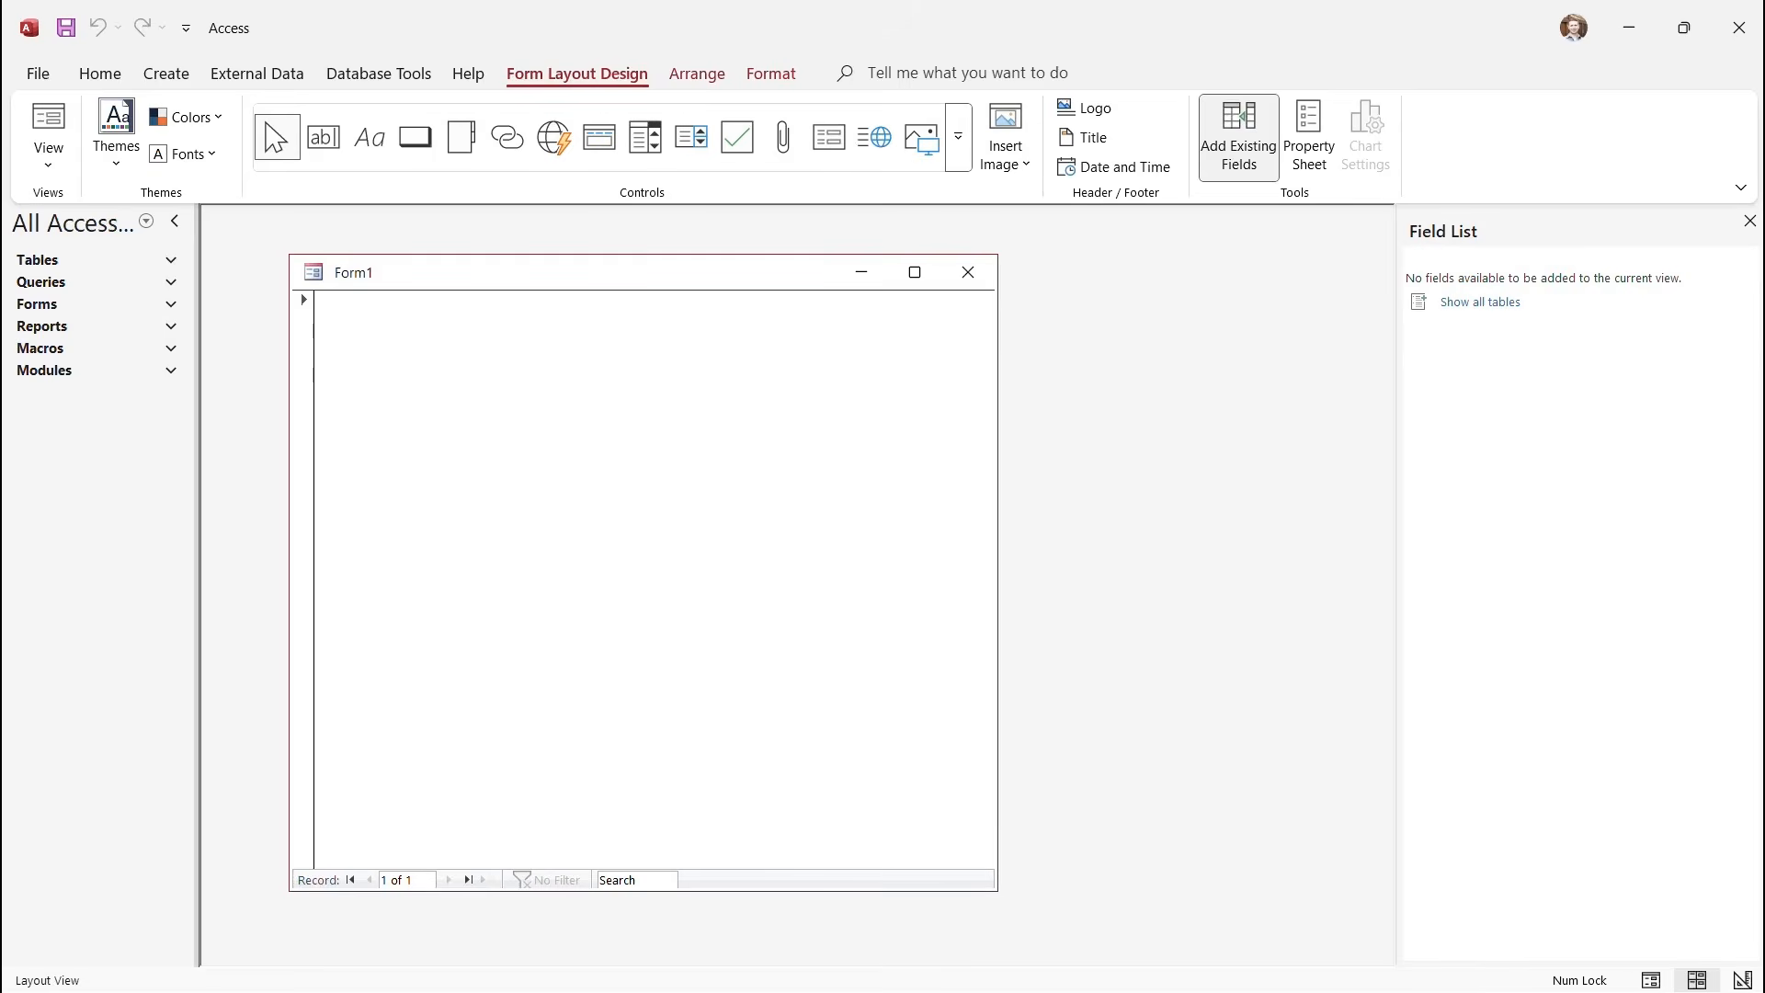
# Save the blank form as 'Position Criteria Form'.
pyautogui.hotkey('ctrl', 's')
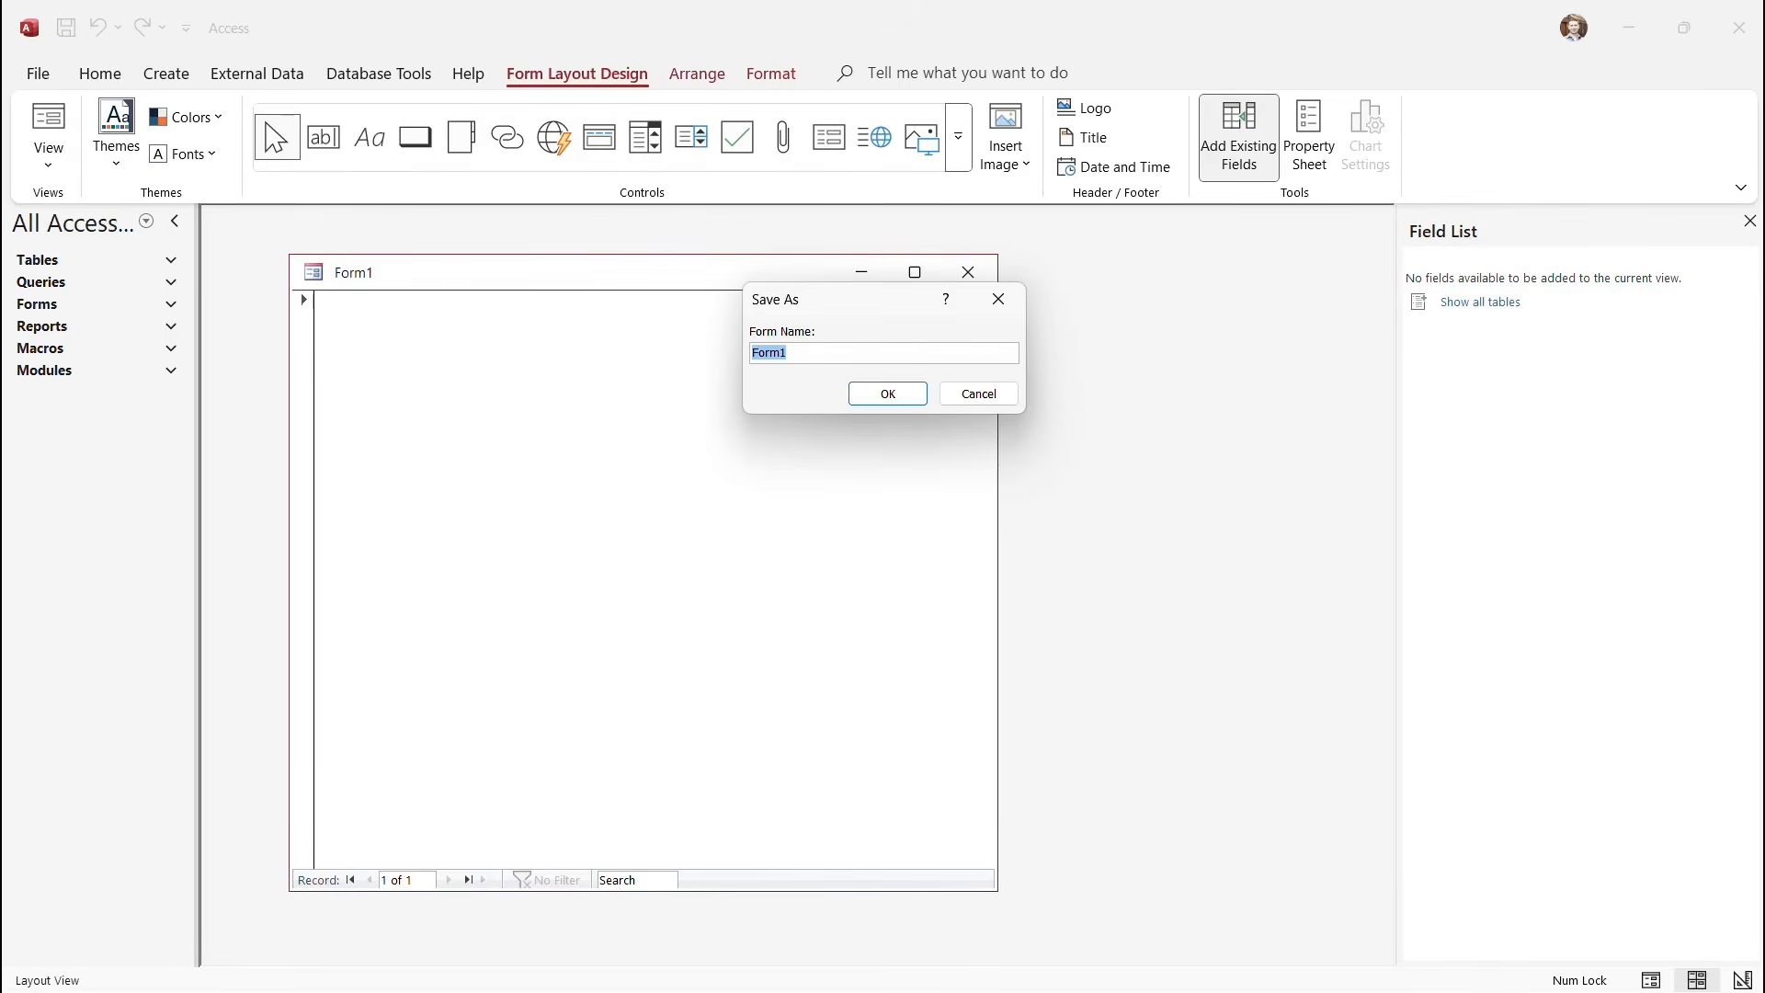
pyautogui.write('Position Criteria Form')
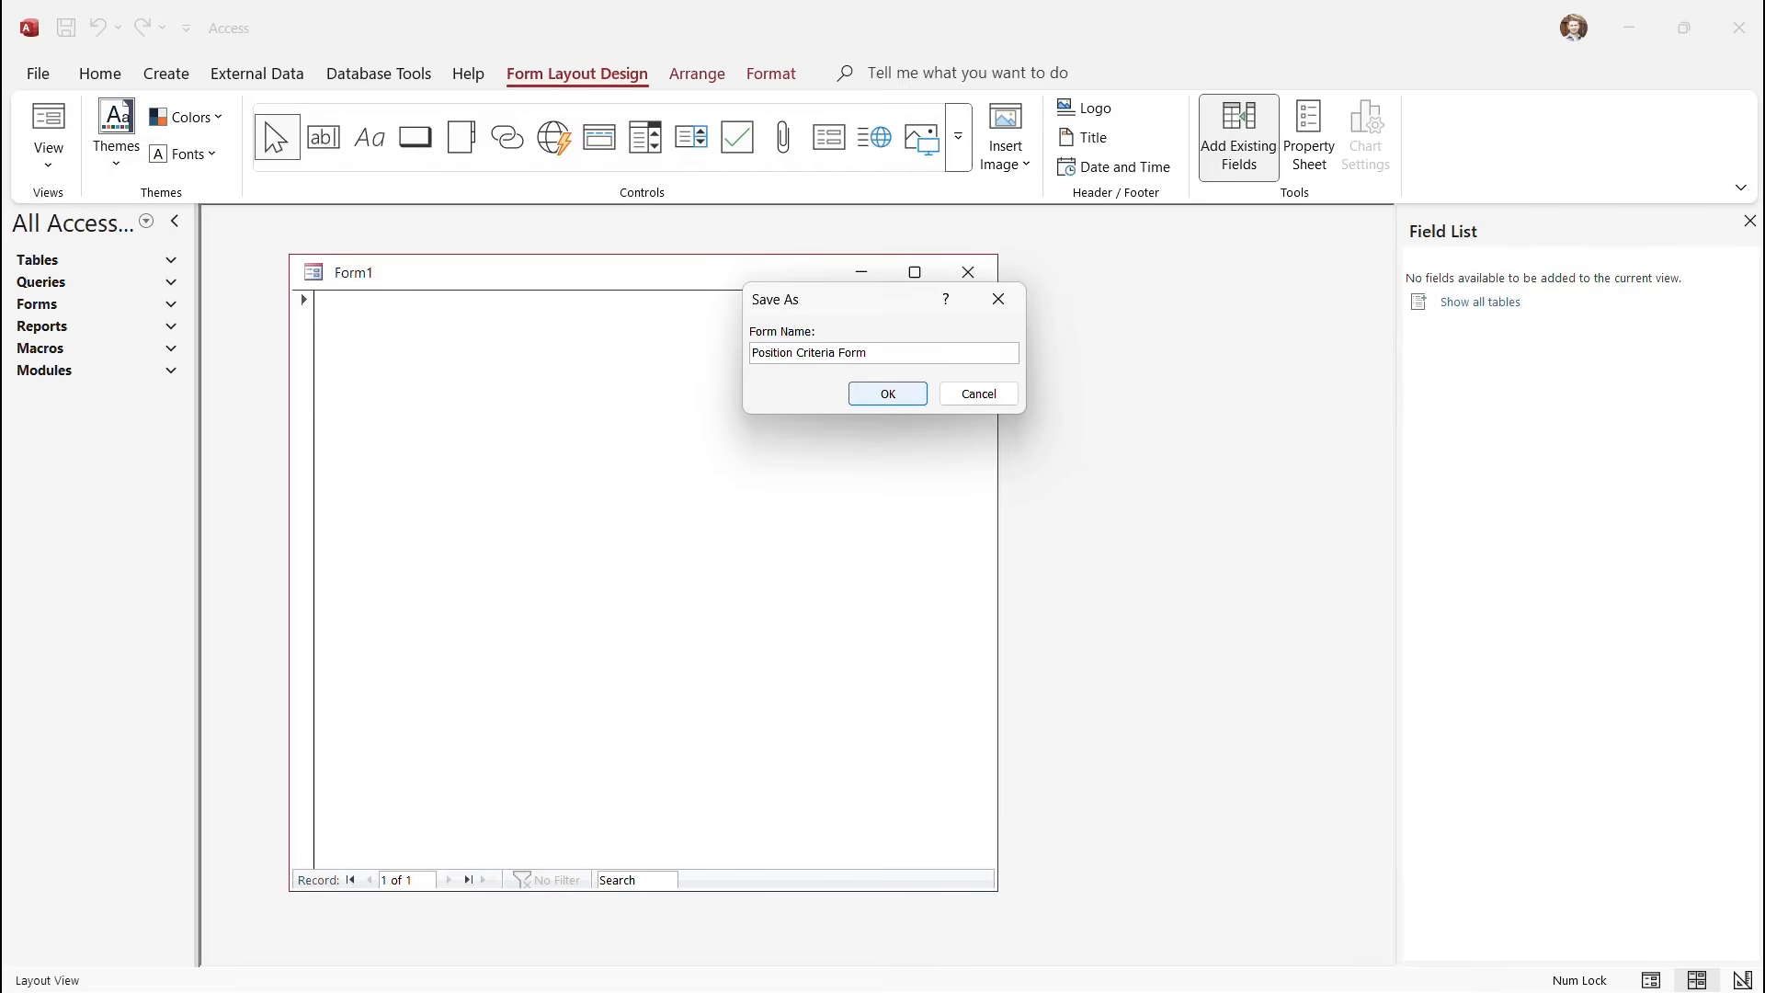
pyautogui.click(888, 394)
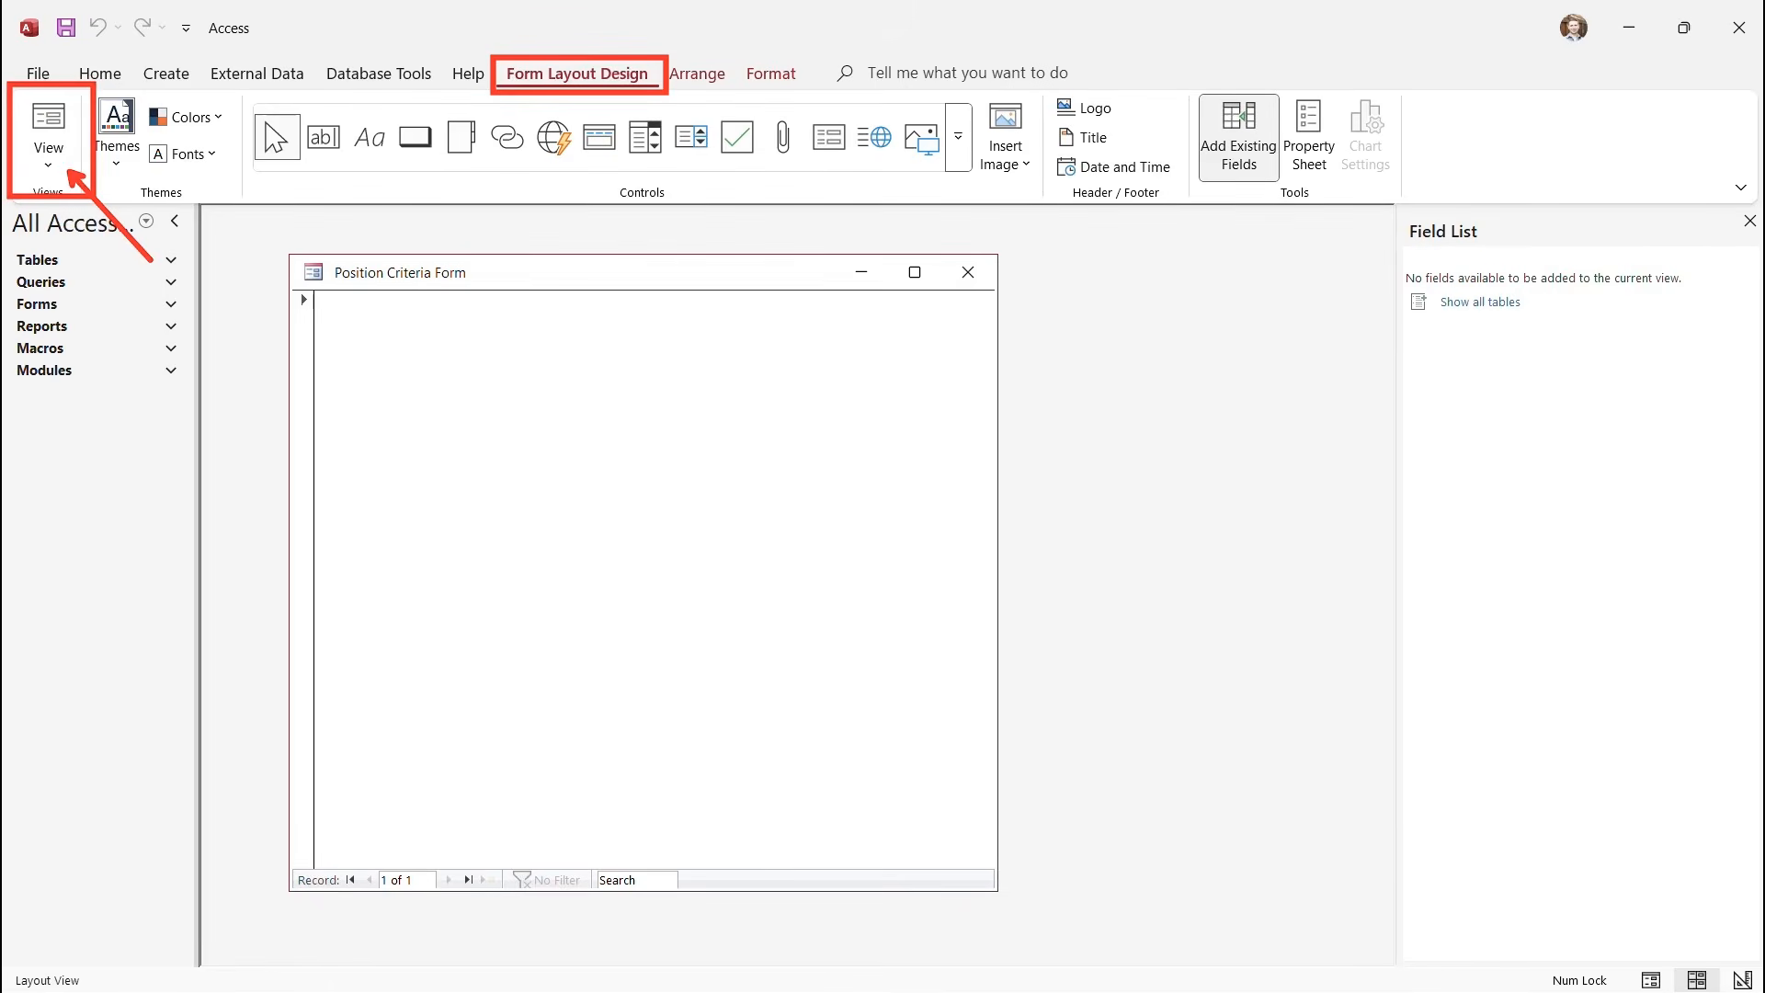
# Switch Position Criteria Form to Design View and pick the Combo Box control.
pyautogui.click(47, 138)
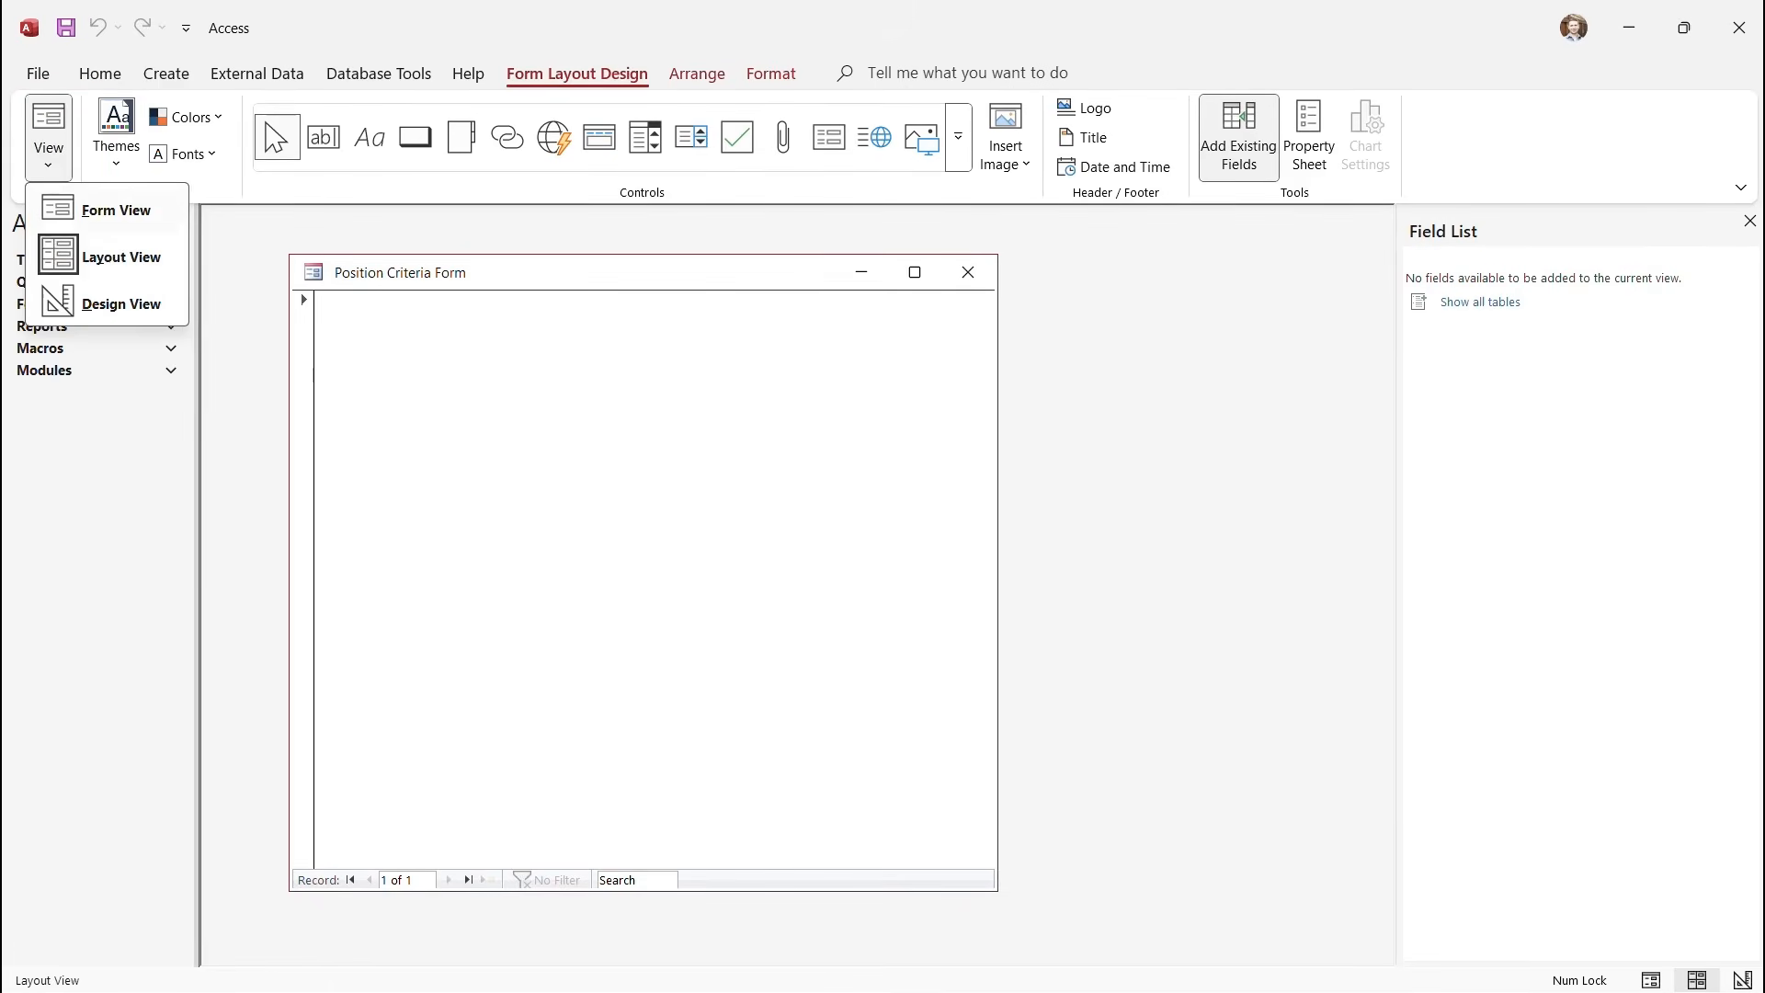
pyautogui.click(120, 304)
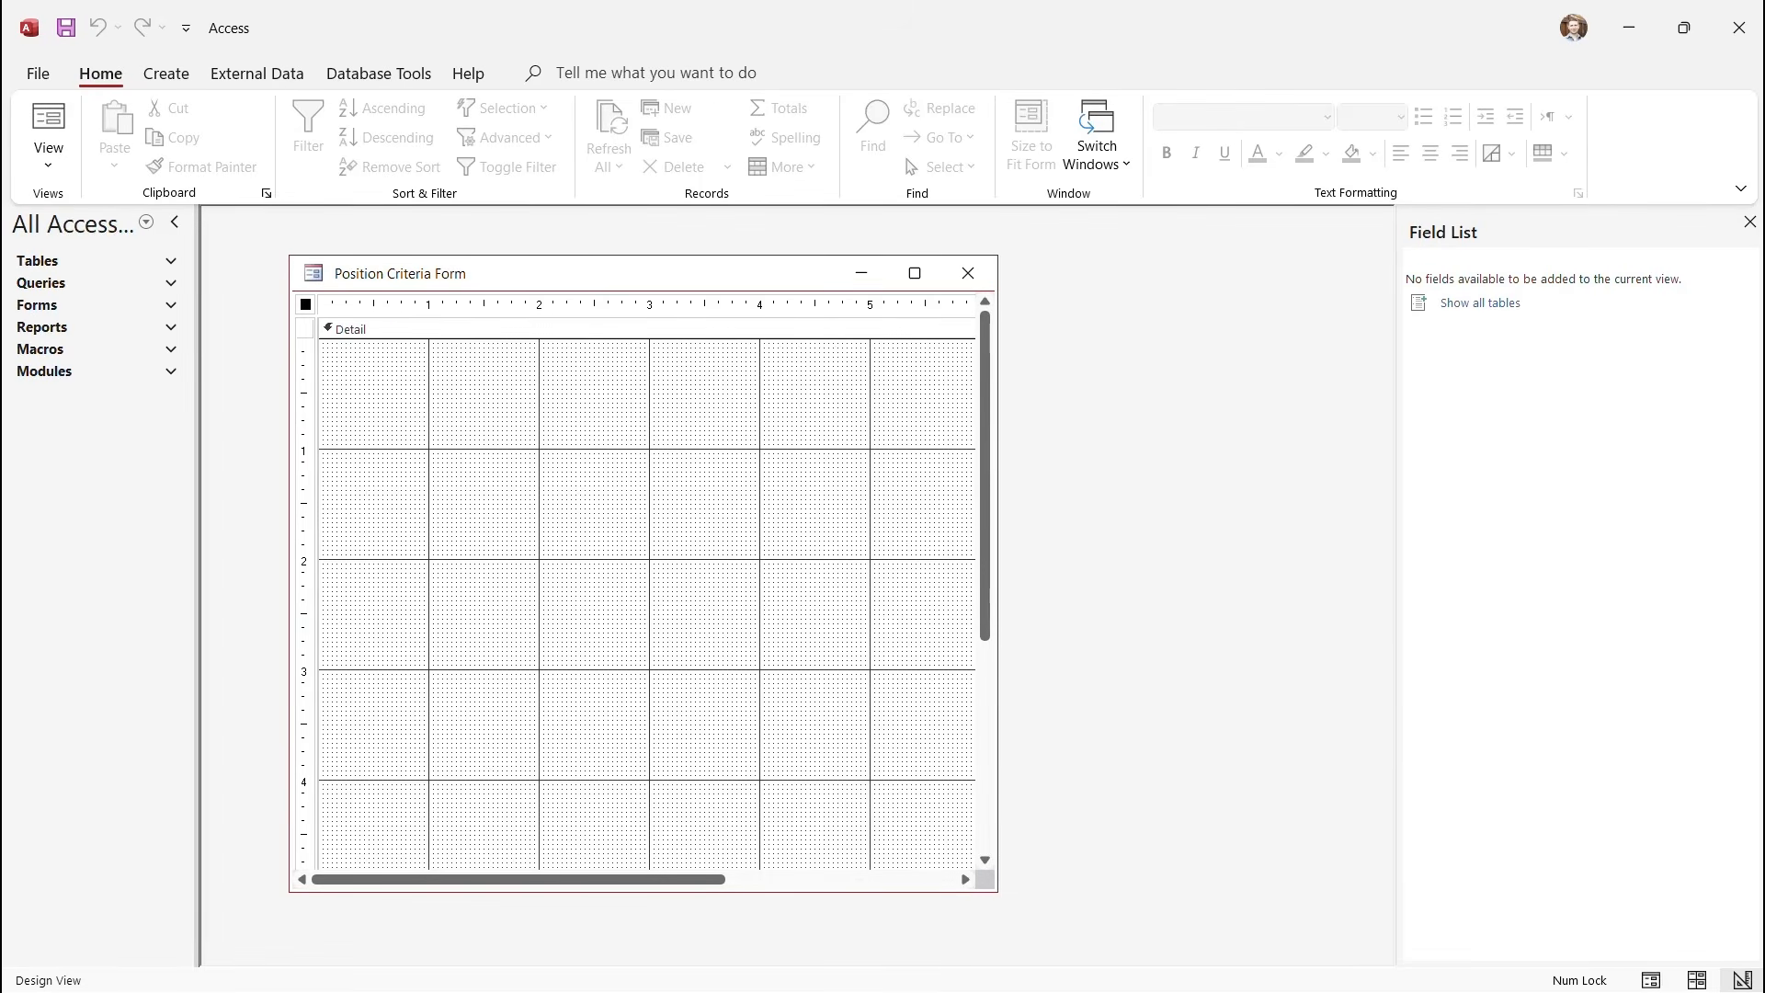
pyautogui.click(647, 329)
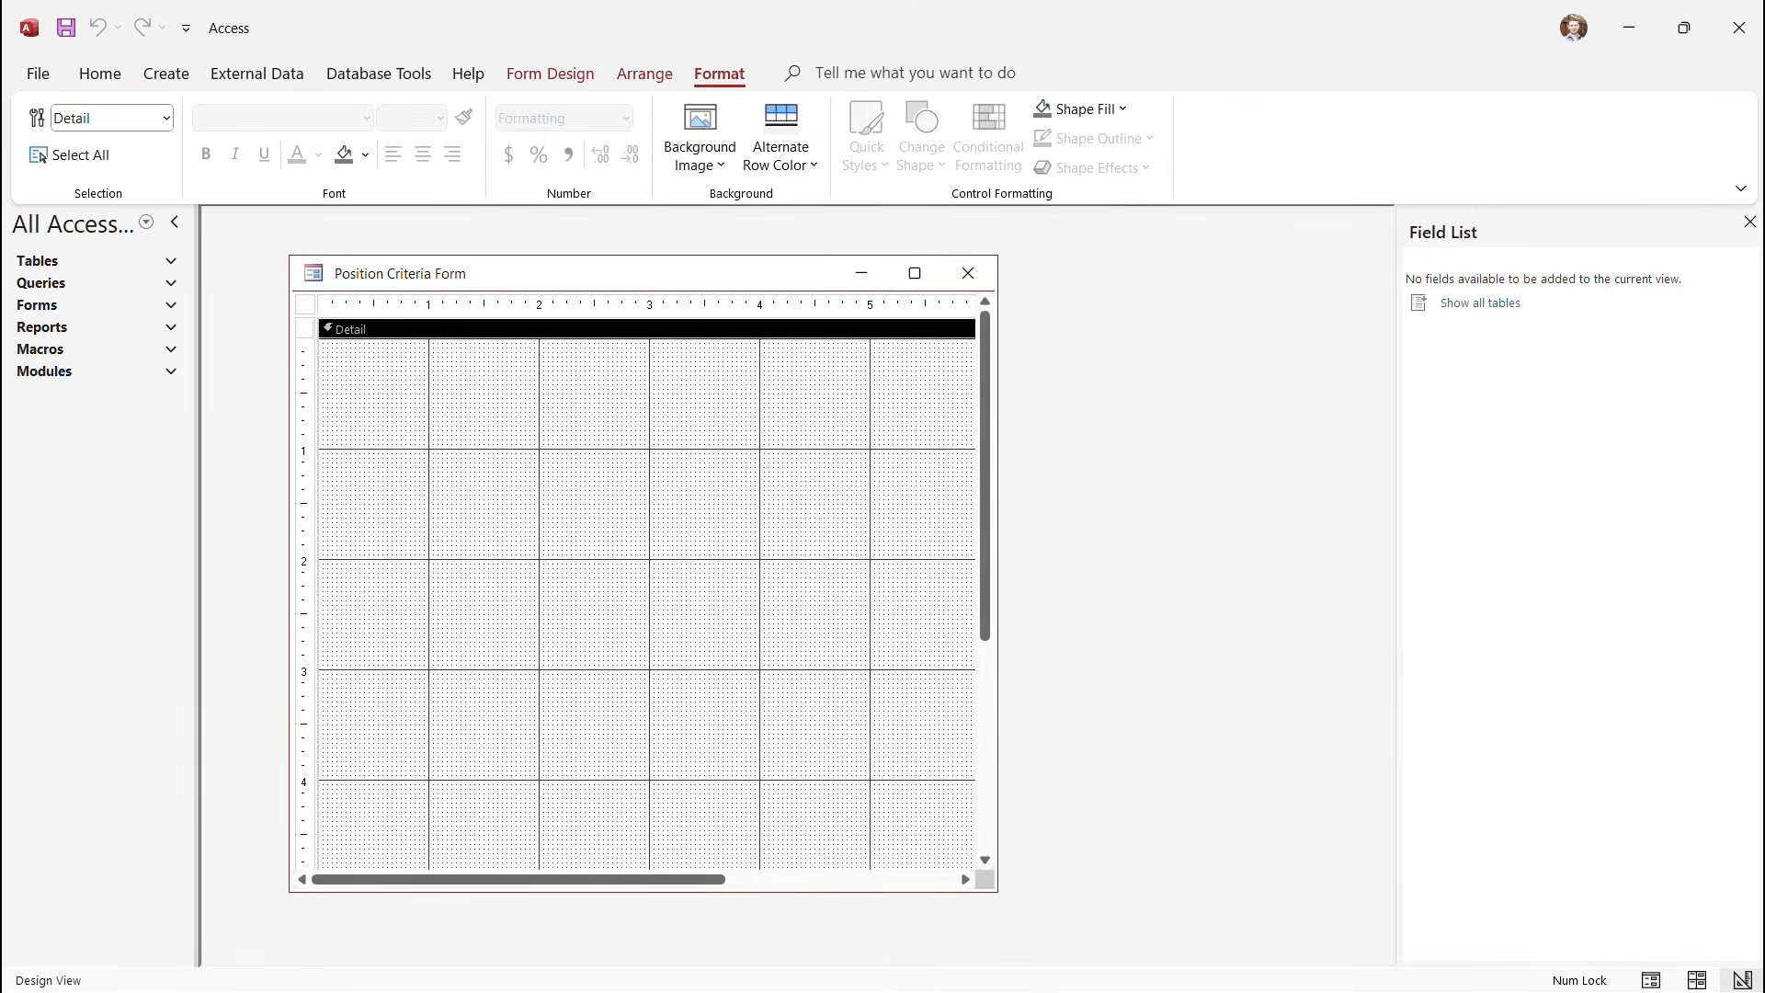
pyautogui.click(551, 73)
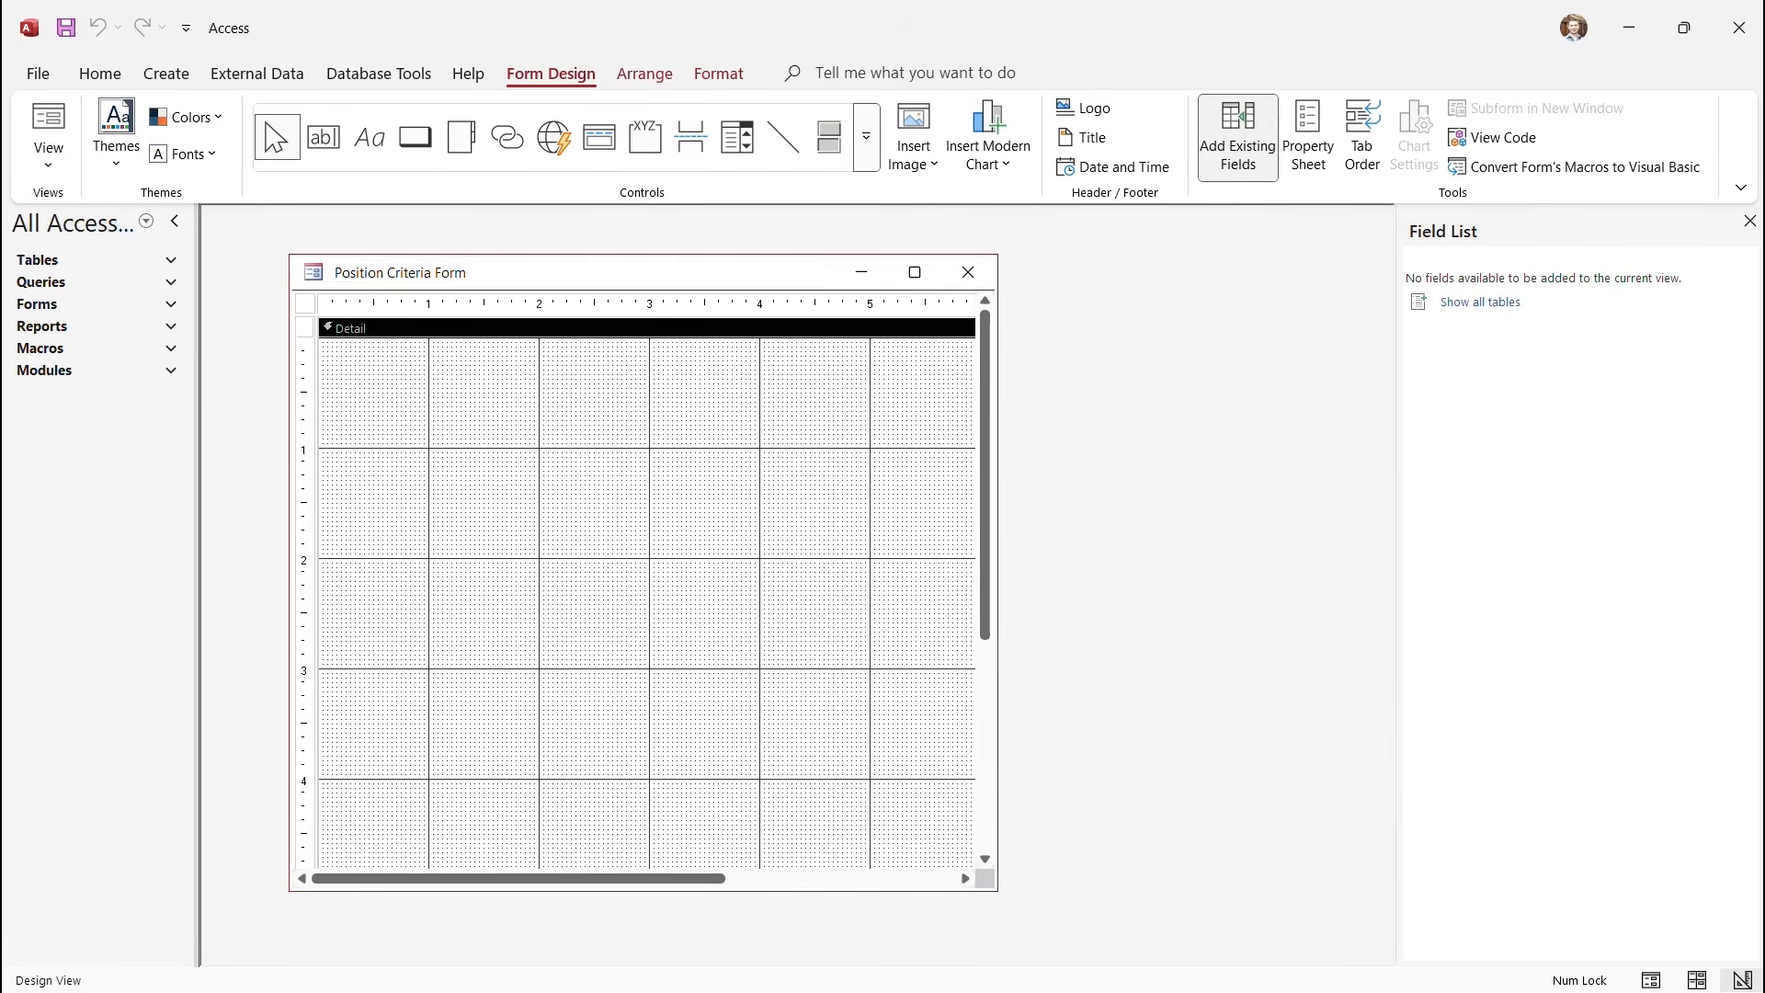
pyautogui.click(866, 137)
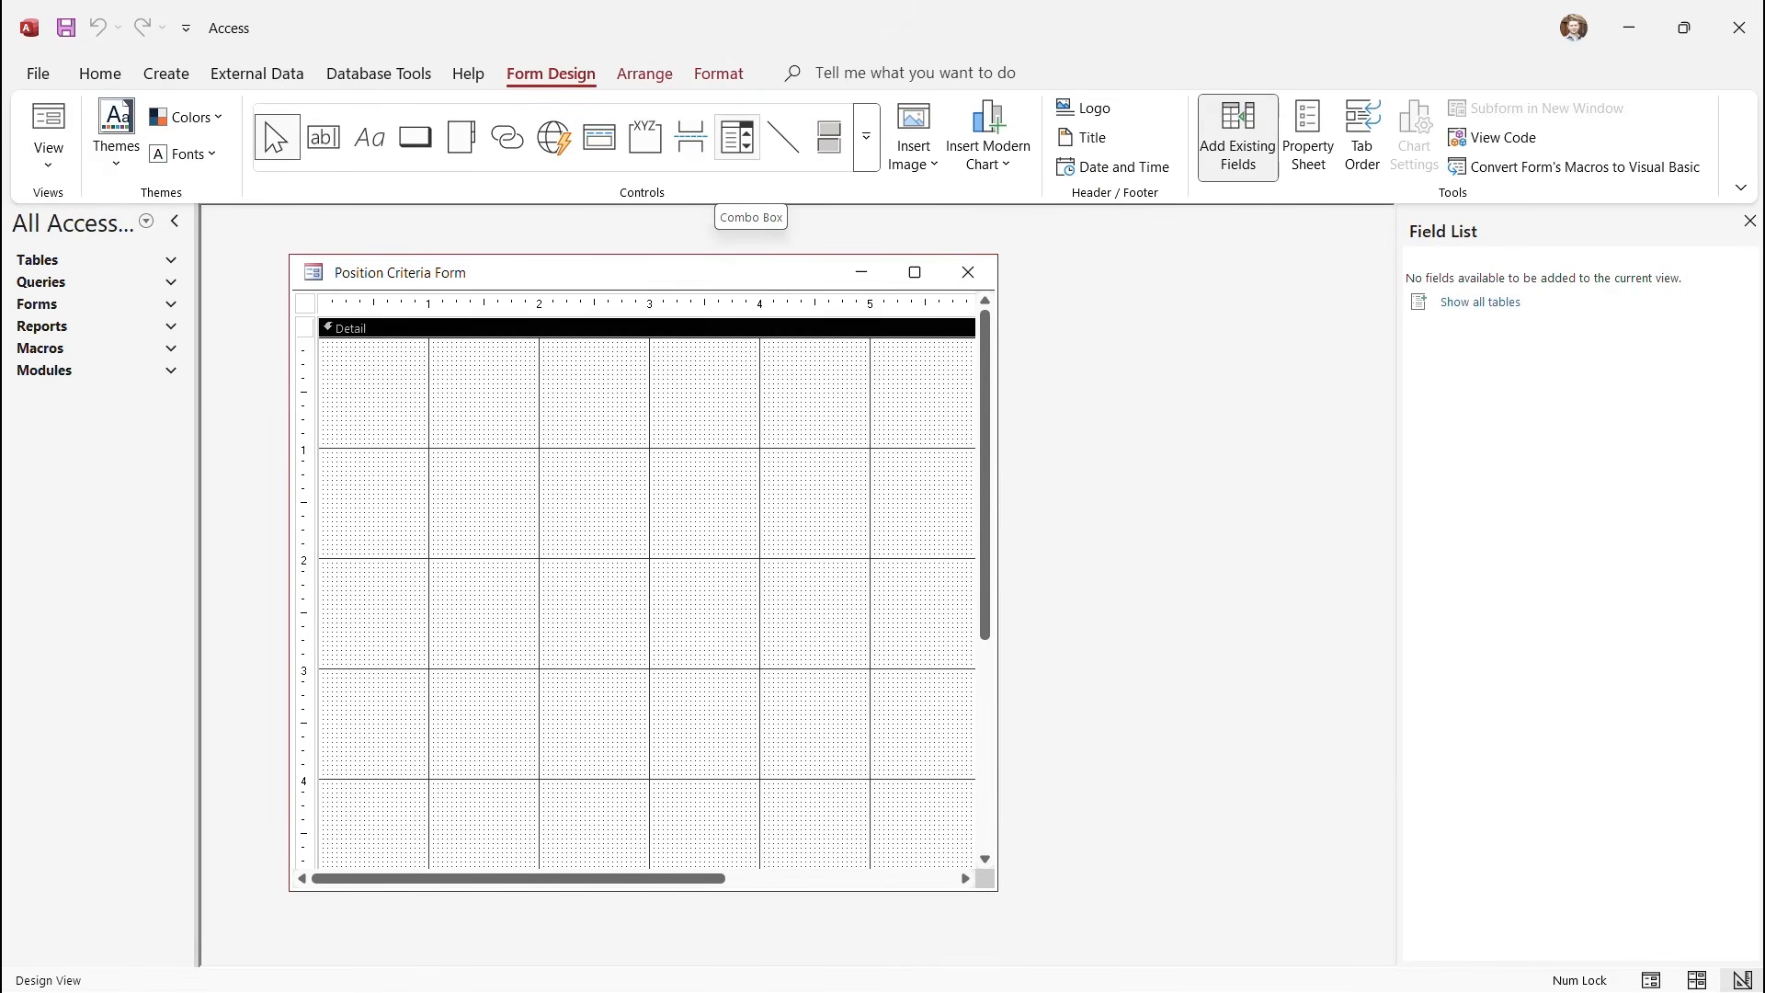
pyautogui.click(737, 138)
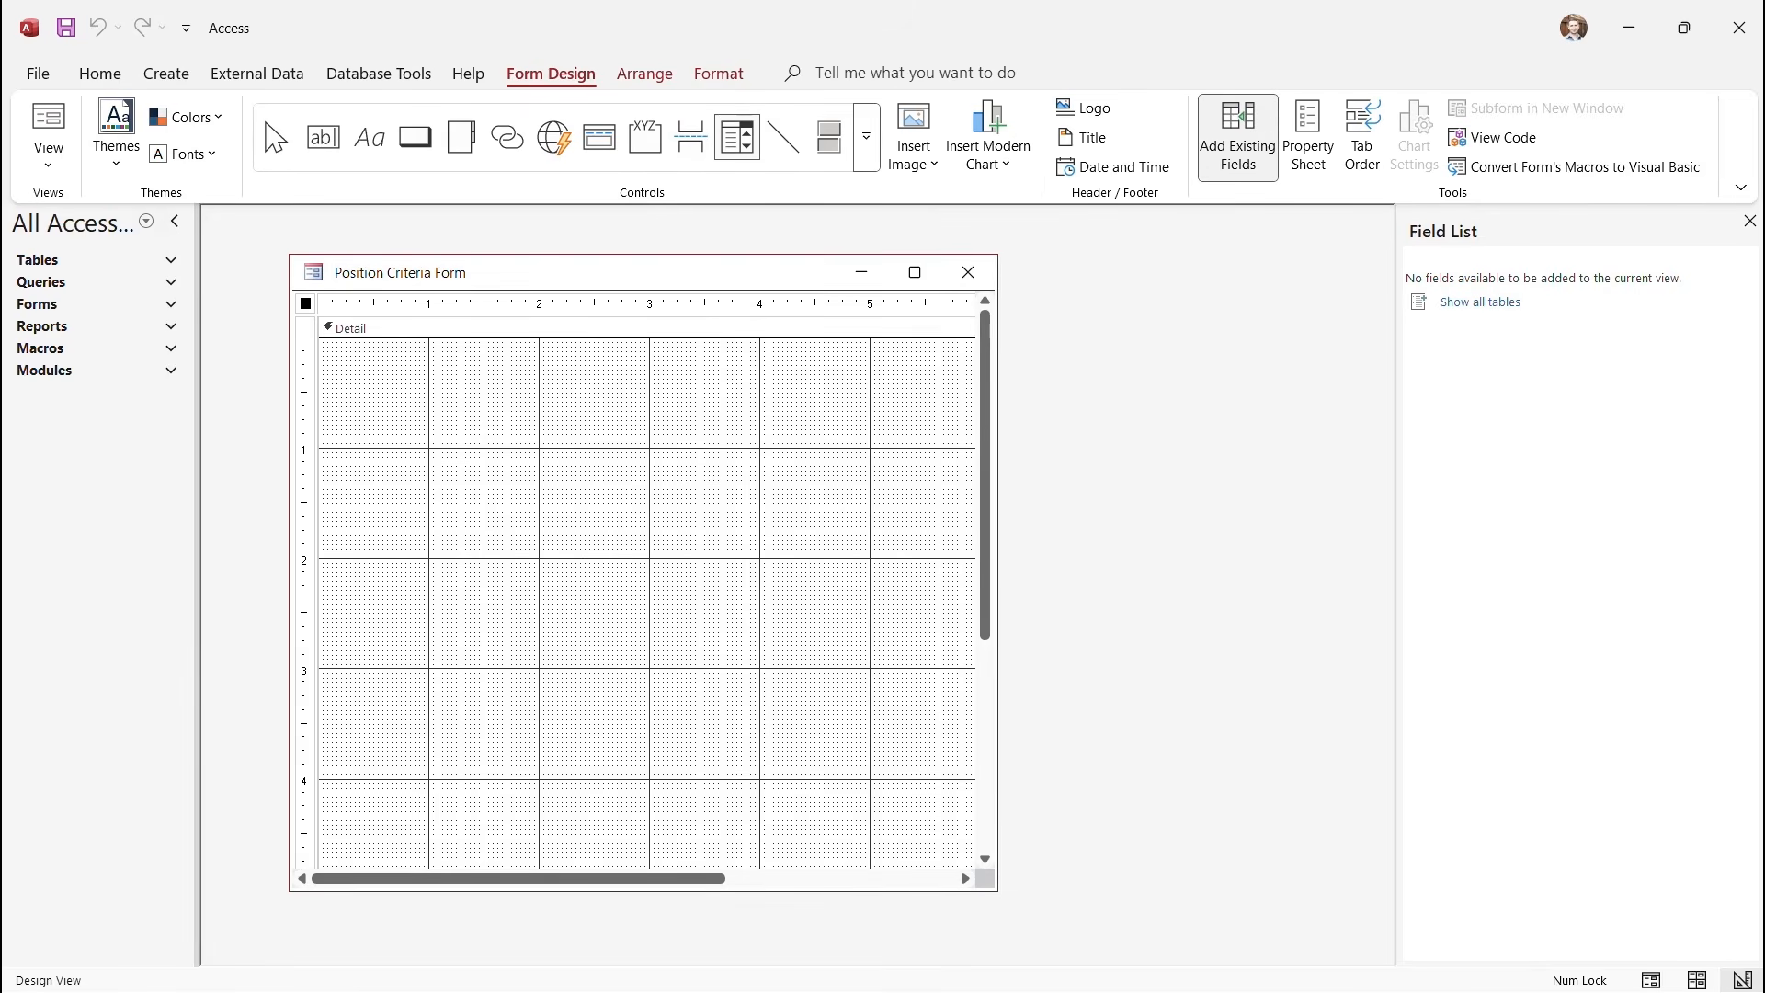
# Draw a combo box drawing its values from the Customers table's ContactTitle field.
pyautogui.moveTo(485, 422); pyautogui.dragTo(796, 465)
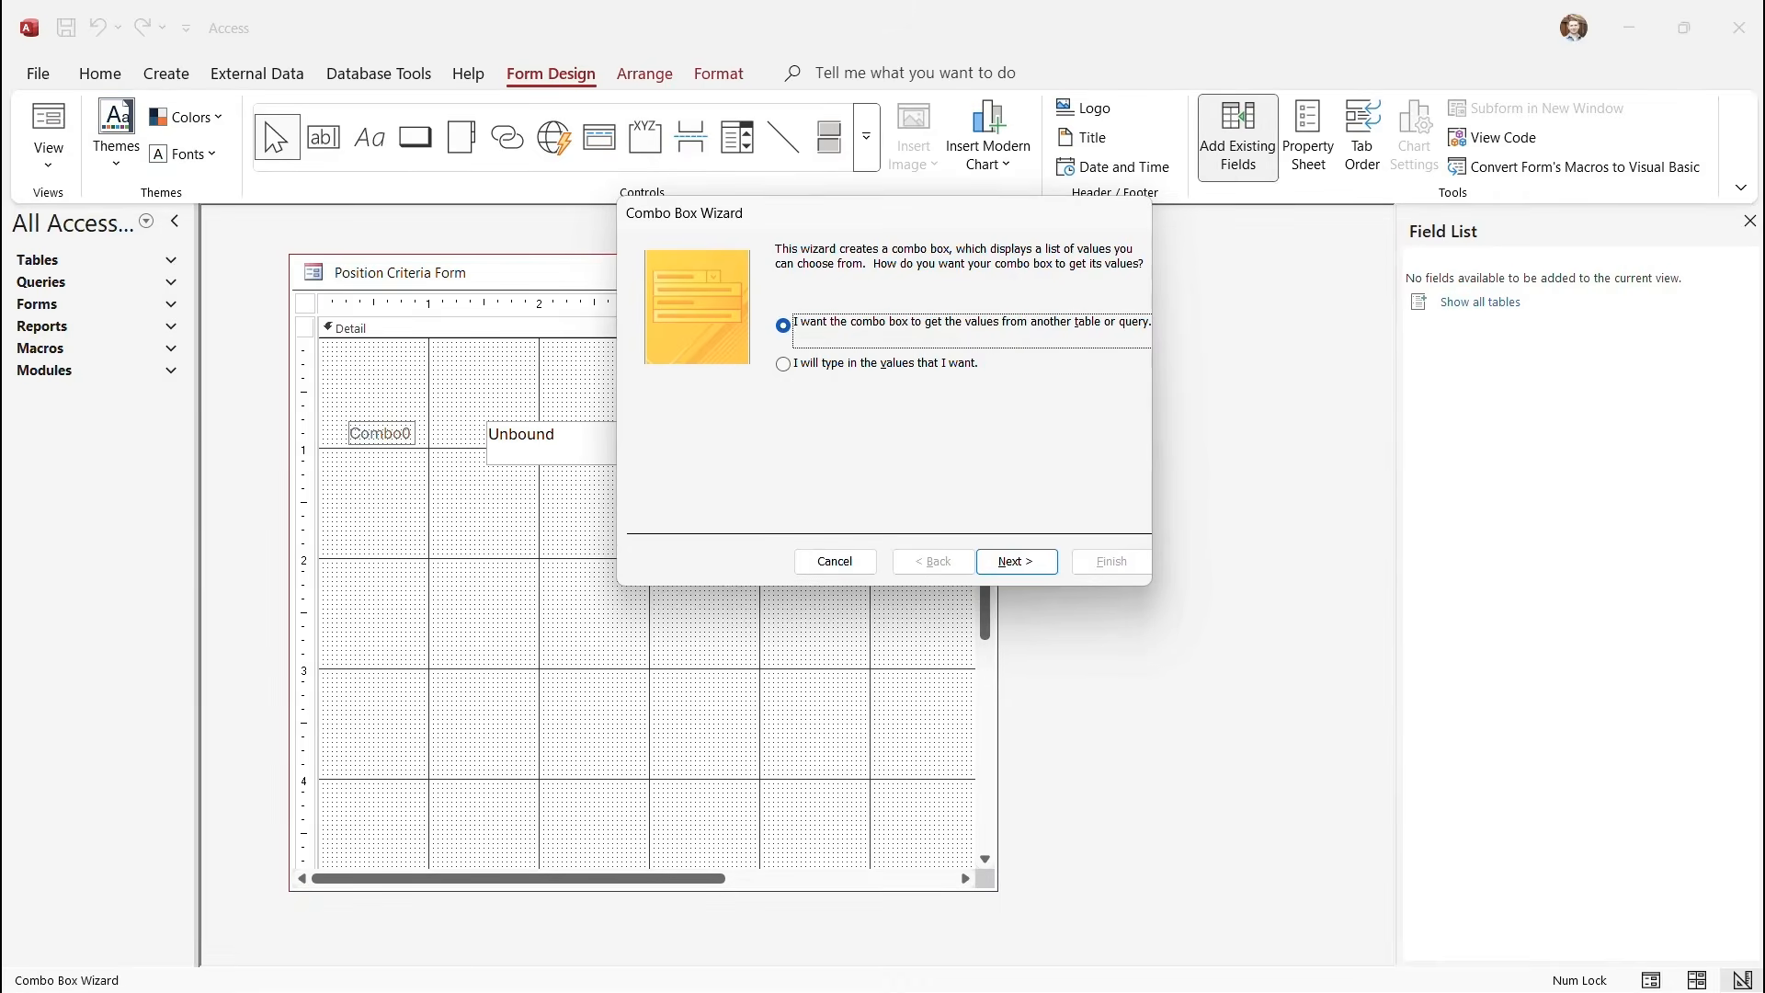
pyautogui.press('Return')
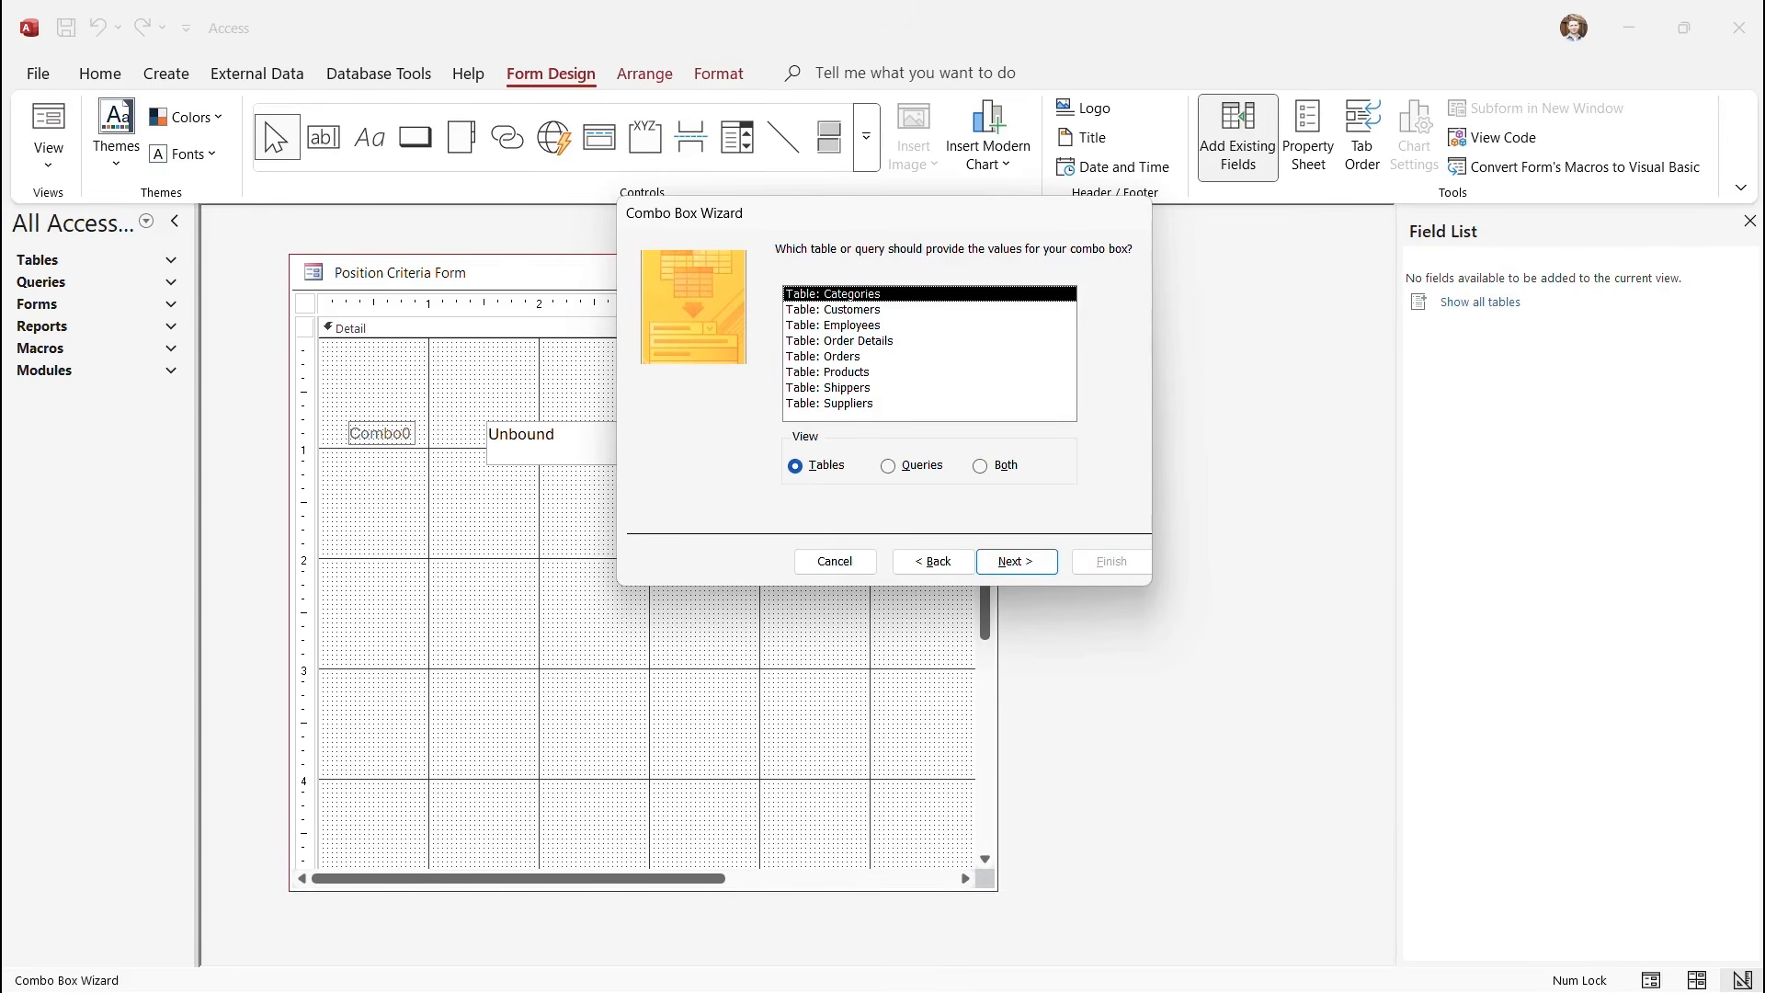
pyautogui.click(839, 310)
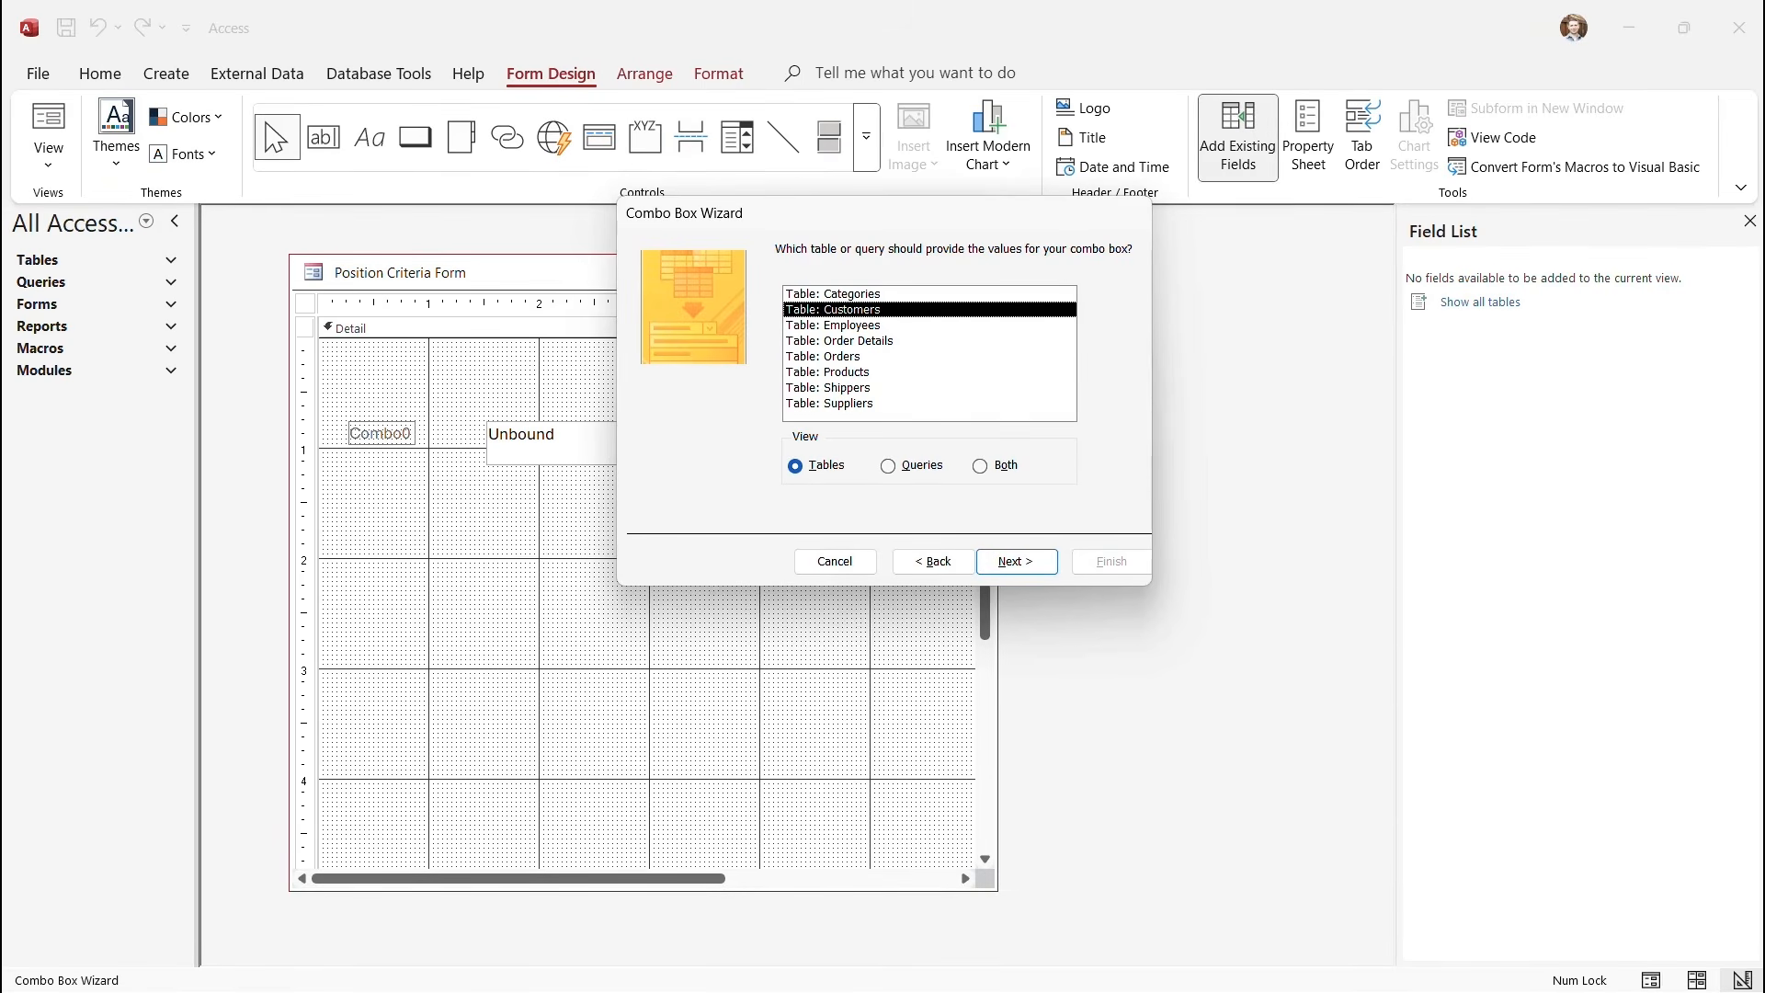
pyautogui.click(1017, 561)
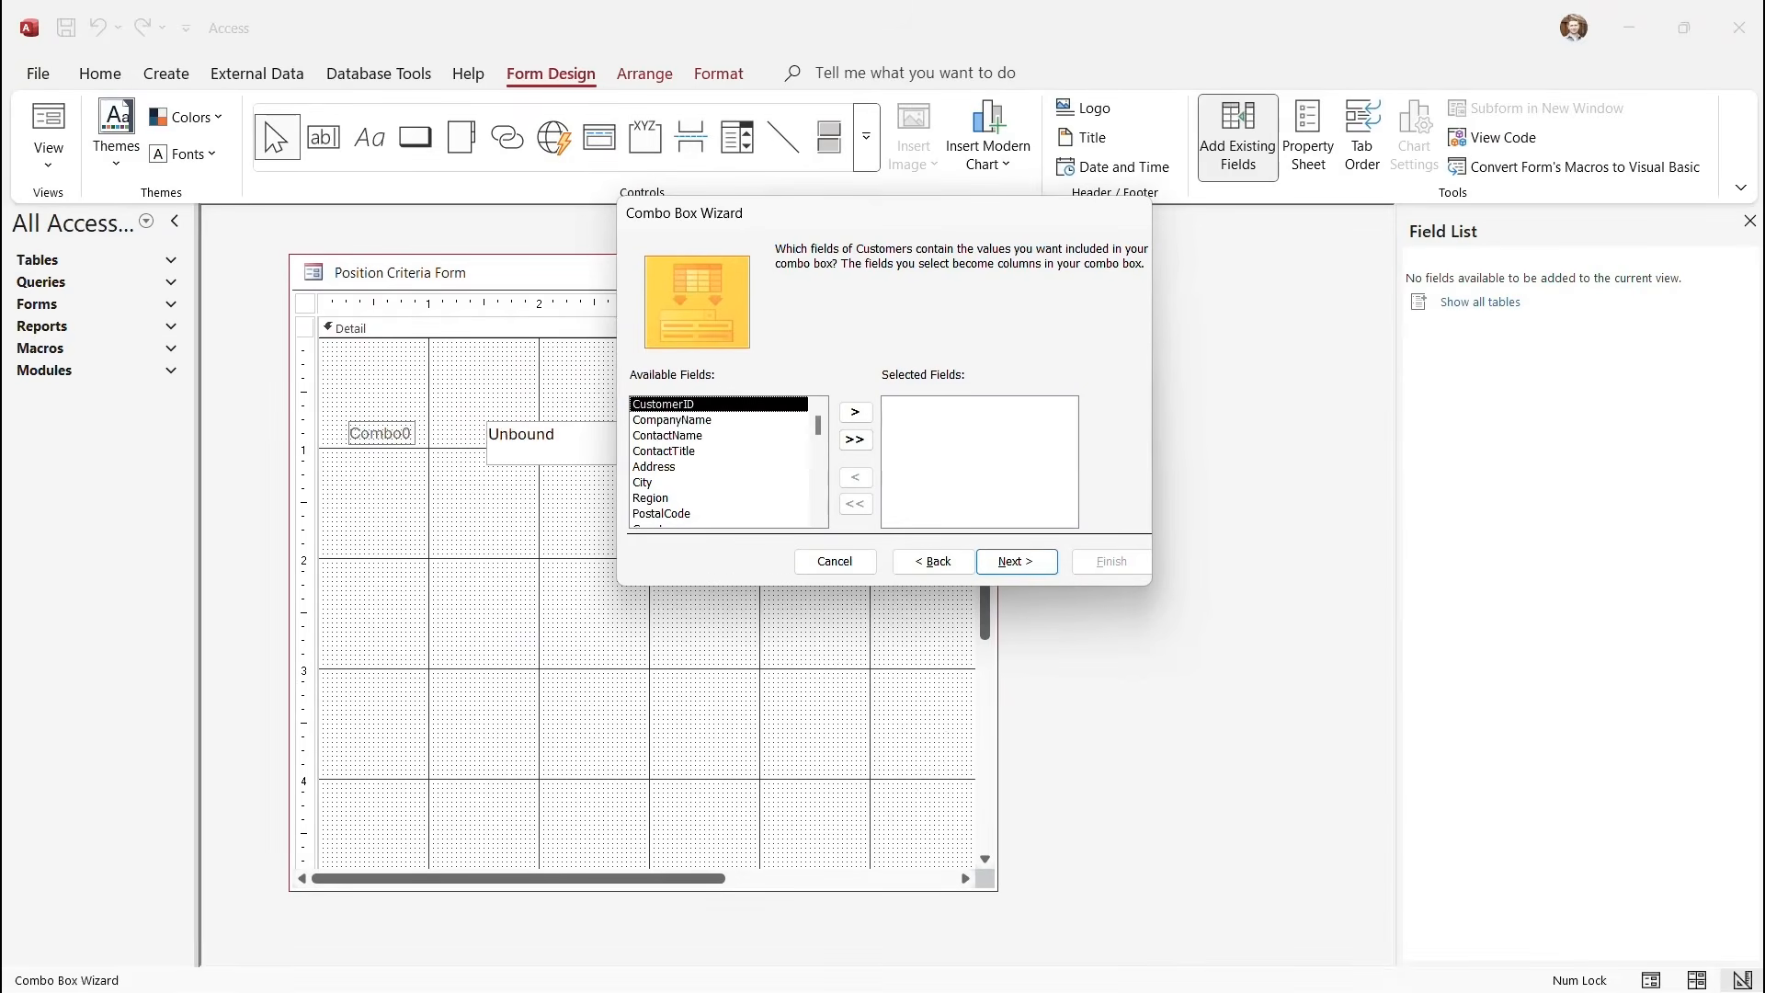
pyautogui.click(664, 451)
pyautogui.click(855, 412)
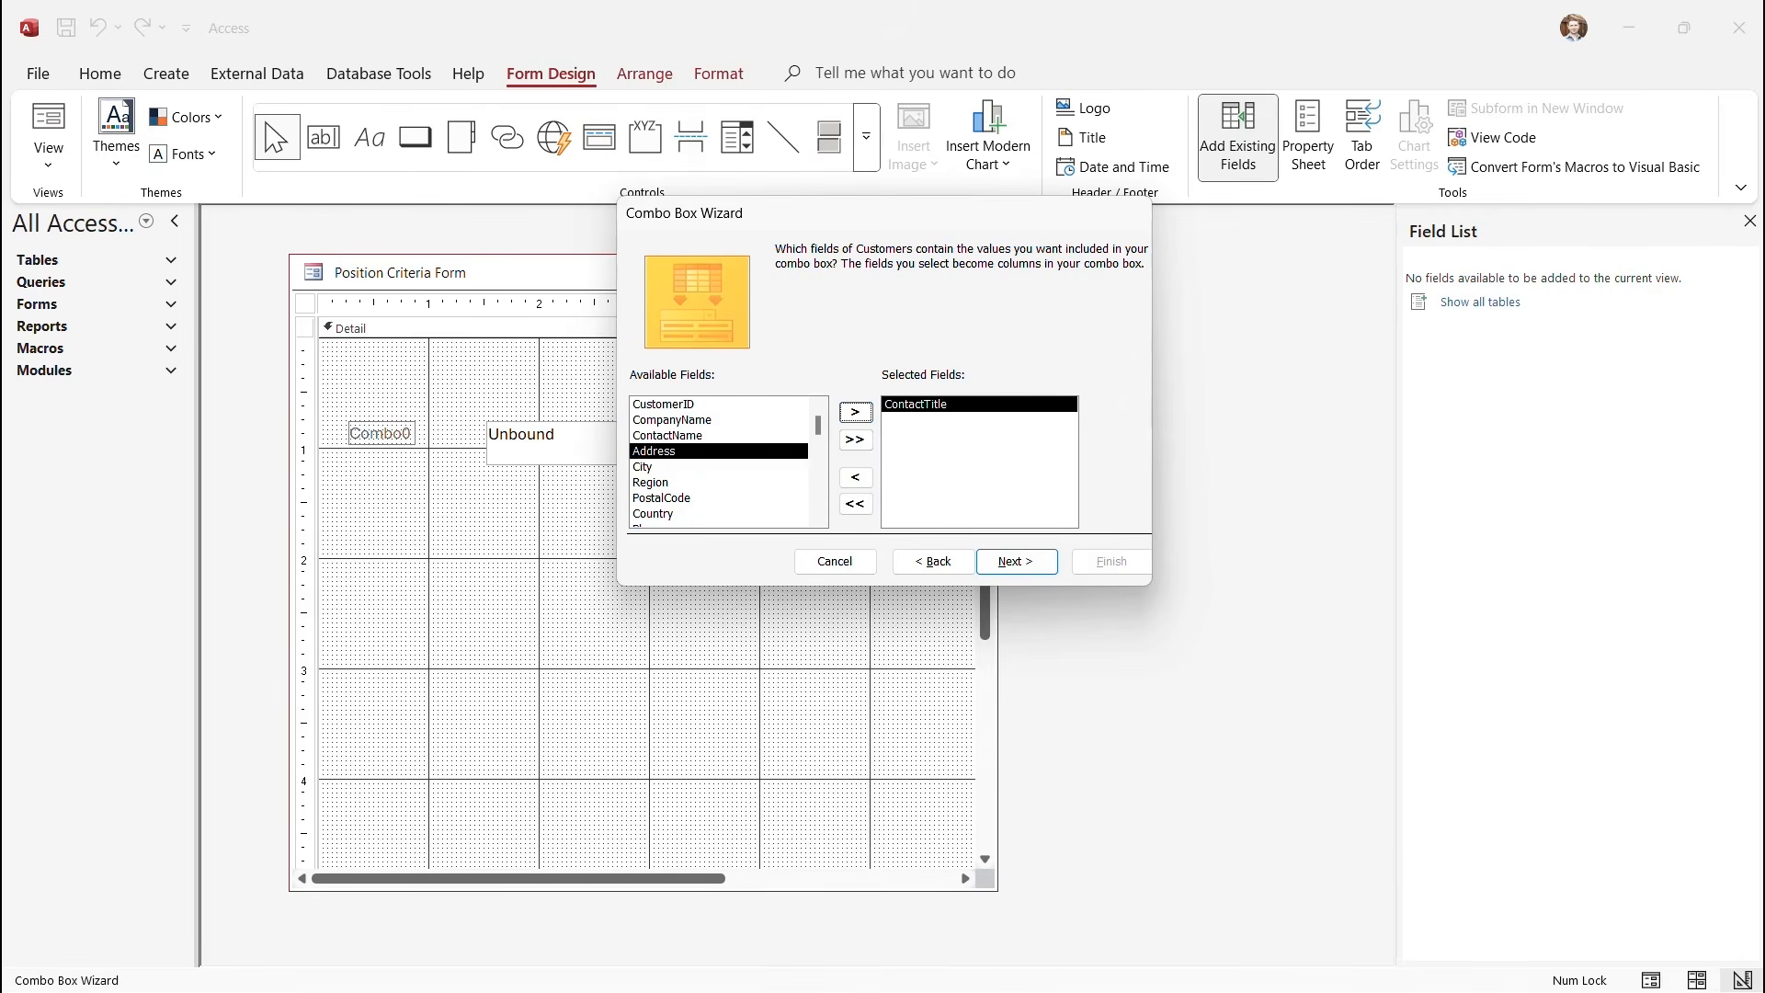
pyautogui.click(1016, 561)
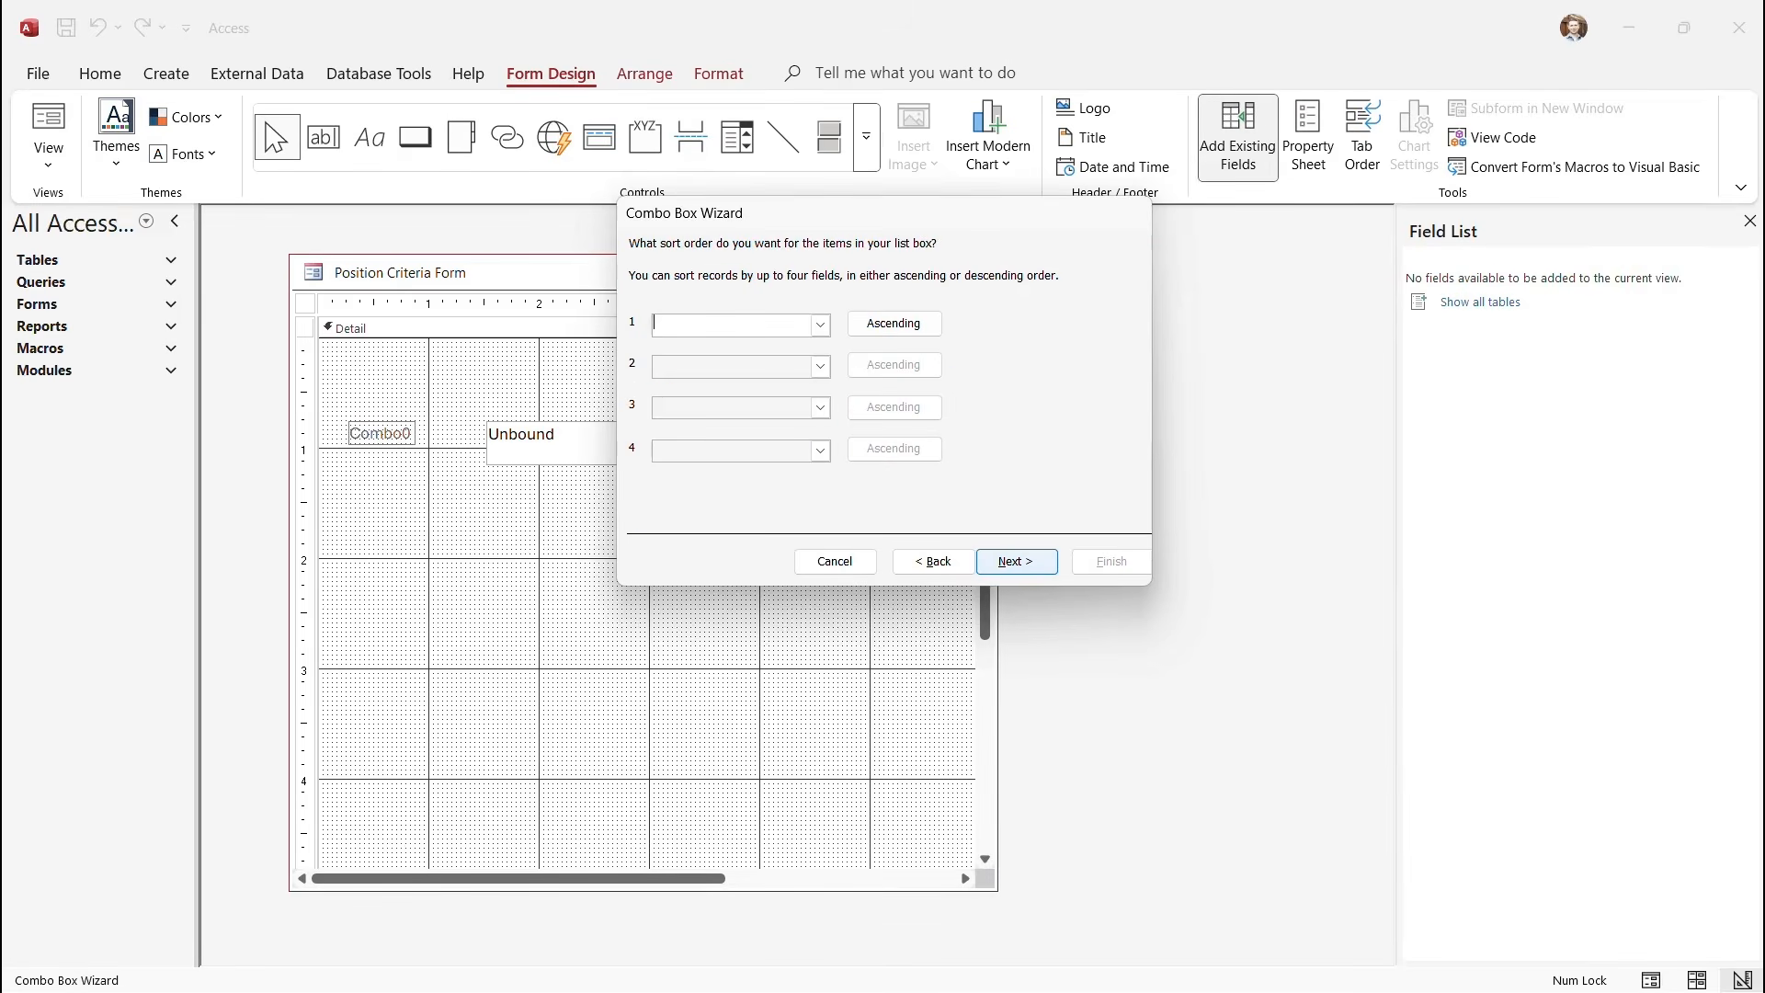
# Sort the list ascending by ContactTitle, finish the wizard and run the form in Form View.
pyautogui.click(820, 325)
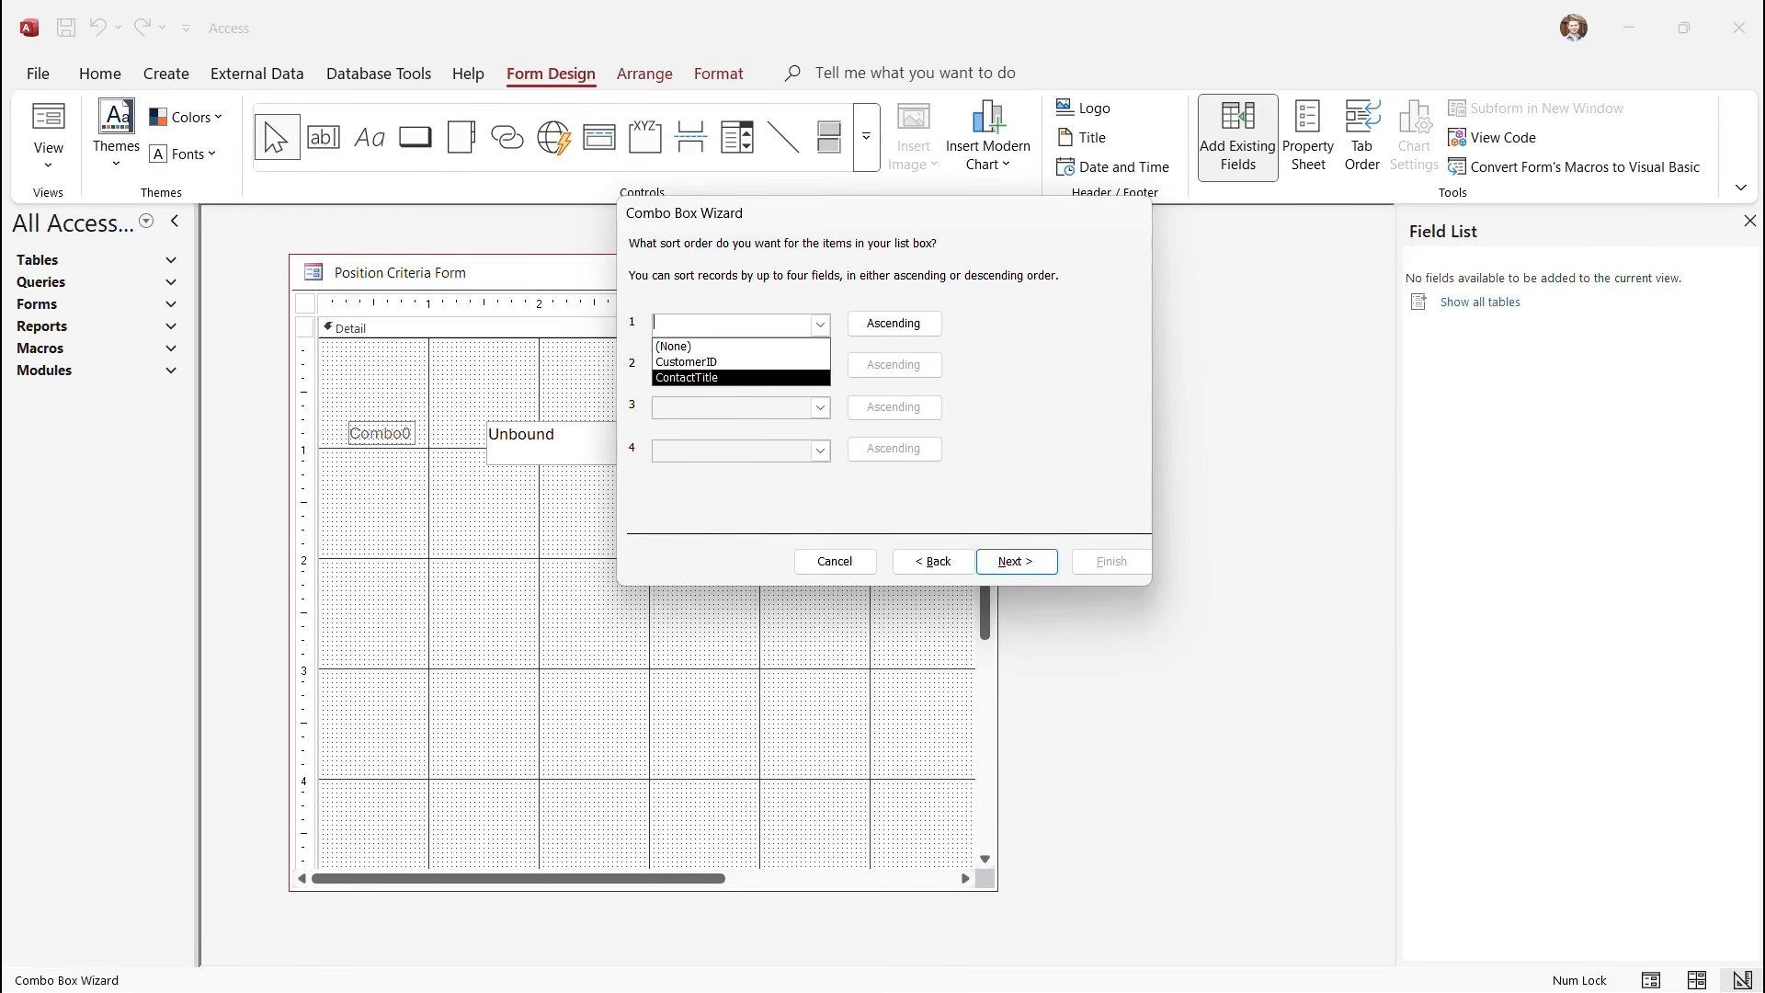
pyautogui.press('Return')
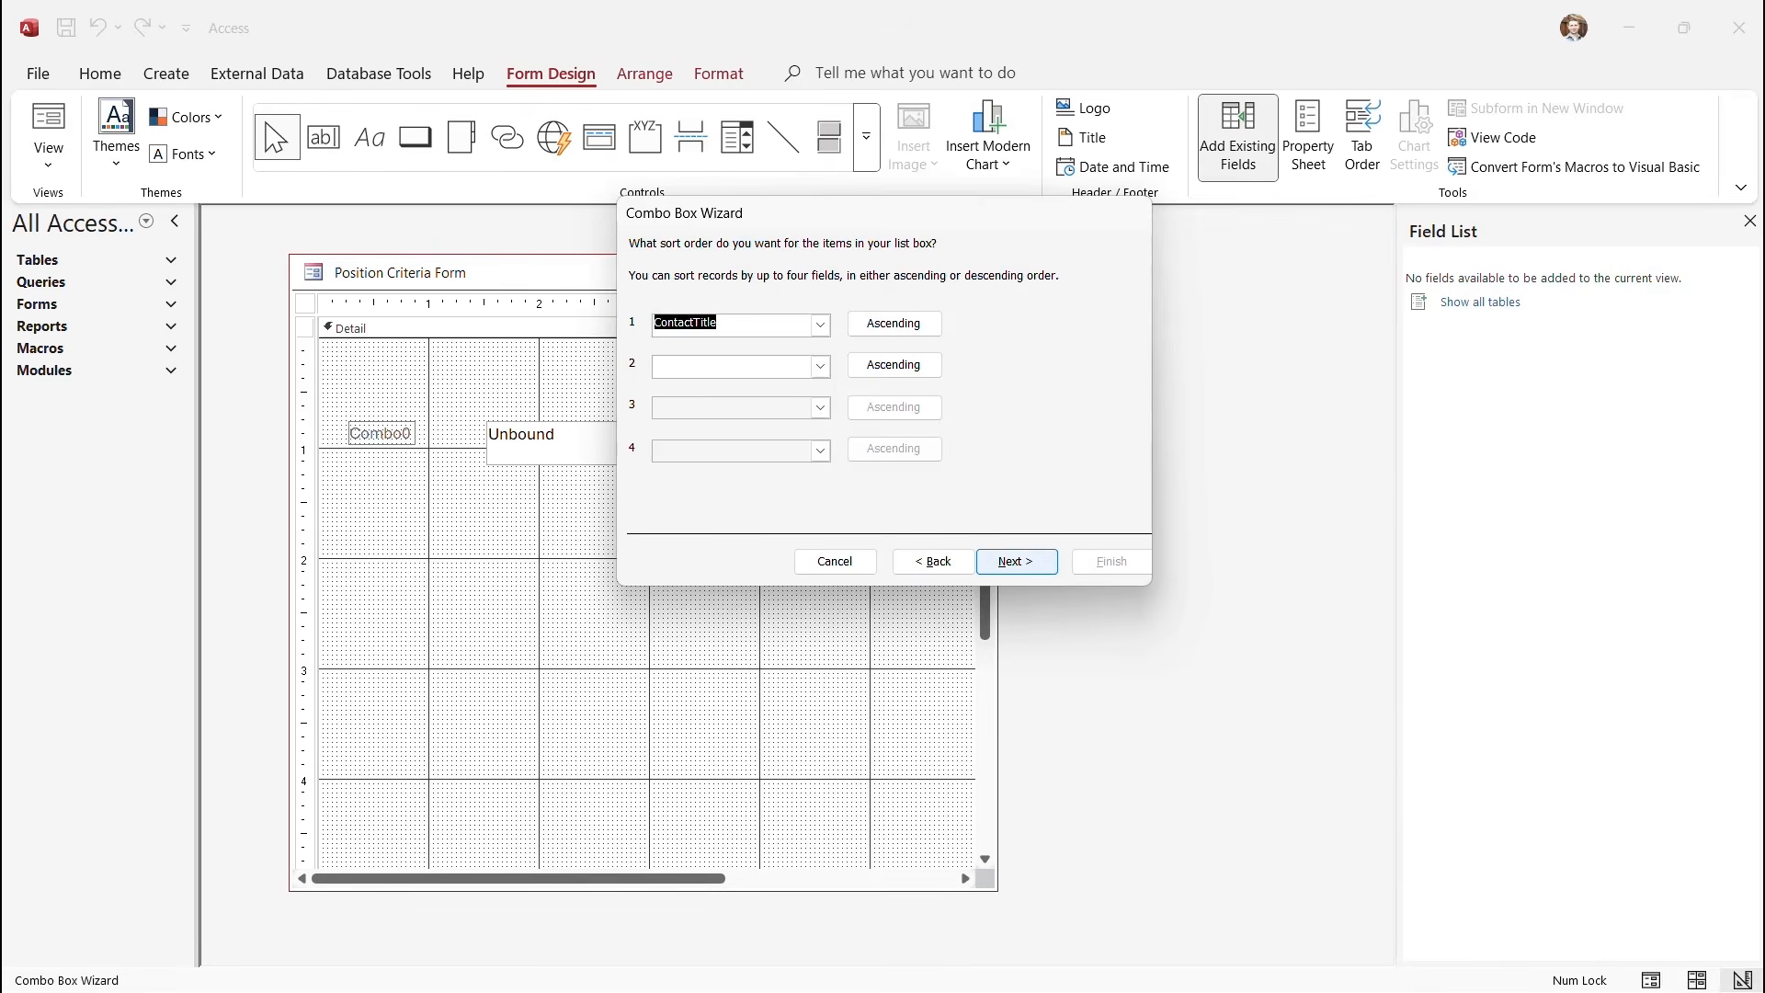
pyautogui.click(1016, 561)
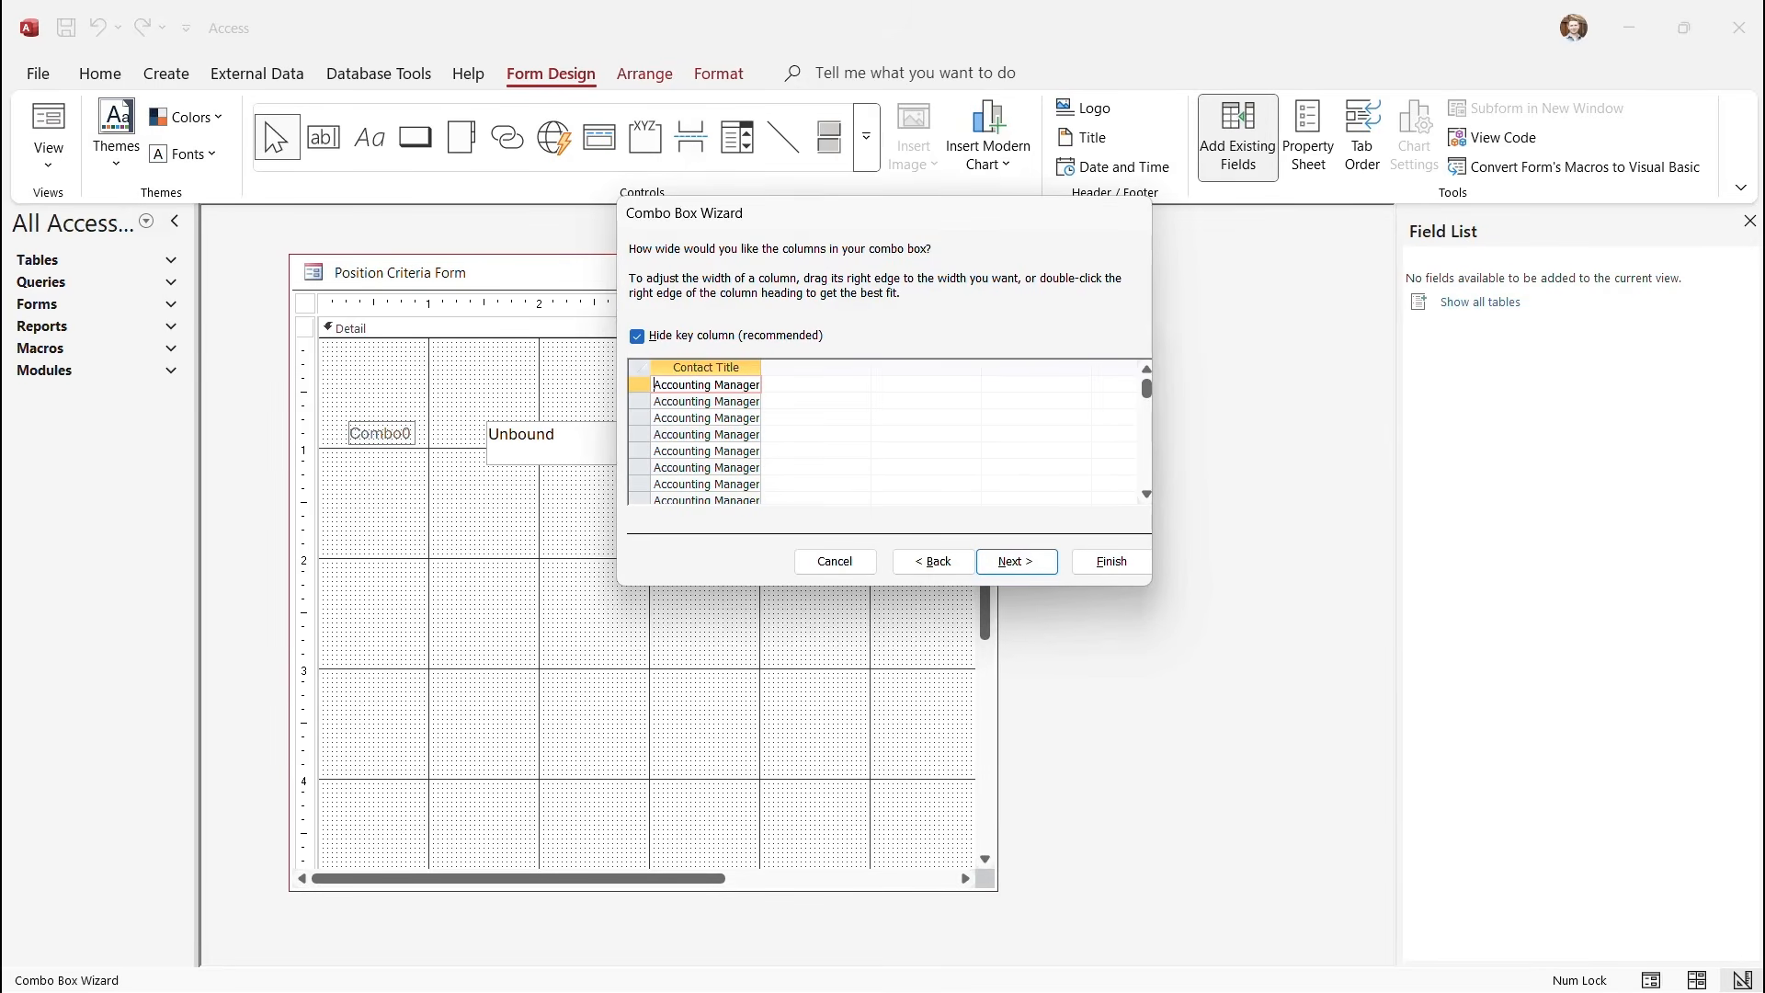
pyautogui.click(1016, 561)
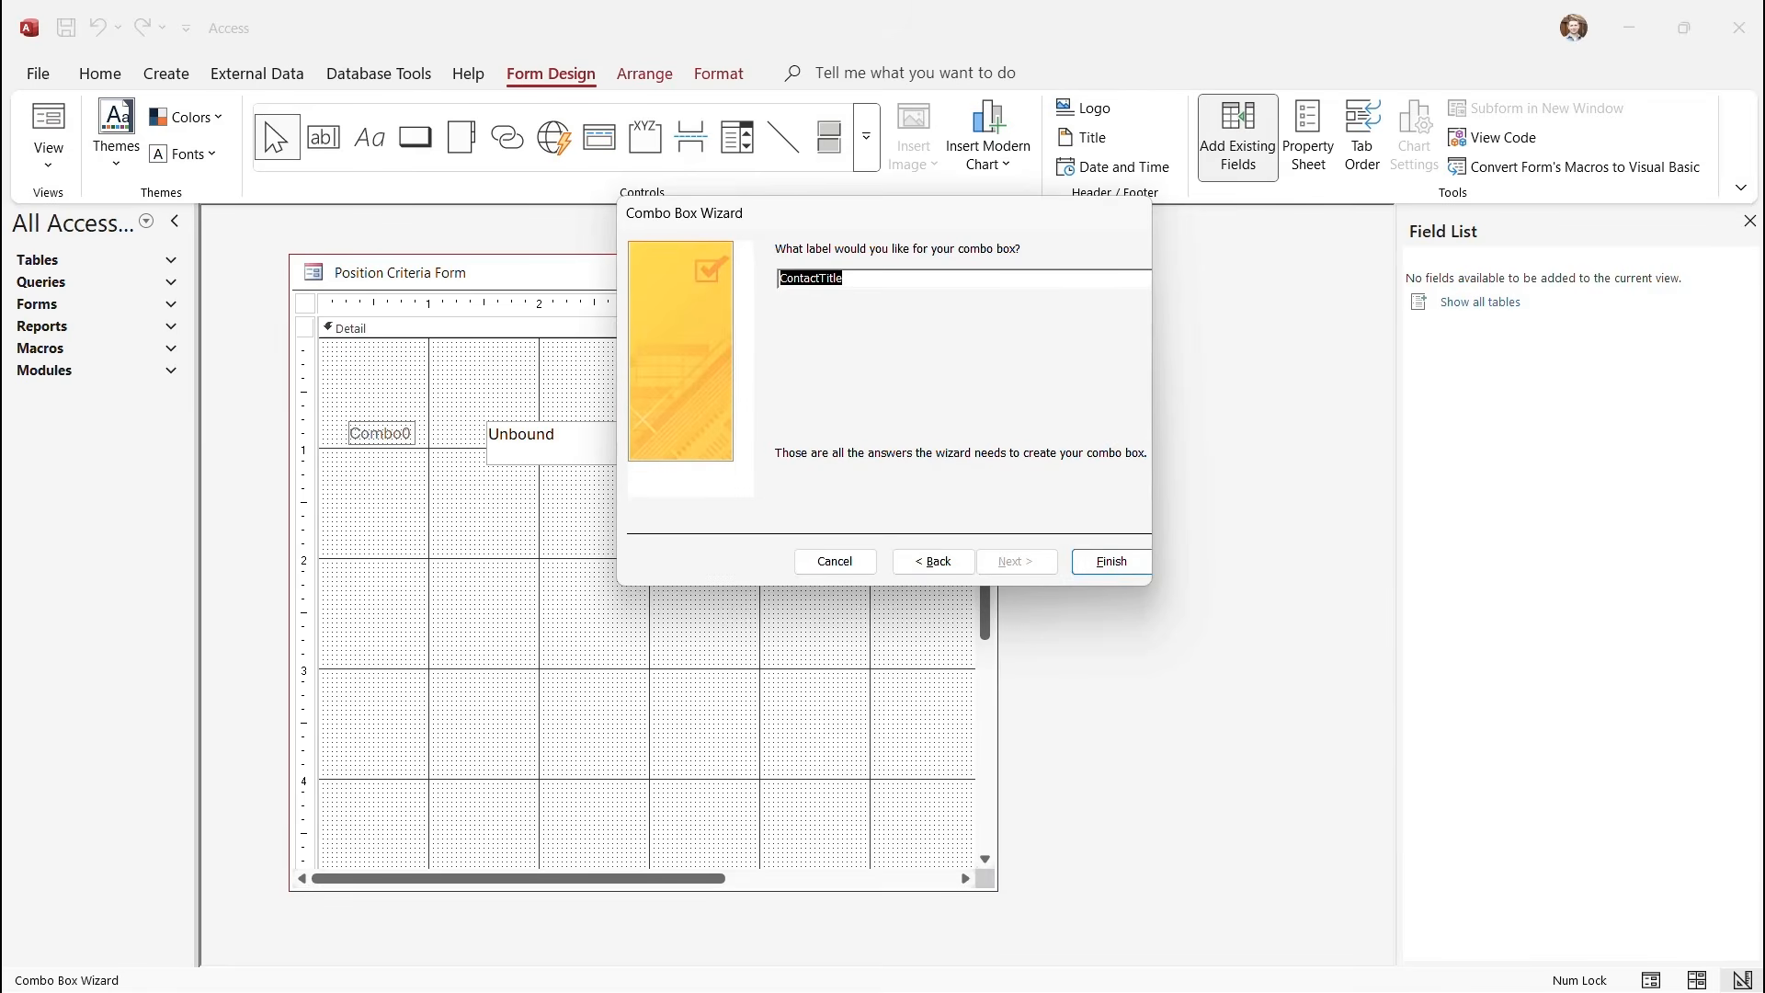
pyautogui.click(1111, 561)
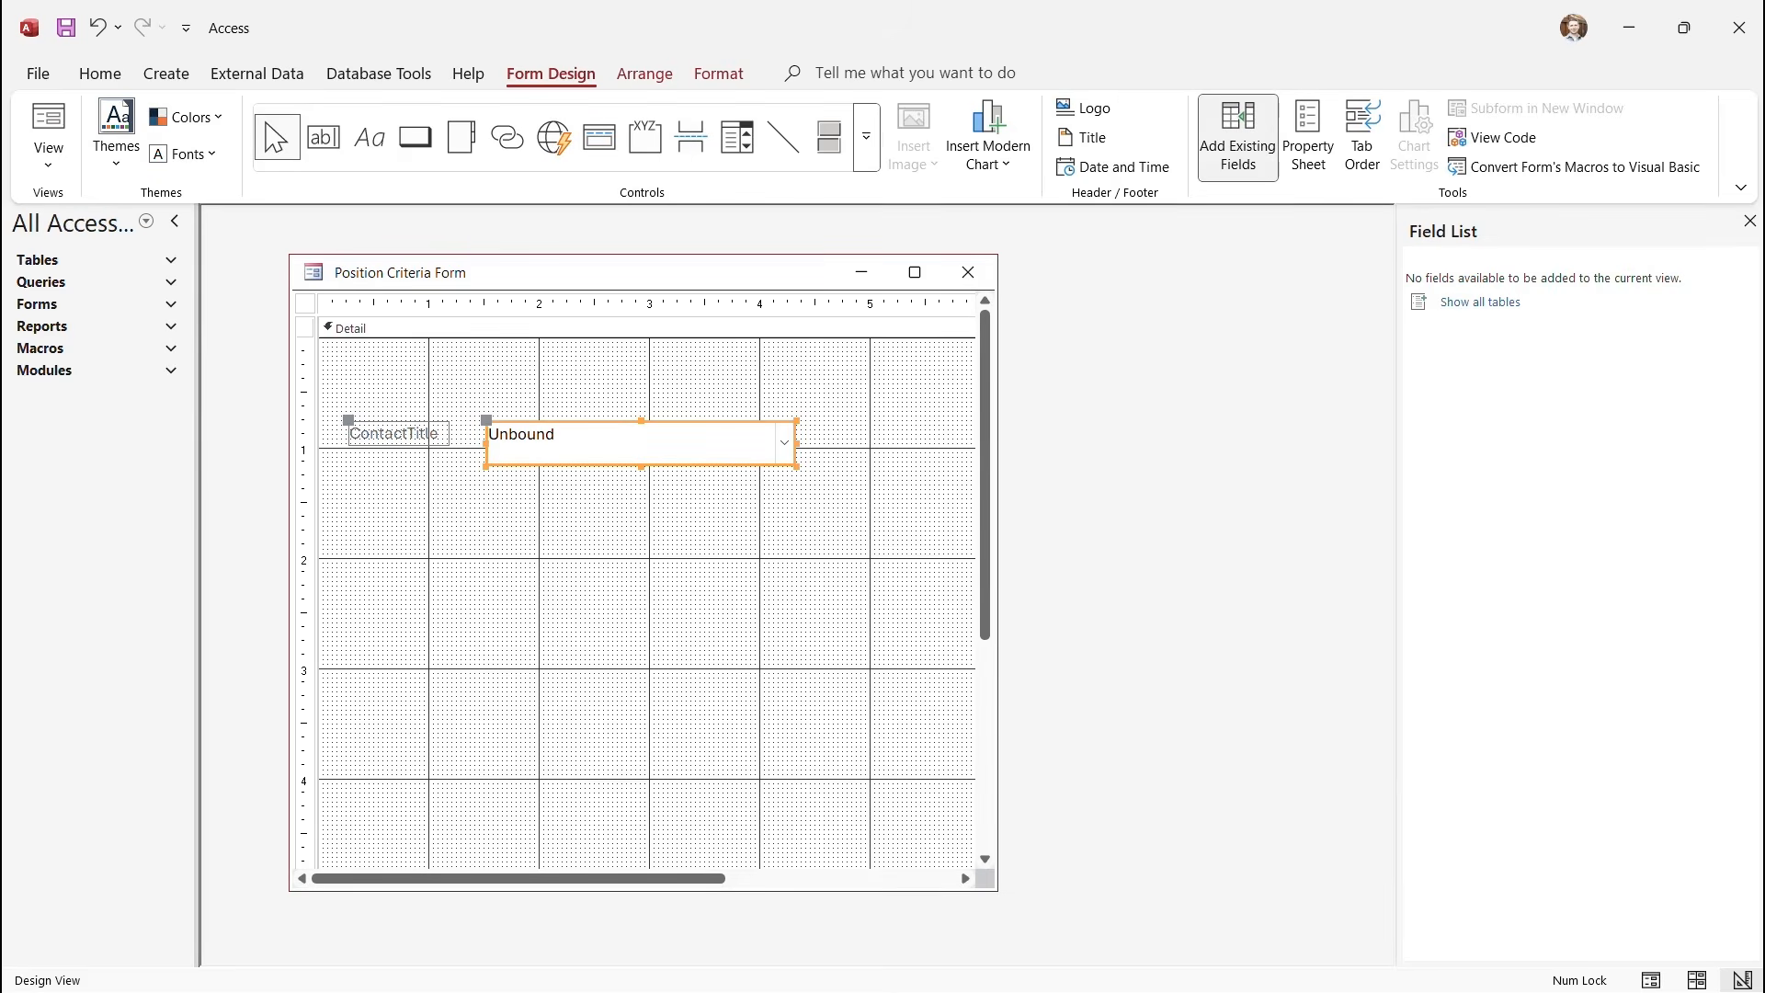
pyautogui.click(48, 156)
pyautogui.click(112, 300)
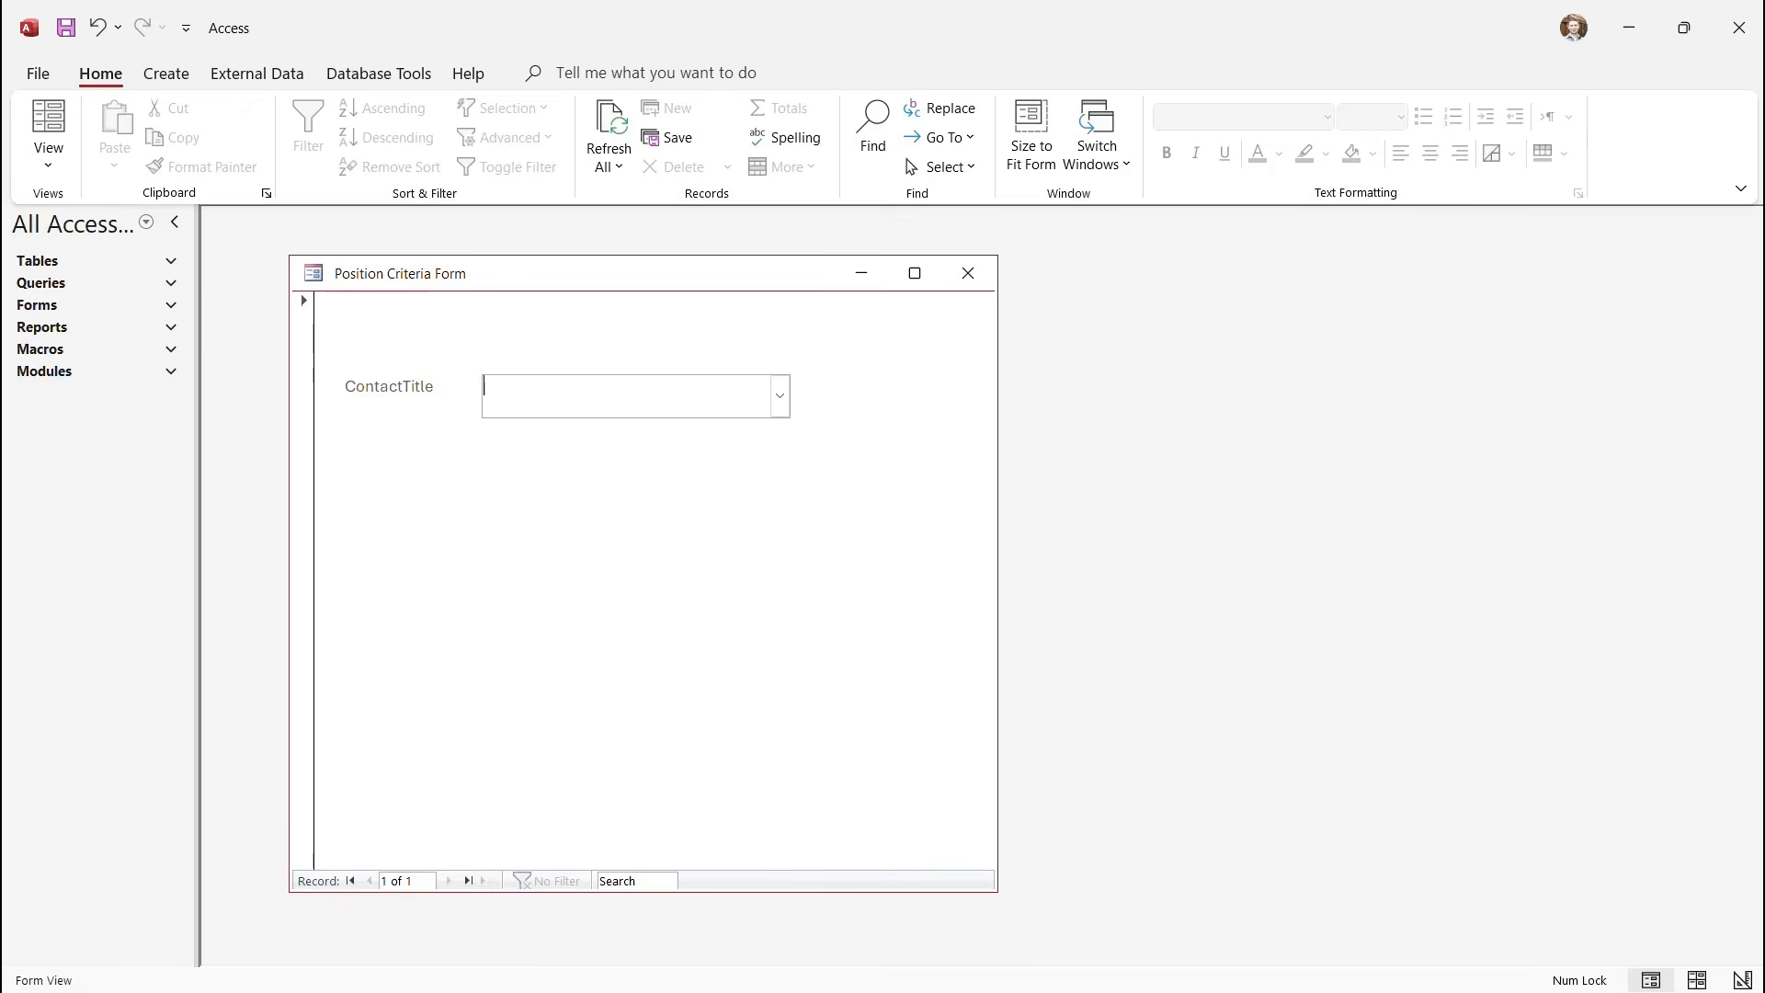
# Inspect the combo box's repeated contact titles, then return the form to Design View.
pyautogui.click(780, 397)
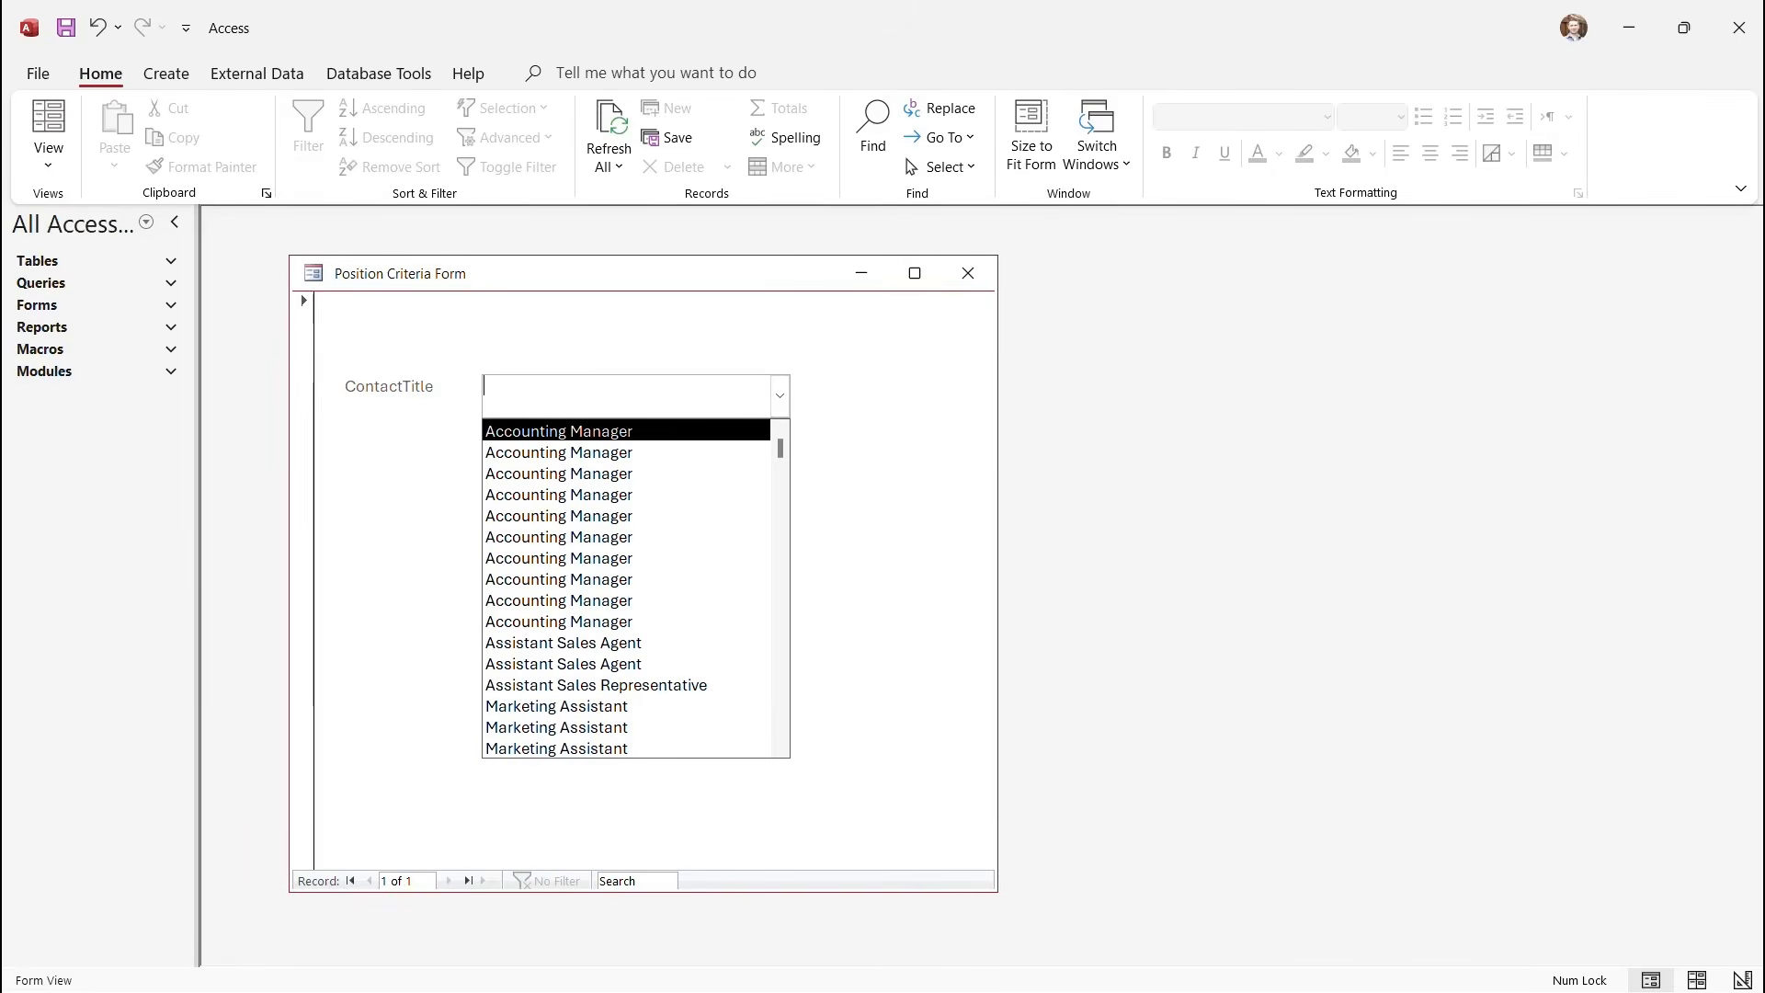
pyautogui.press('Escape')
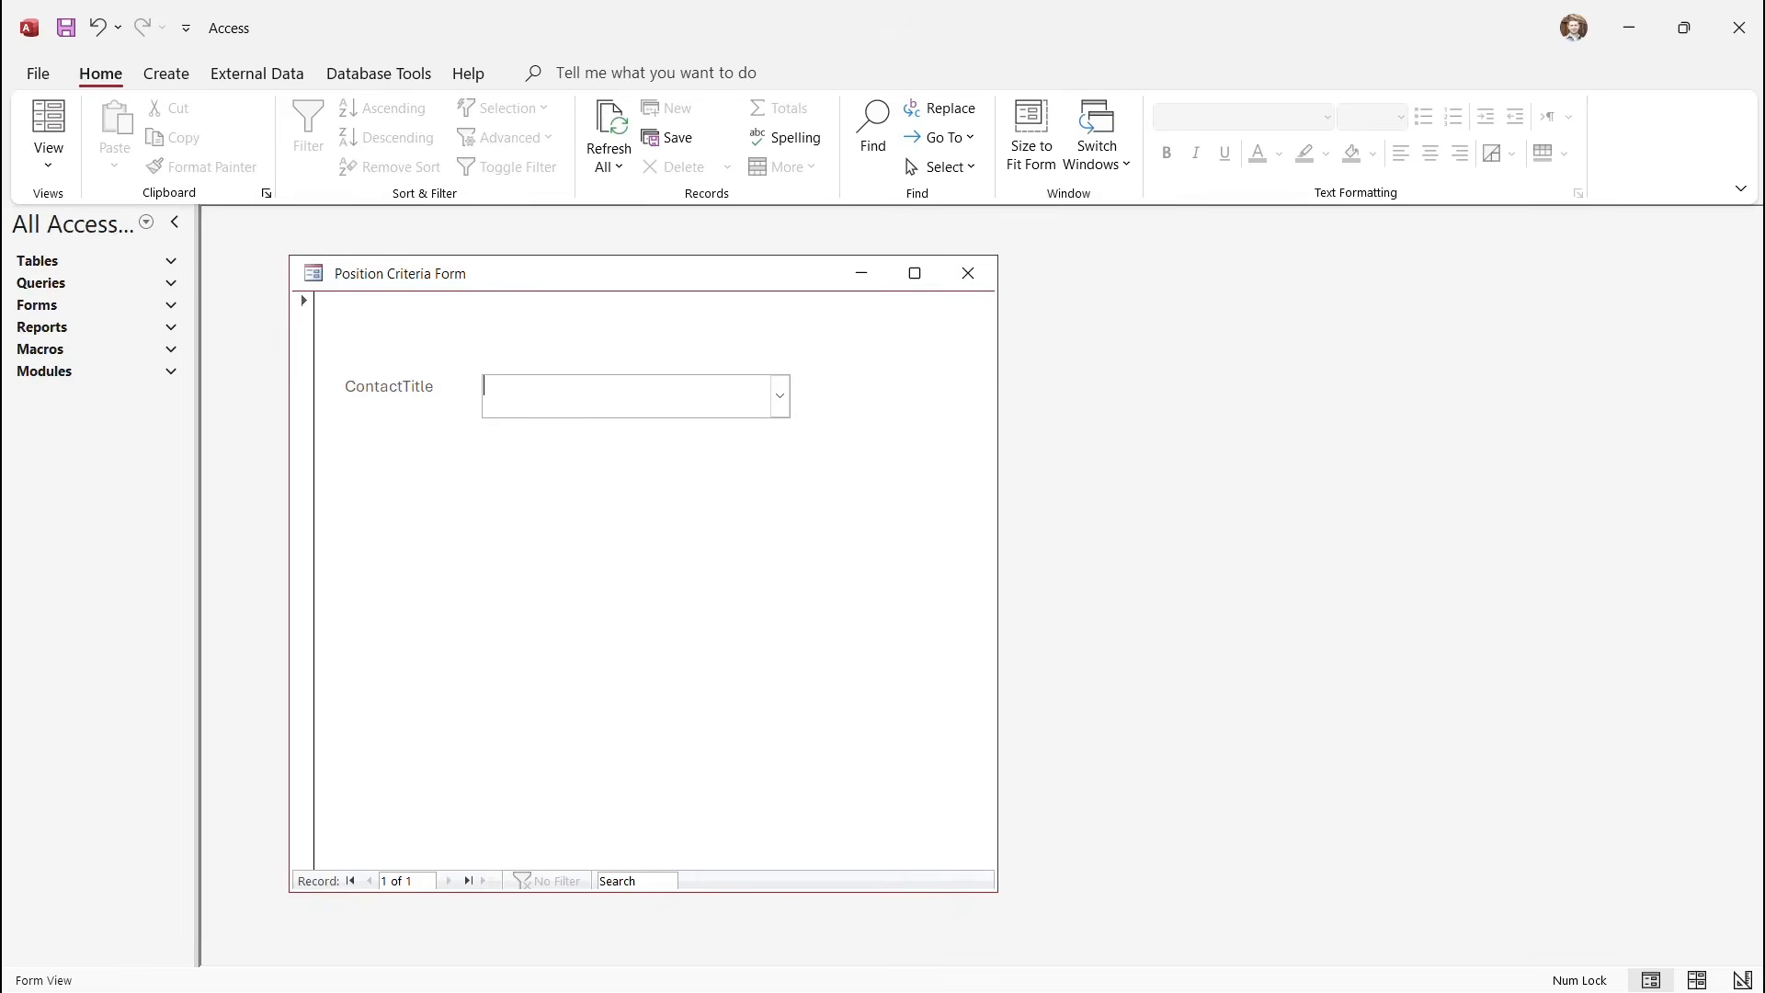
pyautogui.click(48, 156)
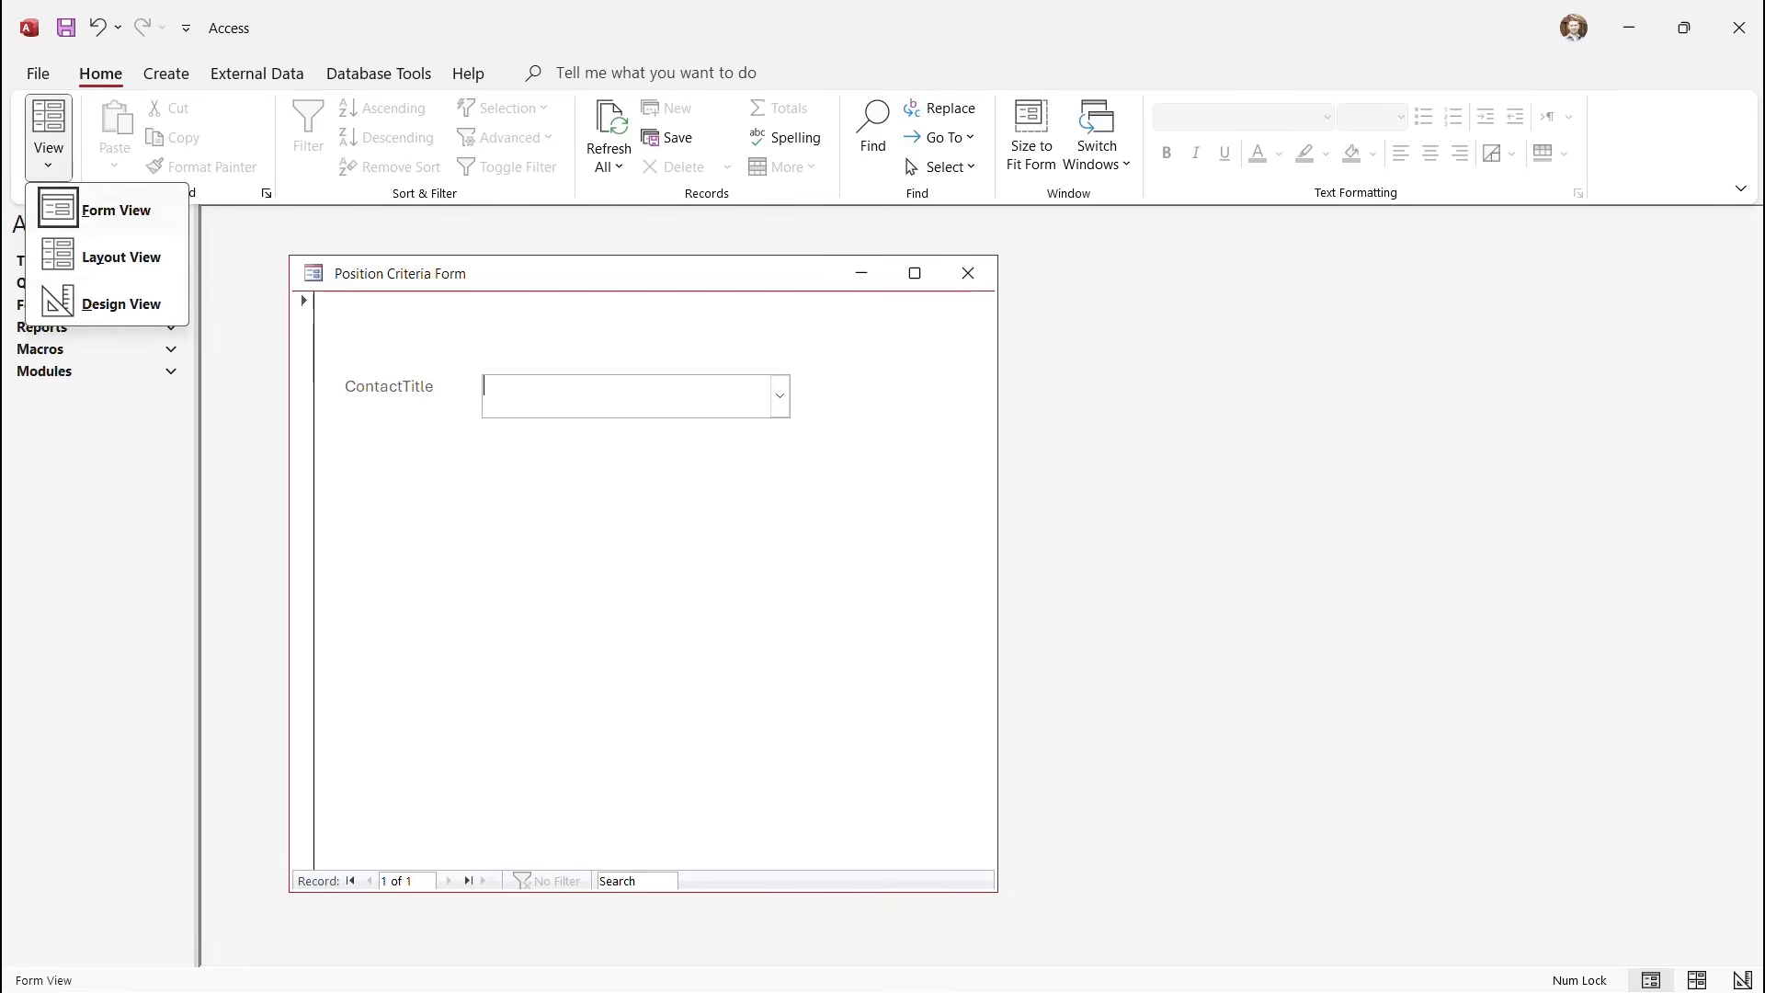
pyautogui.click(120, 305)
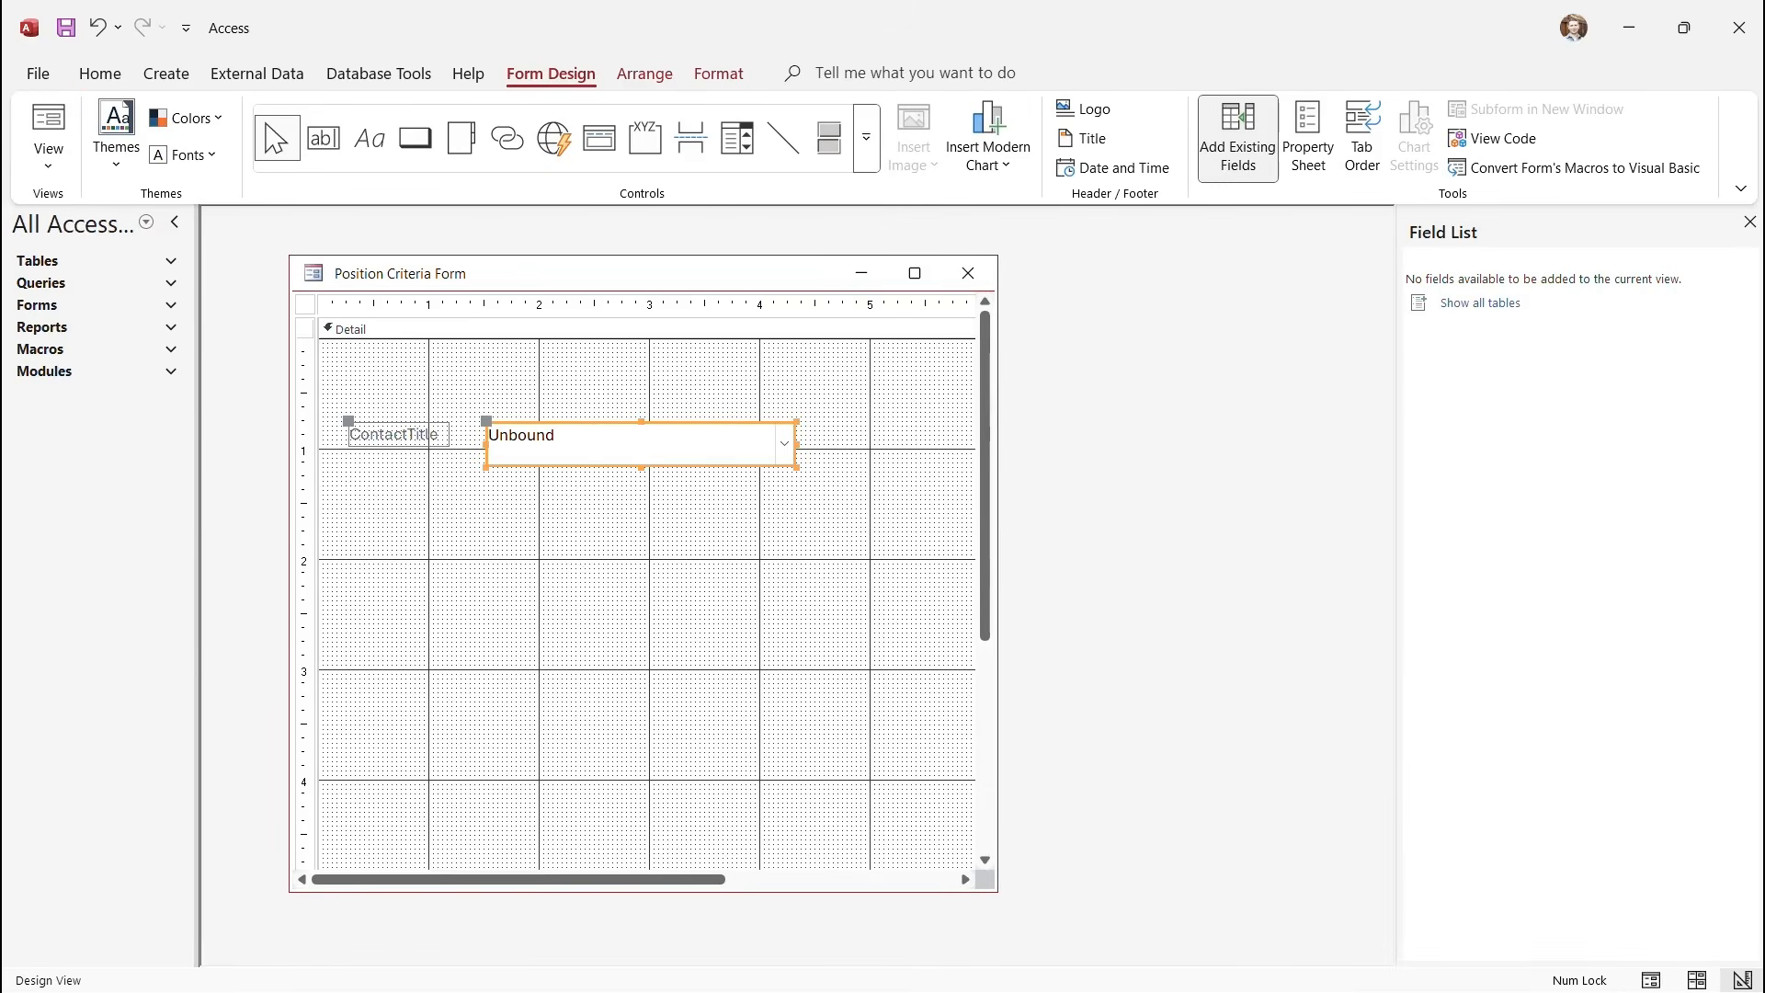
# Open the Query Builder for the ContactTitle combo box's Row Source from its properties.
pyautogui.rightClick(549, 444)
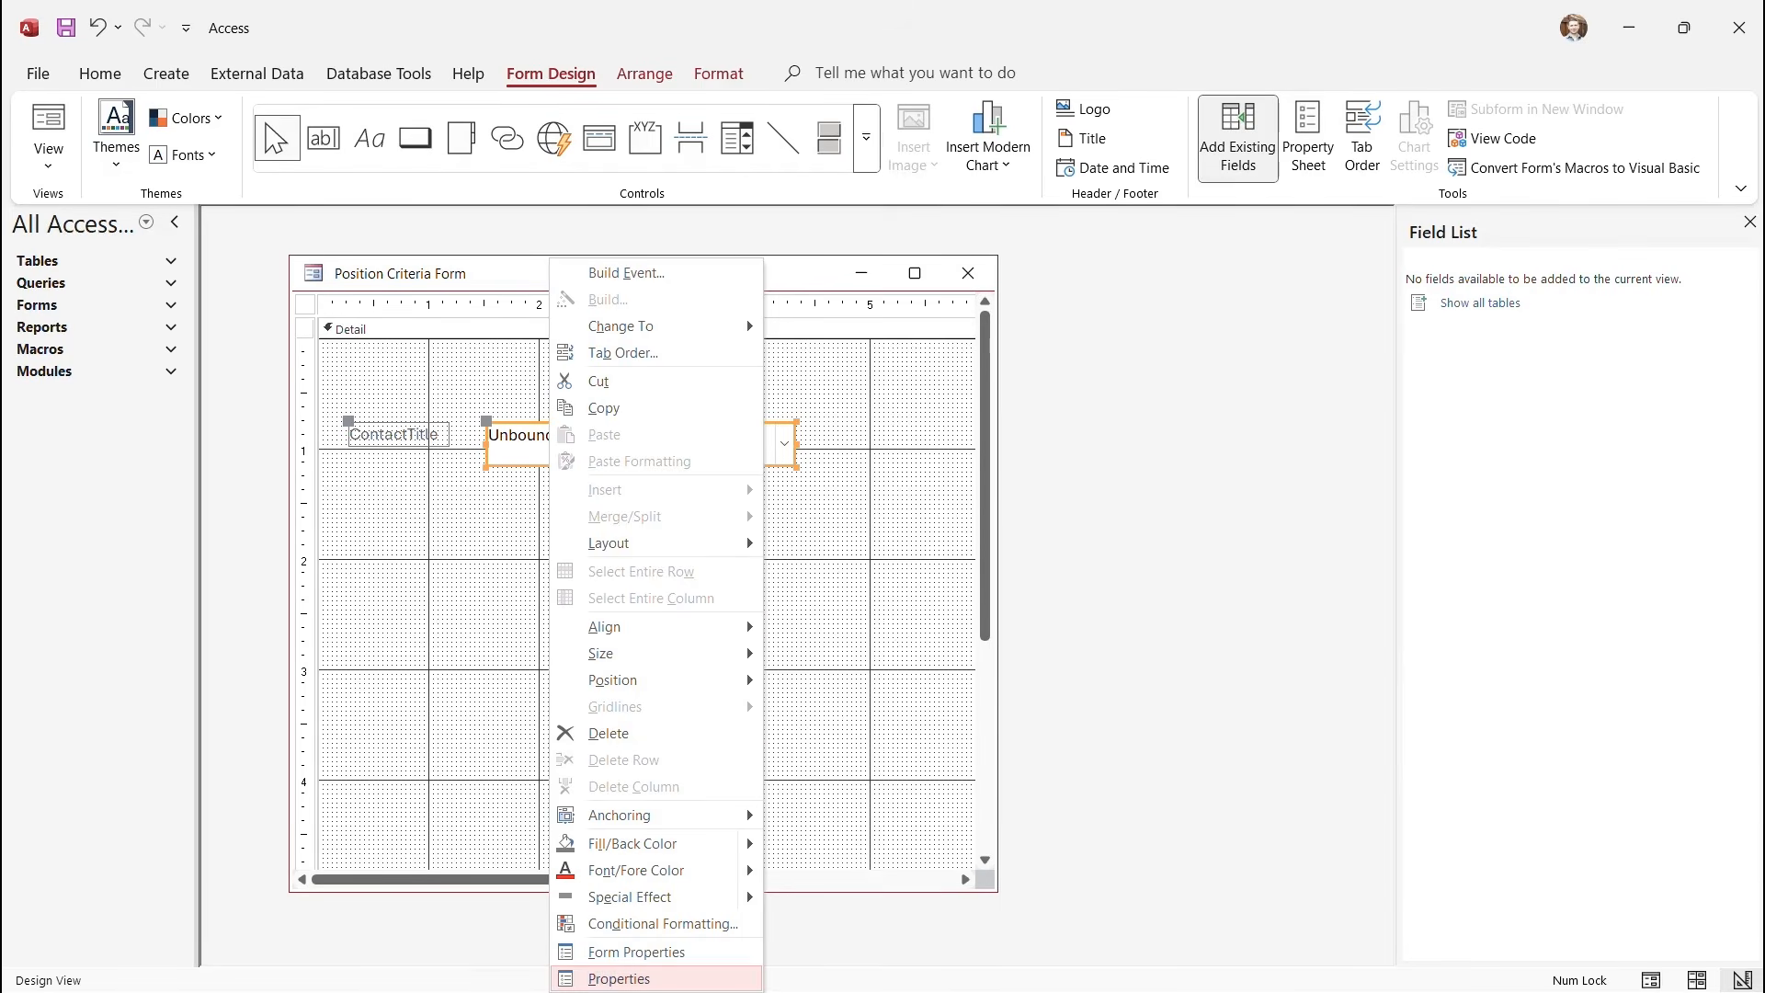
pyautogui.click(619, 979)
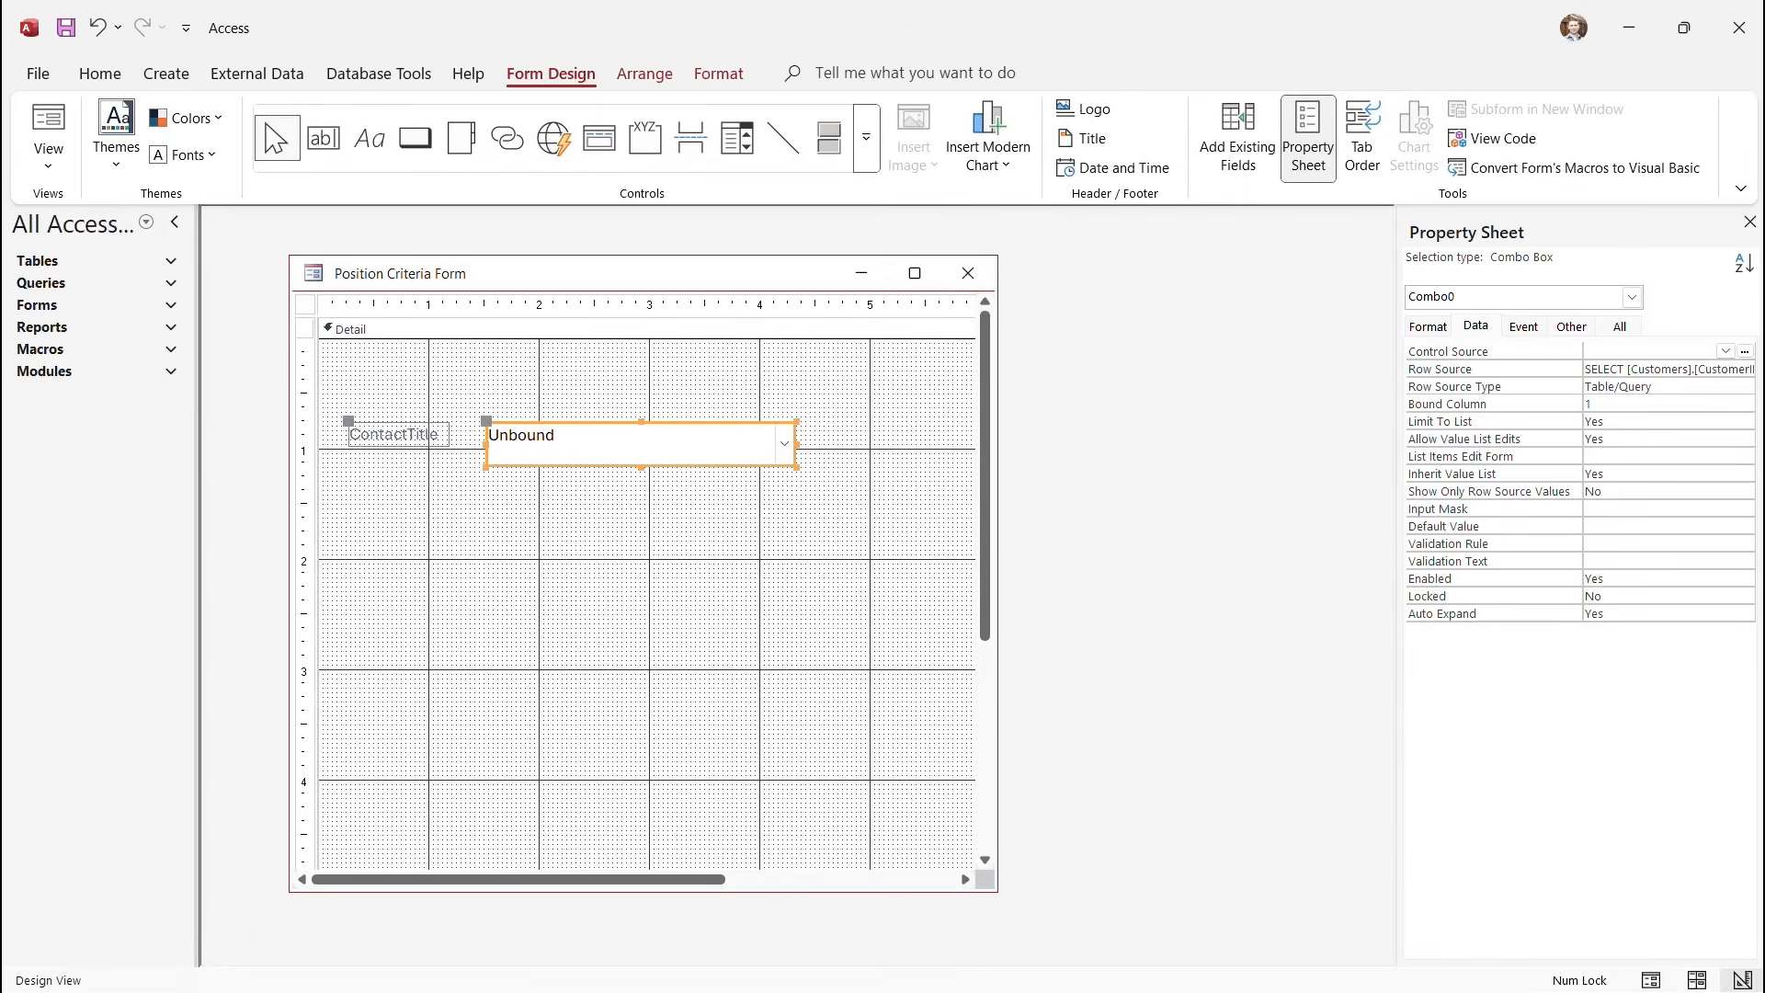
pyautogui.click(1672, 369)
pyautogui.click(1746, 369)
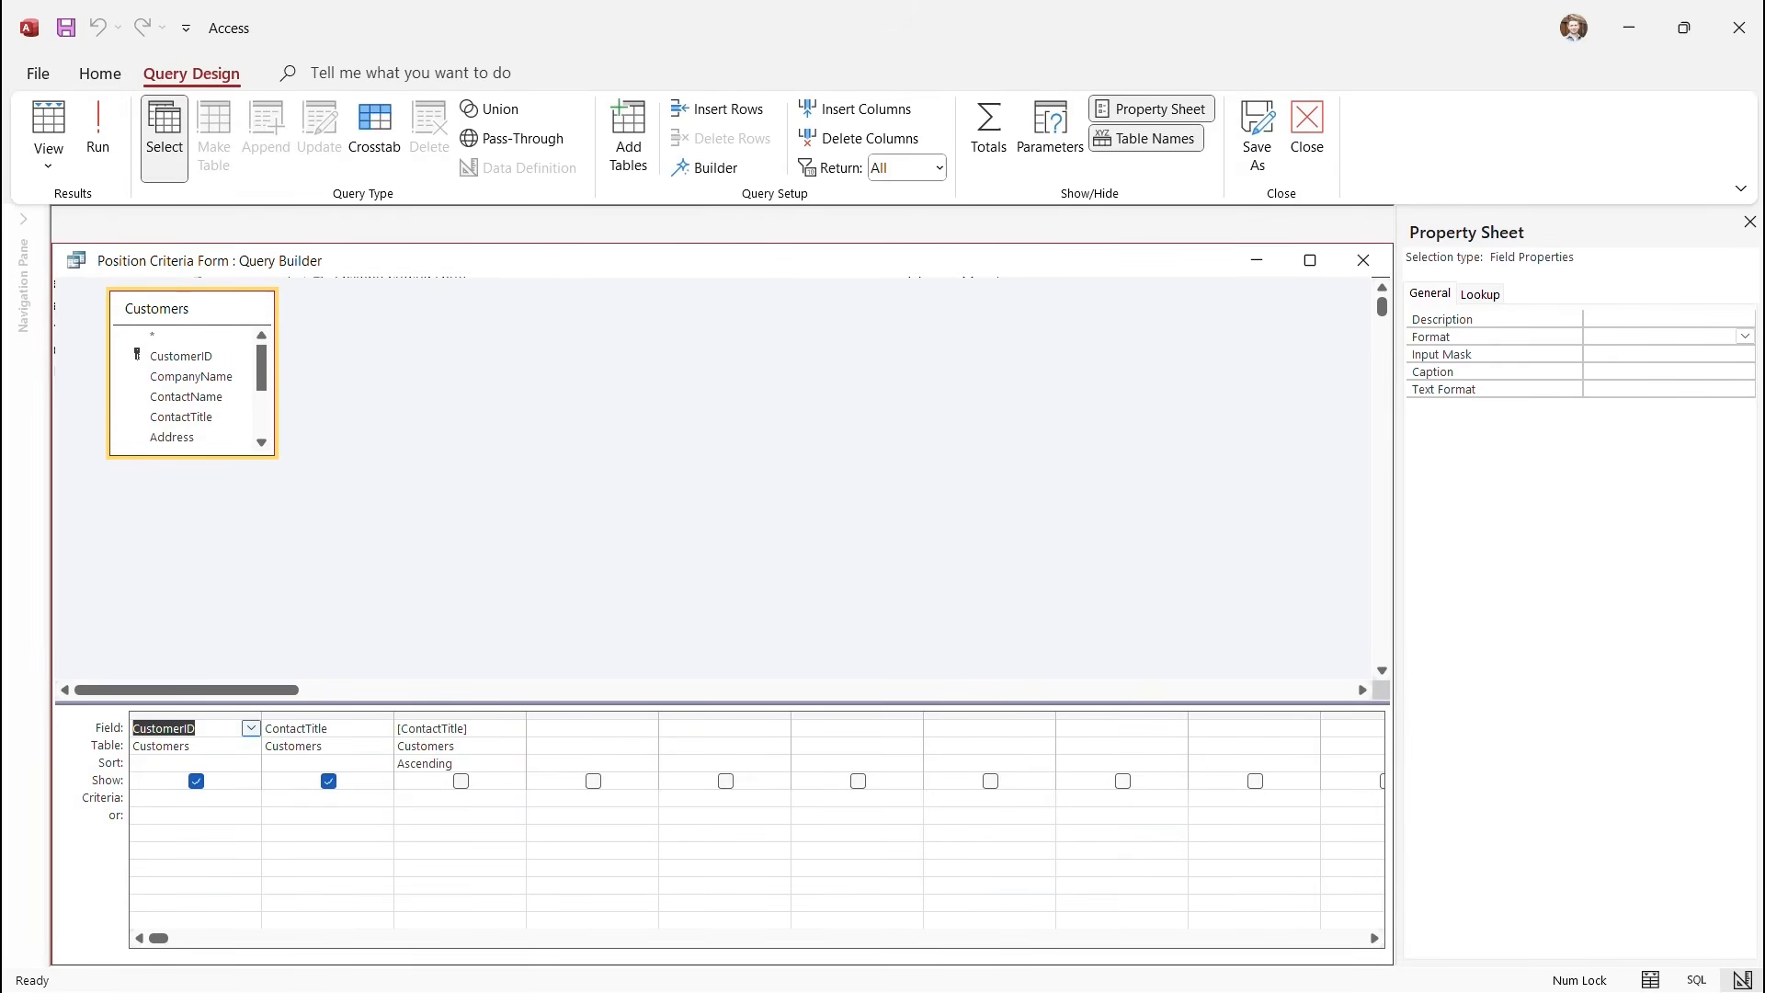
# Remove the CustomerID and duplicate ContactTitle columns, and set the query's Unique Values to Yes.
pyautogui.click(194, 715)
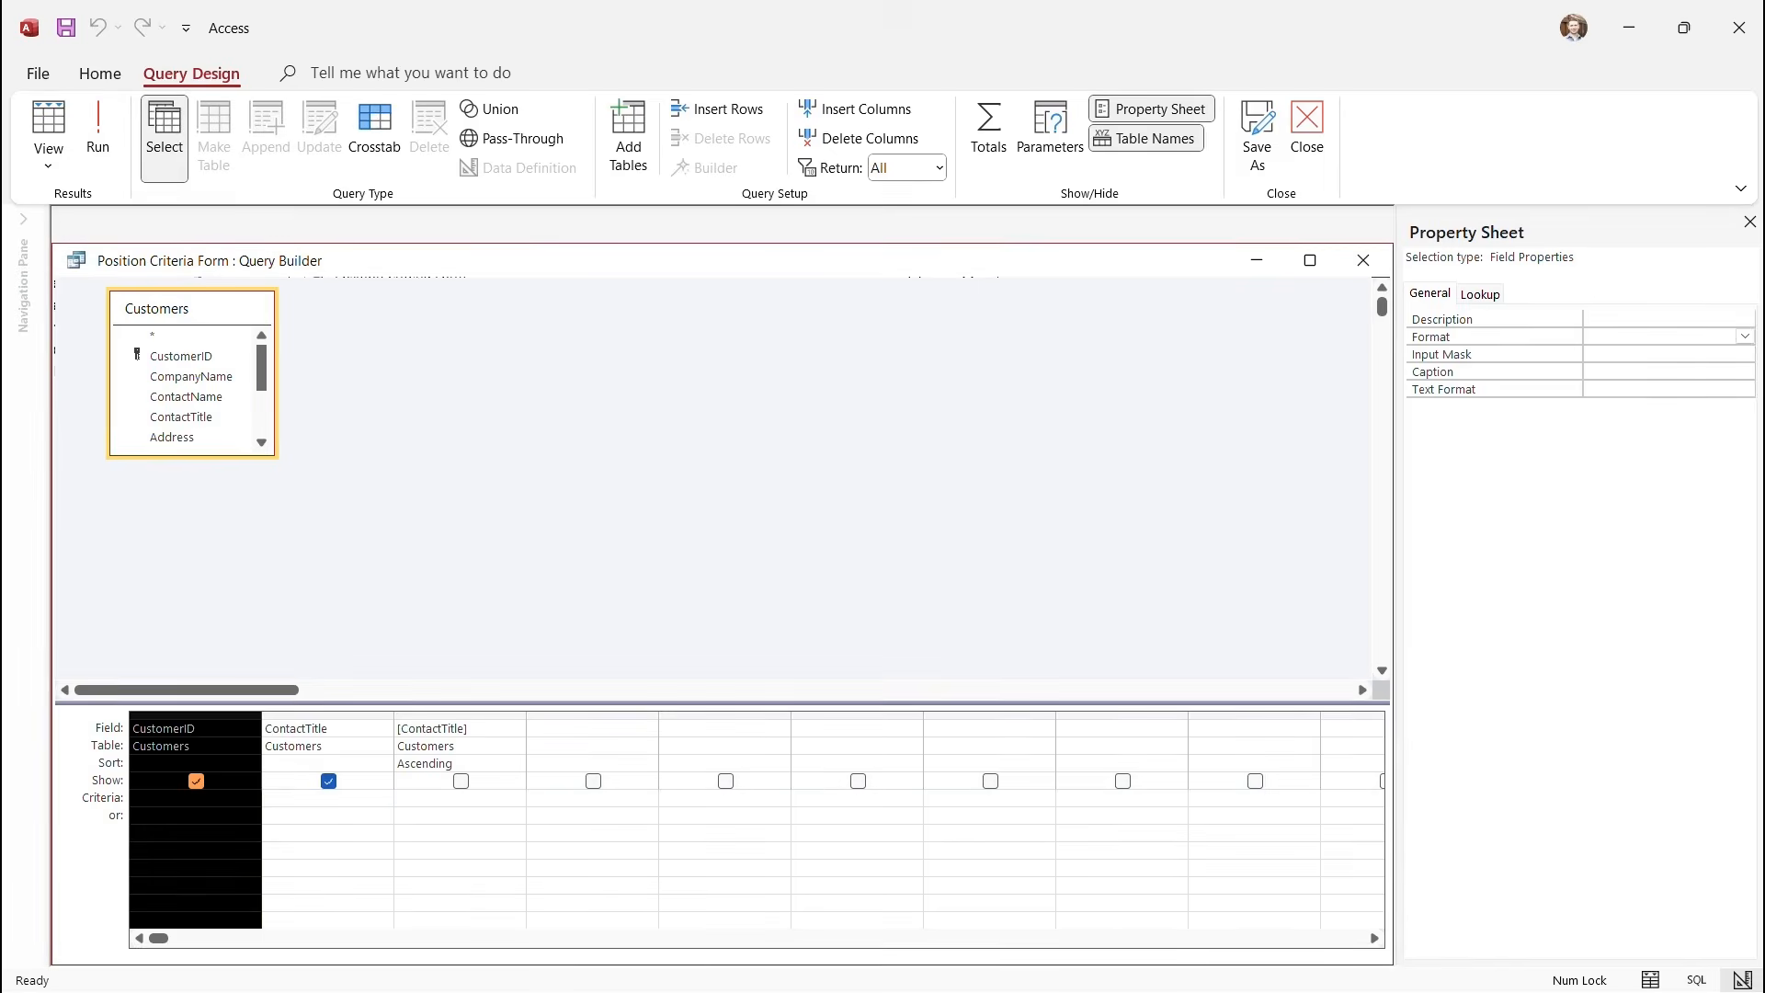
pyautogui.press('Delete')
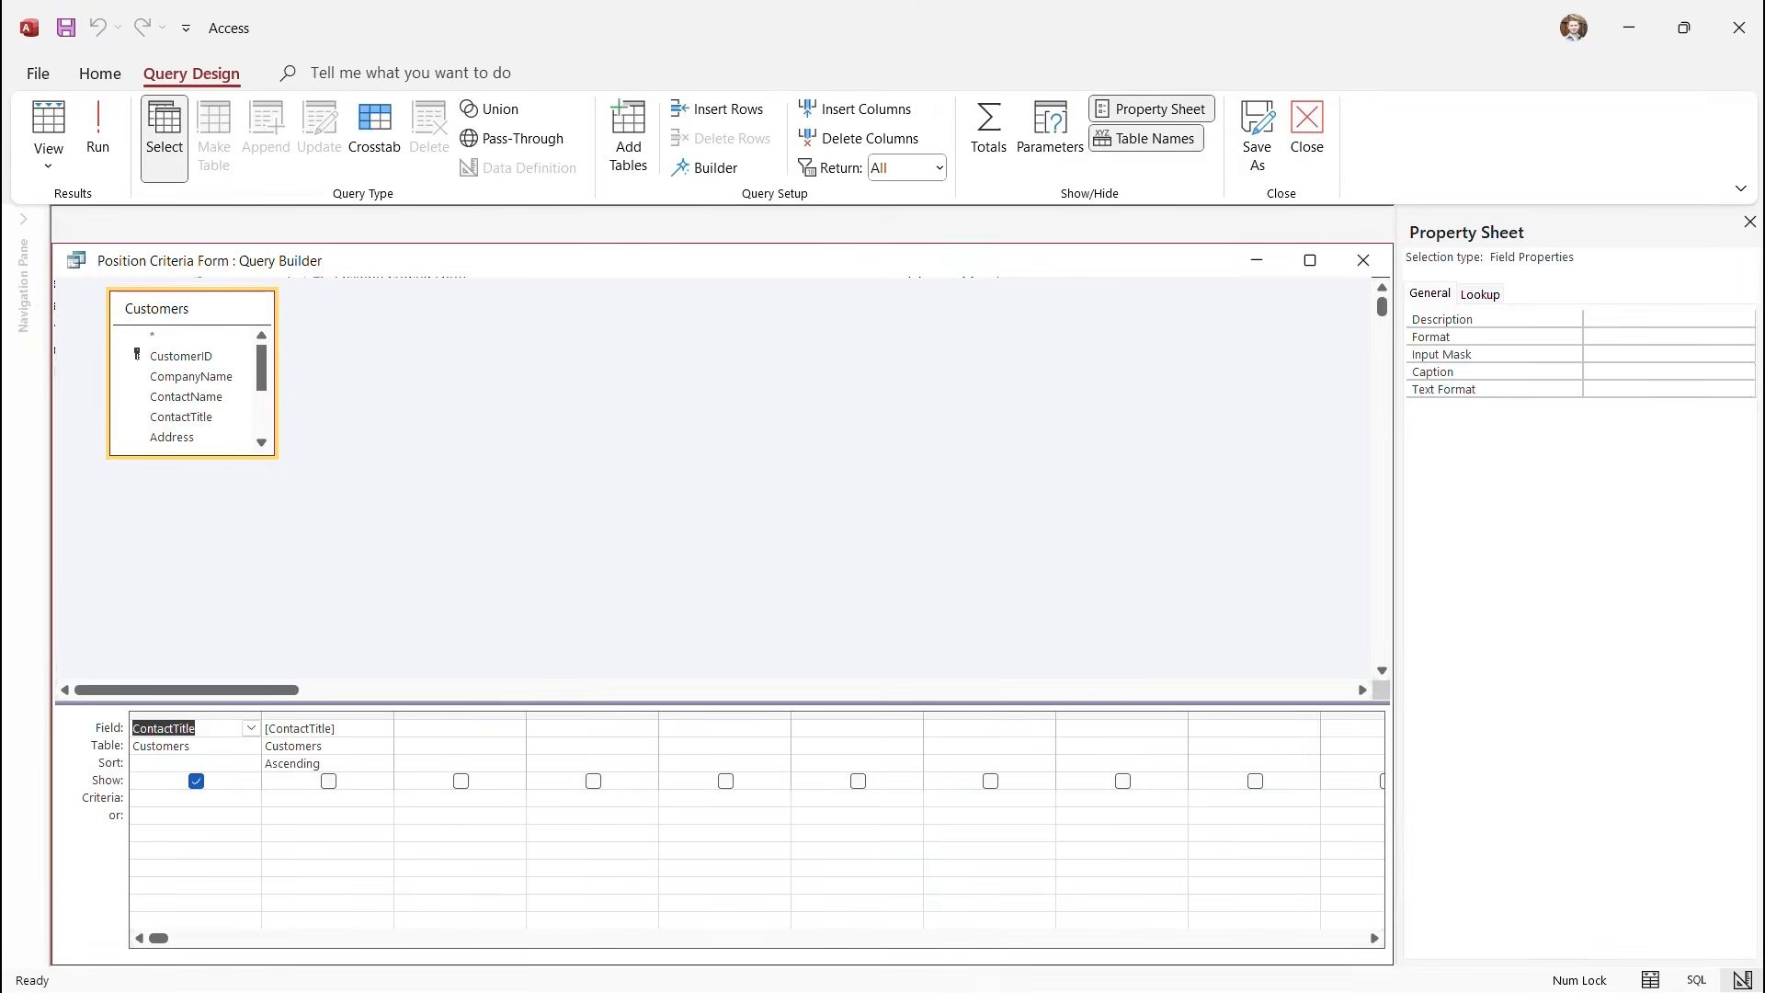
pyautogui.click(195, 715)
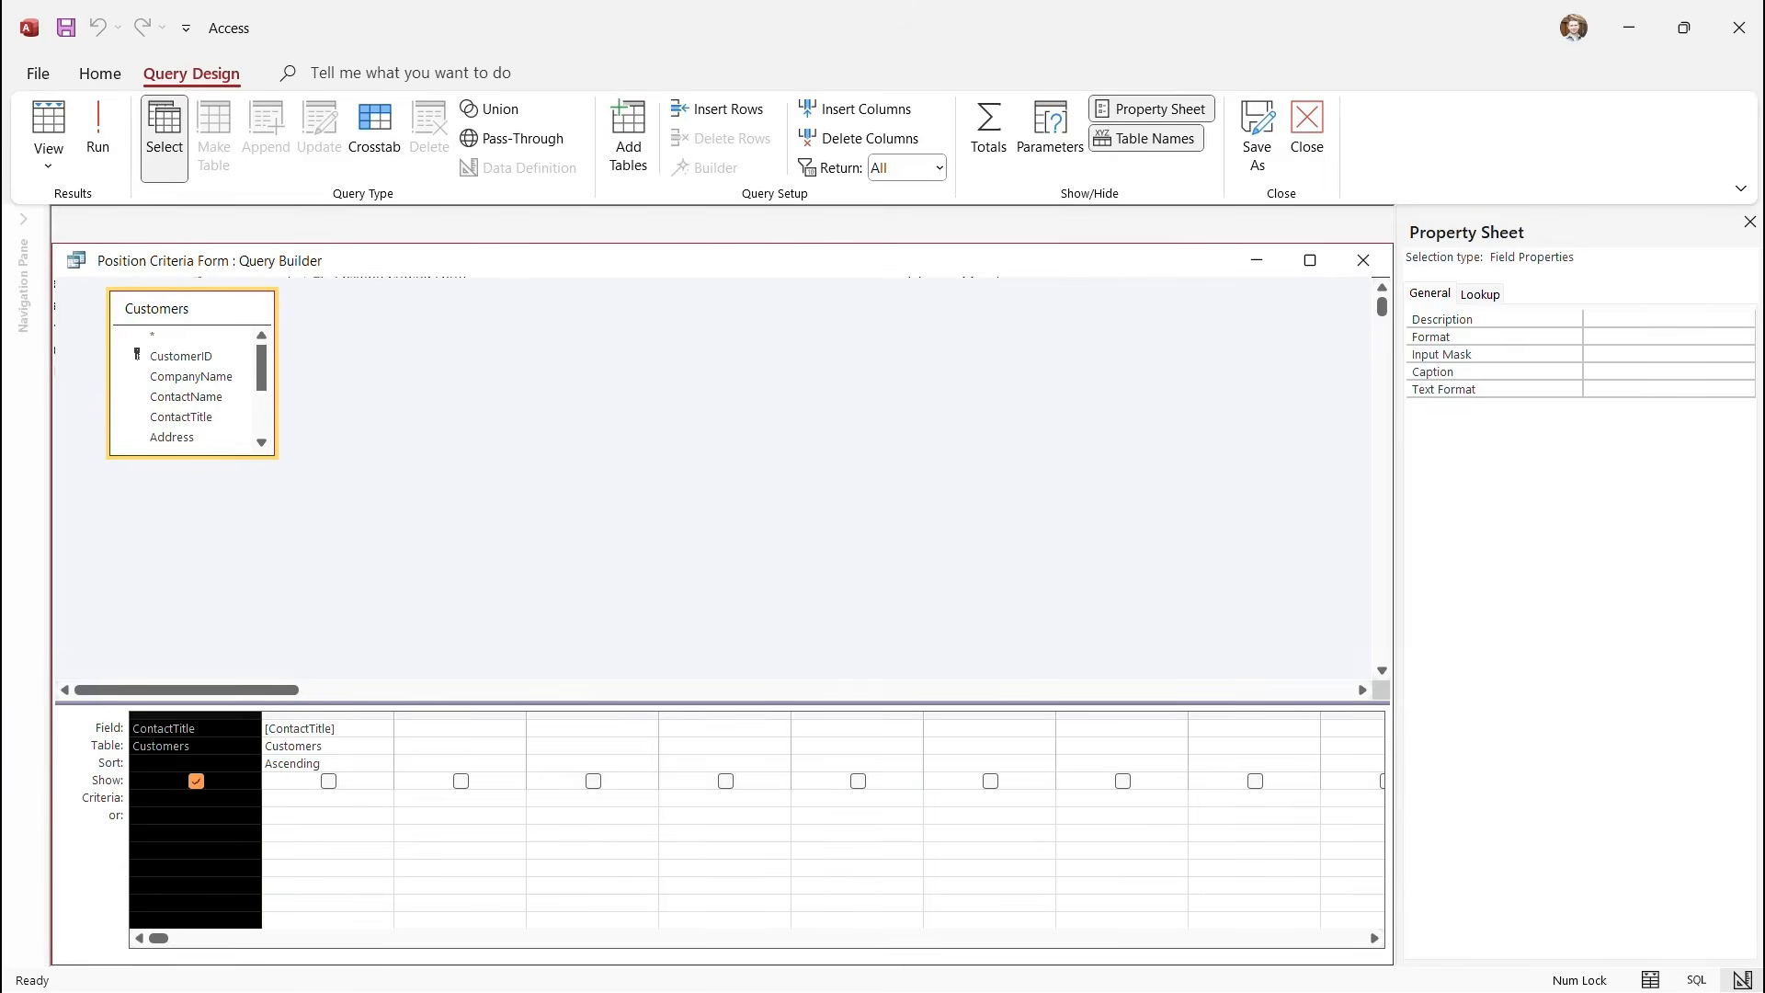
pyautogui.press('Delete')
pyautogui.click(589, 496)
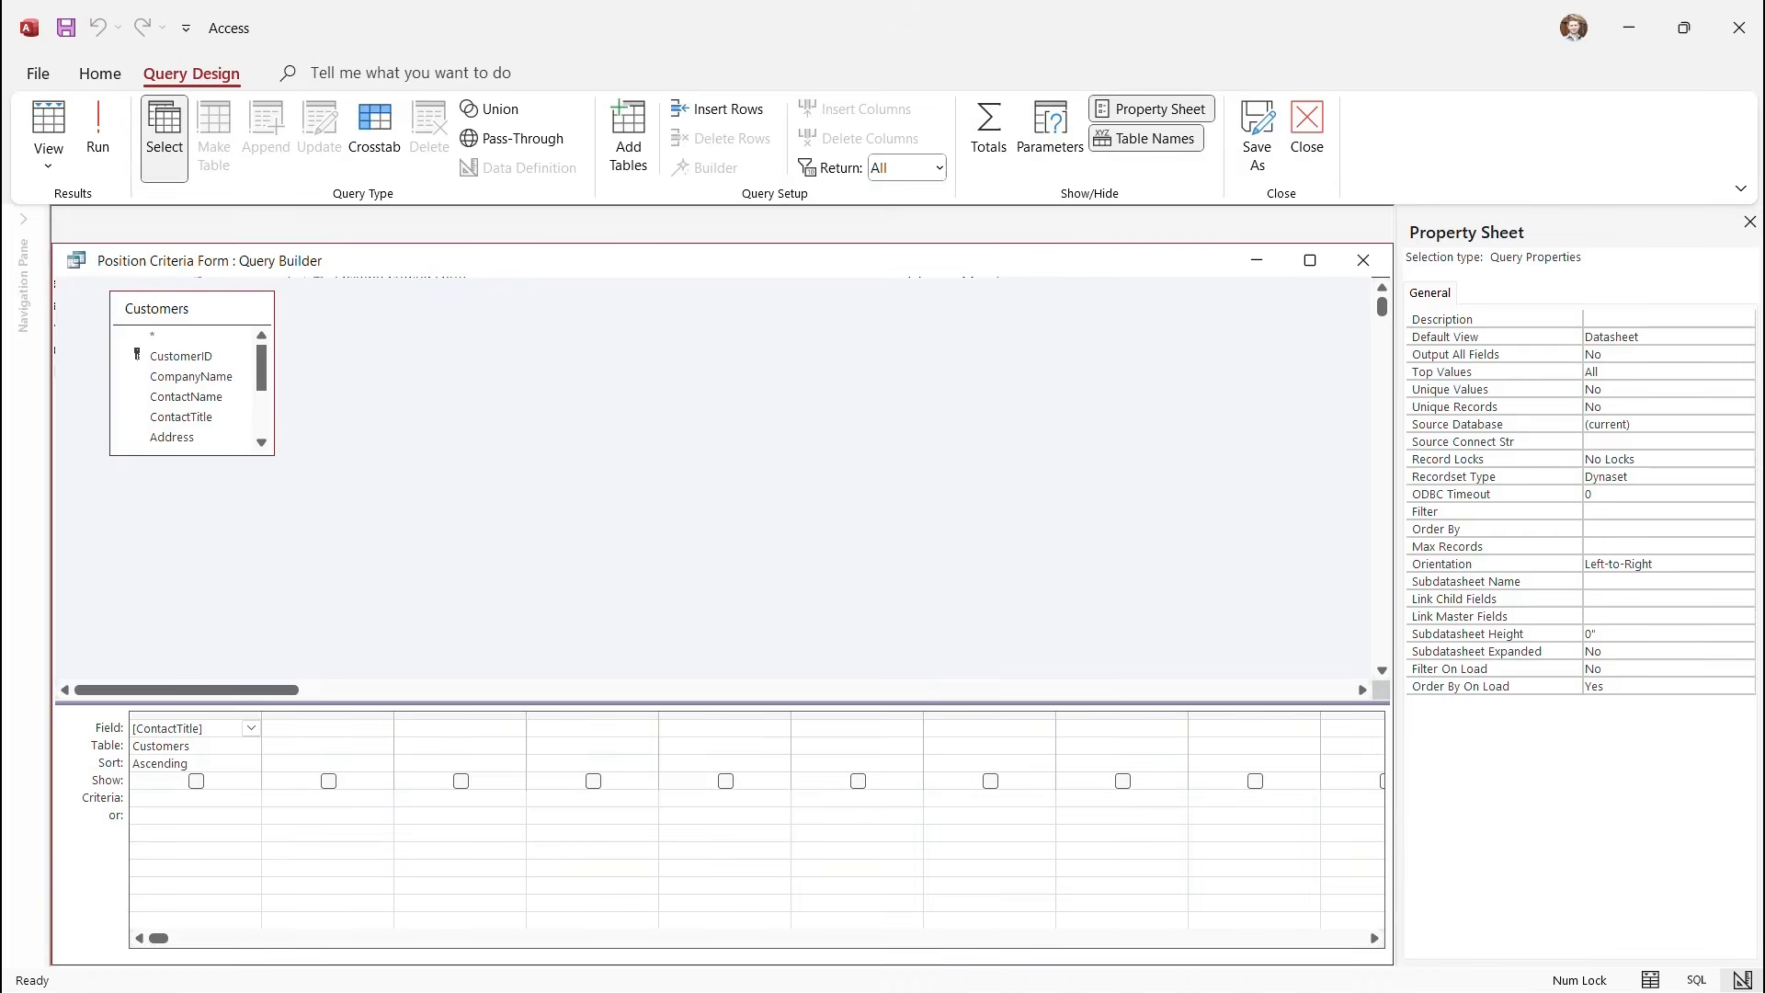
pyautogui.click(1668, 389)
pyautogui.click(1745, 389)
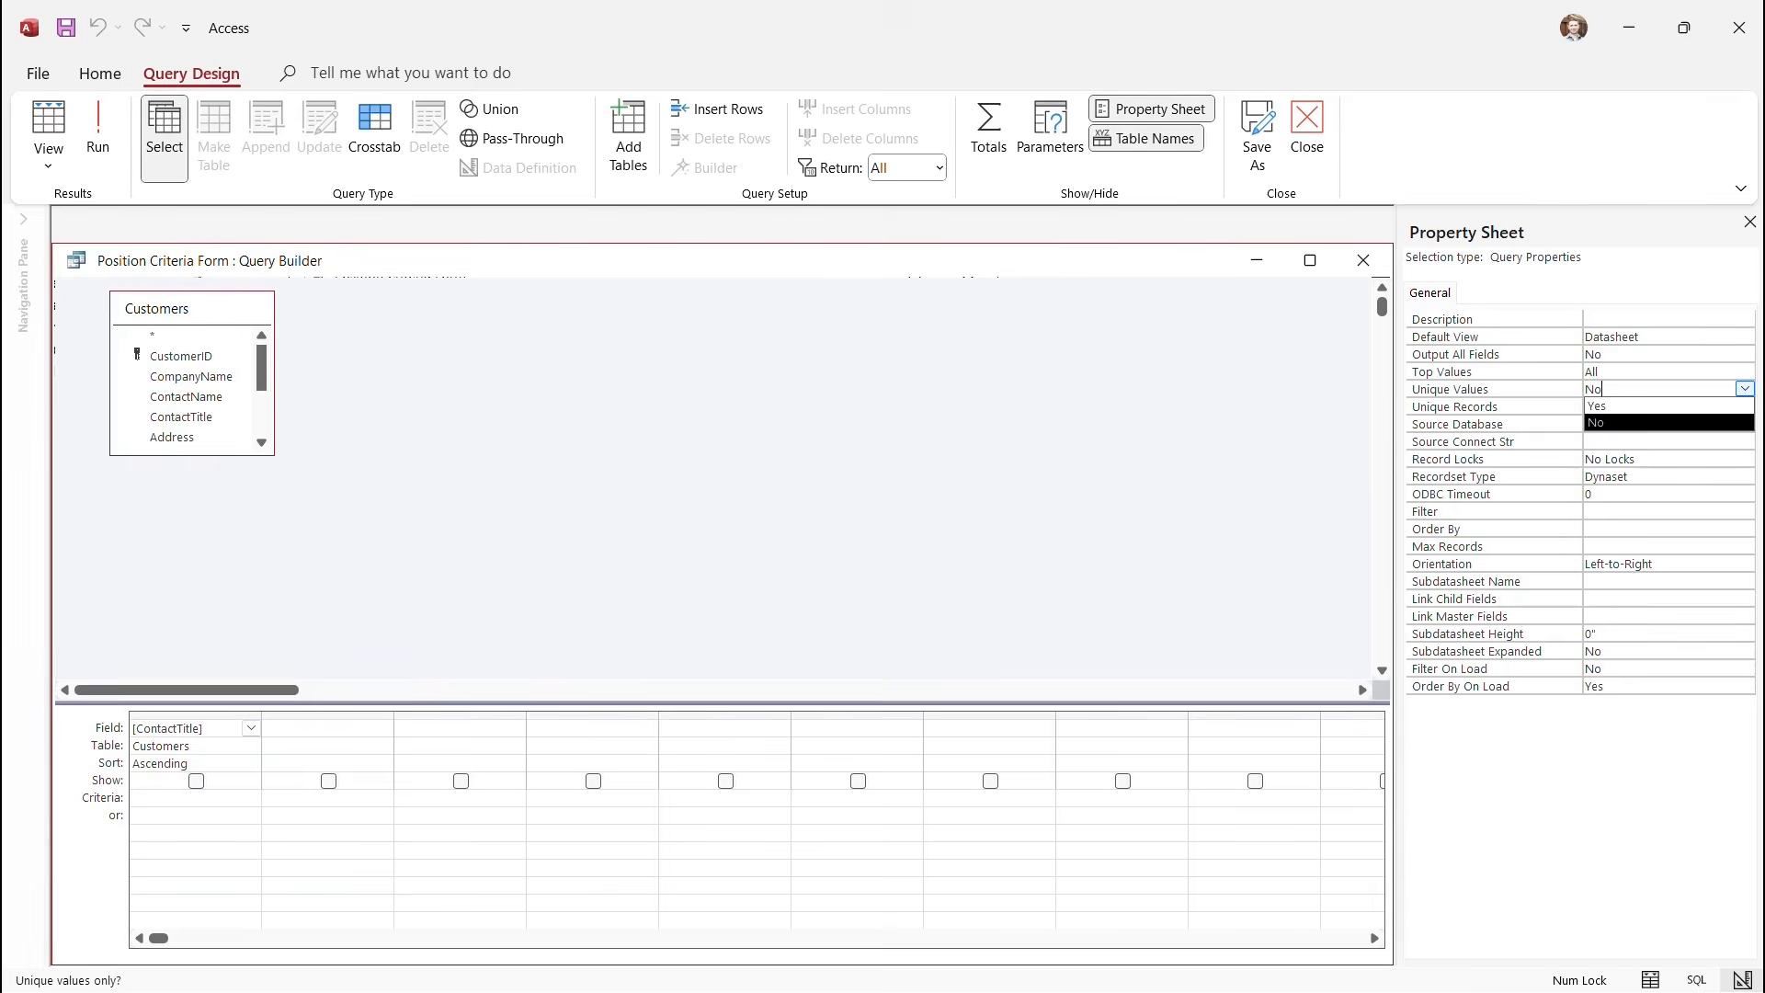
pyautogui.click(1668, 407)
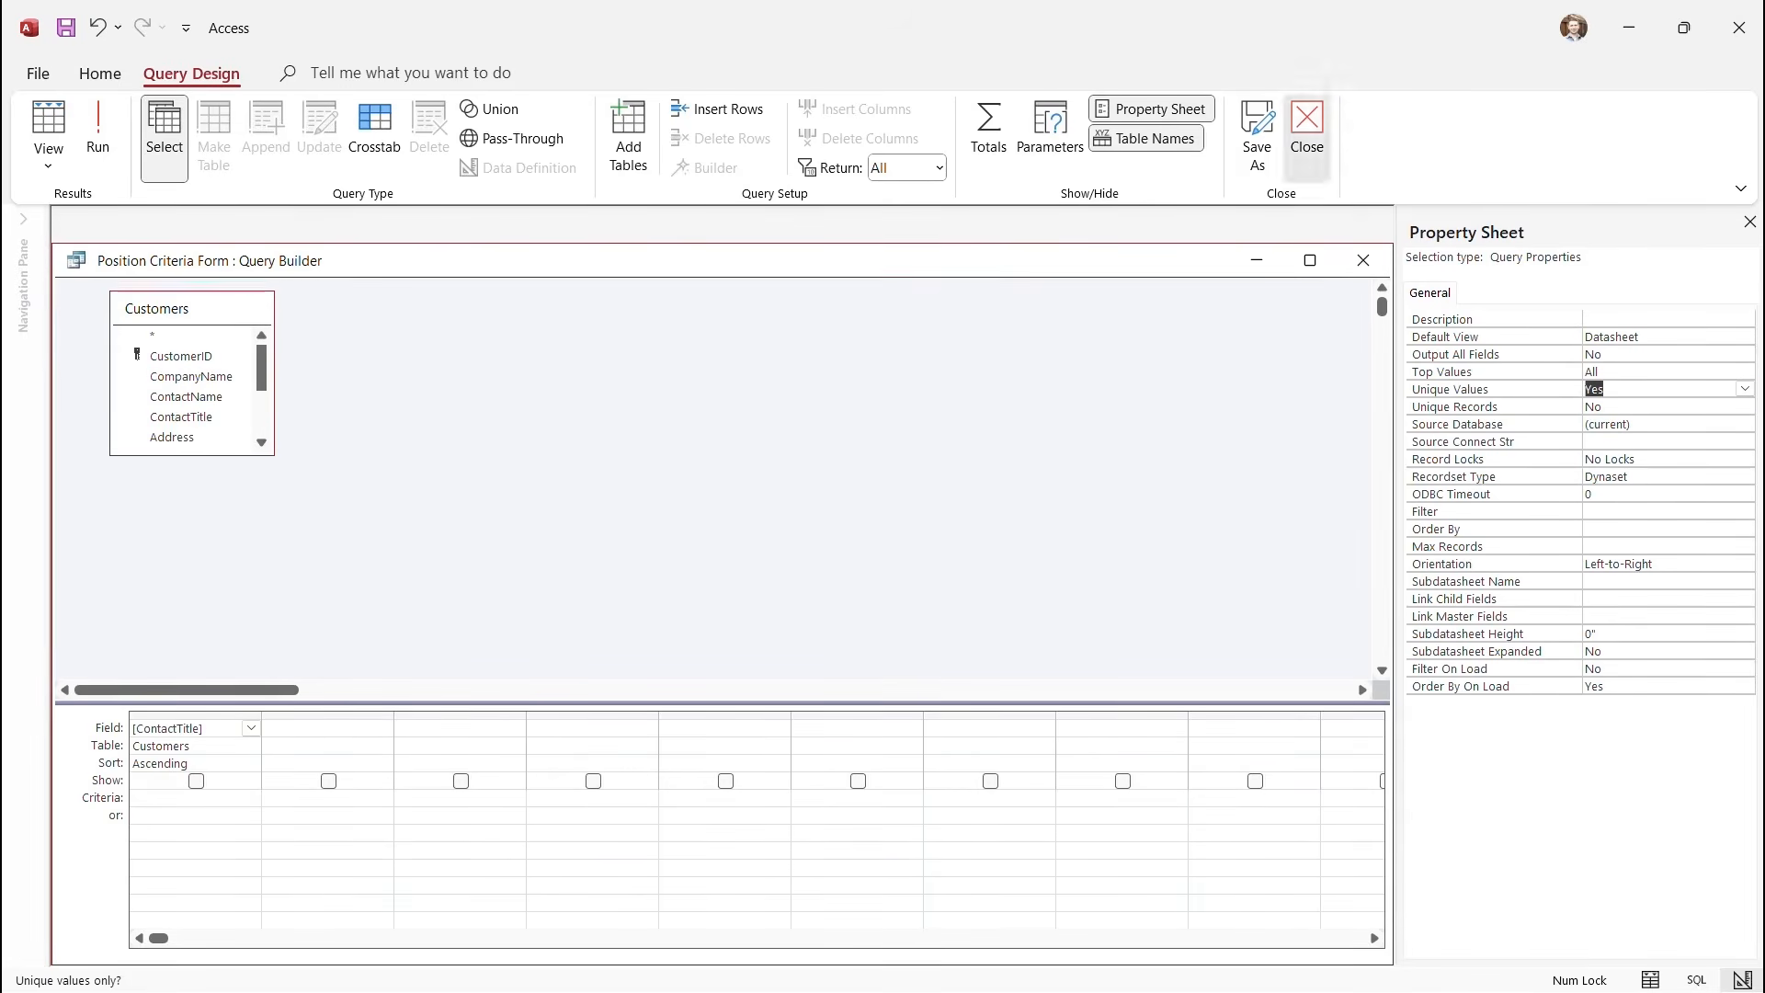
# Re-add ContactTitle after a reserved-word error and save the updated Row Source SQL.
pyautogui.click(1307, 129)
pyautogui.press('Return')
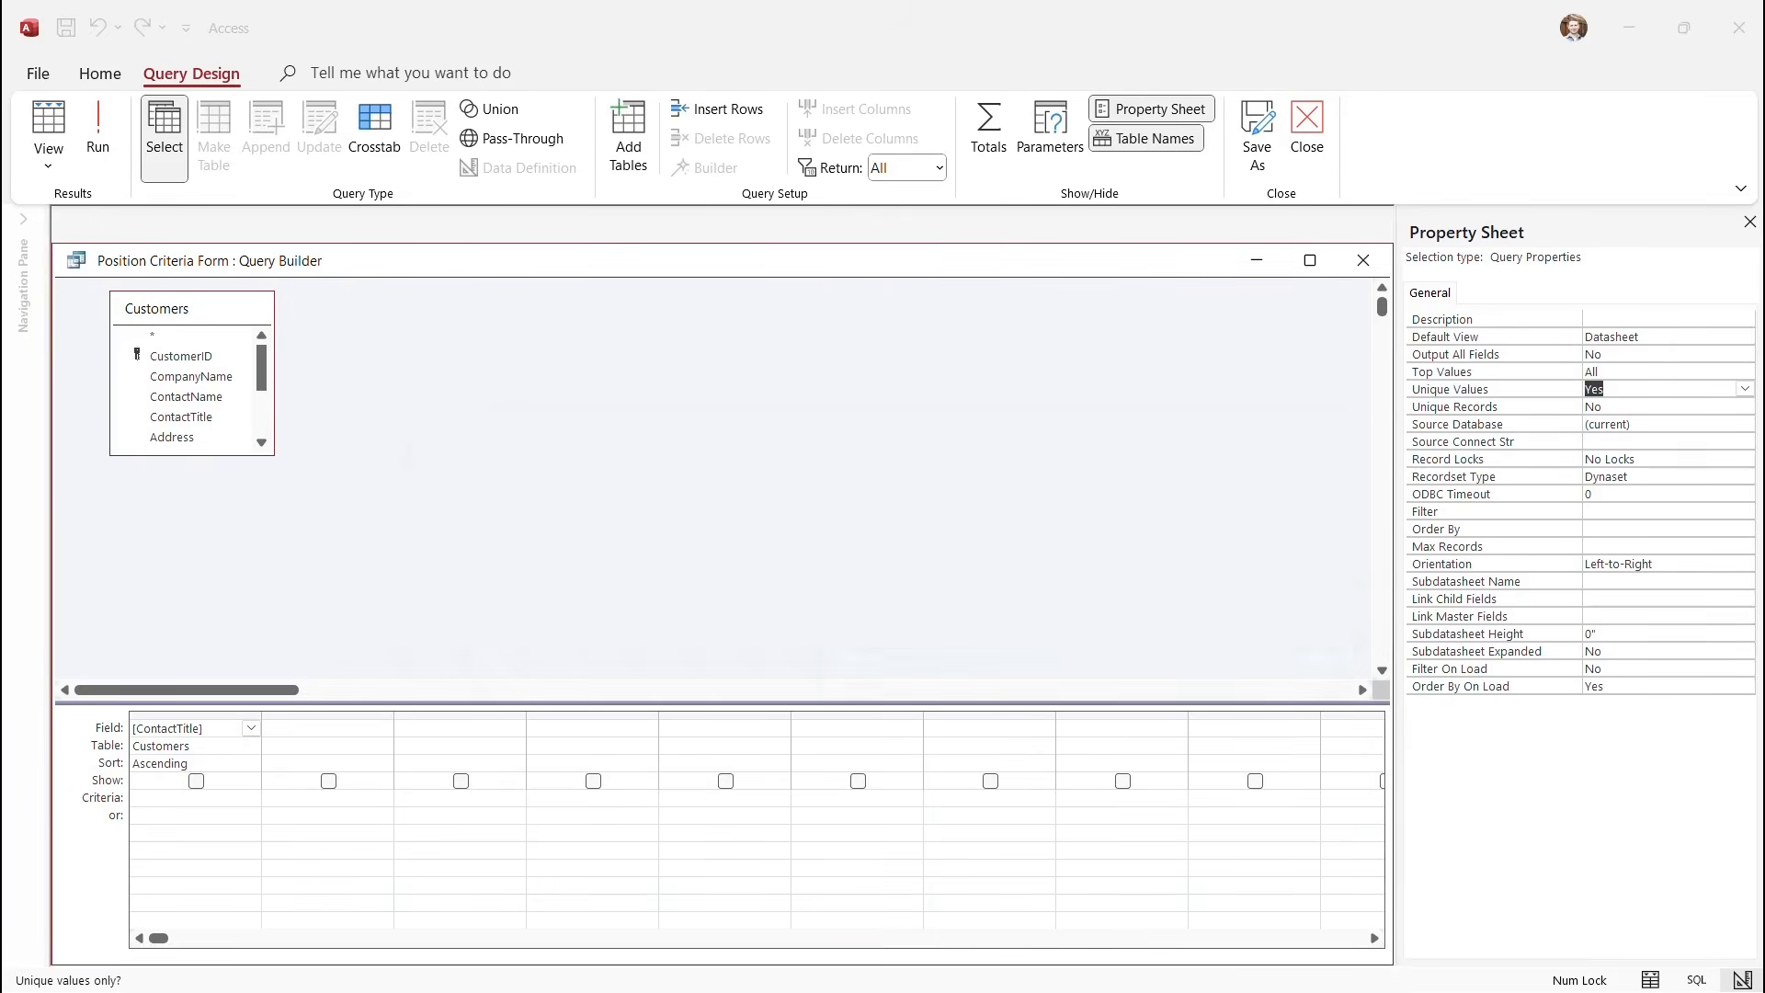
pyautogui.press('Return')
pyautogui.doubleClick(181, 418)
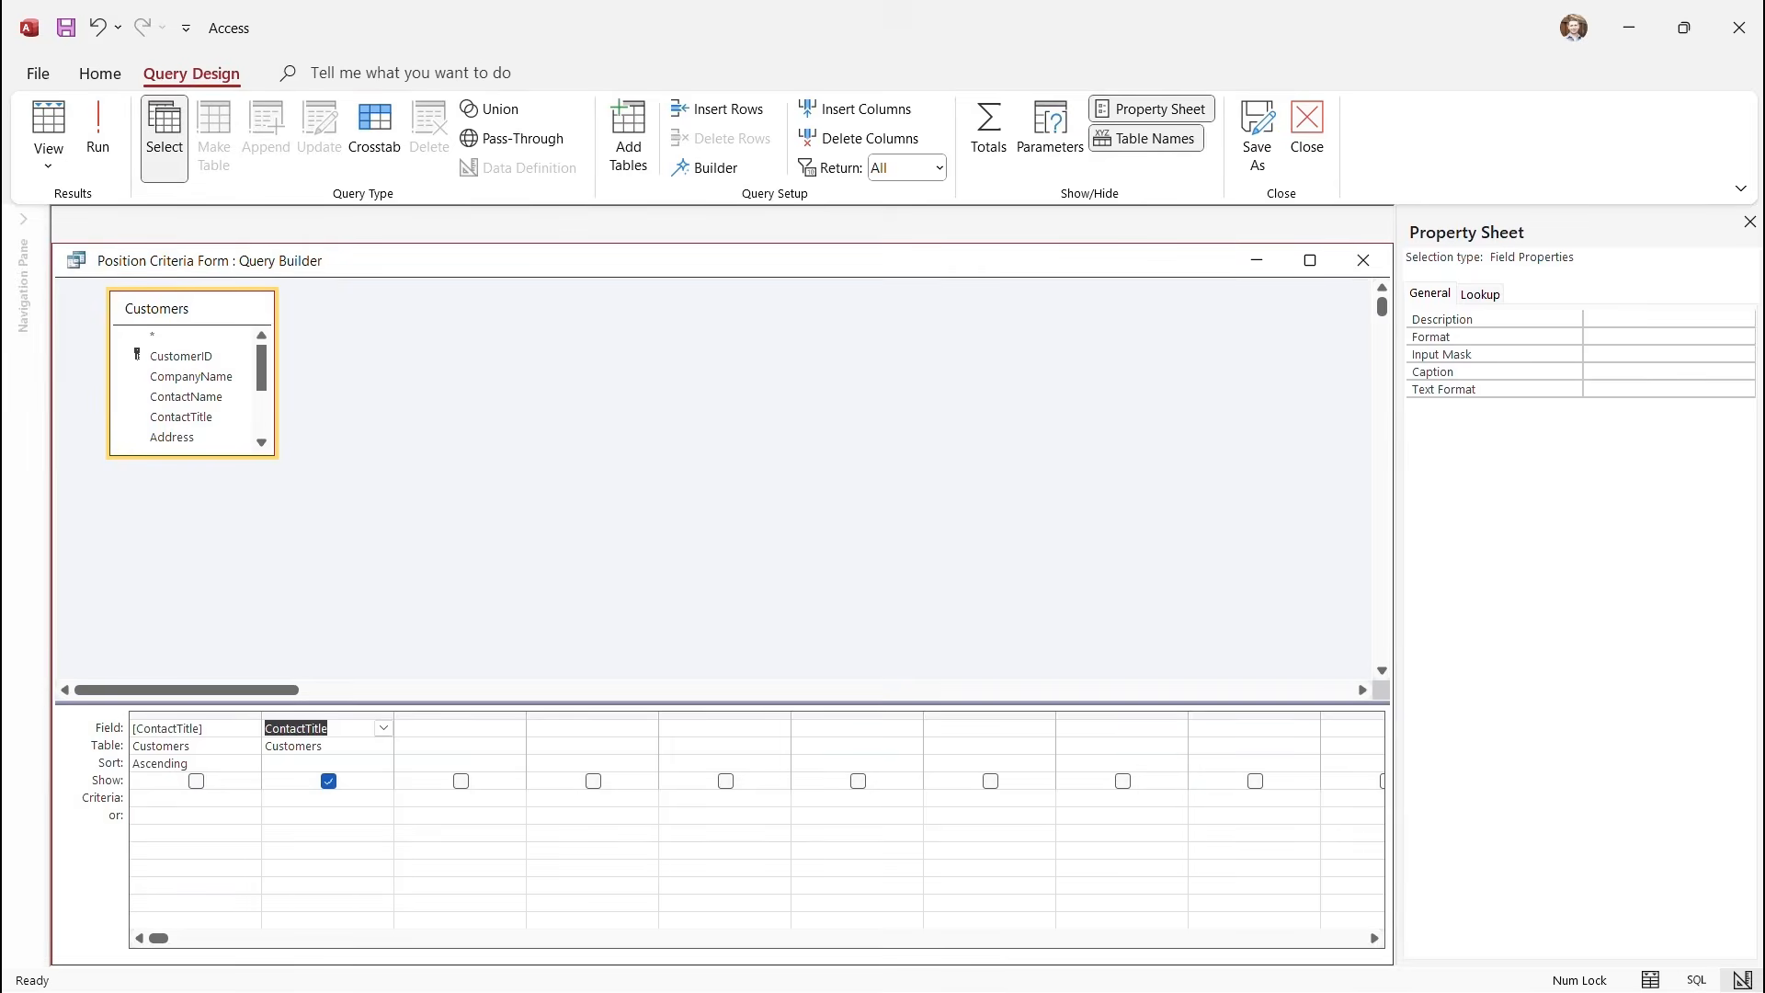
pyautogui.moveTo(329, 715); pyautogui.dragTo(196, 715)
pyautogui.click(460, 551)
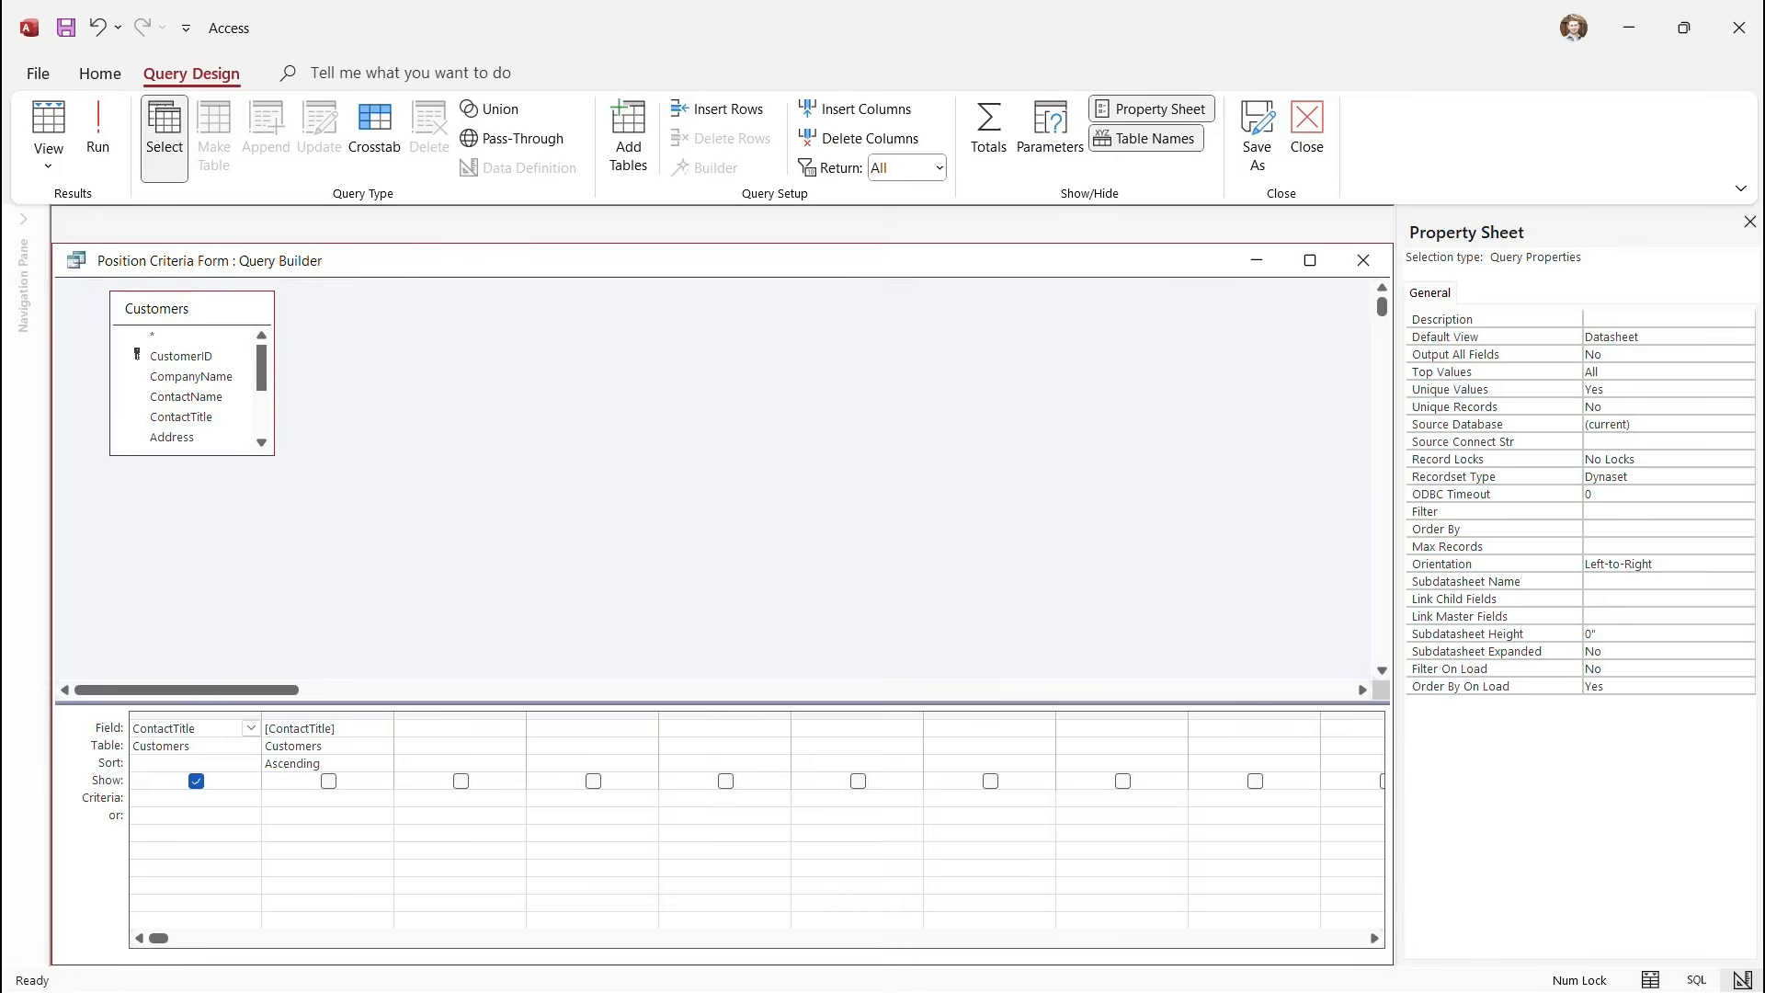
pyautogui.click(1307, 133)
pyautogui.click(808, 594)
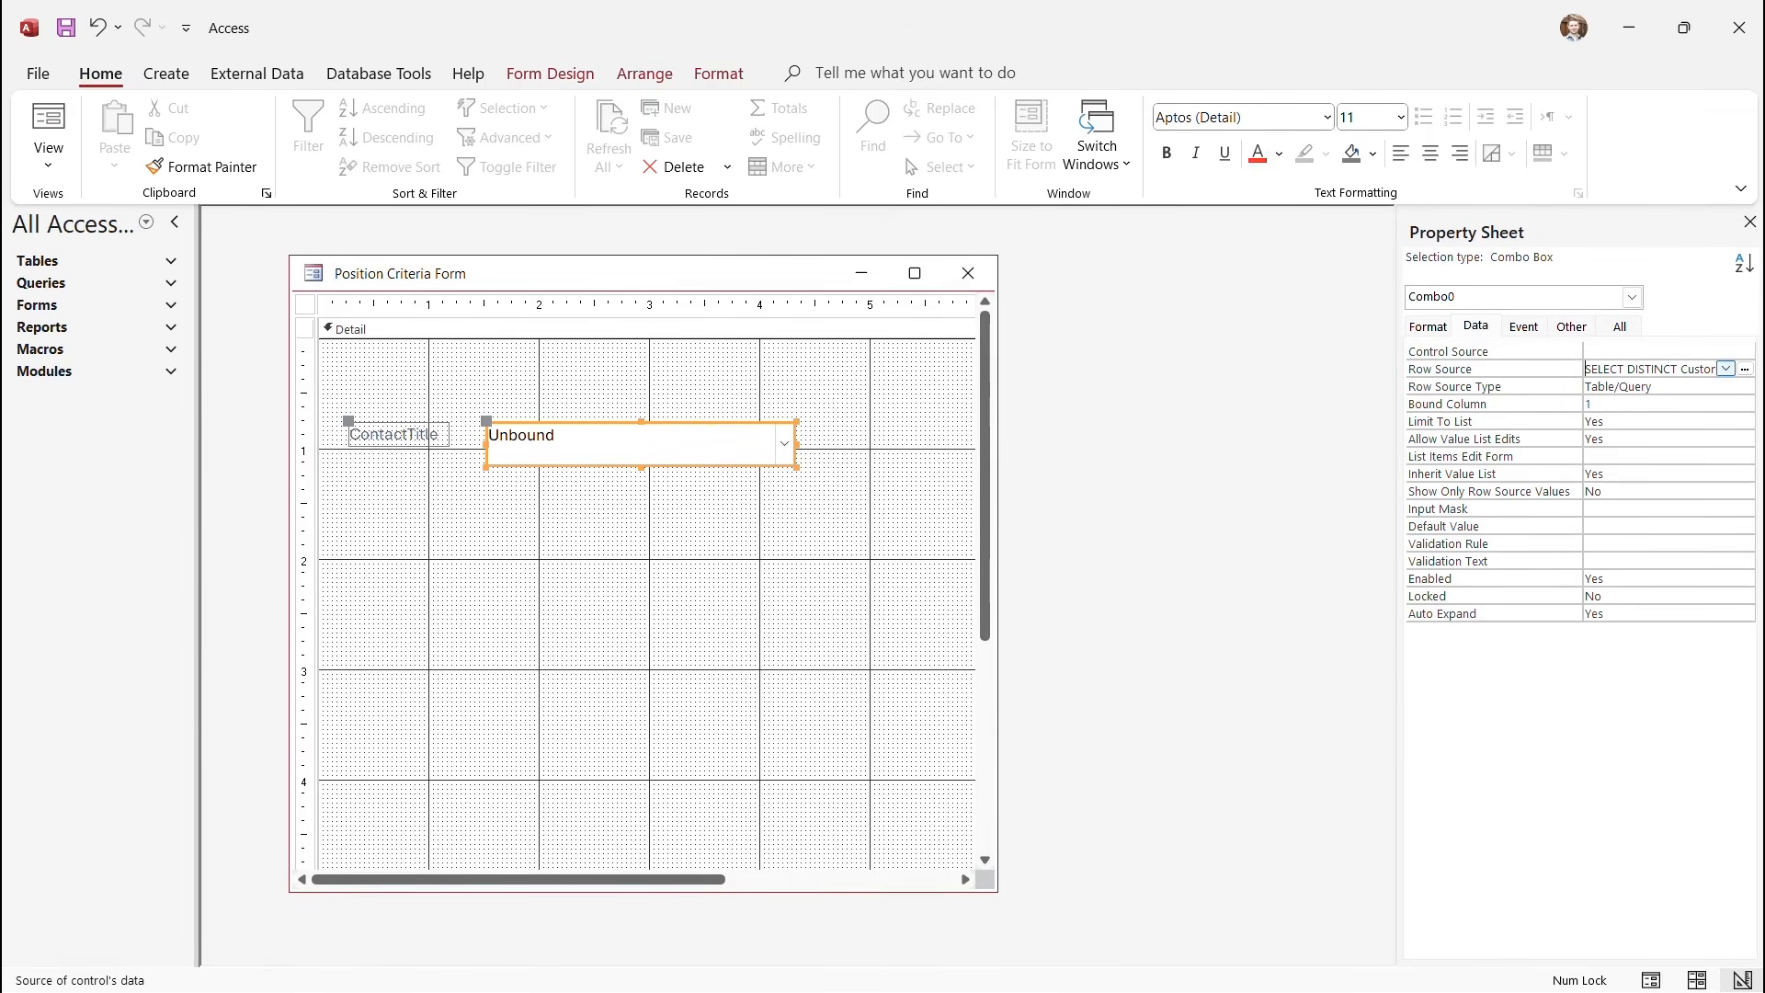
# Give the combo box a Column Count of 1 and Column Widths of 1 inch.
pyautogui.click(1745, 369)
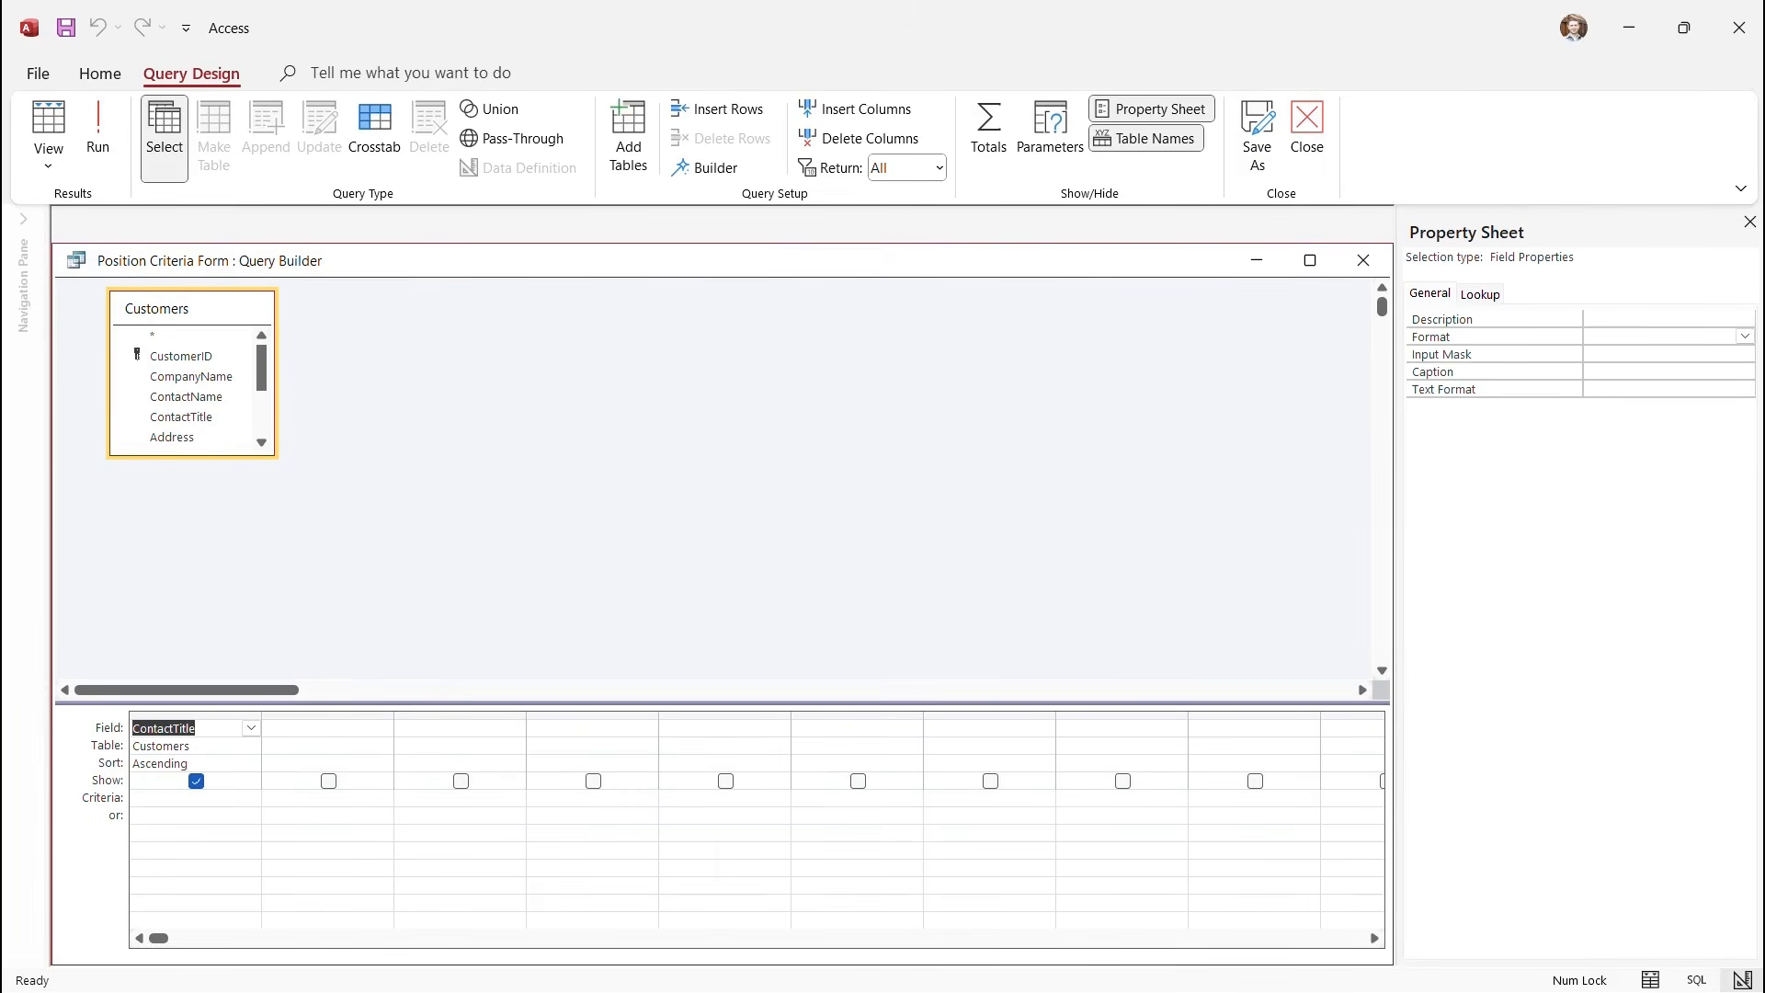
pyautogui.click(589, 460)
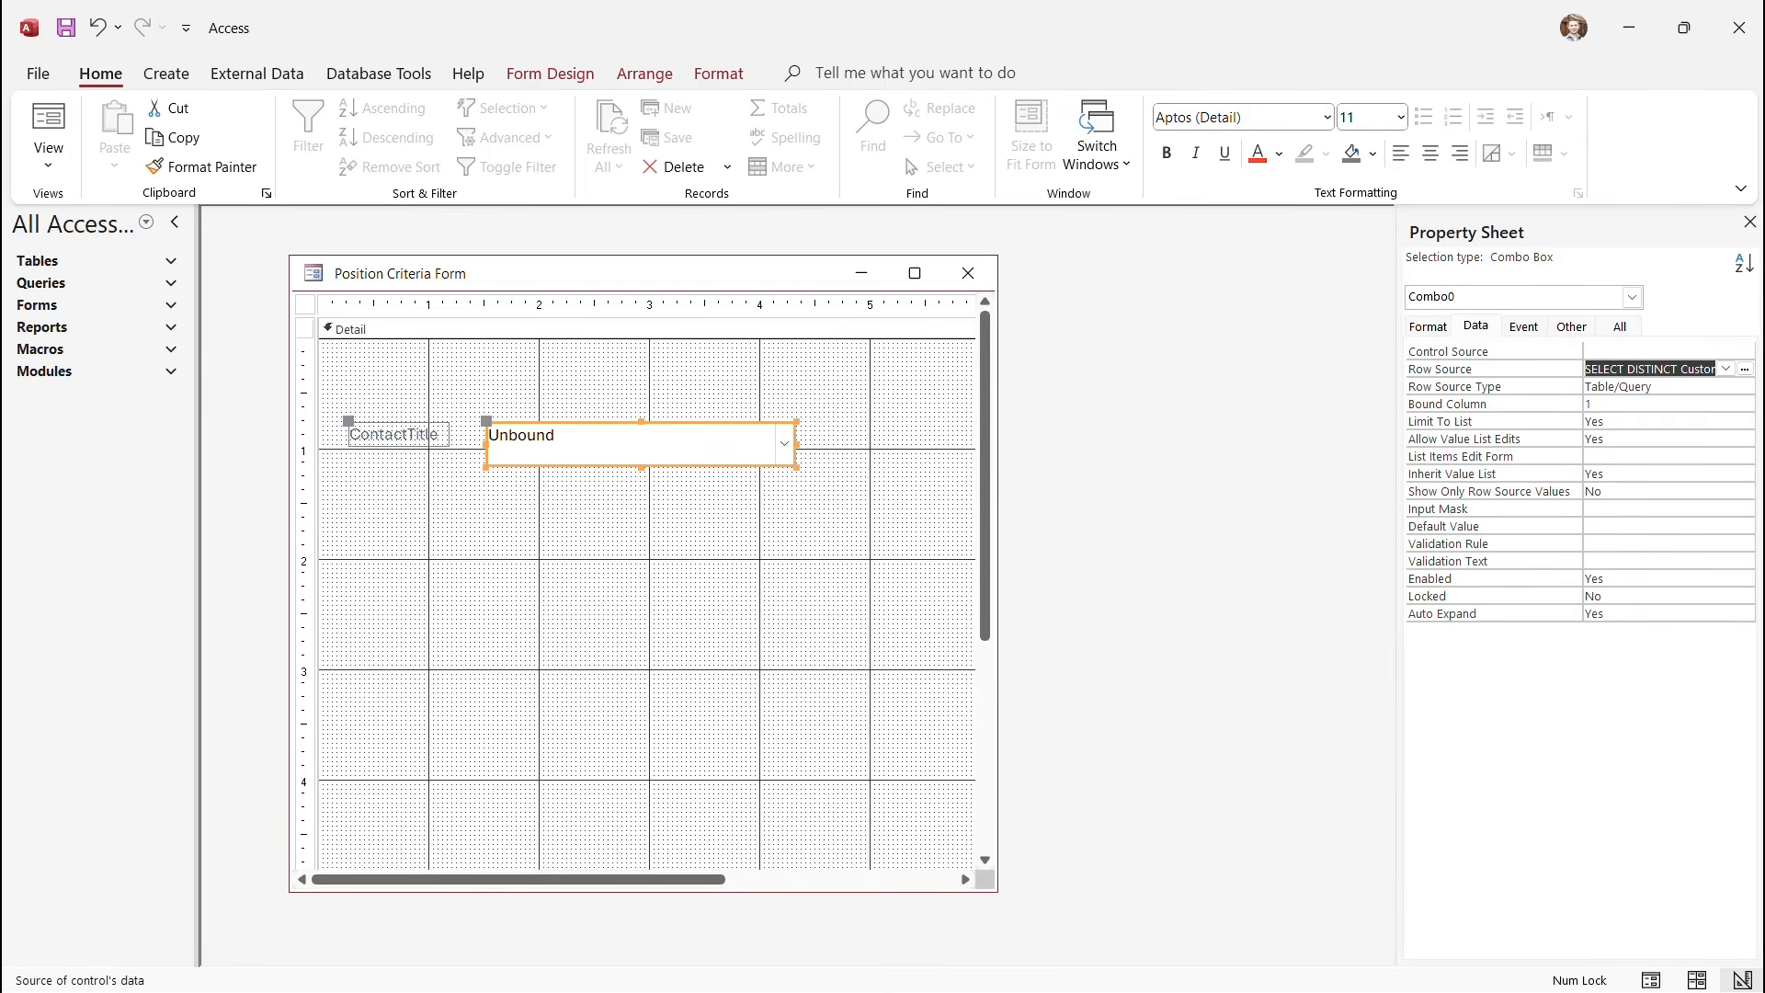
pyautogui.click(1428, 327)
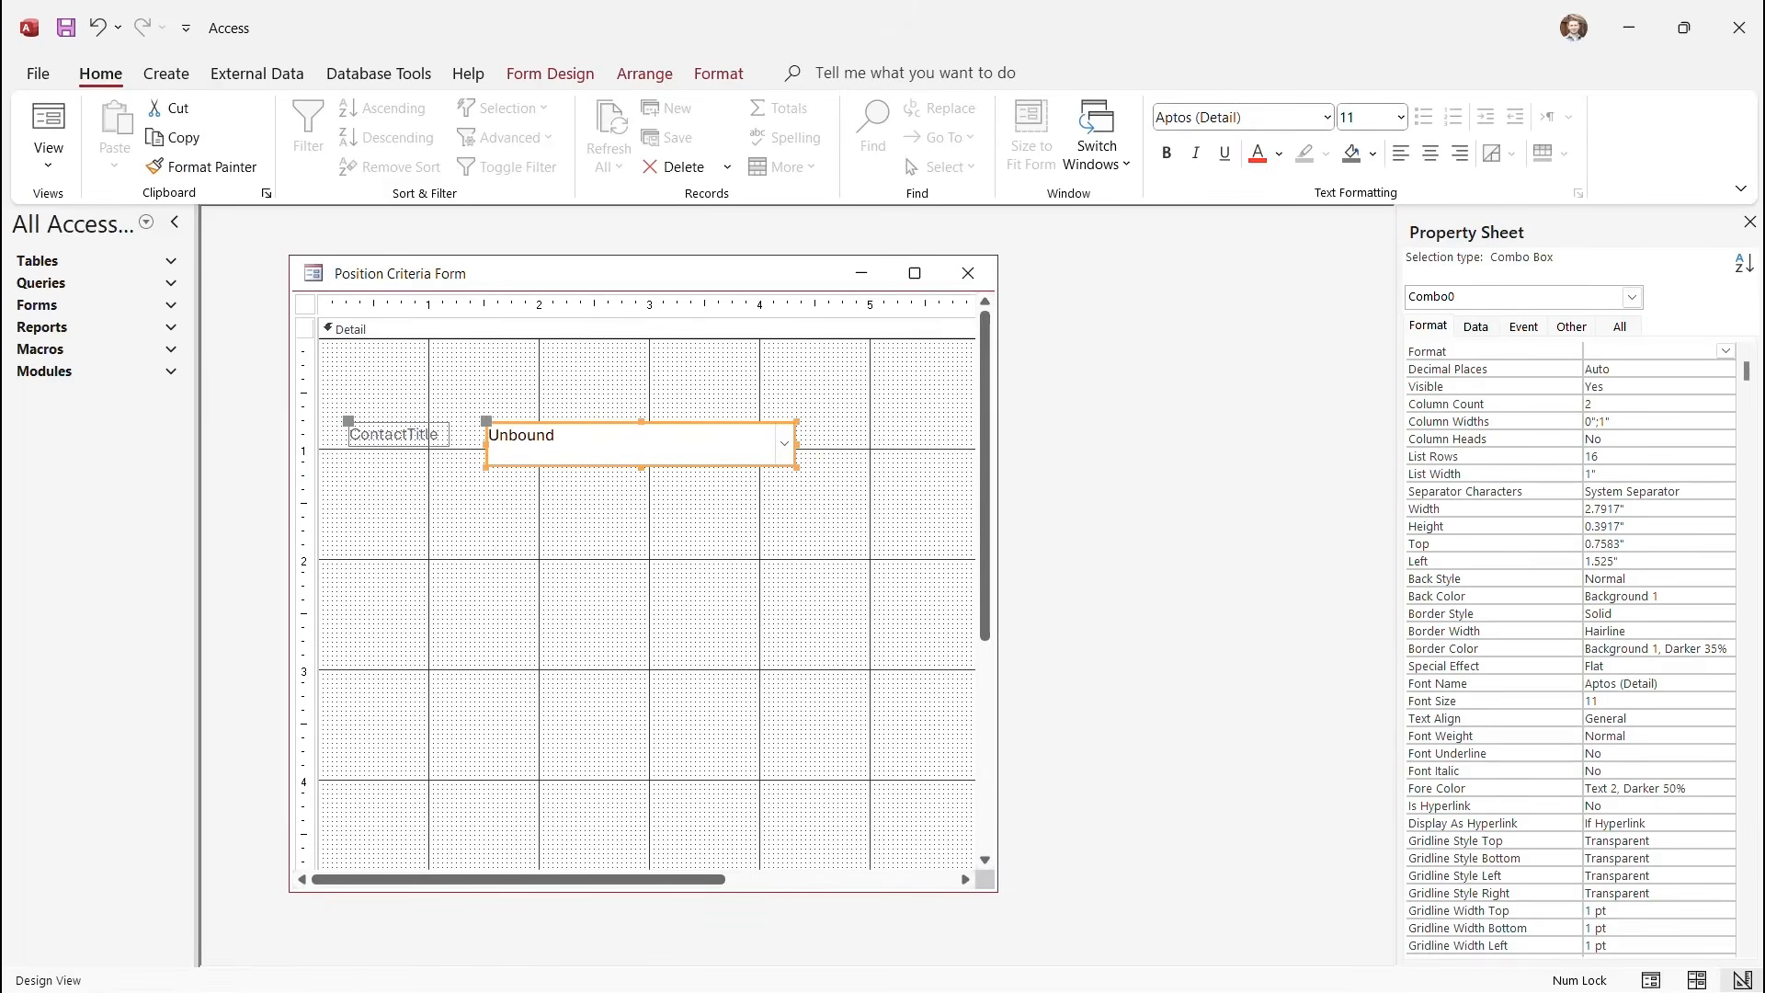
pyautogui.click(1598, 404)
pyautogui.write('1')
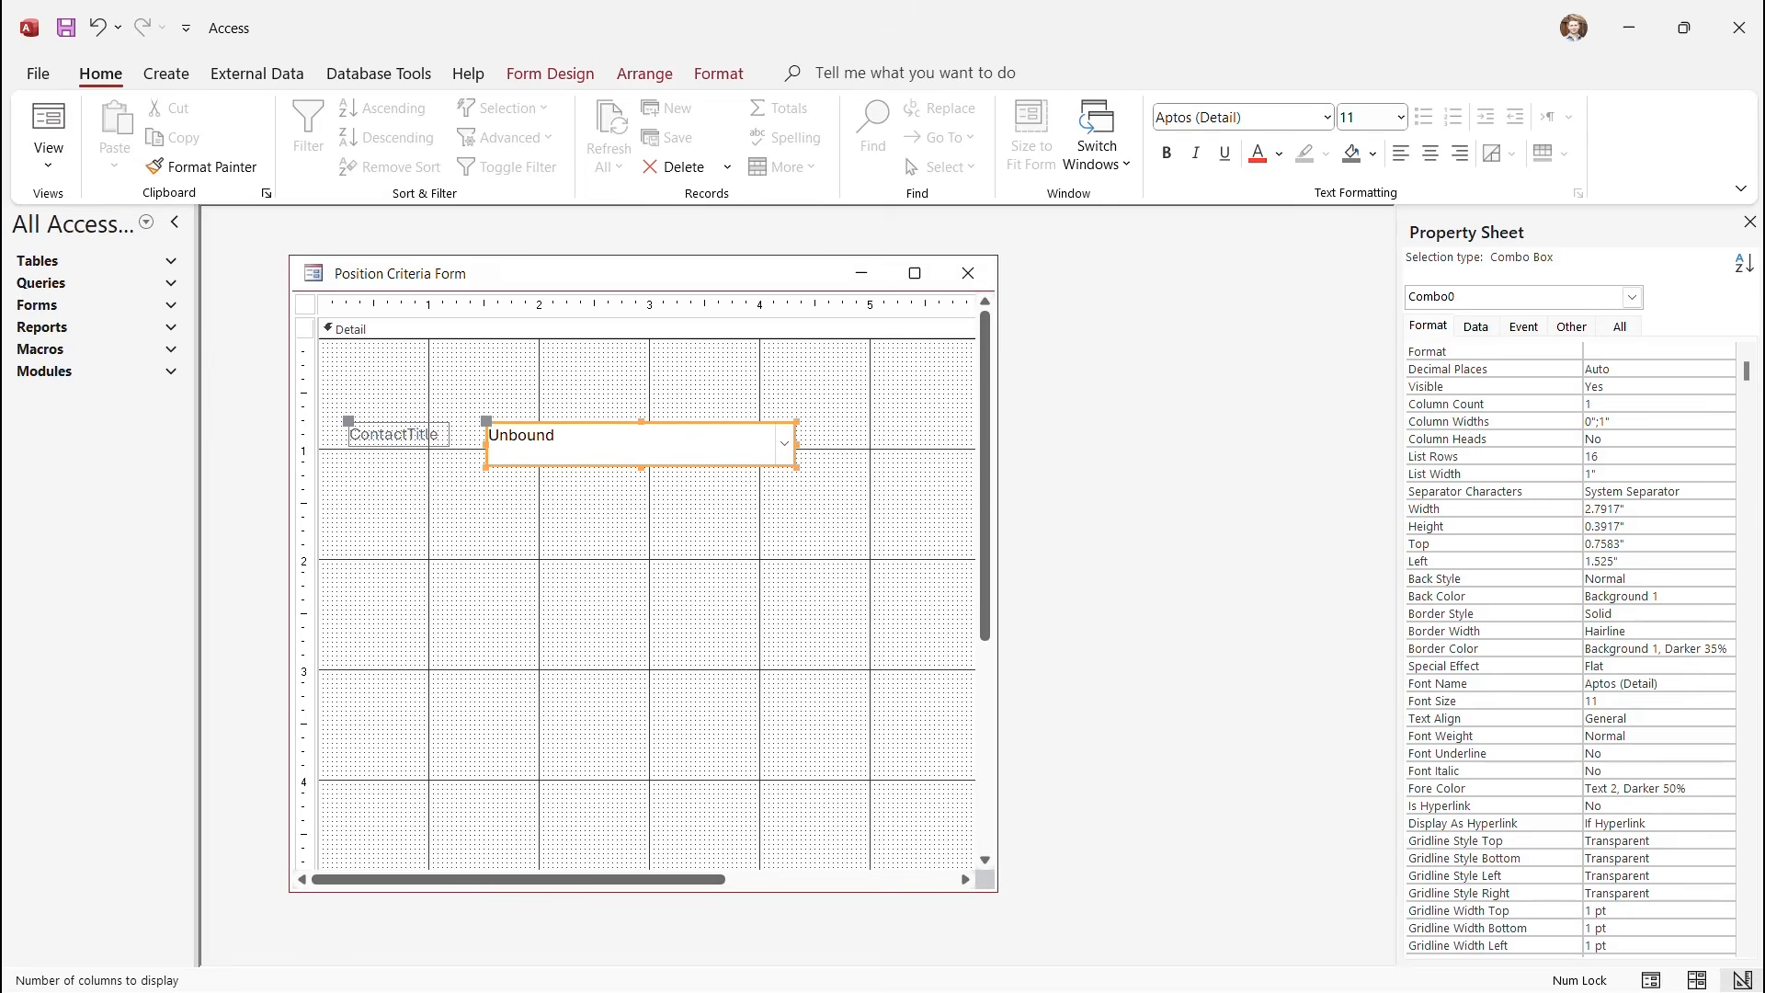
pyautogui.press('Tab')
pyautogui.write('1')
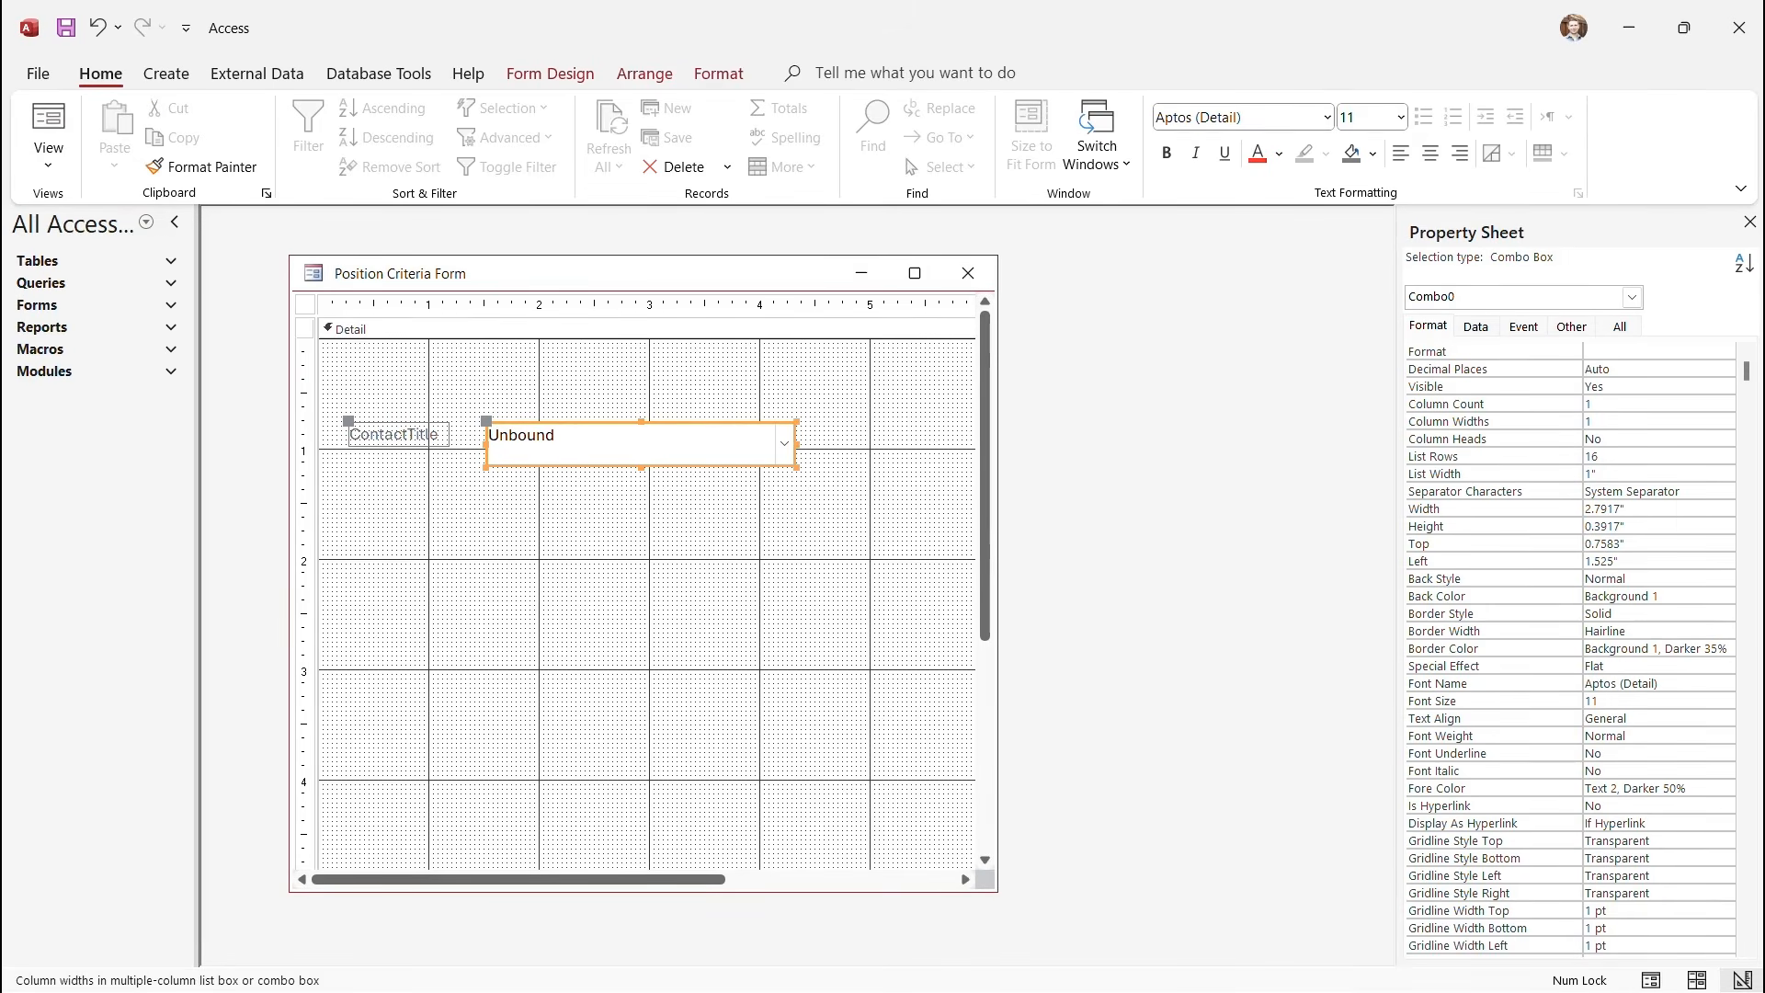
pyautogui.click(648, 561)
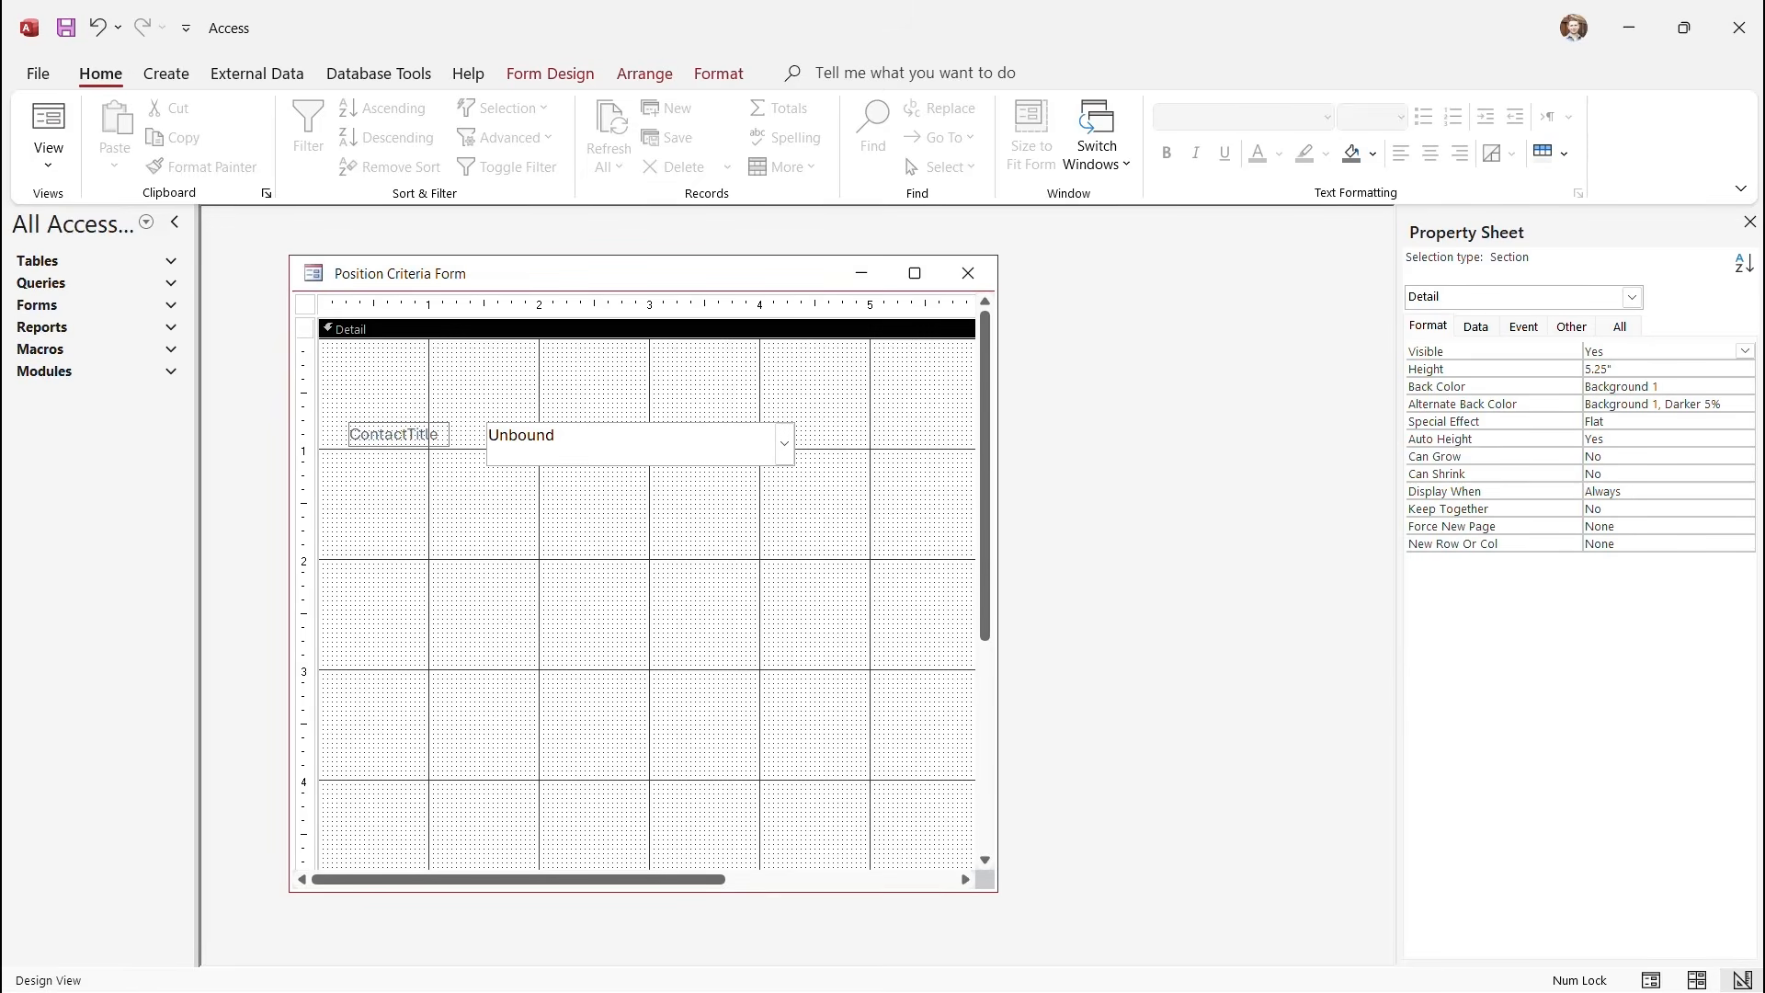
pyautogui.click(48, 156)
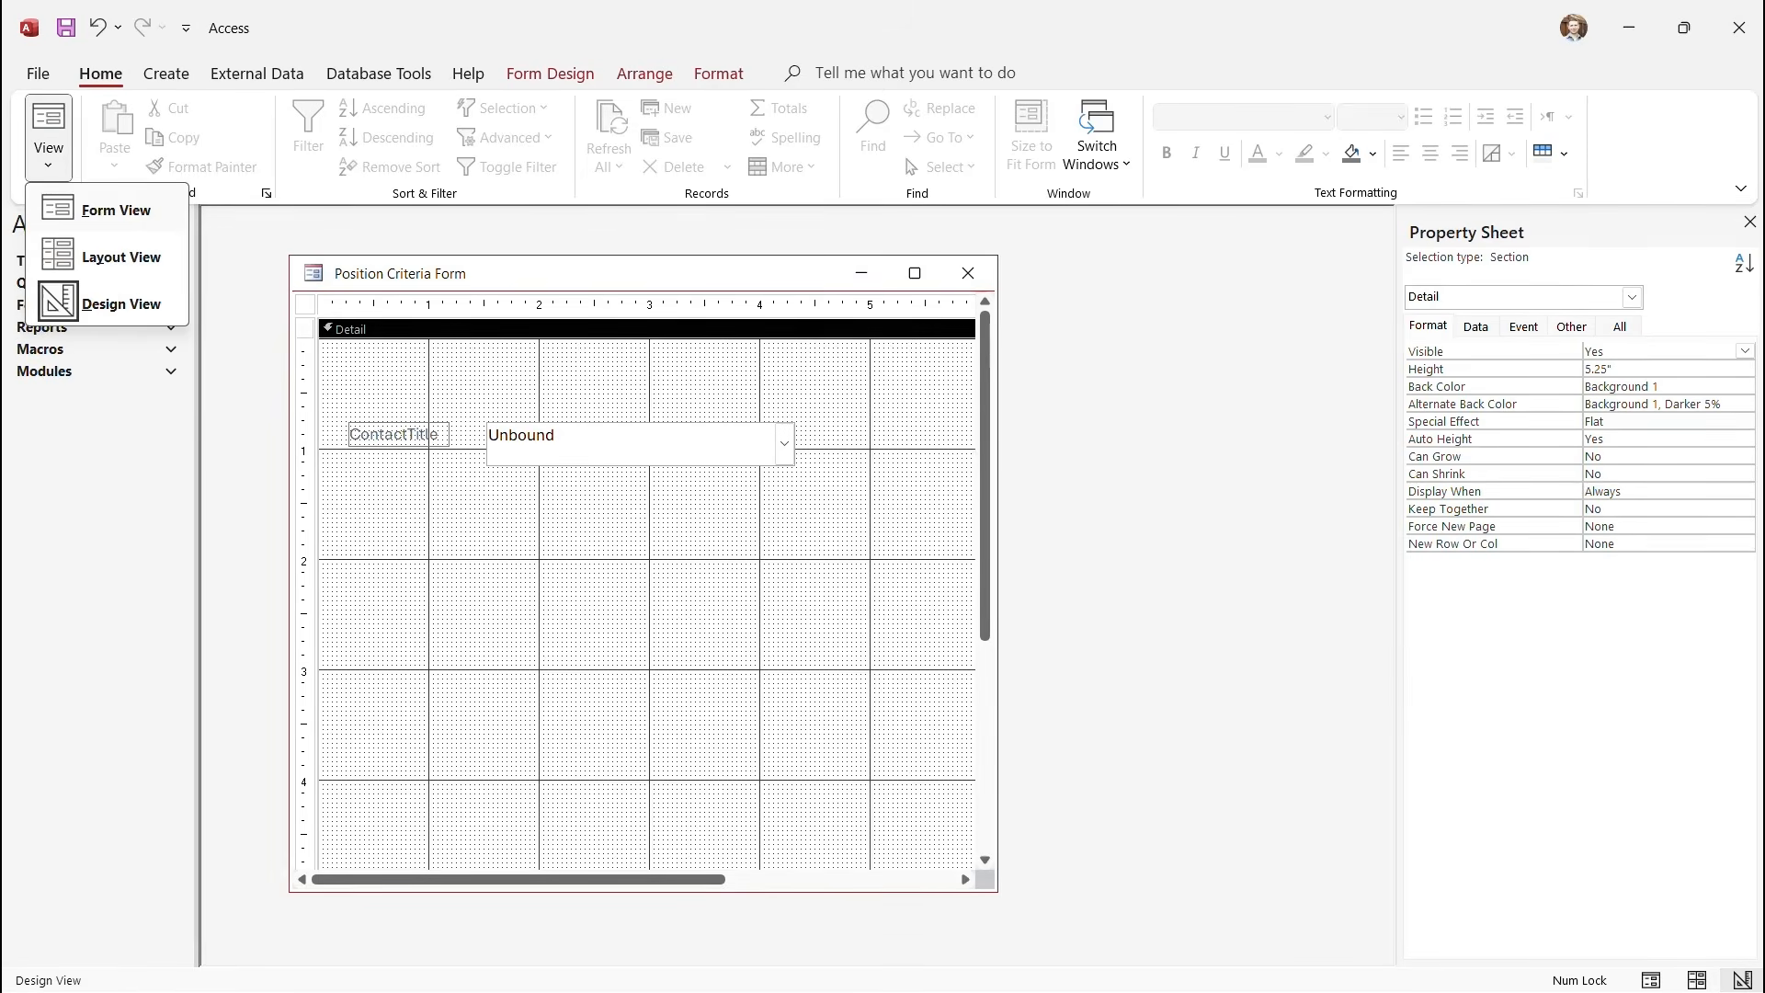
pyautogui.click(115, 210)
pyautogui.click(780, 396)
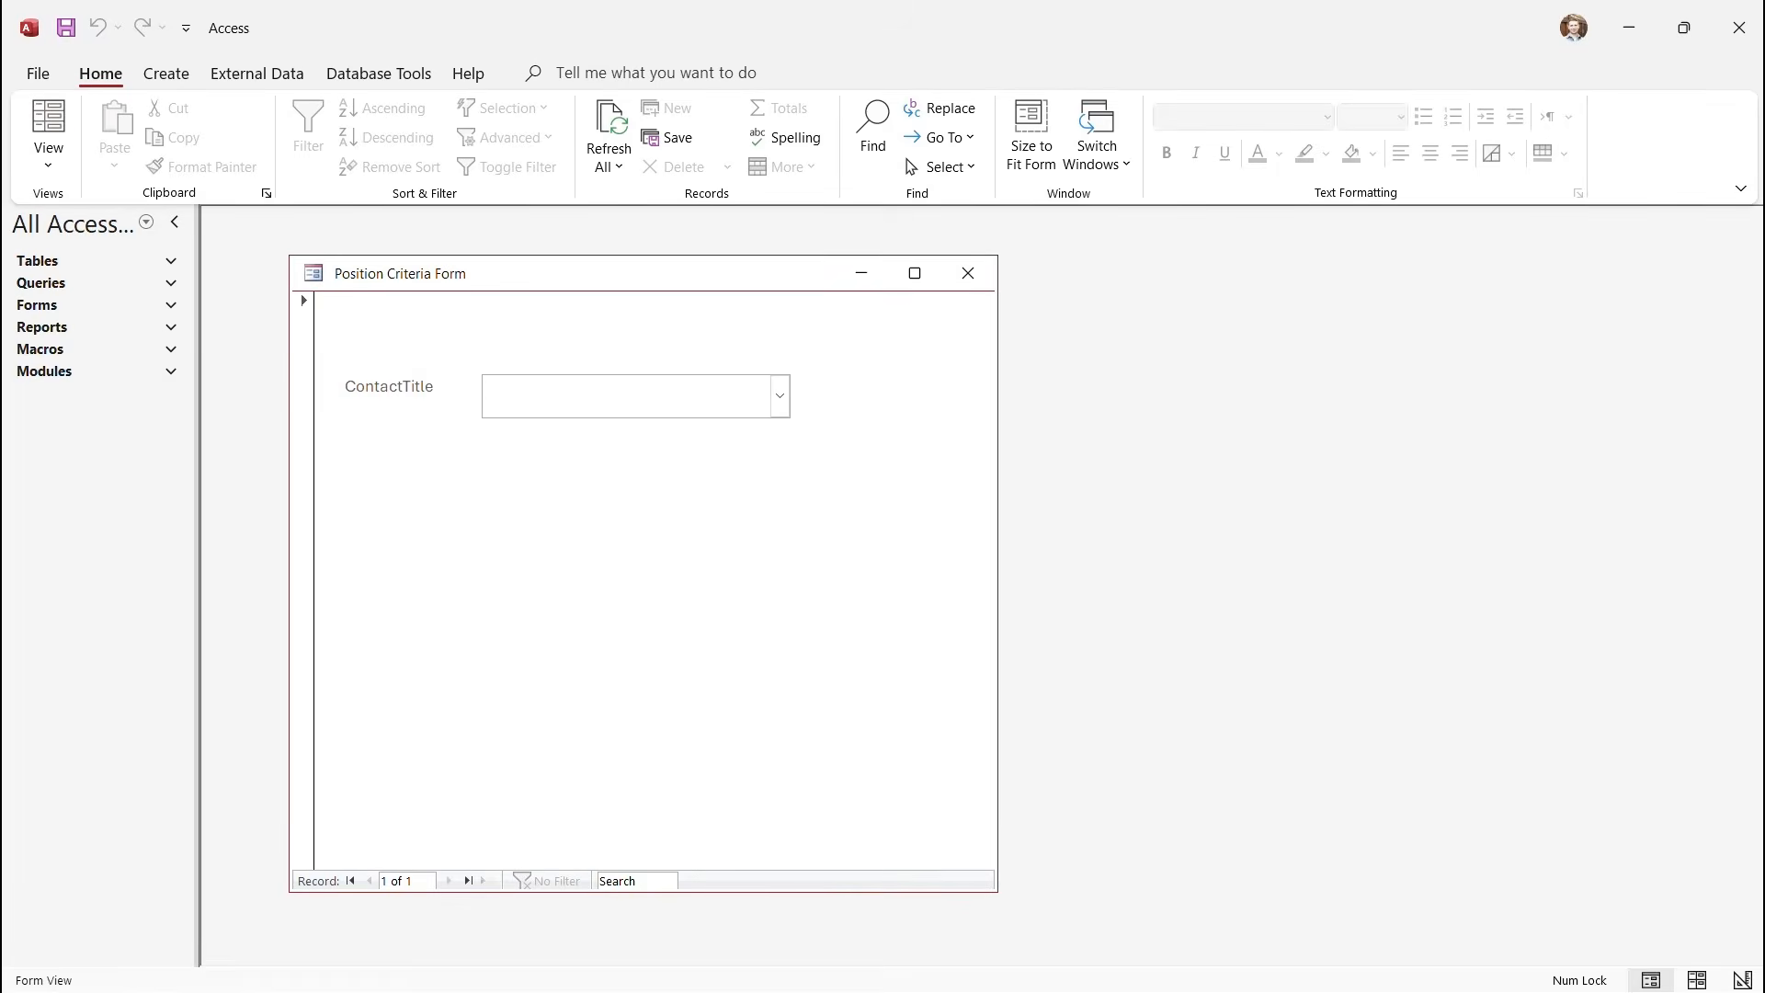
pyautogui.click(48, 164)
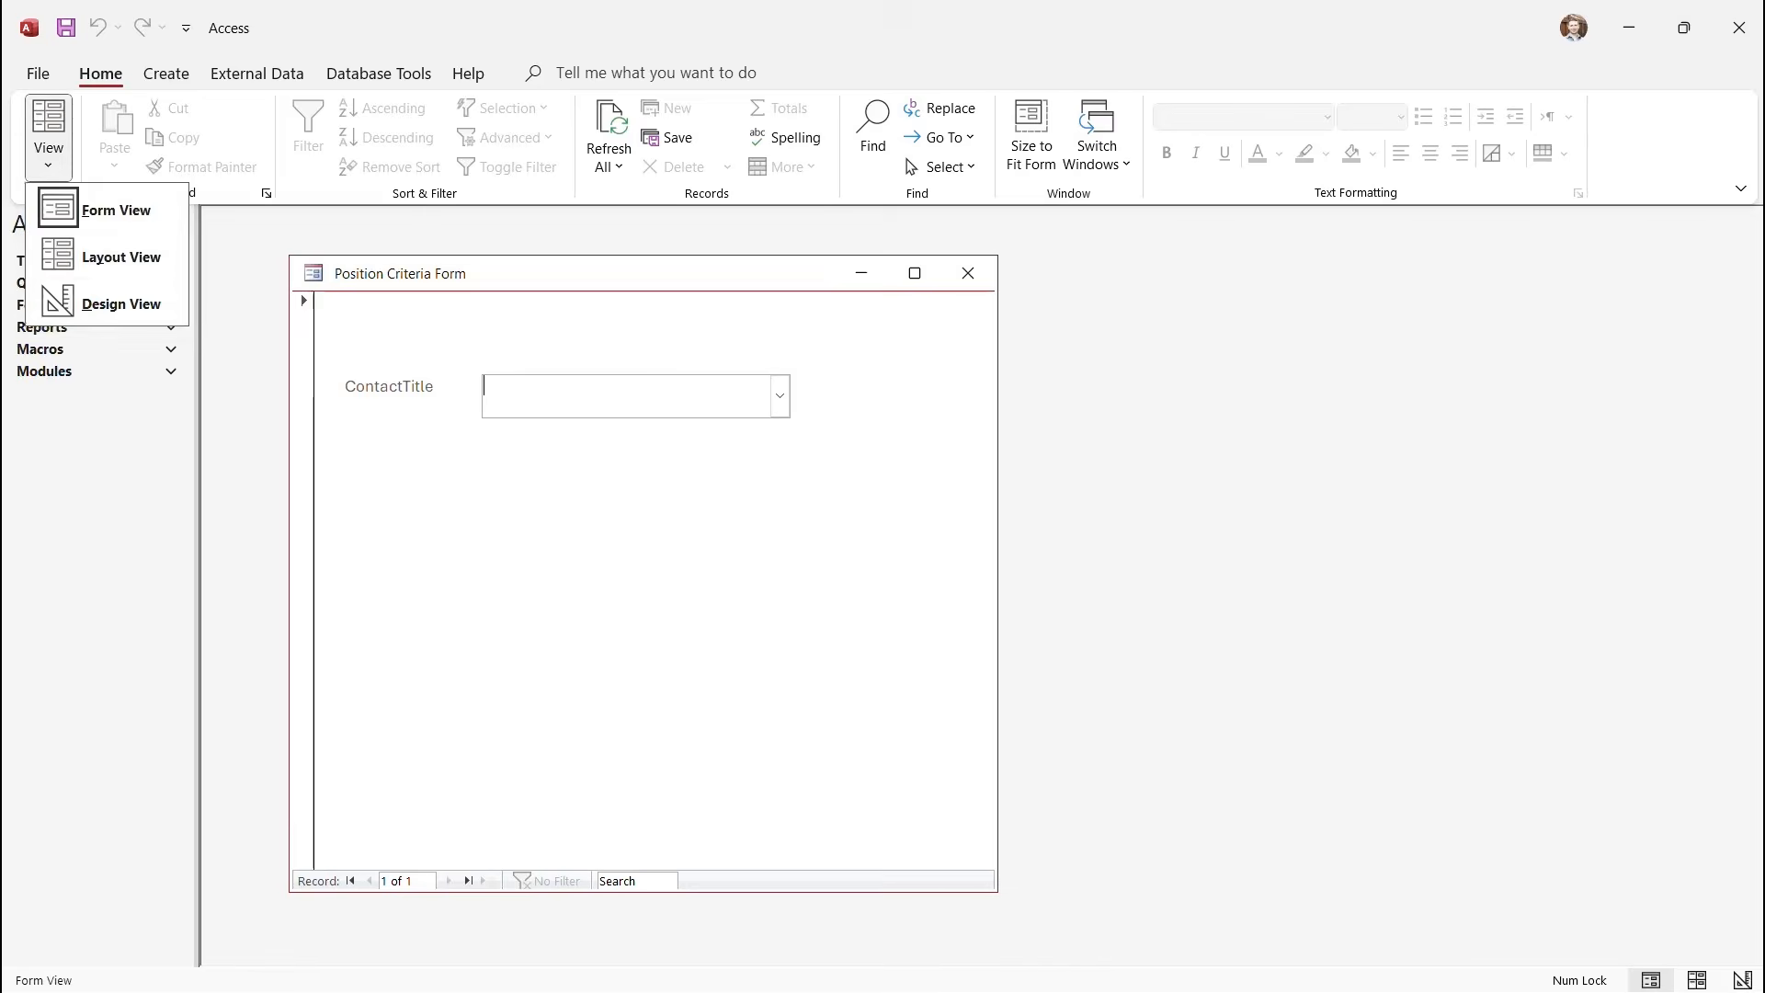
pyautogui.click(119, 300)
pyautogui.click(396, 435)
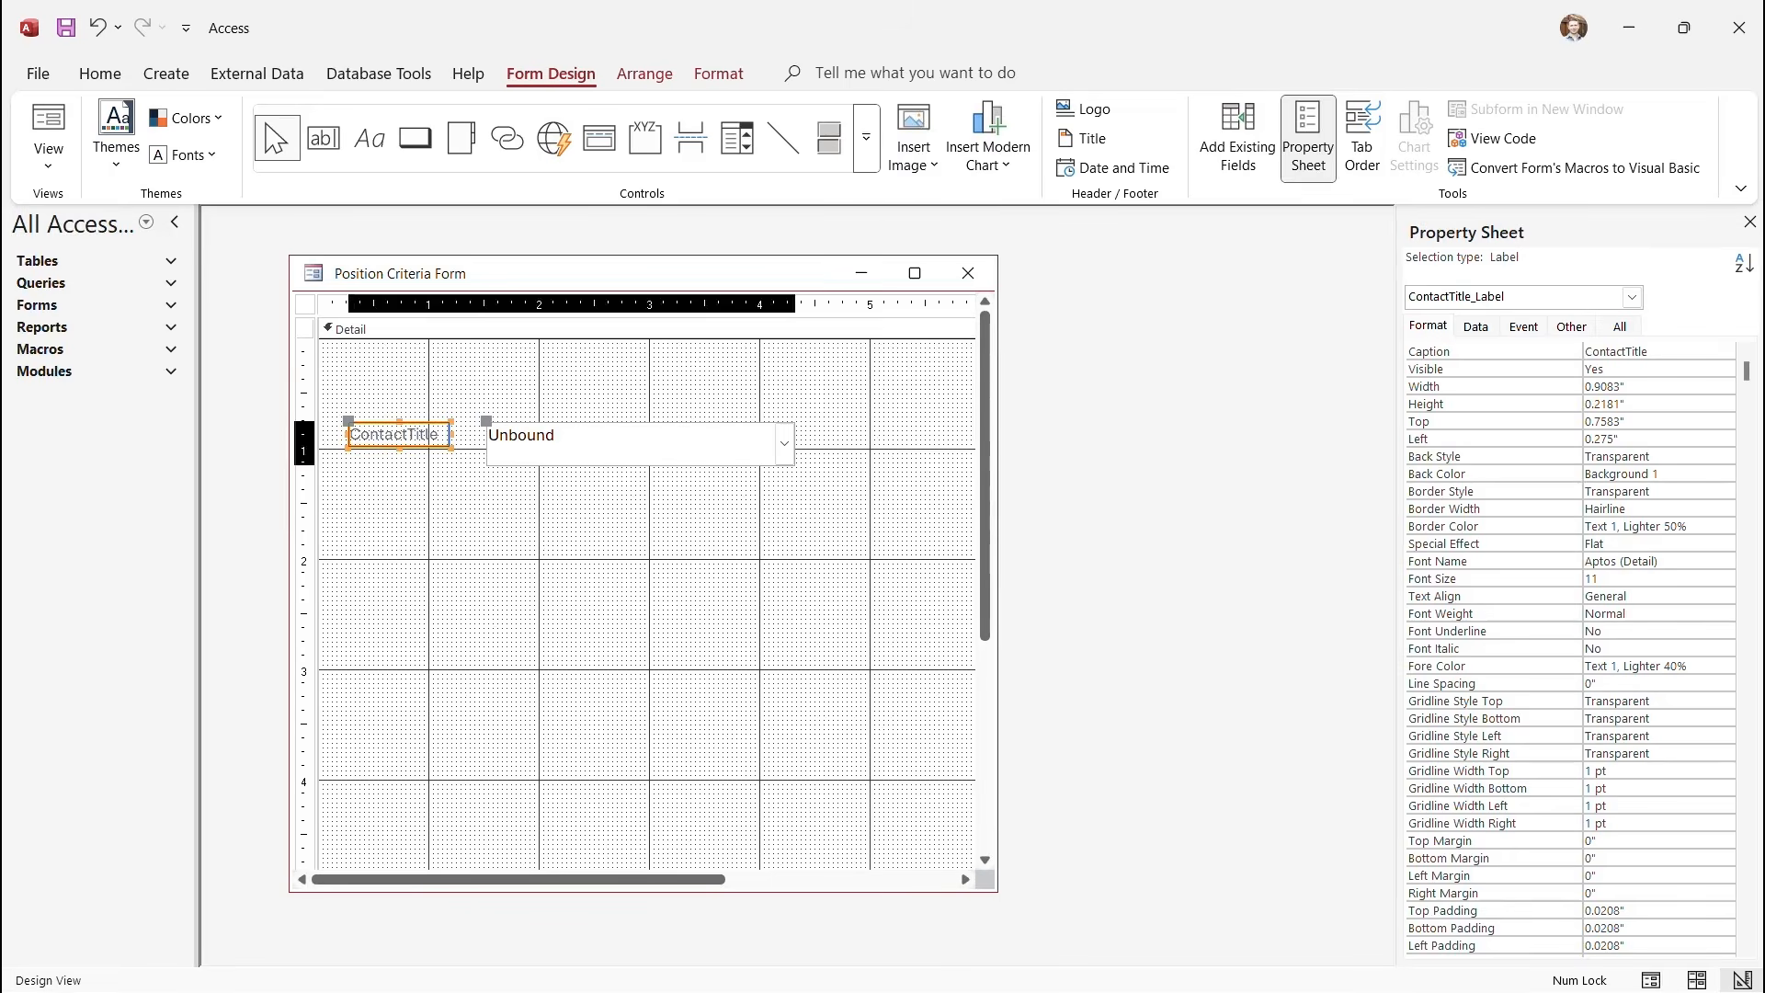
# Drag the ContactTitle label above the combo box and recaption it 'Position Search'.
pyautogui.moveTo(350, 423); pyautogui.dragTo(585, 380)
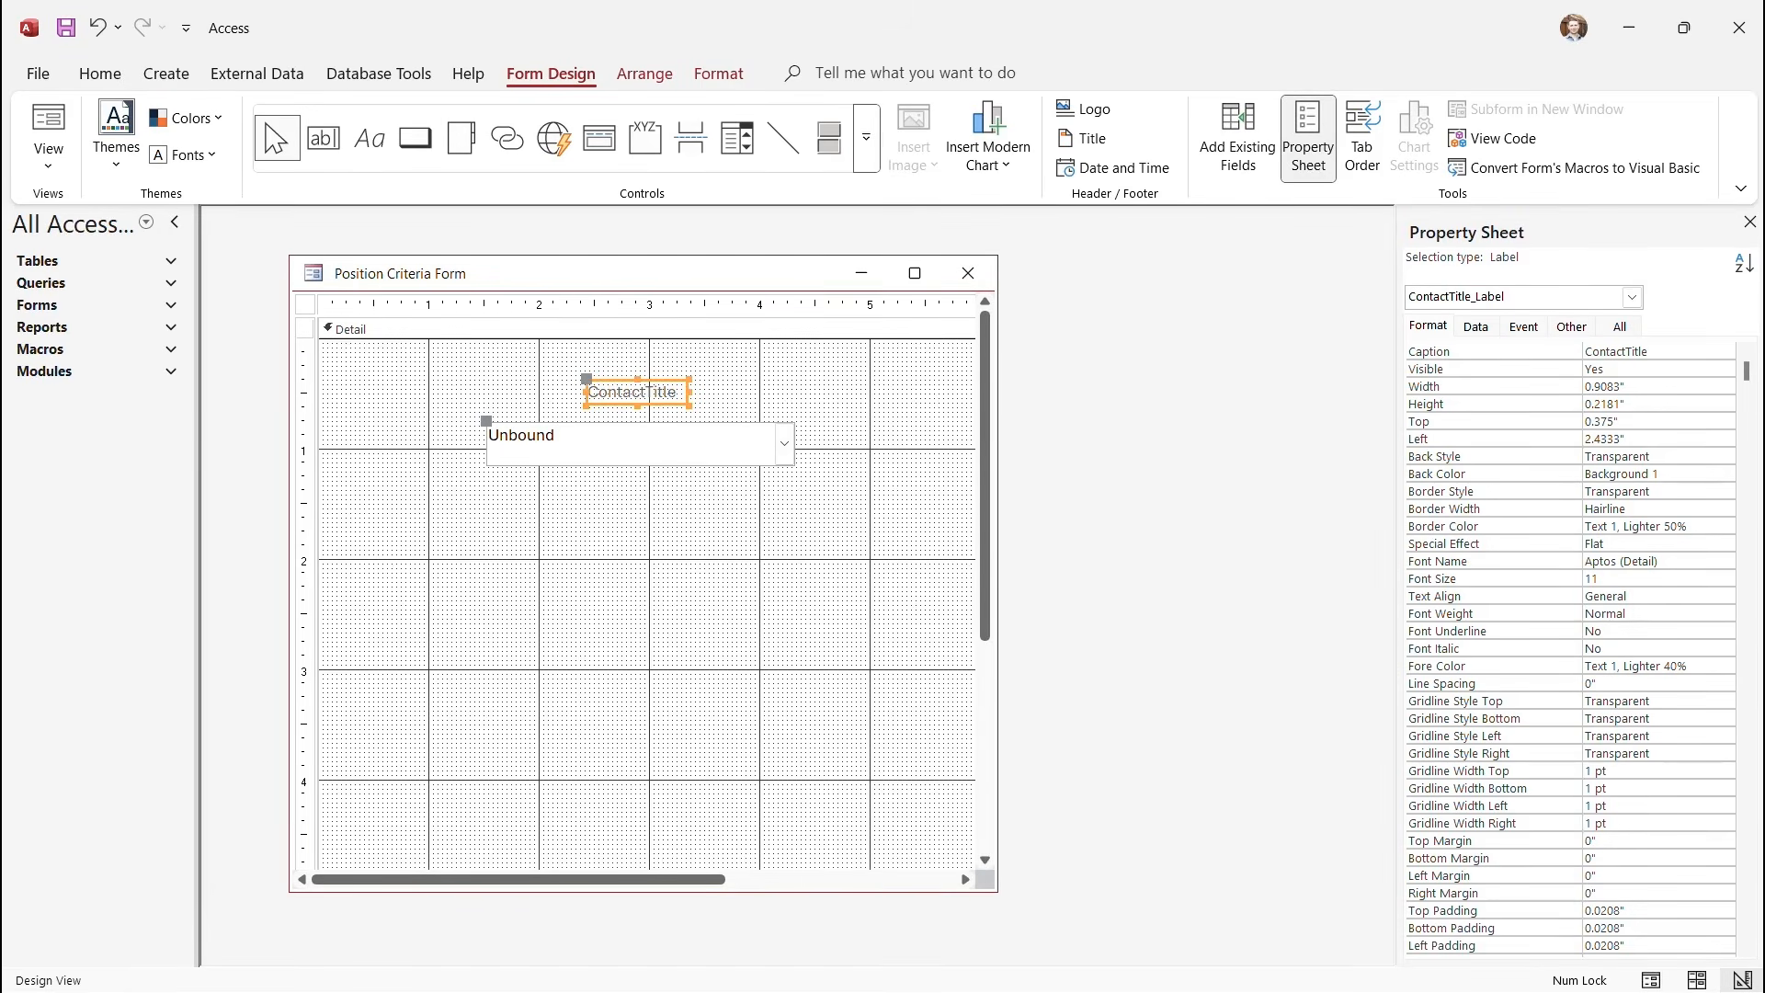
pyautogui.doubleClick(645, 392)
pyautogui.write('Position ')
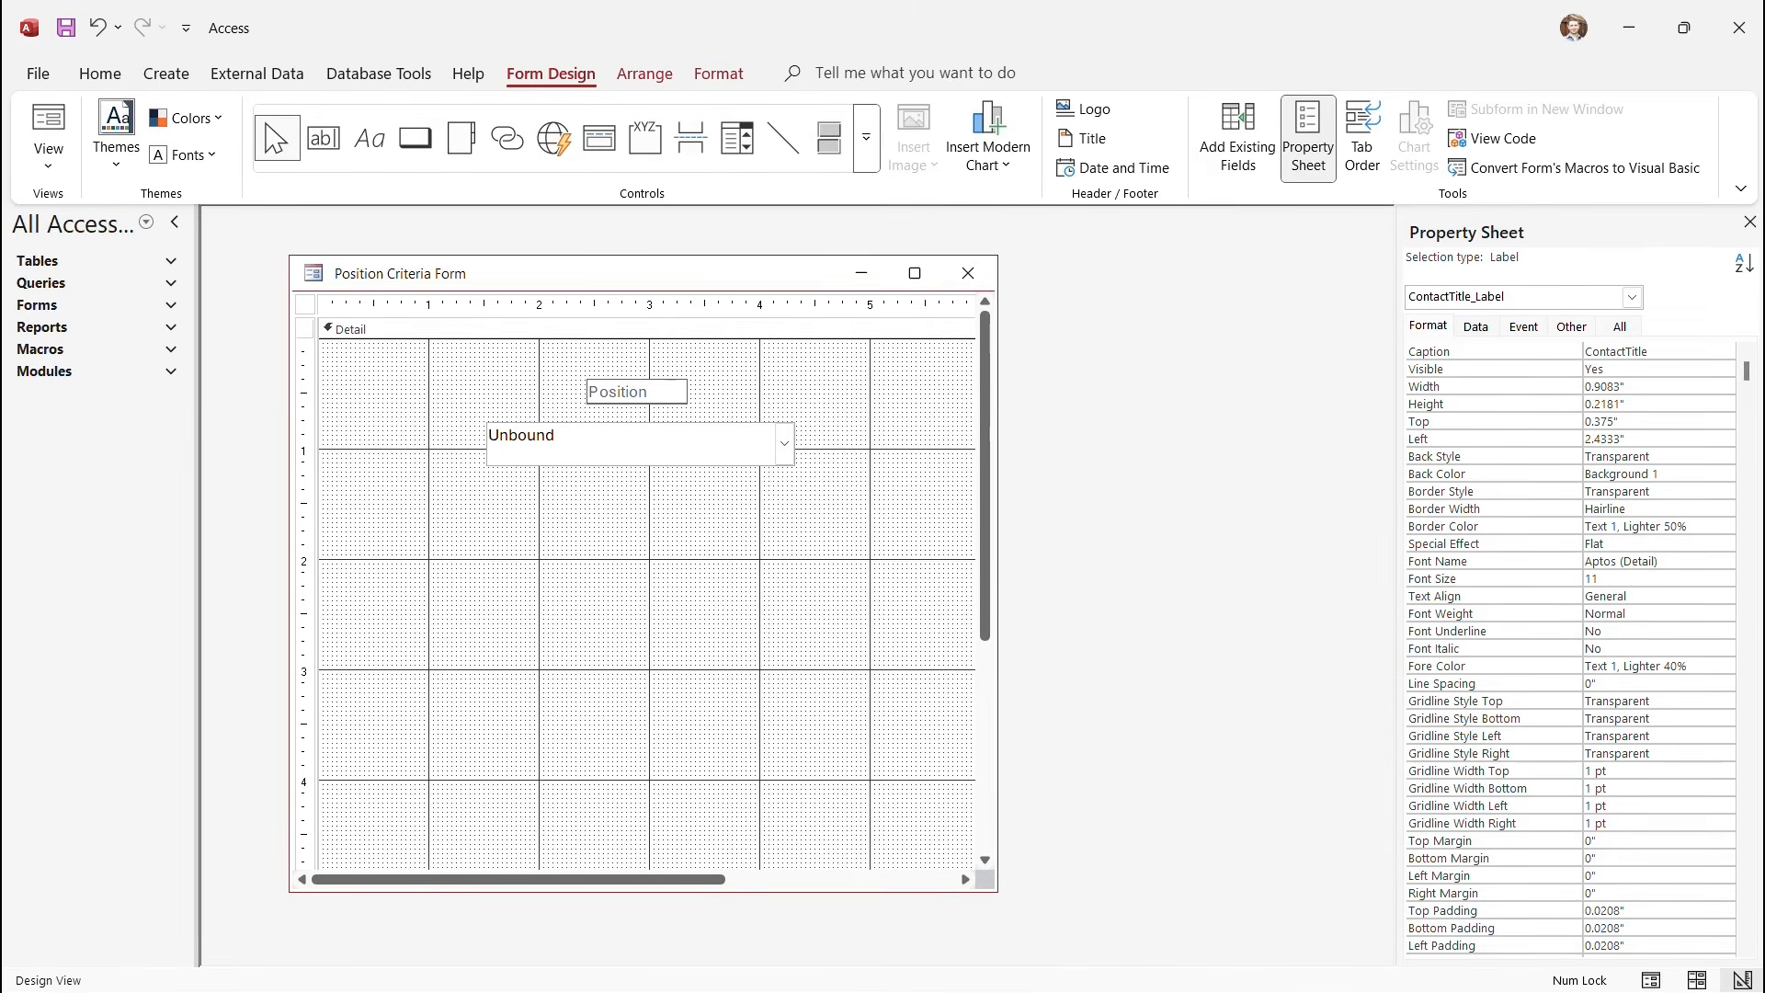
pyautogui.write('Search')
pyautogui.click(641, 444)
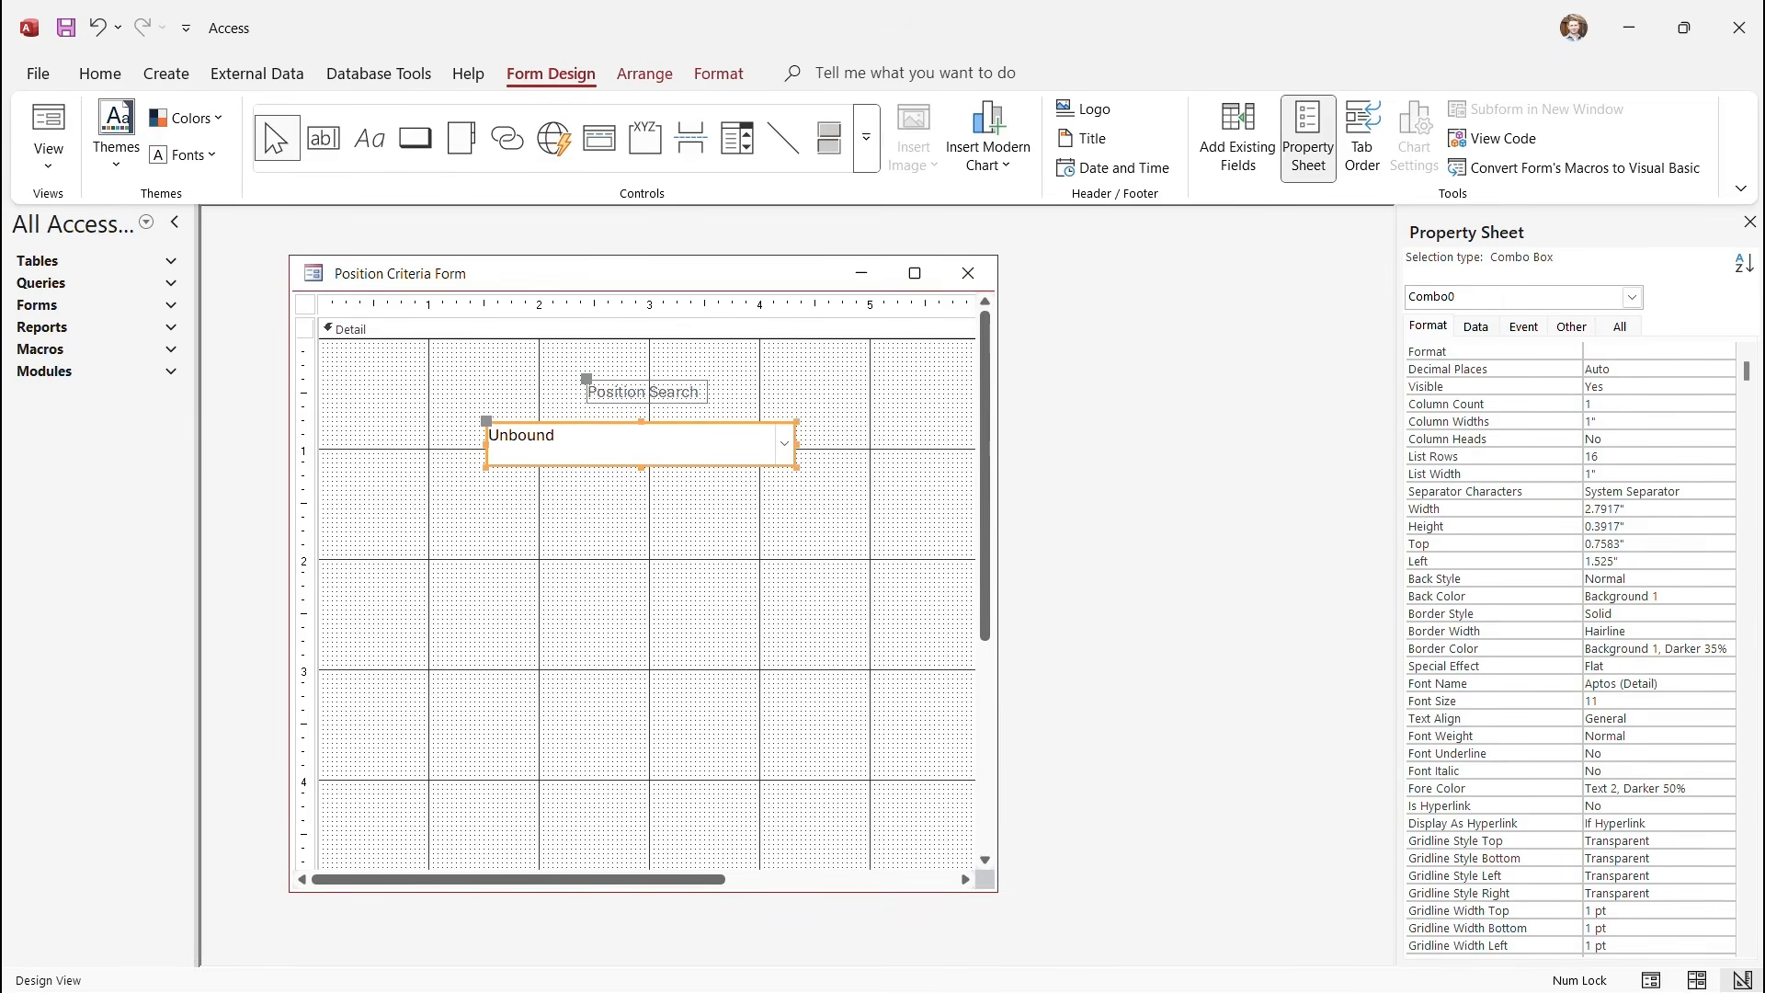
pyautogui.click(646, 561)
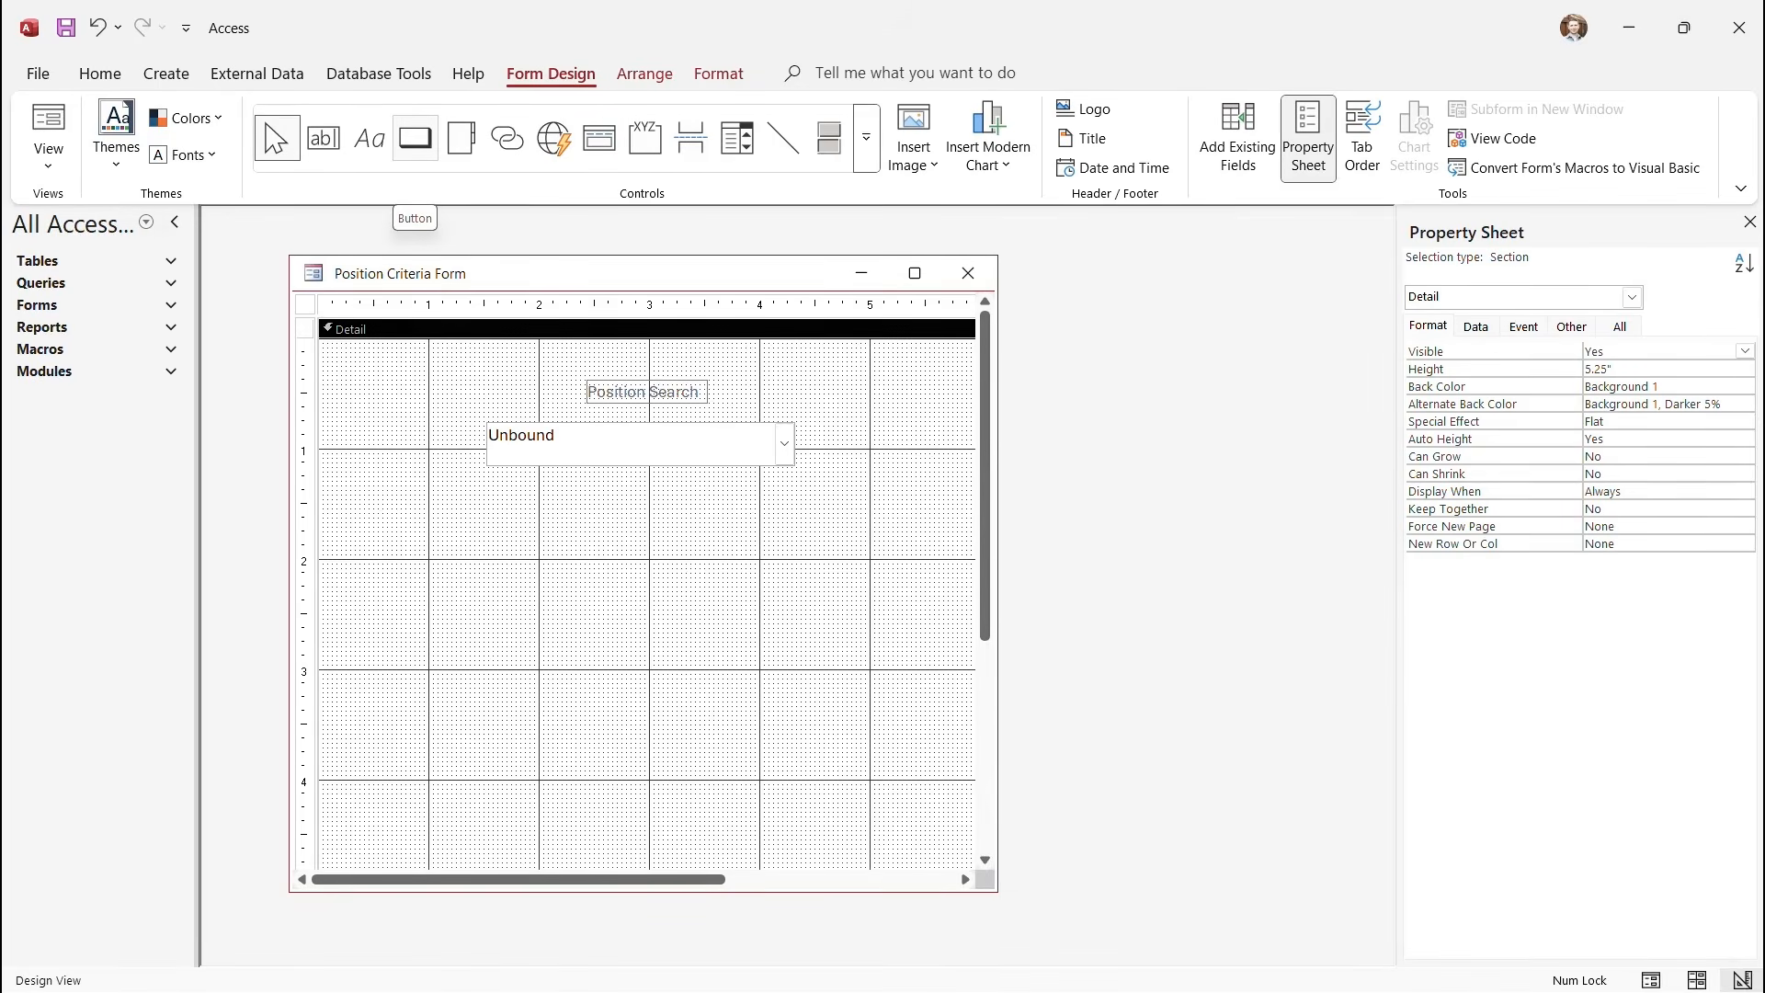
# Draw a button below the combo box that runs the QueryForm query (Miscellaneous > Run Query).
pyautogui.click(415, 138)
pyautogui.moveTo(582, 521); pyautogui.dragTo(733, 552)
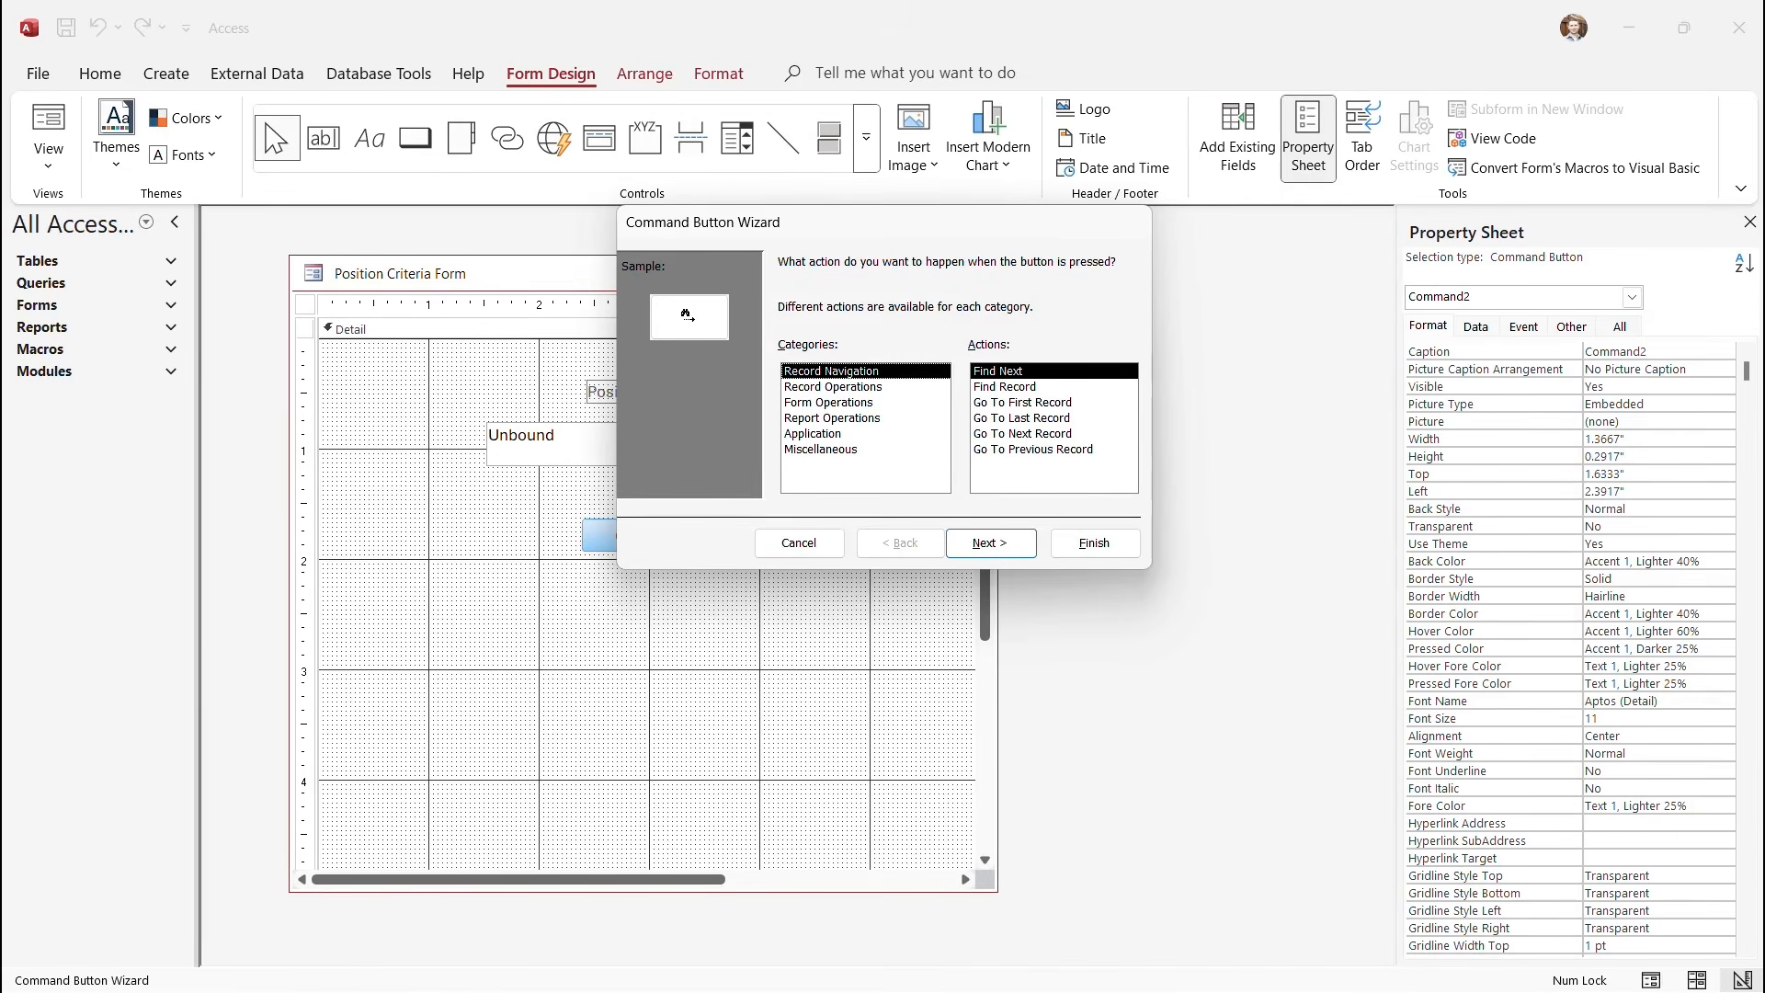
pyautogui.click(821, 450)
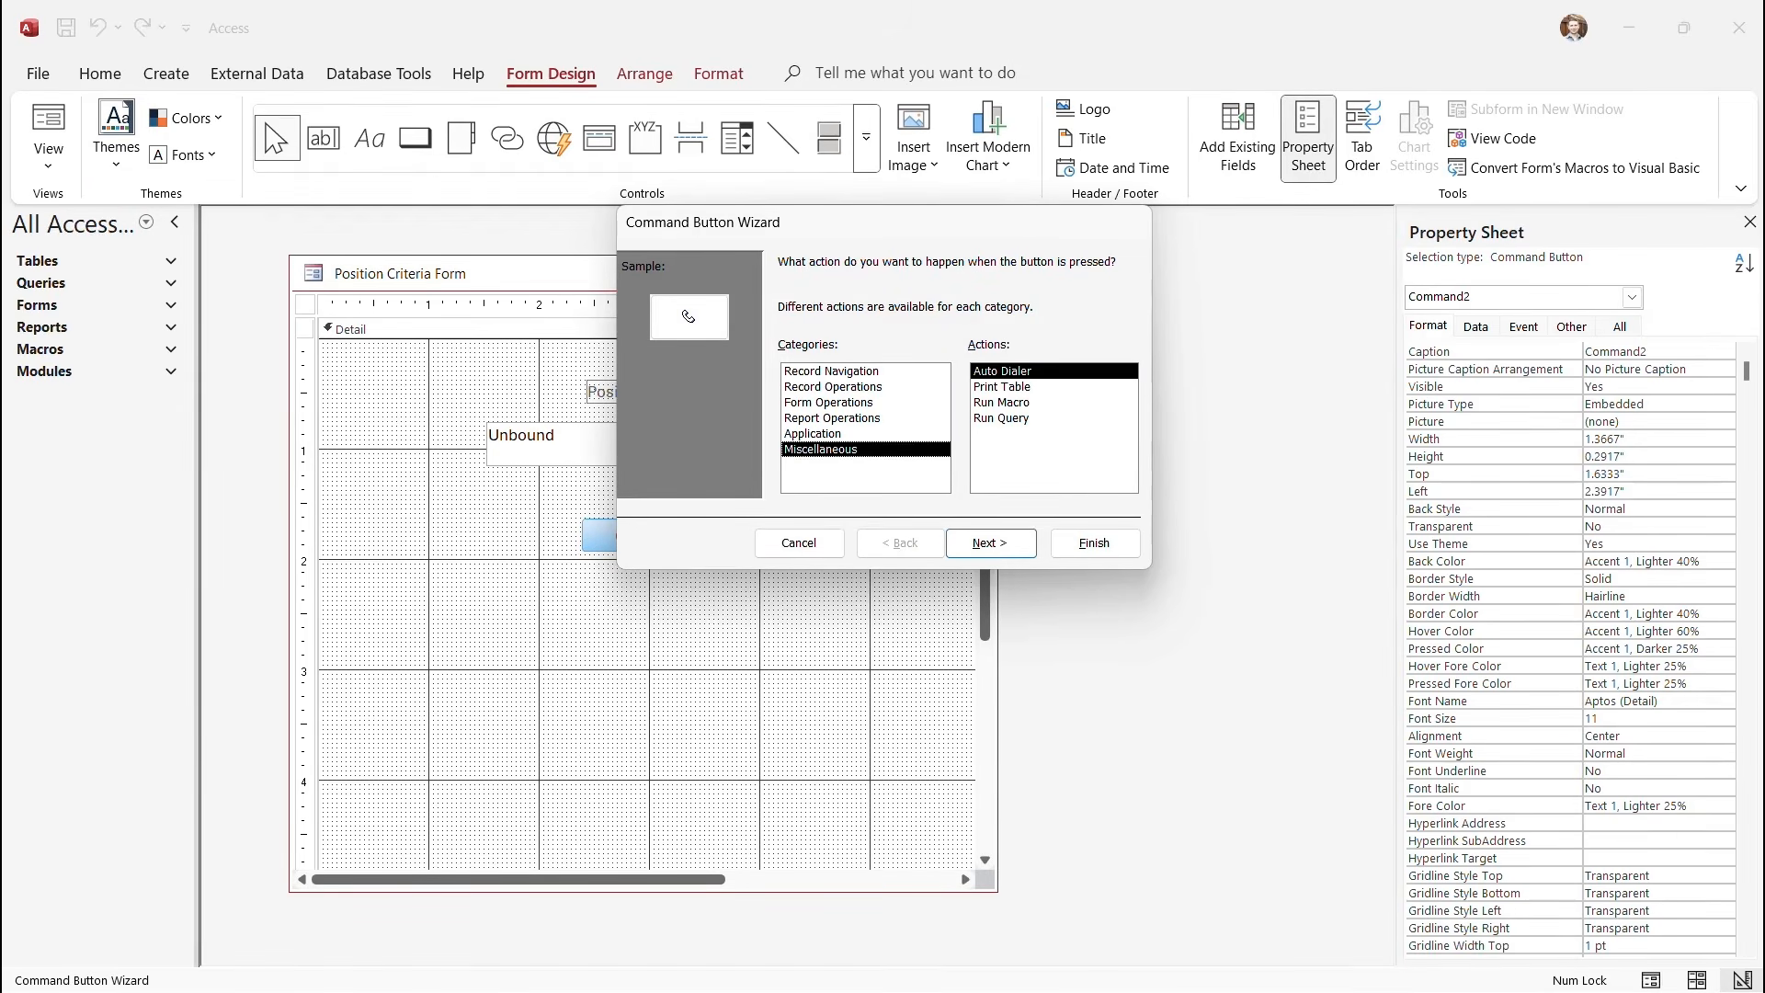
pyautogui.click(1001, 419)
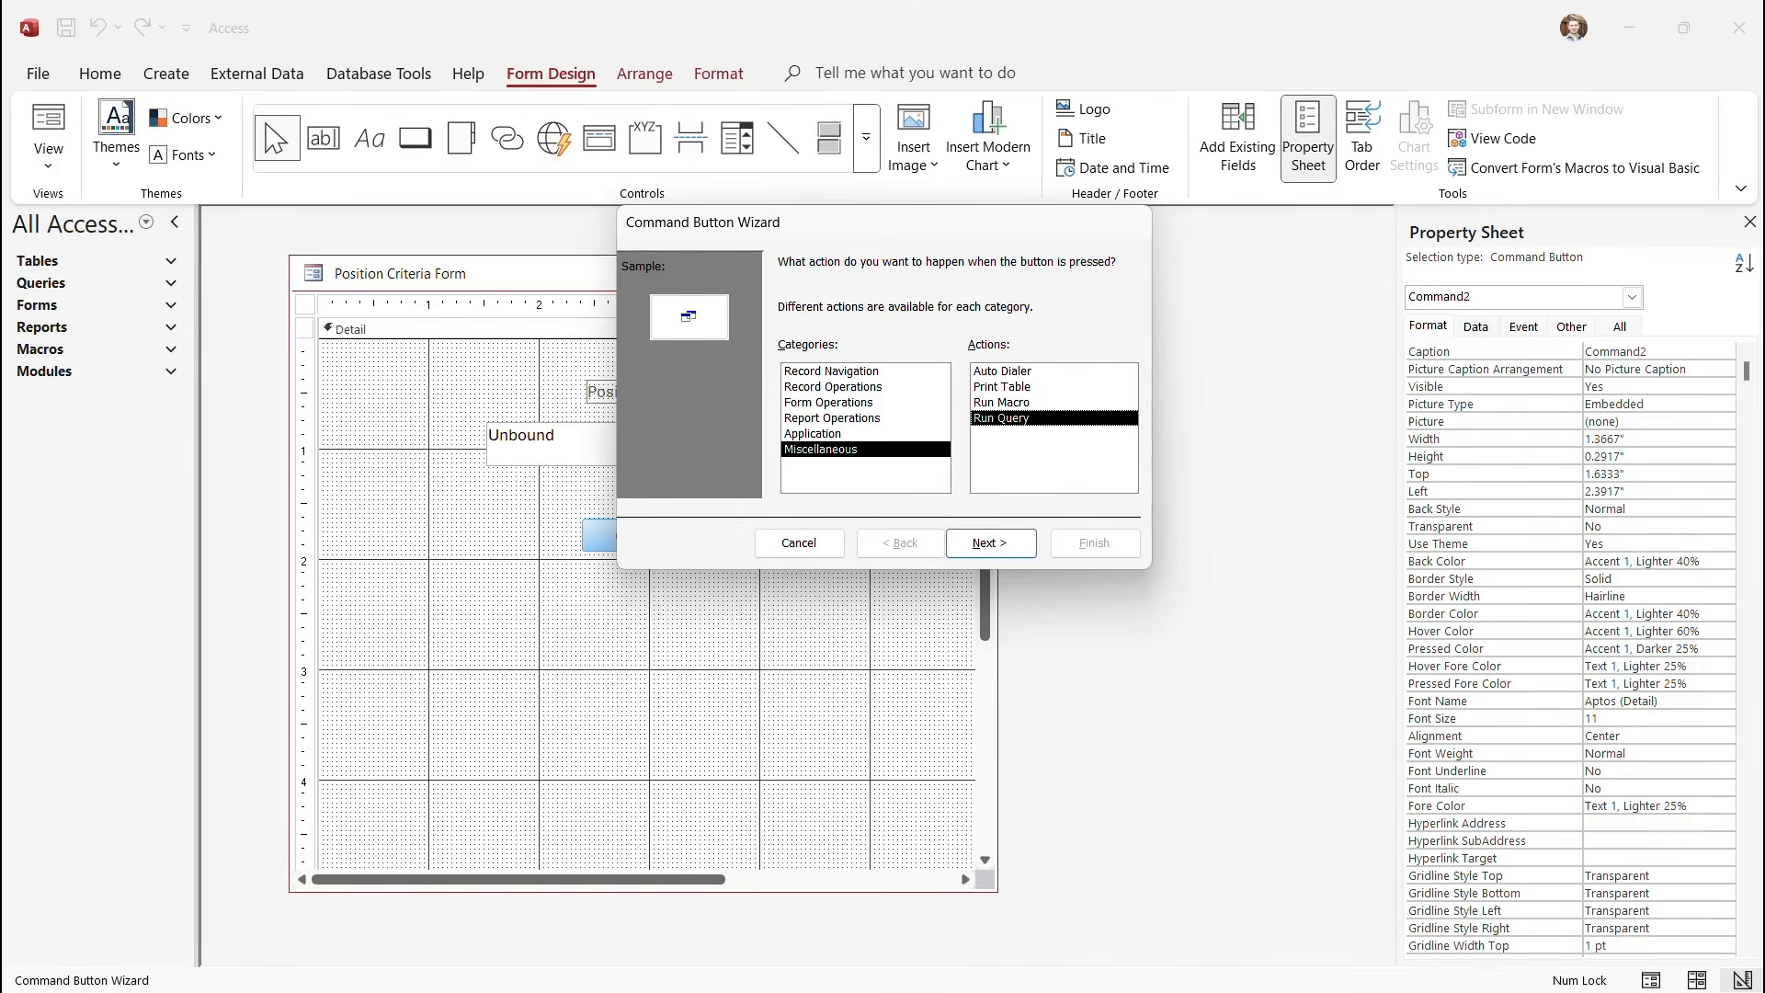
pyautogui.press('Return')
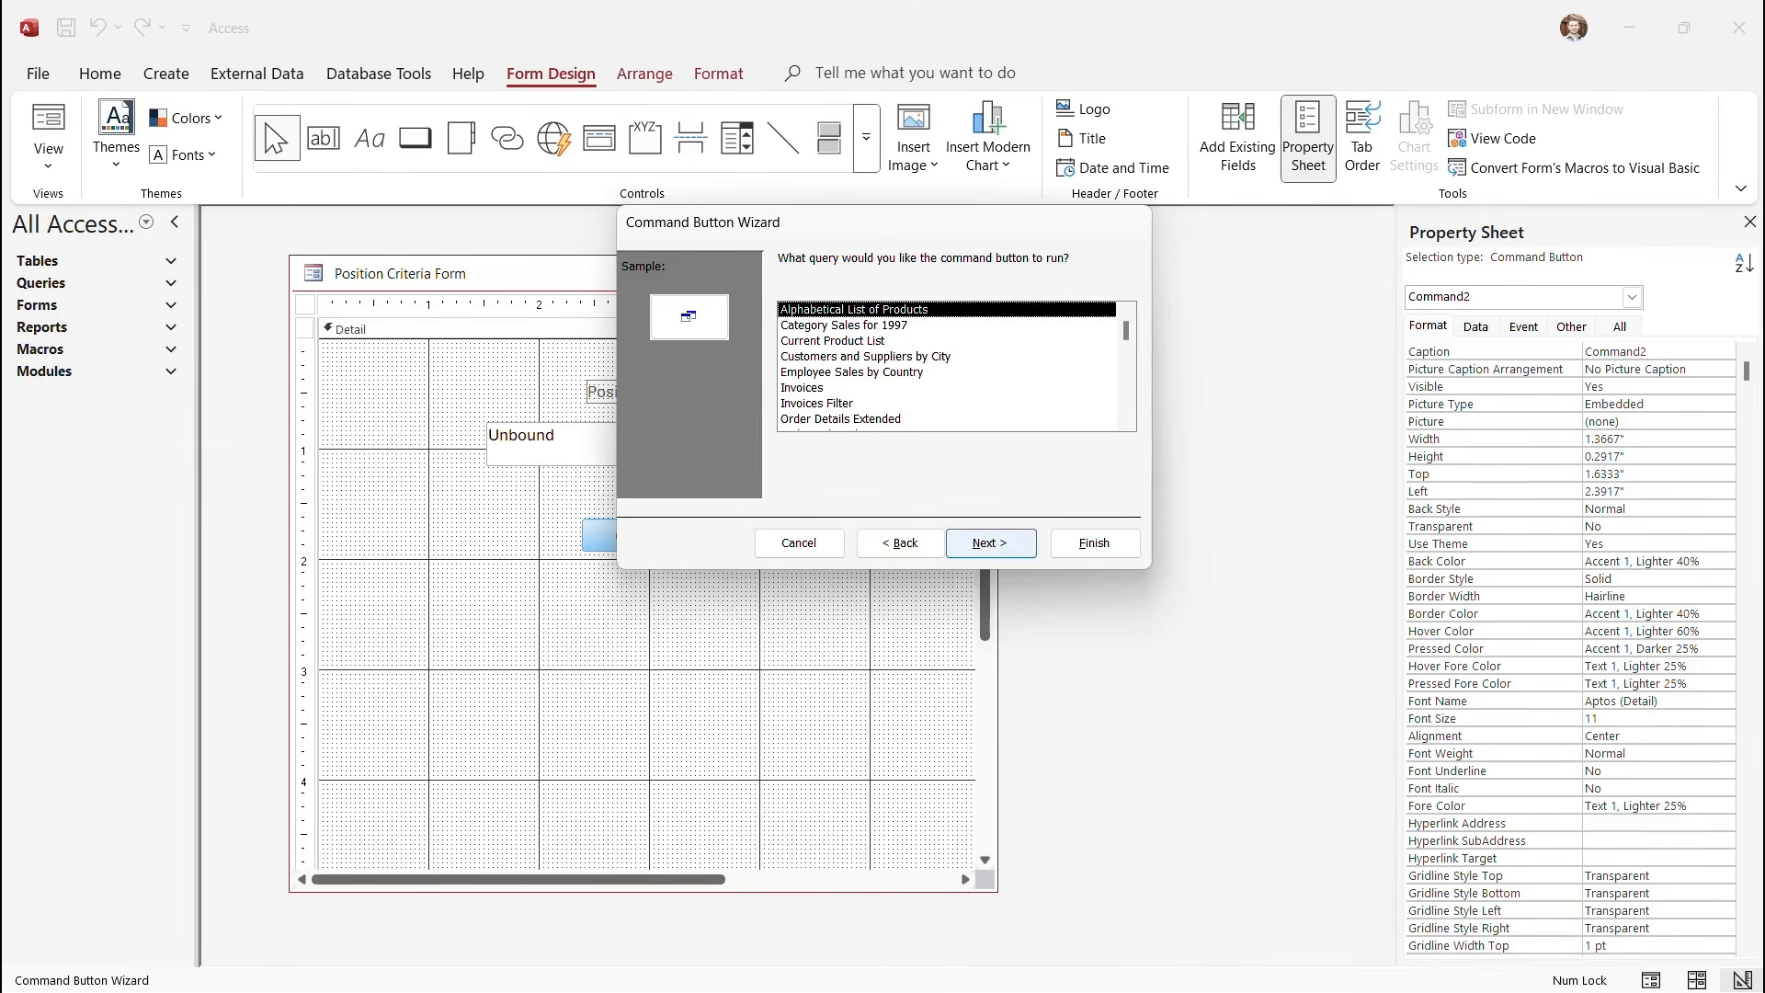
pyautogui.scroll(-6, 947, 366)
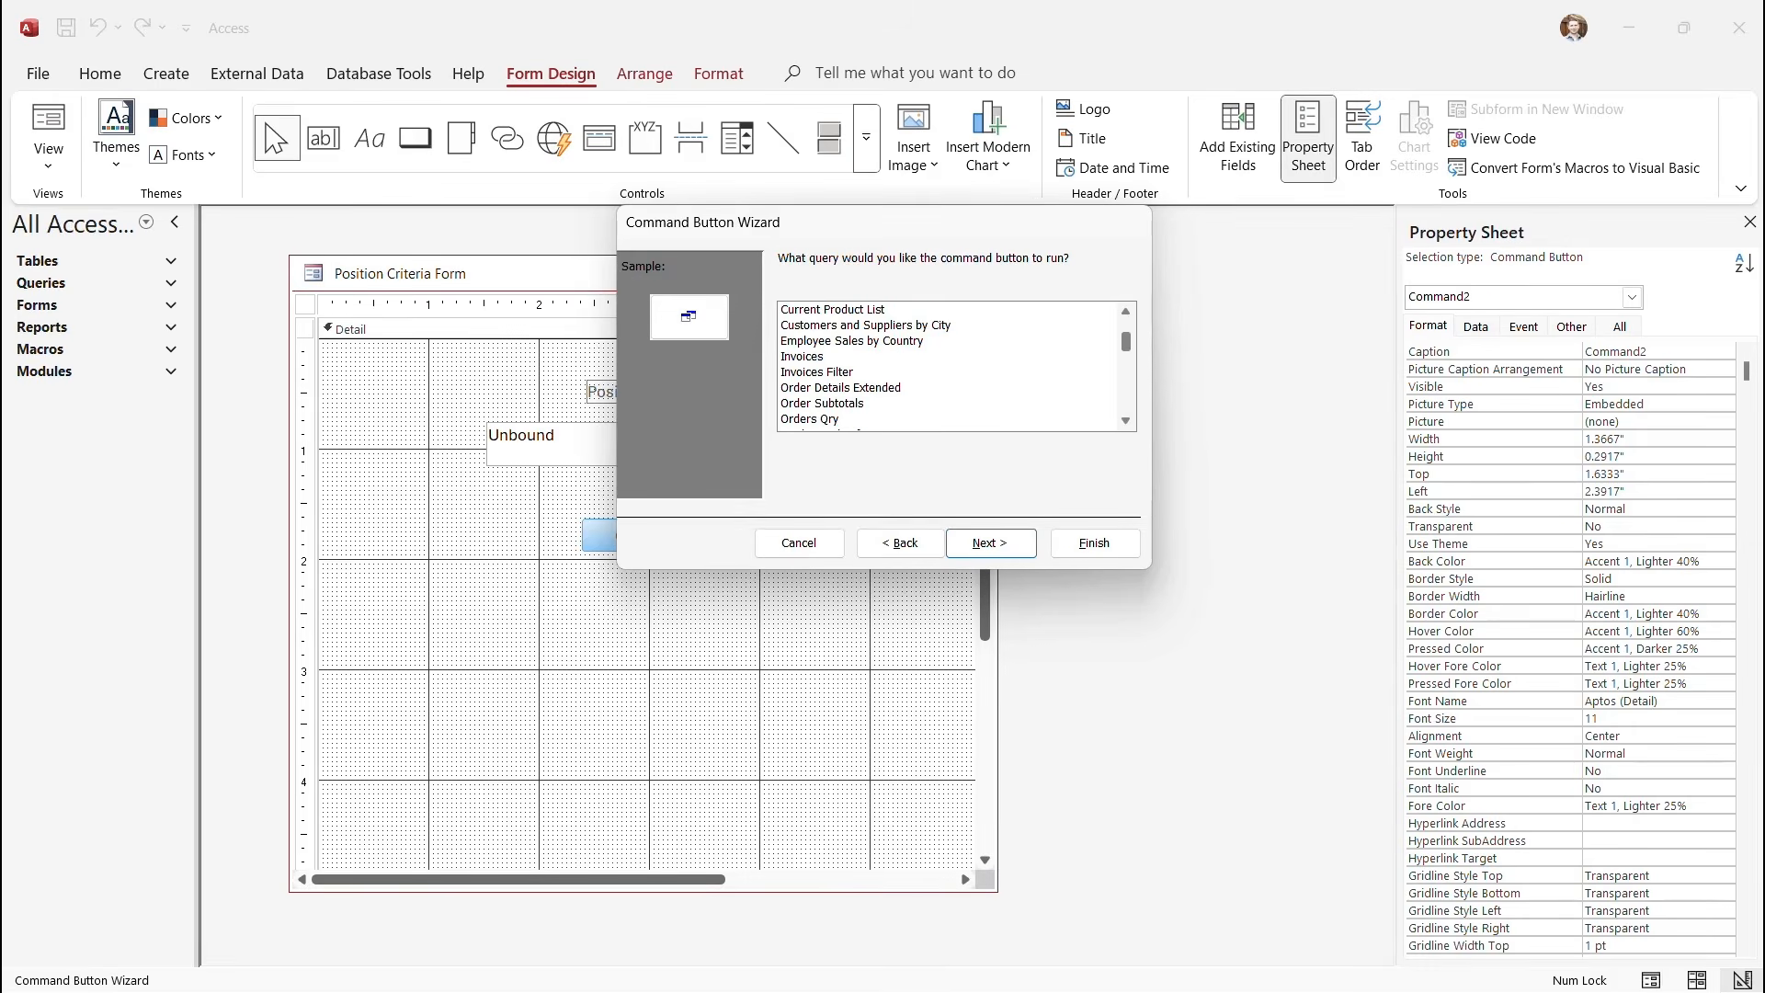
pyautogui.scroll(-2, 947, 366)
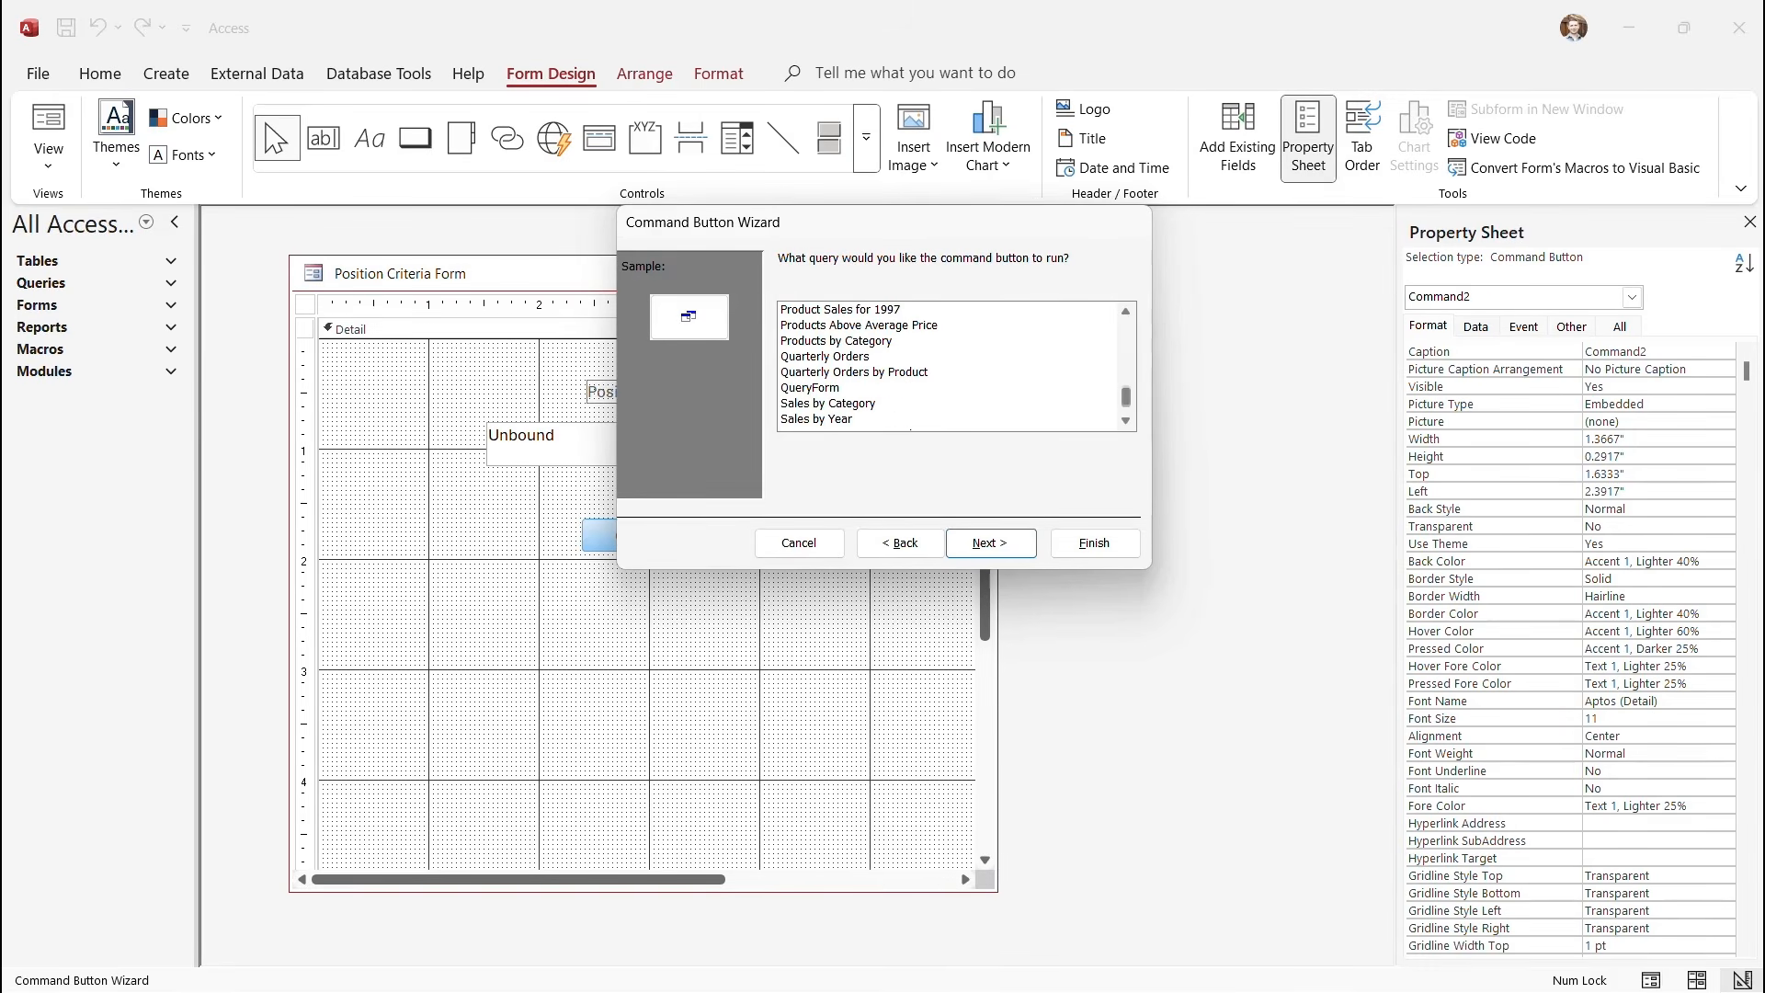
pyautogui.click(810, 388)
pyautogui.click(991, 542)
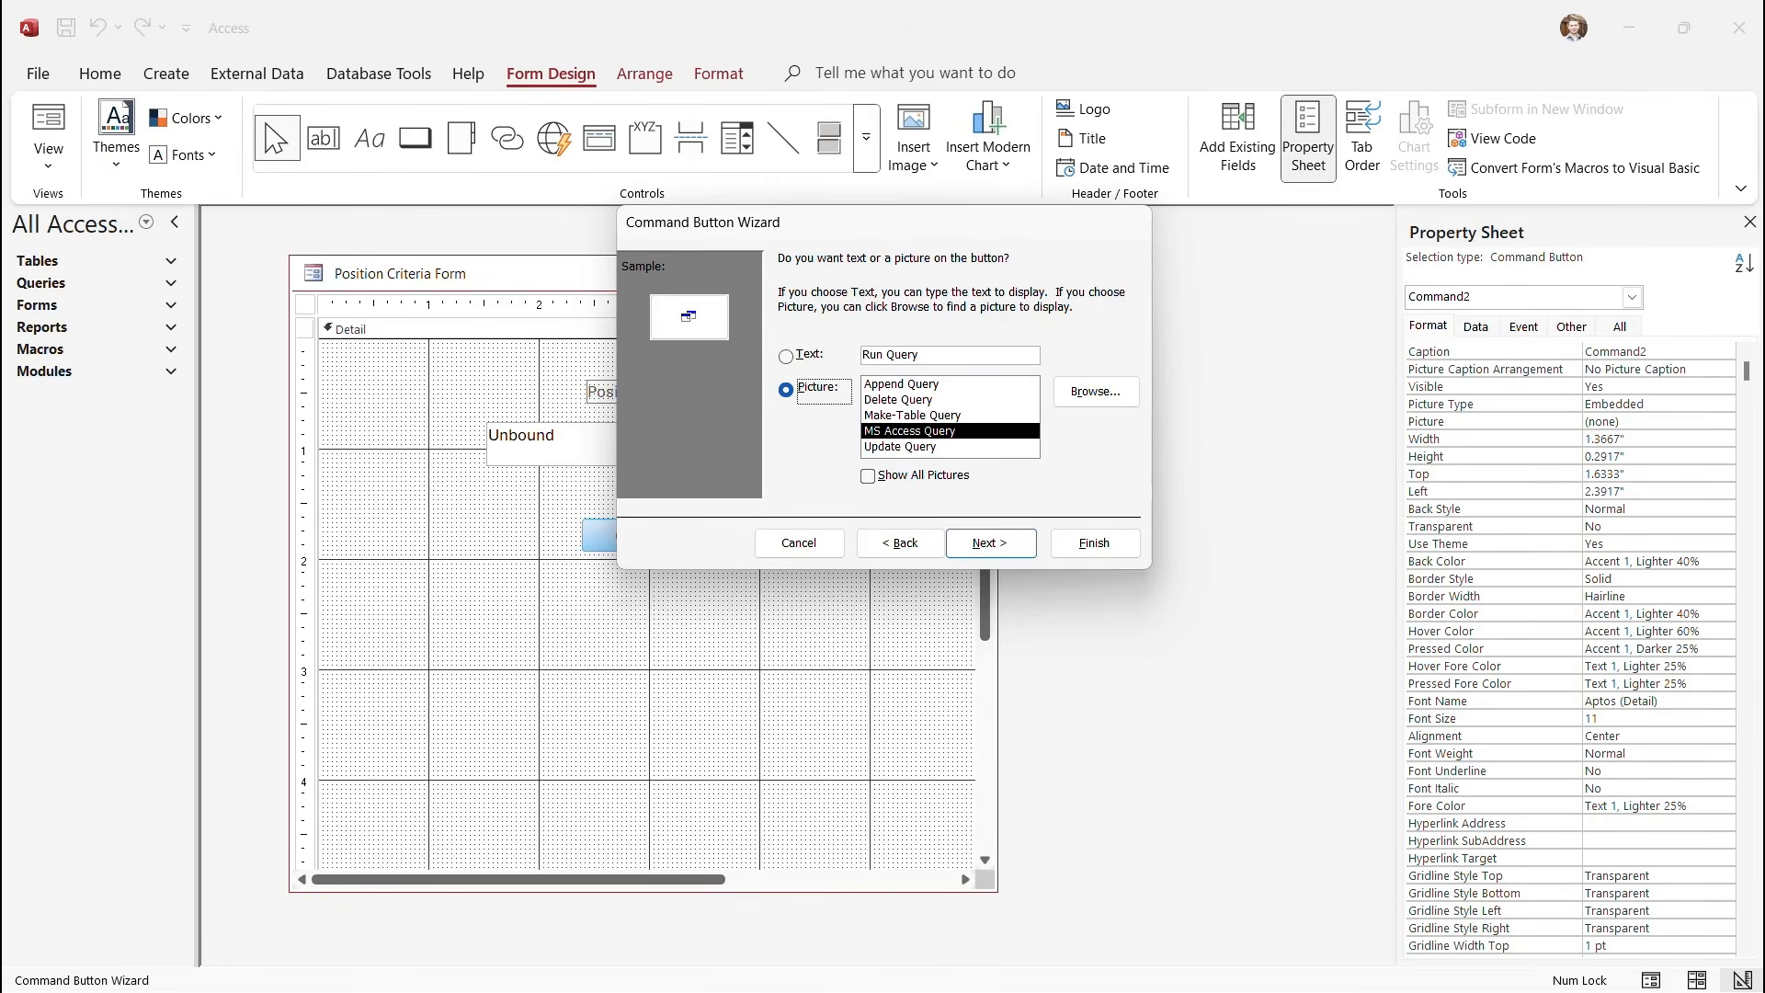
# Caption the button 'Submit' and name it SubmitBtn.
pyautogui.hotkey('alt', 't')
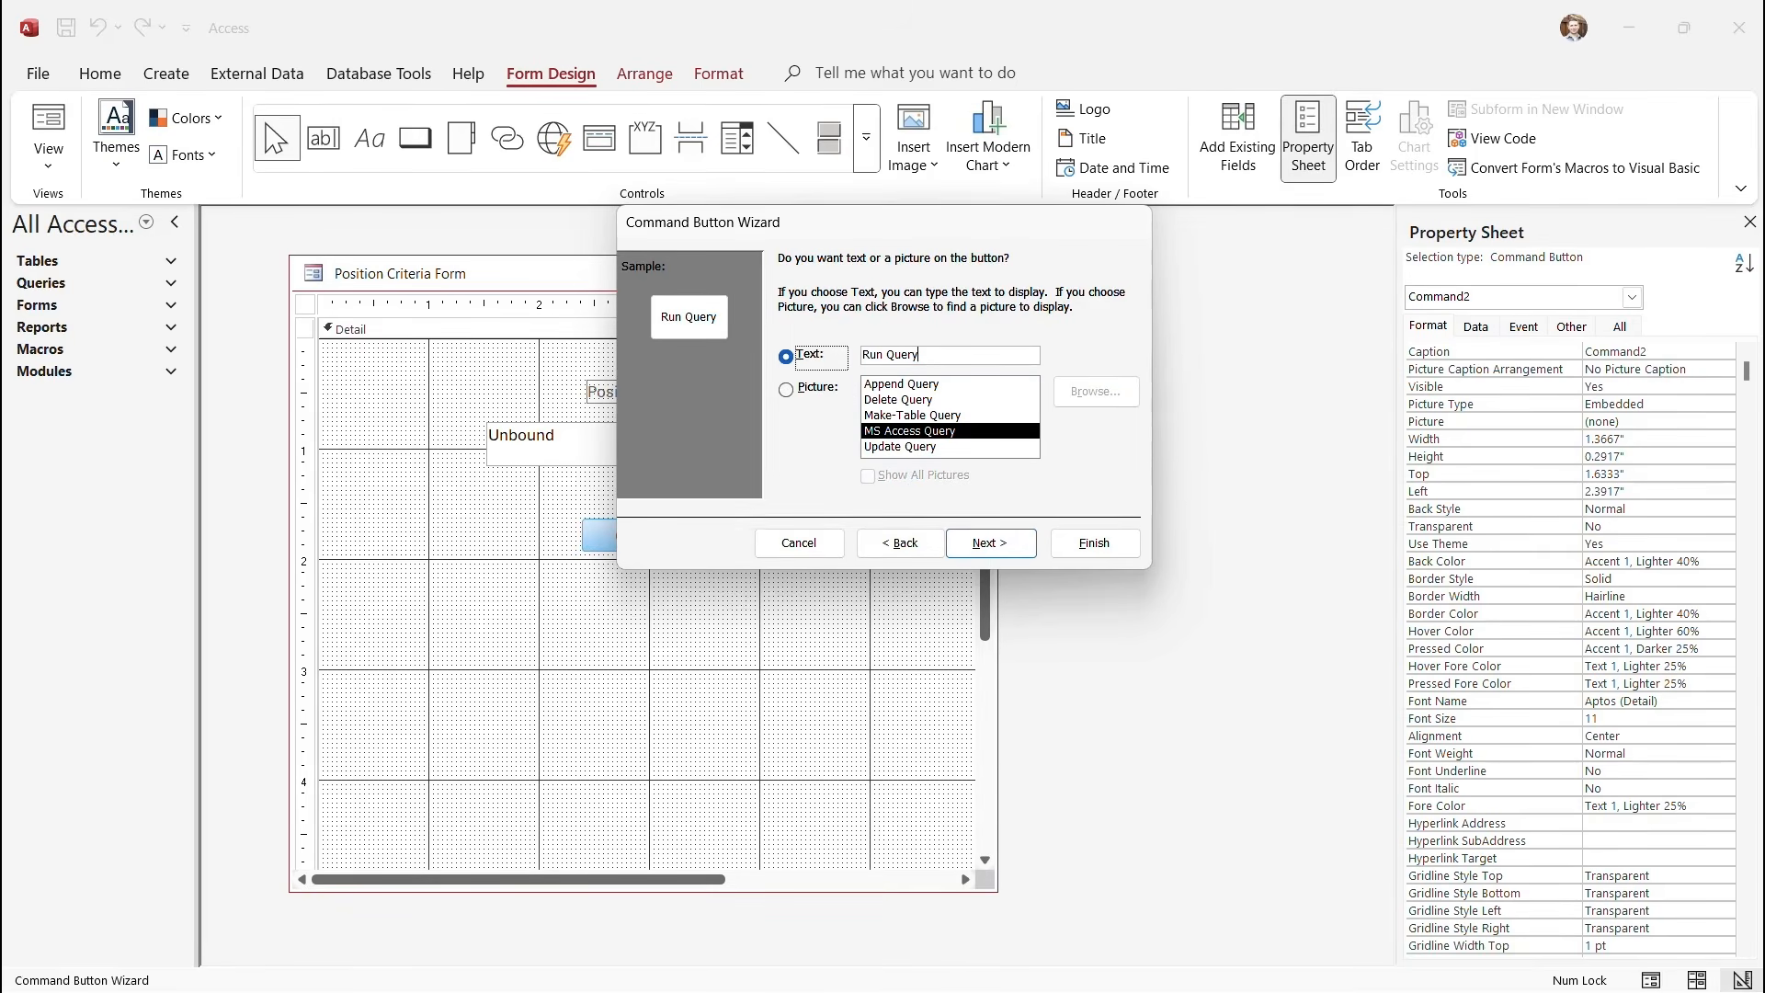
pyautogui.press('Tab')
pyautogui.write('Submit')
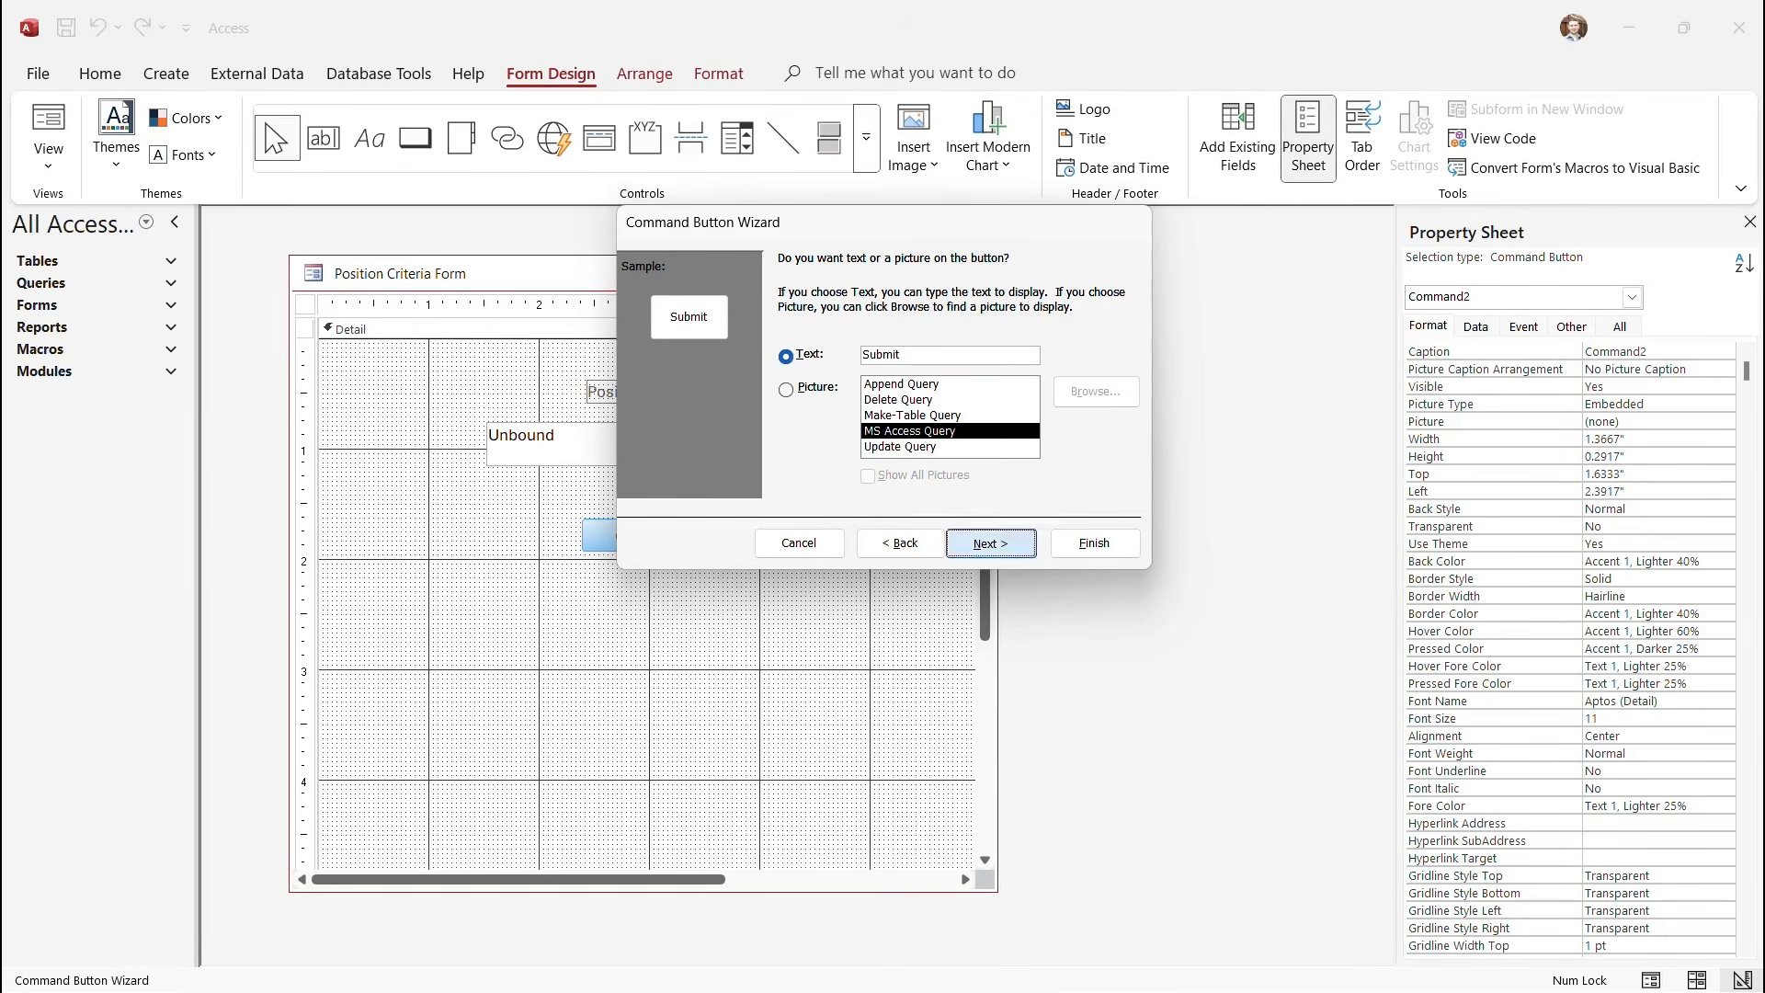
pyautogui.press('Return')
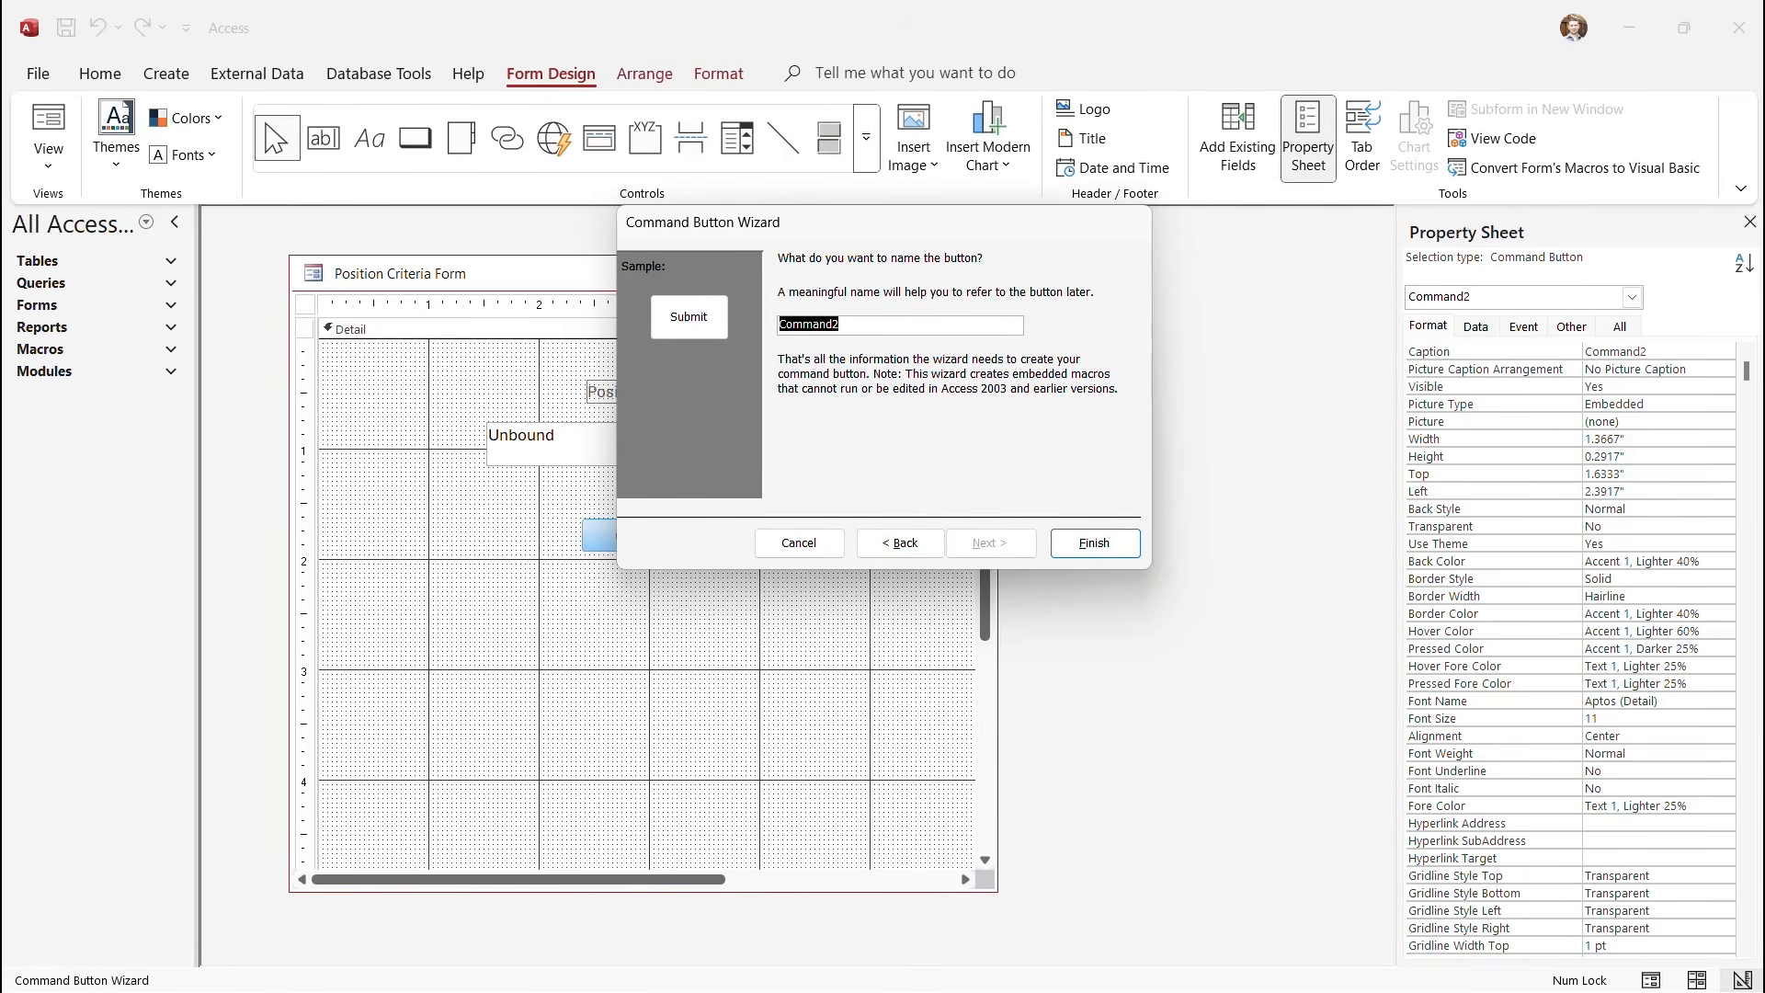
pyautogui.write('SubmitBtn')
# Finish the button wizard, move Submit just under the combo box, and expand the Queries list.
pyautogui.click(1095, 543)
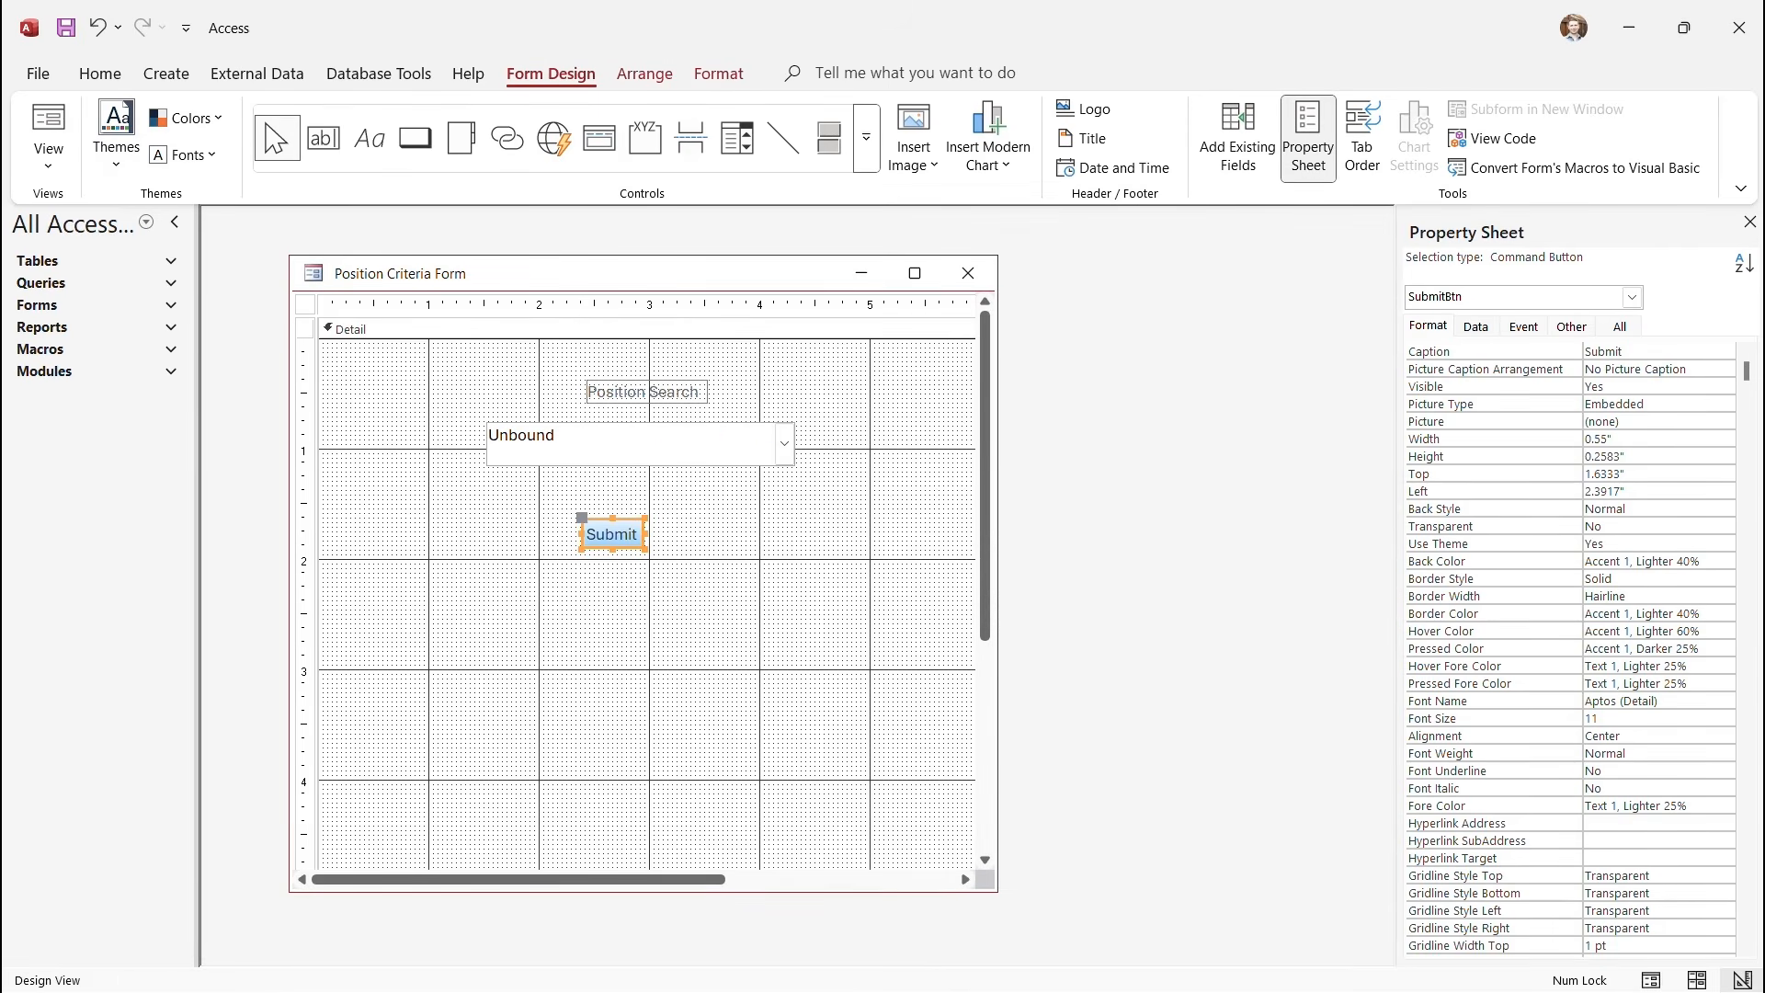
pyautogui.moveTo(612, 534); pyautogui.dragTo(634, 505)
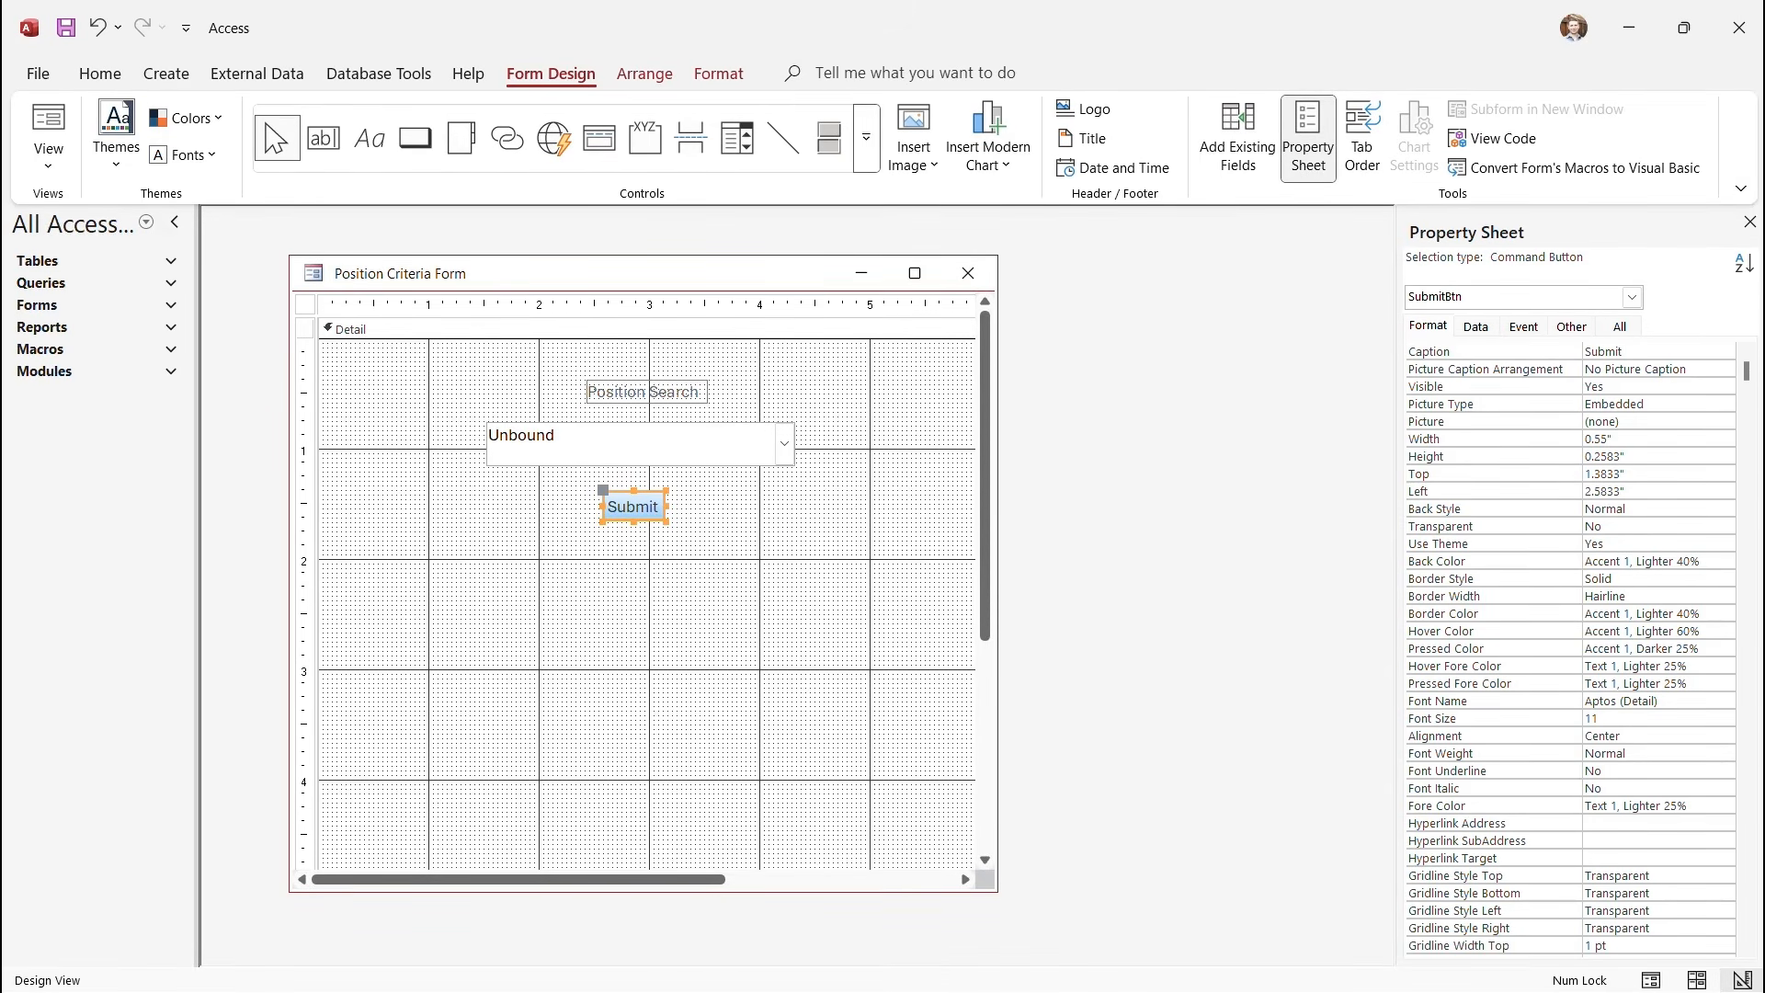
pyautogui.click(101, 283)
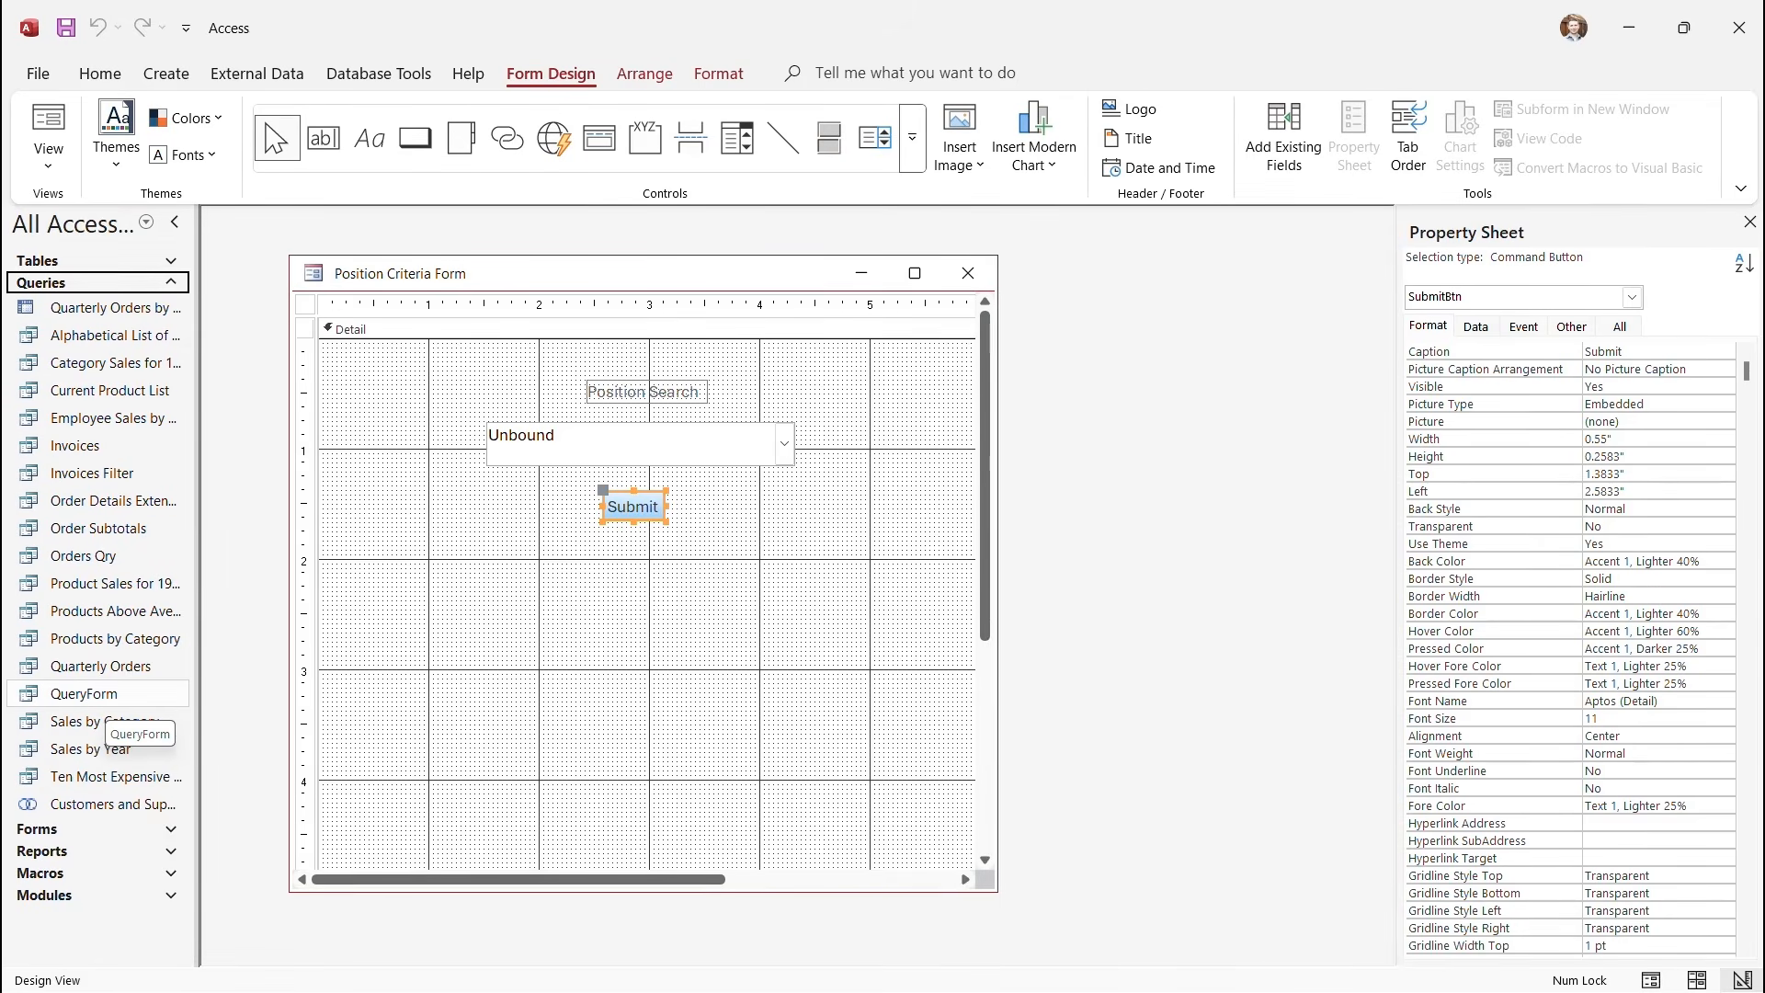
# Open QueryForm in Design view and launch the Expression Builder from the ContactTitle Criteria cell.
pyautogui.doubleClick(106, 696)
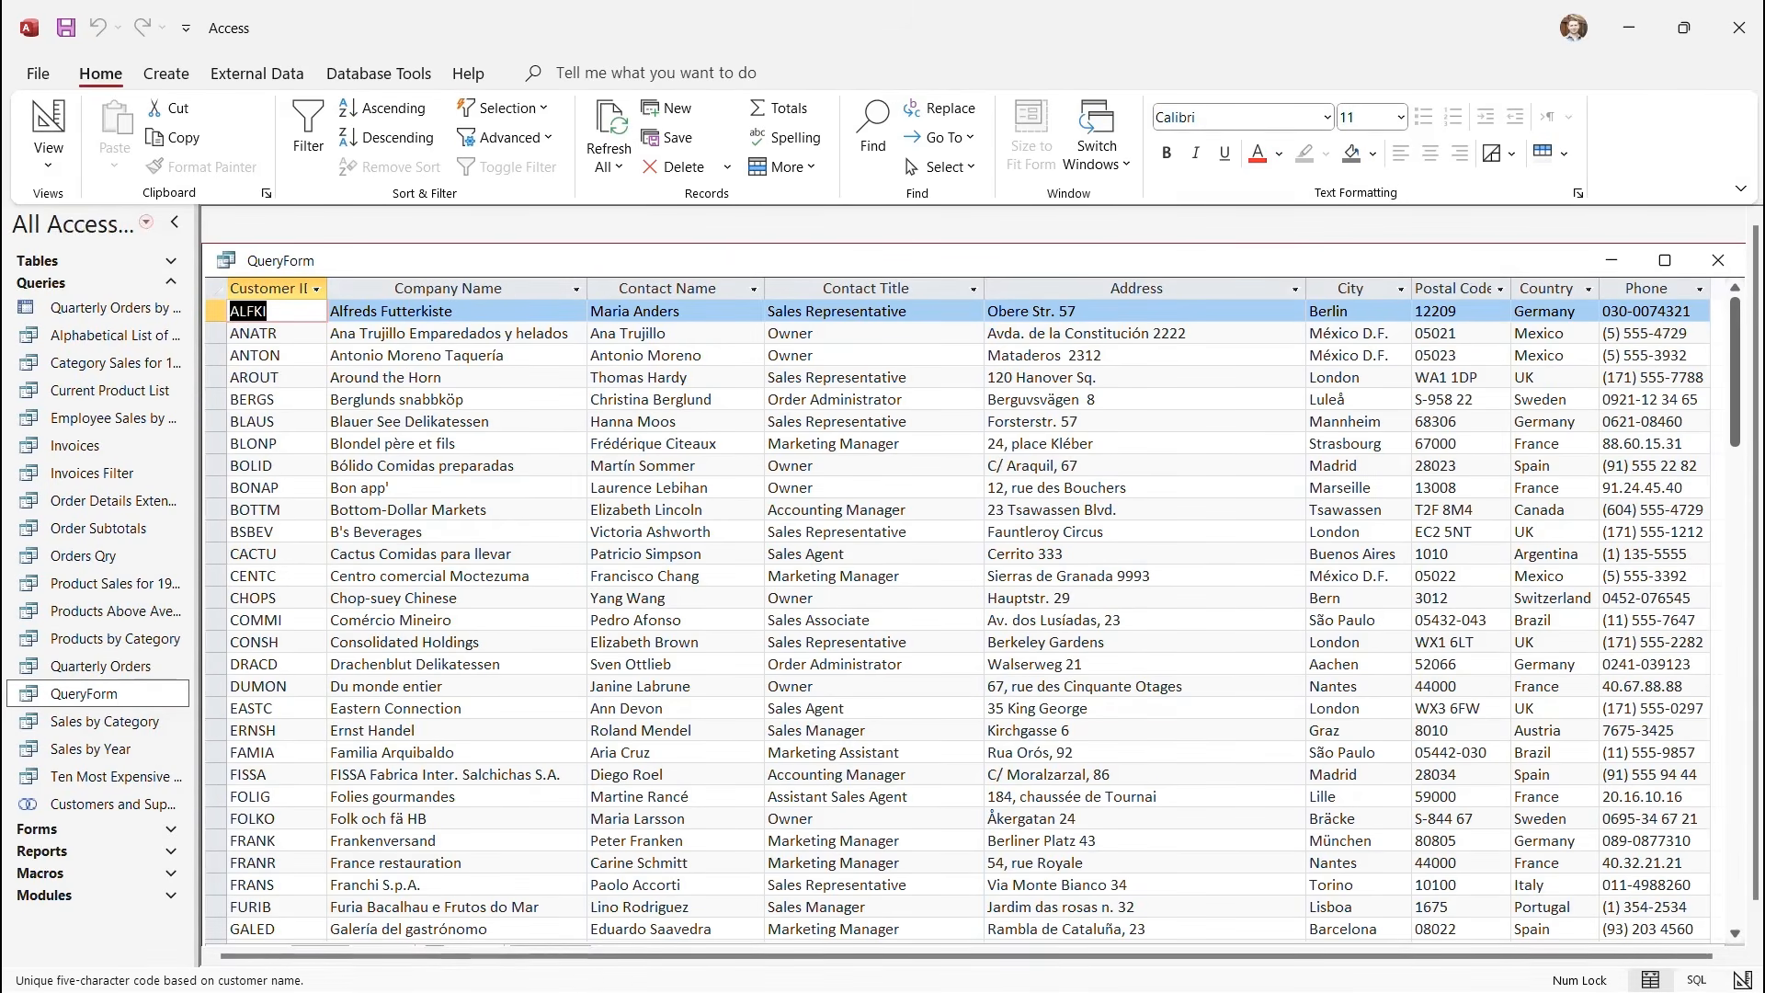
pyautogui.click(48, 161)
pyautogui.click(121, 303)
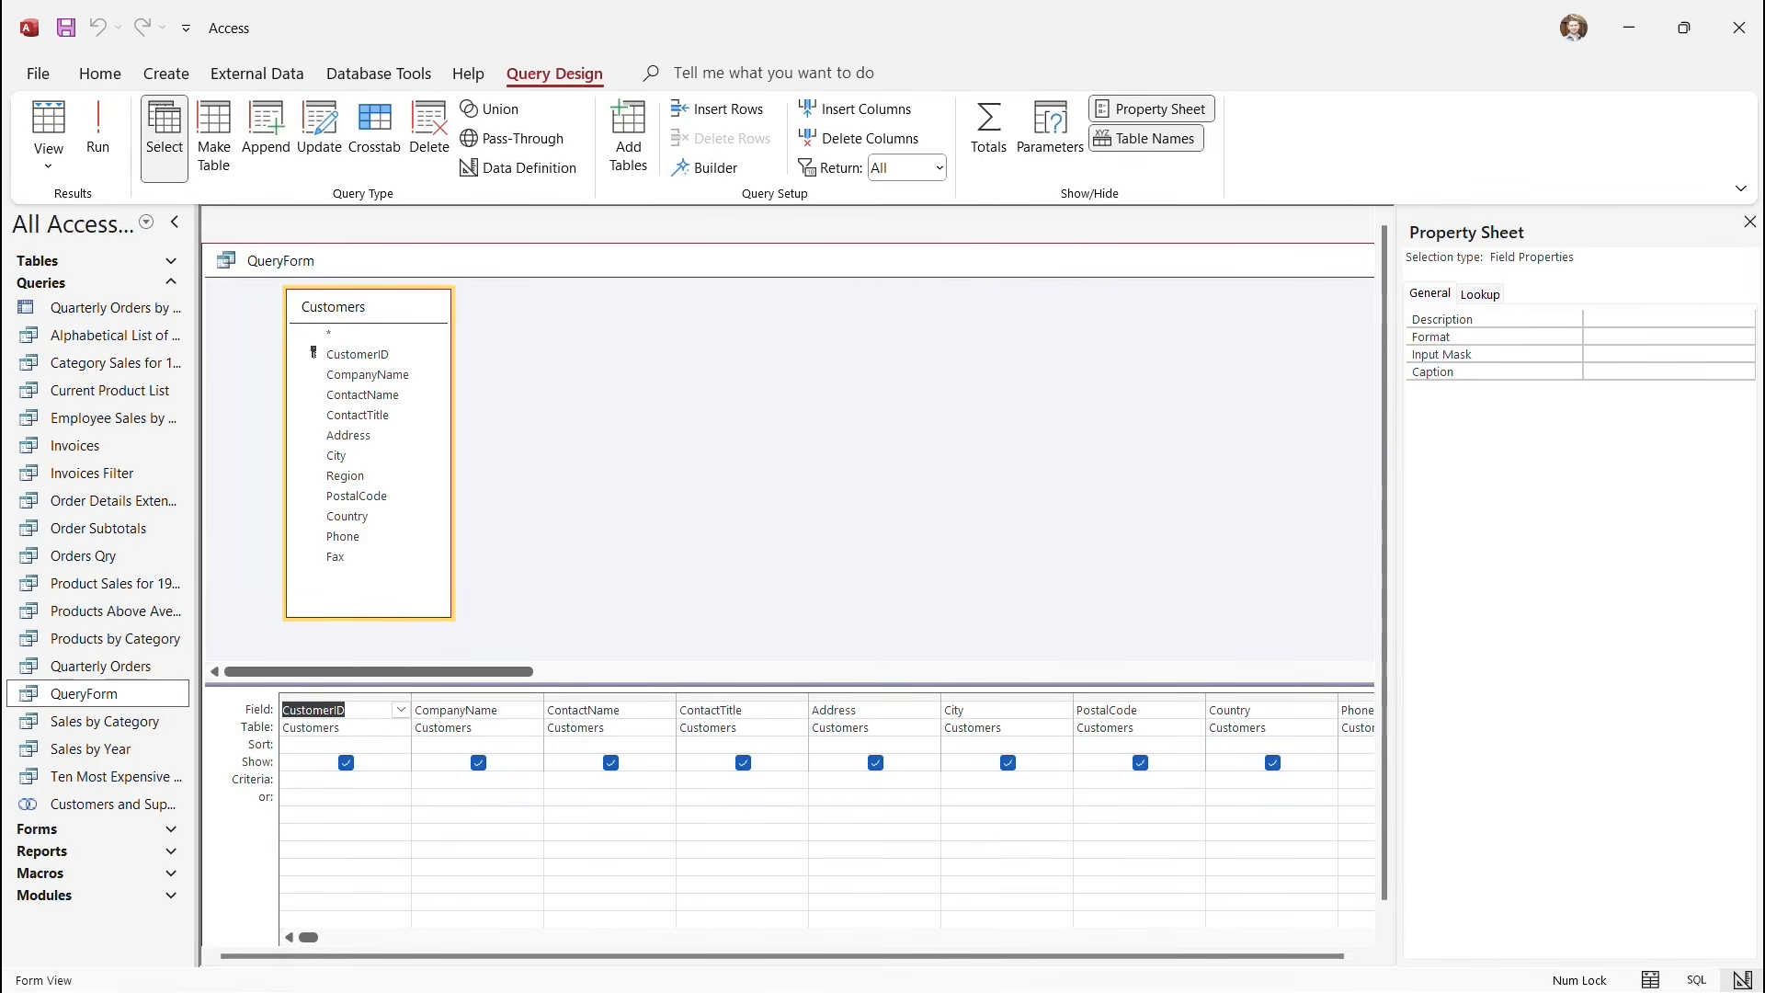
pyautogui.click(743, 779)
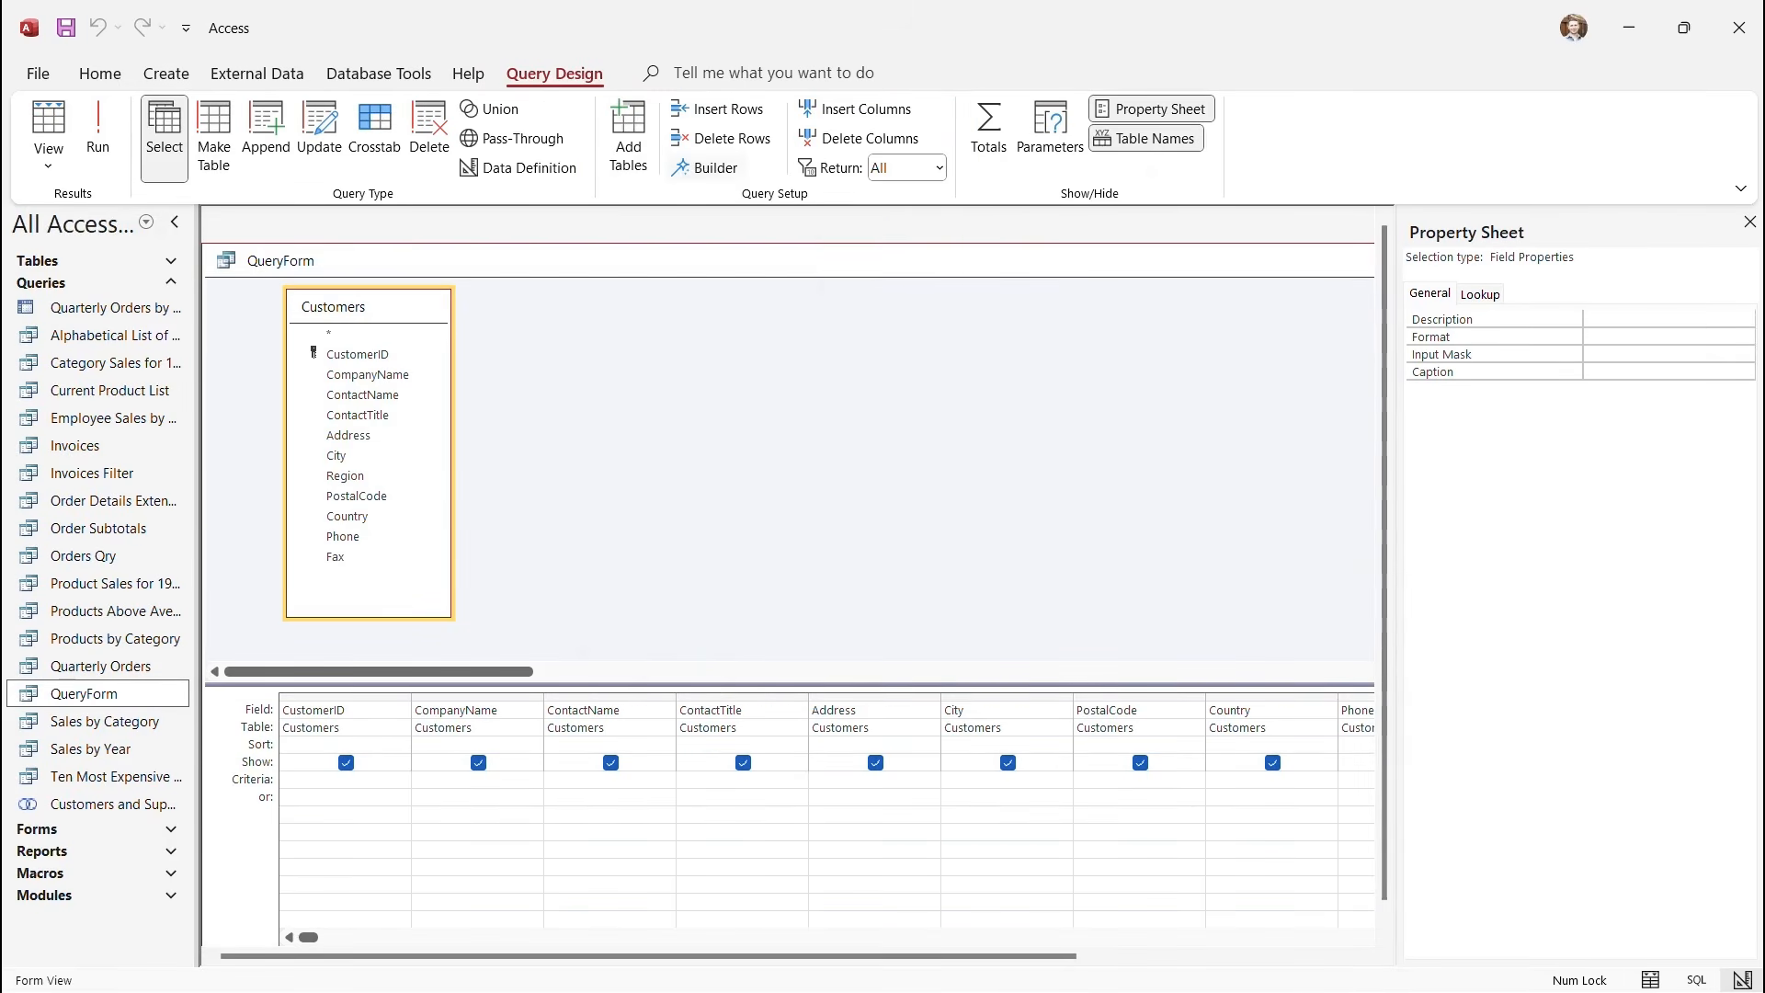
pyautogui.hotkey('ctrl', 'F2')
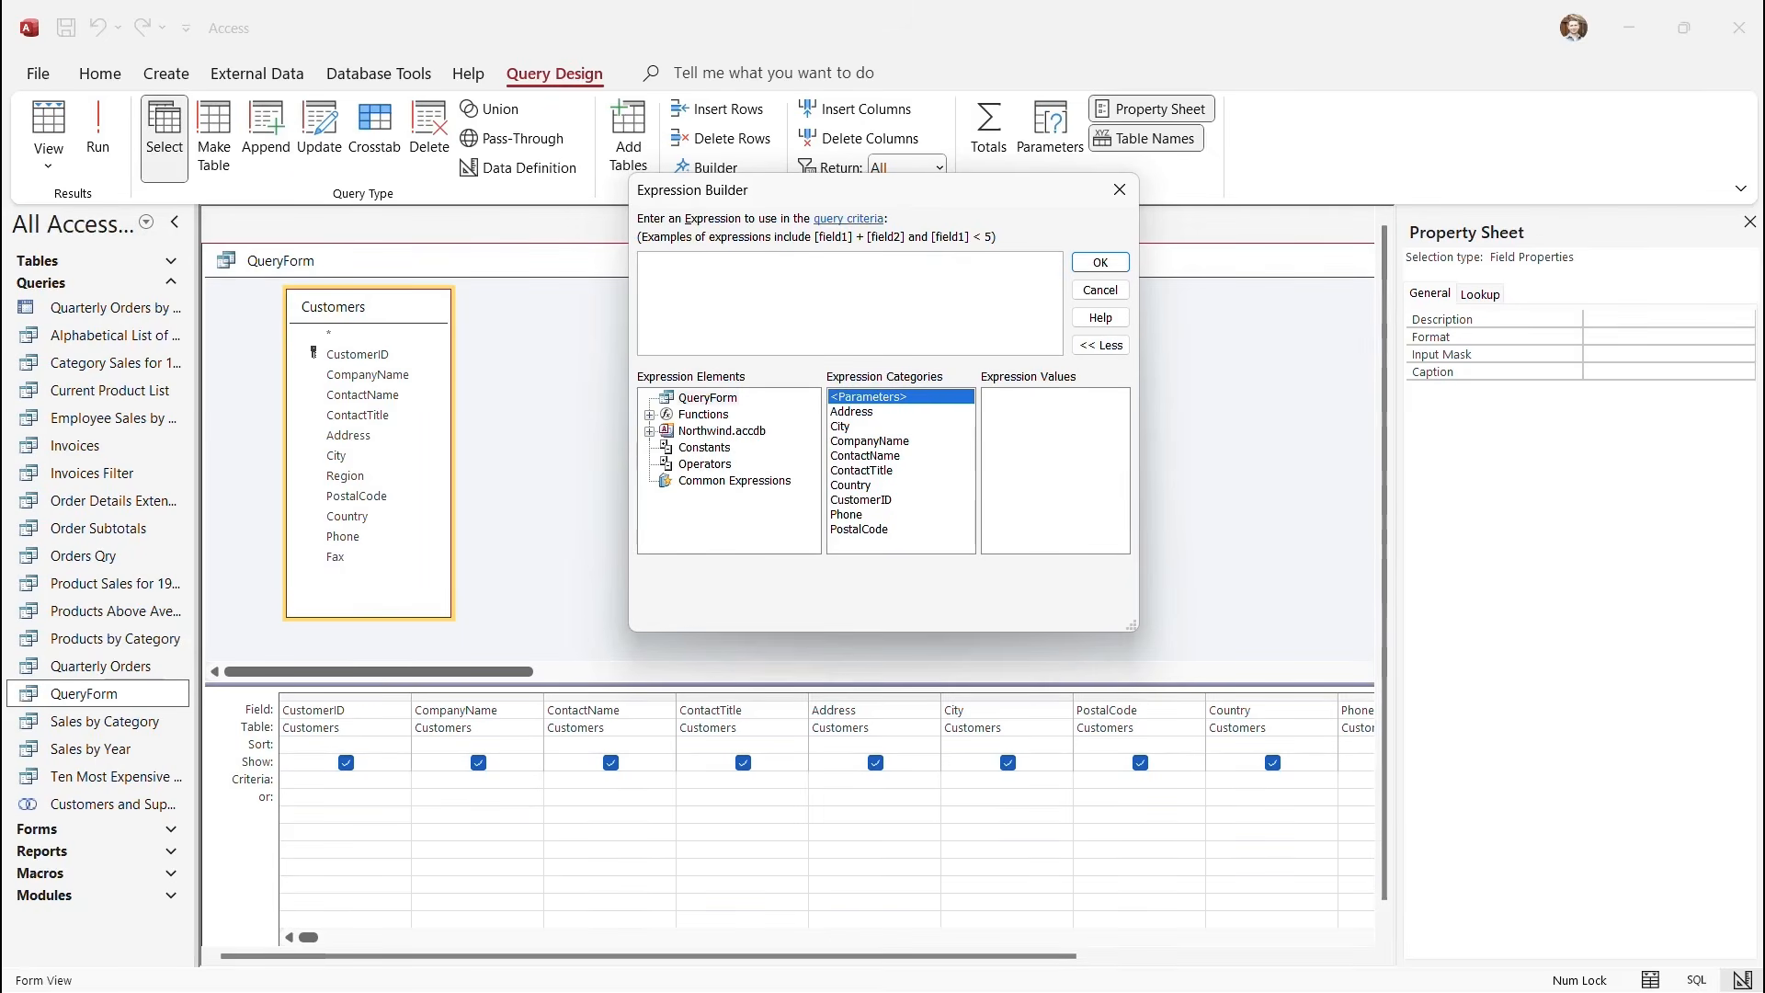
# Browse Northwind.accdb > Forms > All Forms to Position Criteria Form's controls.
pyautogui.click(722, 431)
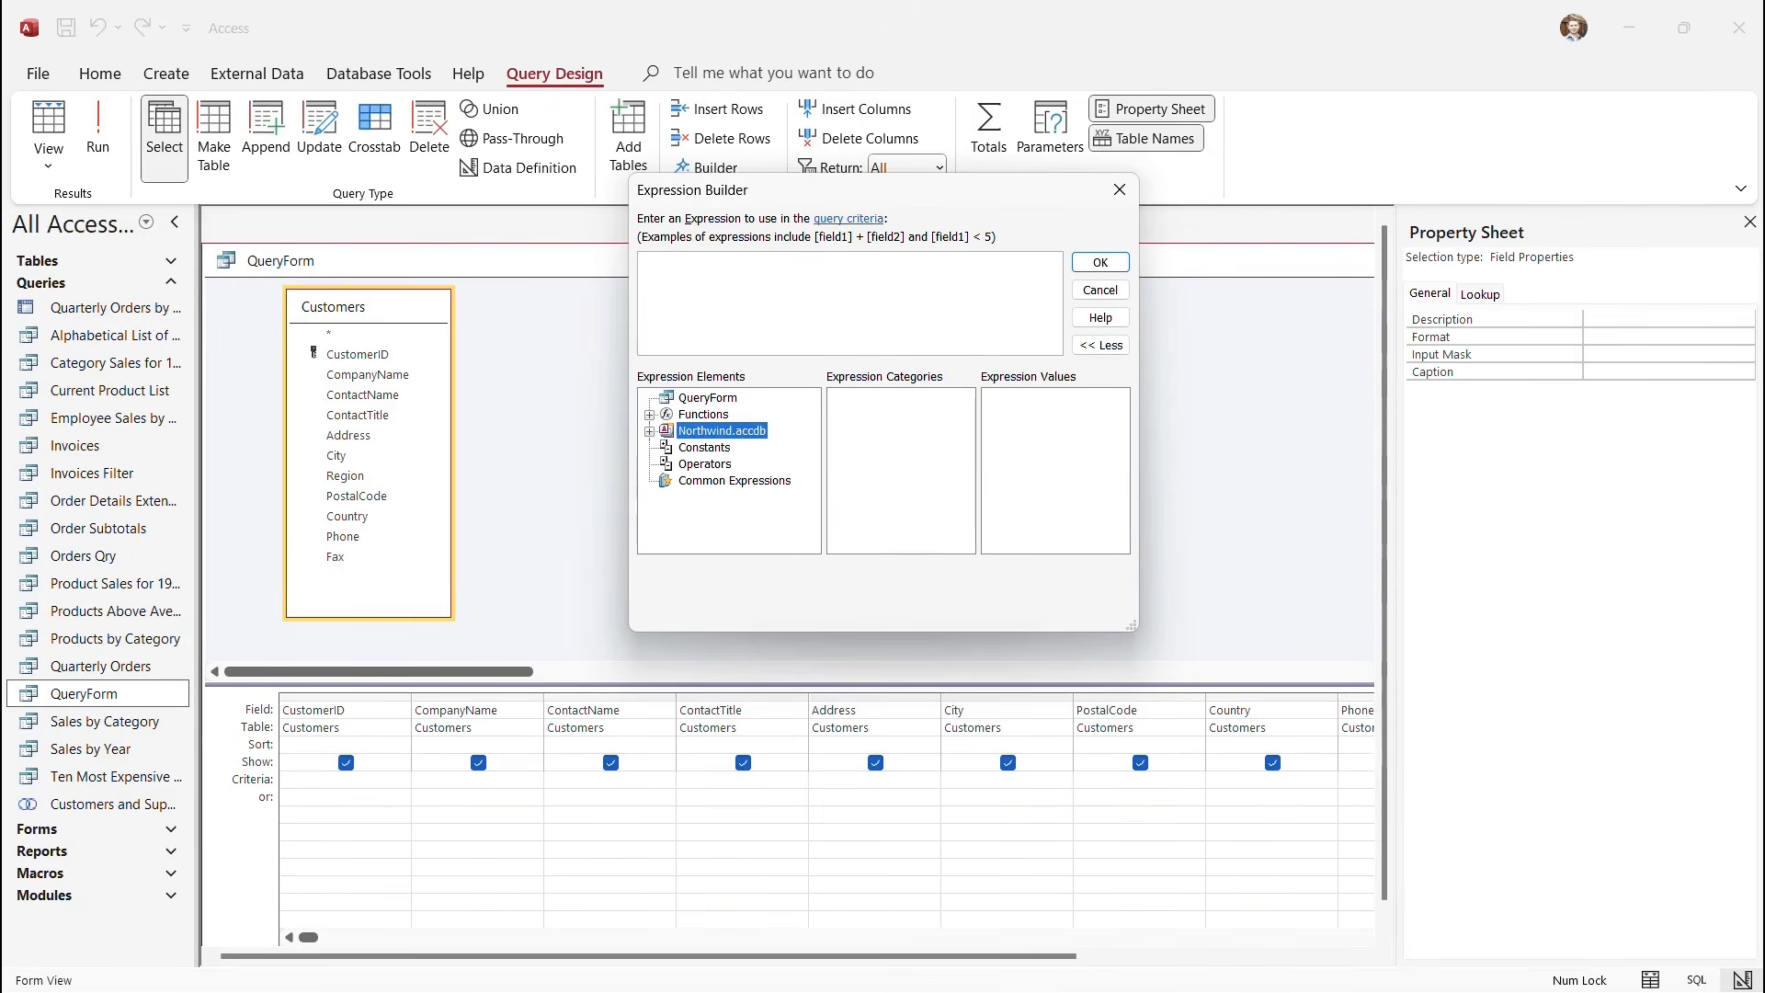
pyautogui.click(649, 431)
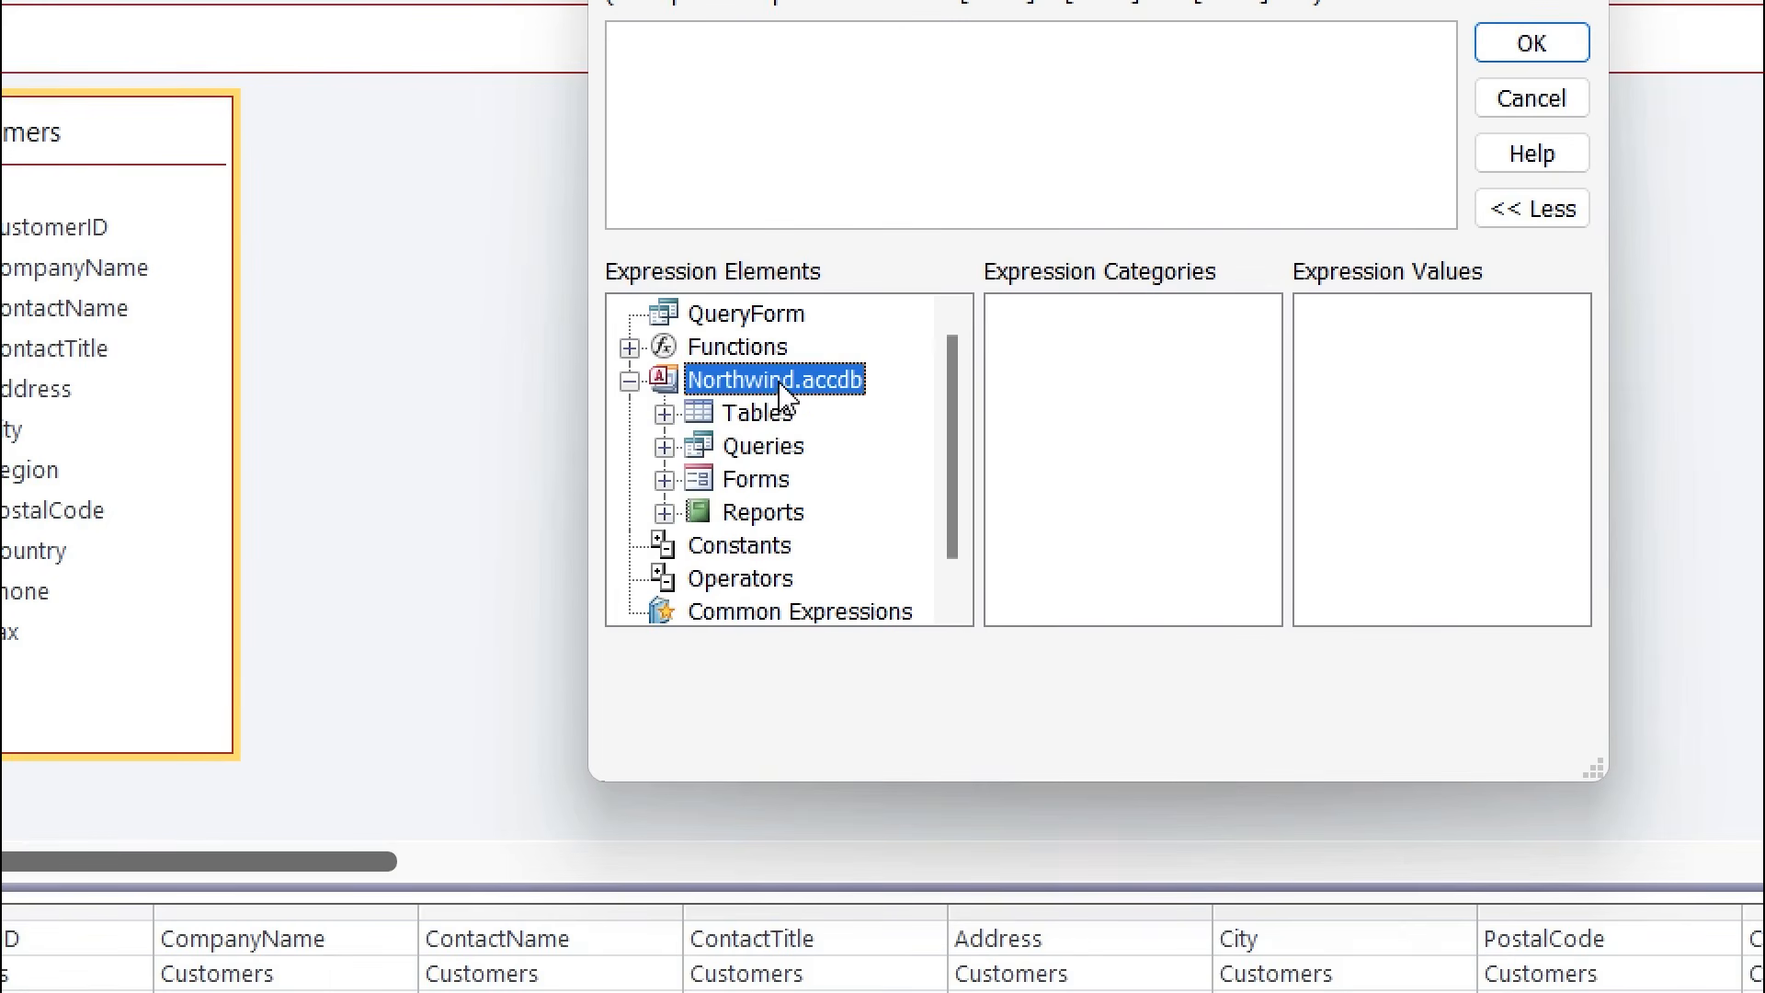
pyautogui.click(630, 380)
pyautogui.click(630, 381)
pyautogui.click(664, 480)
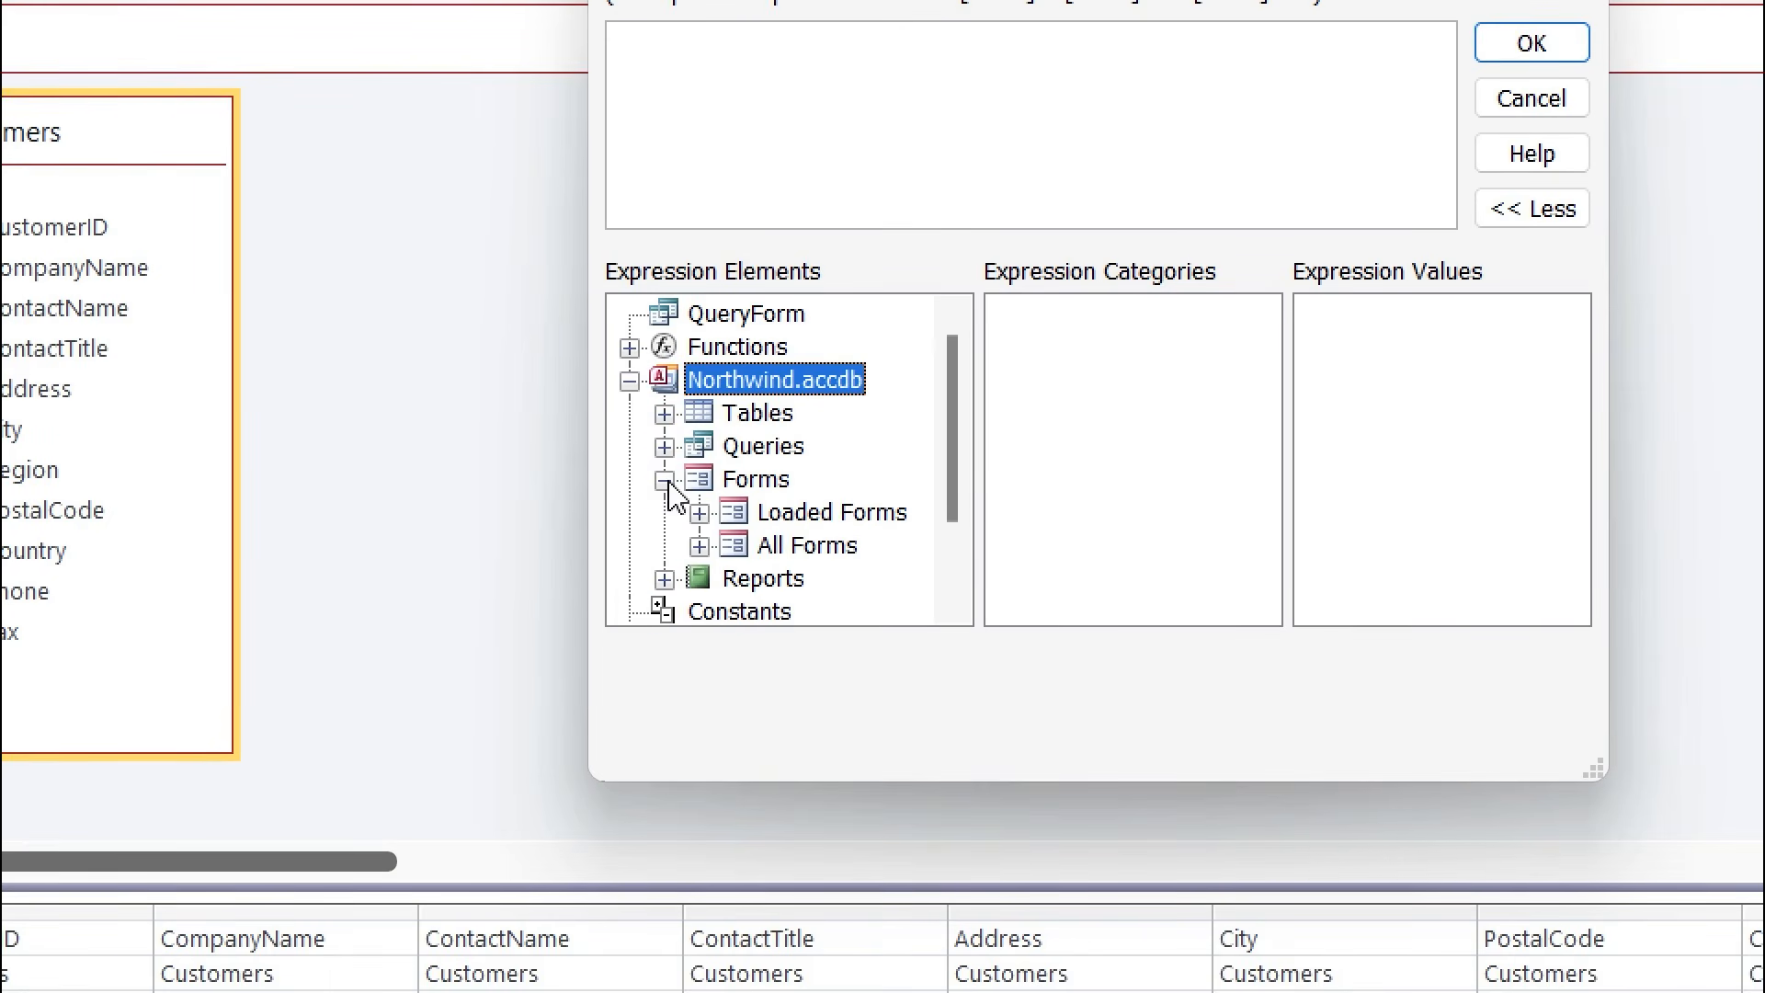
pyautogui.click(699, 547)
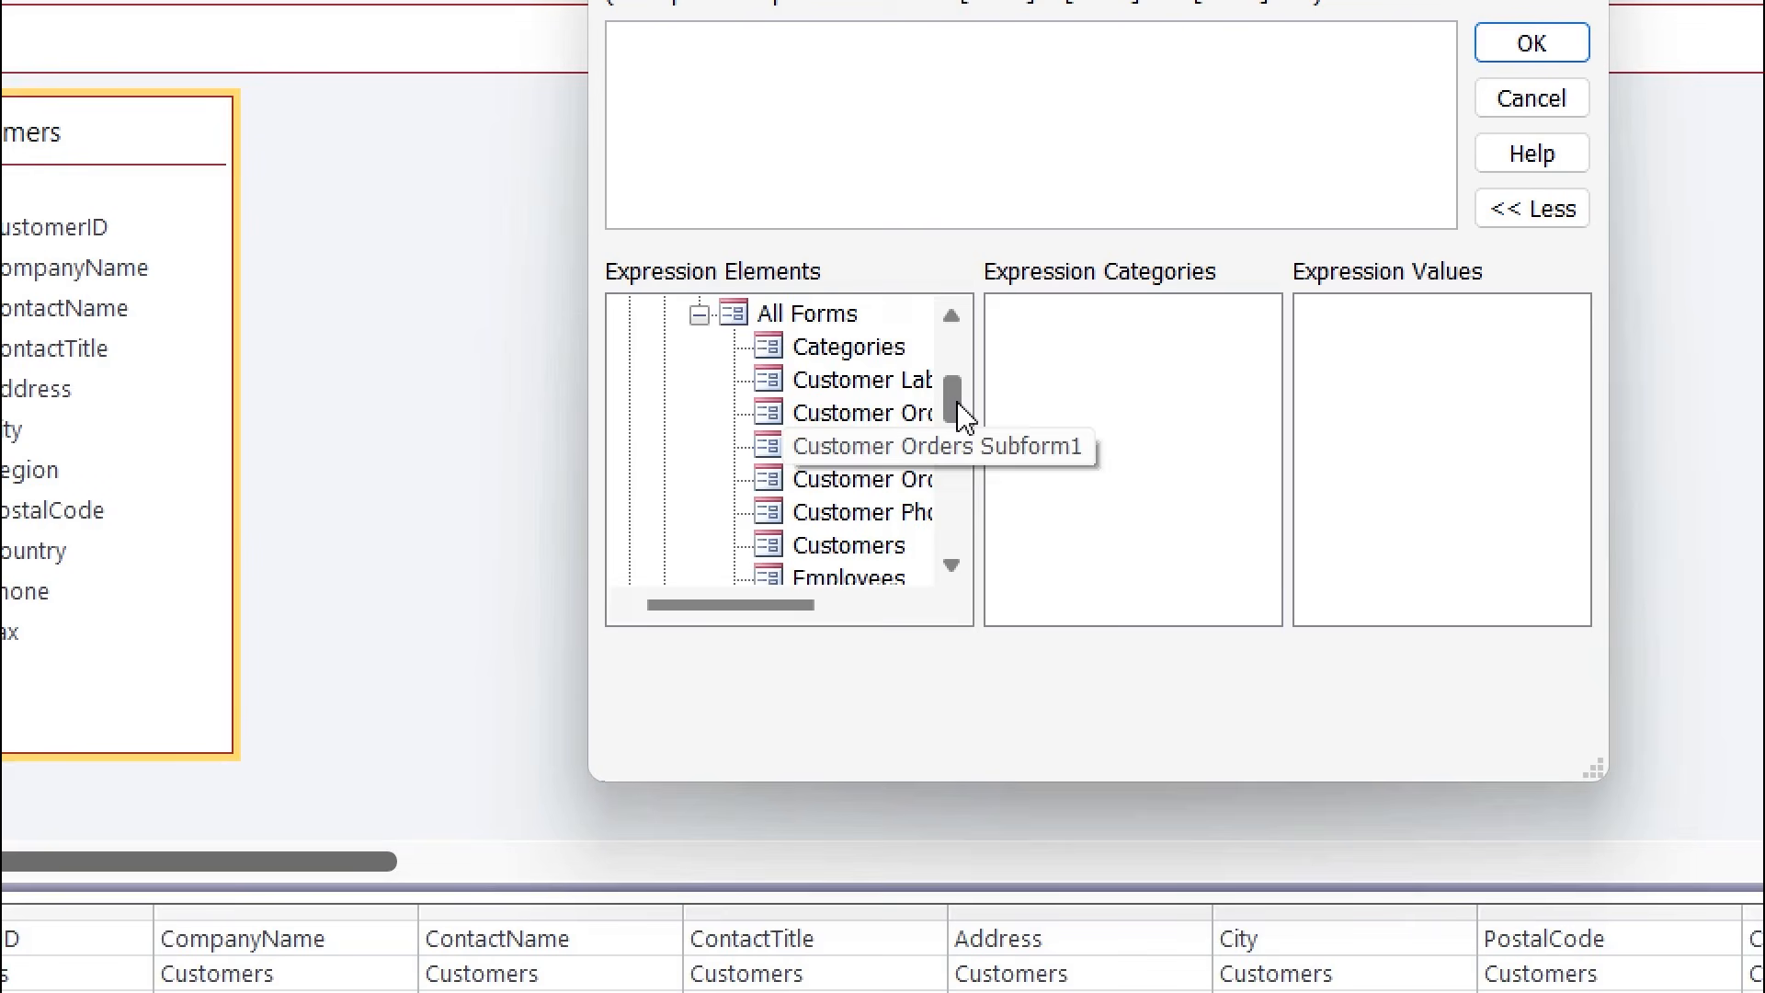
pyautogui.moveTo(961, 415); pyautogui.dragTo(953, 457)
pyautogui.click(860, 515)
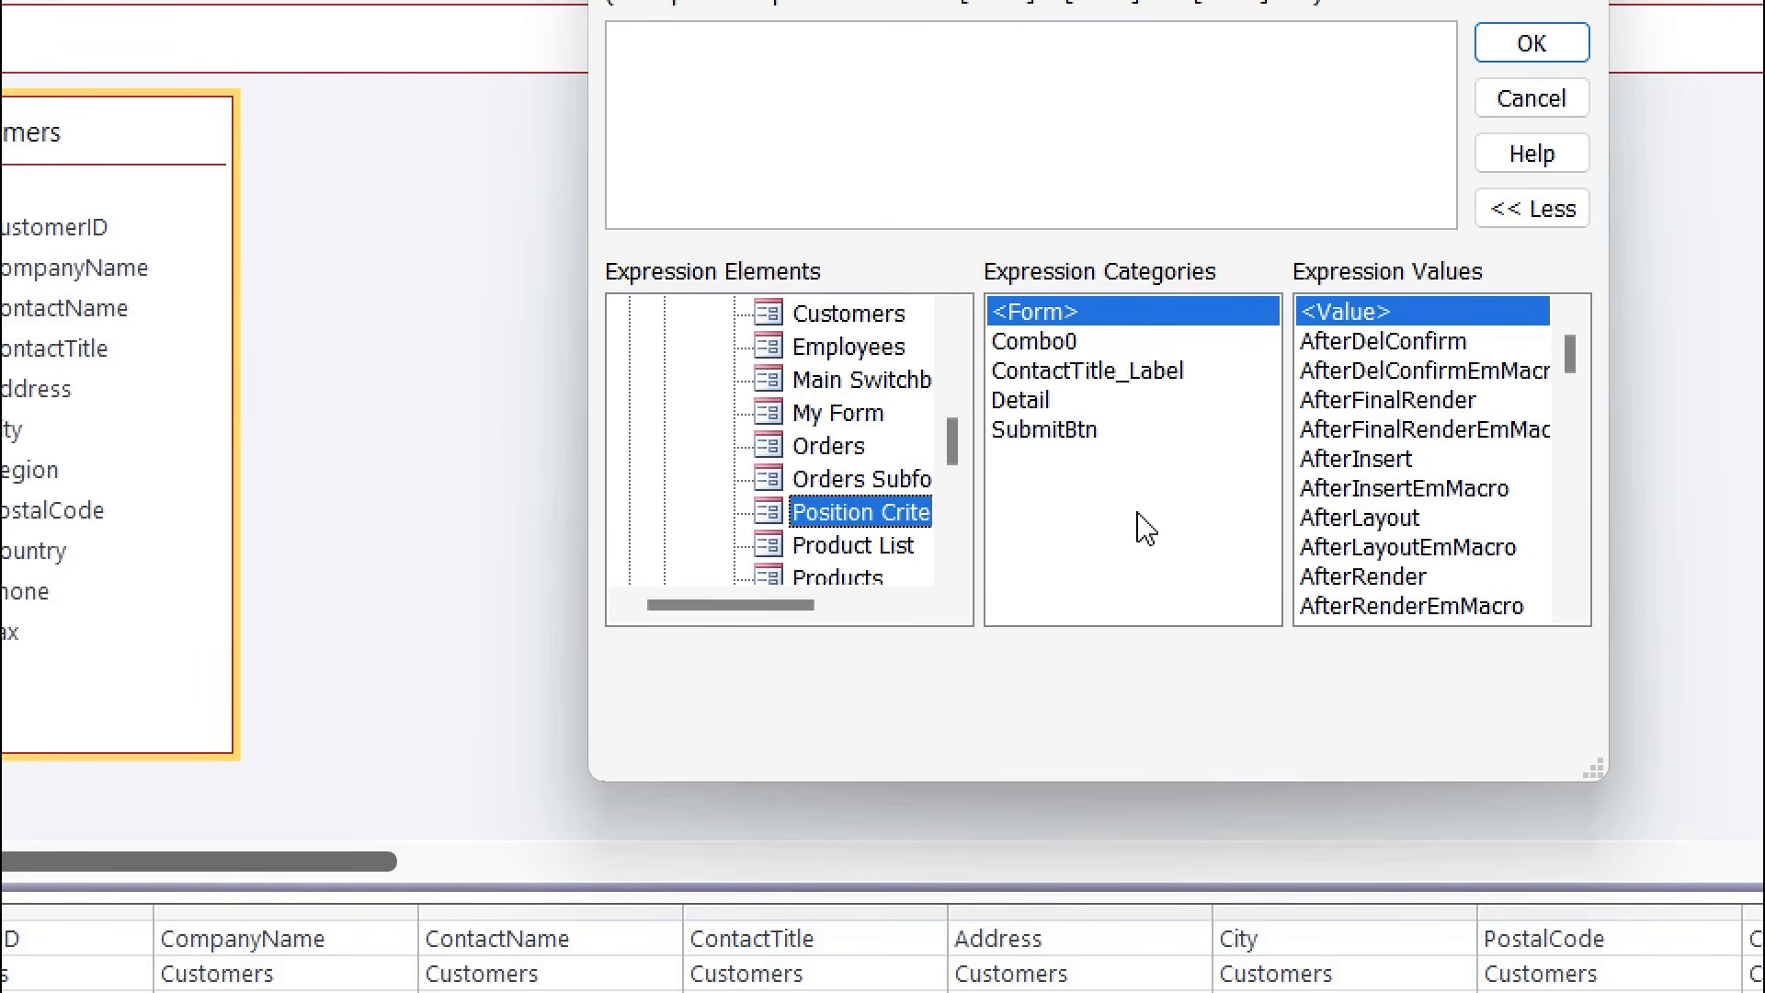
# Replace a mistaken SubmitBtn reference with Combo0 and apply it as the ContactTitle criterion.
pyautogui.click(1043, 440)
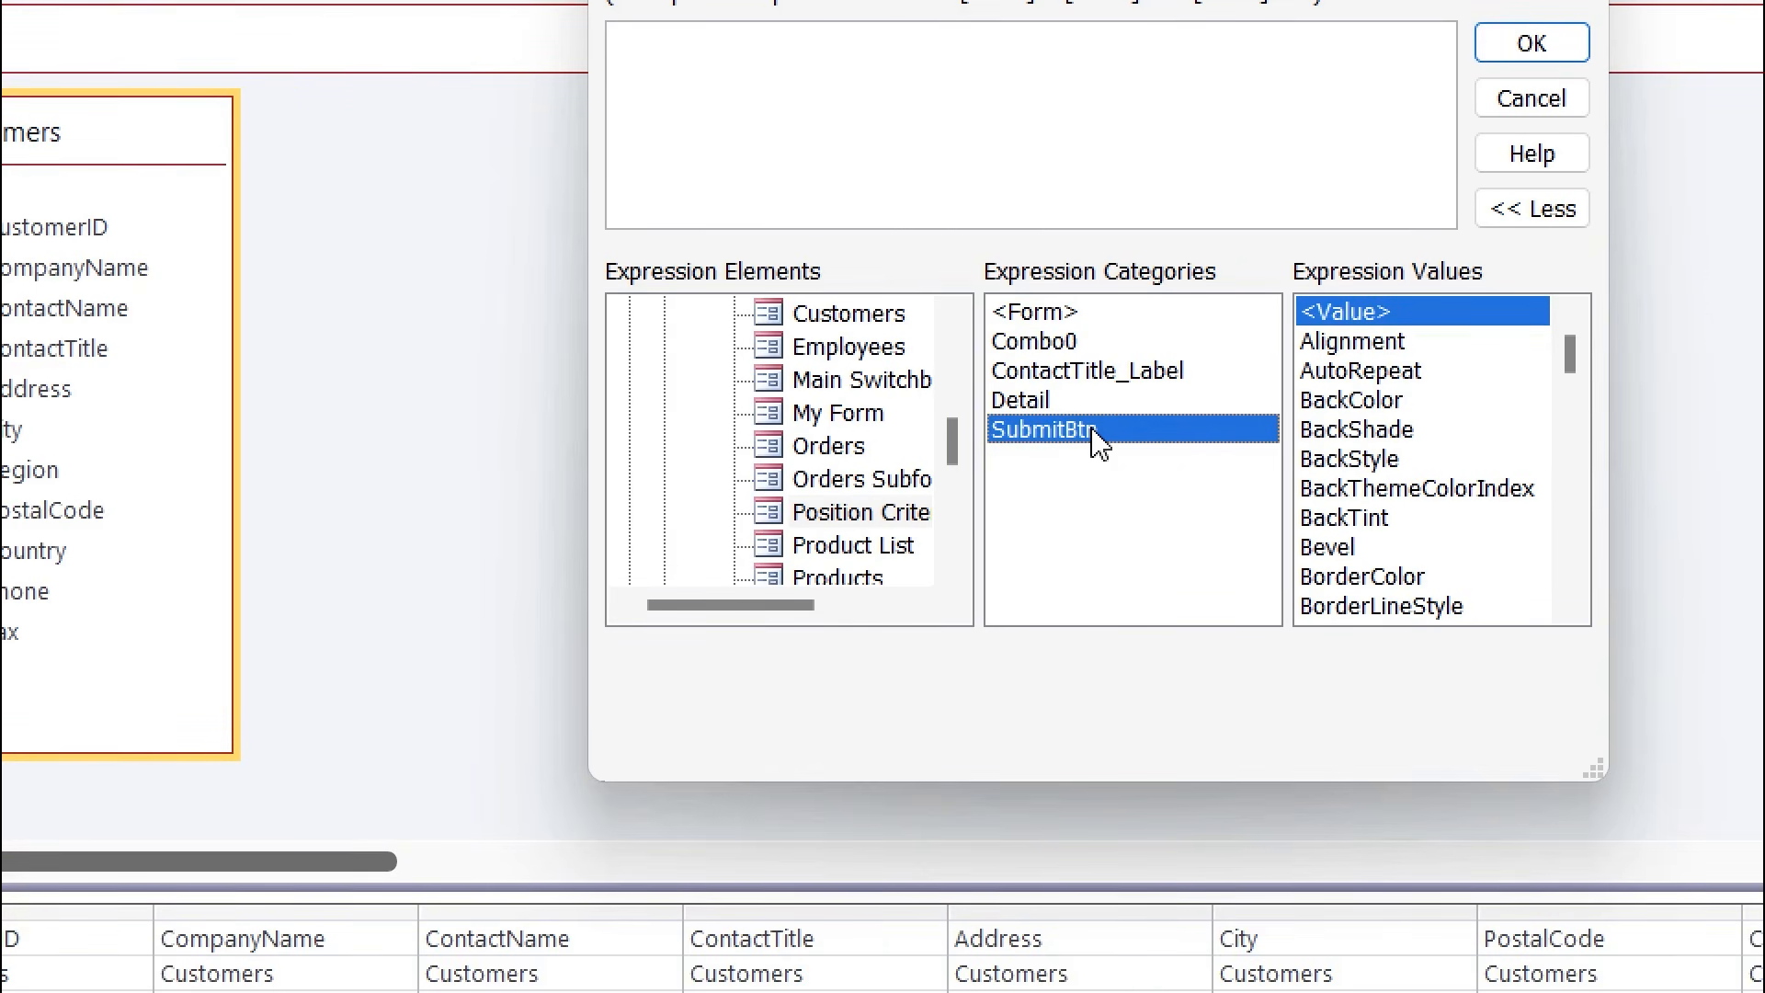
pyautogui.doubleClick(1099, 445)
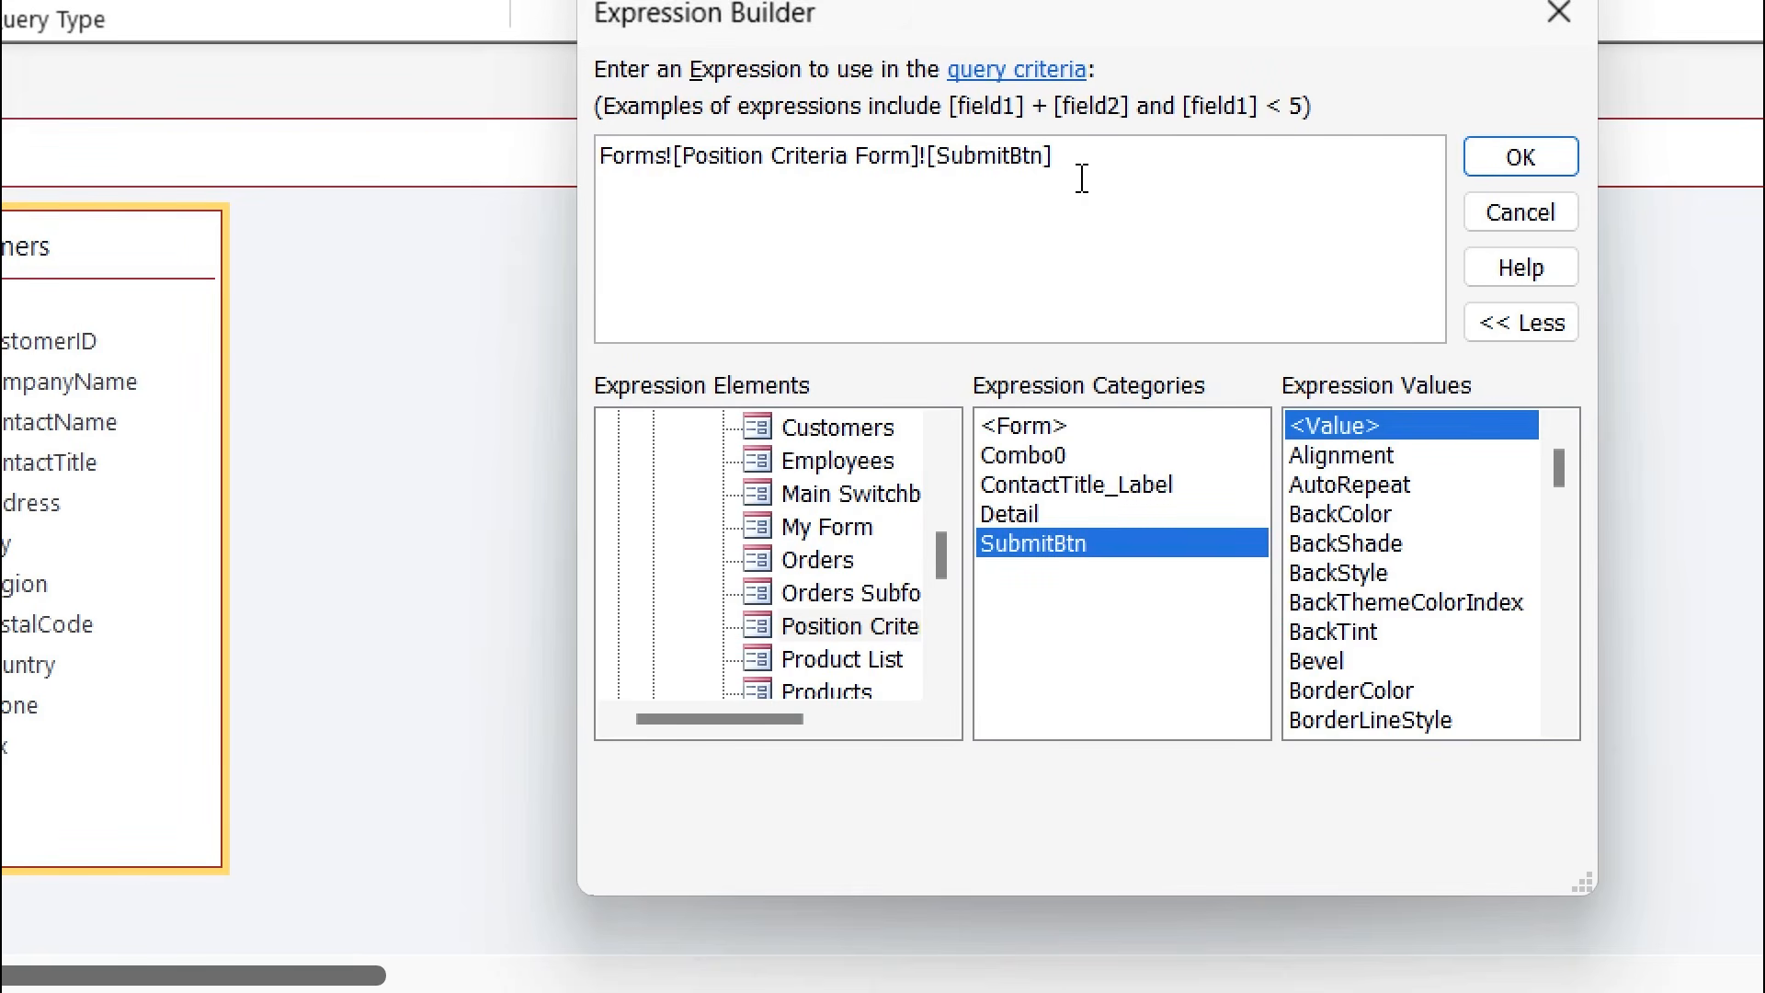
pyautogui.moveTo(1055, 161); pyautogui.dragTo(596, 164)
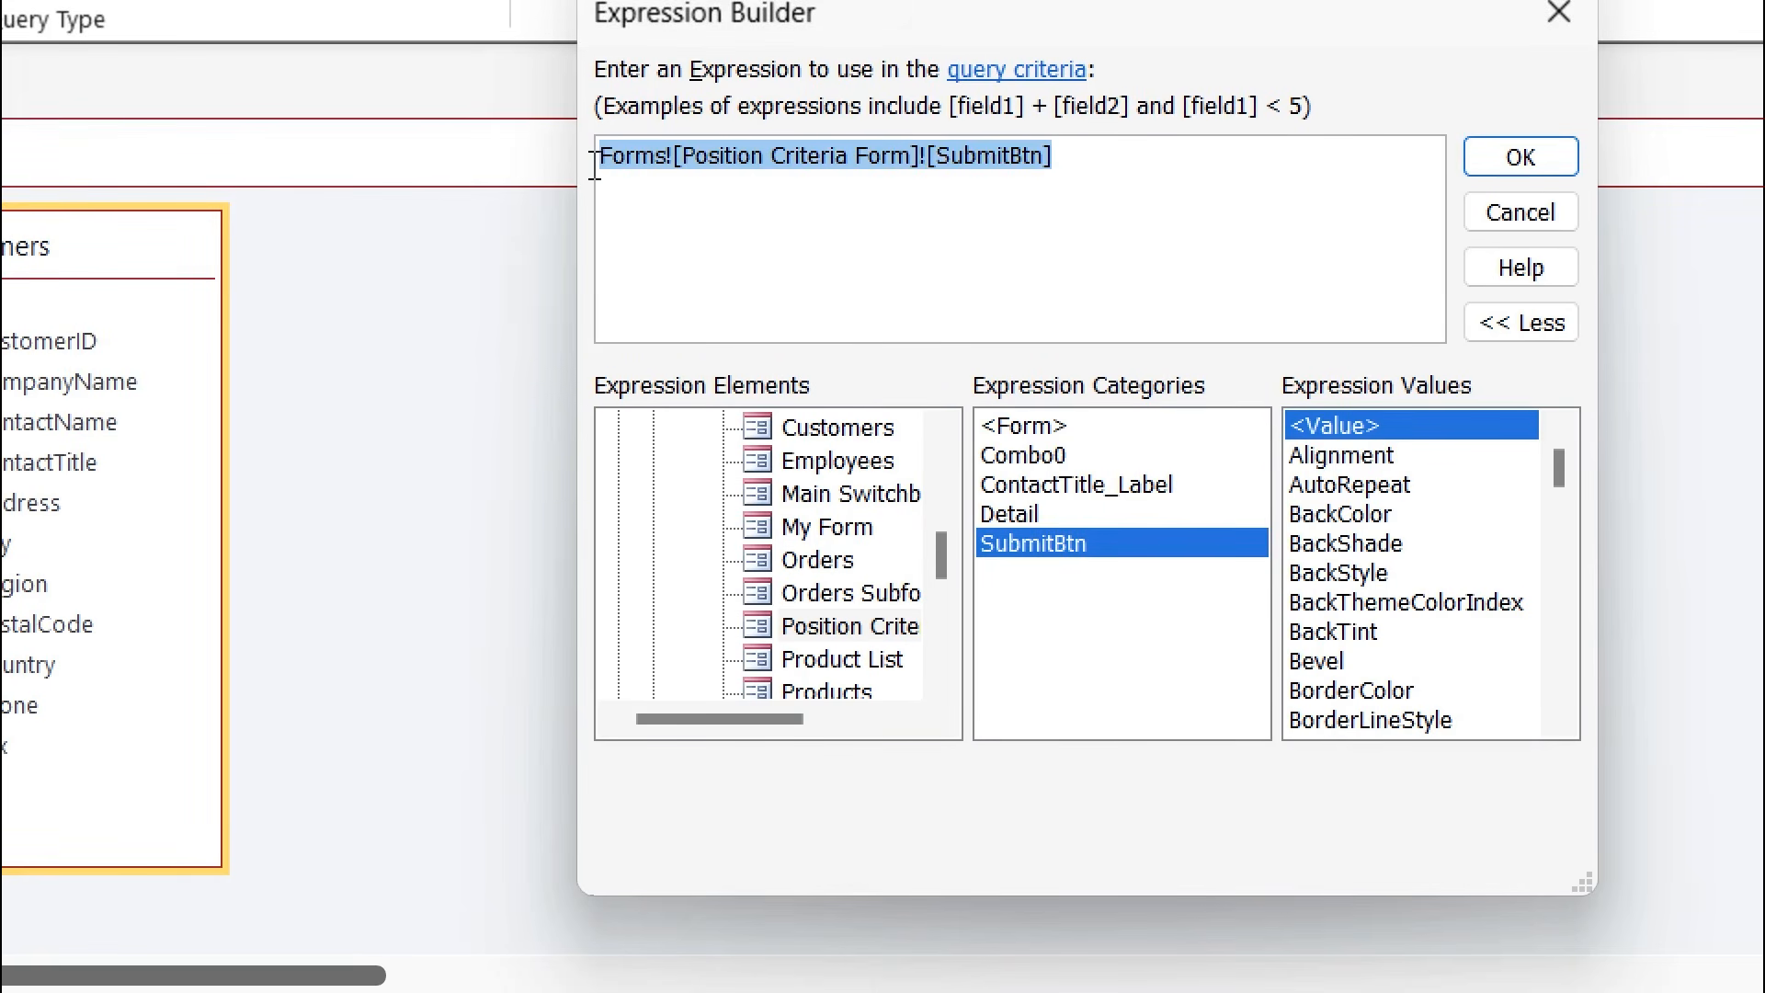
pyautogui.press('Delete')
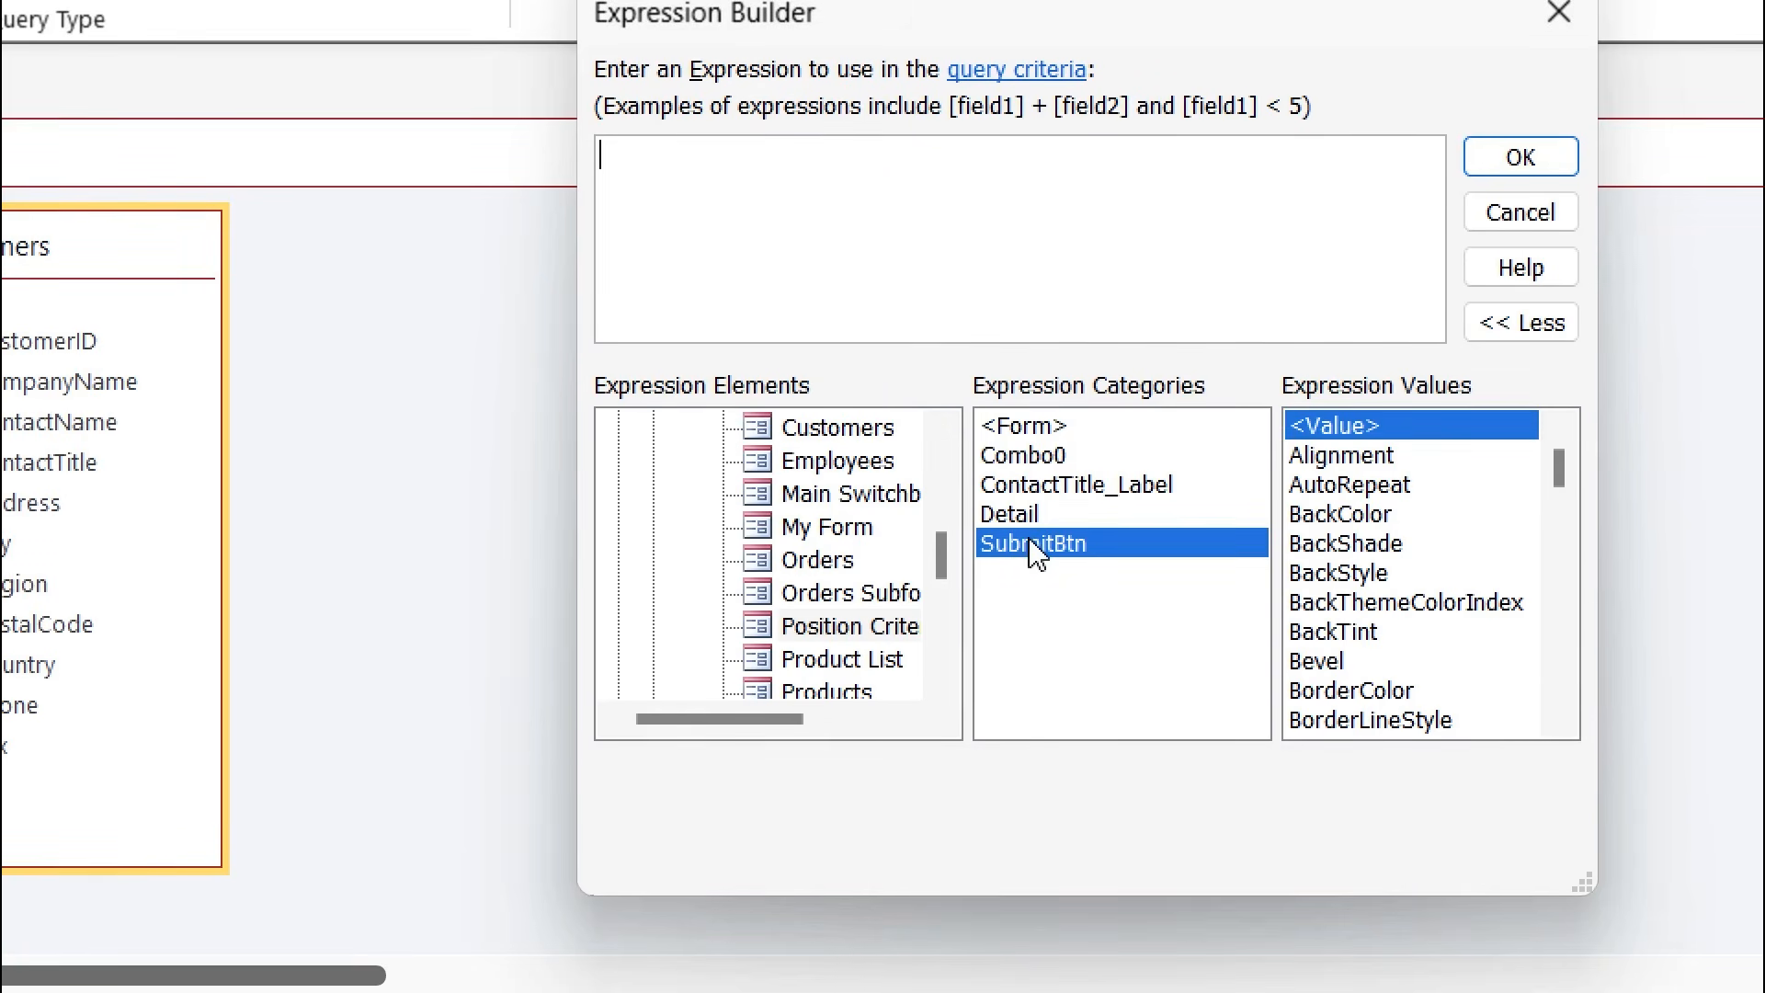
pyautogui.click(1057, 469)
pyautogui.doubleClick(1060, 473)
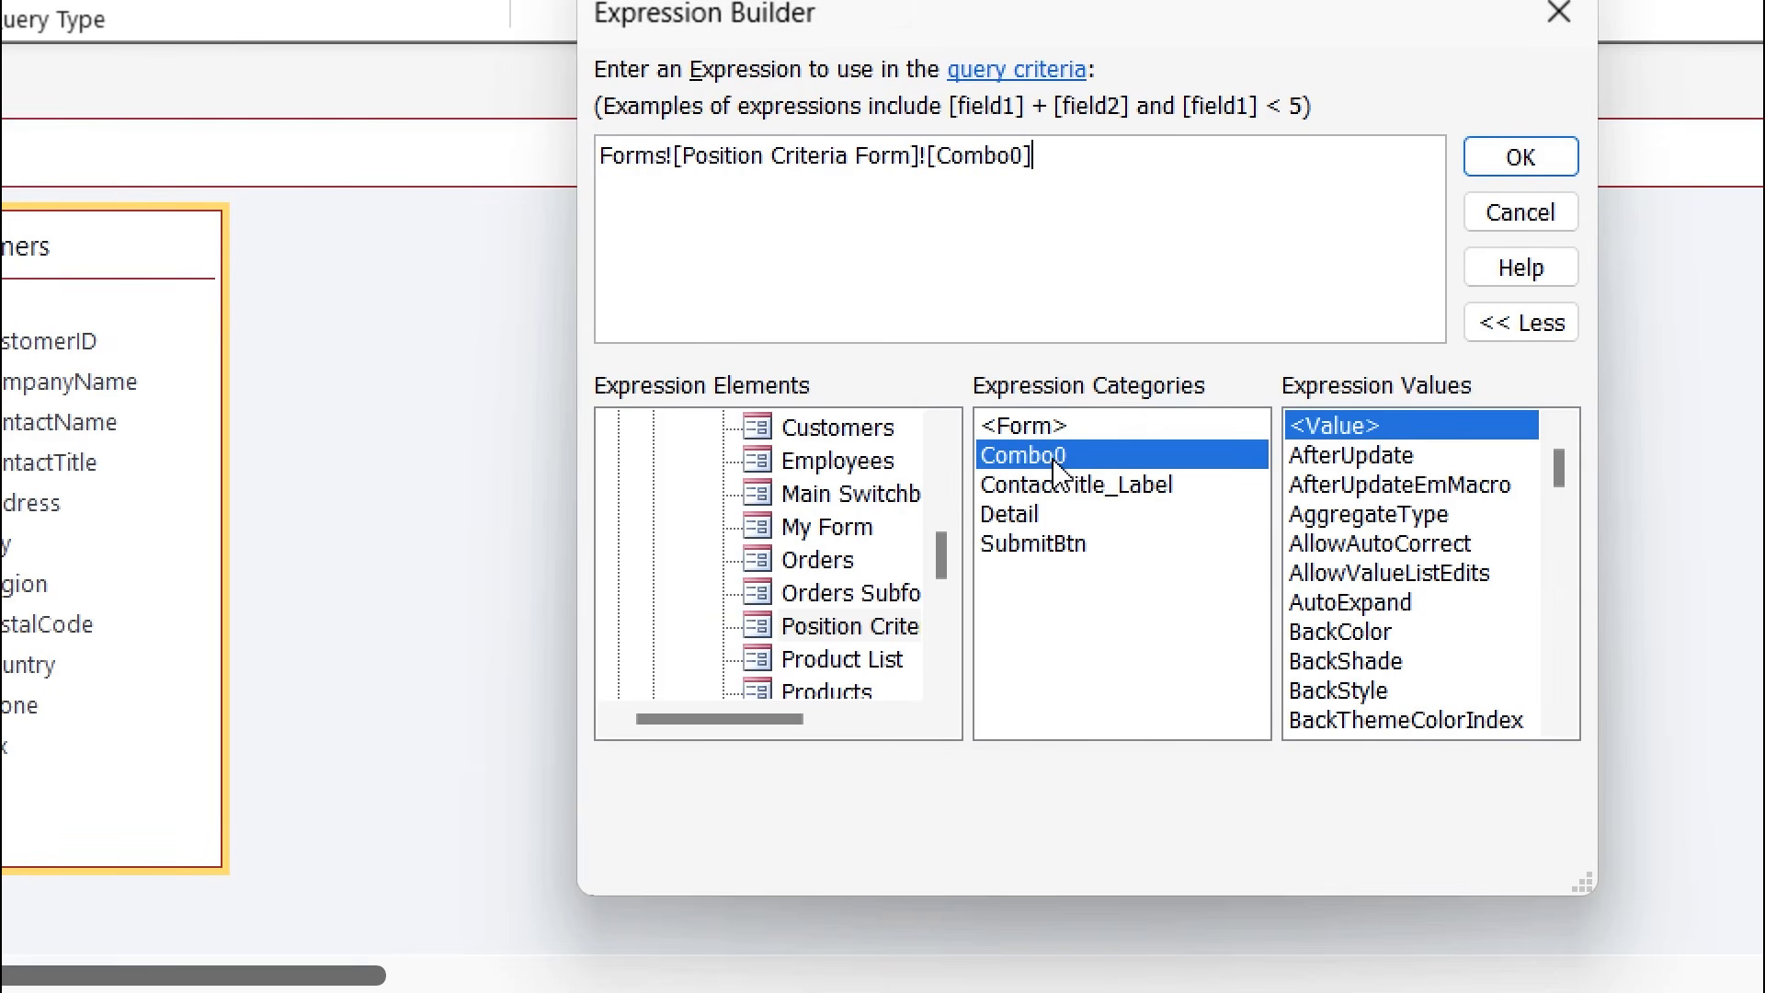
pyautogui.click(1509, 159)
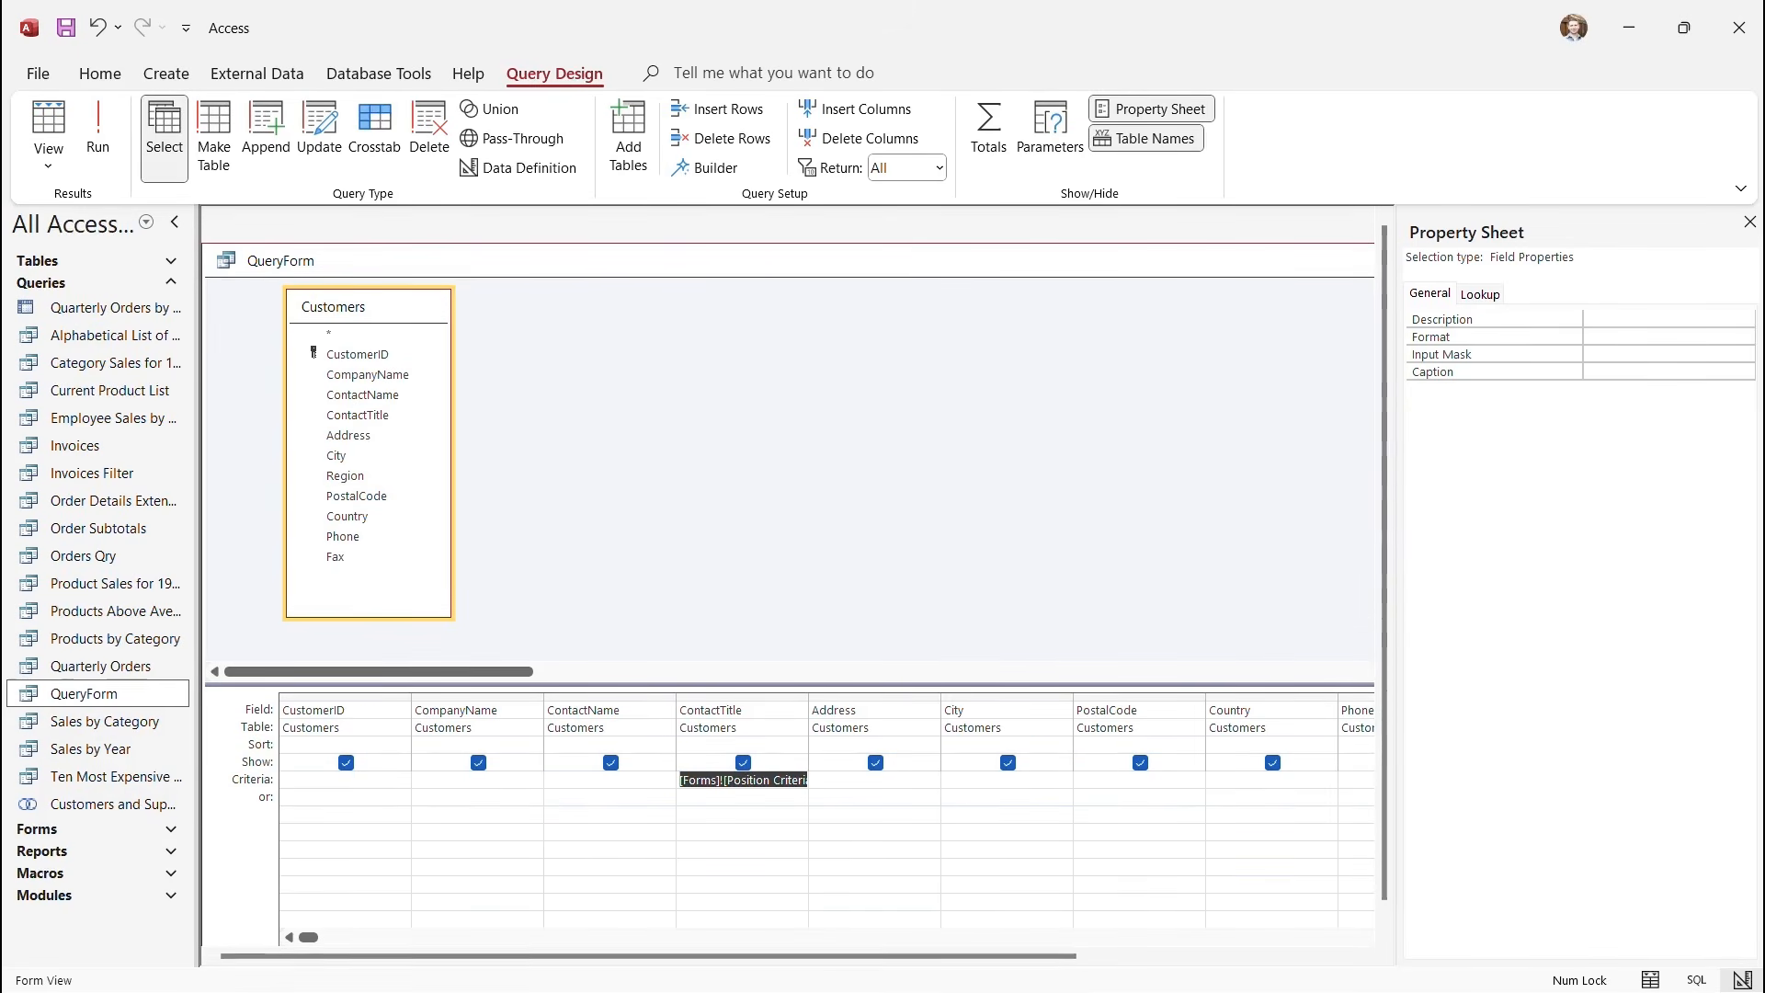
# Hide the Property Sheet, save and close QueryForm, and switch Position Criteria Form to Form View.
pyautogui.click(1750, 222)
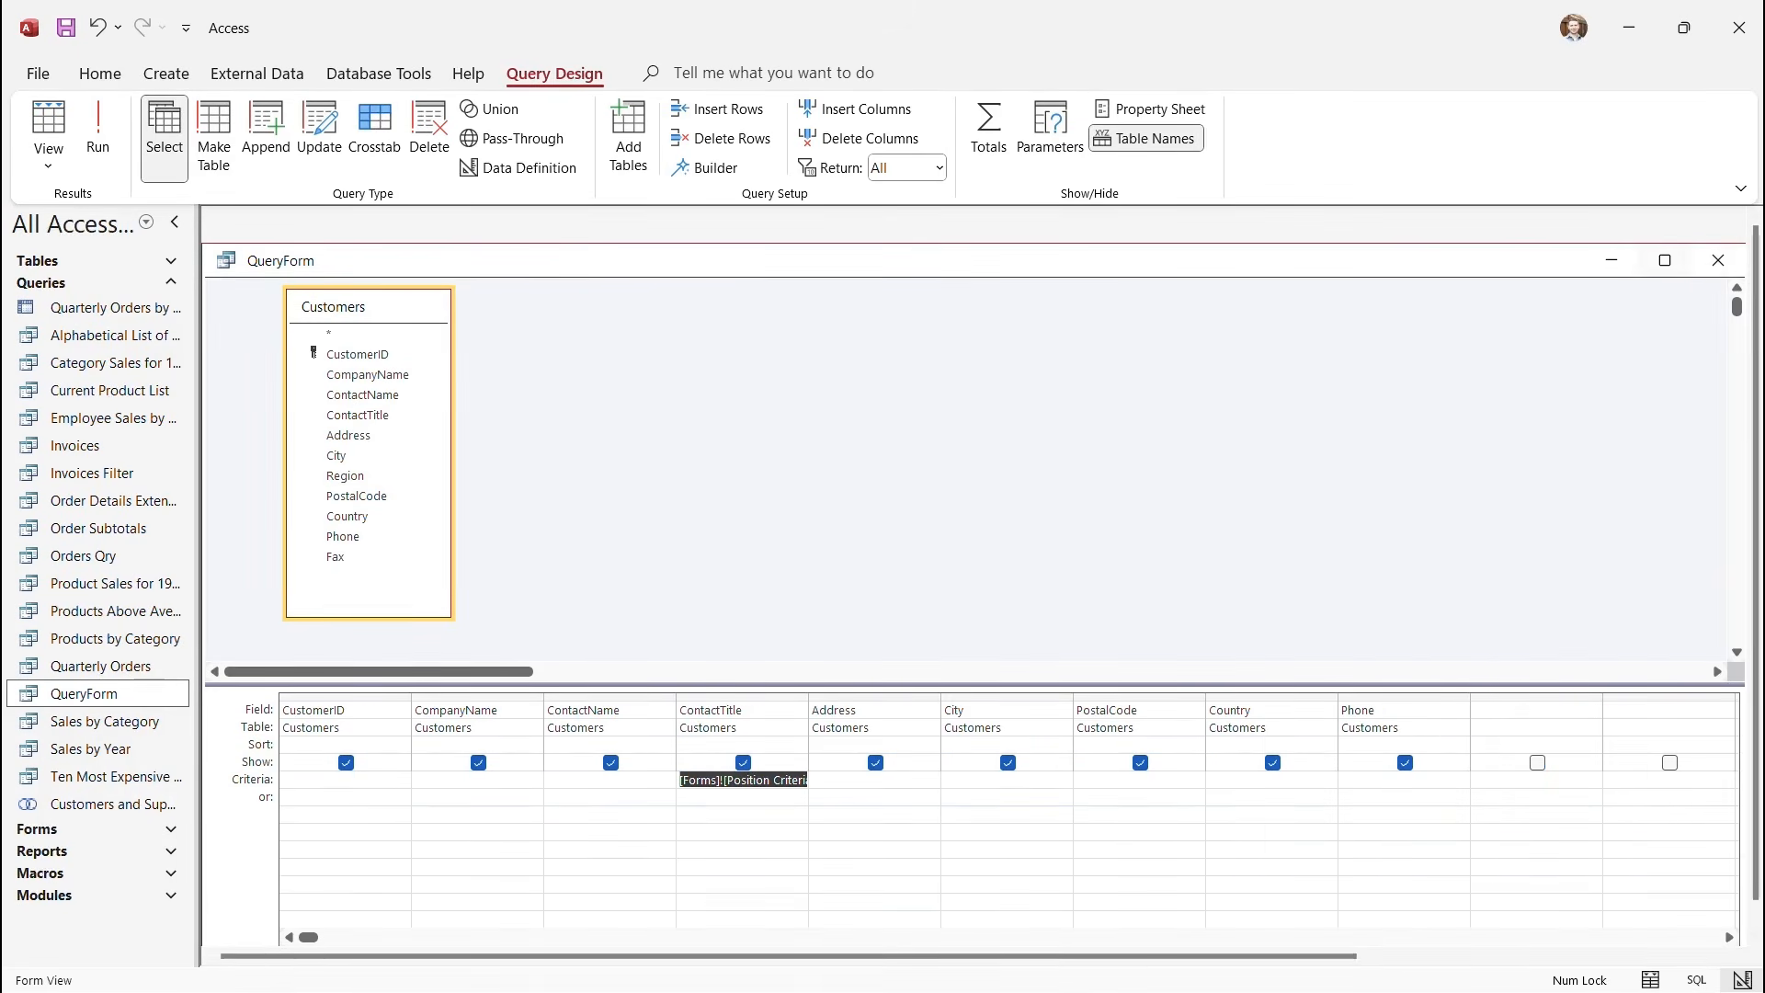
pyautogui.click(1718, 260)
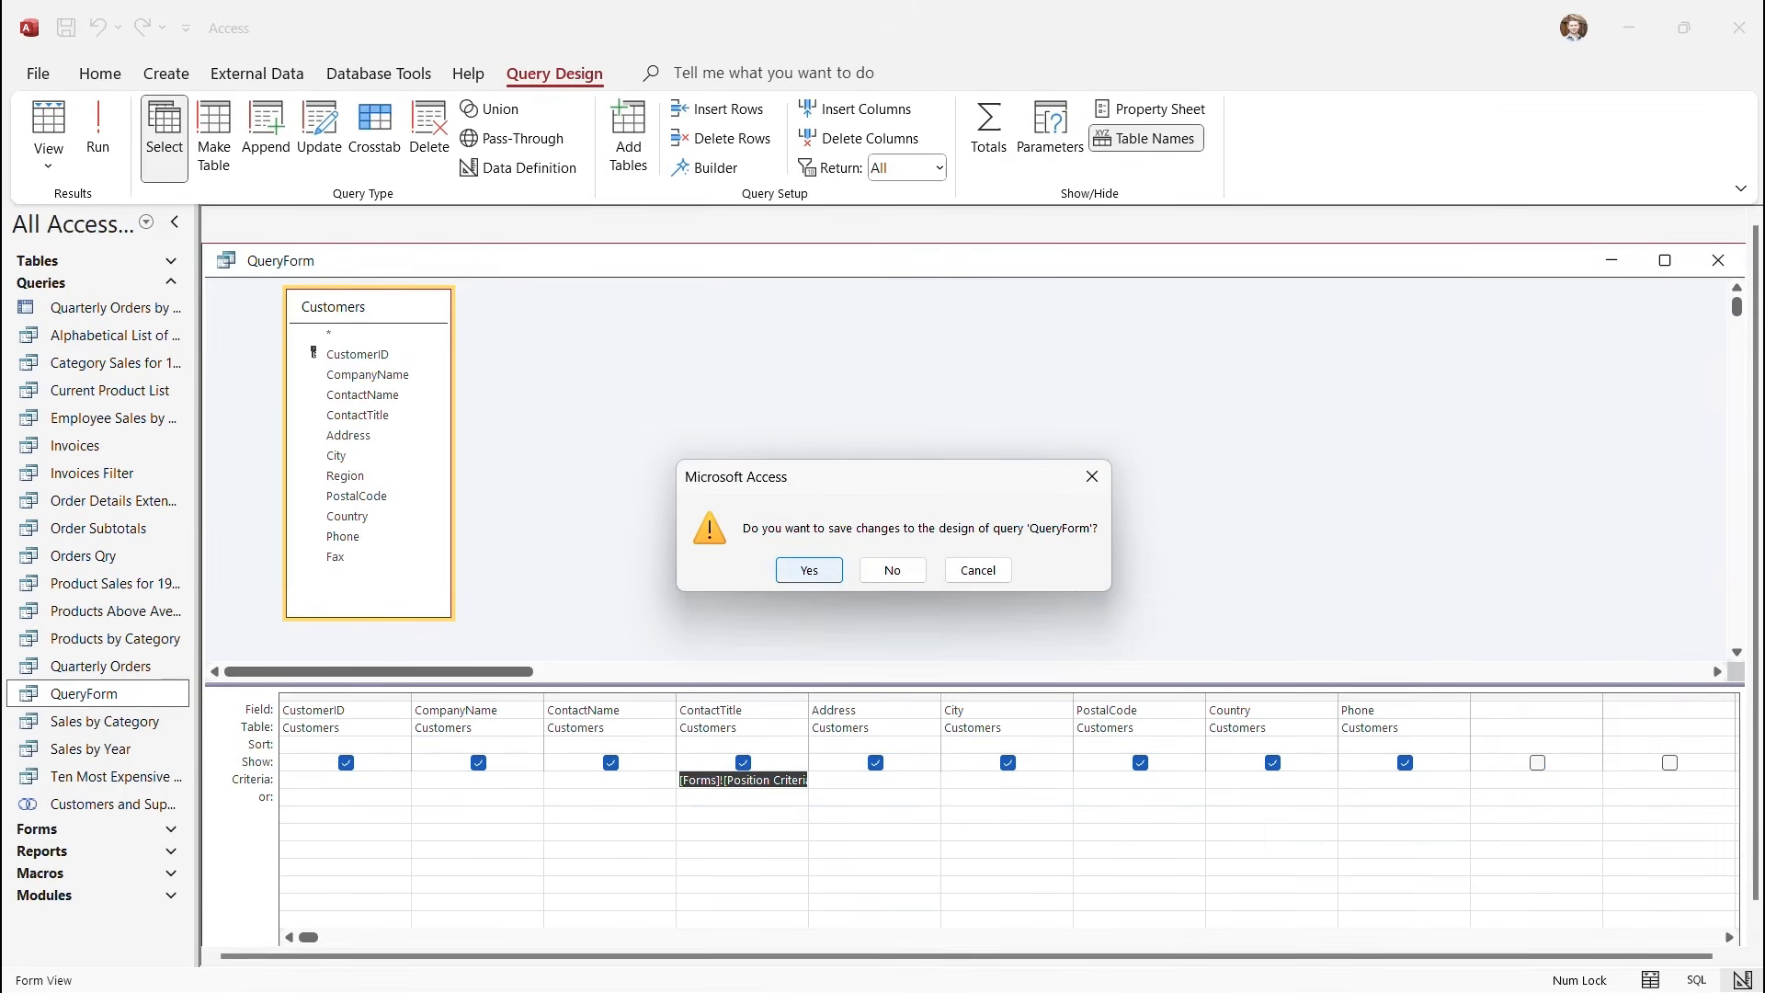
pyautogui.click(809, 570)
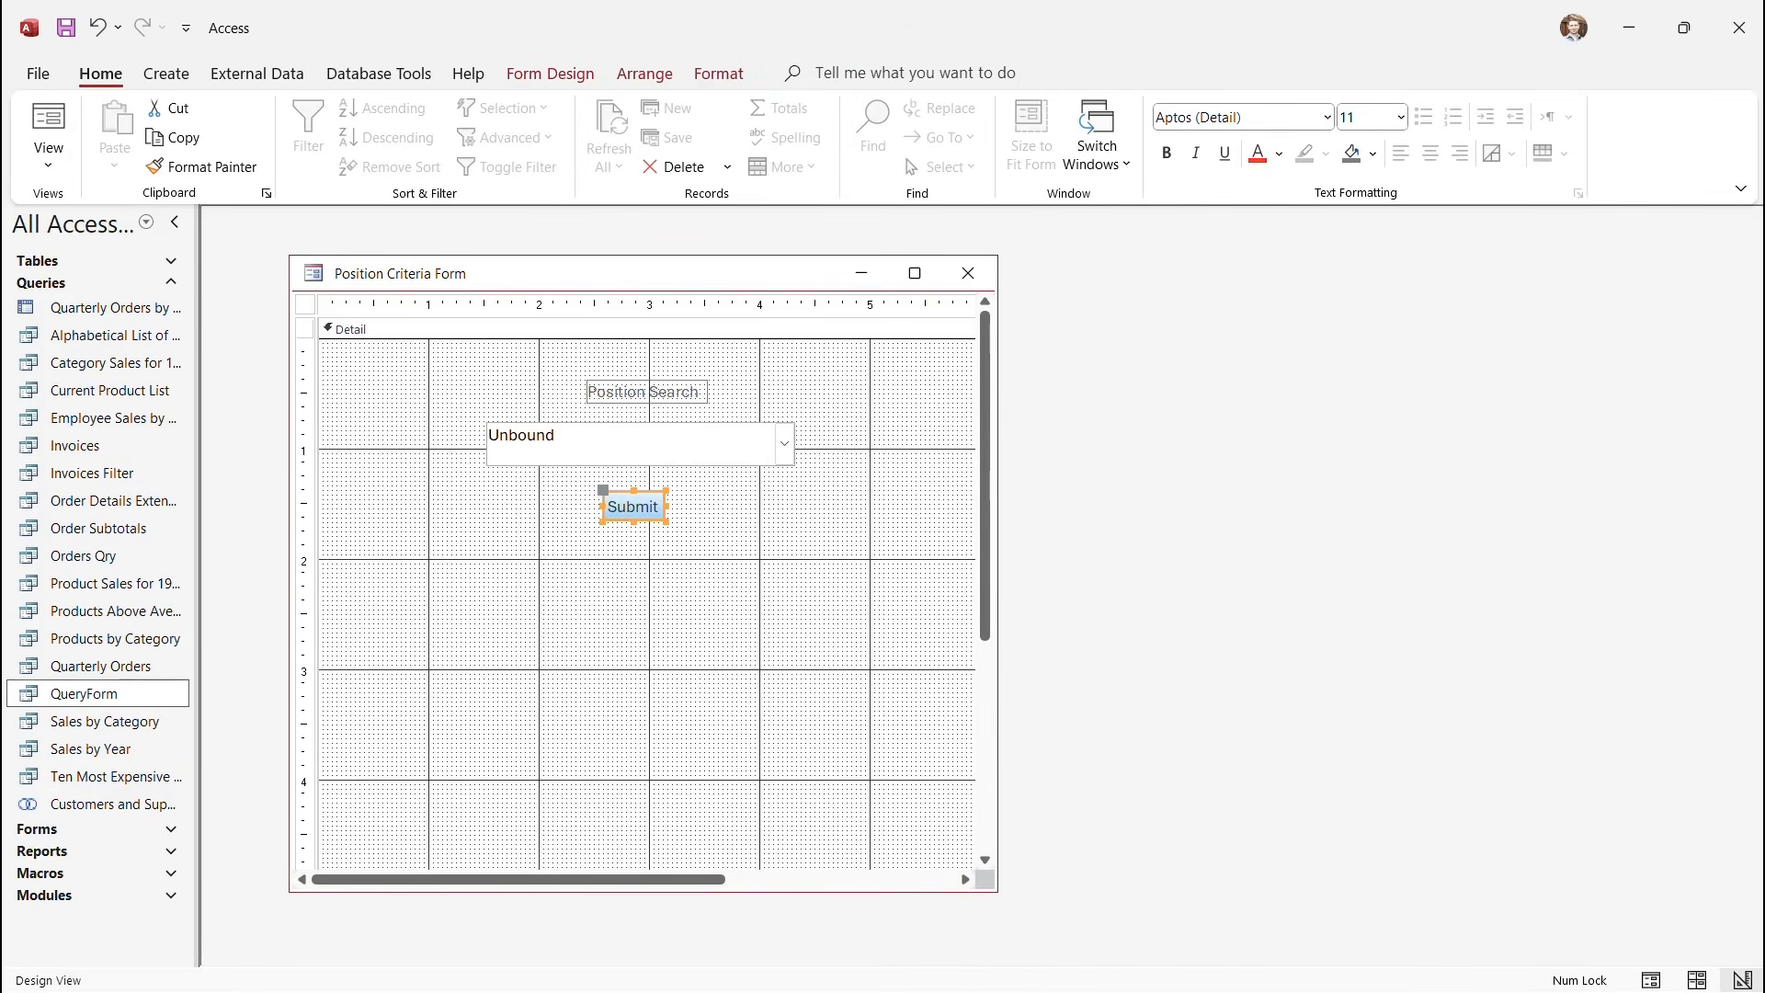
pyautogui.click(48, 156)
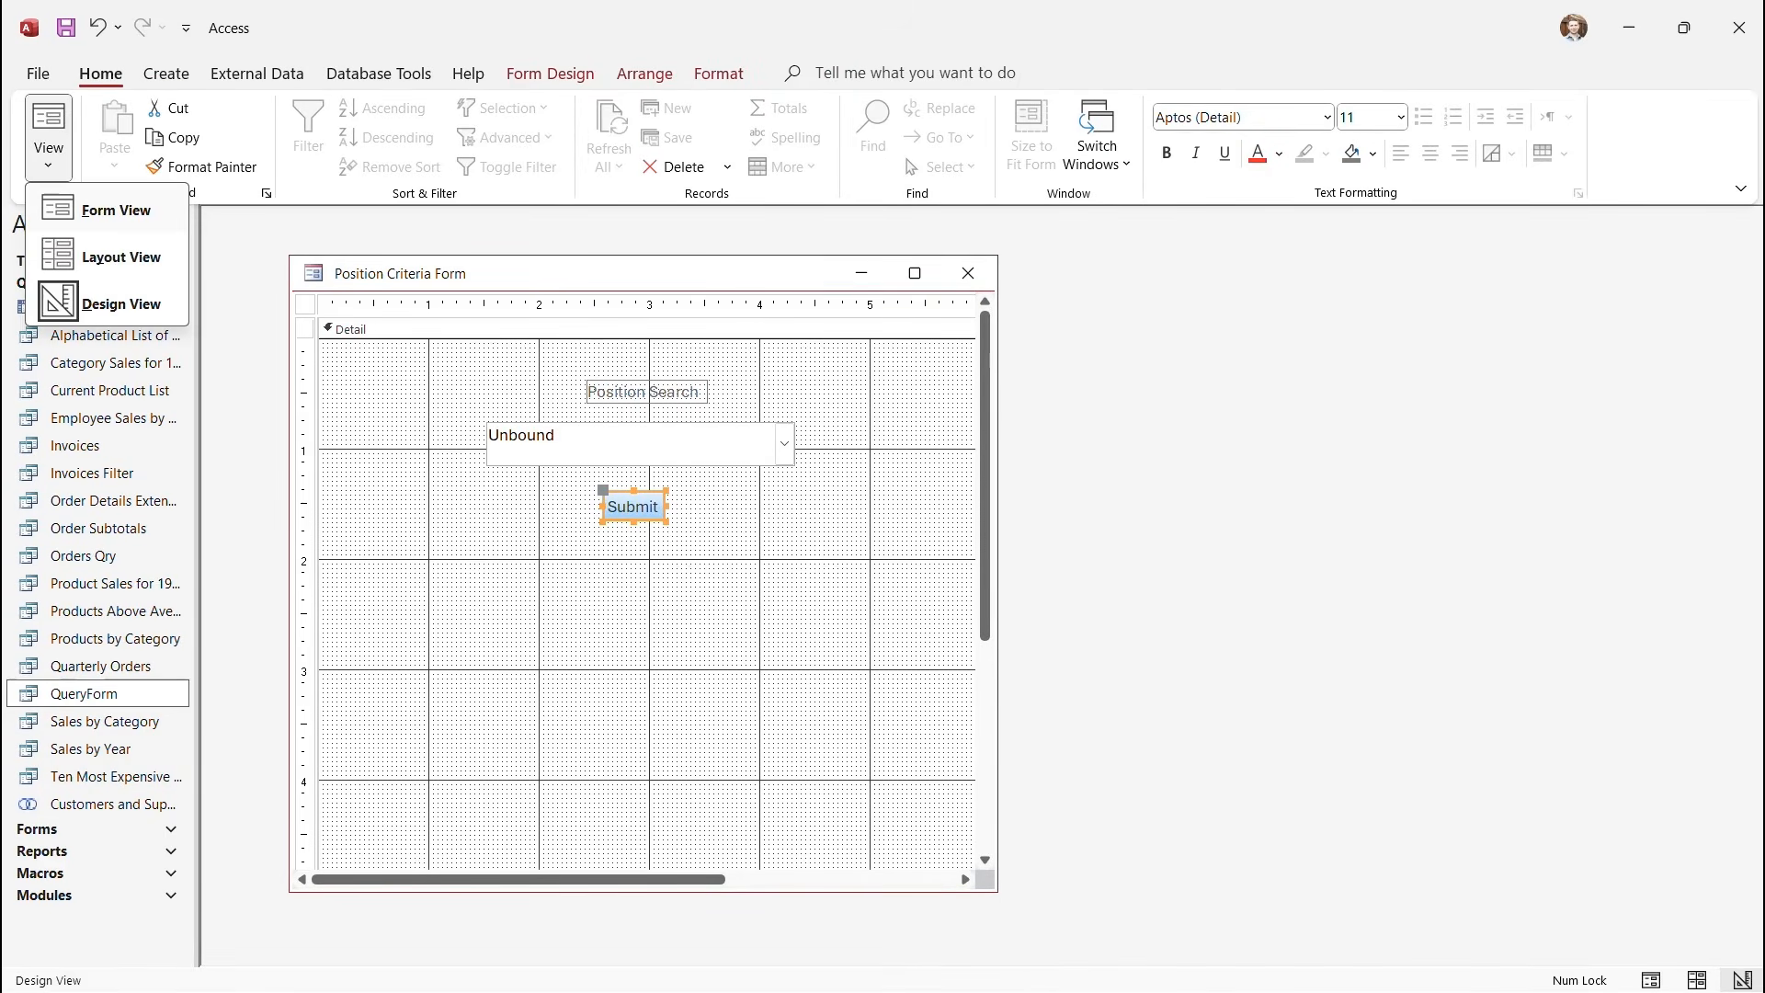
pyautogui.click(92, 214)
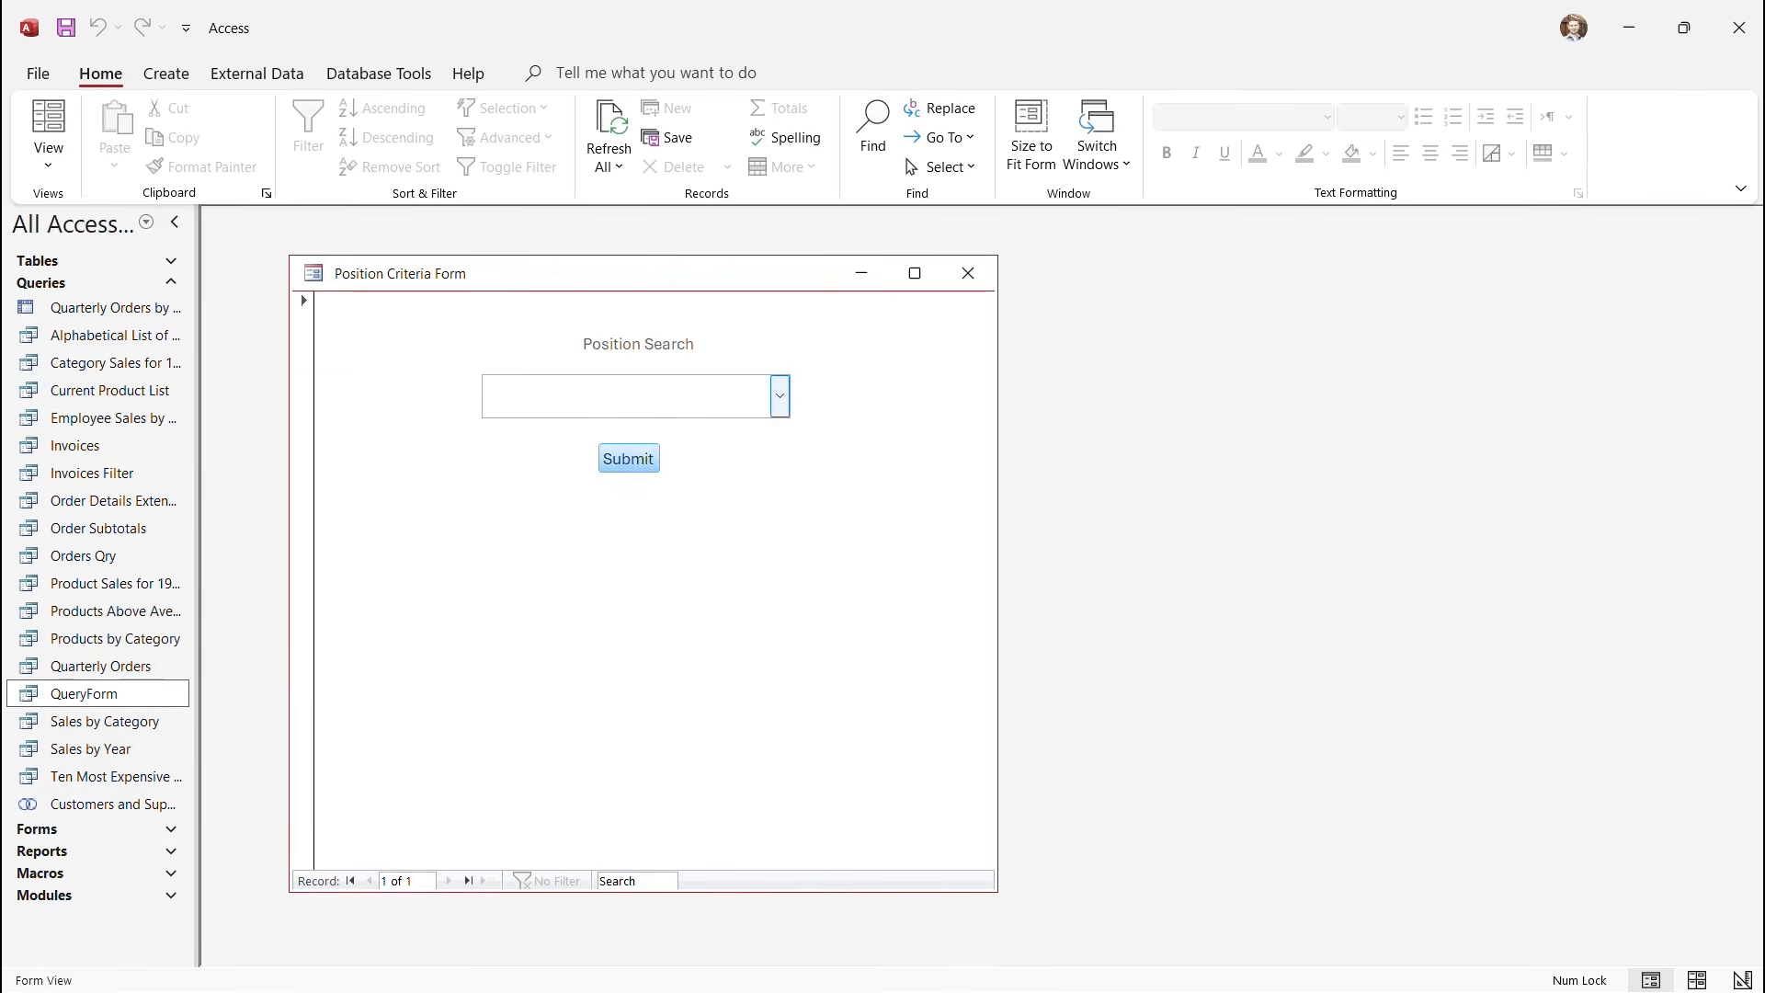
# Submit Owner as the position and close the resulting datasheet.
pyautogui.click(779, 397)
pyautogui.click(509, 558)
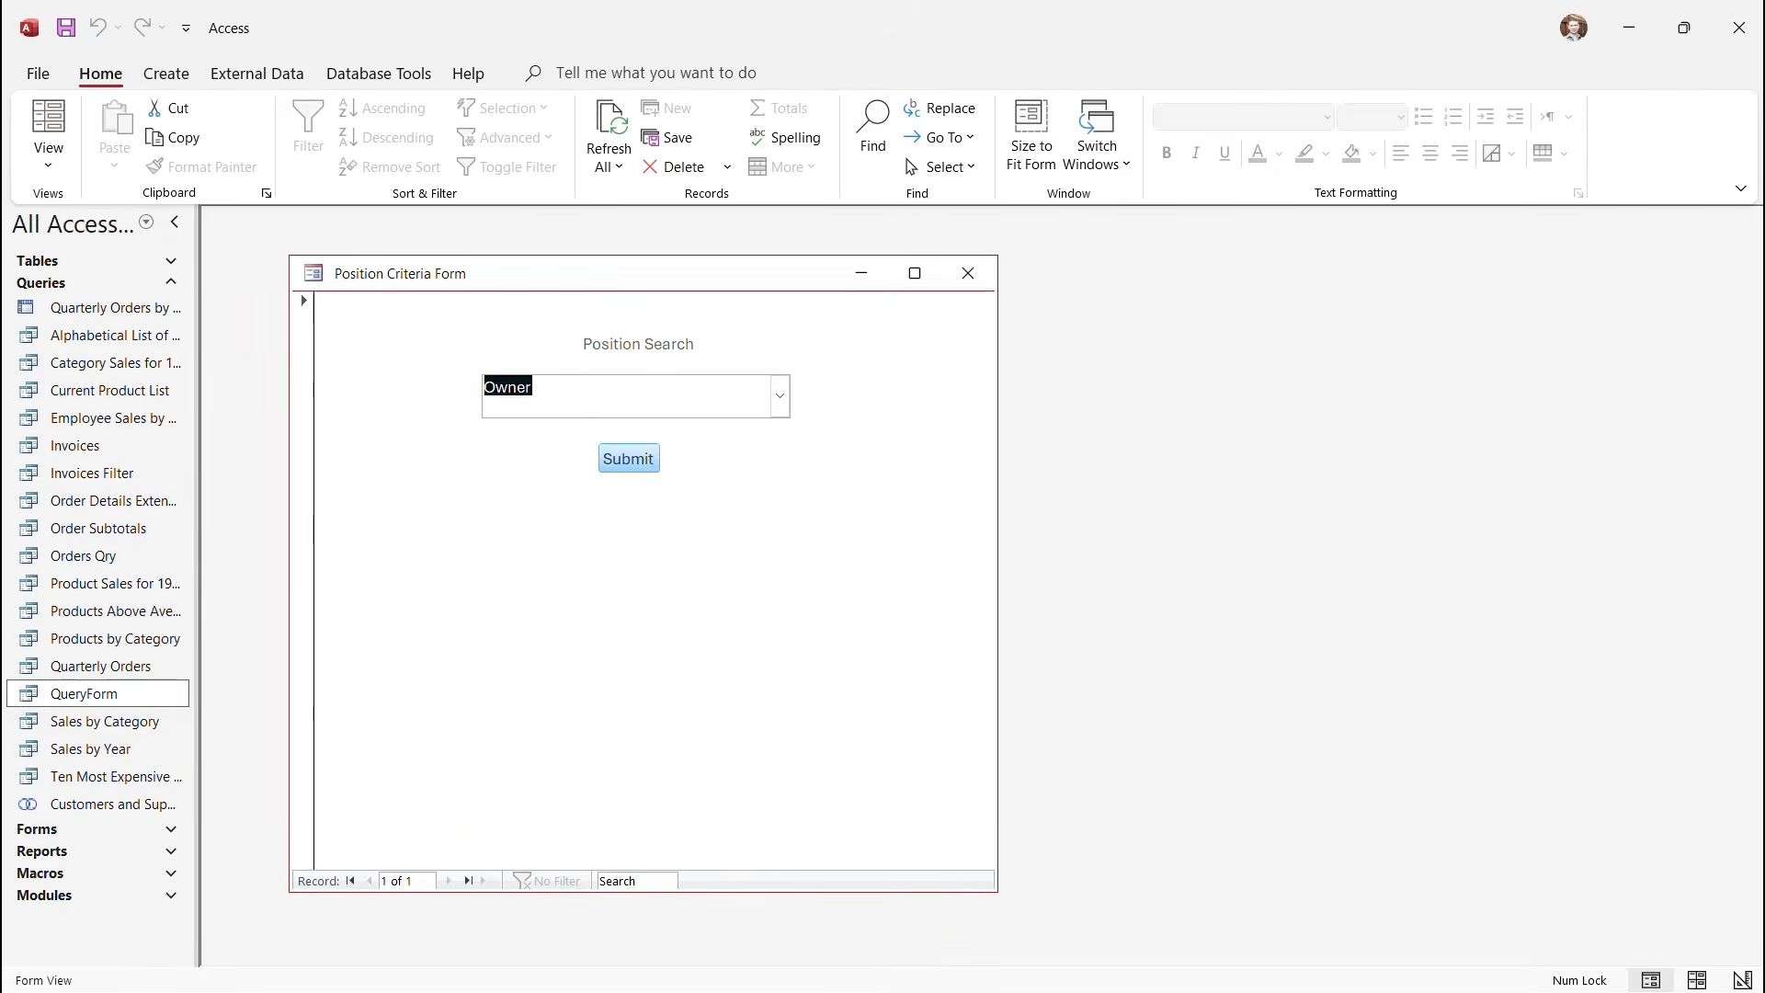
pyautogui.click(628, 457)
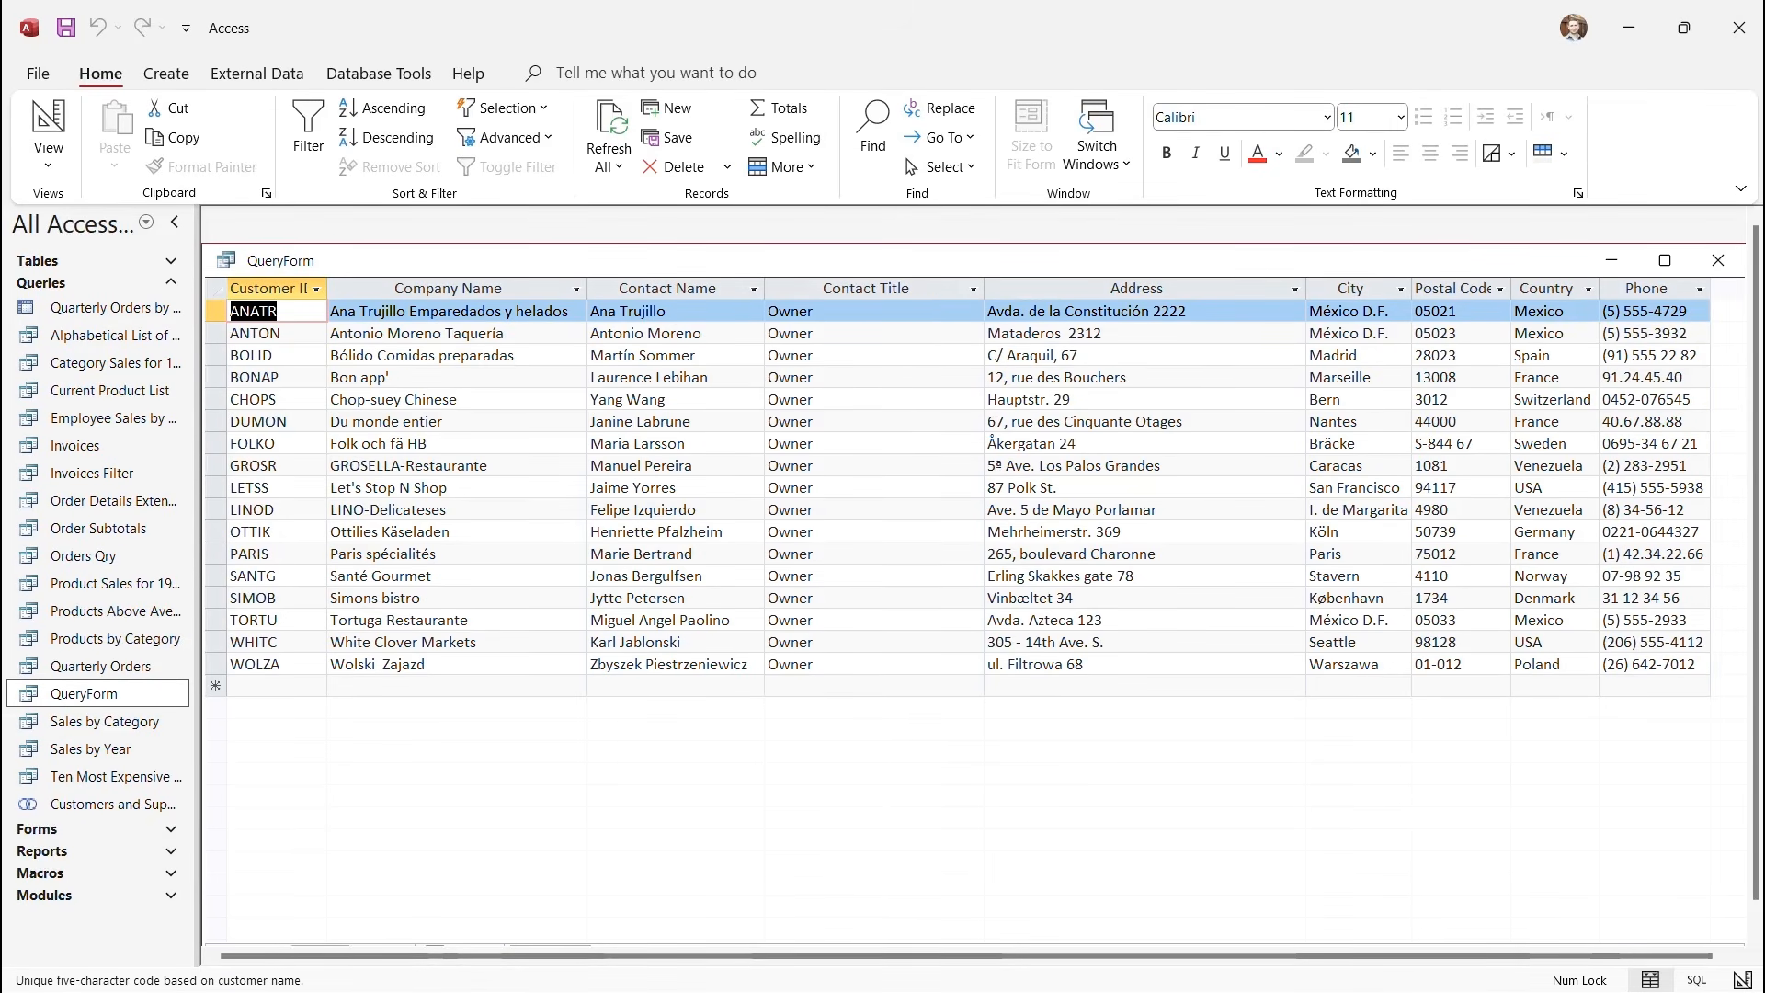
pyautogui.click(1718, 260)
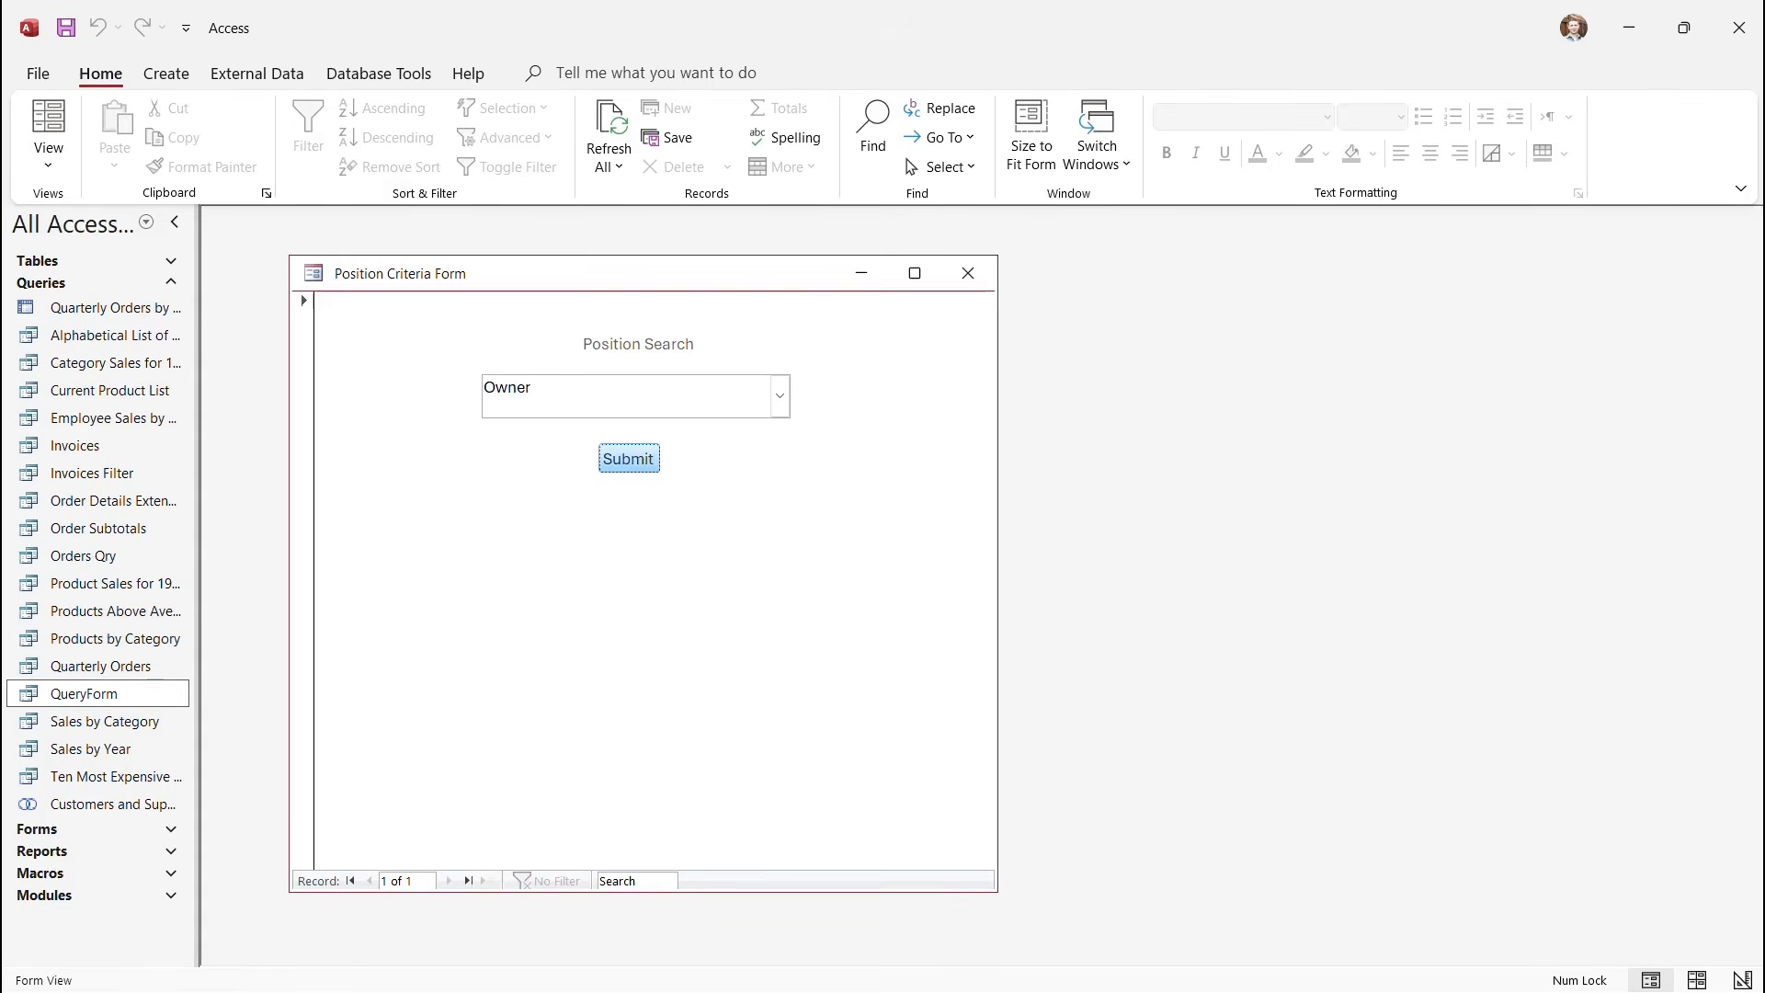
# Submit Sales Agent as the position and close the resulting datasheet.
pyautogui.click(780, 397)
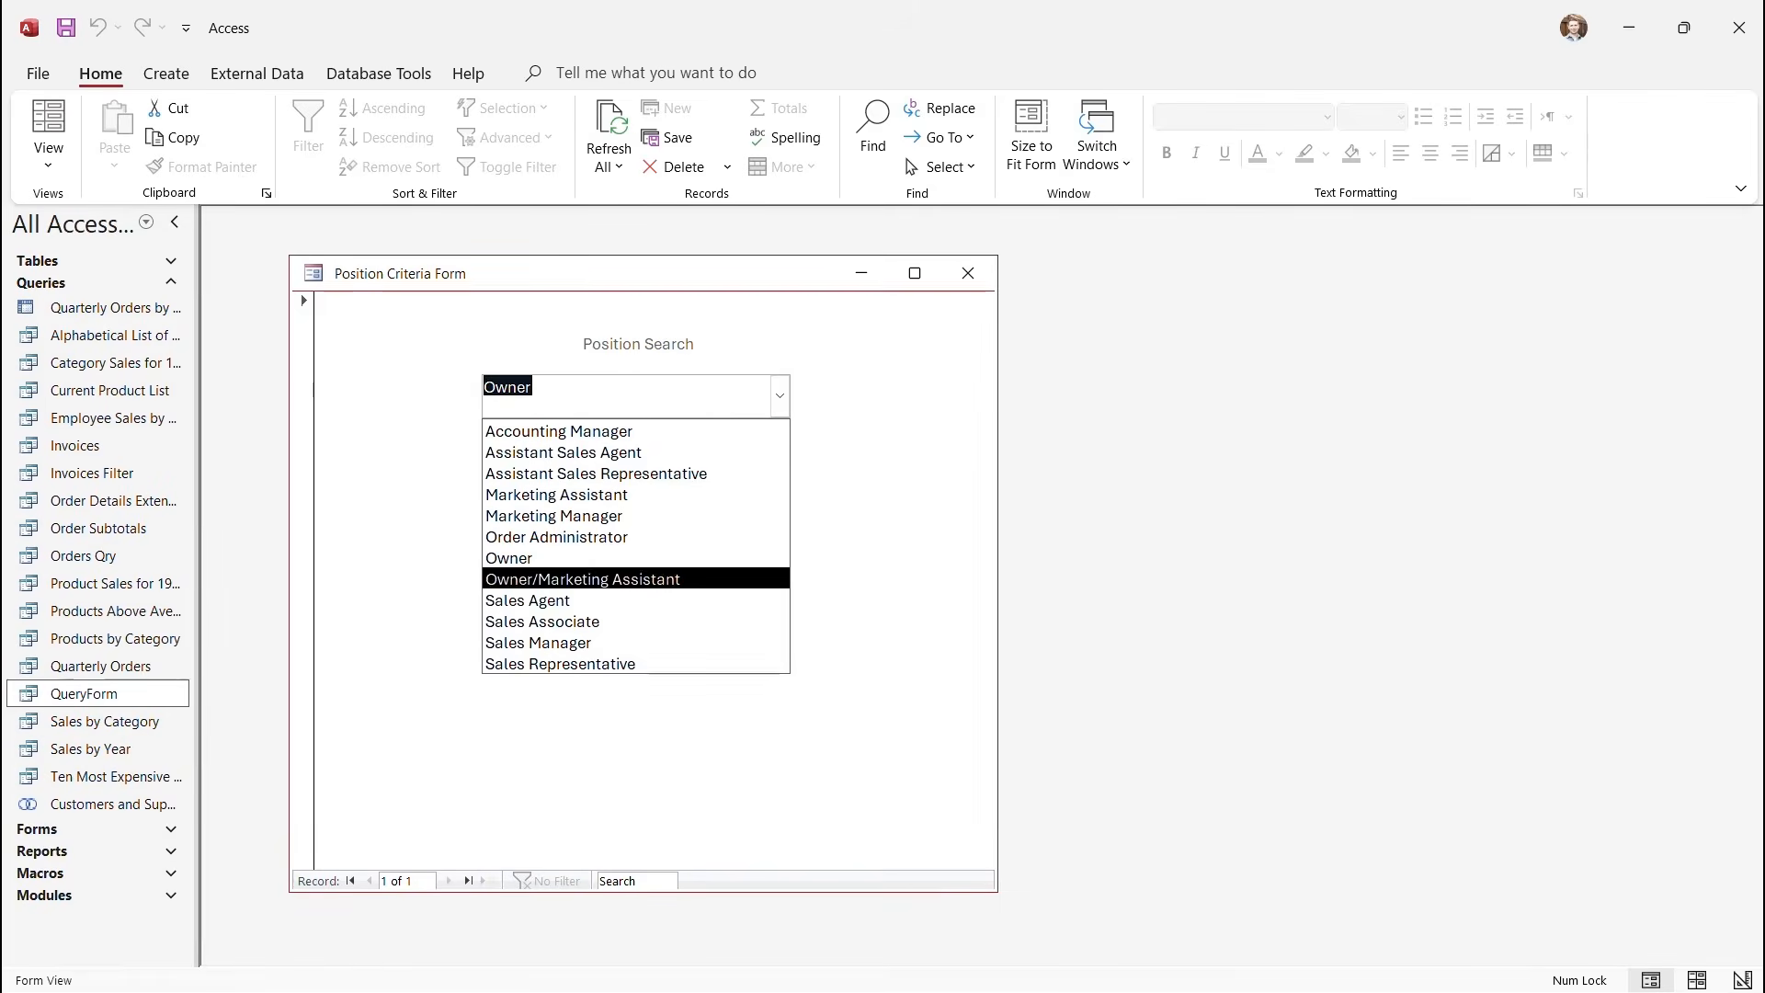
pyautogui.click(528, 600)
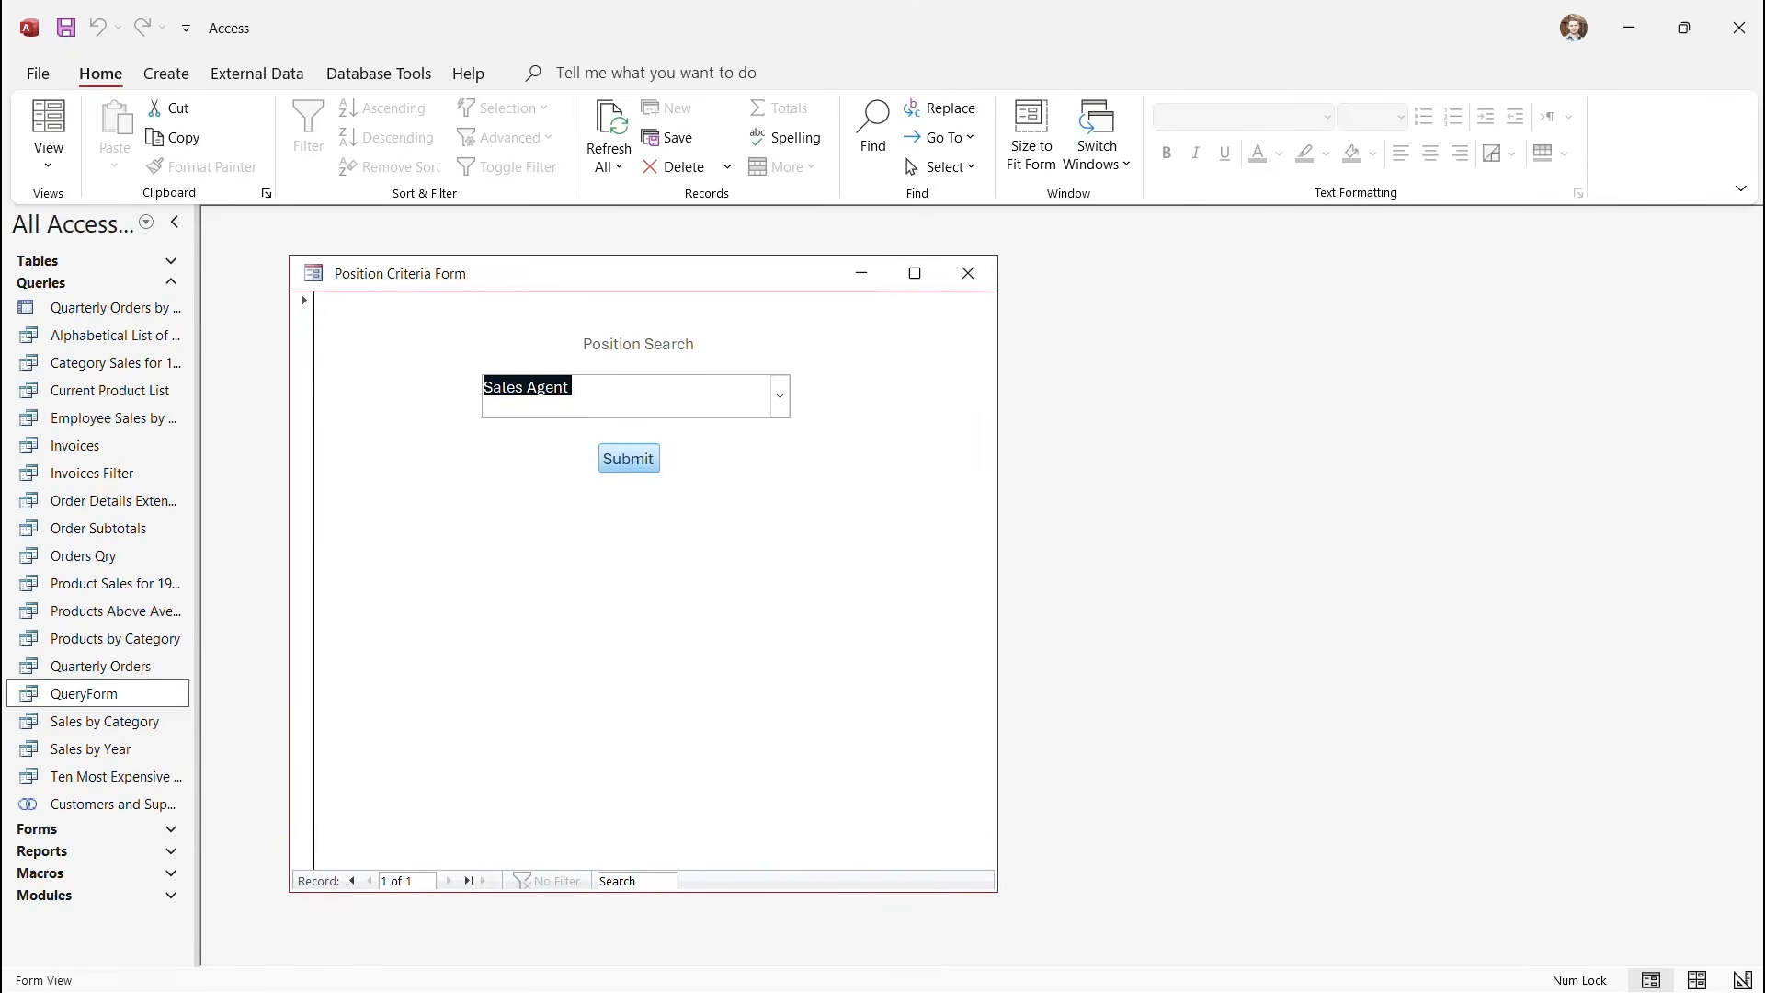
pyautogui.click(629, 458)
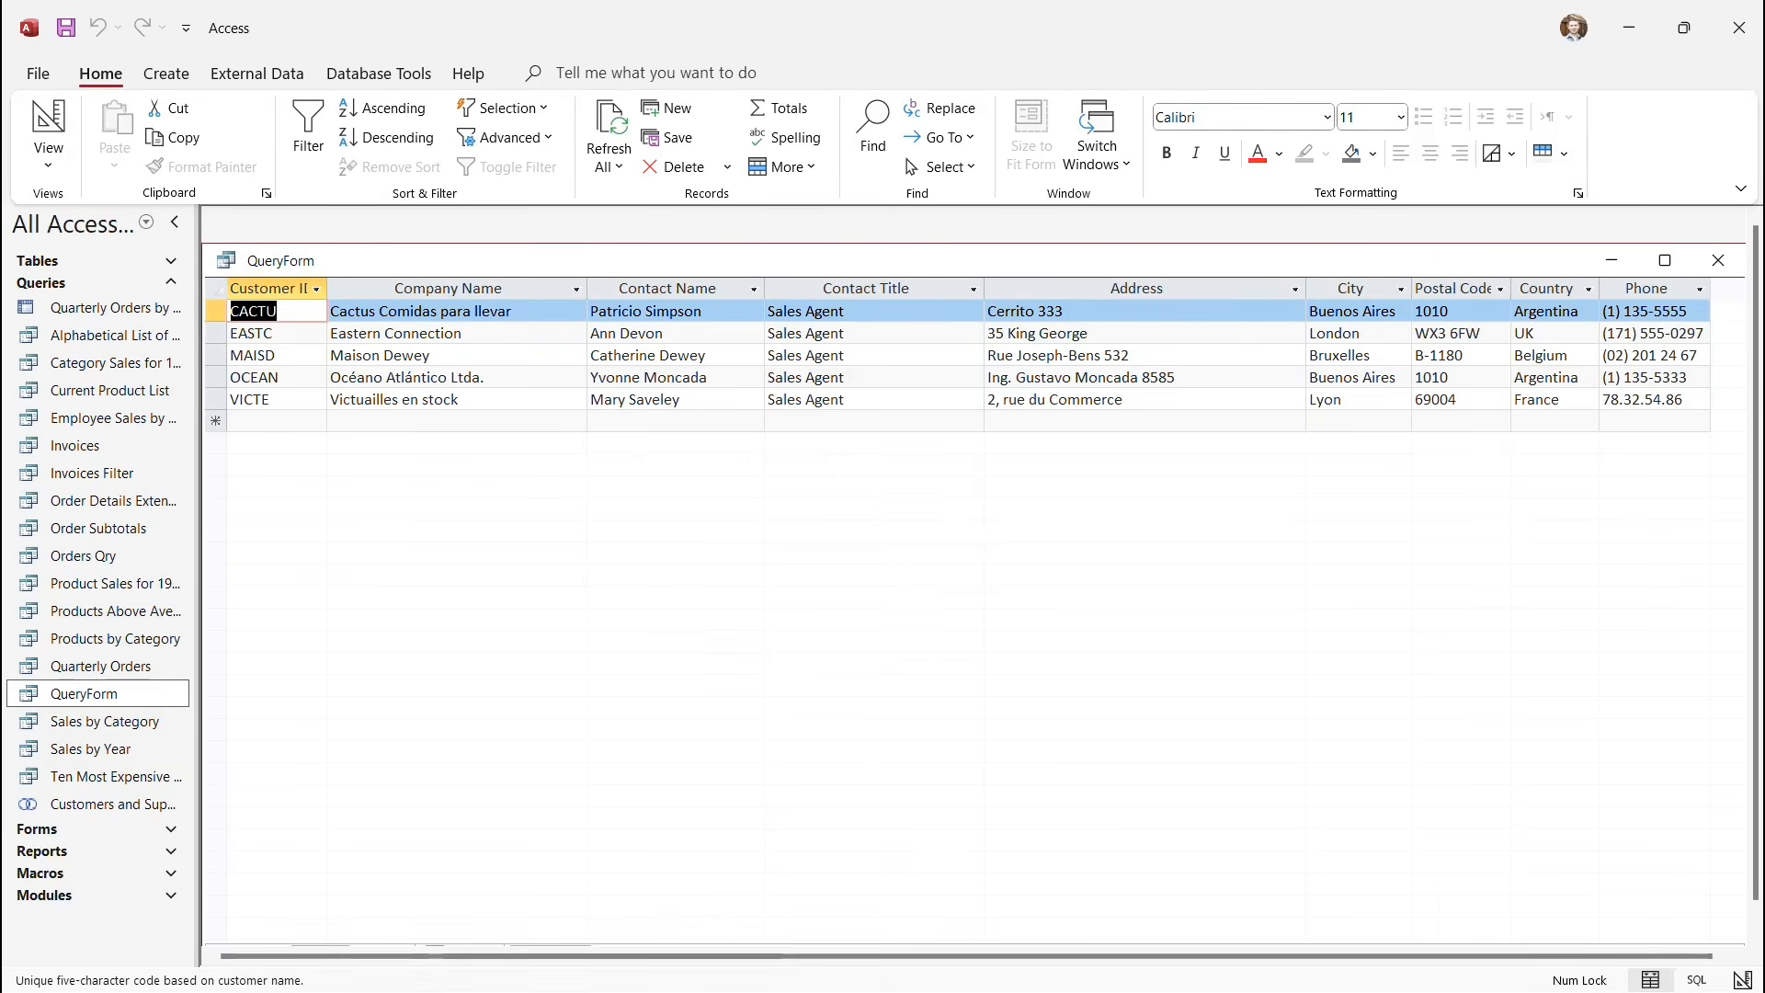
pyautogui.click(456, 421)
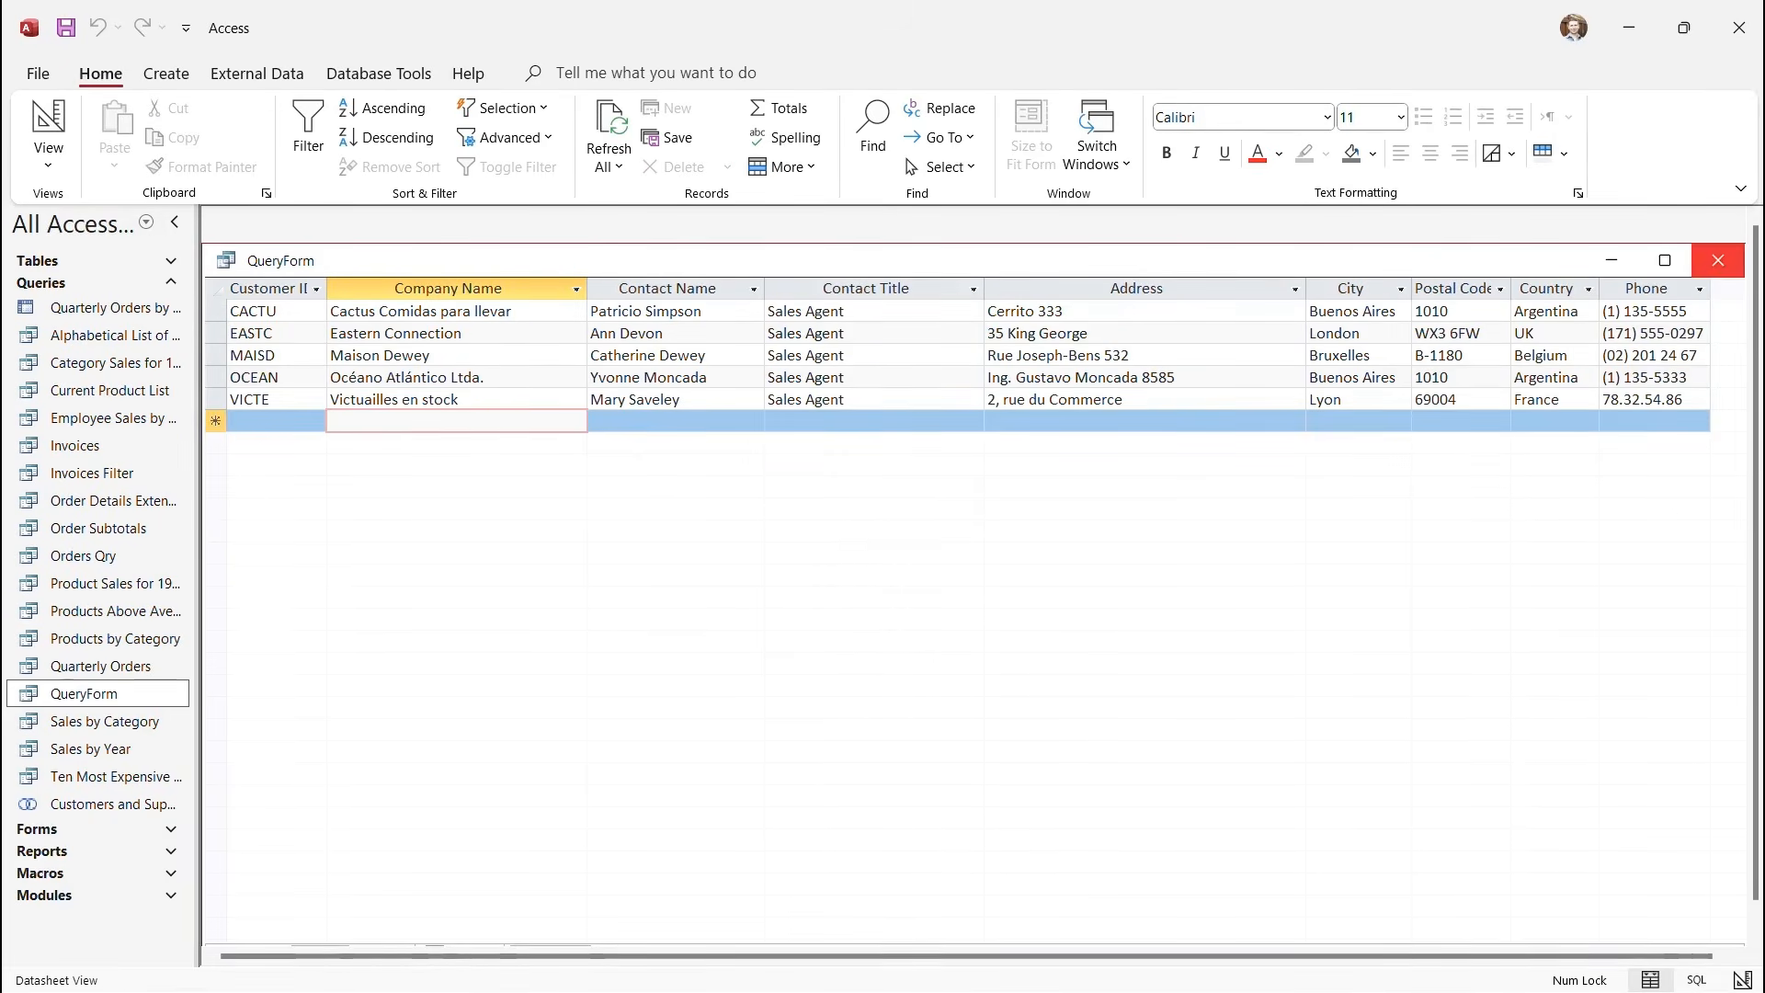
pyautogui.click(1719, 261)
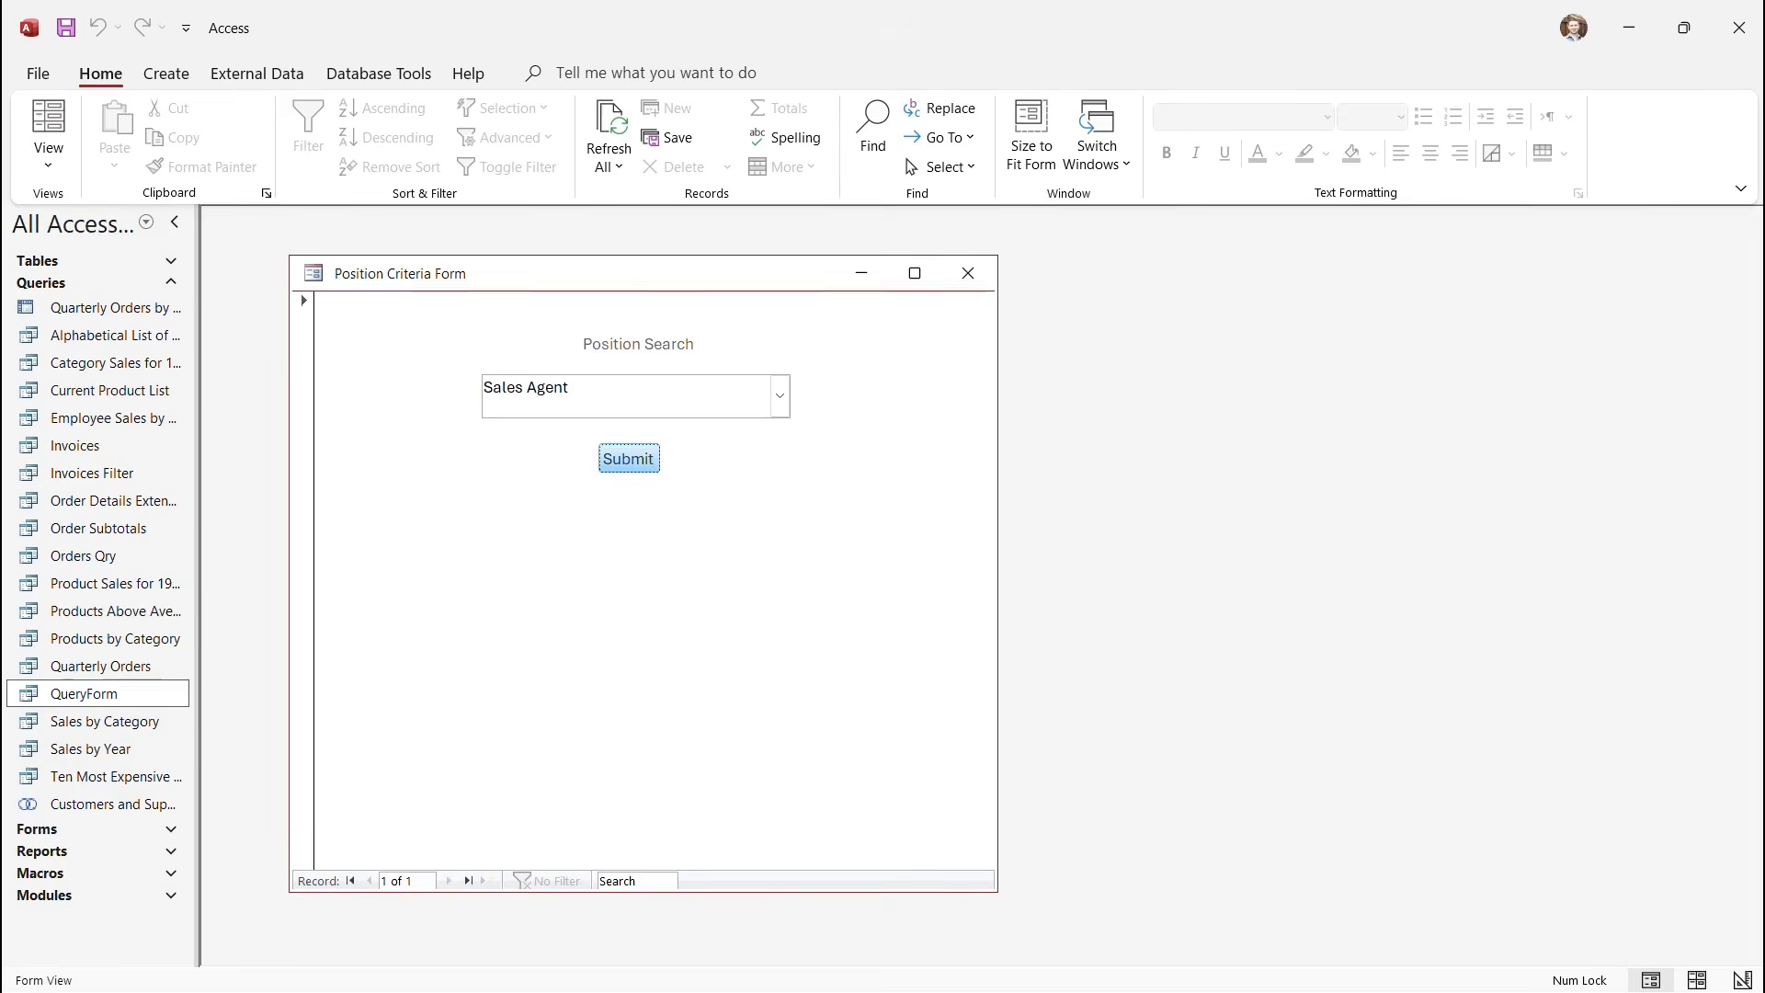
# Submit Sales Manager as the position and close the resulting datasheet.
pyautogui.click(780, 397)
pyautogui.press('Down')
pyautogui.press('Down')
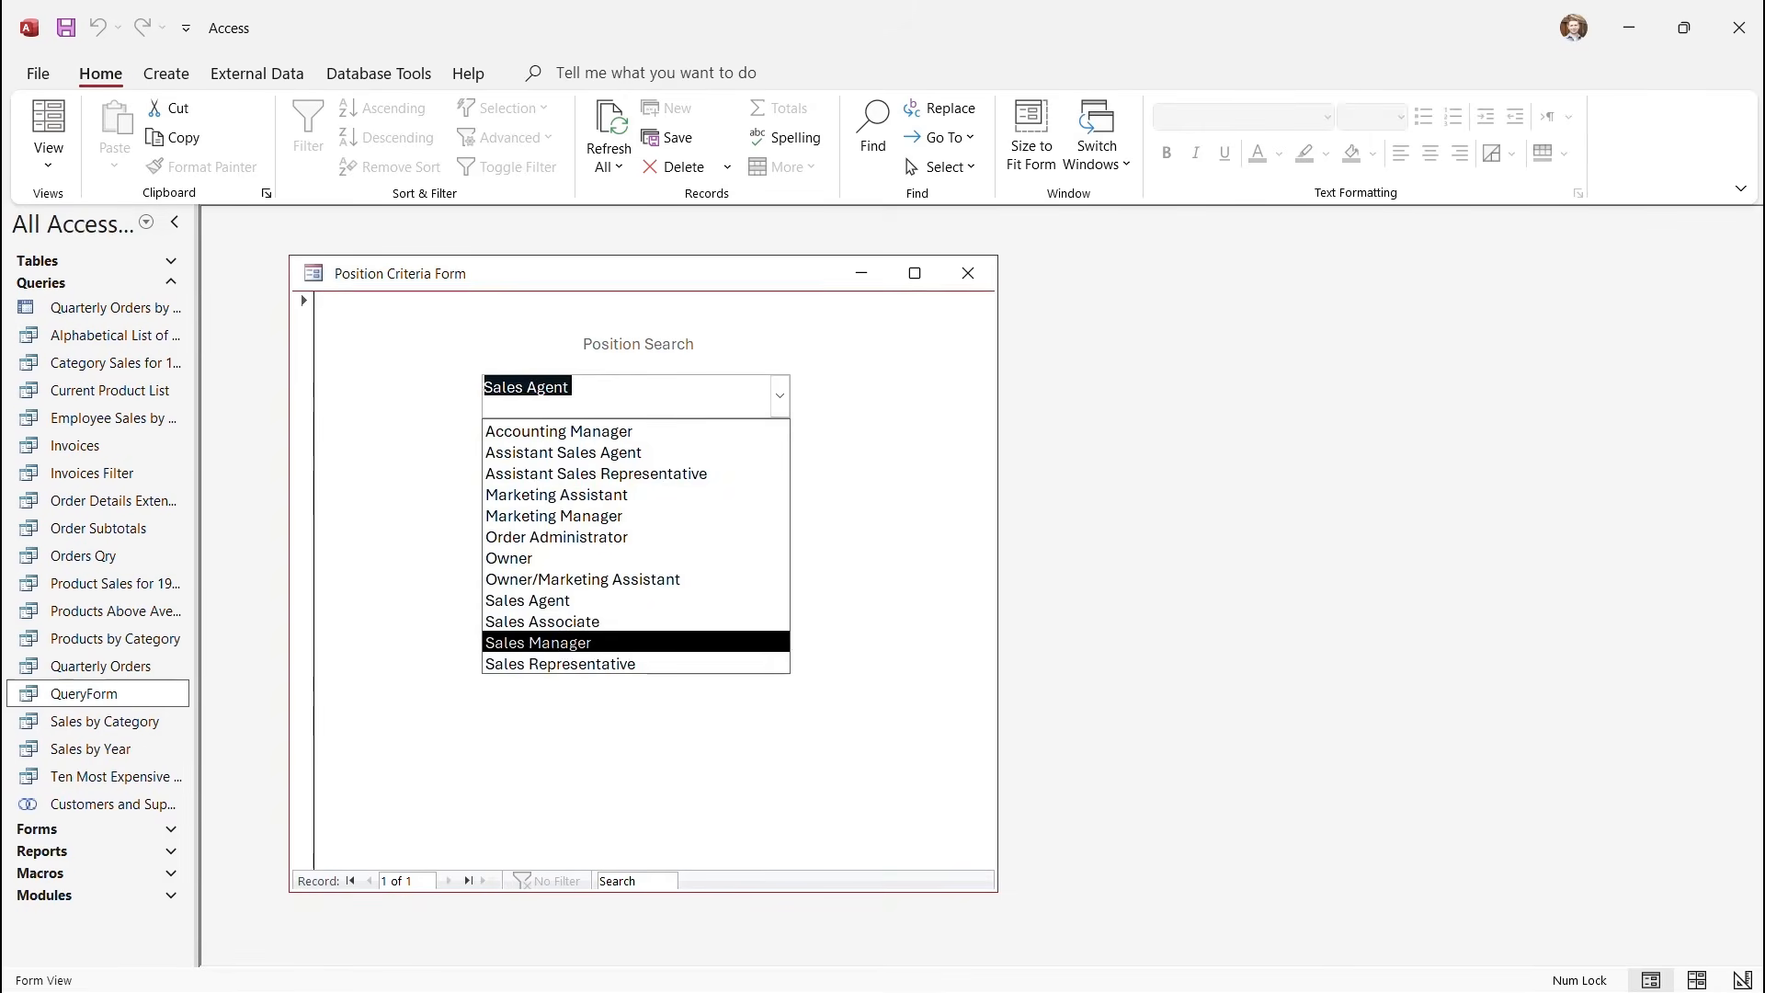
pyautogui.press('Return')
pyautogui.press('Tab')
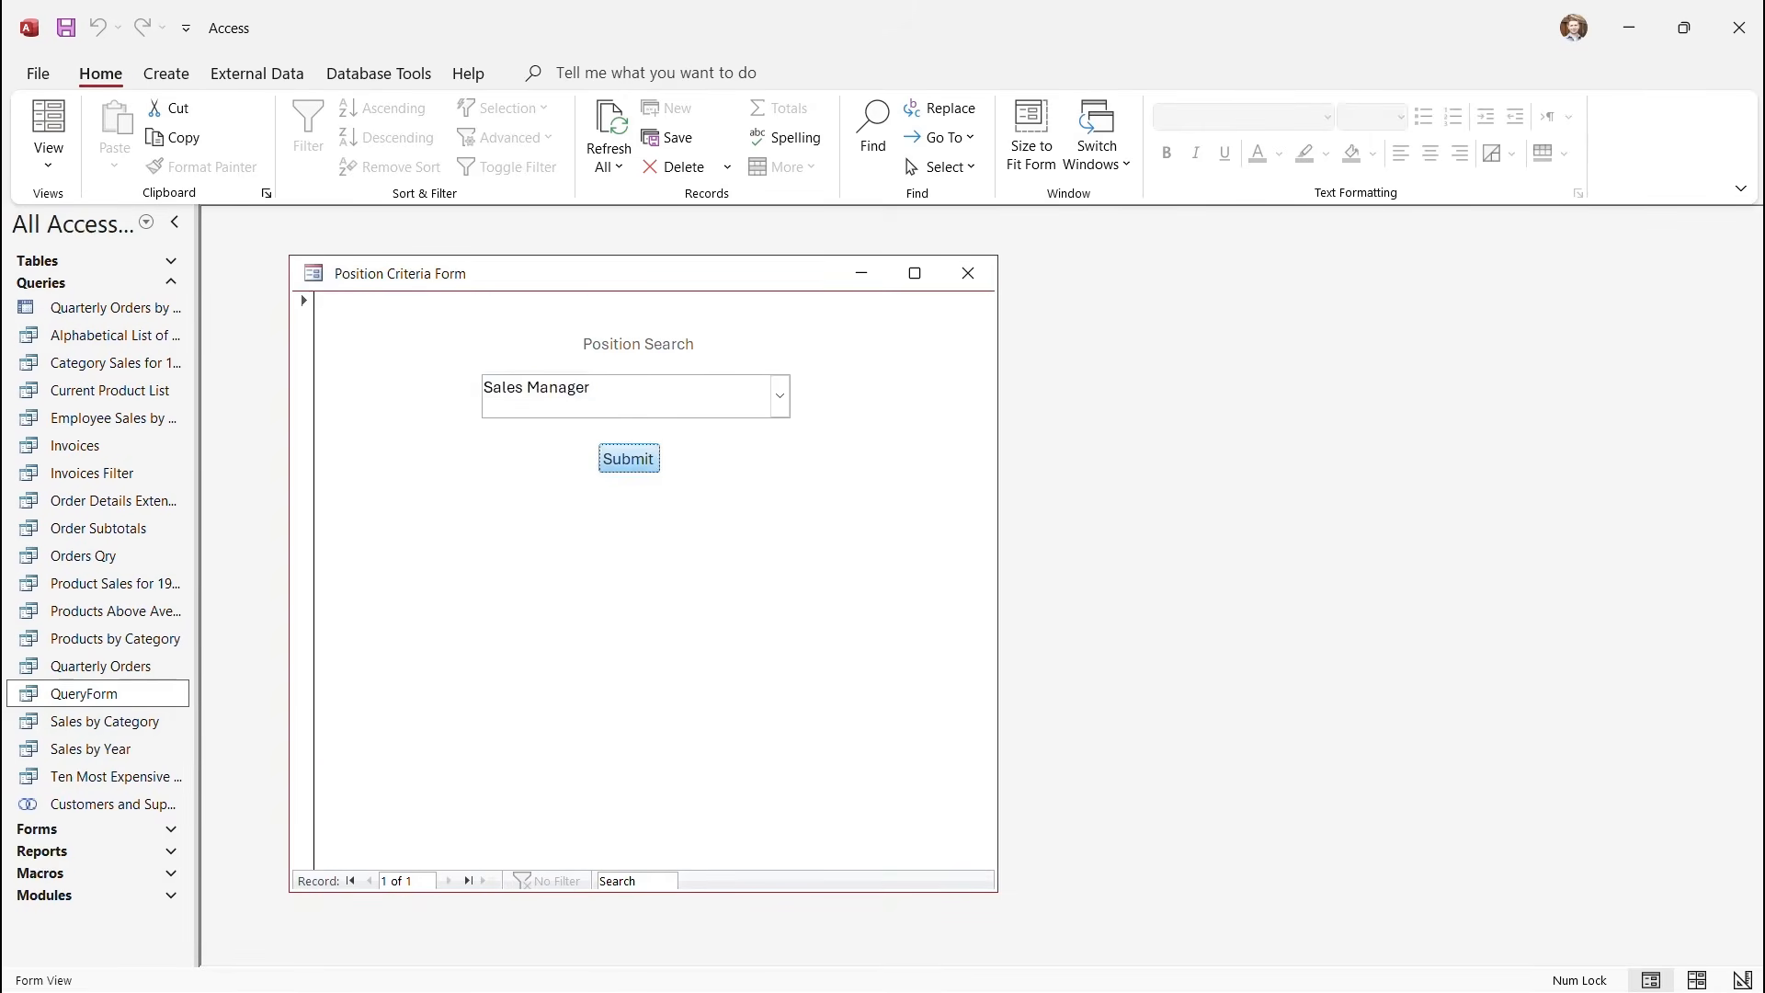
pyautogui.press('Return')
pyautogui.click(457, 553)
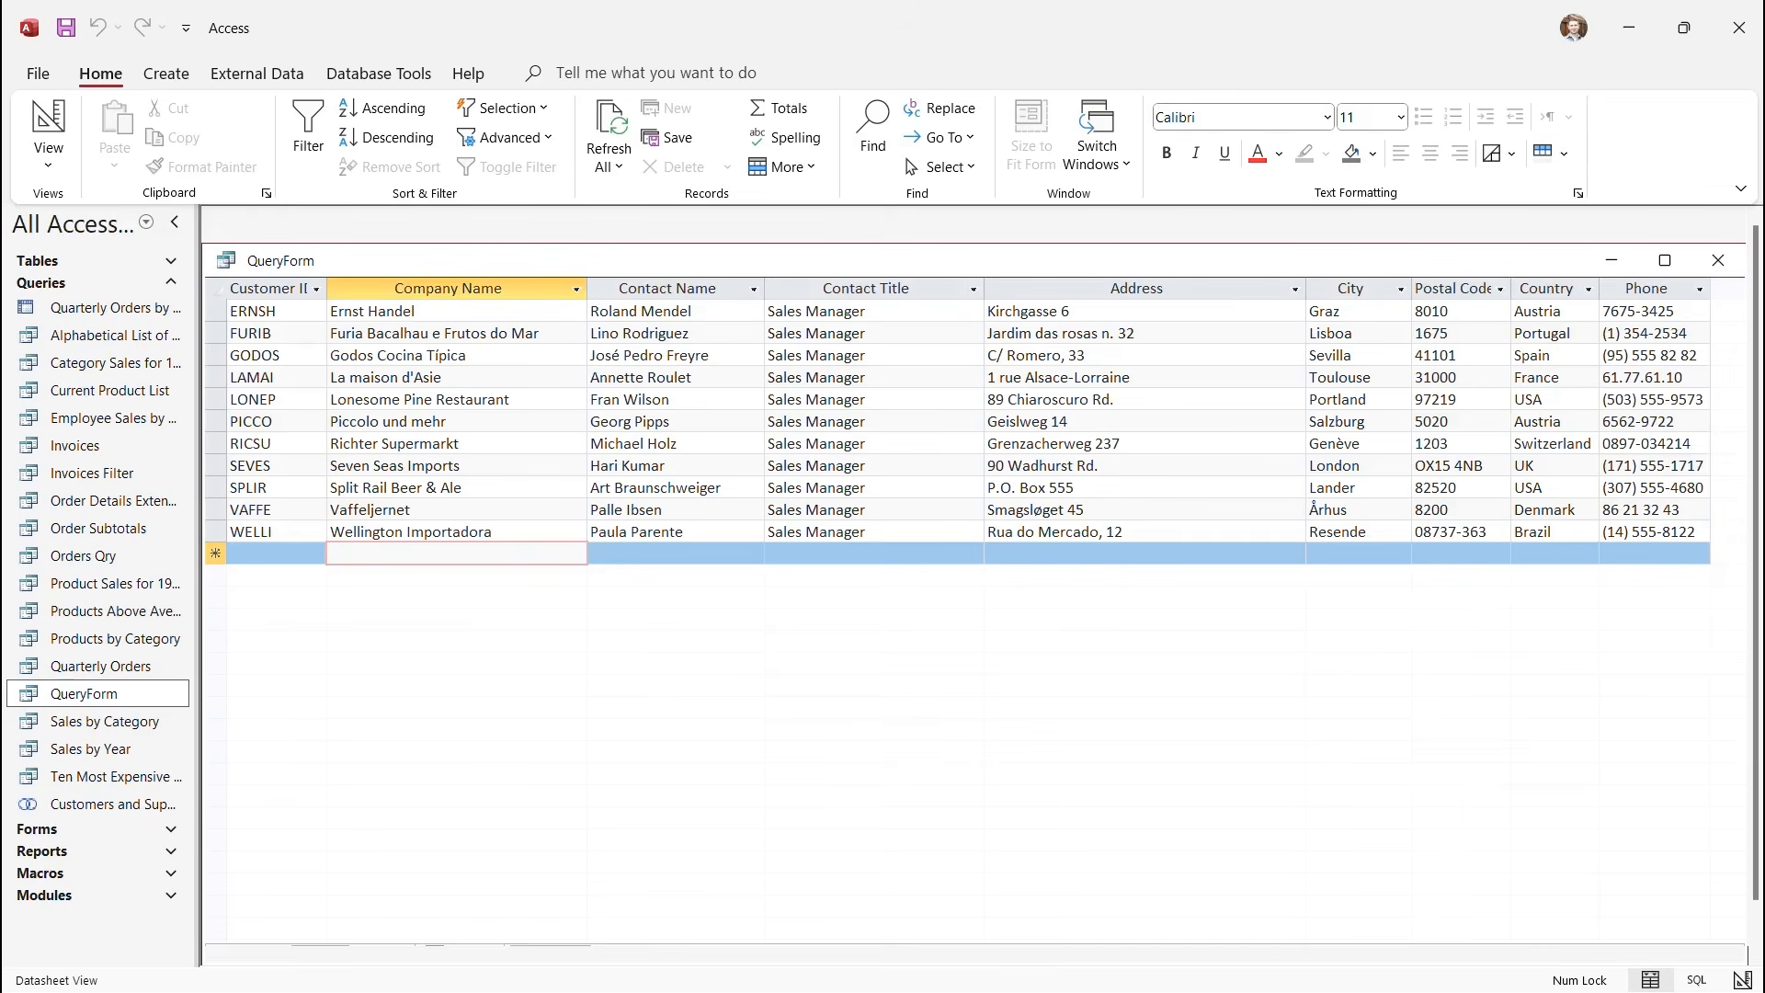
pyautogui.click(1718, 260)
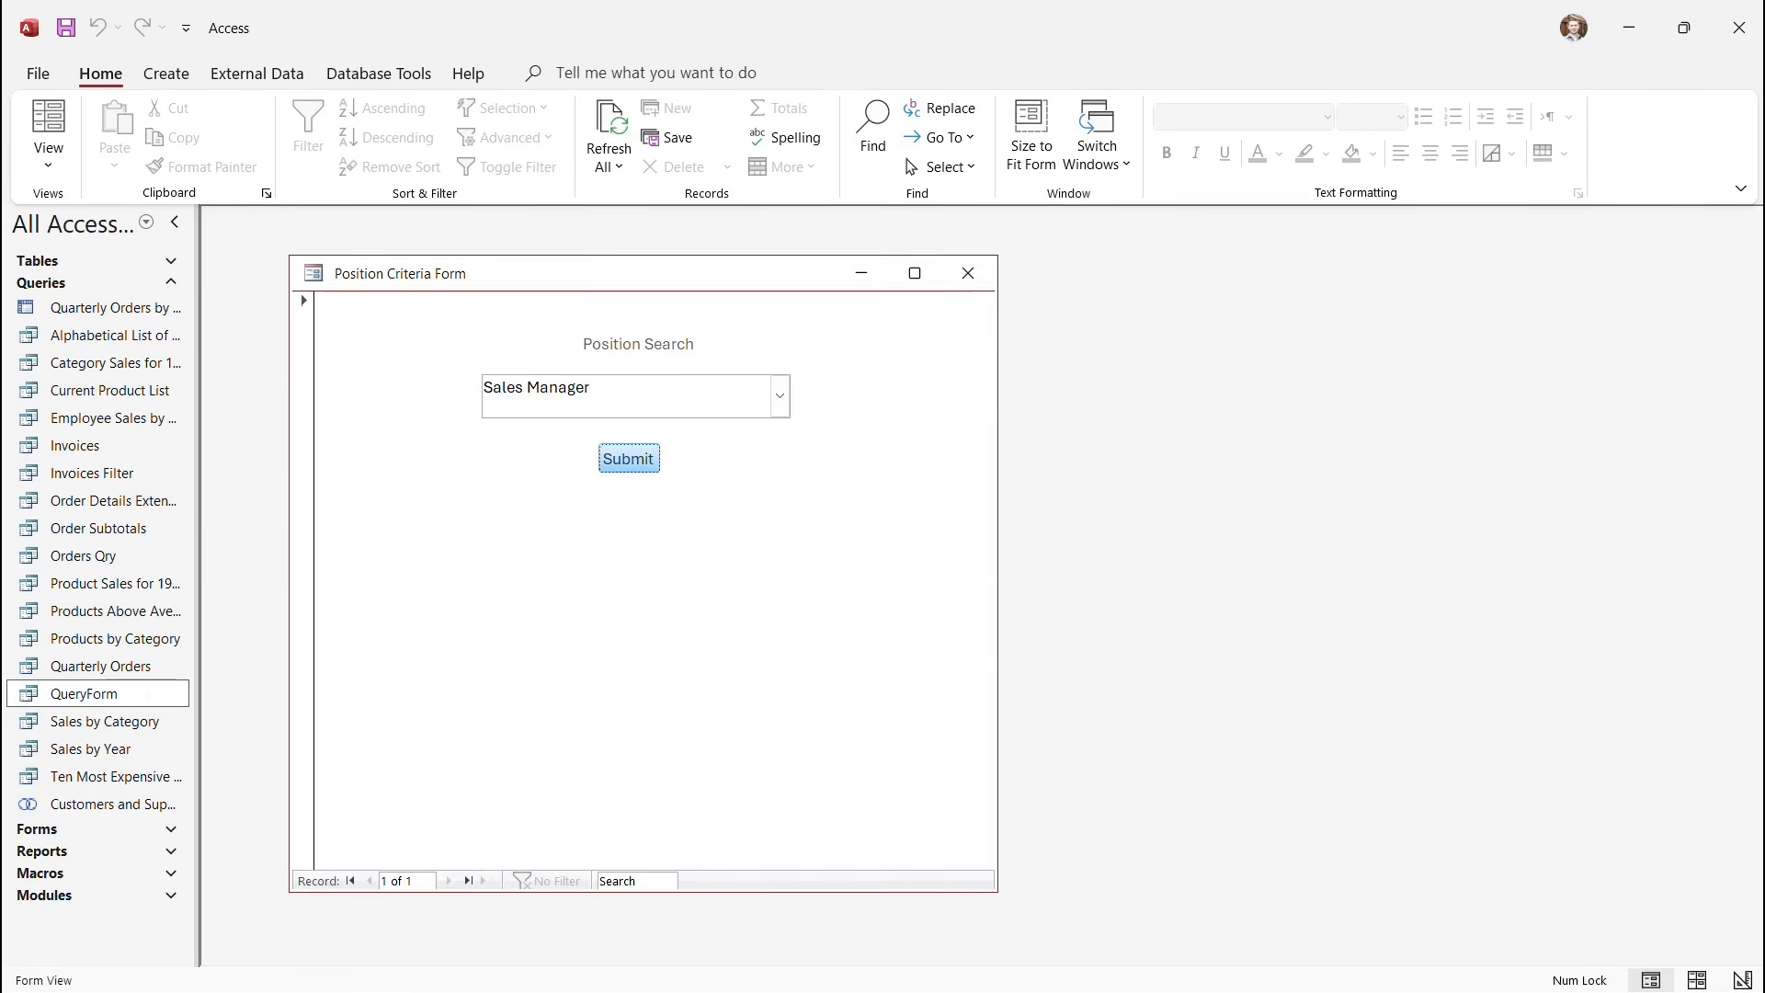
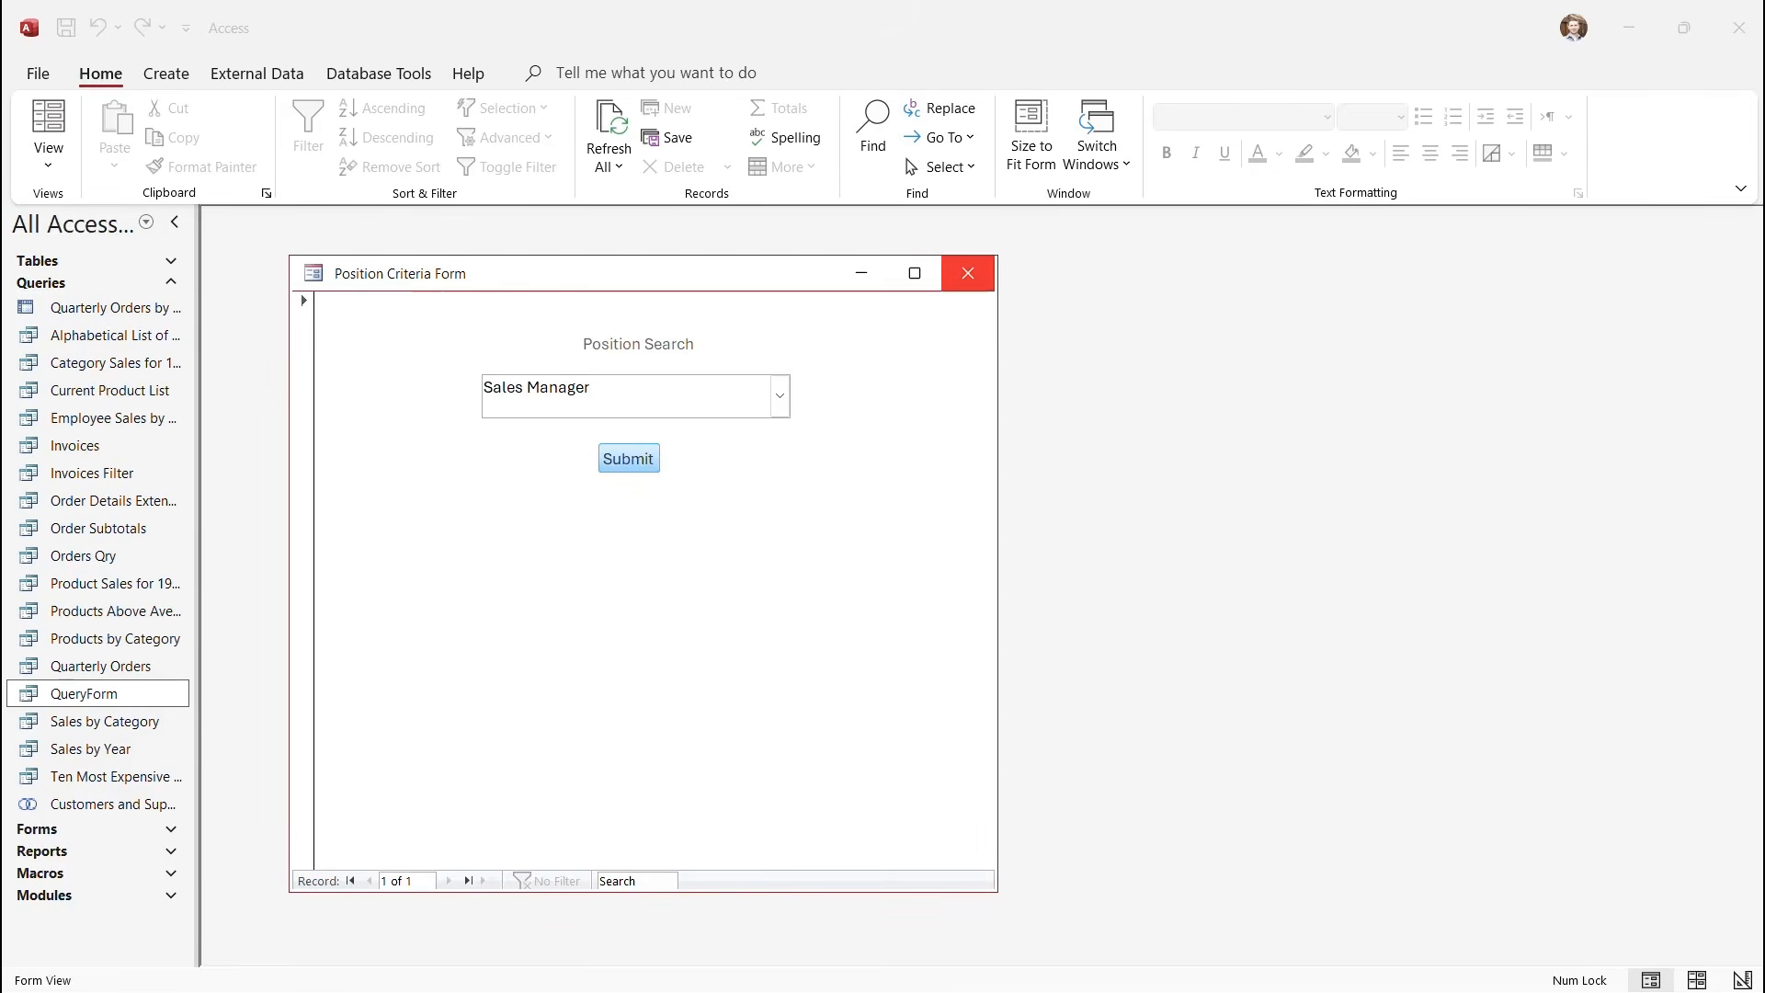
# Close the Position Criteria Form and answer its save-changes prompt.
pyautogui.click(968, 273)
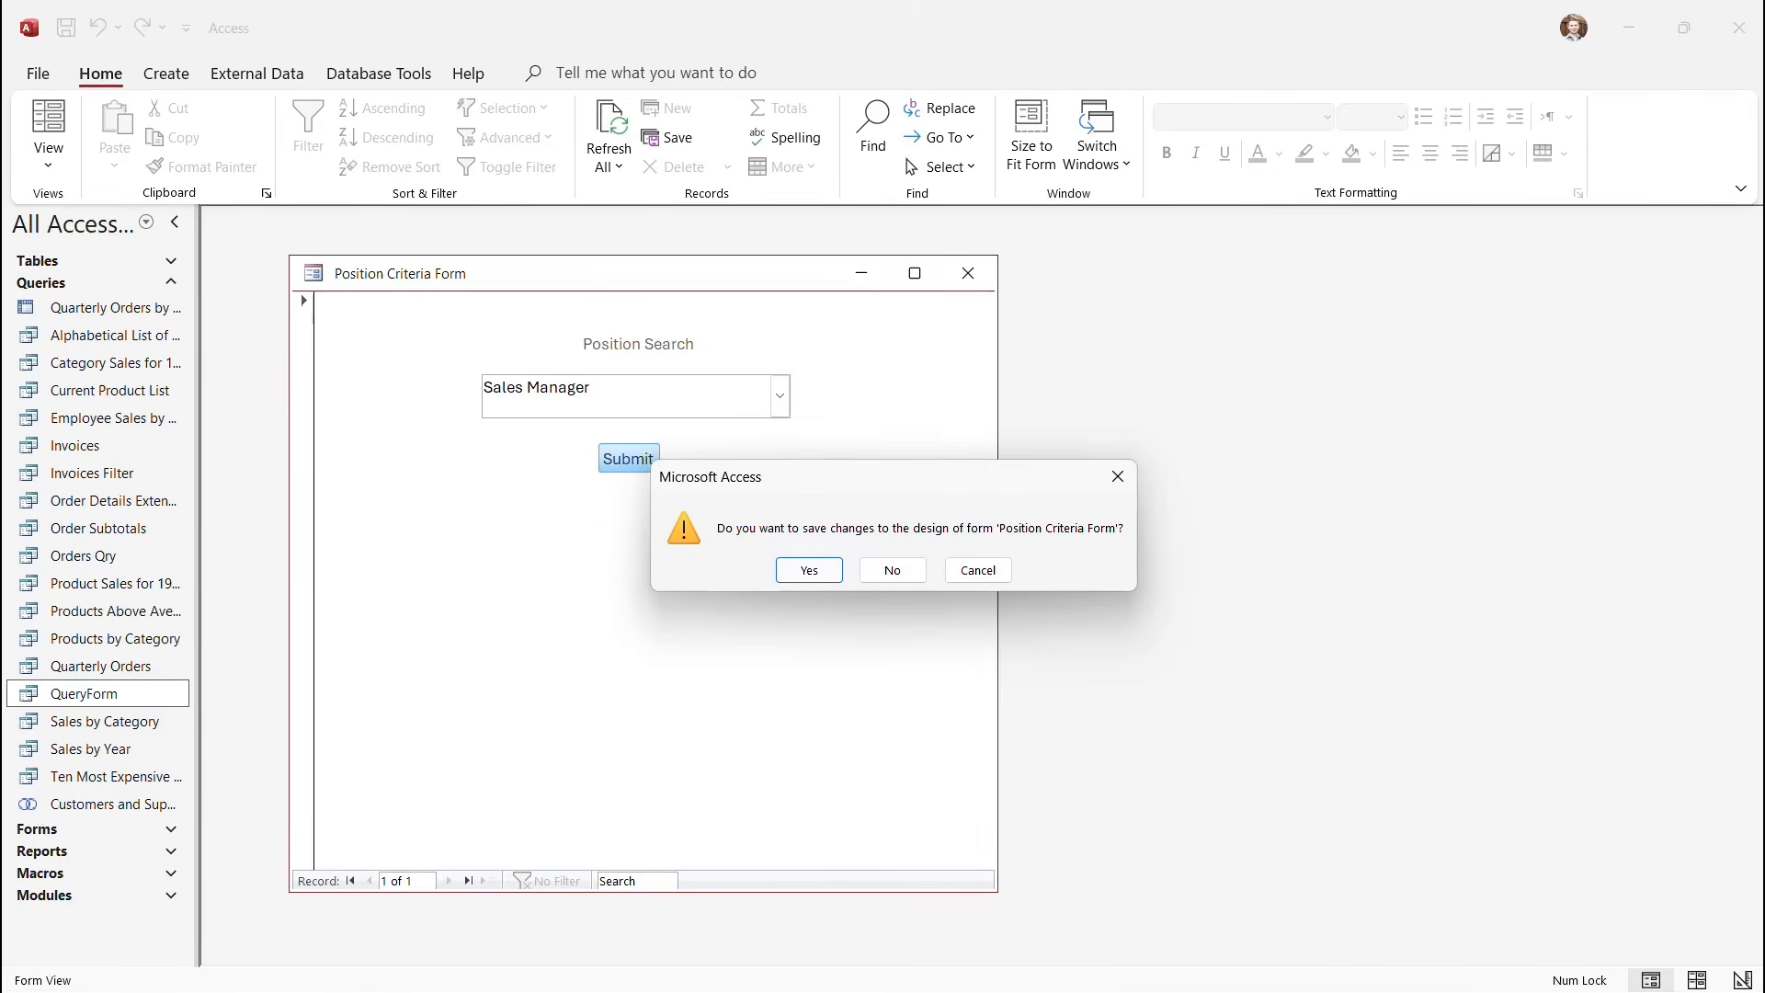
pyautogui.click(809, 570)
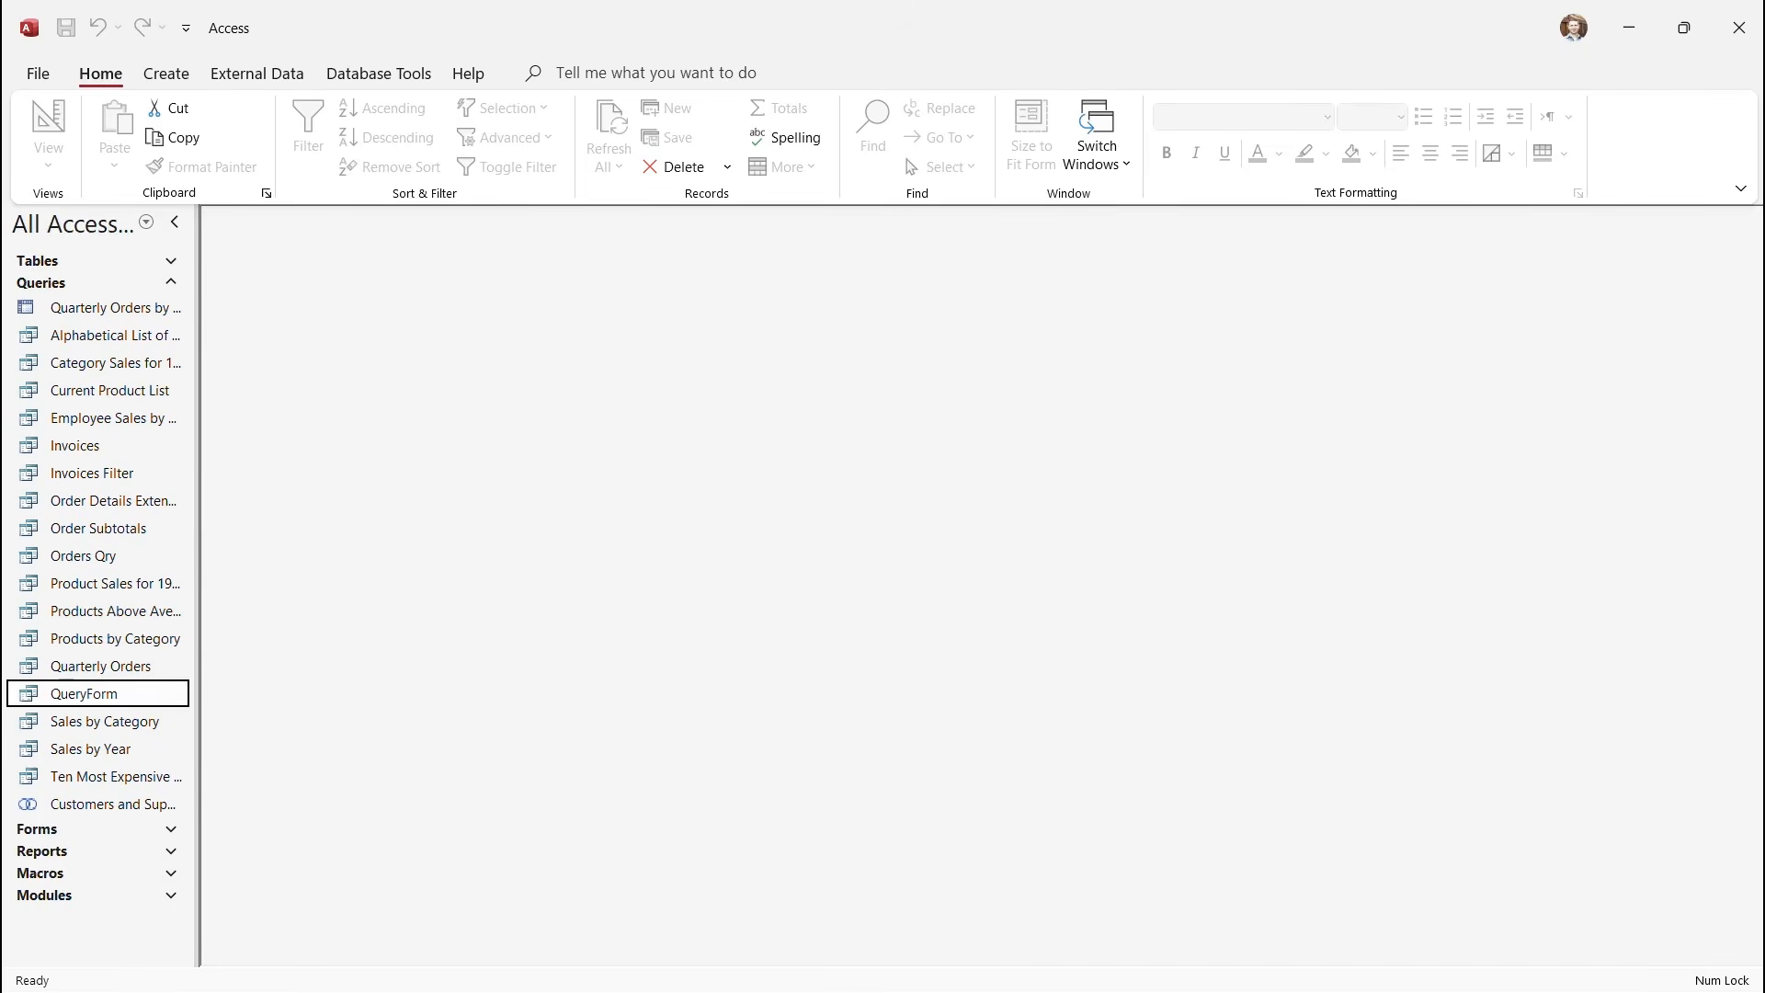
pyautogui.click(166, 74)
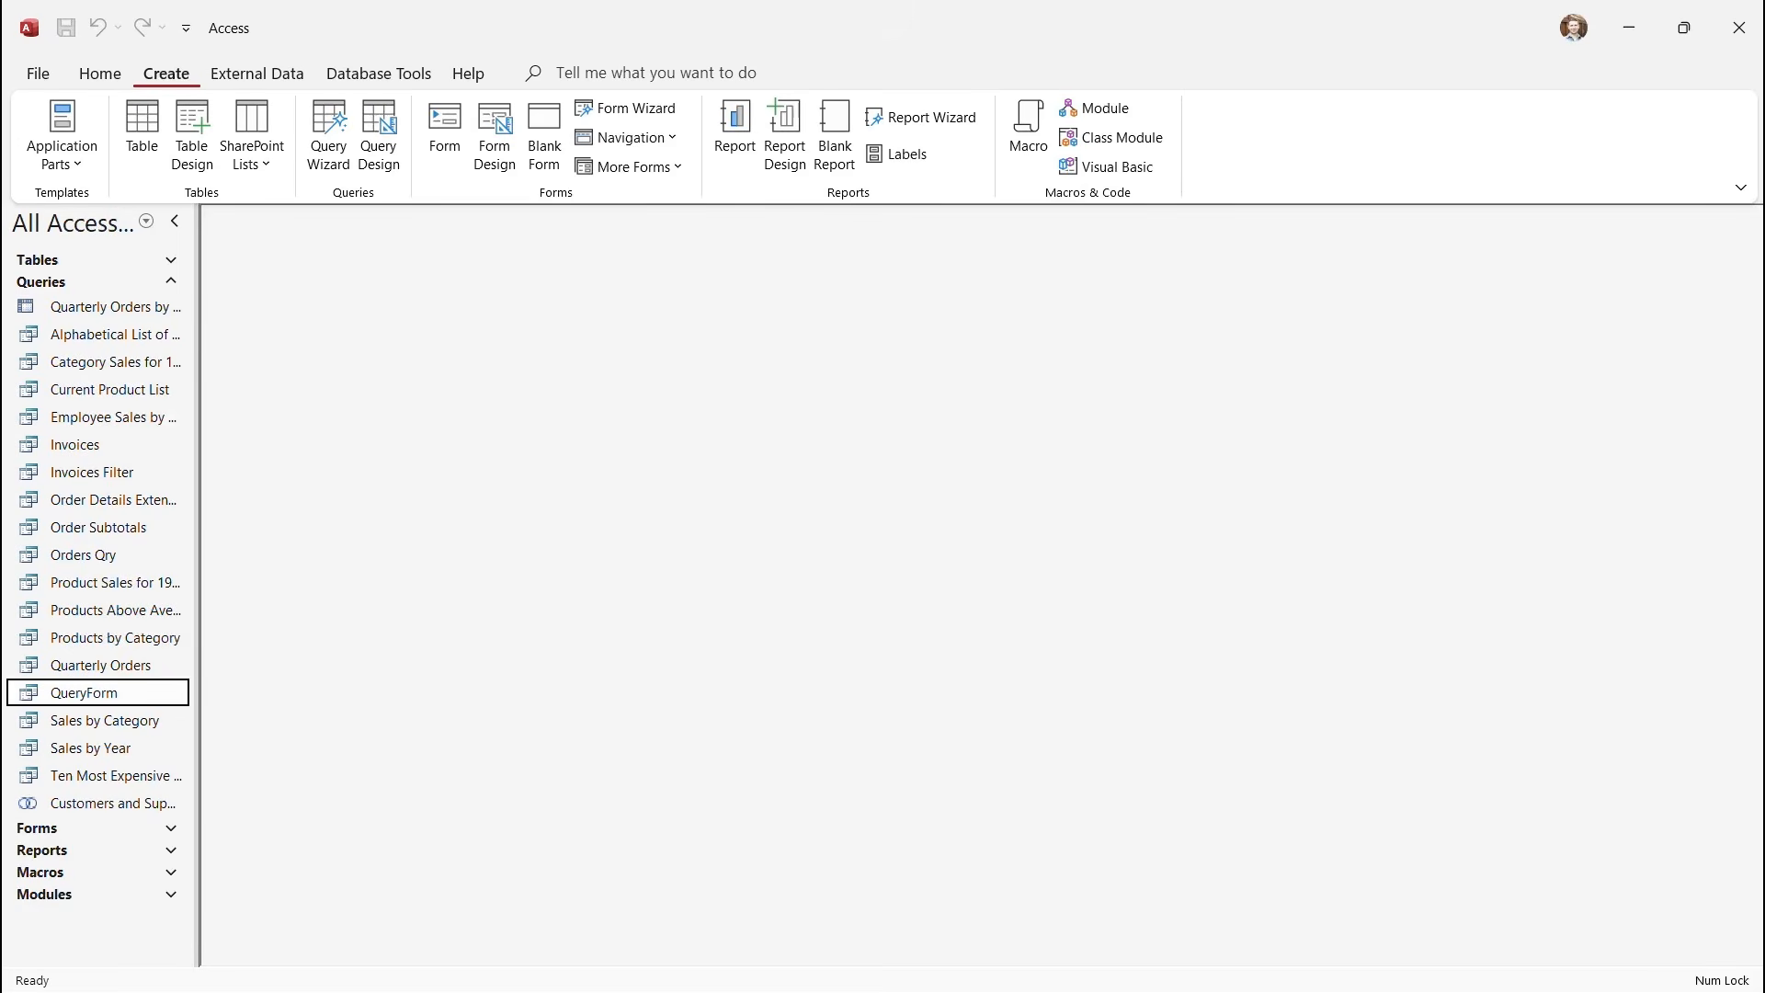
# Create a new blank report, Report1, using Blank Report on the Create ribbon.
pyautogui.moveTo(118, 92); pyautogui.dragTo(286, 188)
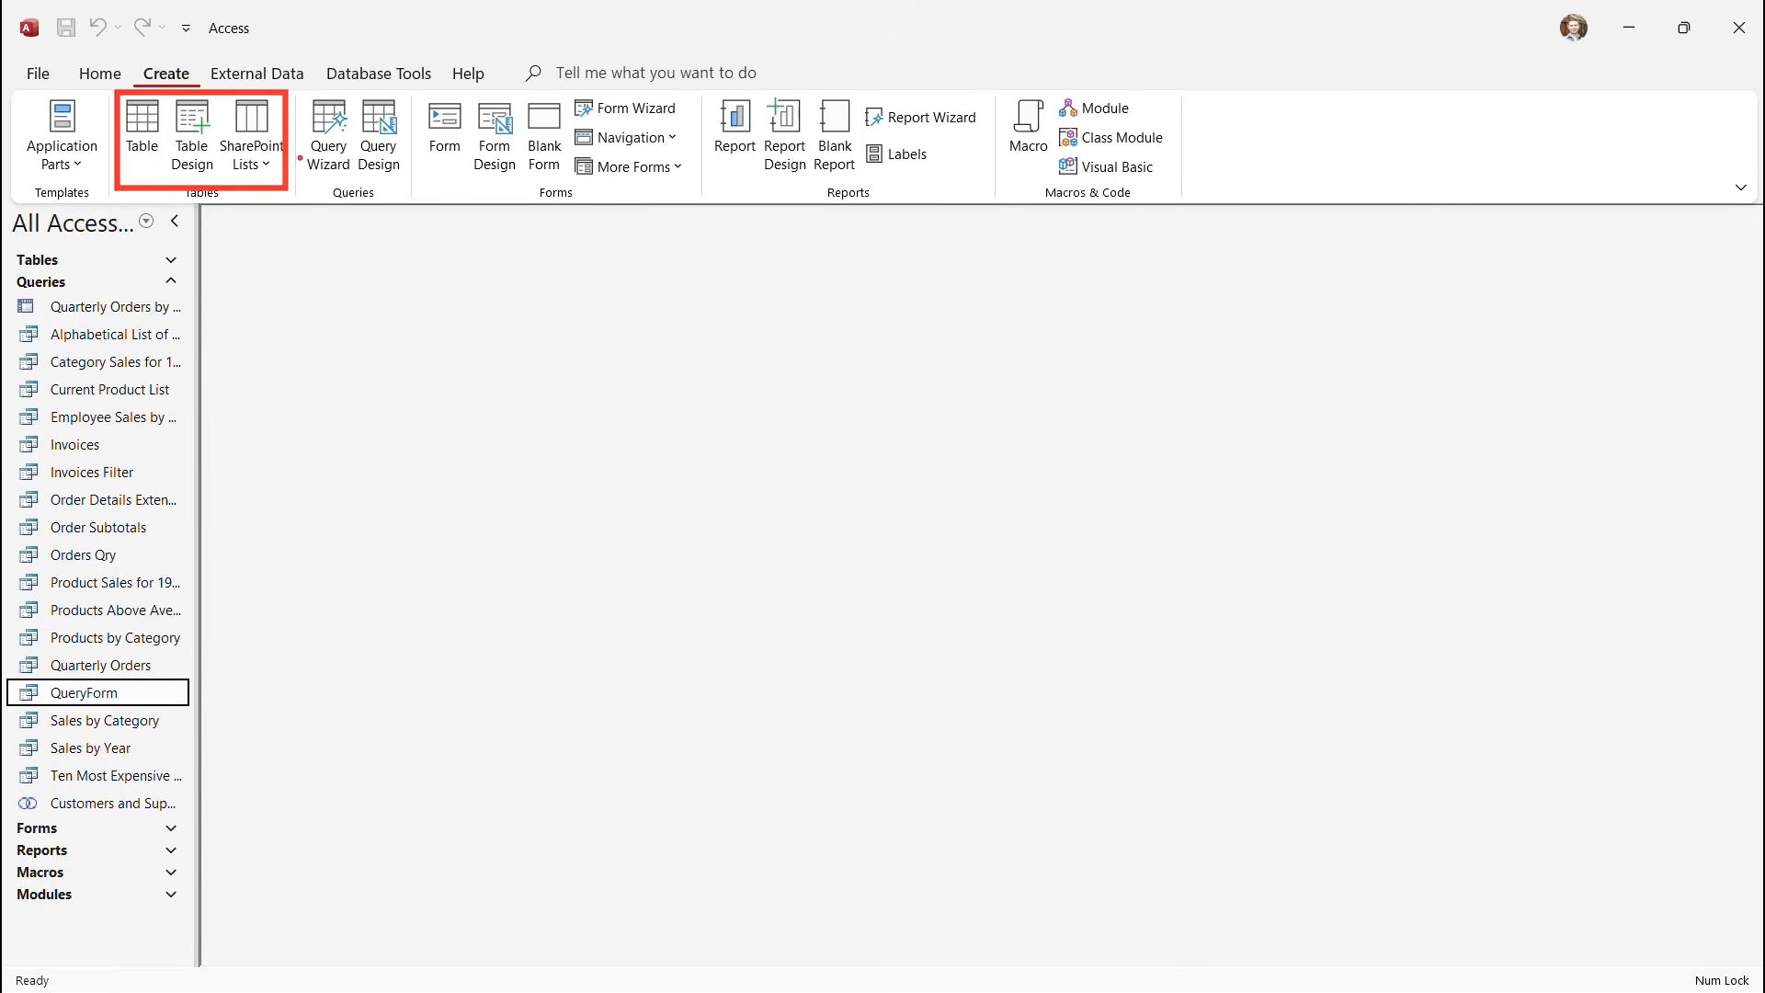
pyautogui.moveTo(293, 90); pyautogui.dragTo(407, 204)
pyautogui.moveTo(419, 94)
pyautogui.mouseDown()
pyautogui.moveTo(610, 195)
pyautogui.moveTo(702, 207)
pyautogui.mouseUp()
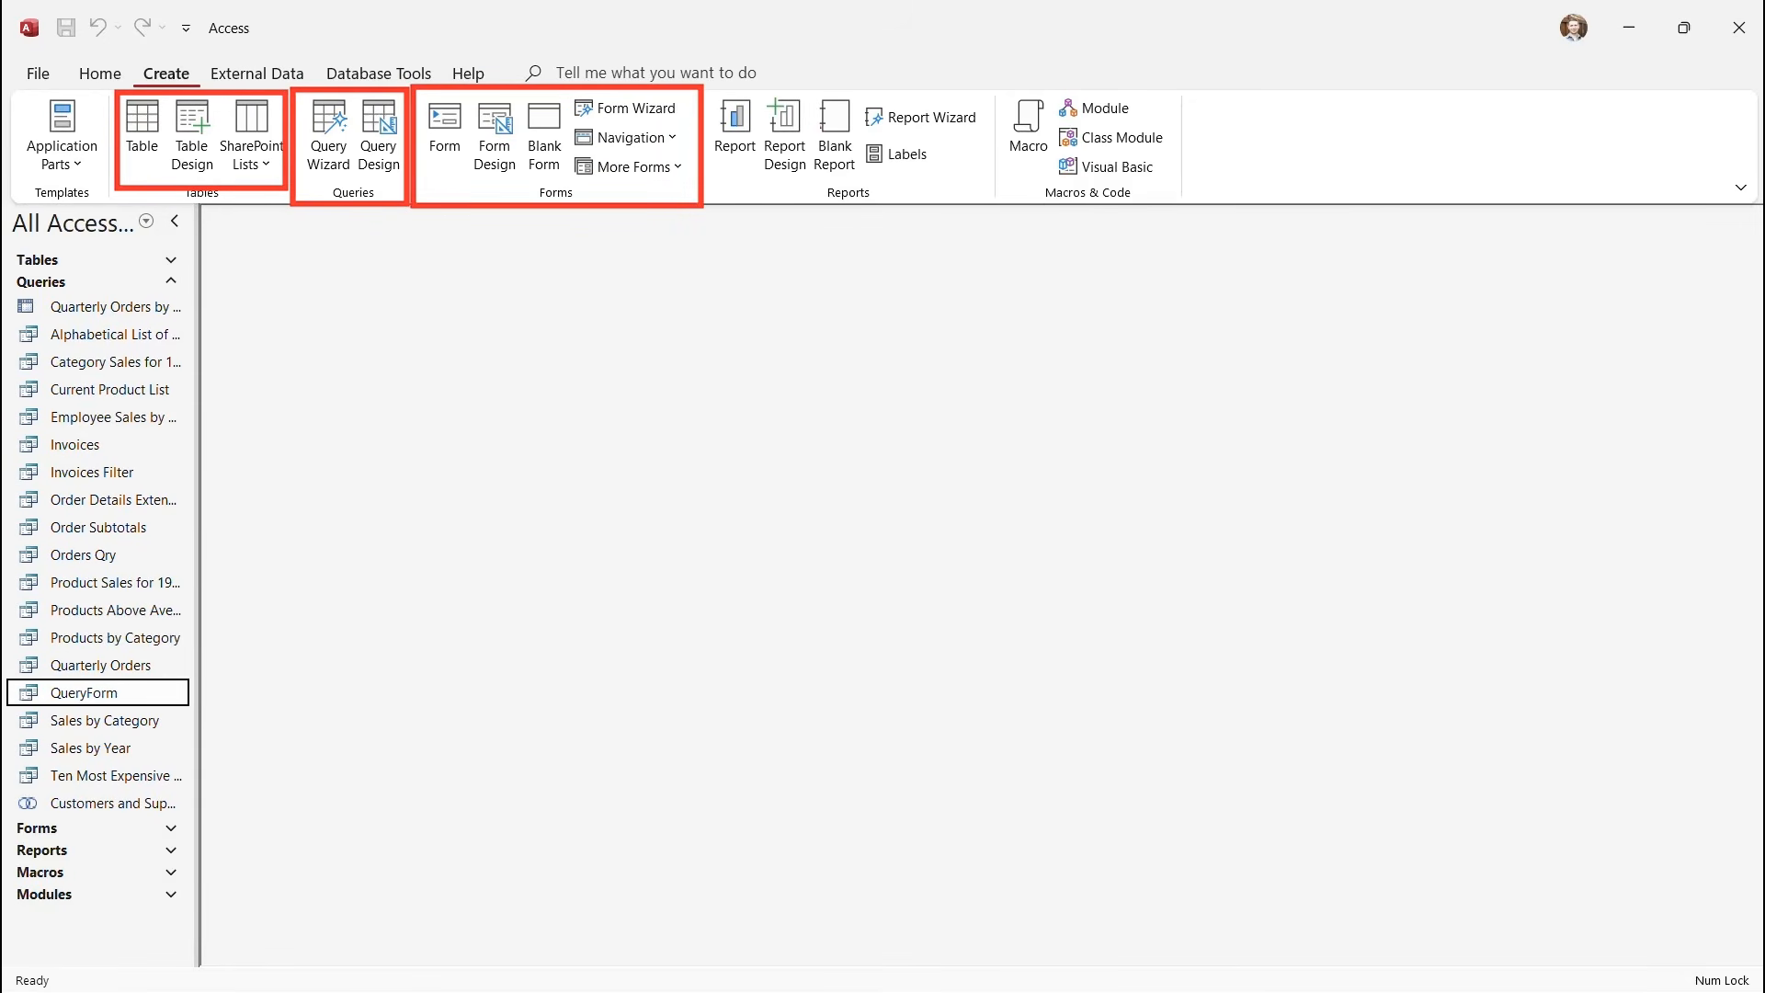
pyautogui.moveTo(845, 179); pyautogui.dragTo(842, 368)
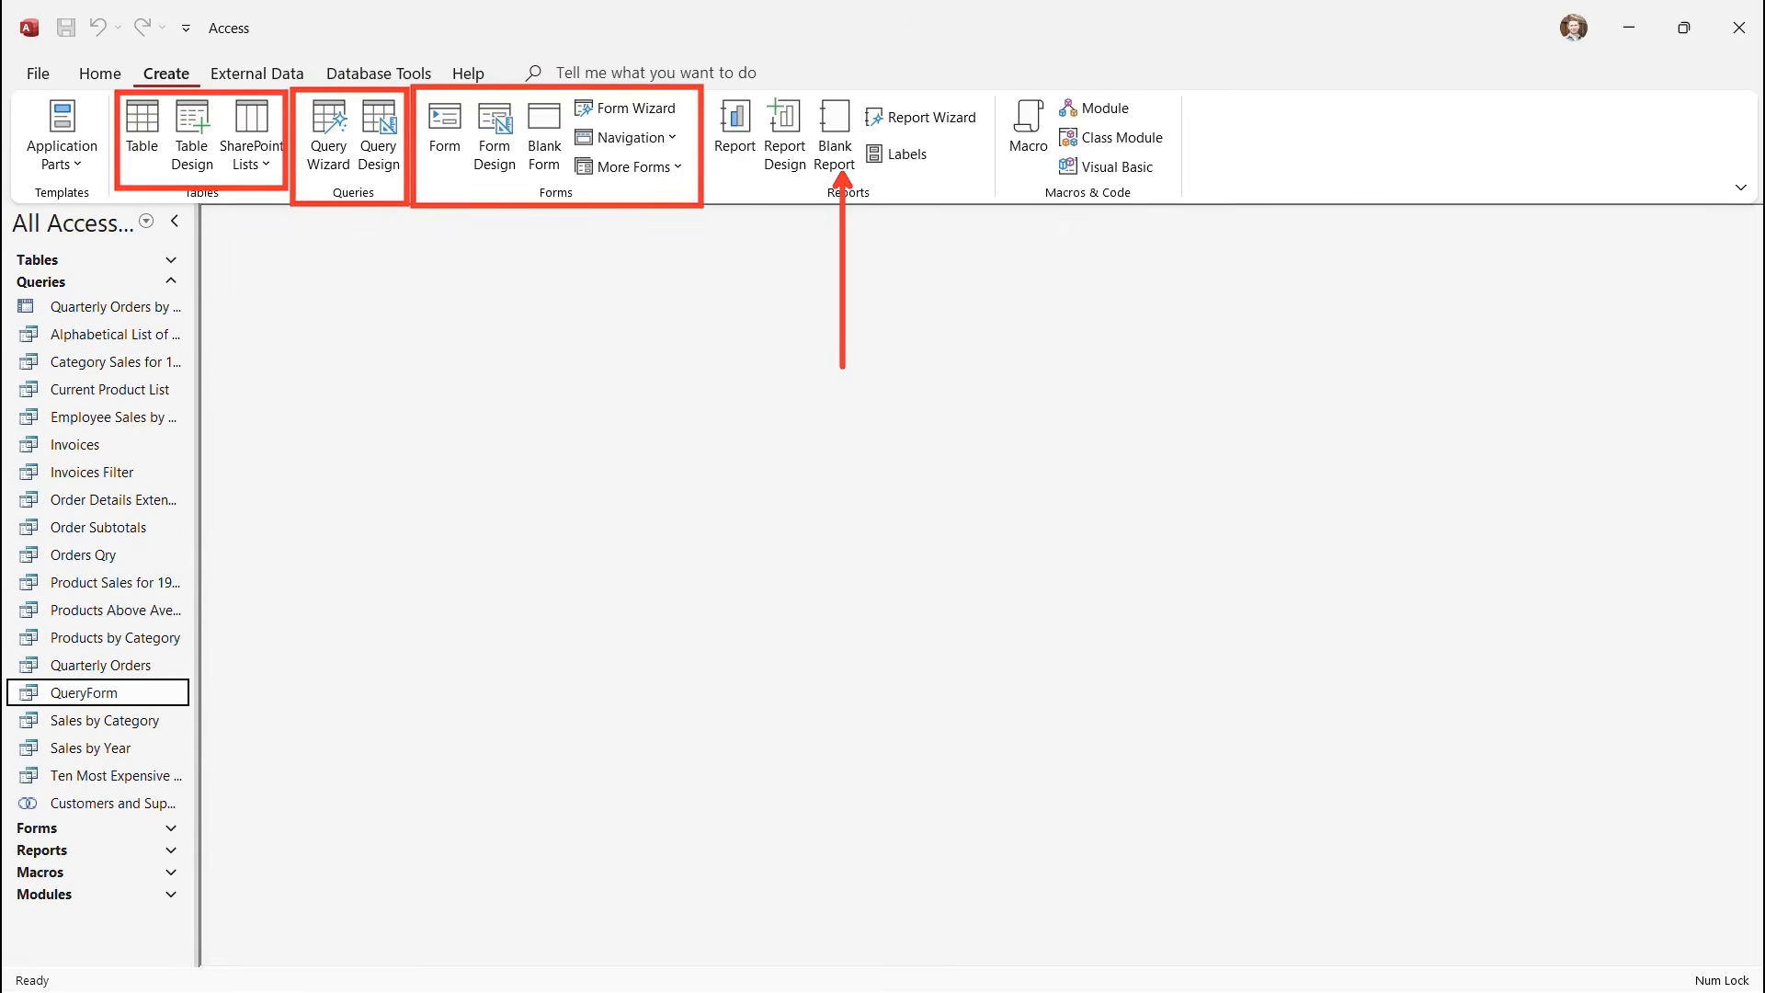
pyautogui.press('Escape')
pyautogui.click(835, 135)
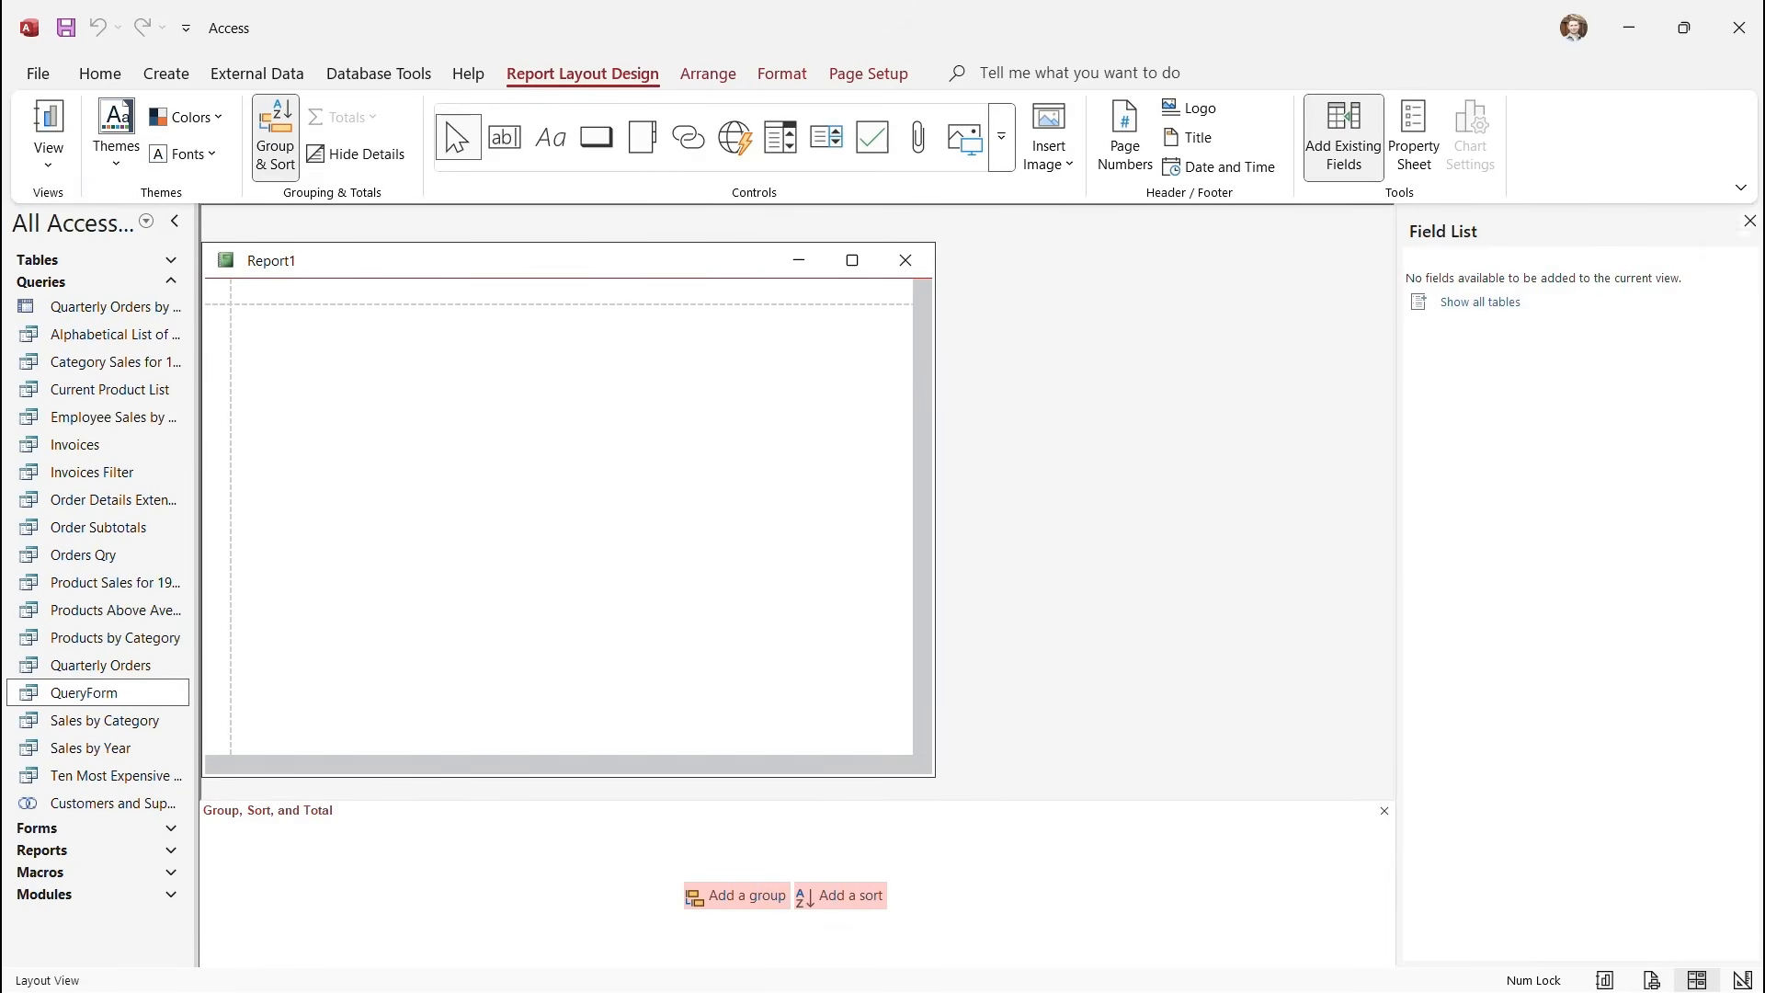
# Show fields from all tables in the Field List and expand the Customers table.
pyautogui.click(1750, 222)
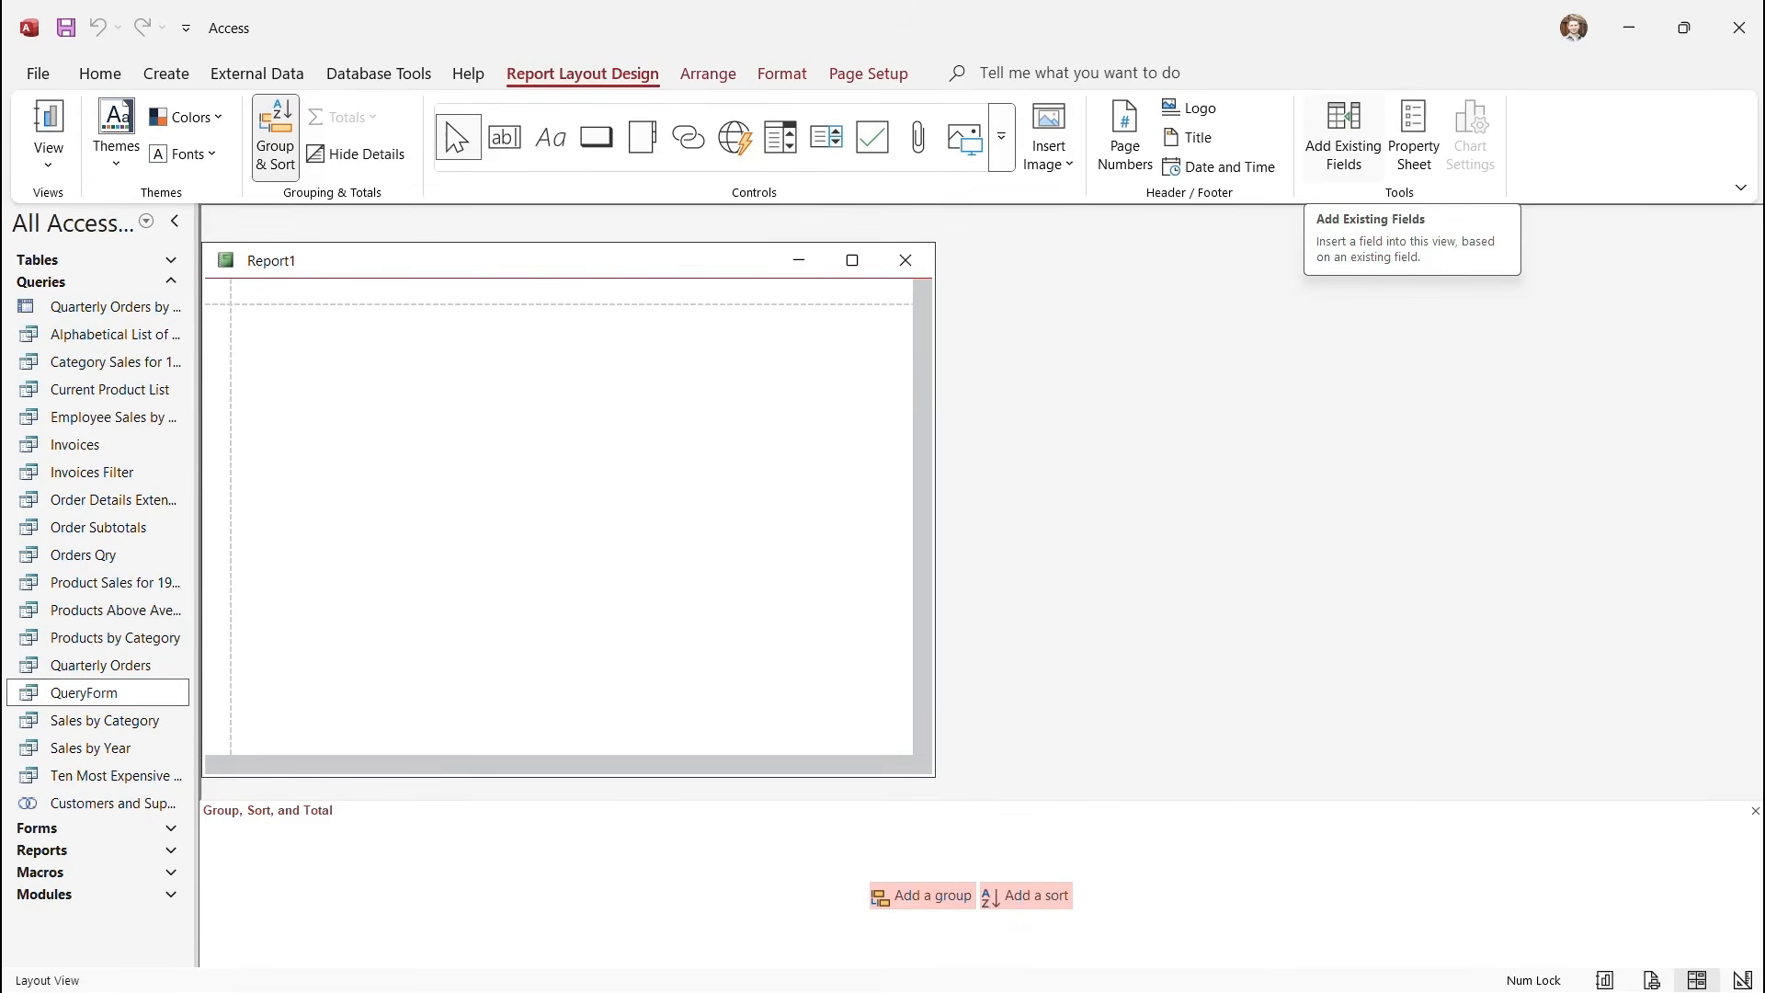
pyautogui.click(1343, 138)
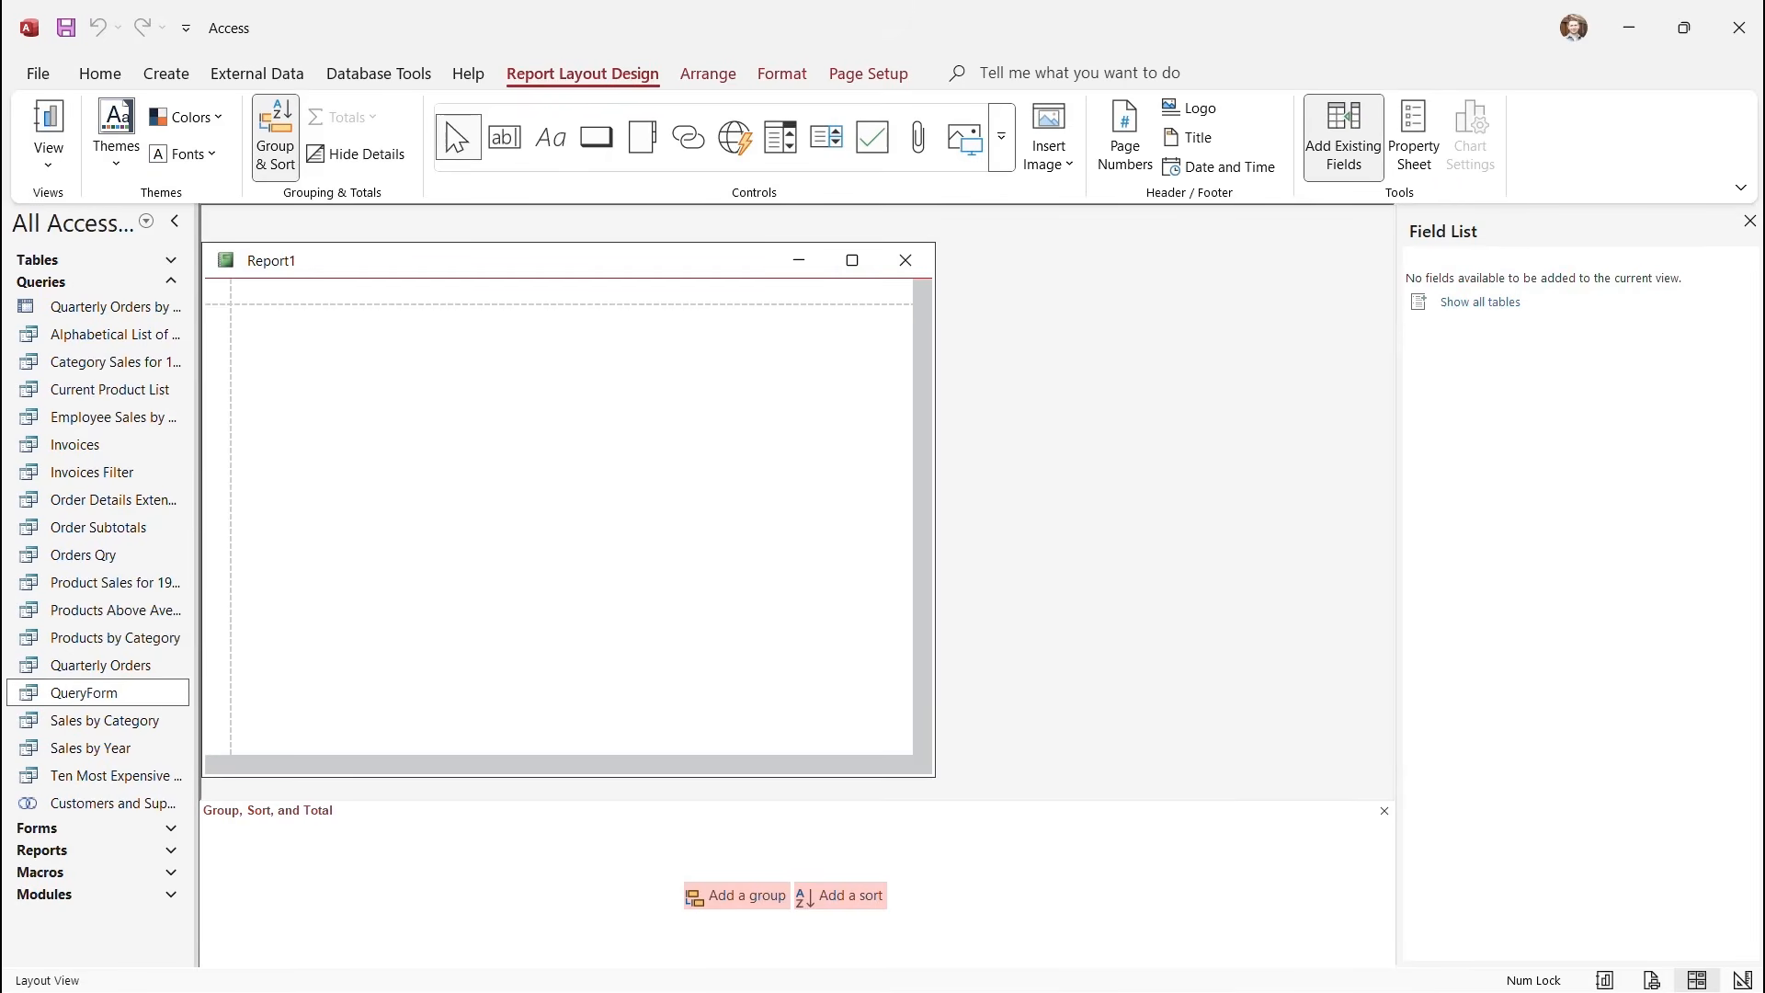
pyautogui.click(1480, 302)
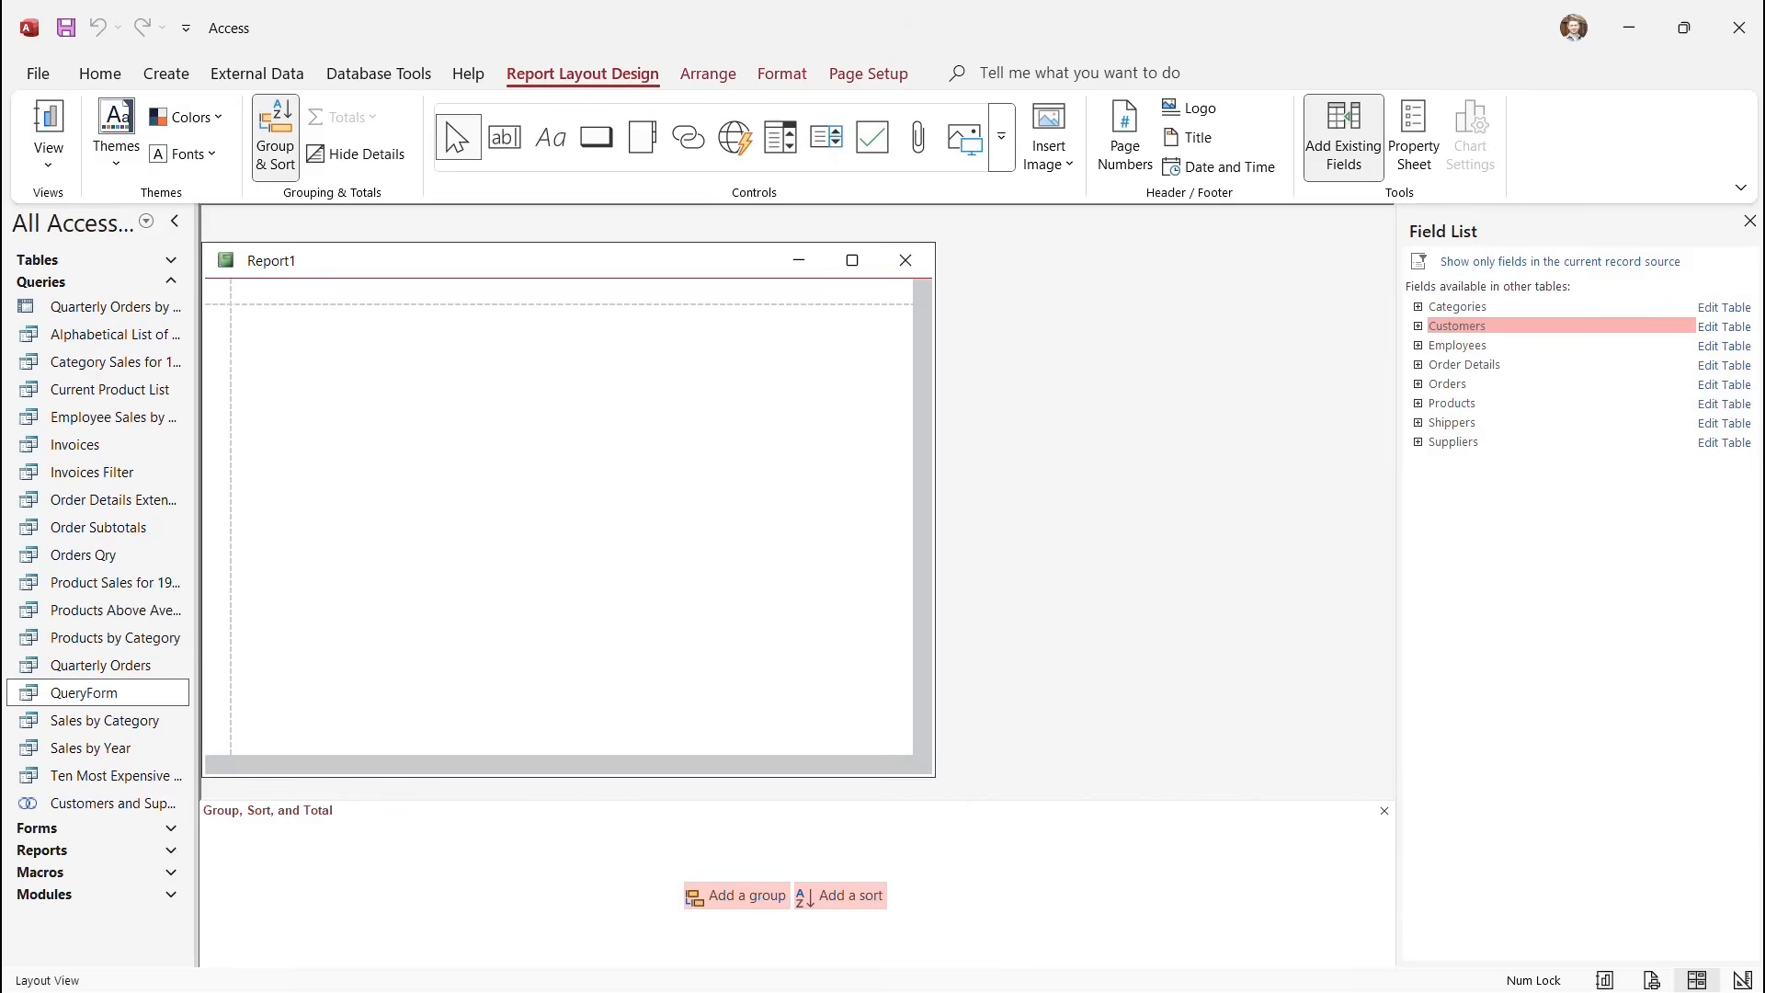
pyautogui.click(1418, 327)
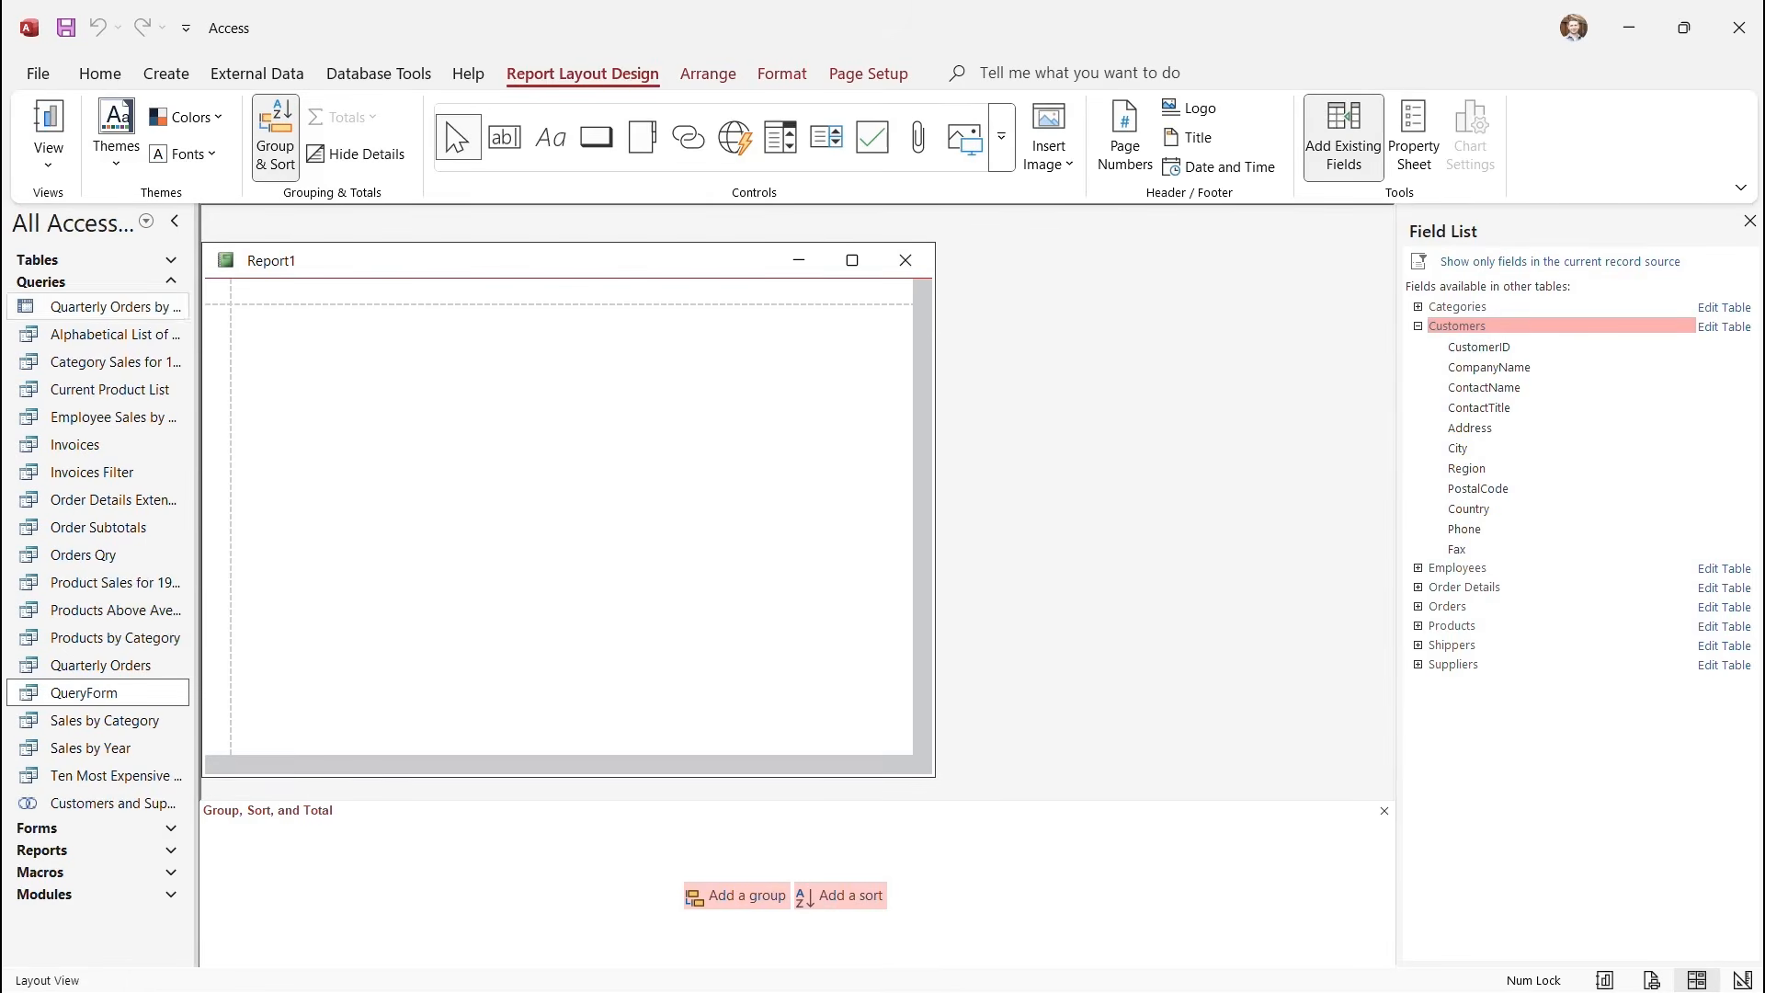
# Collapse the Queries group and switch Report1 to Design View.
pyautogui.click(171, 283)
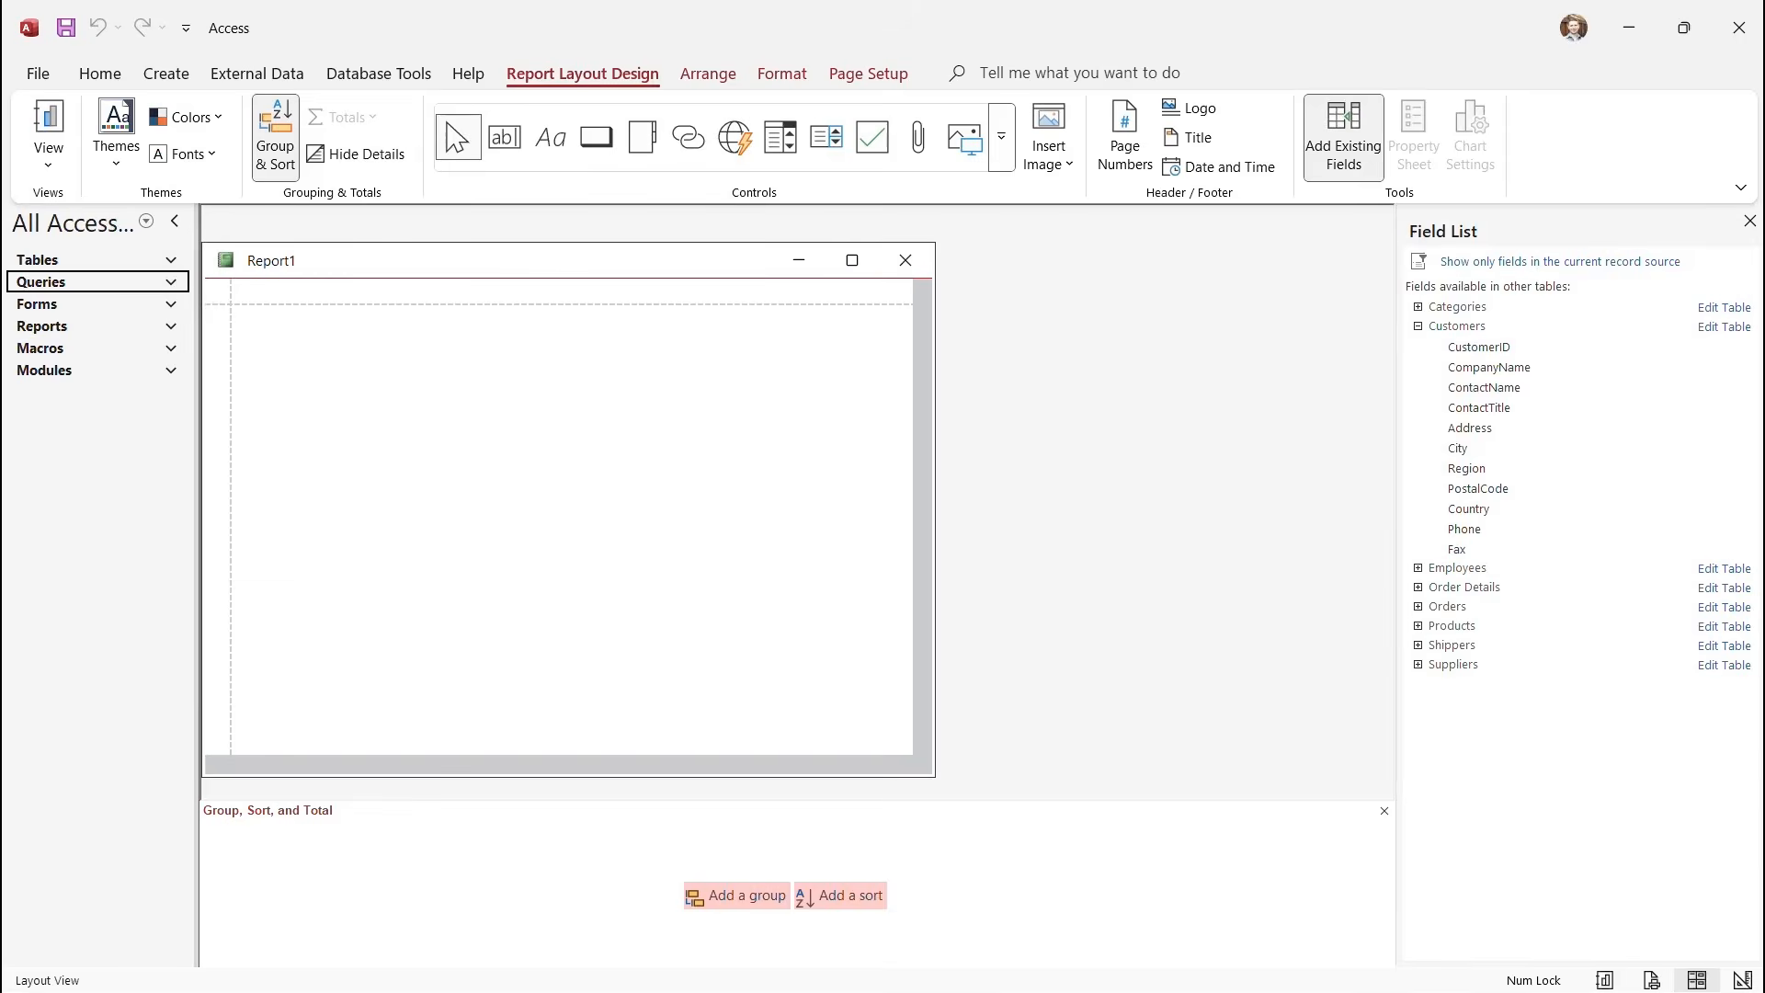
pyautogui.click(48, 152)
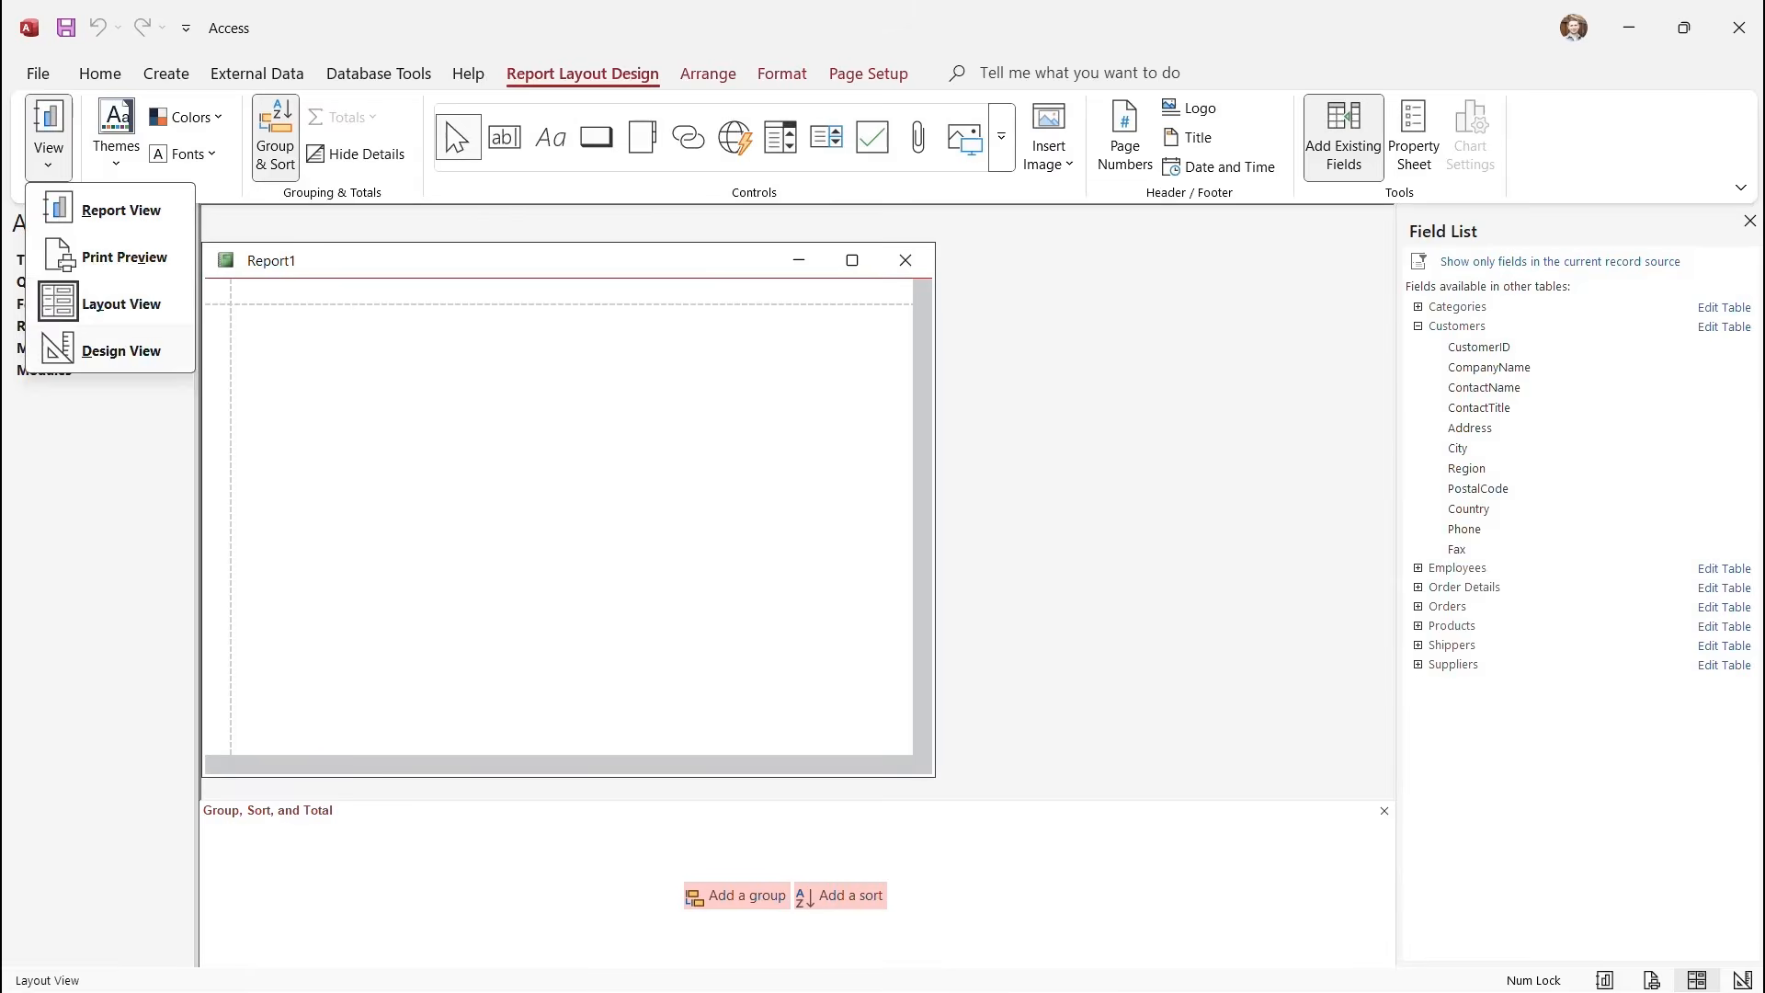
pyautogui.click(121, 350)
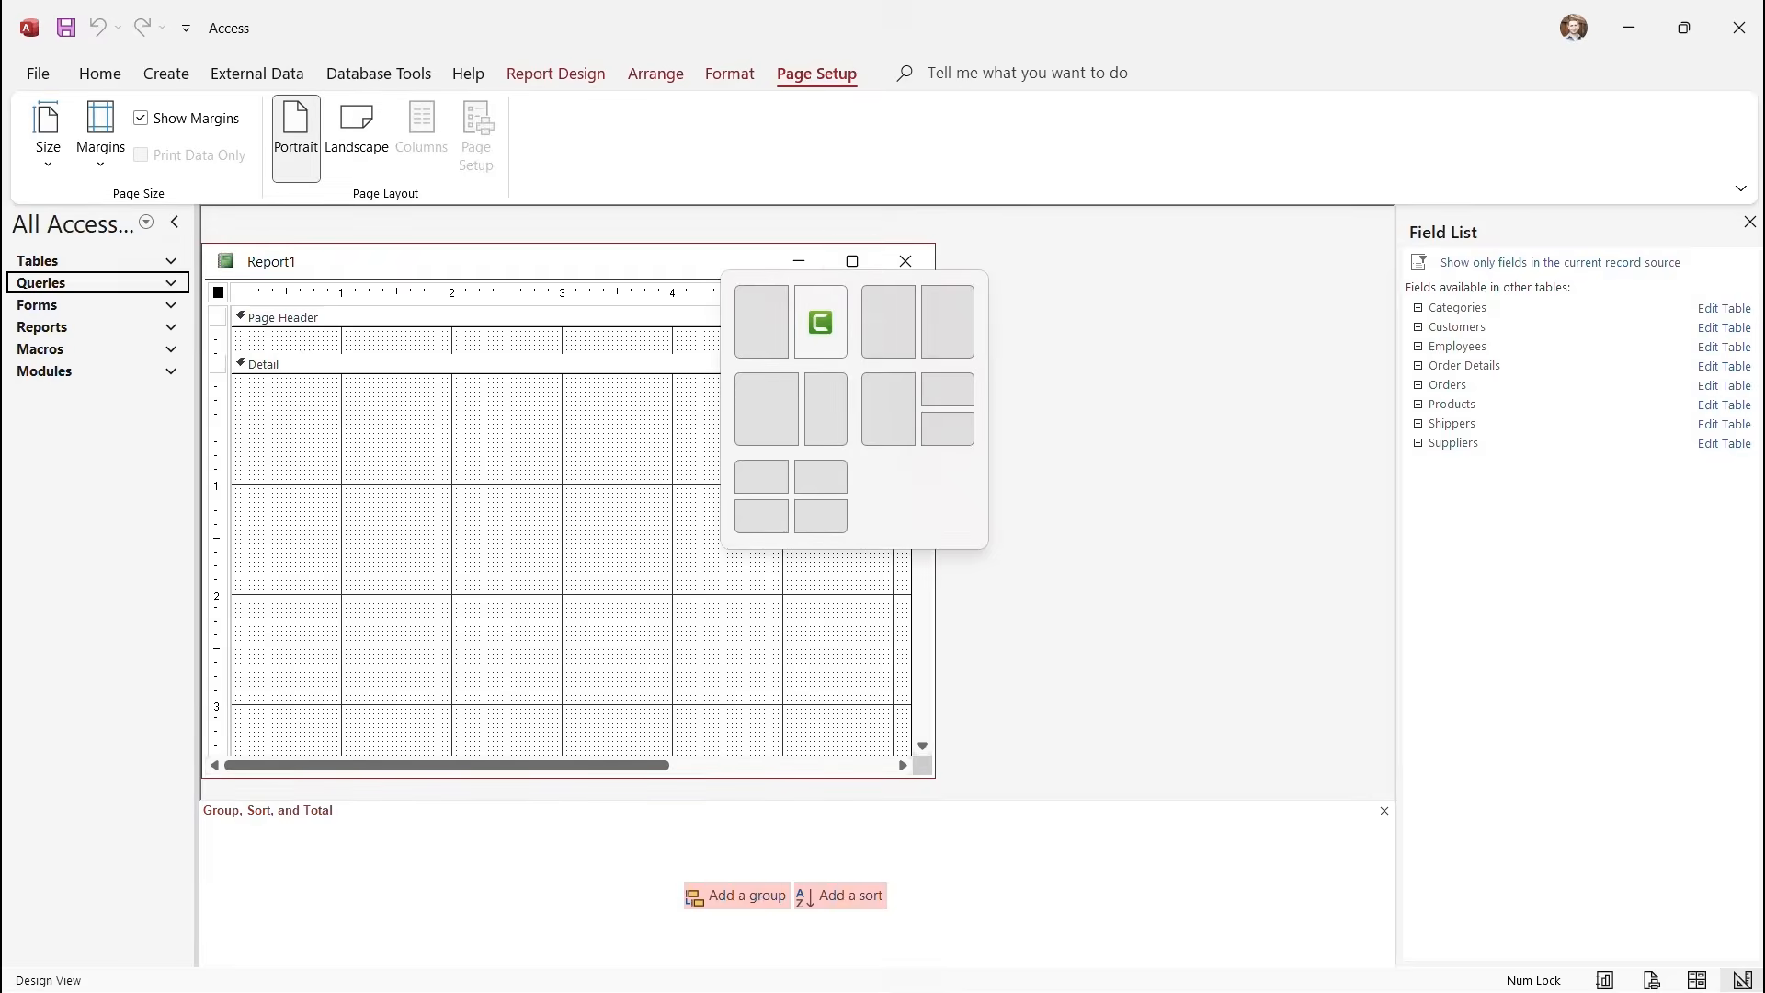
# Maximize Report1 and drag Customers' CustomerID field into the Detail section.
pyautogui.click(852, 261)
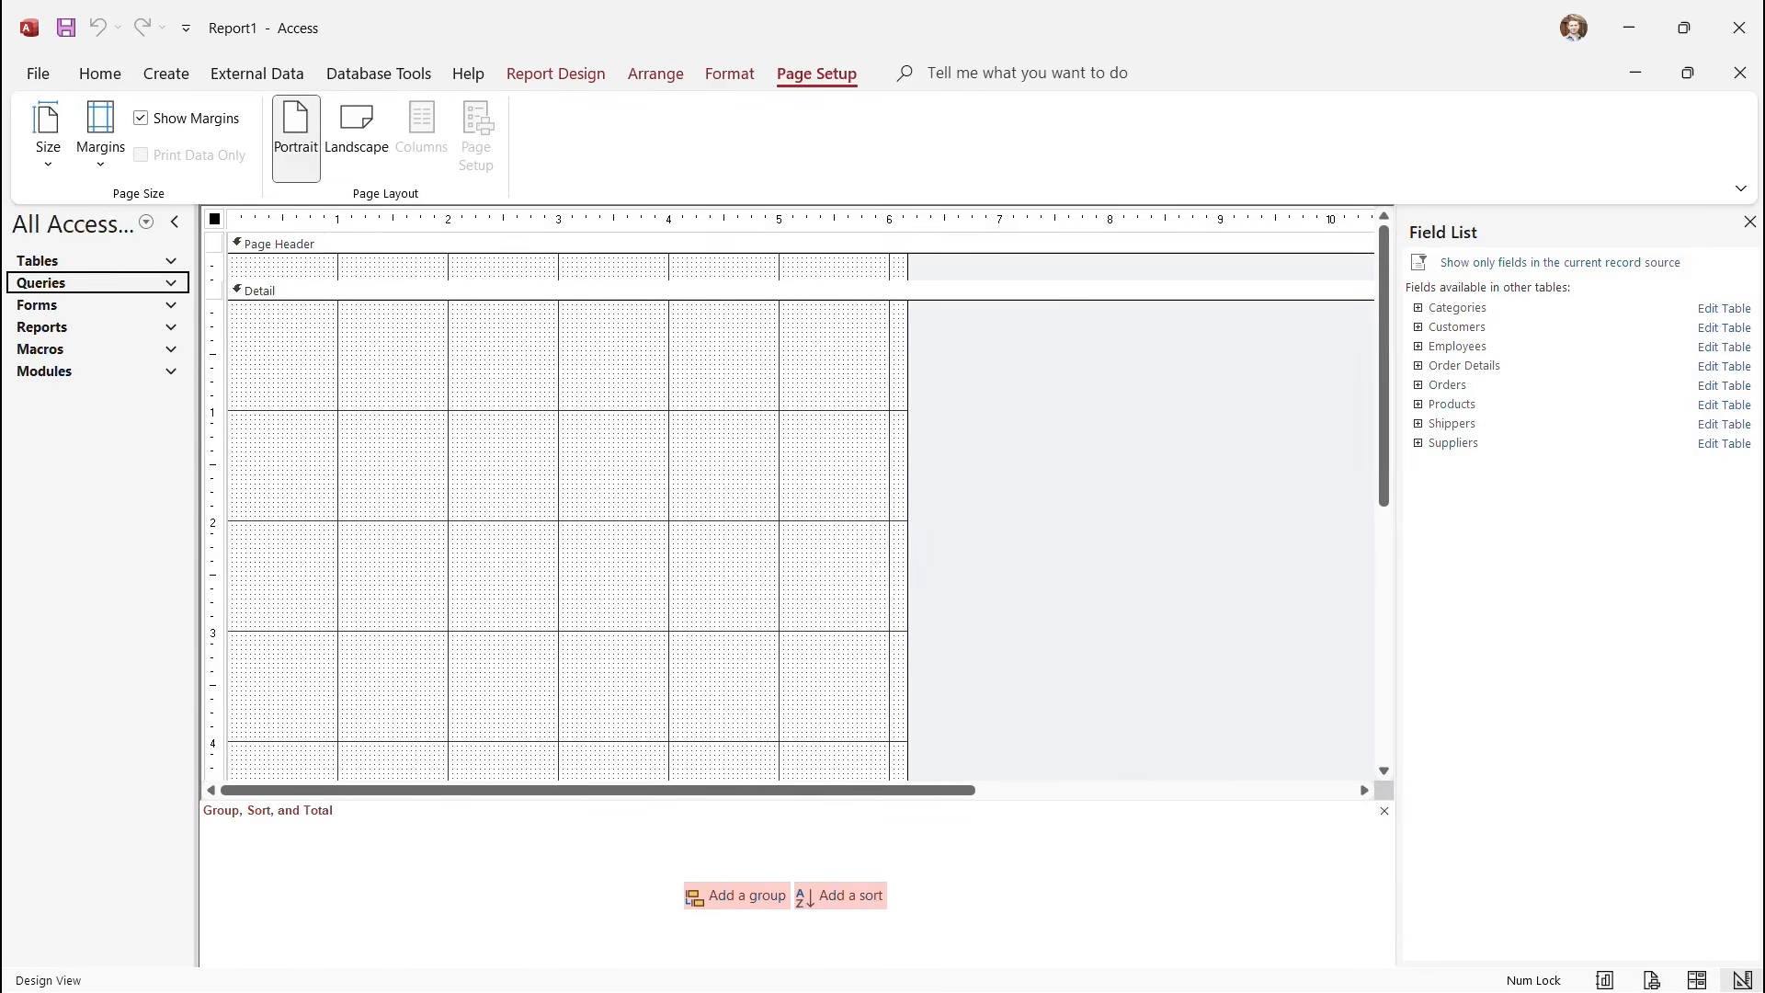
pyautogui.scroll(-5, 791, 496)
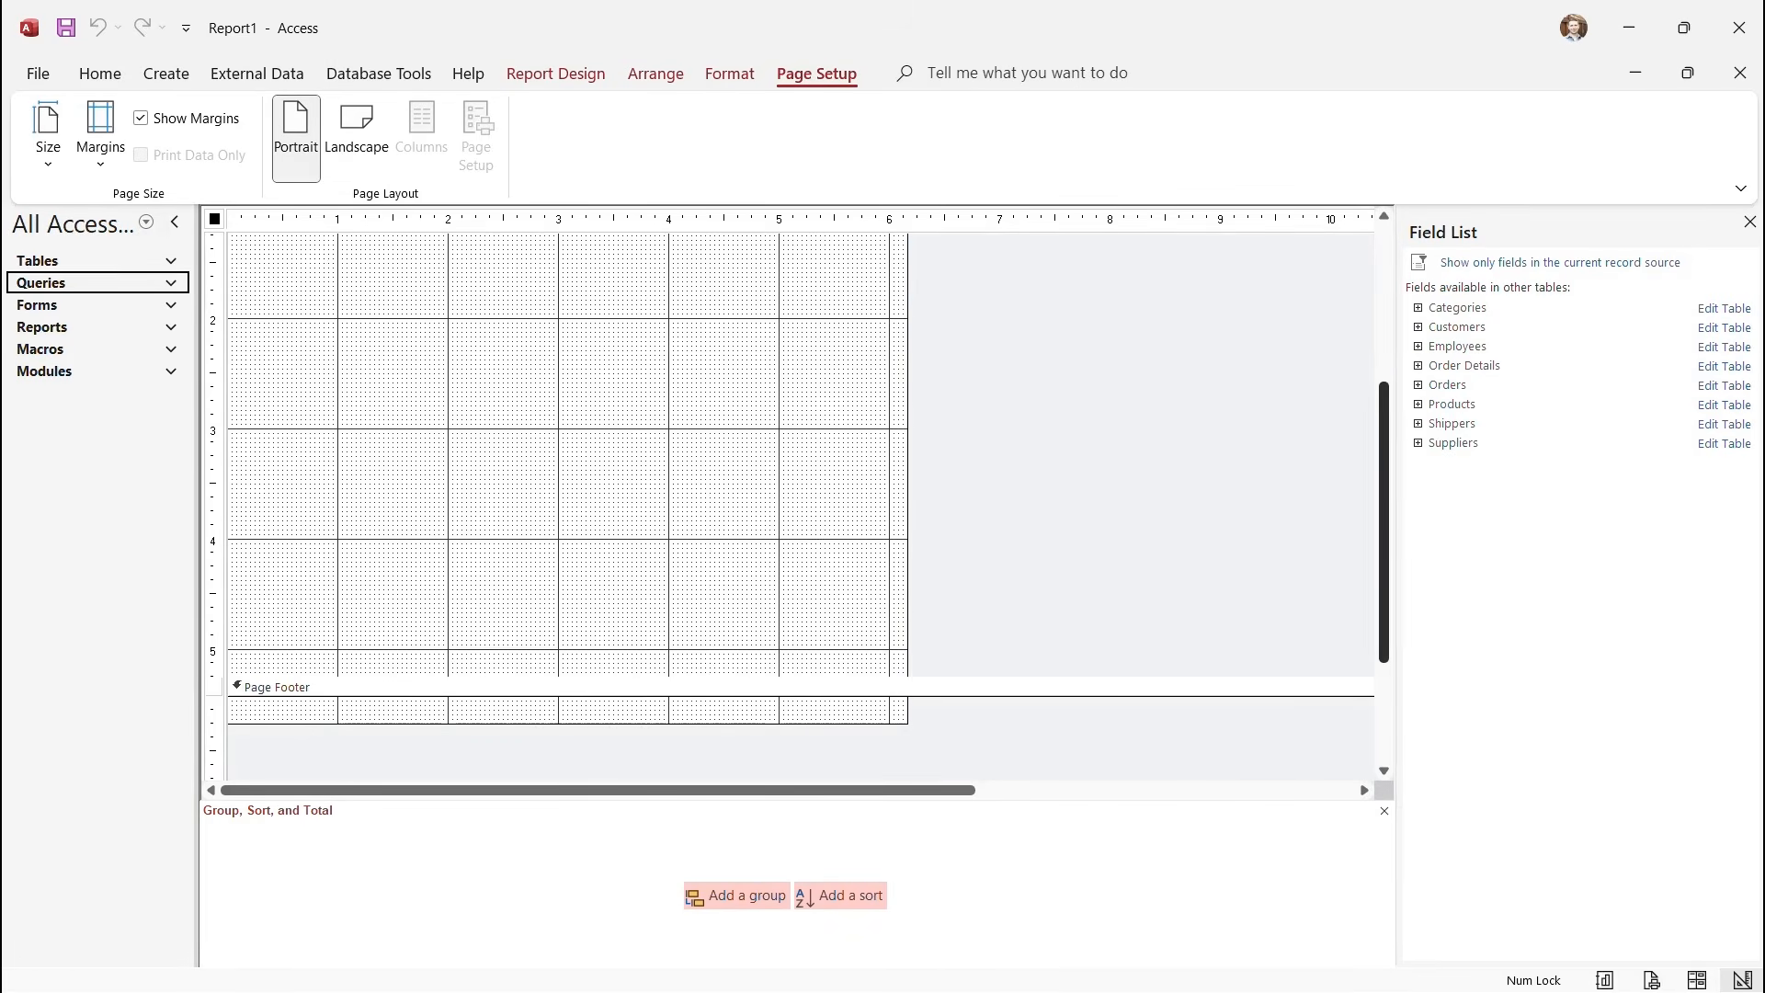
pyautogui.scroll(5, 791, 497)
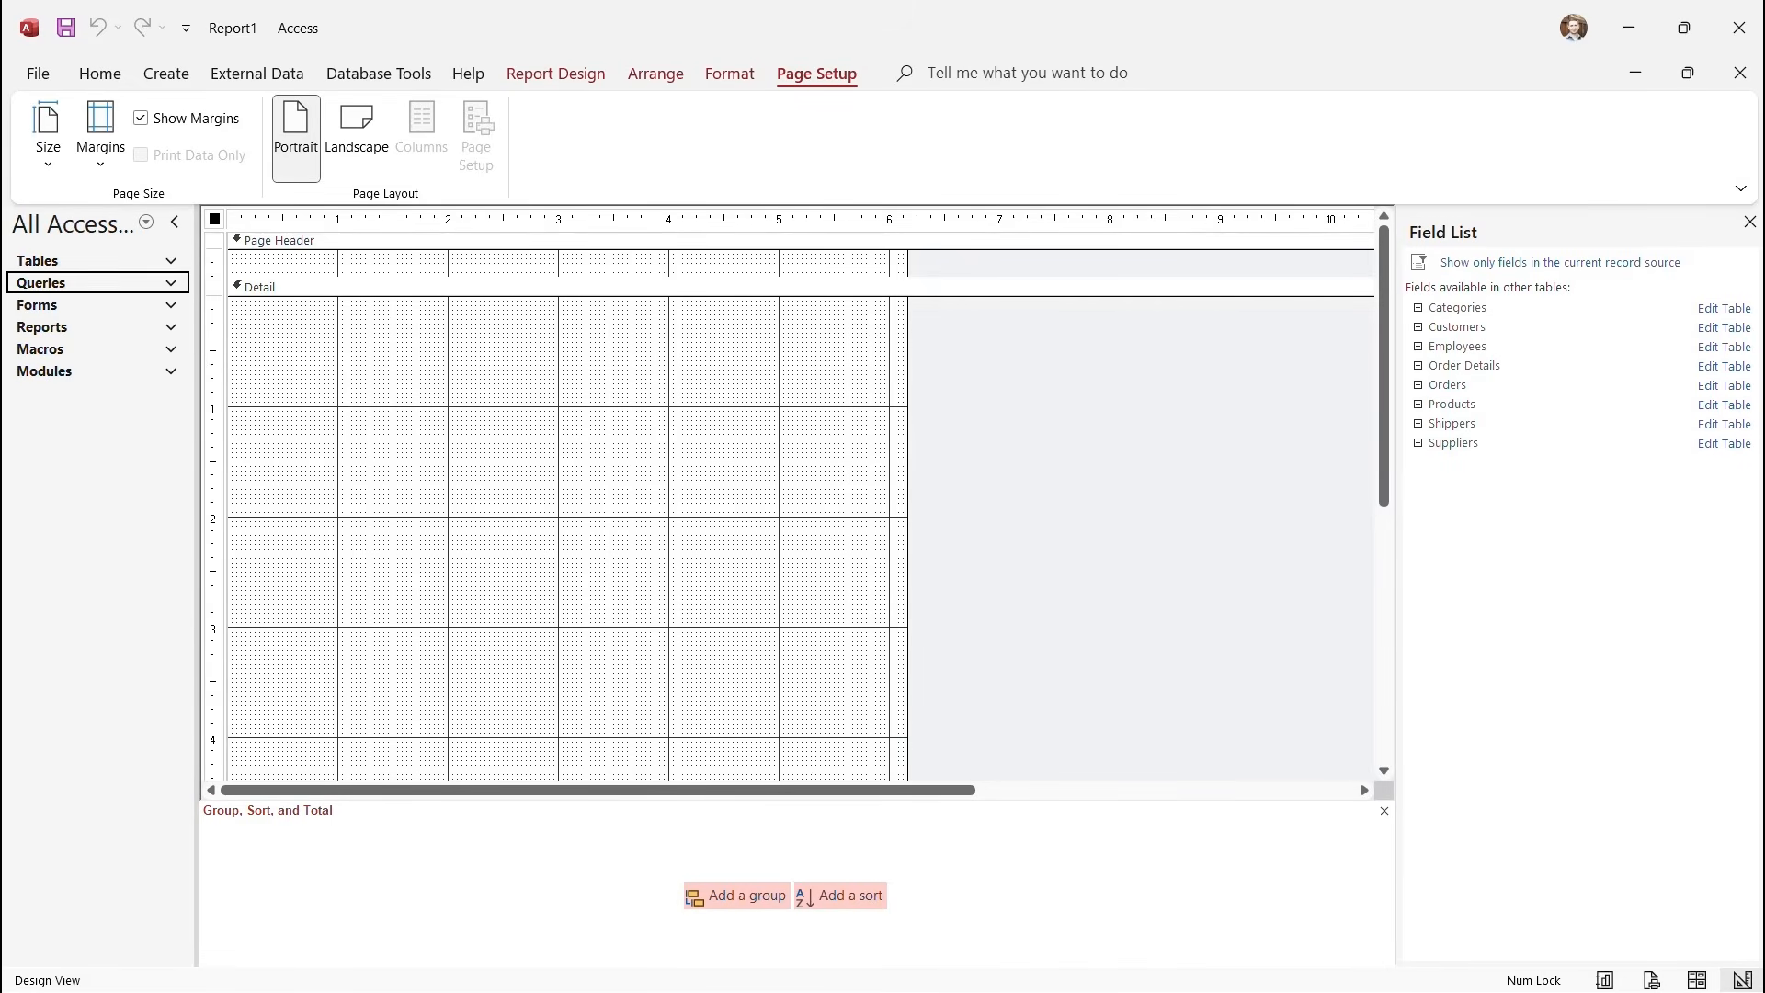
pyautogui.click(1418, 327)
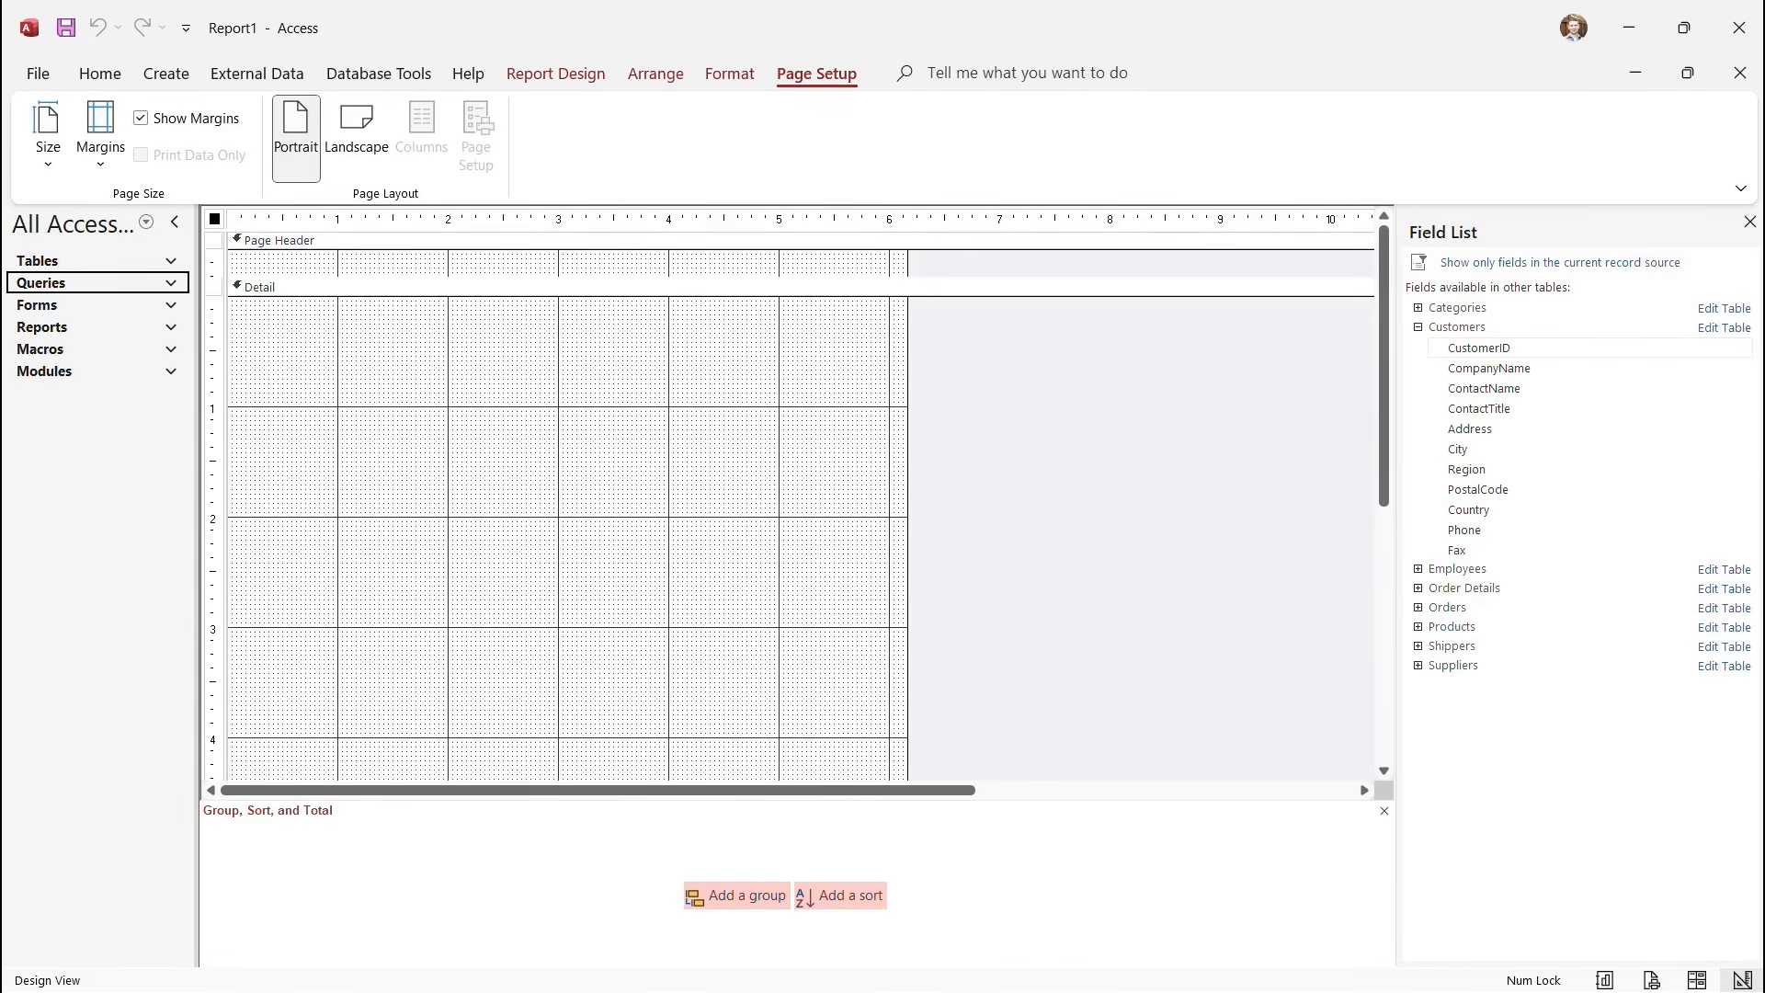
pyautogui.click(1479, 349)
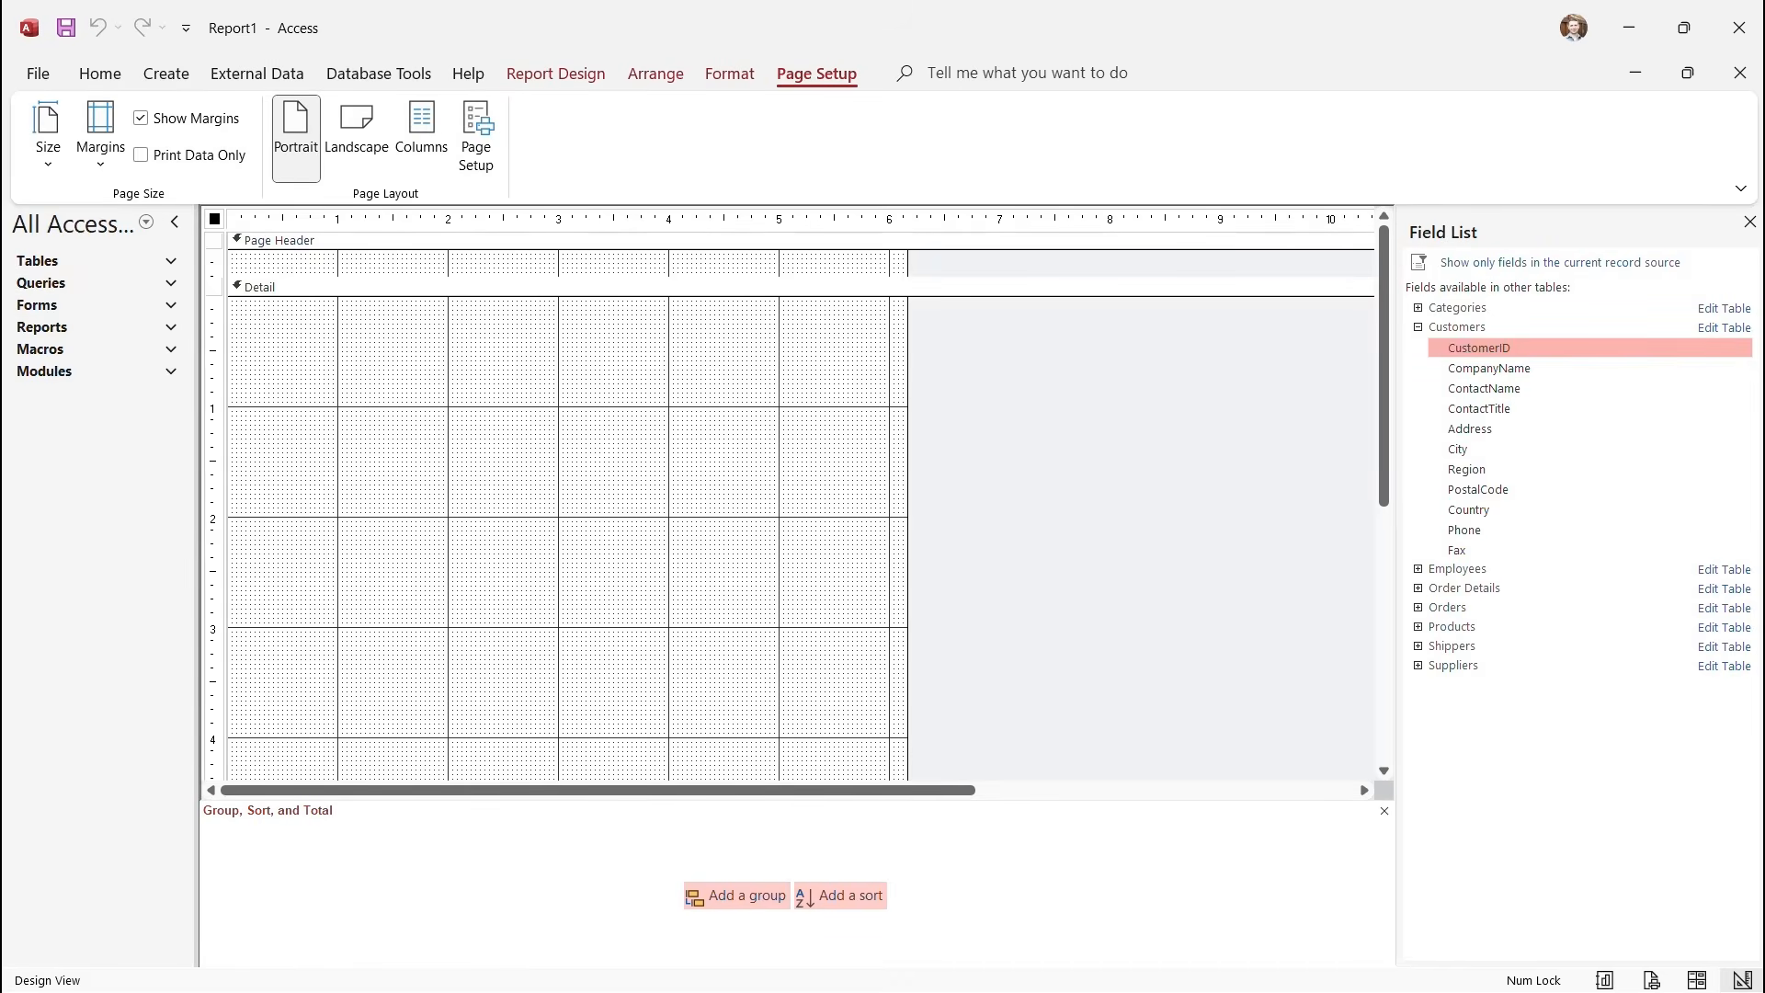
pyautogui.moveTo(1480, 349); pyautogui.dragTo(404, 388)
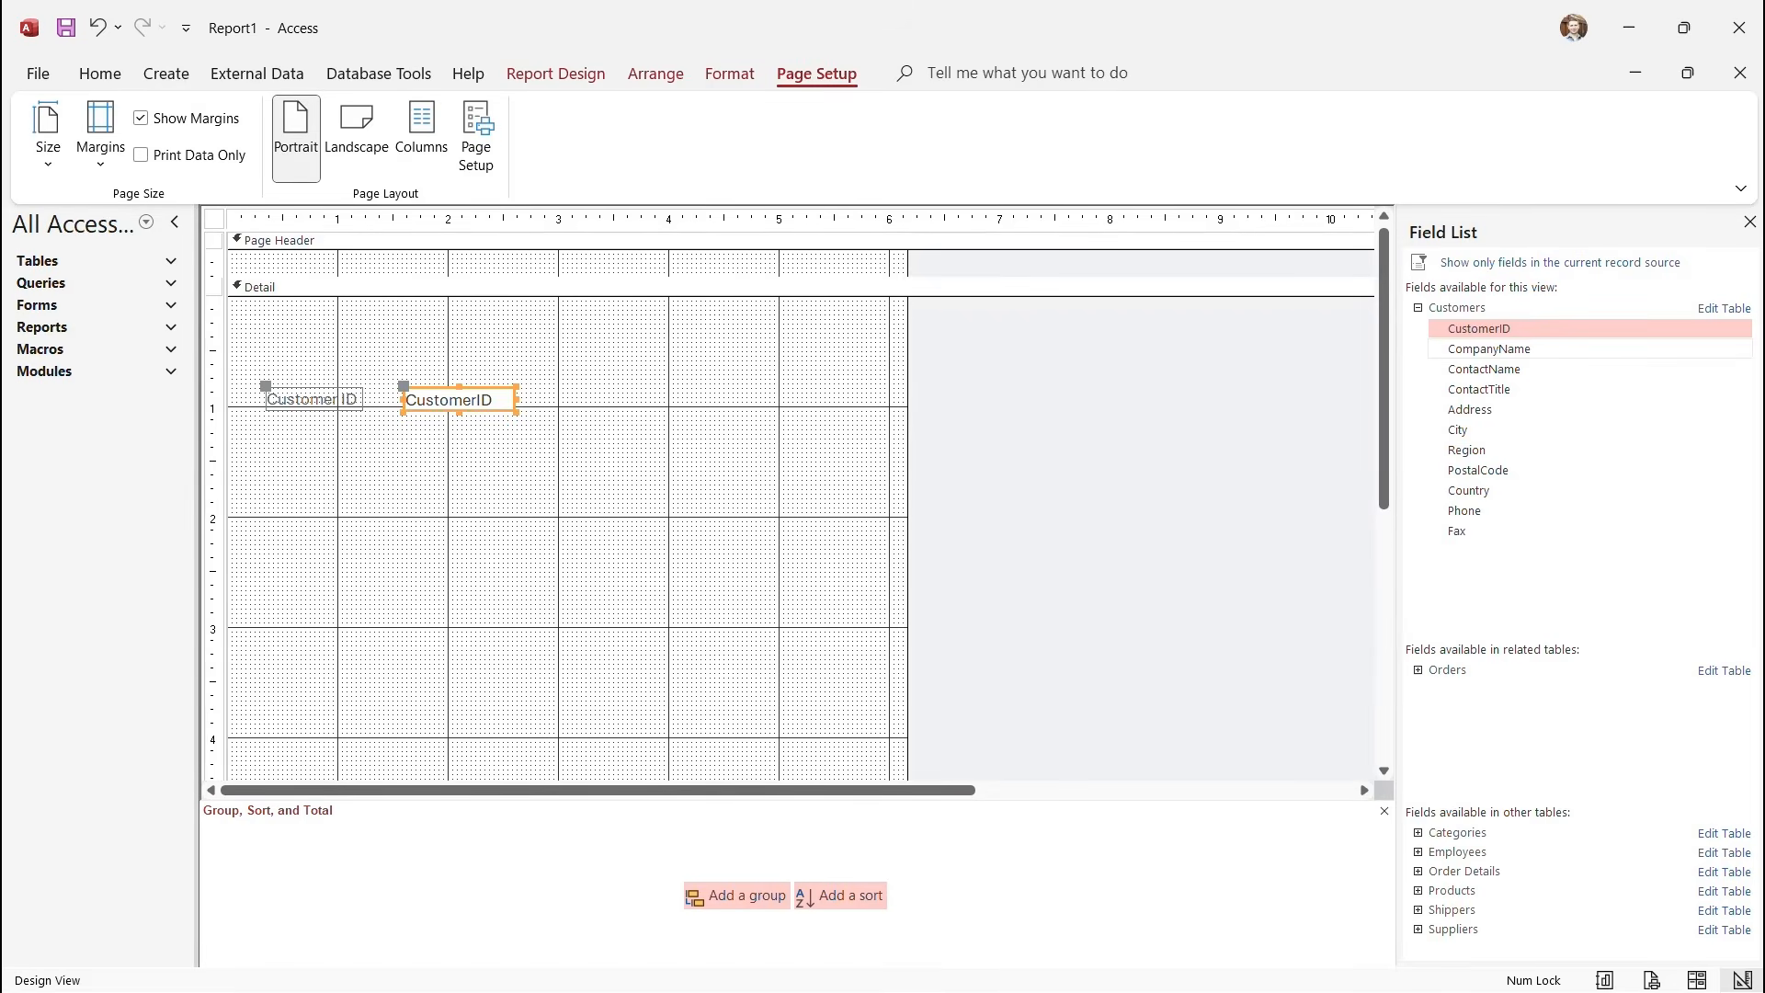
# Add the CompanyName, ContactName, ContactTitle, Country and Phone fields to the Detail section.
pyautogui.moveTo(1490, 349); pyautogui.dragTo(361, 390)
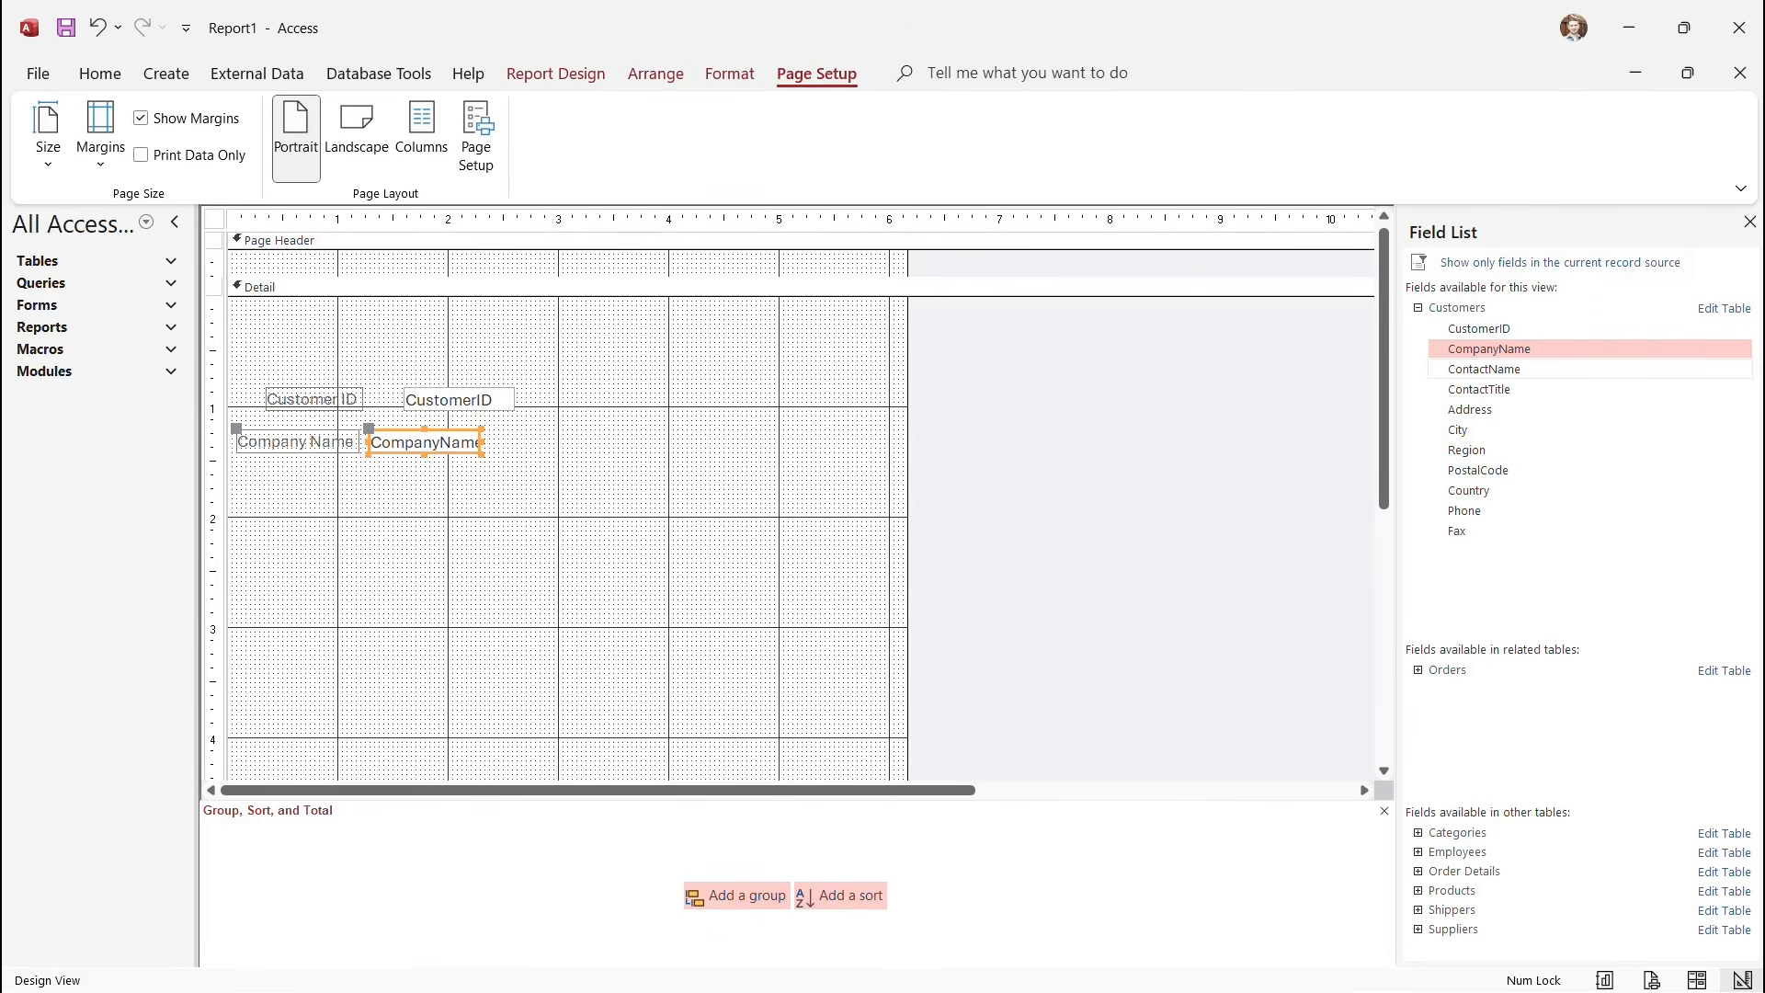
pyautogui.doubleClick(1484, 369)
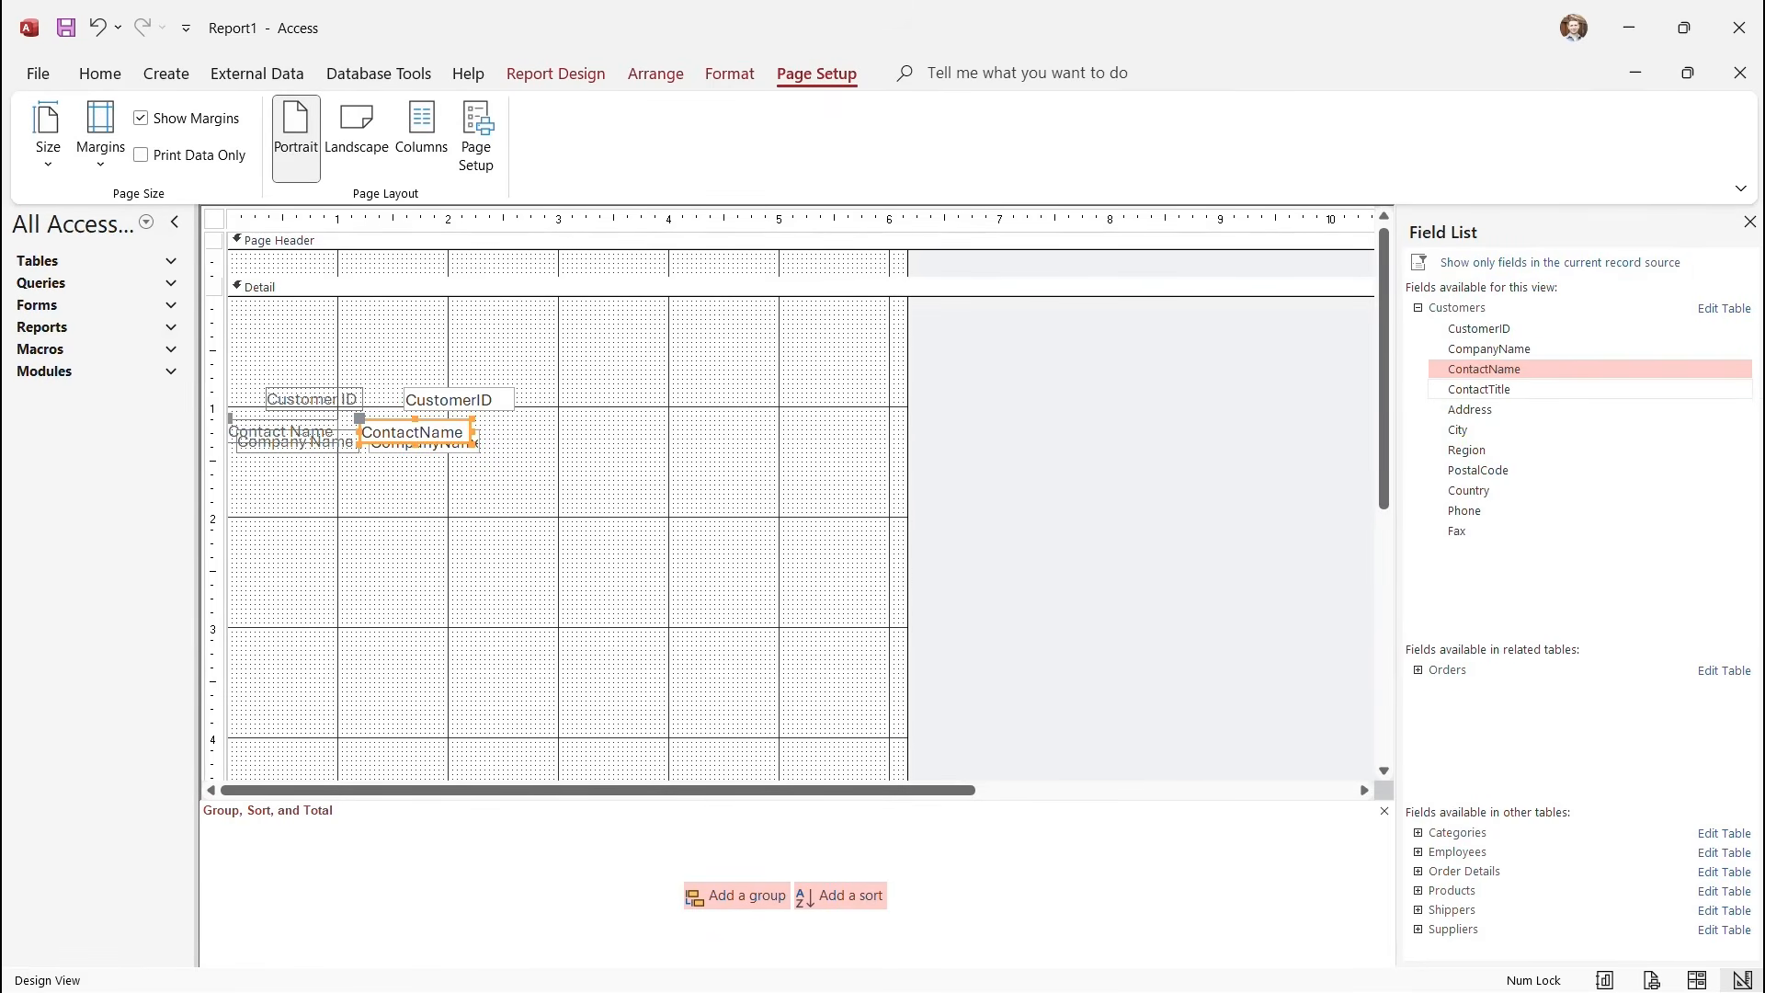
pyautogui.doubleClick(1479, 389)
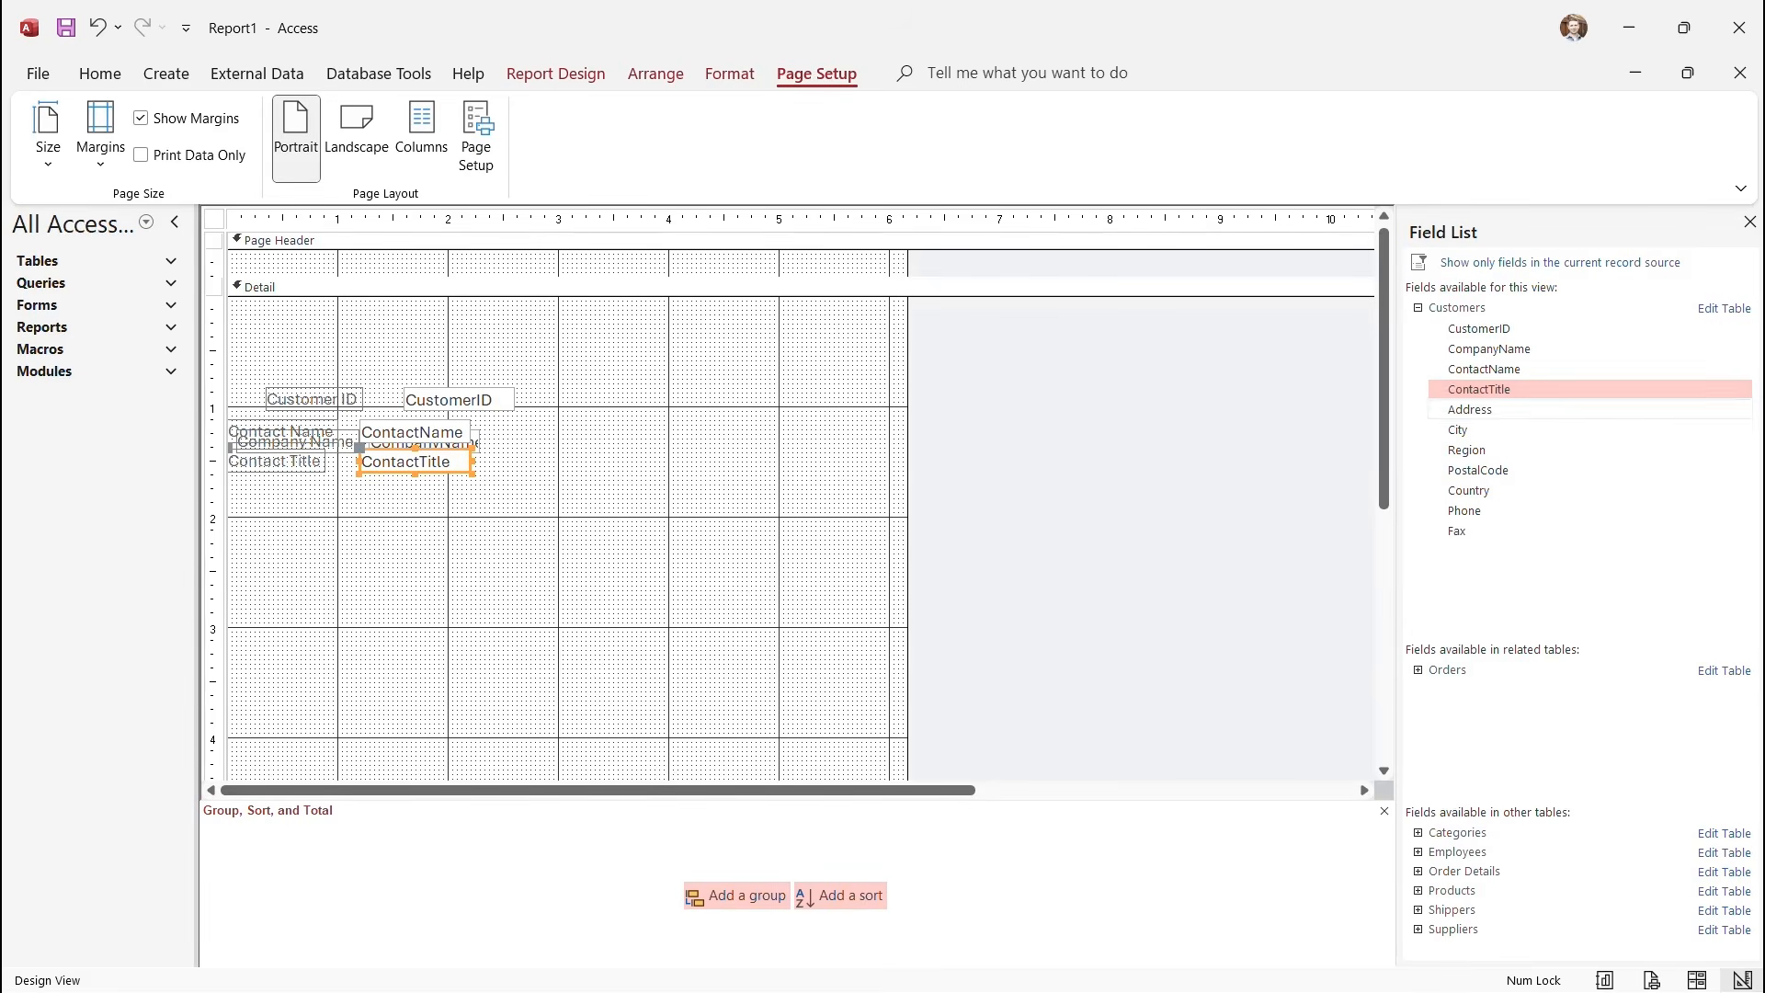
pyautogui.doubleClick(1468, 490)
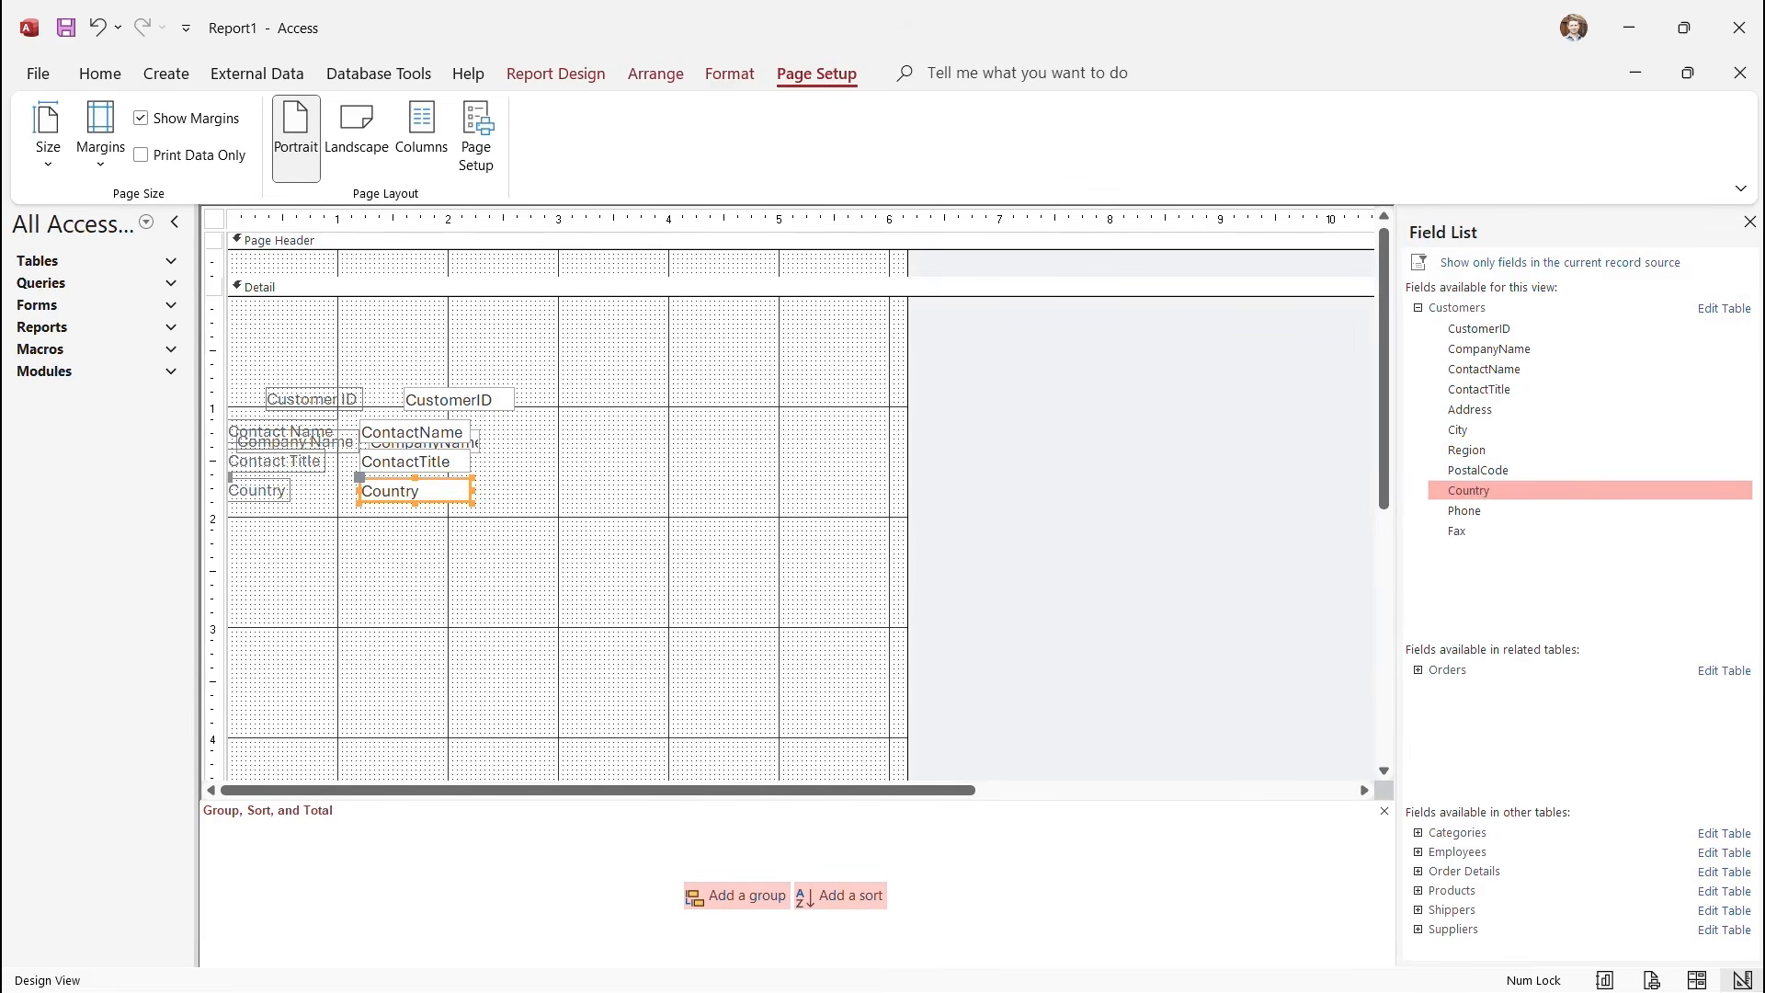
pyautogui.doubleClick(1465, 510)
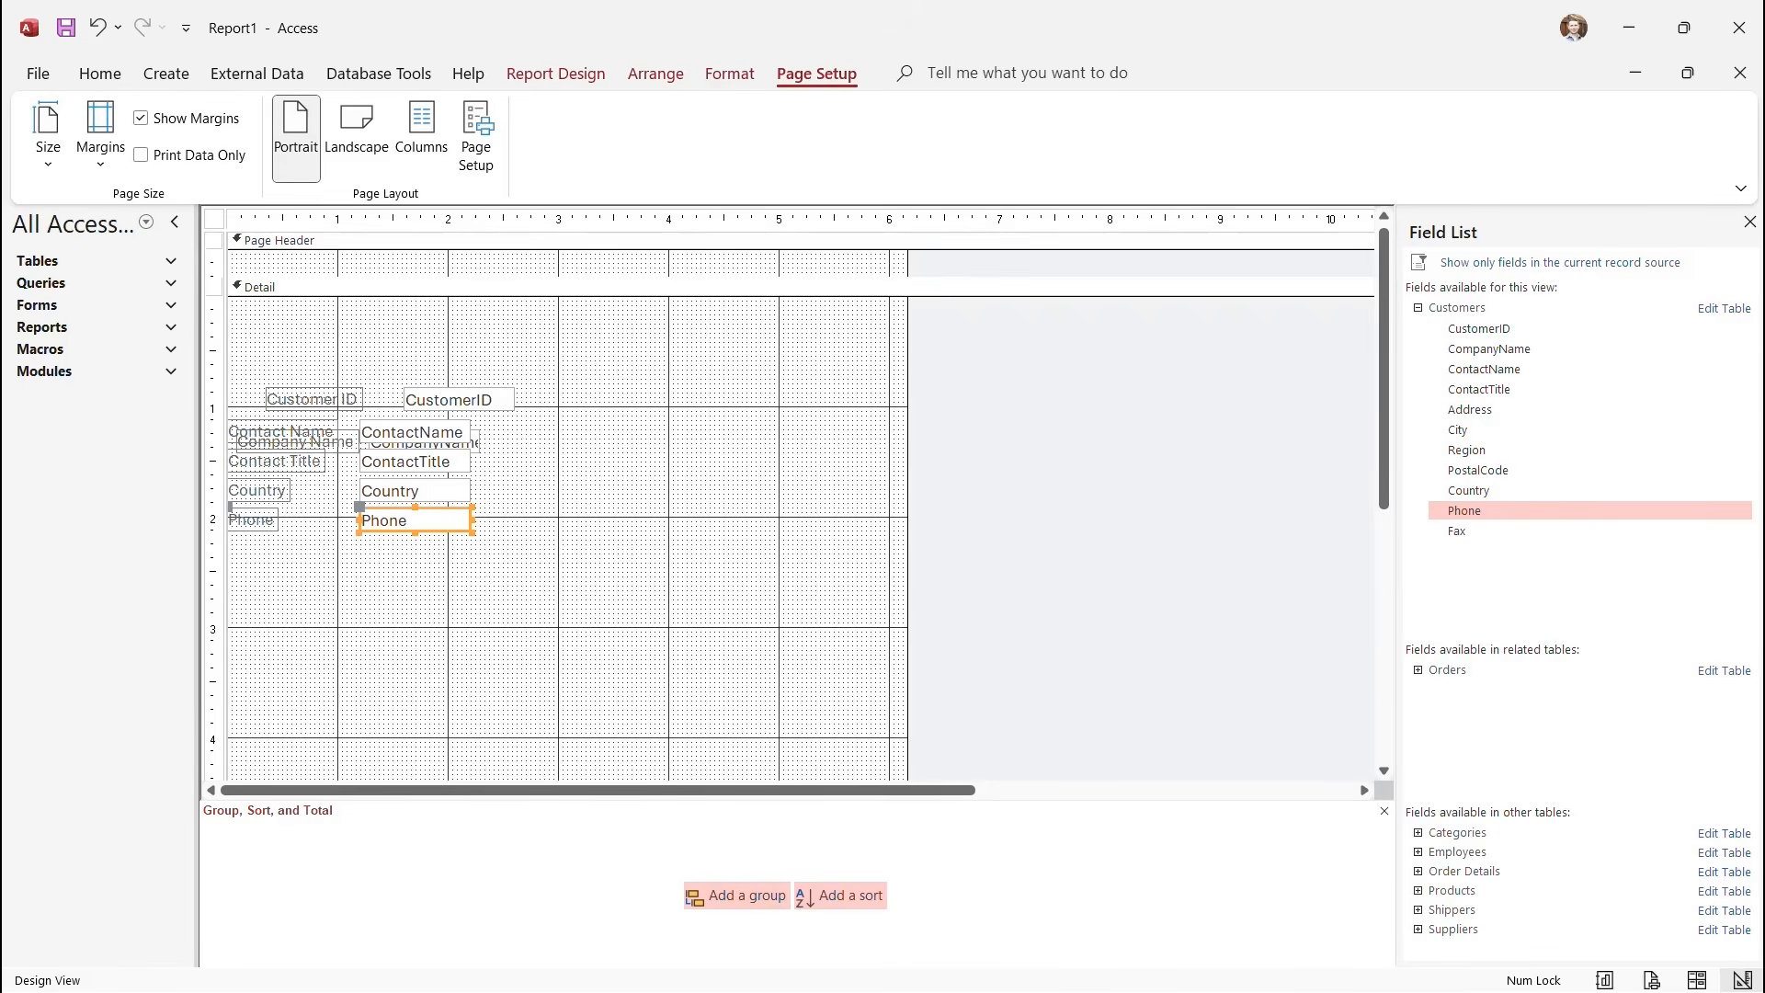
# Shift CustomerID and the five stacked fields right, placing Company Name above Contact Name.
pyautogui.click(459, 400)
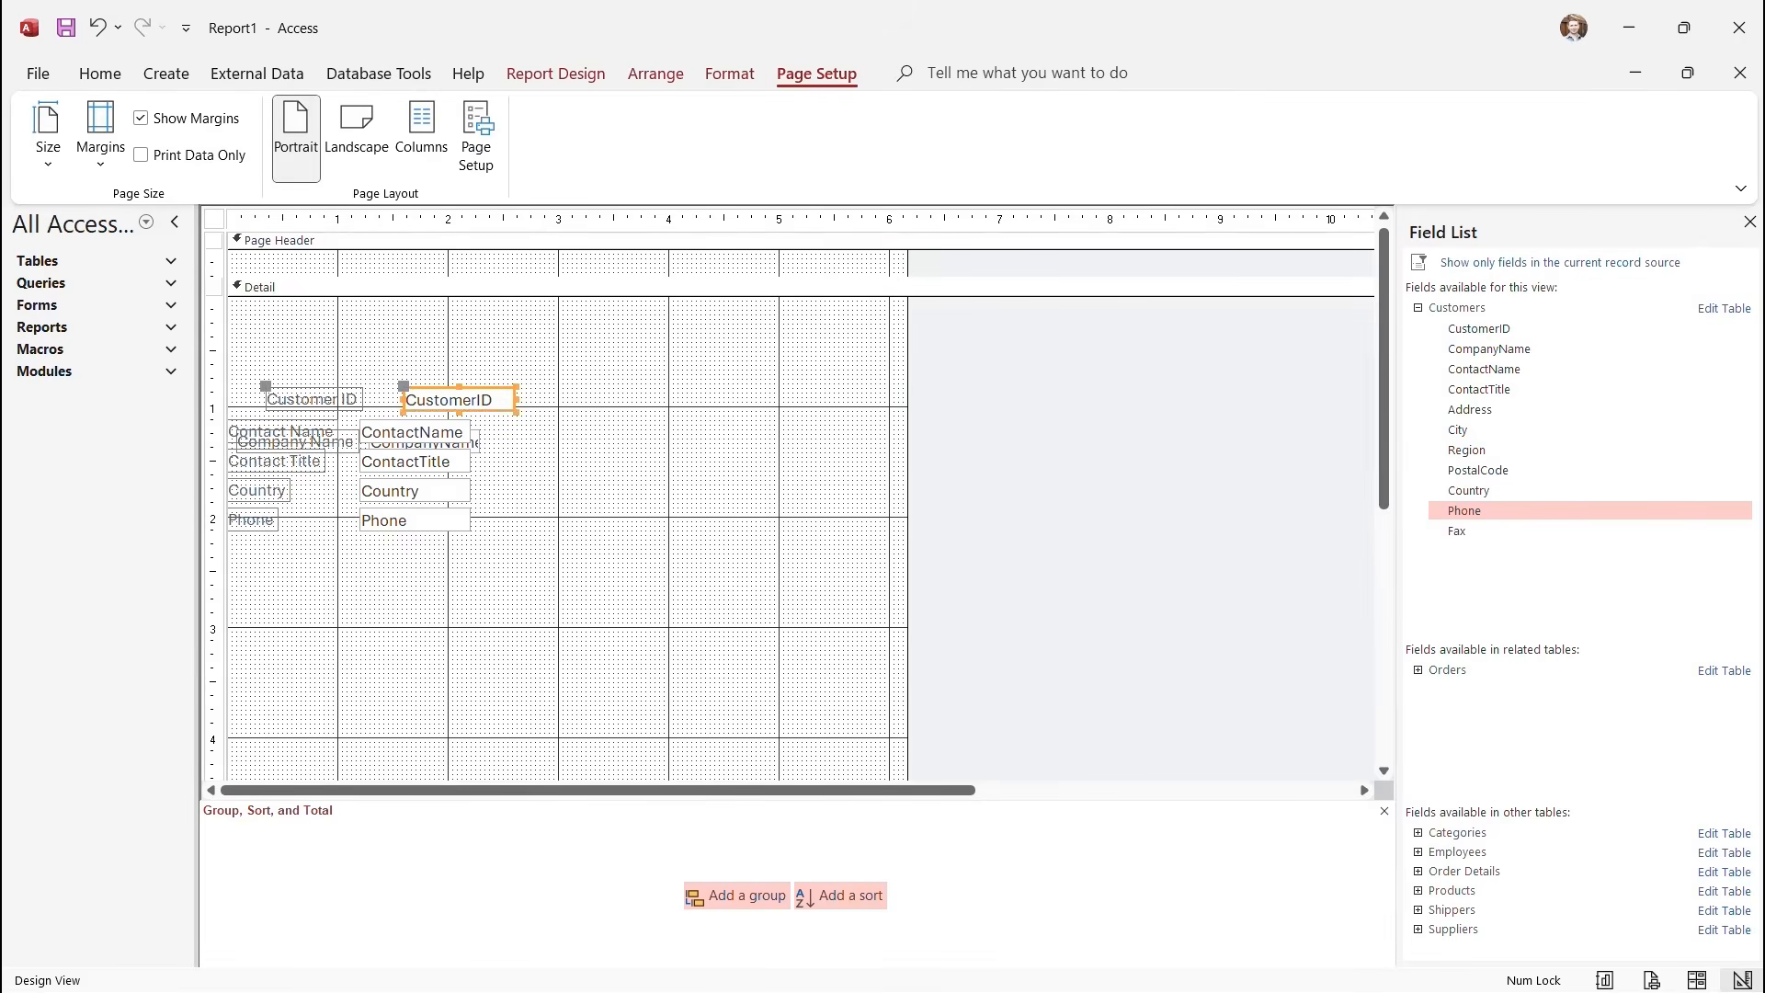
pyautogui.moveTo(458, 400); pyautogui.dragTo(720, 364)
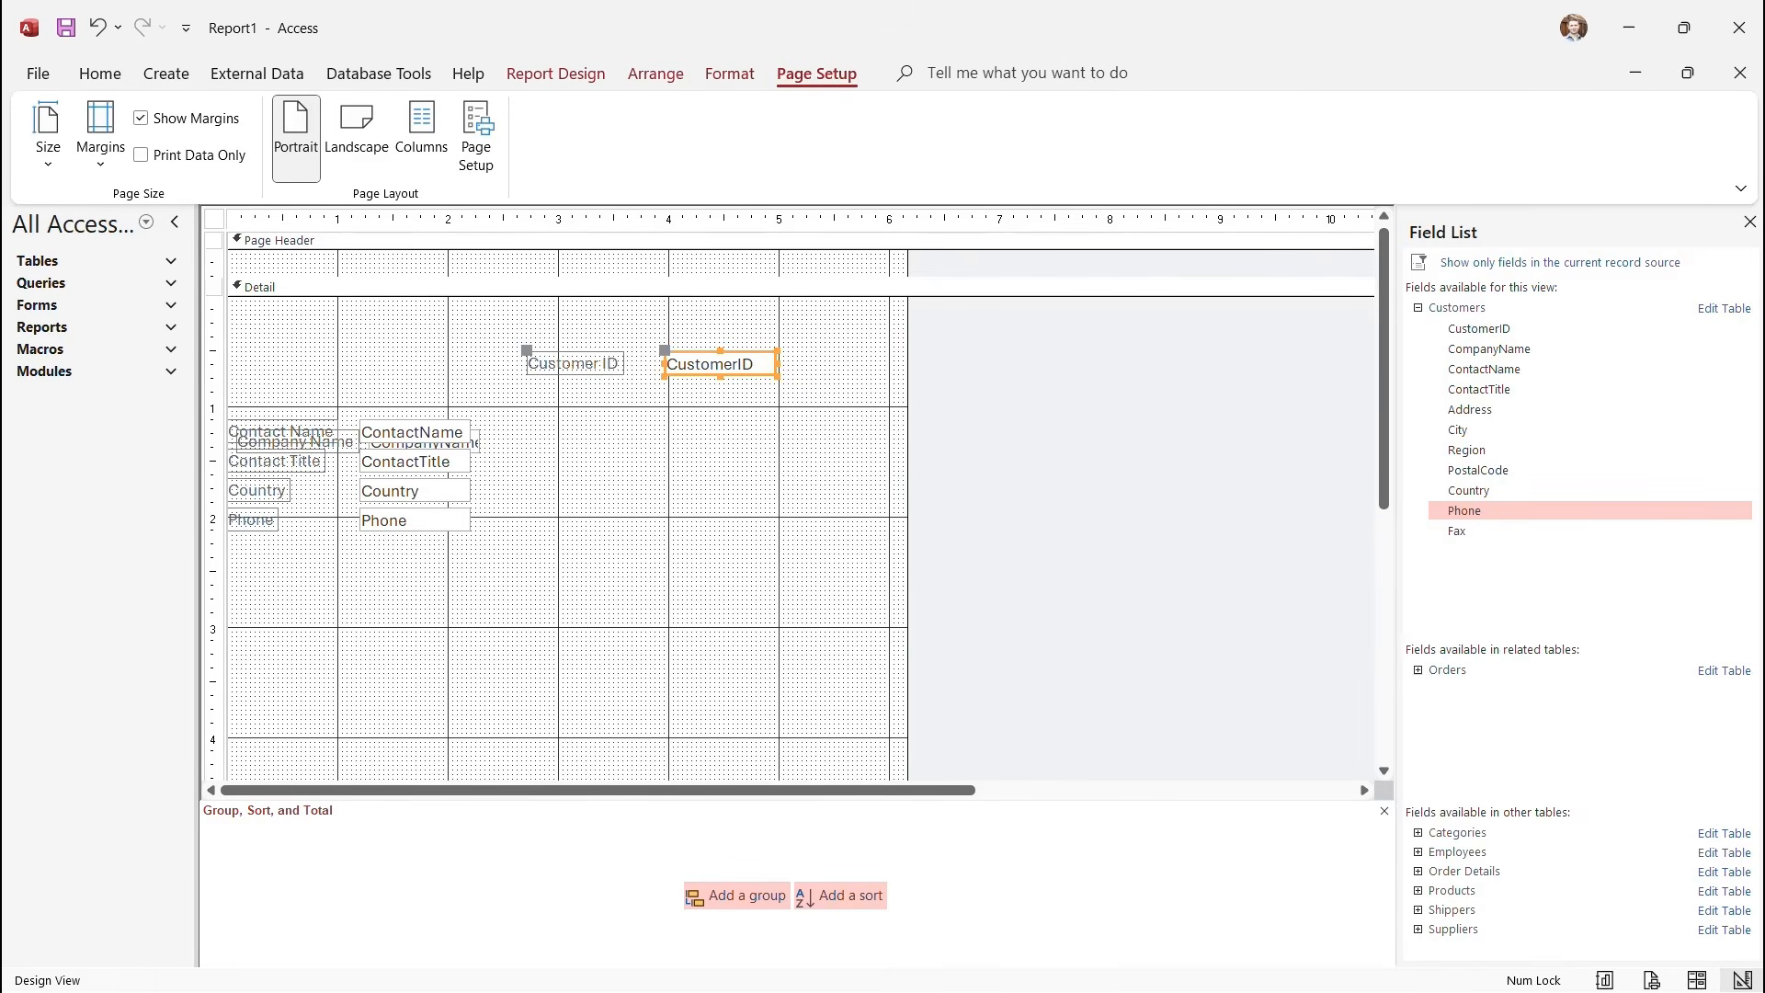
pyautogui.moveTo(527, 350); pyautogui.dragTo(671, 315)
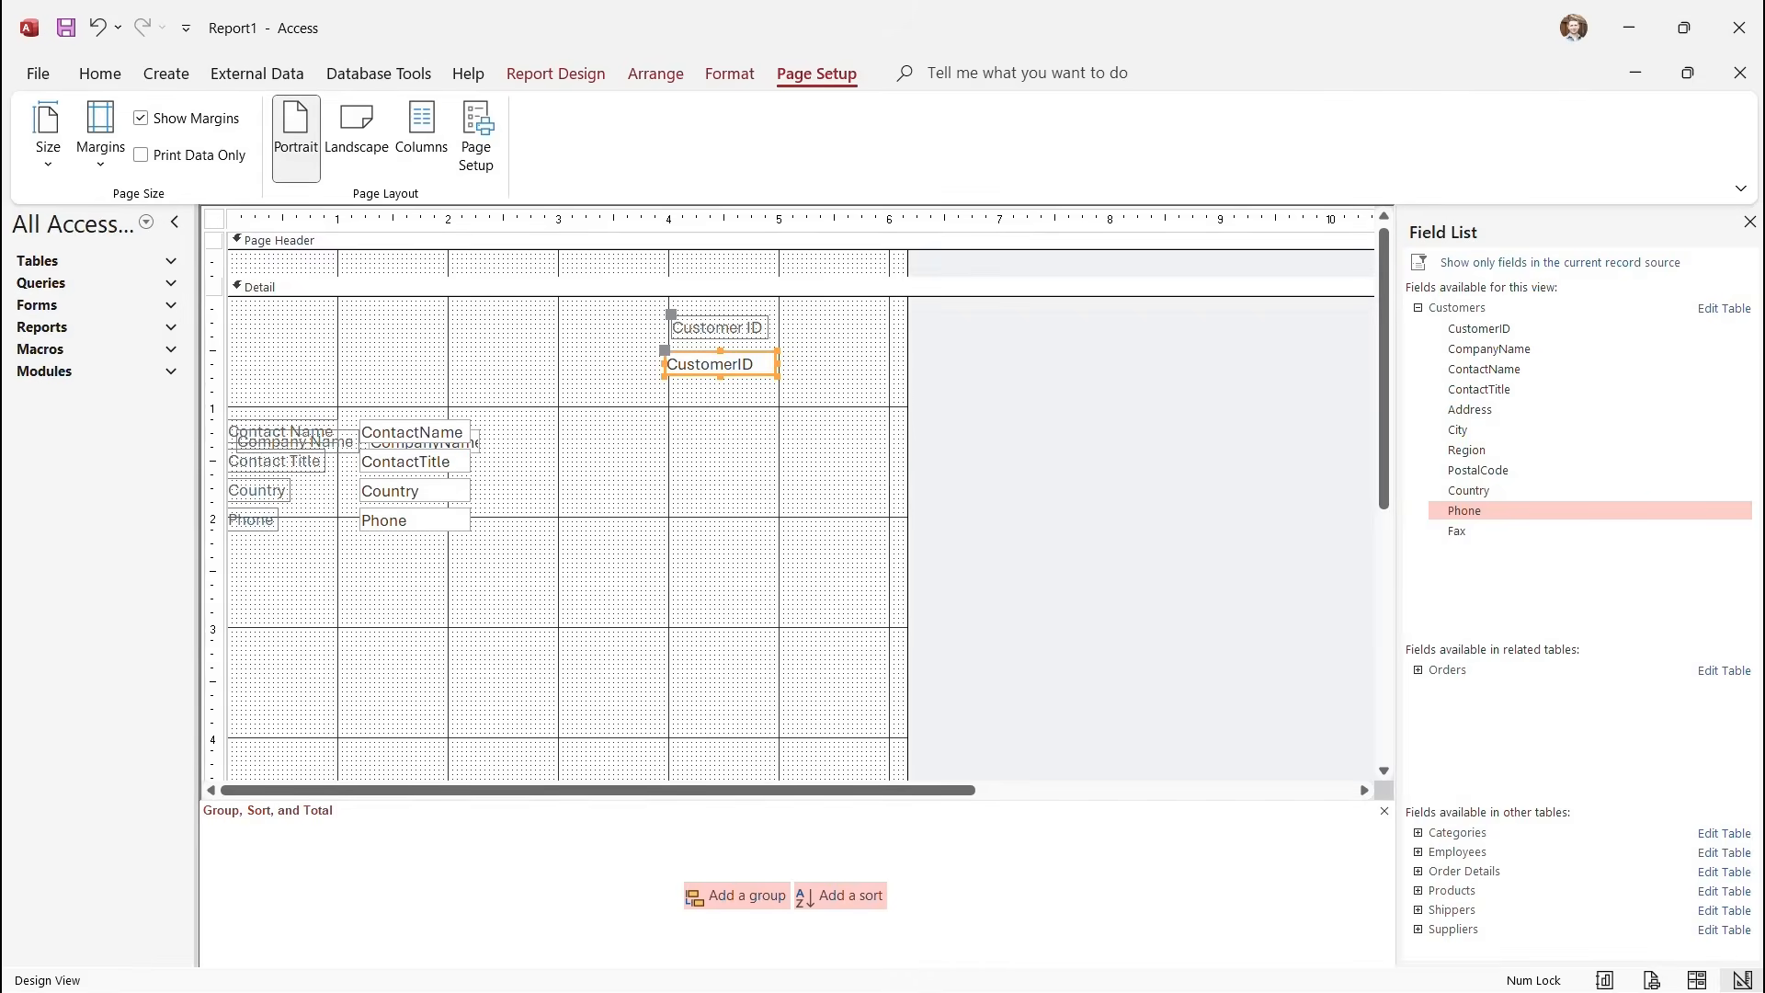
pyautogui.click(415, 432)
pyautogui.moveTo(415, 393); pyautogui.dragTo(519, 558)
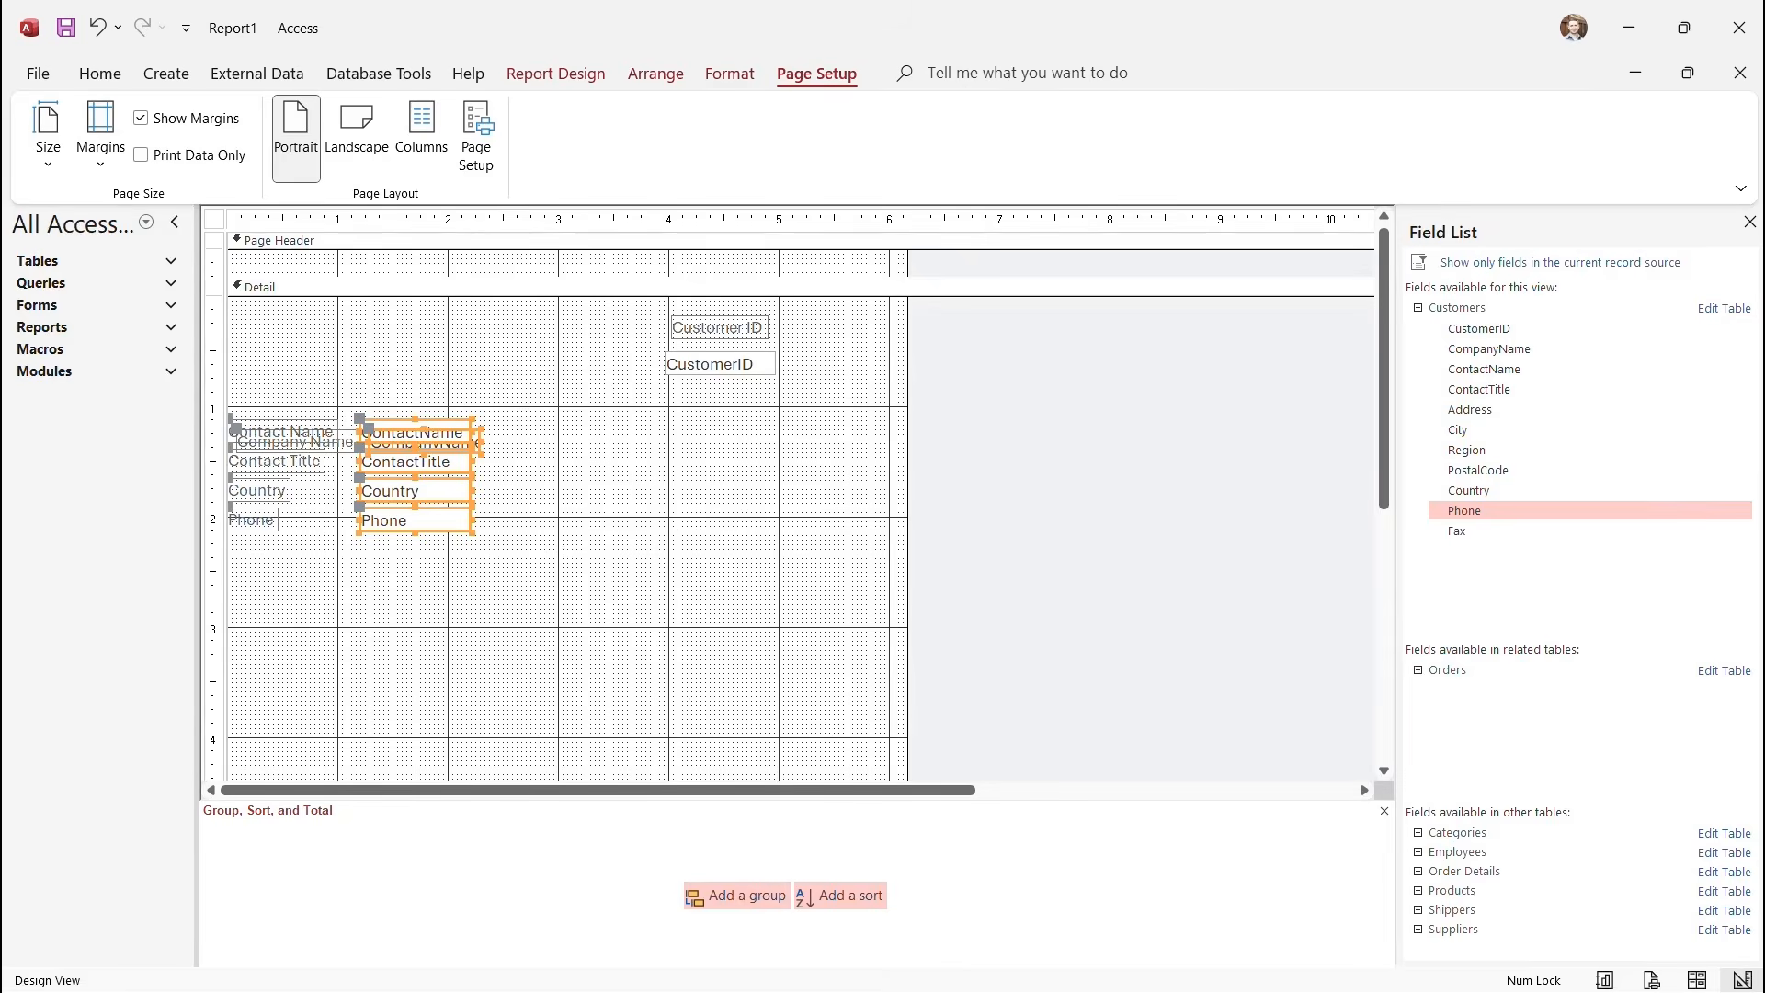
pyautogui.moveTo(414, 491); pyautogui.dragTo(602, 500)
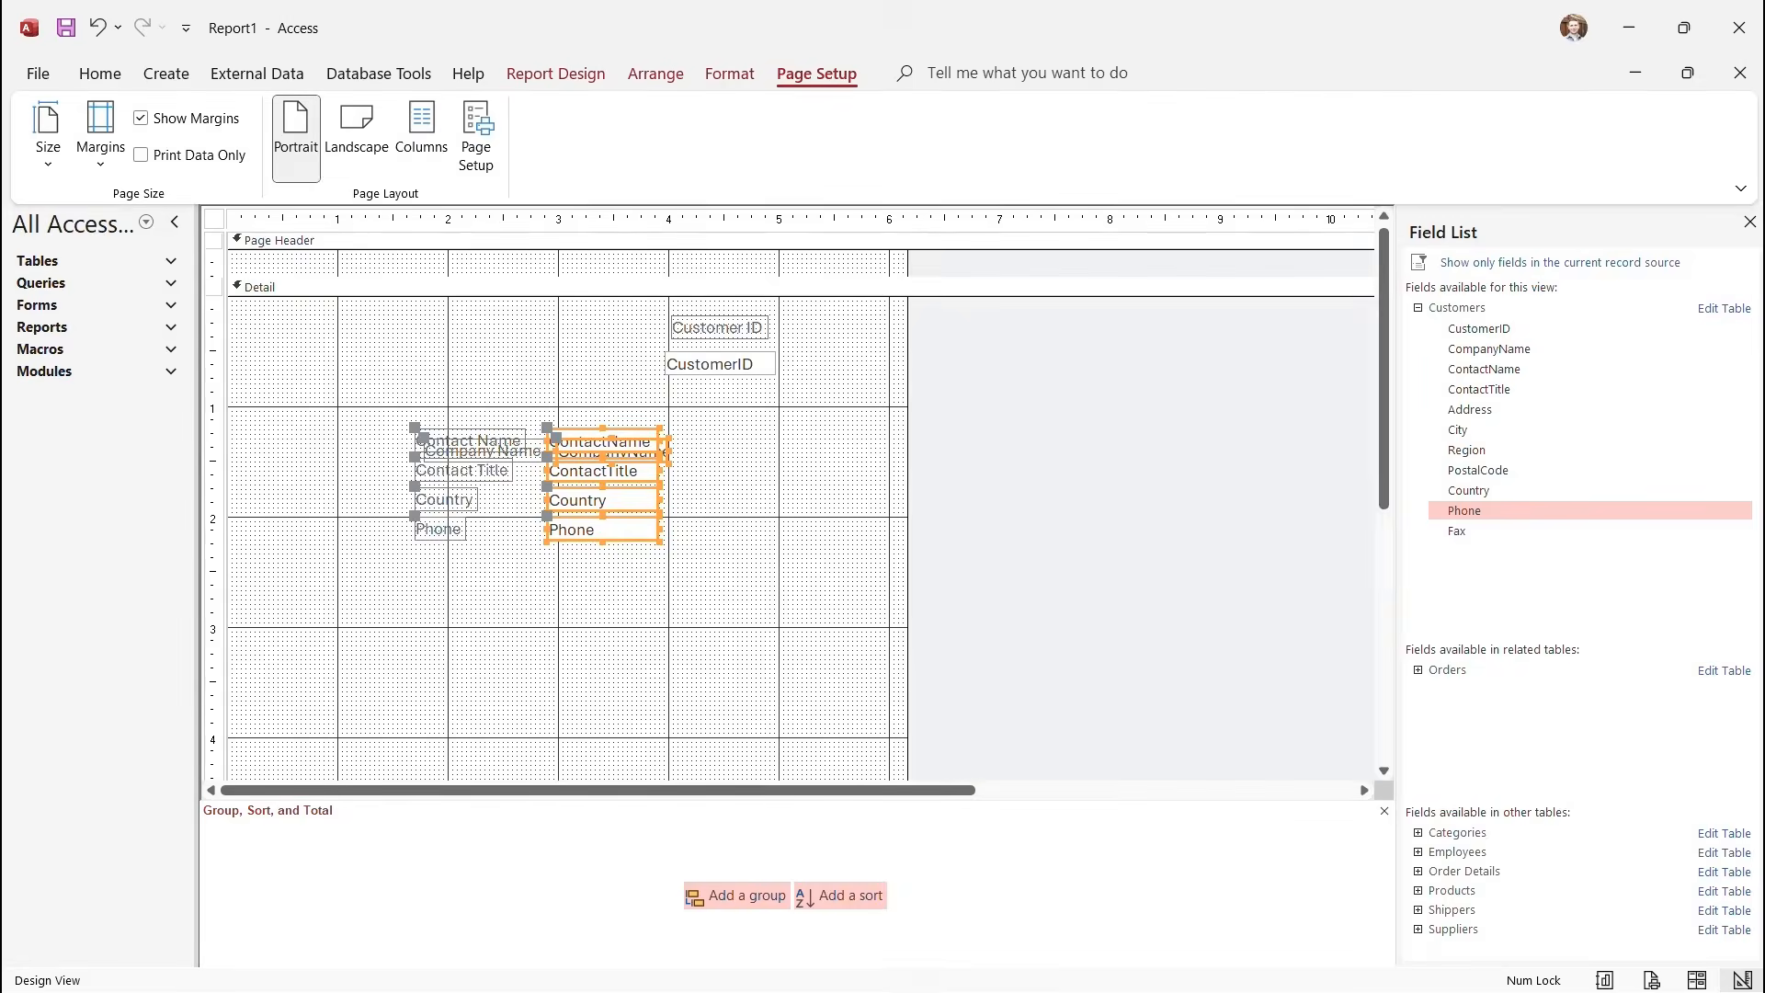
pyautogui.click(533, 452)
pyautogui.moveTo(534, 452); pyautogui.dragTo(518, 404)
pyautogui.click(560, 593)
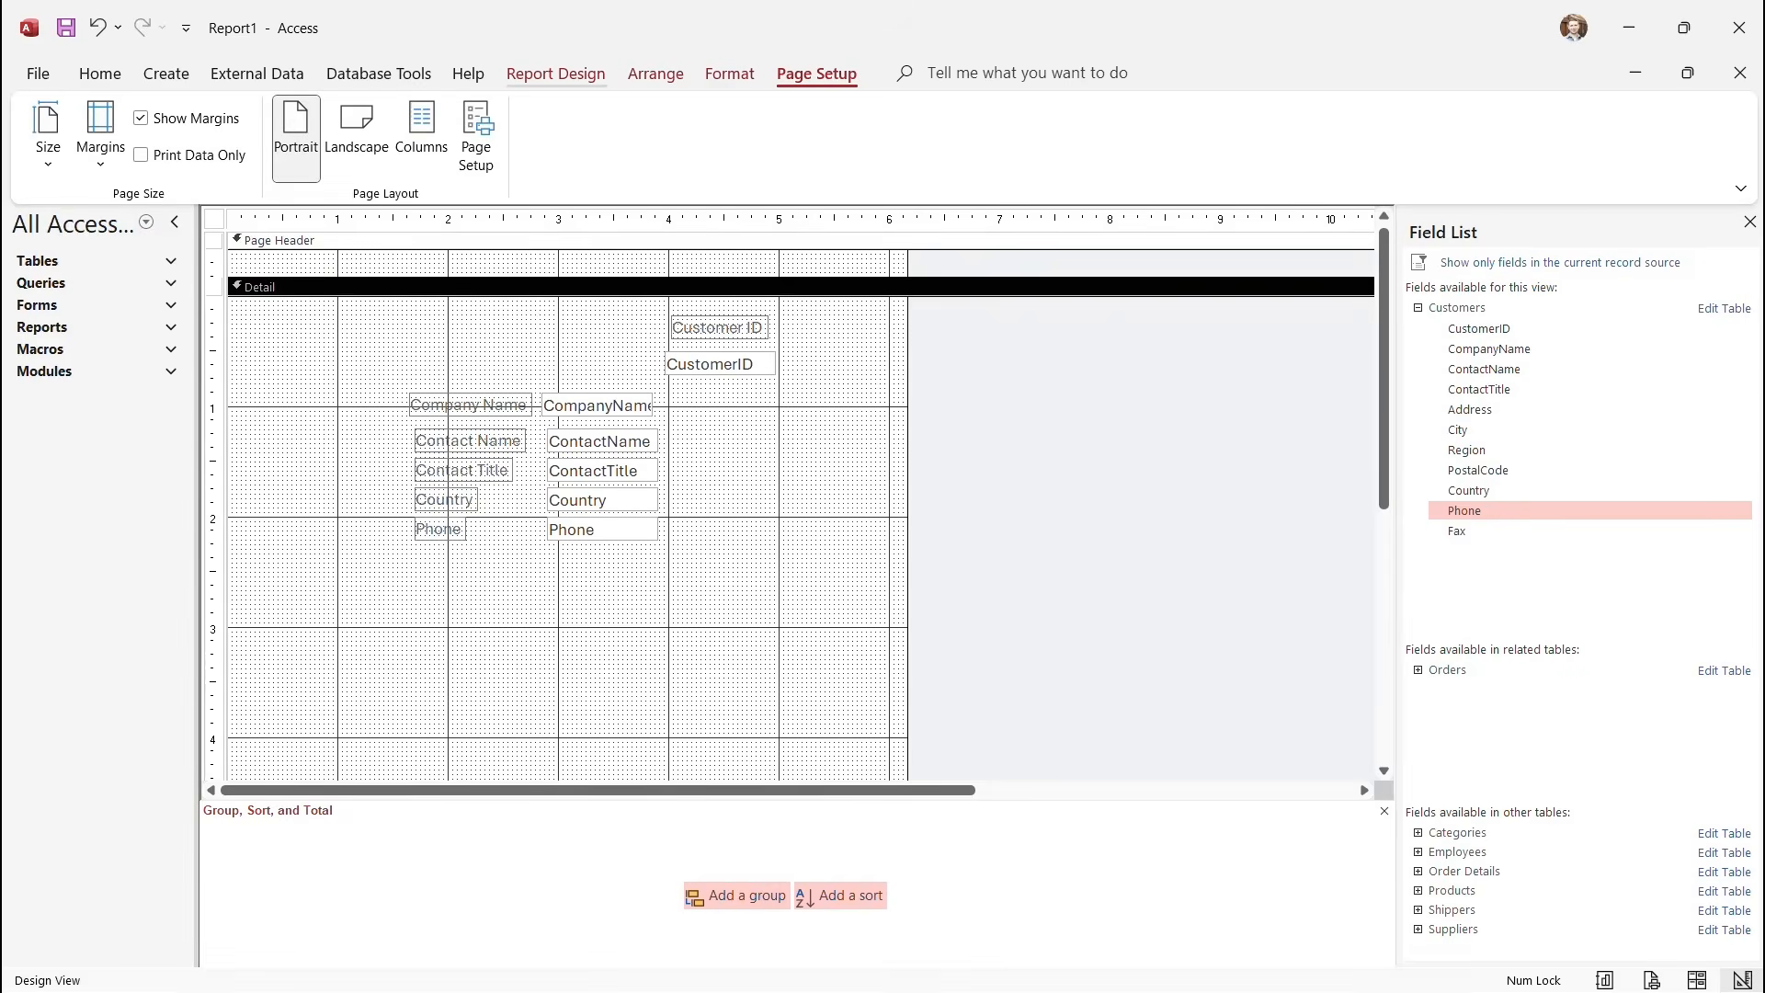
pyautogui.click(556, 74)
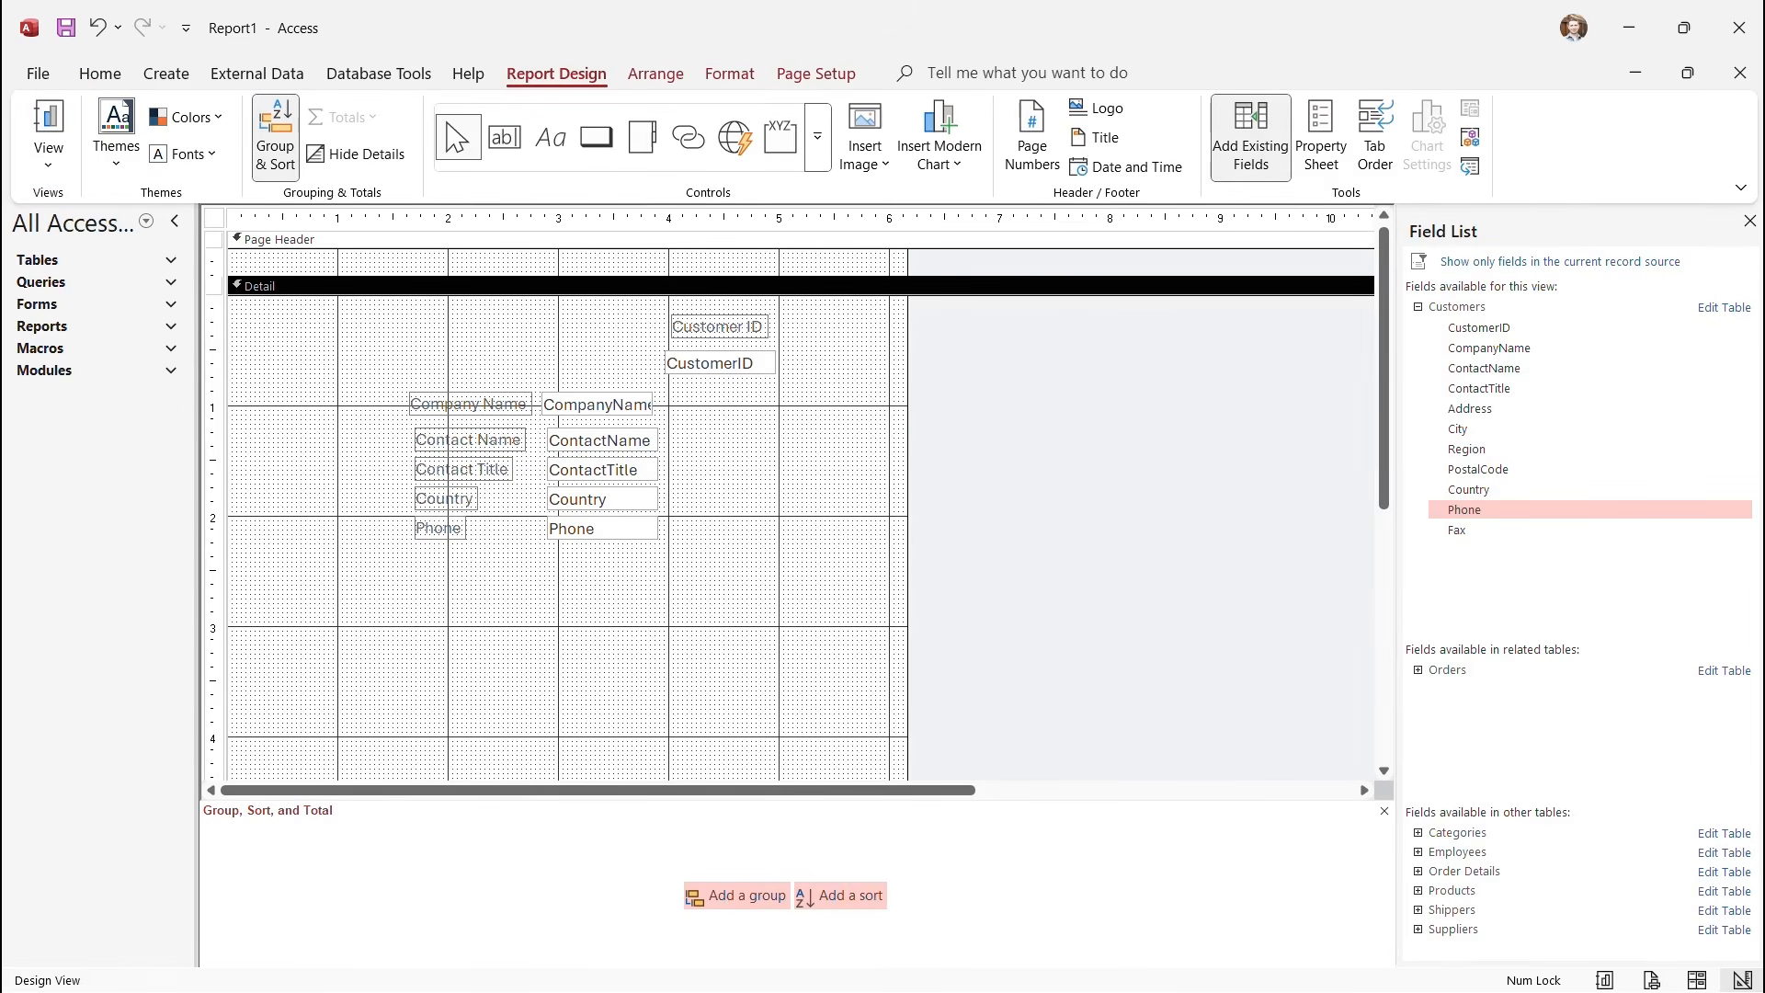
pyautogui.click(48, 164)
pyautogui.click(106, 208)
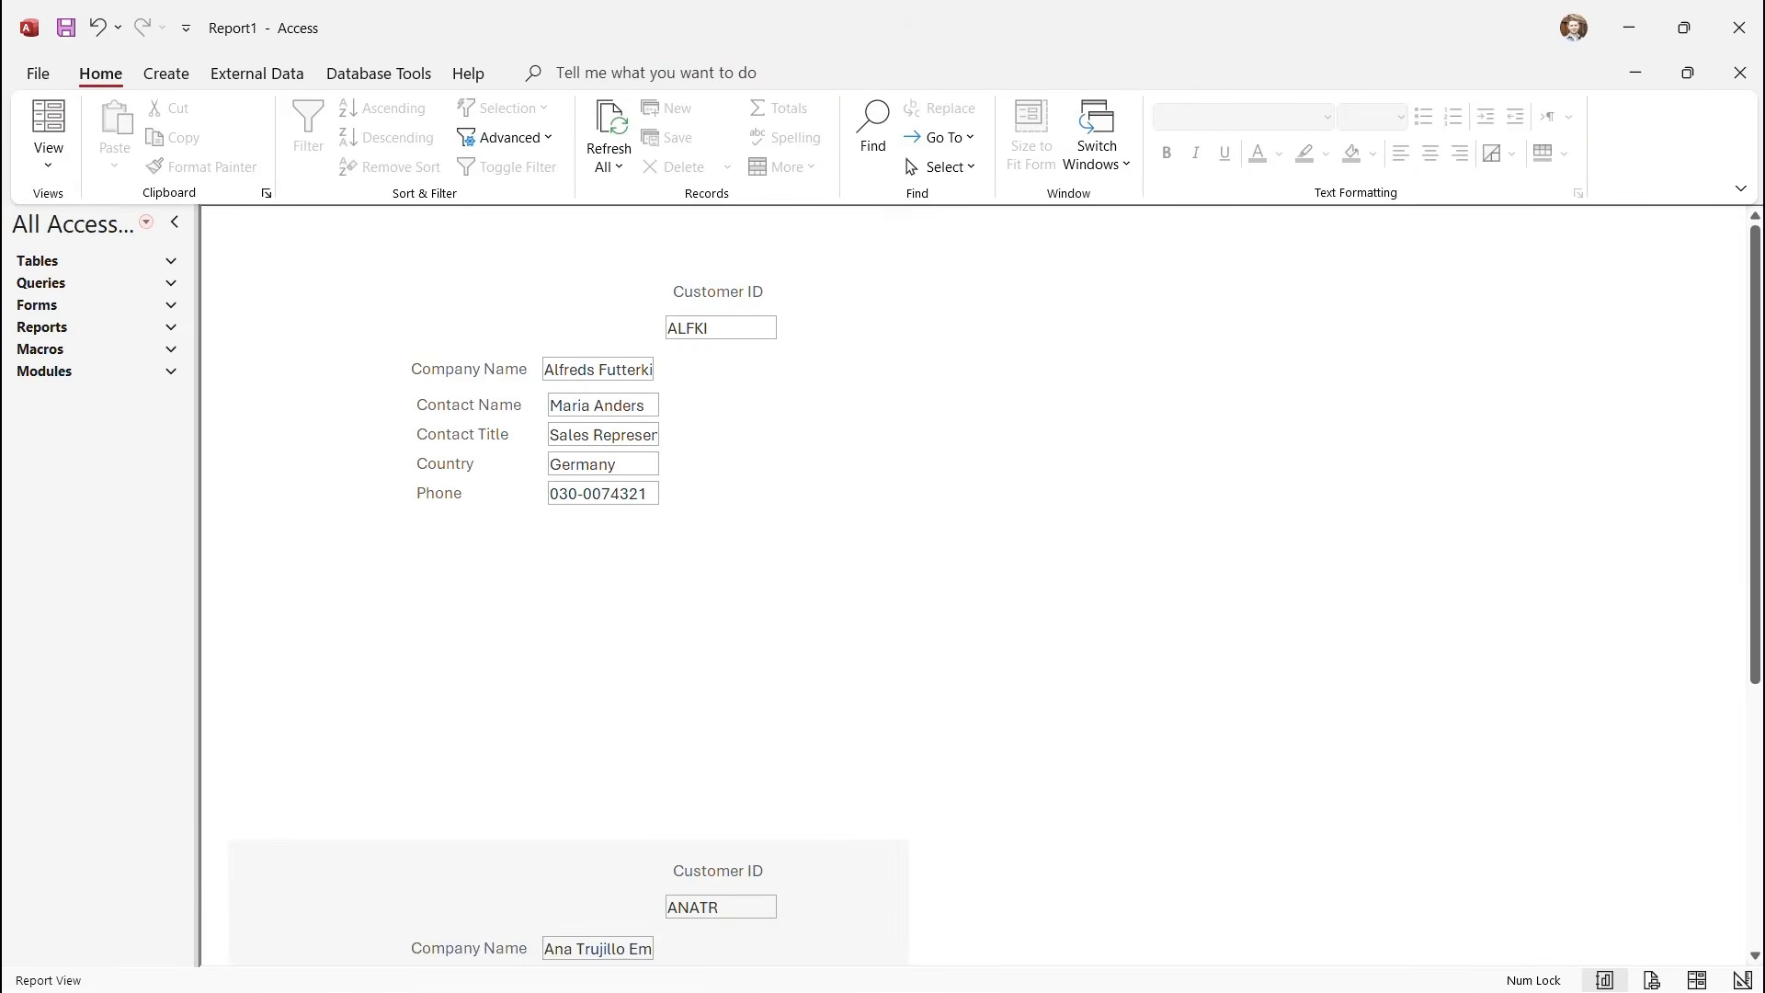
pyautogui.scroll(-6, 974, 586)
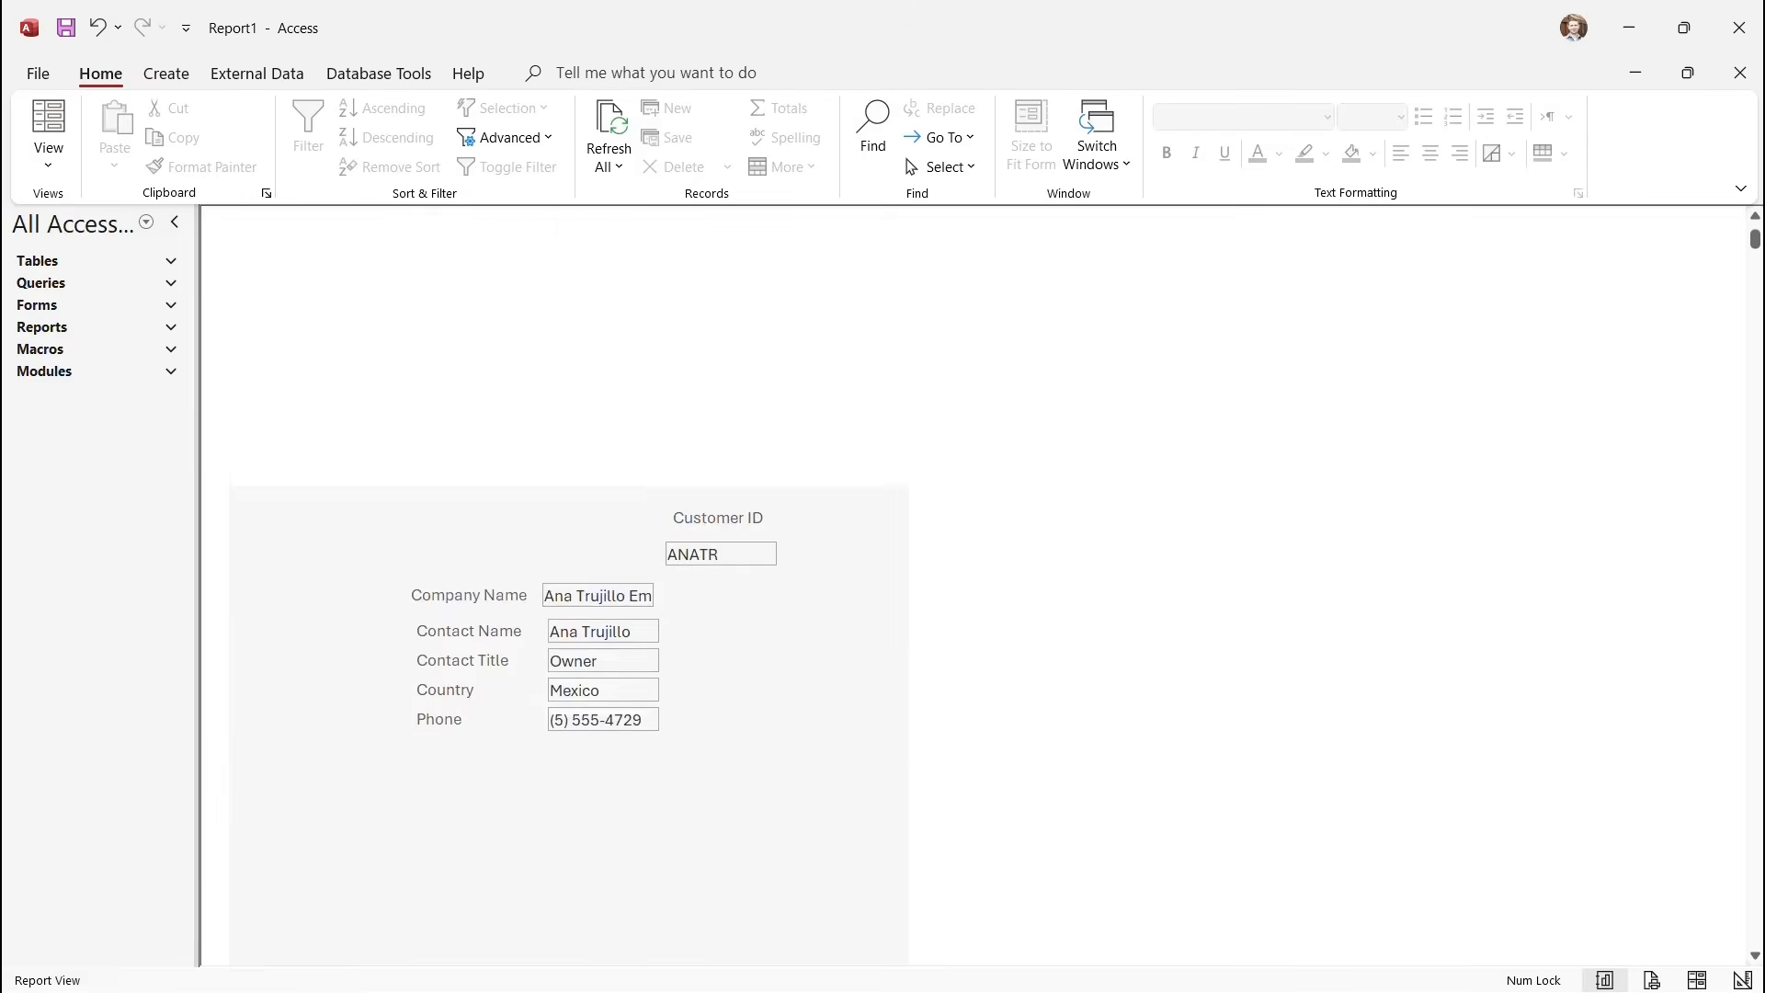
pyautogui.scroll(-3, 975, 586)
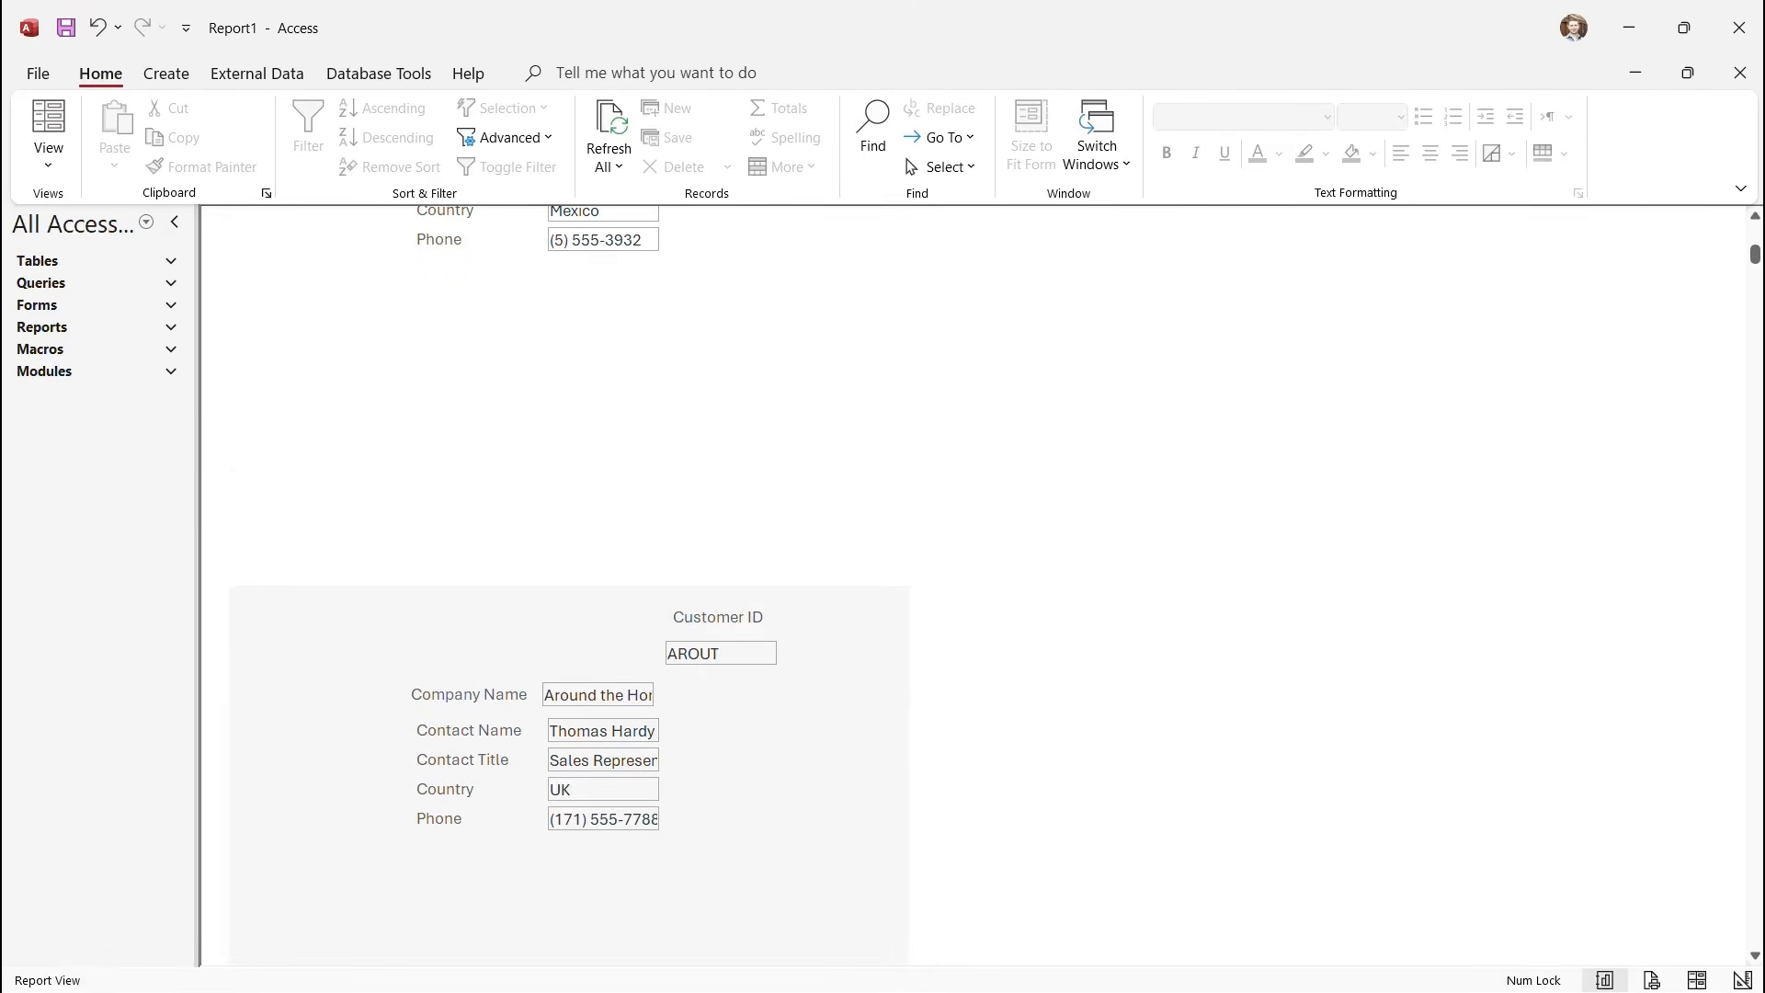
pyautogui.scroll(-4, 975, 586)
pyautogui.scroll(-13, 975, 585)
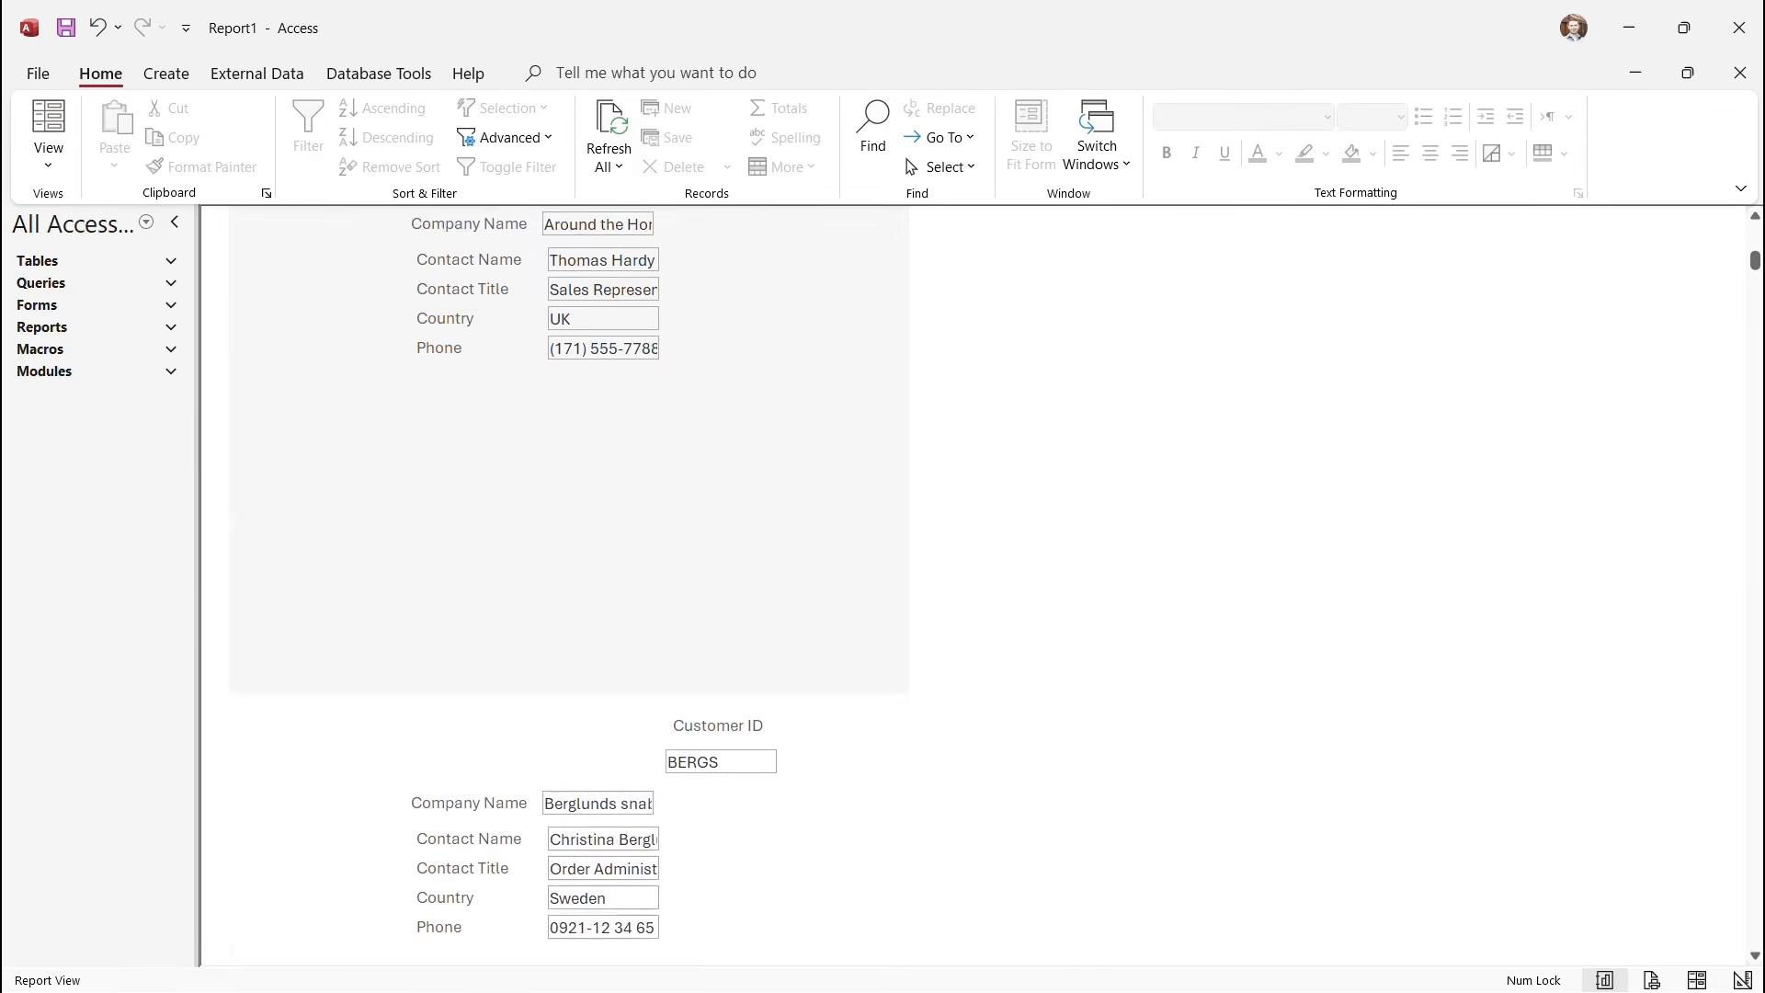
pyautogui.scroll(-13, 975, 586)
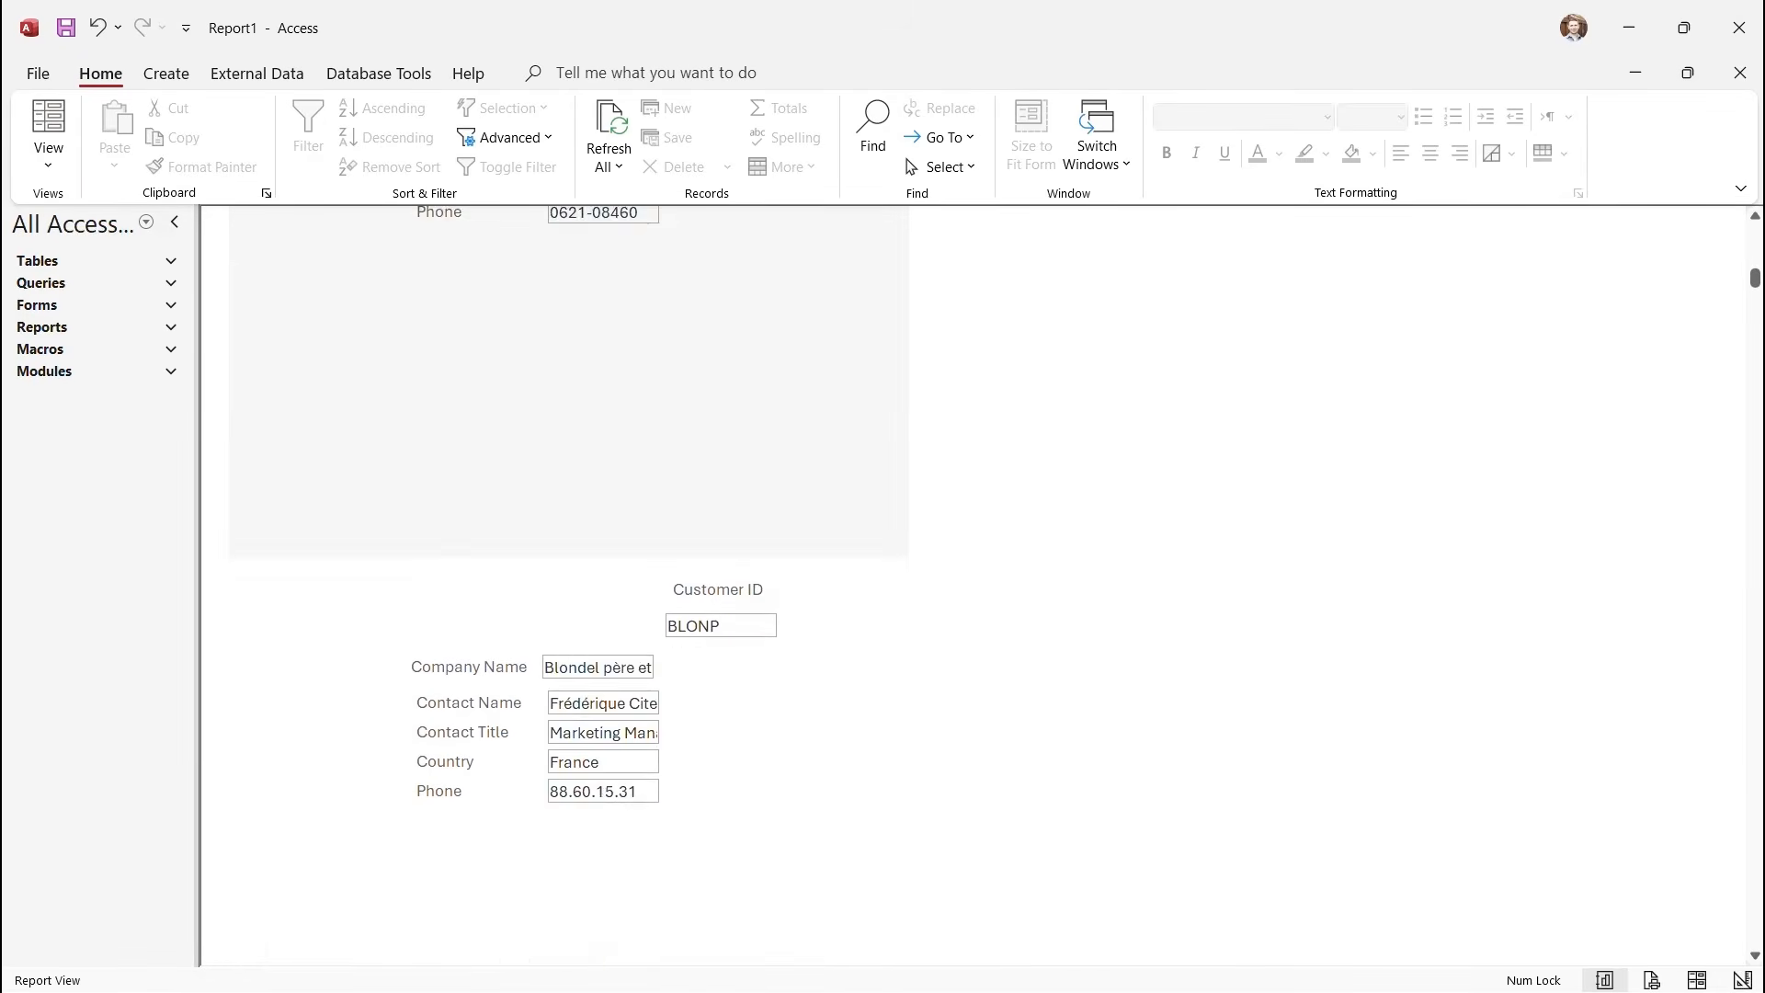
pyautogui.scroll(8, 975, 586)
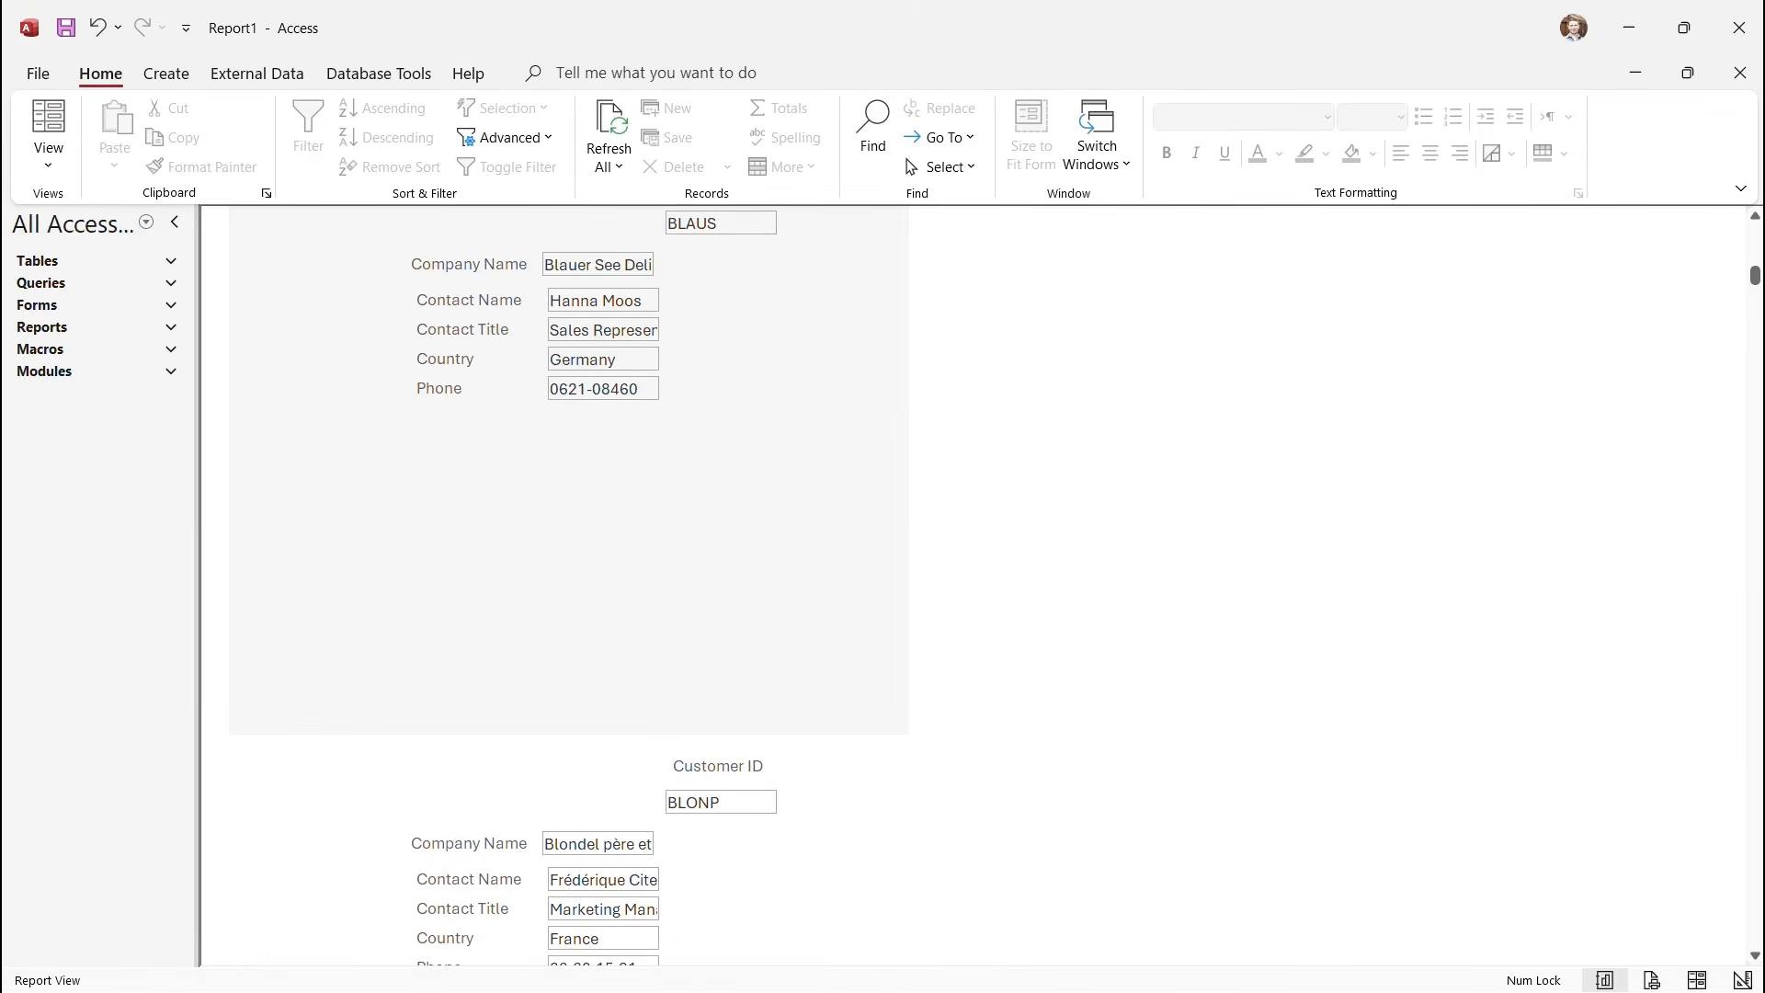
pyautogui.click(48, 151)
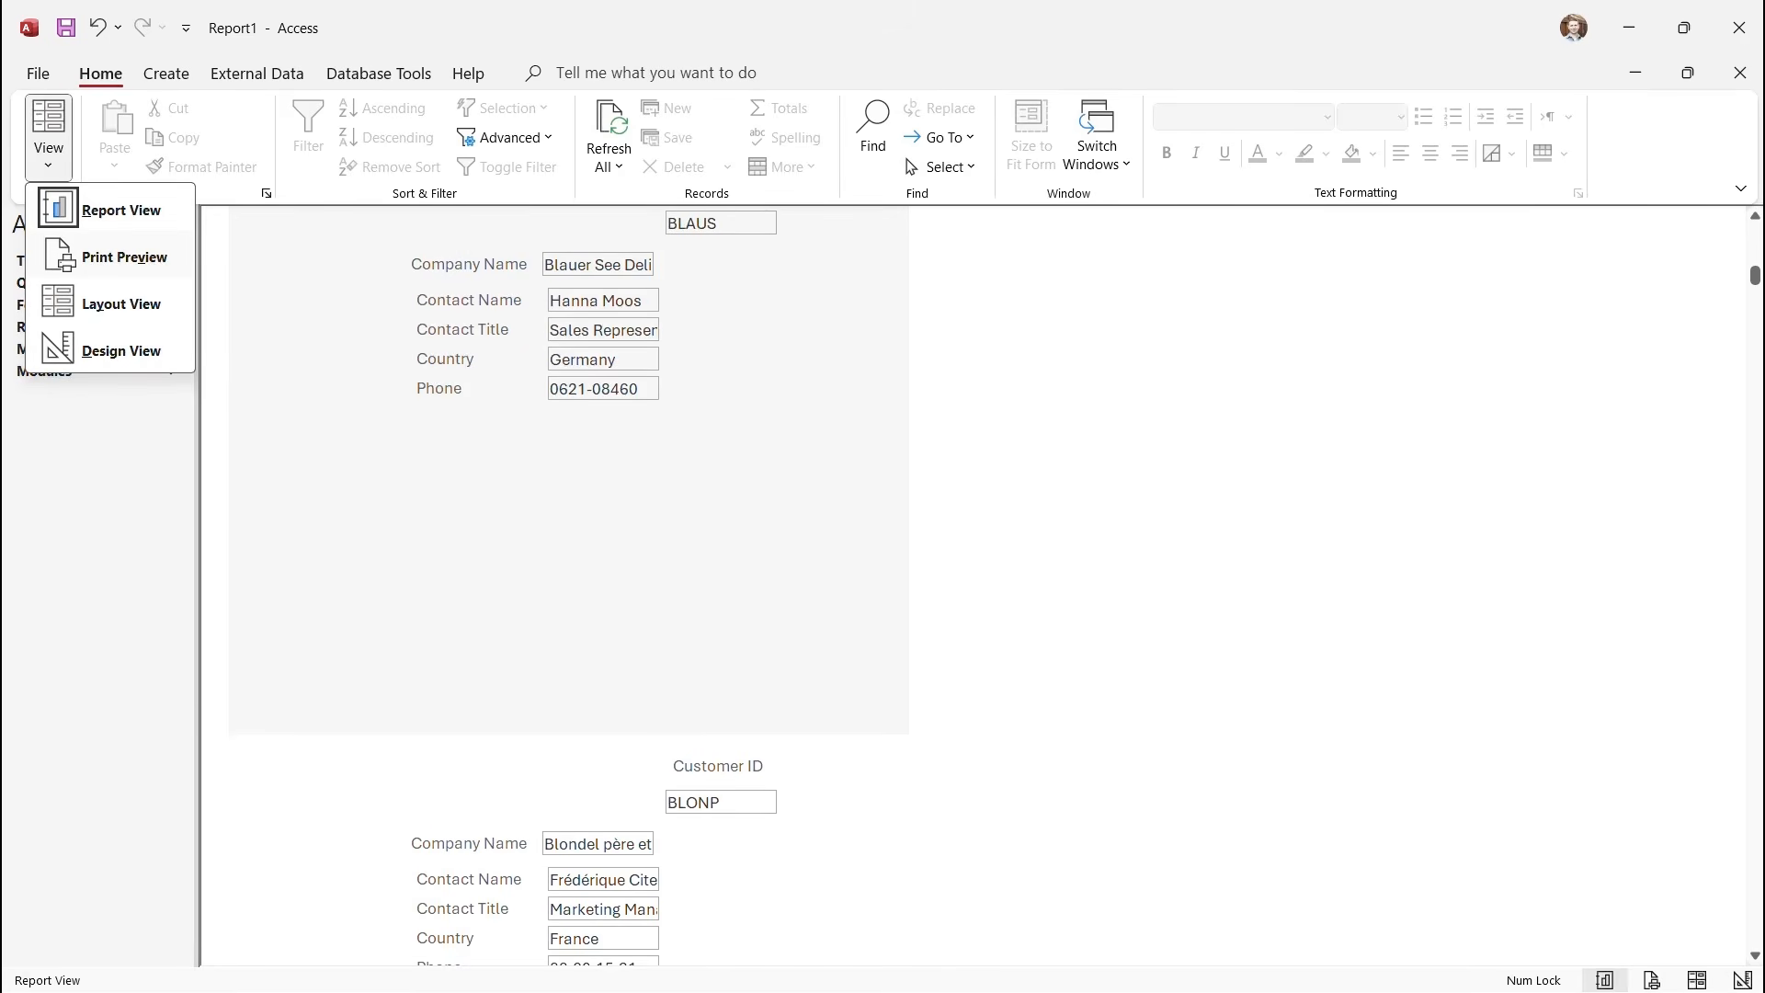
pyautogui.click(137, 259)
pyautogui.scroll(-5, 699, 579)
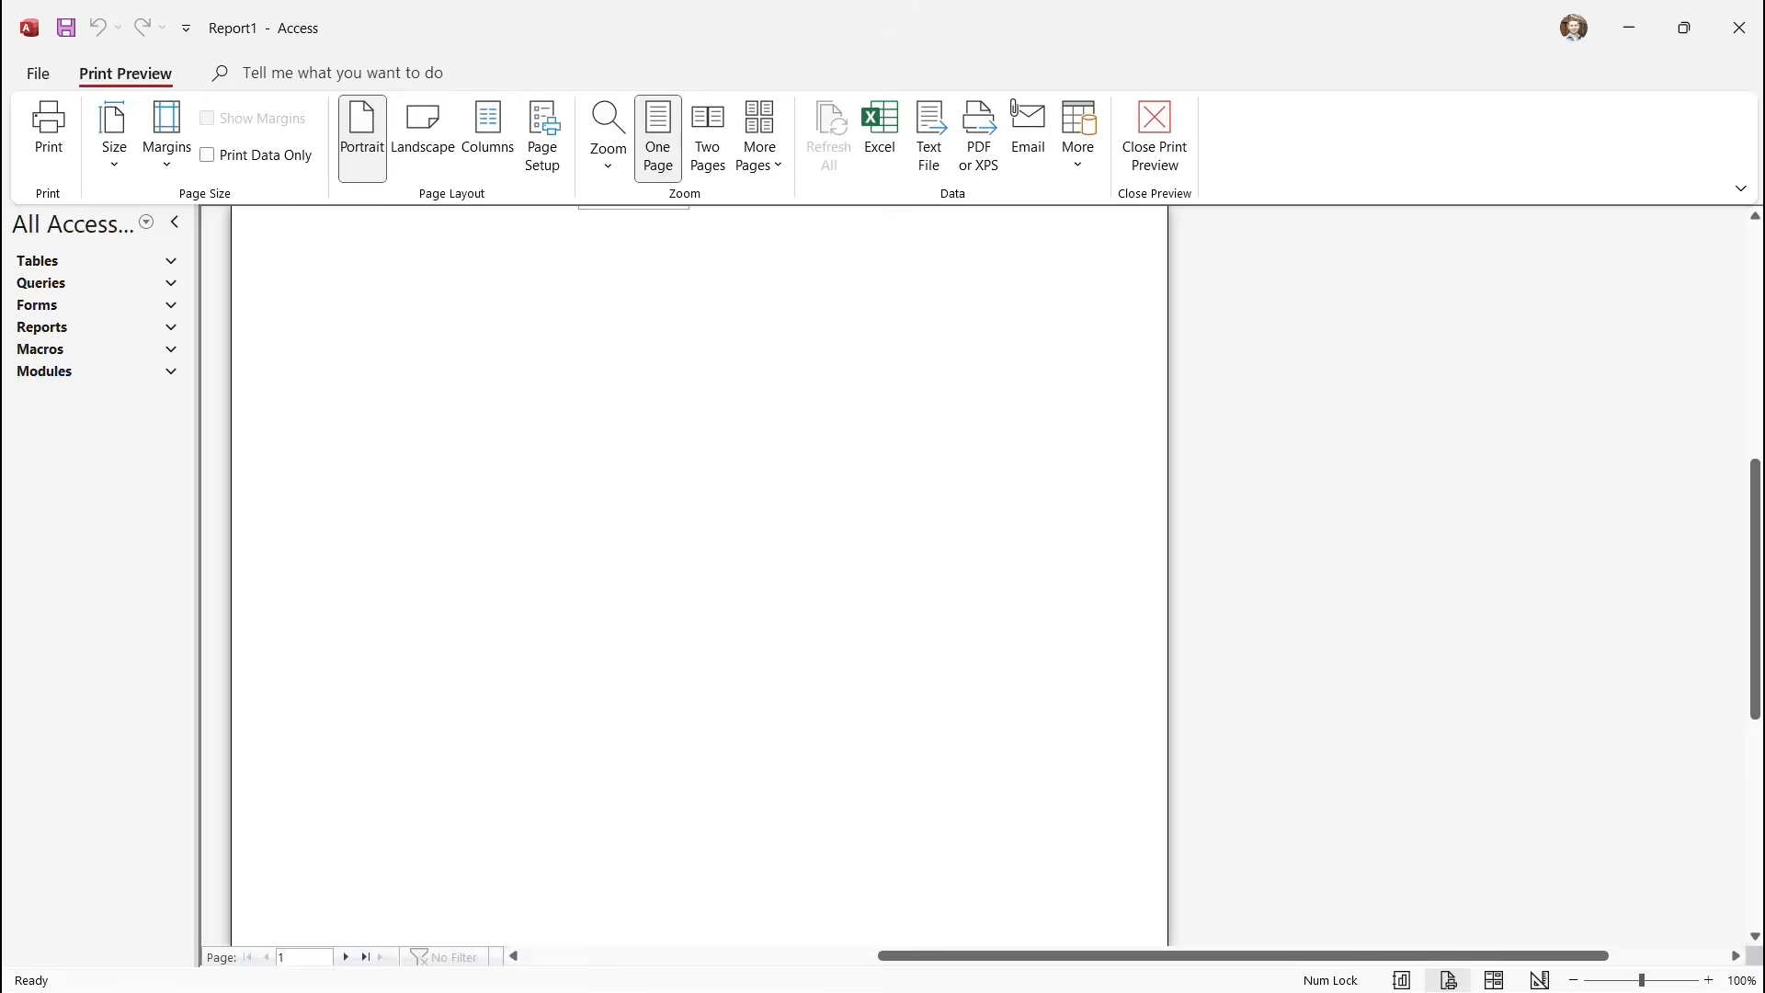
pyautogui.scroll(-3, 699, 580)
pyautogui.scroll(6, 699, 580)
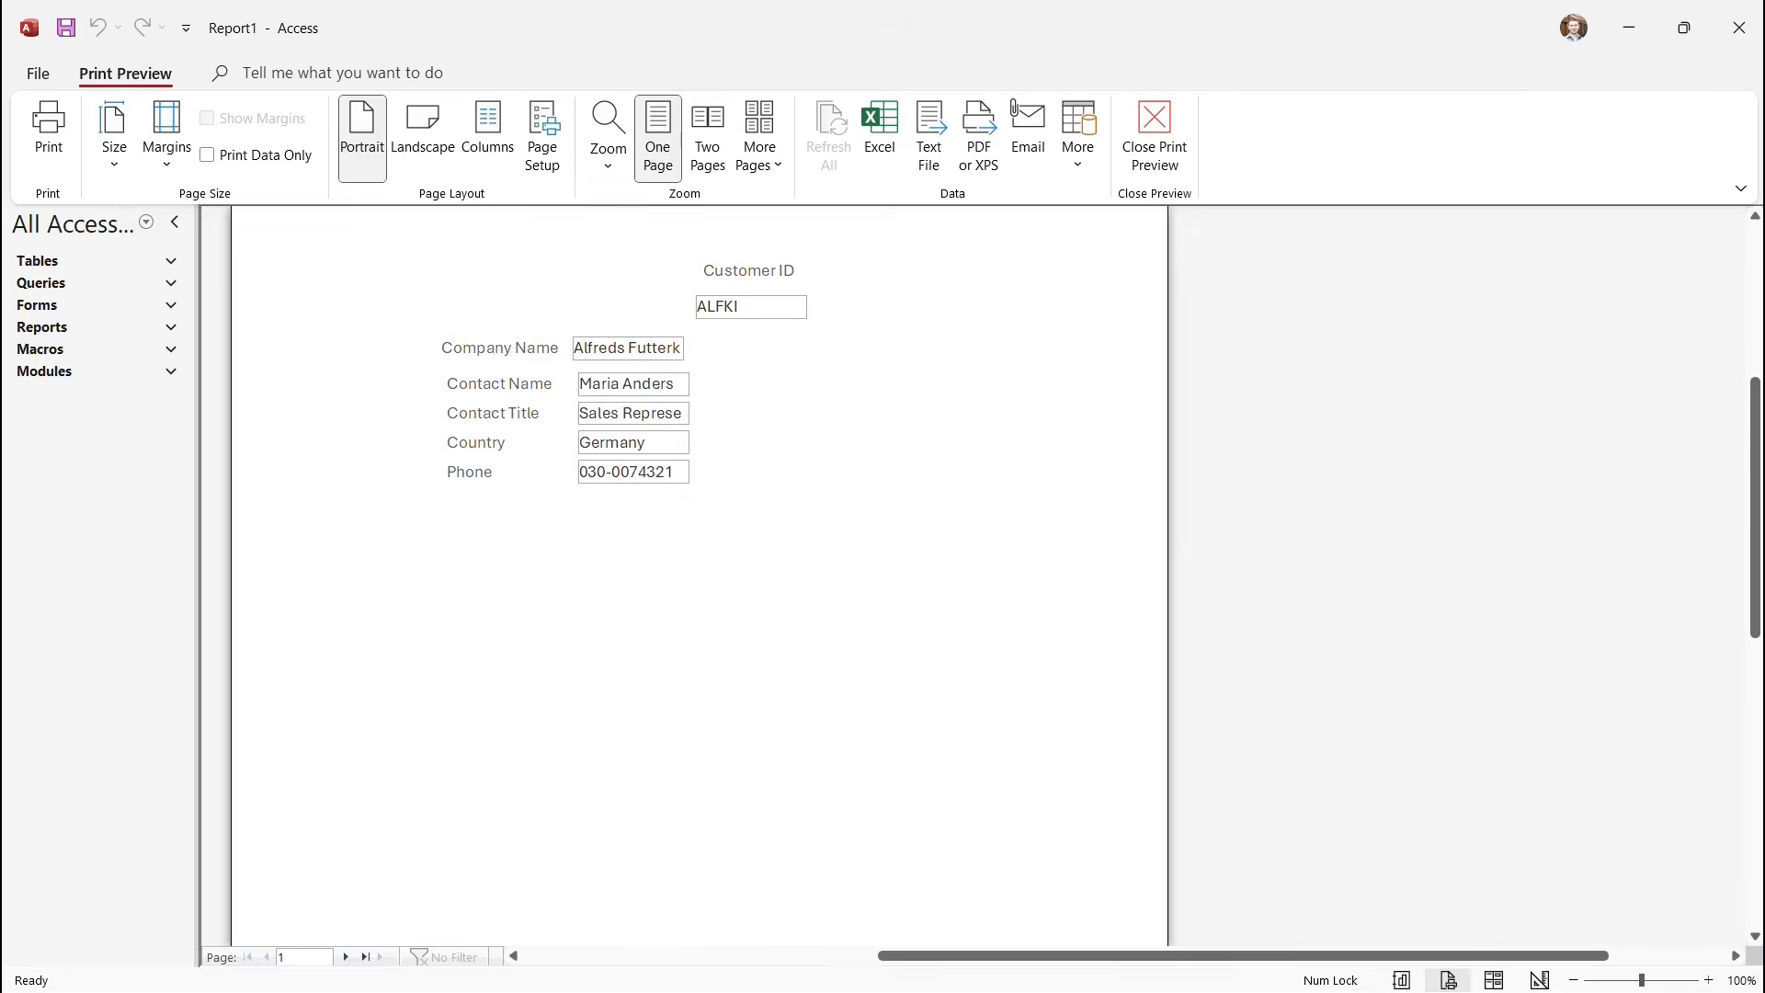
pyautogui.scroll(2, 699, 579)
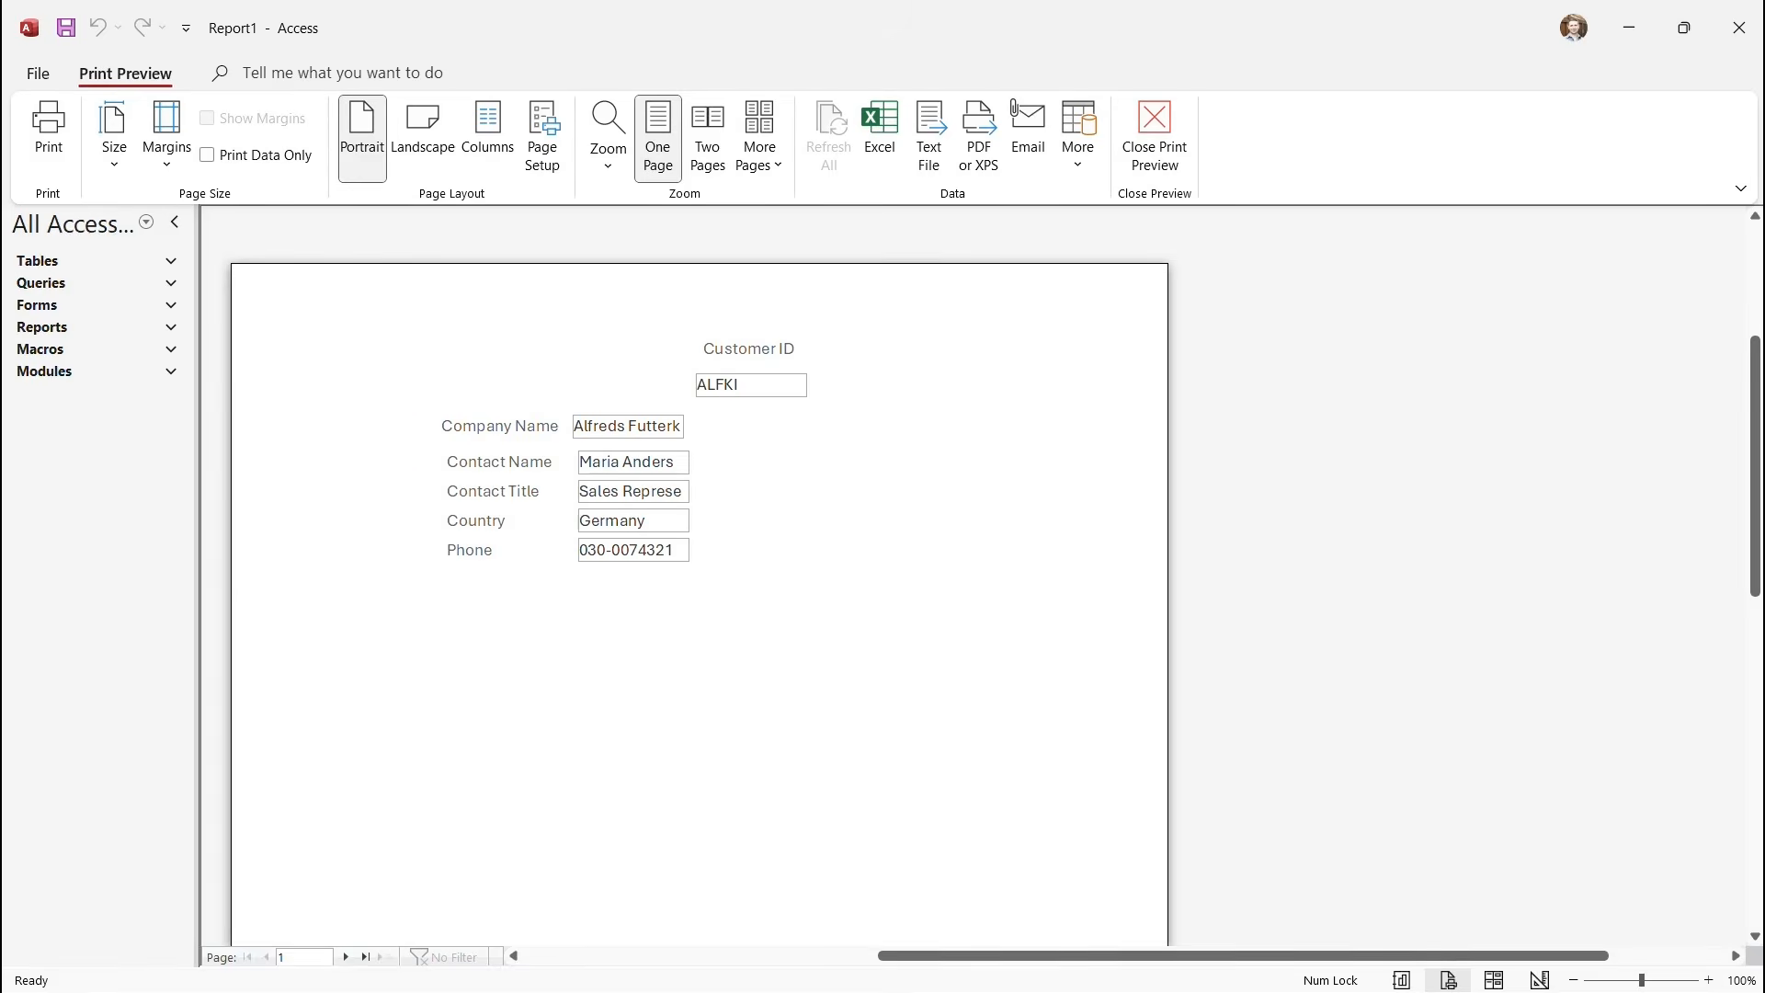
pyautogui.click(1155, 137)
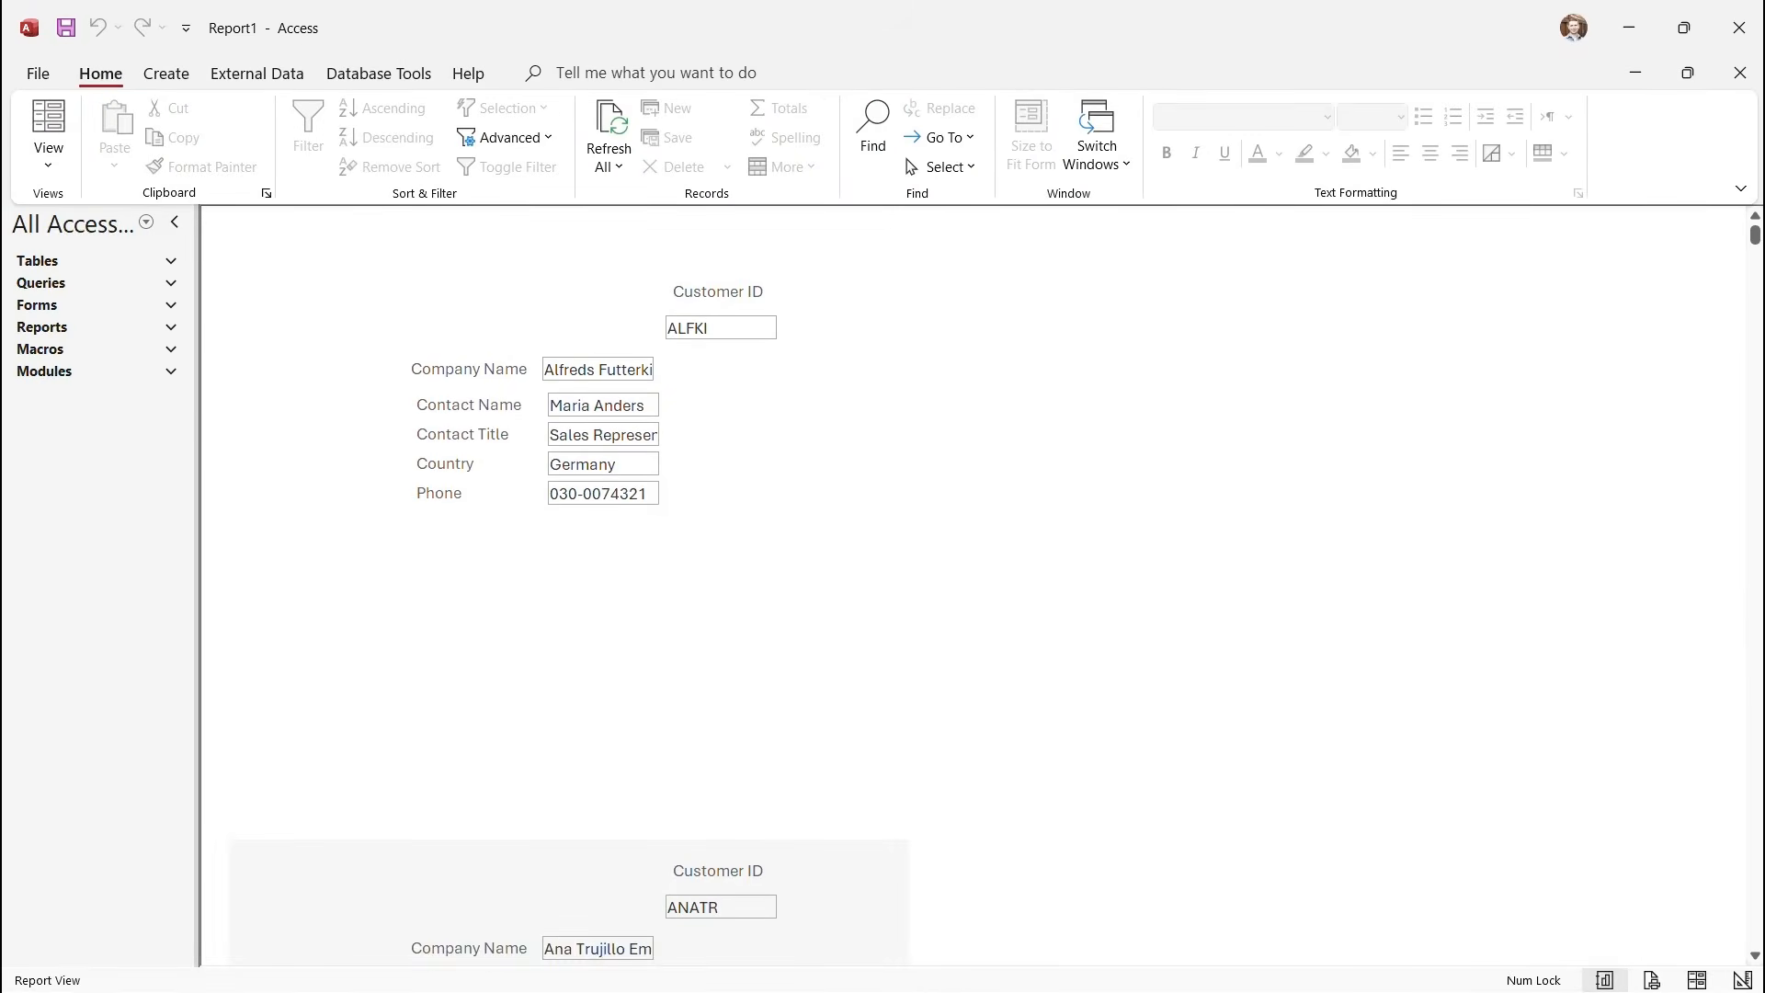
pyautogui.click(48, 156)
pyautogui.click(122, 351)
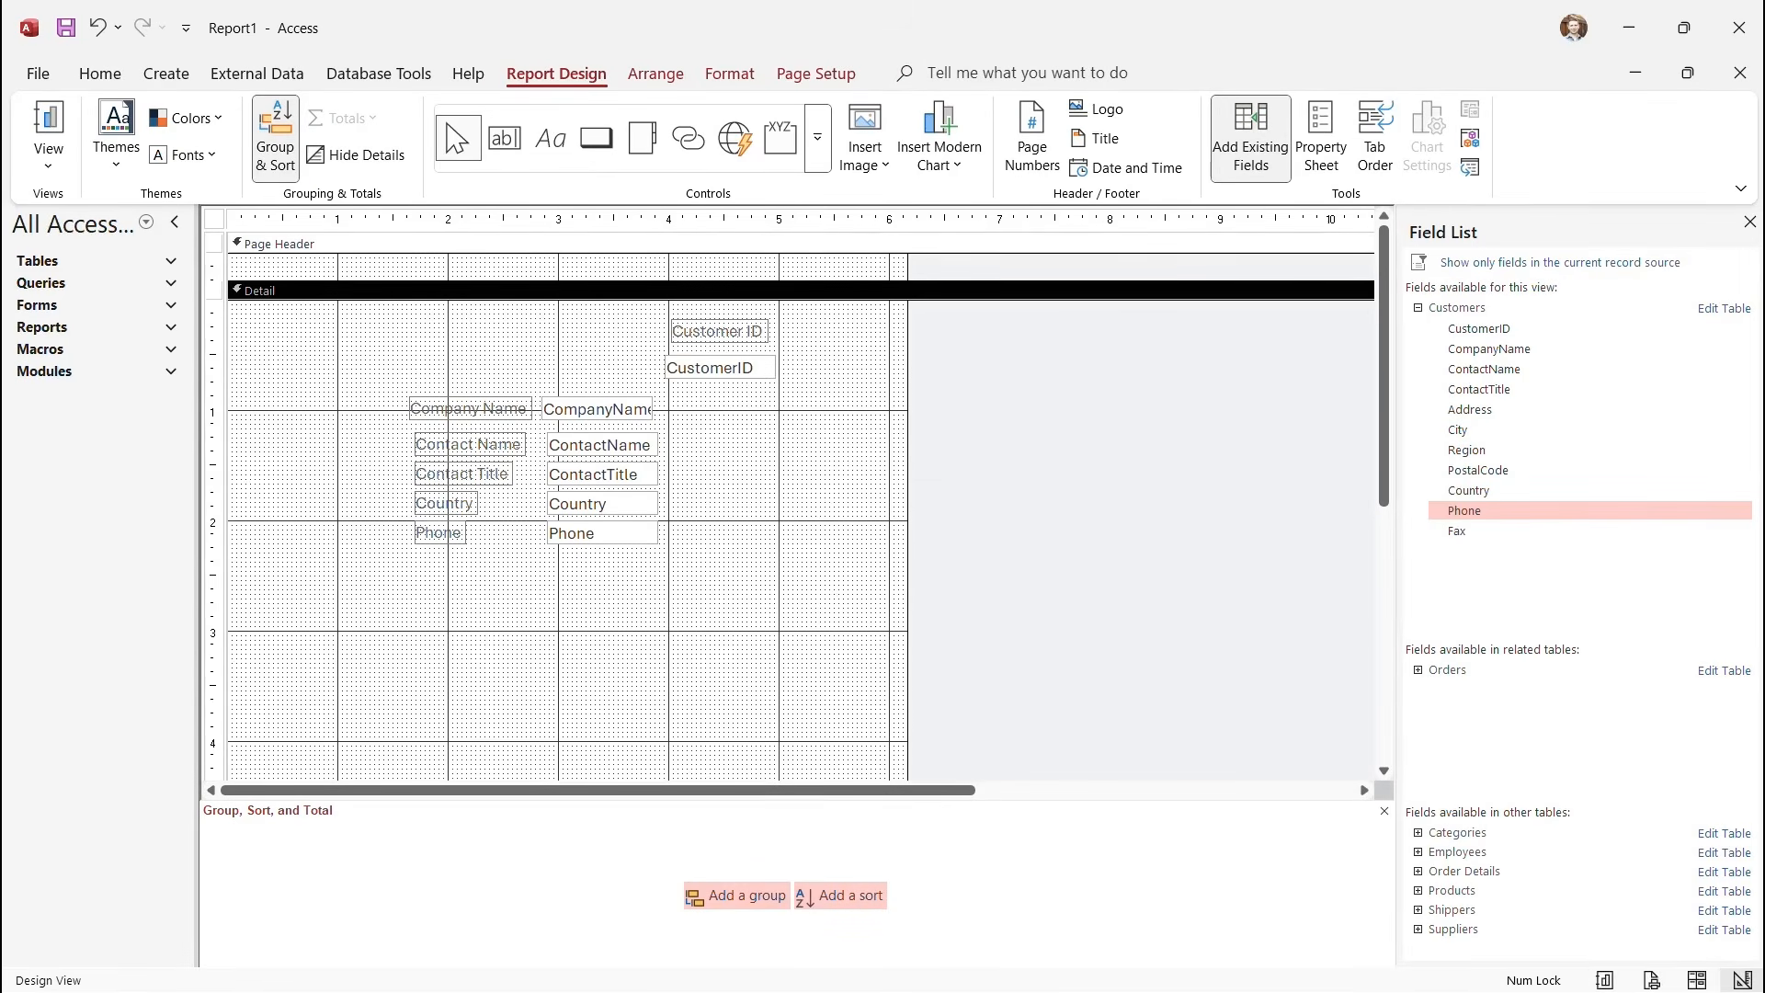
# Move CustomerID to the left edge and line up Company Name and Contact Name beside it.
pyautogui.click(720, 367)
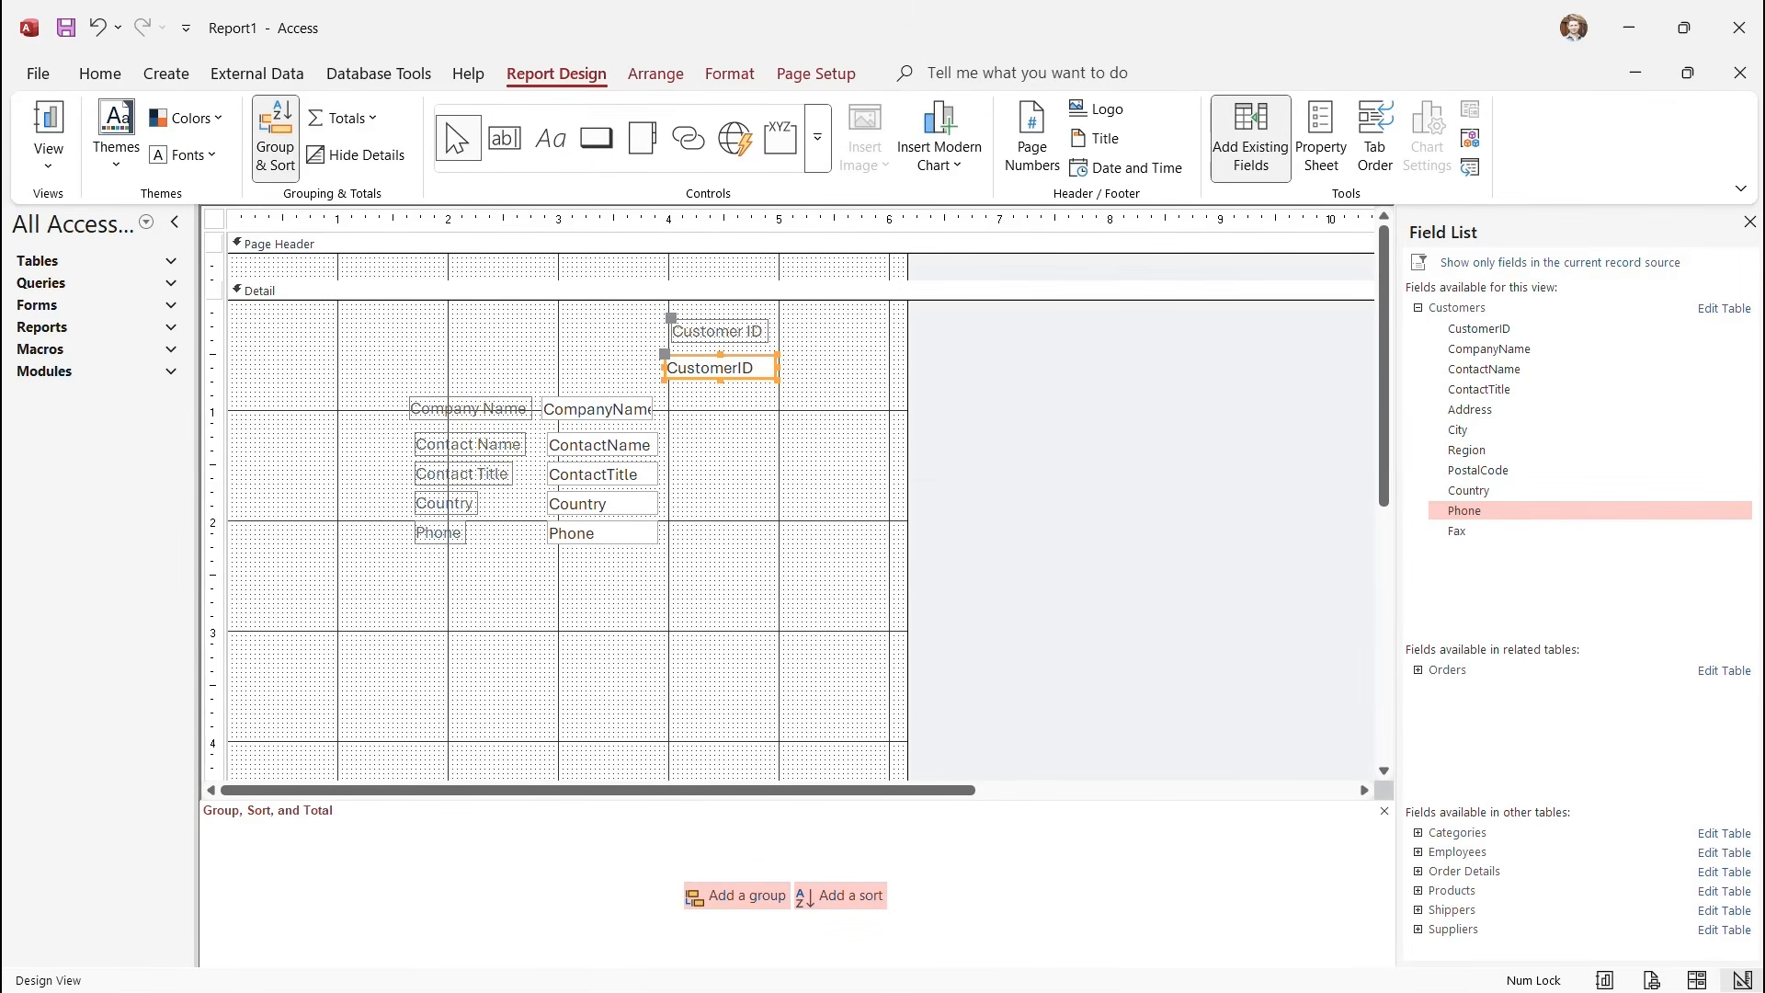
pyautogui.moveTo(720, 368); pyautogui.dragTo(298, 369)
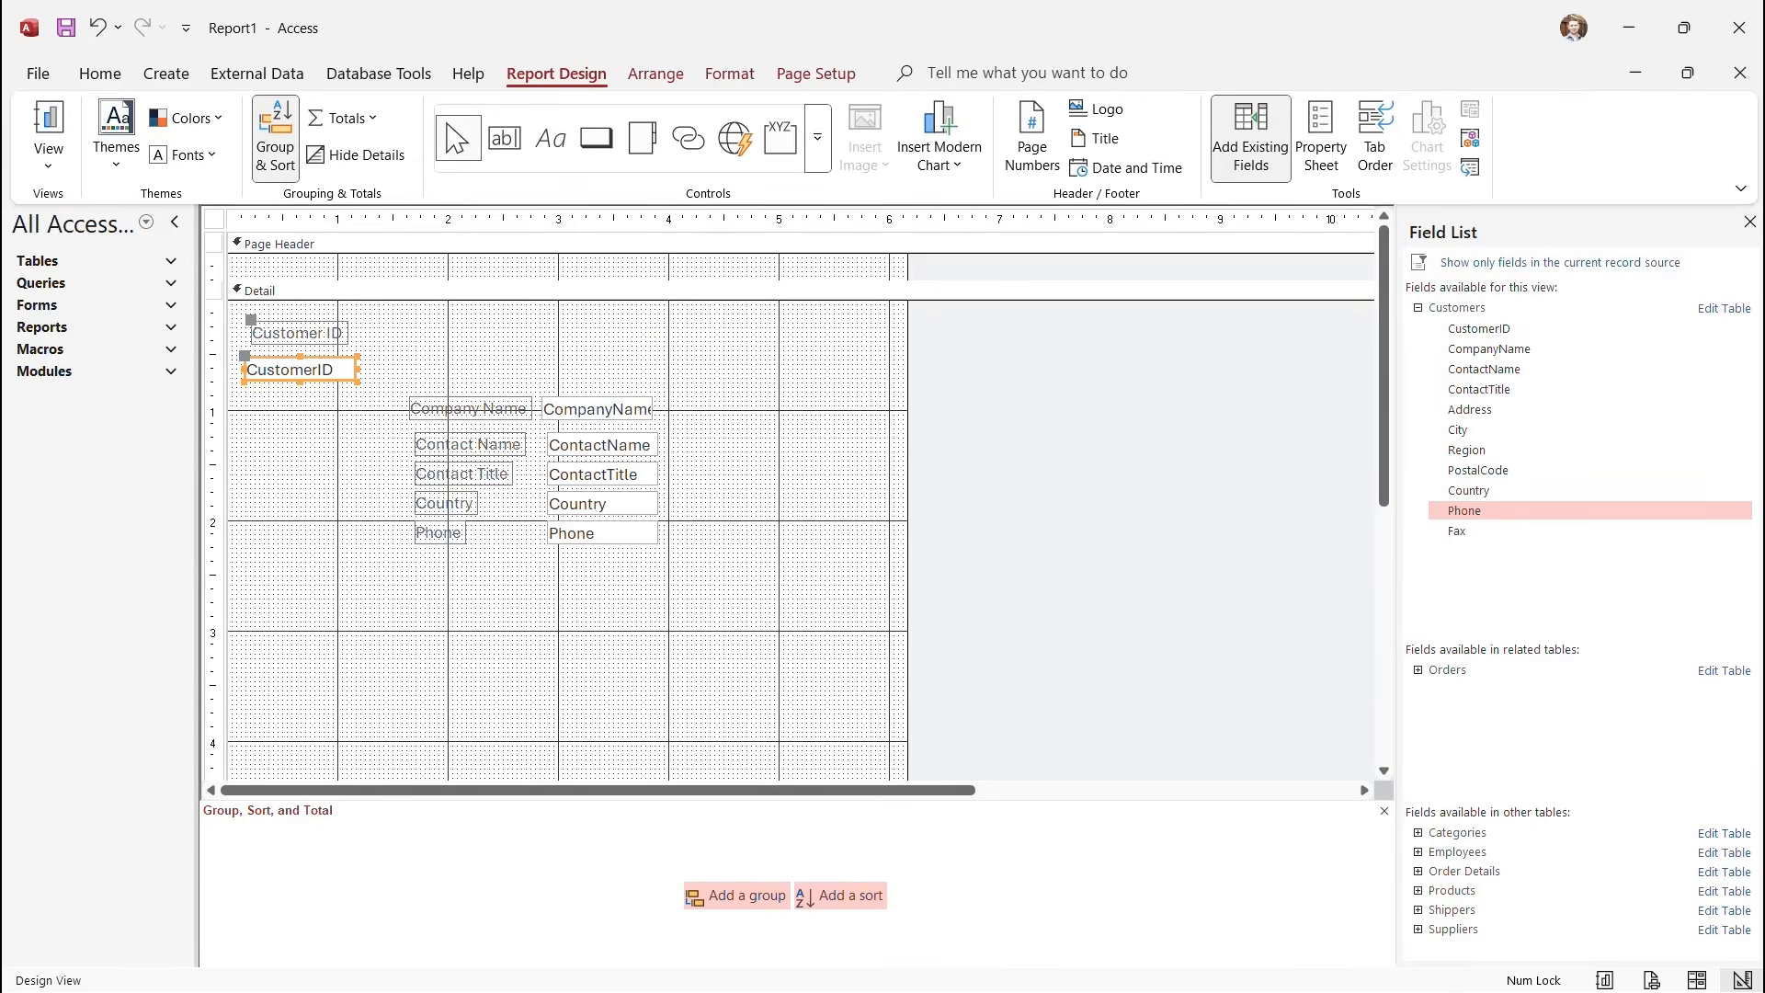
pyautogui.click(471, 409)
pyautogui.moveTo(409, 396); pyautogui.dragTo(437, 332)
pyautogui.click(470, 445)
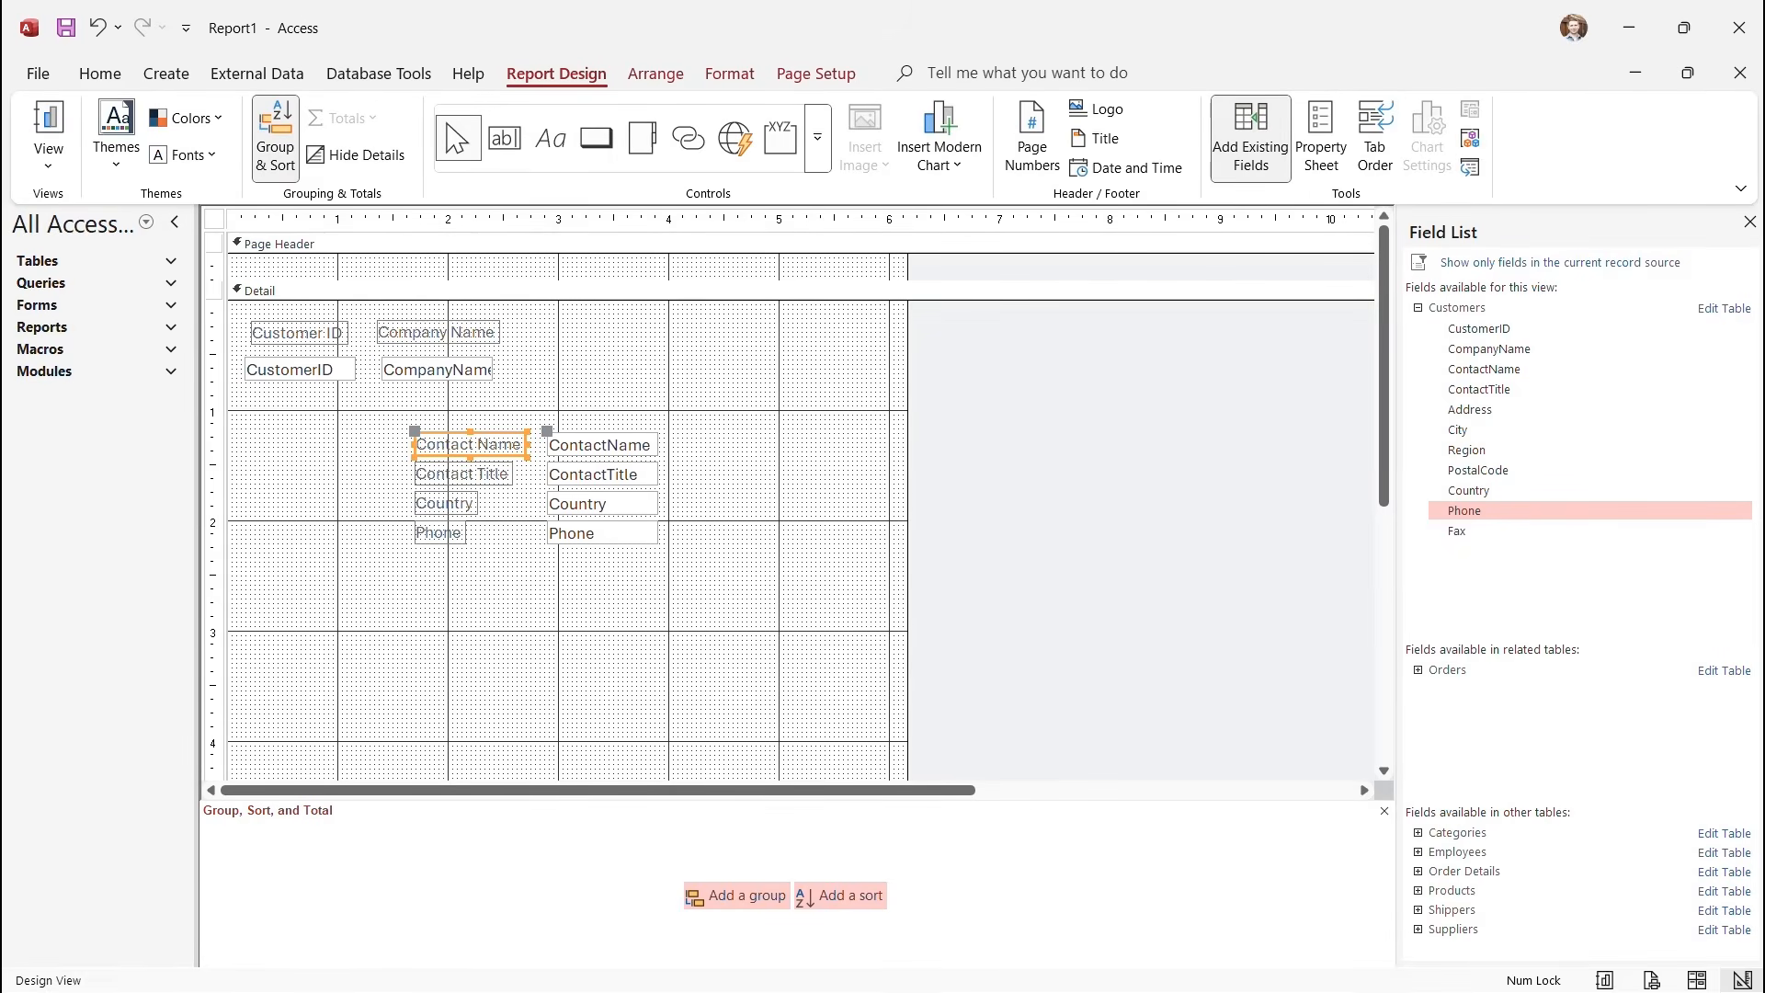
pyautogui.moveTo(415, 432); pyautogui.dragTo(575, 333)
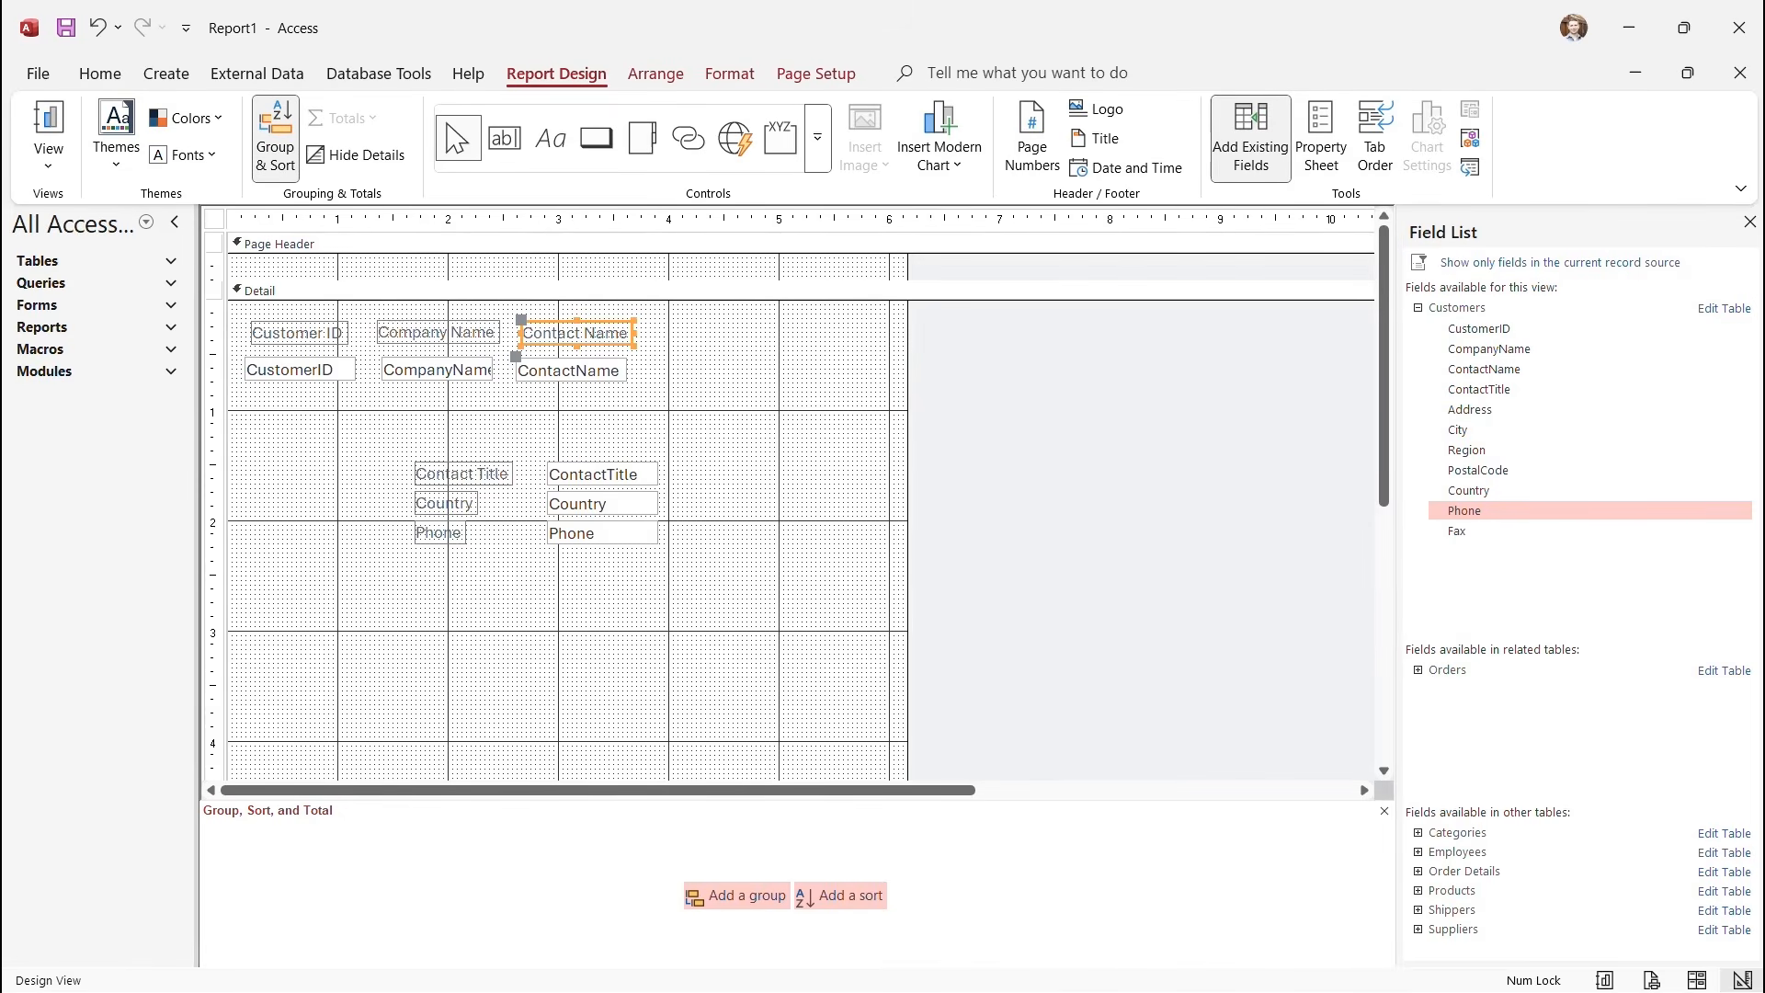
# Add the Contact Title, Country and Phone pairs to the end of the top row.
pyautogui.click(462, 474)
pyautogui.moveTo(415, 462); pyautogui.dragTo(696, 333)
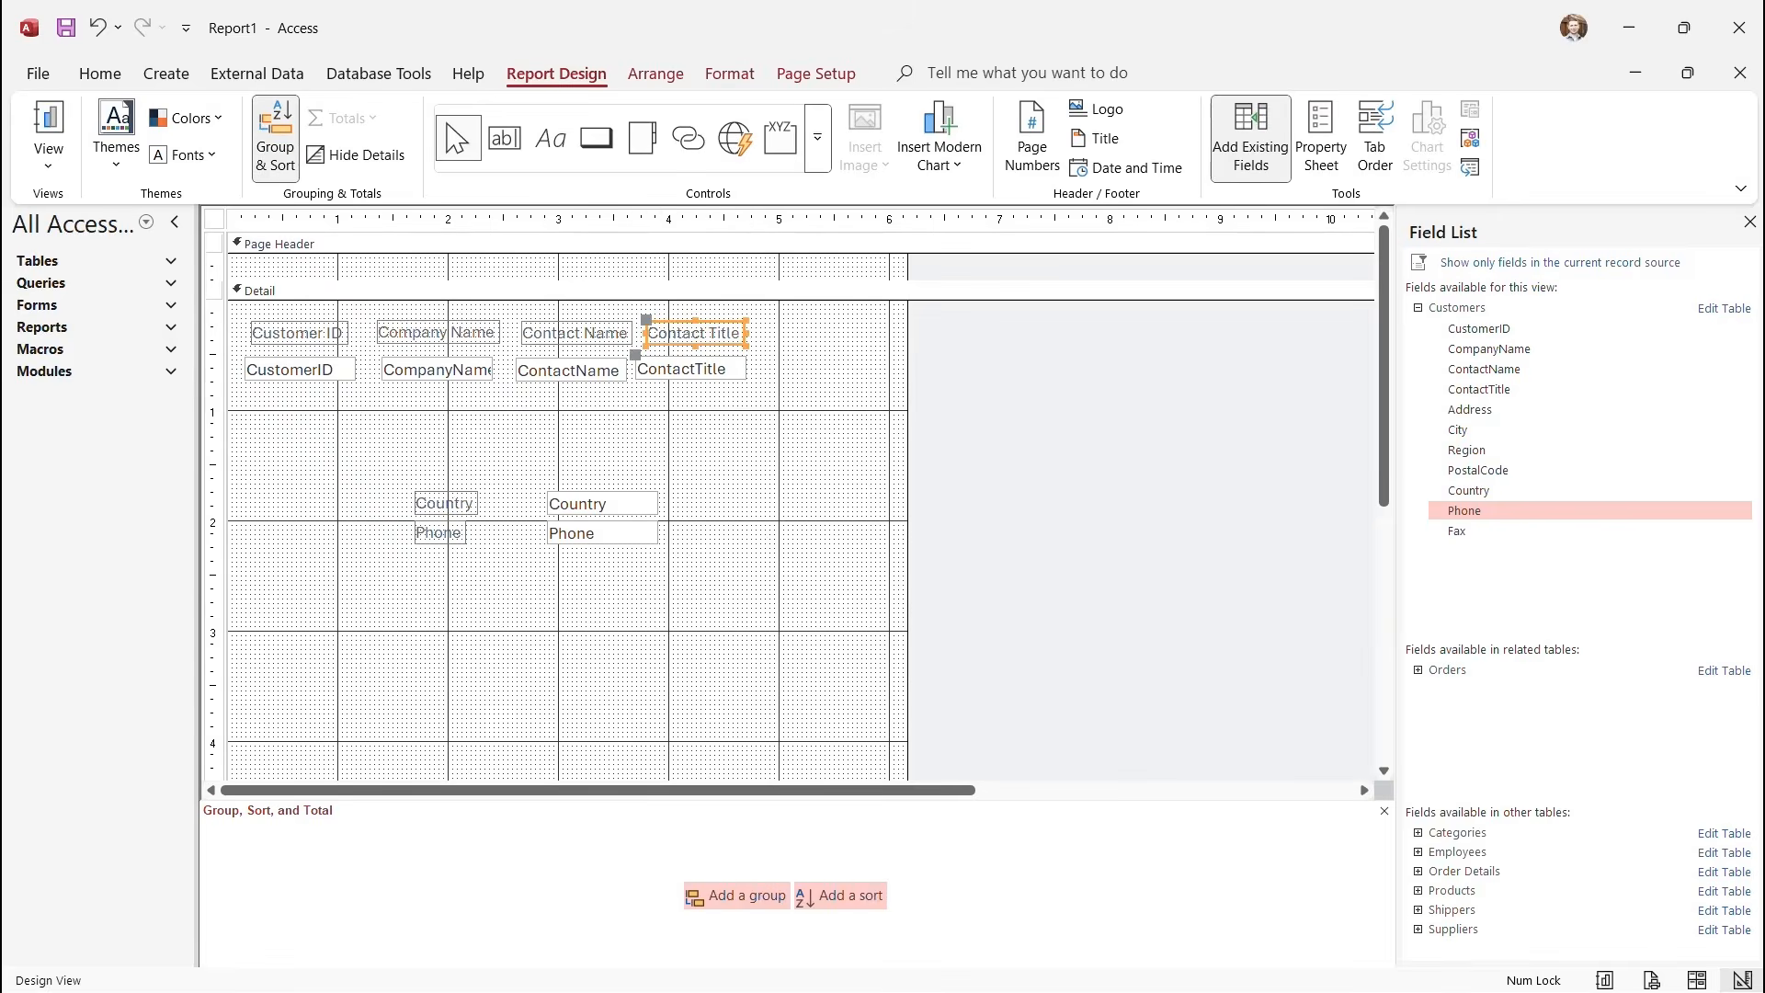
pyautogui.click(445, 504)
pyautogui.moveTo(445, 504); pyautogui.dragTo(805, 331)
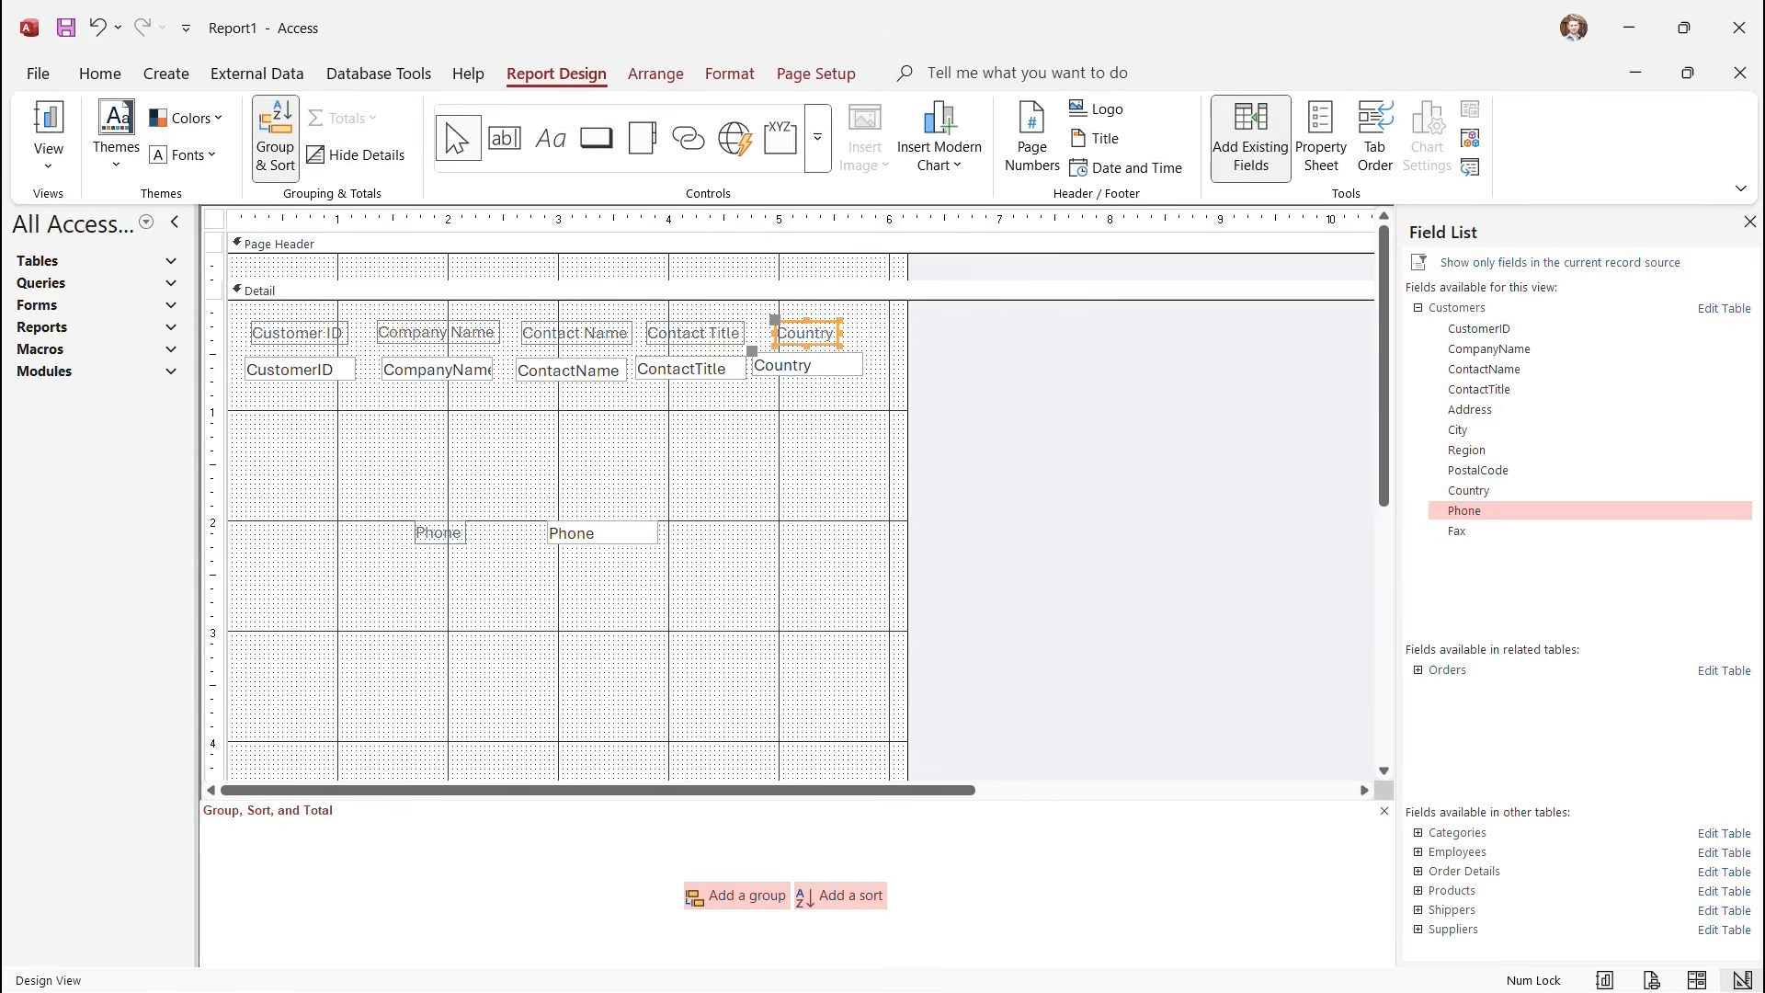
pyautogui.click(442, 534)
pyautogui.moveTo(442, 534); pyautogui.dragTo(926, 332)
pyautogui.click(865, 459)
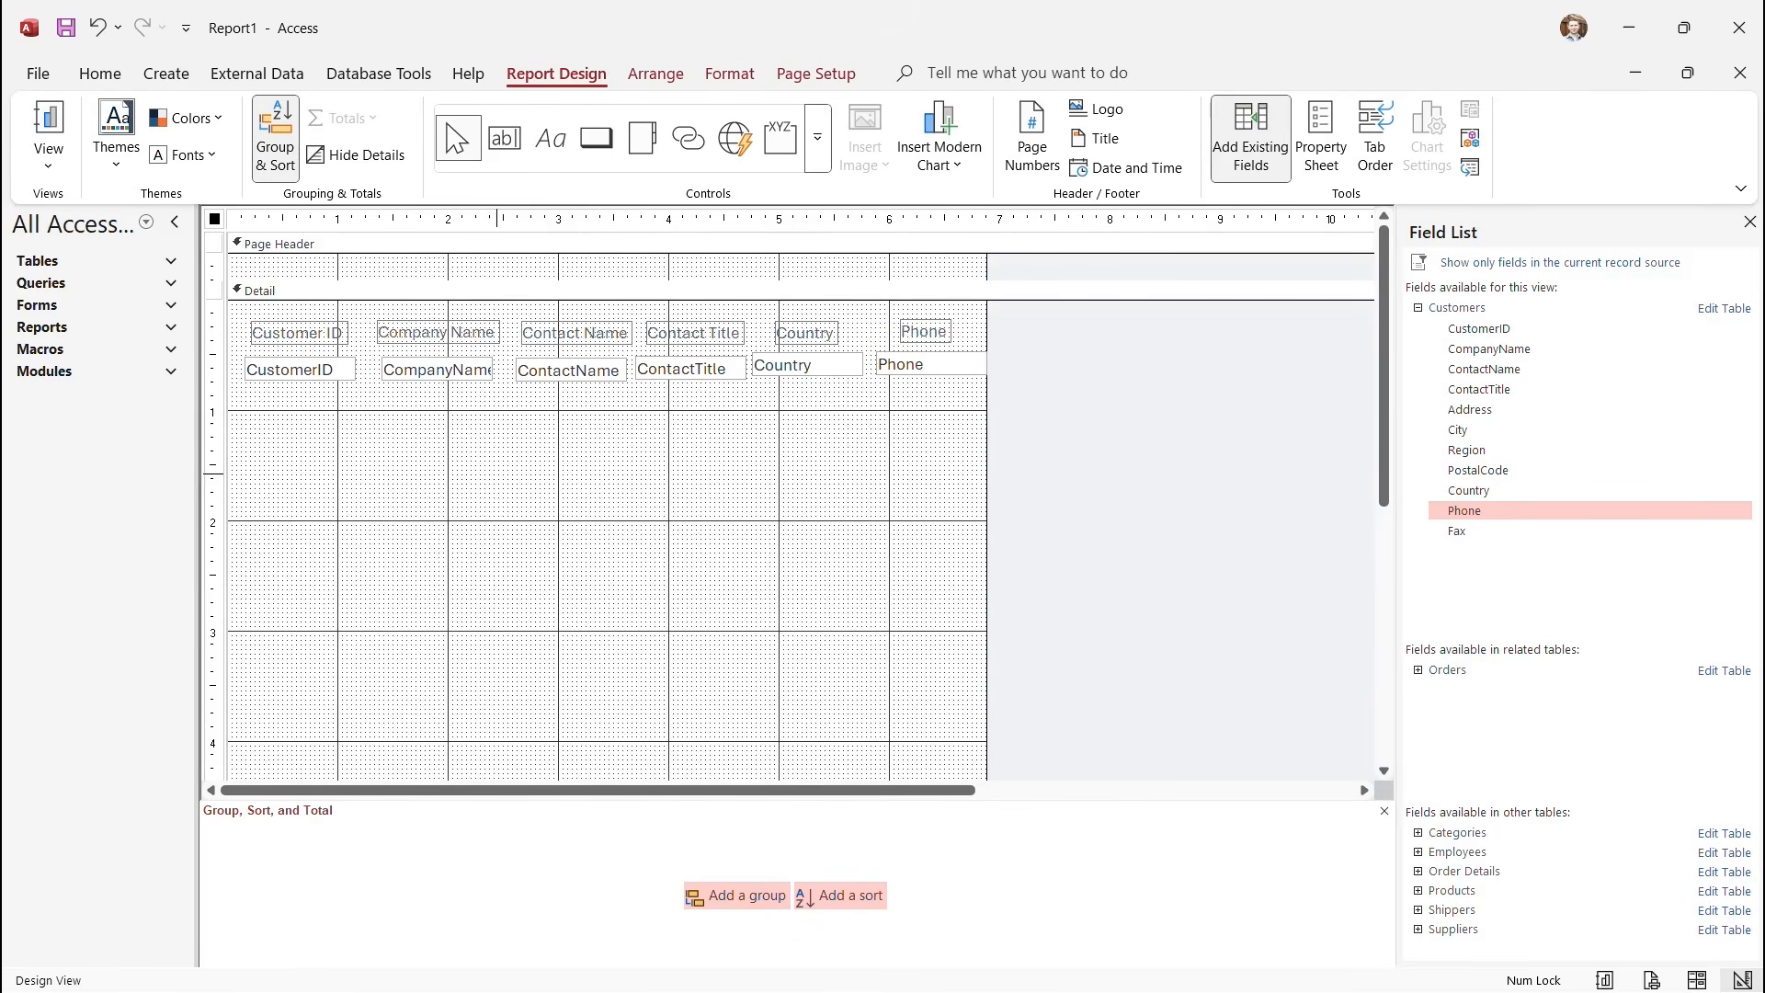
# Select all controls, align them to Top and apply equal horizontal spacing.
pyautogui.hotkey('ctrl', 'a')
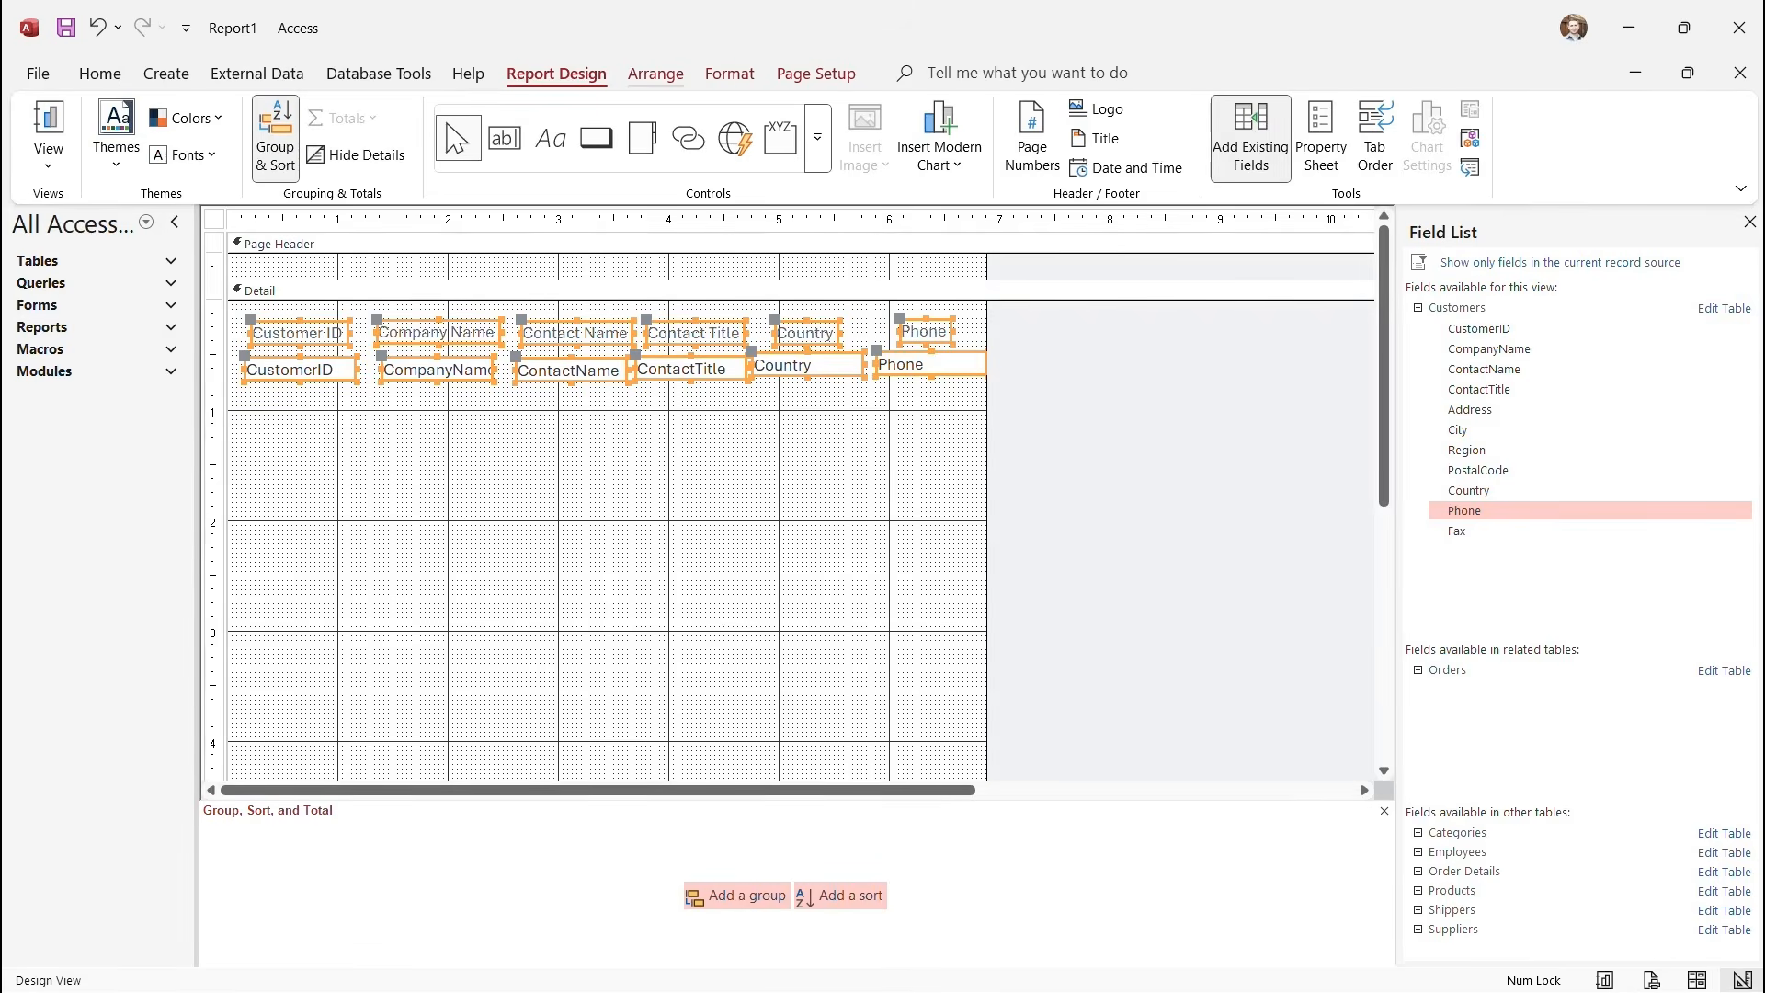
pyautogui.click(655, 73)
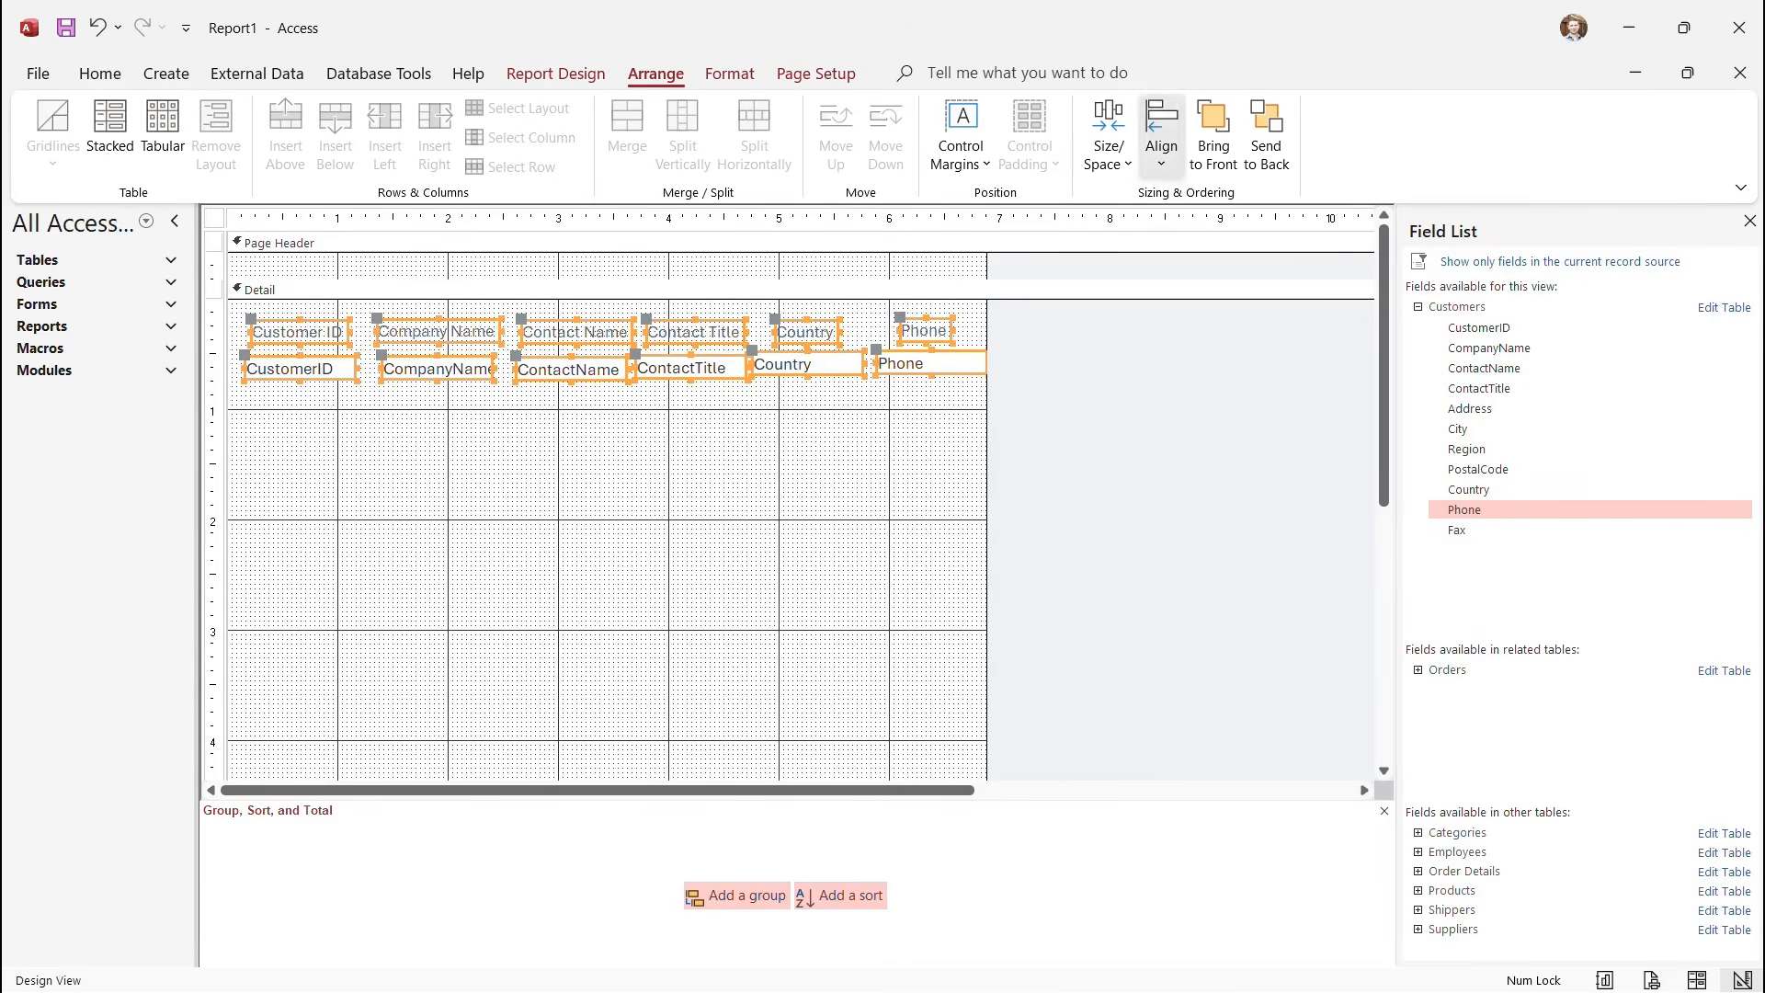
pyautogui.click(1162, 138)
pyautogui.click(1192, 298)
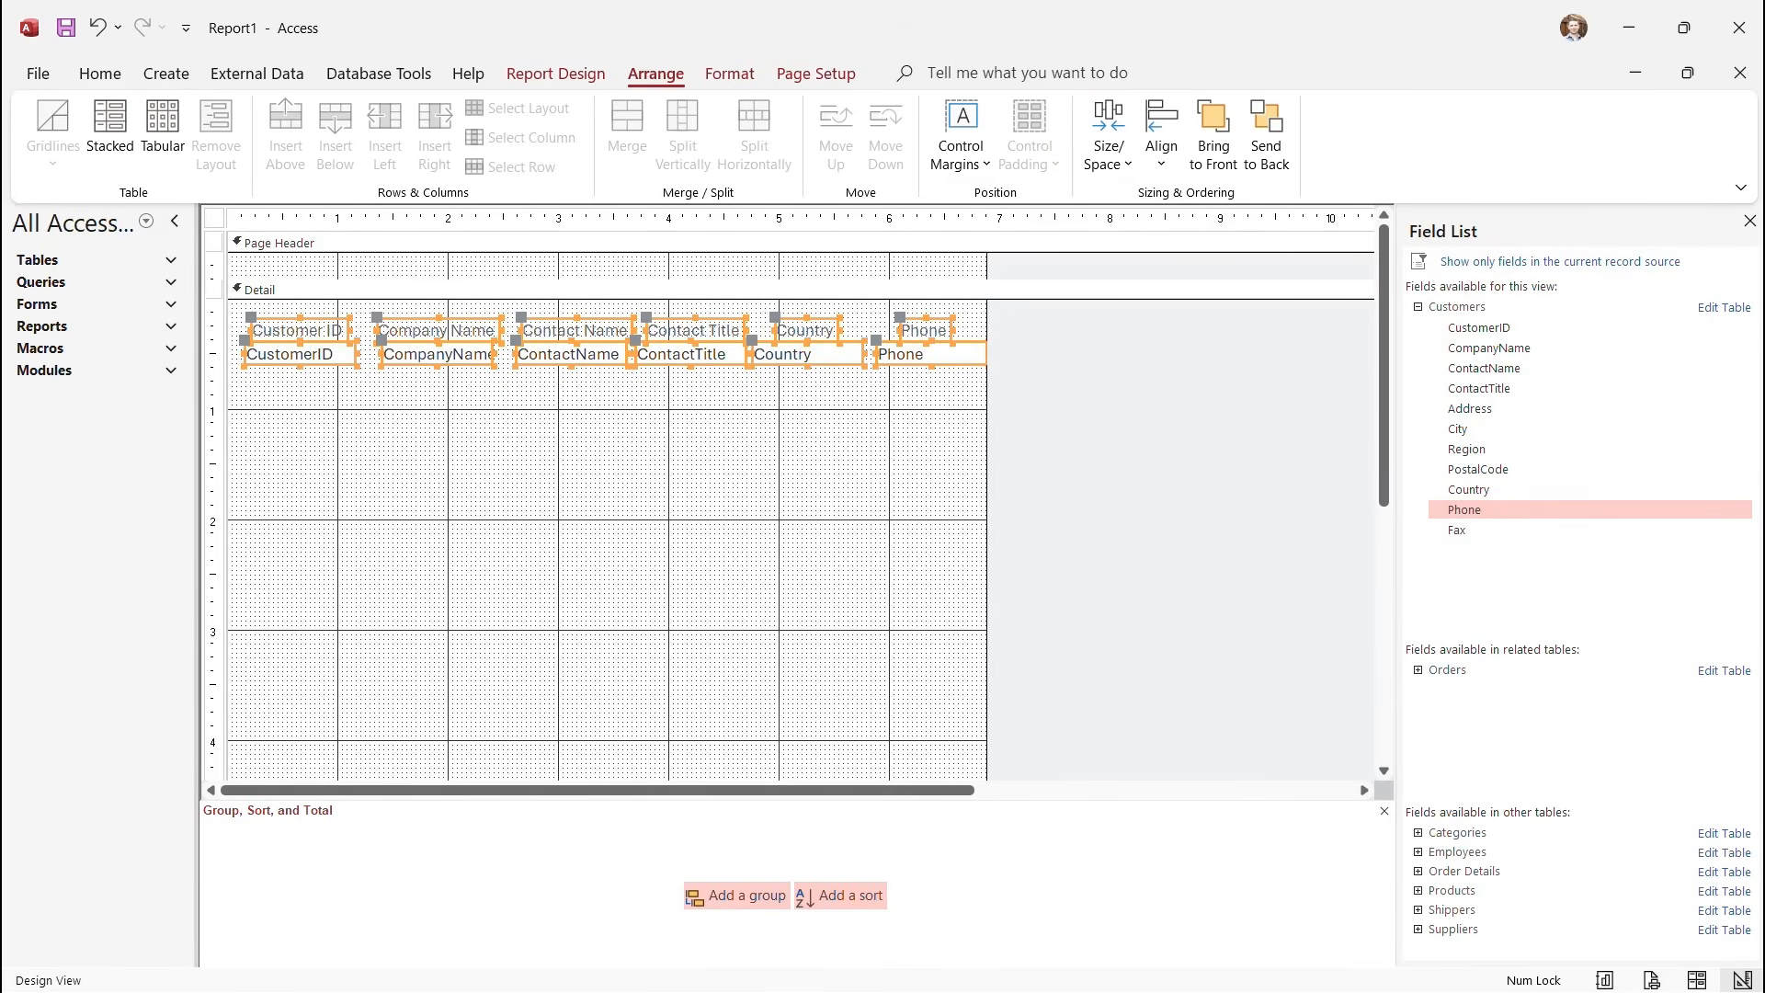
pyautogui.click(1108, 138)
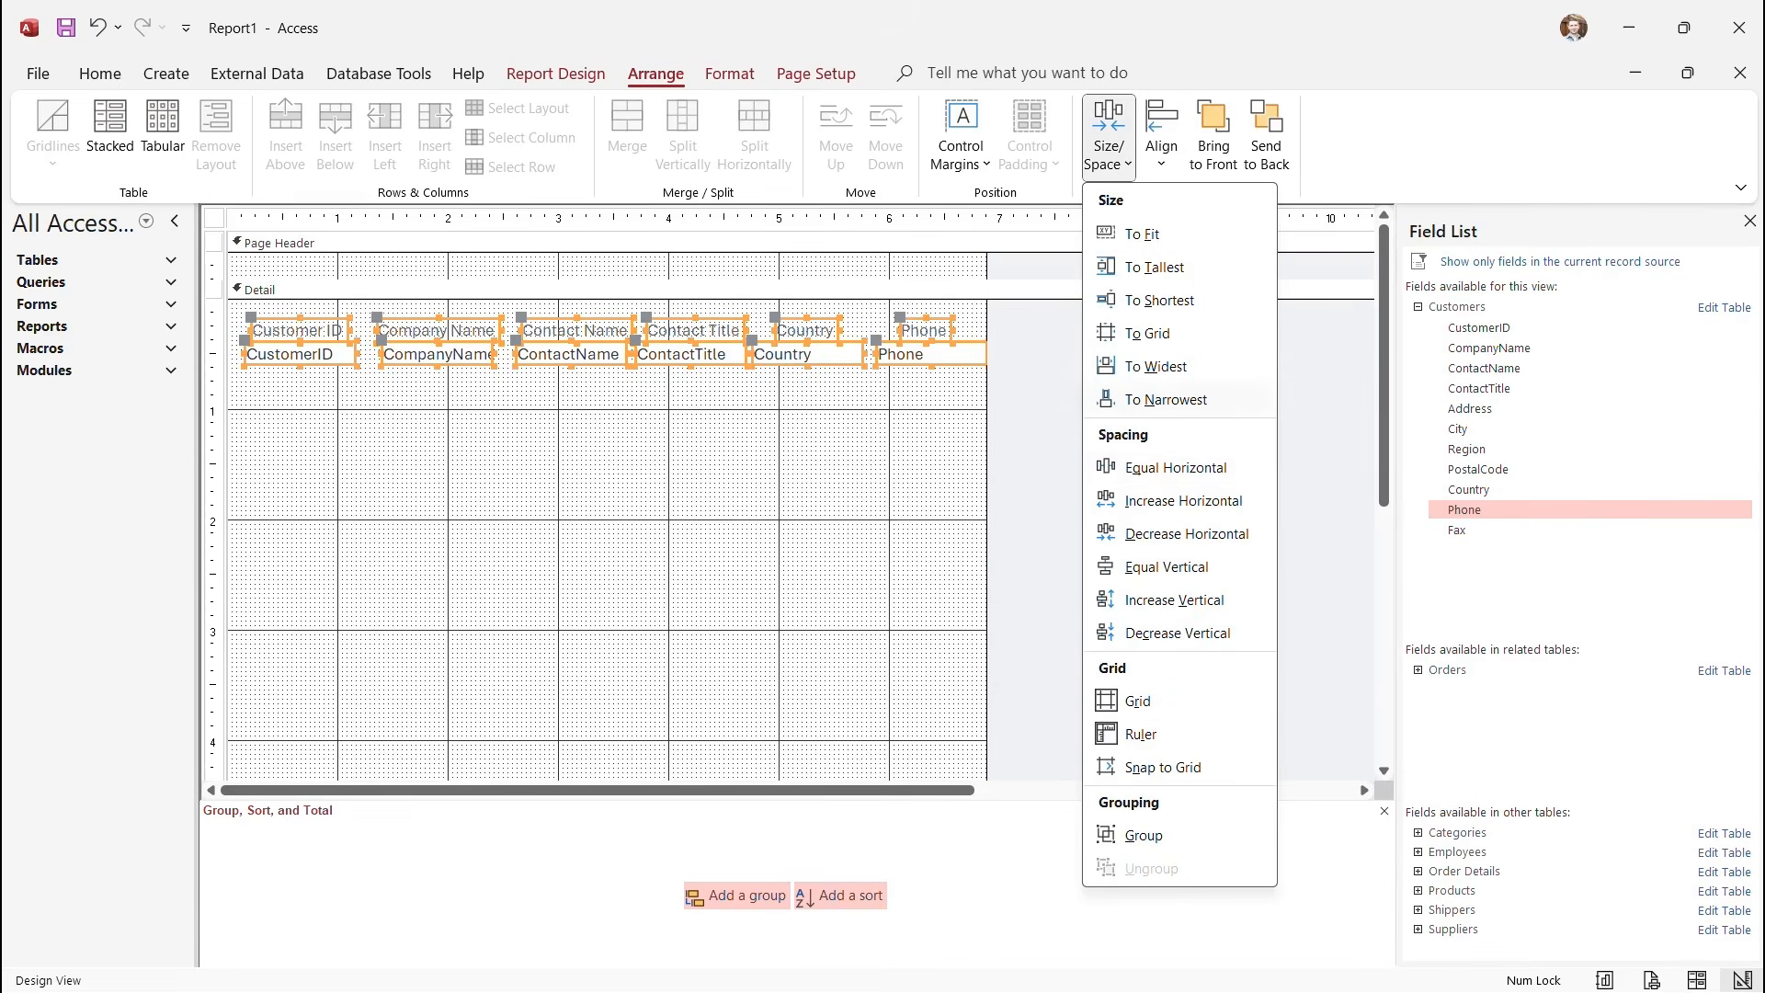
pyautogui.click(1176, 467)
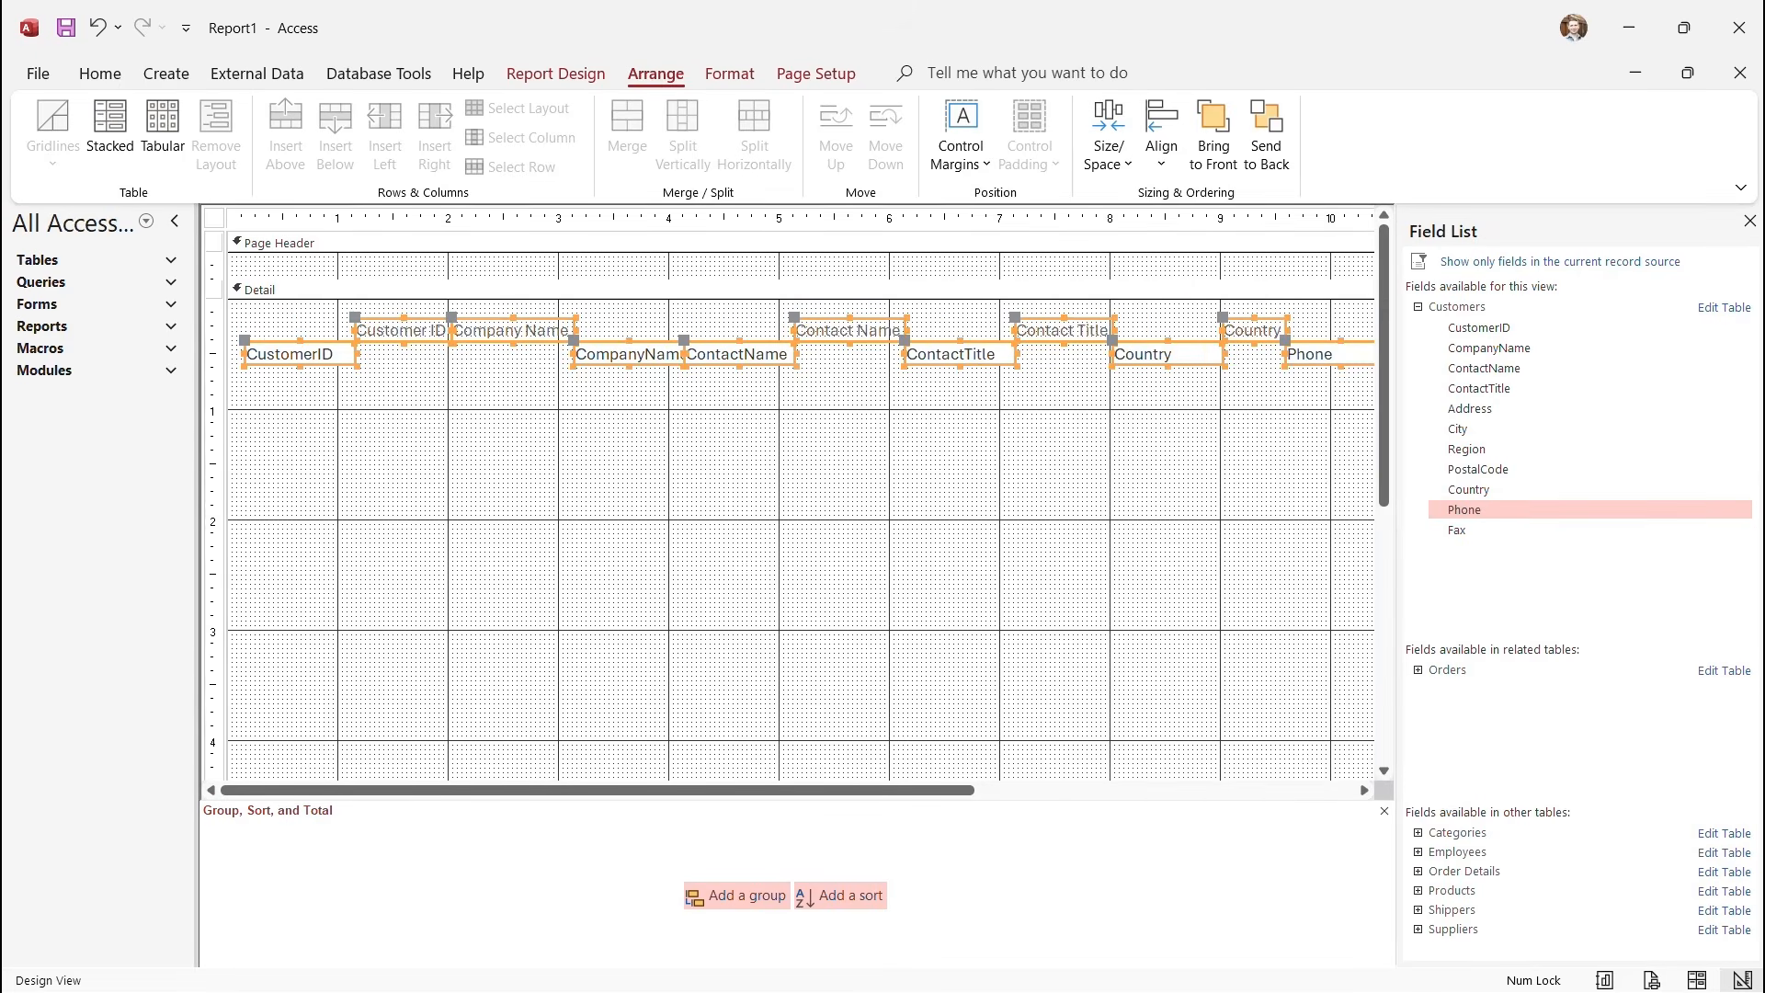
# Undo the equal horizontal spacing with Ctrl+Z and select the Detail section.
pyautogui.click(1109, 138)
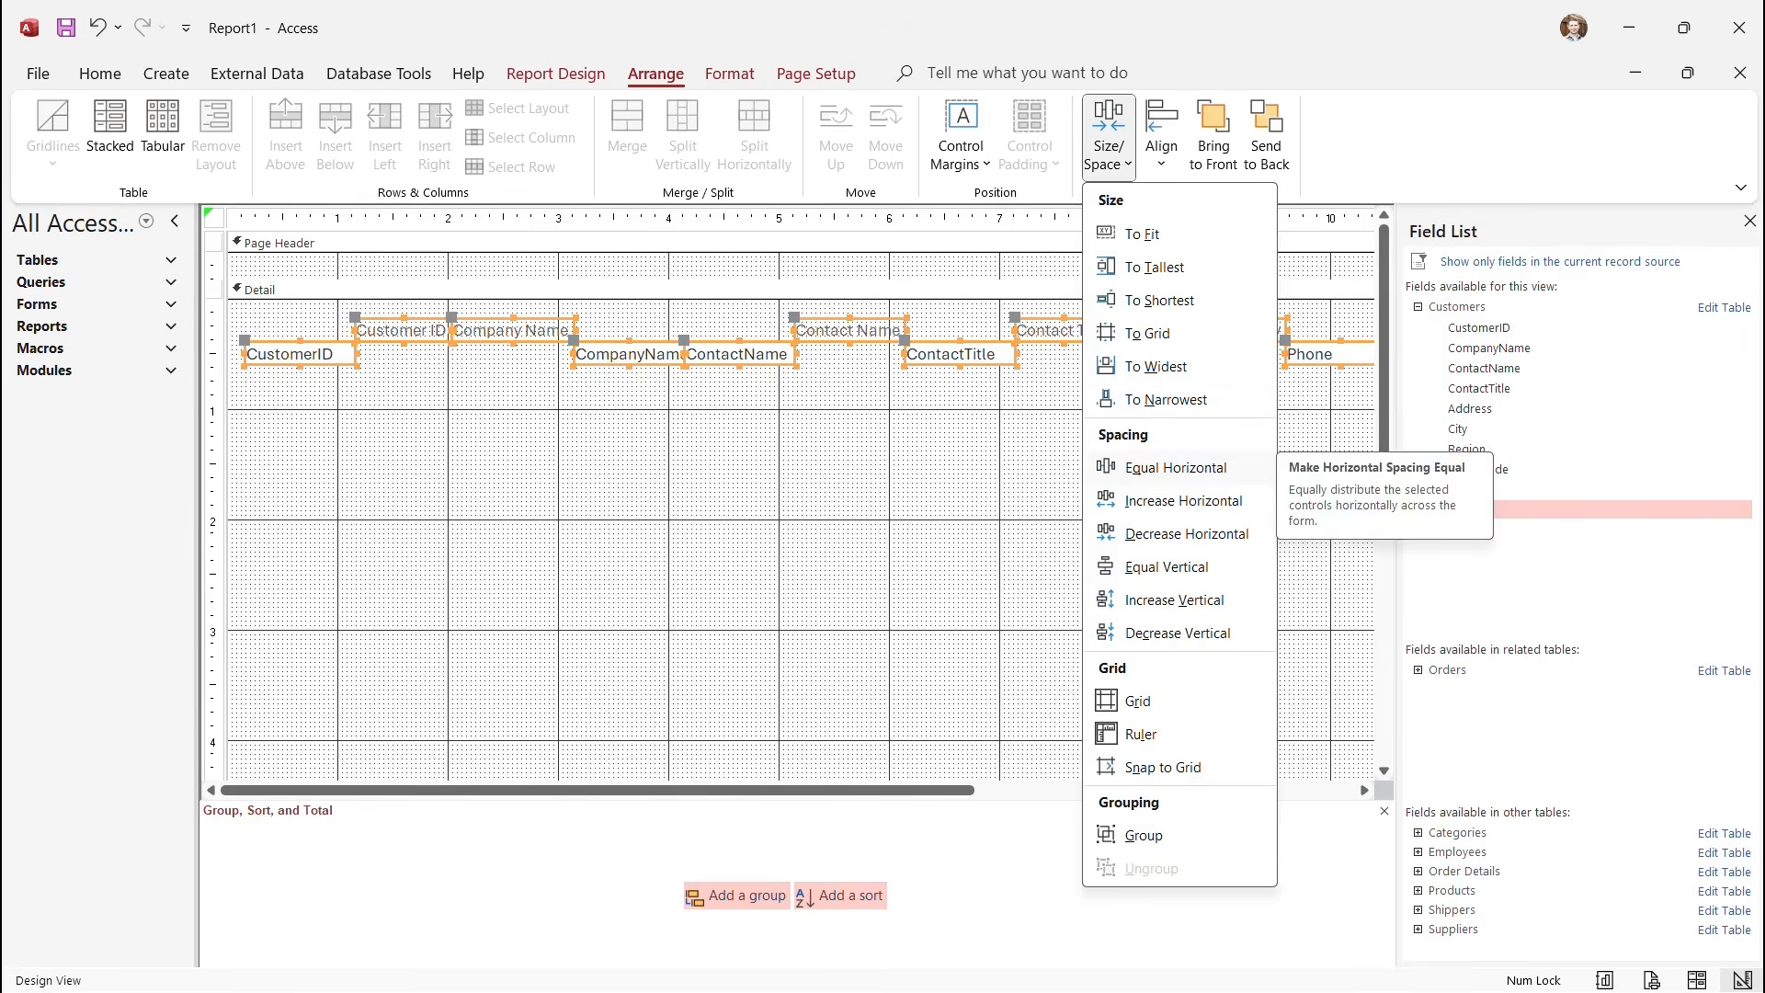
pyautogui.press('Escape')
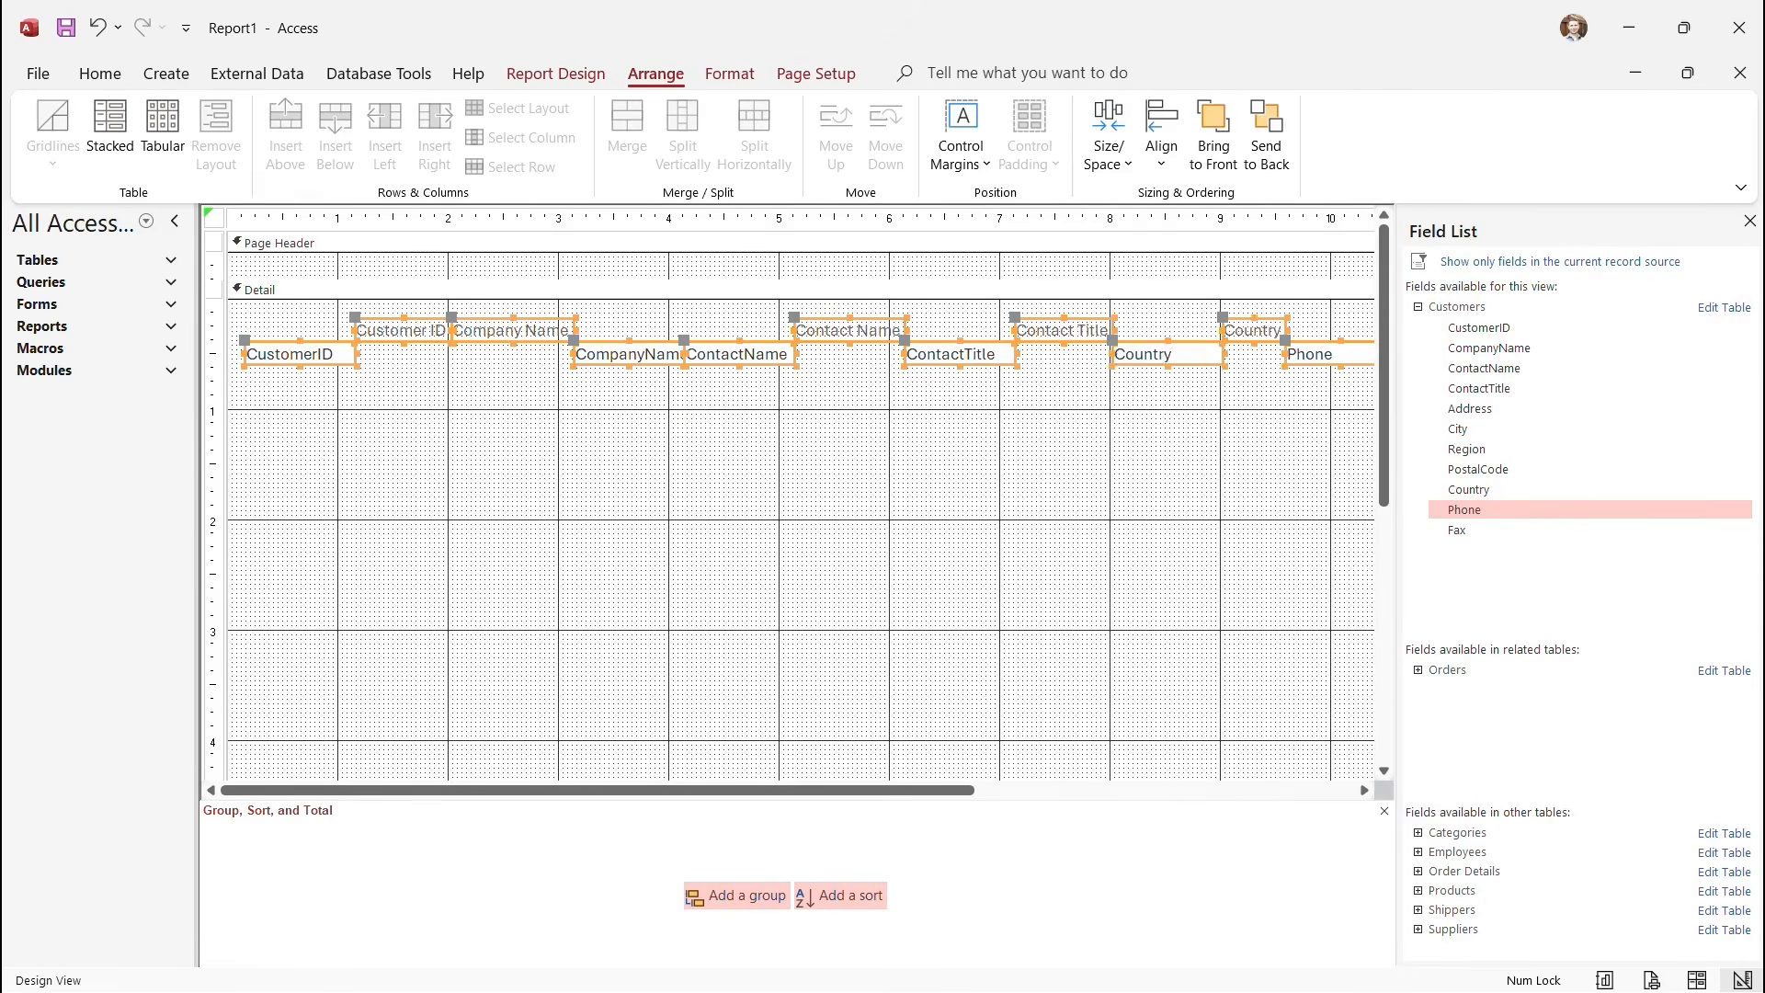
pyautogui.hotkey('ctrl', 'z')
pyautogui.click(607, 459)
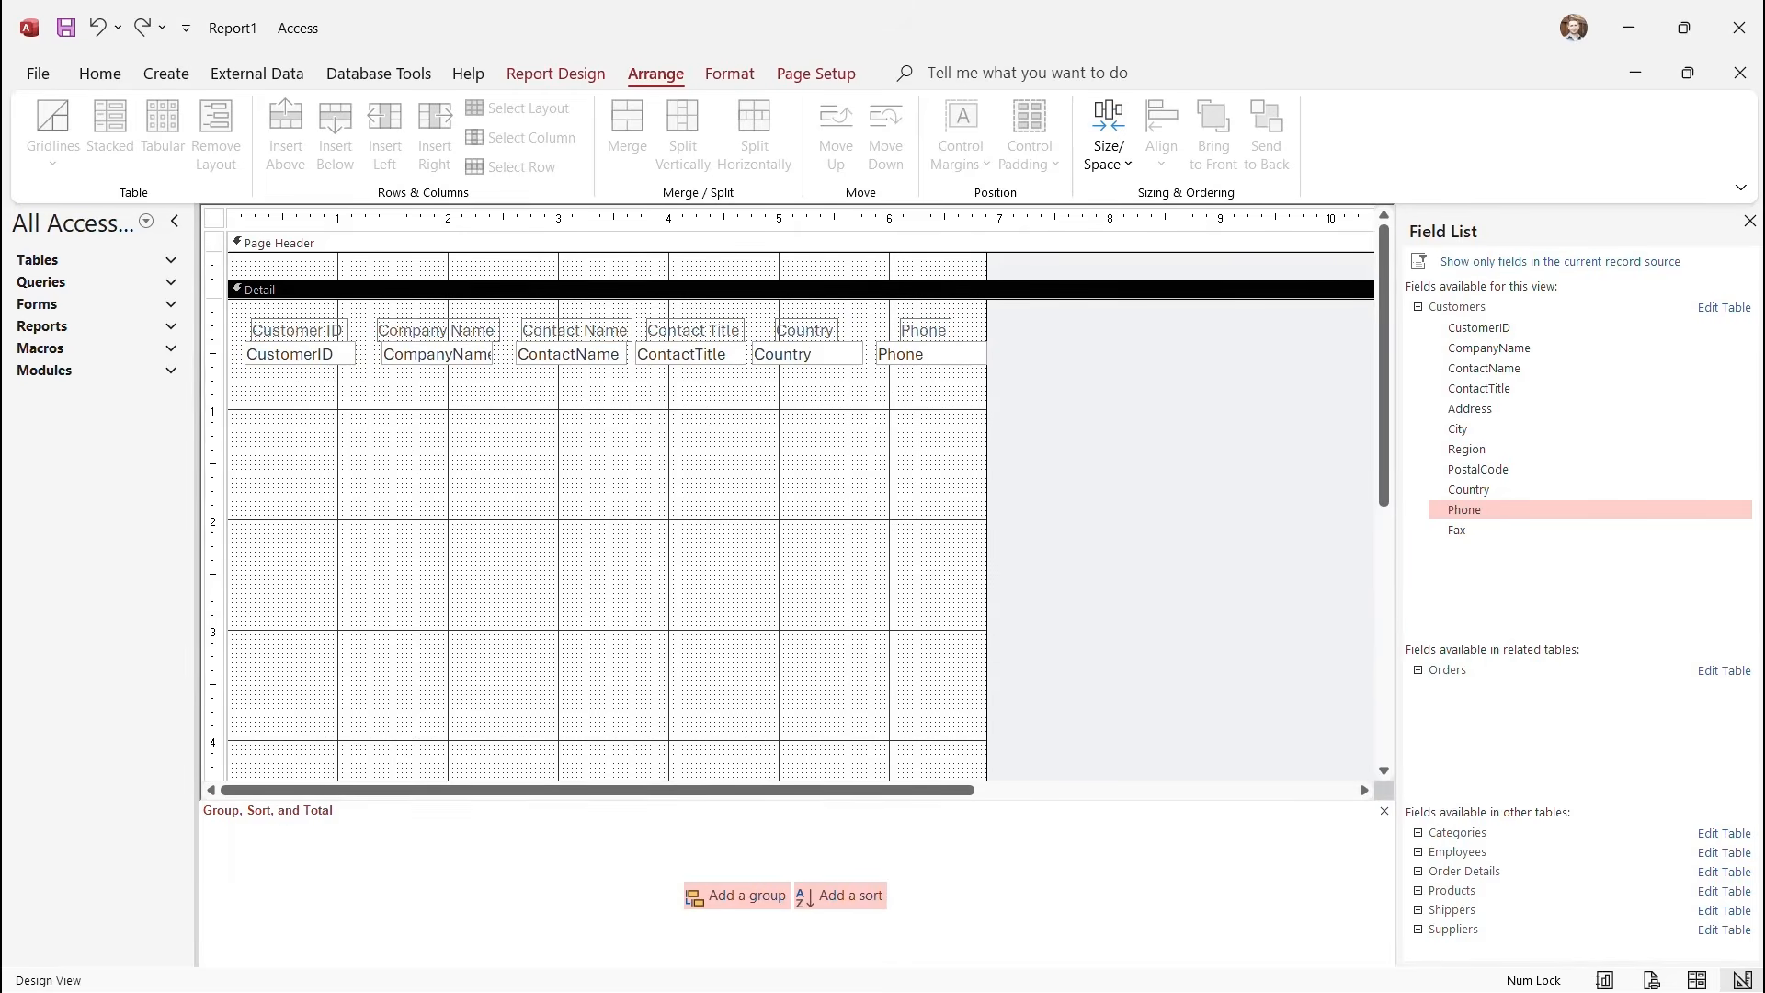
# Check the report in Print Preview, zoomed out to the full page, then close it.
pyautogui.click(555, 73)
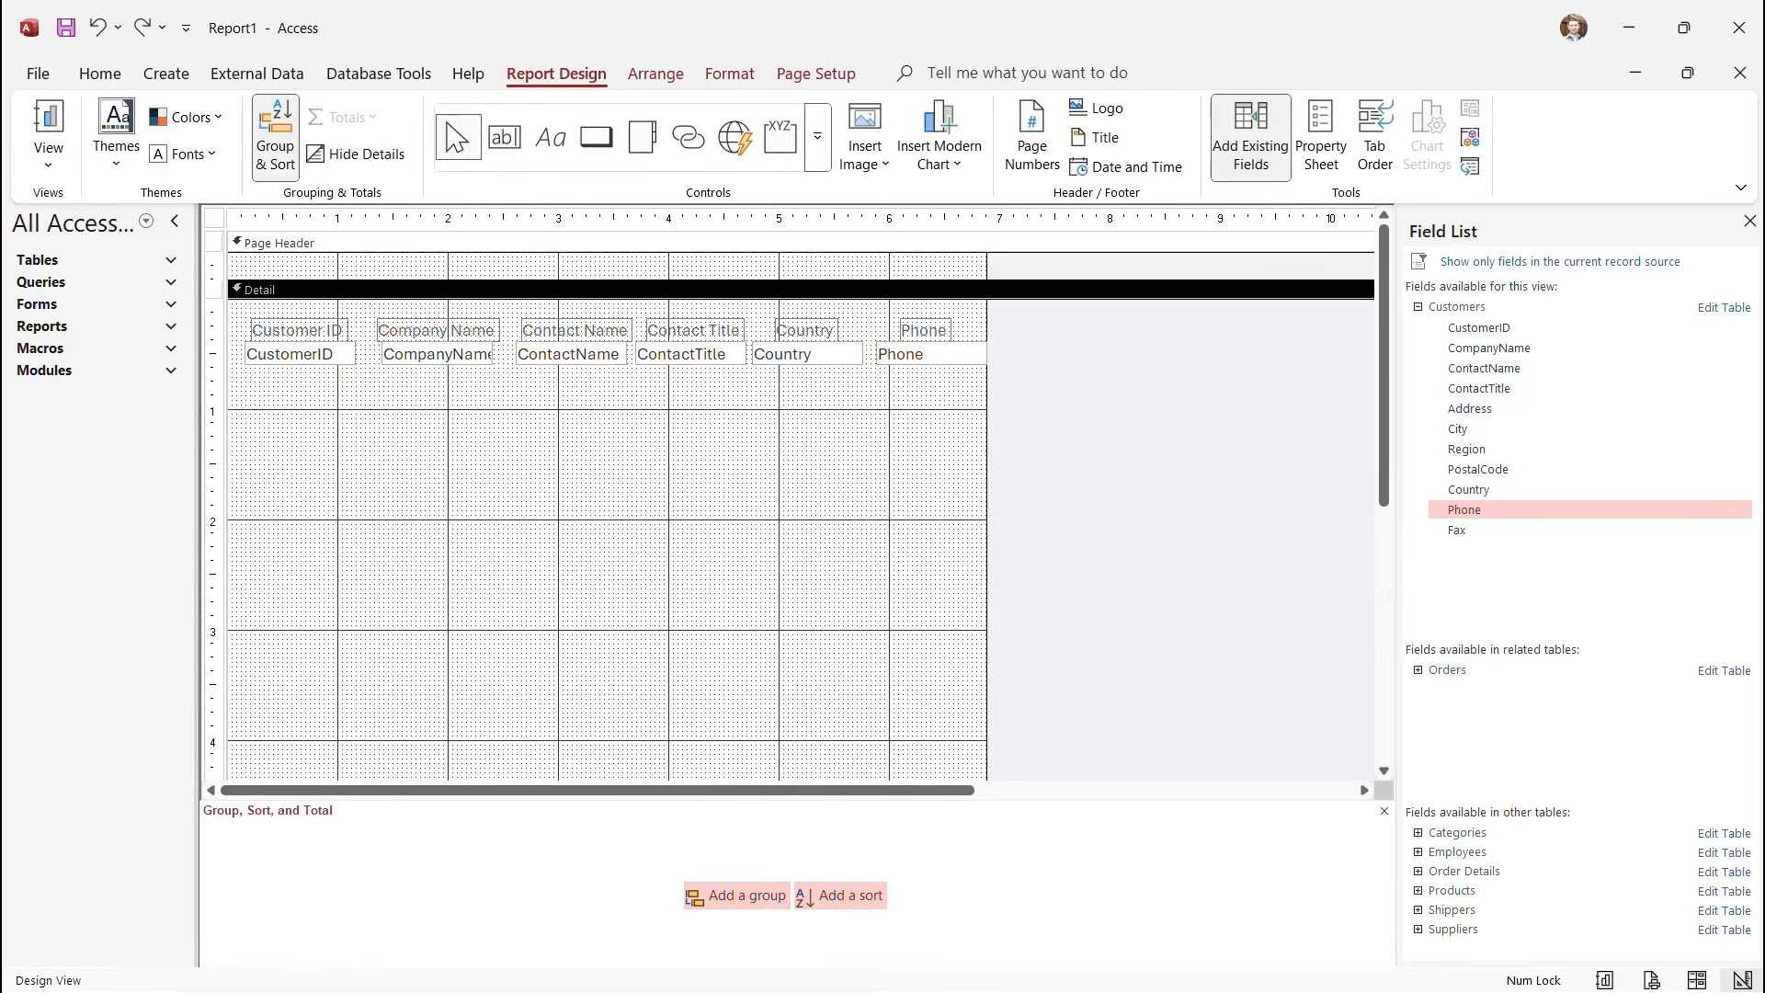
pyautogui.click(48, 166)
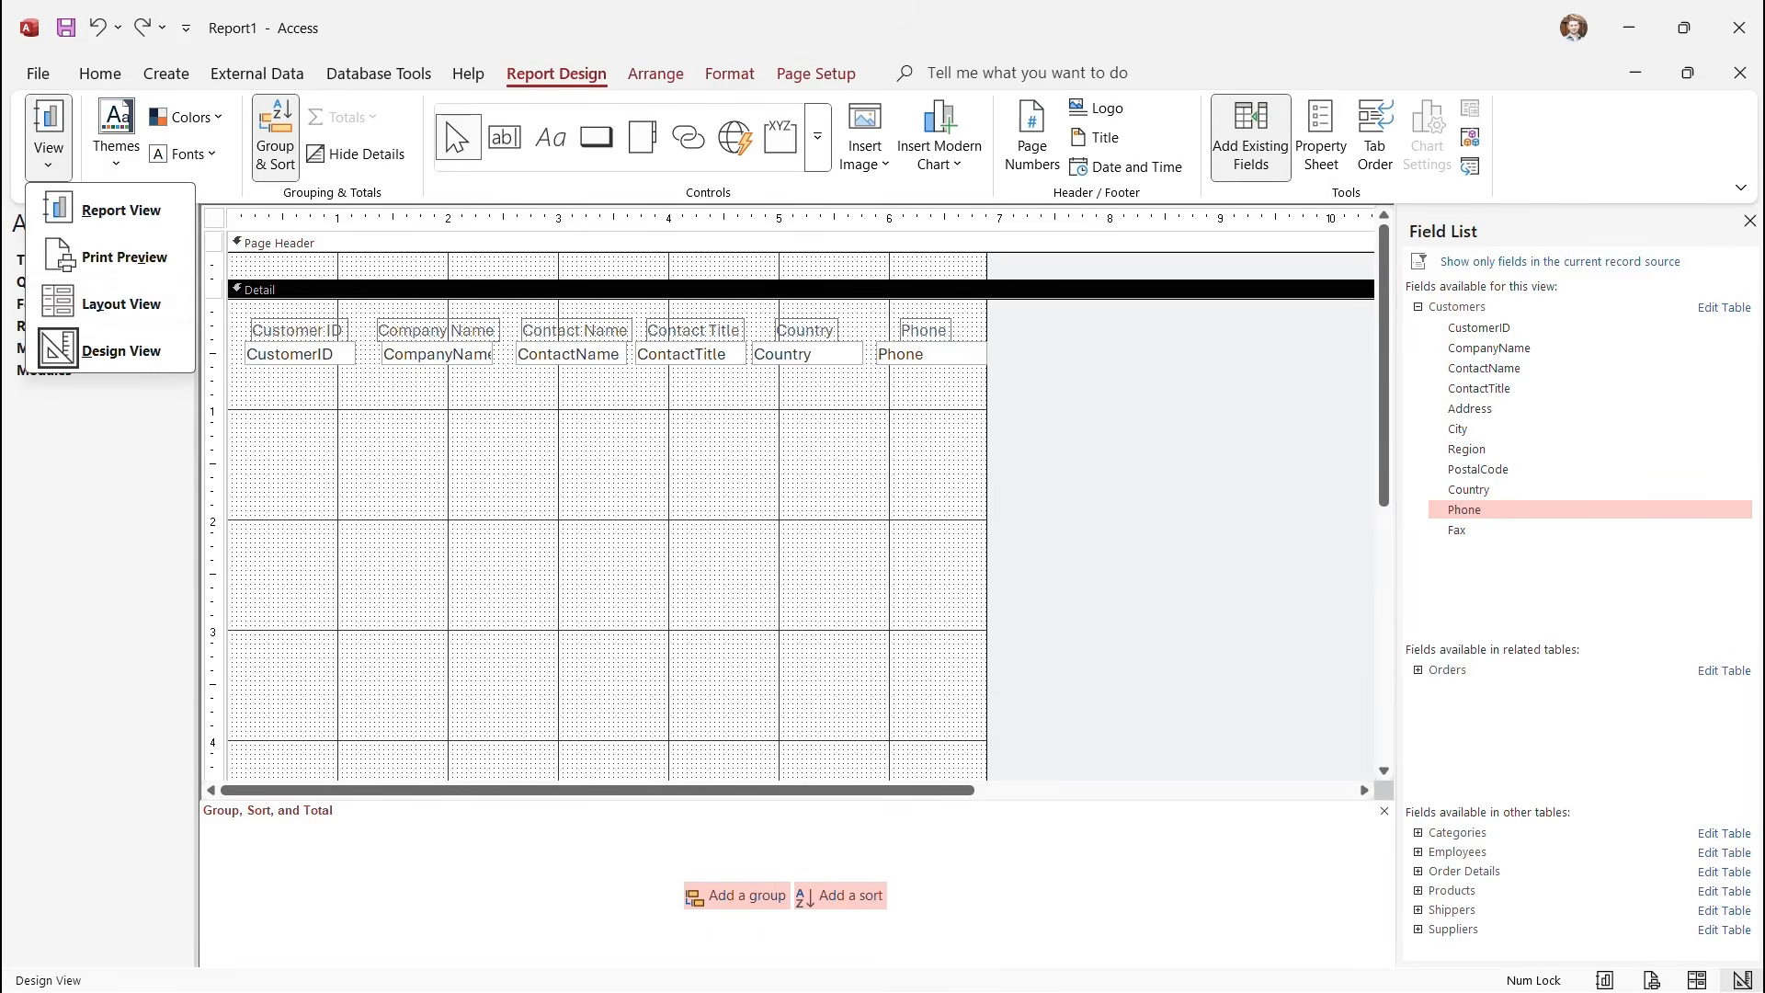
pyautogui.click(124, 258)
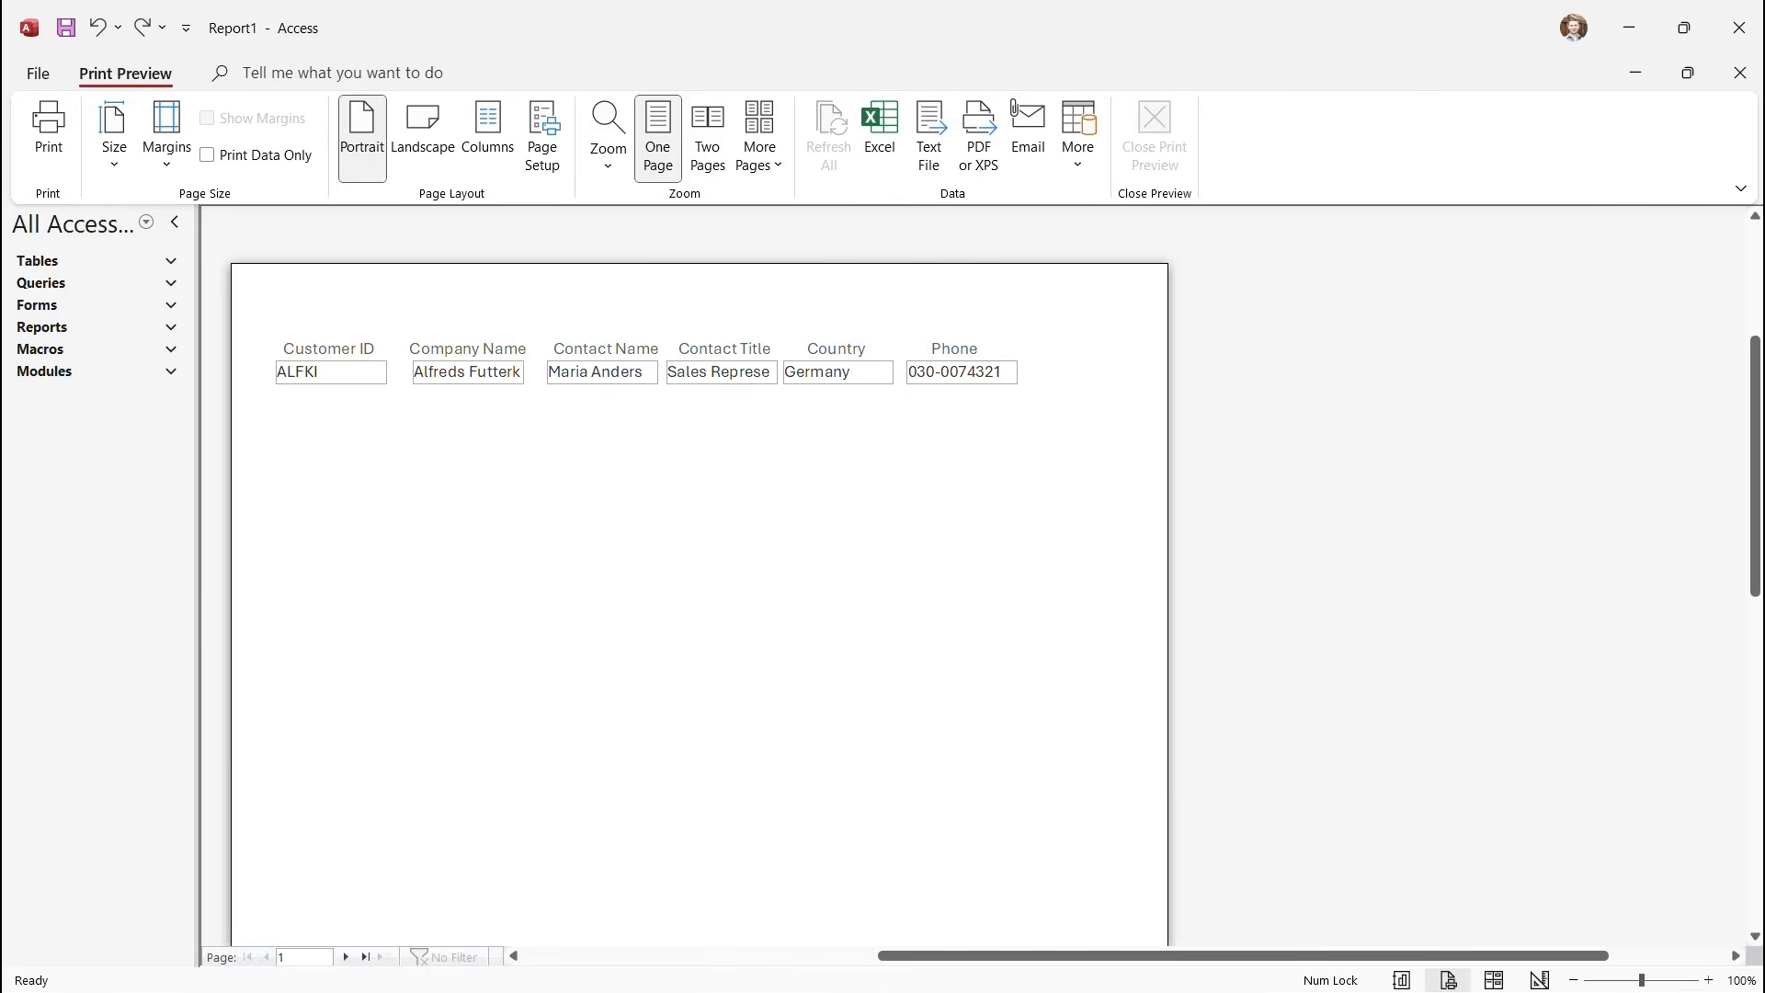
pyautogui.scroll(-5, 699, 570)
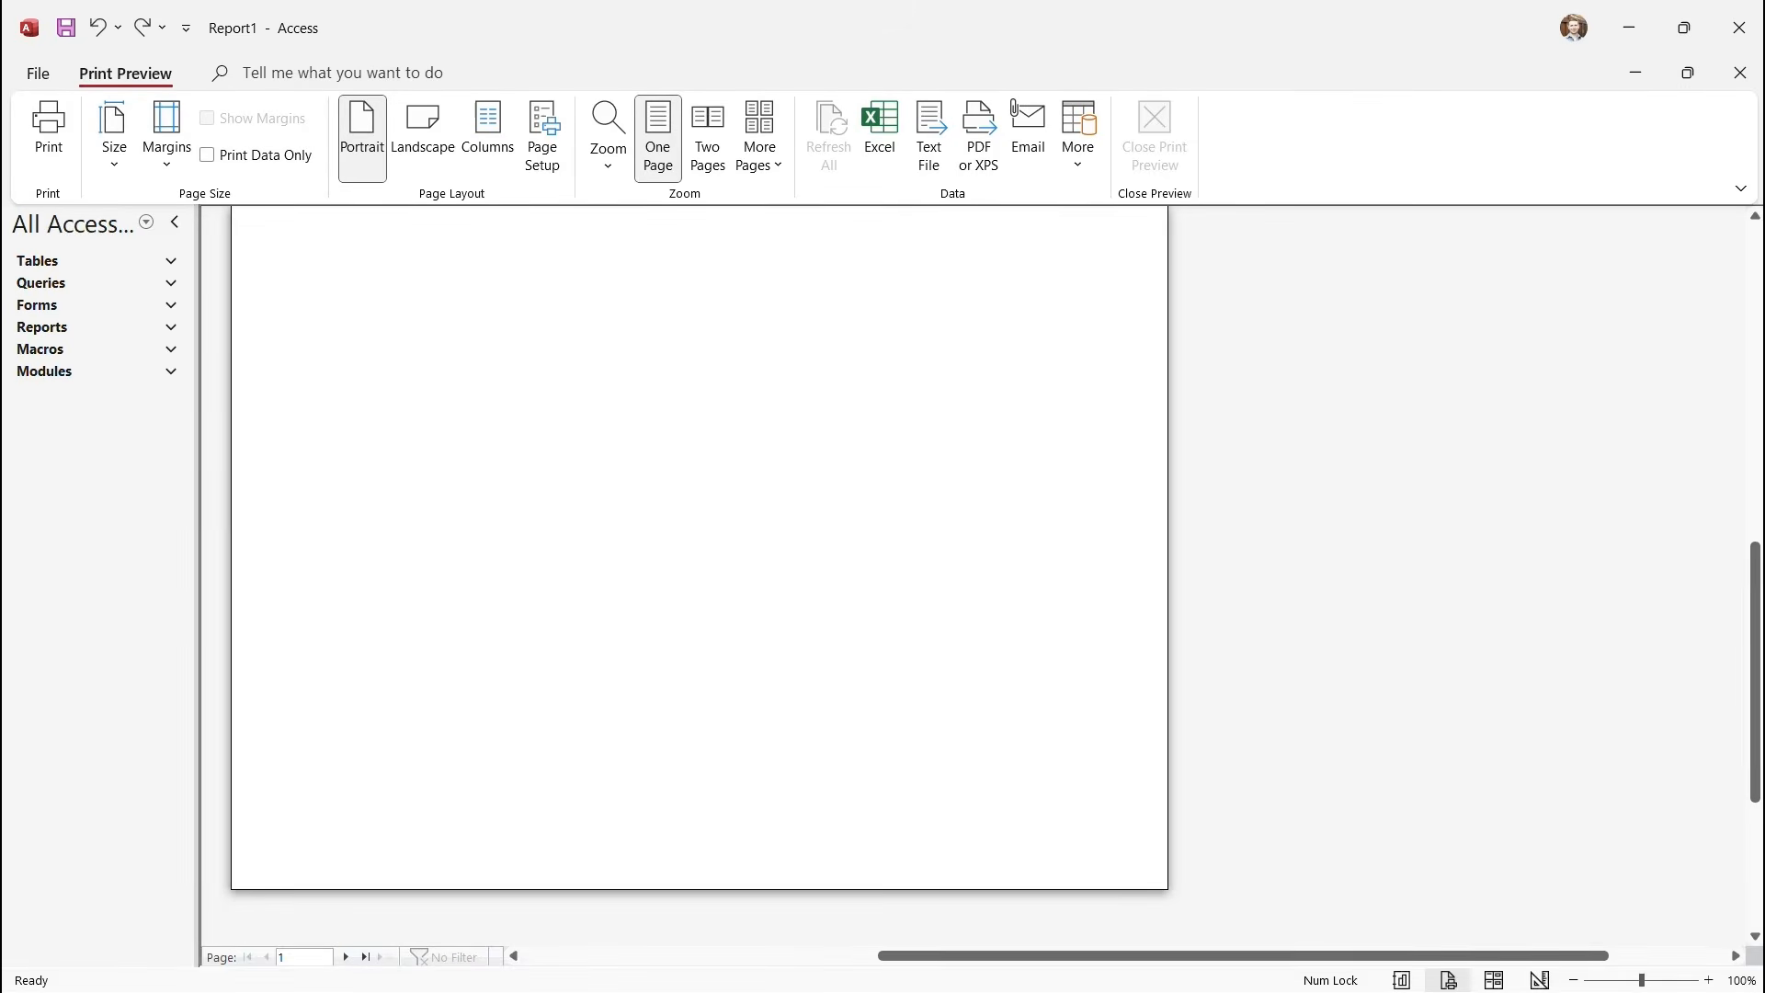
pyautogui.click(699, 551)
pyautogui.click(1155, 138)
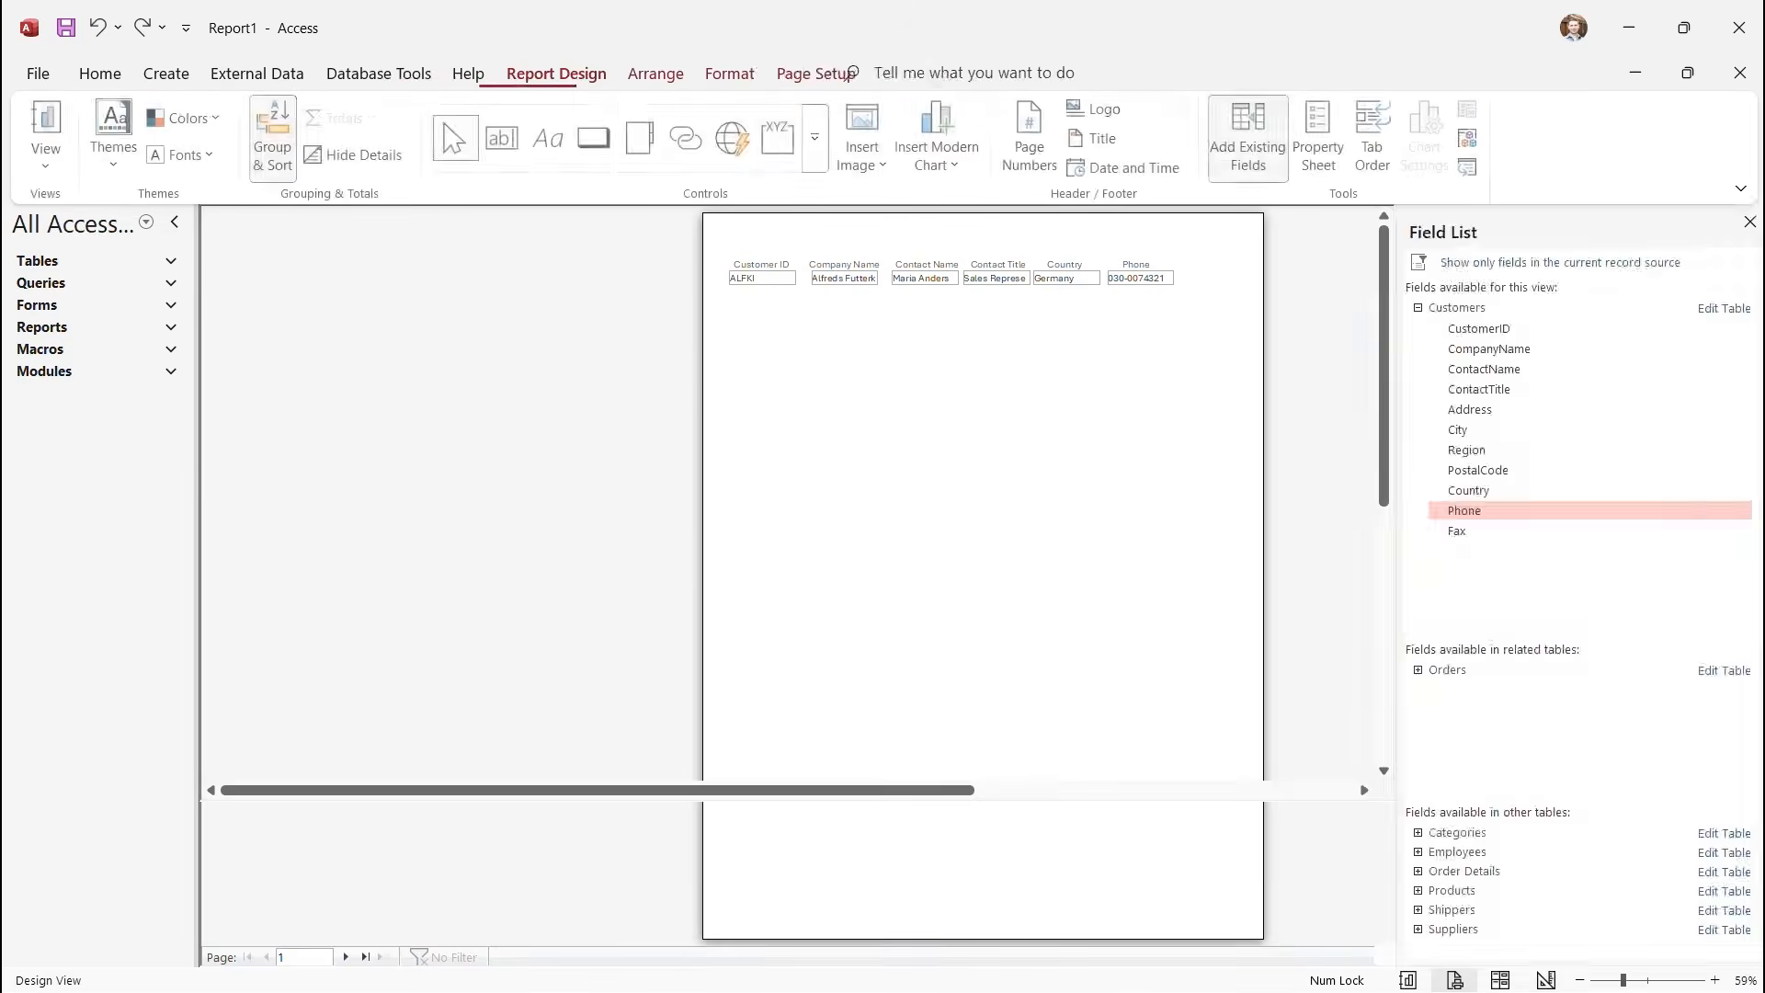
# Drag the Page Footer bar up so Detail ends just below the field row.
pyautogui.scroll(-4, 699, 497)
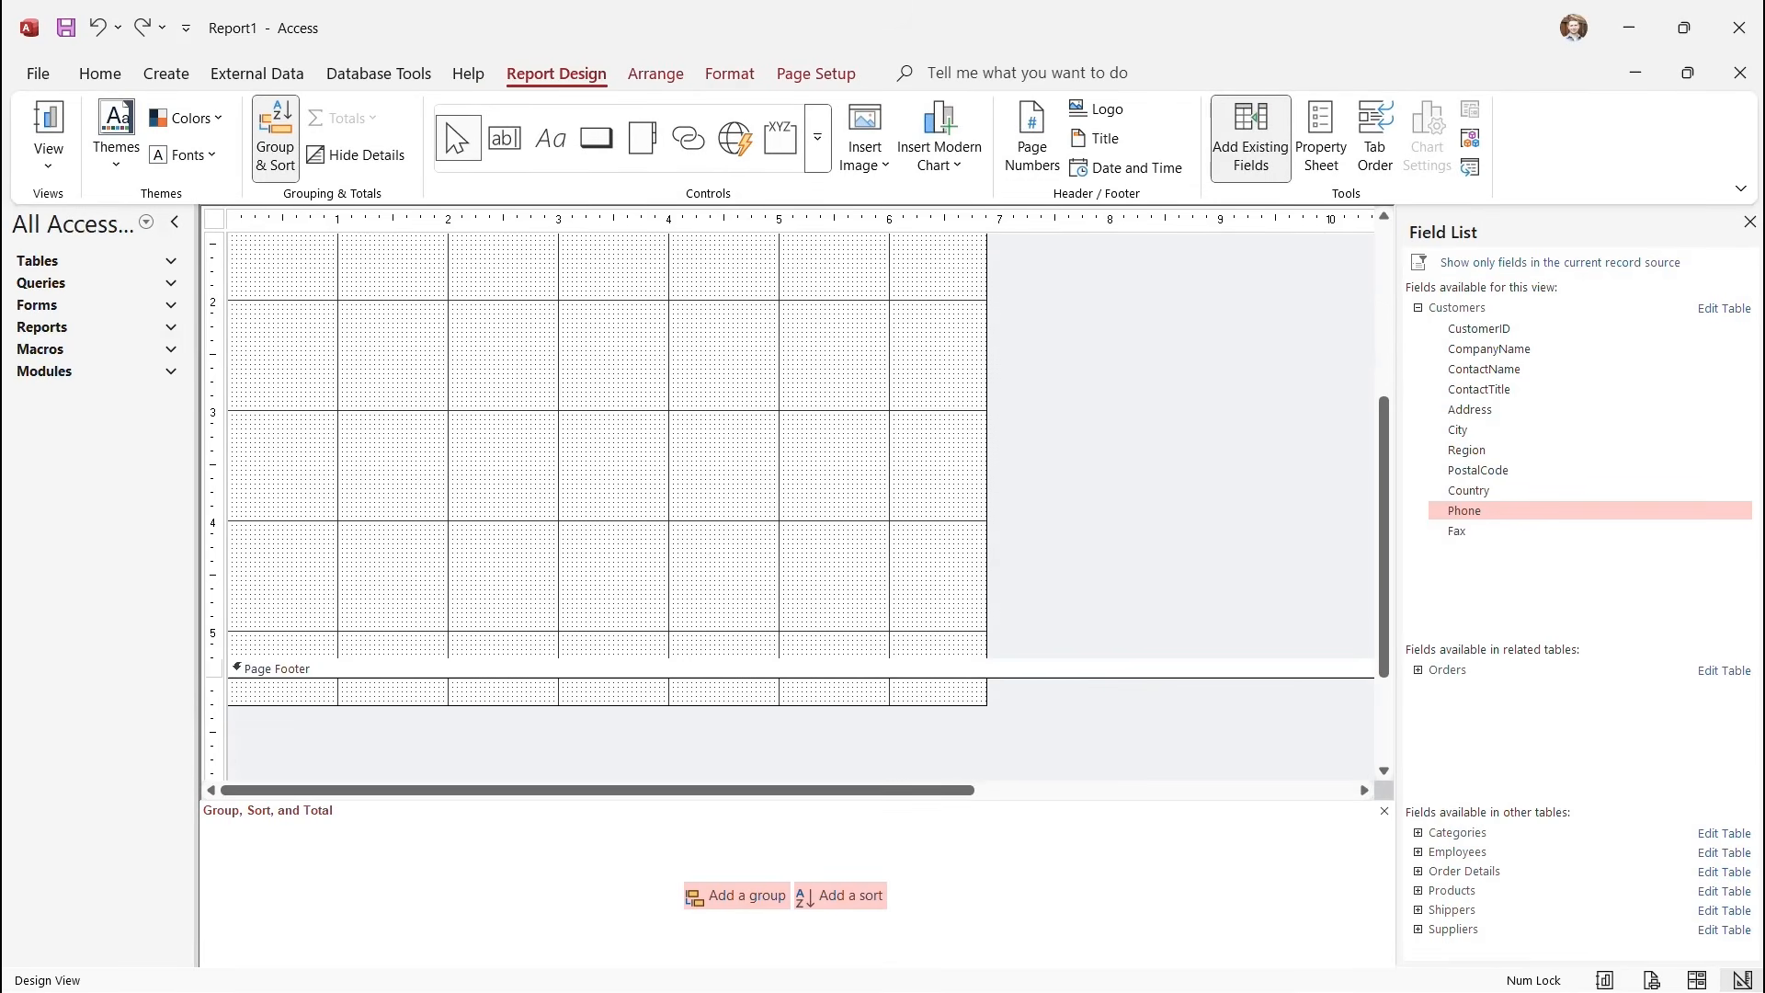
pyautogui.moveTo(698, 658); pyautogui.dragTo(699, 310)
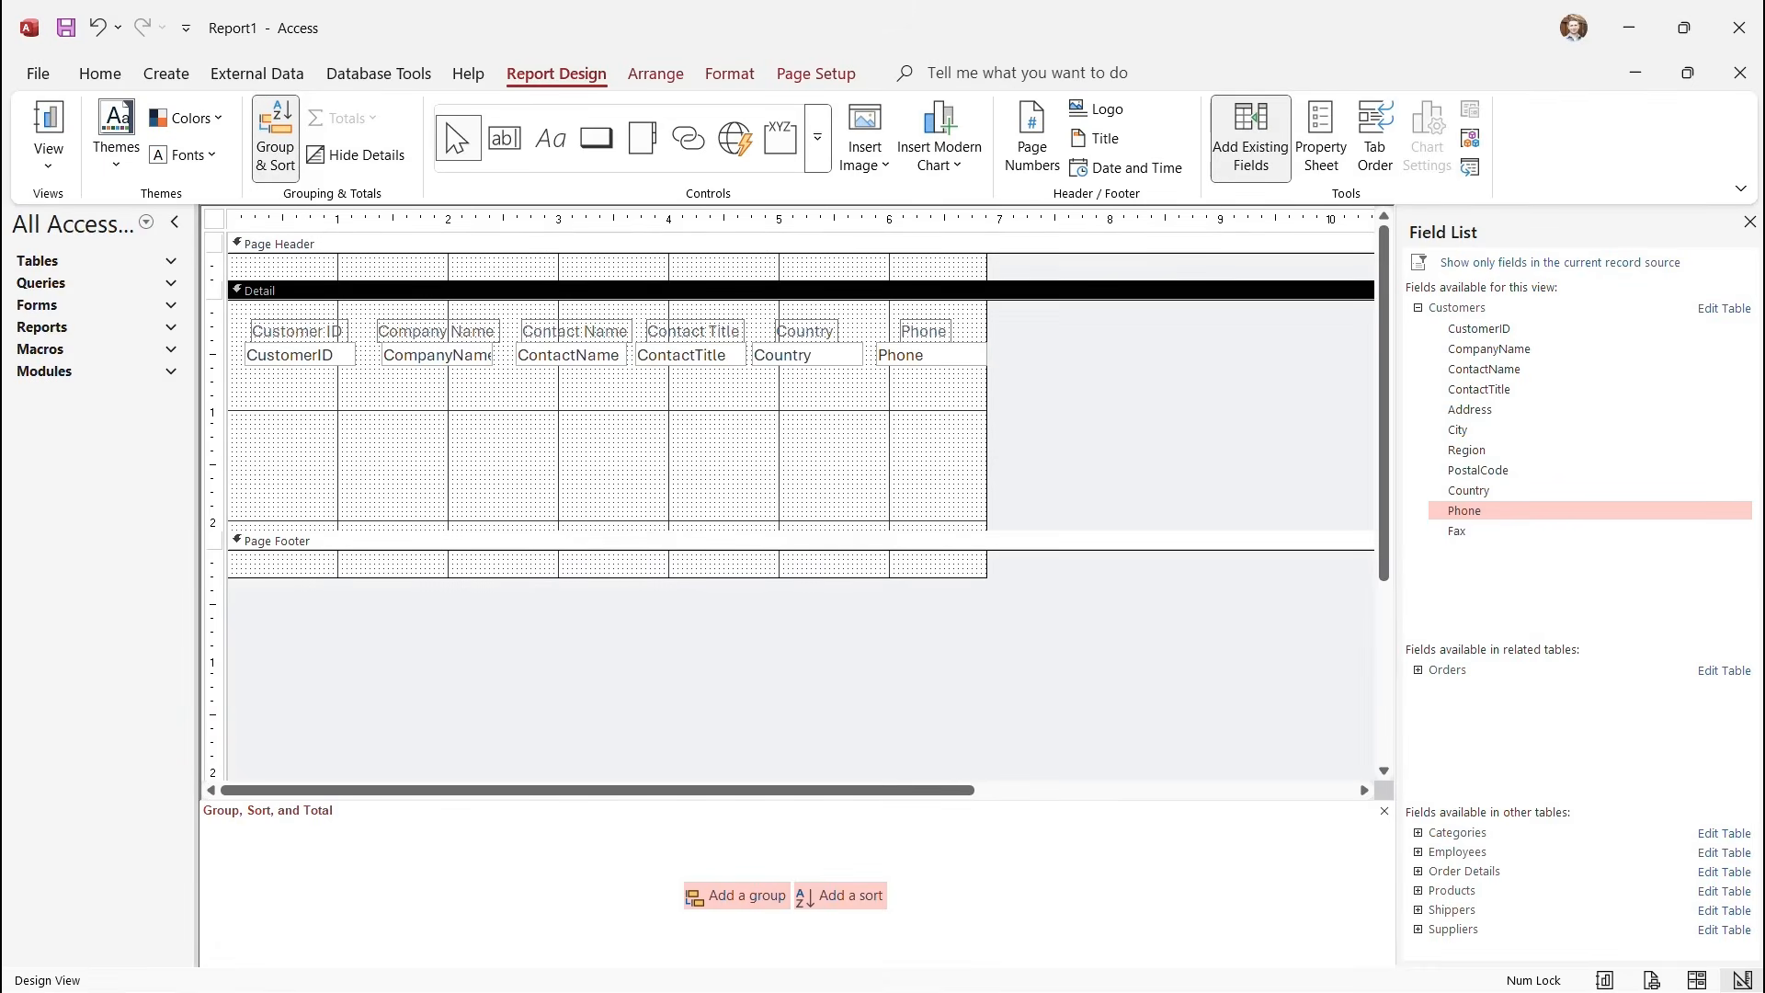
pyautogui.moveTo(699, 532); pyautogui.dragTo(699, 381)
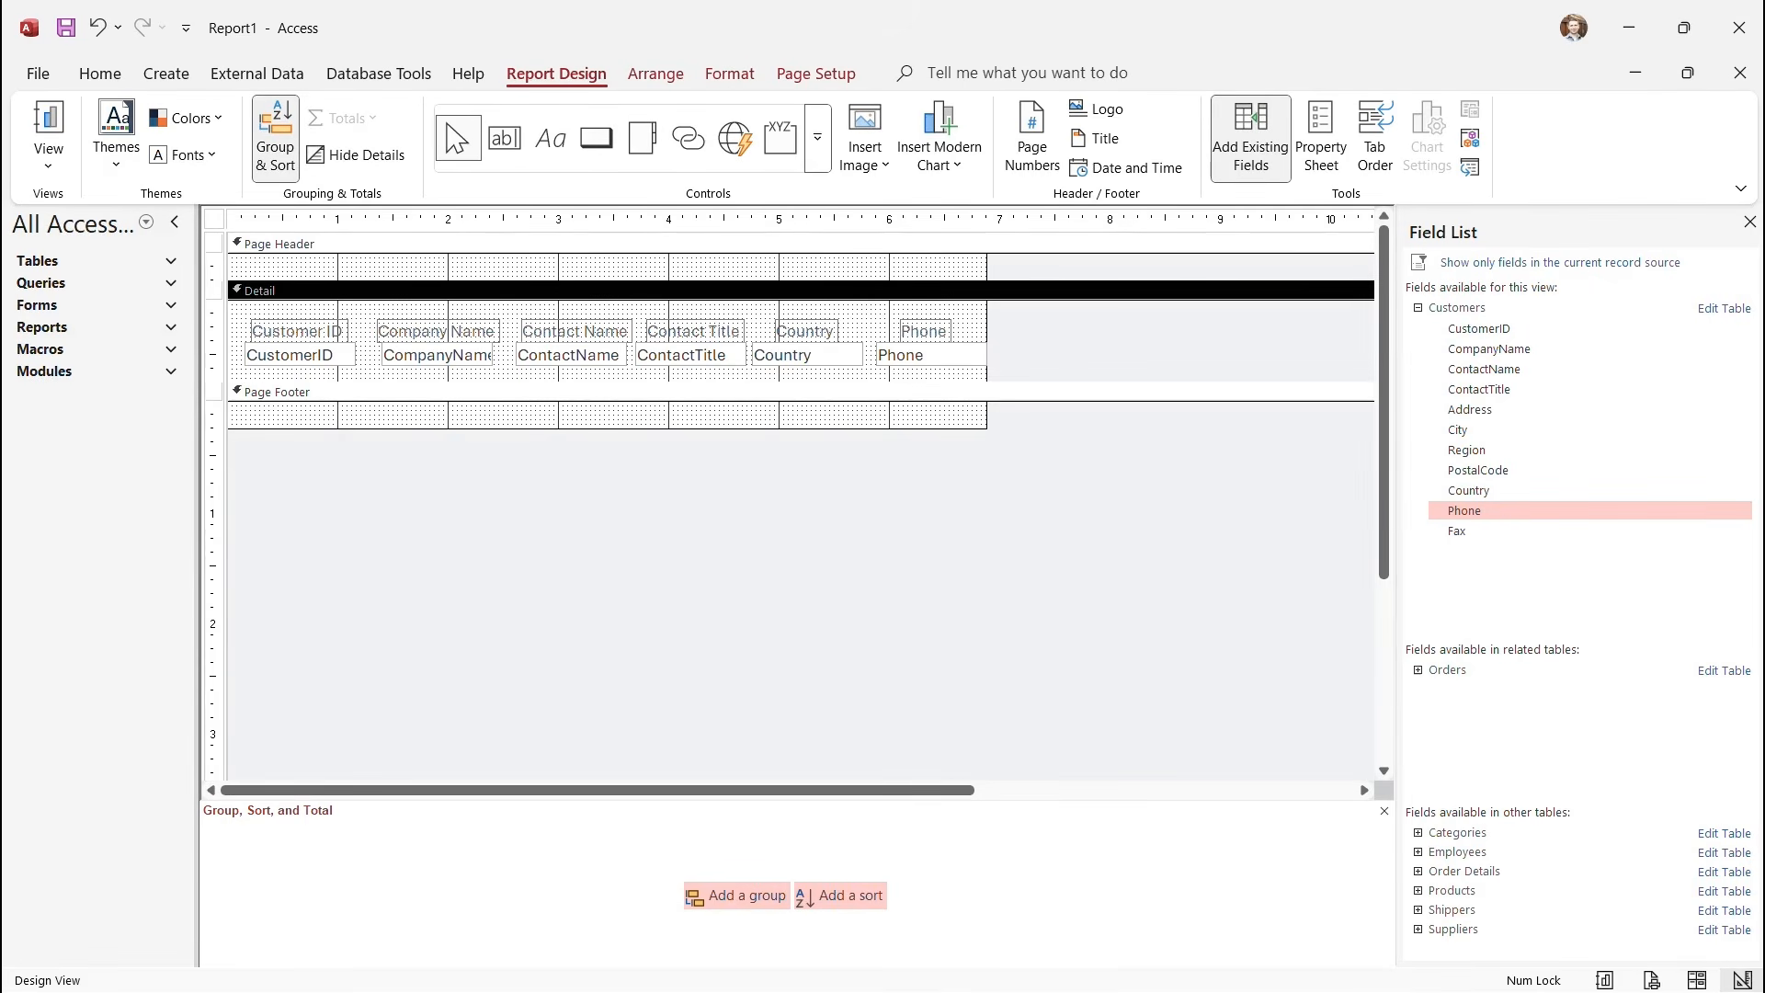
pyautogui.click(48, 157)
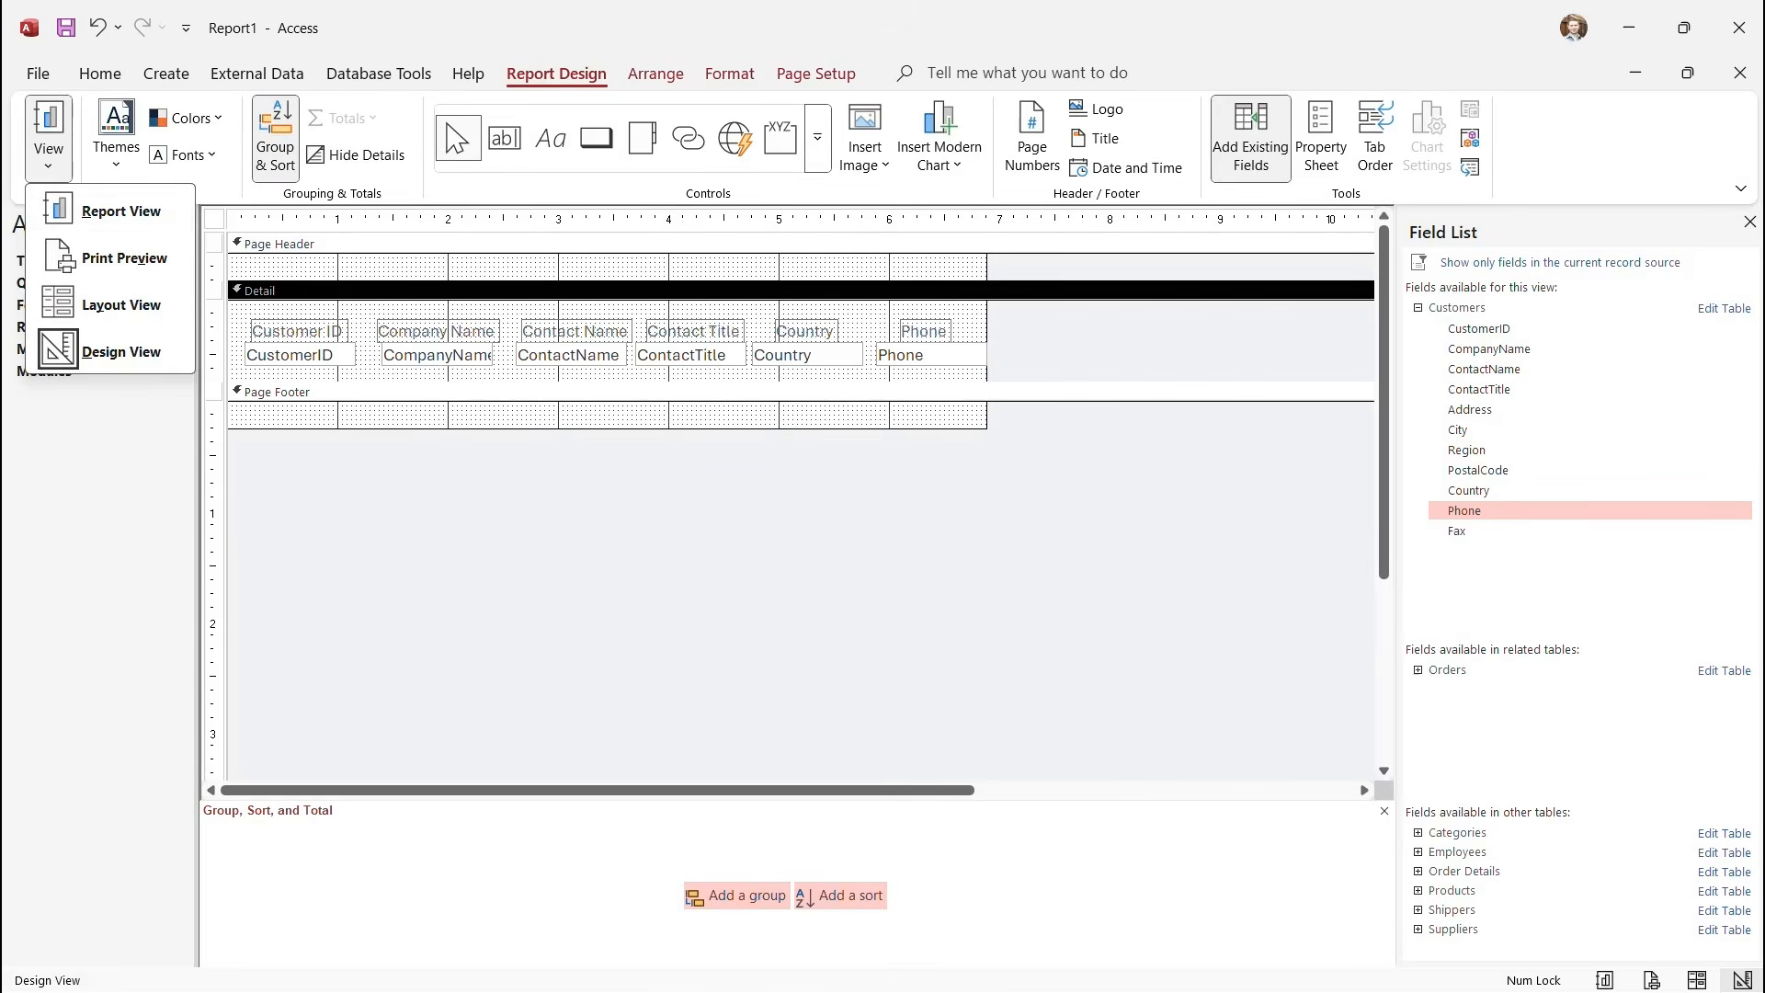
pyautogui.click(120, 212)
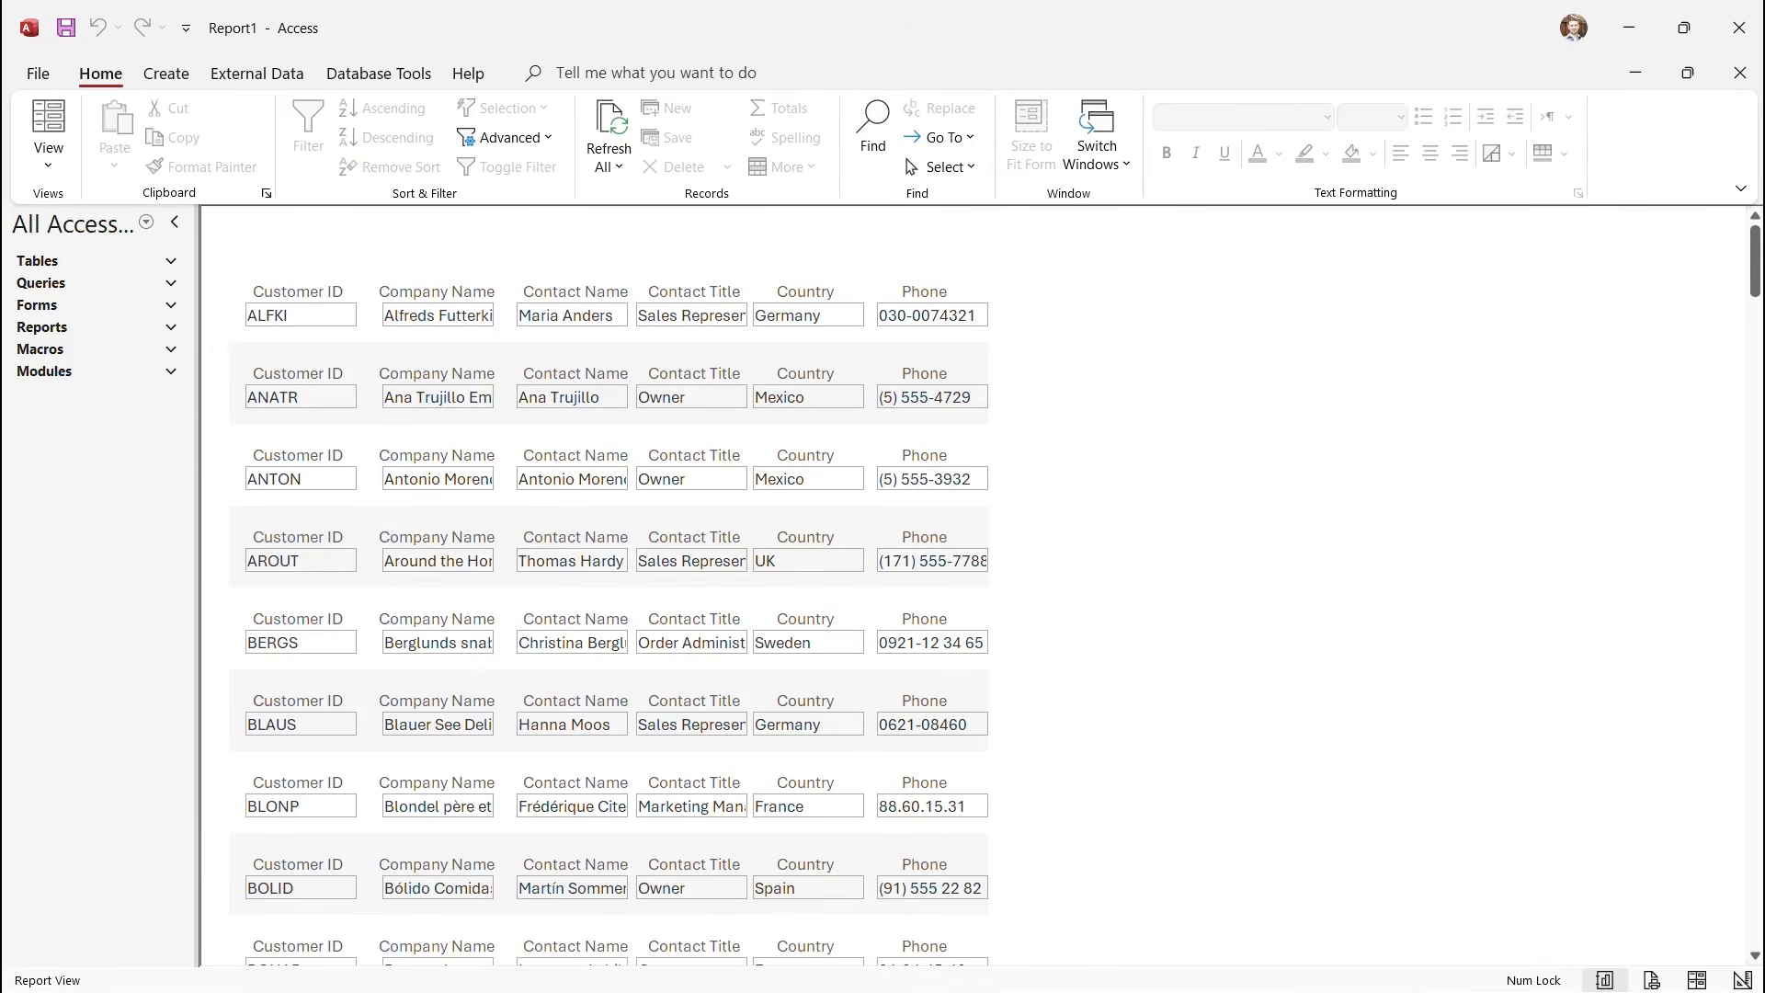
pyautogui.scroll(-6, 606, 589)
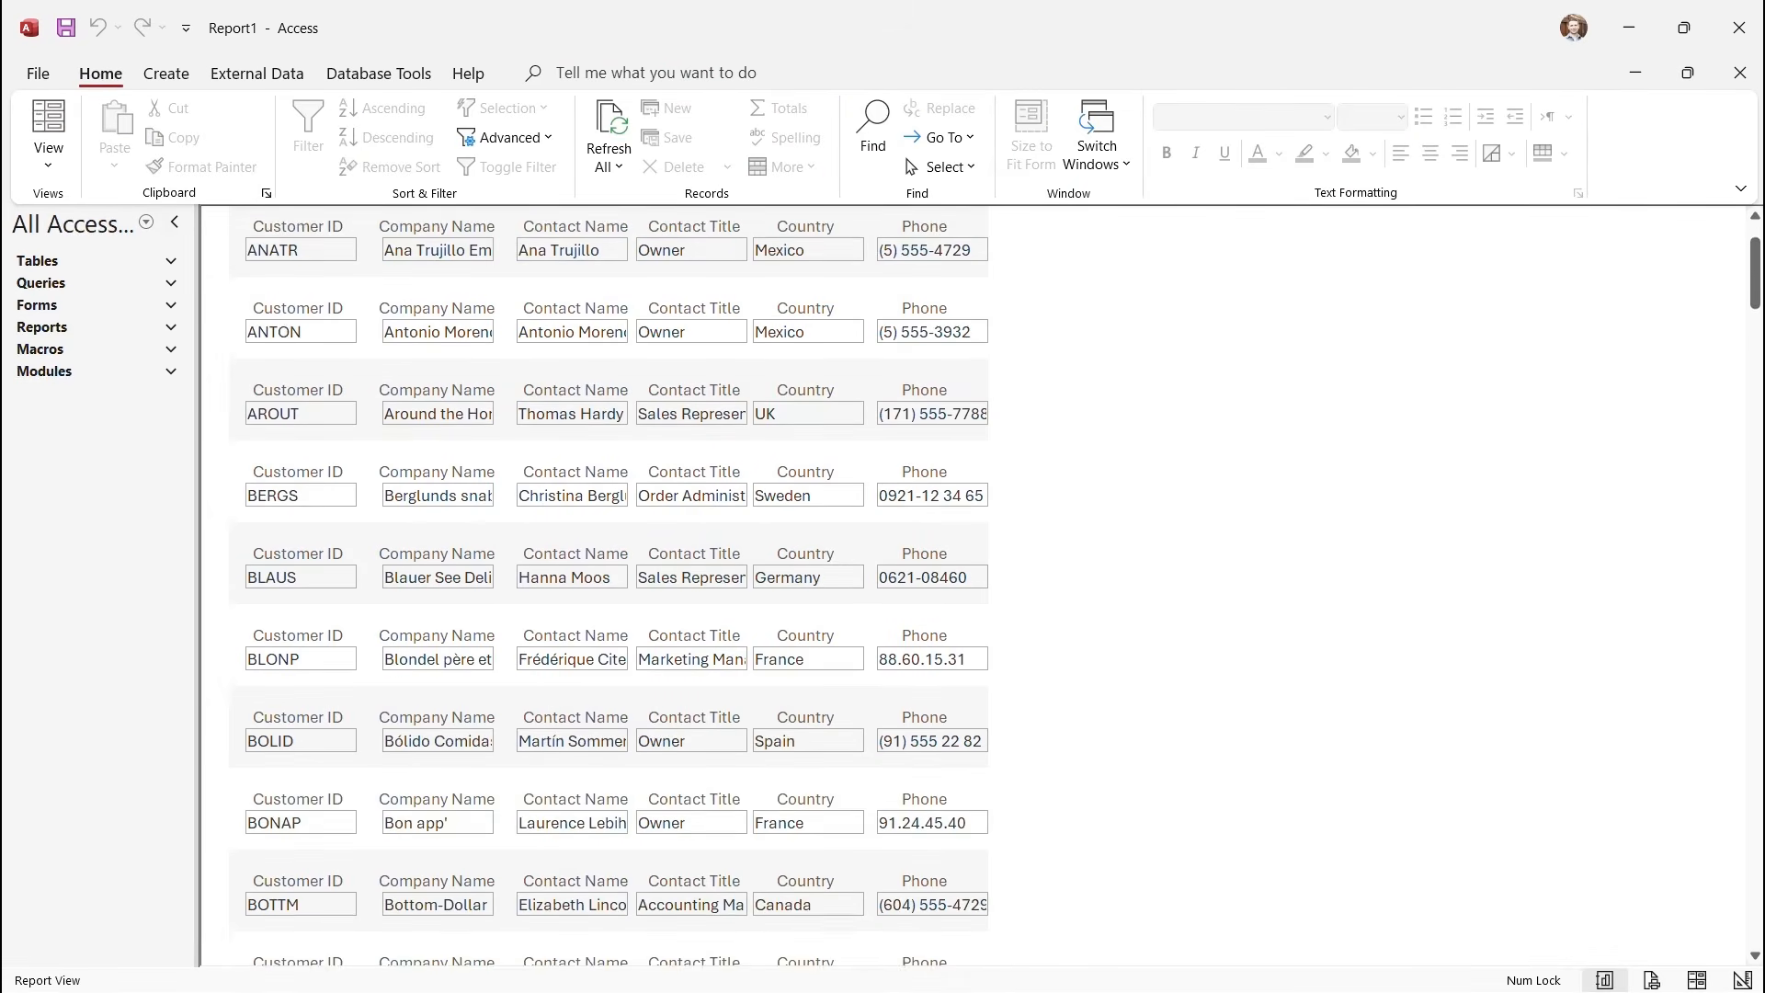
pyautogui.scroll(-1, 606, 589)
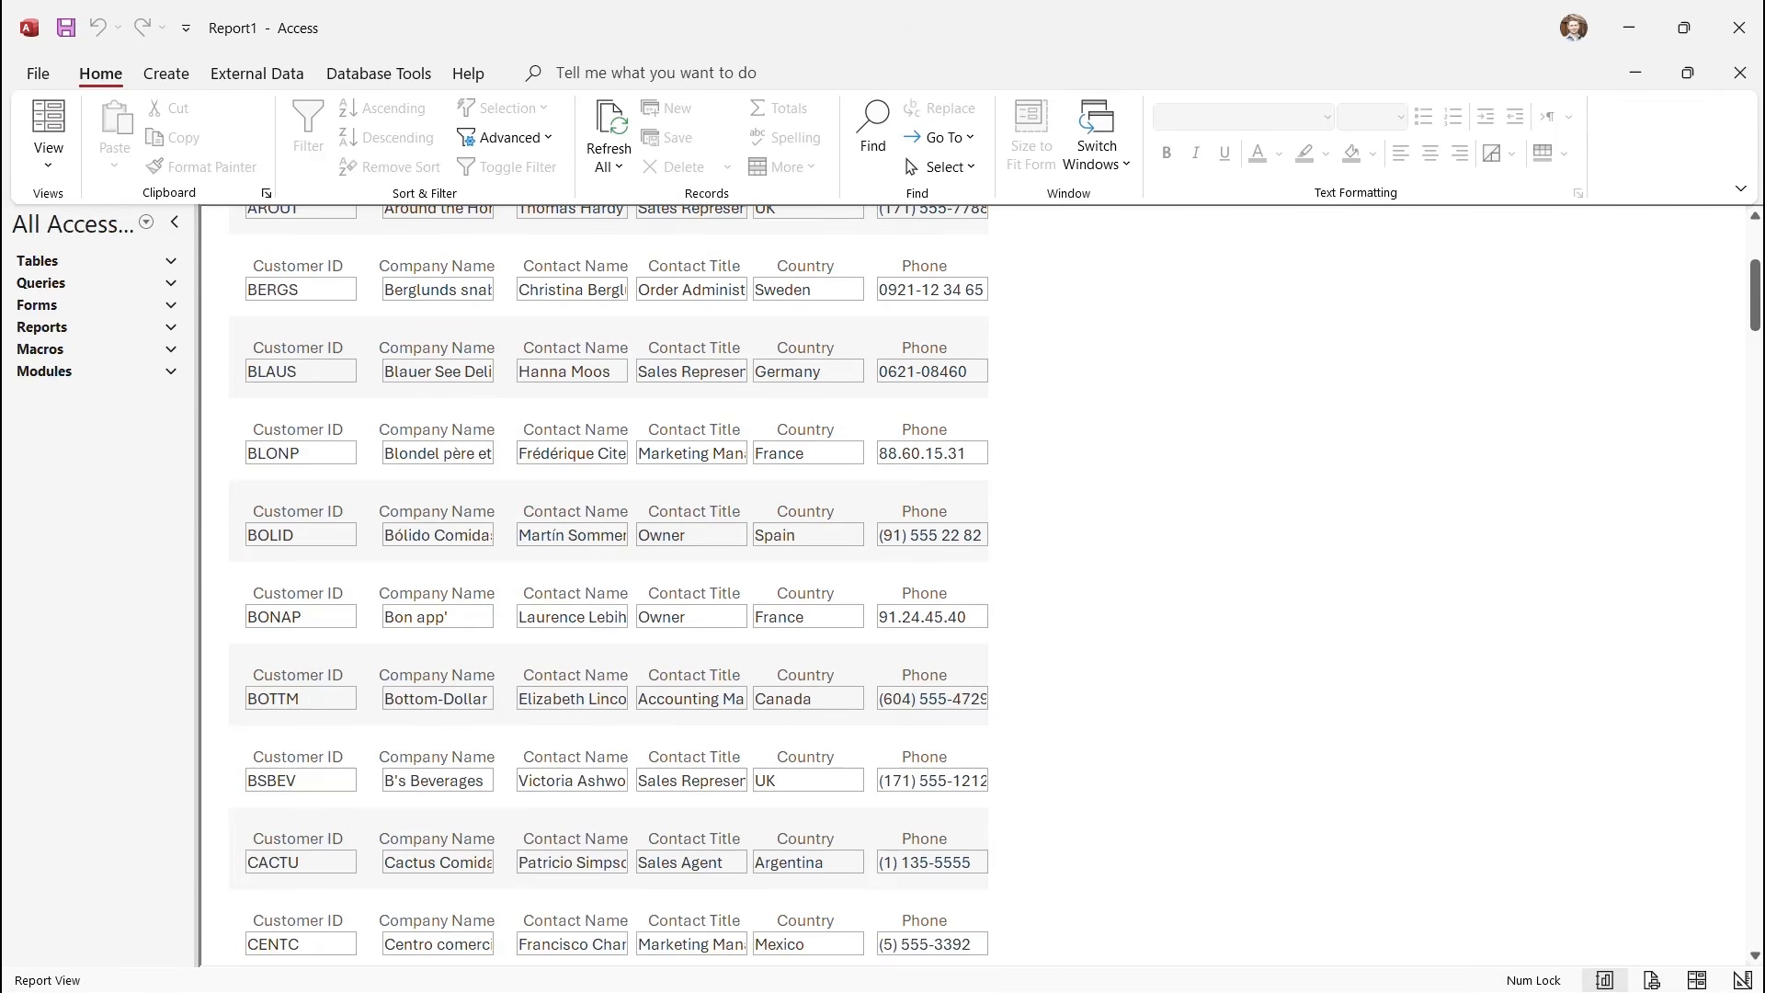
pyautogui.scroll(5, 607, 585)
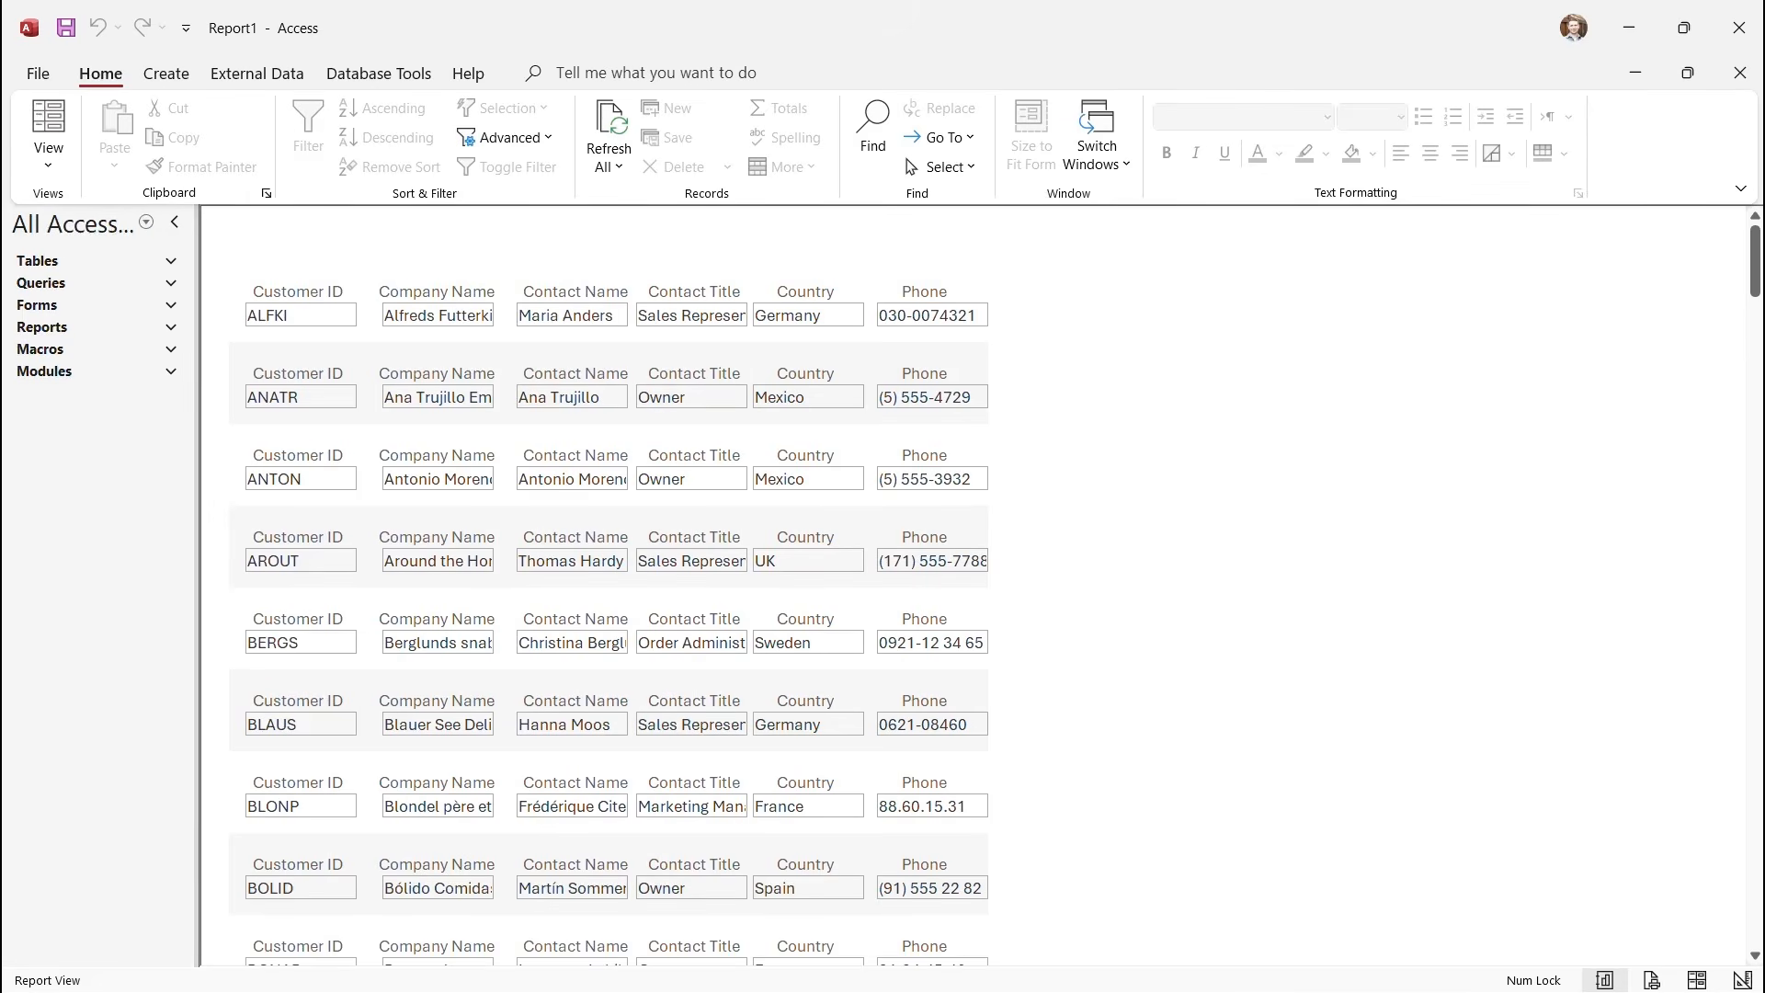
pyautogui.click(49, 163)
pyautogui.click(111, 351)
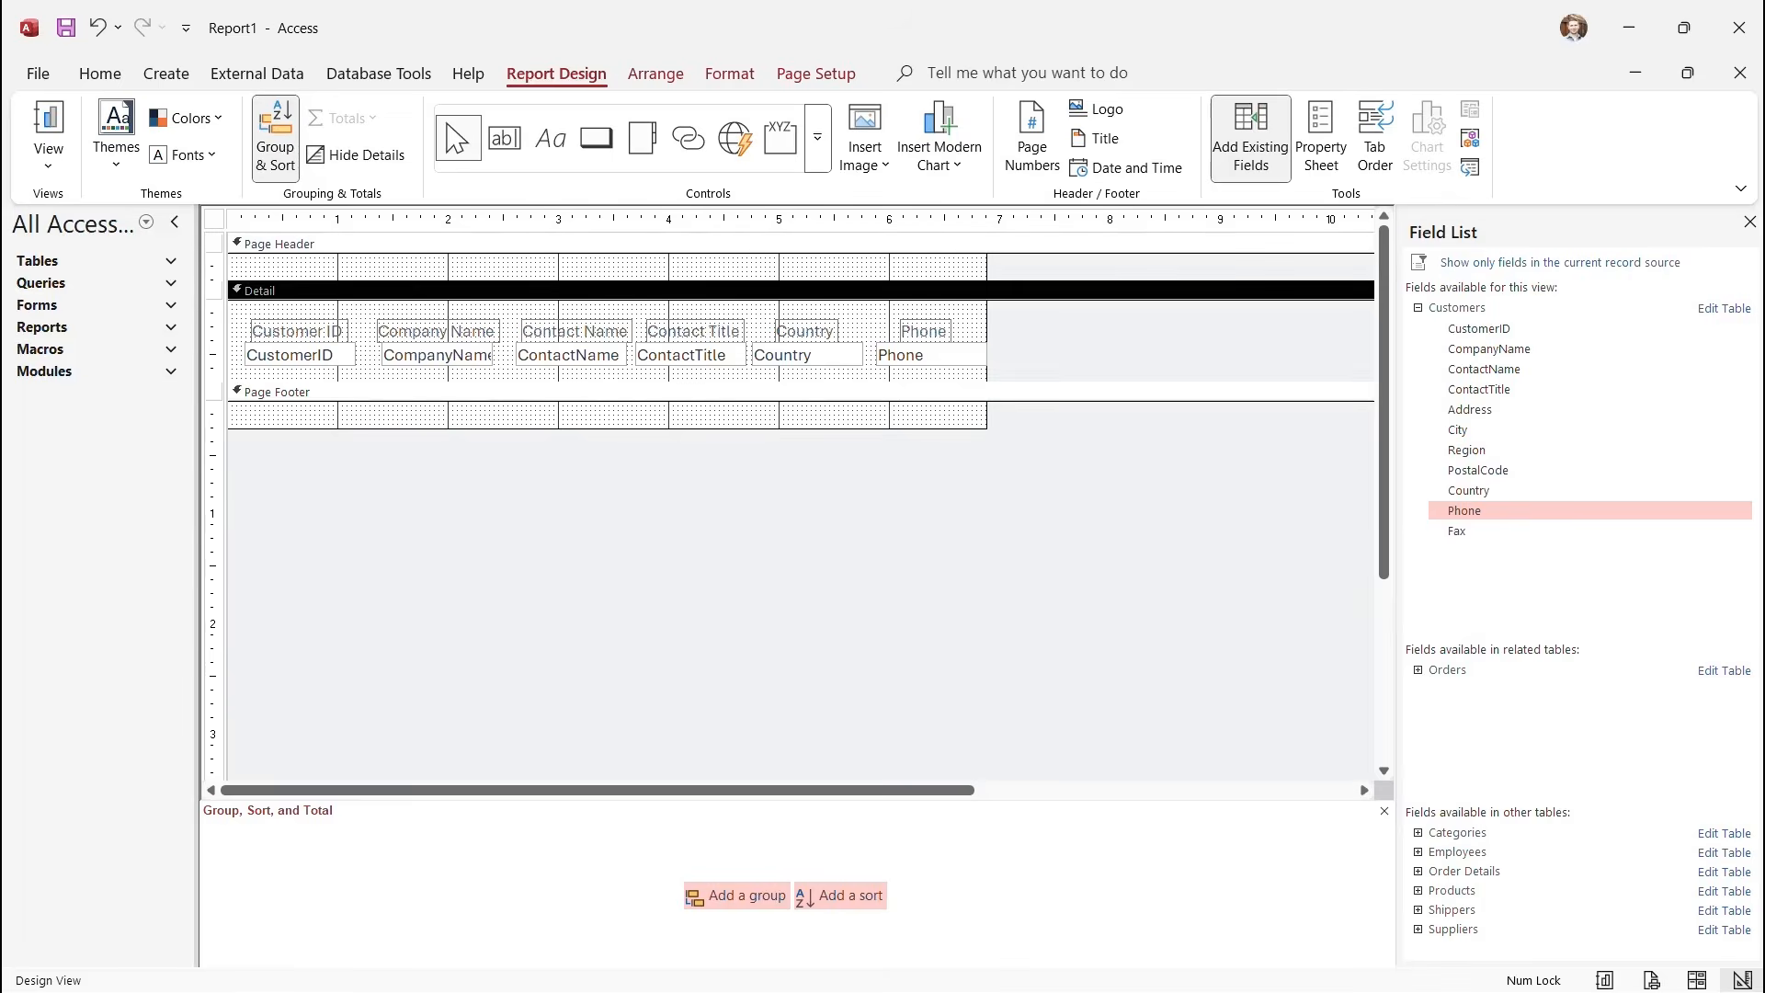
# Enlarge the Page Header and move the Customer ID label into it.
pyautogui.moveTo(607, 280); pyautogui.dragTo(607, 314)
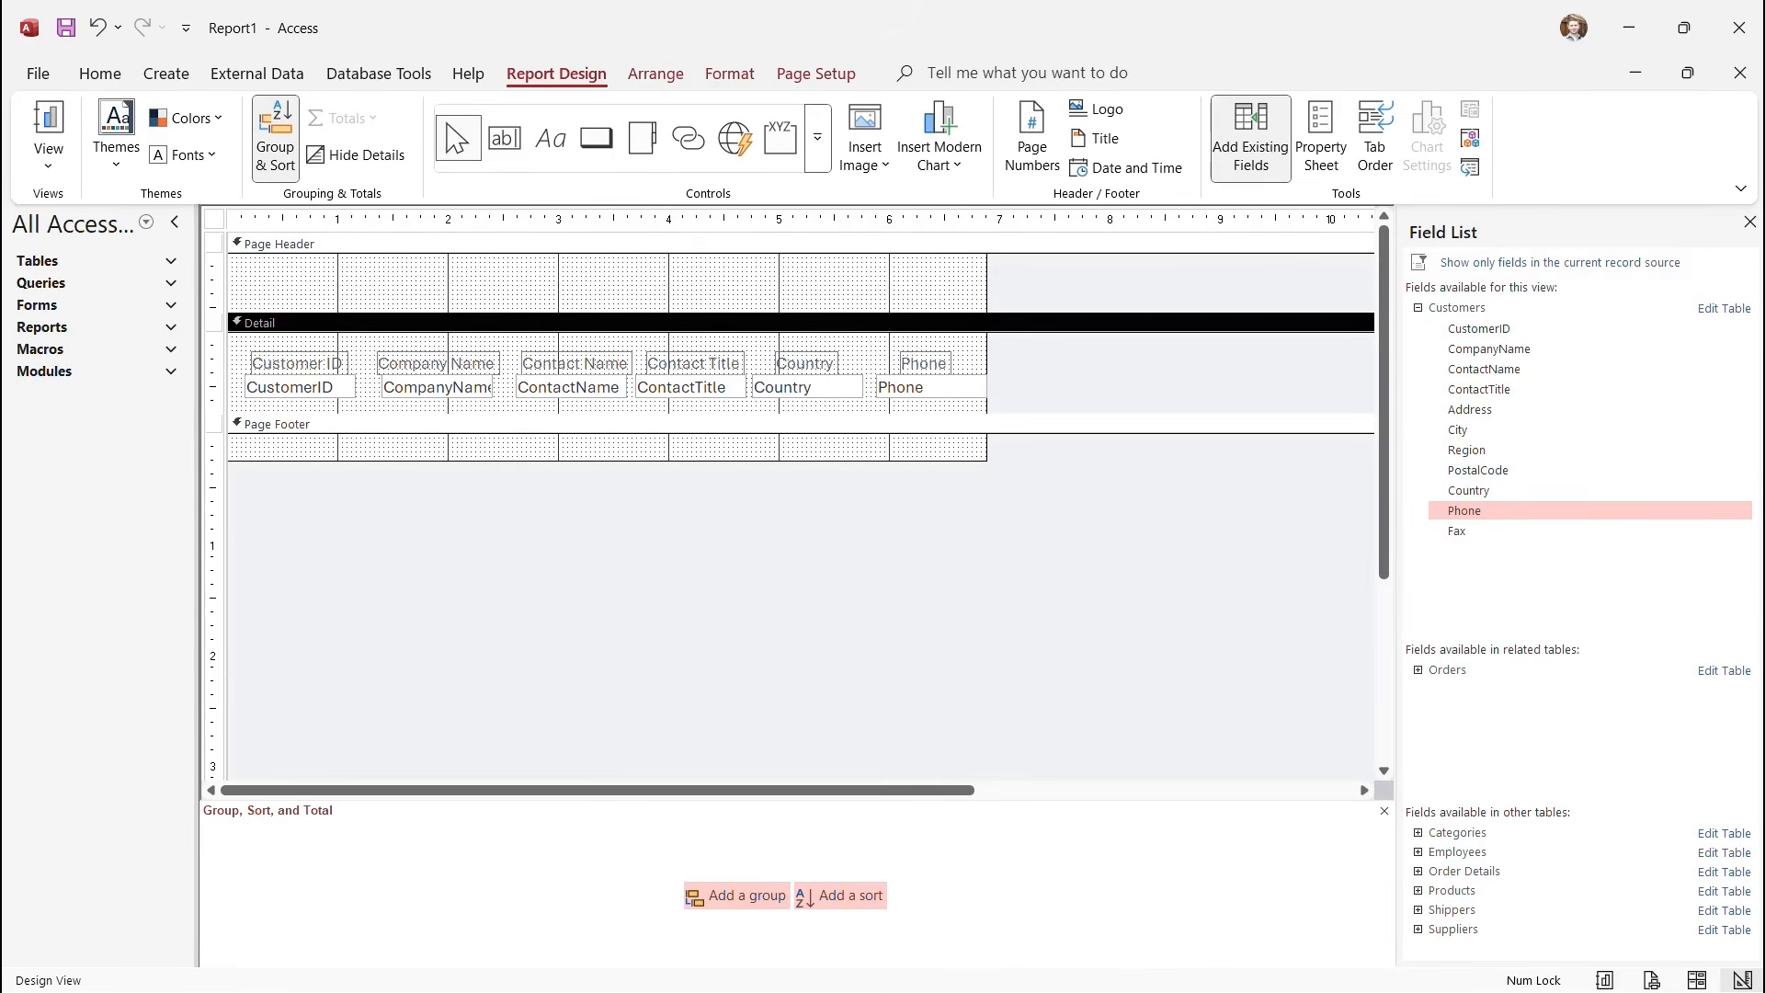
pyautogui.click(297, 364)
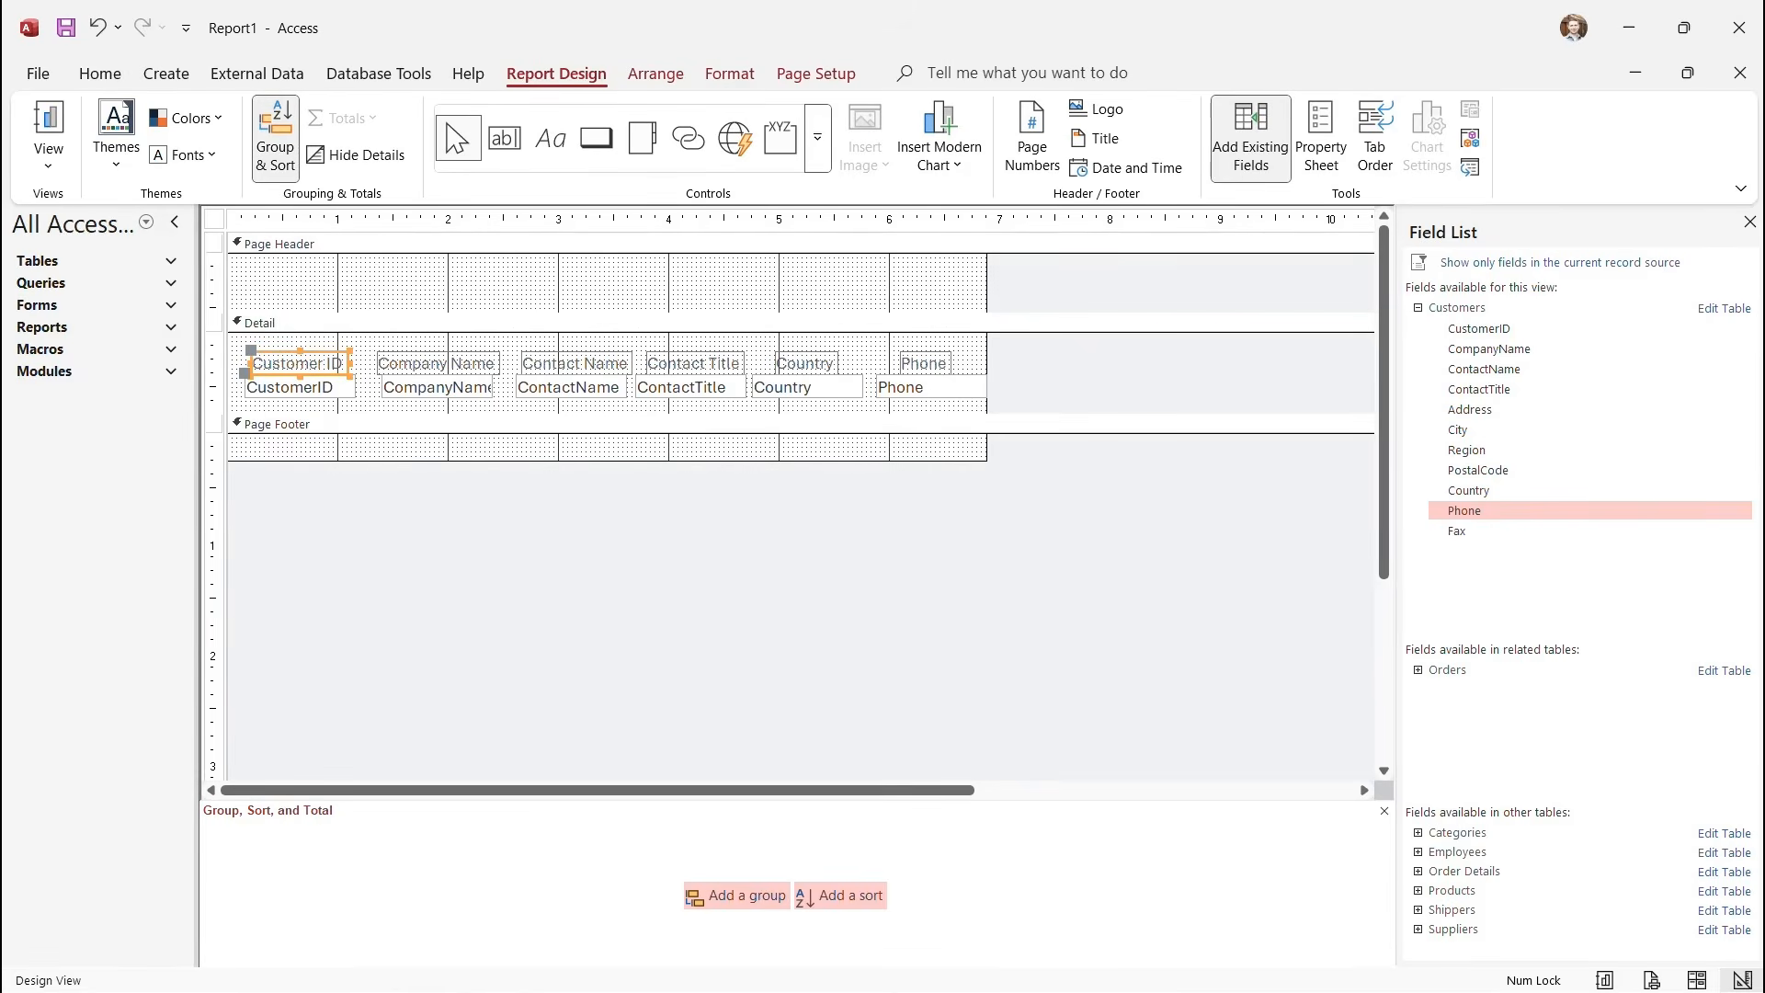
pyautogui.press('Delete')
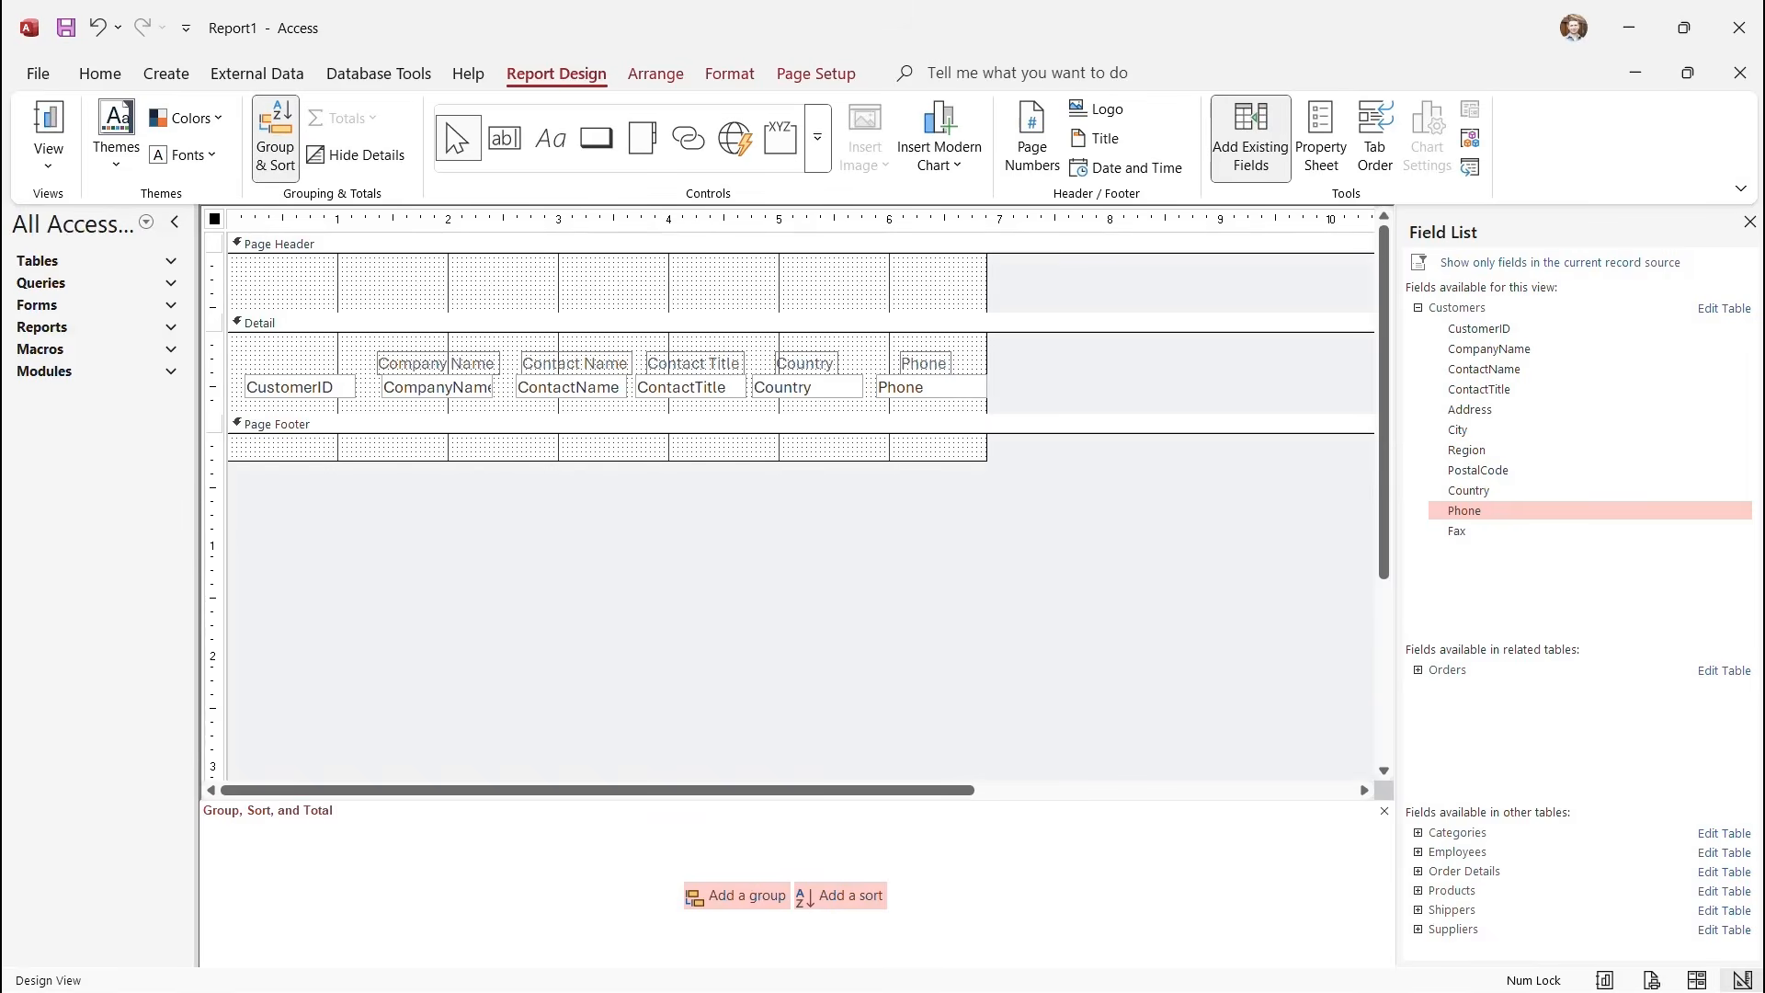
pyautogui.click(280, 244)
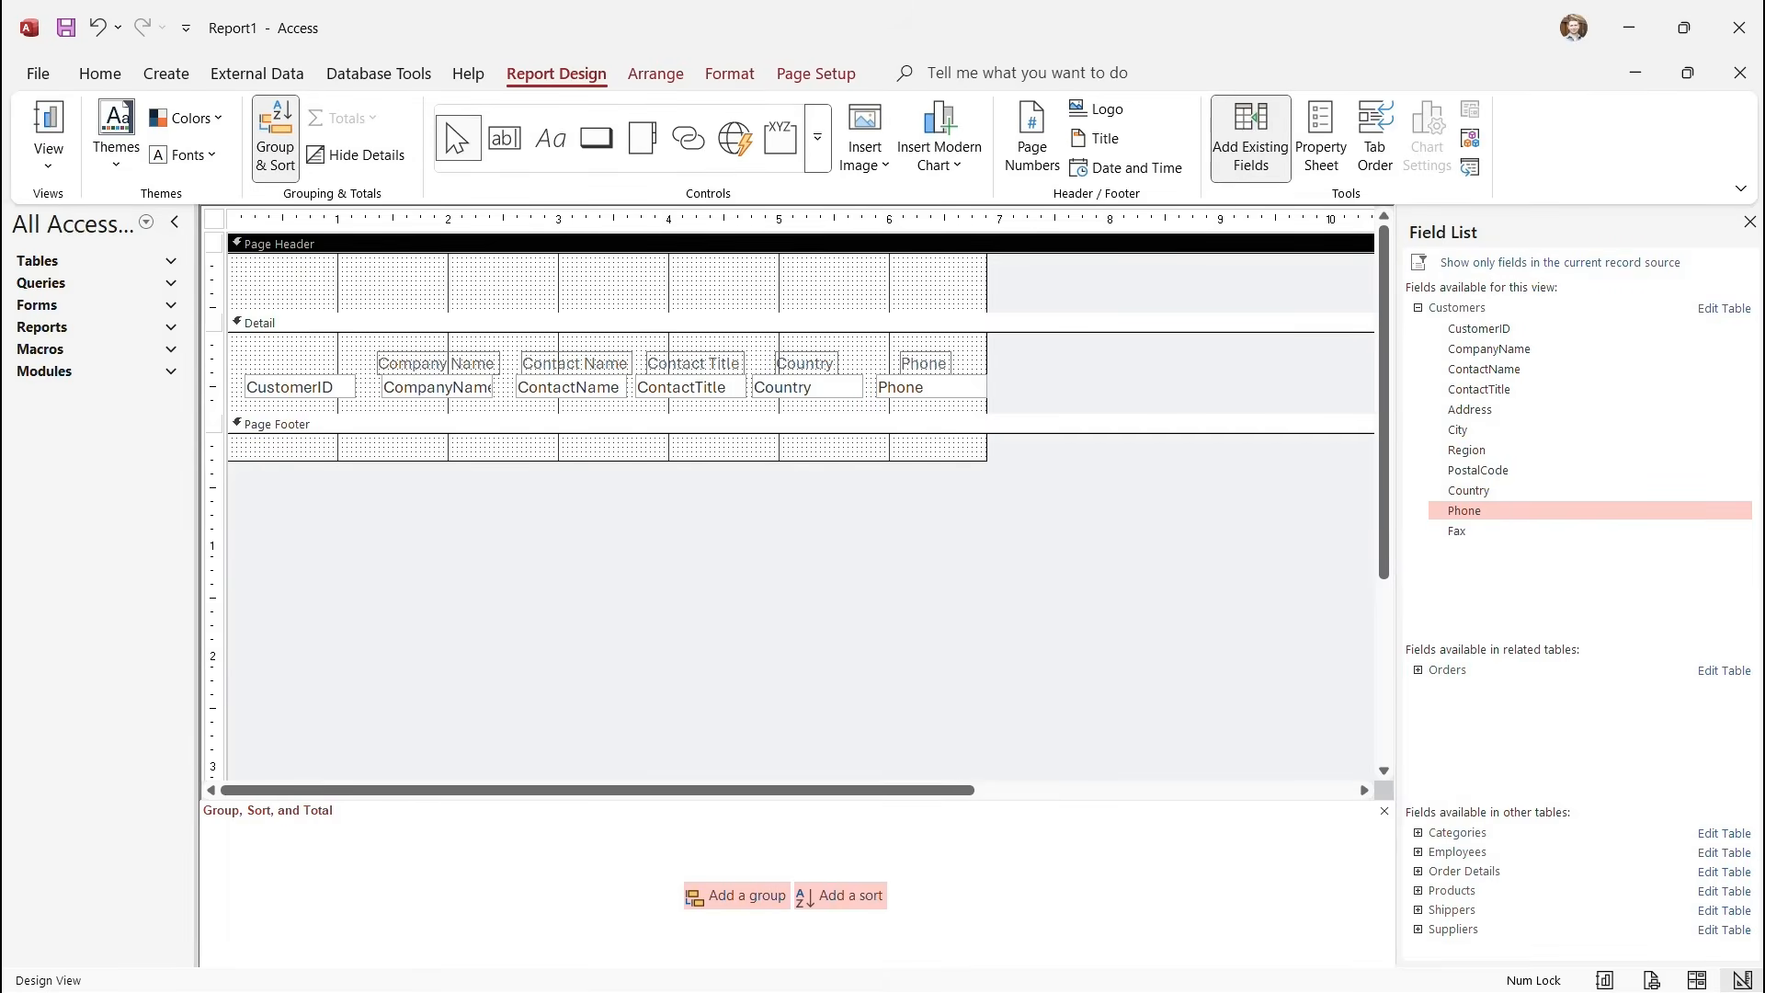
pyautogui.hotkey('ctrl', 'v')
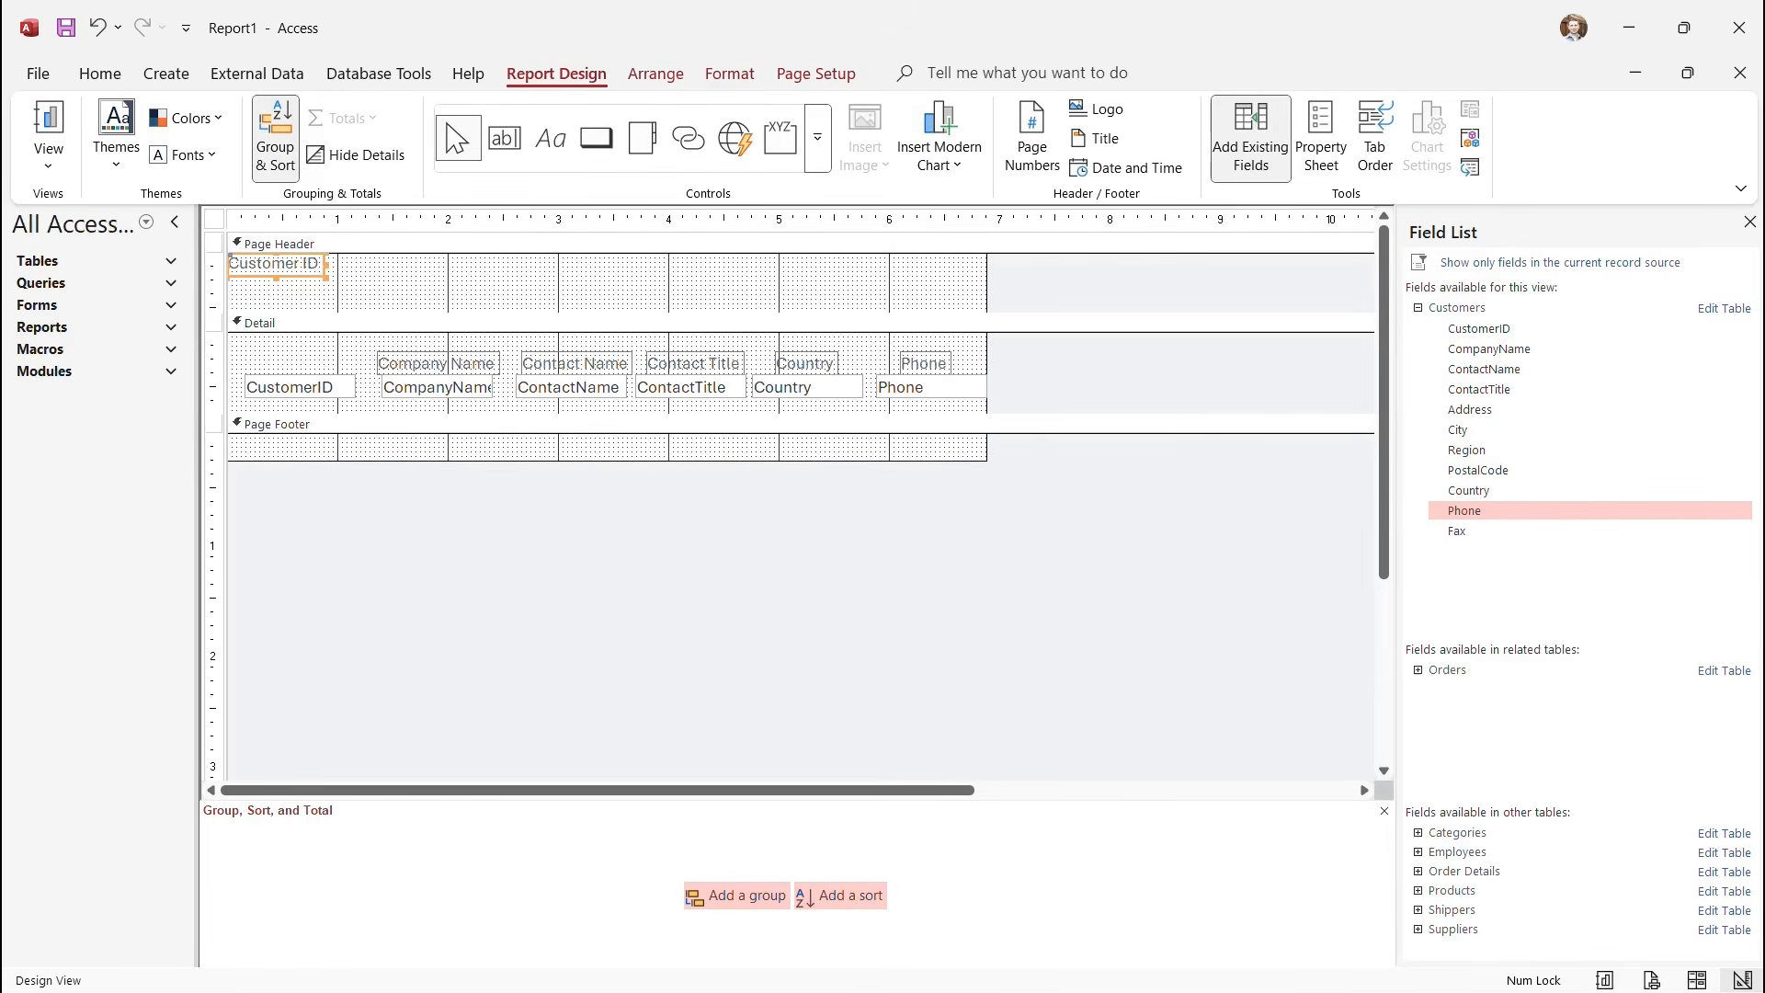
pyautogui.moveTo(276, 266); pyautogui.dragTo(300, 285)
# Remove the five other Detail labels, then undo to restore them.
pyautogui.click(439, 363)
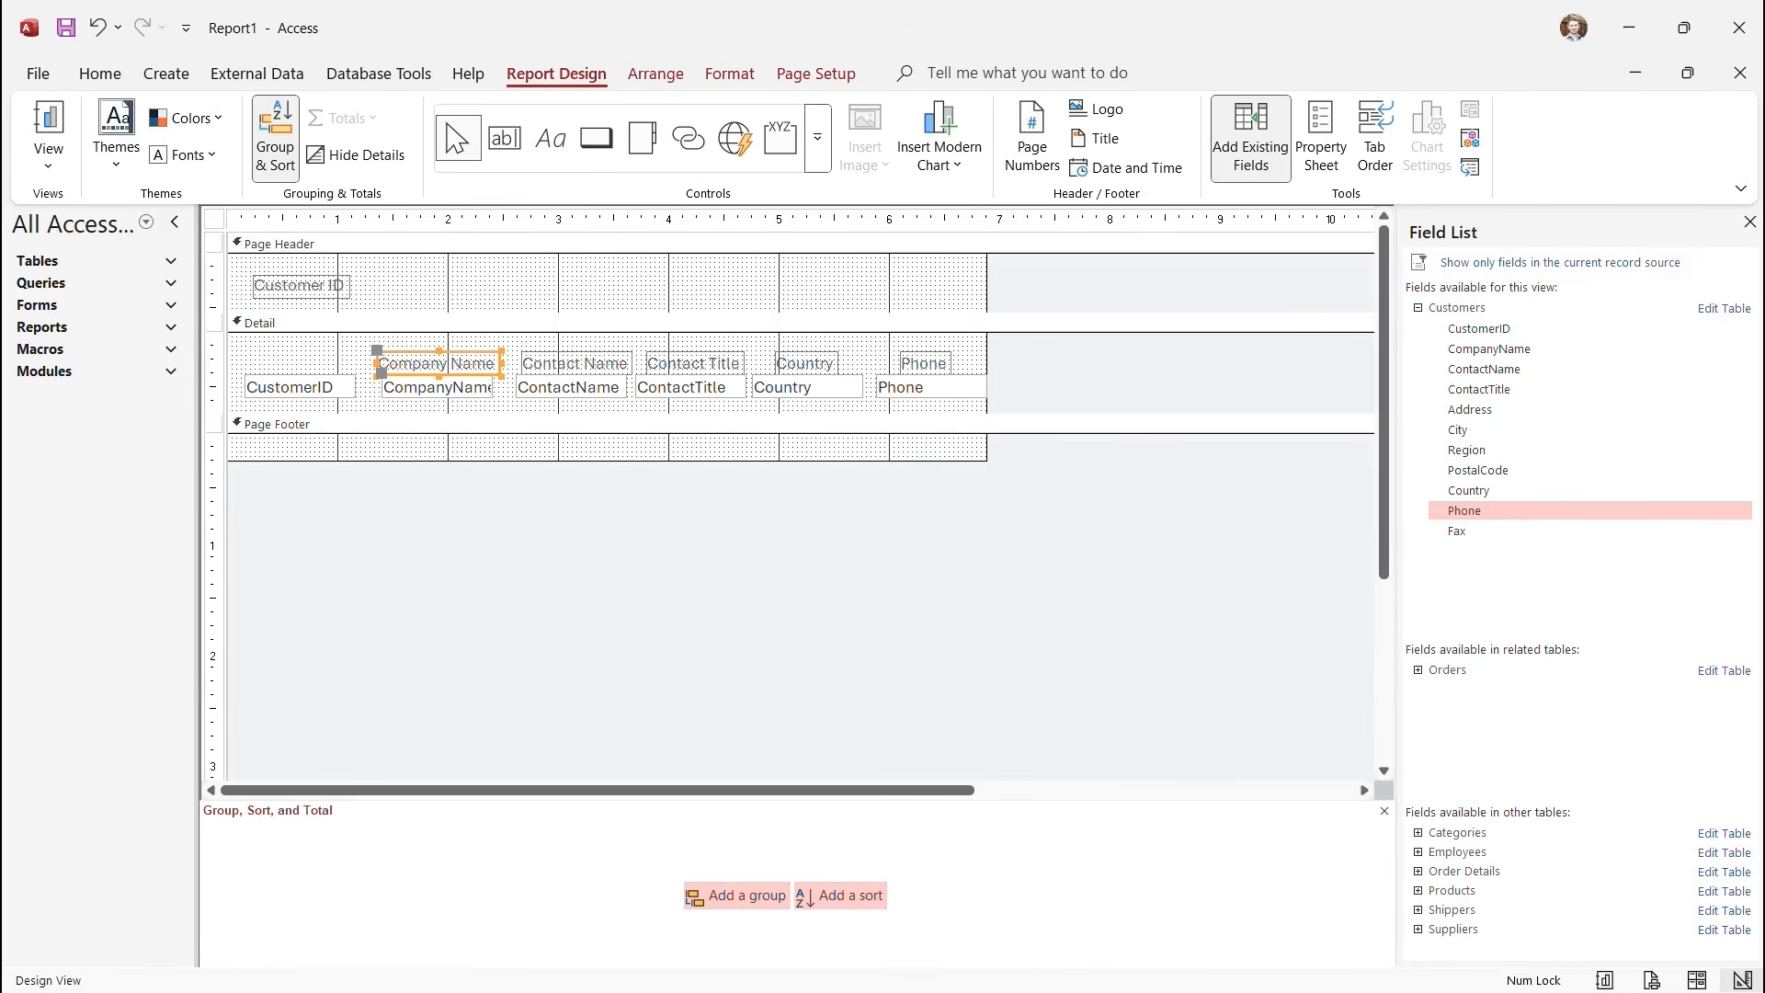
pyautogui.keyDown('shift'); pyautogui.click(575, 363); pyautogui.keyUp('shift')
pyautogui.keyDown('shift'); pyautogui.click(695, 363); pyautogui.keyUp('shift')
pyautogui.keyDown('shift'); pyautogui.click(805, 363); pyautogui.keyUp('shift')
pyautogui.keyDown('shift'); pyautogui.click(924, 364); pyautogui.keyUp('shift')
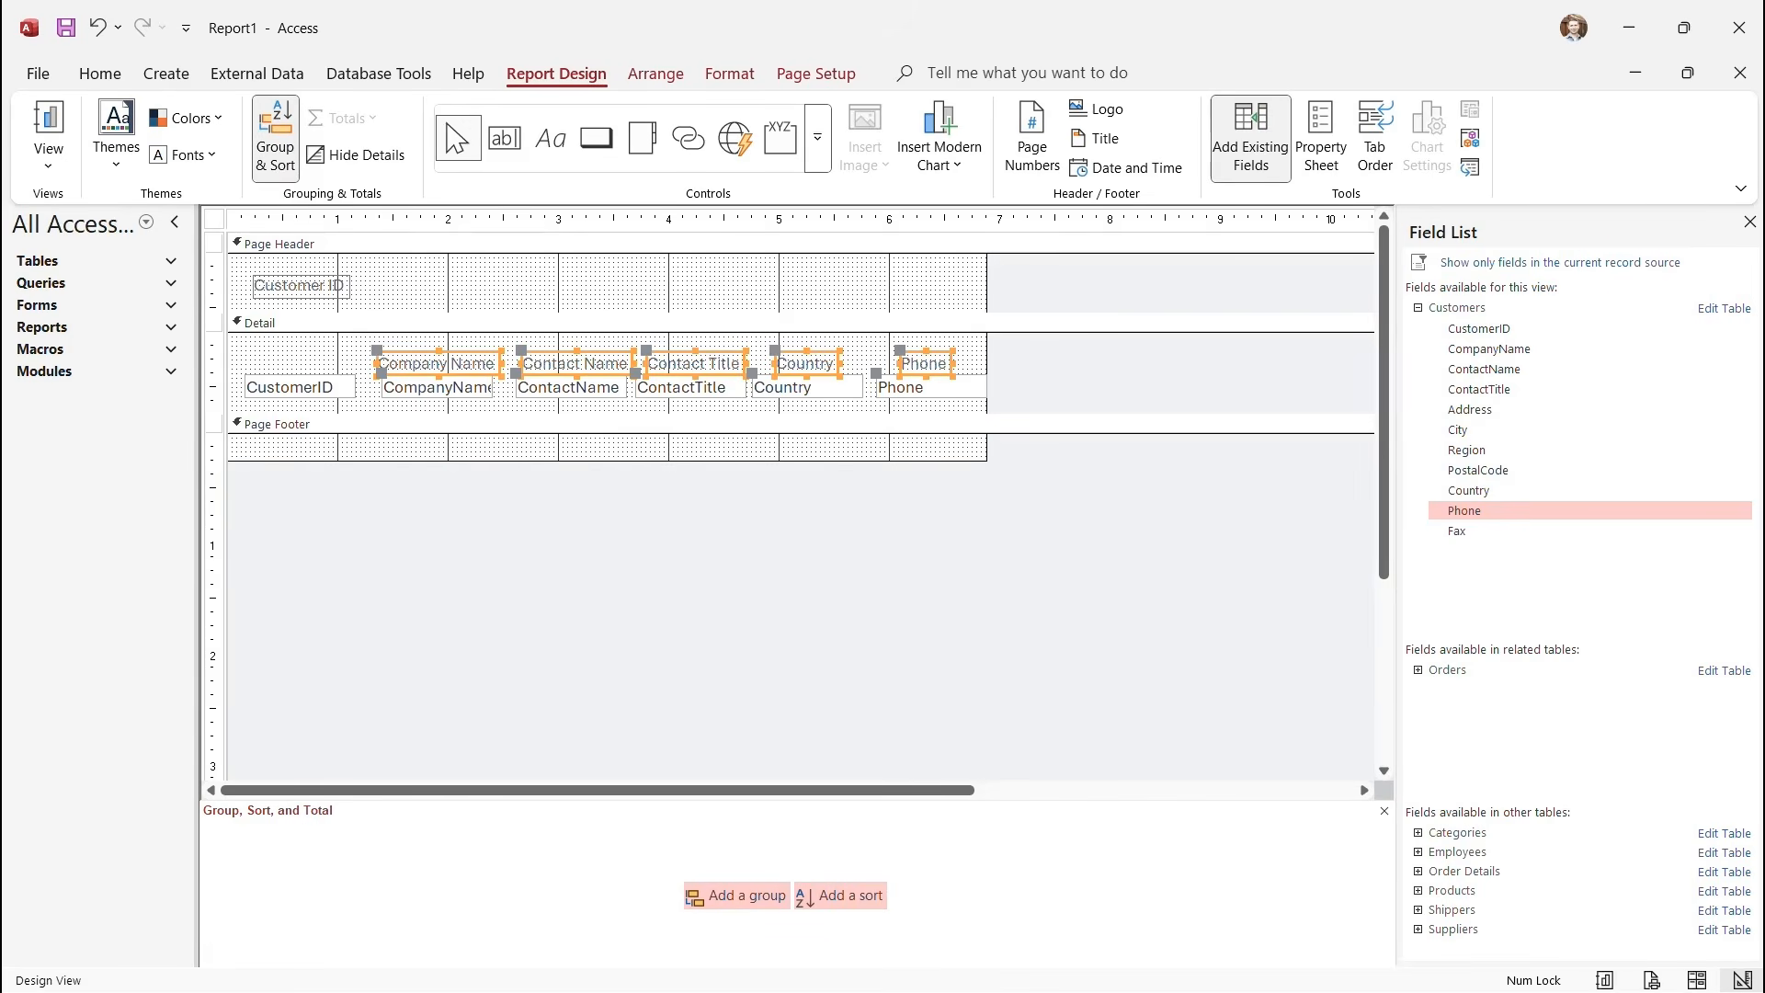
pyautogui.press('Delete')
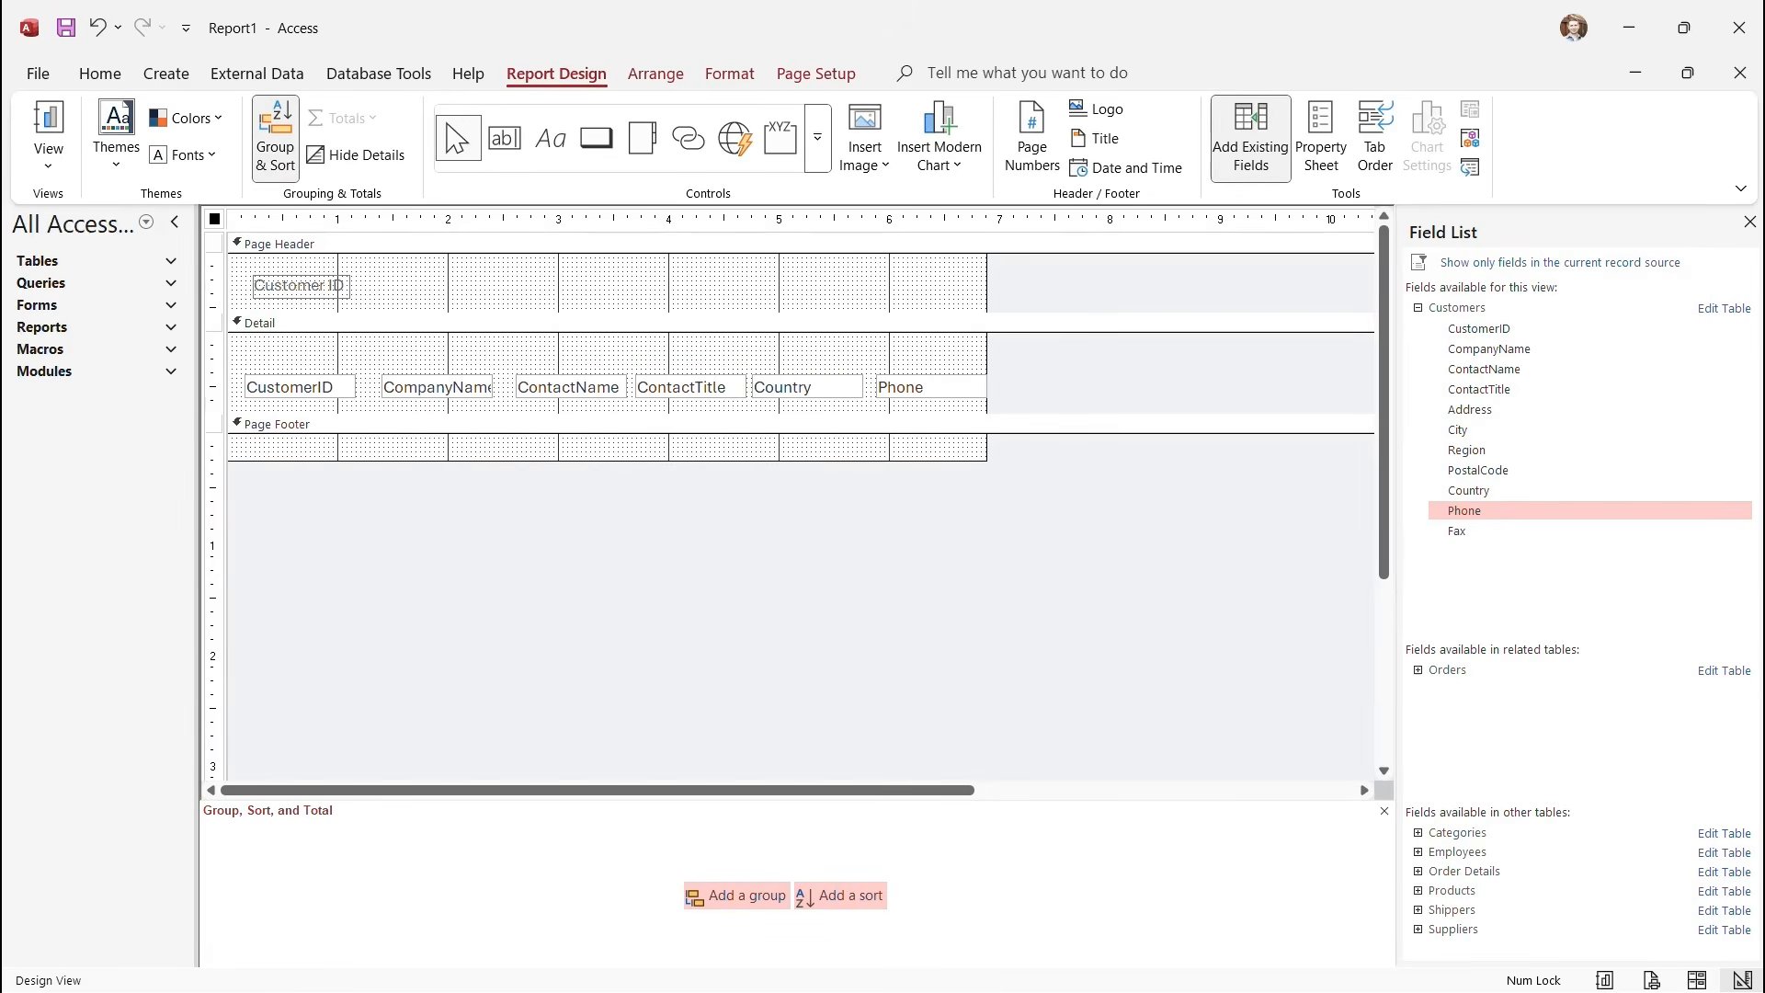
pyautogui.click(466, 285)
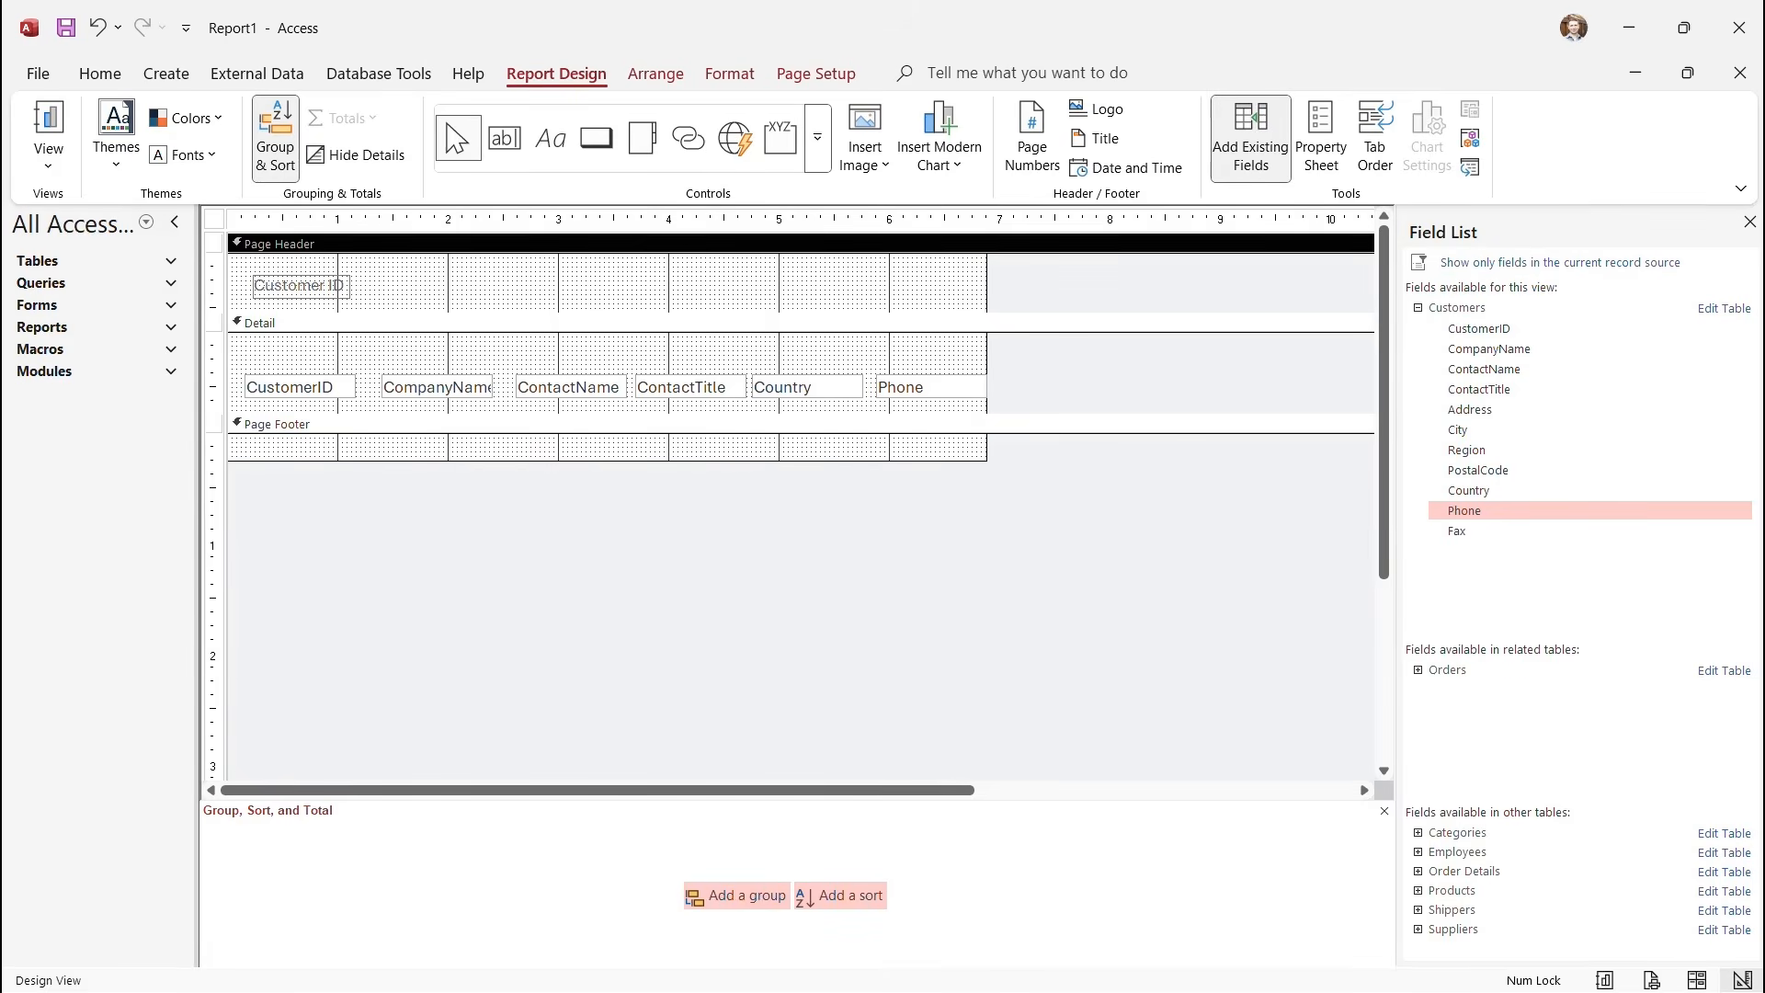
pyautogui.hotkey('ctrl', 'z')
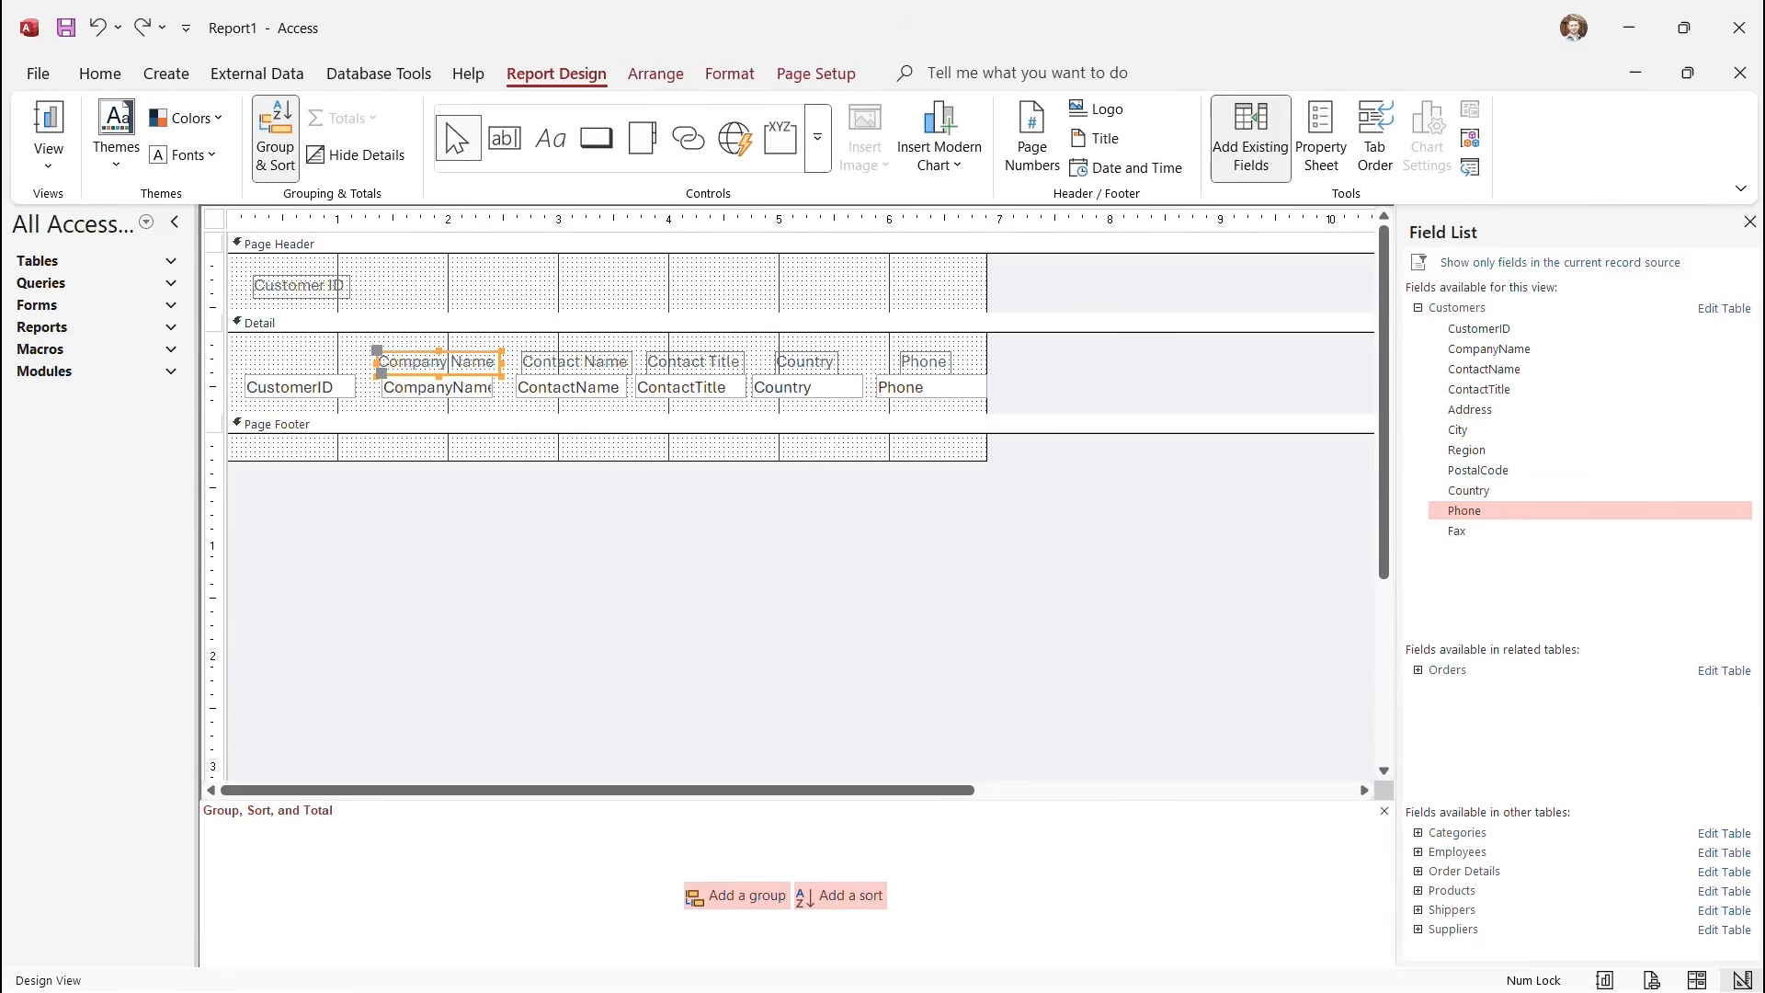
# Delete and restore the Company Name label, nudging it up toward the Page Header.
pyautogui.press('Delete')
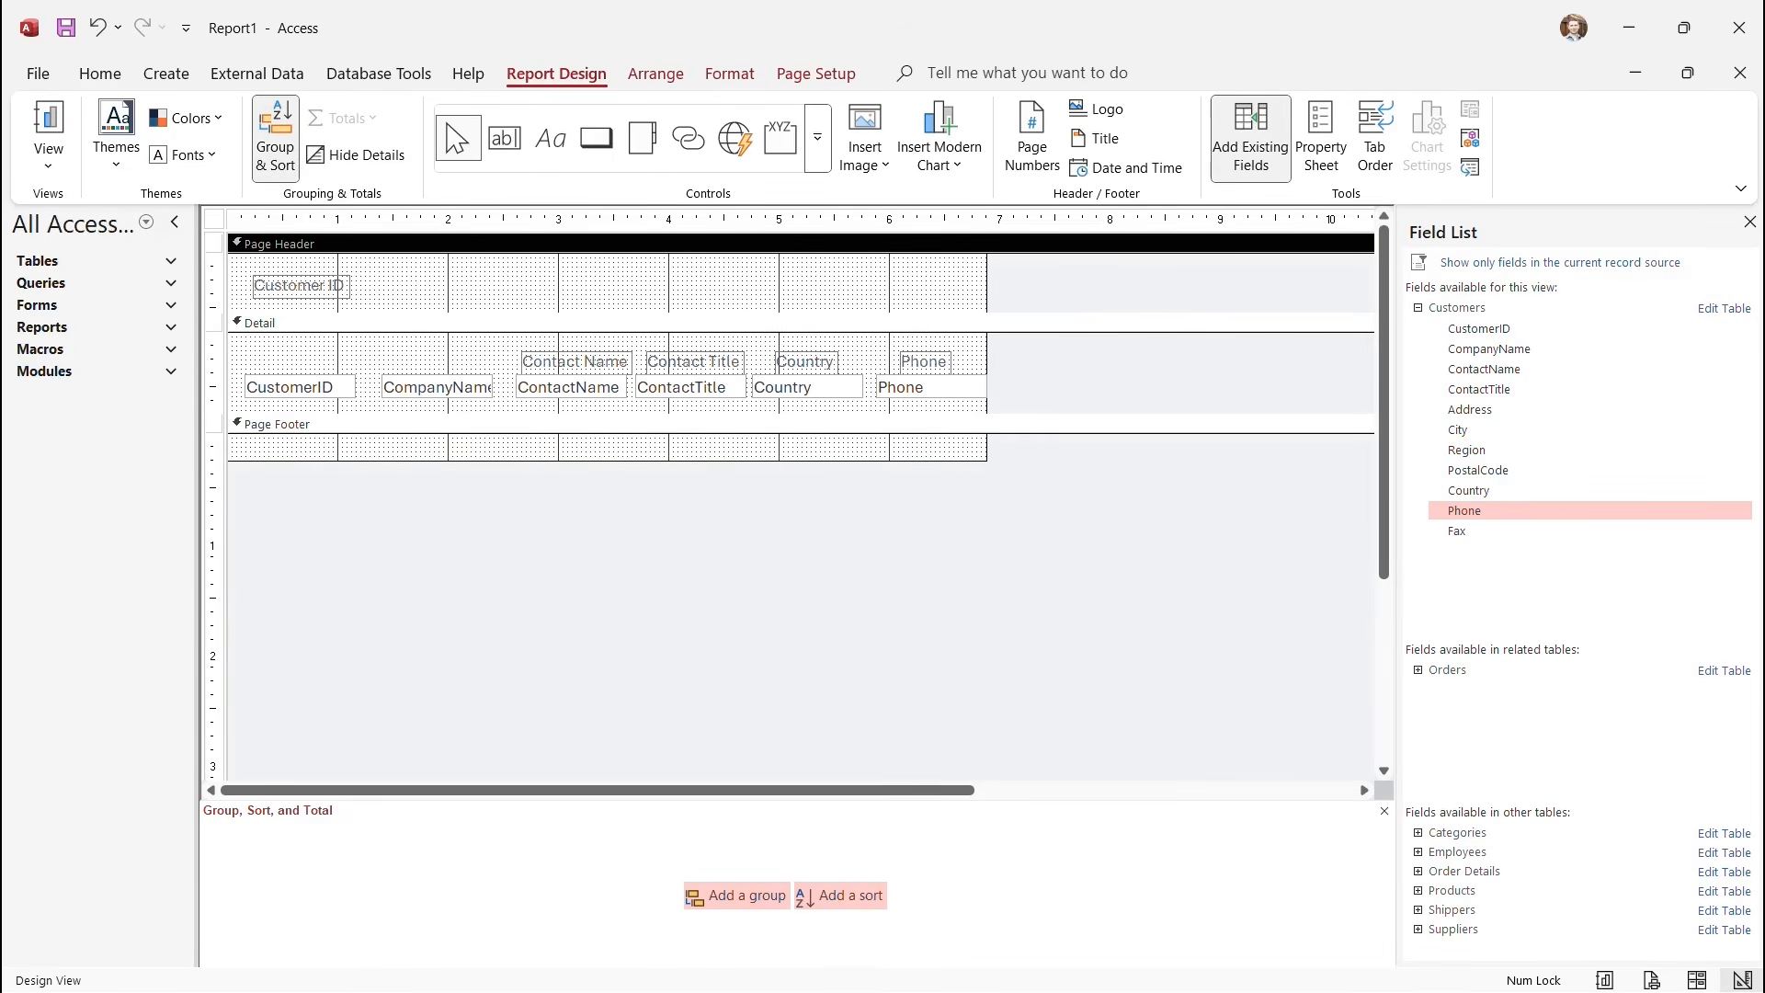
pyautogui.click(261, 323)
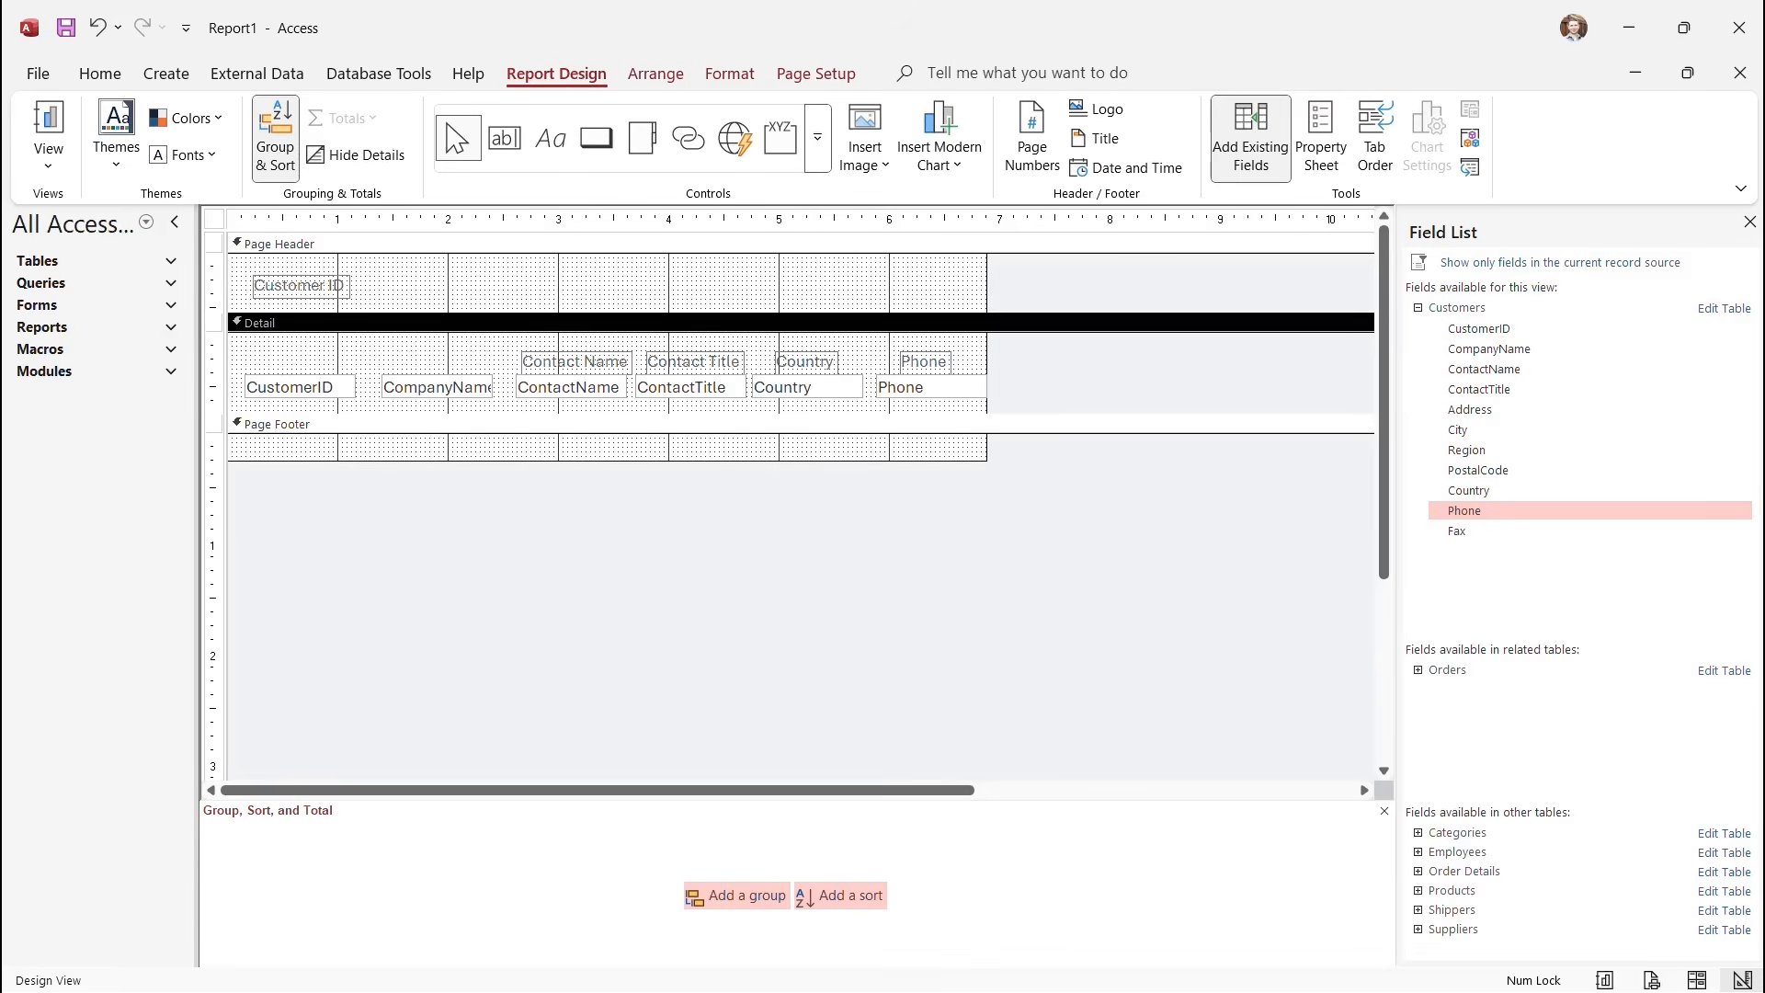
pyautogui.hotkey('ctrl', 'z')
pyautogui.hotkey('ctrl', 'y')
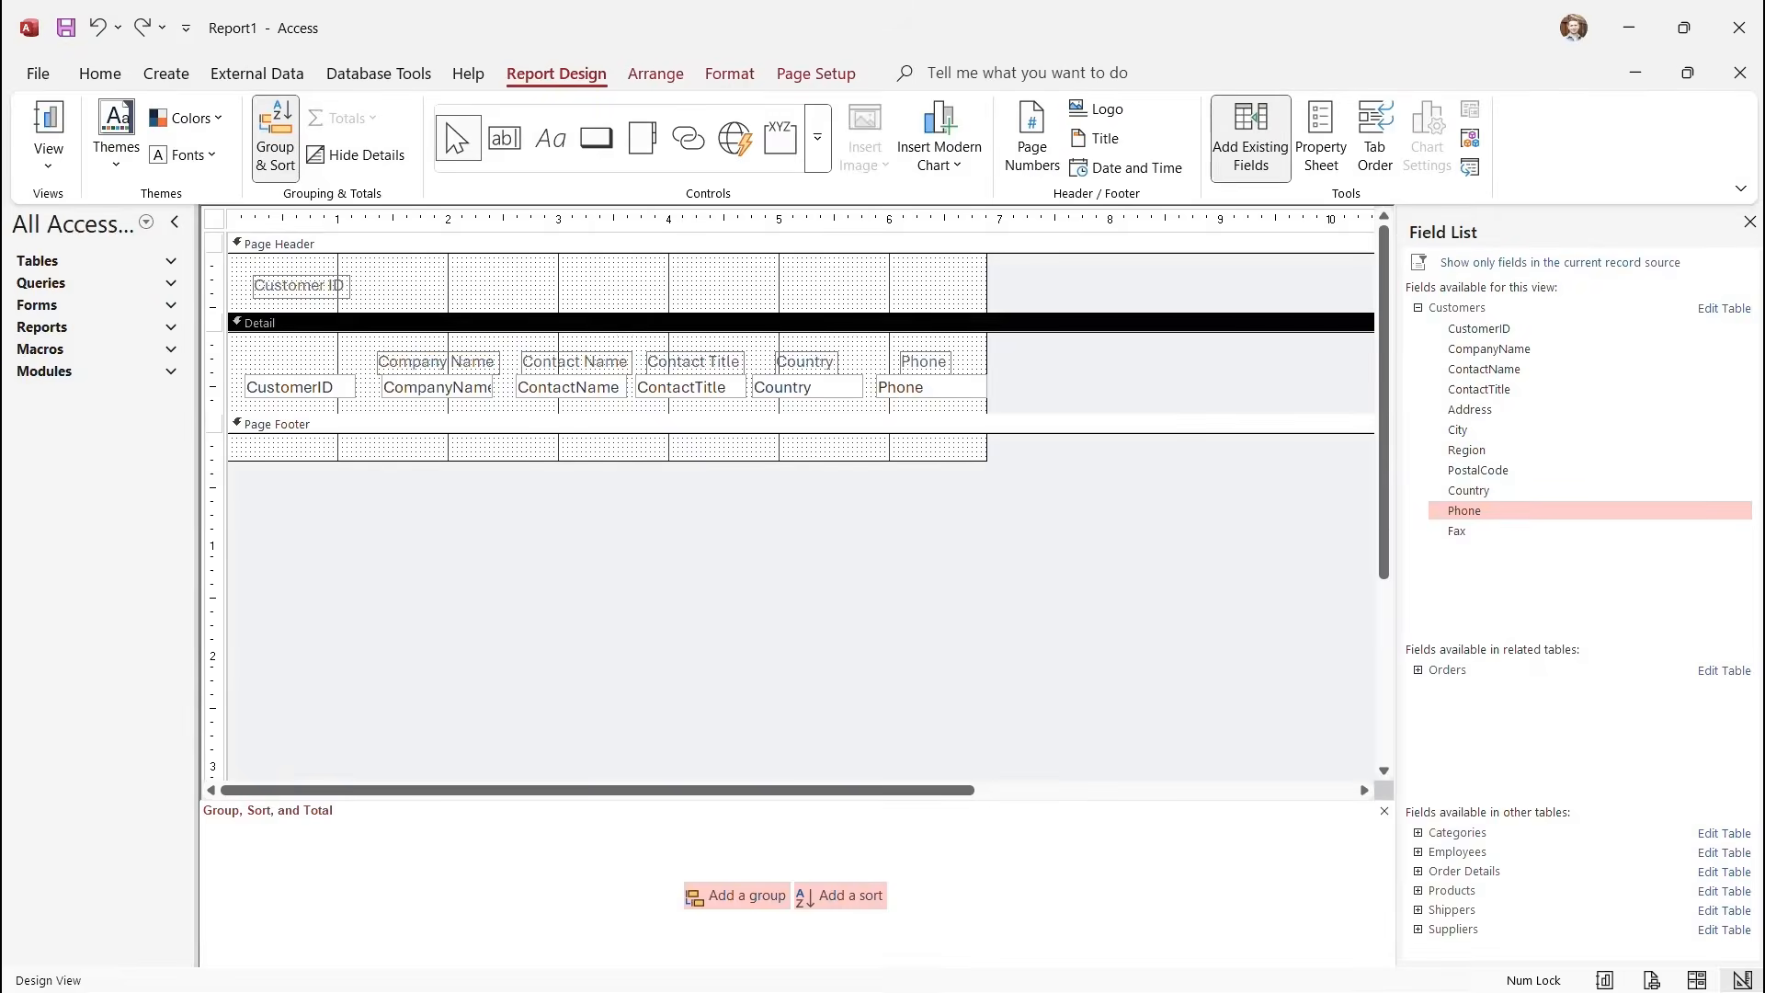
pyautogui.hotkey('ctrl', 'z')
pyautogui.moveTo(377, 350)
pyautogui.mouseDown()
pyautogui.moveTo(386, 332)
pyautogui.moveTo(370, 344)
pyautogui.mouseUp()
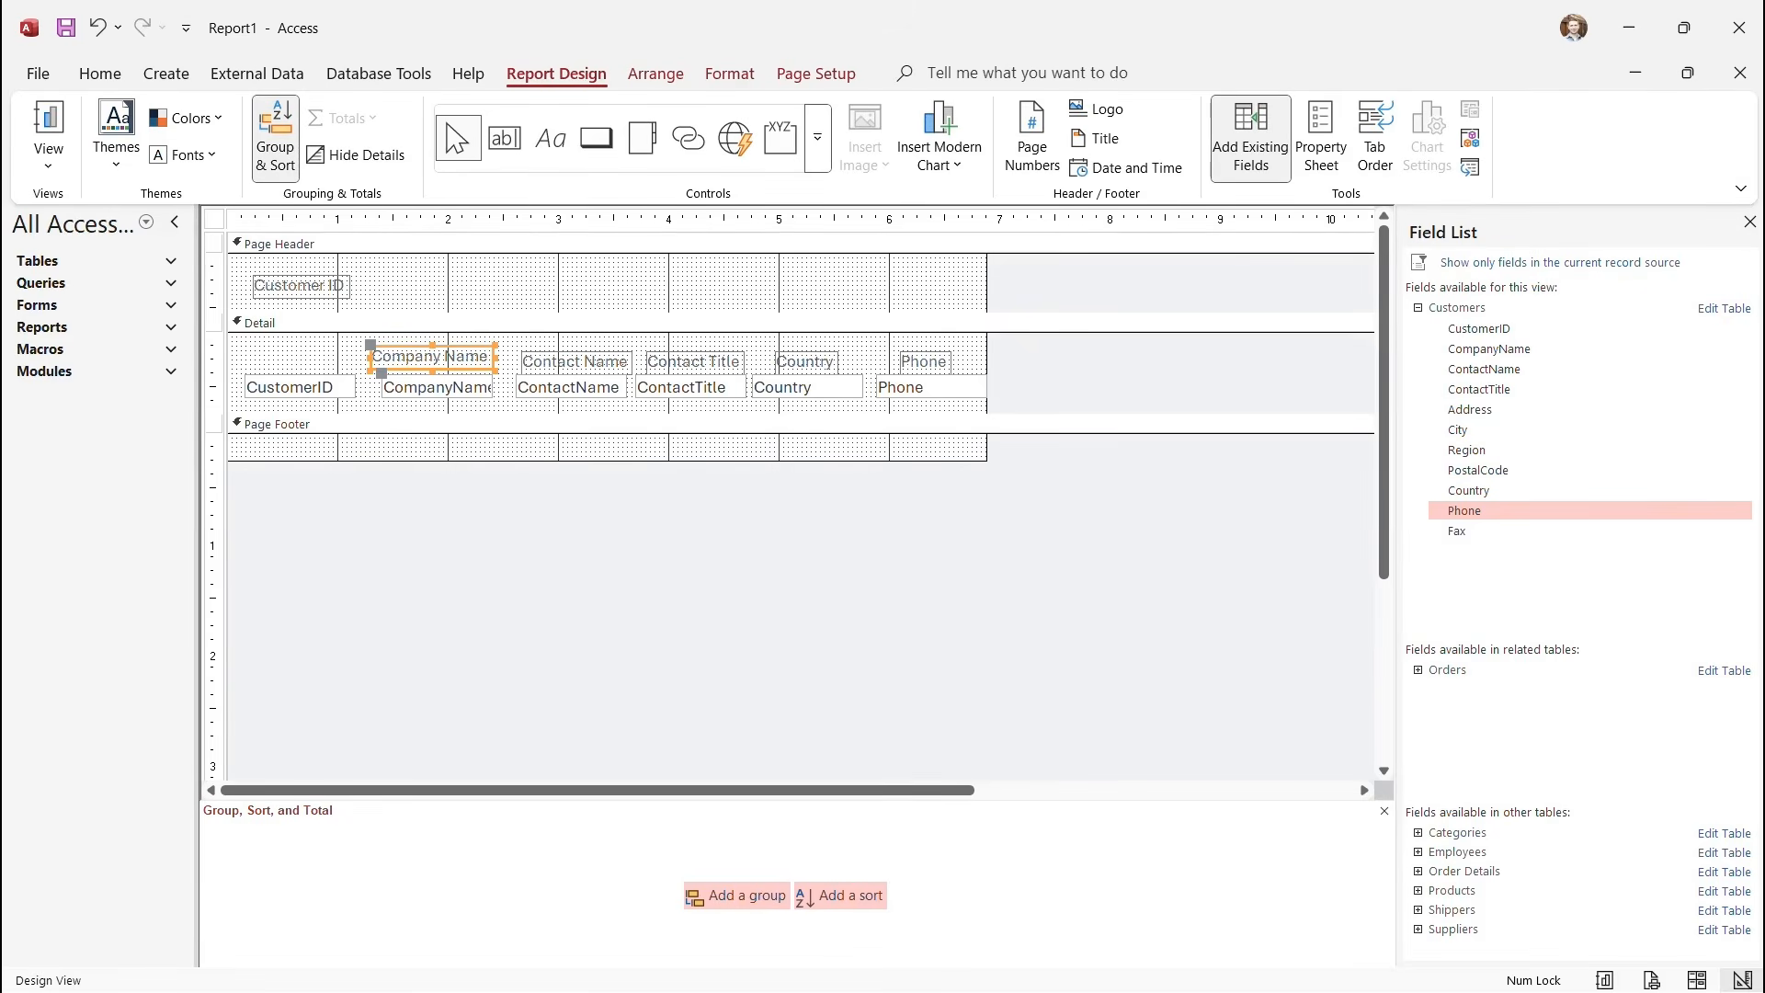
# Cut the Company Name label into the Page Header beside Customer ID.
pyautogui.rightClick(421, 357)
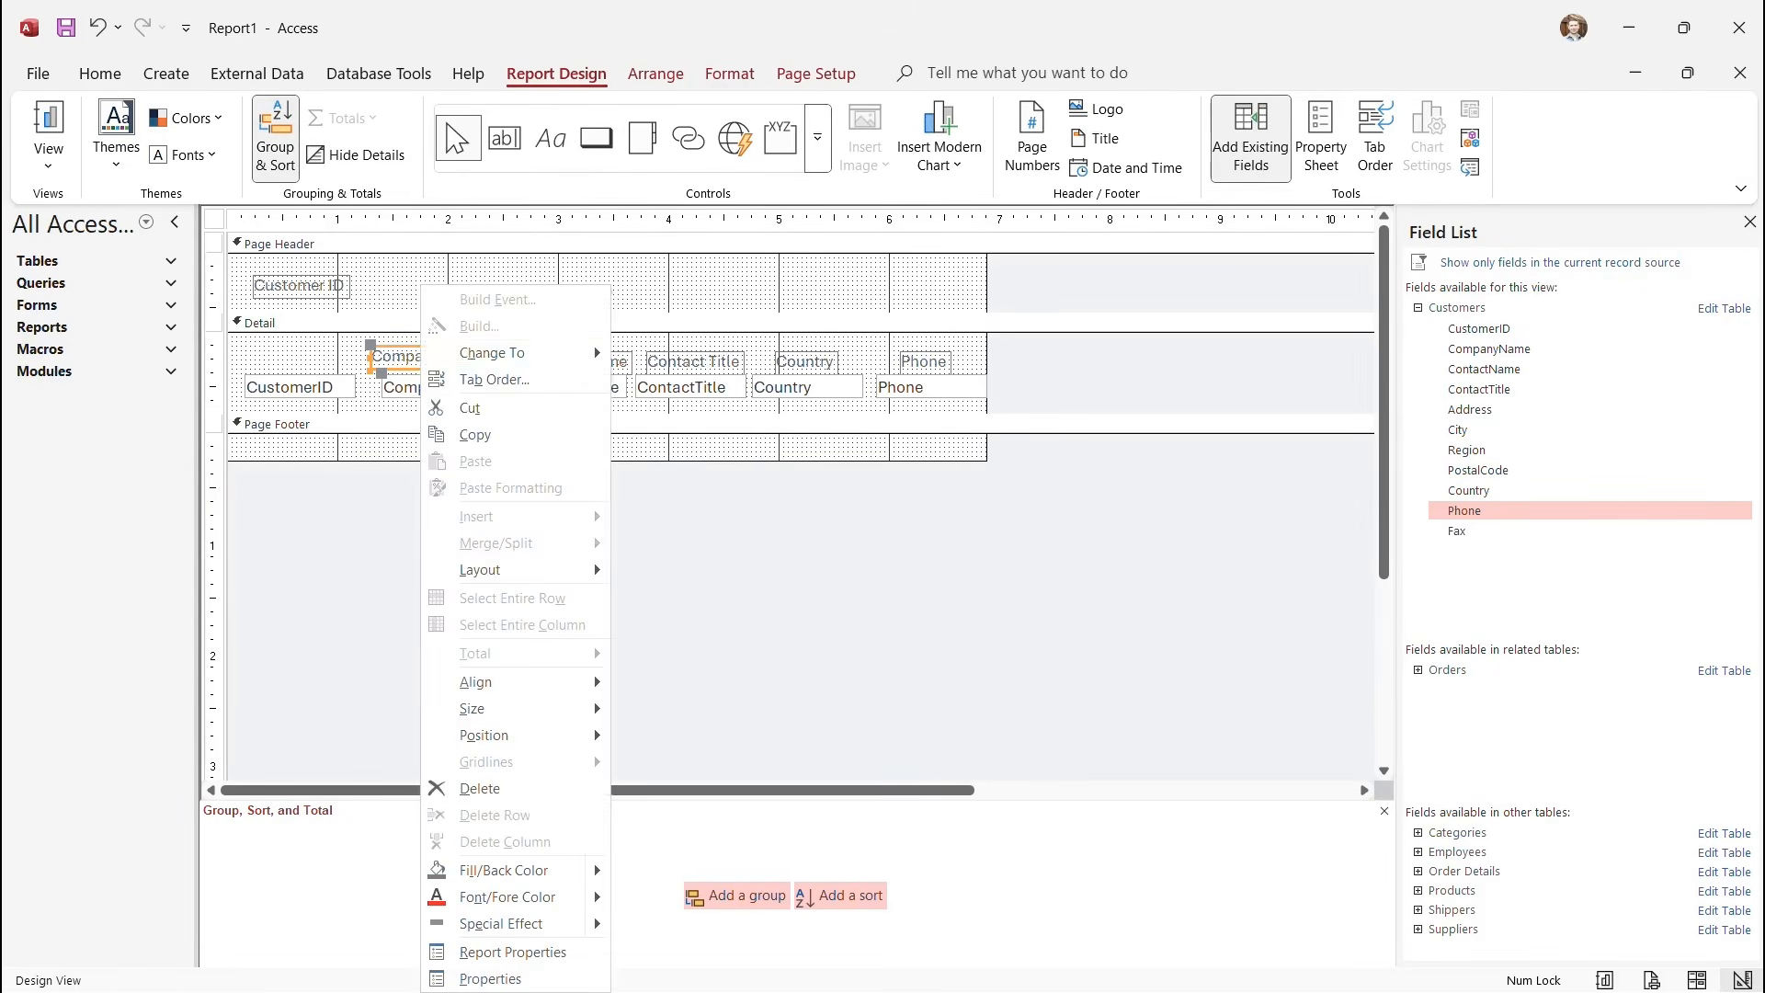
pyautogui.click(470, 407)
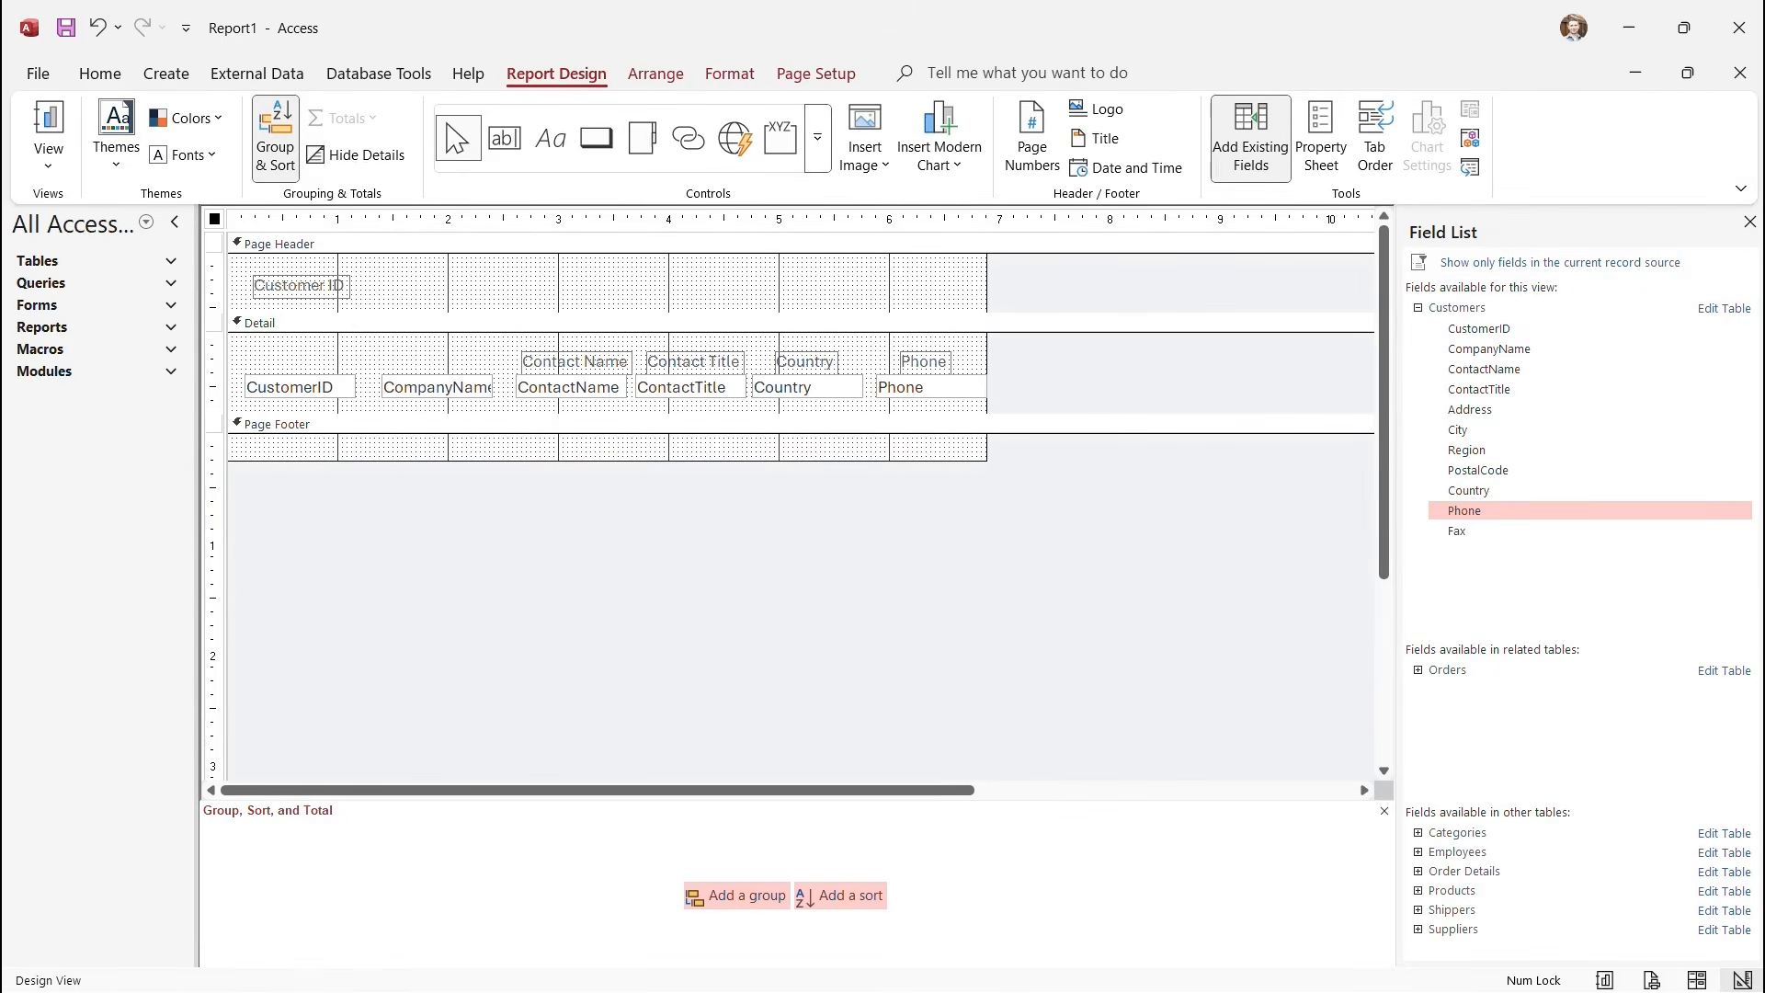
pyautogui.rightClick(446, 291)
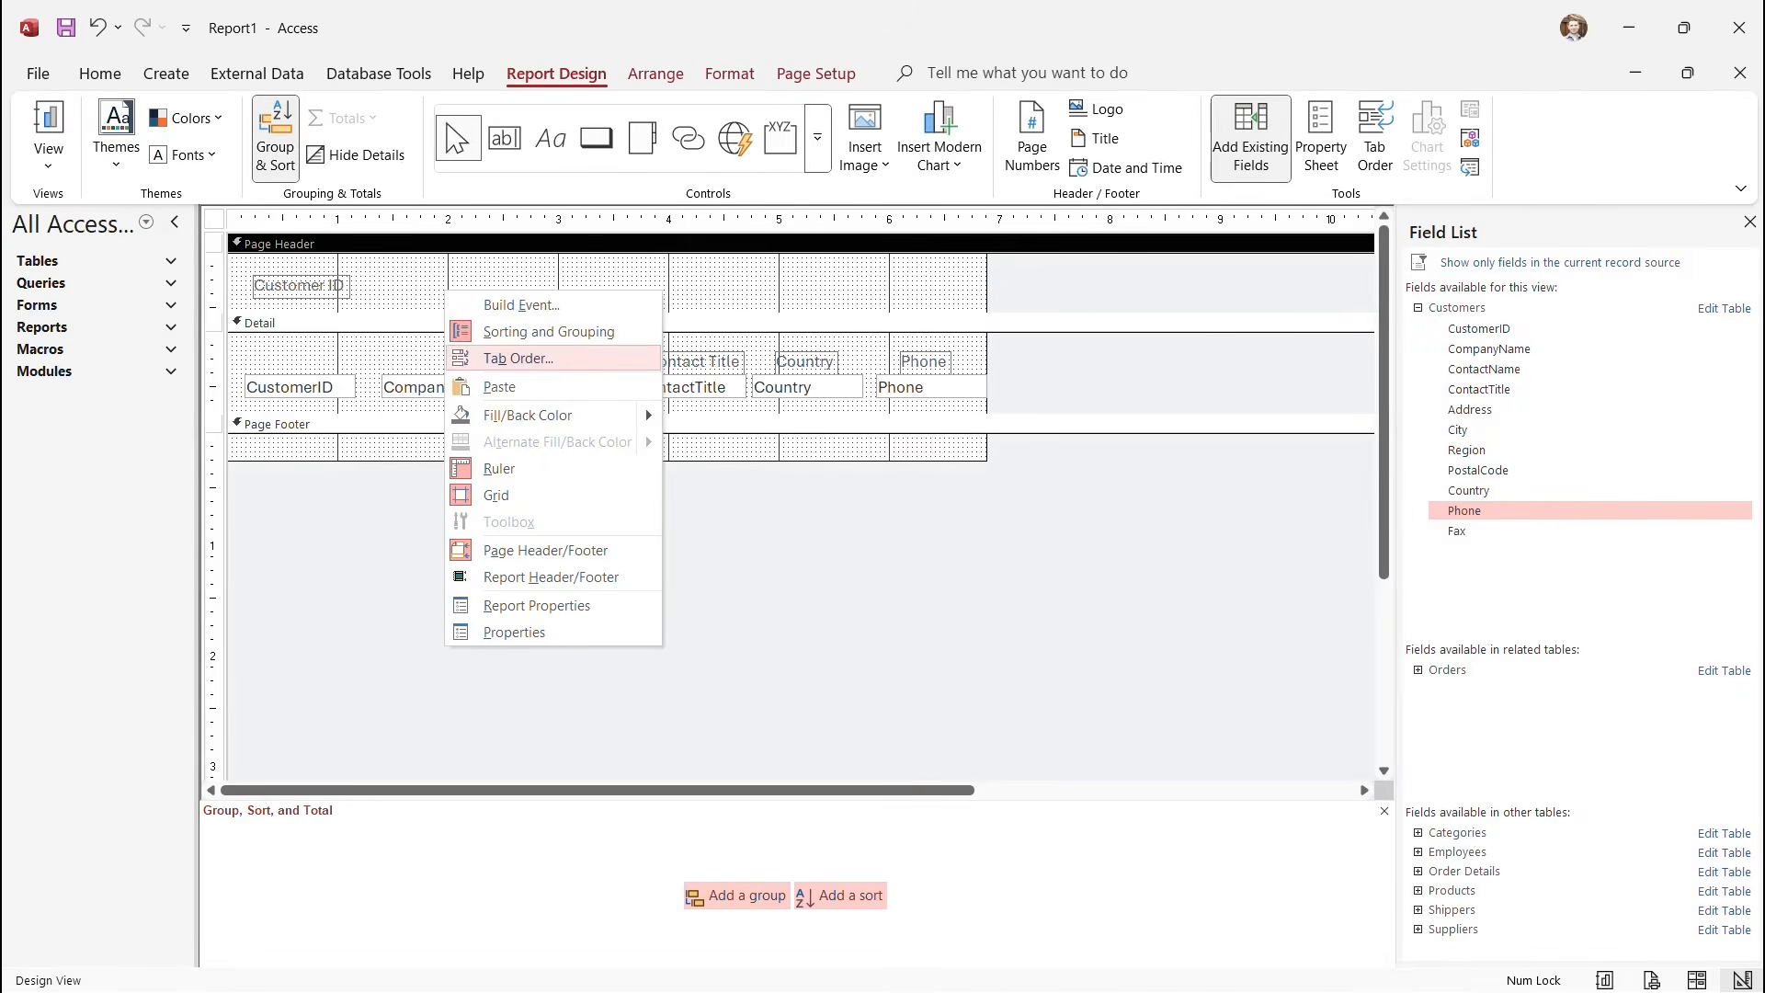
pyautogui.click(499, 387)
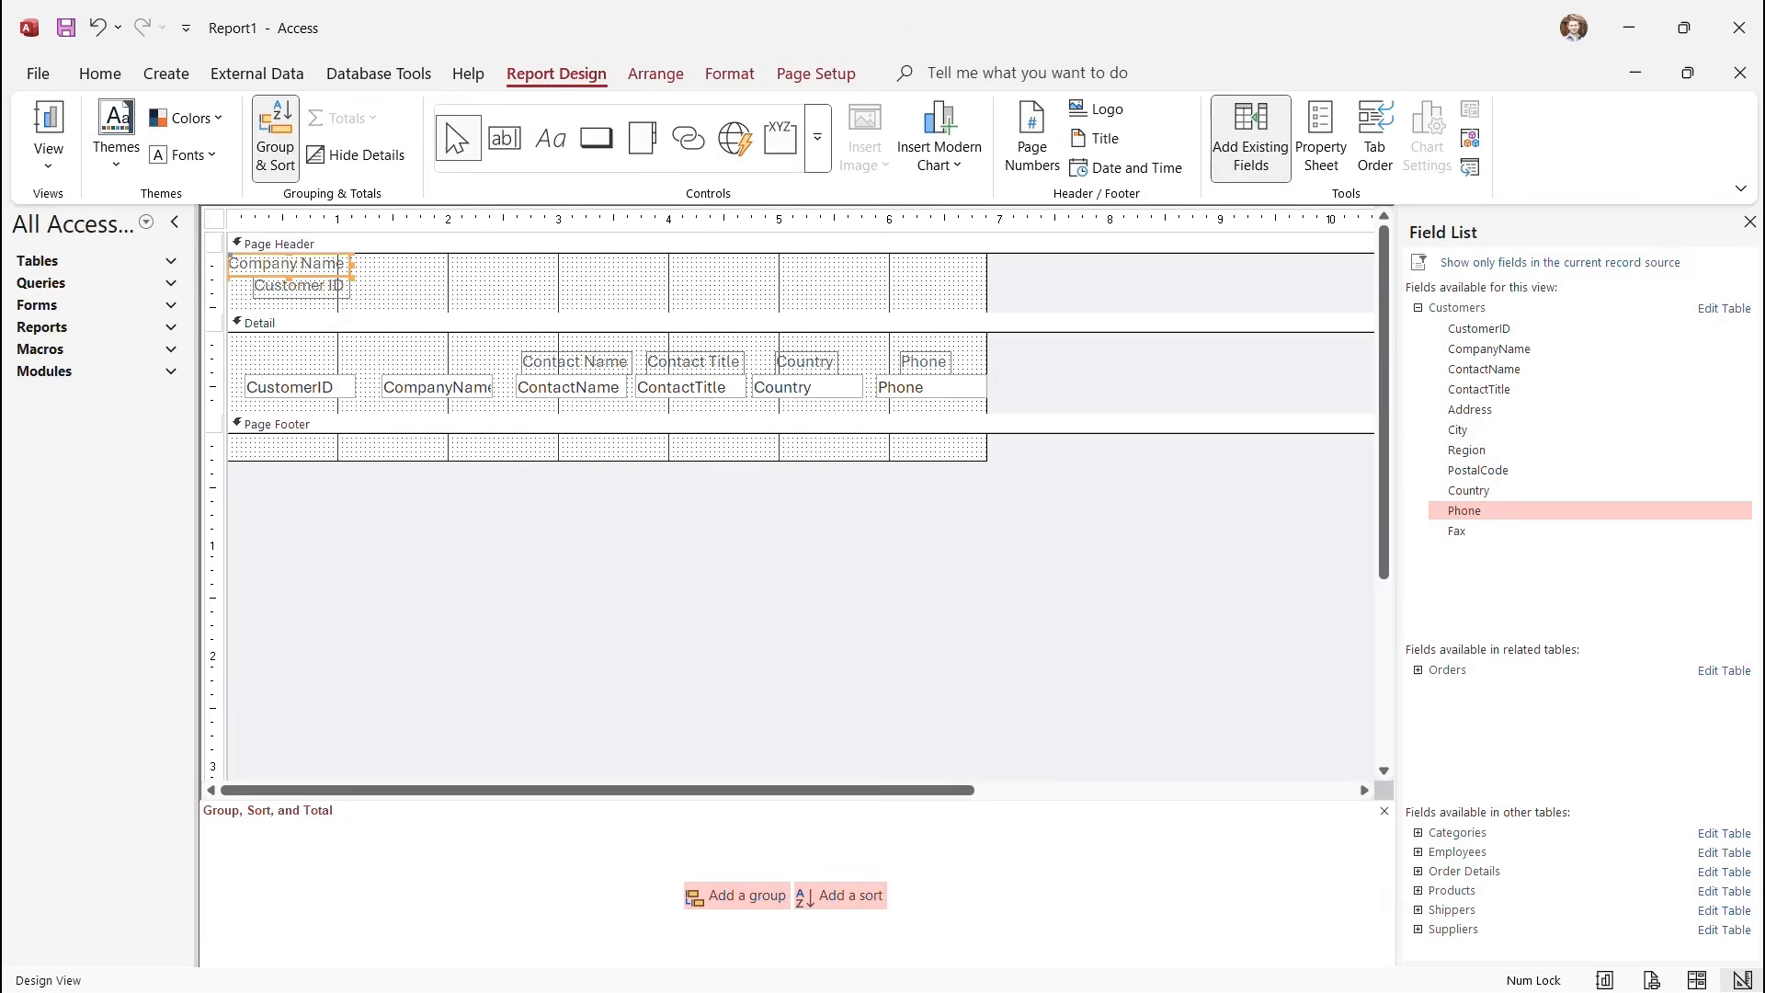
pyautogui.moveTo(286, 264); pyautogui.dragTo(422, 288)
# Cut the Contact Name, Contact Title, Country and Phone labels into the header beside Company Name.
pyautogui.click(577, 362)
pyautogui.keyDown('shift'); pyautogui.click(695, 362); pyautogui.keyUp('shift')
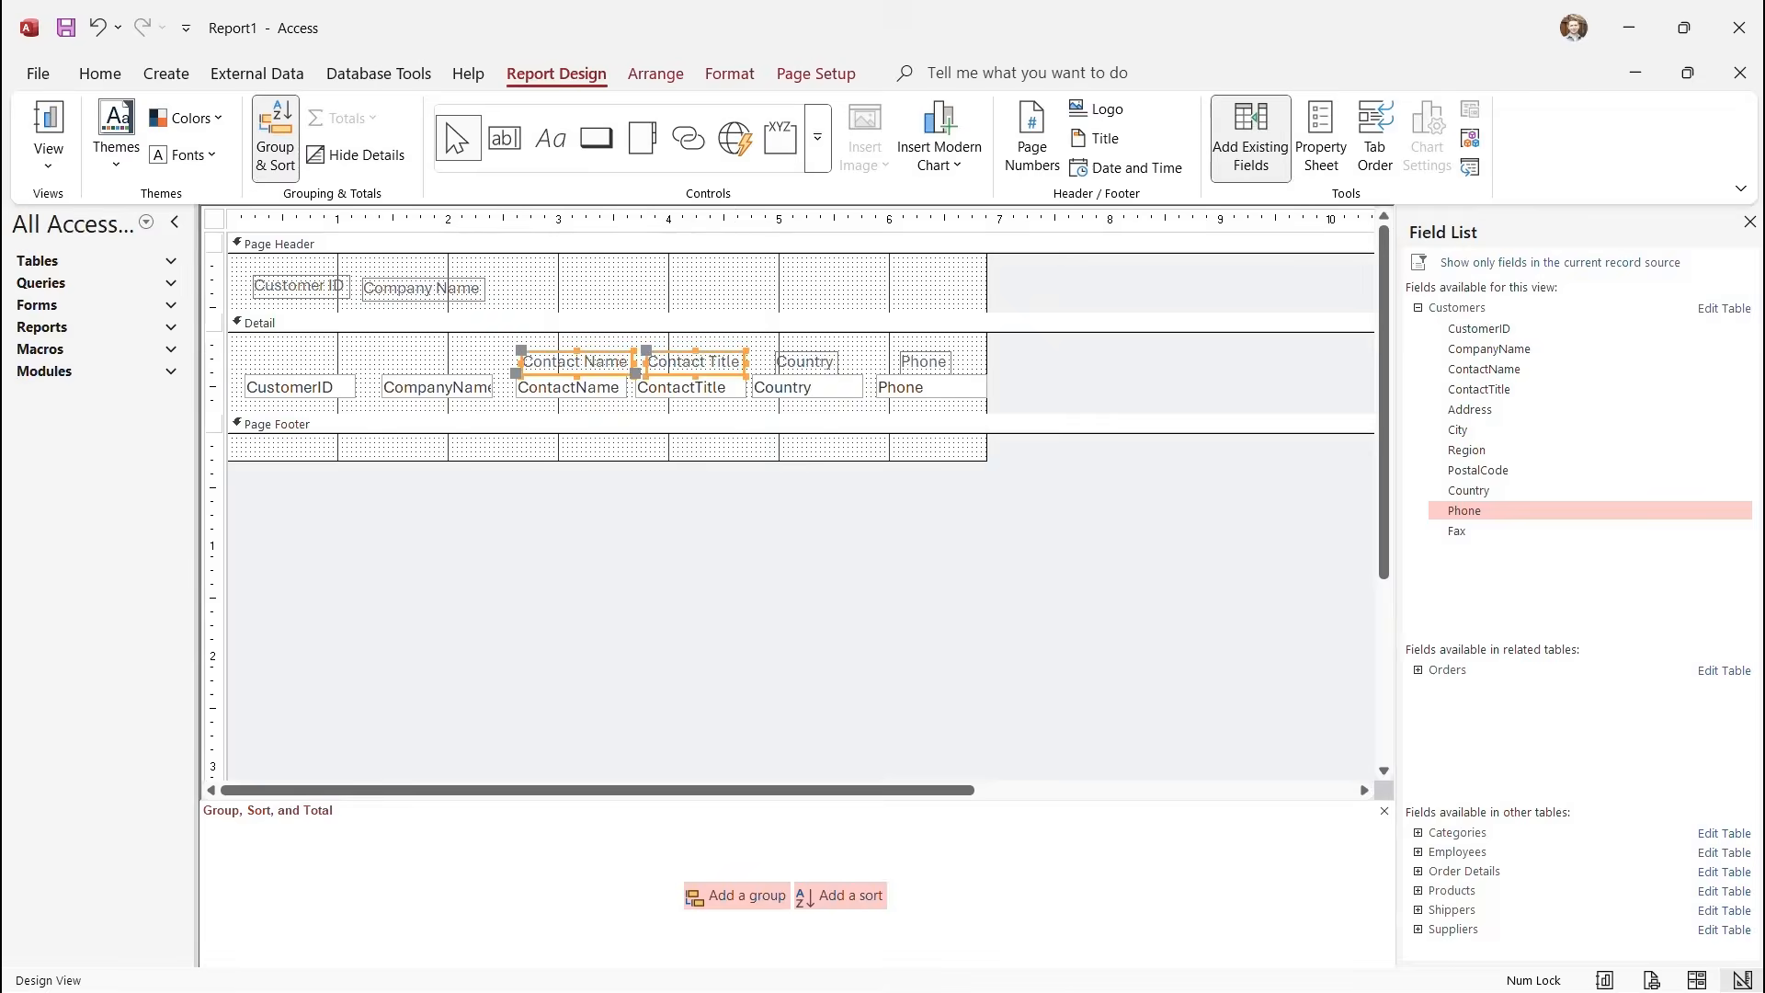
pyautogui.keyDown('shift'); pyautogui.click(806, 362); pyautogui.keyUp('shift')
pyautogui.keyDown('shift'); pyautogui.click(925, 362); pyautogui.keyUp('shift')
pyautogui.rightClick(723, 362)
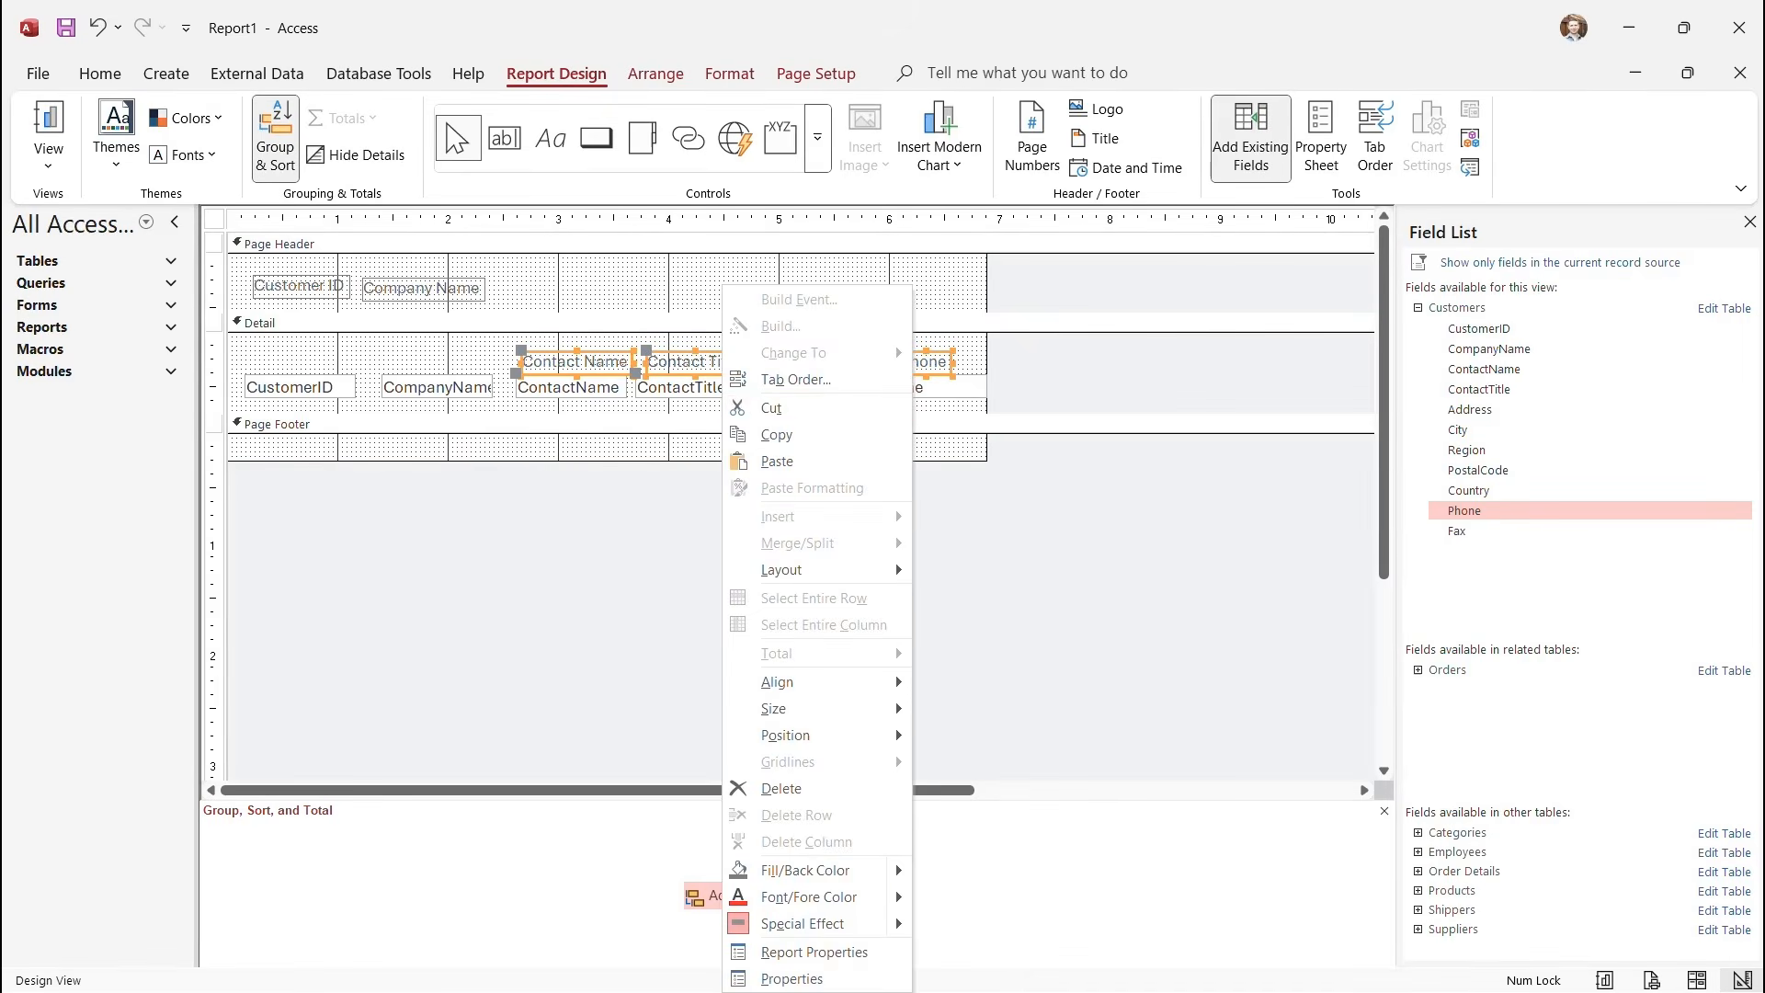
pyautogui.click(773, 407)
pyautogui.rightClick(580, 296)
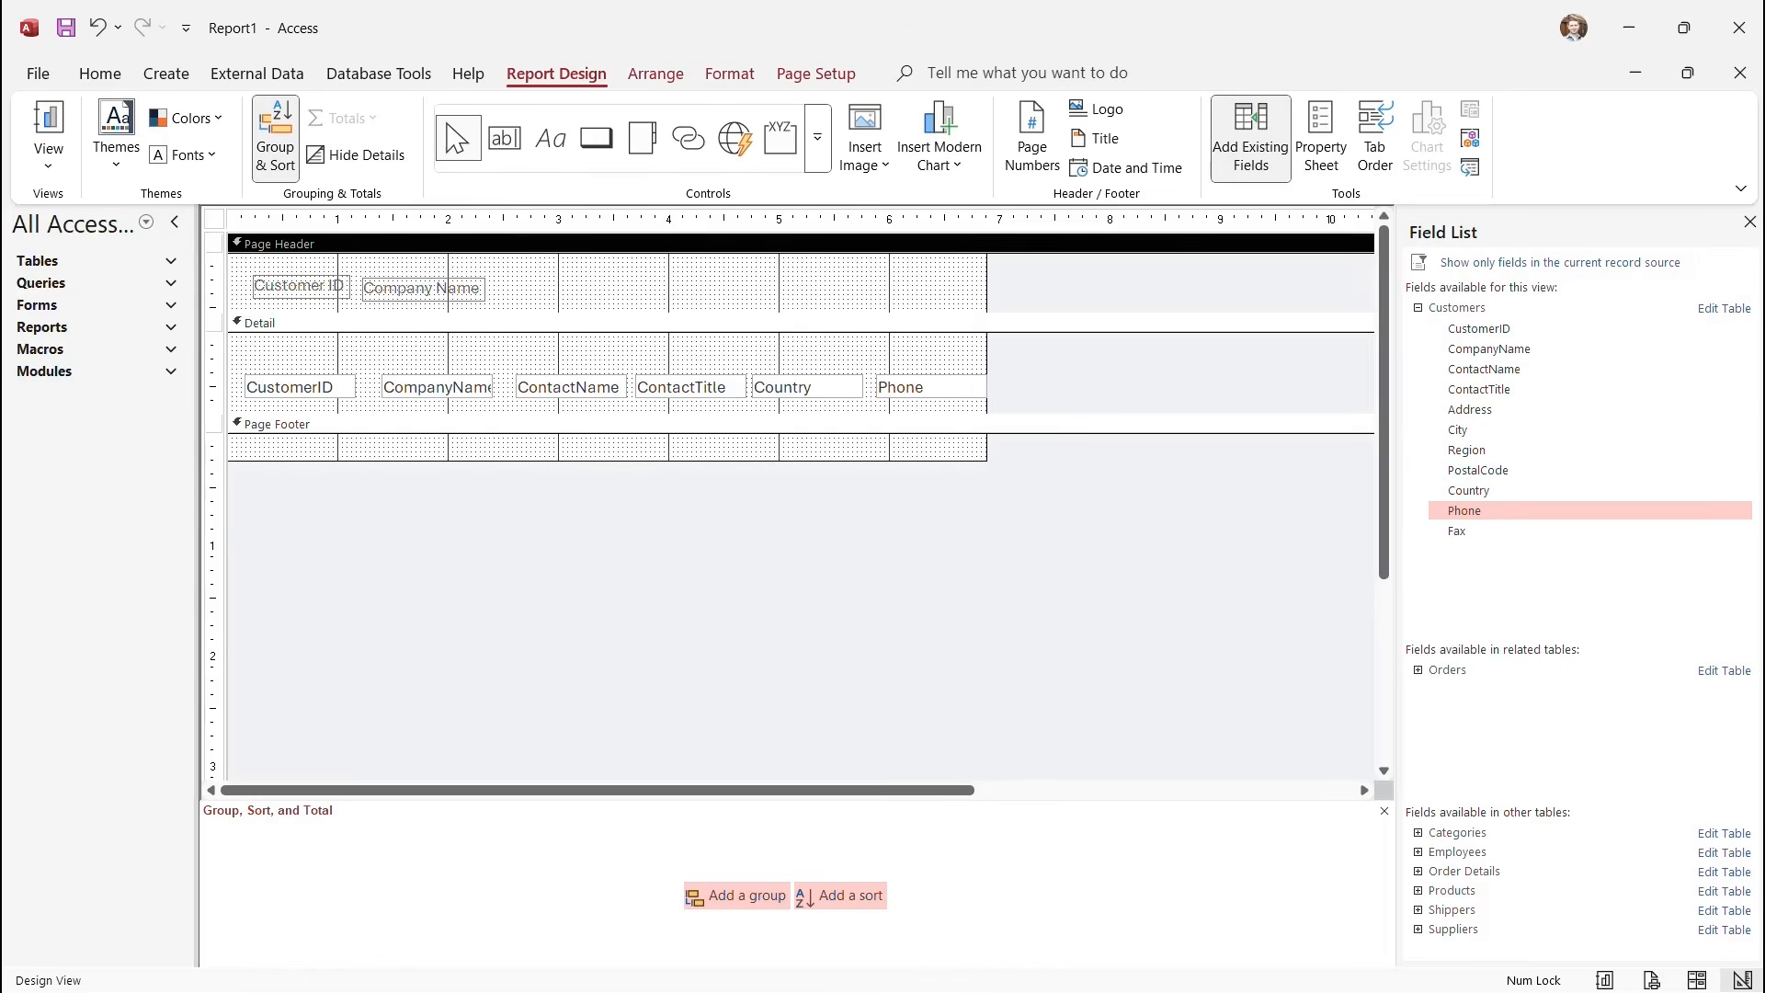
pyautogui.click(633, 390)
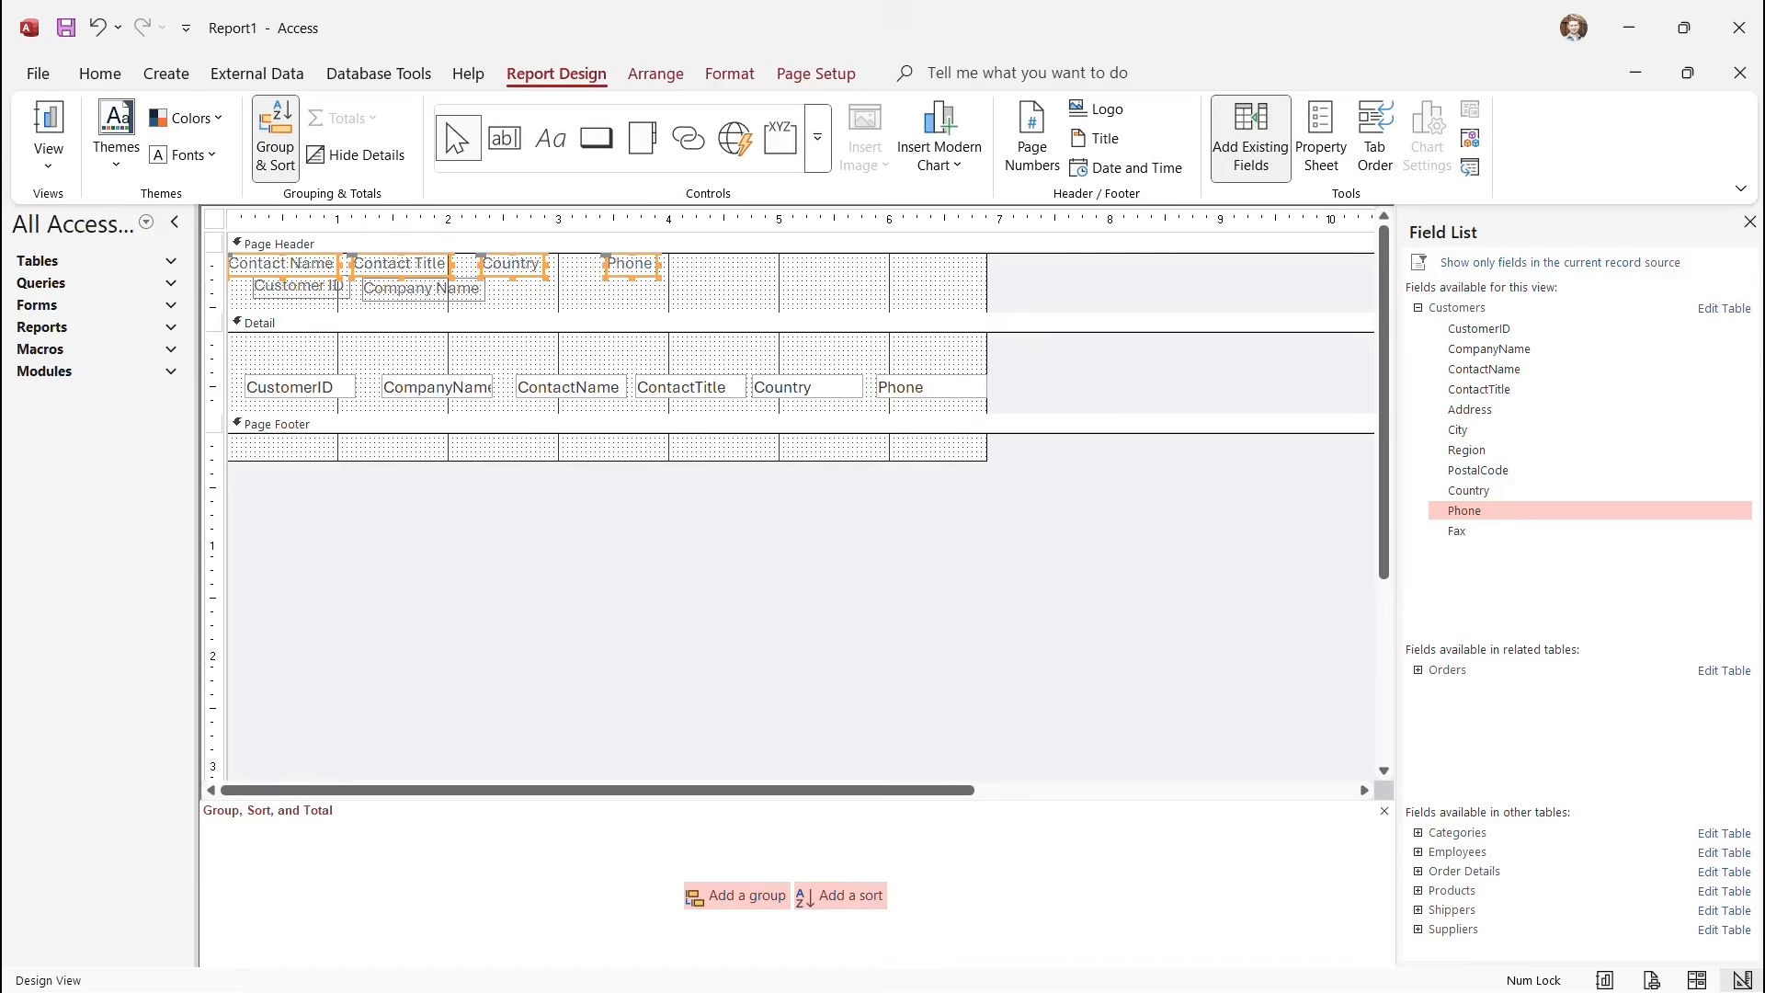
pyautogui.moveTo(630, 264); pyautogui.dragTo(896, 286)
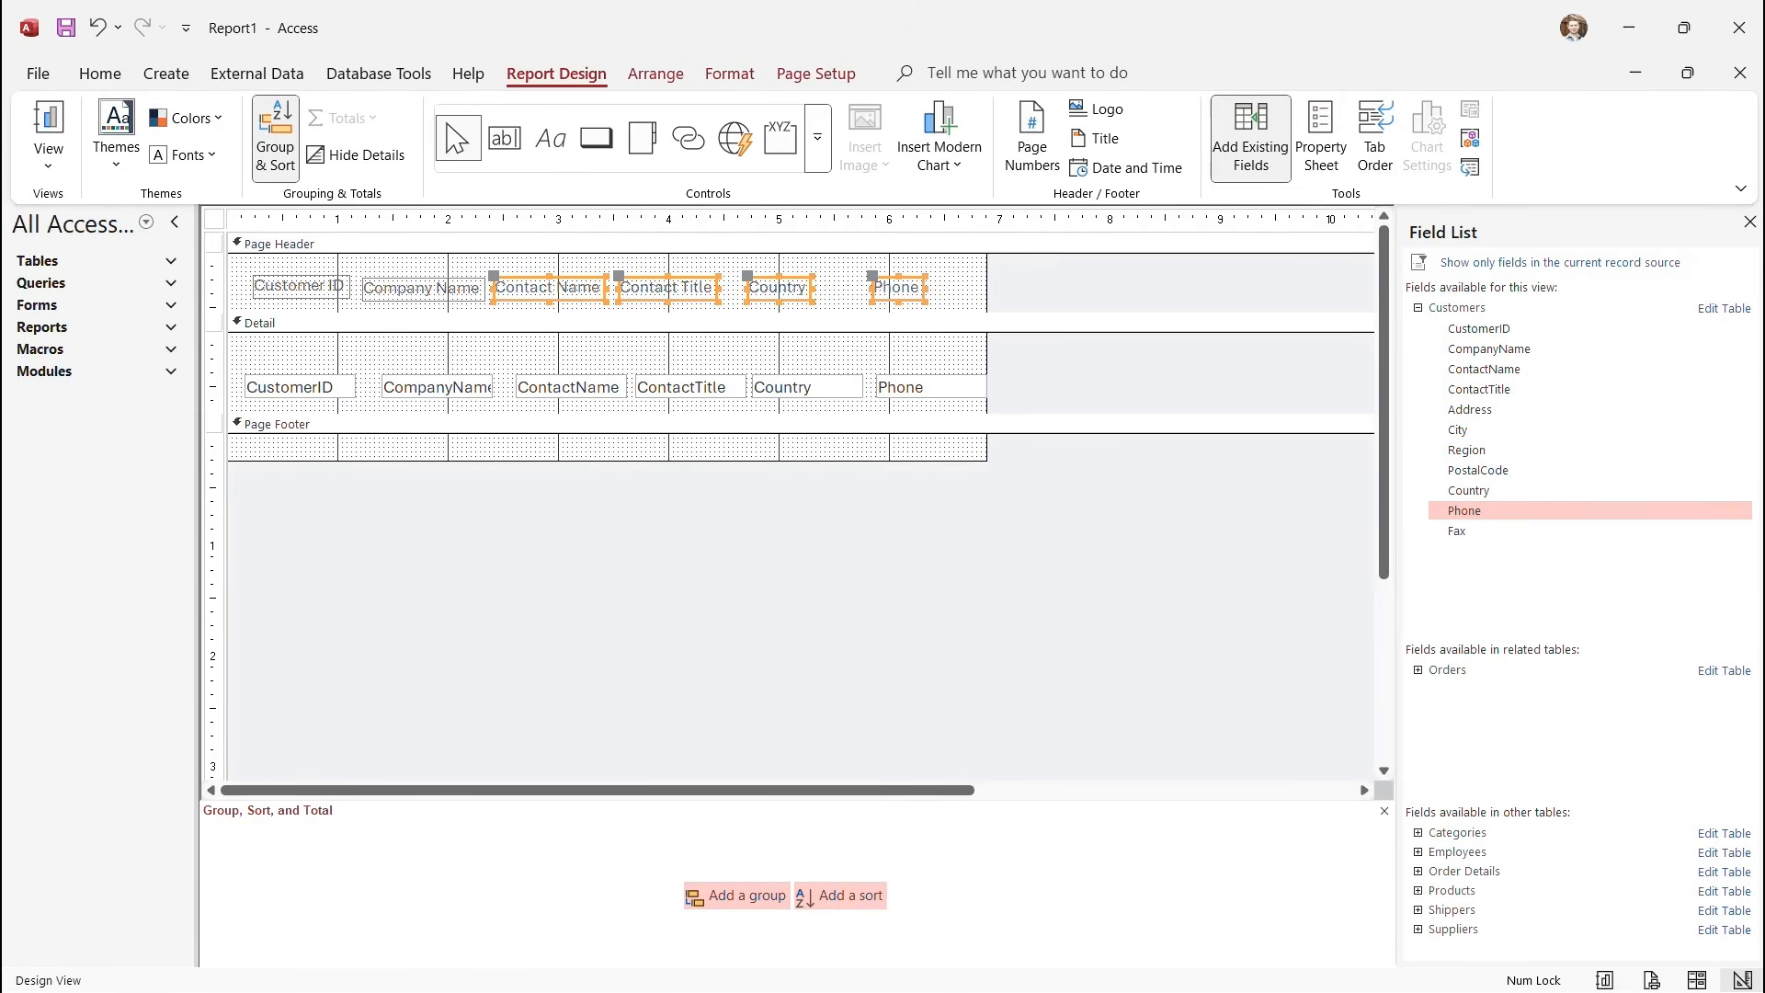
# Align the six header labels to Top and space them equally horizontally.
pyautogui.moveTo(215, 271); pyautogui.dragTo(214, 305)
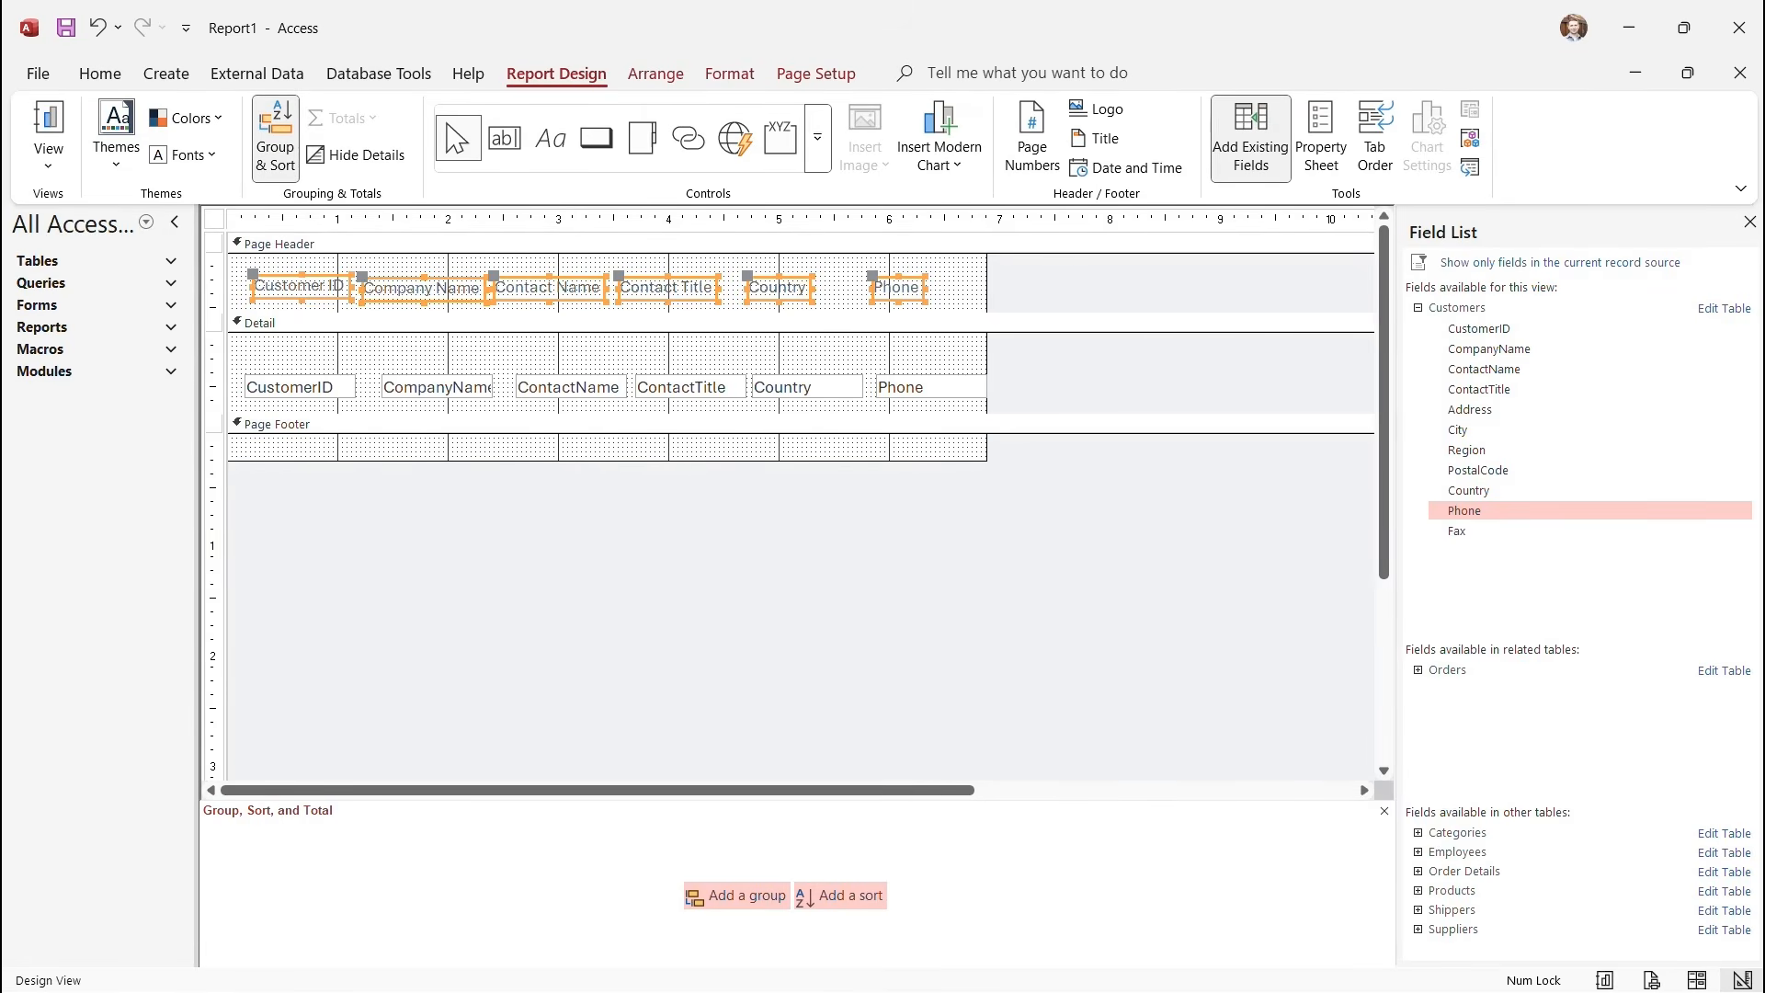
pyautogui.click(656, 74)
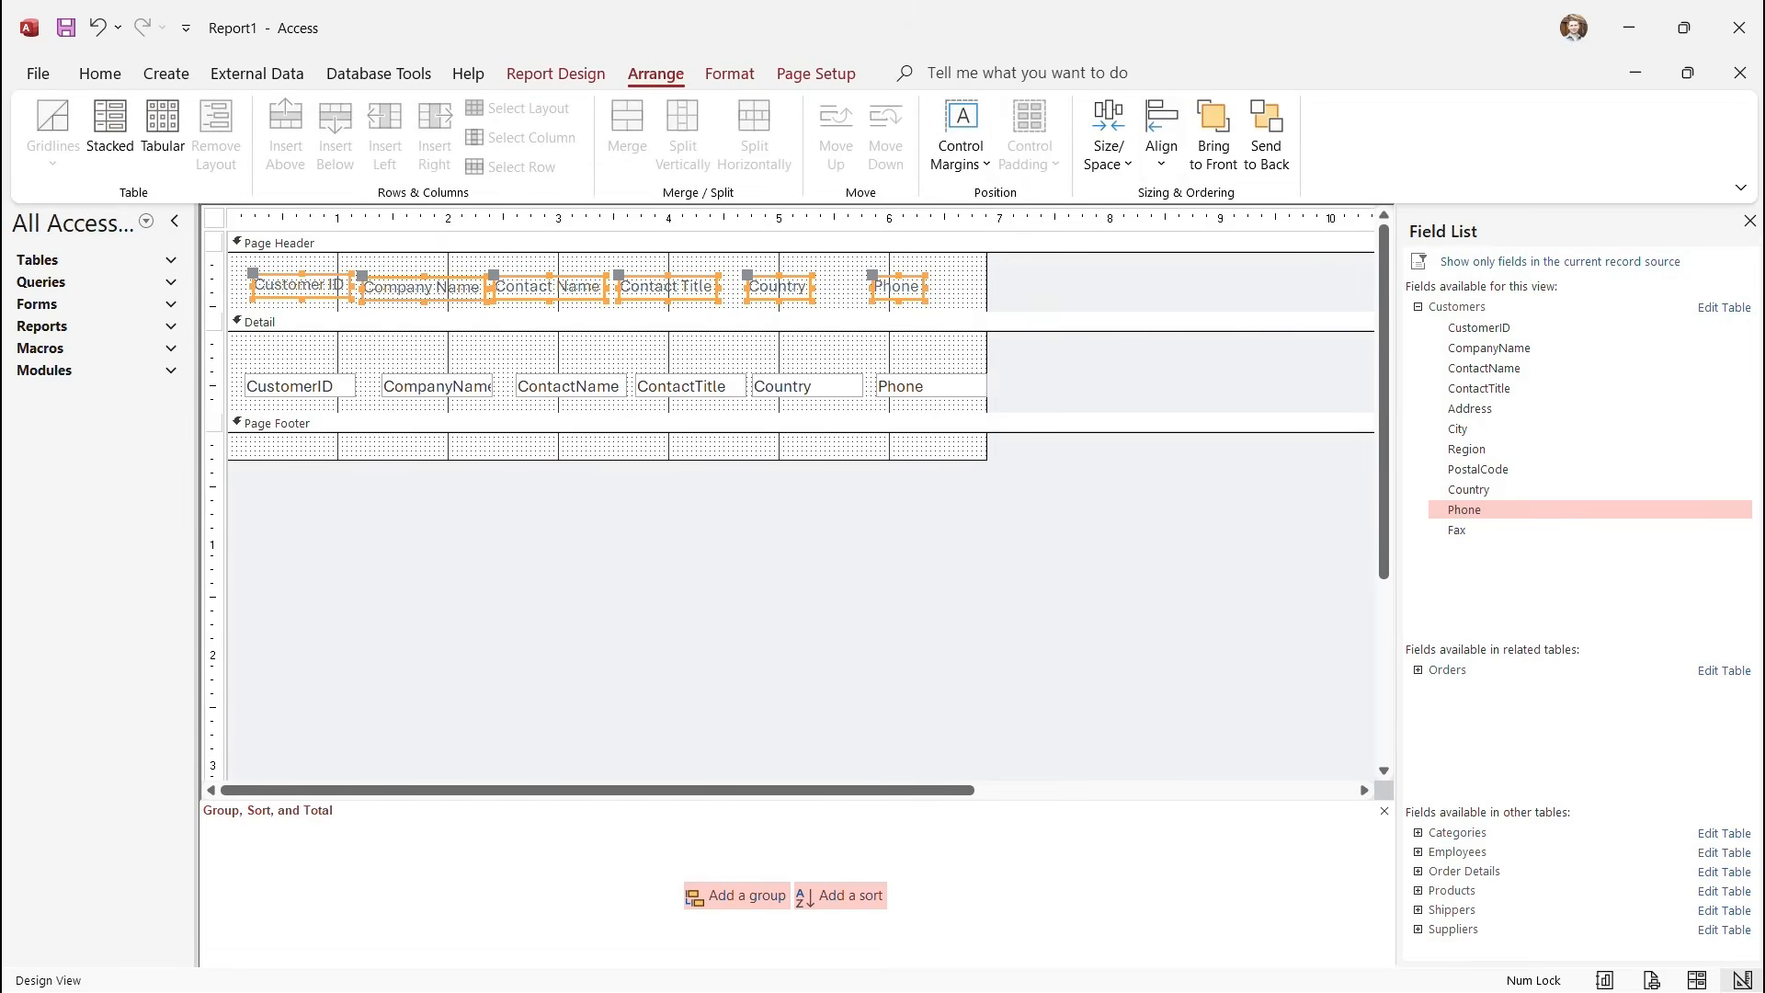
pyautogui.click(1161, 138)
pyautogui.click(1193, 299)
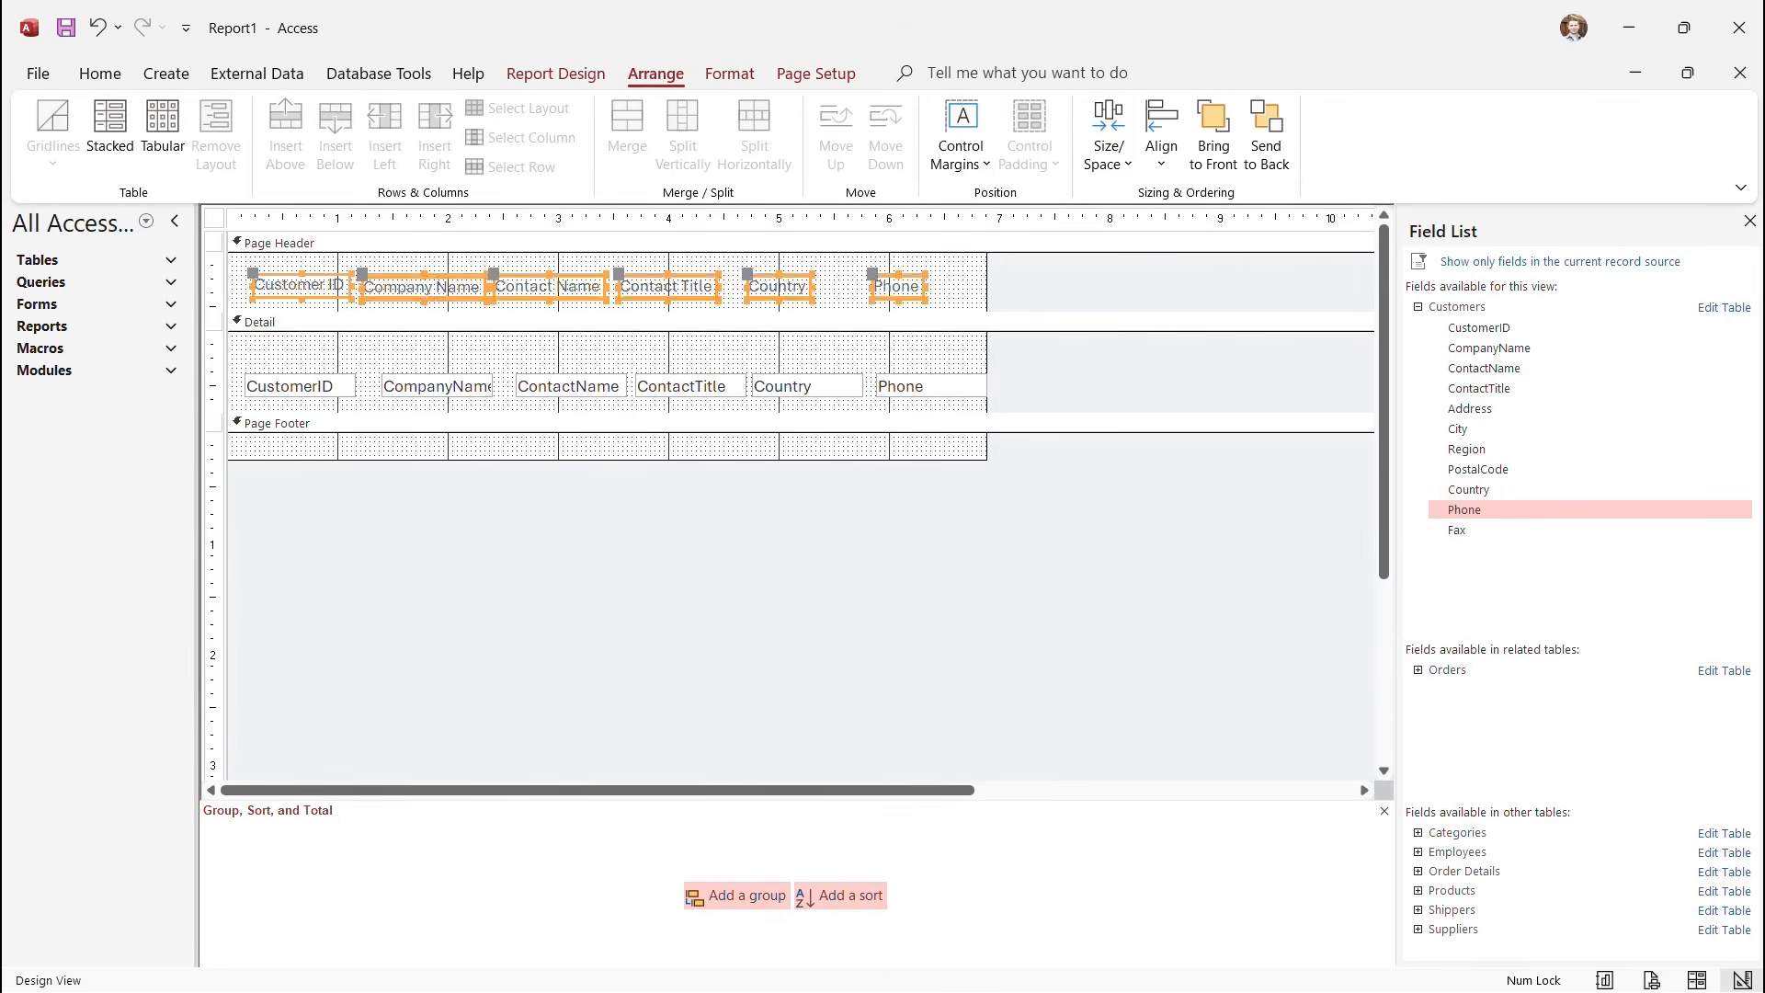
pyautogui.click(1109, 151)
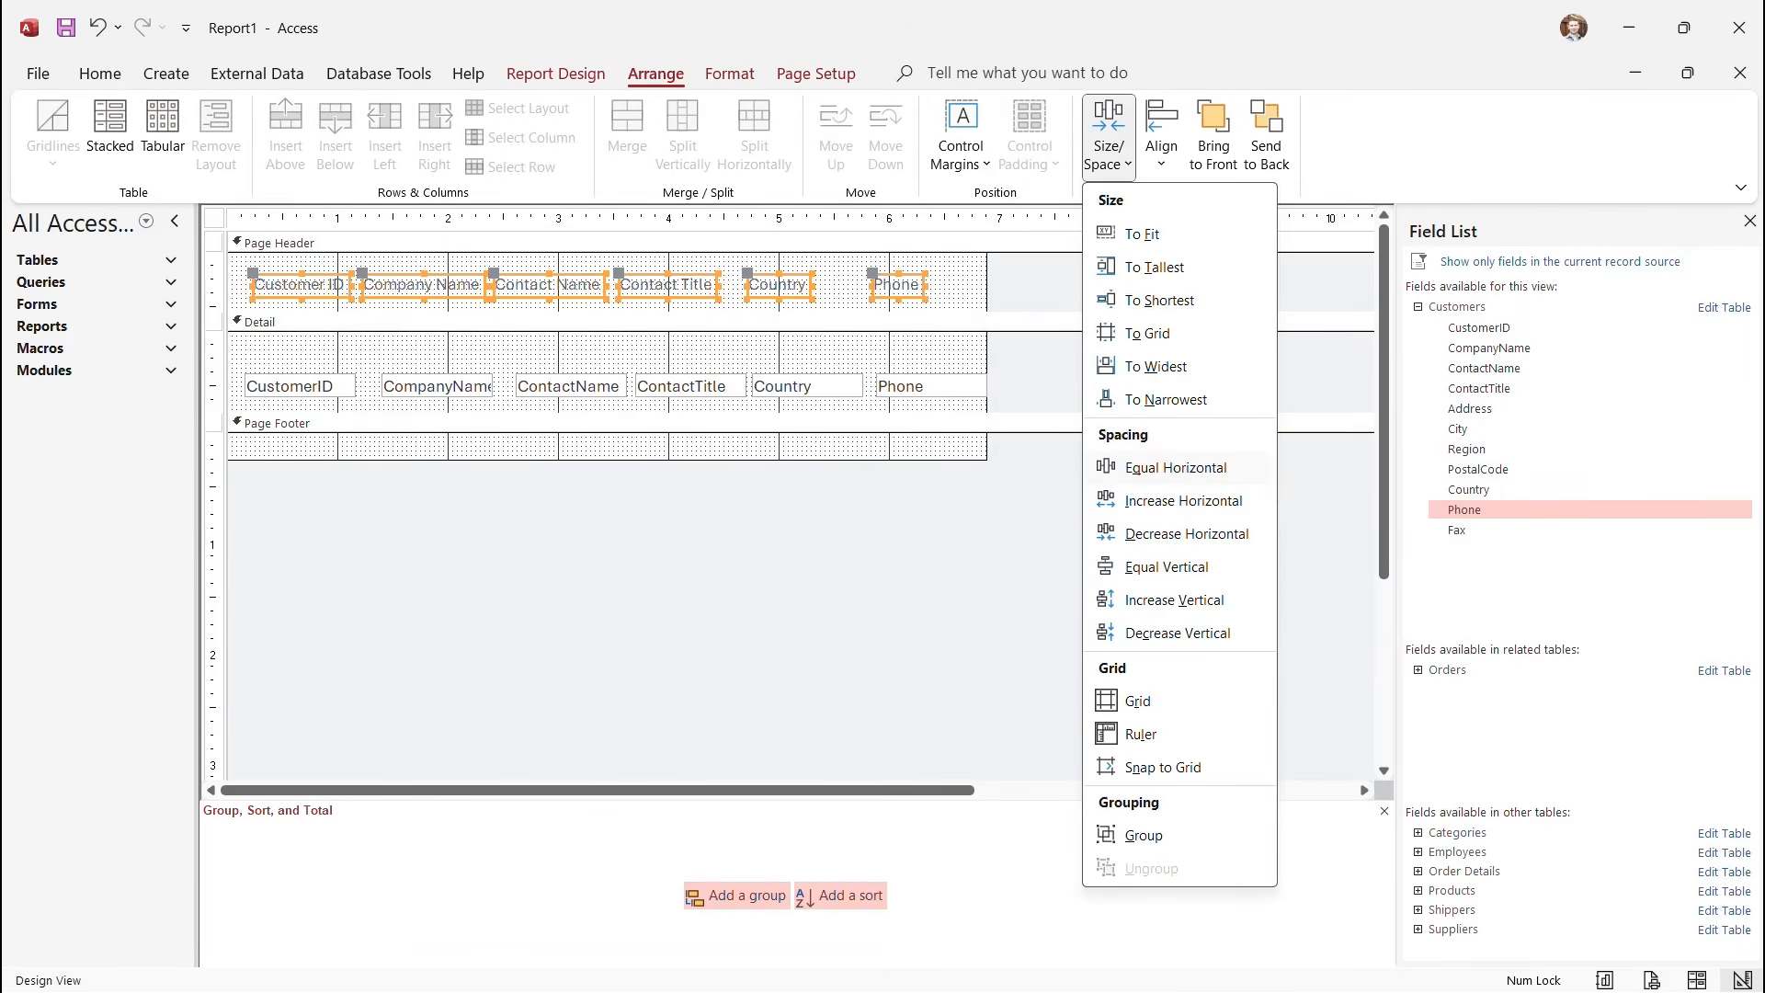
pyautogui.click(1176, 467)
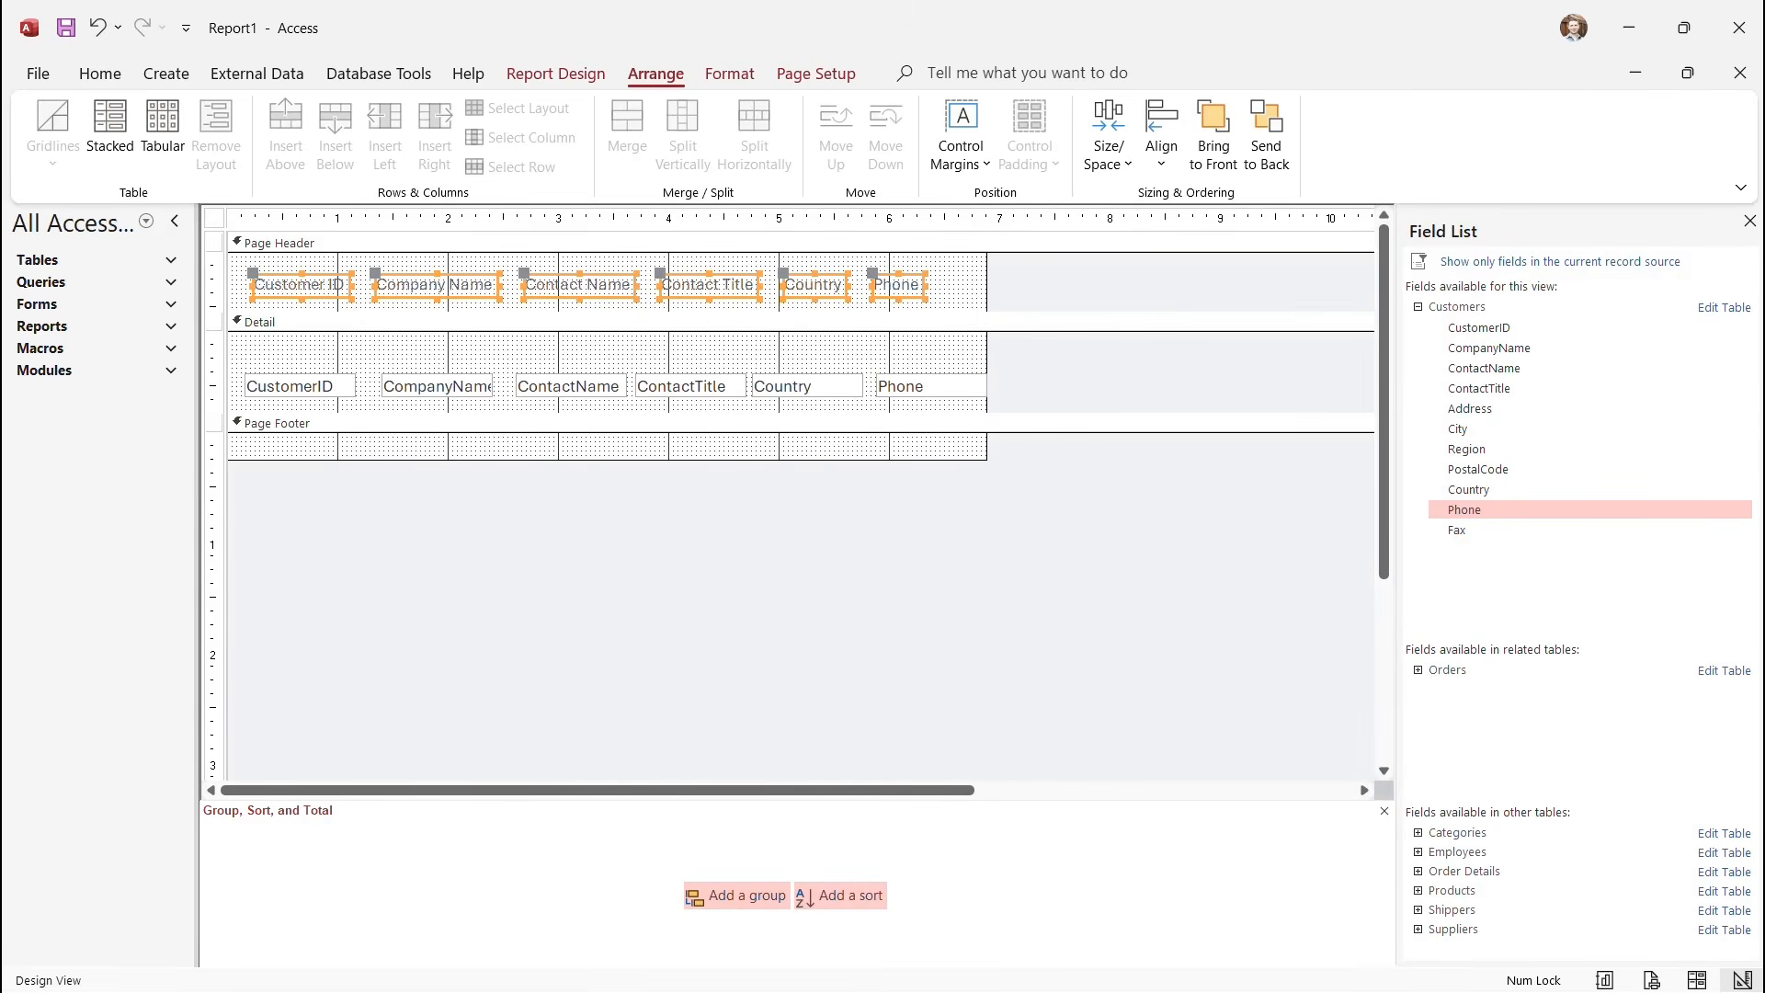
pyautogui.click(607, 353)
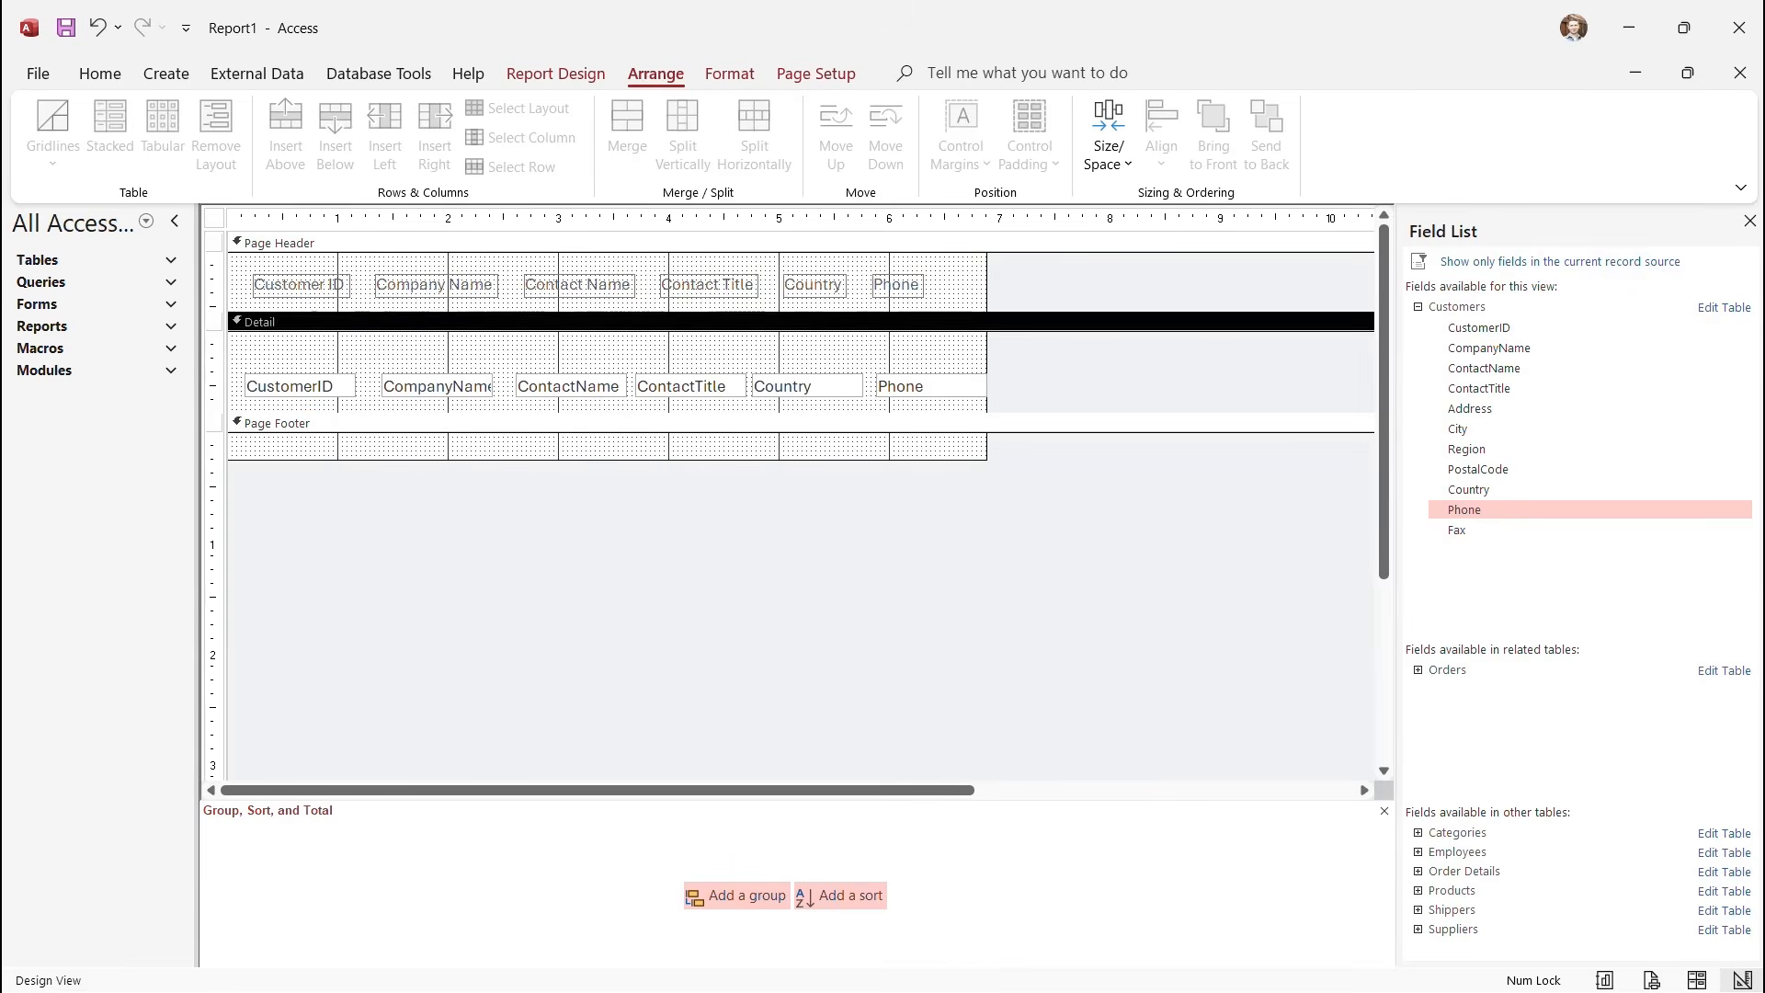
# Raise the CustomerID and CompanyName boxes in Detail and check the result in Report View.
pyautogui.click(300, 386)
pyautogui.moveTo(300, 386)
pyautogui.mouseDown()
pyautogui.moveTo(299, 357)
pyautogui.moveTo(347, 357)
pyautogui.moveTo(297, 357)
pyautogui.mouseUp()
pyautogui.click(437, 386)
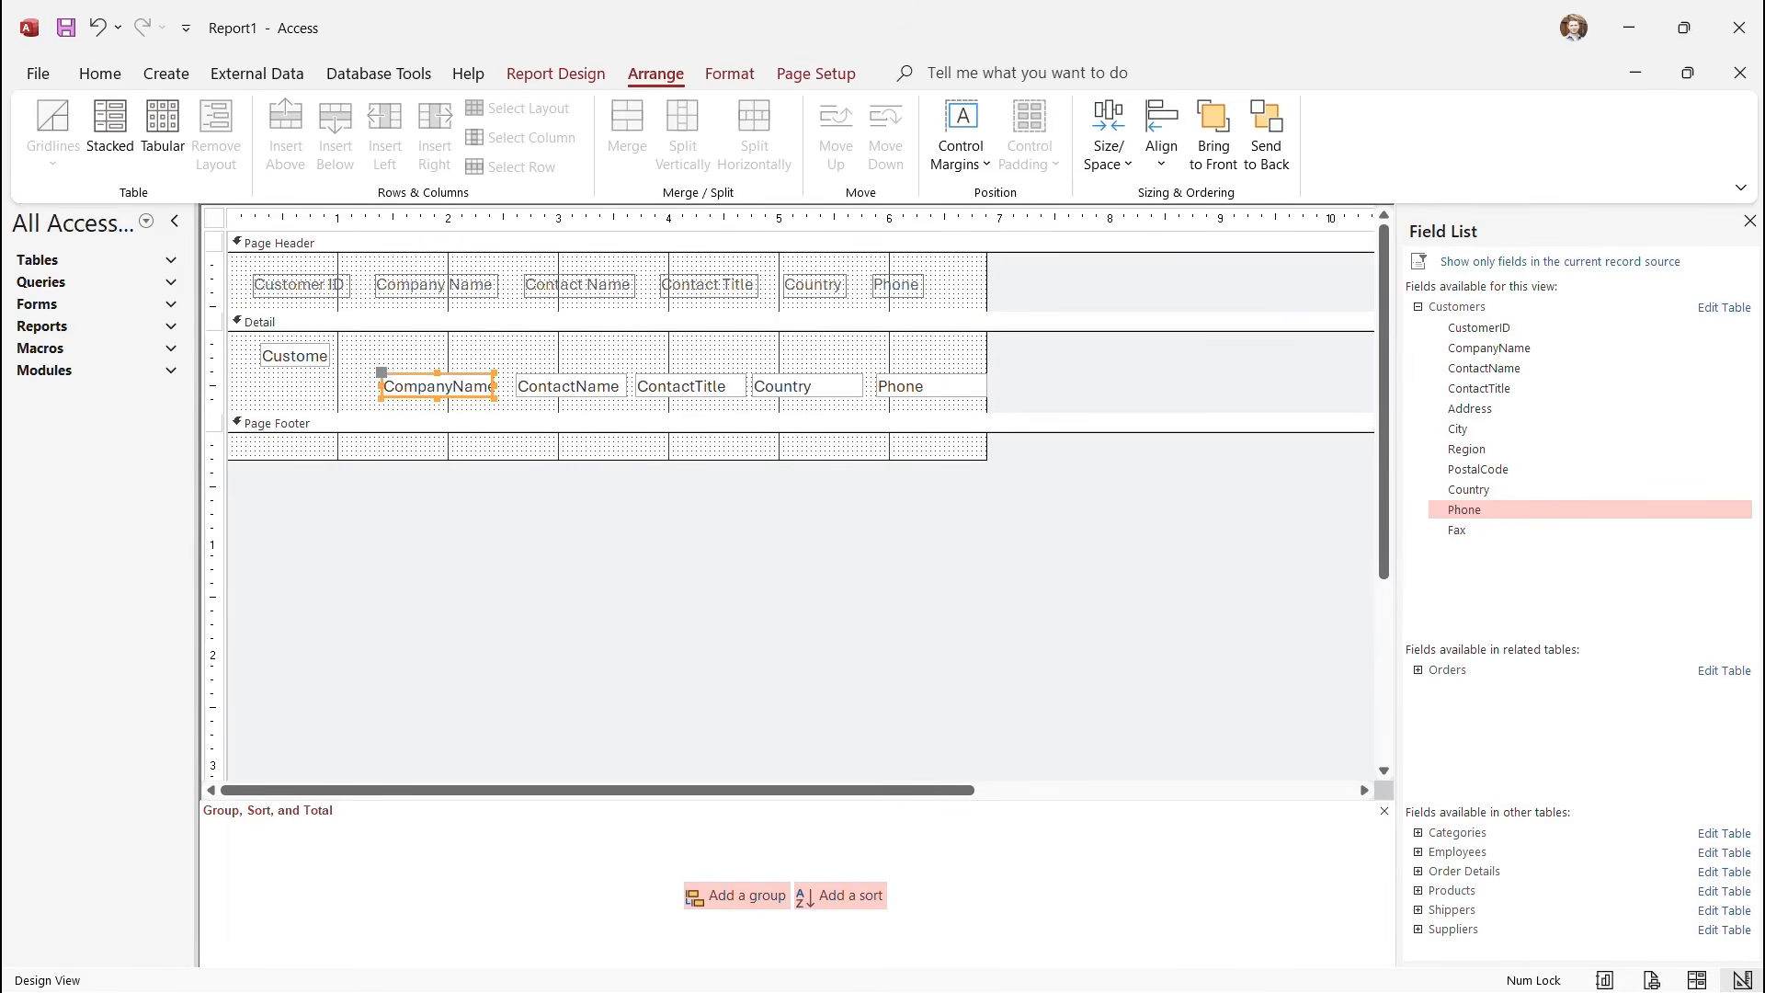
pyautogui.moveTo(437, 387); pyautogui.dragTo(494, 355)
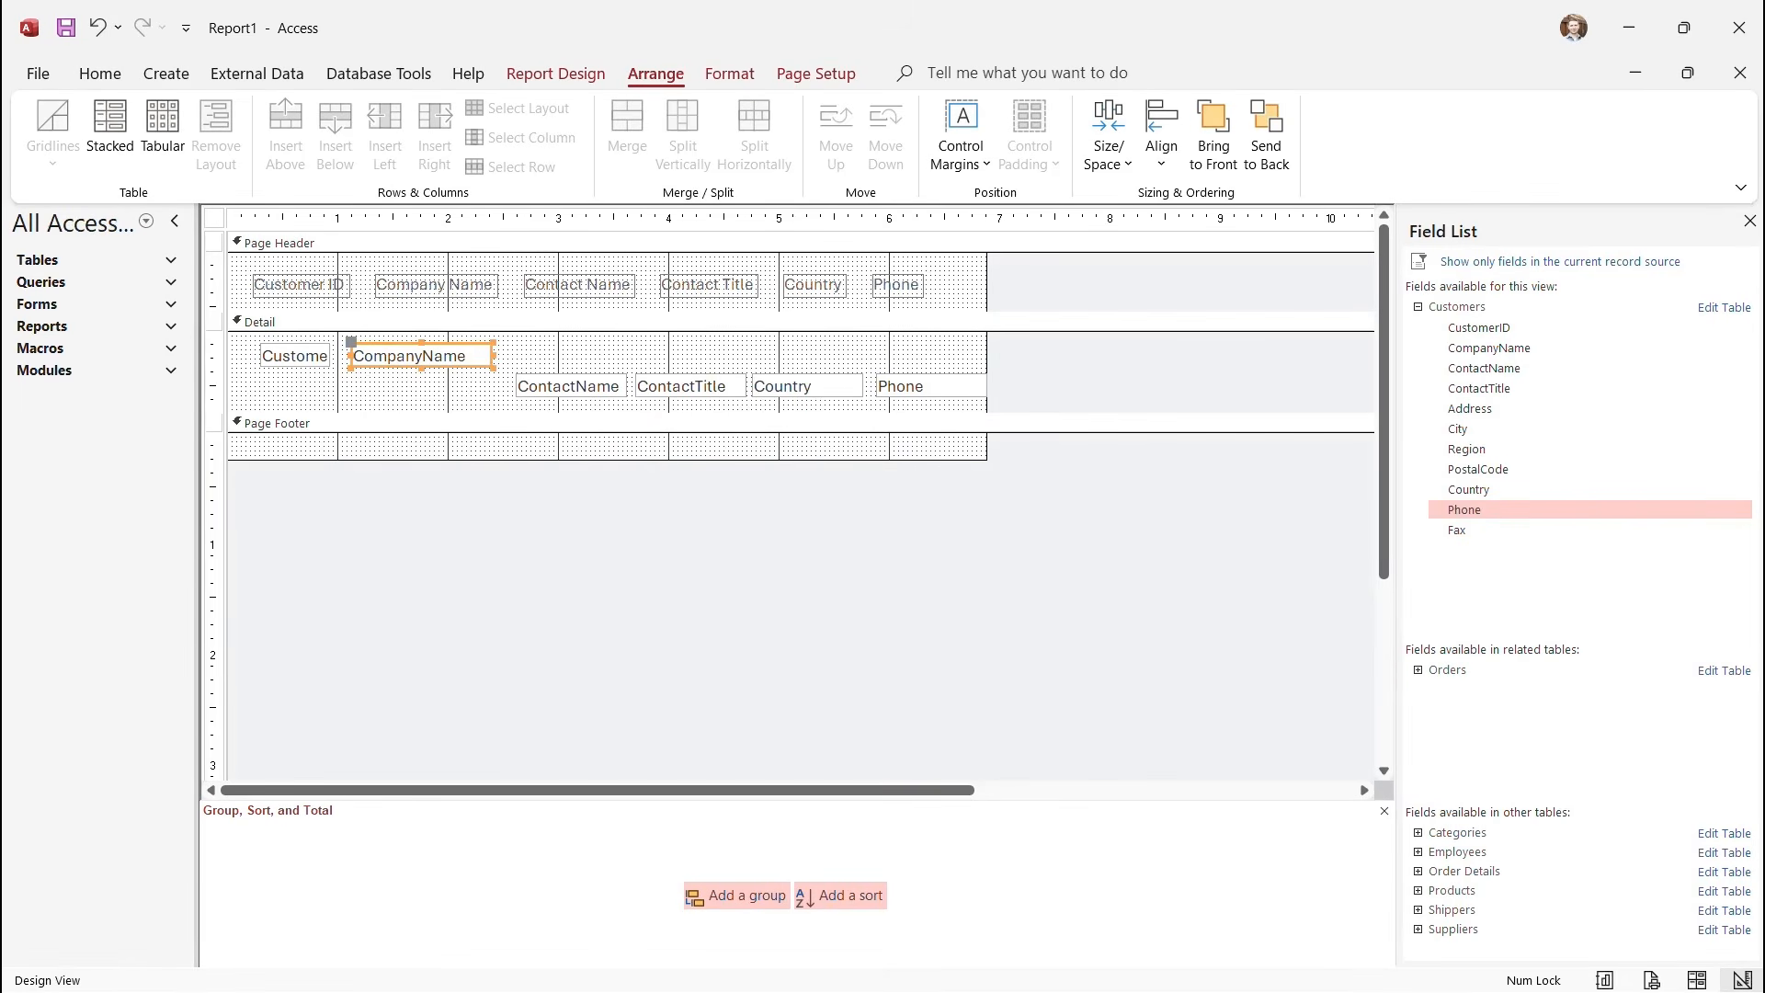
pyautogui.click(555, 74)
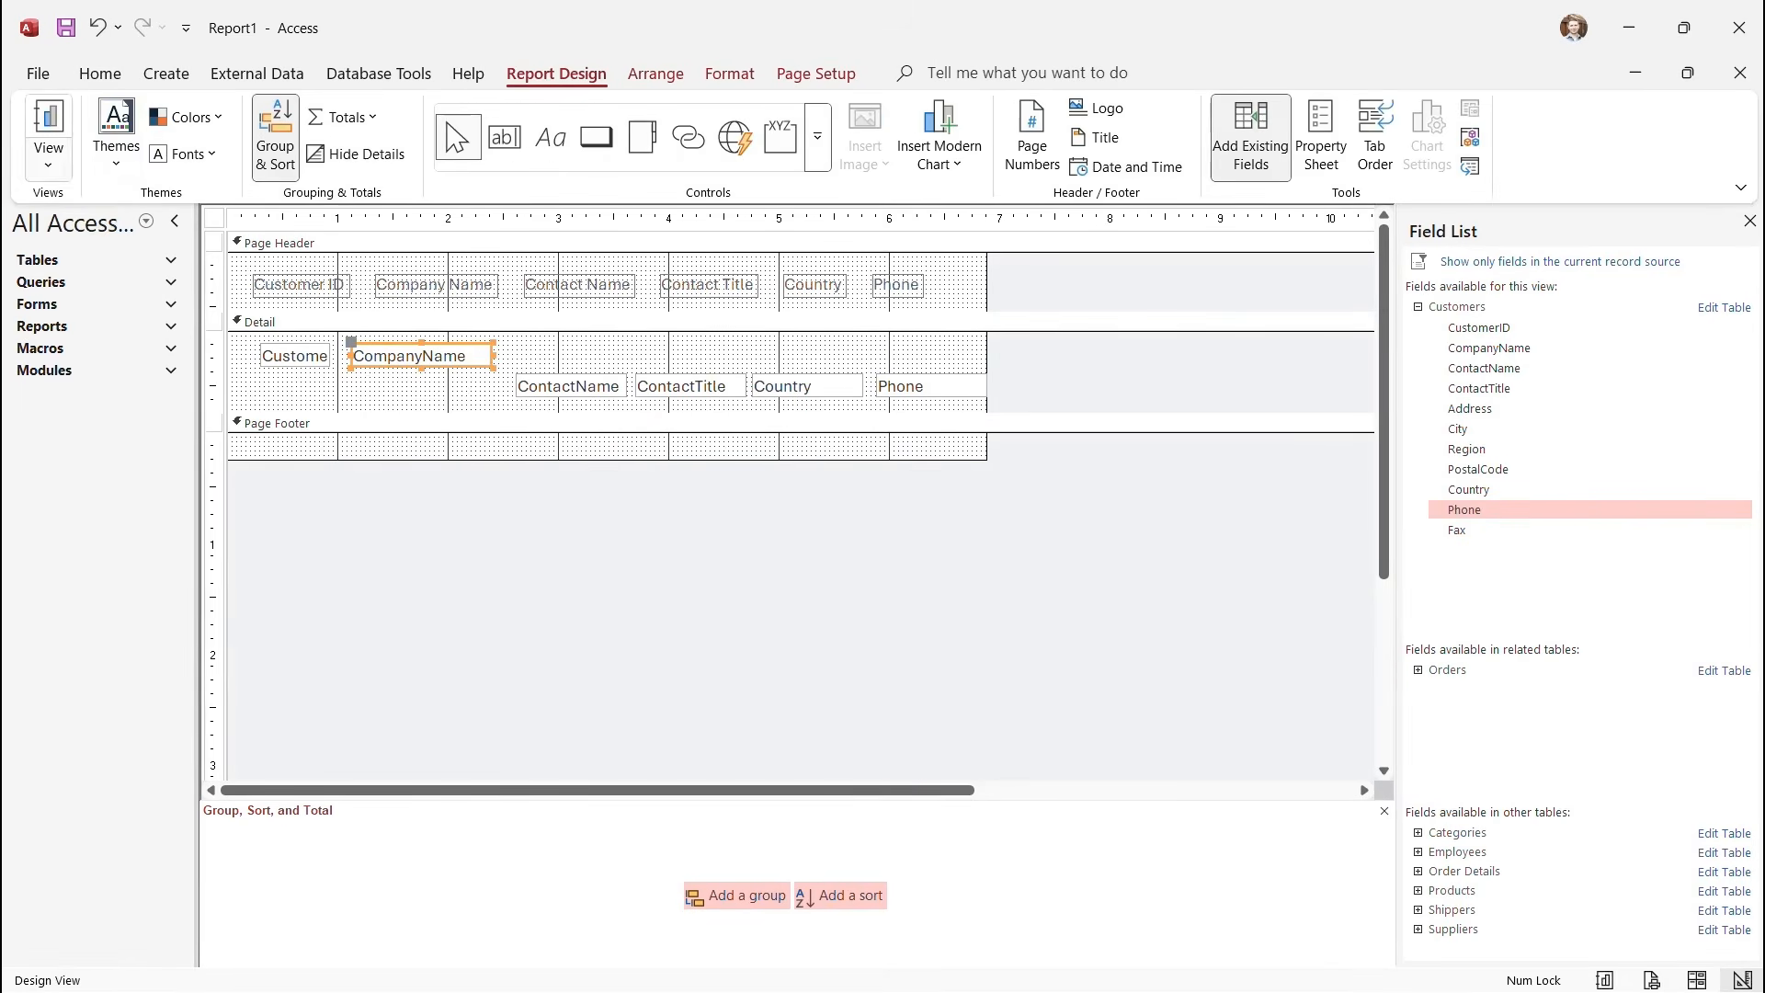
pyautogui.click(49, 156)
pyautogui.click(118, 209)
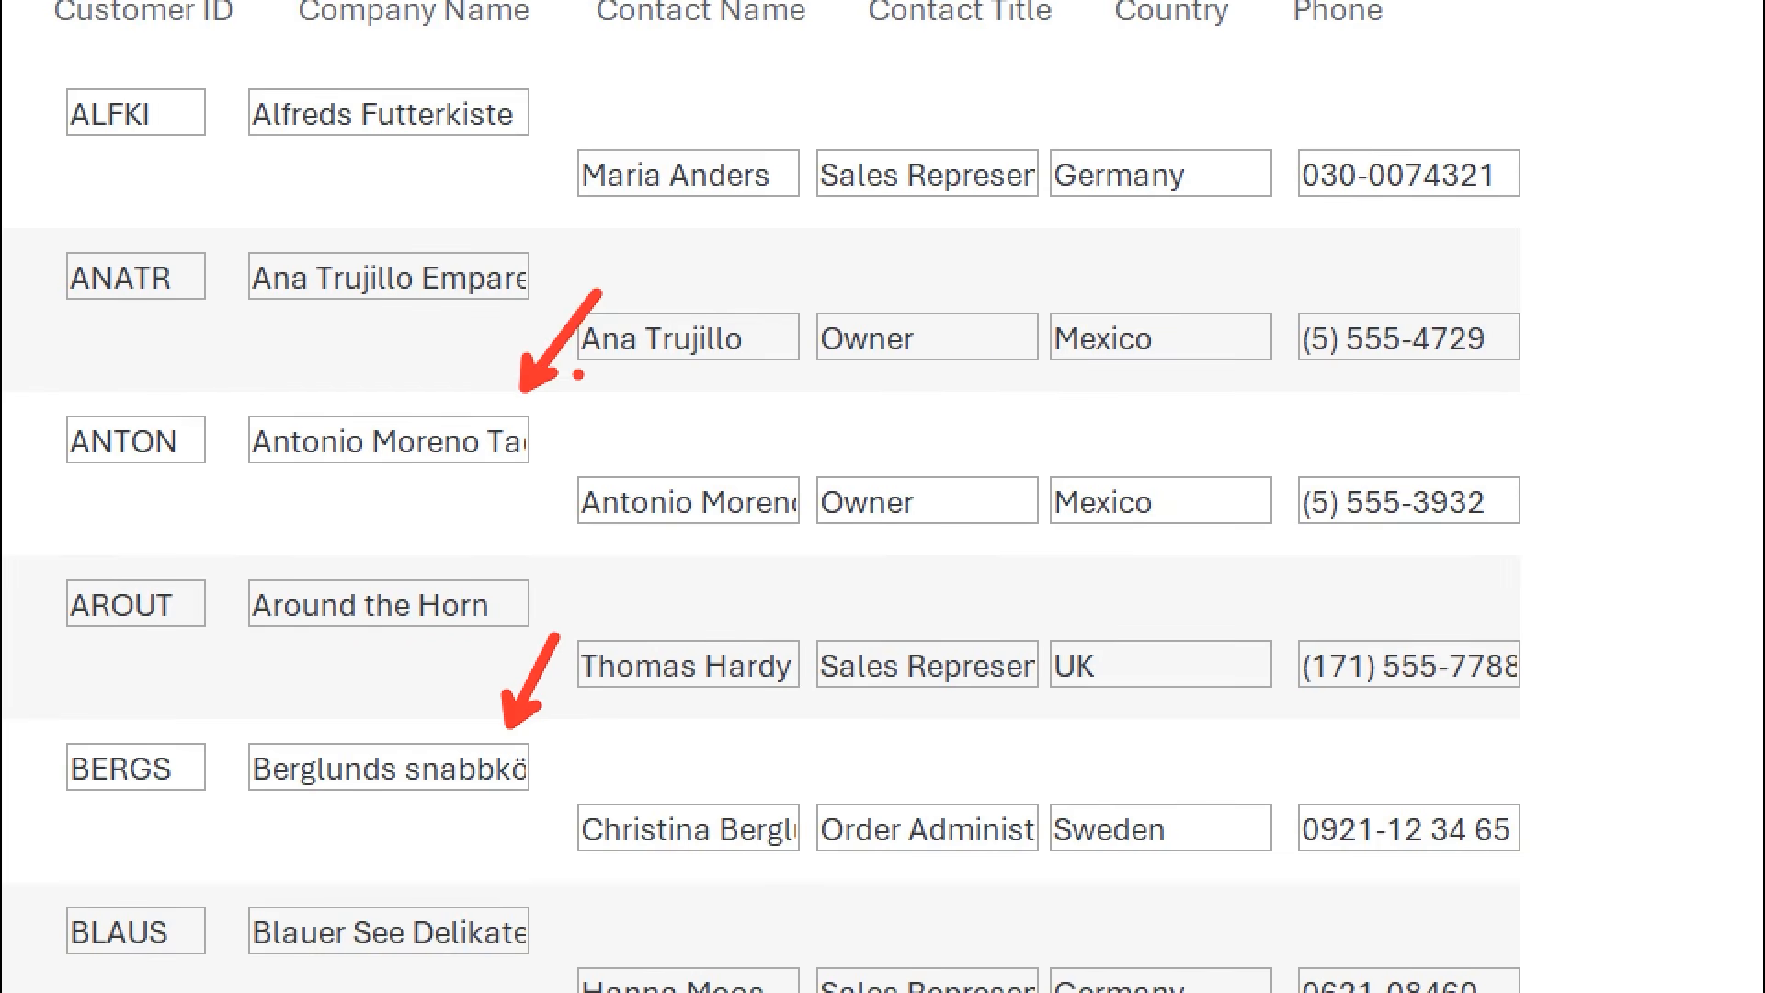
pyautogui.click(48, 163)
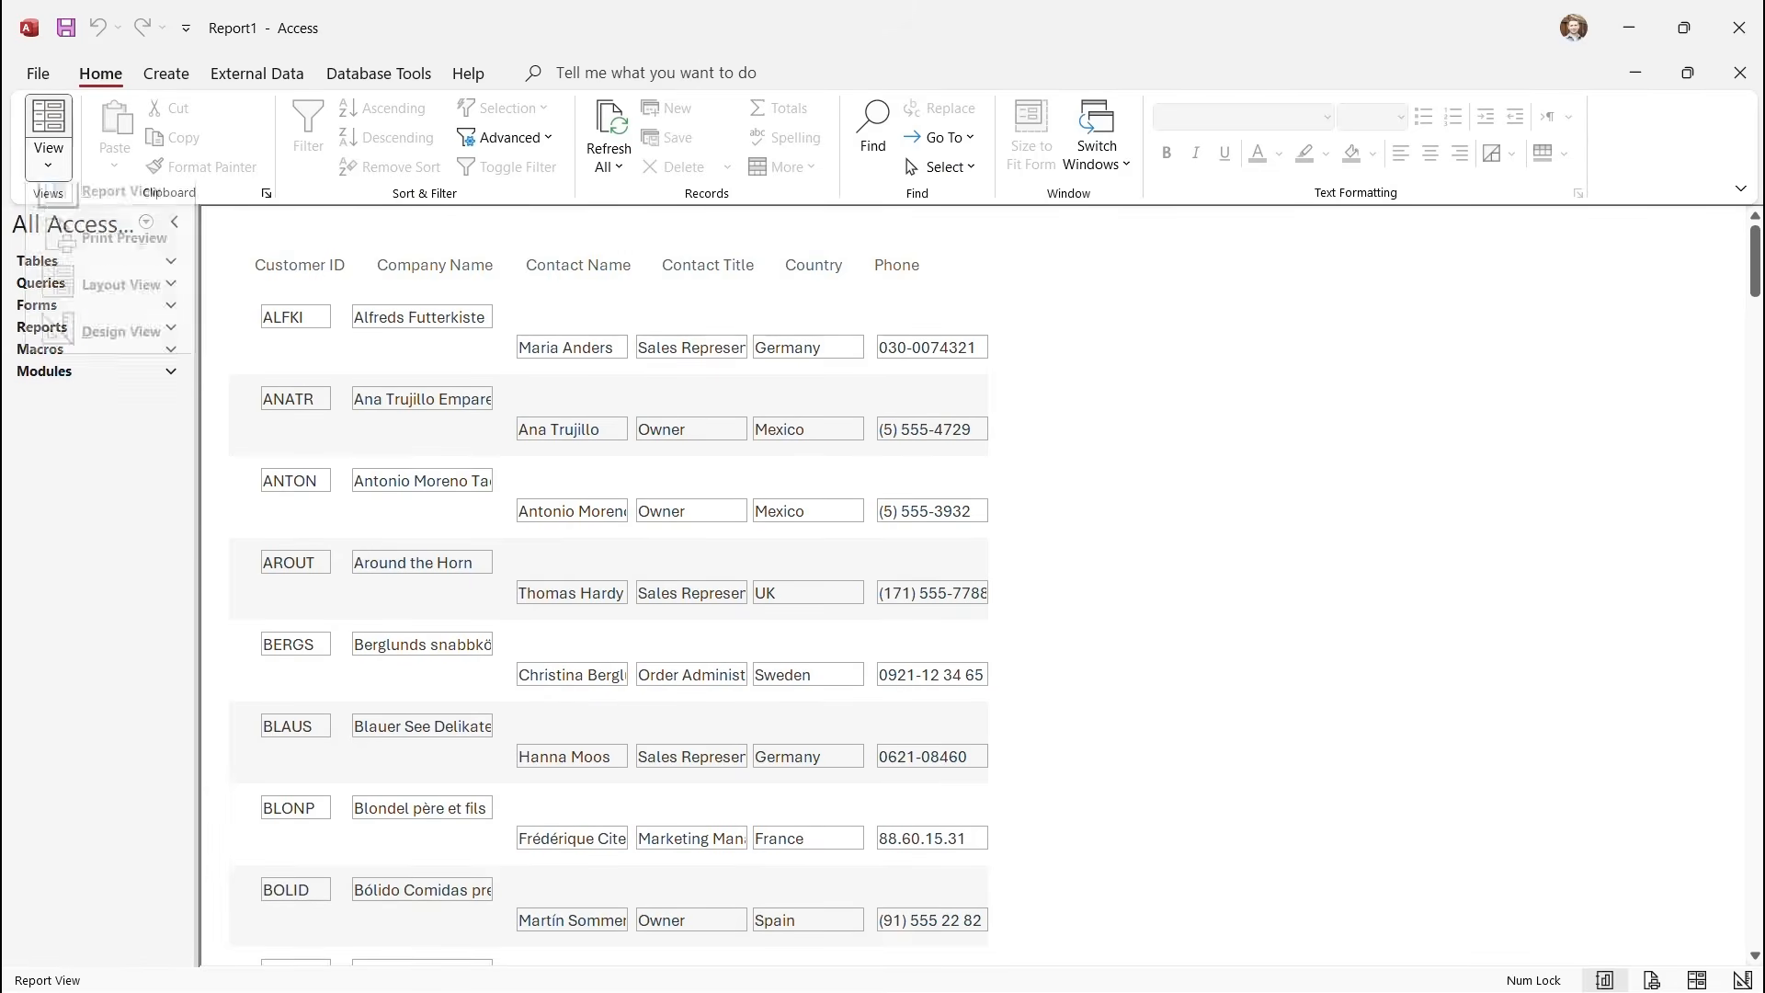
pyautogui.click(120, 350)
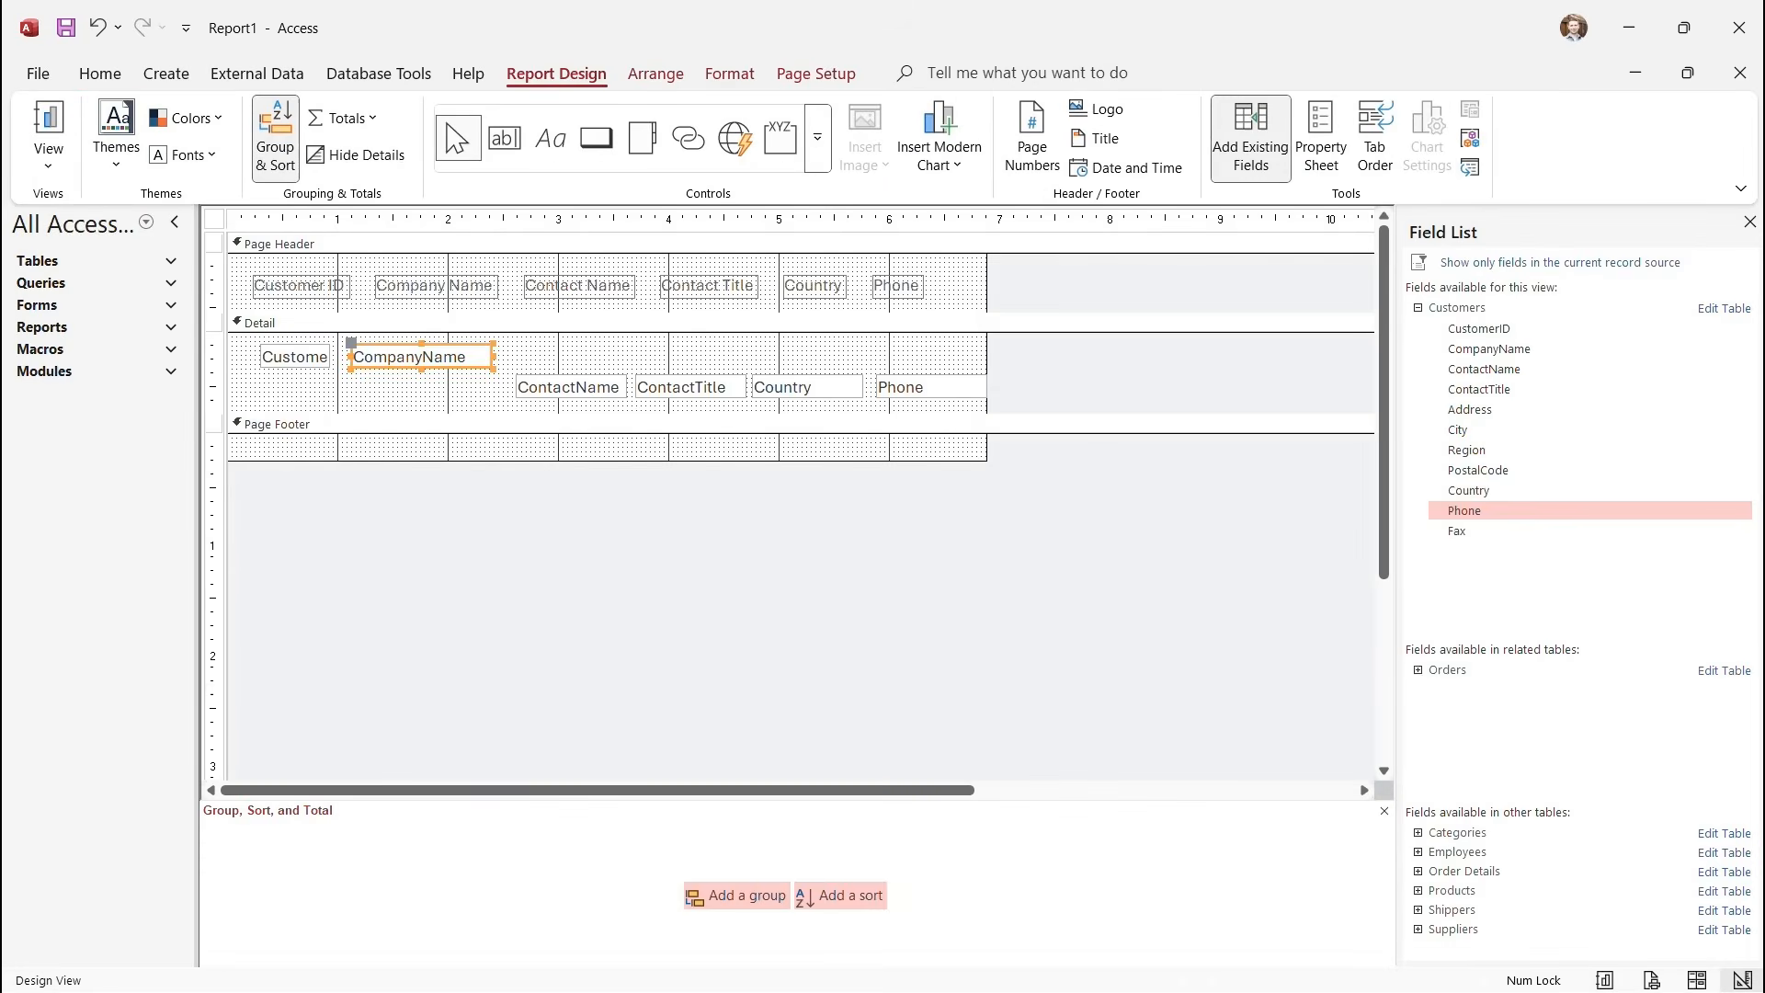
# Widen the CompanyName box in two steps, confirming full company names in Report View.
pyautogui.moveTo(494, 356); pyautogui.dragTo(529, 356)
pyautogui.click(47, 164)
pyautogui.click(110, 209)
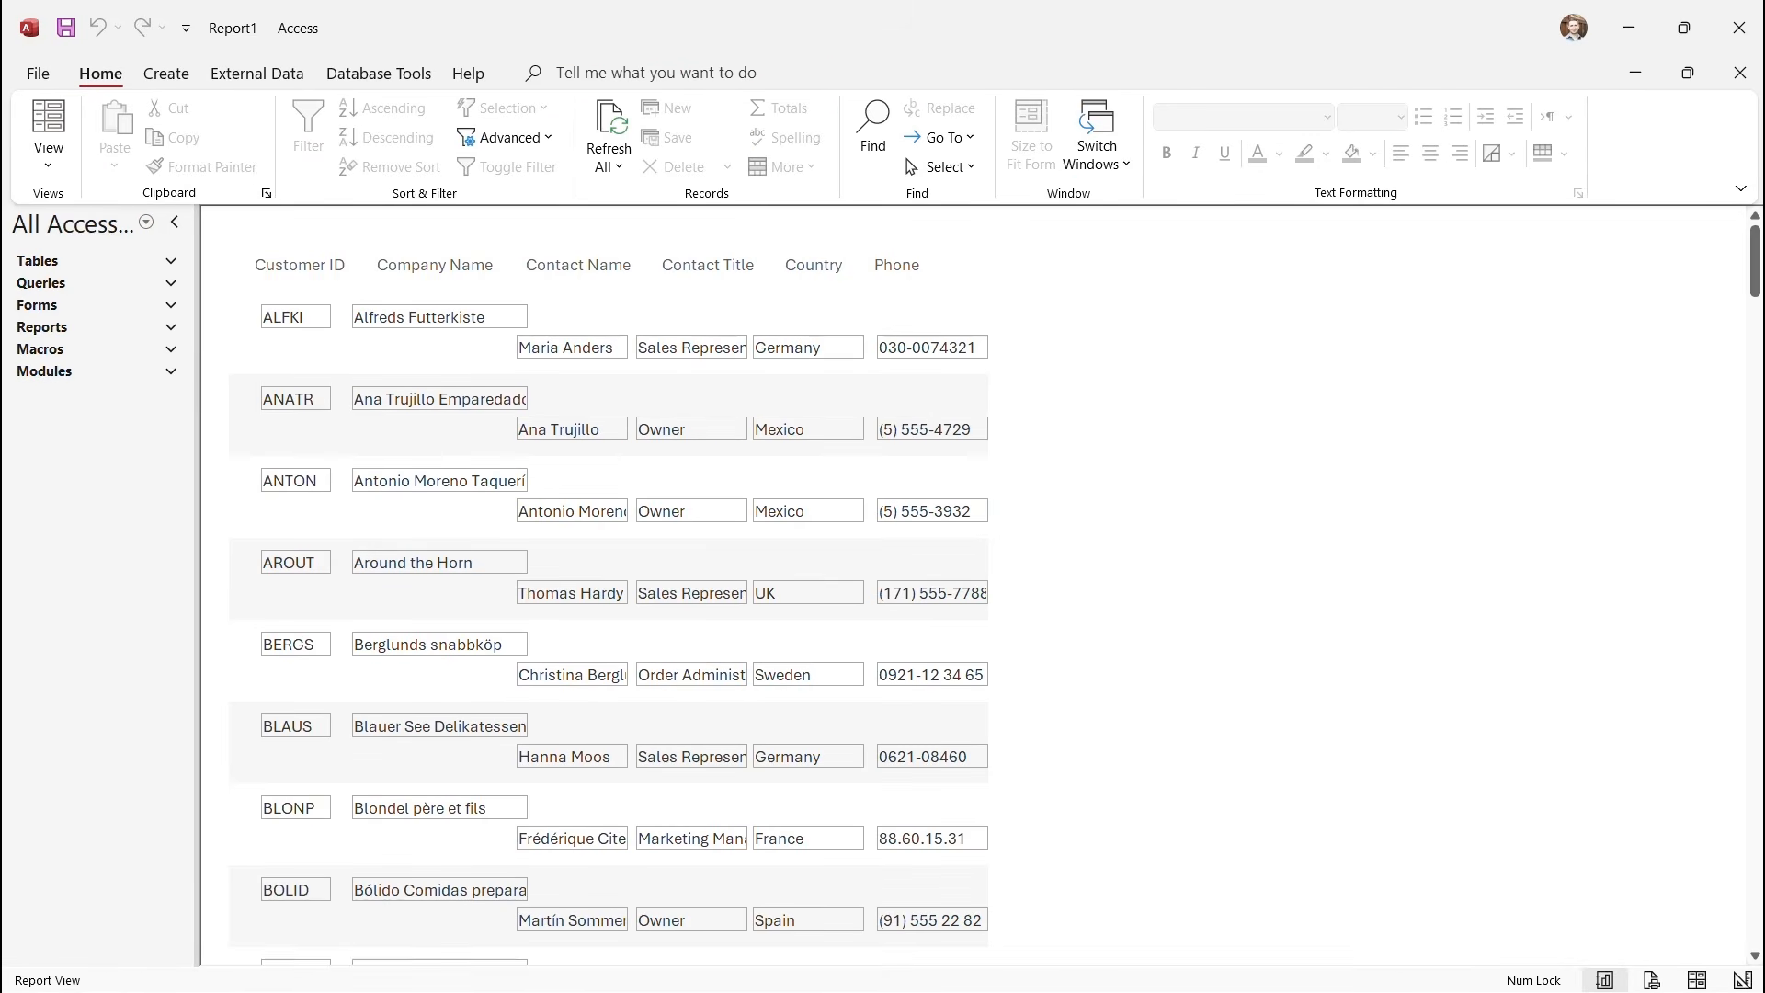
pyautogui.click(47, 163)
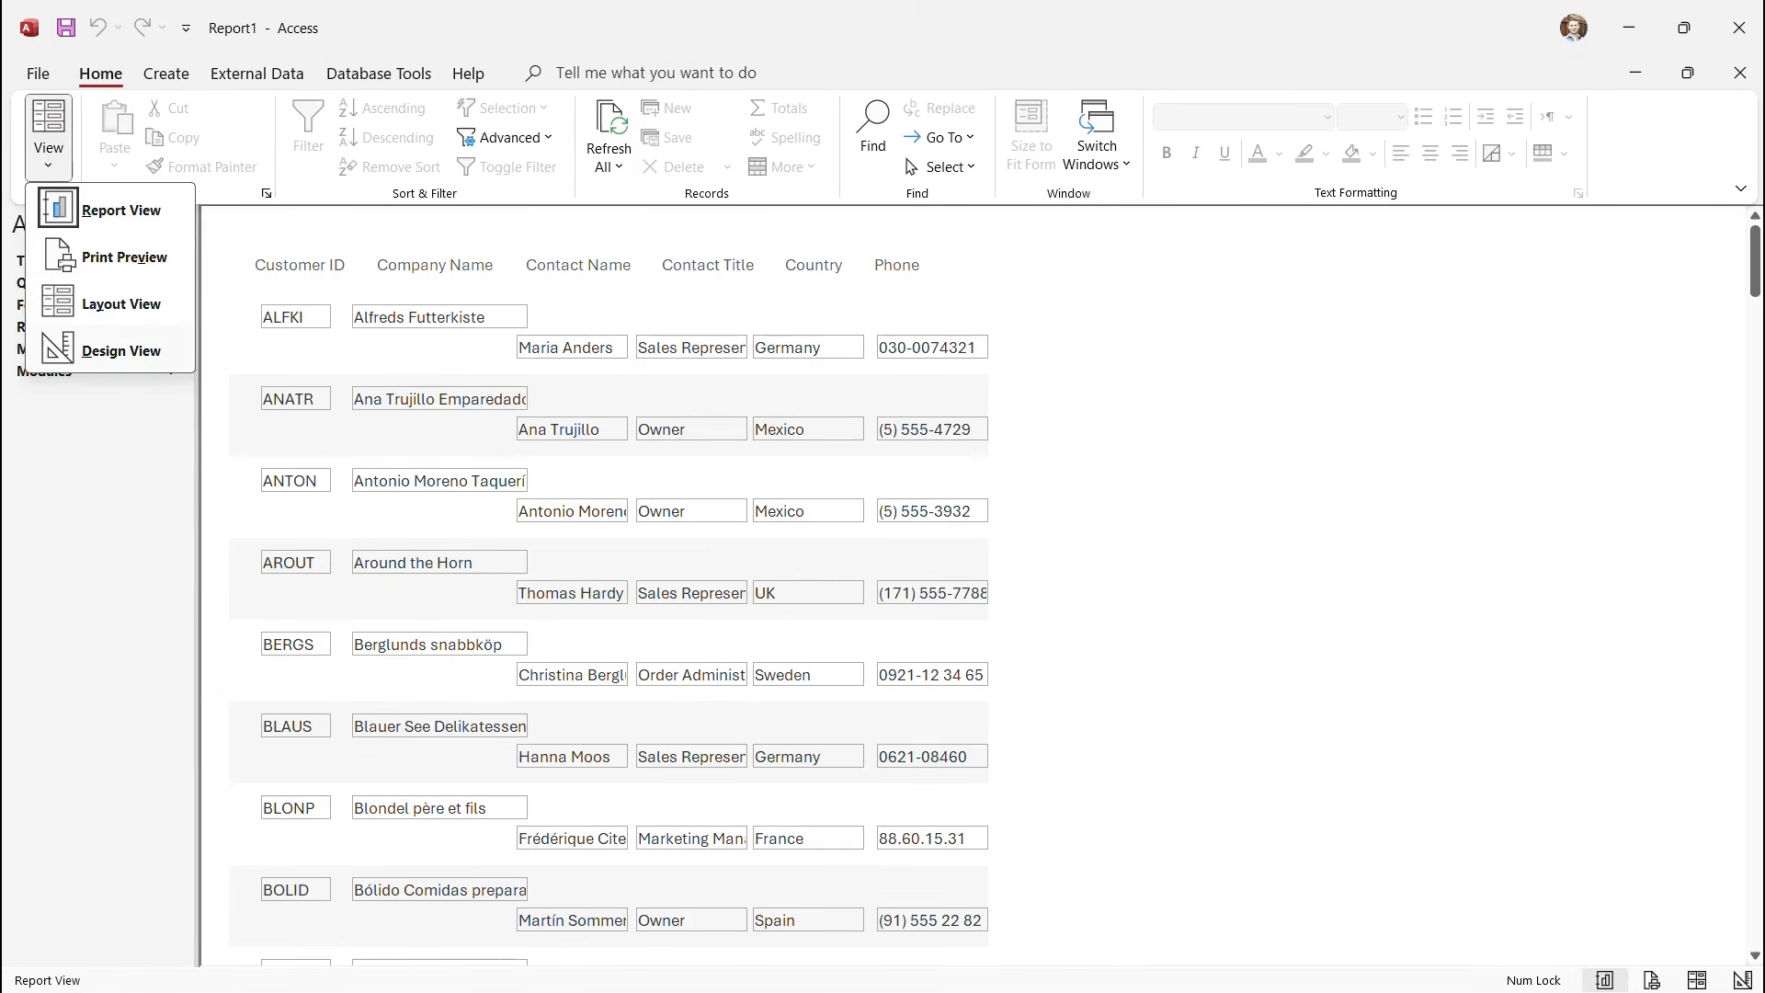
pyautogui.click(120, 351)
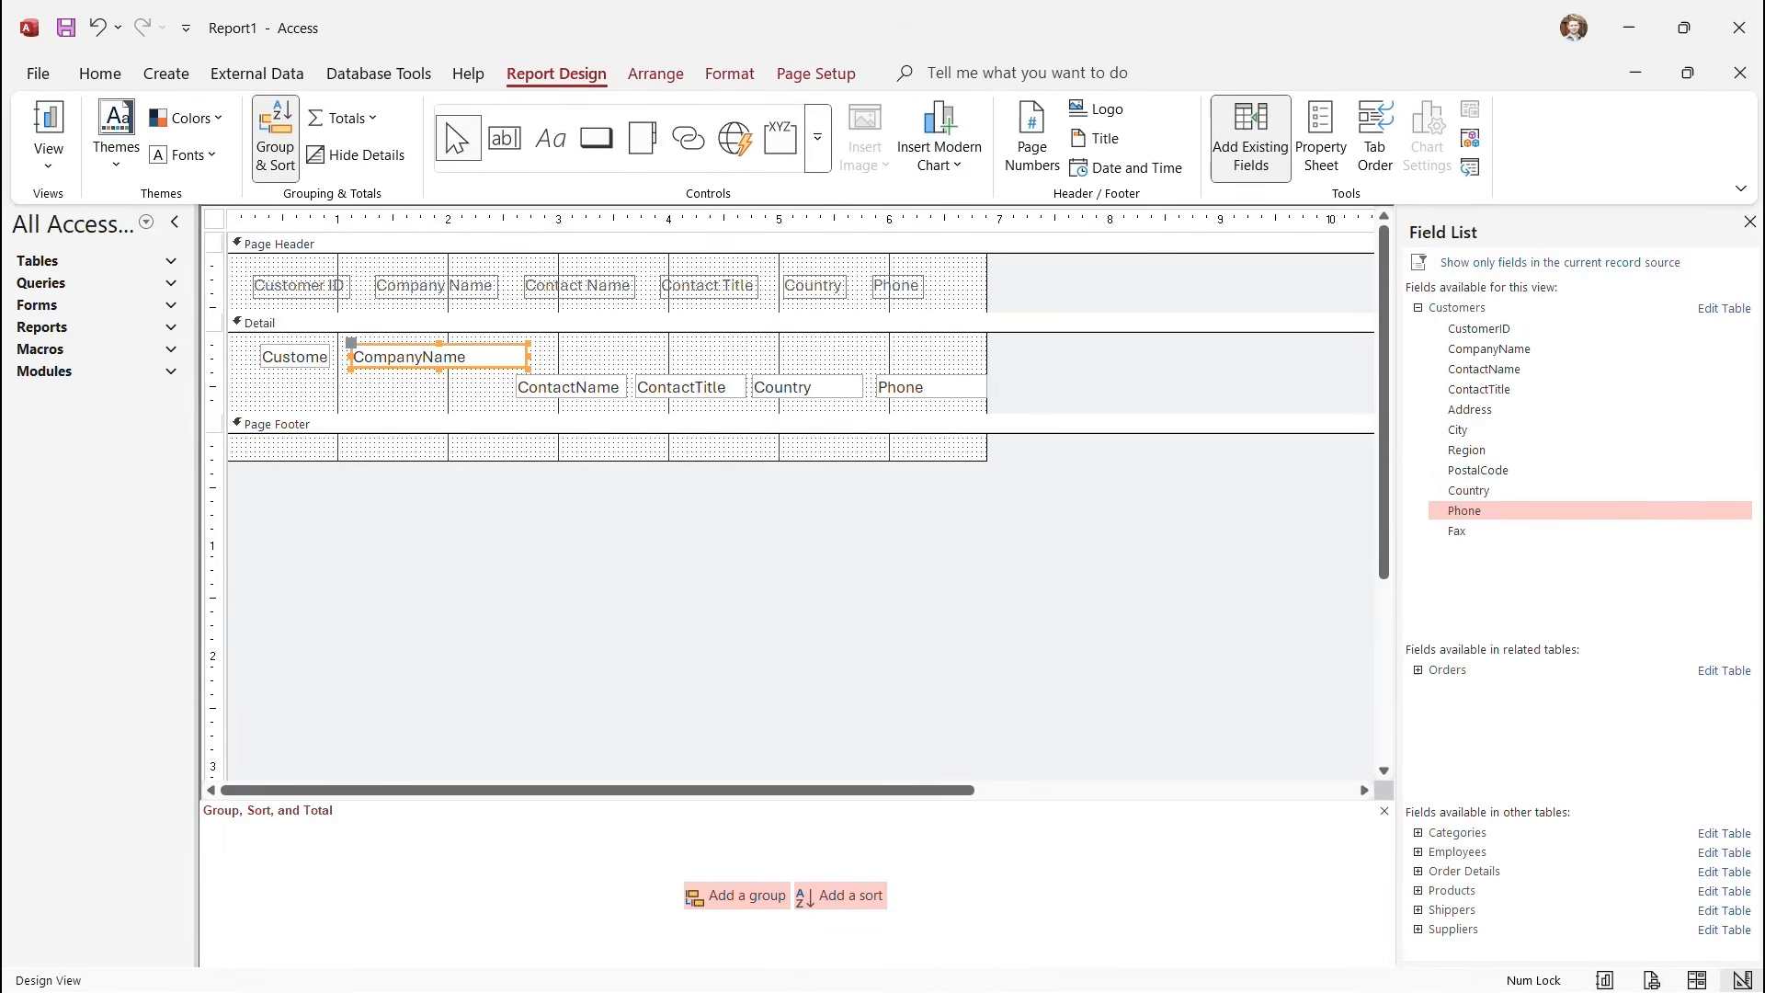
pyautogui.moveTo(529, 356); pyautogui.dragTo(548, 356)
pyautogui.click(48, 157)
pyautogui.click(121, 211)
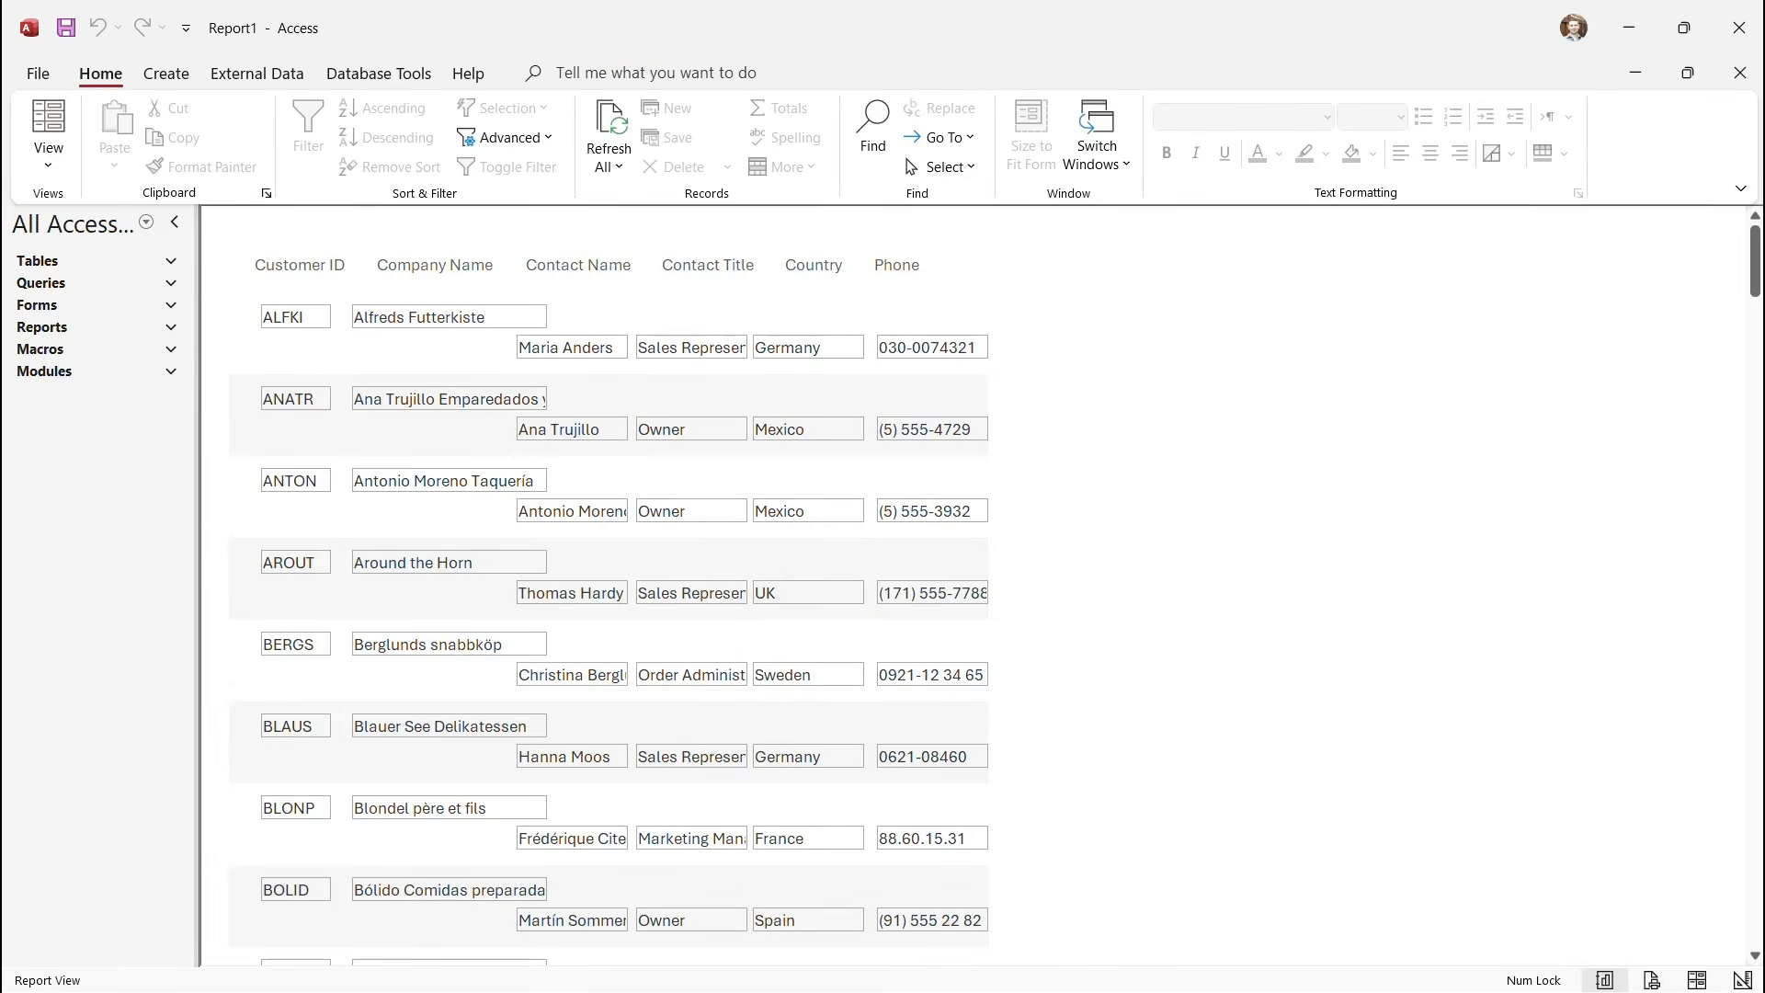
pyautogui.click(48, 157)
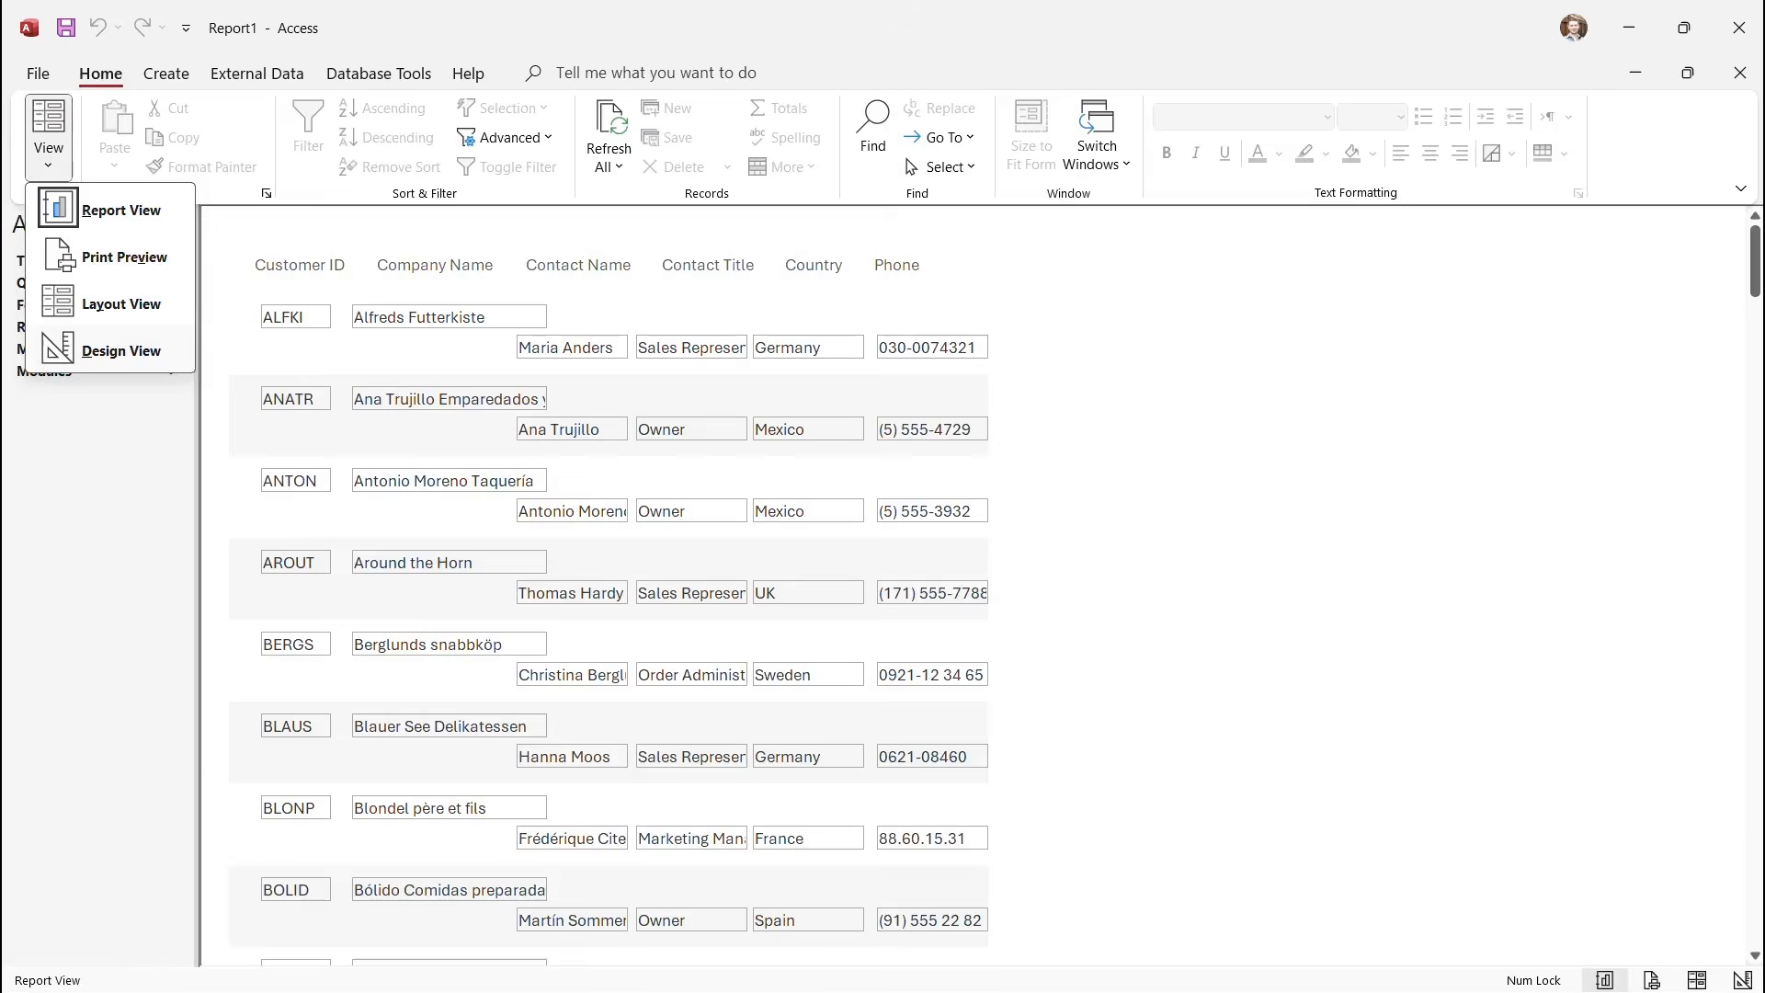
pyautogui.click(120, 350)
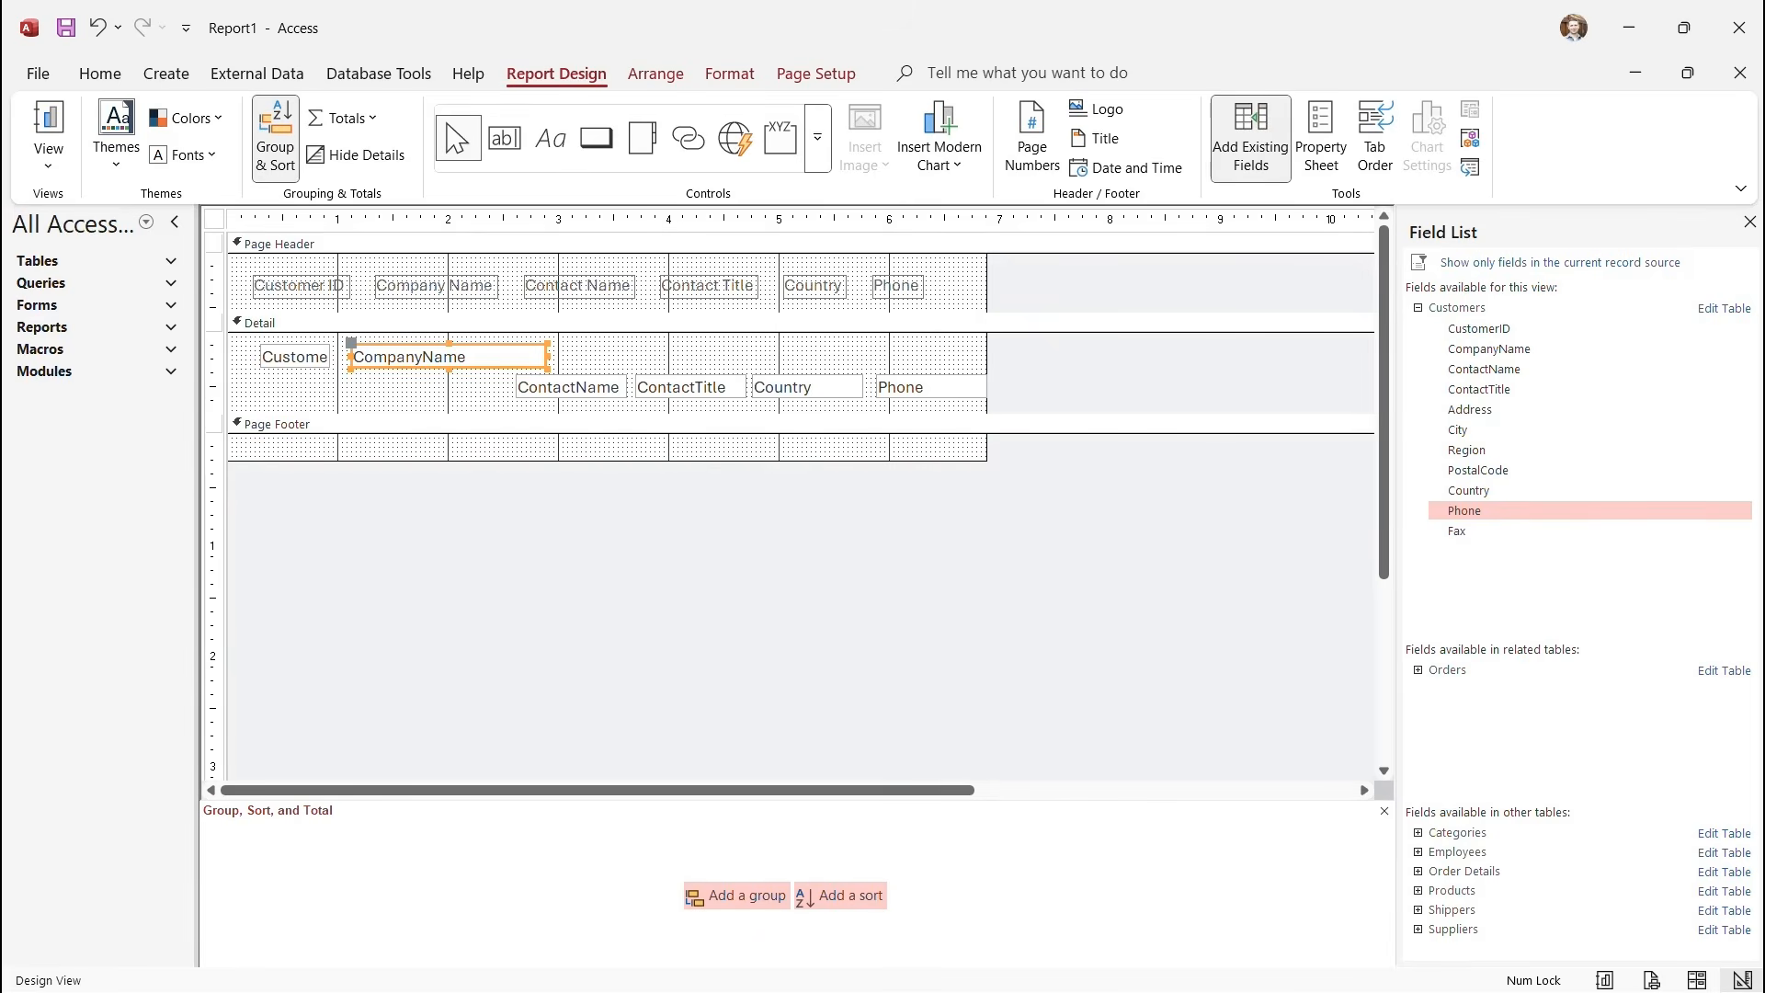
pyautogui.click(614, 355)
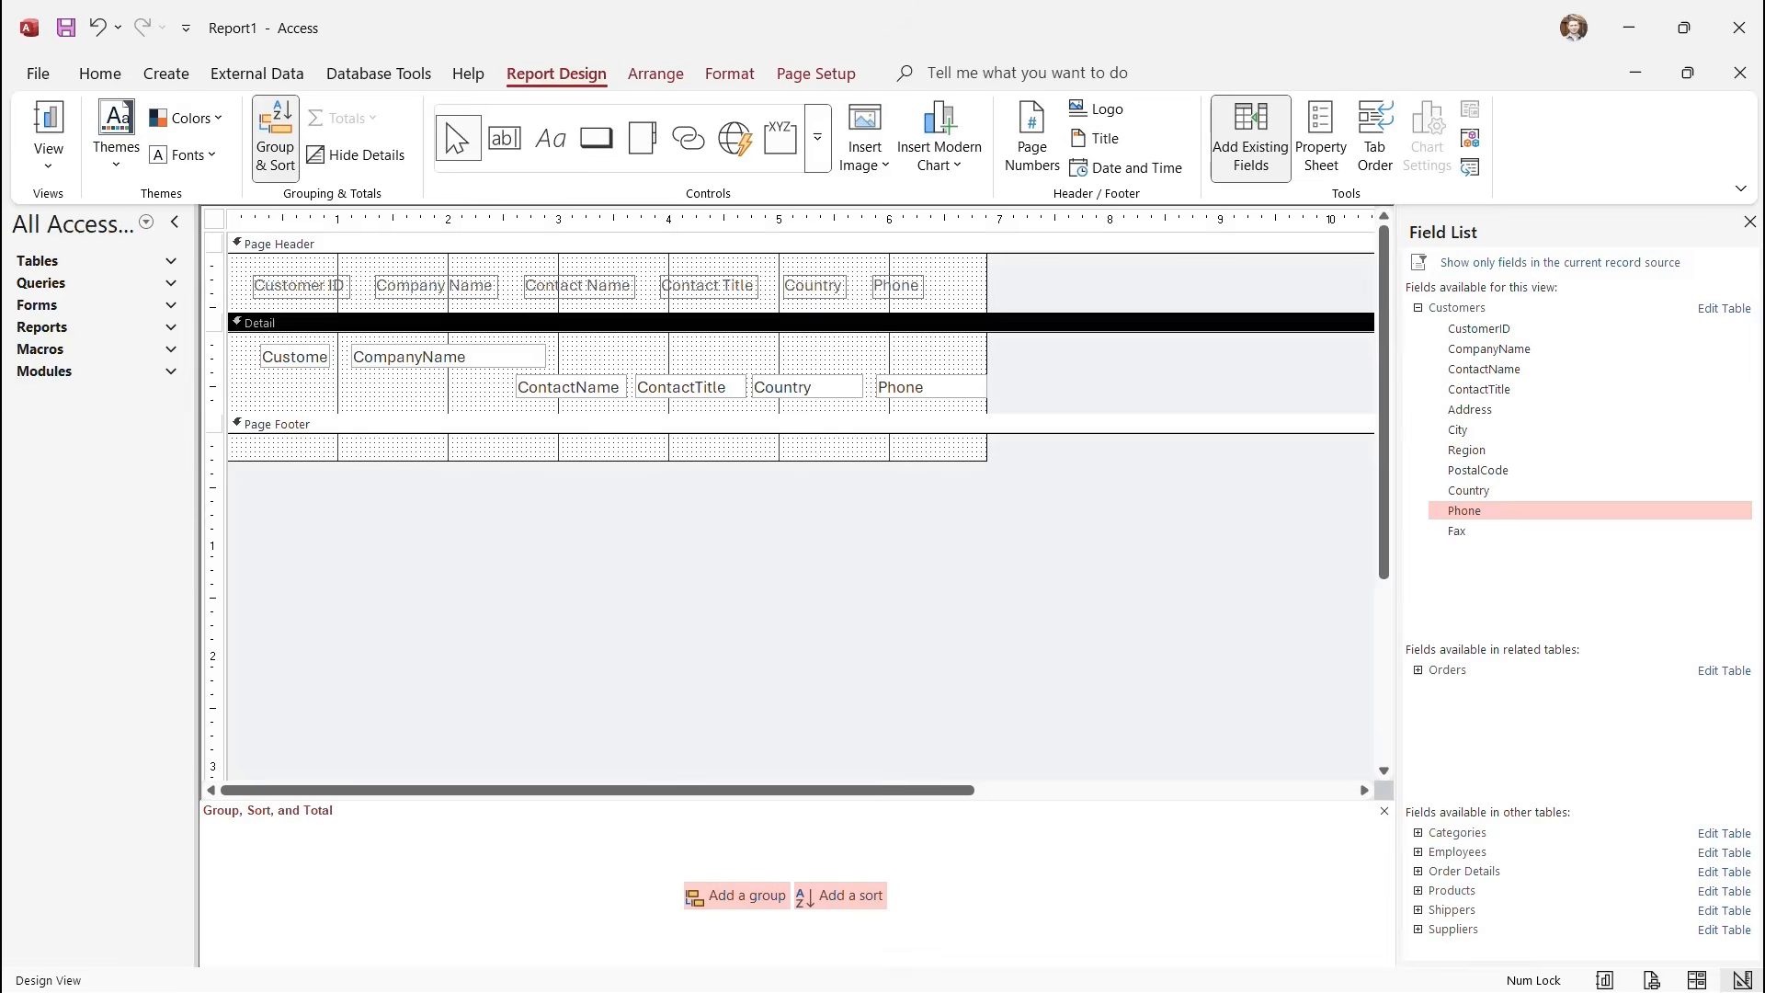
# Select all six Detail text boxes and set their shape outline to Transparent.
pyautogui.click(295, 357)
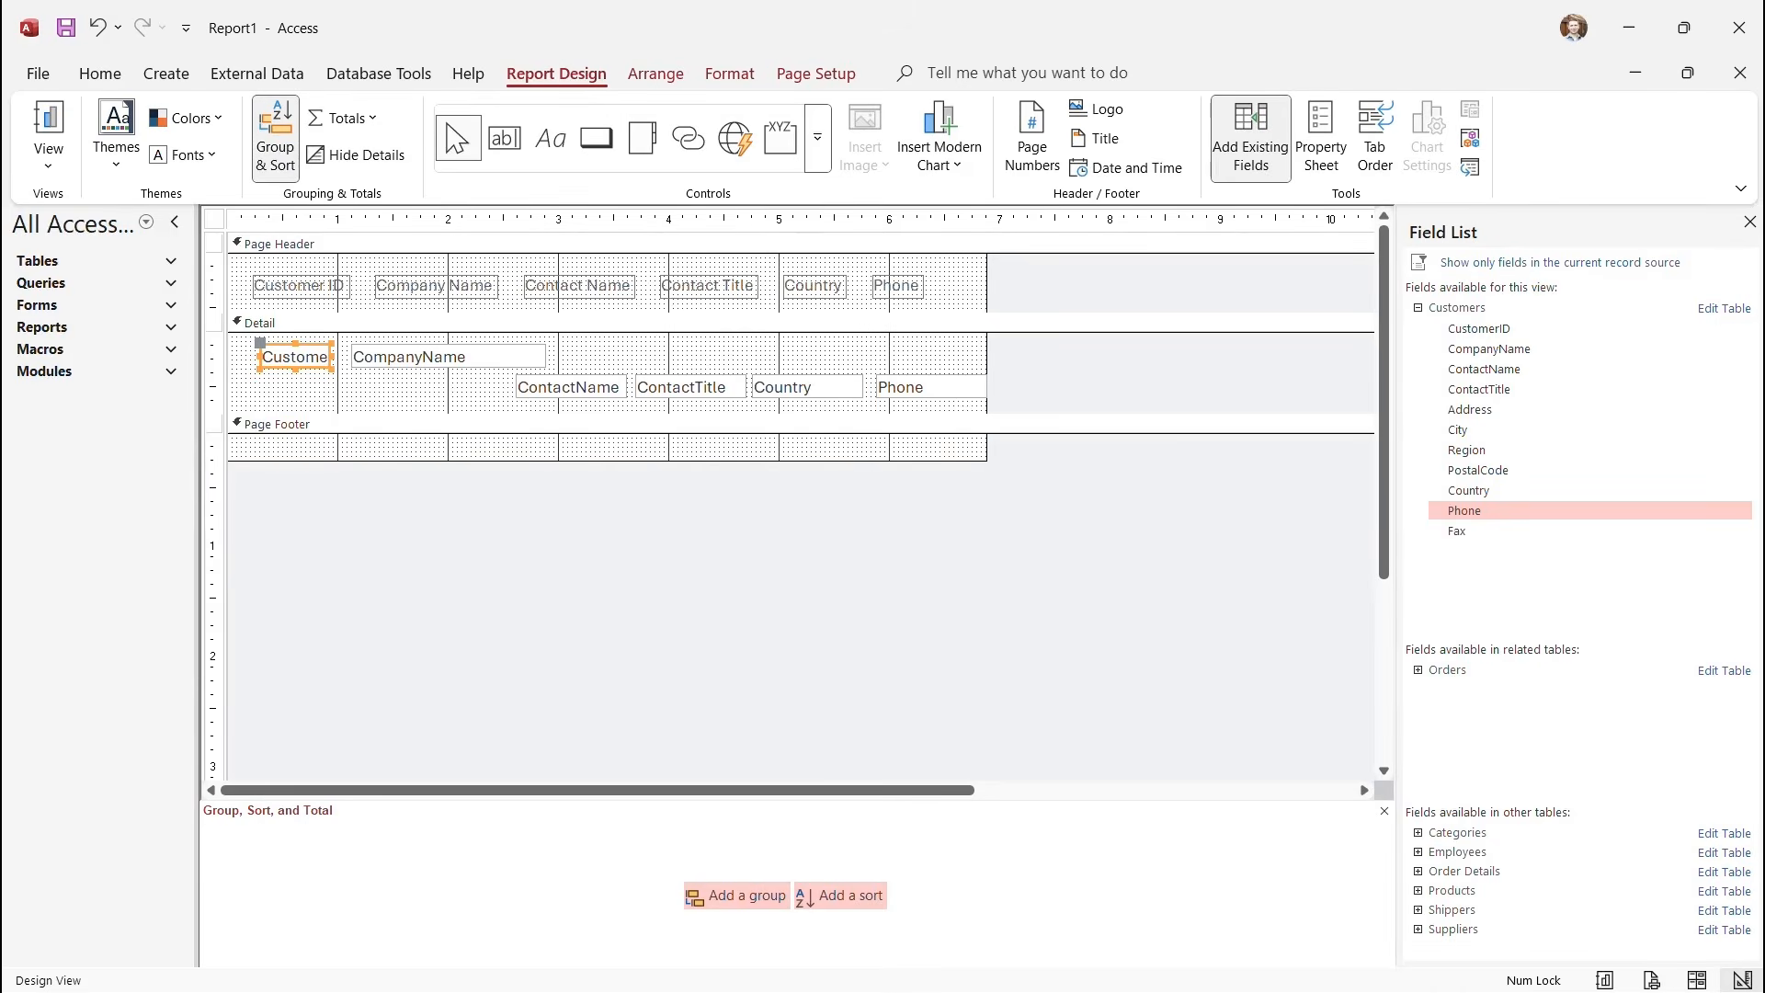
pyautogui.moveTo(213, 343); pyautogui.dragTo(213, 405)
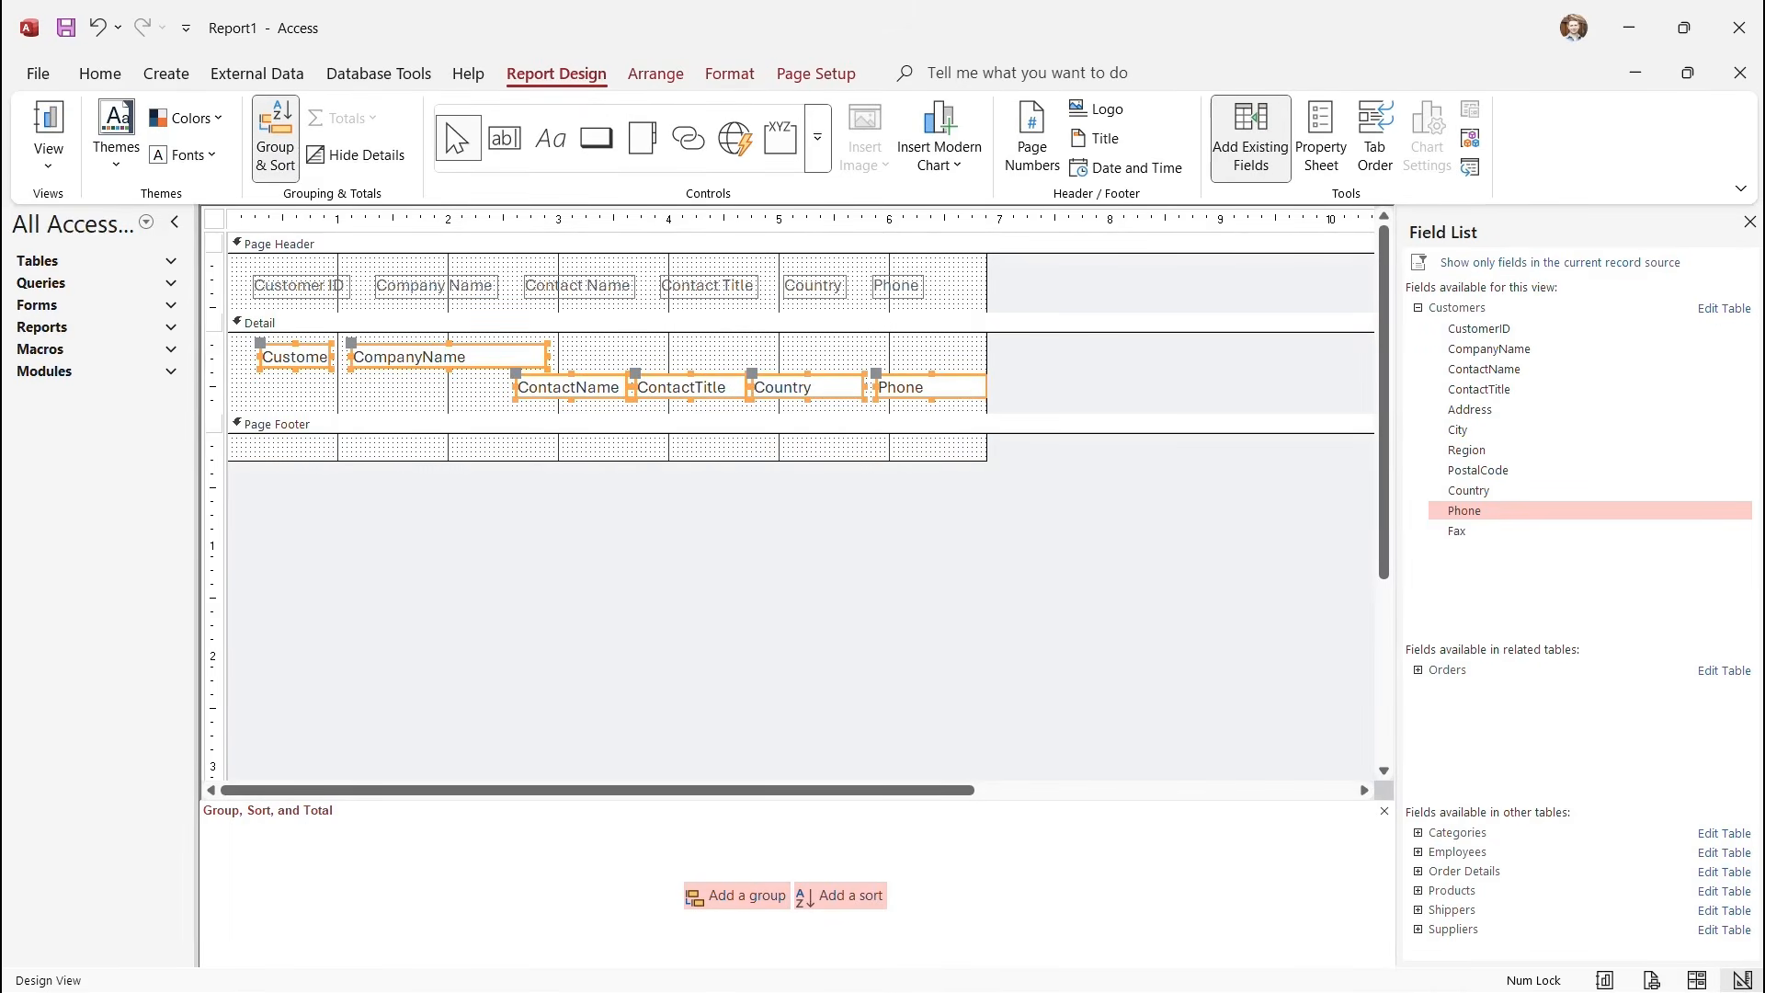
pyautogui.click(729, 74)
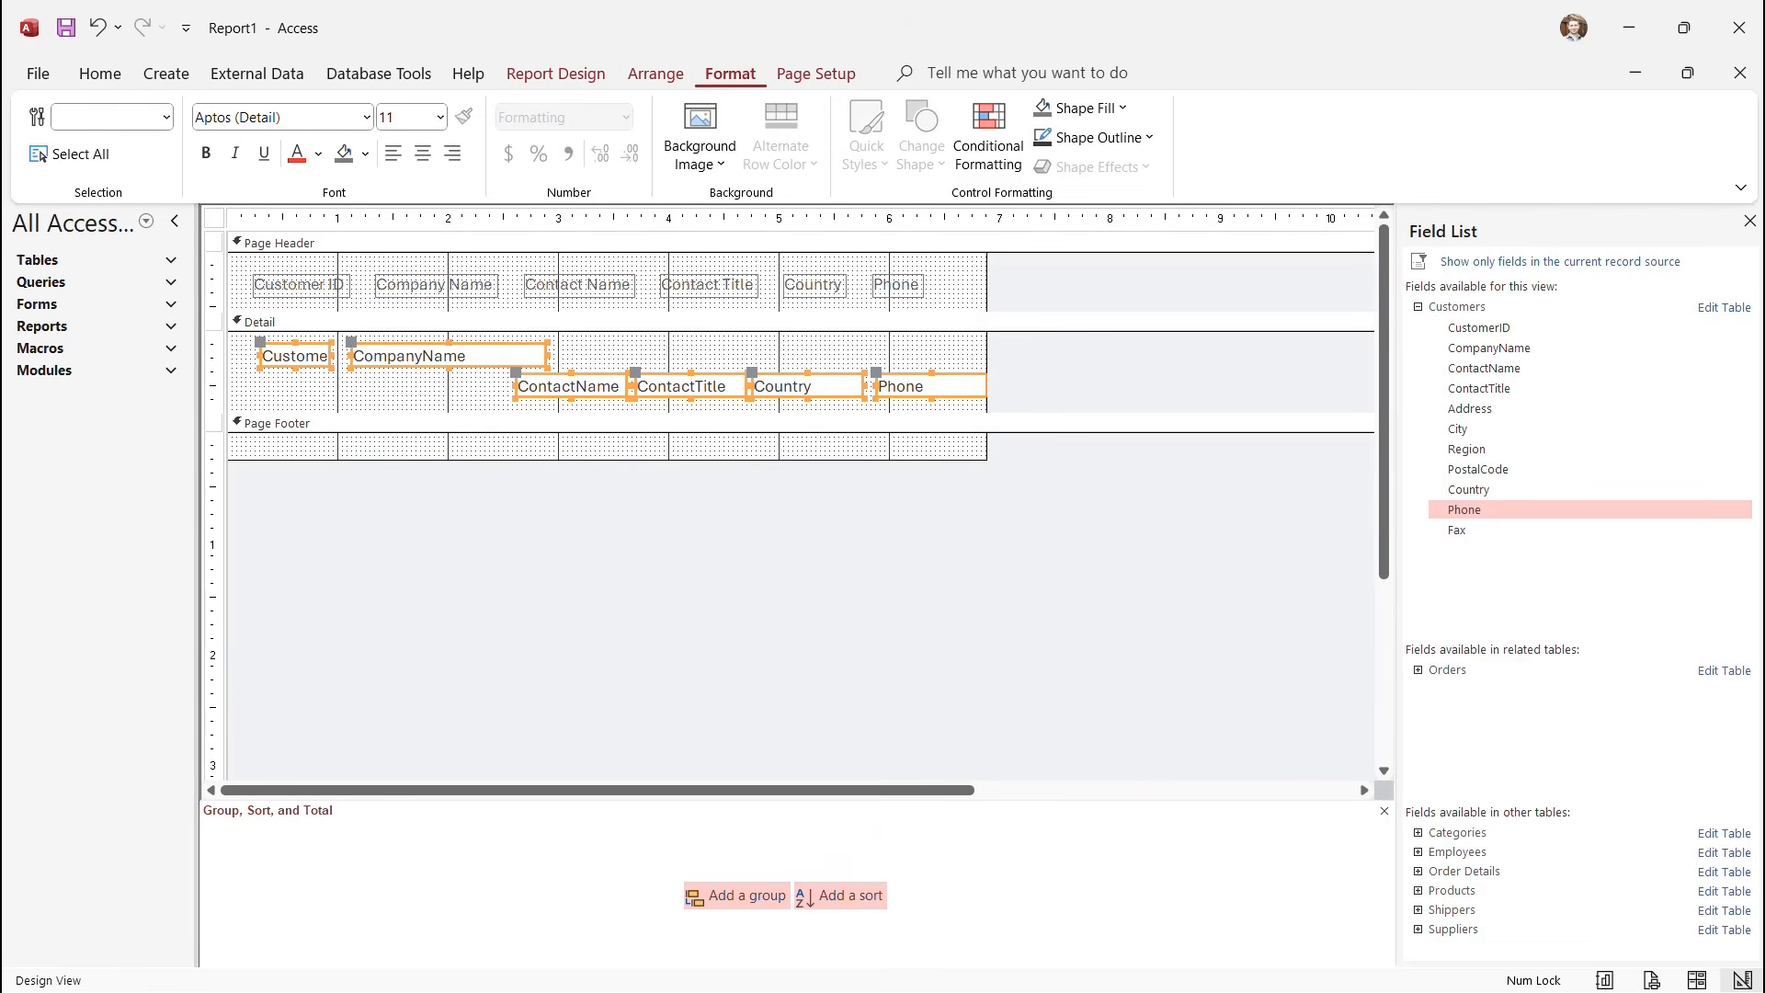
pyautogui.click(1094, 137)
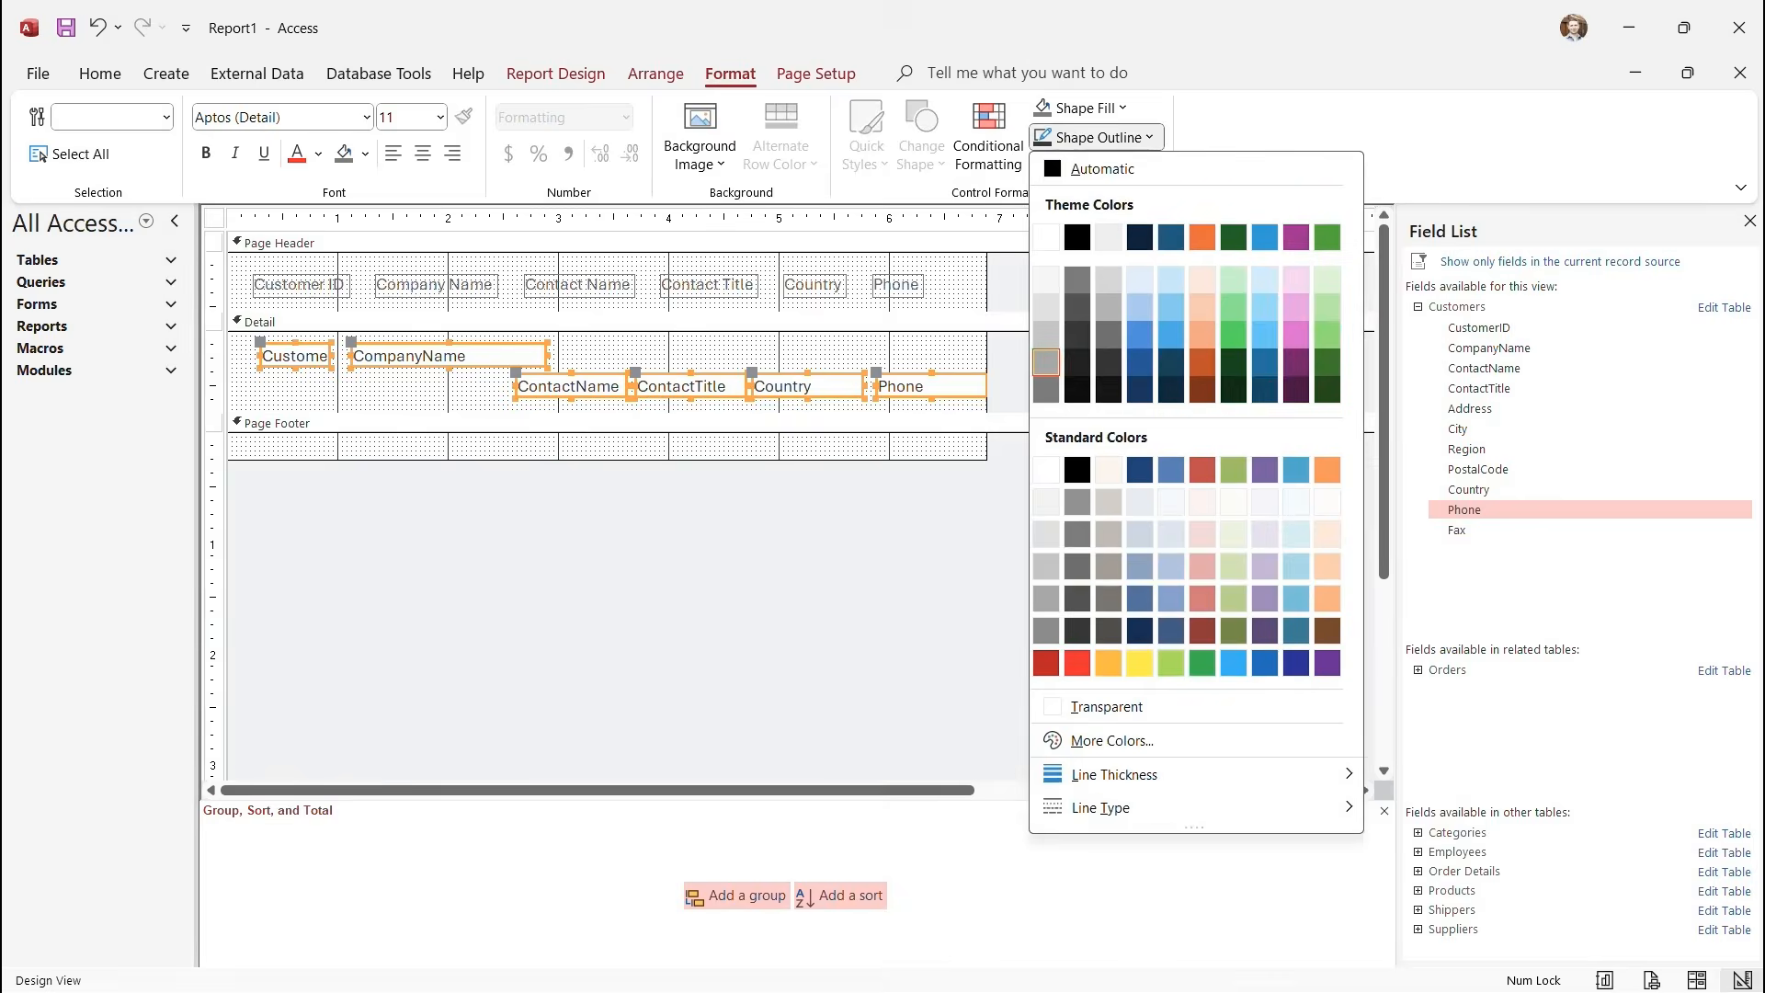
pyautogui.click(1107, 707)
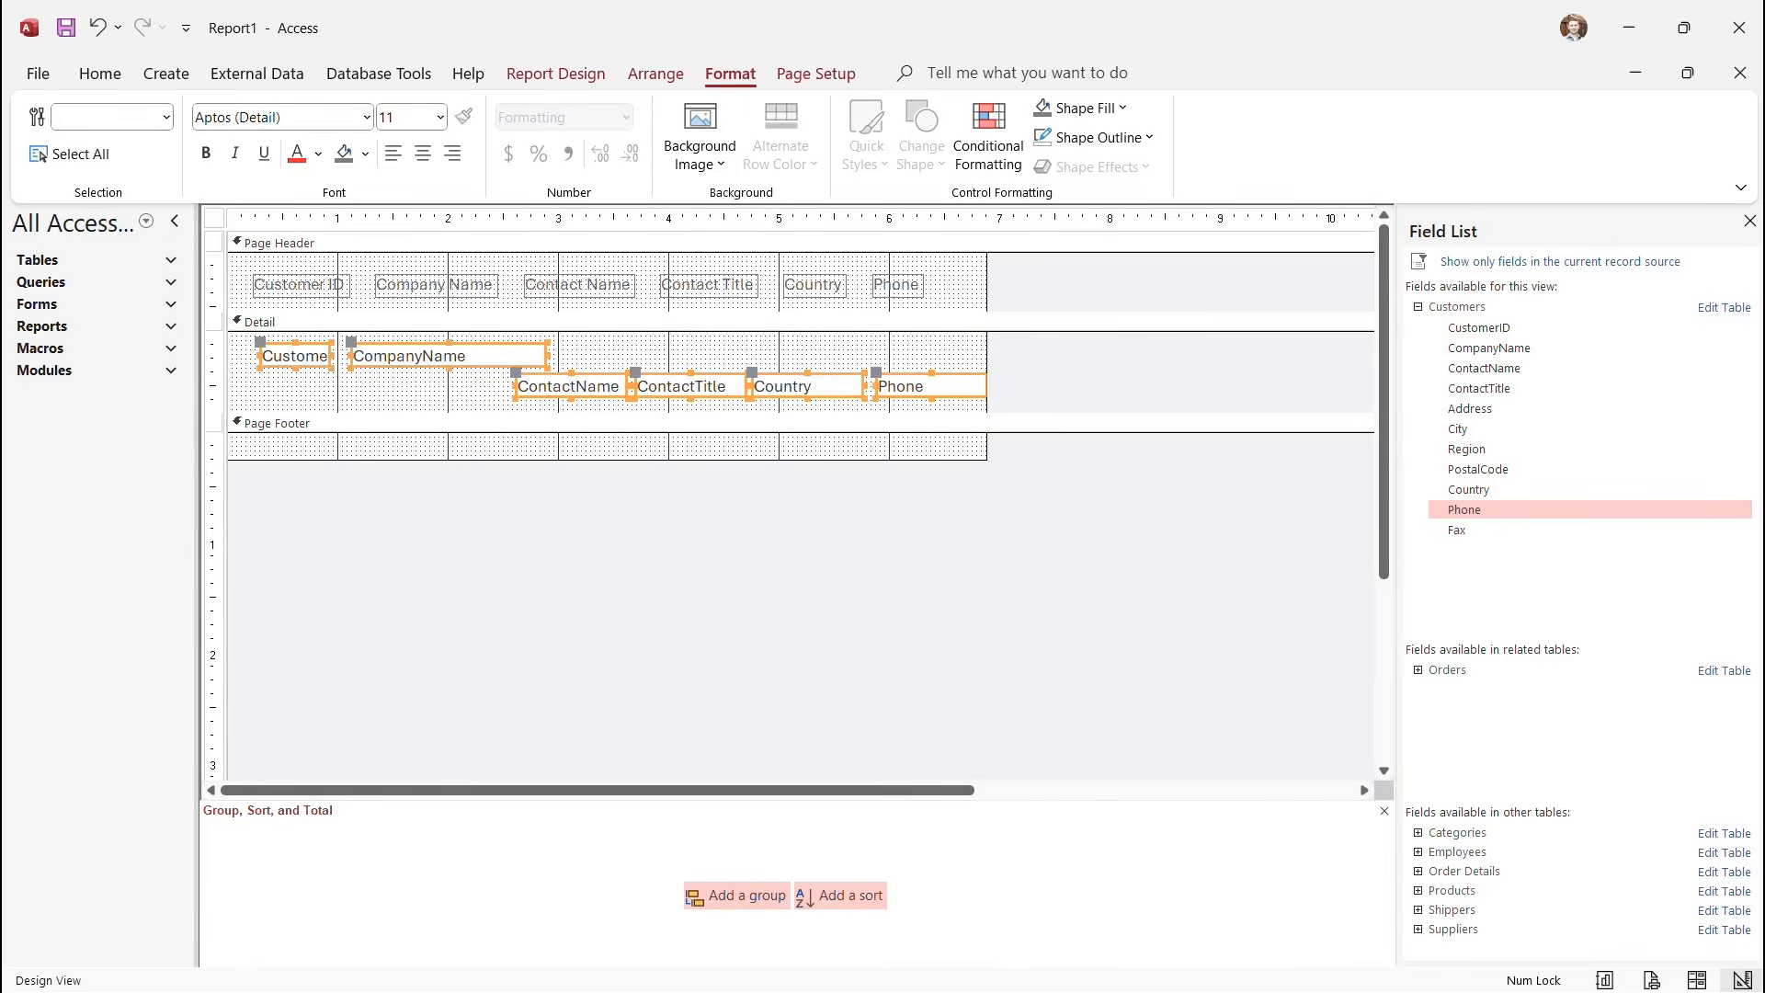
# Preview the shaded customer report in Report View, then return to Design View.
pyautogui.click(555, 73)
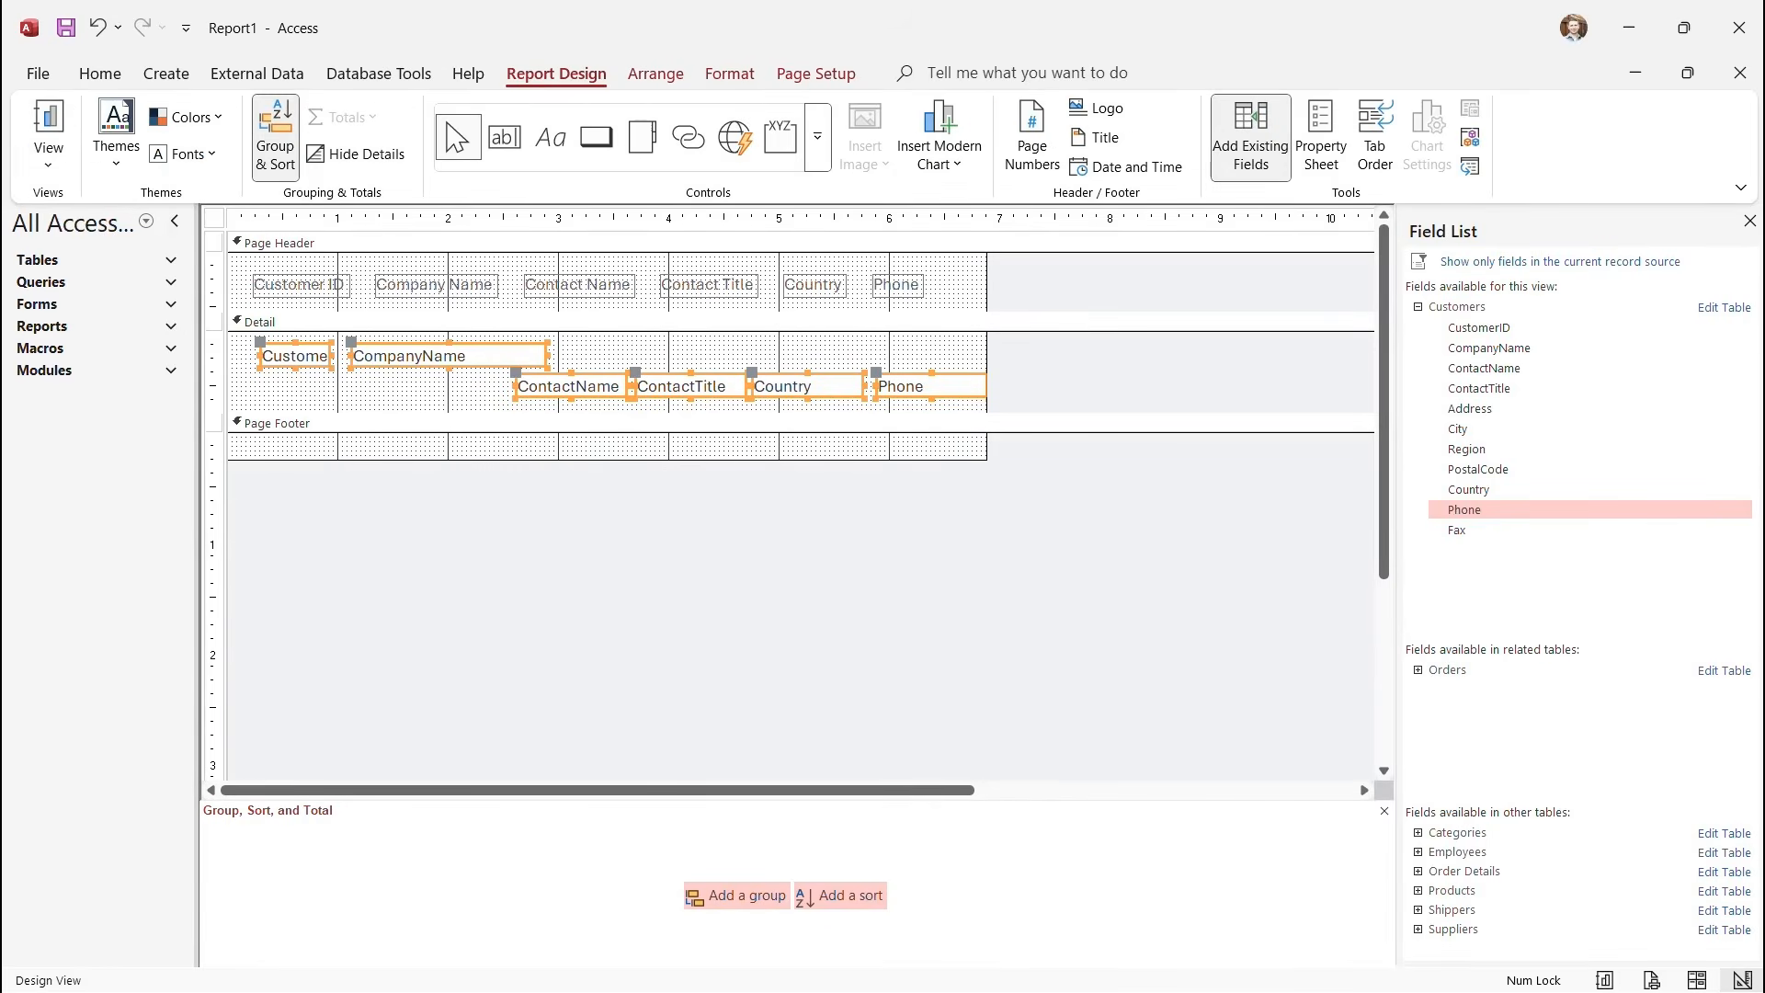
pyautogui.click(42, 152)
pyautogui.click(118, 209)
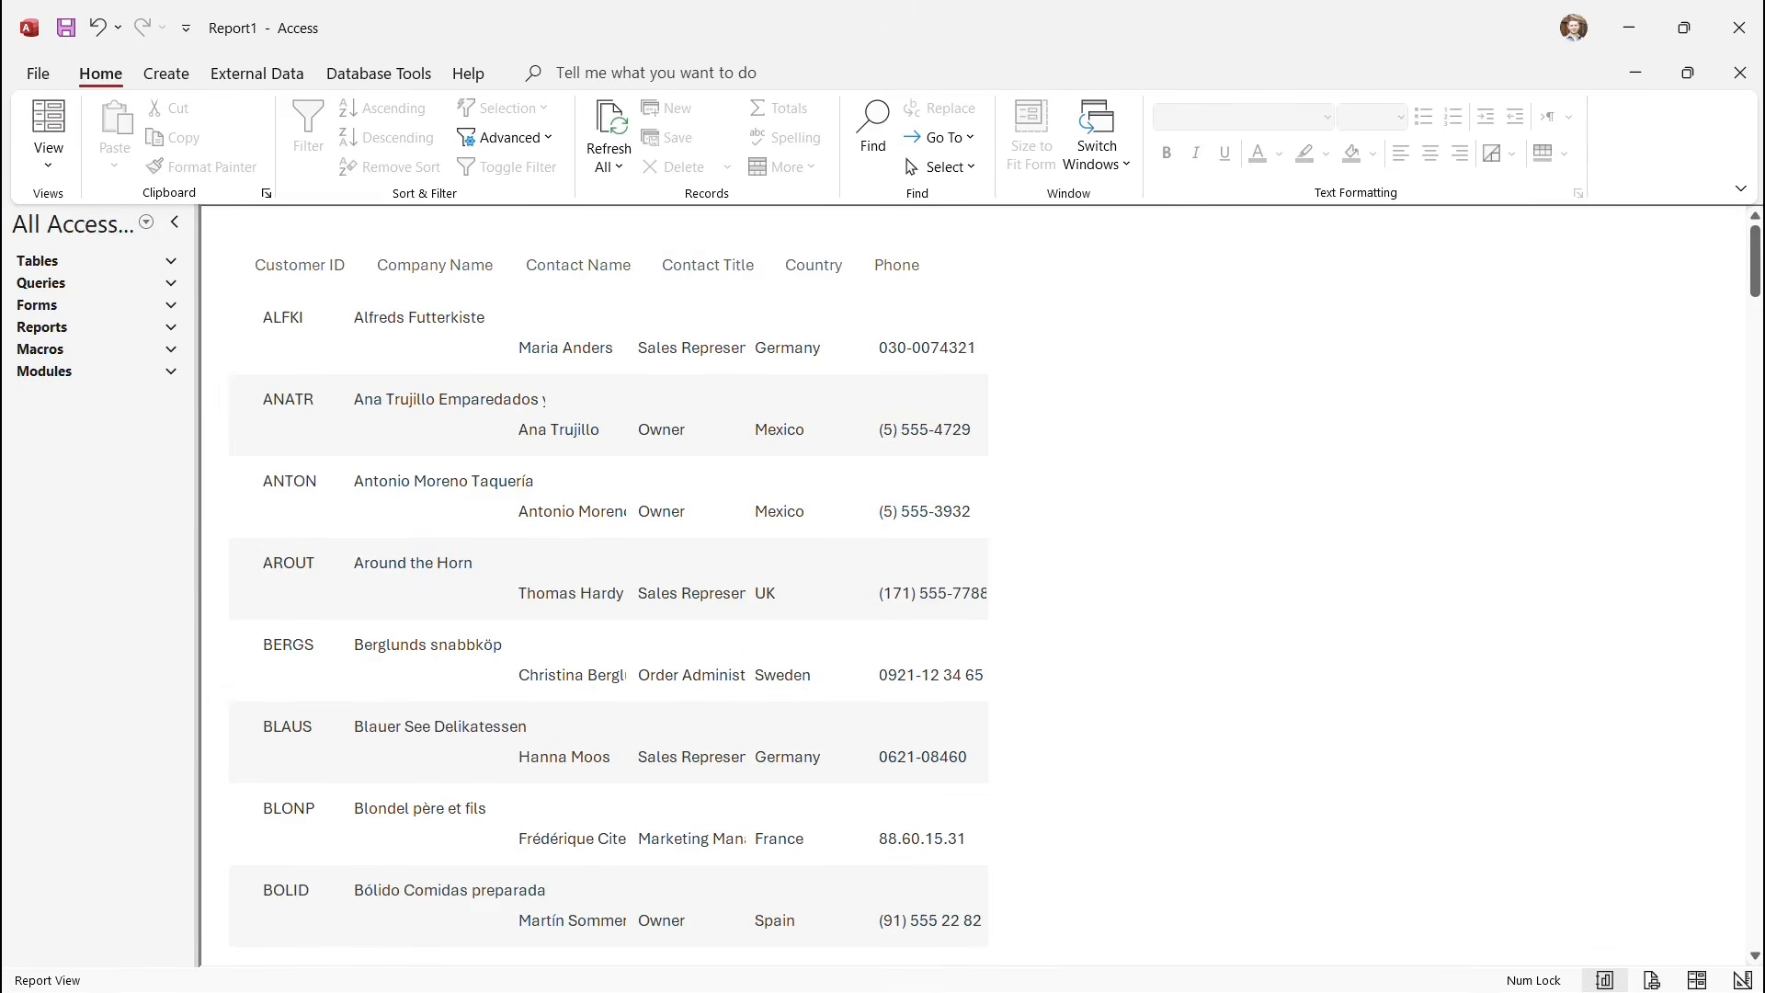
pyautogui.scroll(-6, 607, 589)
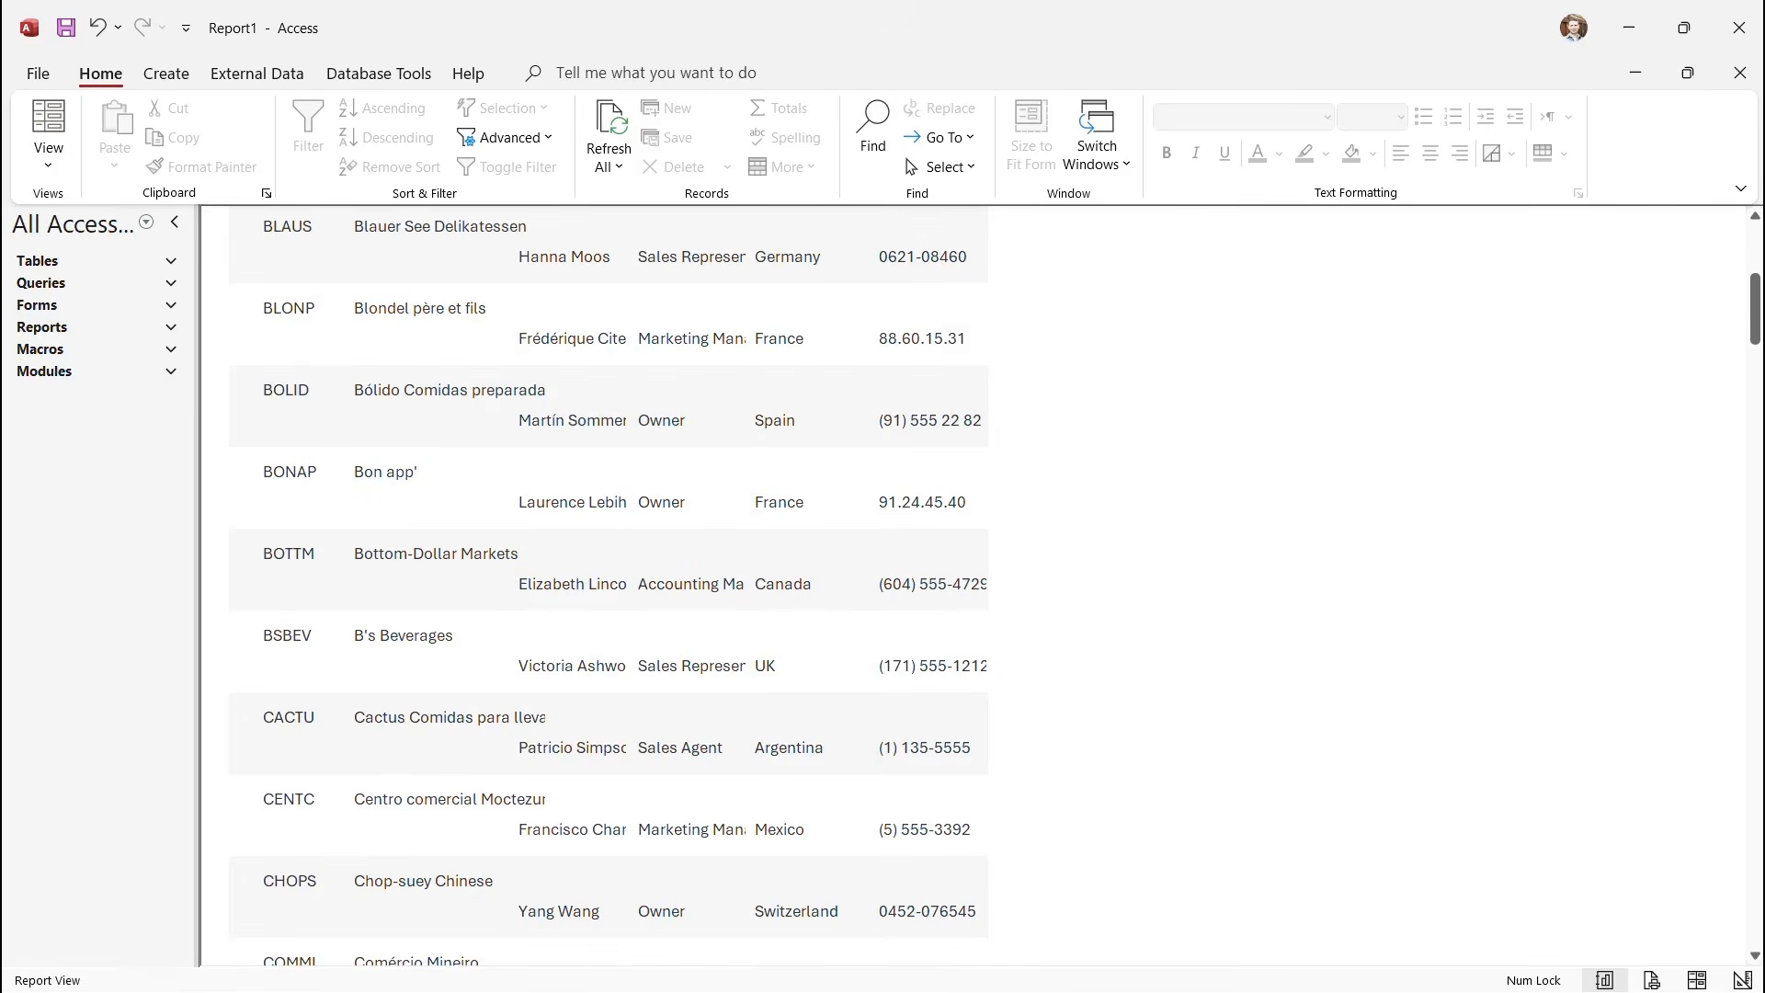
pyautogui.click(47, 138)
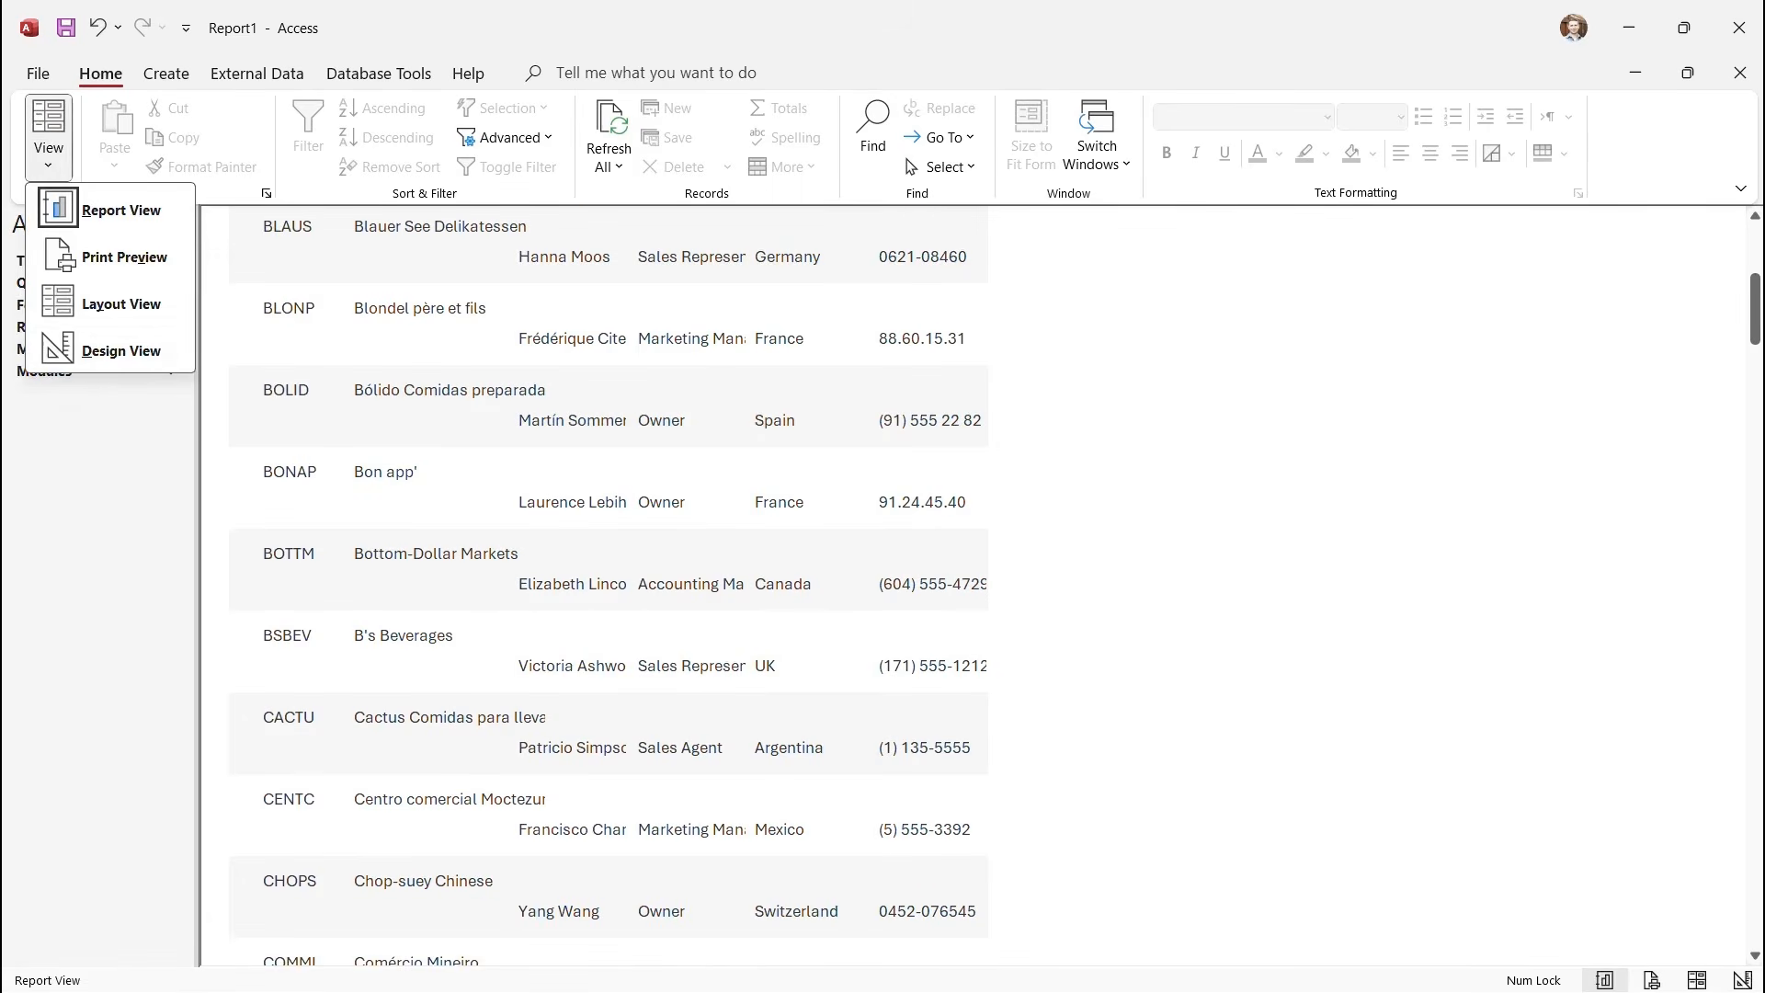
pyautogui.click(106, 351)
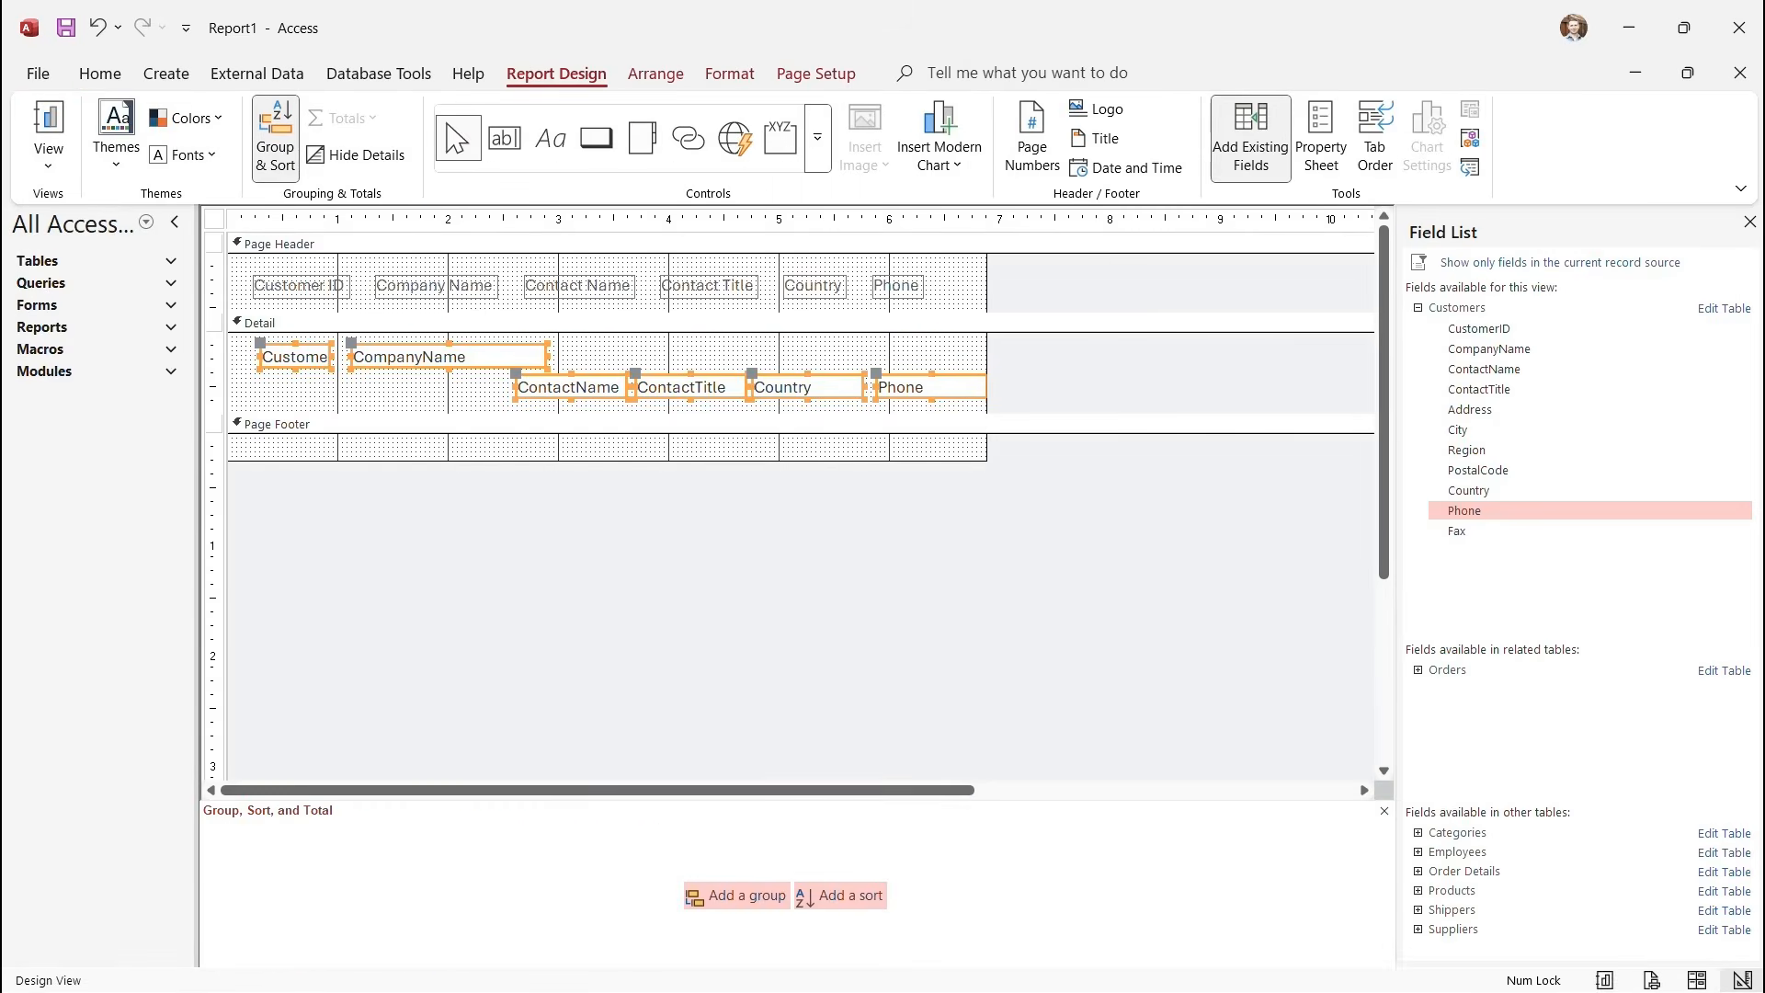
# Widen the CompanyName text box and shift the Contact Name header label right.
pyautogui.click(717, 352)
pyautogui.click(449, 356)
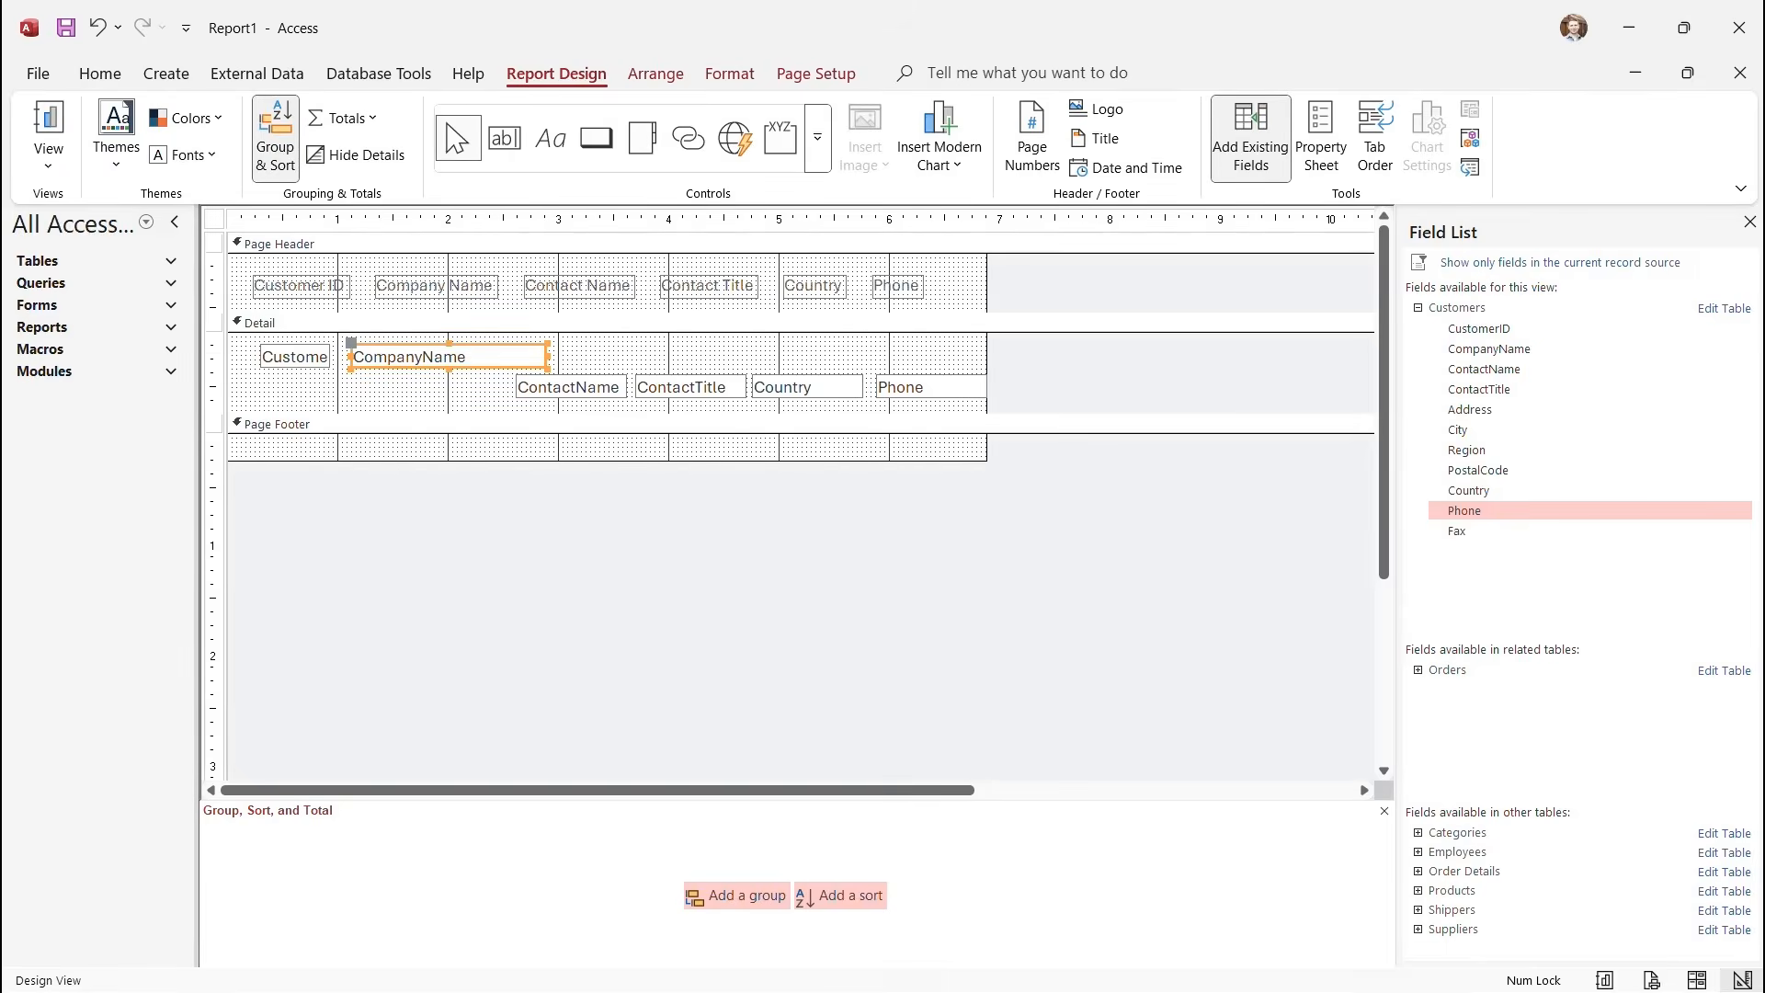
pyautogui.moveTo(549, 357); pyautogui.dragTo(595, 356)
pyautogui.click(387, 286)
pyautogui.click(387, 286)
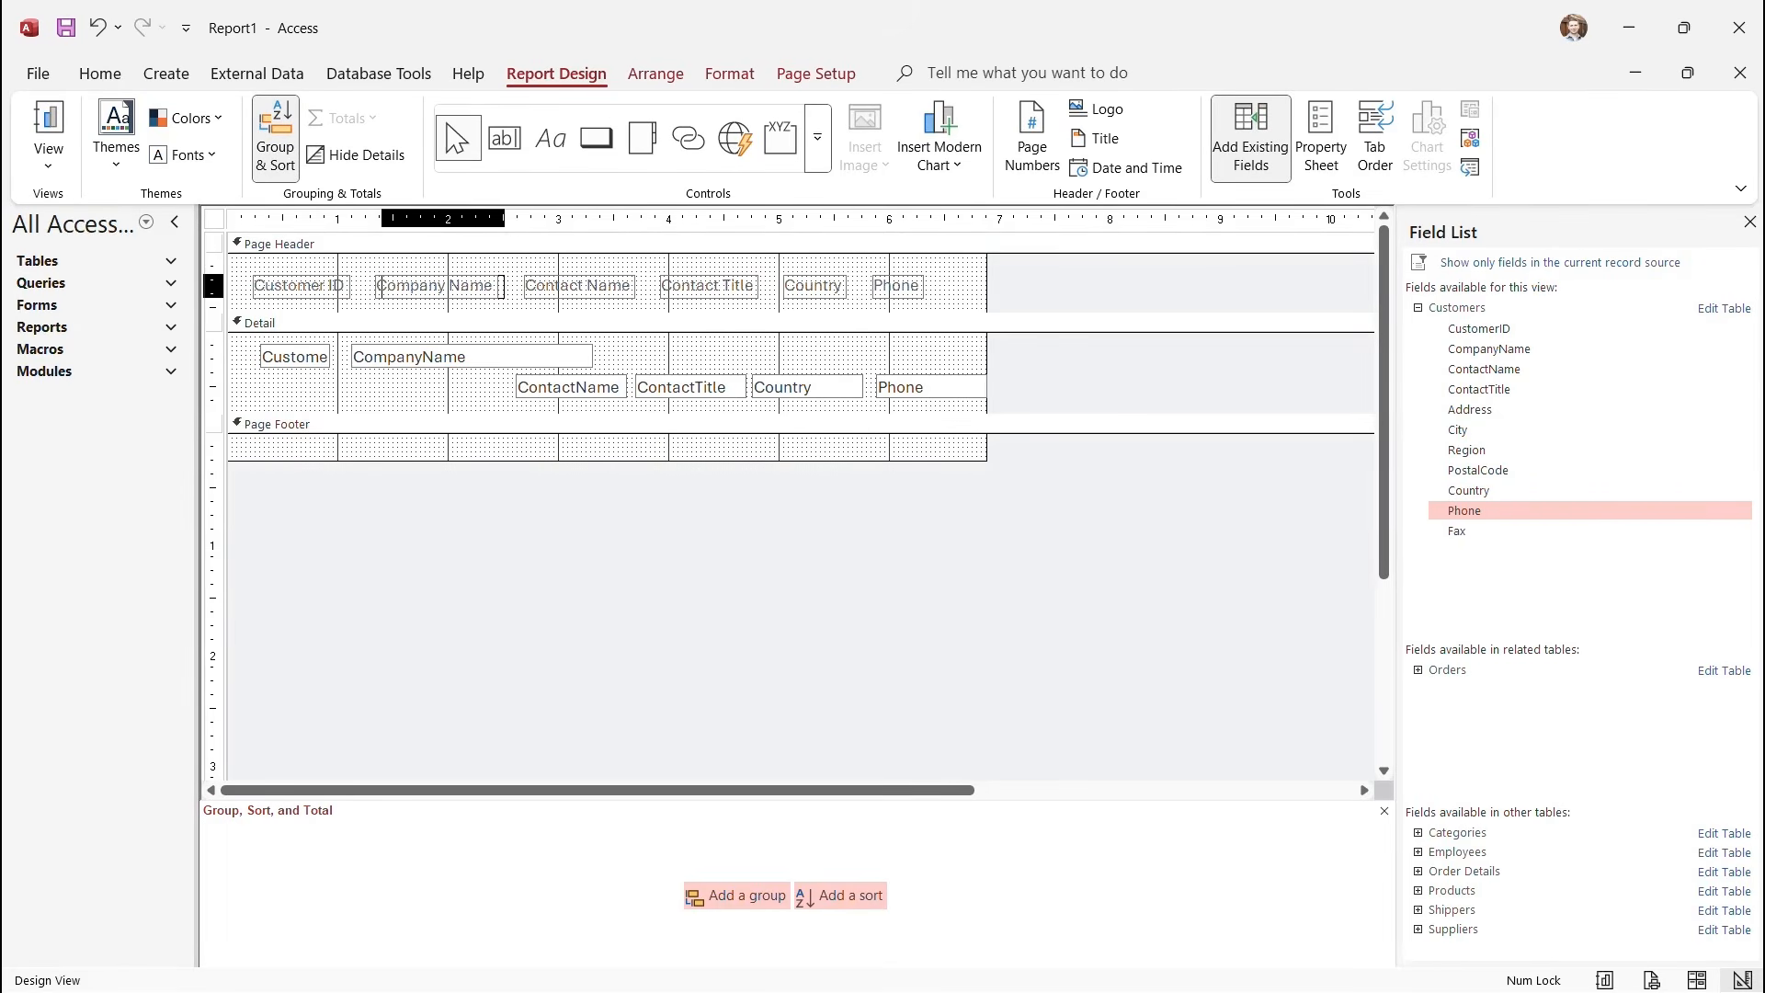
pyautogui.press('Escape')
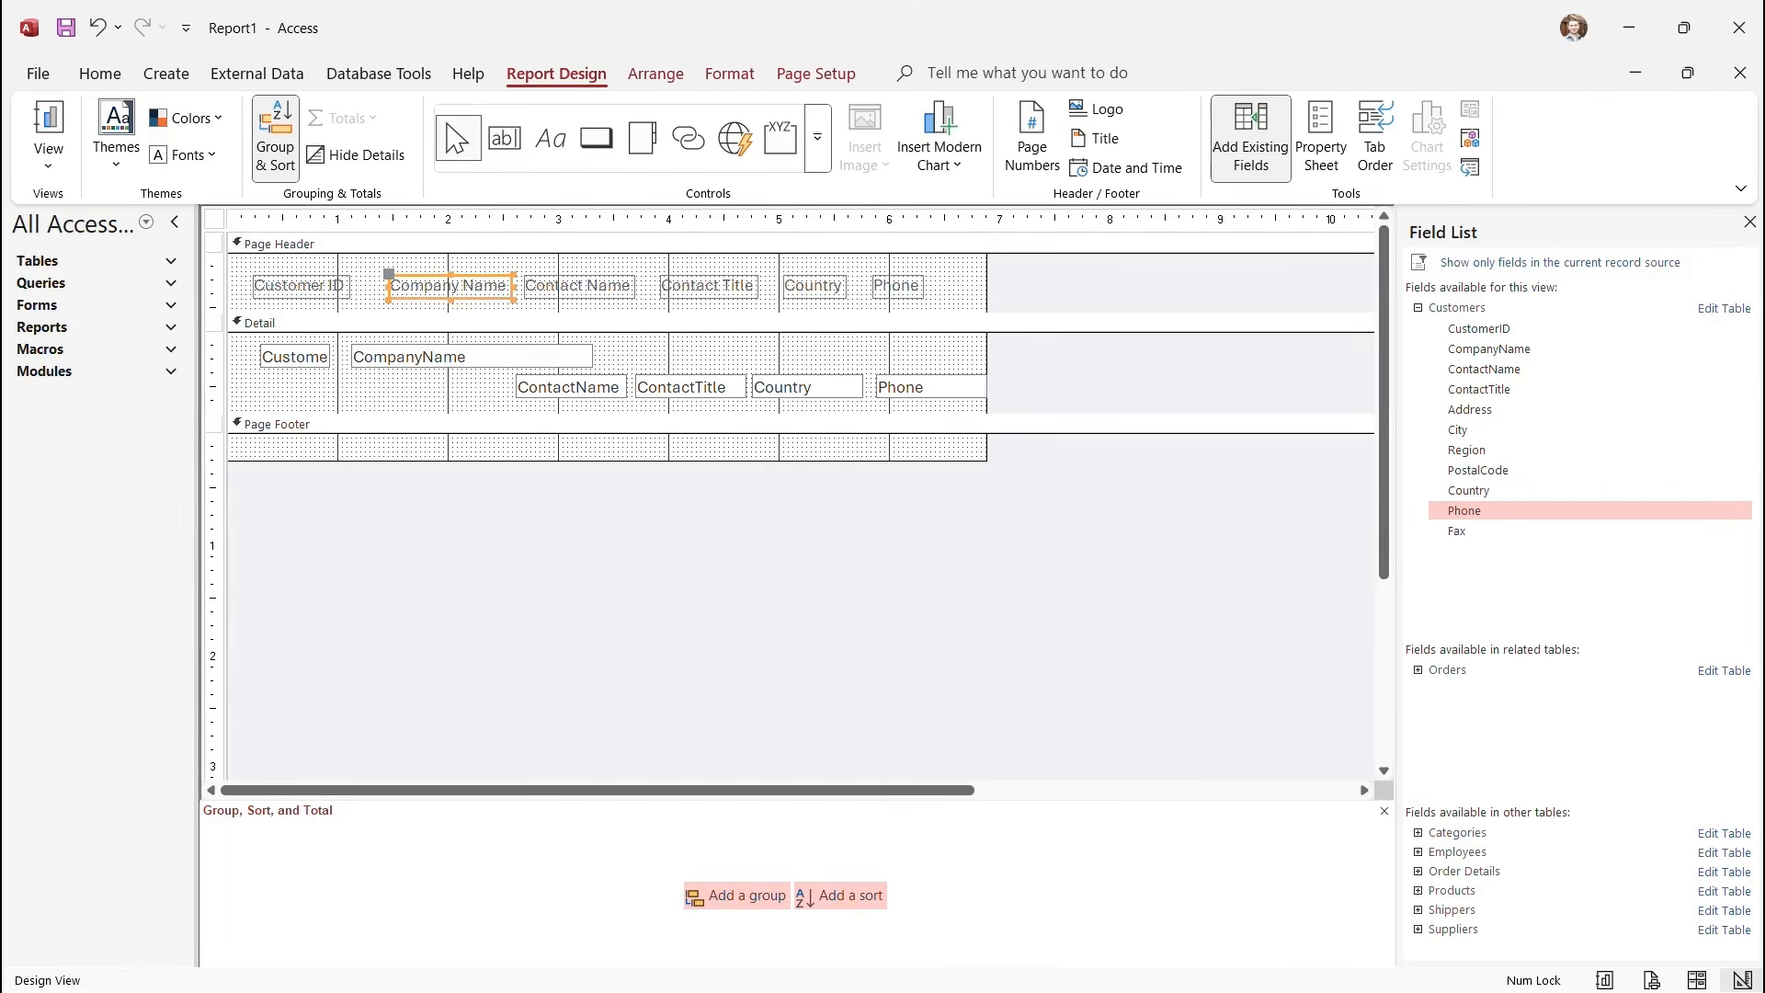
pyautogui.click(579, 286)
pyautogui.moveTo(580, 286); pyautogui.dragTo(664, 286)
# Move the ContactName box up beside CompanyName and shift the Contact Title label right.
pyautogui.click(691, 387)
pyautogui.click(571, 387)
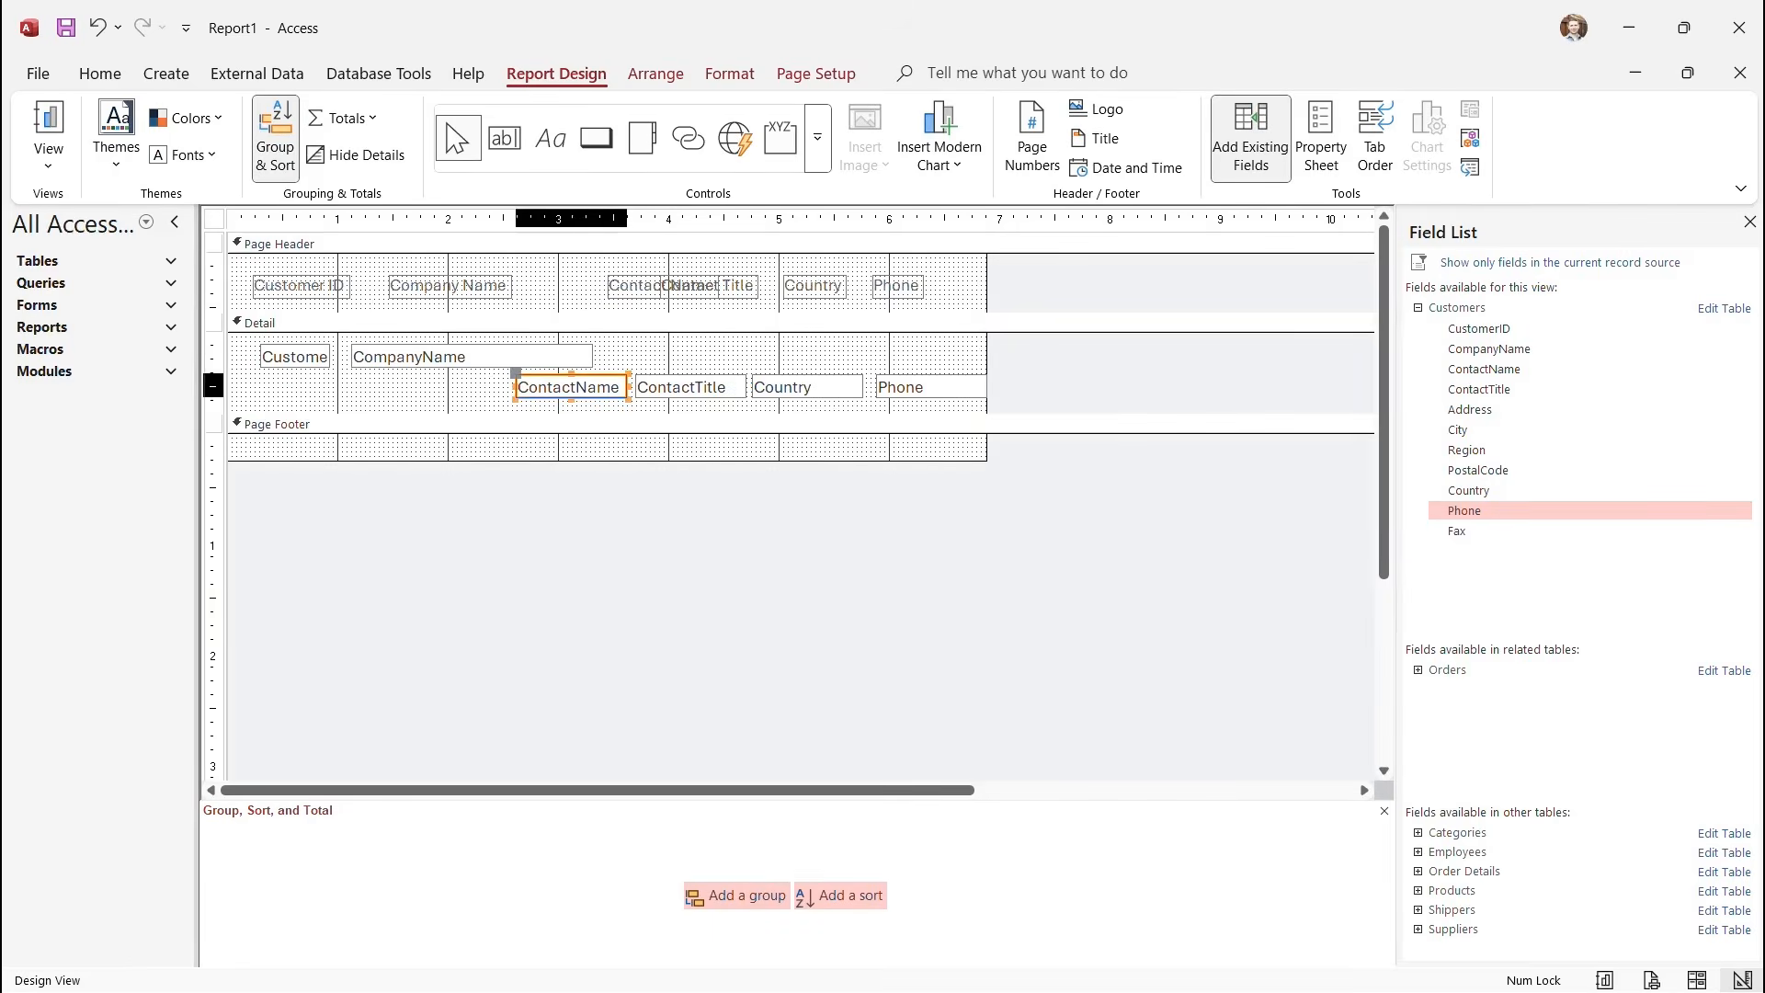
pyautogui.moveTo(571, 387); pyautogui.dragTo(786, 356)
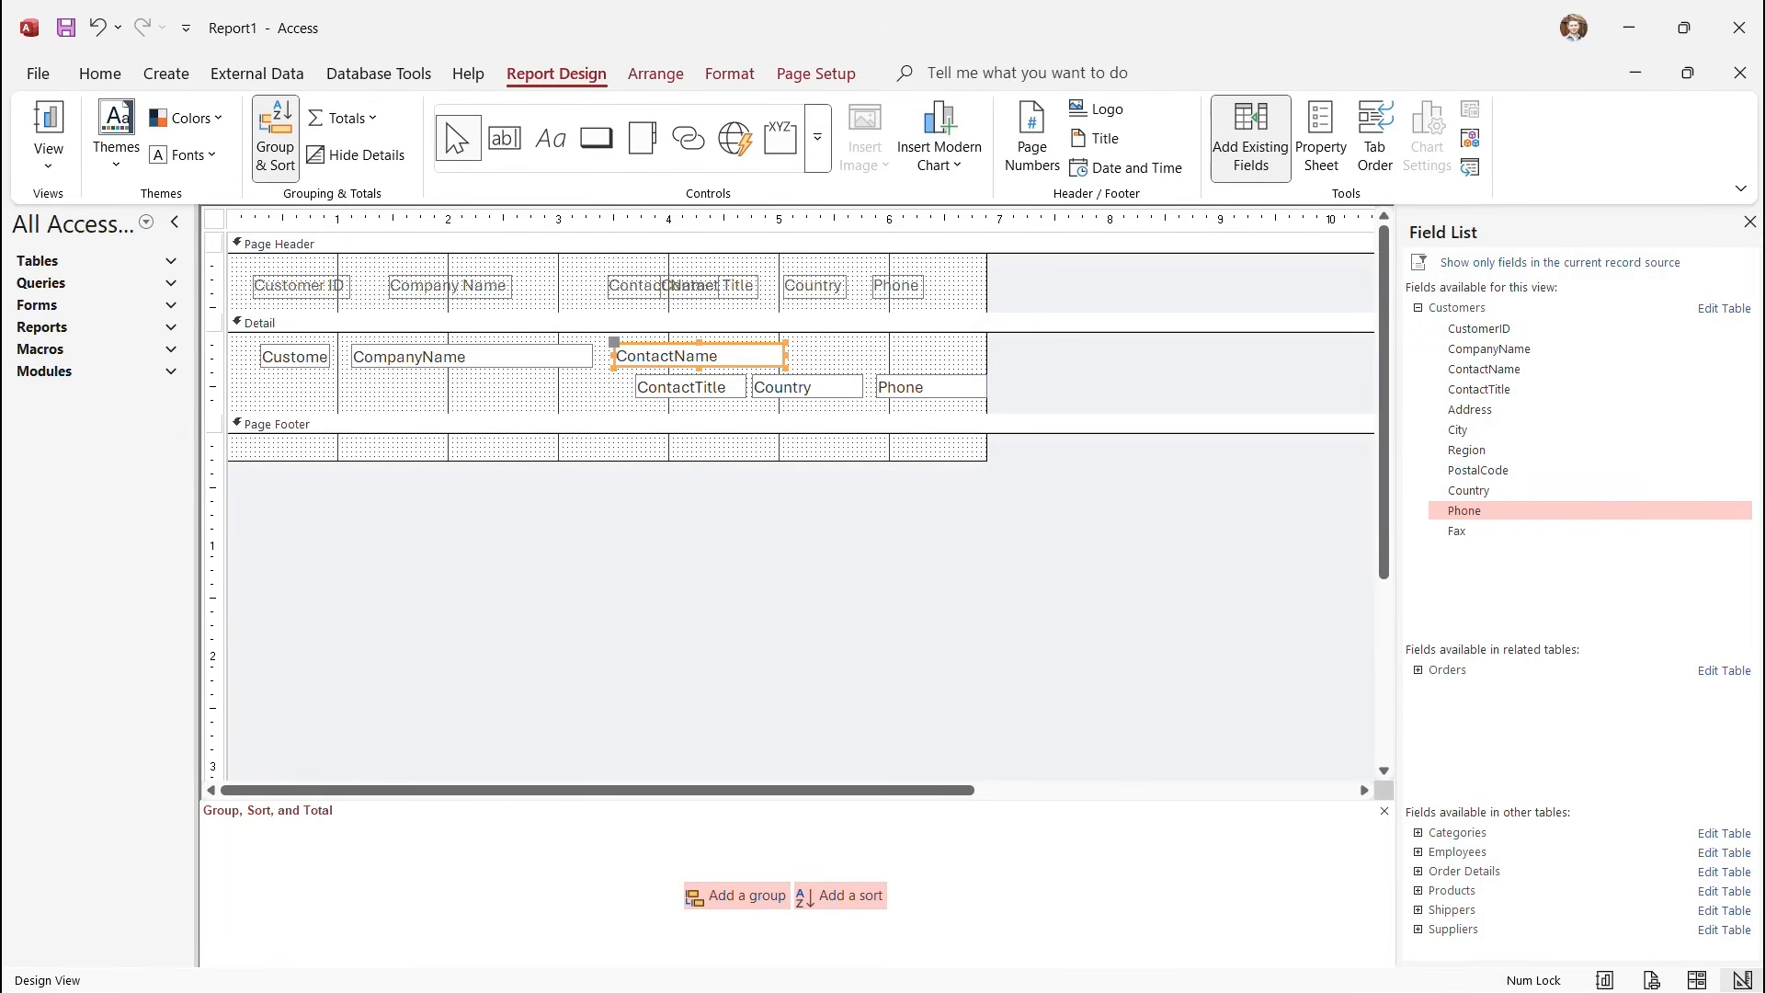
pyautogui.click(738, 286)
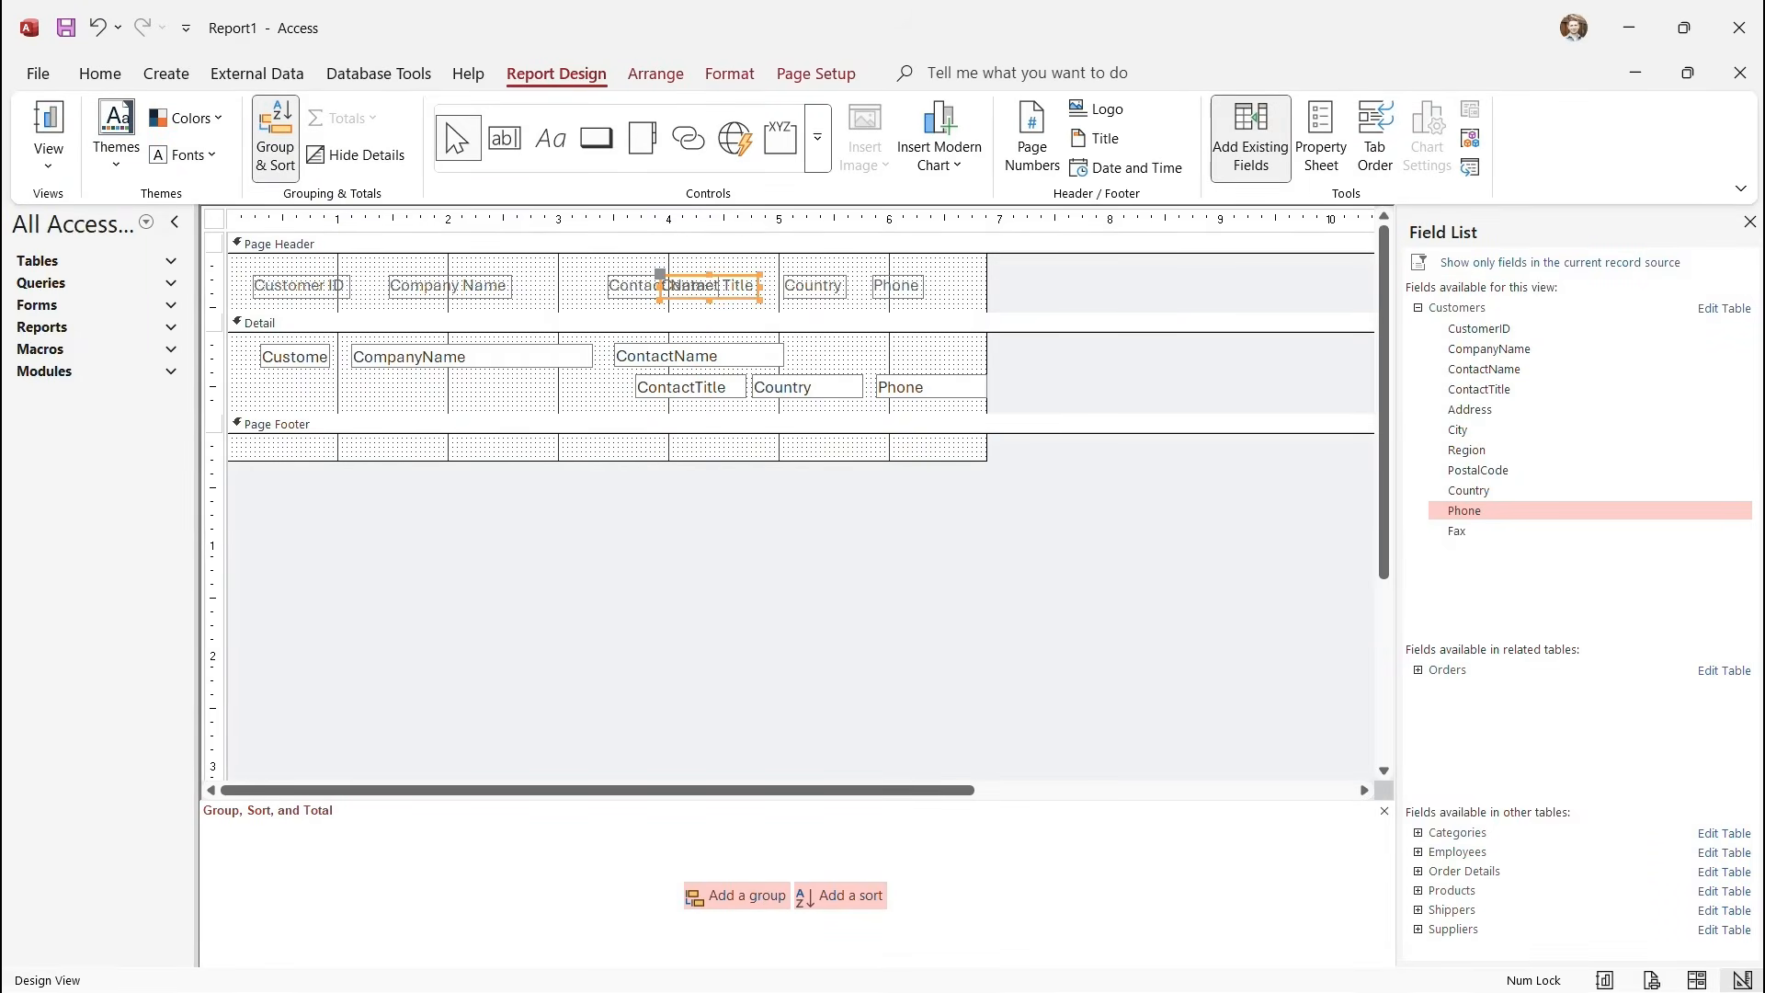
pyautogui.moveTo(738, 286); pyautogui.dragTo(831, 309)
# Delete the Country label and text box, and move Contact Title's label and box into the top row.
pyautogui.click(817, 286)
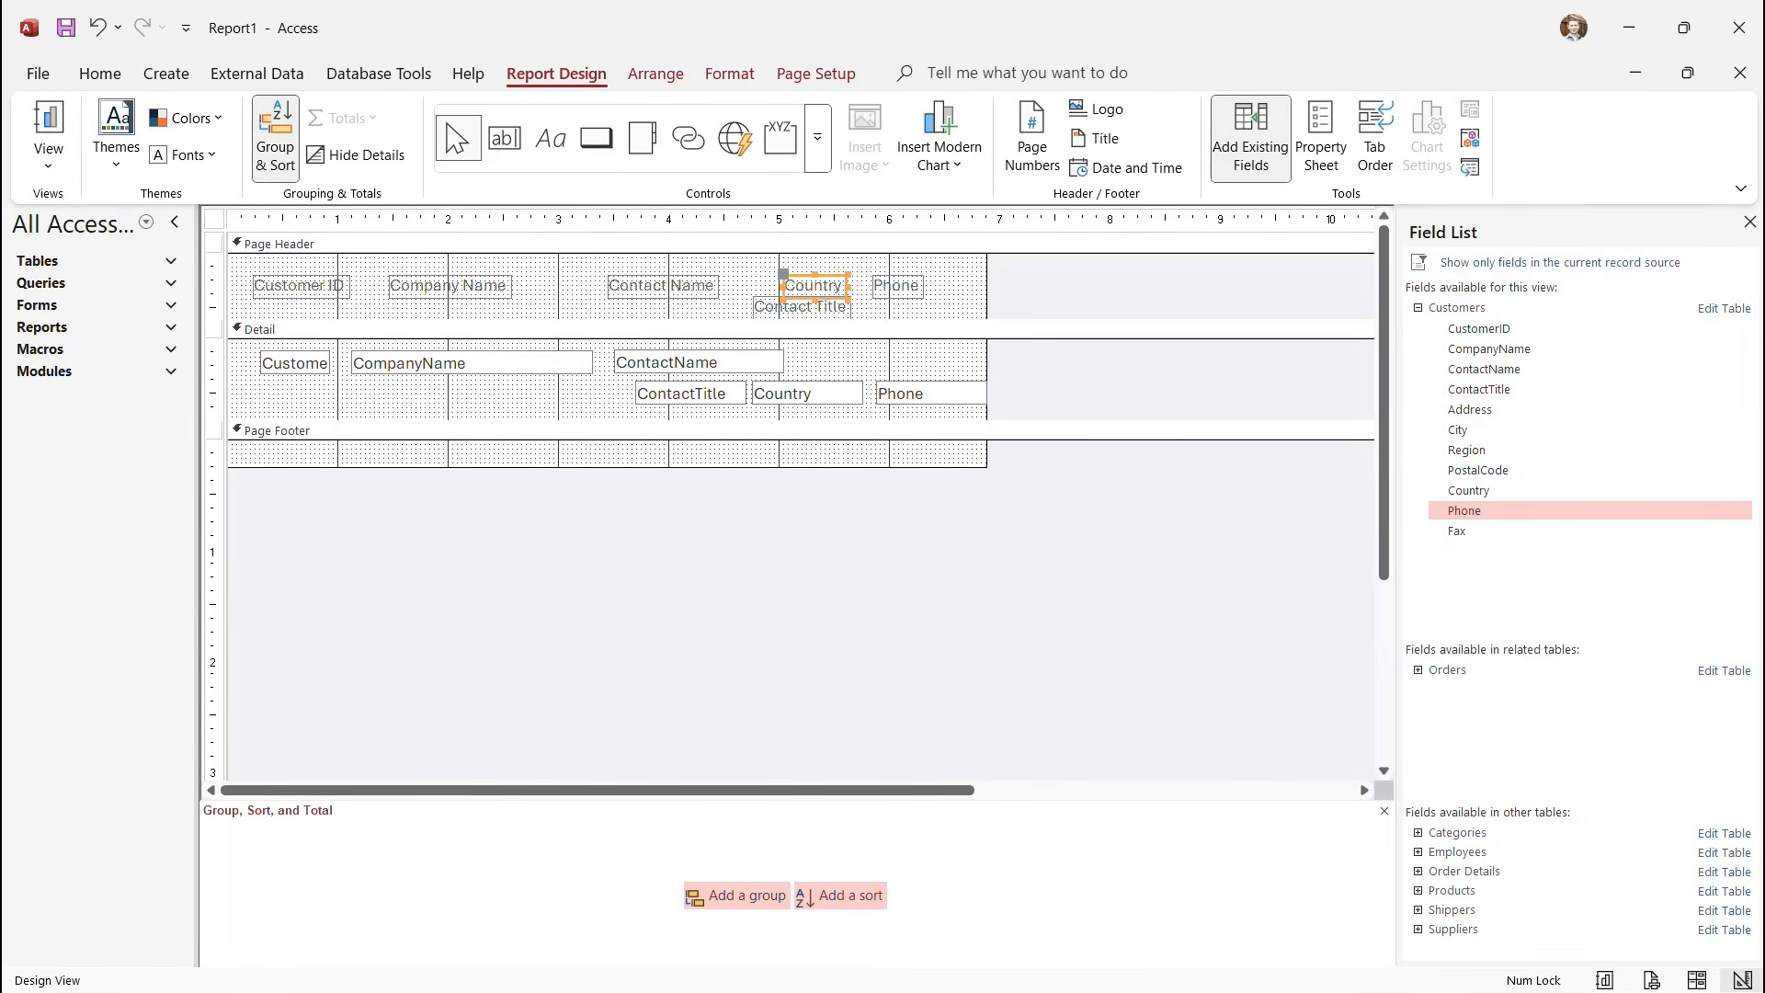
pyautogui.press('Delete')
pyautogui.click(808, 394)
pyautogui.press('Delete')
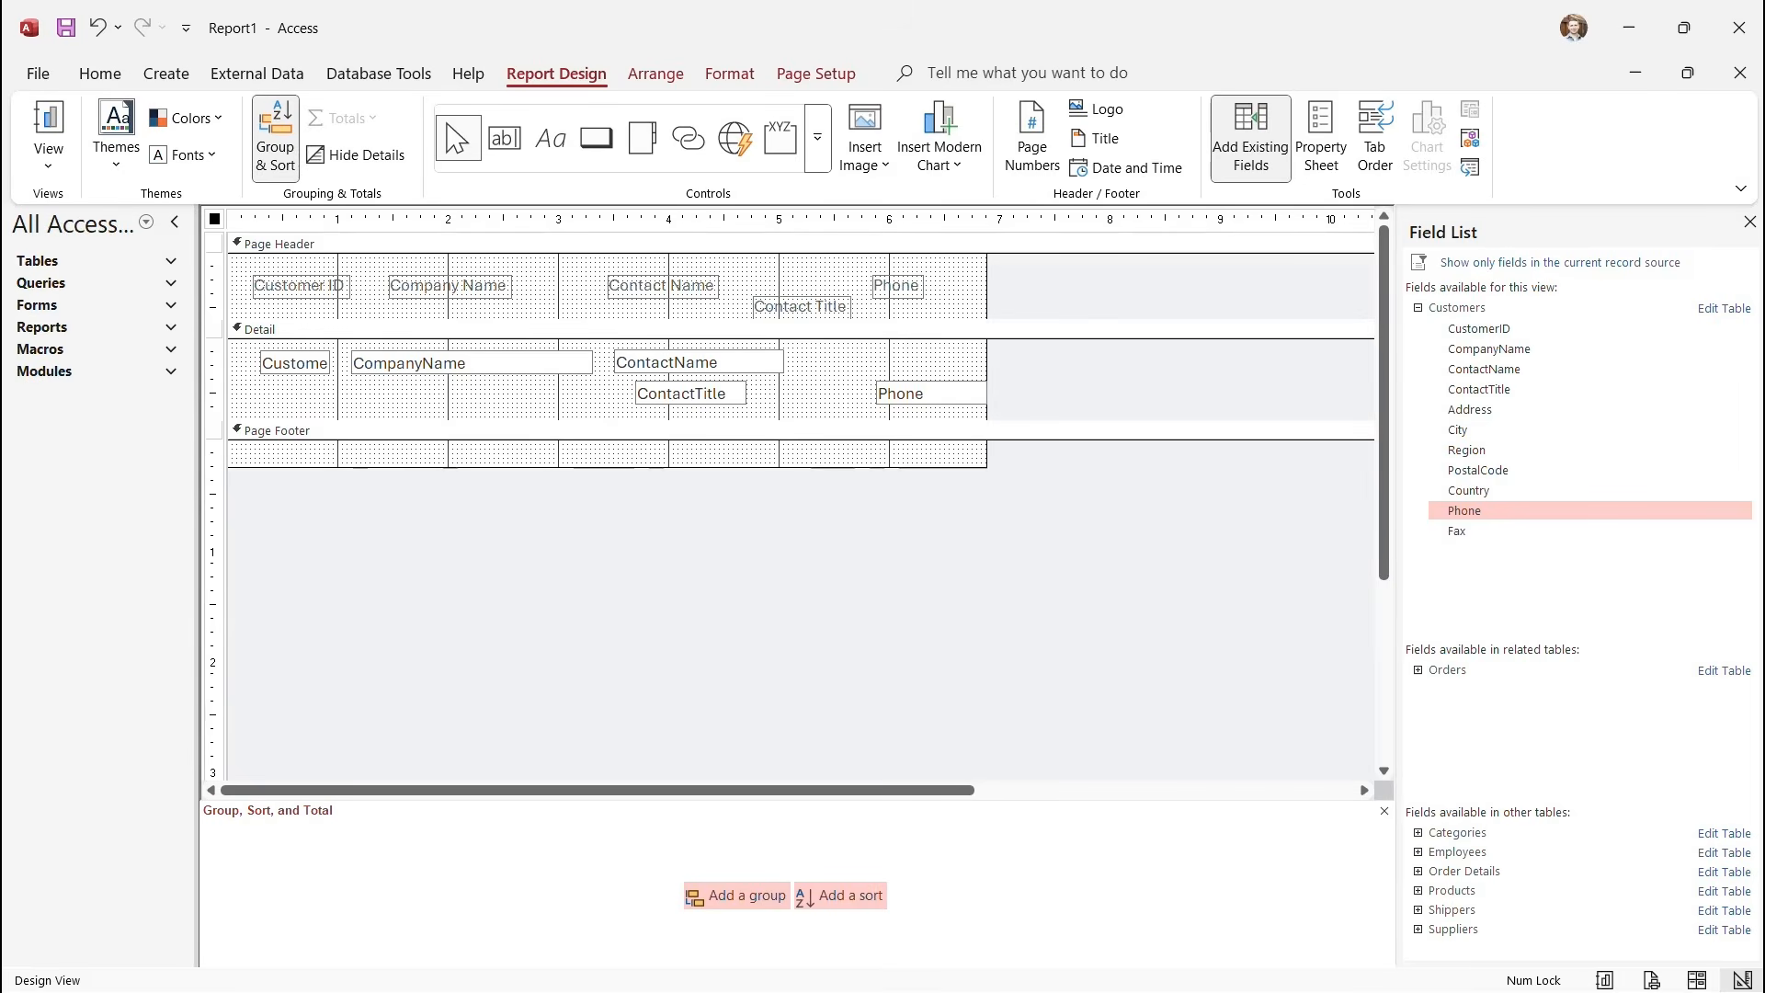
pyautogui.click(802, 307)
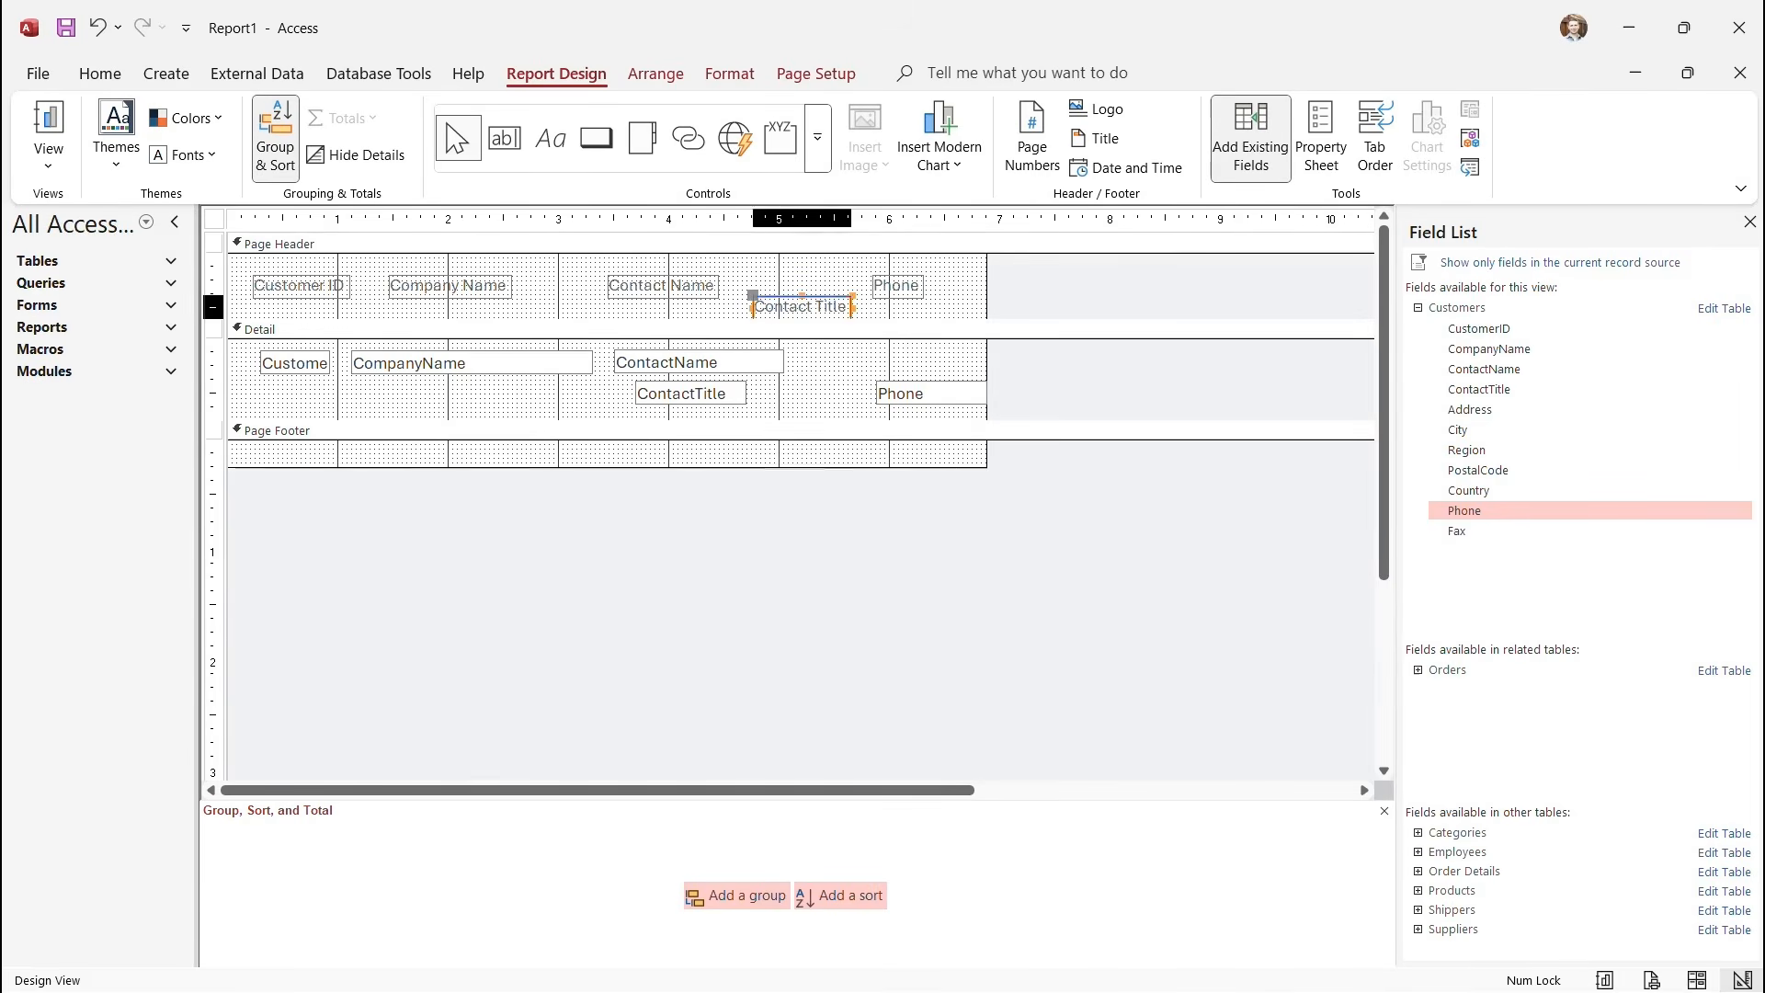
pyautogui.moveTo(801, 307); pyautogui.dragTo(813, 286)
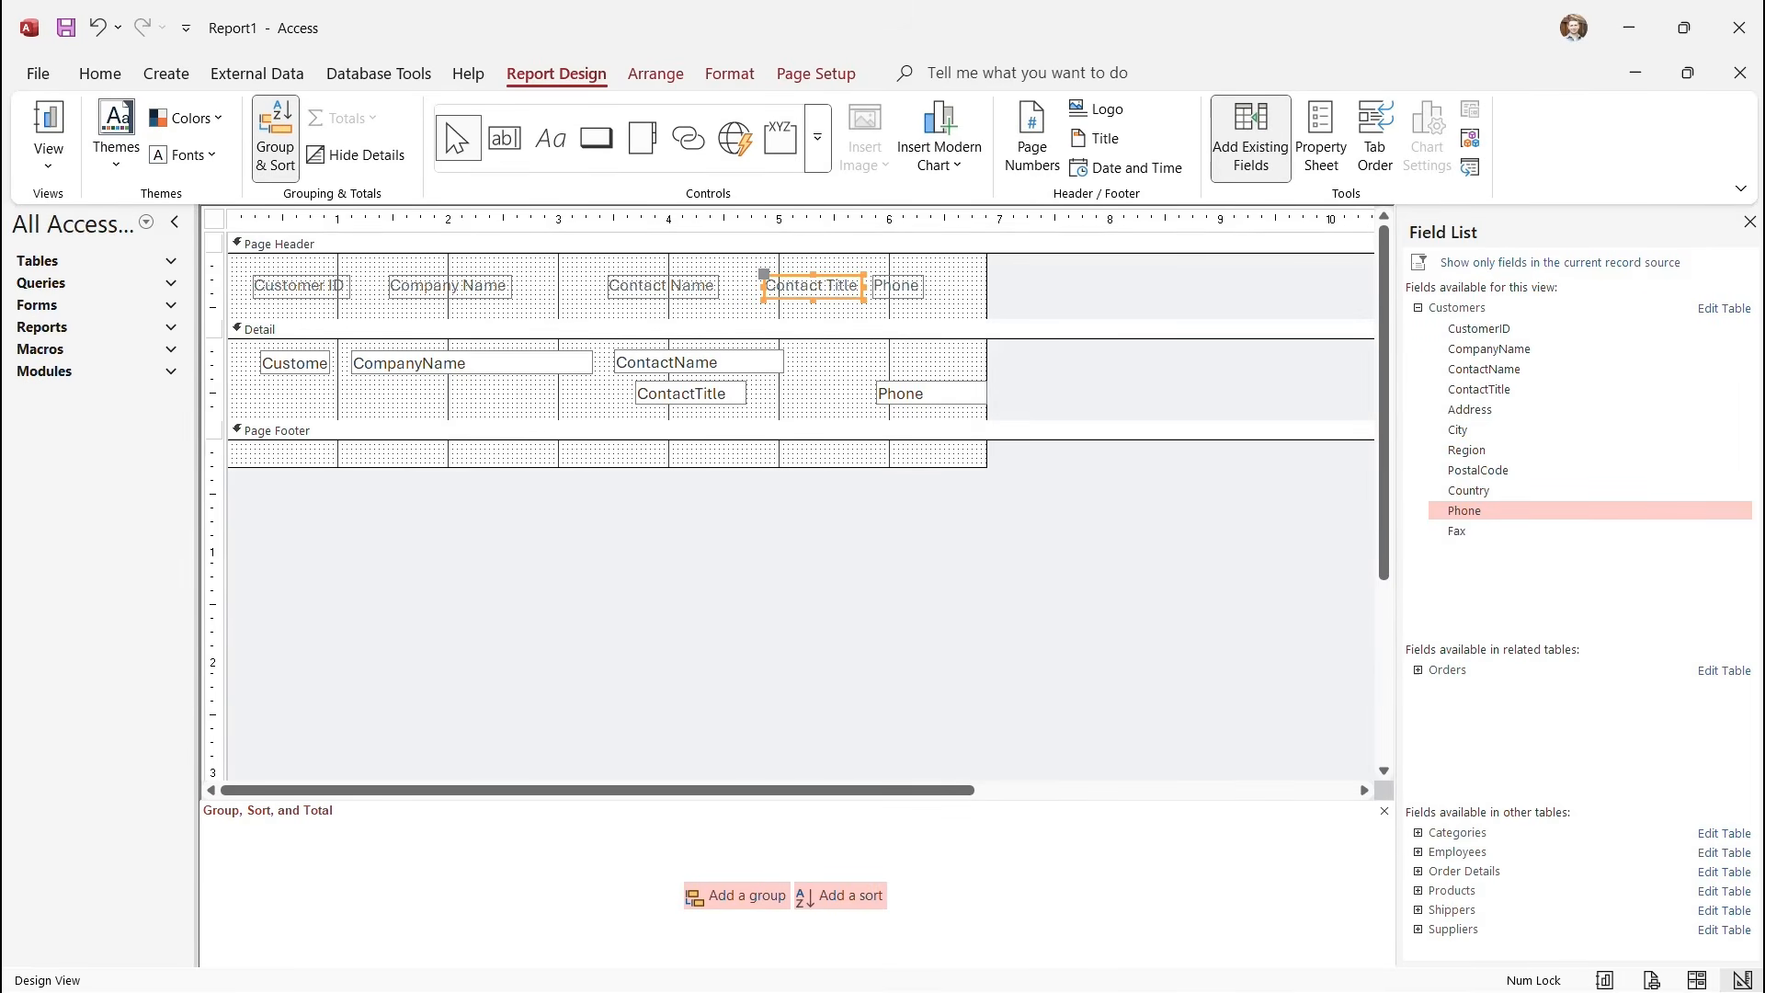
pyautogui.moveTo(691, 393); pyautogui.dragTo(982, 363)
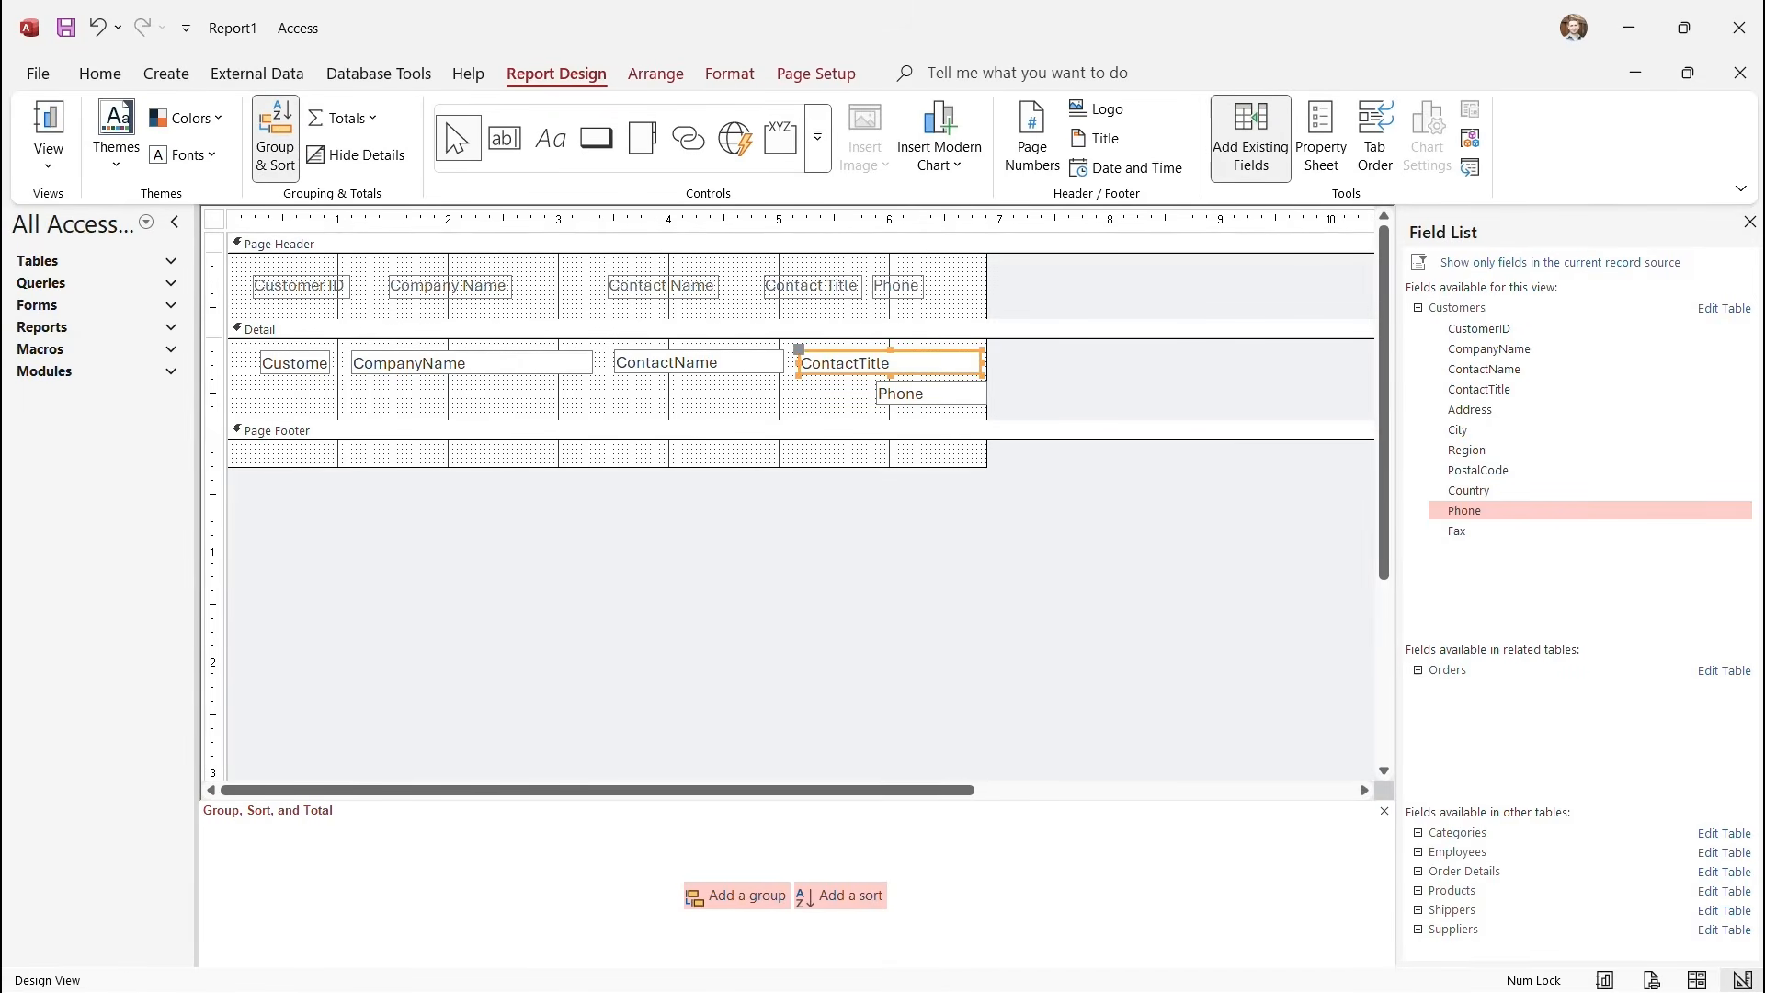
pyautogui.moveTo(812, 285); pyautogui.dragTo(874, 291)
# Widen the report to about 8.1 inches and move the Phone label and widened Phone box into the first row.
pyautogui.click(902, 286)
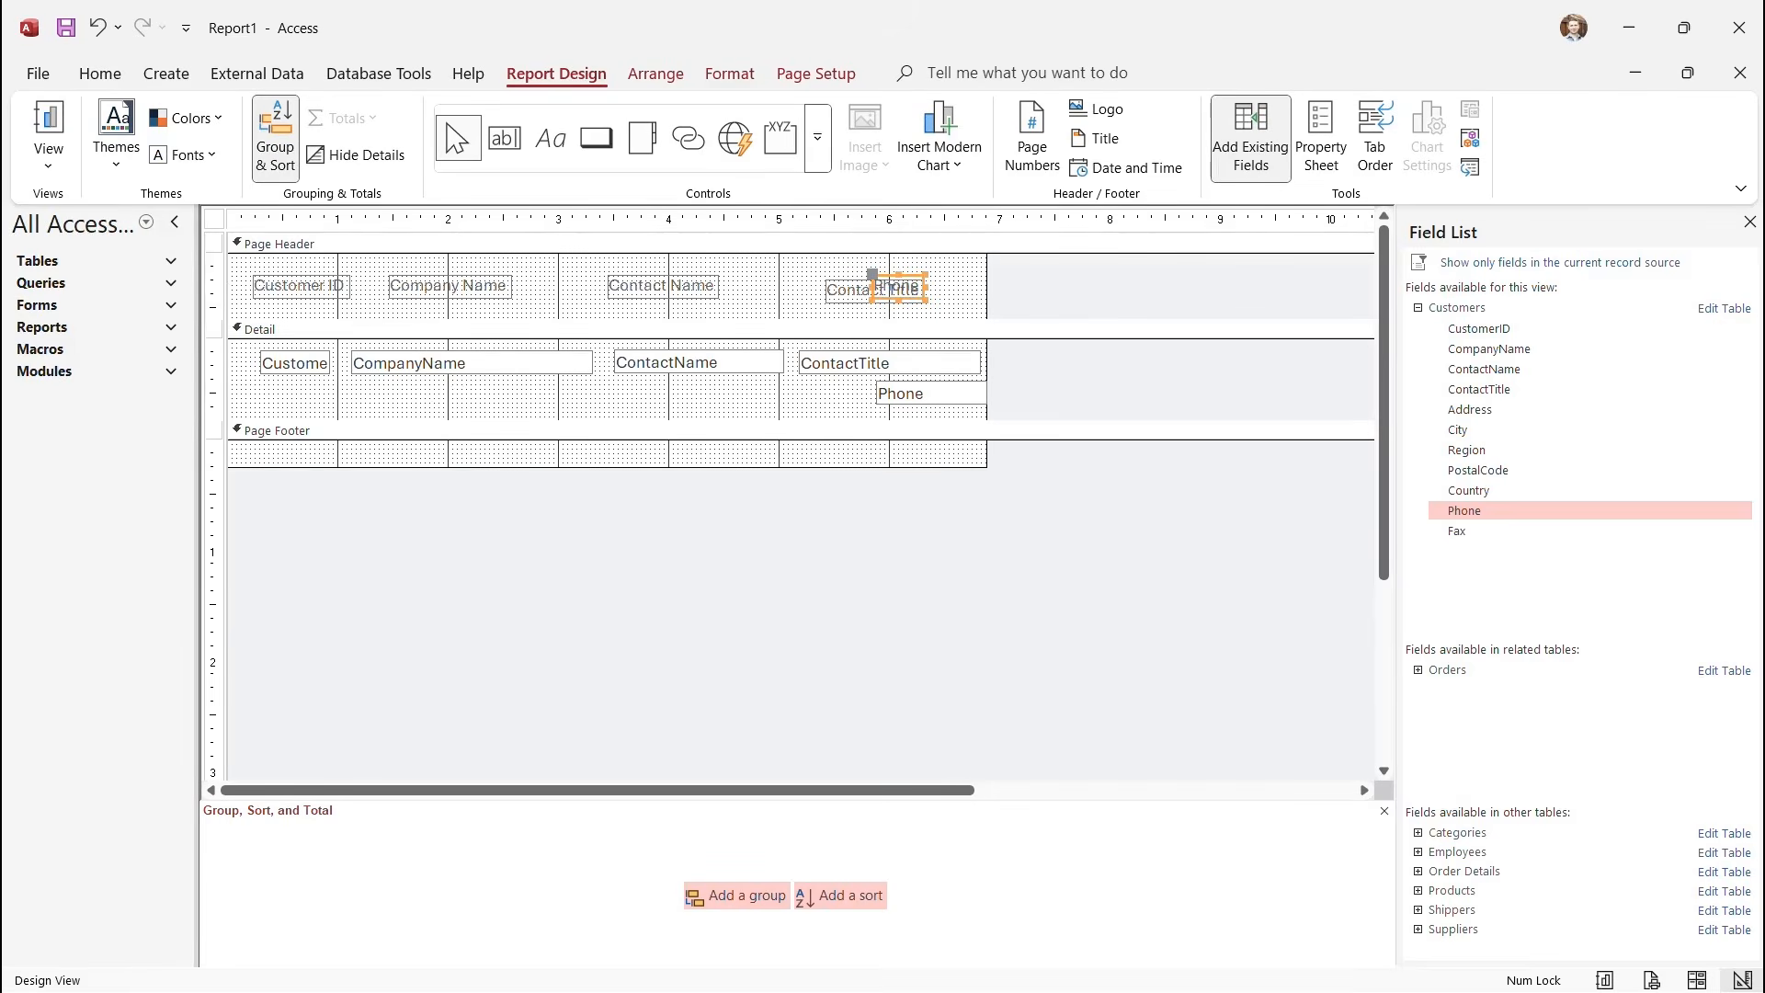
pyautogui.press('F4')
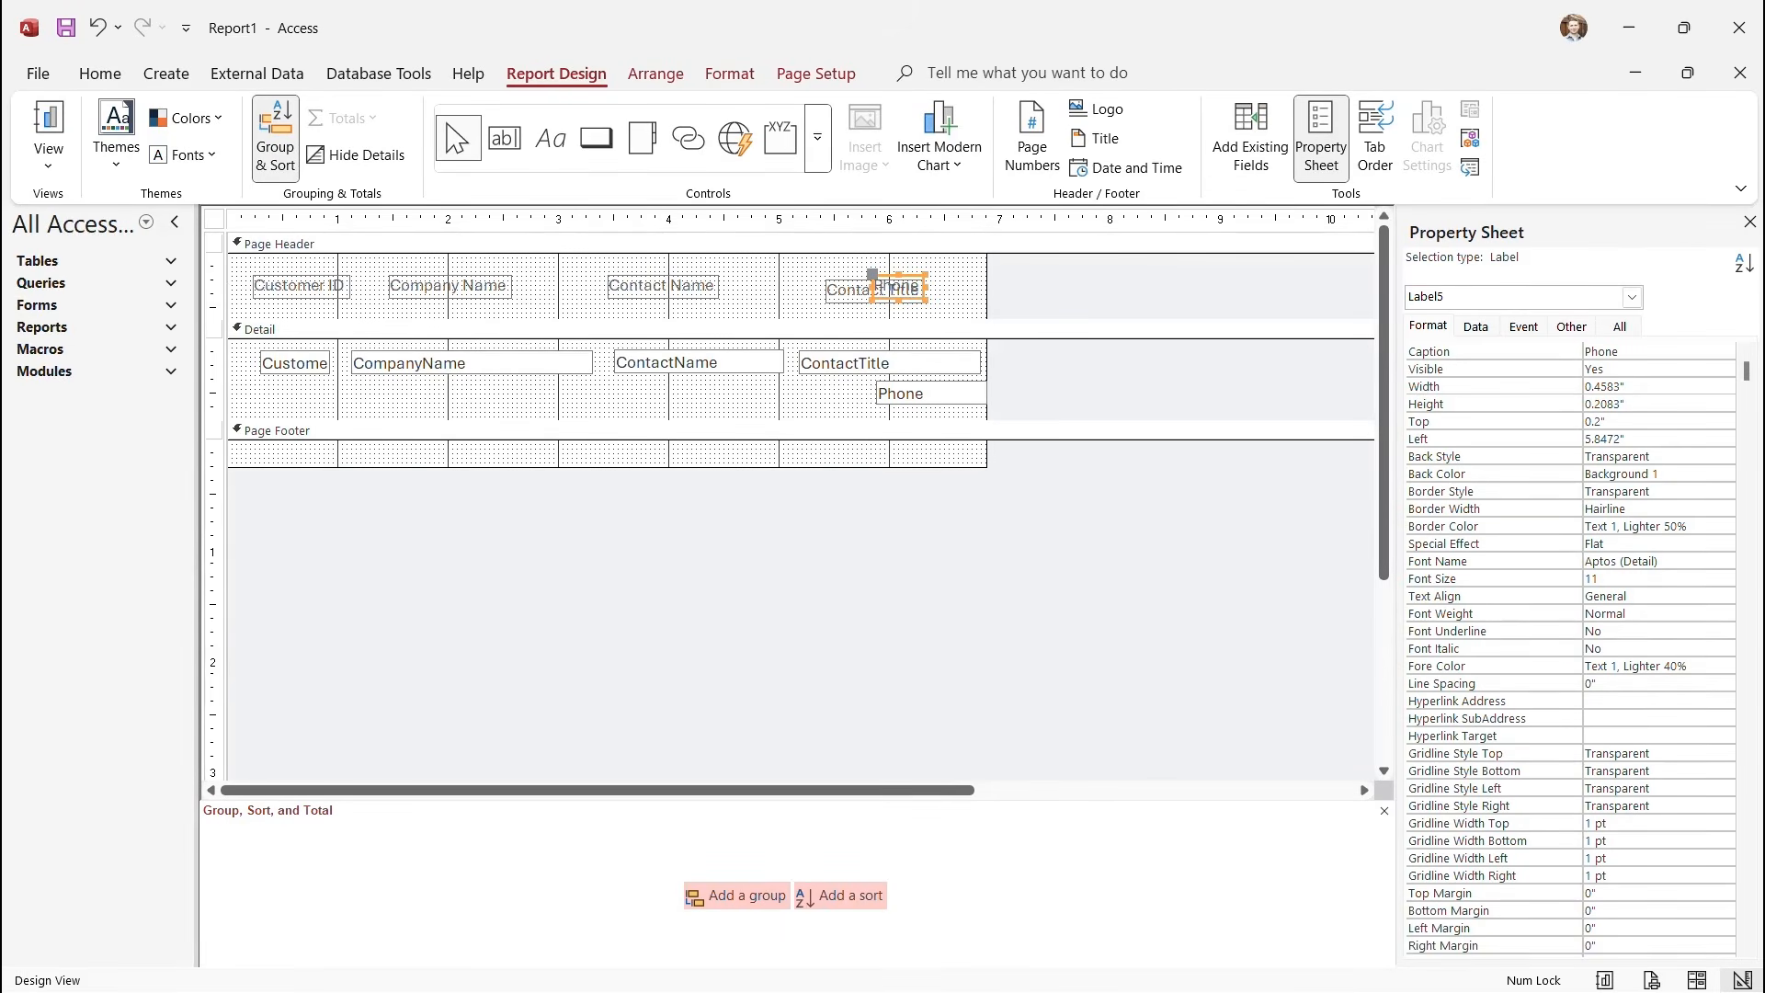
pyautogui.moveTo(899, 288); pyautogui.dragTo(978, 289)
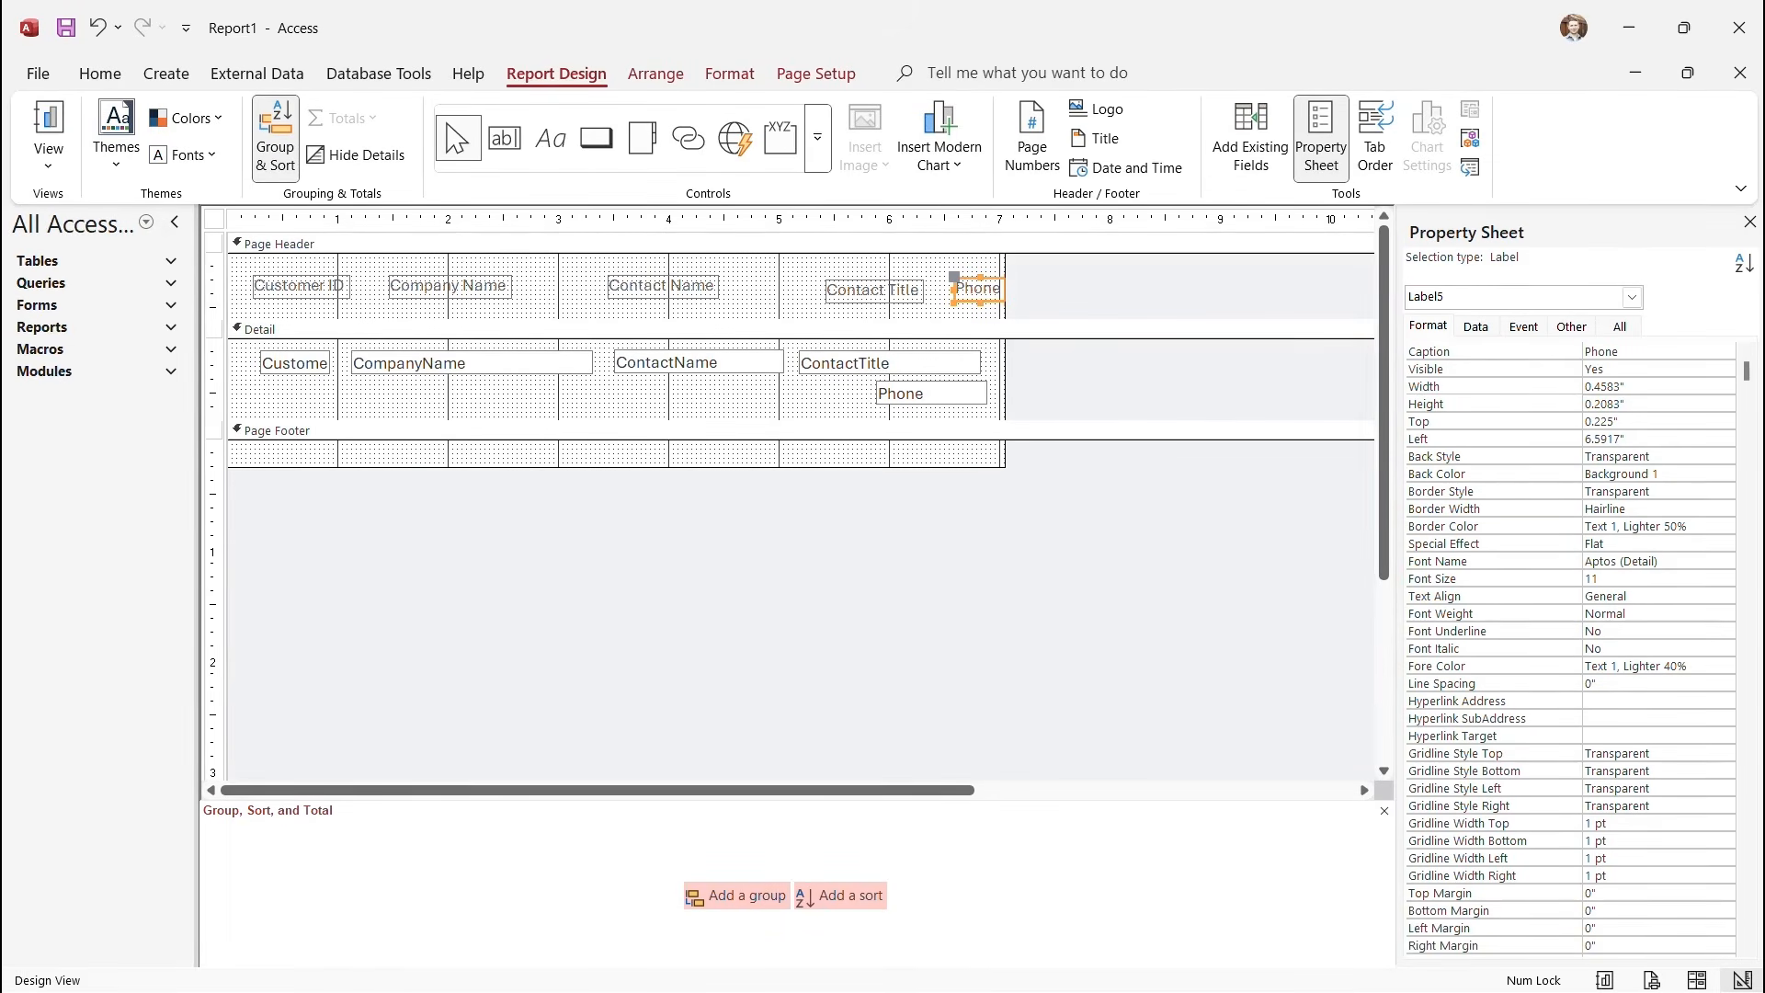
pyautogui.moveTo(1006, 379); pyautogui.dragTo(1119, 379)
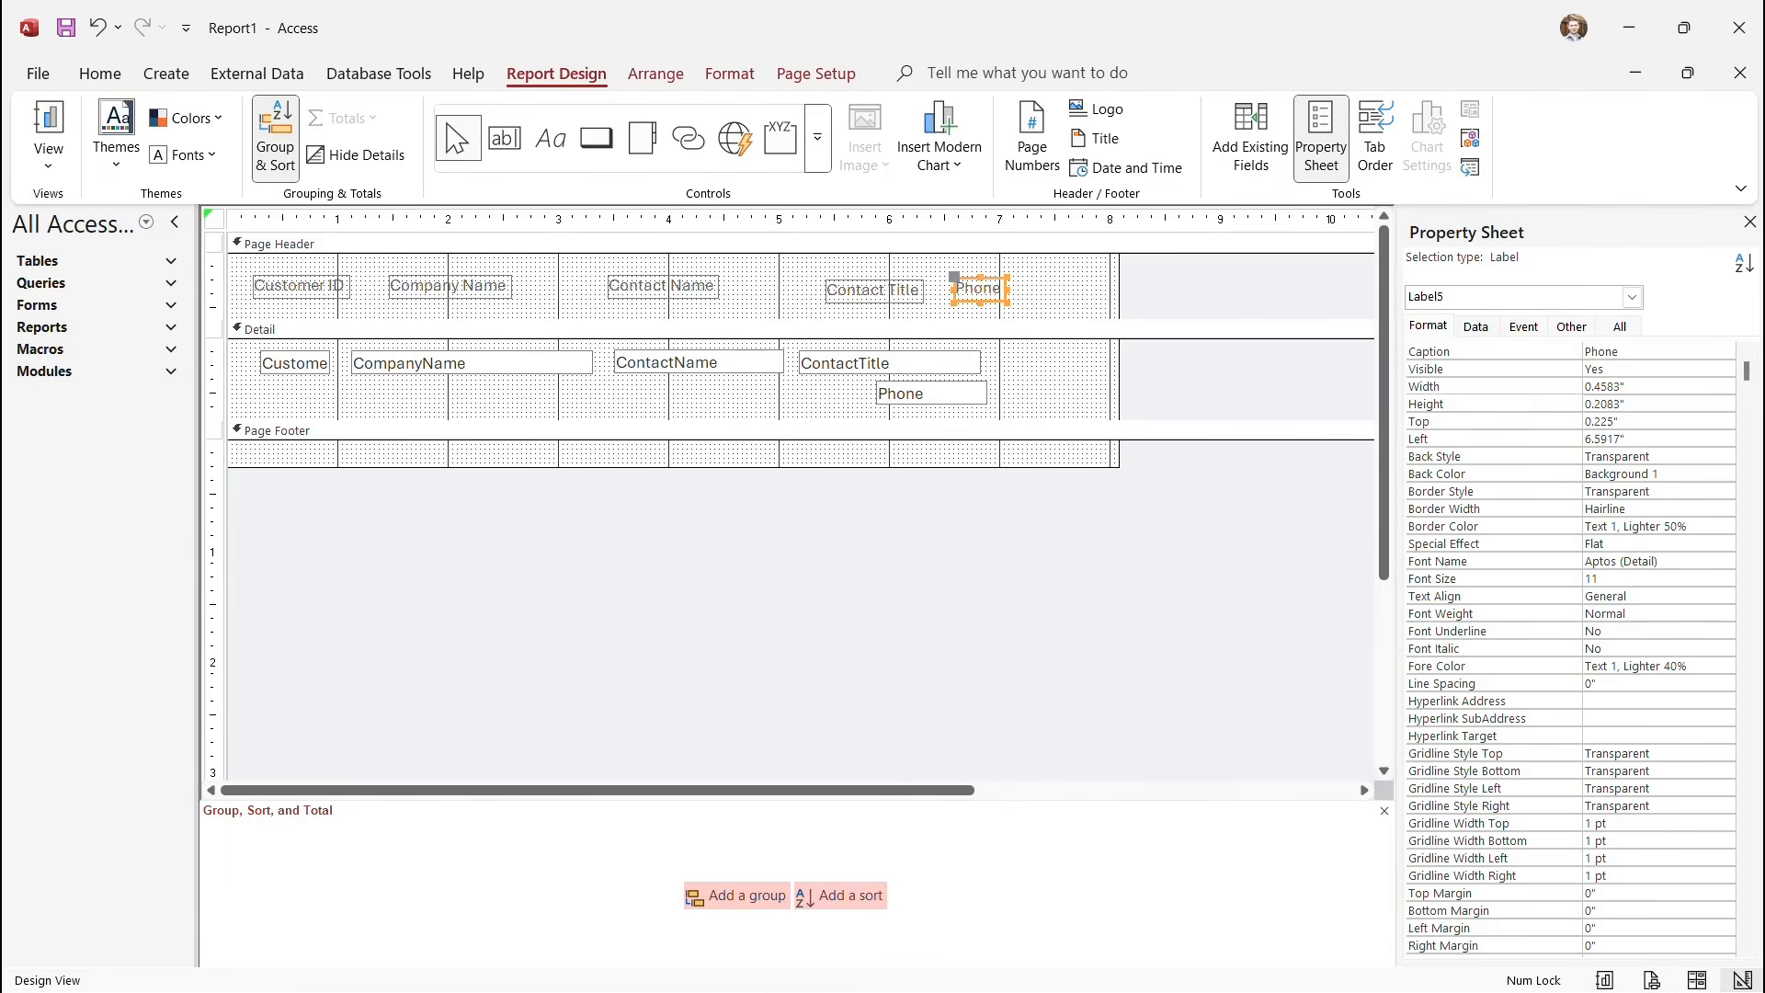
pyautogui.moveTo(979, 288); pyautogui.dragTo(1054, 290)
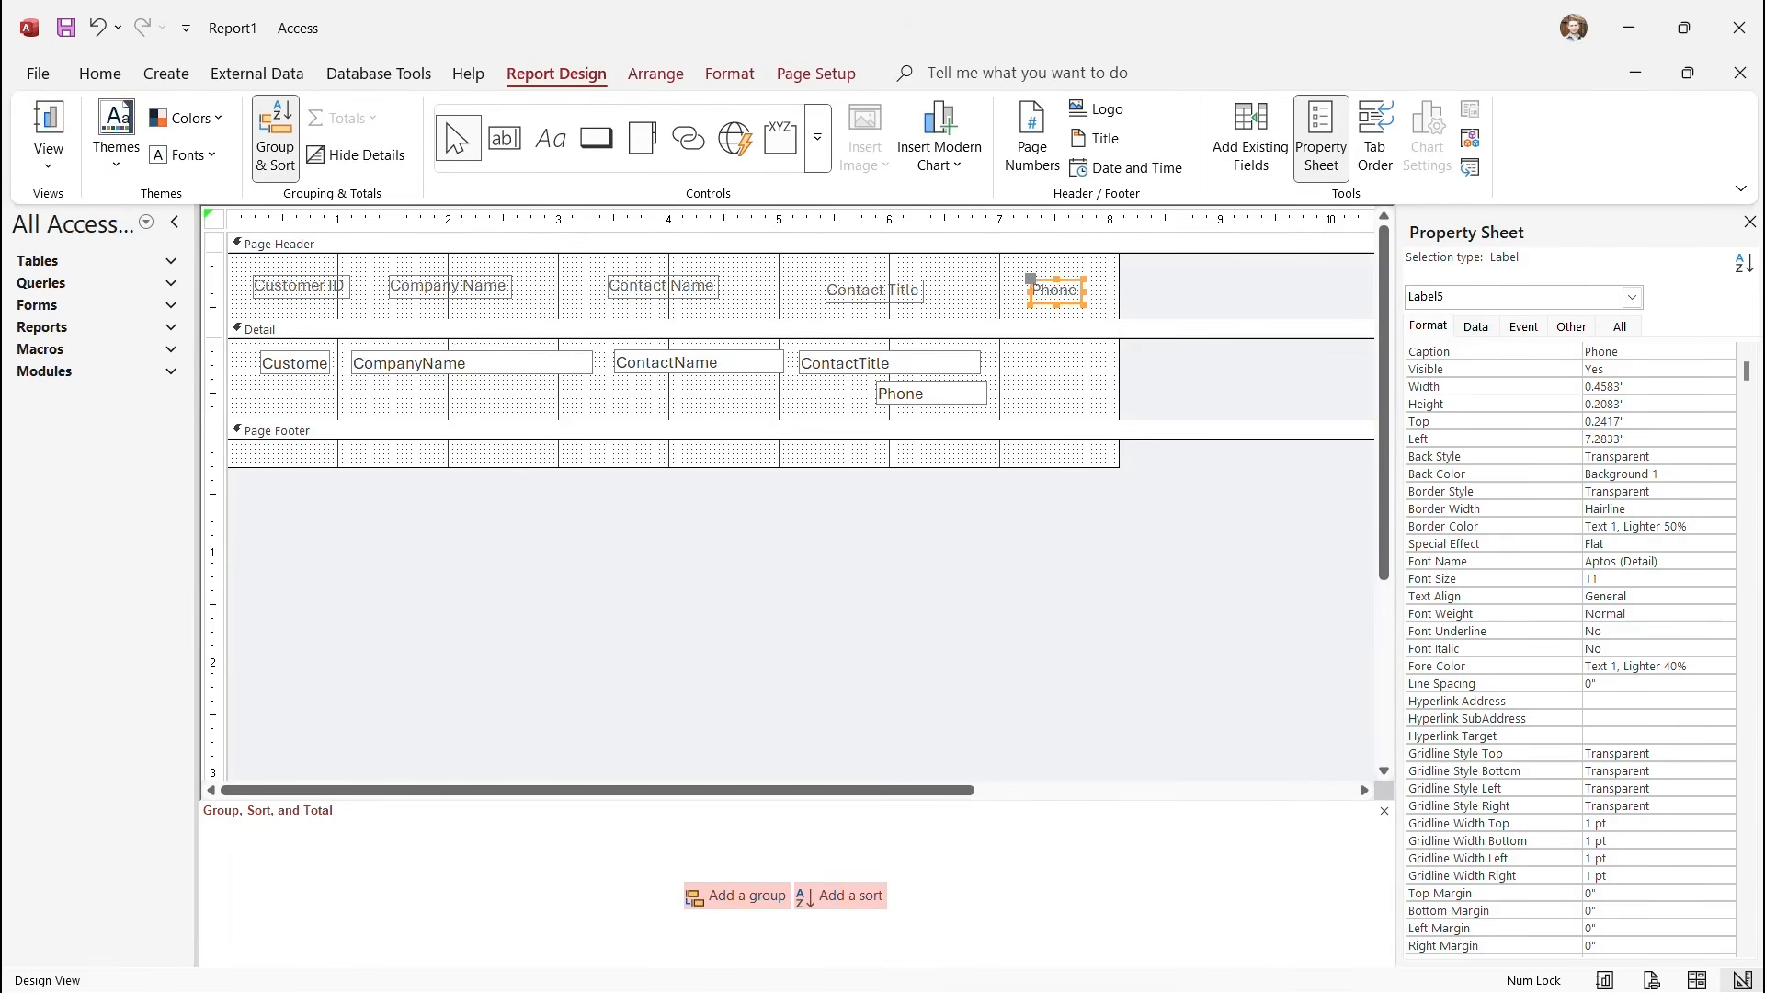
pyautogui.click(931, 394)
pyautogui.moveTo(989, 393); pyautogui.dragTo(1069, 394)
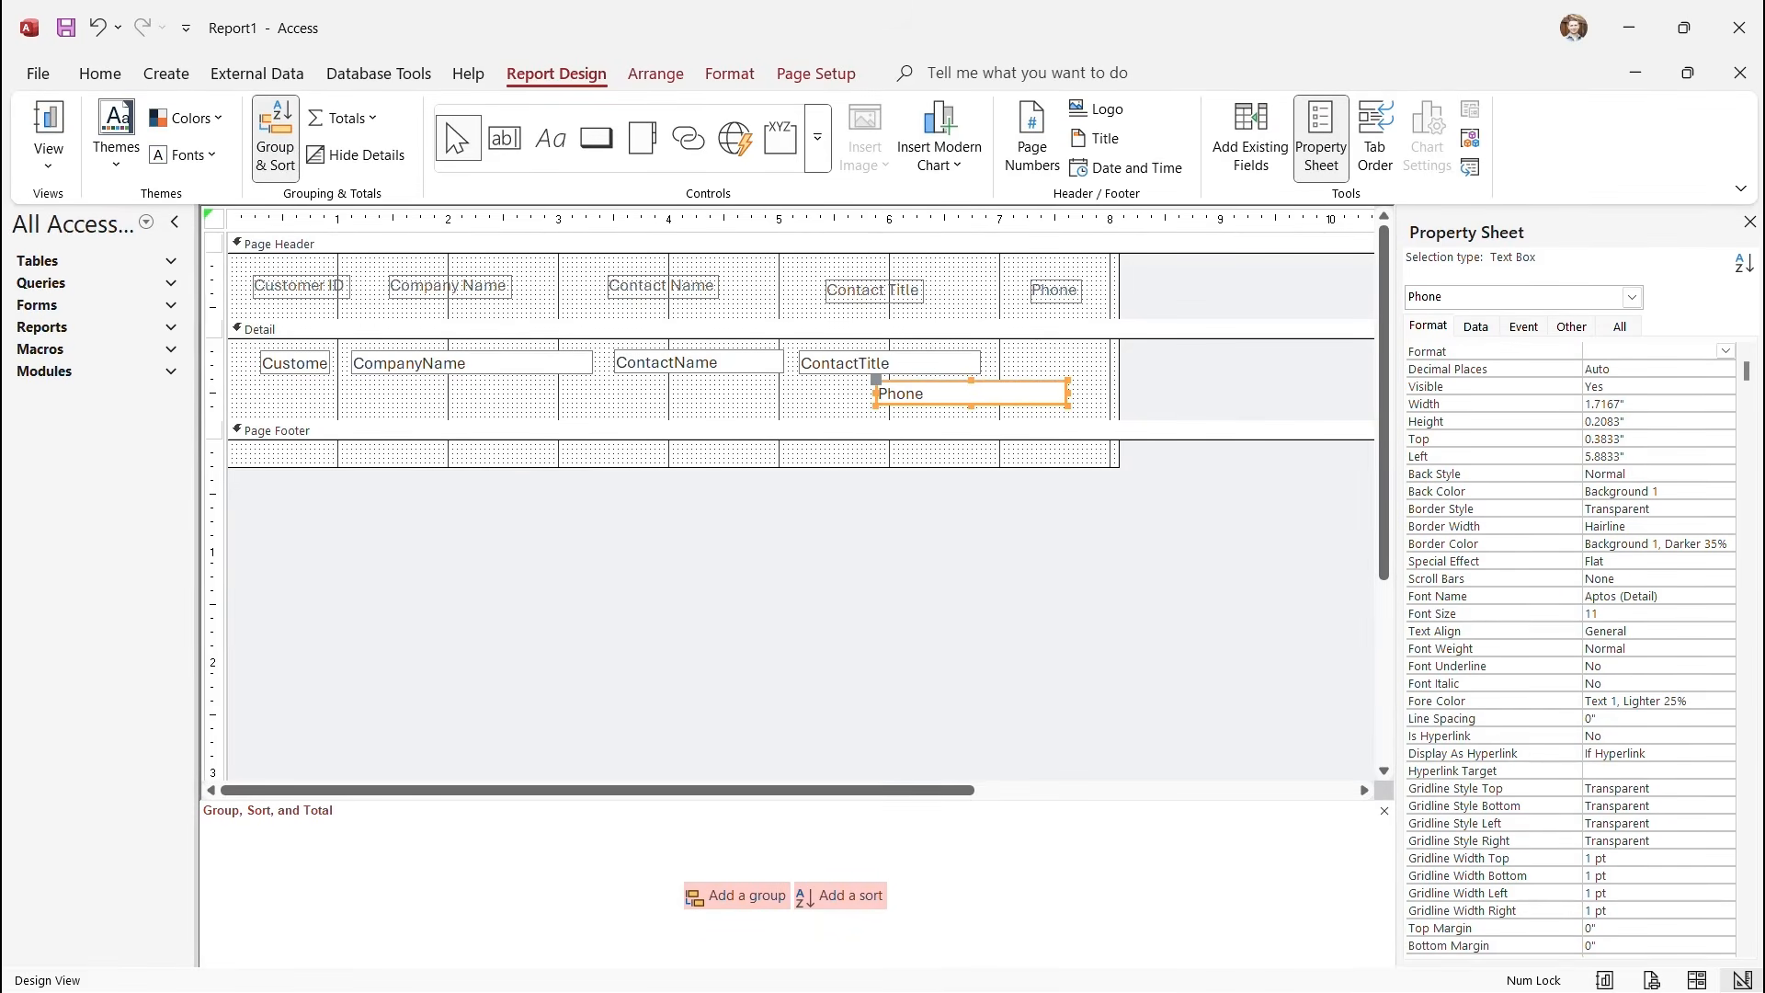
pyautogui.moveTo(932, 394); pyautogui.dragTo(1046, 363)
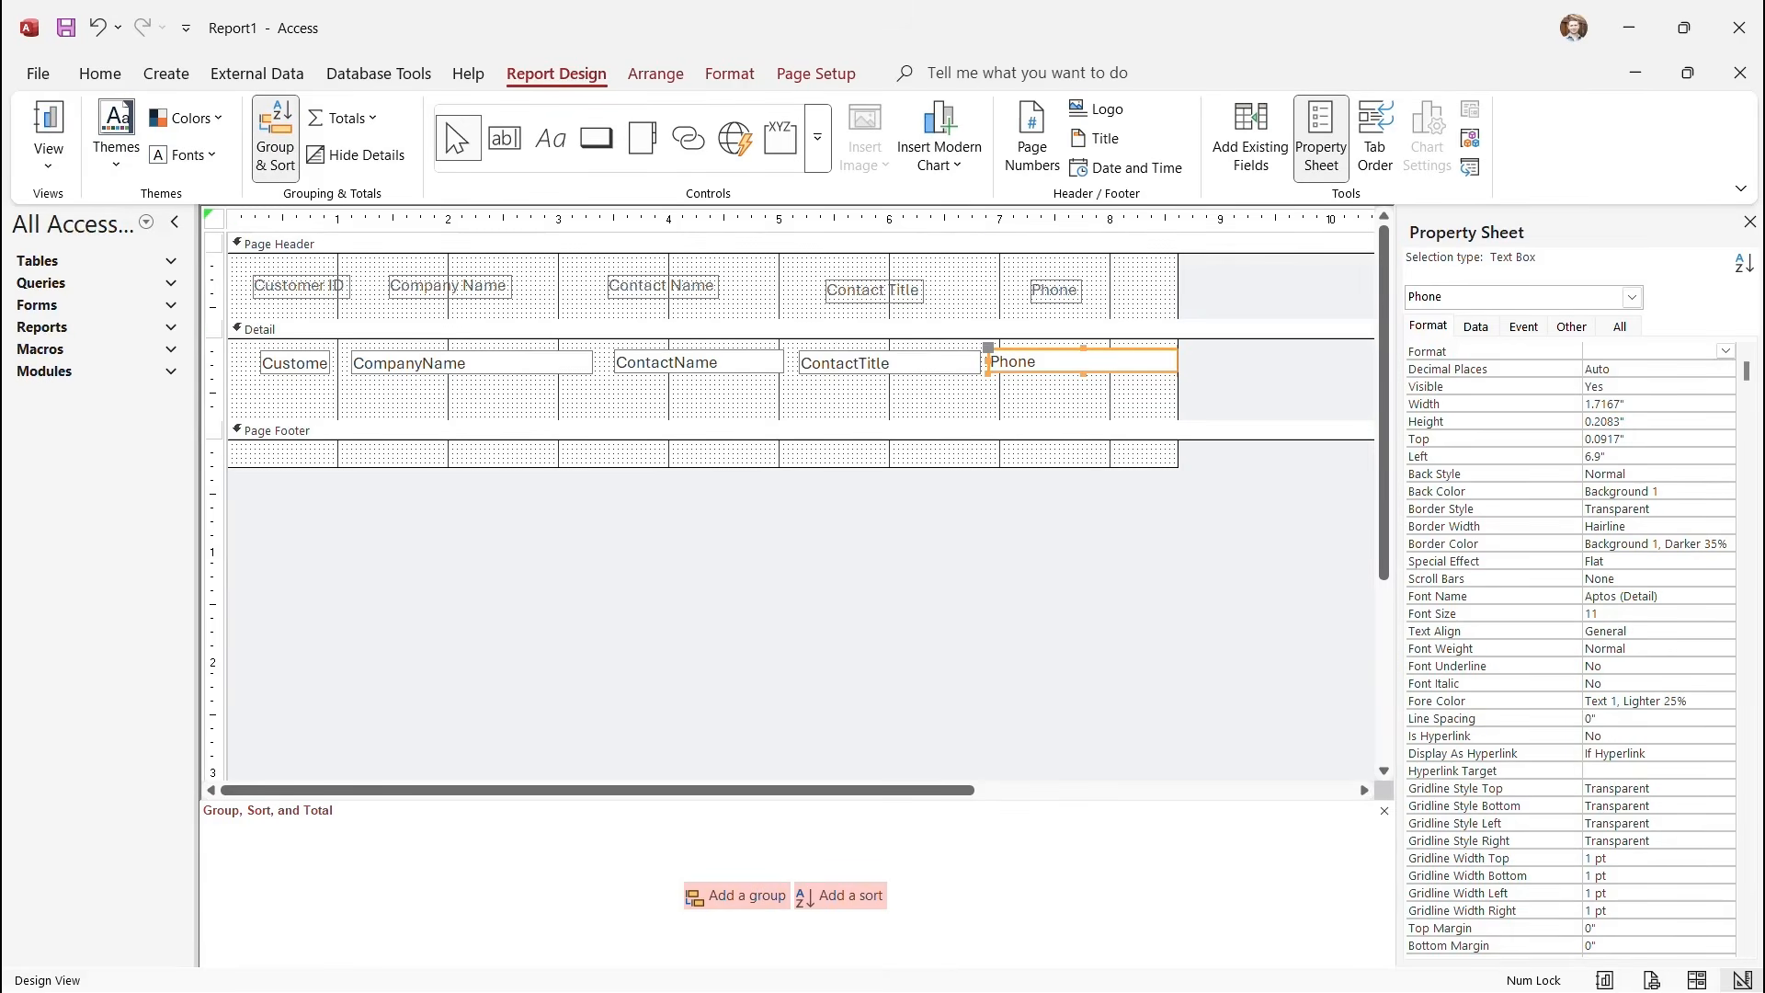
# Top-align the five Detail text boxes and the five Page Header labels.
pyautogui.moveTo(213, 356); pyautogui.dragTo(213, 384)
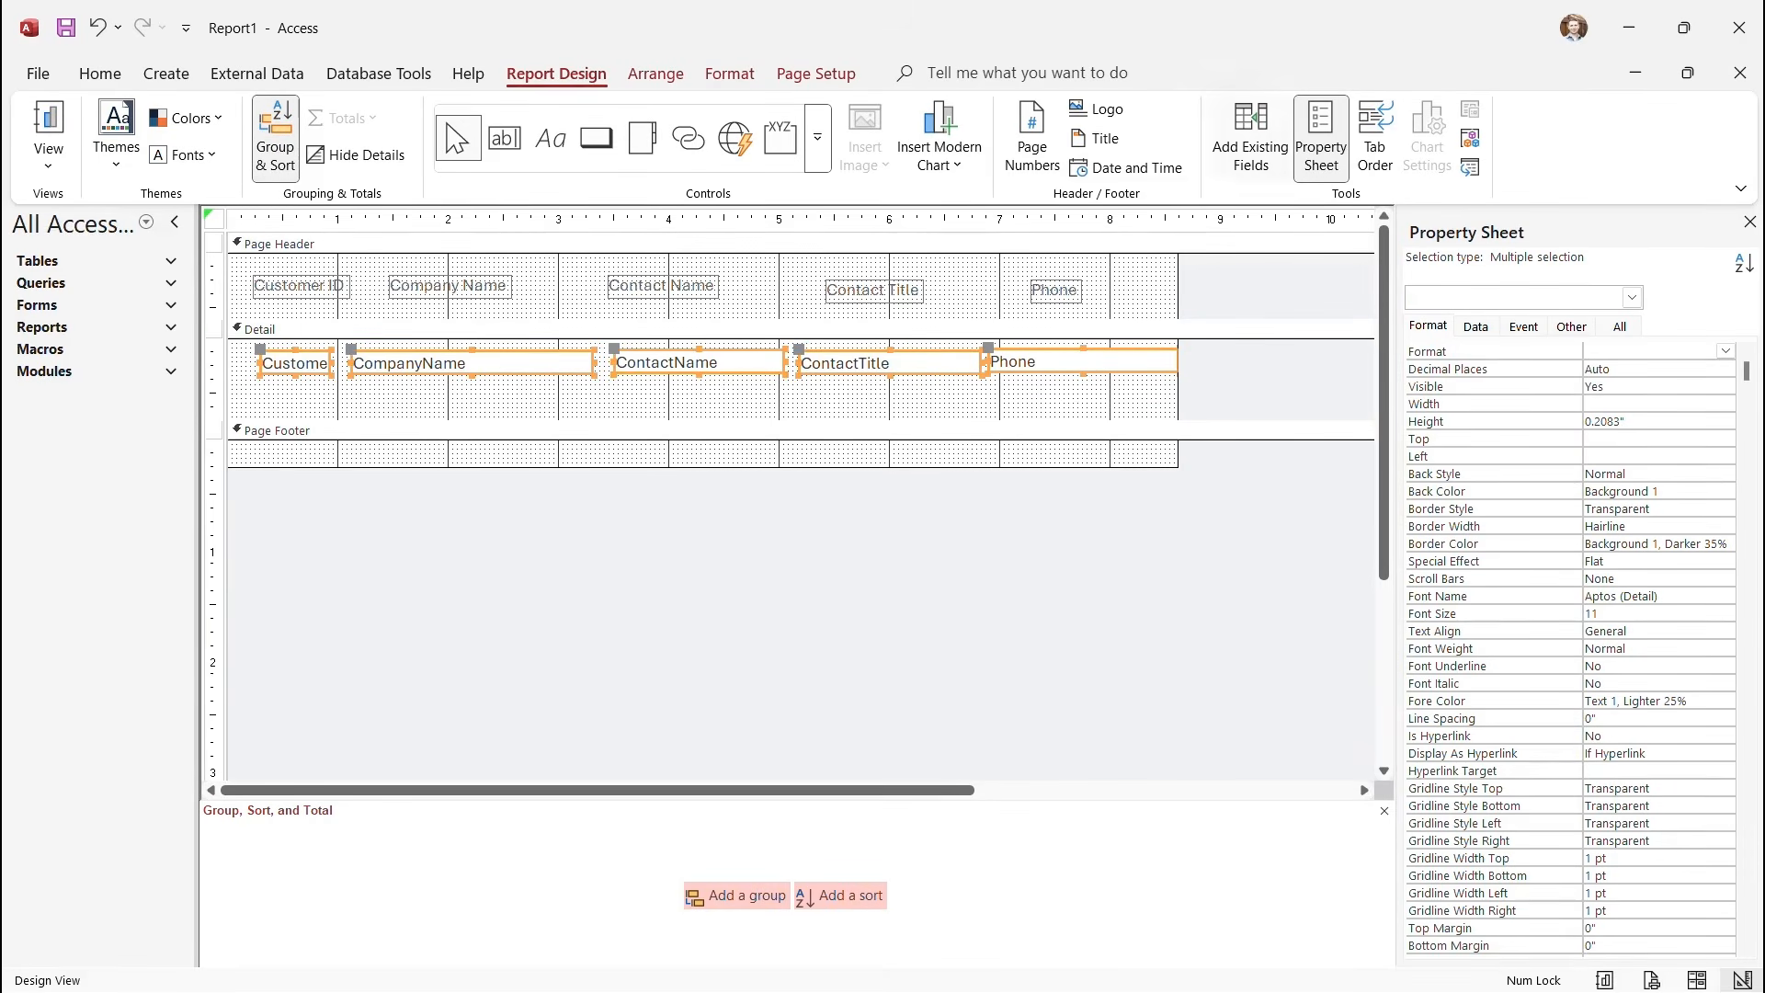
pyautogui.click(656, 73)
pyautogui.click(1161, 133)
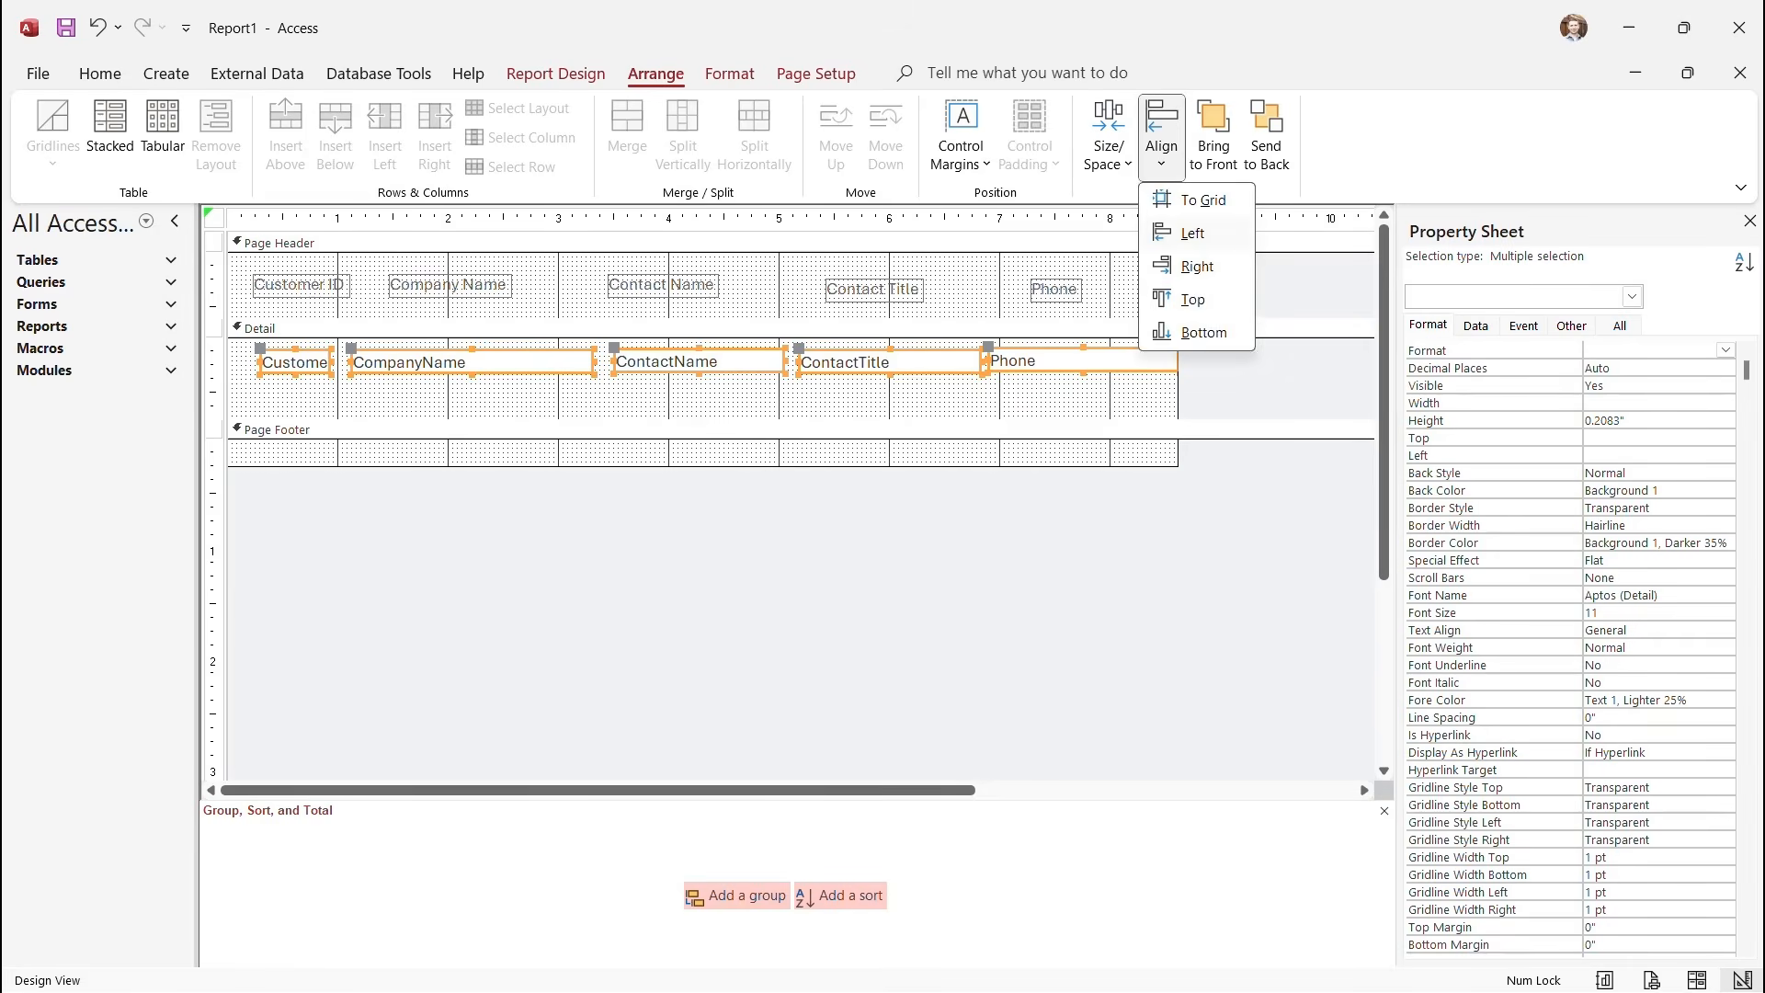
pyautogui.click(1192, 298)
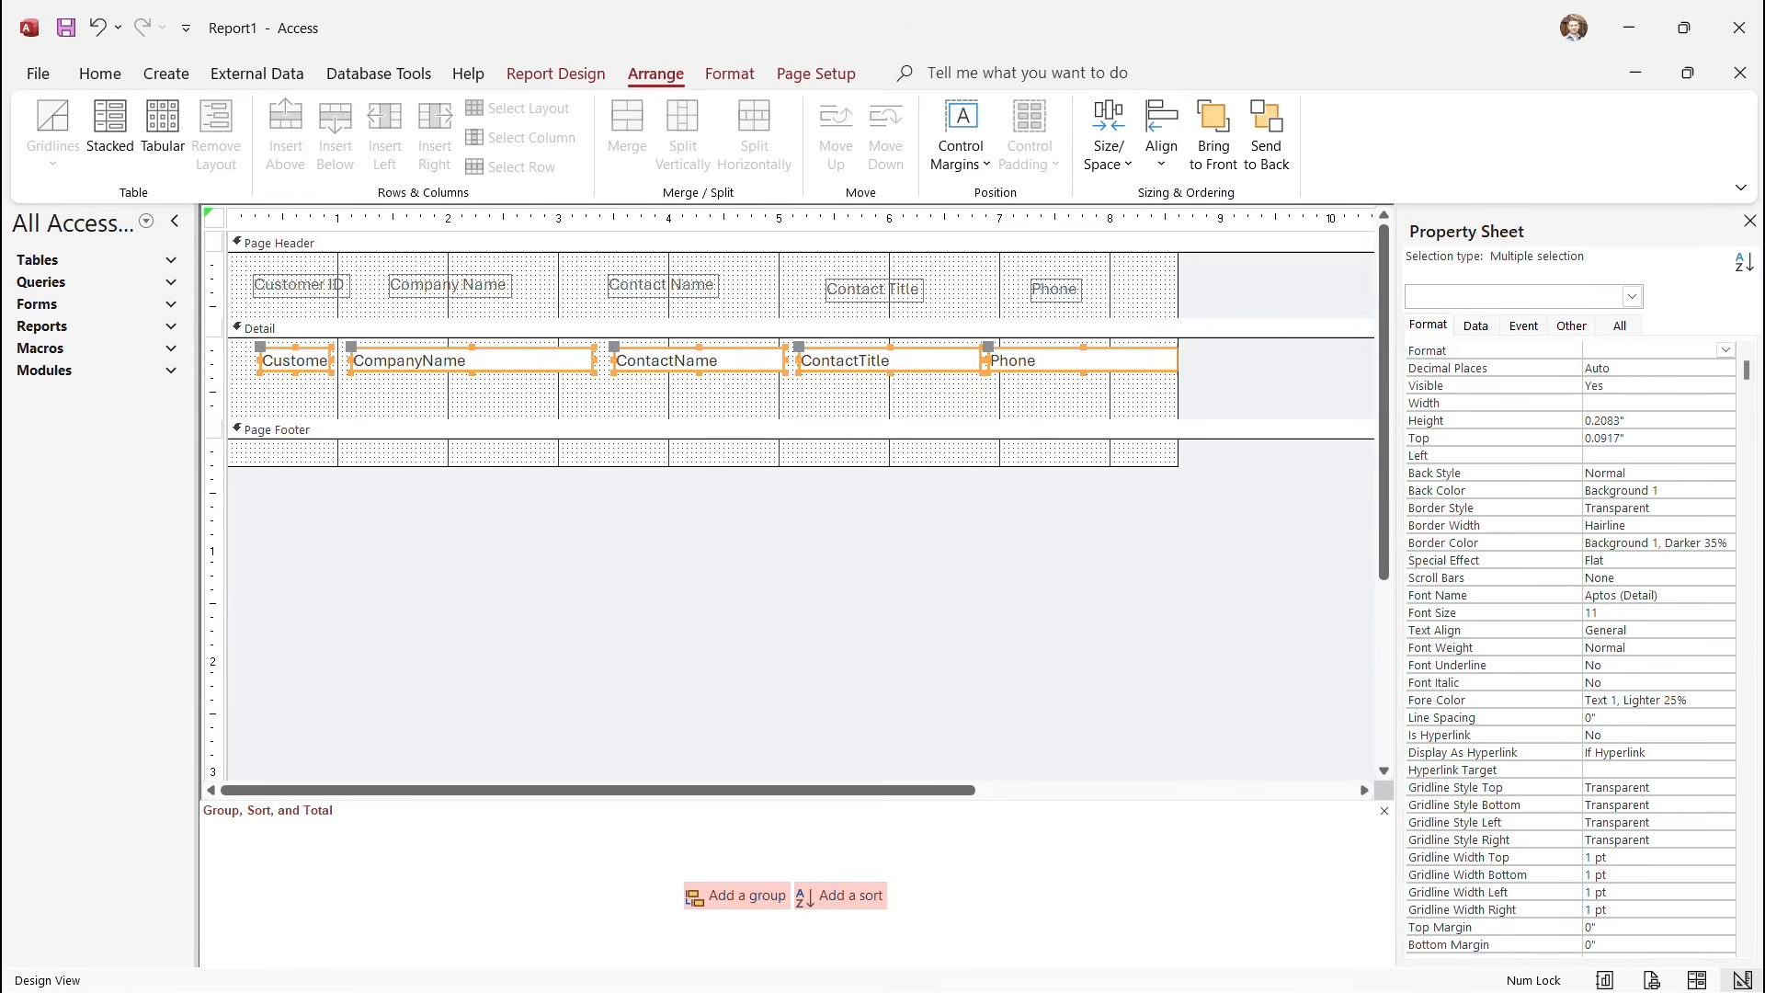
pyautogui.moveTo(214, 266); pyautogui.dragTo(213, 313)
pyautogui.click(1161, 133)
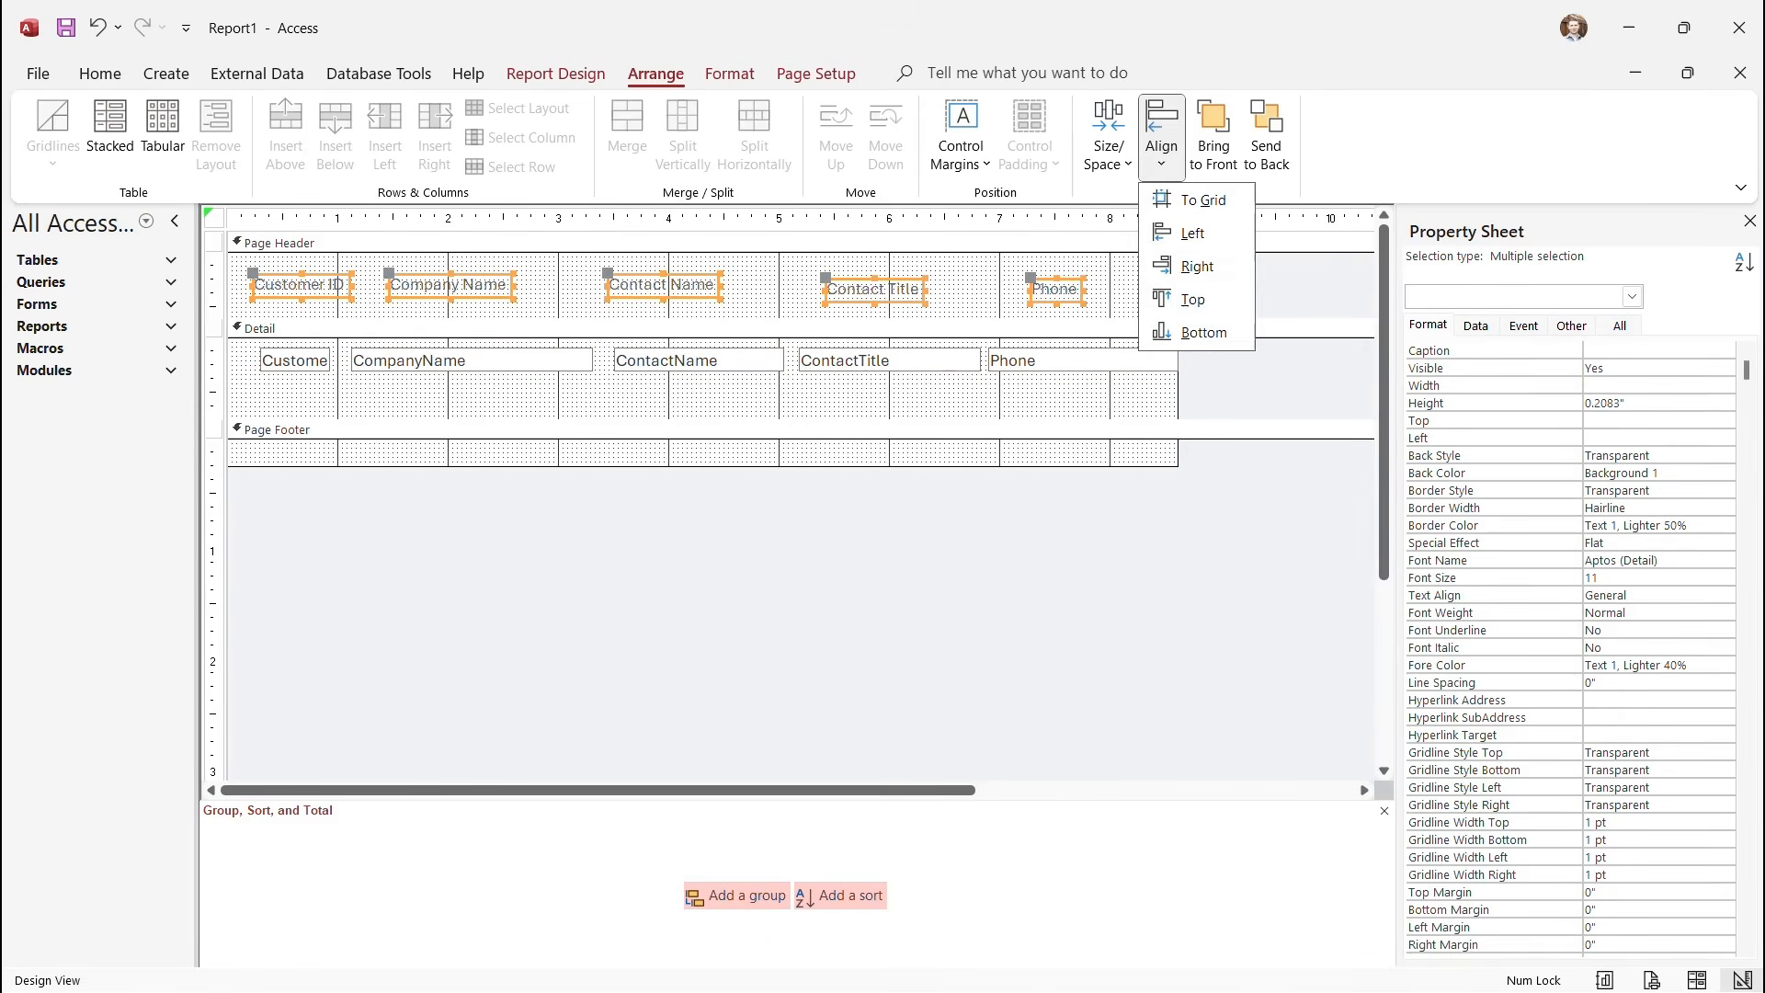
pyautogui.click(1193, 299)
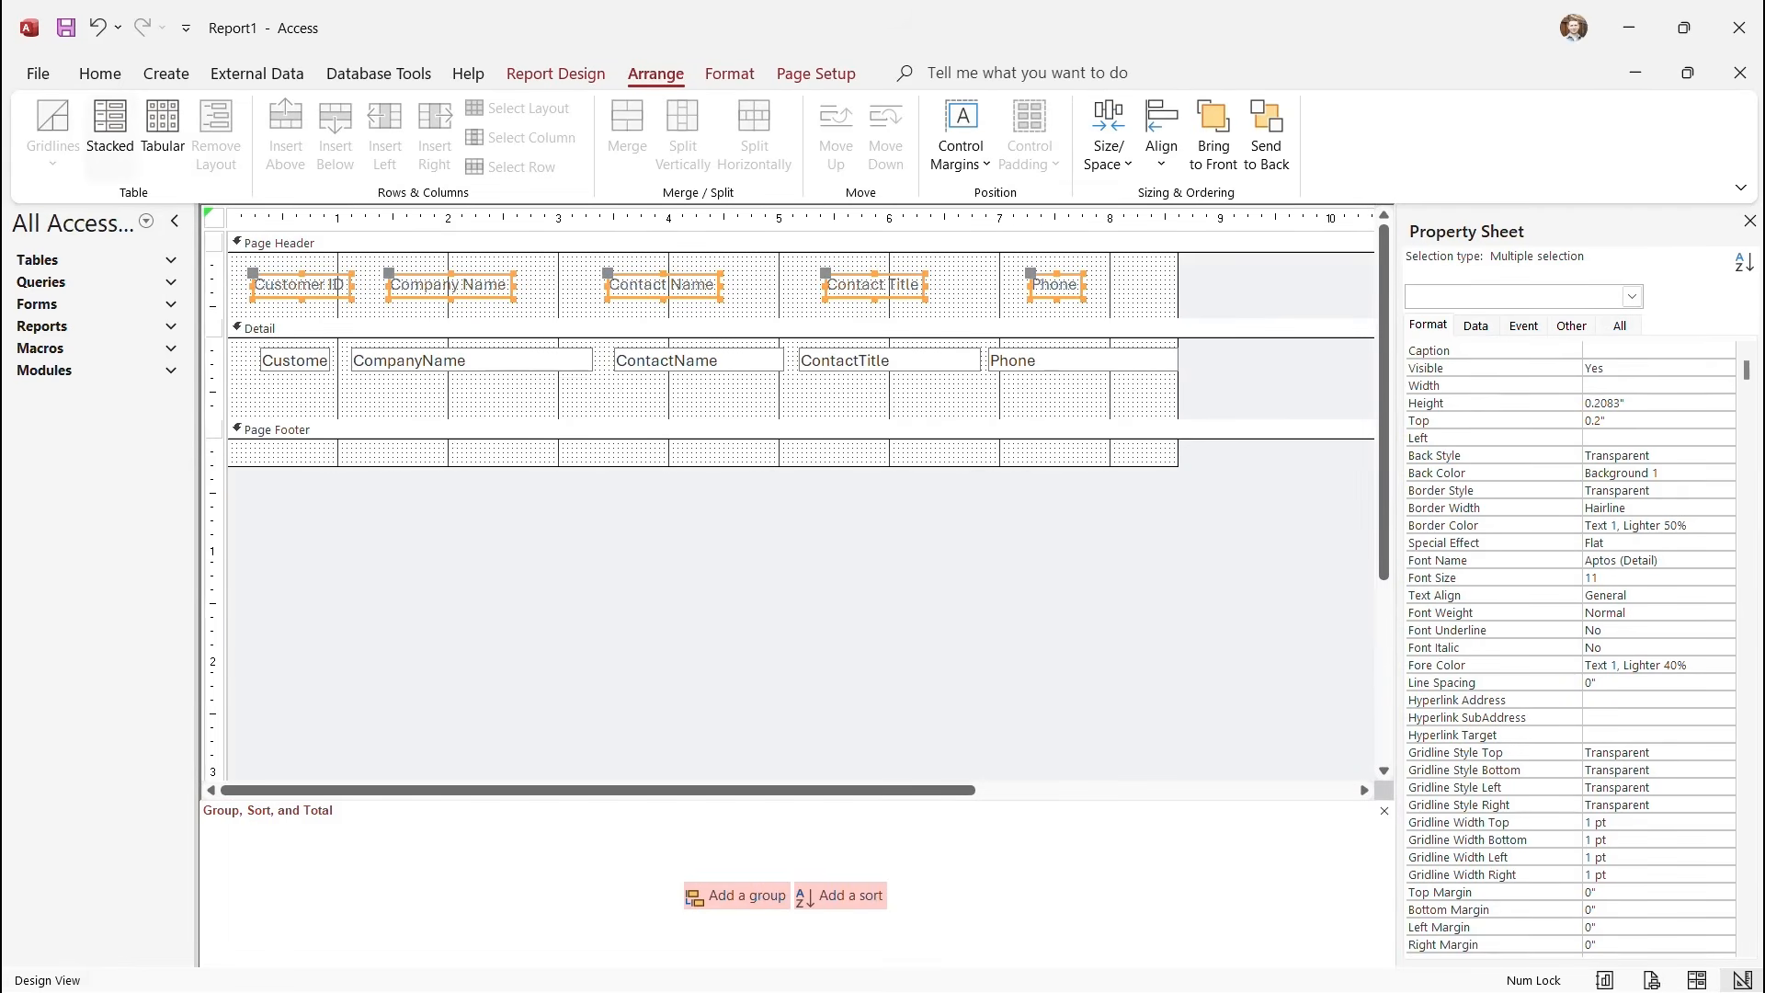
# Preview the one-row, five-column customer report in Report View.
pyautogui.click(556, 74)
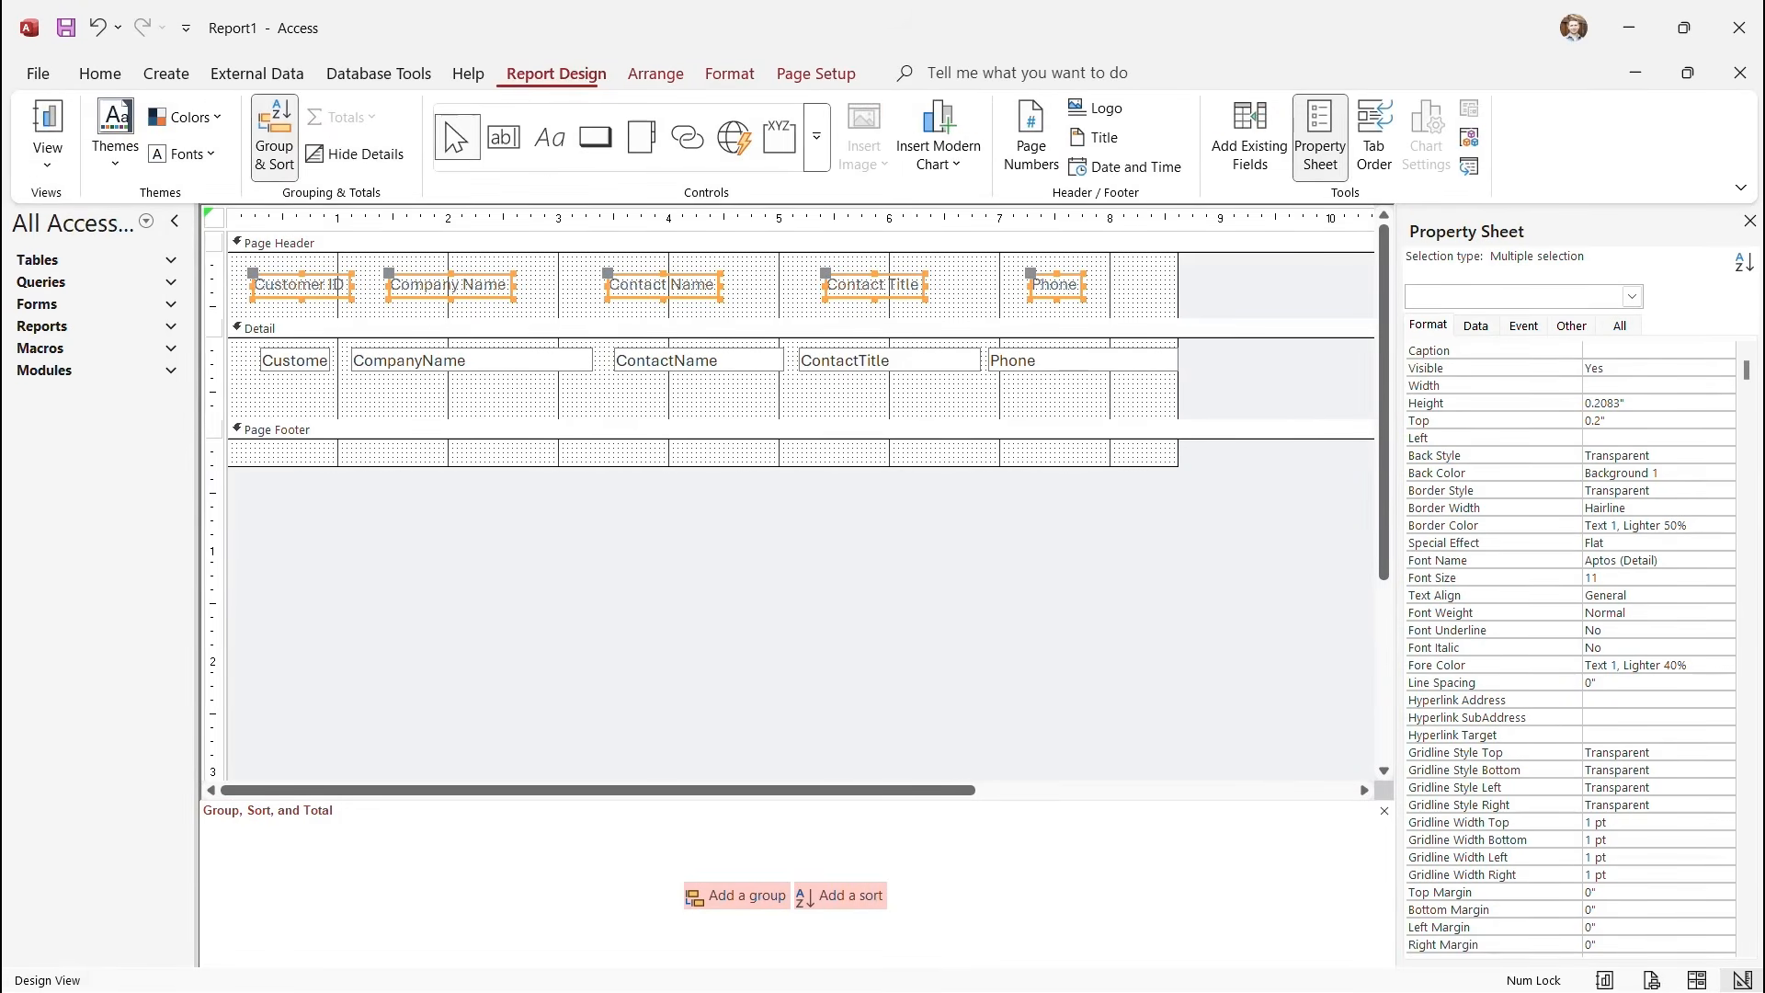
pyautogui.click(47, 156)
pyautogui.click(120, 209)
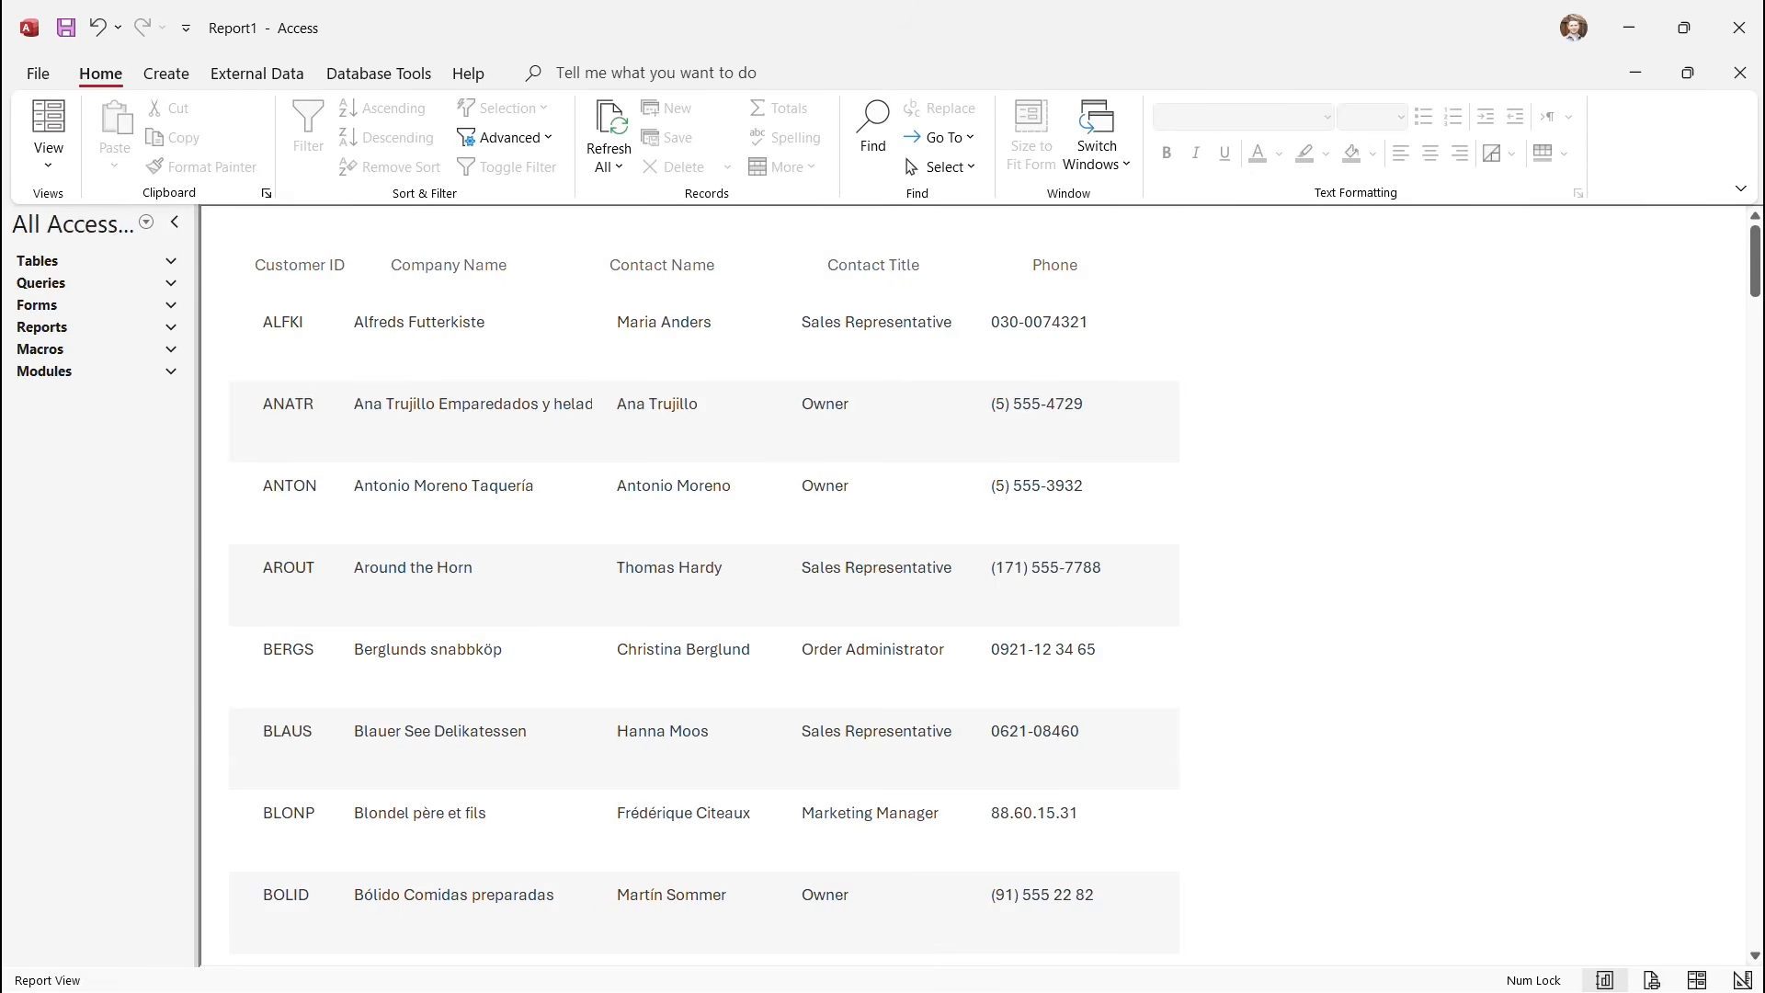
pyautogui.scroll(-7, 996, 585)
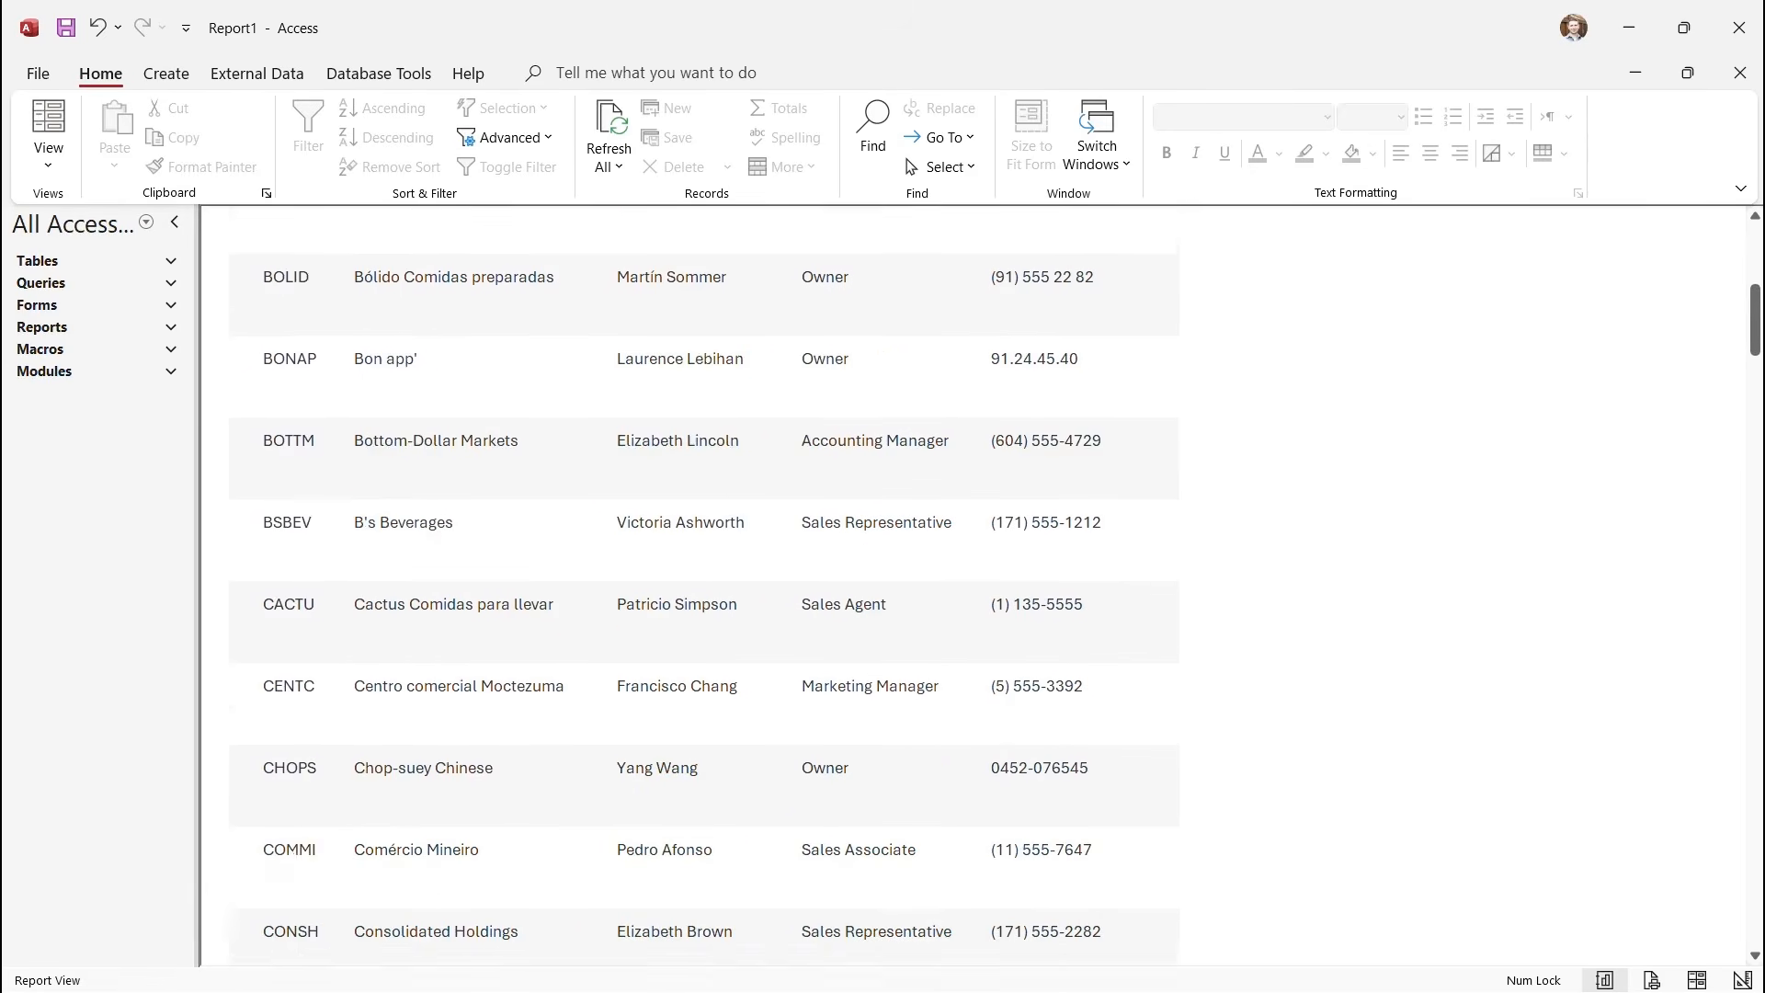
pyautogui.scroll(-5, 996, 585)
pyautogui.scroll(3, 996, 584)
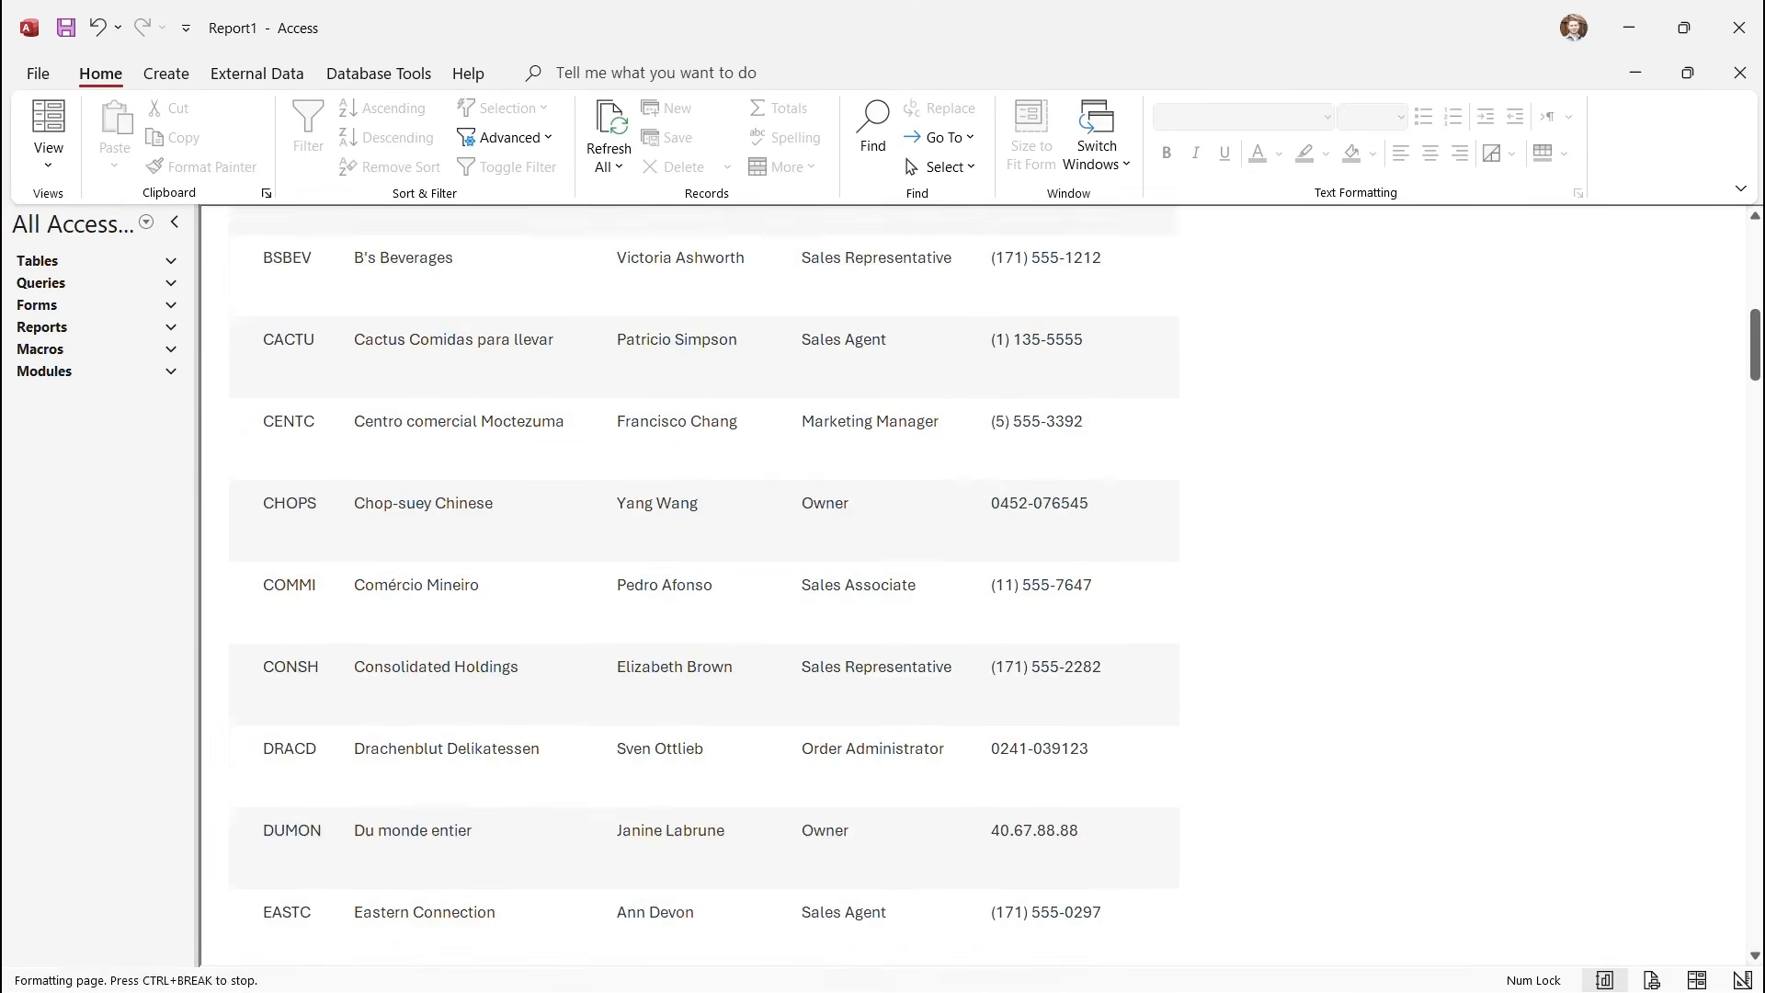
pyautogui.scroll(5, 996, 584)
pyautogui.click(48, 160)
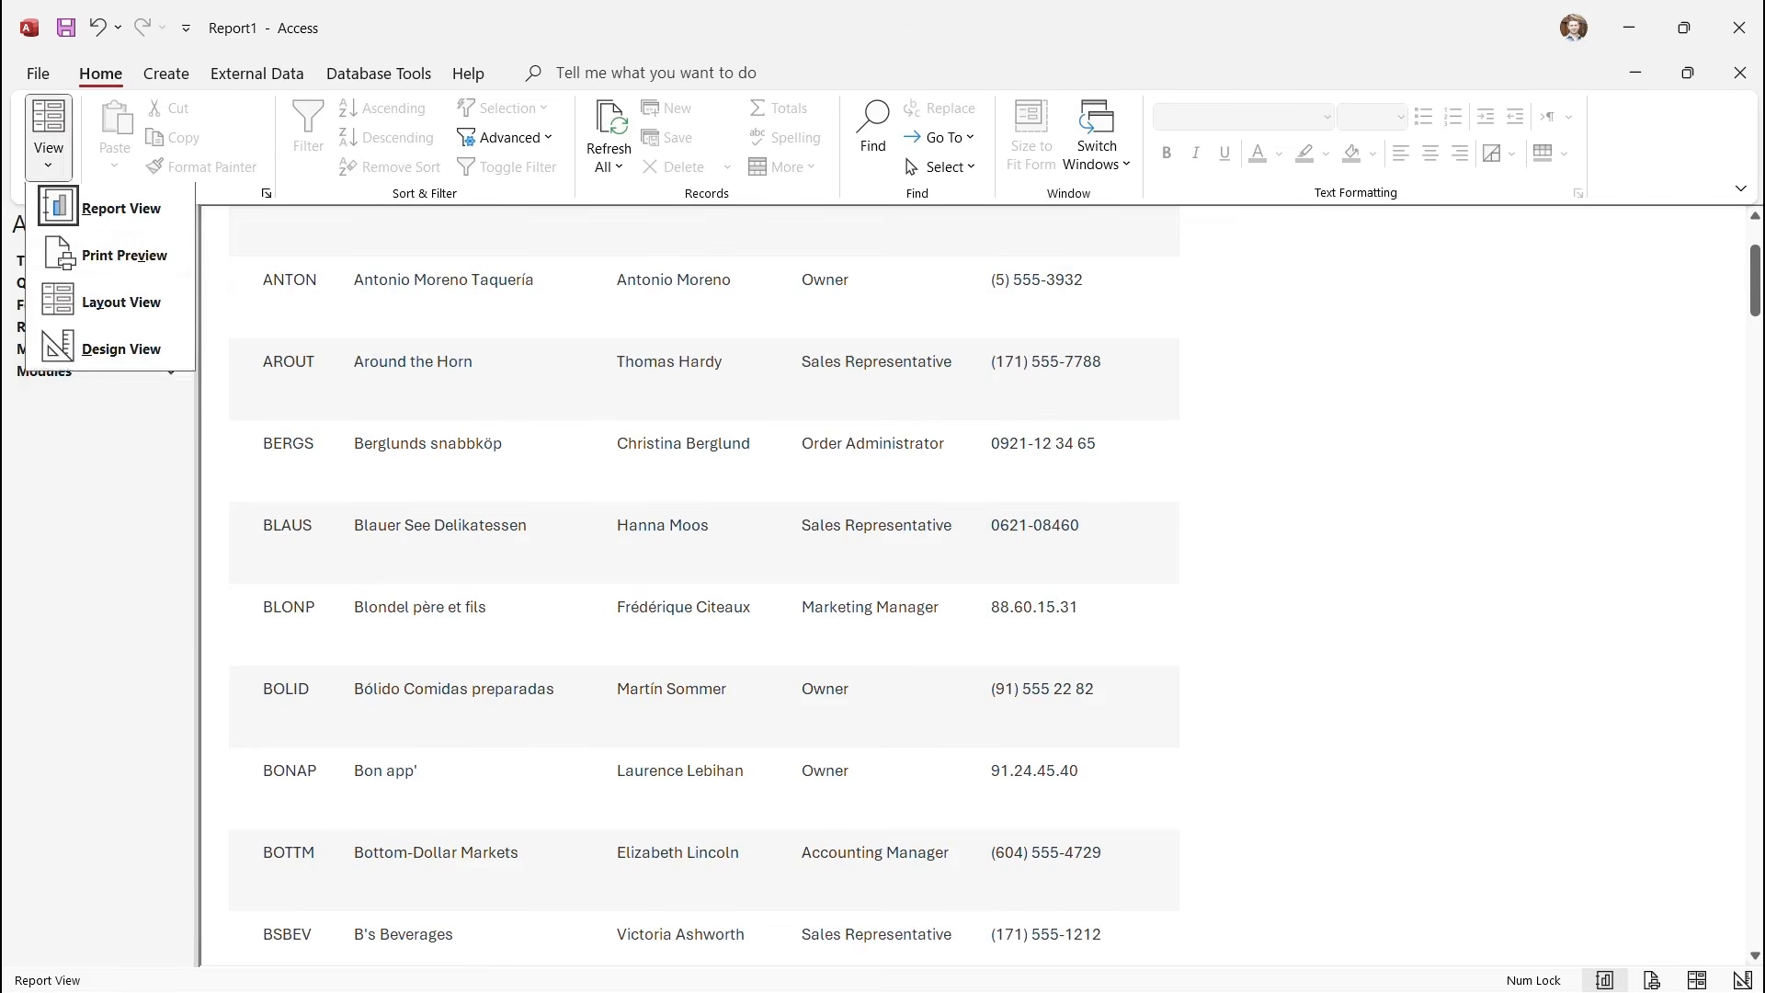
pyautogui.click(124, 255)
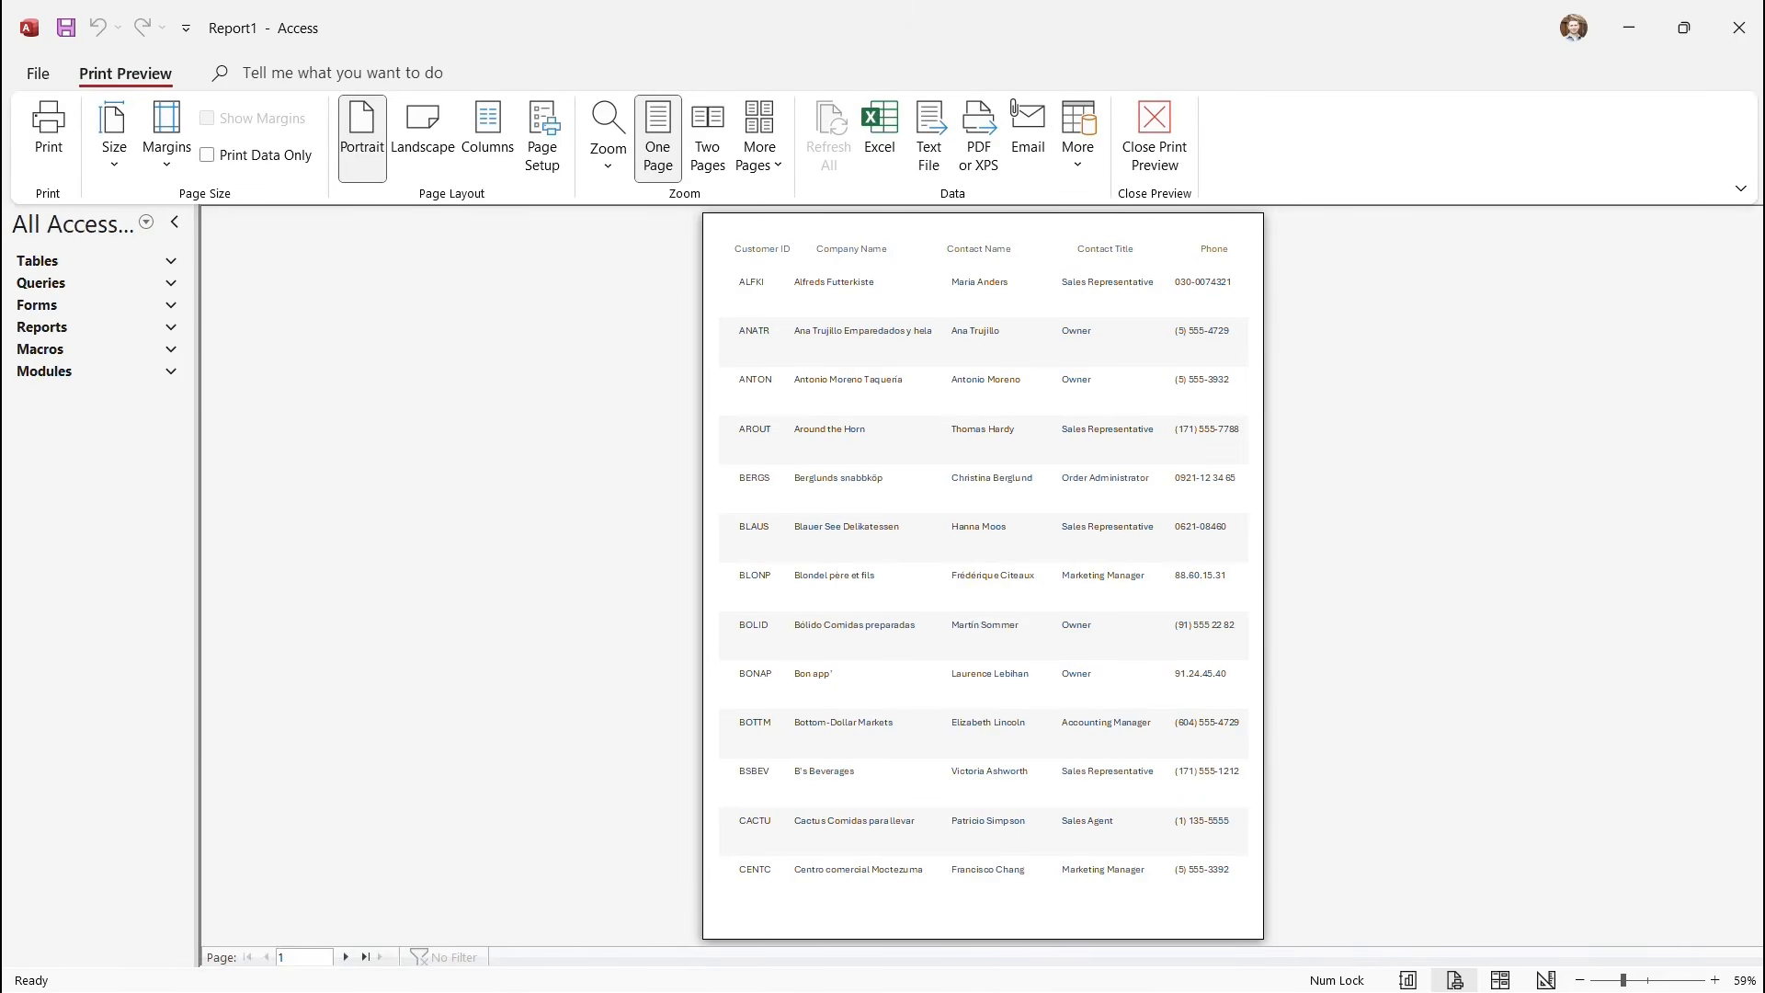
pyautogui.press('Escape')
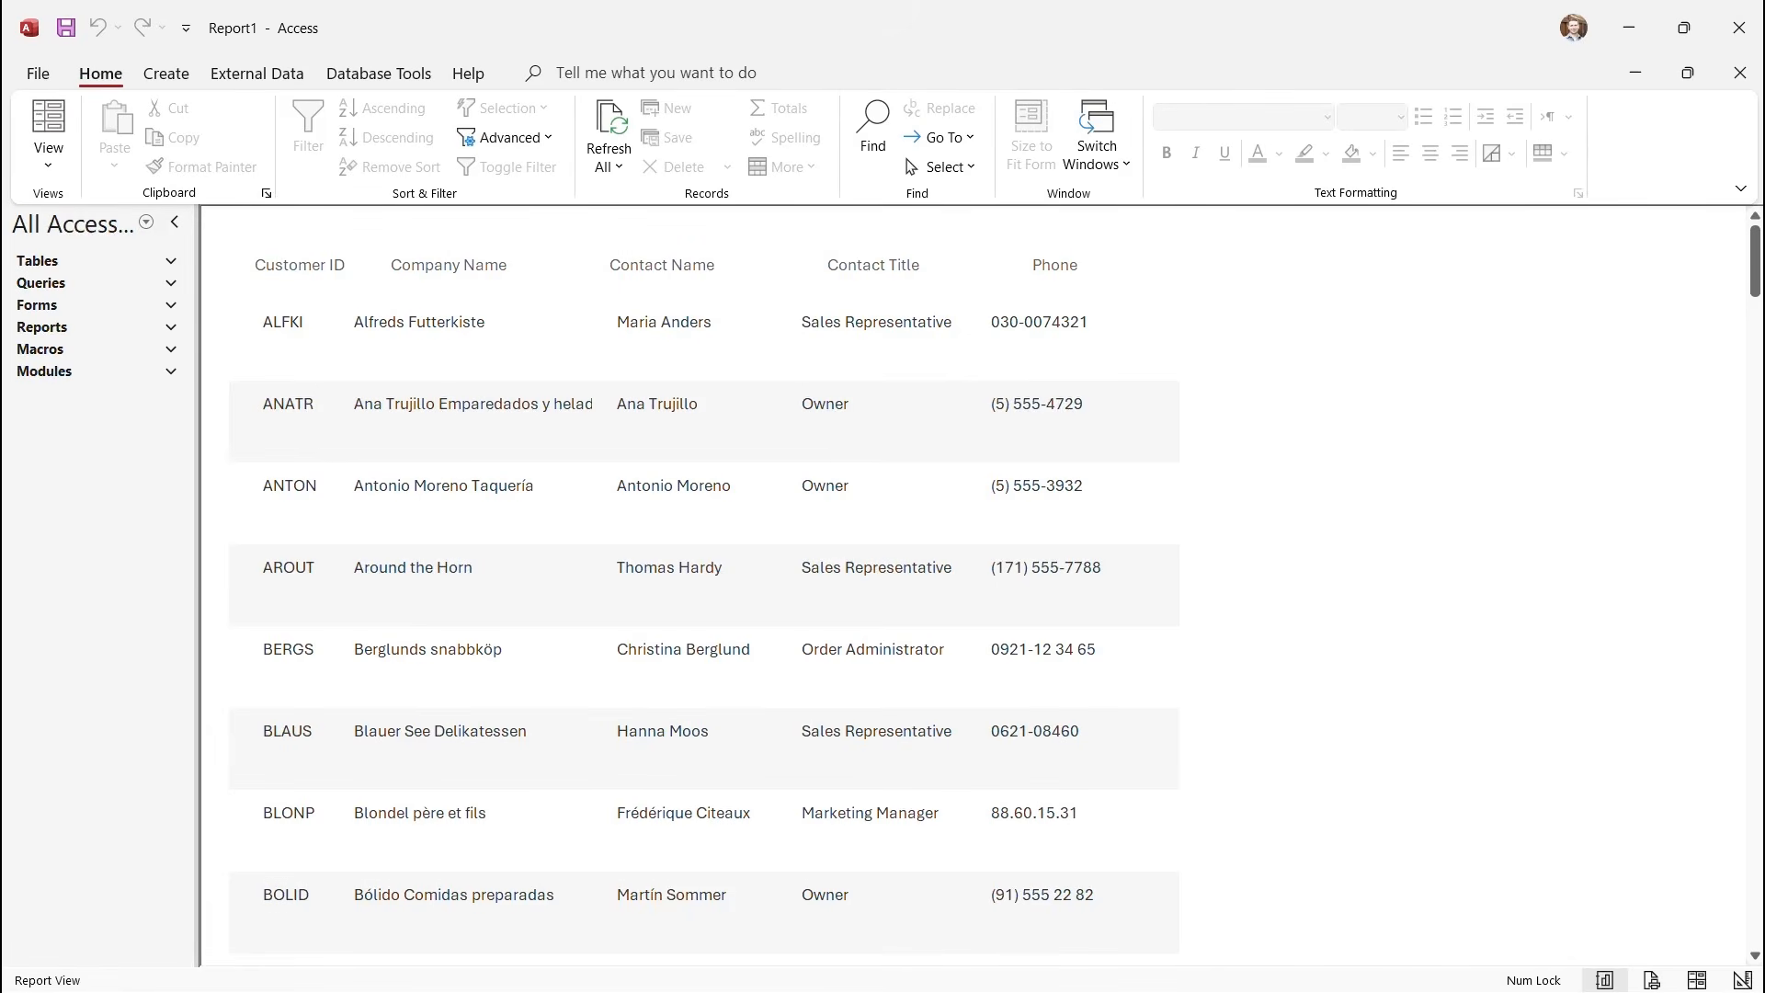
pyautogui.click(48, 163)
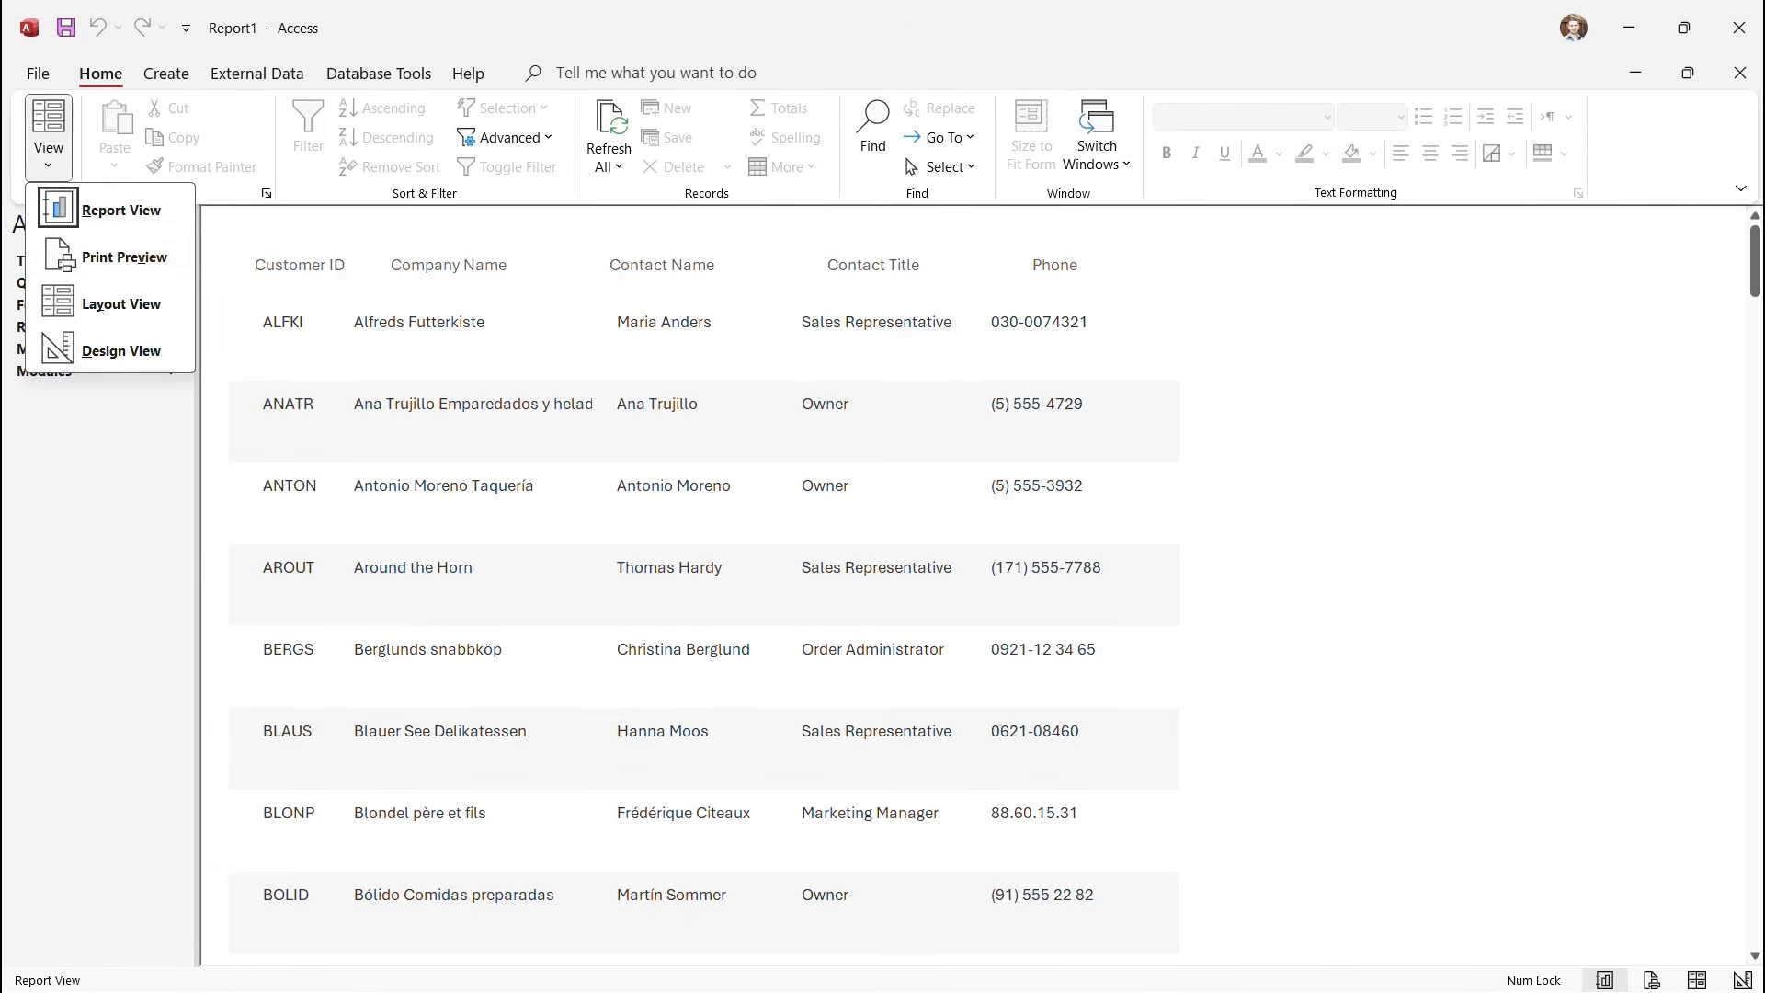
# Return to Design View and make the Page Footer section taller.
pyautogui.click(121, 352)
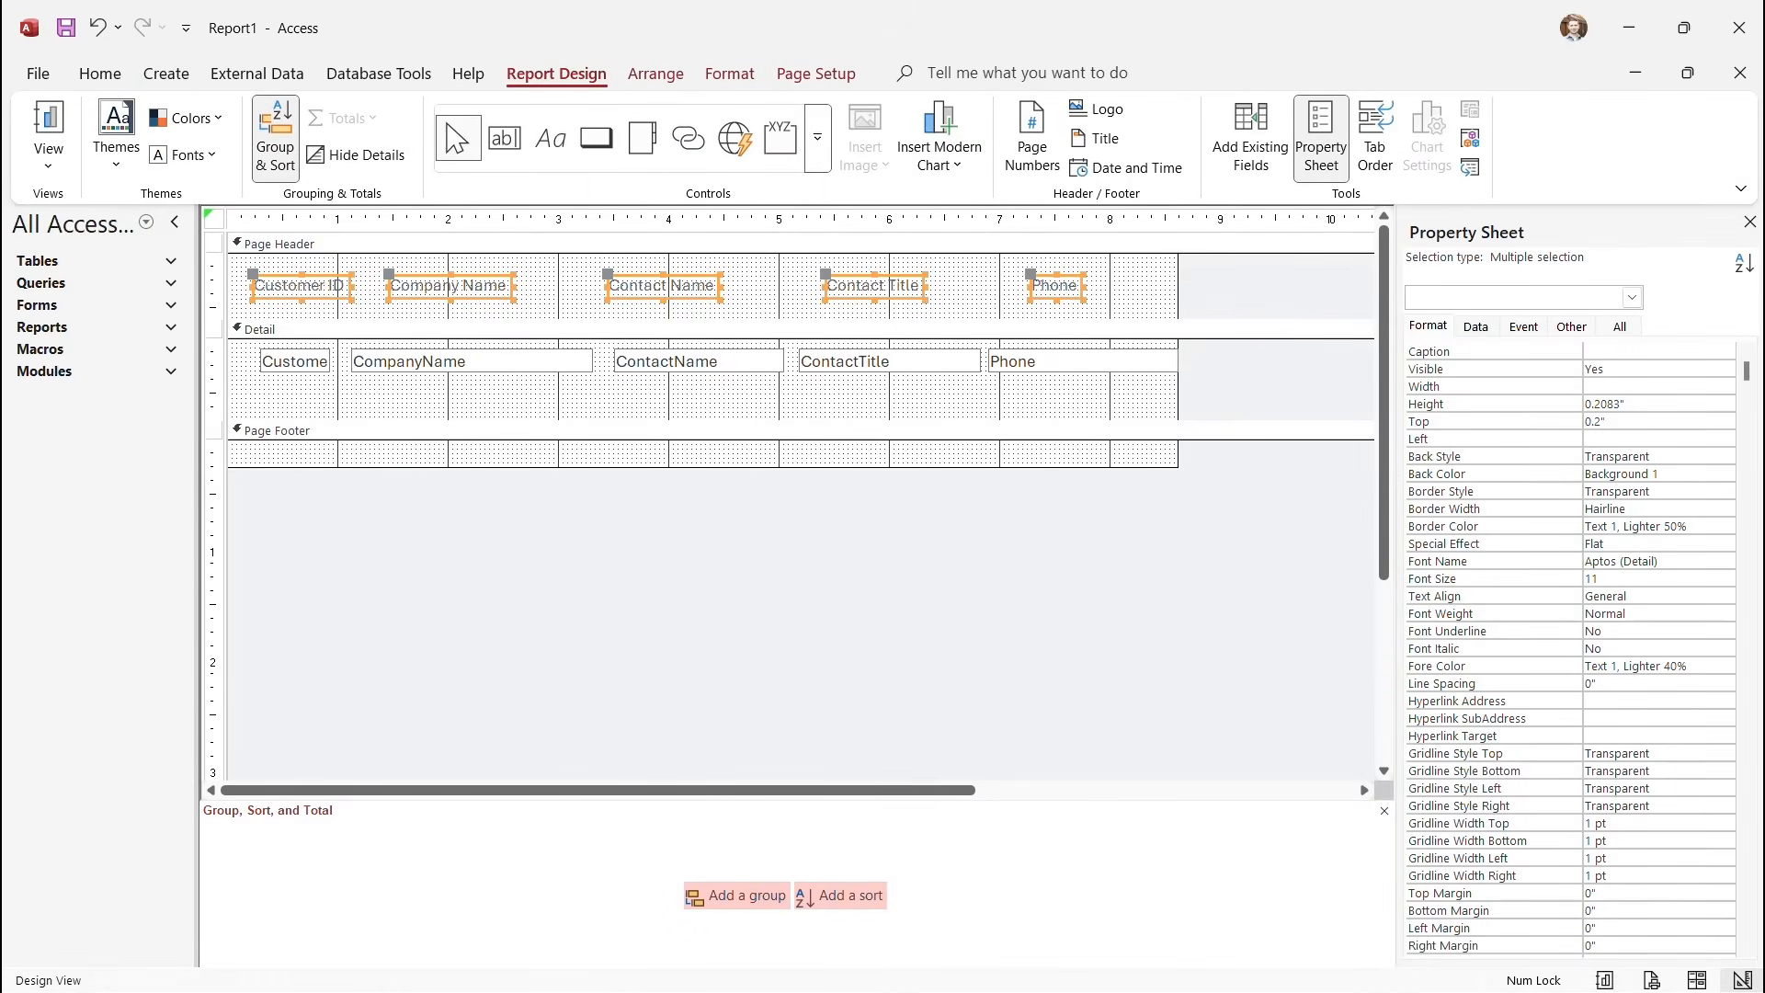
pyautogui.moveTo(703, 467); pyautogui.dragTo(703, 486)
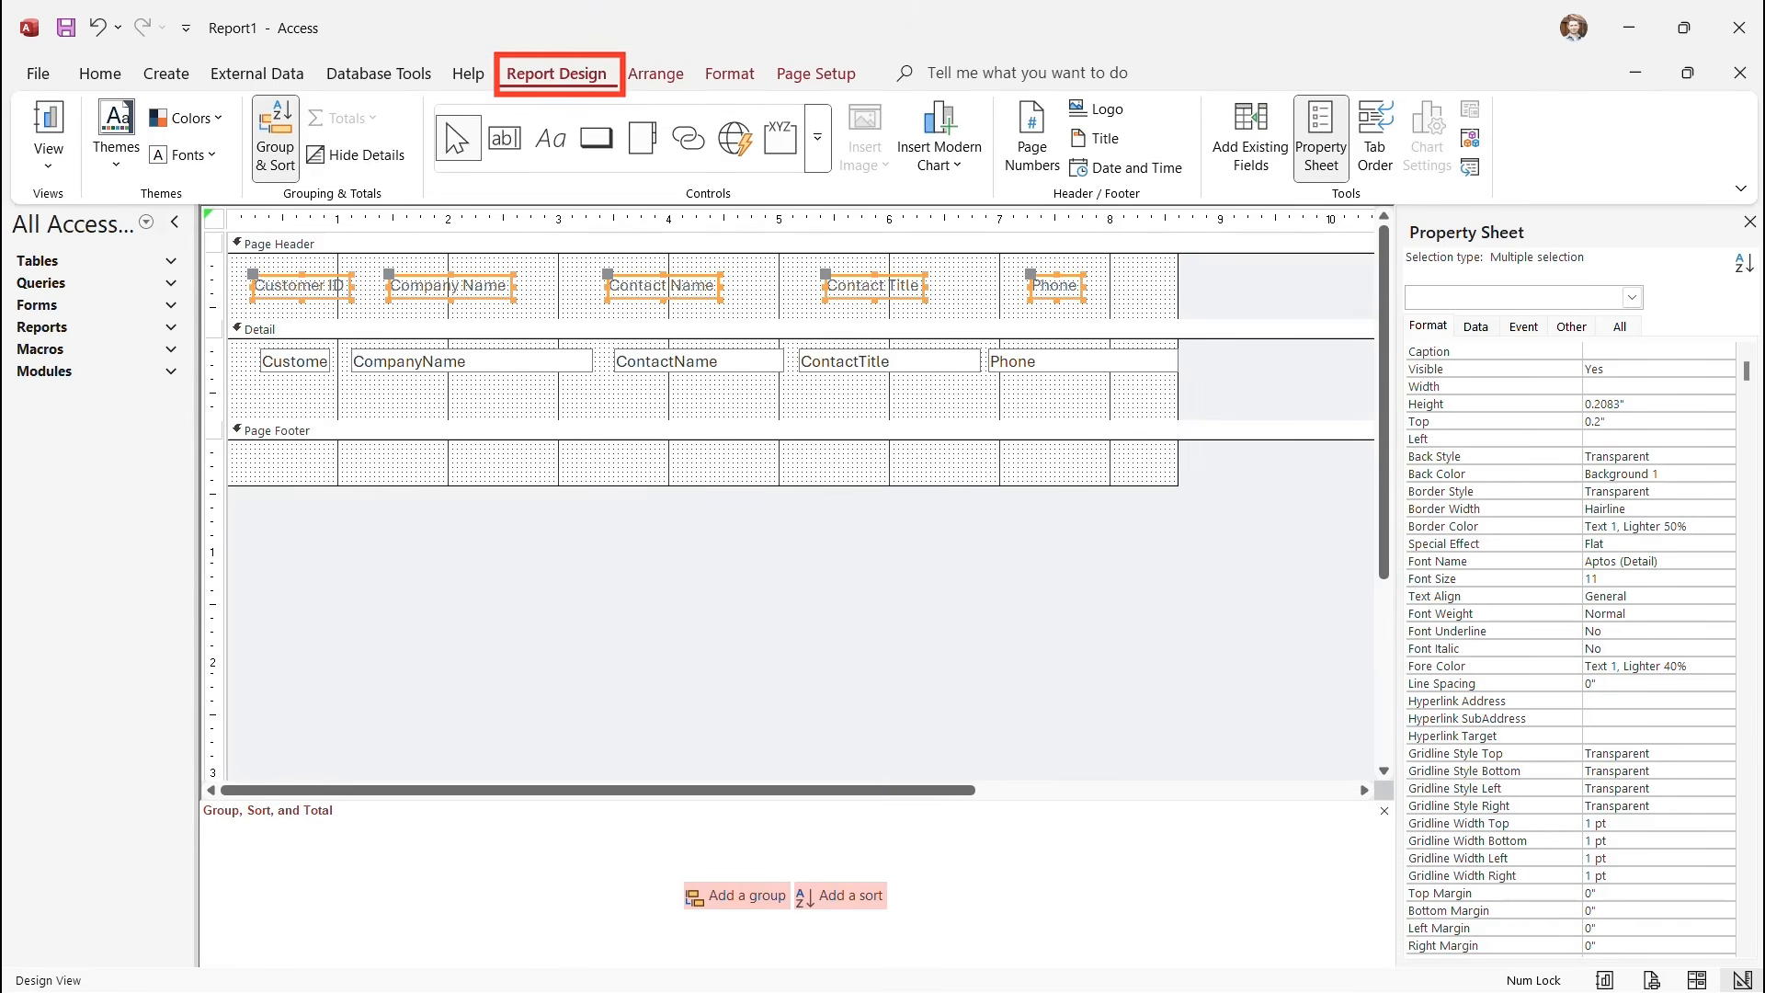
pyautogui.click(521, 463)
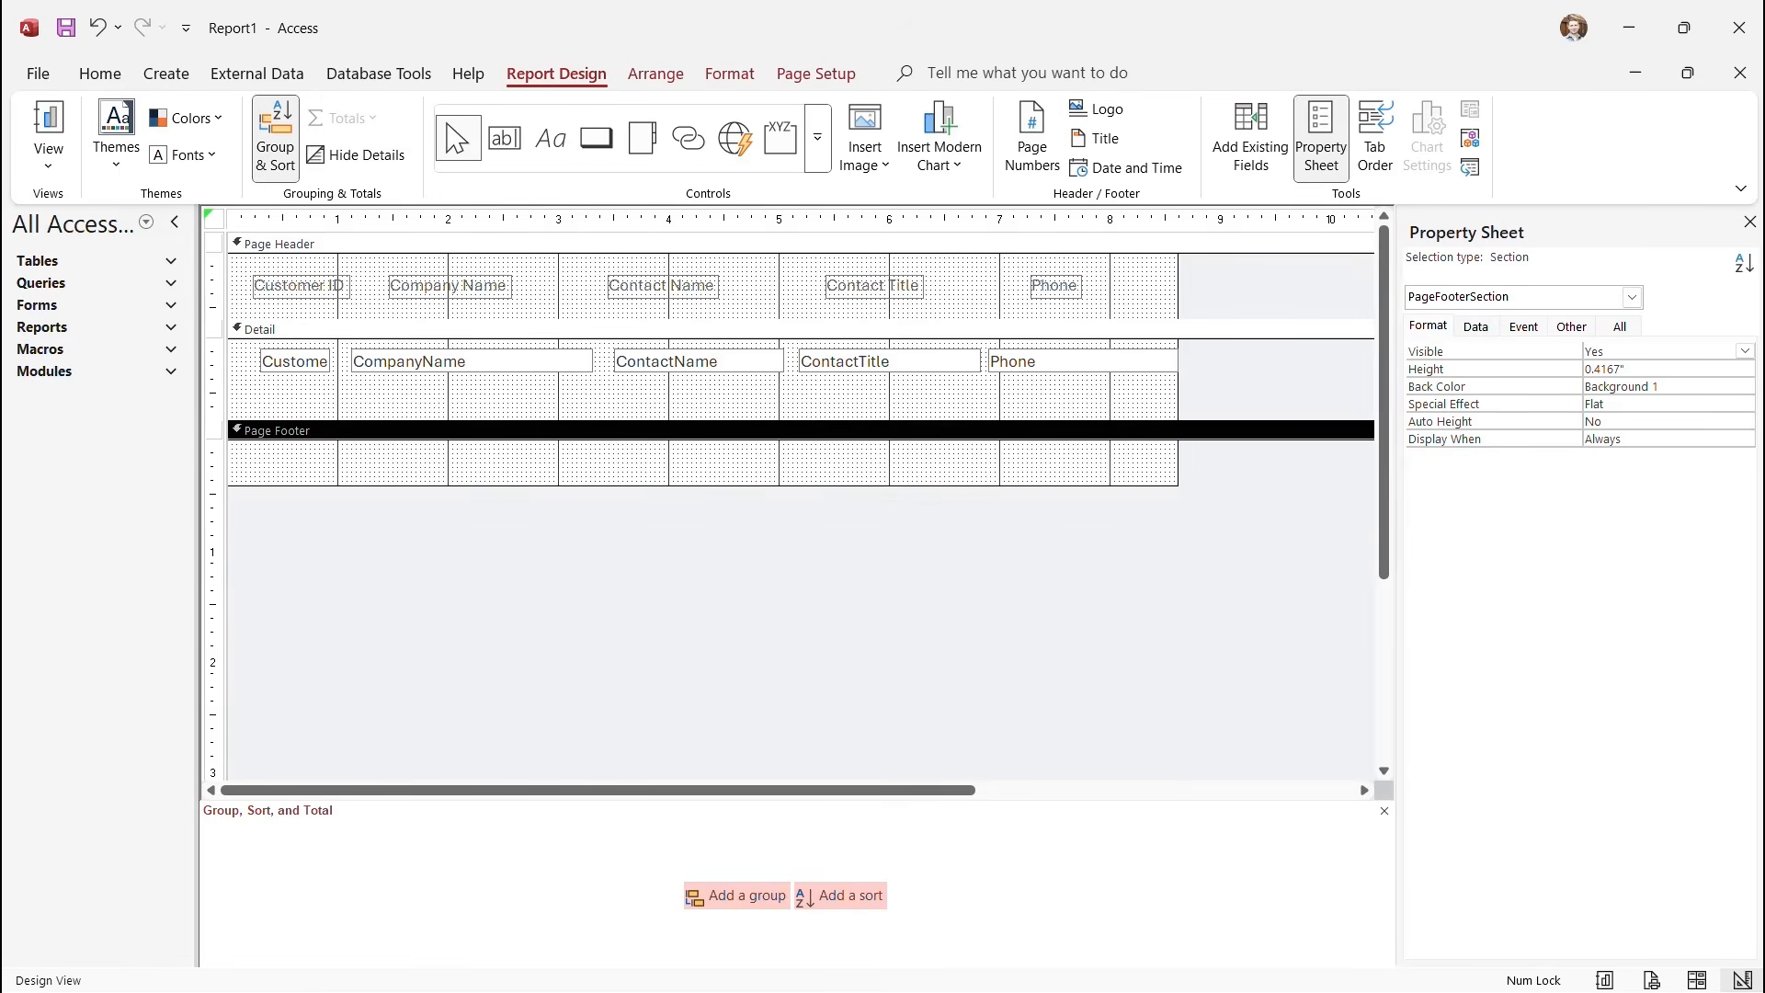
# Insert page numbers in 'Page N of M' format at the bottom of the page.
pyautogui.click(1032, 134)
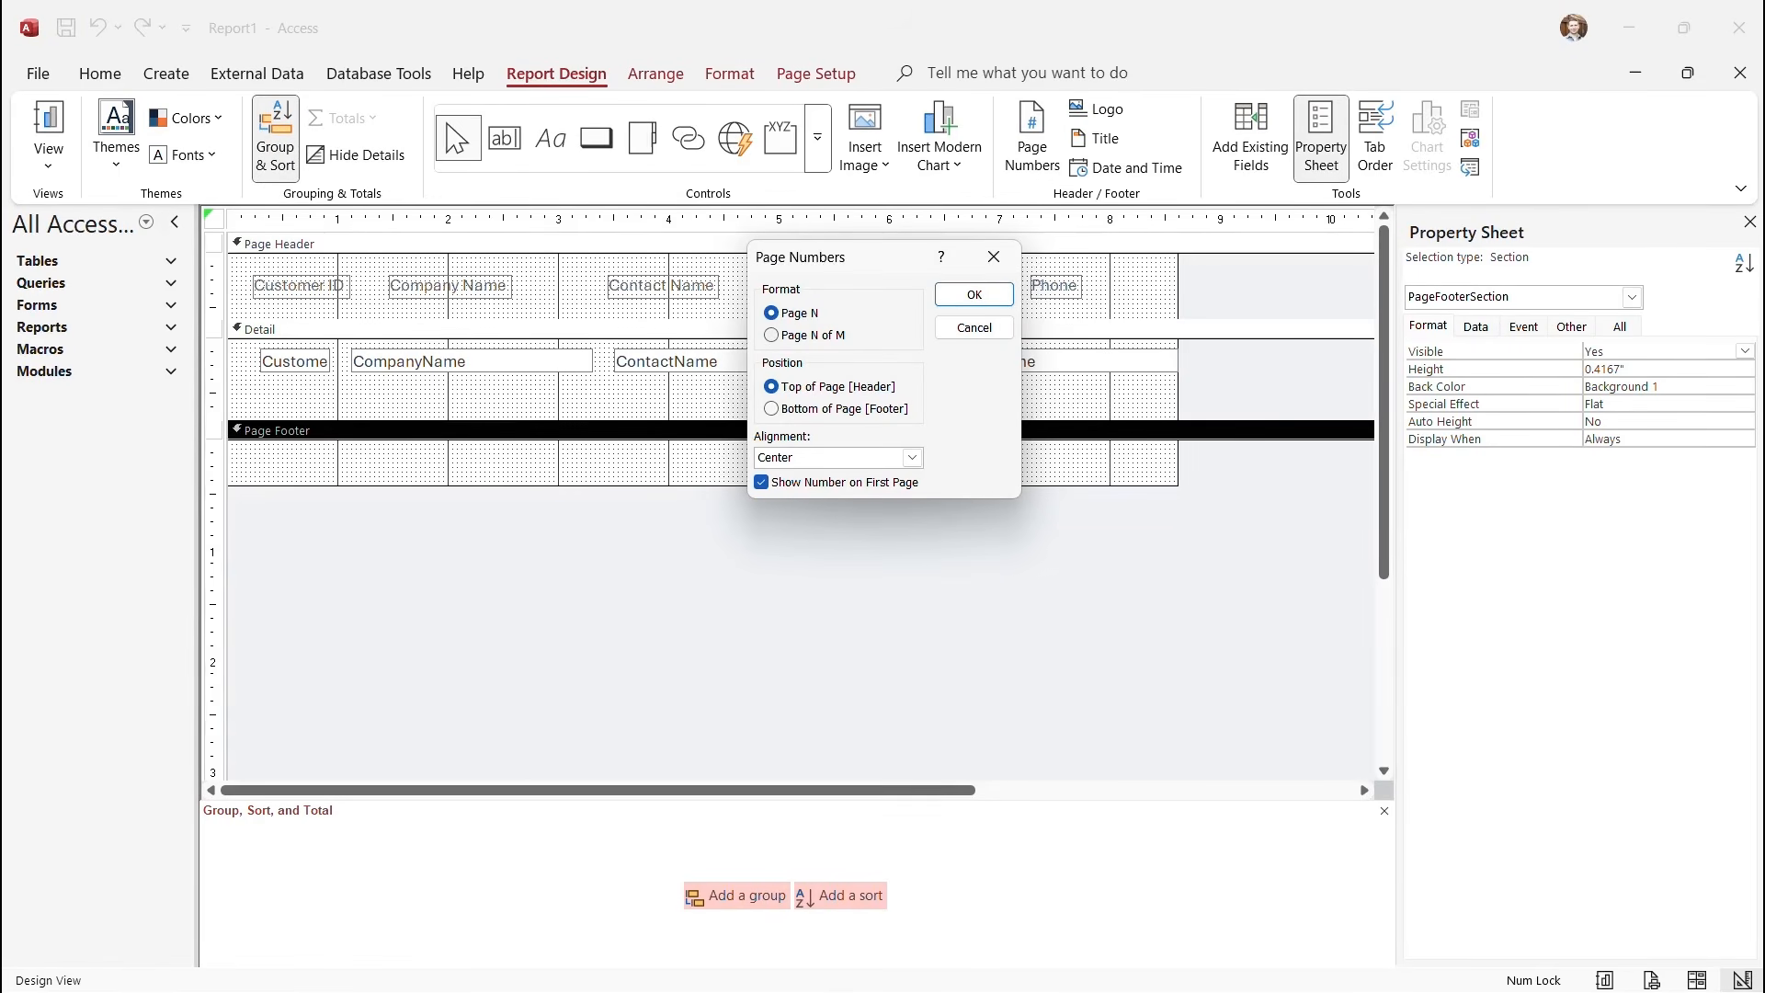
pyautogui.click(772, 336)
pyautogui.click(827, 408)
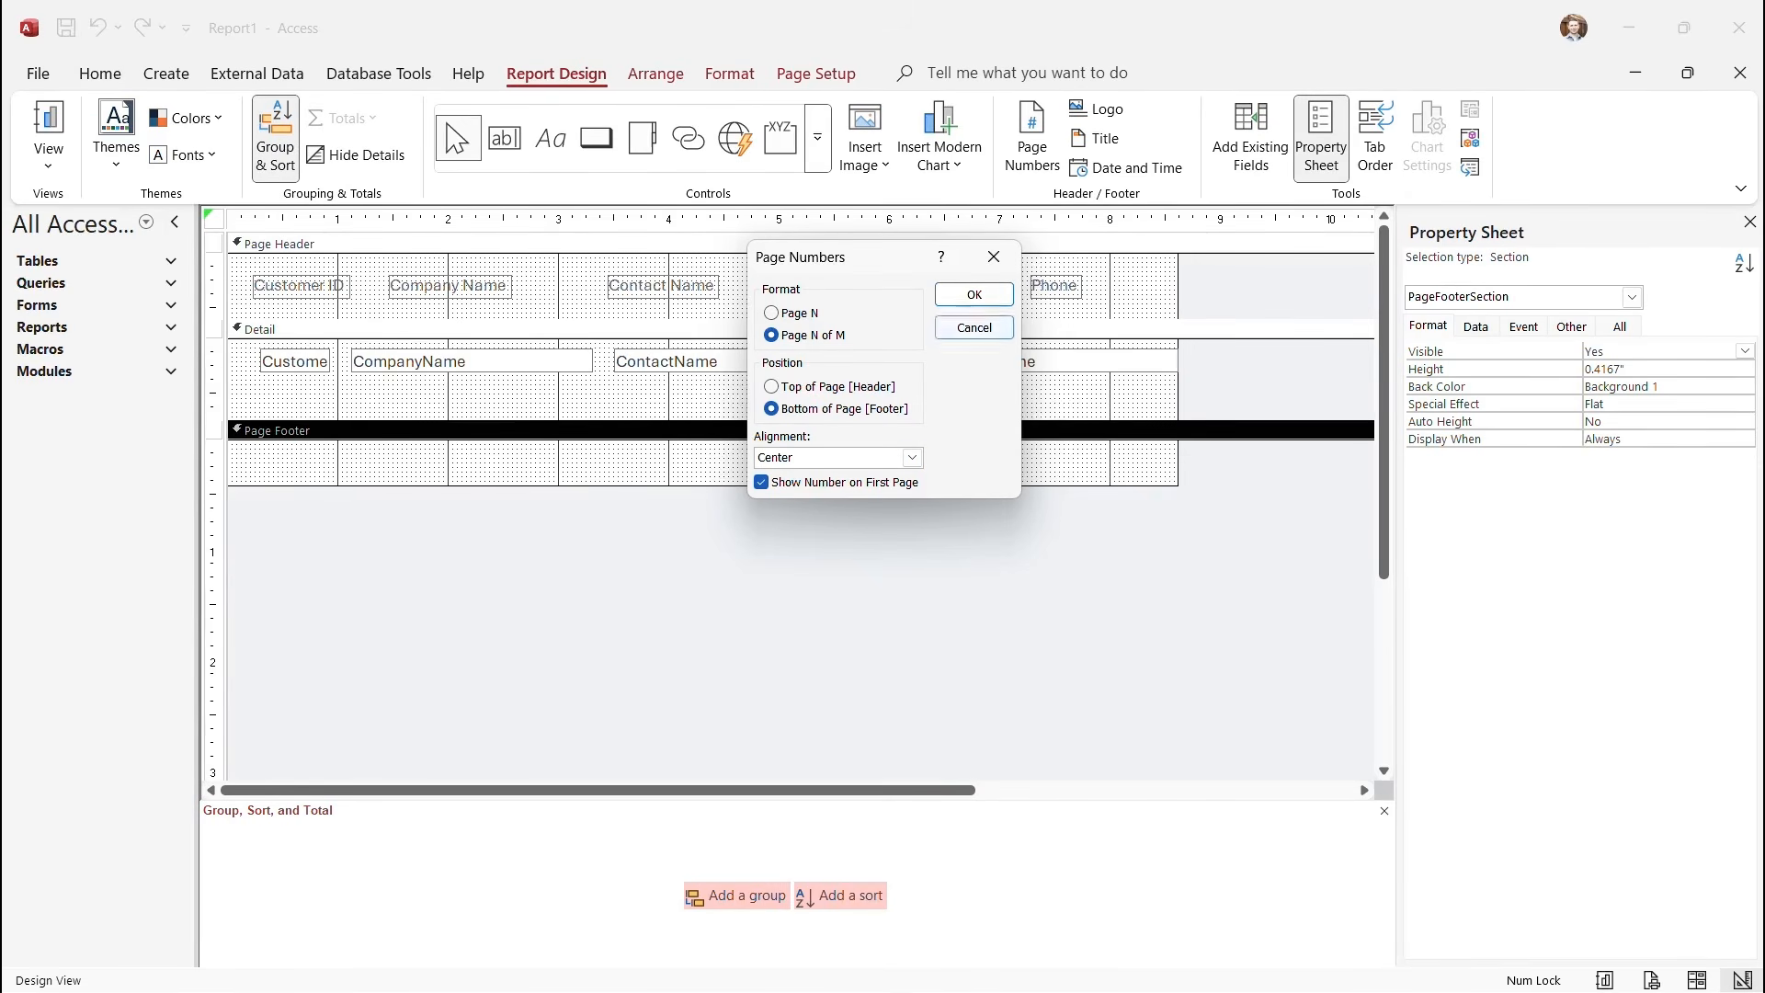
pyautogui.click(974, 295)
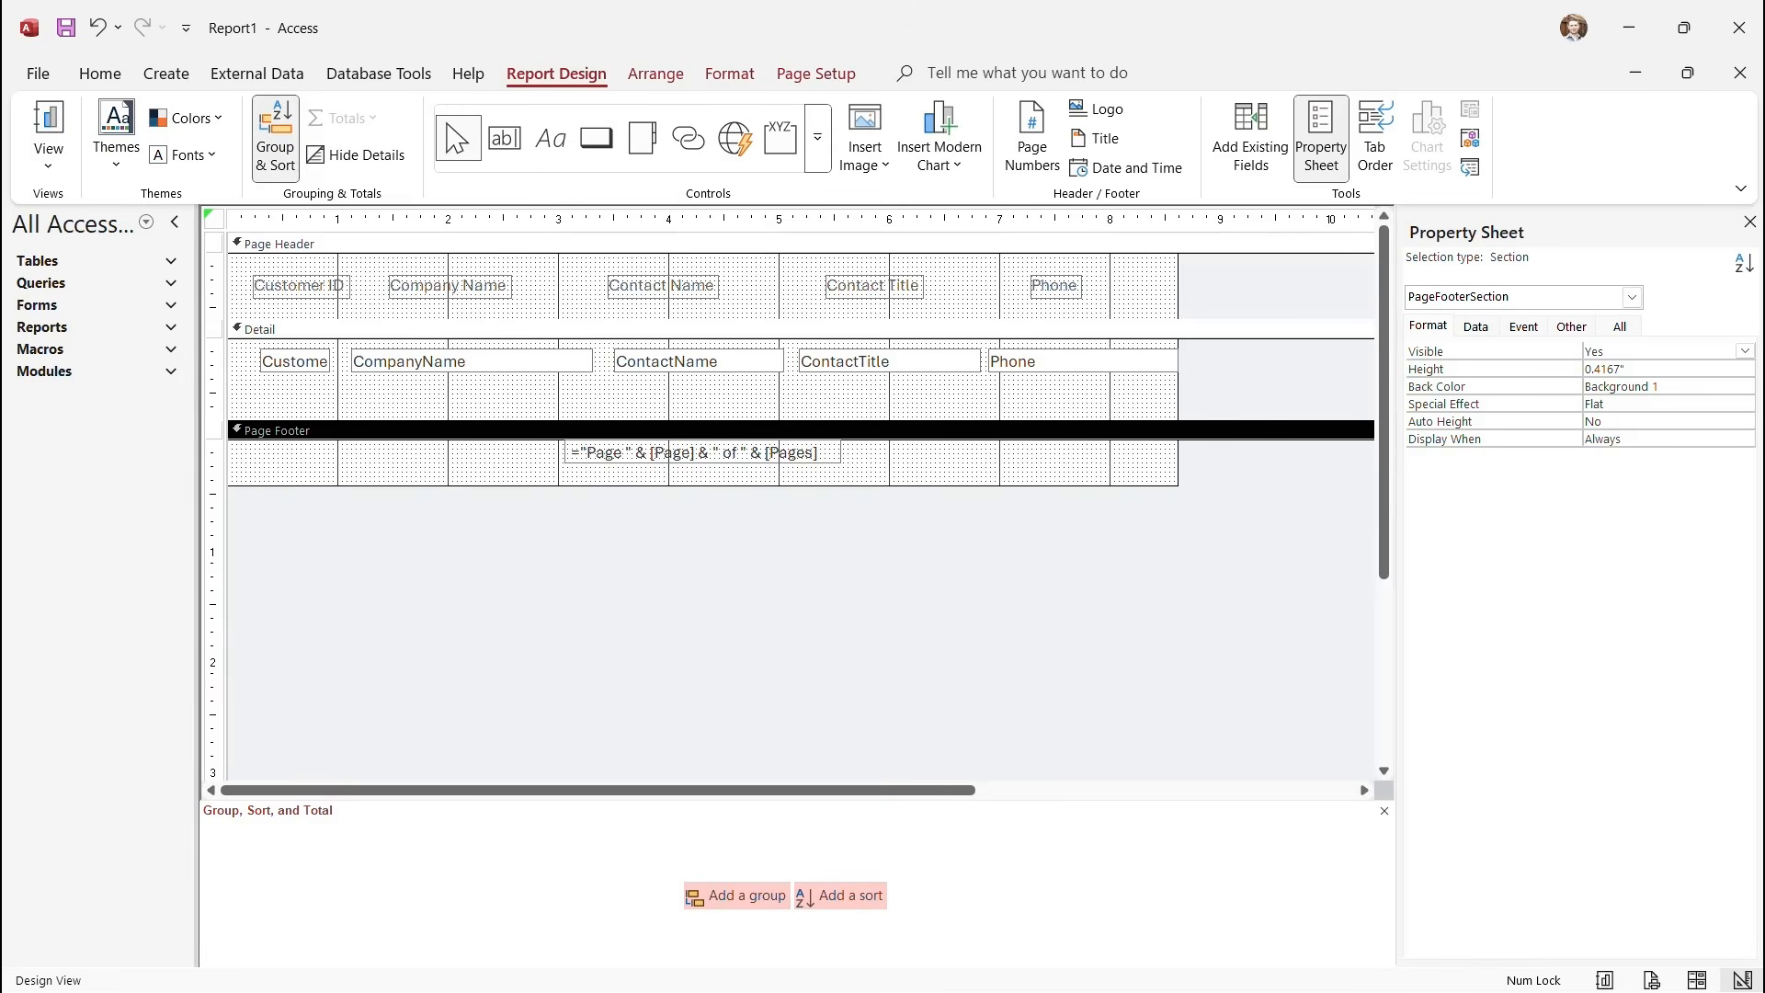
pyautogui.click(48, 152)
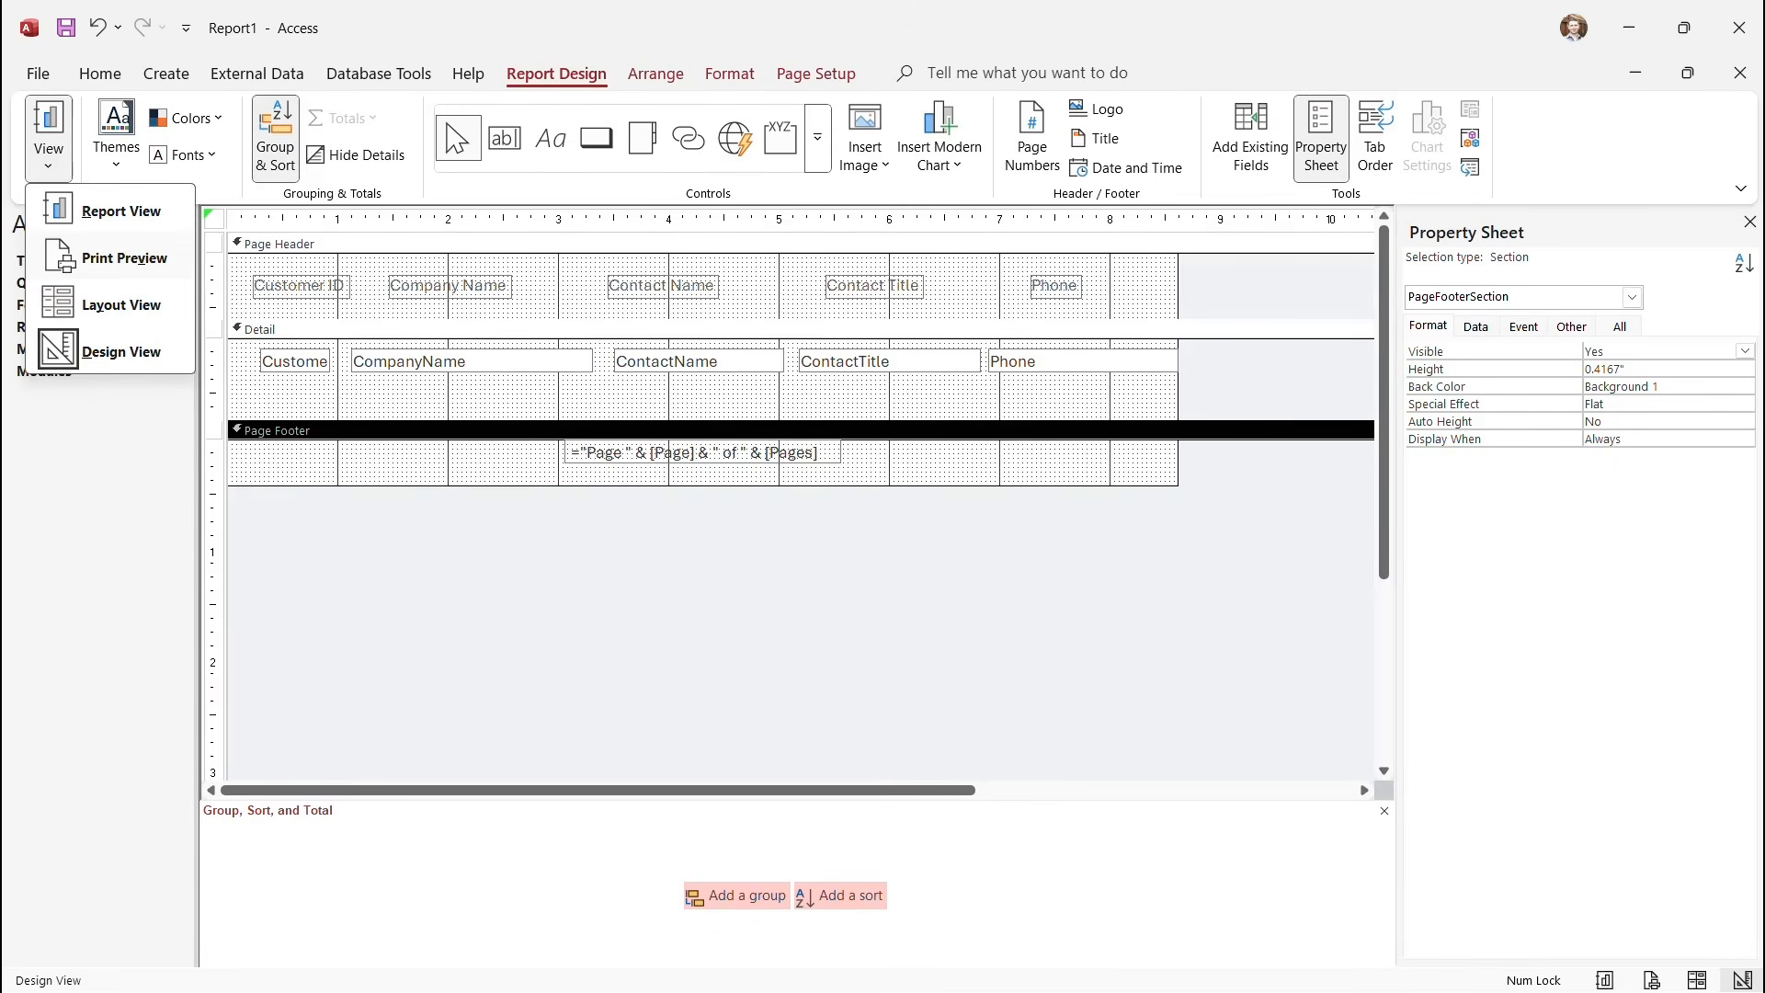
pyautogui.click(124, 258)
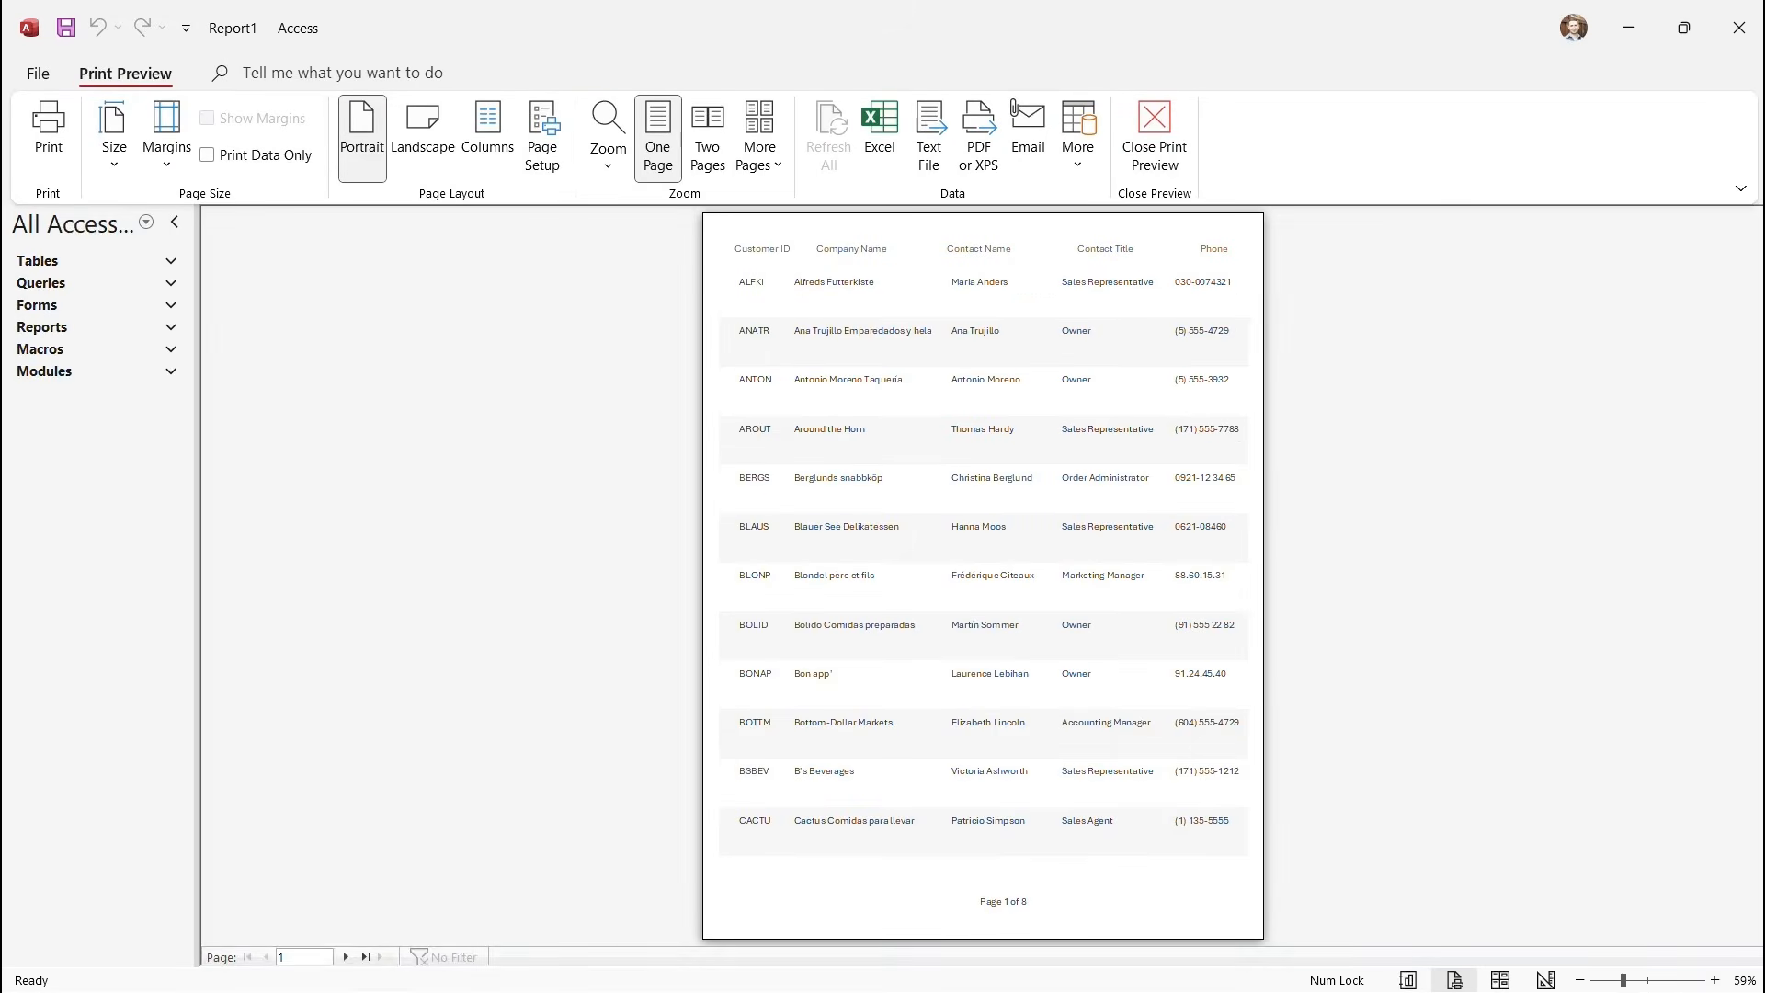
pyautogui.click(345, 957)
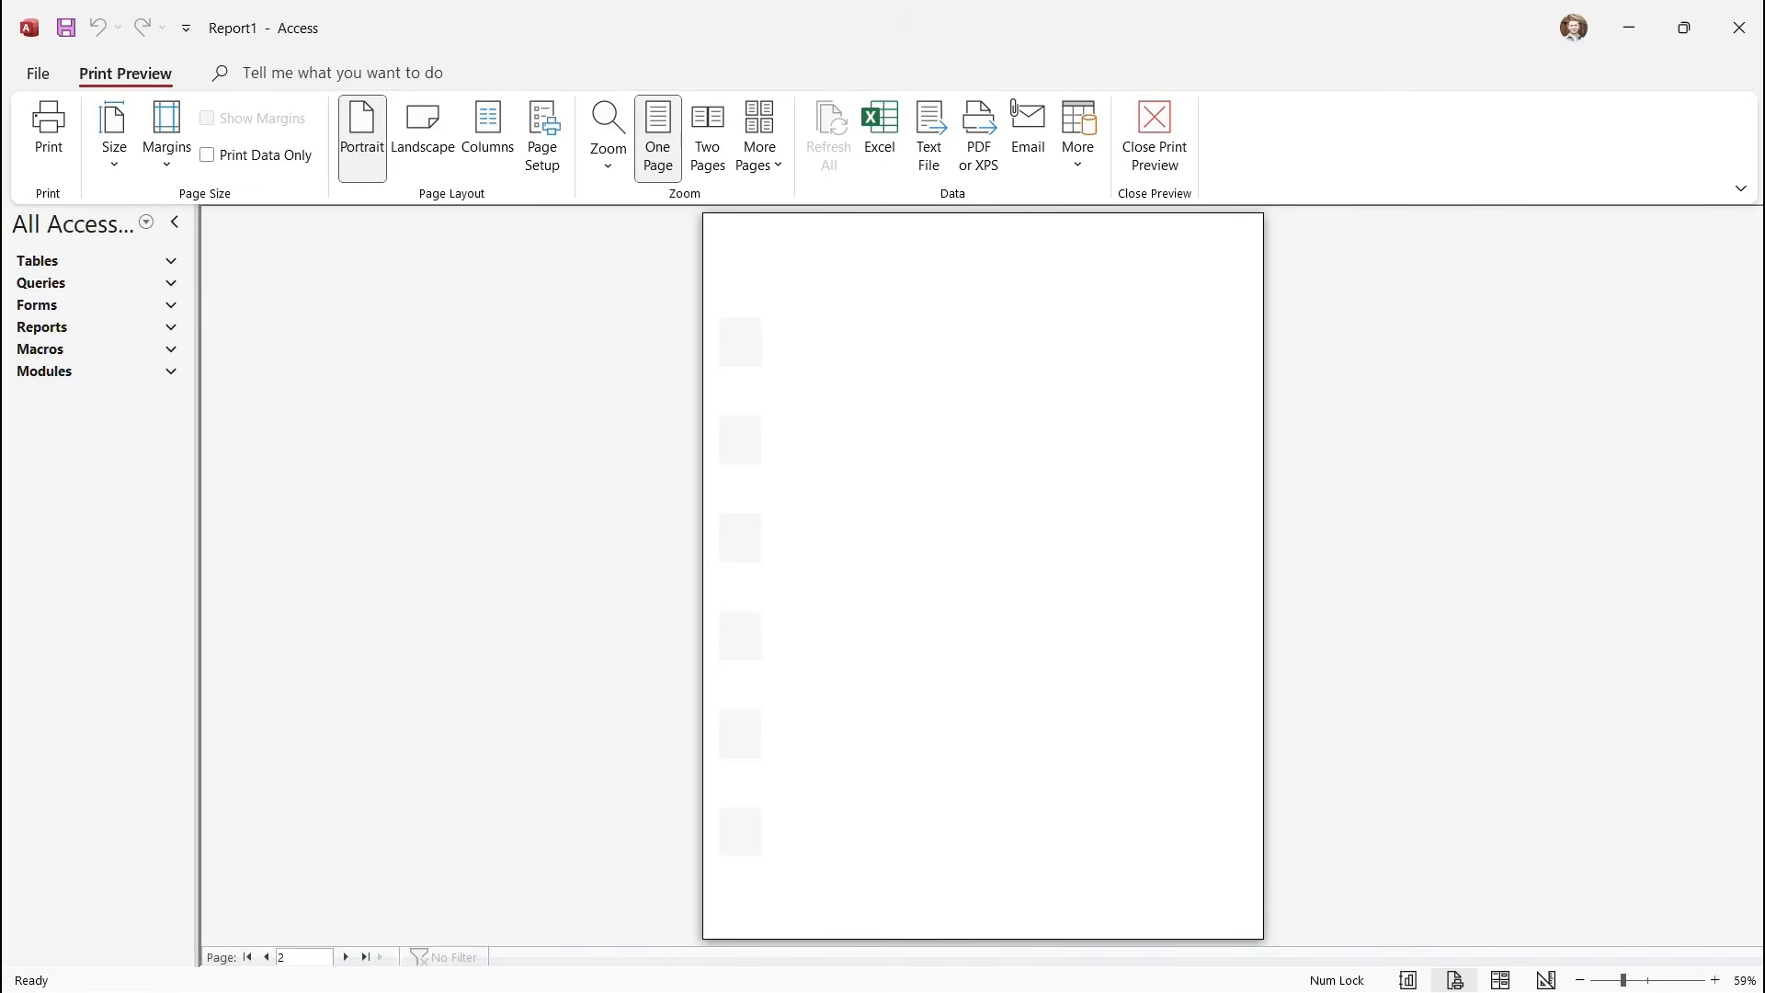
pyautogui.click(347, 958)
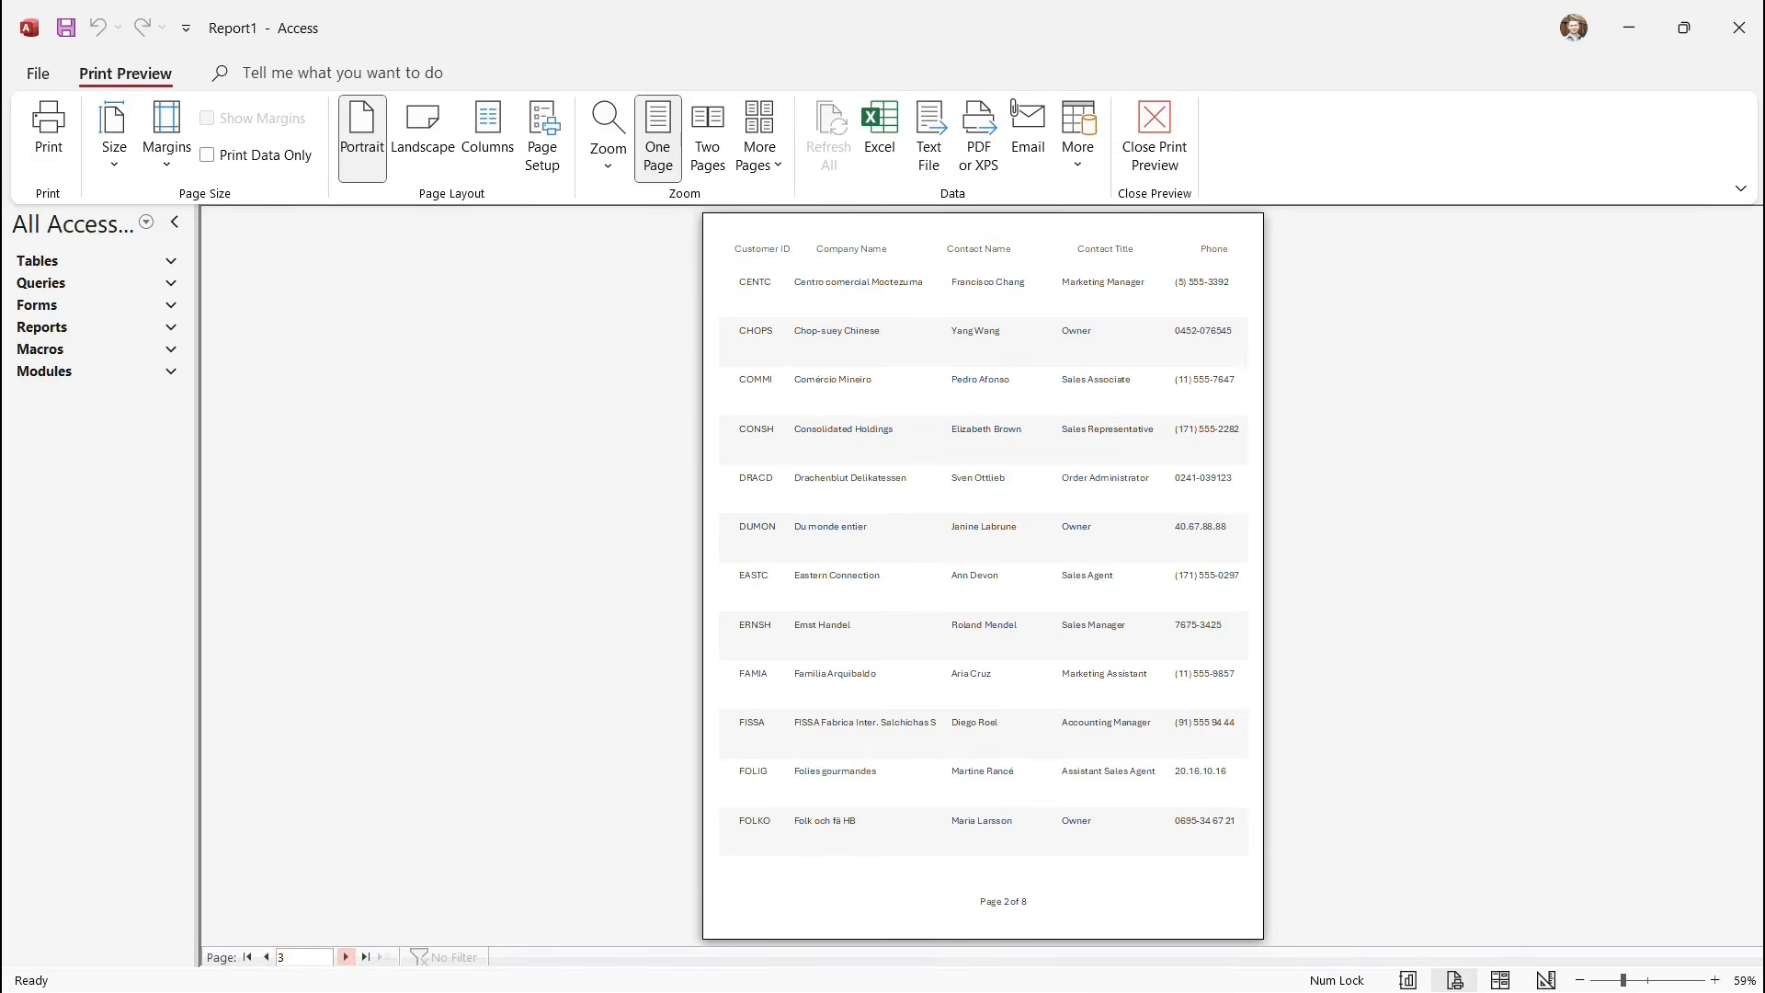
pyautogui.click(345, 957)
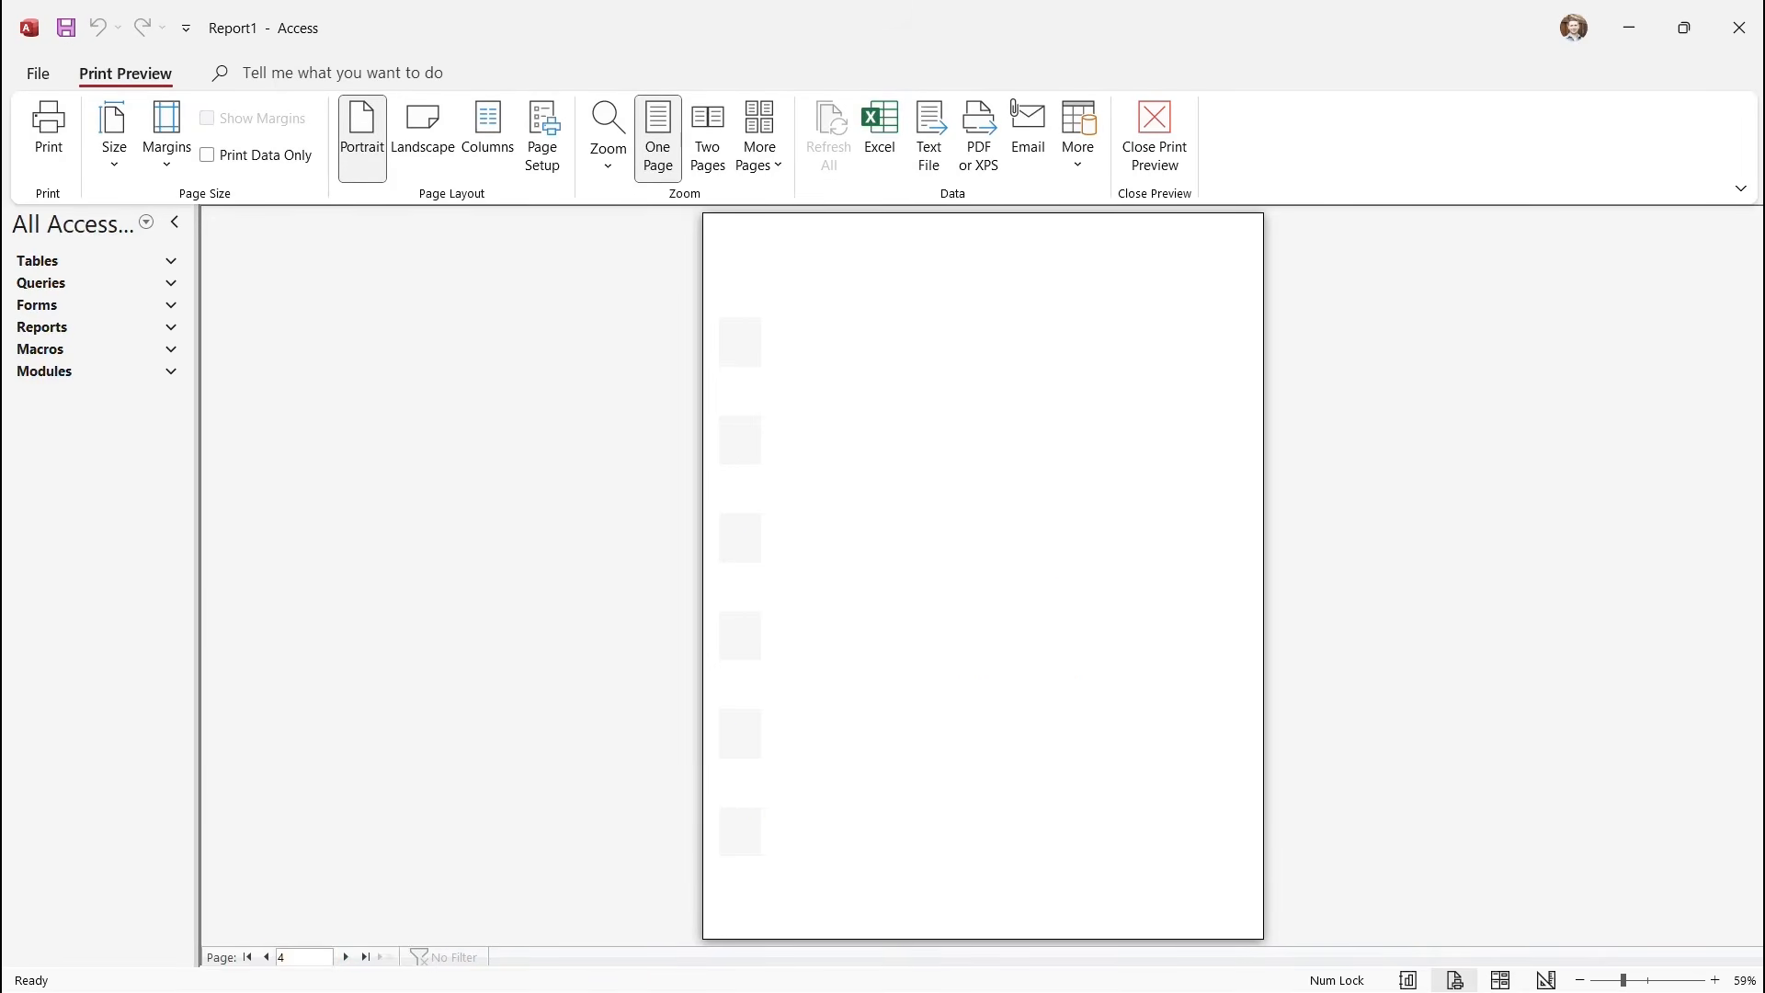
pyautogui.click(266, 957)
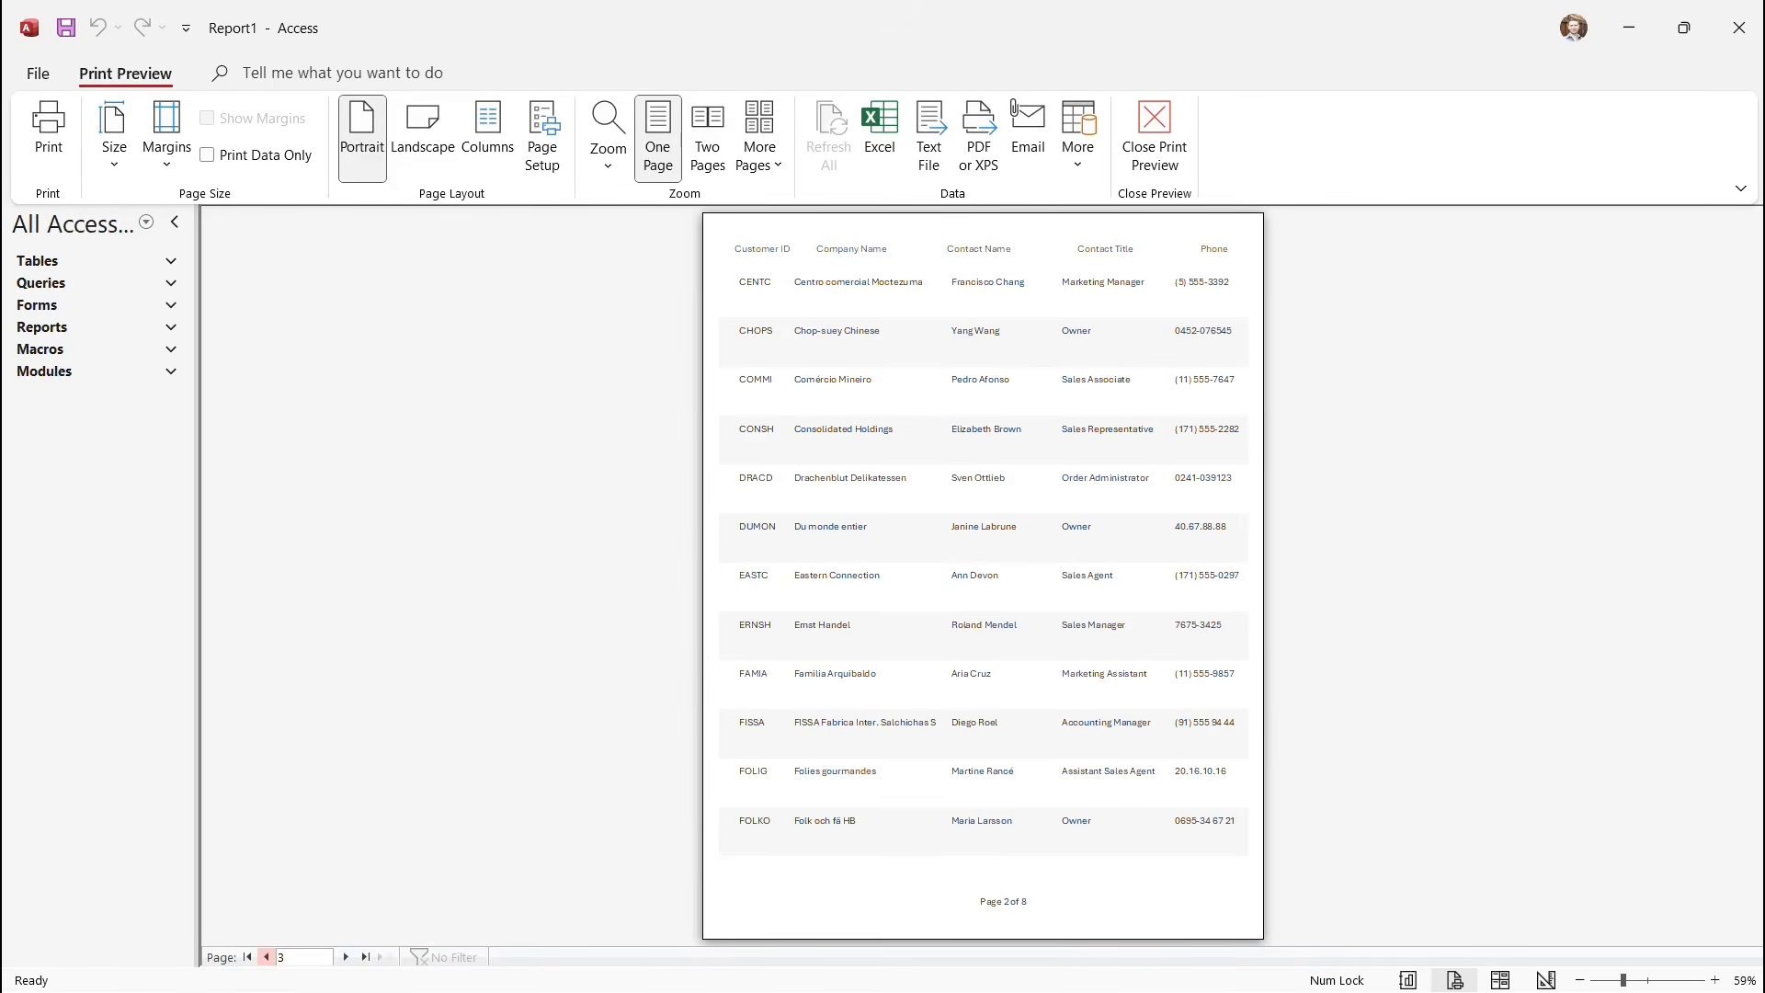
pyautogui.click(267, 957)
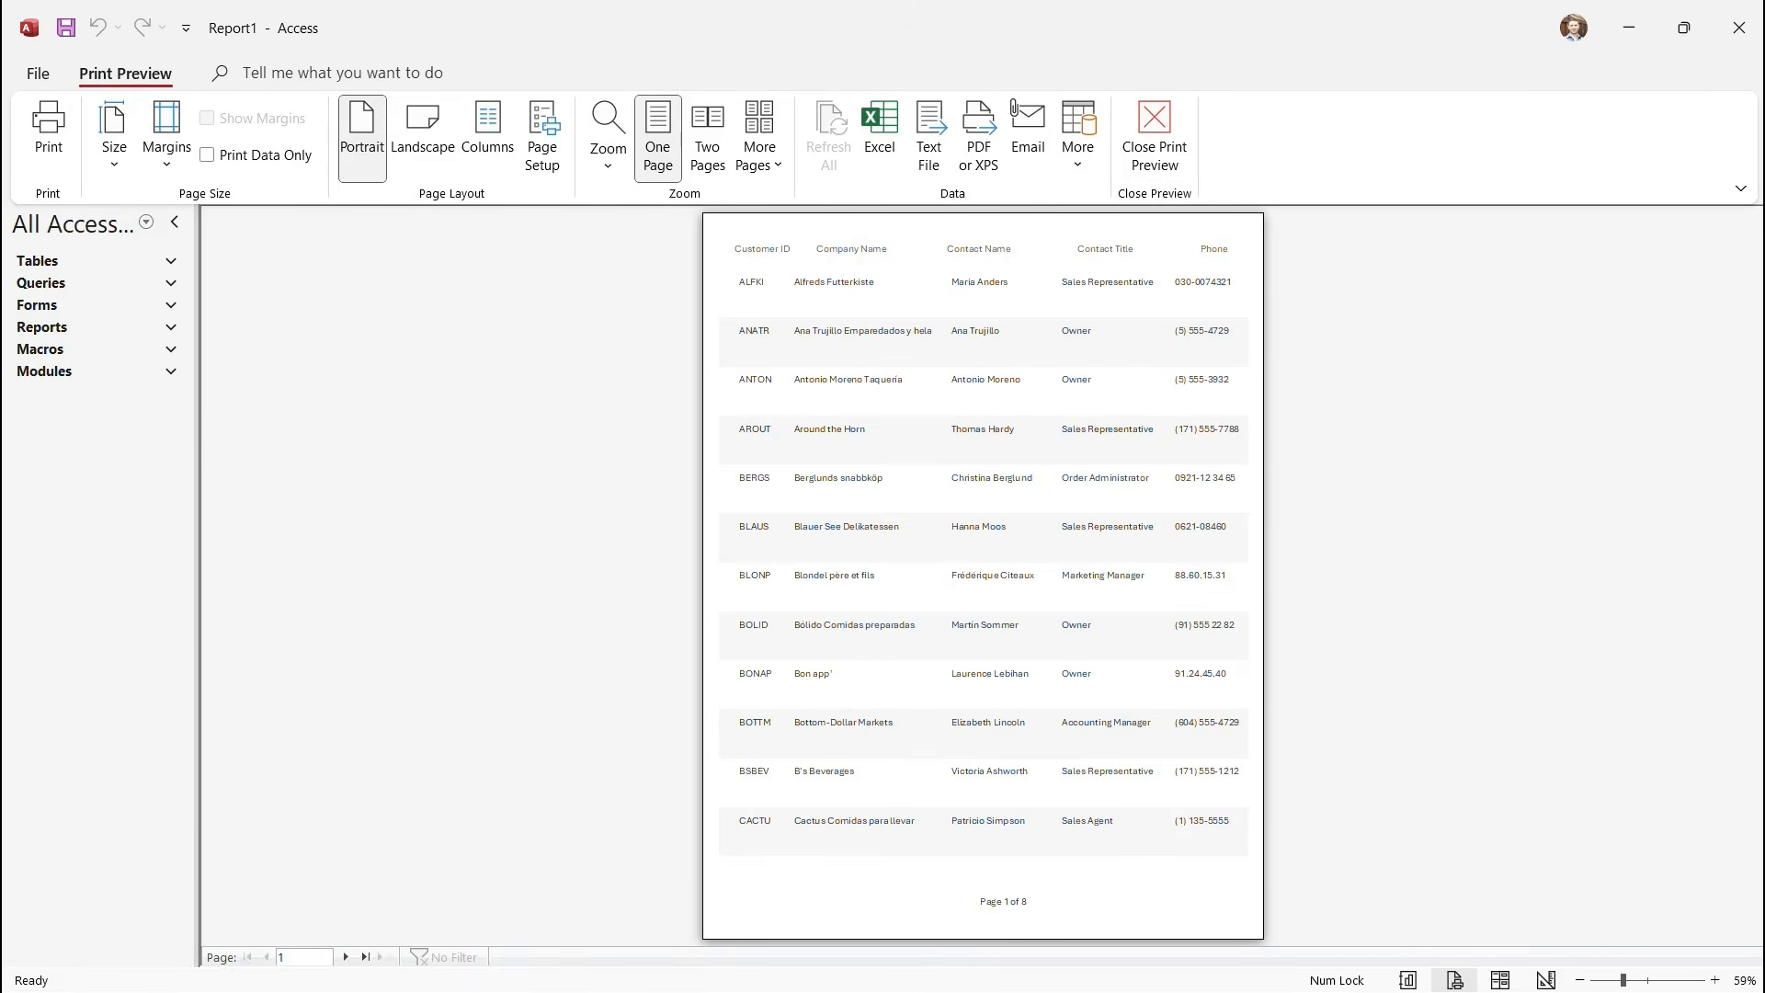
pyautogui.click(1155, 138)
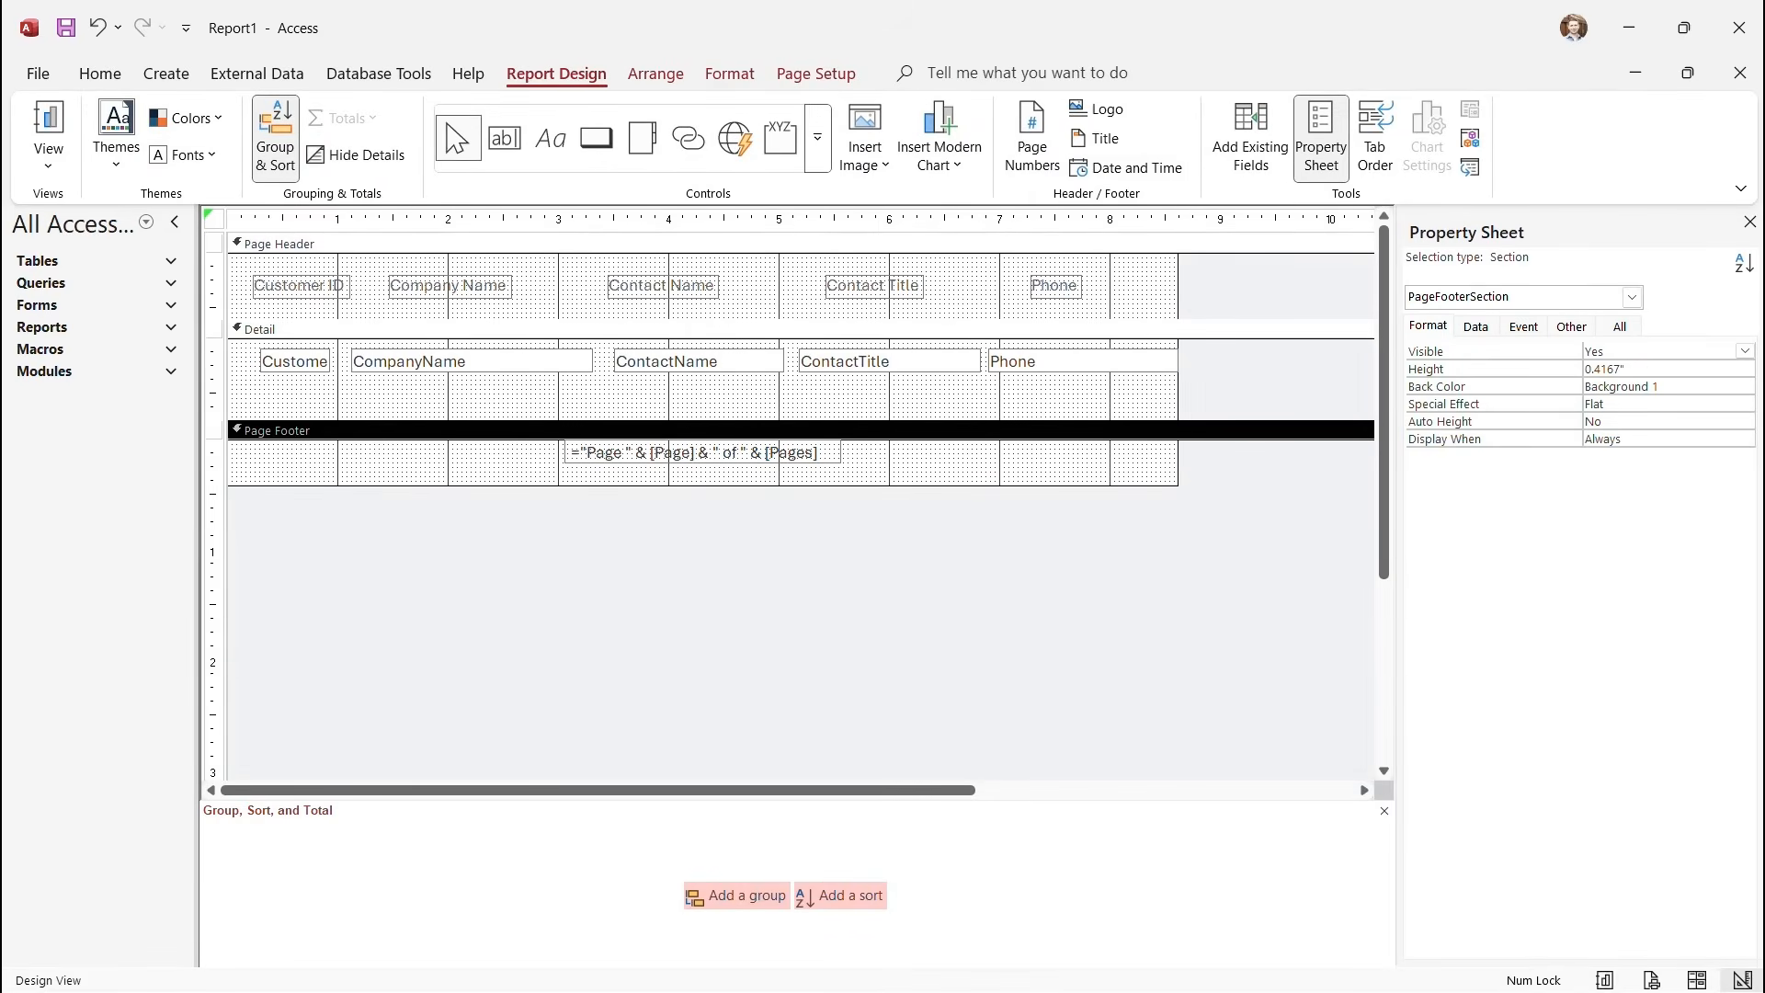
# Delete the CompanyName field and shift the ContactName, ContactTitle and Phone boxes left into the gap.
pyautogui.click(472, 361)
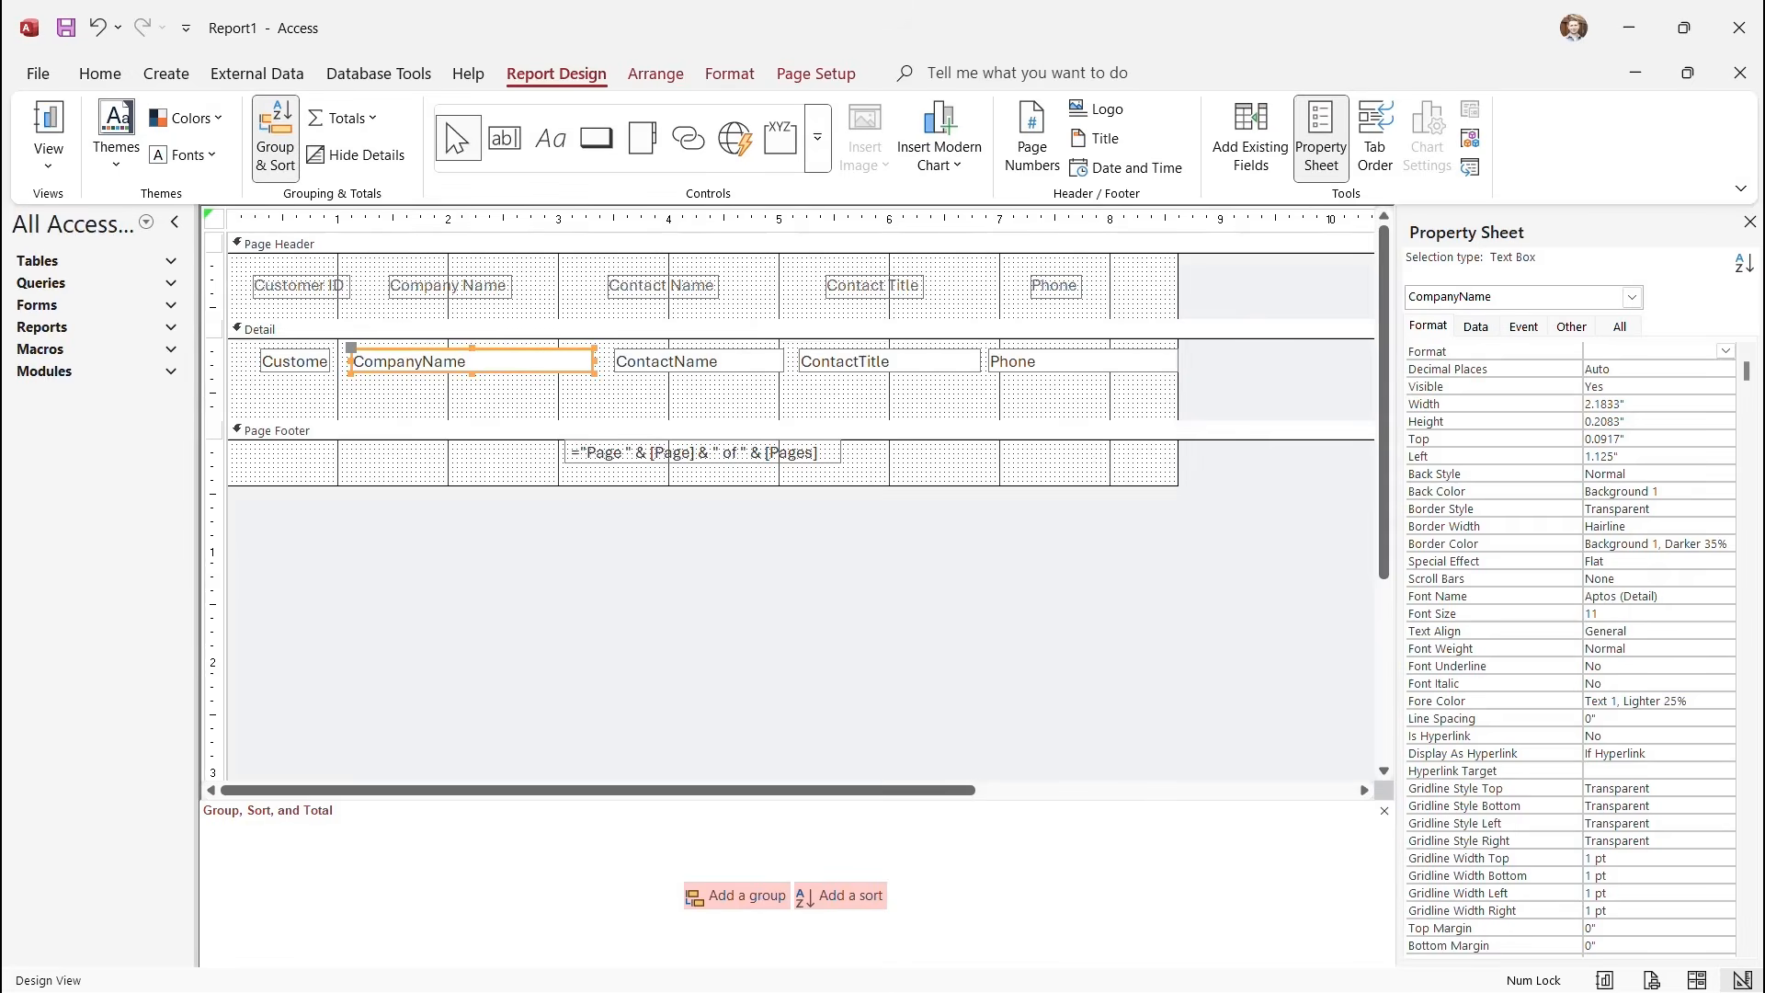
pyautogui.press('Delete')
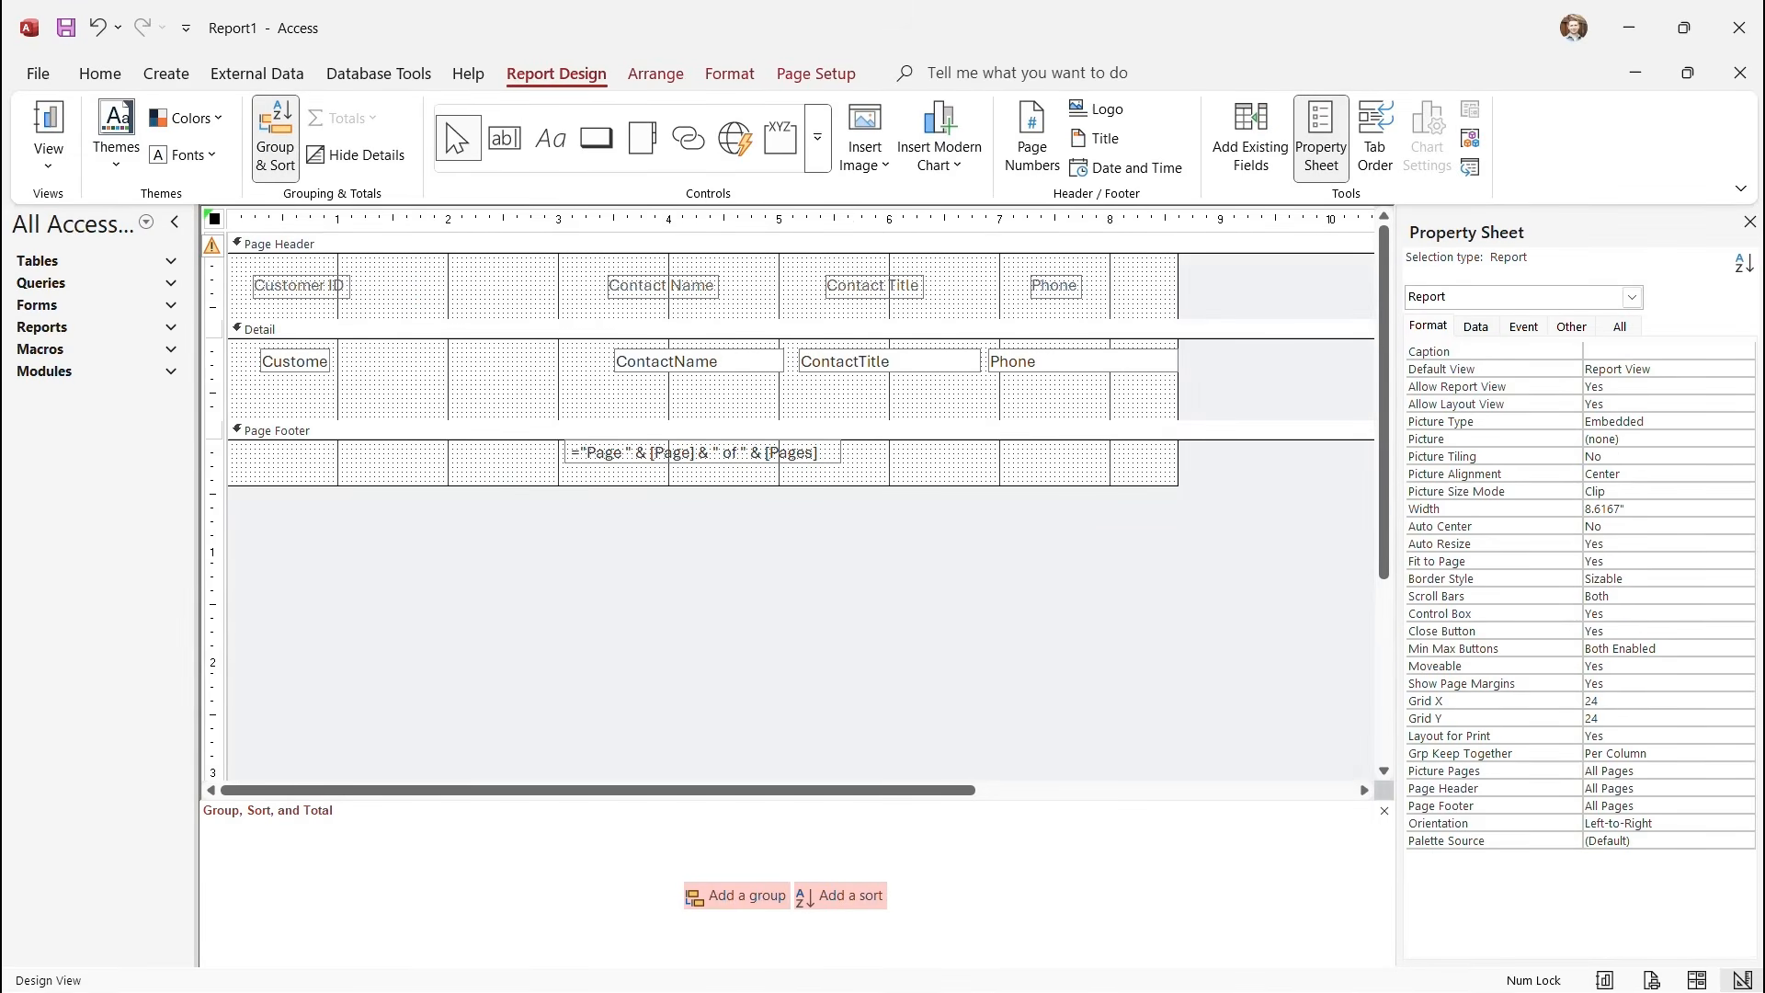
pyautogui.moveTo(213, 359); pyautogui.dragTo(213, 413)
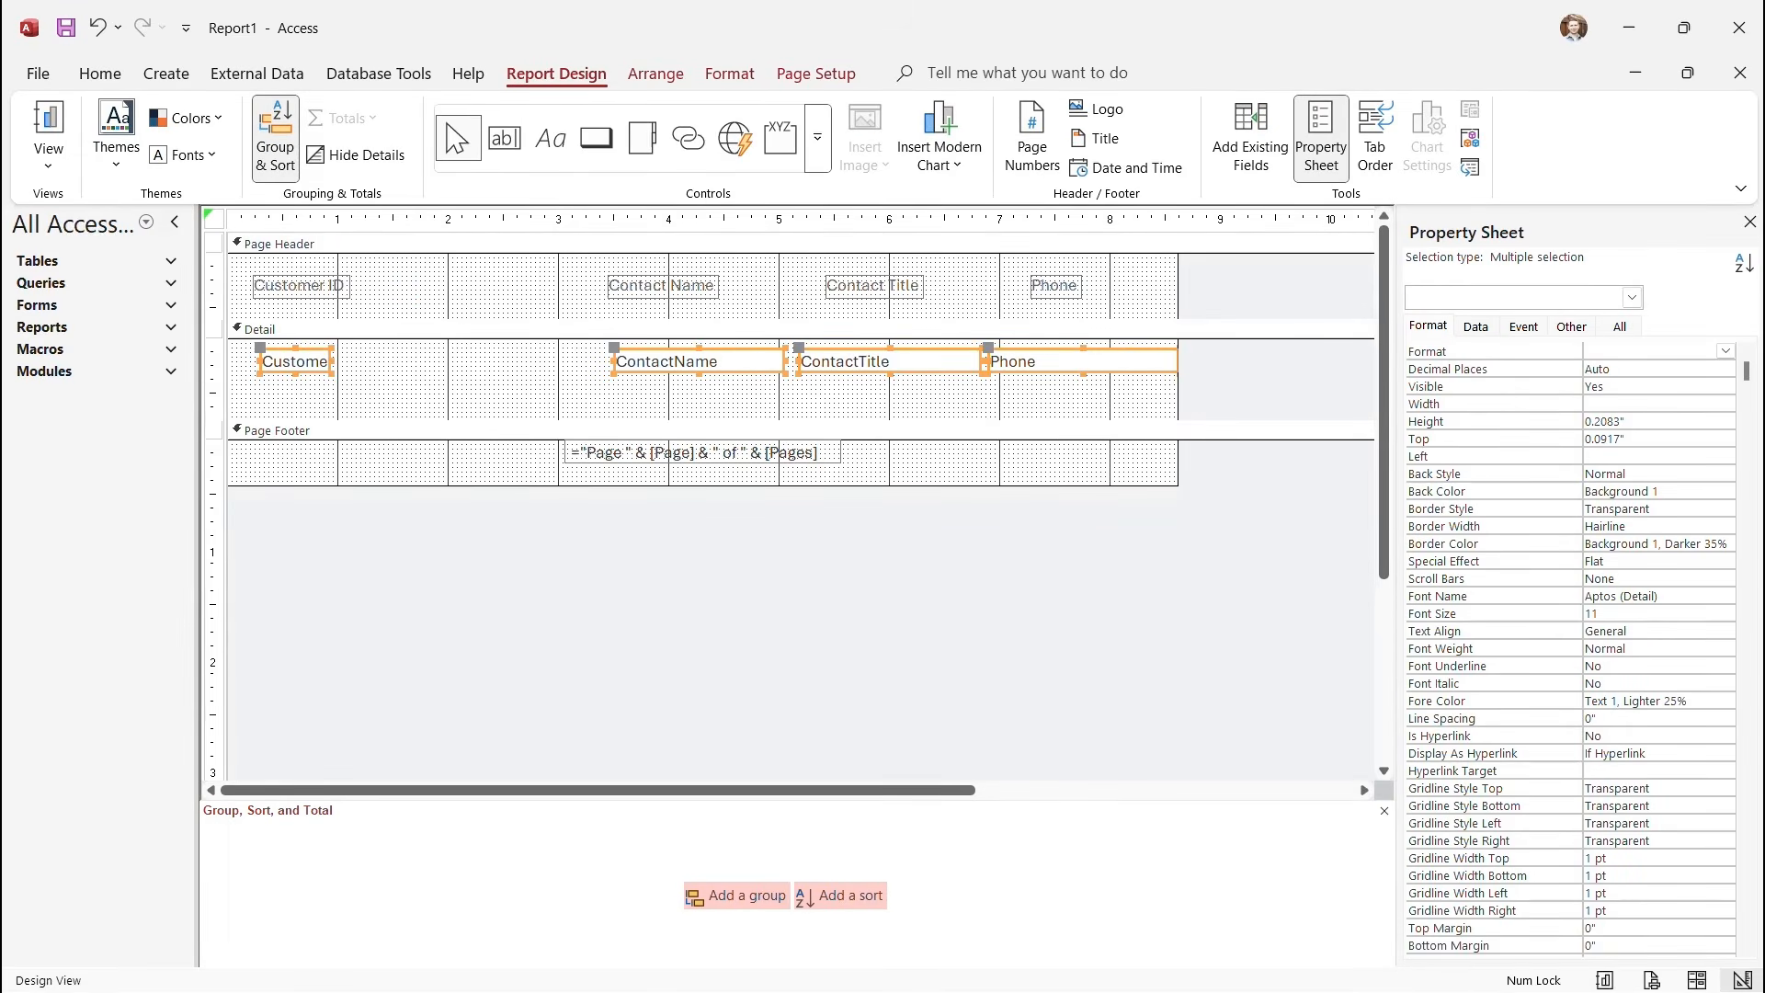
pyautogui.click(531, 359)
pyautogui.moveTo(531, 350); pyautogui.dragTo(1137, 384)
pyautogui.moveTo(890, 361); pyautogui.dragTo(653, 360)
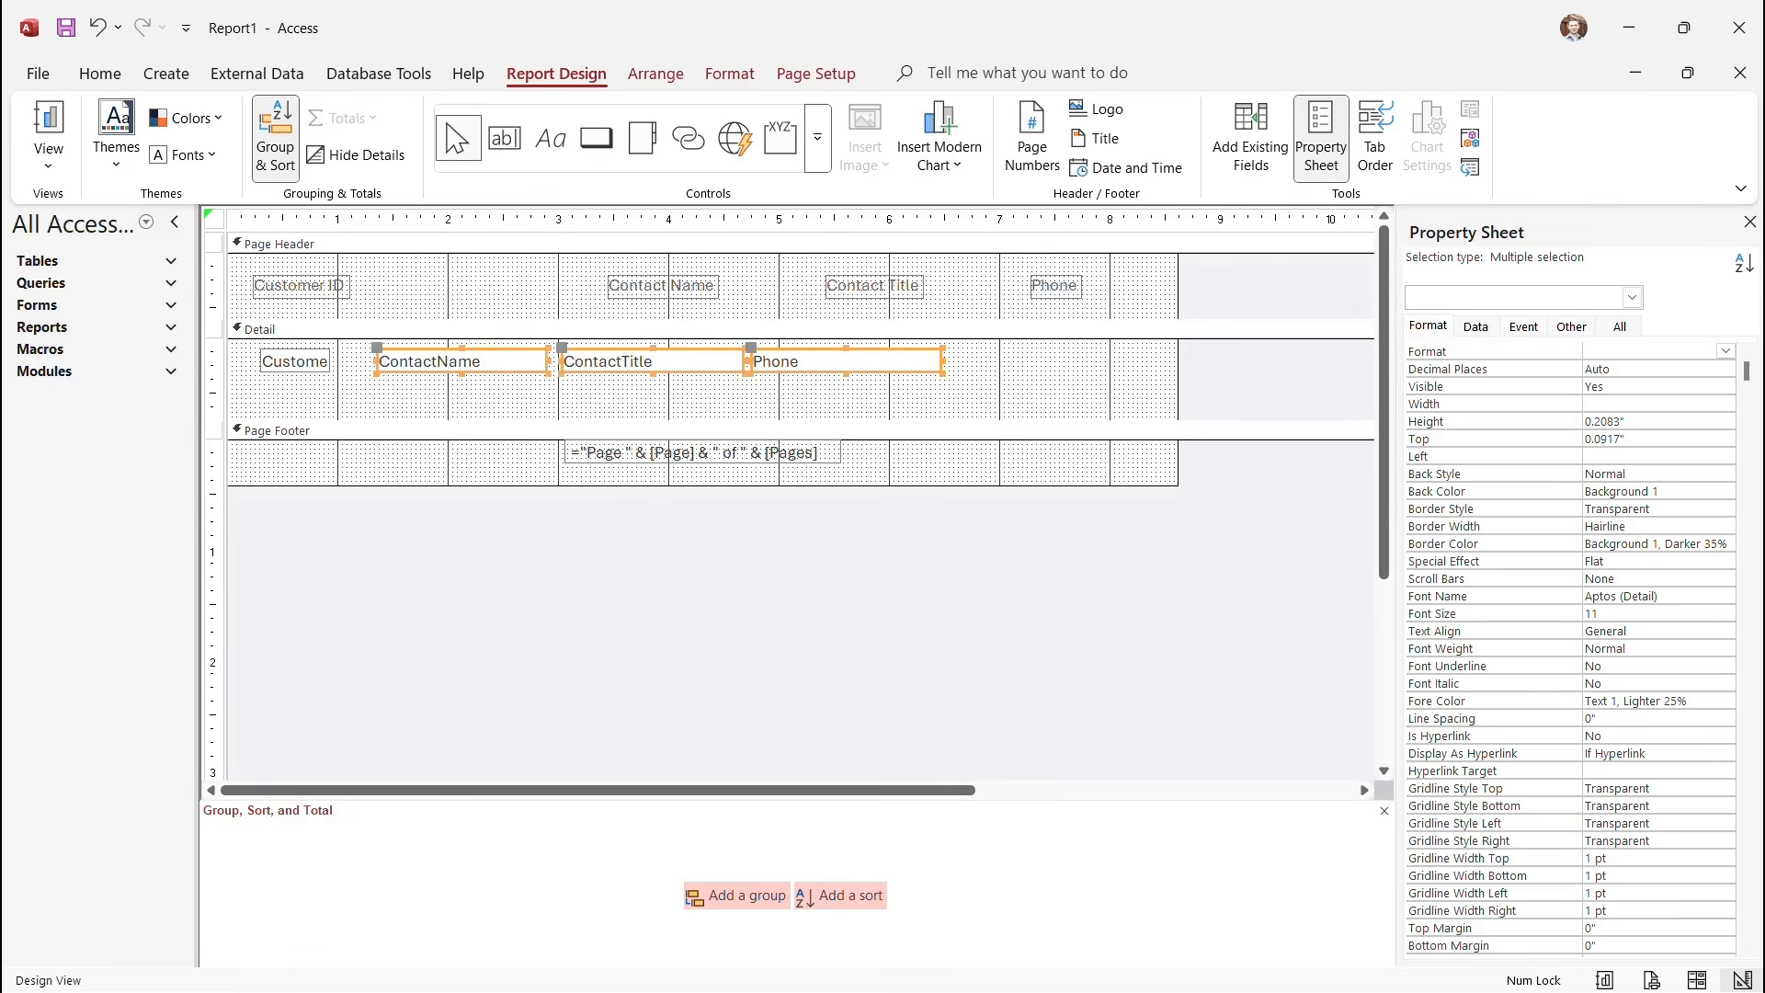
# Move the header labels left over their columns, narrow the report, and shift the page-number box left.
pyautogui.moveTo(571, 259); pyautogui.dragTo(1094, 318)
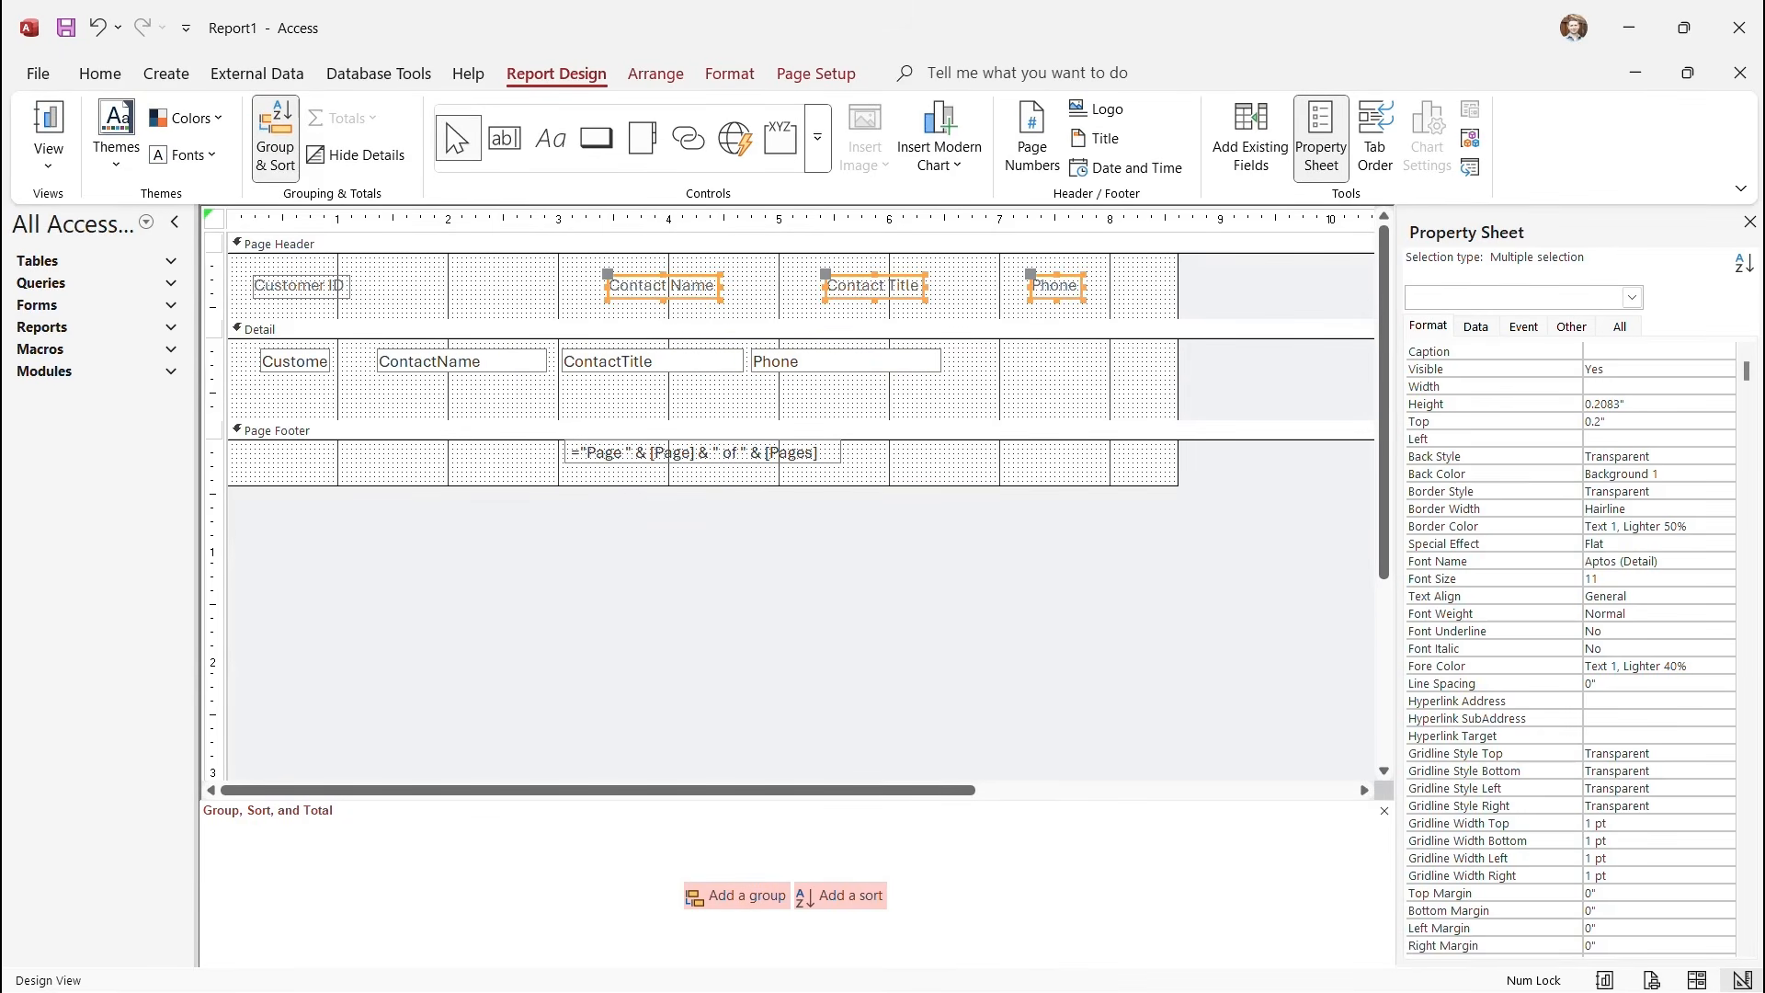
pyautogui.moveTo(874, 286); pyautogui.dragTo(655, 286)
pyautogui.click(664, 398)
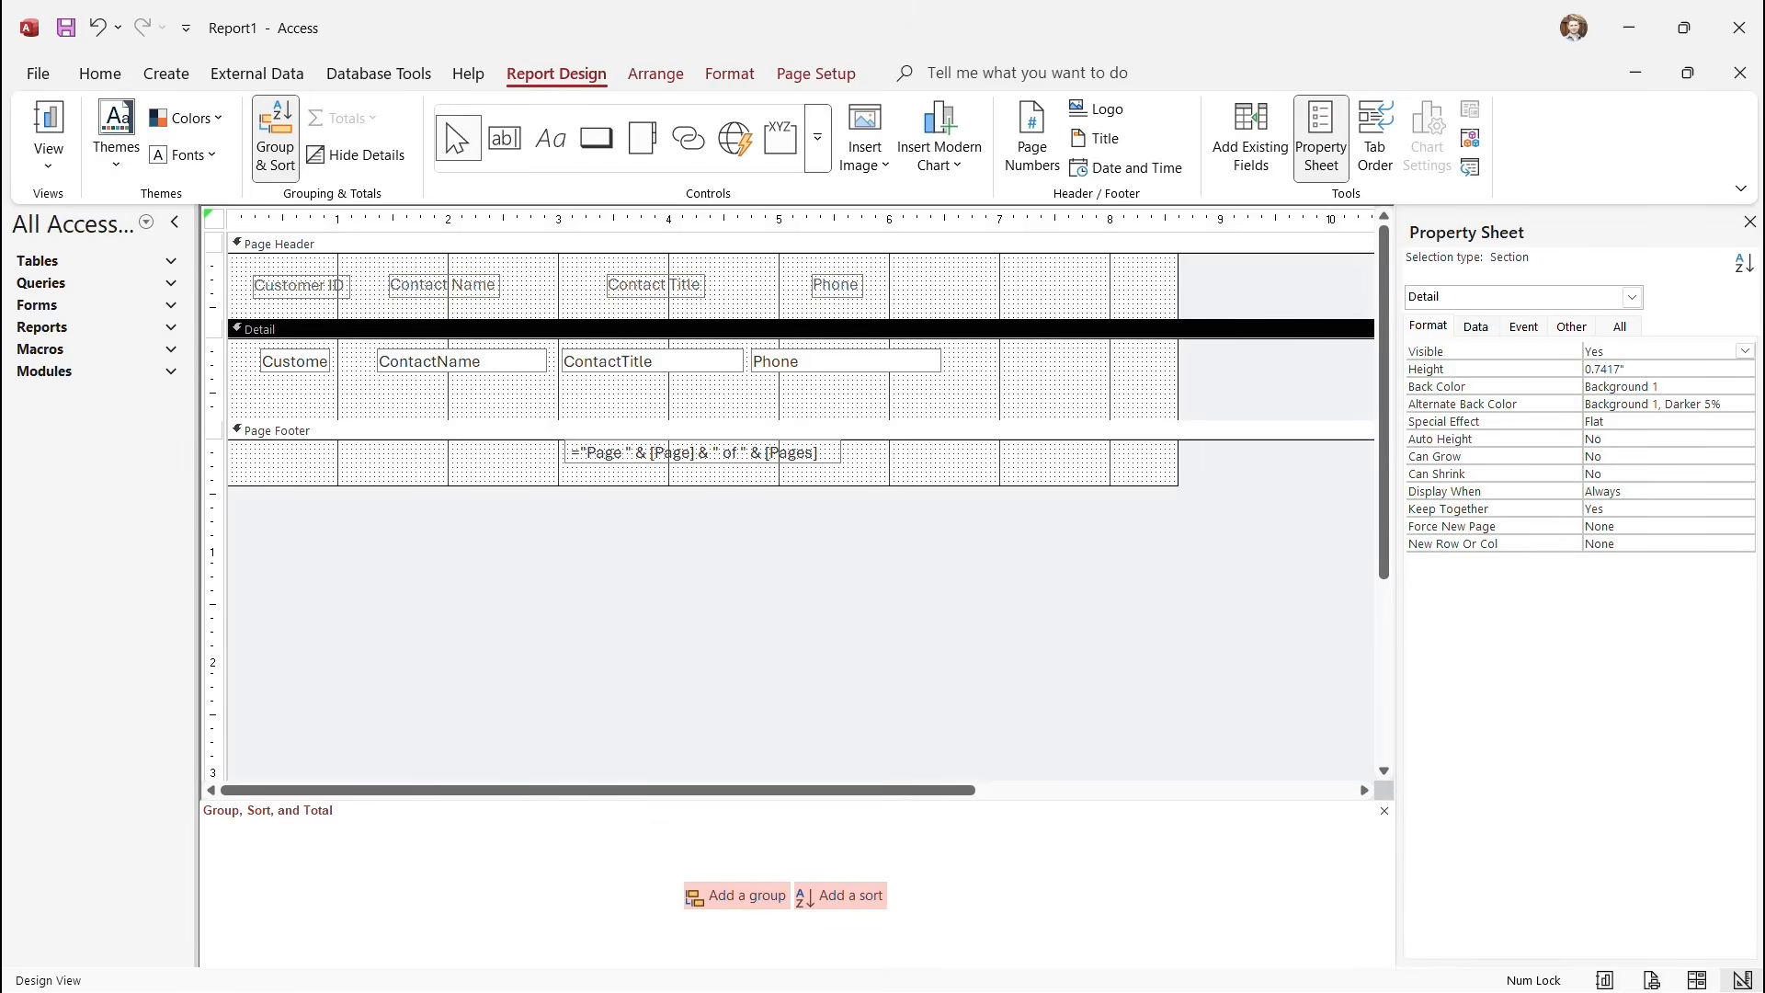
pyautogui.moveTo(1180, 386); pyautogui.dragTo(1005, 386)
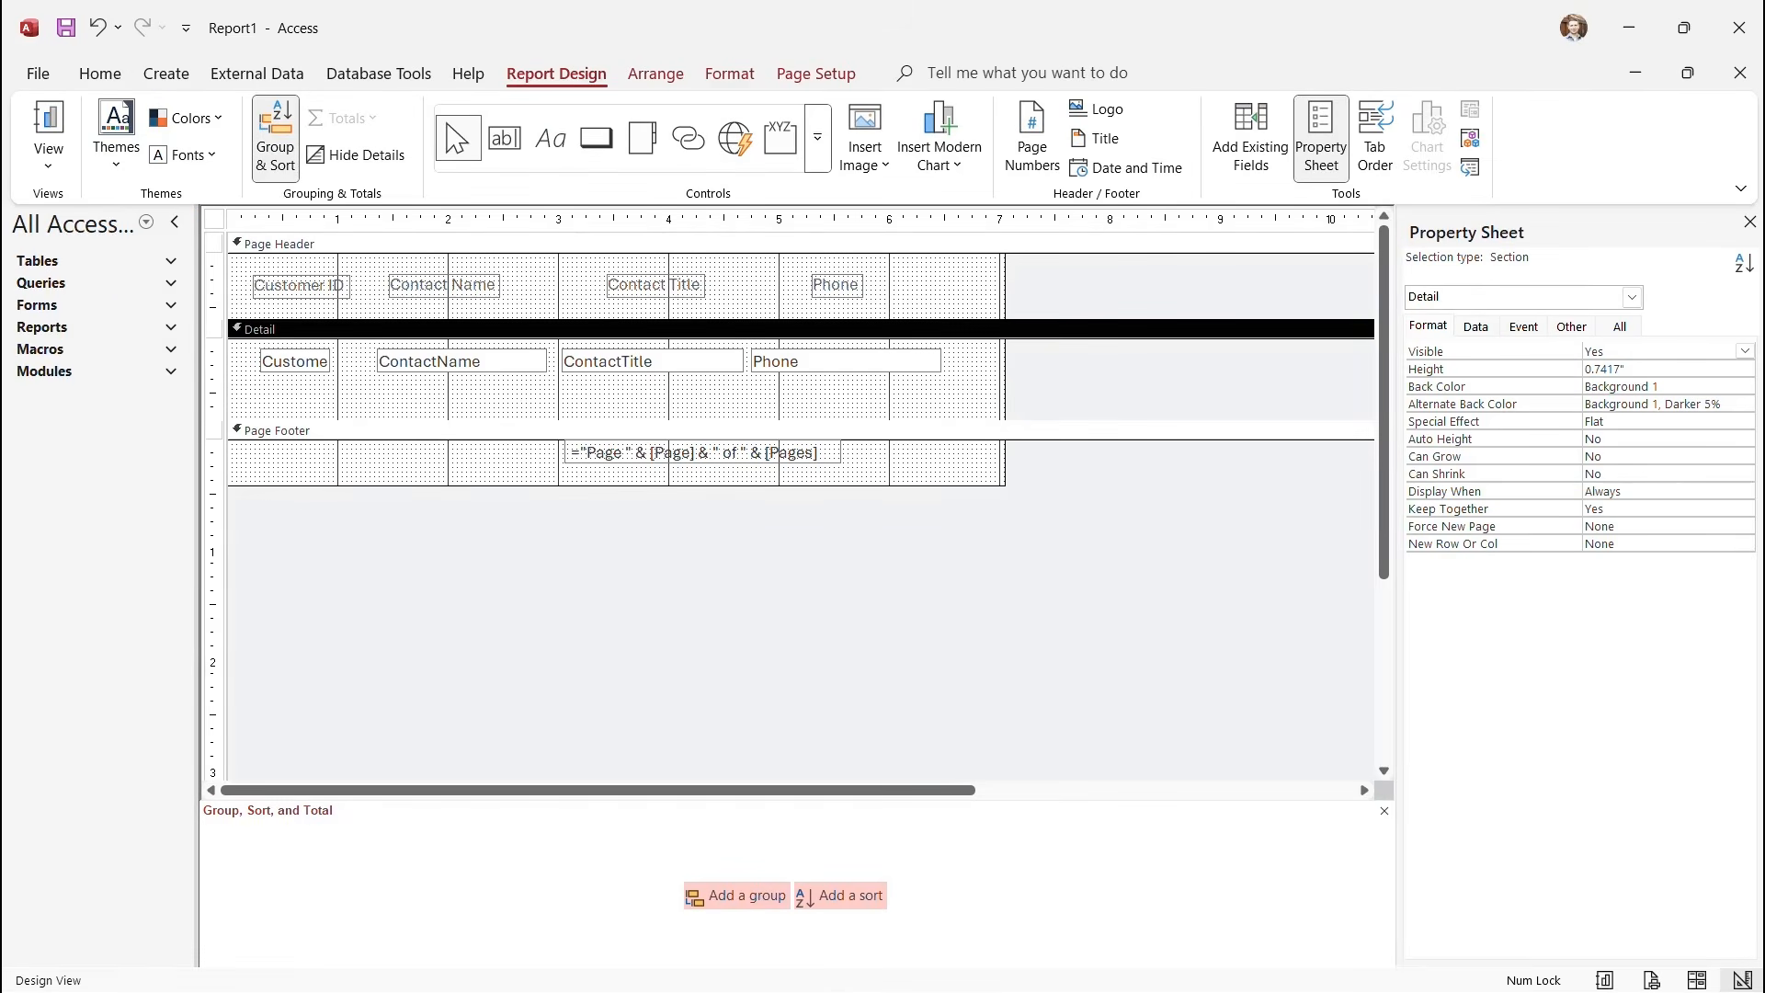
pyautogui.click(702, 452)
pyautogui.moveTo(703, 452); pyautogui.dragTo(535, 456)
# Top-align the four detail text boxes and the four header labels.
pyautogui.click(211, 359)
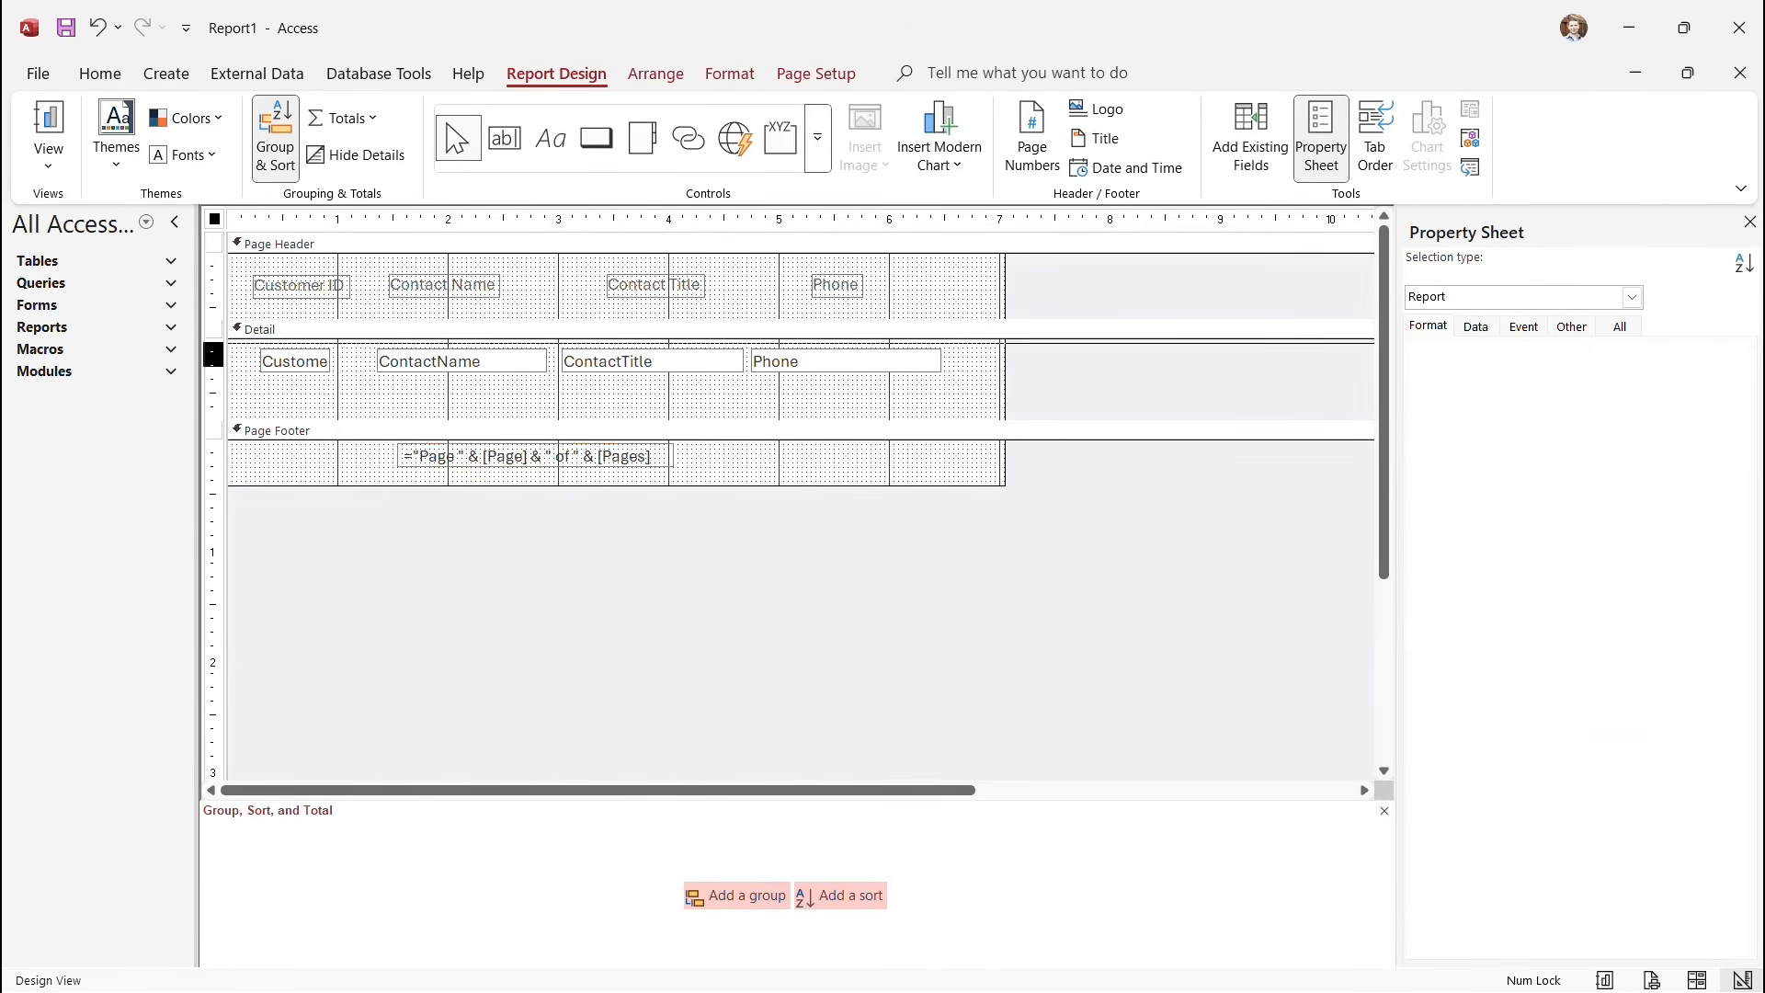
pyautogui.click(656, 74)
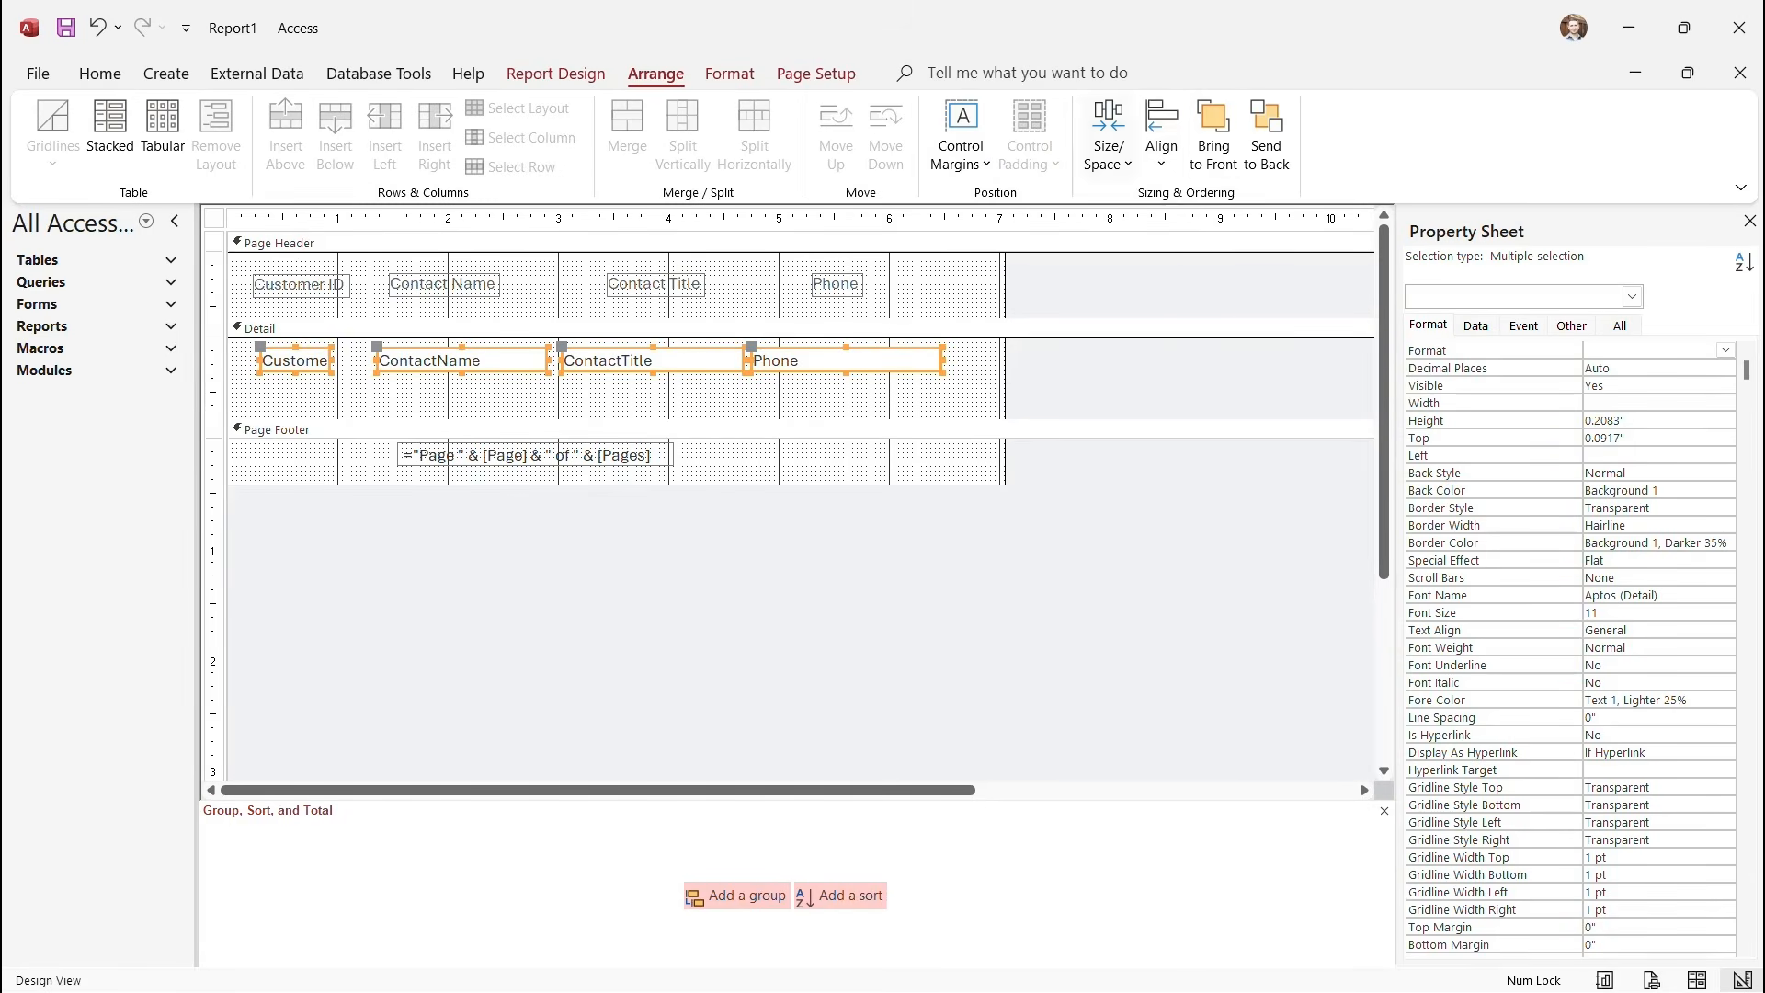
pyautogui.click(1162, 138)
pyautogui.click(1193, 299)
pyautogui.click(214, 285)
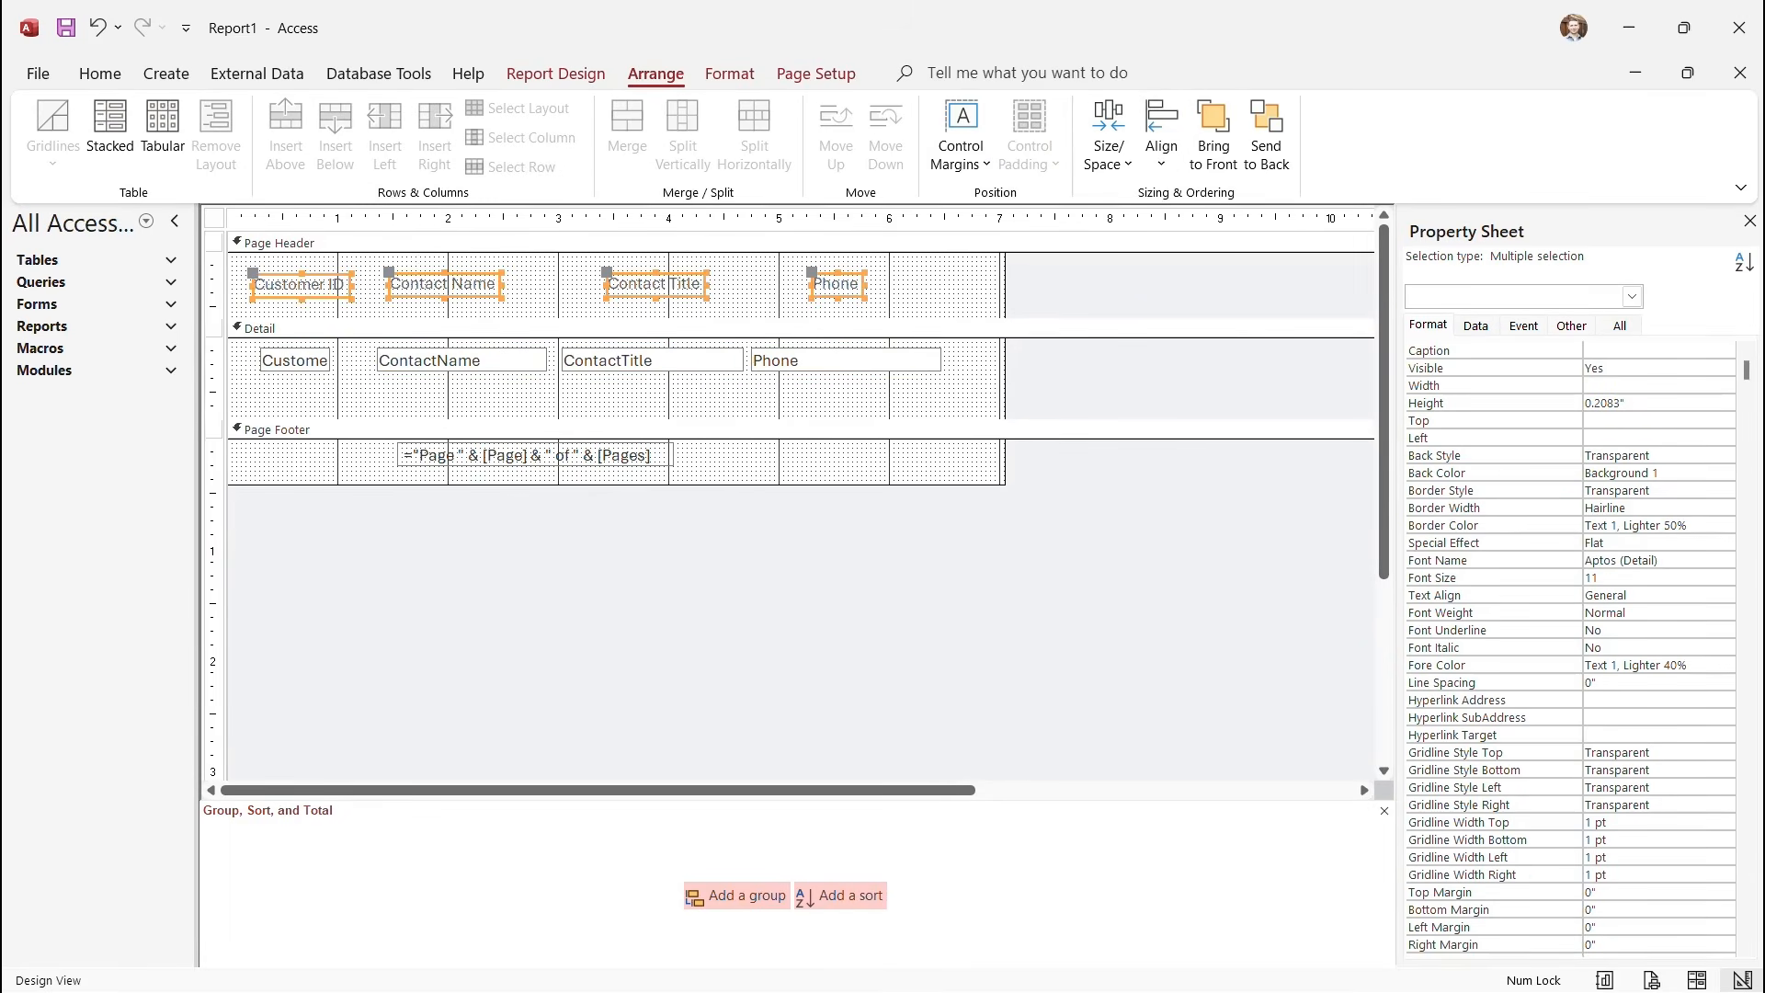
pyautogui.click(1162, 138)
pyautogui.click(1192, 299)
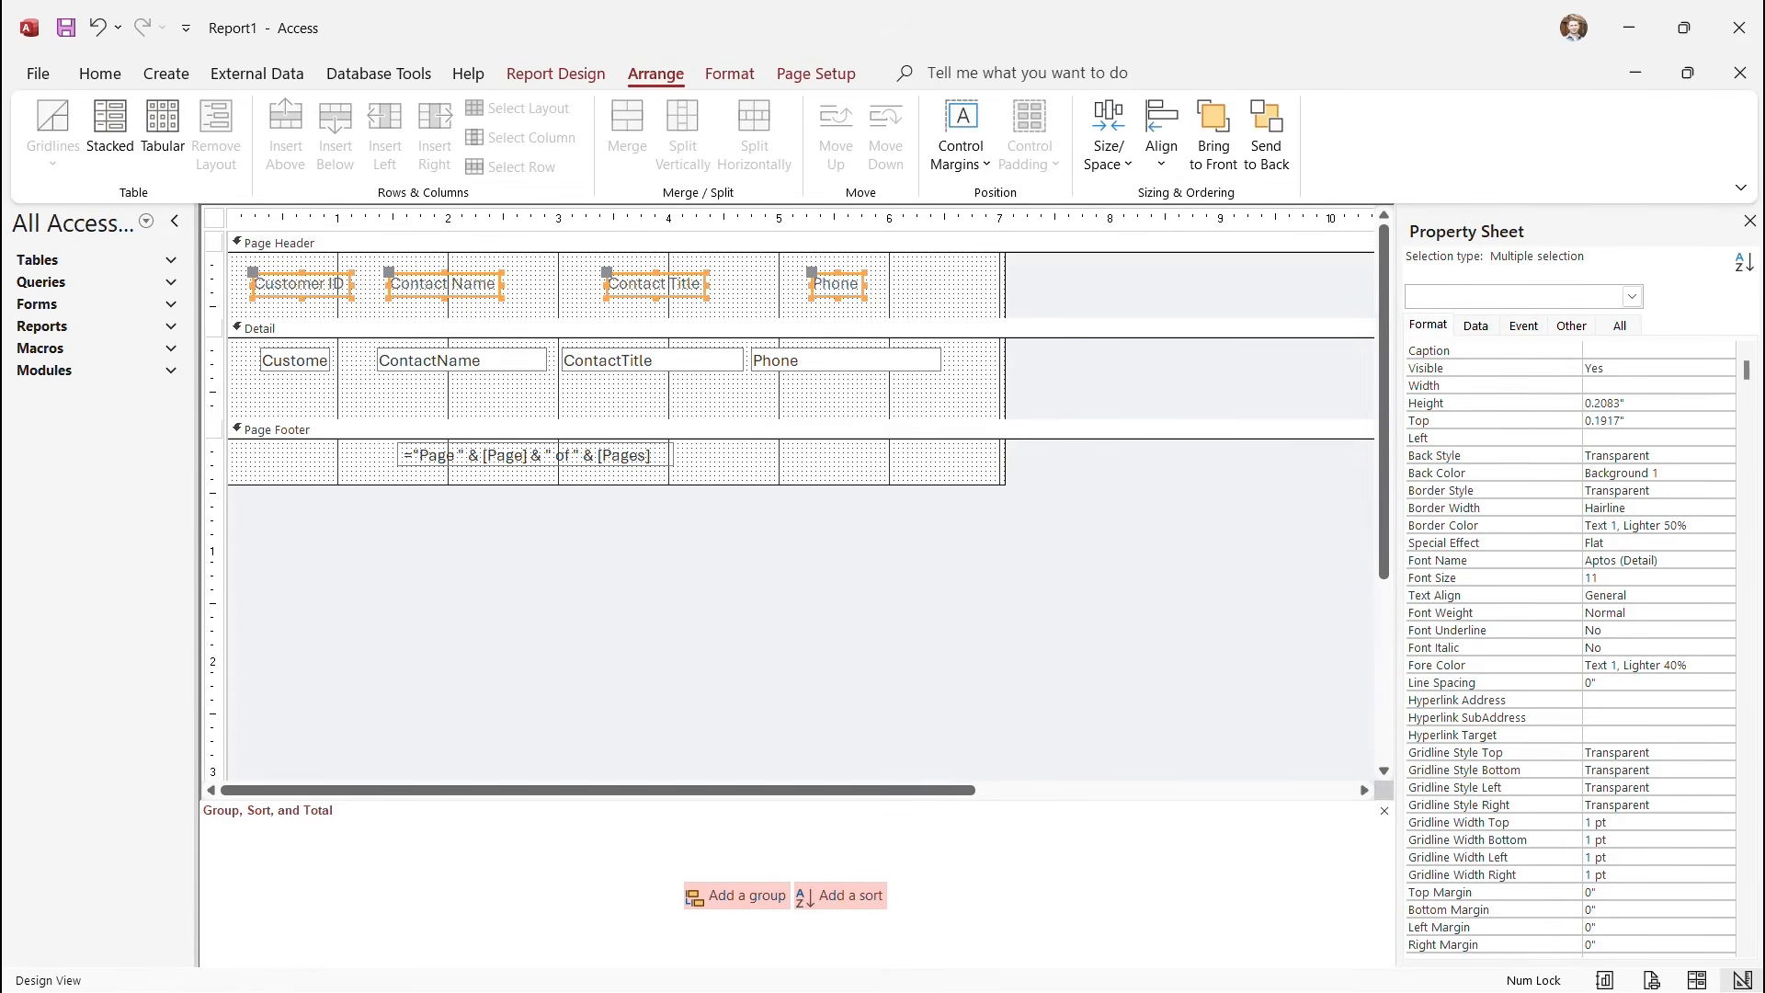
pyautogui.click(555, 73)
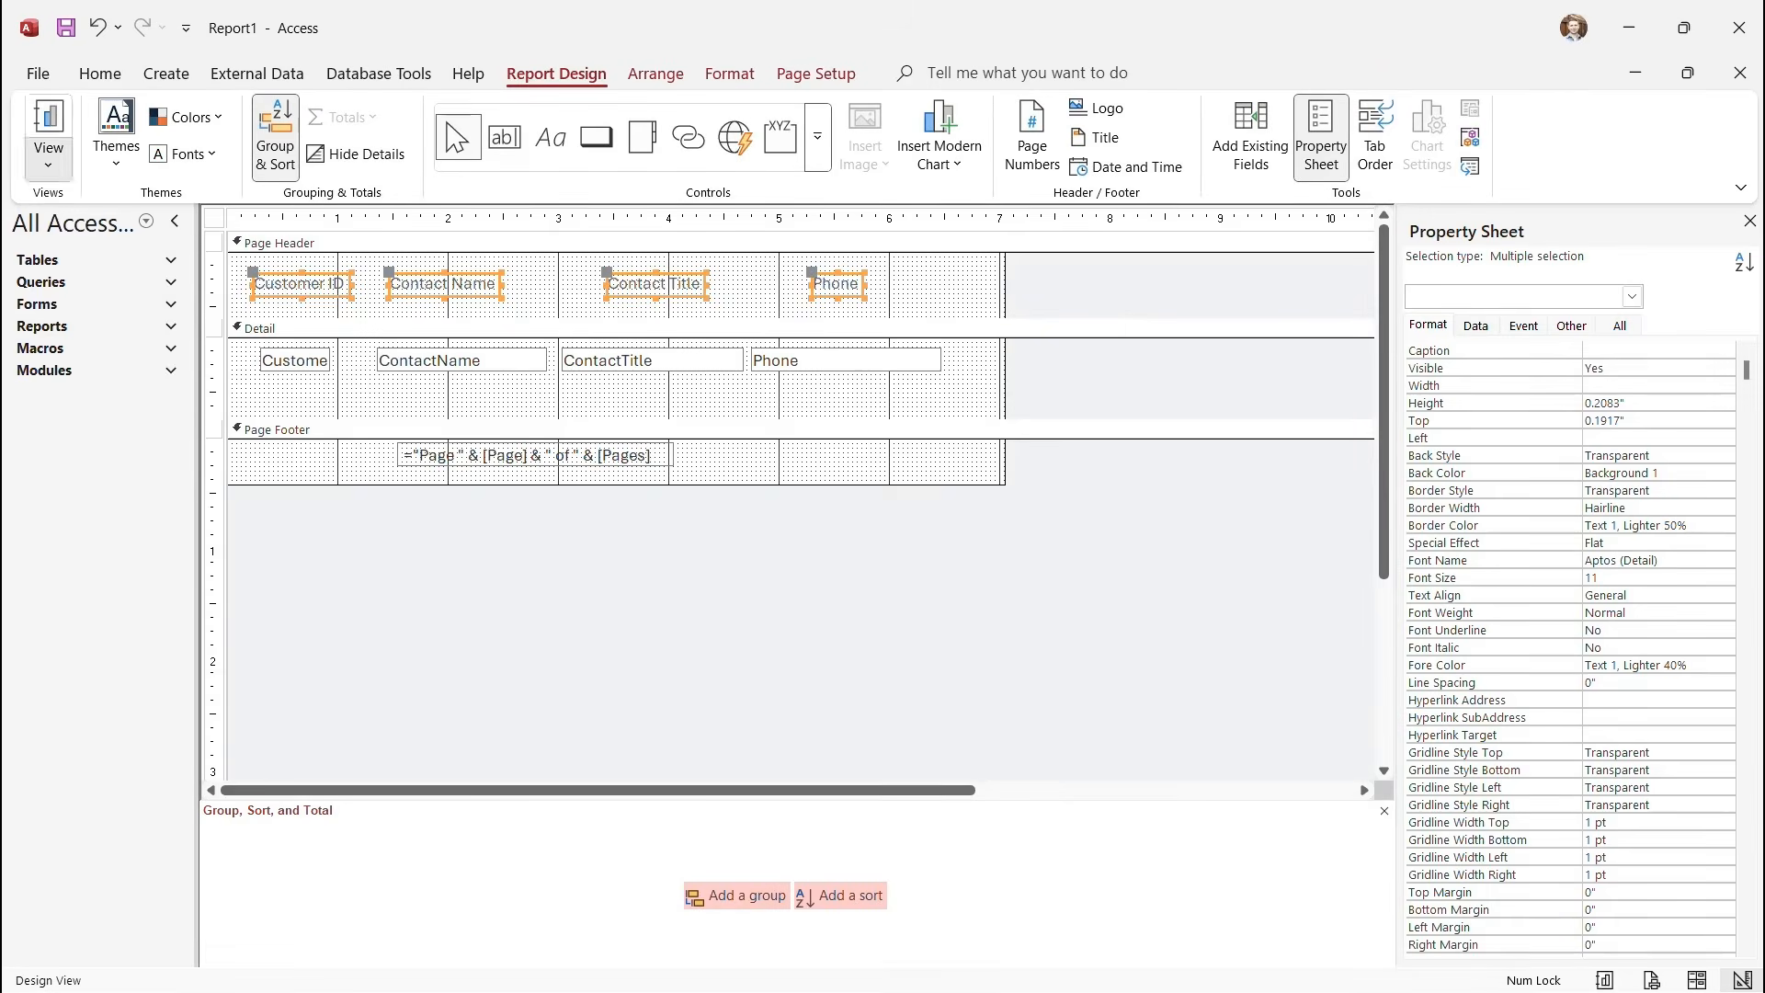
pyautogui.click(48, 164)
pyautogui.click(115, 256)
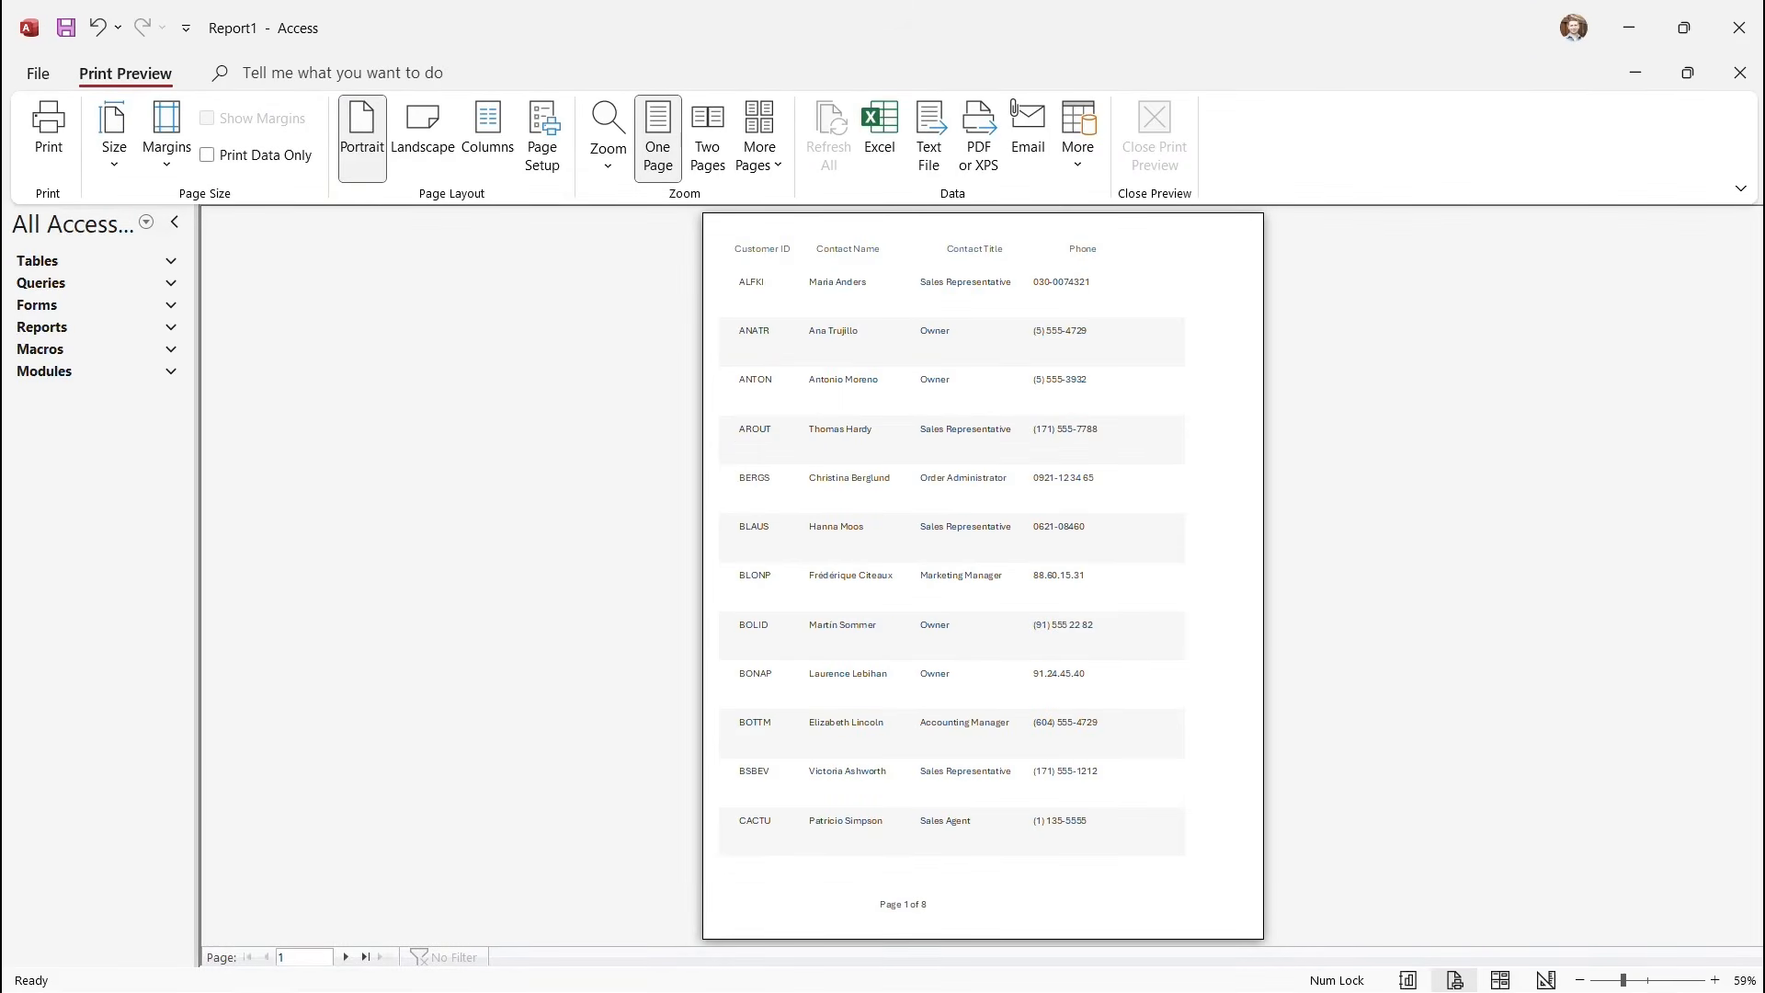
pyautogui.click(346, 957)
pyautogui.click(345, 957)
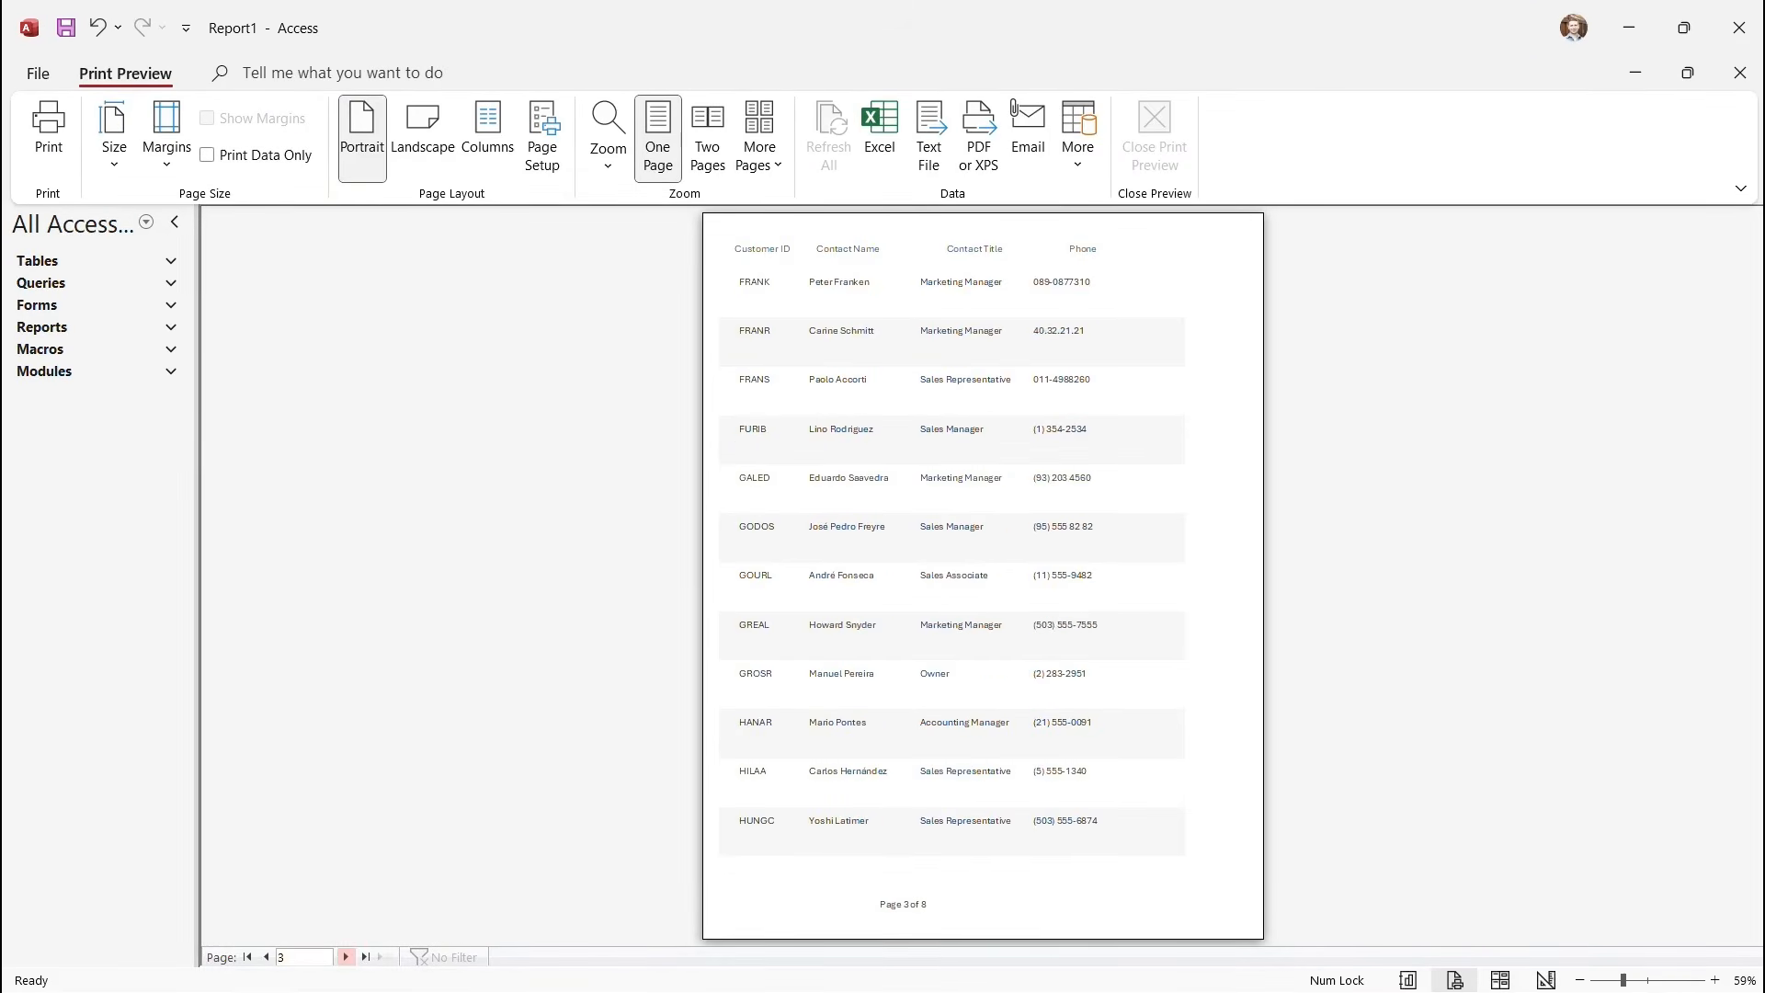
pyautogui.click(345, 957)
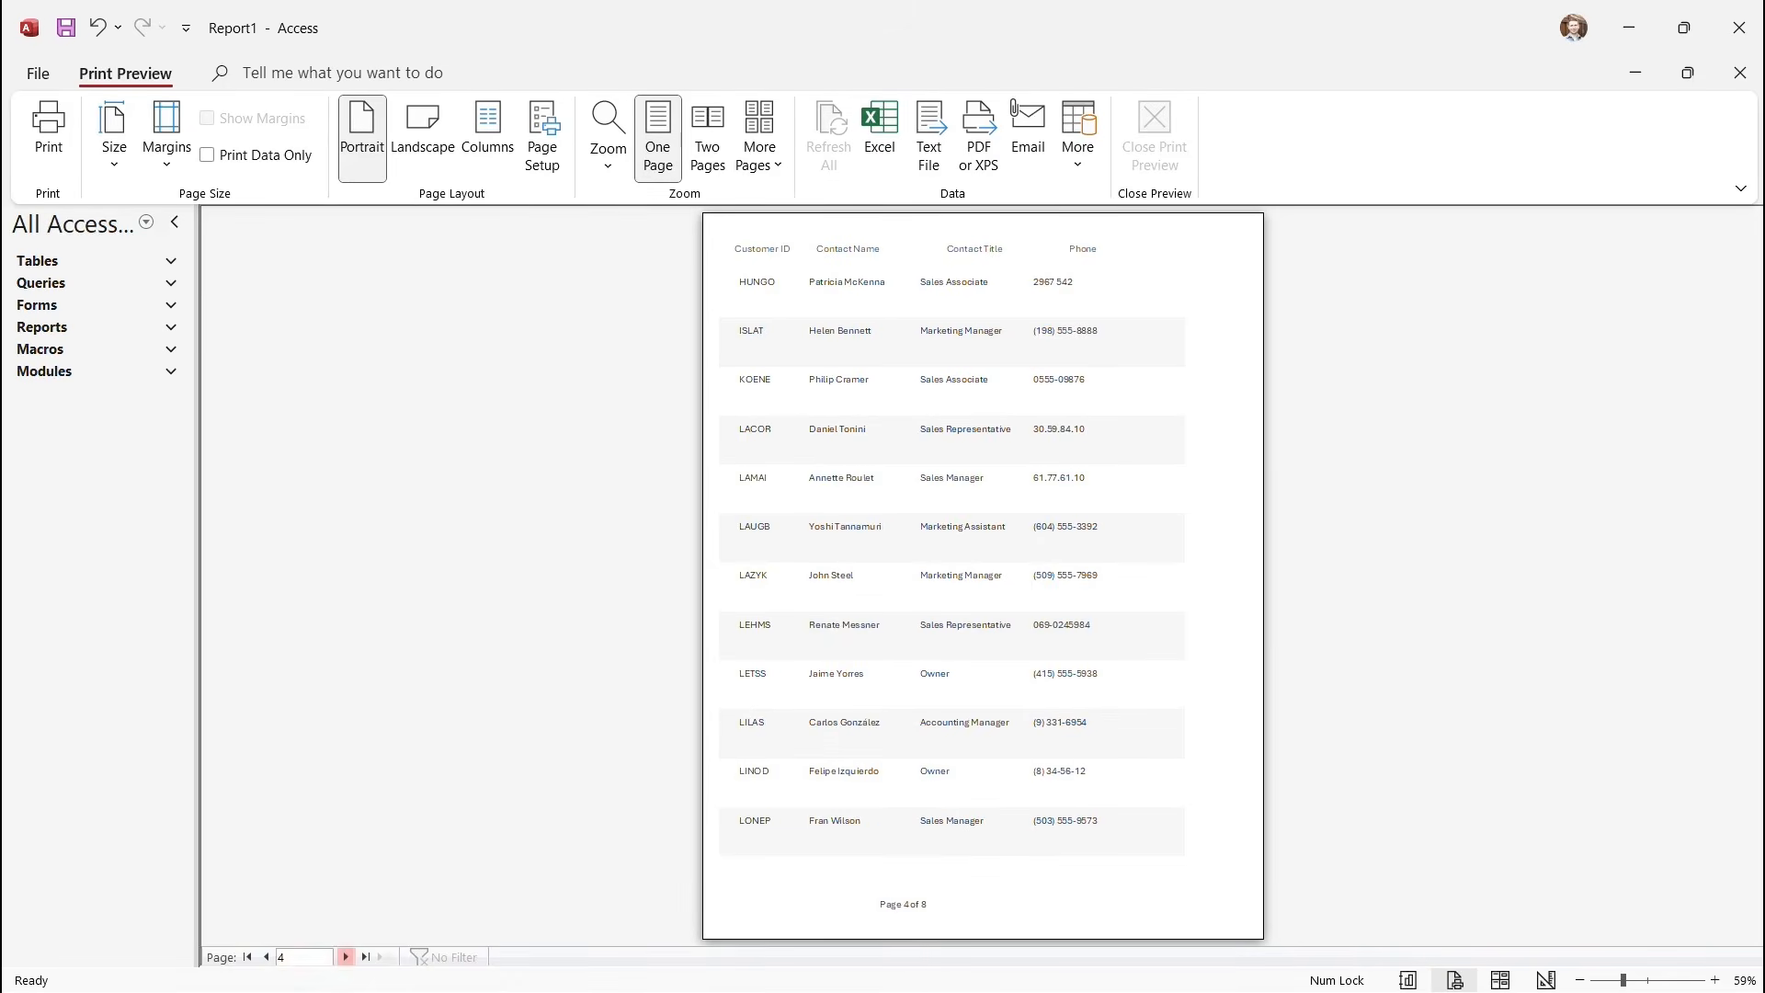
pyautogui.click(346, 957)
pyautogui.click(346, 957)
pyautogui.click(345, 957)
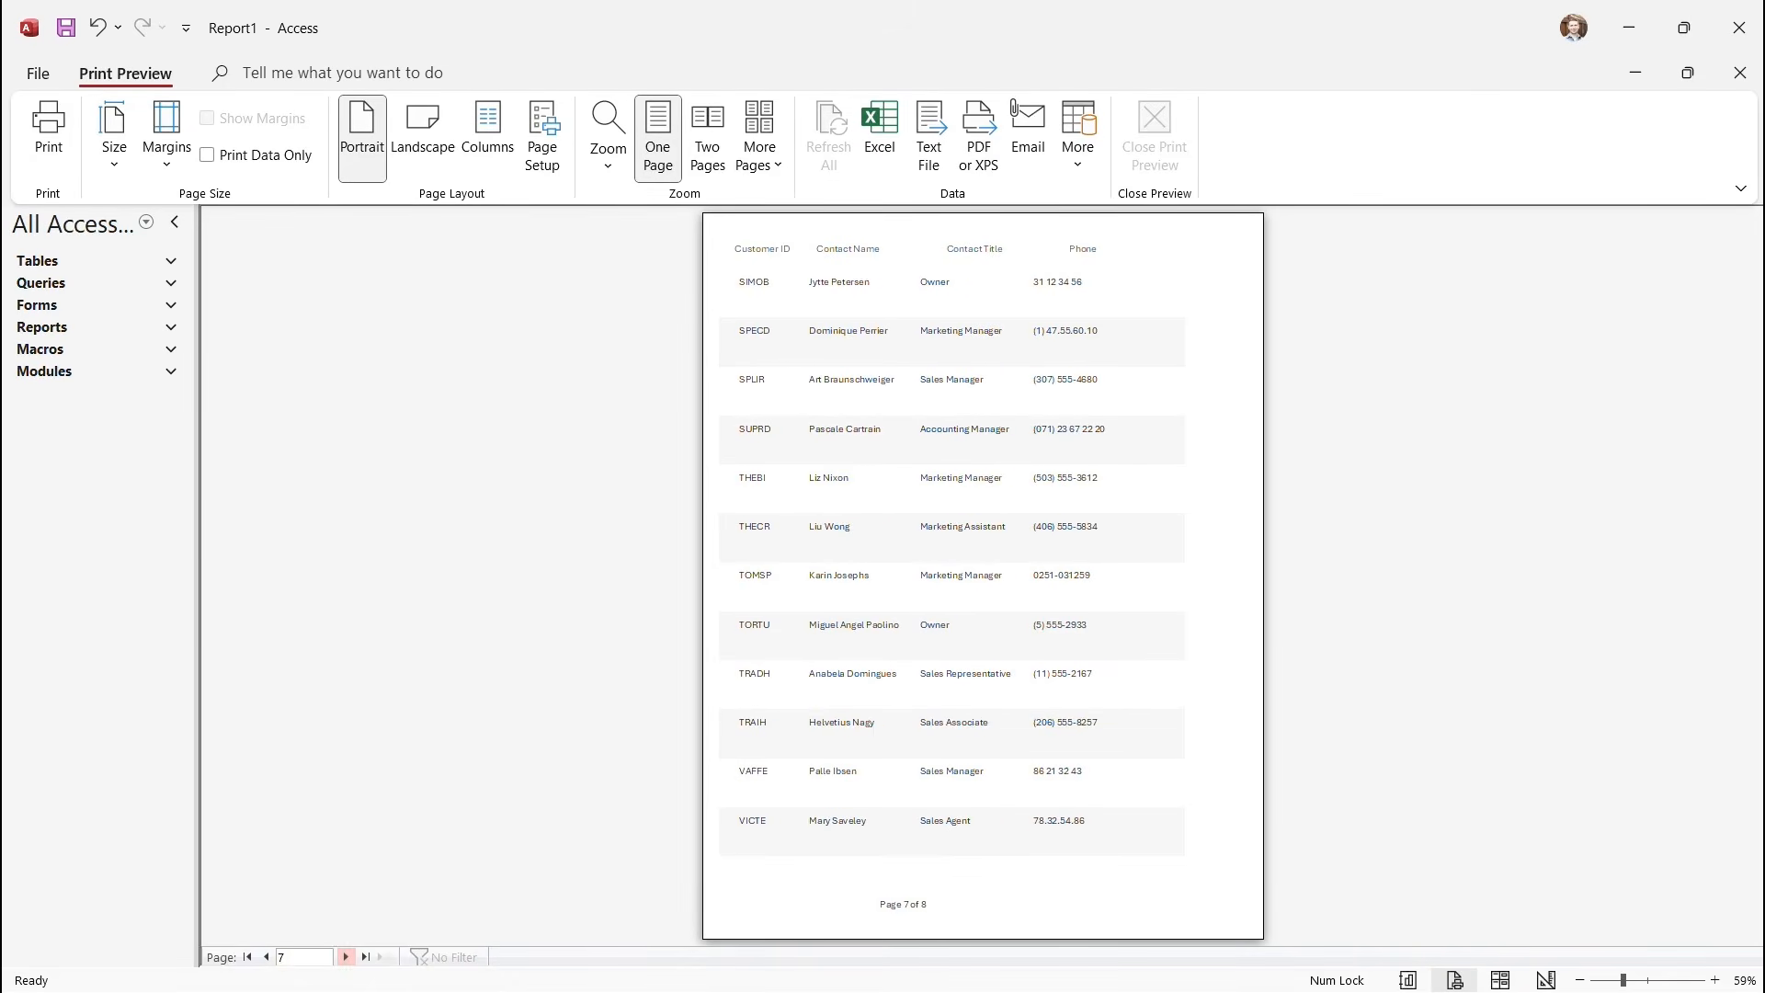
pyautogui.click(345, 957)
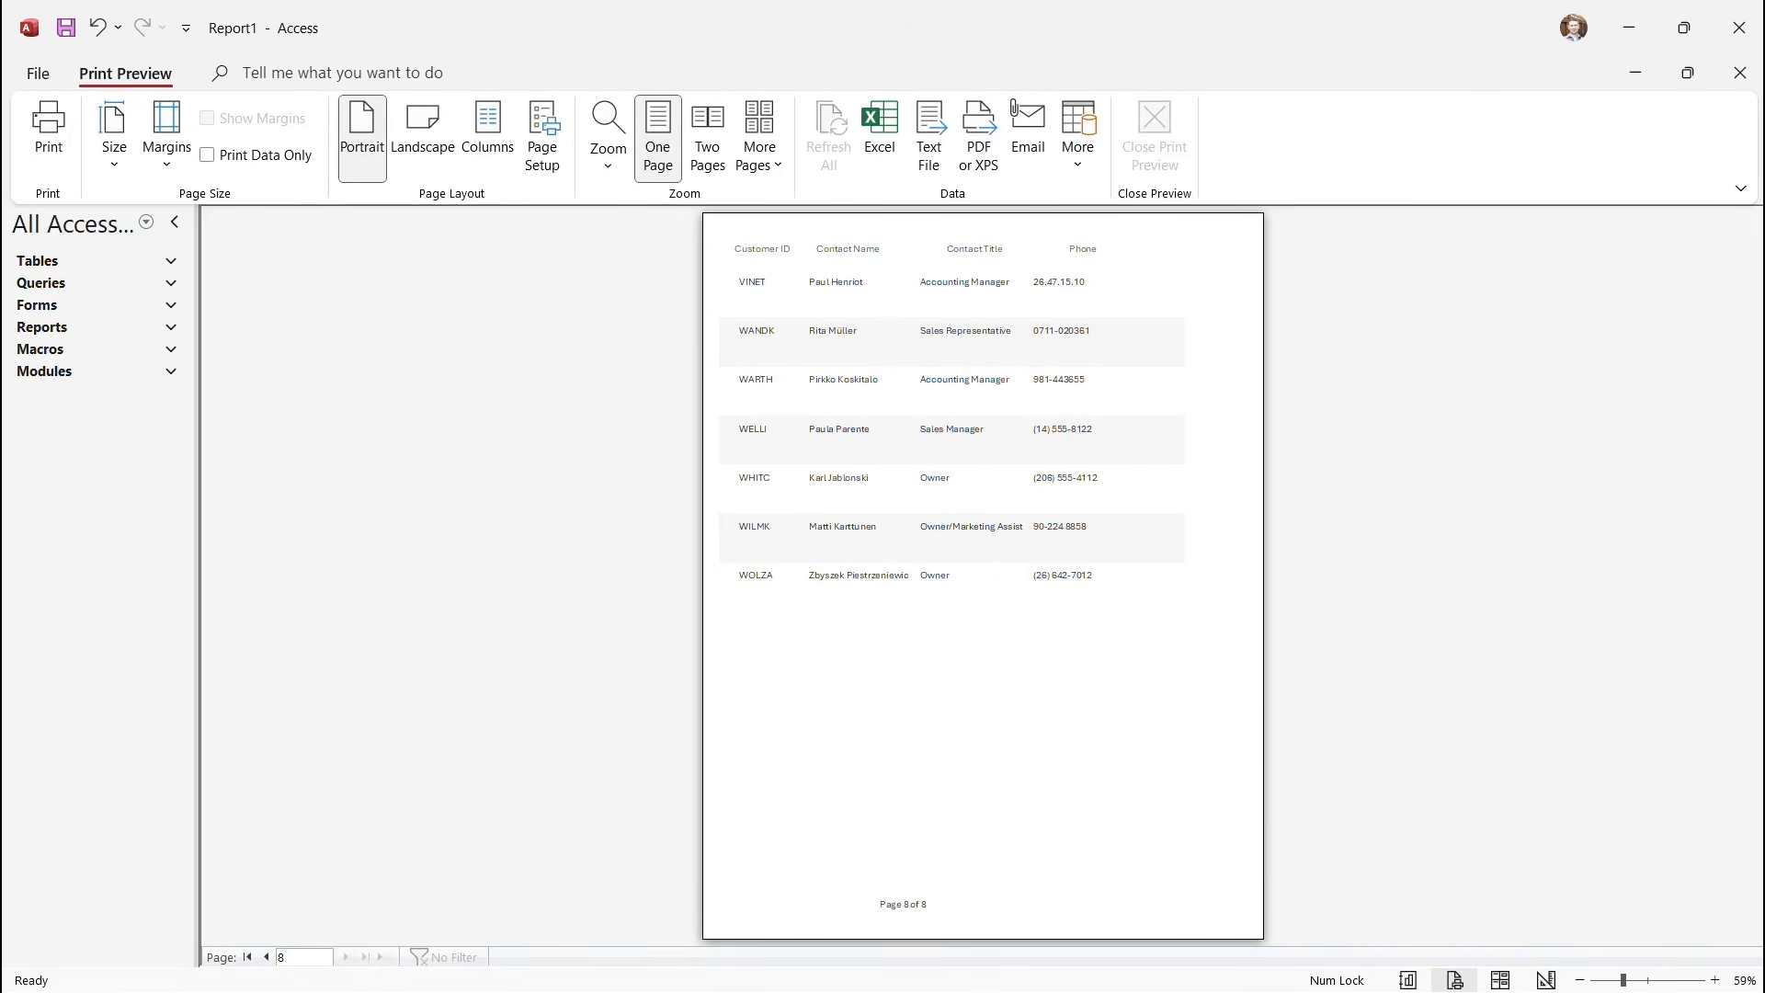
pyautogui.click(266, 958)
pyautogui.click(266, 958)
pyautogui.click(266, 957)
pyautogui.click(266, 958)
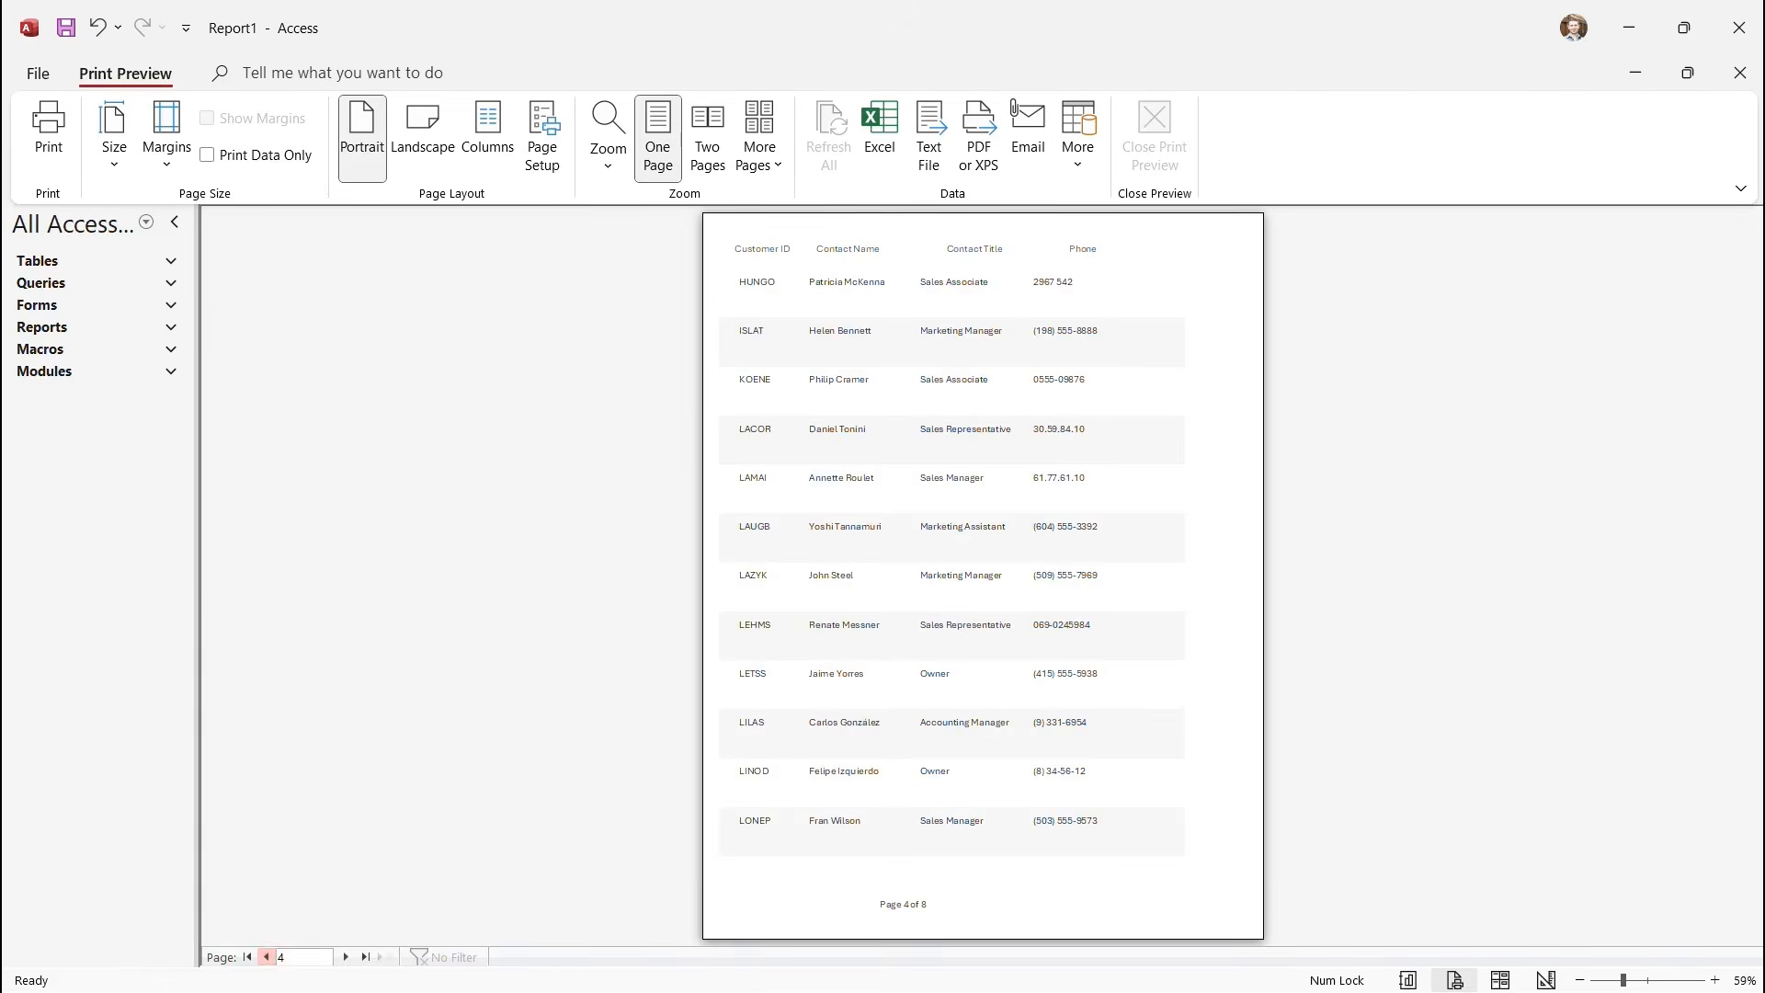
pyautogui.click(266, 957)
pyautogui.click(1002, 466)
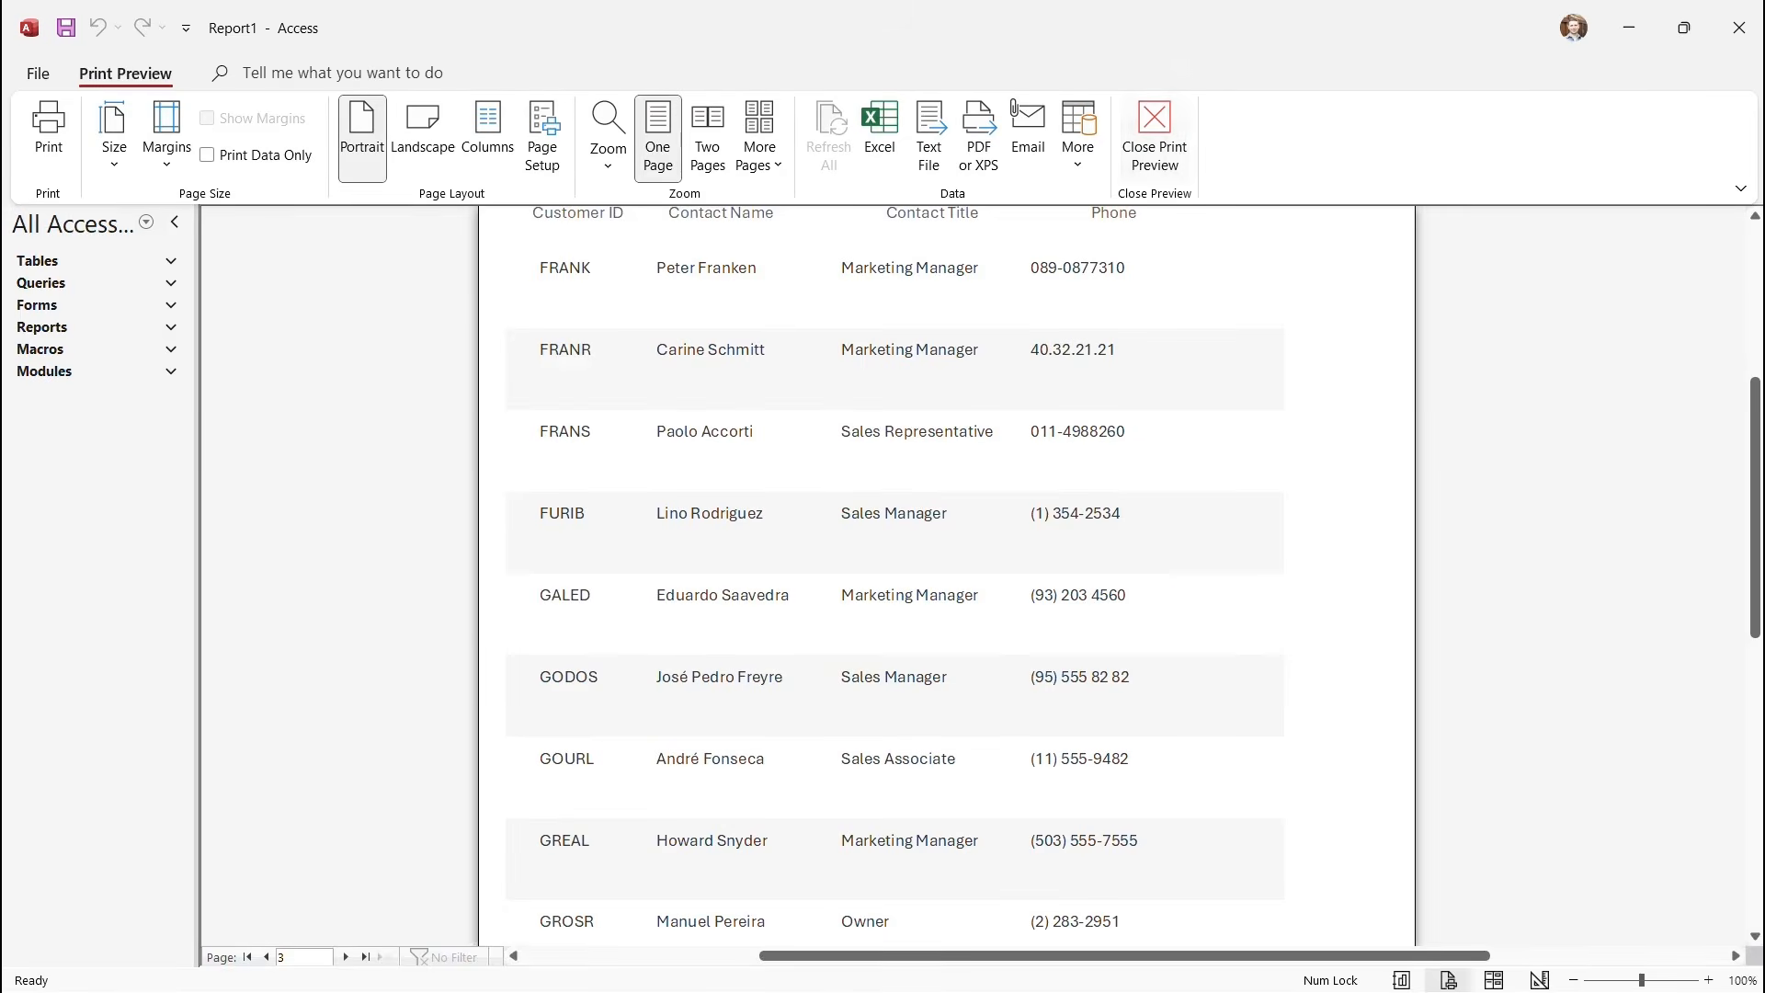
pyautogui.click(1155, 138)
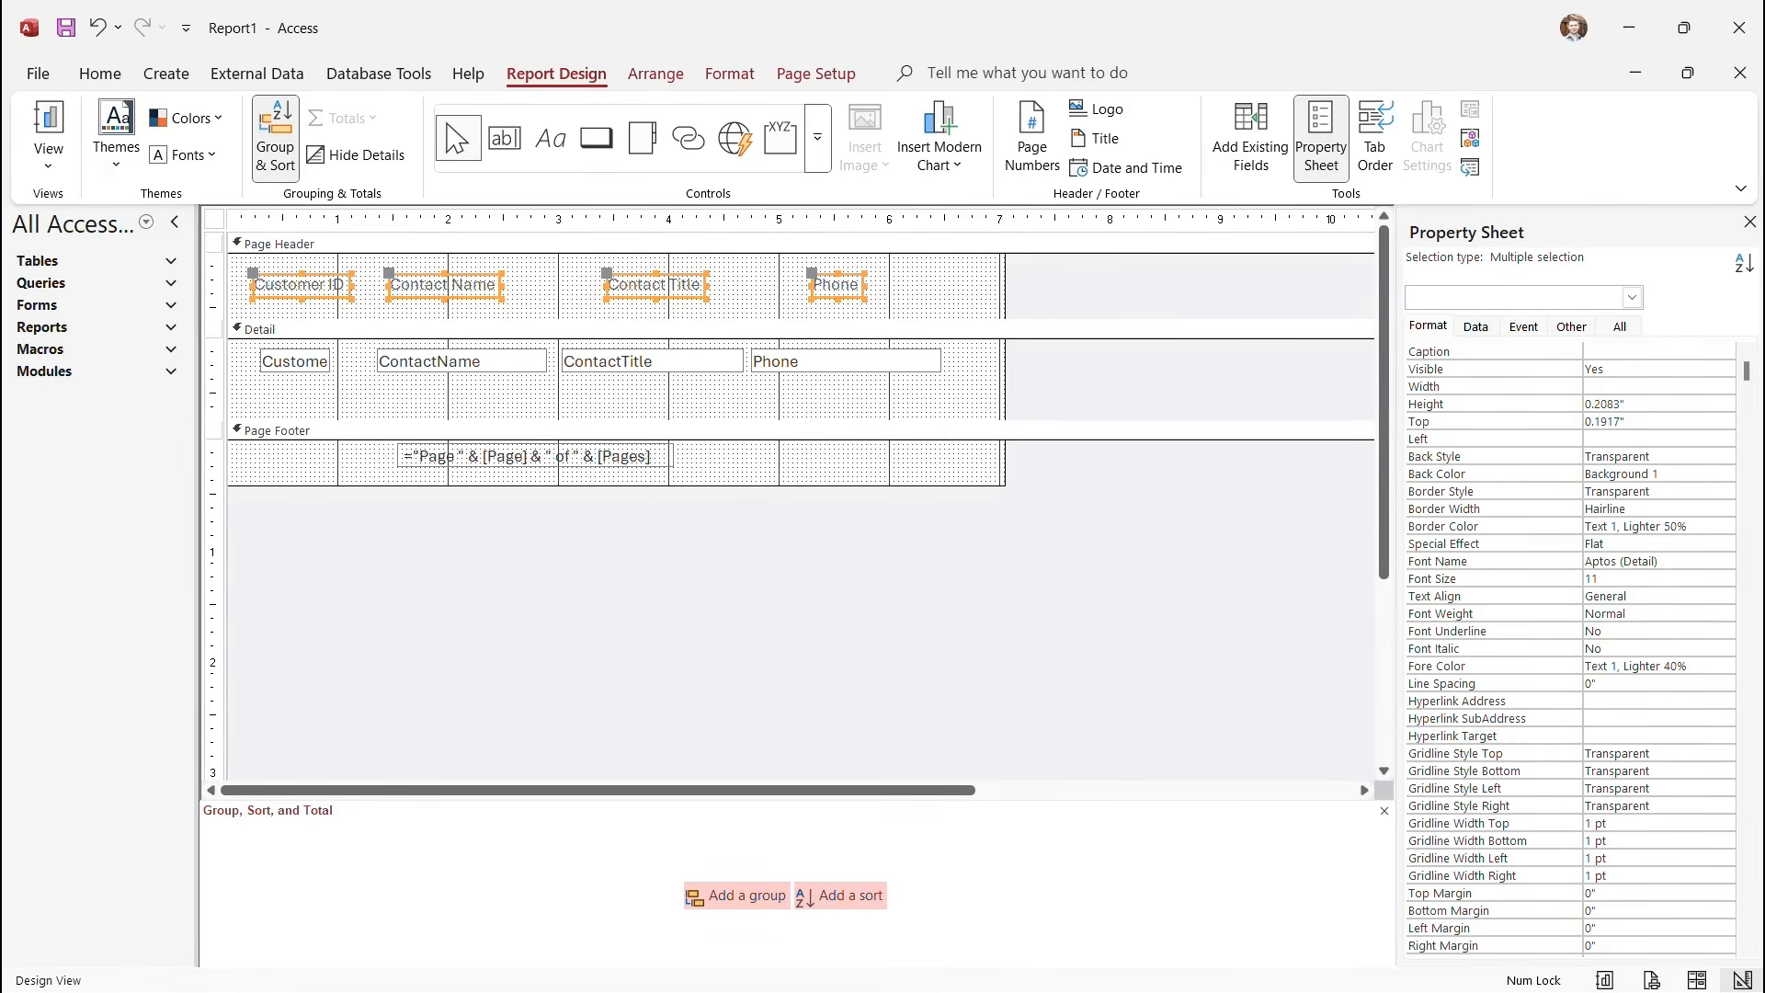
# Give the Detail section a blue fill with light blue-grey #D6DFEC alternate row colour.
pyautogui.click(730, 73)
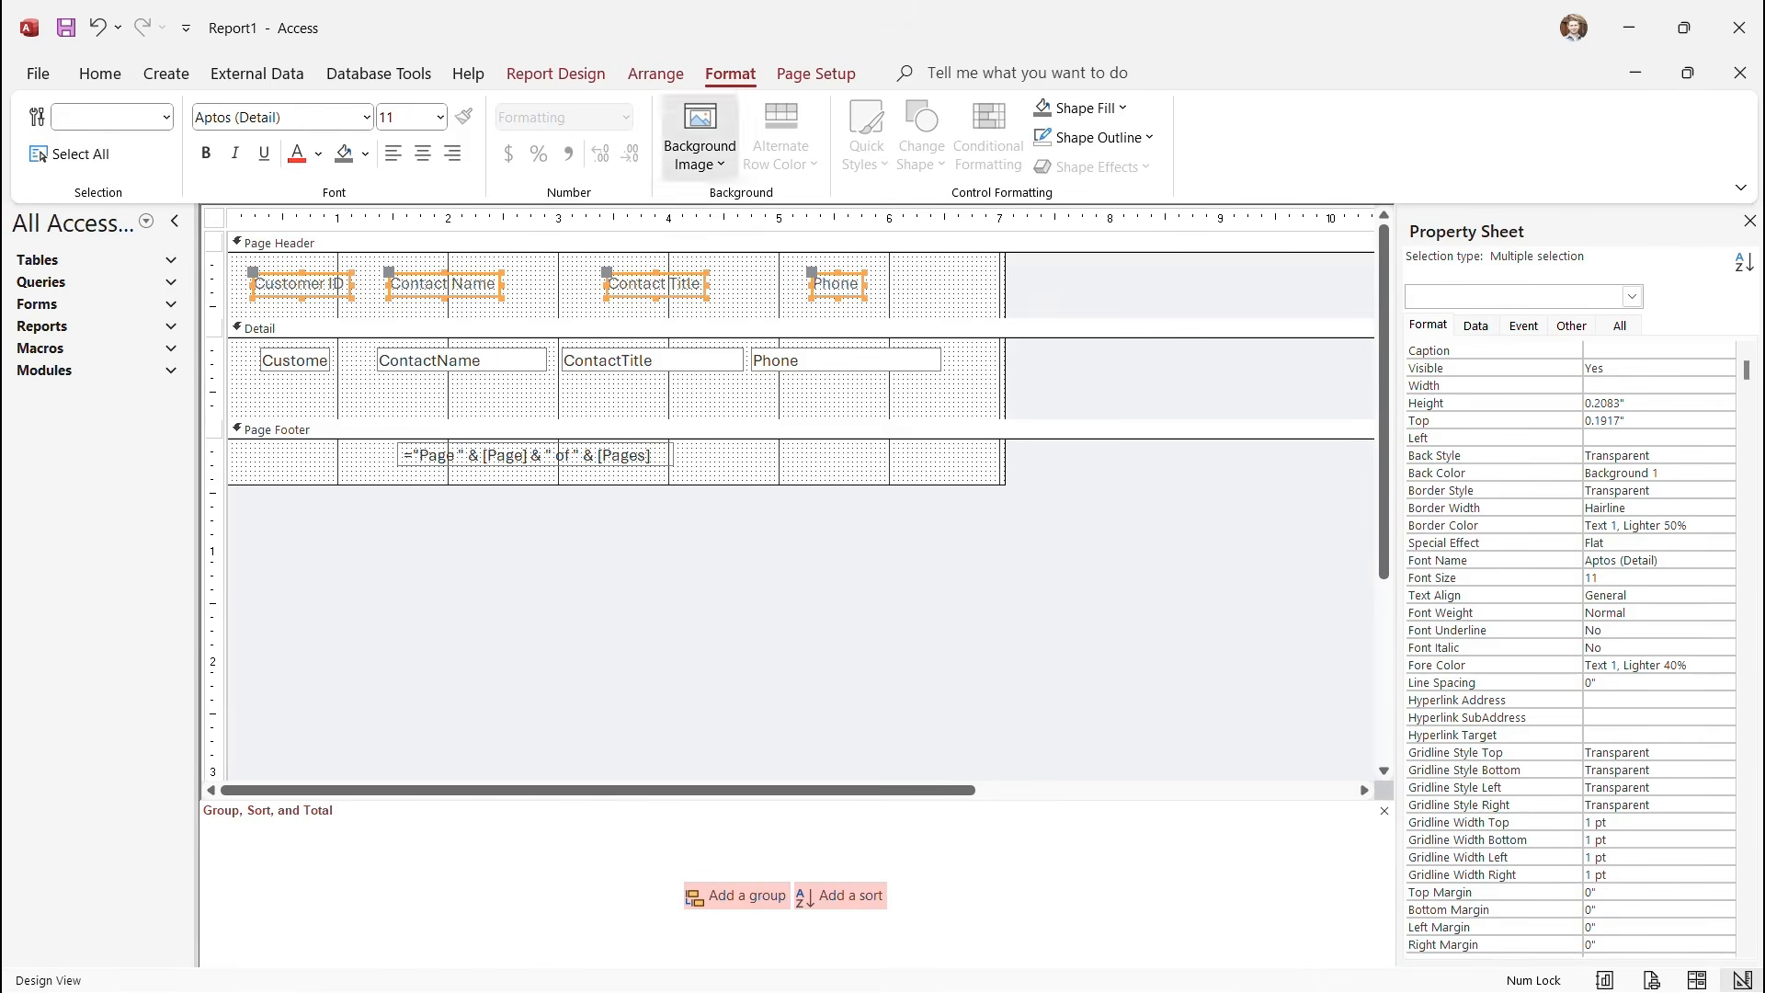
pyautogui.click(701, 147)
pyautogui.press('Escape')
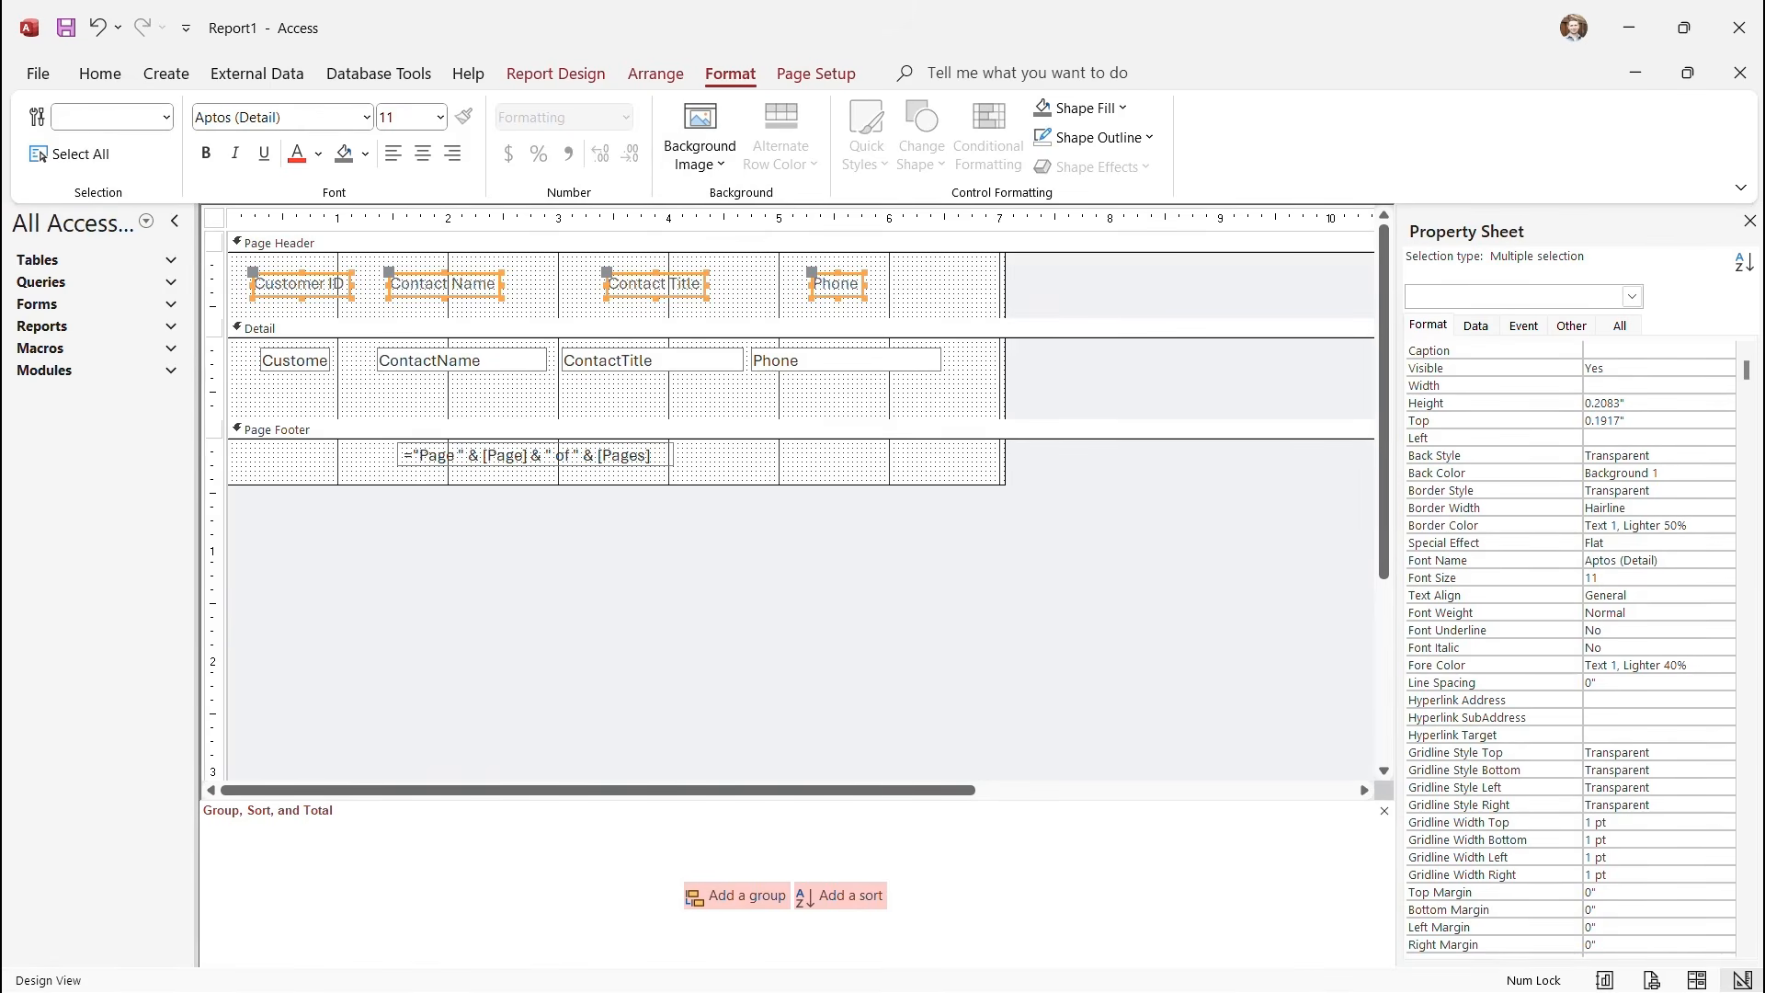
pyautogui.click(262, 328)
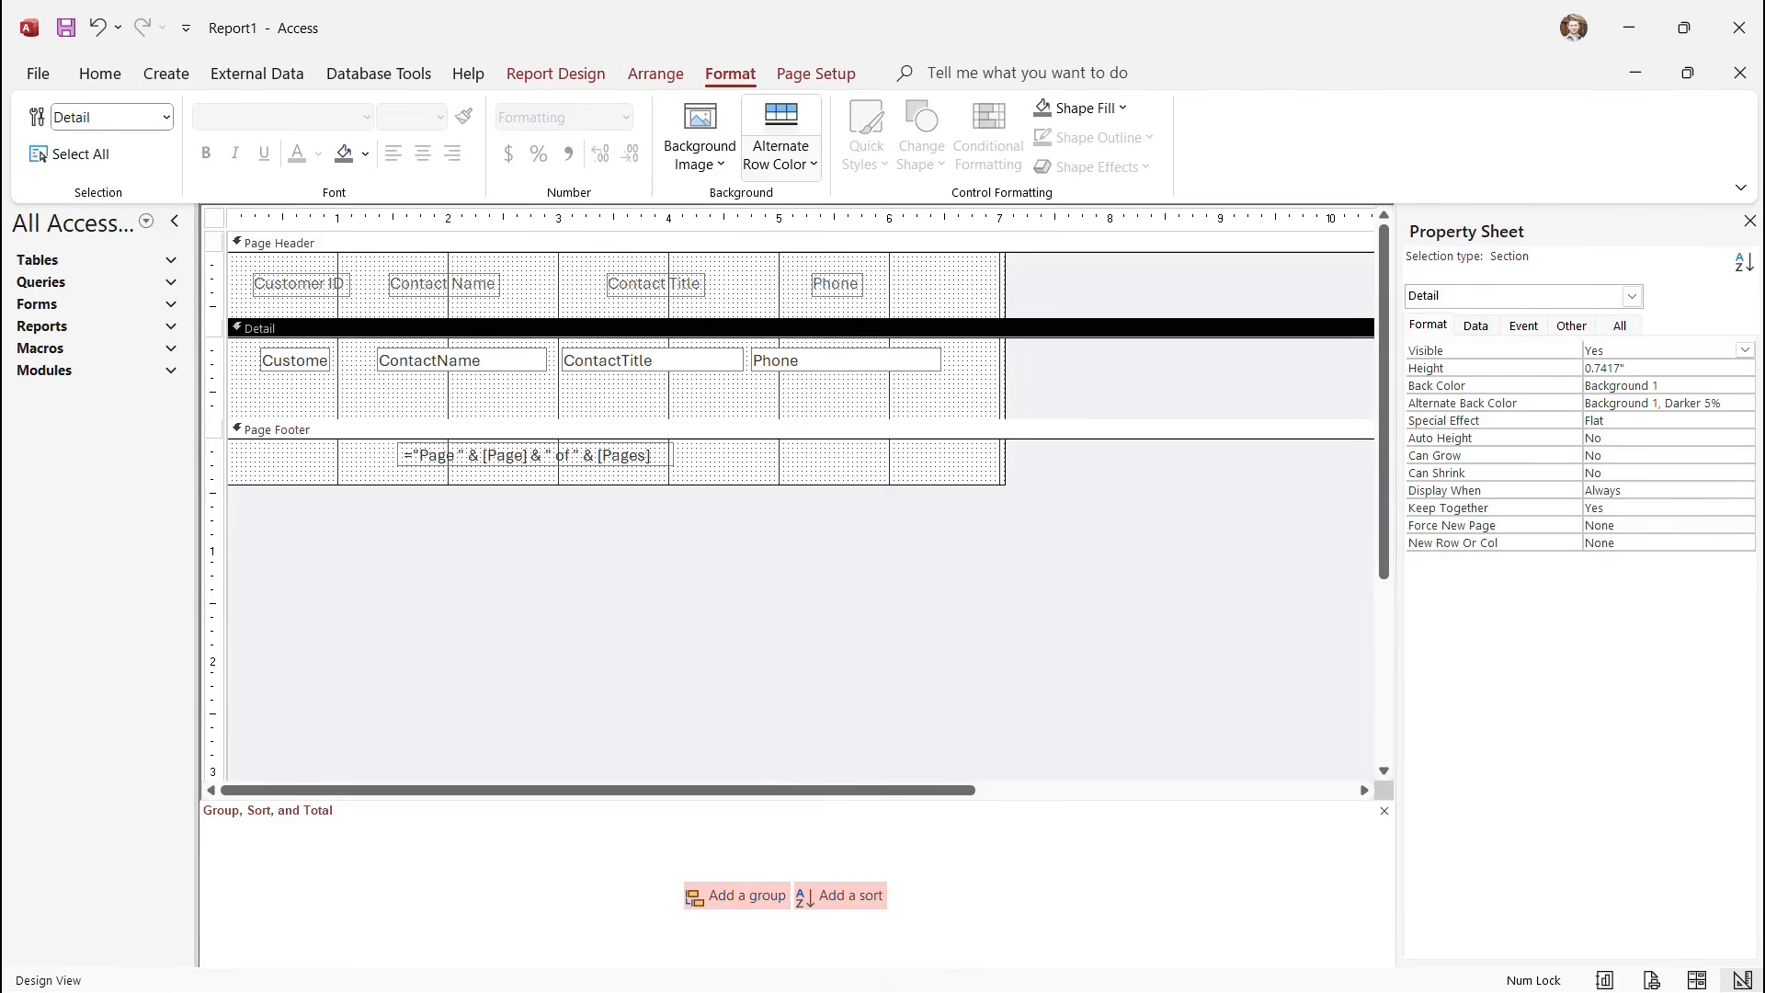
pyautogui.click(780, 152)
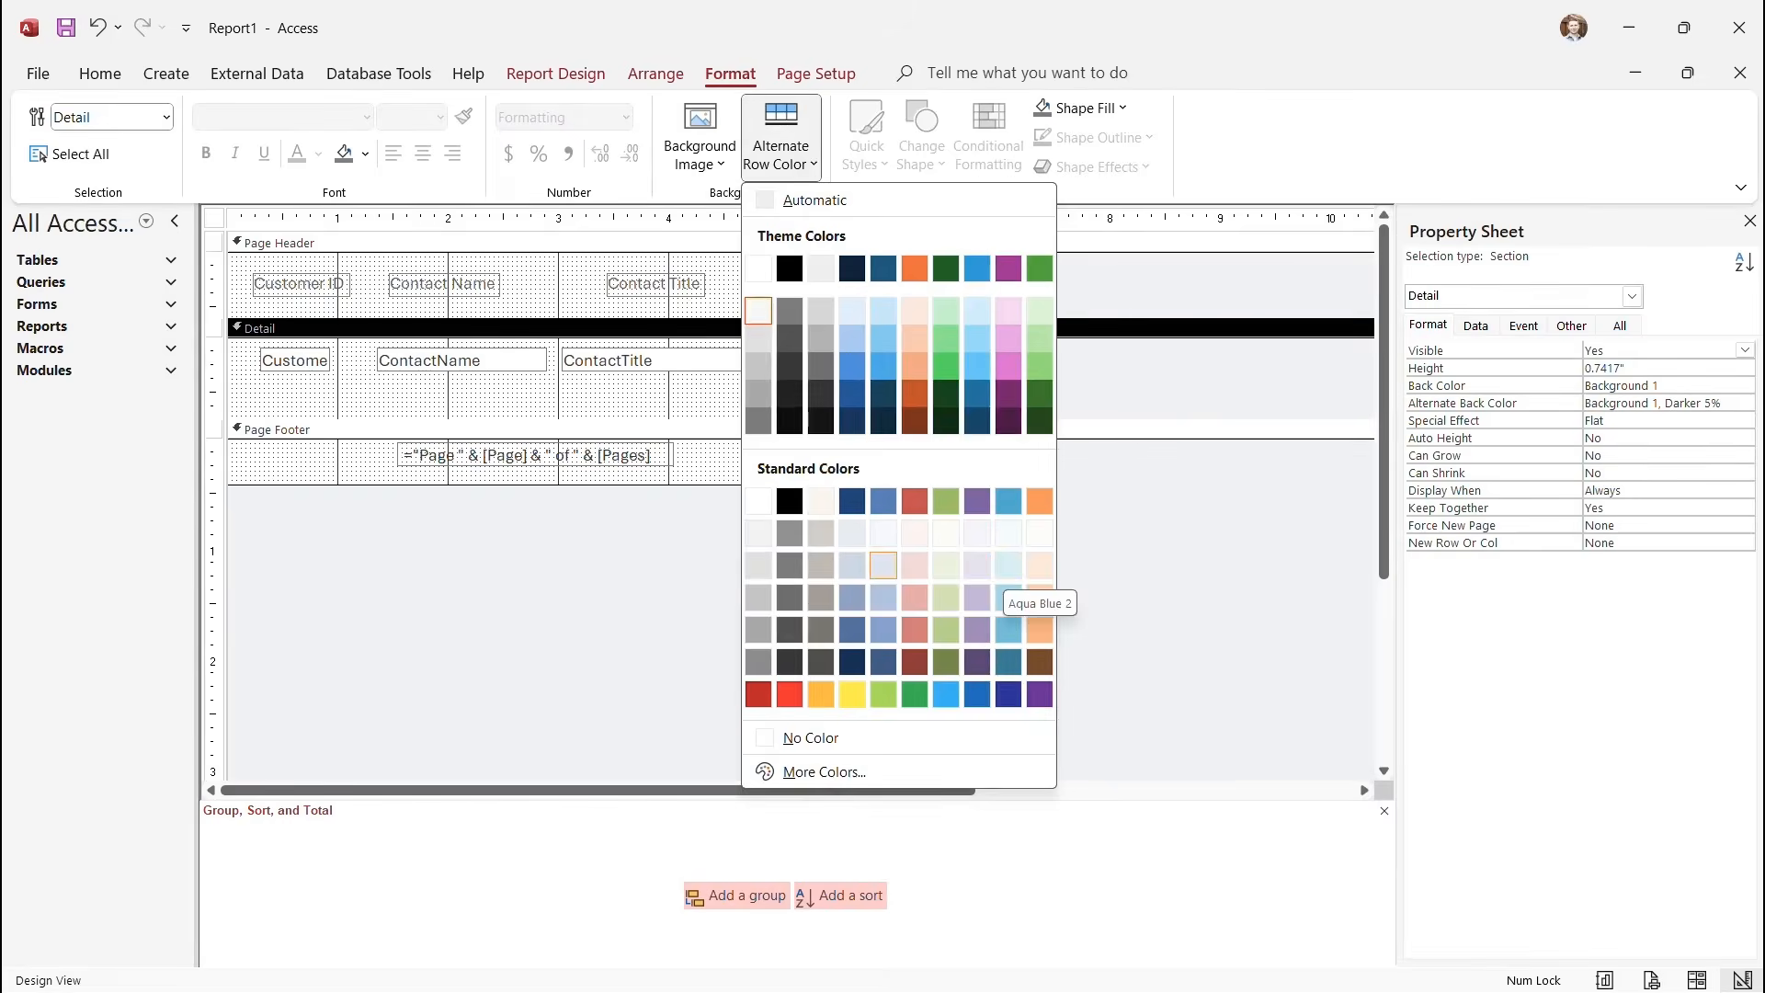
pyautogui.click(883, 565)
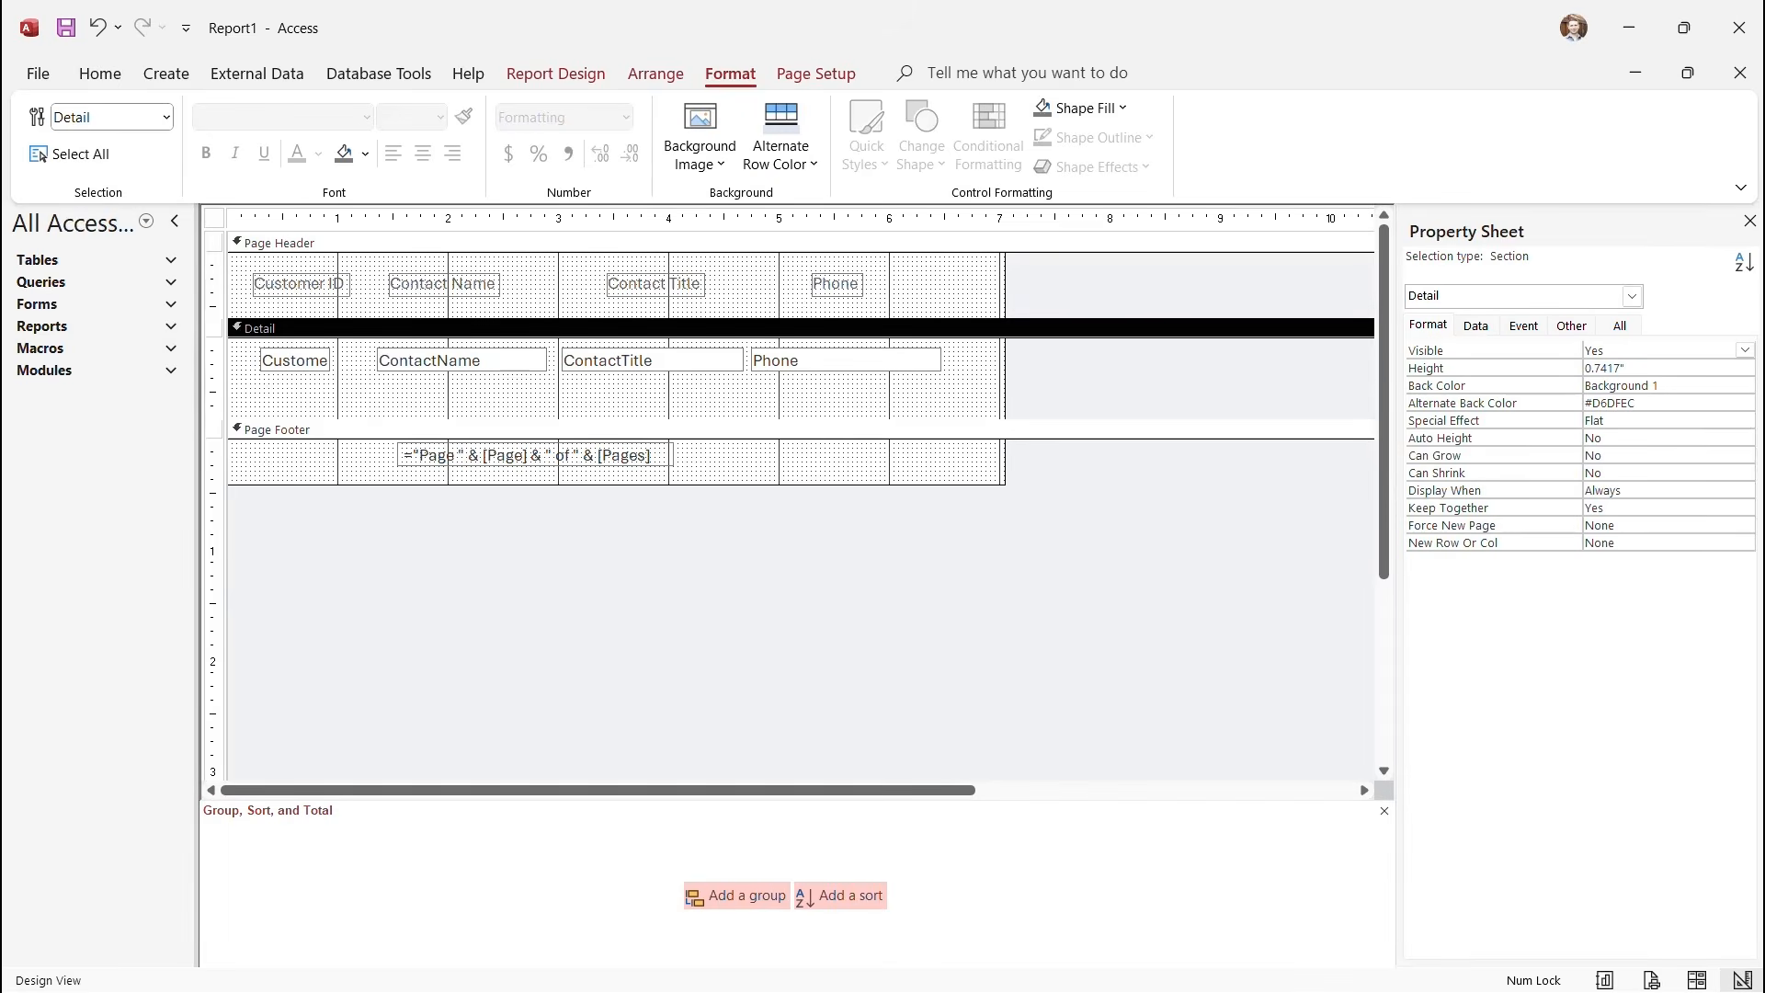
pyautogui.click(1081, 108)
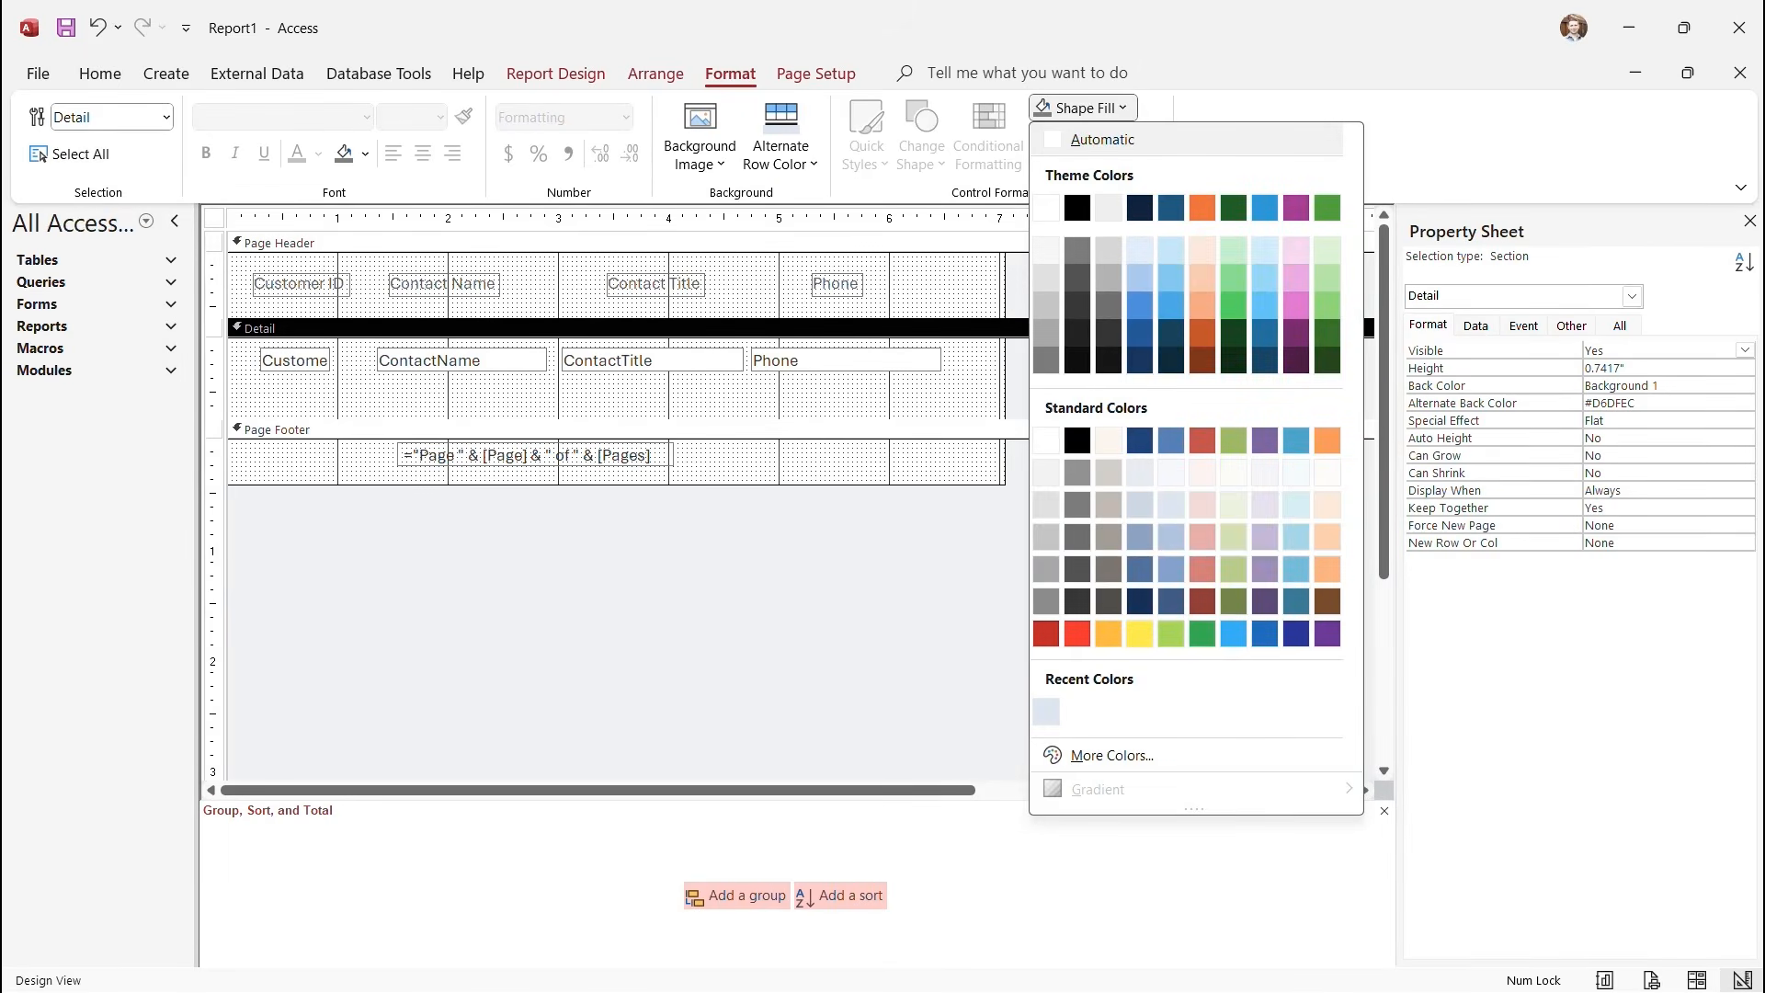
pyautogui.click(1139, 305)
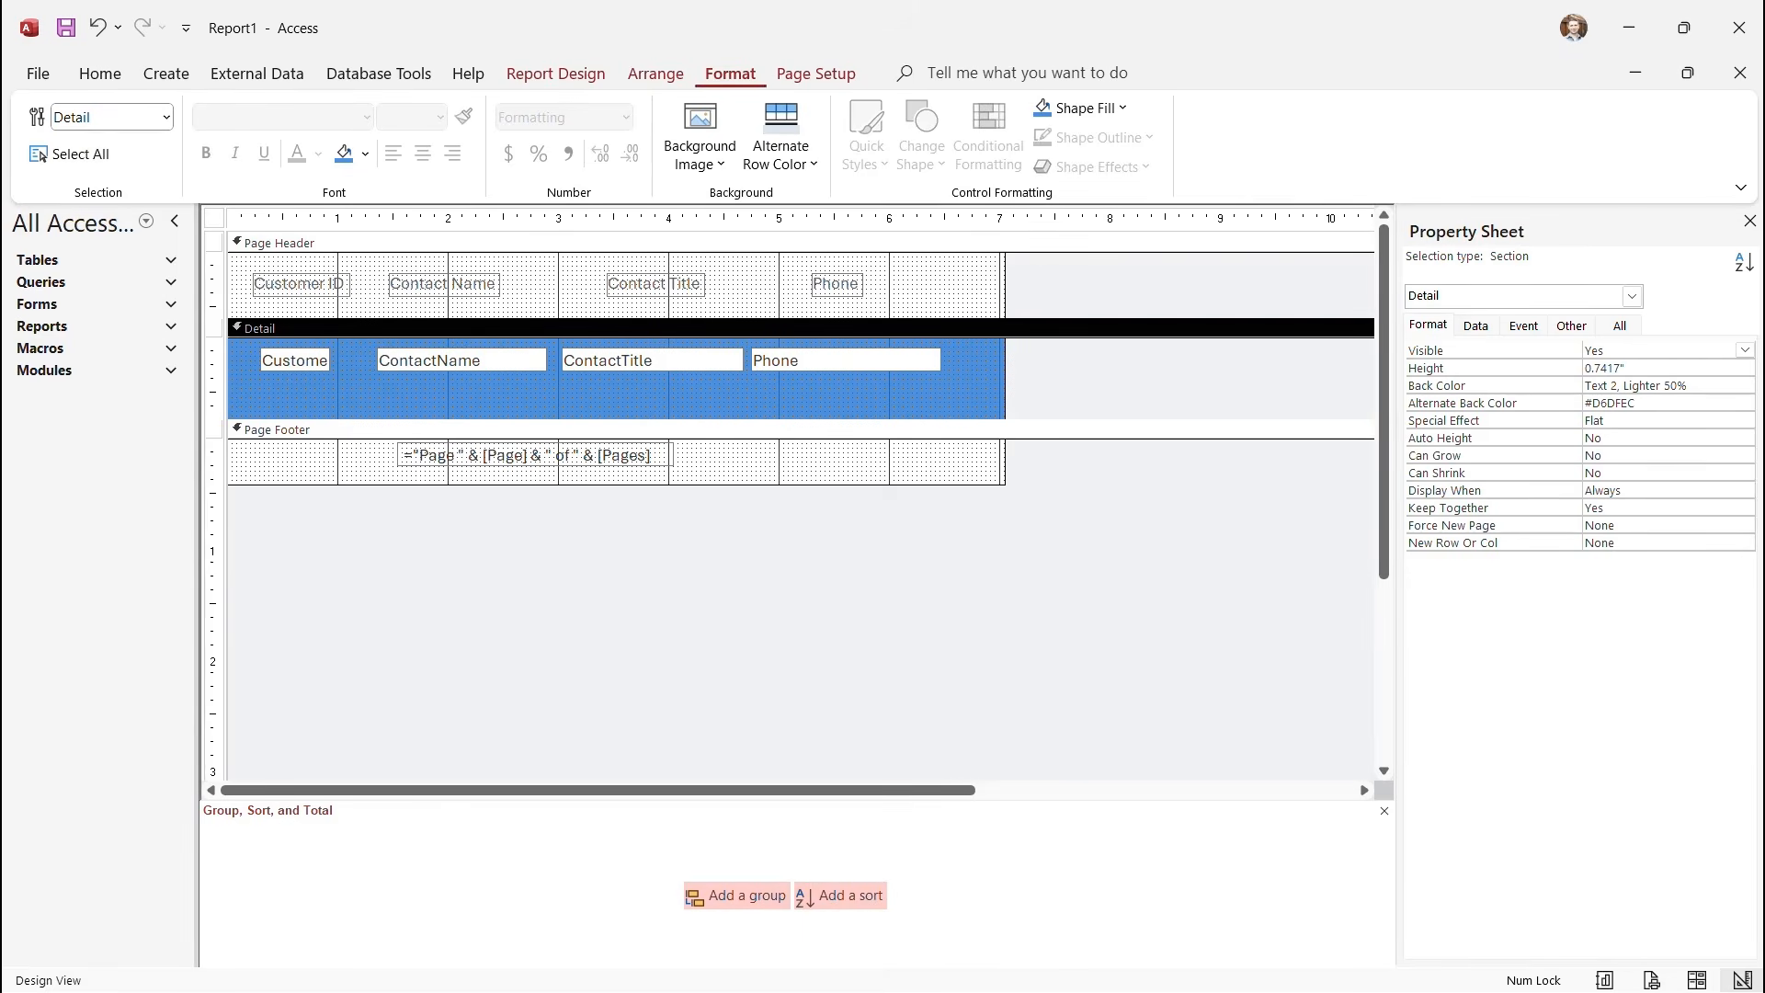
# Check the shaded rows in Report View, then return to Design View.
pyautogui.click(556, 73)
pyautogui.click(49, 157)
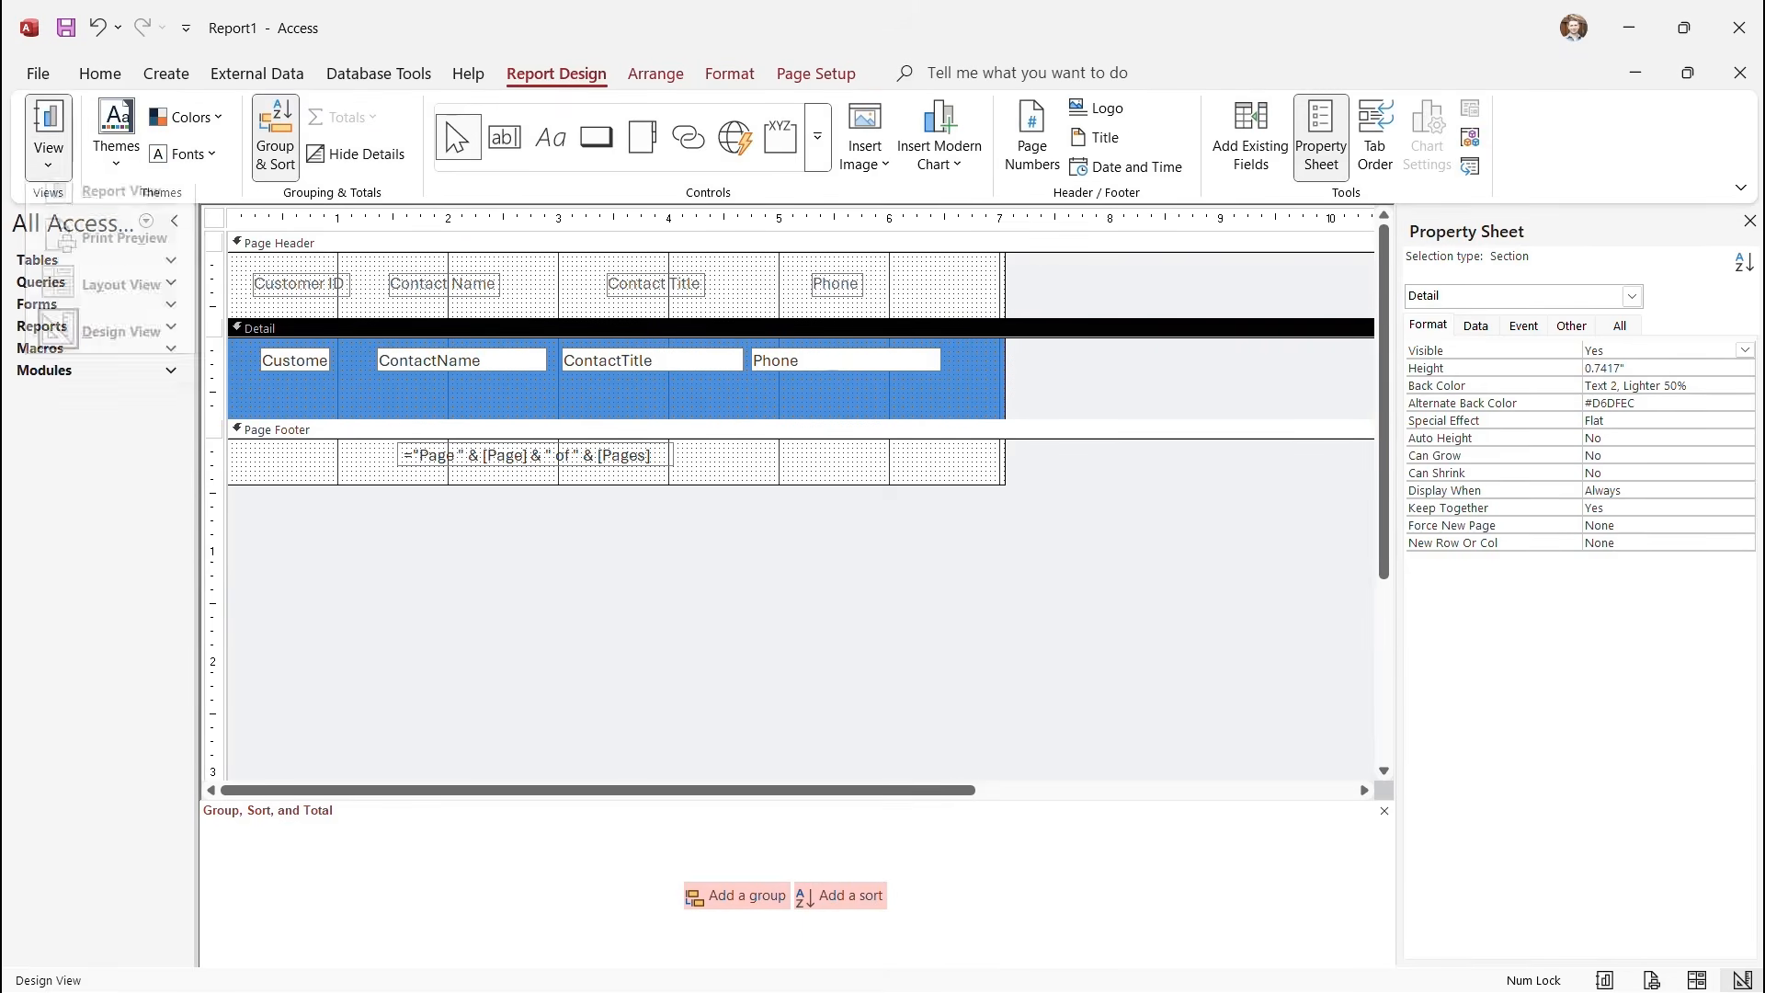
pyautogui.click(121, 211)
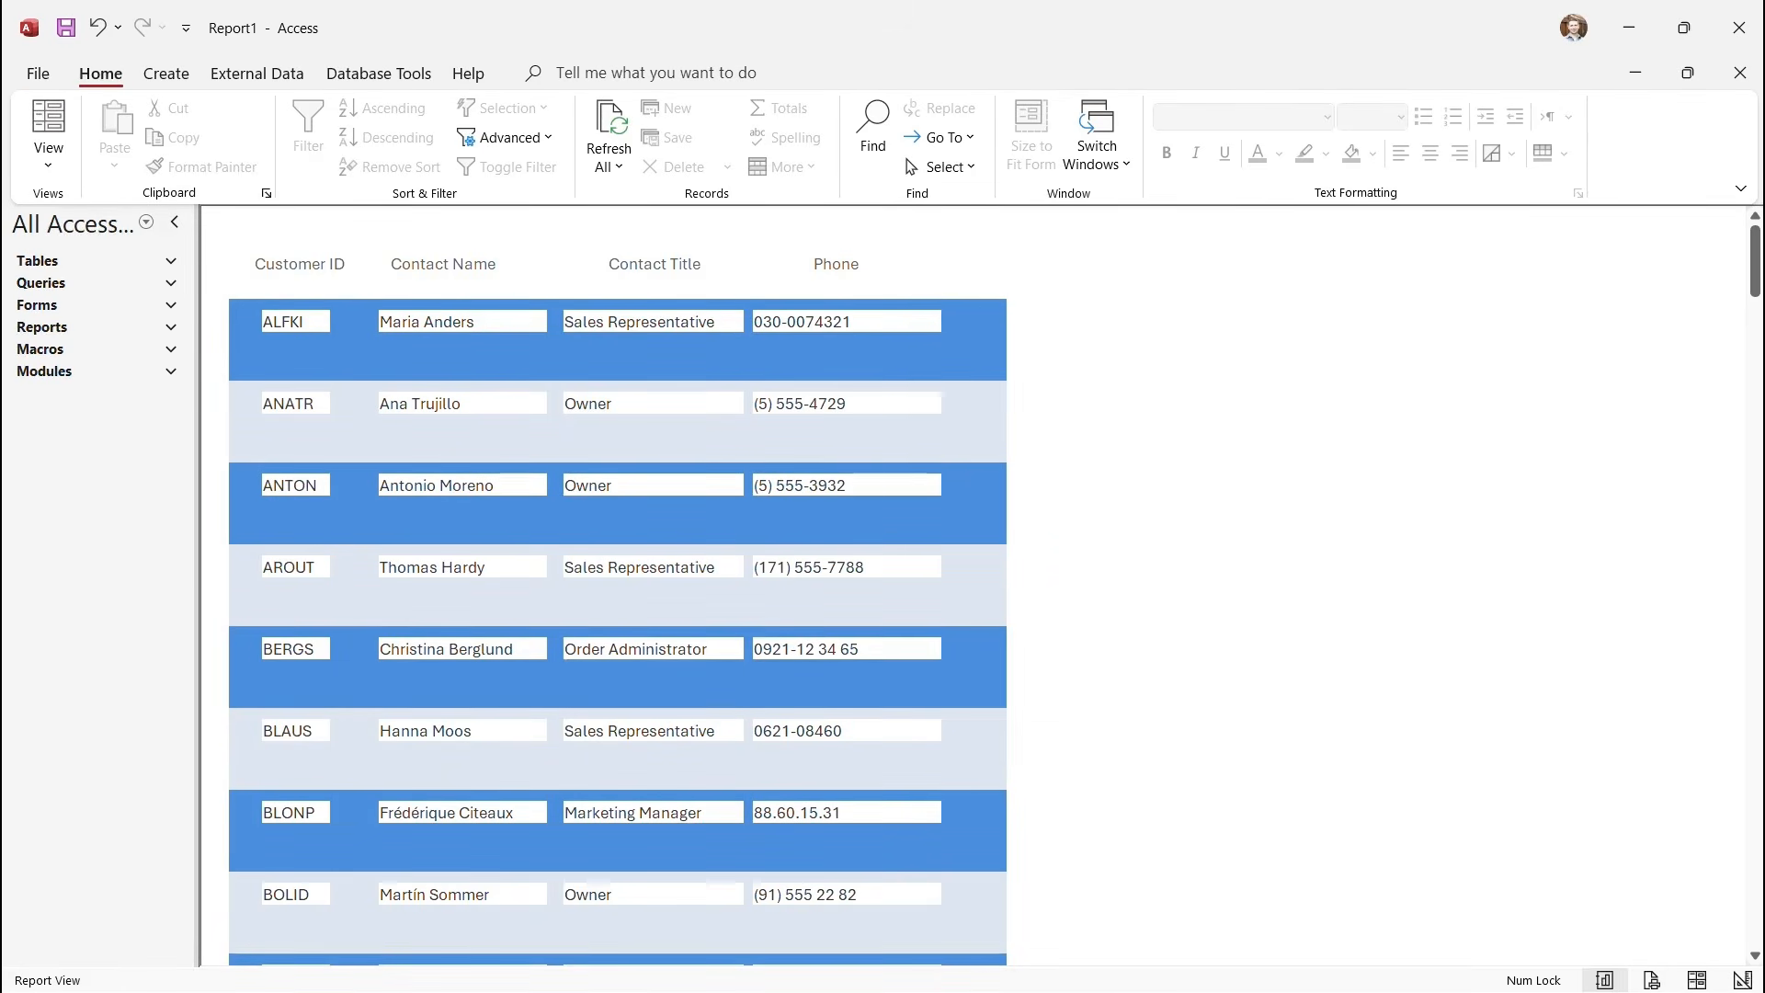
pyautogui.scroll(-2, 618, 589)
pyautogui.scroll(2, 618, 589)
pyautogui.click(48, 156)
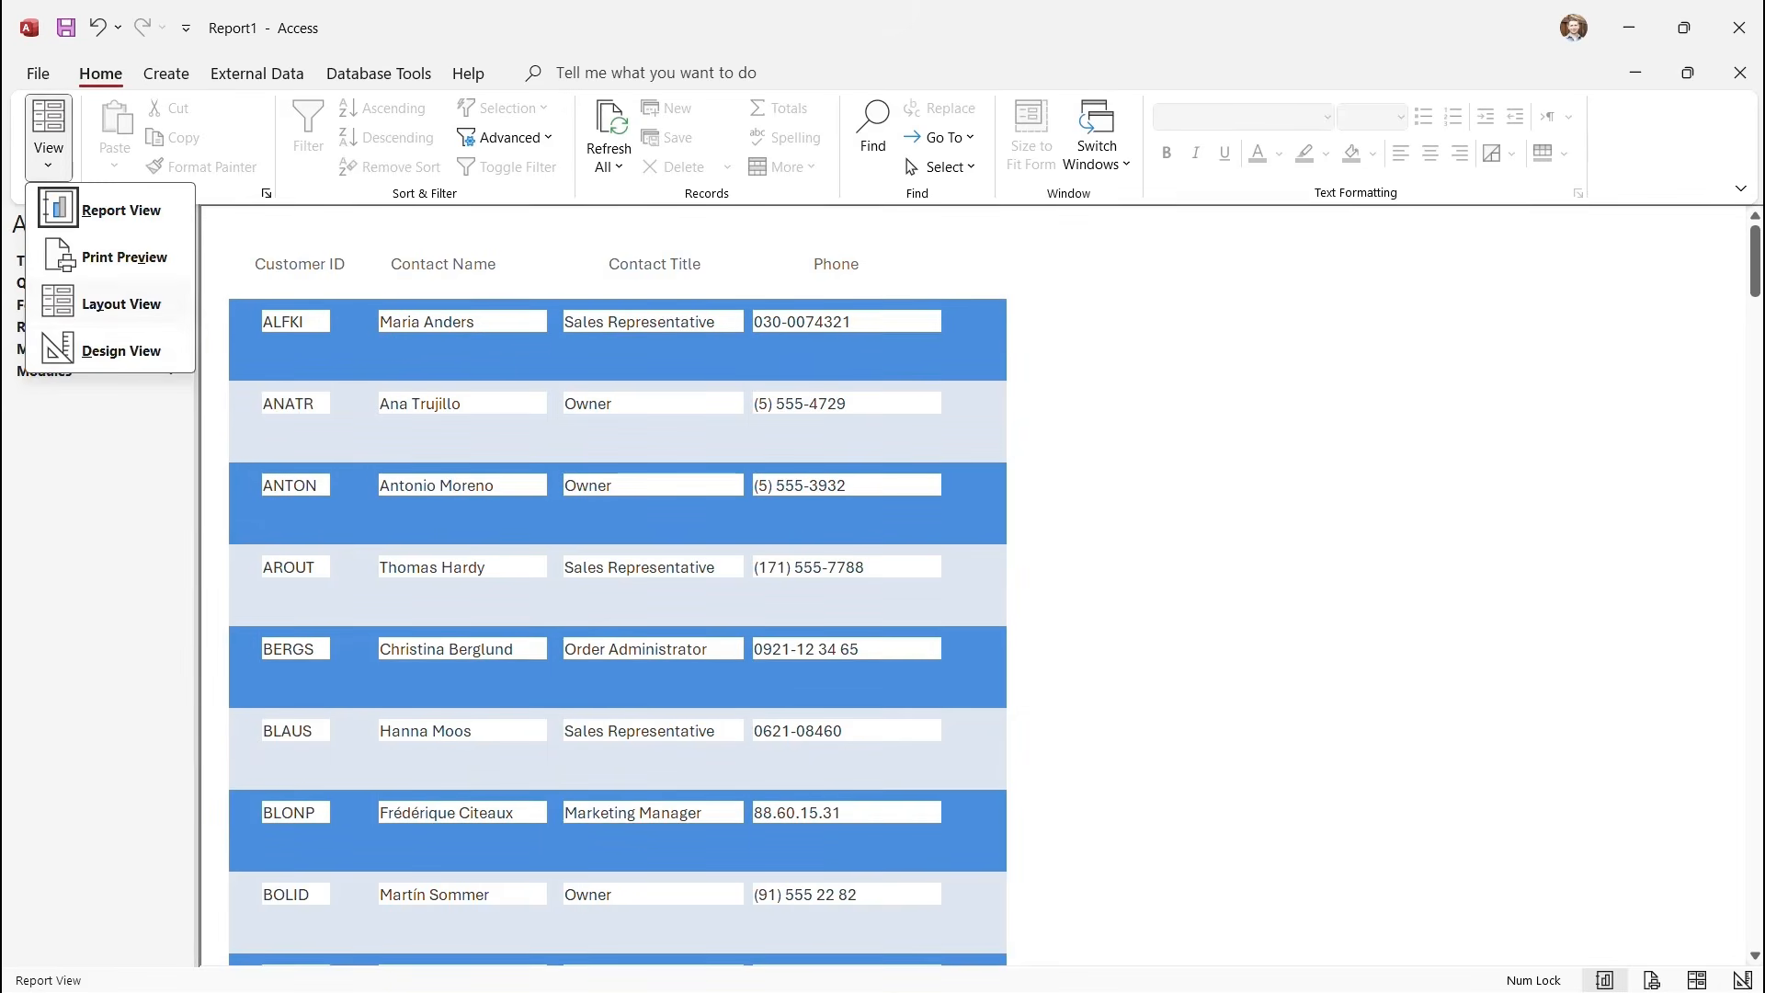
pyautogui.click(96, 349)
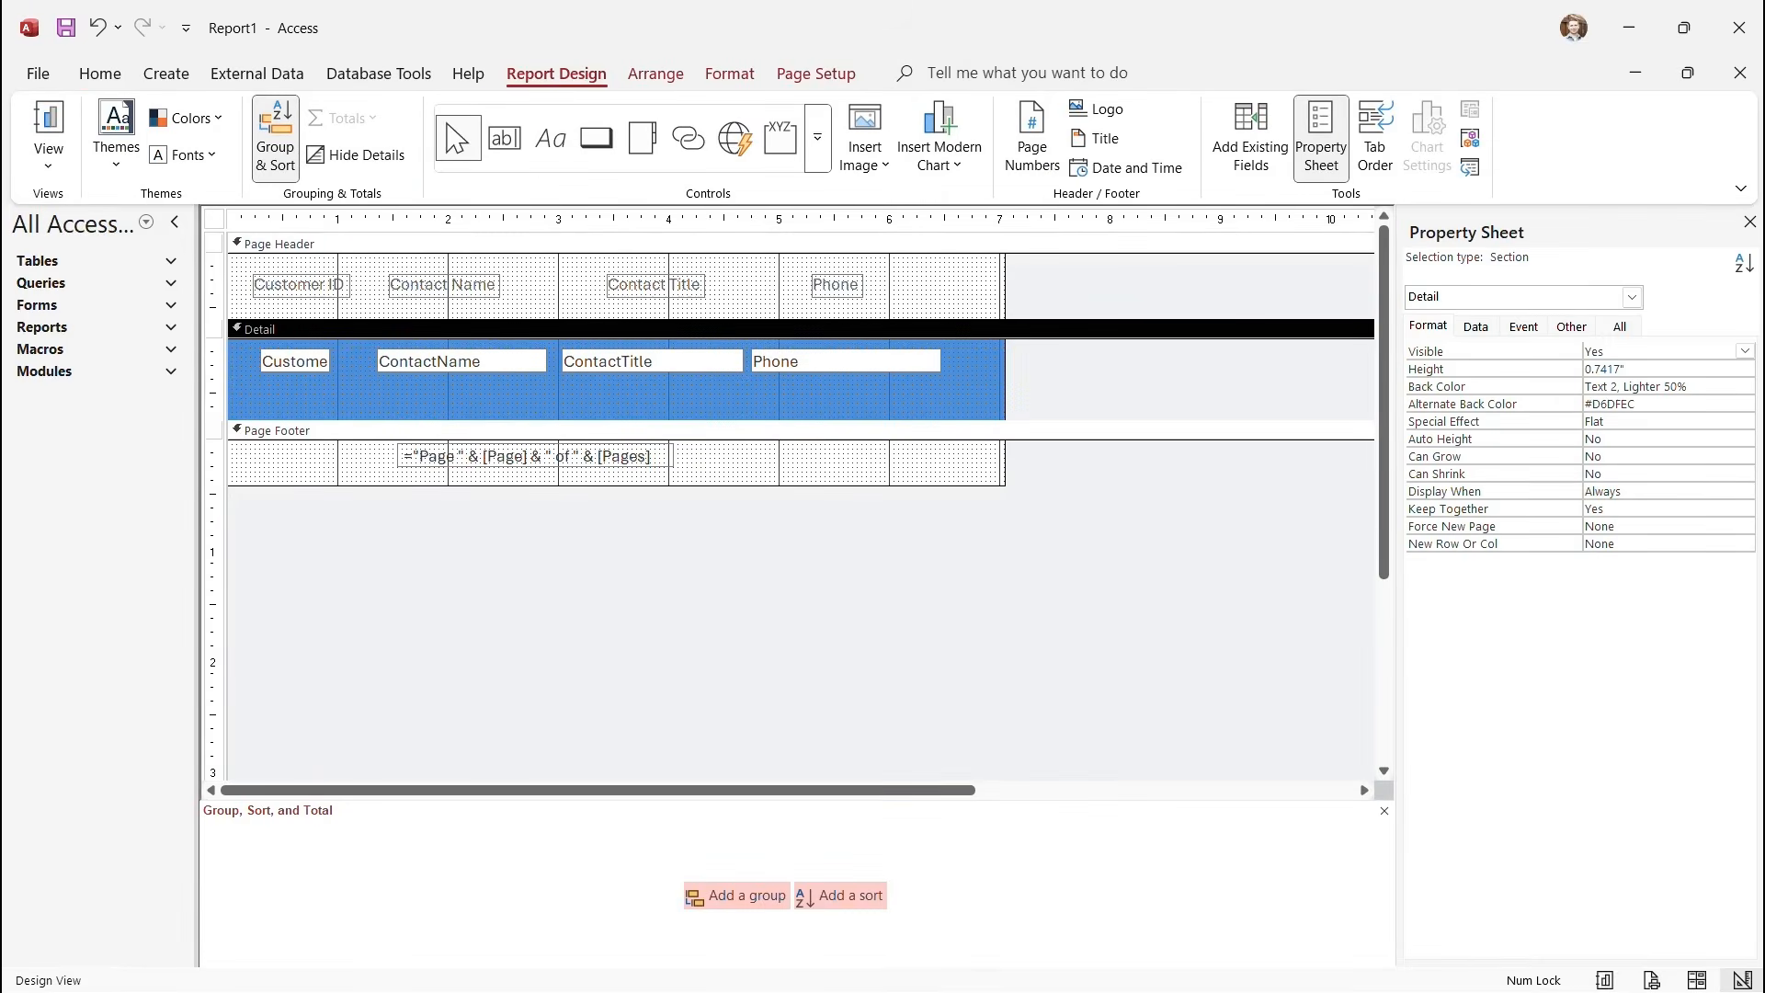
# Make the Page Header labels bold, underlined, black and 14 pt.
pyautogui.moveTo(213, 265)
pyautogui.mouseDown()
pyautogui.moveTo(214, 318)
pyautogui.moveTo(213, 297)
pyautogui.mouseUp()
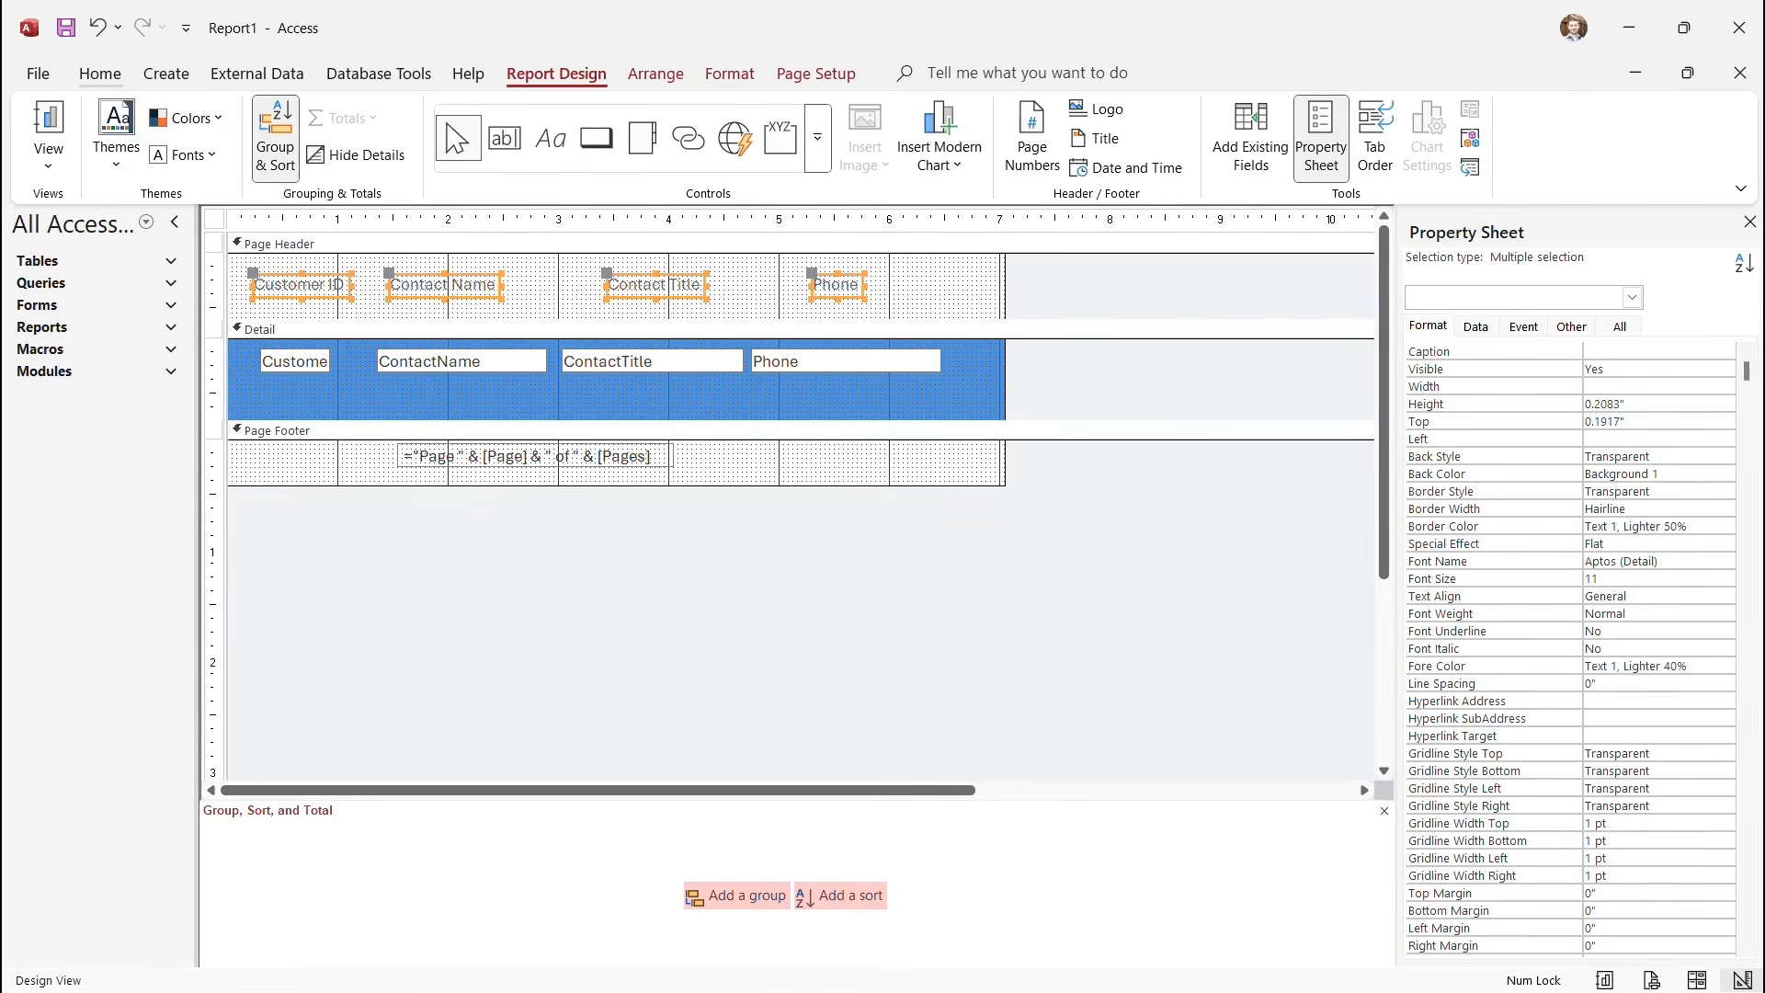
pyautogui.click(100, 74)
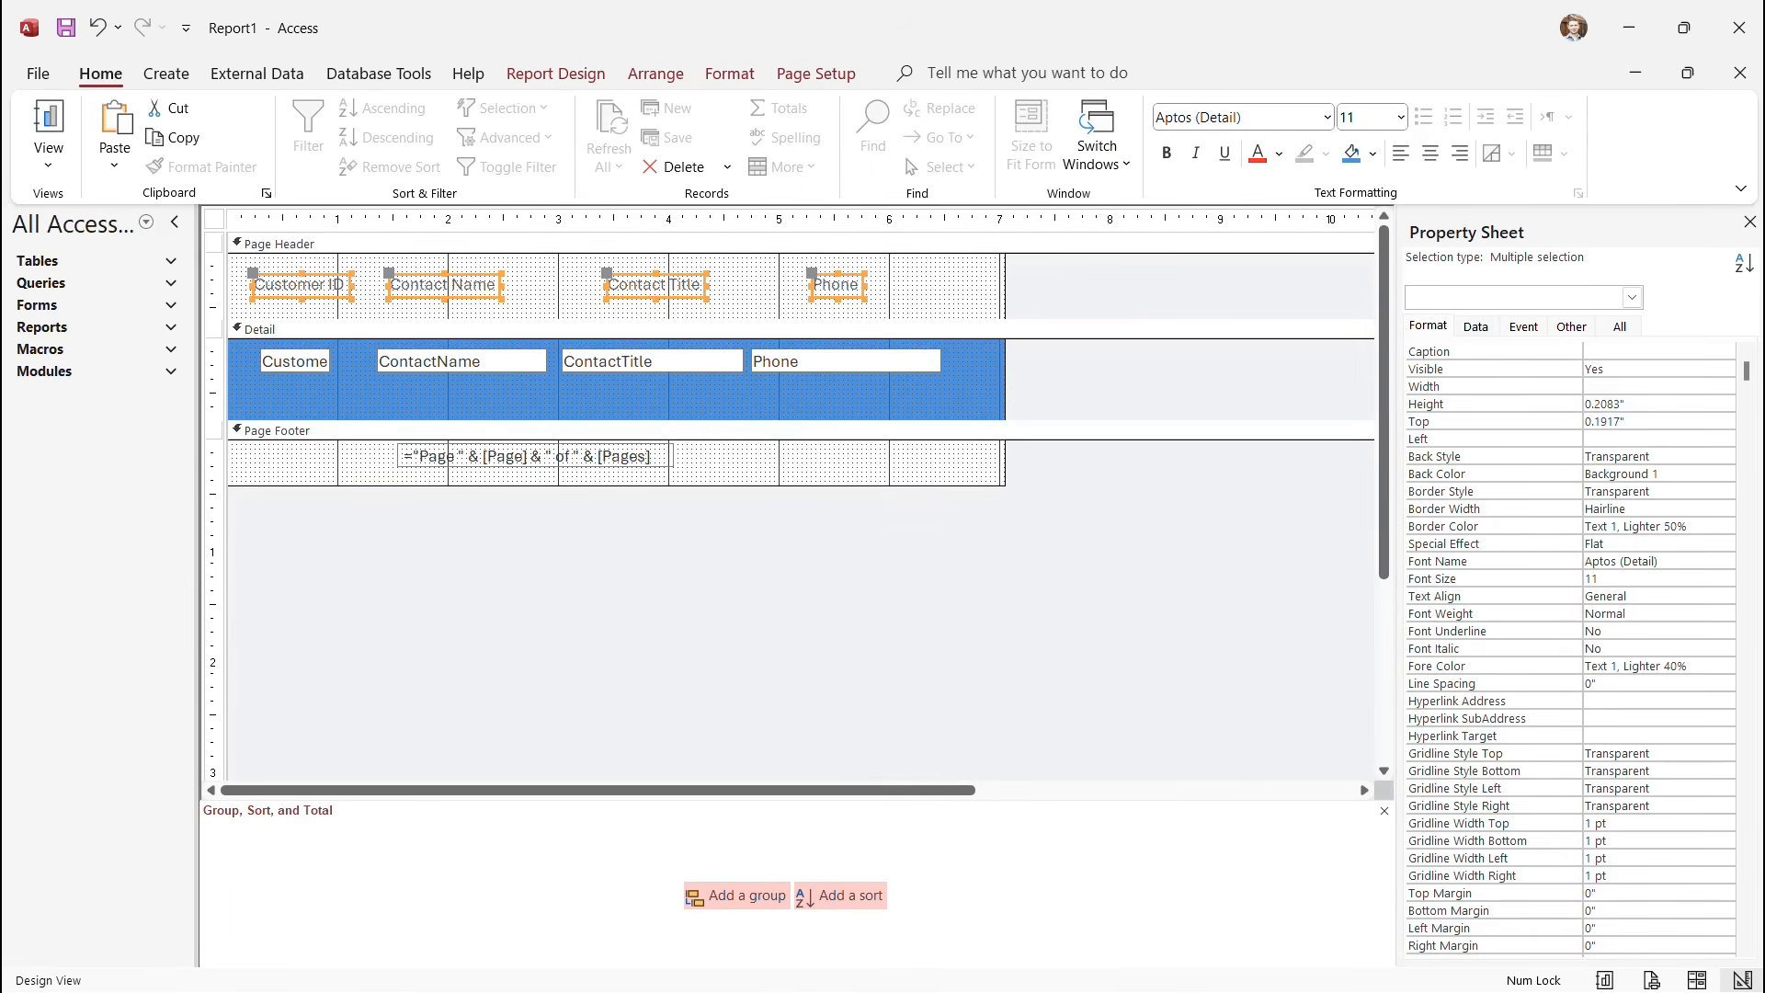
pyautogui.hotkey('ctrl', 'b')
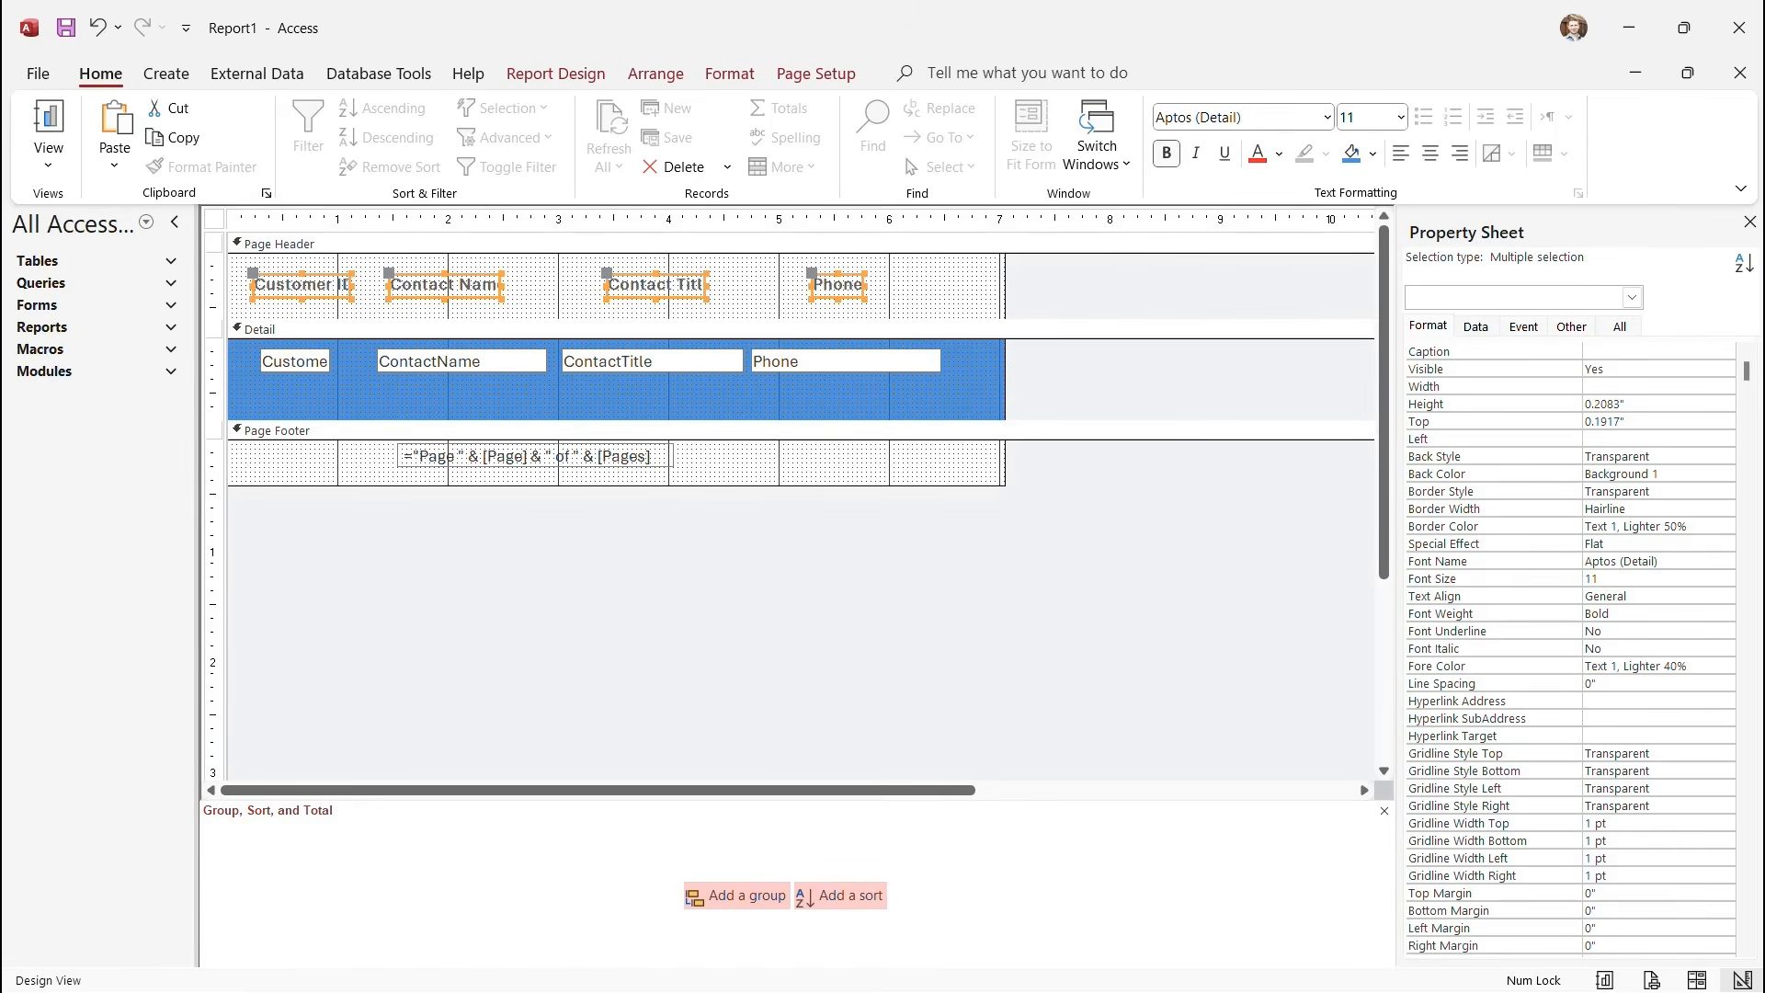
pyautogui.hotkey('ctrl', 'u')
pyautogui.click(1279, 154)
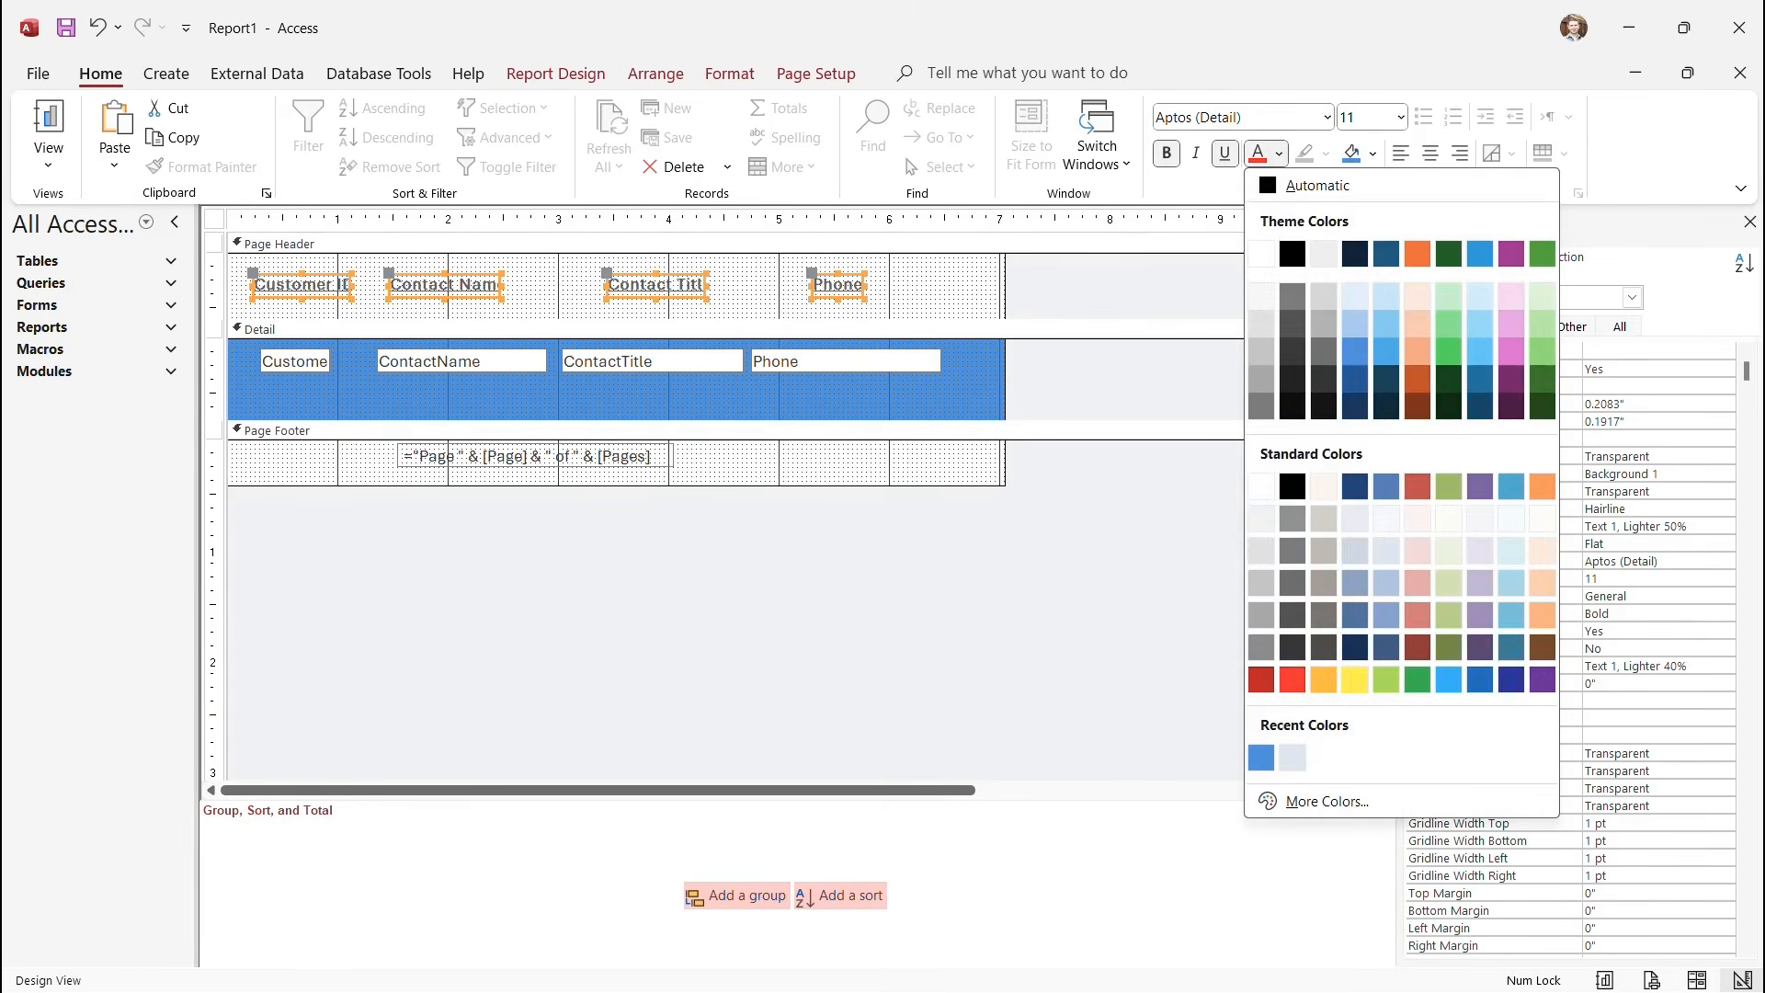
pyautogui.click(1292, 254)
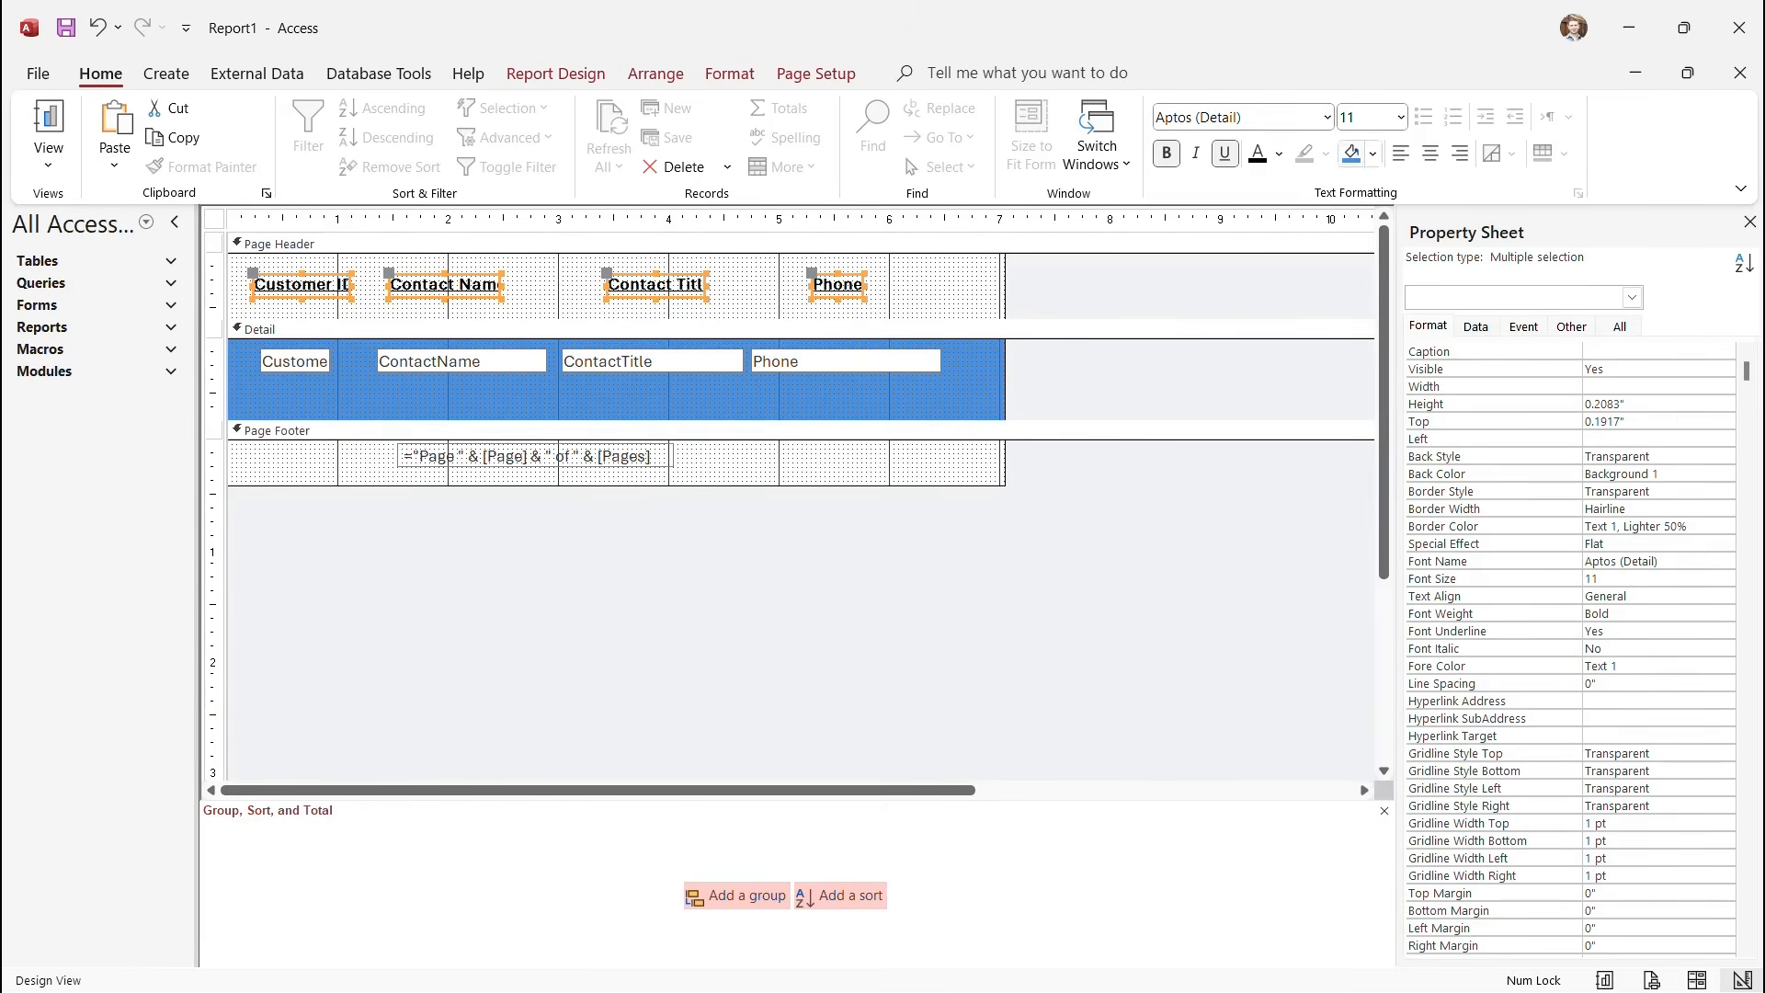
pyautogui.click(1399, 117)
pyautogui.click(1358, 284)
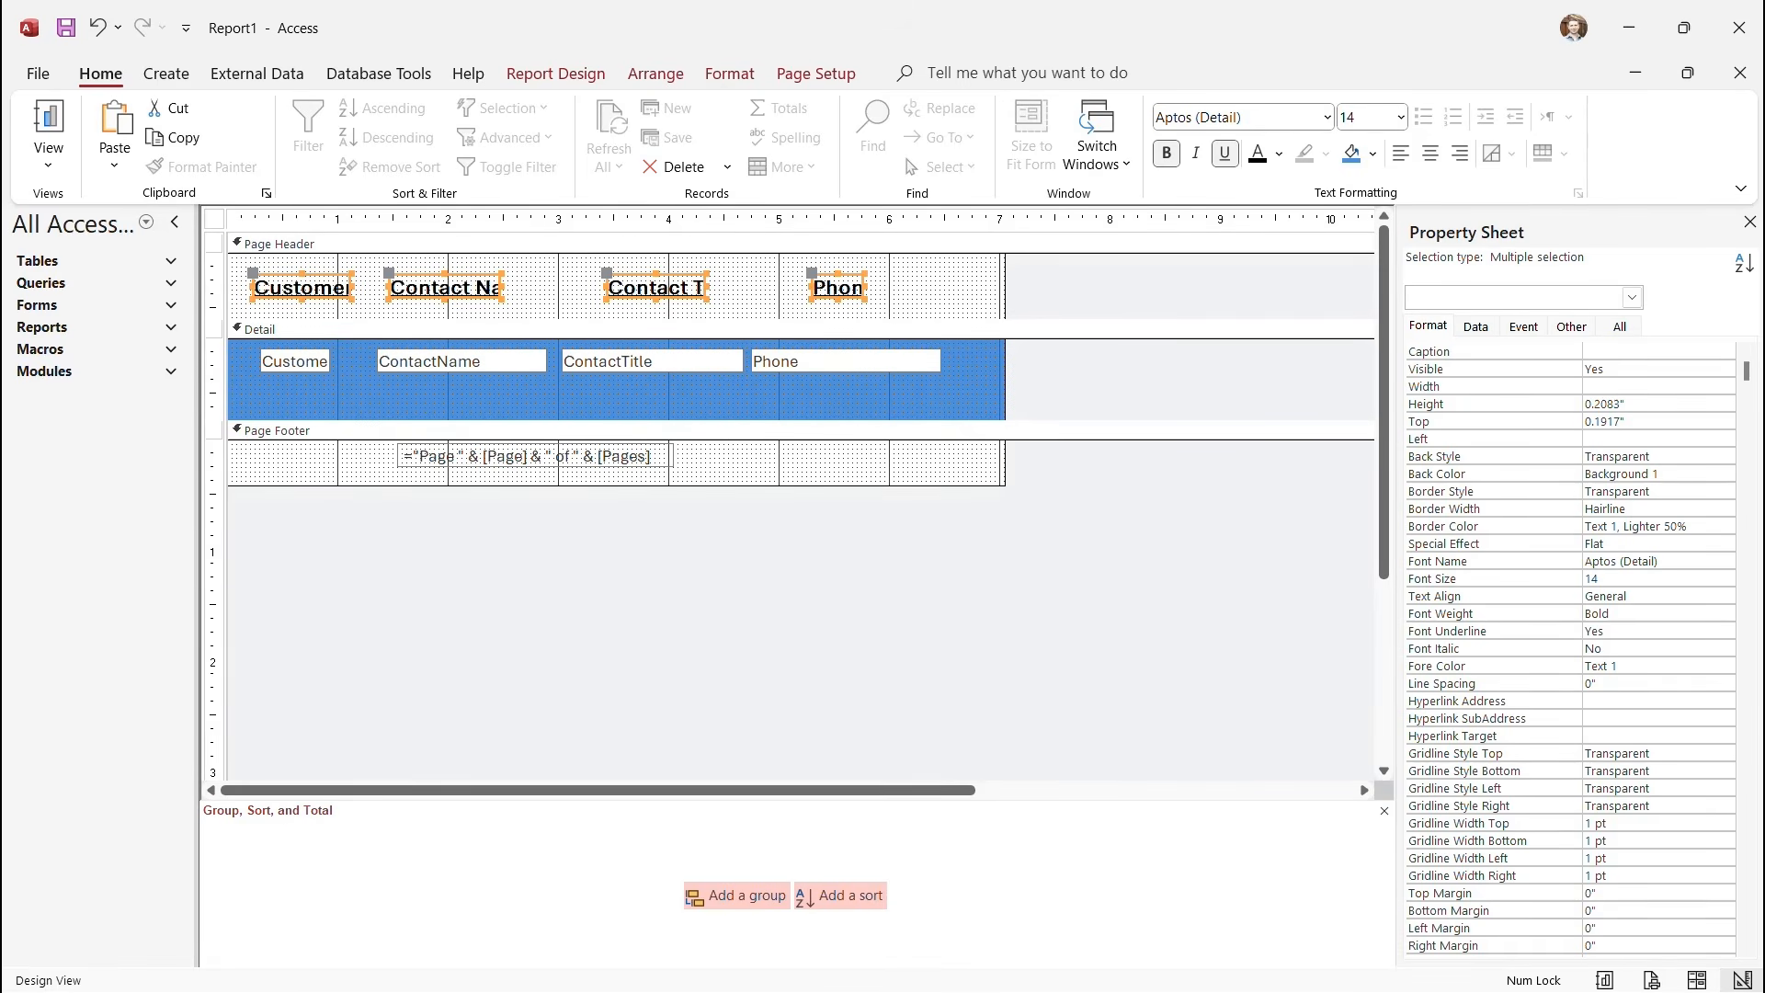
# Check the whole printed page in Print Preview, then close it.
pyautogui.click(48, 159)
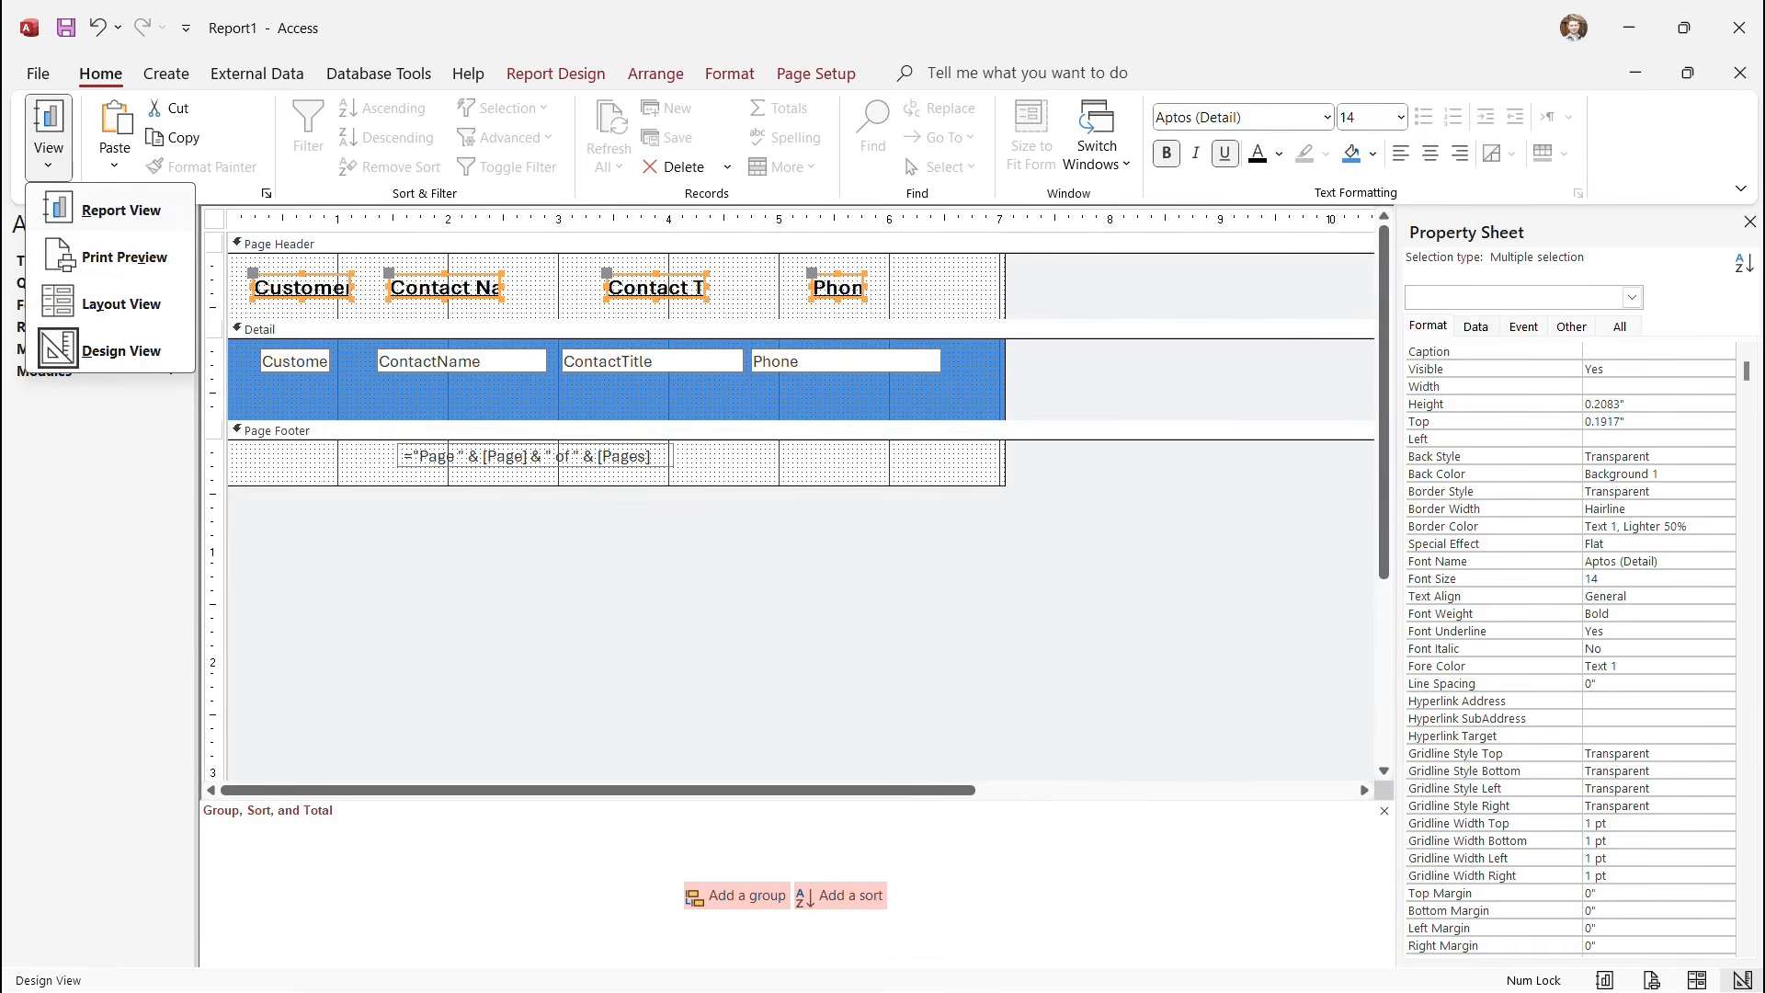
pyautogui.click(124, 256)
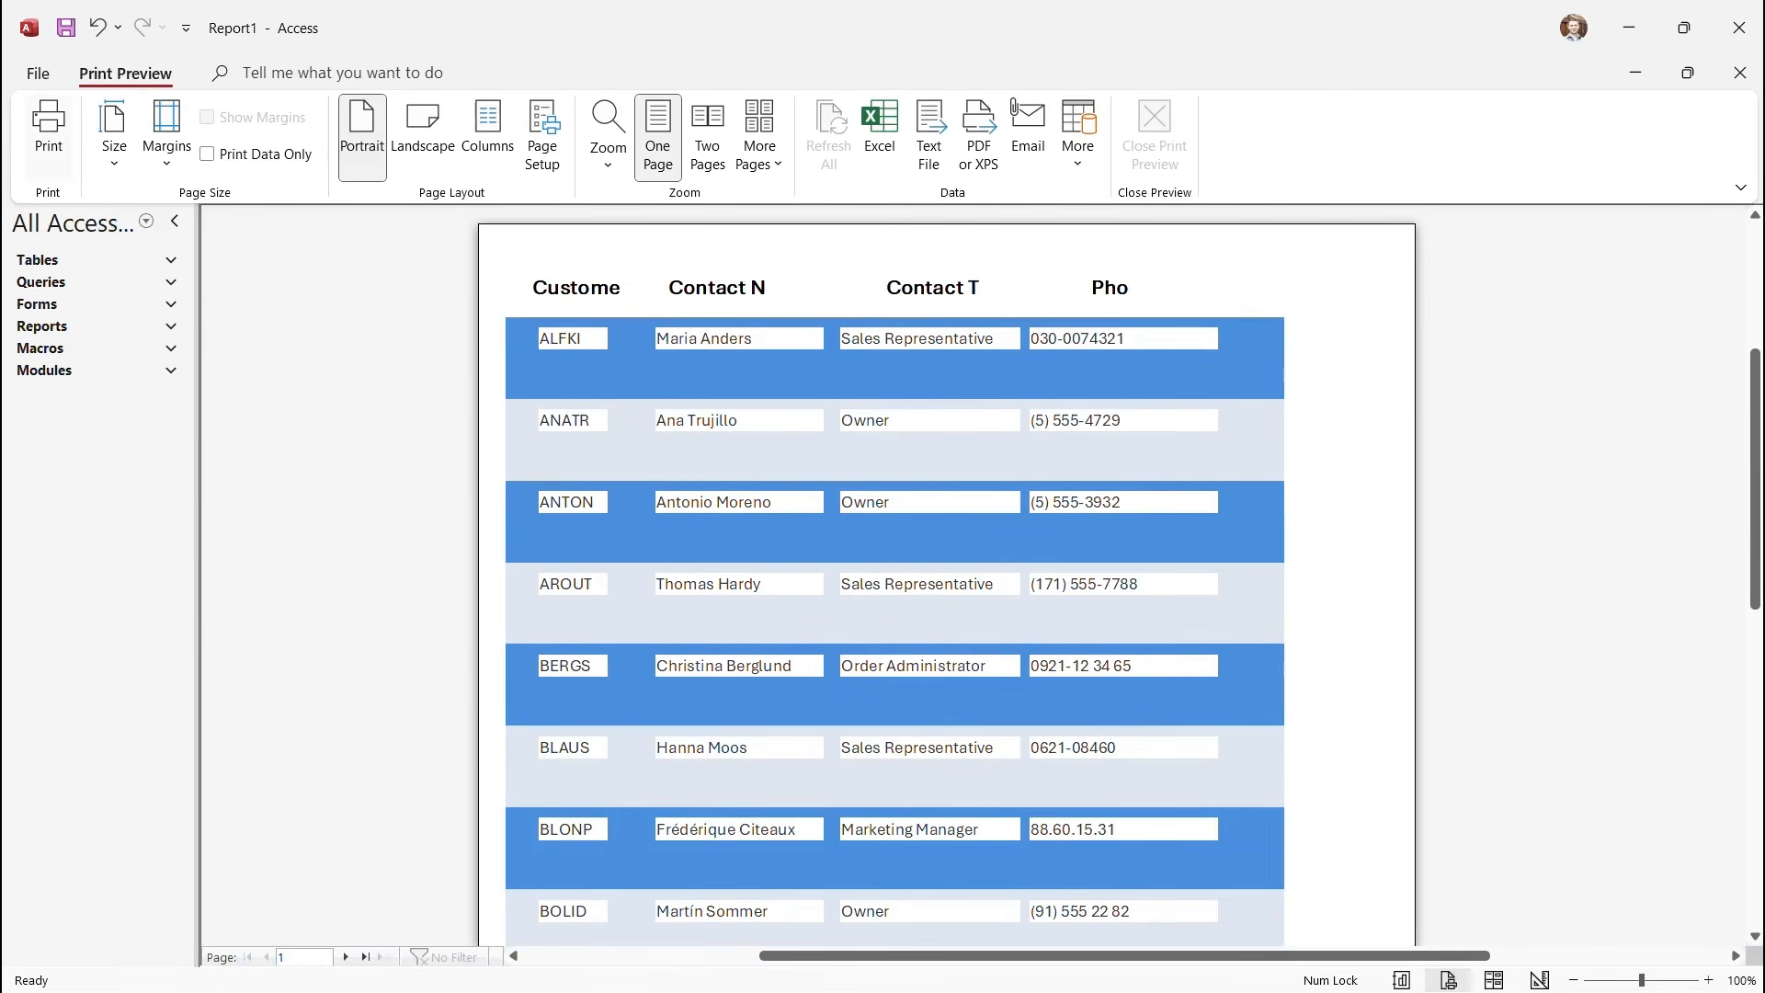
pyautogui.click(1122, 386)
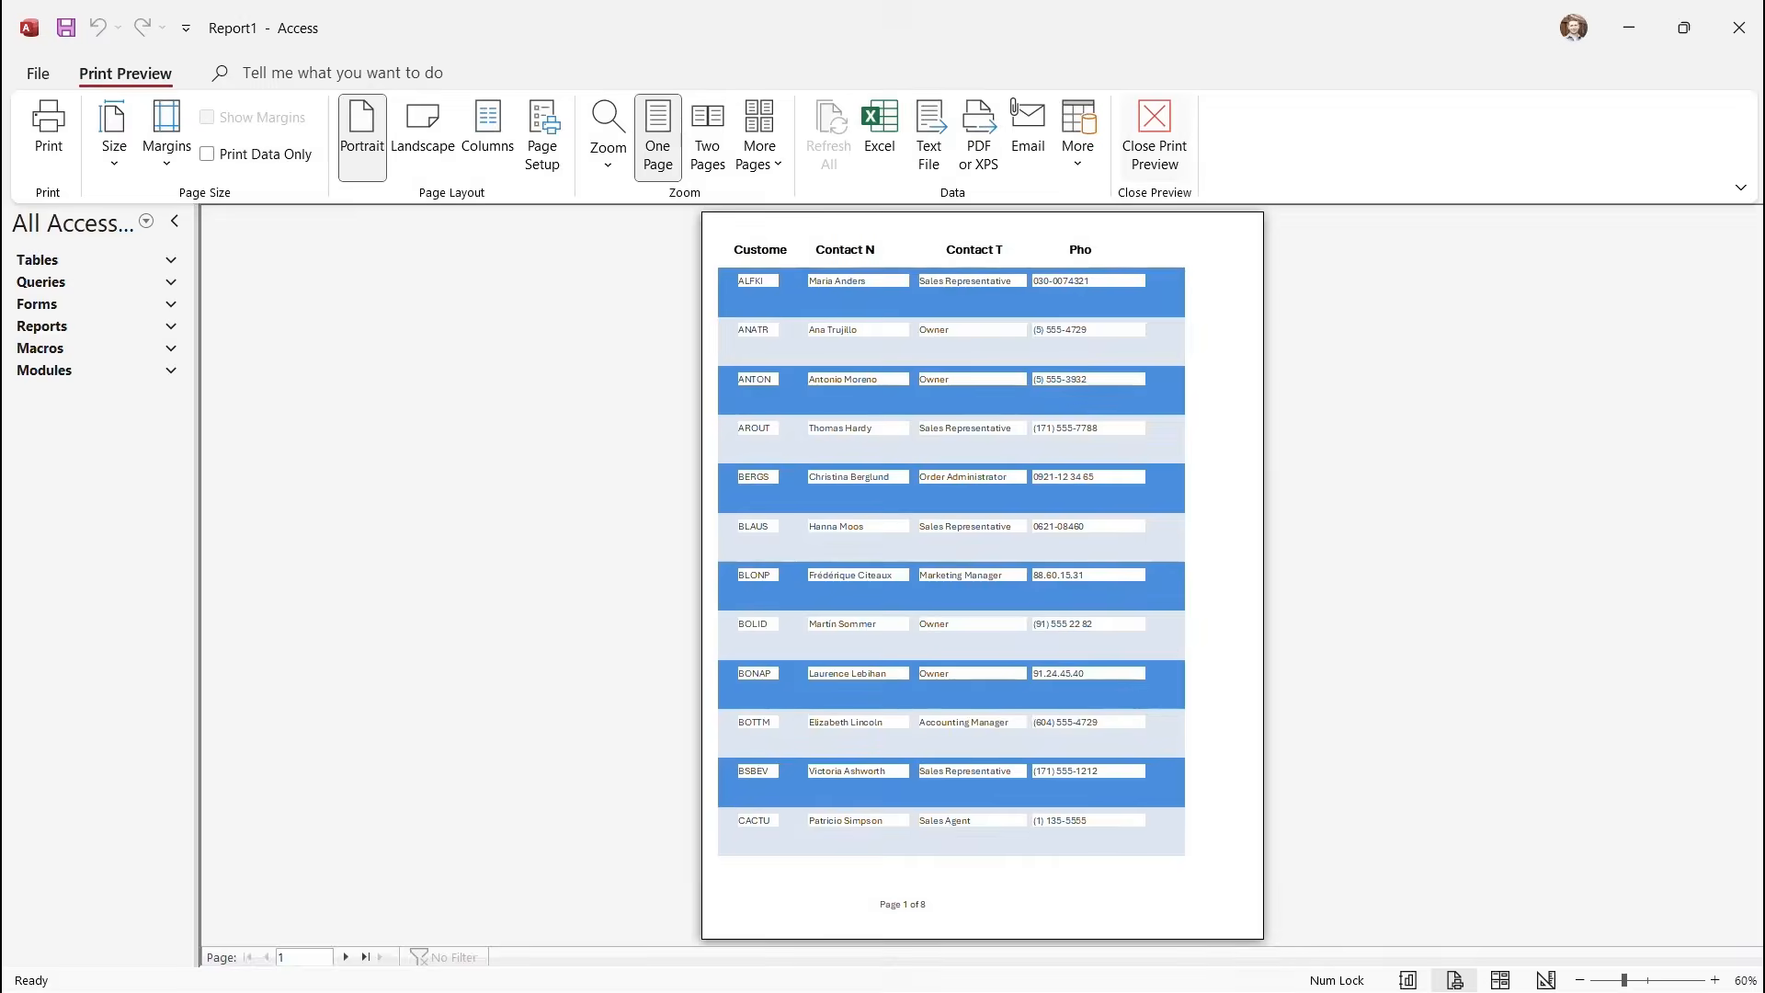
pyautogui.click(1155, 135)
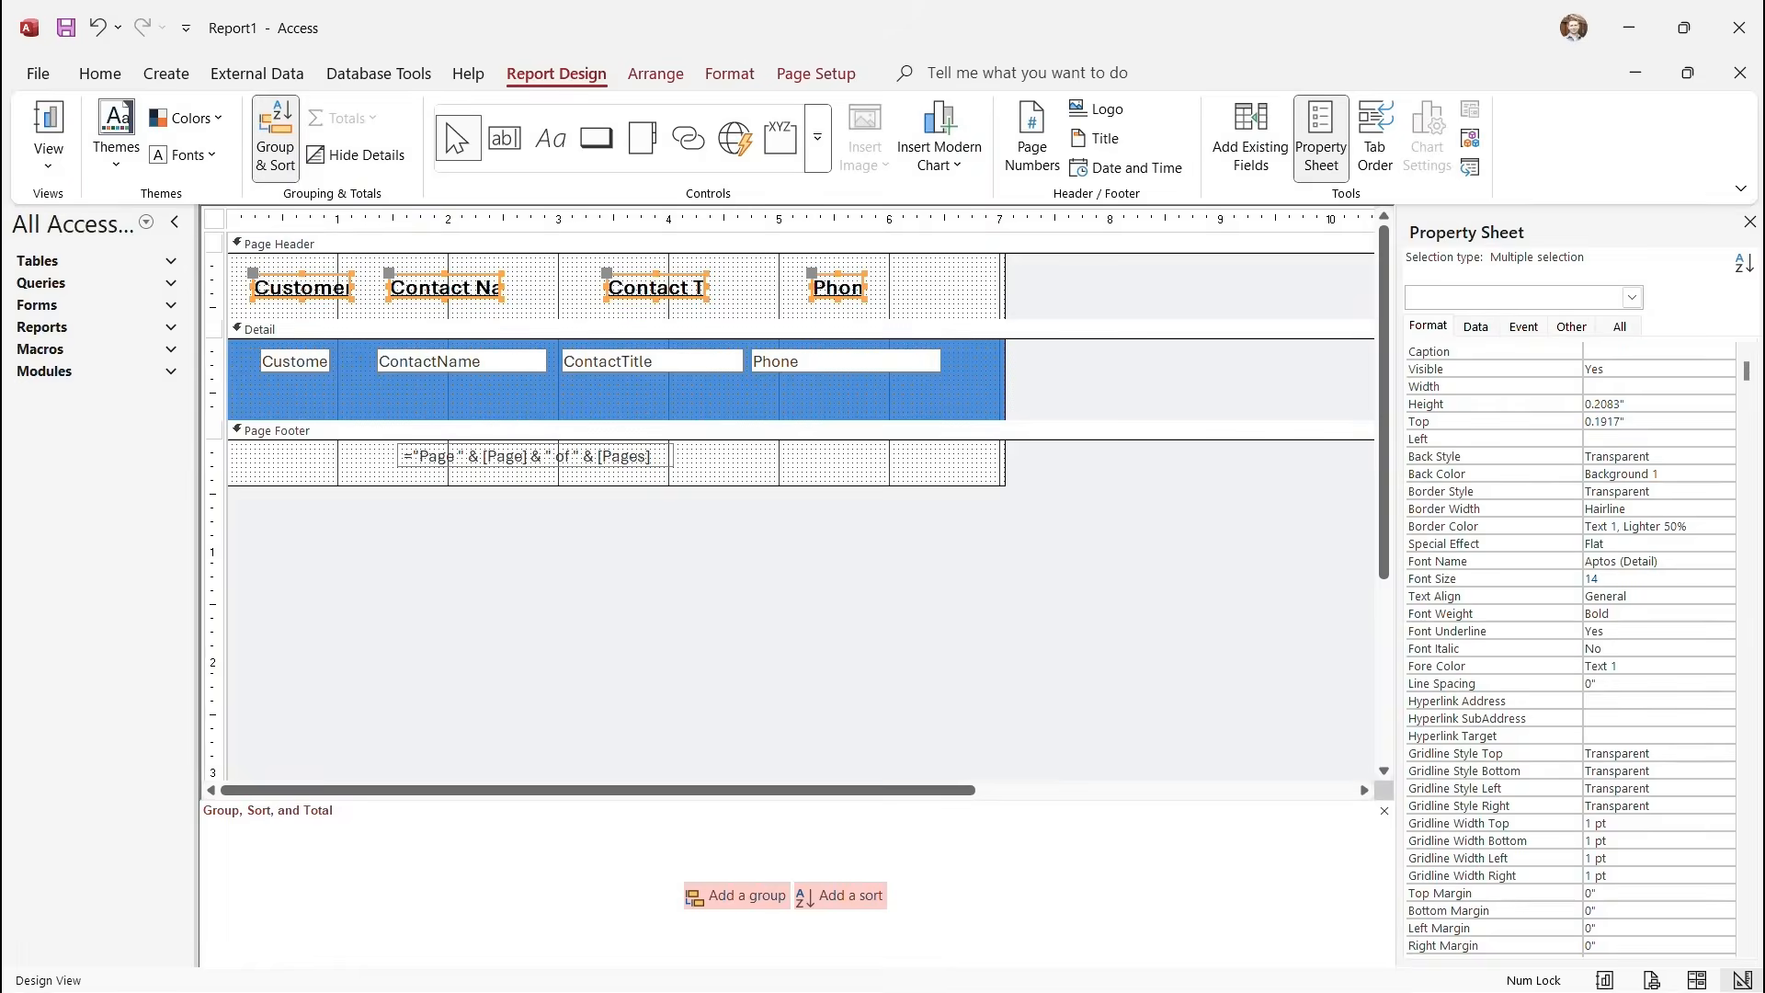
# Undo an accidental widening of all labels, then widen just the Contact Name label.
pyautogui.moveTo(865, 287)
pyautogui.mouseDown()
pyautogui.moveTo(901, 286)
pyautogui.moveTo(883, 287)
pyautogui.mouseUp()
pyautogui.hotkey('ctrl', 'z')
pyautogui.click(929, 293)
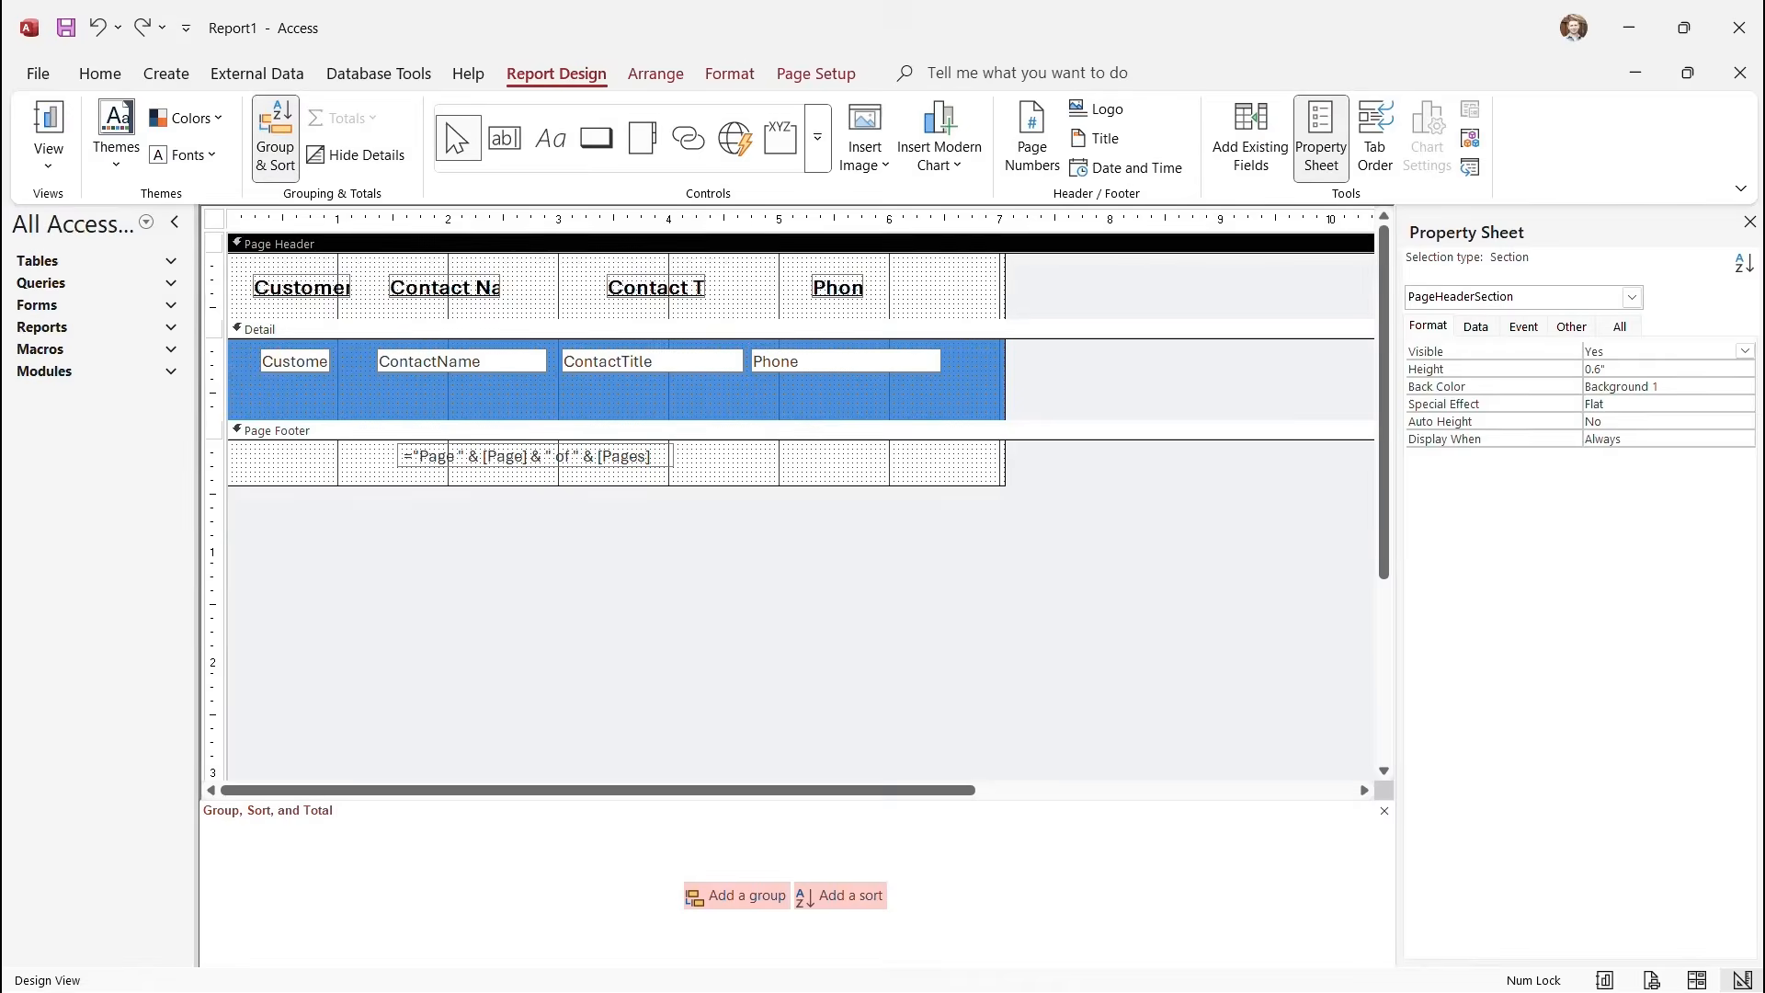
pyautogui.click(450, 288)
pyautogui.click(520, 291)
pyautogui.click(460, 288)
pyautogui.moveTo(499, 287); pyautogui.dragTo(541, 287)
pyautogui.click(578, 293)
# Widen the Contact Title and Phone labels so their full captions show.
pyautogui.click(656, 288)
pyautogui.moveTo(707, 288); pyautogui.dragTo(664, 288)
pyautogui.click(838, 287)
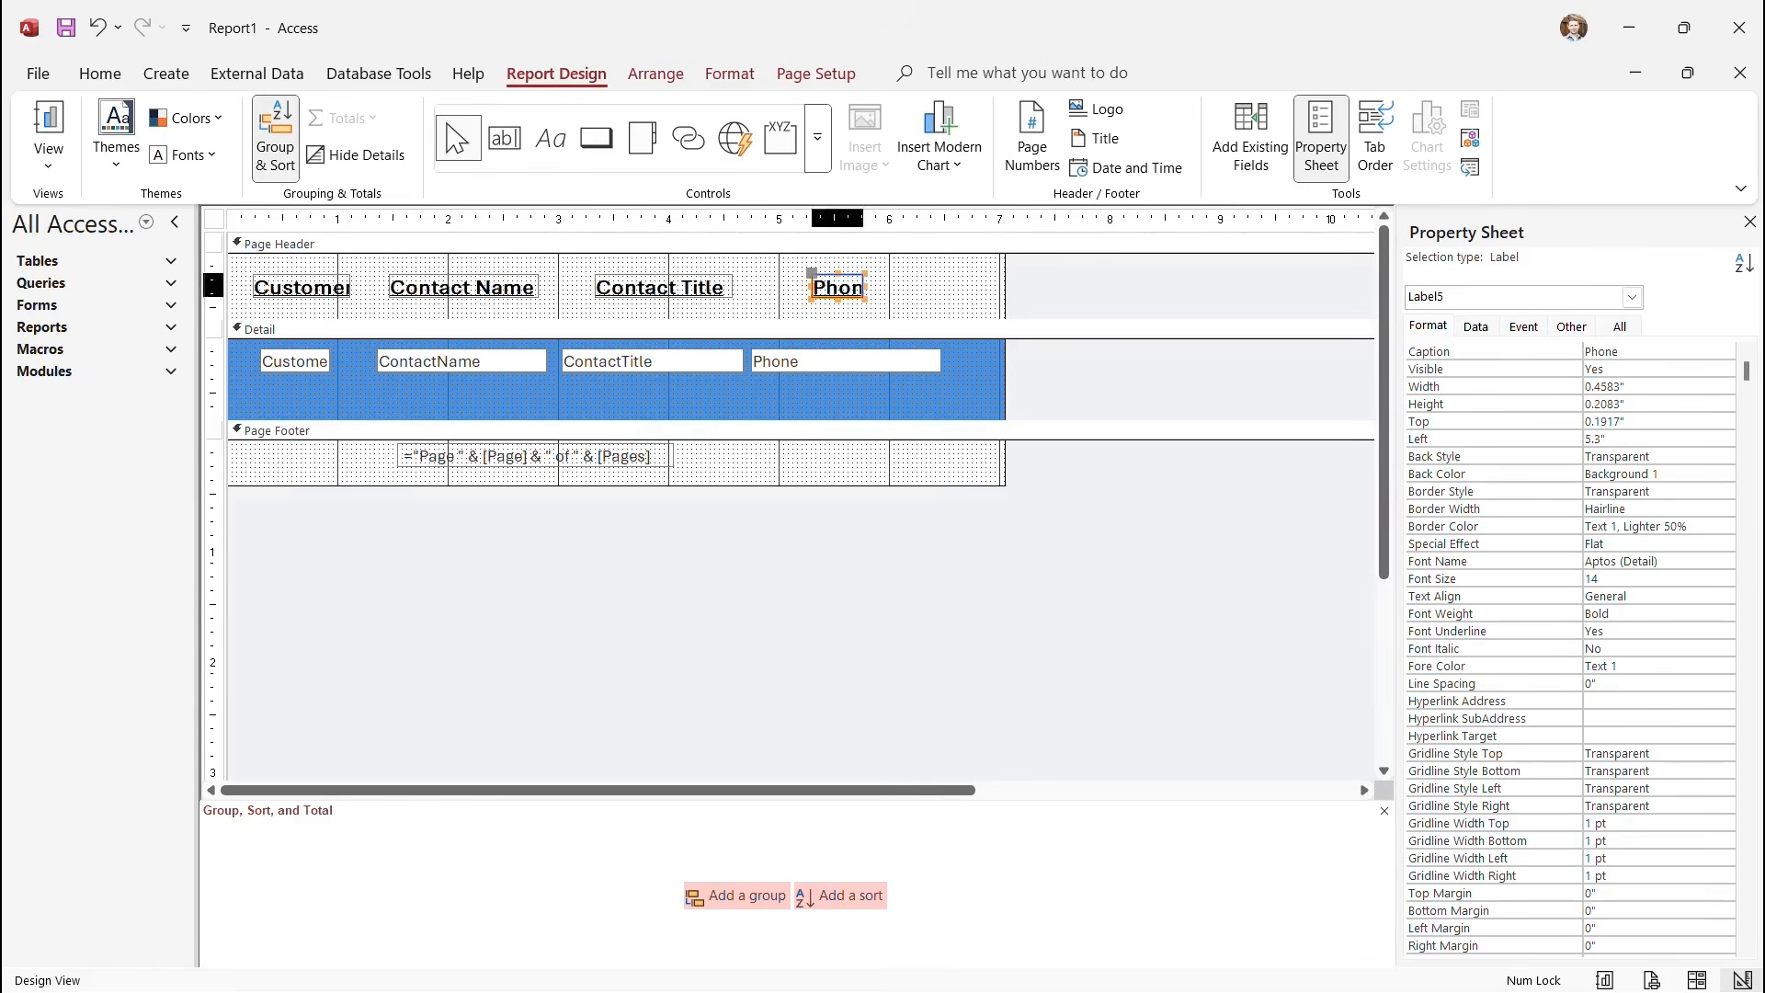
pyautogui.moveTo(865, 288); pyautogui.dragTo(890, 288)
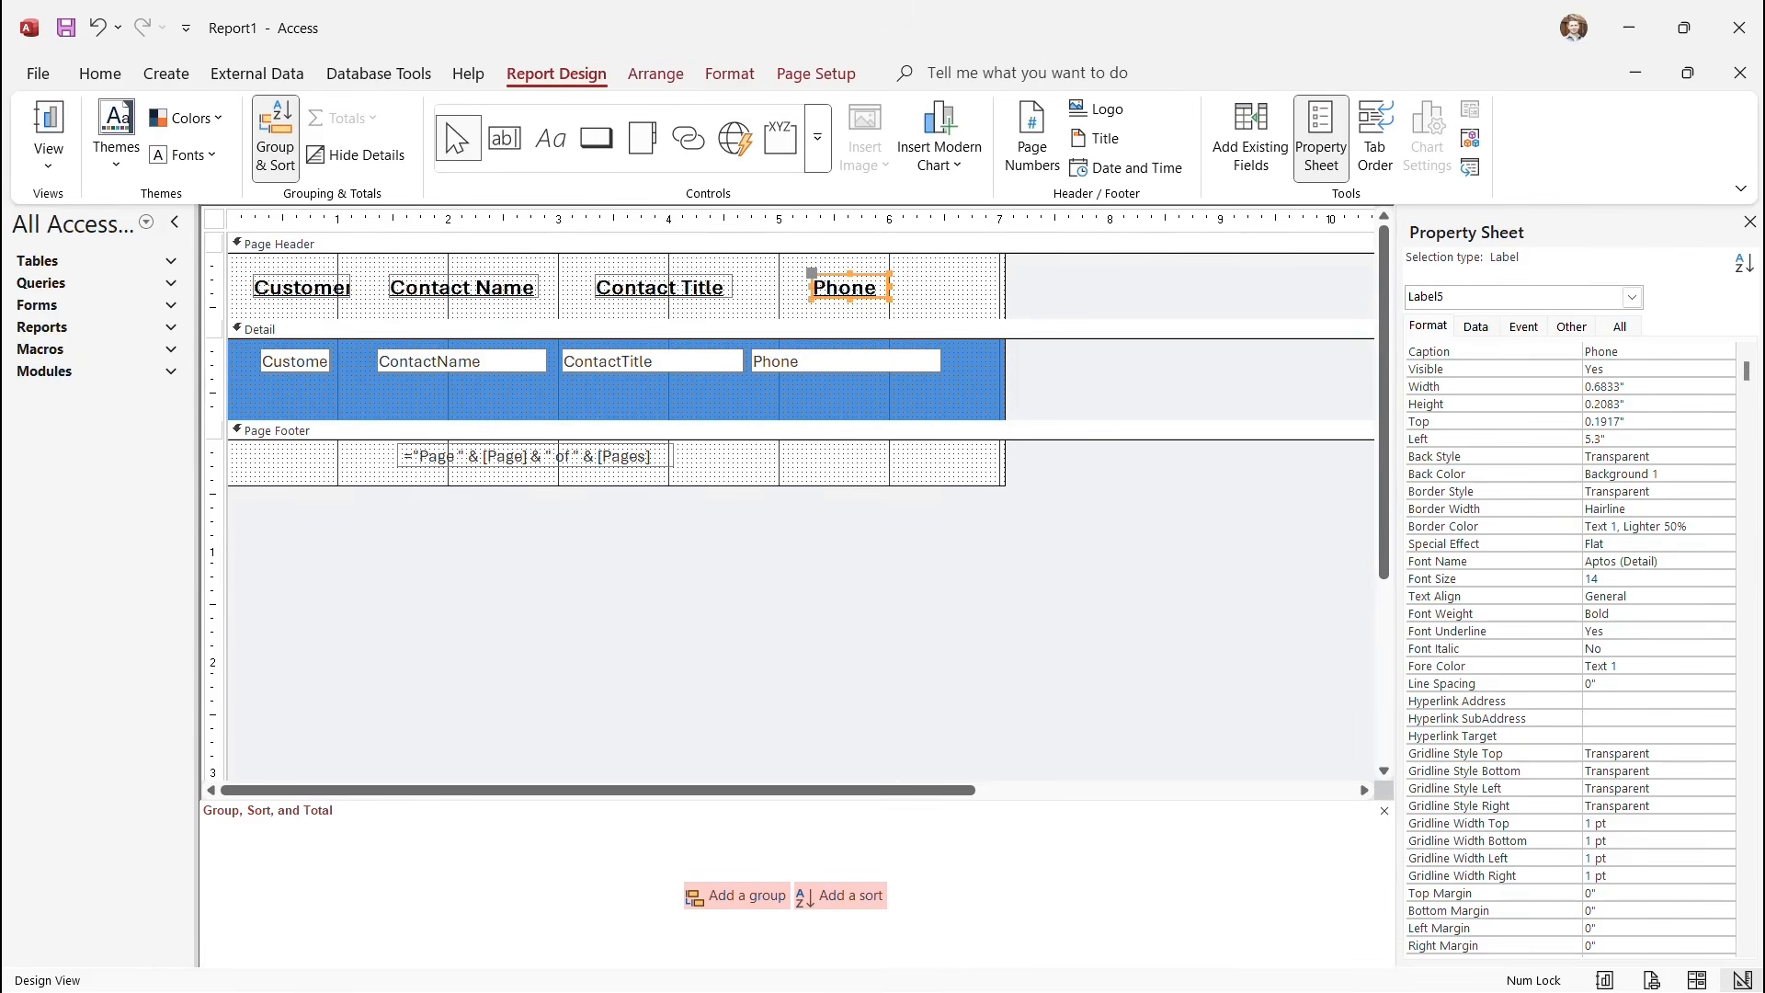
pyautogui.click(942, 290)
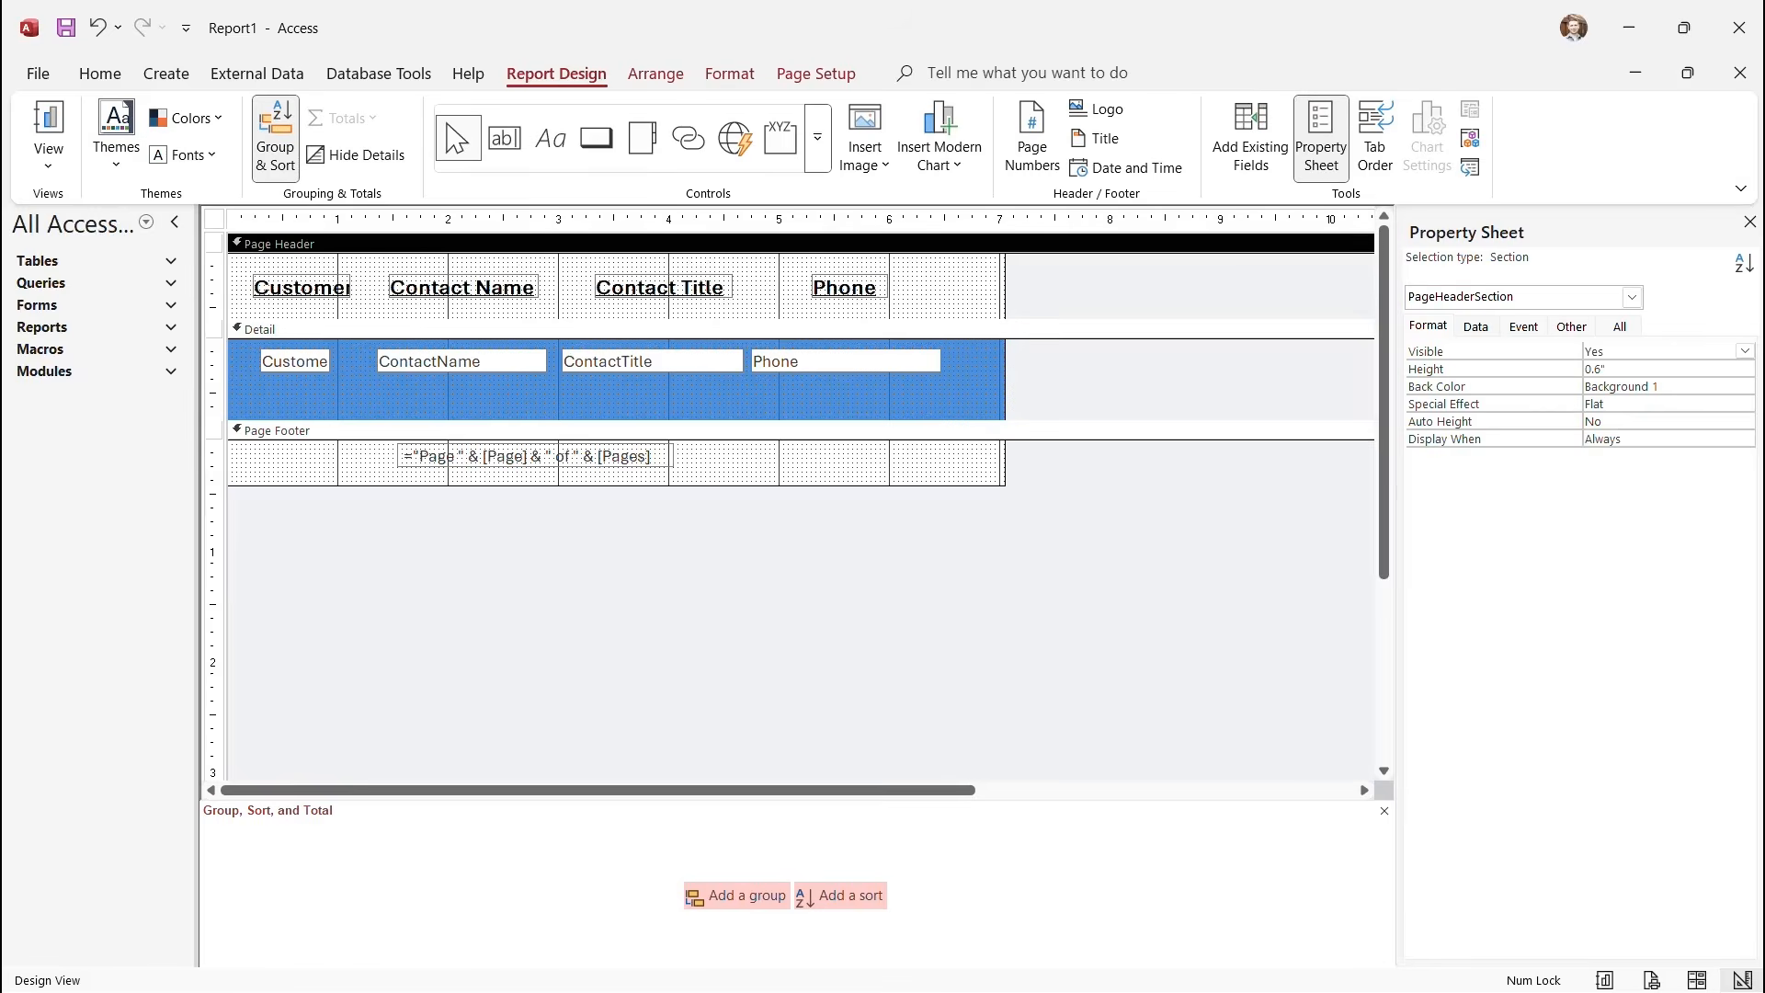
# Check the widened headers in Print Preview and close it.
pyautogui.click(48, 152)
pyautogui.click(92, 256)
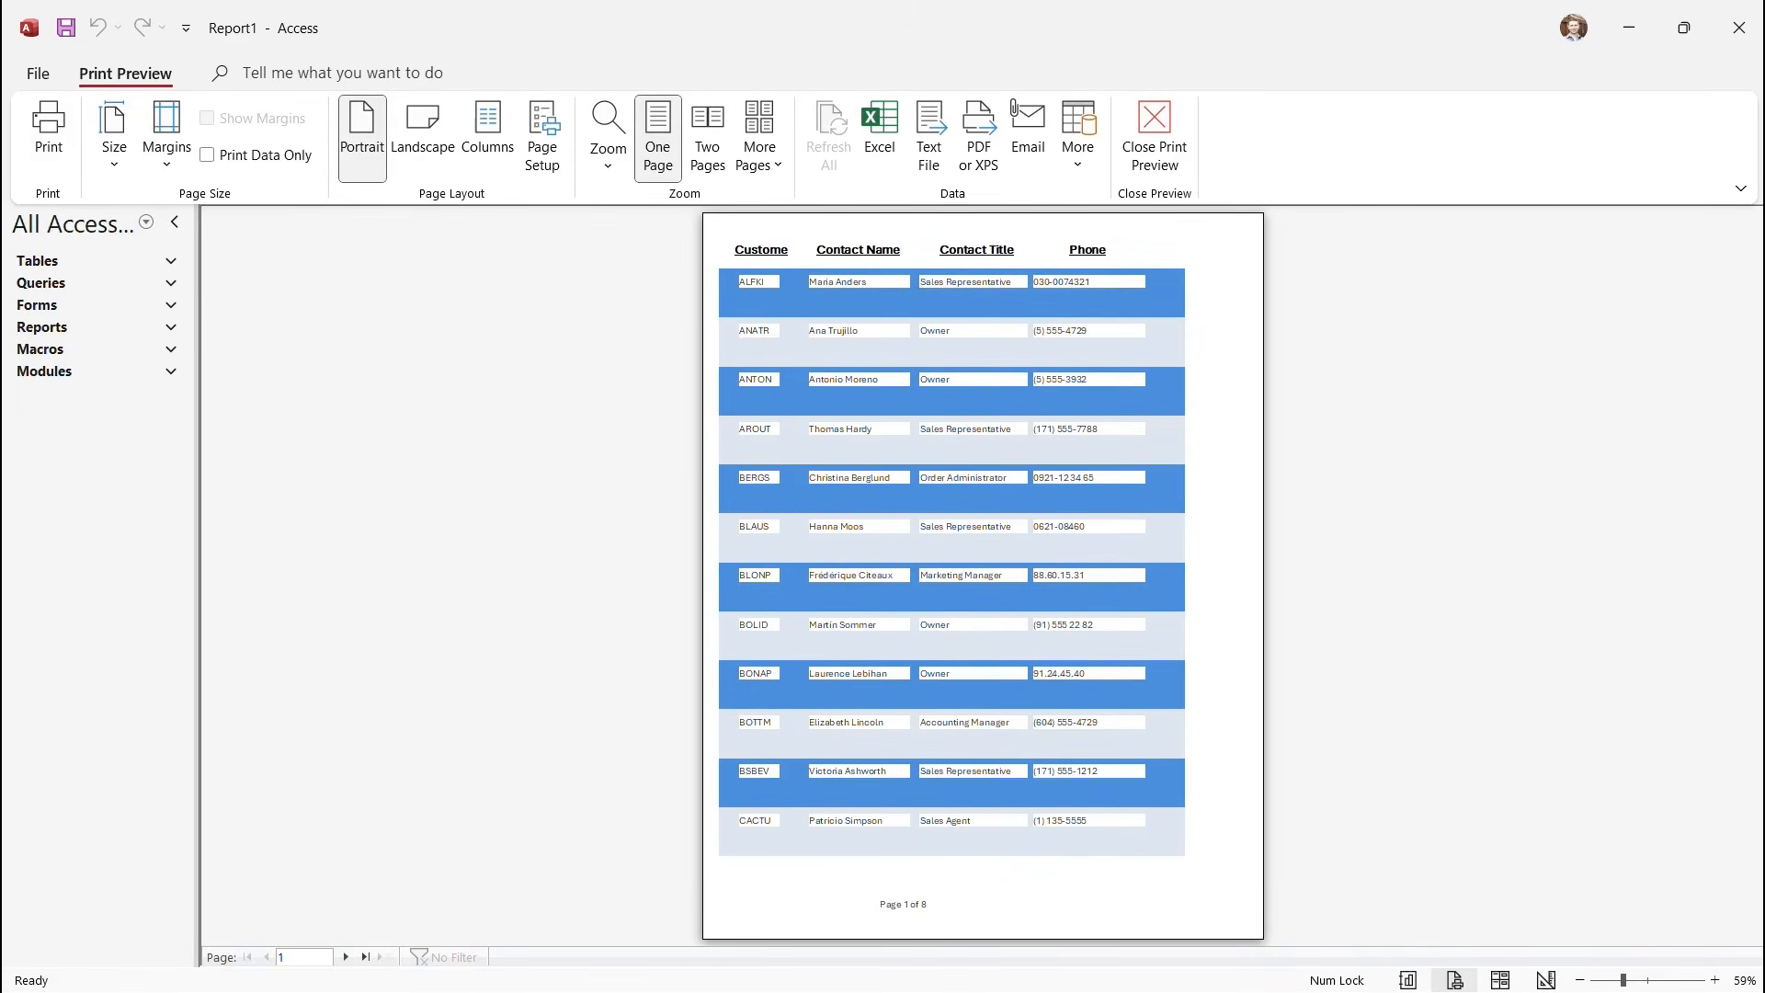
pyautogui.click(1154, 138)
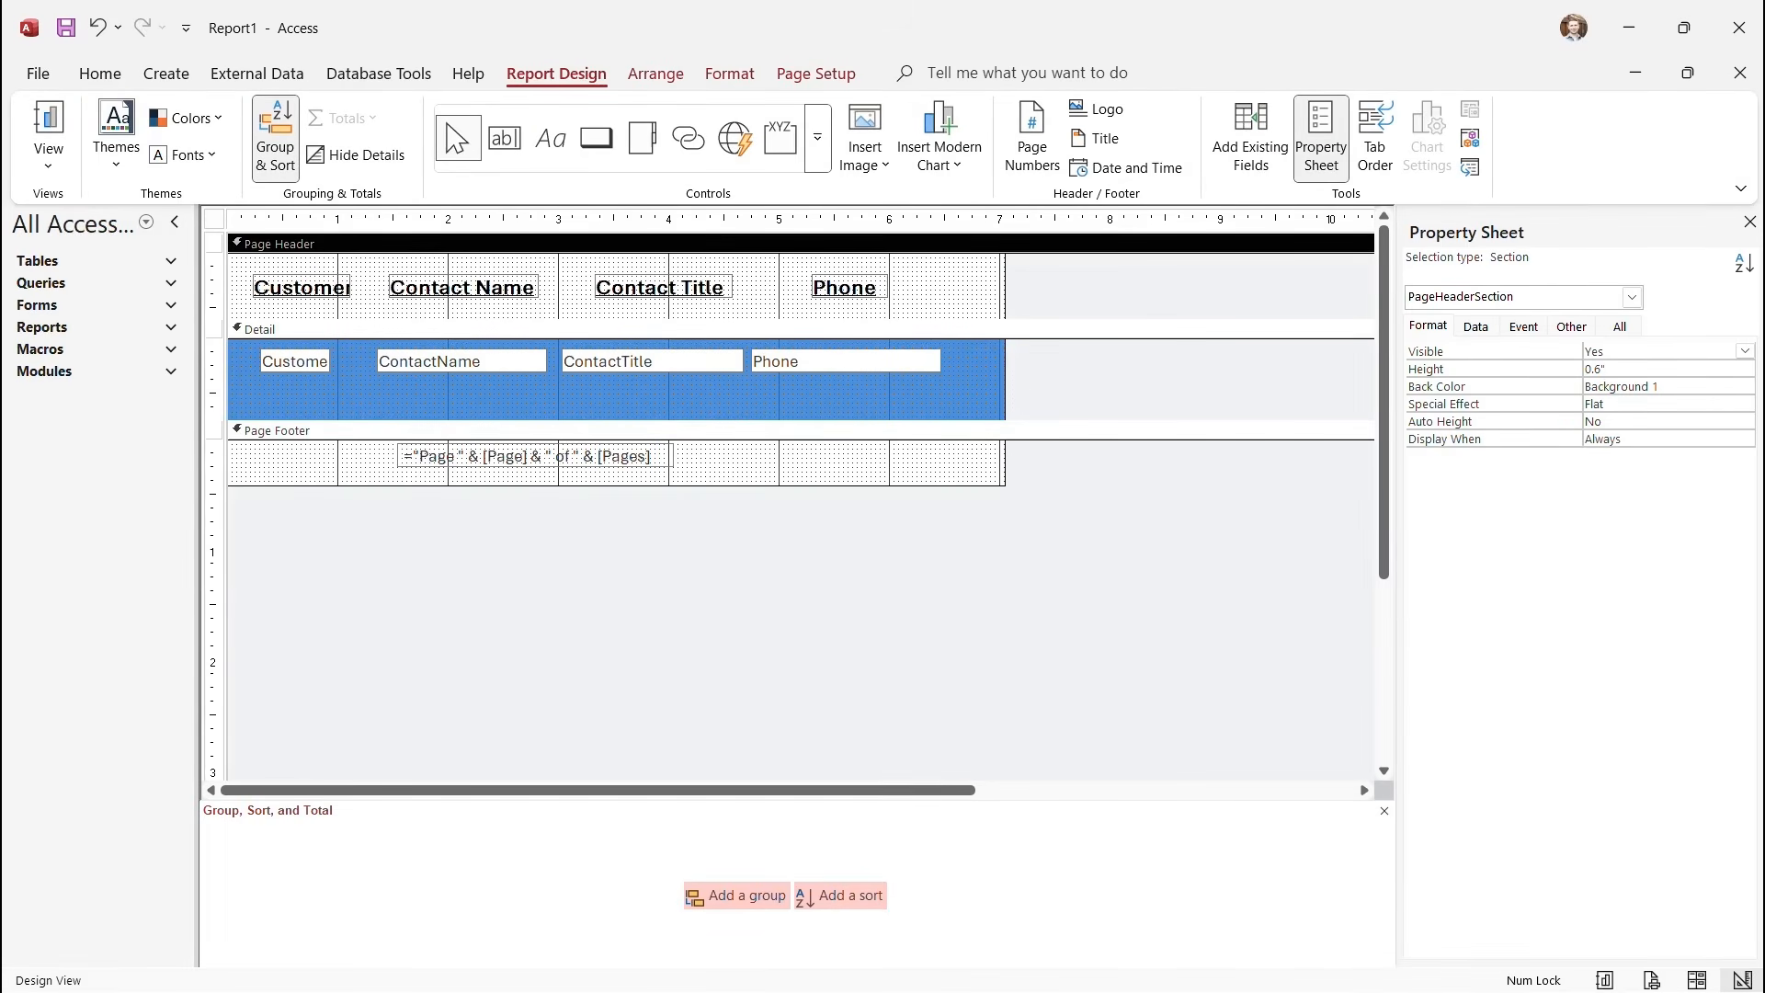
# Change the Detail section fill from blue to white #FFFFFF.
pyautogui.click(589, 329)
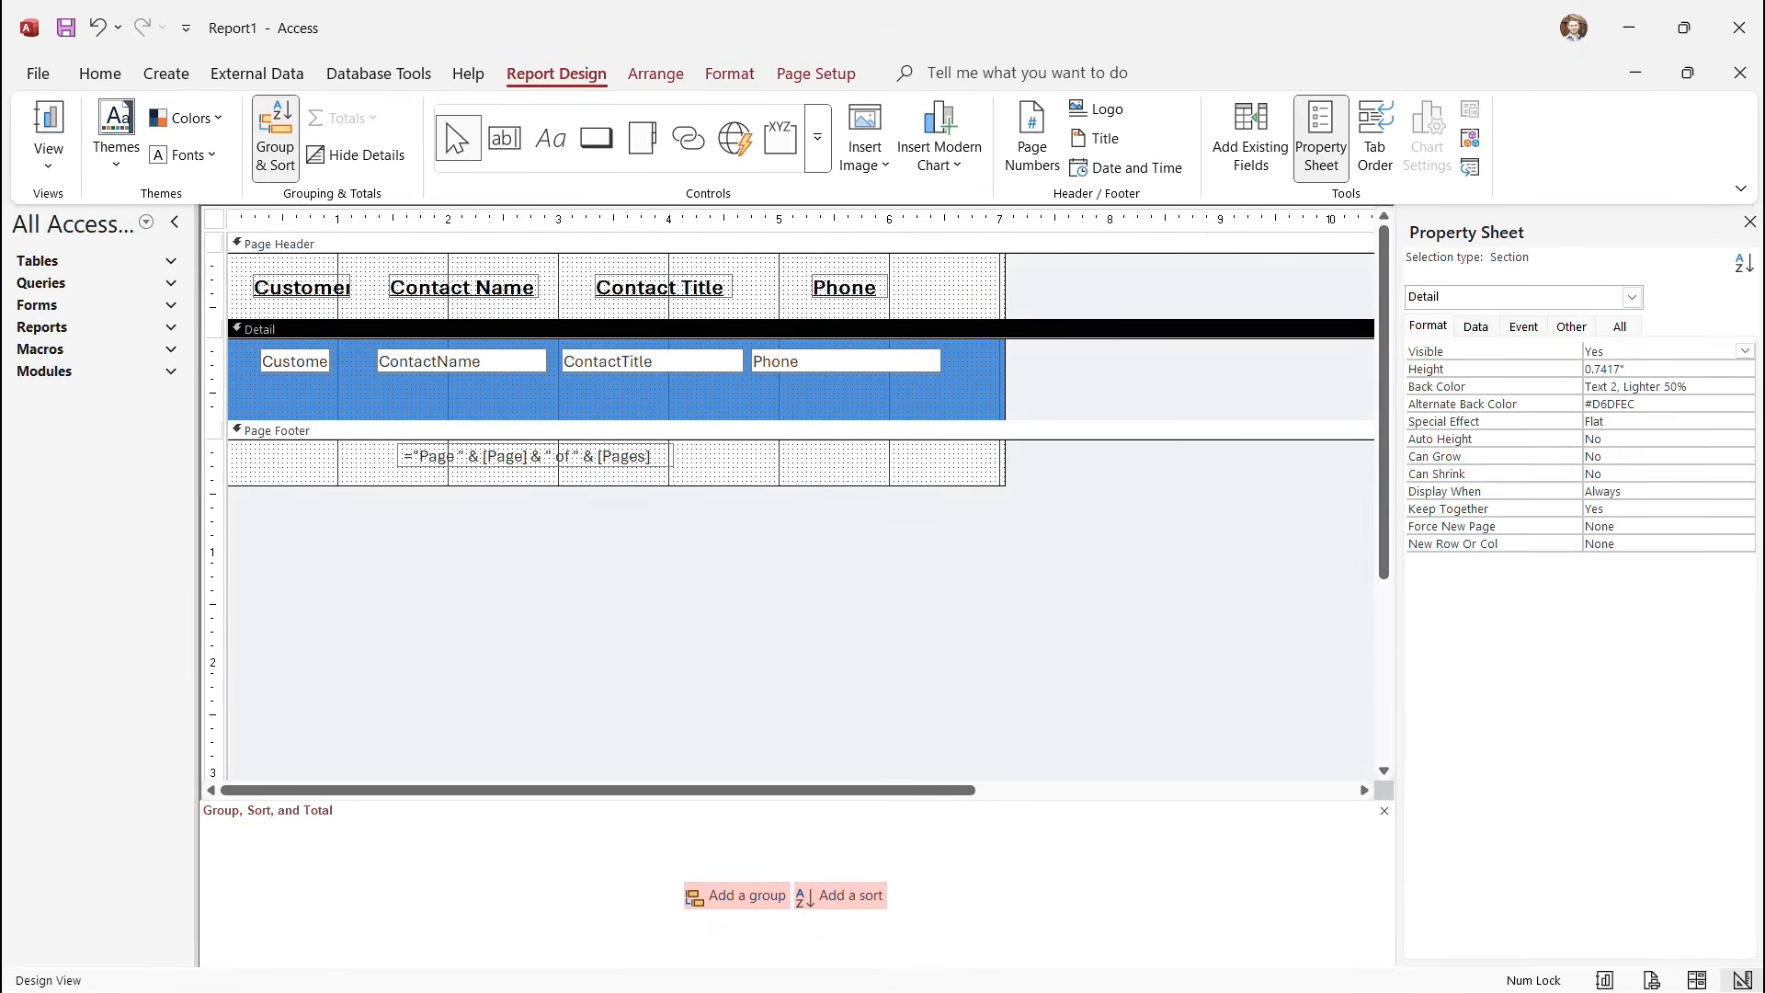
pyautogui.click(828, 362)
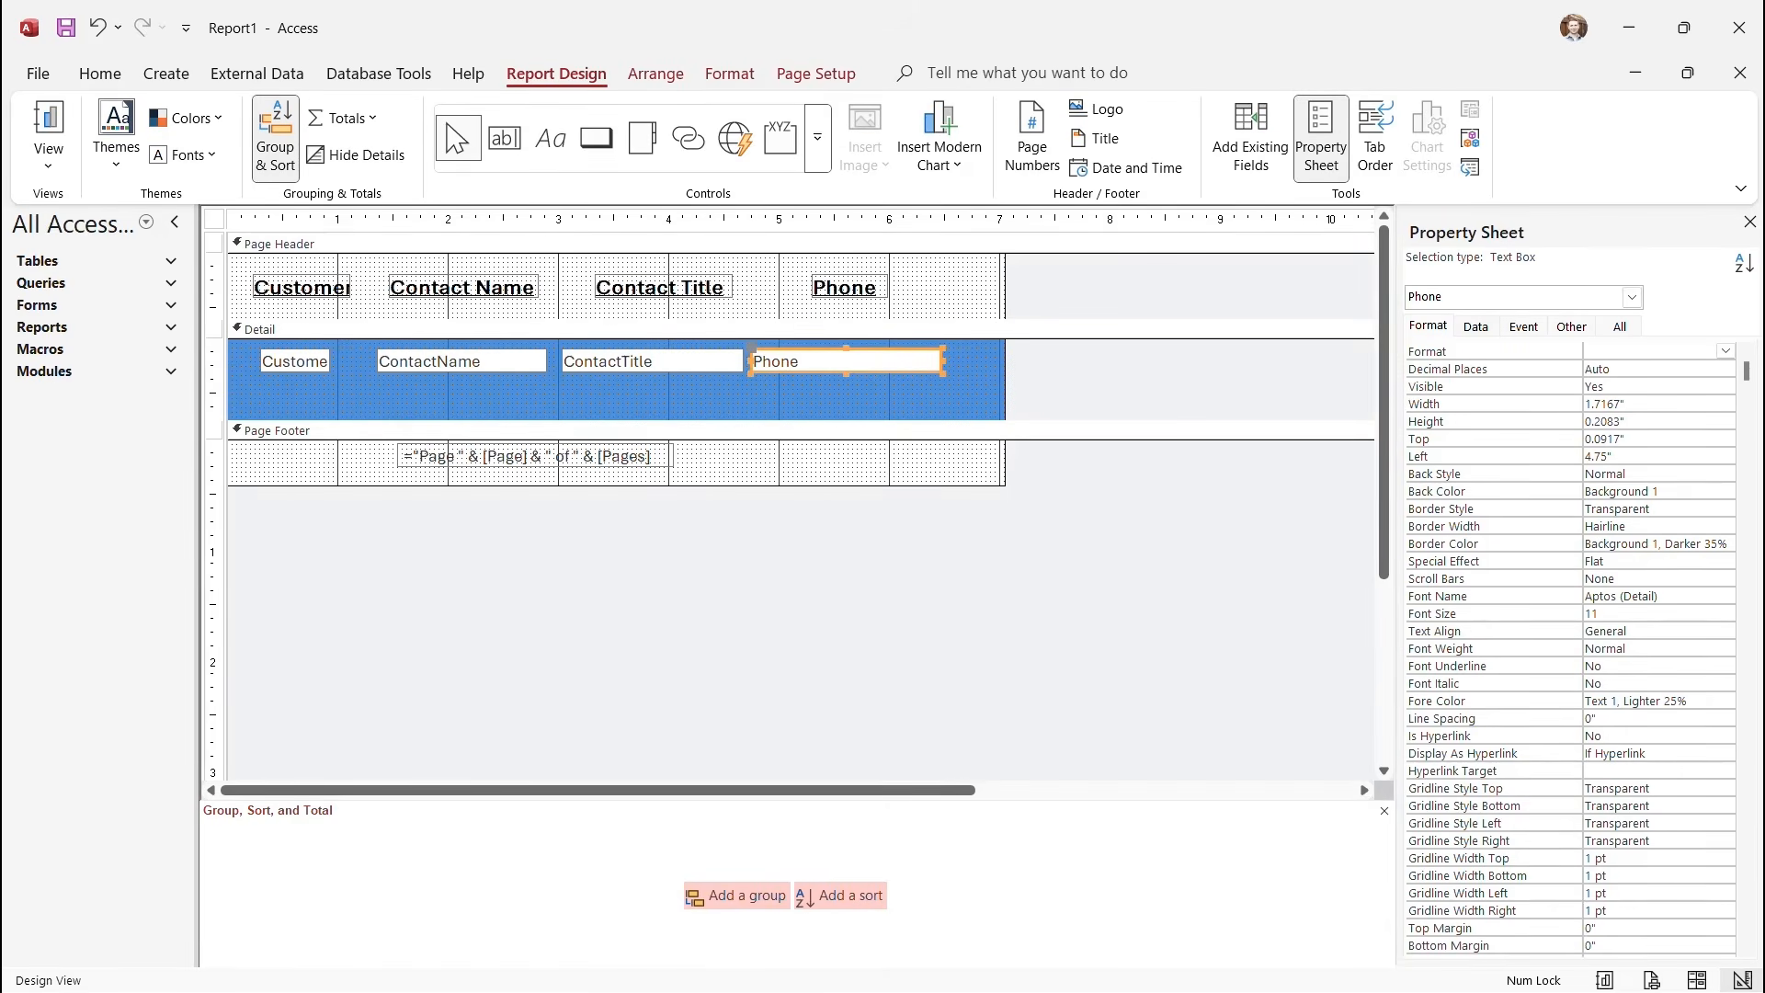
pyautogui.click(730, 73)
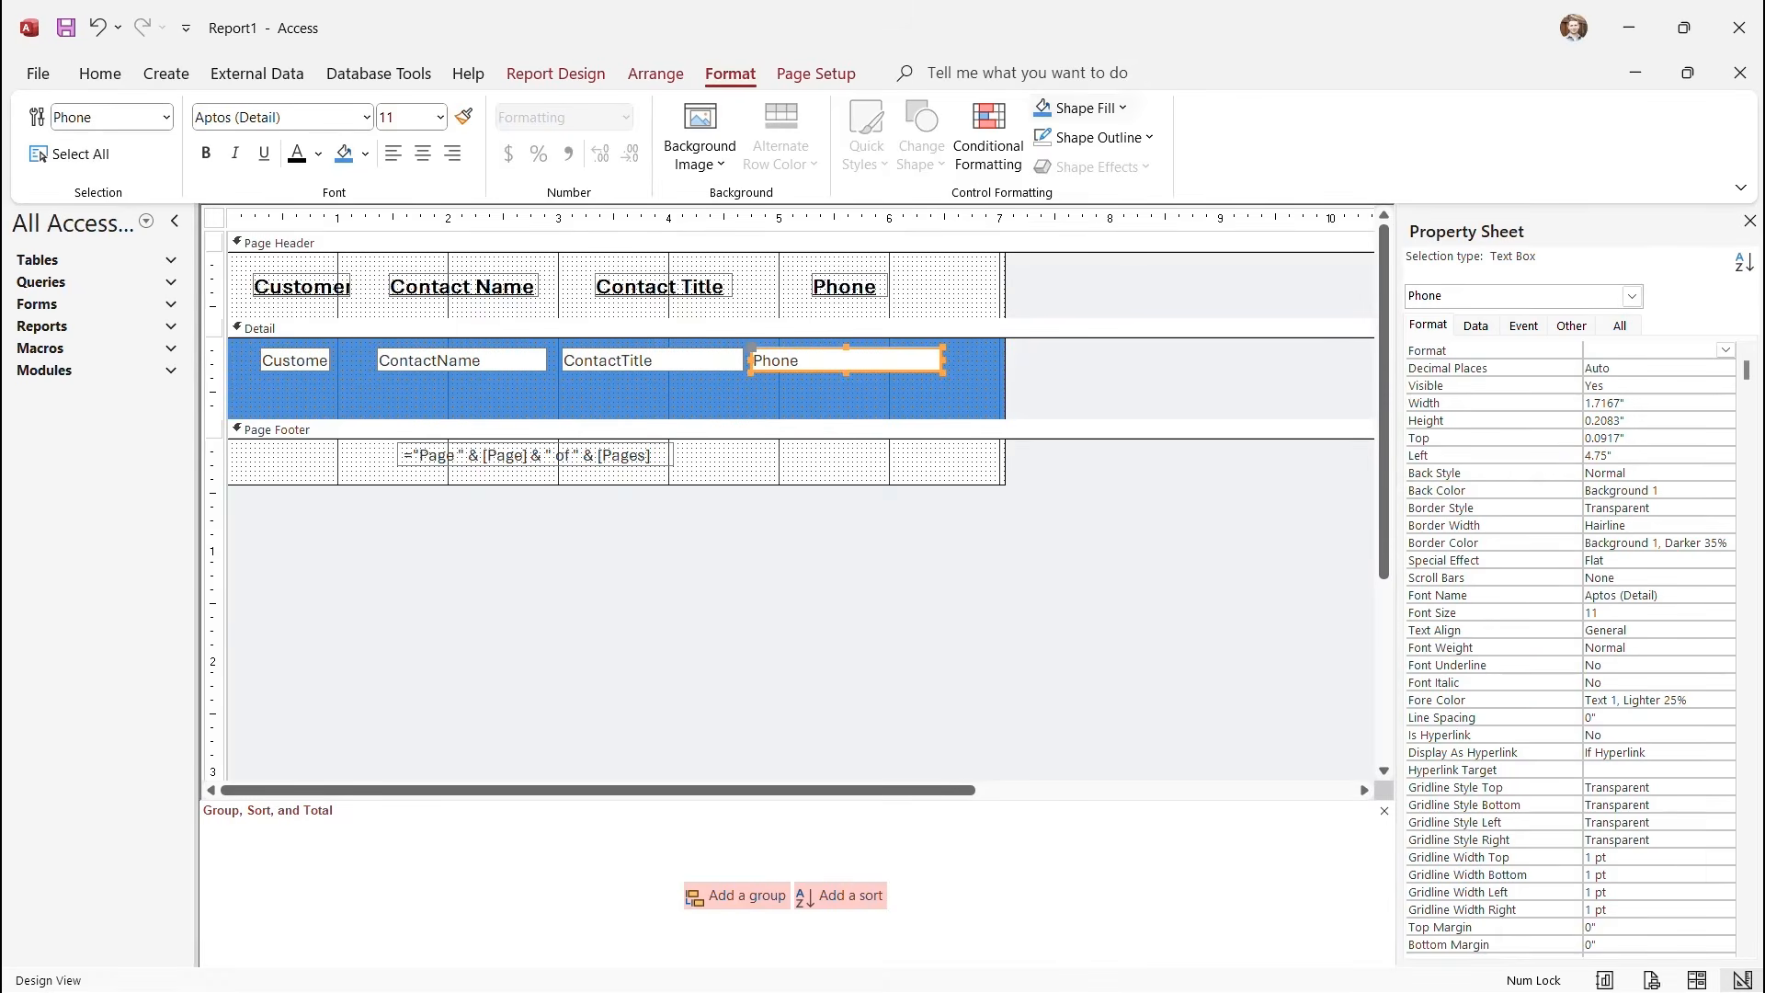
pyautogui.click(1083, 108)
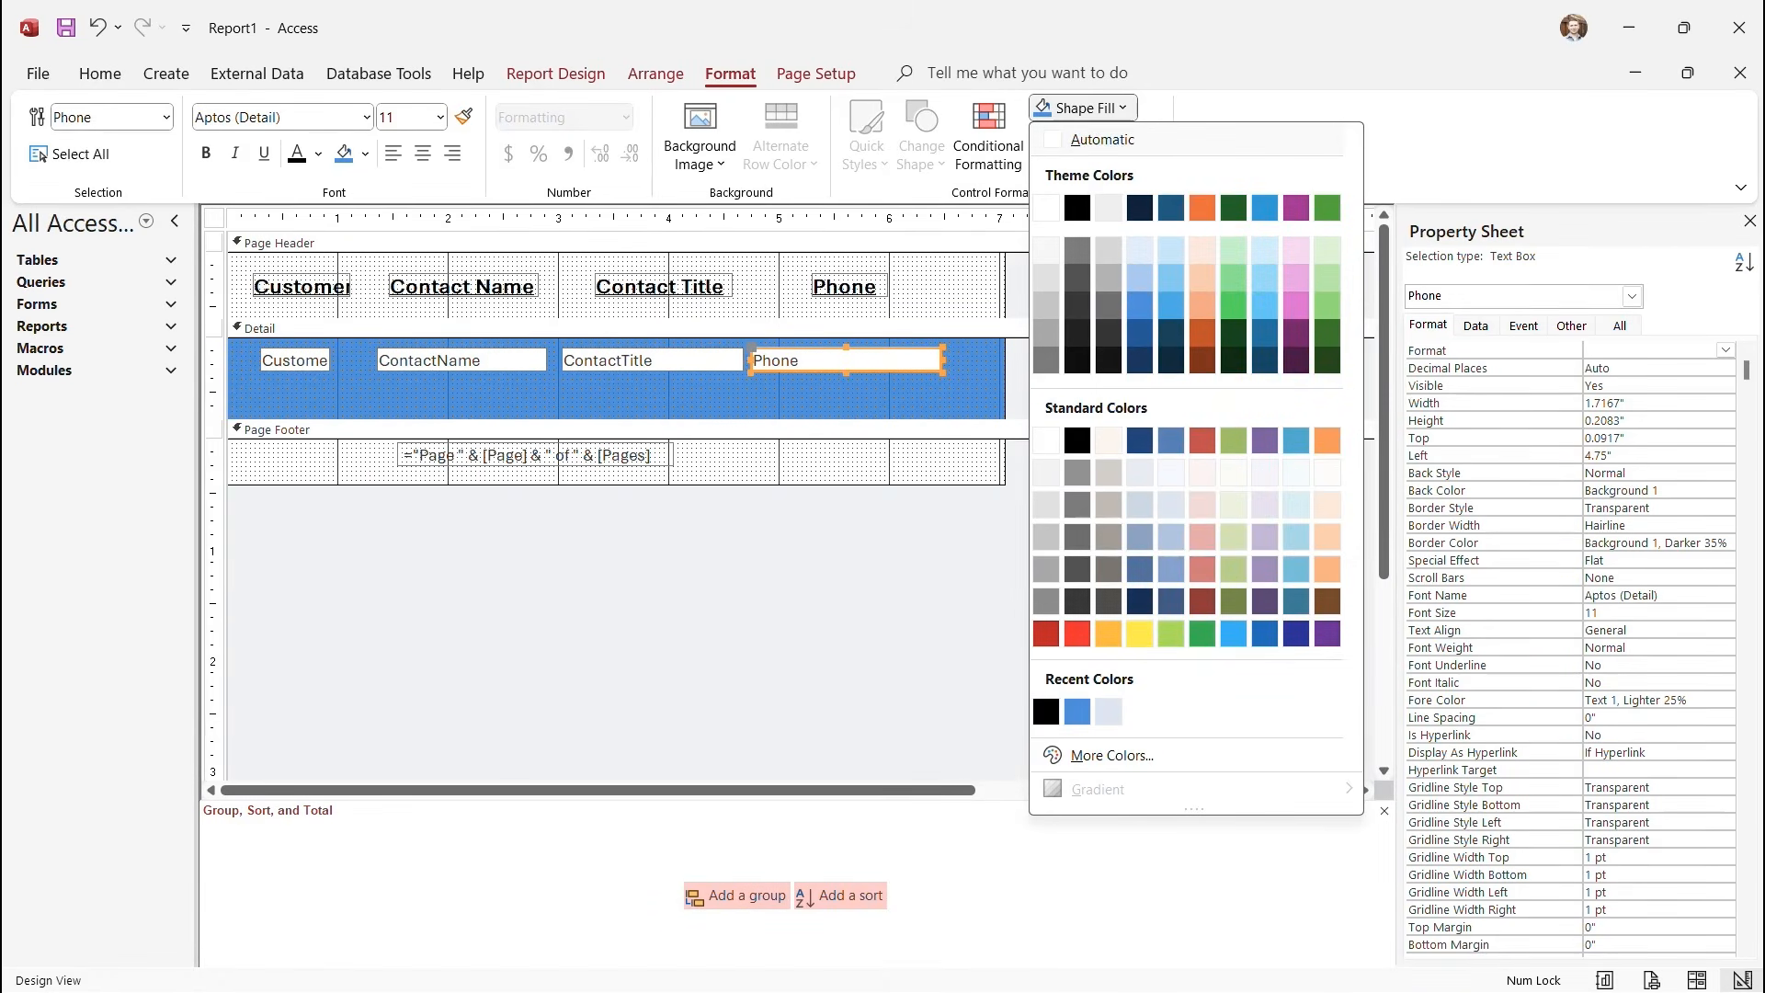
pyautogui.press('Escape')
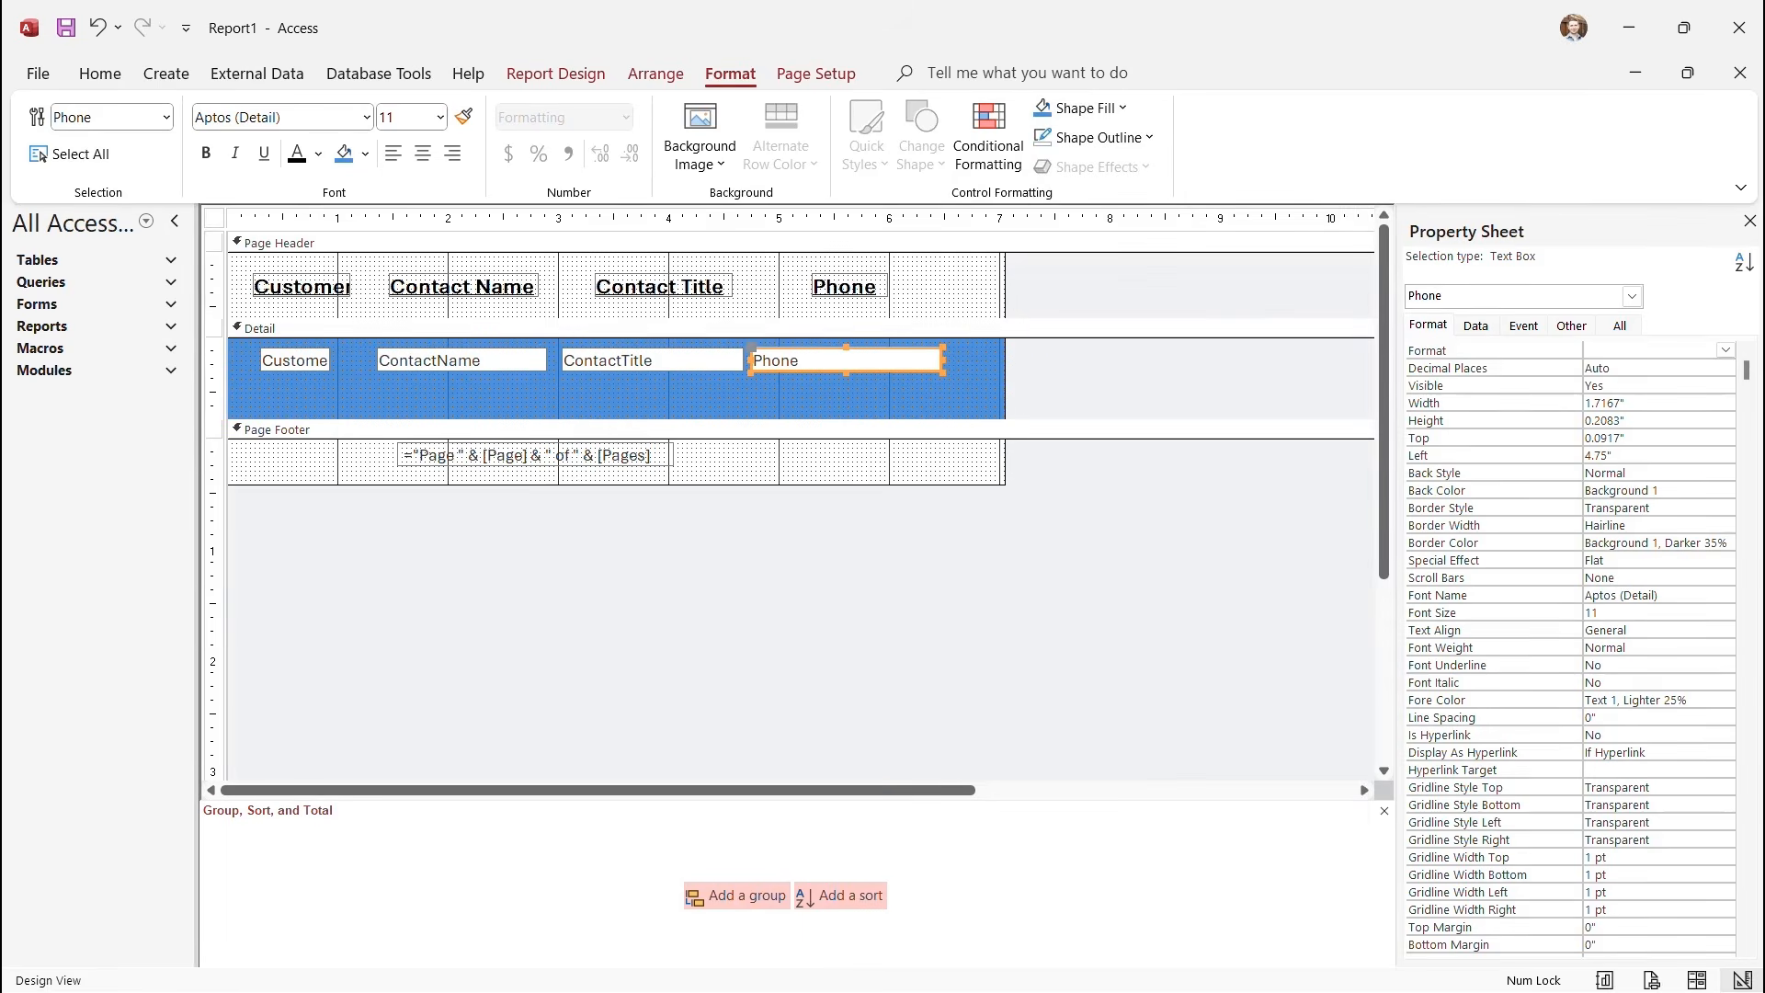
pyautogui.click(810, 396)
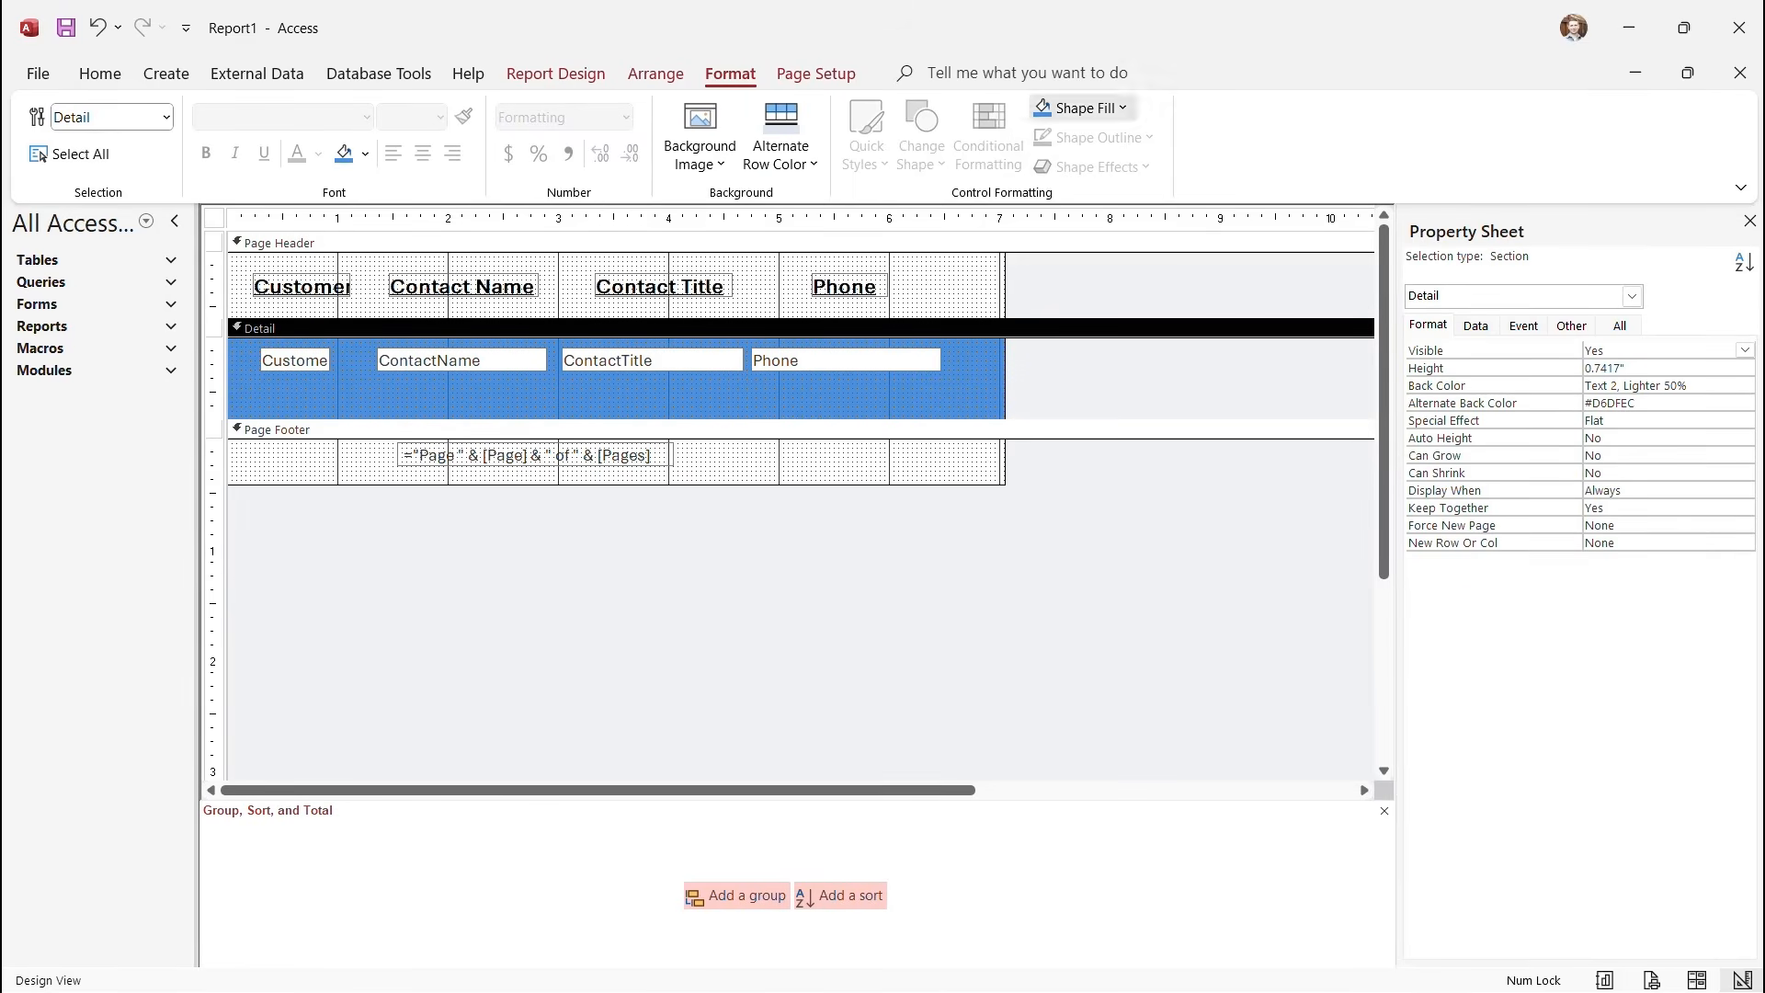
pyautogui.click(1081, 107)
pyautogui.click(1046, 440)
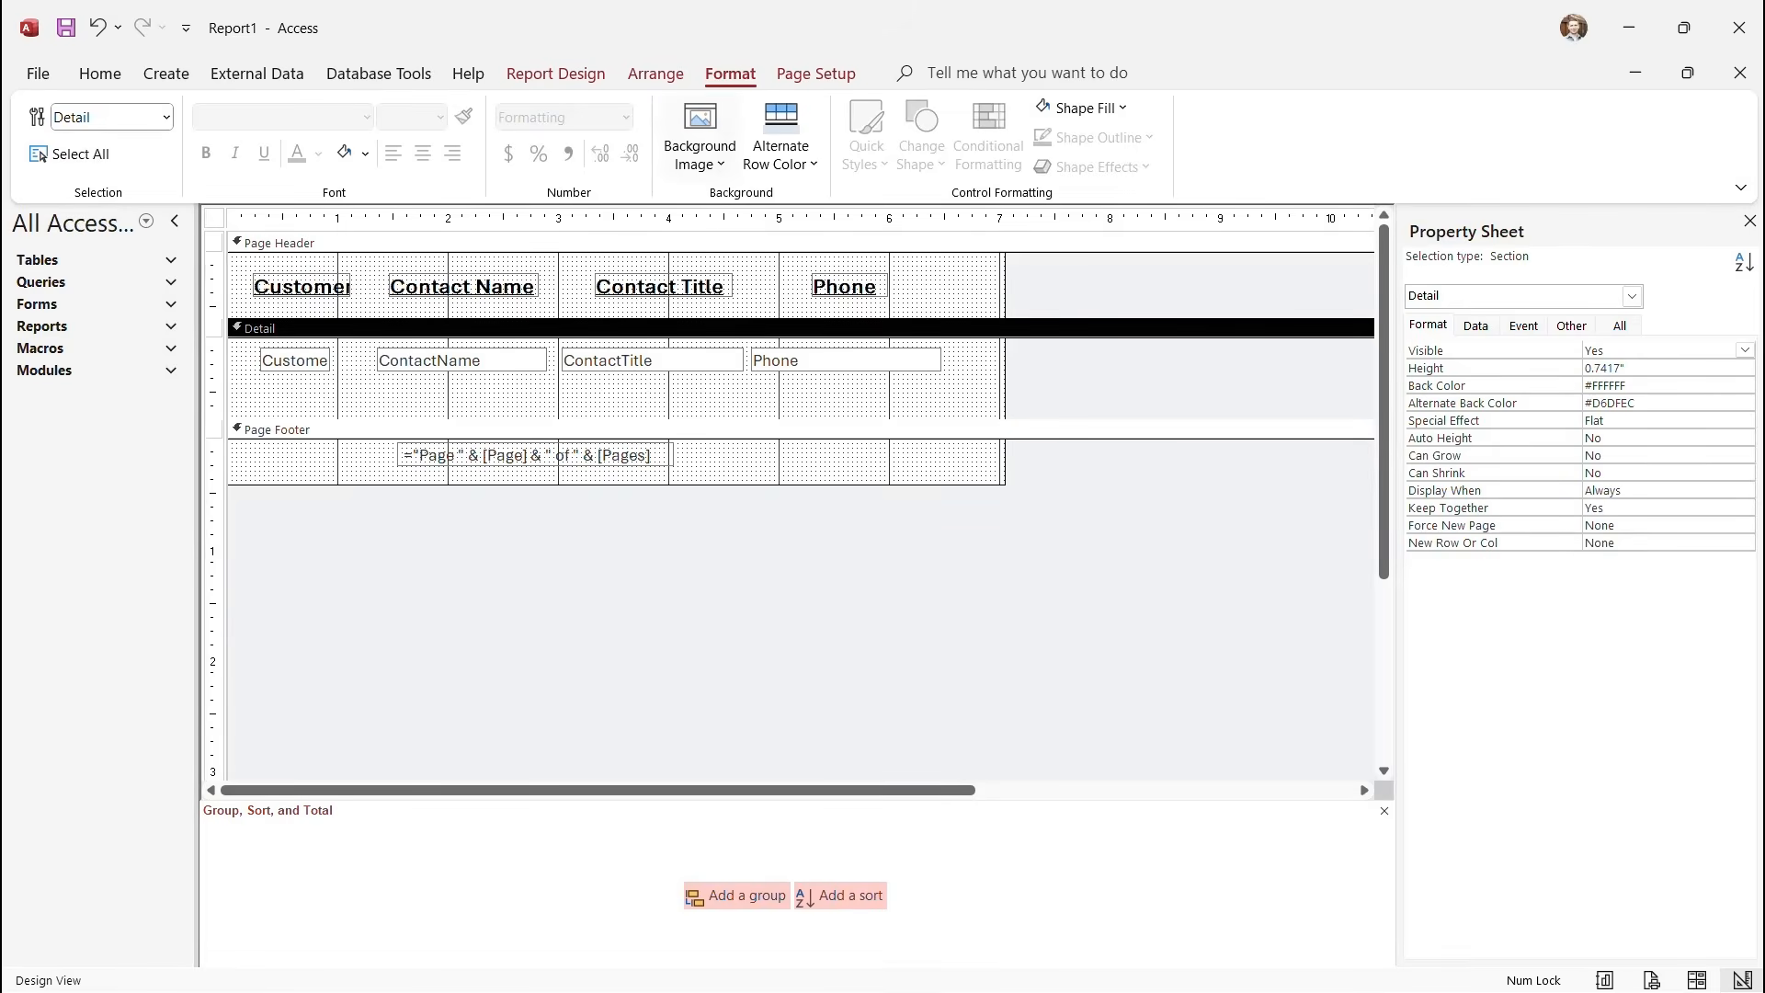
# Check the white and light blue-grey rows in Report View, then return to Design View.
pyautogui.click(556, 73)
pyautogui.click(48, 161)
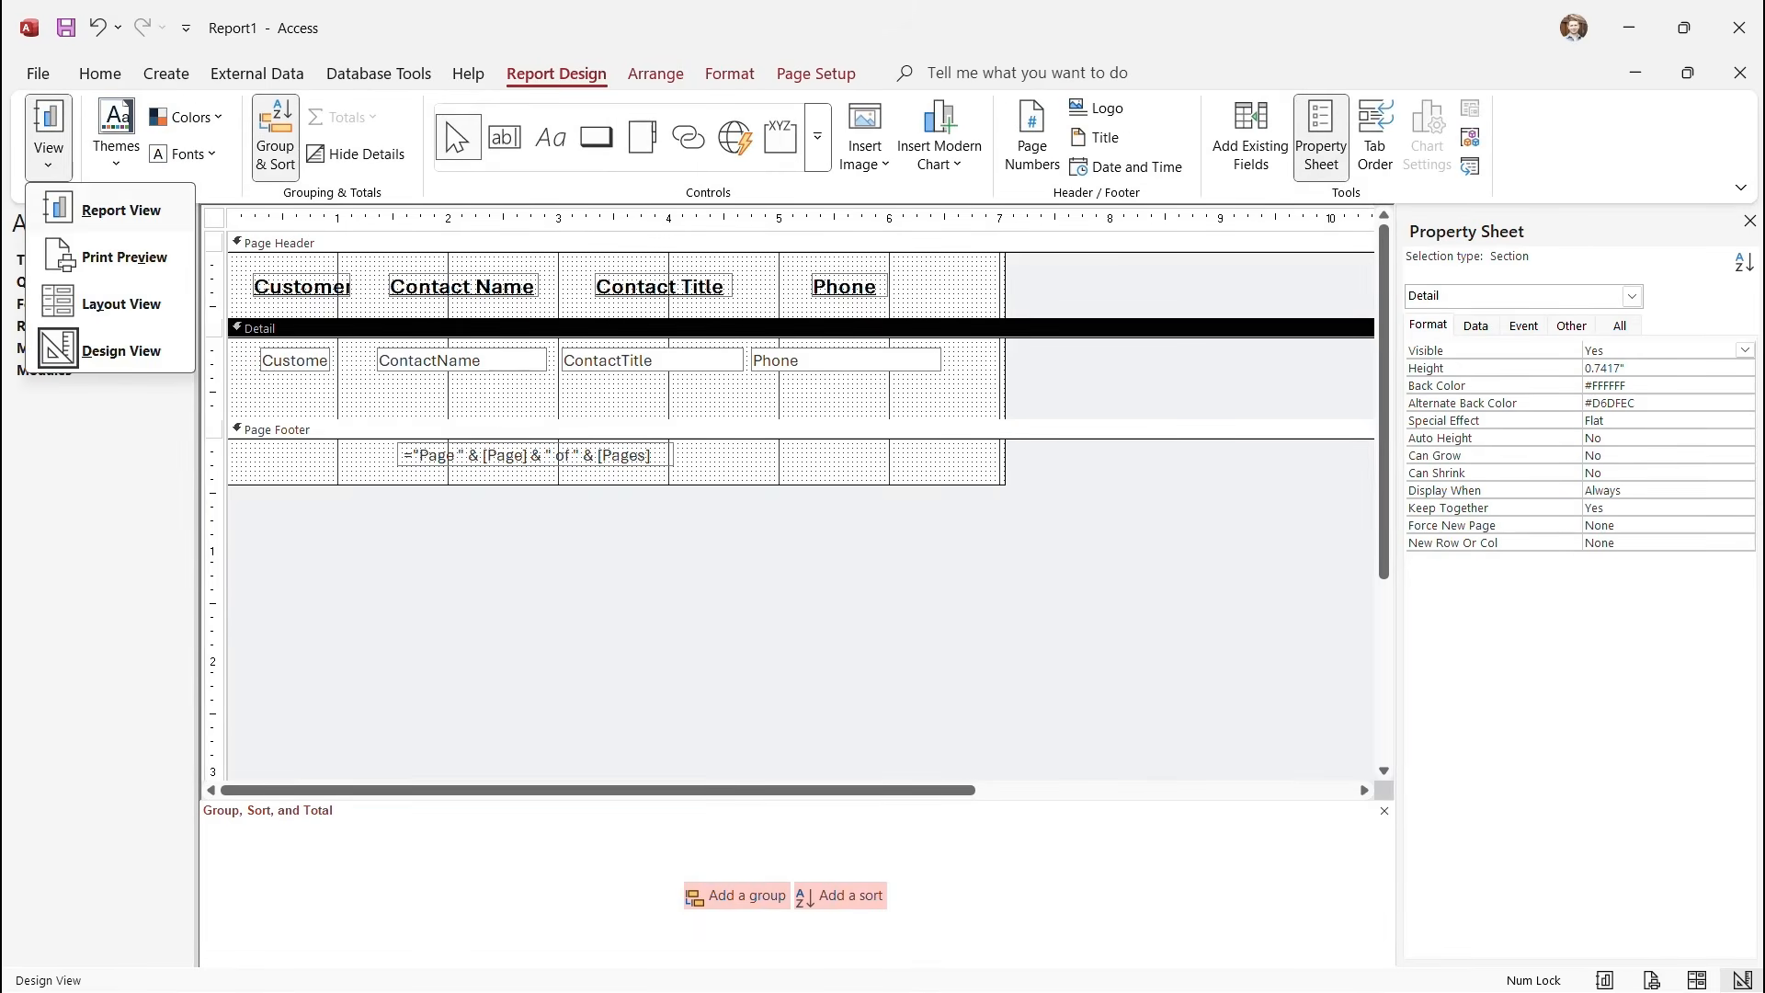
pyautogui.click(121, 209)
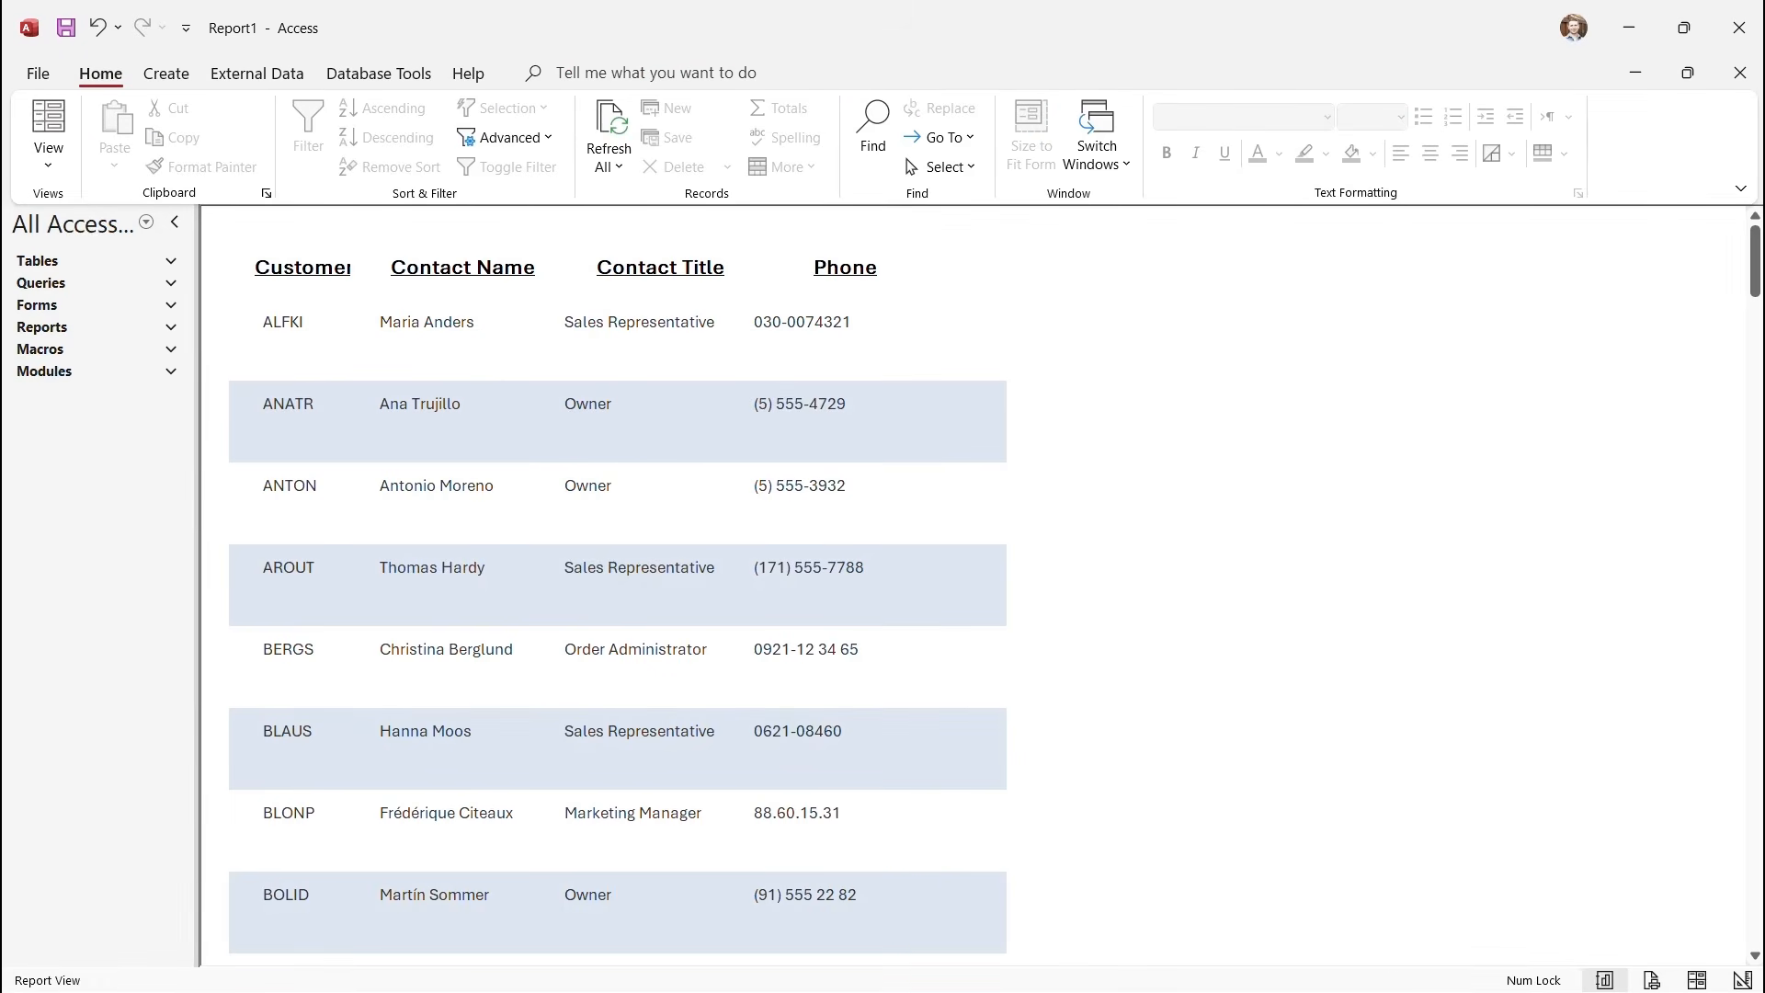
pyautogui.click(48, 160)
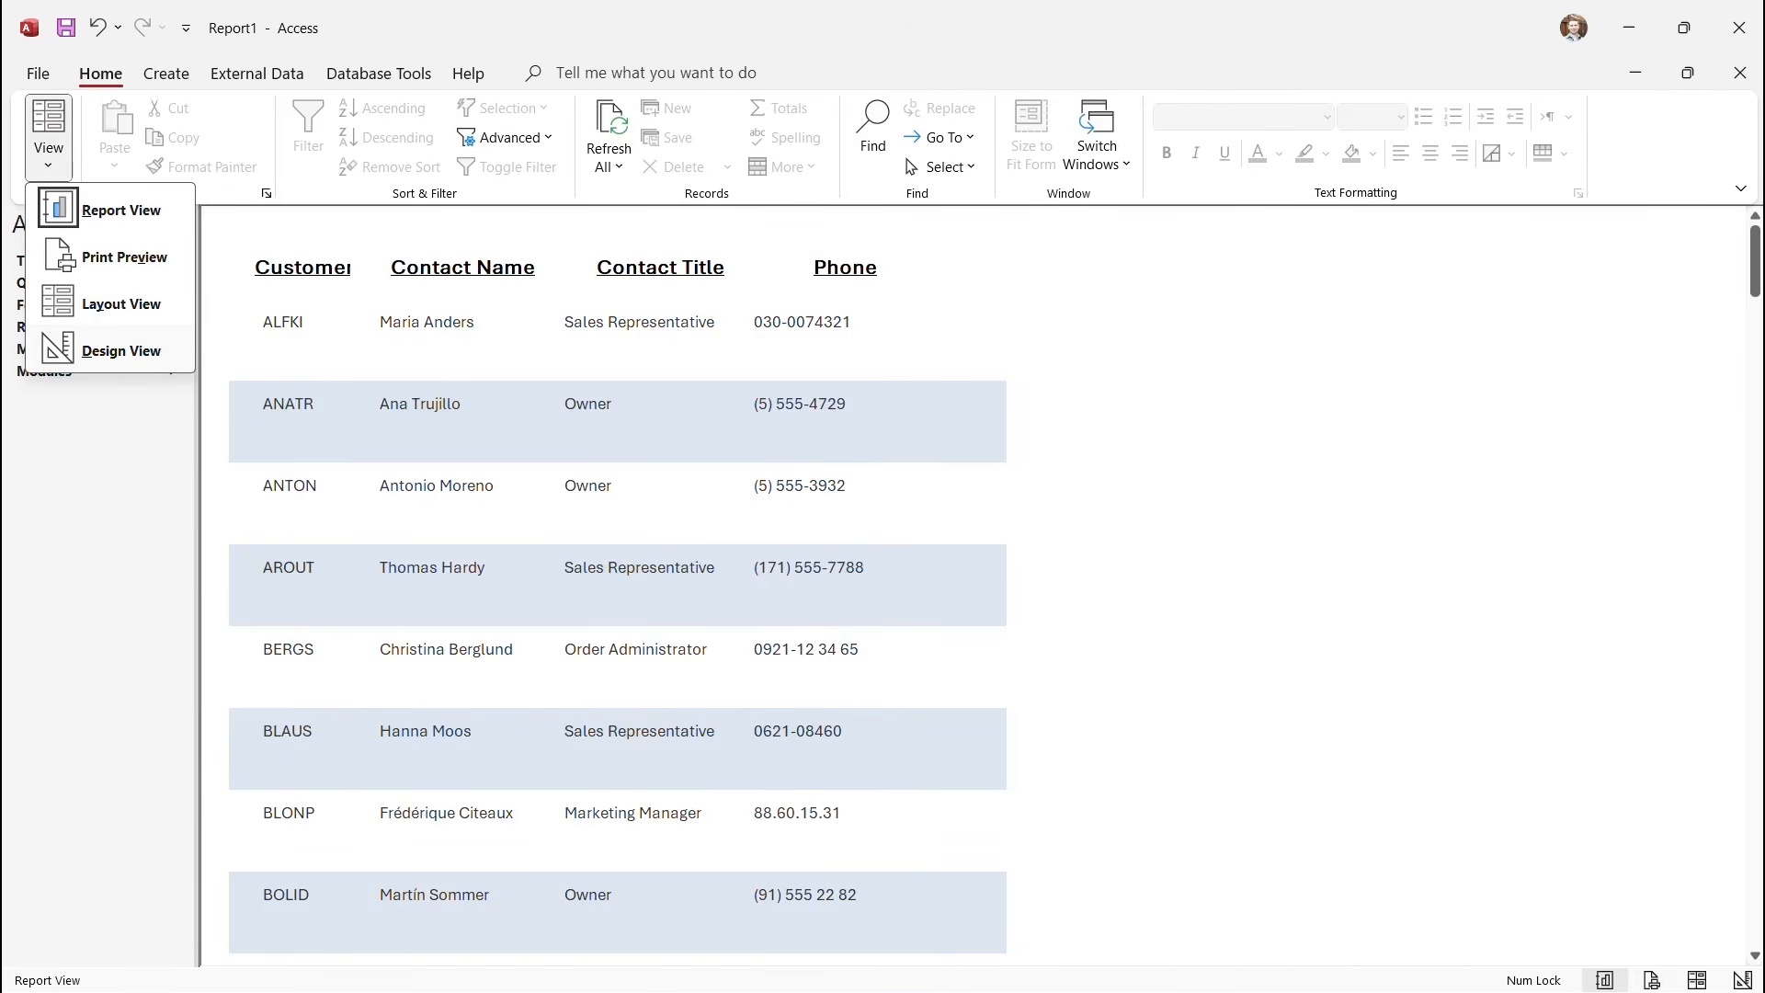
pyautogui.click(121, 350)
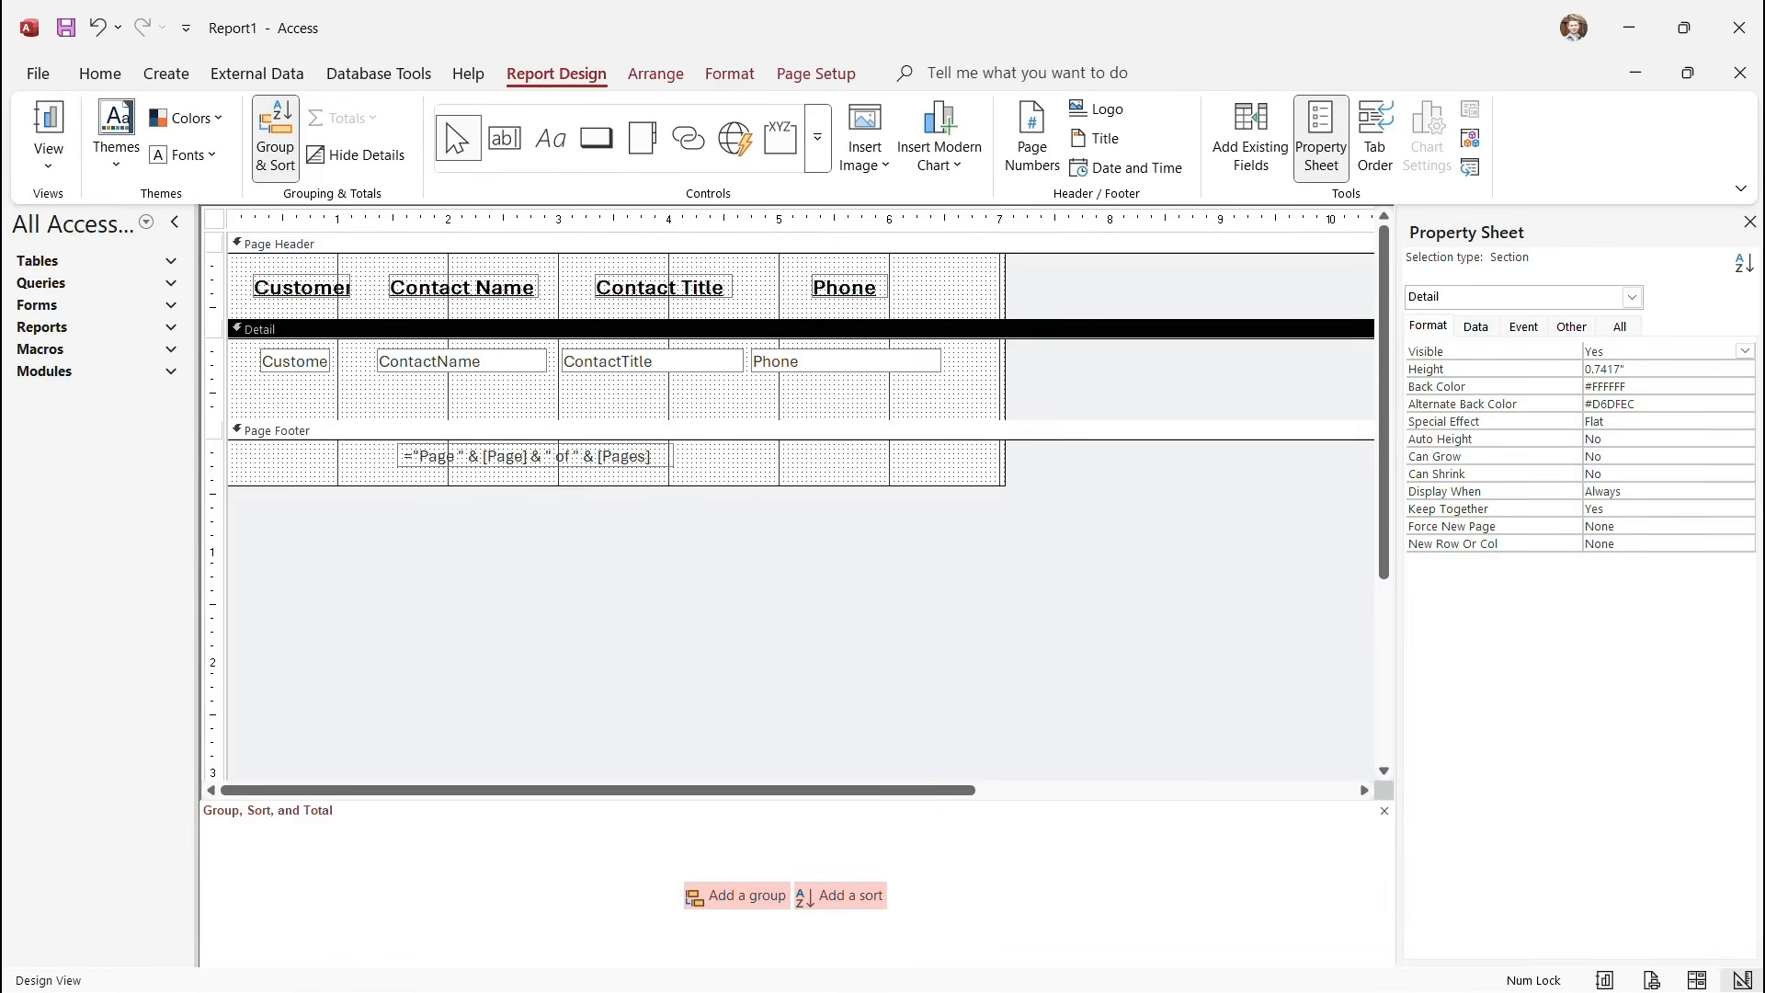
# Save the report from the Quick Access Toolbar under the name 'My 1st Report'.
pyautogui.click(65, 27)
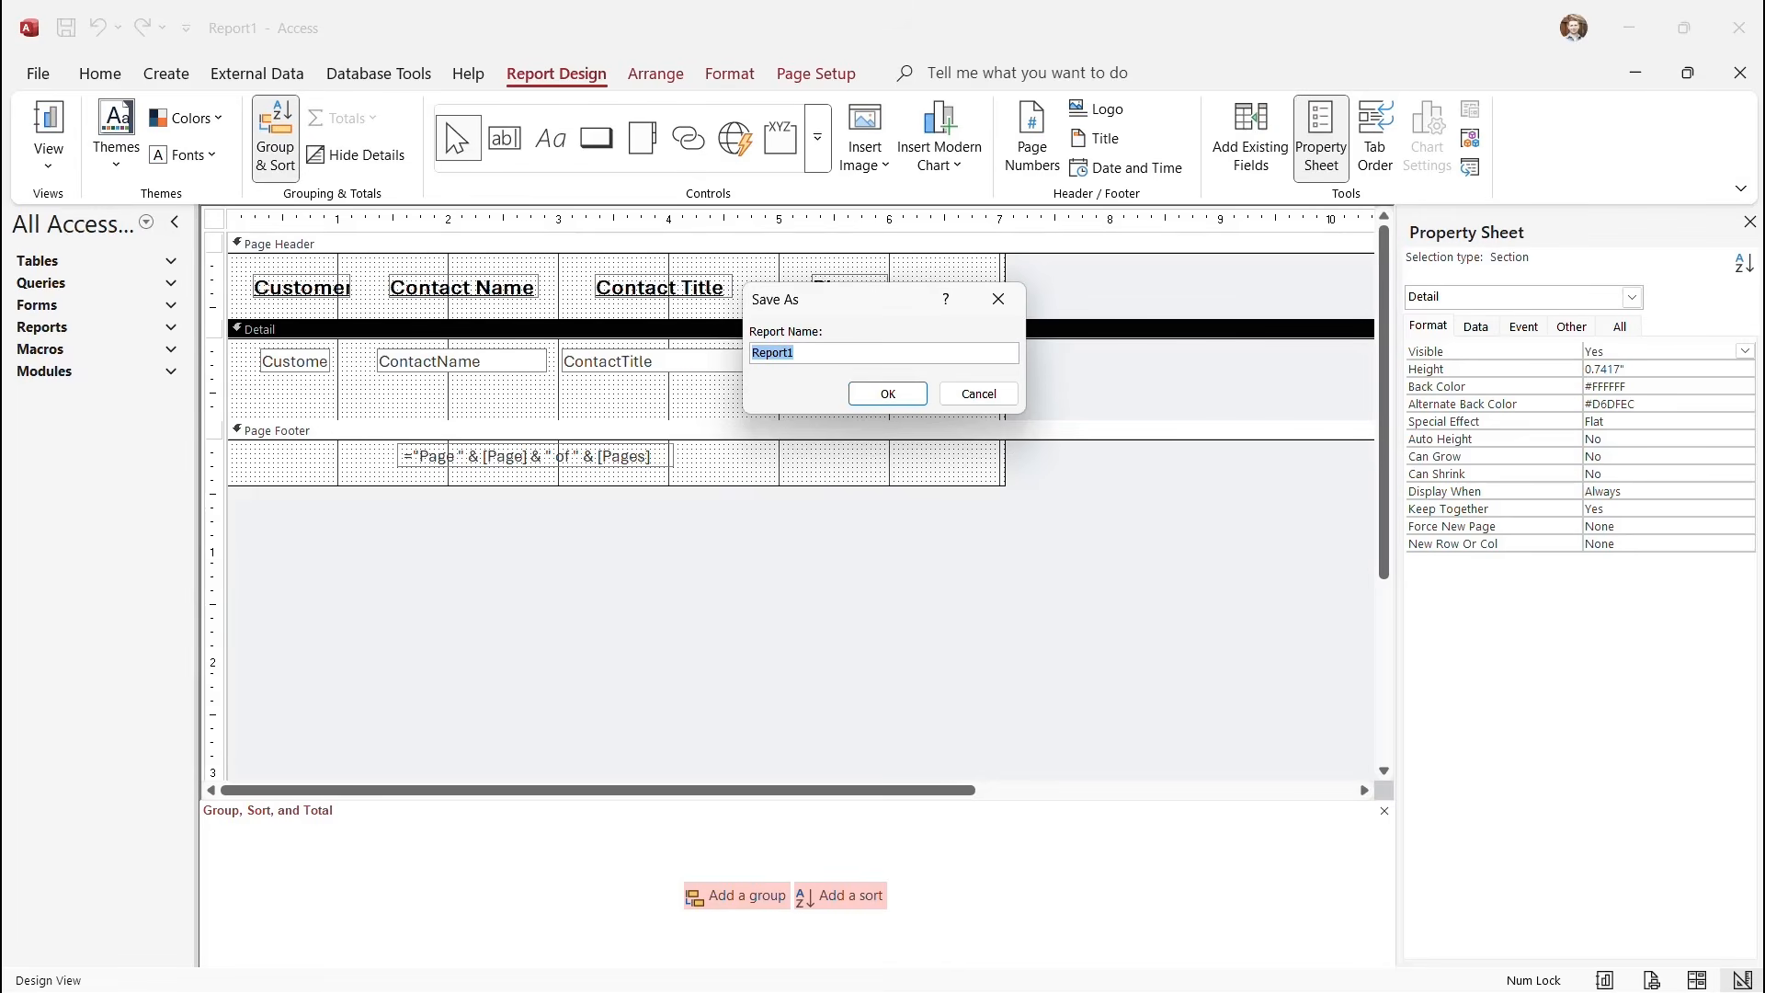
pyautogui.write('My 1st Report')
pyautogui.click(888, 394)
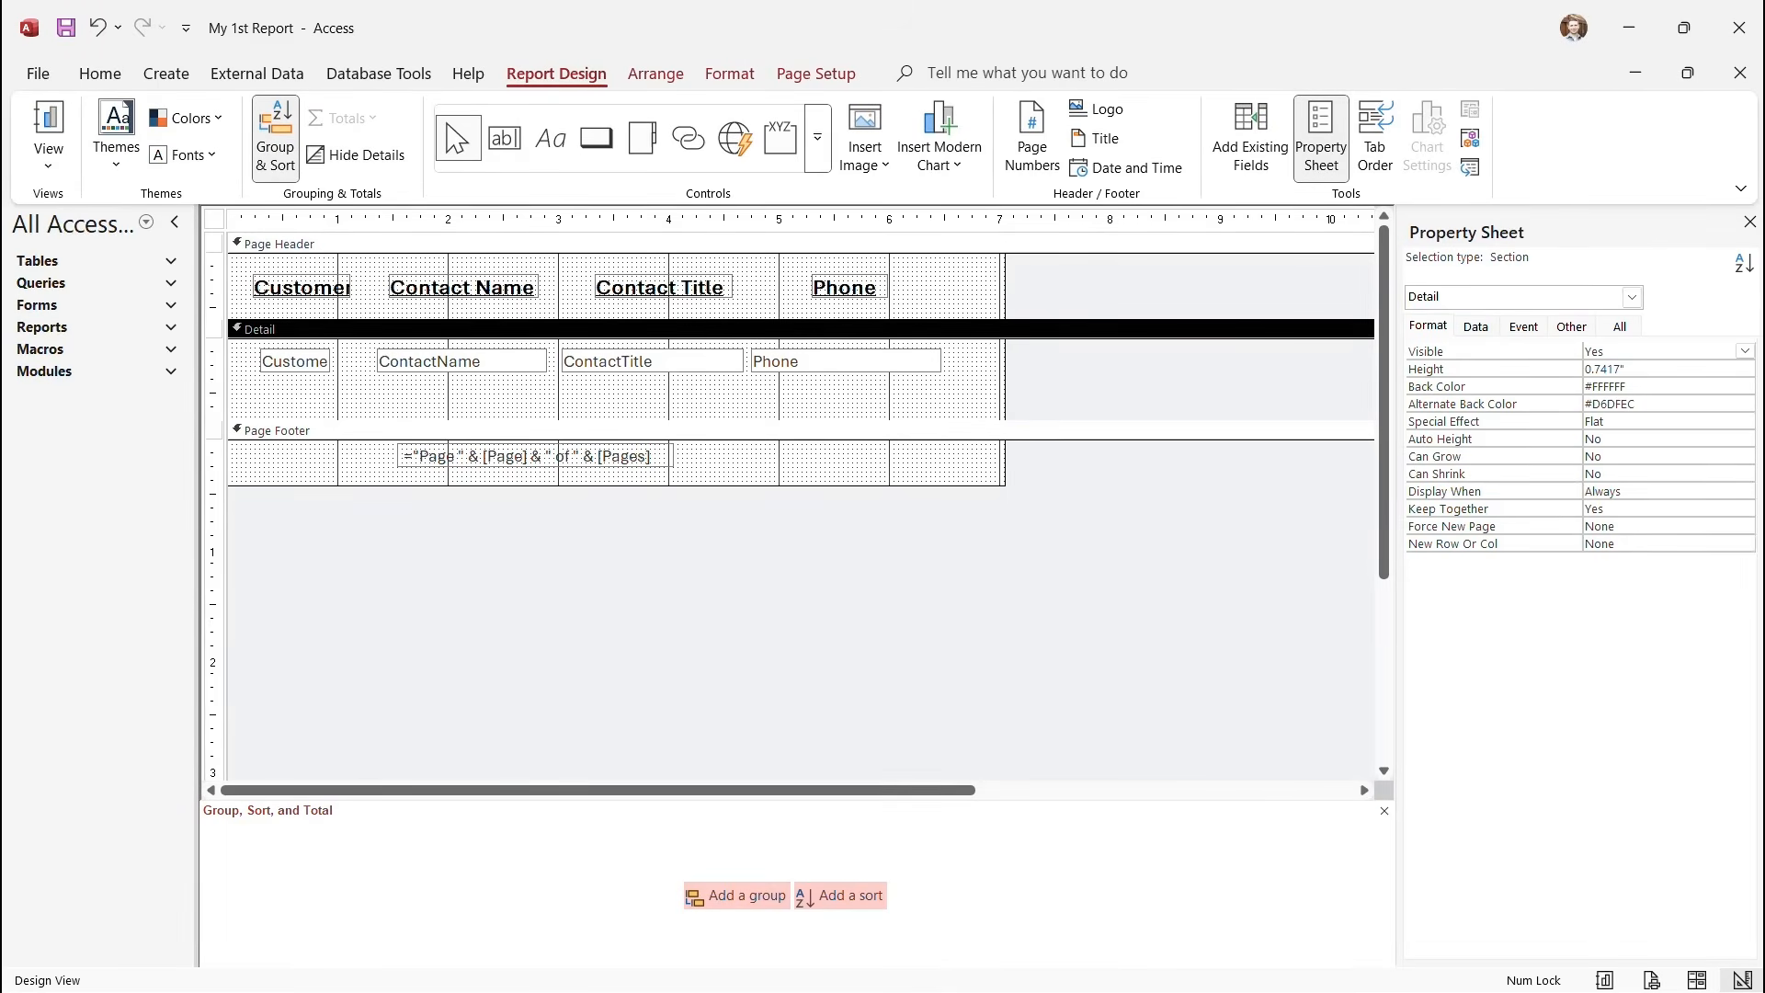
# Show the report's field list and expand the related Orders table's fields.
pyautogui.click(1250, 138)
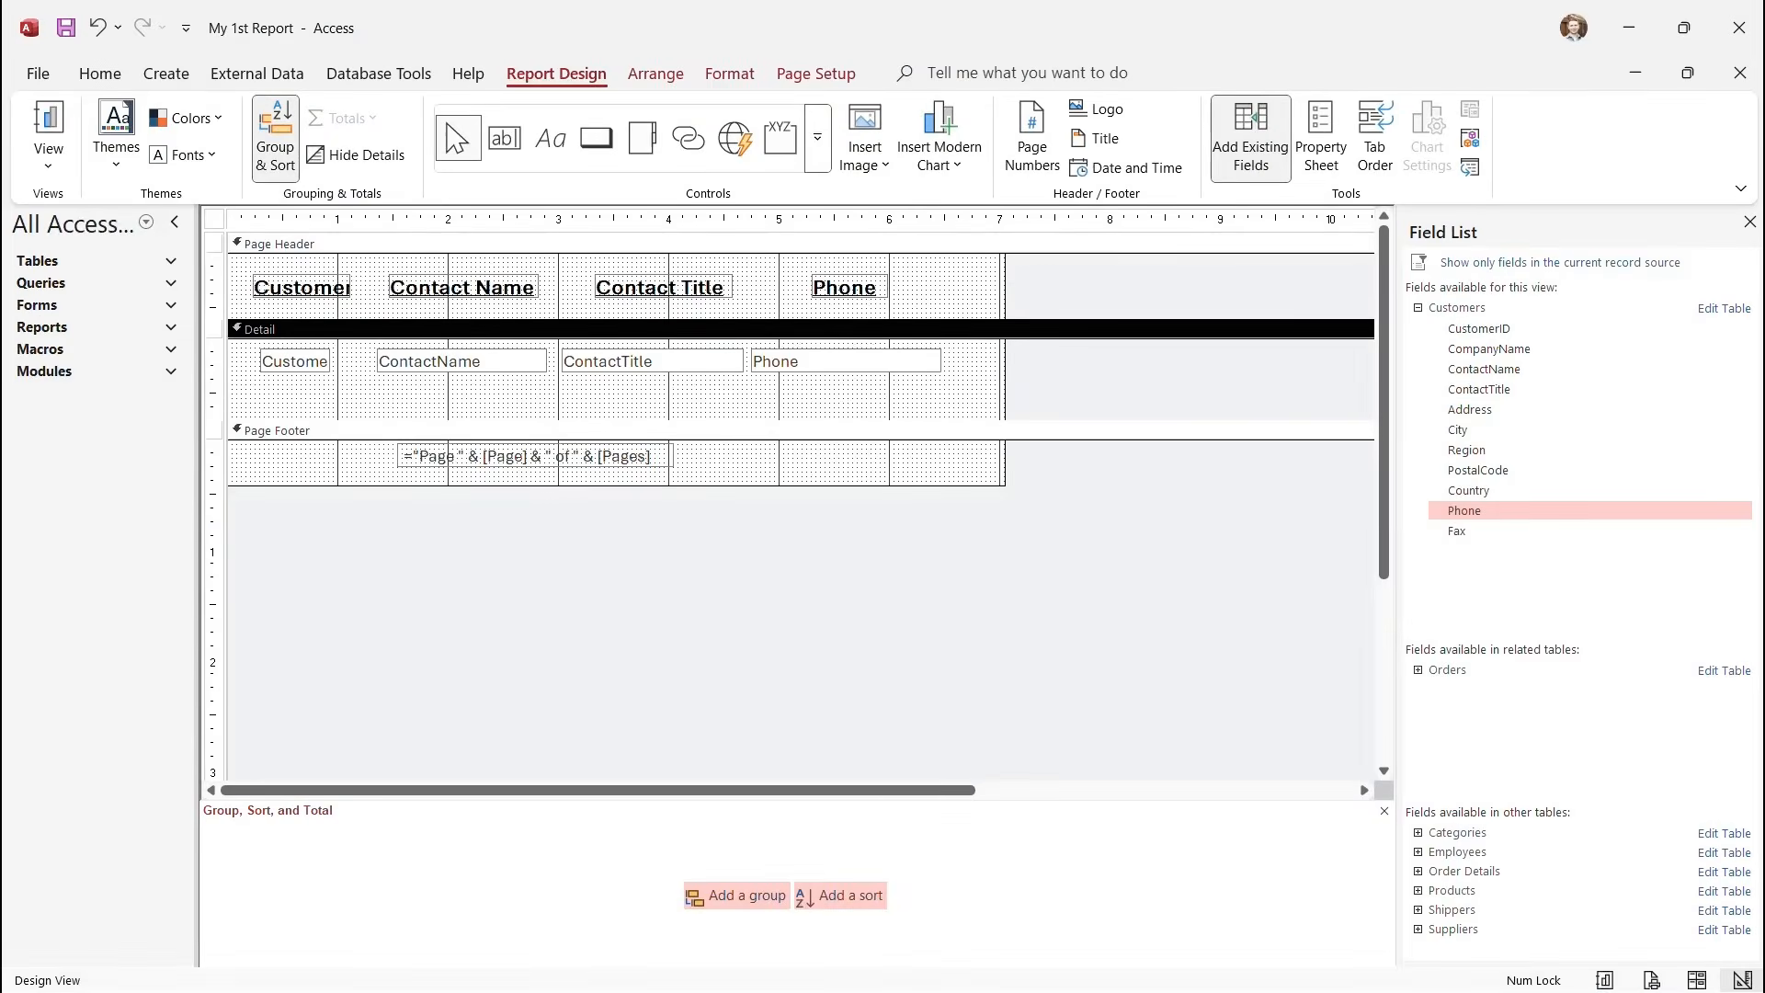
pyautogui.click(1418, 671)
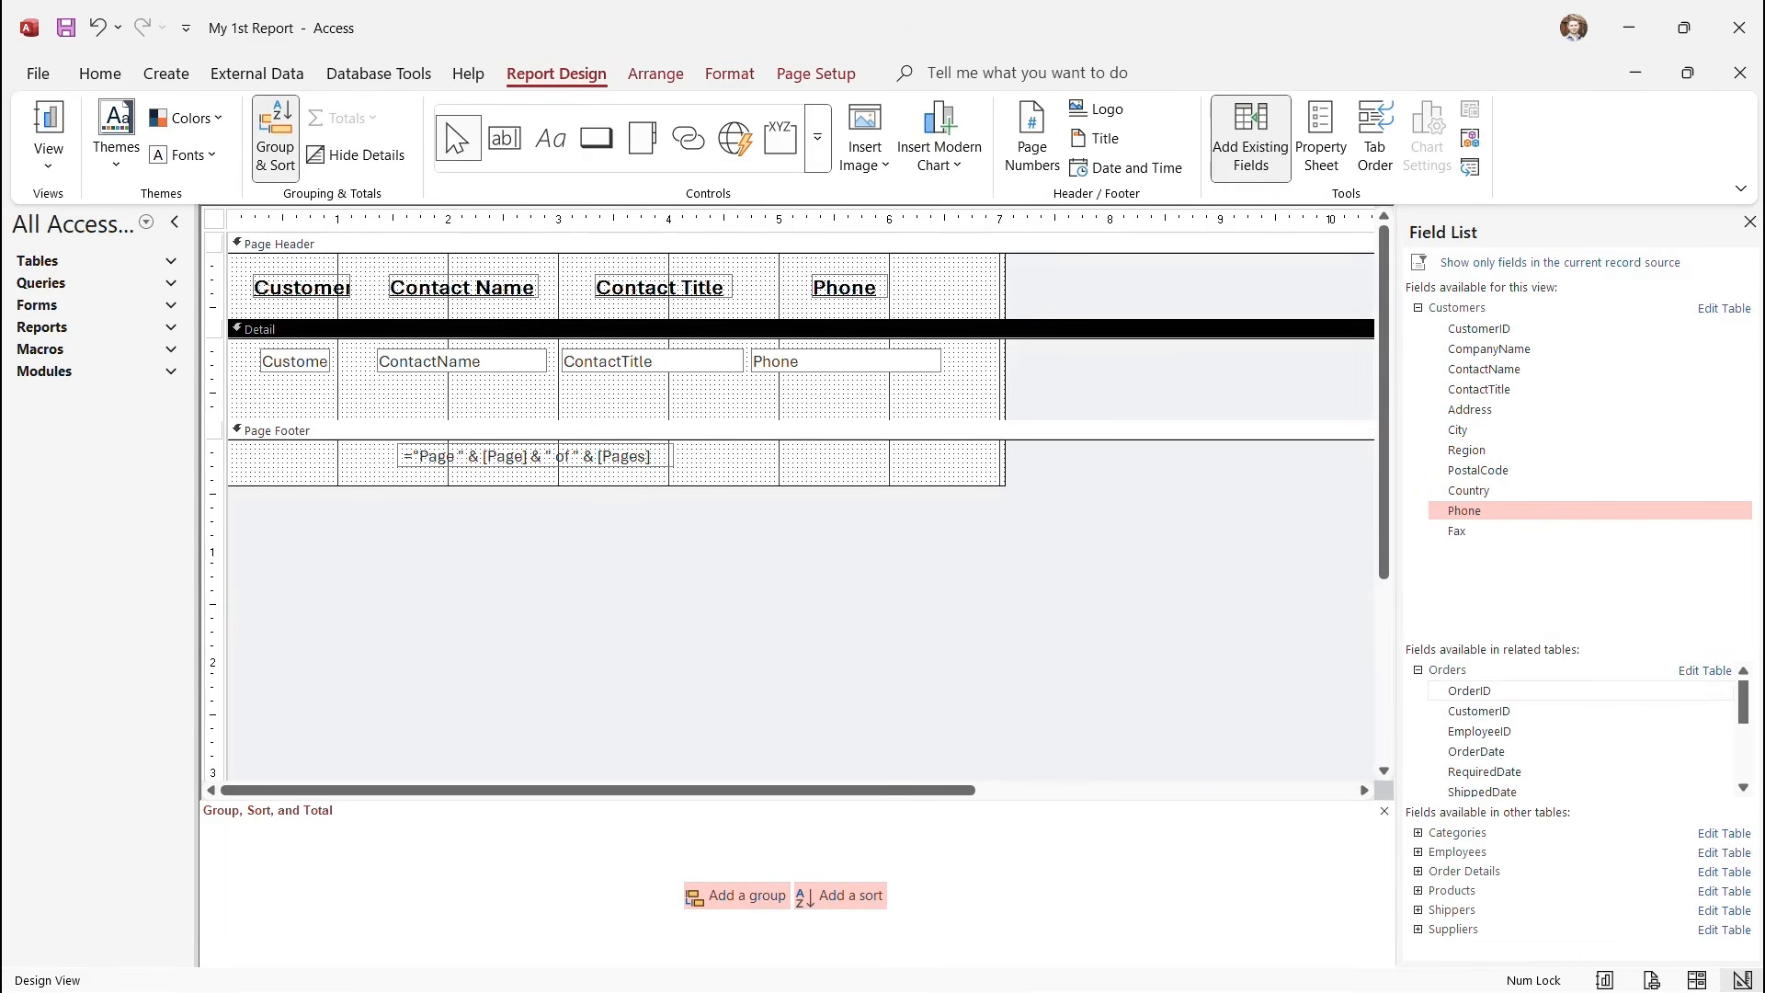
pyautogui.scroll(-1, 1563, 731)
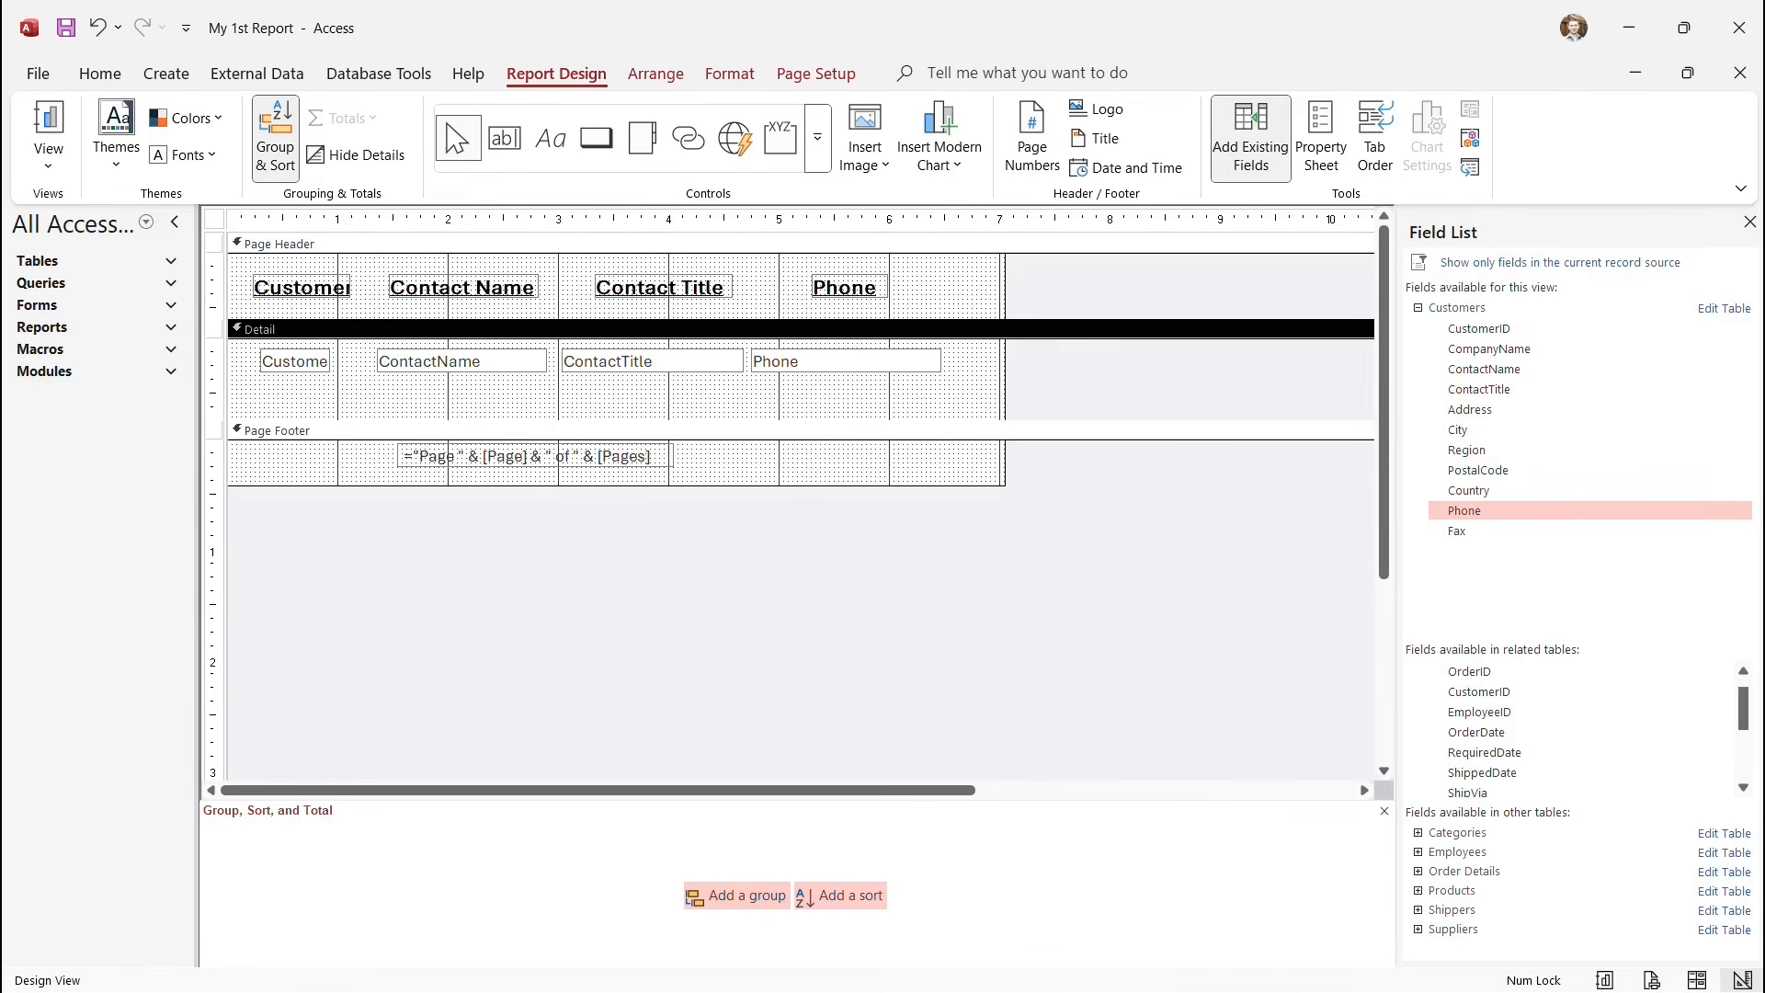
# Widen the Customer heading in the Page Header so 'Customer ID' shows in full.
pyautogui.click(302, 287)
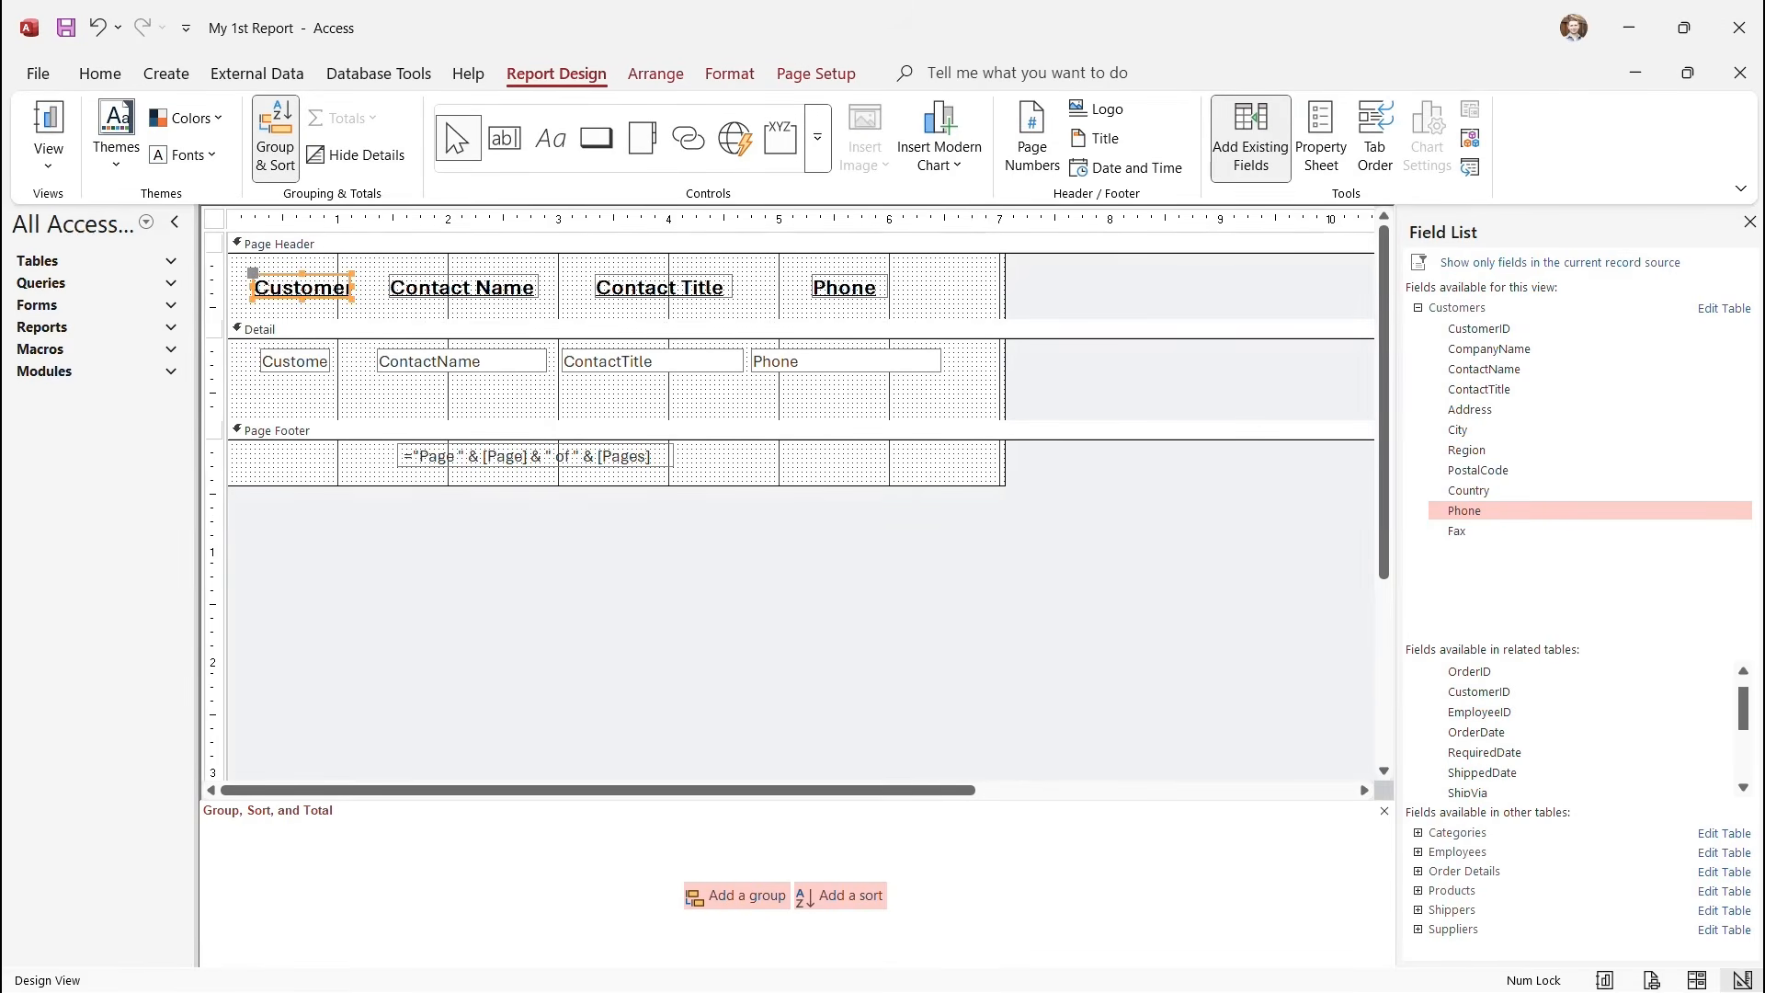
pyautogui.moveTo(352, 287); pyautogui.dragTo(309, 287)
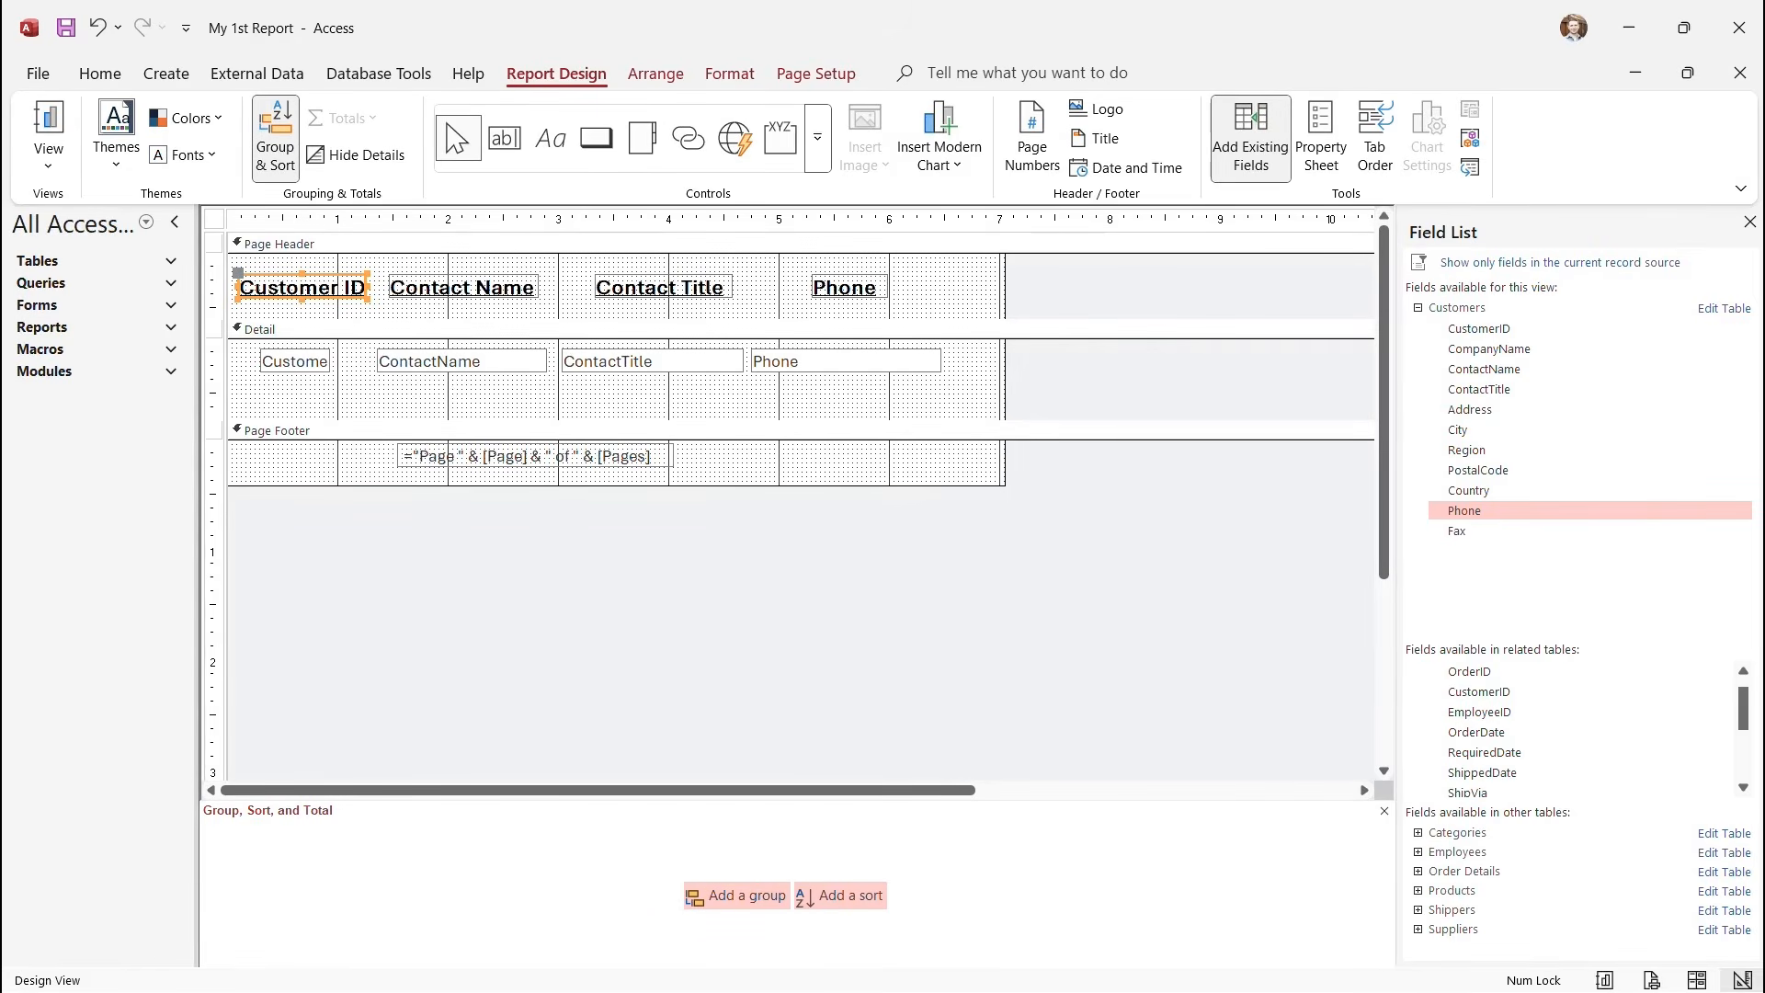
pyautogui.click(405, 396)
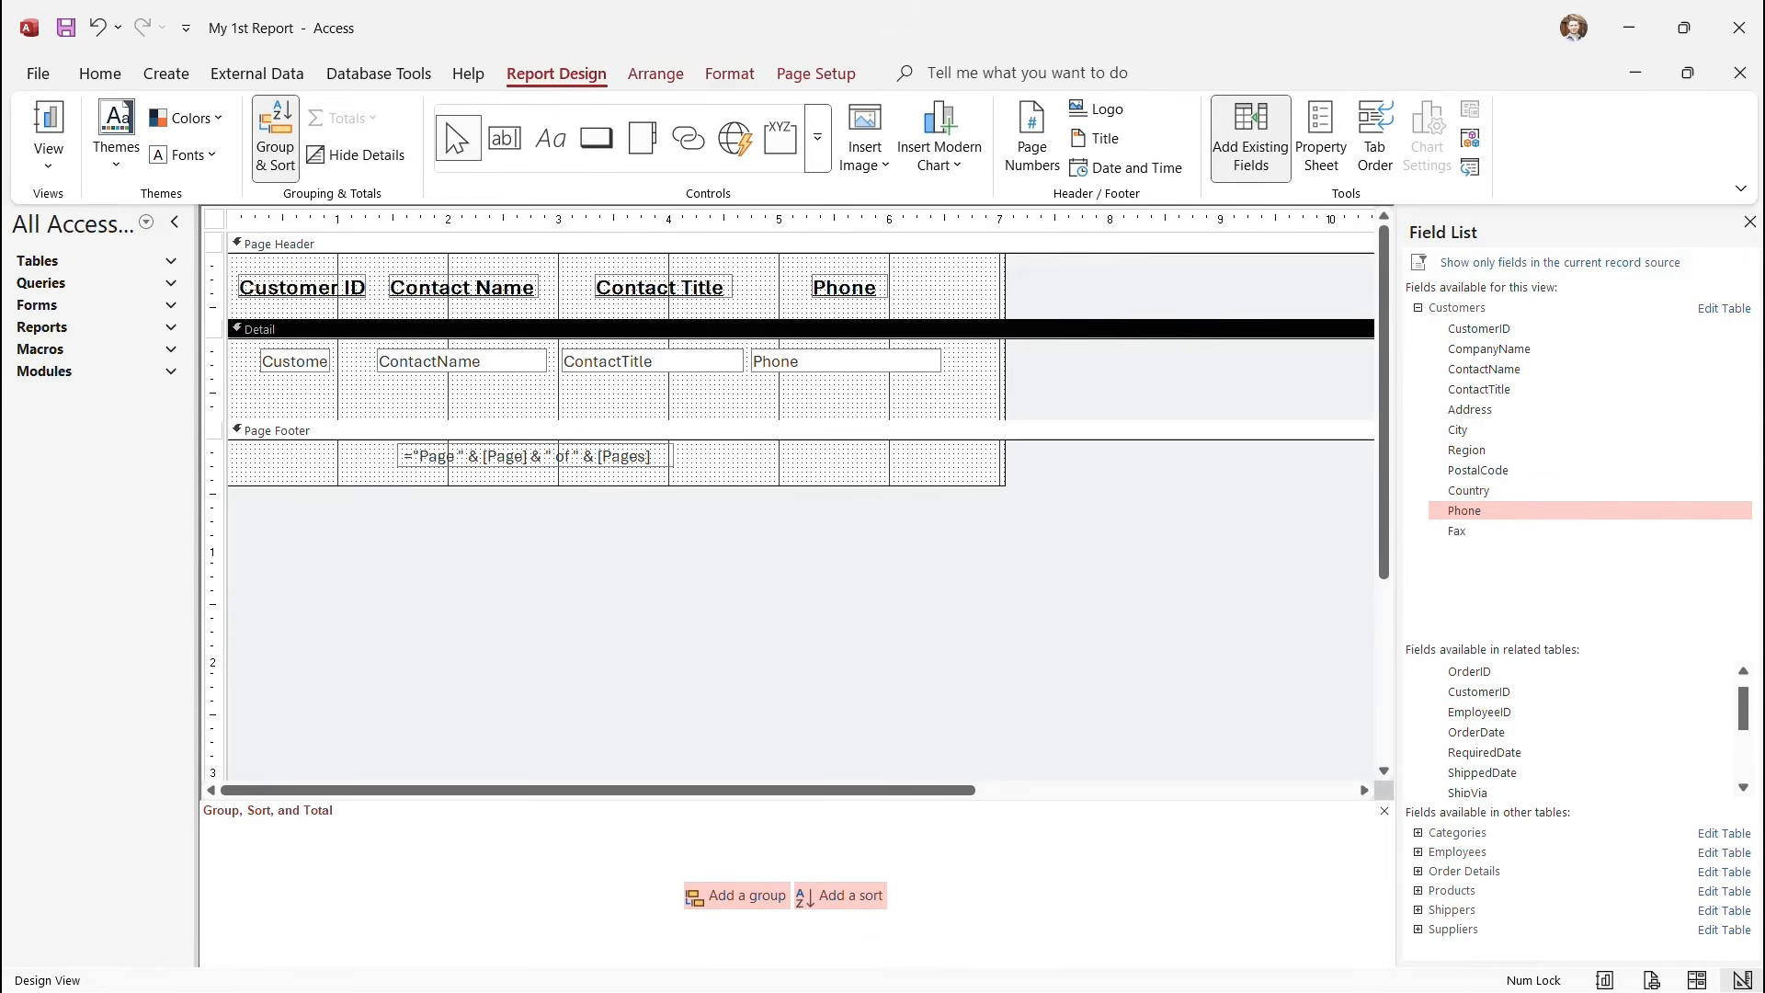
pyautogui.moveTo(1480, 713); pyautogui.dragTo(1479, 712)
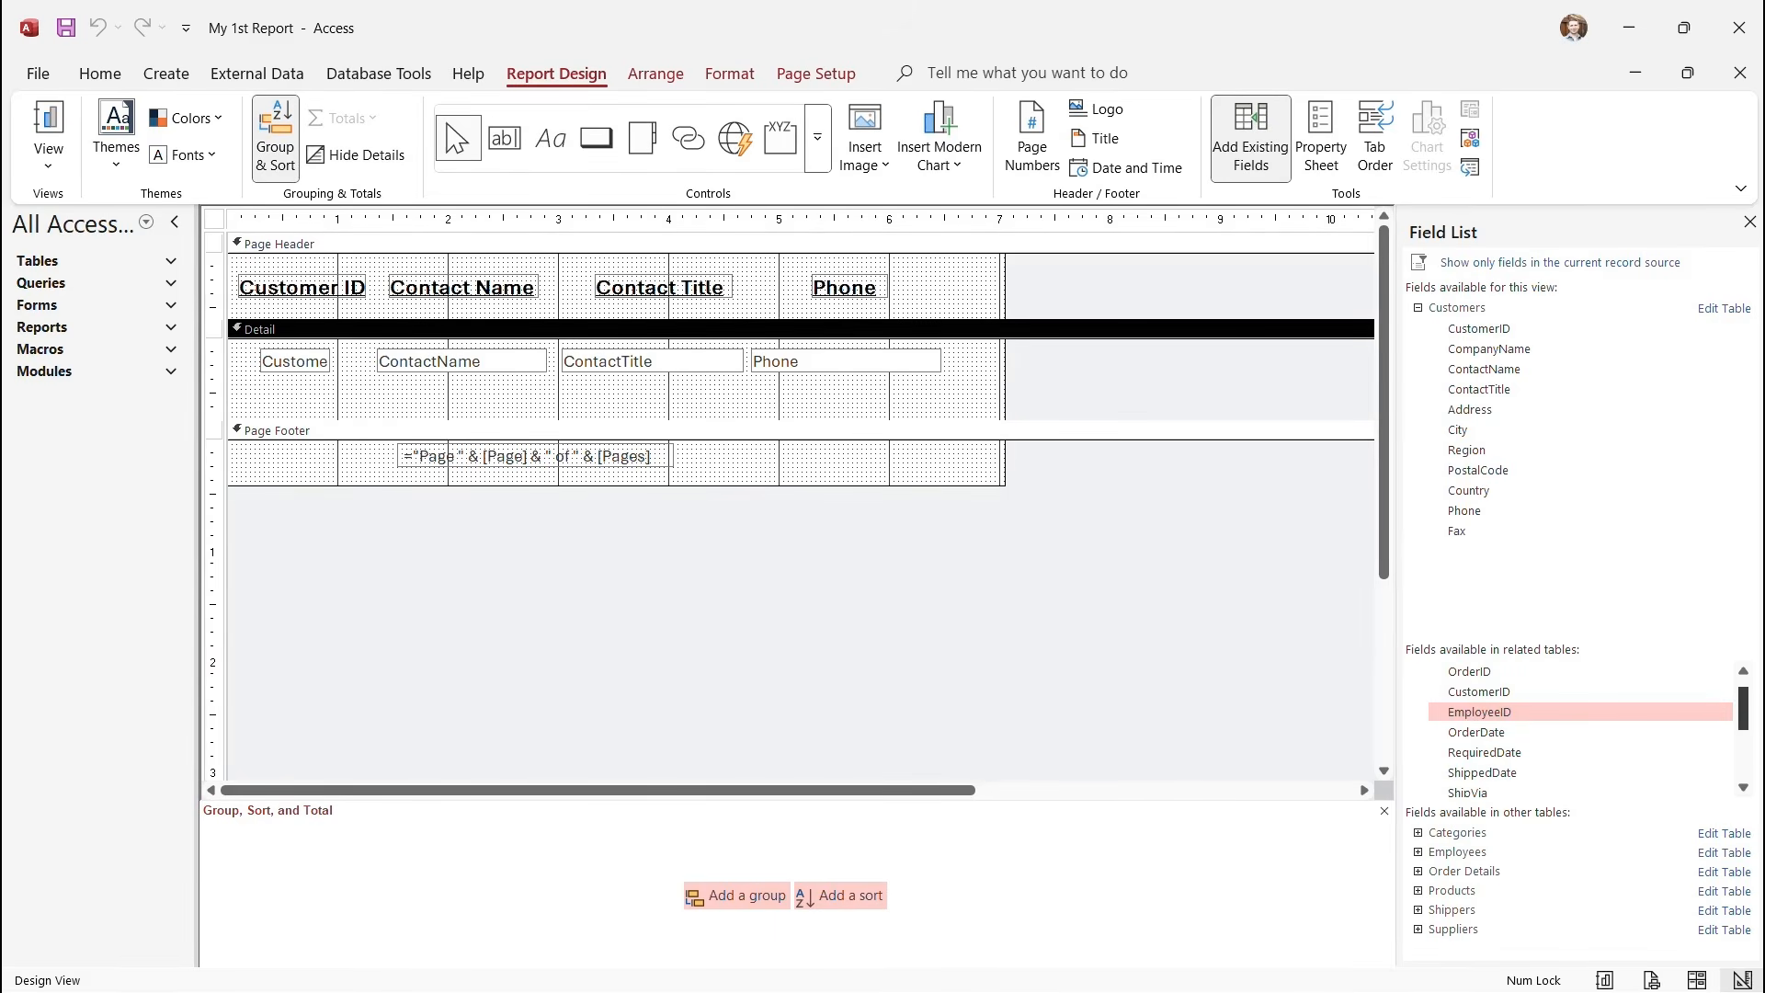
pyautogui.moveTo(1743, 709)
pyautogui.mouseDown()
pyautogui.moveTo(1743, 757)
pyautogui.moveTo(1744, 718)
pyautogui.mouseUp()
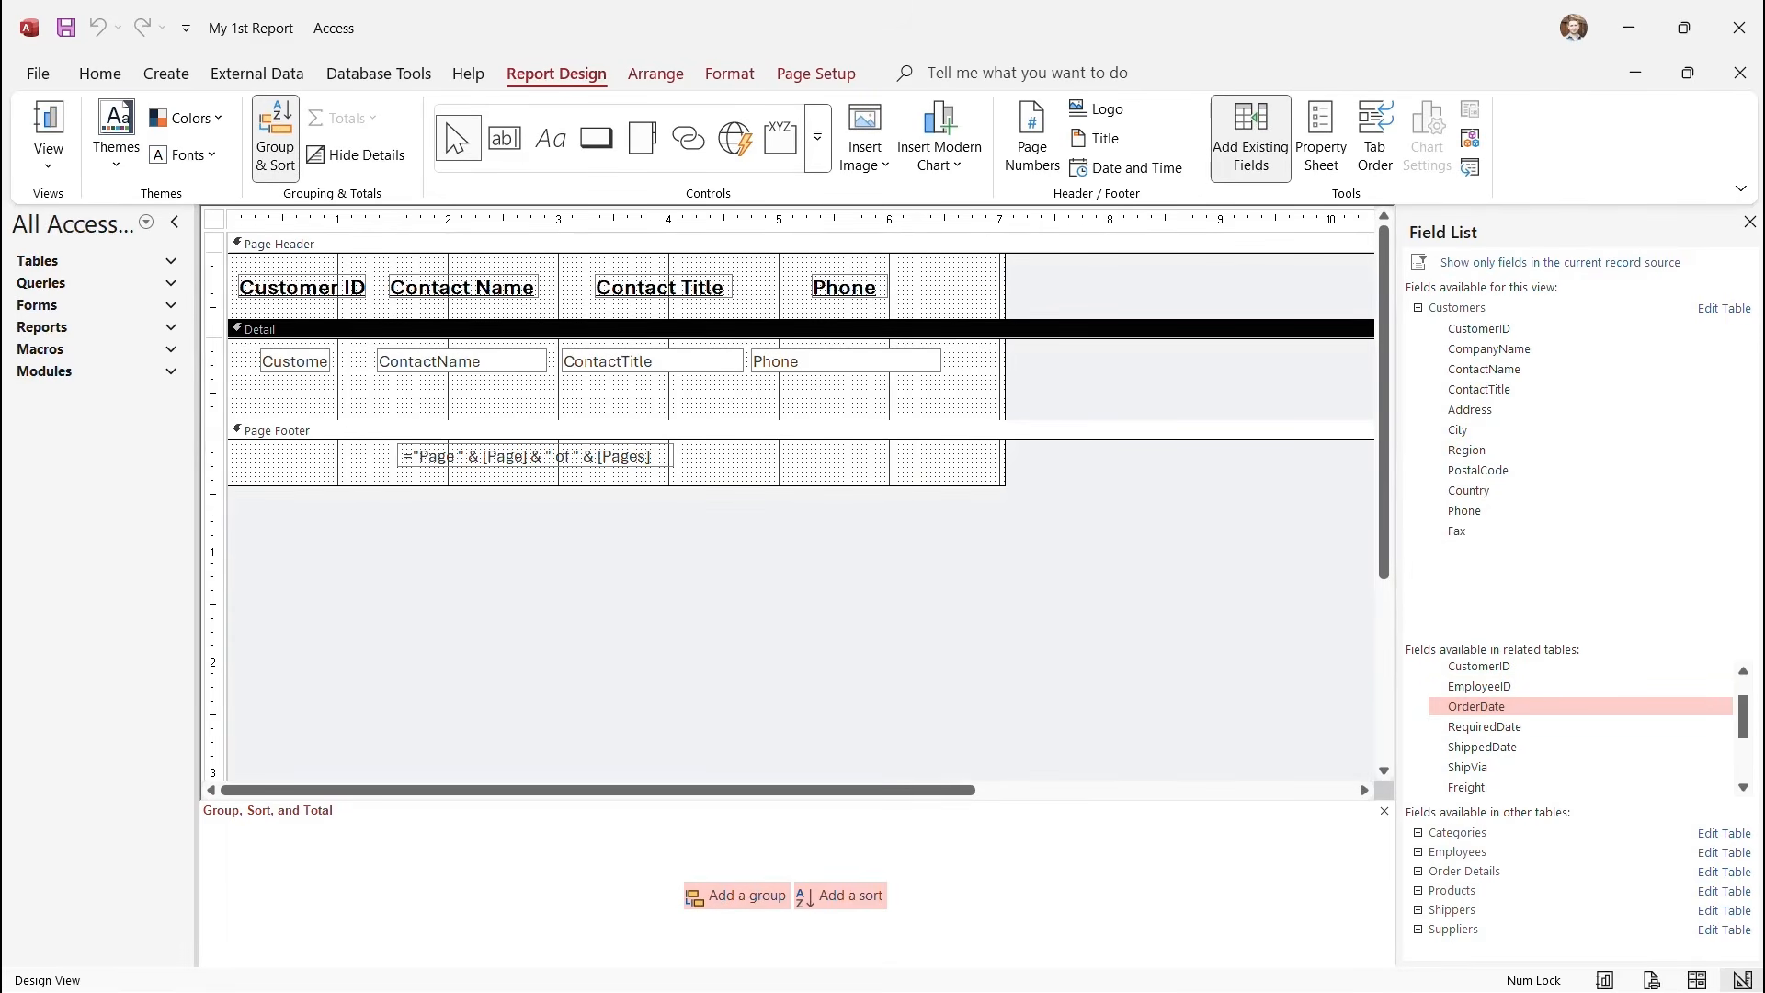
# Add the Orders OrderDate field to the Detail section and shift it right.
pyautogui.doubleClick(1477, 706)
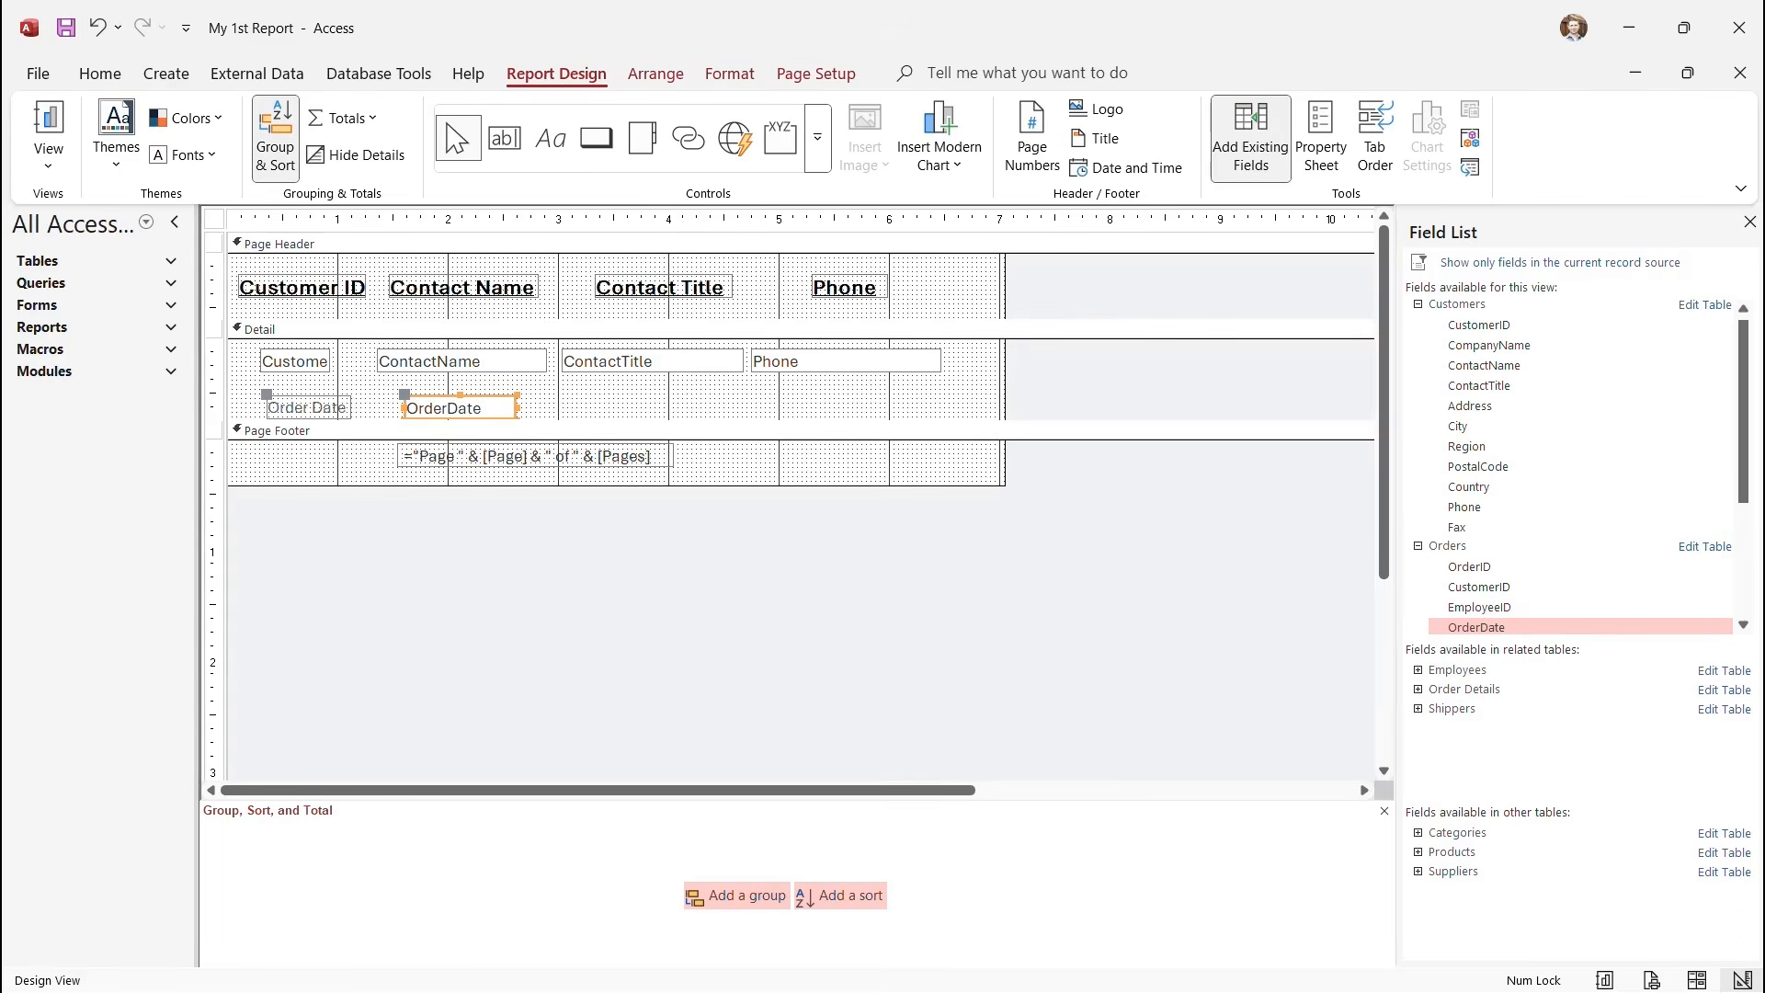
pyautogui.moveTo(306, 408); pyautogui.dragTo(493, 407)
pyautogui.click(565, 397)
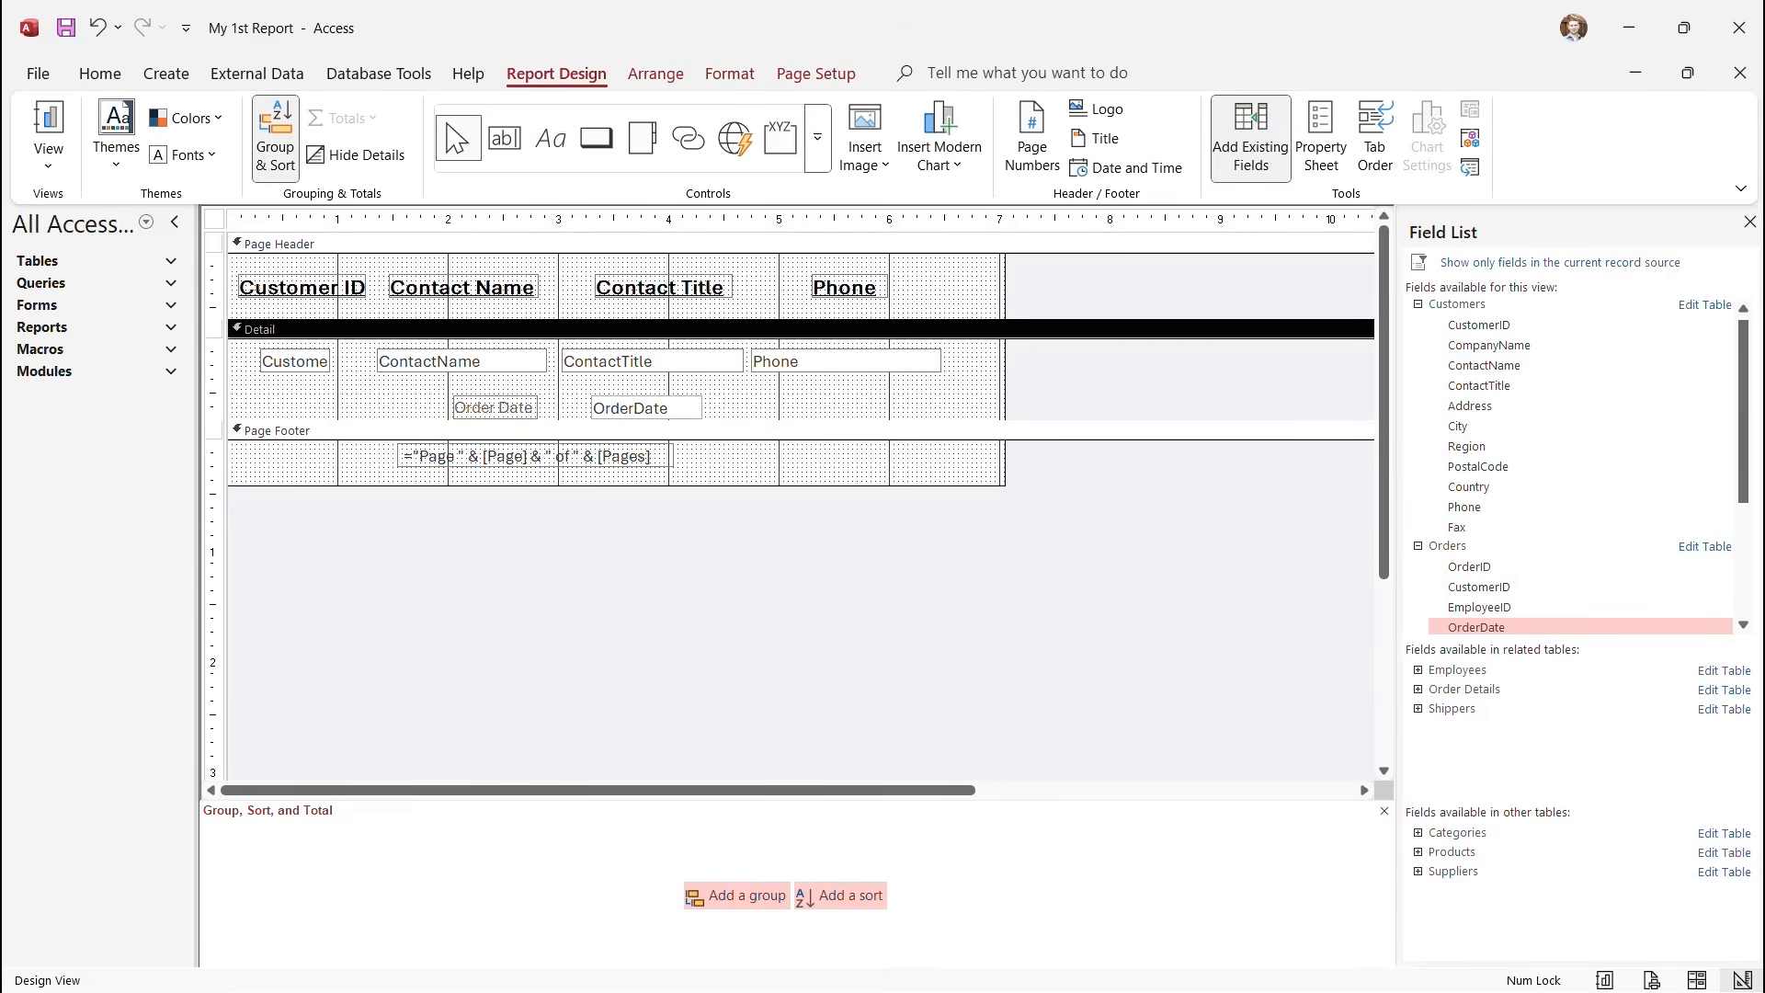
# Check the new OrderDate field in Print Preview, then return to Design View.
pyautogui.click(48, 164)
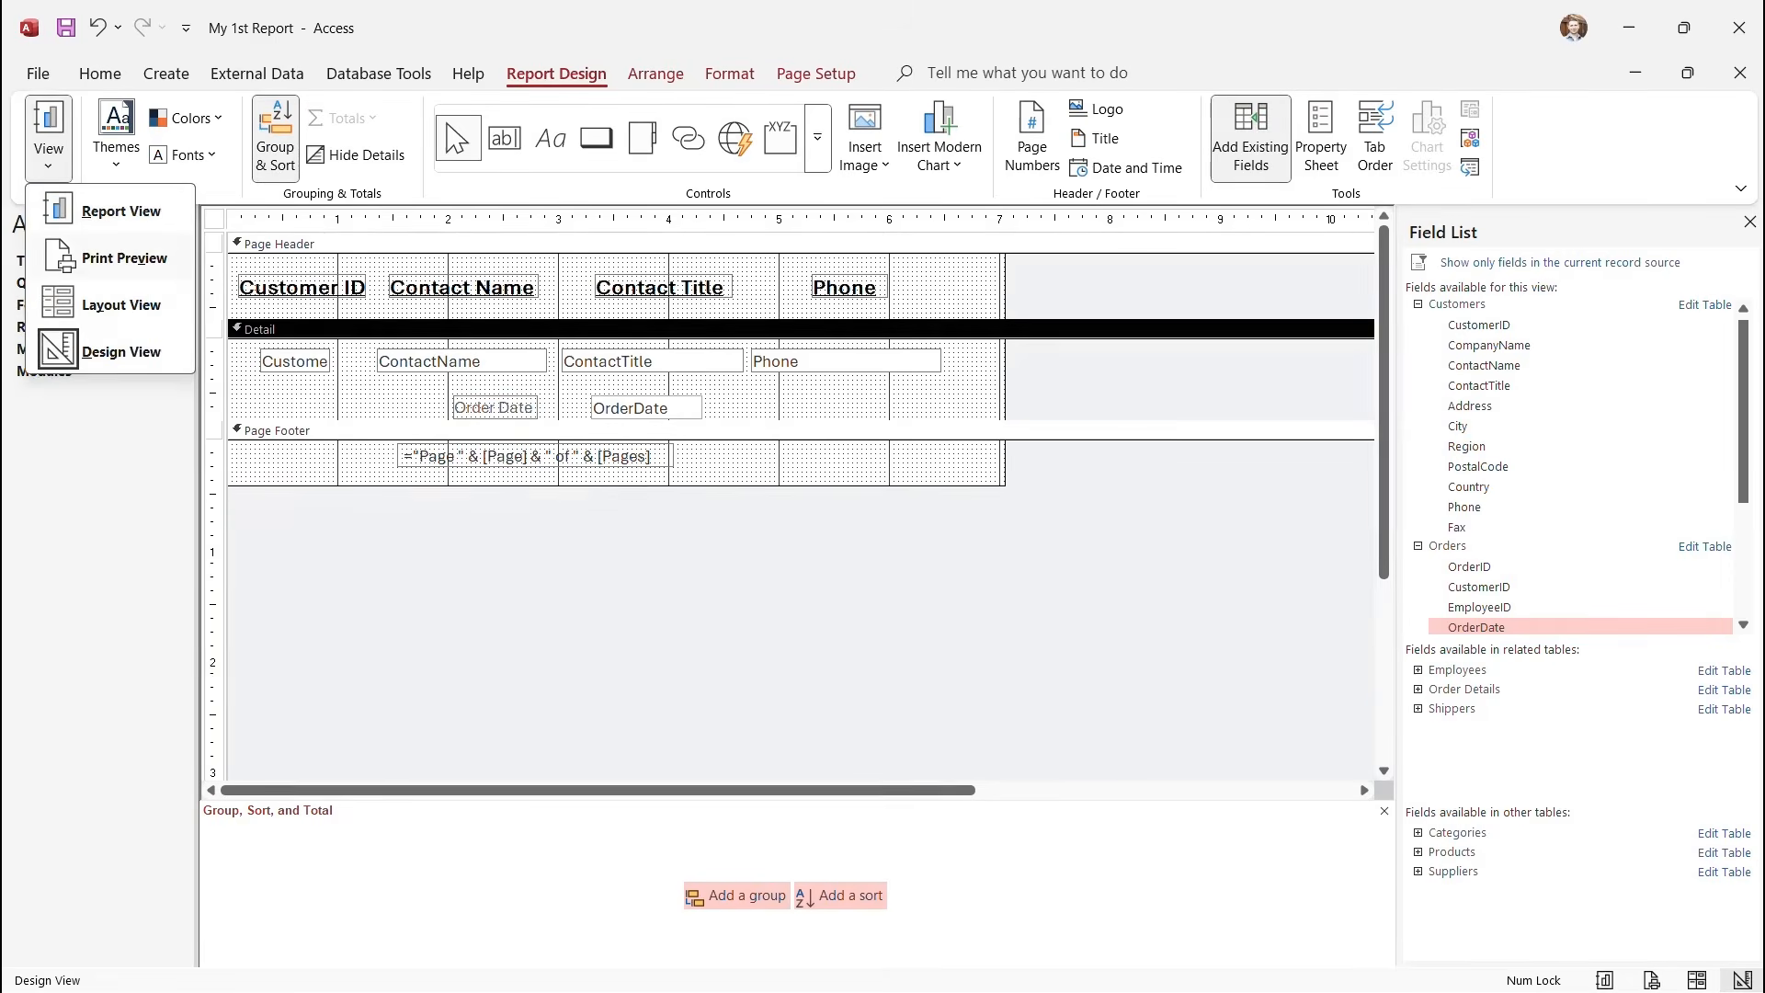
pyautogui.click(124, 258)
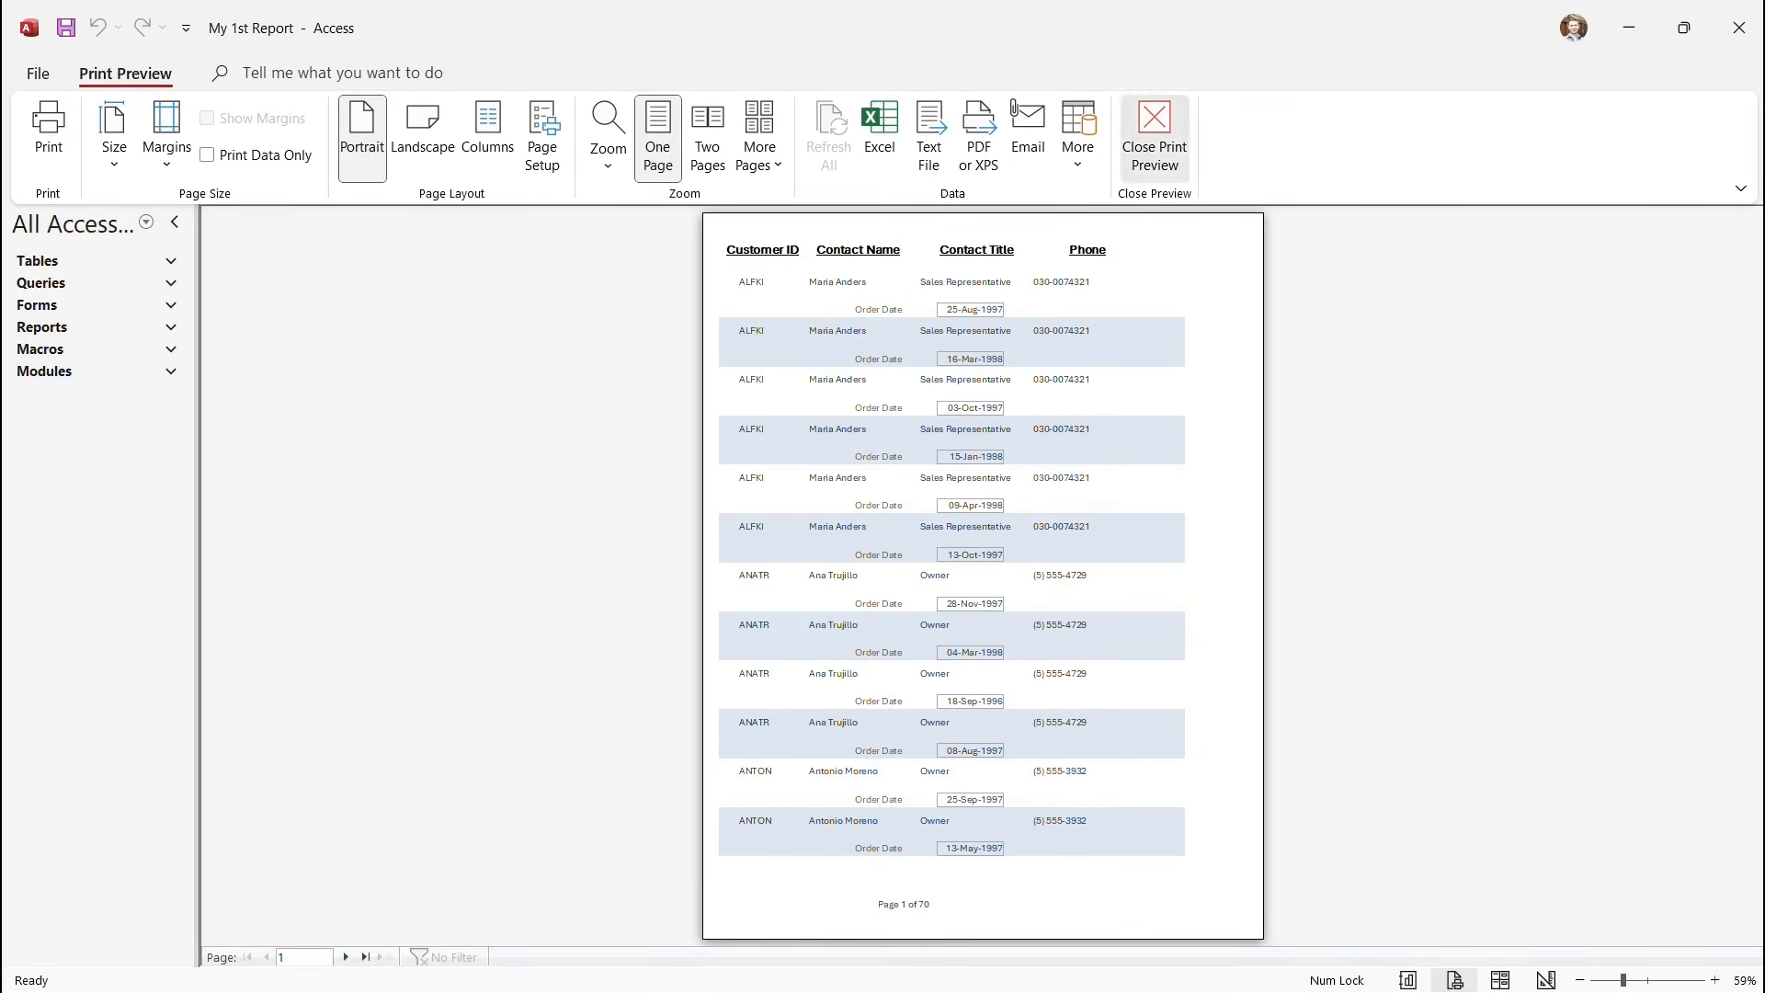
pyautogui.click(1155, 138)
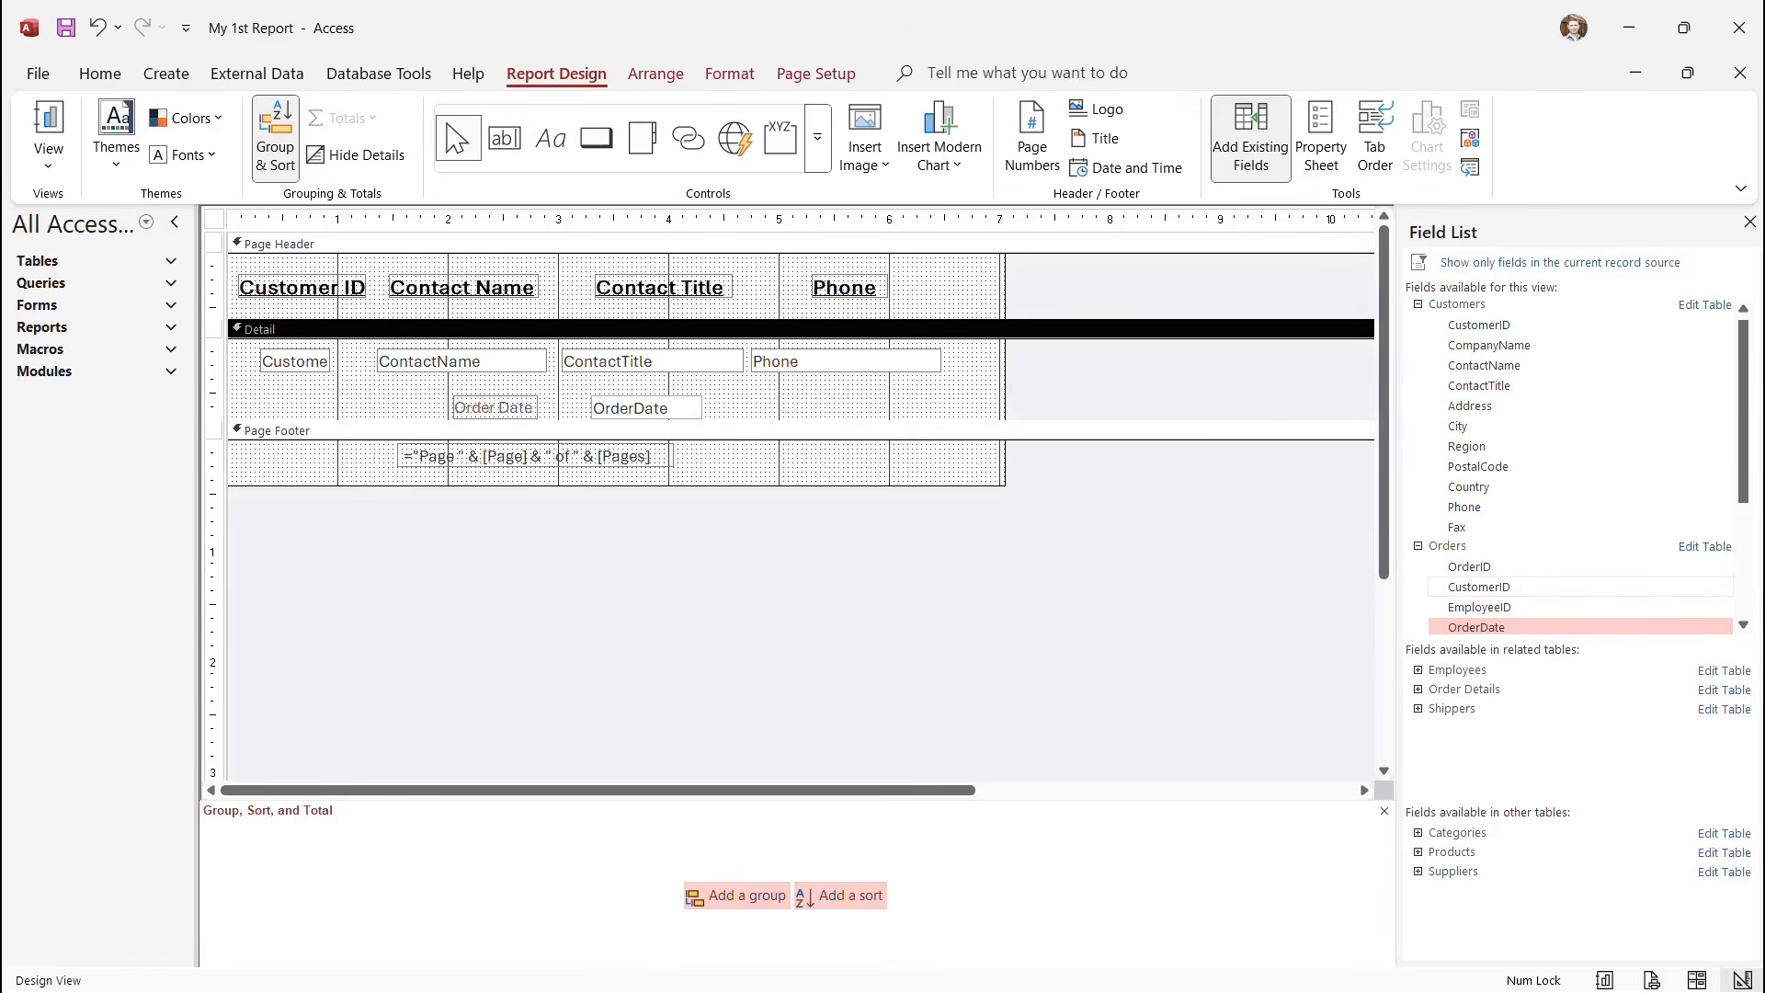
pyautogui.scroll(-2, 1563, 558)
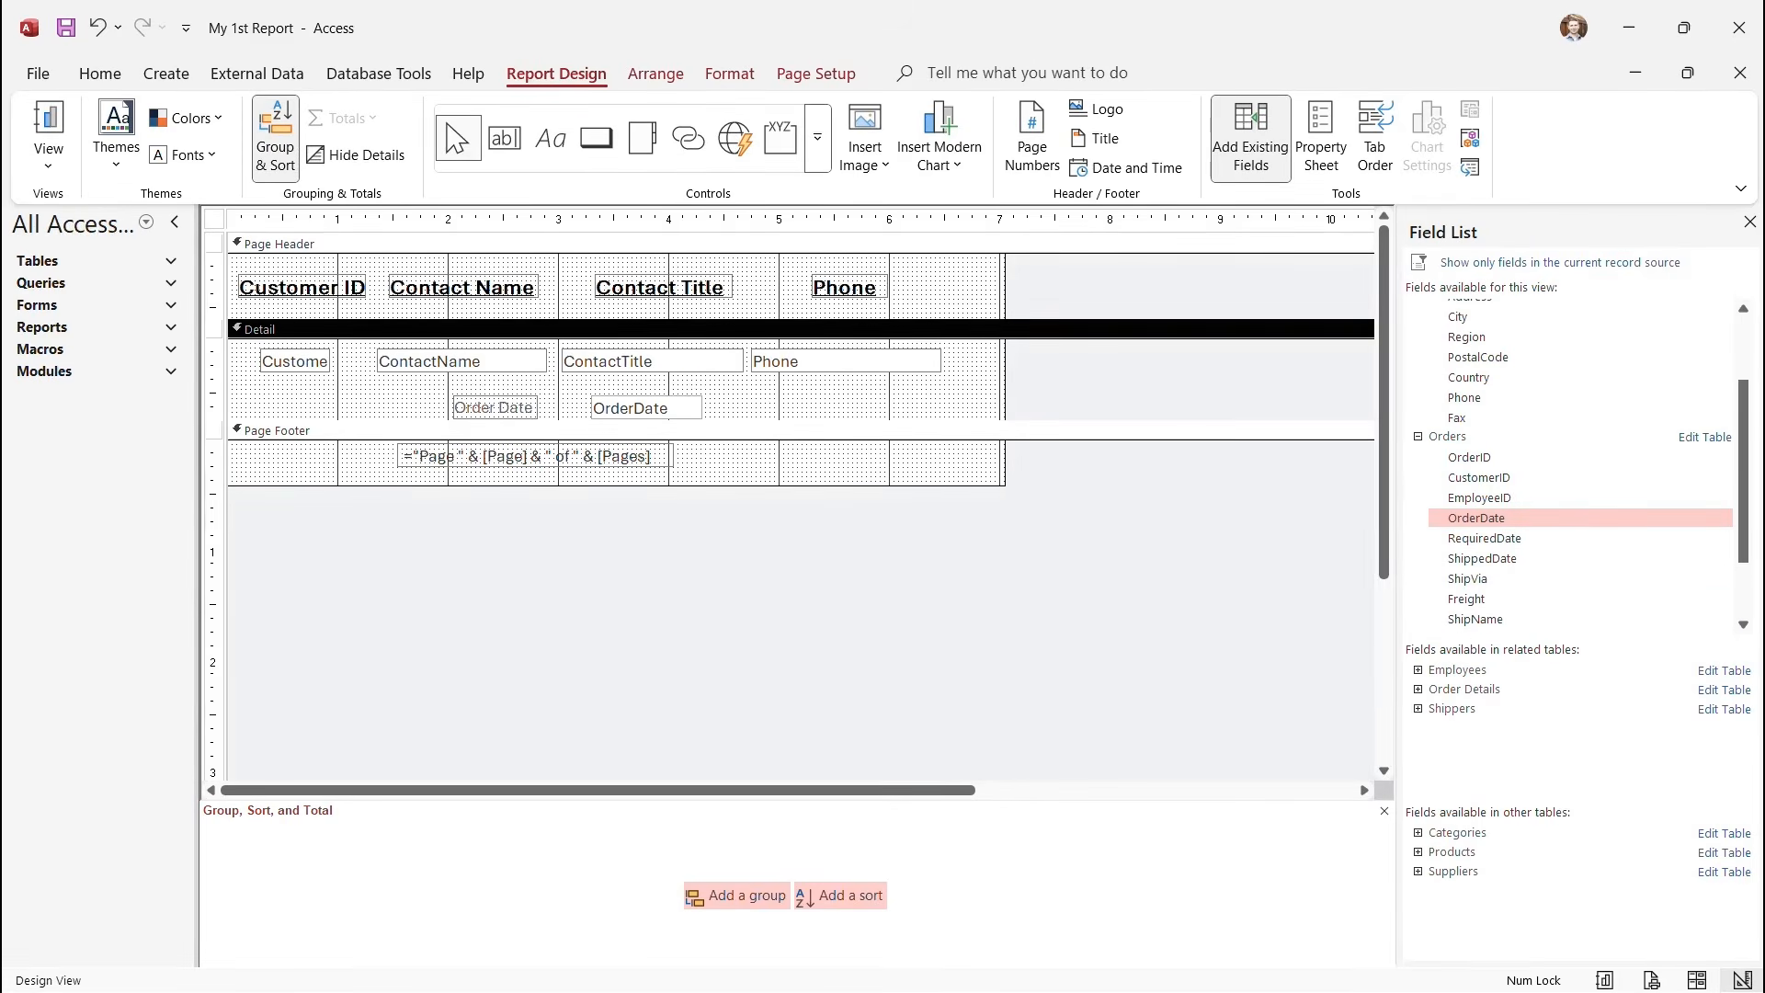
# Move the OrderDate controls to the left and place ShippedDate beside them.
pyautogui.click(493, 408)
pyautogui.moveTo(493, 408); pyautogui.dragTo(370, 386)
pyautogui.click(445, 399)
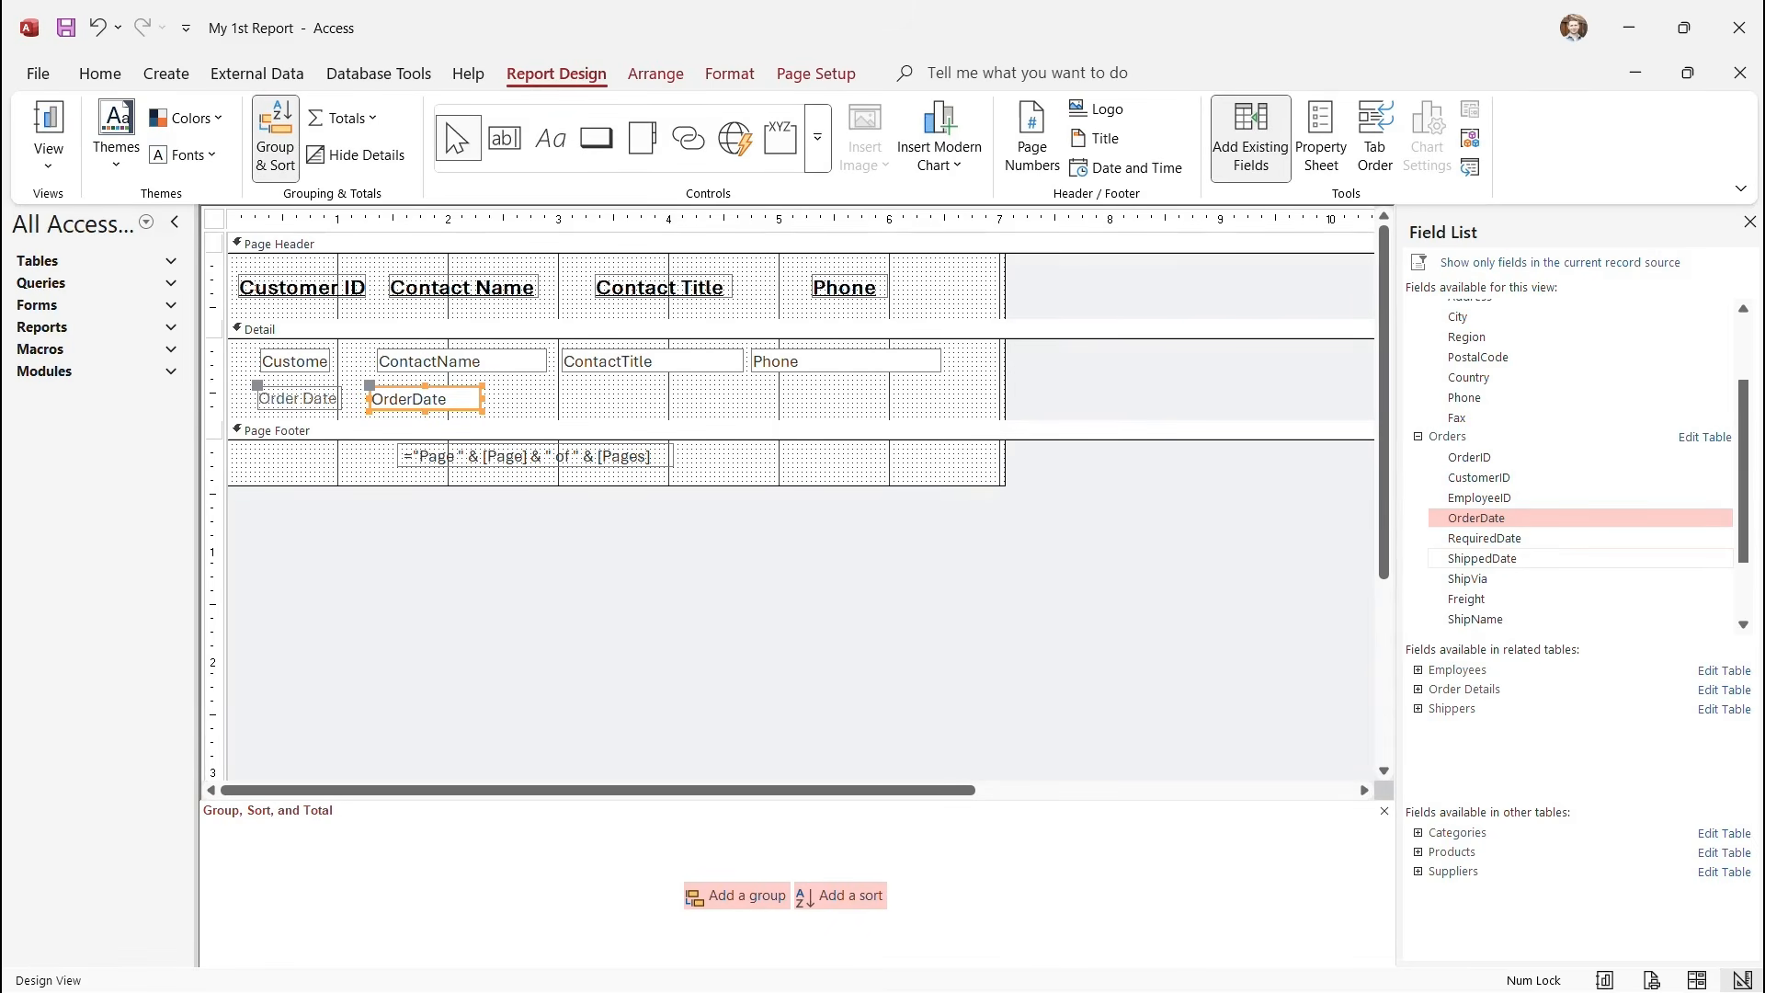
pyautogui.click(1482, 559)
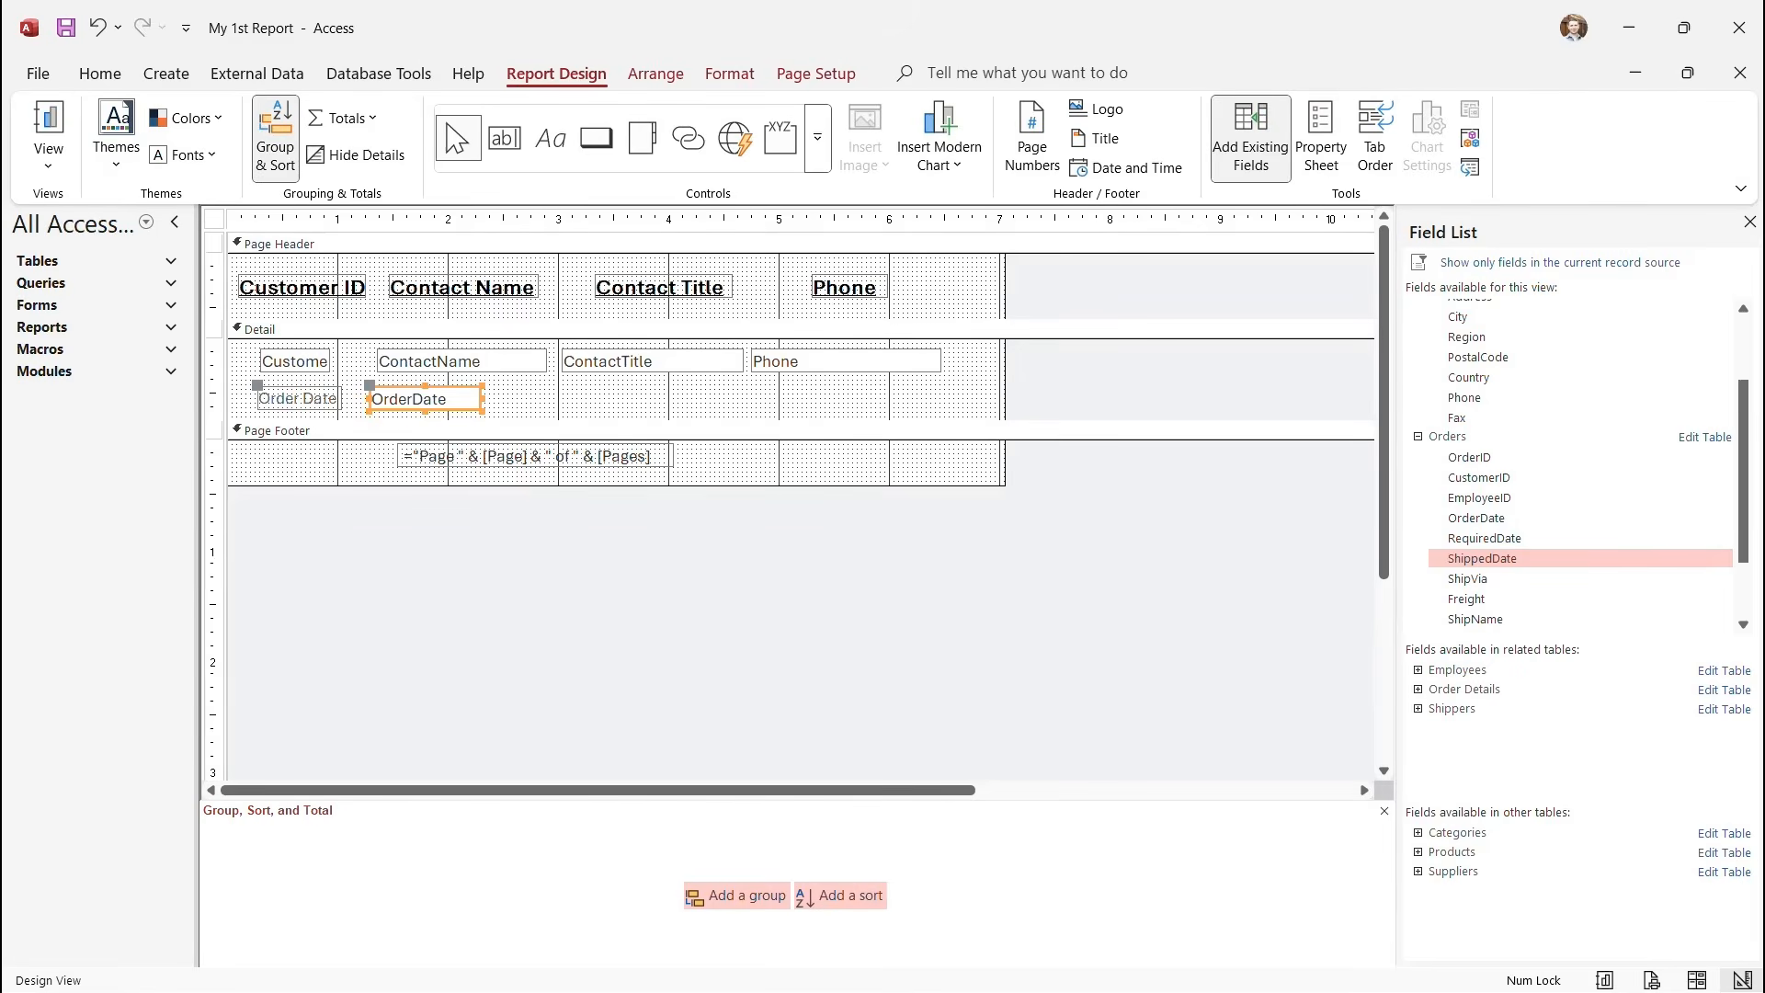
pyautogui.moveTo(1482, 559); pyautogui.dragTo(554, 398)
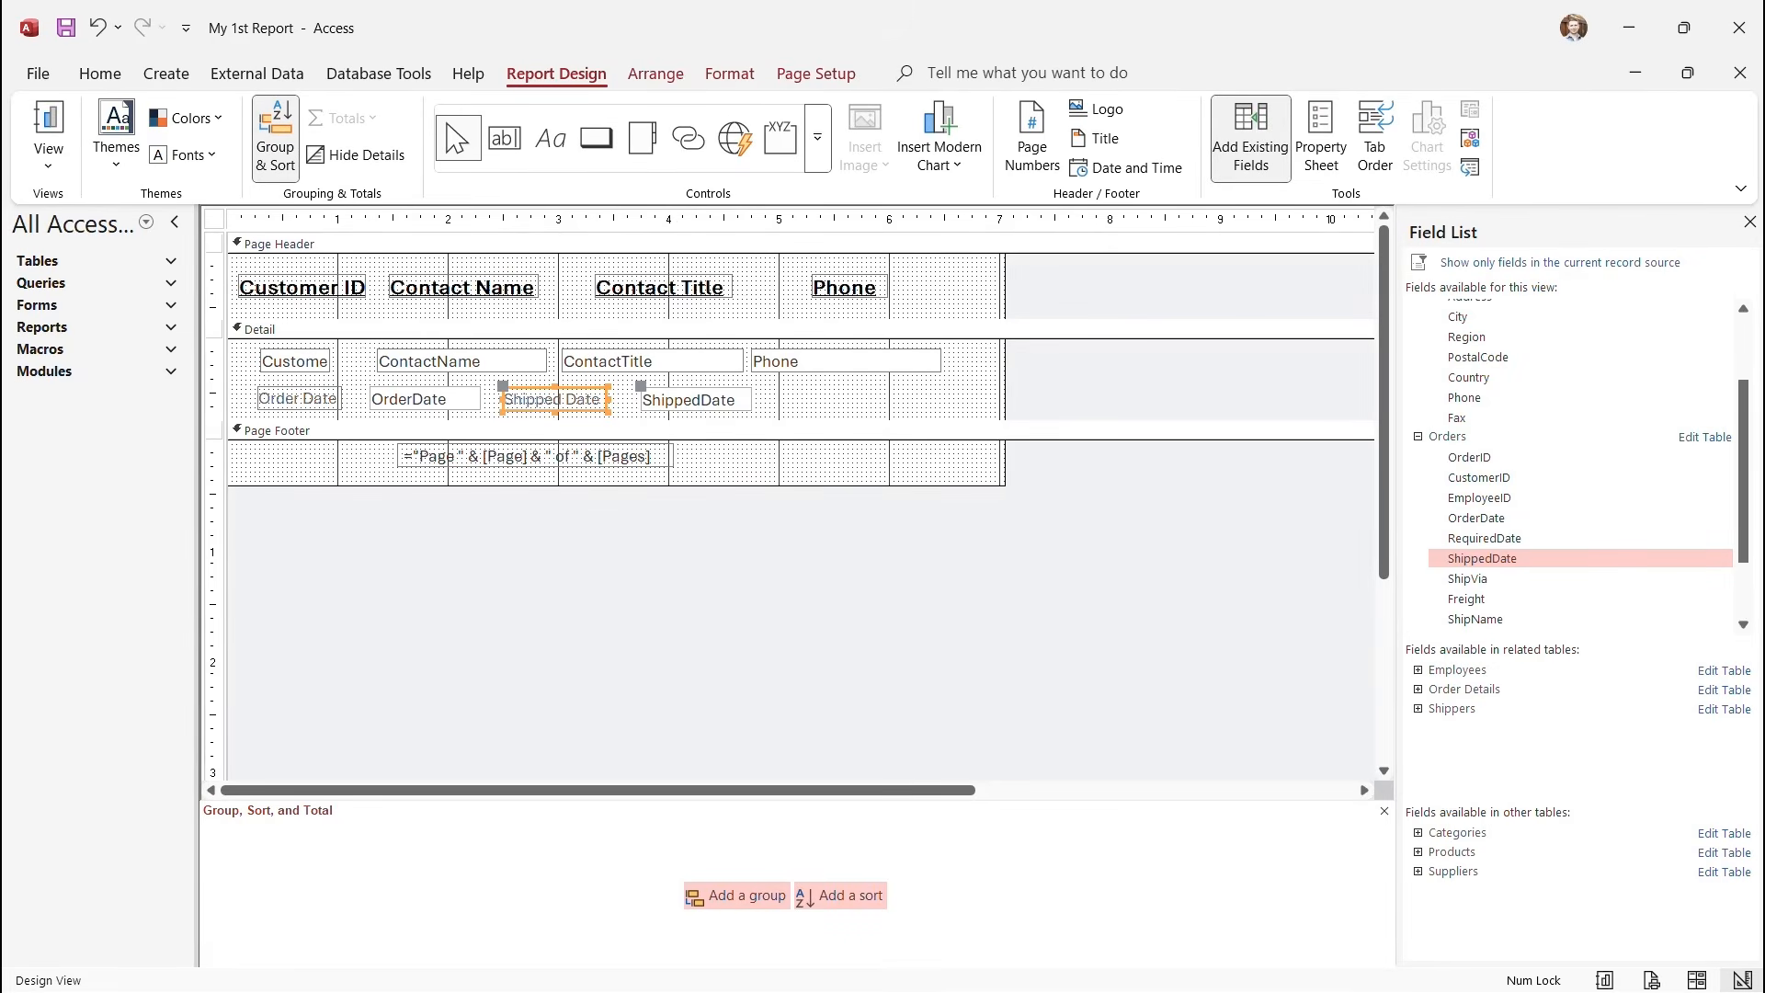
# Bottom-align the four Order Date and Shipped Date controls in the row.
pyautogui.click(213, 398)
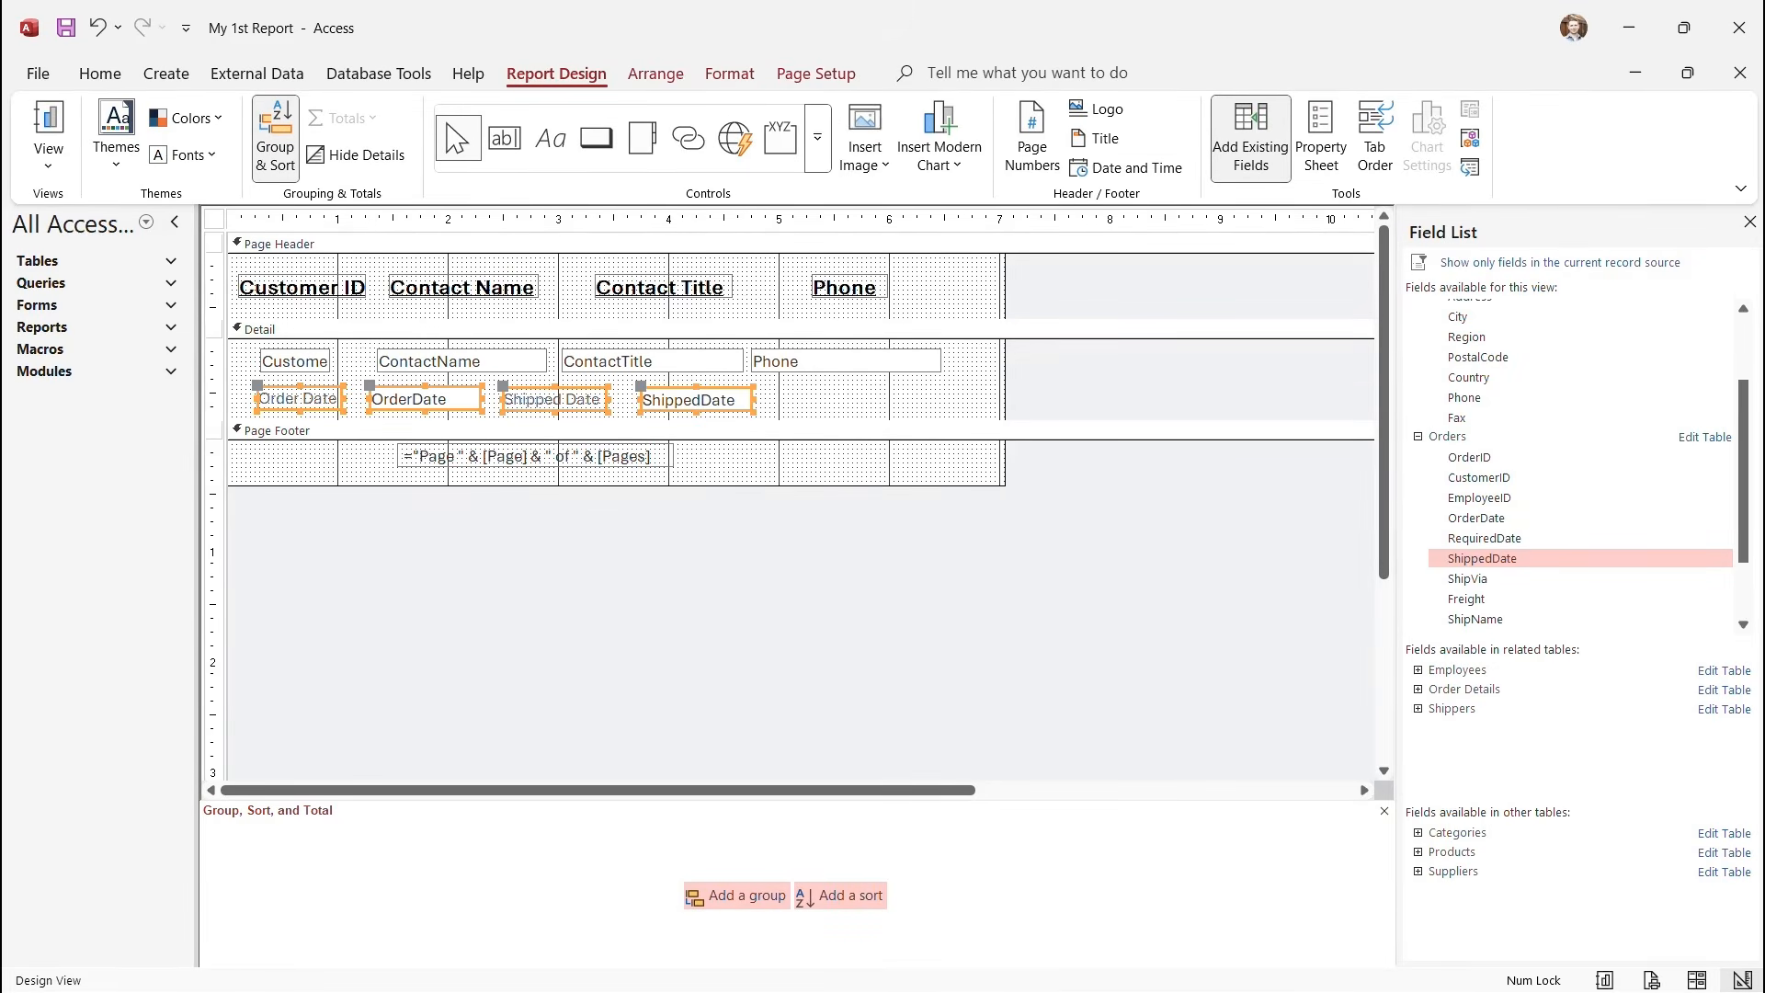
pyautogui.click(656, 74)
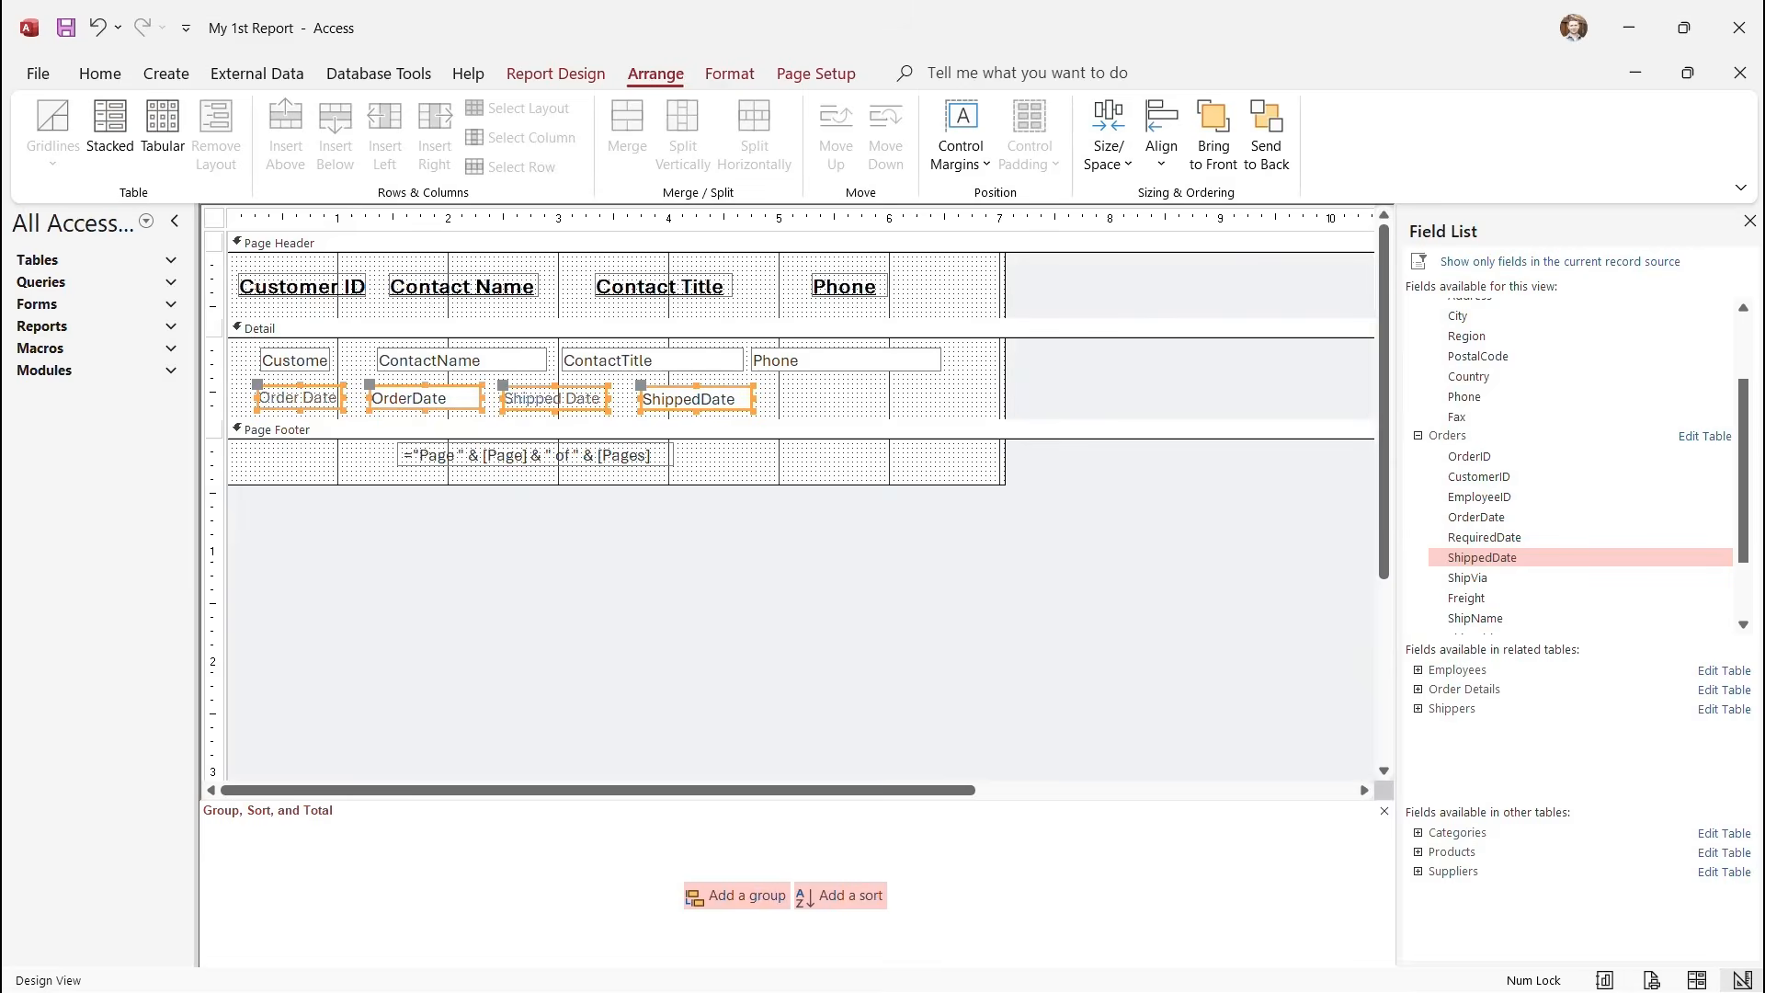
pyautogui.click(1161, 142)
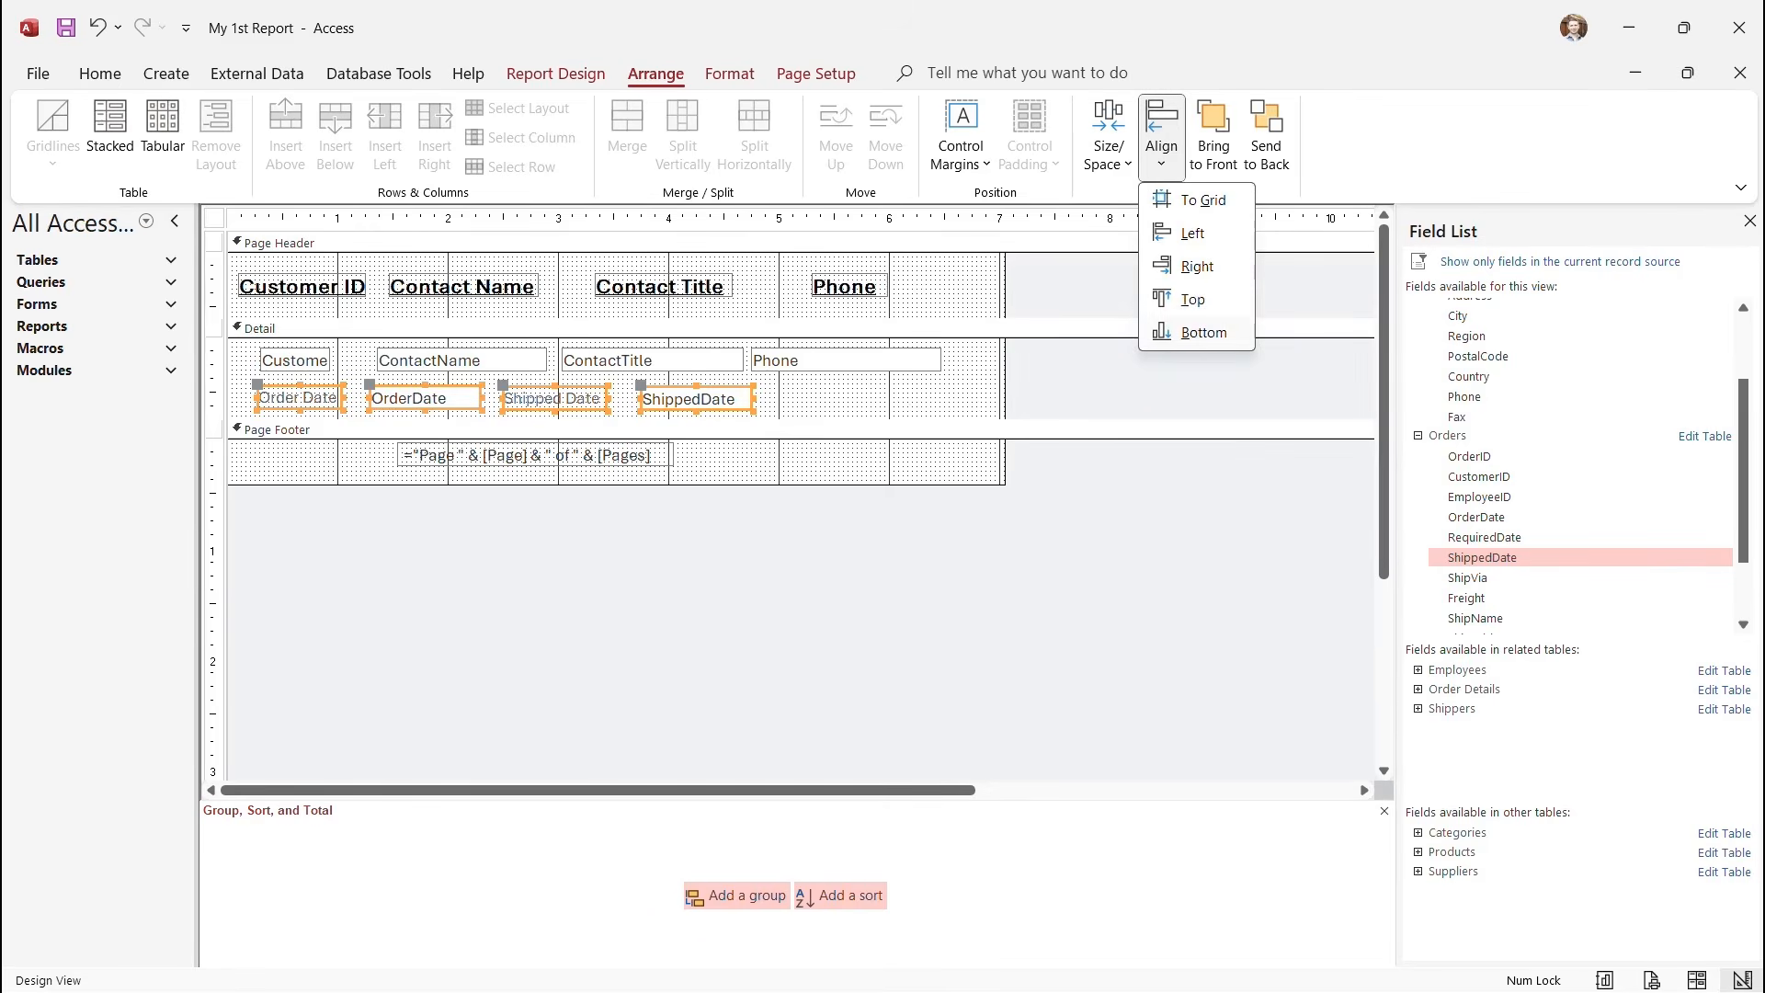
pyautogui.click(1196, 332)
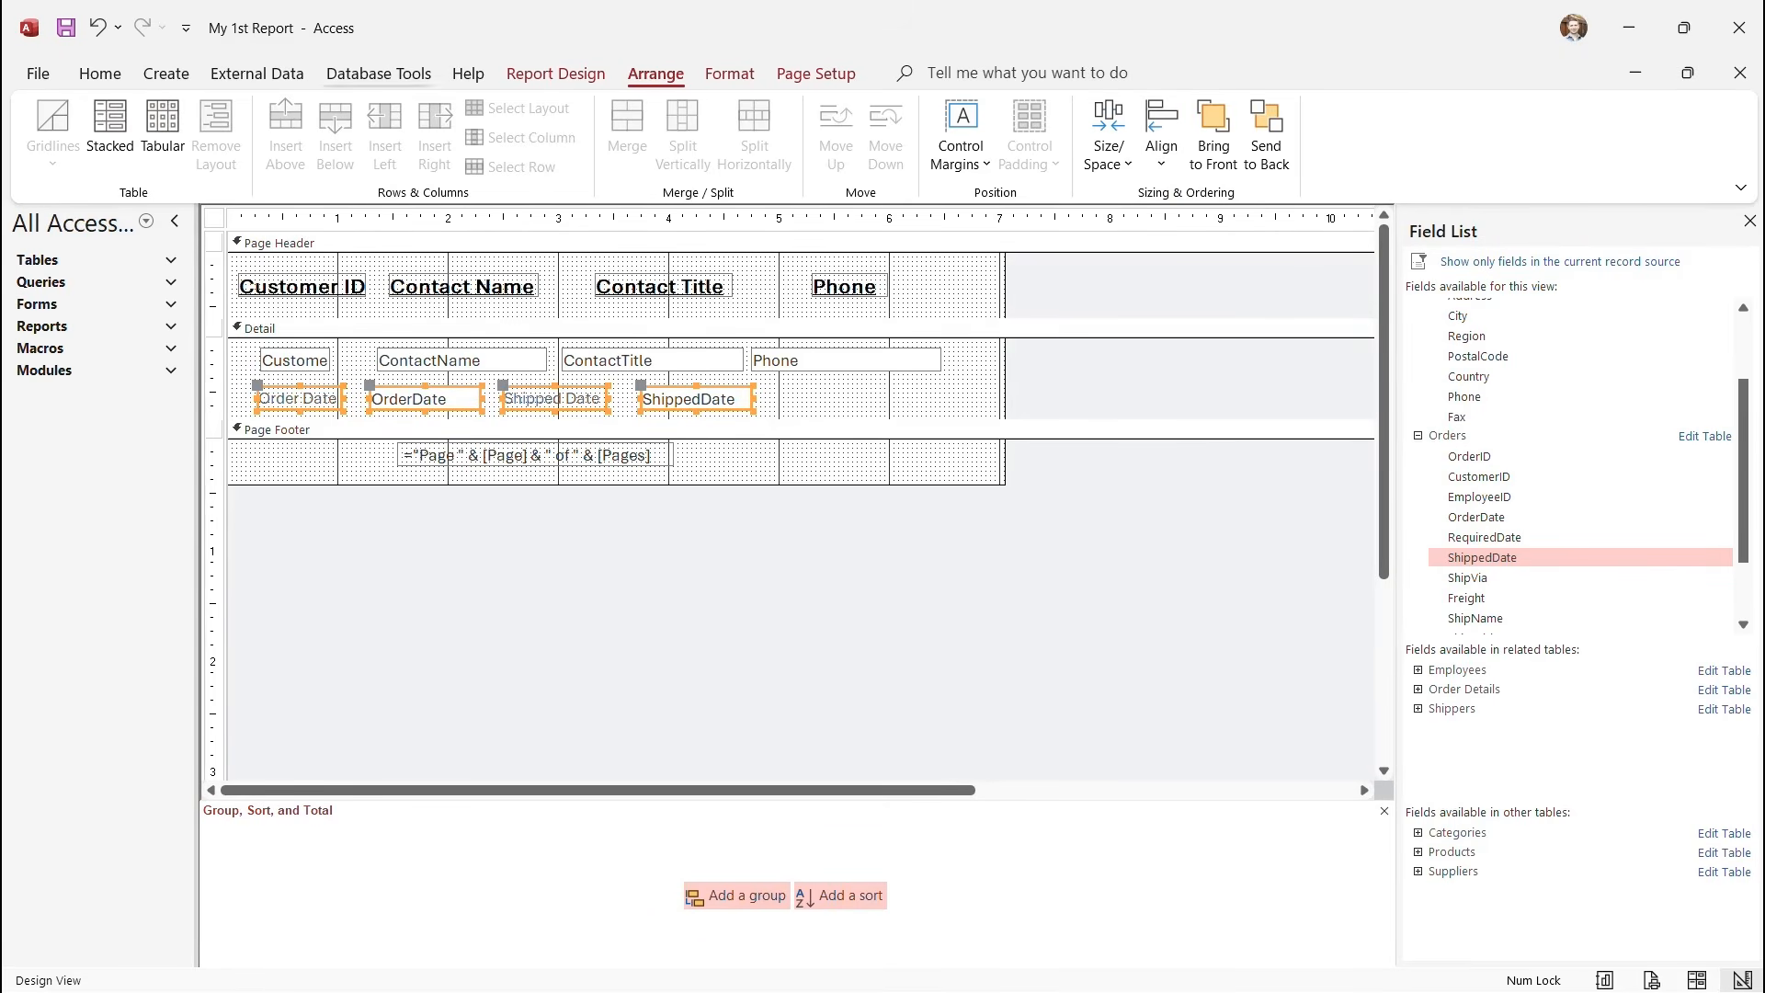
pyautogui.click(556, 73)
pyautogui.click(48, 162)
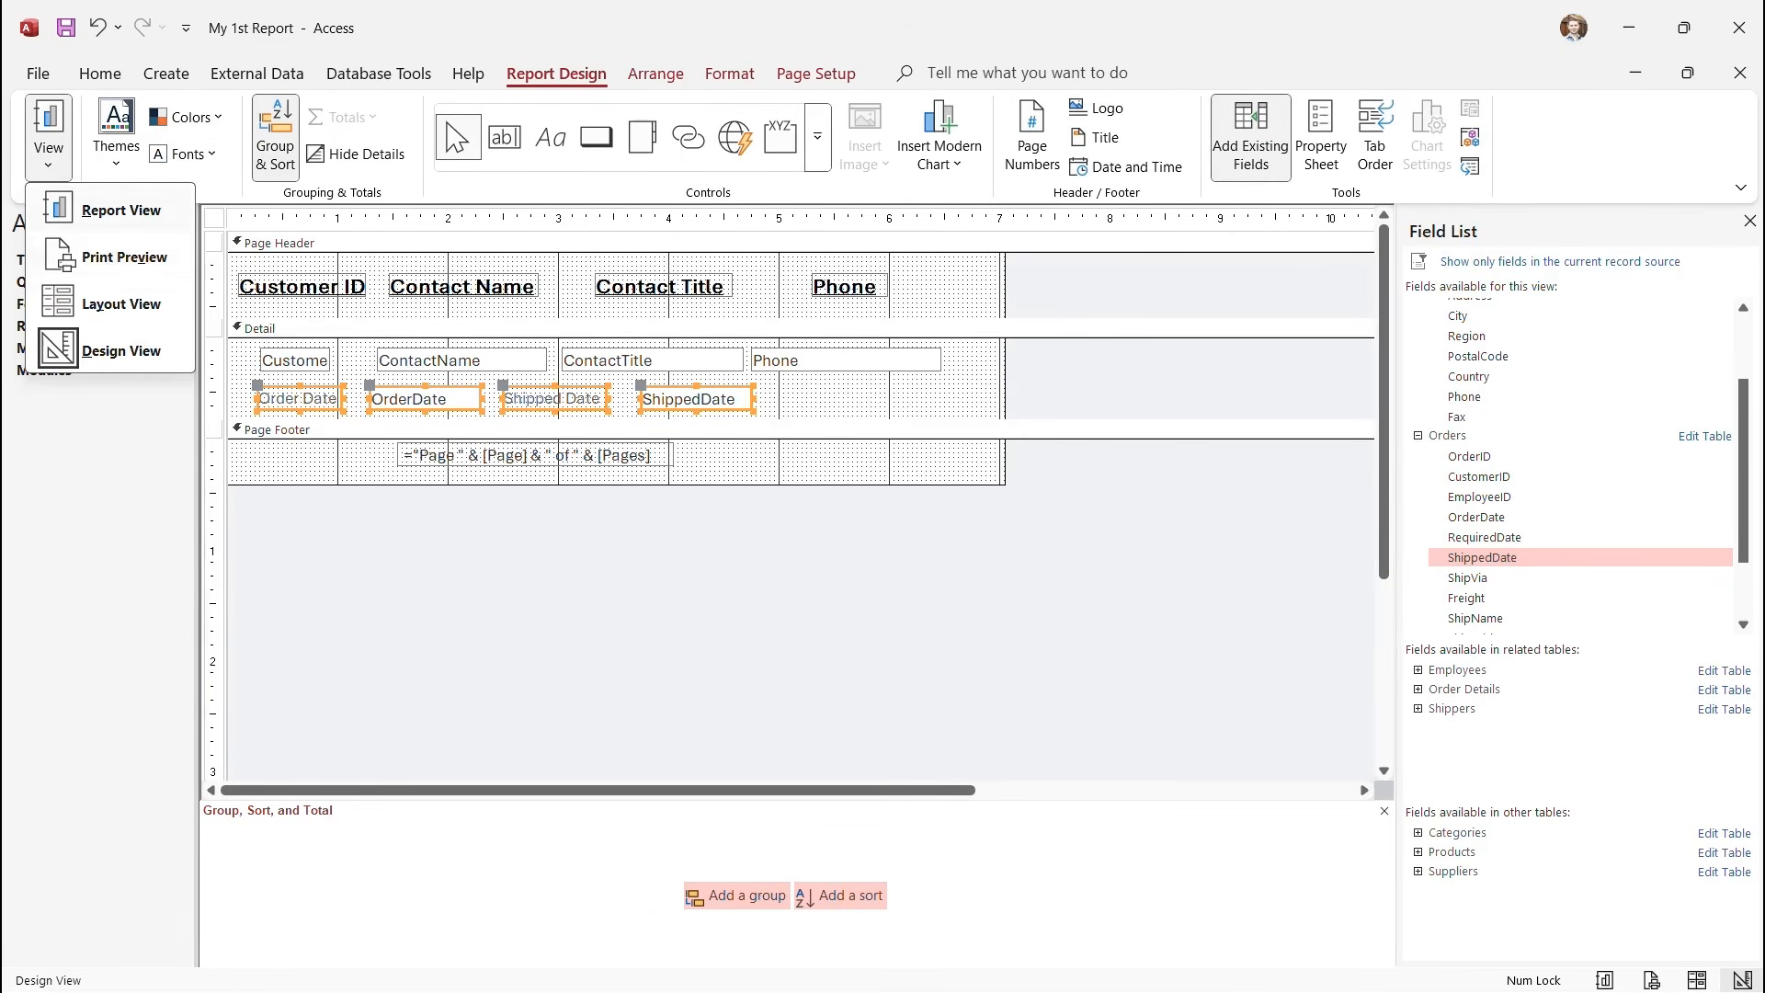
pyautogui.click(124, 256)
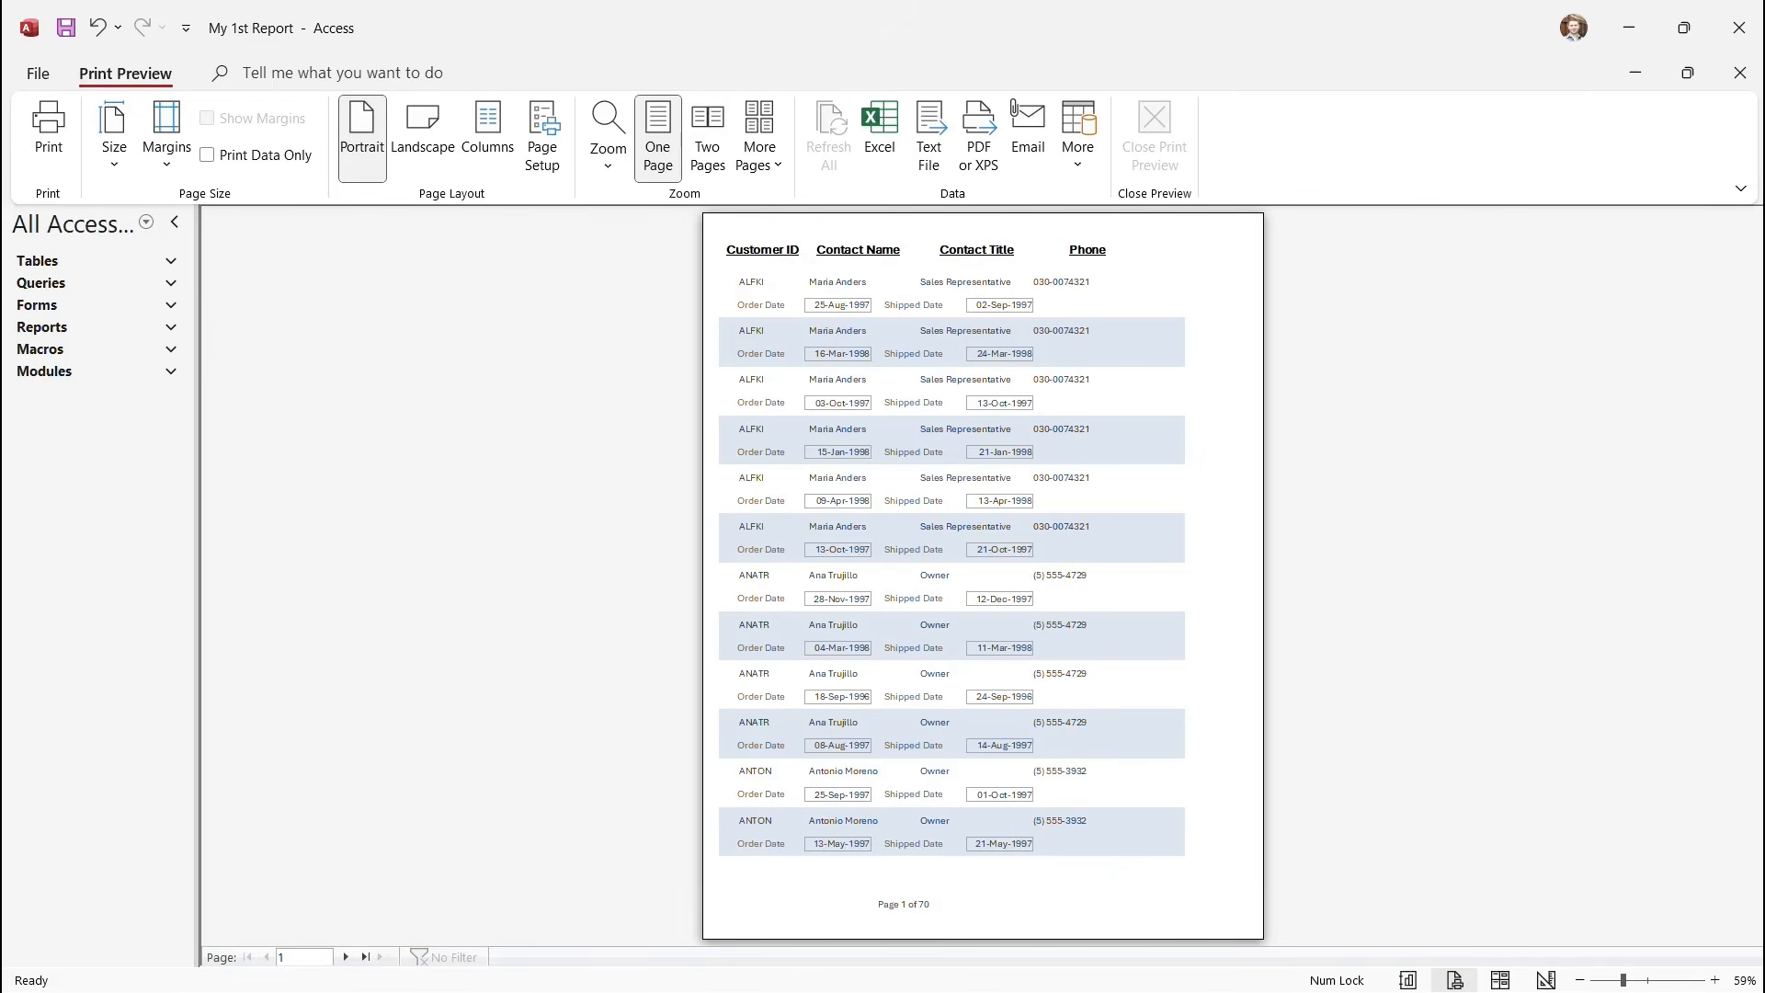
pyautogui.click(1019, 458)
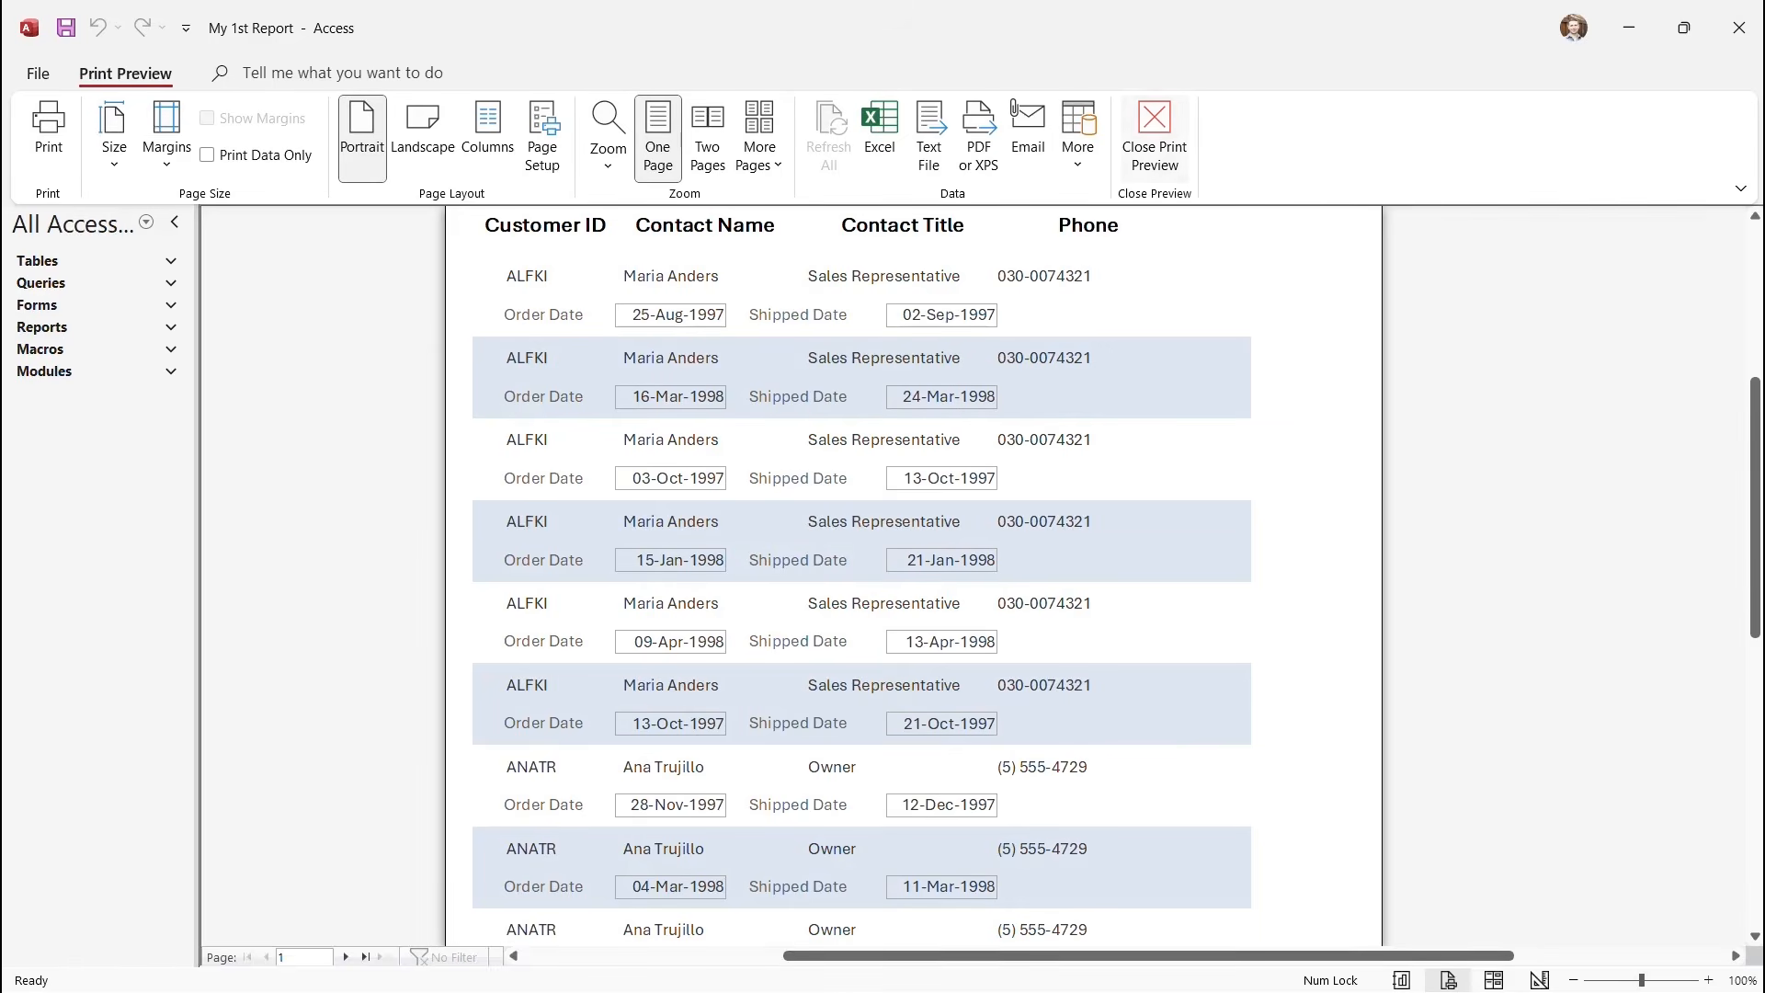
pyautogui.click(1155, 138)
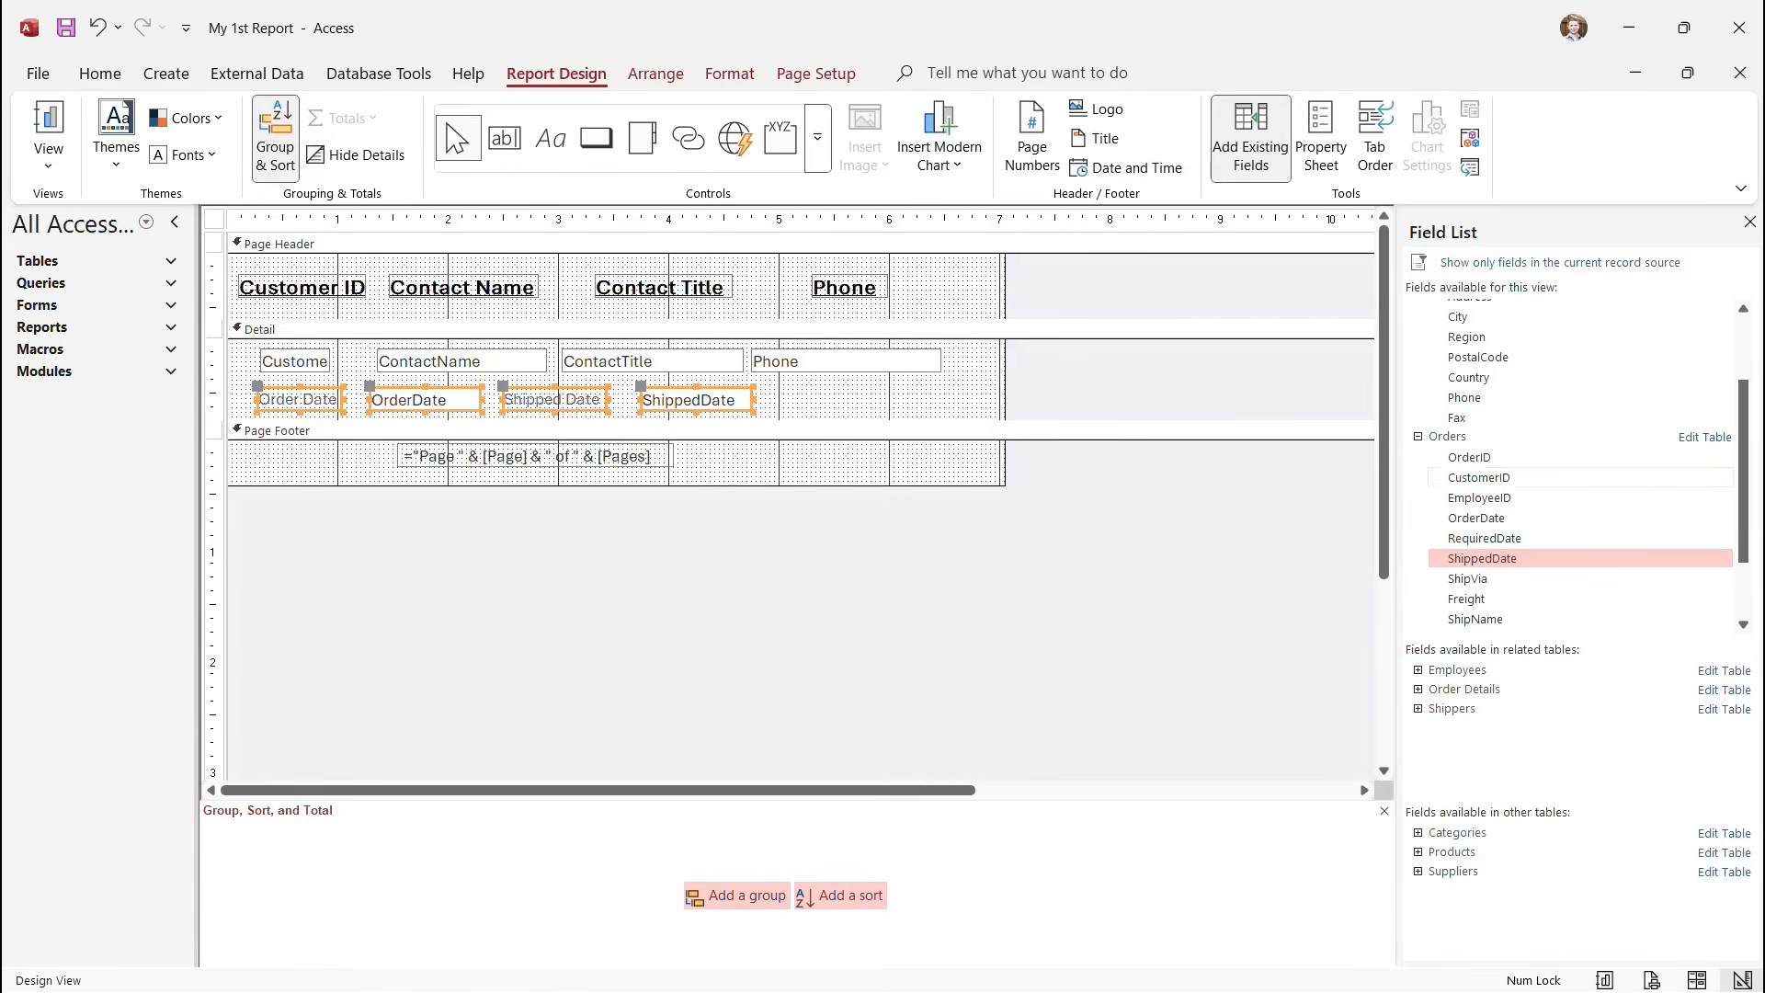
# Draw a new text box after ShippedDate and rename its label to 'Shipping Time'.
pyautogui.click(846, 397)
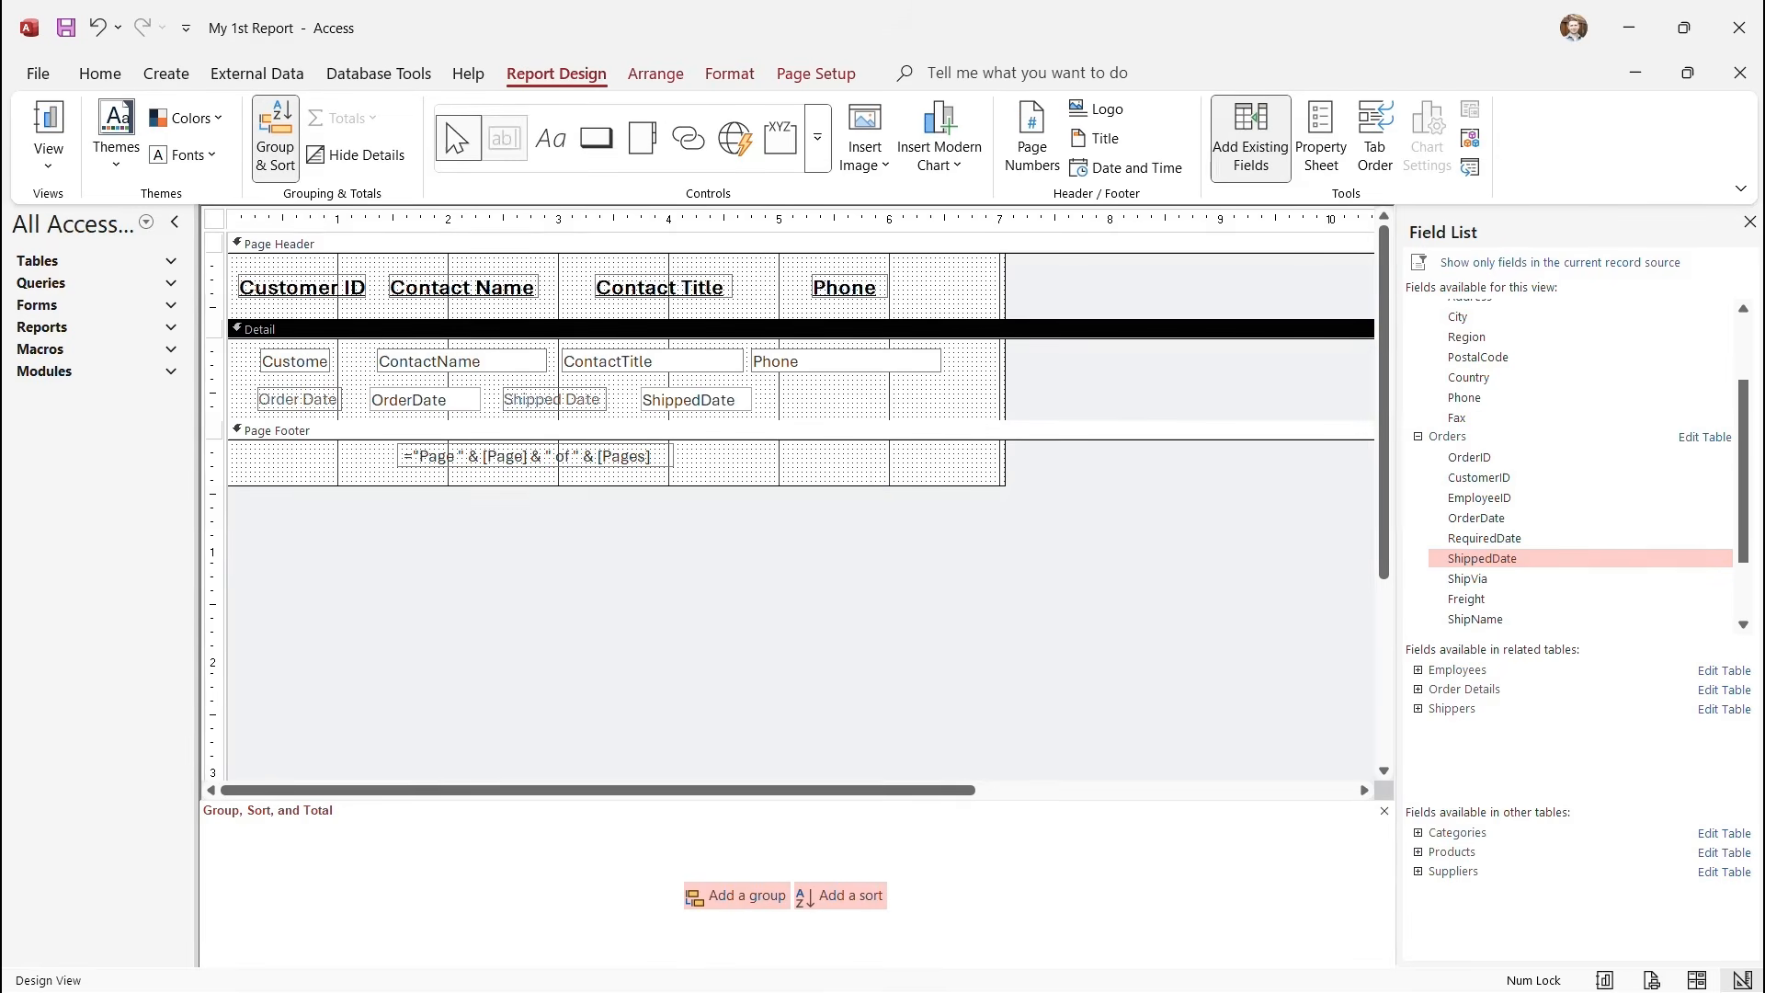
pyautogui.click(504, 138)
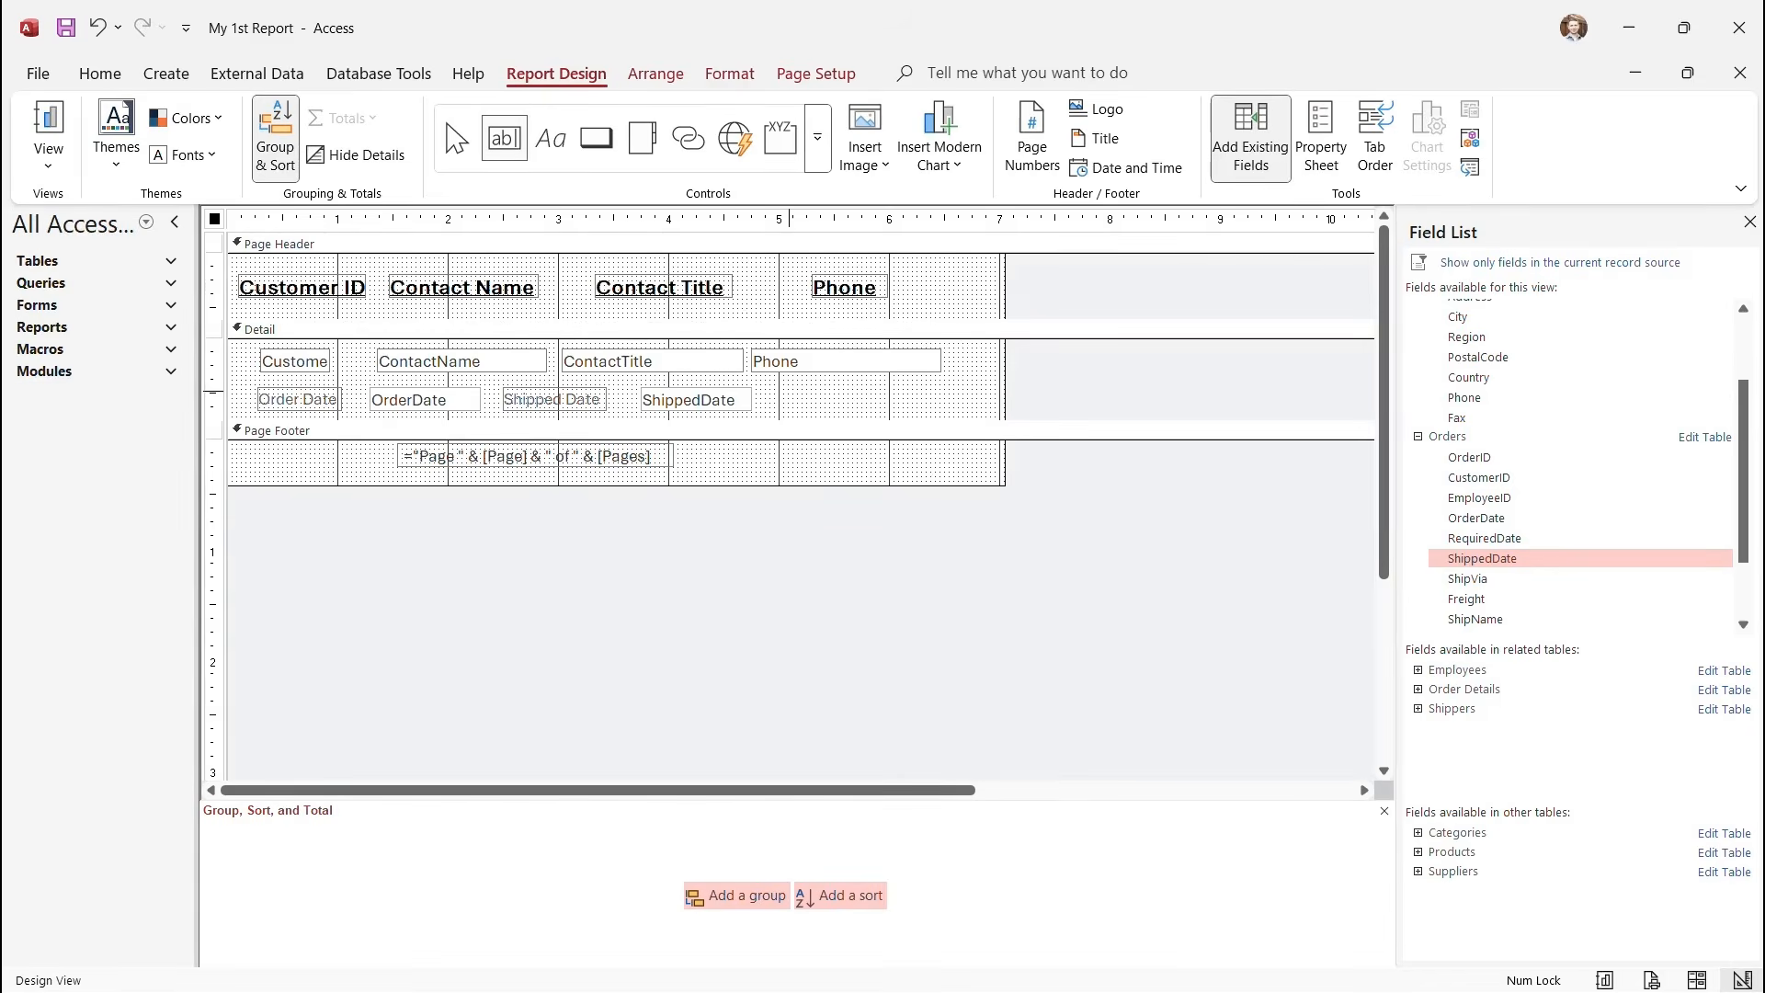
pyautogui.moveTo(789, 393)
pyautogui.mouseDown()
pyautogui.moveTo(971, 417)
pyautogui.moveTo(940, 401)
pyautogui.mouseUp()
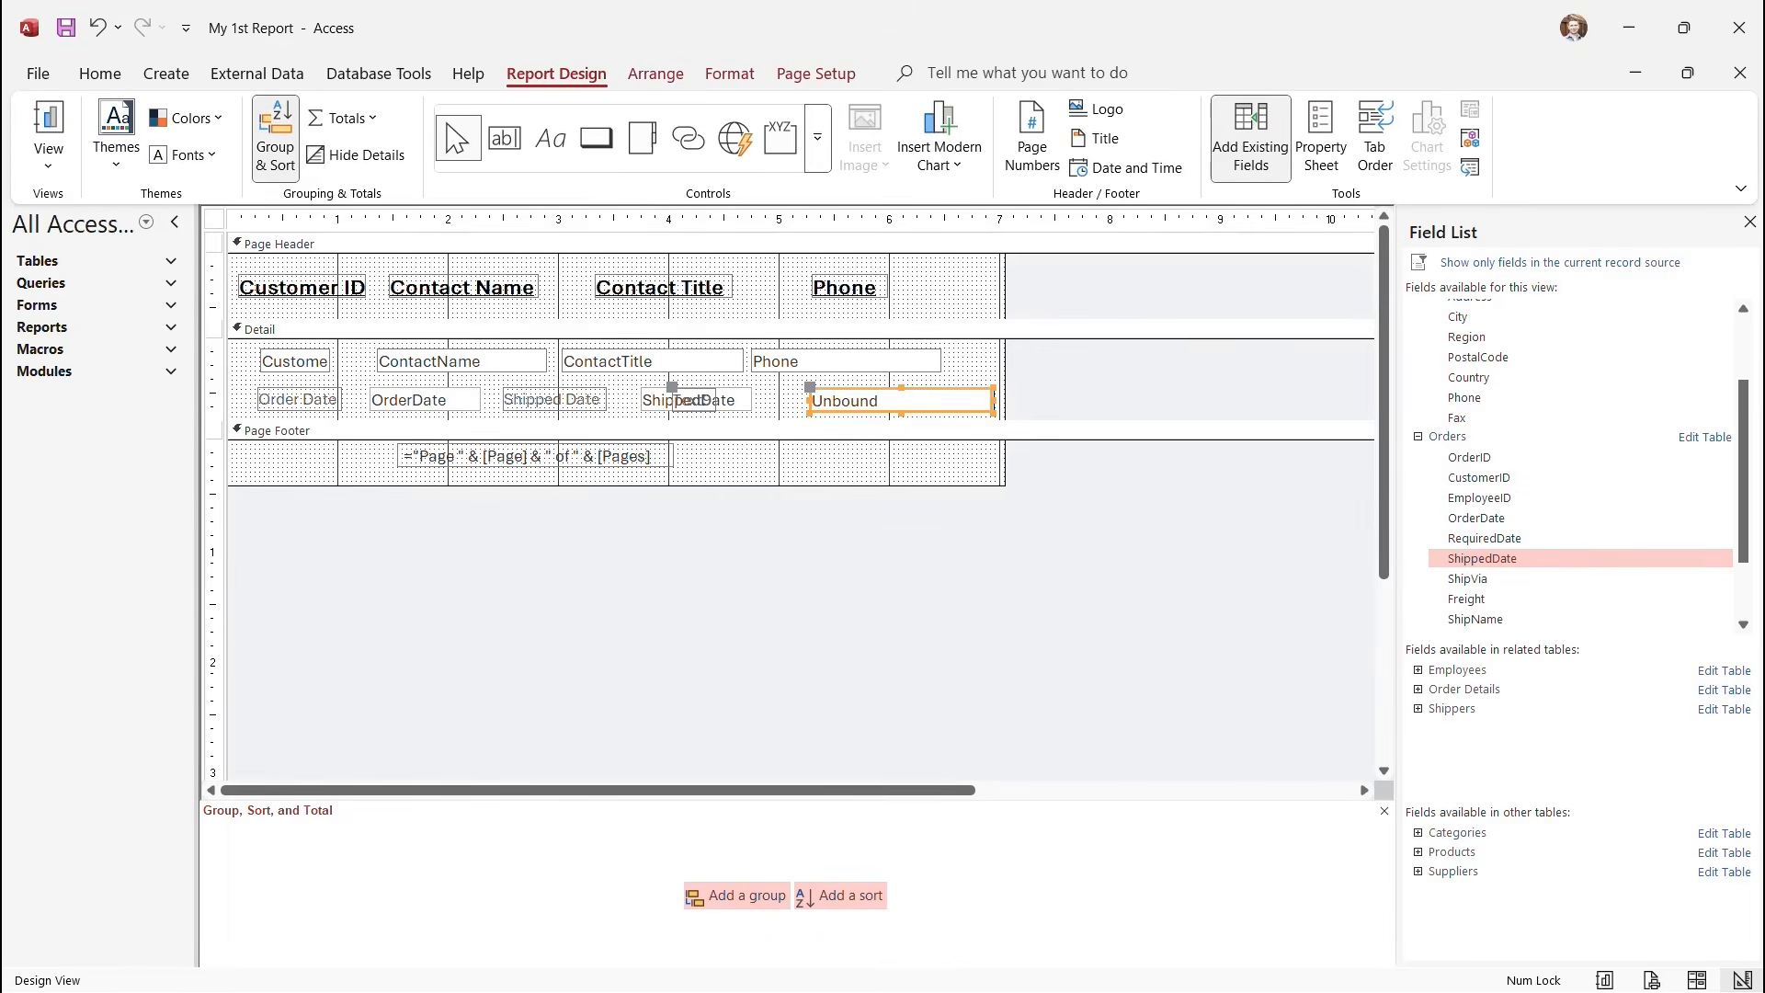
pyautogui.click(695, 402)
pyautogui.moveTo(695, 401); pyautogui.dragTo(786, 402)
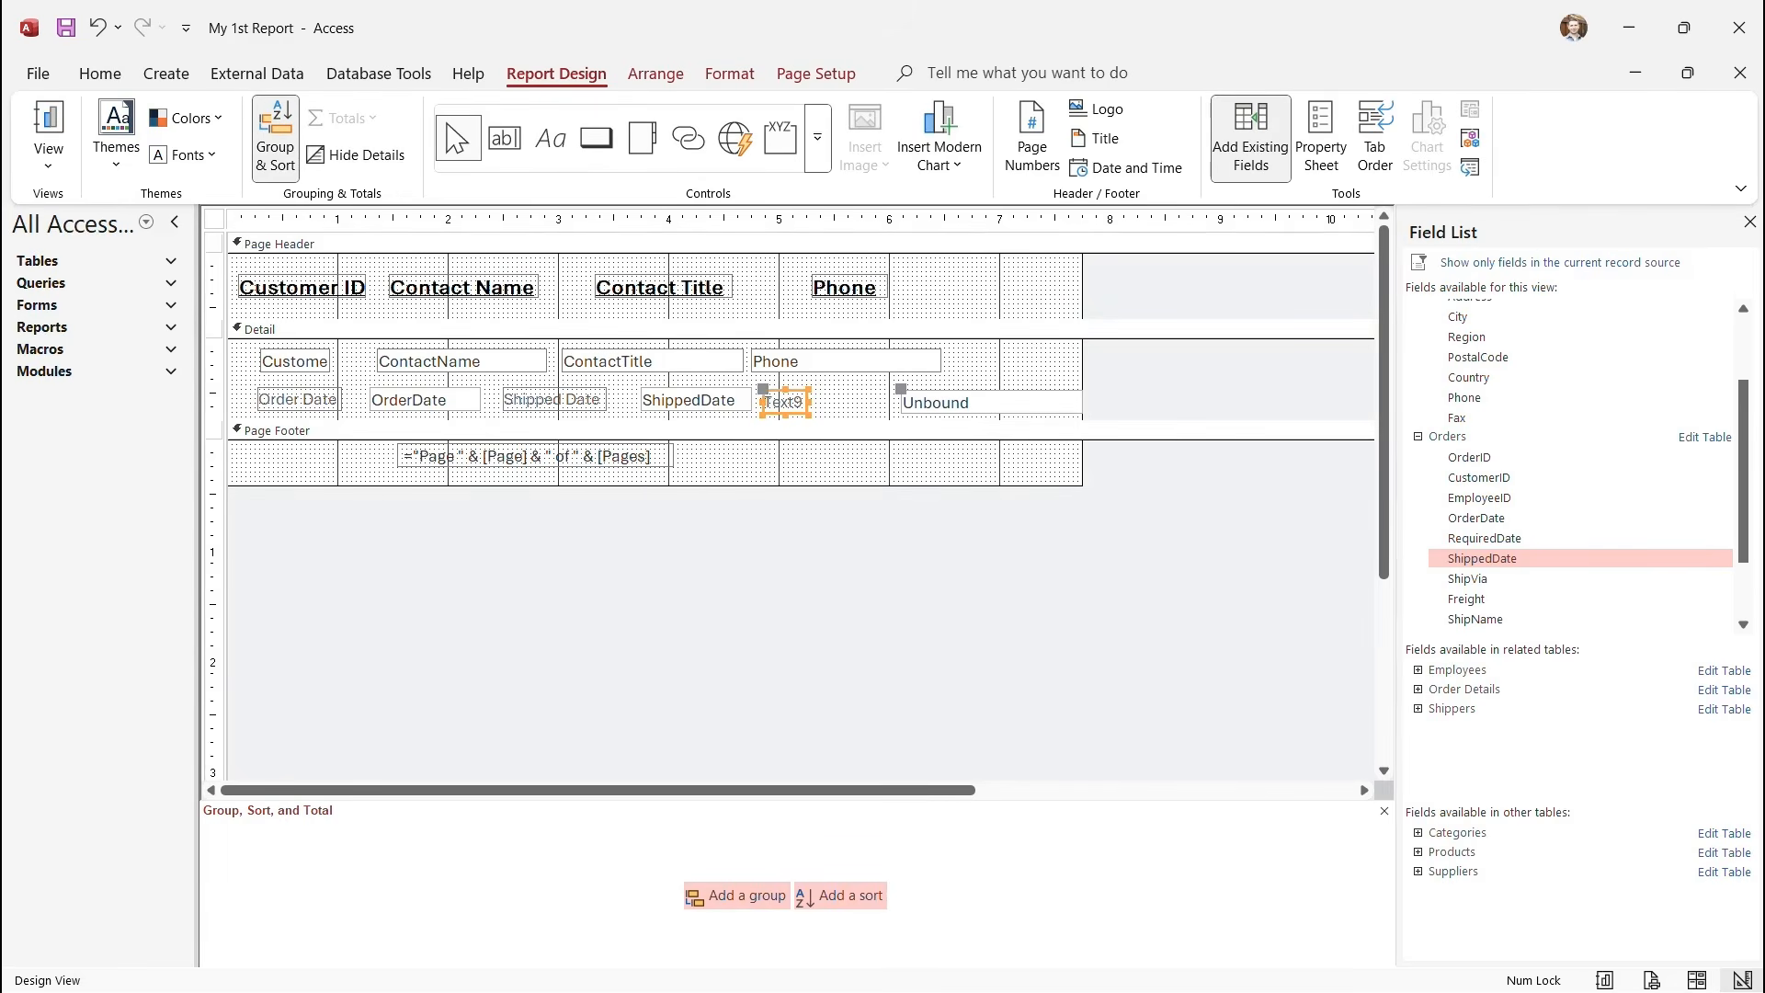
pyautogui.press('F2')
pyautogui.write('Shipping')
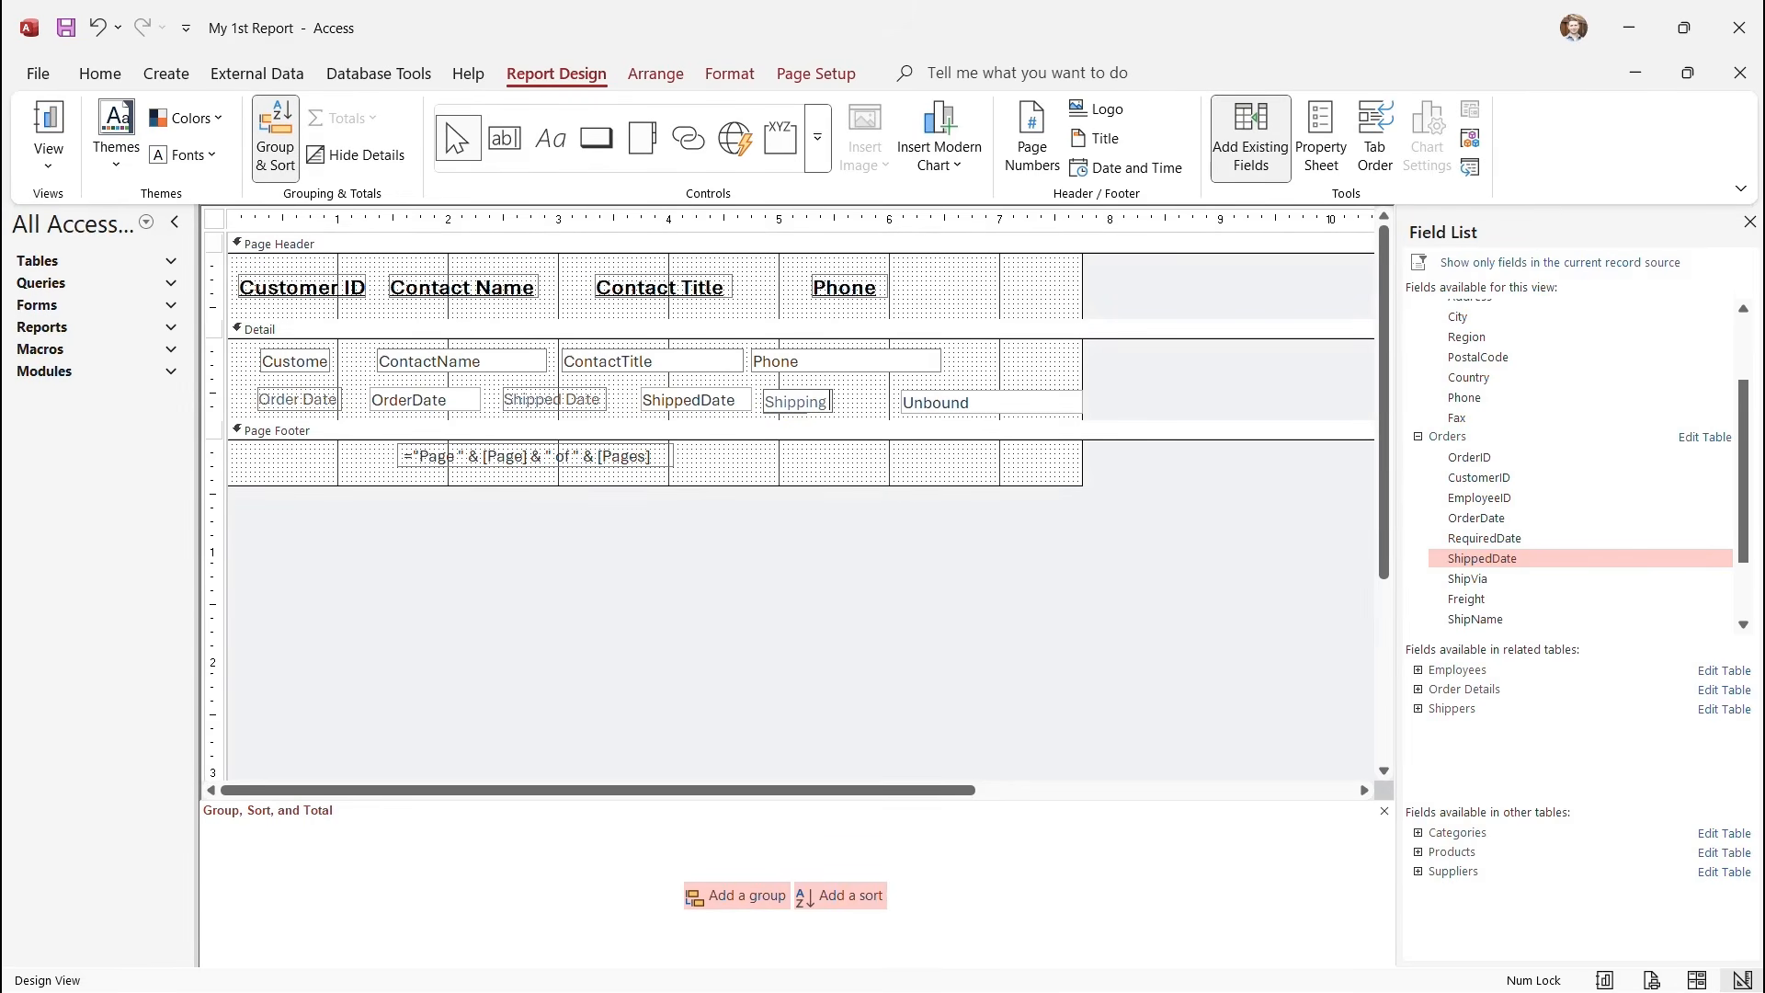
pyautogui.write(' Time')
pyautogui.press('Return')
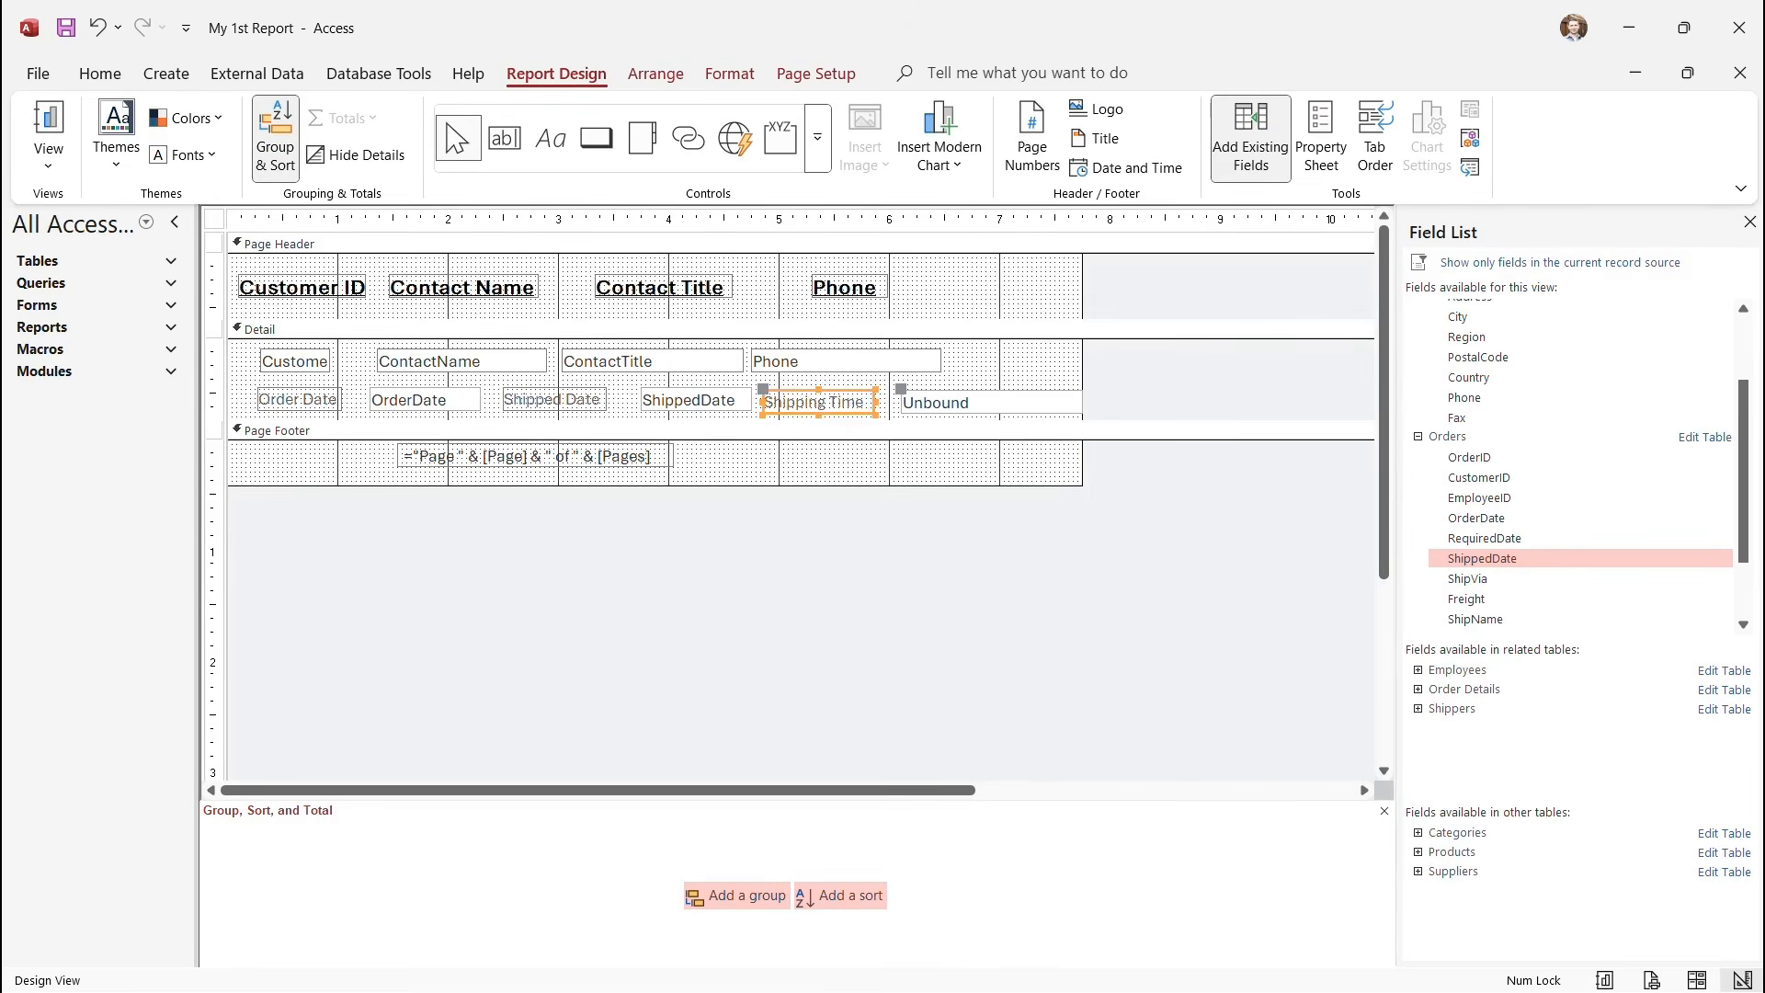
pyautogui.moveTo(763, 389); pyautogui.dragTo(770, 384)
# Narrow the unbound text box and position it with its label in the row.
pyautogui.click(977, 403)
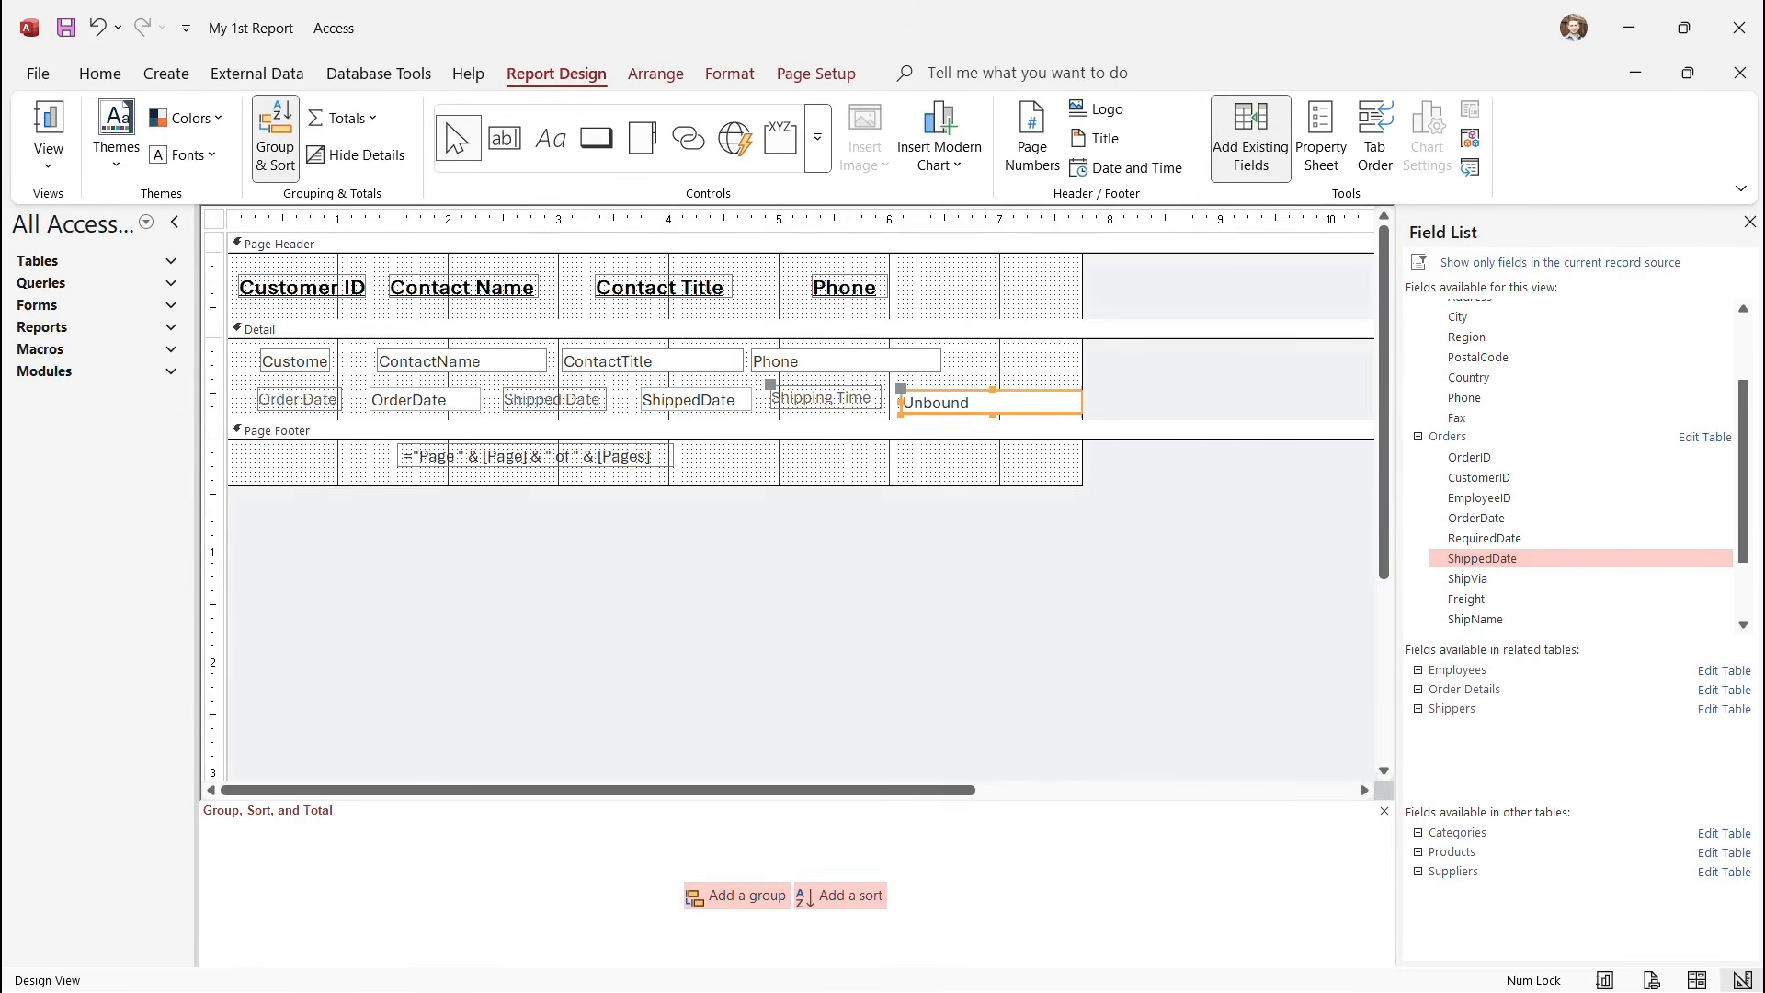
pyautogui.moveTo(976, 403); pyautogui.dragTo(934, 400)
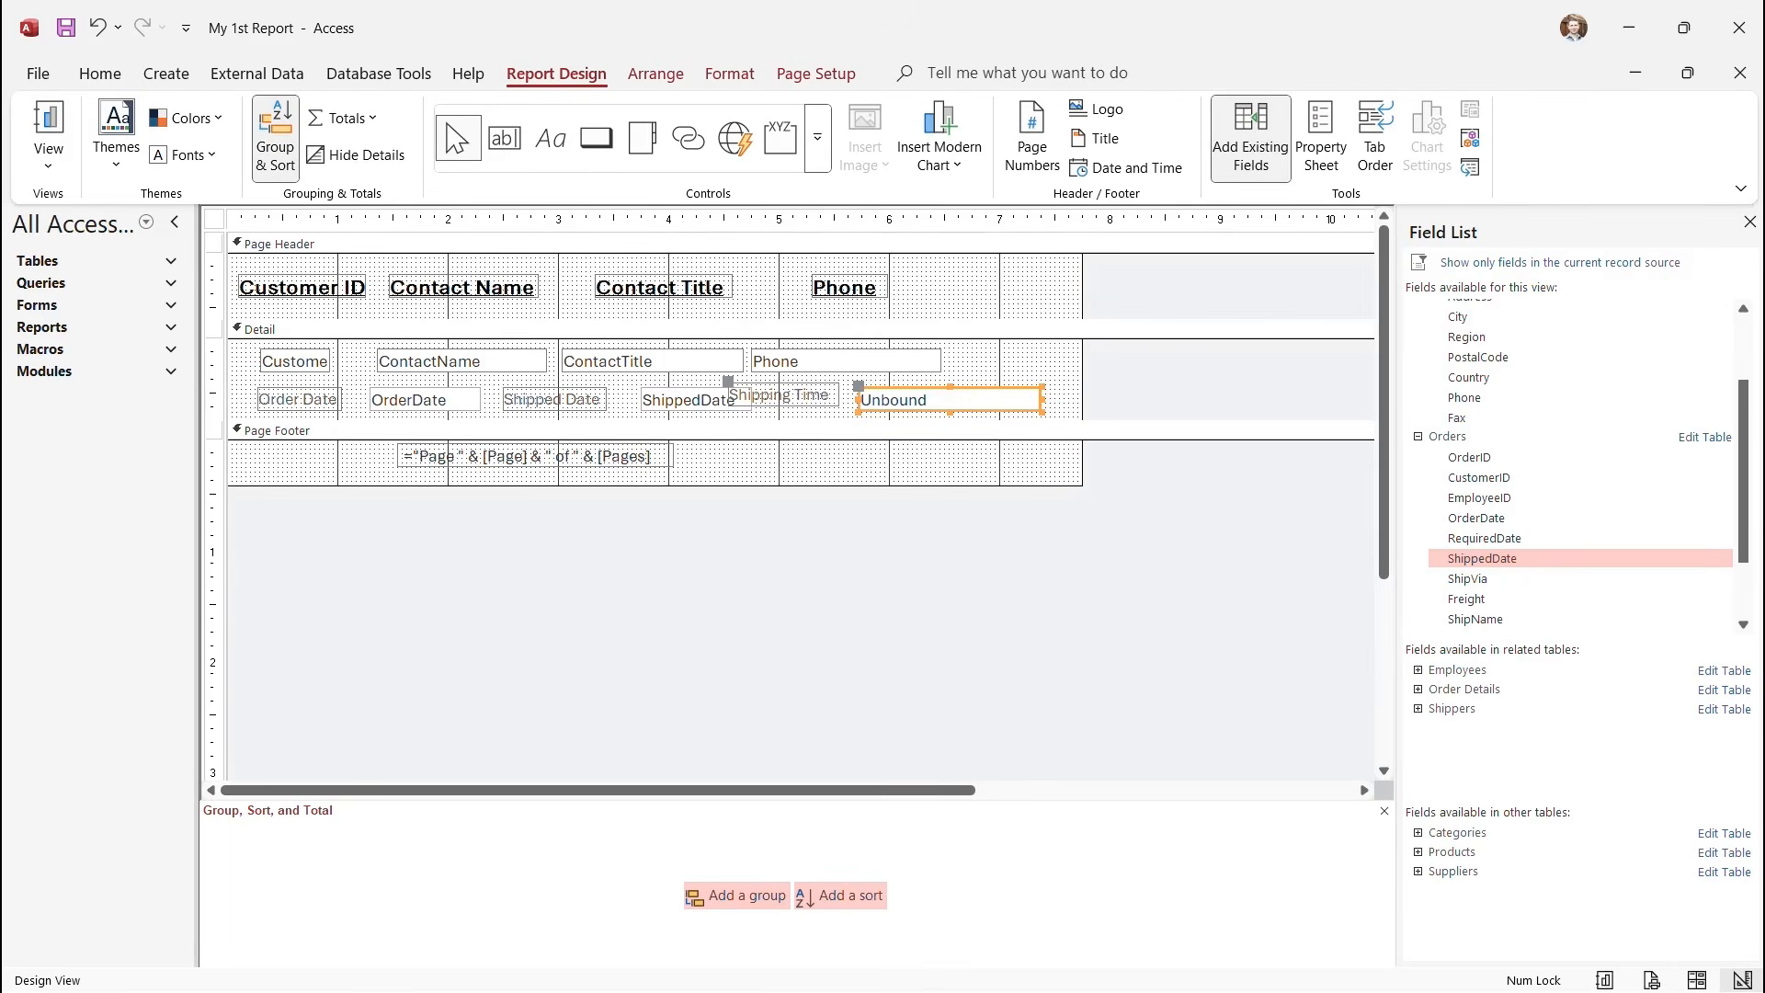
pyautogui.moveTo(1042, 399); pyautogui.dragTo(947, 399)
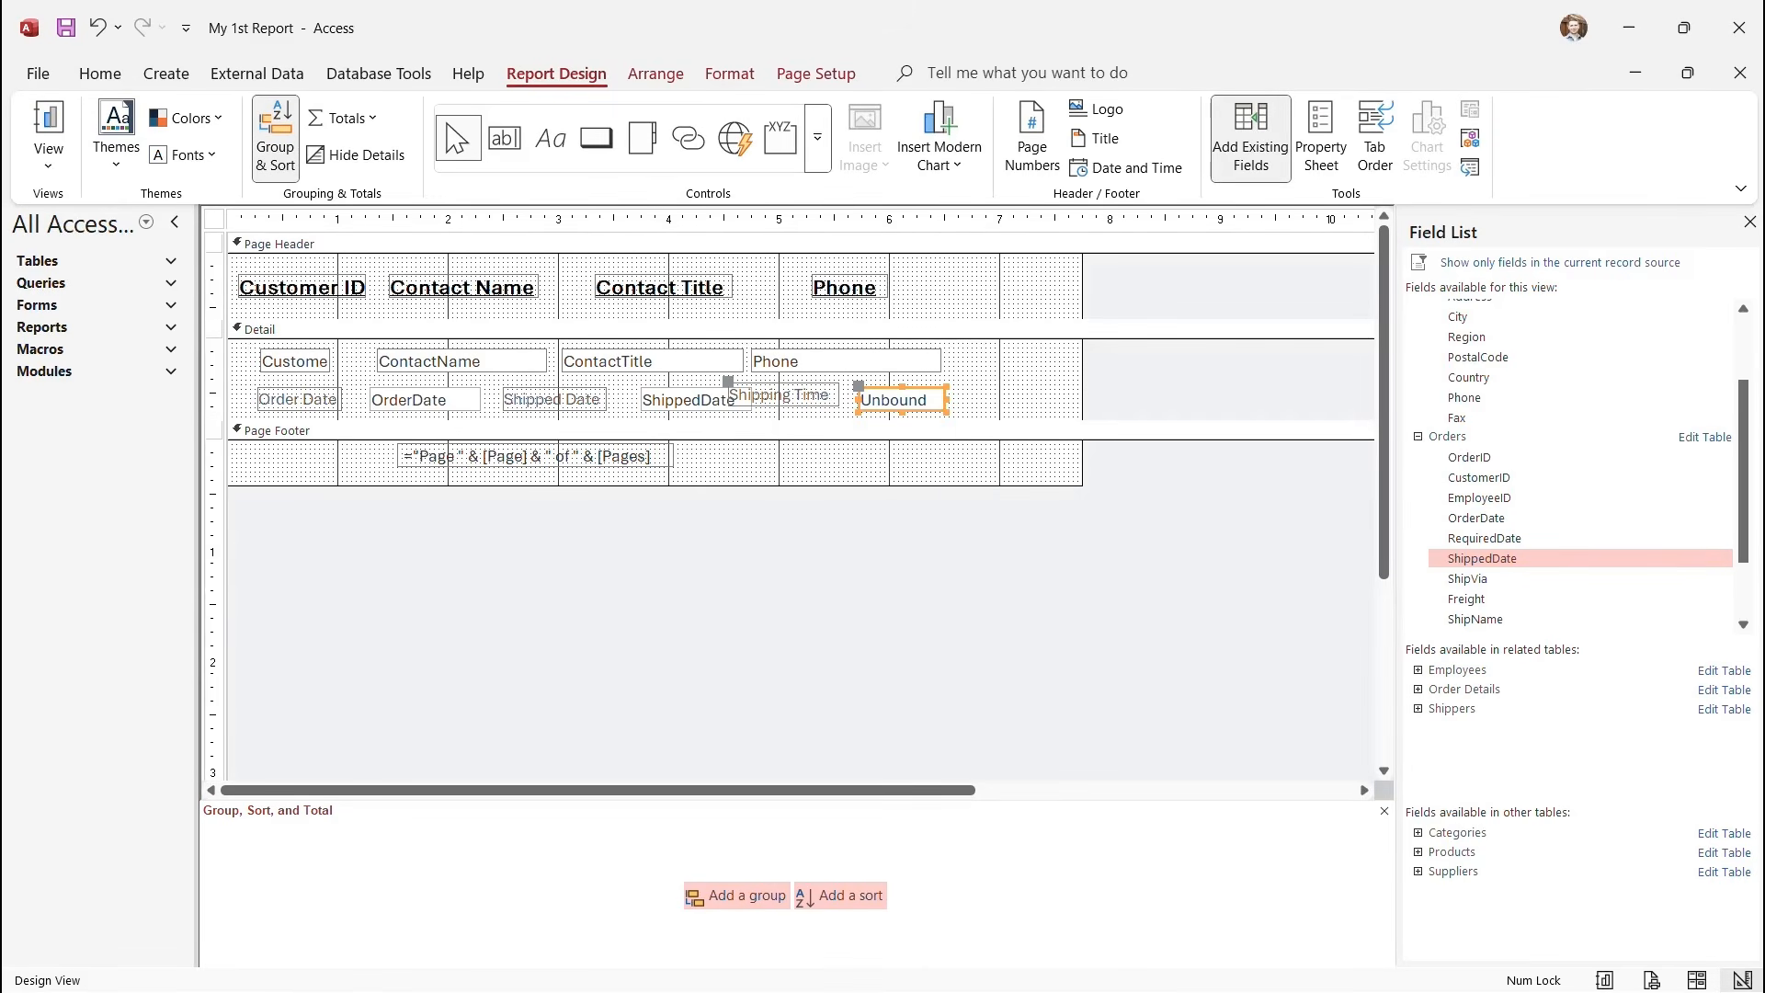
pyautogui.click(902, 399)
pyautogui.click(784, 396)
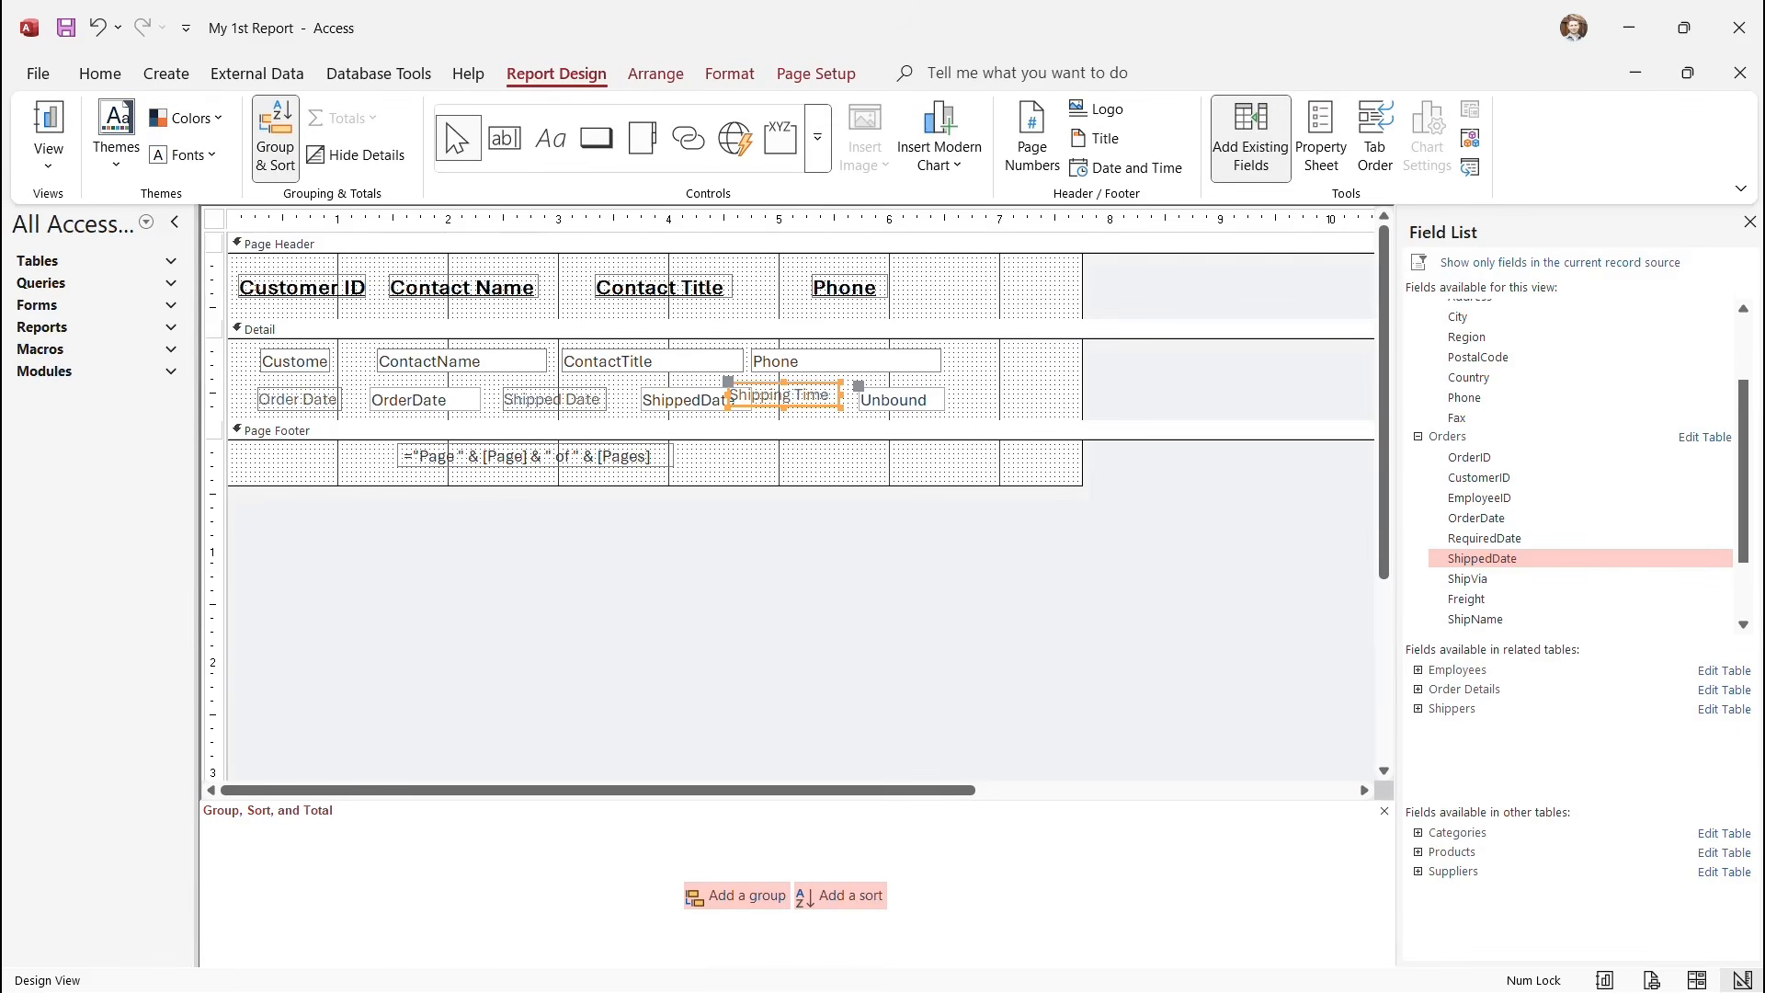
pyautogui.moveTo(783, 395); pyautogui.dragTo(835, 399)
pyautogui.click(954, 404)
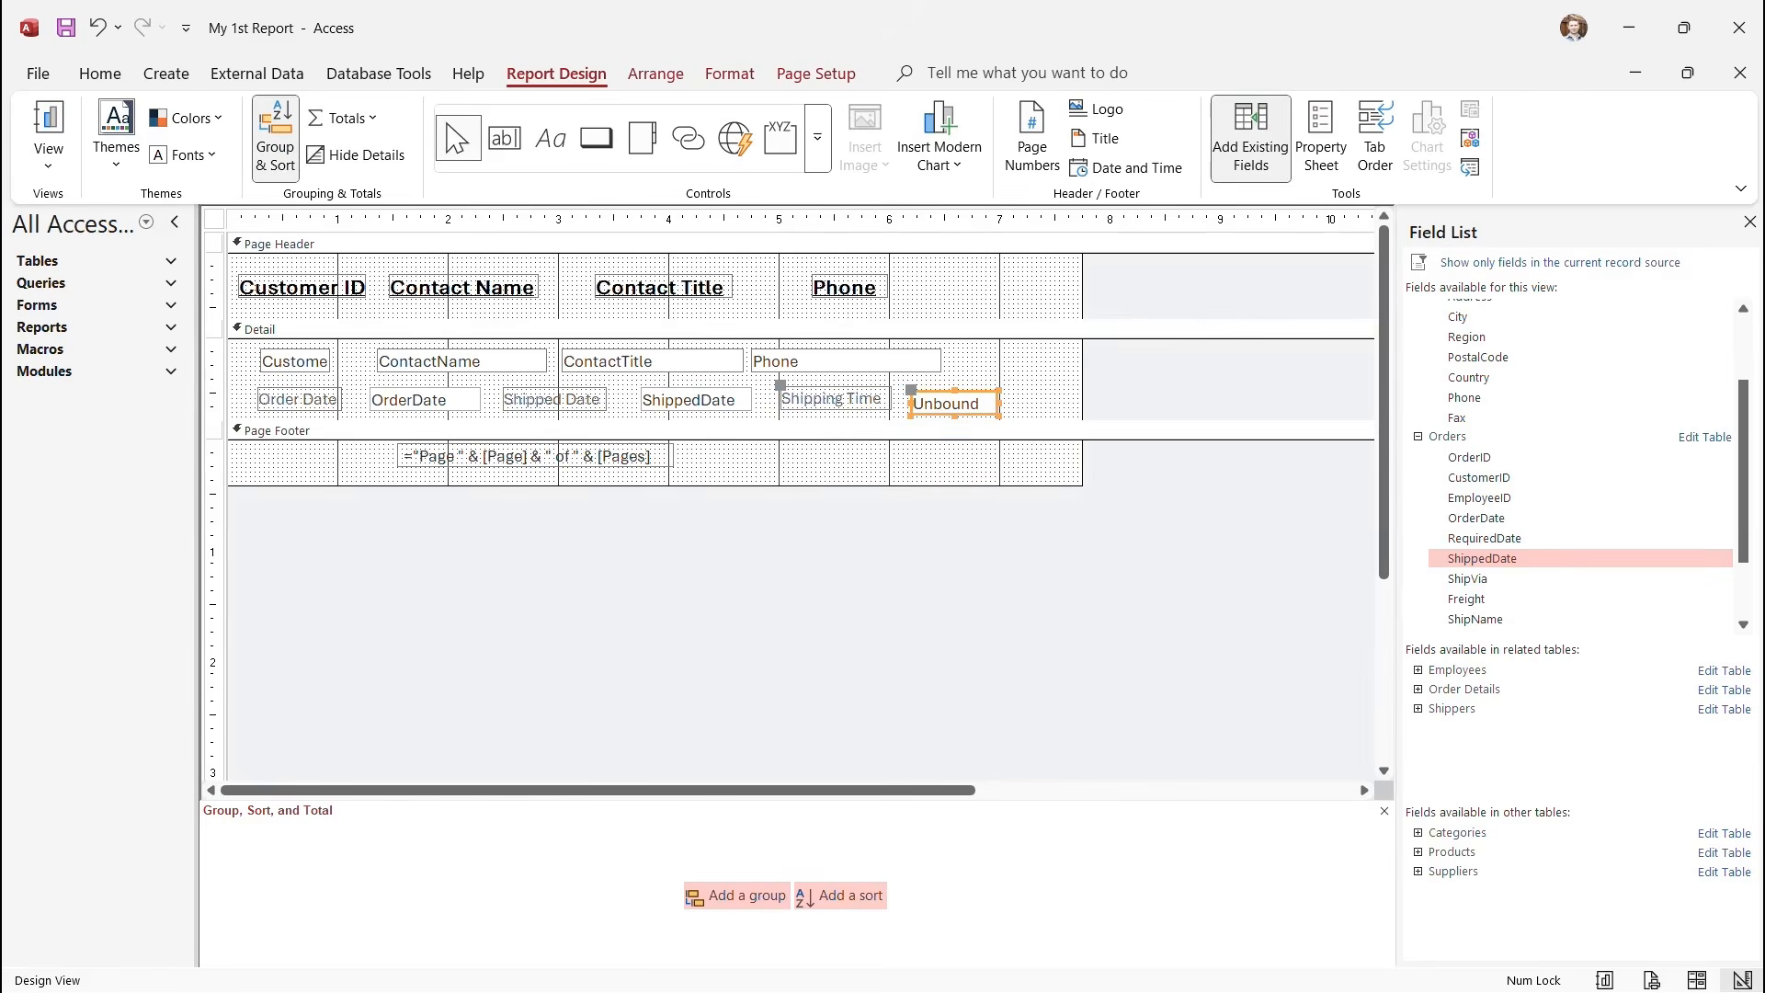
pyautogui.moveTo(955, 404); pyautogui.dragTo(955, 399)
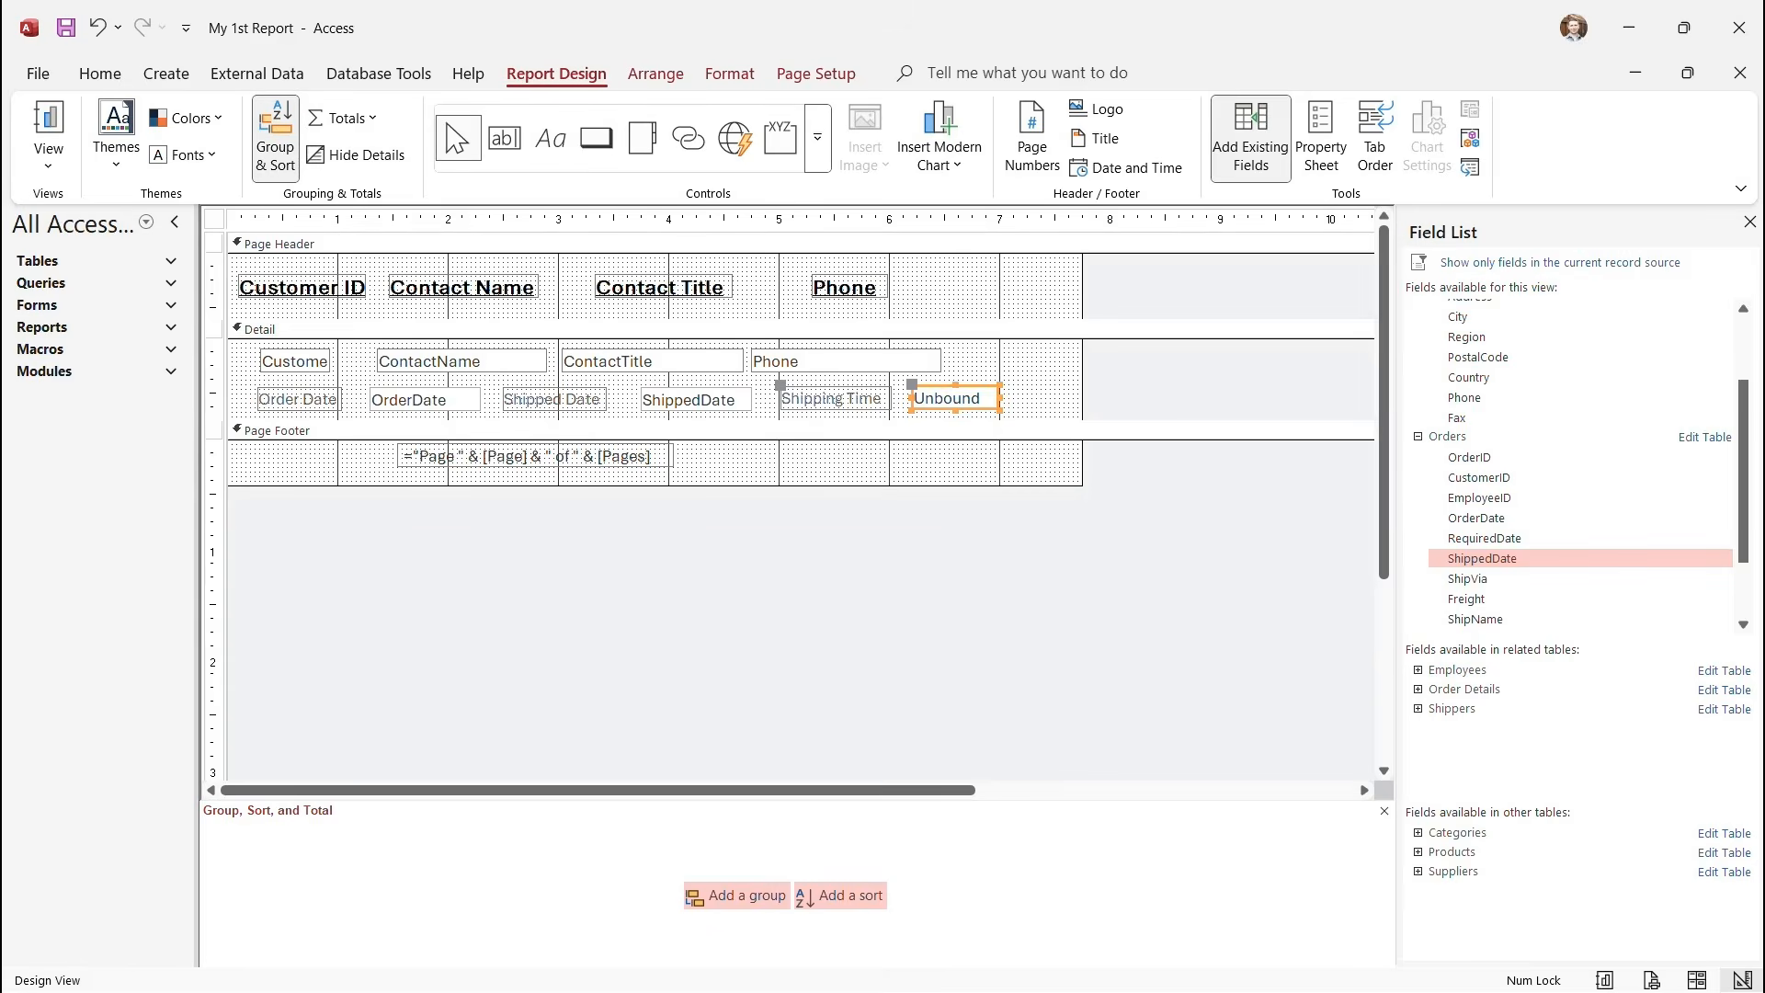
# Bottom-align all six controls in the second detail row.
pyautogui.click(212, 398)
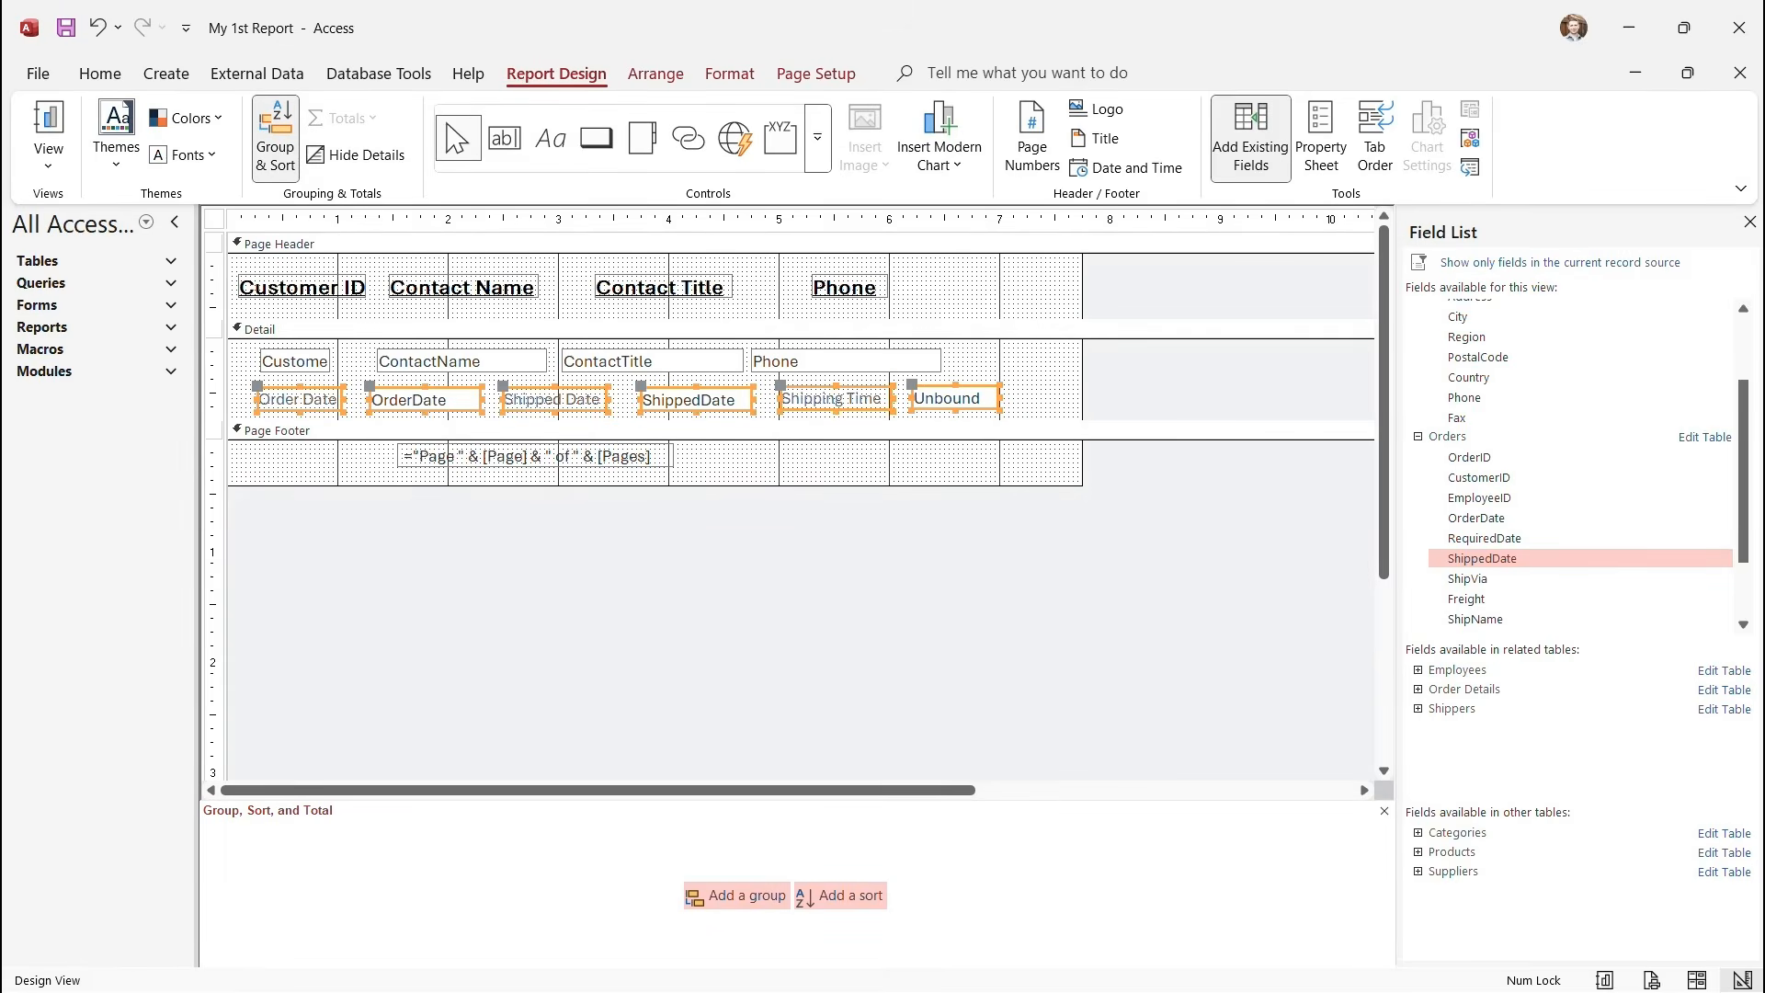
pyautogui.click(656, 75)
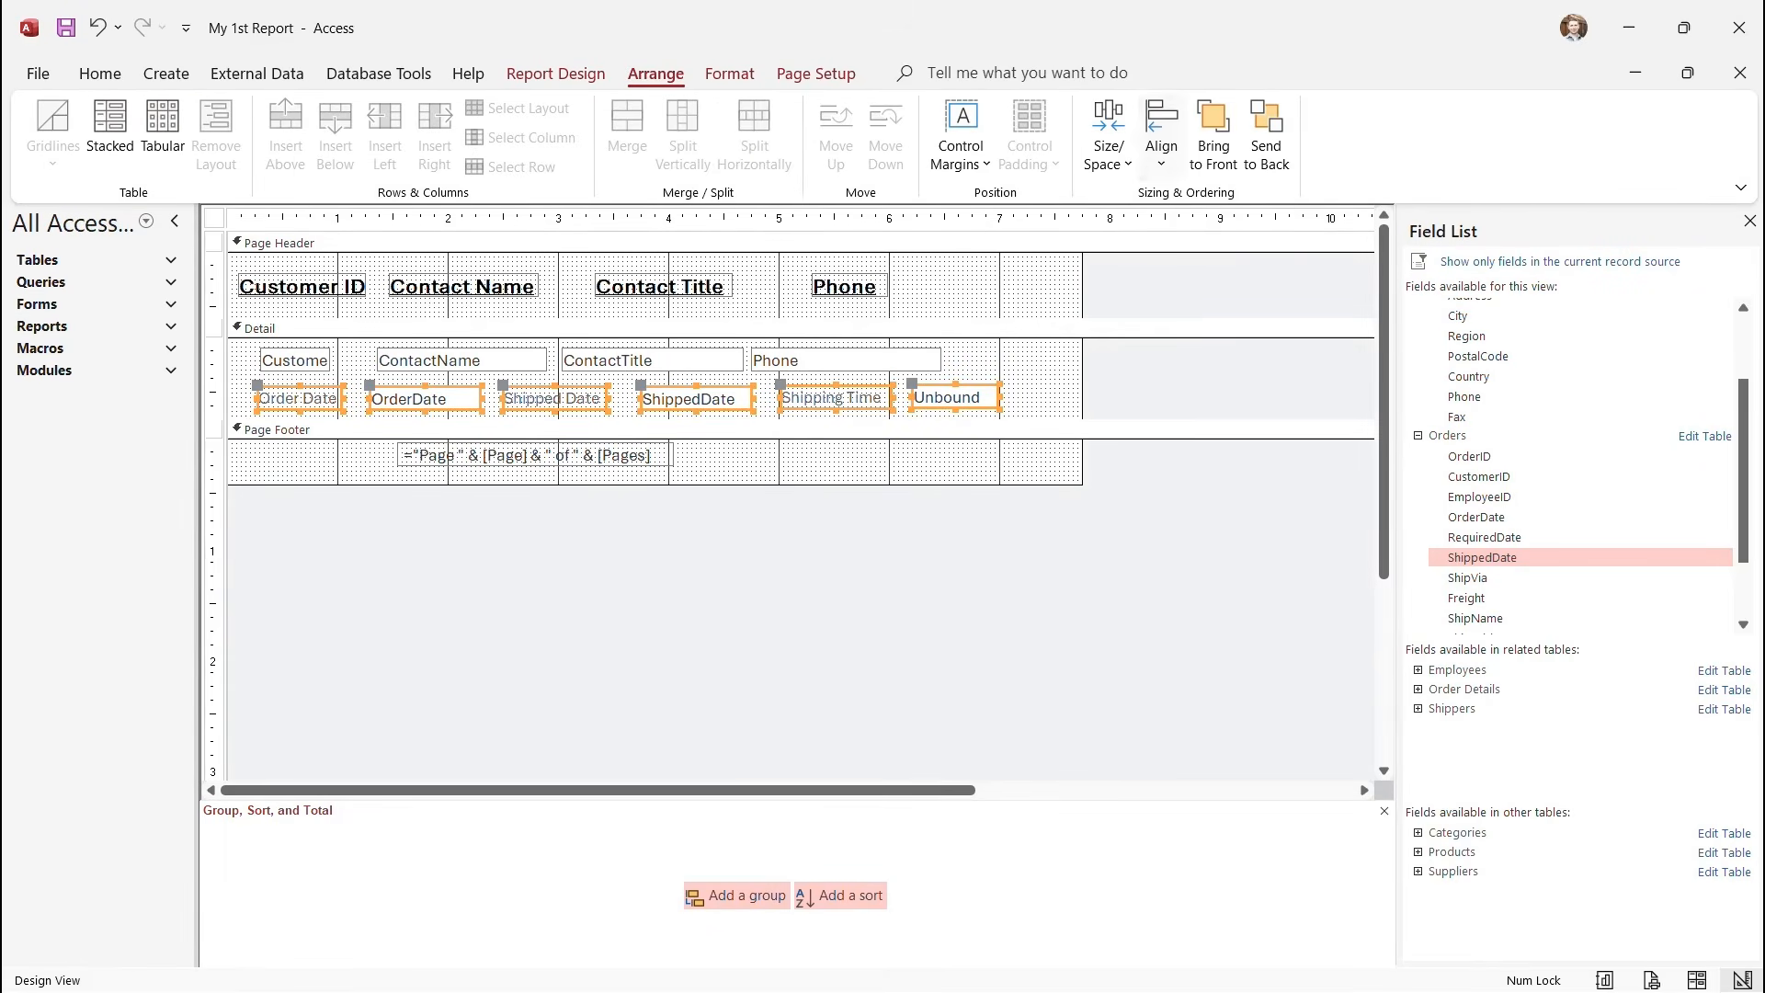
pyautogui.click(1161, 138)
pyautogui.click(1203, 332)
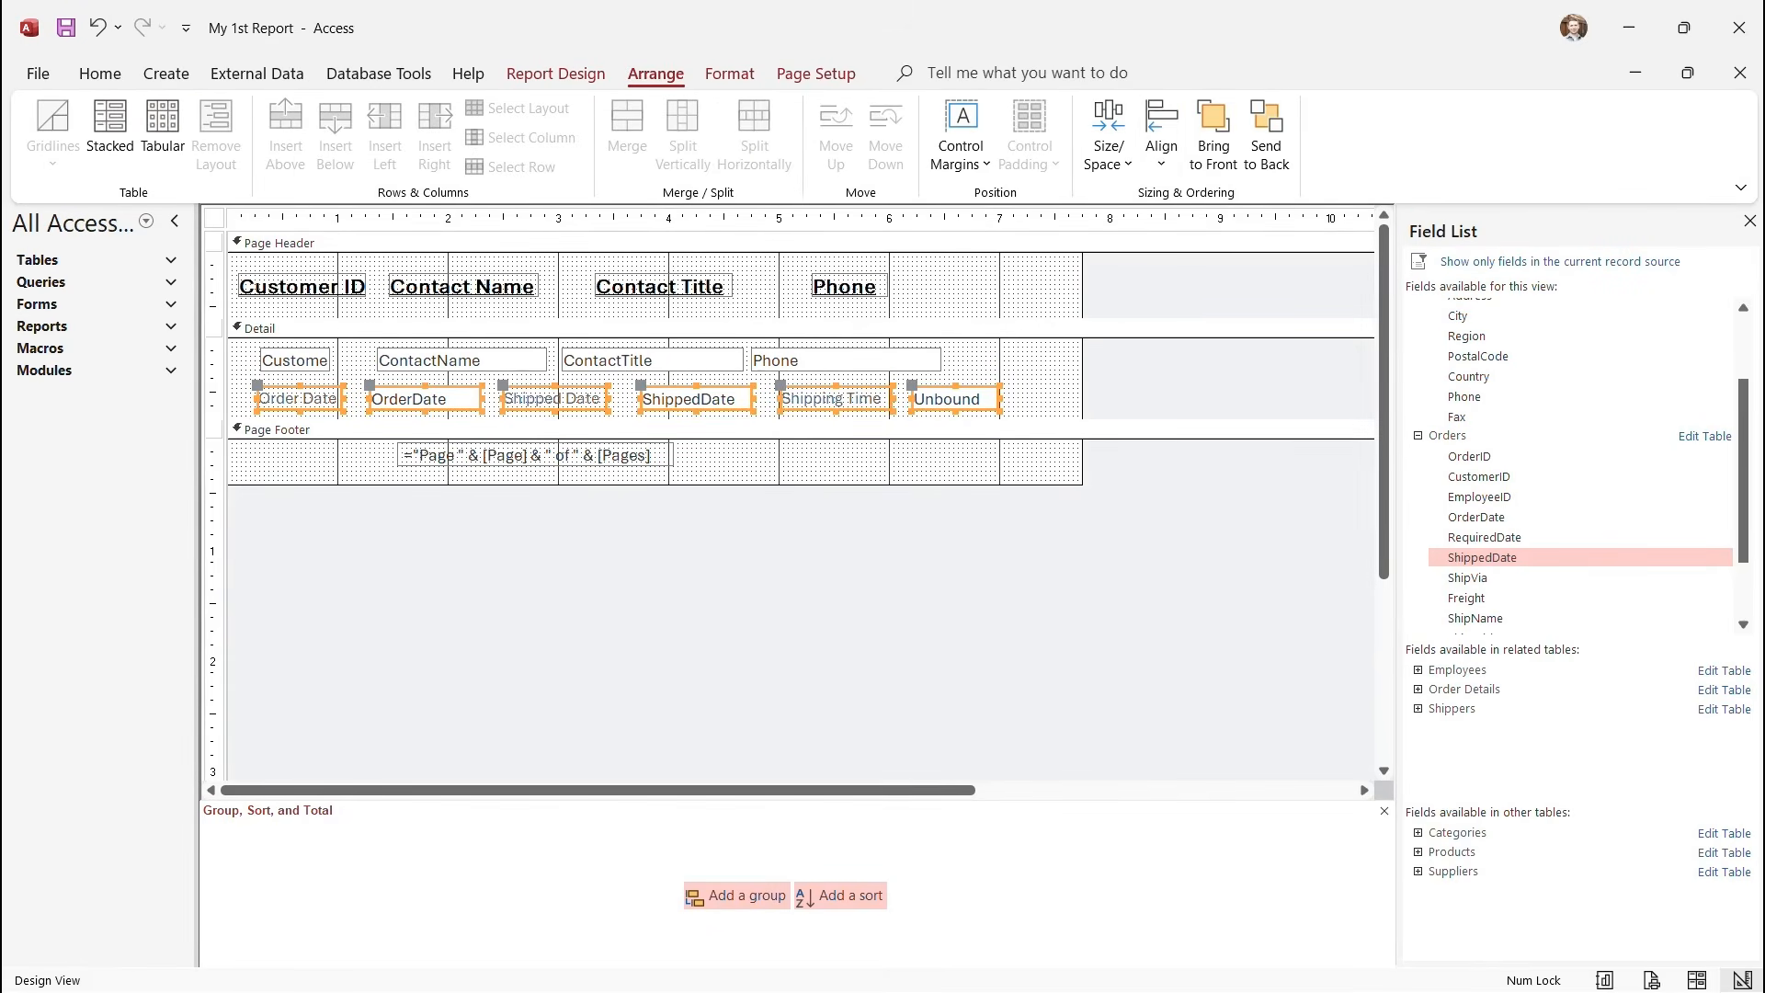
pyautogui.click(1041, 376)
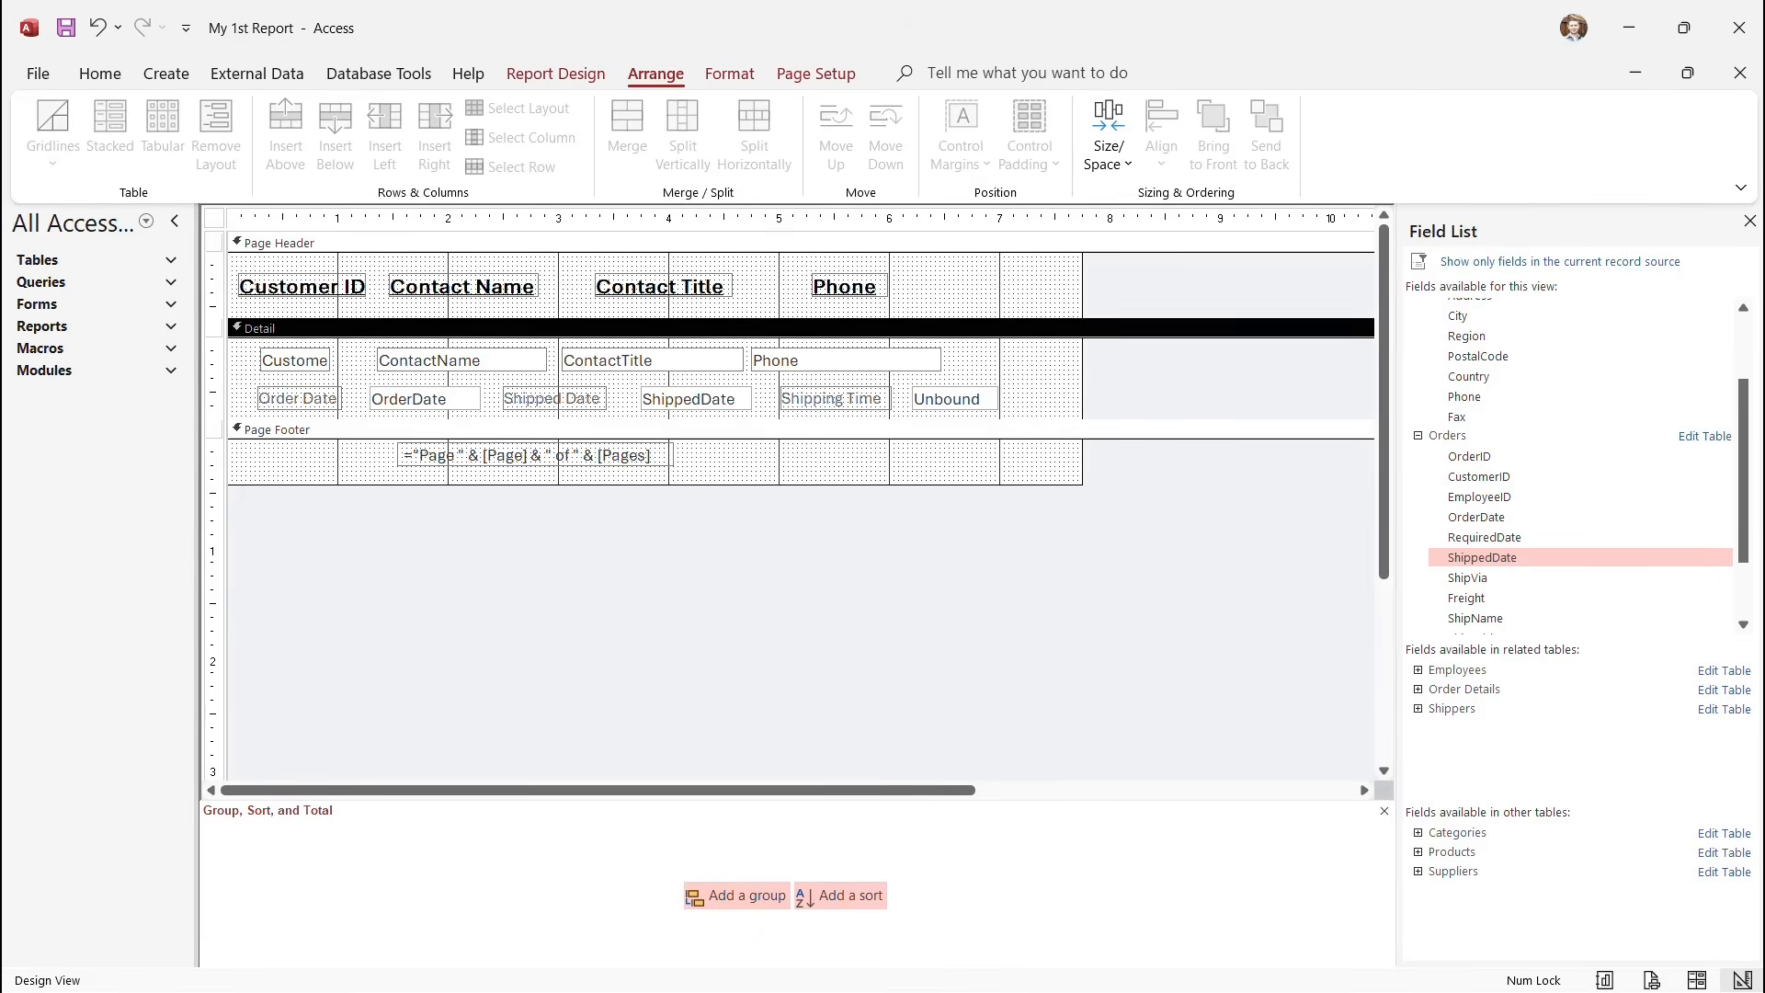
# Open the Expression Builder for the unbound text box's Control Source.
pyautogui.click(954, 399)
pyautogui.rightClick(966, 399)
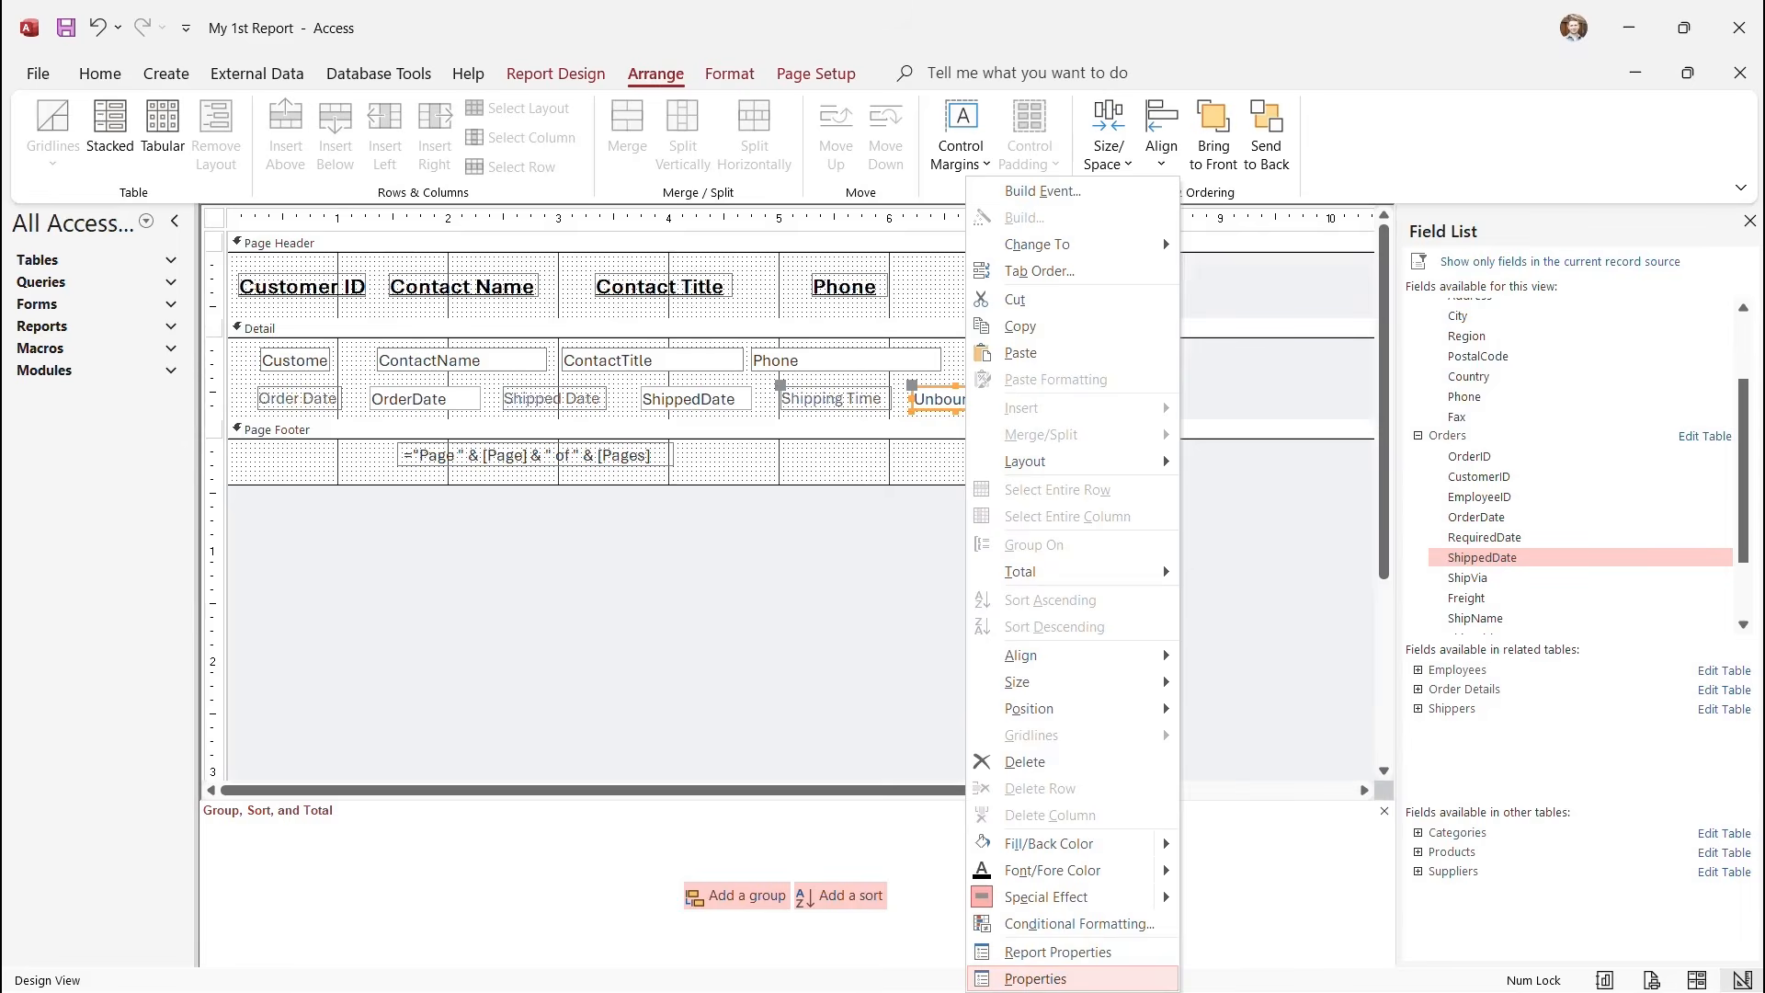
pyautogui.click(1035, 978)
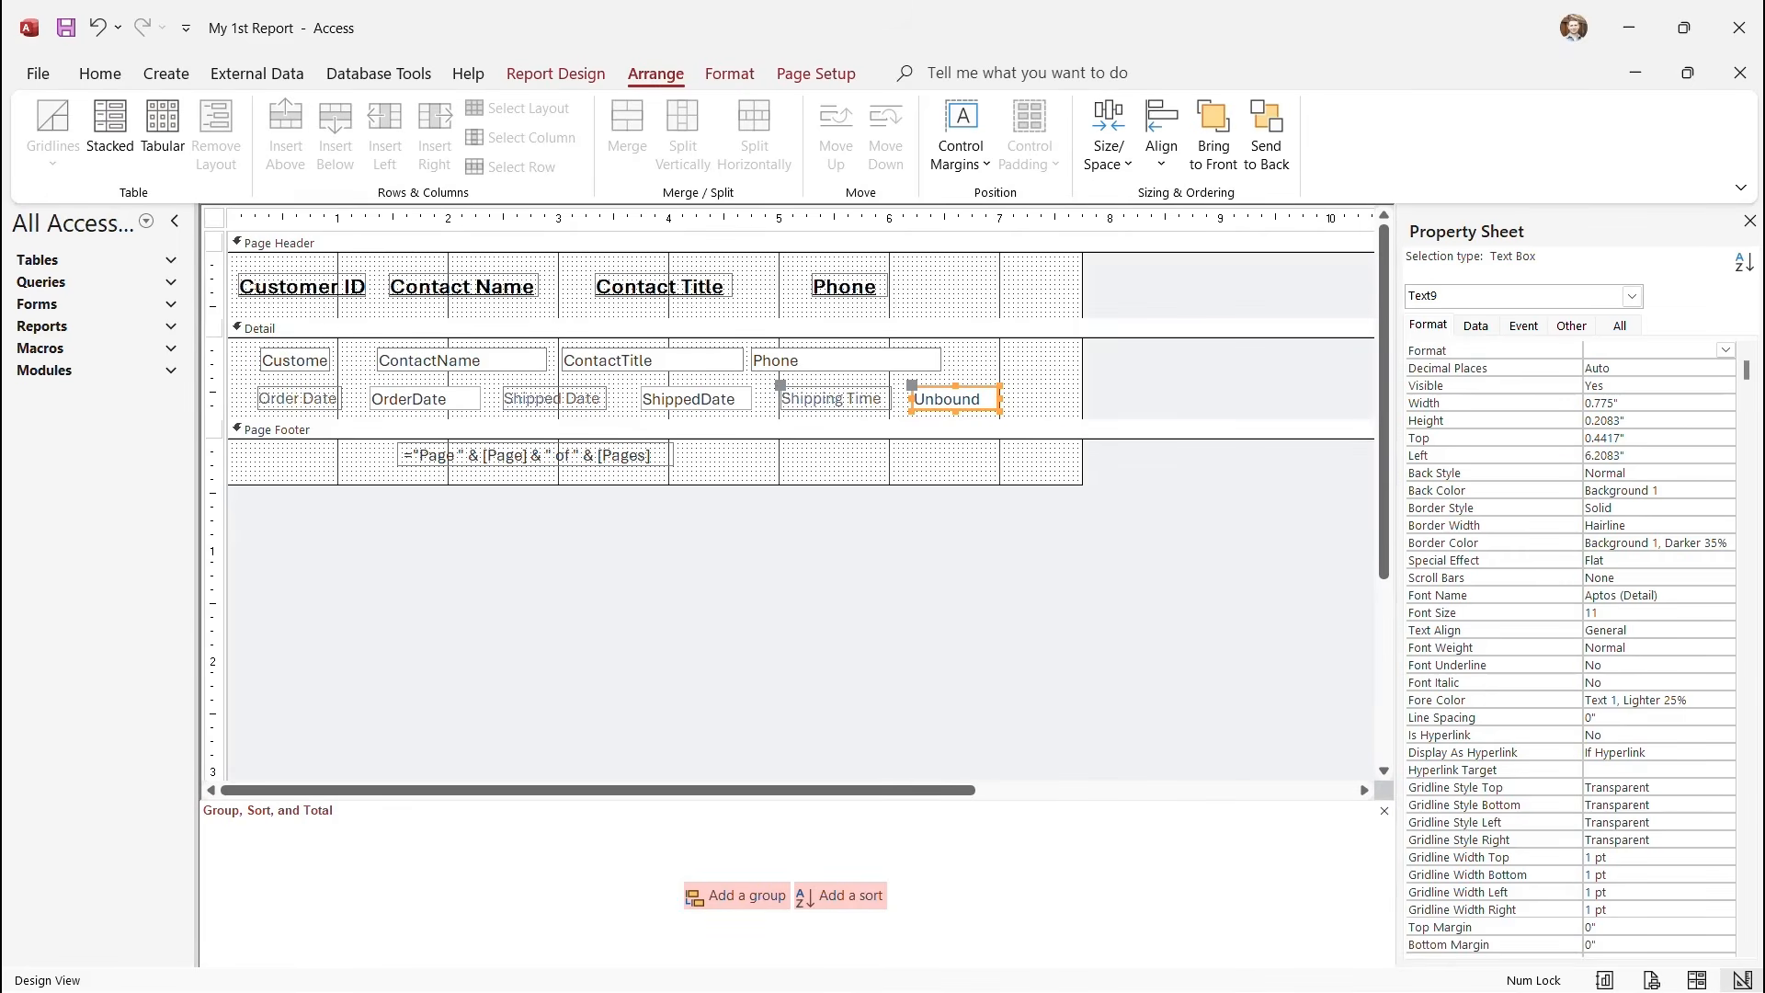
pyautogui.click(1476, 326)
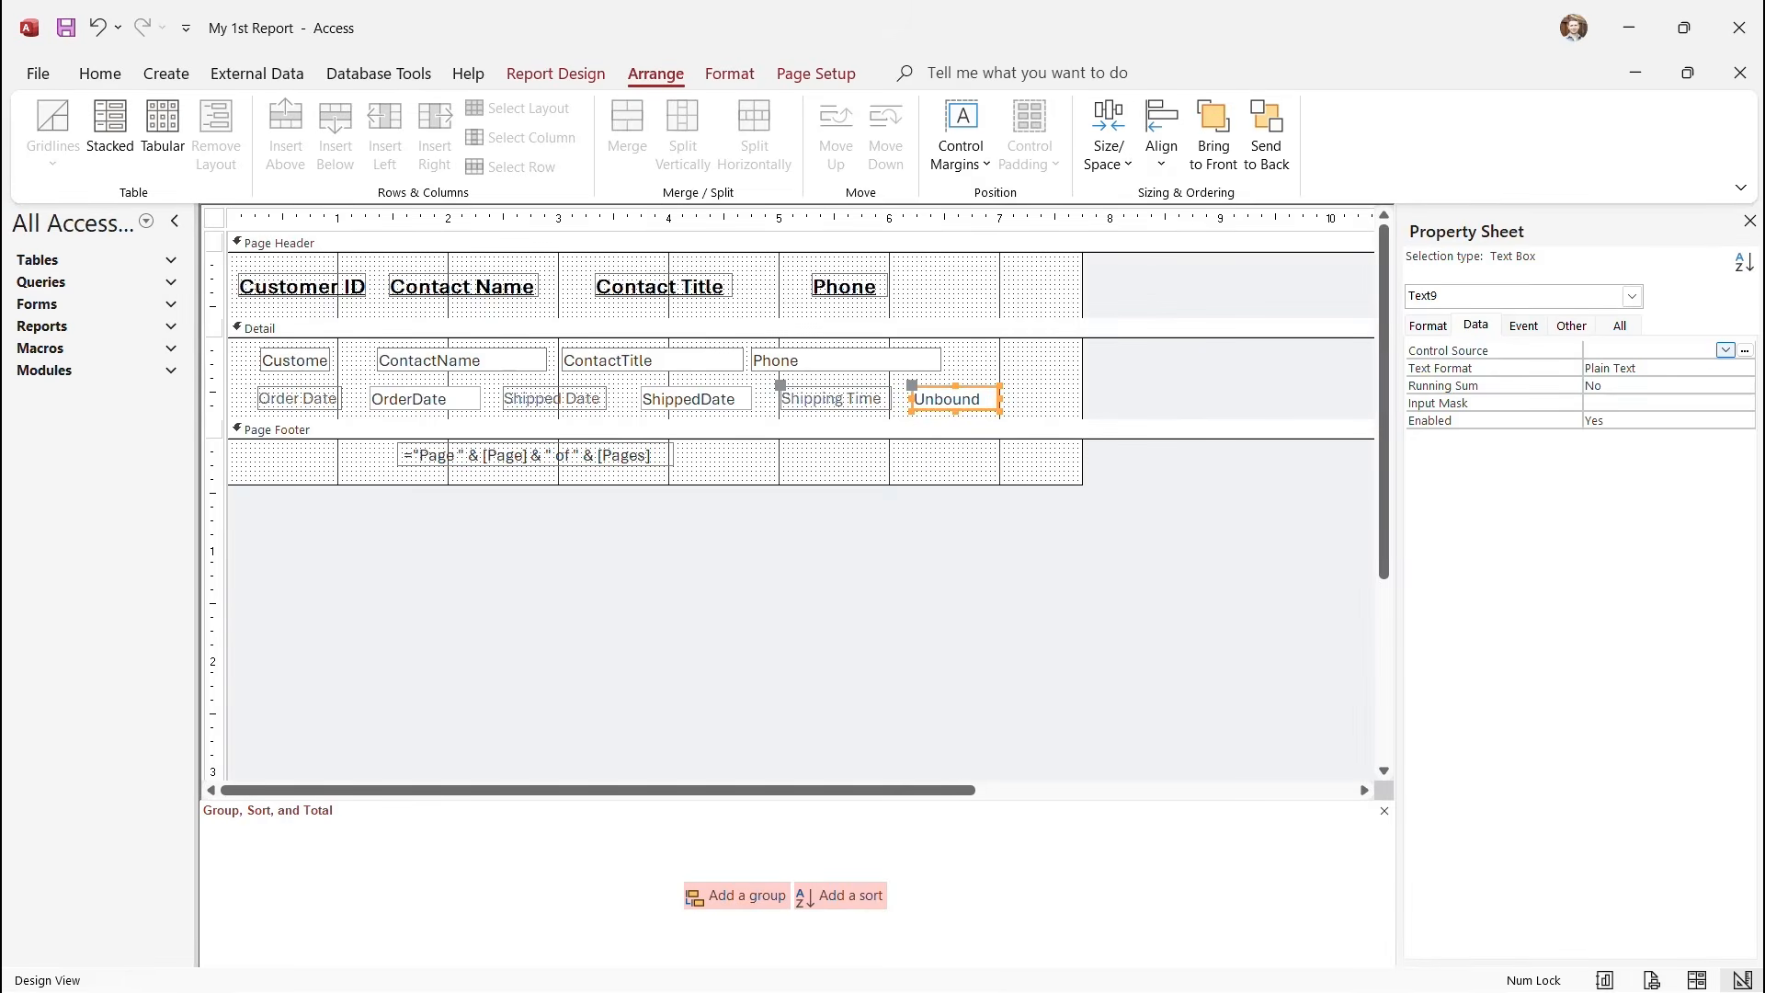
pyautogui.click(1745, 350)
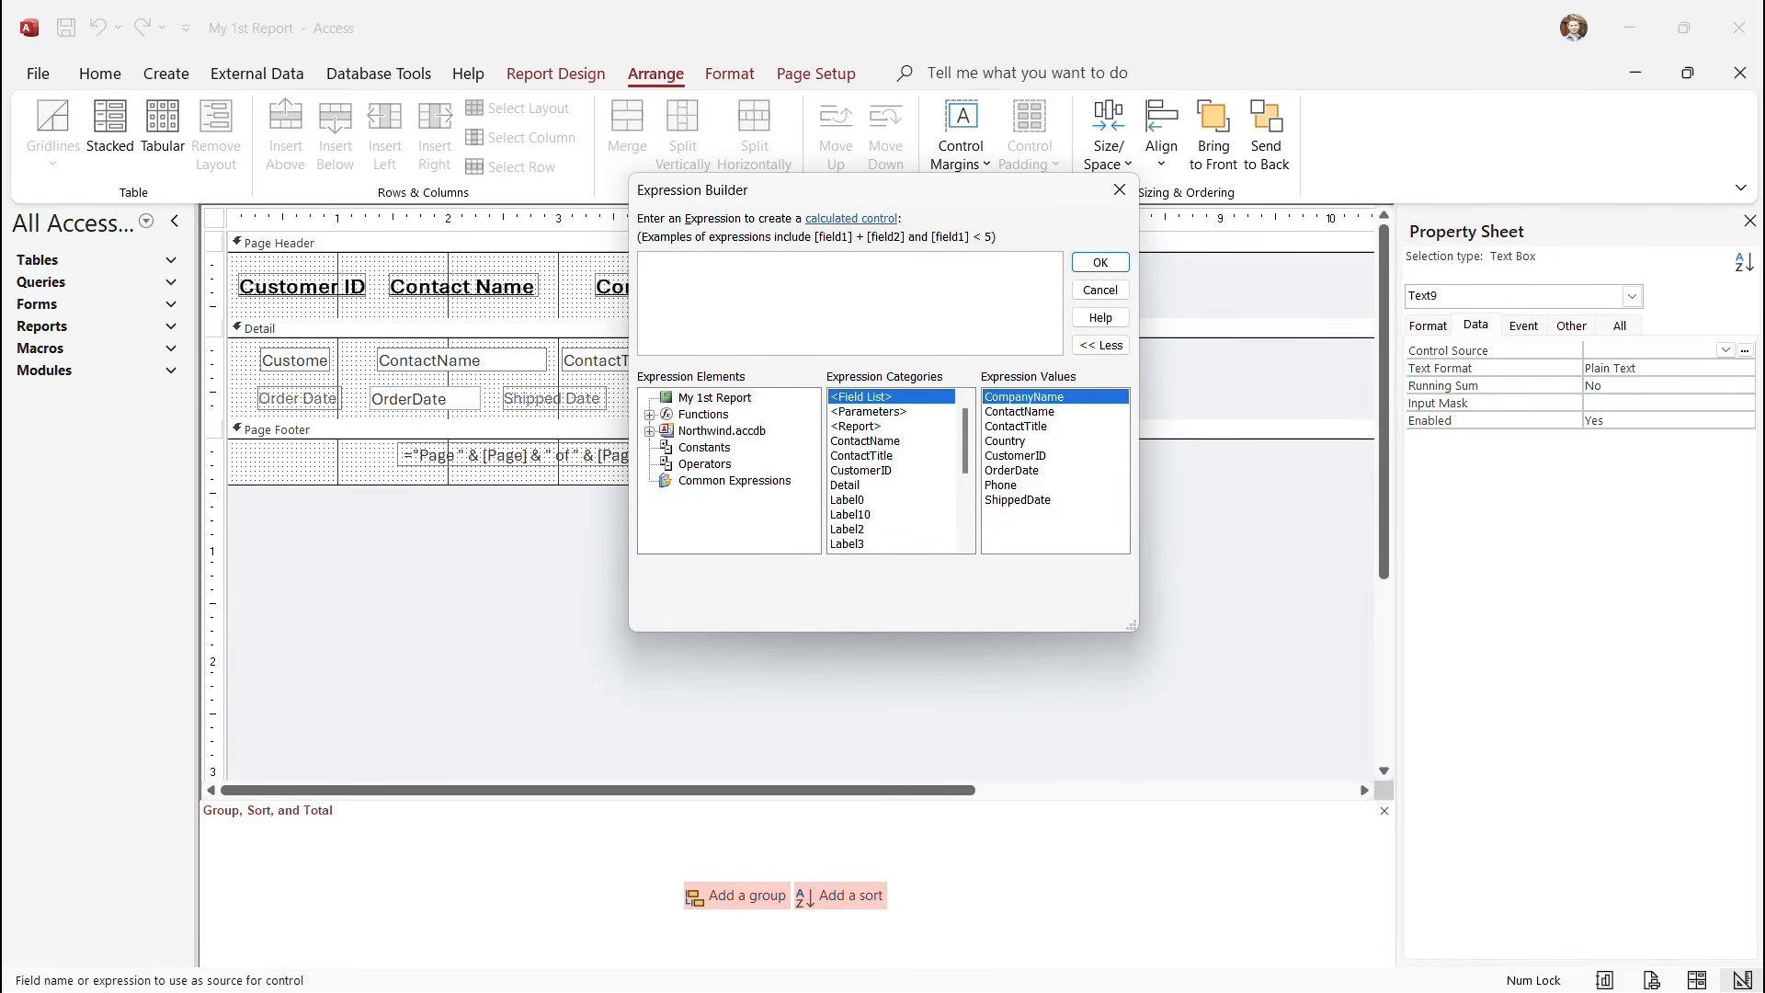
pyautogui.moveTo(901, 191); pyautogui.dragTo(896, 217)
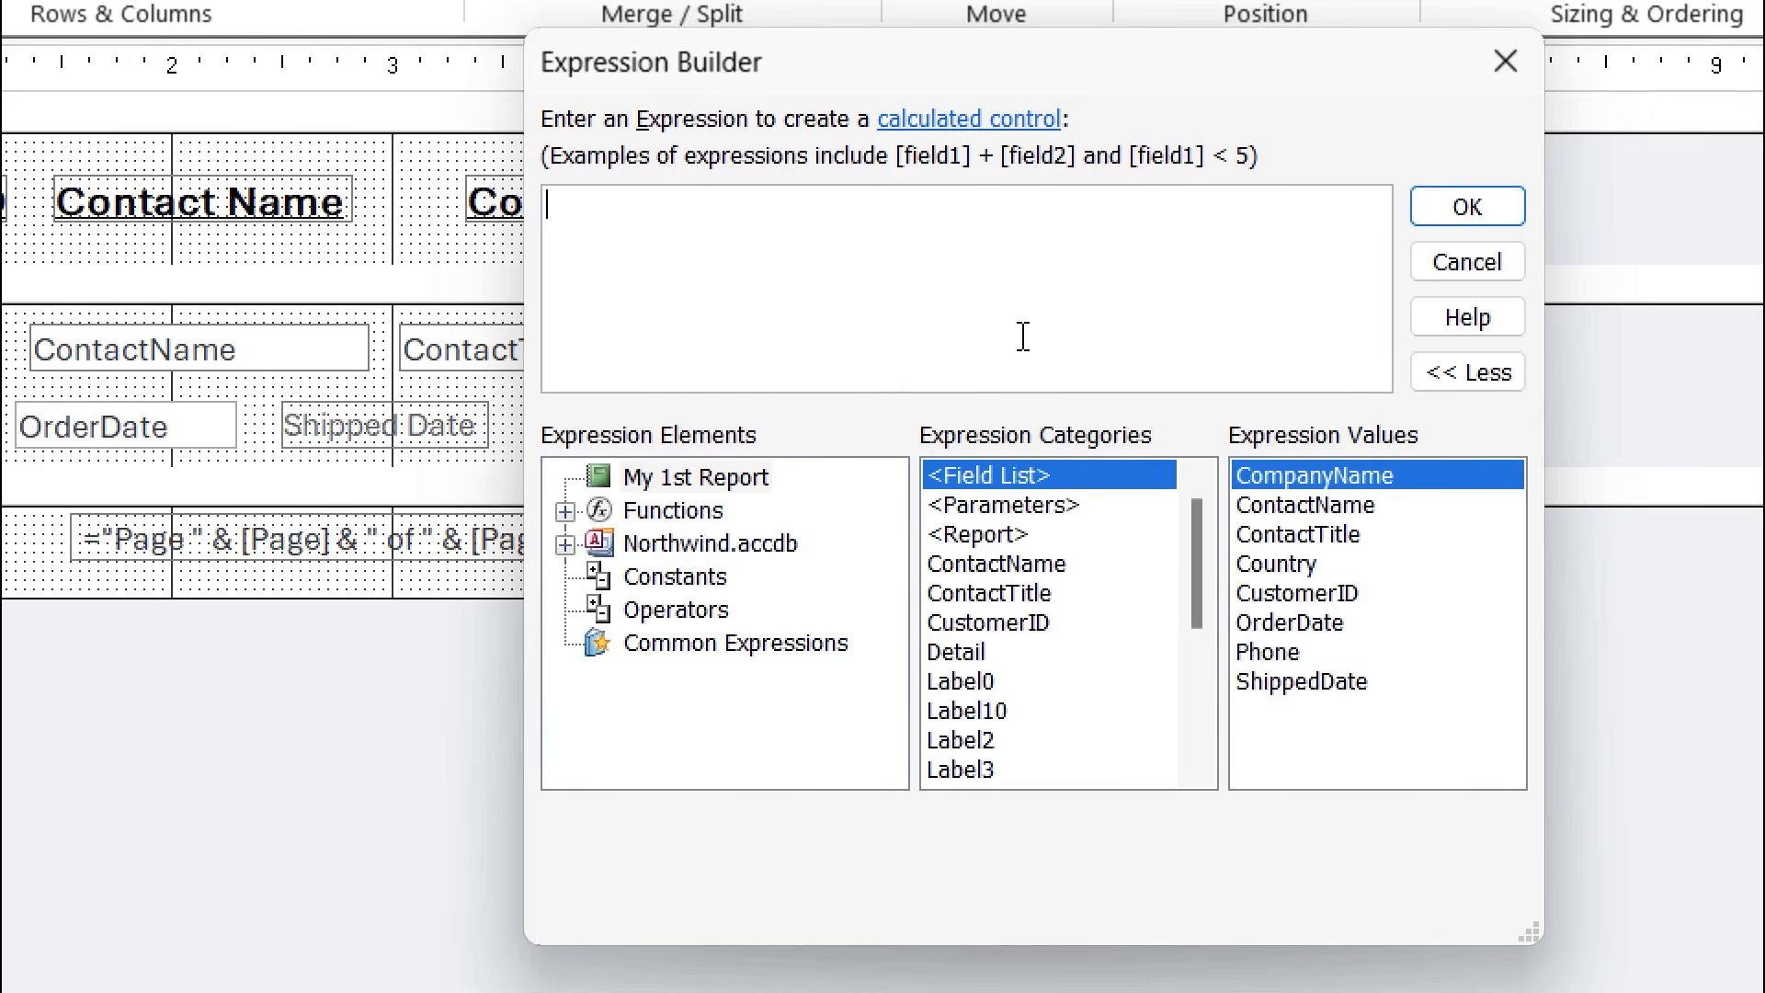
# Insert the built-in DateDiff function and set its interval to "d".
pyautogui.click(566, 511)
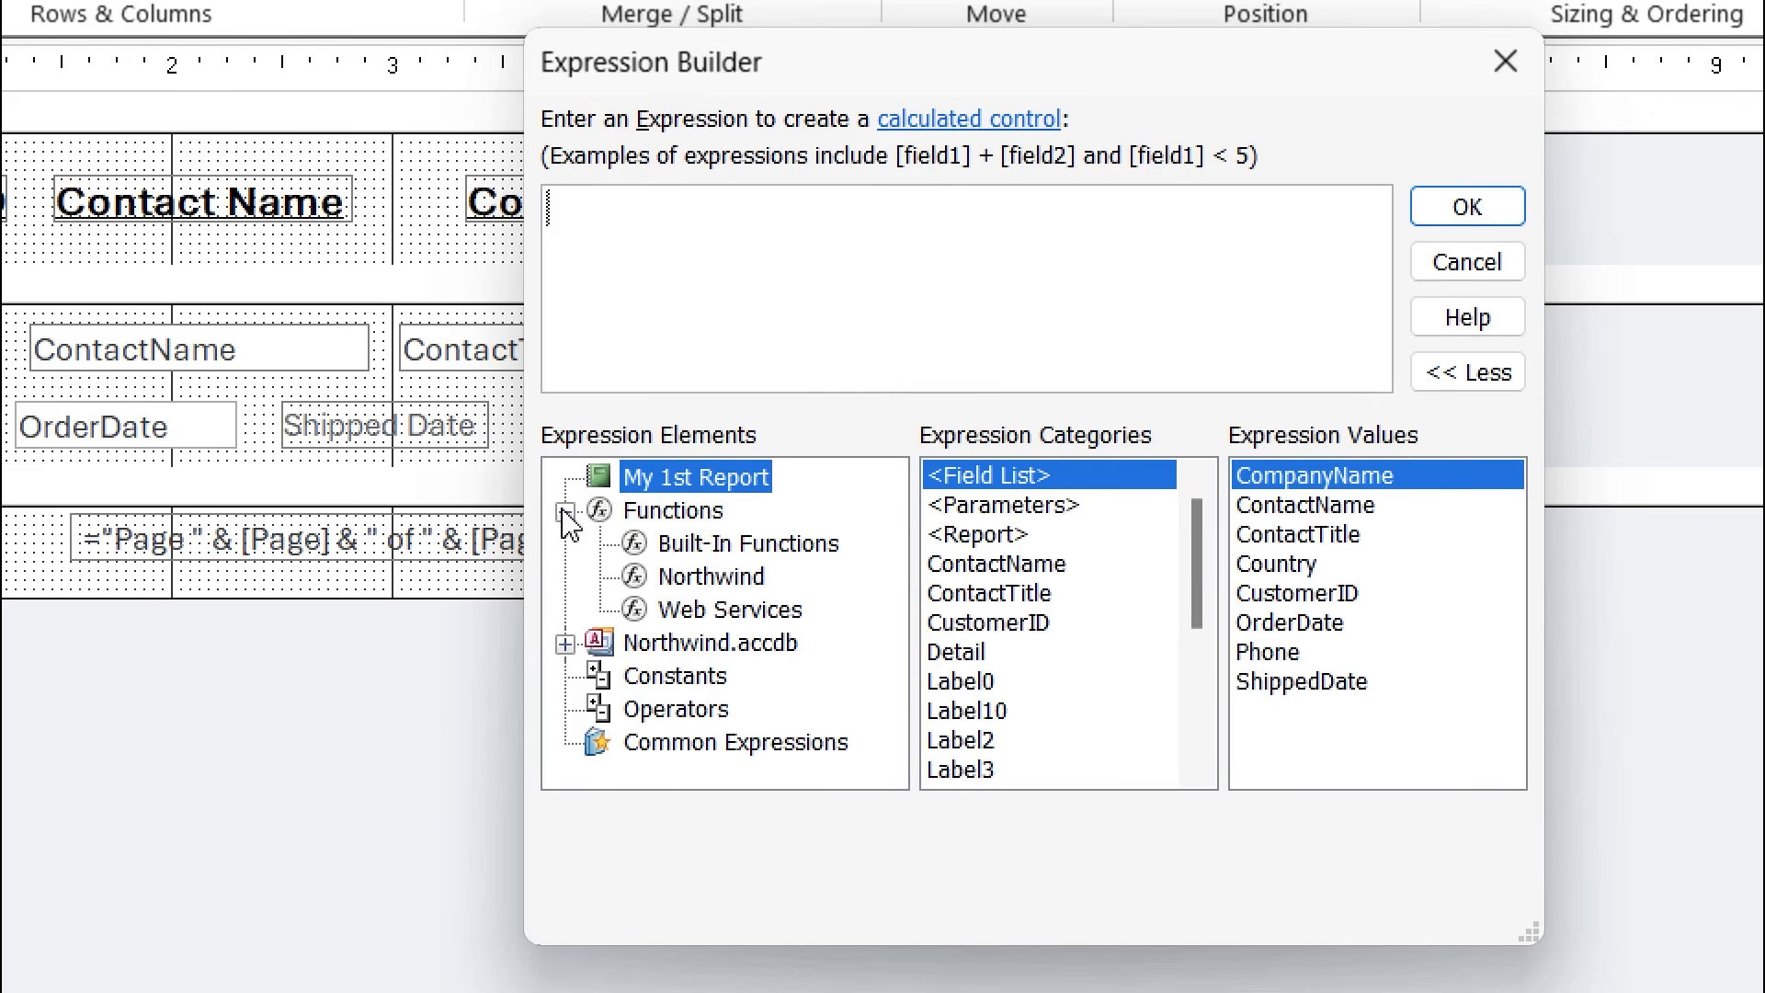
pyautogui.click(758, 547)
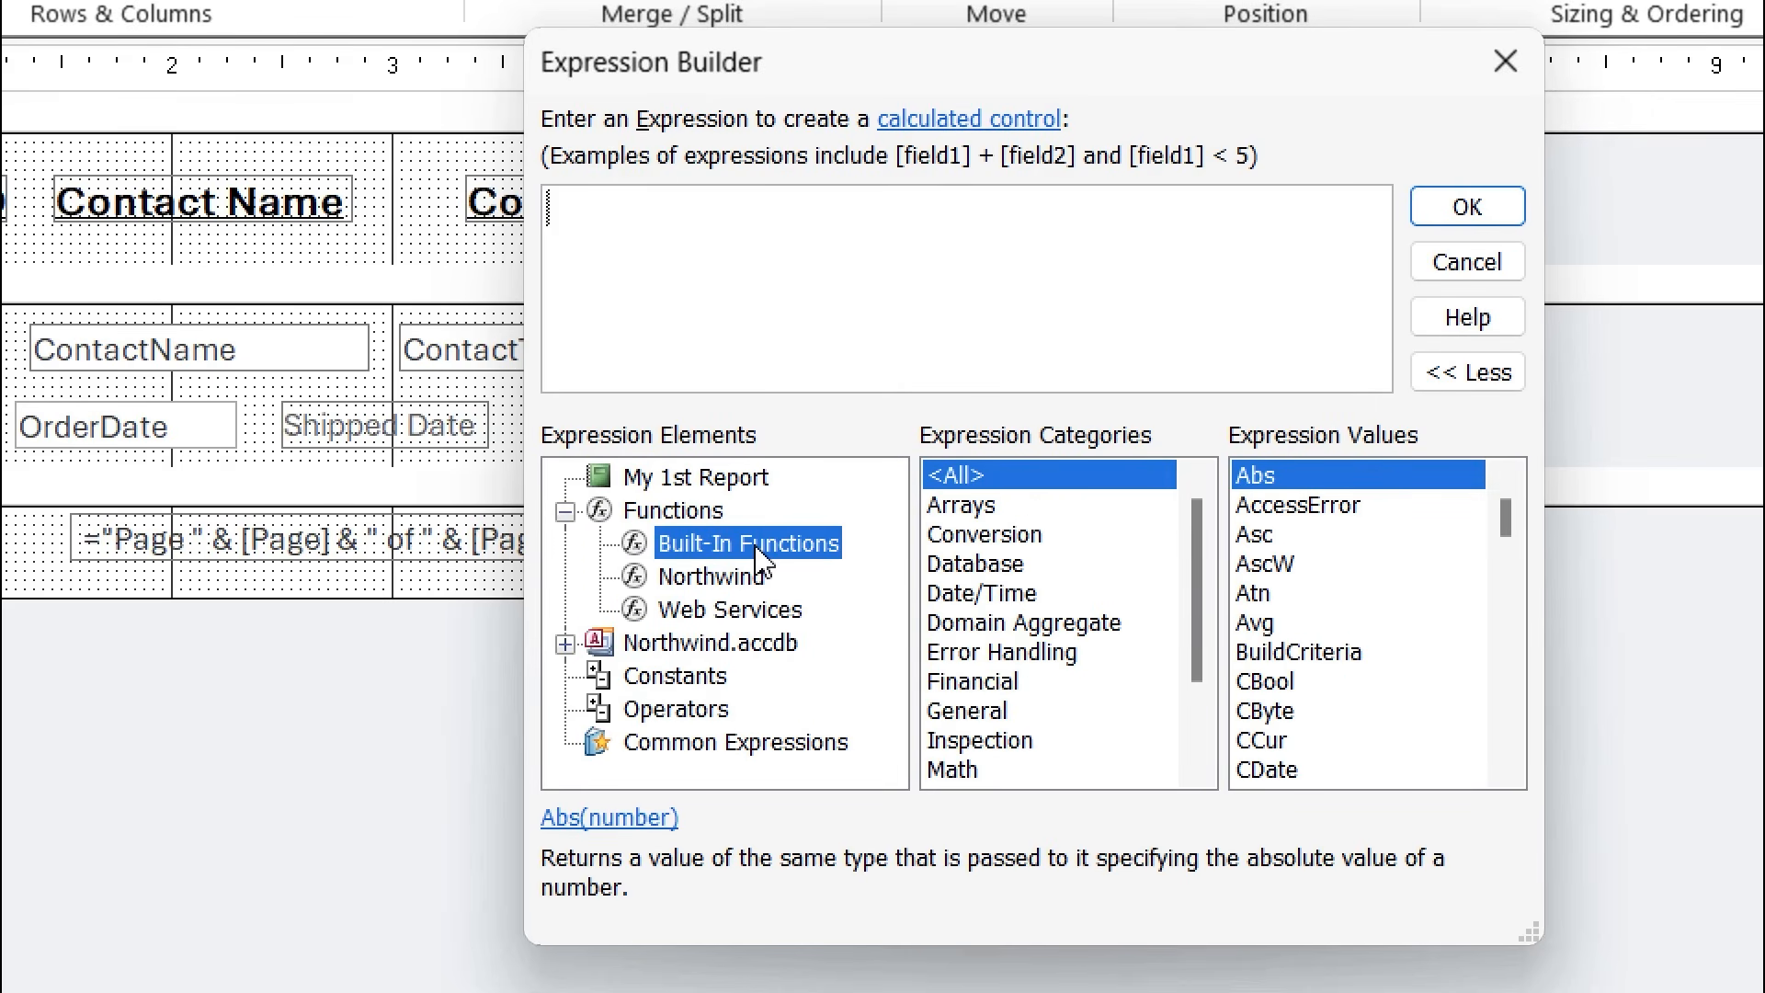
pyautogui.click(1024, 610)
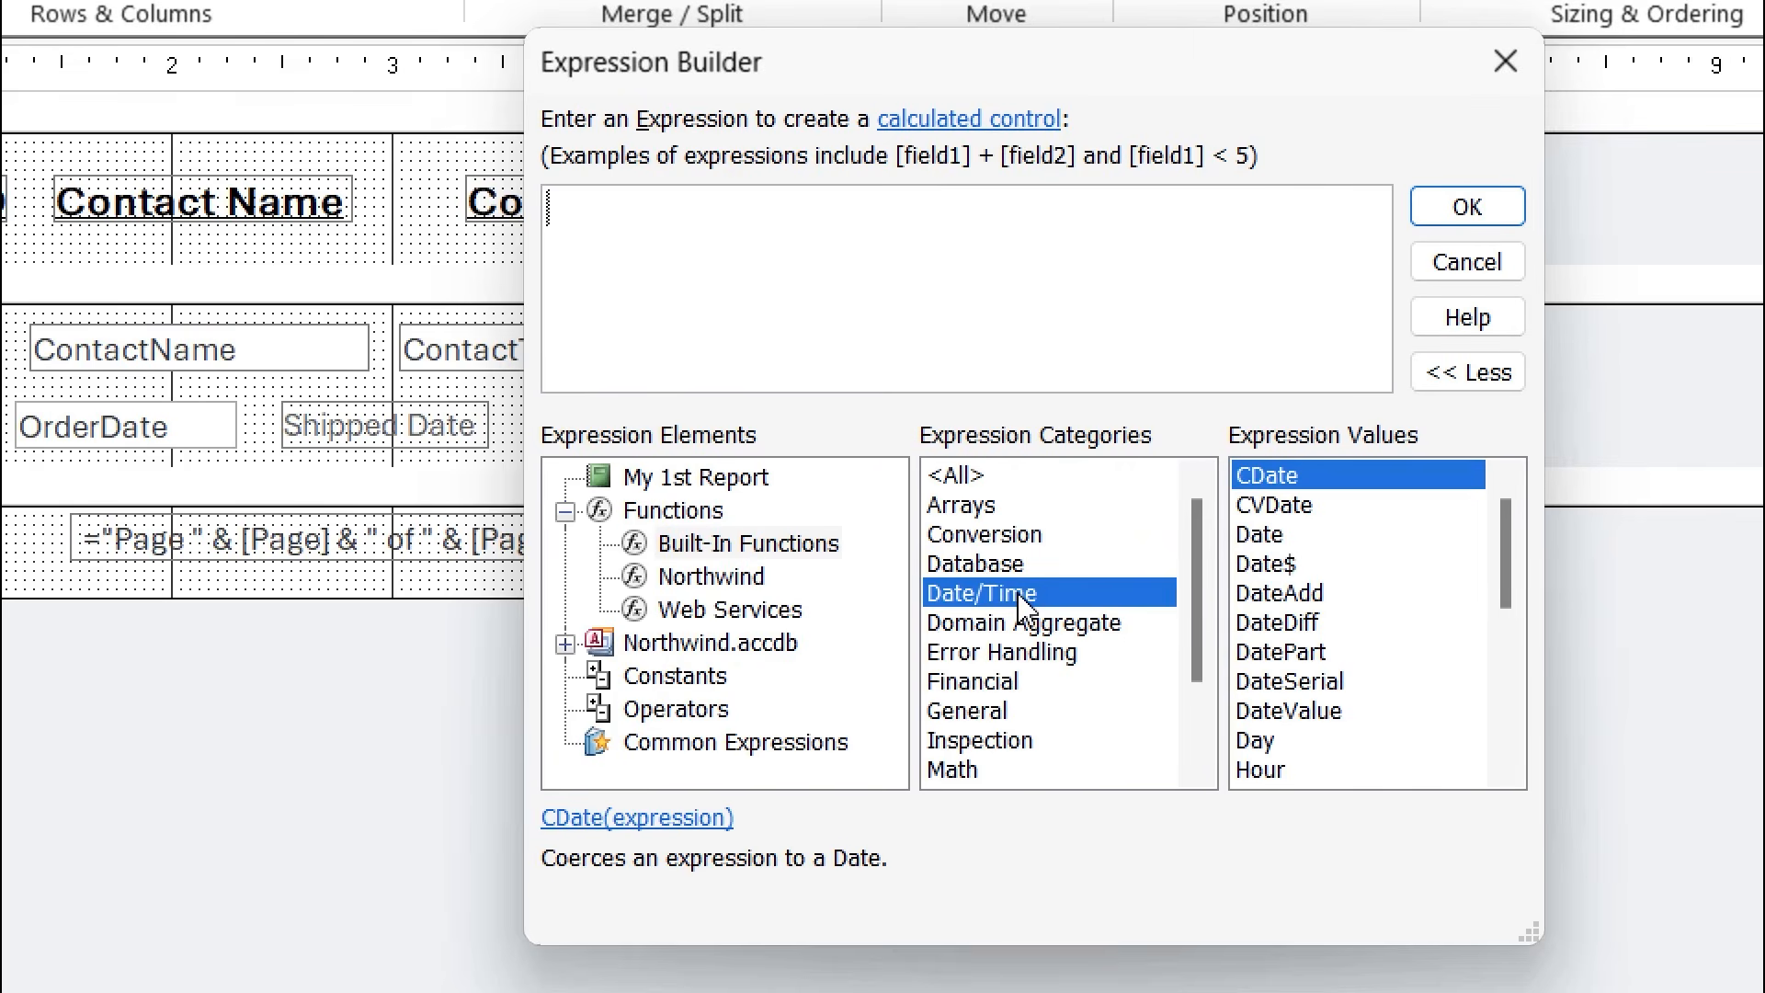
pyautogui.click(1311, 633)
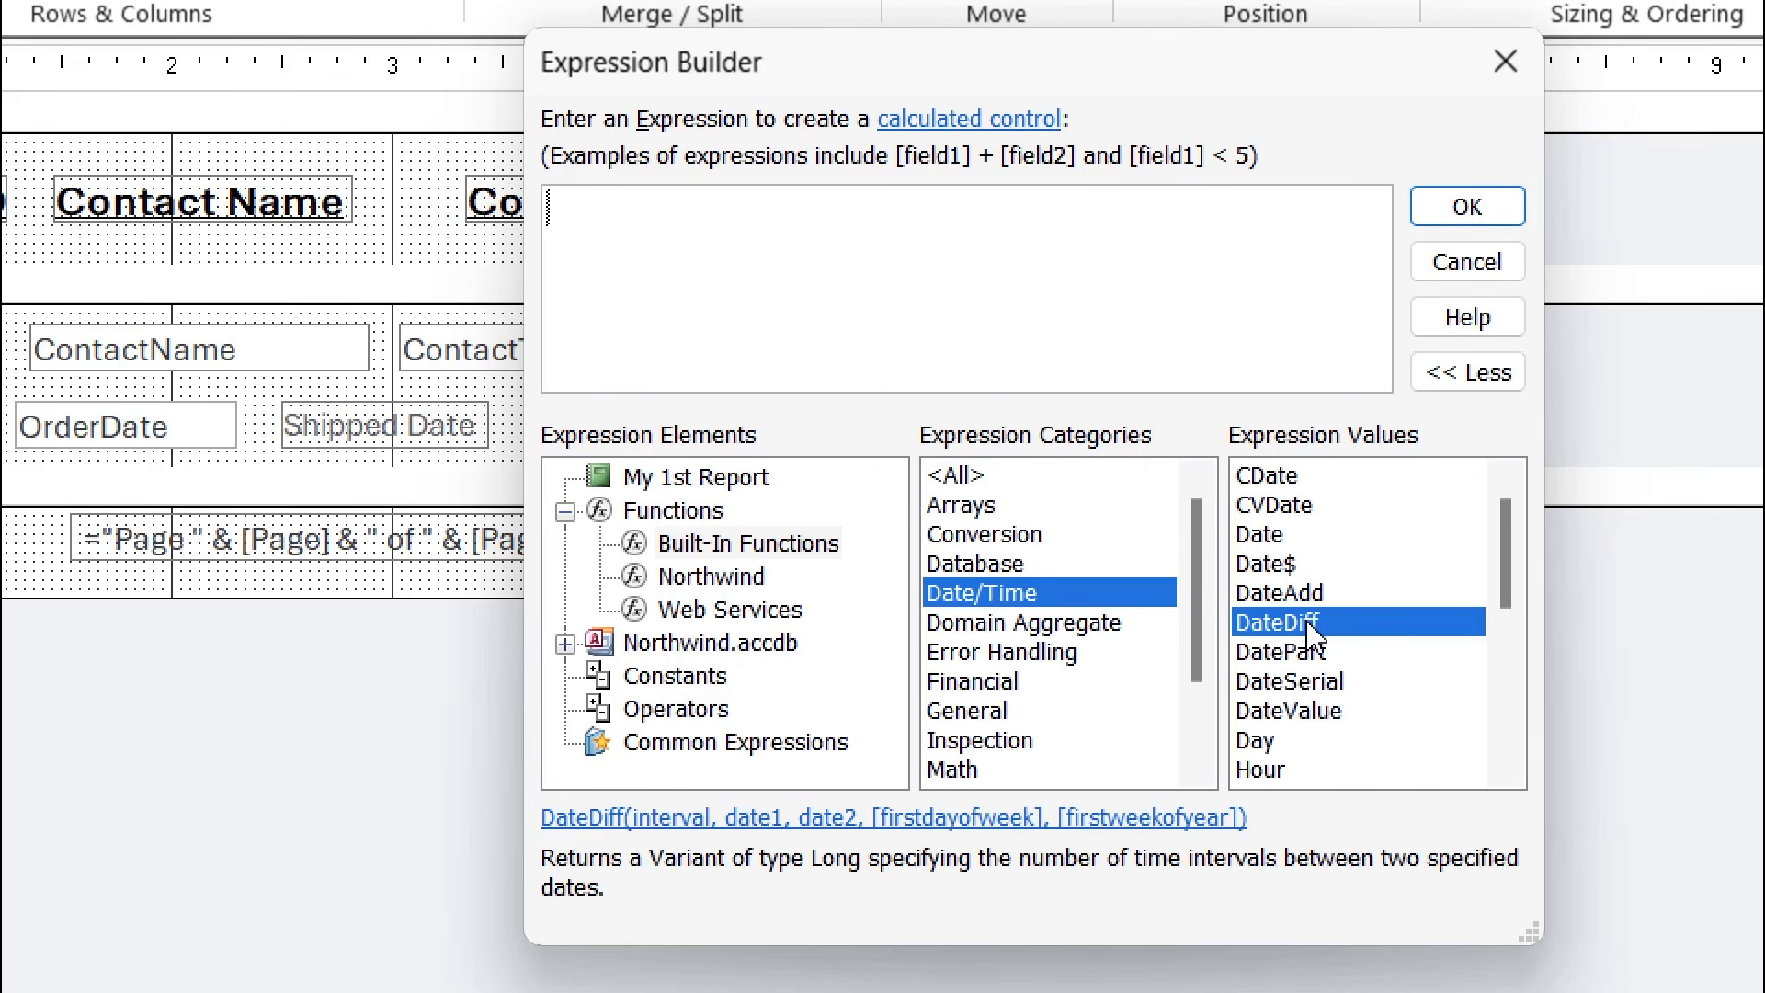
pyautogui.doubleClick(1315, 633)
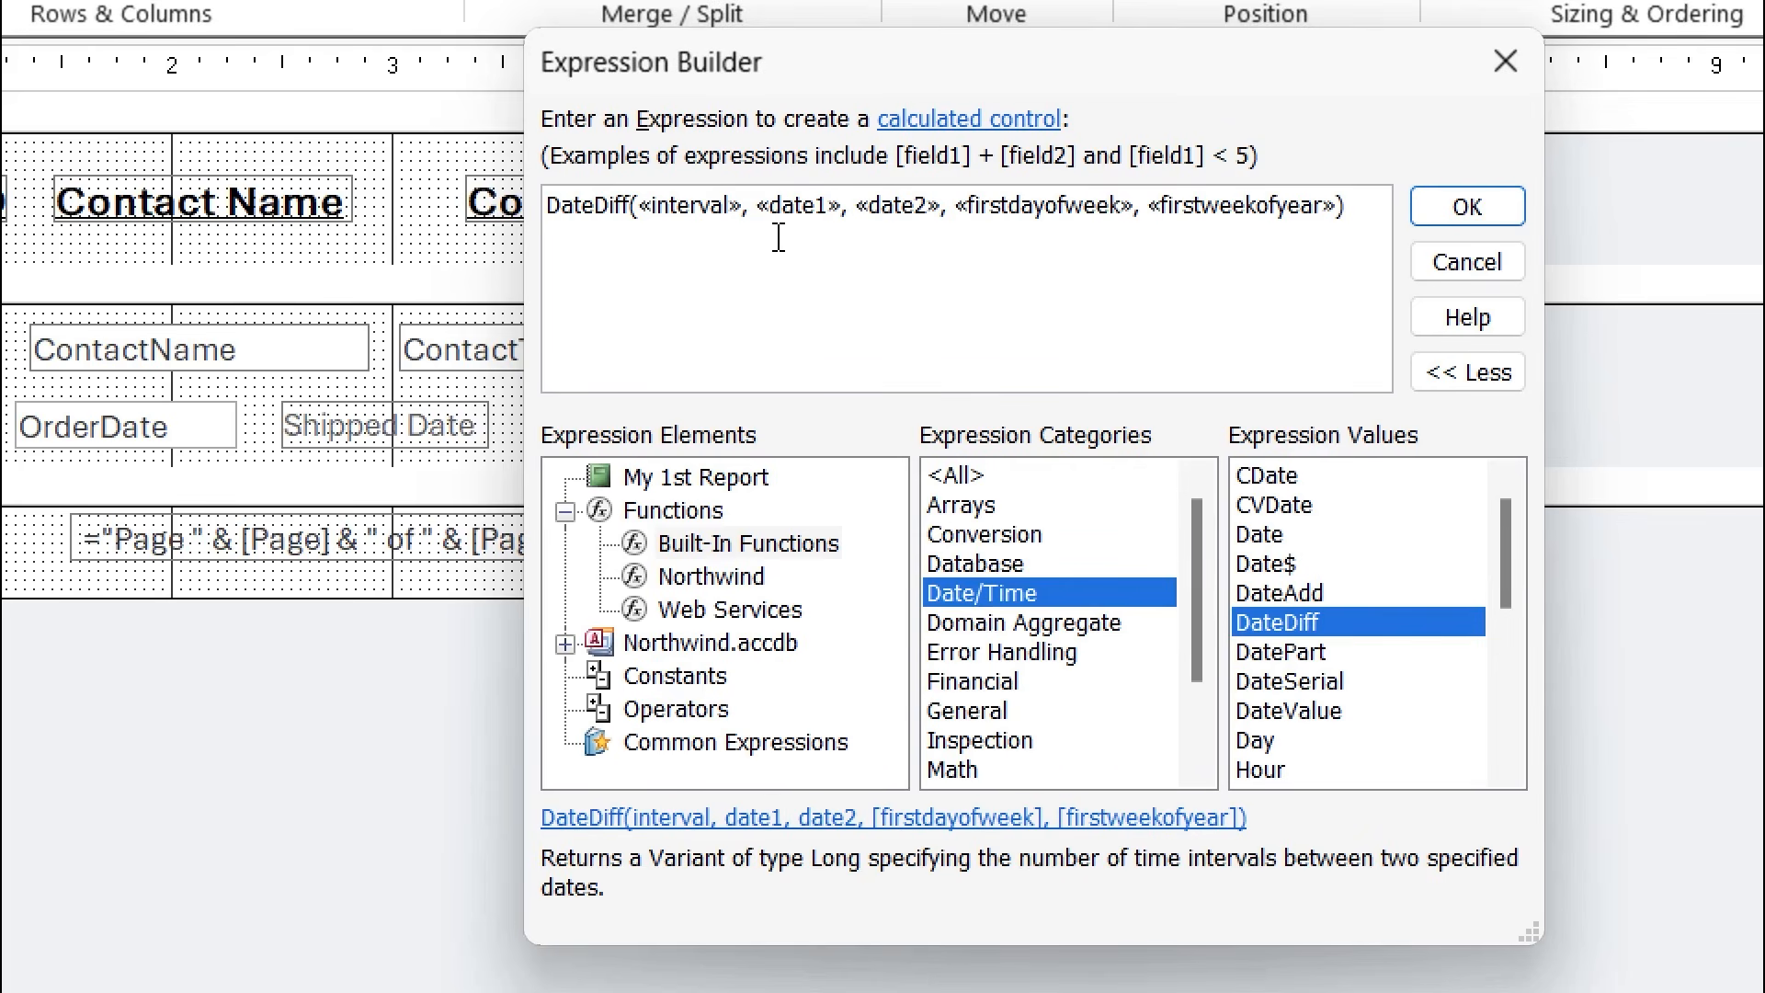
pyautogui.click(691, 204)
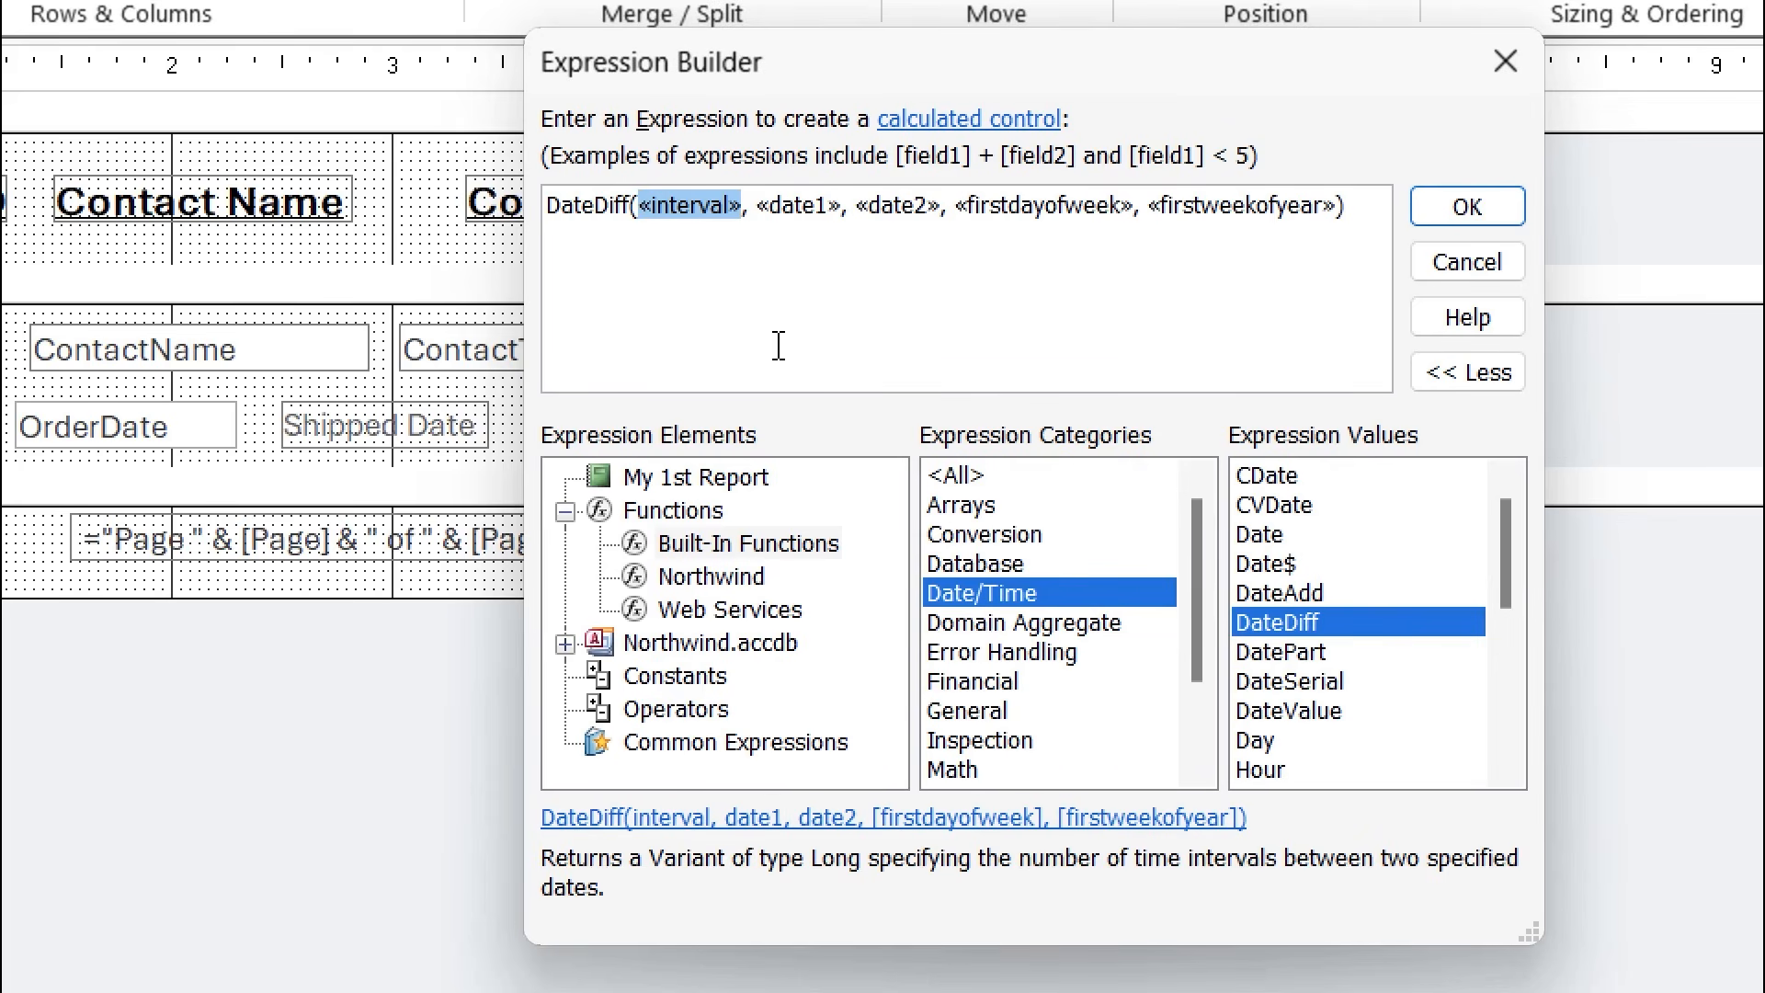
pyautogui.write('"d"')
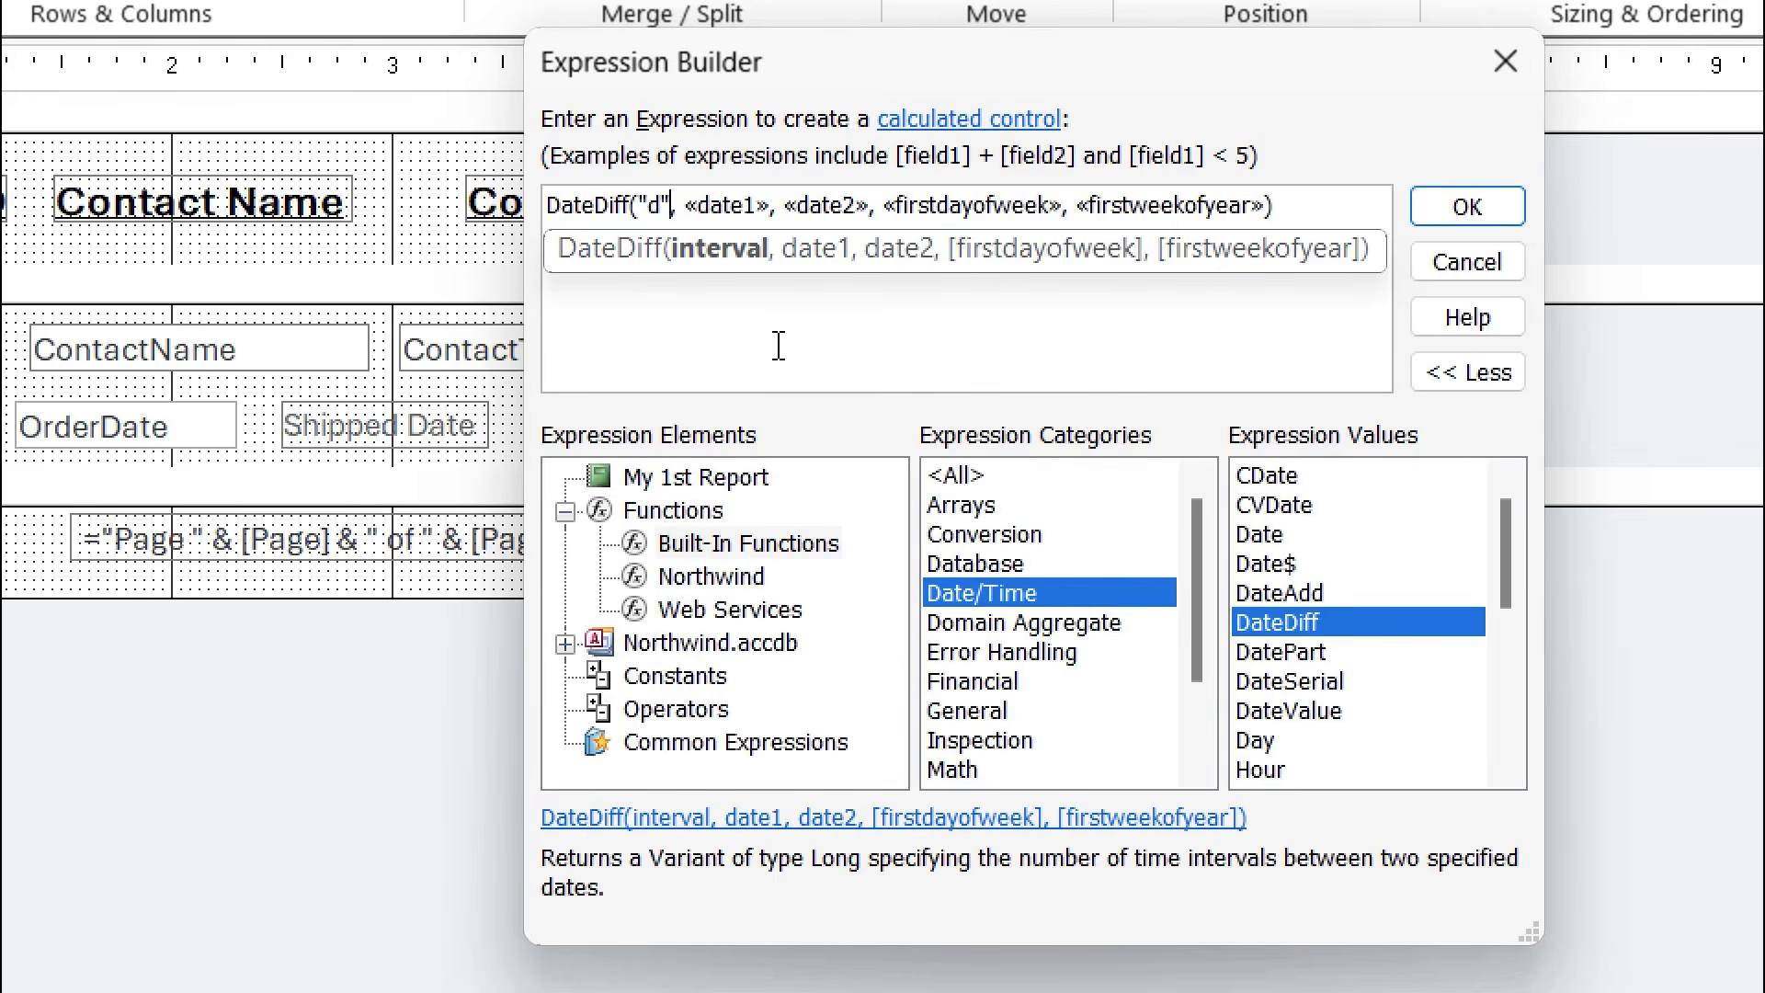
pyautogui.click(726, 206)
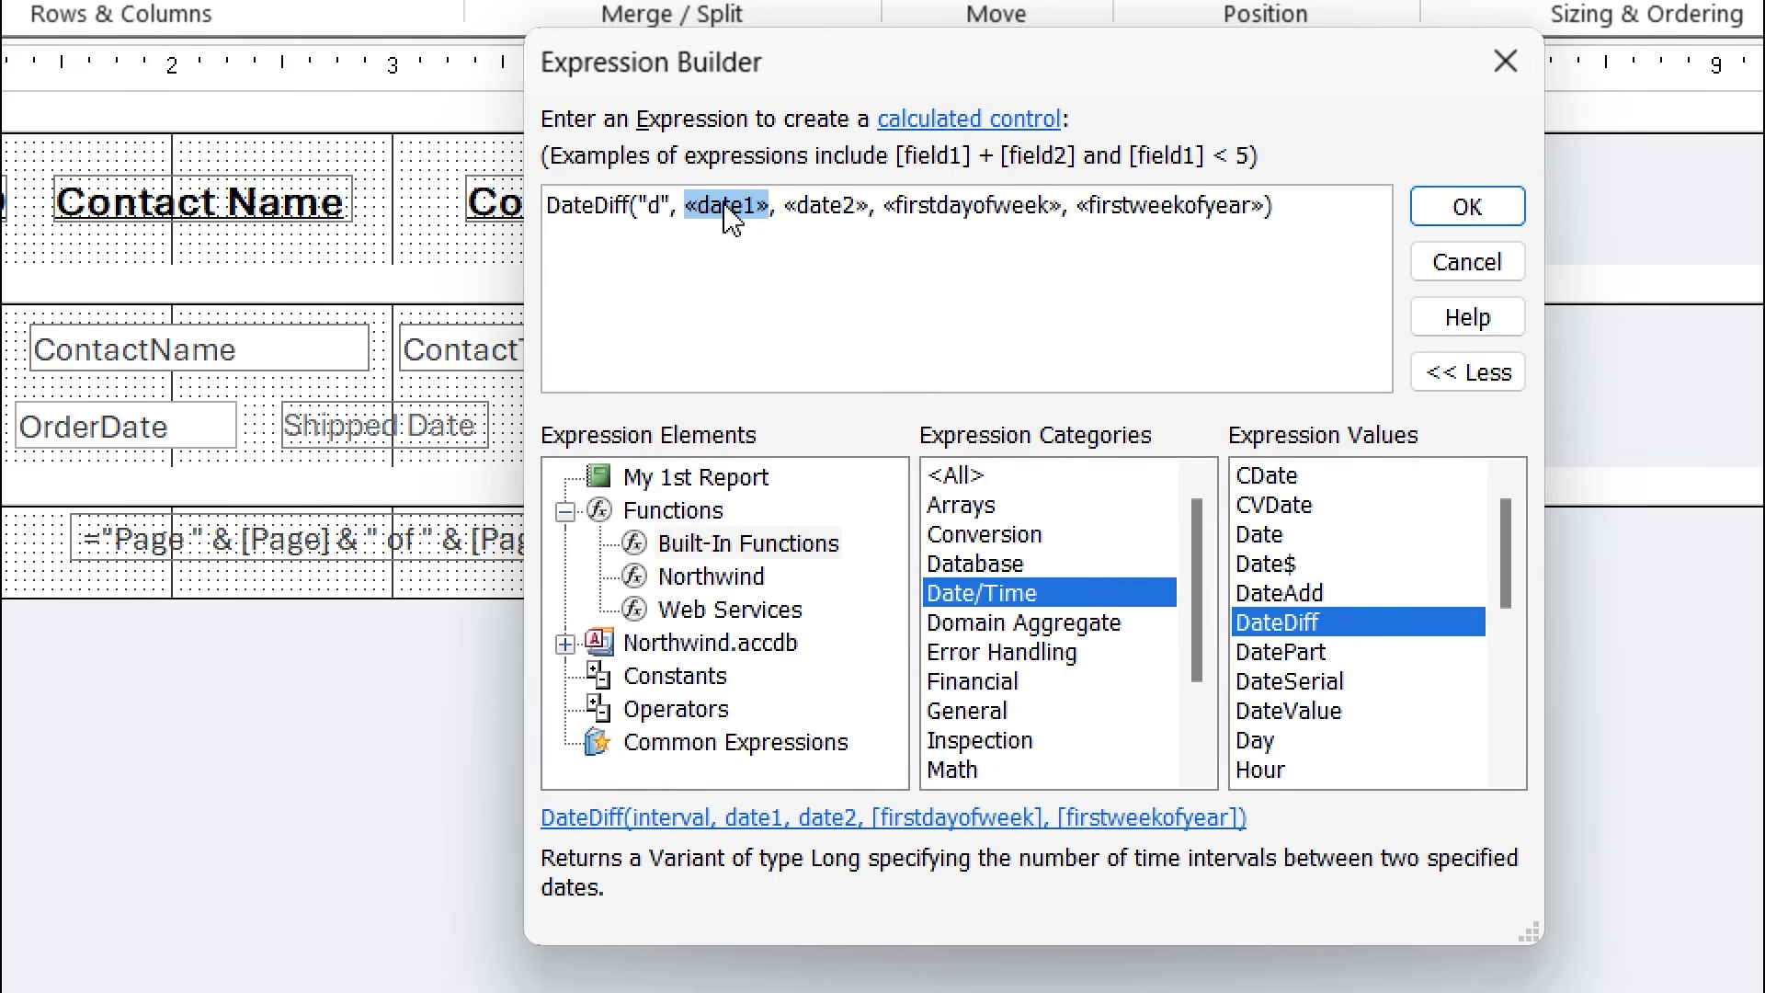
pyautogui.click(731, 479)
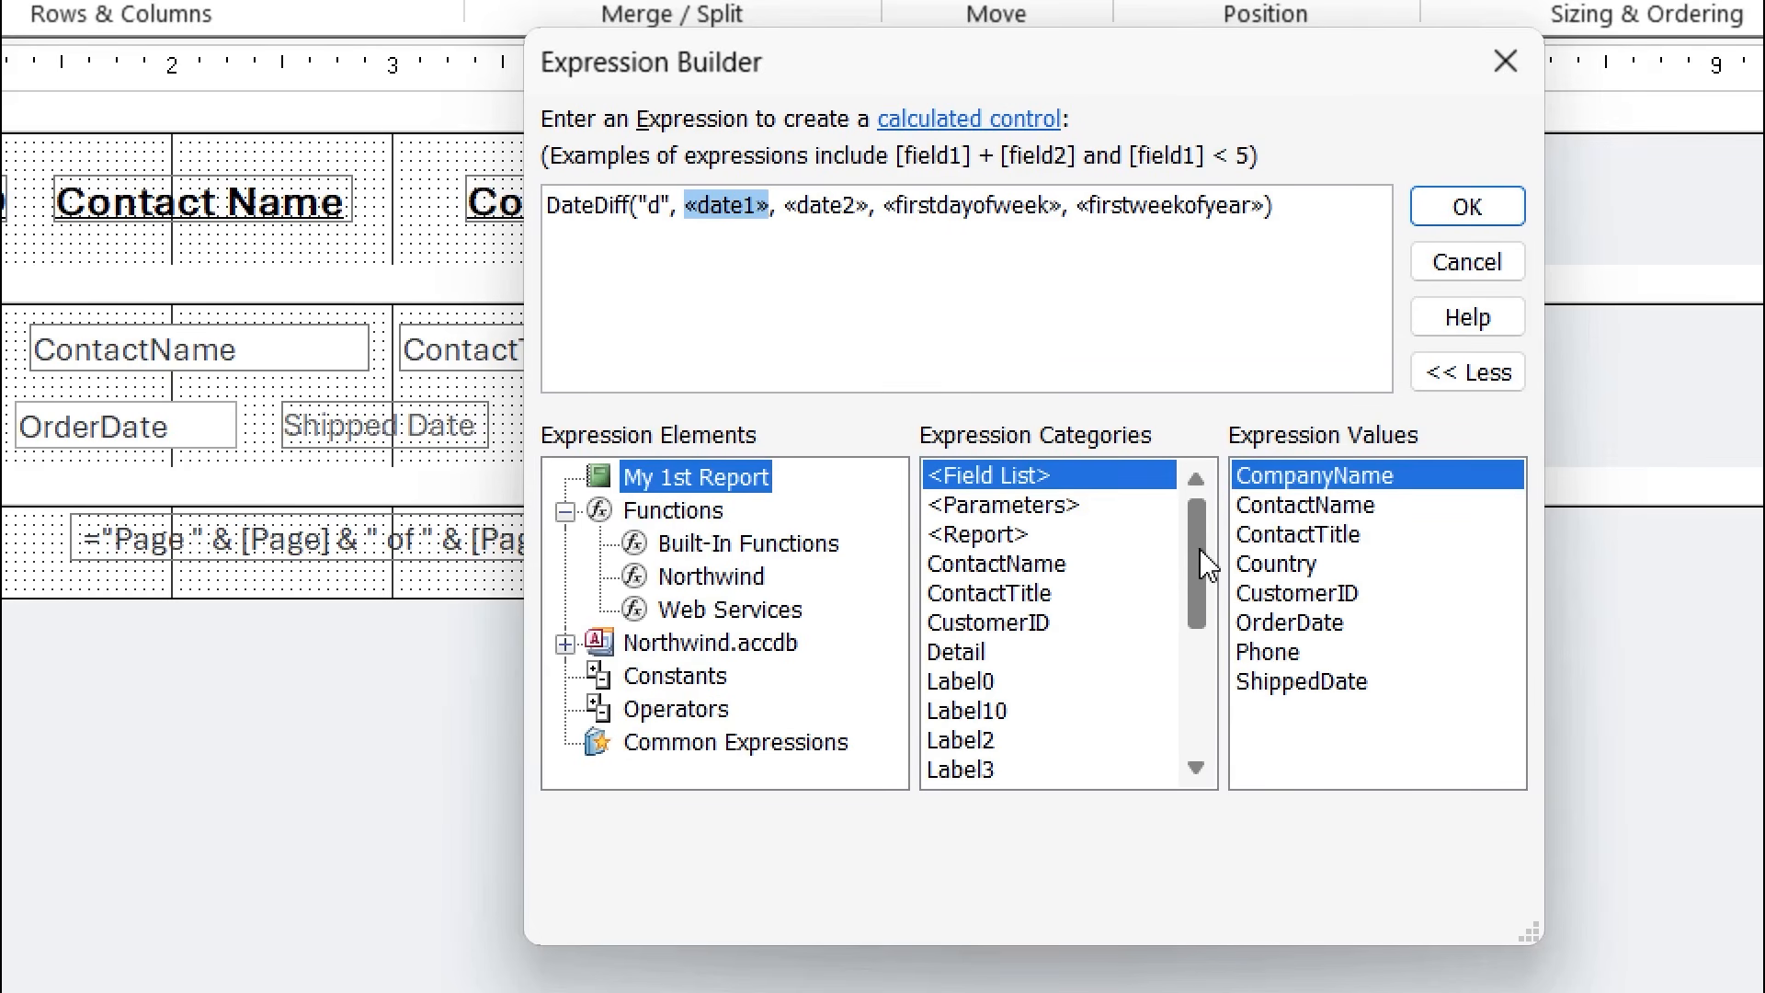
# Fill DateDiff's date arguments with [OrderDate] and [ShippedDate].
pyautogui.moveTo(1200, 565); pyautogui.dragTo(1210, 720)
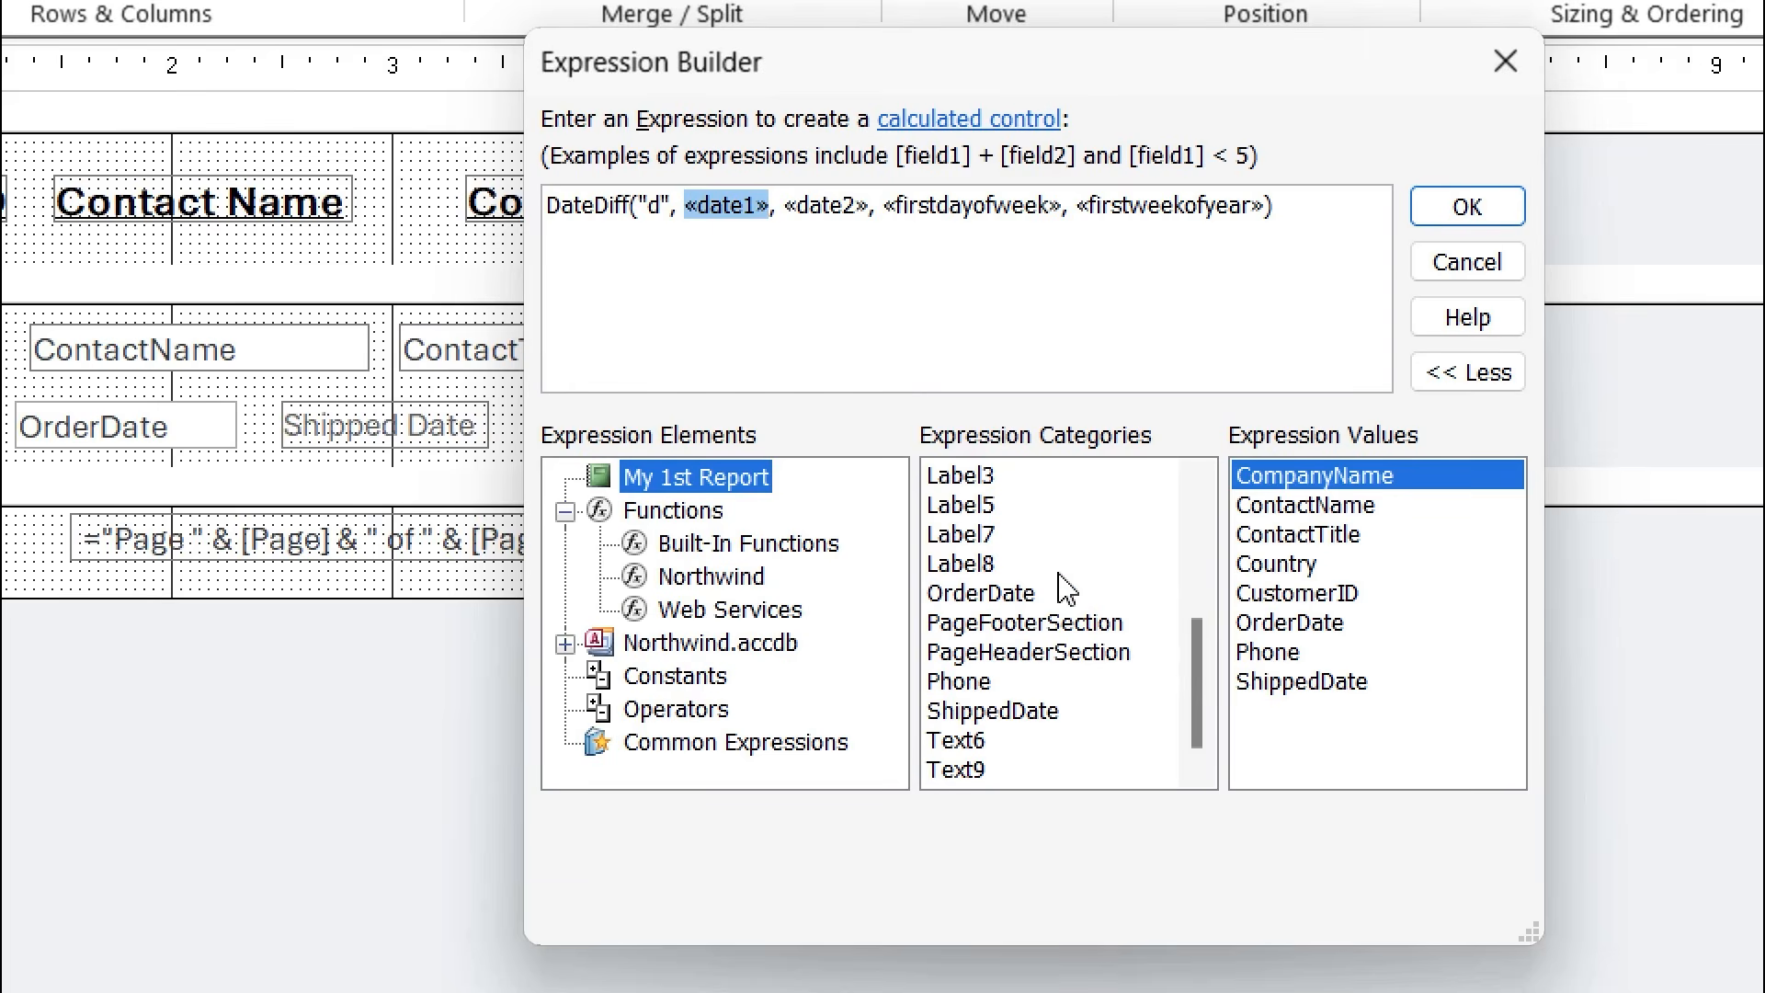
pyautogui.click(1001, 598)
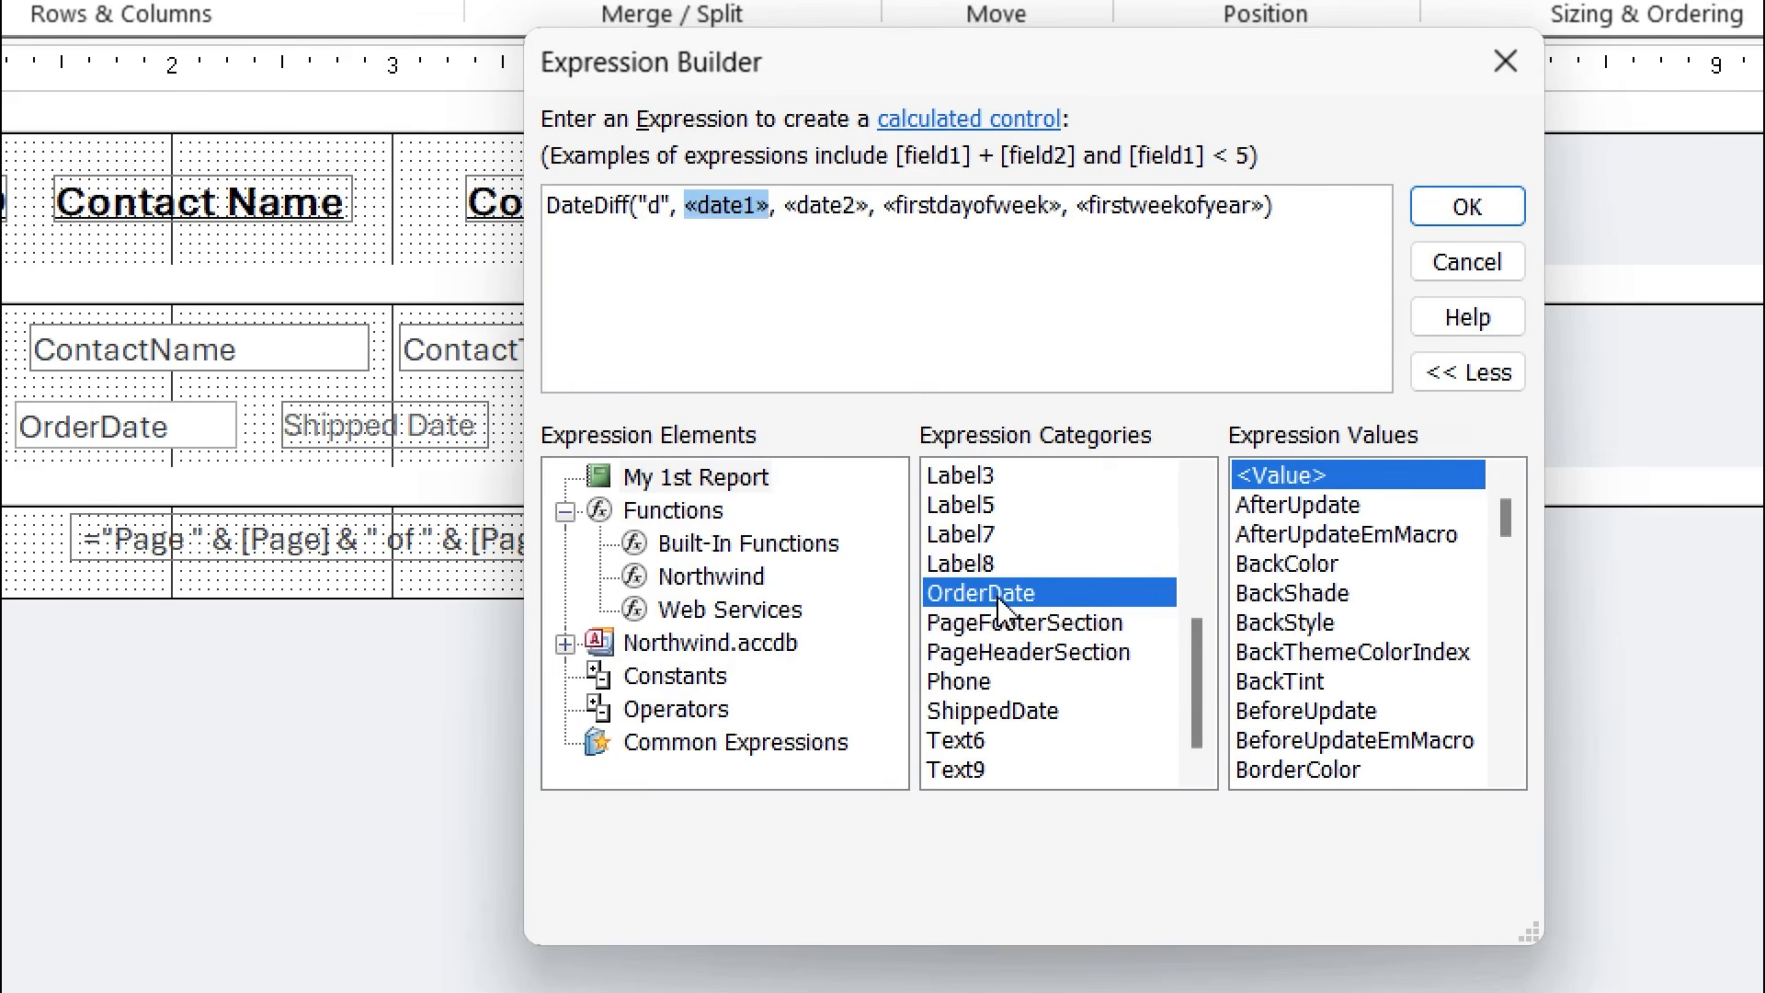
pyautogui.doubleClick(1000, 605)
pyautogui.click(901, 208)
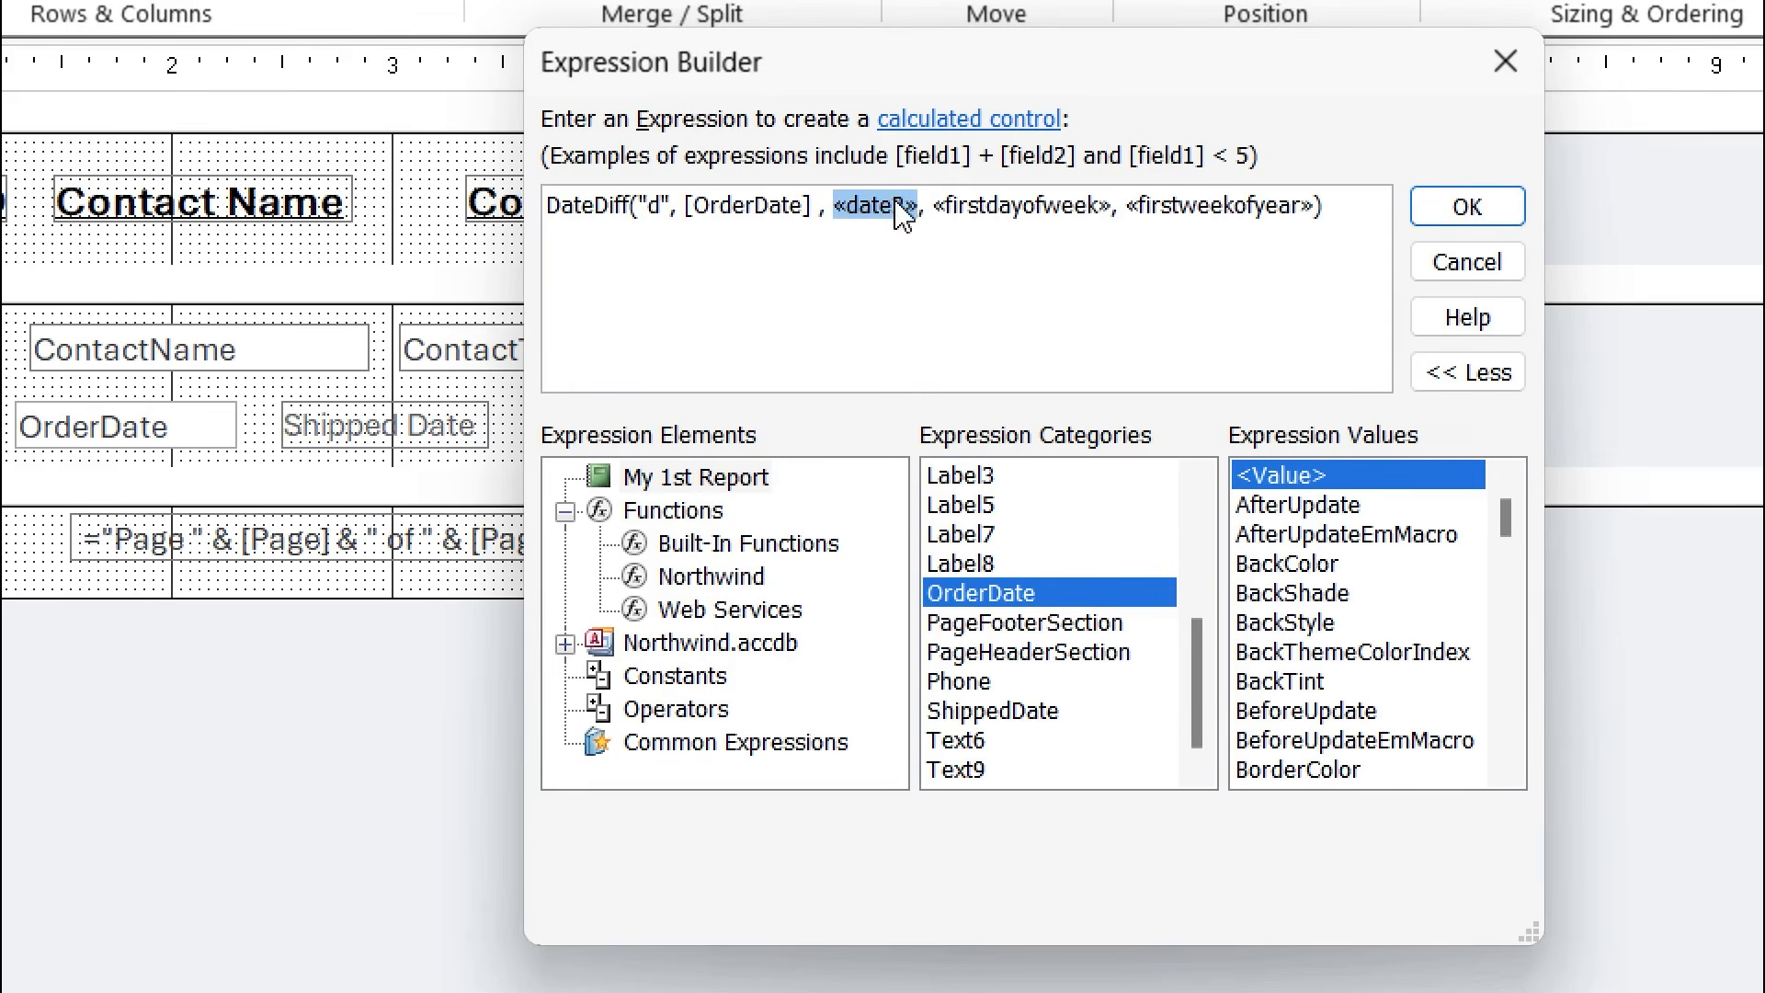
pyautogui.doubleClick(1035, 718)
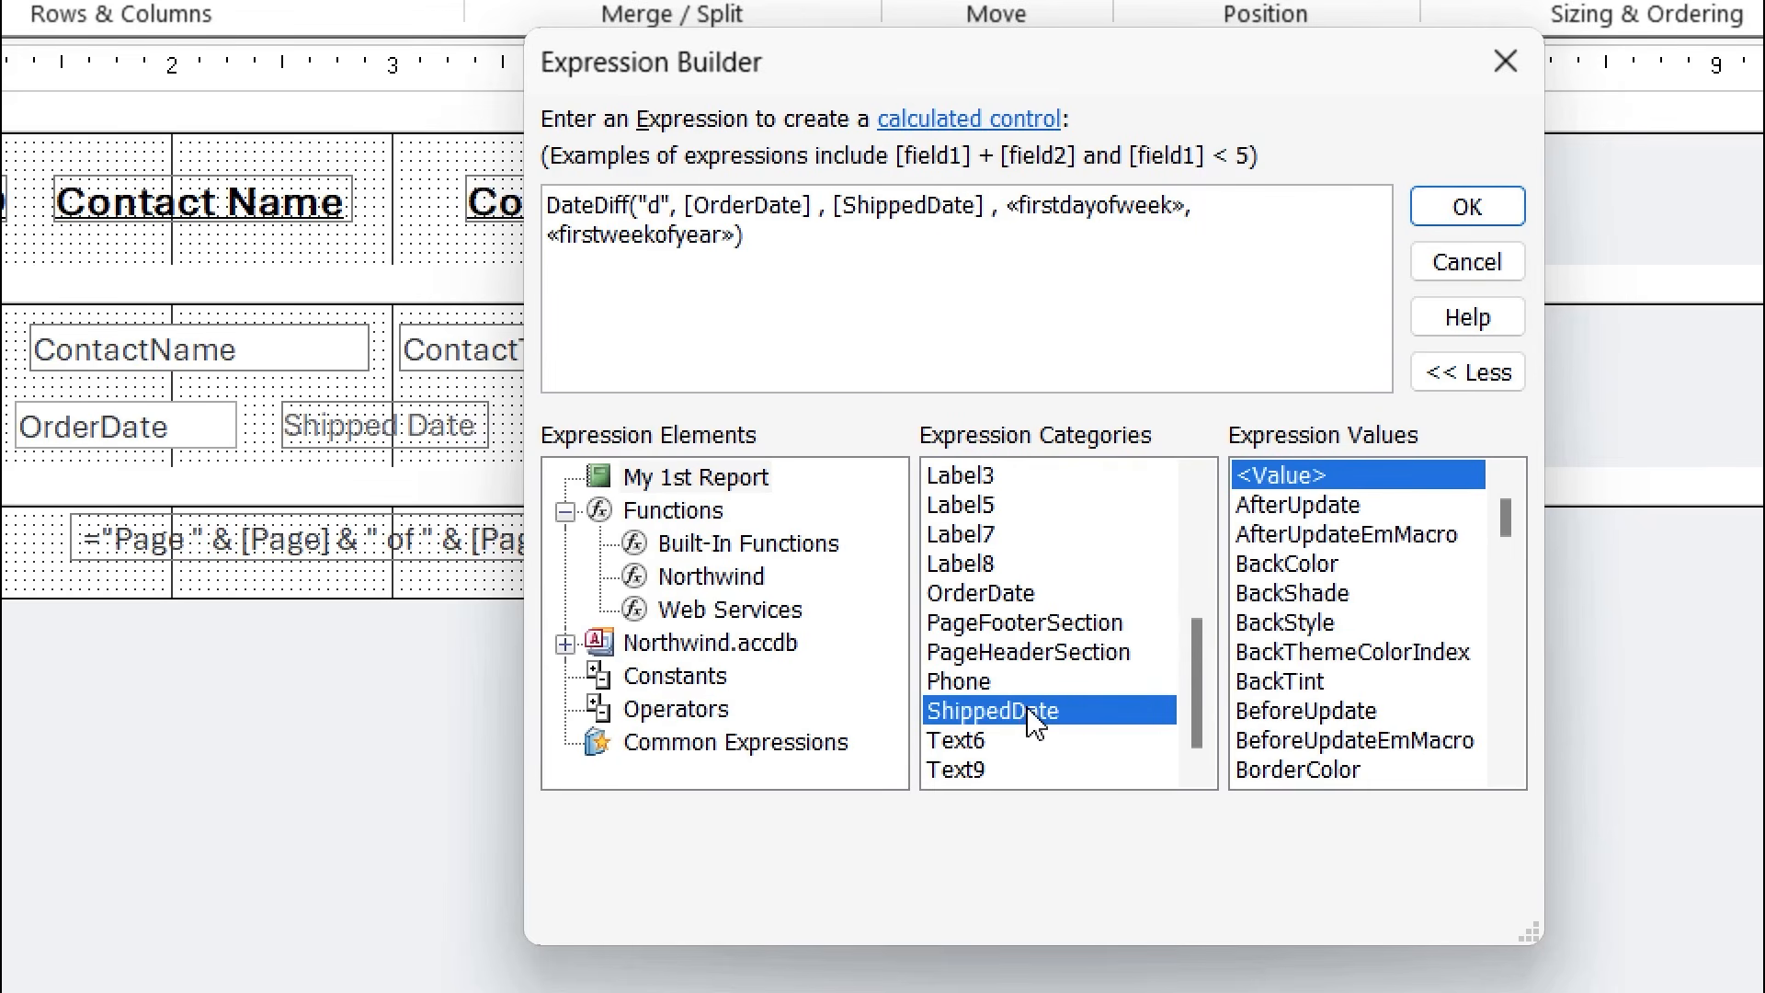
# Remove the optional arguments, append & " Days", and apply the expression.
pyautogui.click(1063, 208)
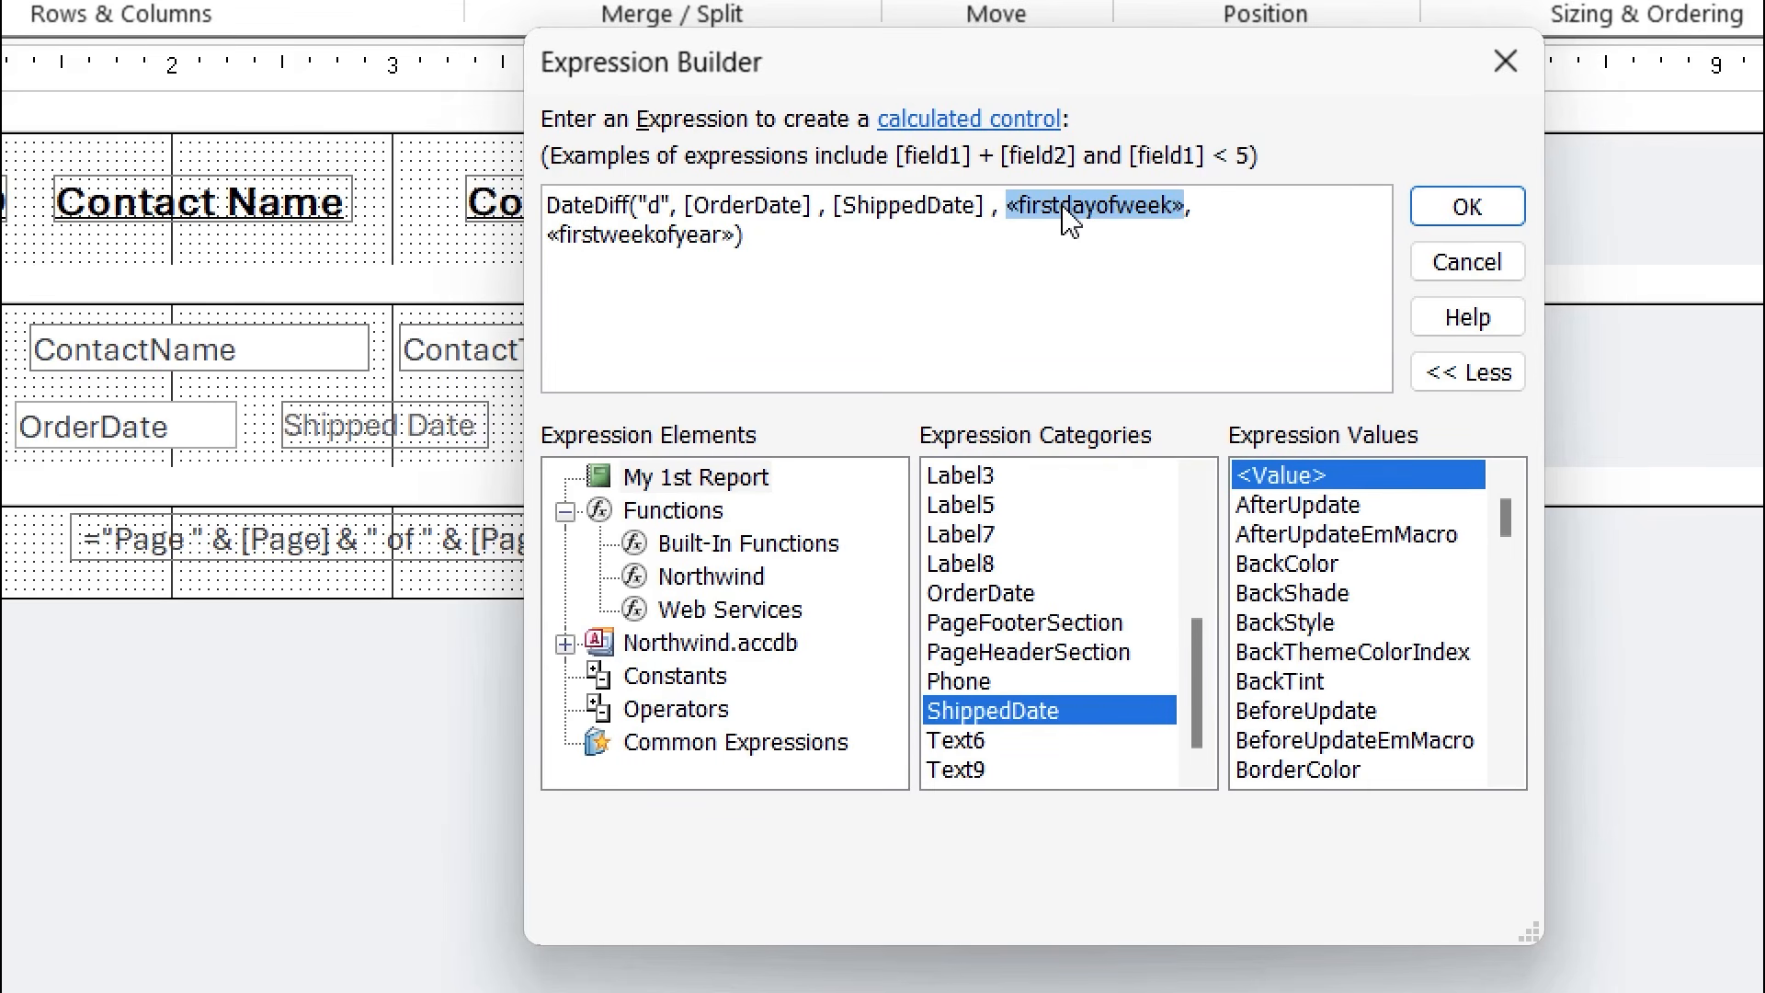
pyautogui.press('Delete')
pyautogui.click(1098, 207)
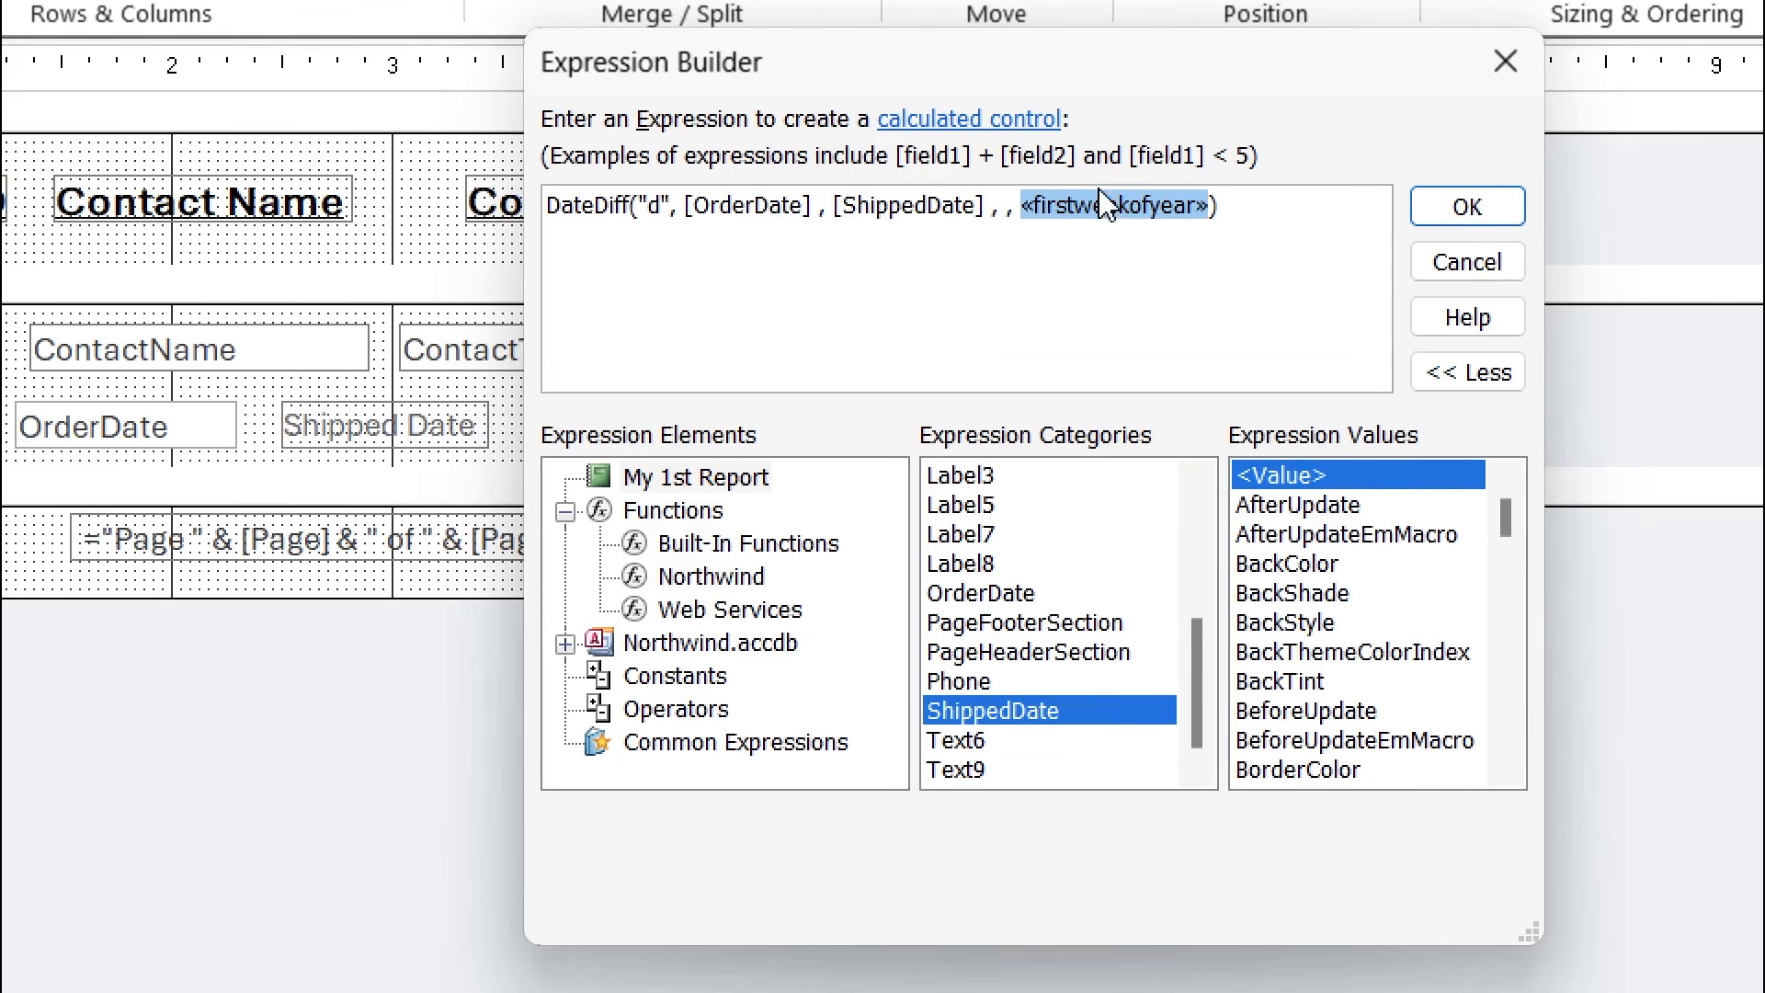
pyautogui.press('Delete')
pyautogui.press('BackSpace')
pyautogui.press('BackSpace')
pyautogui.press('BackSpace')
pyautogui.press('BackSpace')
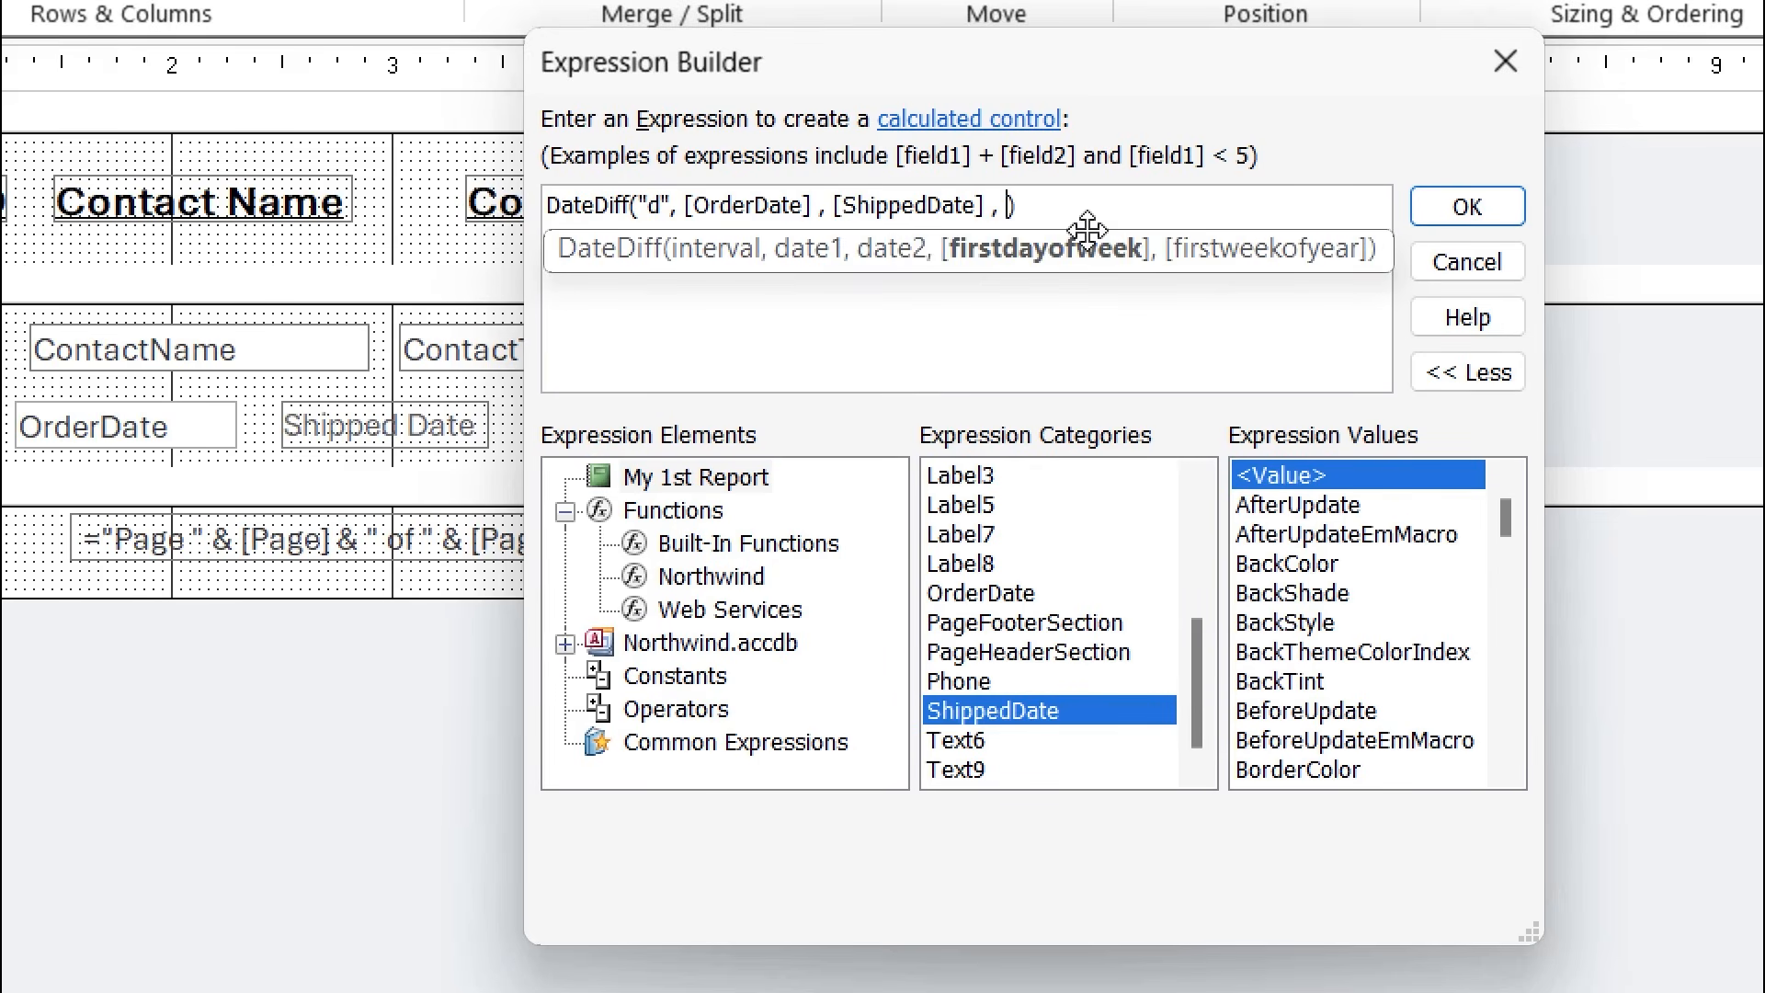
pyautogui.press('BackSpace')
pyautogui.press('BackSpace')
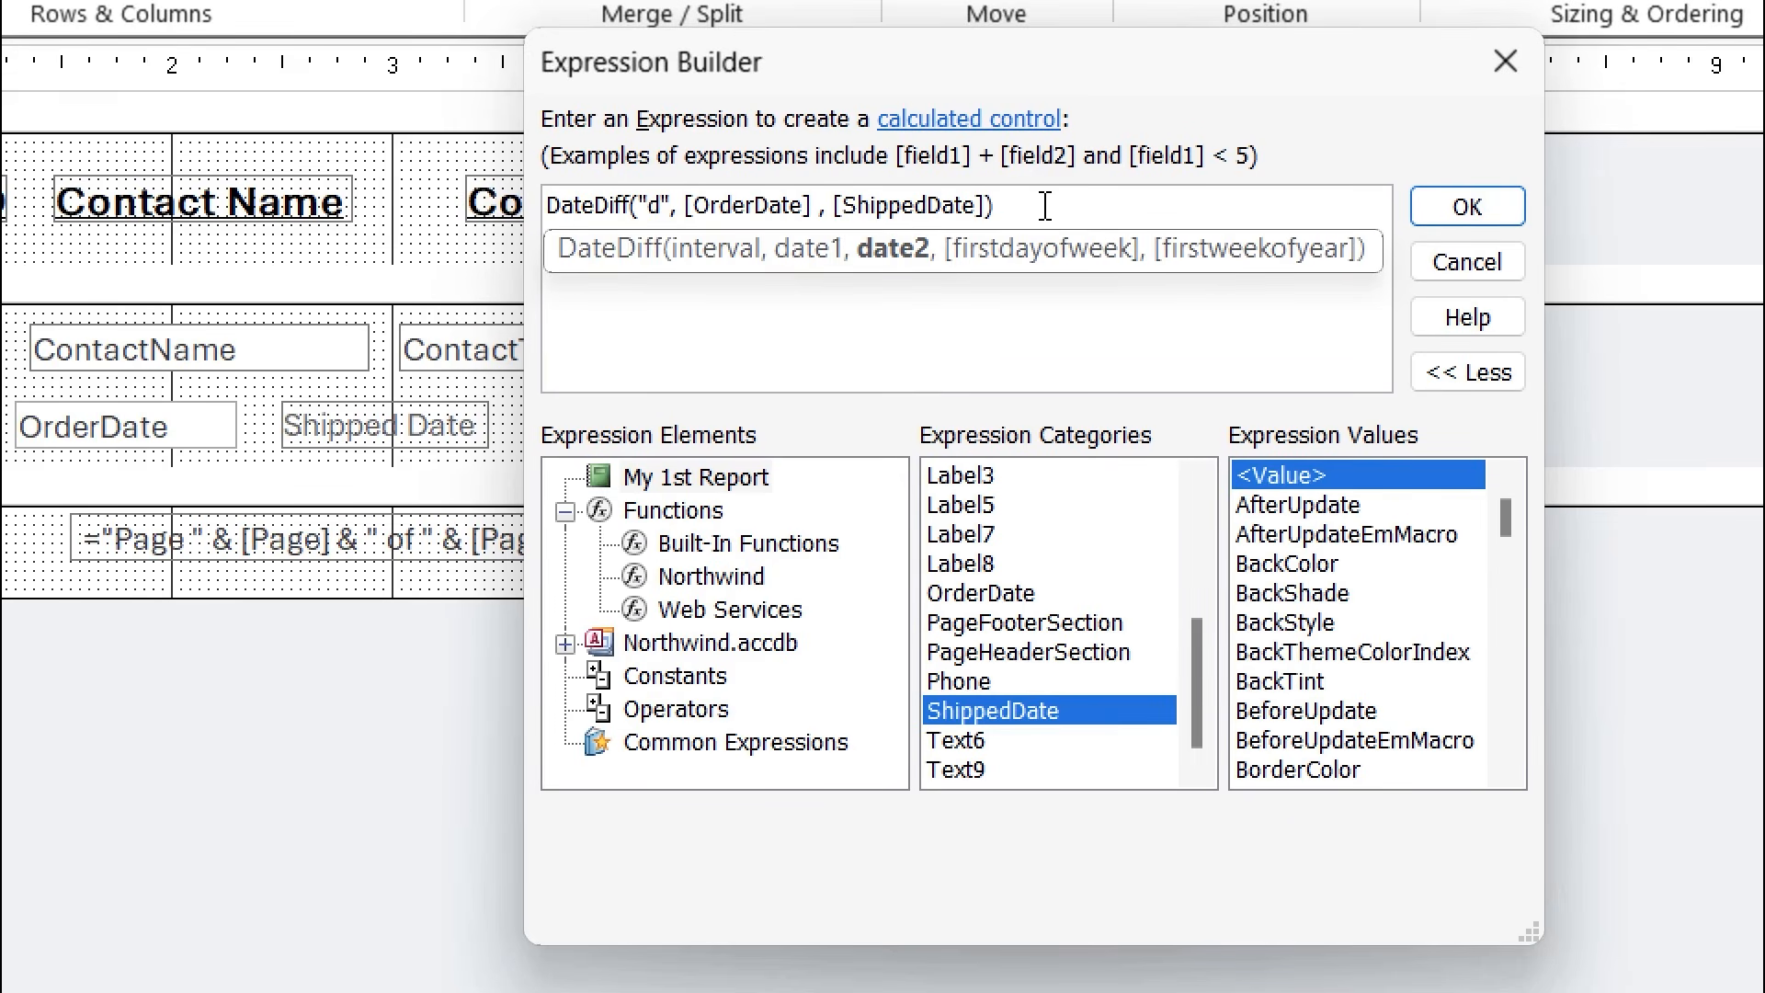
pyautogui.write(')')
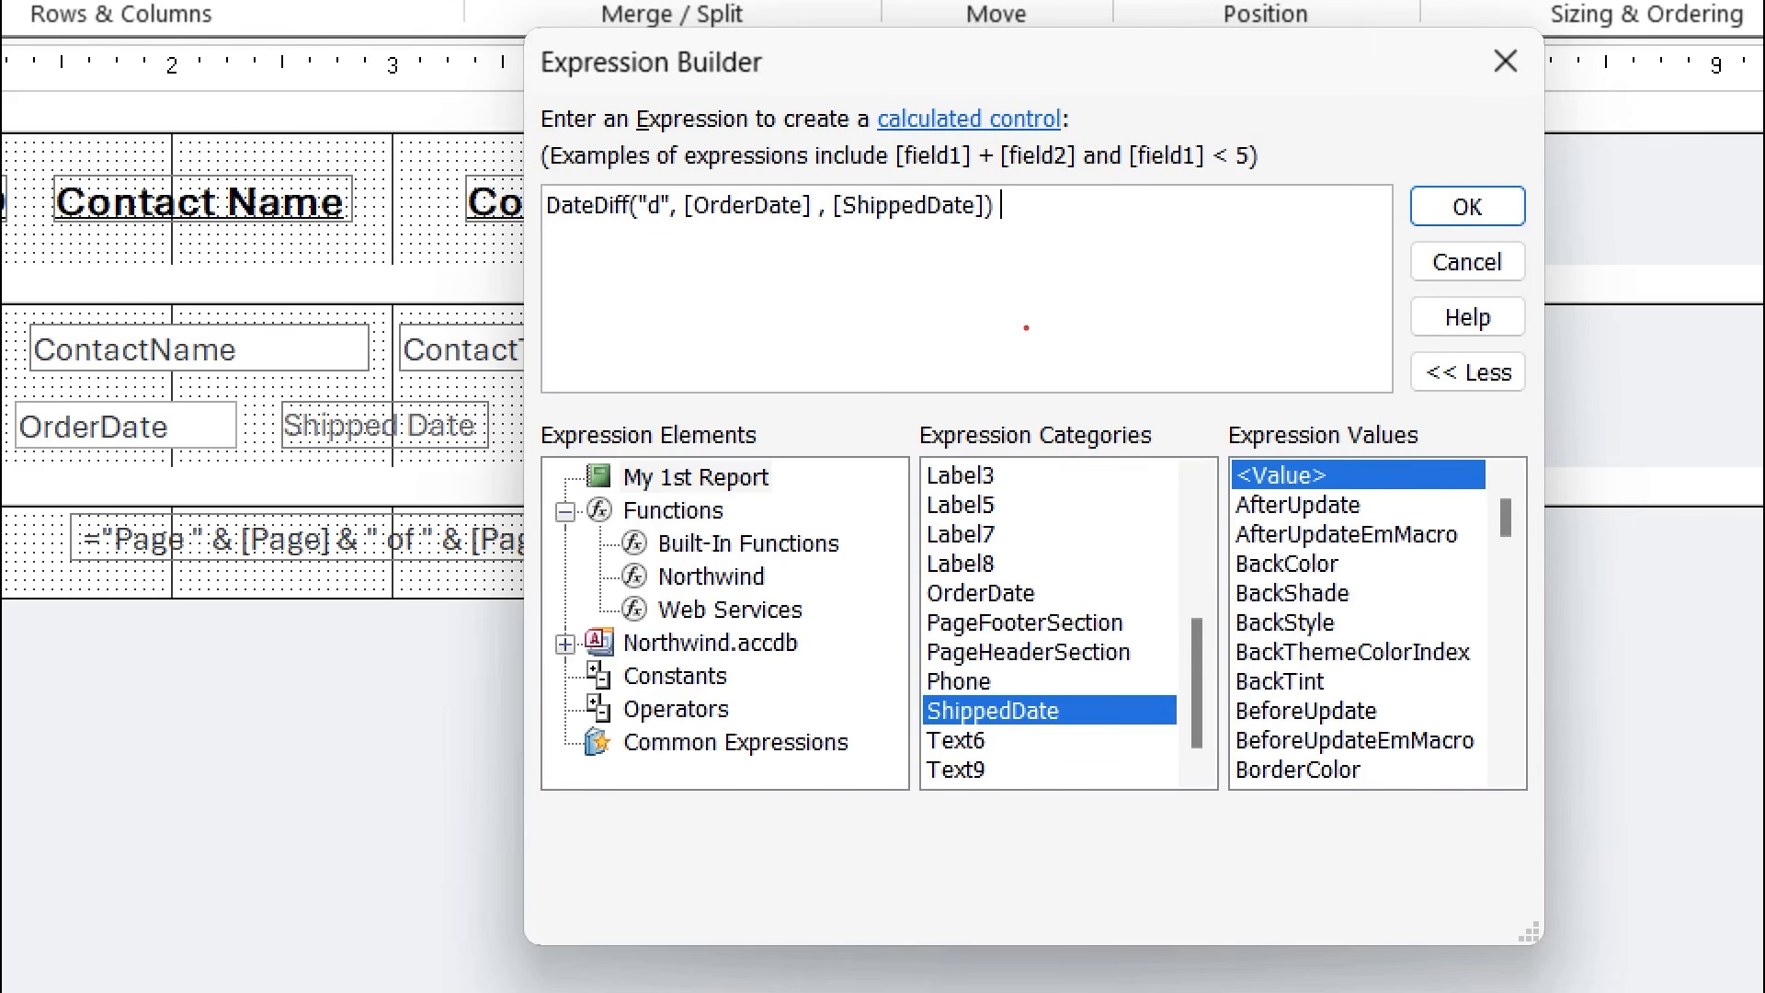
pyautogui.write('t')
pyautogui.write('10')
pyautogui.write(' days')
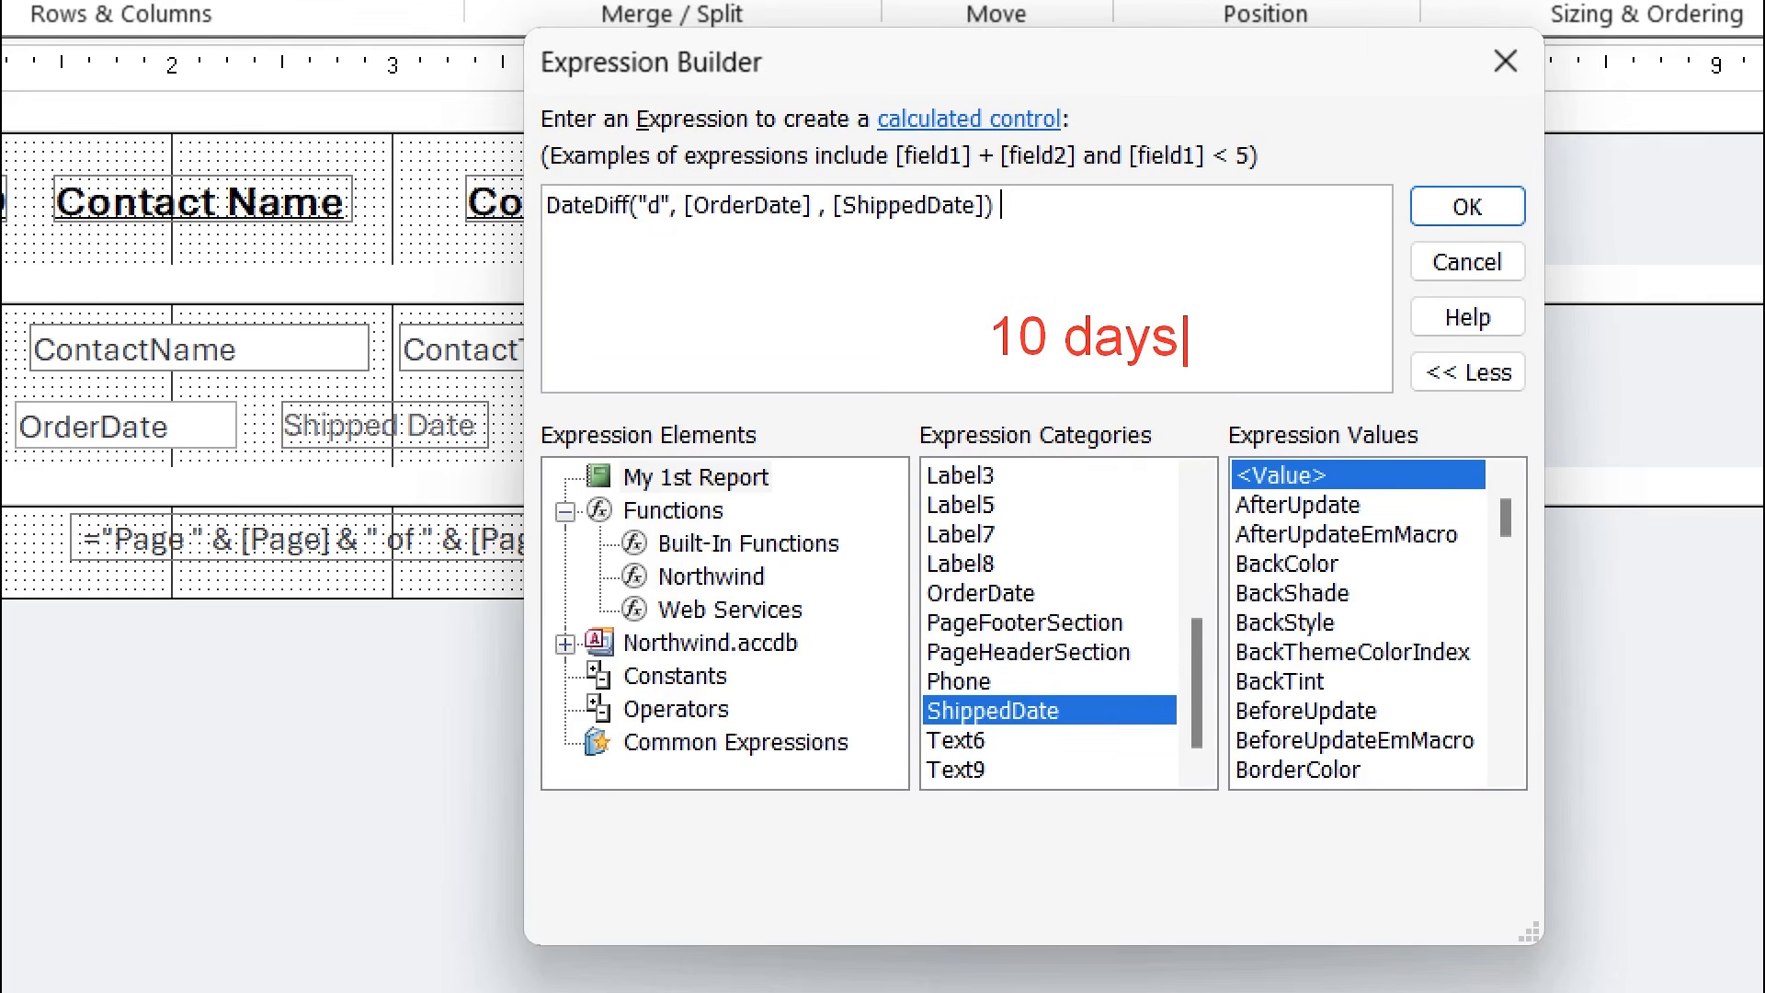
pyautogui.press('Escape')
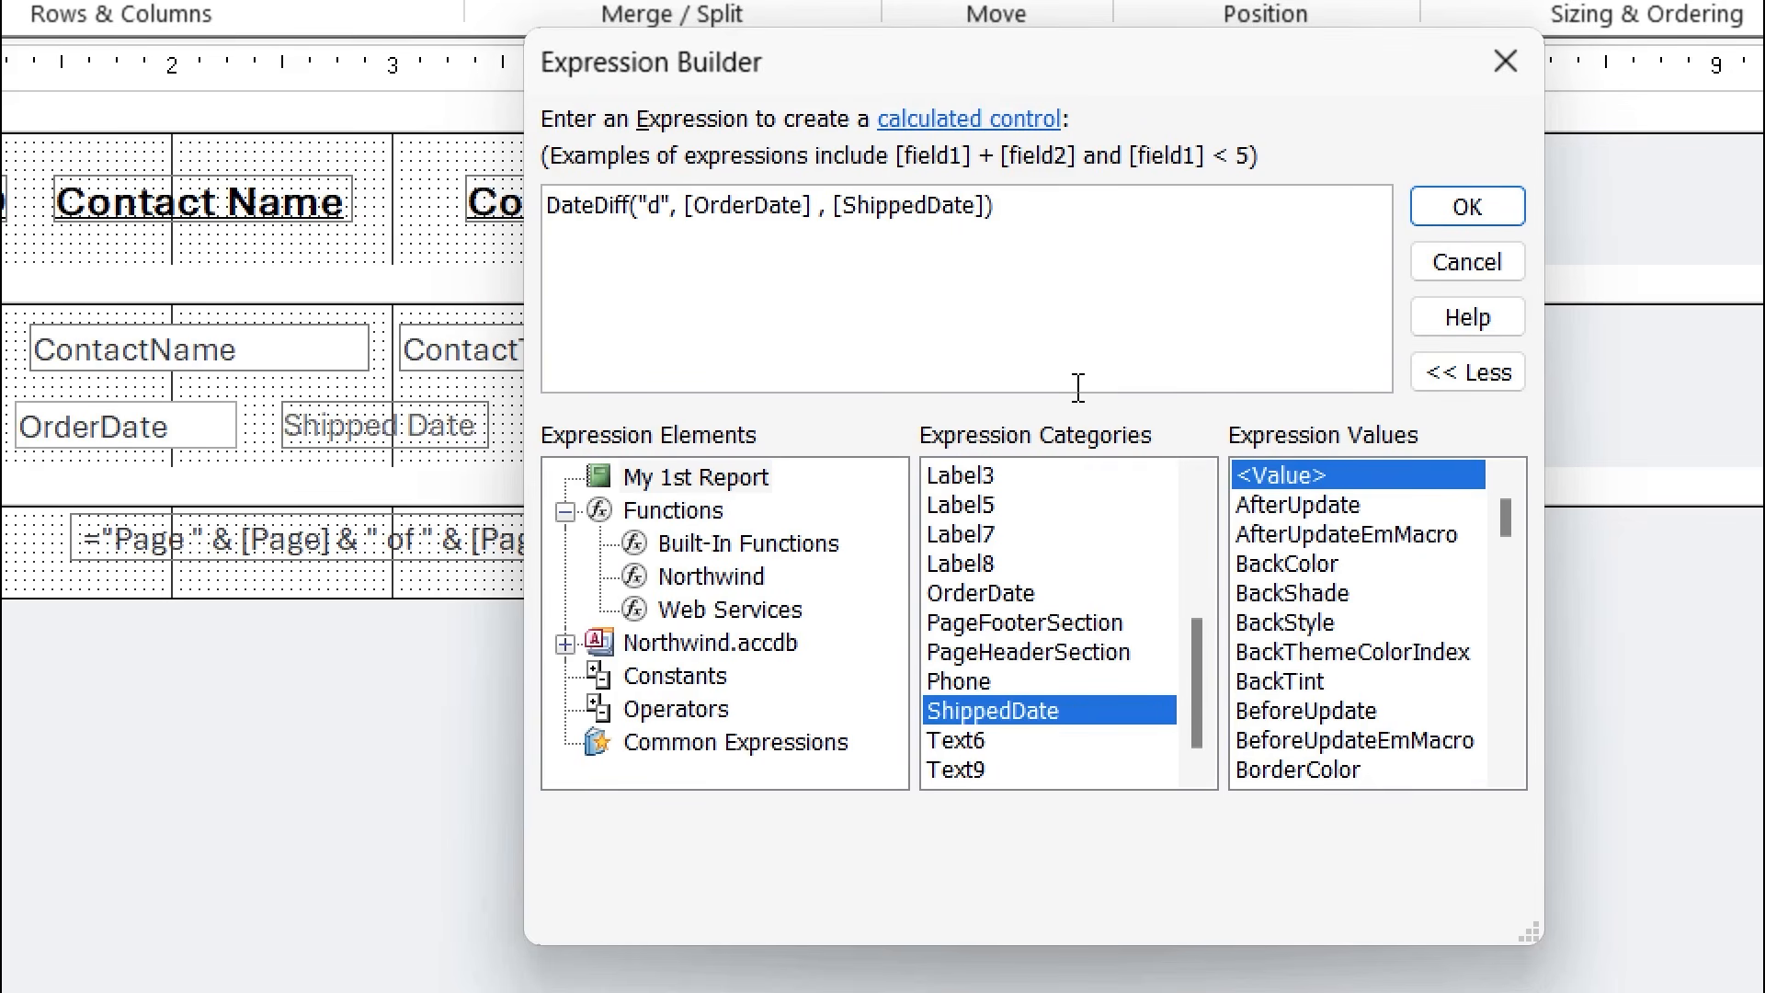
pyautogui.write('& " Days"')
pyautogui.click(1459, 228)
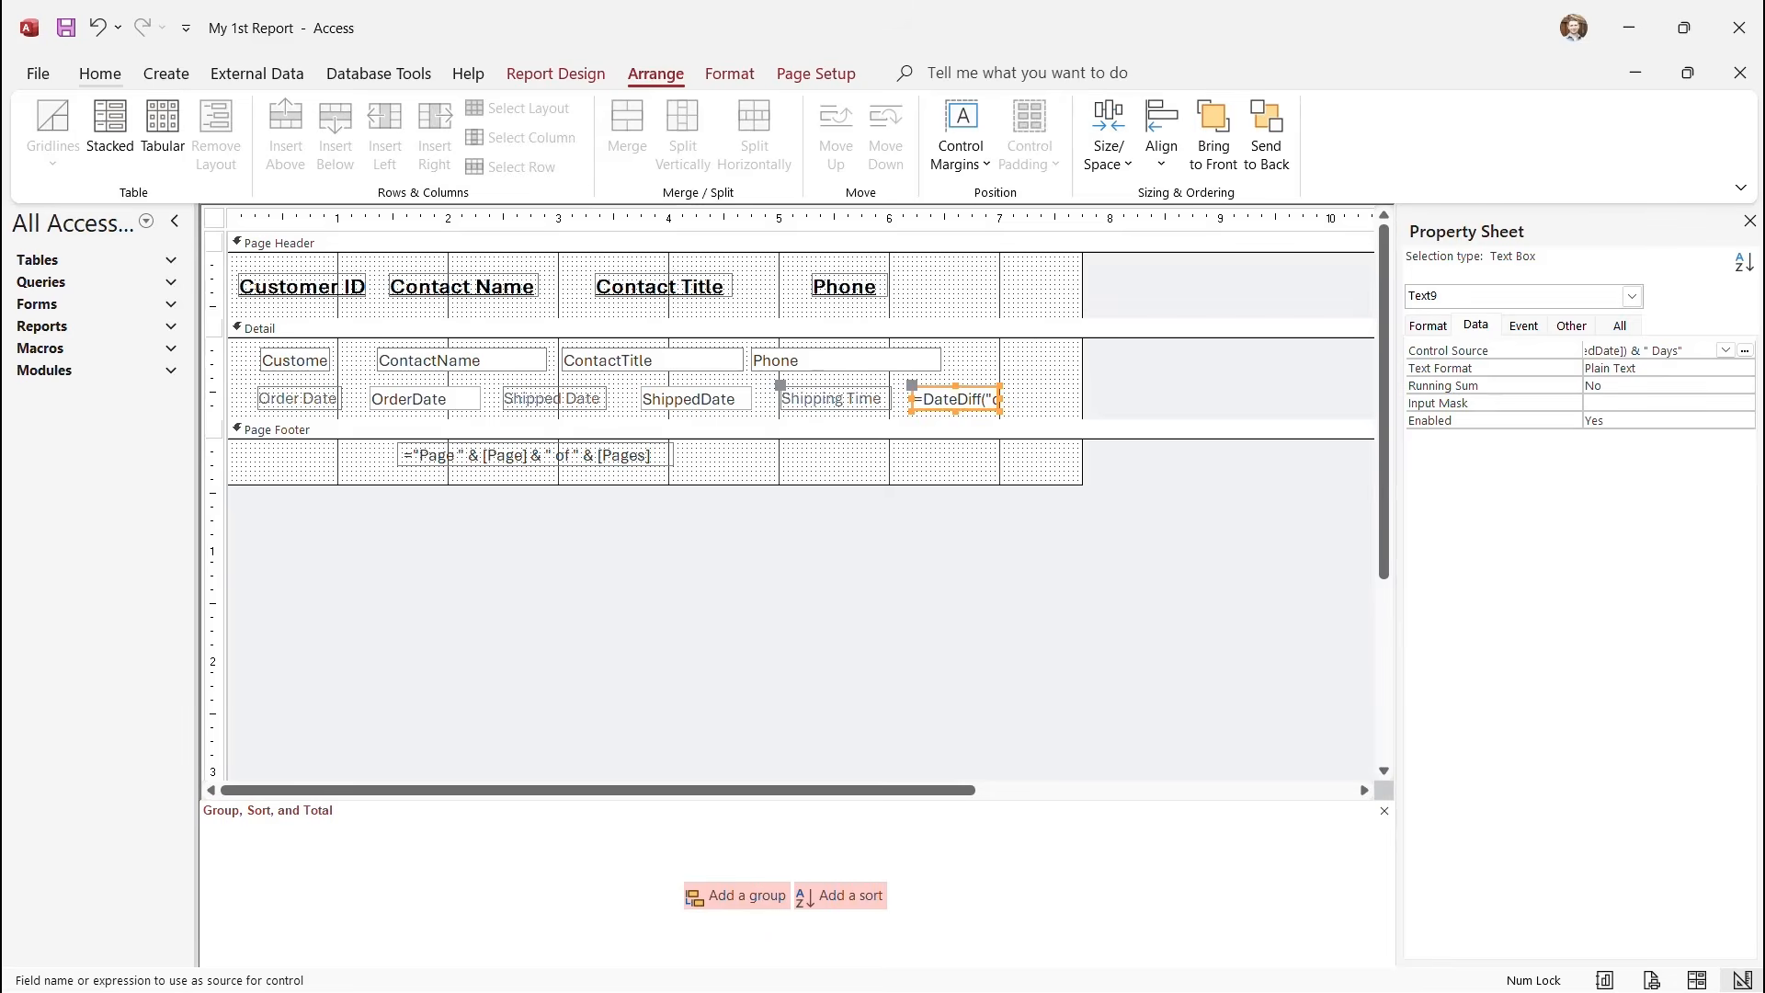
# Switch to Report View and check Shipping Time values such as 8 Days.
pyautogui.click(556, 73)
pyautogui.click(47, 157)
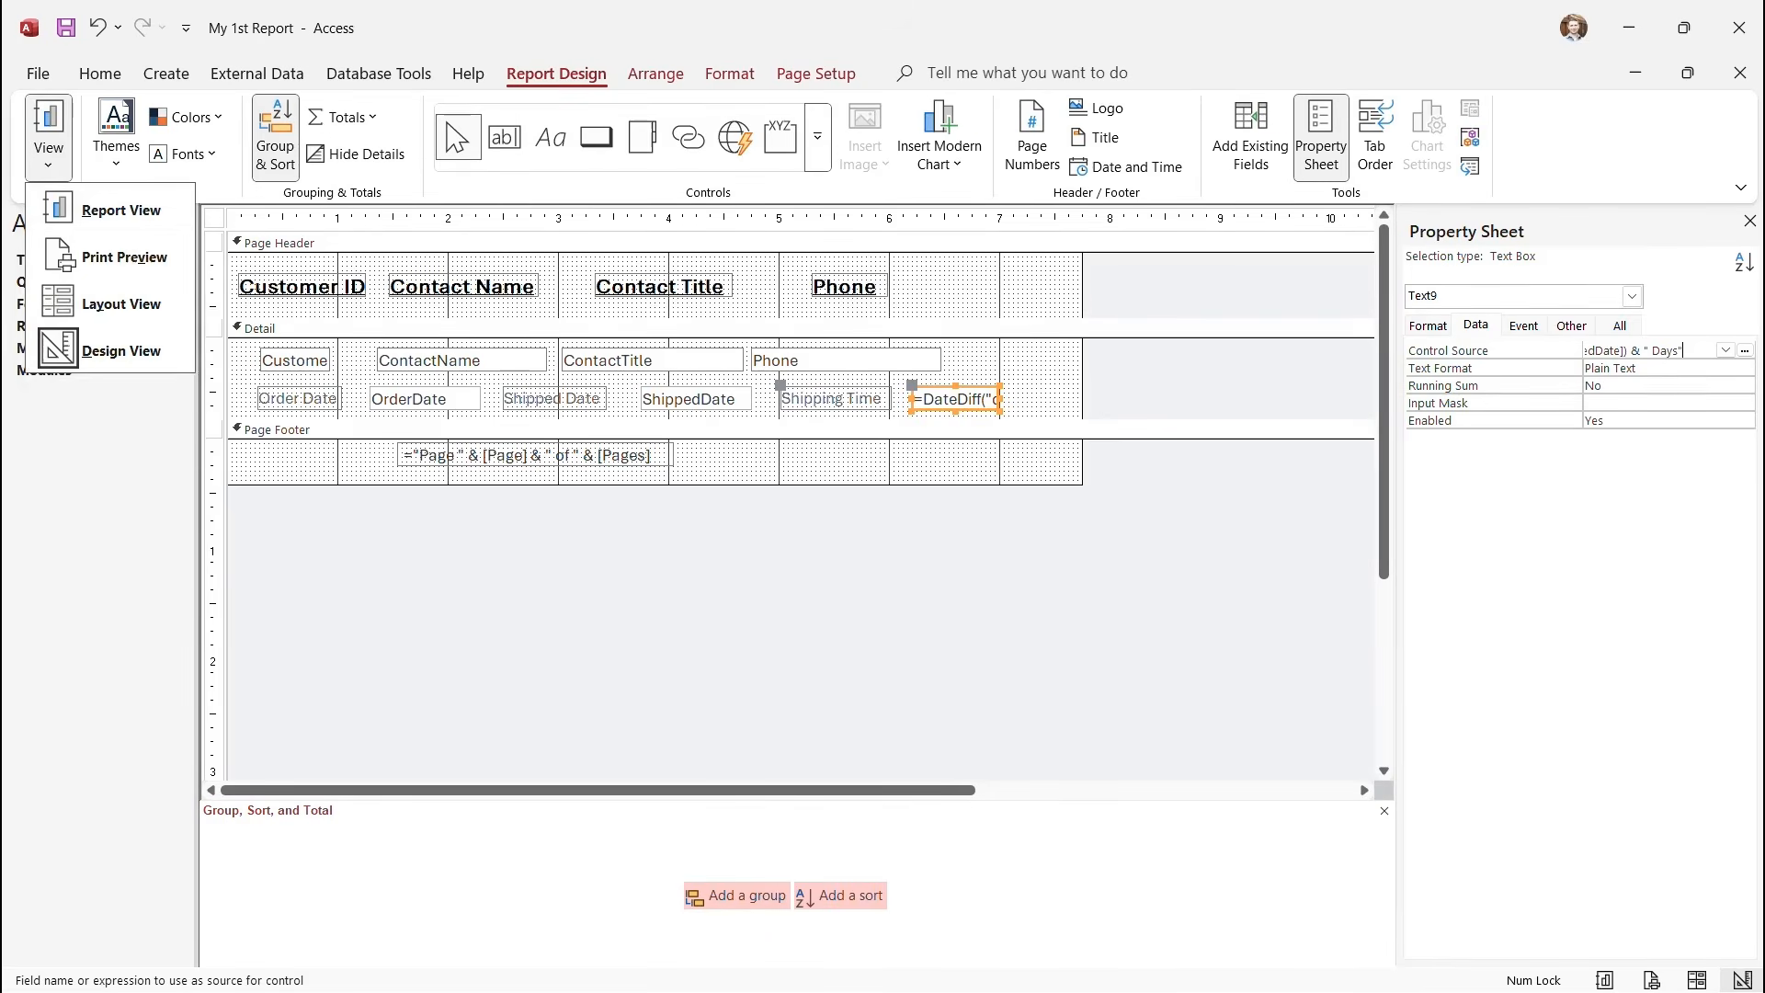
pyautogui.click(106, 209)
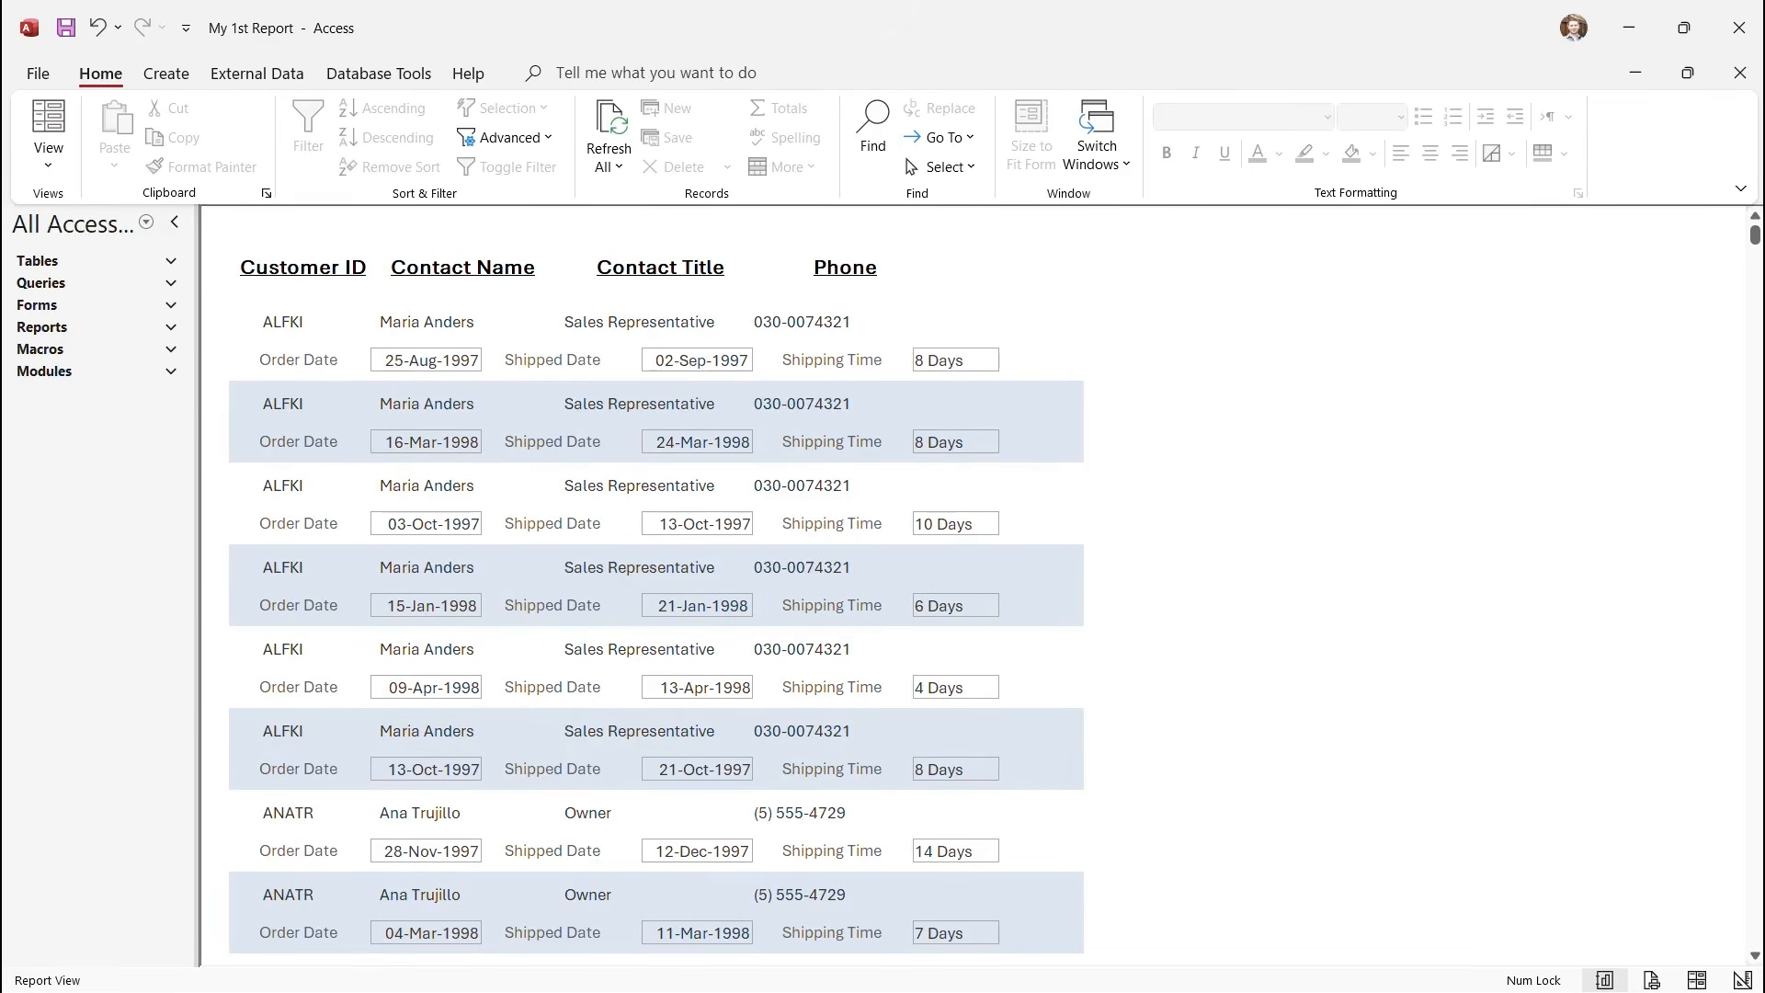
pyautogui.scroll(-3, 656, 588)
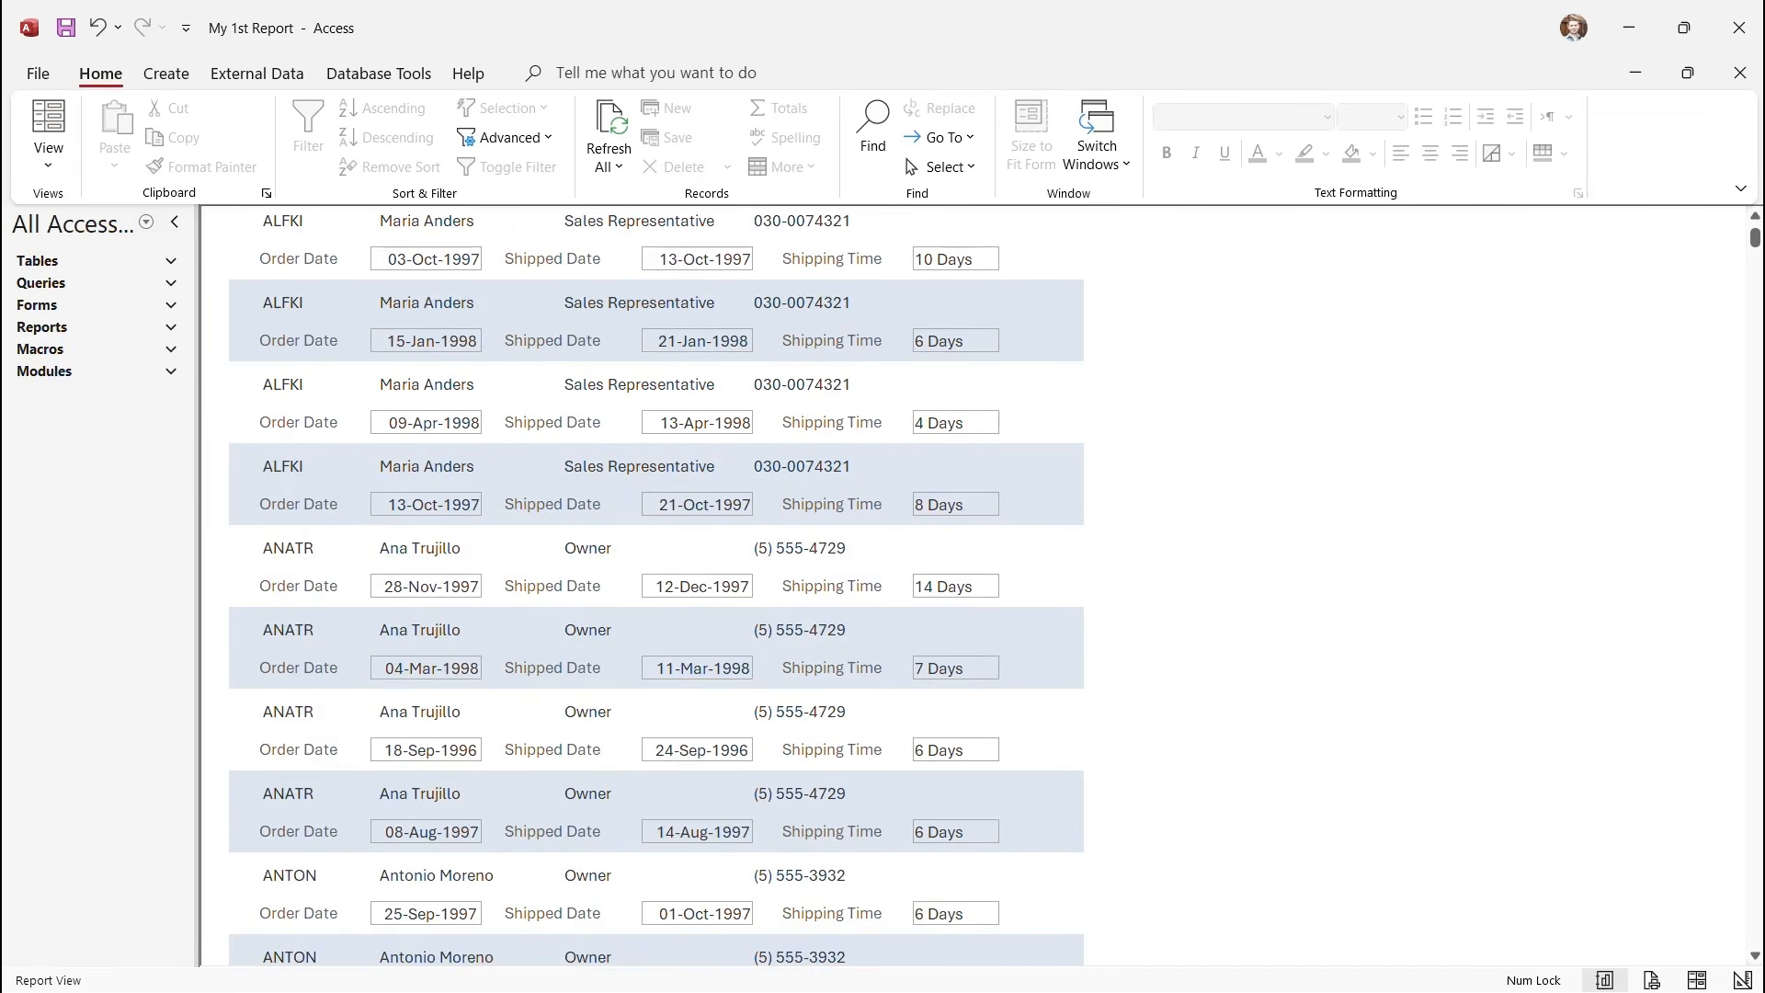
pyautogui.scroll(3, 656, 588)
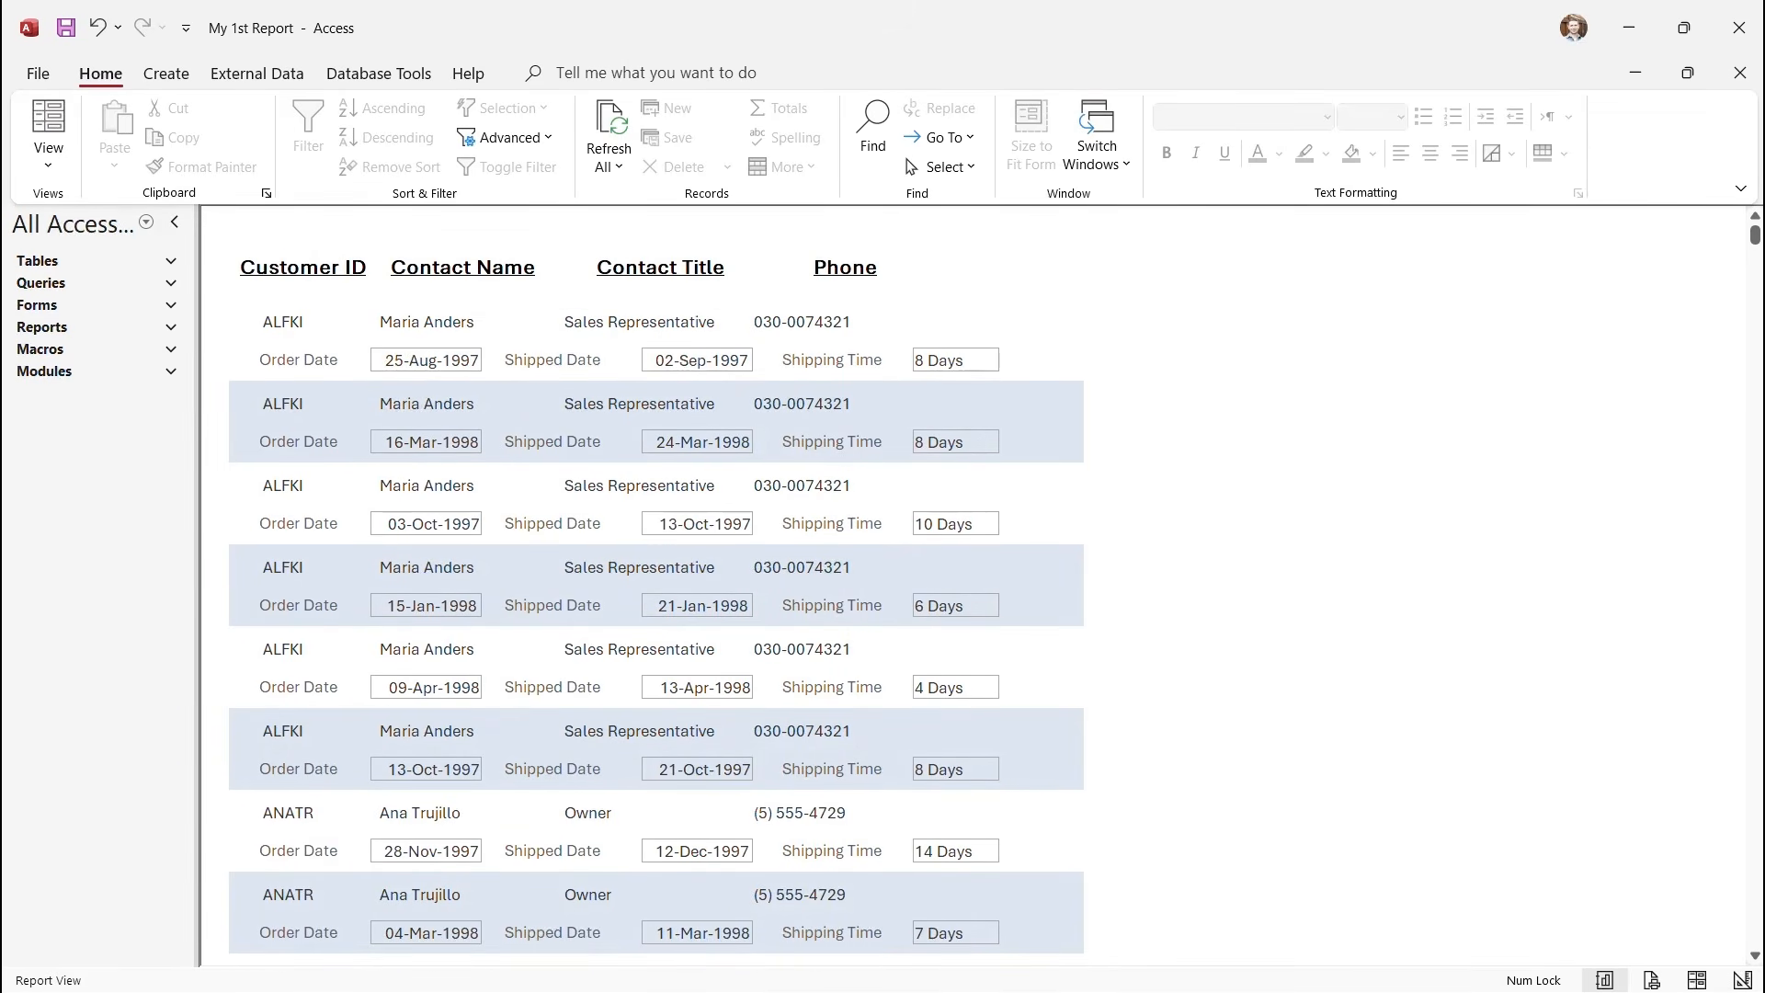
pyautogui.click(987, 340)
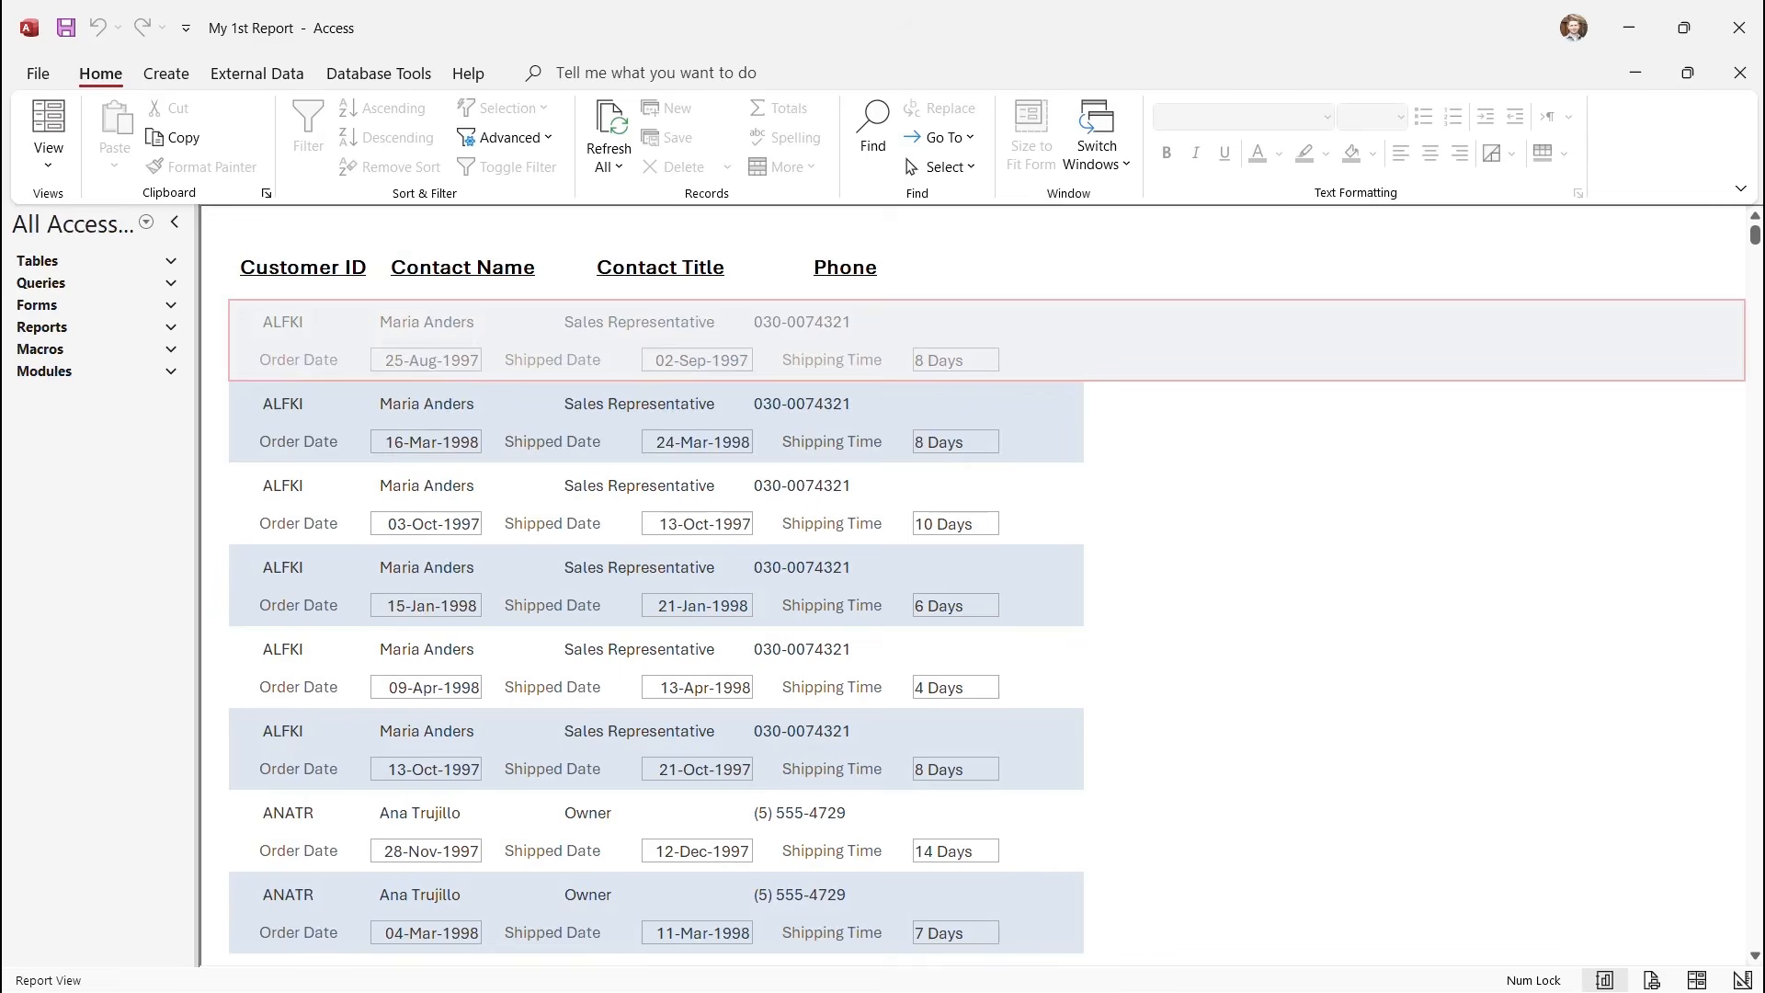
pyautogui.click(987, 422)
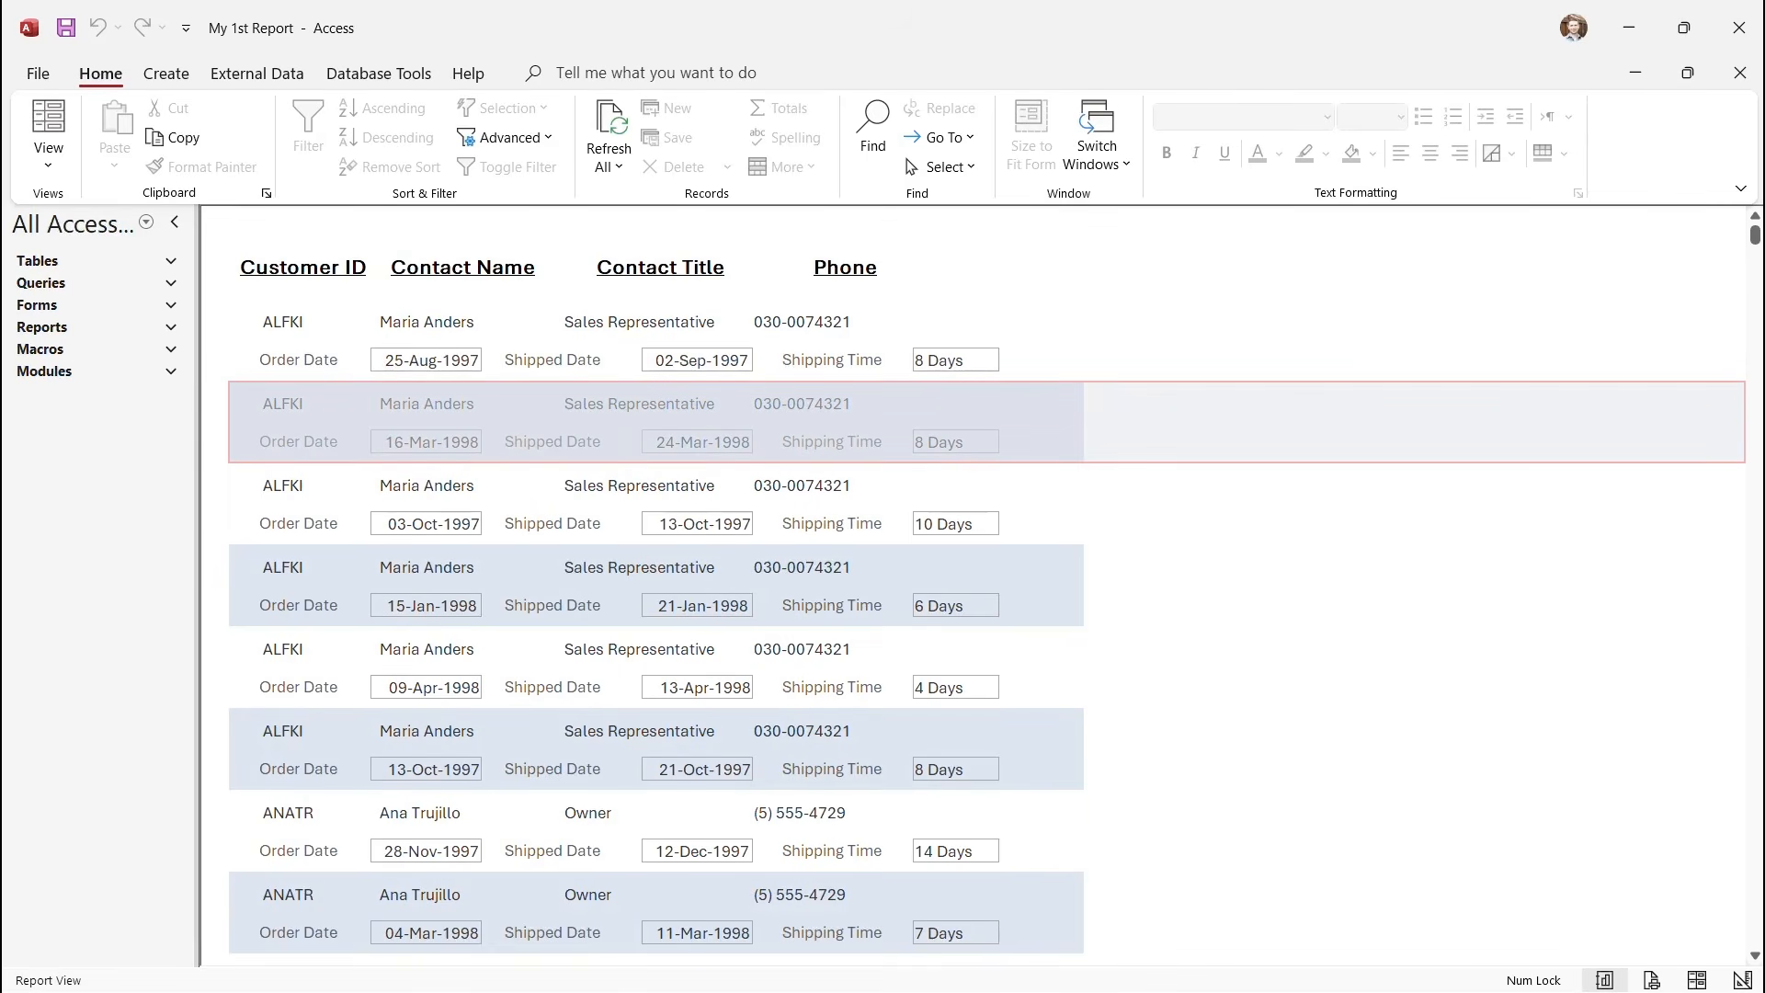
# Switch briefly to Design View and back to Report View.
pyautogui.click(49, 164)
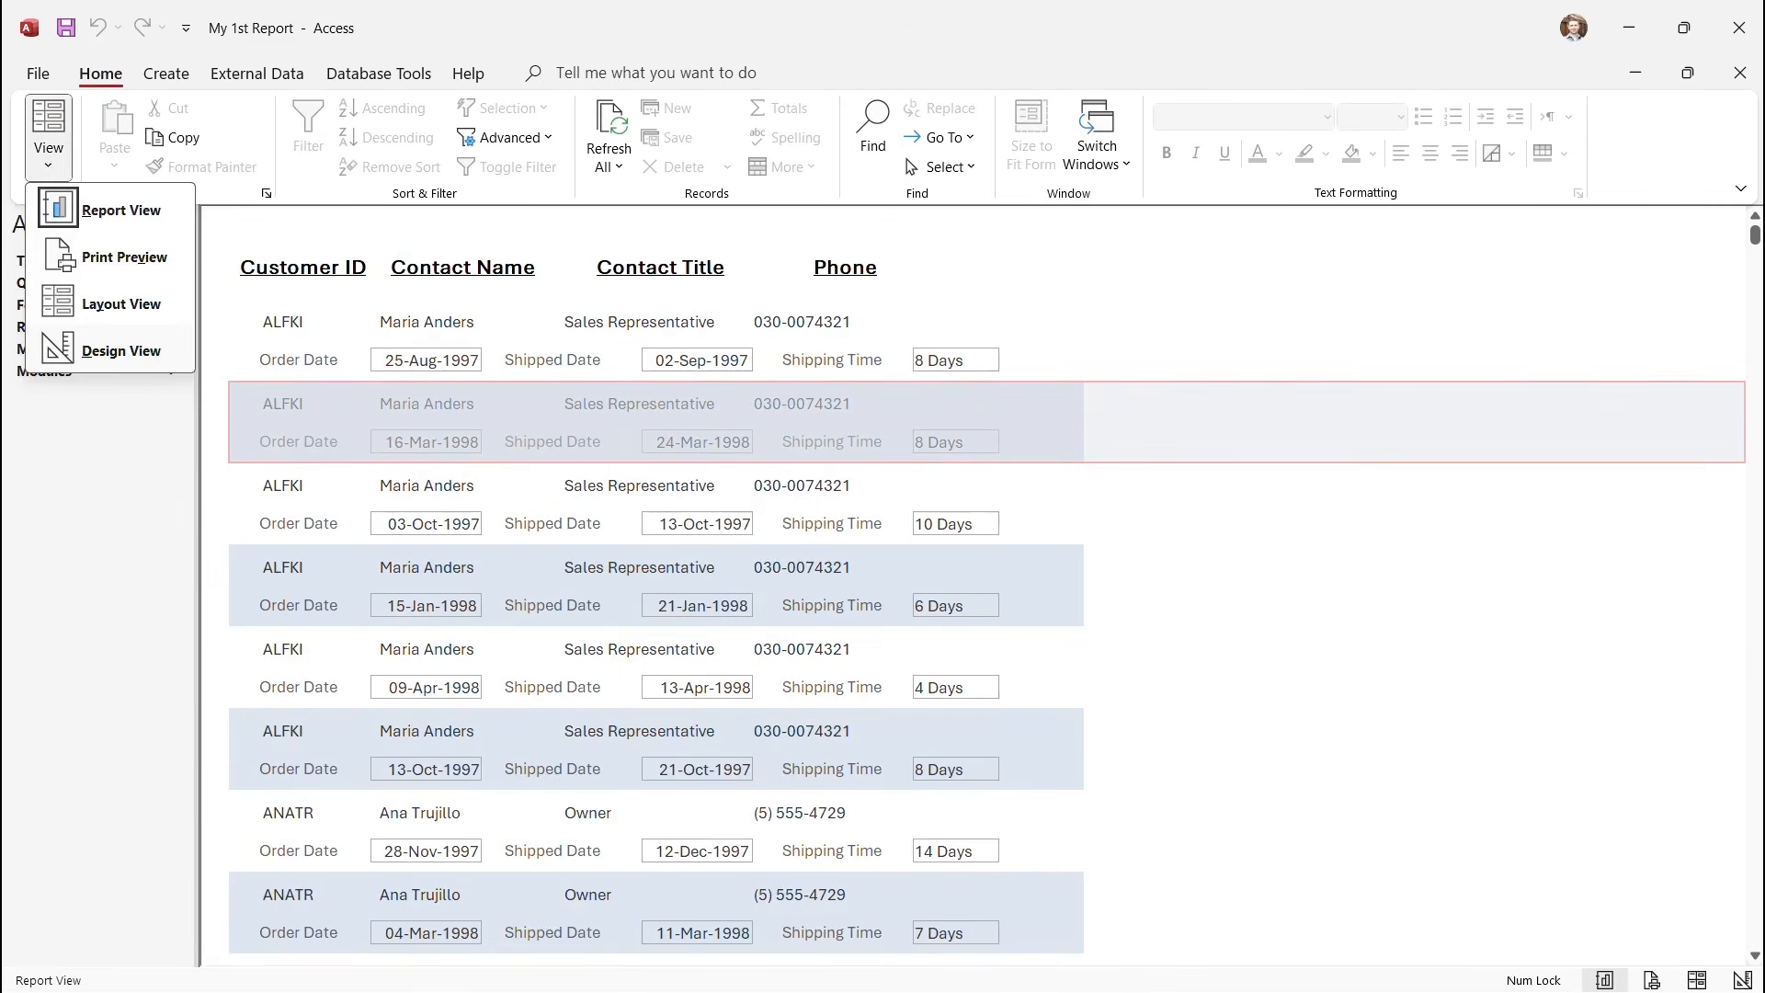
pyautogui.click(120, 350)
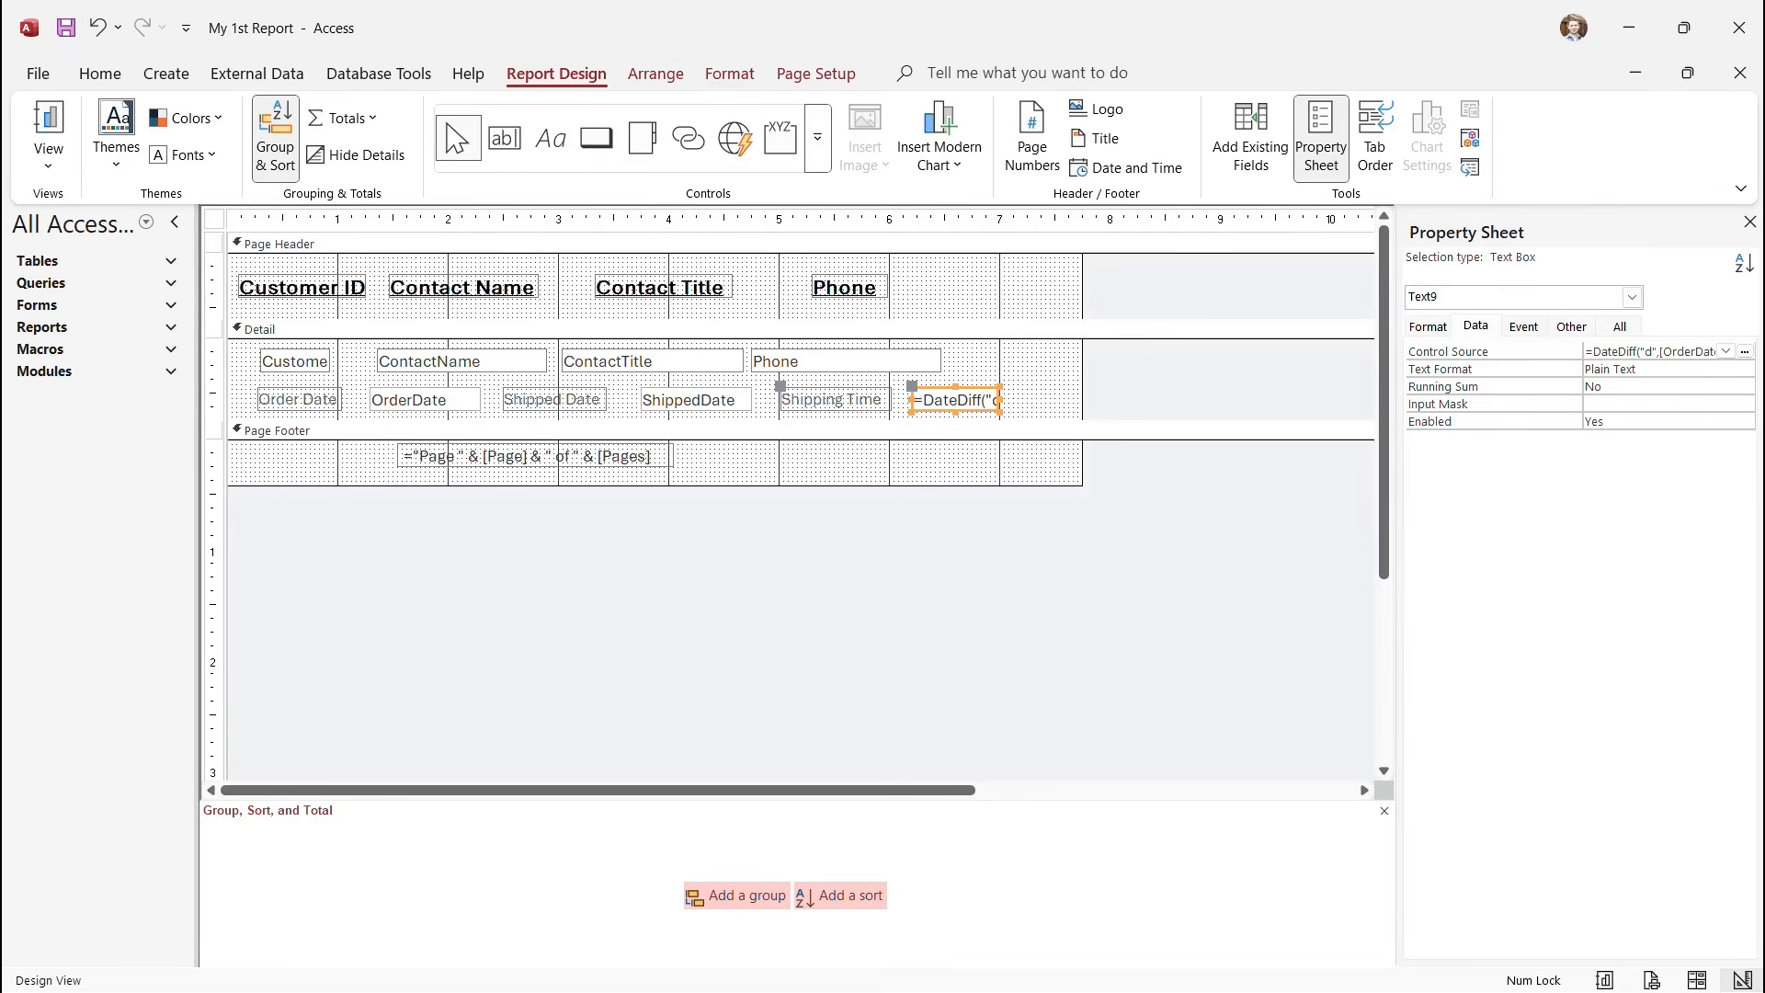
pyautogui.click(919, 459)
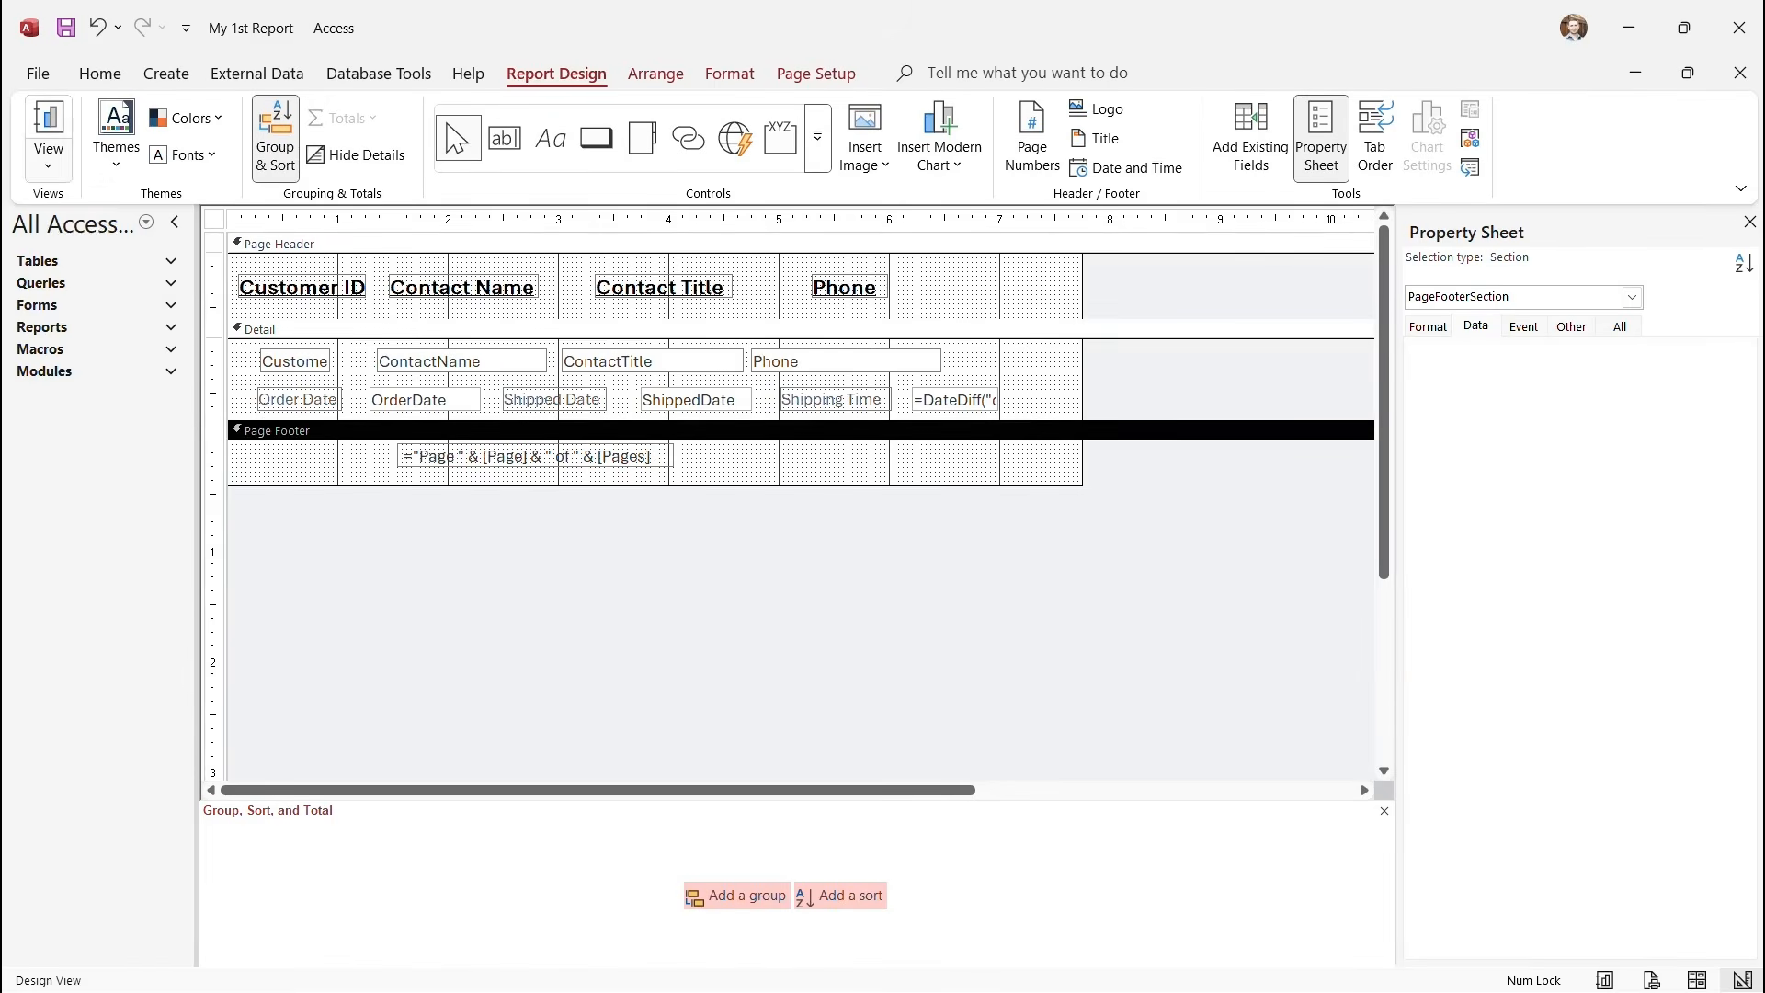
pyautogui.click(49, 164)
pyautogui.click(120, 209)
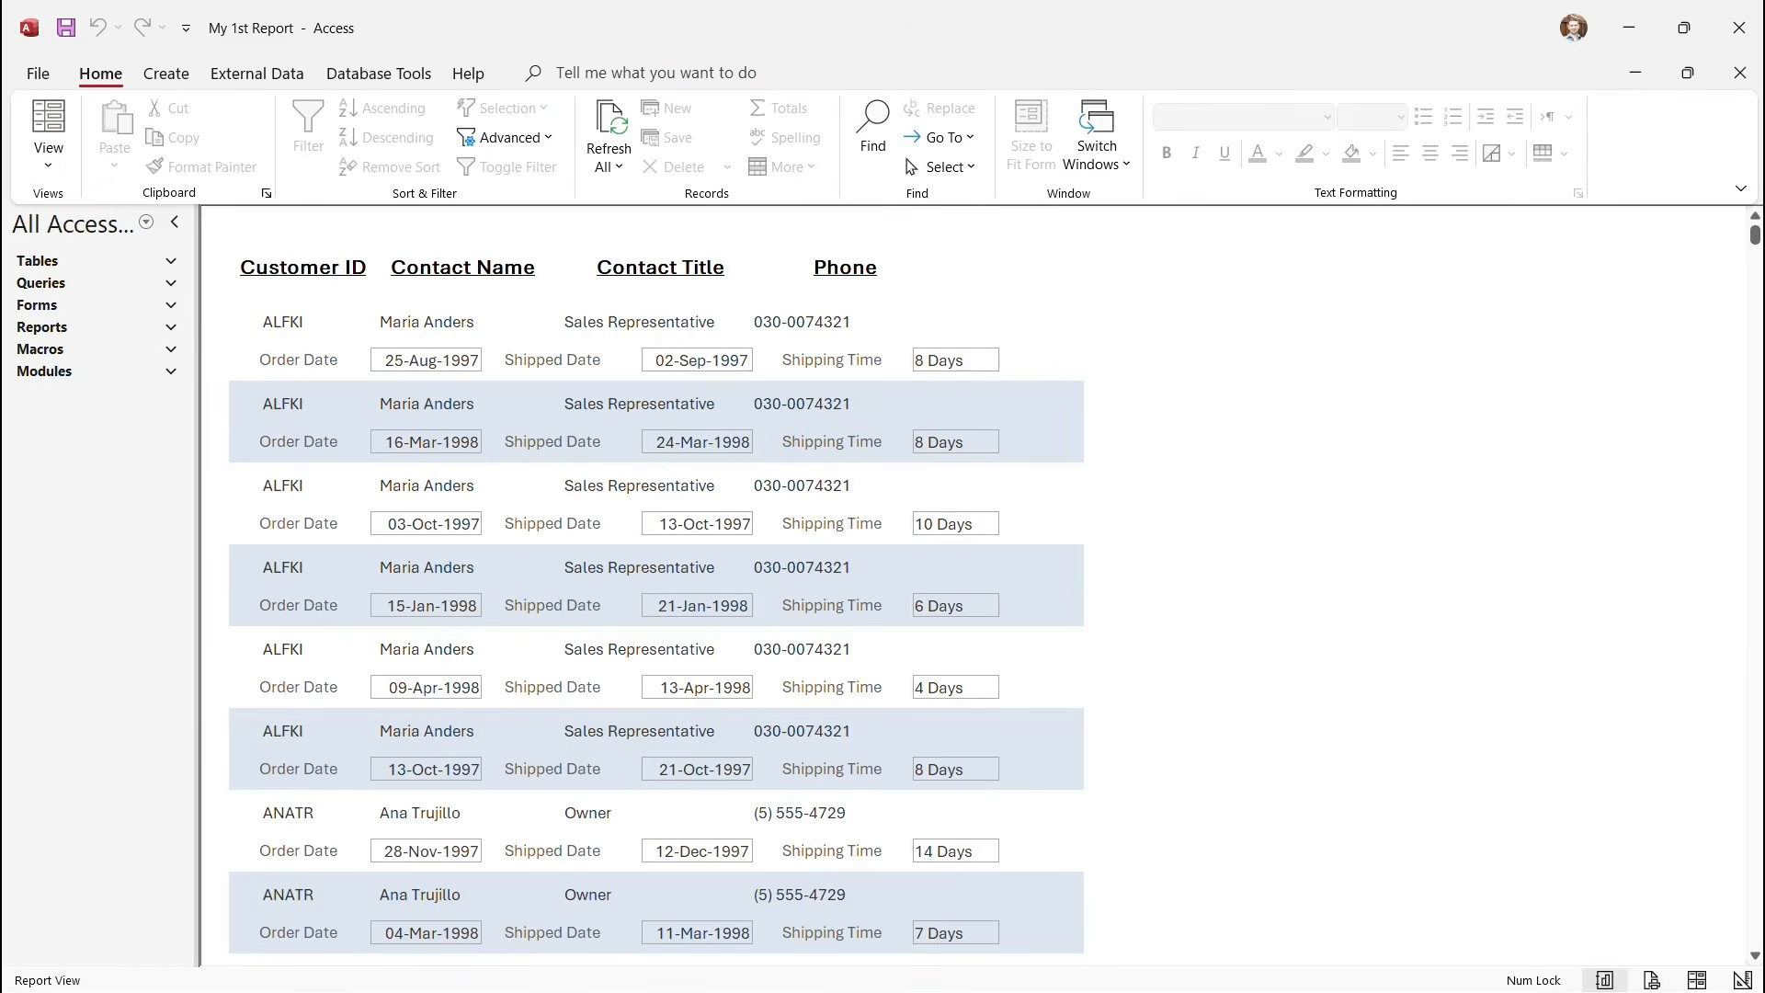
pyautogui.click(49, 165)
pyautogui.click(121, 300)
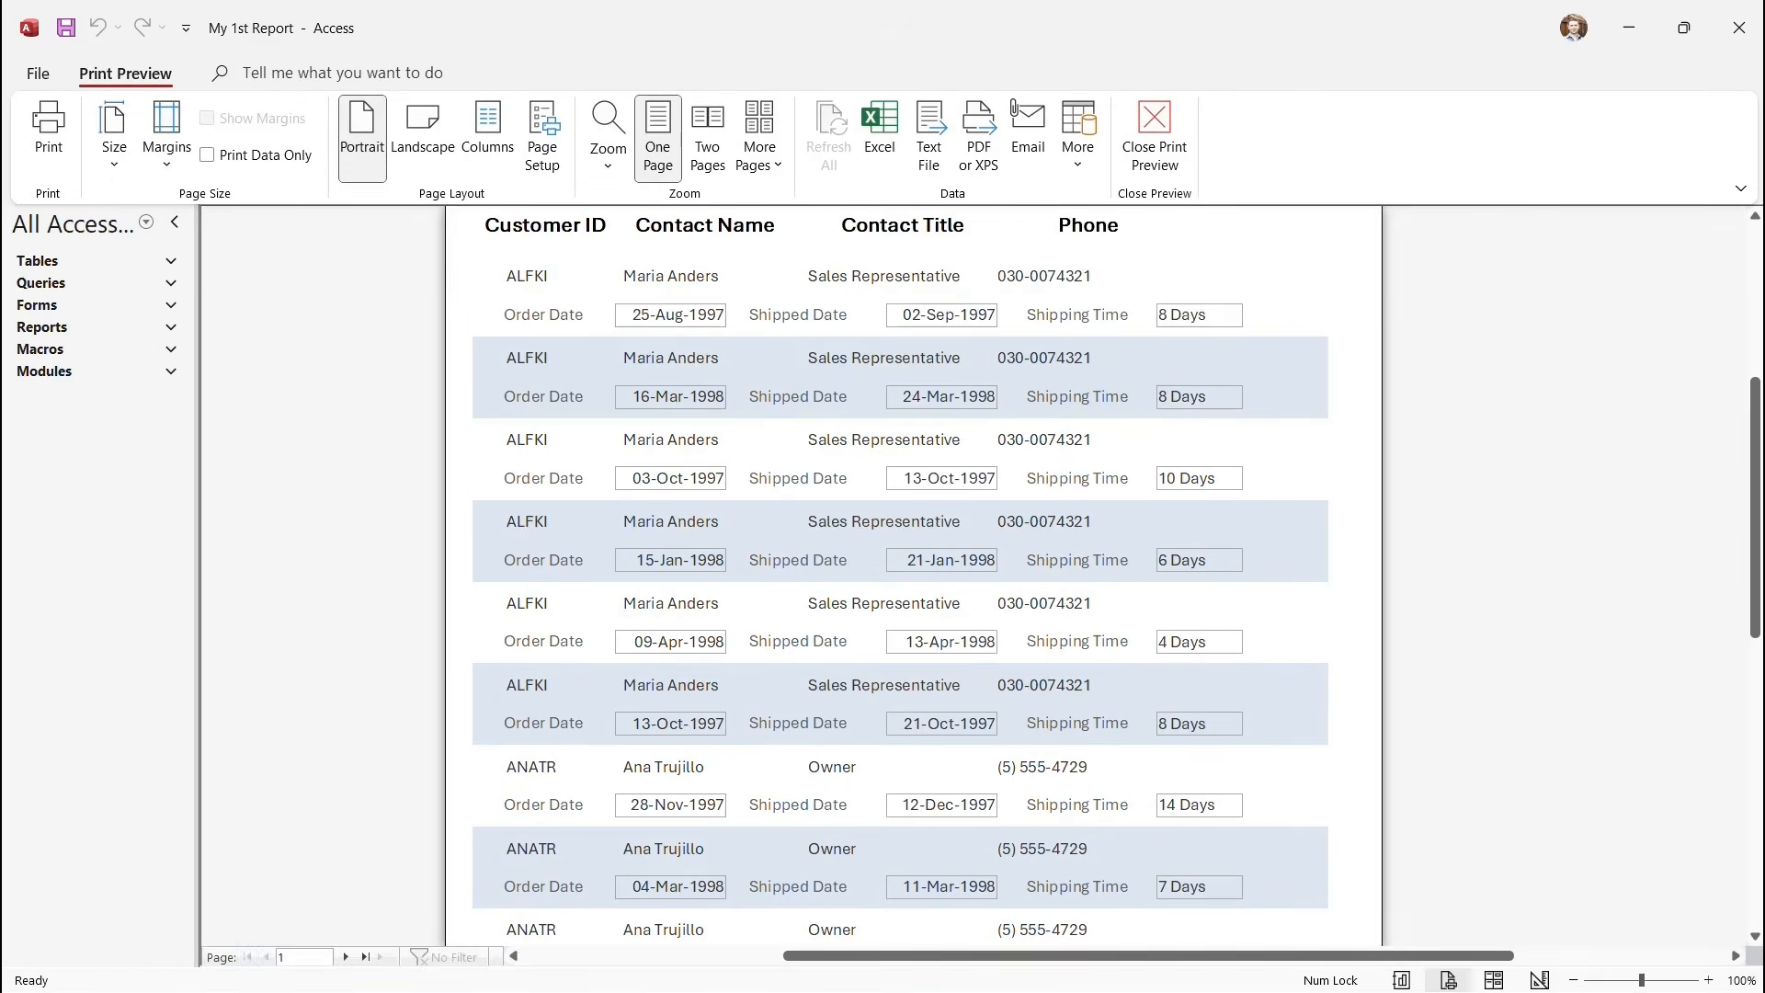
pyautogui.scroll(-10, 901, 505)
pyautogui.scroll(10, 914, 579)
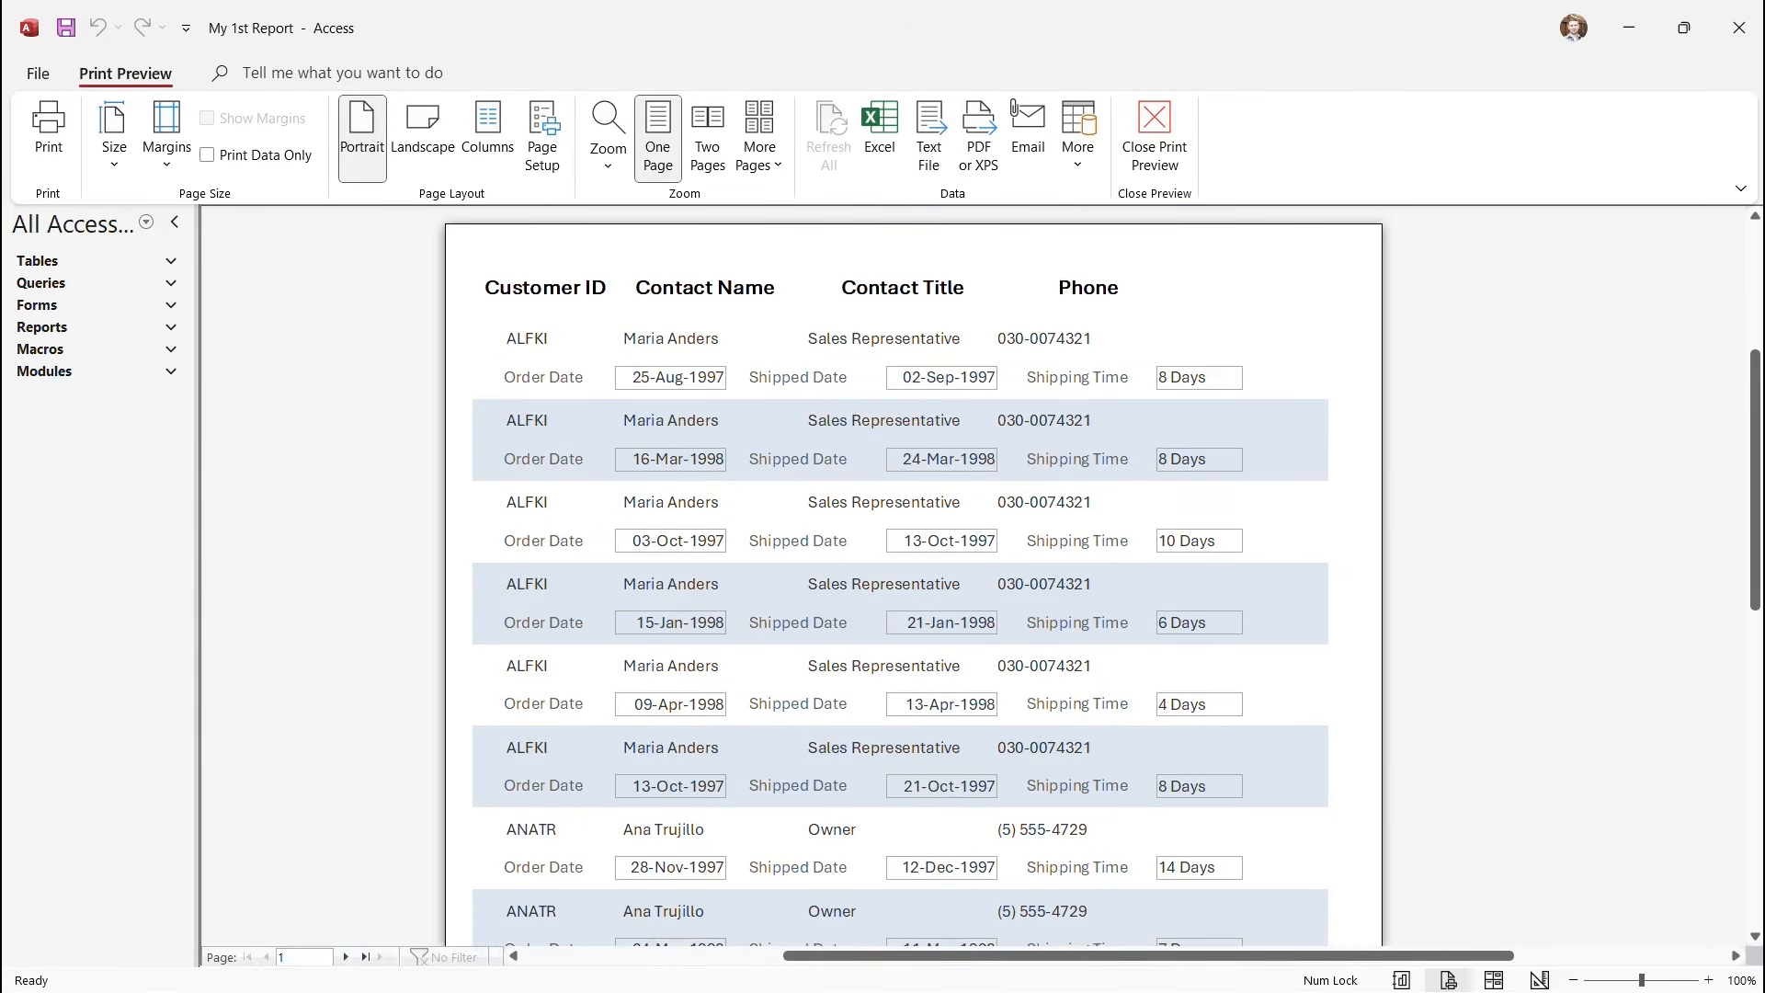
pyautogui.scroll(-3, 914, 580)
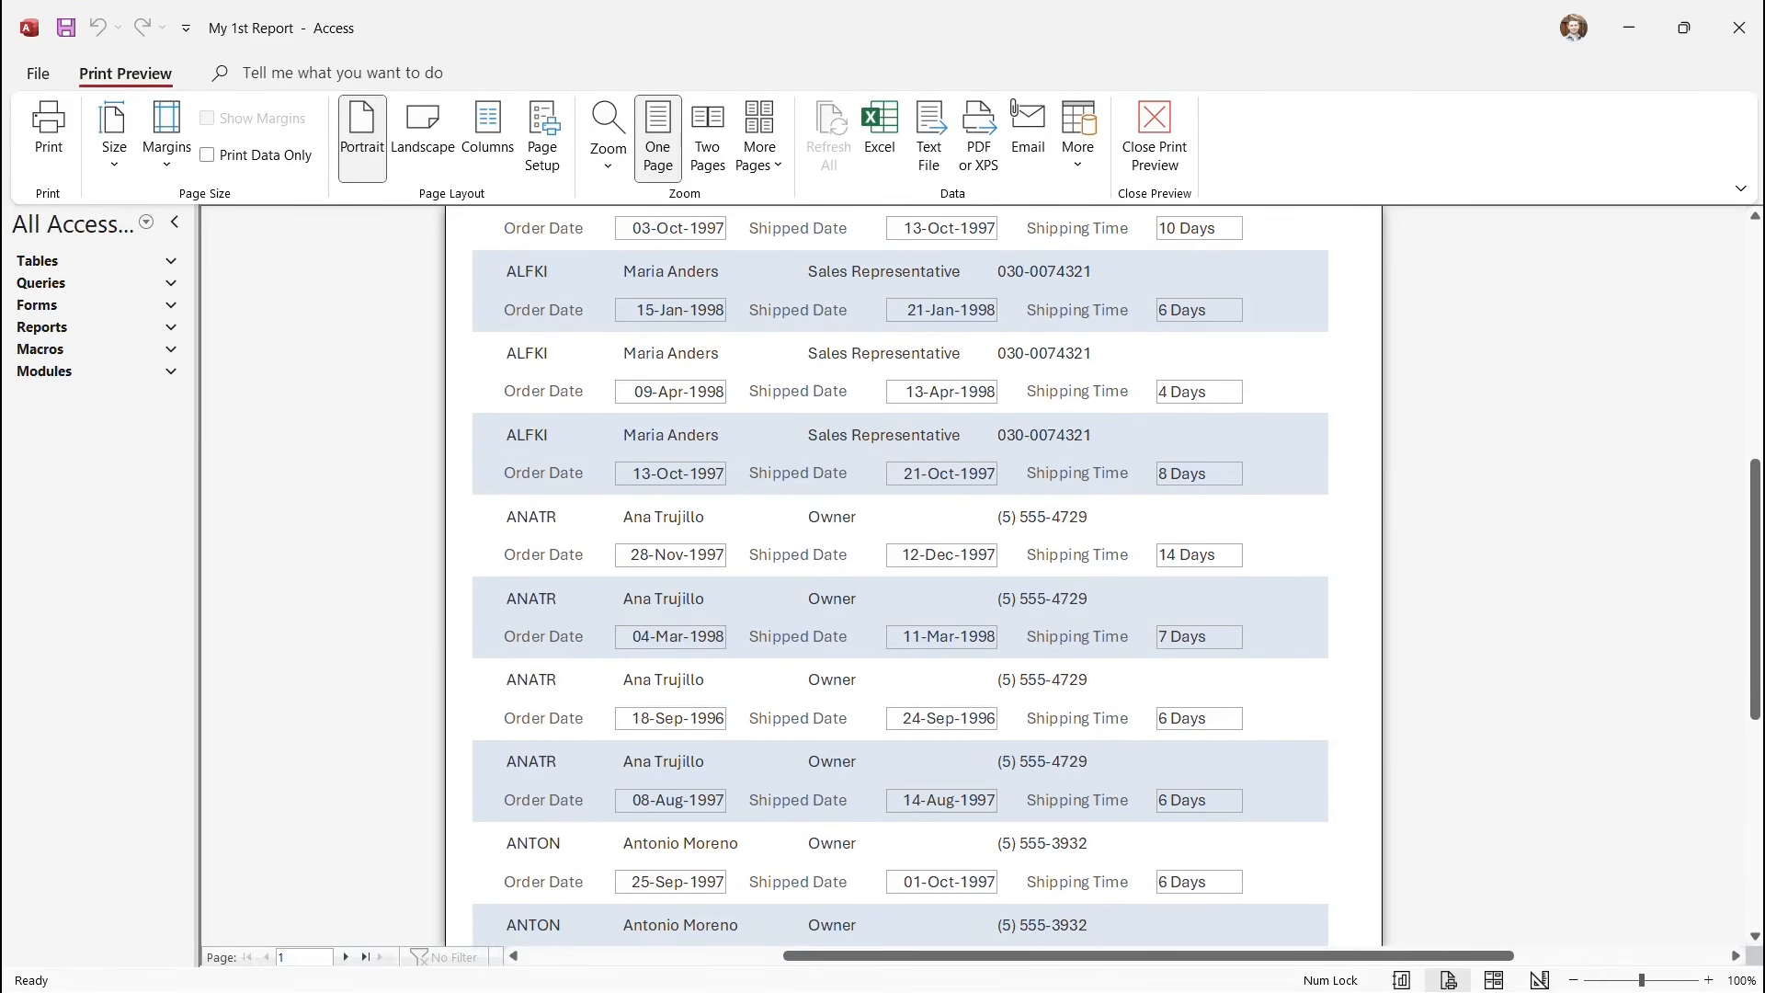
pyautogui.scroll(-2, 914, 579)
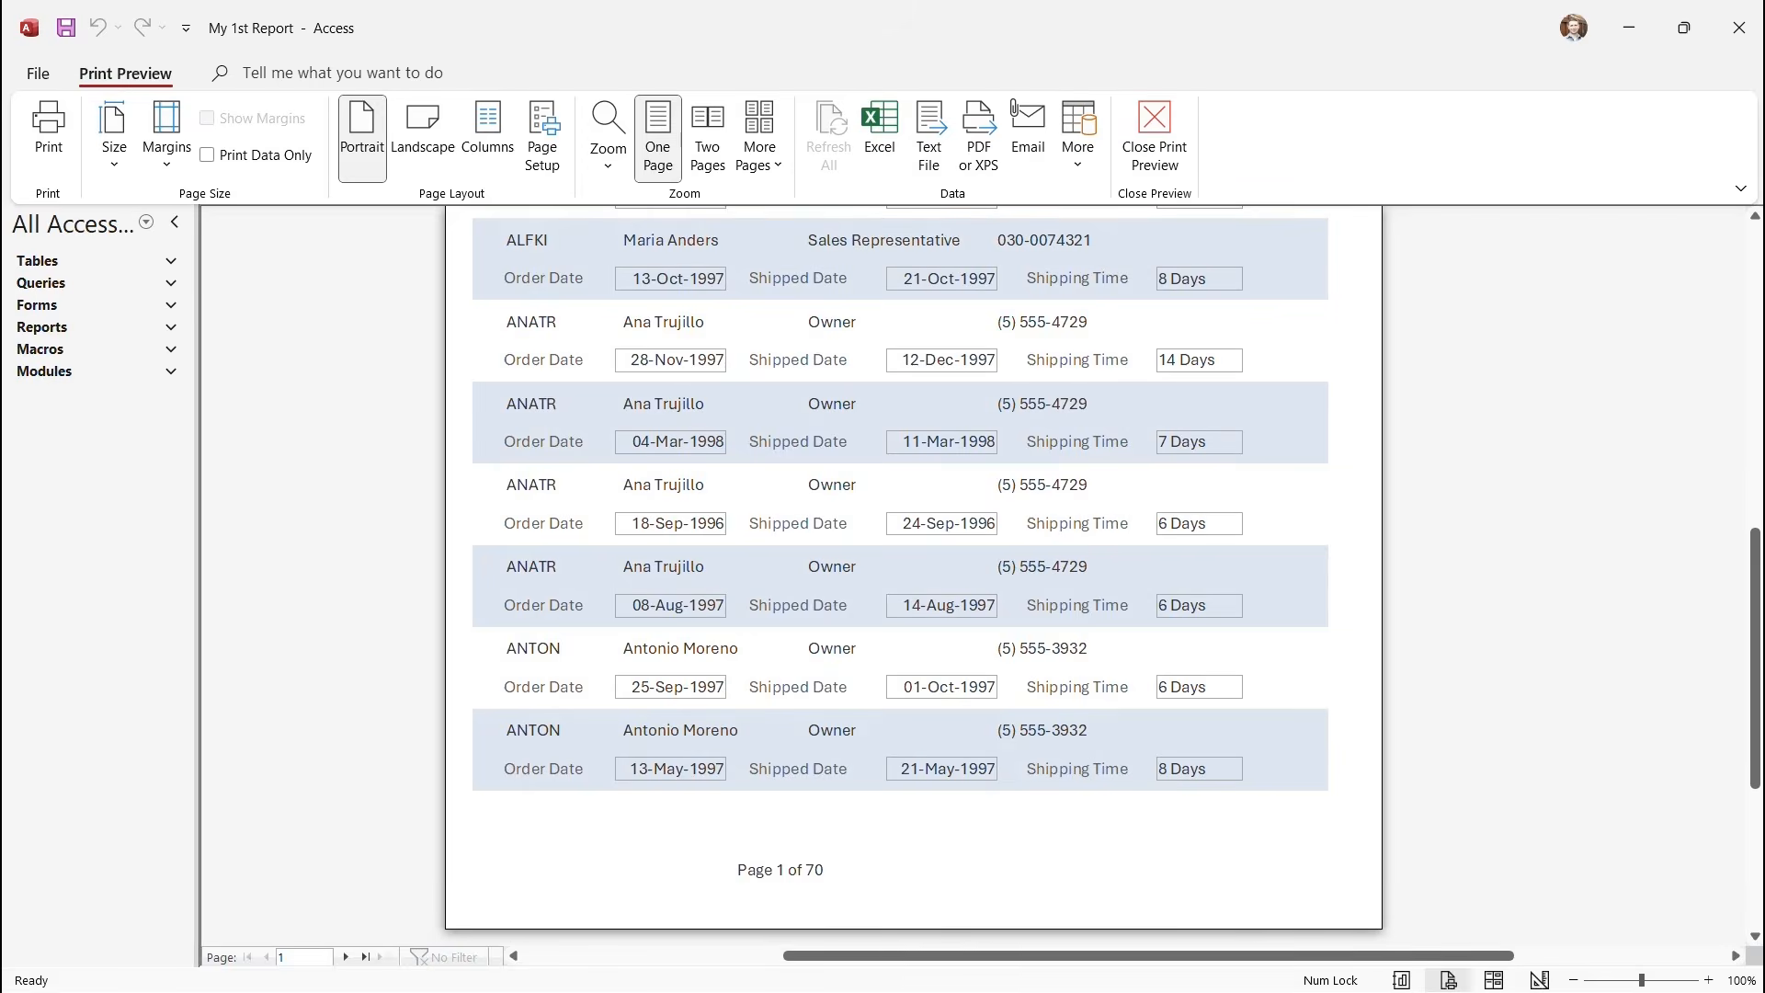
pyautogui.click(346, 957)
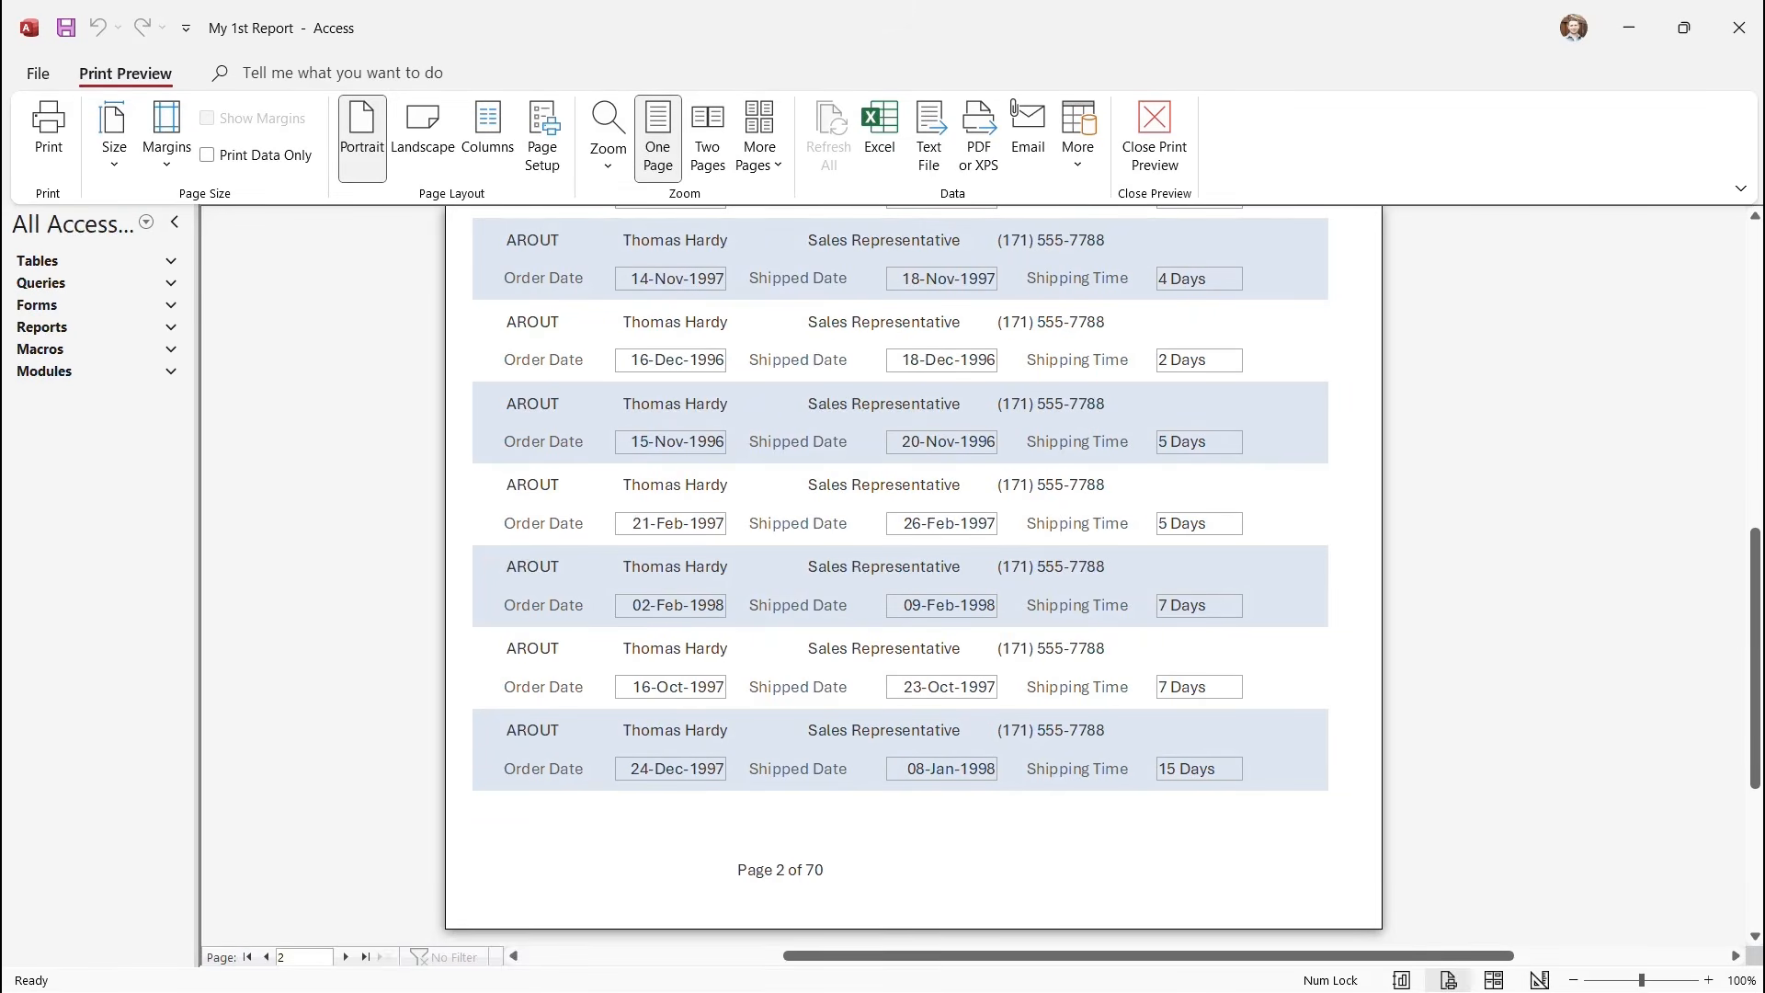
pyautogui.scroll(10, 914, 579)
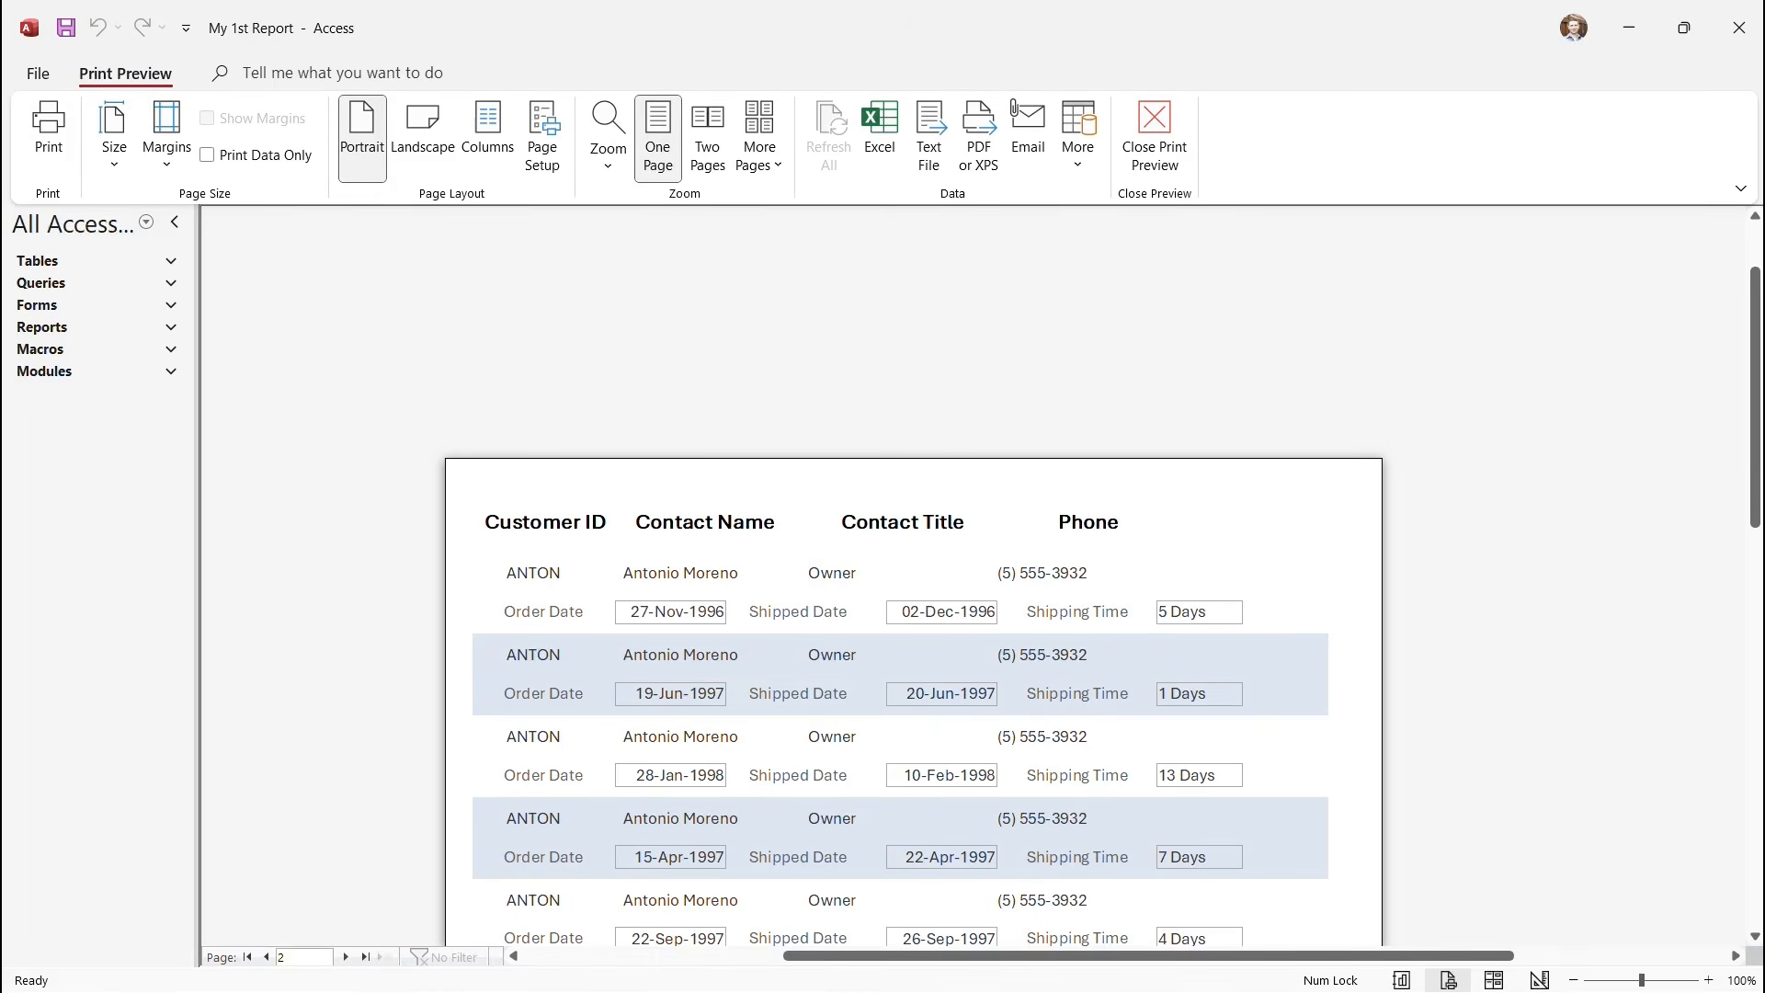
pyautogui.click(1155, 138)
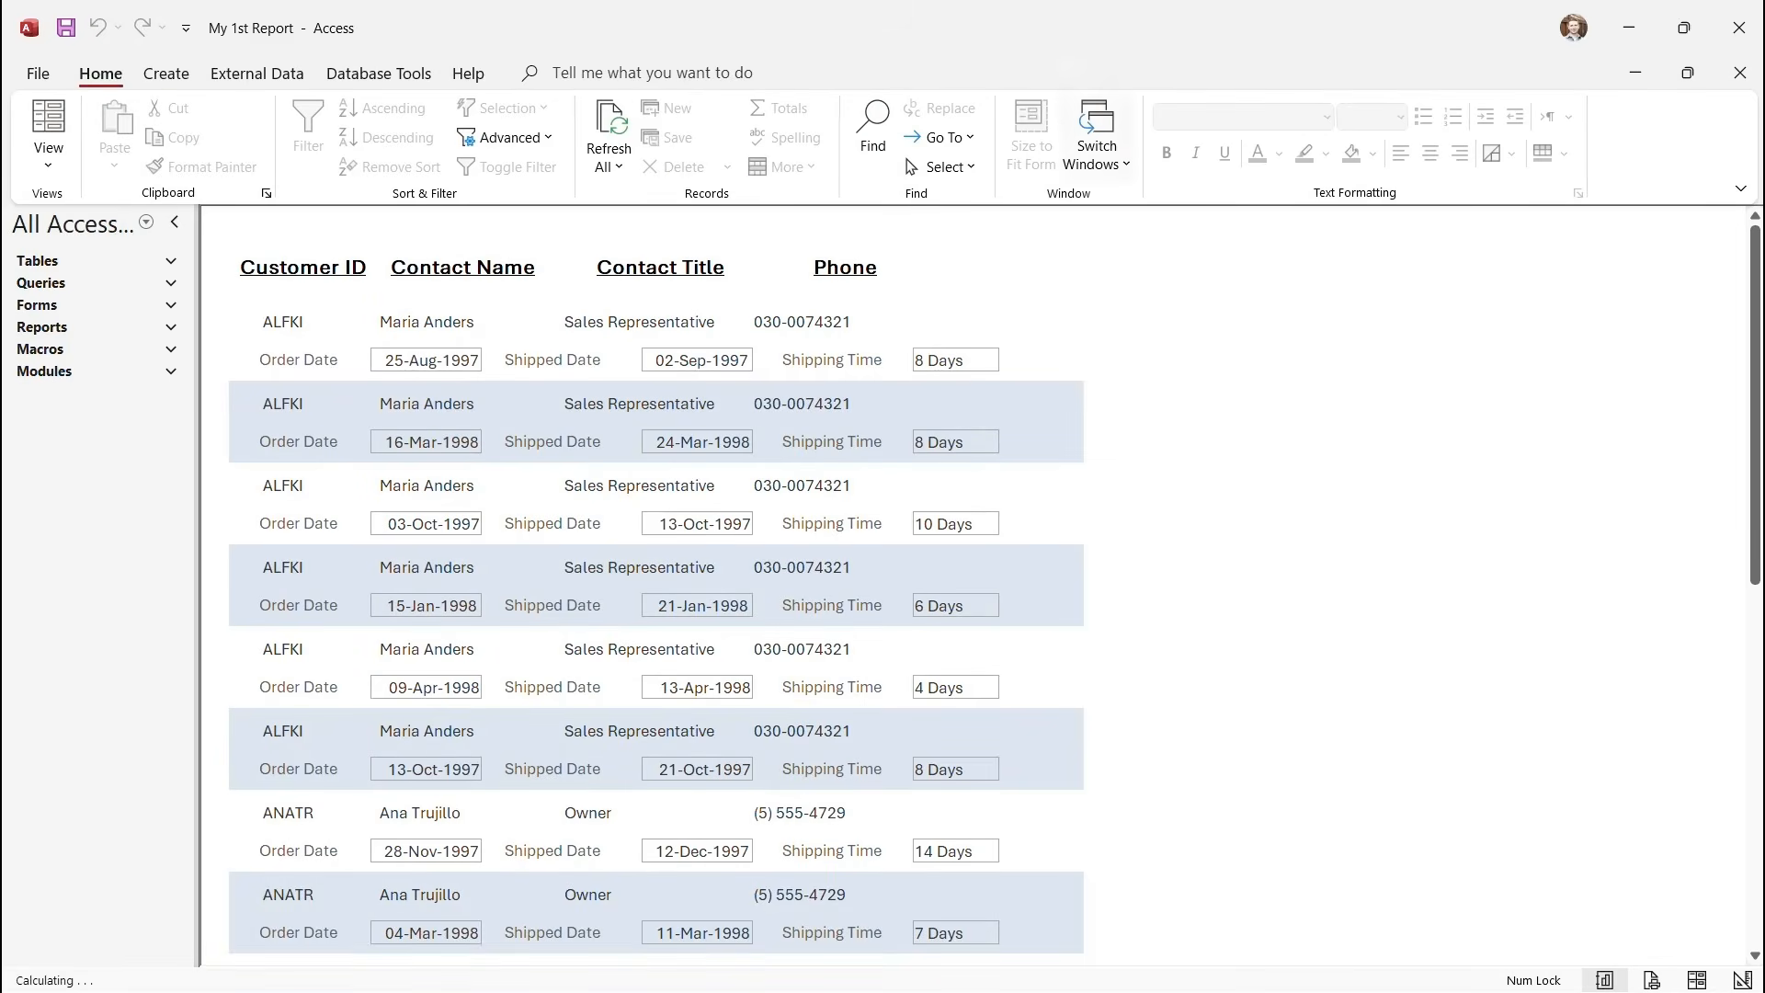
# Return to Design View and group the report's records by ContactTitle.
pyautogui.click(48, 164)
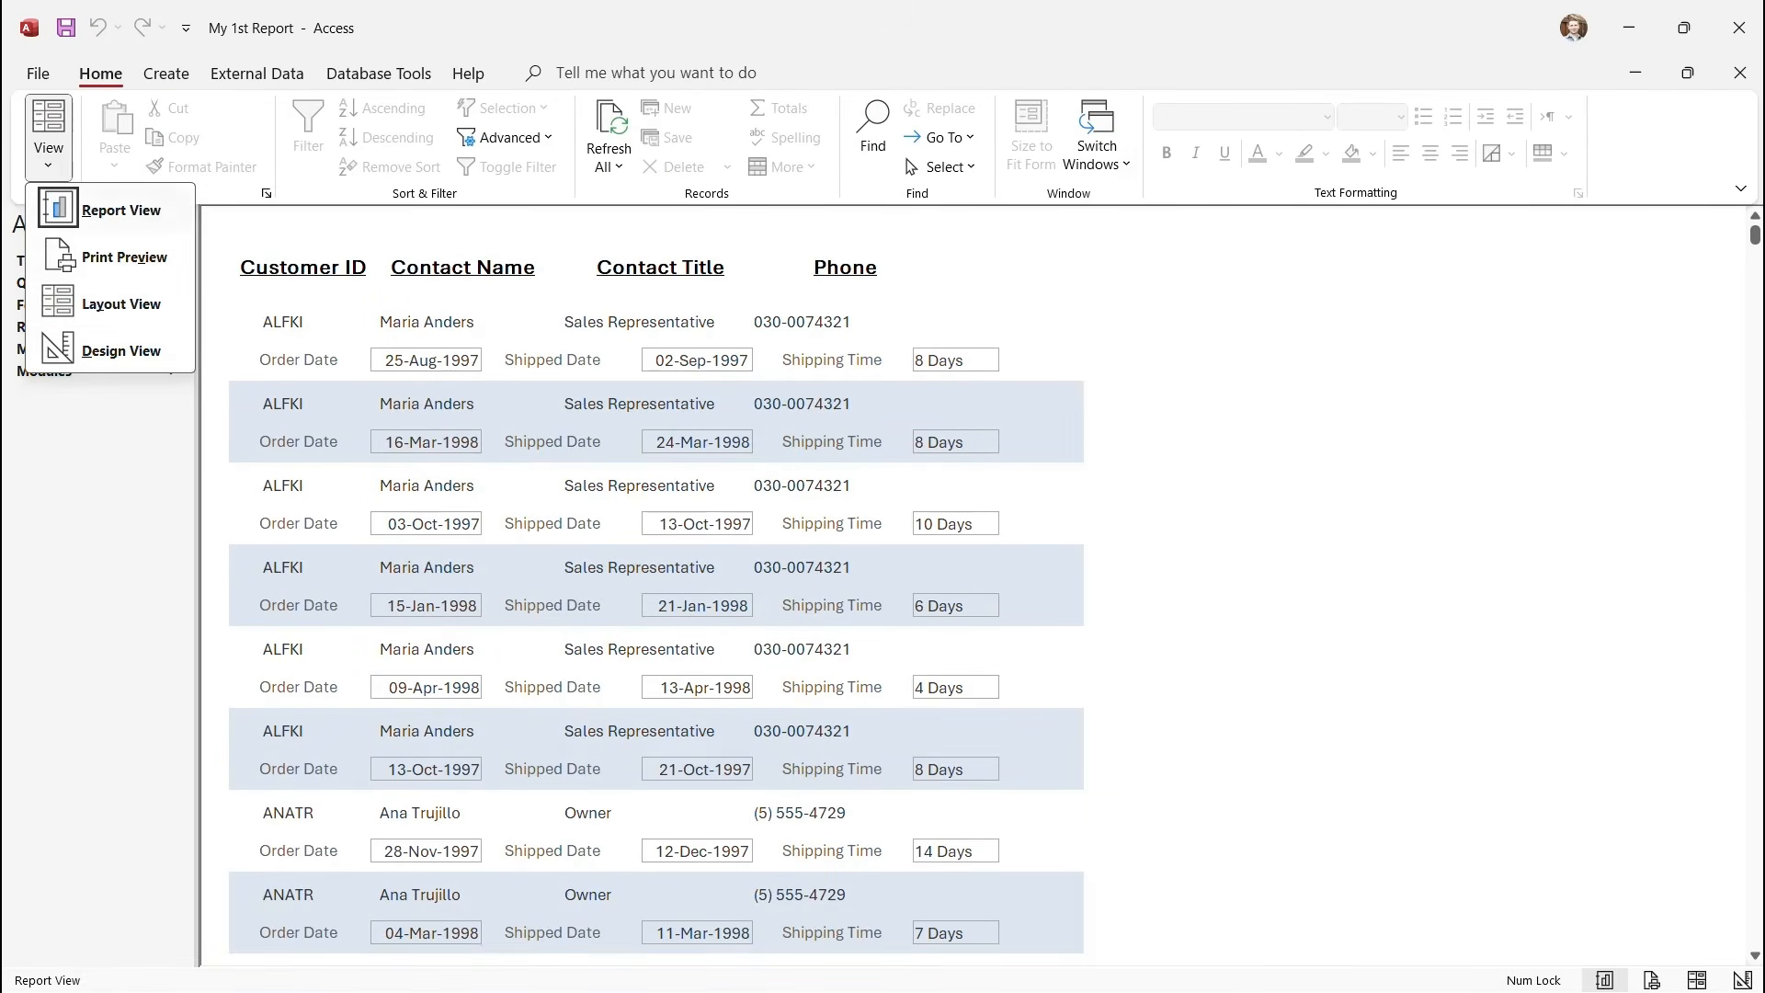
pyautogui.click(121, 350)
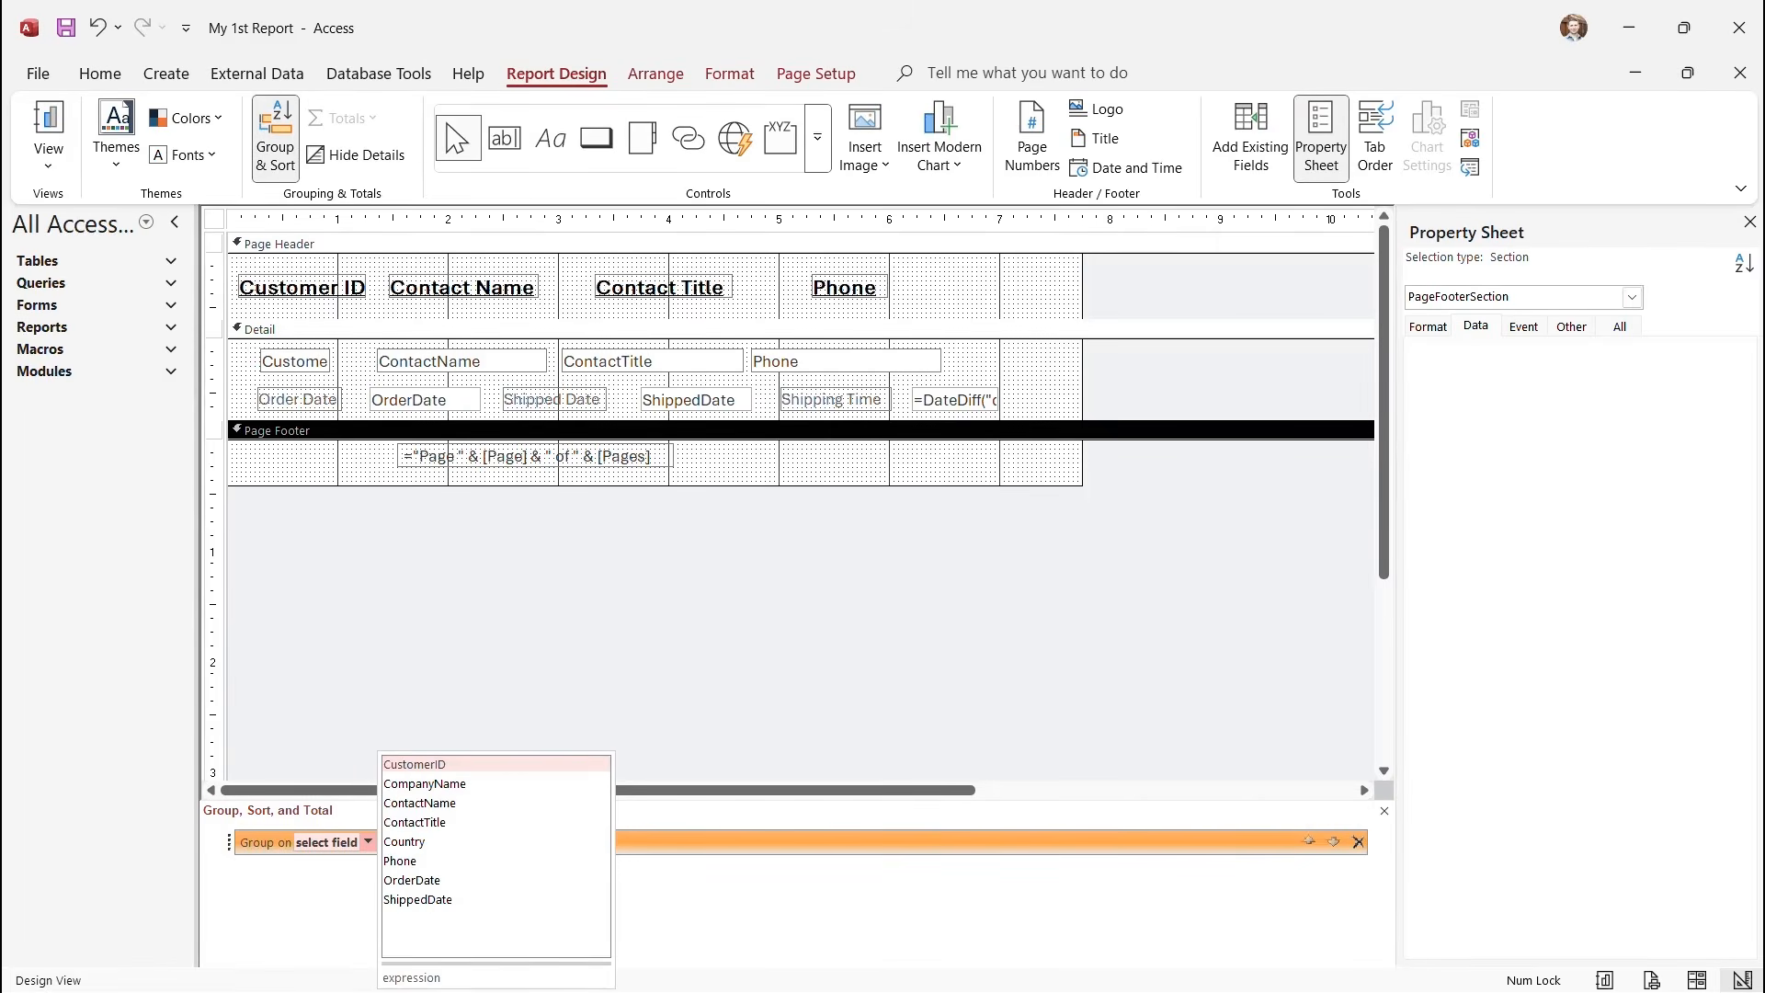
pyautogui.click(415, 823)
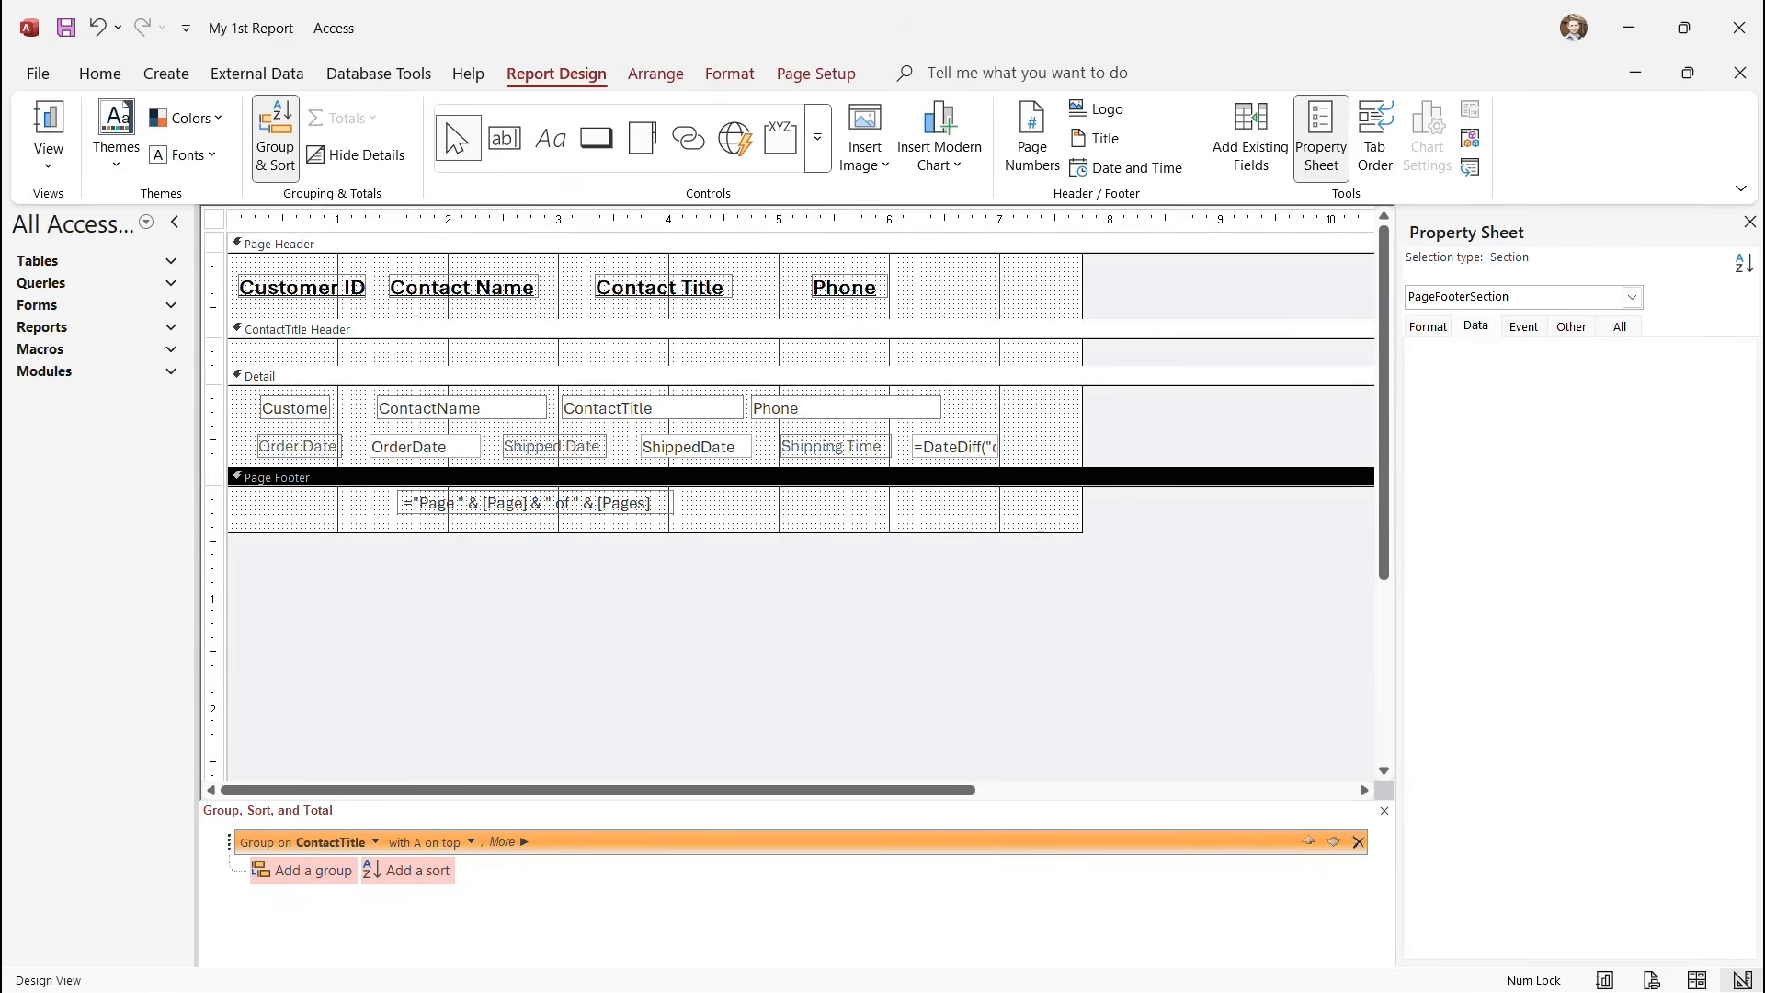
# Enlarge the ContactTitle Header, move the ContactTitle field into it, and print preview.
pyautogui.moveTo(662, 366); pyautogui.dragTo(662, 380)
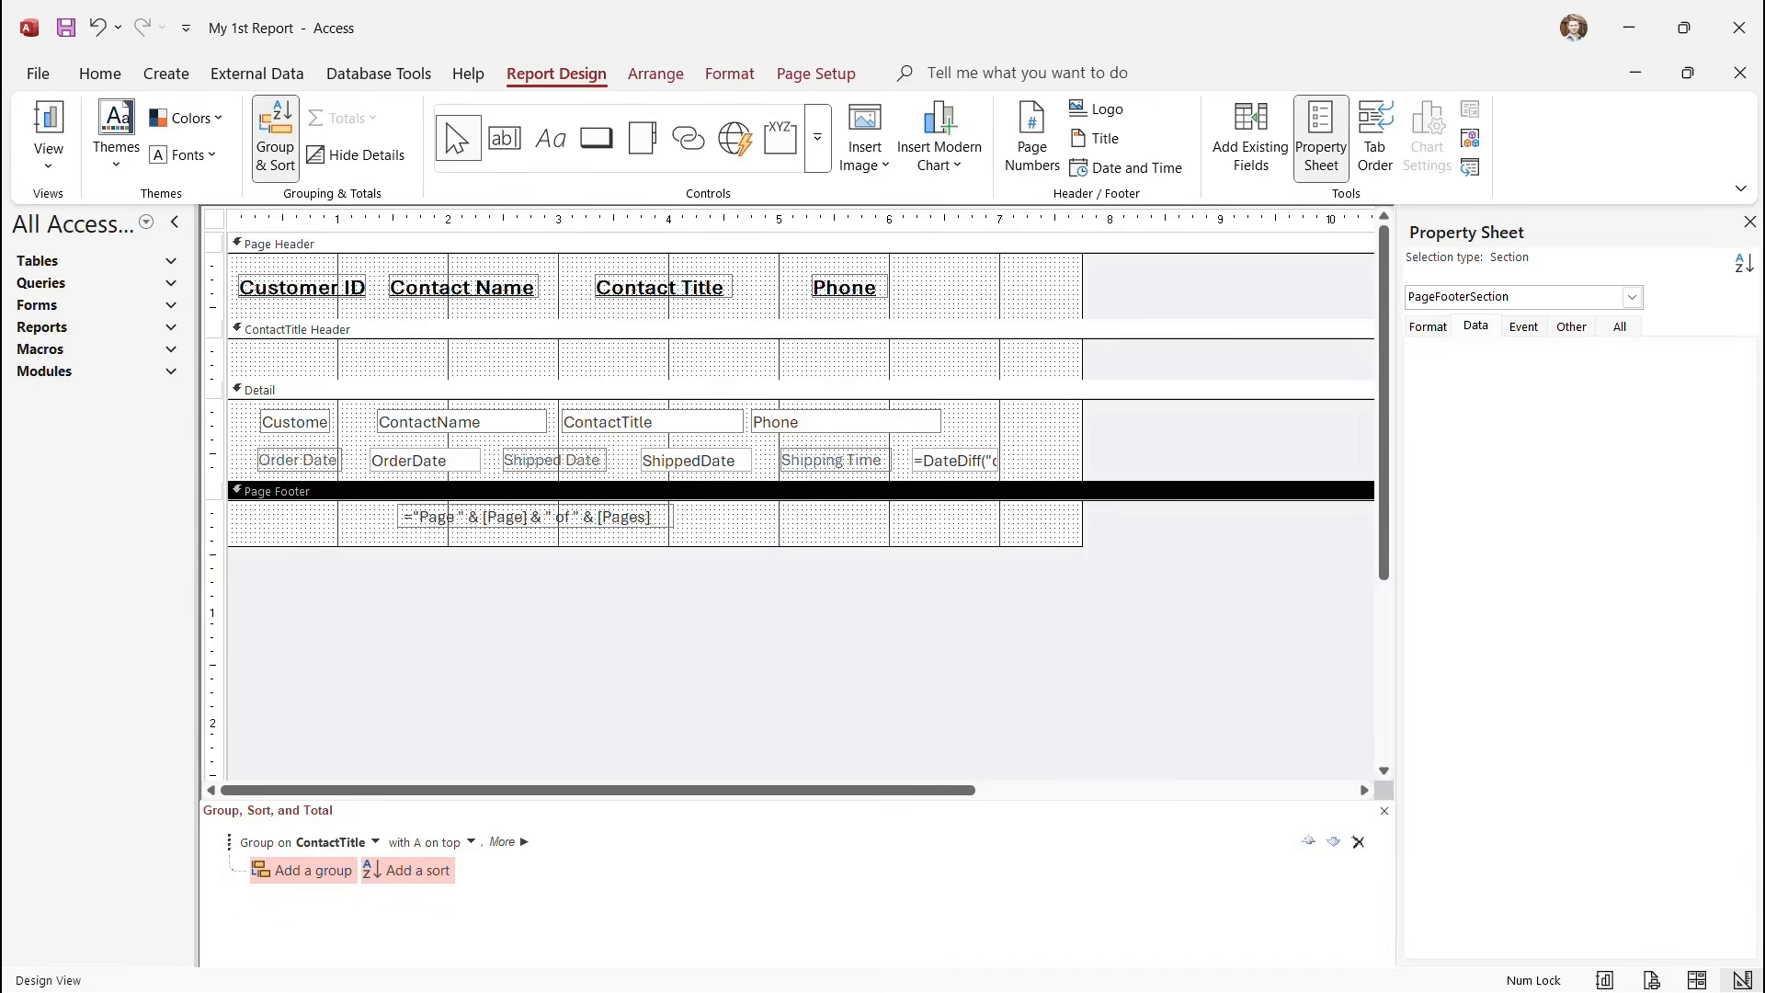
pyautogui.click(652, 422)
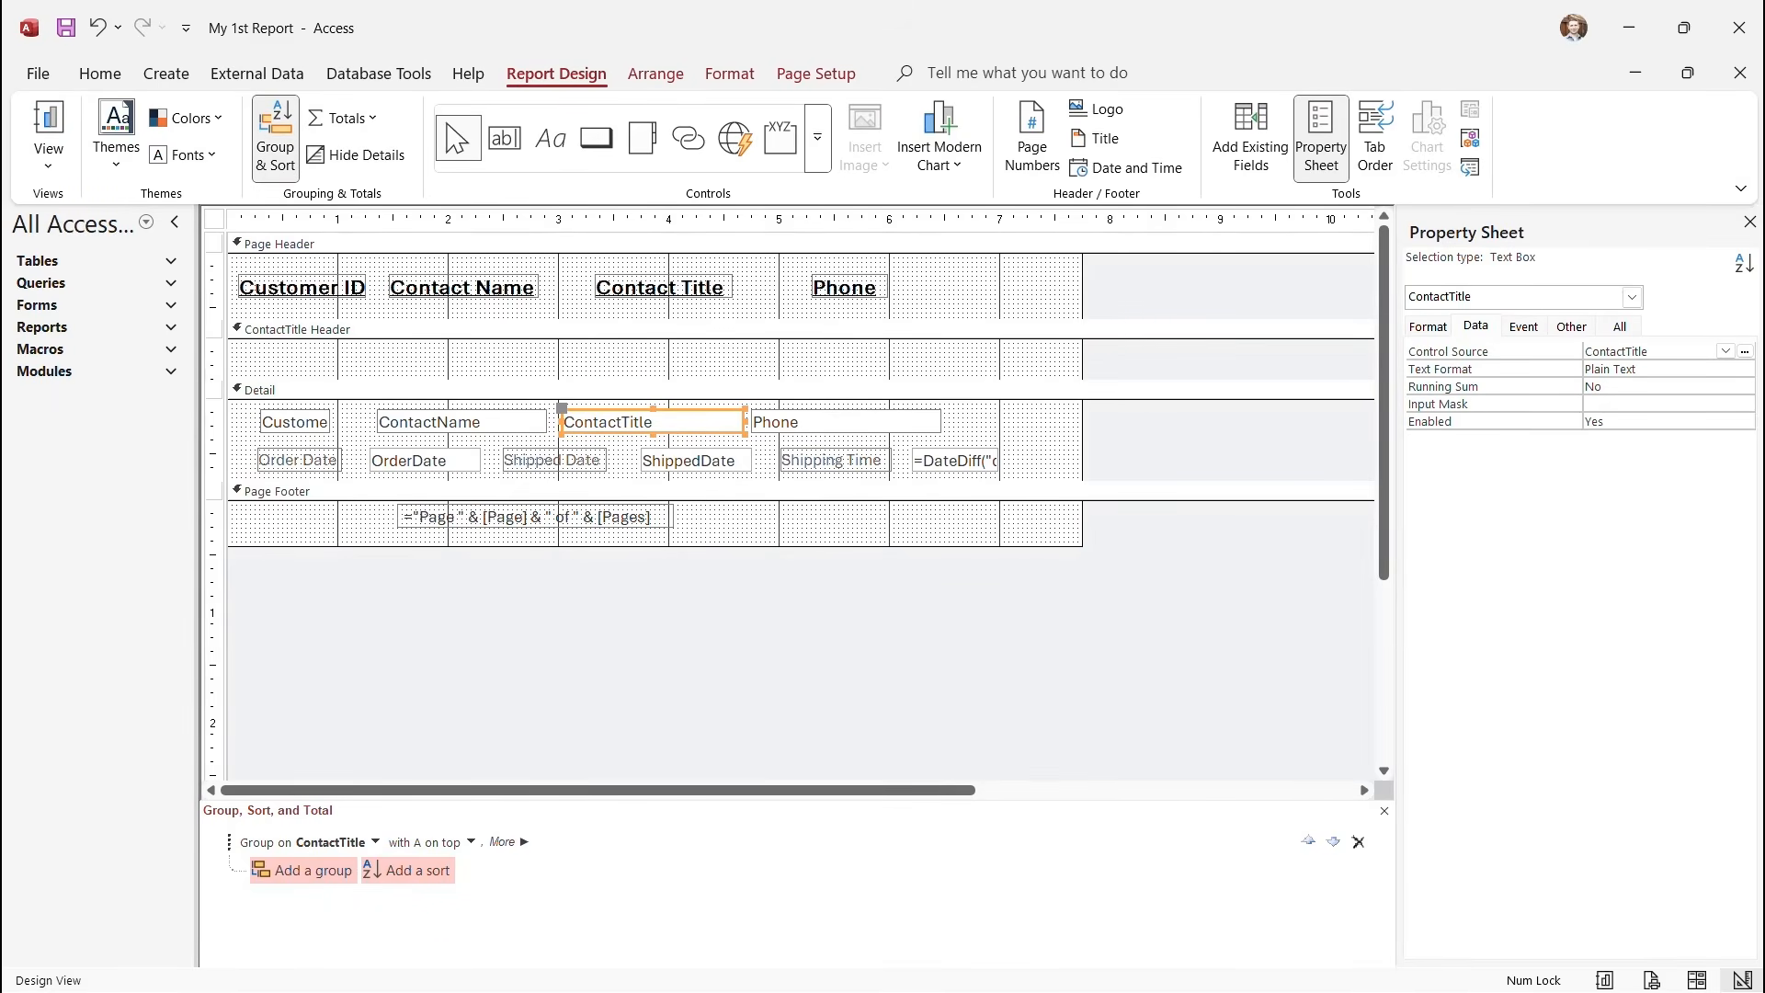
pyautogui.moveTo(652, 422); pyautogui.dragTo(344, 360)
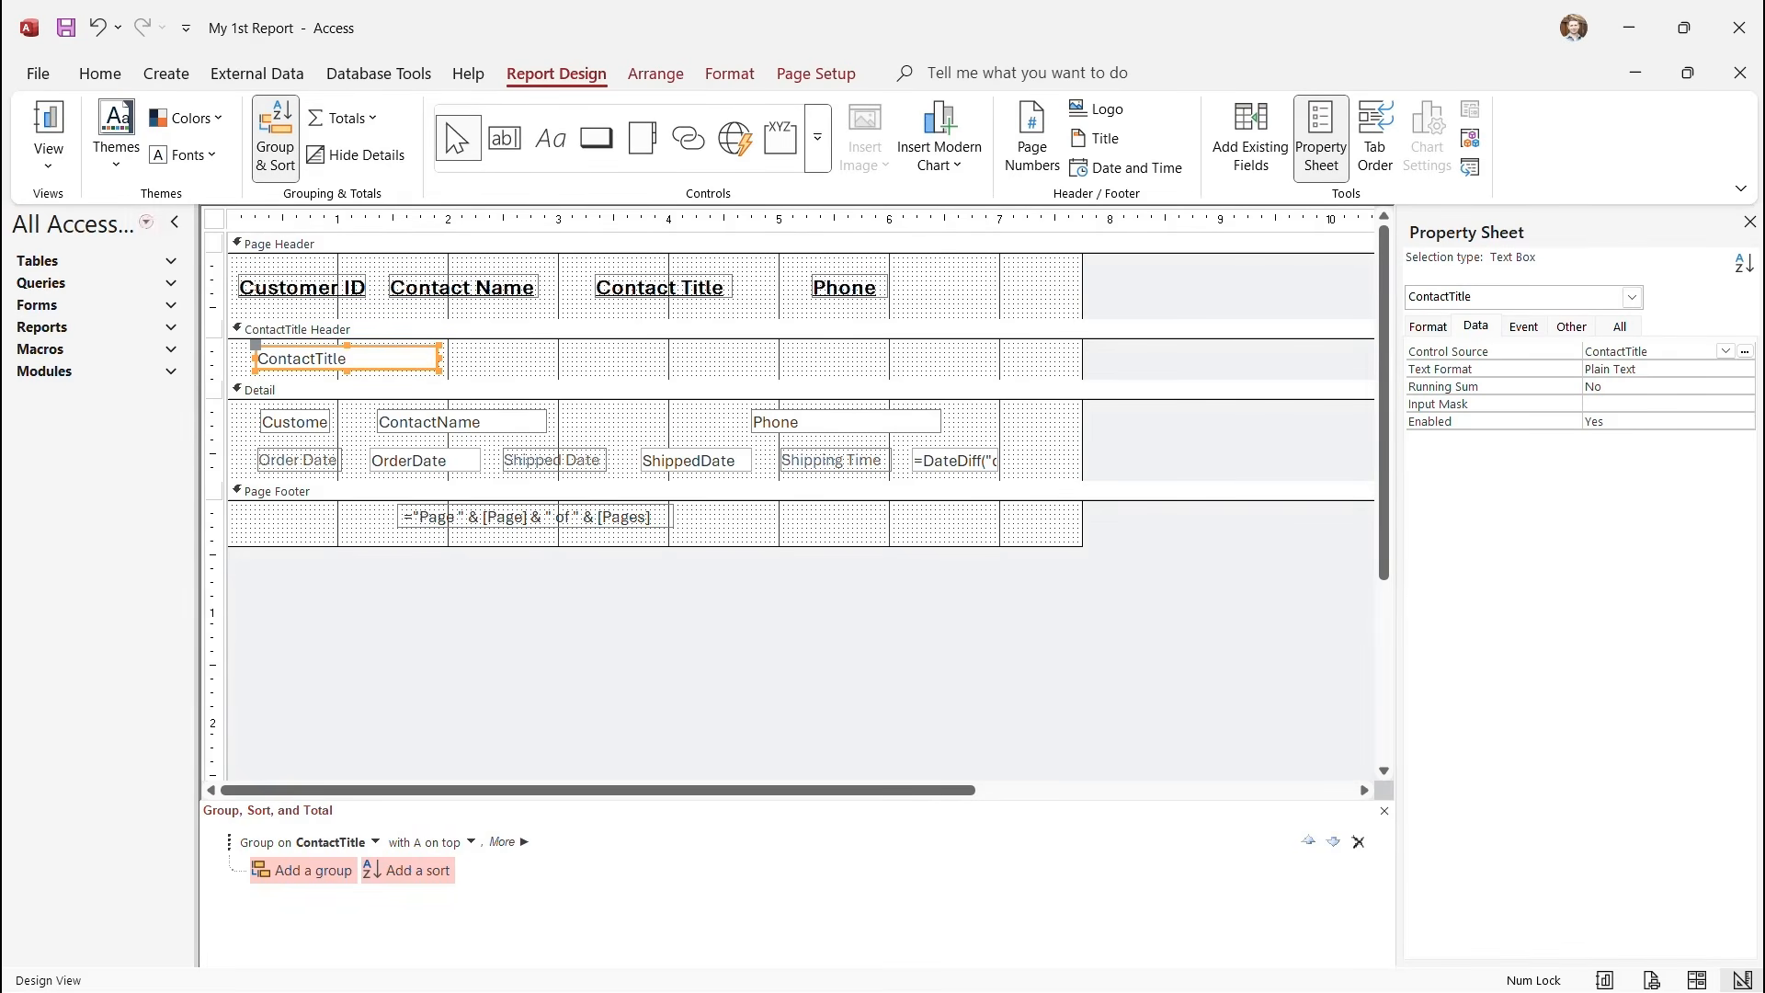
pyautogui.click(49, 155)
pyautogui.click(124, 258)
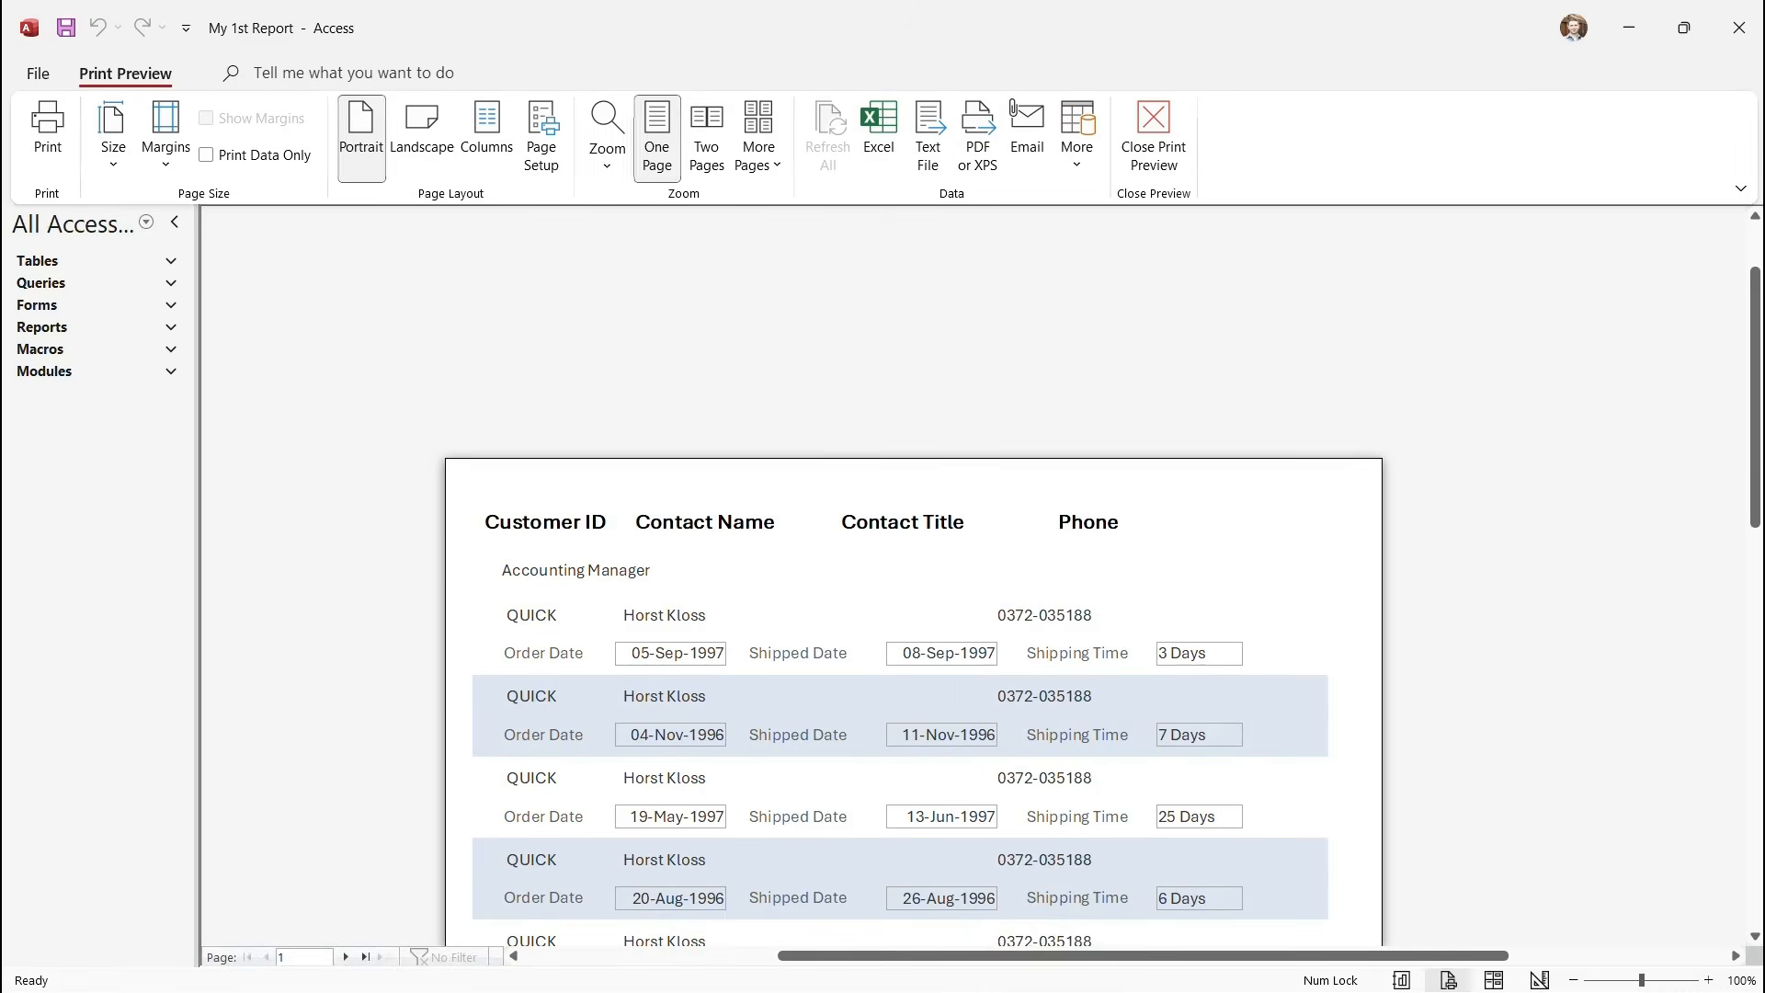
# Page forward through the grouped preview to page 11, then back to page 10.
pyautogui.scroll(-2, 913, 607)
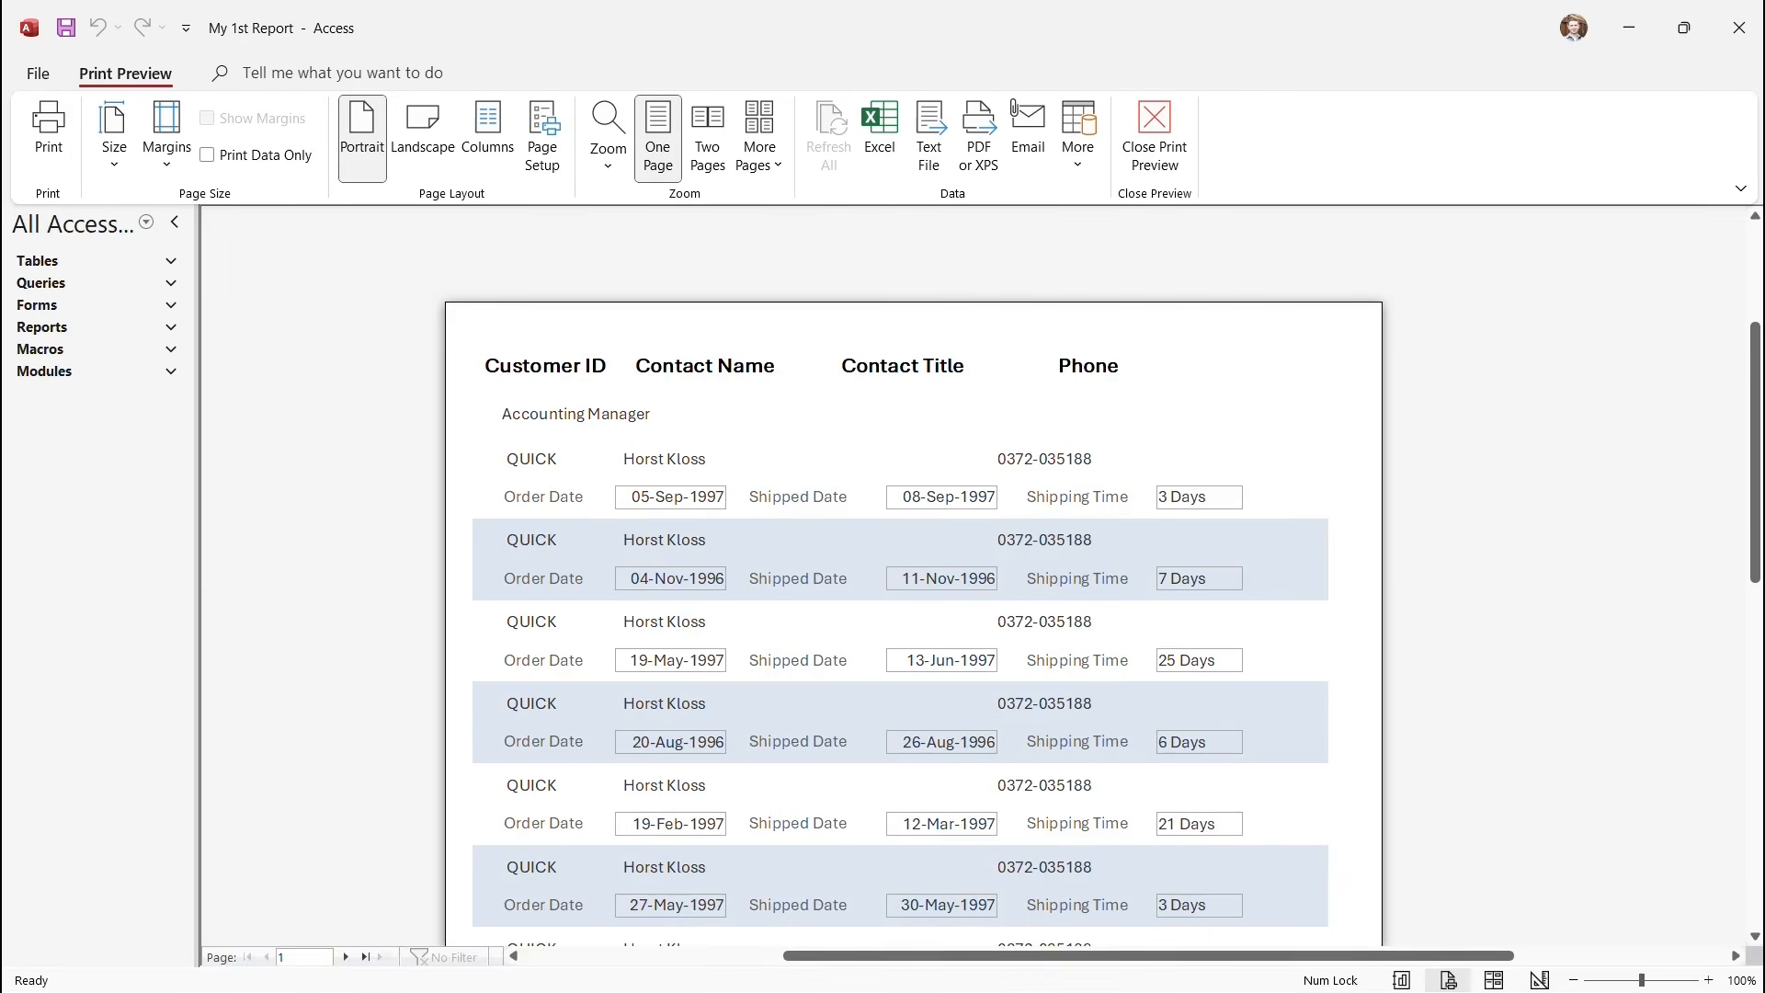
pyautogui.scroll(-10, 913, 607)
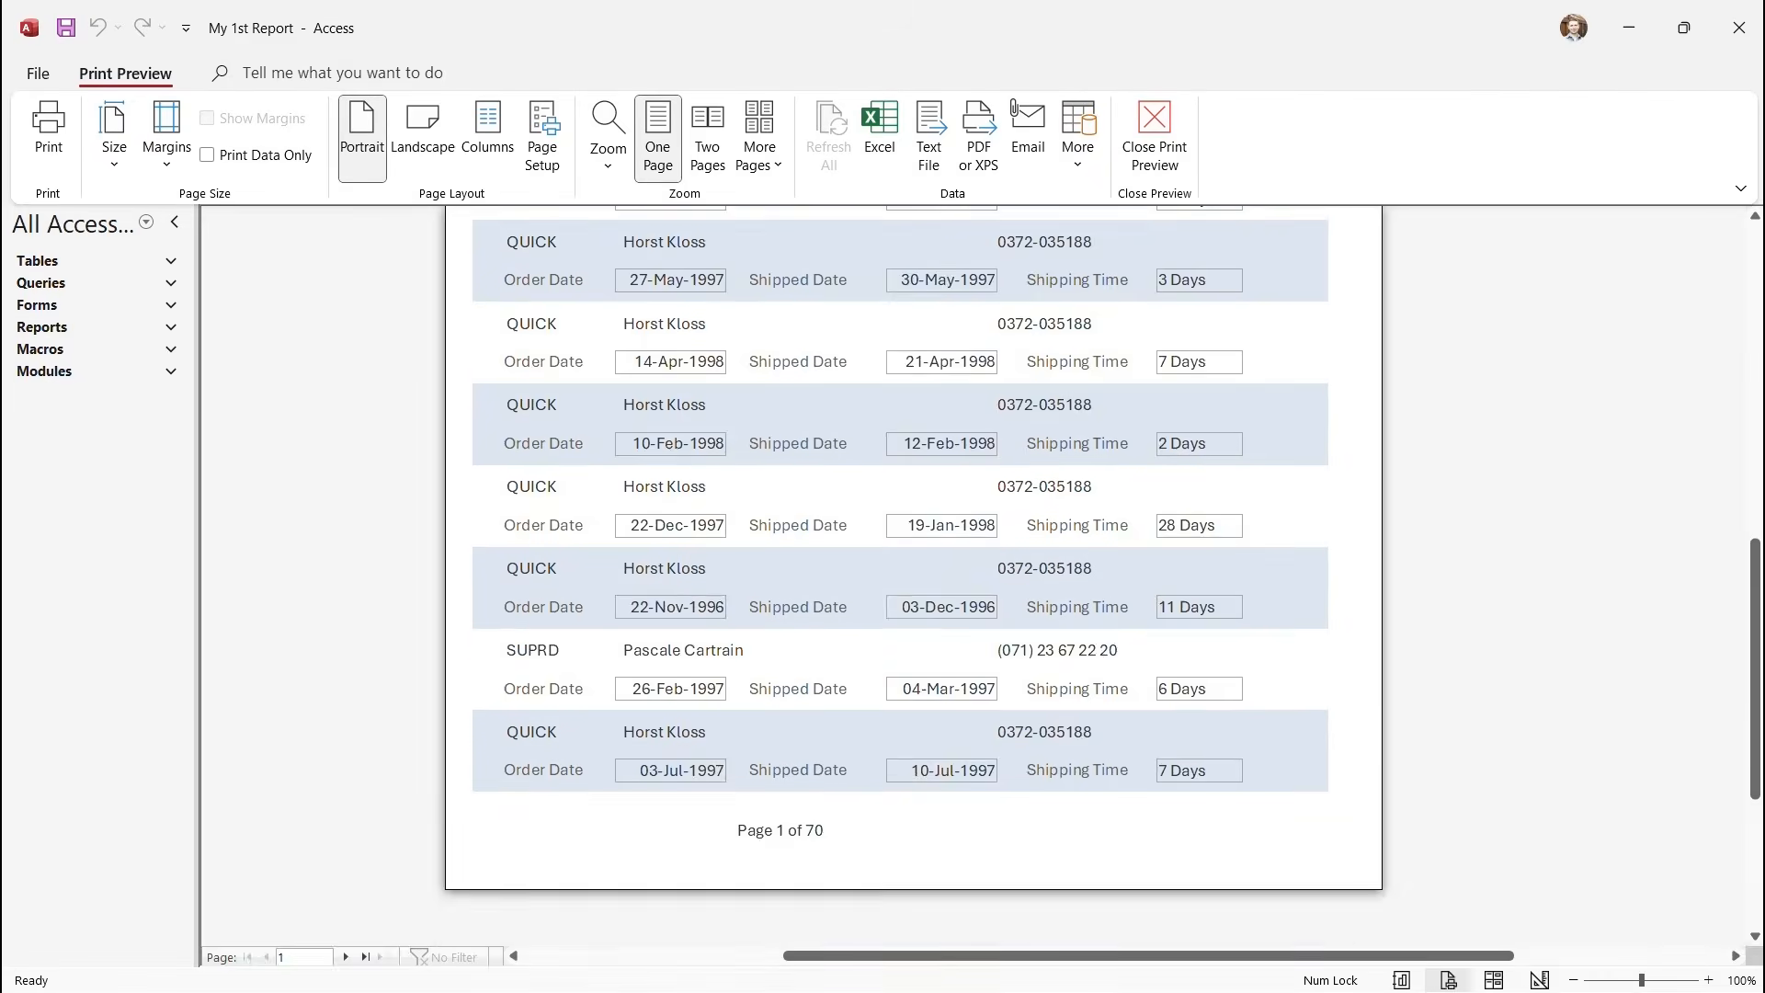
pyautogui.scroll(4, 913, 606)
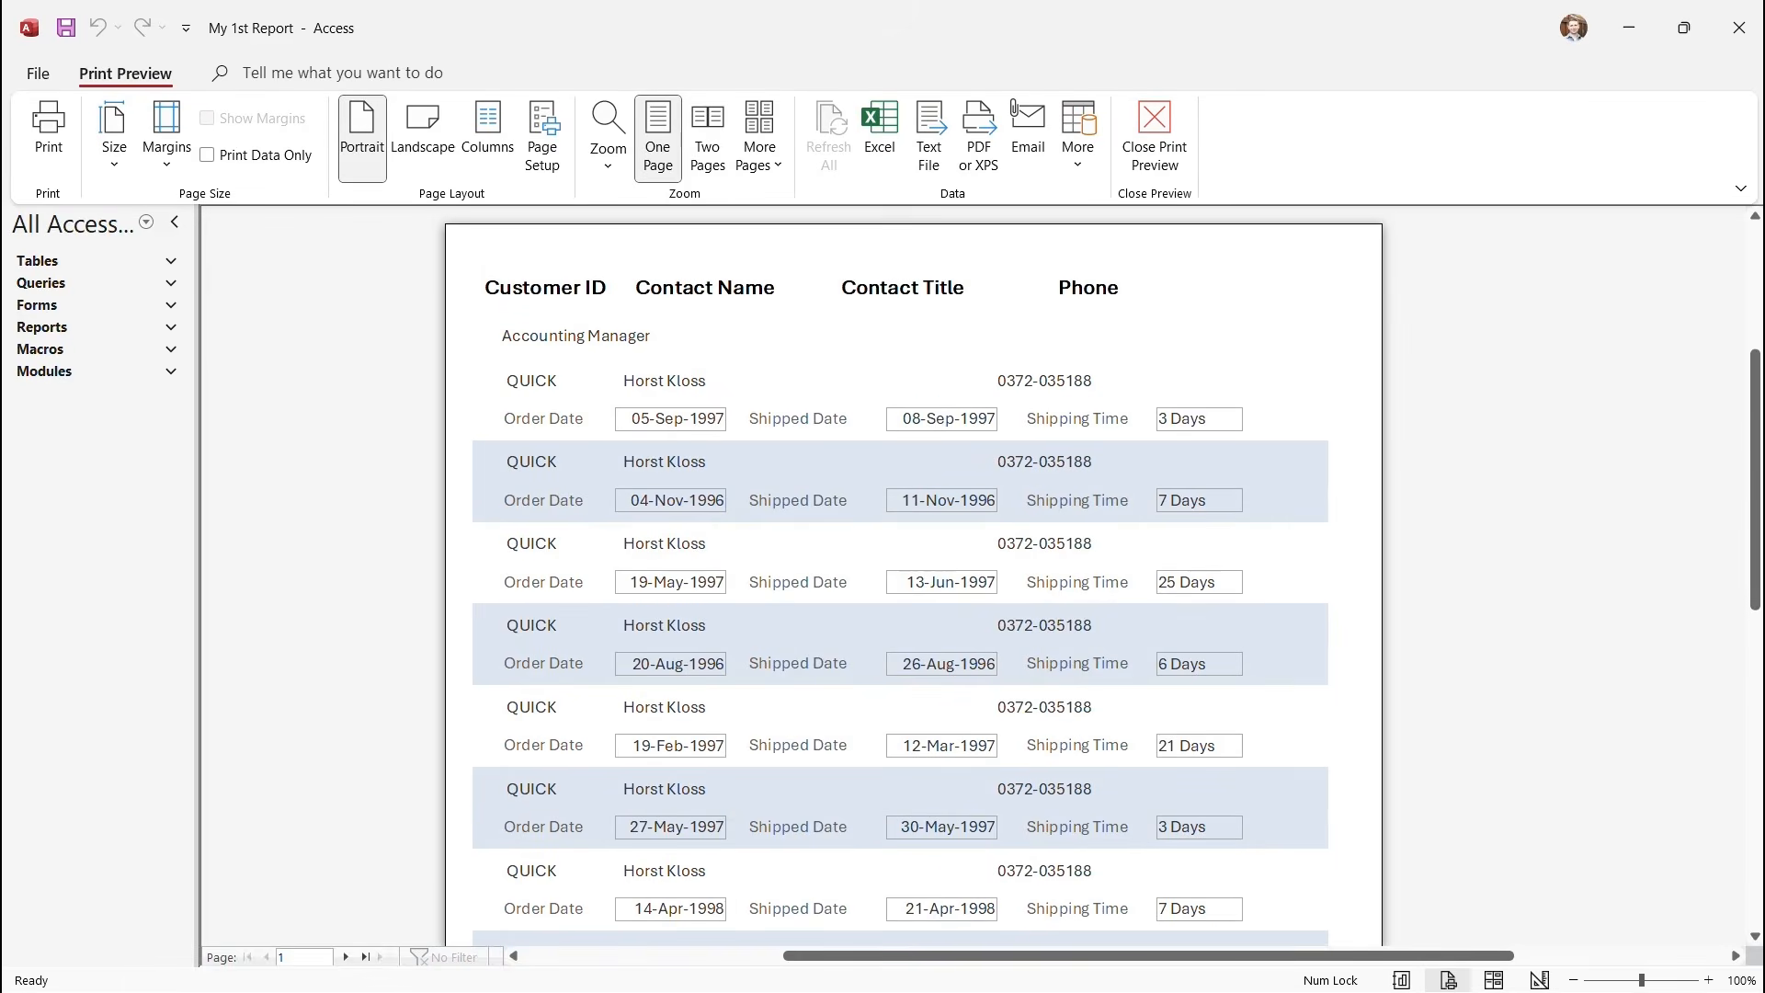
pyautogui.click(346, 957)
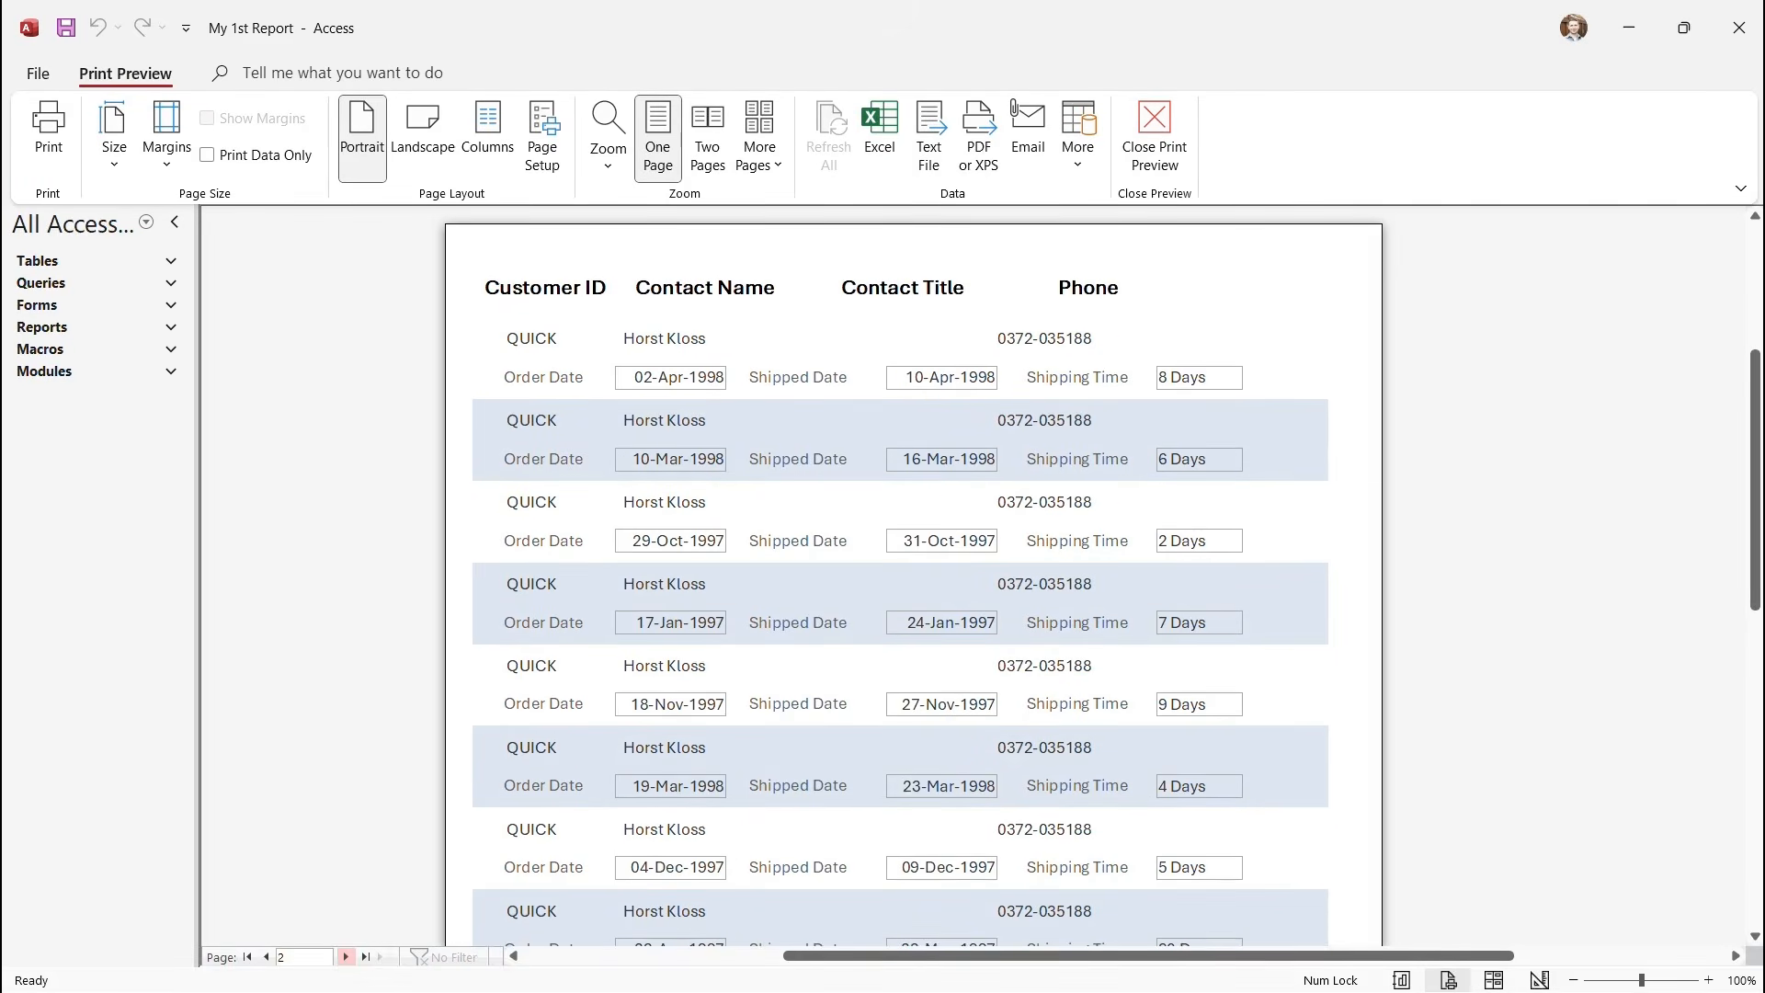
pyautogui.click(346, 957)
pyautogui.click(345, 957)
pyautogui.click(346, 957)
pyautogui.click(346, 957)
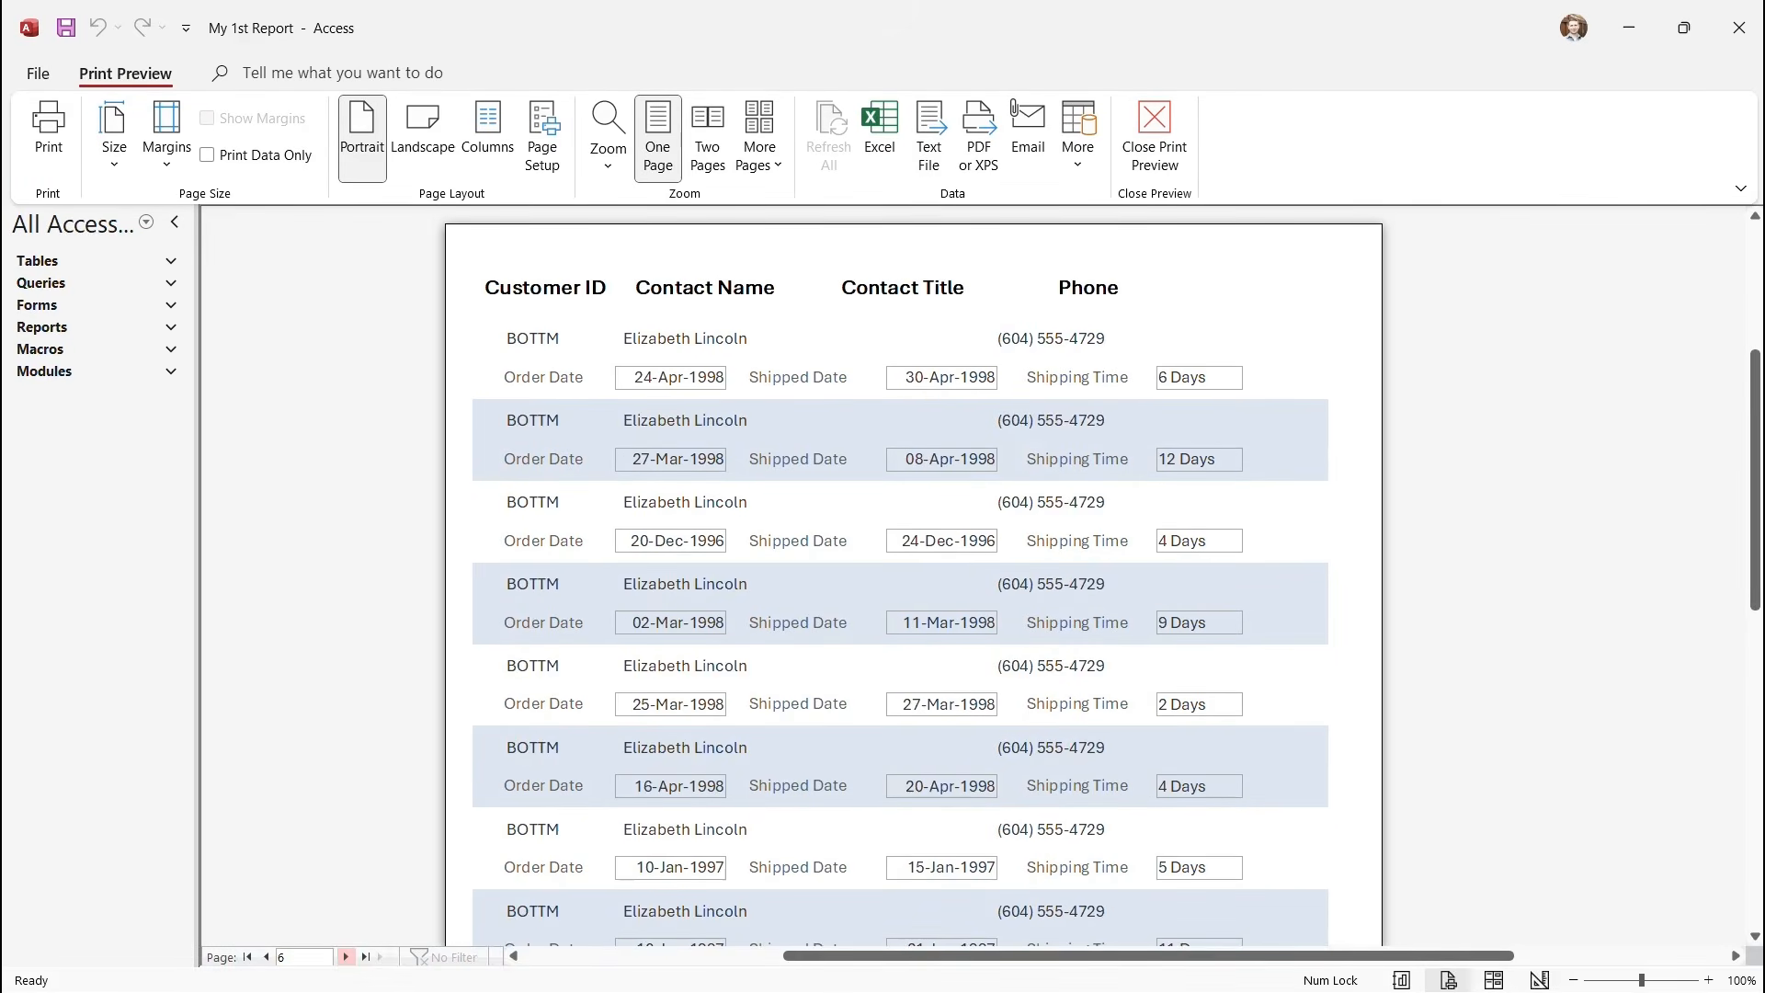
pyautogui.click(345, 957)
pyautogui.click(345, 958)
pyautogui.click(346, 957)
pyautogui.click(346, 957)
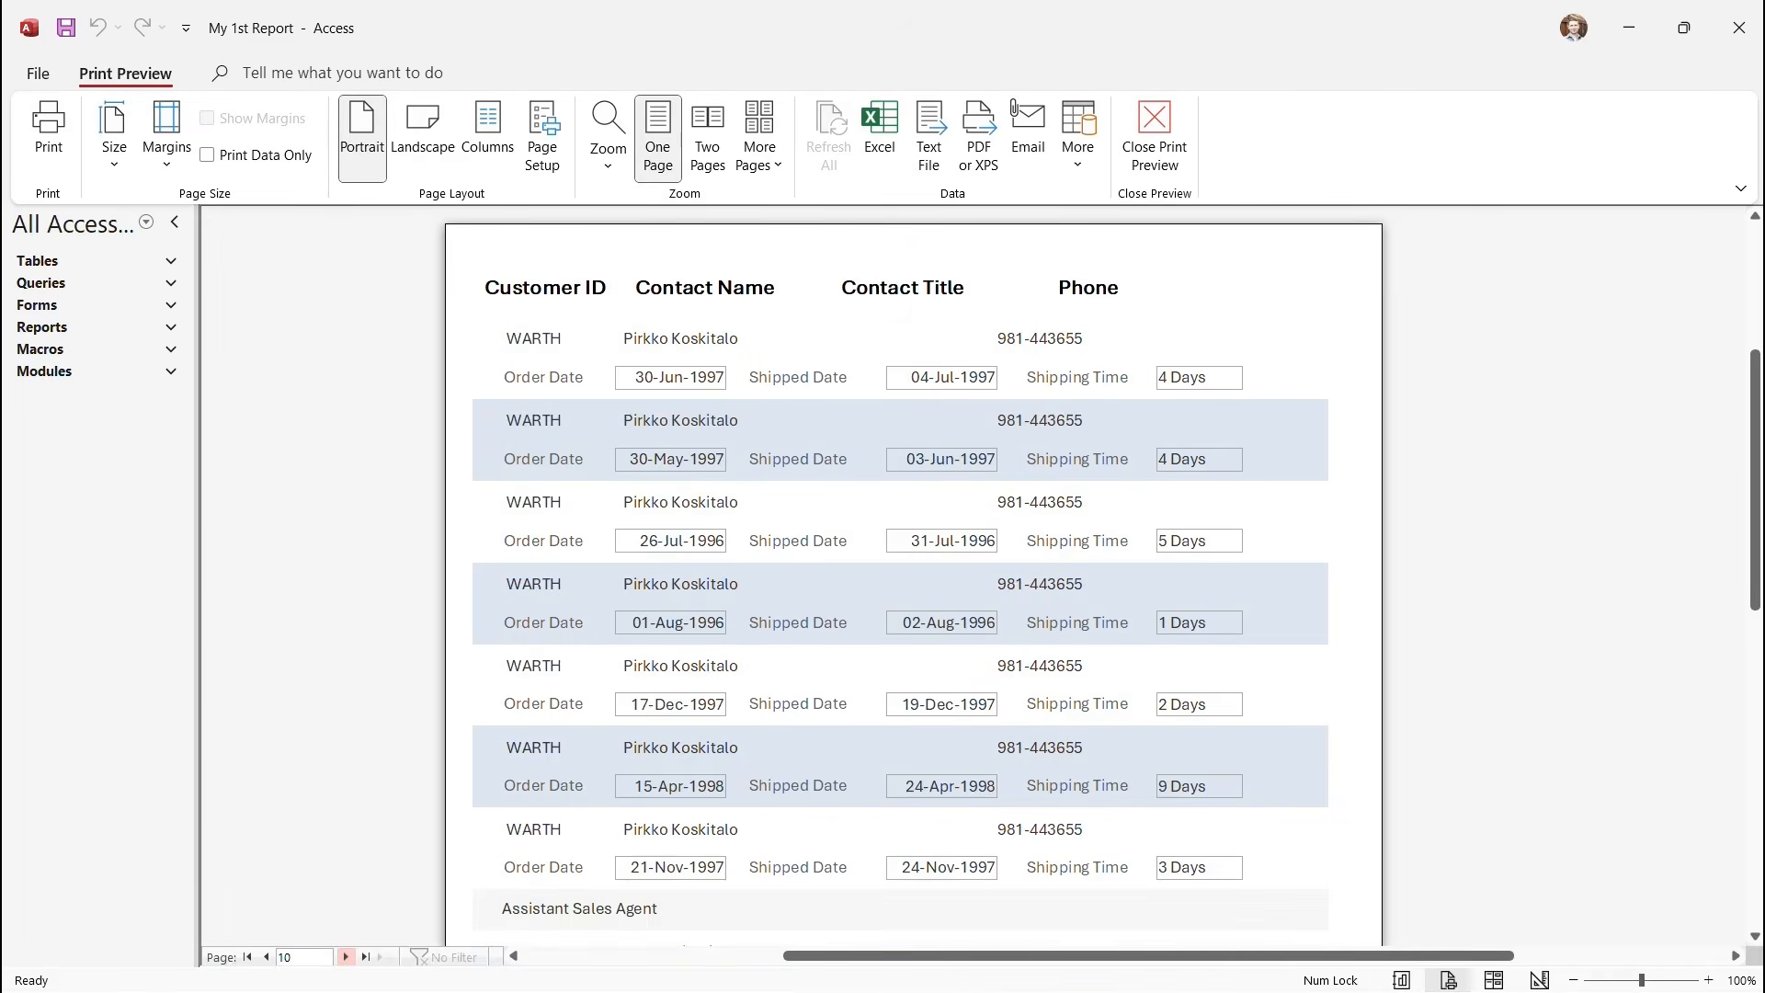
pyautogui.click(346, 957)
pyautogui.click(266, 958)
# Scroll through page 10, then close the preview to return to Design View.
pyautogui.scroll(-2, 901, 570)
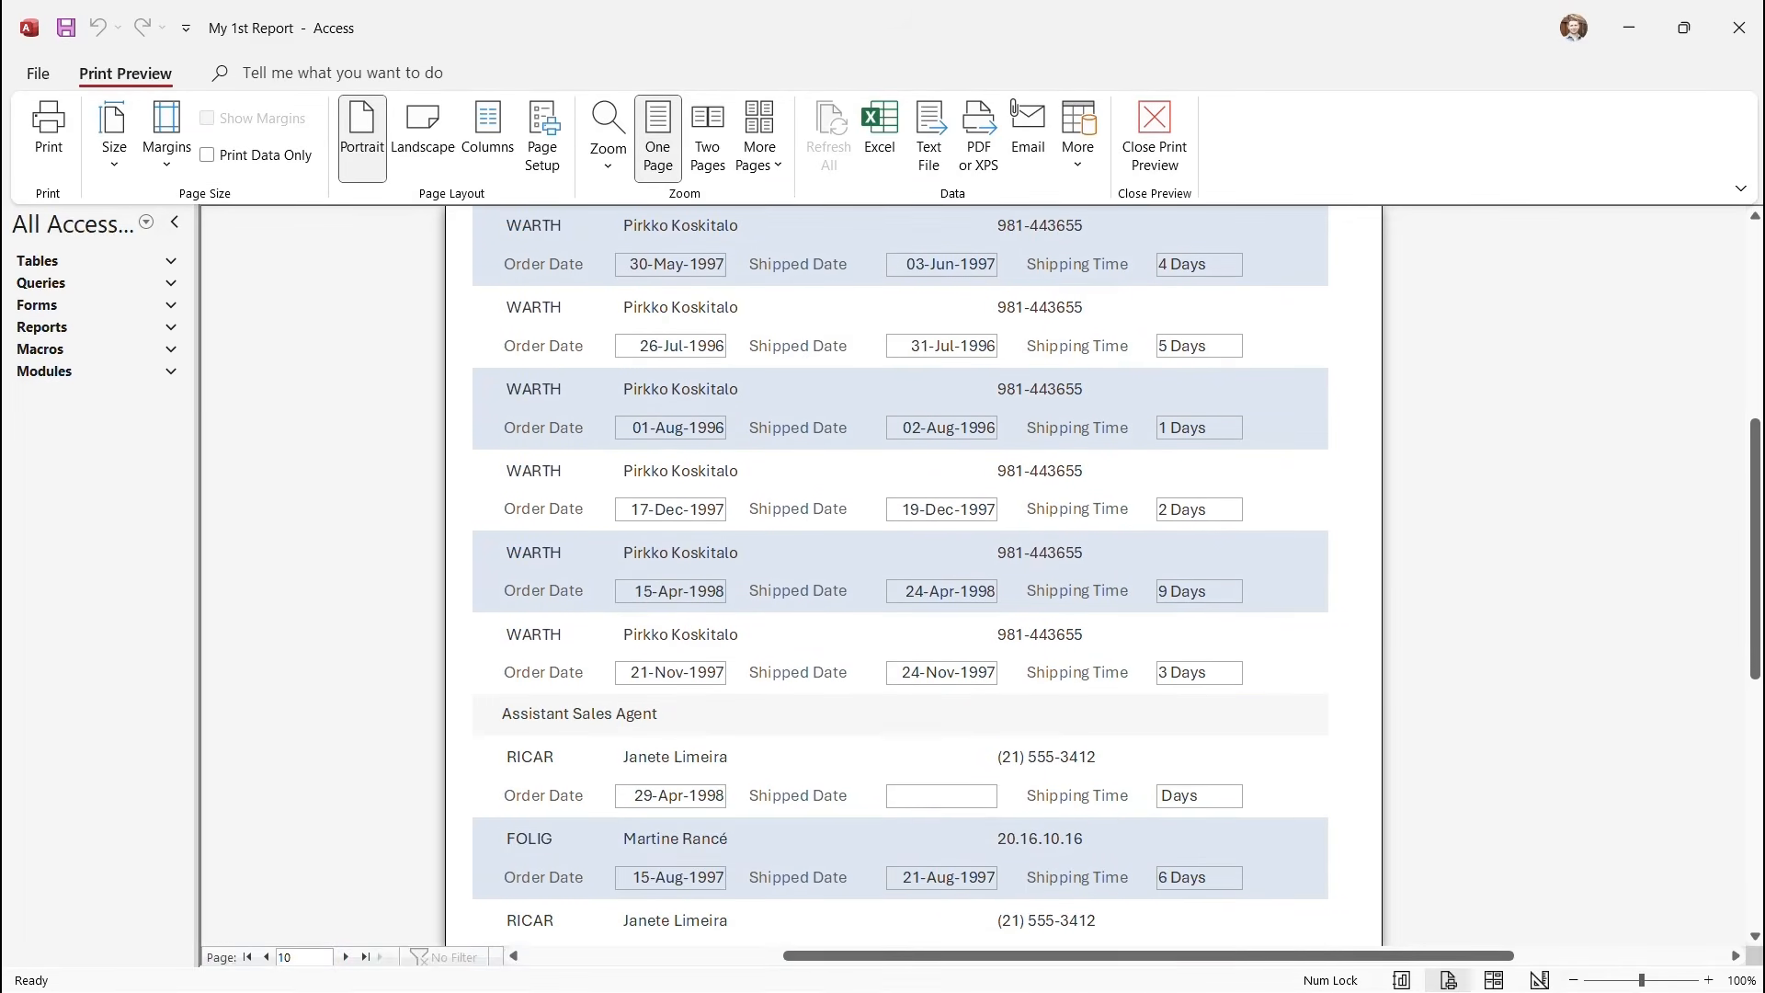
pyautogui.scroll(-5, 901, 570)
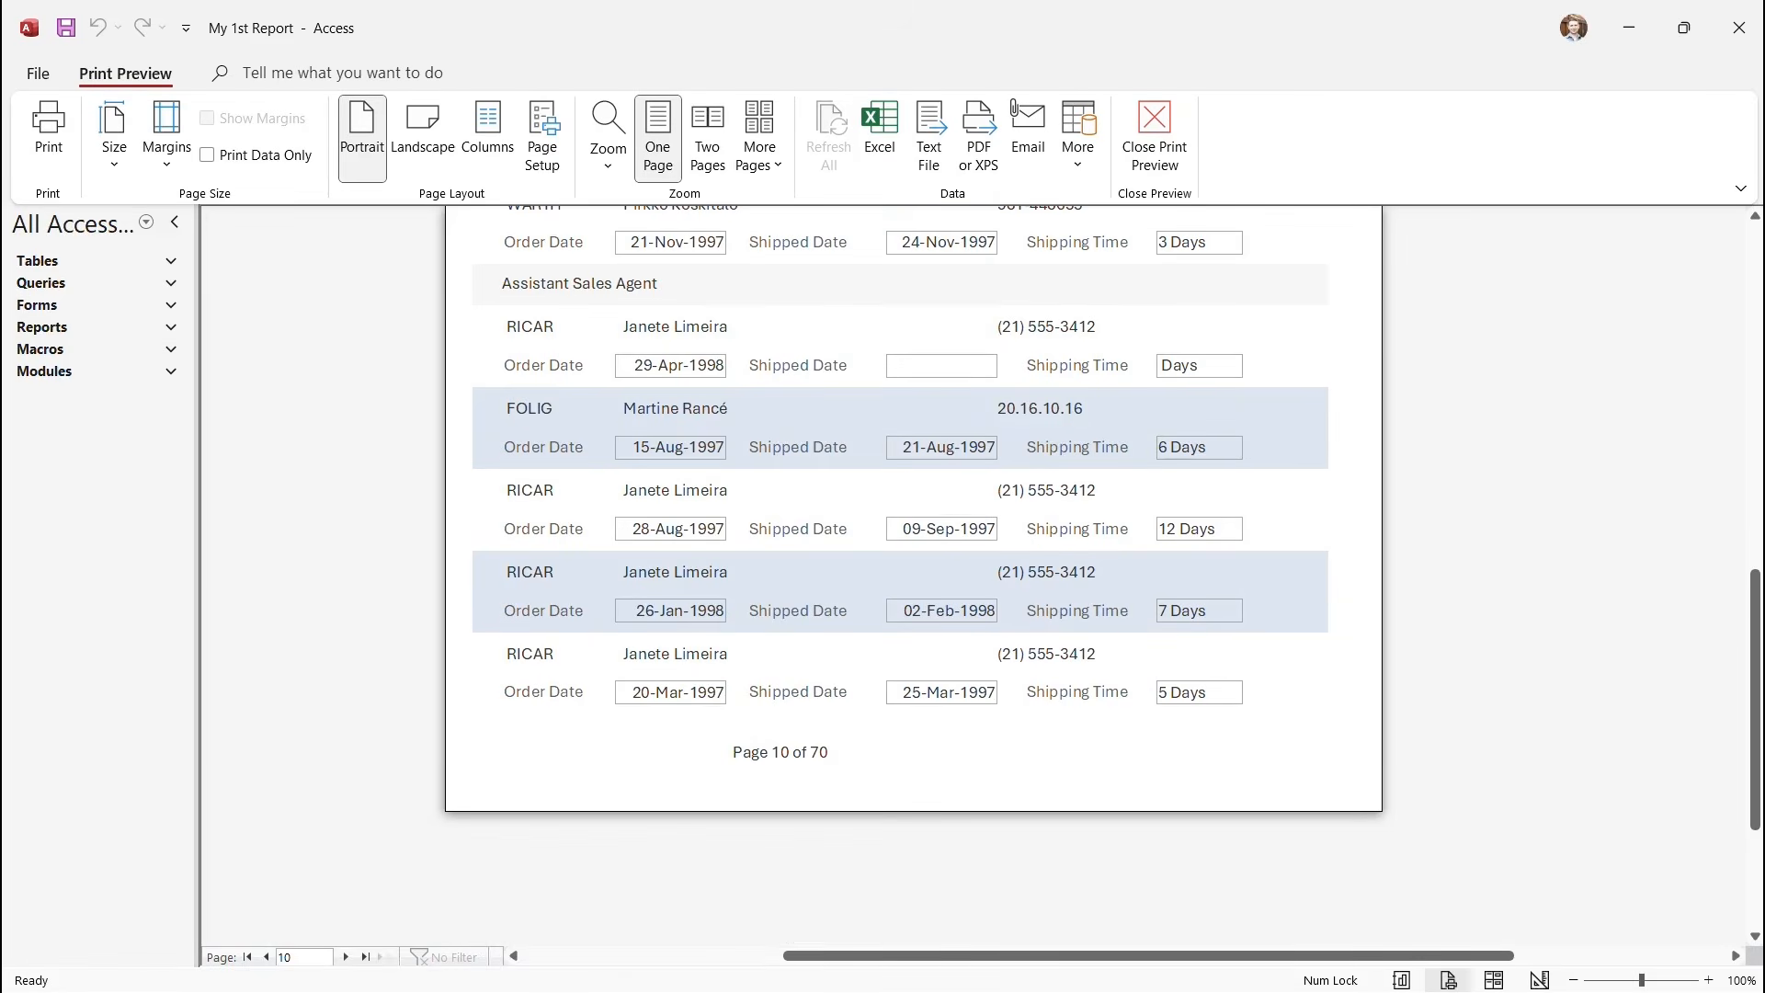
pyautogui.scroll(3, 915, 575)
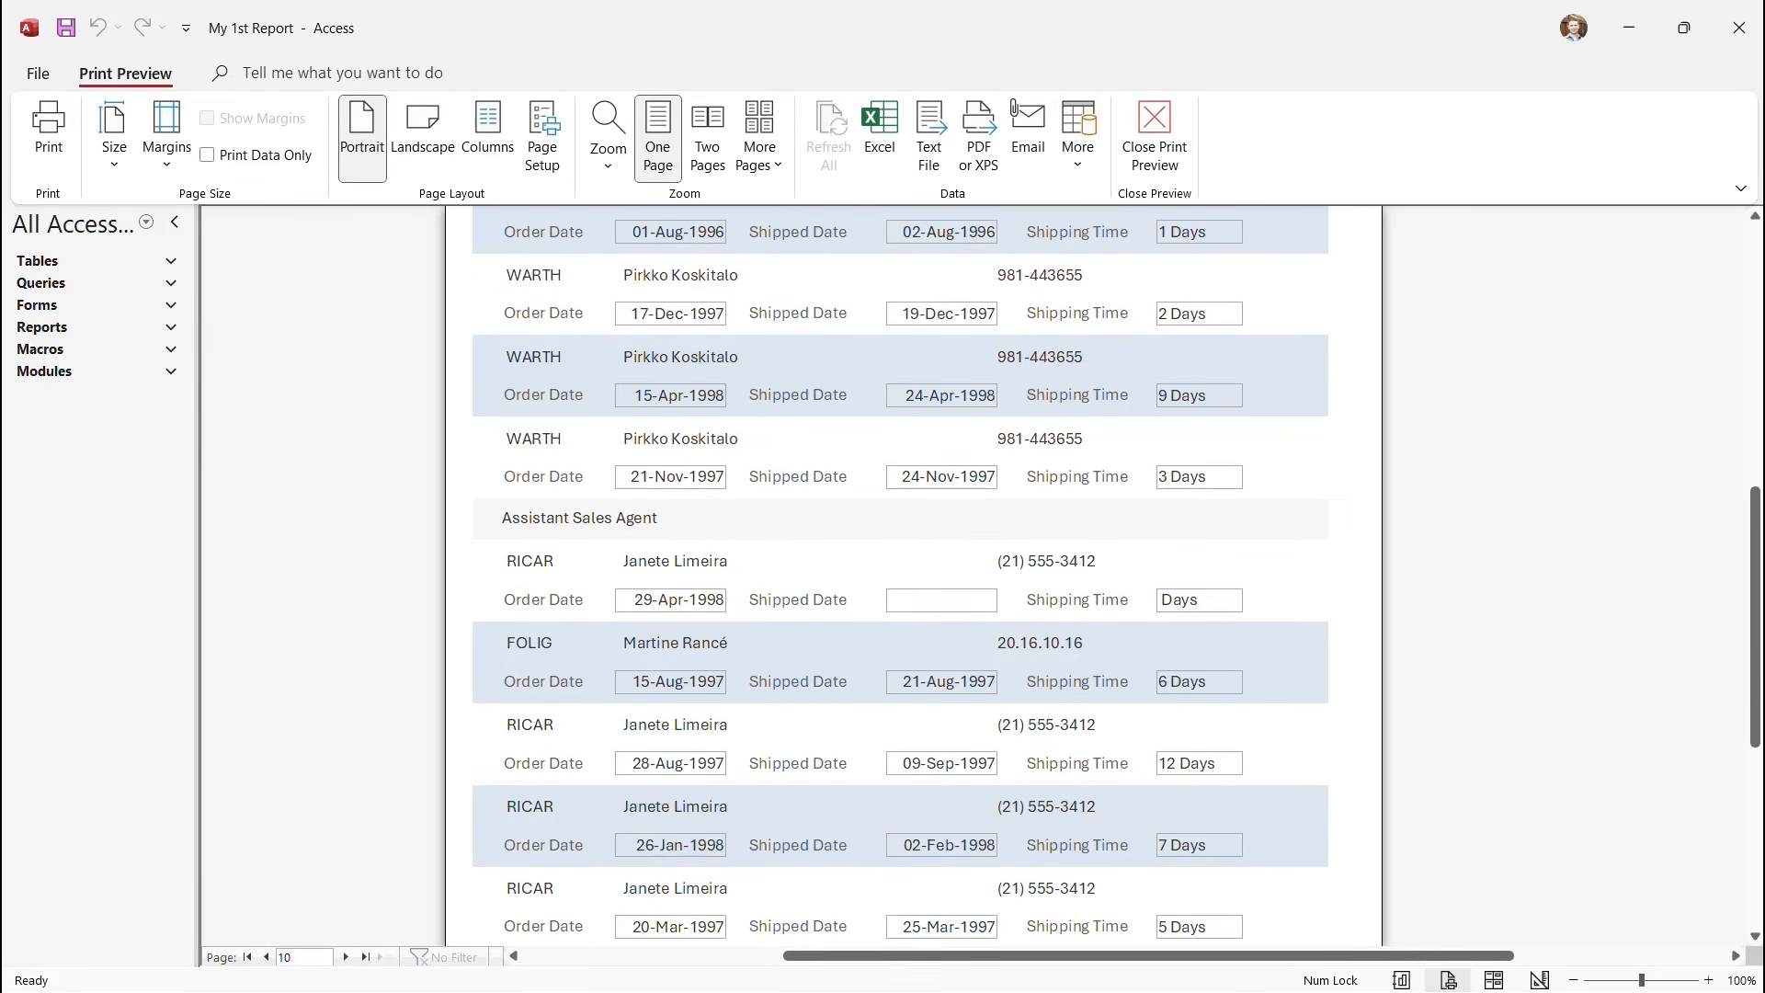
pyautogui.click(1155, 138)
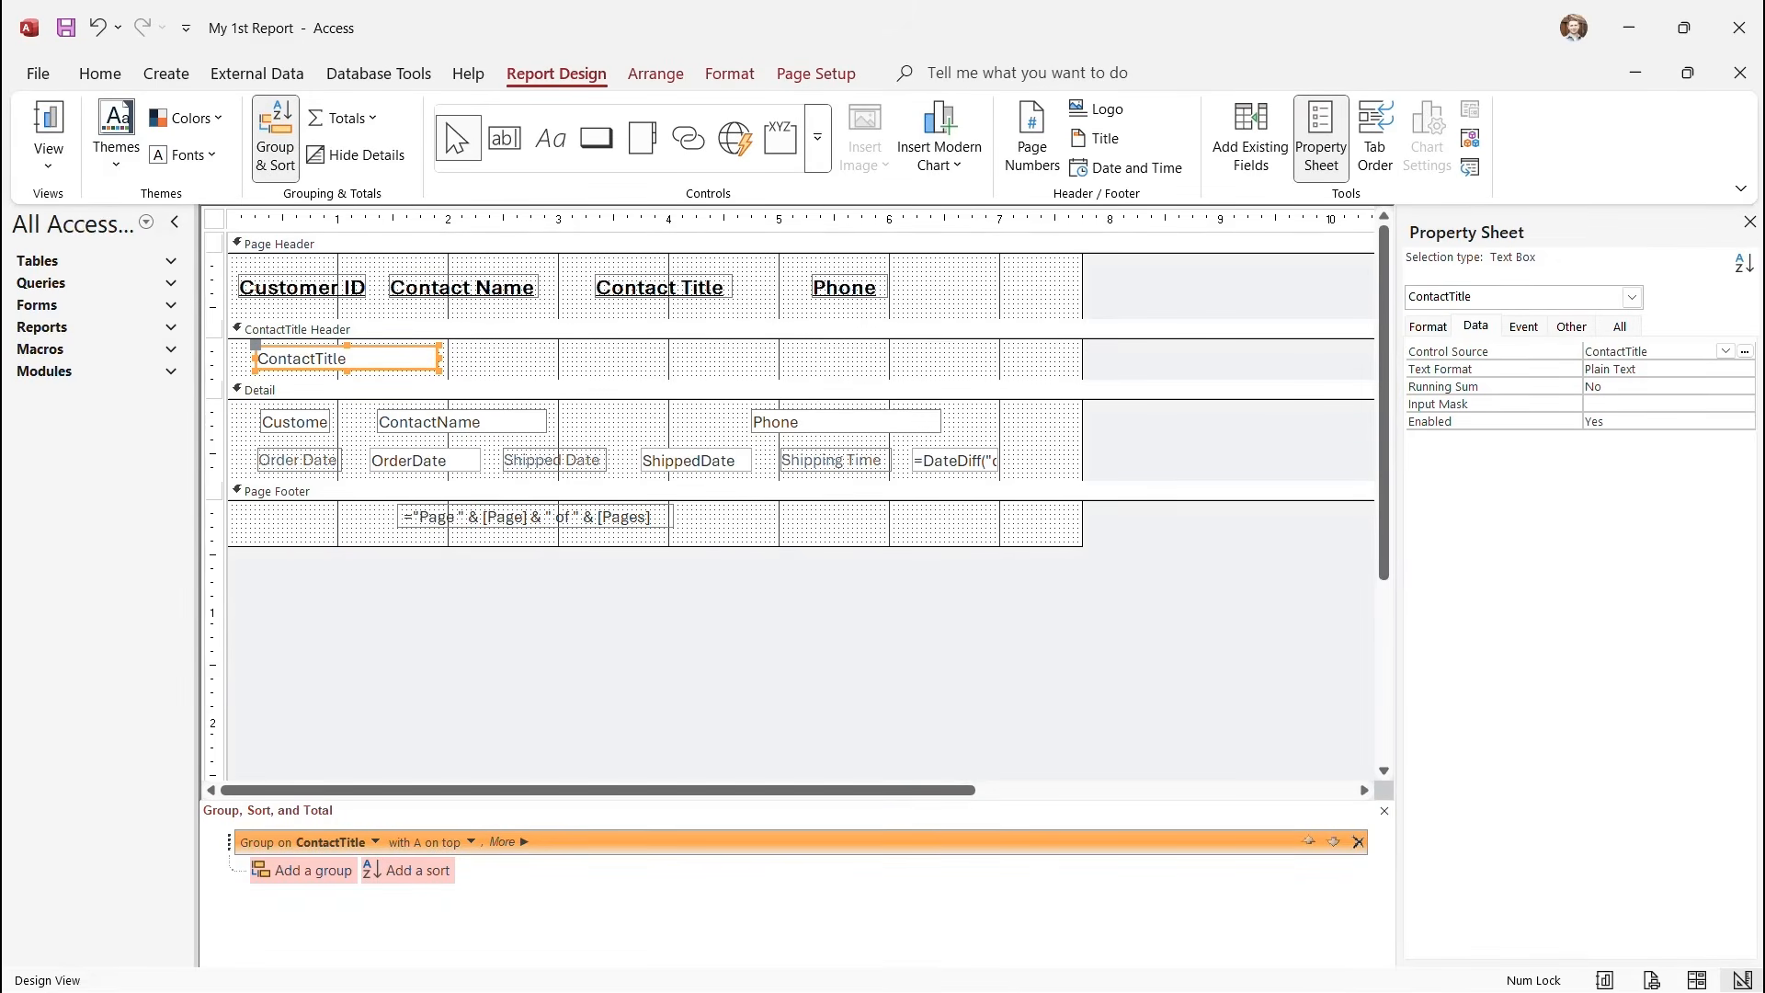
# Delete the Contact Title column heading and make the ContactTitle group heading bold, 16 pt, underlined.
pyautogui.click(660, 288)
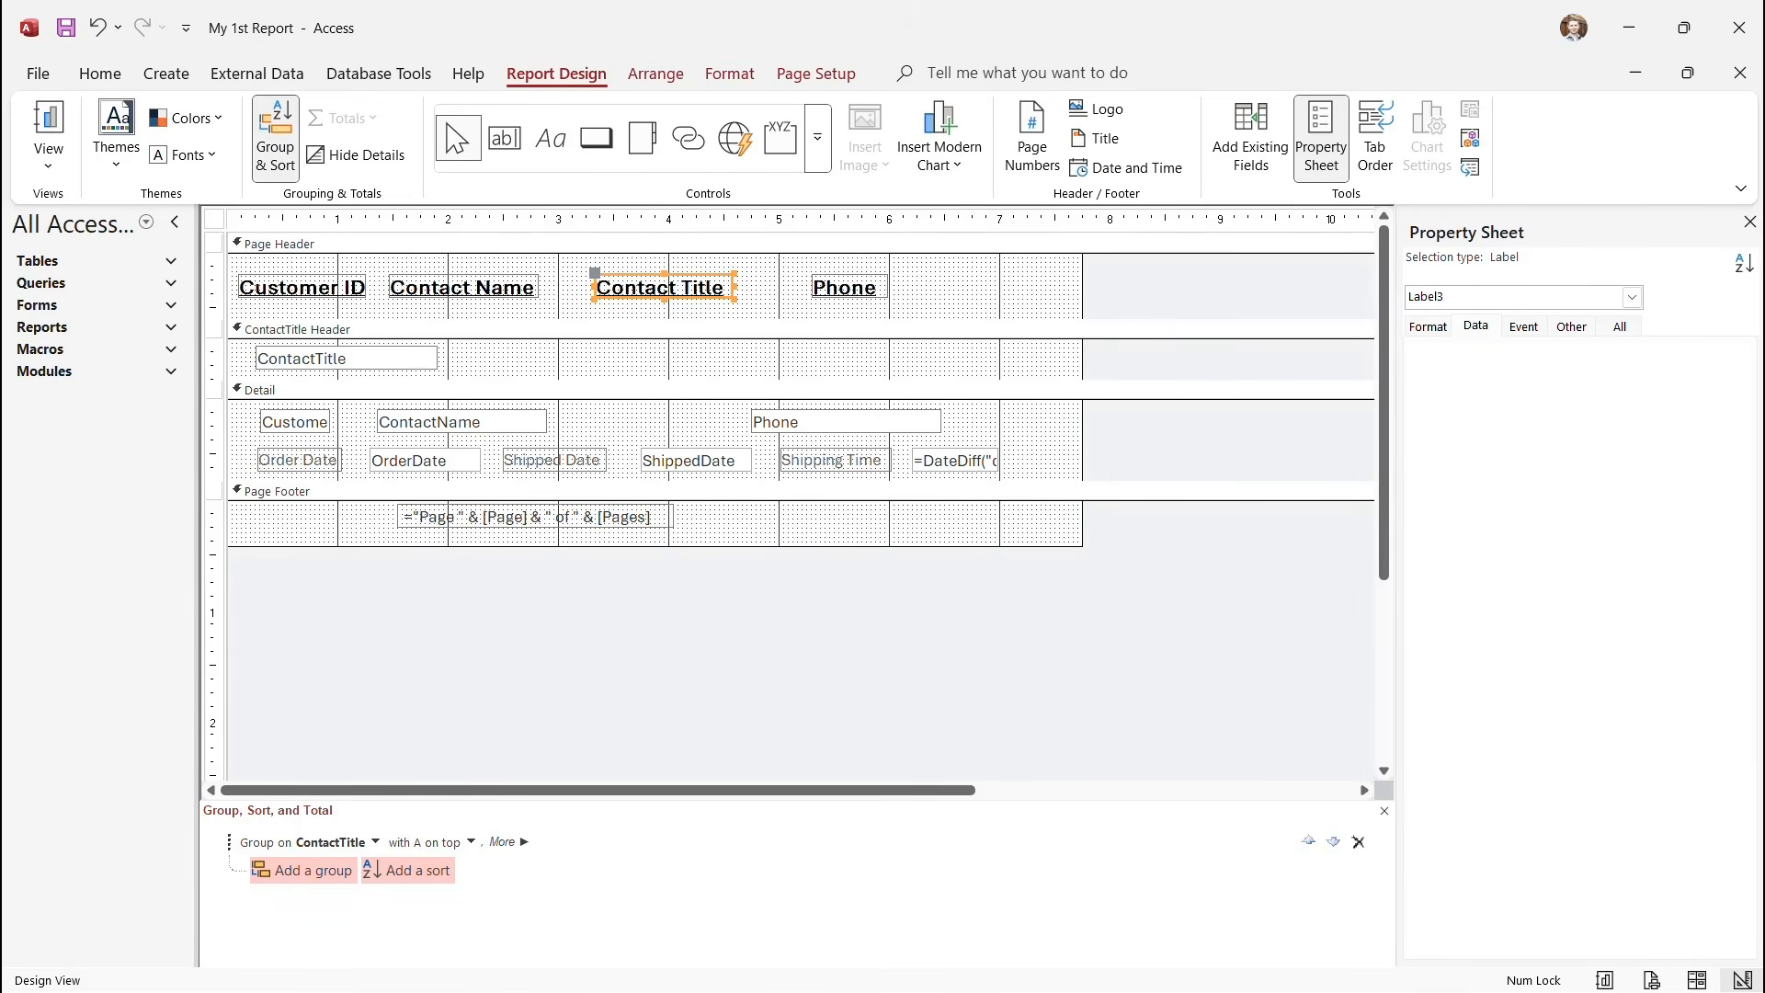
pyautogui.press('Delete')
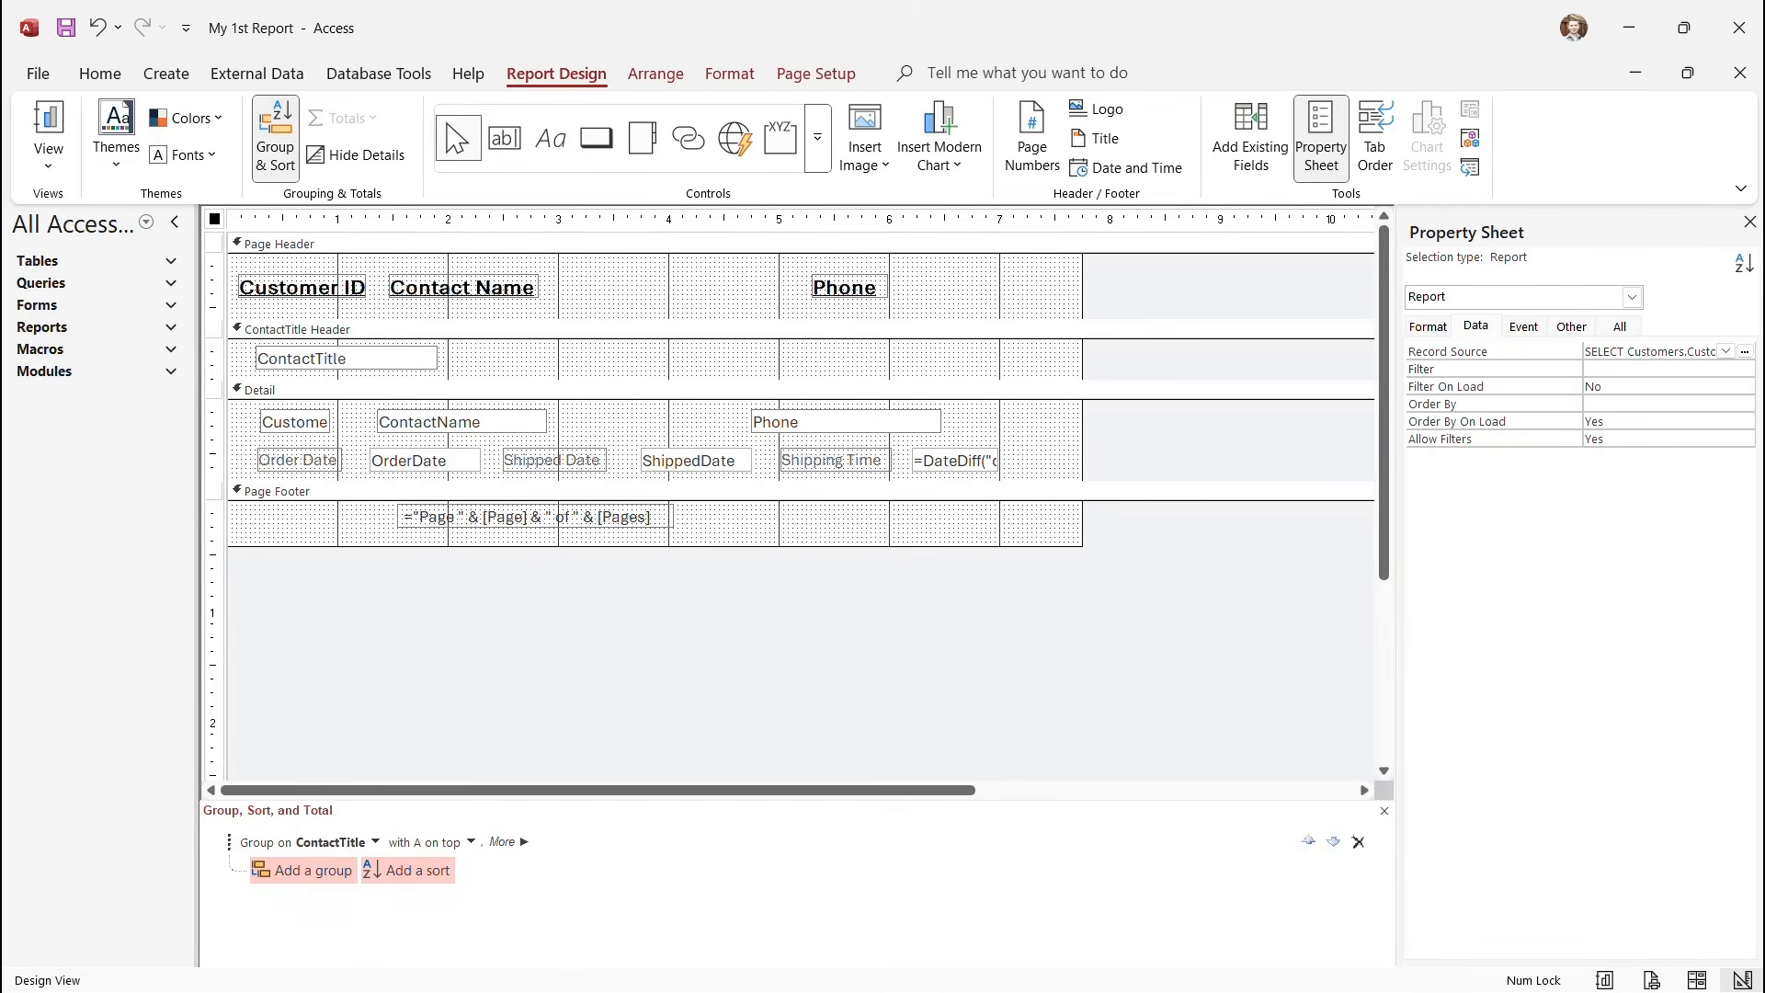
pyautogui.click(348, 357)
pyautogui.click(347, 358)
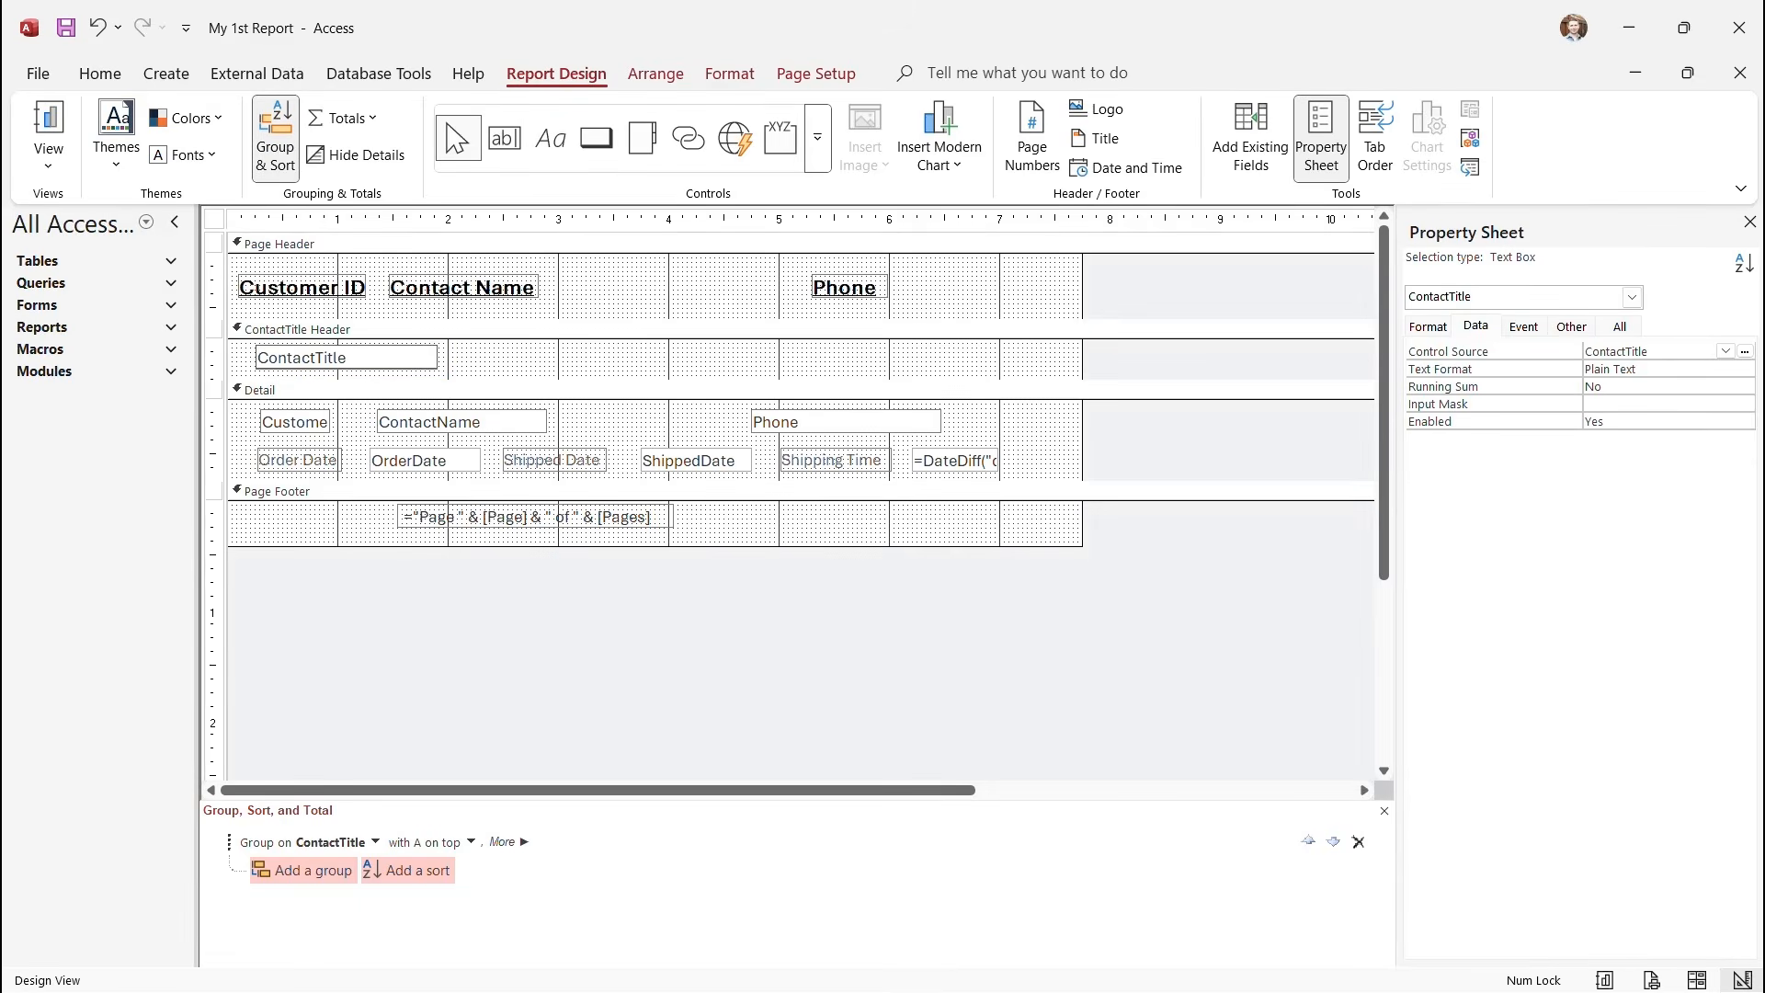
pyautogui.doubleClick(322, 358)
pyautogui.click(730, 73)
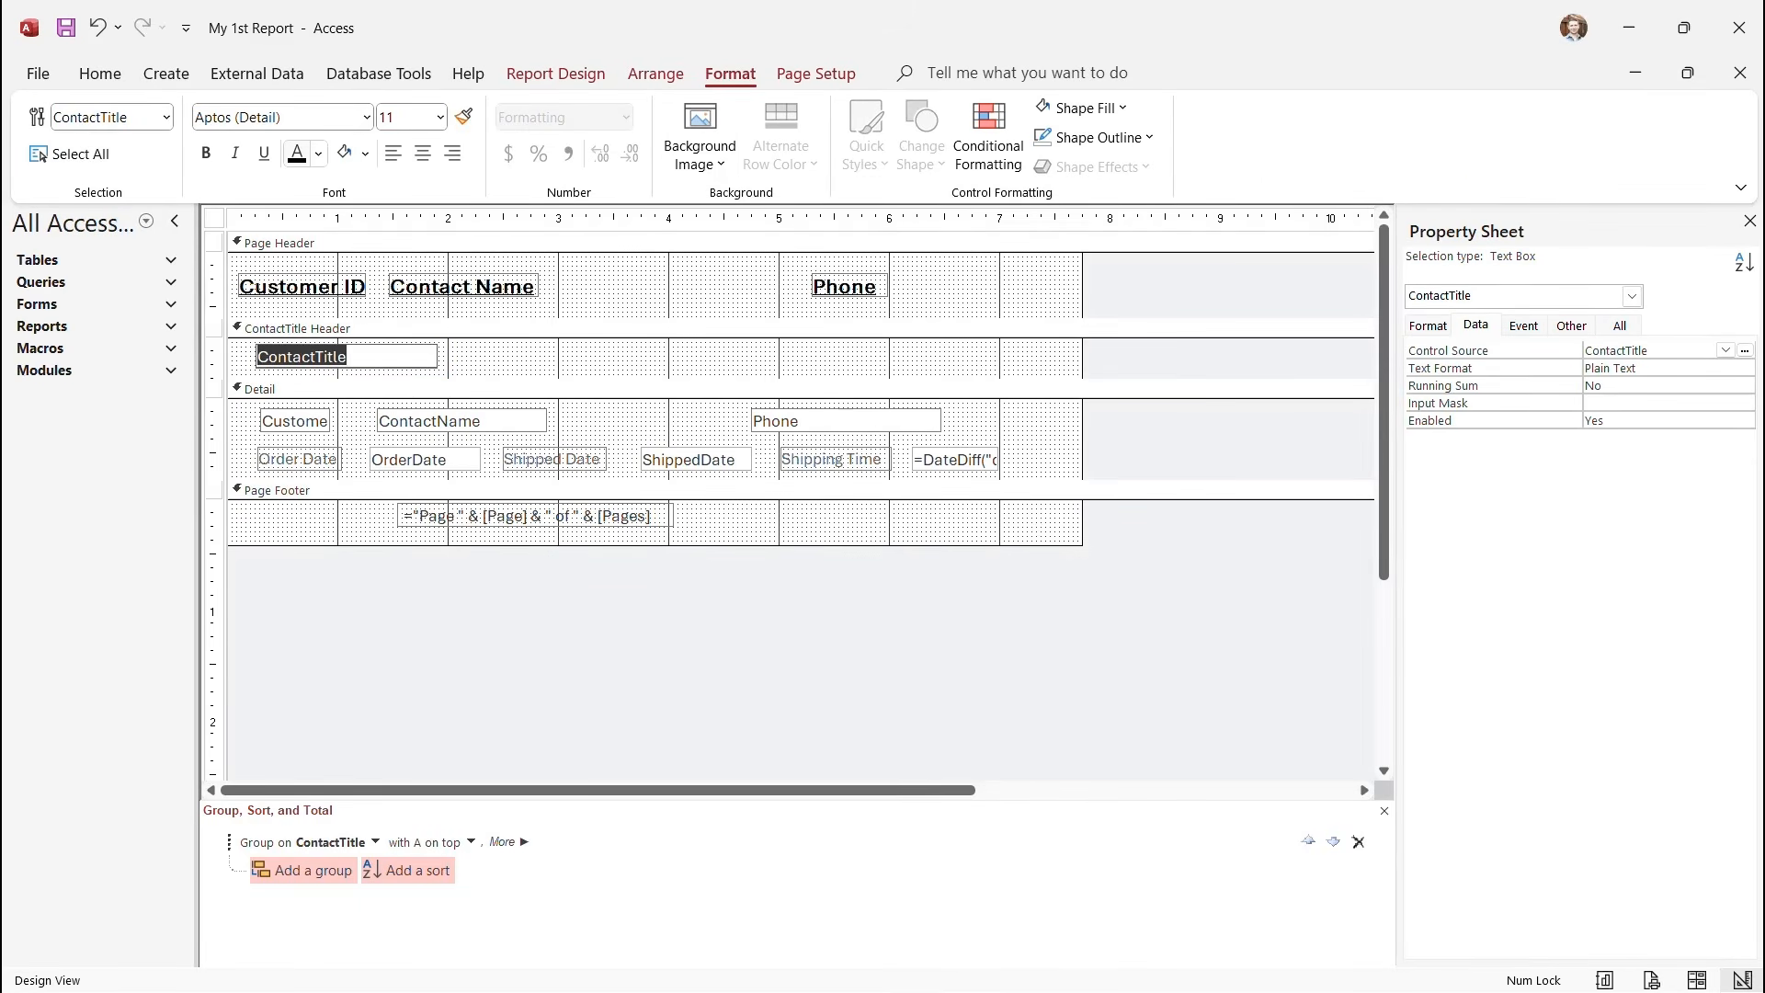
pyautogui.click(297, 154)
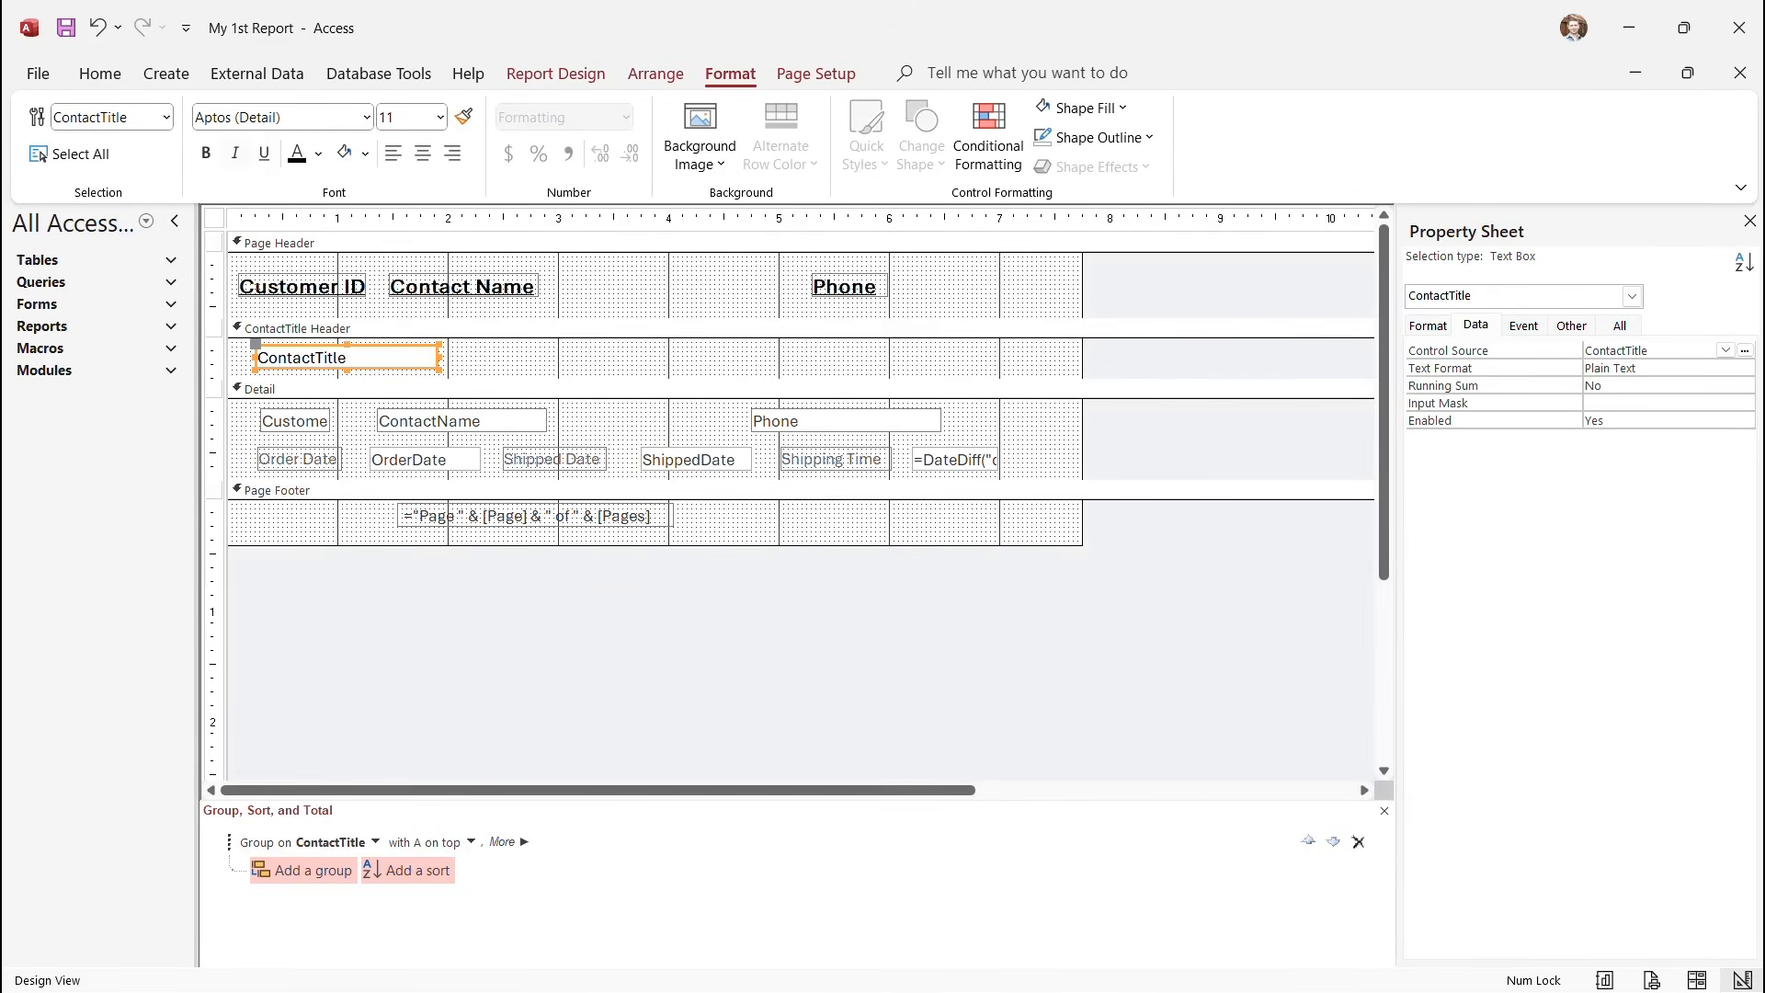
pyautogui.click(206, 153)
pyautogui.click(440, 118)
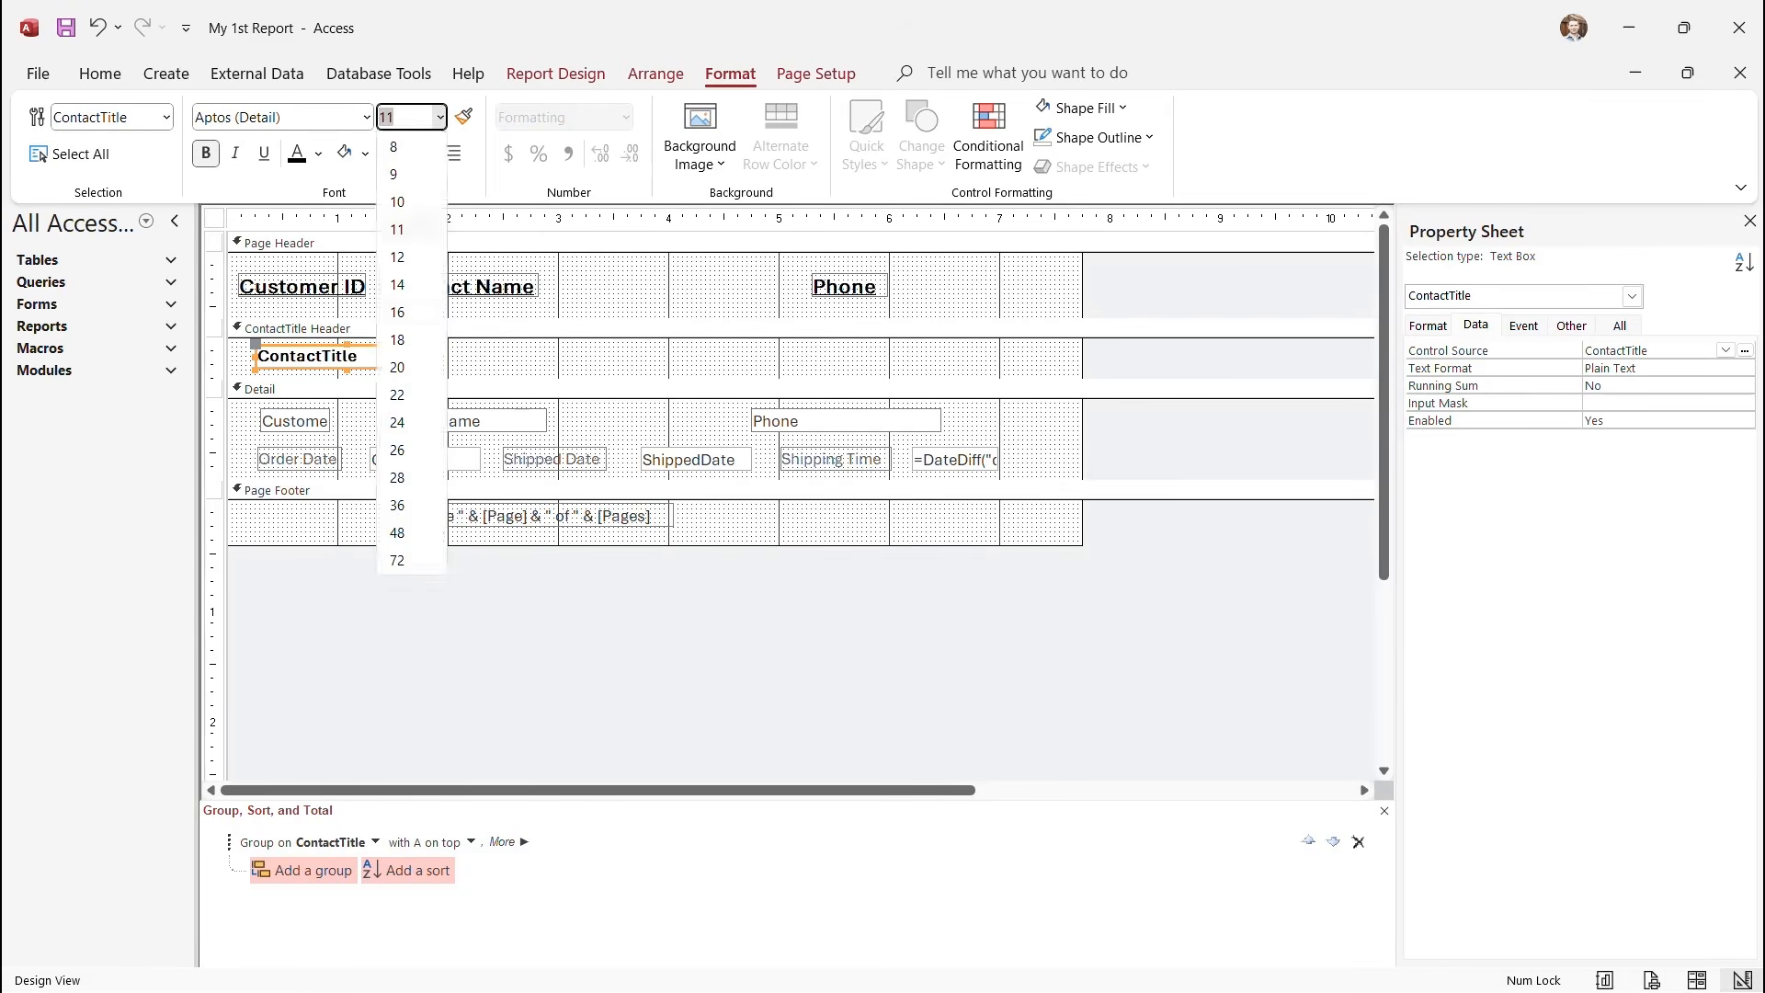
pyautogui.click(397, 311)
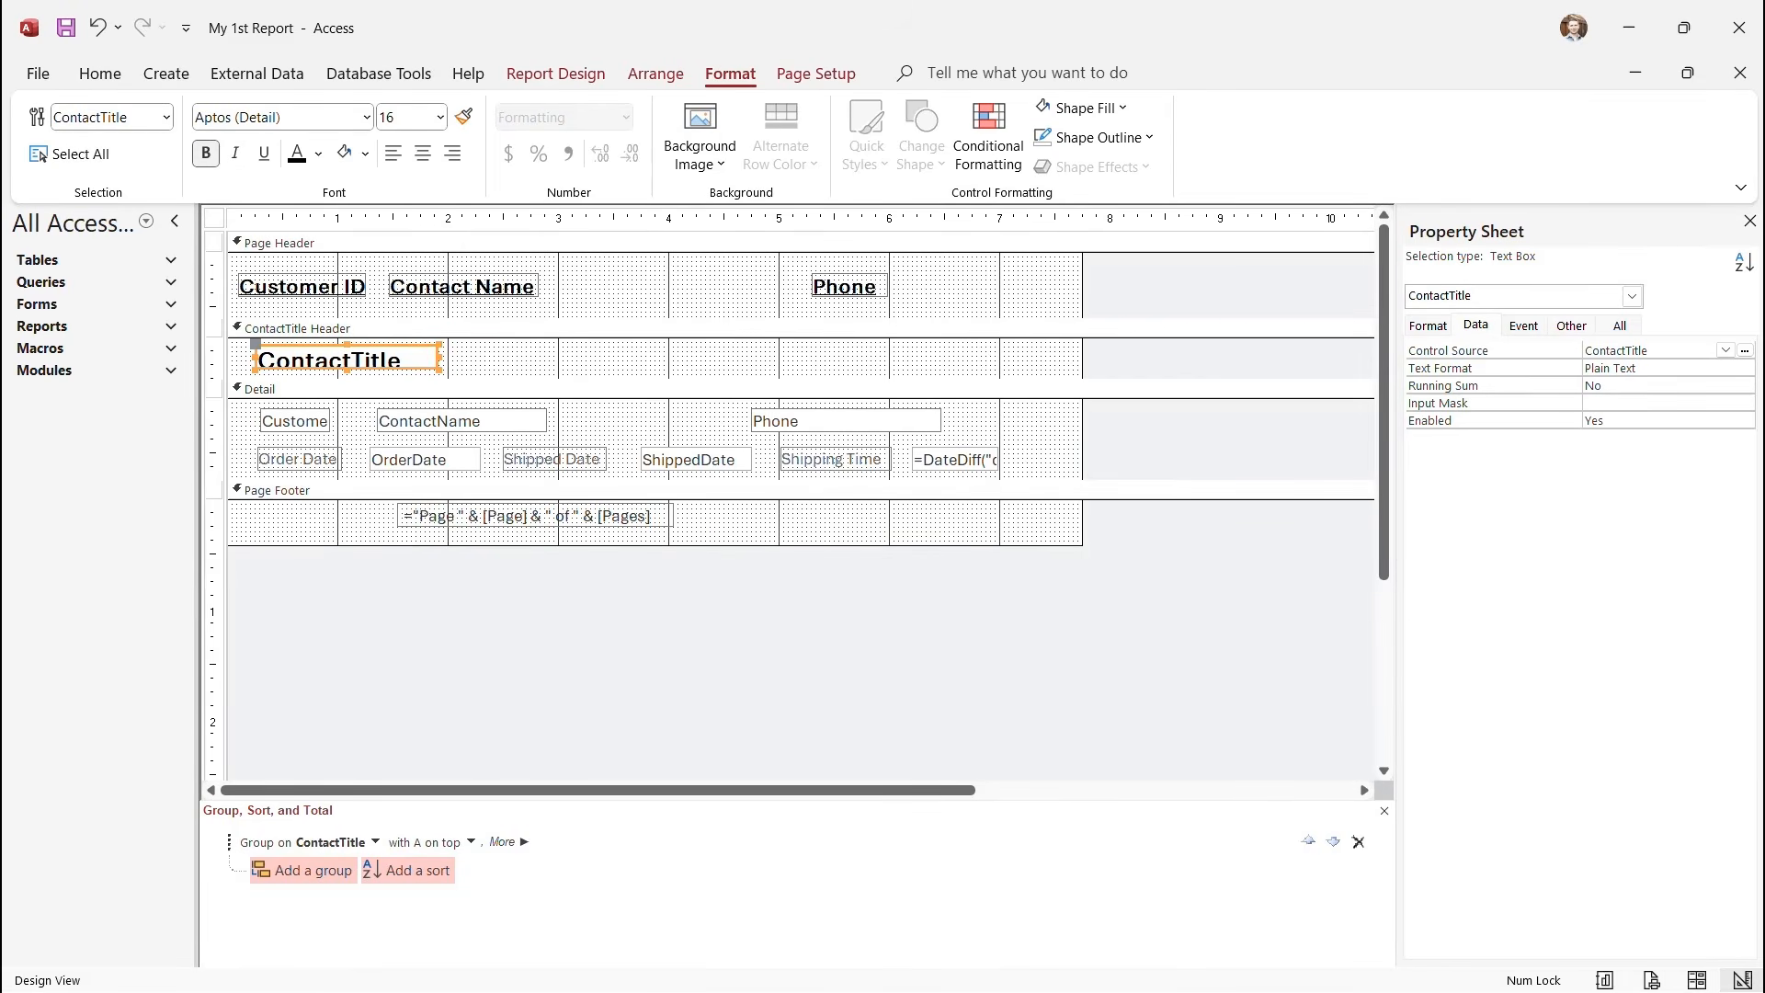
pyautogui.click(264, 153)
# Enlarge the ContactTitle Header section and view the report in Print Preview.
pyautogui.moveTo(361, 380); pyautogui.dragTo(348, 380)
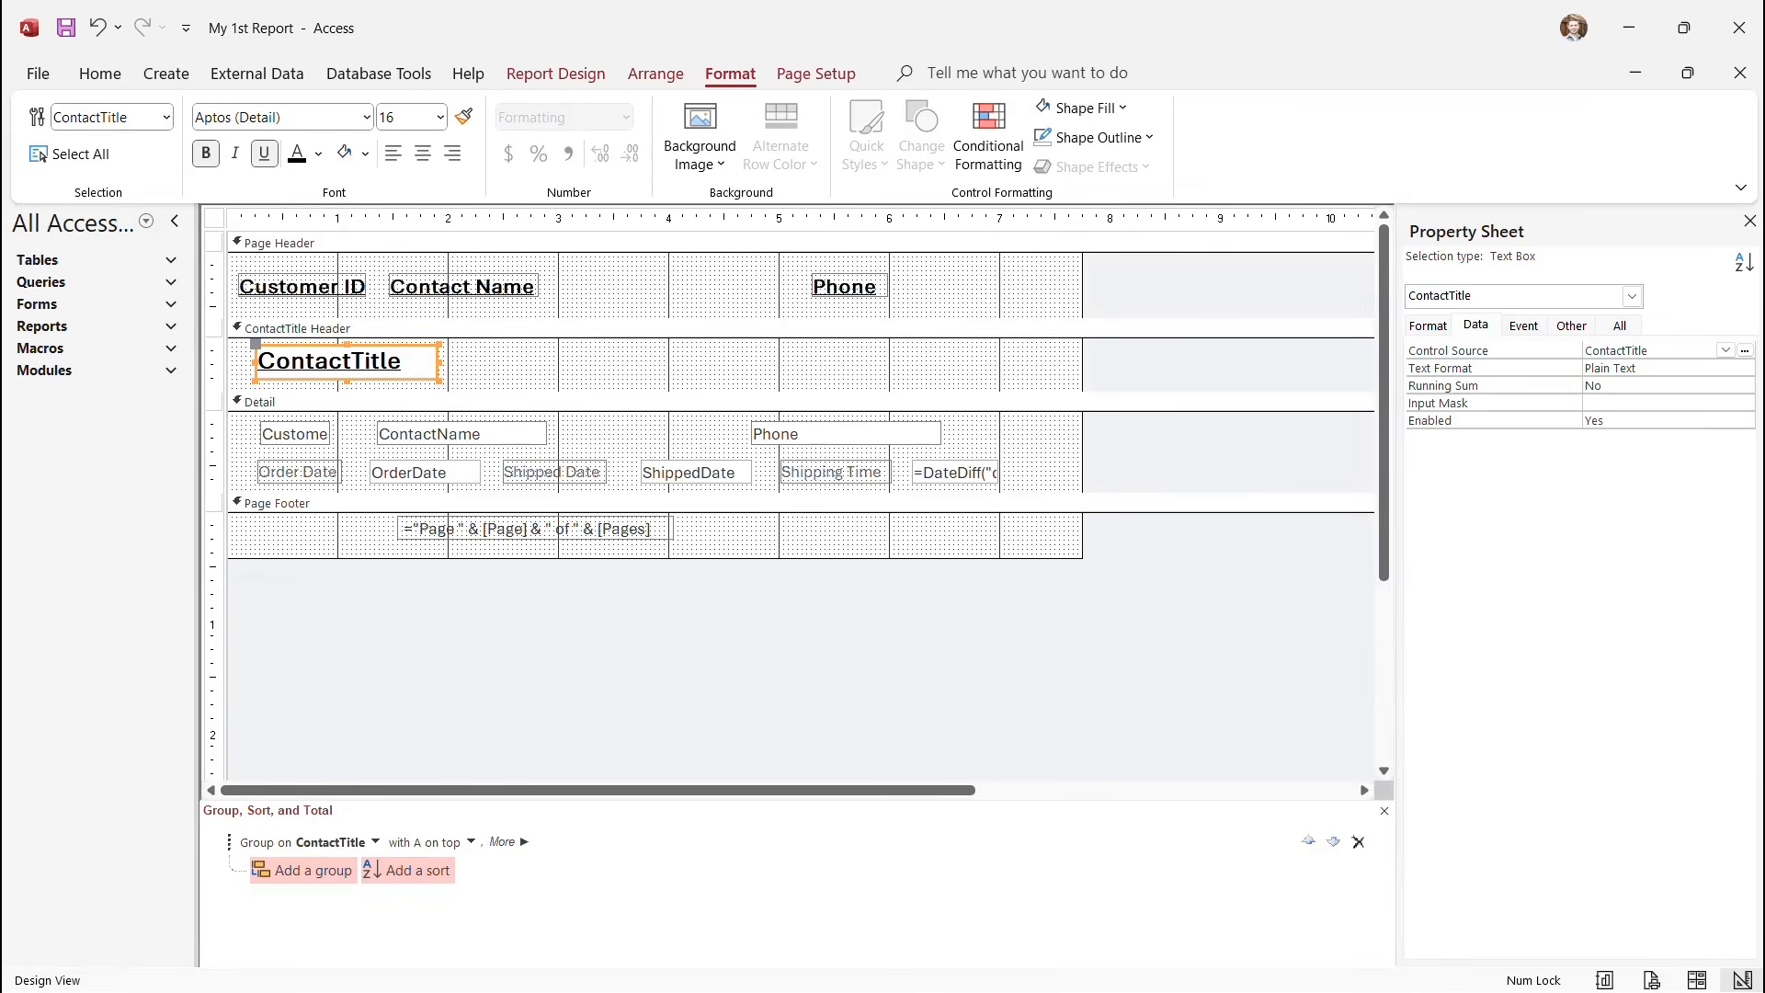
pyautogui.click(533, 361)
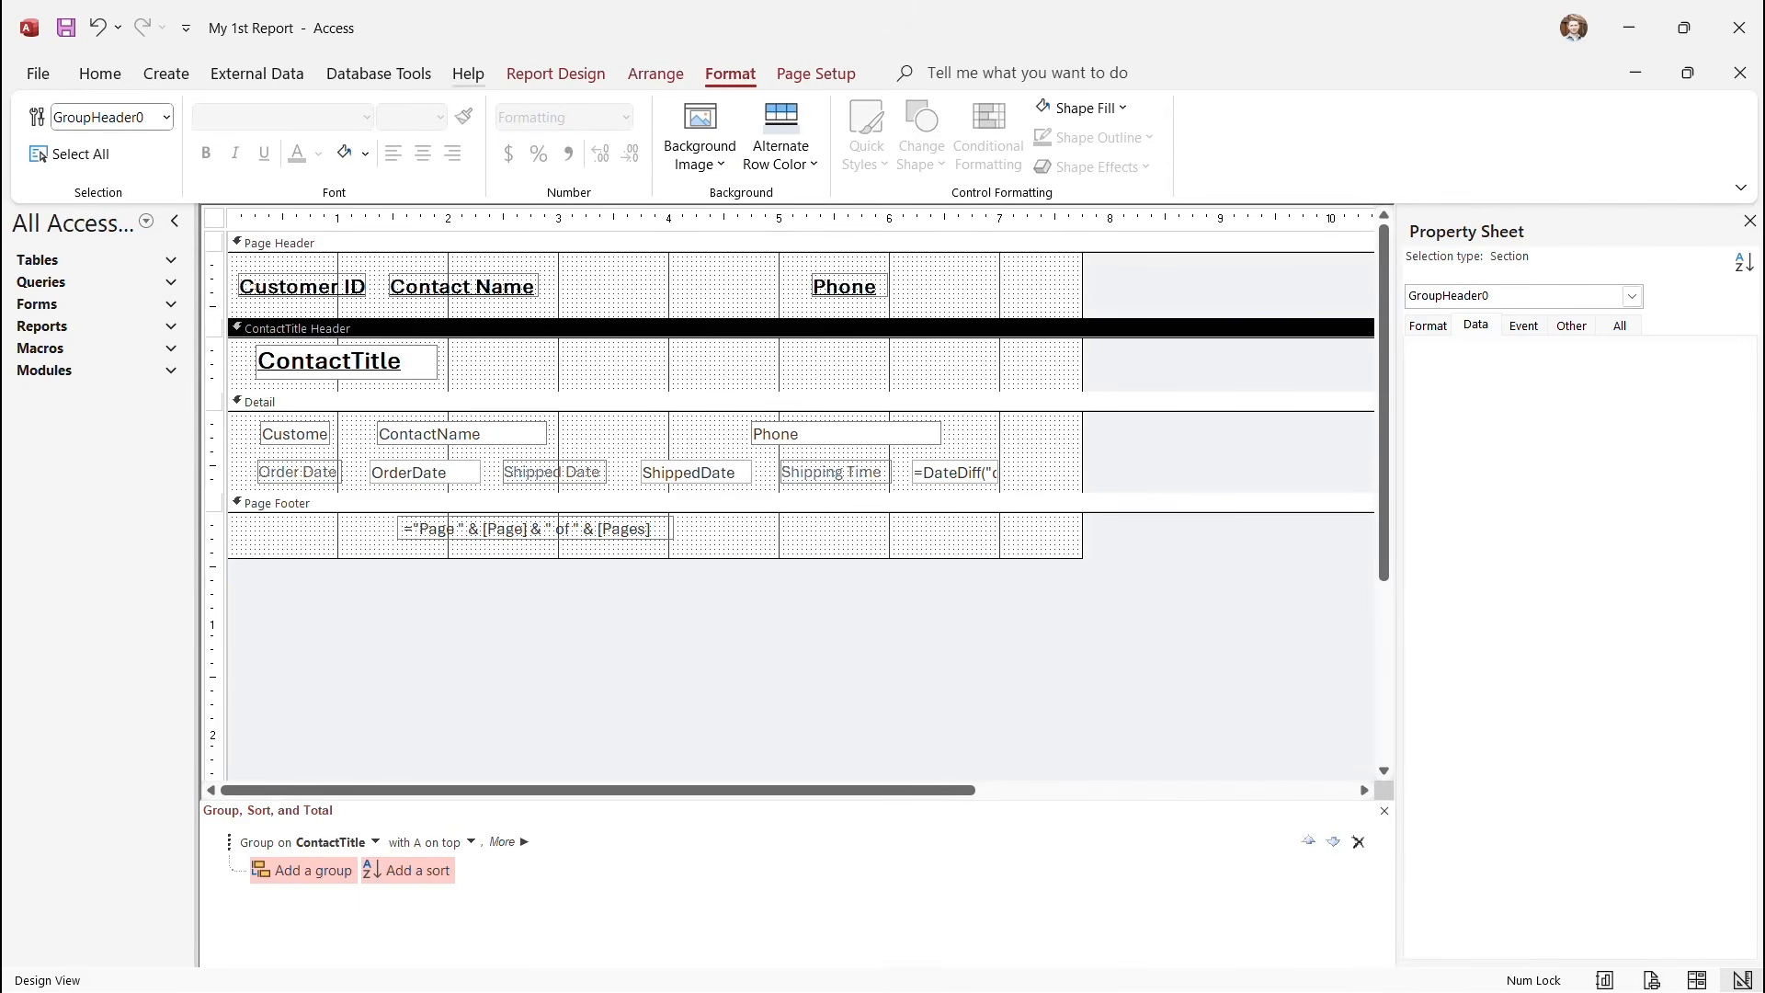
pyautogui.click(556, 74)
pyautogui.click(48, 147)
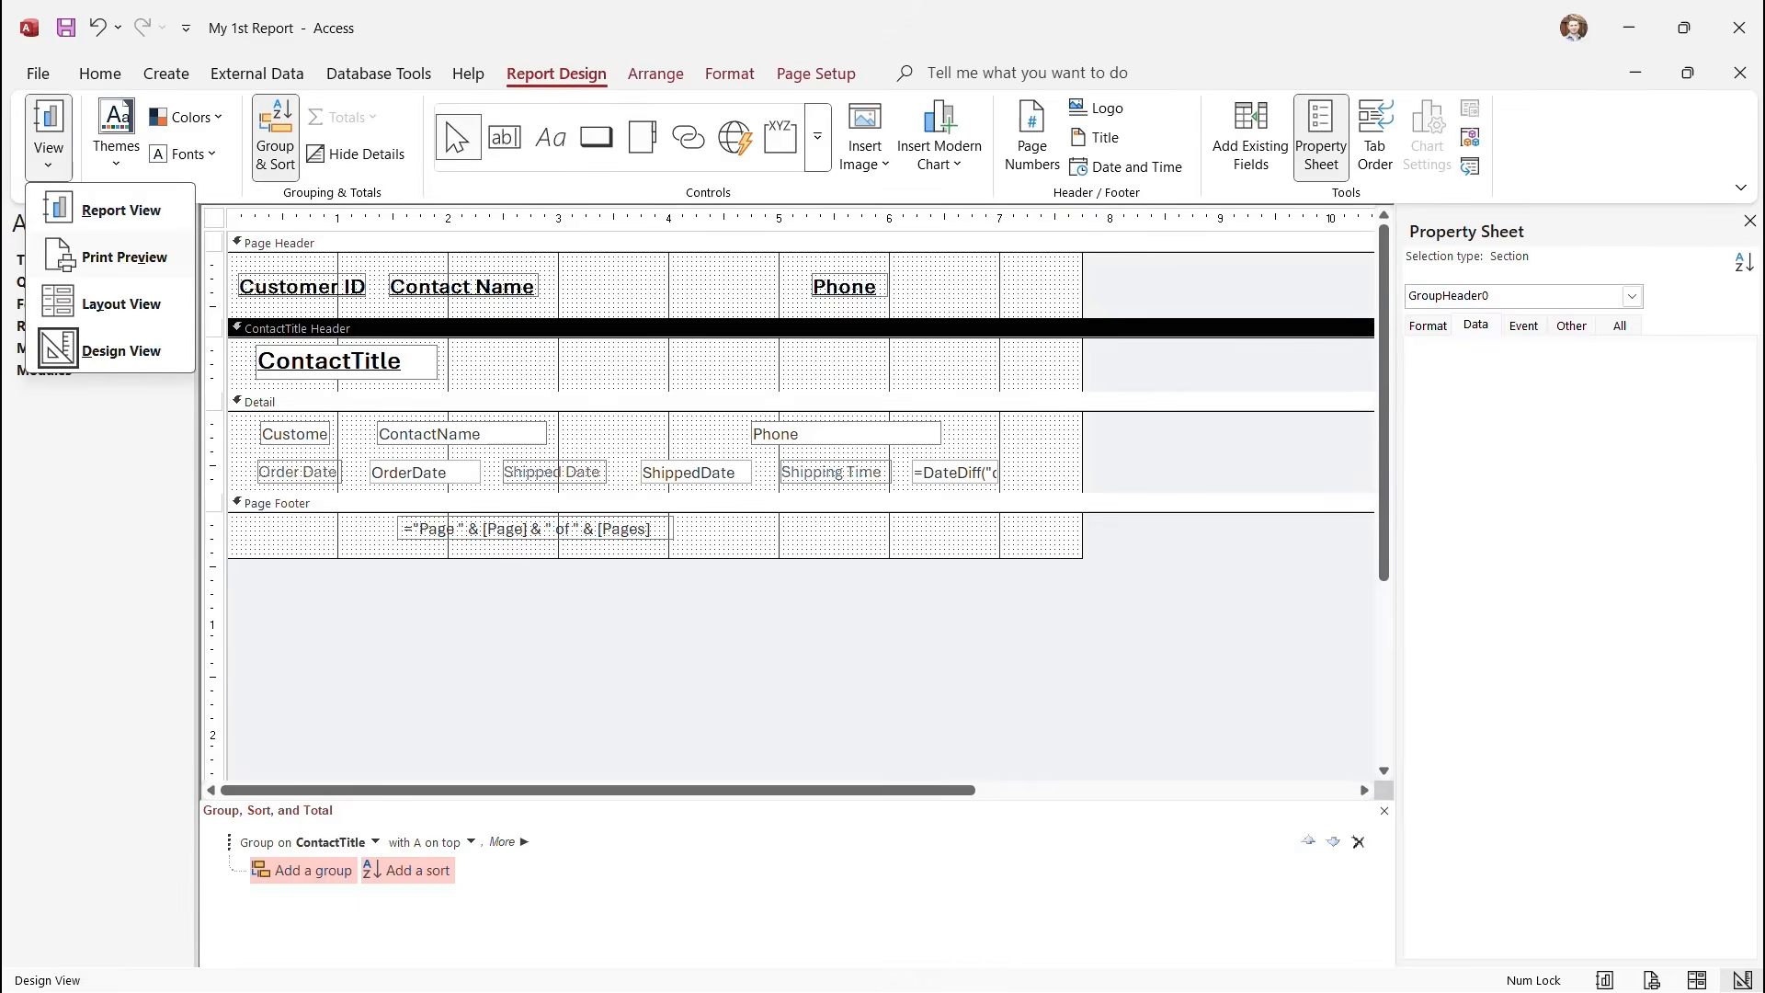
pyautogui.click(124, 254)
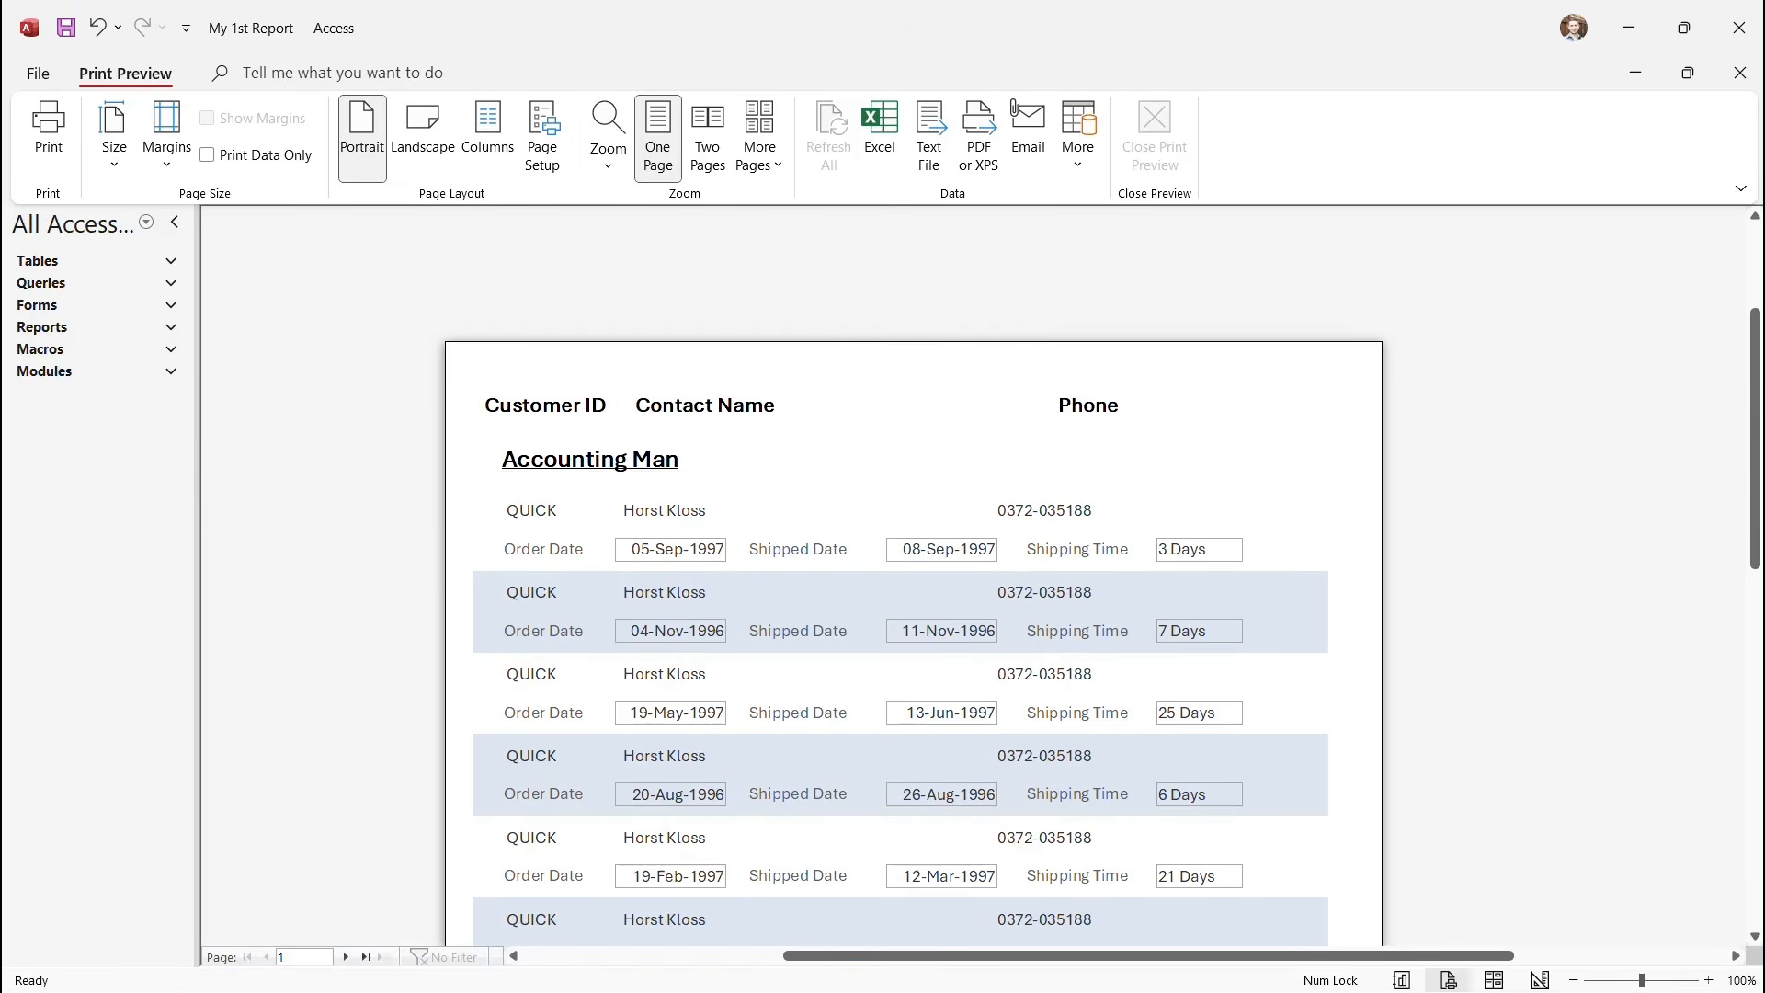
# Back in Design View, widen the ContactTitle group heading box so full titles fit.
pyautogui.scroll(-1, 913, 643)
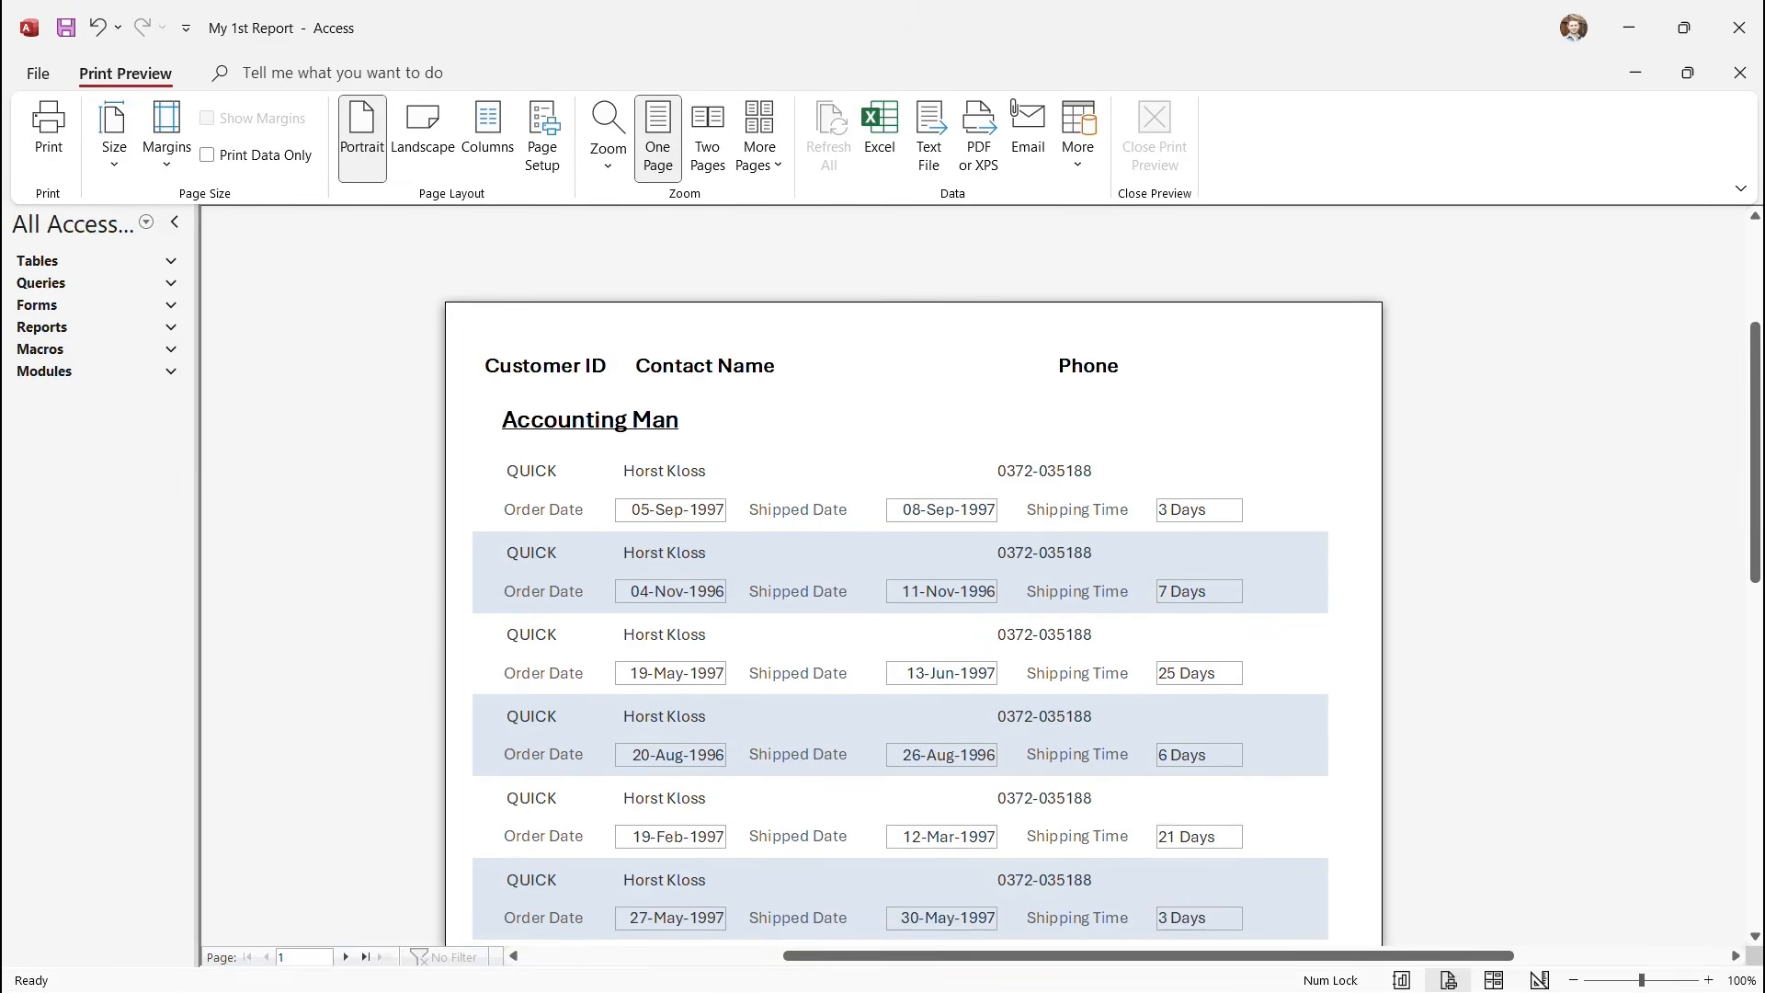
pyautogui.click(913, 588)
pyautogui.click(1155, 136)
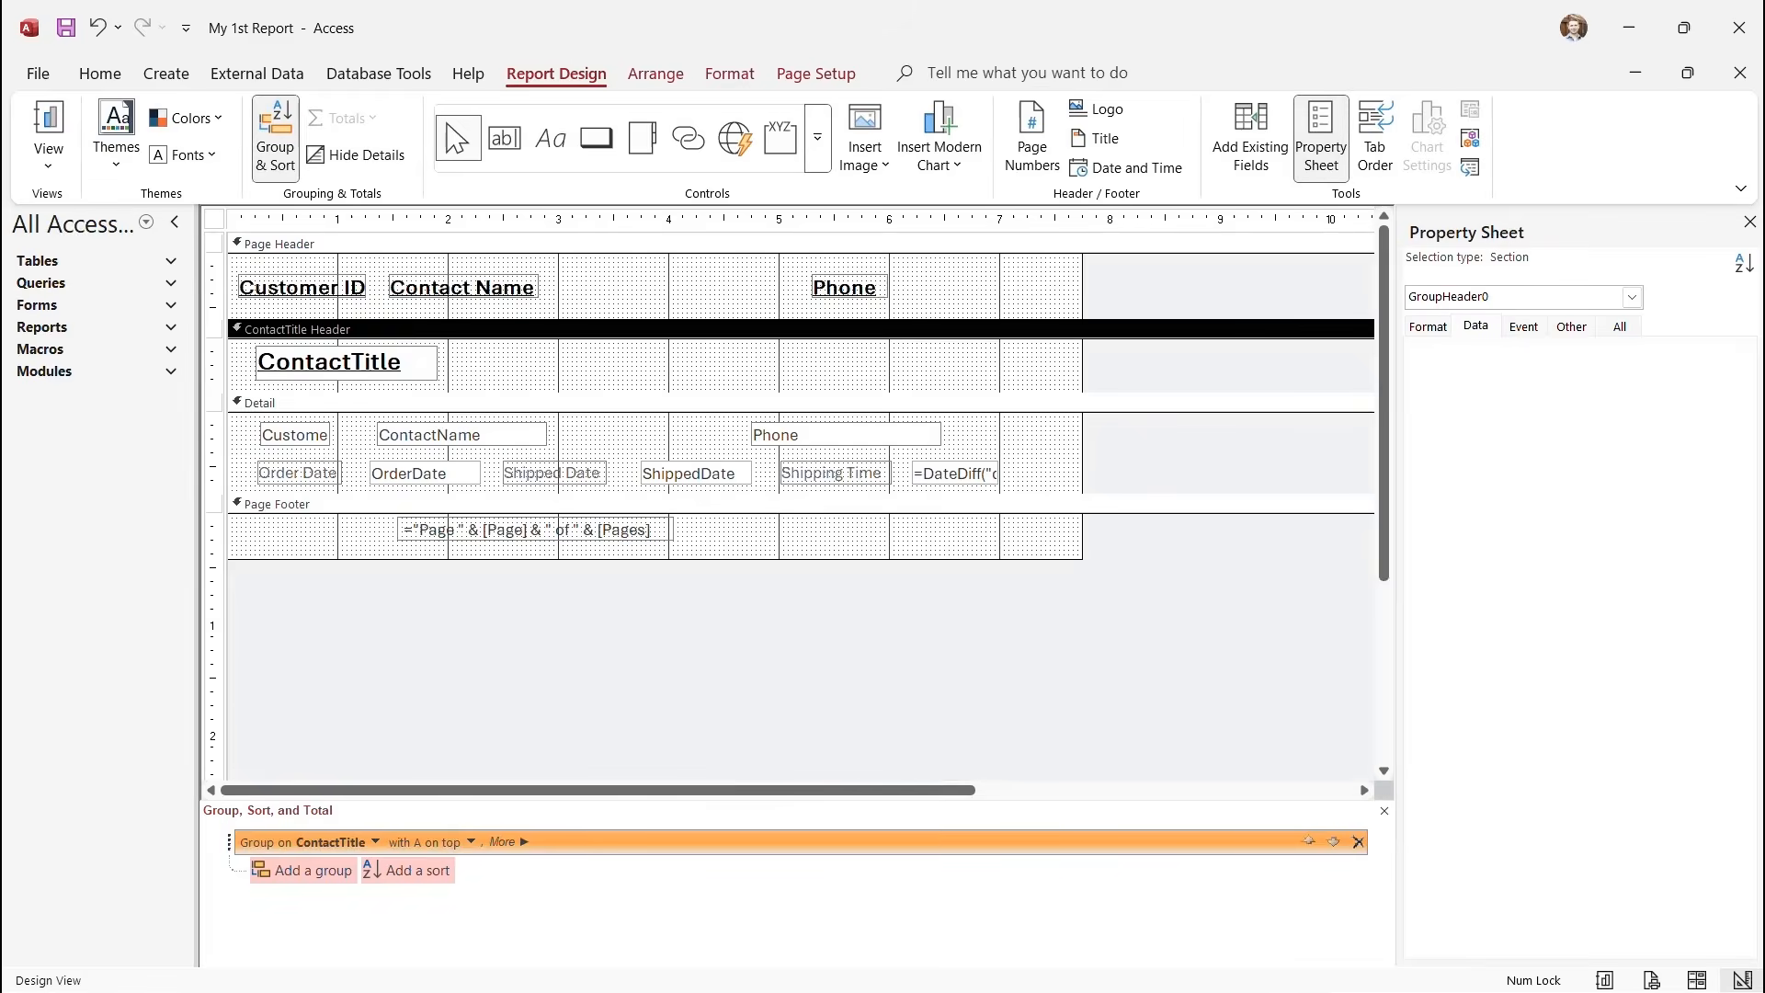
pyautogui.click(346, 362)
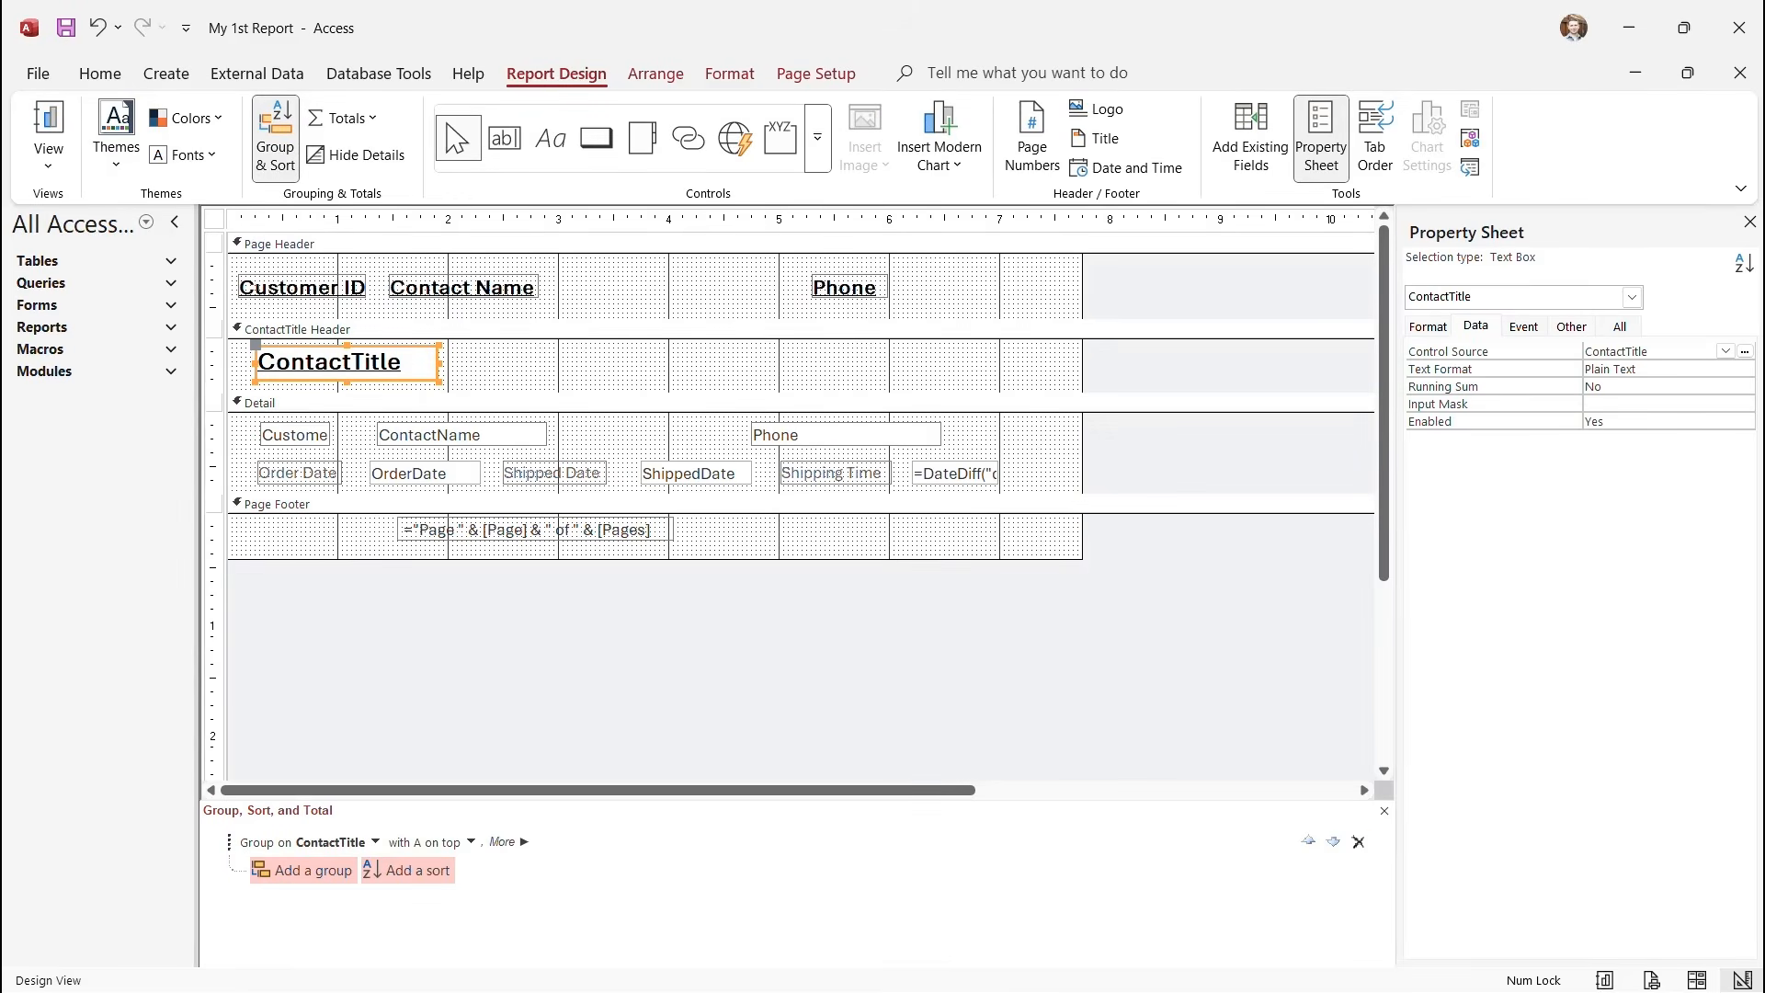
pyautogui.moveTo(438, 363); pyautogui.dragTo(563, 363)
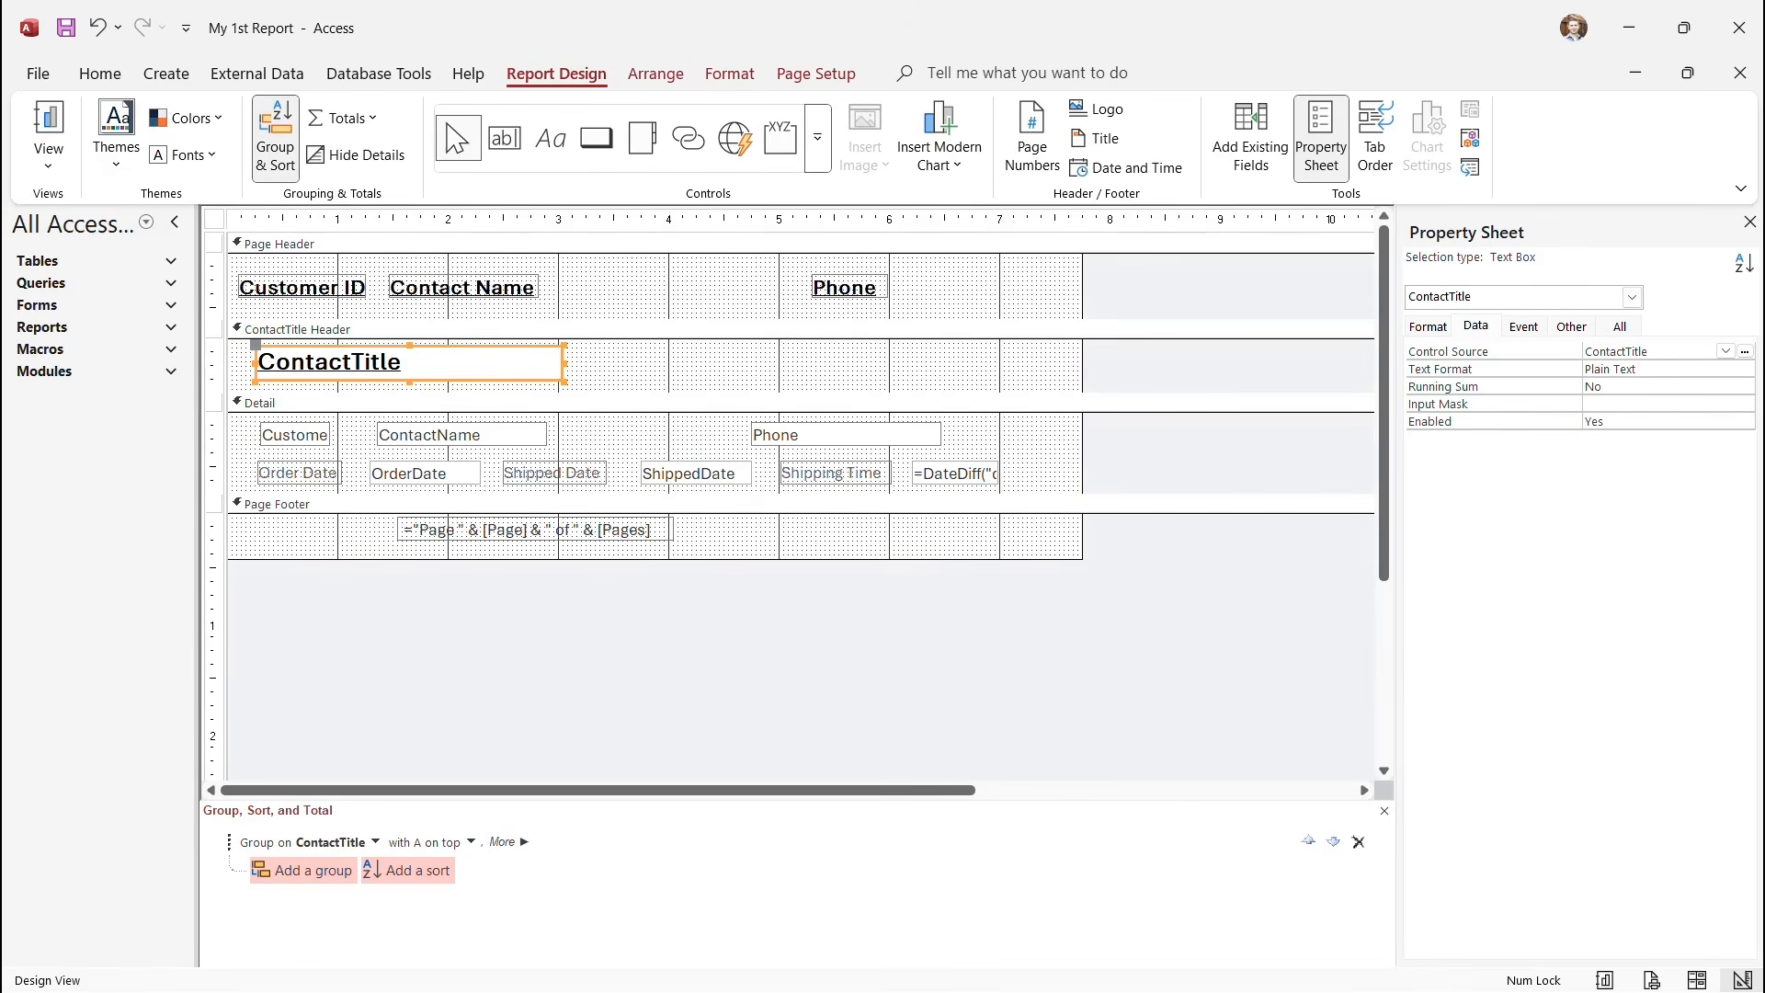
pyautogui.moveTo(564, 363); pyautogui.dragTo(778, 363)
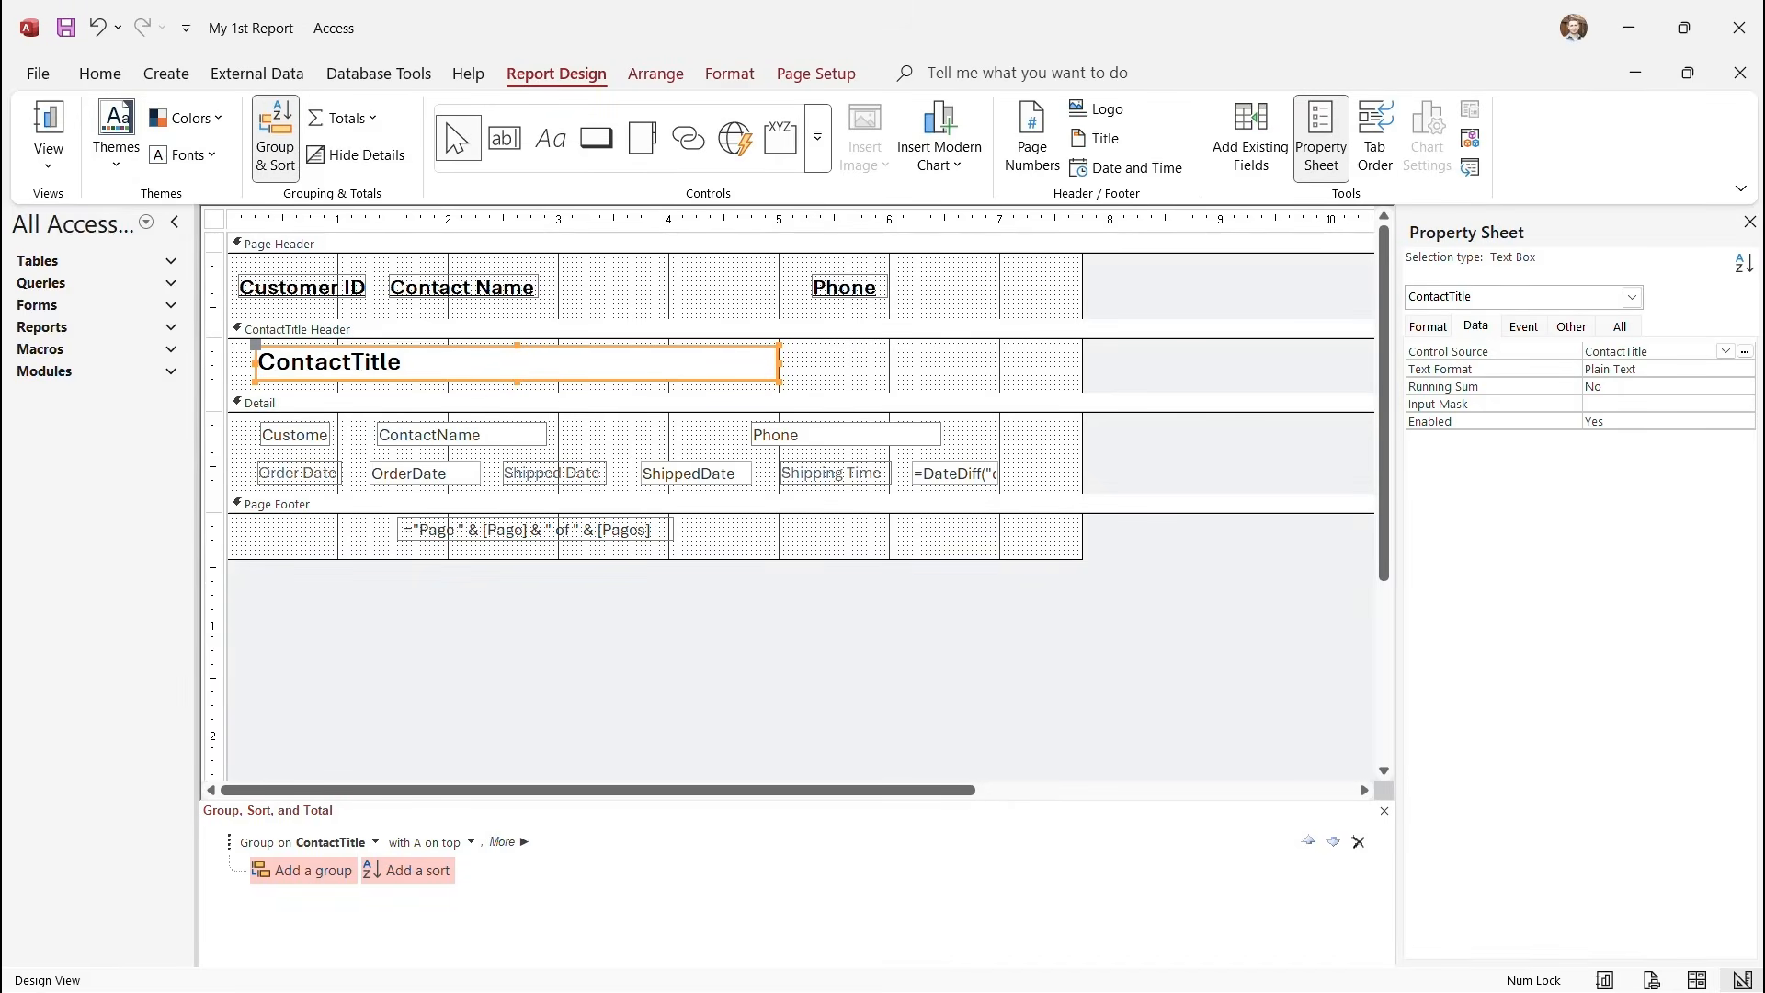
# Check the widened heading in Print Preview, then return to Design View.
pyautogui.click(48, 138)
pyautogui.click(101, 252)
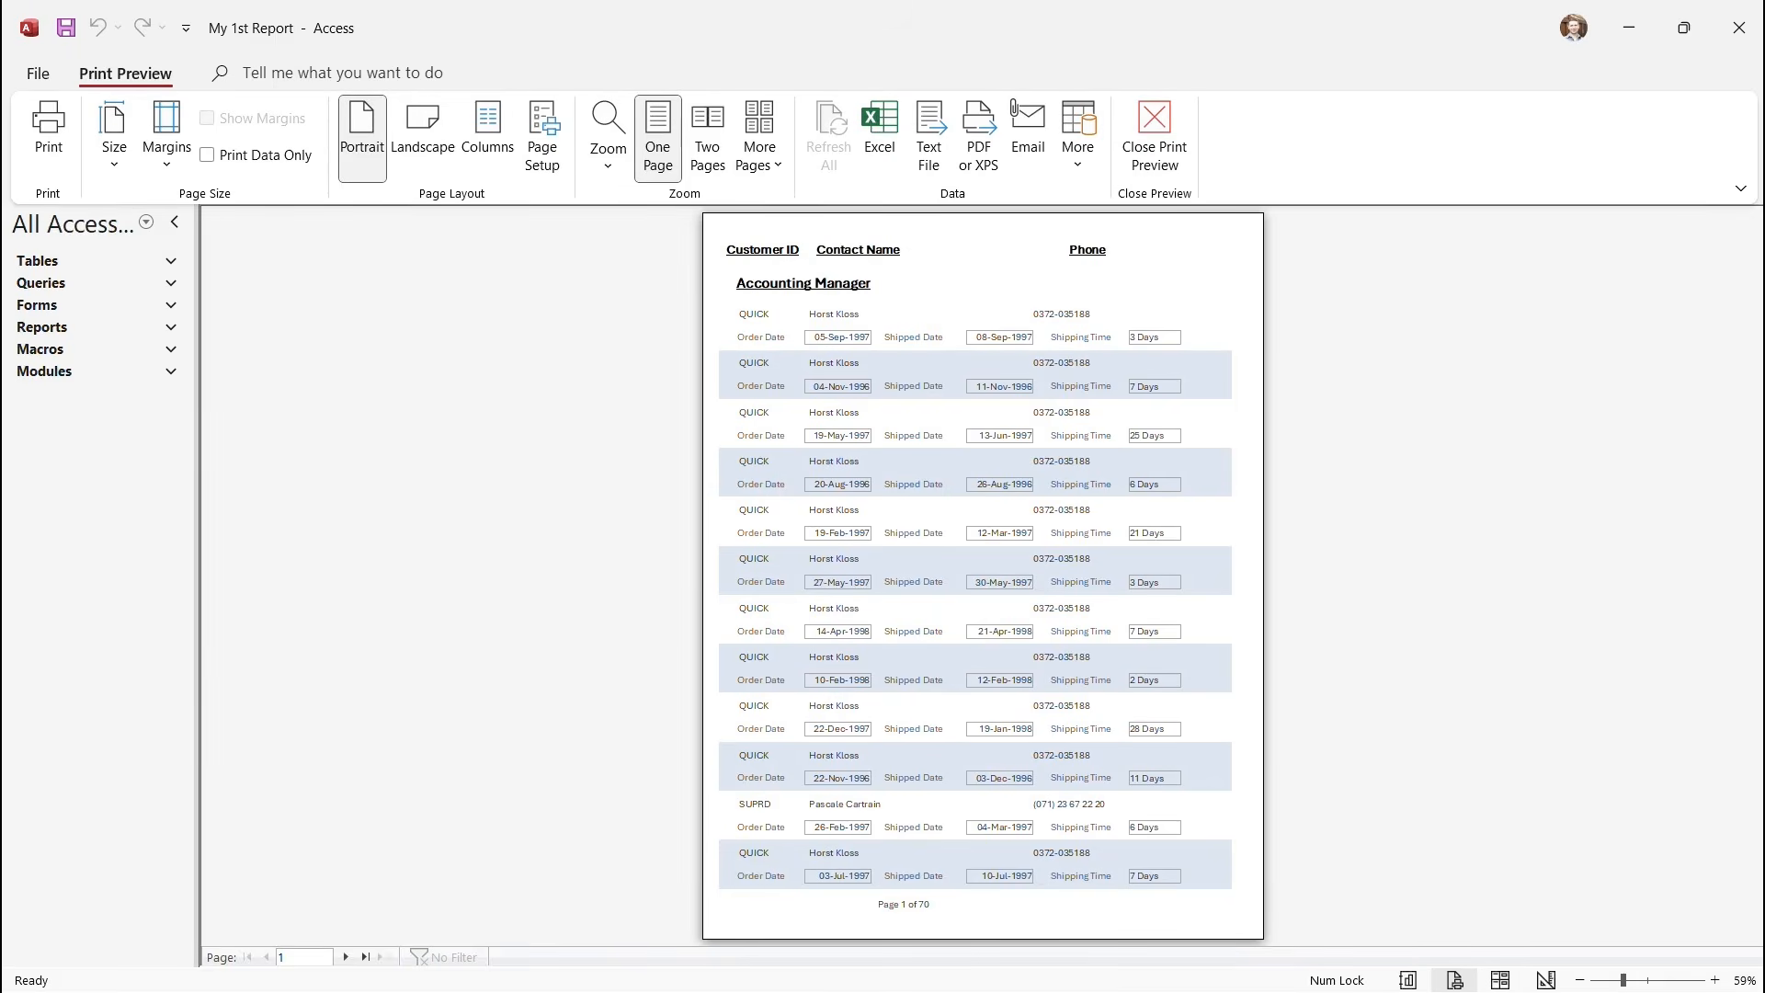
pyautogui.click(1155, 136)
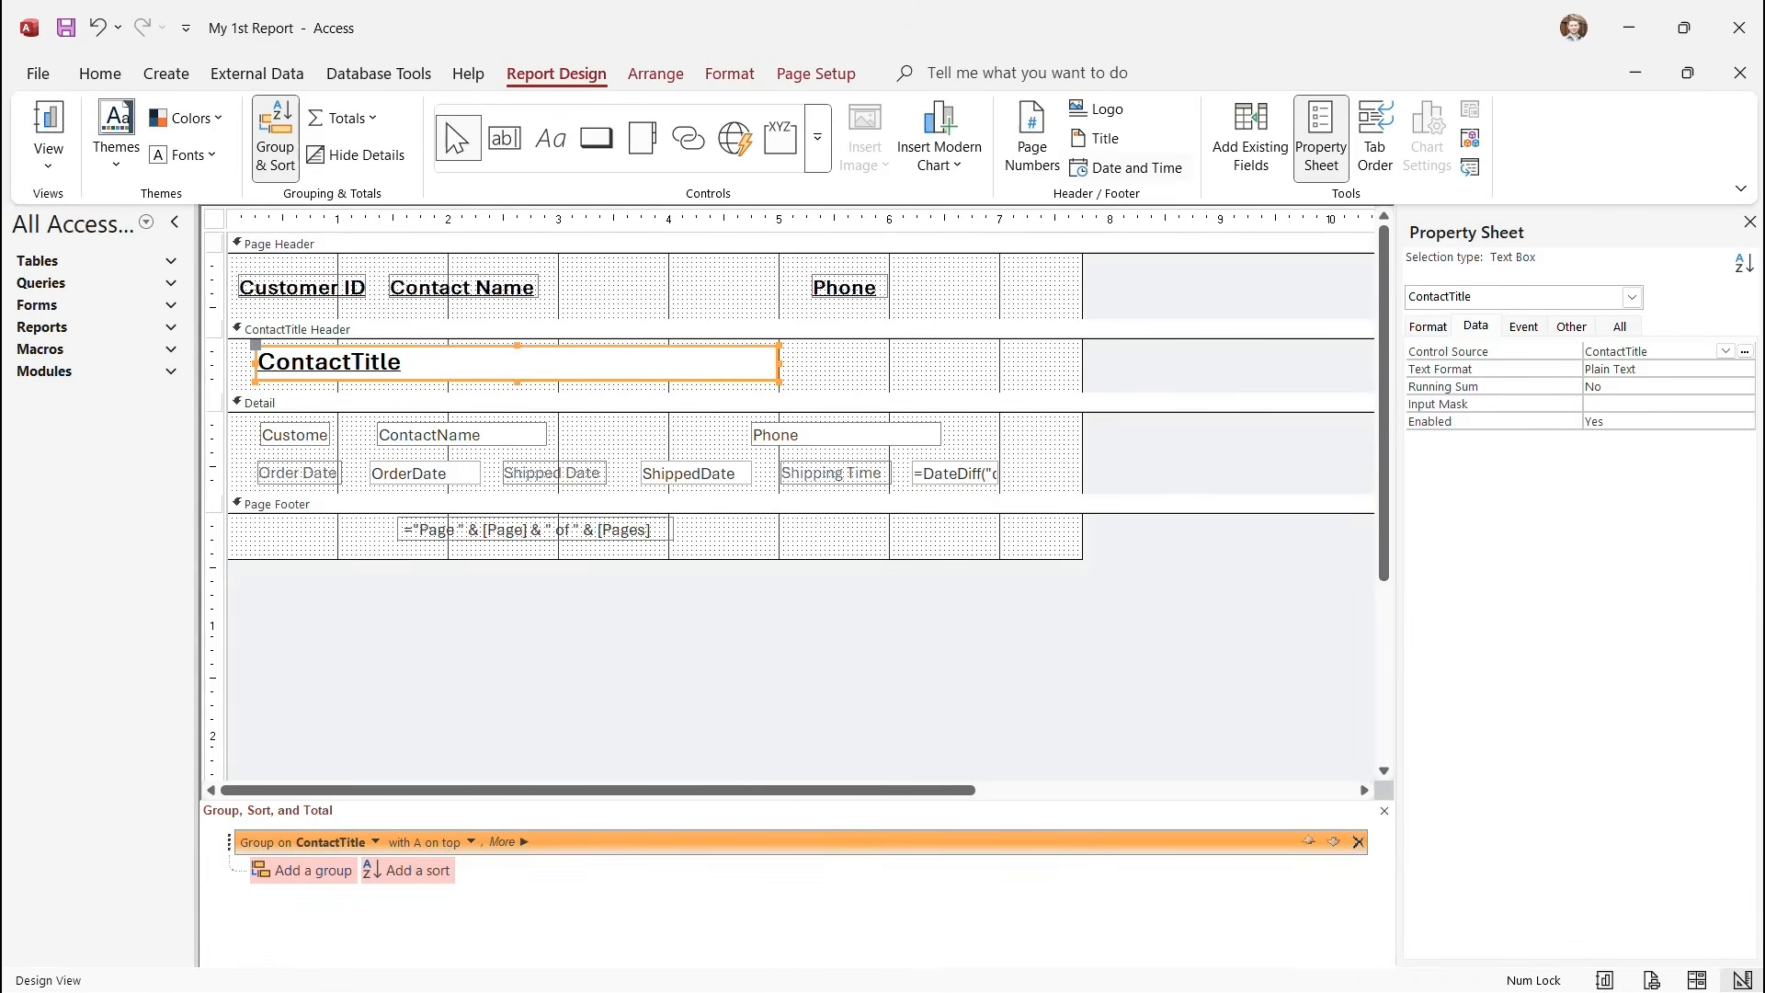
pyautogui.click(260, 403)
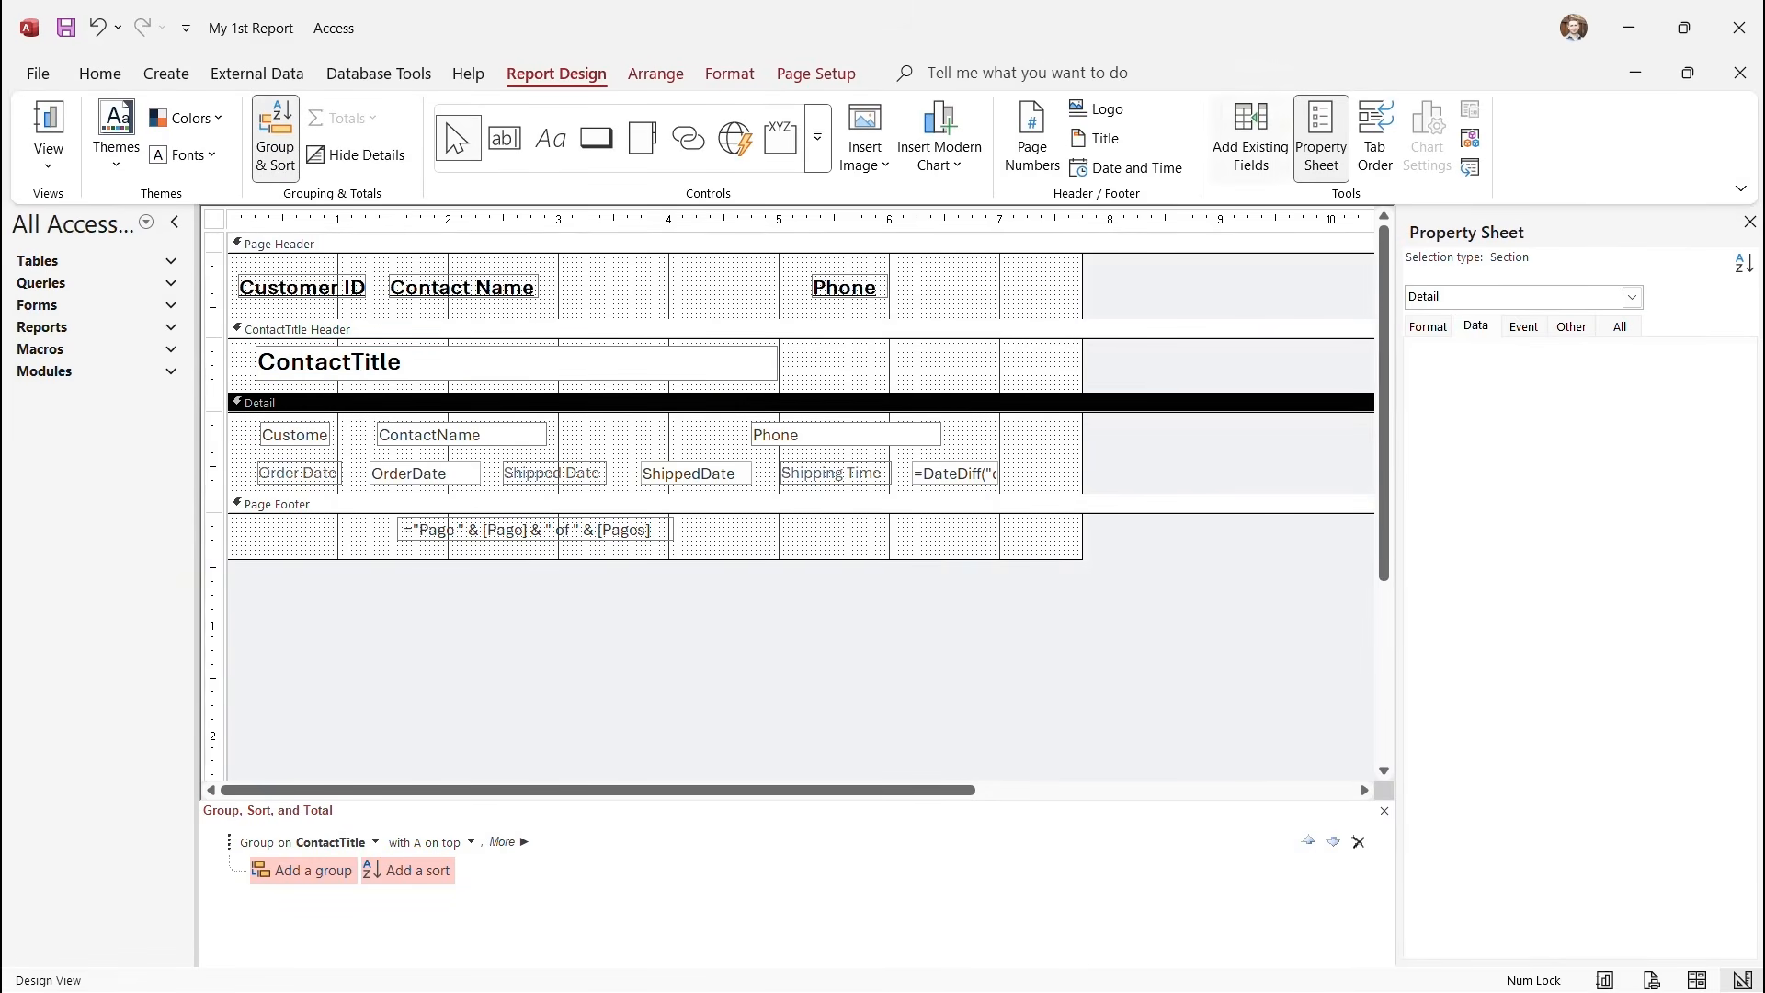
# Add the CompanyName field from the field list to the Detail section.
pyautogui.click(1251, 138)
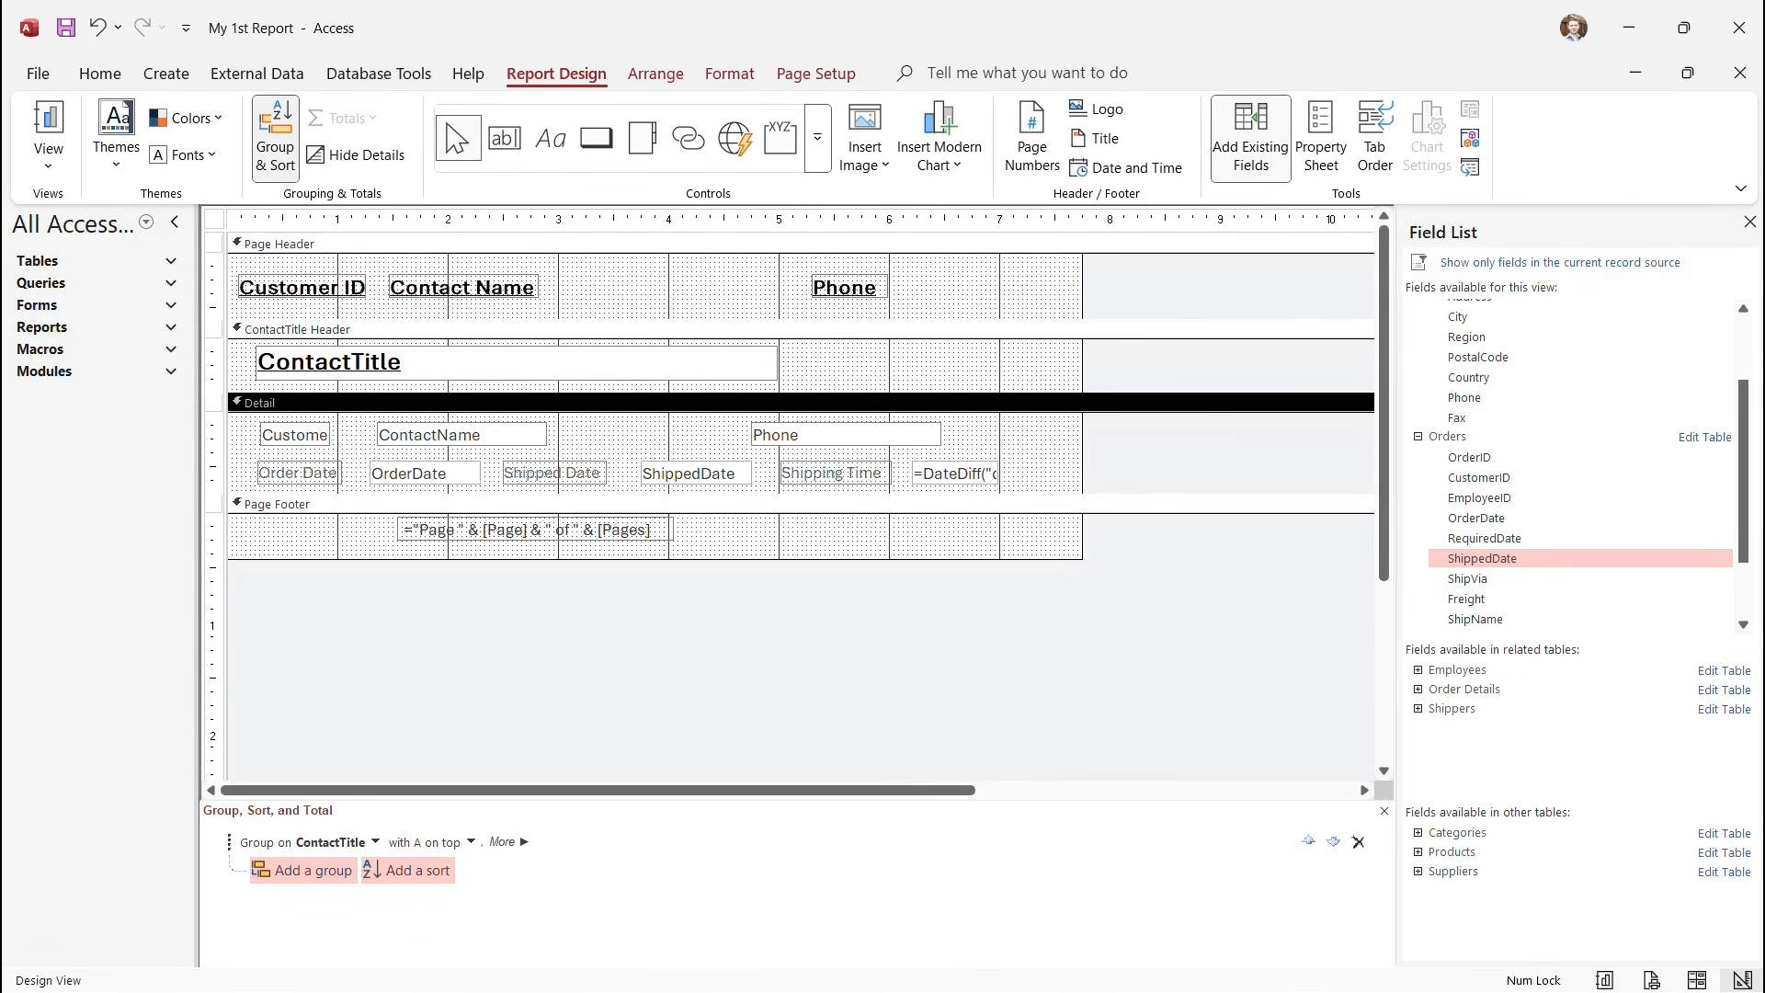
pyautogui.scroll(2, 1563, 515)
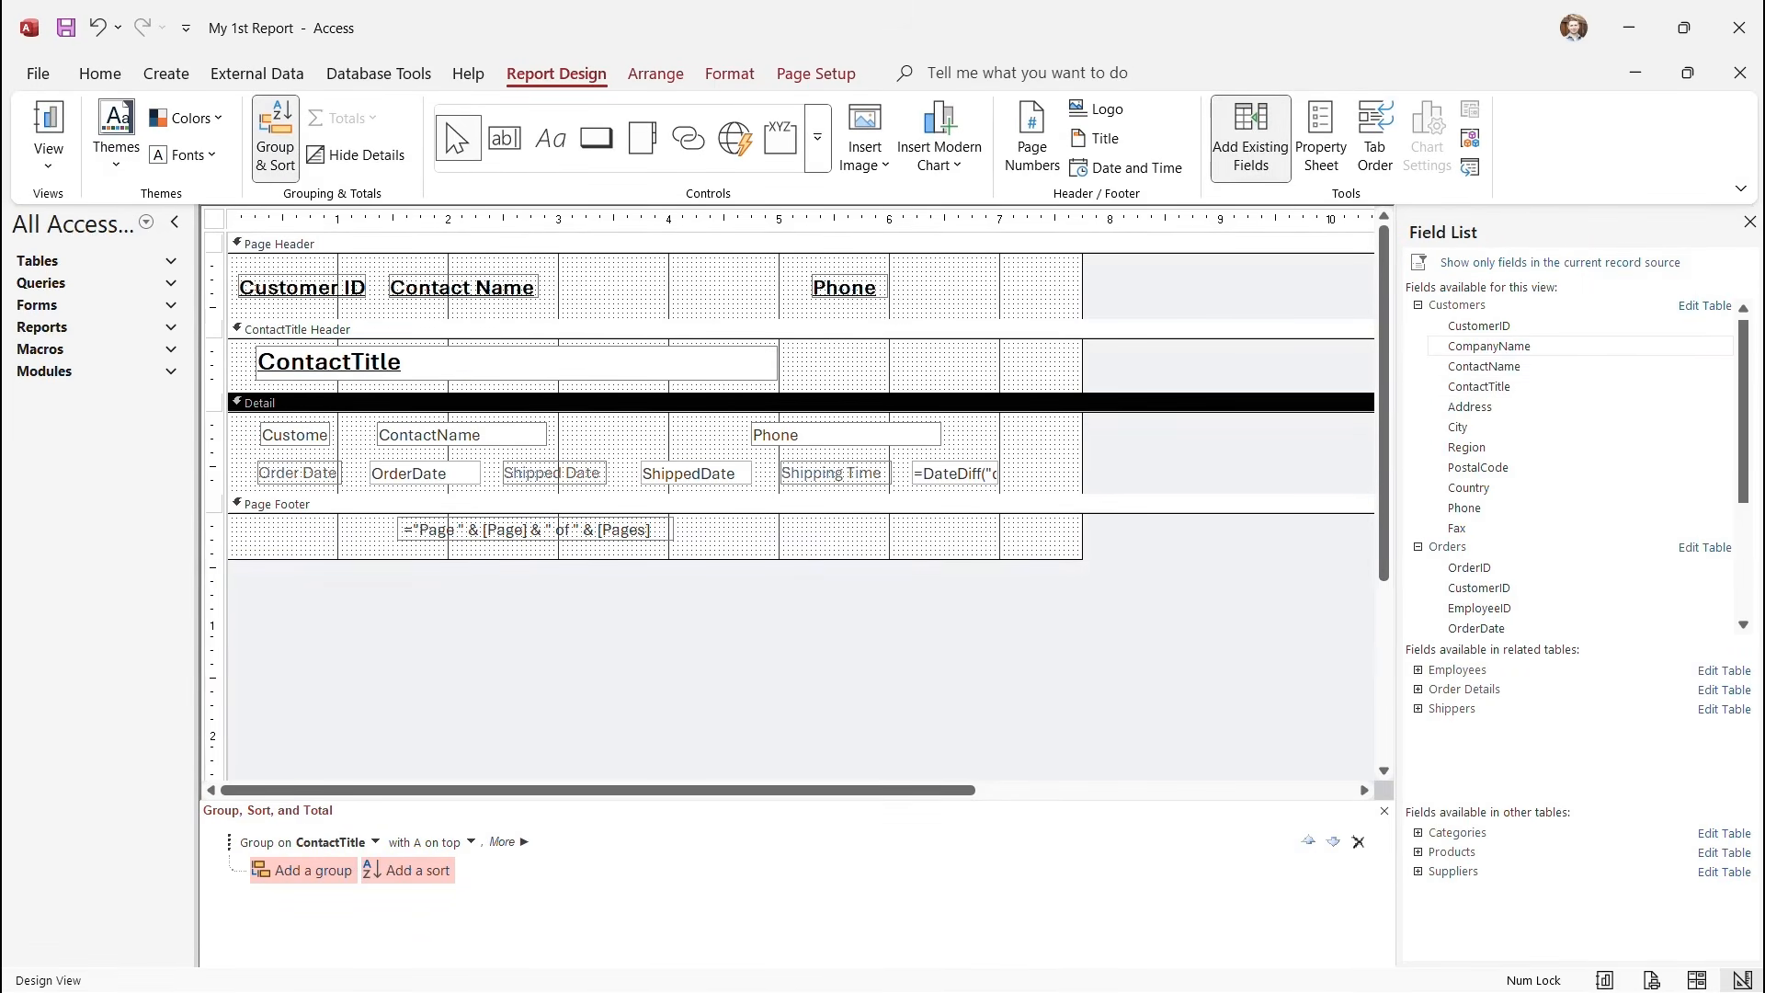
pyautogui.moveTo(1489, 345); pyautogui.dragTo(360, 621)
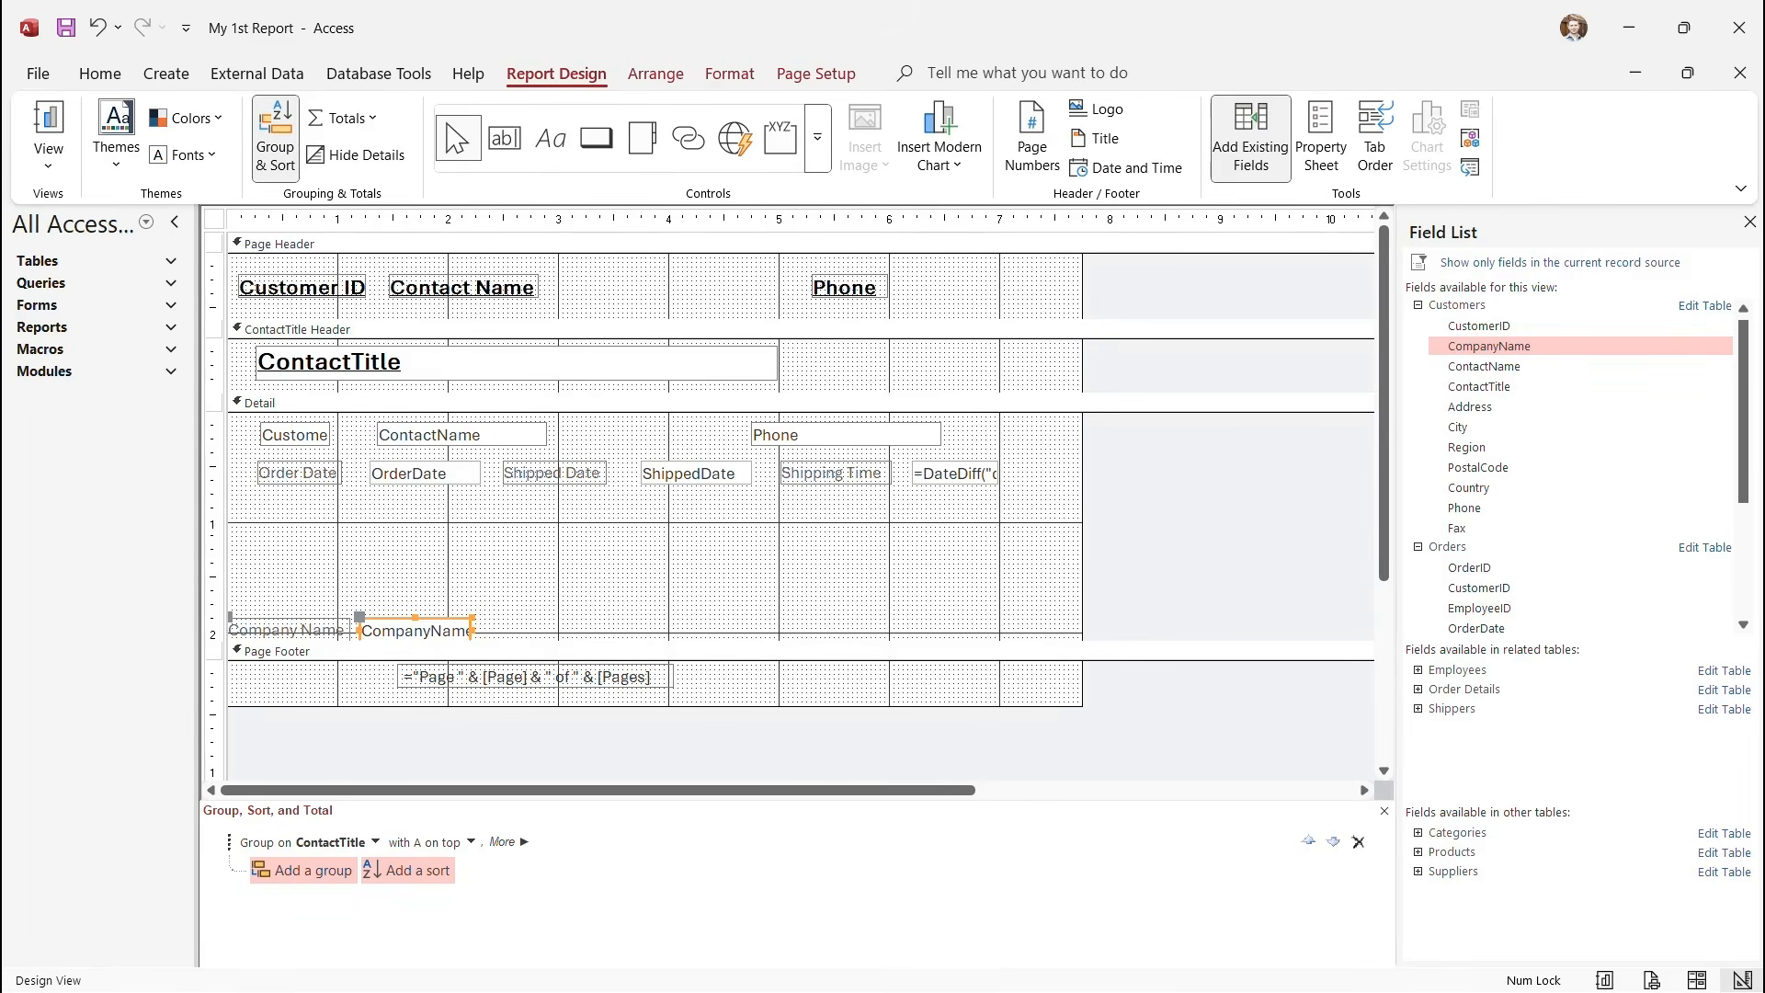
# Move the Company Name label into the page header beside Contact Name.
pyautogui.click(289, 630)
pyautogui.press('Delete')
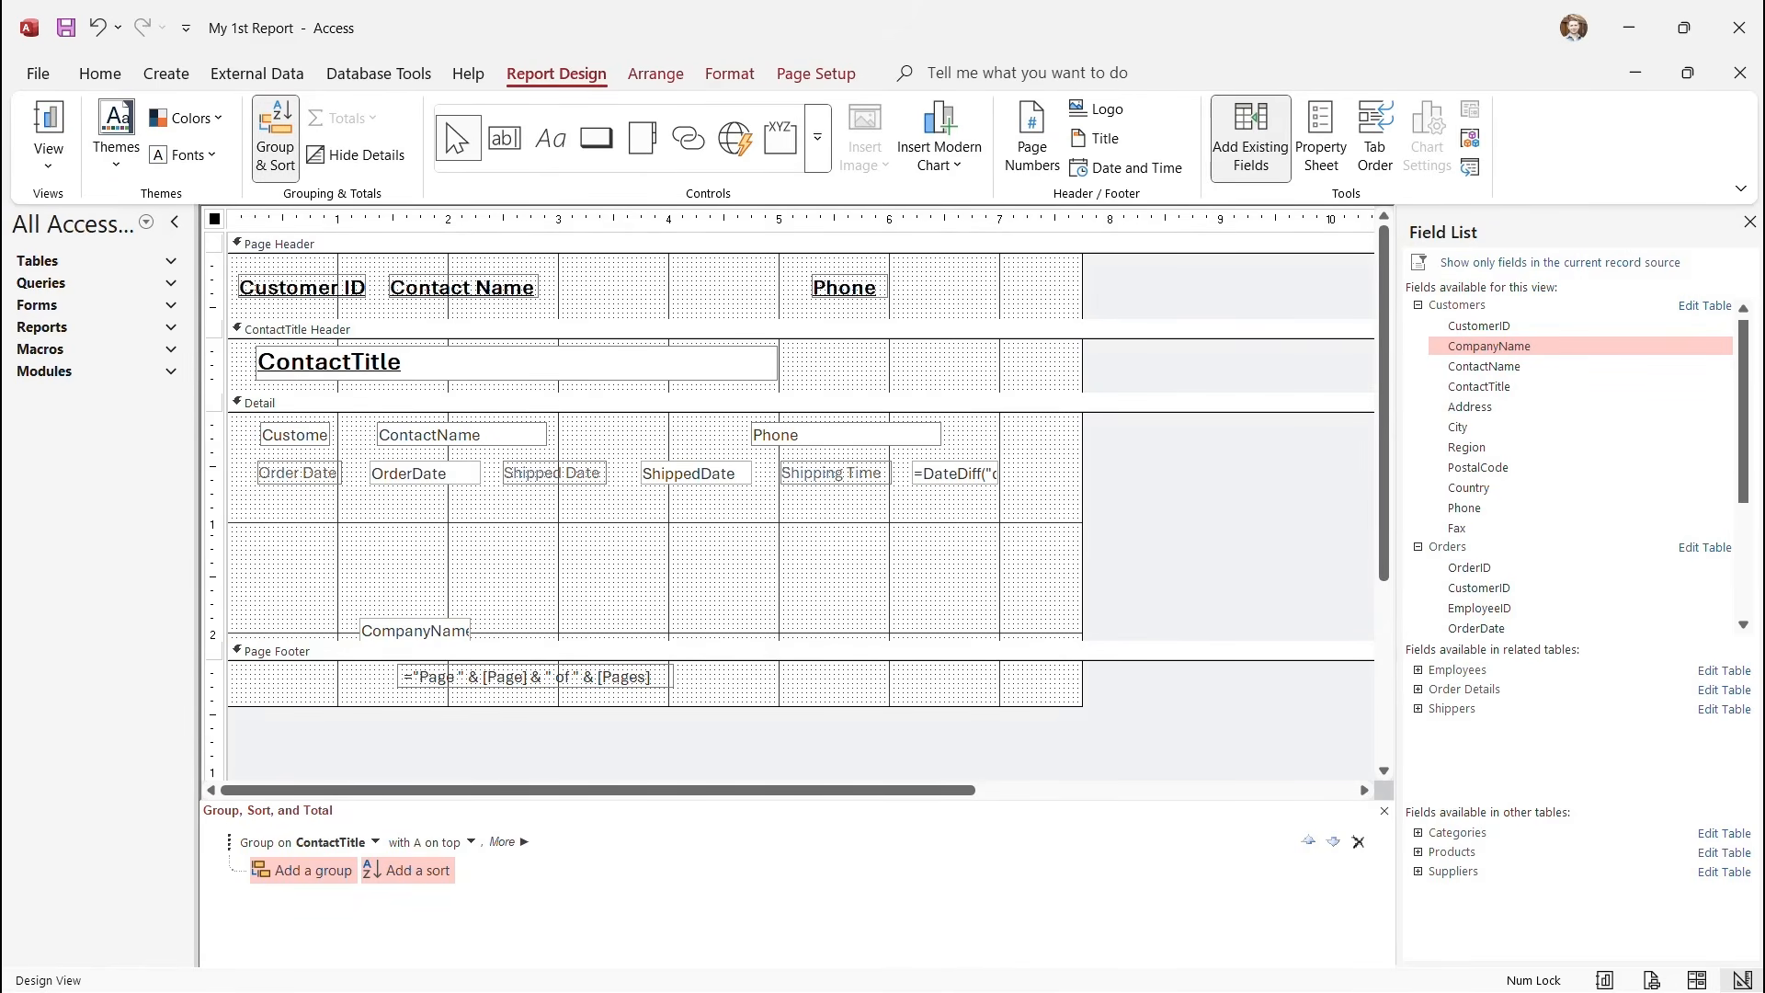
pyautogui.click(600, 292)
pyautogui.hotkey('ctrl', 'v')
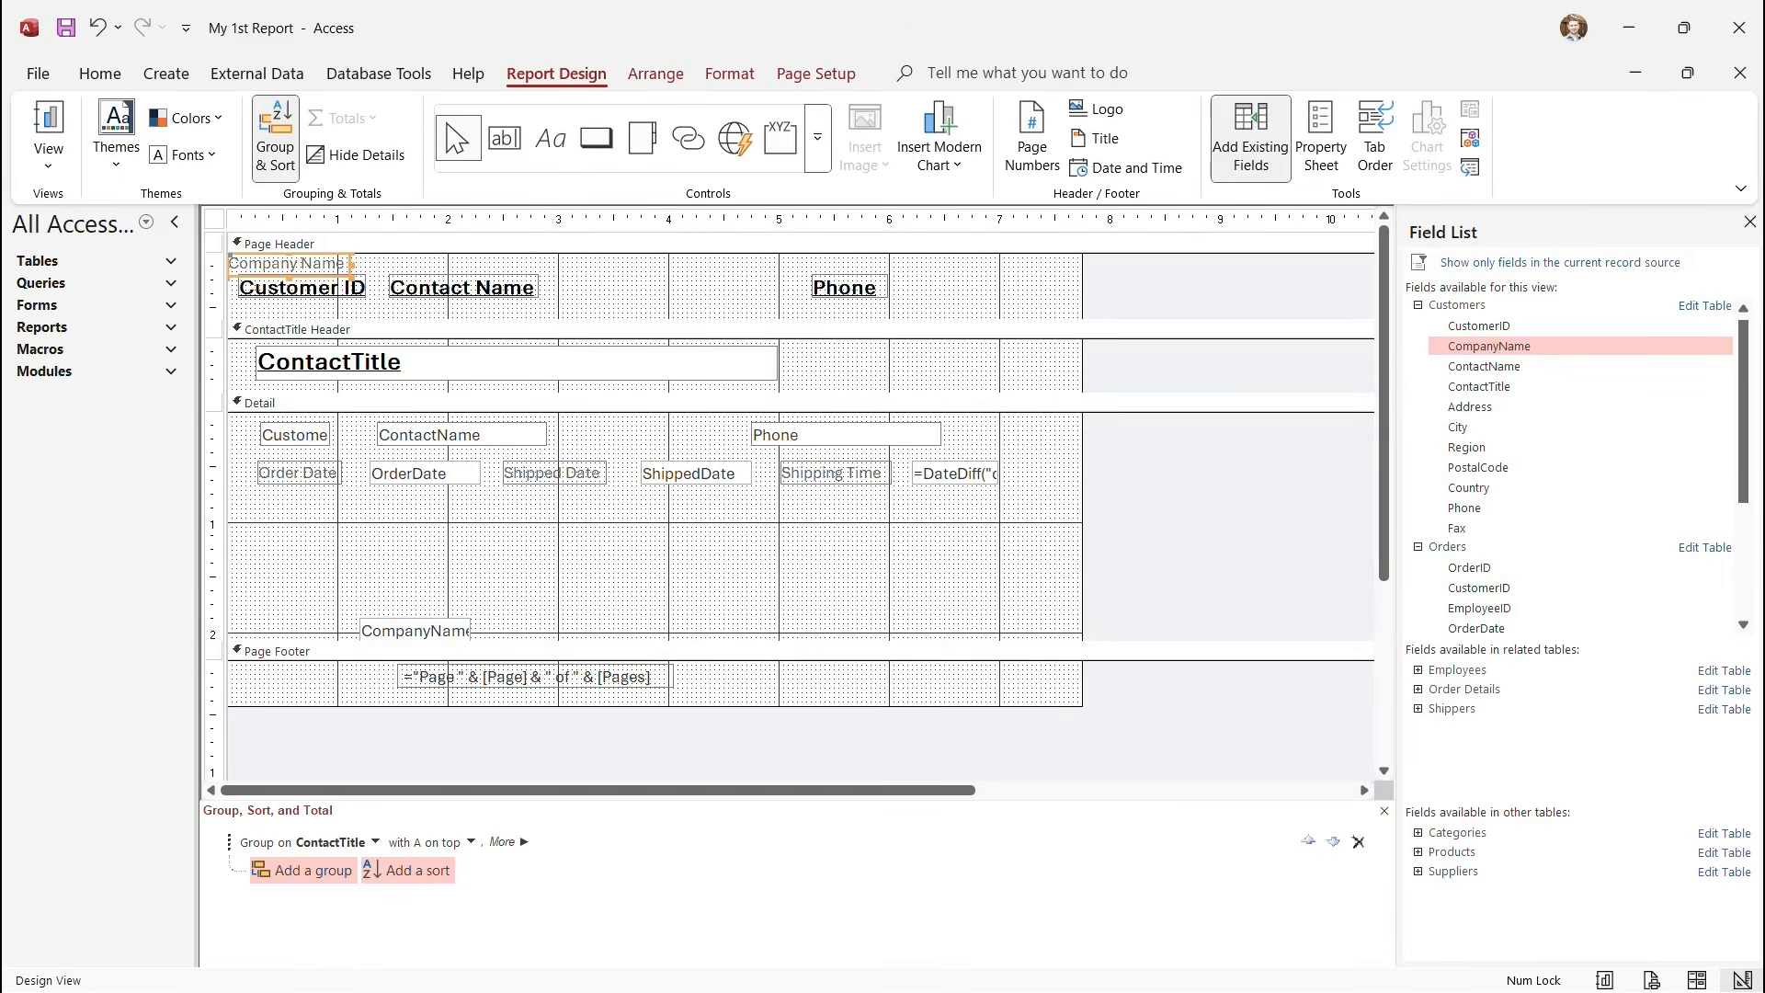
pyautogui.moveTo(285, 264); pyautogui.dragTo(639, 286)
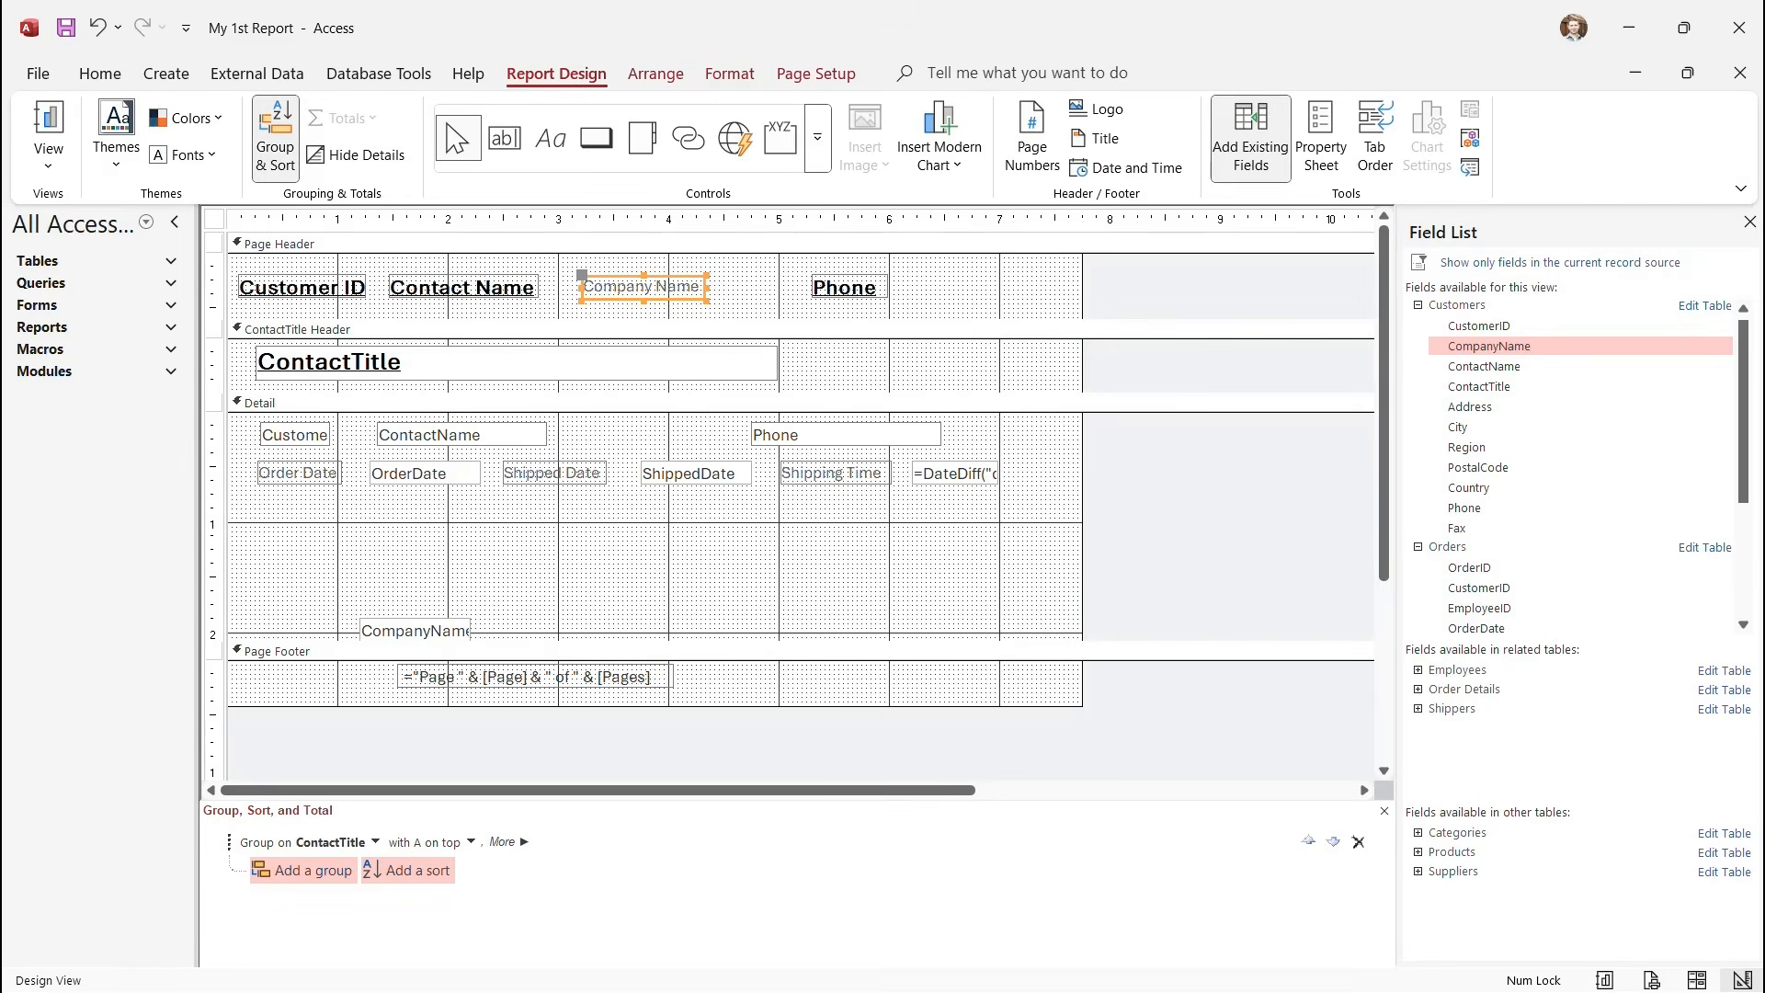
# Move the CompanyName text box up into the first Detail row and widen it.
pyautogui.moveTo(414, 631); pyautogui.dragTo(884, 433)
pyautogui.click(650, 434)
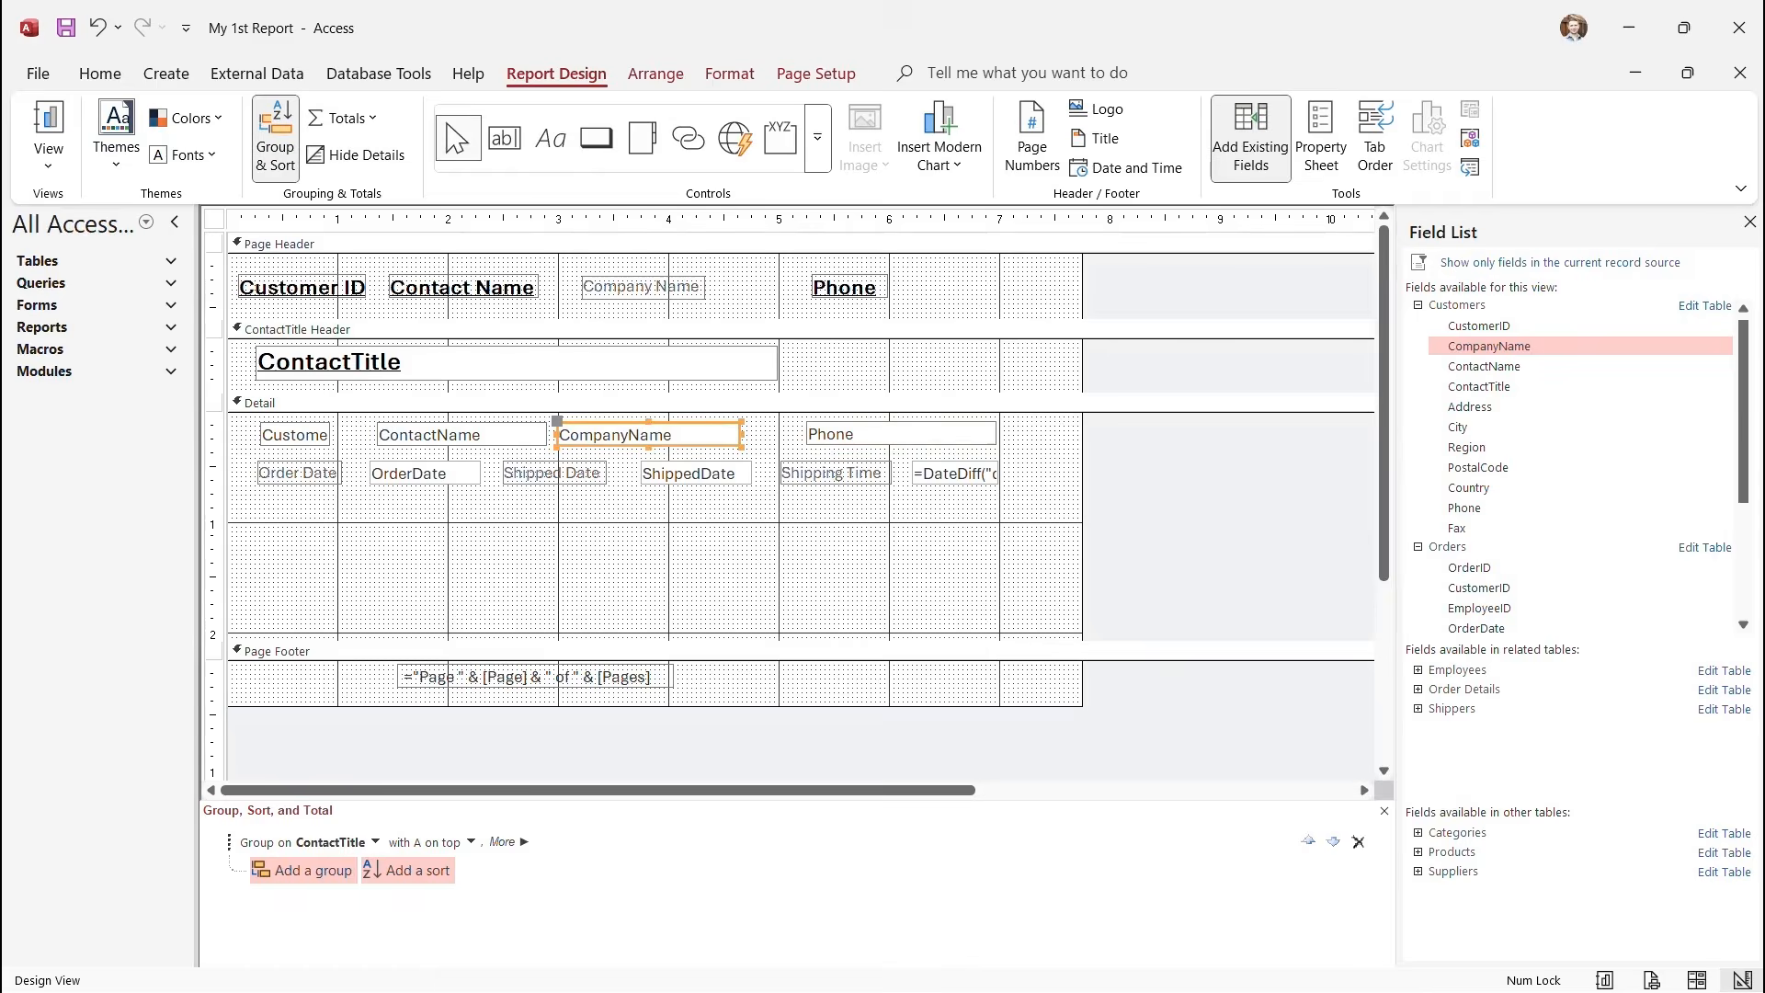
pyautogui.moveTo(742, 434); pyautogui.dragTo(783, 434)
pyautogui.click(504, 287)
pyautogui.doubleClick(504, 288)
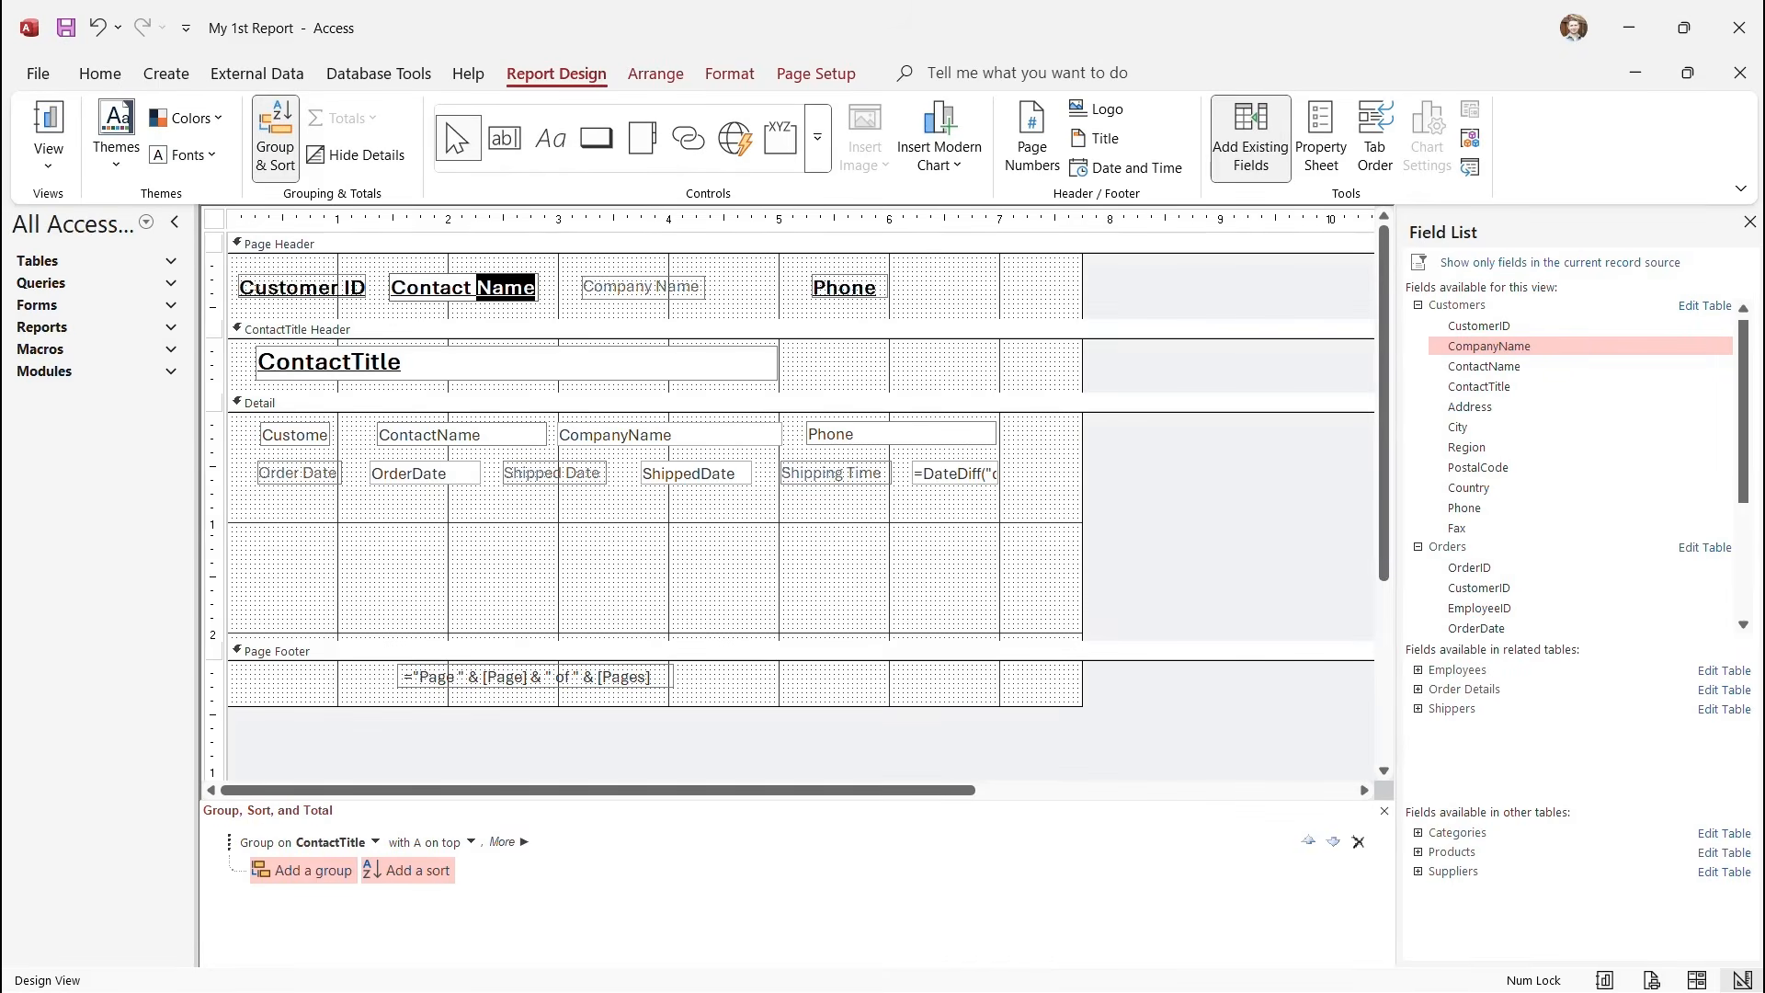
pyautogui.click(100, 74)
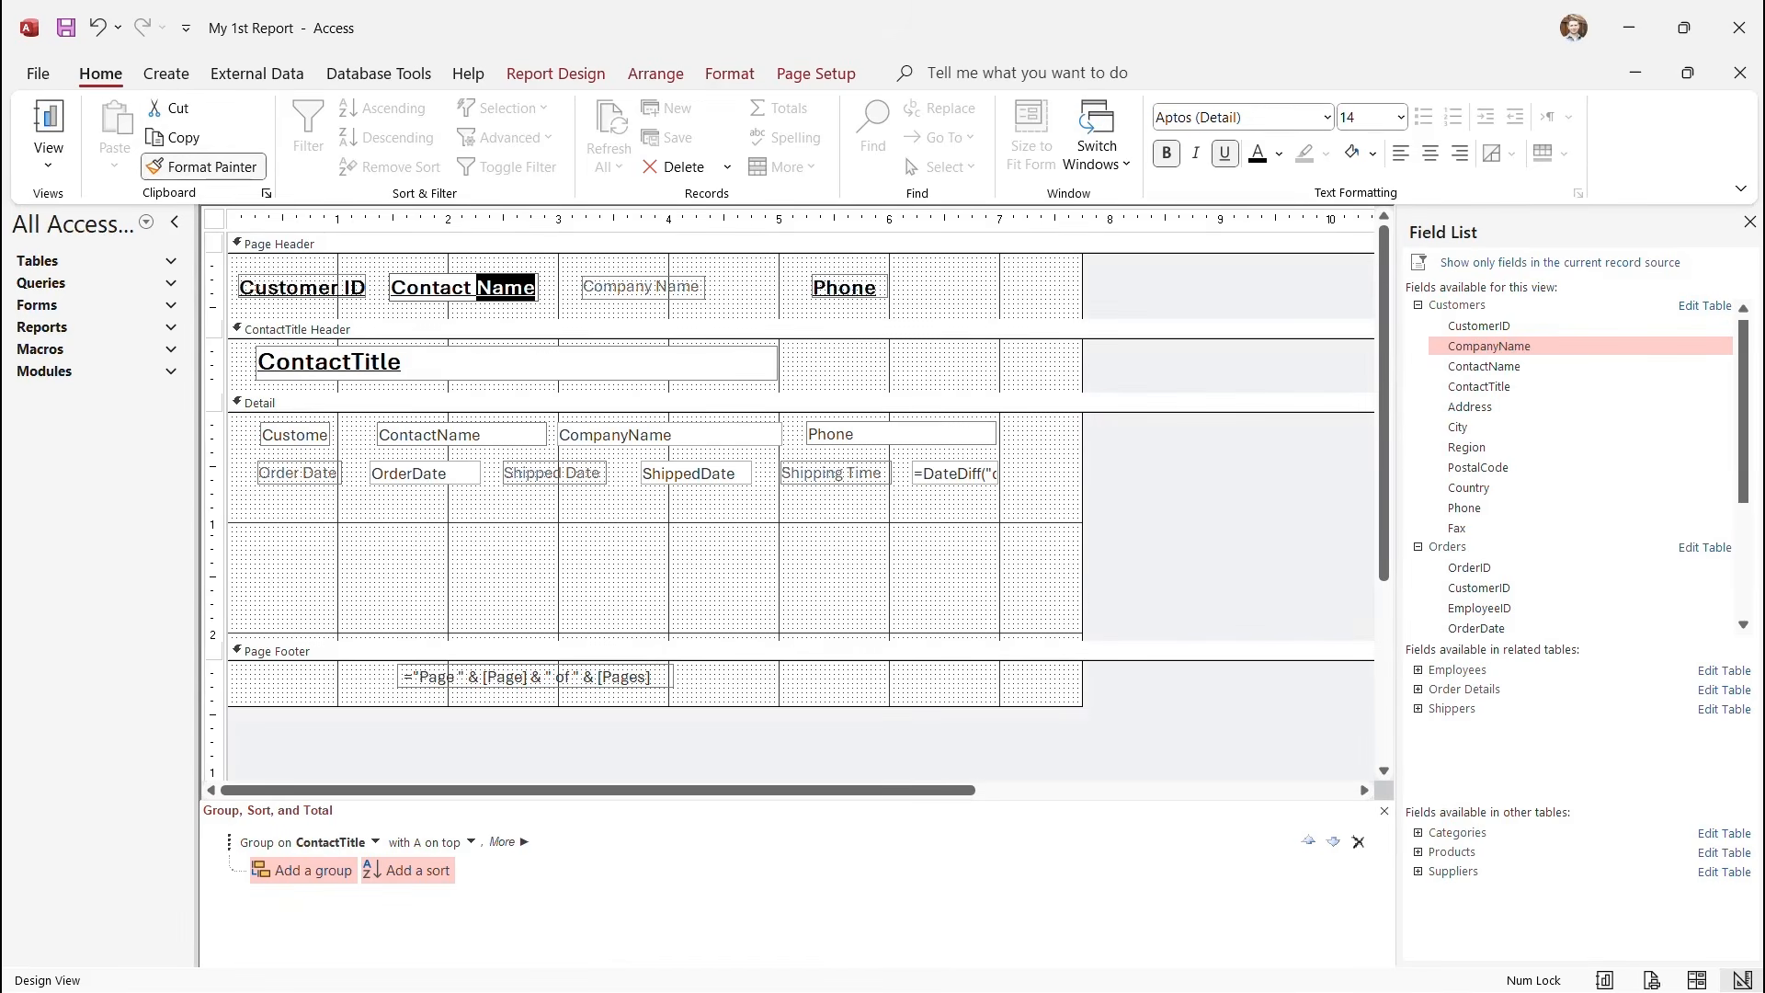
# Copy the Contact Name heading's formatting onto the Company Name heading with Format Painter.
pyautogui.click(641, 287)
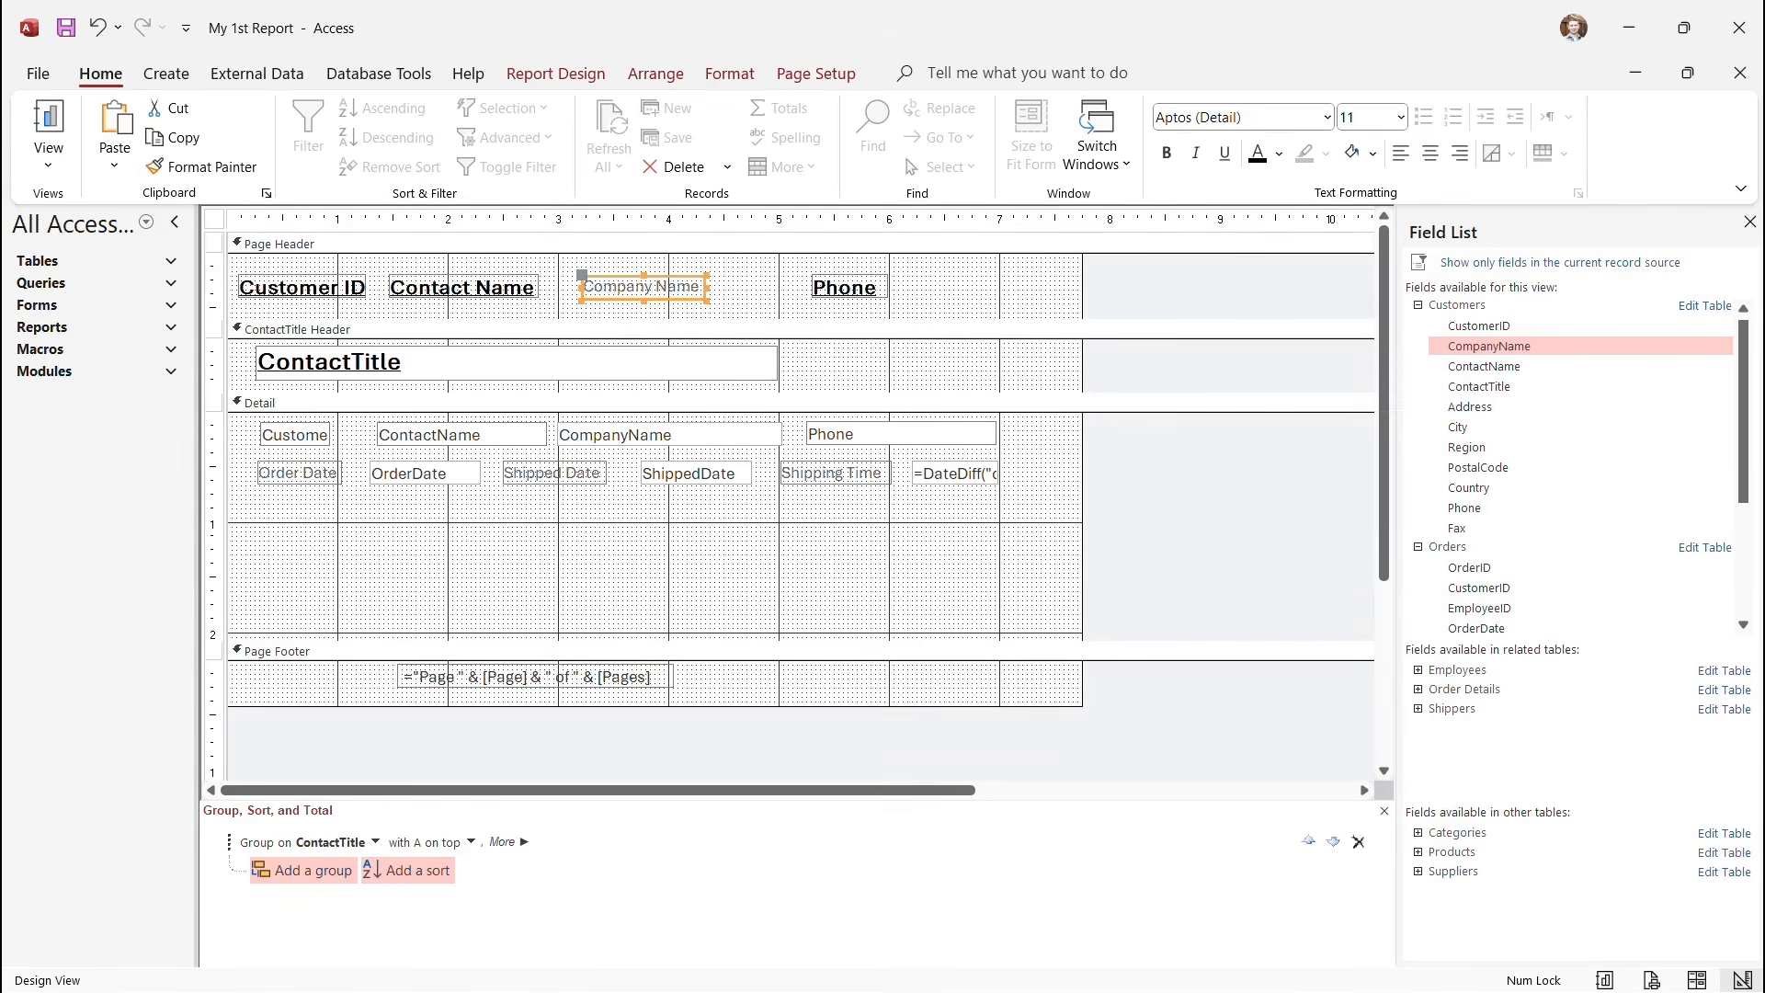
pyautogui.doubleClick(463, 286)
pyautogui.click(464, 287)
pyautogui.moveTo(463, 287); pyautogui.dragTo(525, 287)
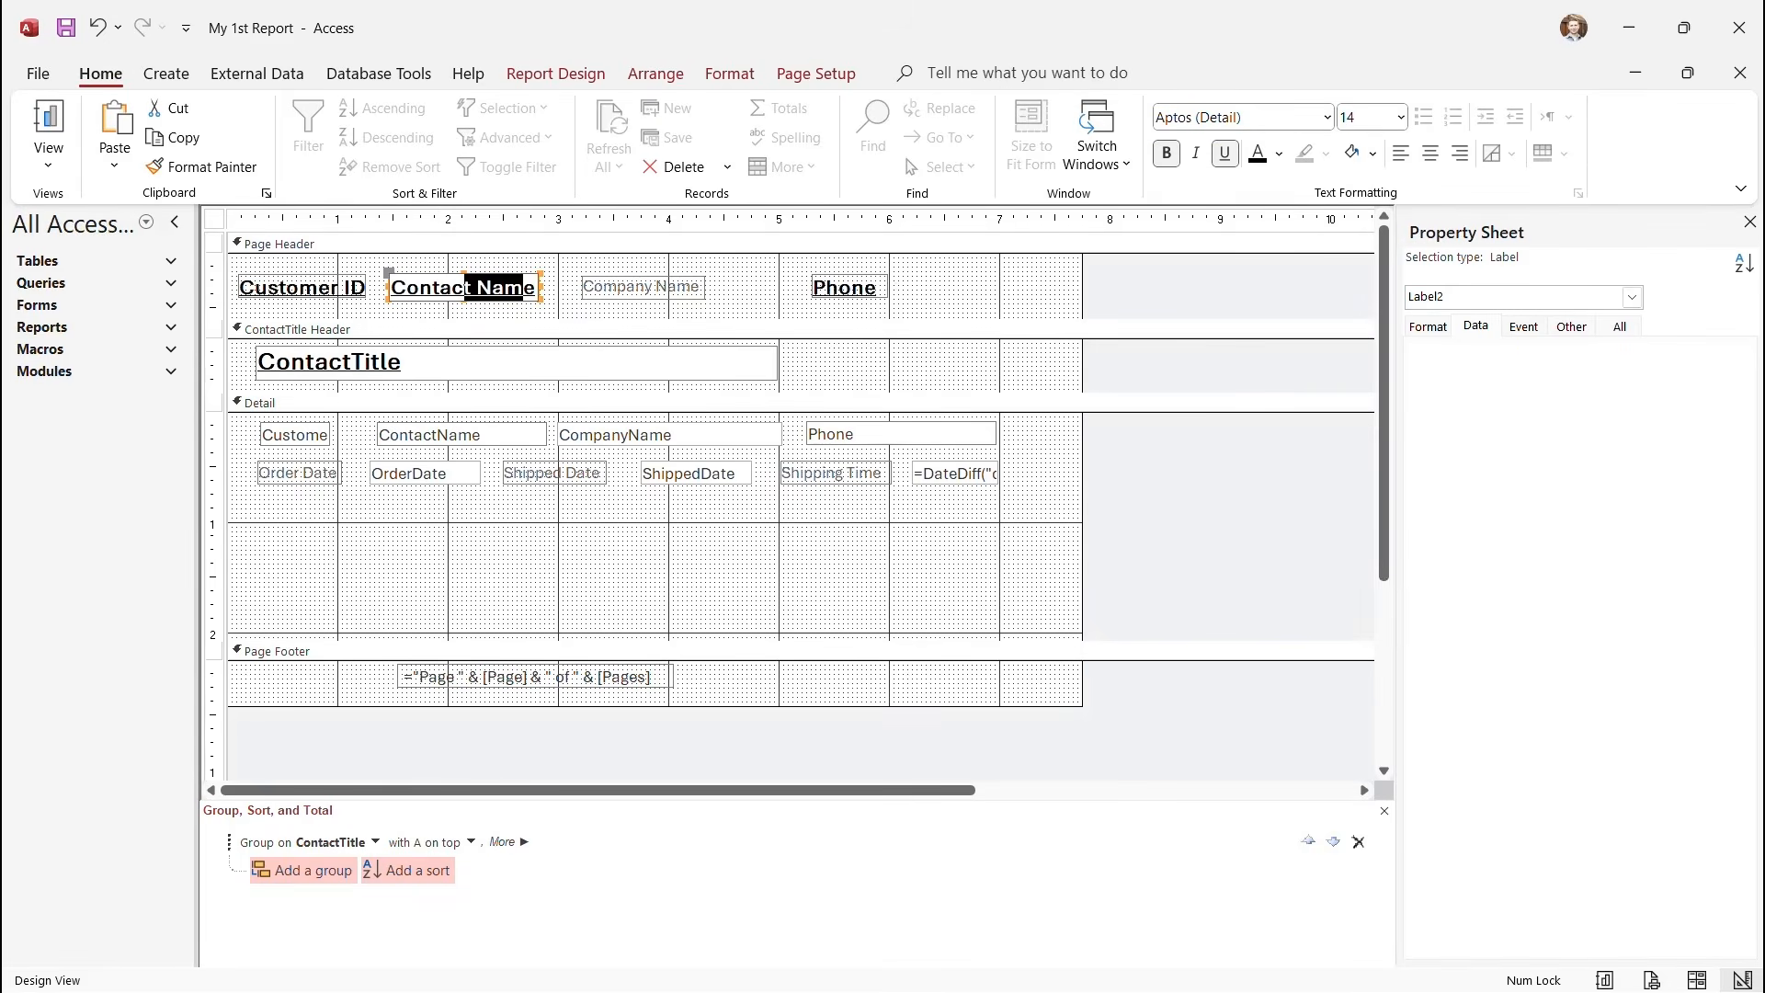
pyautogui.click(203, 166)
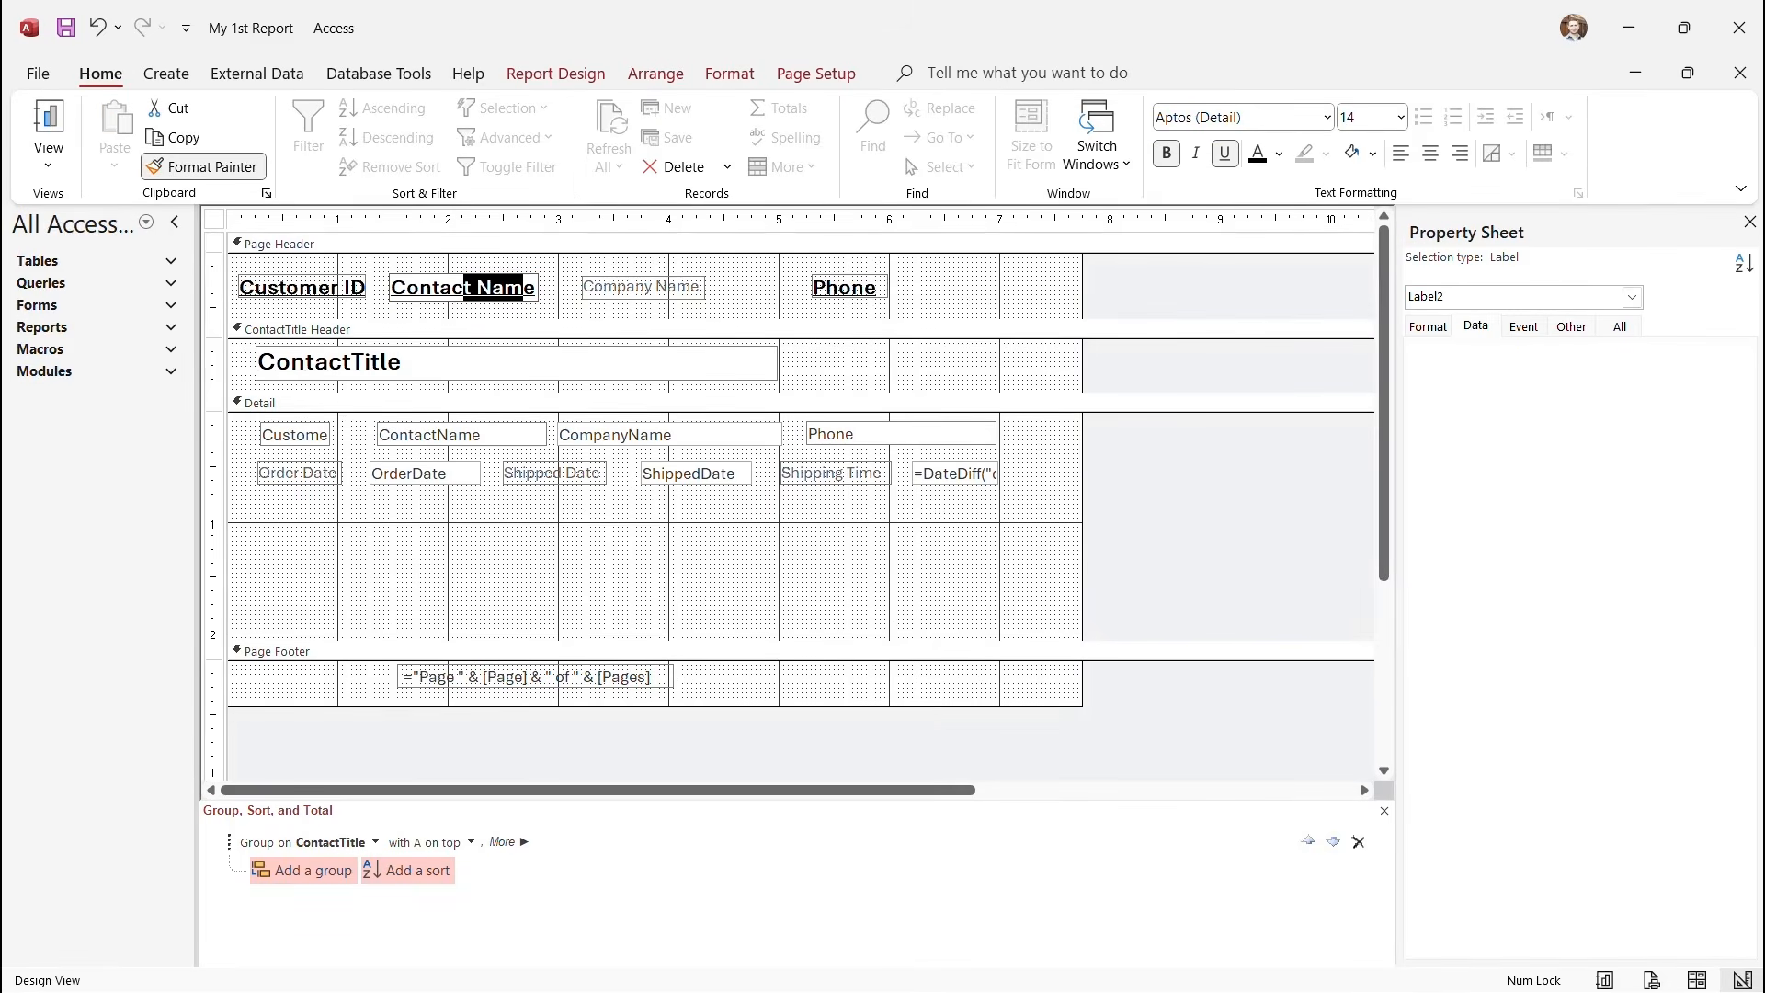
pyautogui.click(588, 286)
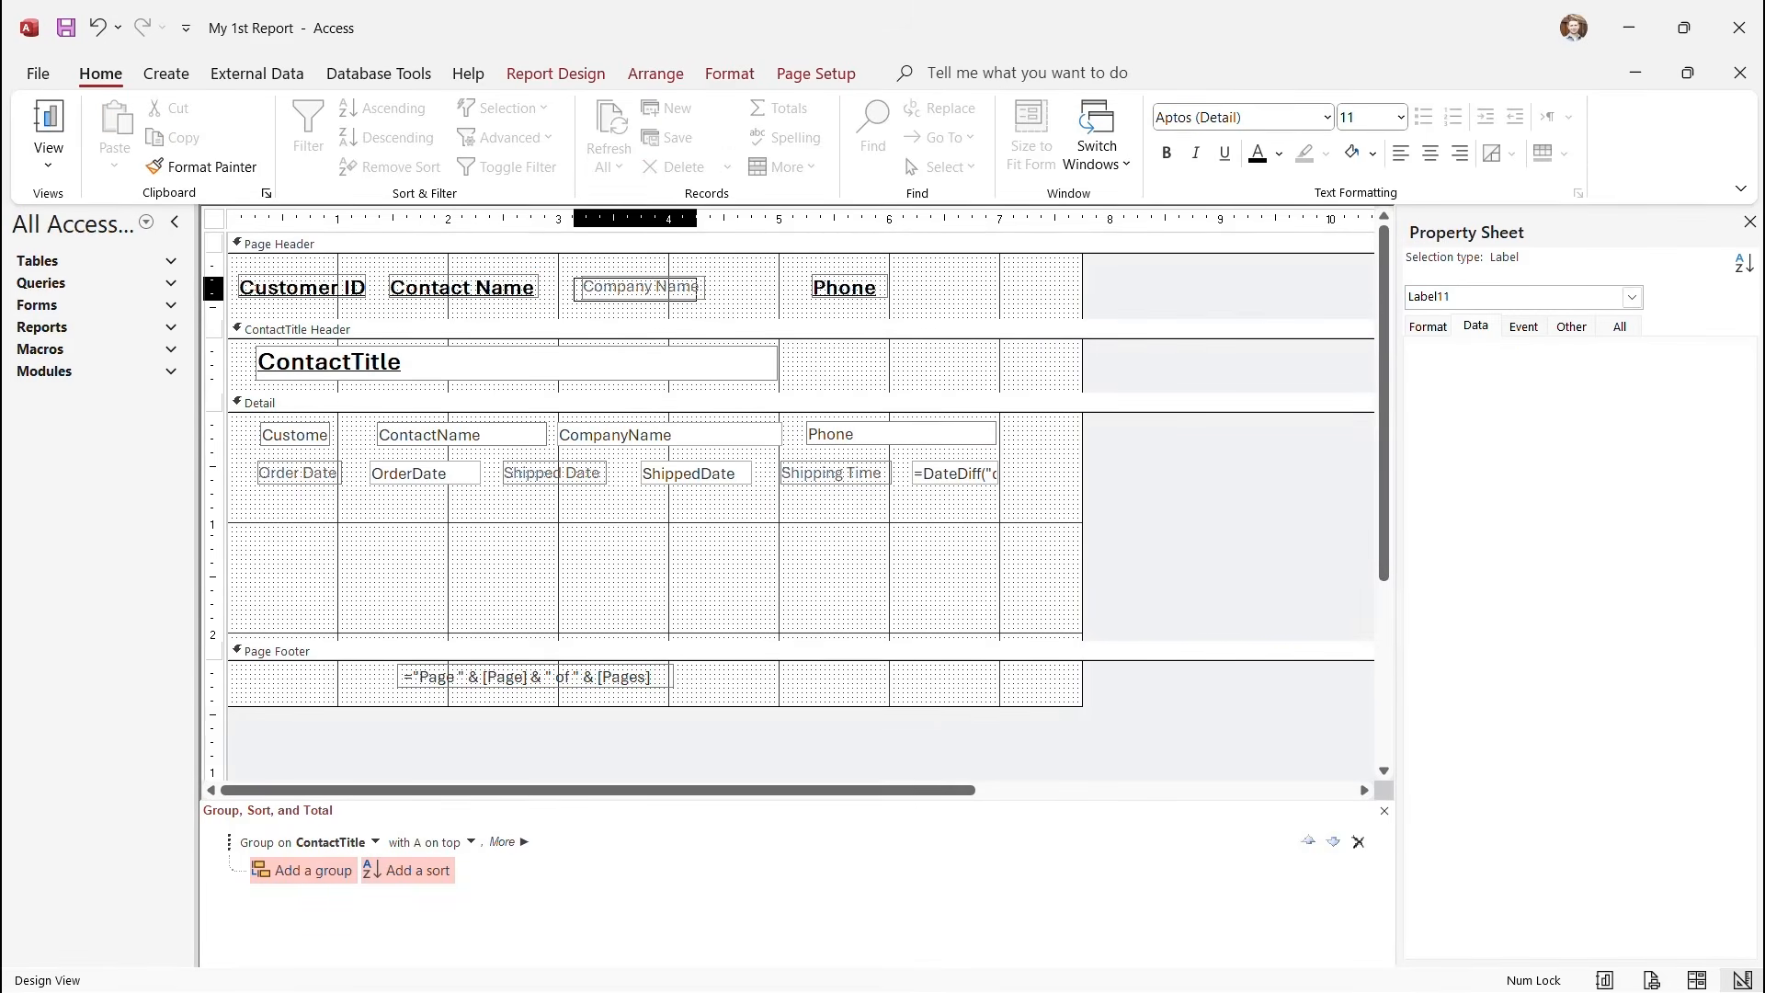
pyautogui.click(667, 286)
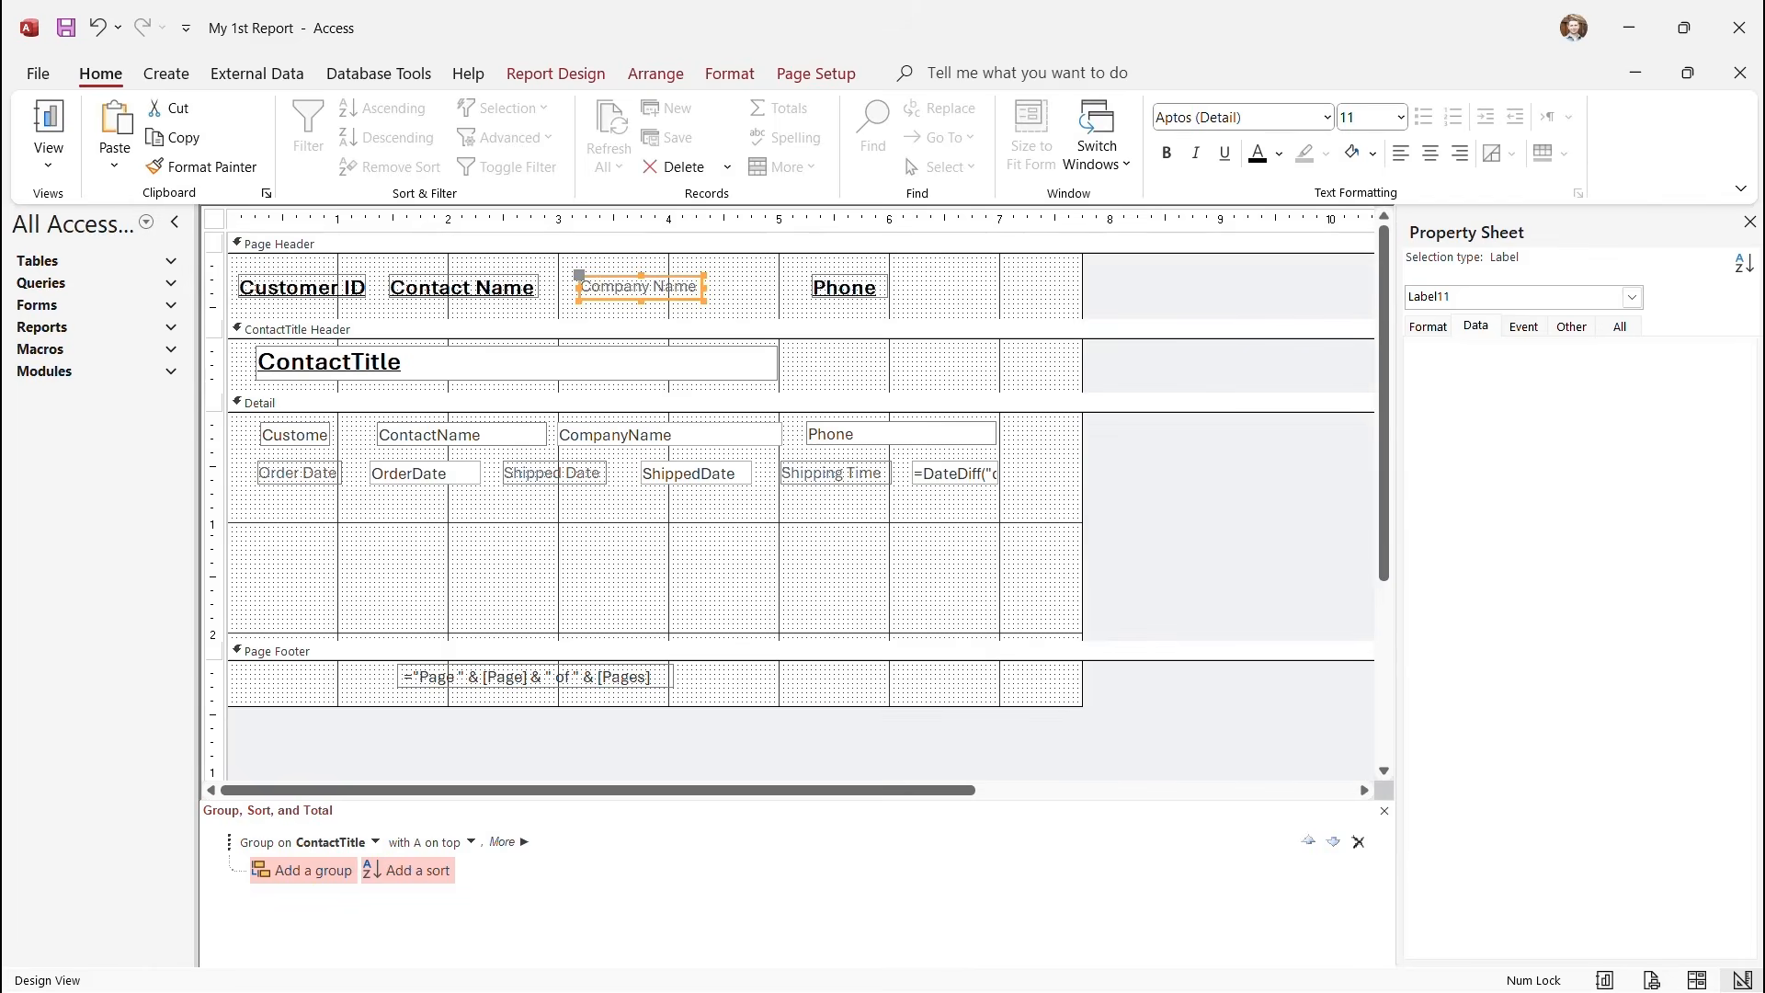
pyautogui.doubleClick(667, 286)
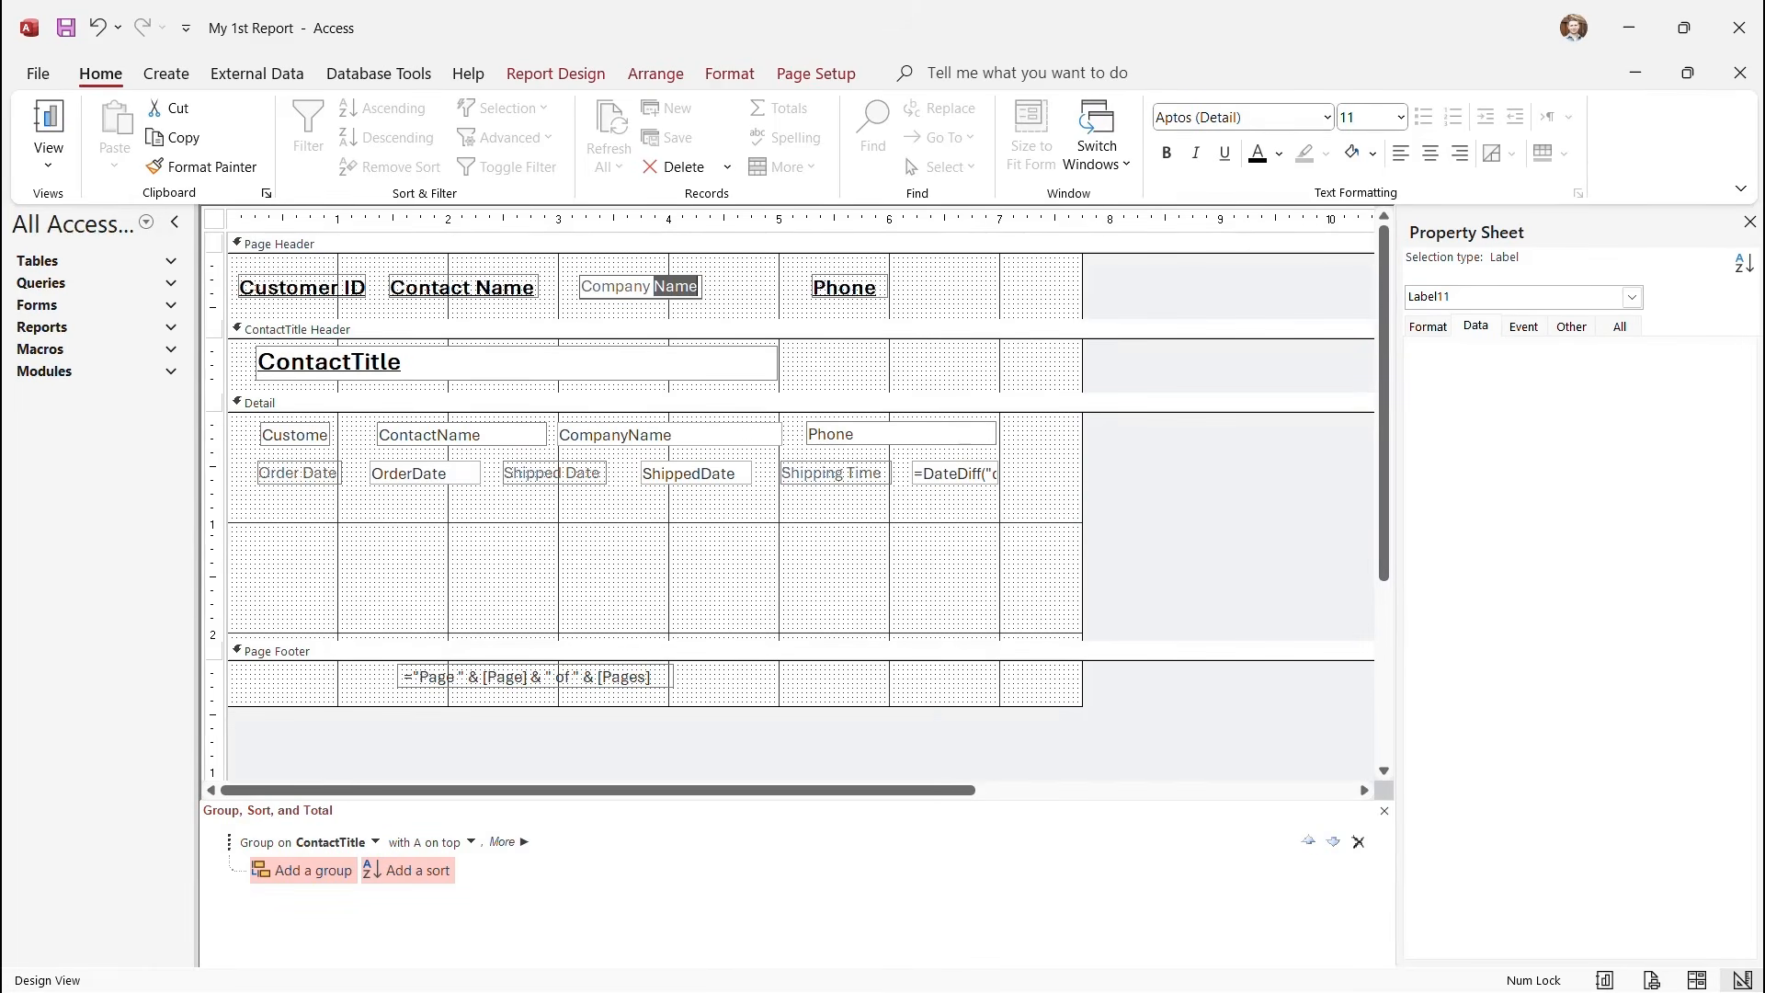
pyautogui.doubleClick(607, 286)
pyautogui.click(602, 286)
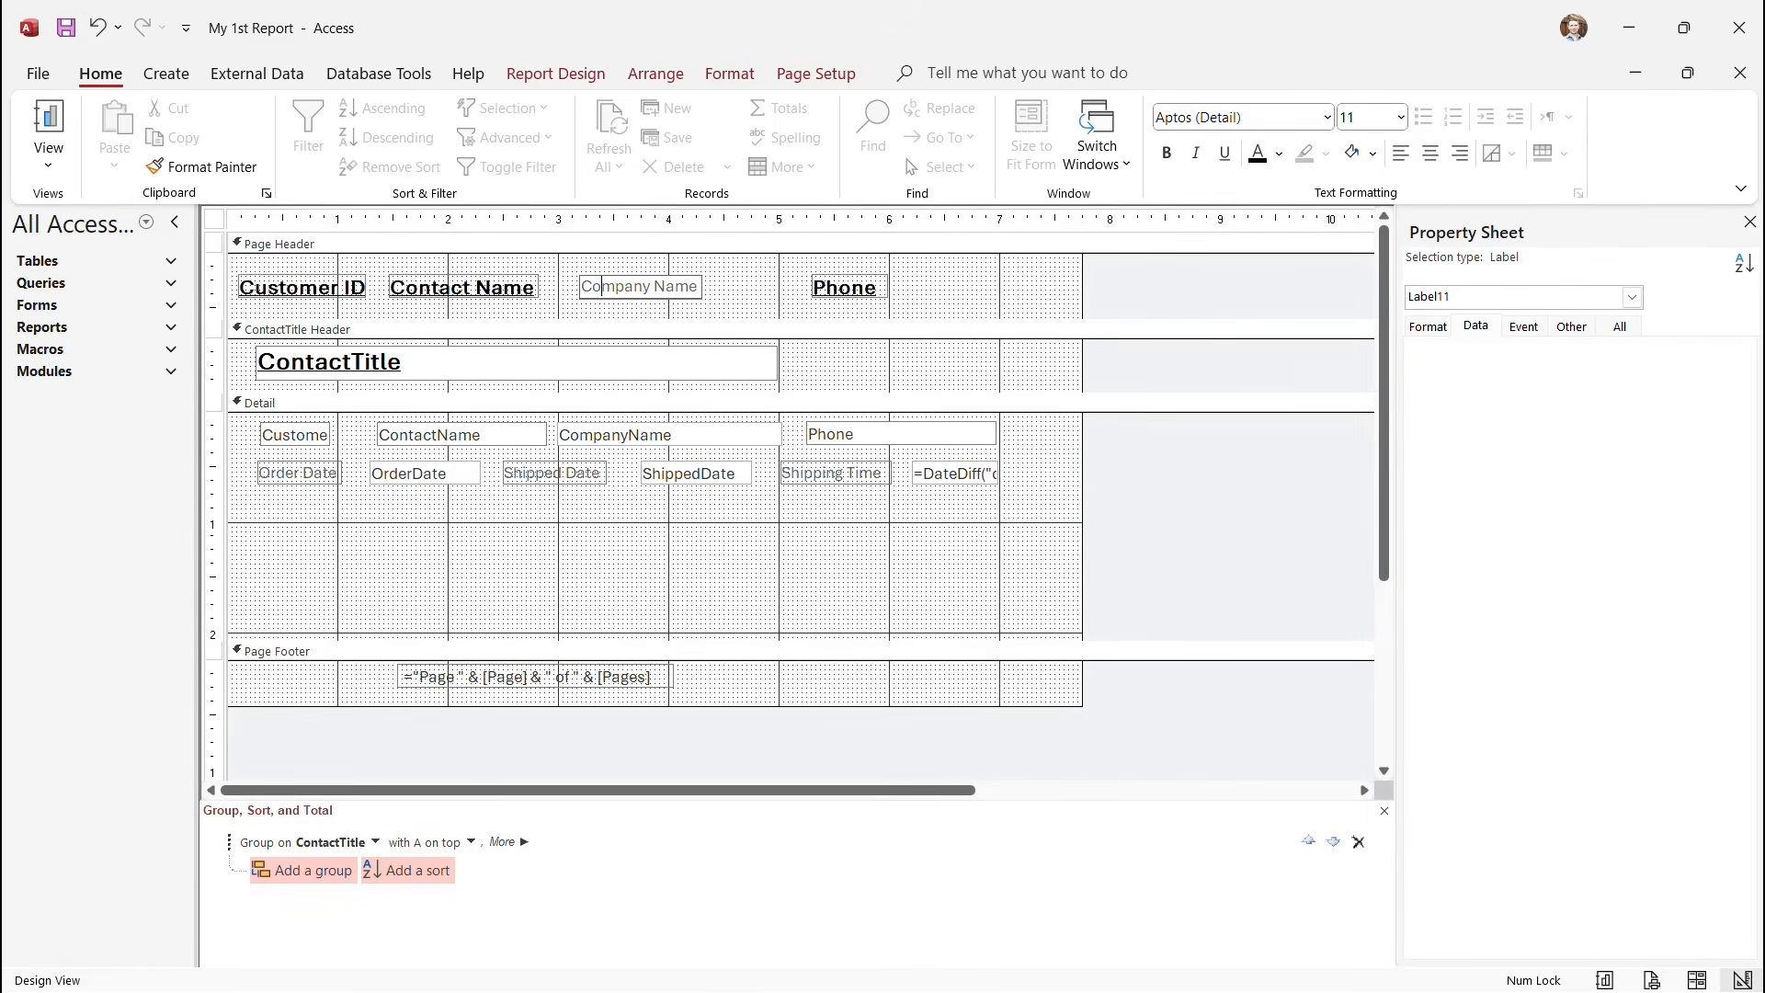
pyautogui.press('Escape')
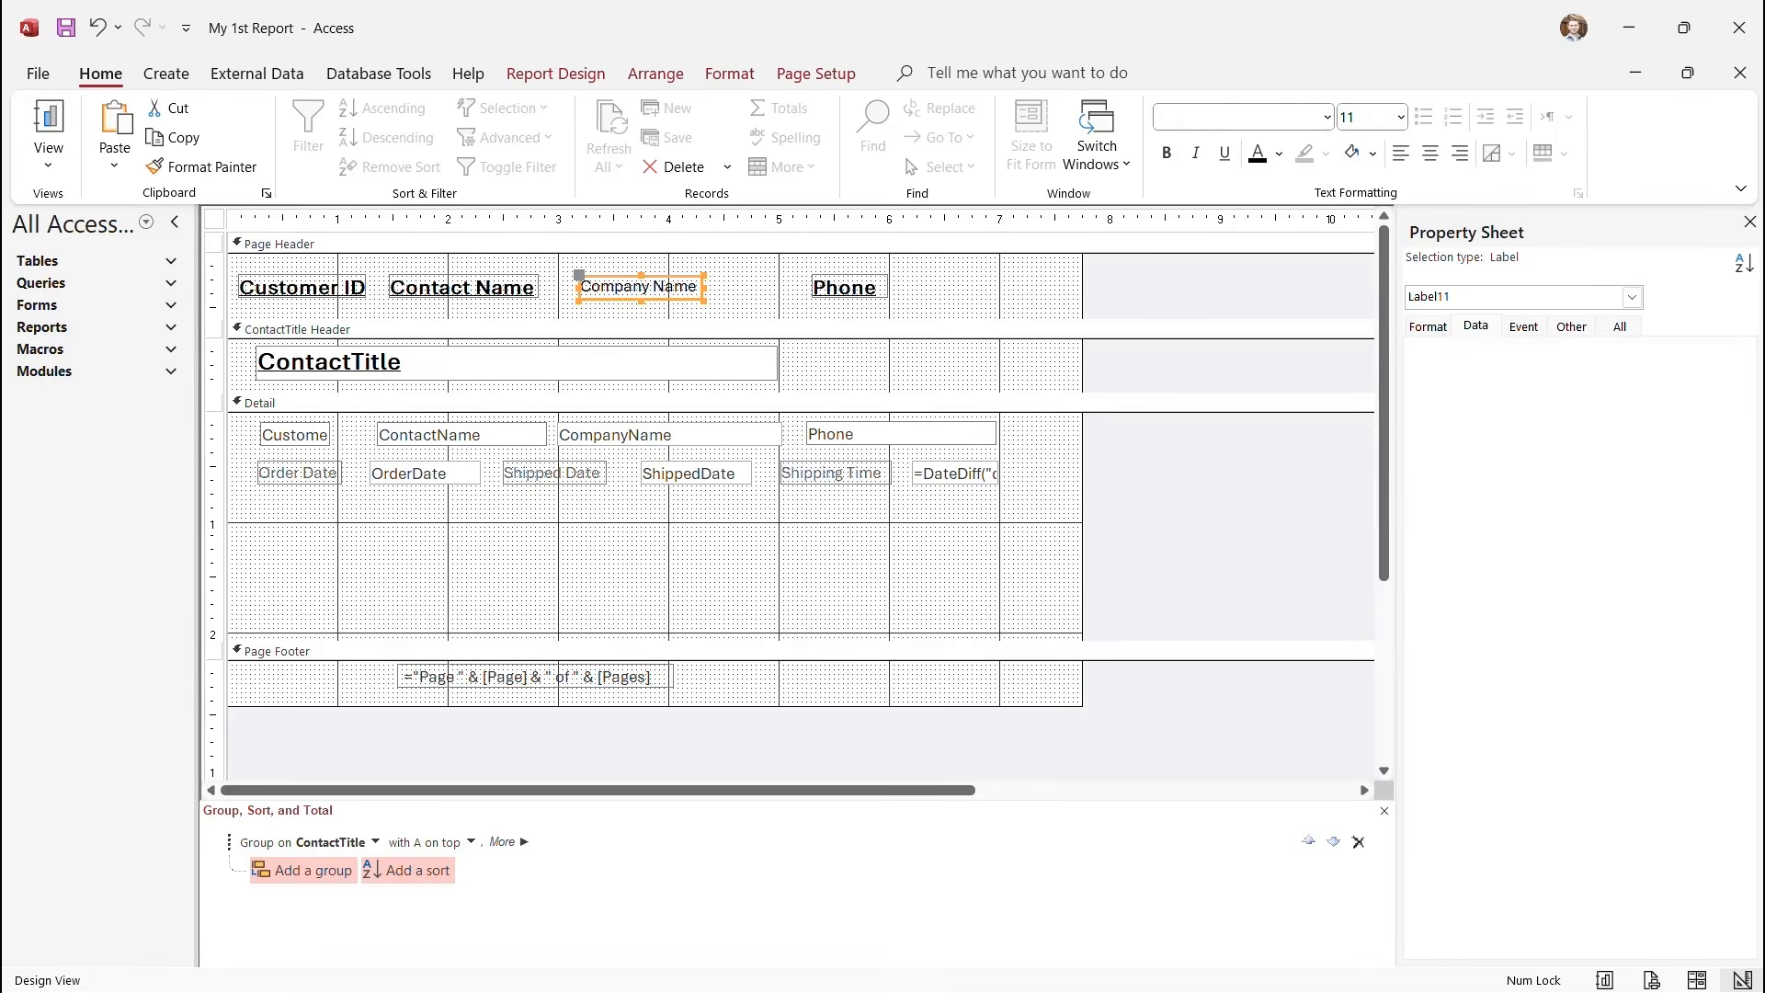
# Make the Company Name heading bold, underlined, 14 pt, and widen it to show all text.
pyautogui.click(1166, 152)
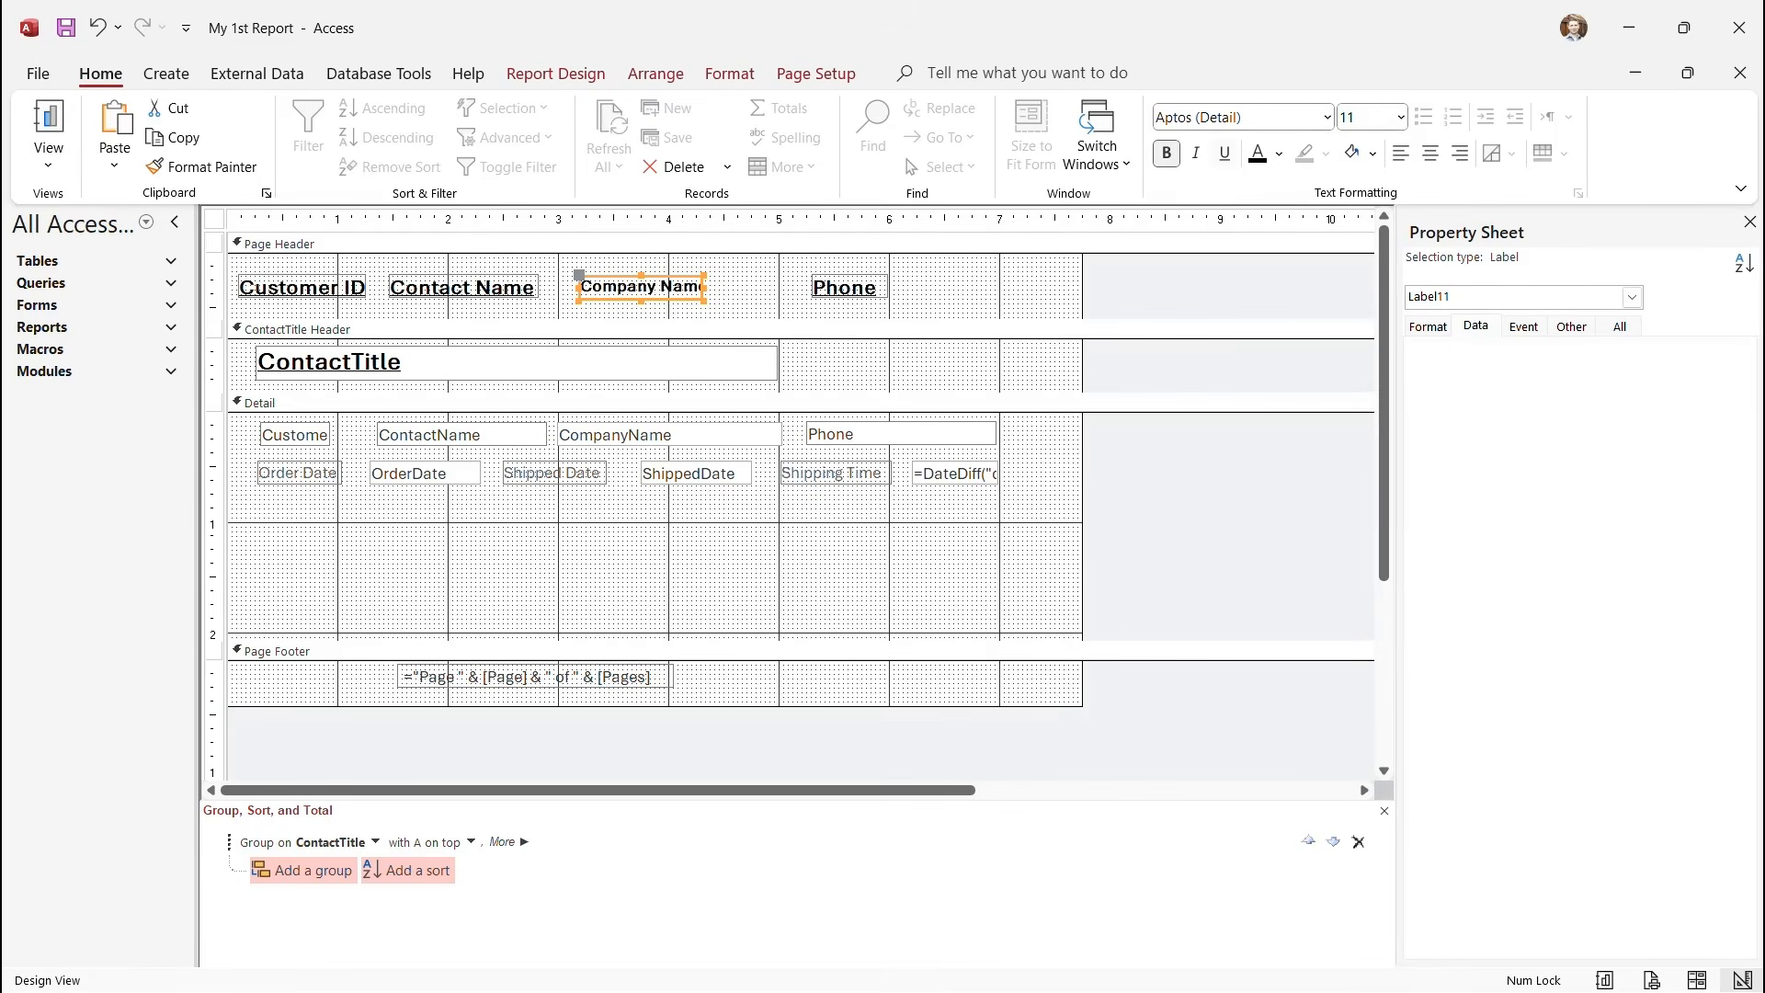
pyautogui.hotkey('ctrl', 'u')
pyautogui.click(1401, 118)
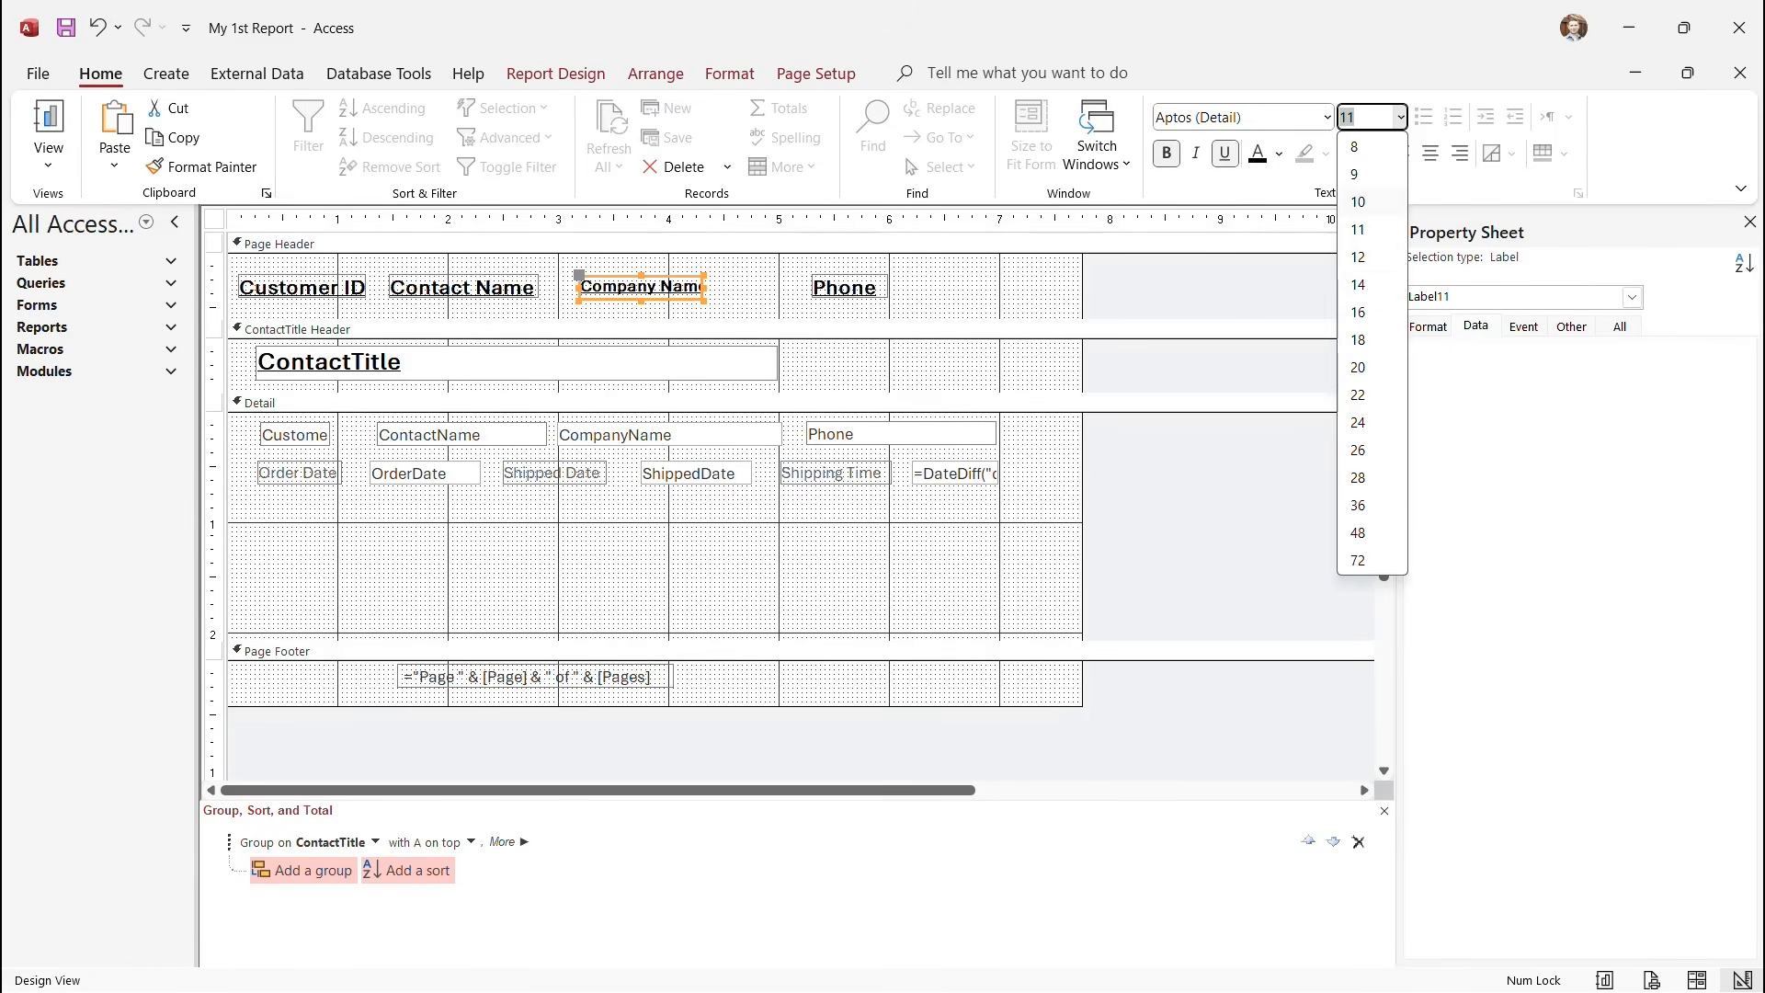
pyautogui.click(1358, 285)
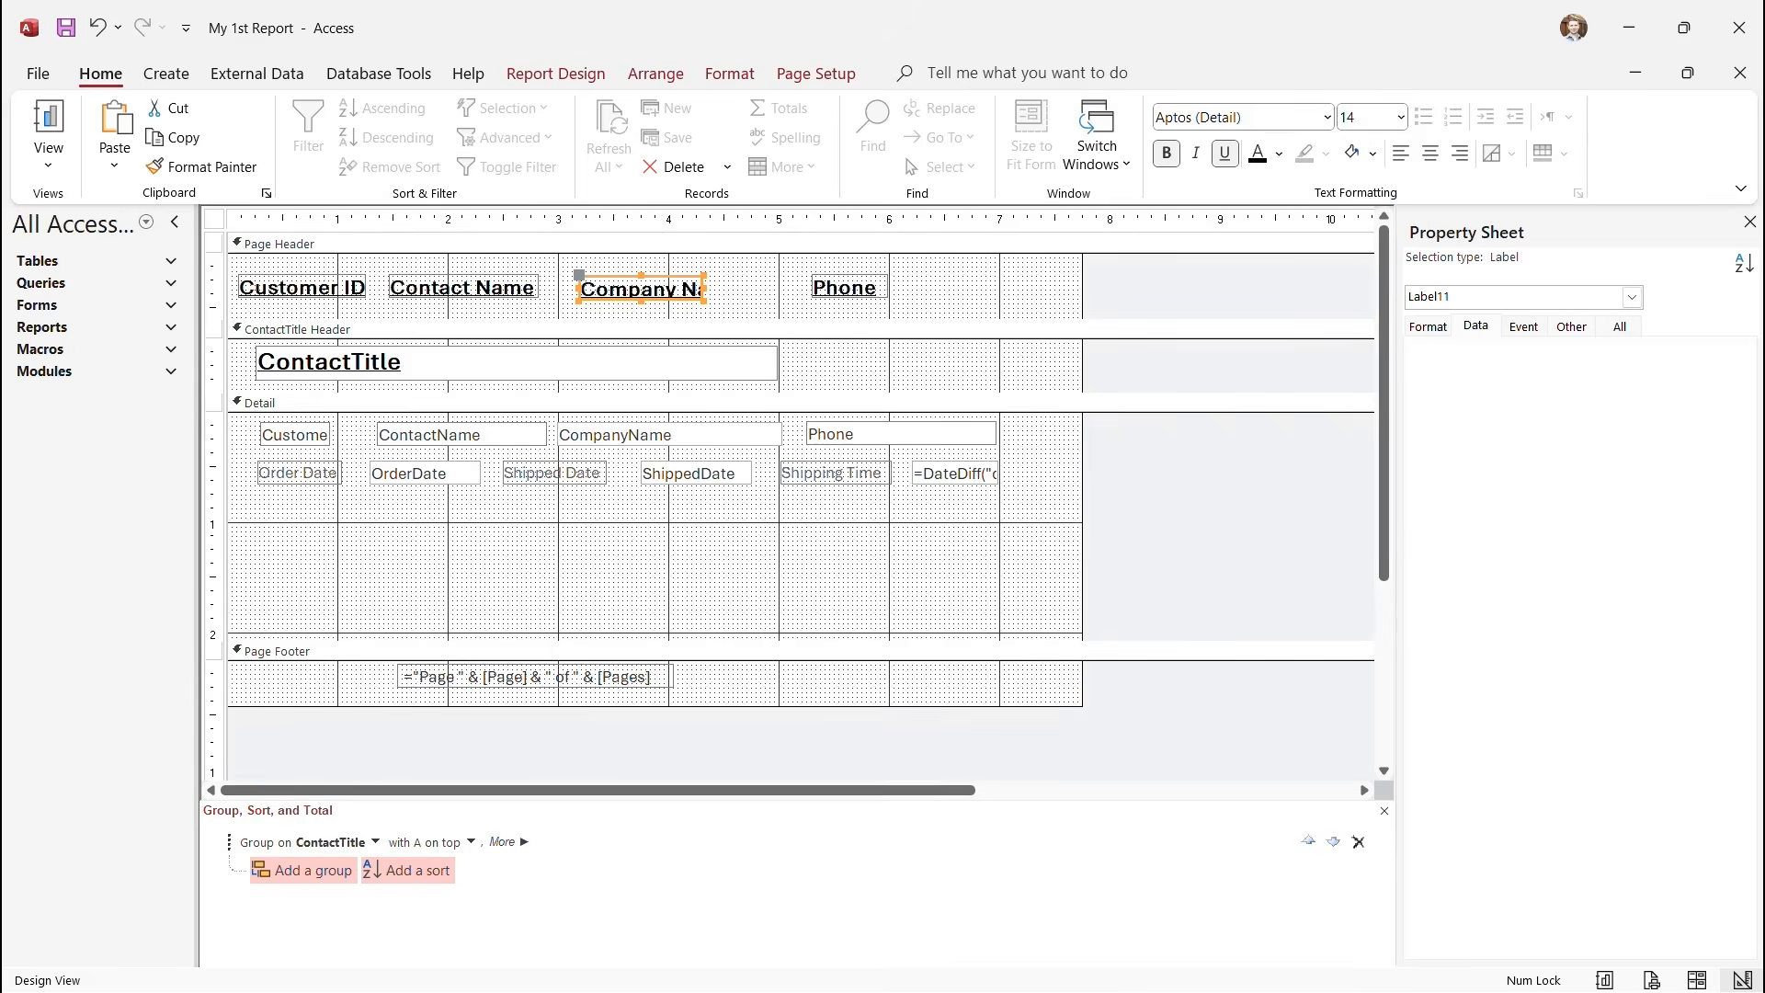
pyautogui.moveTo(704, 289); pyautogui.dragTo(752, 288)
# Top-align the four page header headings and the four first-row Detail text boxes.
pyautogui.moveTo(214, 268); pyautogui.dragTo(213, 312)
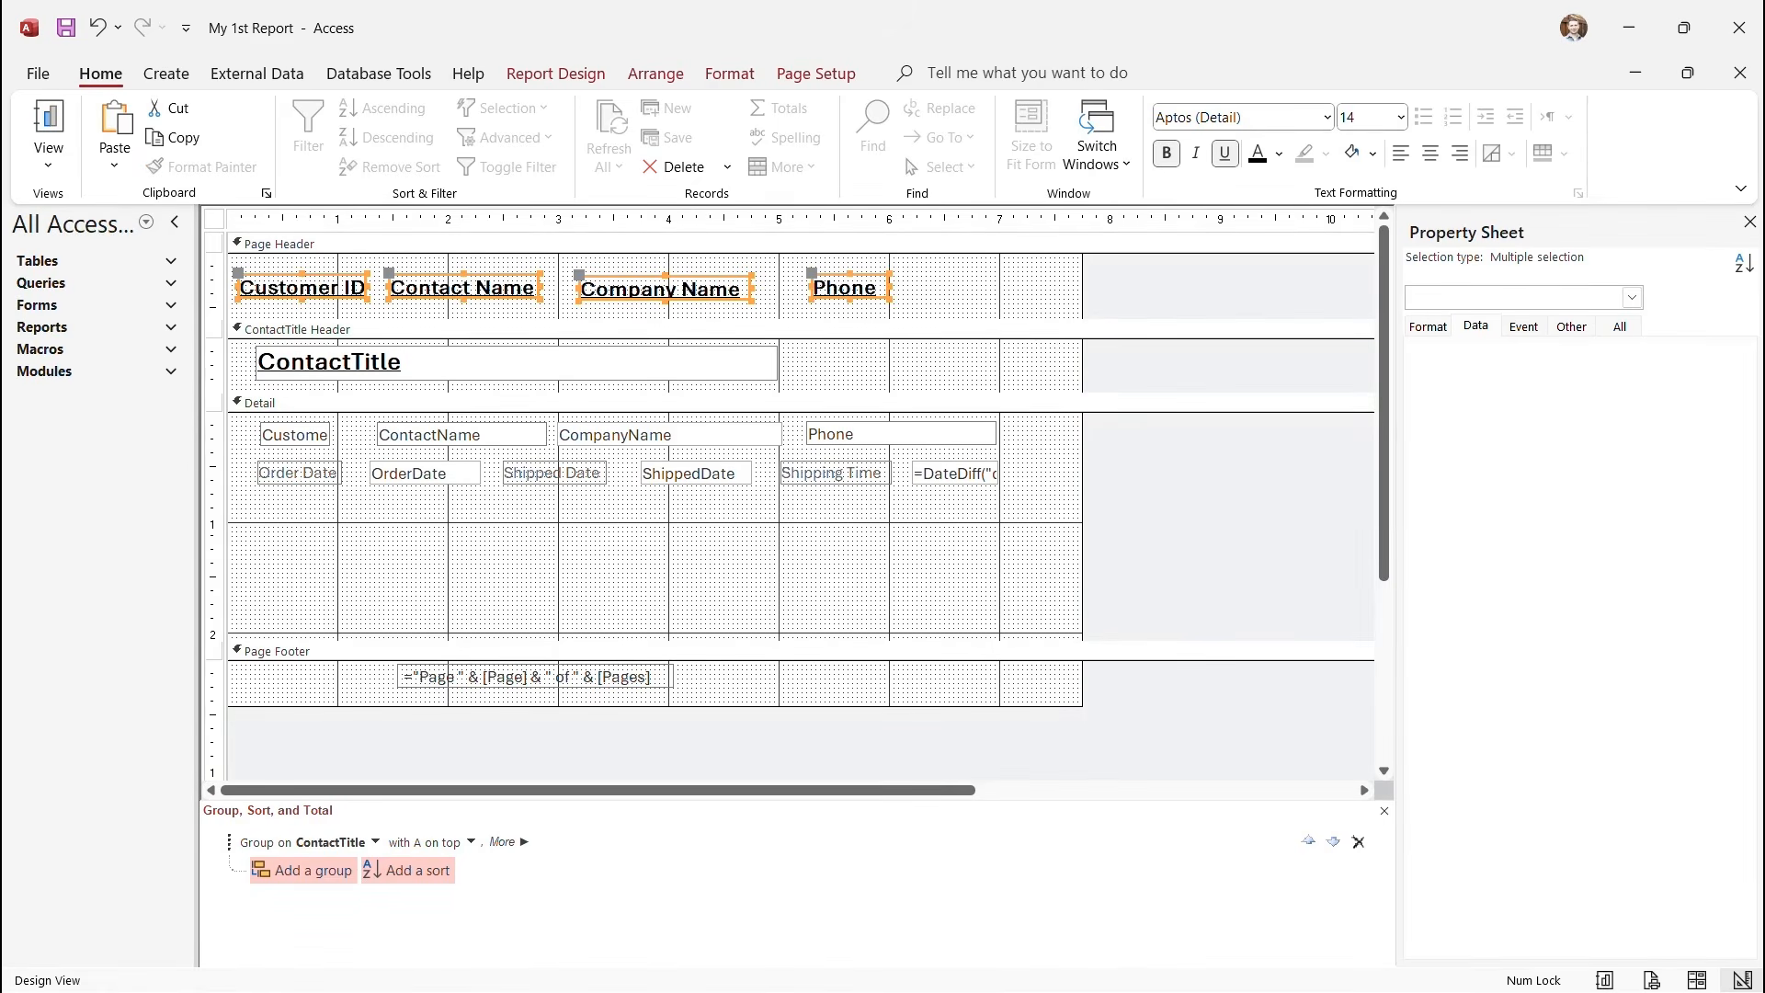
pyautogui.click(656, 74)
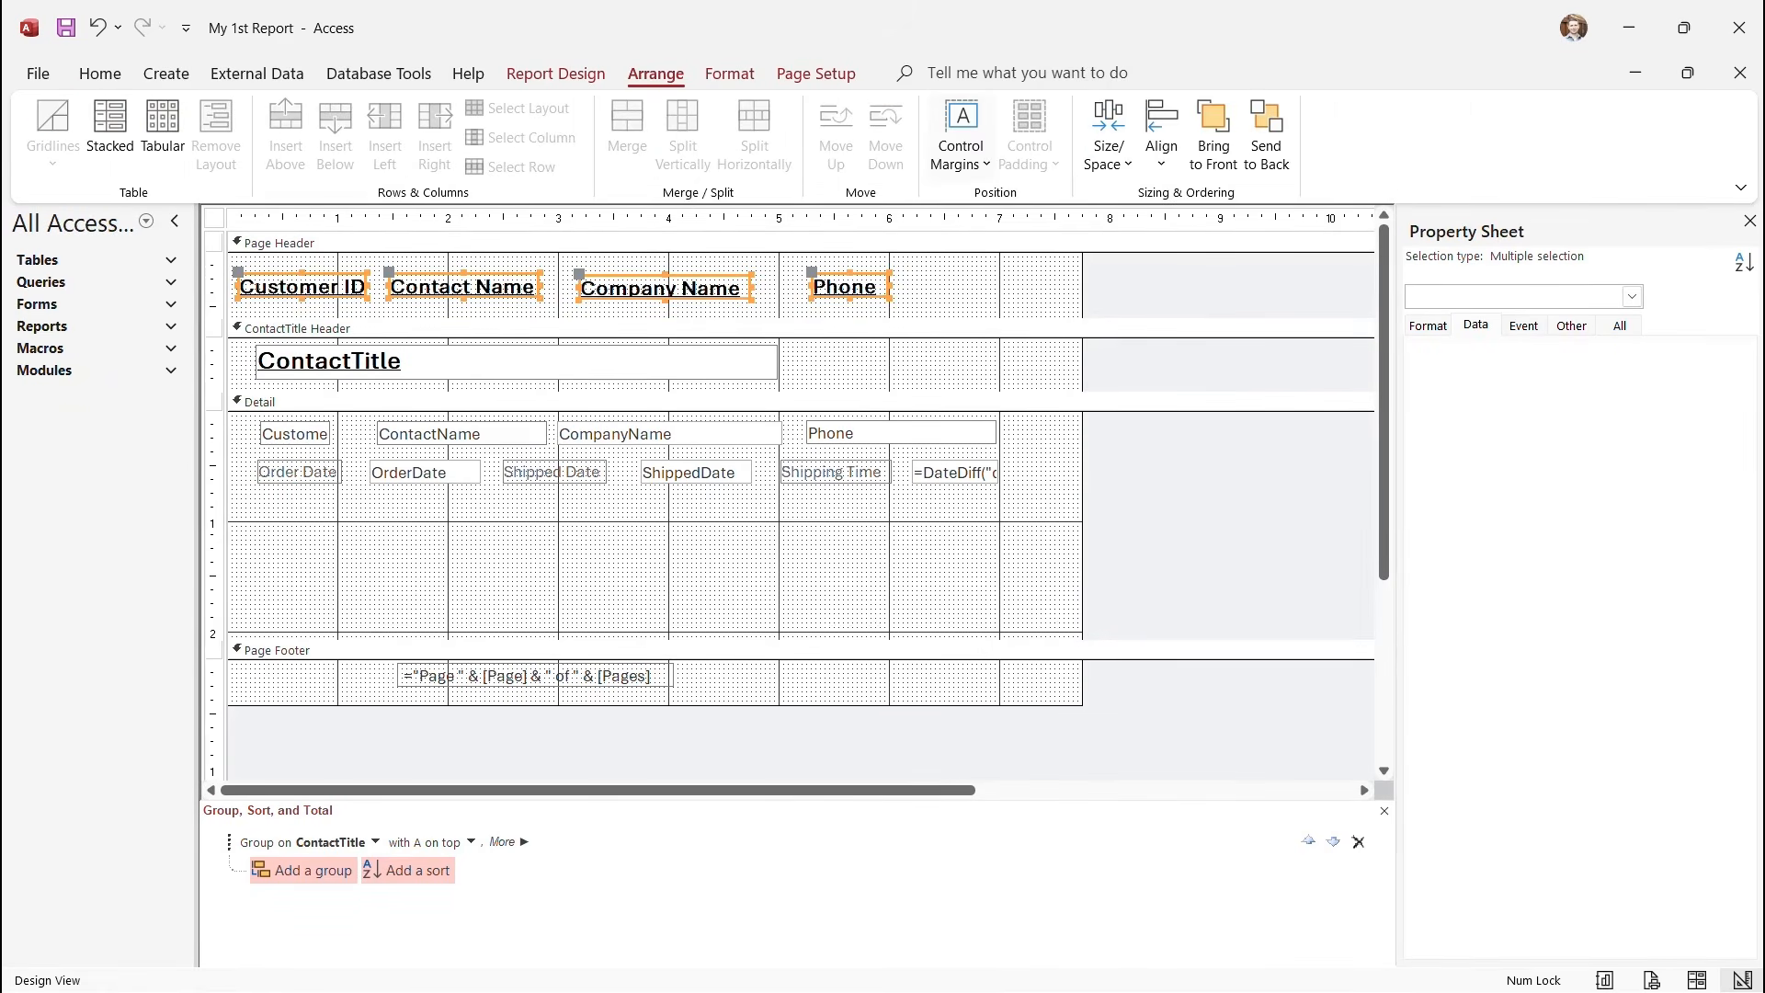
pyautogui.click(1162, 138)
pyautogui.click(1194, 300)
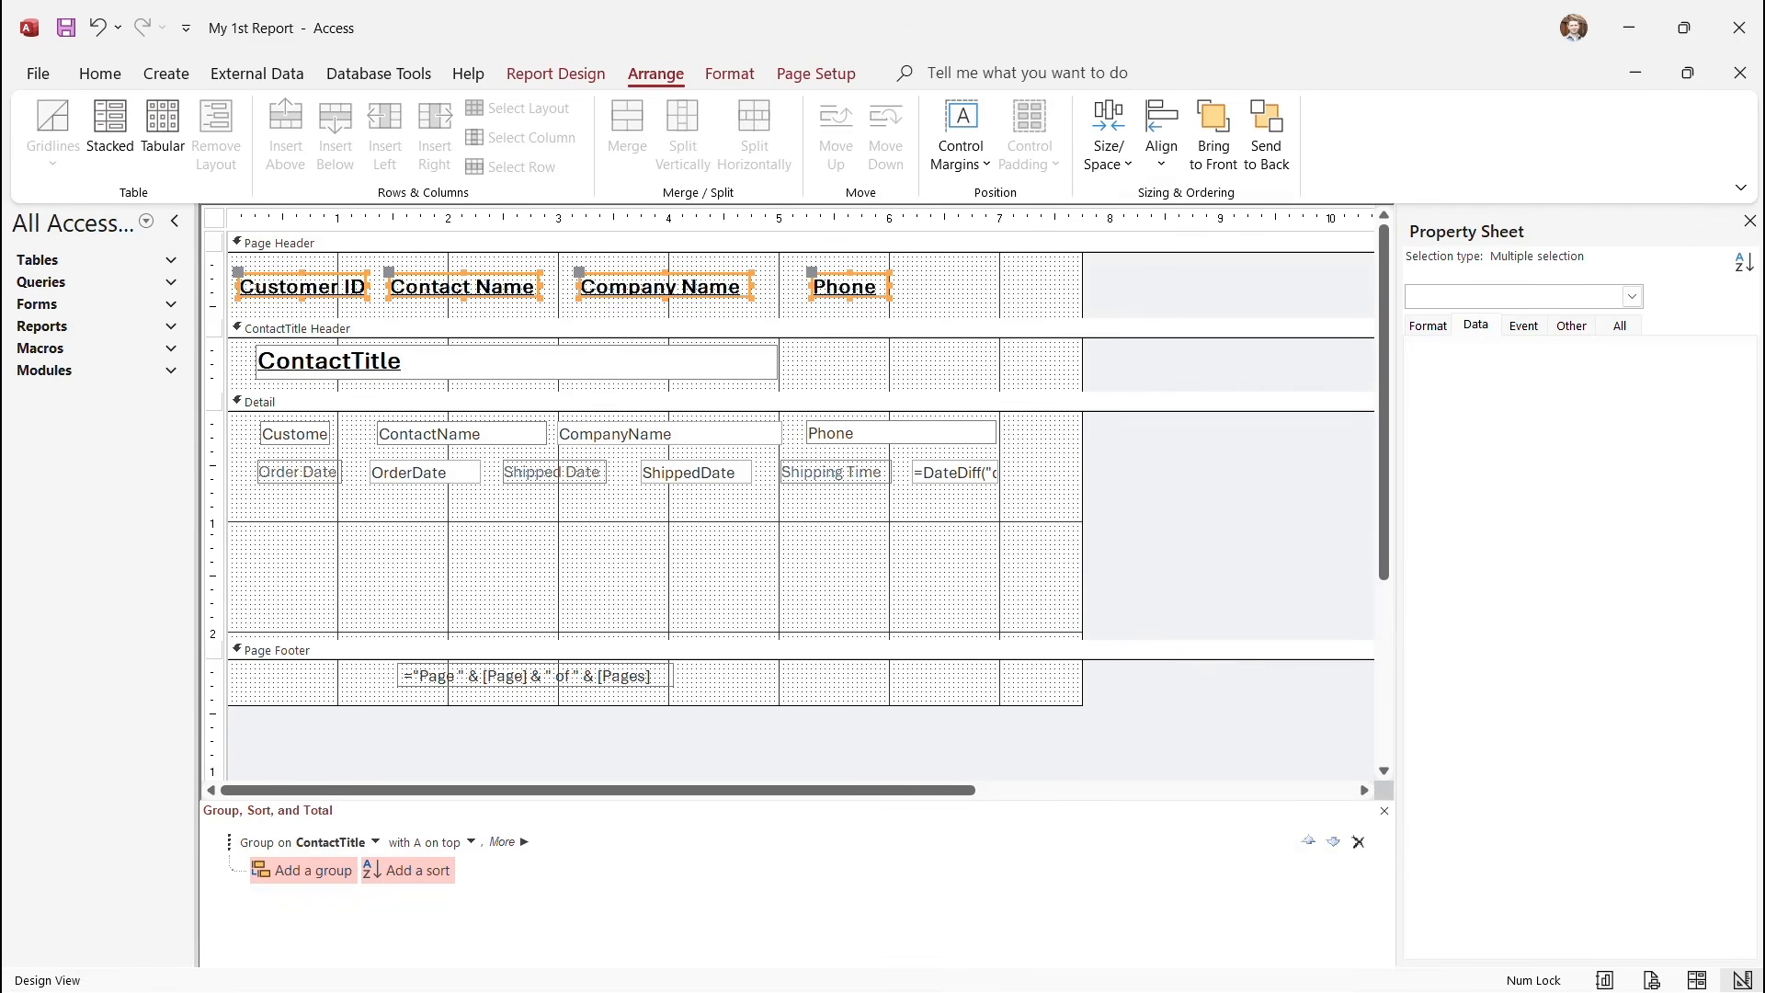
pyautogui.moveTo(214, 423); pyautogui.dragTo(213, 445)
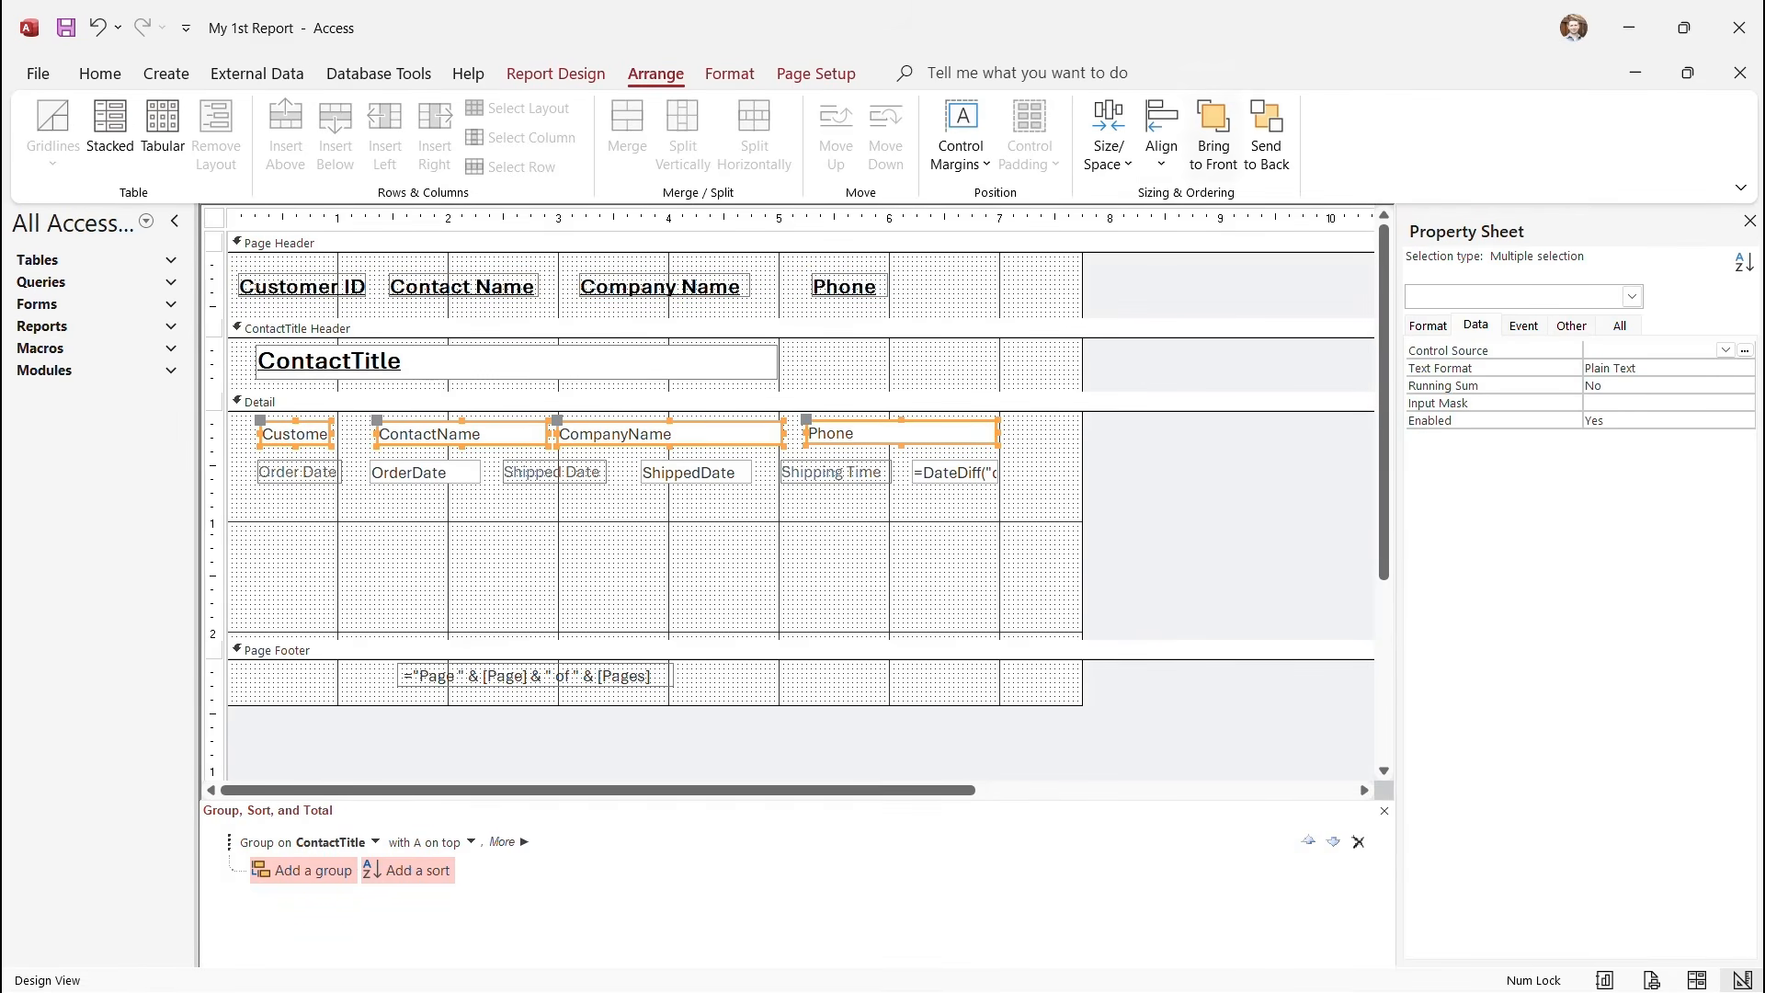
pyautogui.click(1162, 147)
pyautogui.click(1195, 299)
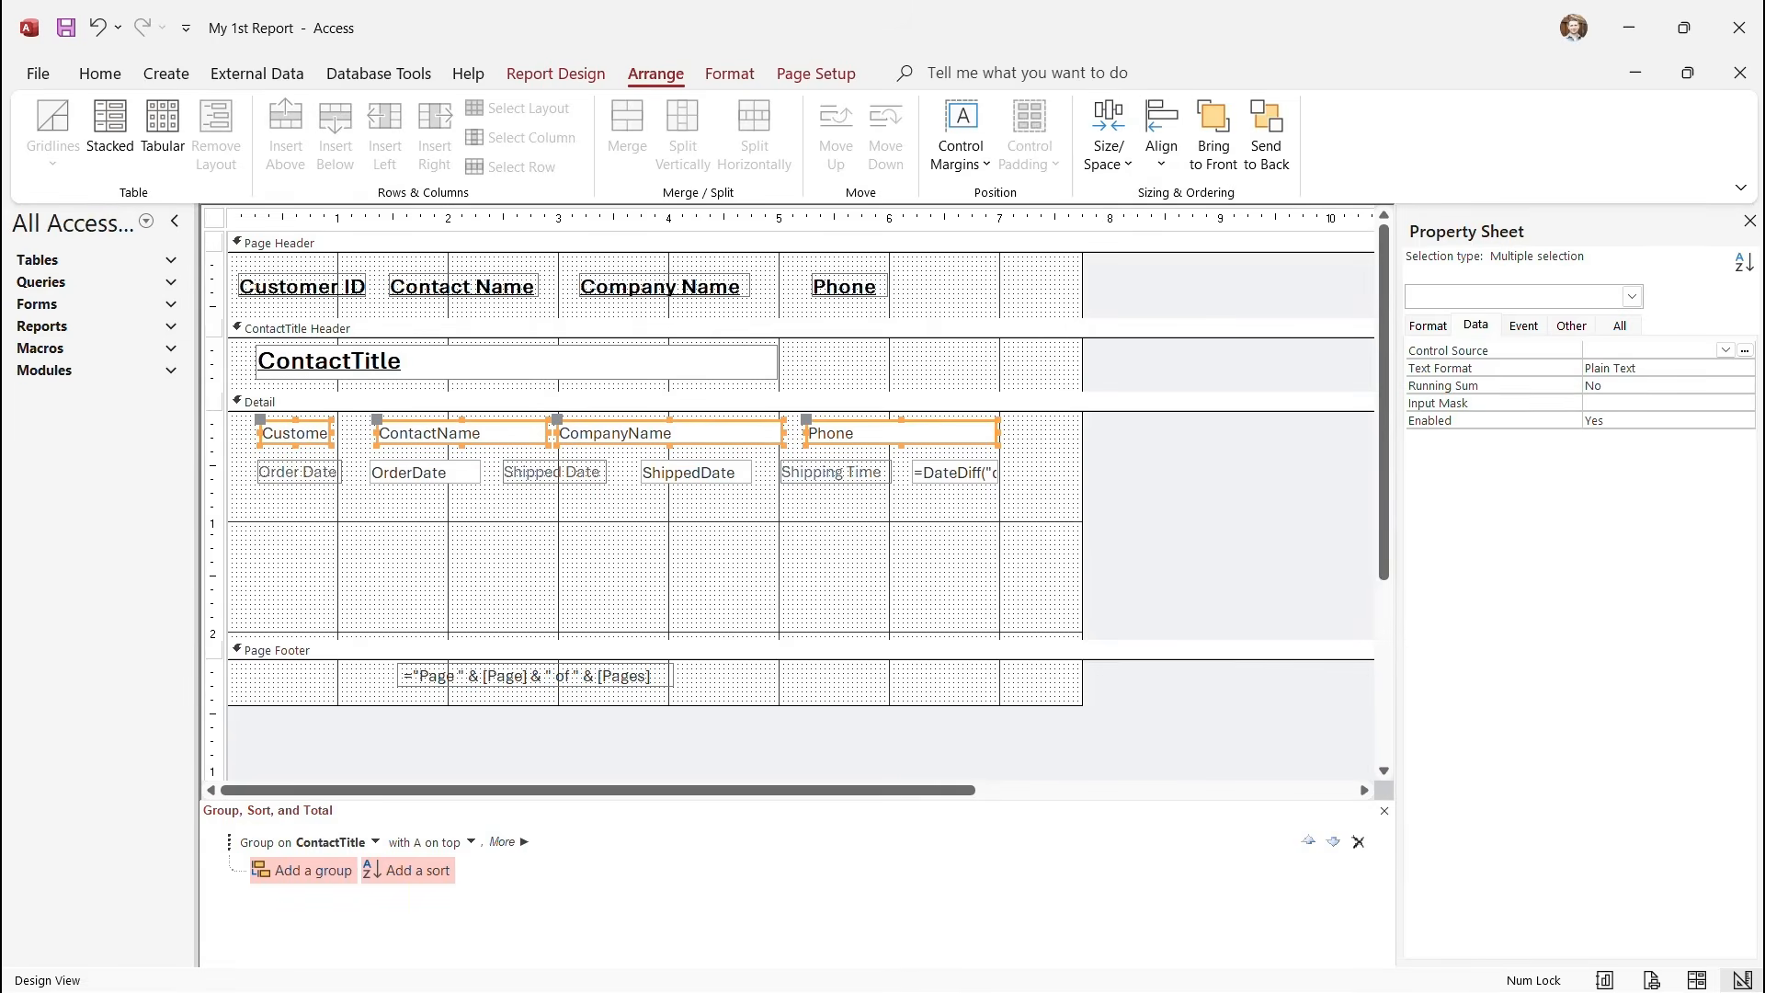
pyautogui.click(801, 555)
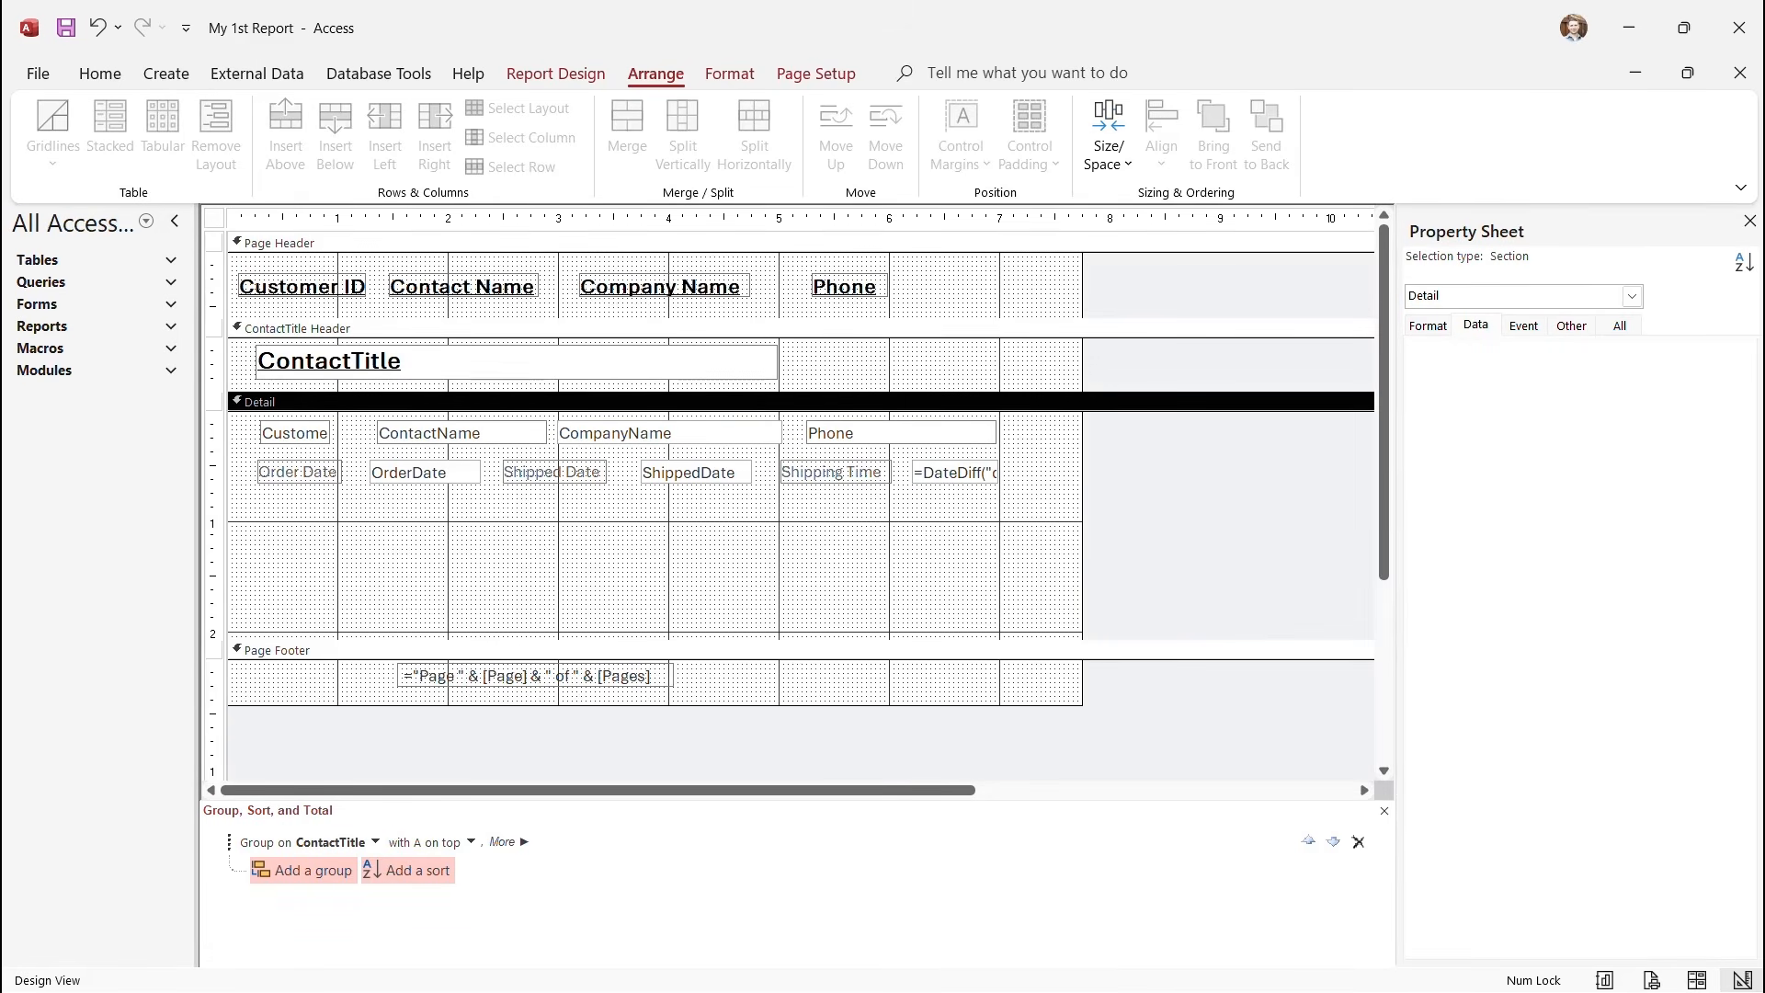
# Check the company names in Report View, then switch back to Design View.
pyautogui.click(555, 74)
pyautogui.click(49, 155)
pyautogui.click(120, 210)
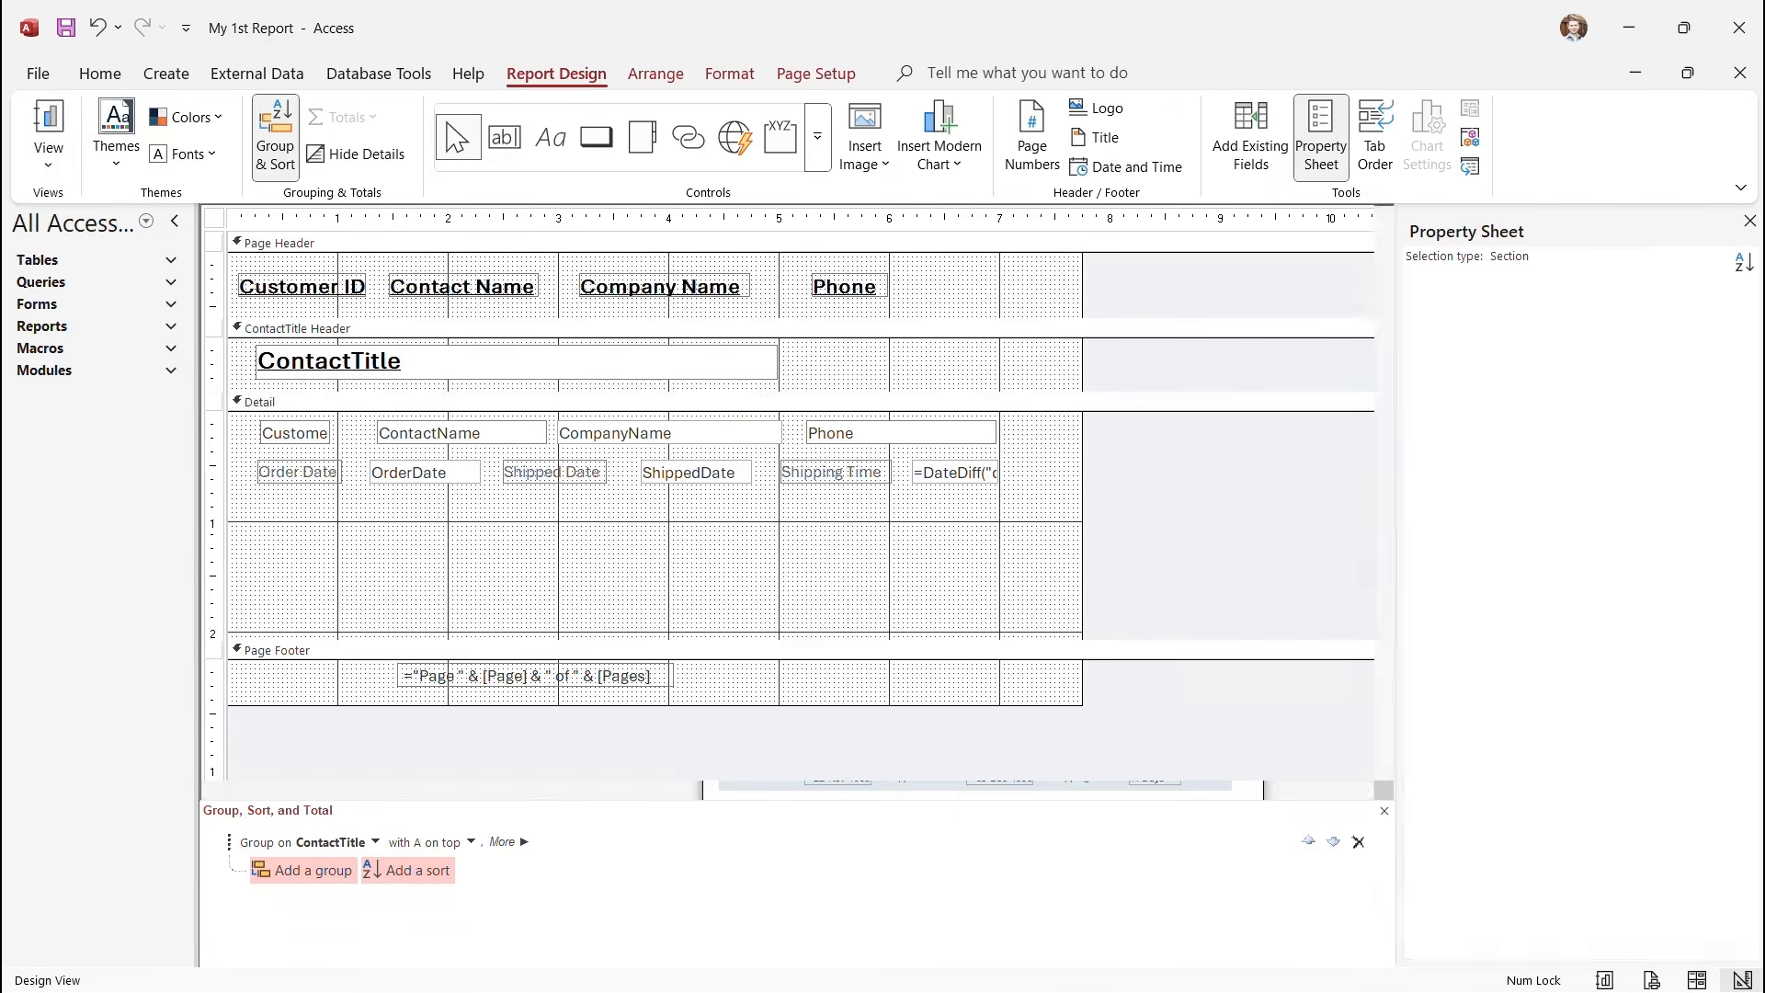
pyautogui.scroll(-3, 644, 589)
pyautogui.scroll(-5, 644, 589)
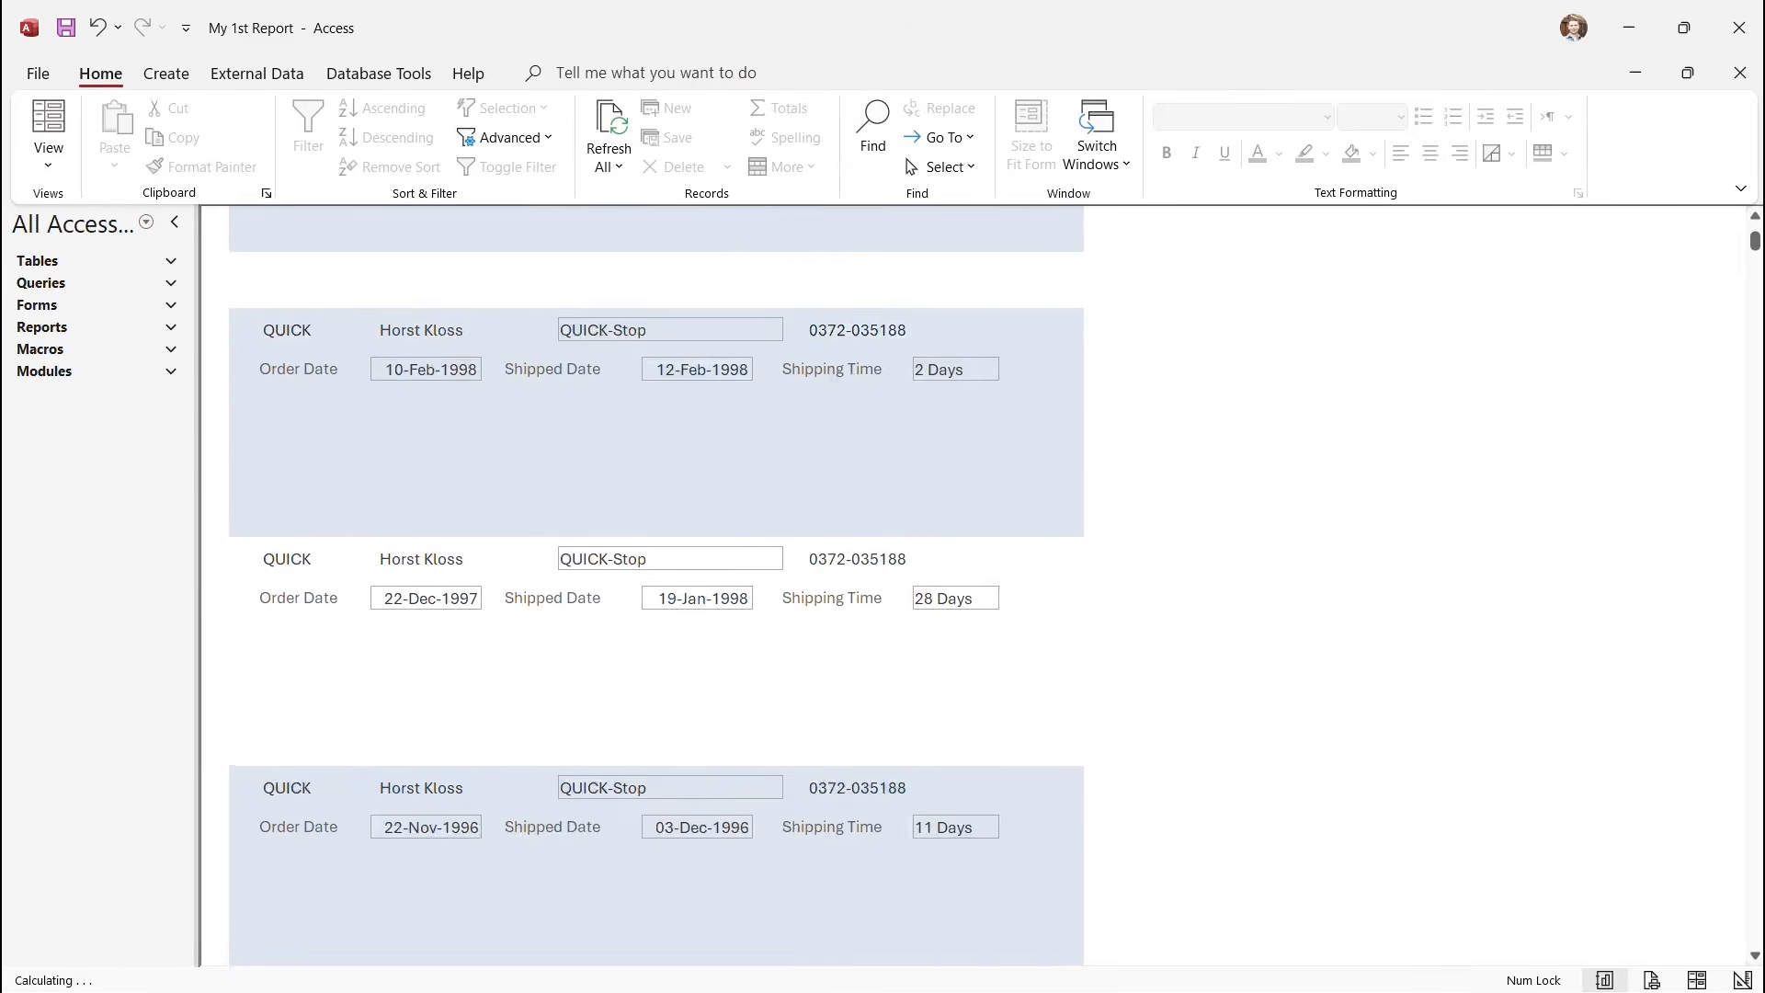
pyautogui.scroll(8, 644, 588)
pyautogui.click(49, 155)
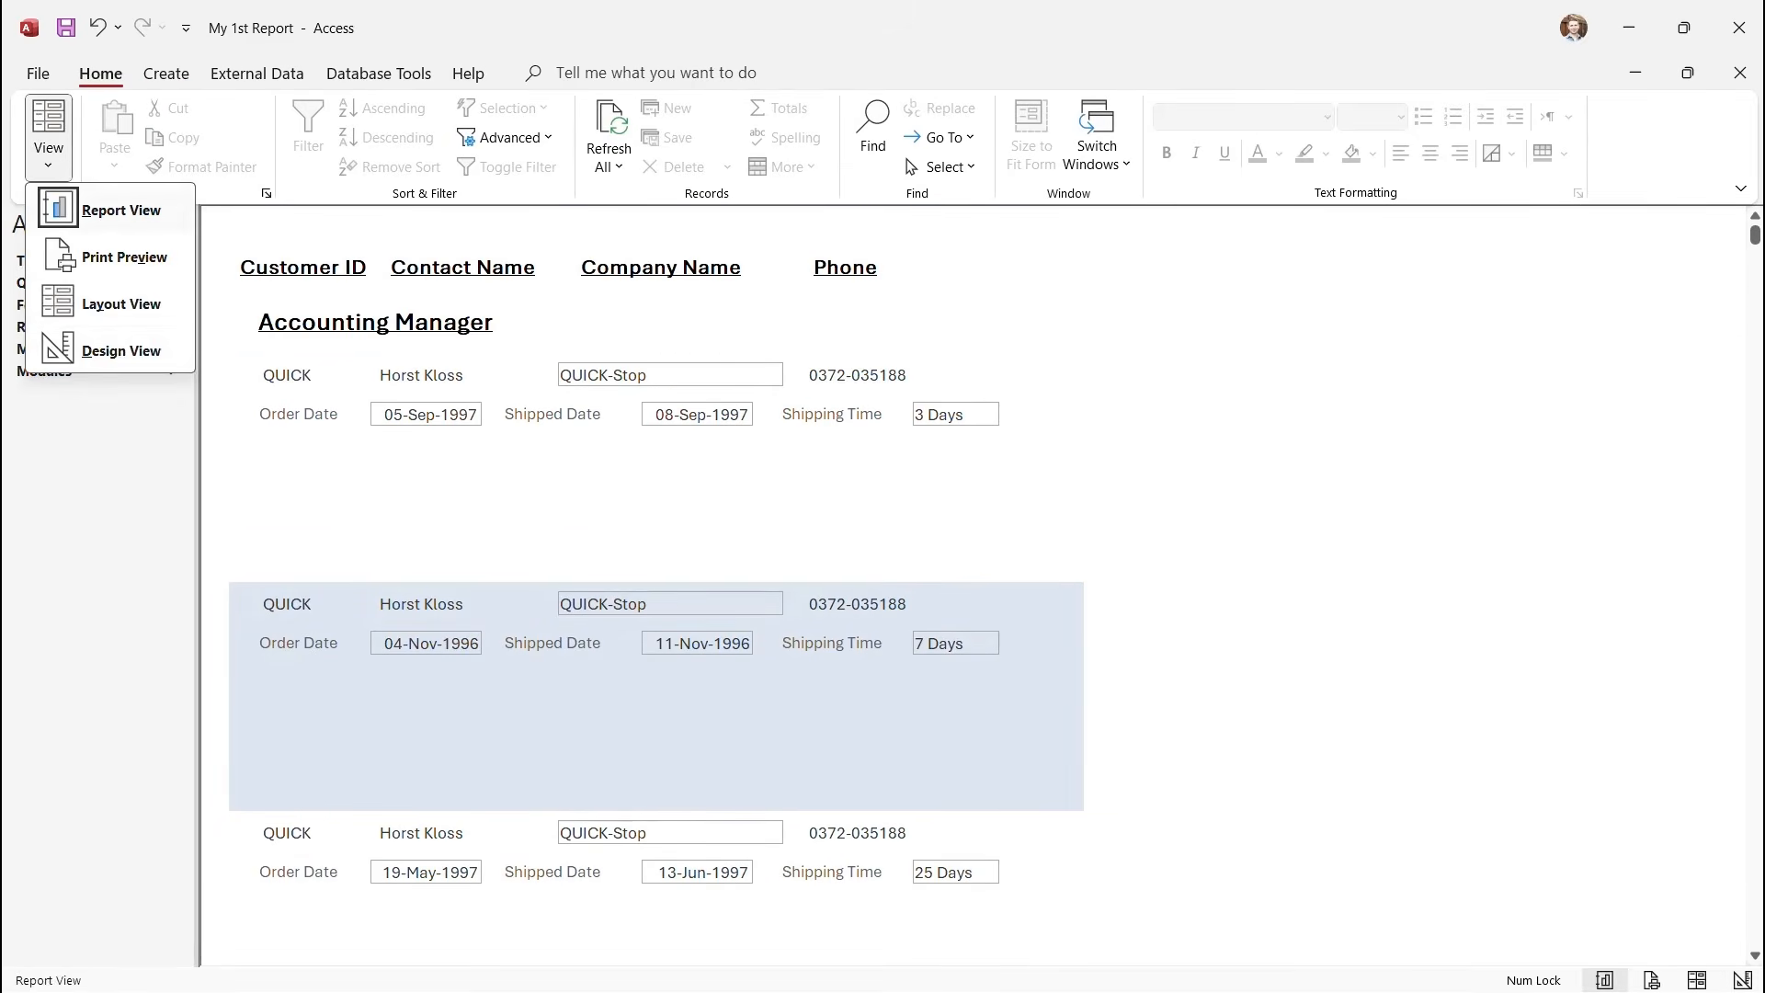
pyautogui.click(121, 351)
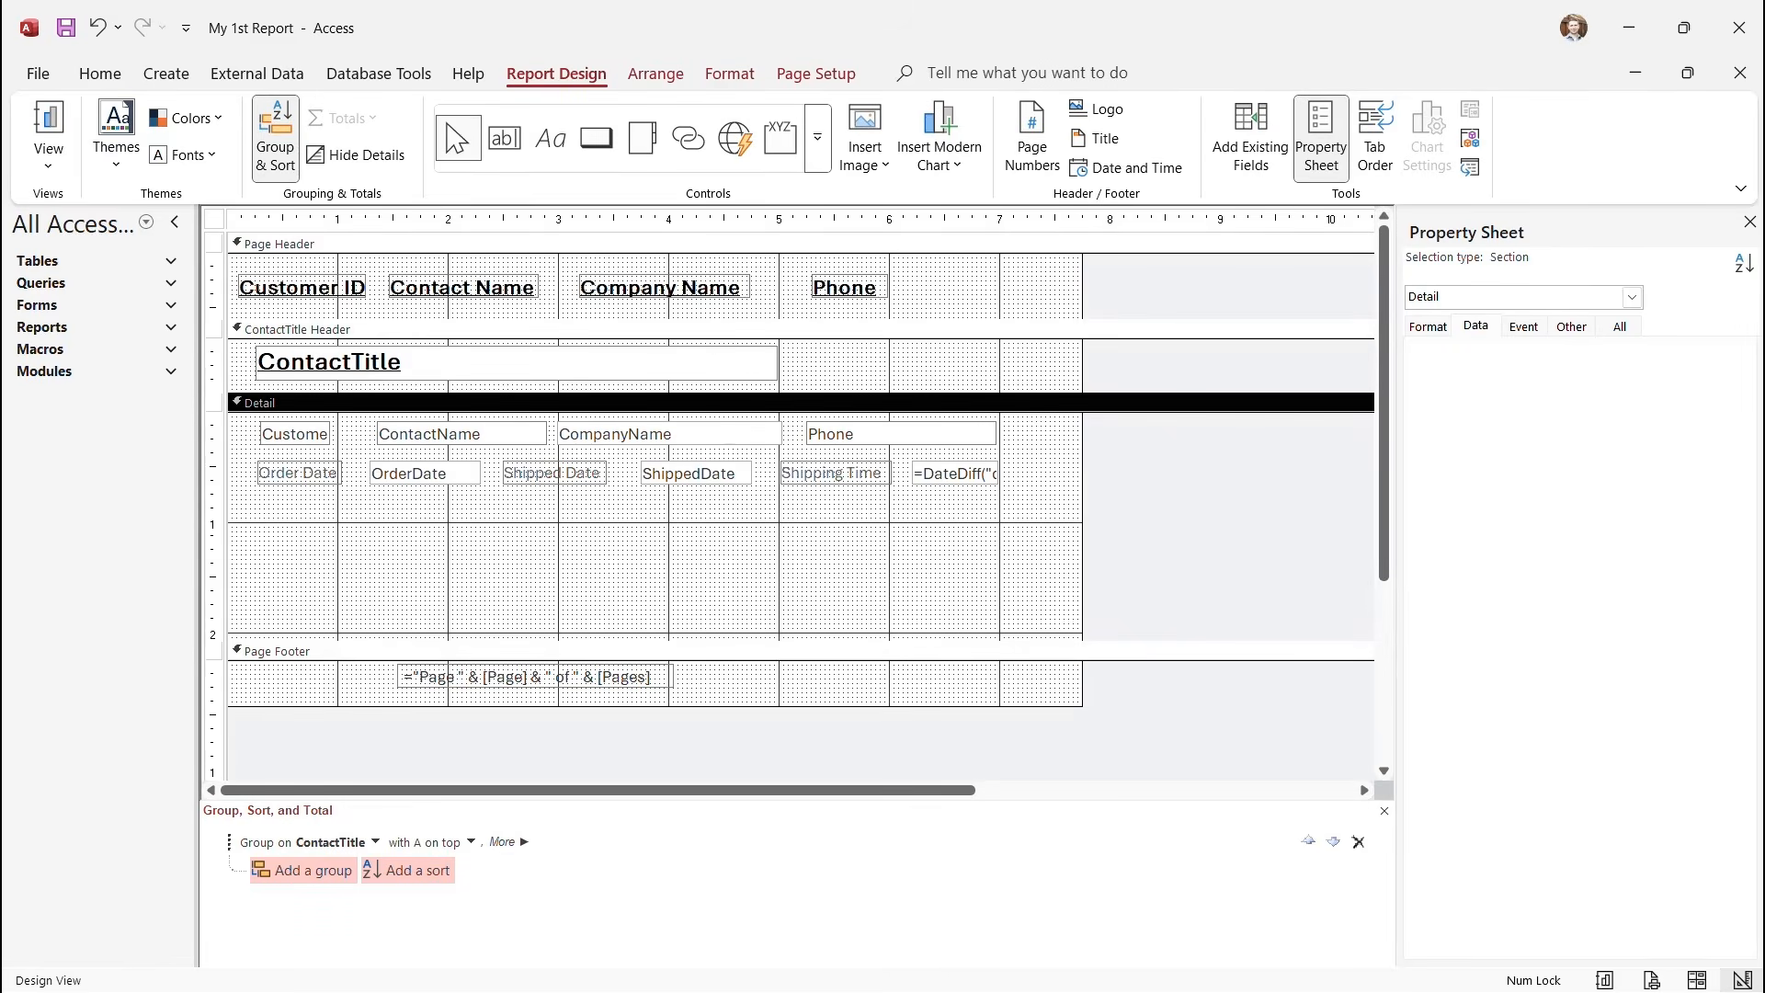
# Drag the Detail section's bottom edge up to the second field row and verify in Print Preview.
pyautogui.moveTo(551, 641); pyautogui.dragTo(551, 509)
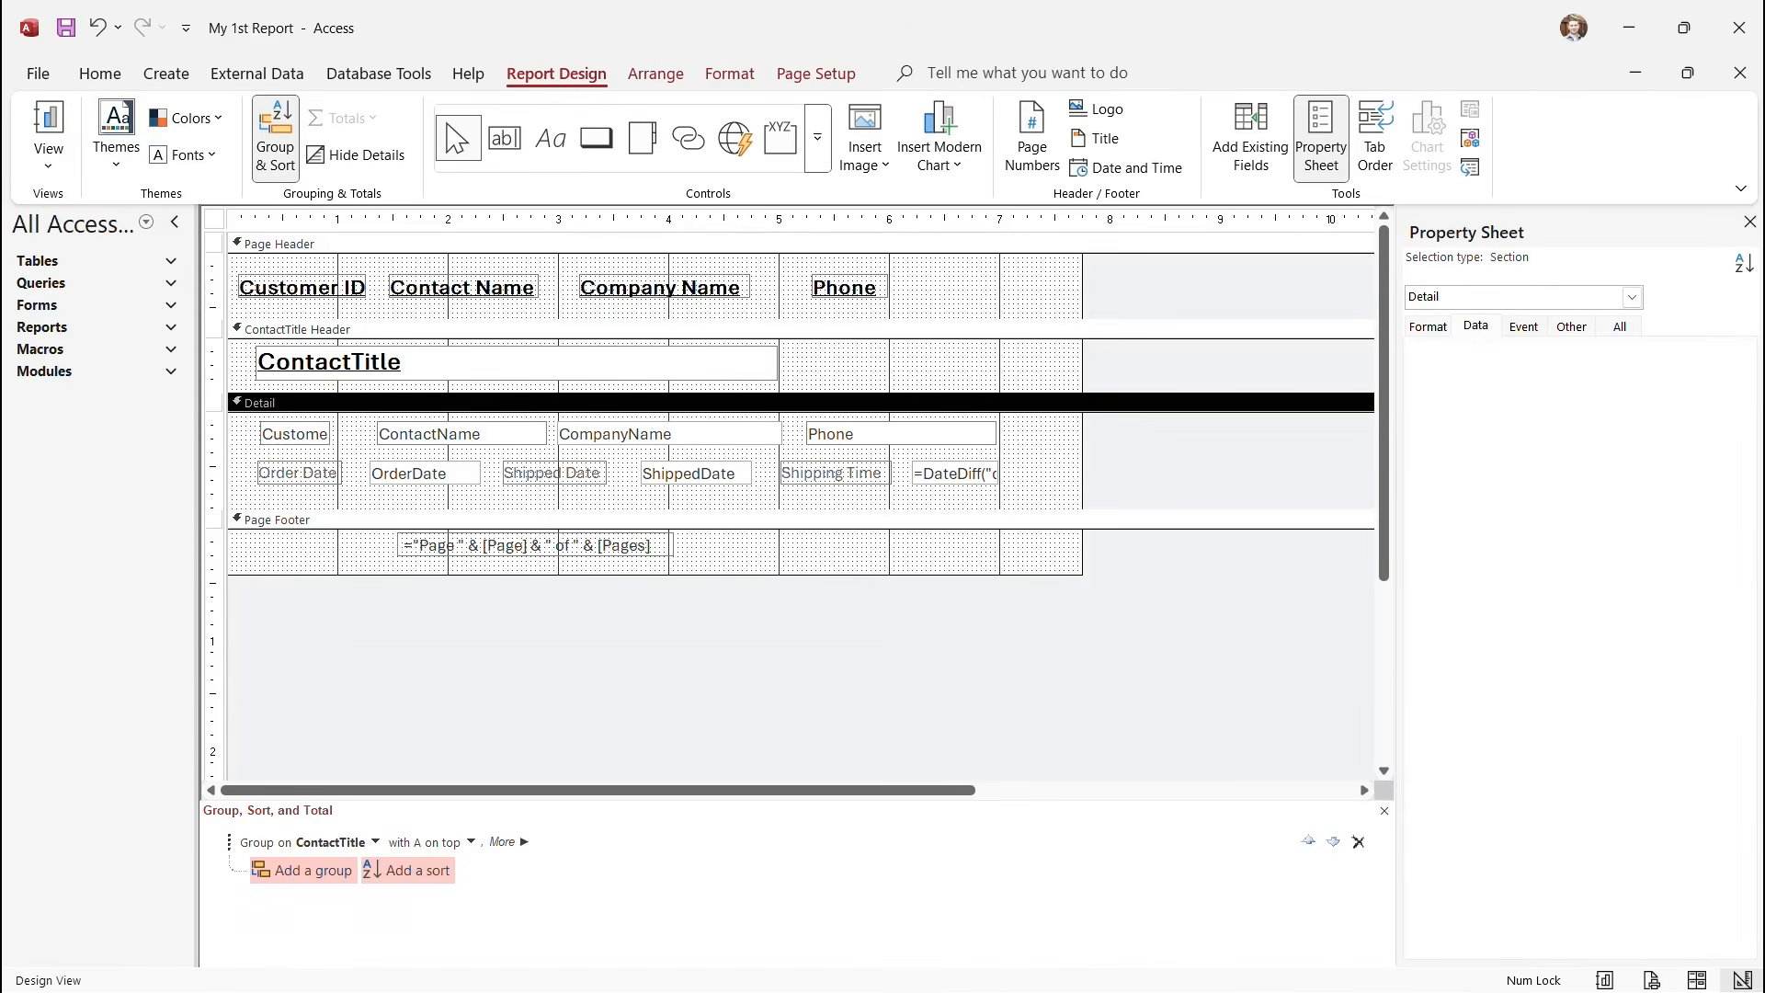
pyautogui.click(49, 159)
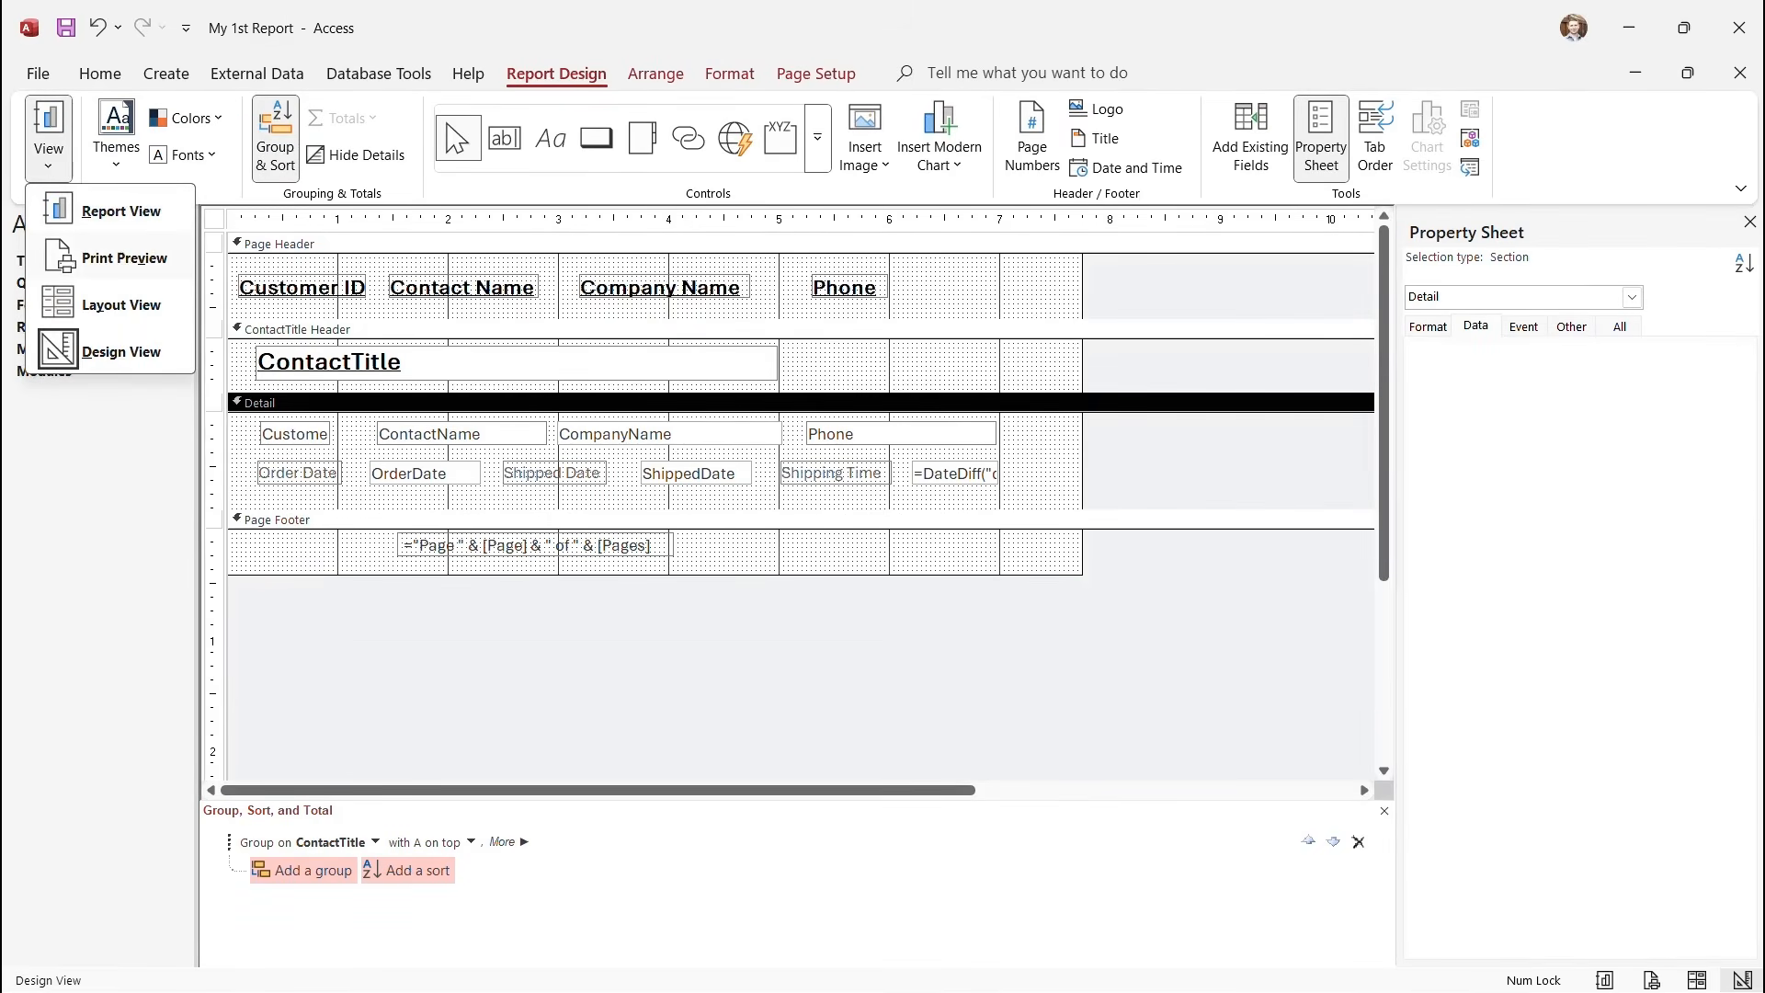
pyautogui.click(124, 257)
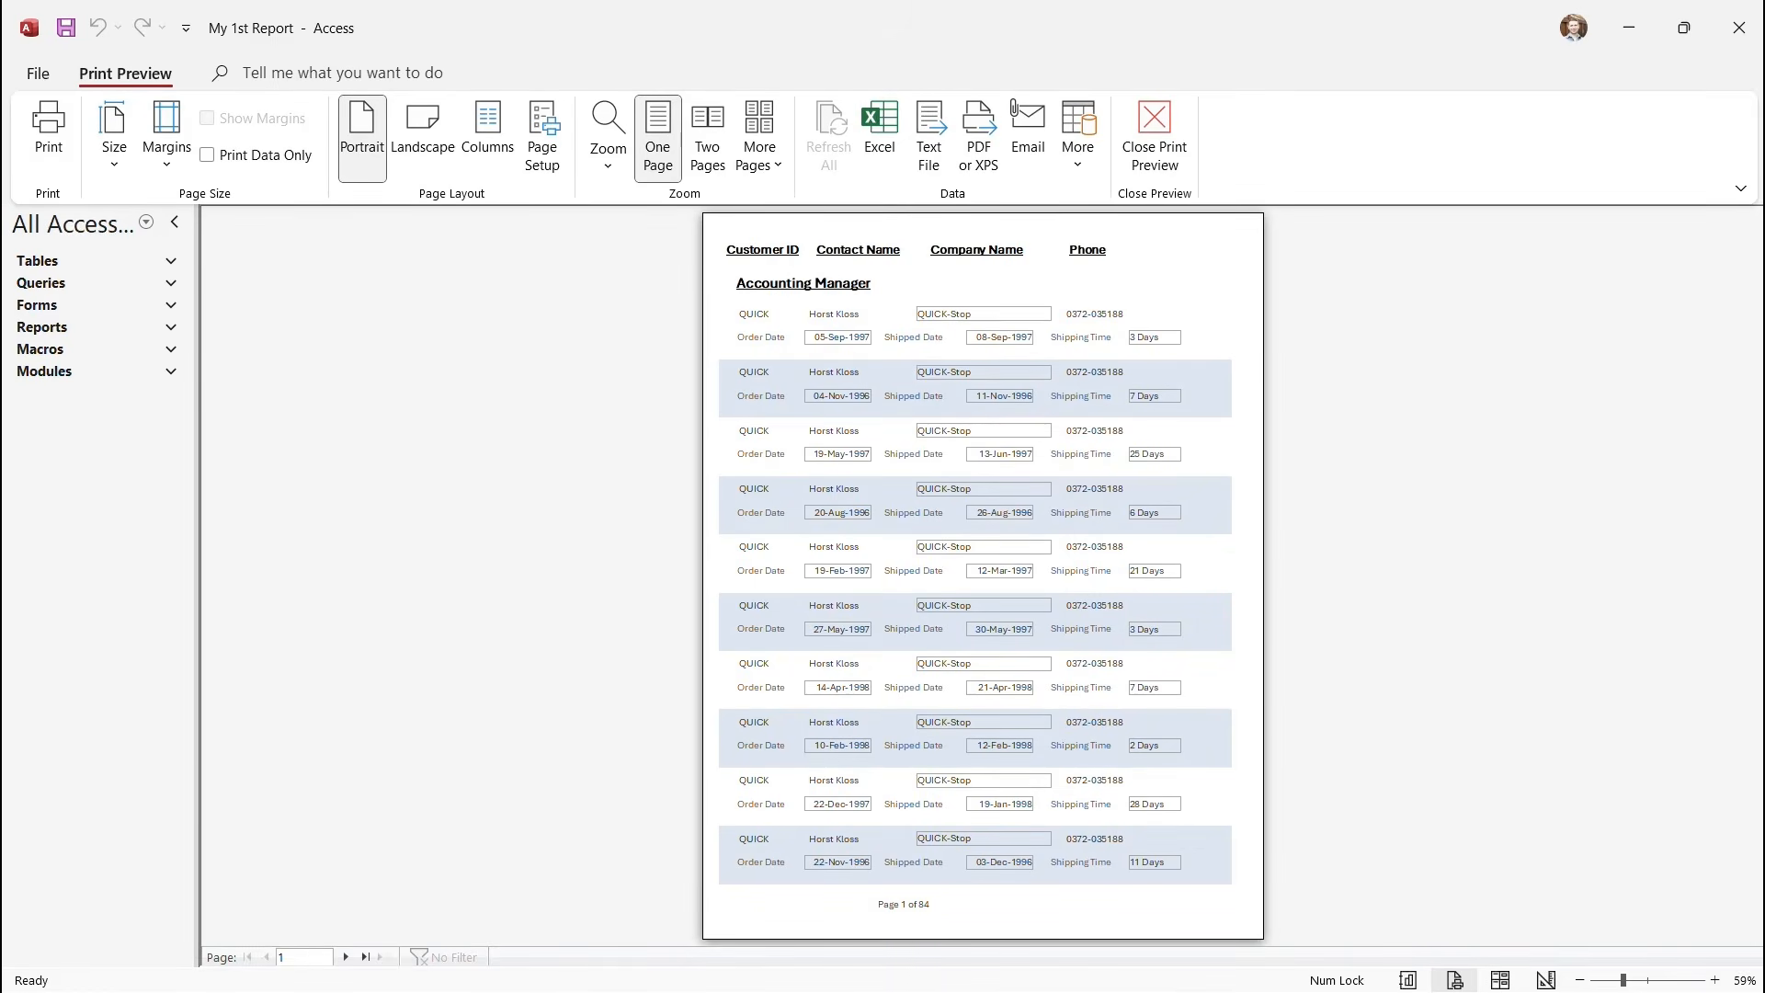
pyautogui.click(1155, 129)
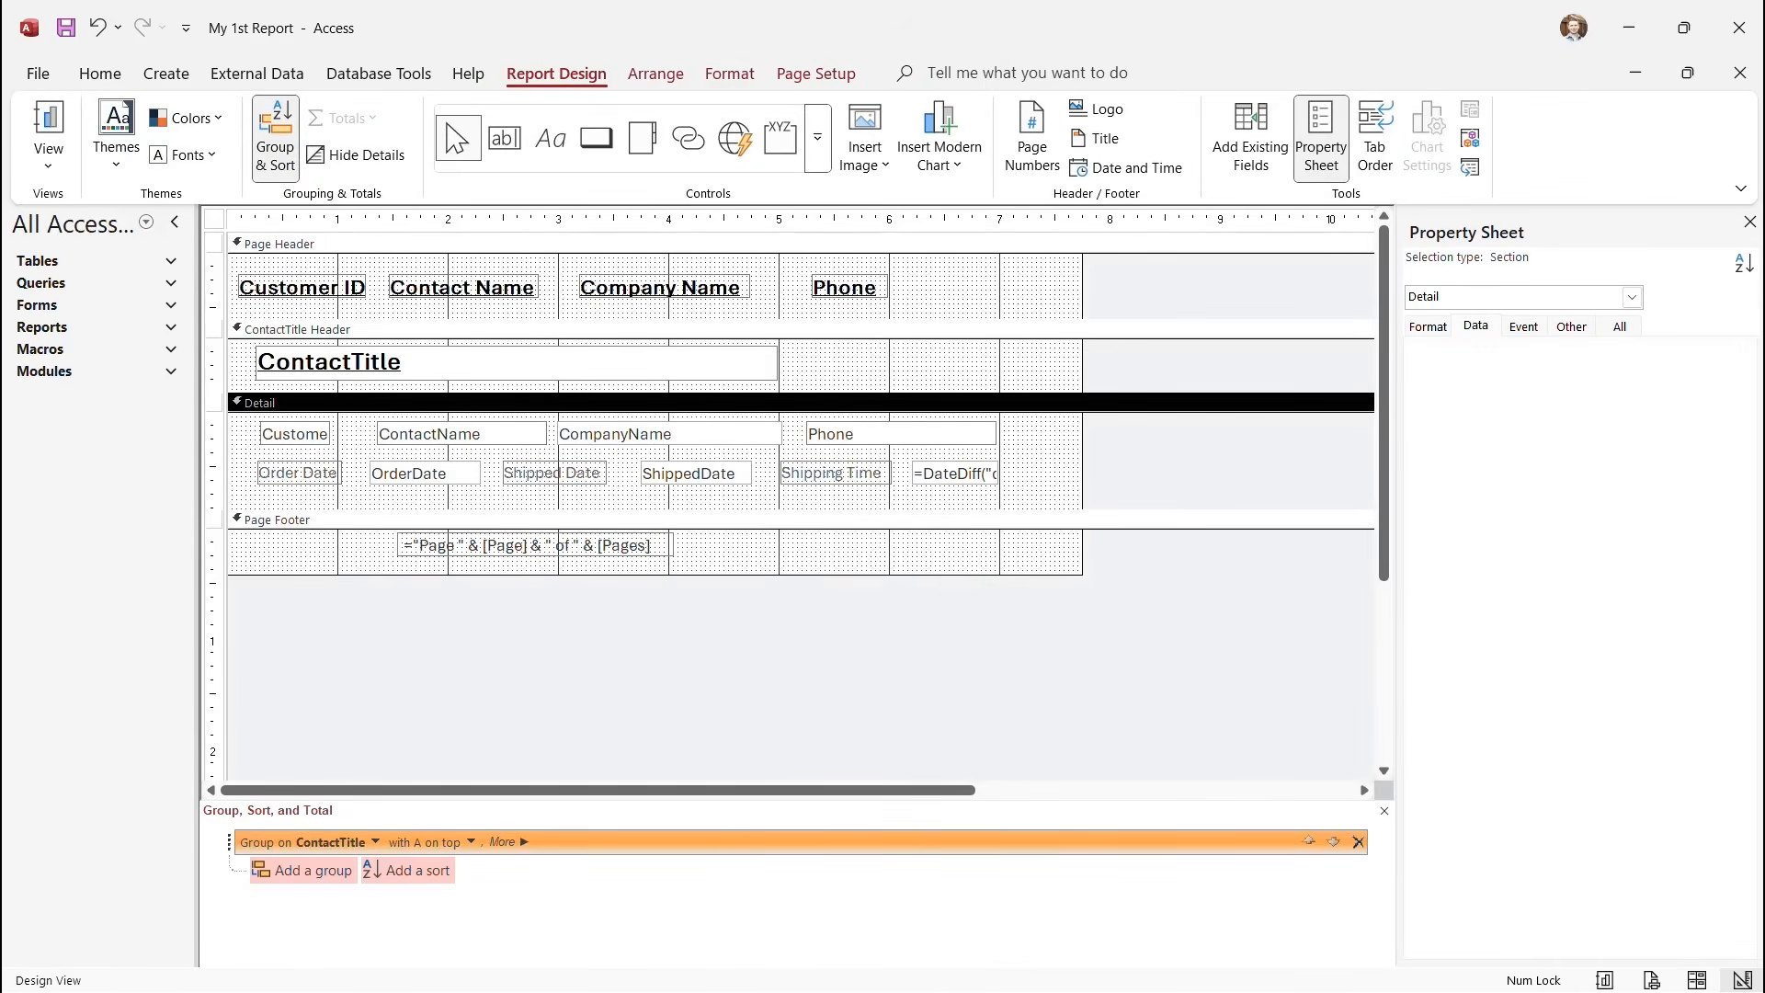
pyautogui.click(669, 434)
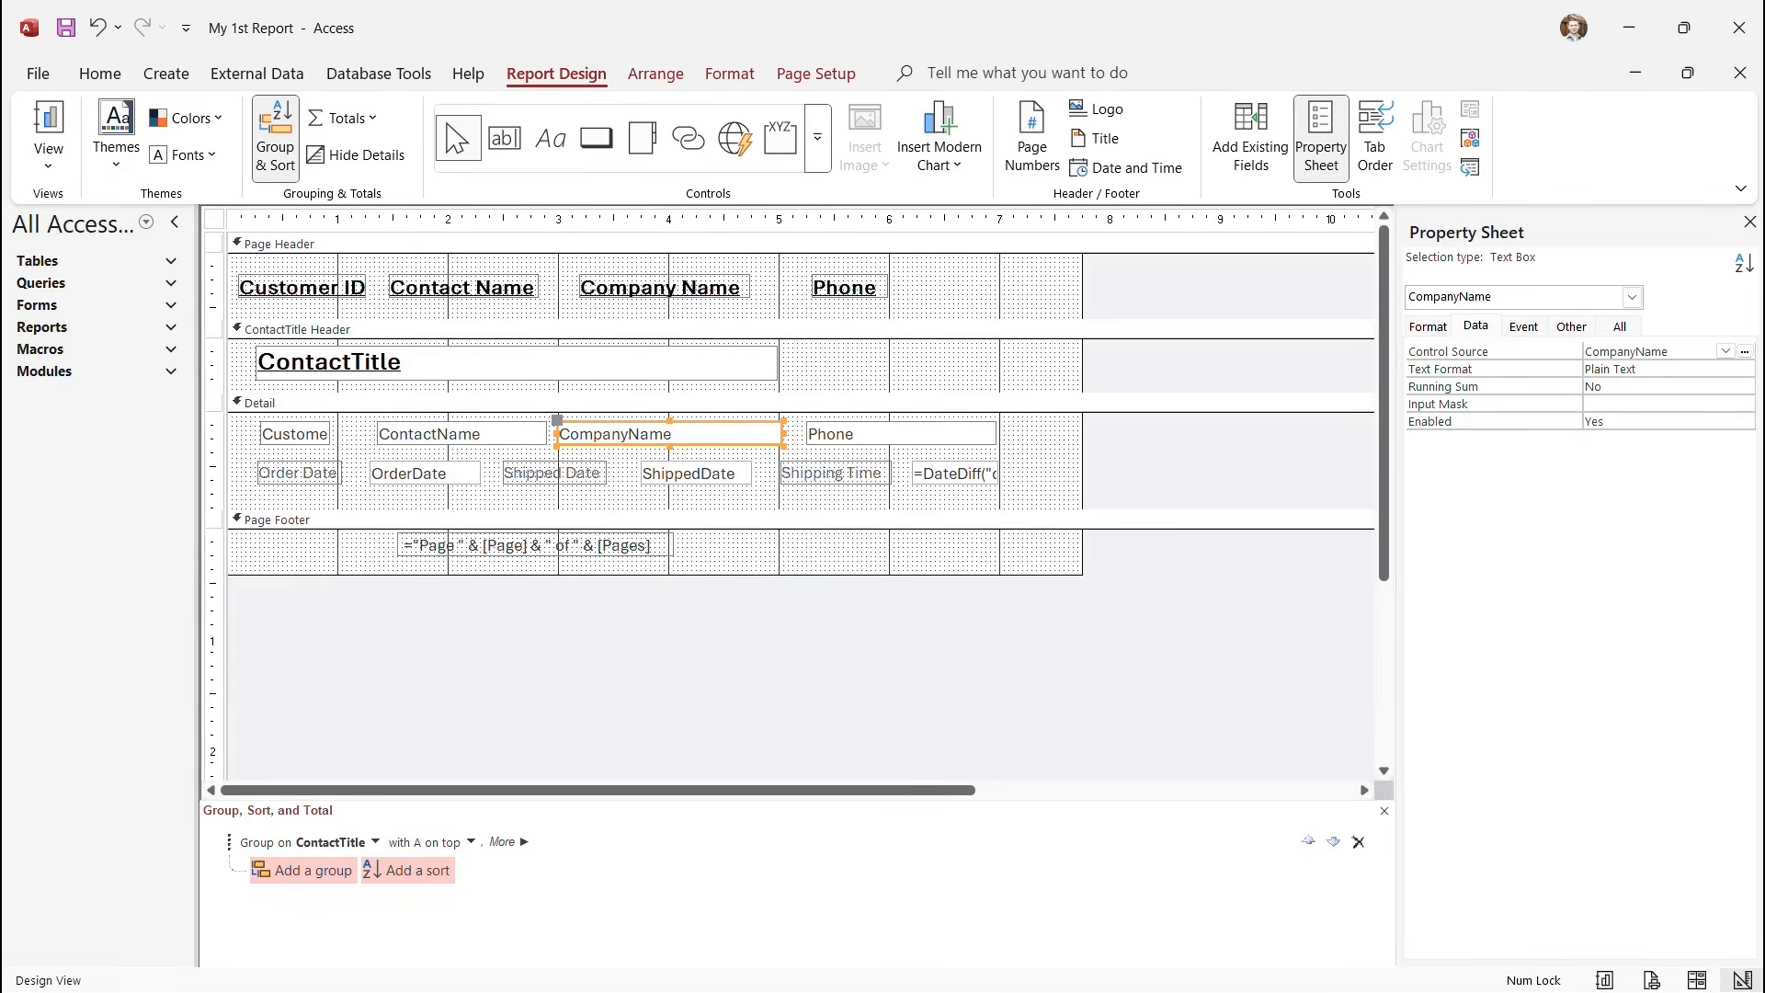
# Change the CompanyName text box's Shape Outline colour on the Format tab.
pyautogui.click(731, 74)
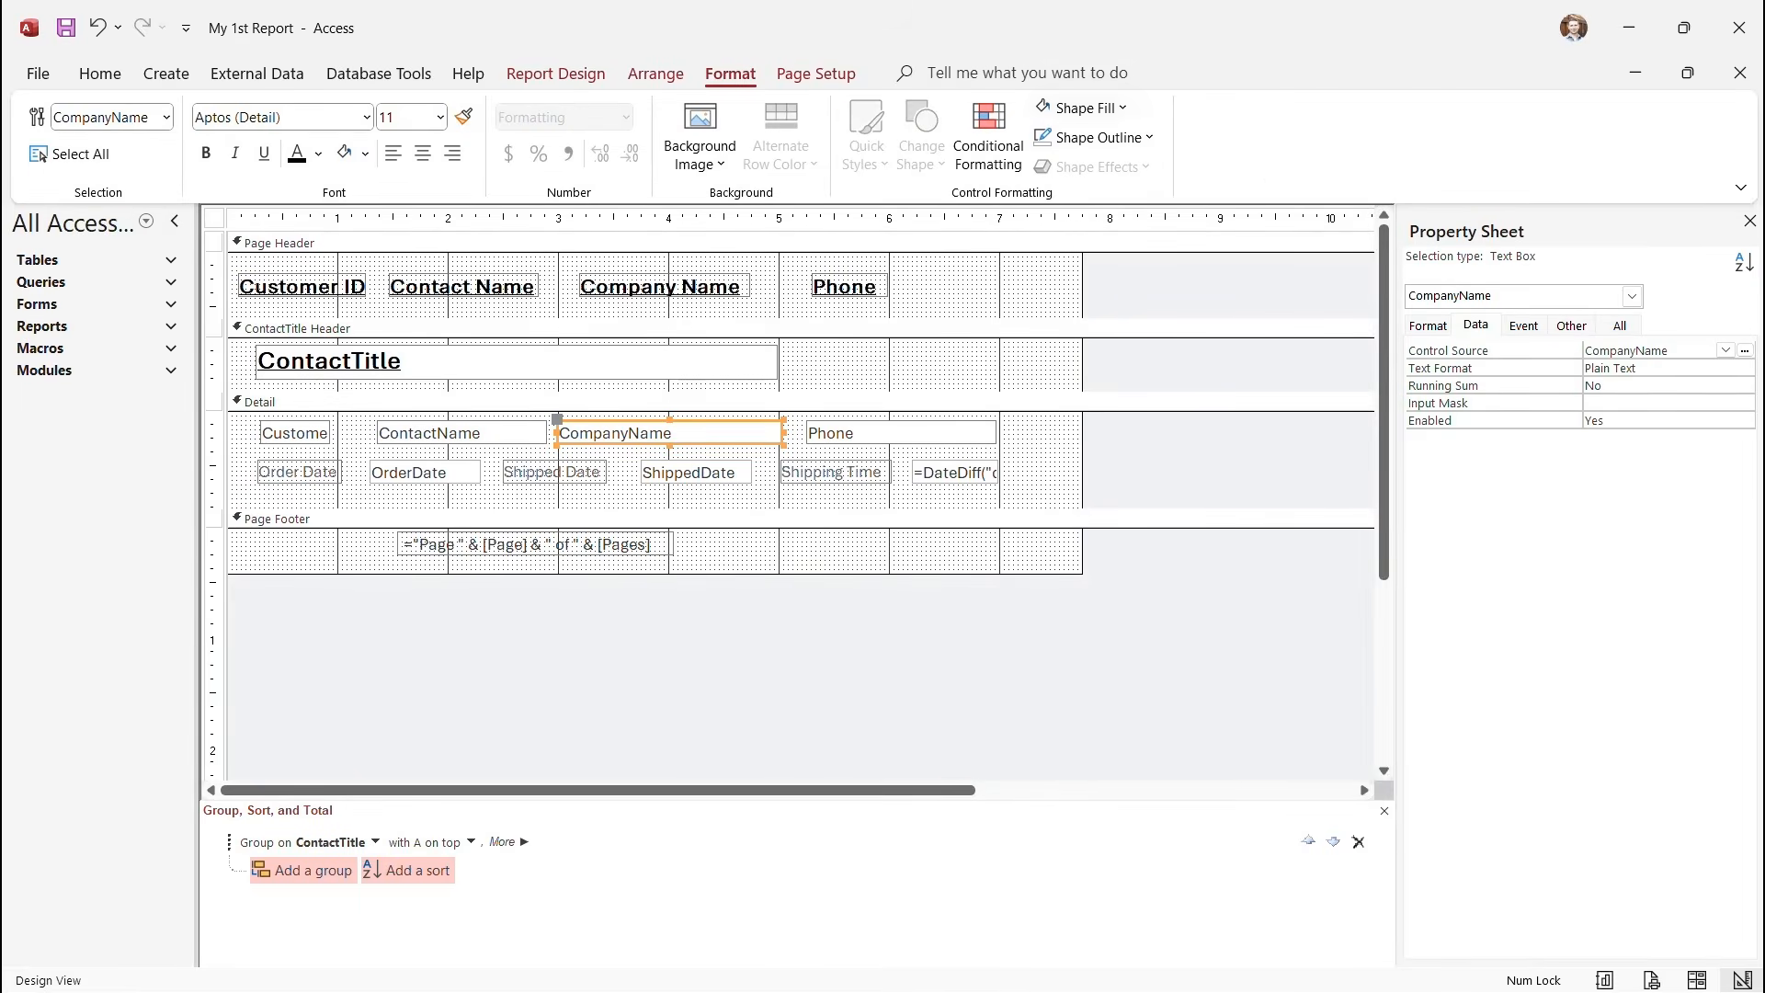
pyautogui.click(1094, 137)
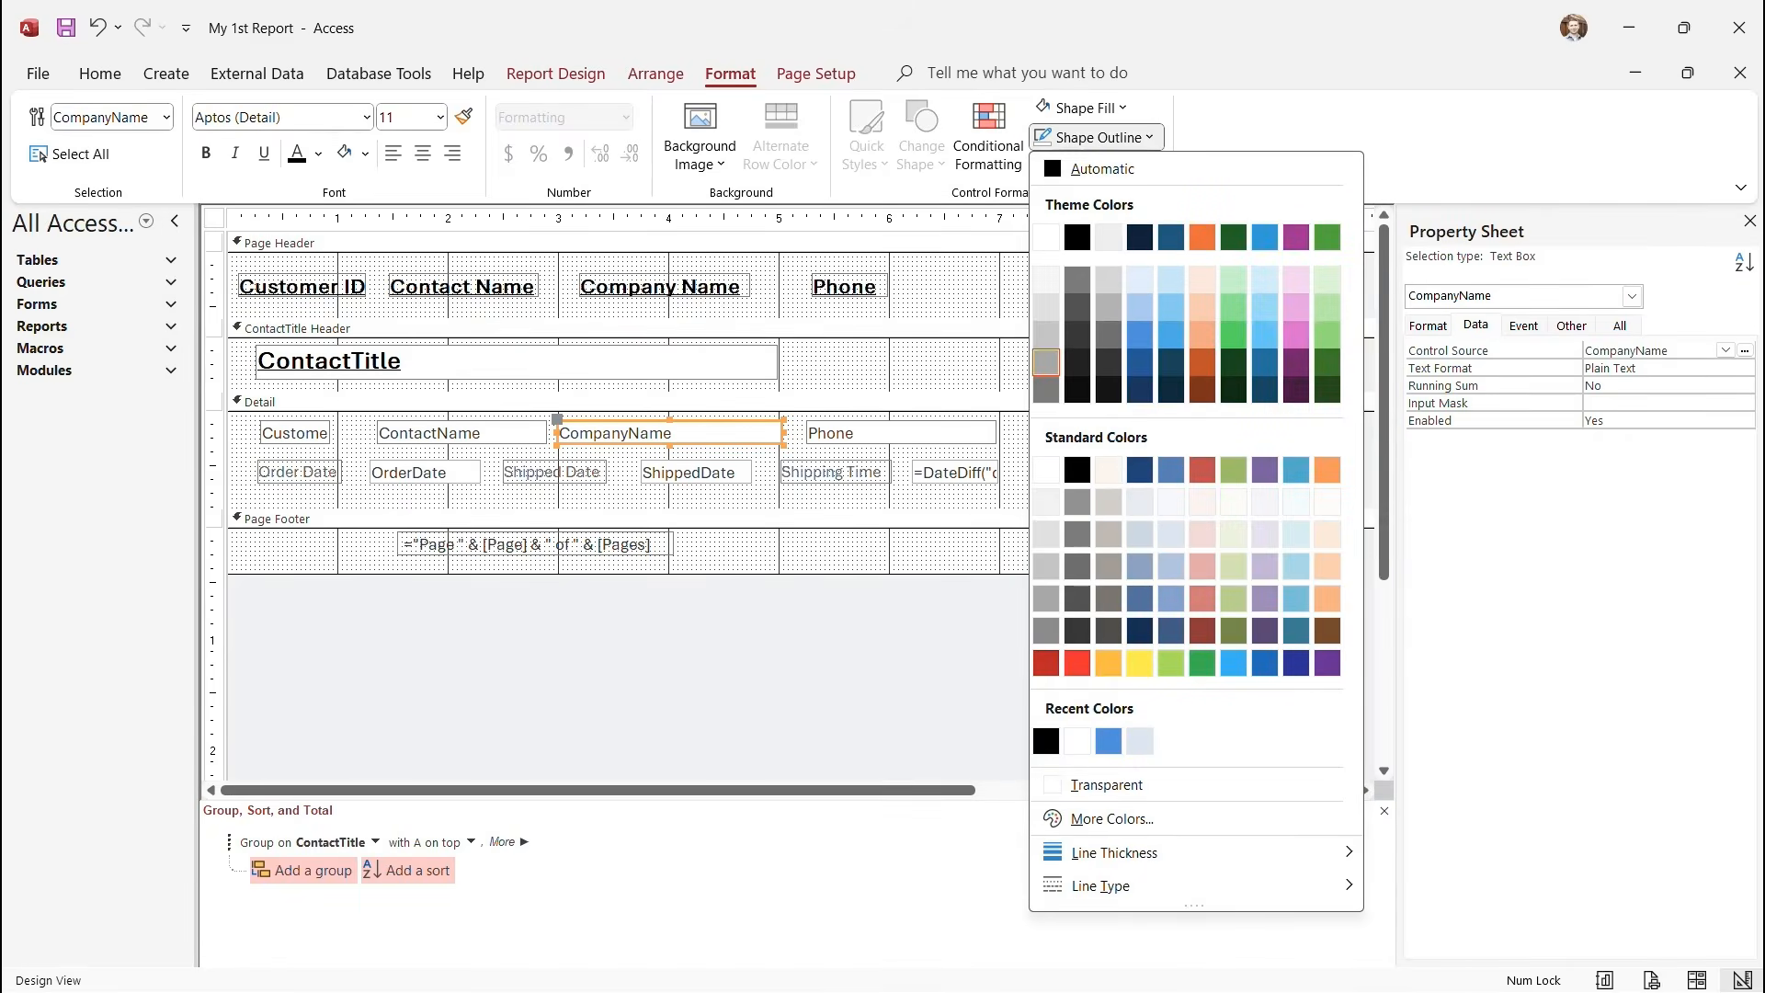
pyautogui.click(1108, 741)
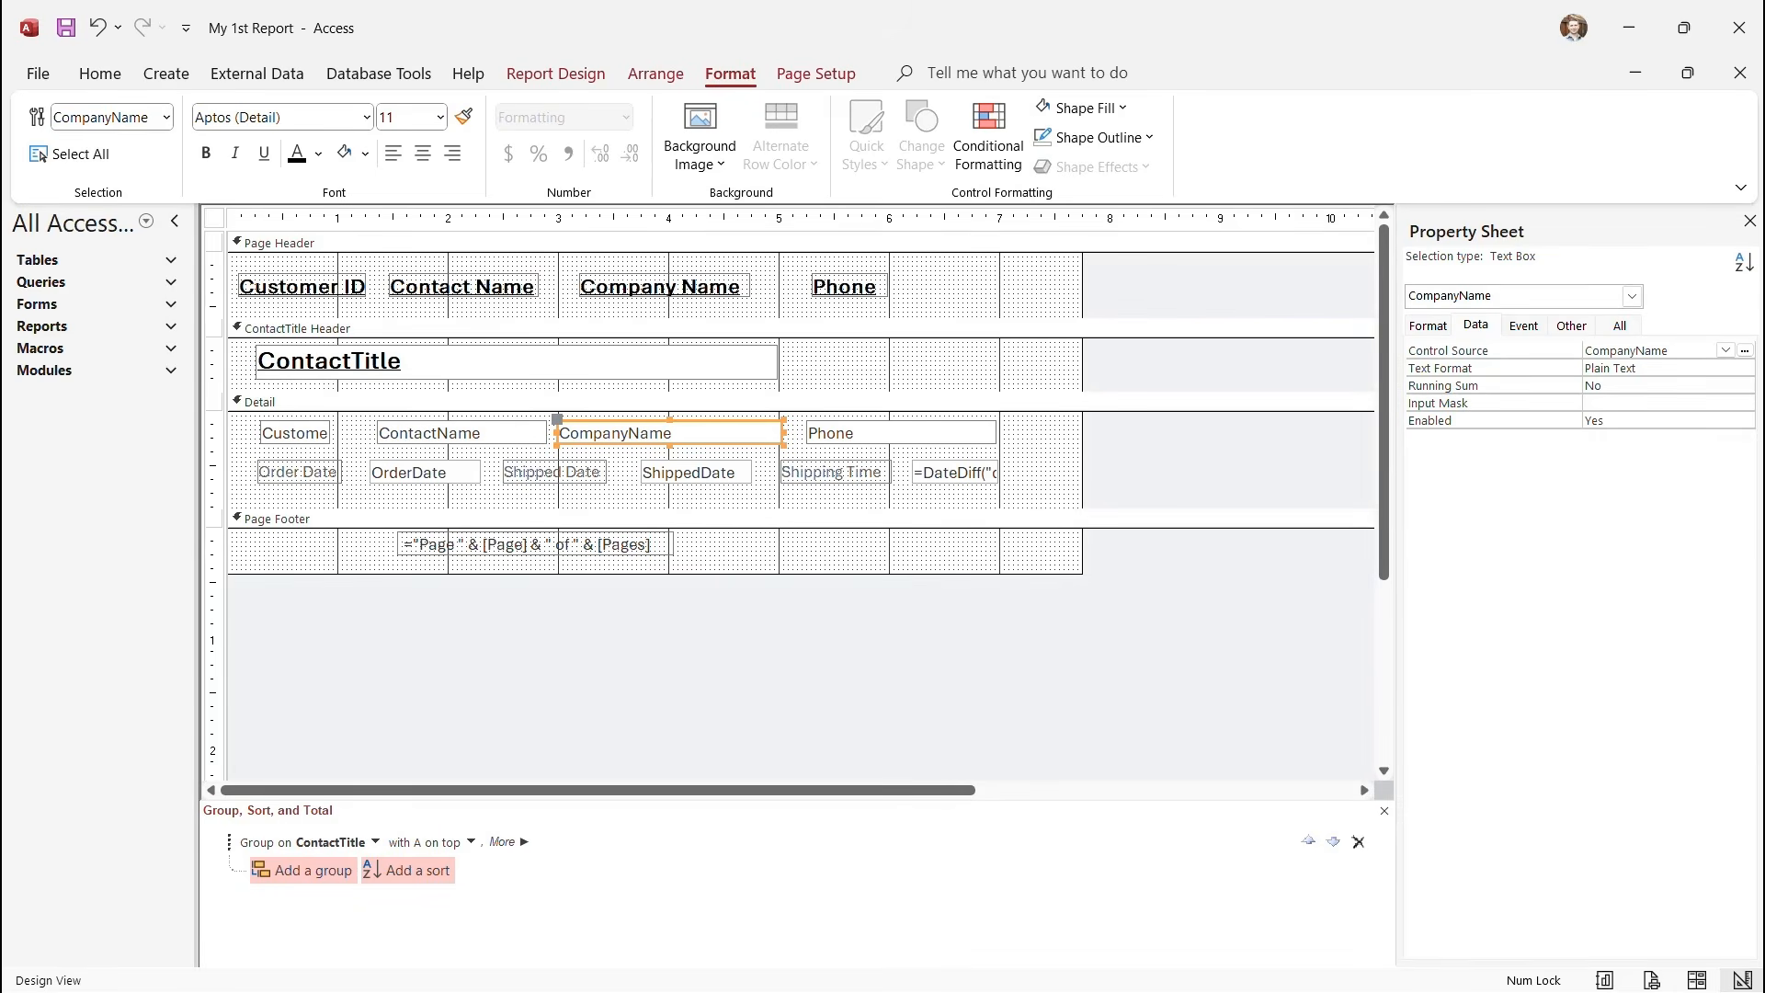
# Preview the report at full page size, then return to Design View.
pyautogui.click(555, 74)
pyautogui.click(47, 158)
pyautogui.click(123, 257)
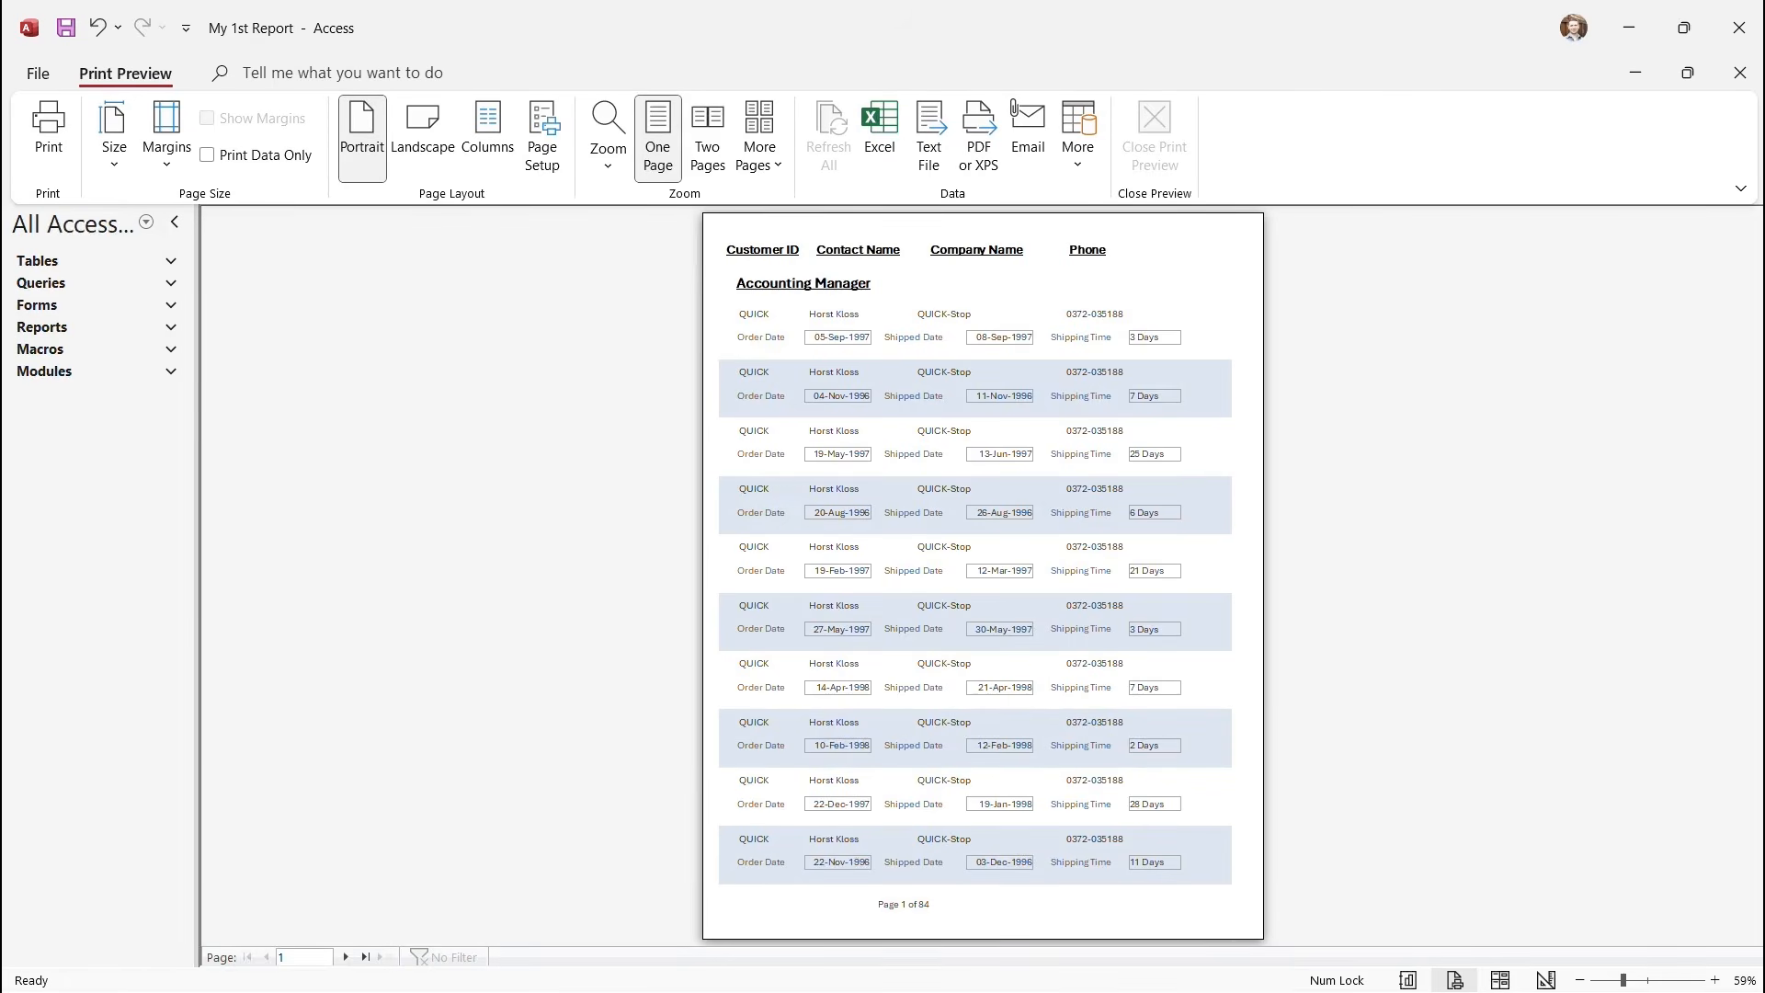
pyautogui.click(1024, 445)
pyautogui.click(1155, 138)
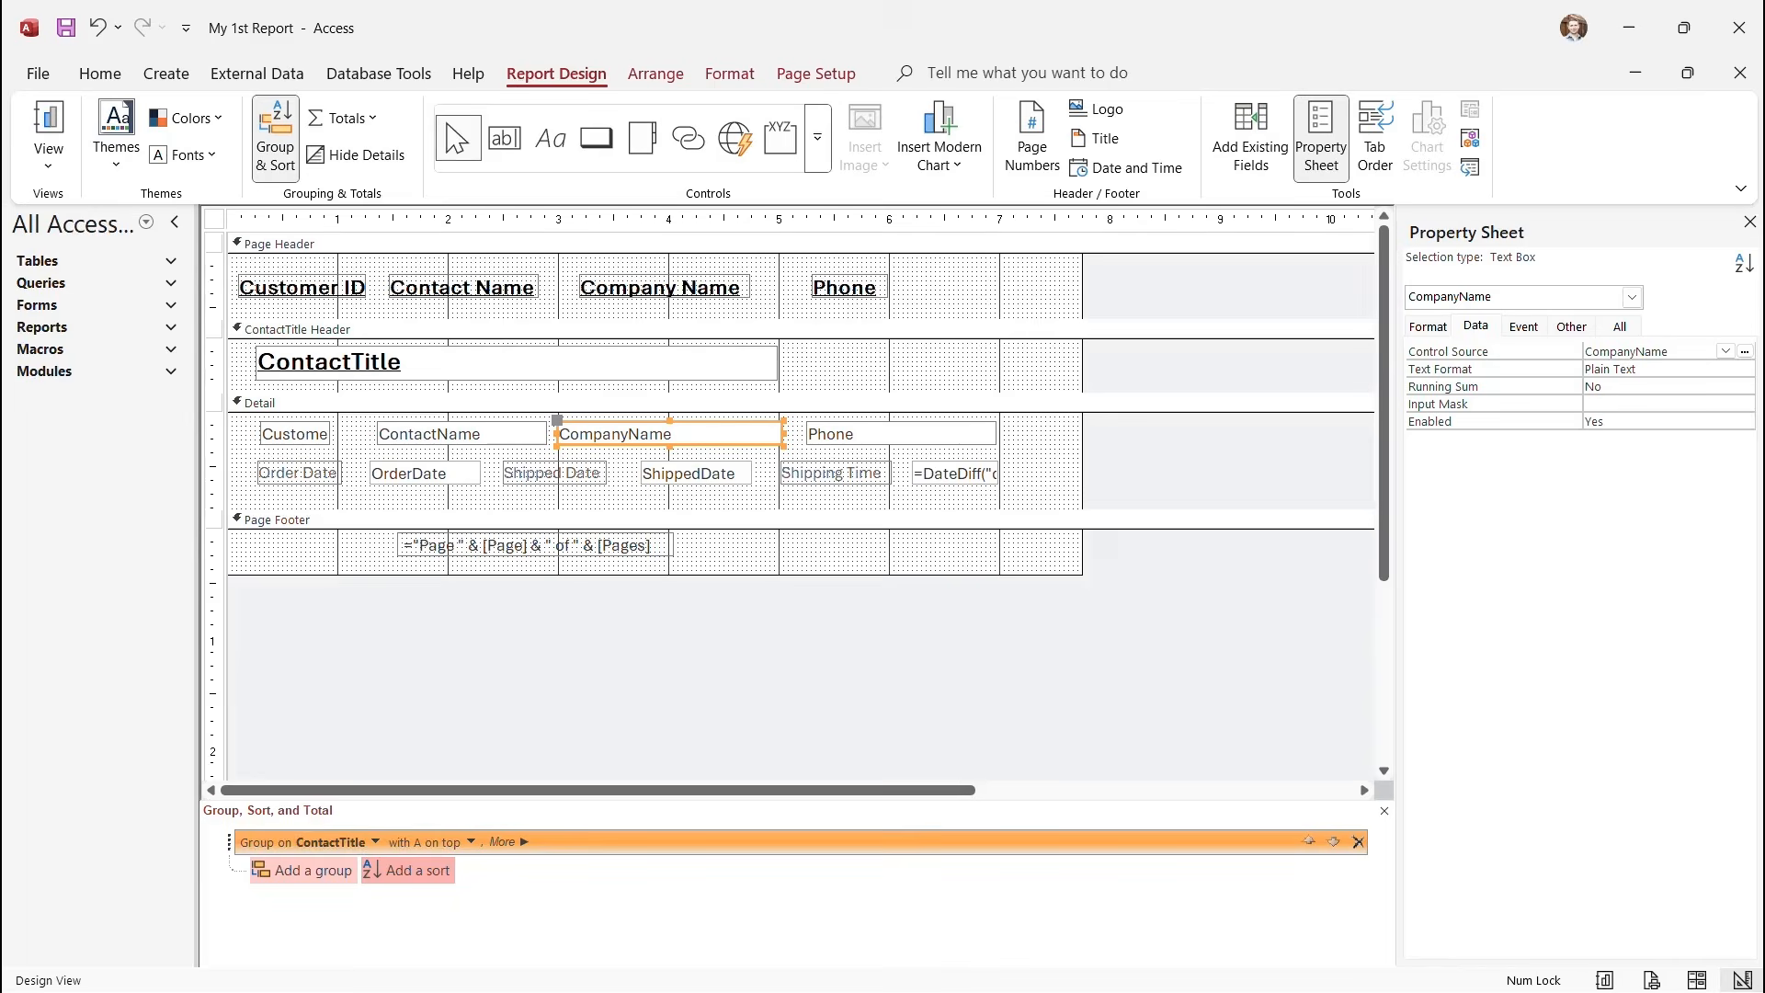
# Add a CompanyName sort under the ContactTitle grouping and confirm the order in Print Preview.
pyautogui.click(408, 871)
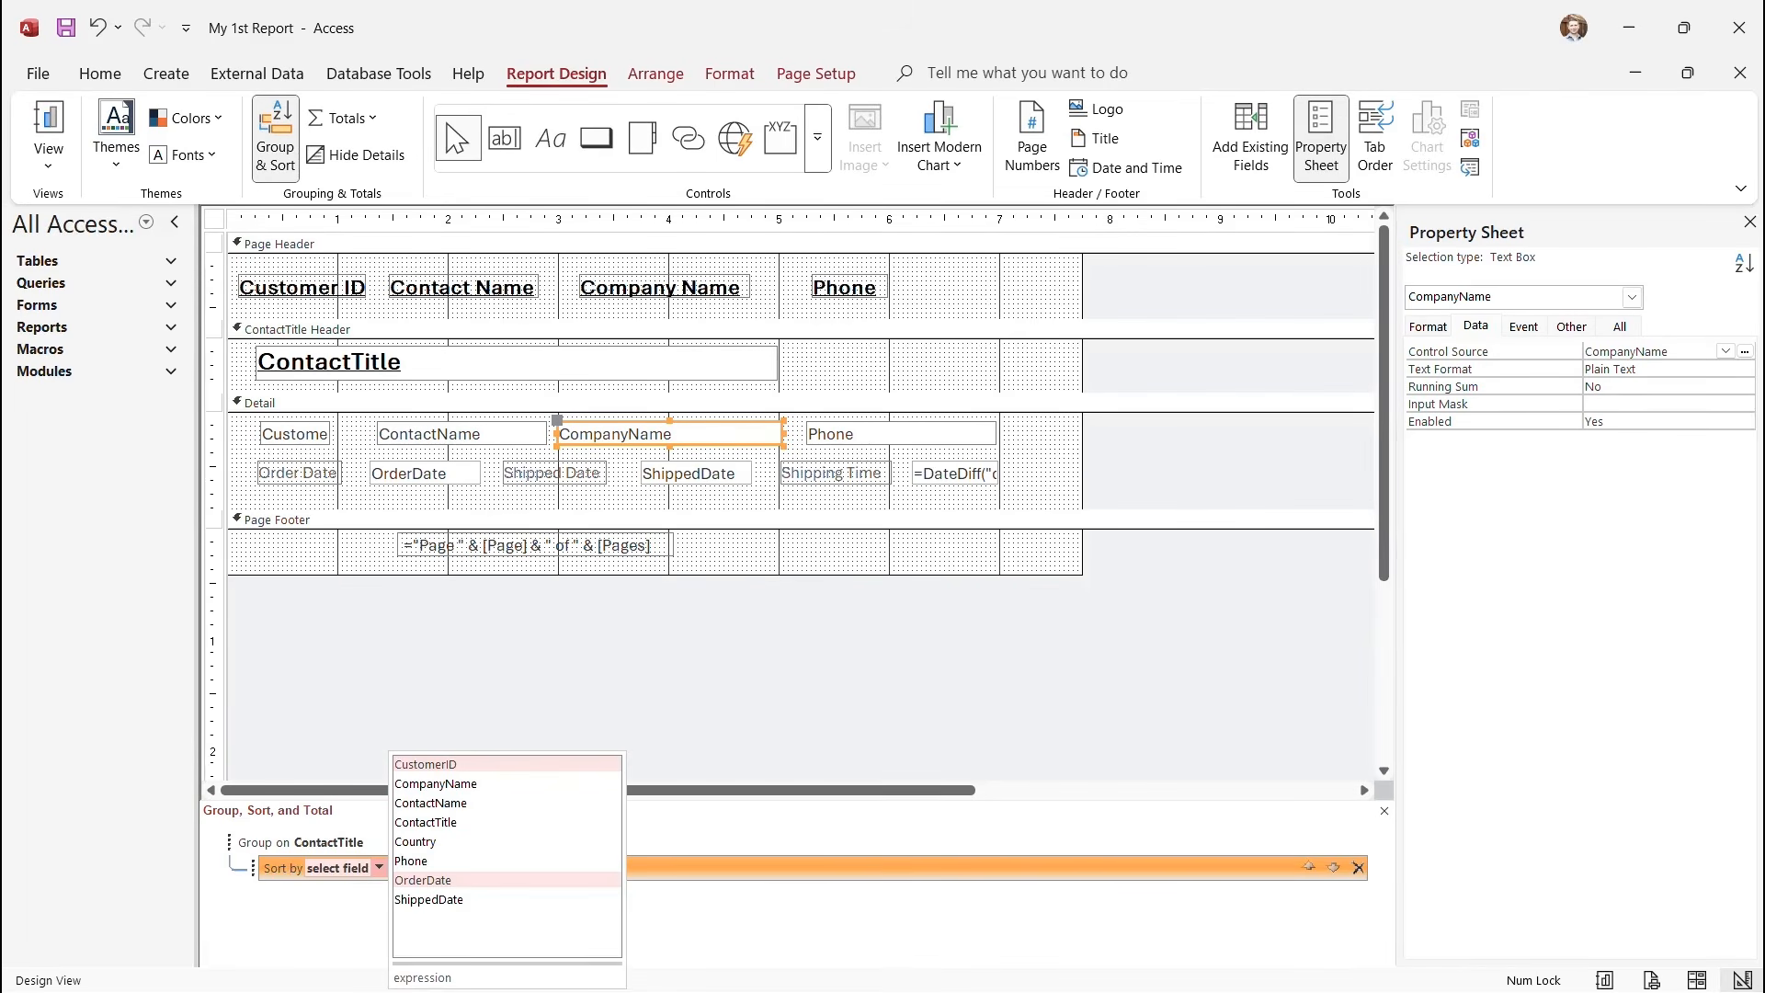
pyautogui.click(436, 784)
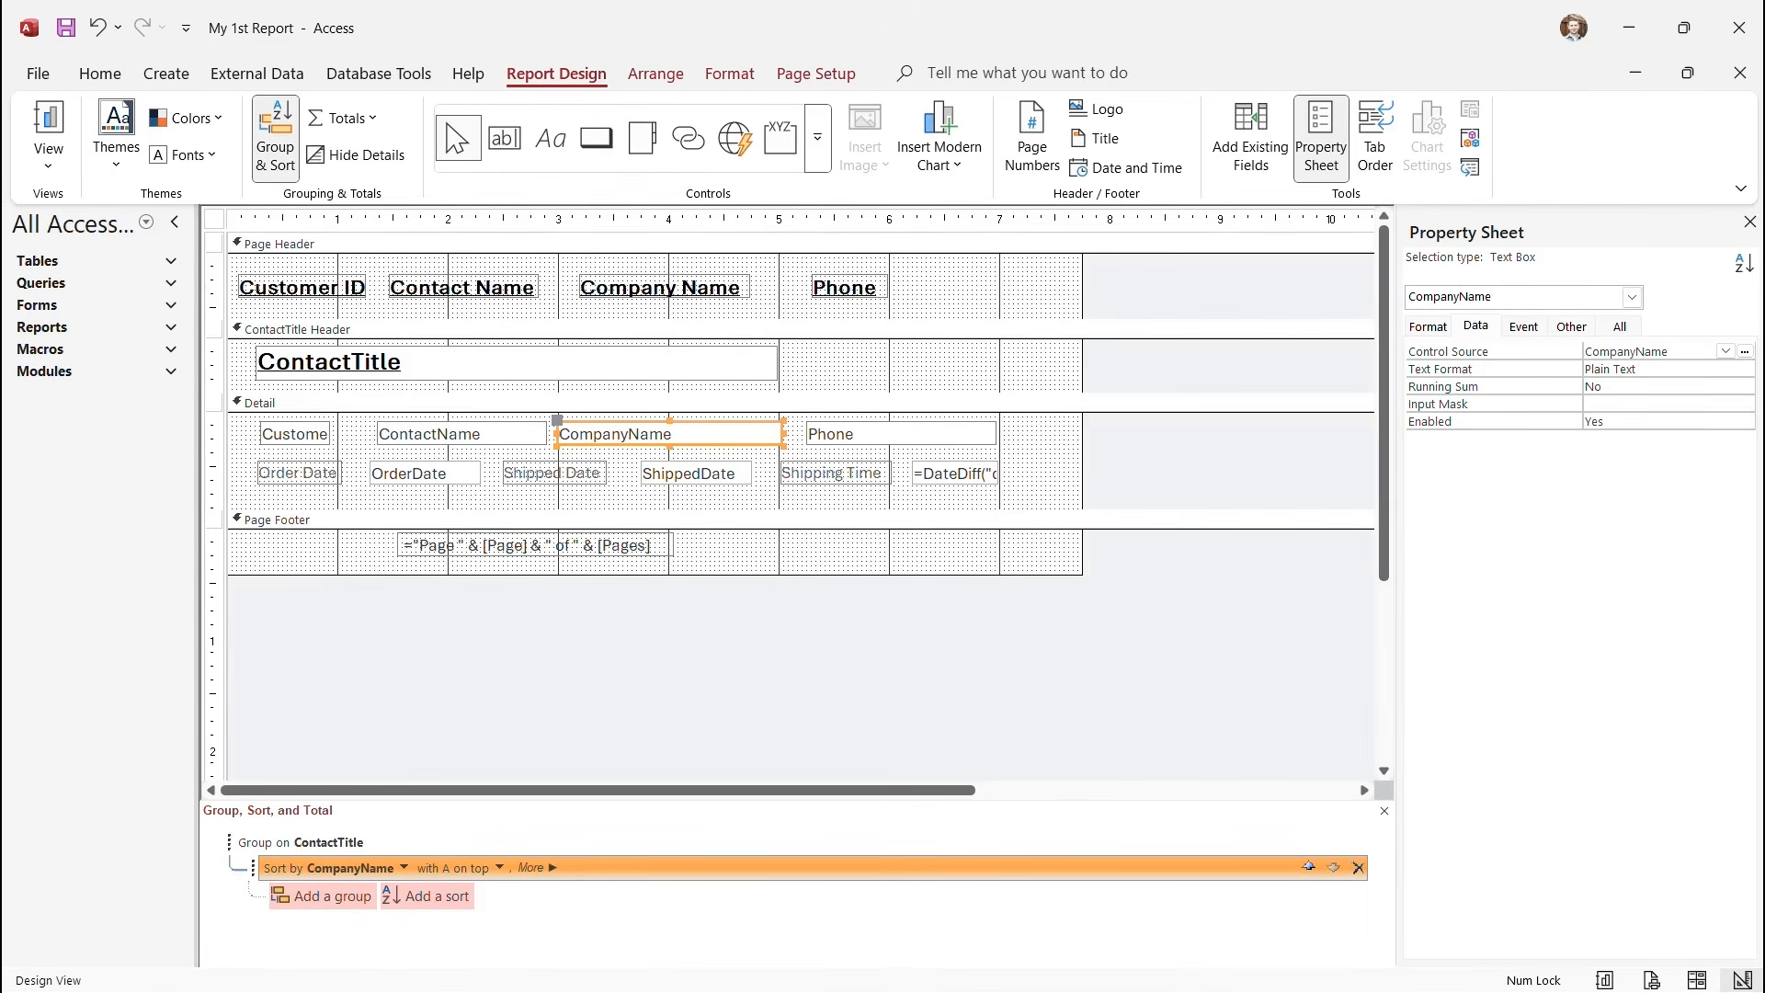
pyautogui.click(48, 156)
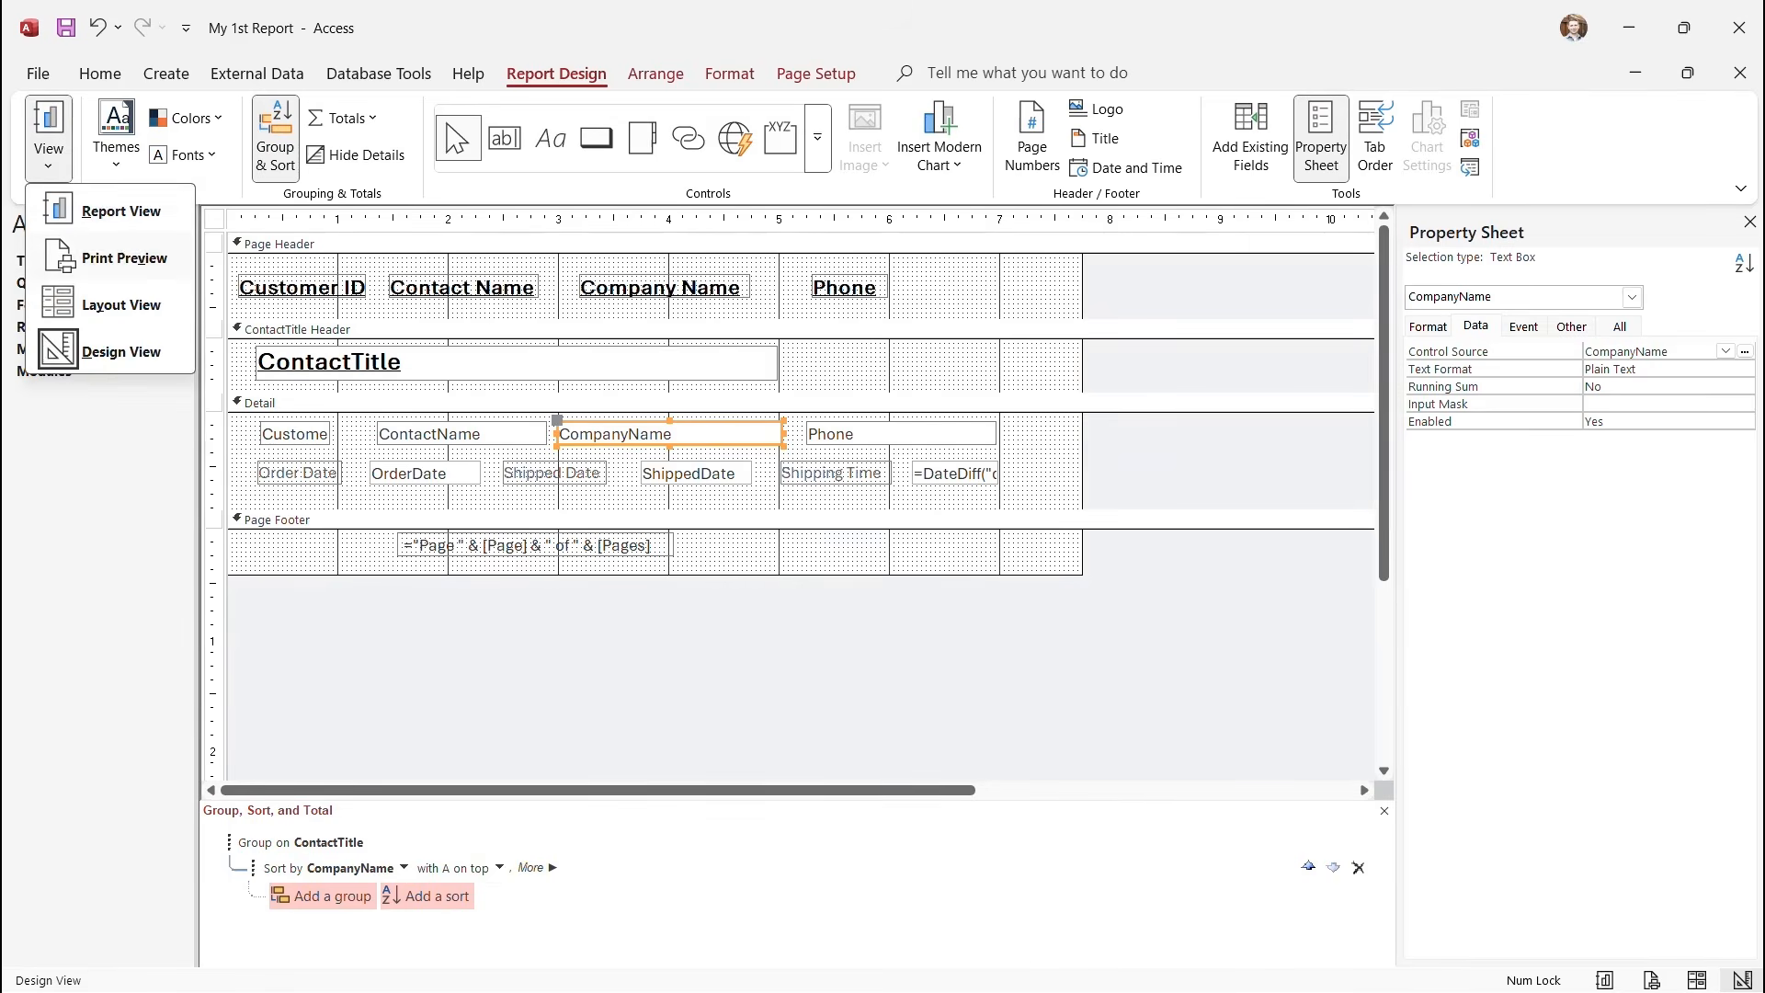
pyautogui.click(124, 258)
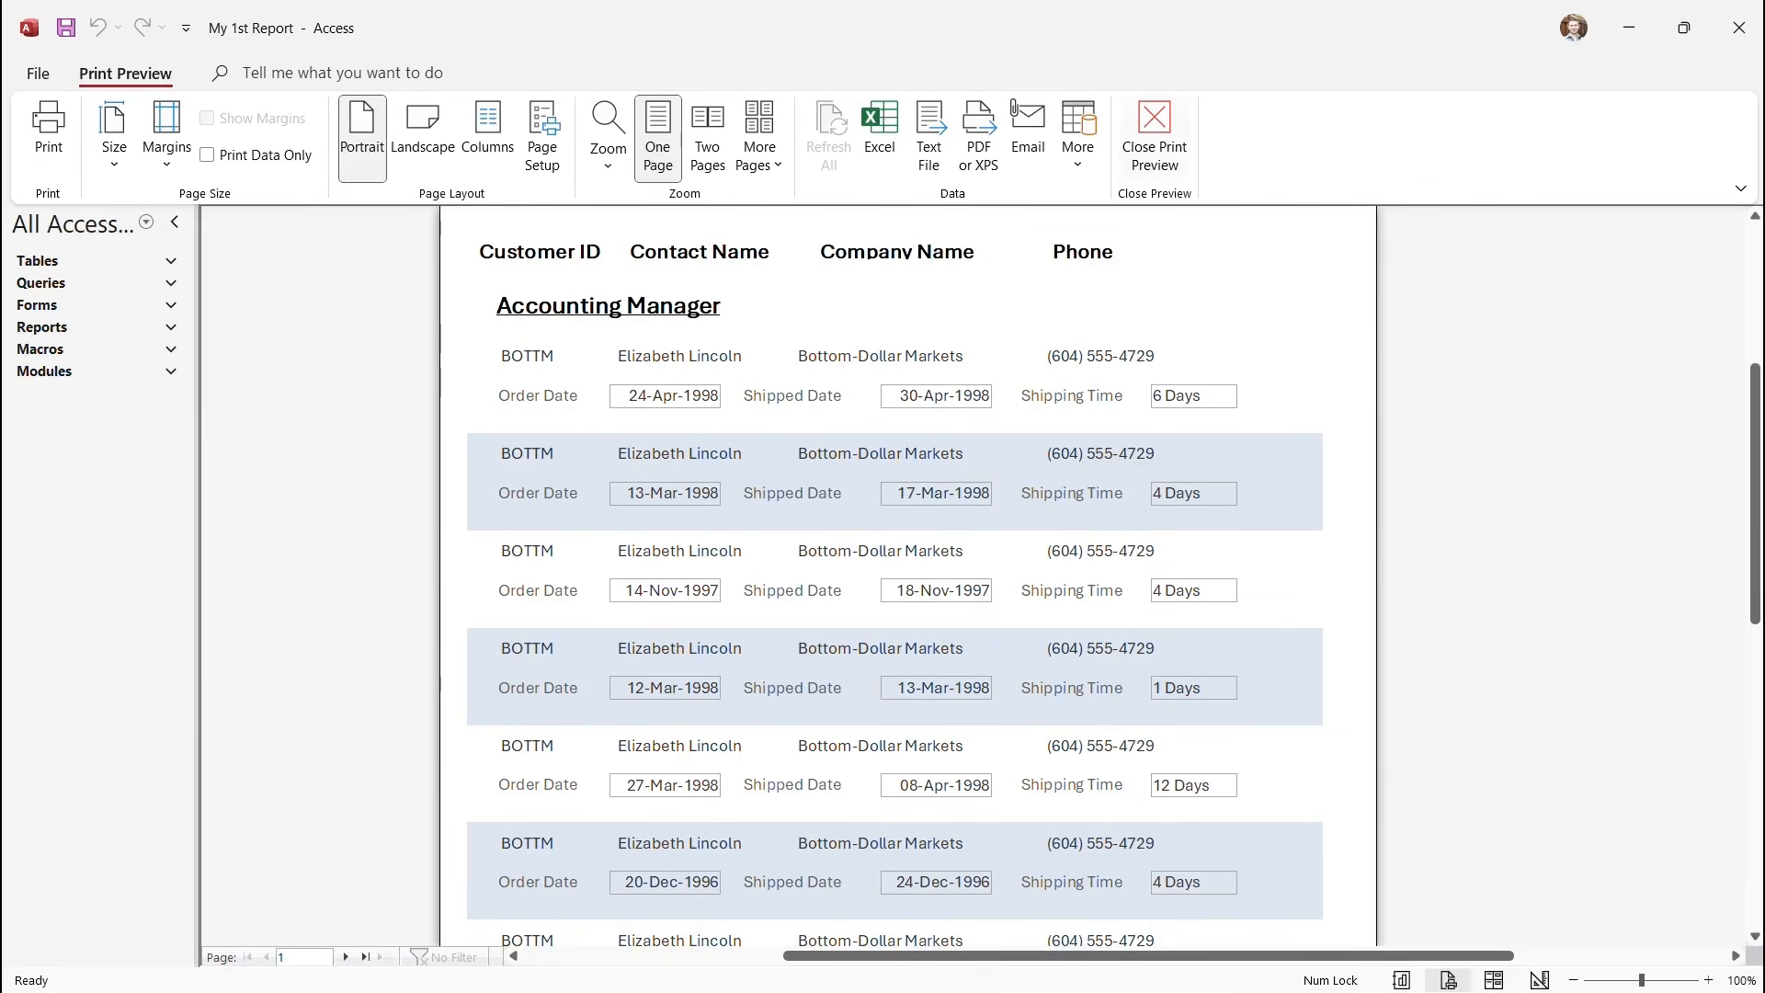
pyautogui.click(1155, 137)
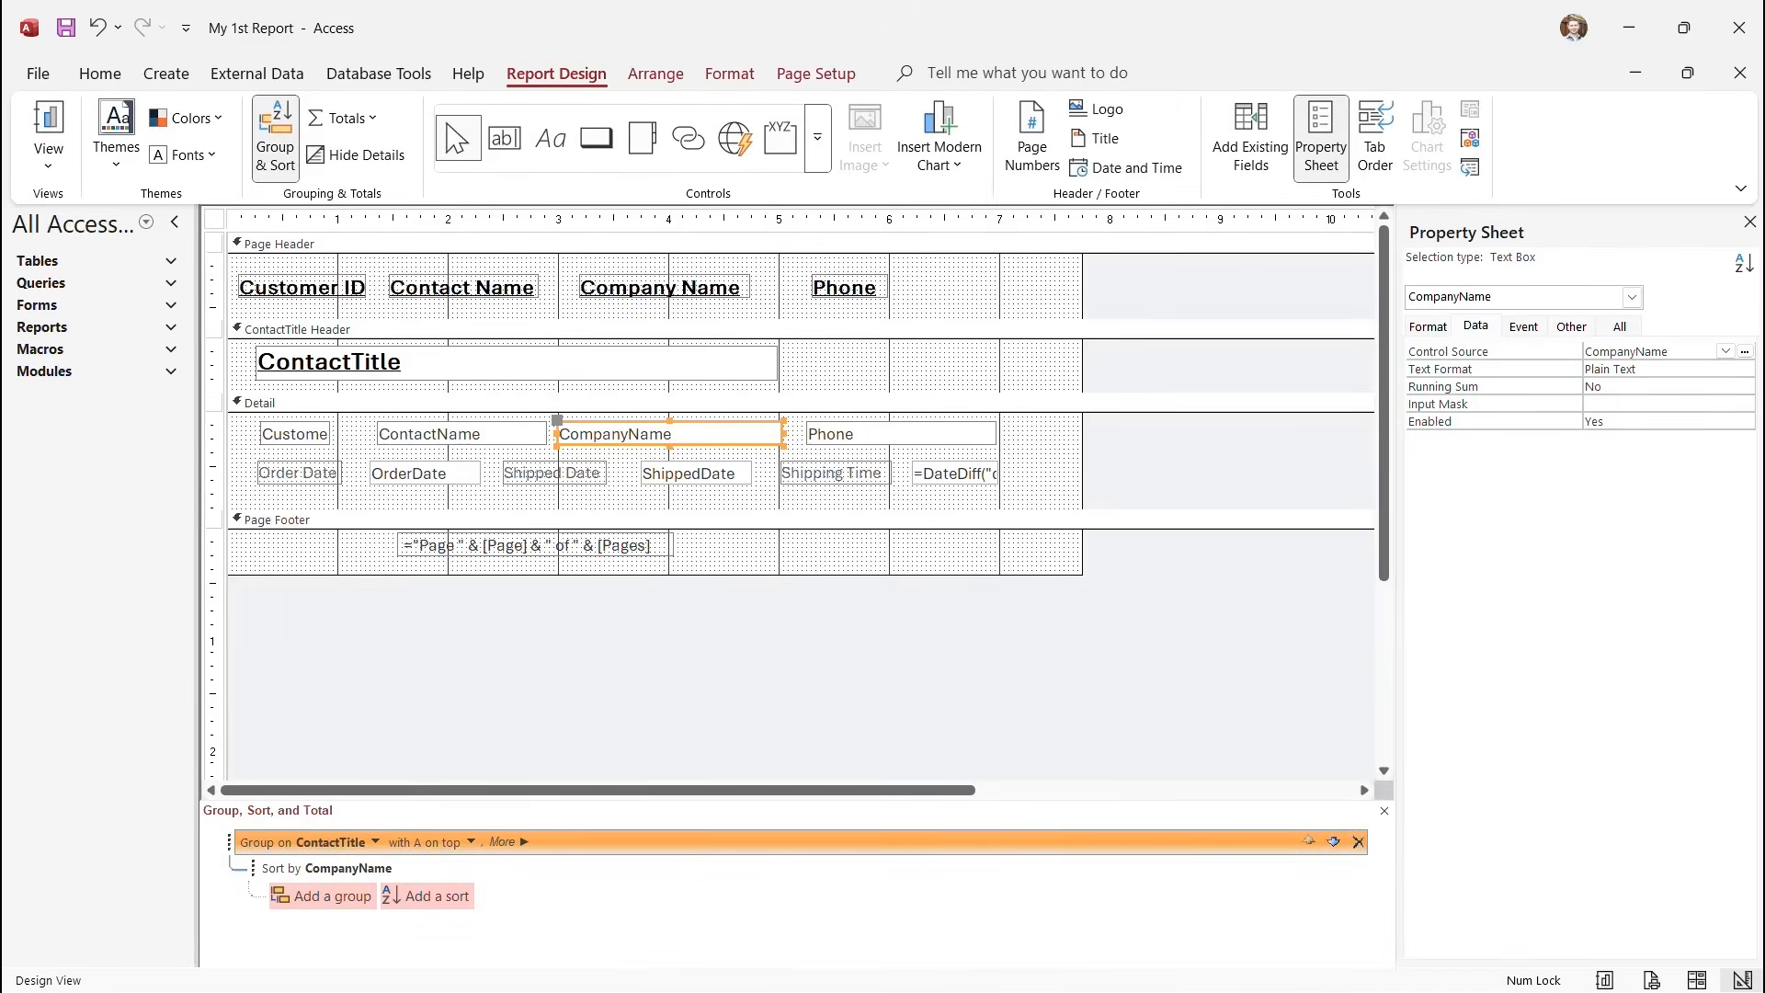
pyautogui.click(665, 288)
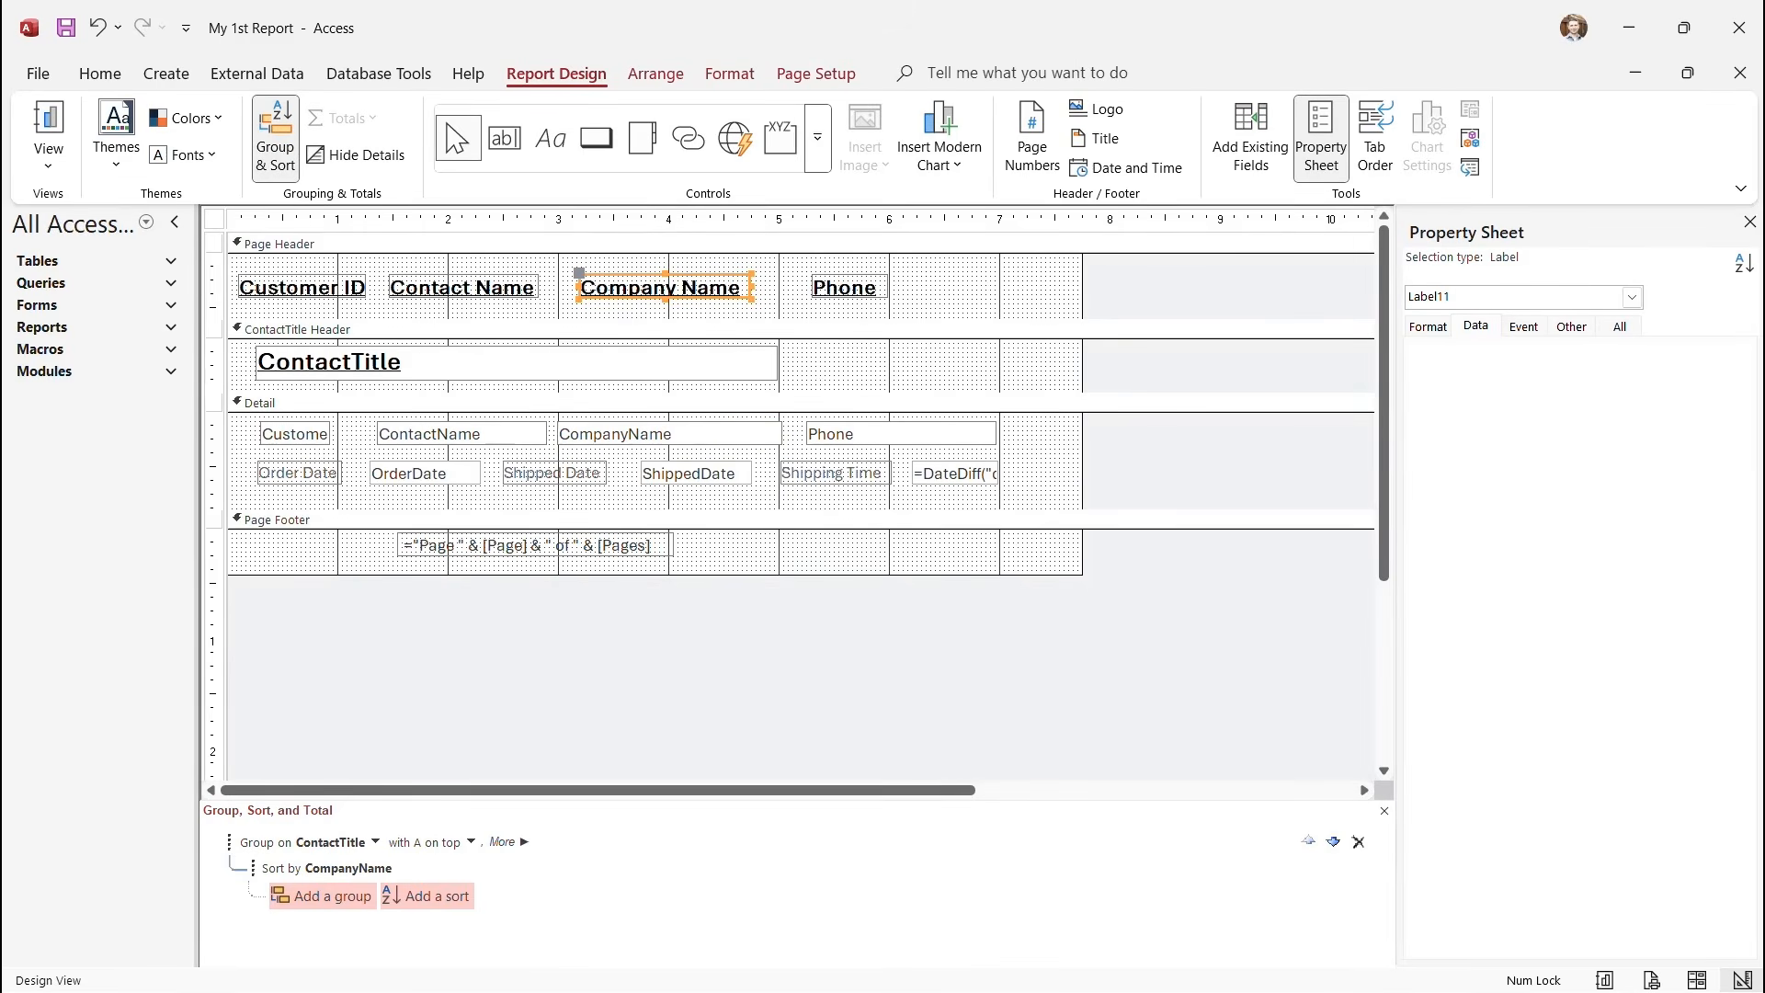
# Make the Company Name heading slightly taller and open Print Preview.
pyautogui.moveTo(665, 298); pyautogui.dragTo(665, 308)
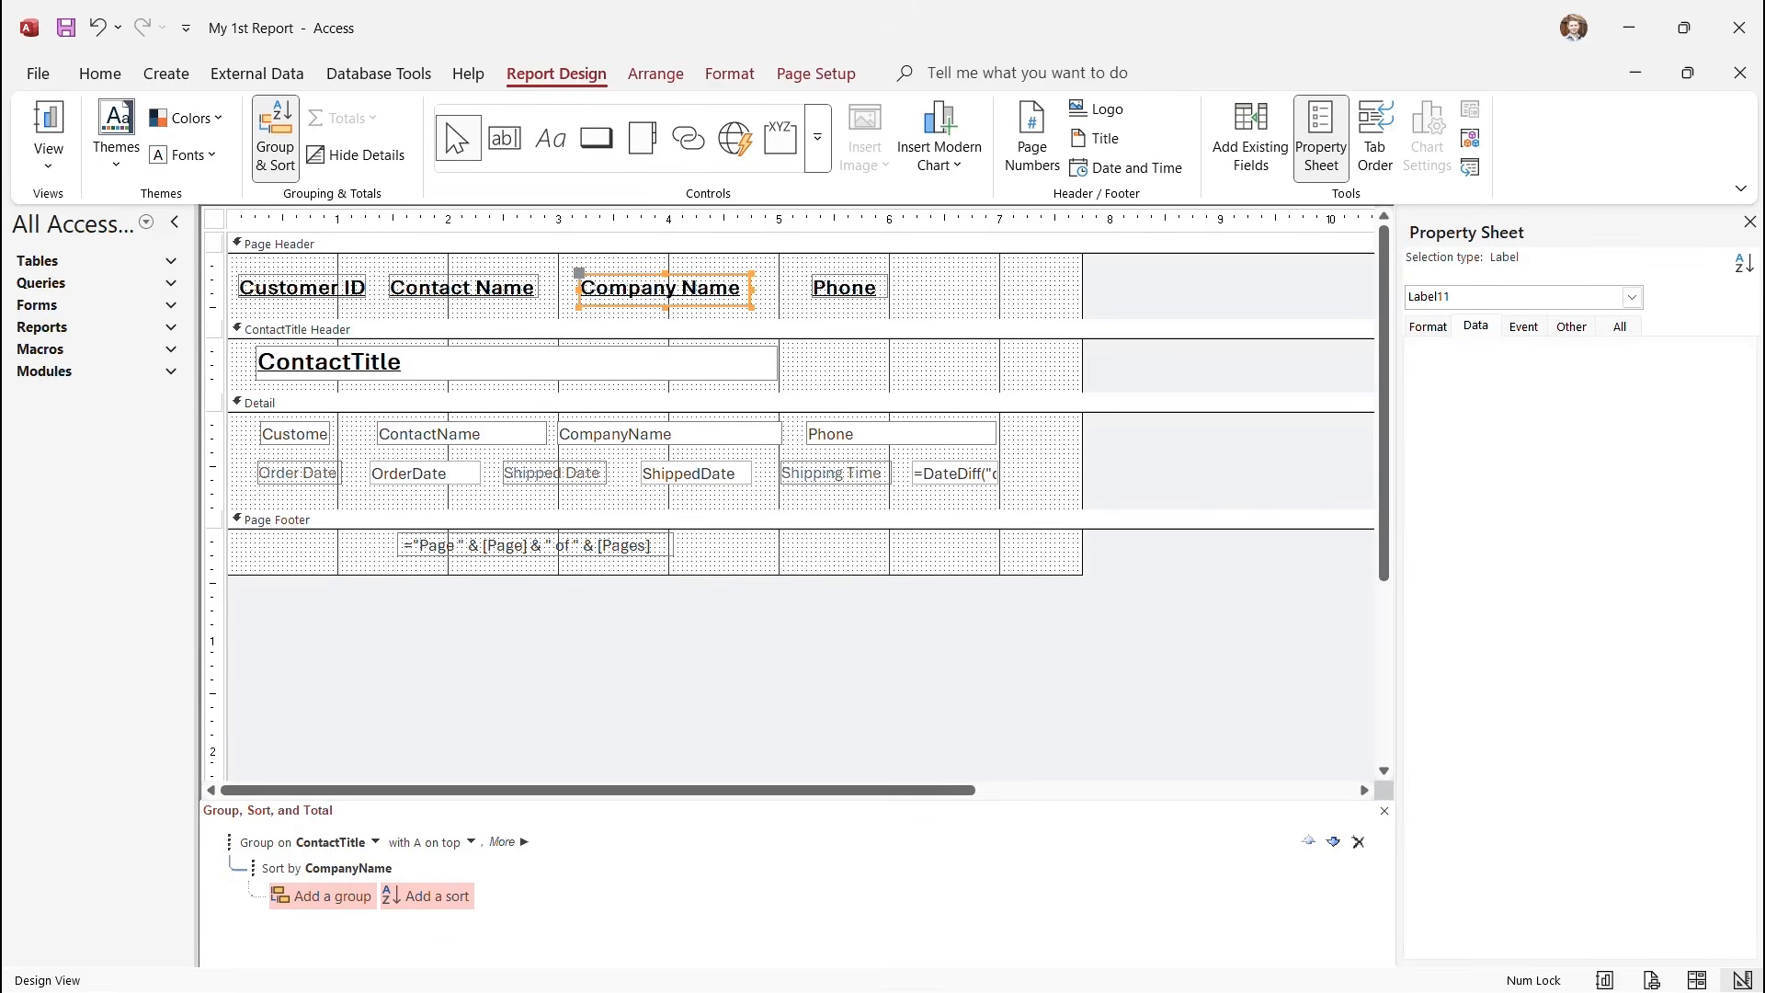
pyautogui.click(665, 328)
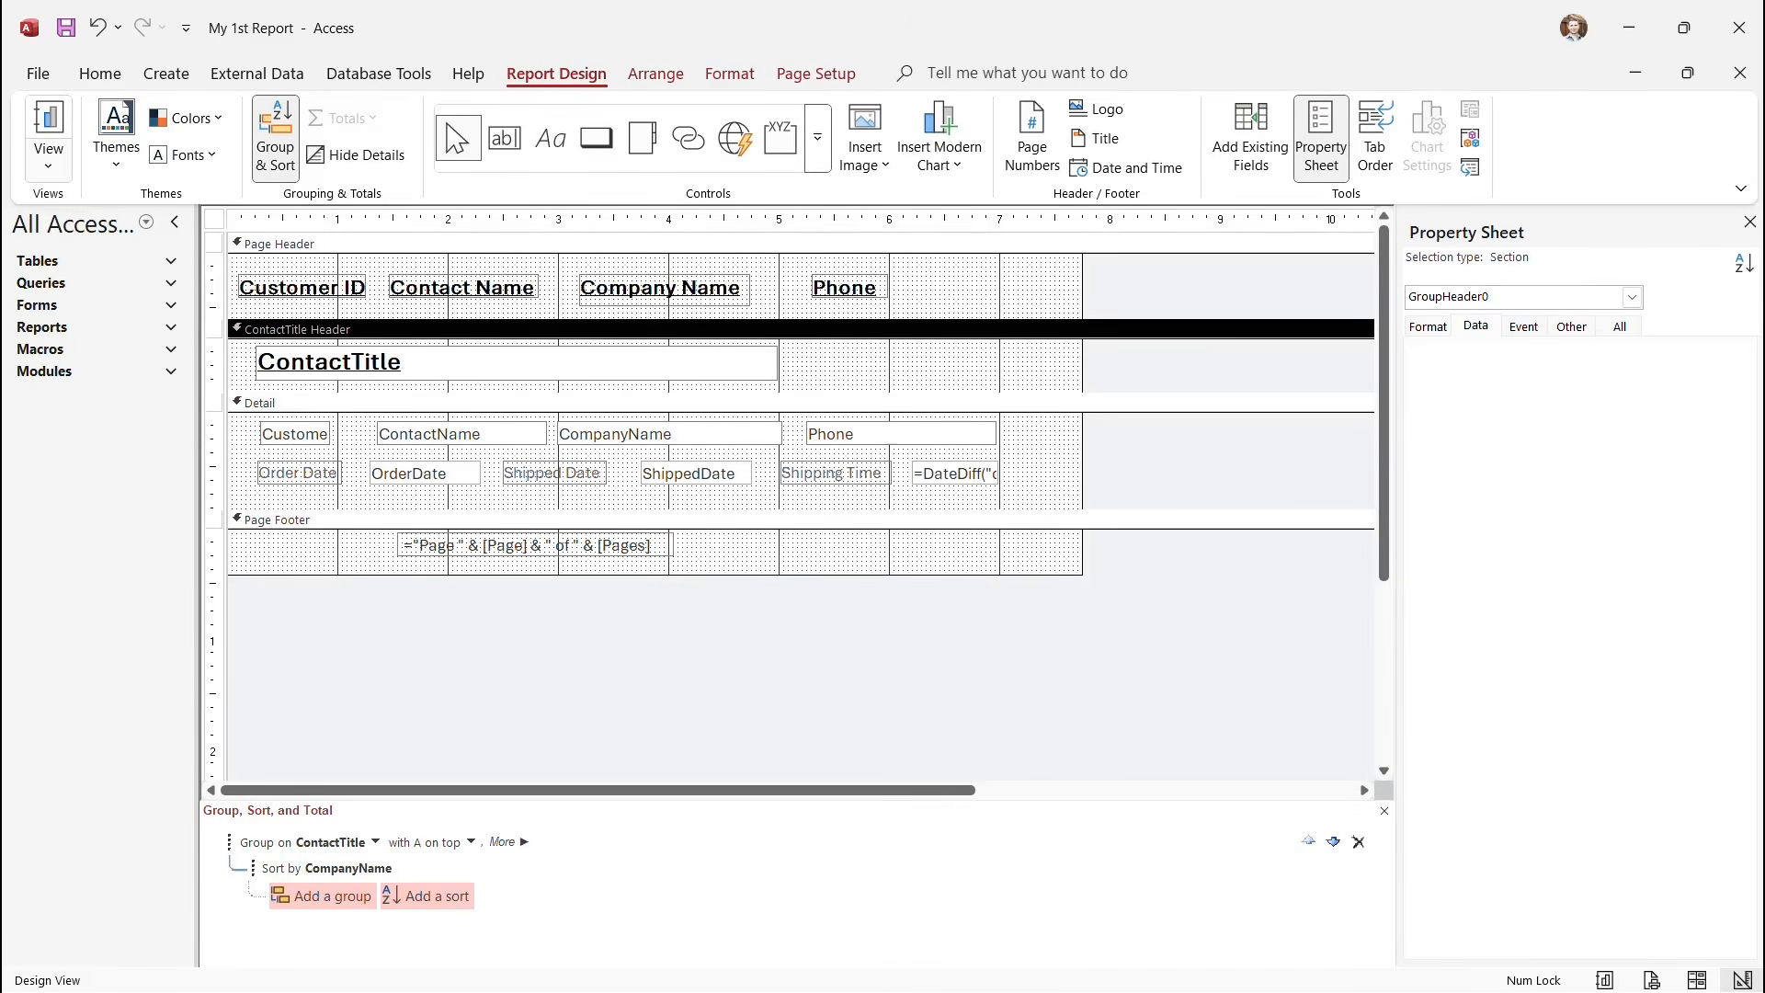
pyautogui.click(48, 156)
pyautogui.click(124, 258)
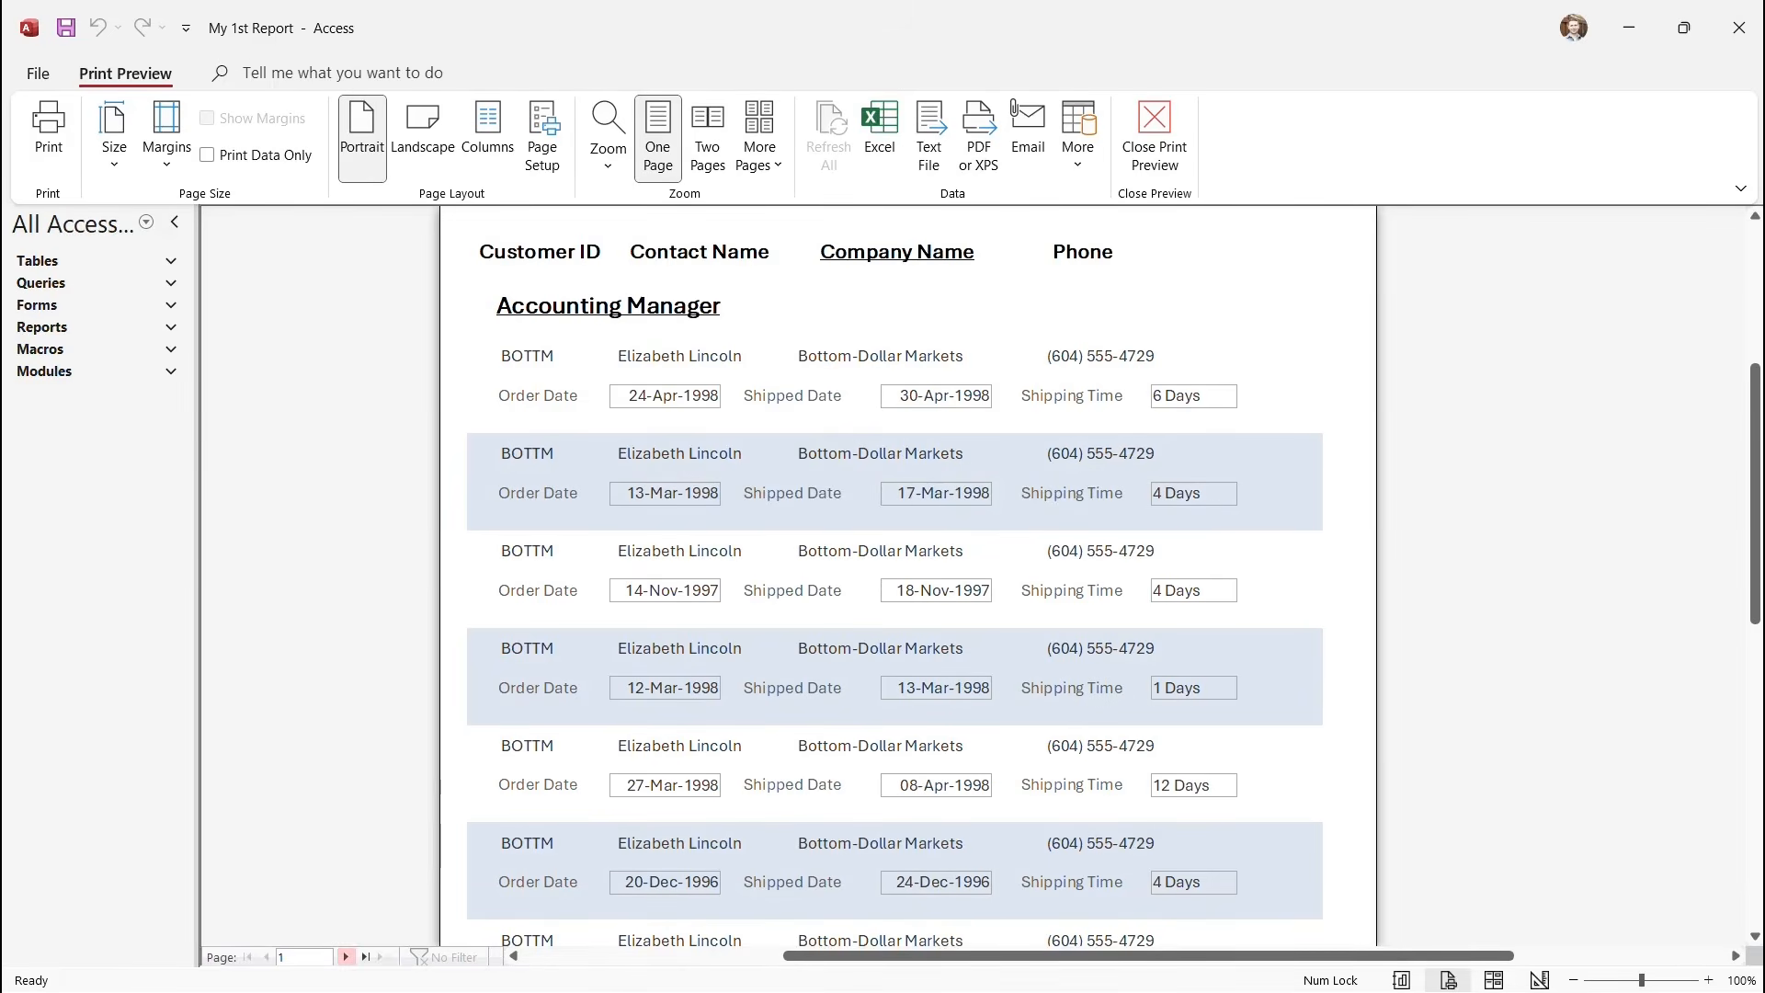
# Page forward through about eleven preview pages, back one, then return to Design View.
pyautogui.click(346, 958)
pyautogui.click(345, 957)
pyautogui.click(346, 957)
pyautogui.click(345, 957)
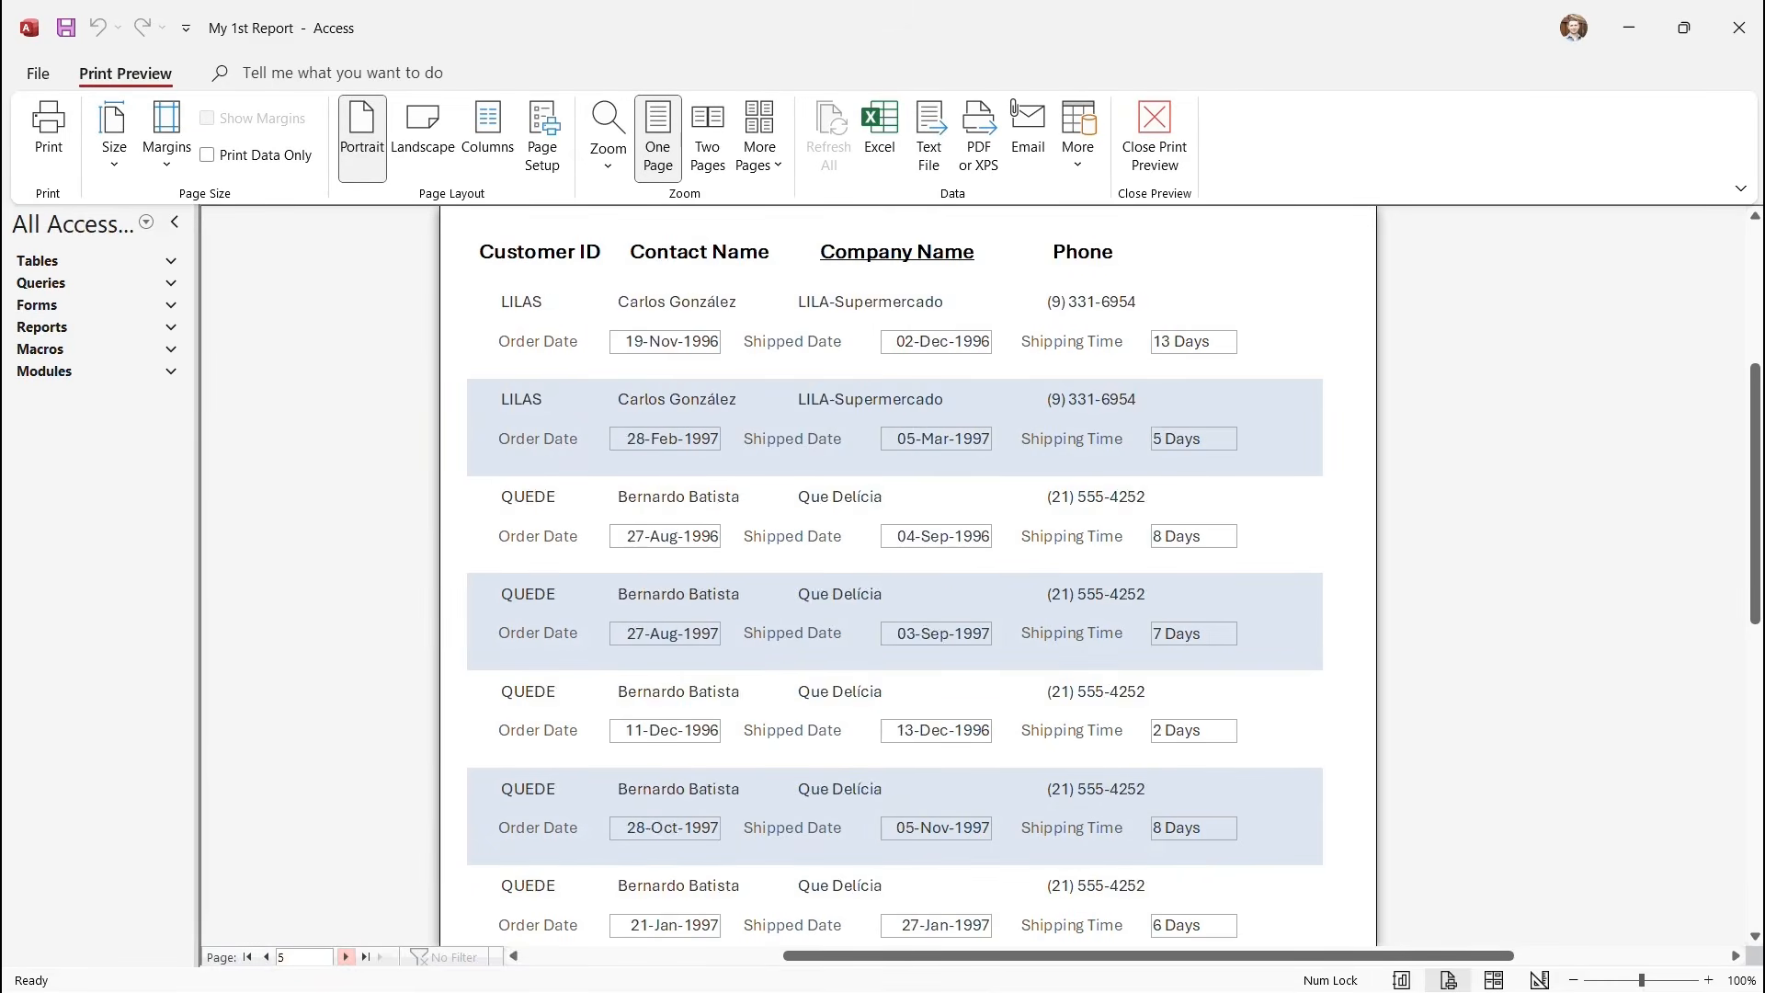
pyautogui.click(345, 957)
pyautogui.click(345, 958)
pyautogui.click(346, 957)
pyautogui.click(346, 957)
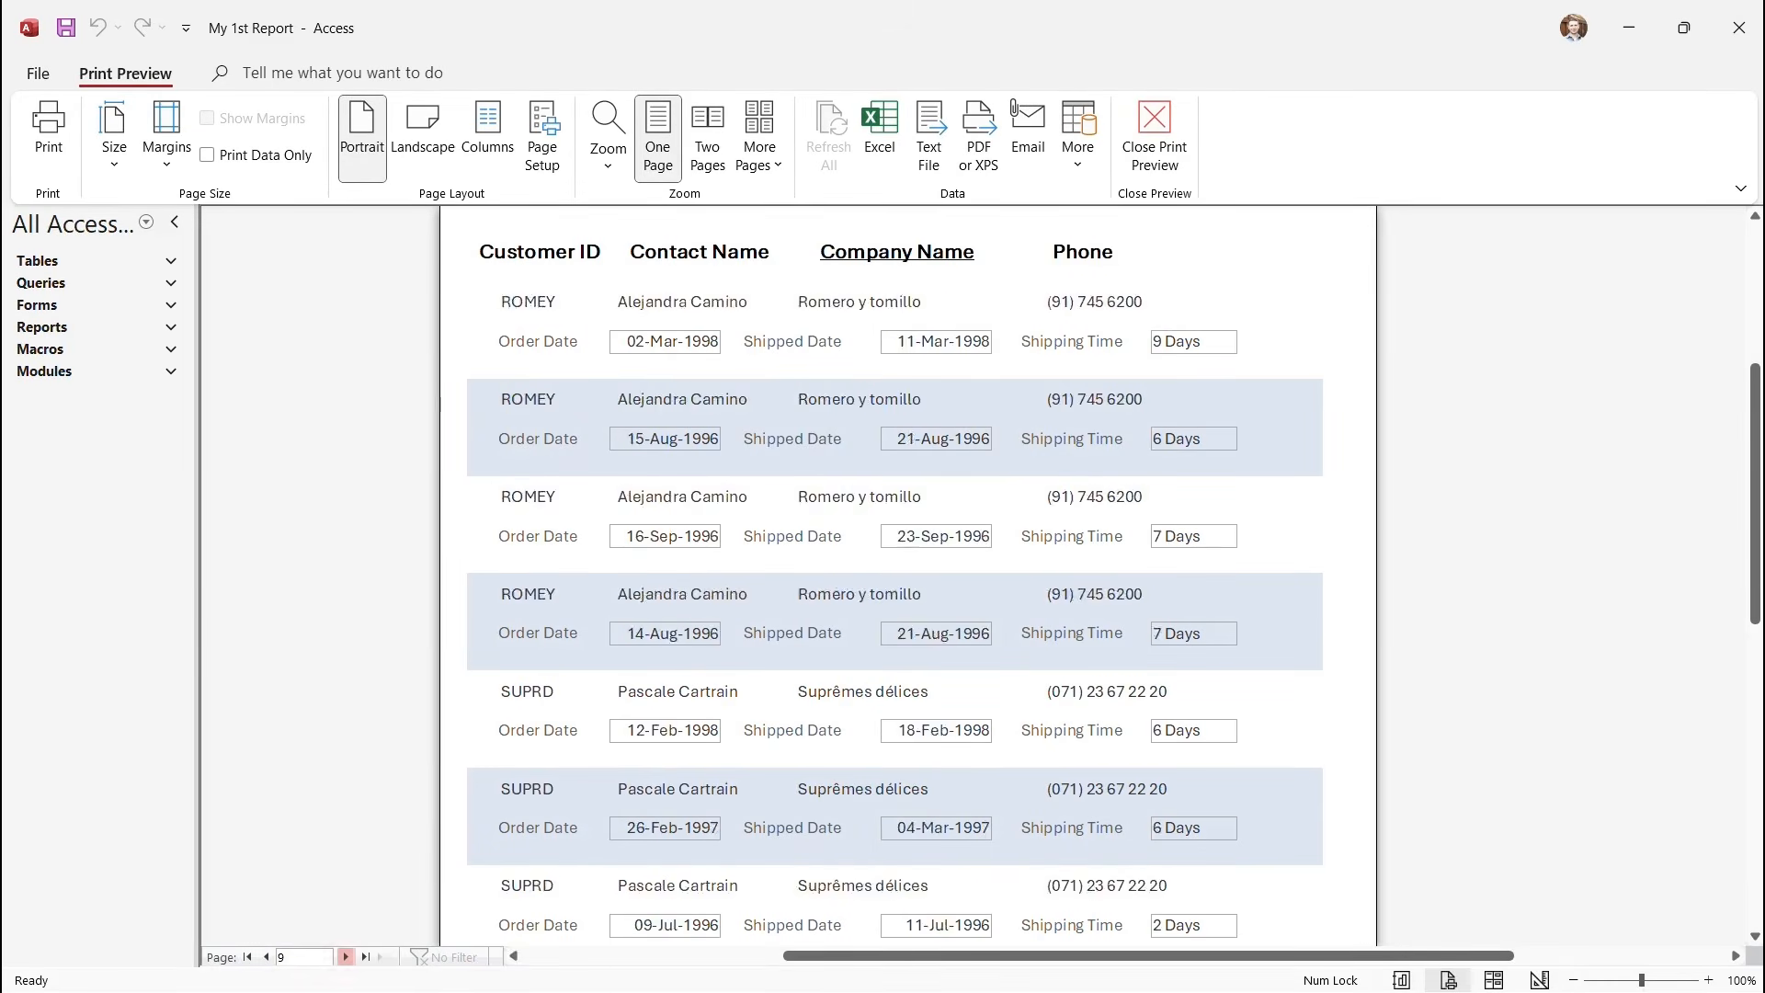
pyautogui.click(346, 958)
pyautogui.click(346, 957)
pyautogui.click(346, 958)
pyautogui.click(346, 957)
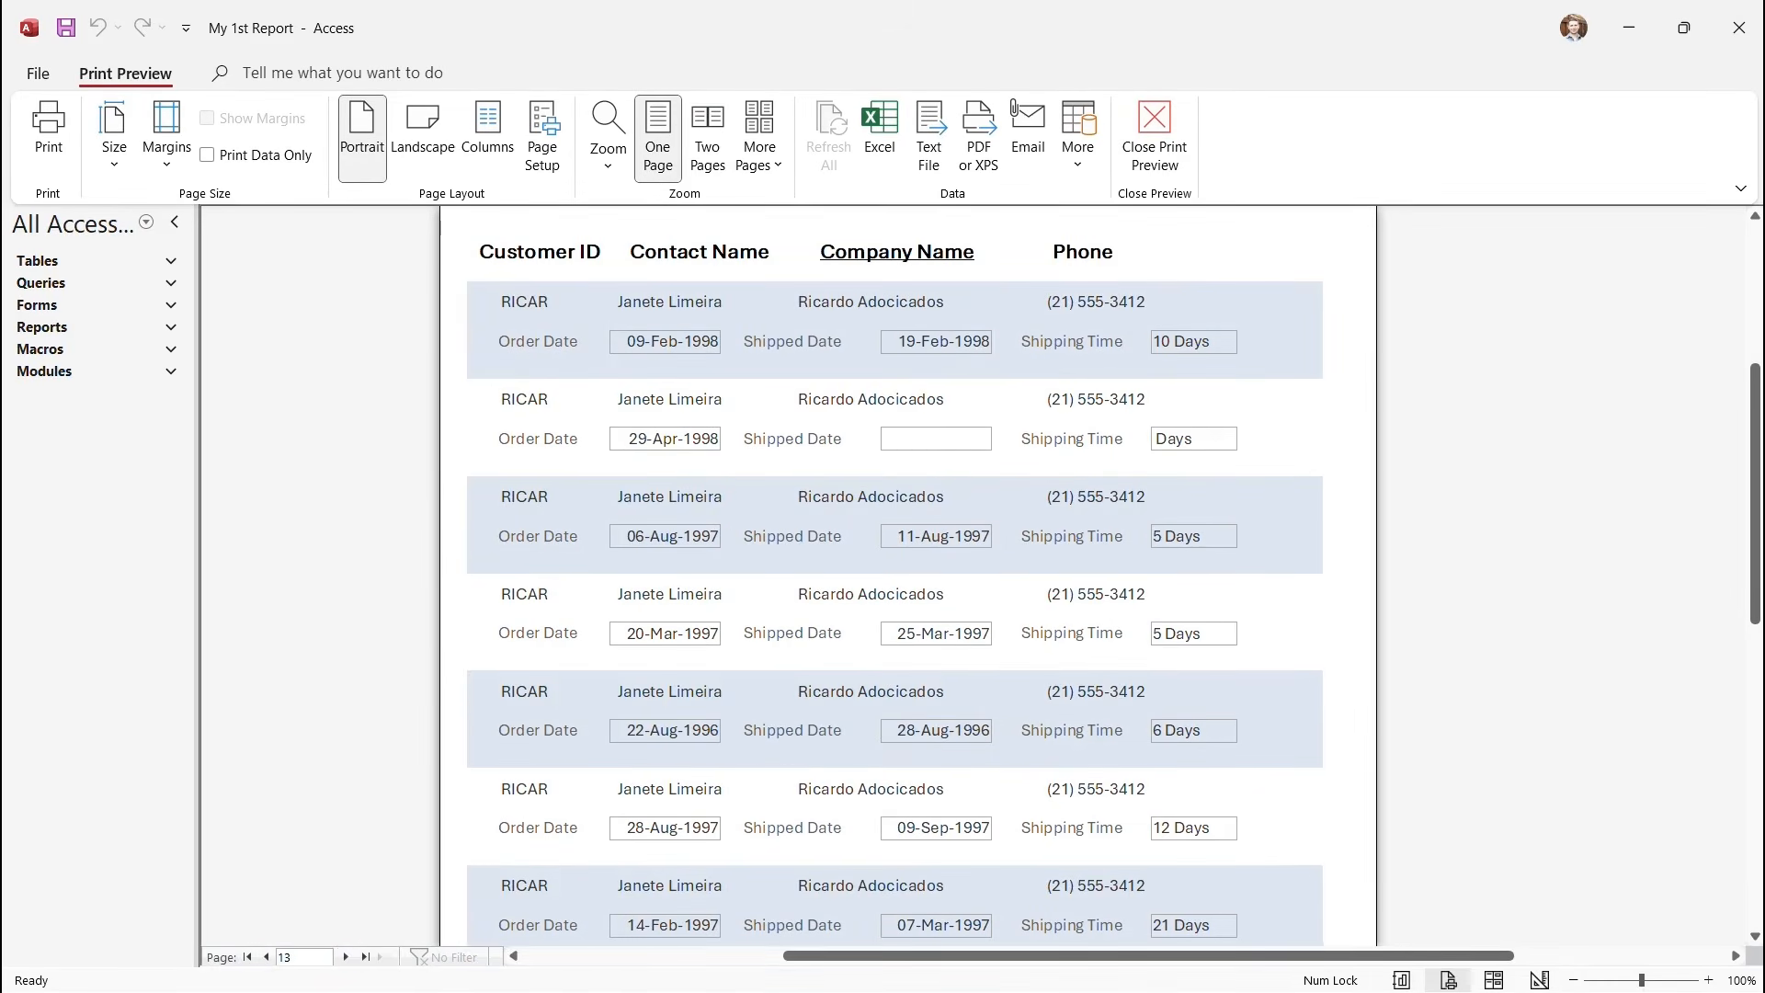
pyautogui.click(266, 957)
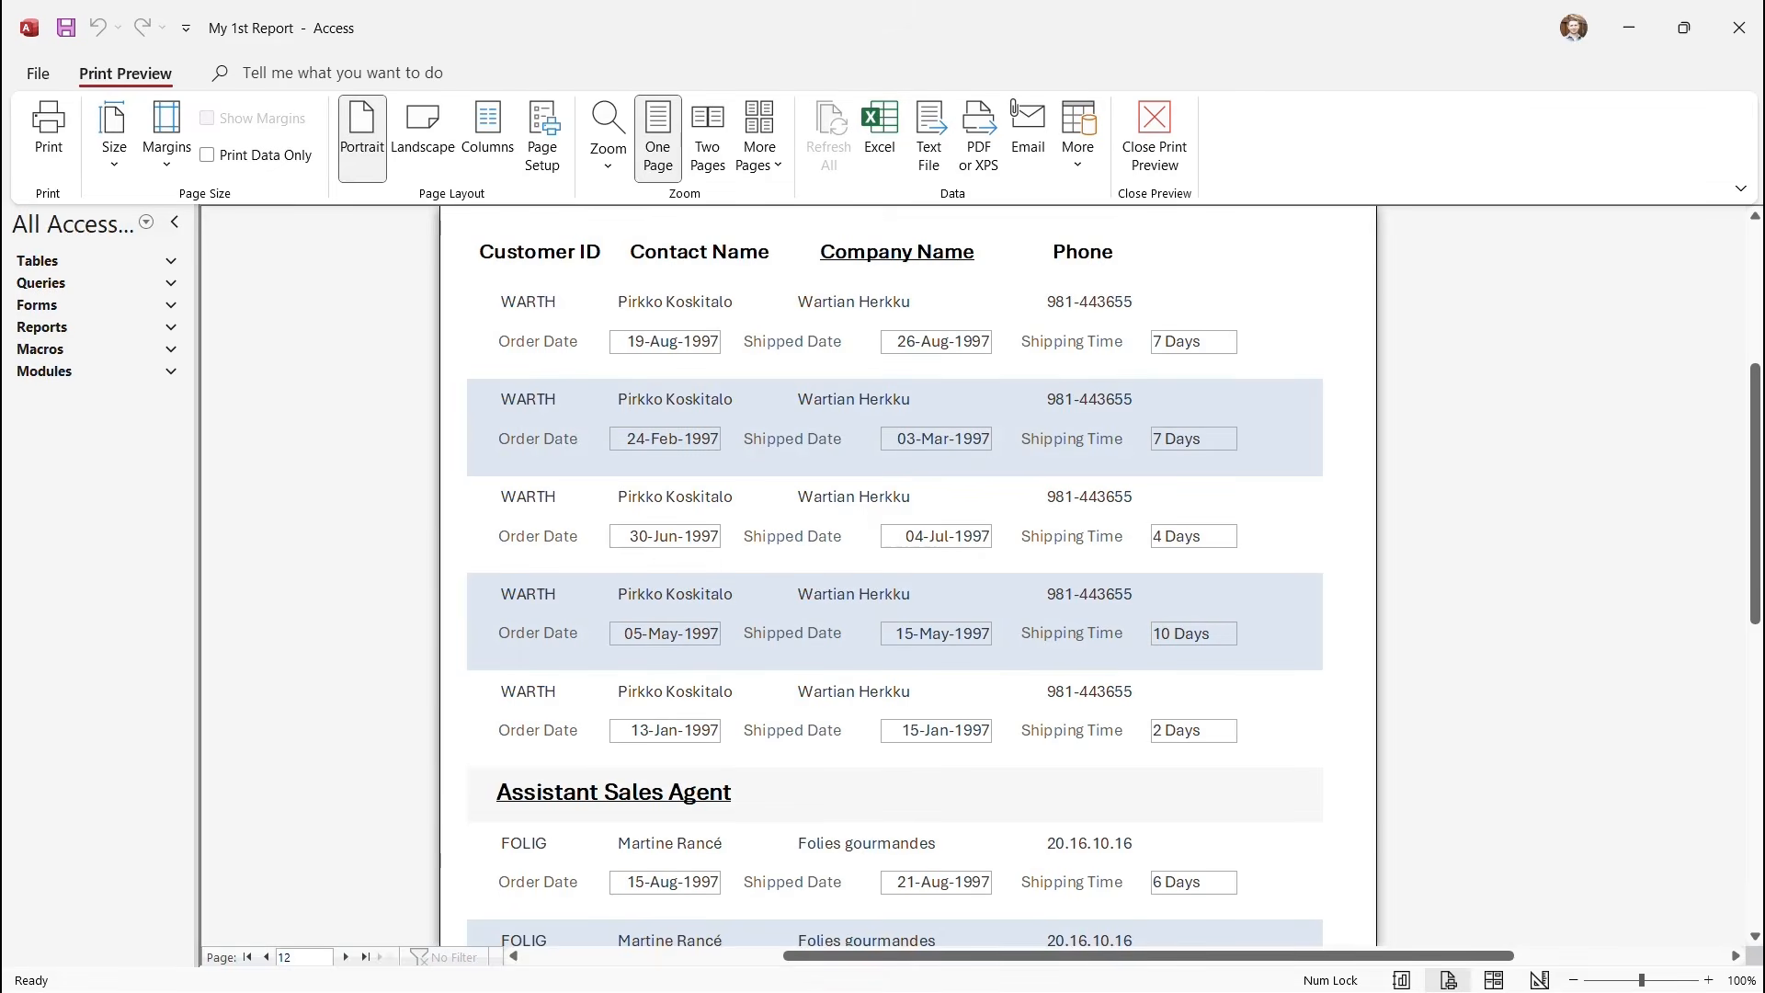
pyautogui.click(1155, 147)
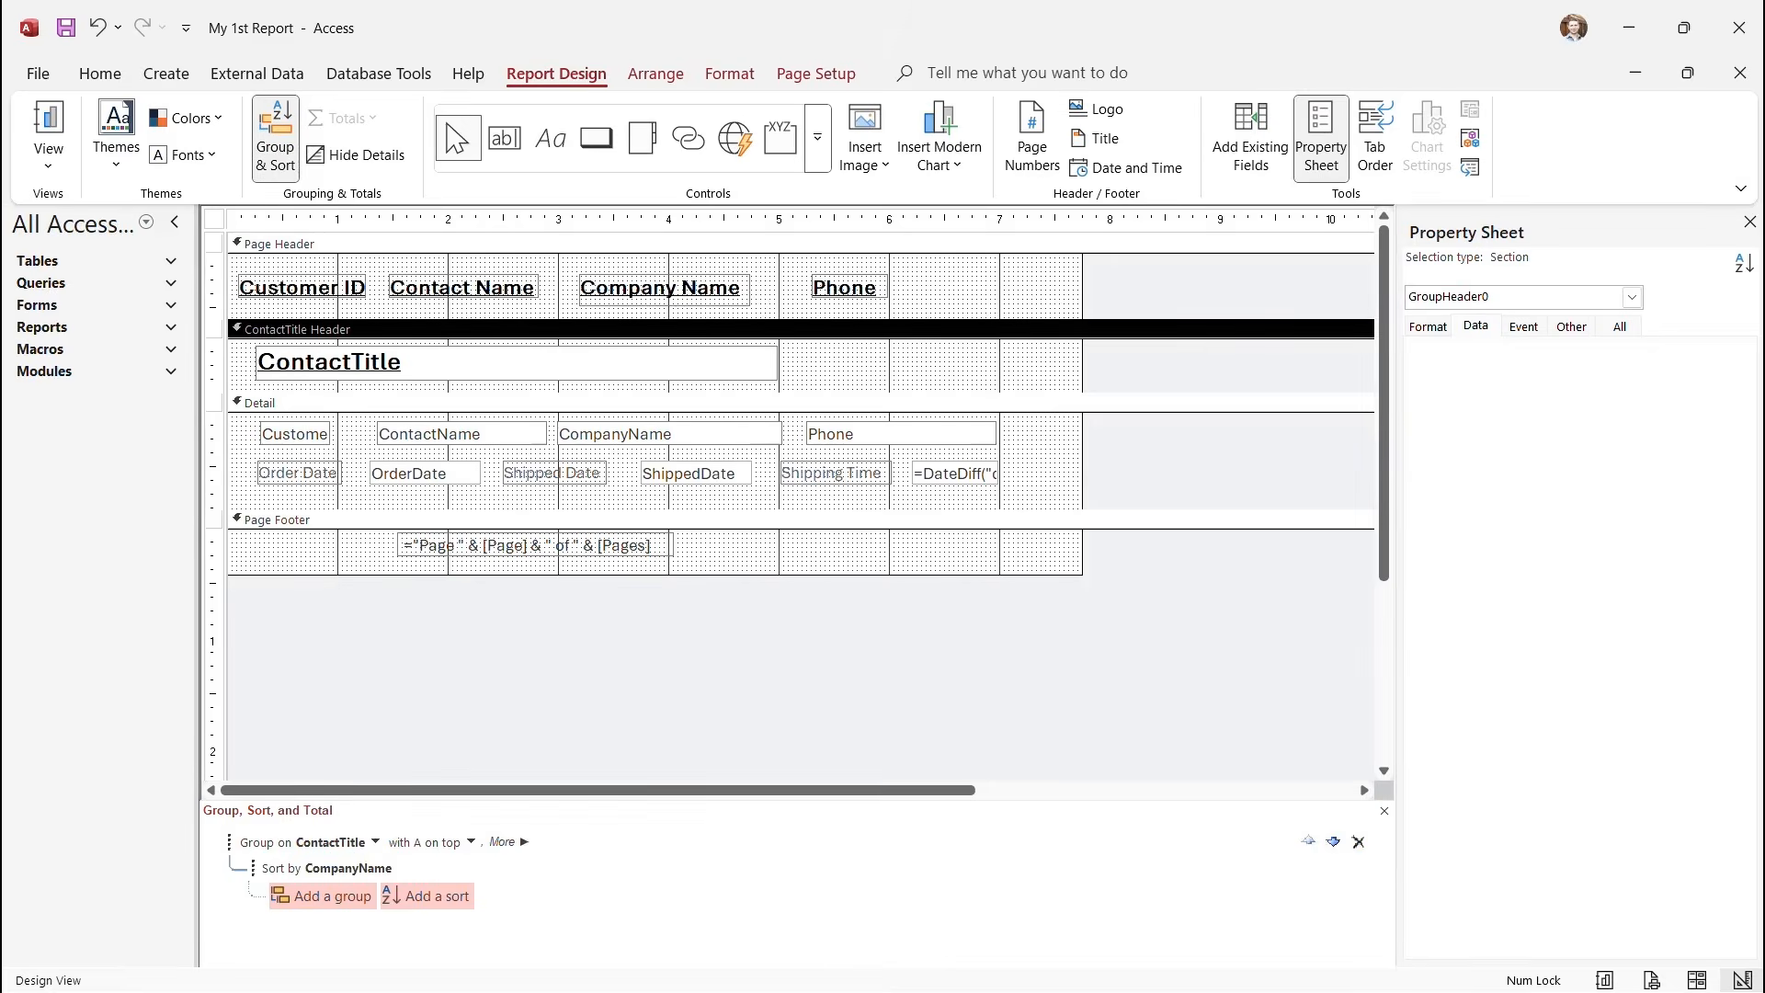
# In the ContactTitle Header properties, set Repeat Section to Yes.
pyautogui.rightClick(862, 366)
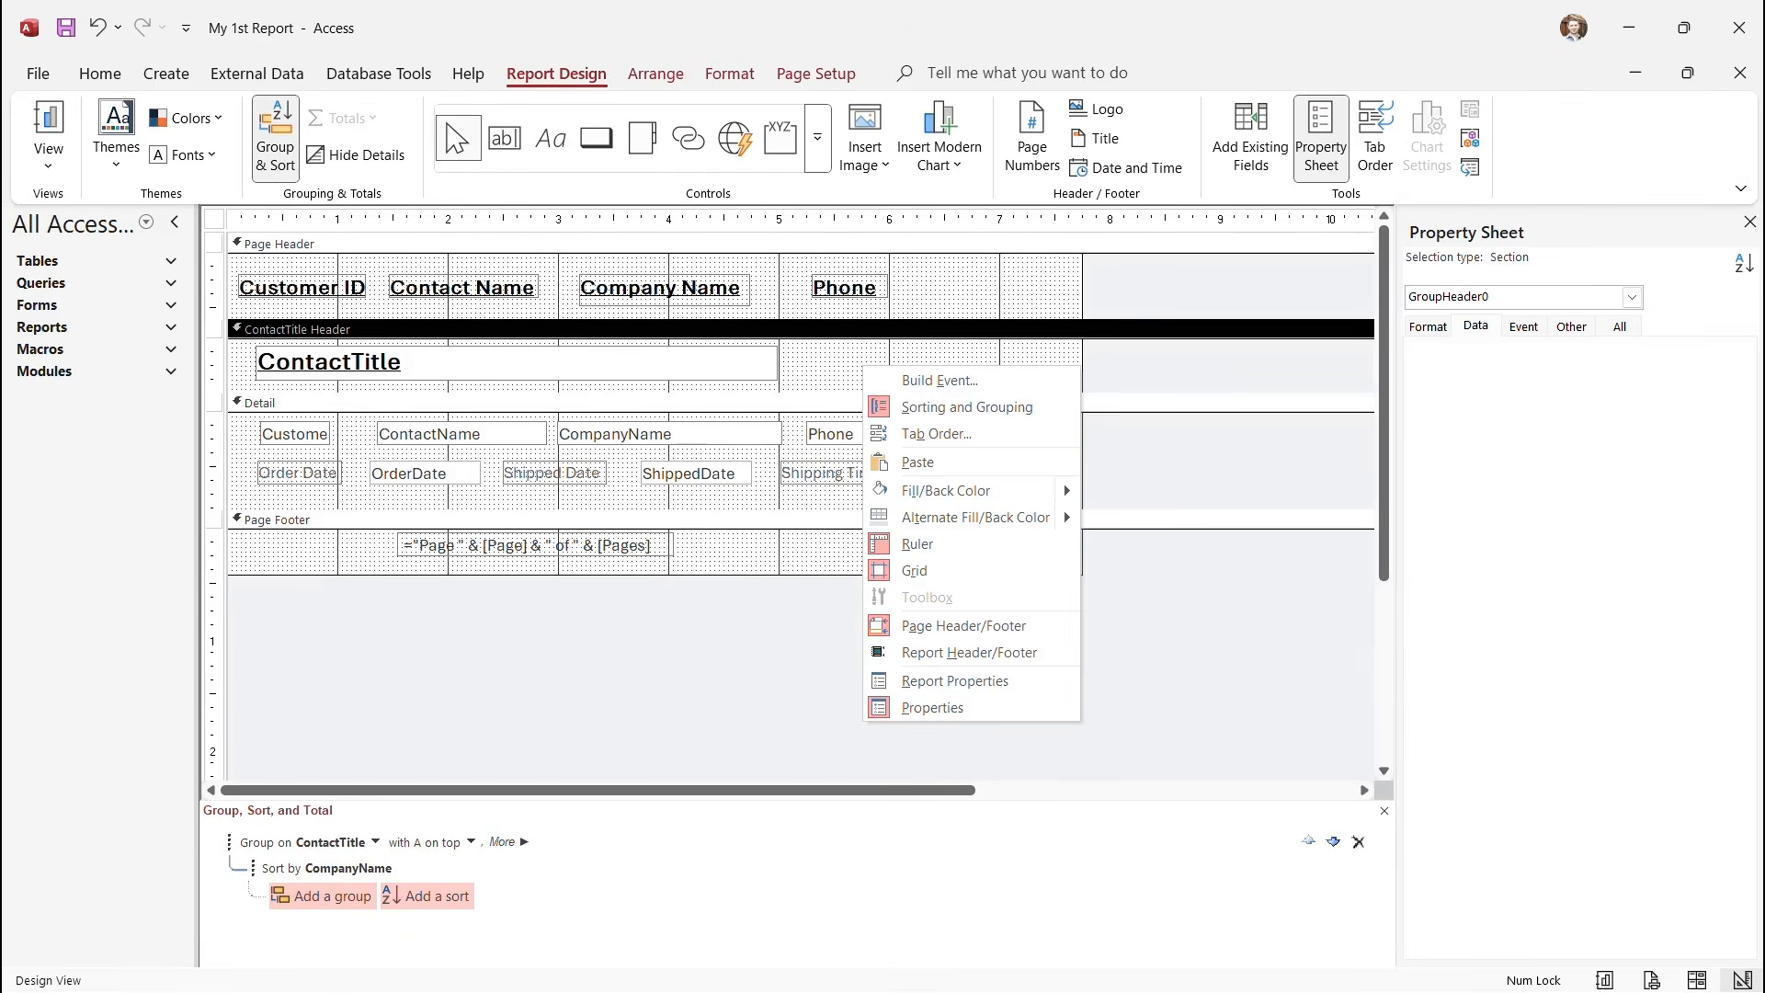
pyautogui.press('Escape')
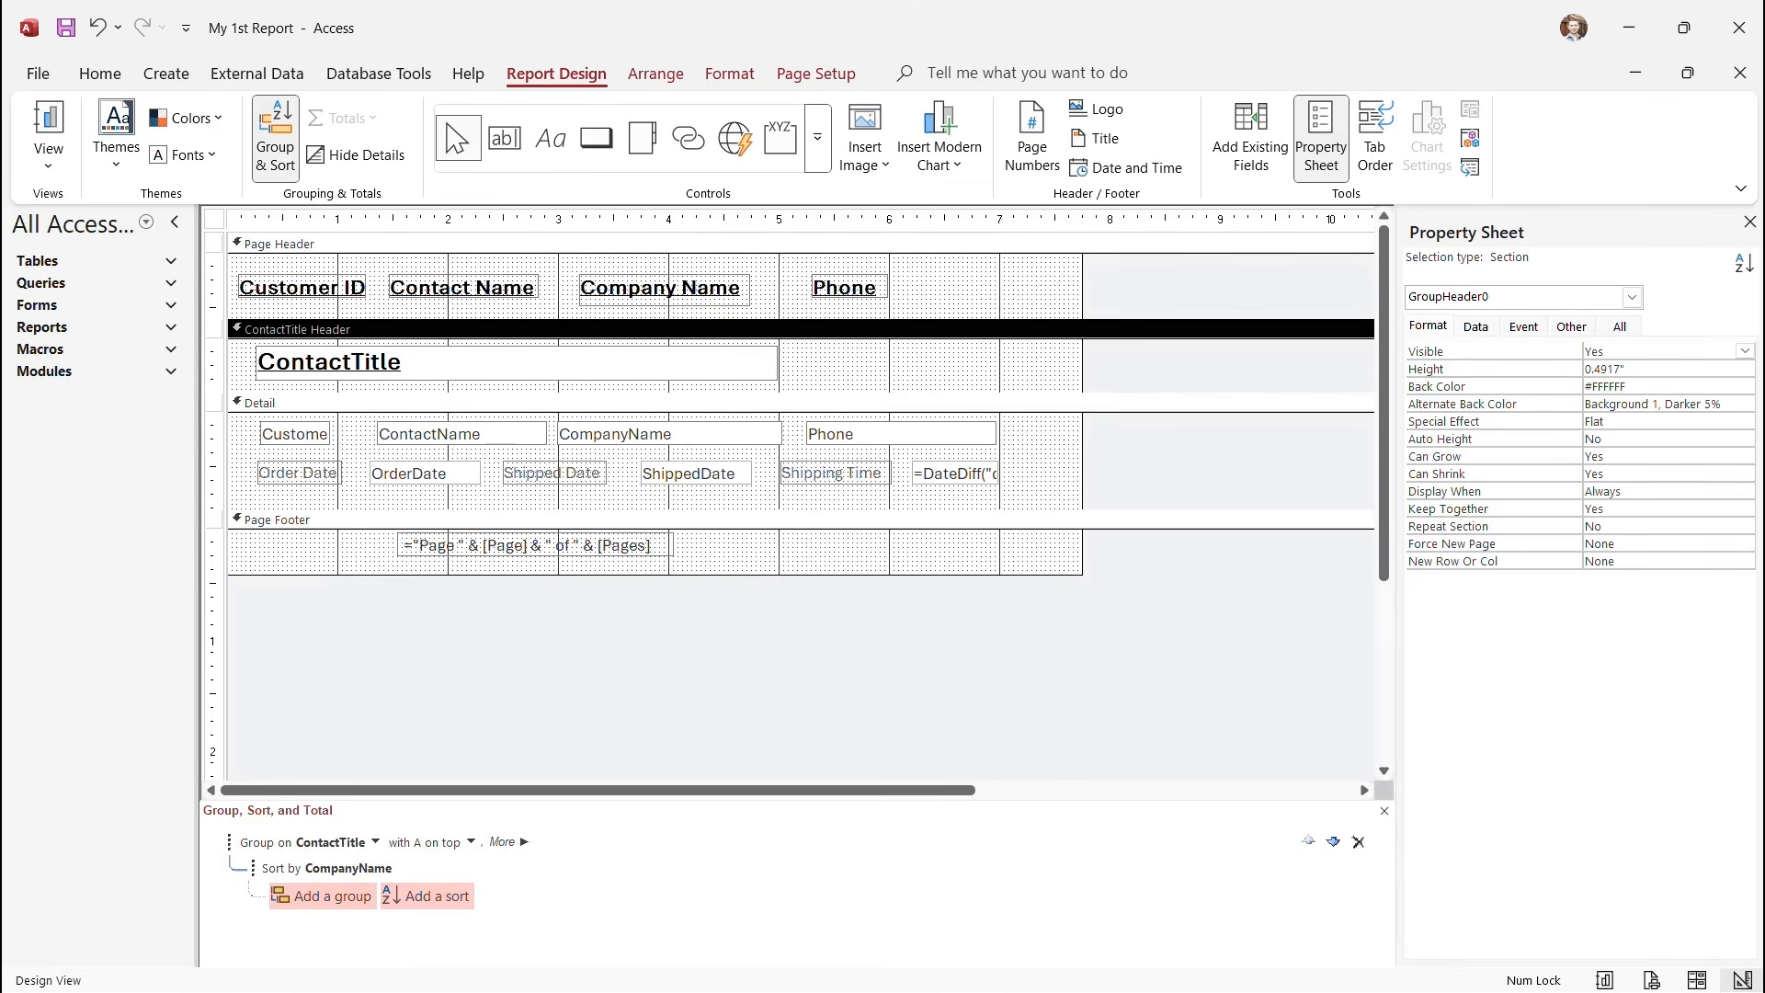
pyautogui.click(1655, 525)
pyautogui.click(1745, 526)
pyautogui.press('Return')
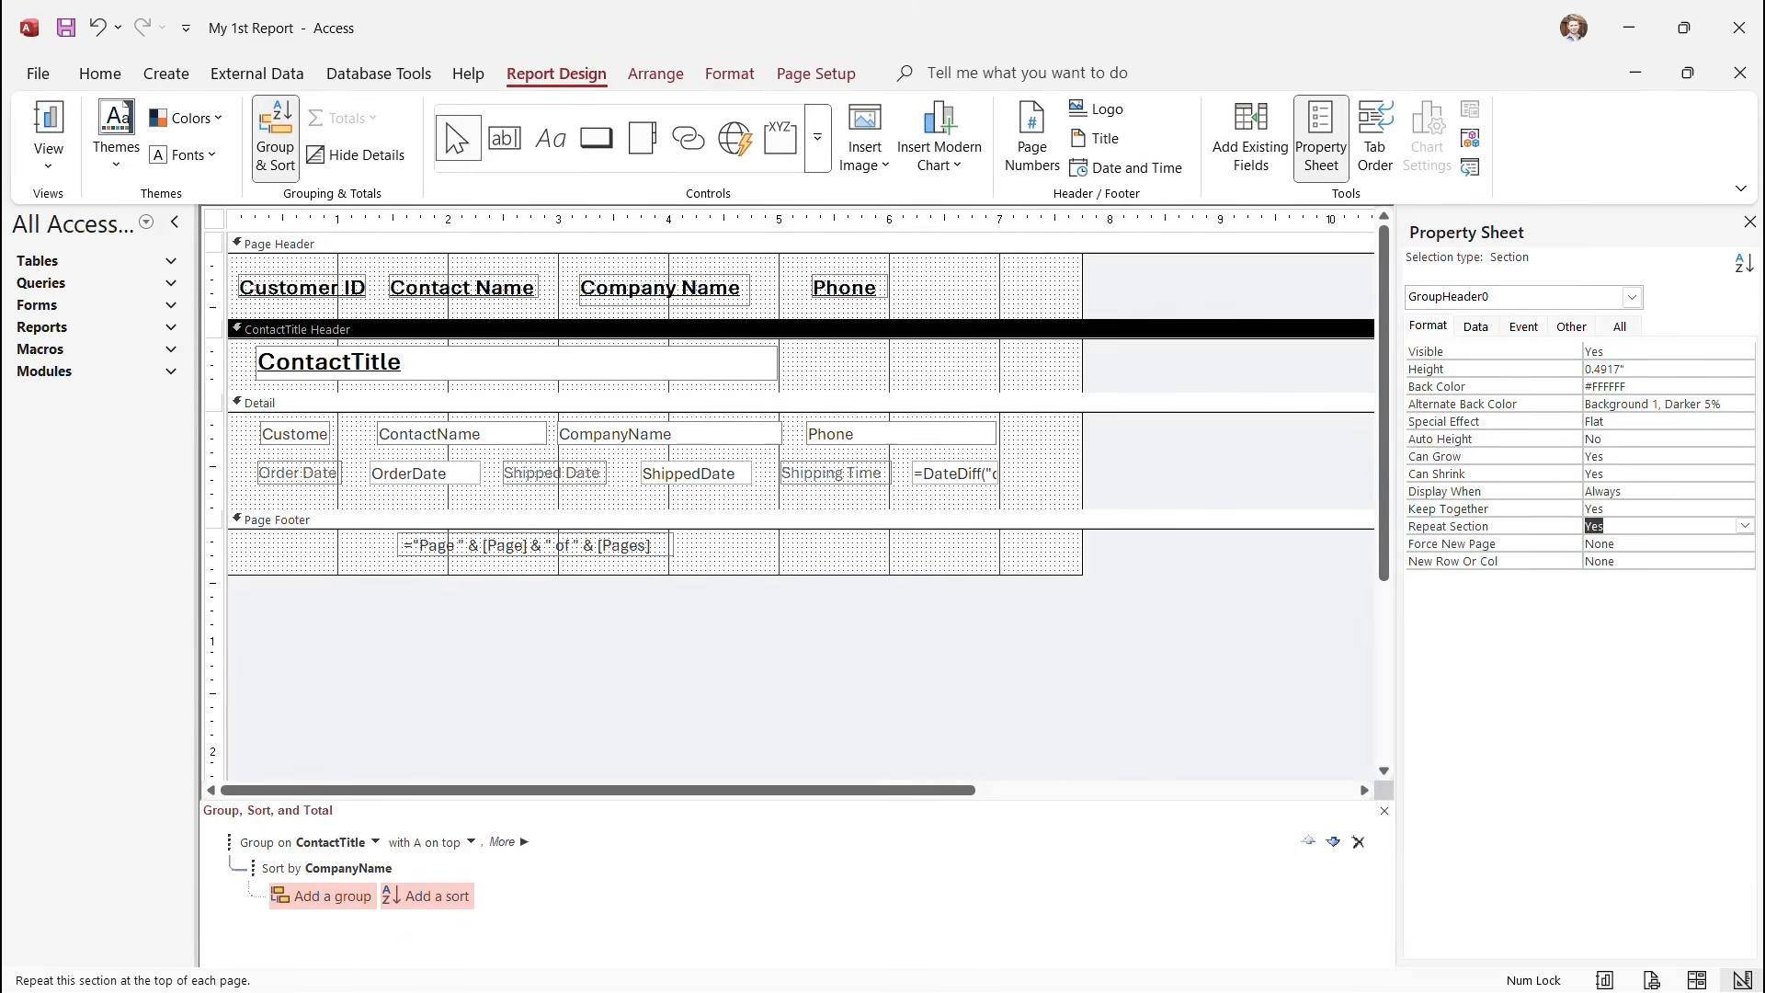
# Set the ContactTitle Header's Force New Page to Before Section.
pyautogui.click(1744, 543)
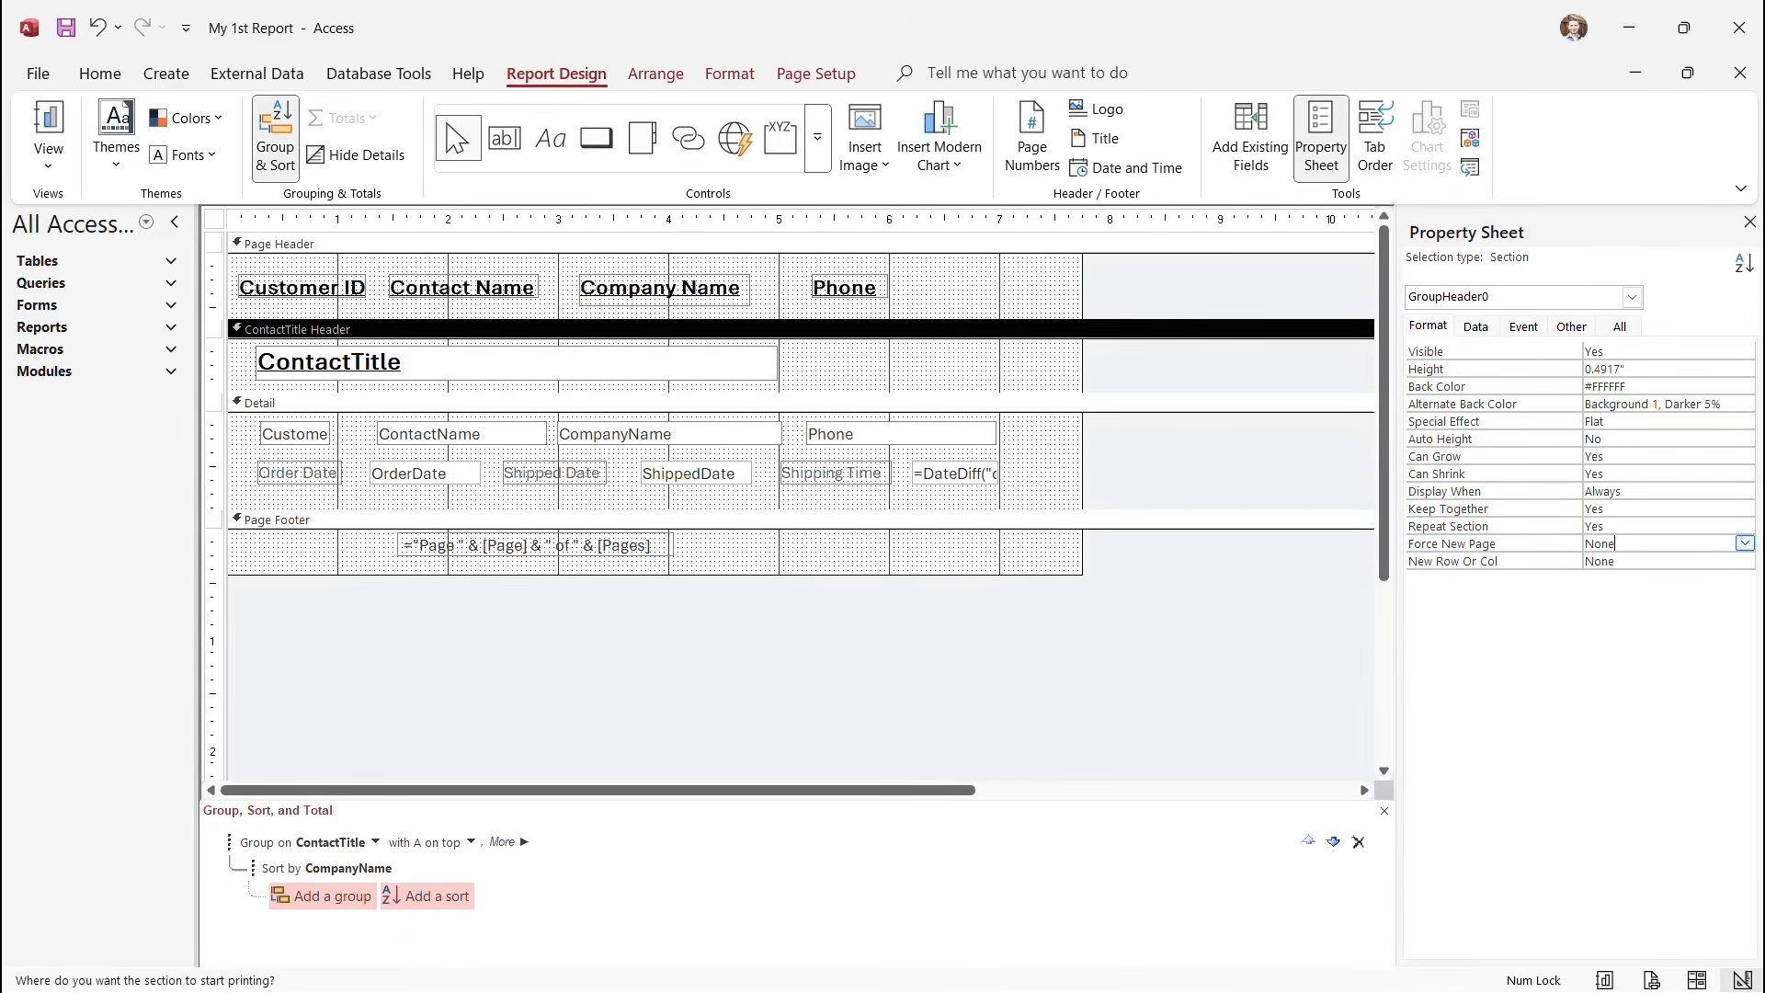
pyautogui.click(1745, 543)
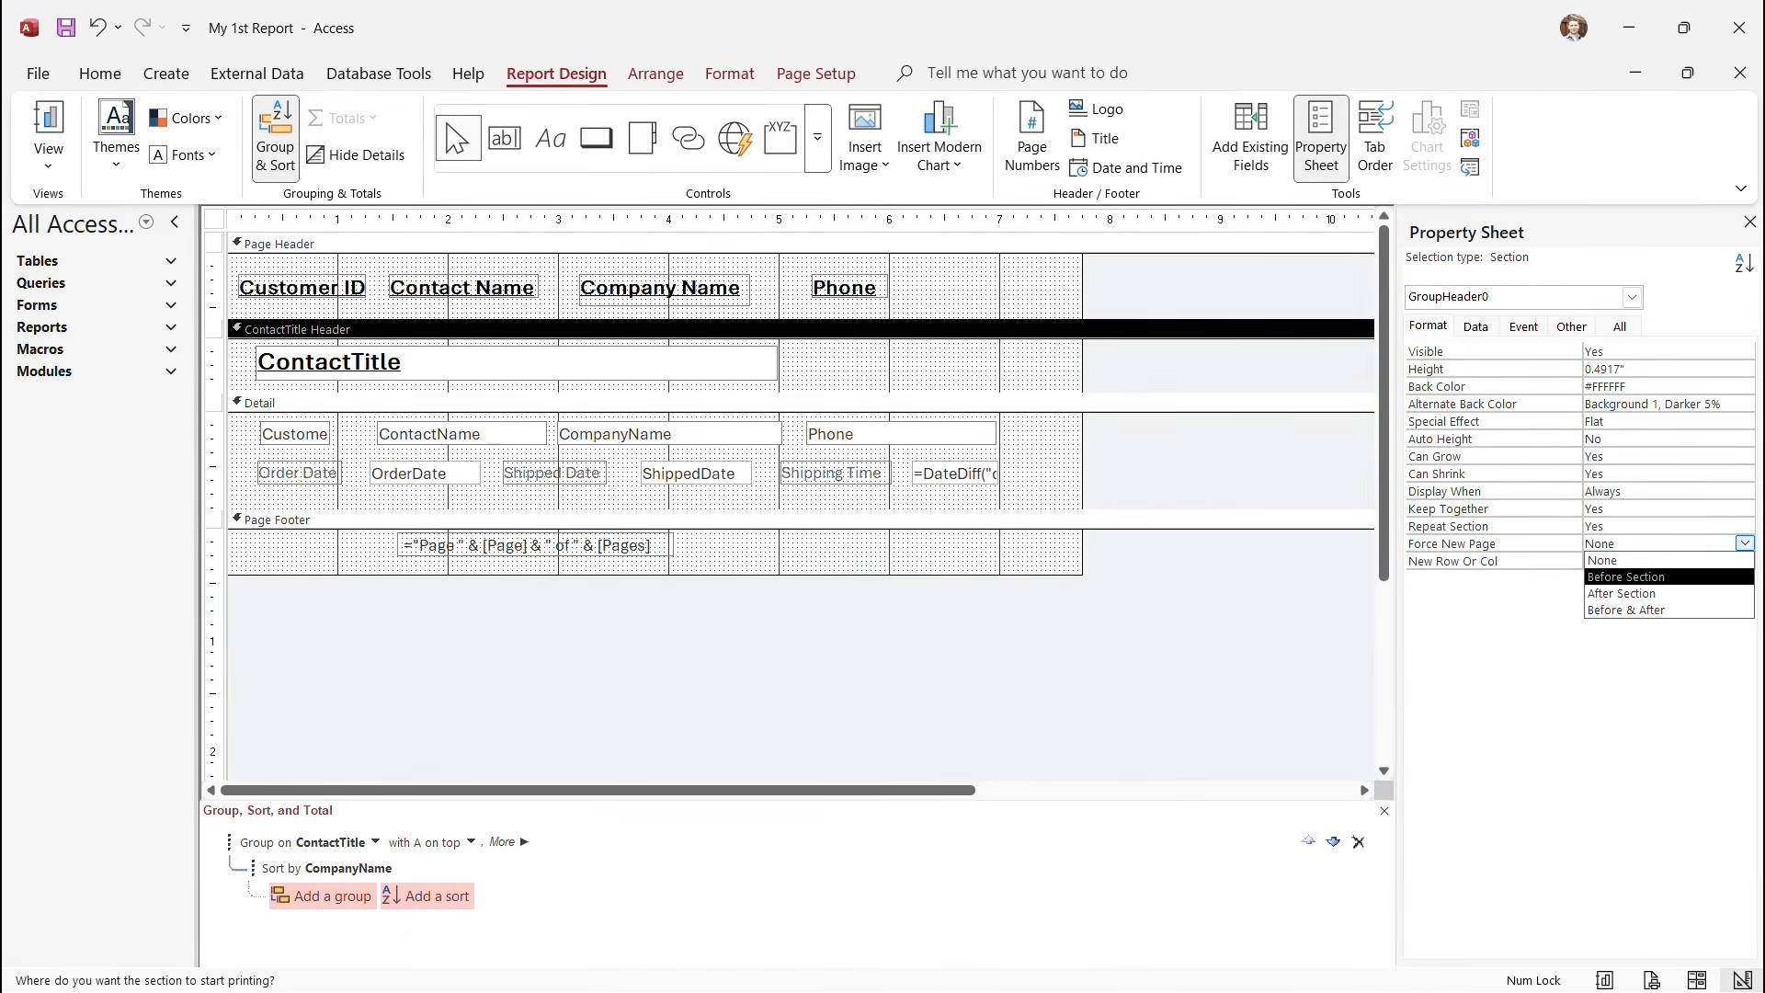
pyautogui.press('Down')
pyautogui.press('Down')
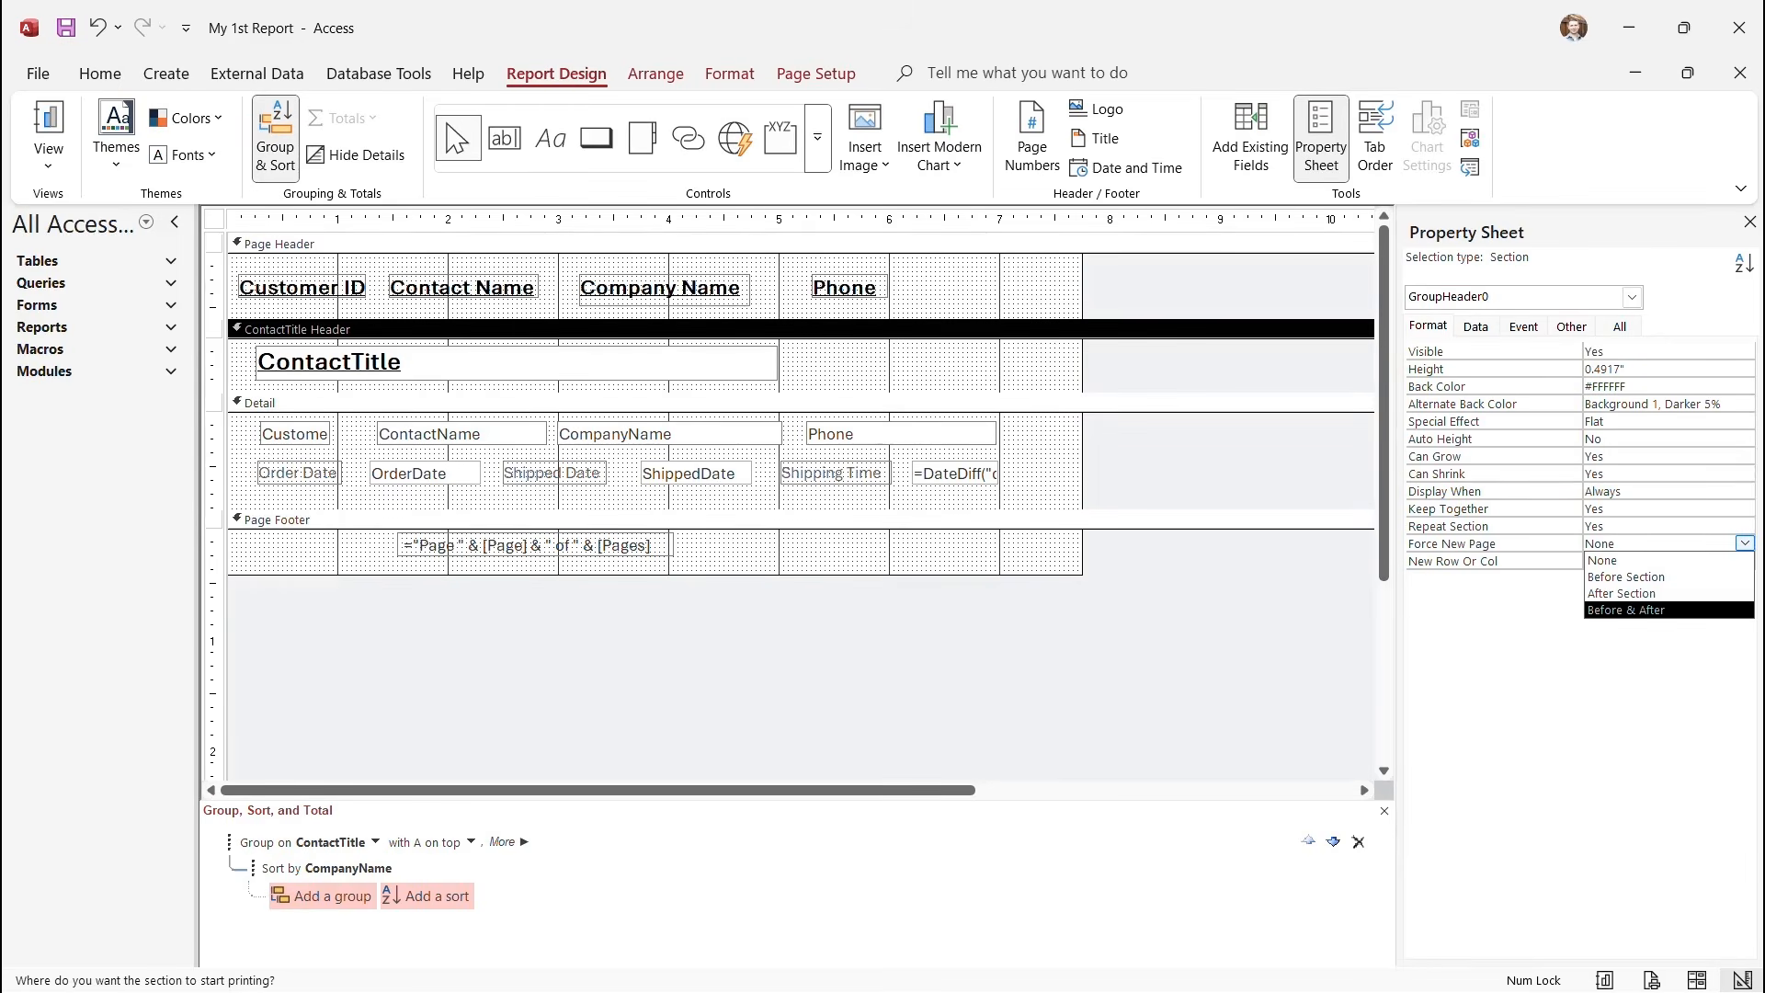
pyautogui.press('Up')
pyautogui.press('Up')
pyautogui.press('Return')
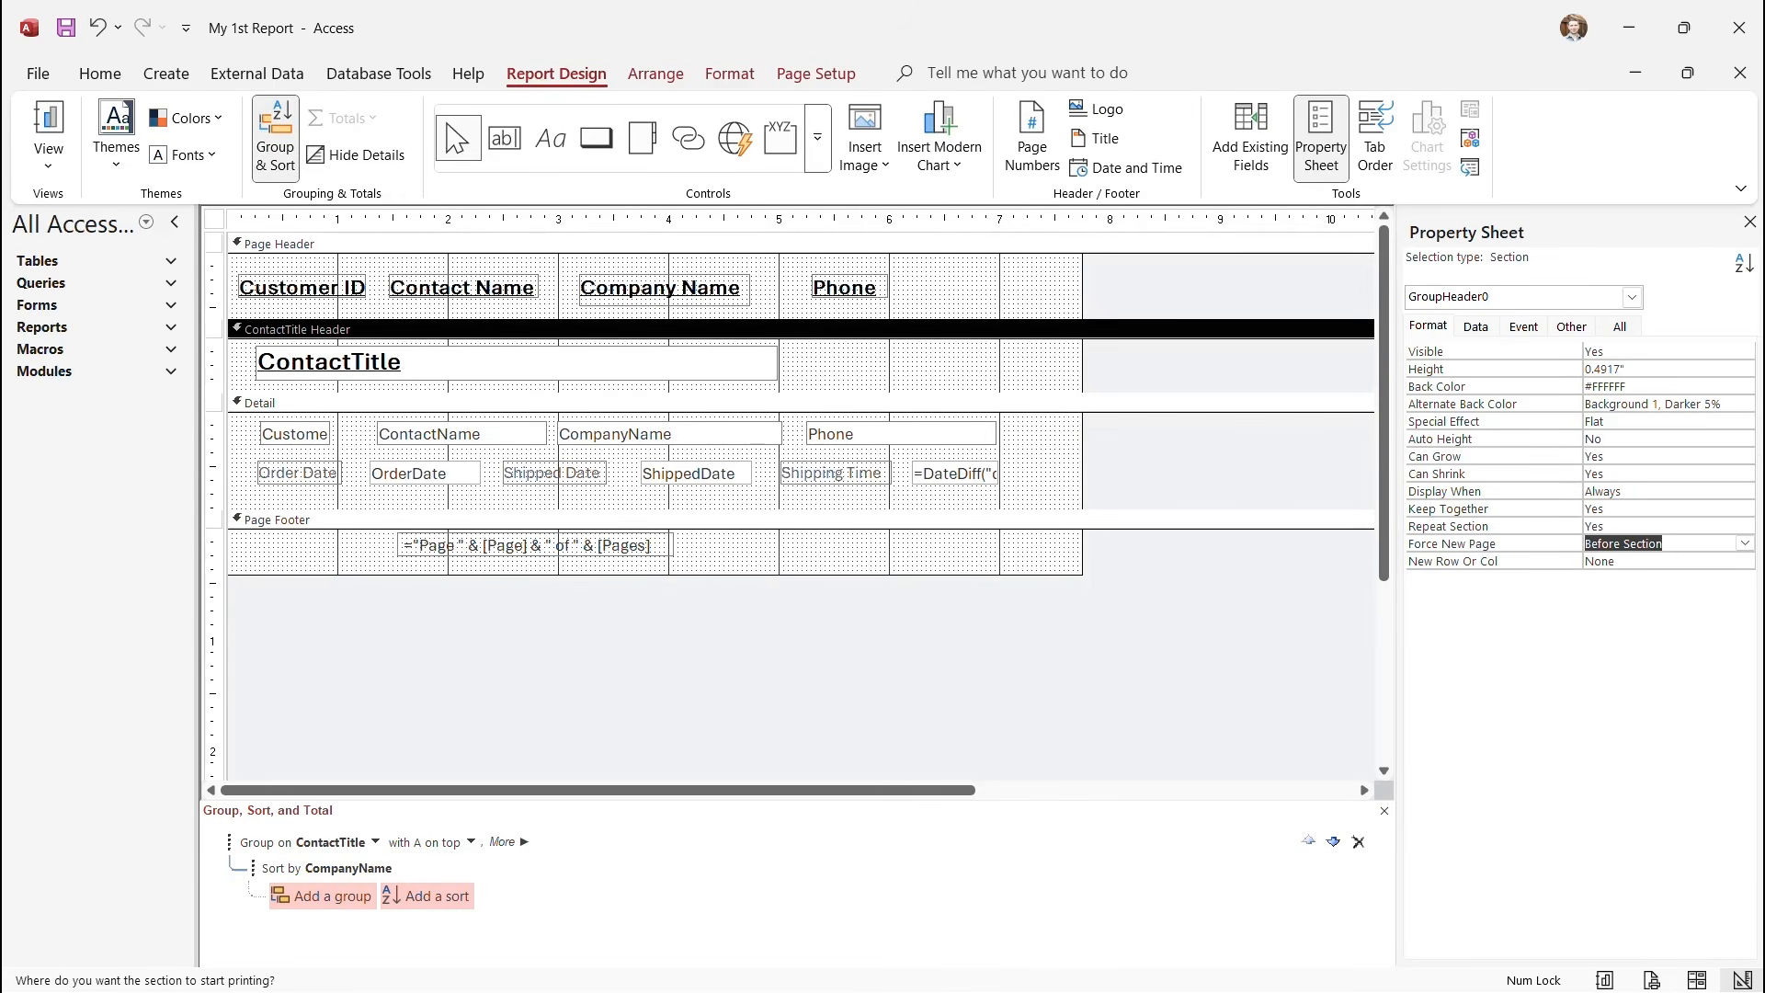
pyautogui.click(214, 219)
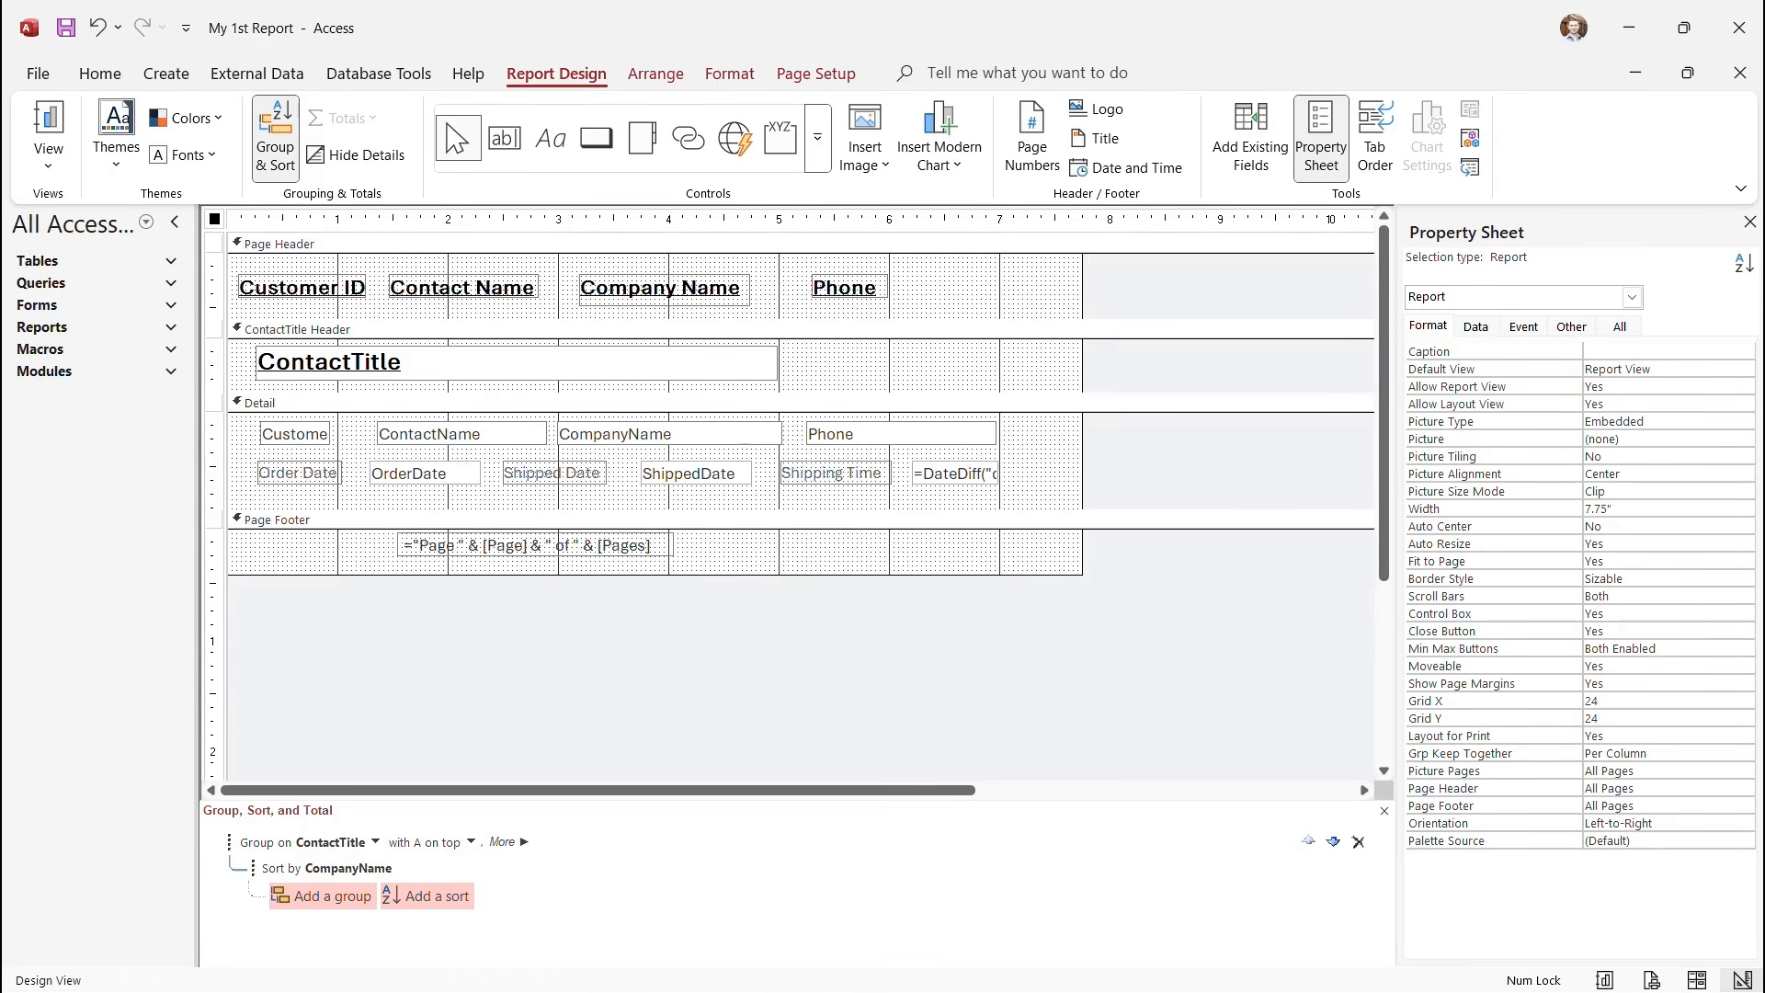
pyautogui.click(48, 159)
# Page through the print preview to page 13, confirming each contact title group starts a new page.
pyautogui.click(125, 257)
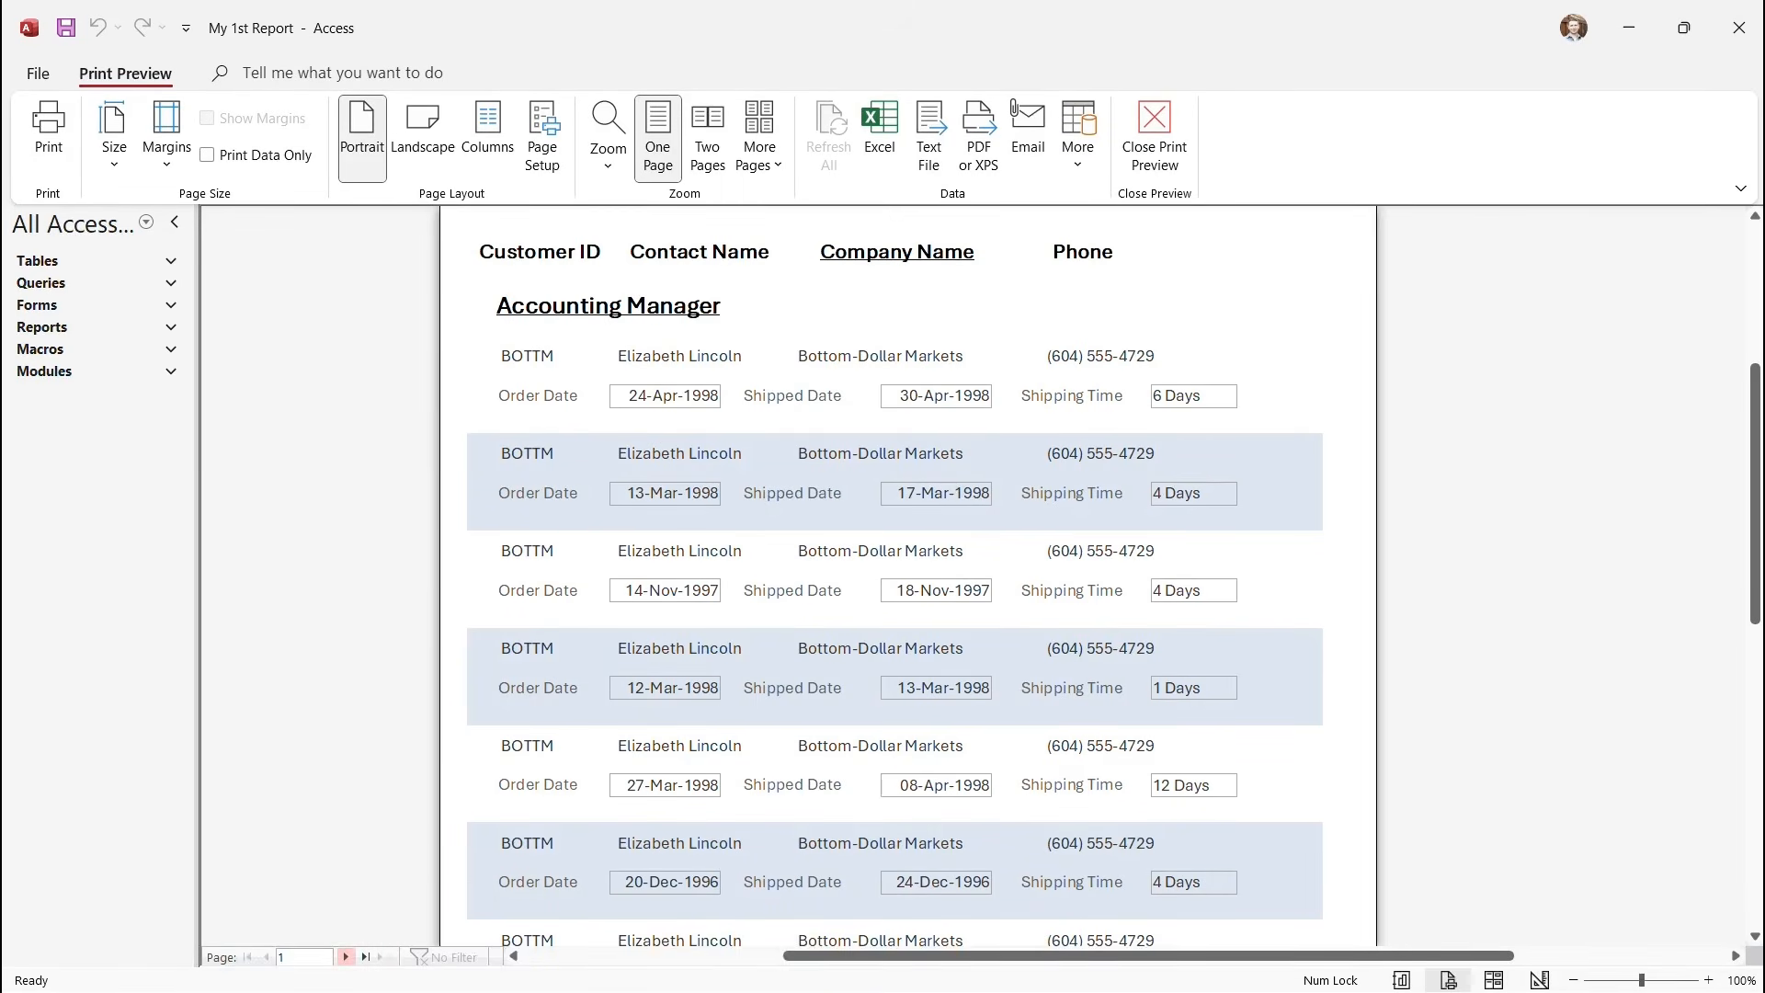
pyautogui.click(346, 958)
pyautogui.click(346, 957)
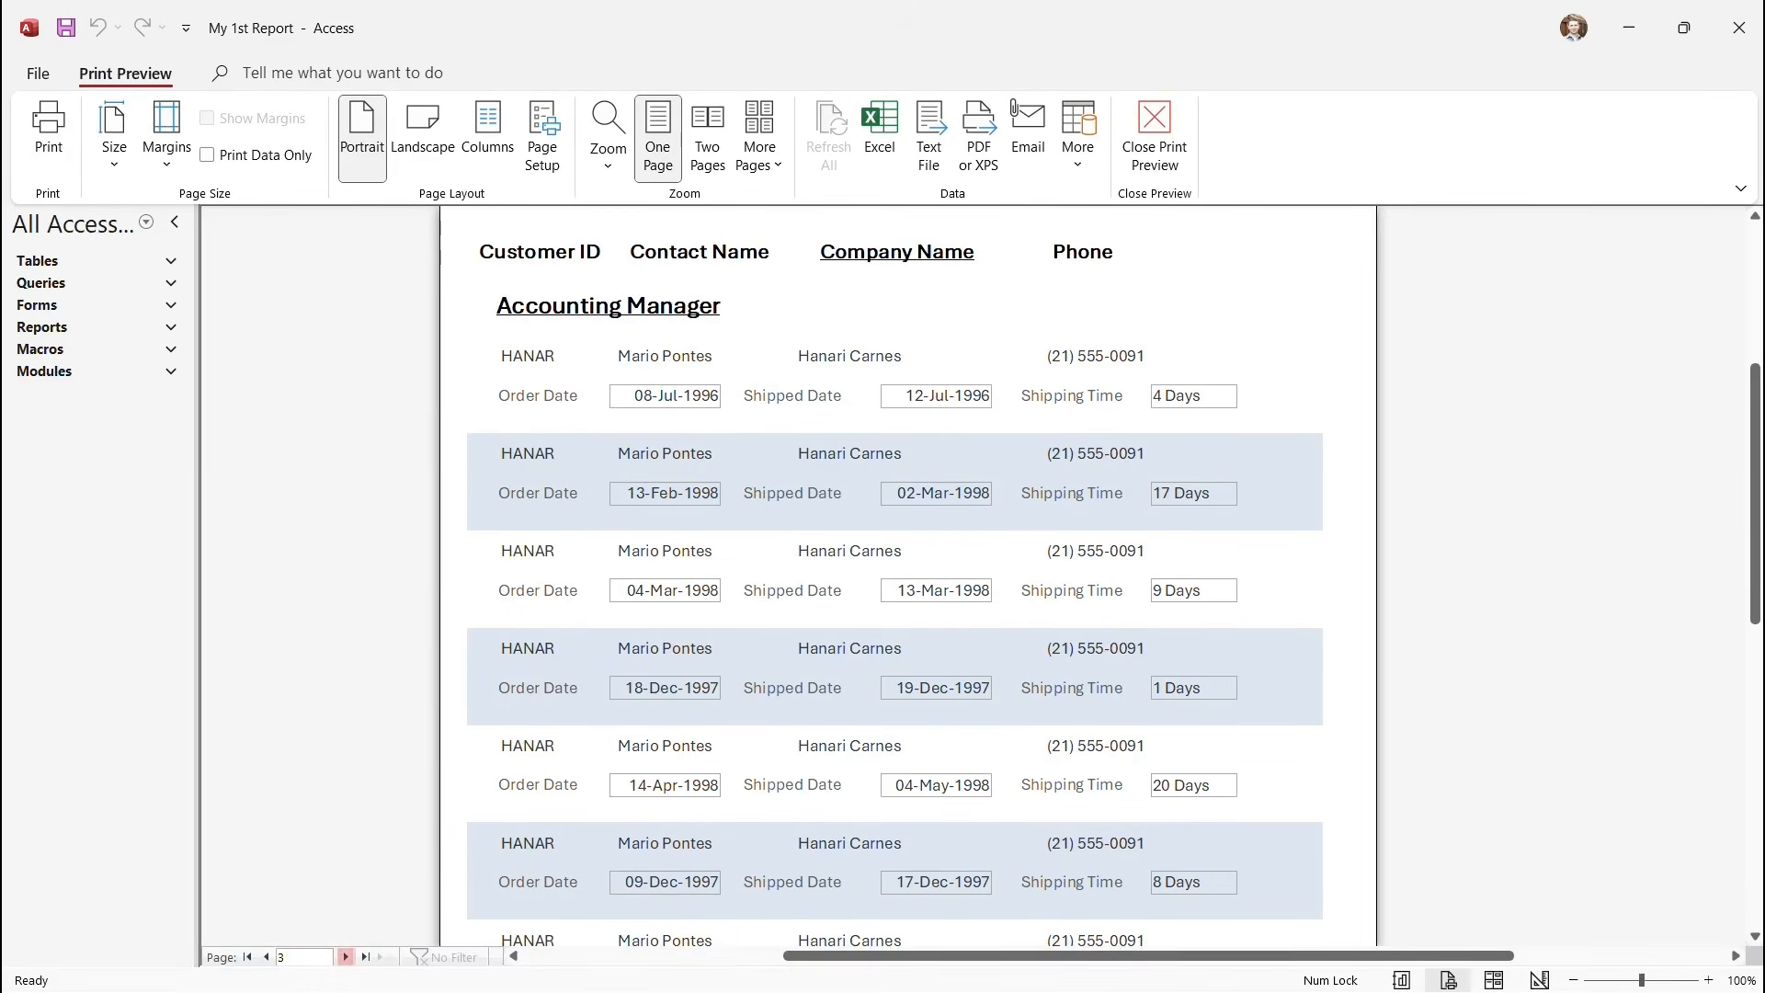
pyautogui.click(345, 957)
pyautogui.click(346, 957)
pyautogui.click(346, 958)
pyautogui.click(346, 958)
pyautogui.click(346, 957)
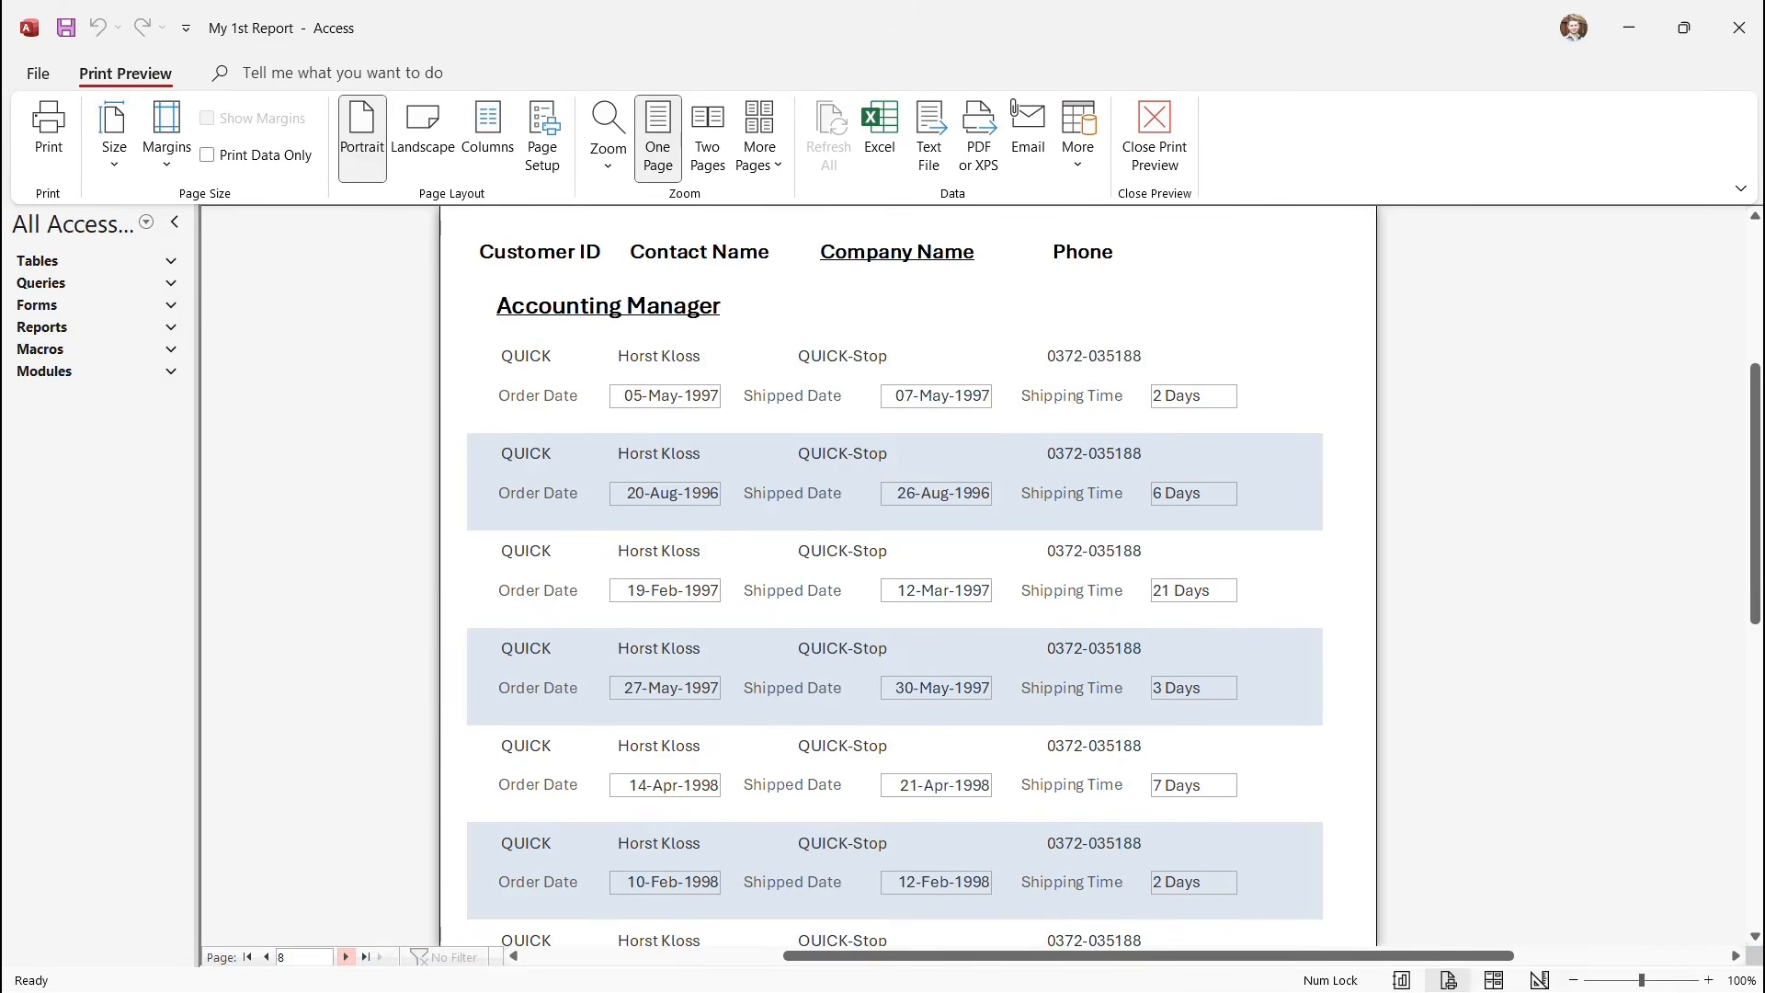
pyautogui.click(346, 957)
pyautogui.click(346, 958)
pyautogui.click(346, 957)
pyautogui.click(345, 957)
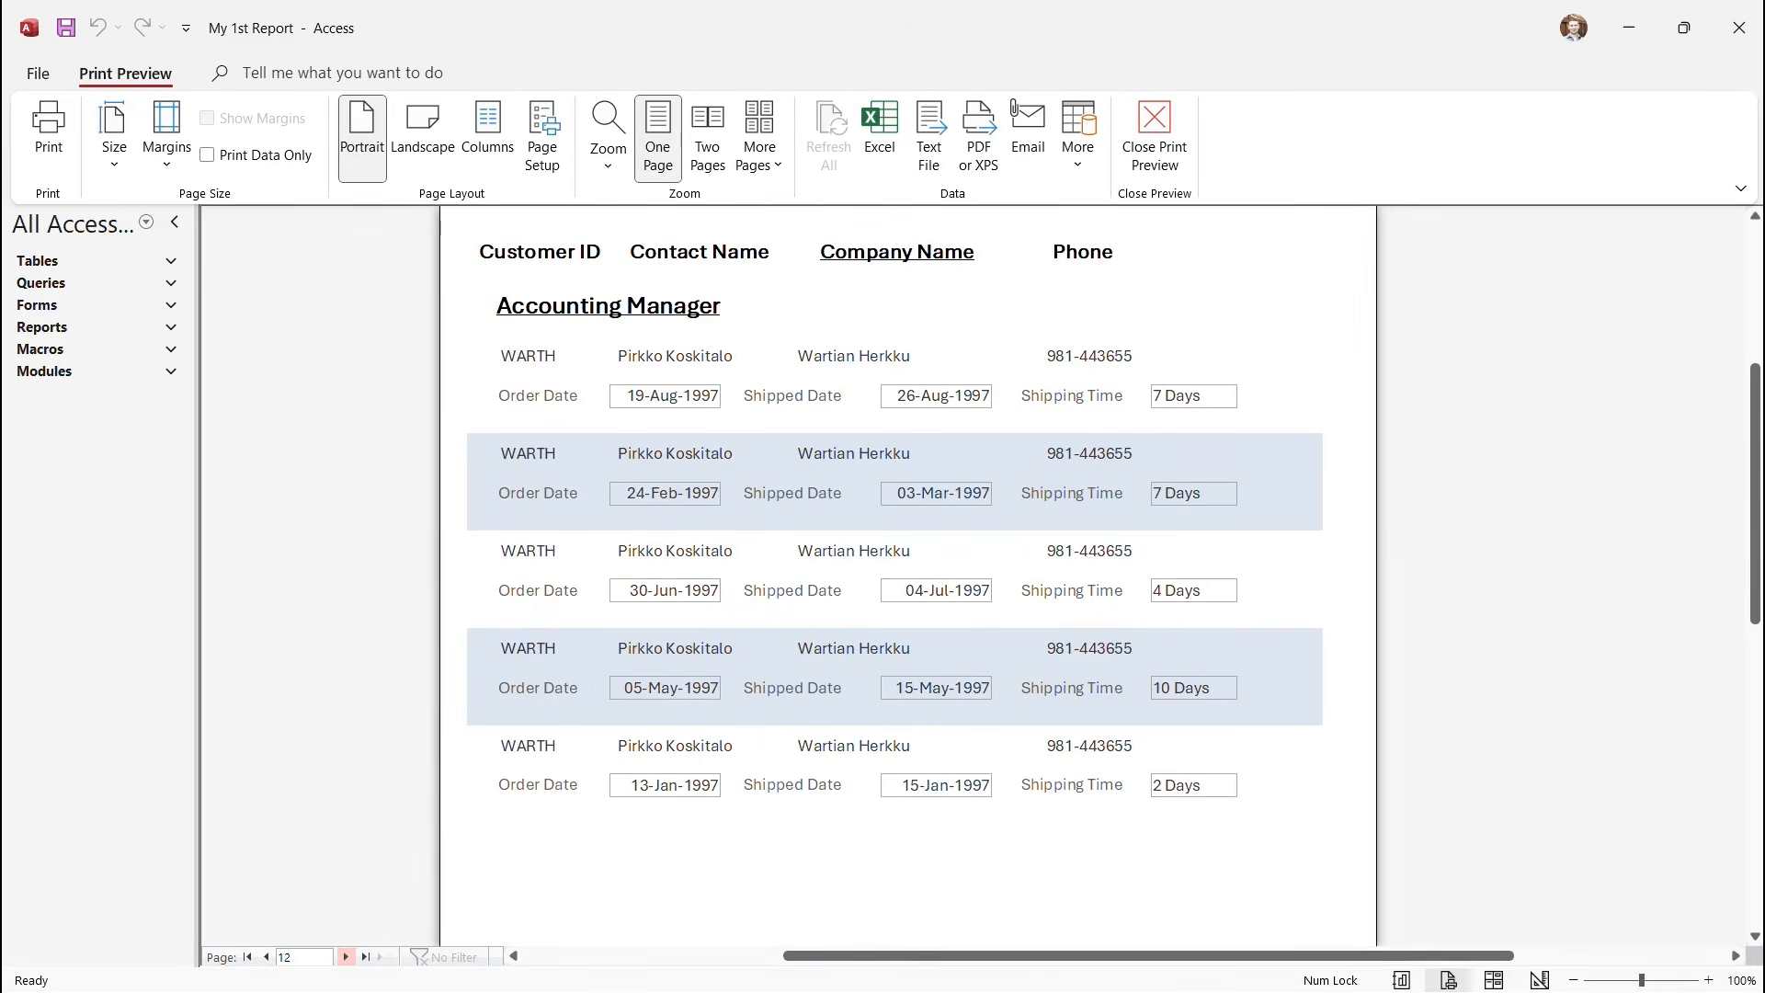
pyautogui.scroll(-1, 908, 552)
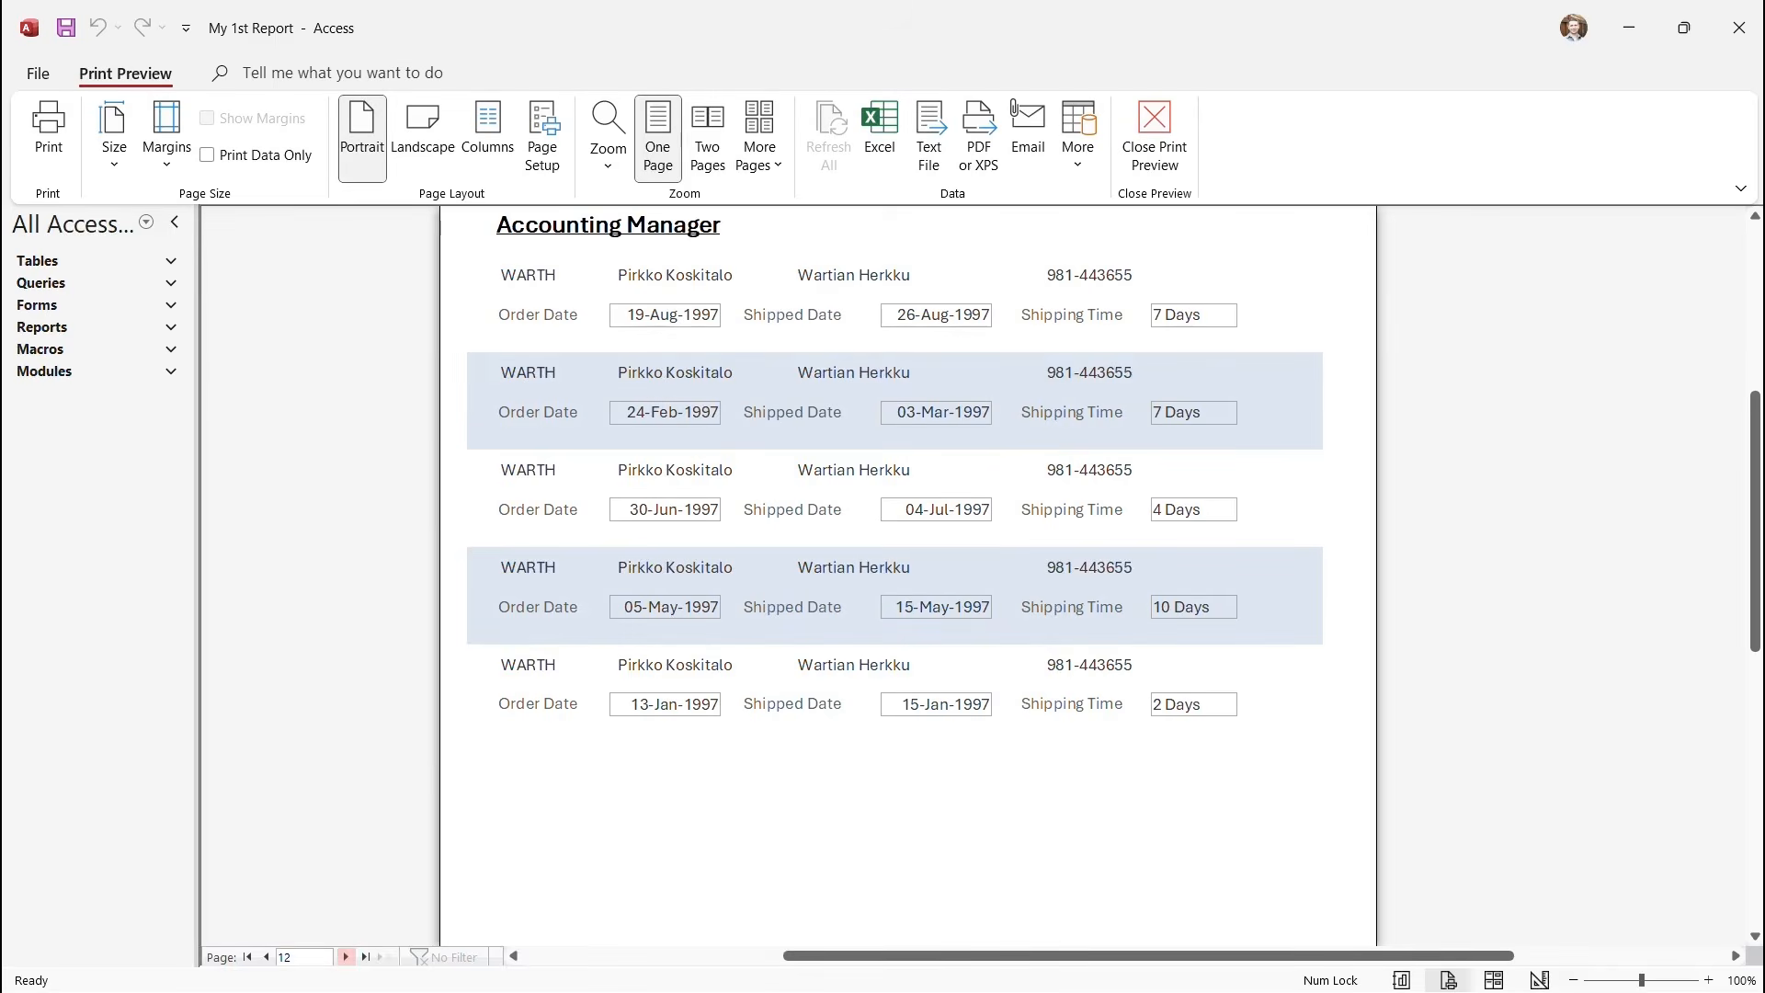
pyautogui.click(345, 957)
pyautogui.scroll(3, 909, 551)
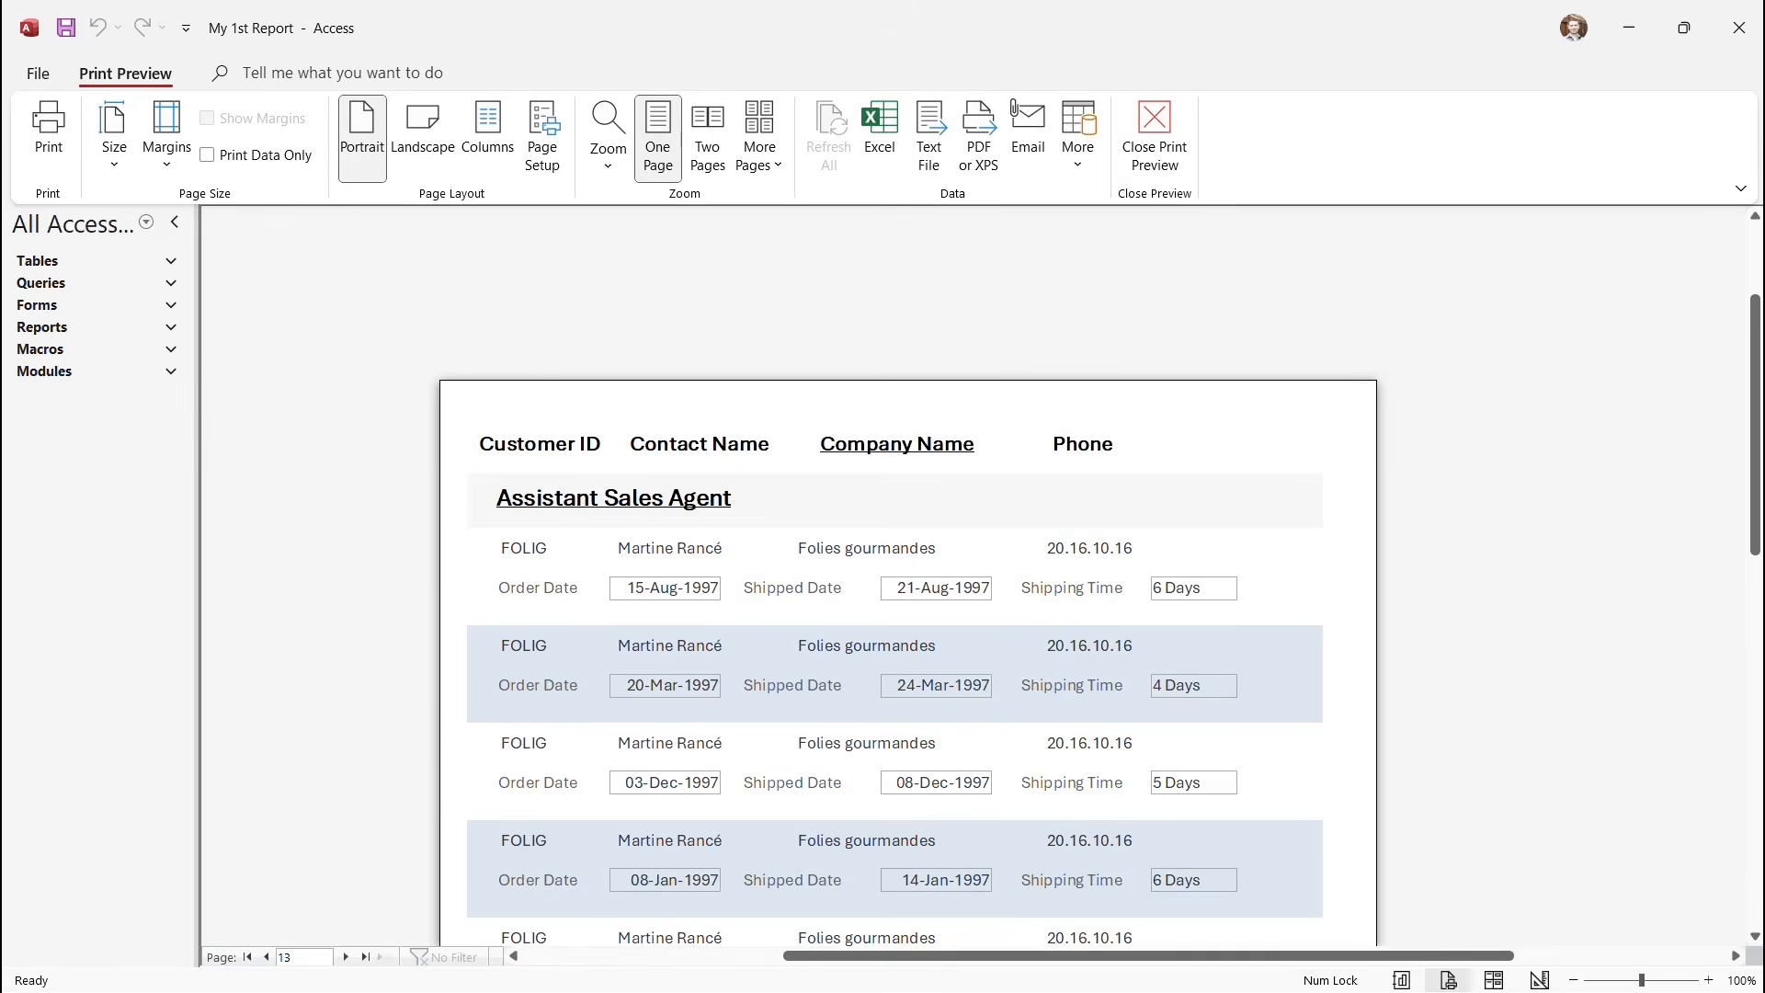
pyautogui.click(1154, 138)
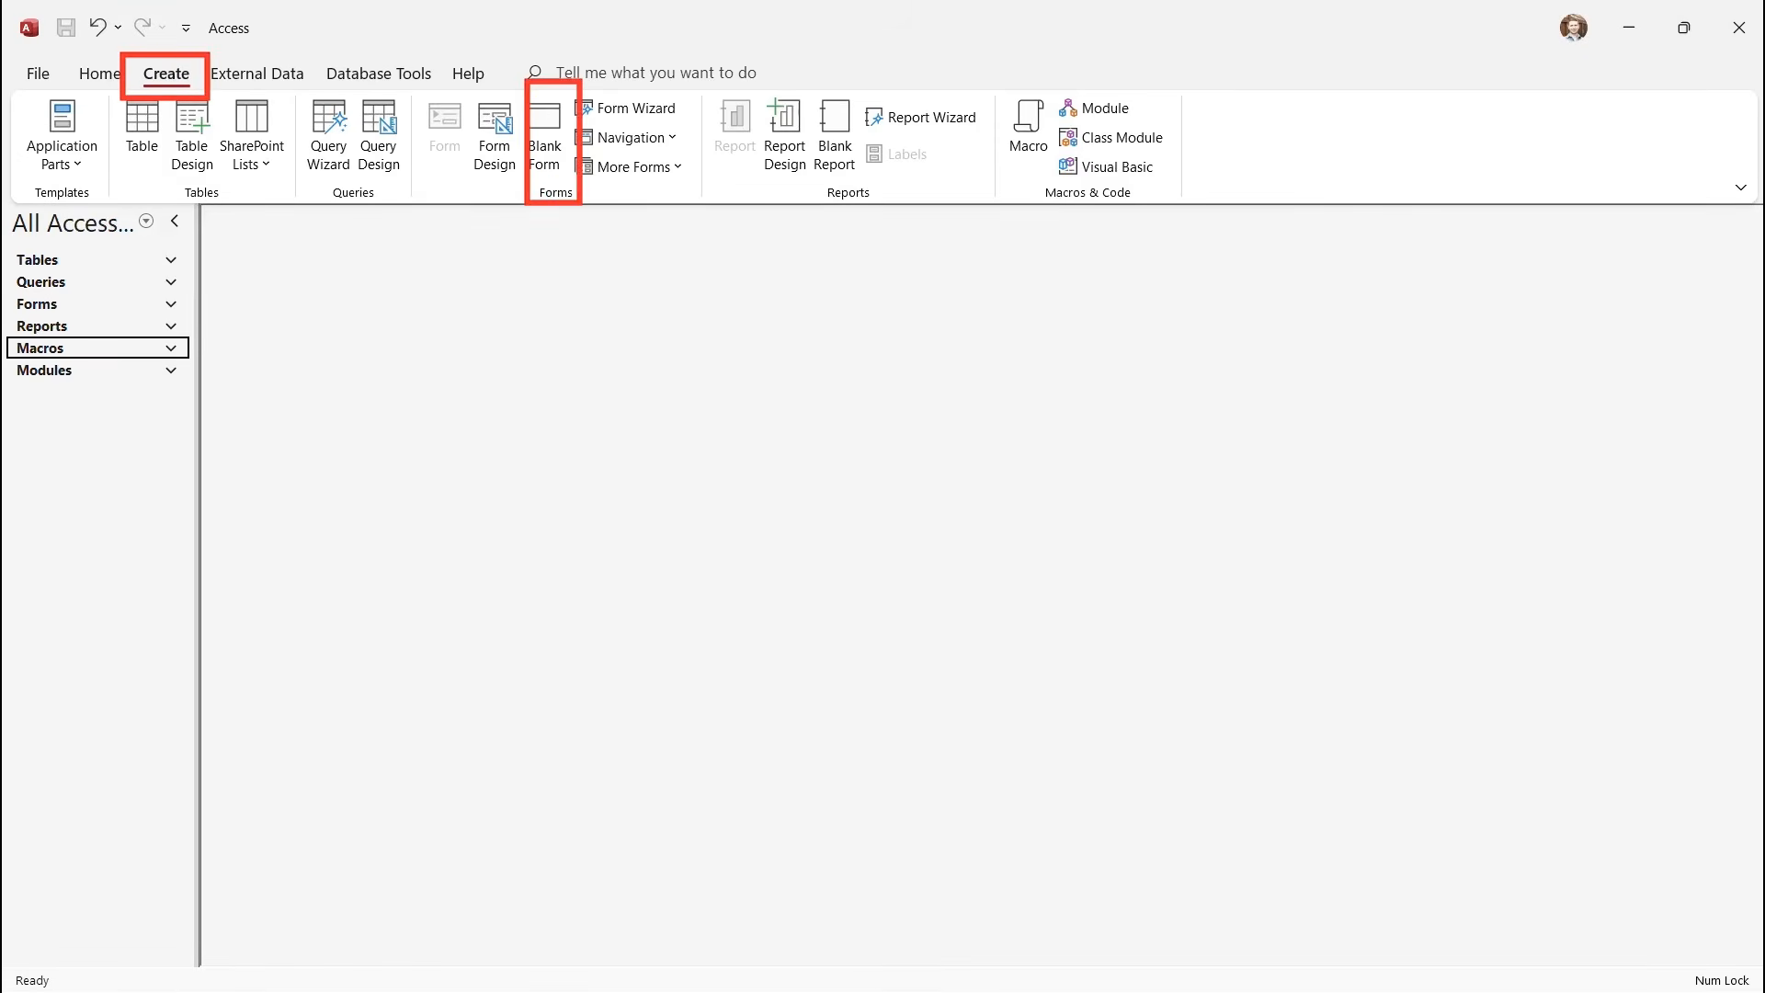
# Create a new blank form and switch it to Design View.
pyautogui.click(545, 136)
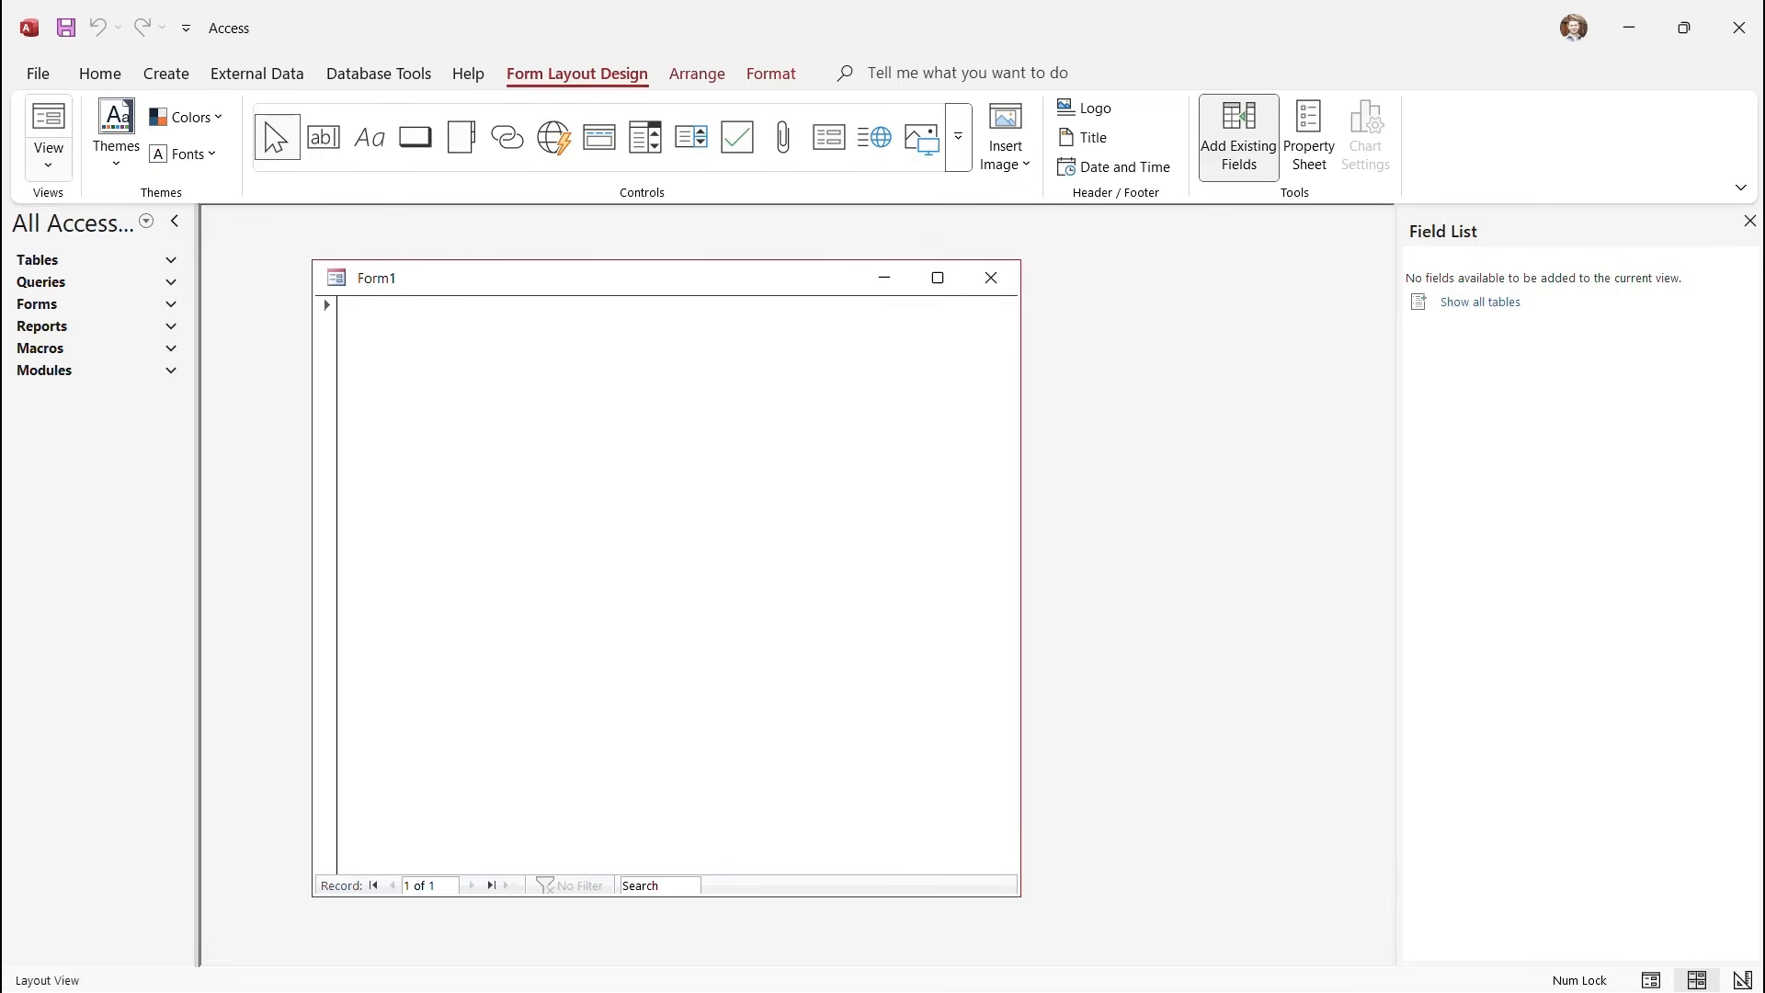
pyautogui.click(48, 157)
pyautogui.click(120, 303)
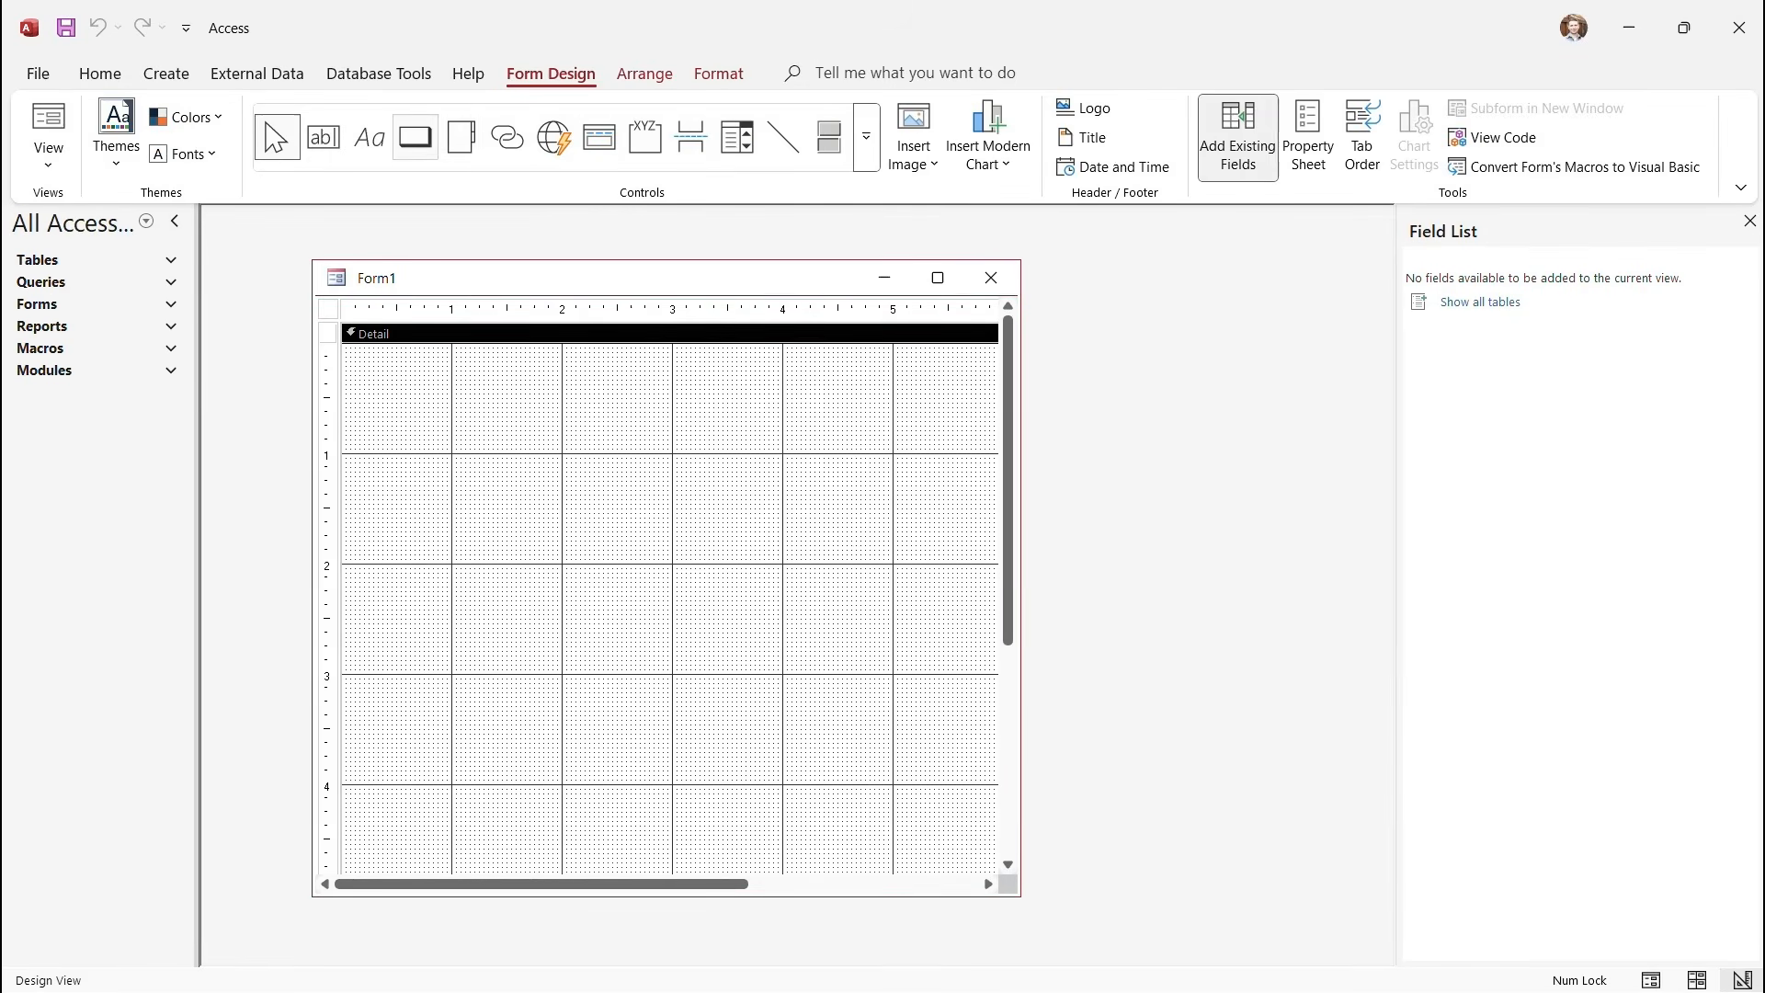
# Draw a command button near the form's centre with the text caption 'Click Me'.
pyautogui.click(415, 137)
pyautogui.moveTo(561, 490); pyautogui.dragTo(739, 531)
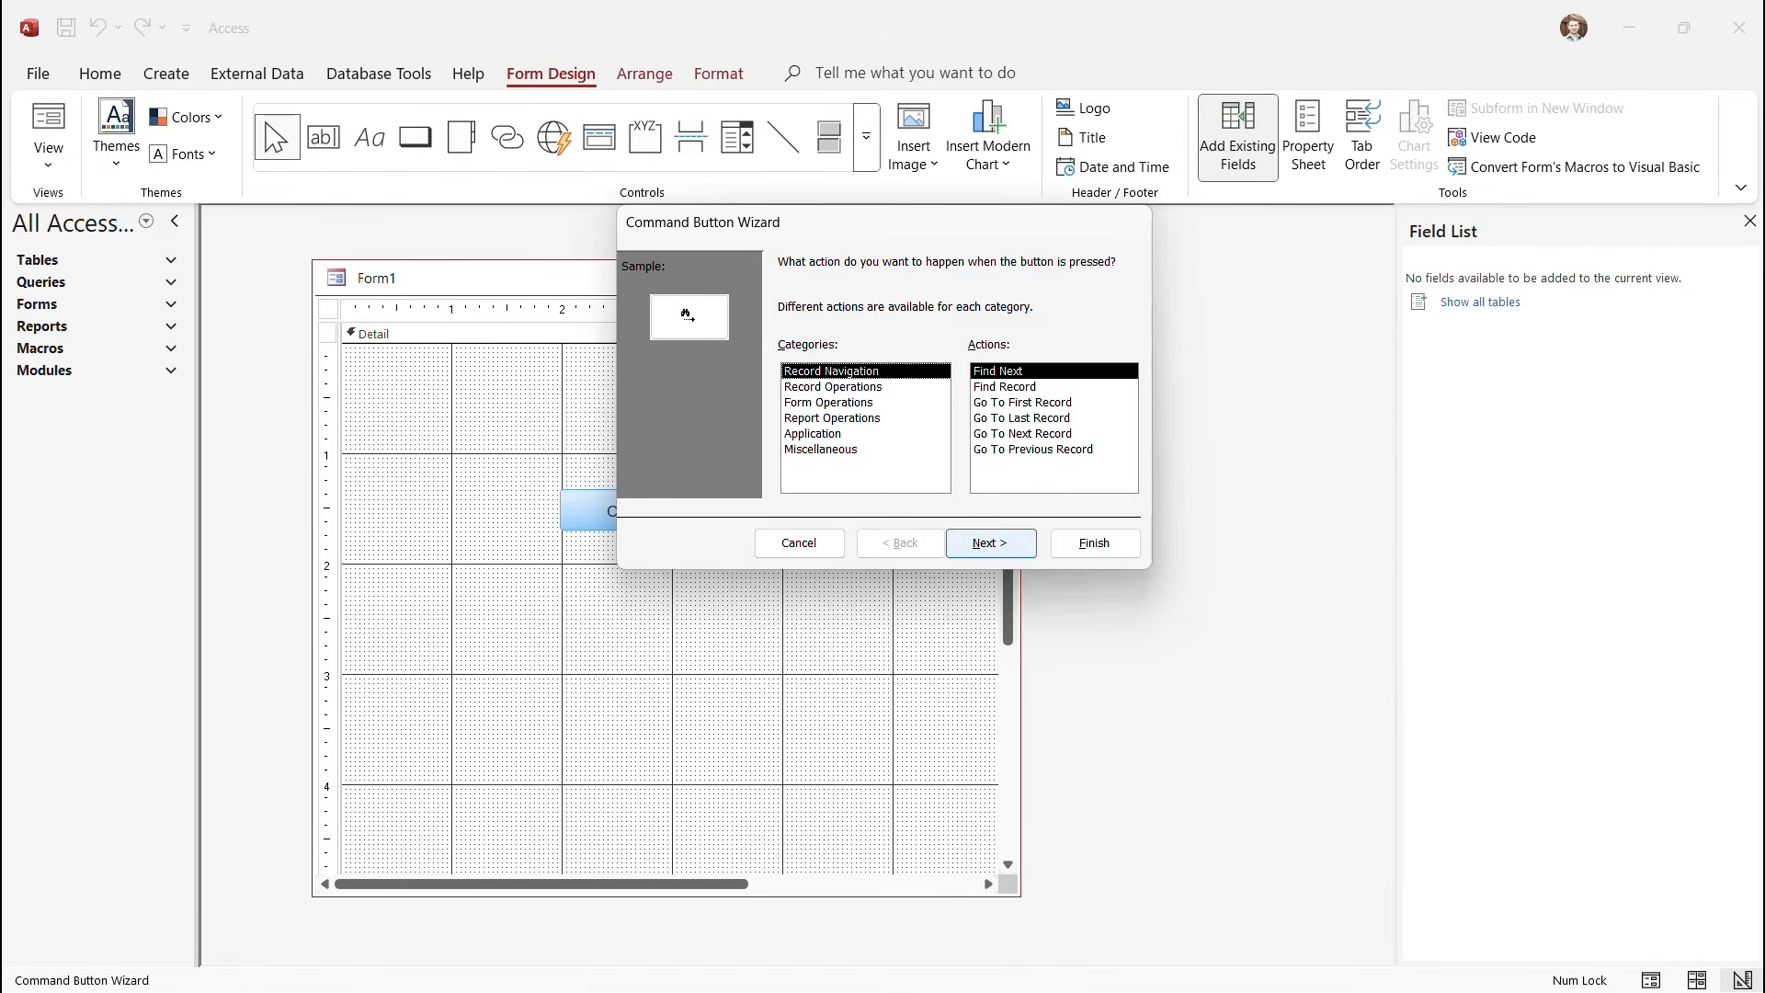
pyautogui.click(990, 542)
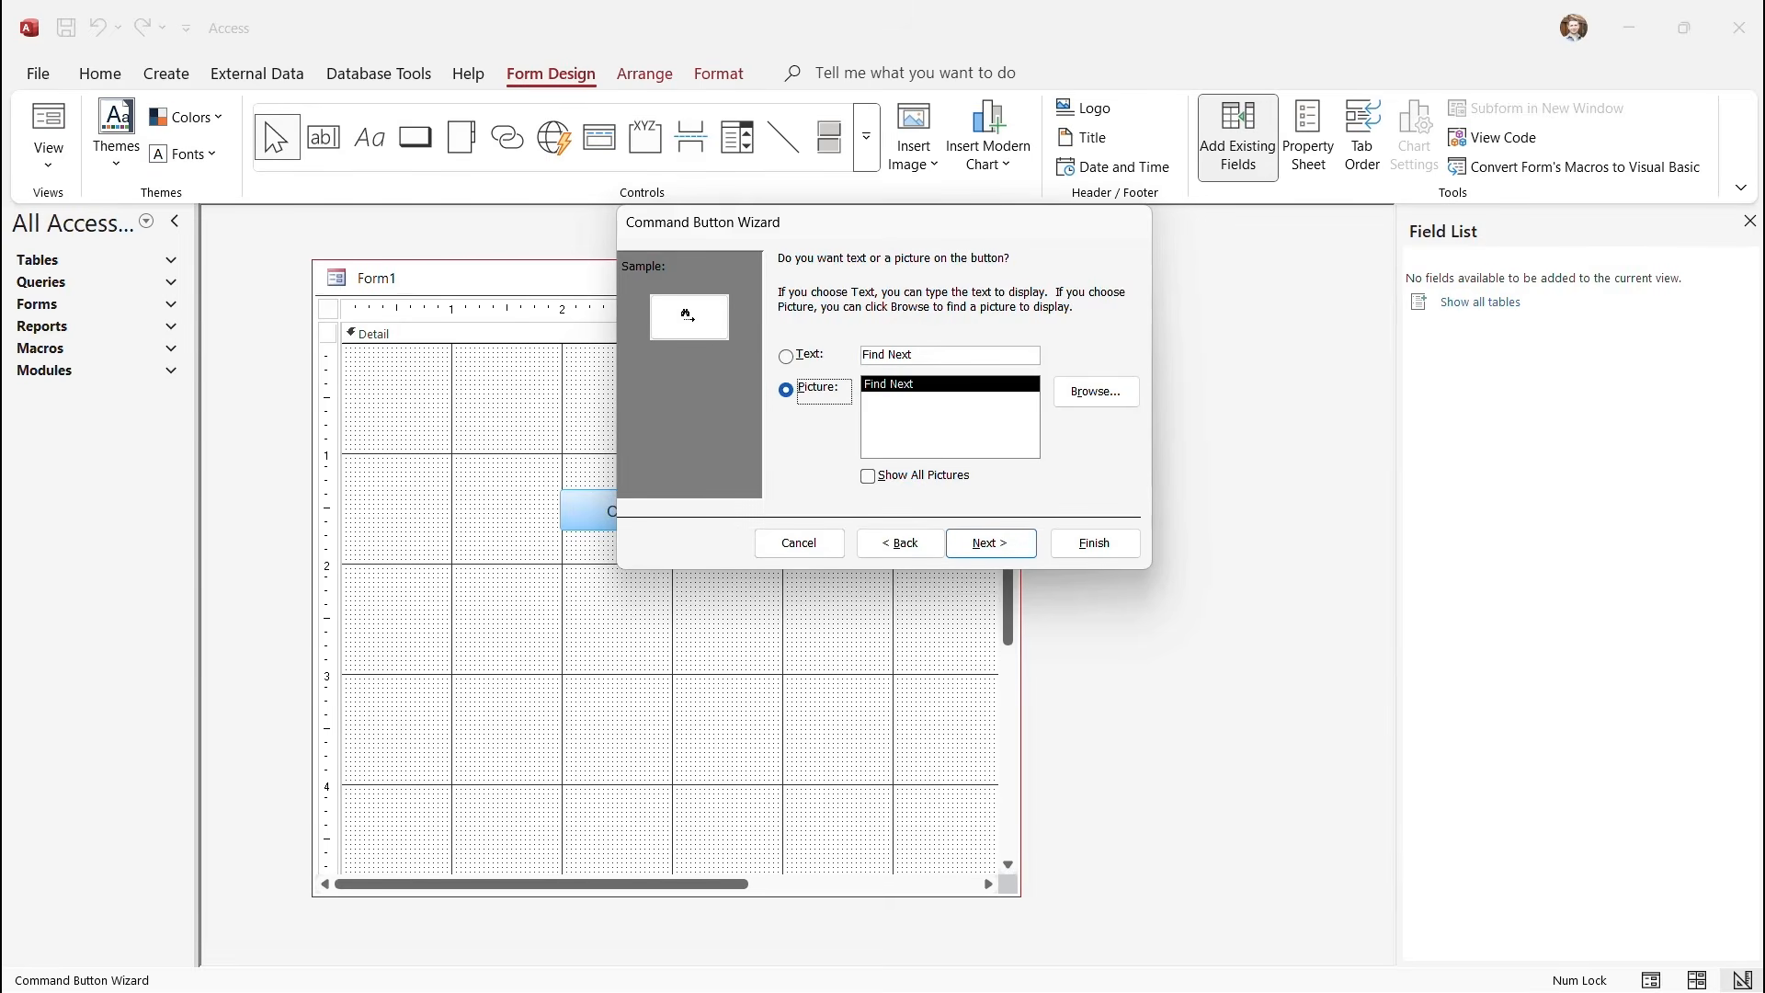
pyautogui.hotkey('alt', 't')
pyautogui.press('Tab')
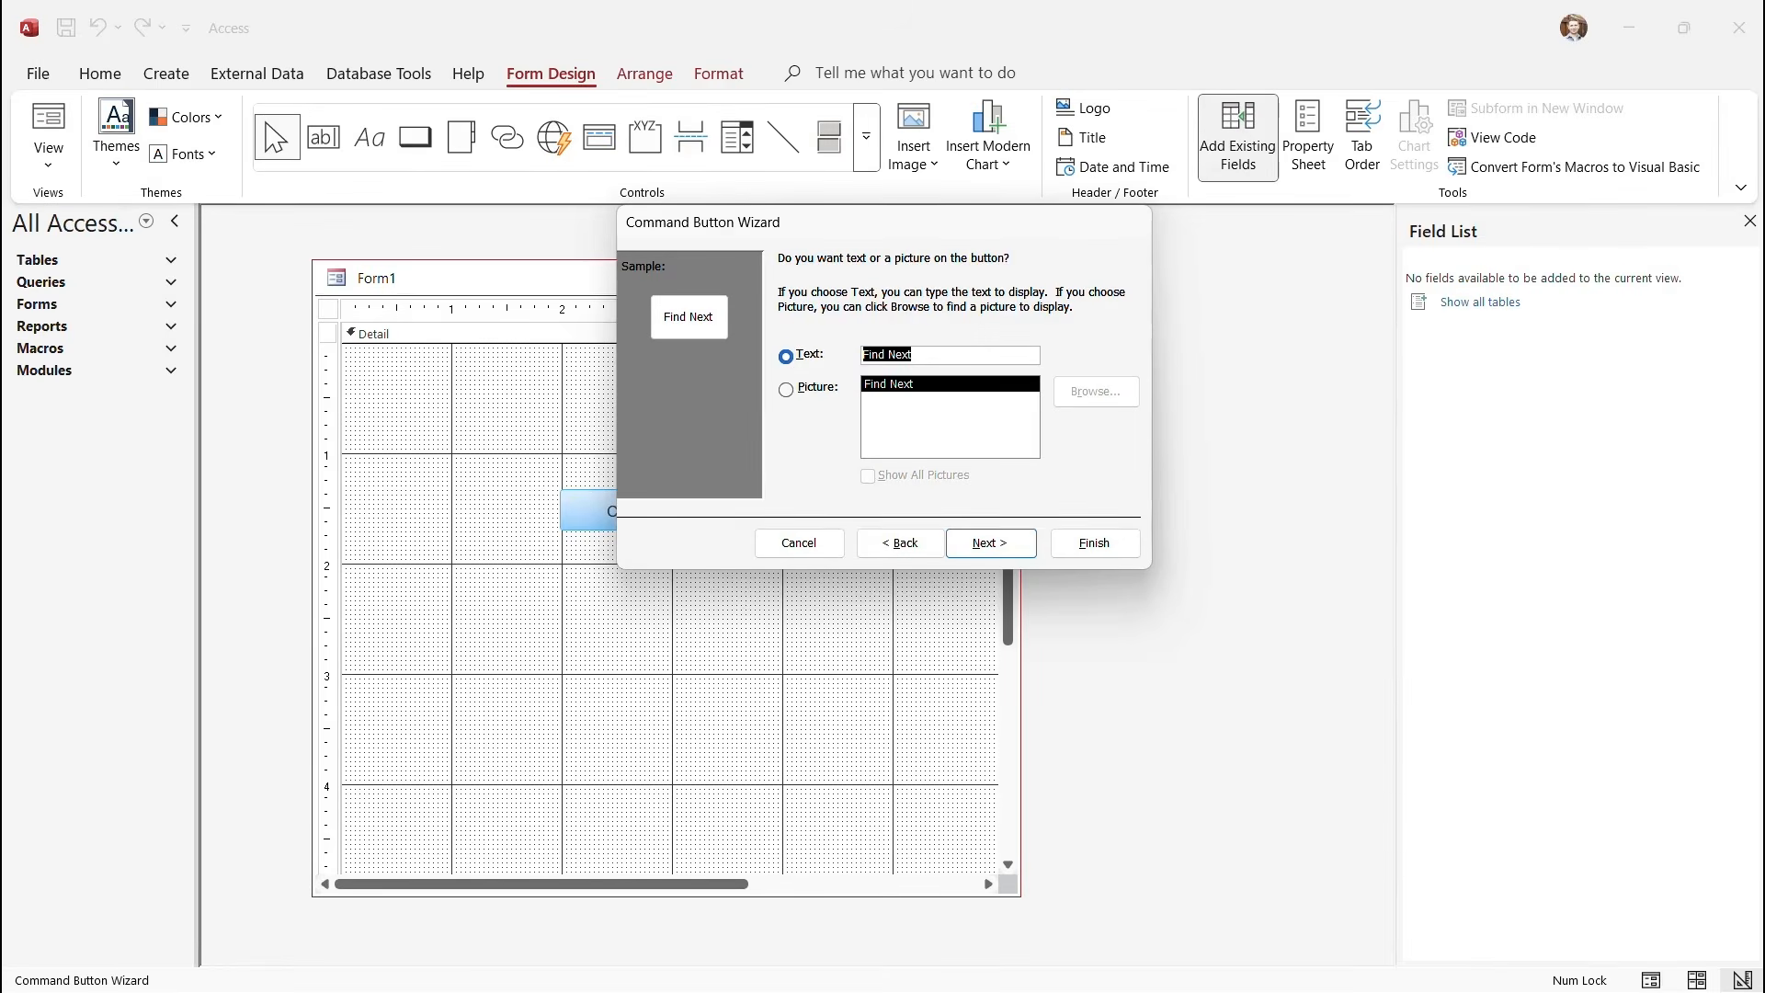
pyautogui.write('Click Me')
pyautogui.hotkey('alt', 'f')
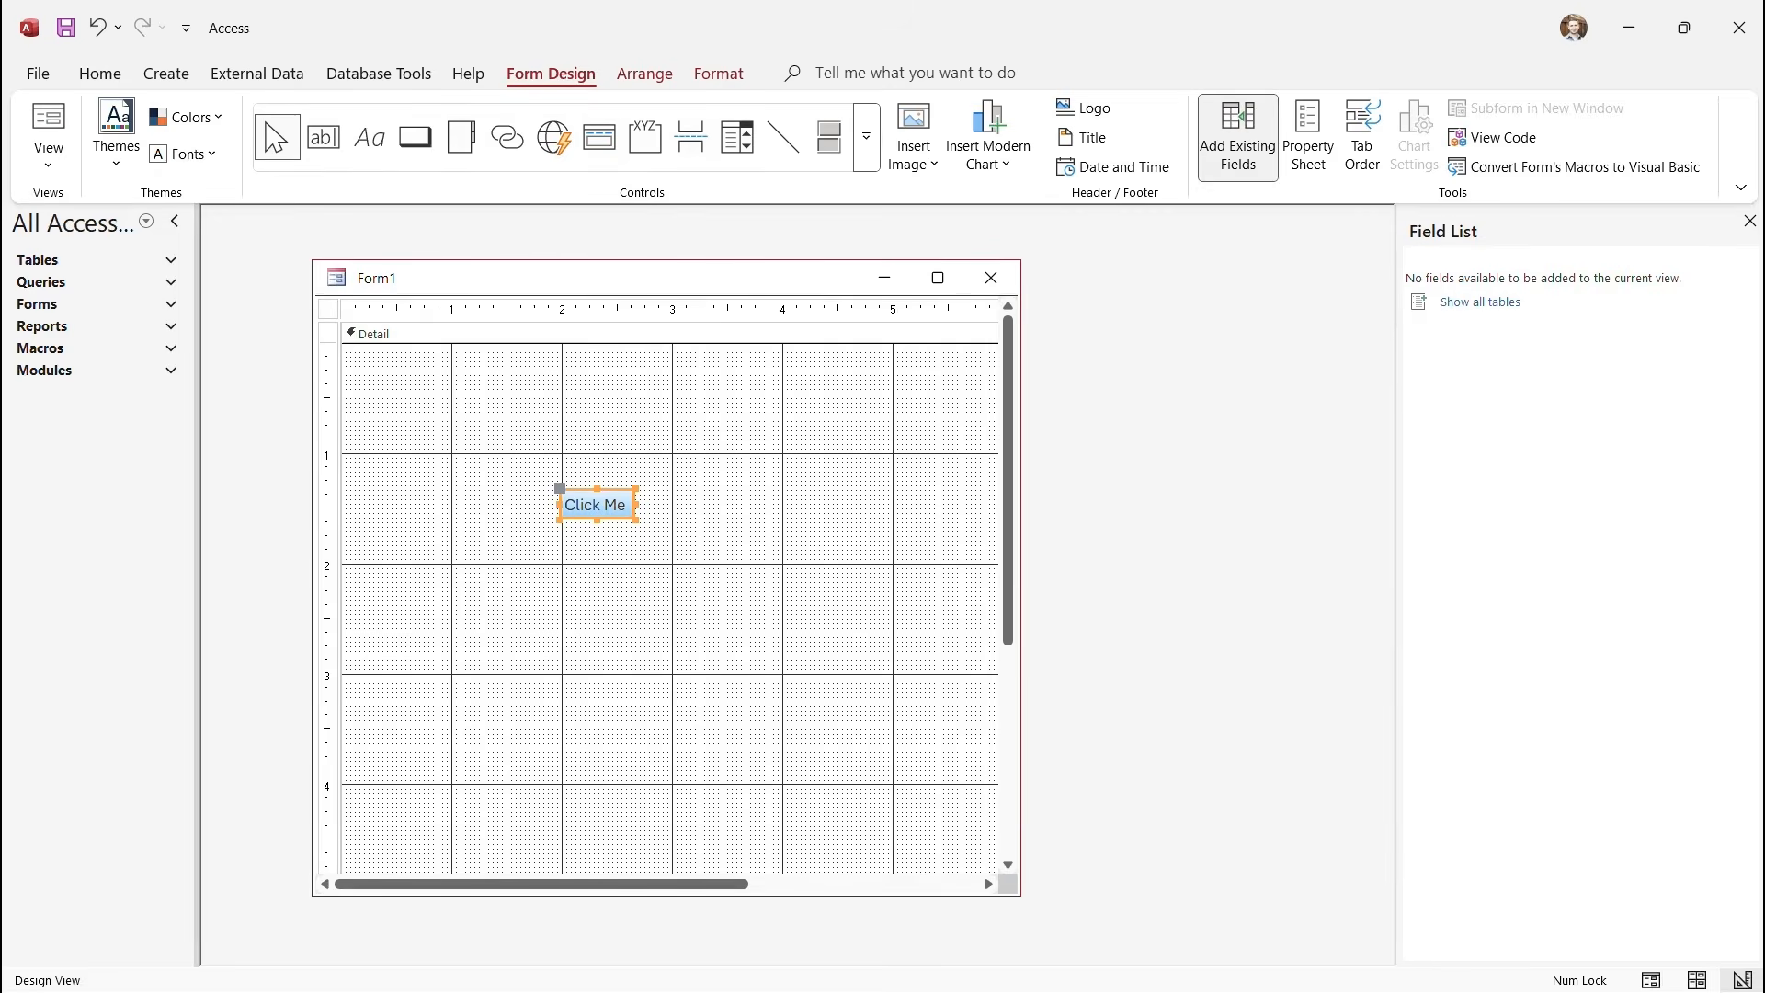
# Enlarge the Click Me button, then open and close the macro designer for its click event.
pyautogui.moveTo(636, 520); pyautogui.dragTo(763, 539)
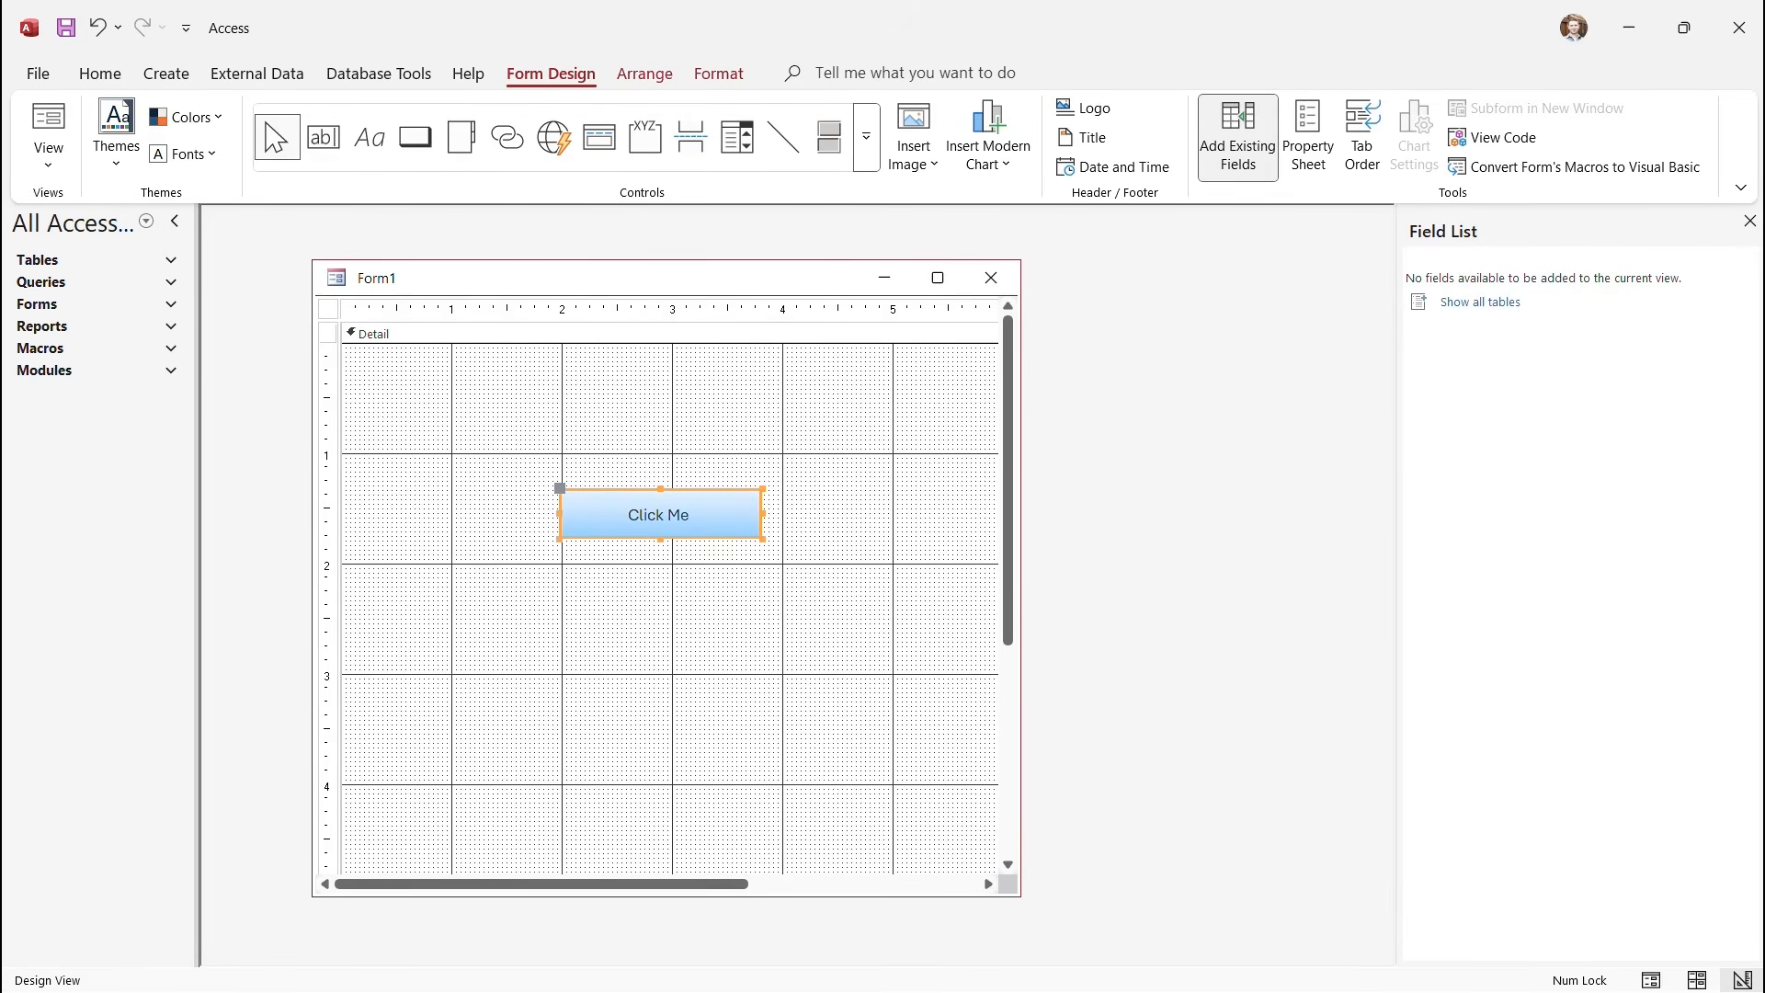
pyautogui.rightClick(687, 515)
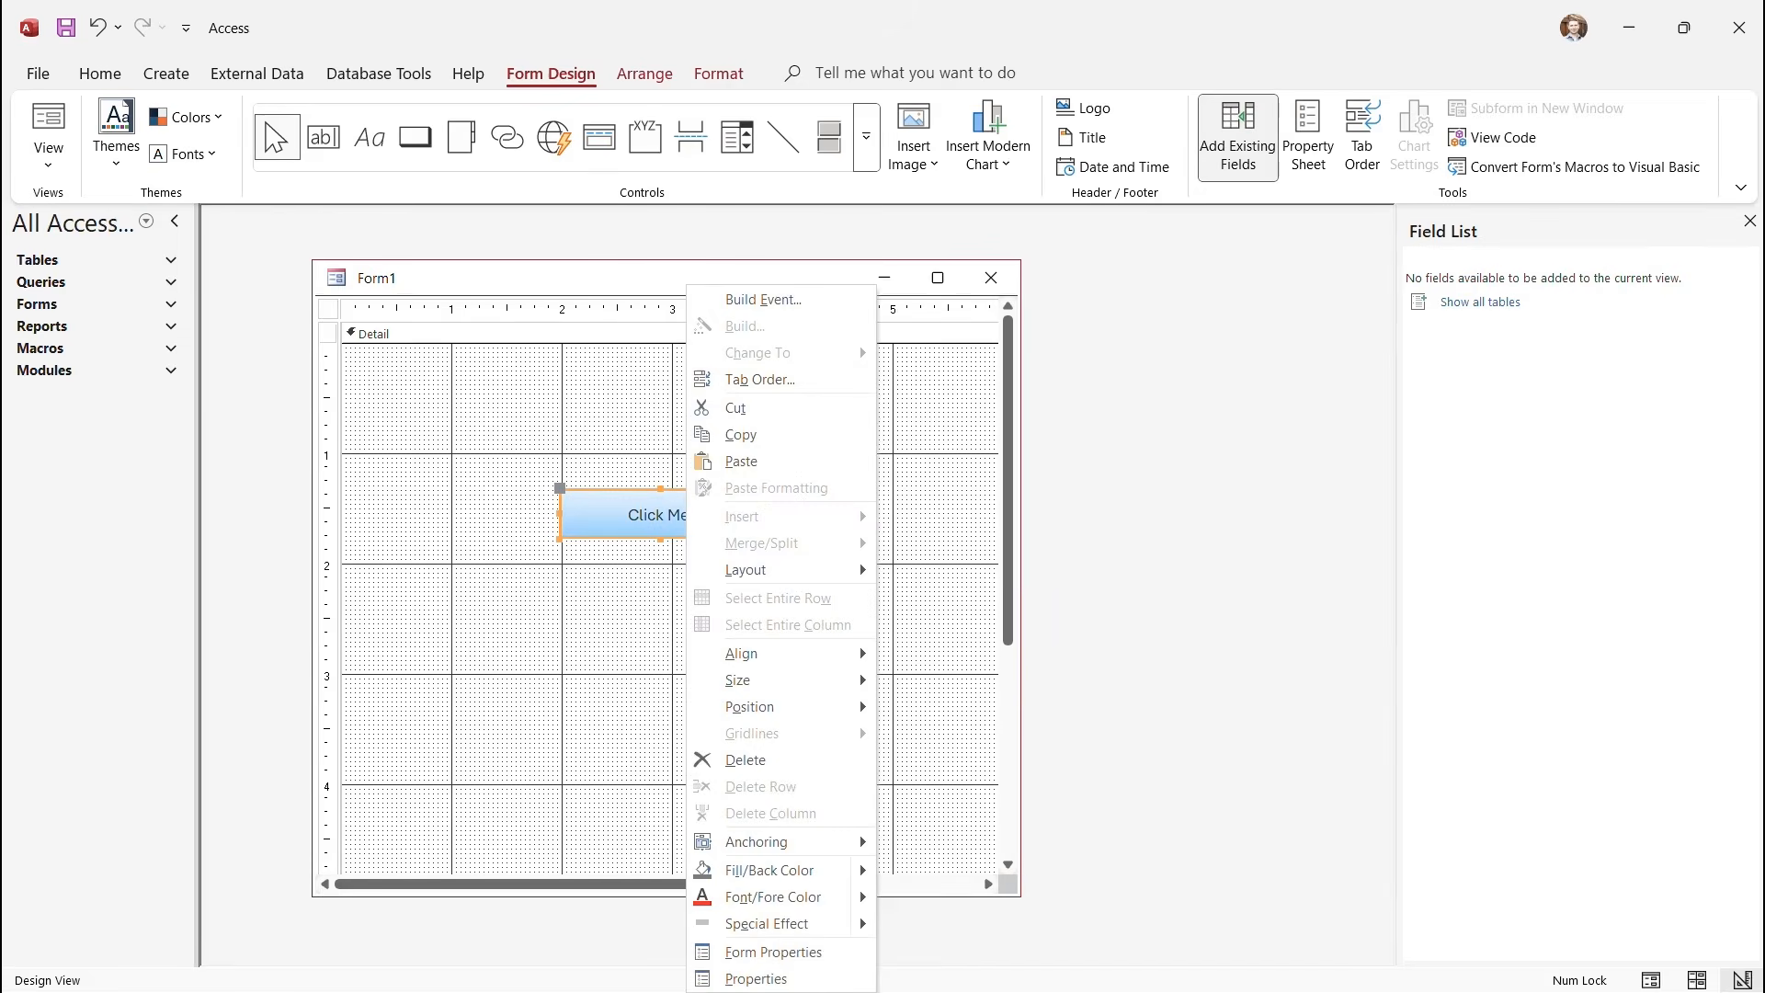
pyautogui.click(764, 299)
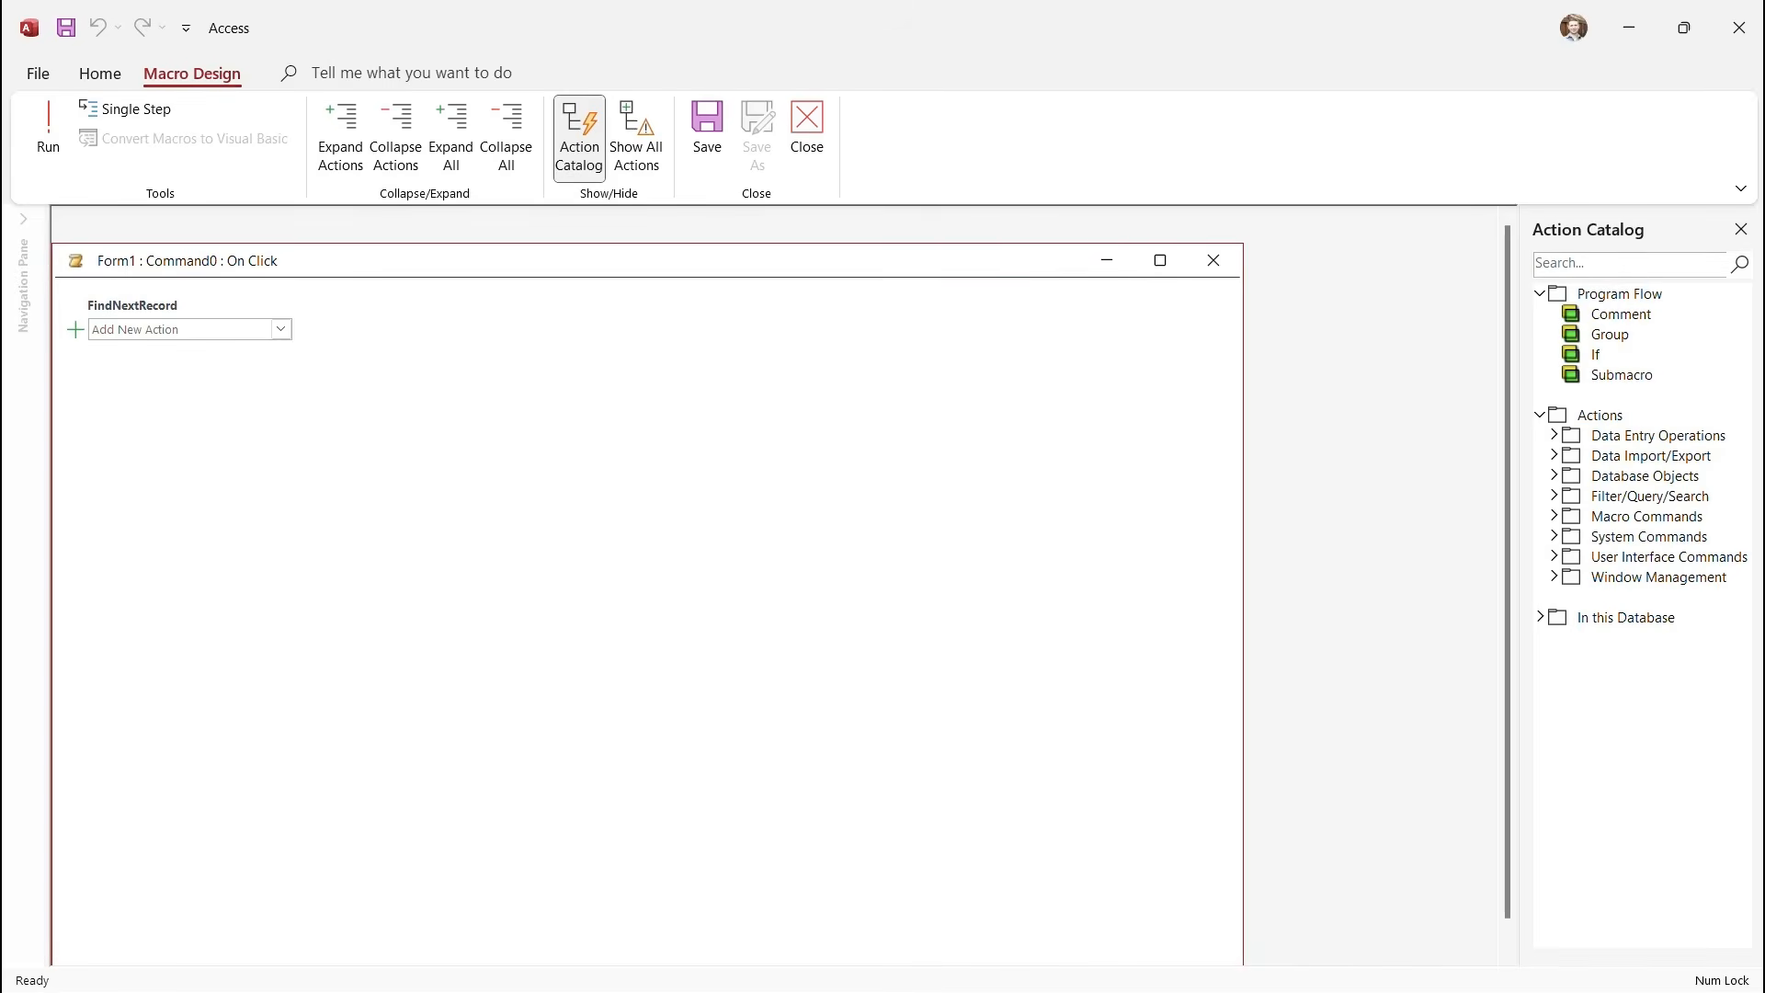
pyautogui.click(1214, 260)
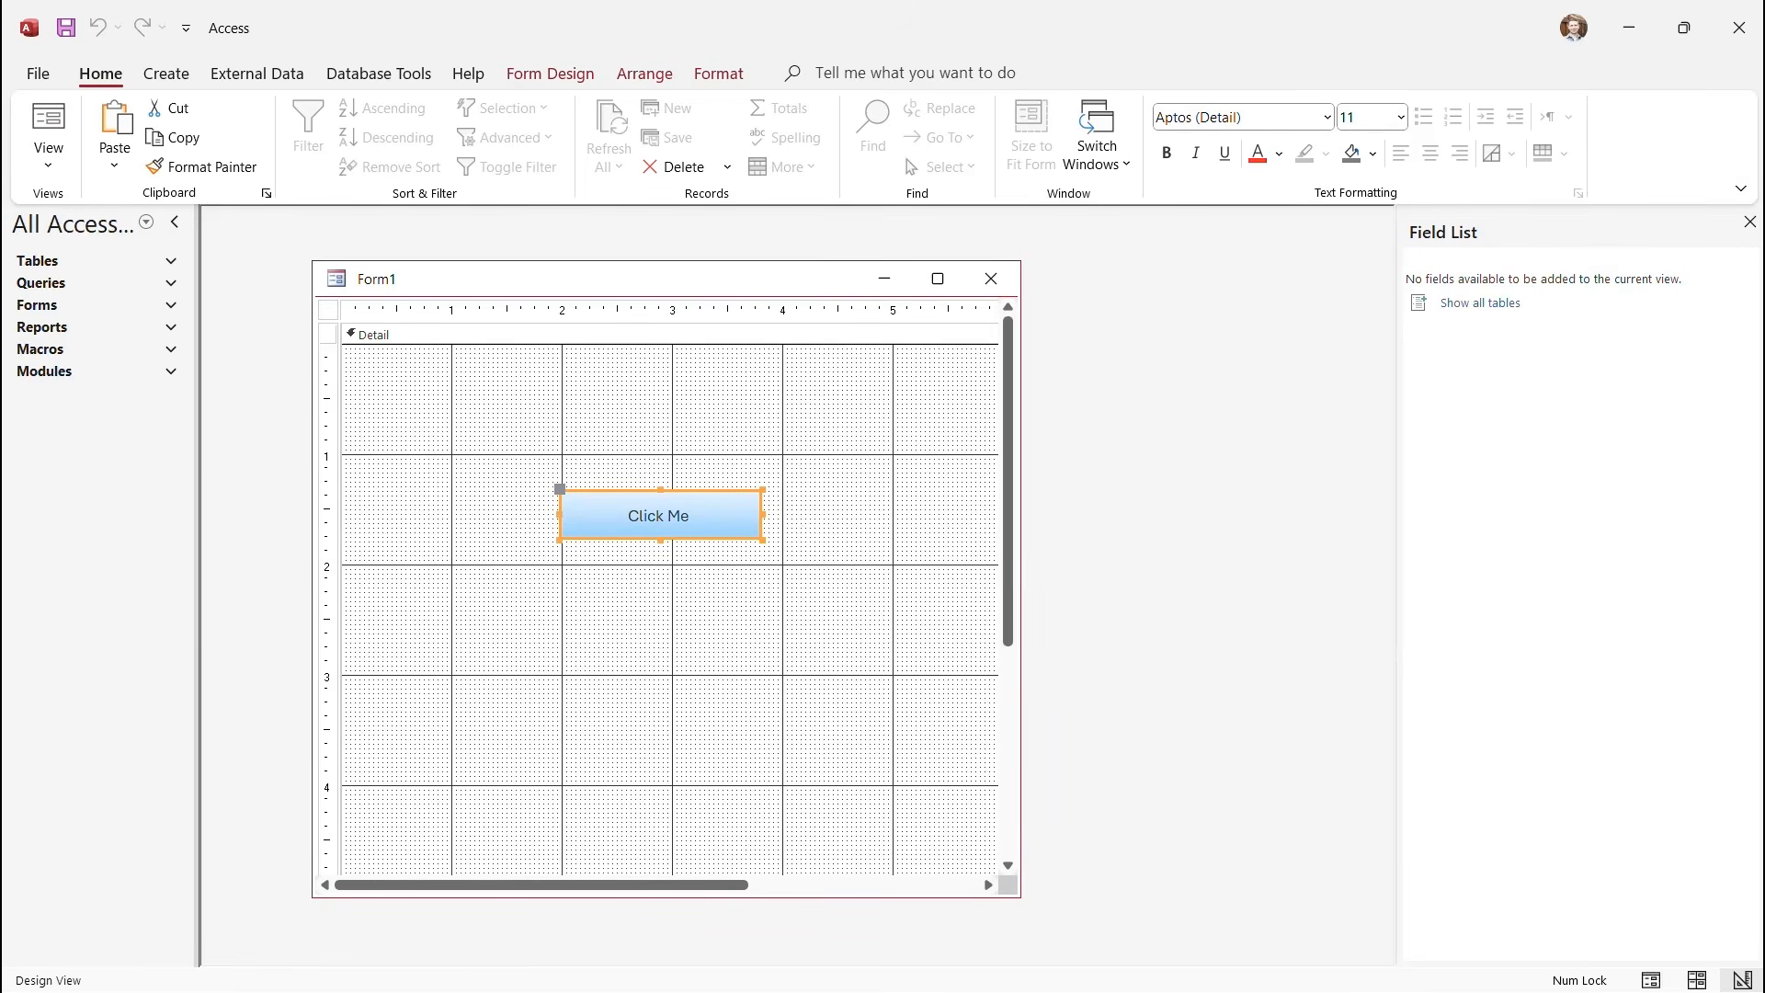
# Open Form1's code module in the VBA editor using View Code on the Form Design ribbon.
pyautogui.click(166, 74)
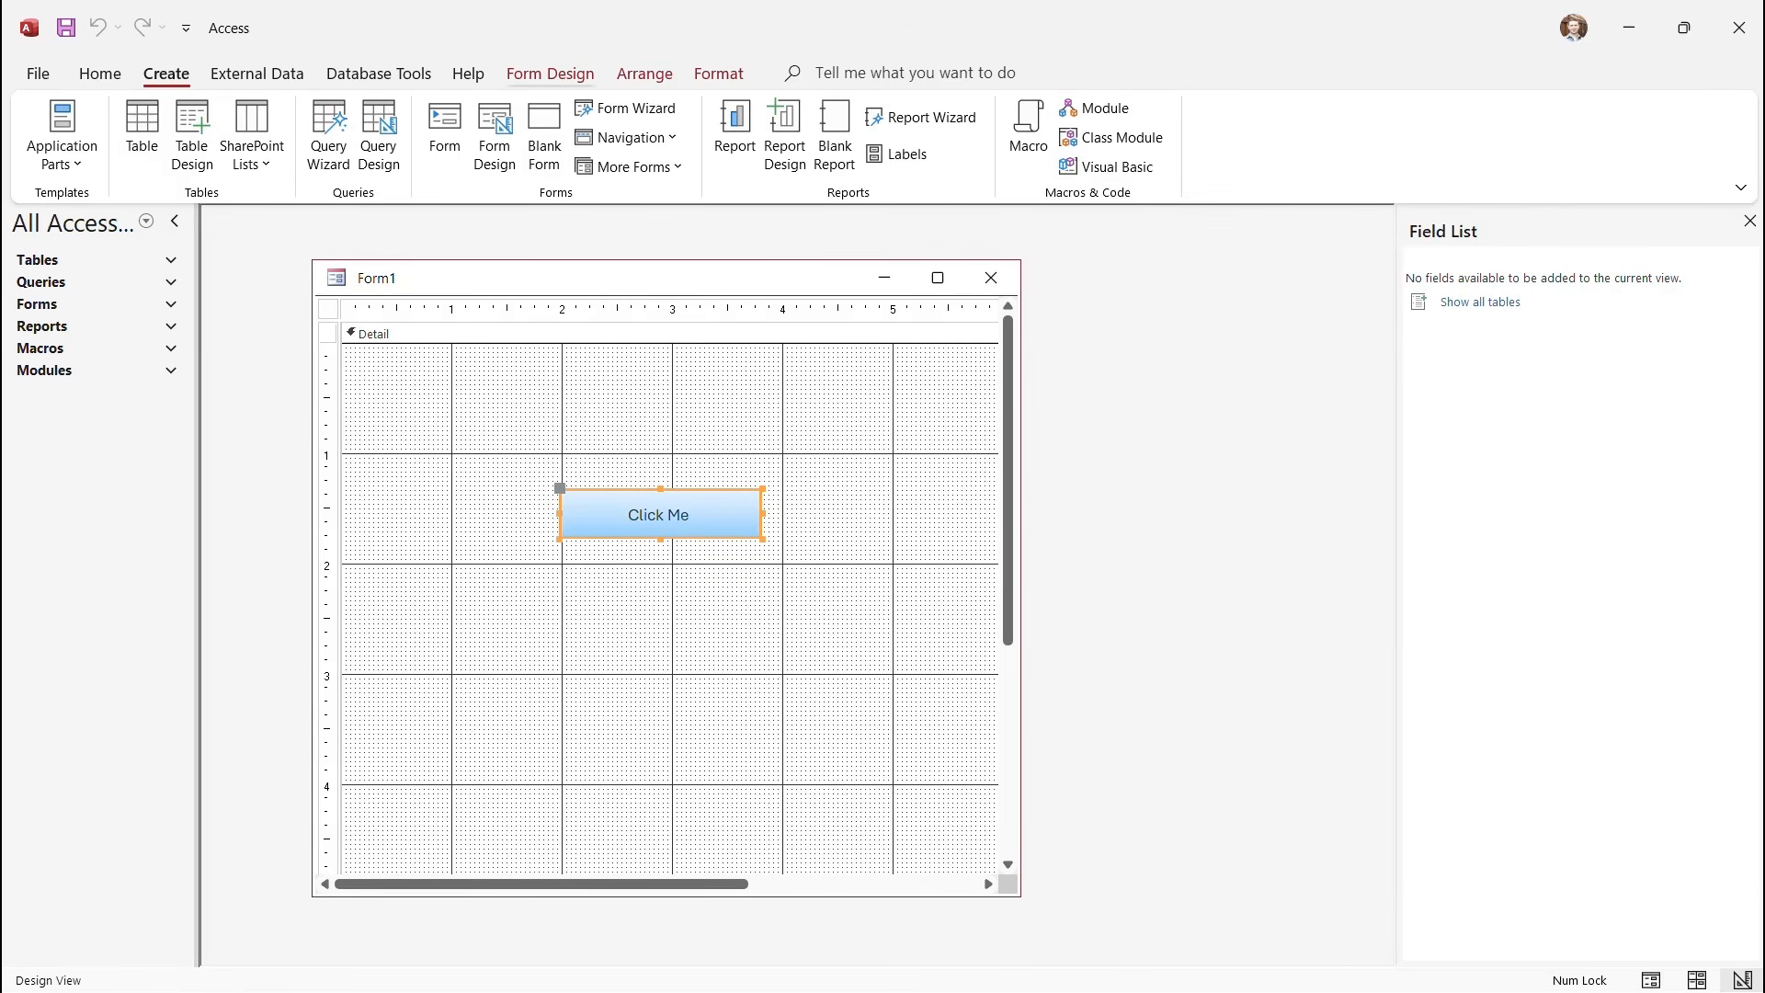
pyautogui.click(550, 73)
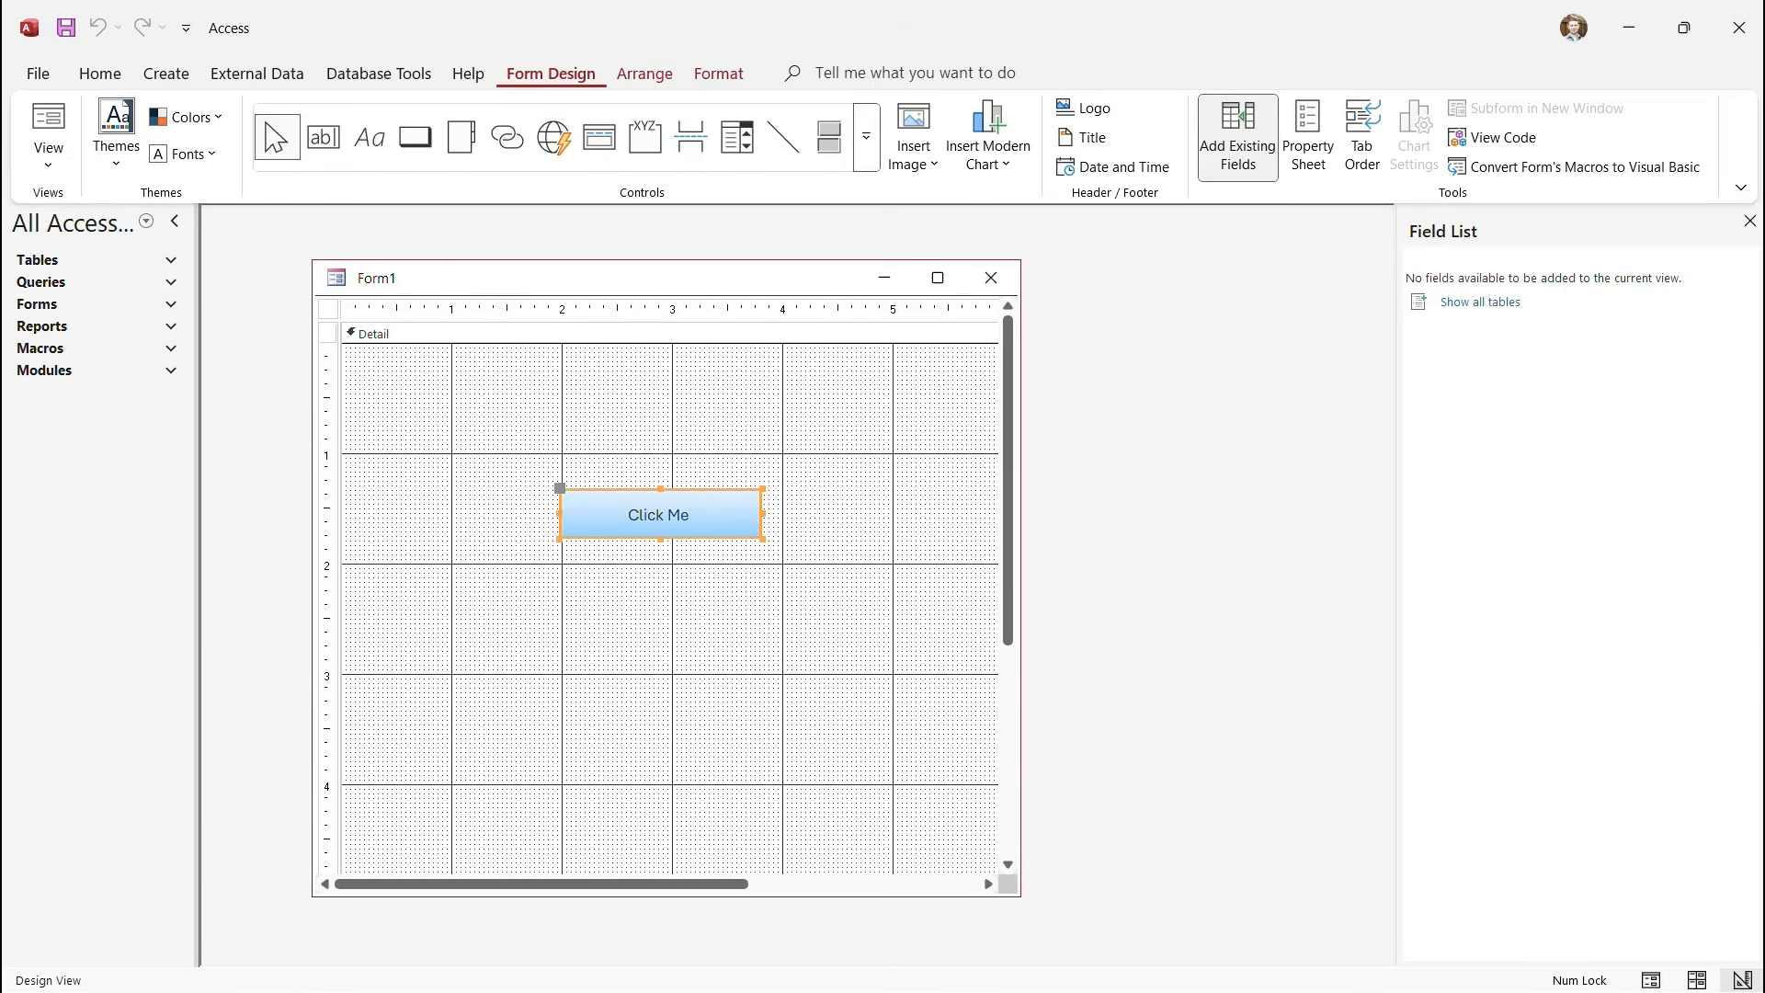
pyautogui.moveTo(536, 453); pyautogui.dragTo(806, 559)
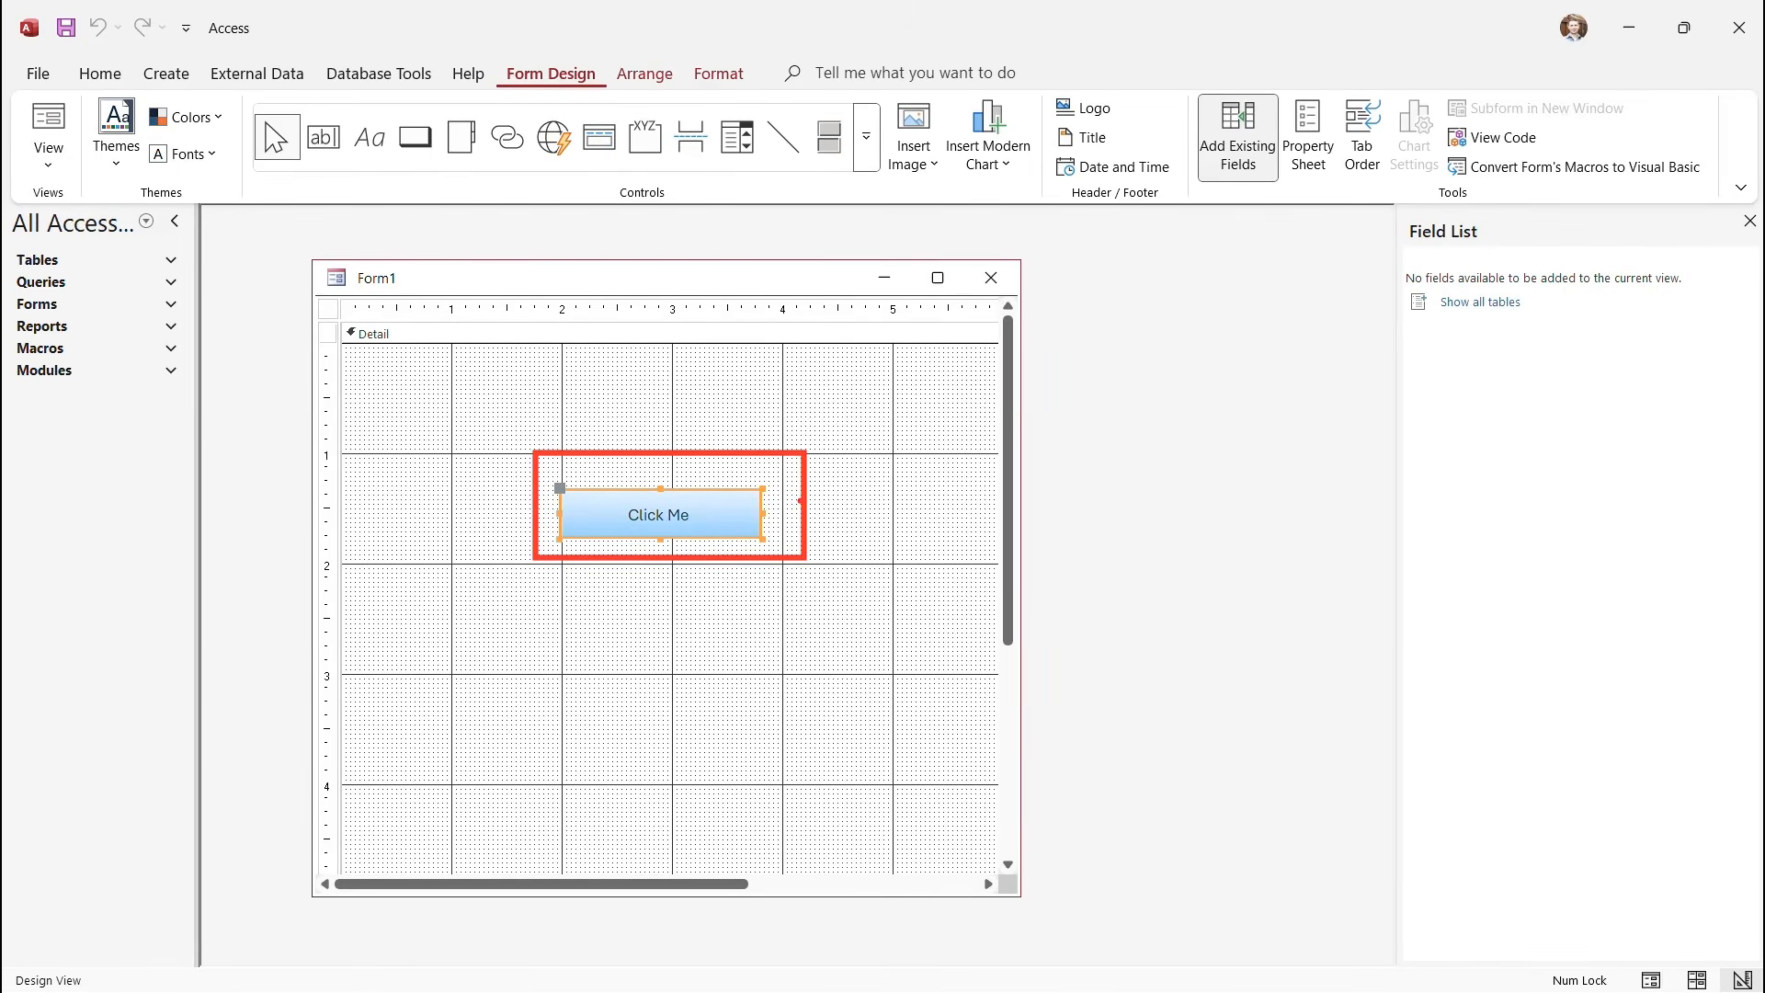
pyautogui.moveTo(801, 501)
pyautogui.mouseDown()
pyautogui.moveTo(1093, 352)
pyautogui.moveTo(1413, 149)
pyautogui.moveTo(1451, 135)
pyautogui.moveTo(1551, 155)
pyautogui.mouseUp()
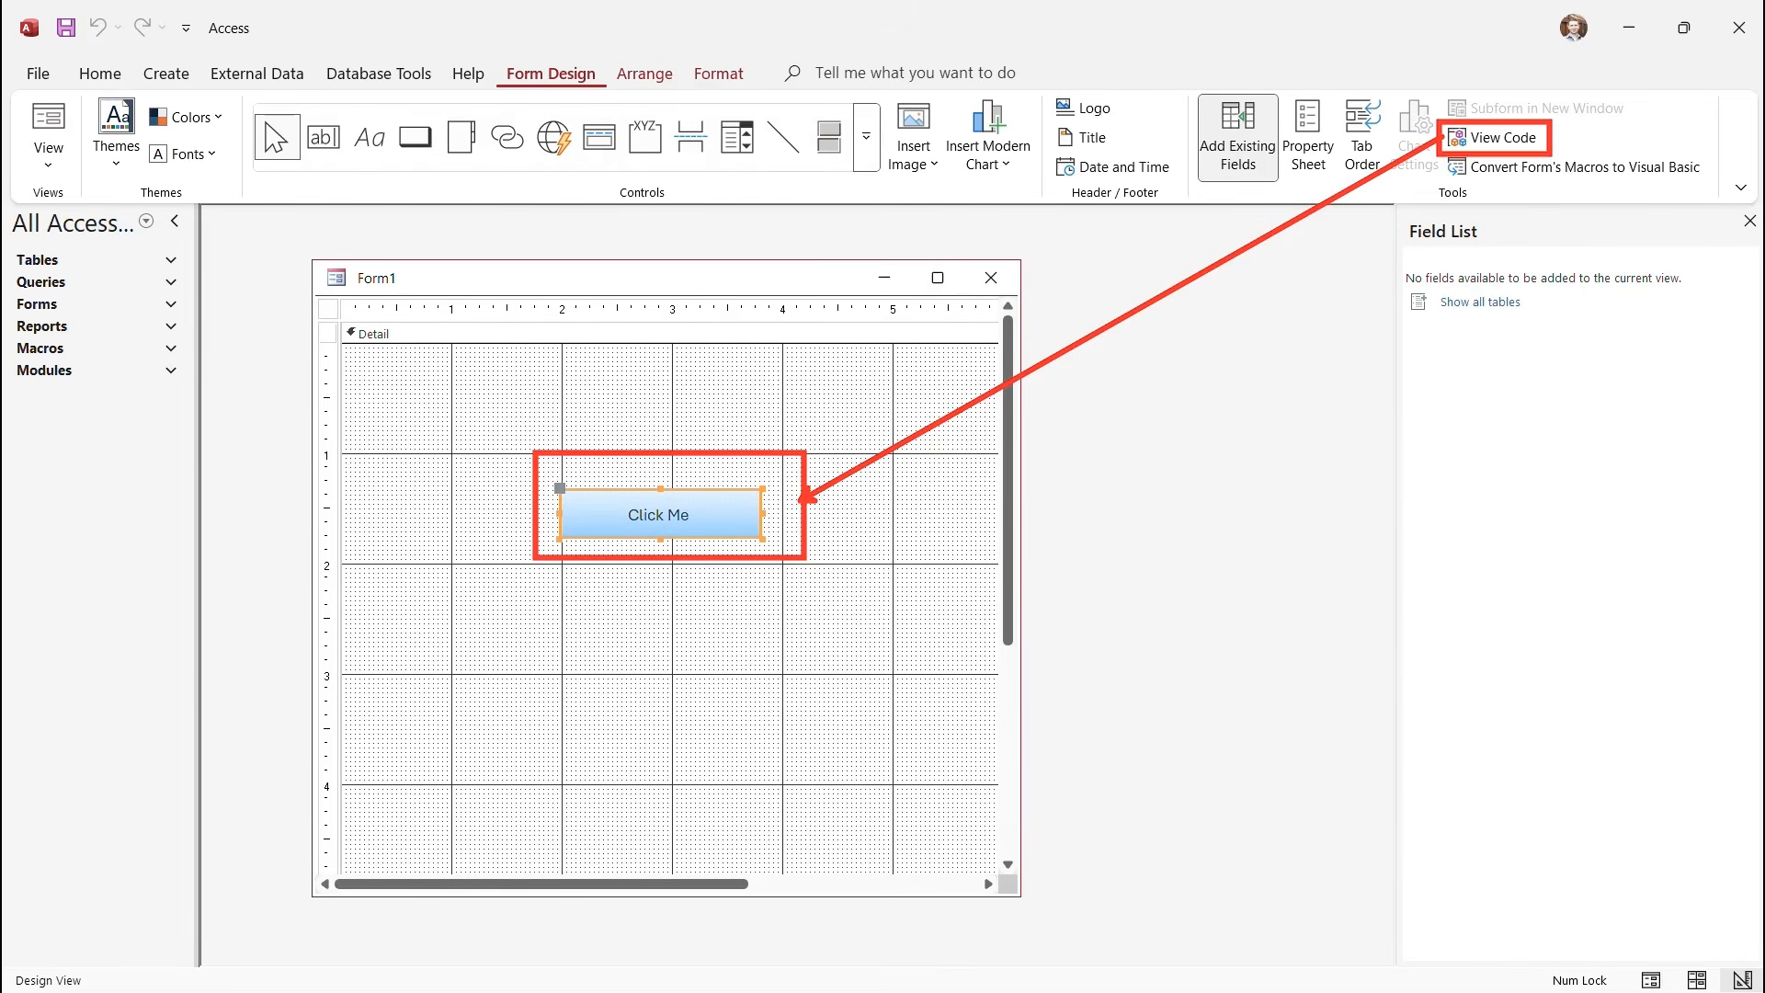
pyautogui.press('Escape')
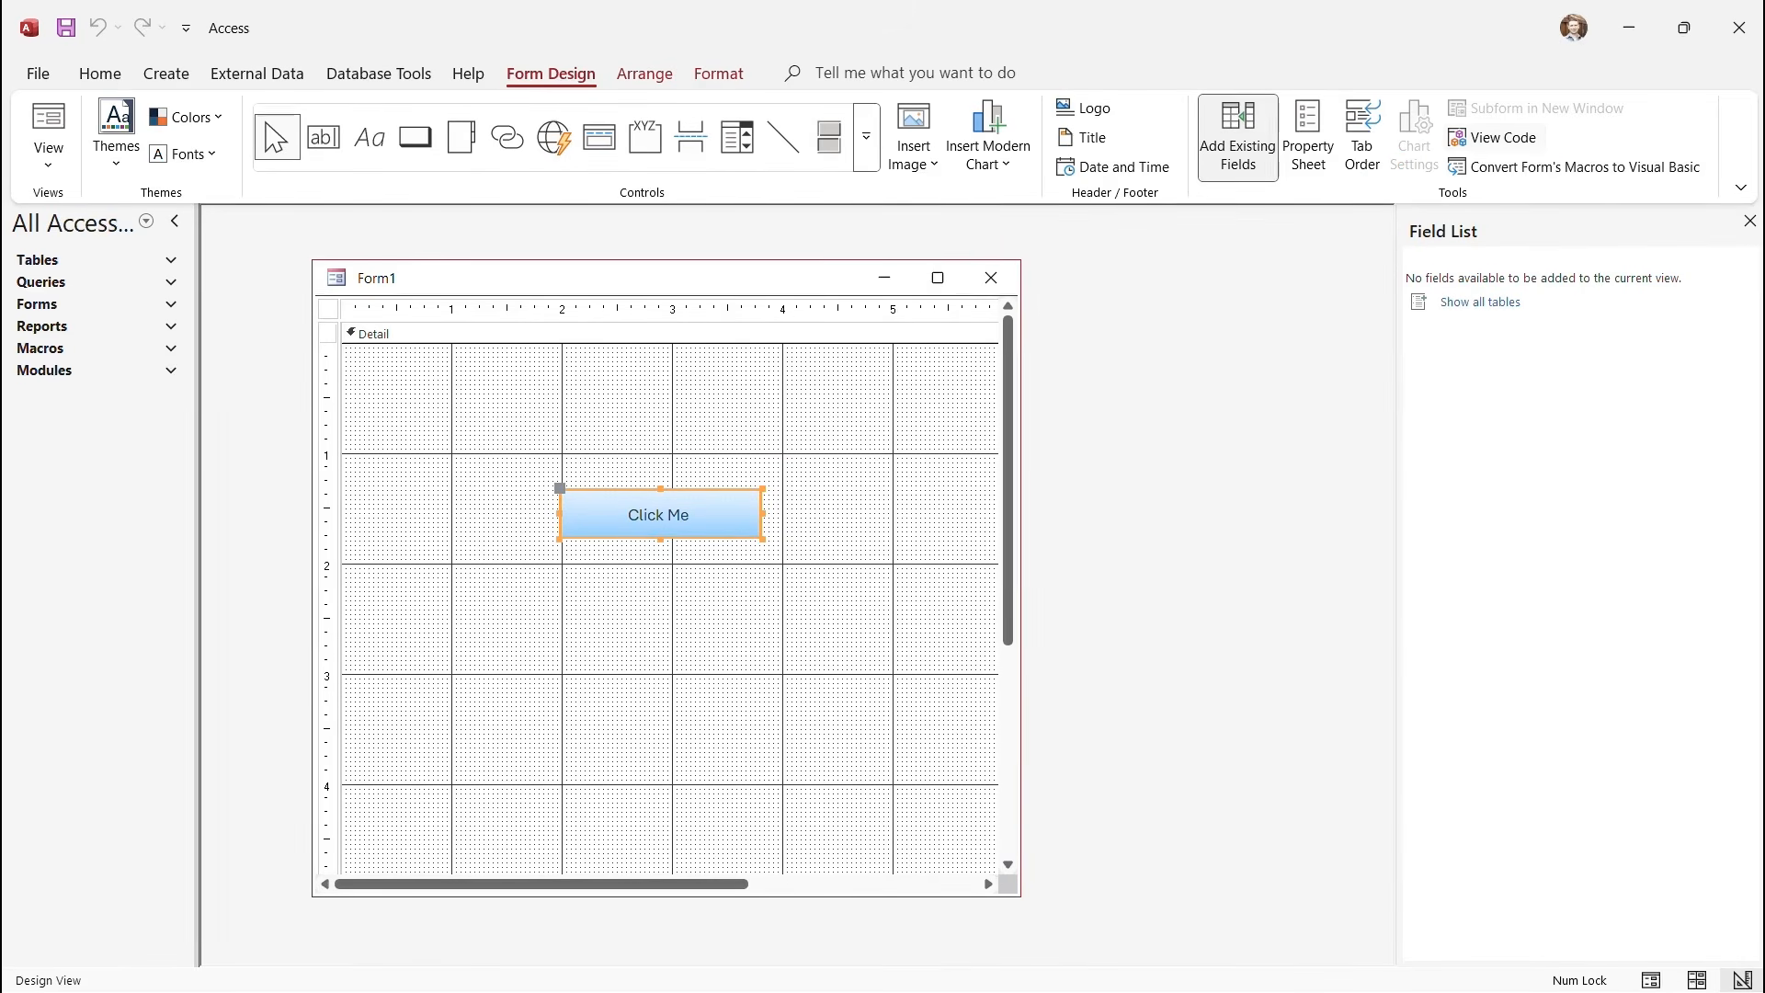
pyautogui.click(1493, 138)
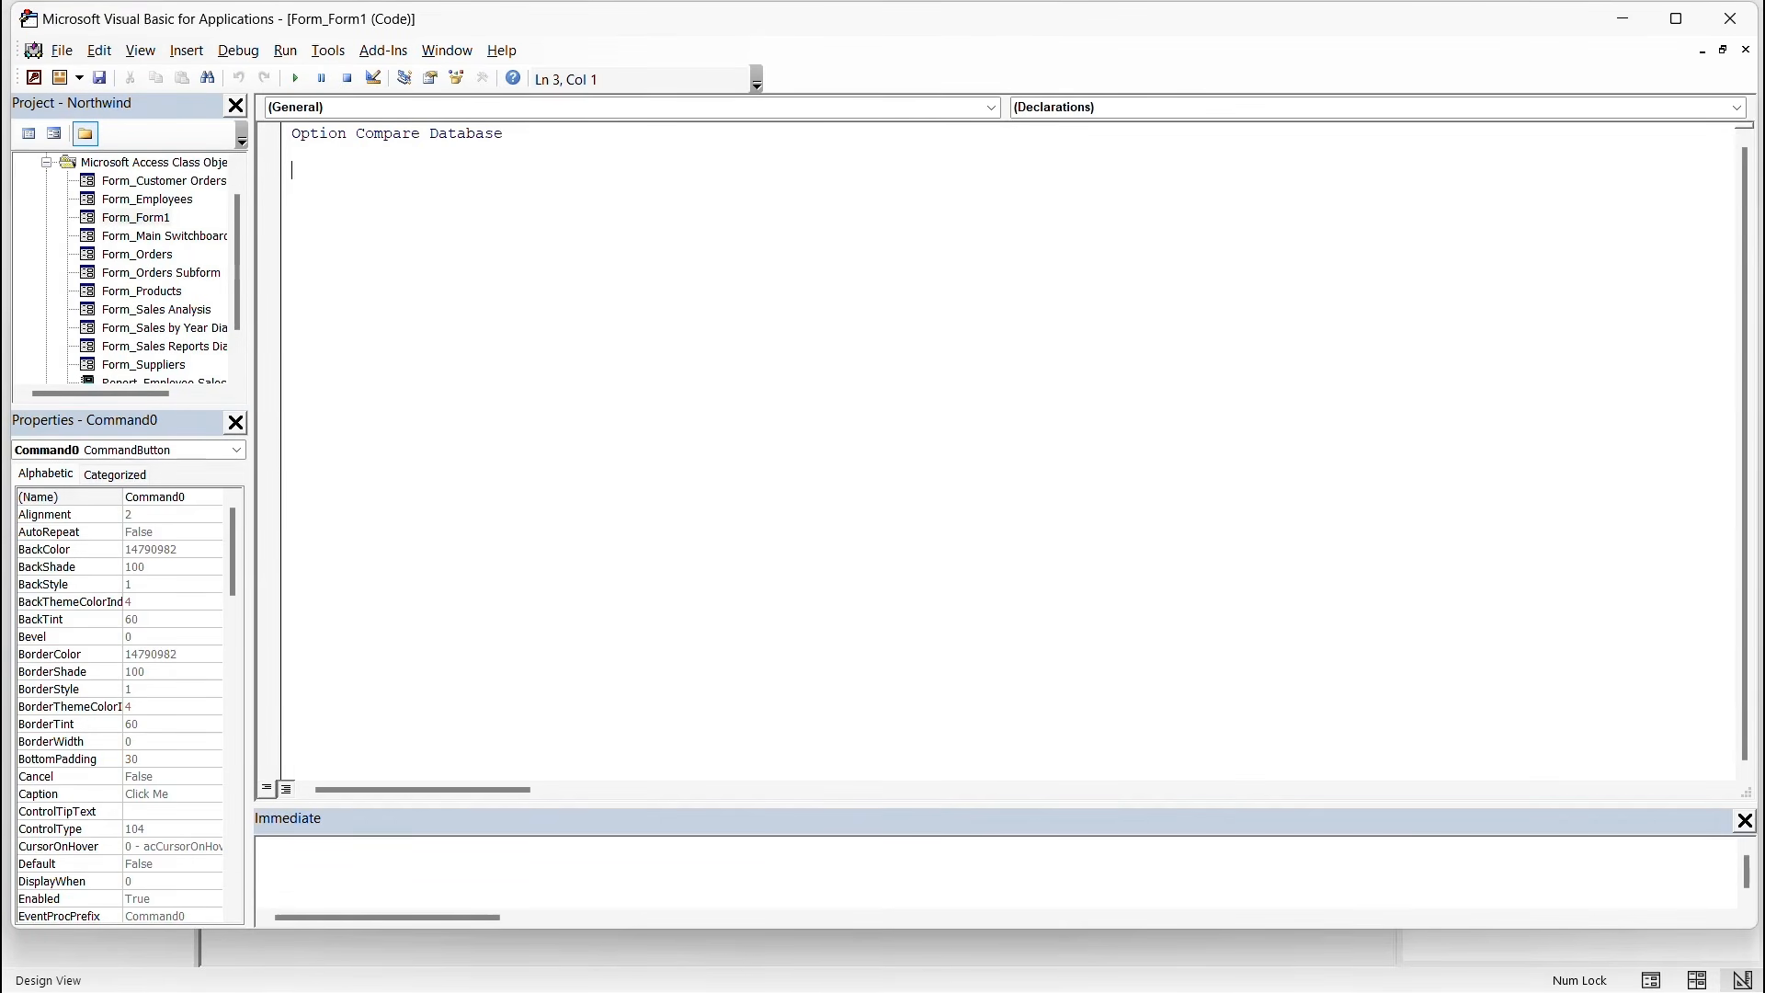
# Create Command0_Click and add the comment 'Display a message box when the button is clicked'.
pyautogui.click(992, 107)
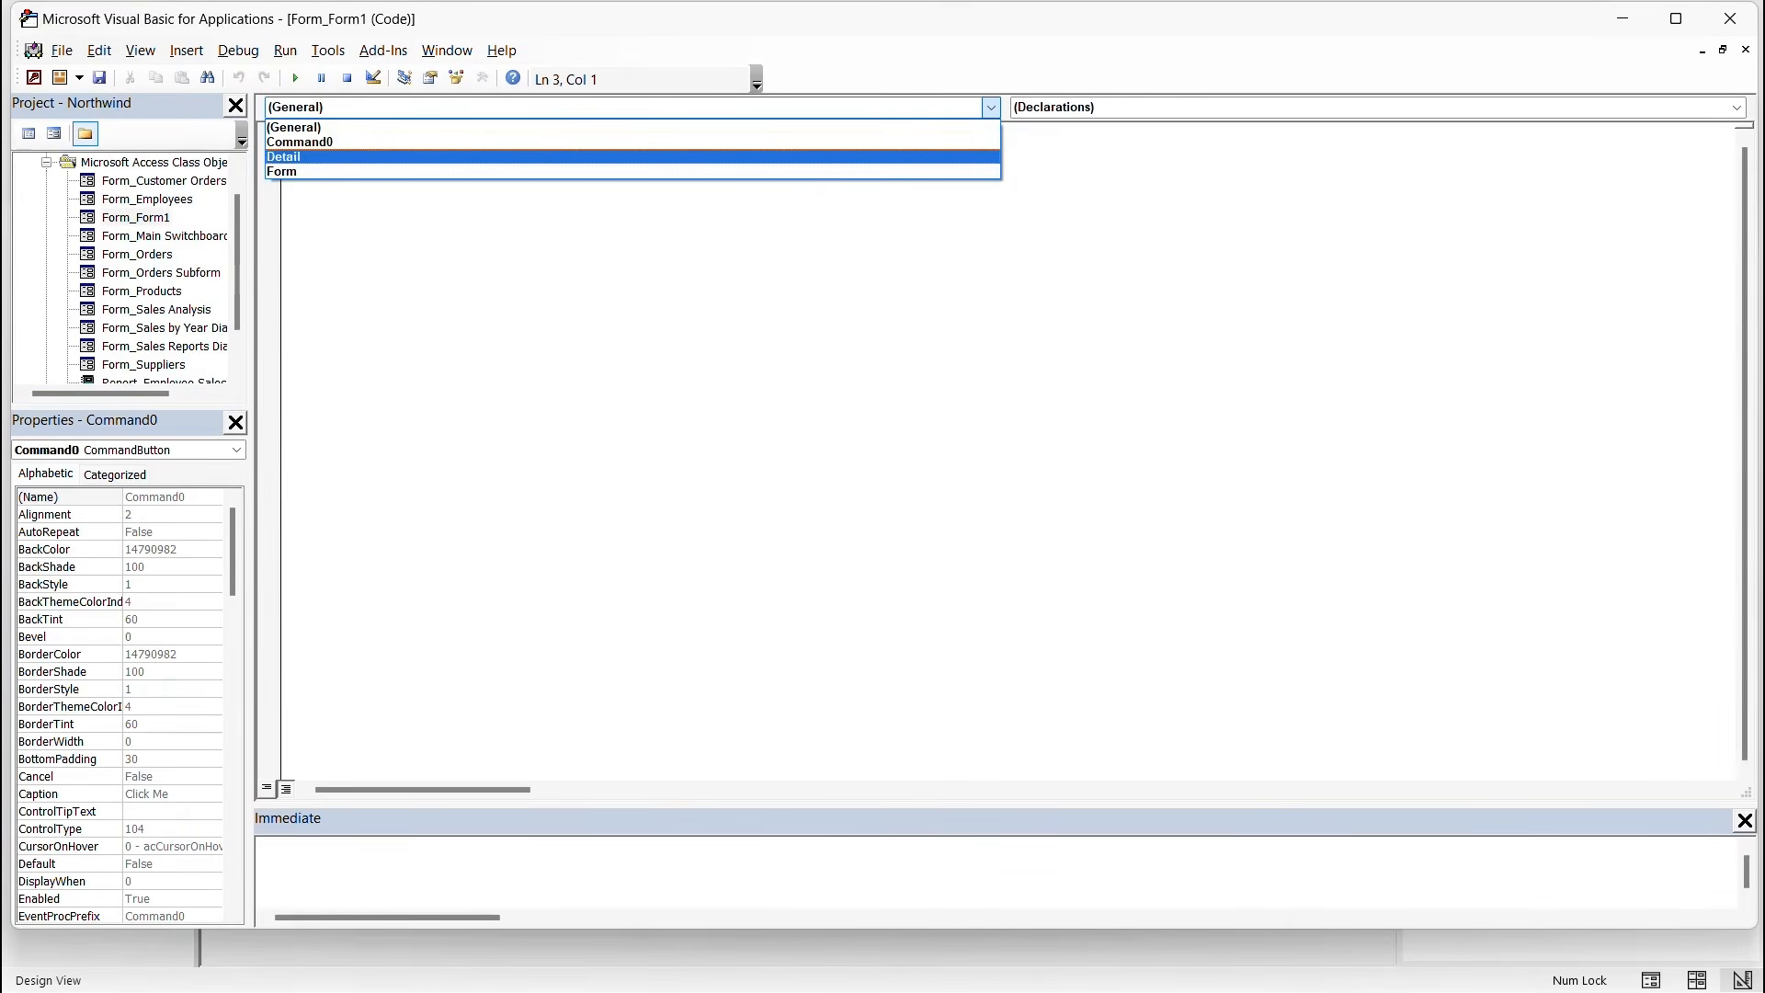
pyautogui.press('Return')
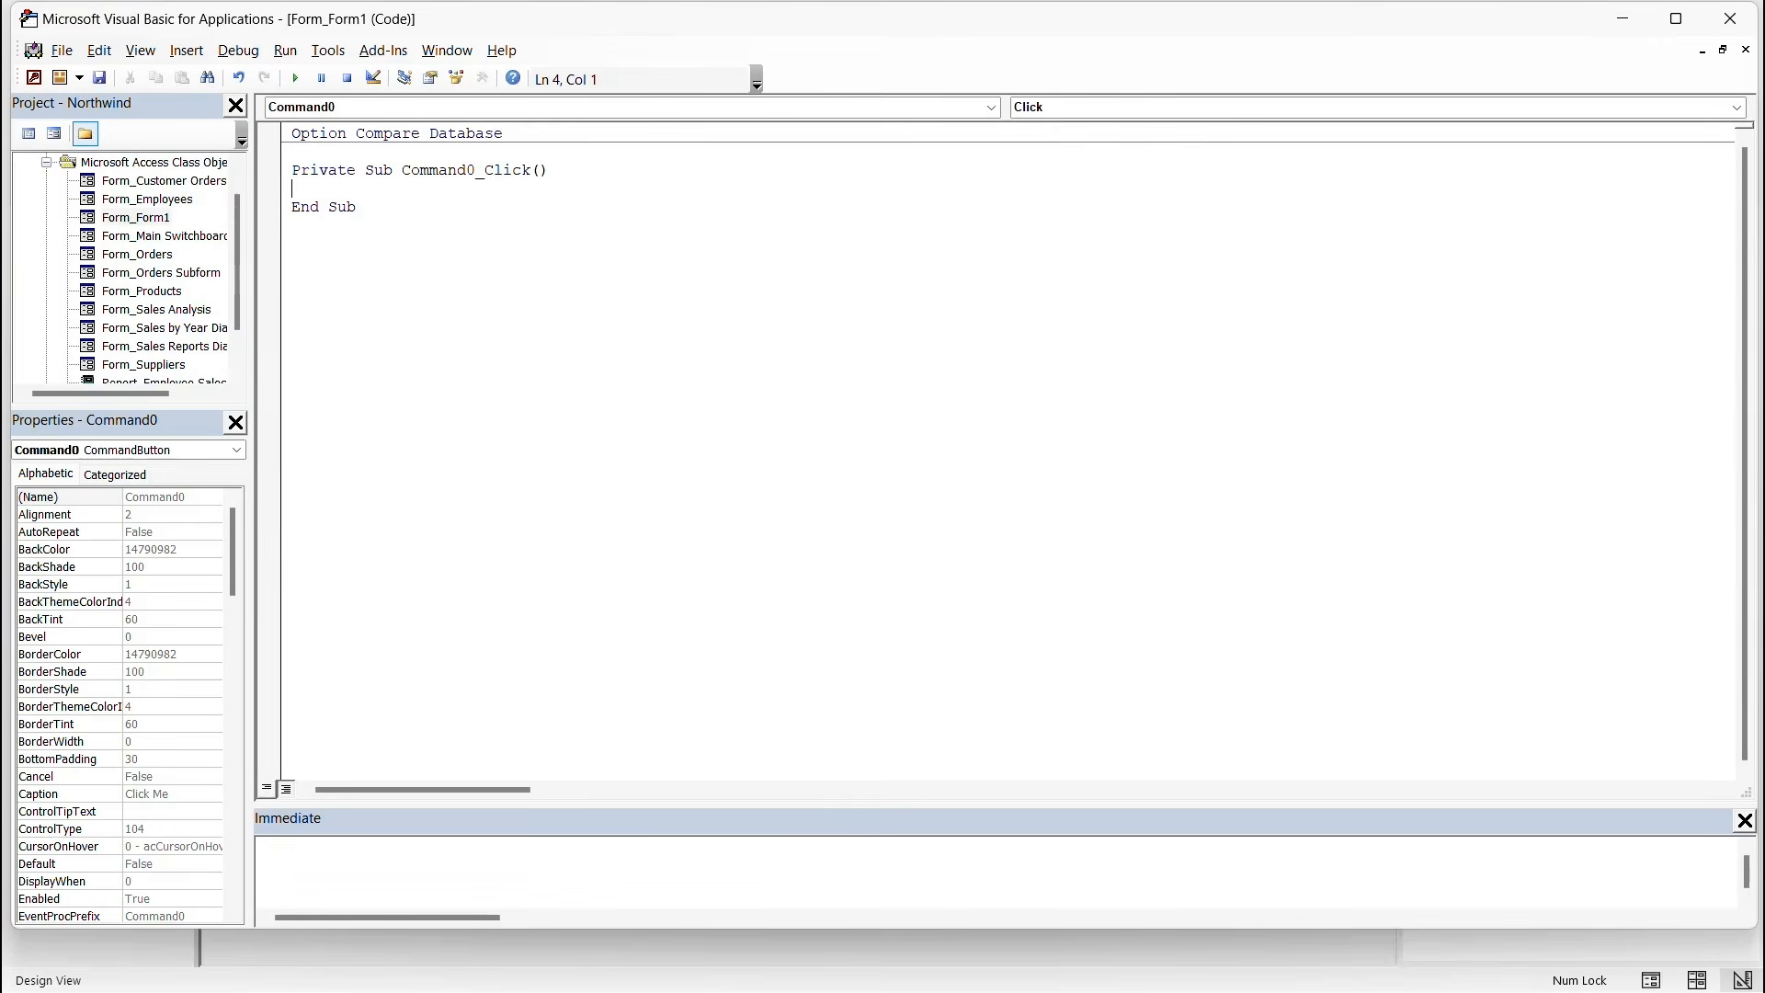
pyautogui.press('Return')
pyautogui.press('Return')
pyautogui.press('Return')
pyautogui.press('Up')
pyautogui.press('Up')
pyautogui.write('Display a message bo')
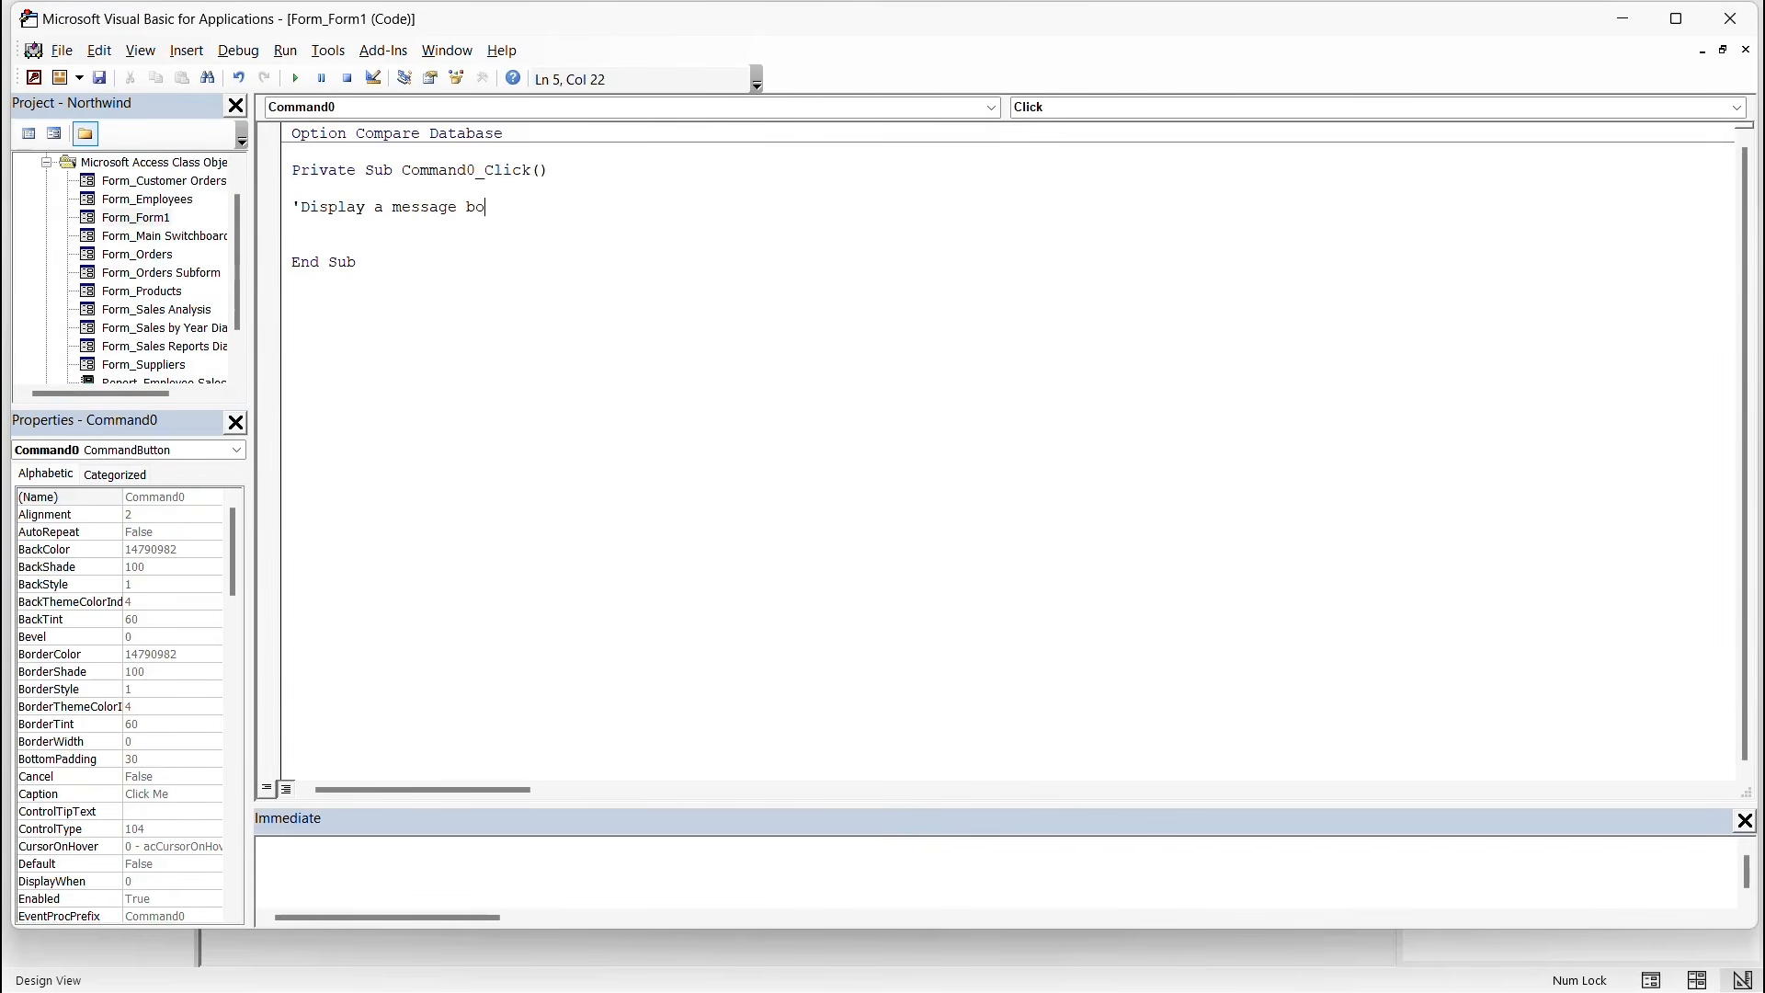
pyautogui.write('x when the button is clicked')
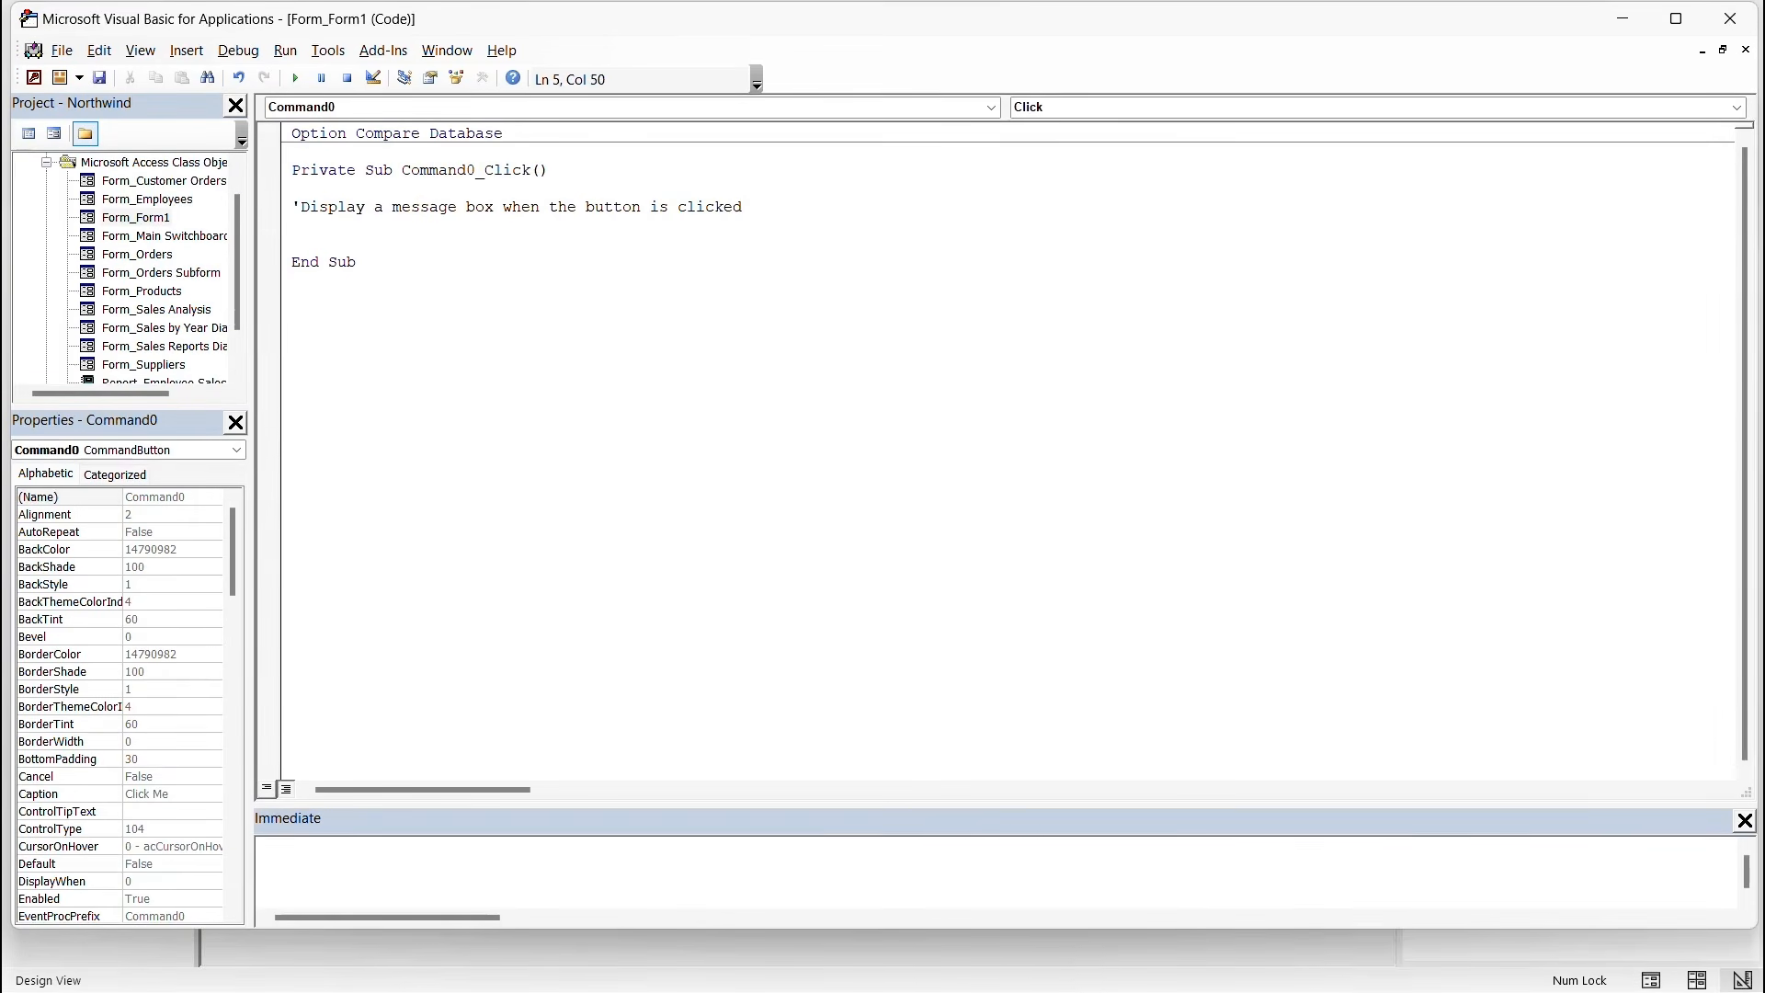
pyautogui.press('Return')
pyautogui.press('Return')
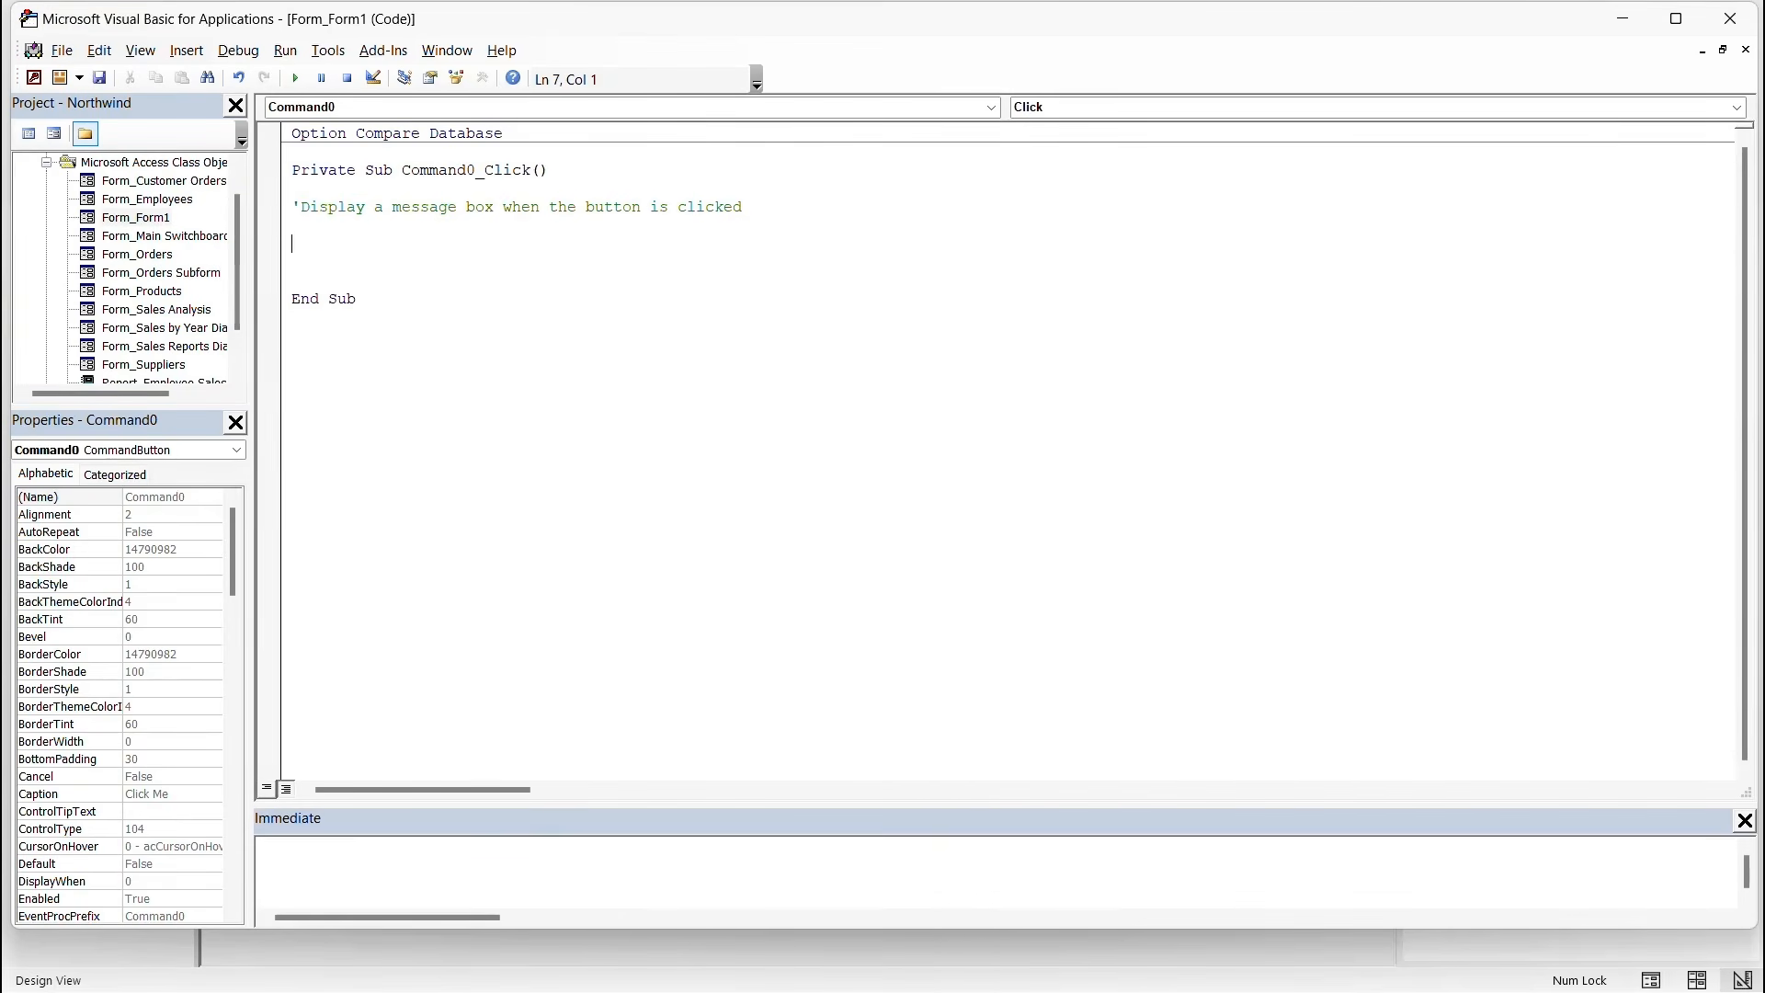
# Write MsgBox "Hello, welcome to Microsoft Access VBA!", vbInformation, "Welcome Message" in the procedure.
pyautogui.write('MsgBox')
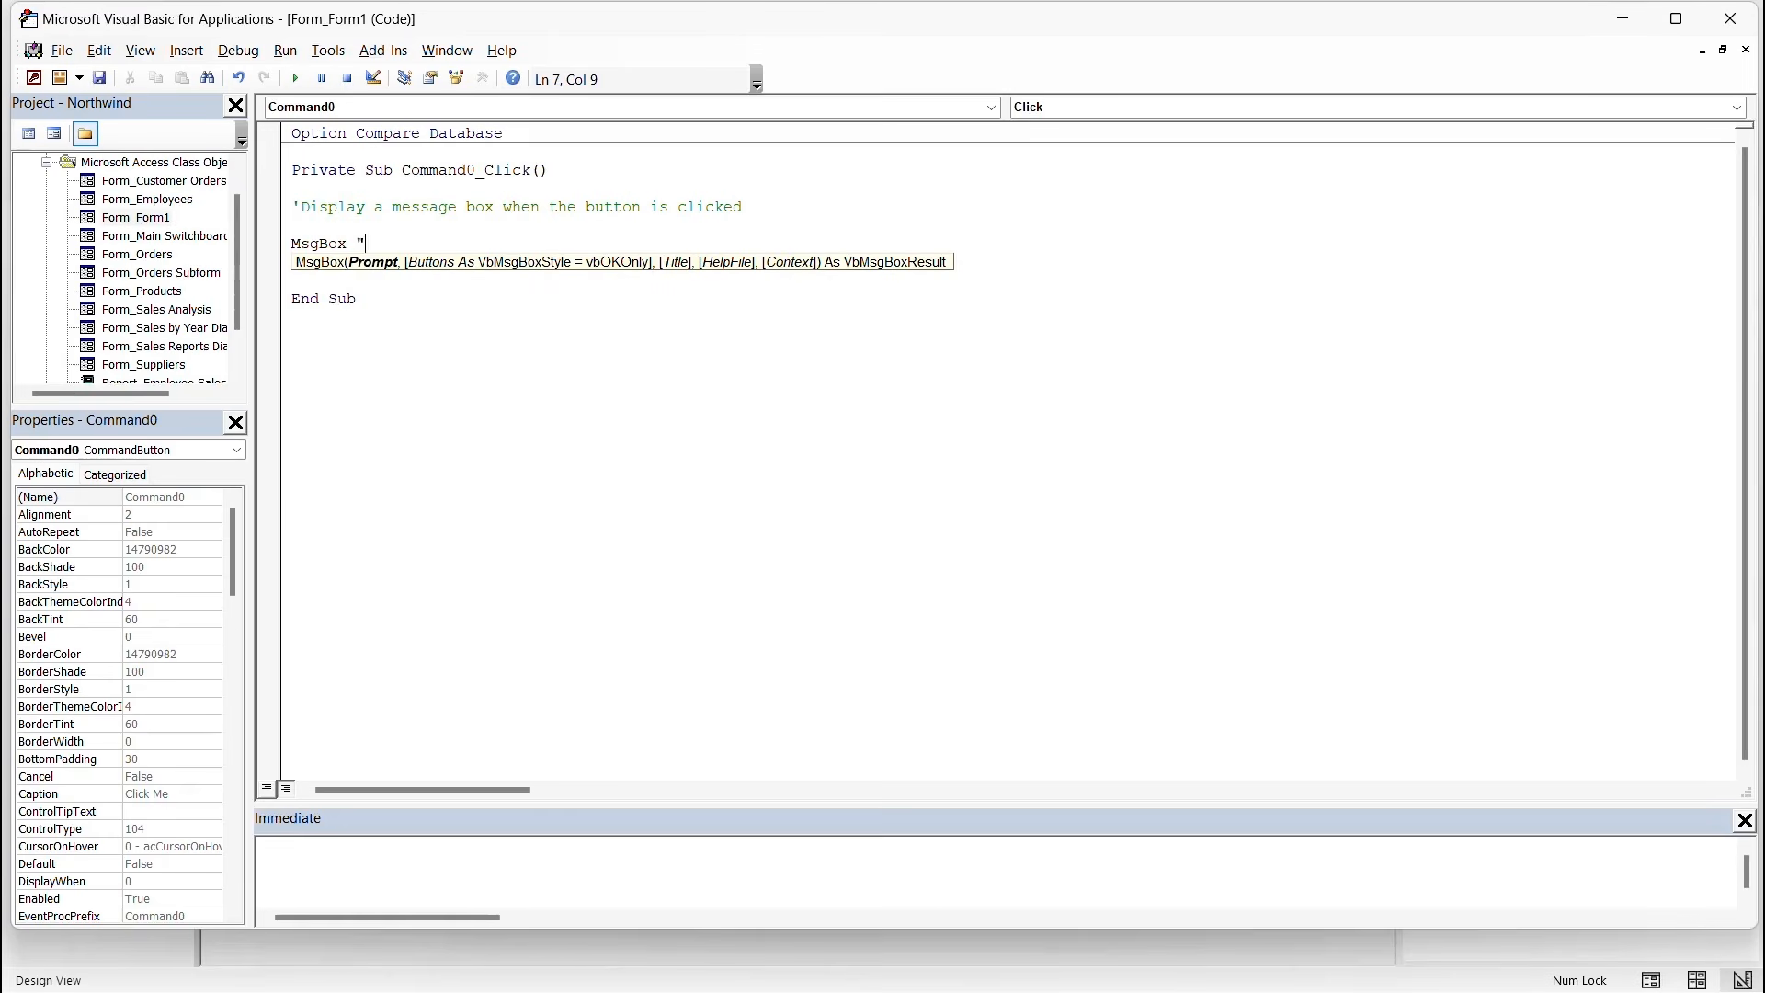
pyautogui.write('"Hello, welcome to Microsoft Ac')
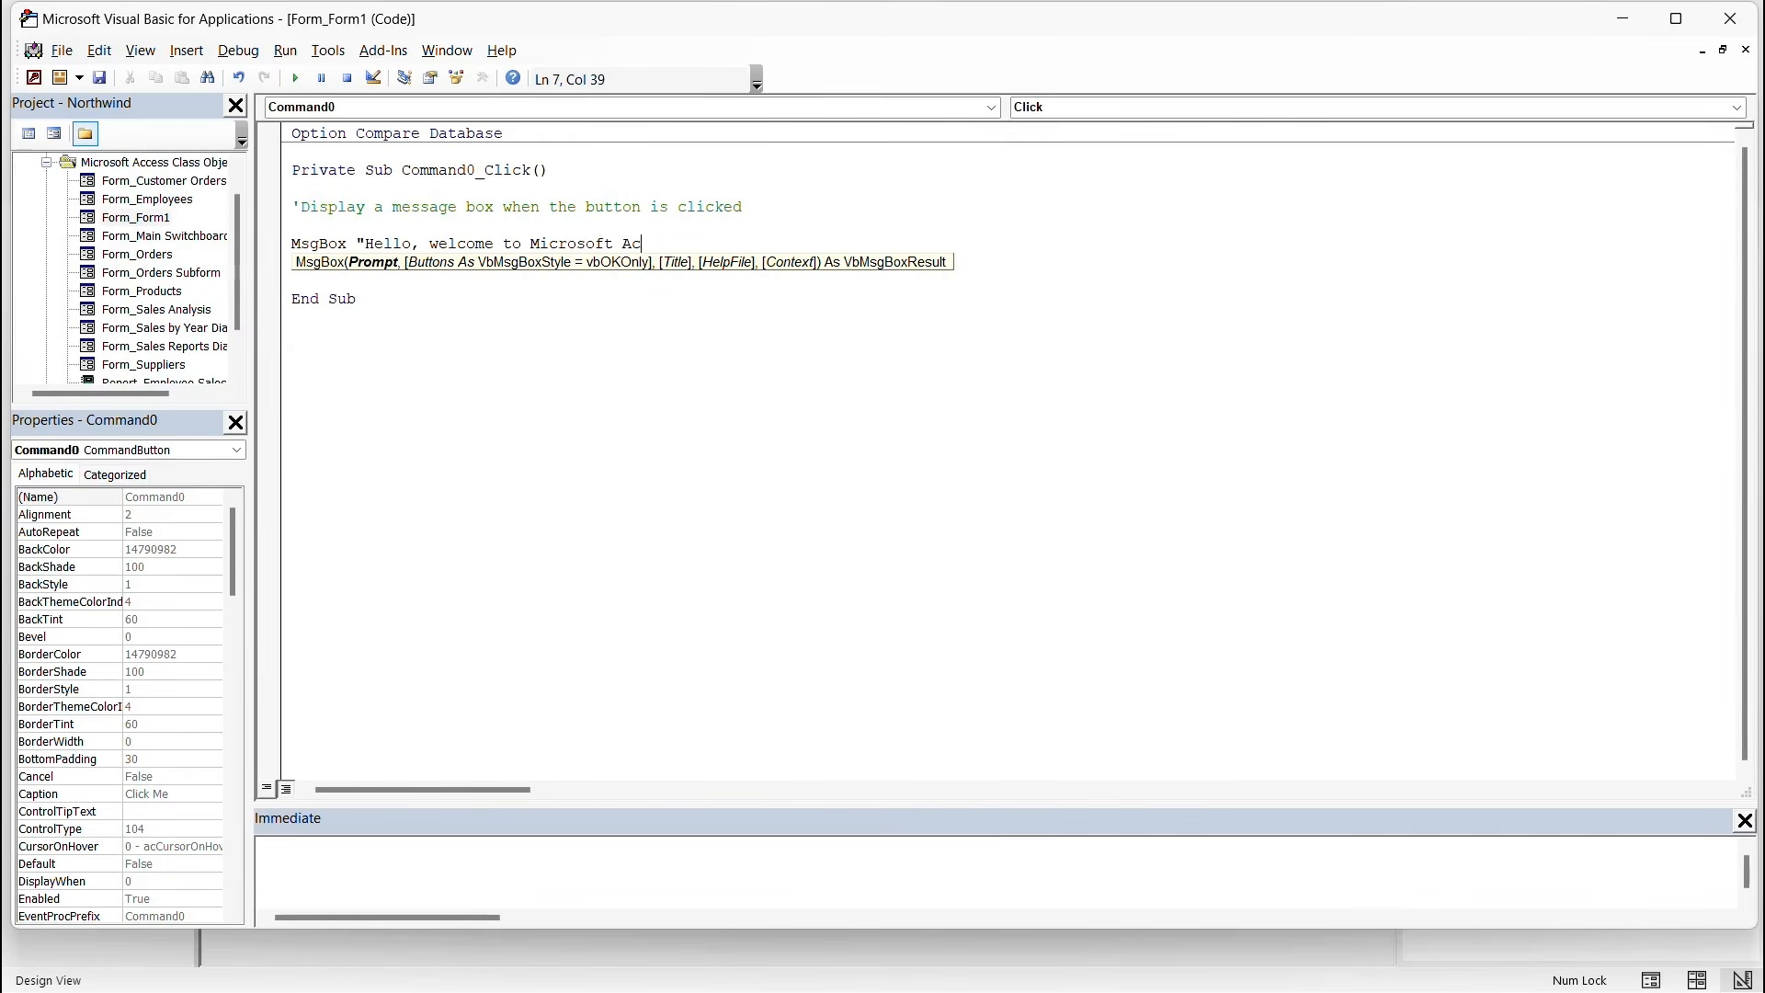
pyautogui.write('cess VBA!",')
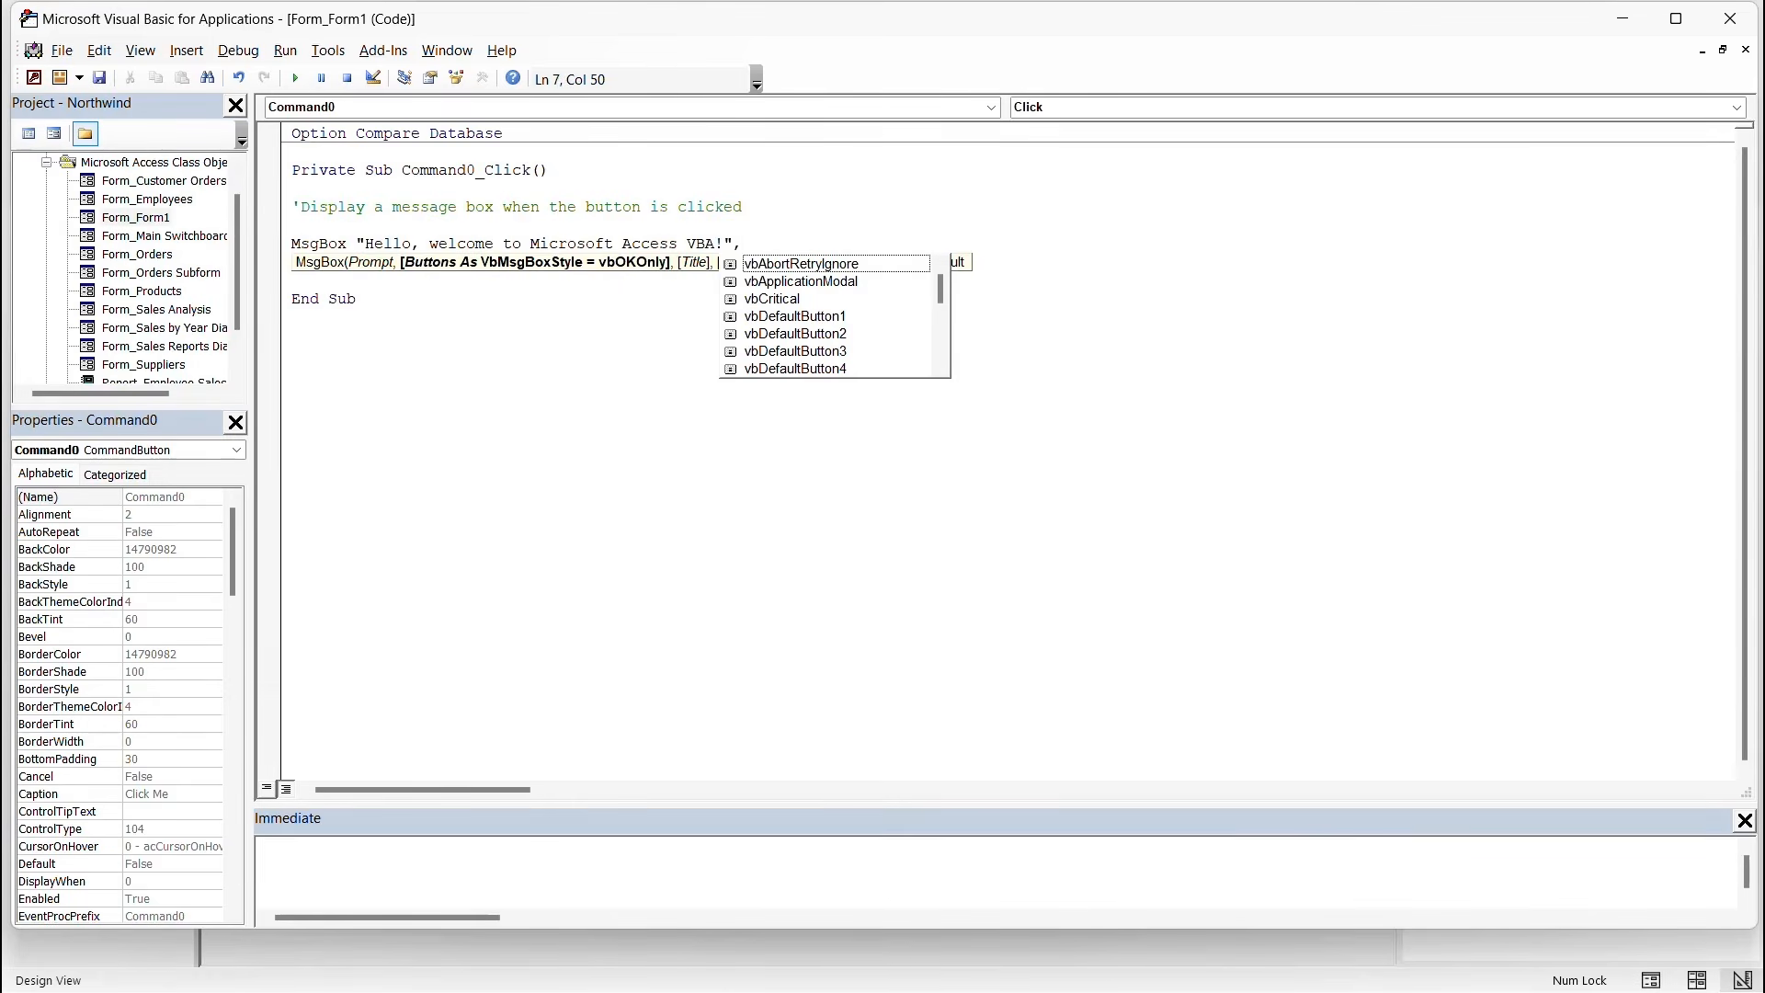
pyautogui.write('vbi')
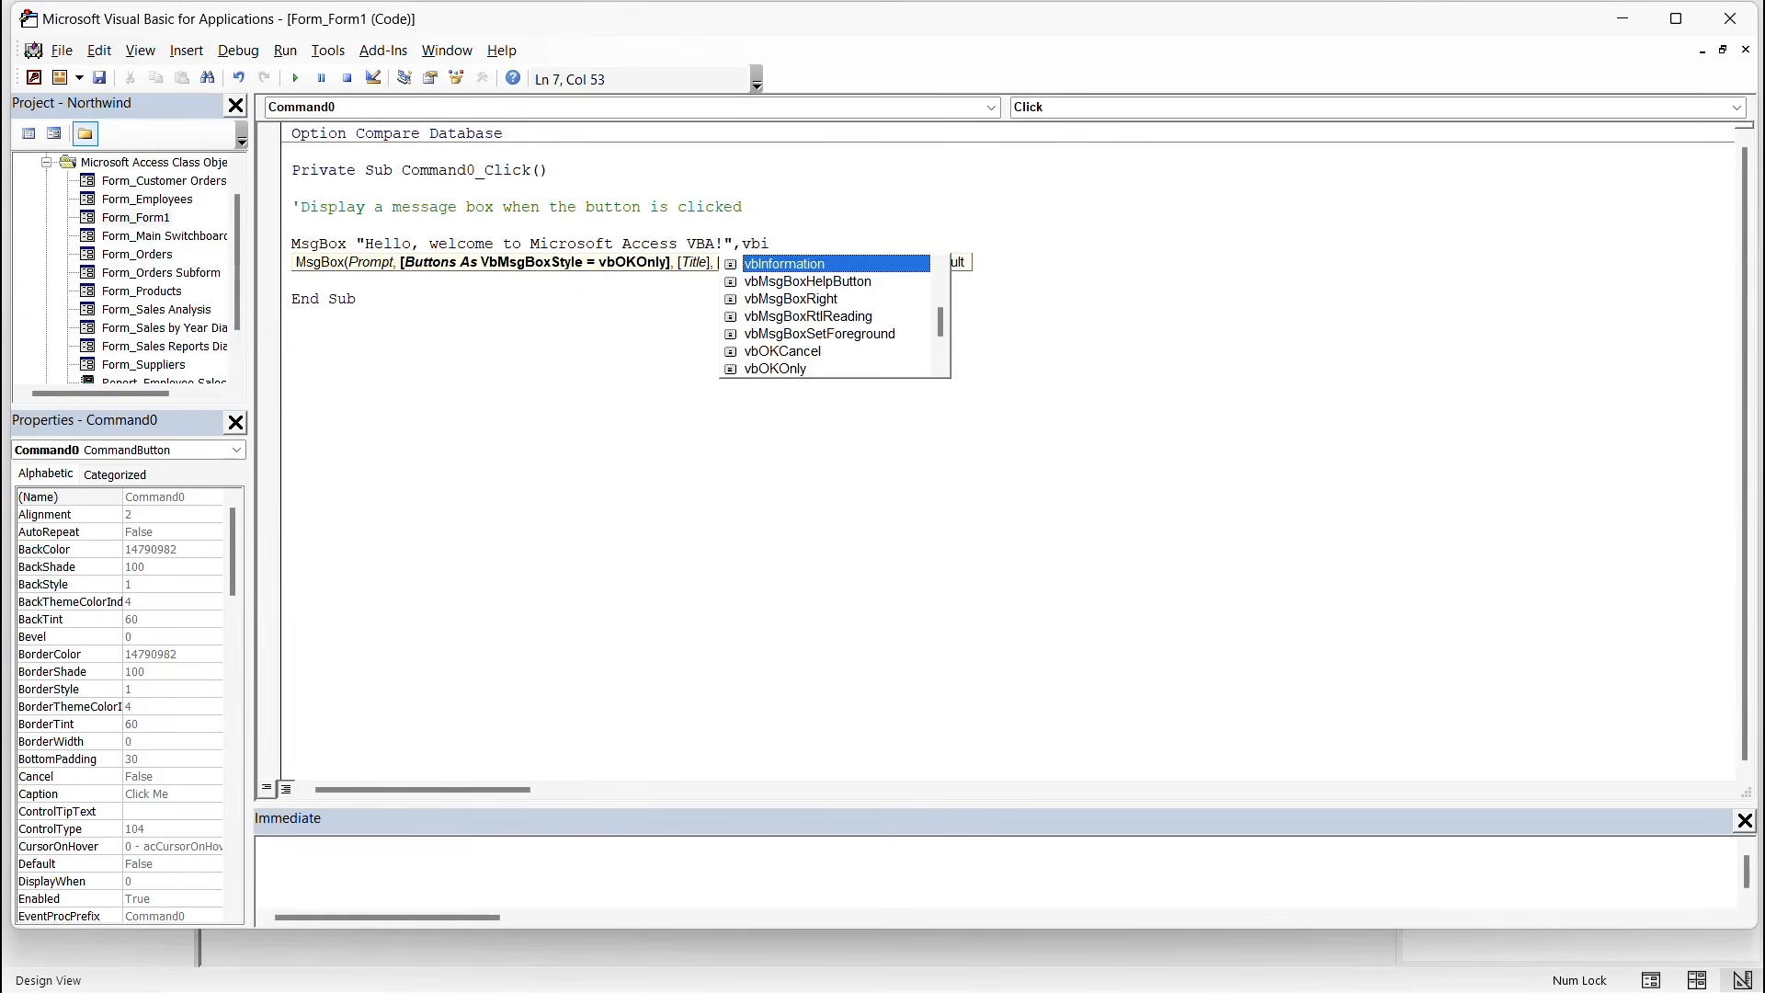
pyautogui.press('Tab')
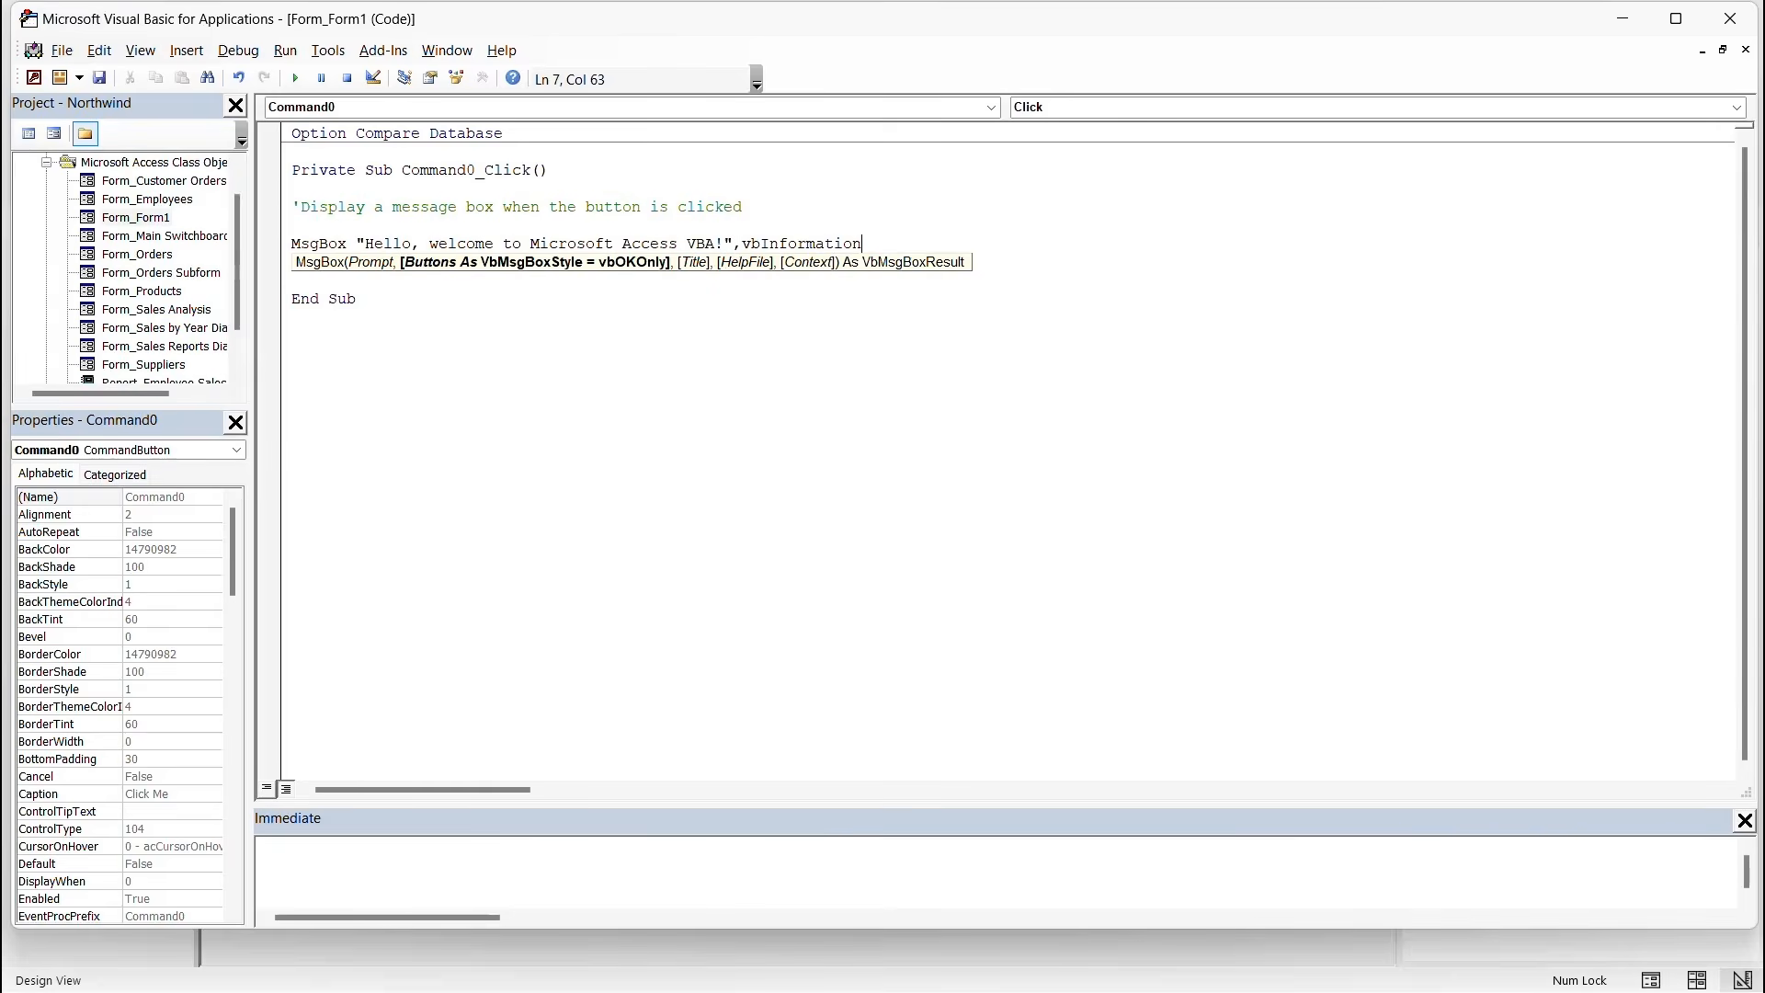
pyautogui.write(',')
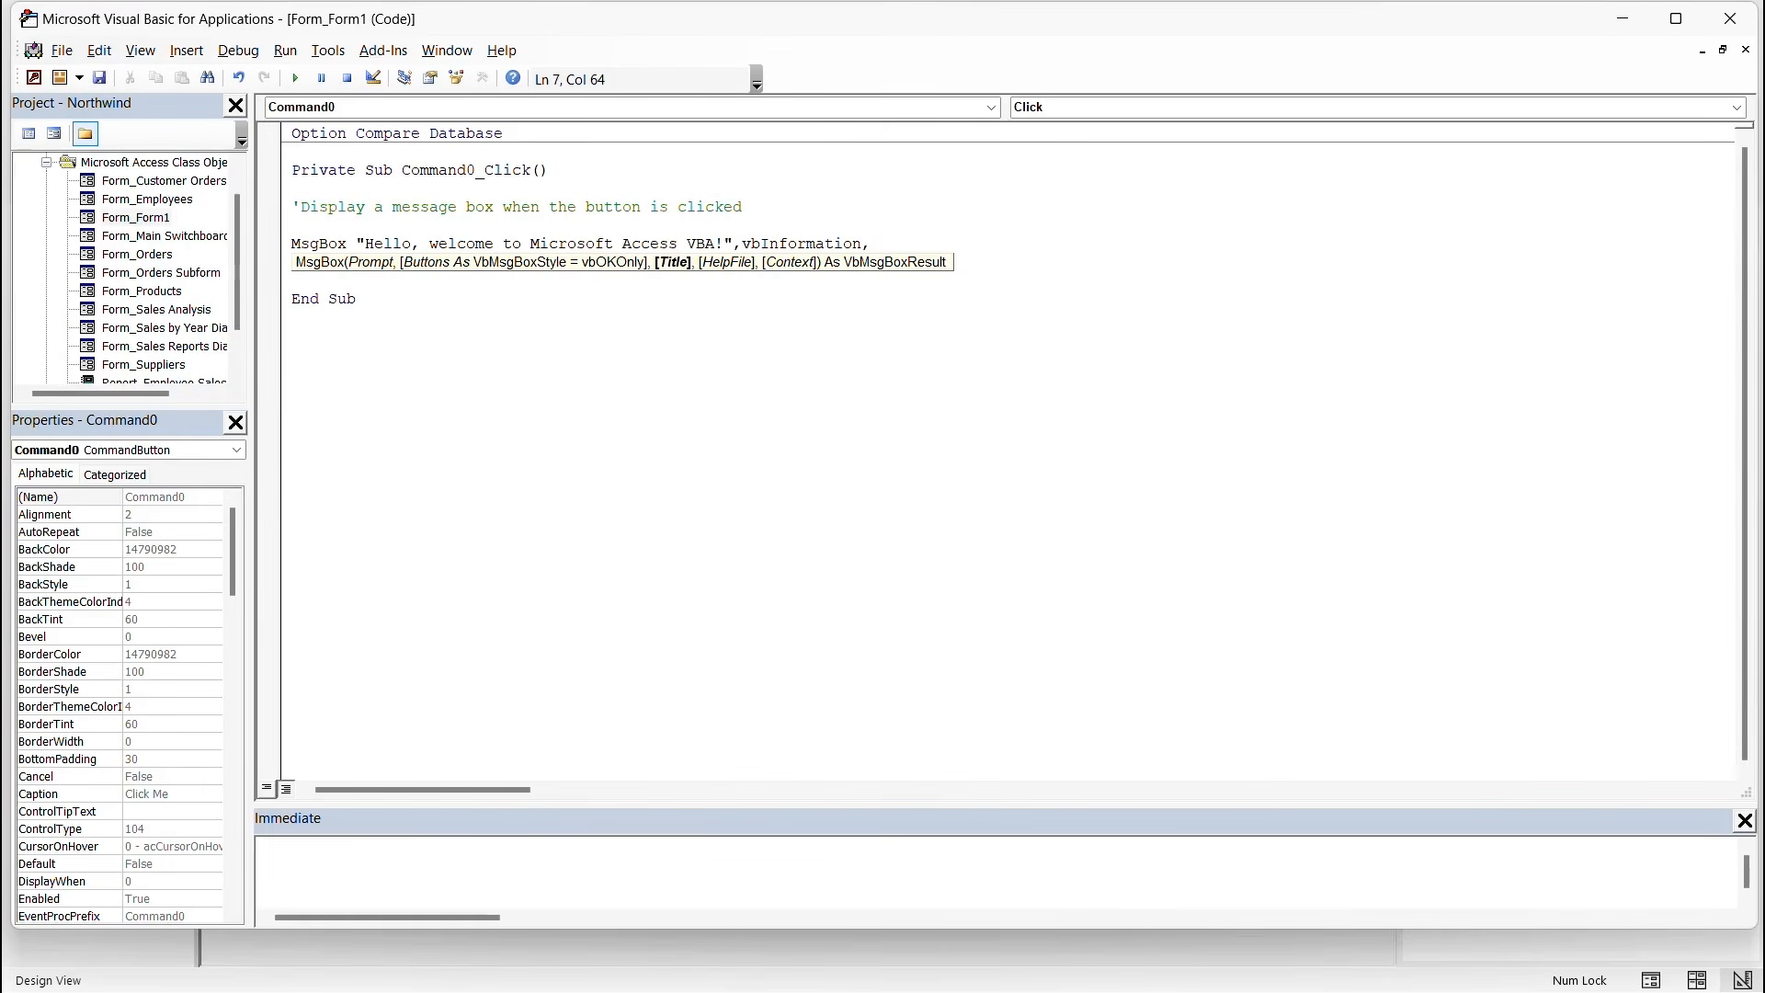
pyautogui.write('"Welcome Message"')
# Remove the extra blank line above End Sub and save with Ctrl+S.
pyautogui.click(293, 317)
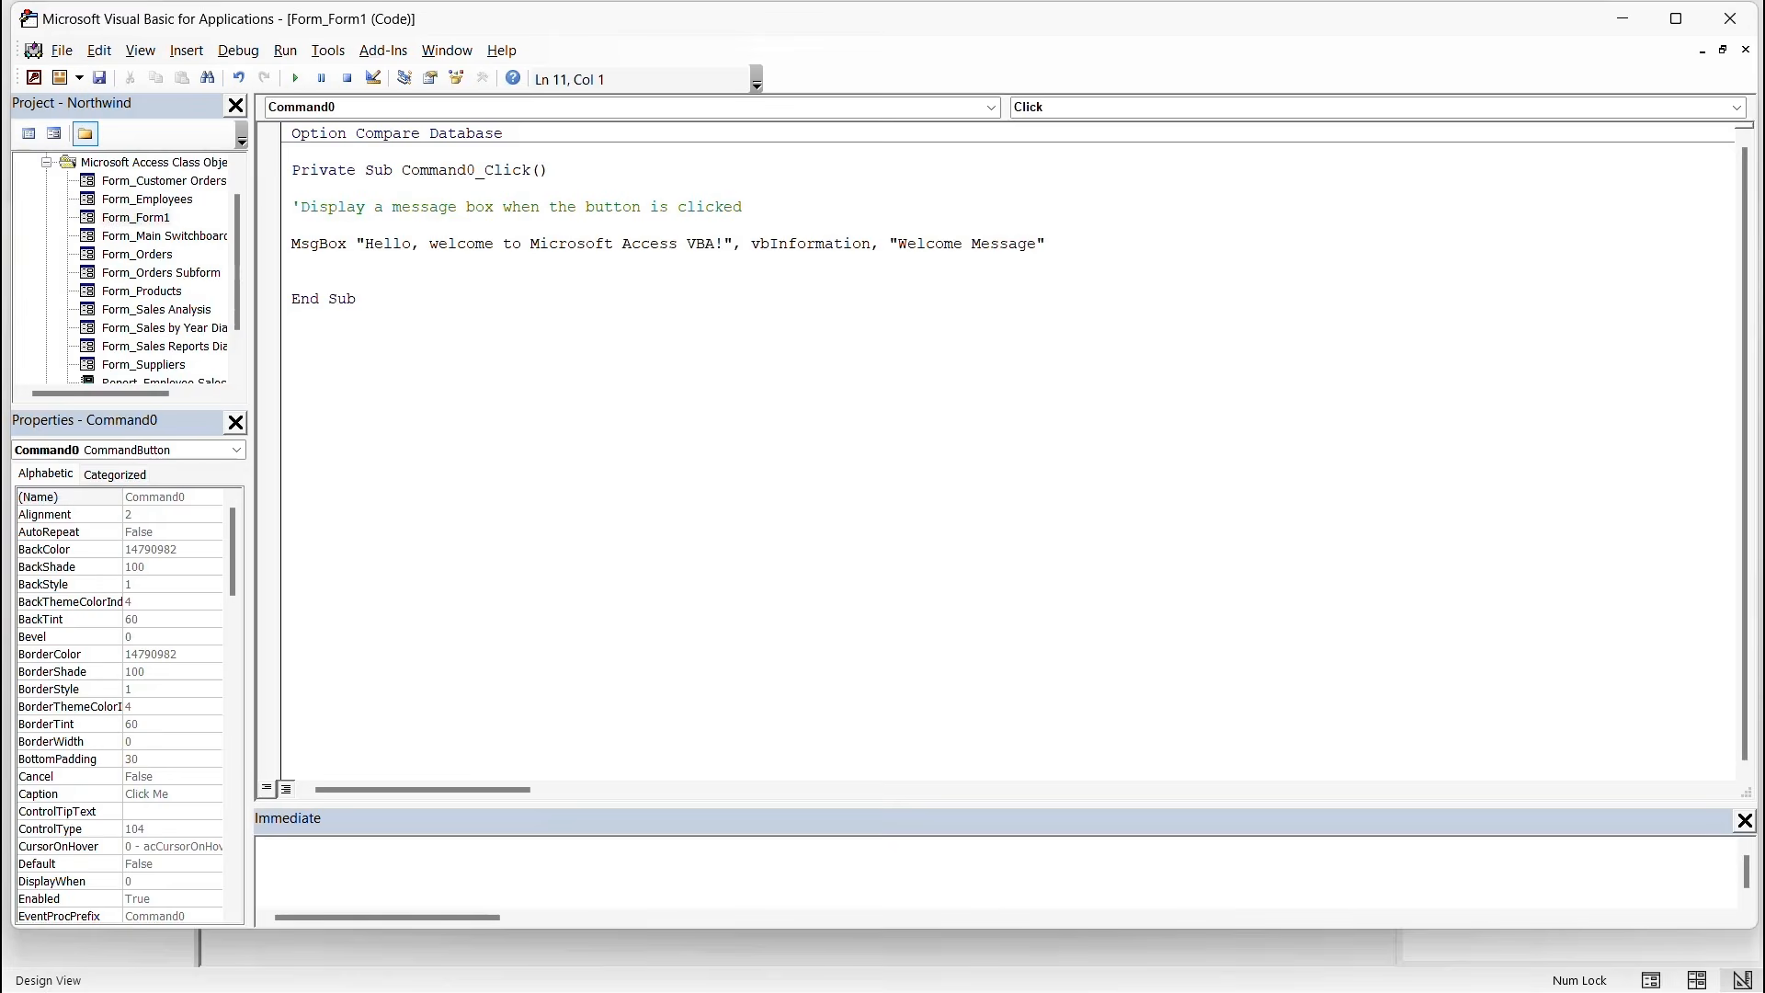
pyautogui.press('Up')
pyautogui.press('BackSpace')
pyautogui.hotkey('ctrl', 's')
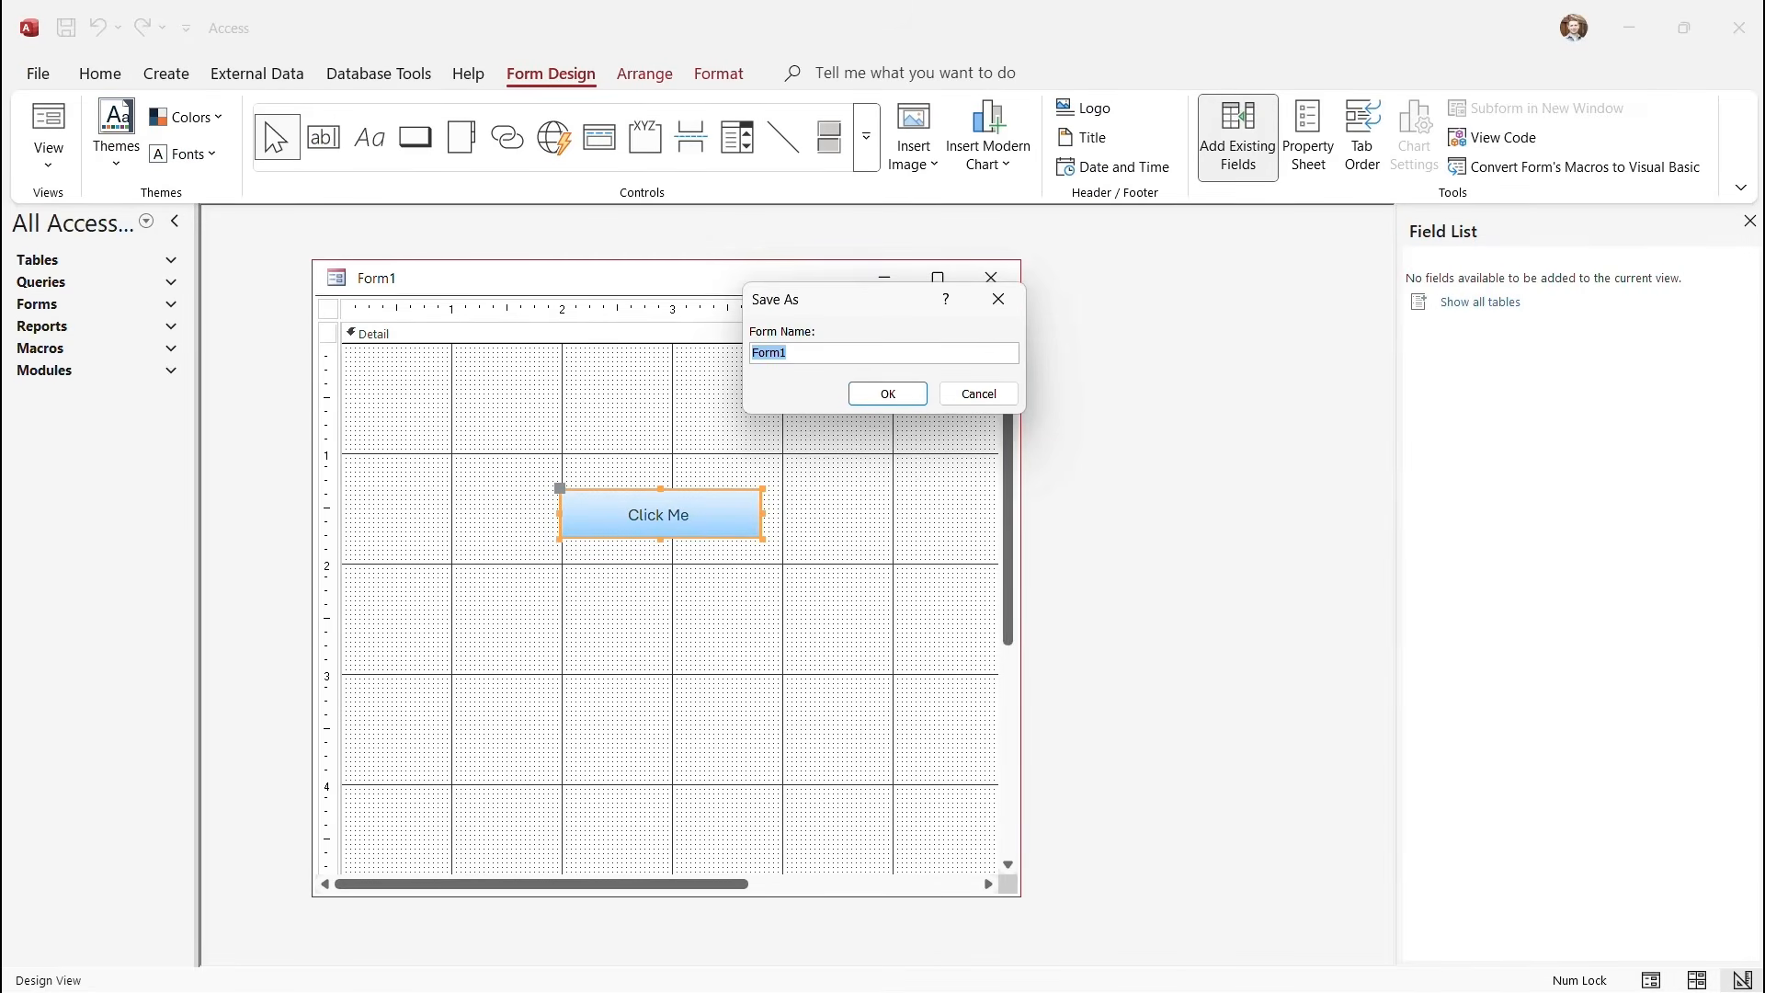
# Save the form as 'vba form', close the VBA editor, and switch to Form View.
pyautogui.write('vba form')
pyautogui.press('Return')
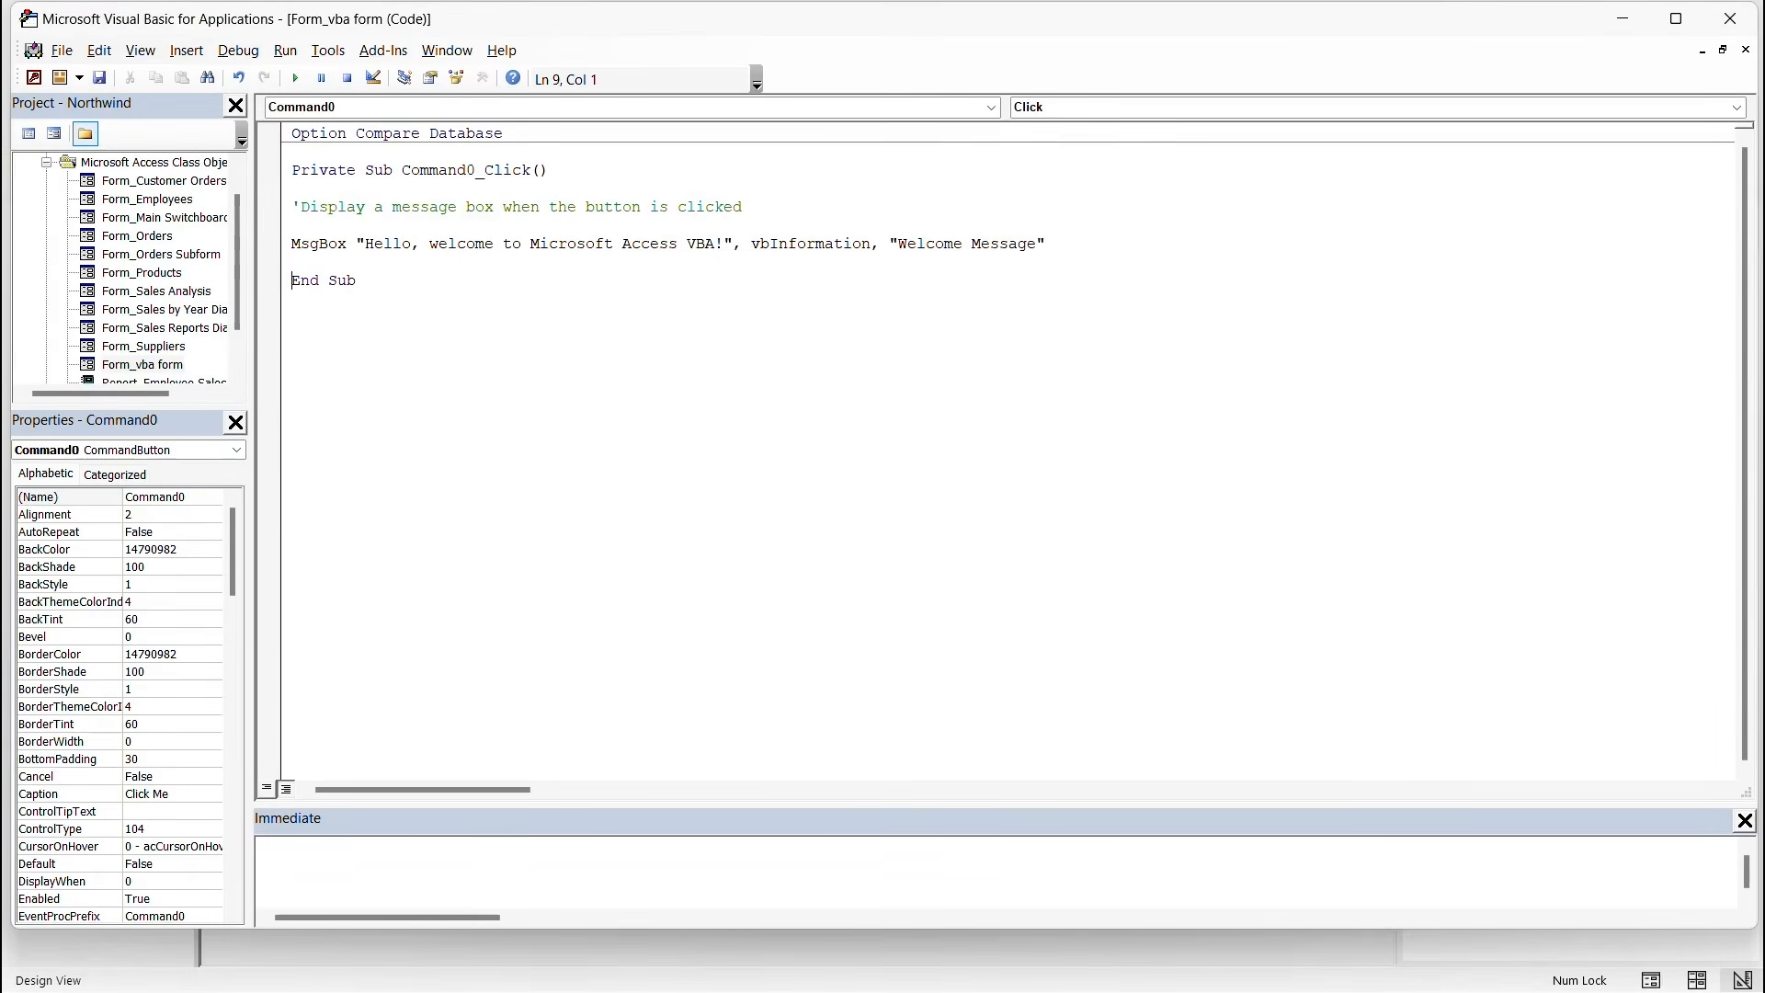
pyautogui.click(1730, 19)
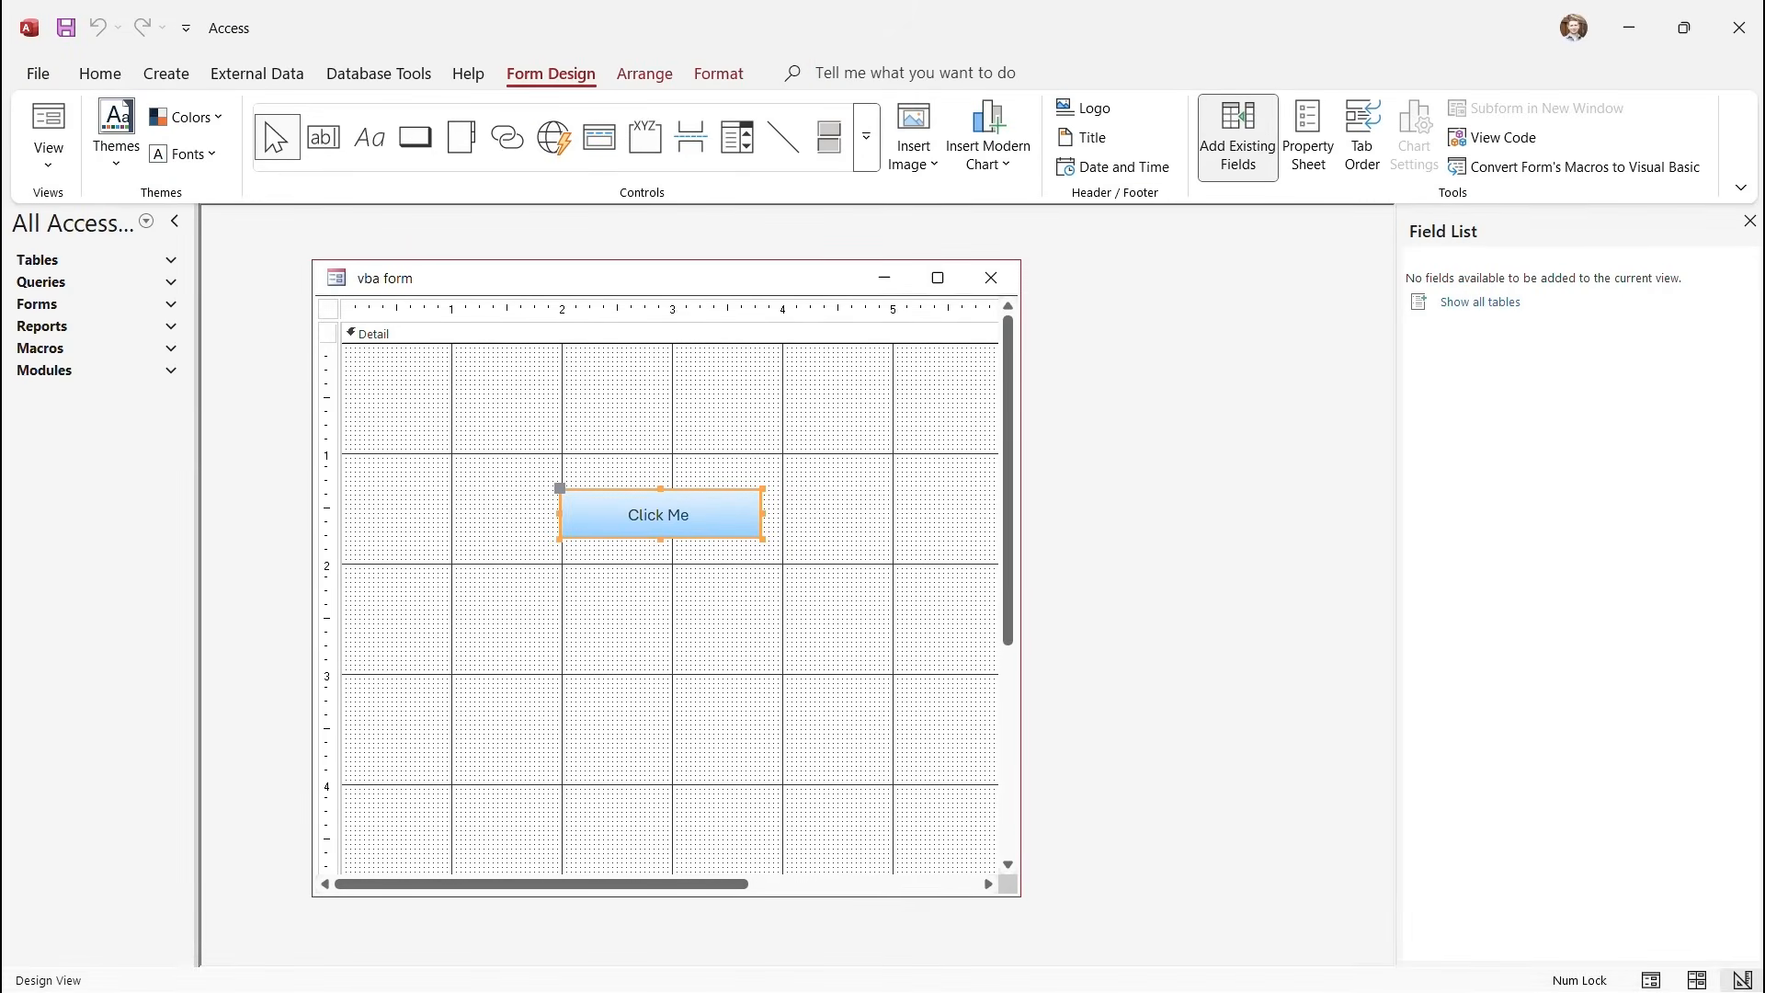
pyautogui.click(722, 624)
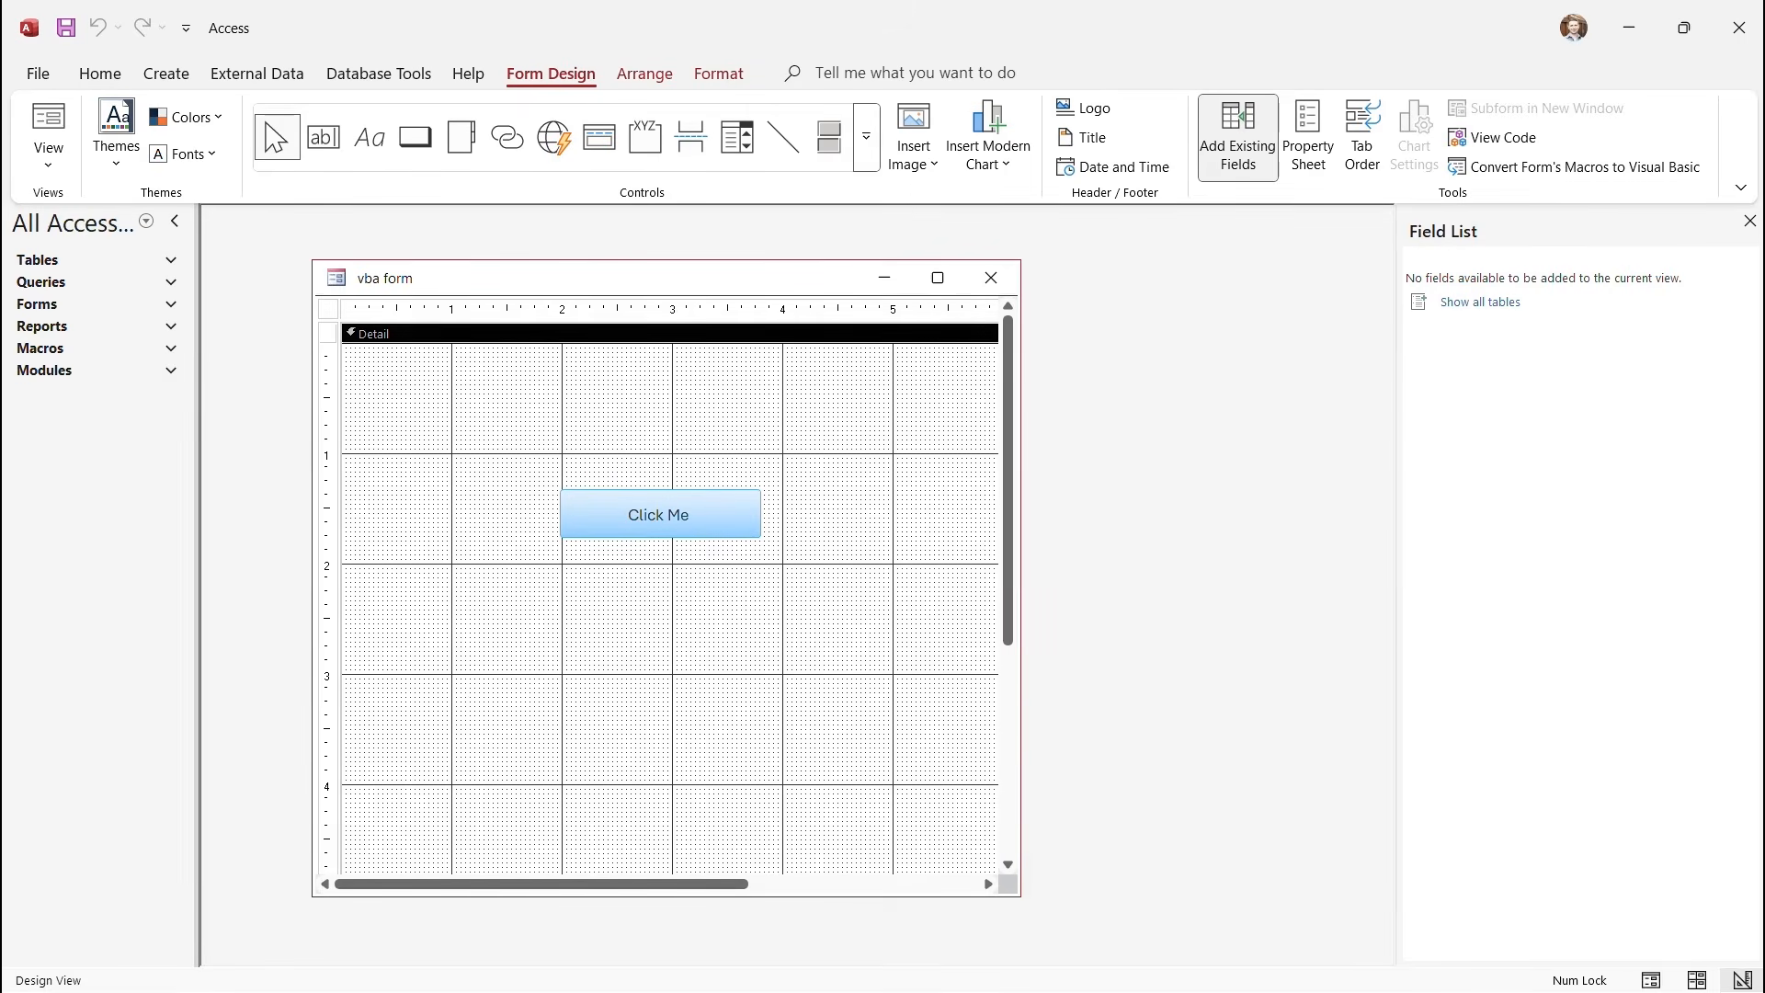
pyautogui.click(49, 158)
pyautogui.click(116, 210)
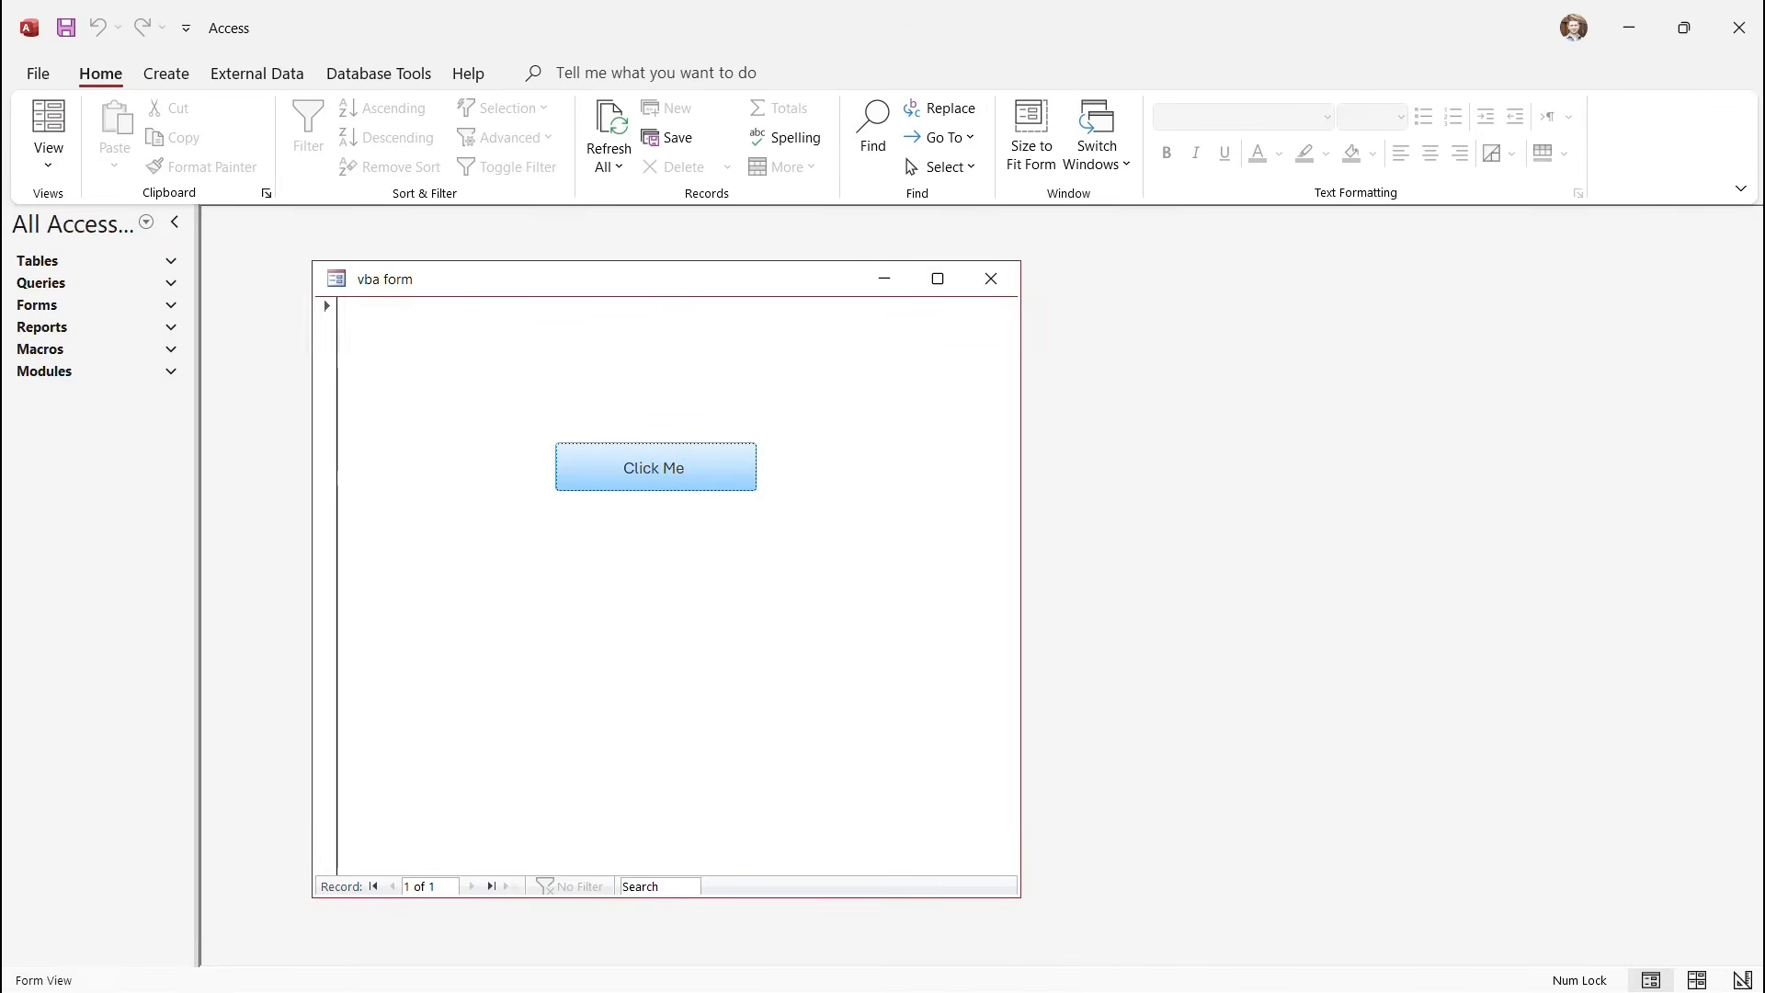
# Click 'Click Me', dismiss the Welcome Message box, and return to Design View.
pyautogui.click(656, 468)
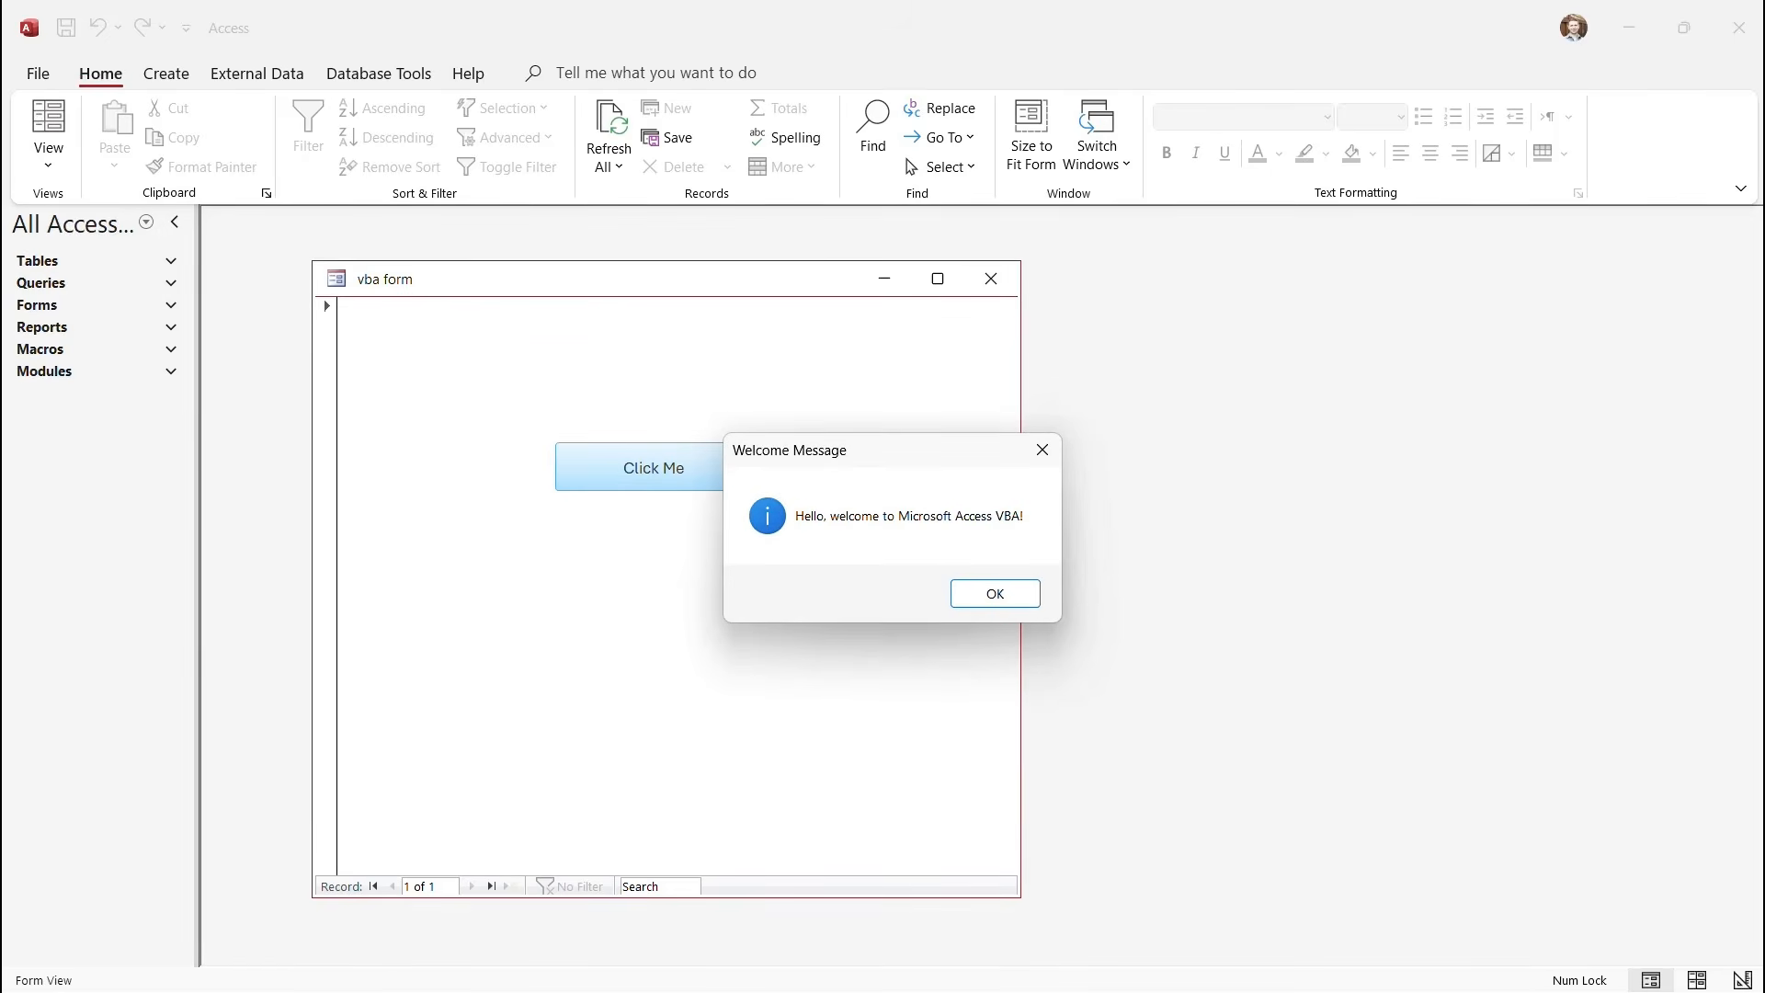
pyautogui.press('Return')
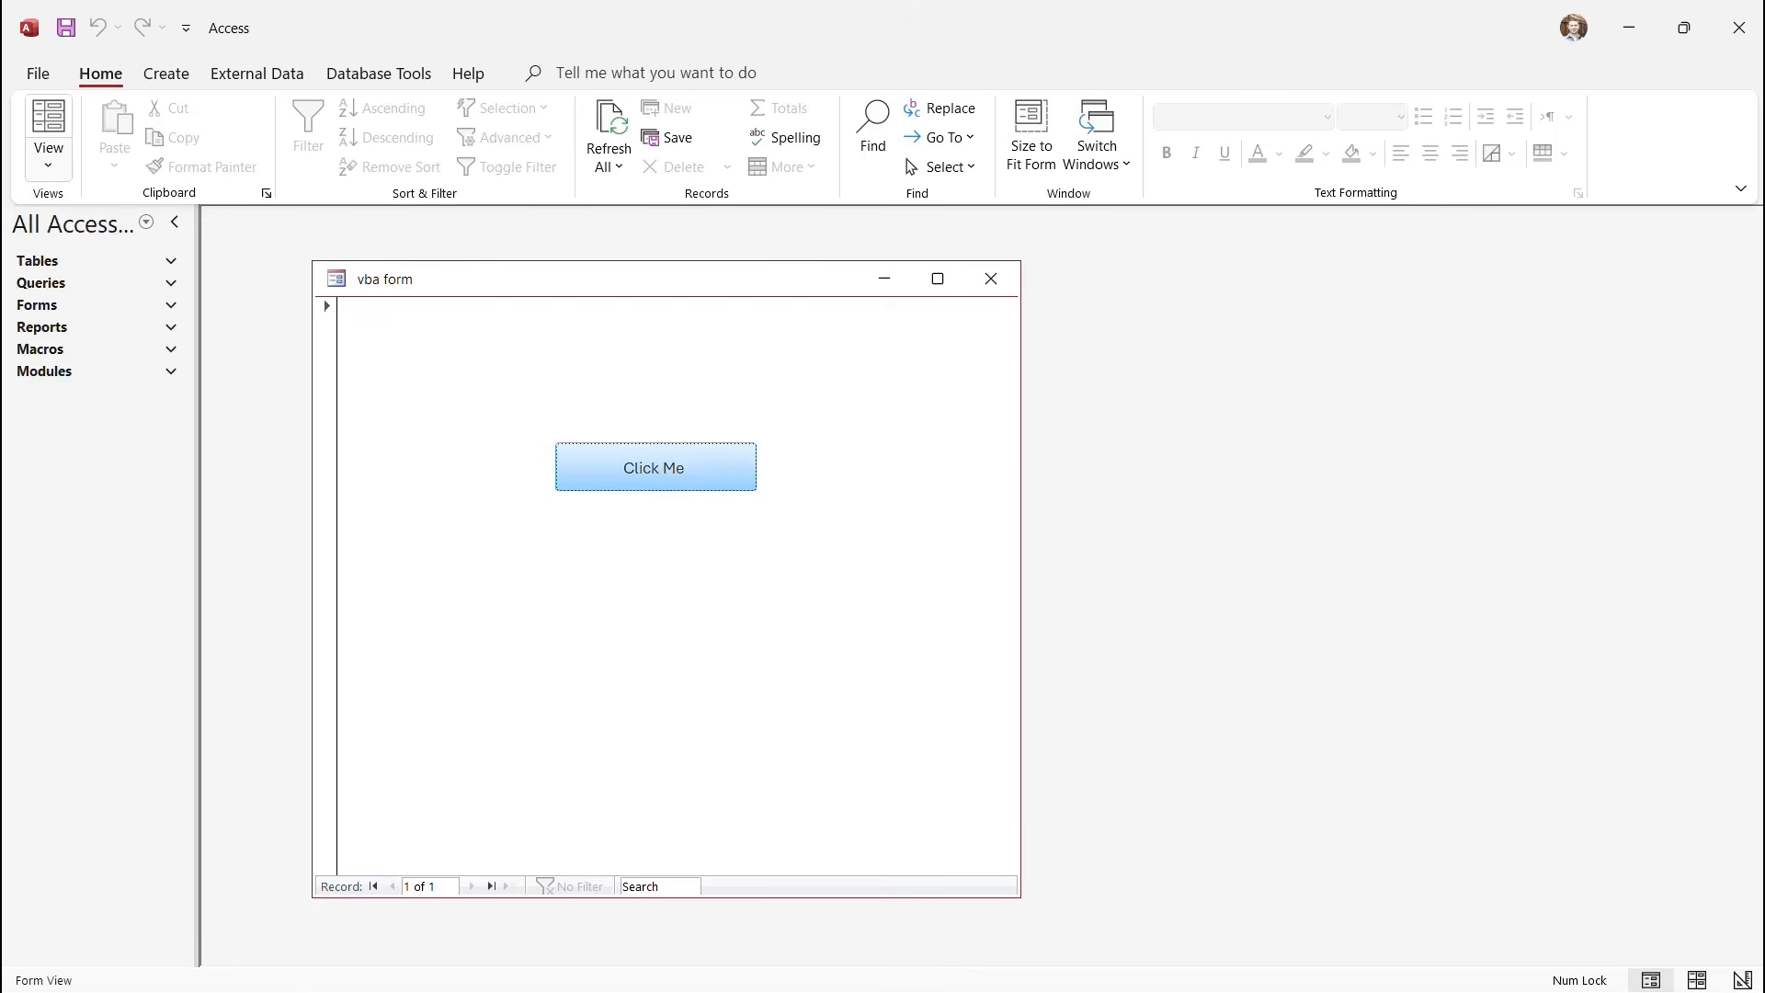
pyautogui.click(48, 164)
pyautogui.click(121, 303)
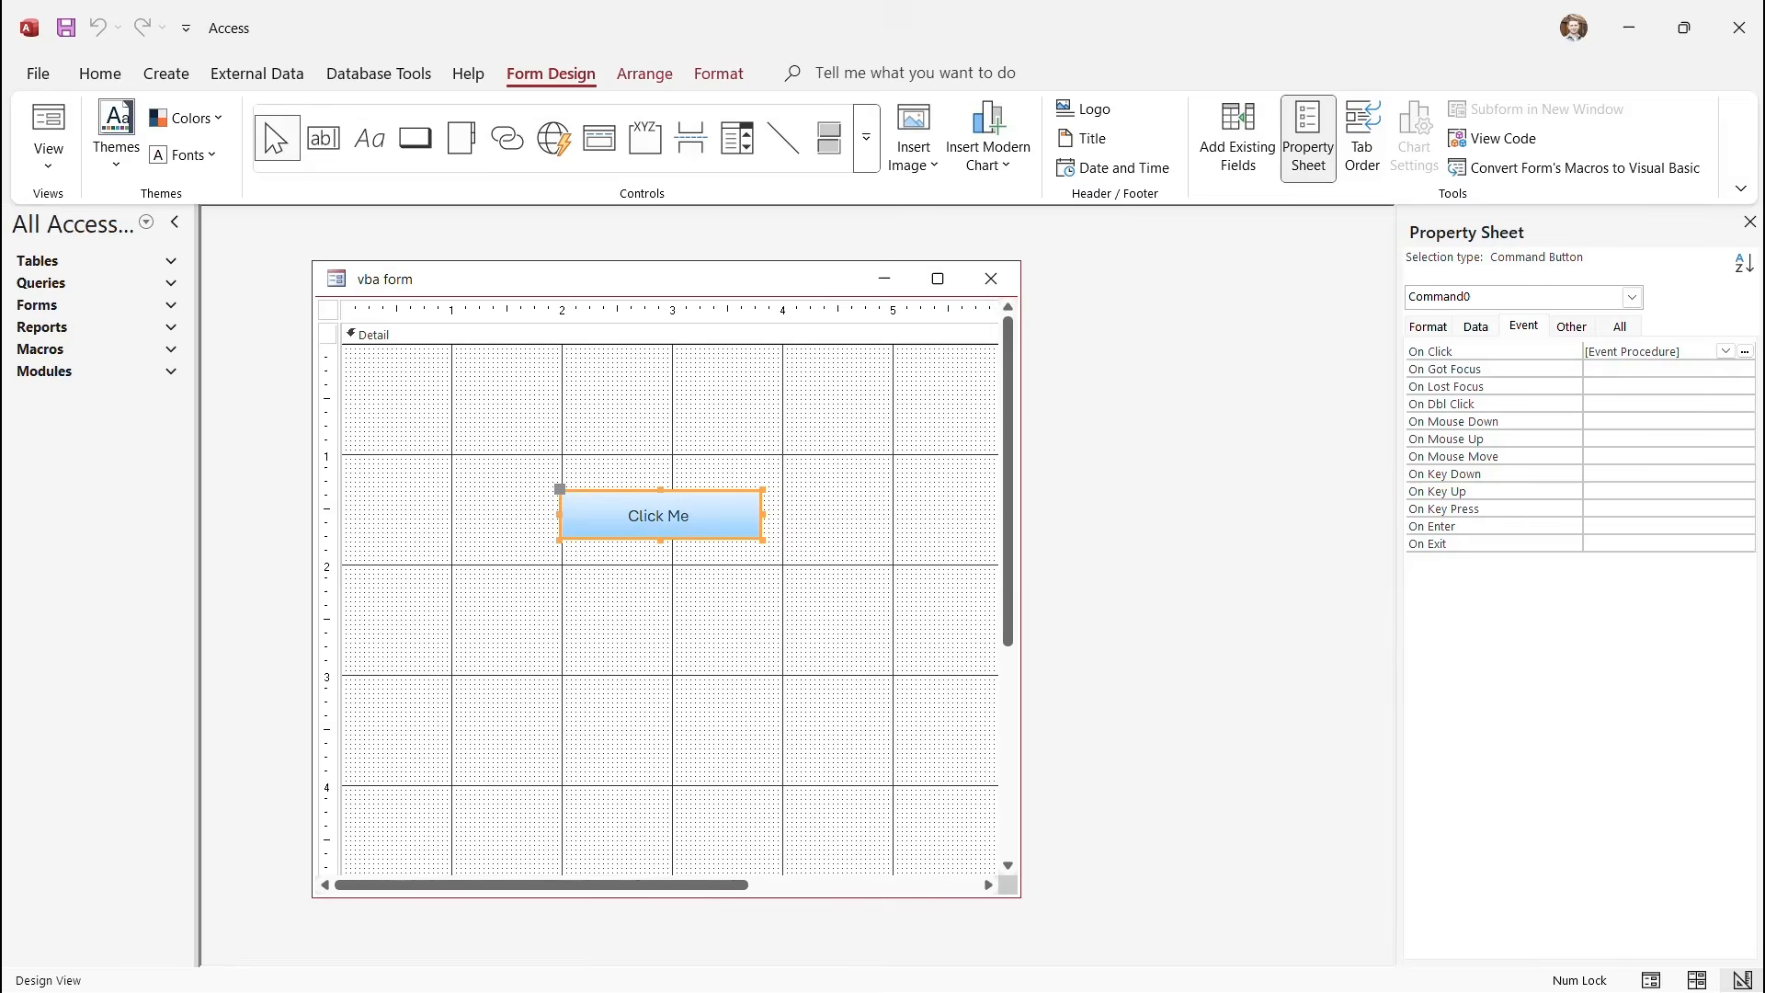
# Check the Click Me button's Event properties, toggling the Property Sheet off and on.
pyautogui.click(1524, 326)
pyautogui.rightClick(699, 515)
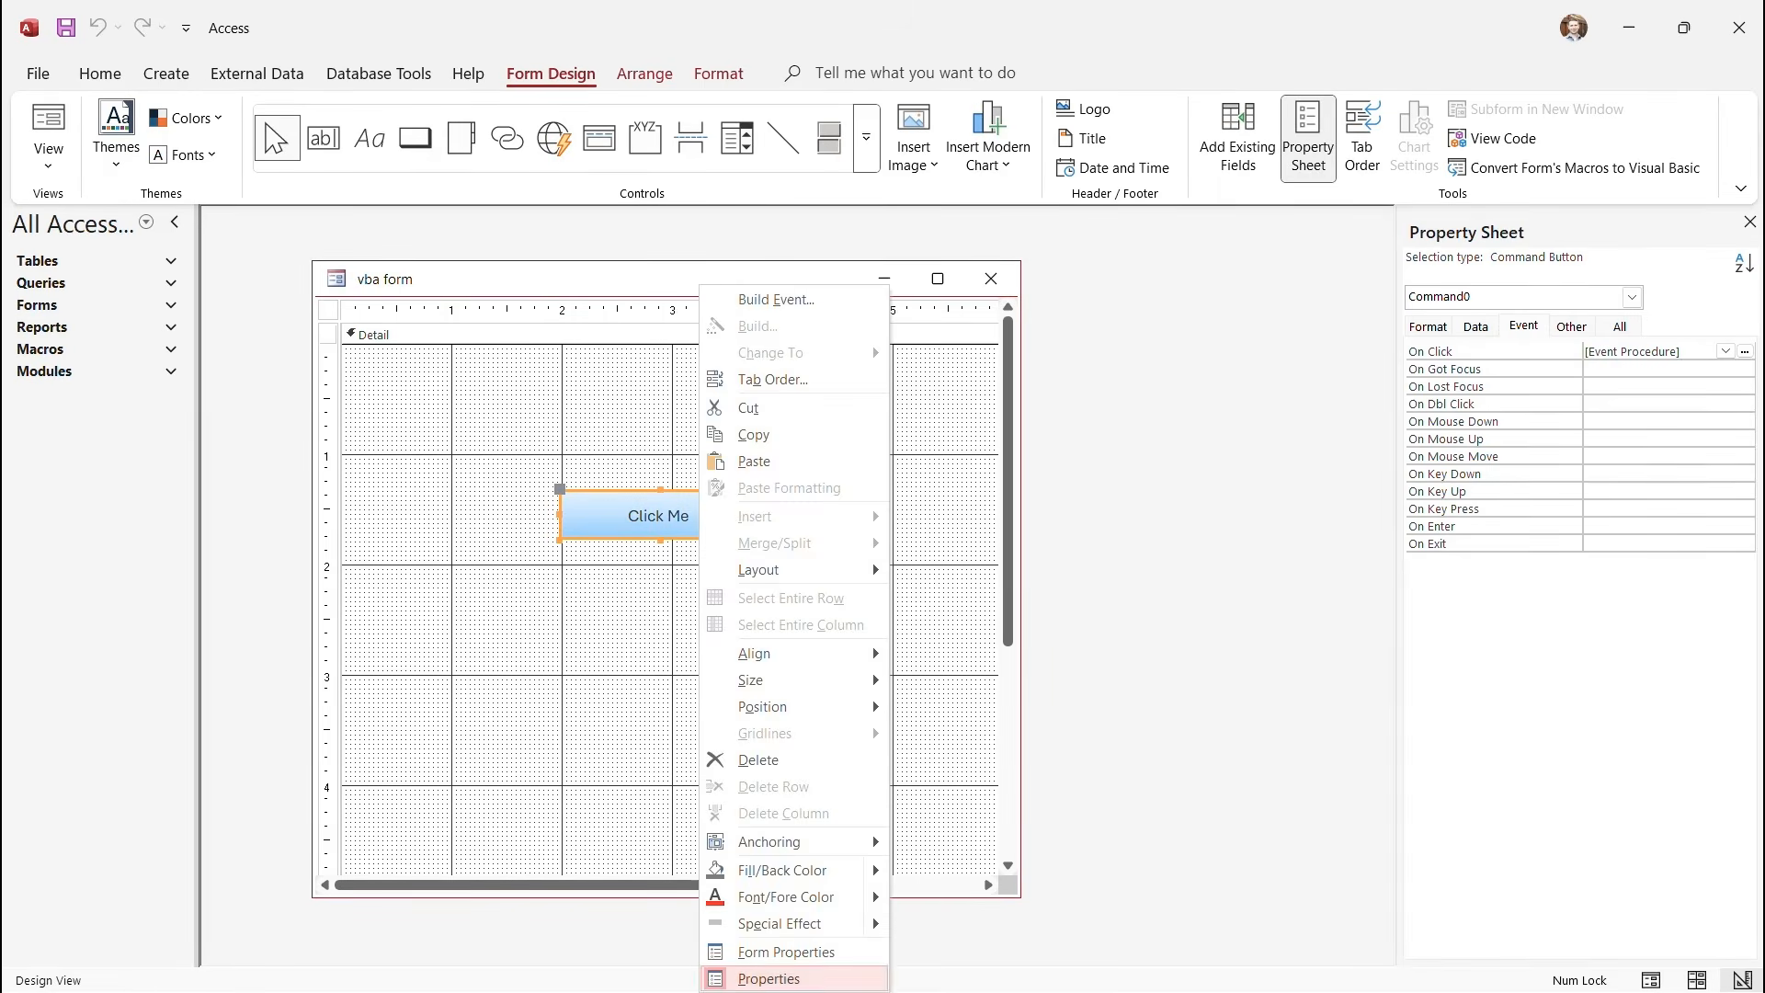
pyautogui.click(754, 969)
pyautogui.rightClick(703, 515)
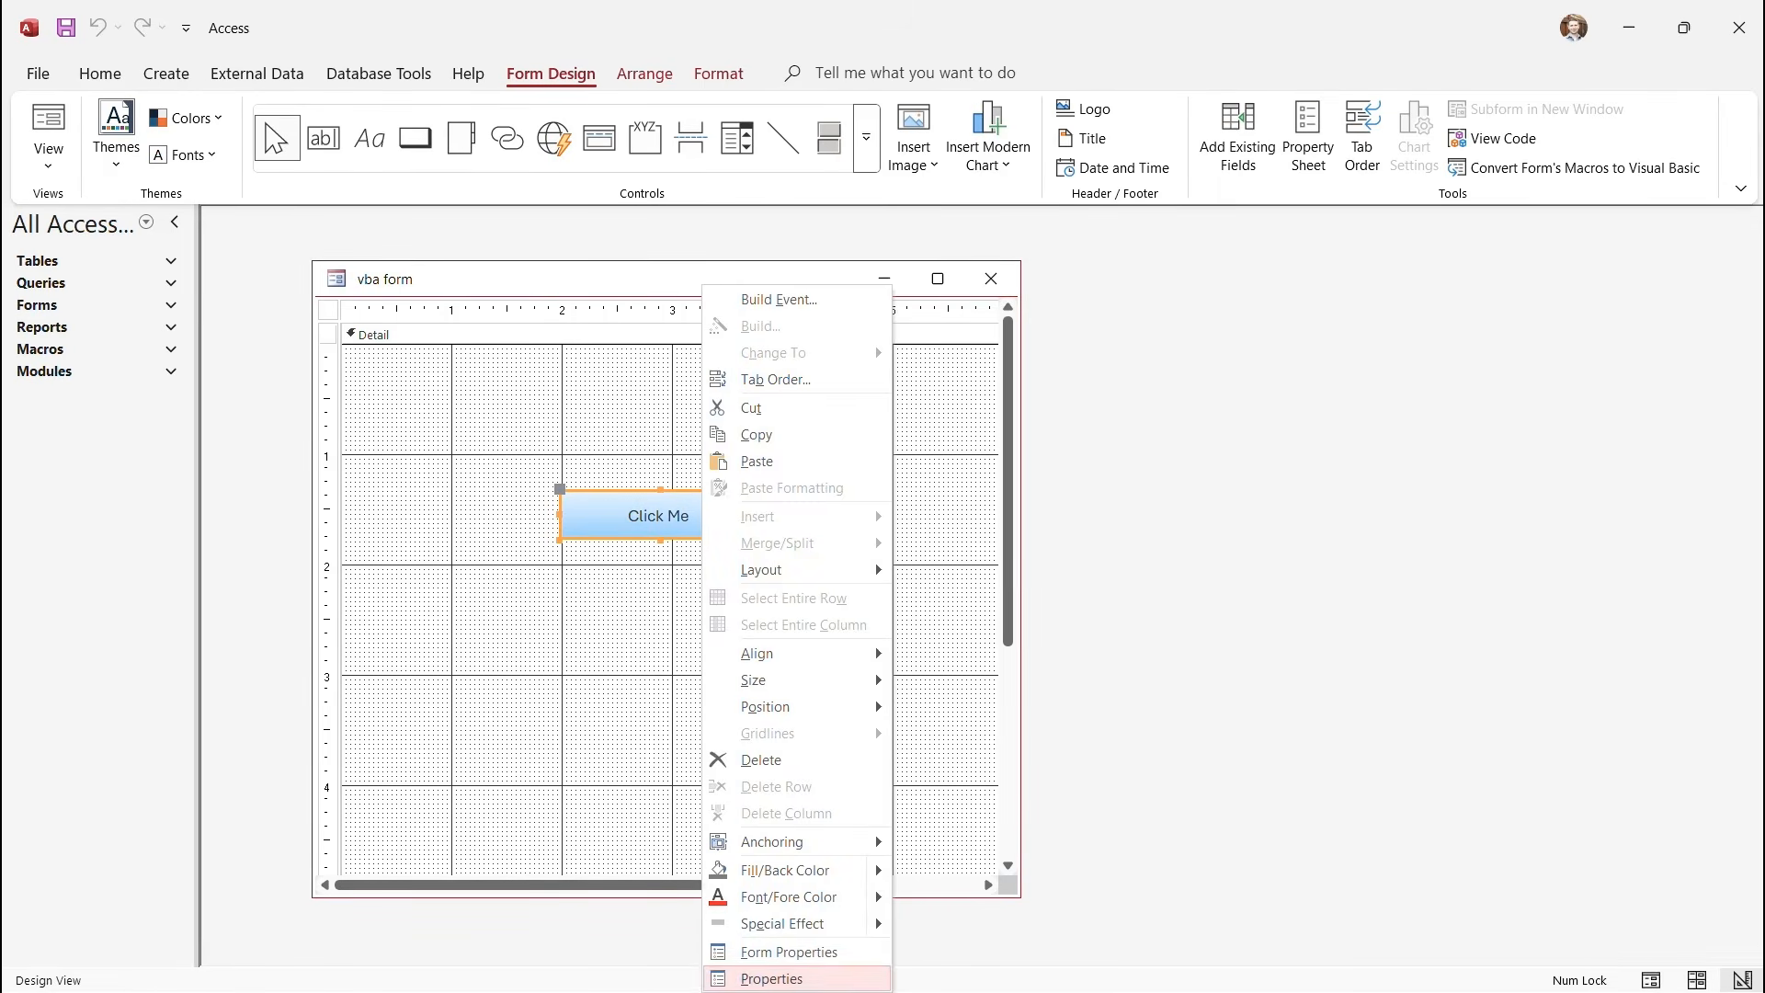
pyautogui.click(754, 972)
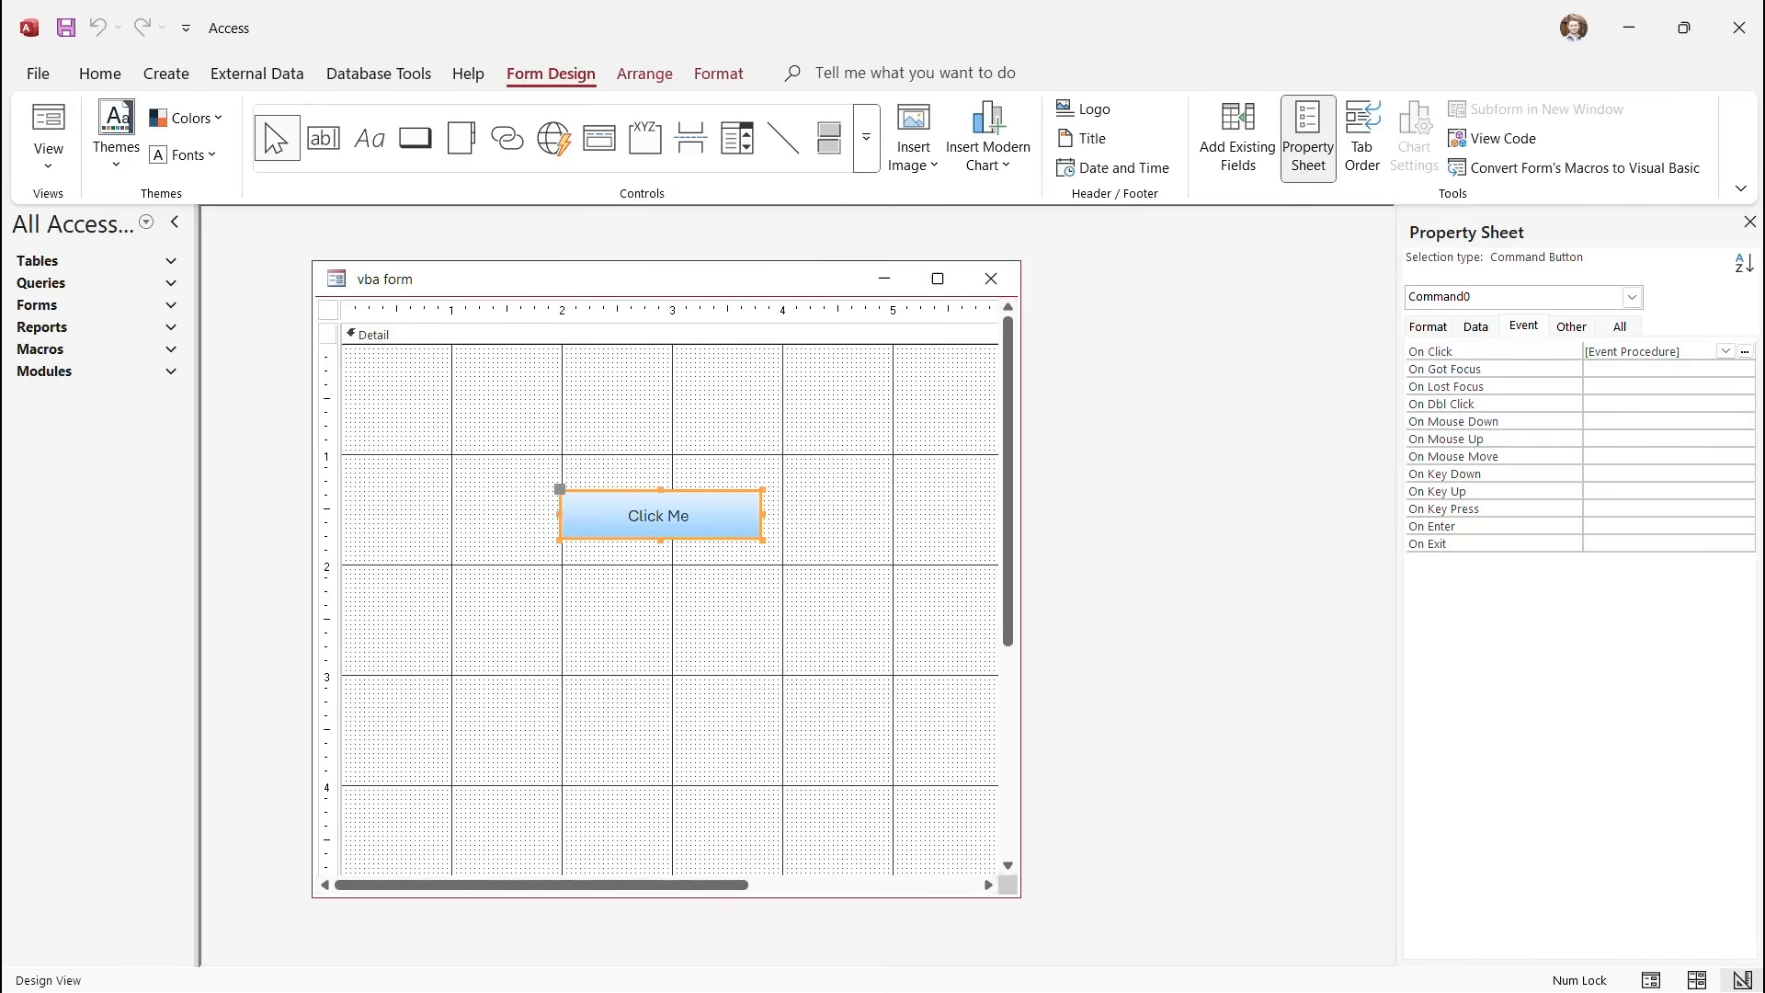
# Run the form in Form View, click 'Click Me', and dismiss the Welcome Message.
pyautogui.click(48, 156)
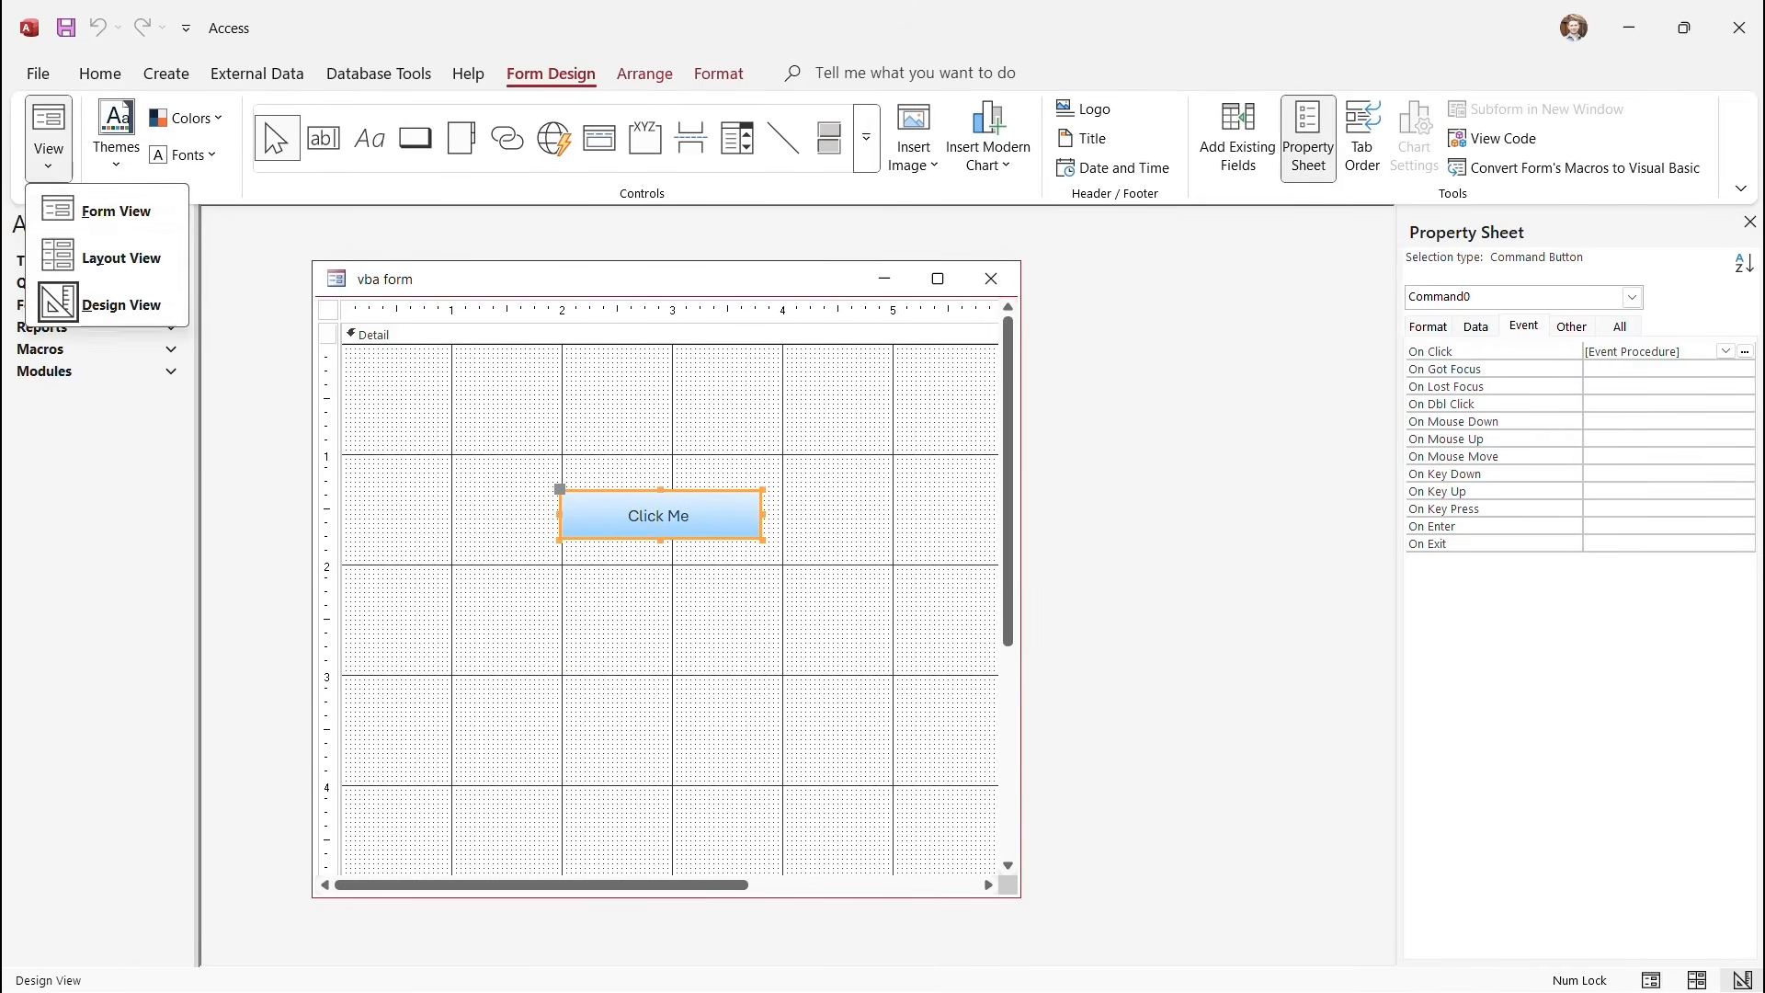
pyautogui.click(111, 213)
pyautogui.click(656, 467)
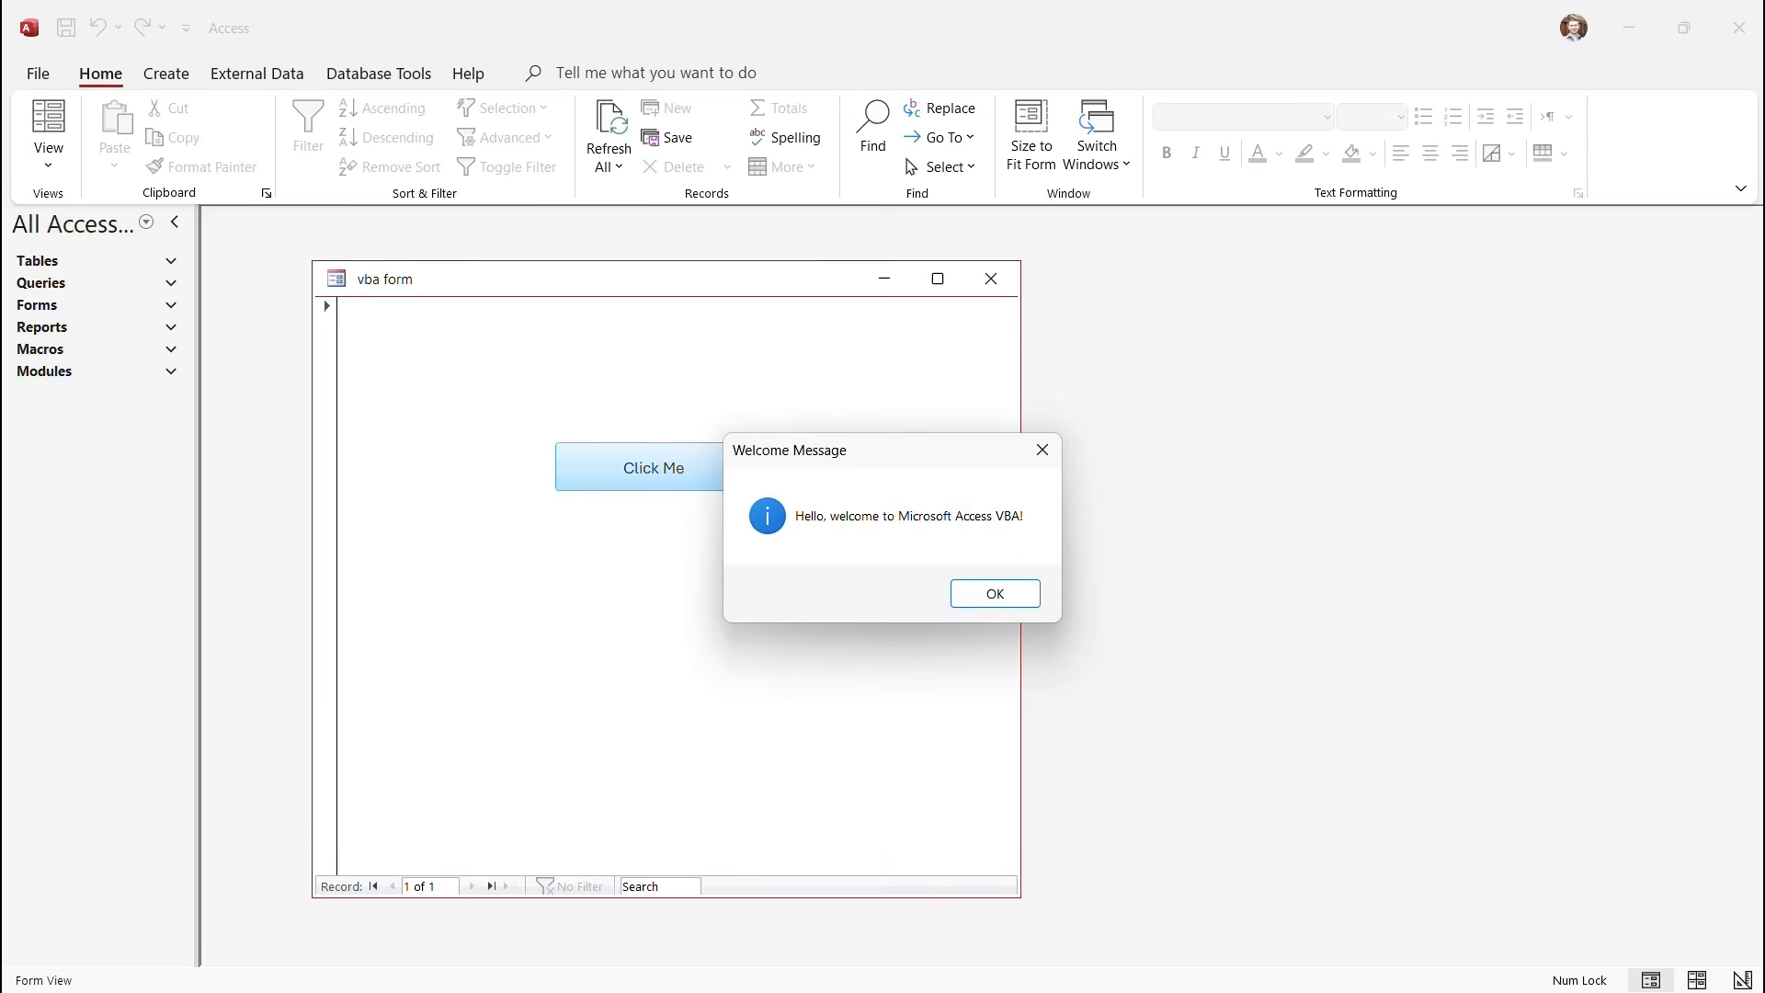
pyautogui.press('Return')
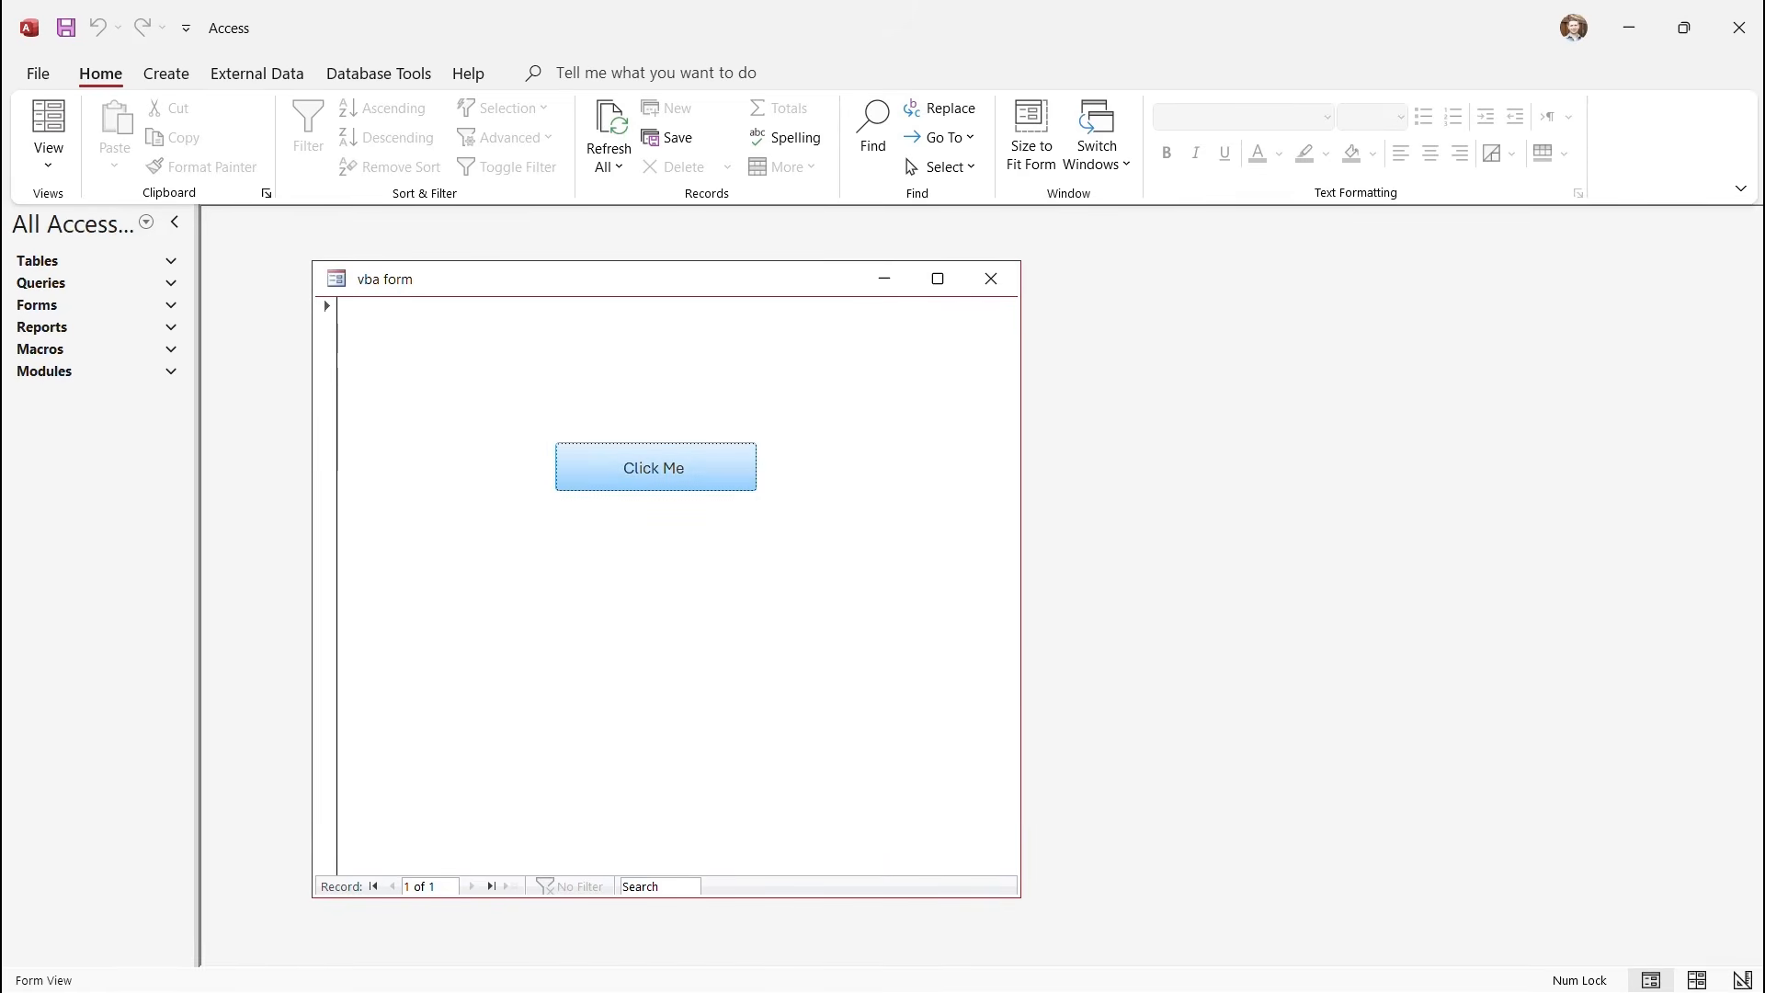
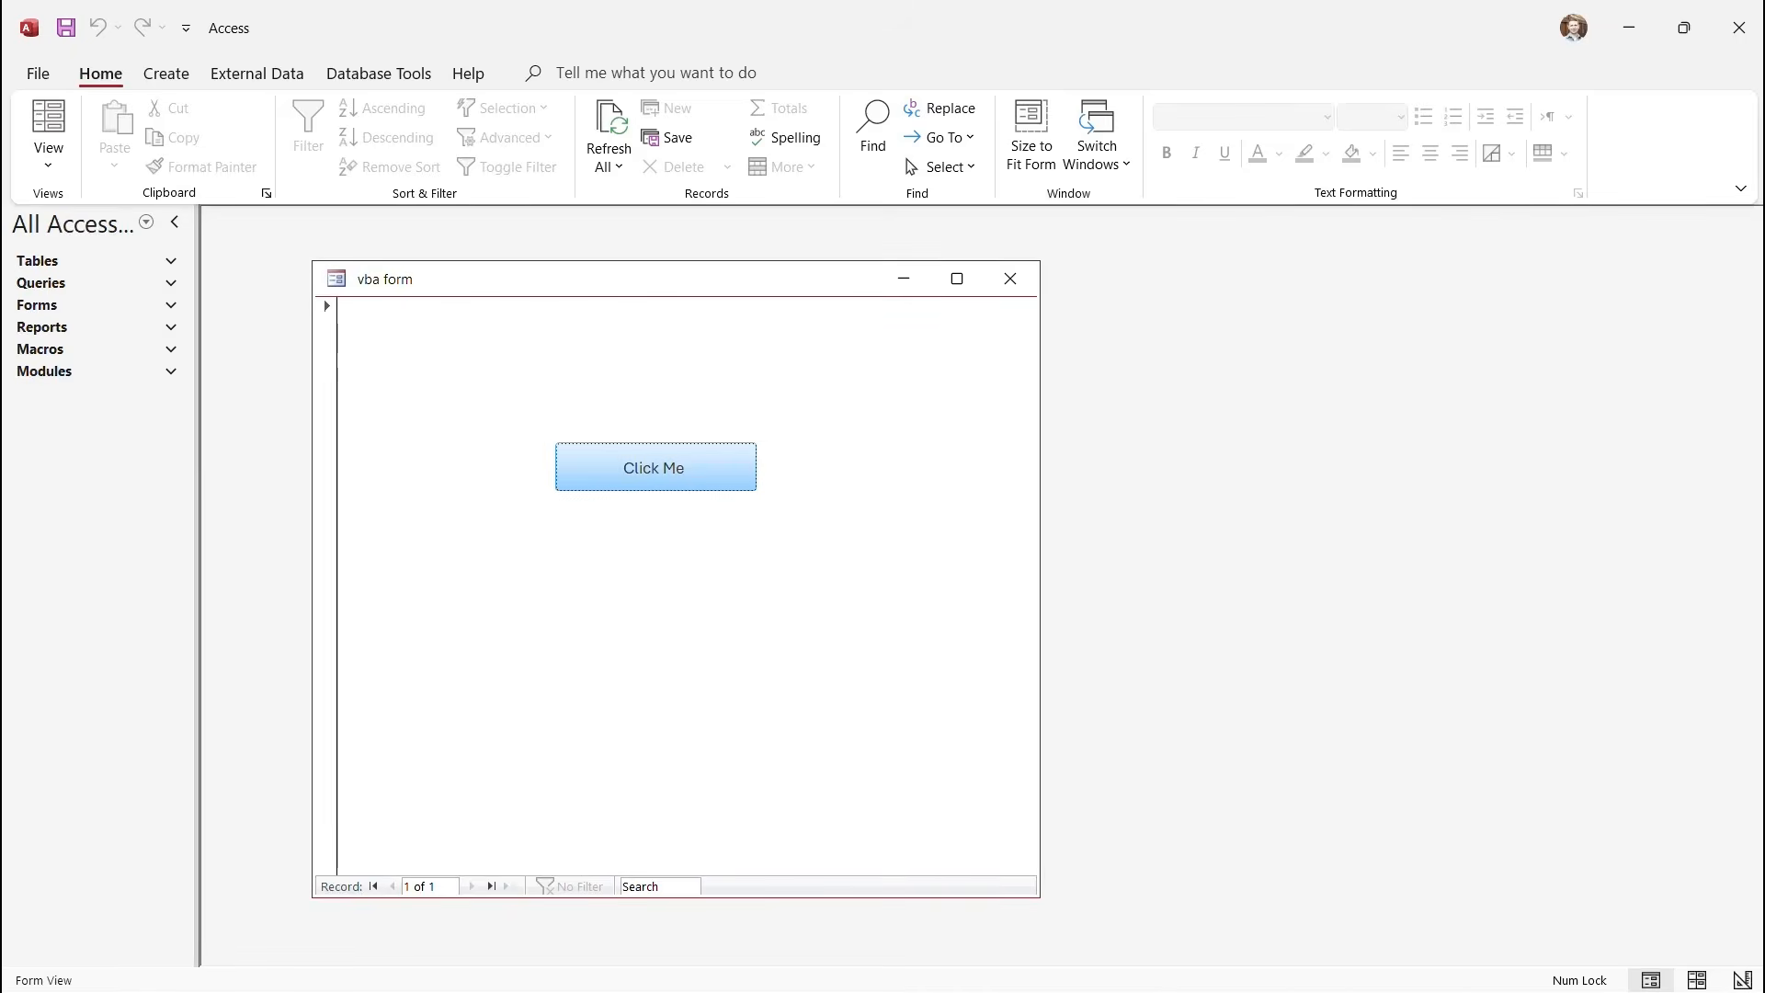
# Close the vba form and create a new blank table, Table1, from the Create tab.
pyautogui.click(1011, 279)
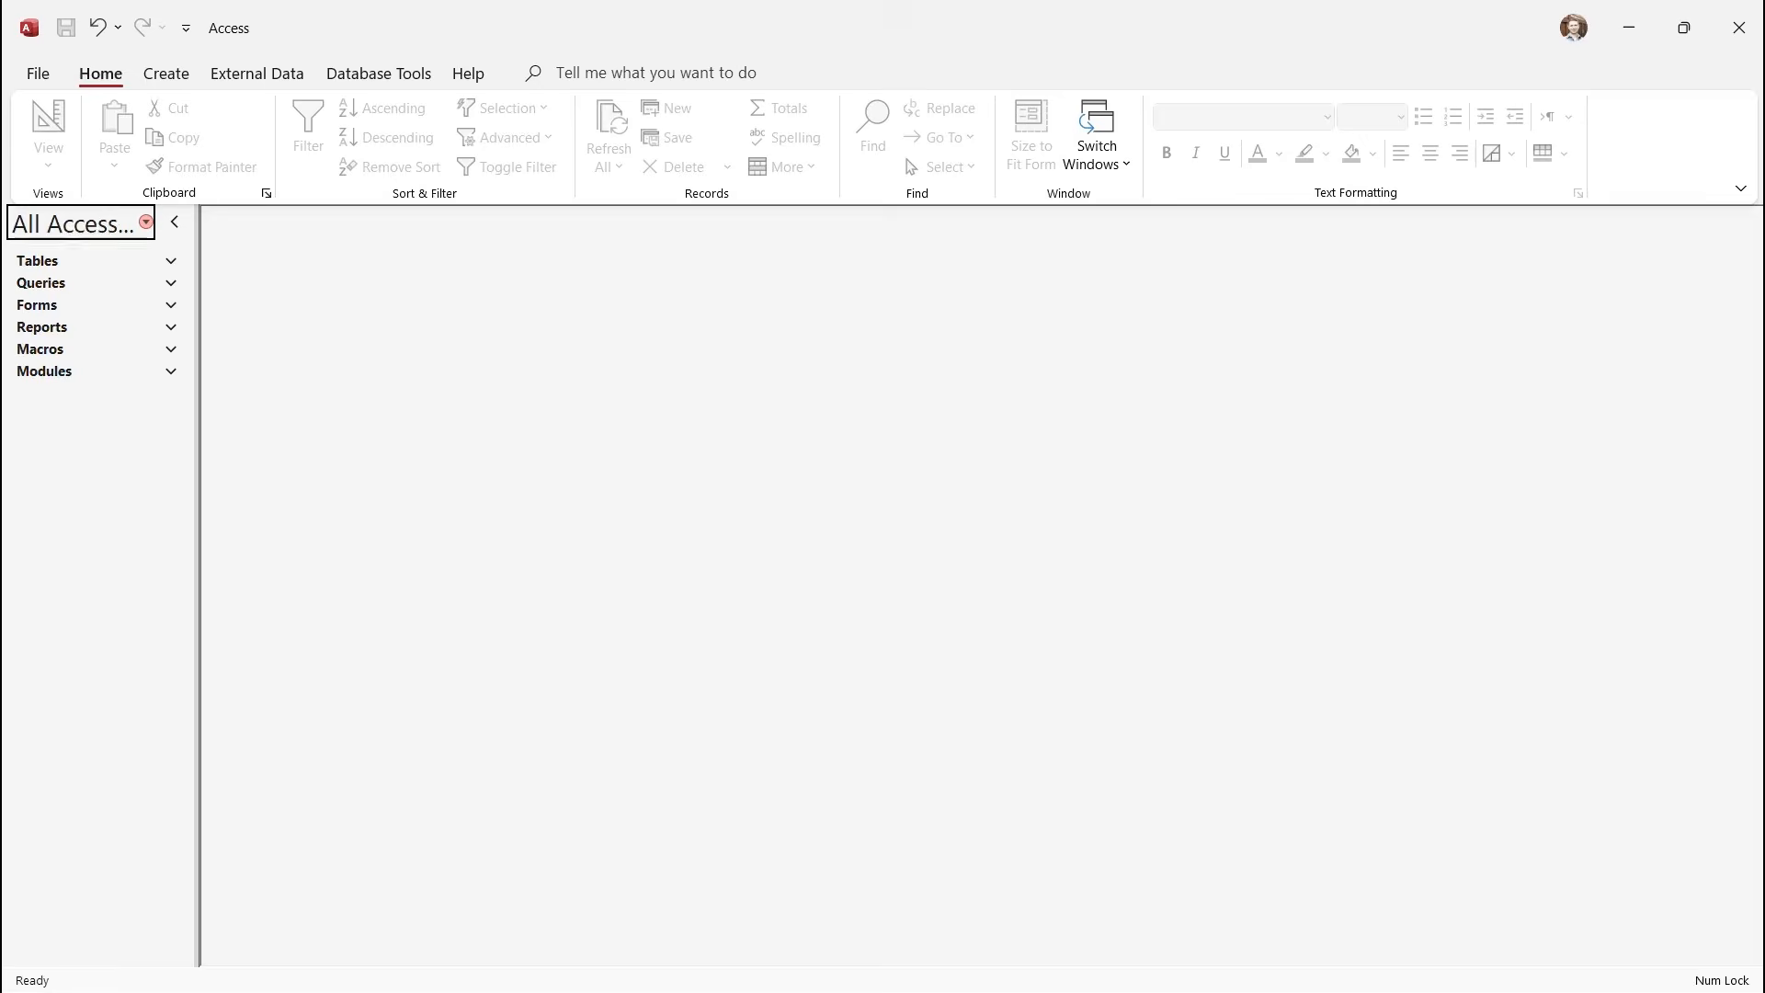
pyautogui.click(167, 74)
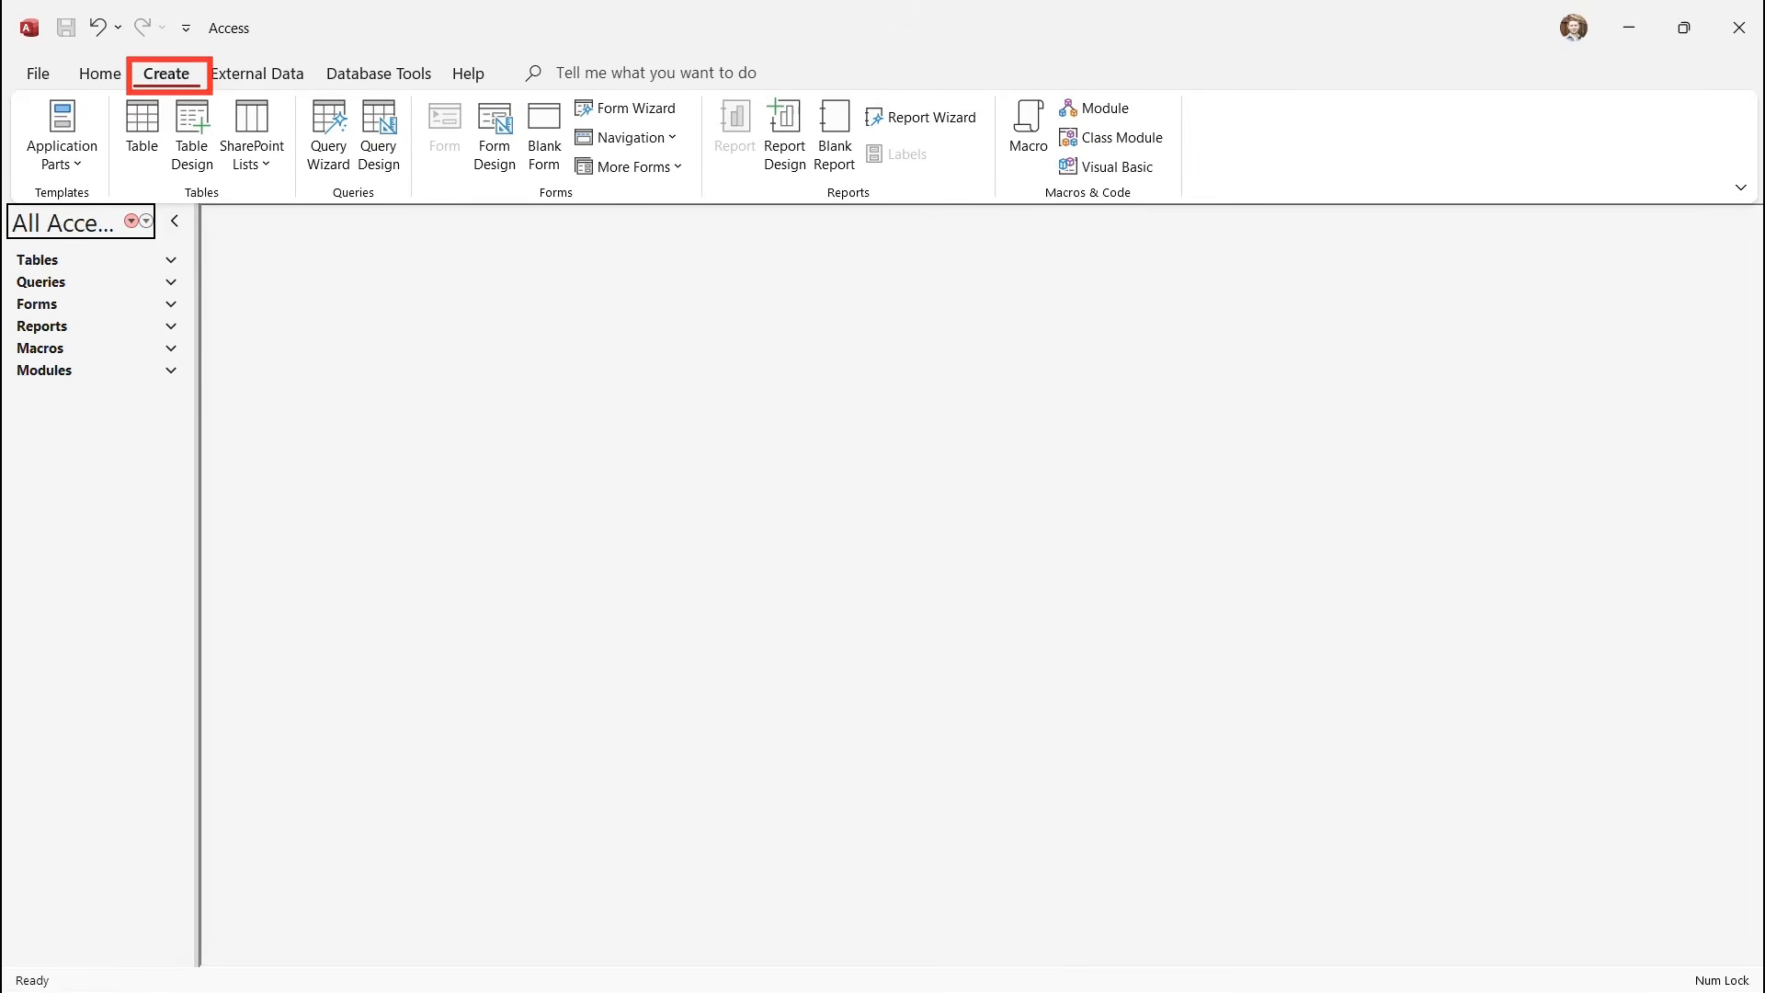
pyautogui.click(143, 128)
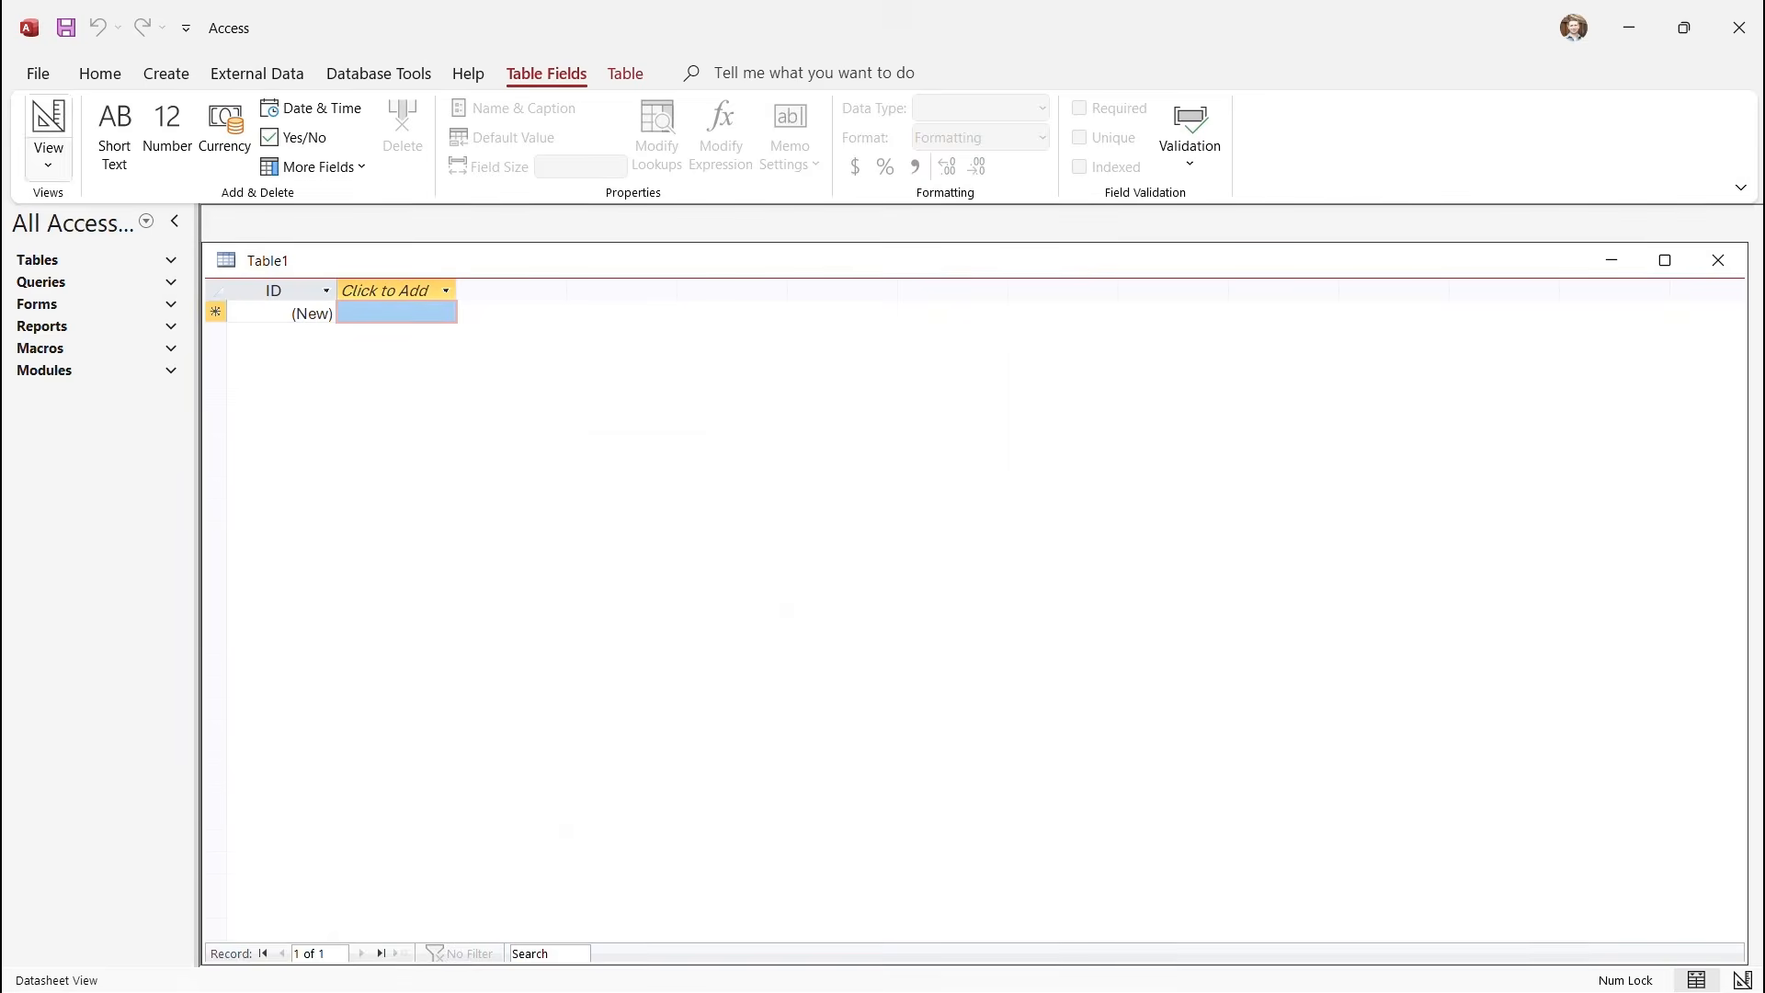
# Switch Table1 to Design View, saving it as MyEmployees.
pyautogui.click(48, 158)
pyautogui.press('d')
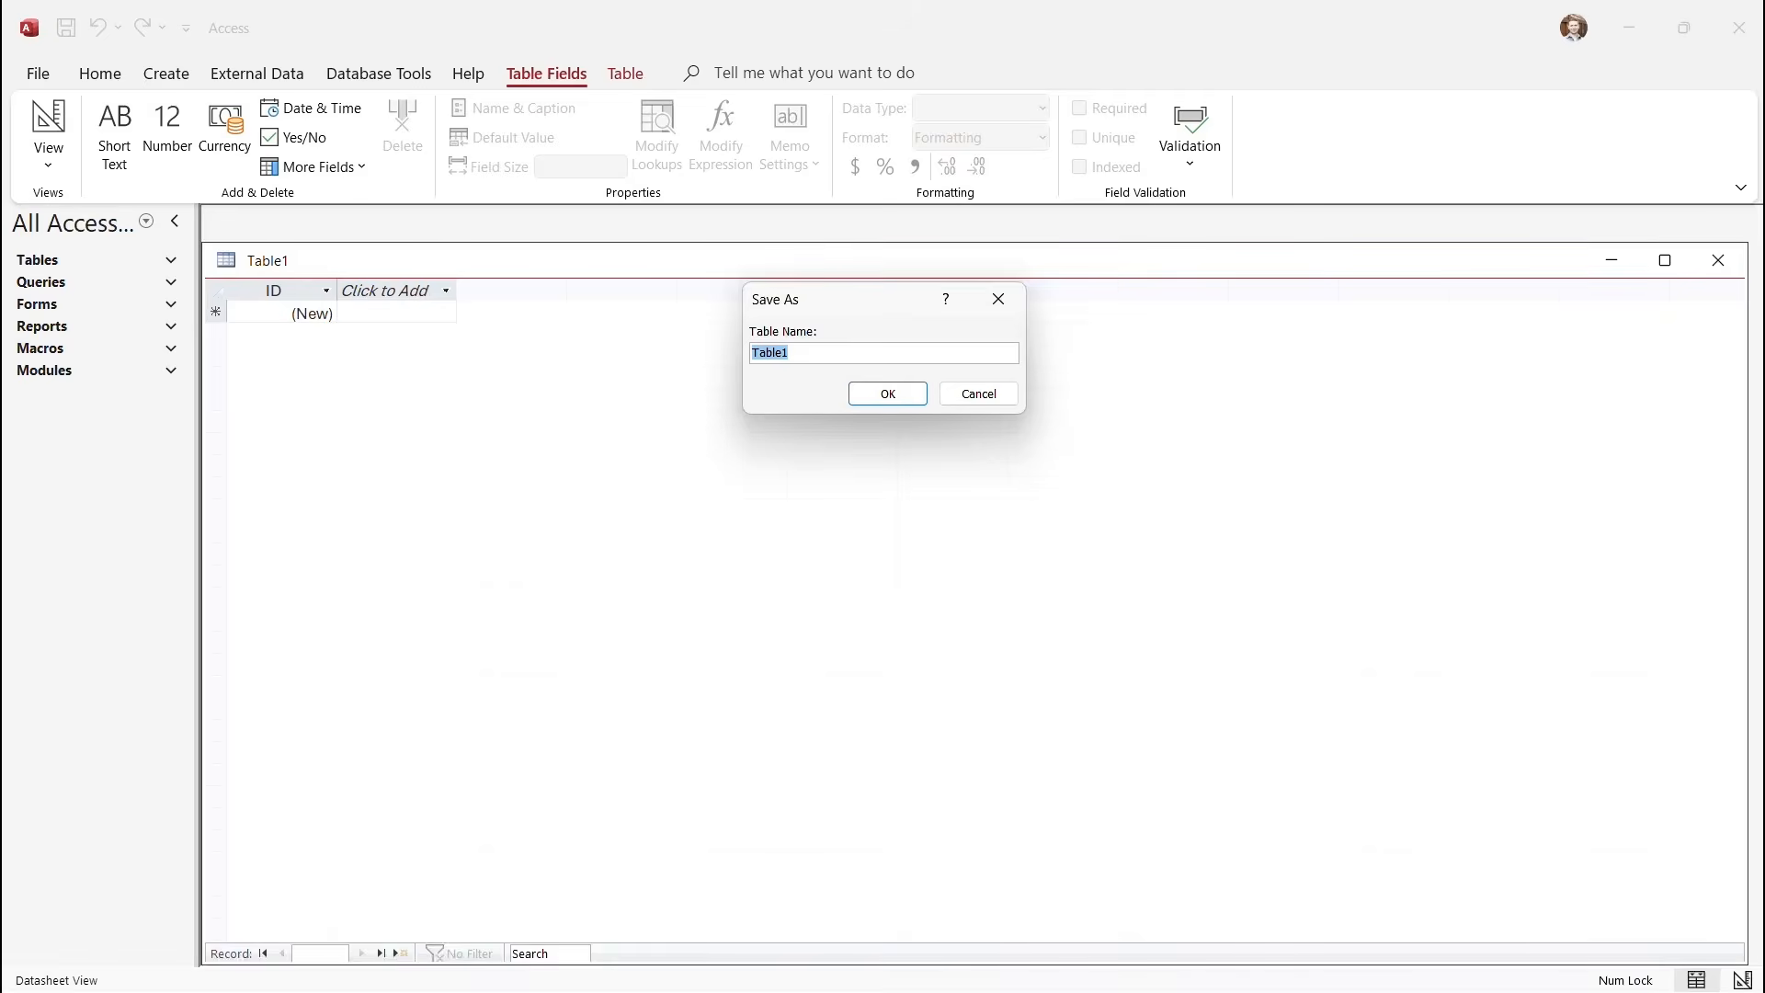
pyautogui.write('MyEmployees')
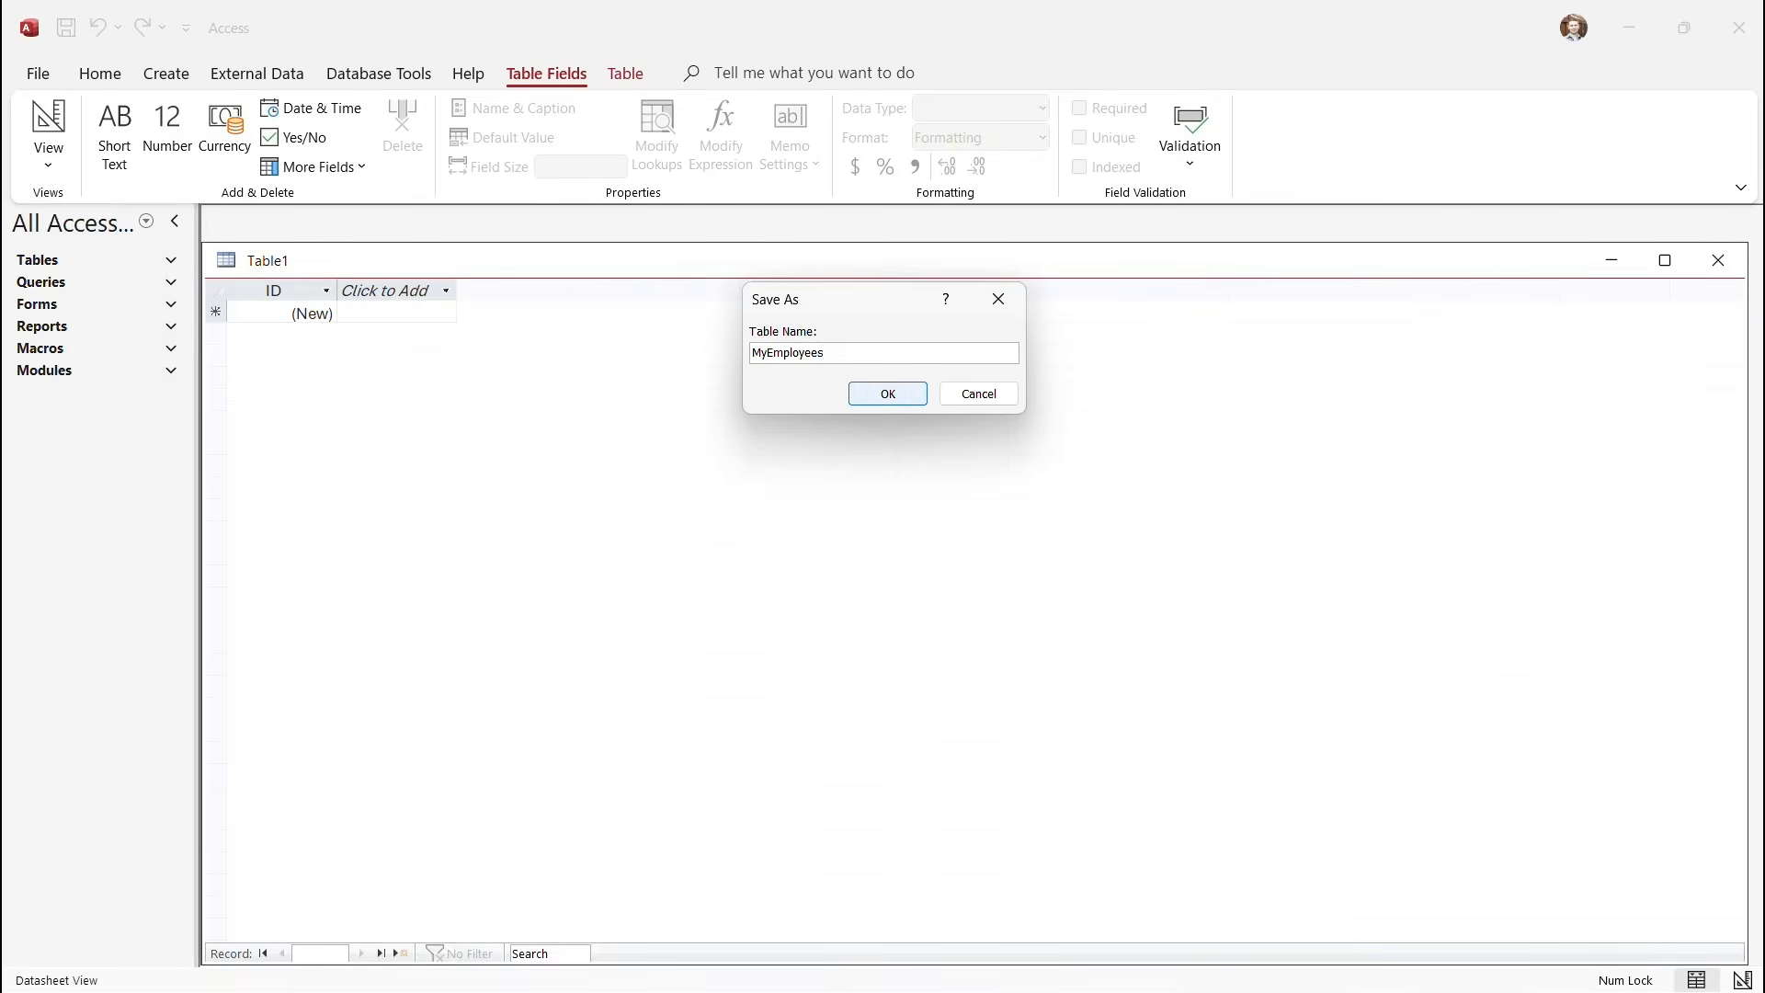
pyautogui.click(888, 393)
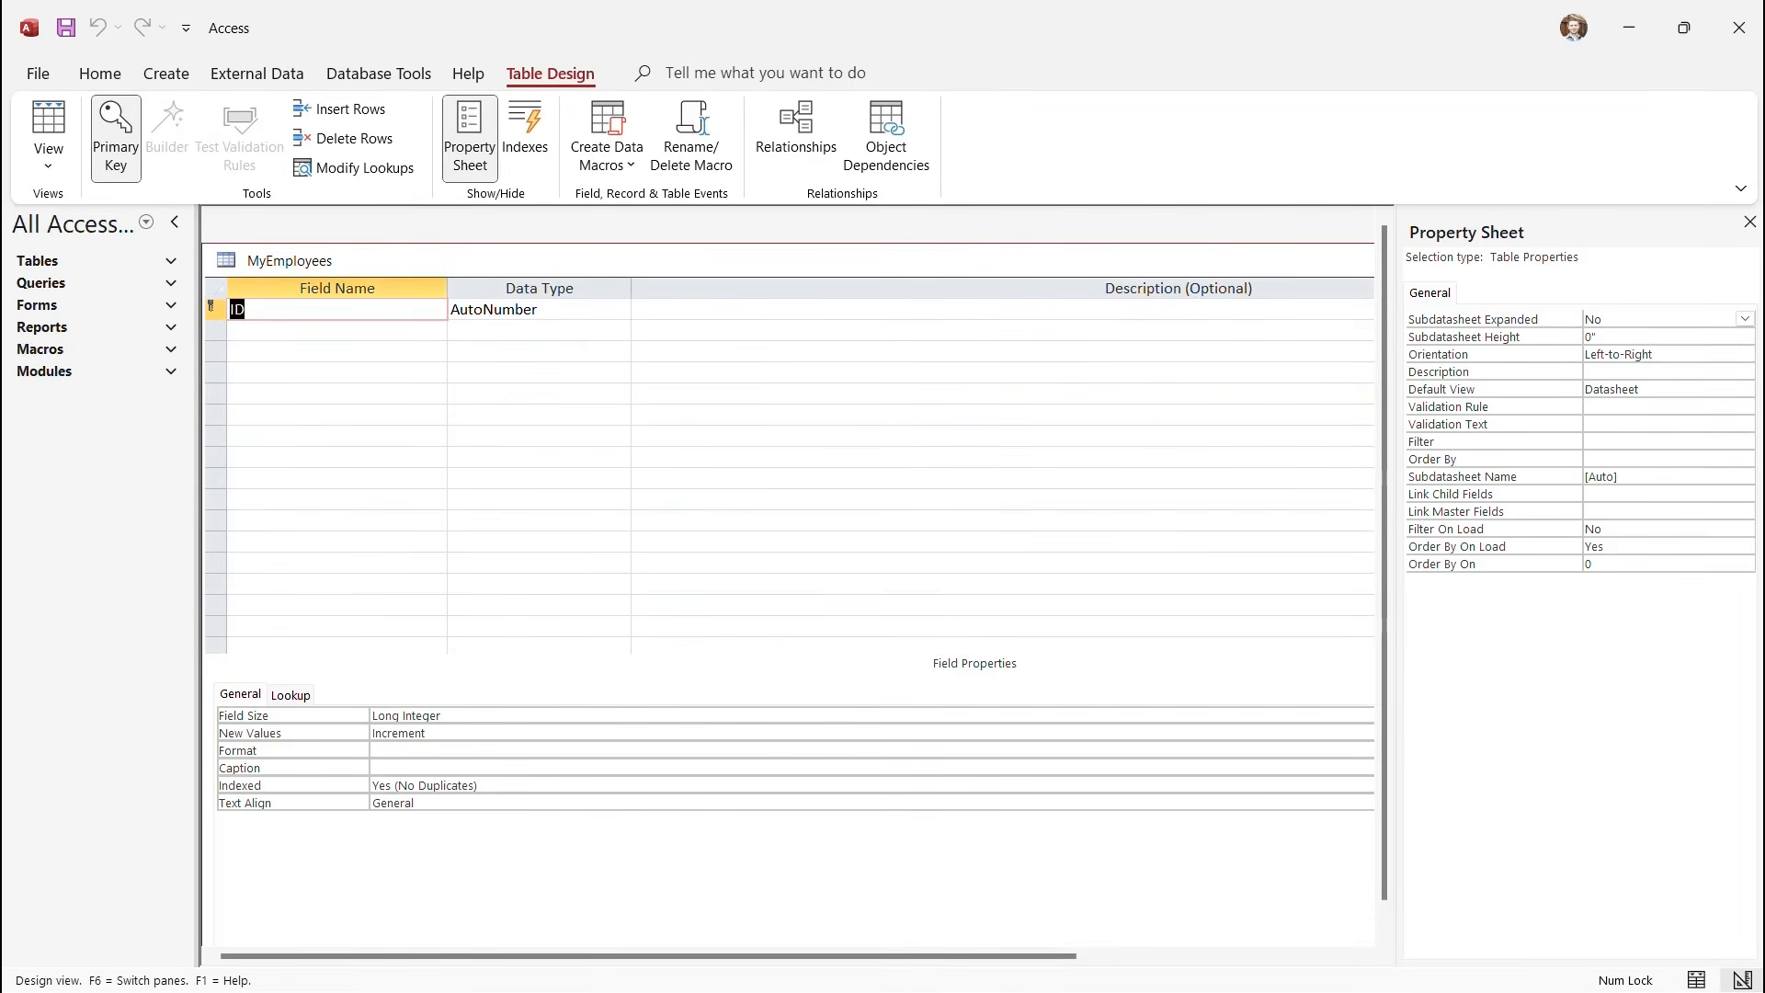
# Add FirstName, LastName and Position fields below ID, then switch to Datasheet View.
pyautogui.click(337, 331)
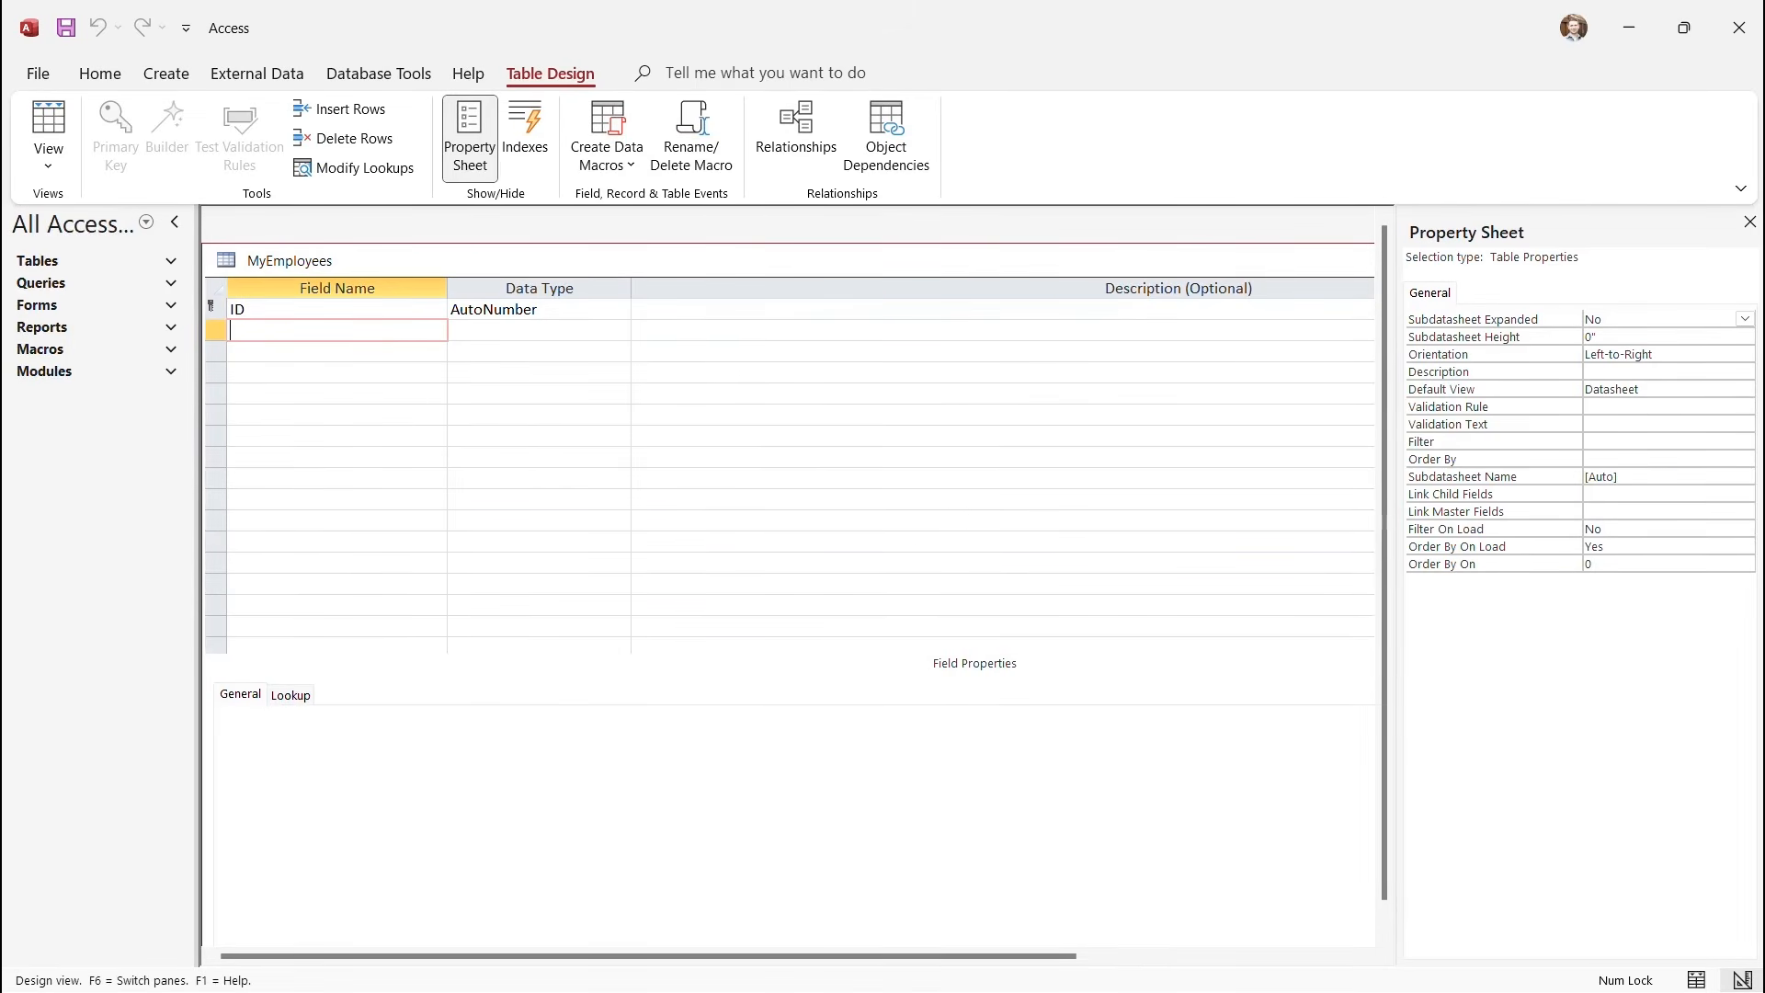
pyautogui.write('FirstName')
pyautogui.press('Down')
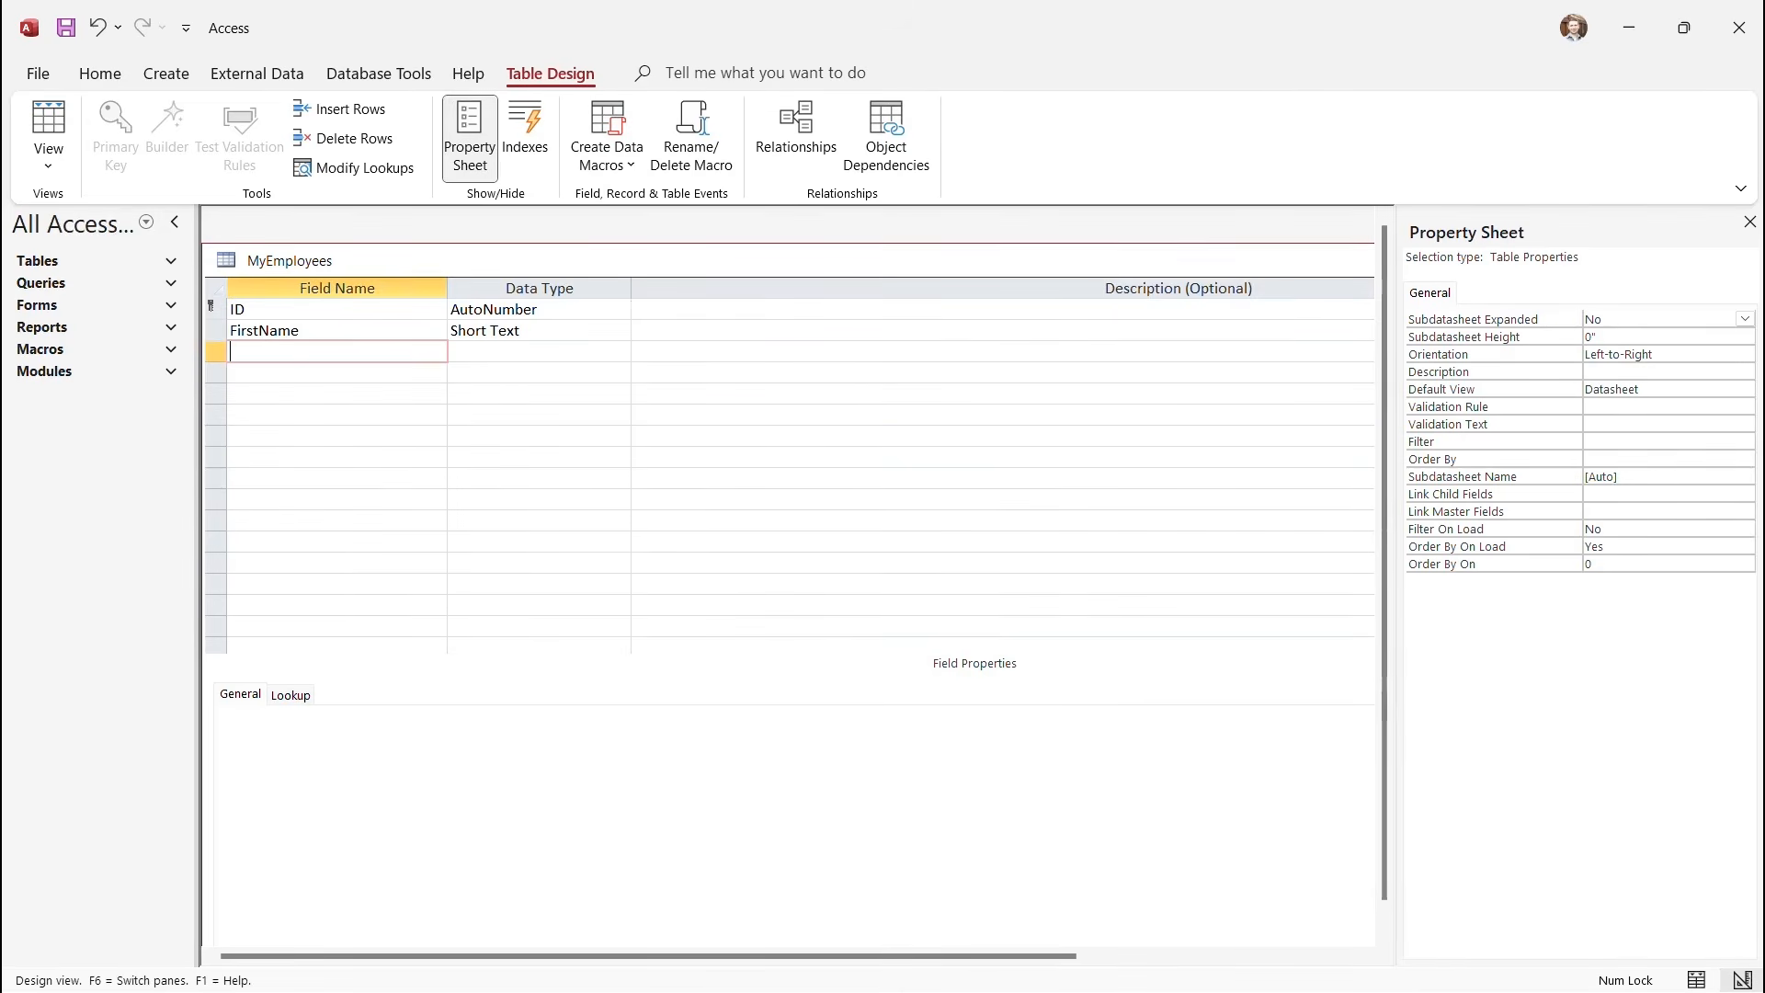
pyautogui.write('LastName')
pyautogui.press('Down')
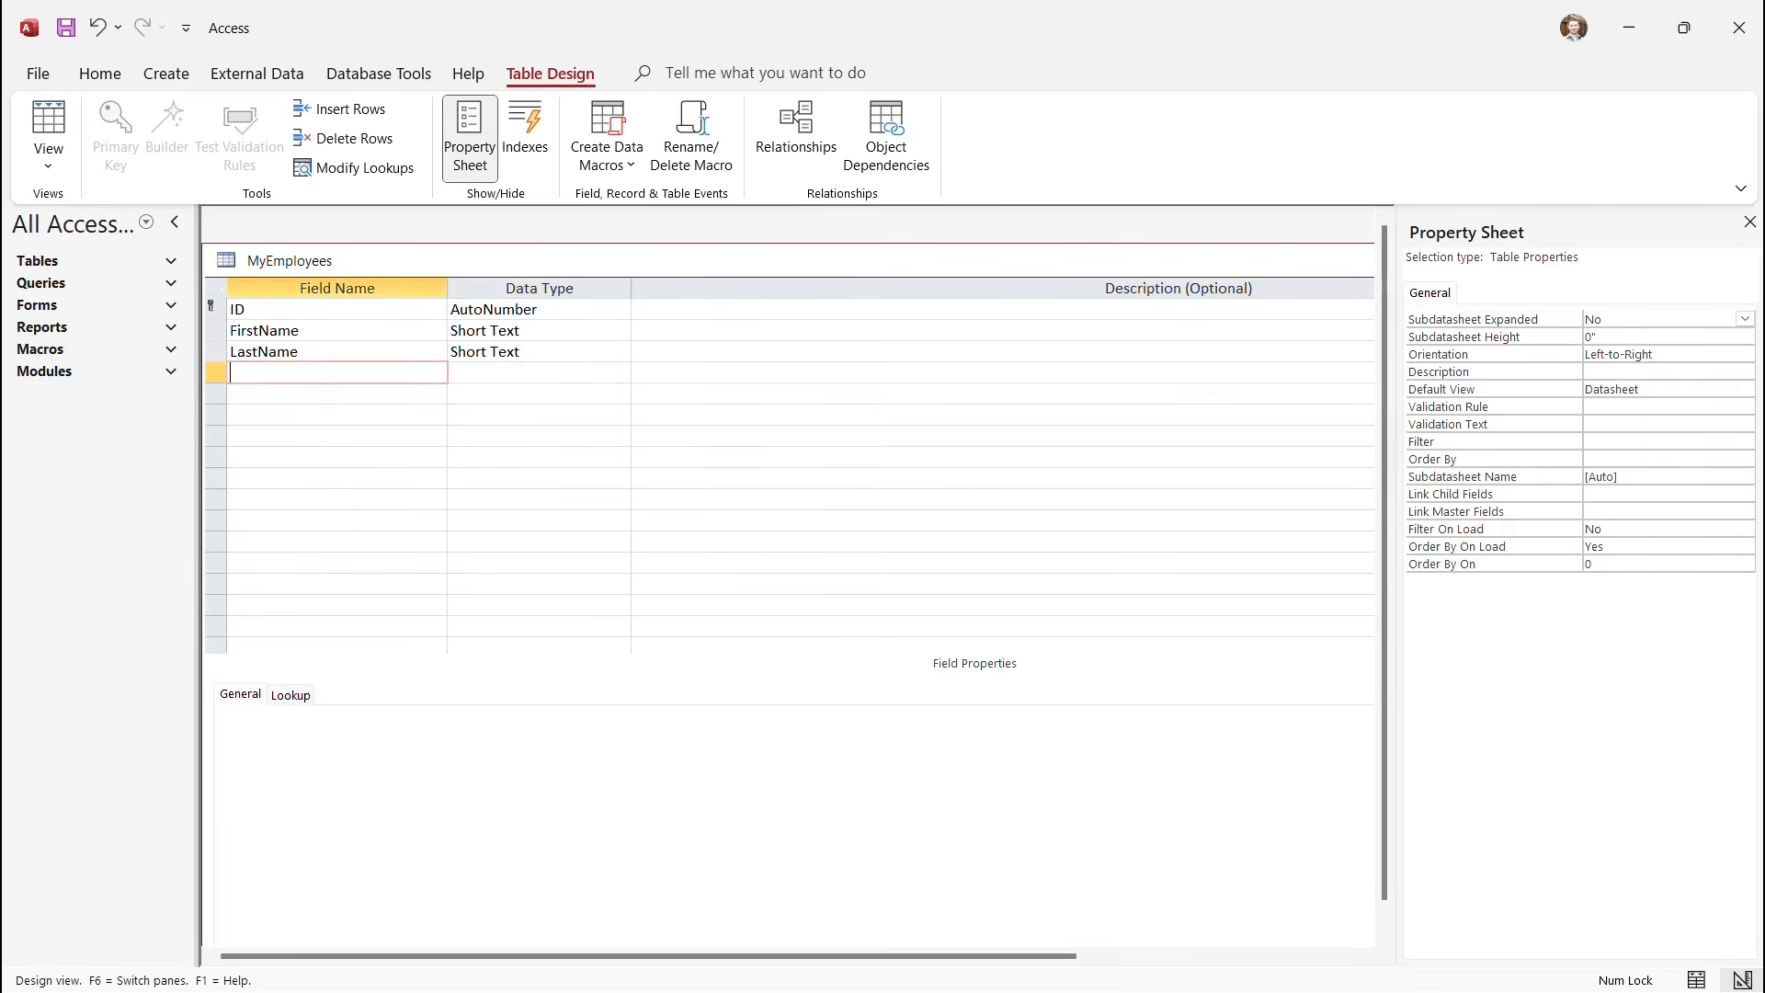
pyautogui.write('Position')
pyautogui.press('Down')
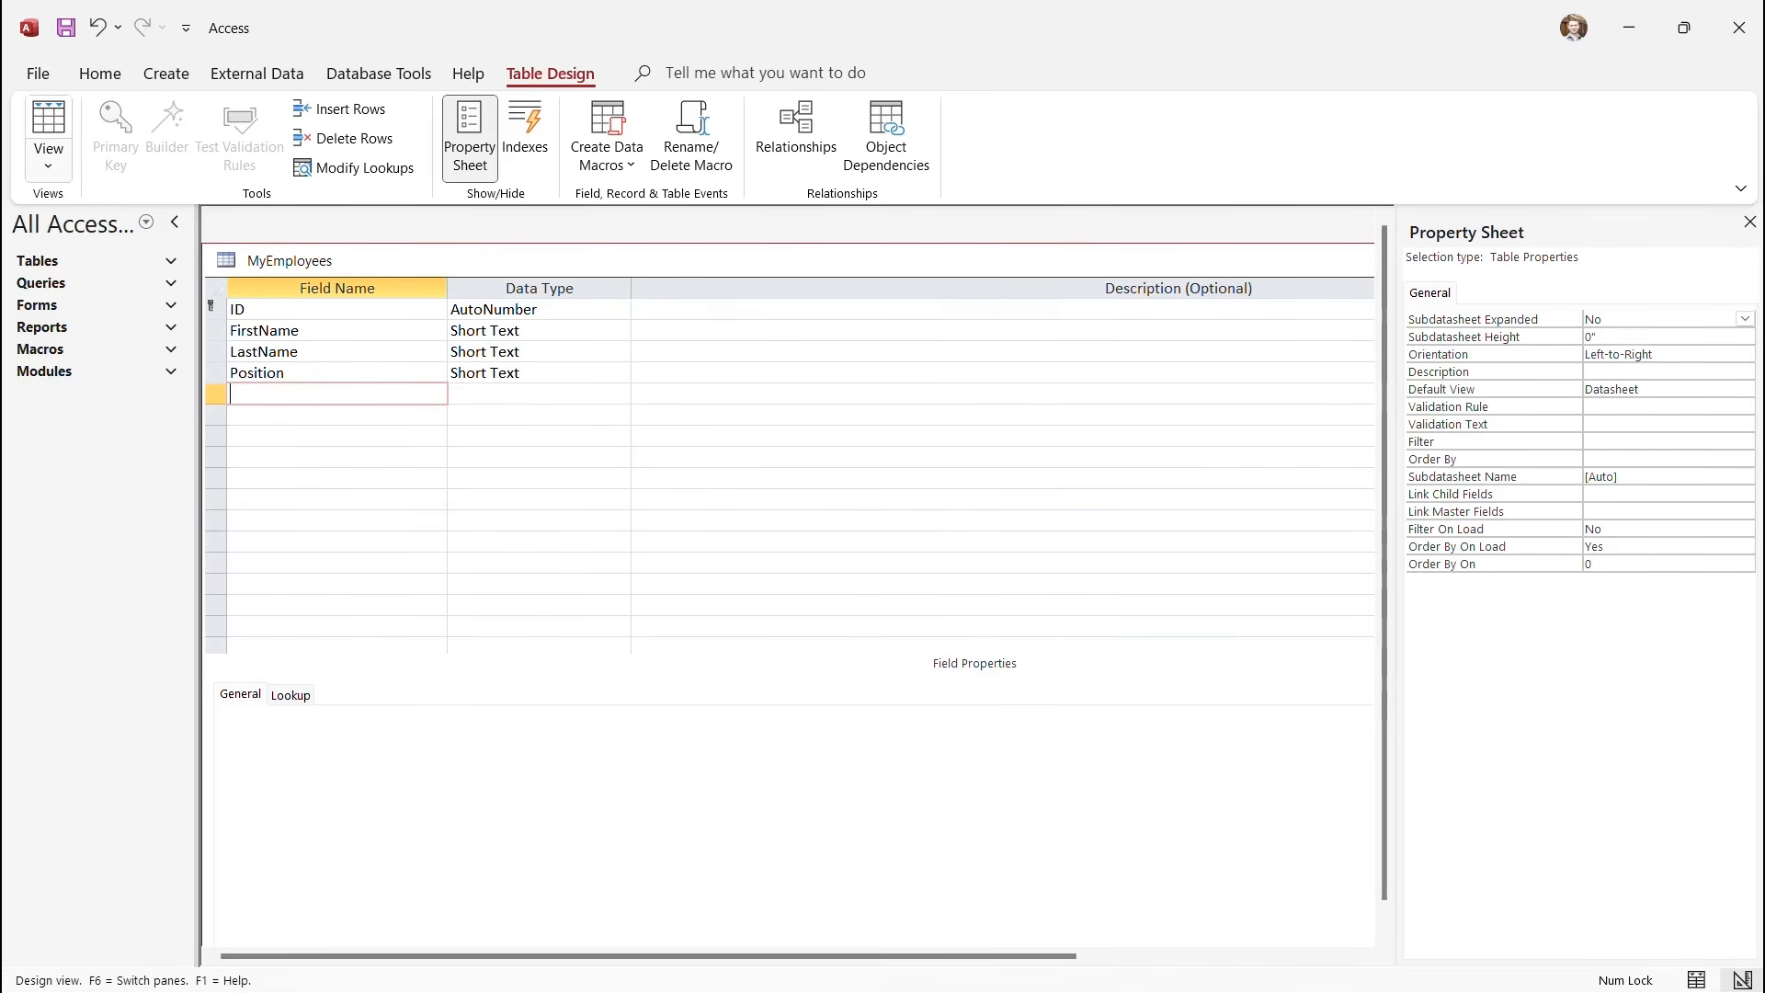
pyautogui.click(48, 163)
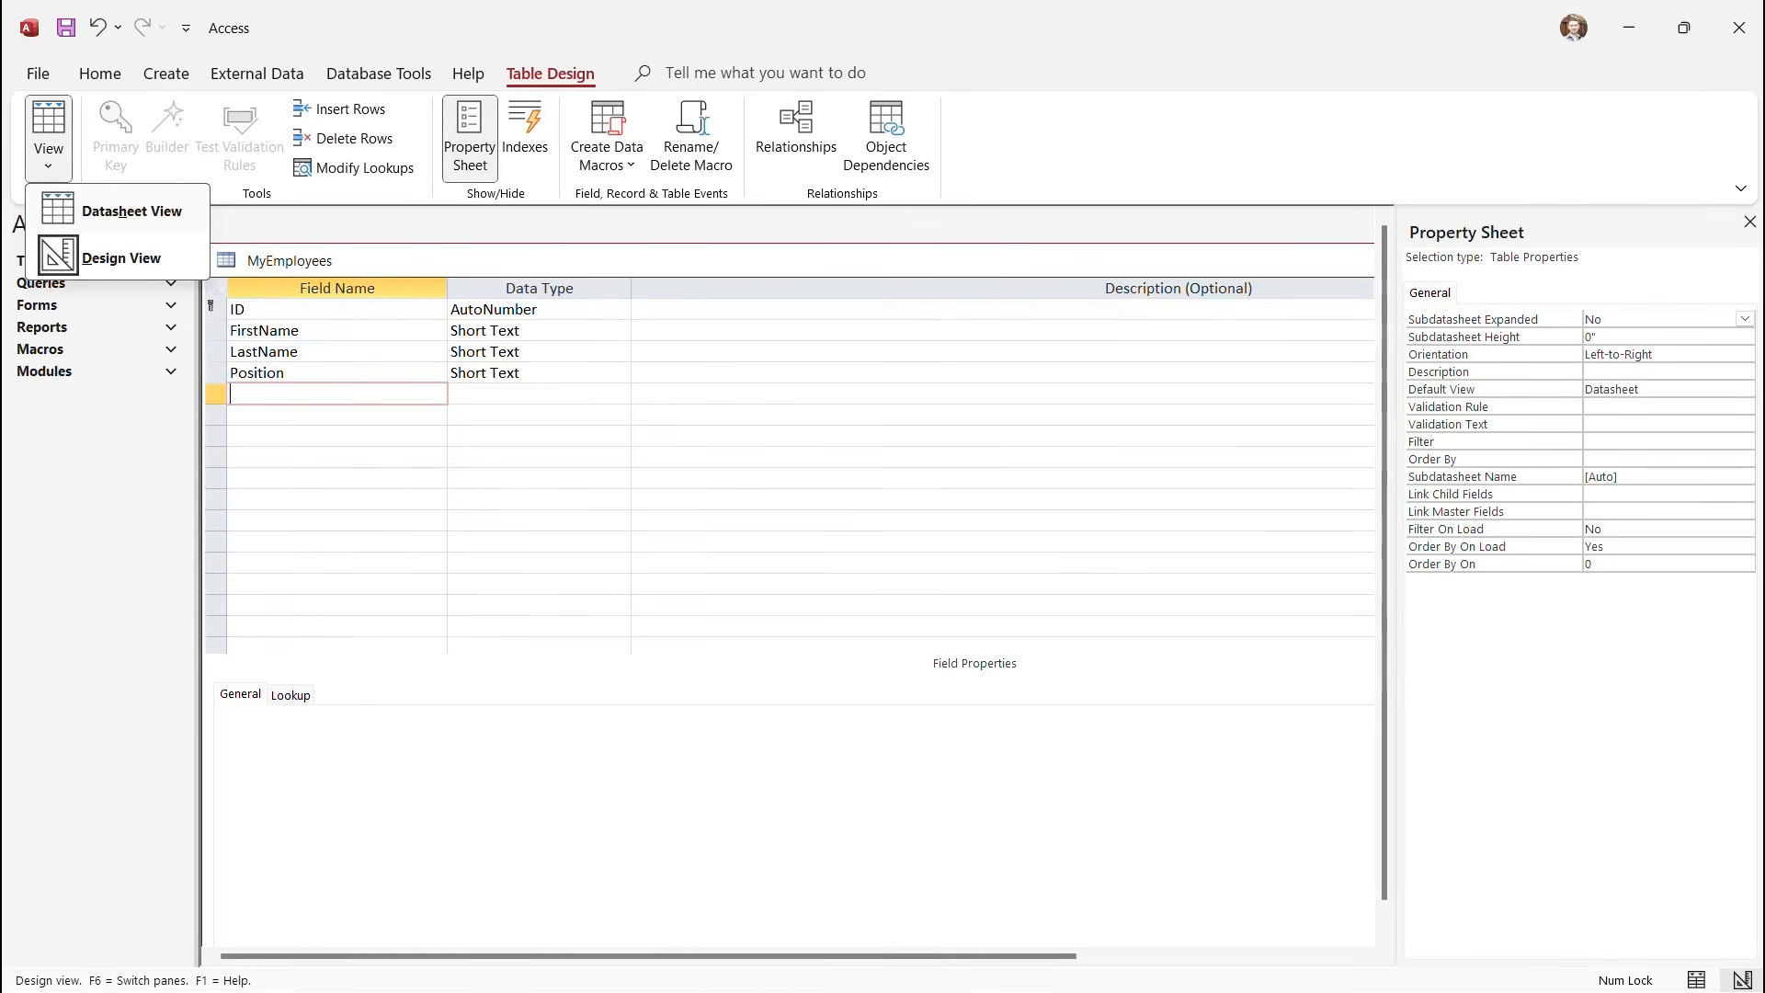
pyautogui.click(130, 212)
# Save the design and enter the first employee's first and last name with position Manager.
pyautogui.press('Return')
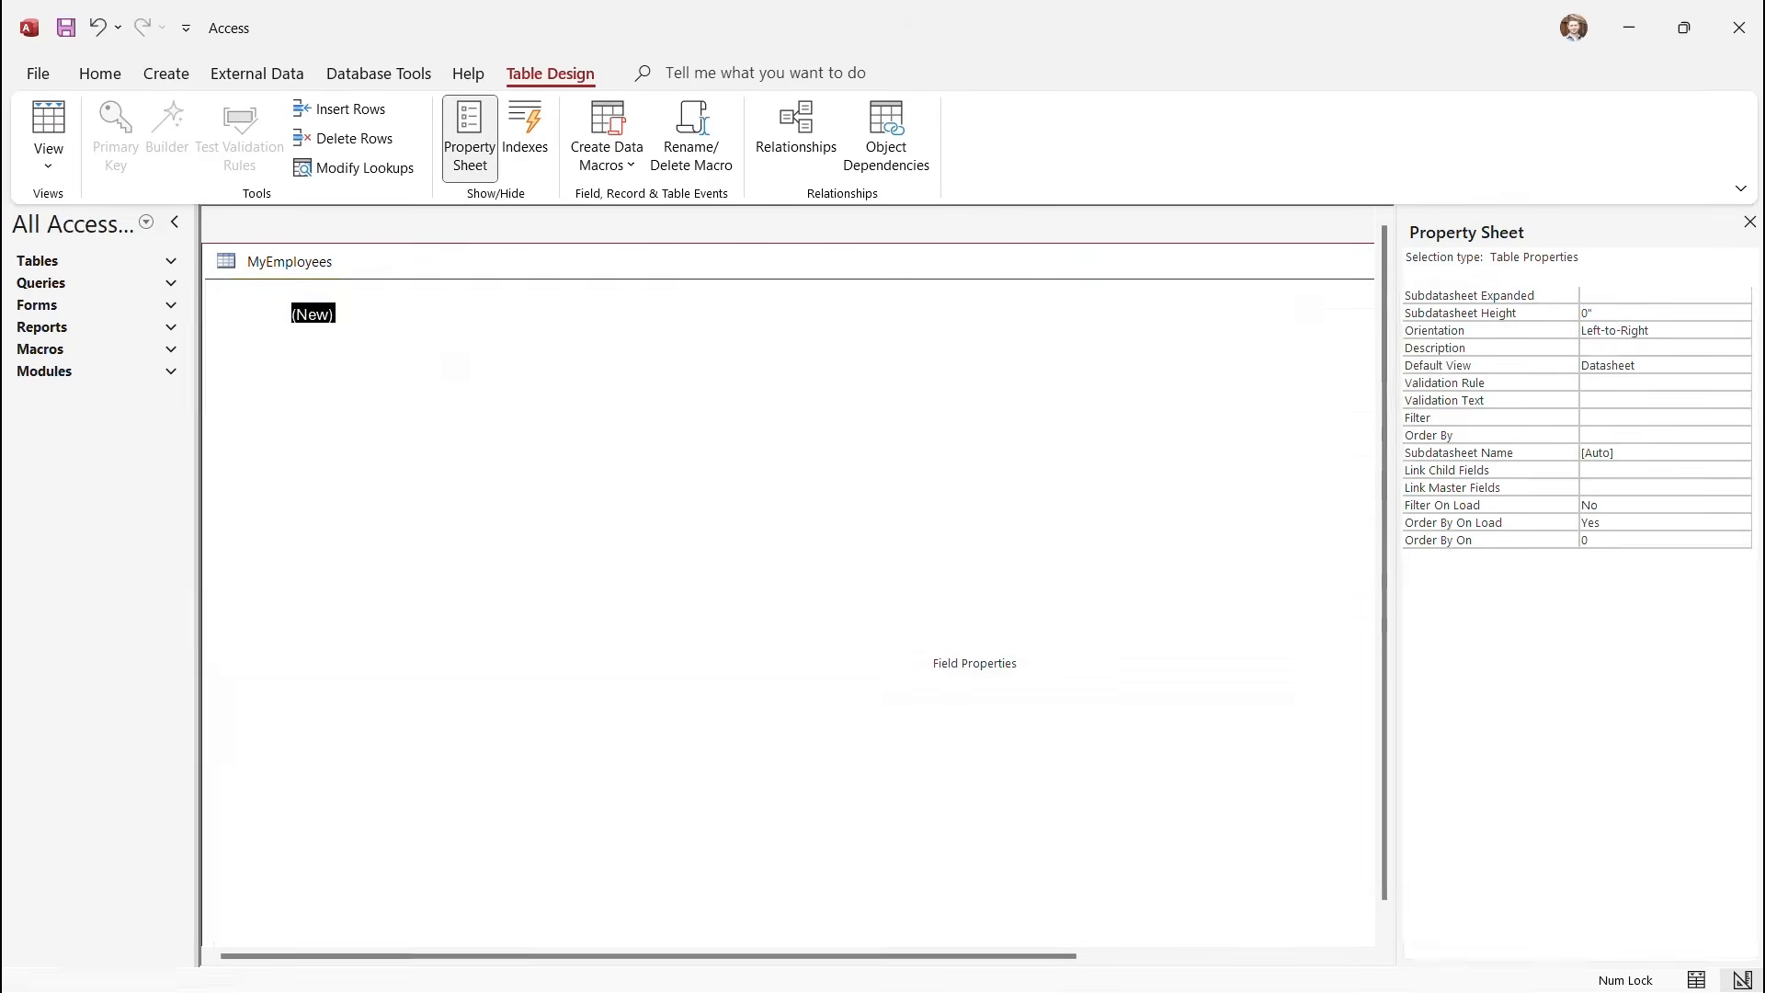
pyautogui.click(393, 313)
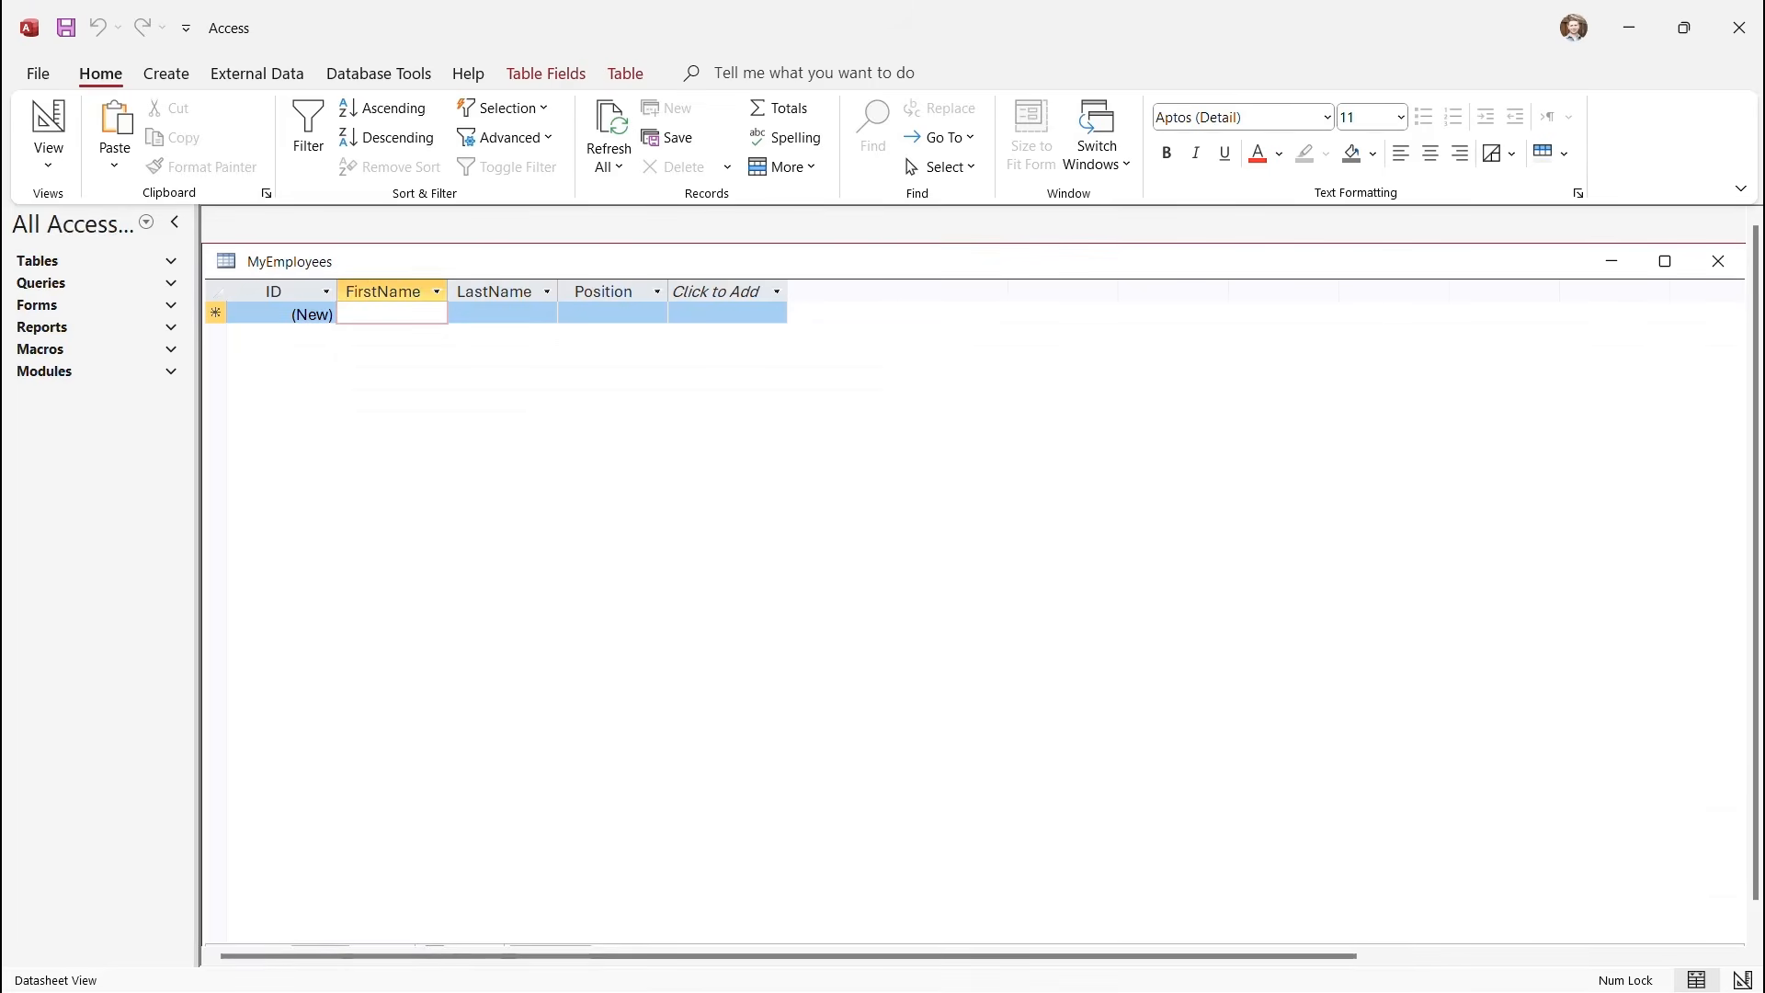
pyautogui.write('John')
pyautogui.press('Tab')
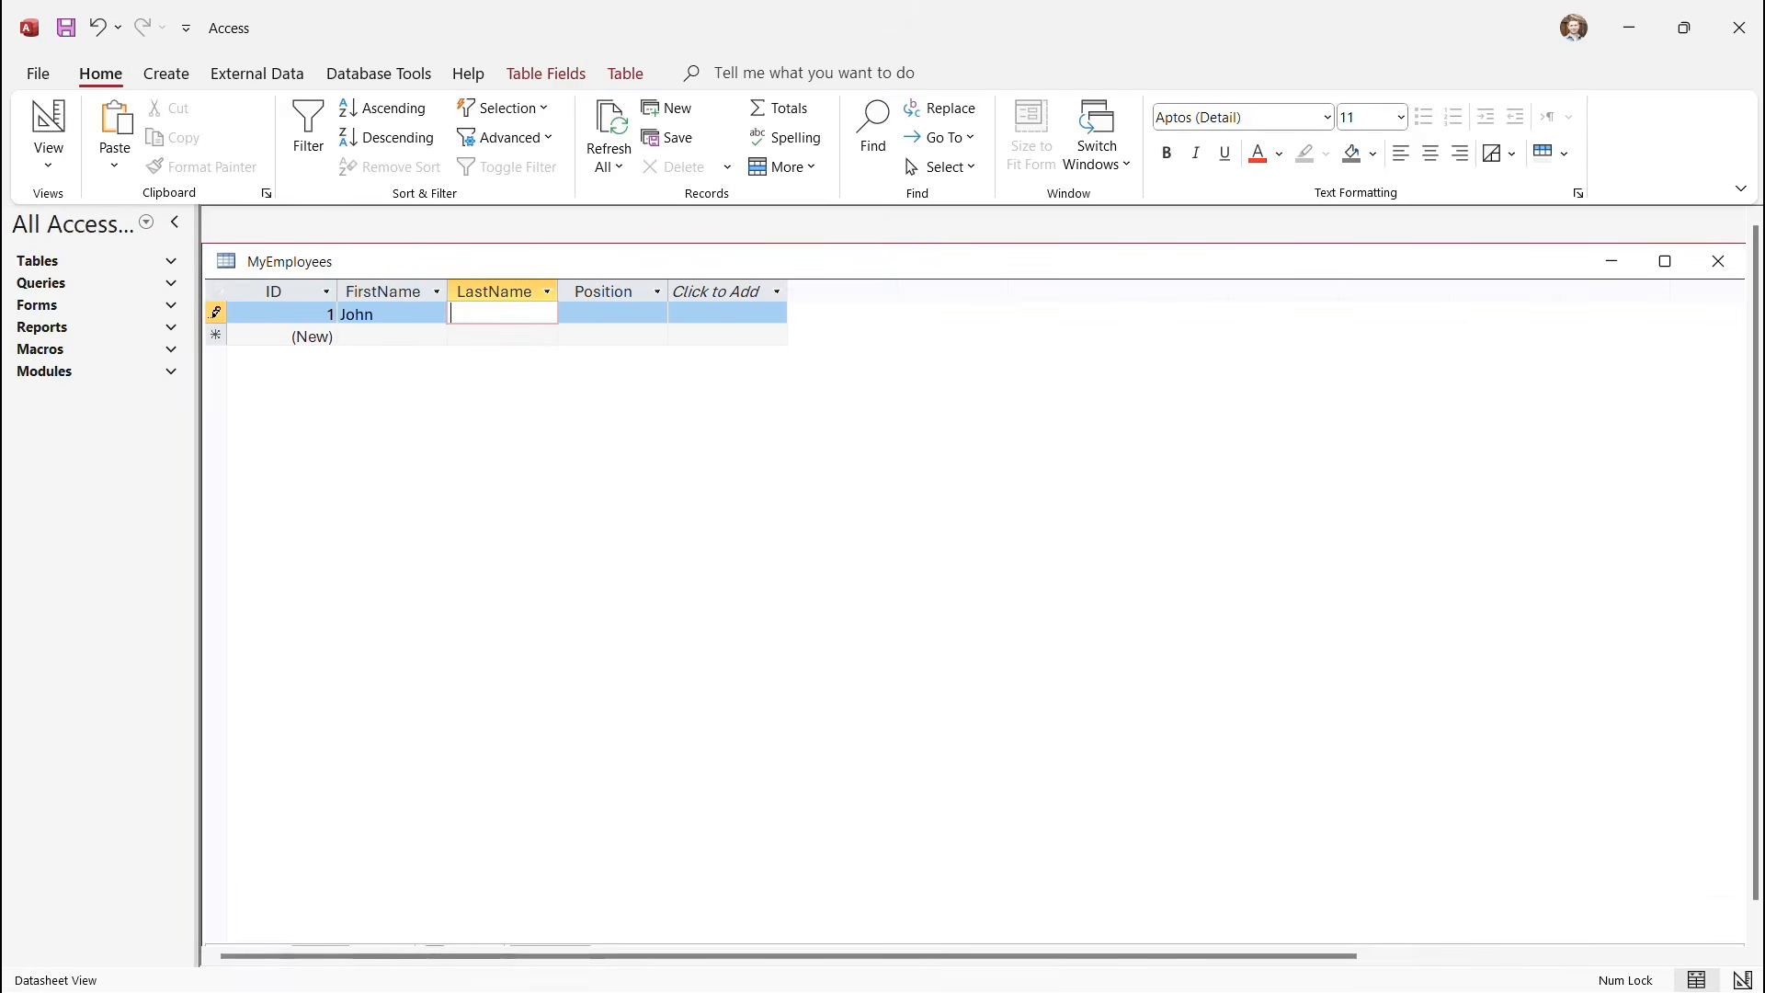
pyautogui.write('Smith')
pyautogui.press('Tab')
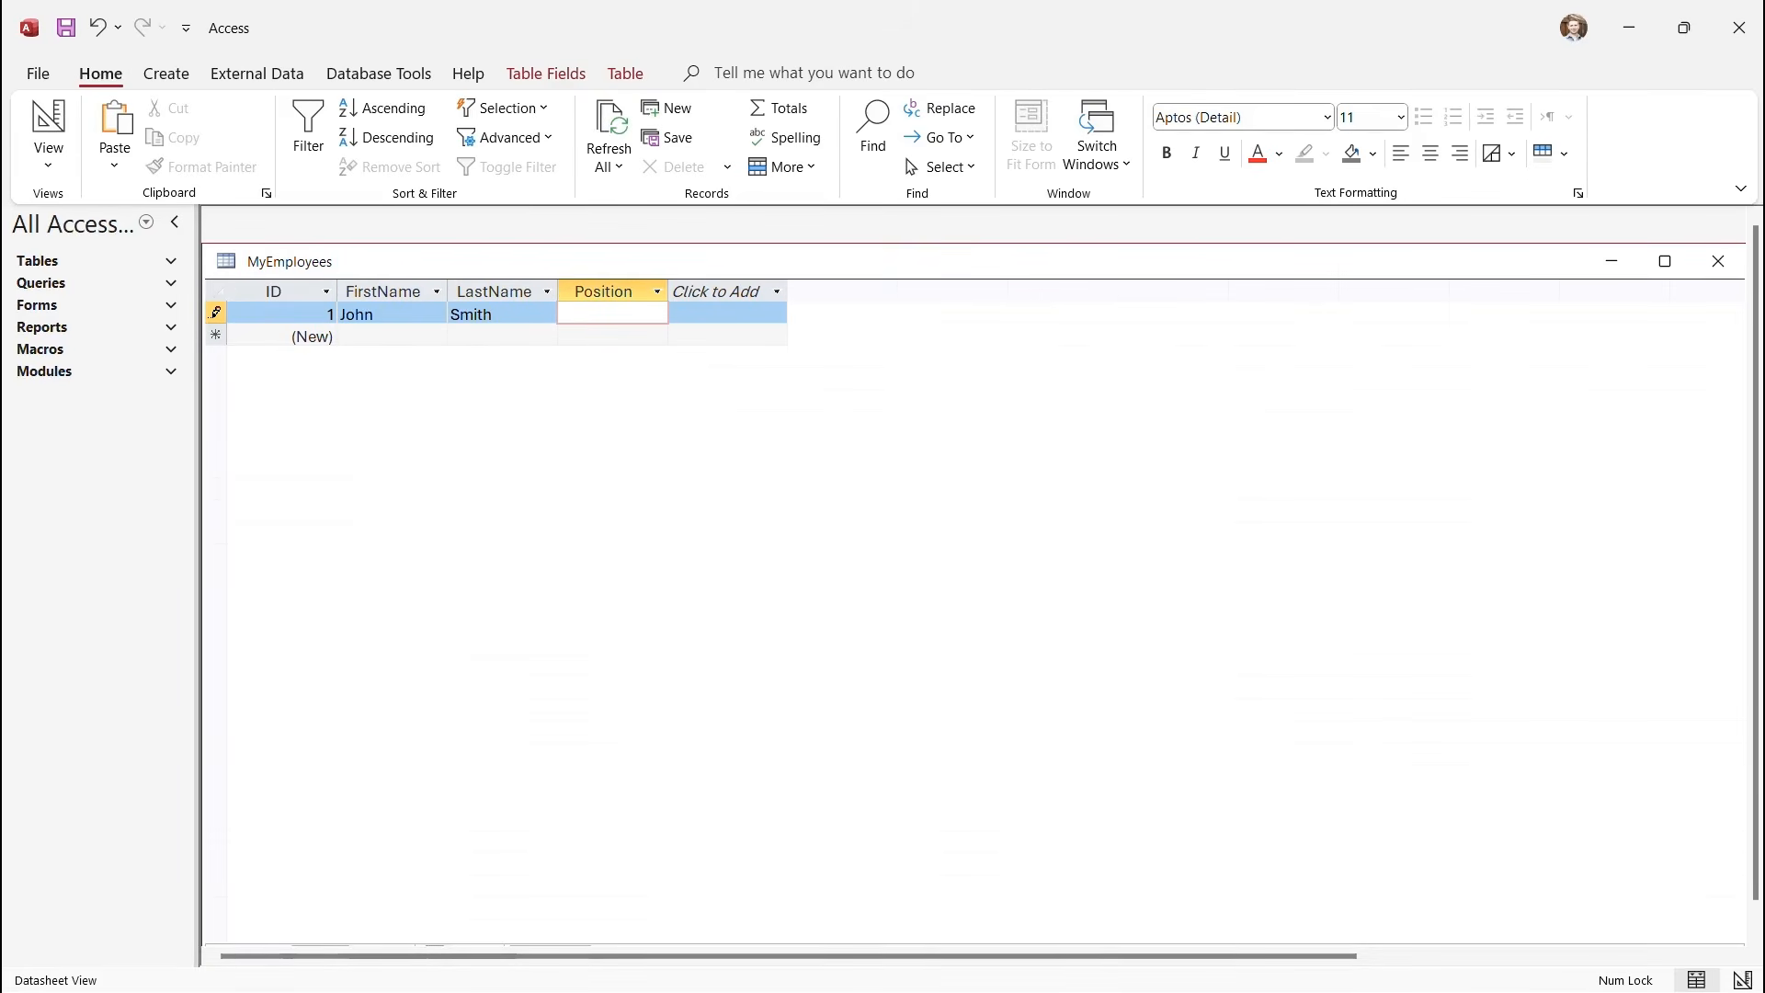
pyautogui.write('Manager')
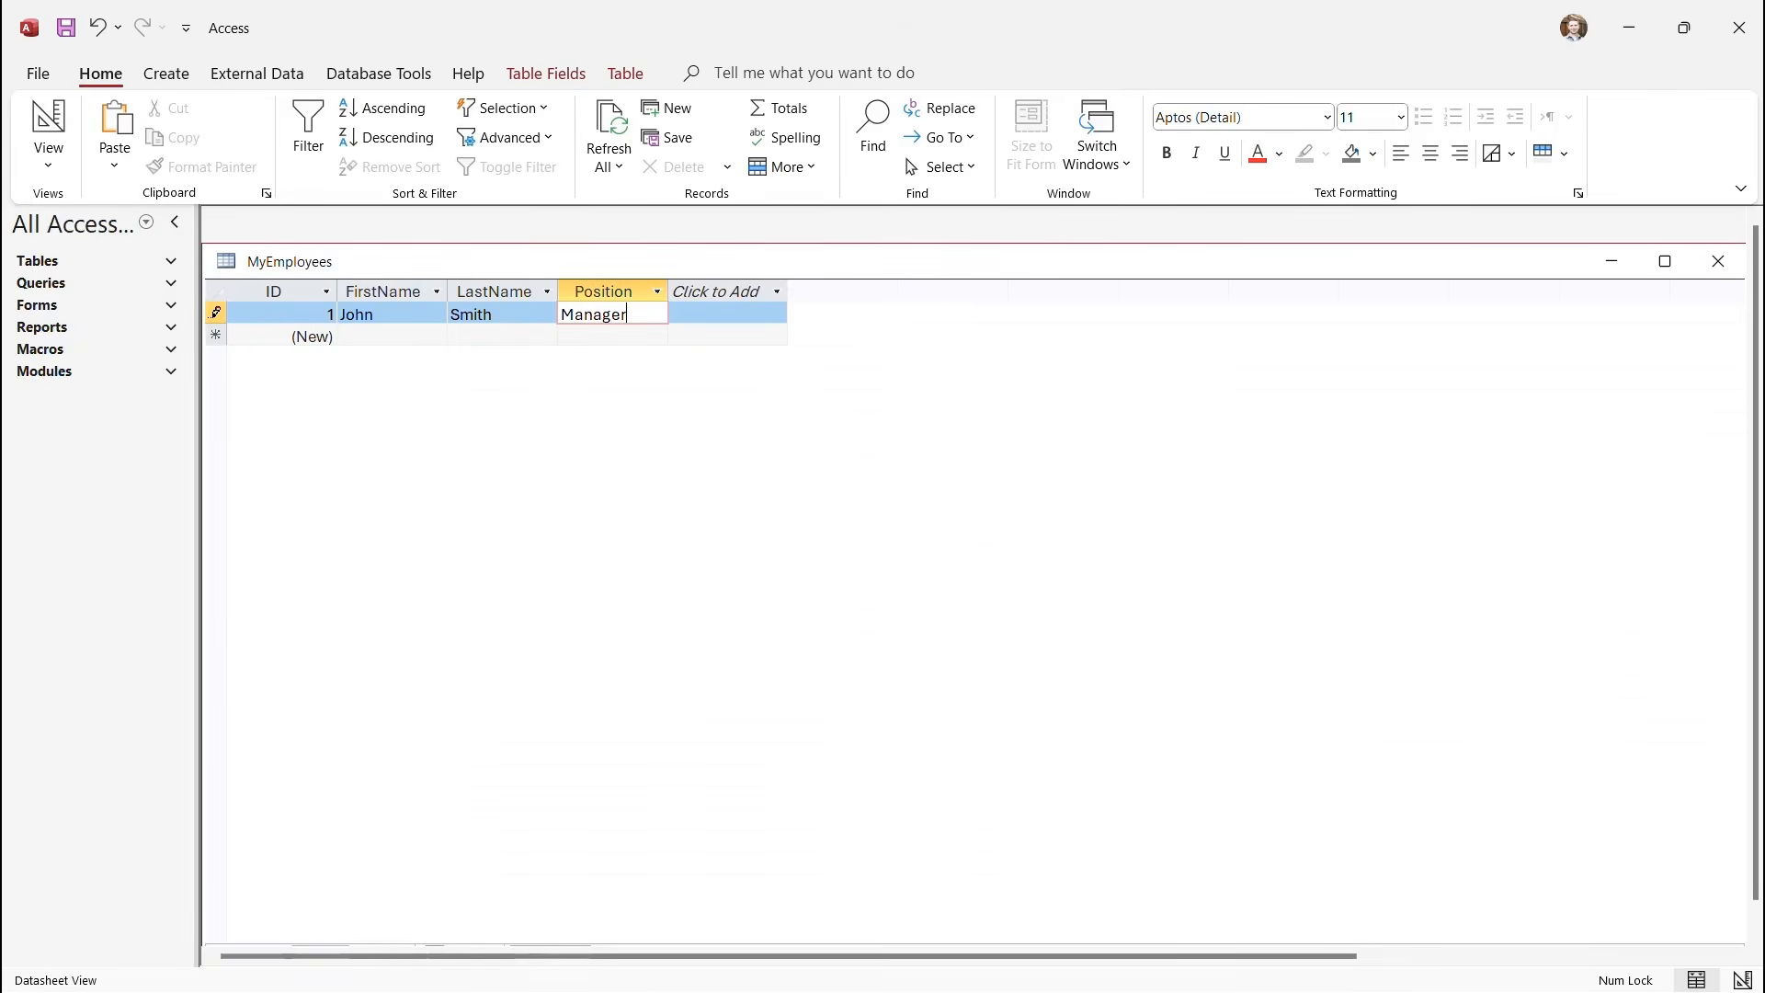
pyautogui.press('Down')
# Enter the second employee's first and last name with position Developer.
pyautogui.press('Left')
pyautogui.press('Left')
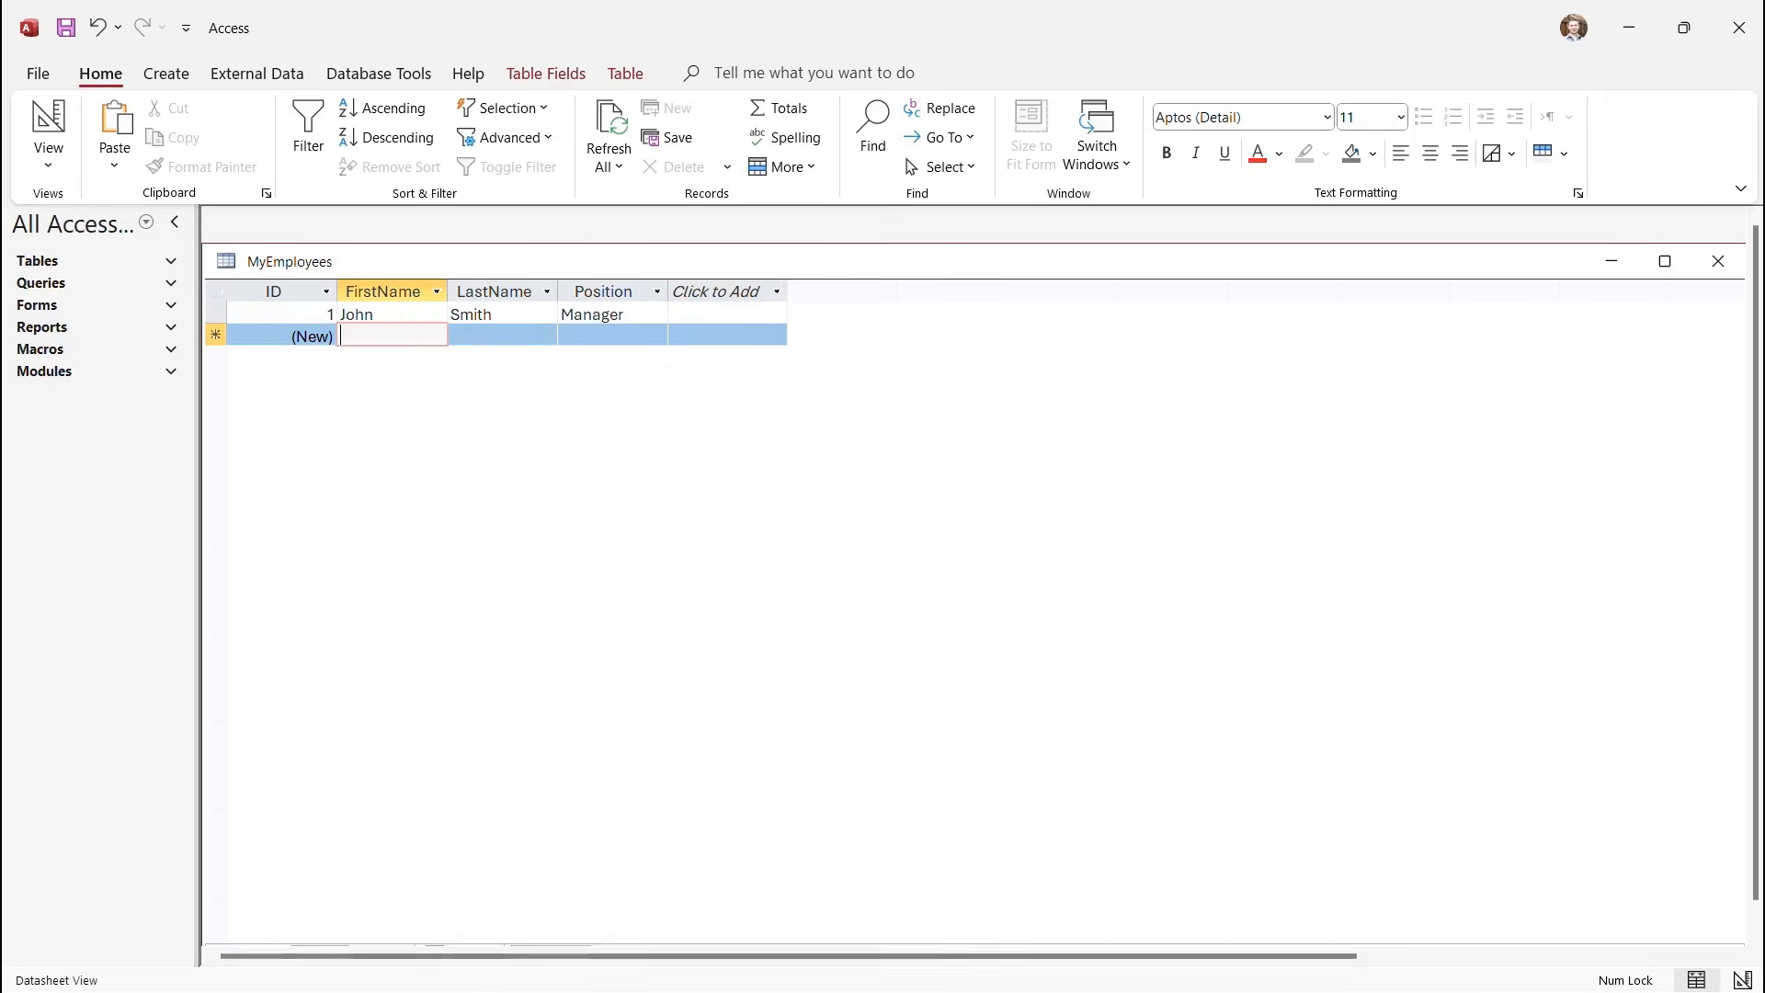
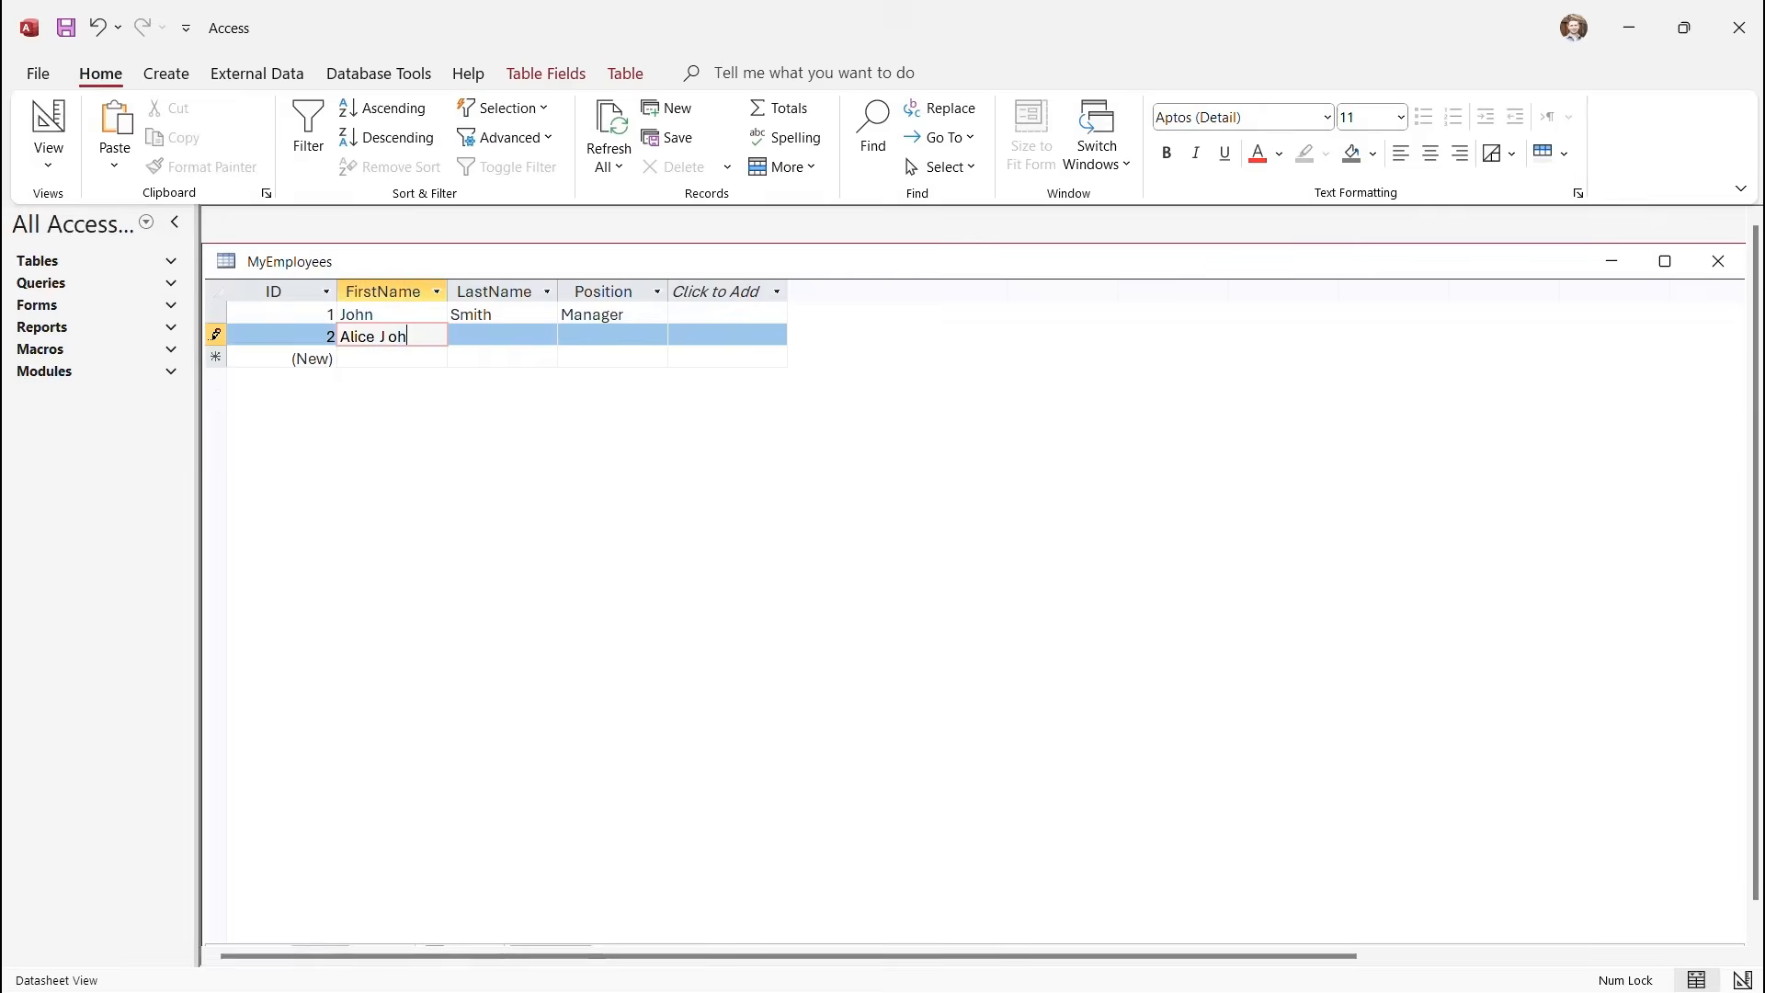
pyautogui.press('Tab')
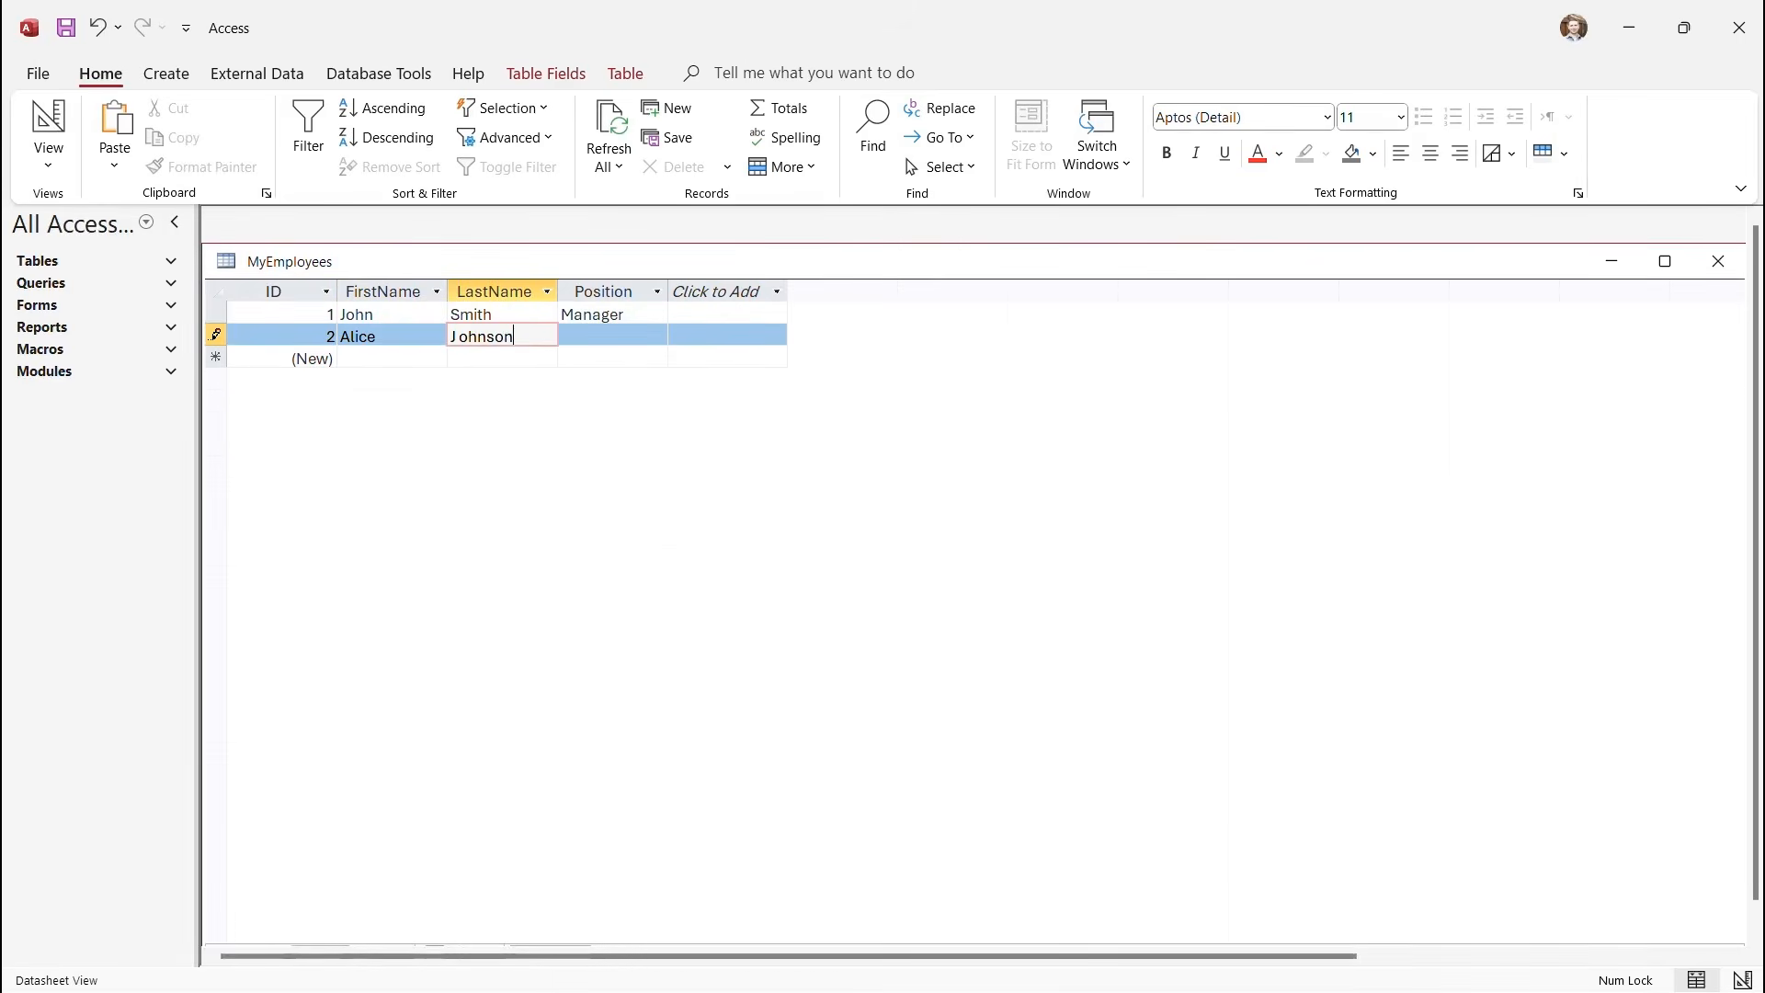
pyautogui.press('Tab')
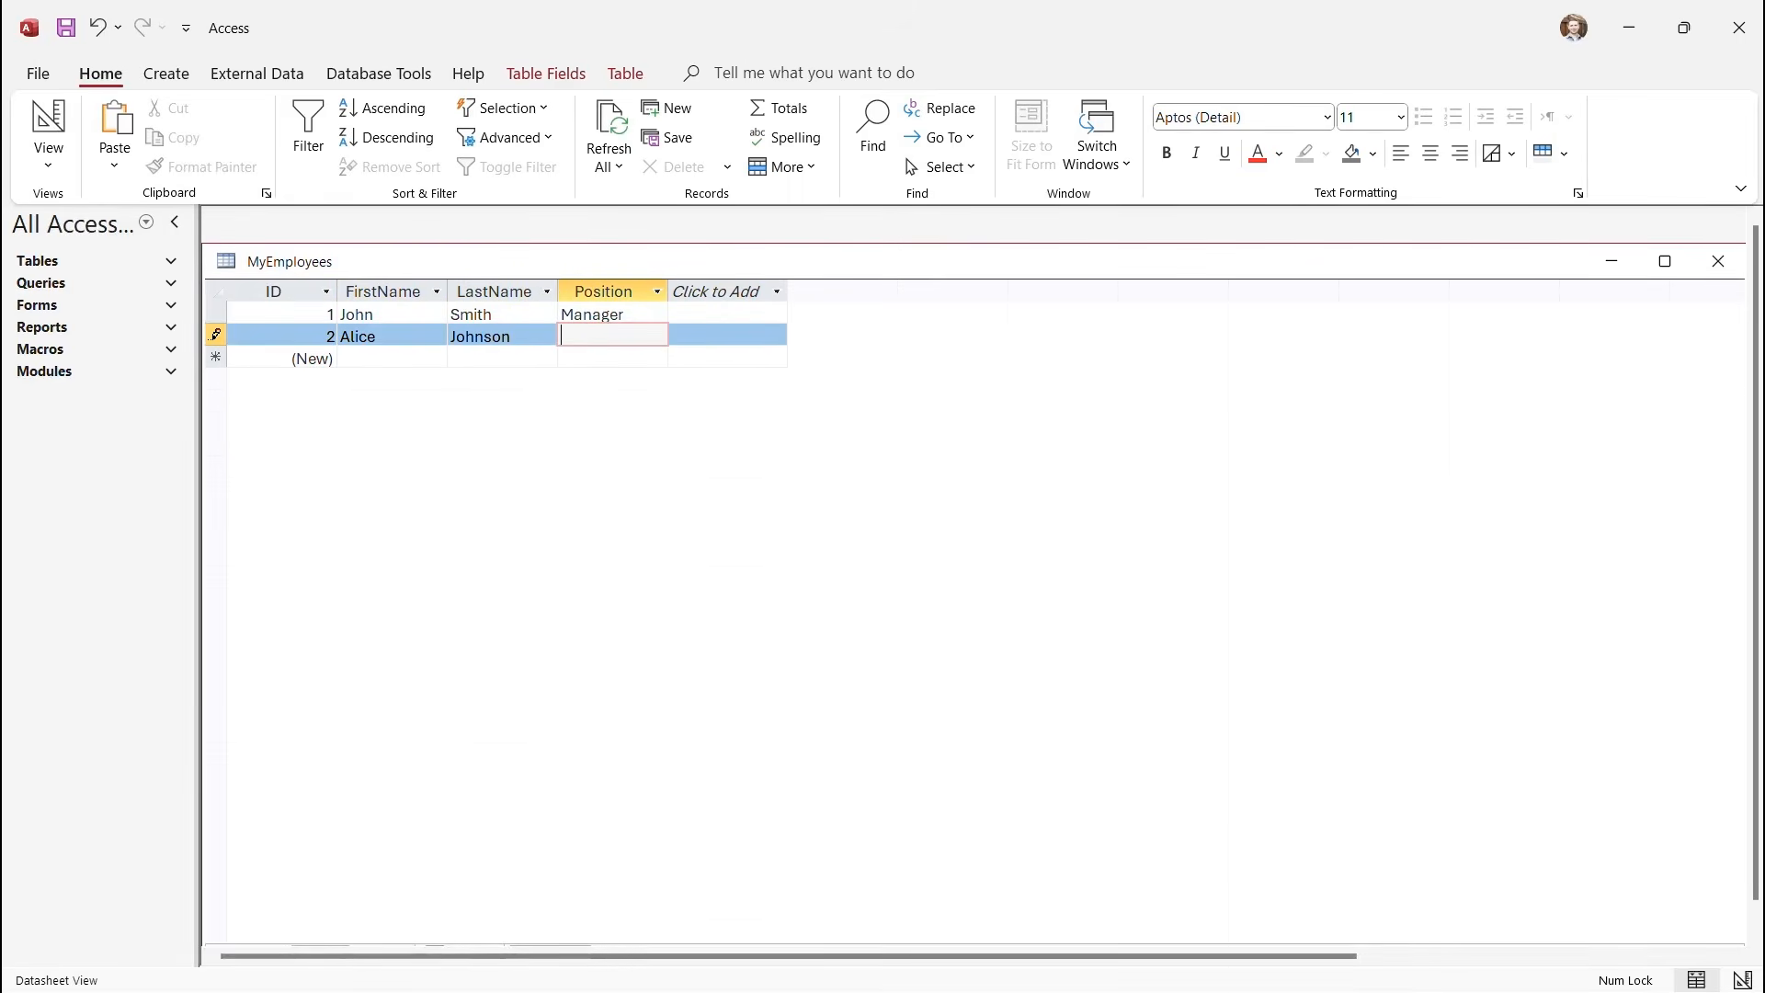
pyautogui.write('Developer')
pyautogui.press('Down')
# Enter the third employee's first and last name with position Analyst, fixing the typo.
pyautogui.press('Left')
pyautogui.press('Left')
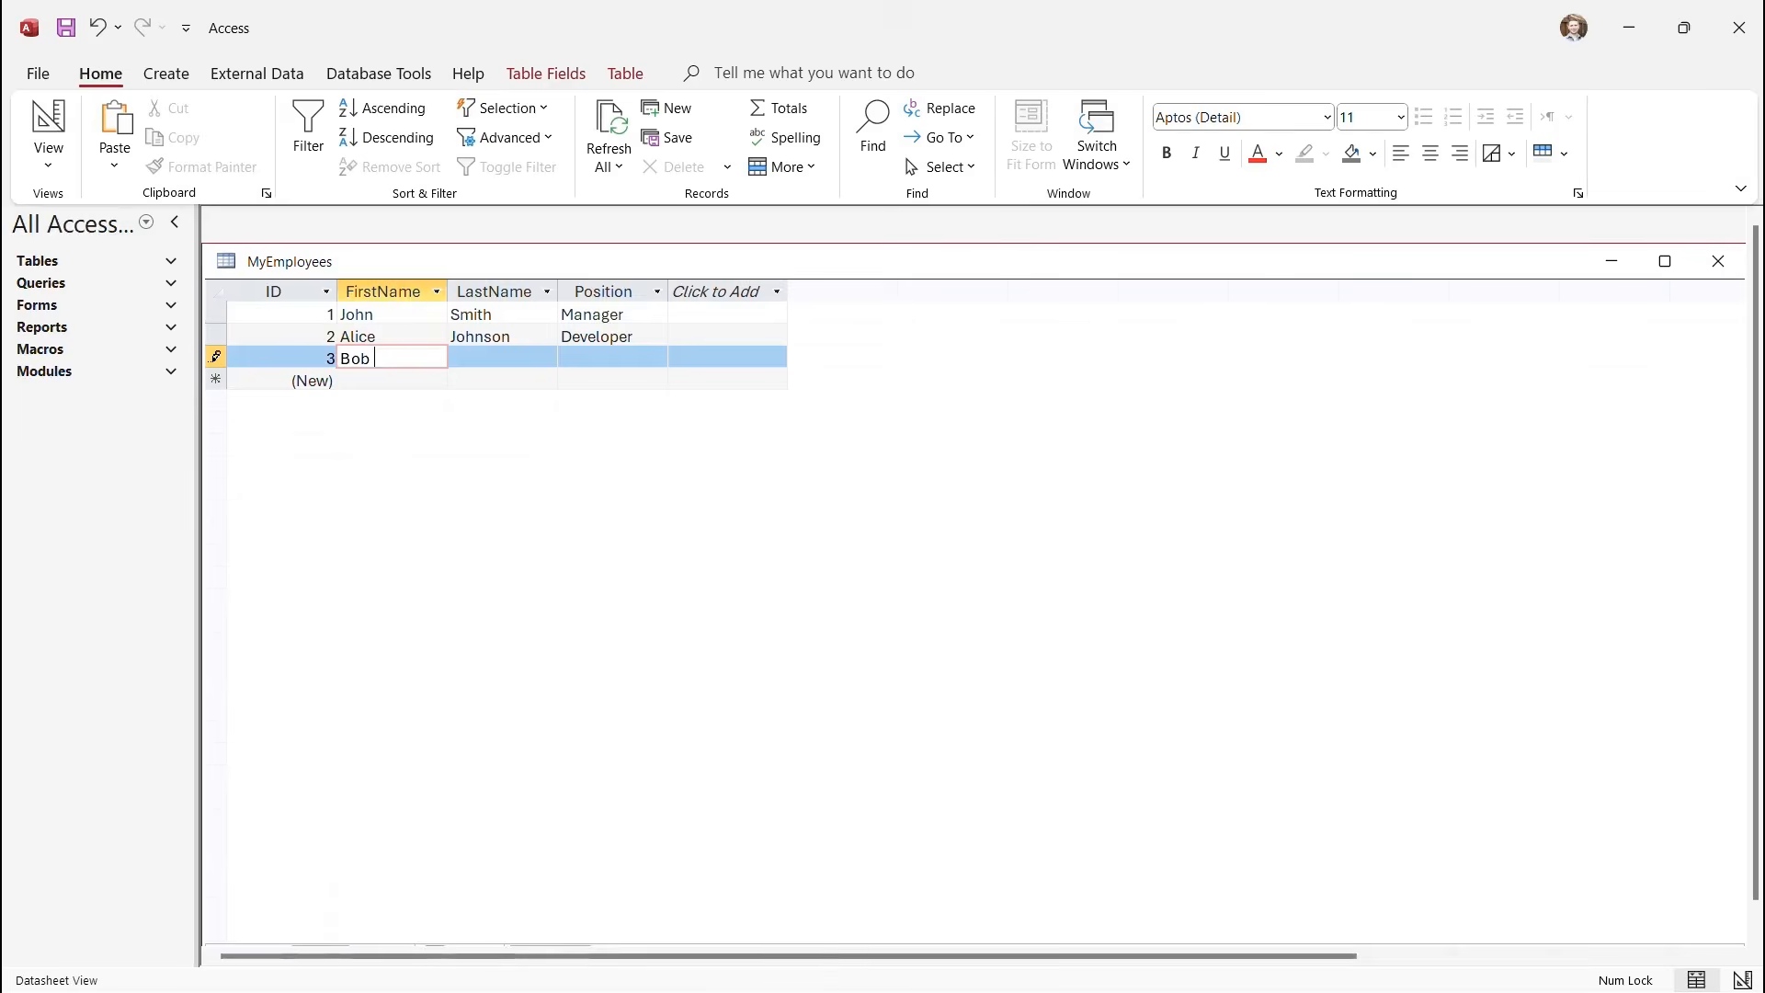
pyautogui.press('Tab')
pyautogui.press('Tab')
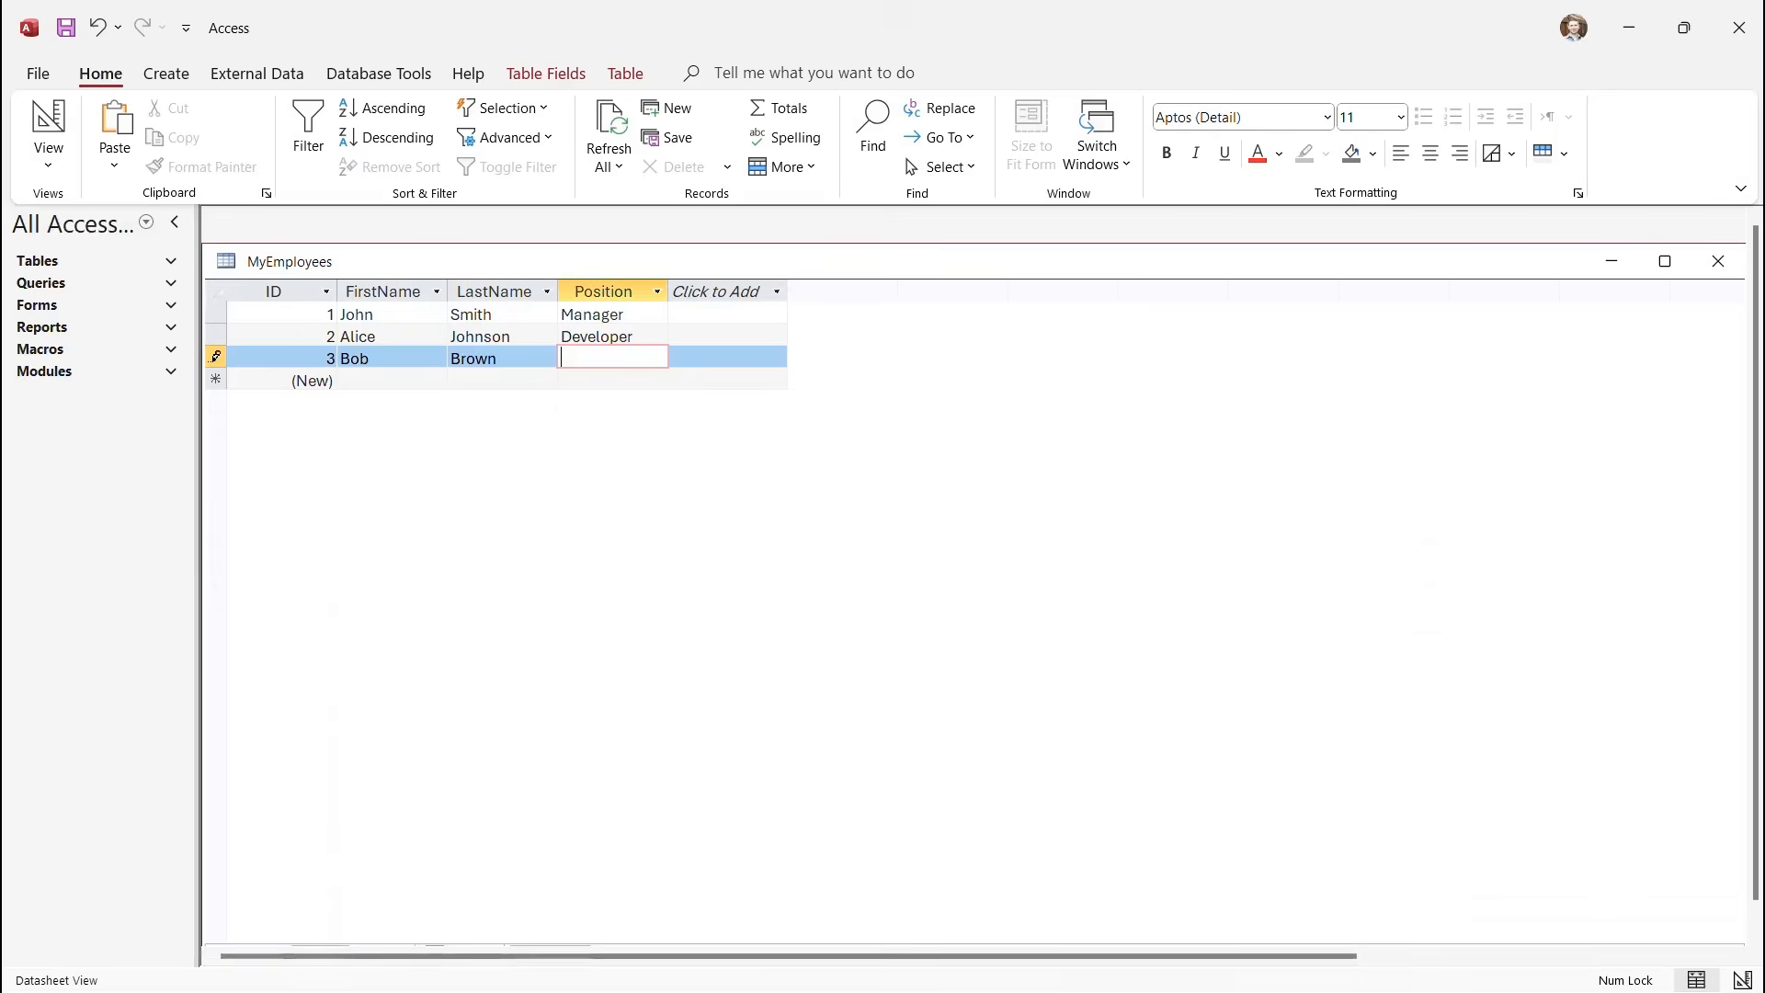
pyautogui.write('Analsy')
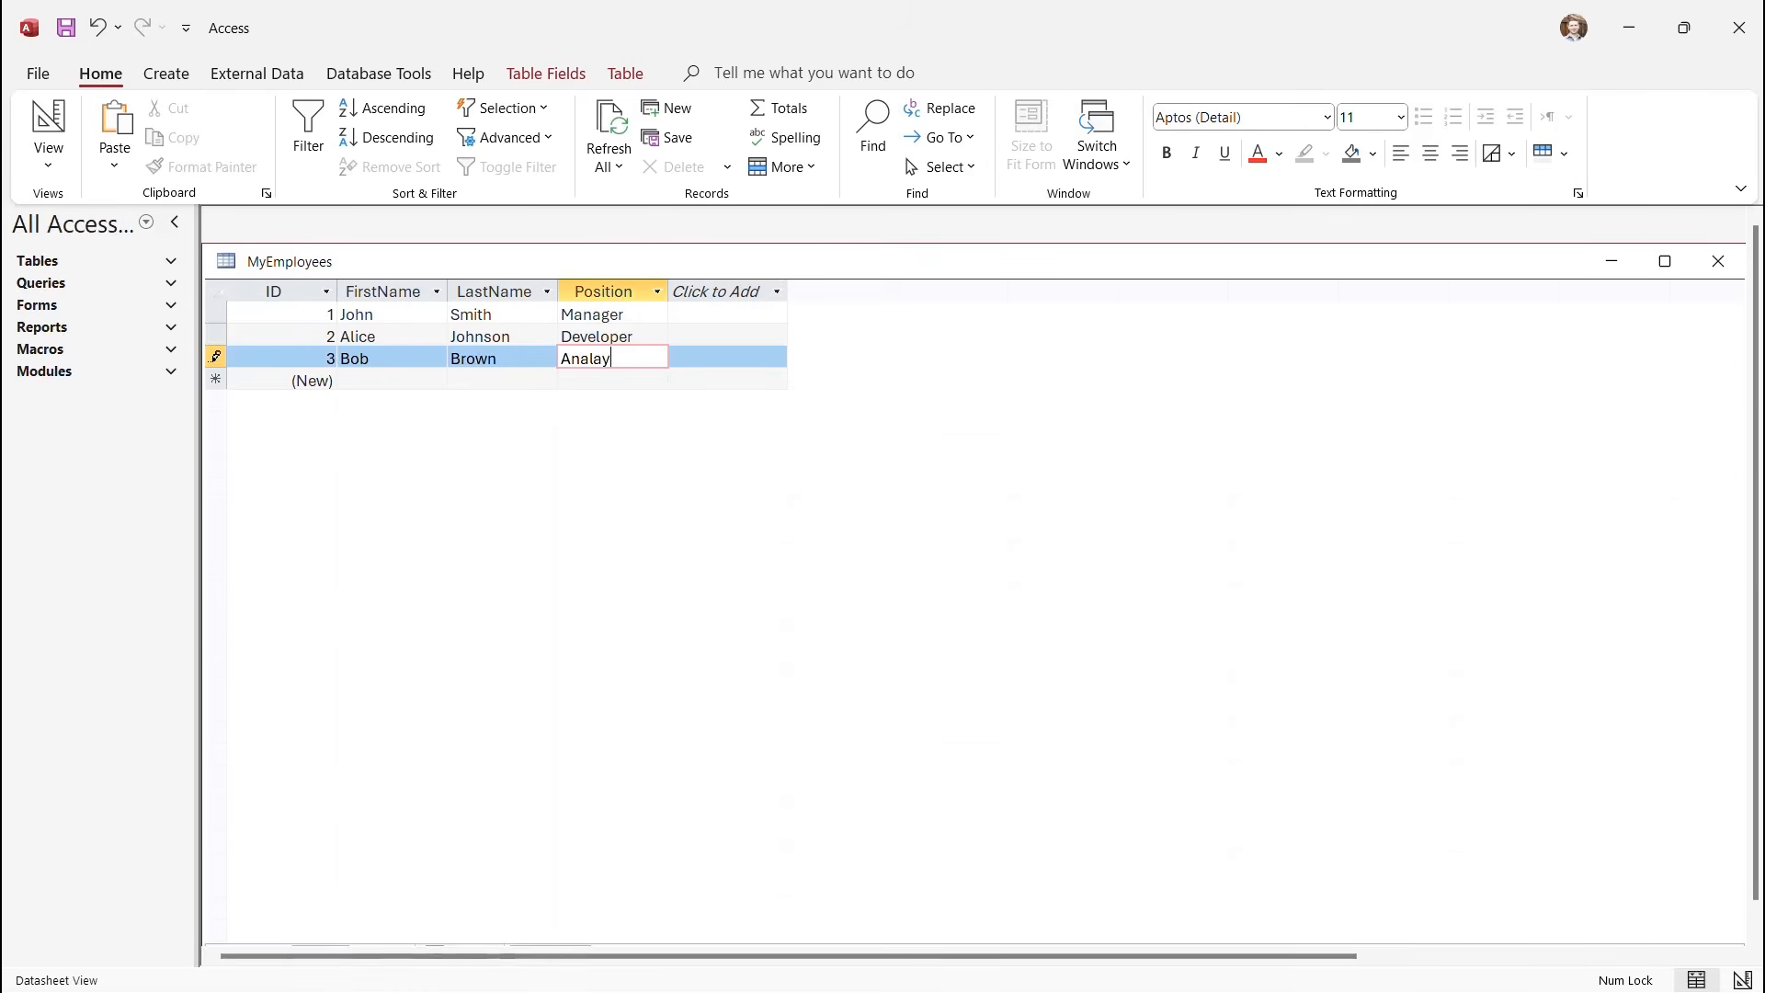
pyautogui.press('BackSpace')
pyautogui.press('BackSpace')
pyautogui.write('yst')
pyautogui.click(340, 380)
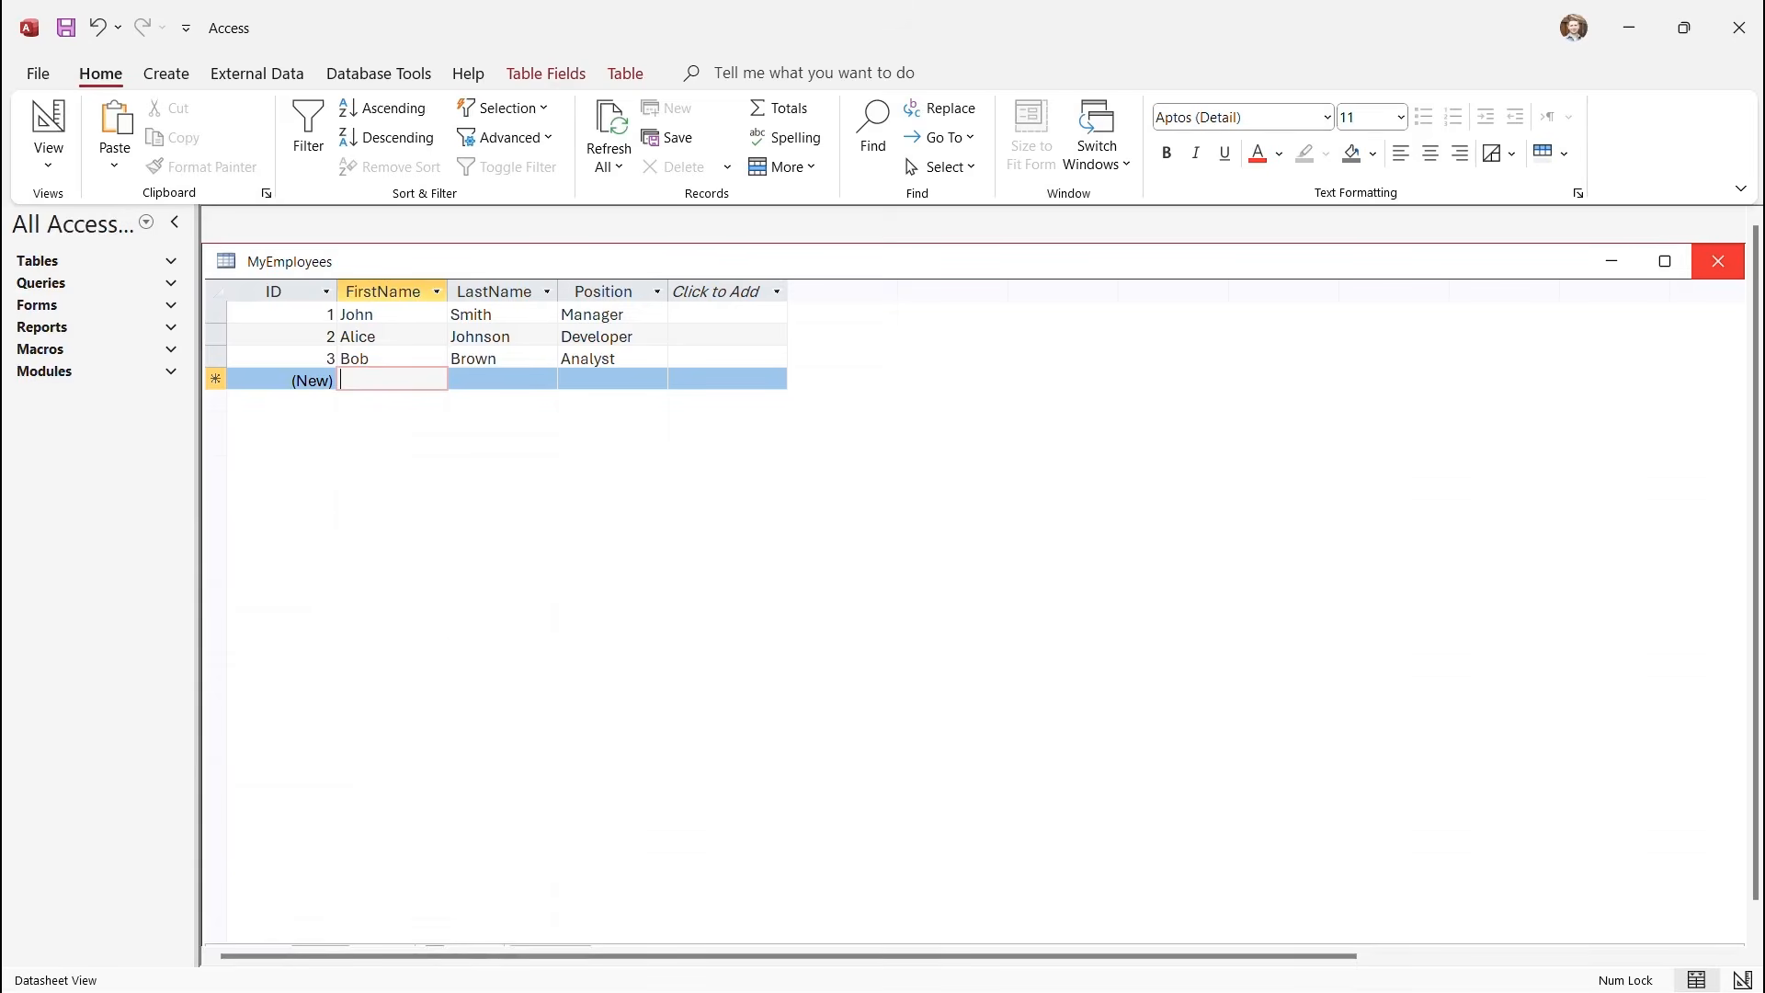
# Close the MyEmployees table and create a blank form, Form1, with Form Design.
pyautogui.click(1719, 262)
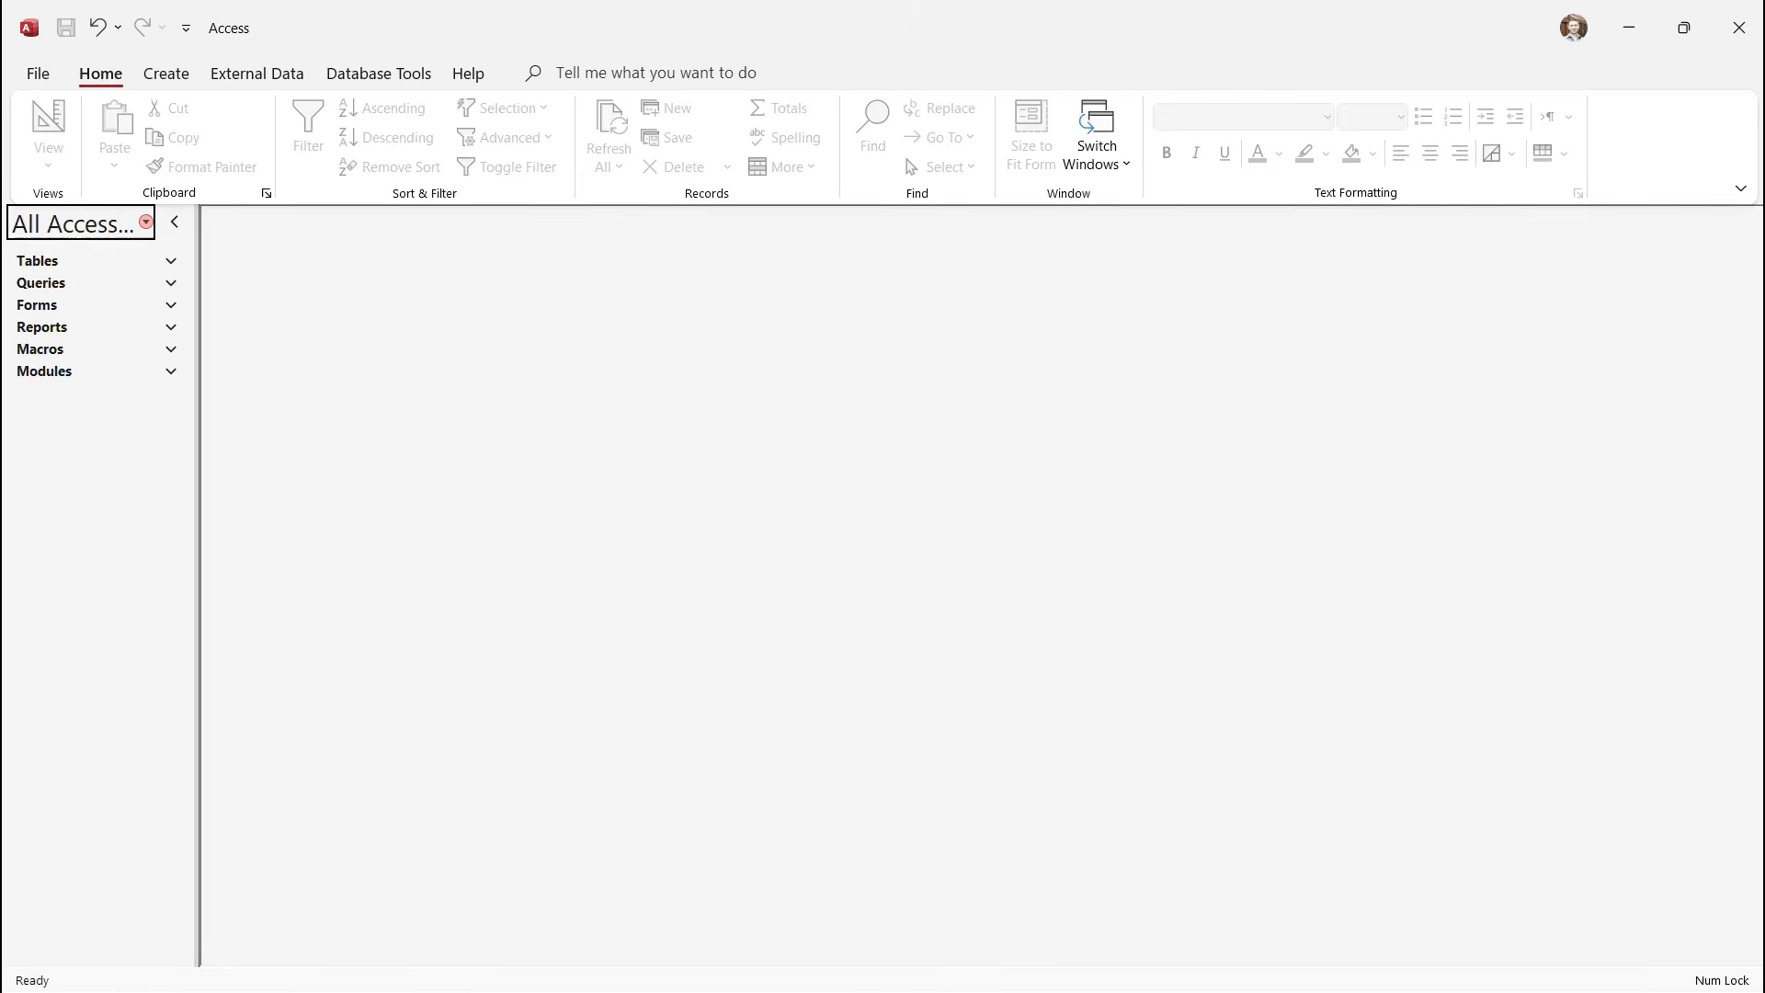
pyautogui.click(166, 74)
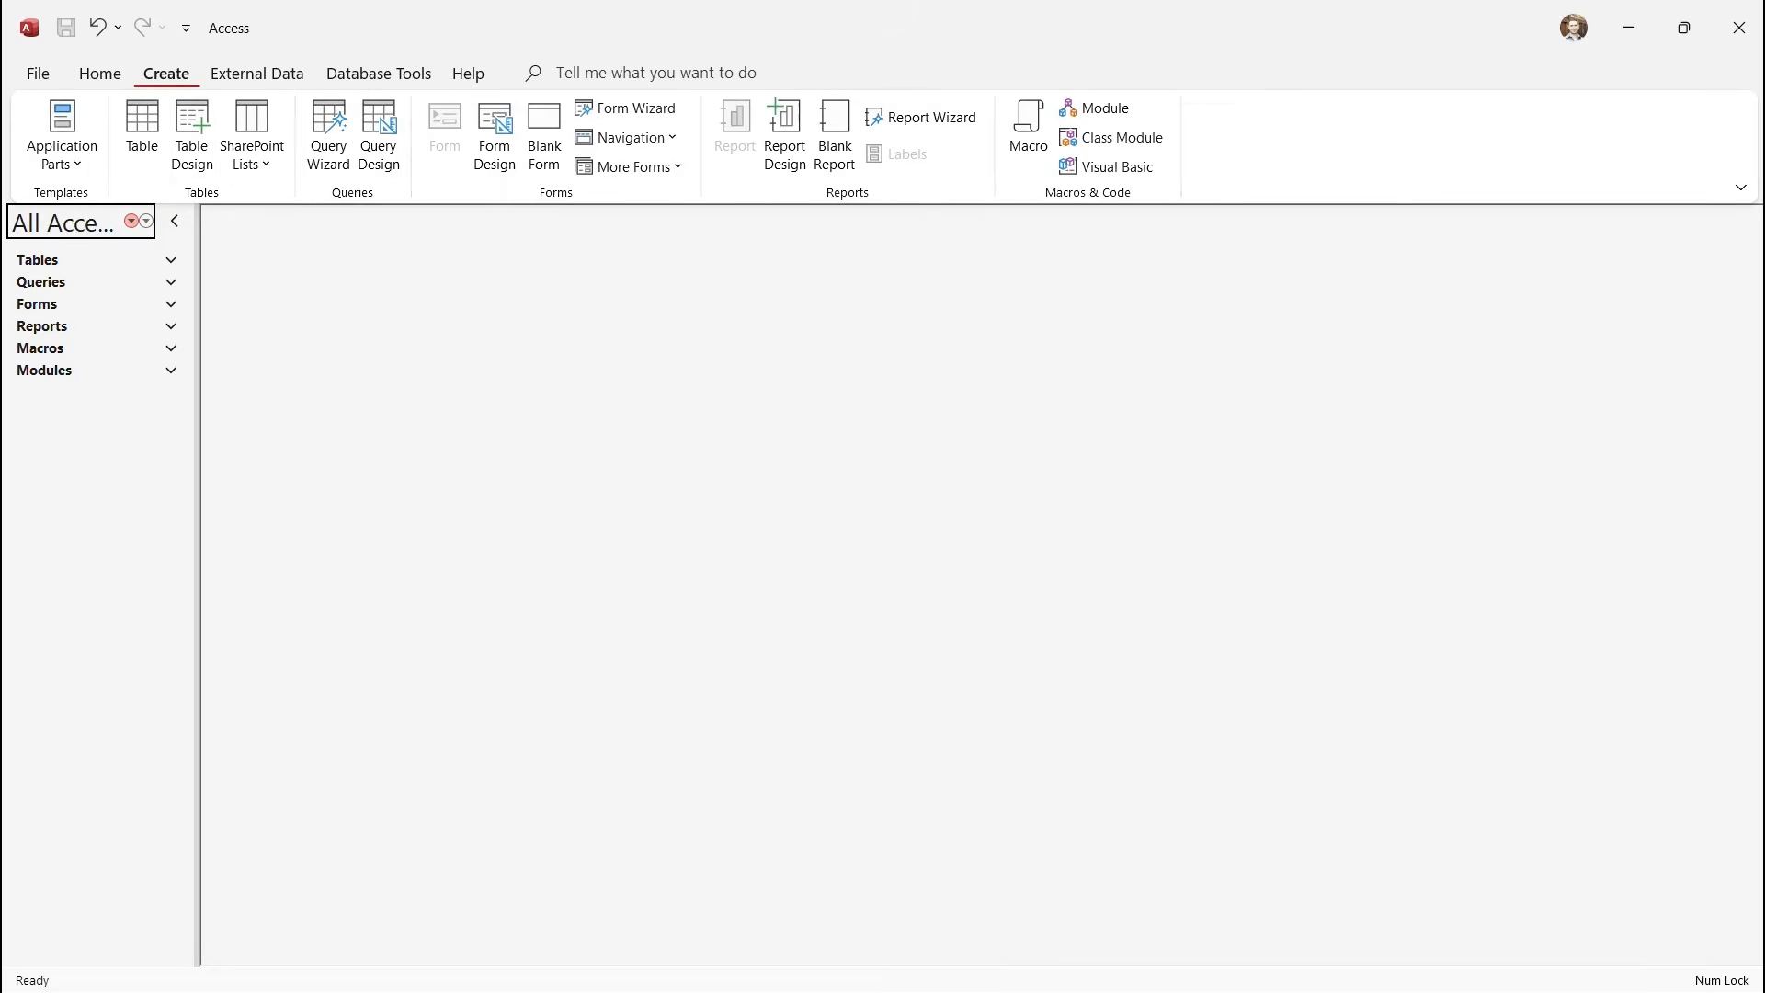
pyautogui.click(494, 136)
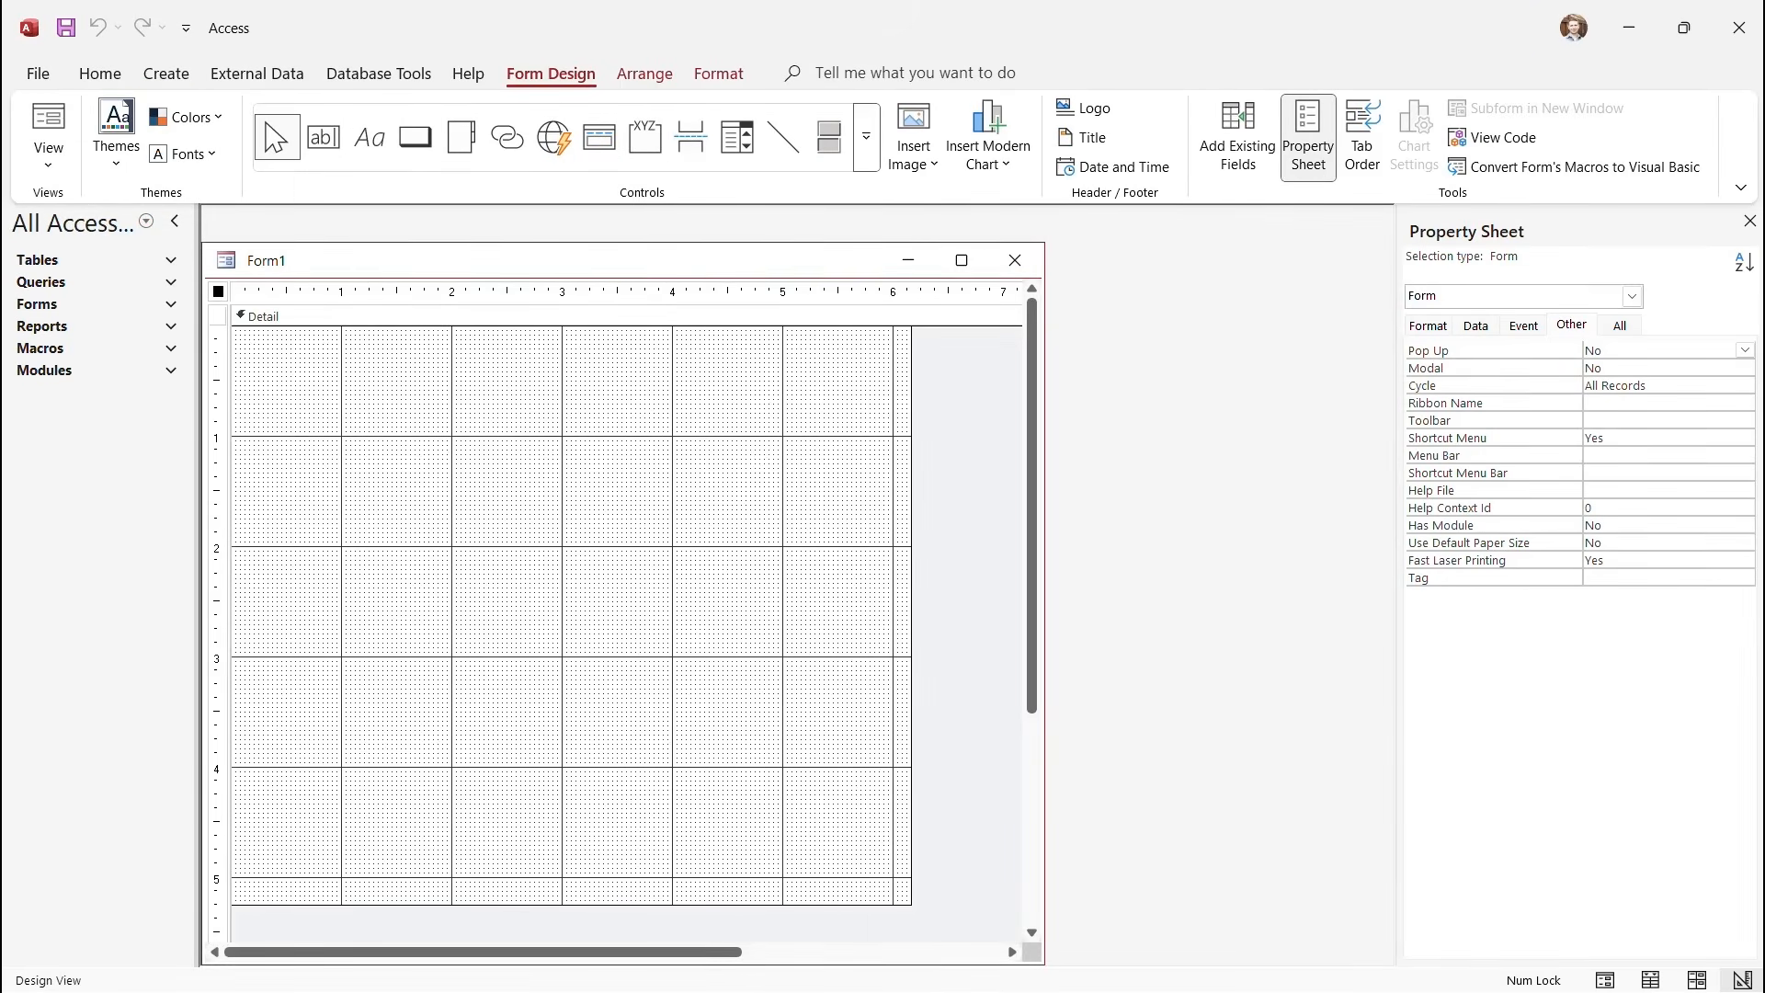
# Draw an unbound text box and caption its label 'Record Search', placed above it.
pyautogui.click(324, 136)
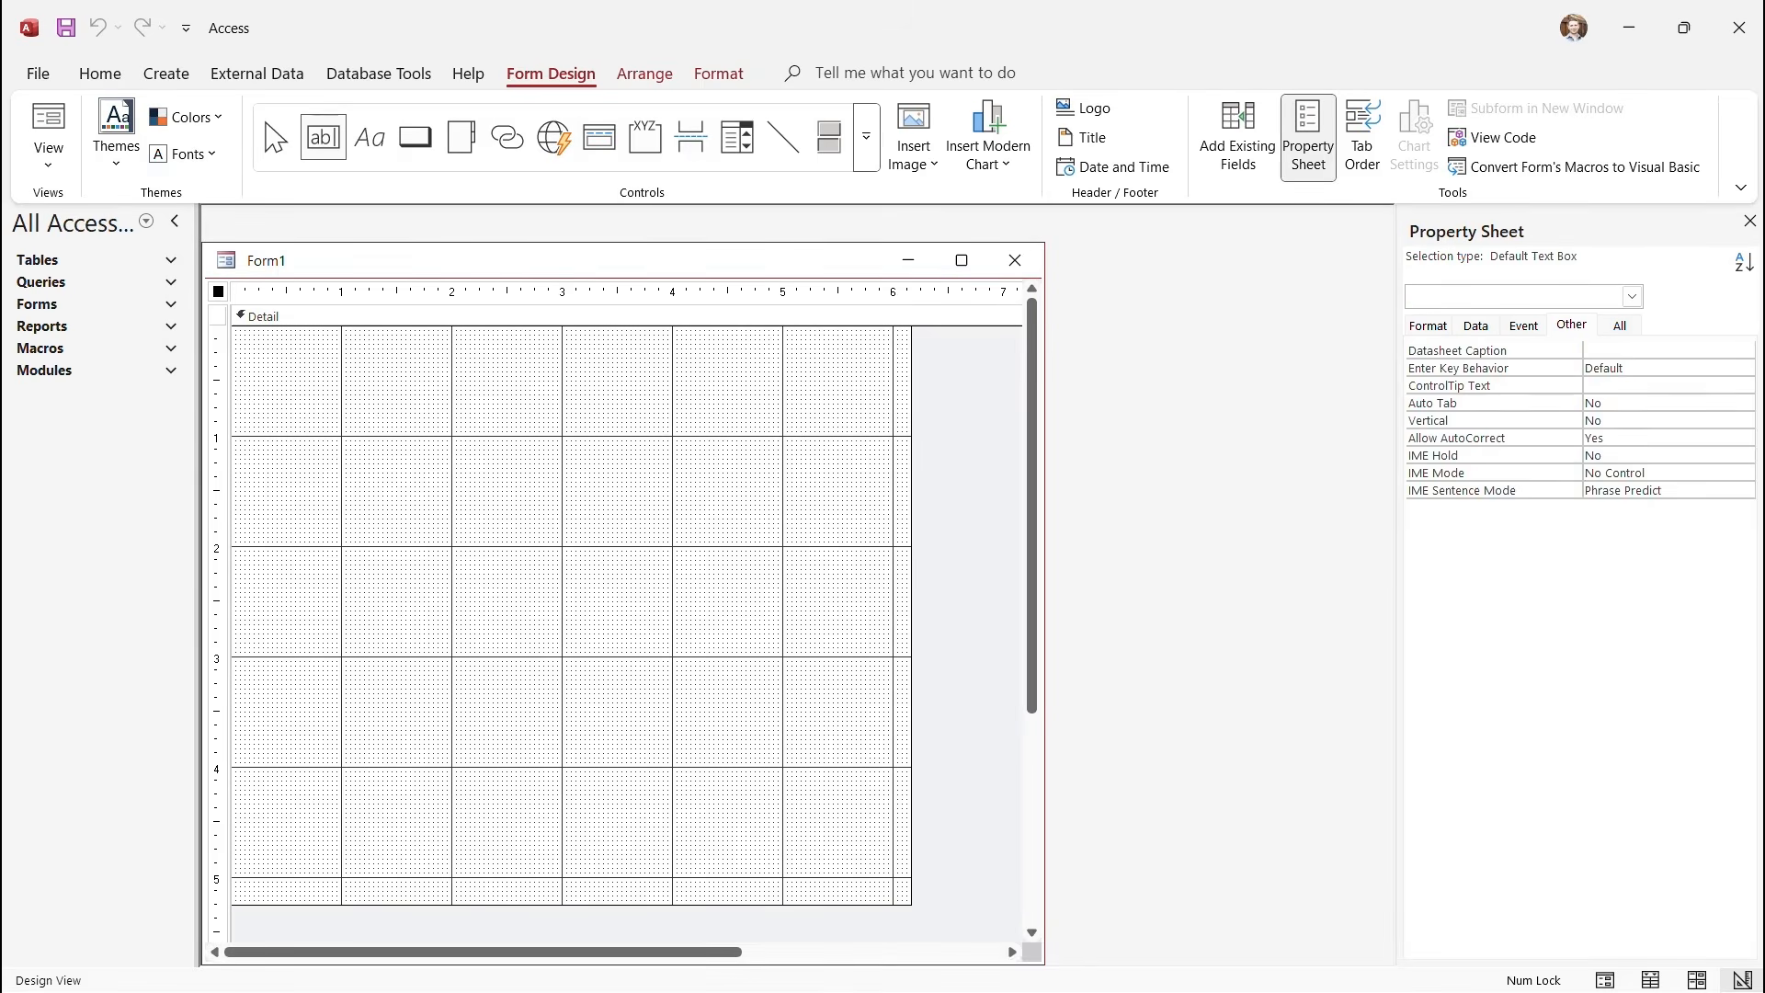
pyautogui.moveTo(449, 402); pyautogui.dragTo(685, 431)
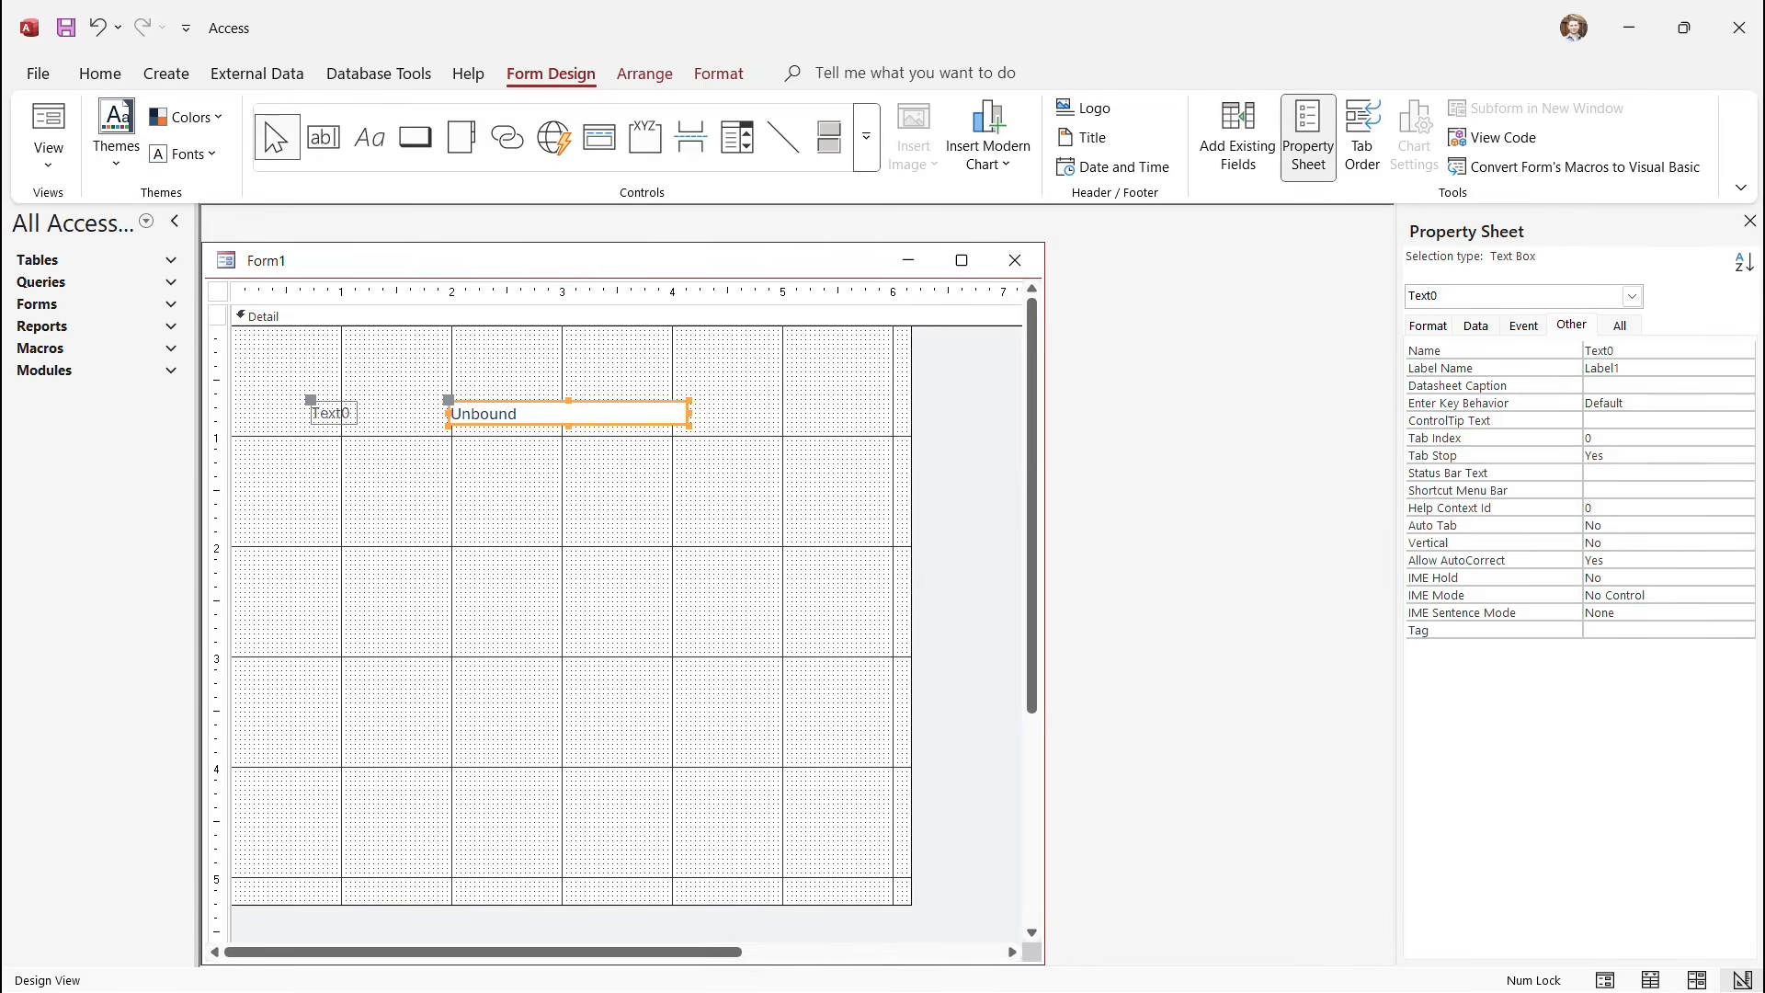
pyautogui.click(333, 414)
pyautogui.moveTo(311, 401); pyautogui.dragTo(539, 368)
pyautogui.doubleClick(560, 380)
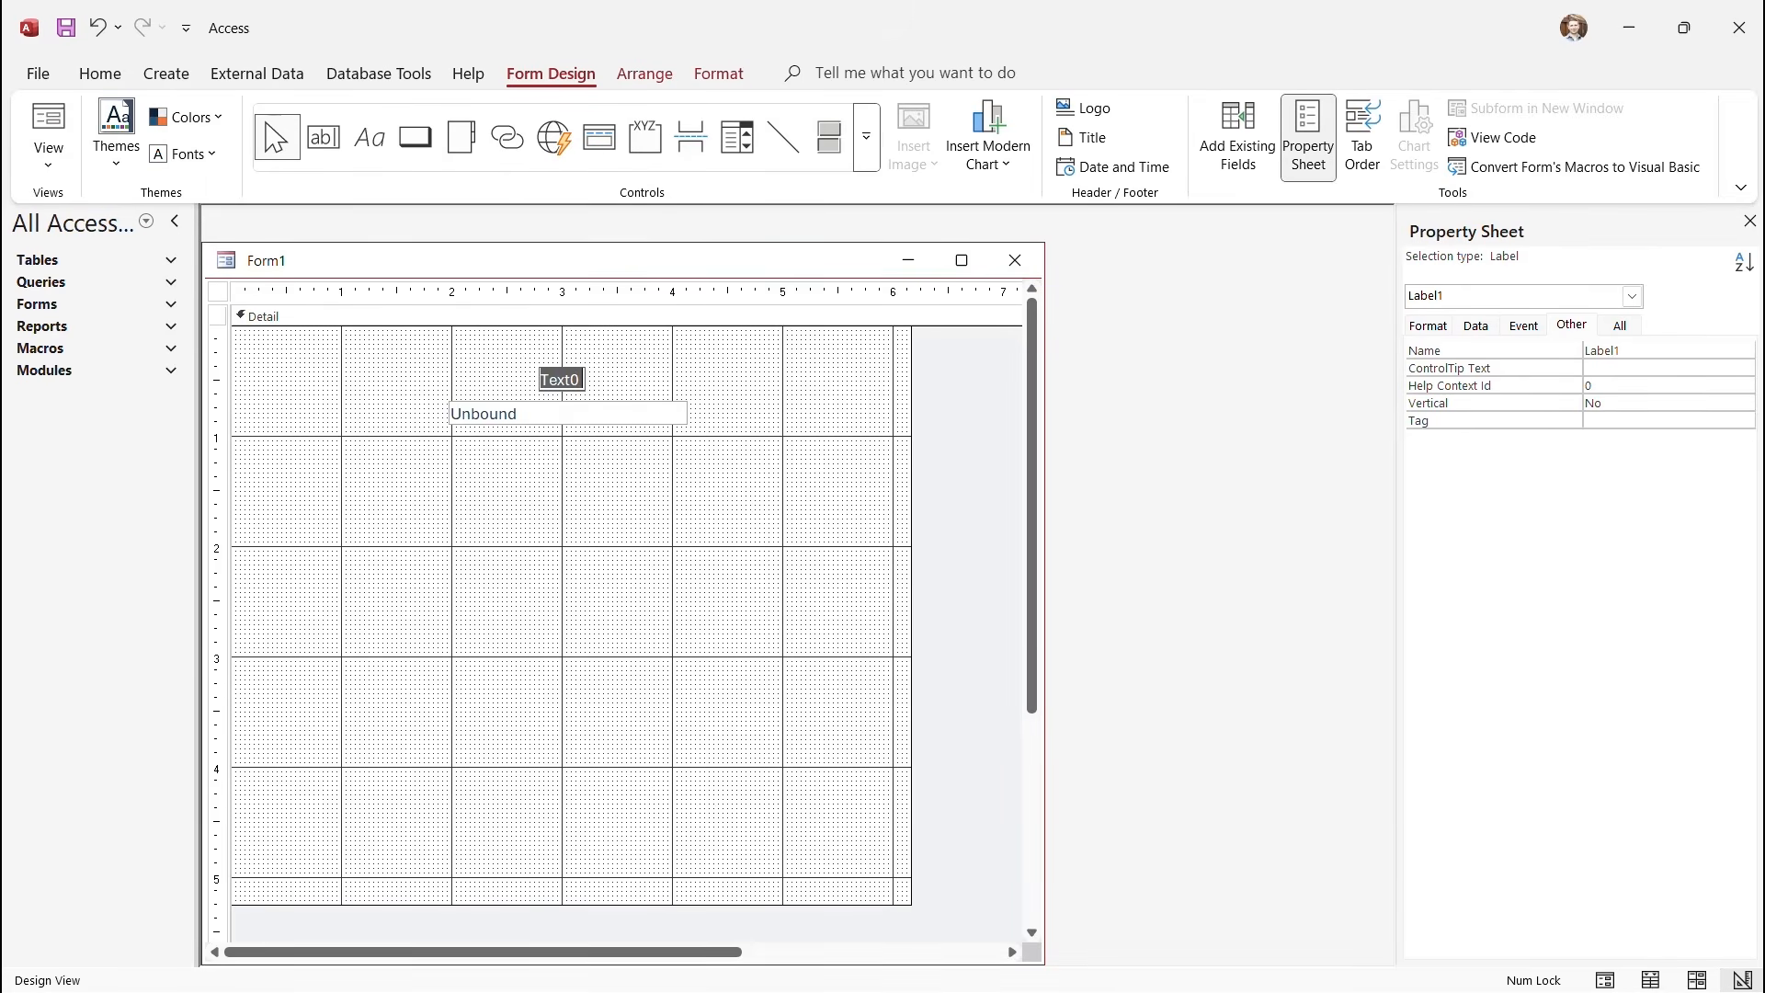
pyautogui.write('Record Search')
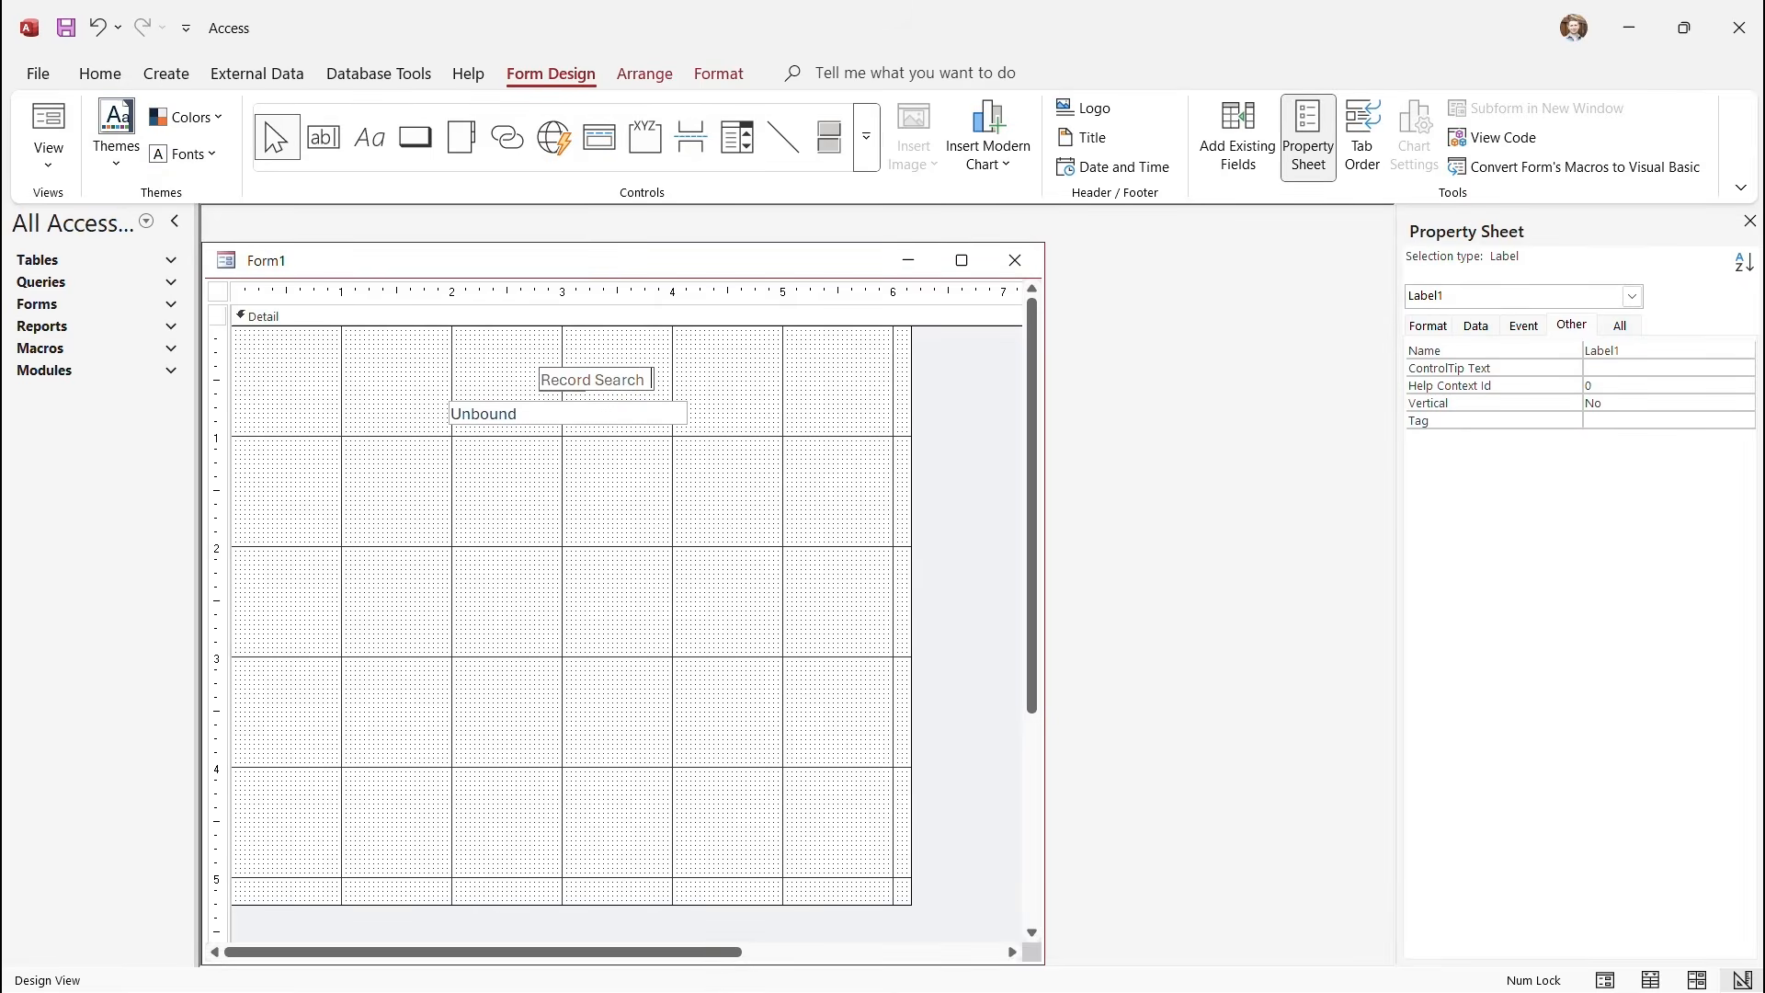
pyautogui.click(567, 414)
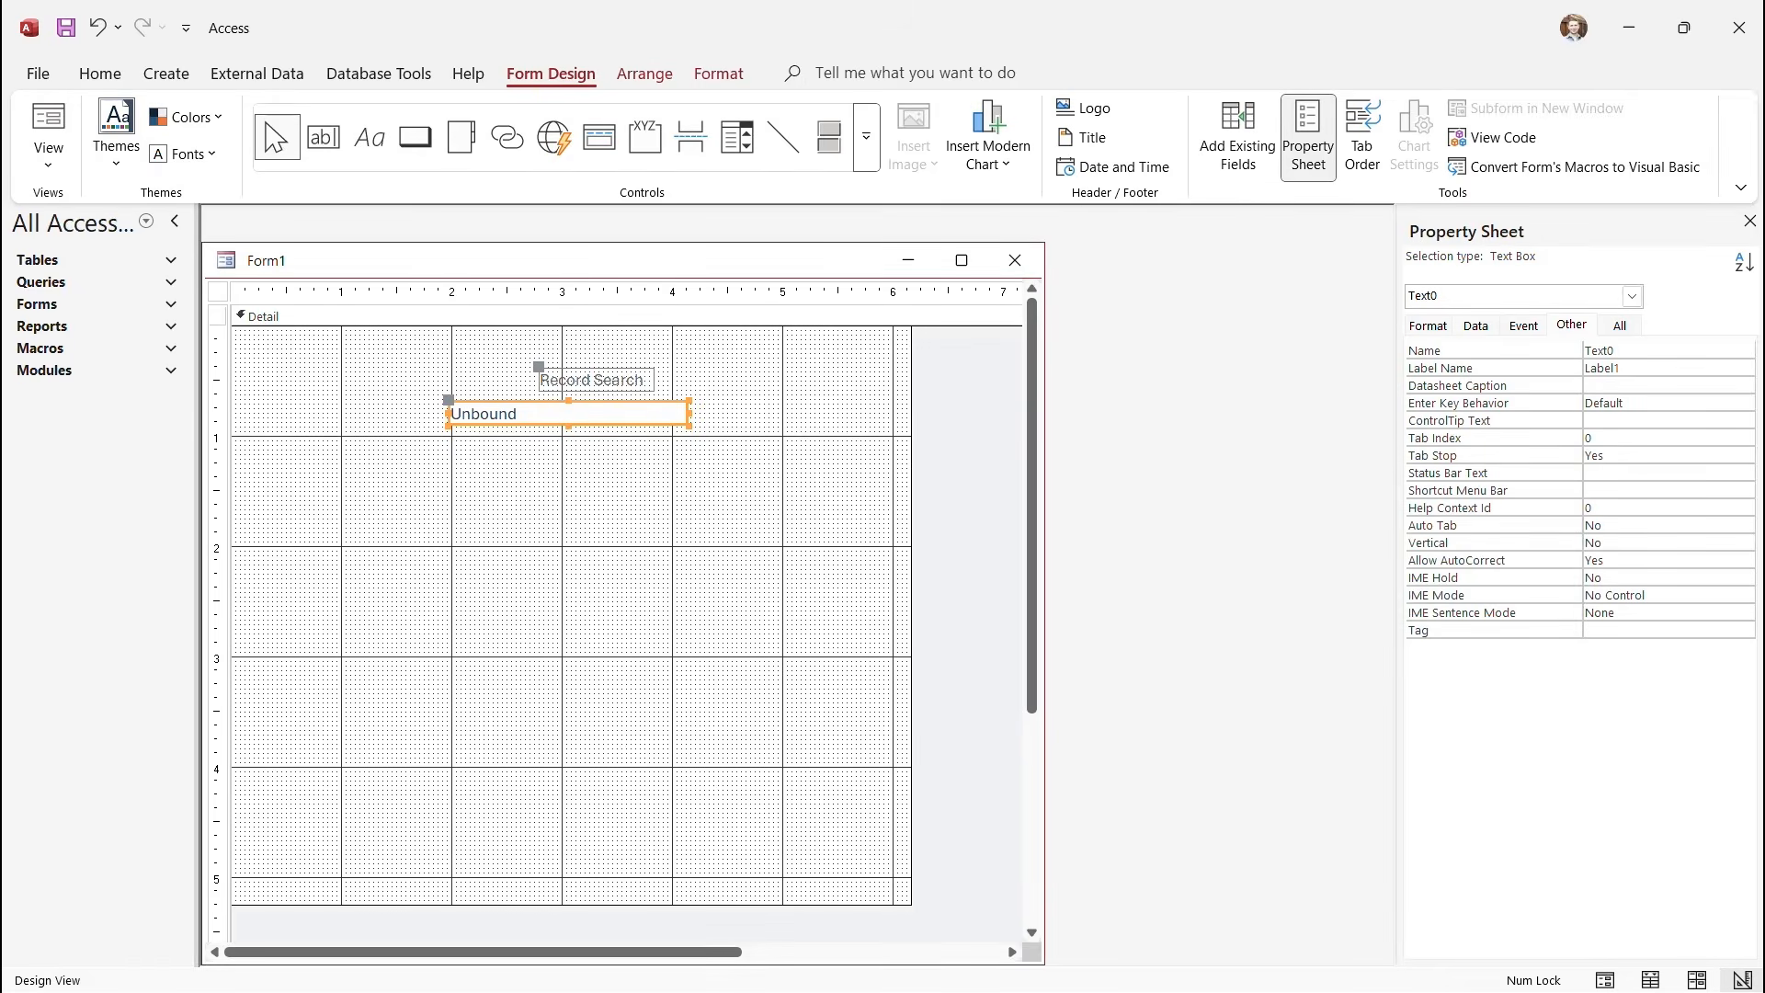
pyautogui.moveTo(567, 414); pyautogui.dragTo(595, 417)
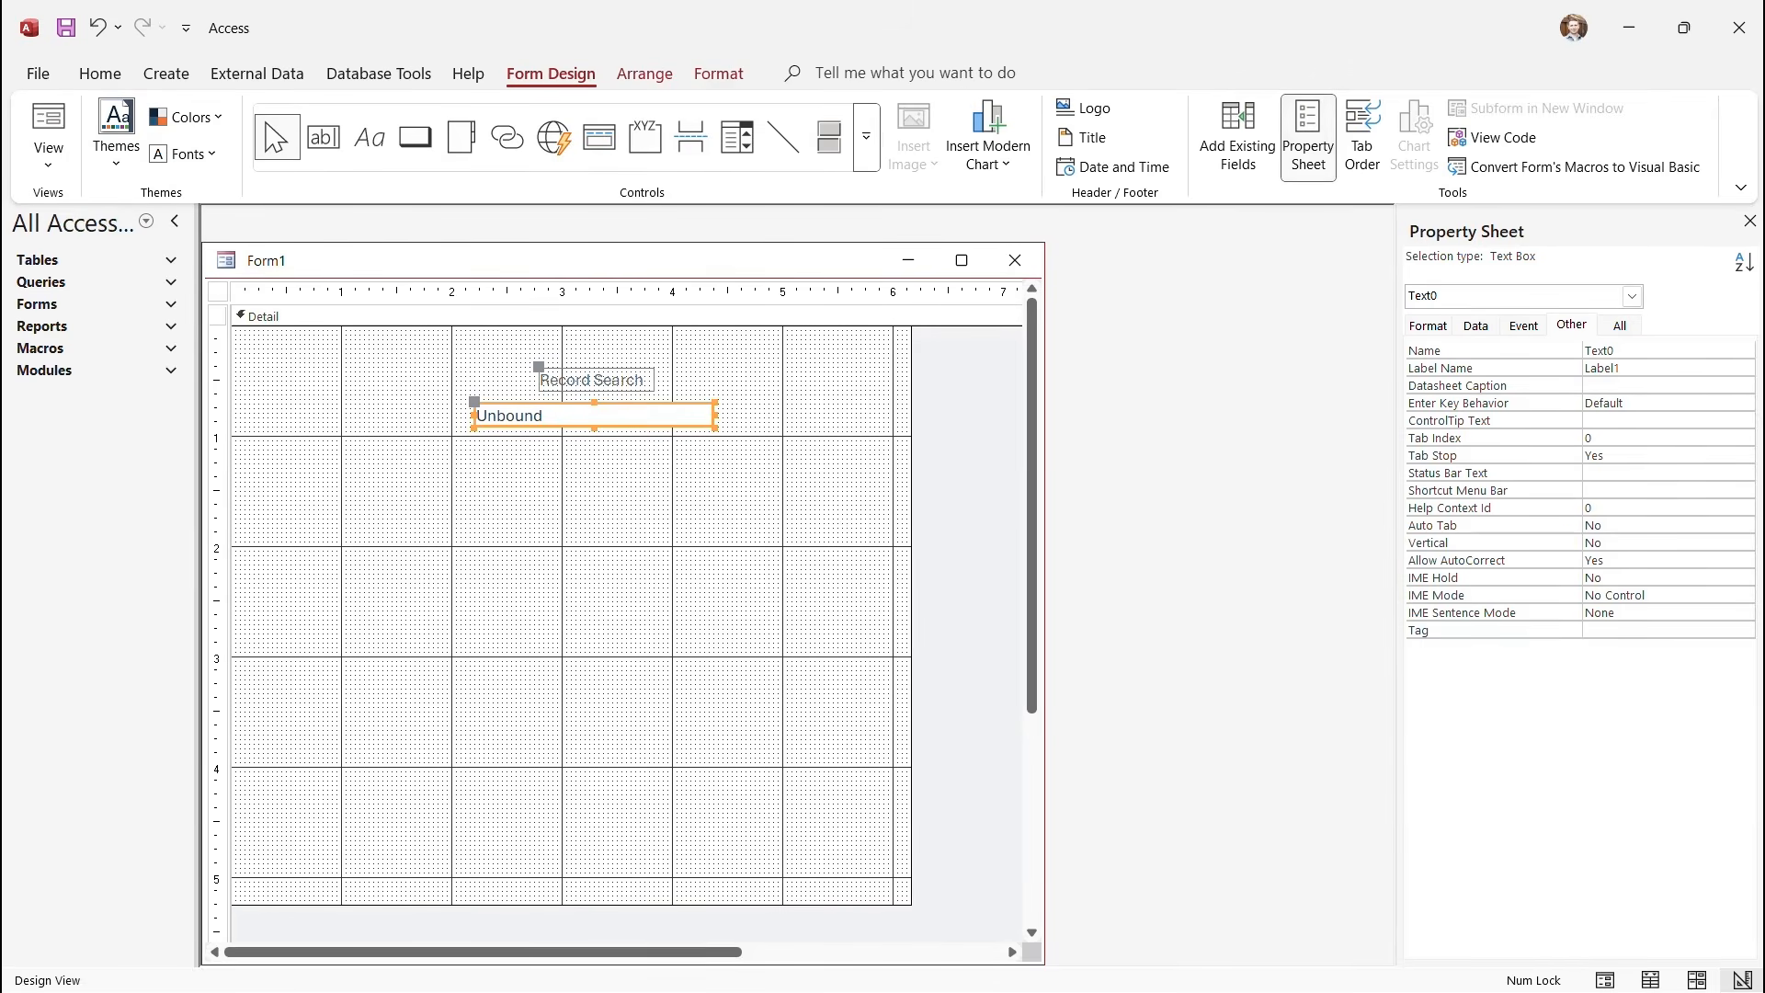
pyautogui.press('F4')
pyautogui.press('F4')
# Change the text box's Name property from Text0 to txtSearch.
pyautogui.rightClick(683, 416)
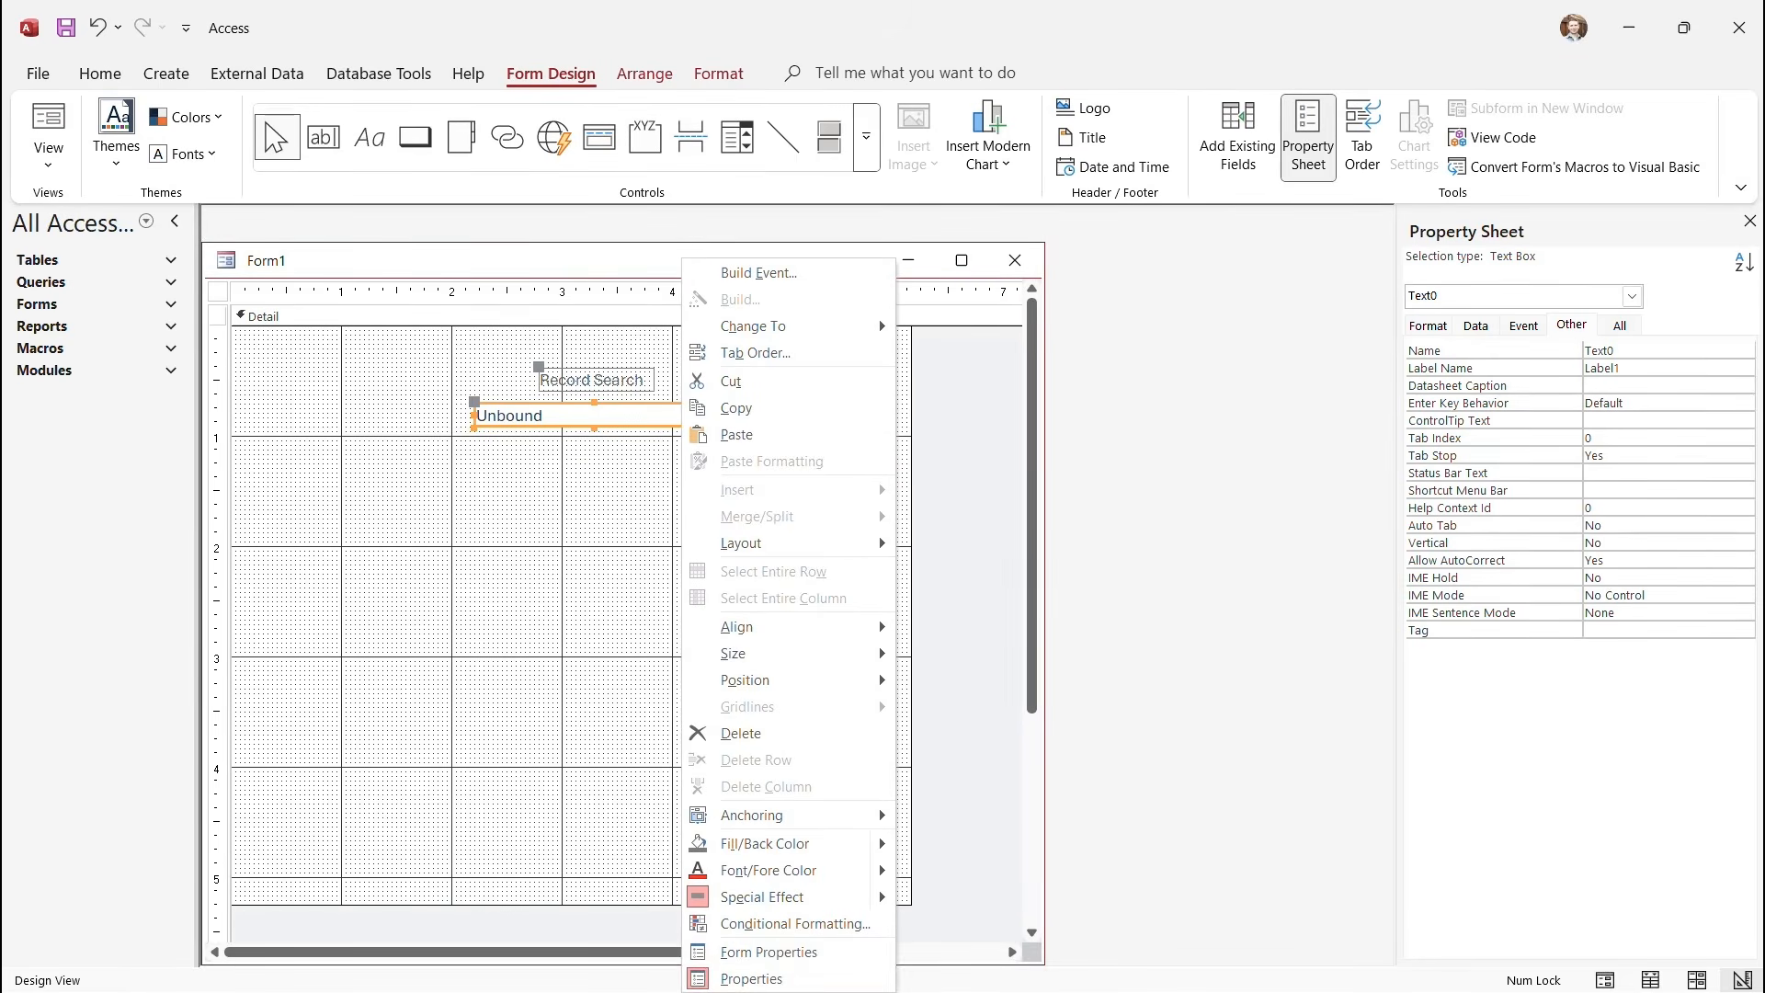
pyautogui.click(1571, 324)
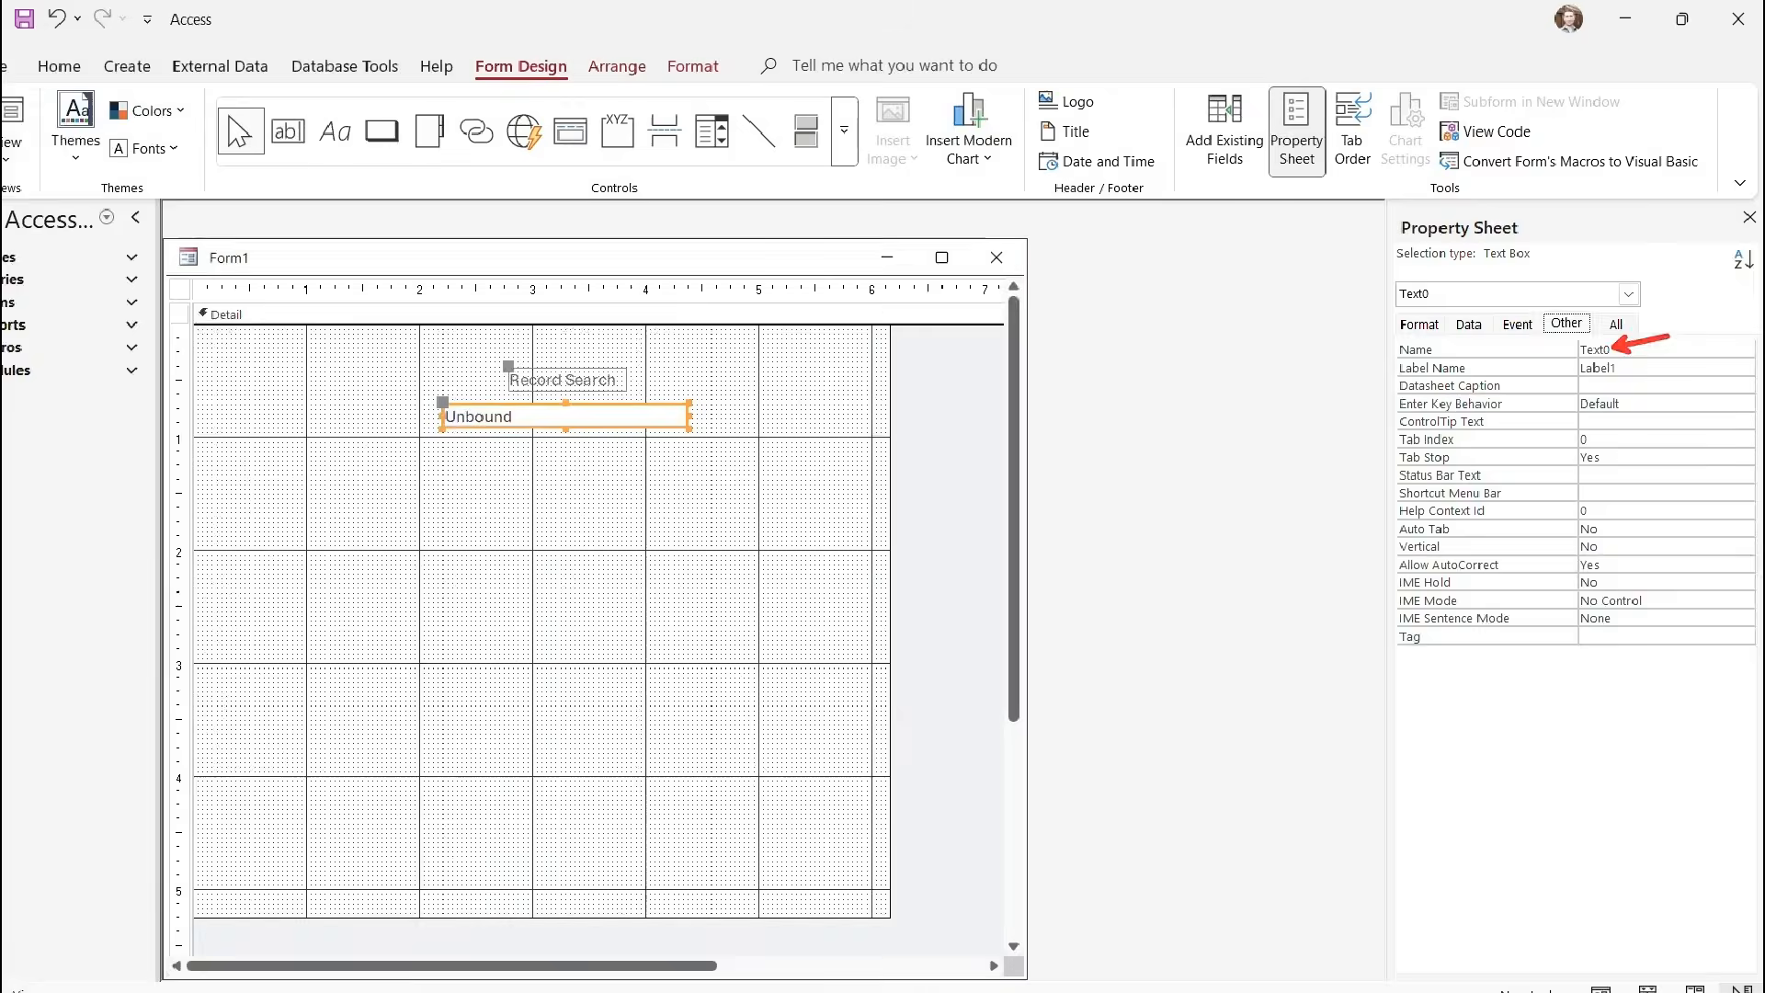
pyautogui.click(1462, 337)
pyautogui.doubleClick(1453, 338)
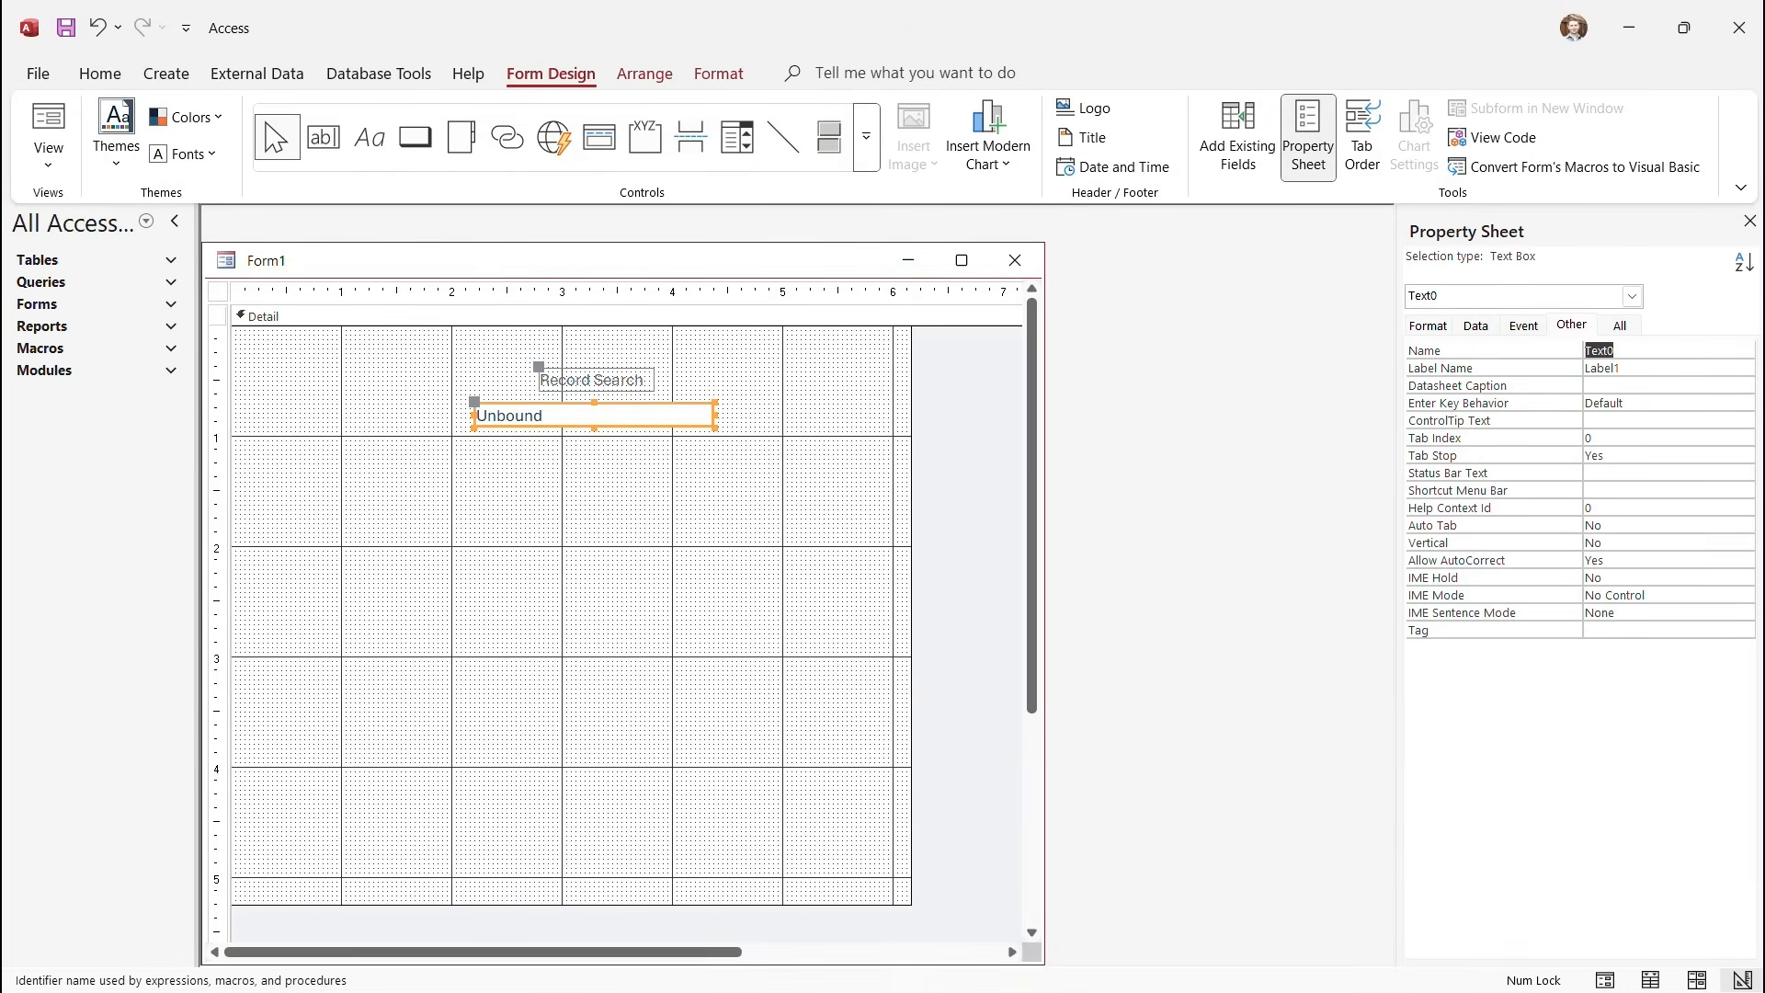
pyautogui.write('txtSearch')
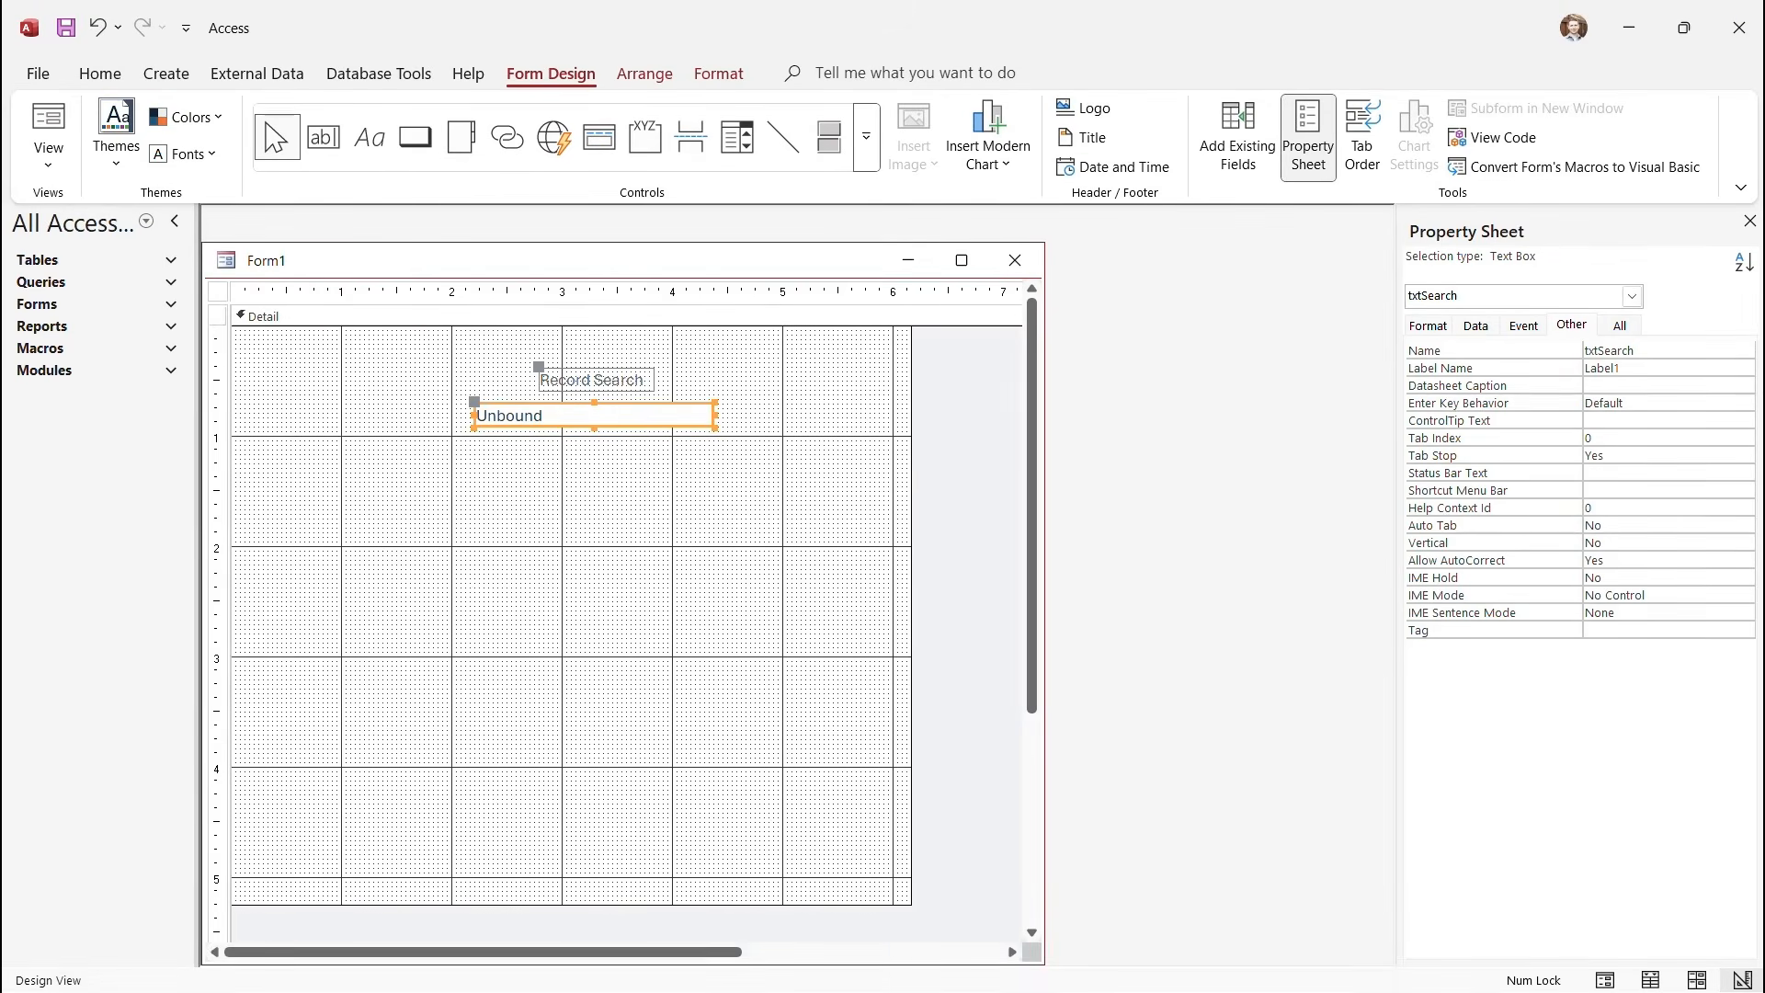
pyautogui.click(614, 515)
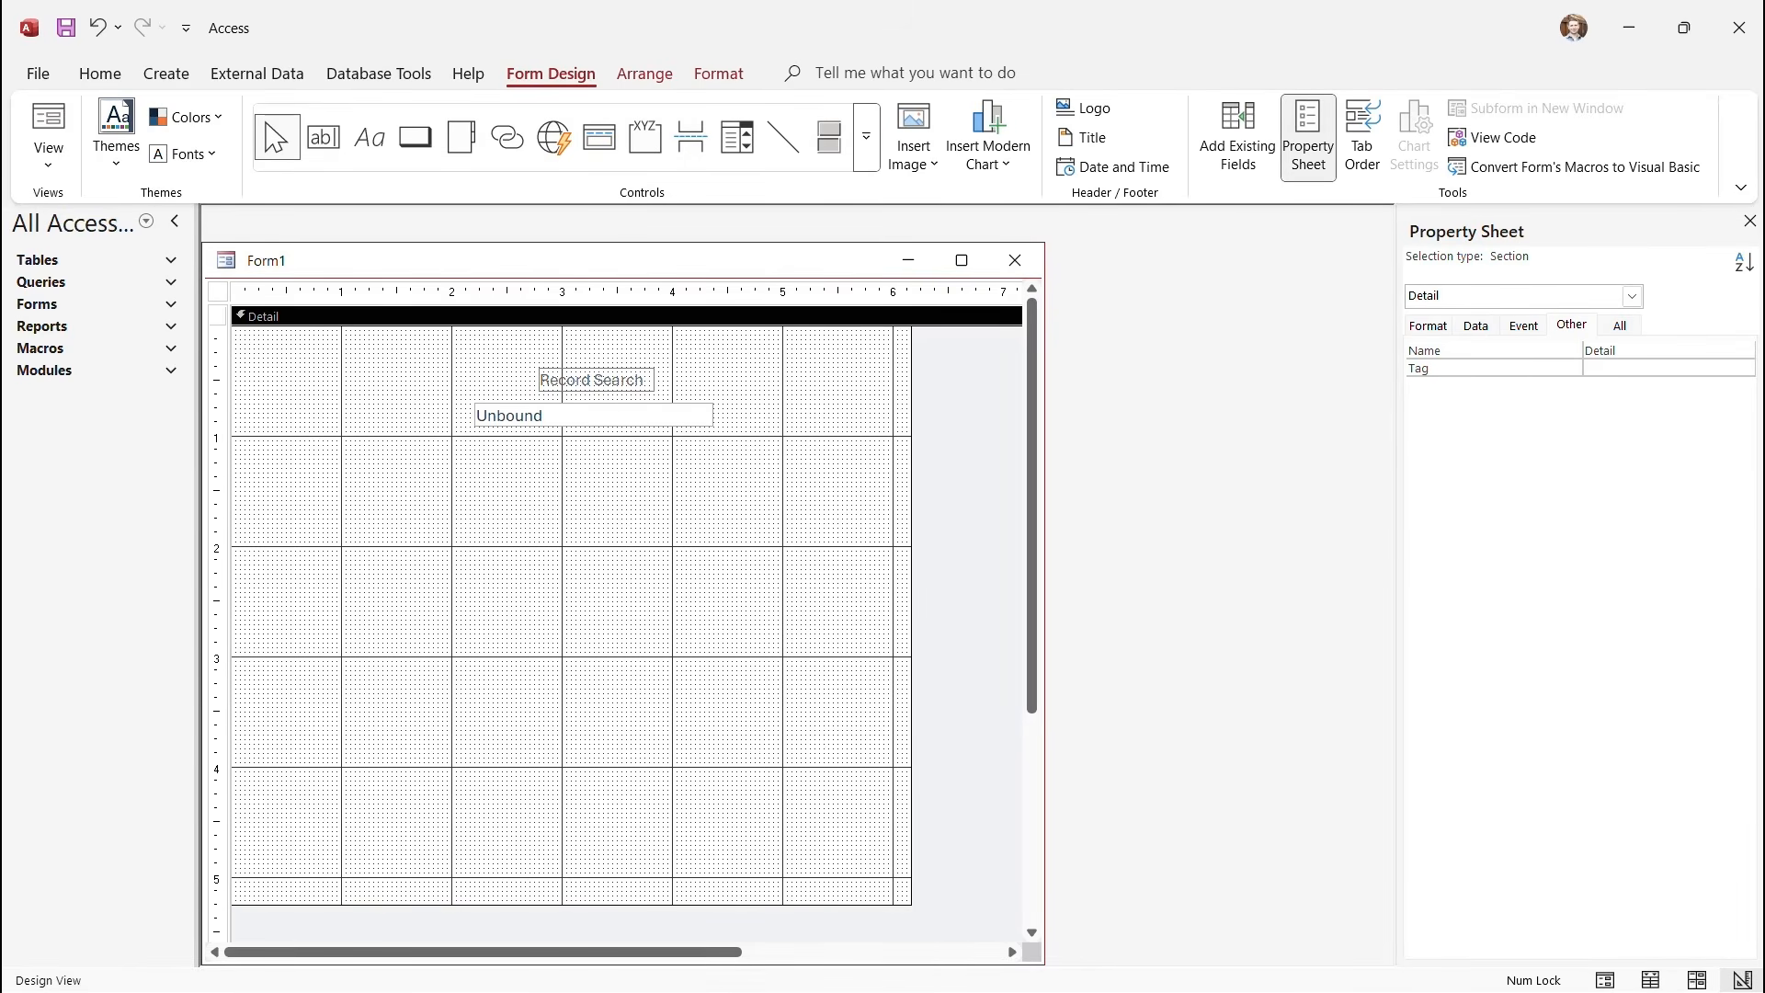
pyautogui.click(415, 137)
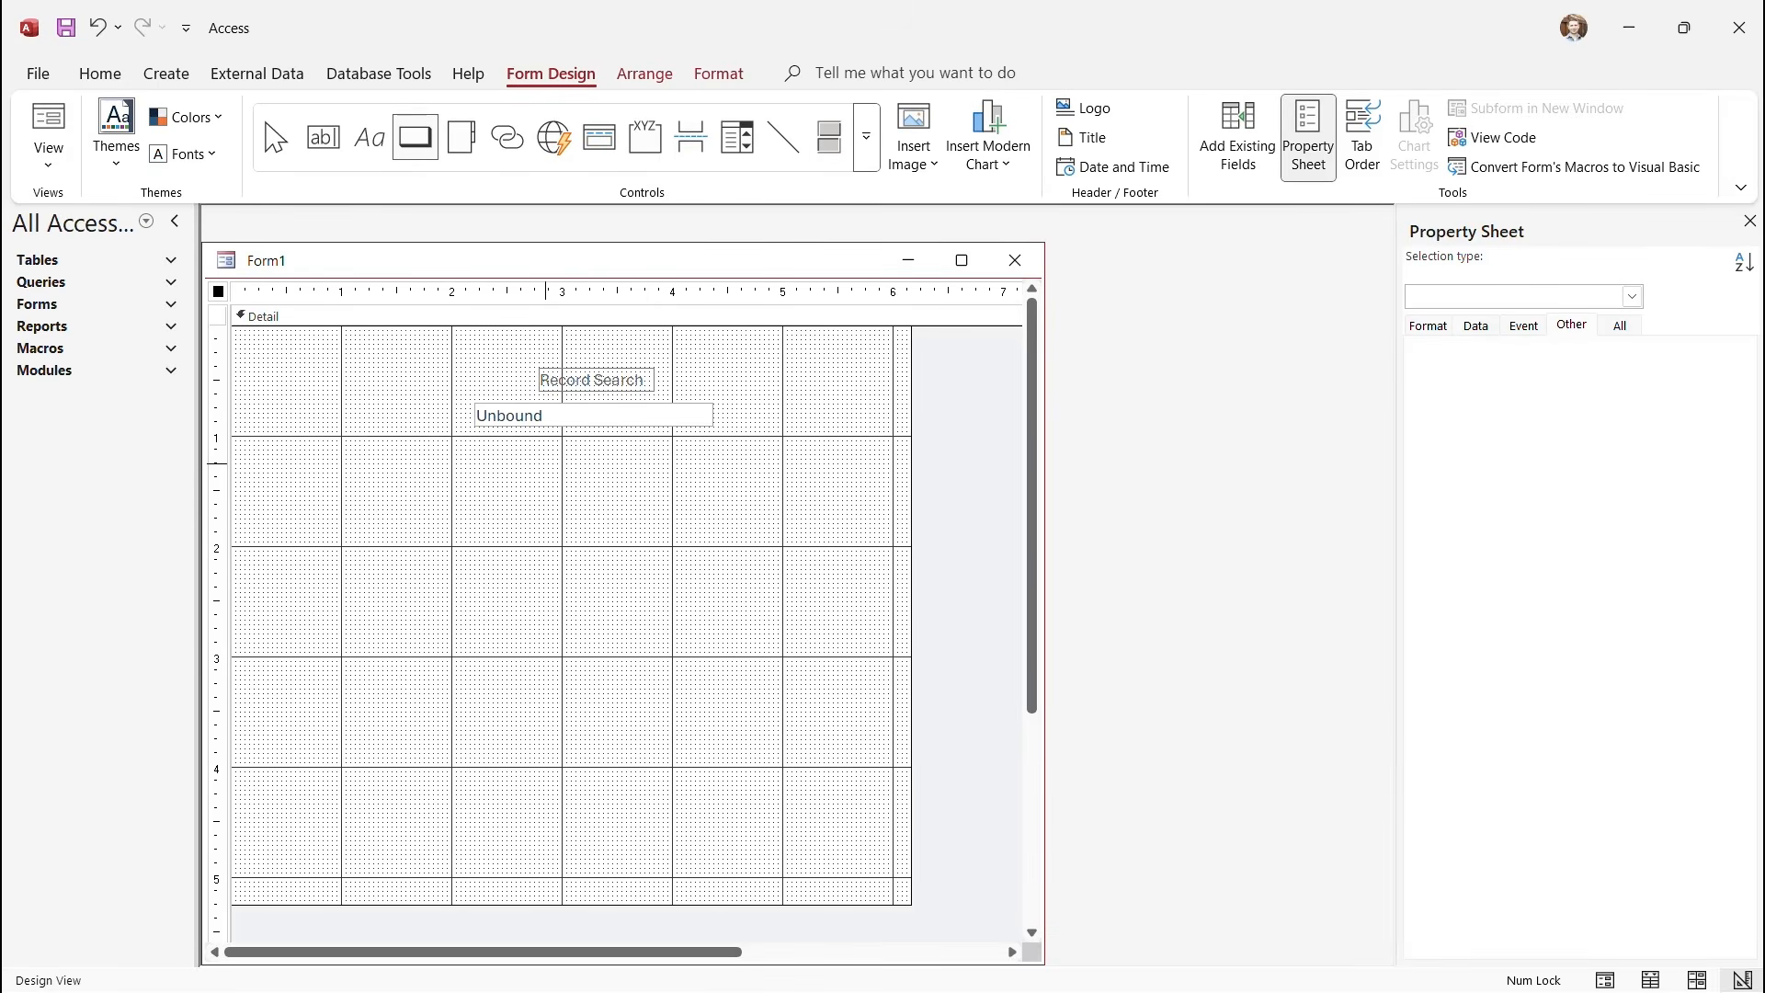
# Draw a button below the search box via the Command Button Wizard, Run Macro action, captioned 'Submit'.
pyautogui.moveTo(546, 464); pyautogui.dragTo(644, 487)
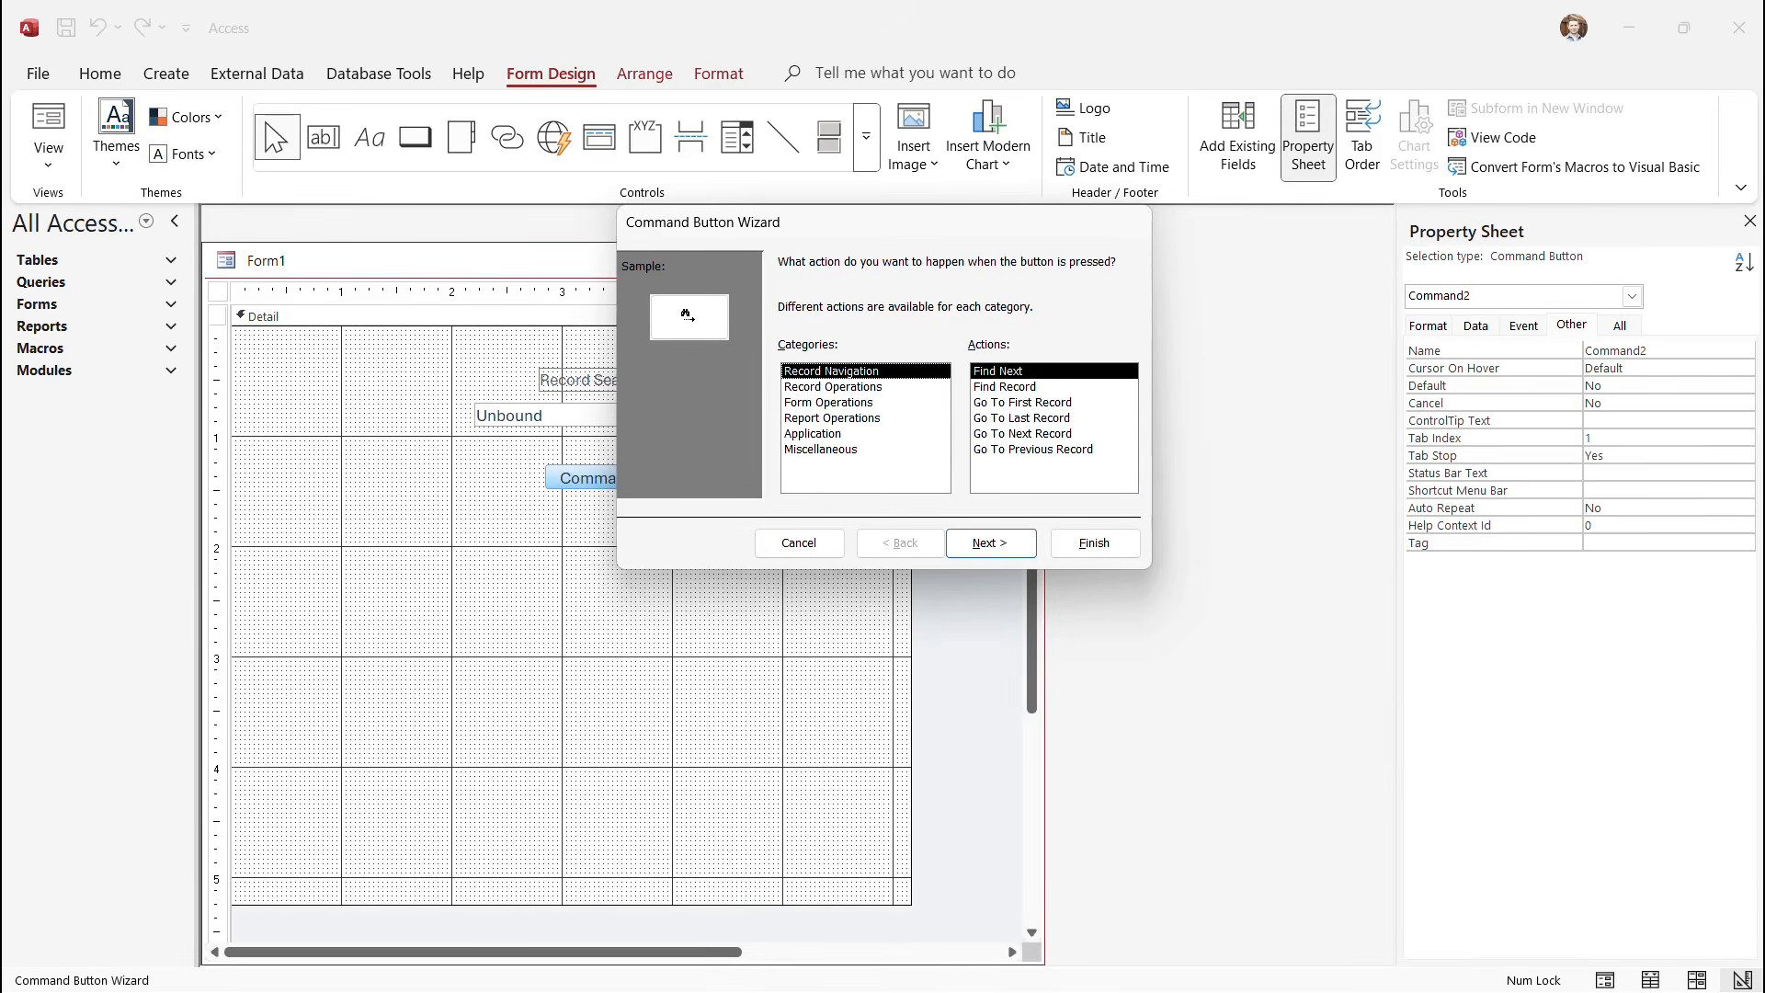
pyautogui.click(821, 449)
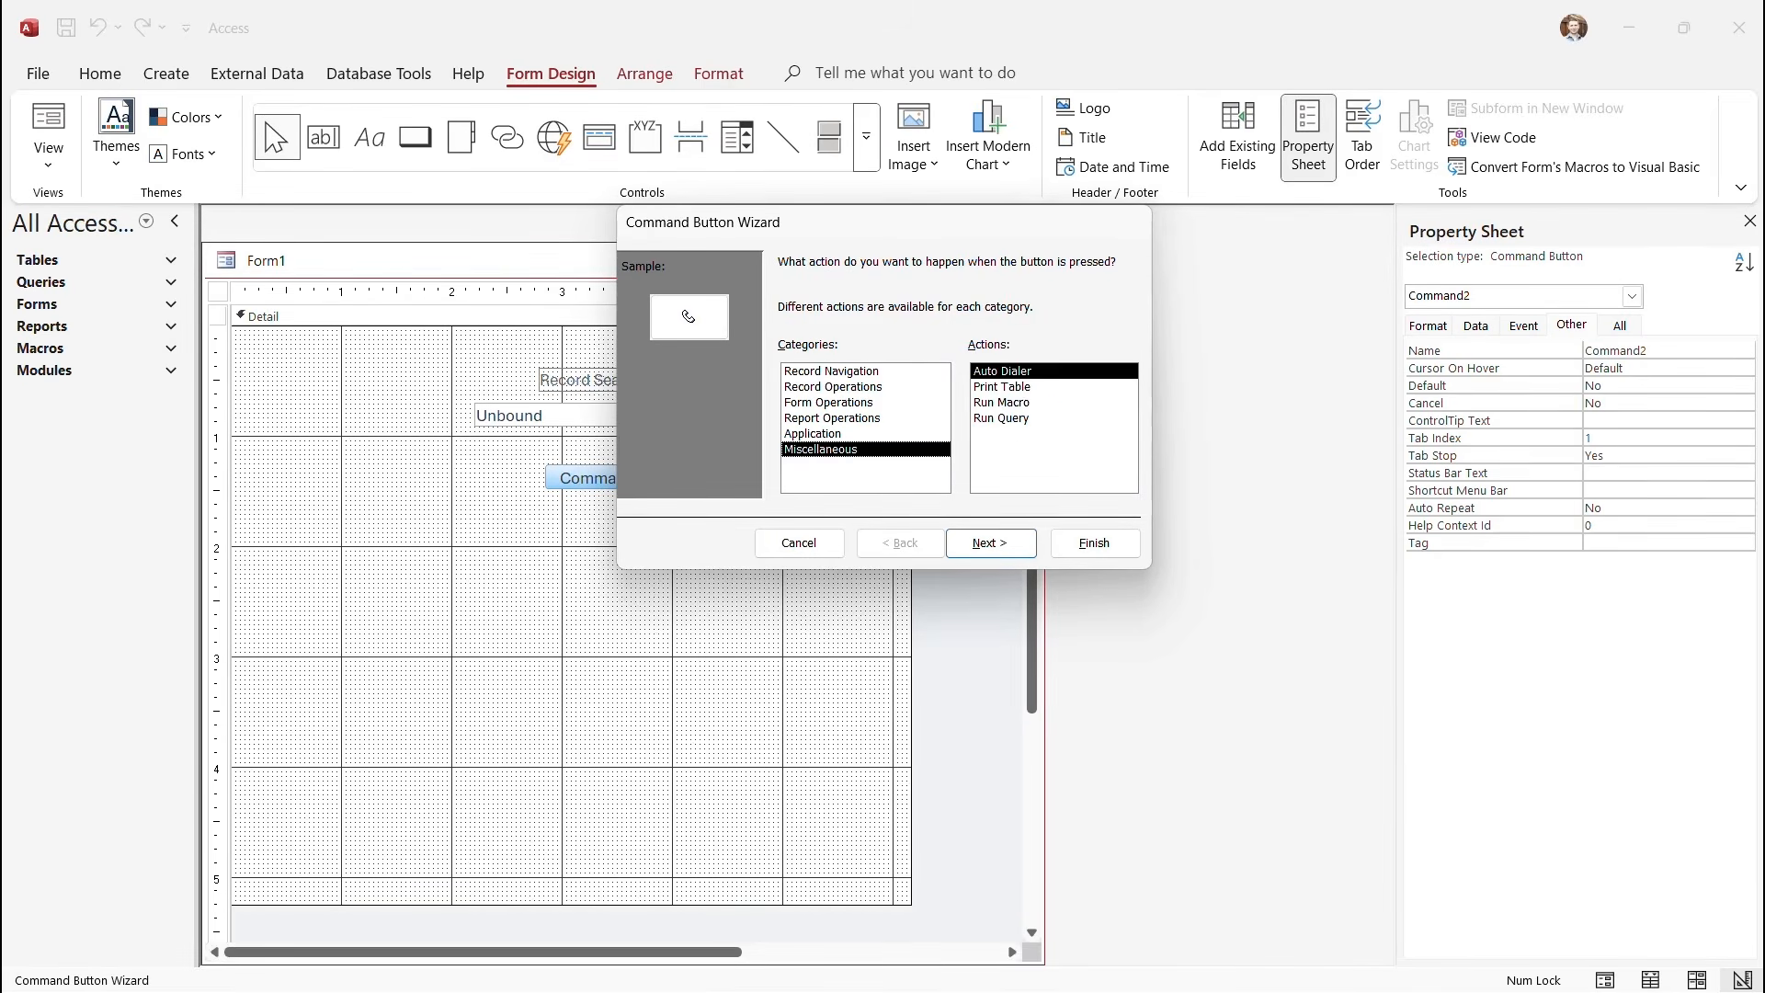
pyautogui.click(1003, 403)
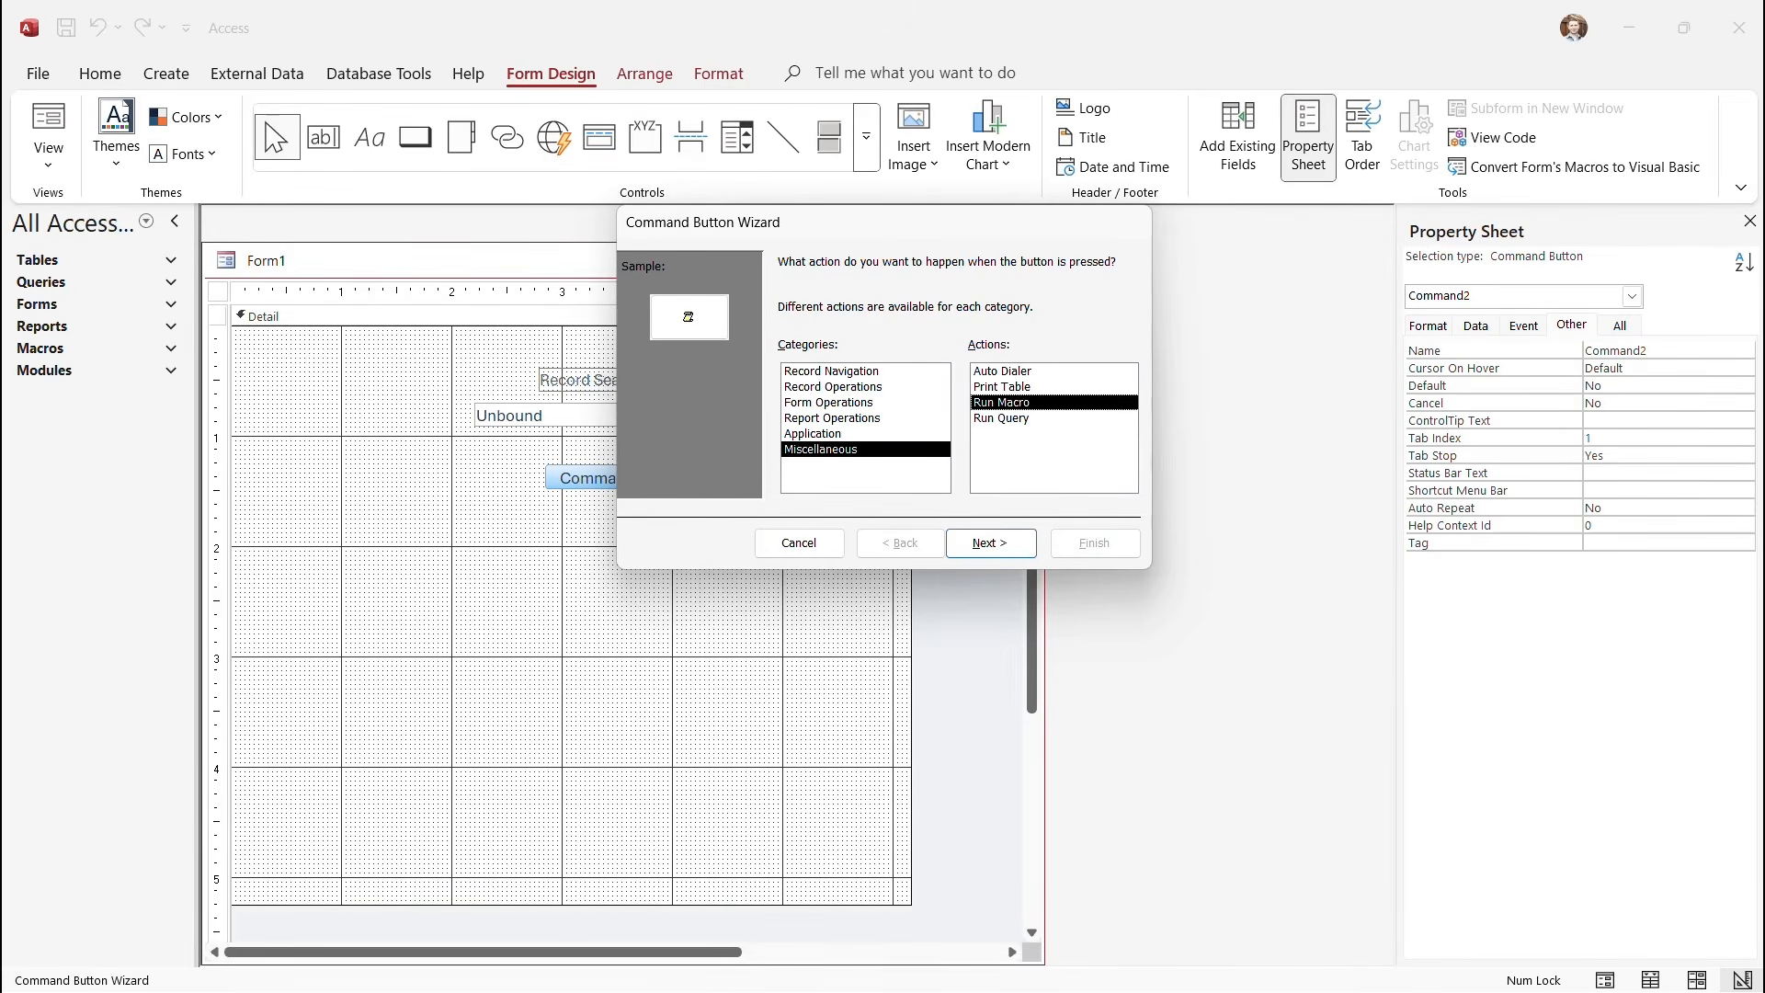
pyautogui.press('Return')
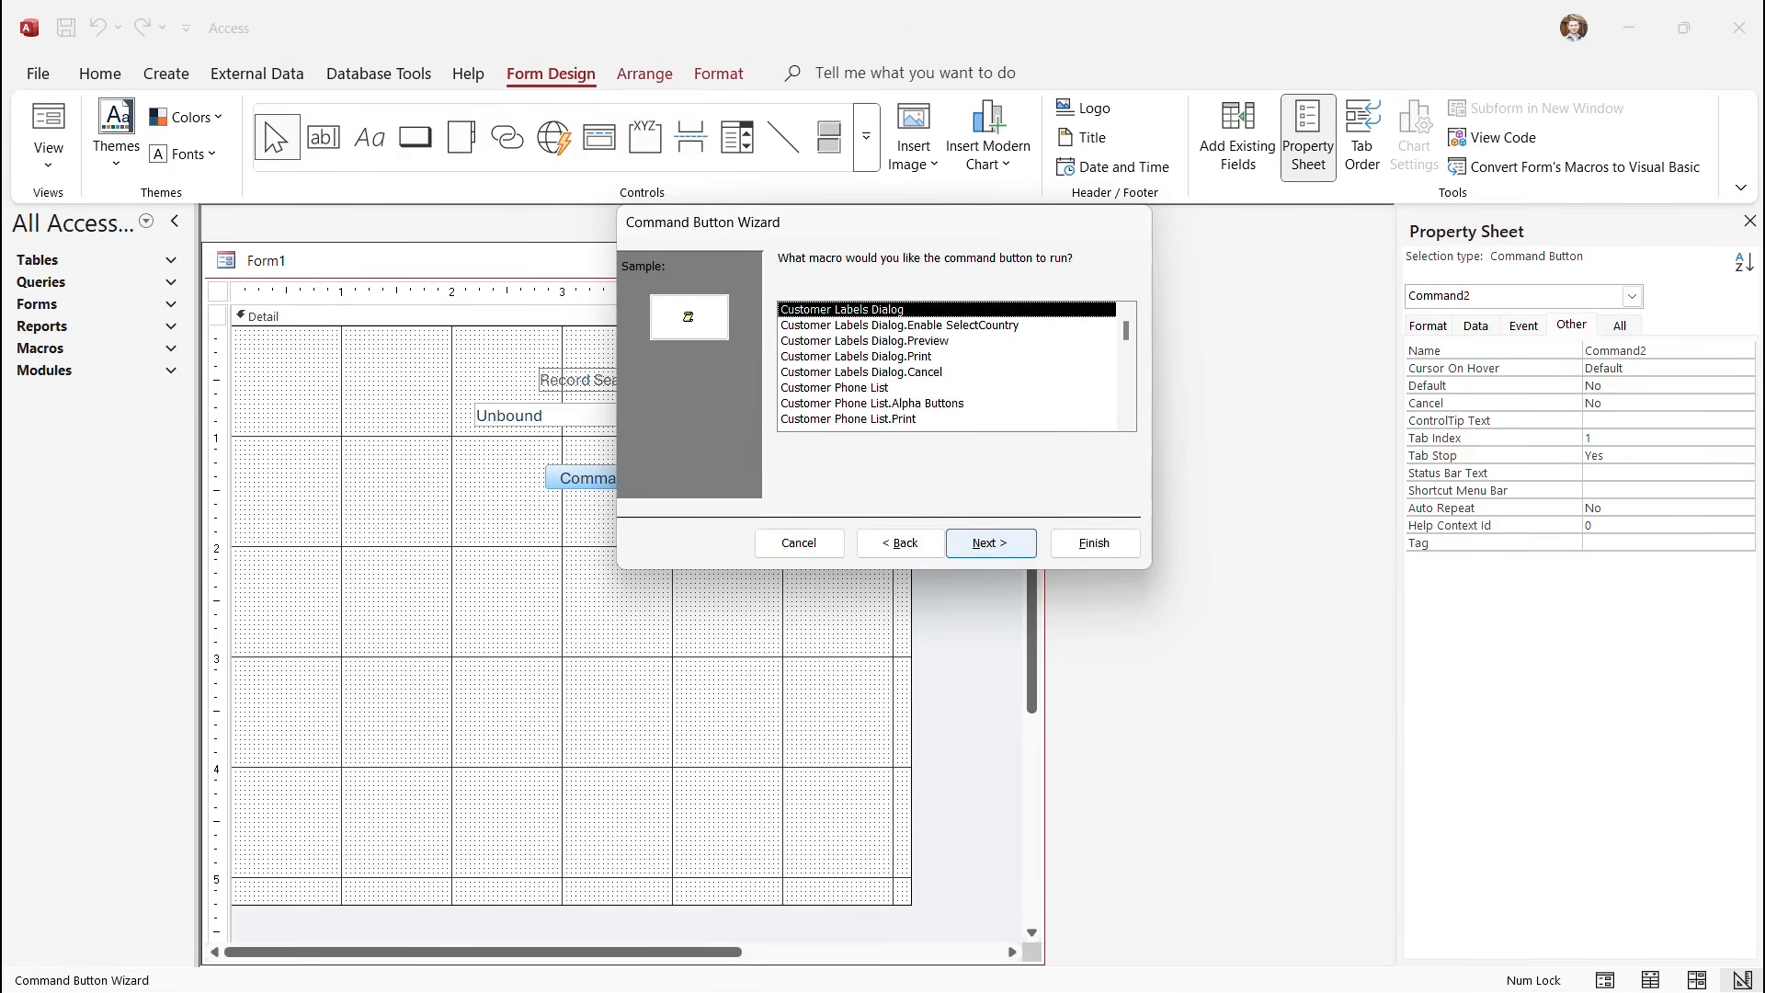
pyautogui.press('Return')
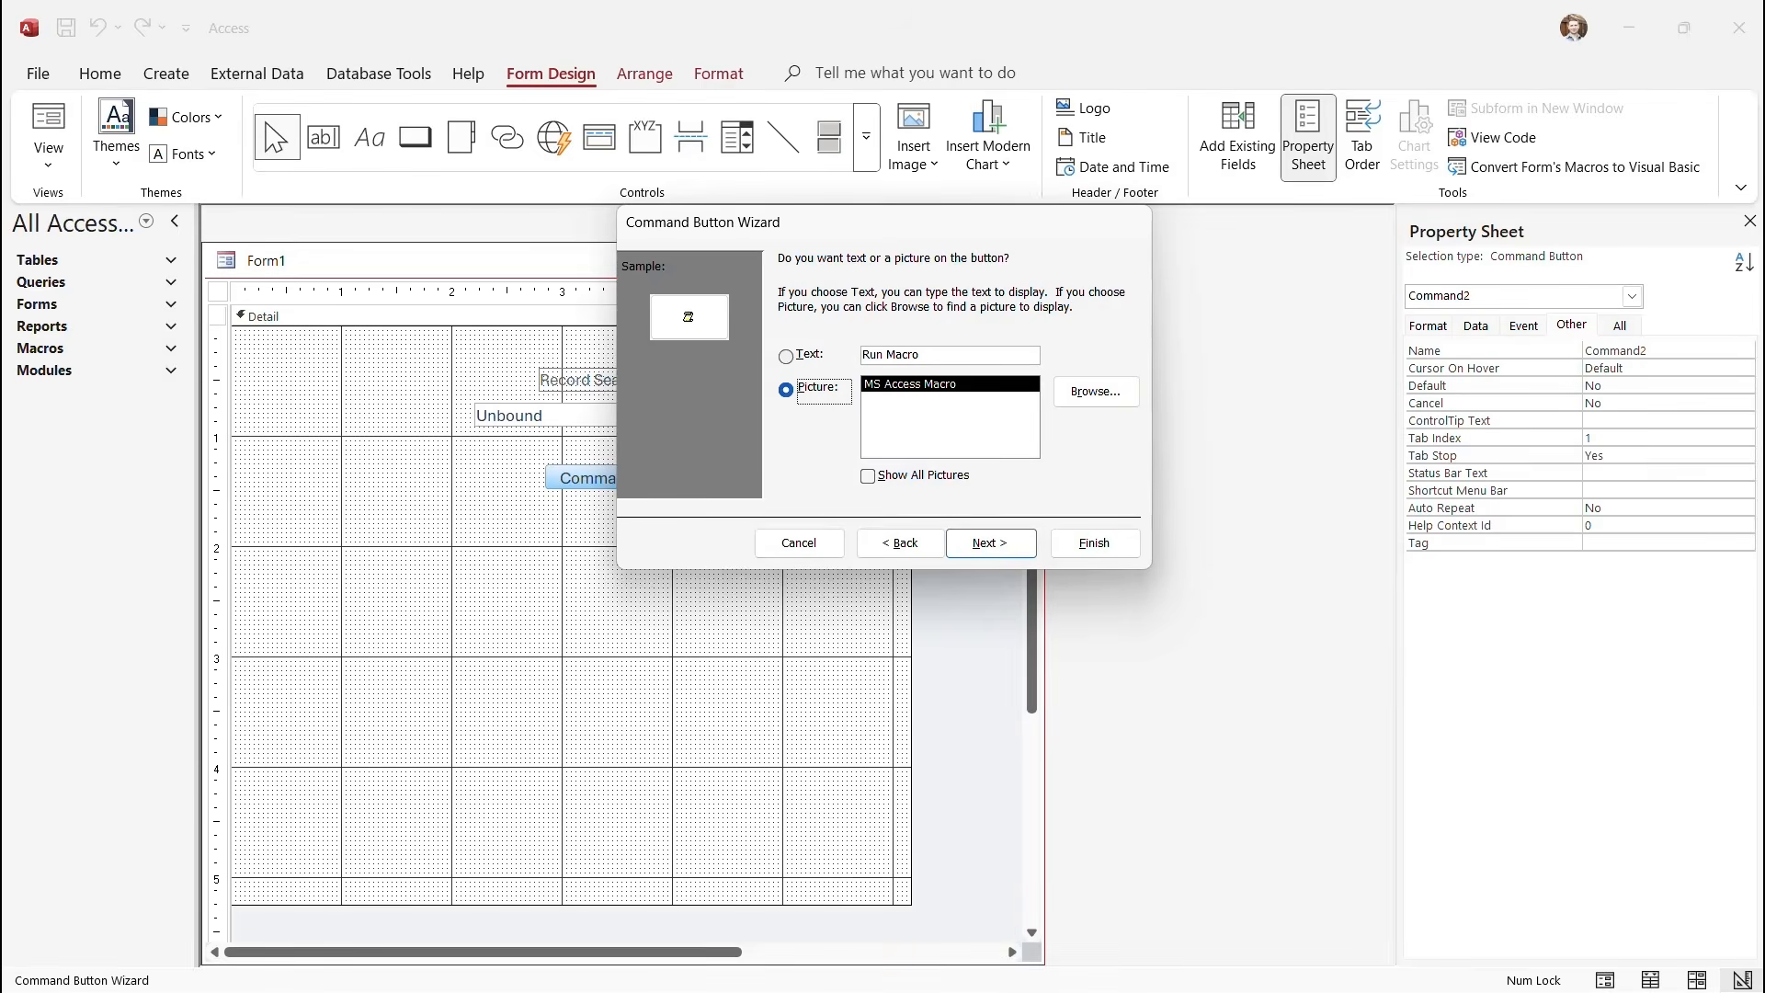
pyautogui.click(786, 356)
pyautogui.moveTo(921, 355); pyautogui.dragTo(862, 355)
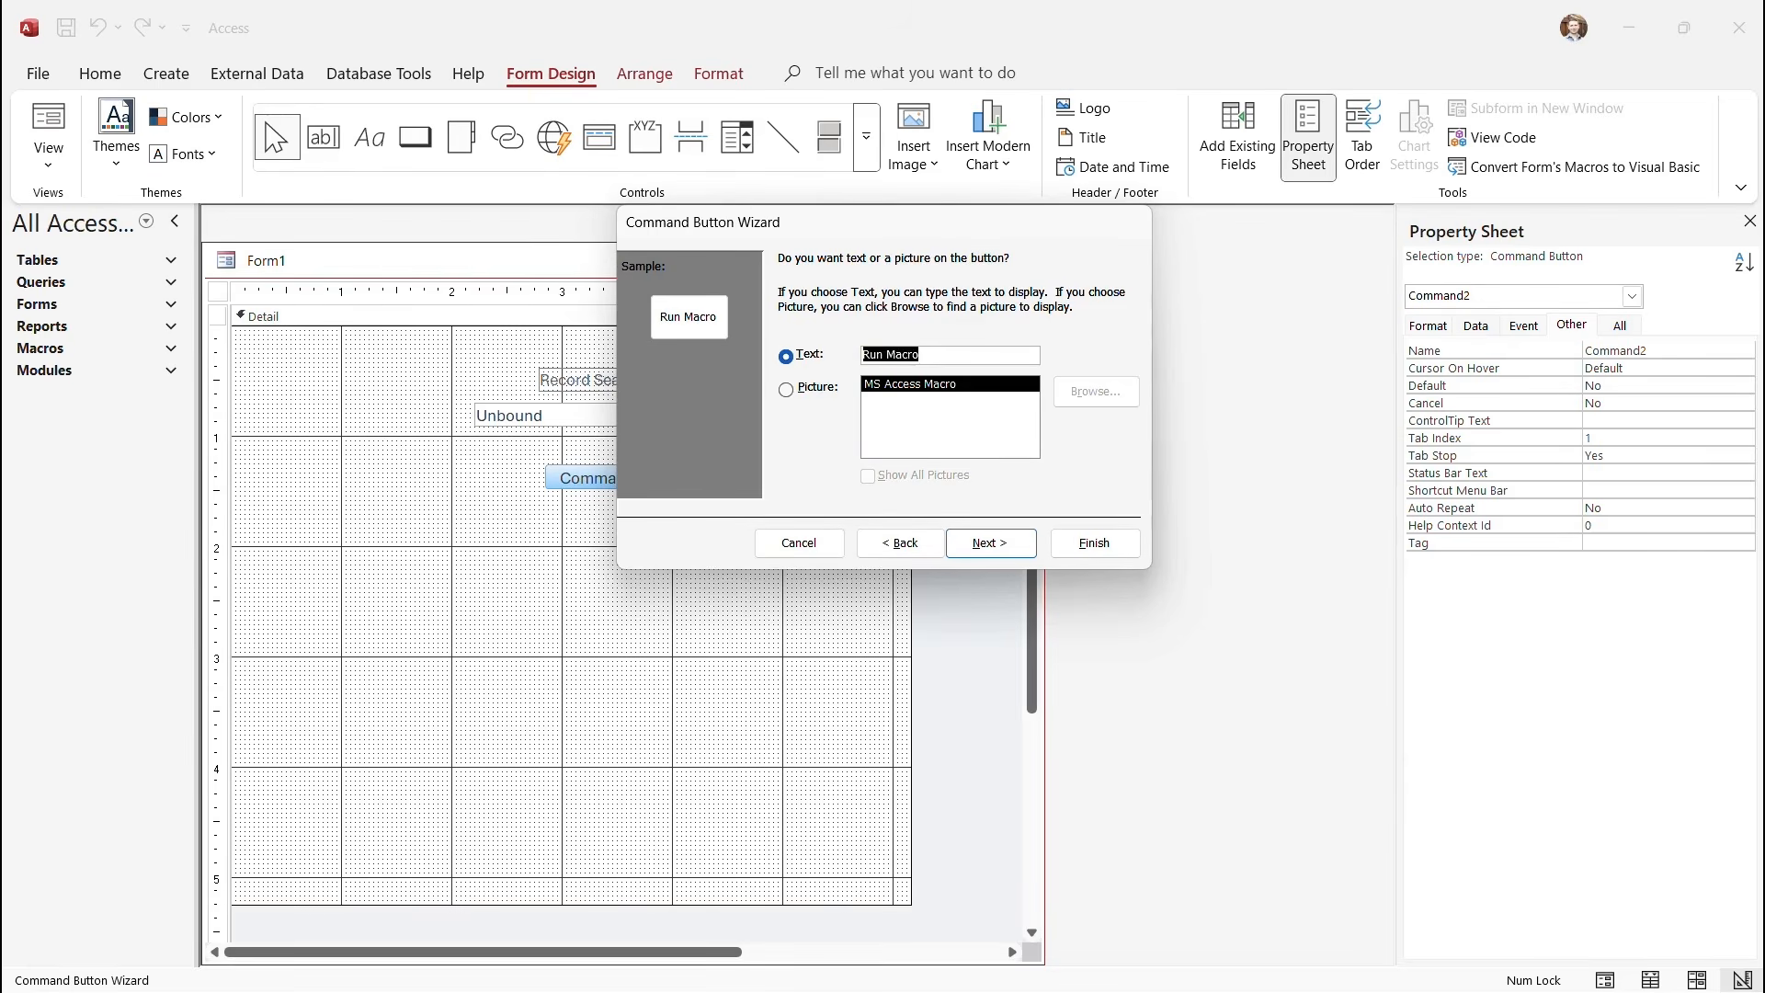
pyautogui.click(922, 355)
pyautogui.moveTo(920, 355); pyautogui.dragTo(863, 355)
pyautogui.write('Submit')
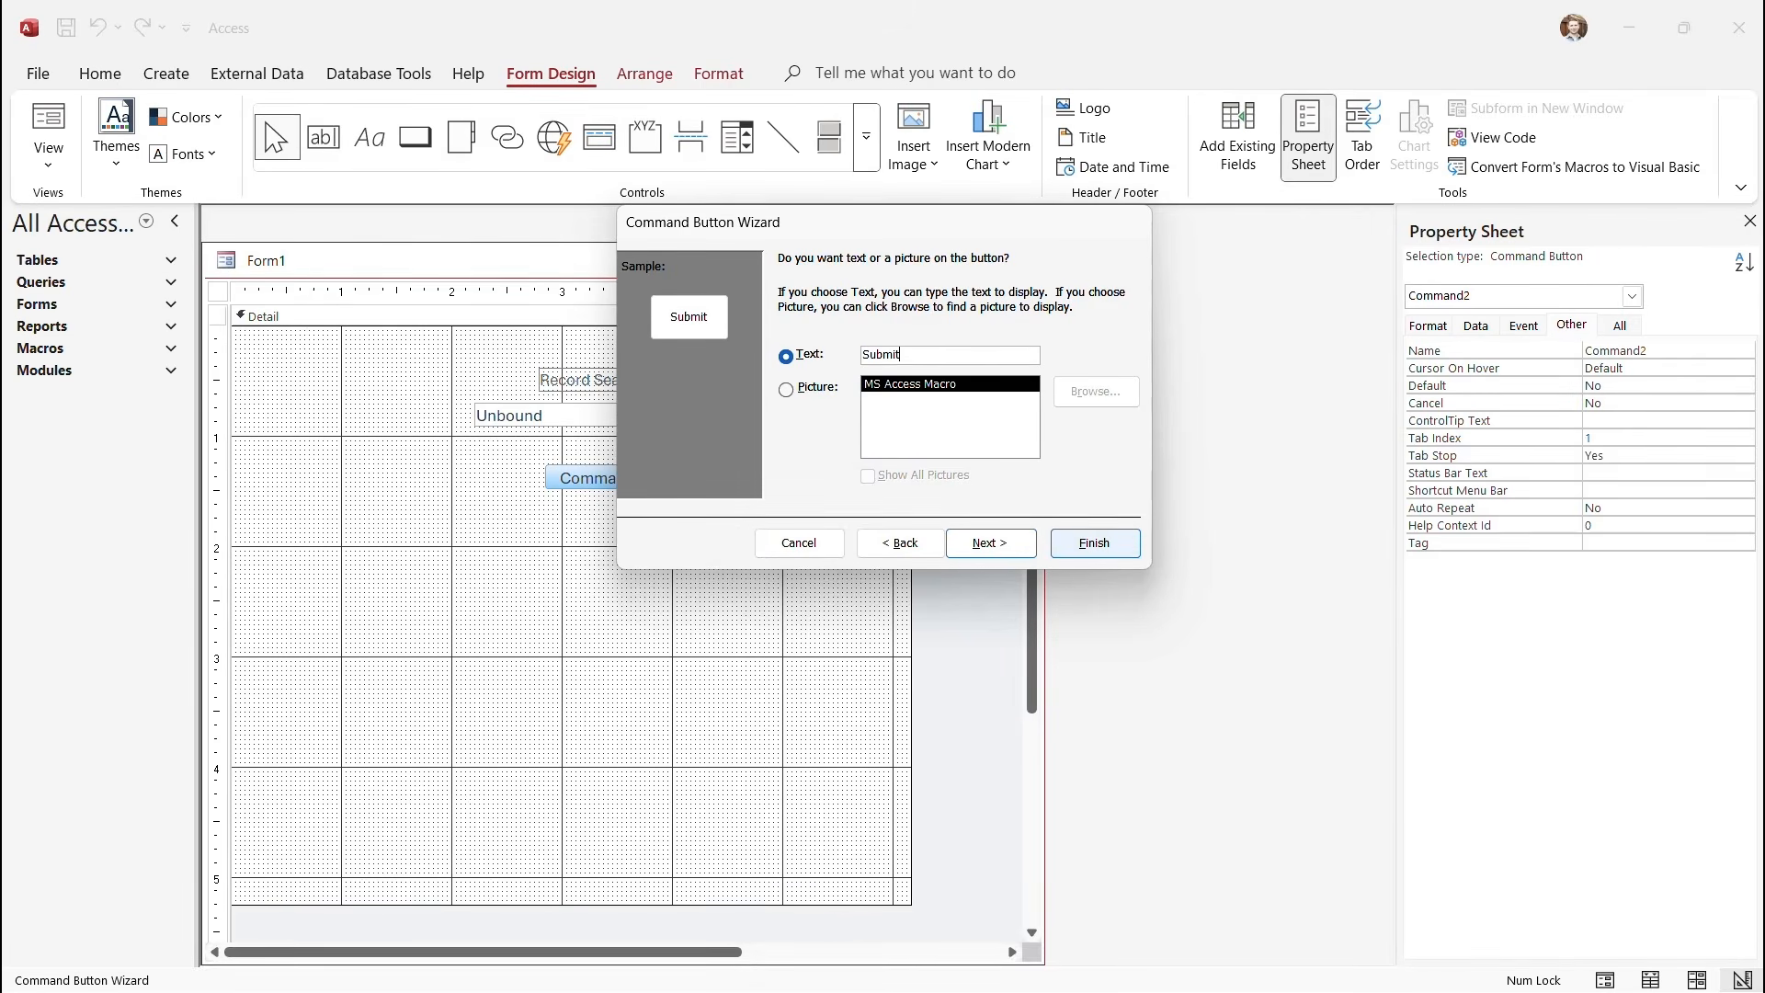
pyautogui.click(1095, 542)
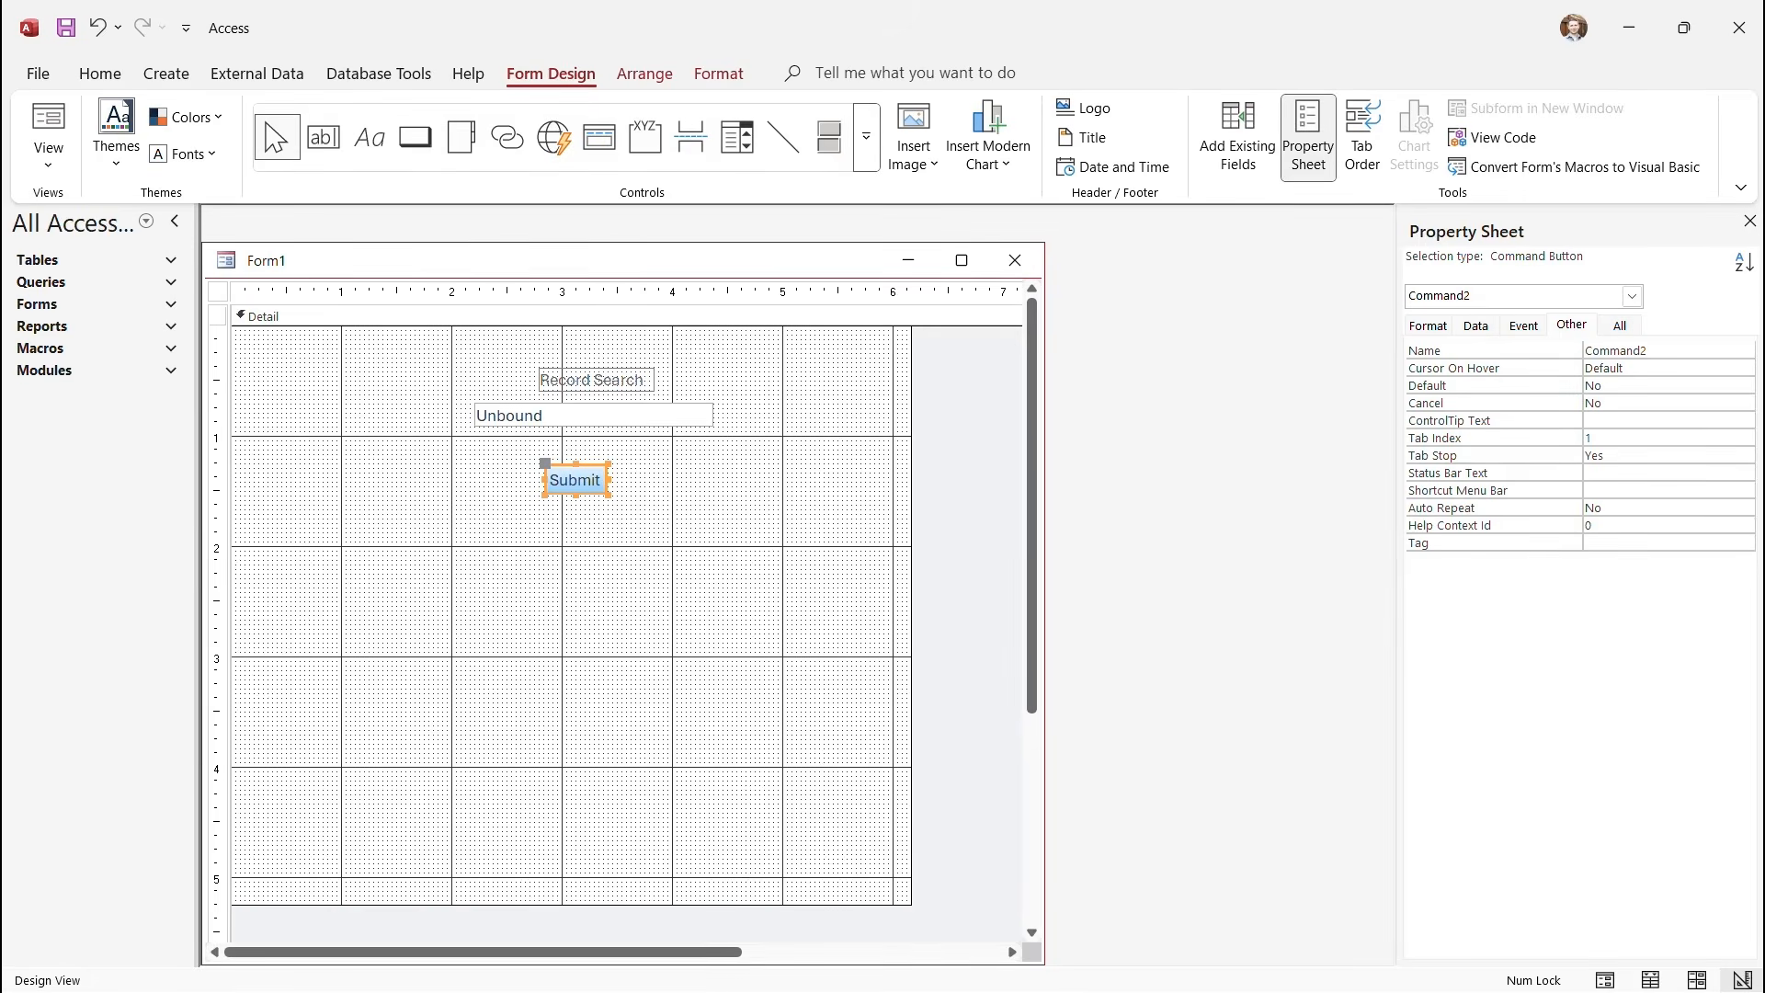
# Move the Submit button up under the search box and rename Command2 to btnSearch.
pyautogui.moveTo(575, 480); pyautogui.dragTo(587, 464)
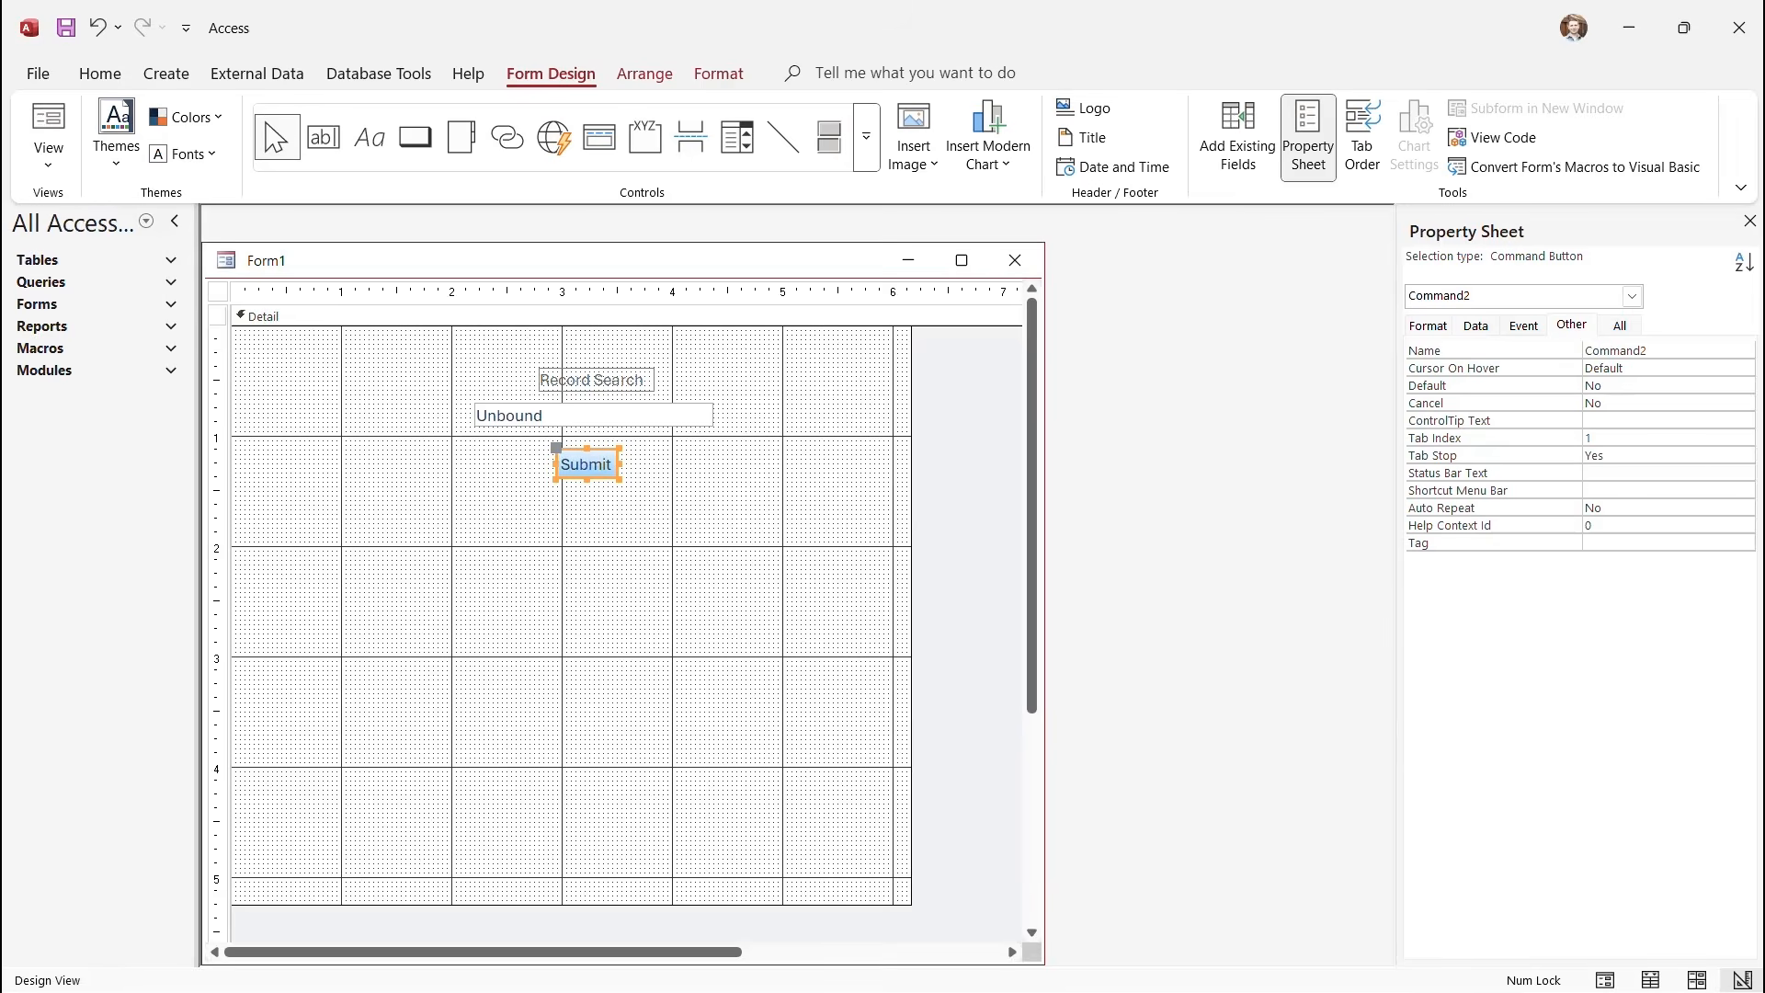
pyautogui.click(1571, 324)
pyautogui.click(1647, 350)
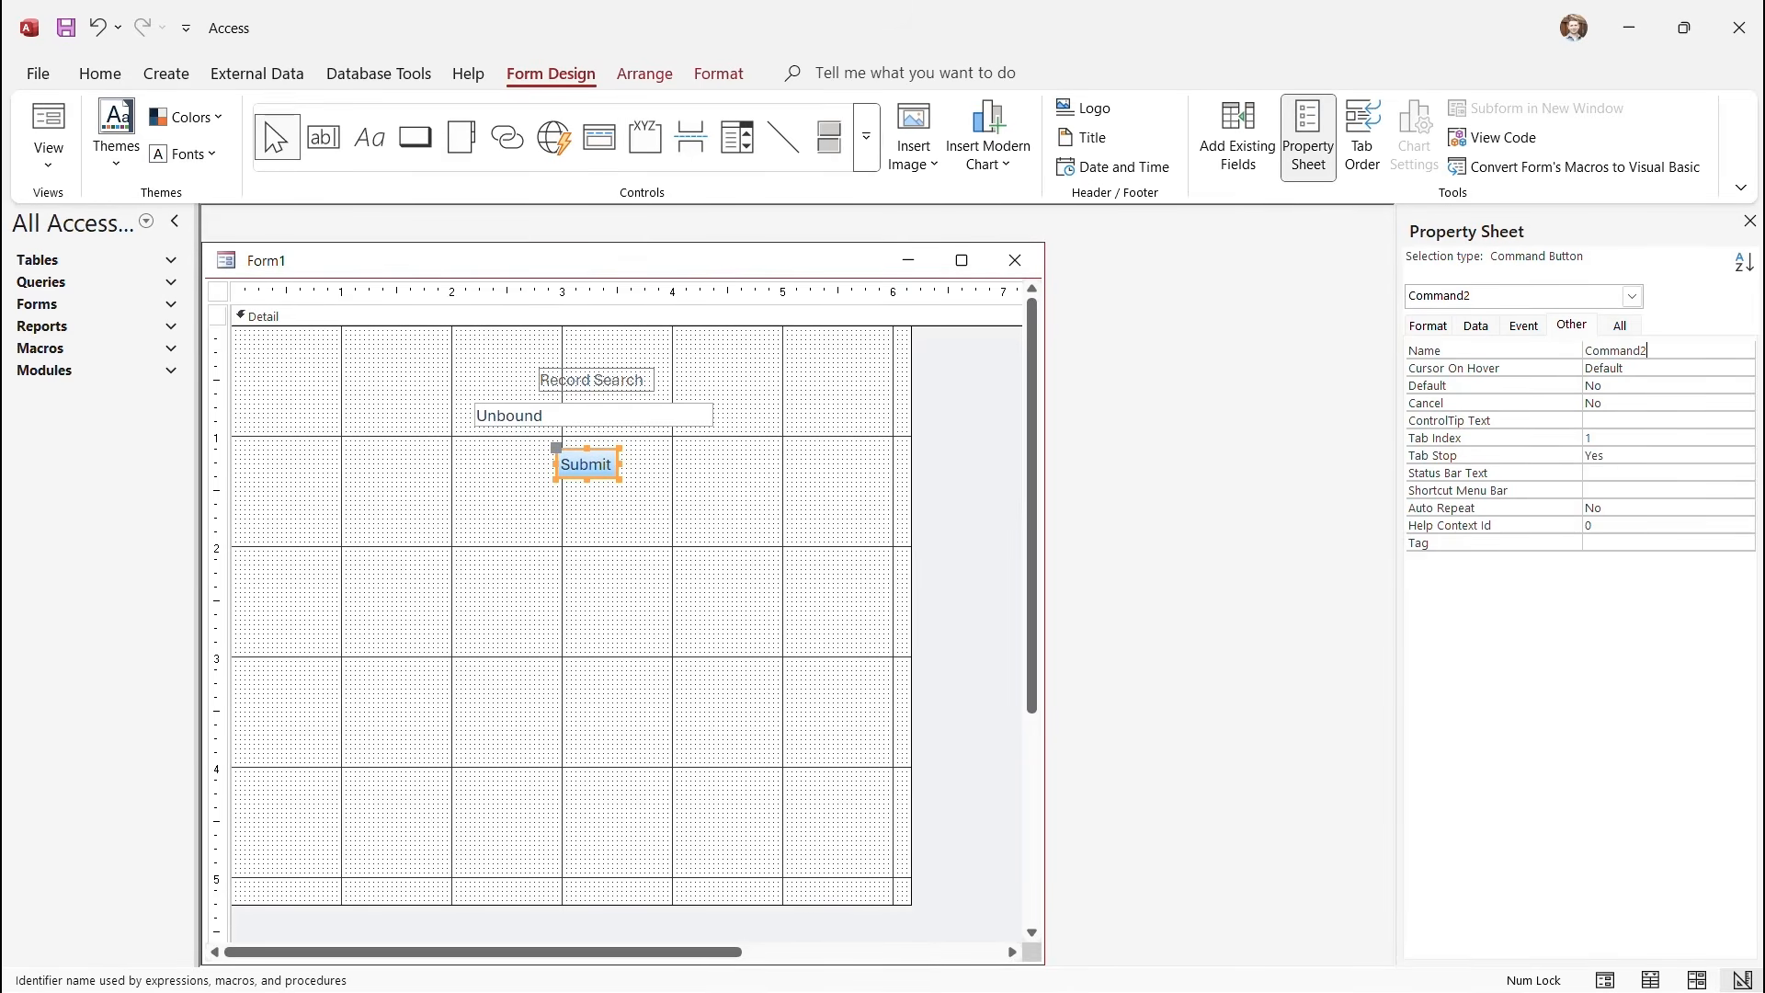
pyautogui.moveTo(1647, 350); pyautogui.dragTo(1584, 350)
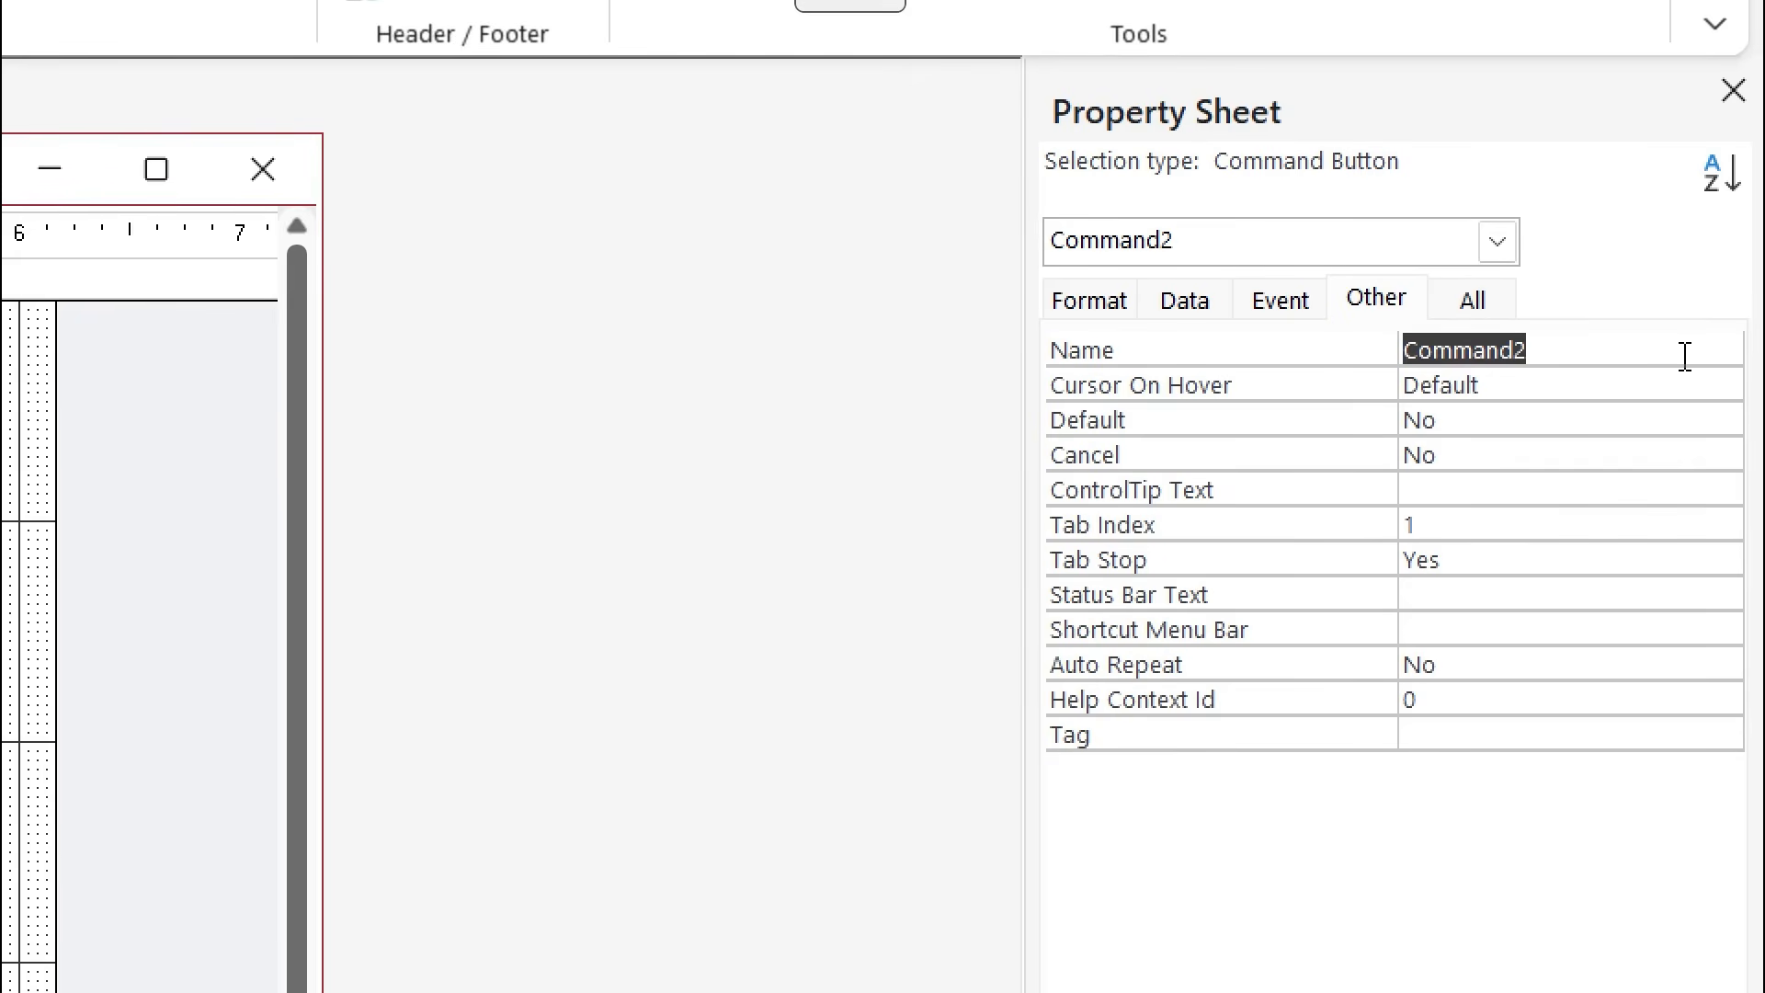
pyautogui.write('btnSearch')
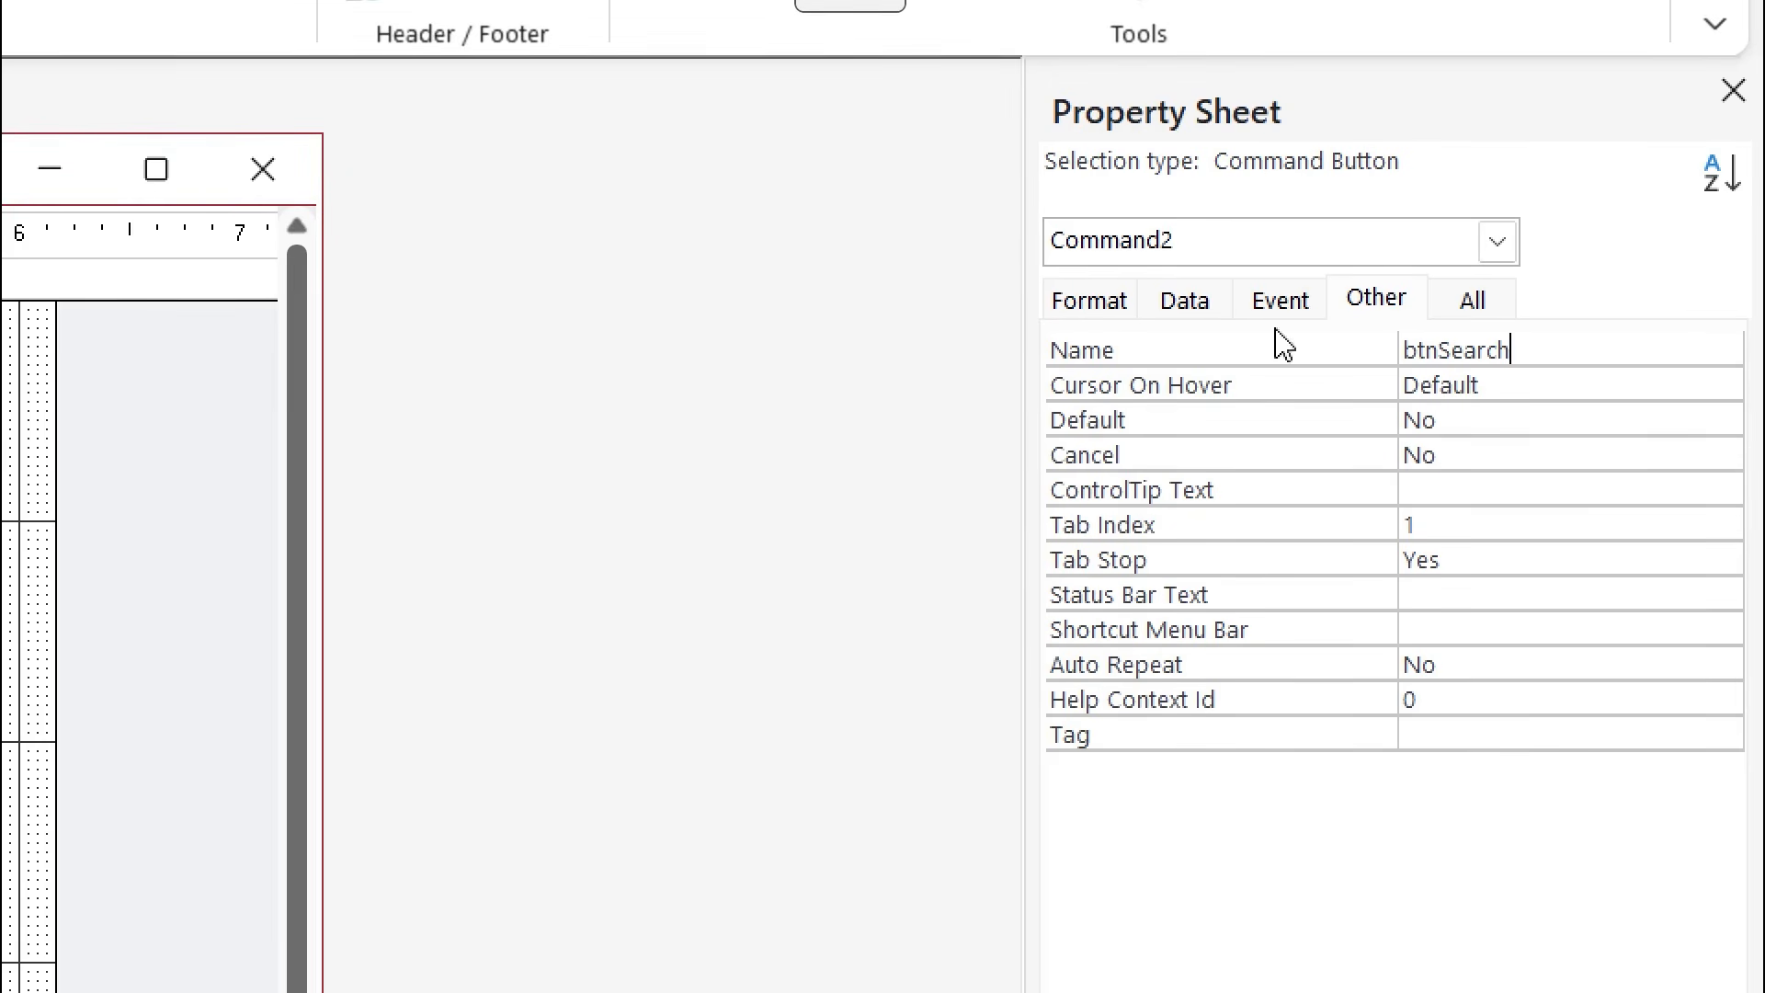
pyautogui.click(1192, 311)
pyautogui.click(1128, 315)
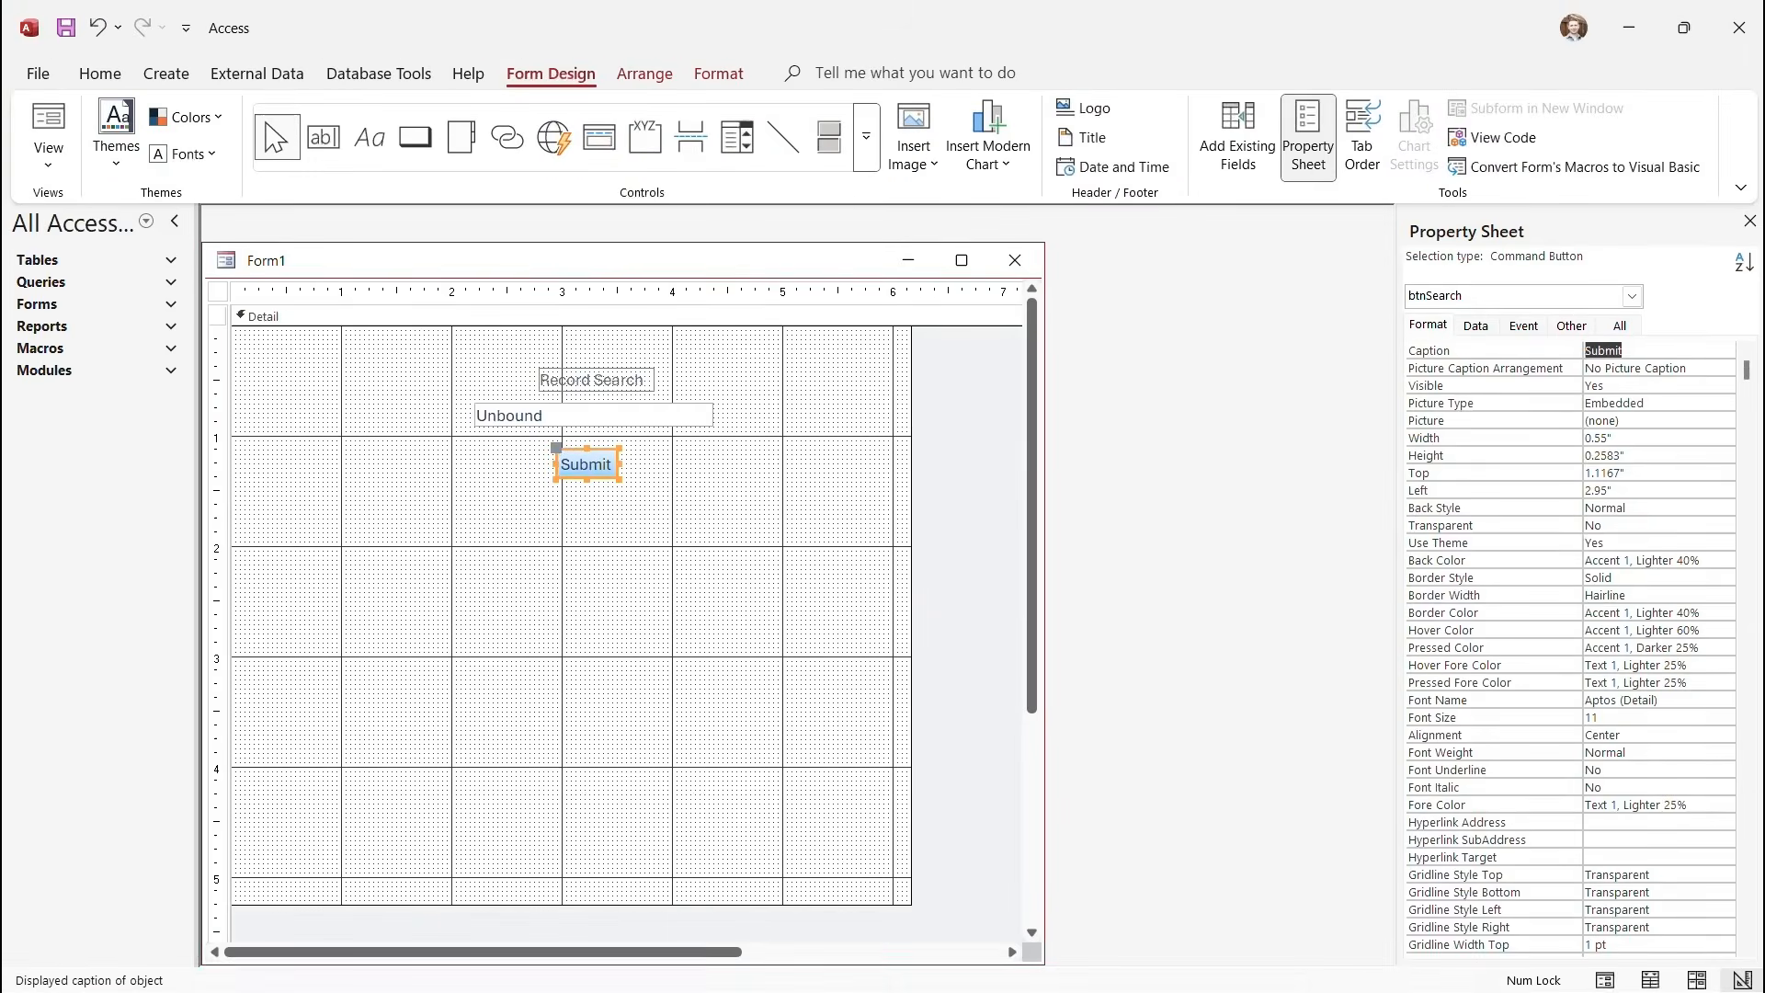
pyautogui.click(717, 543)
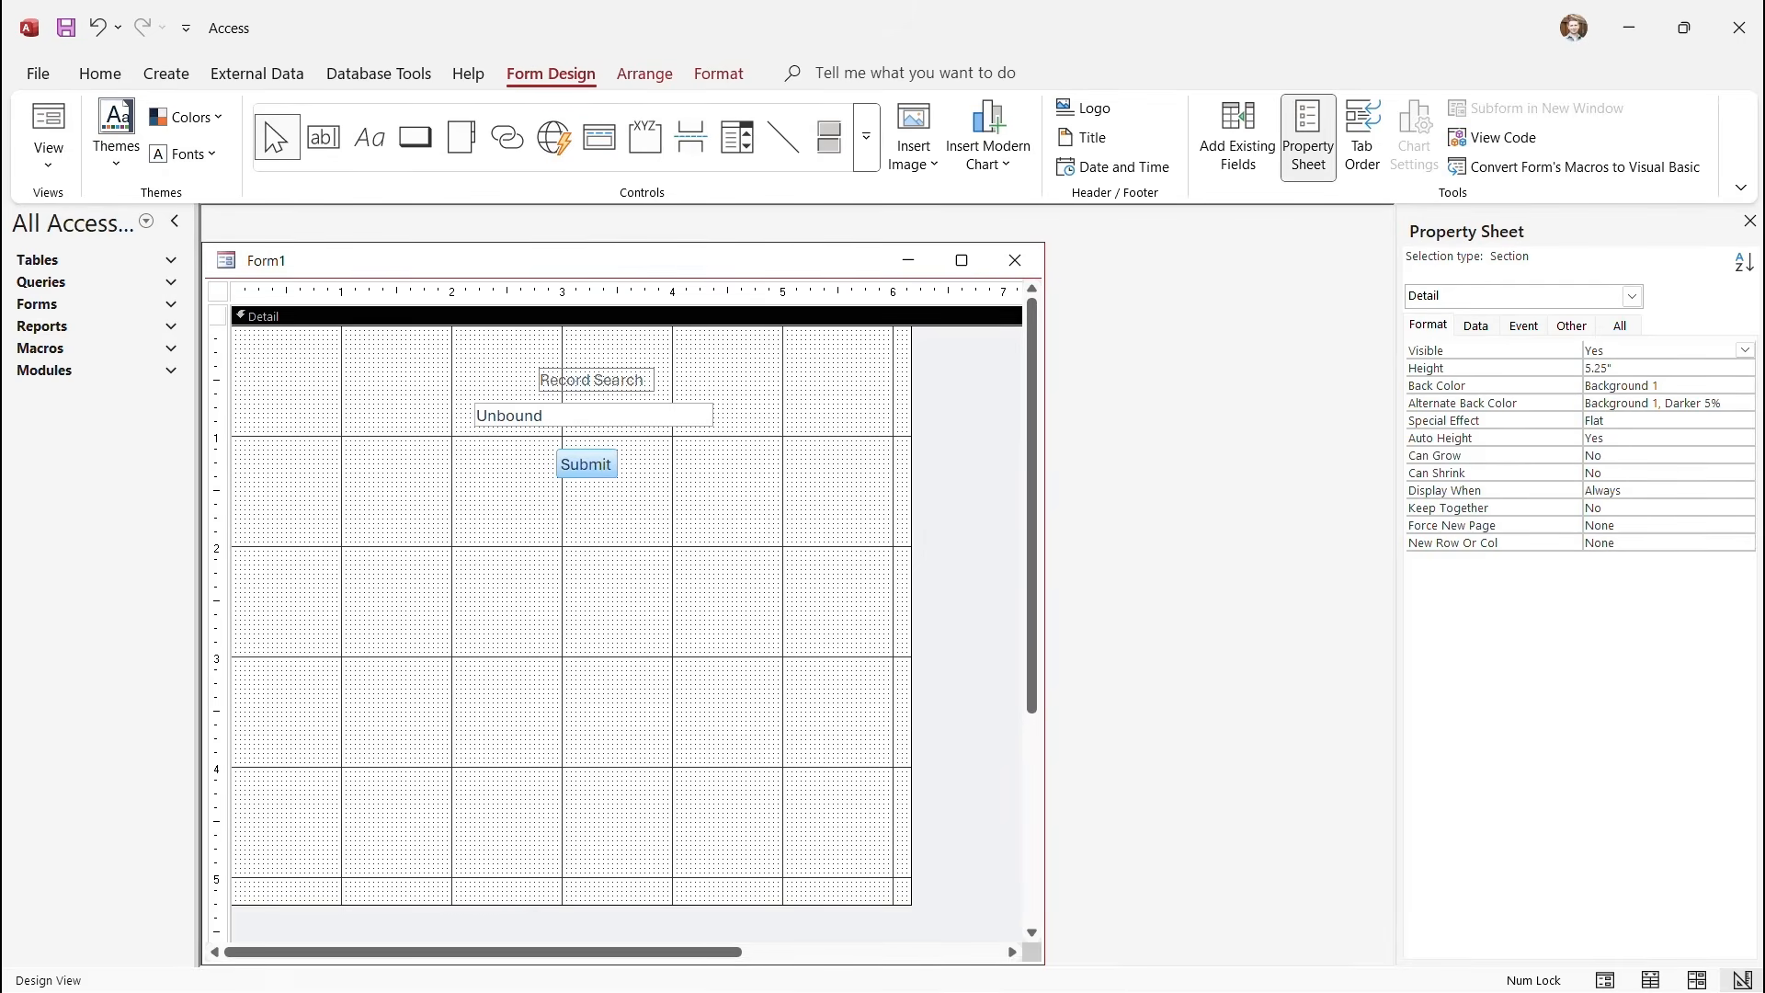
# Shift the design window right and save the form as 'Record Search Form' with Ctrl+S.
pyautogui.moveTo(588, 260); pyautogui.dragTo(701, 254)
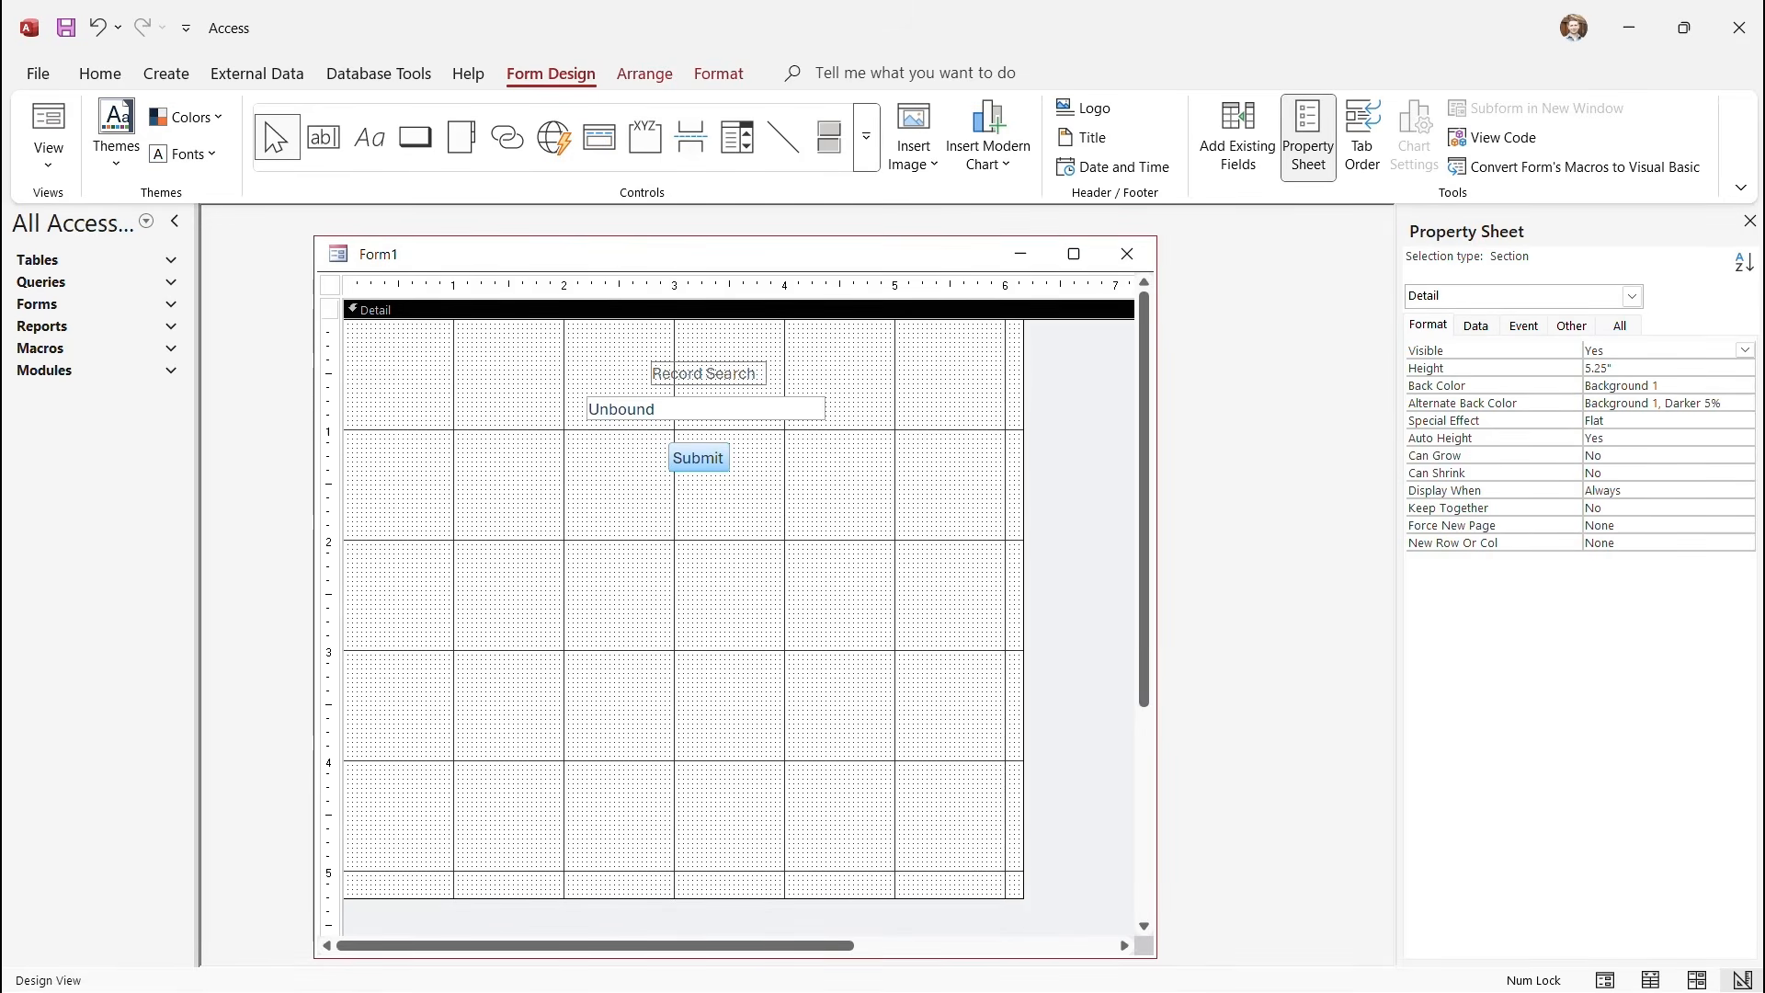
pyautogui.hotkey('ctrl', 's')
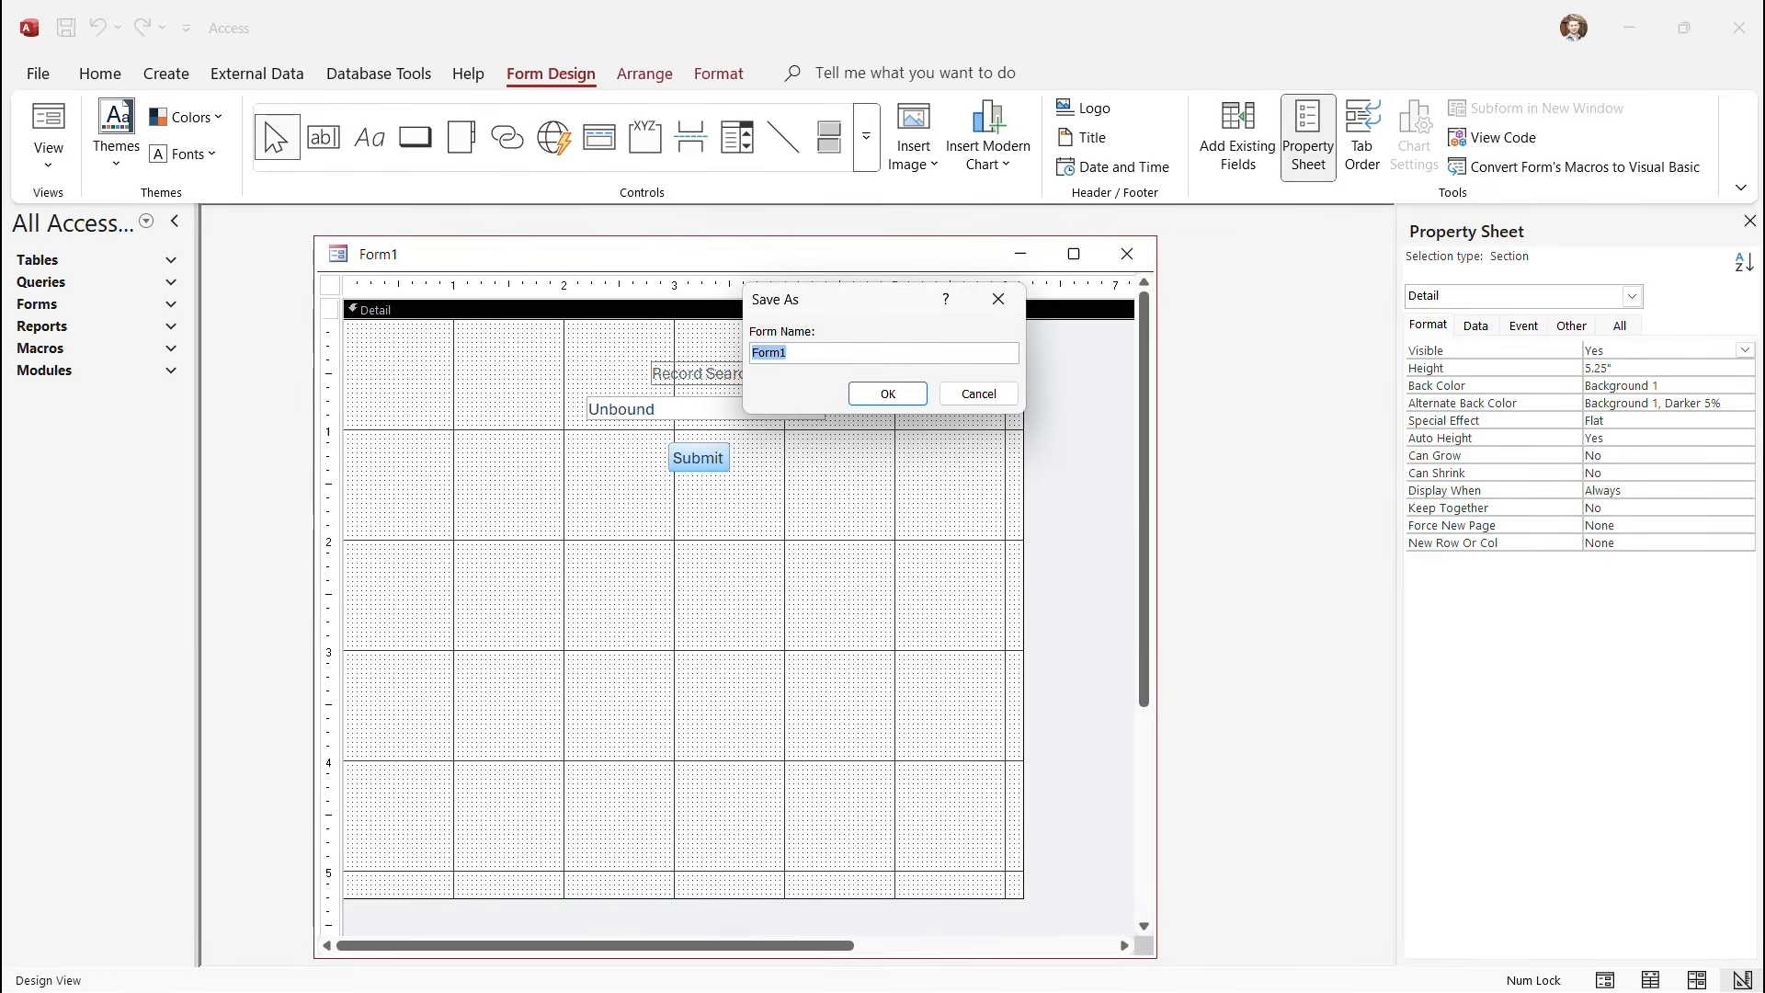
pyautogui.write('Record Search ')
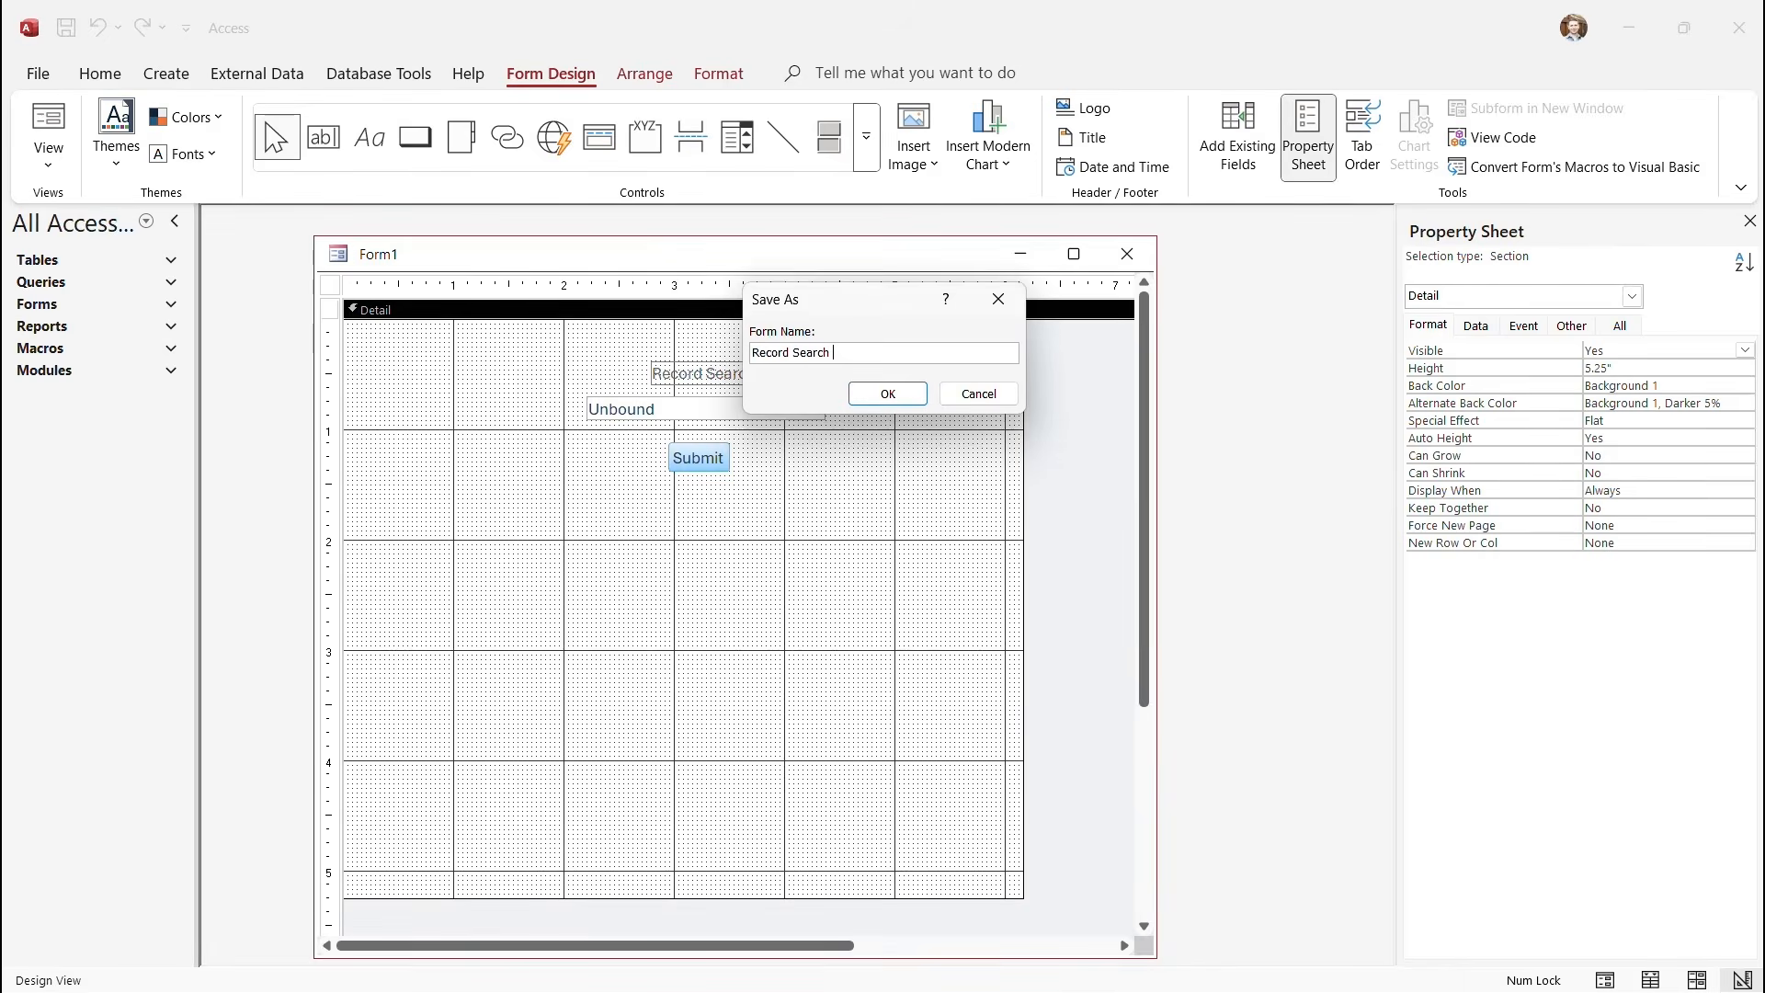
pyautogui.write('Form')
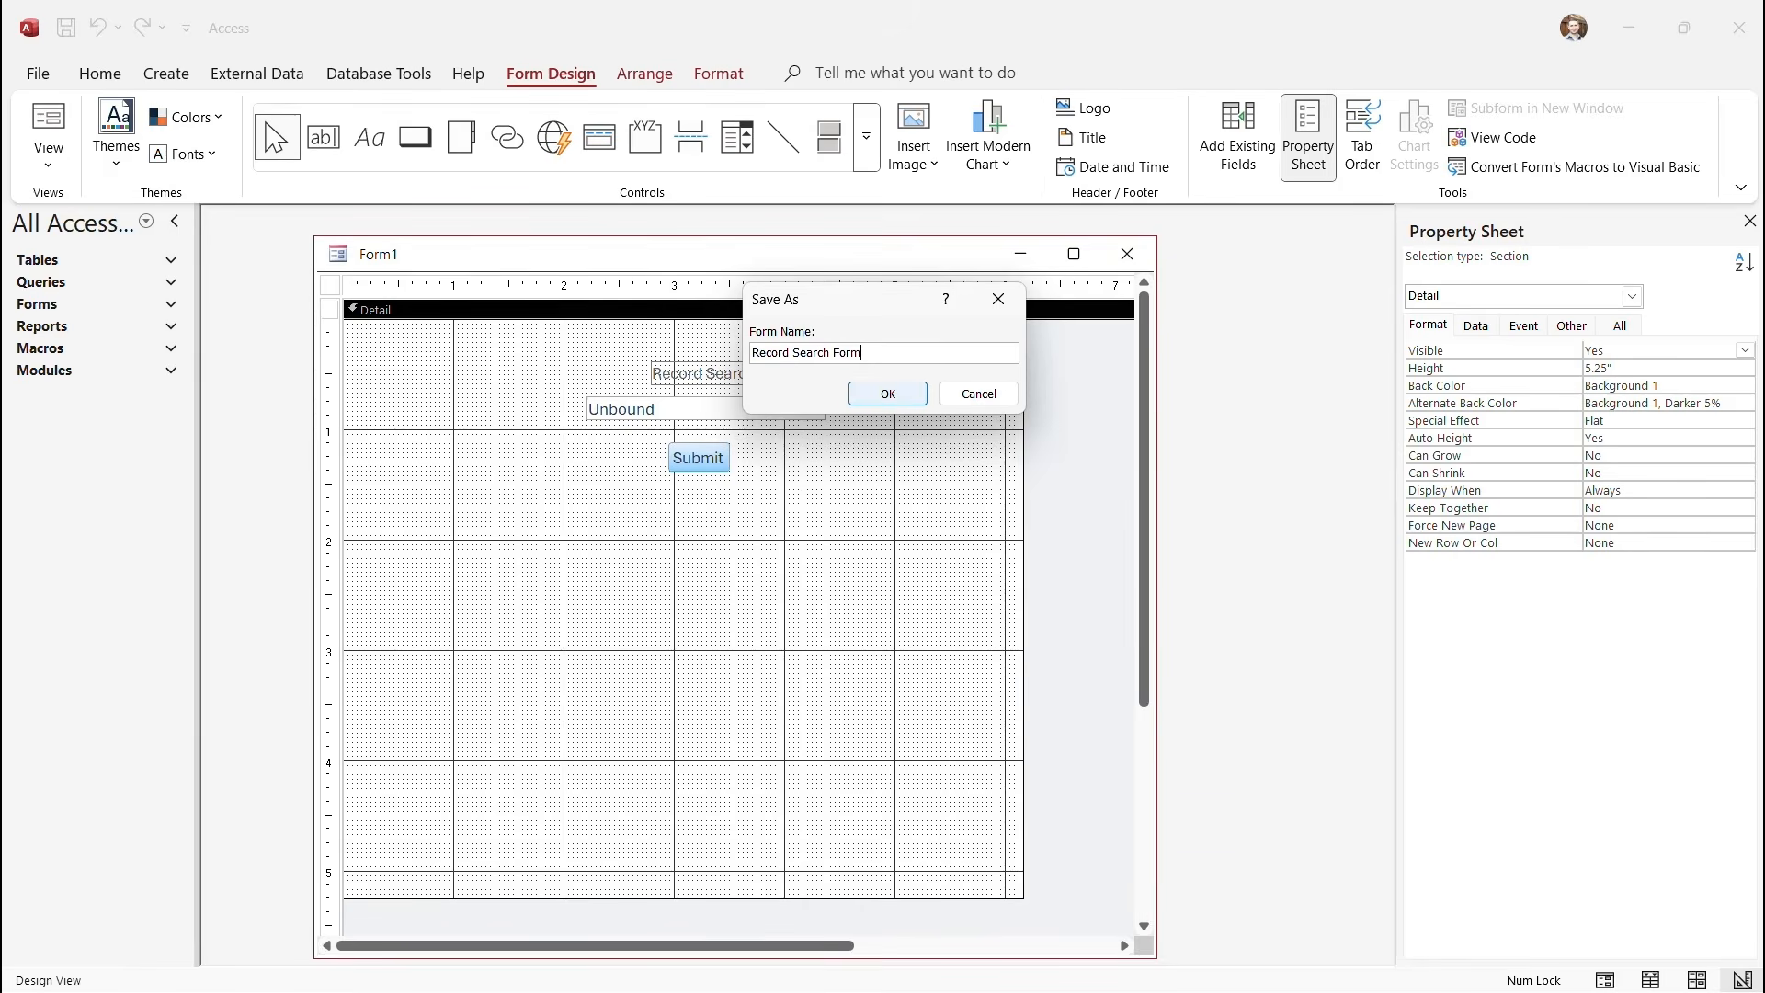
pyautogui.click(888, 394)
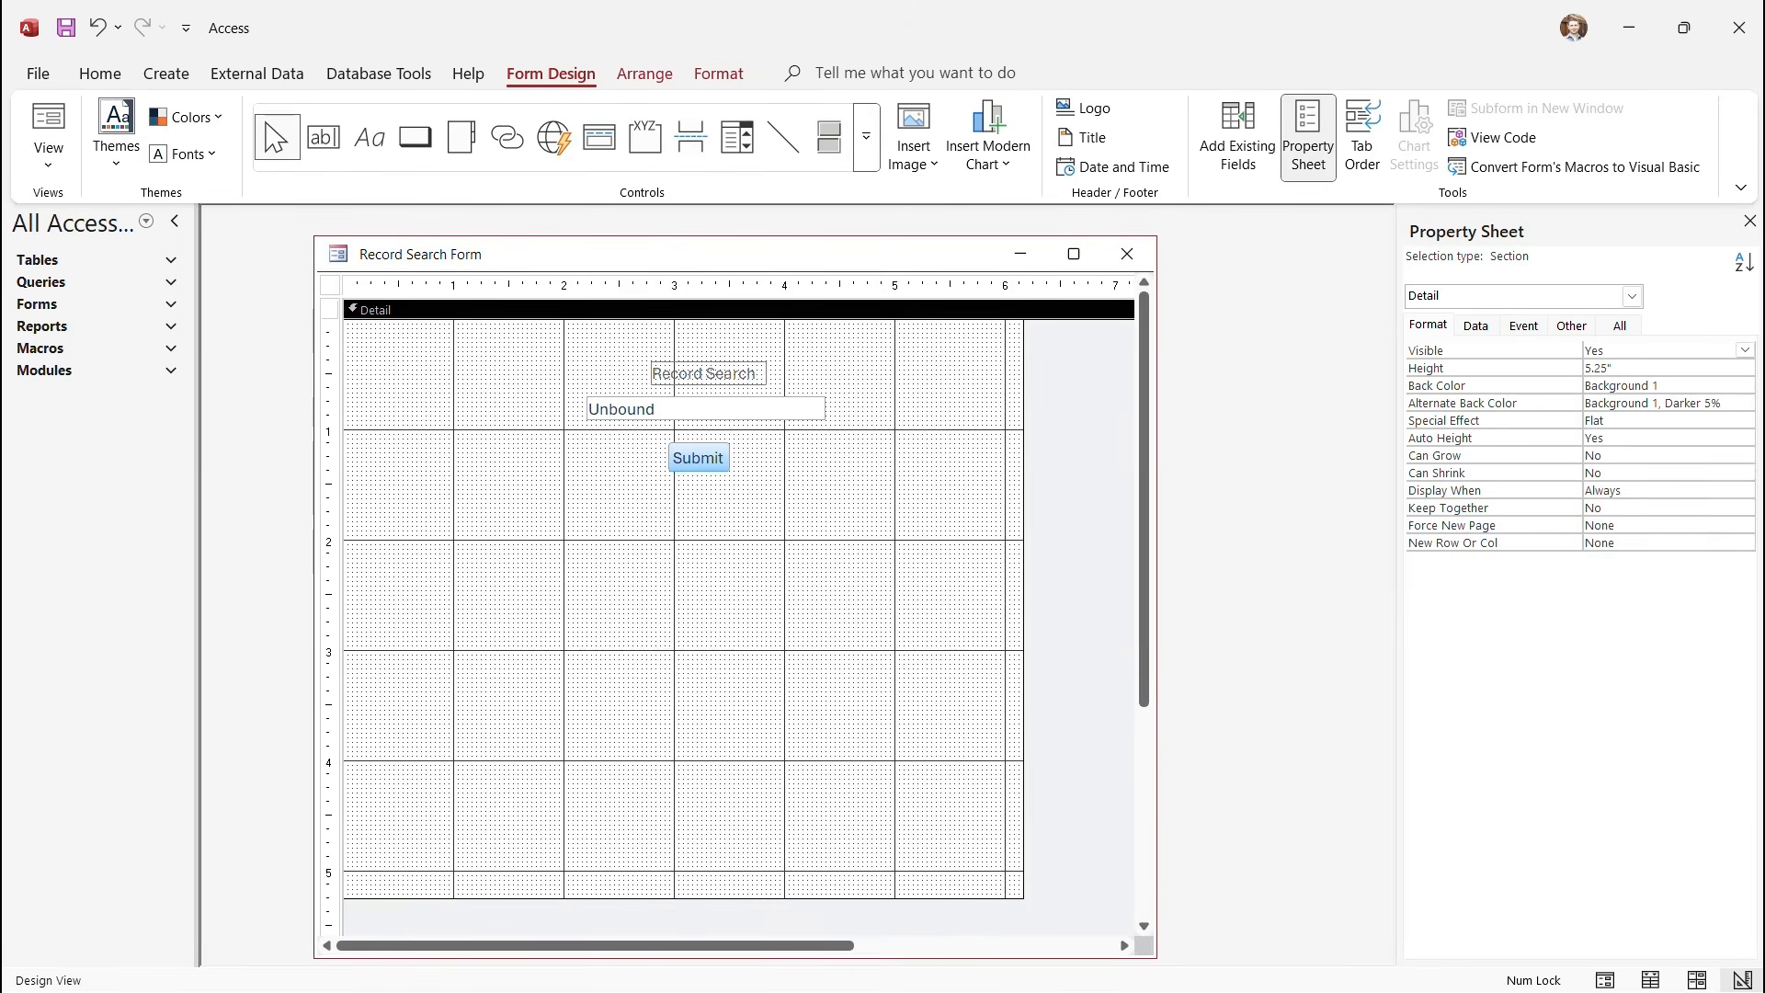
pyautogui.rightClick(692, 458)
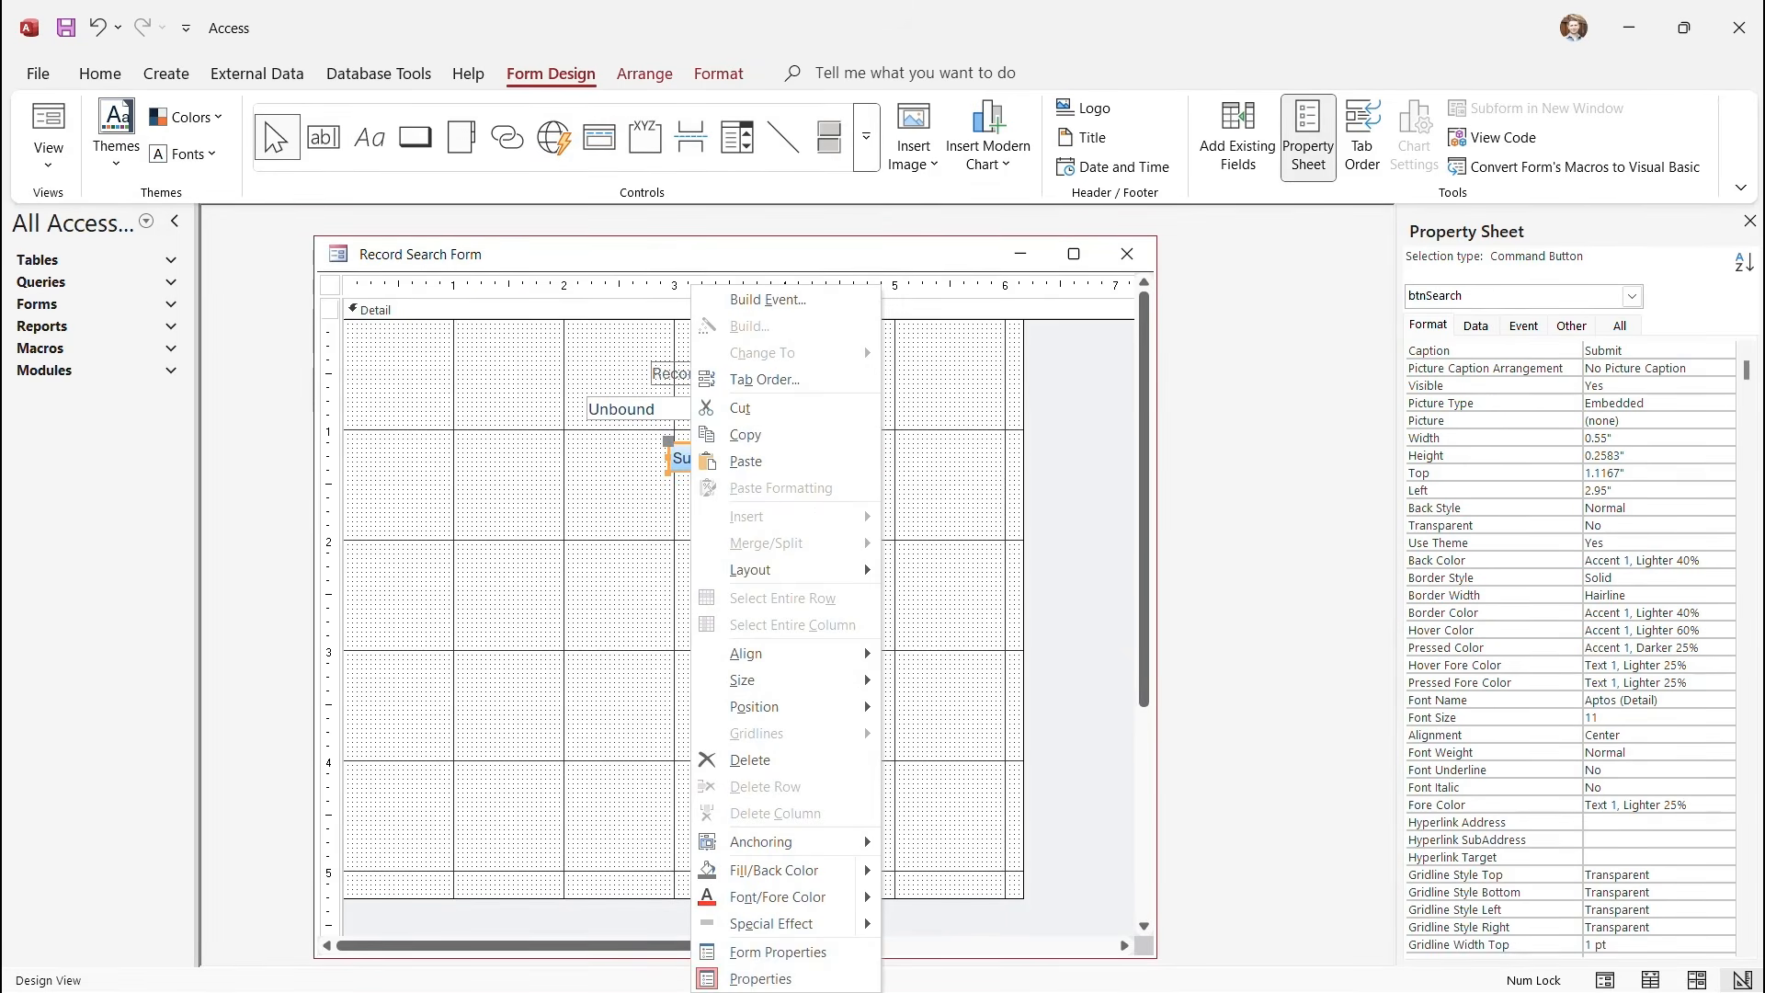
pyautogui.click(768, 300)
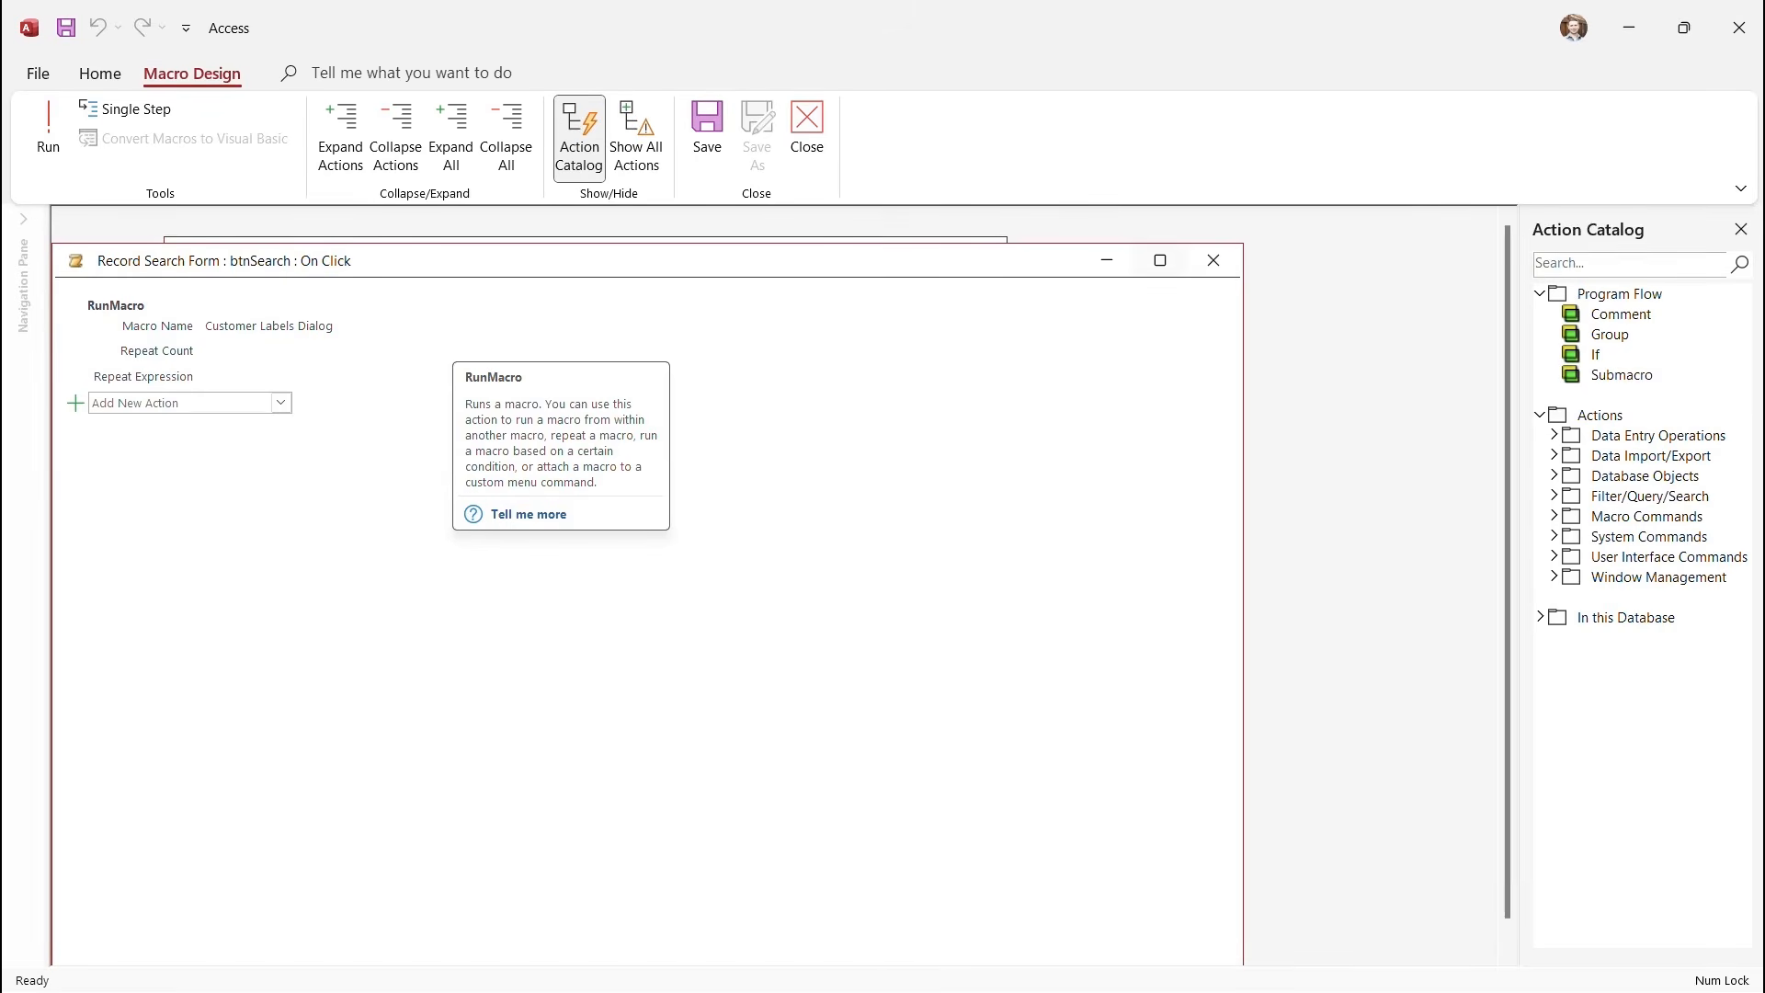
pyautogui.click(1214, 261)
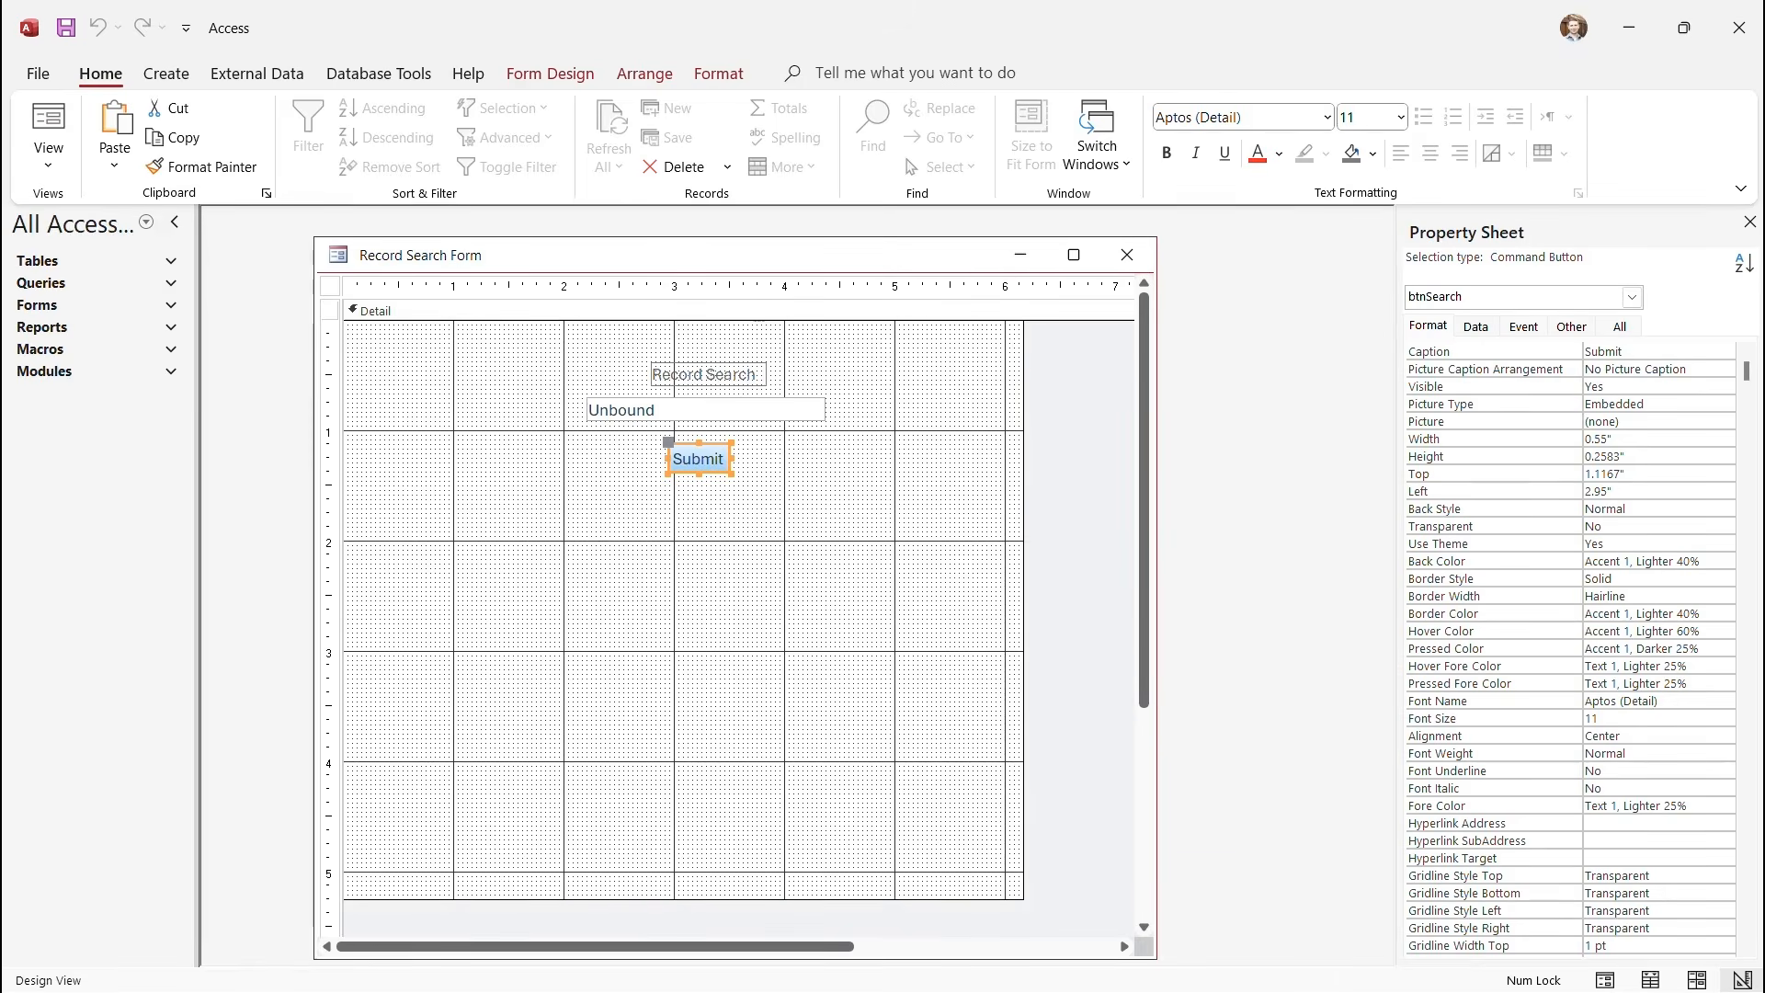
pyautogui.click(551, 73)
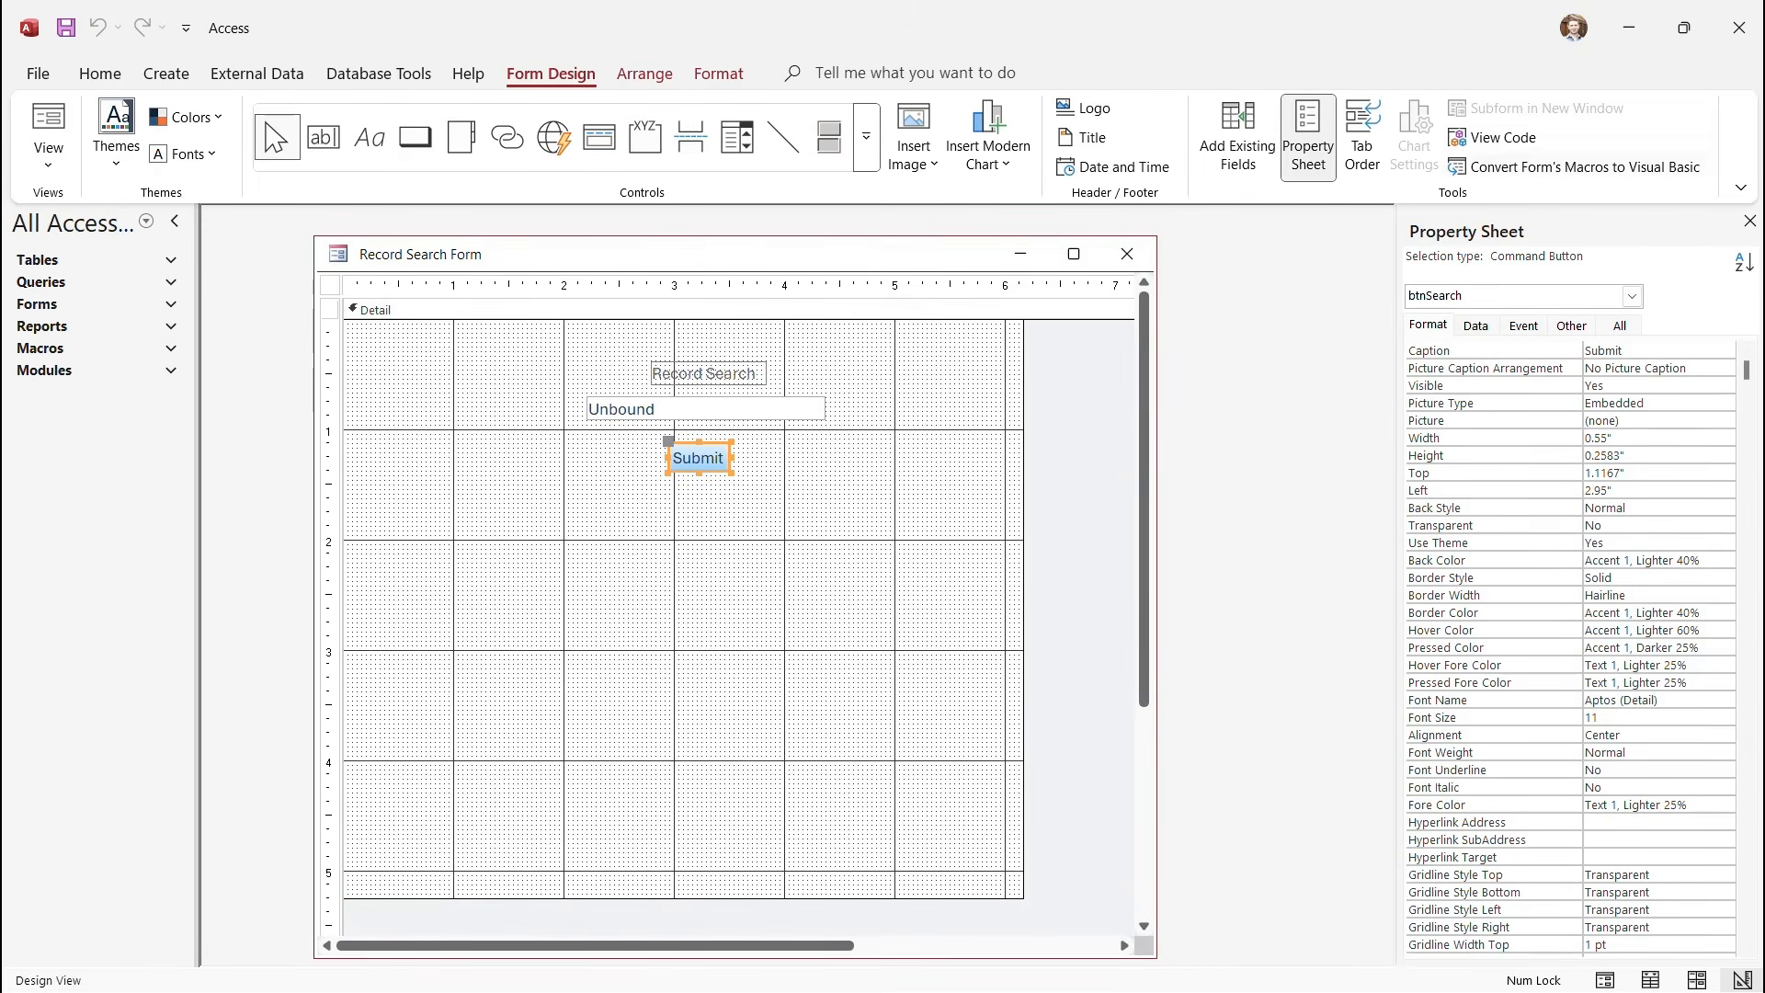
# Insert an empty btnSearch_Click stub into the Record Search Form's code module.
pyautogui.click(1492, 137)
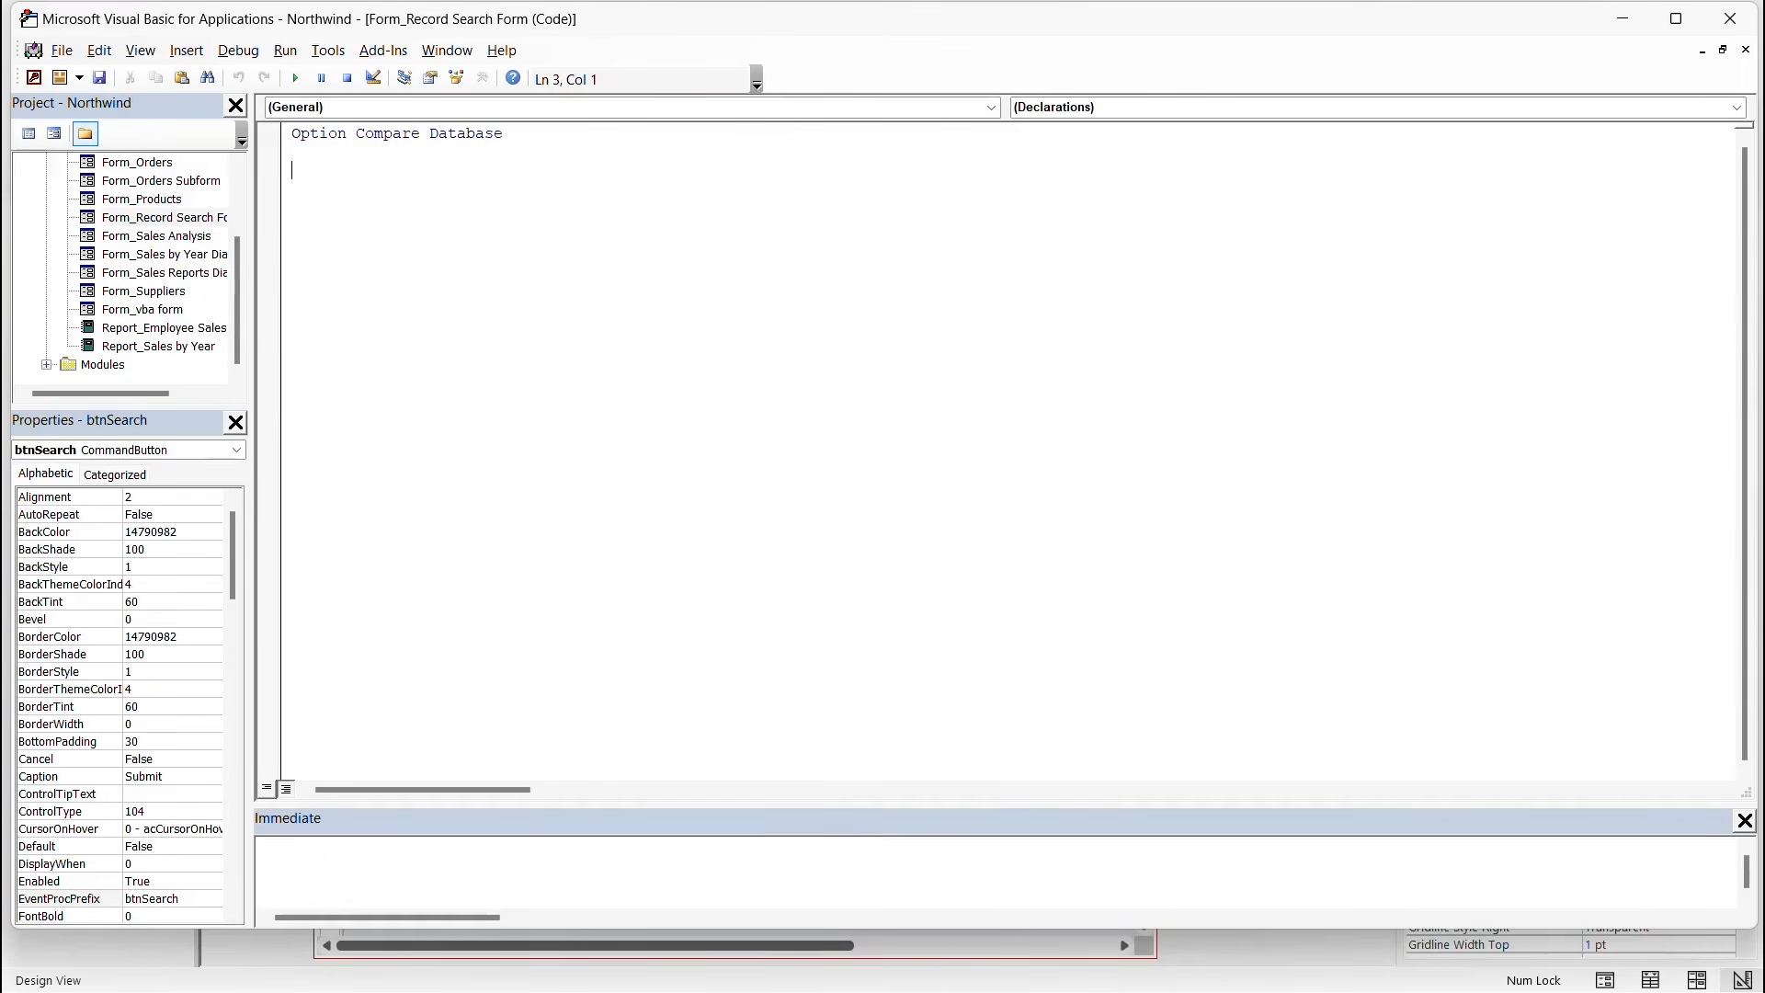
pyautogui.click(991, 108)
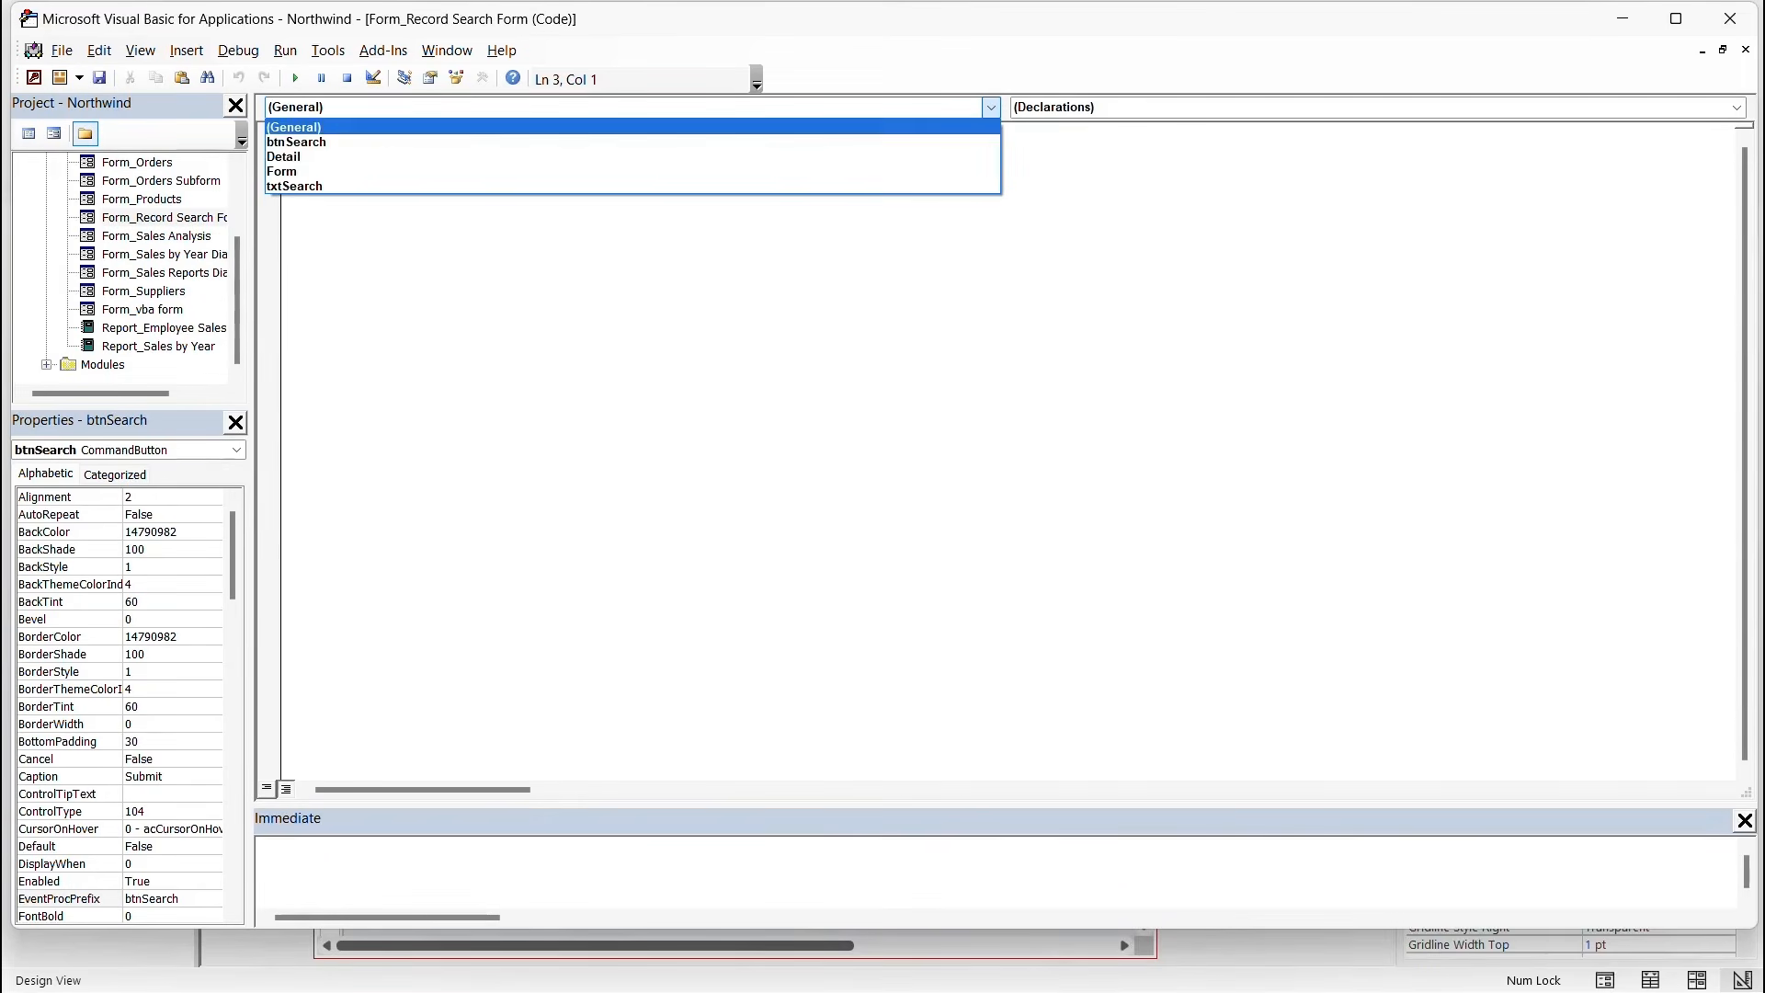
pyautogui.press('Up')
pyautogui.press('Return')
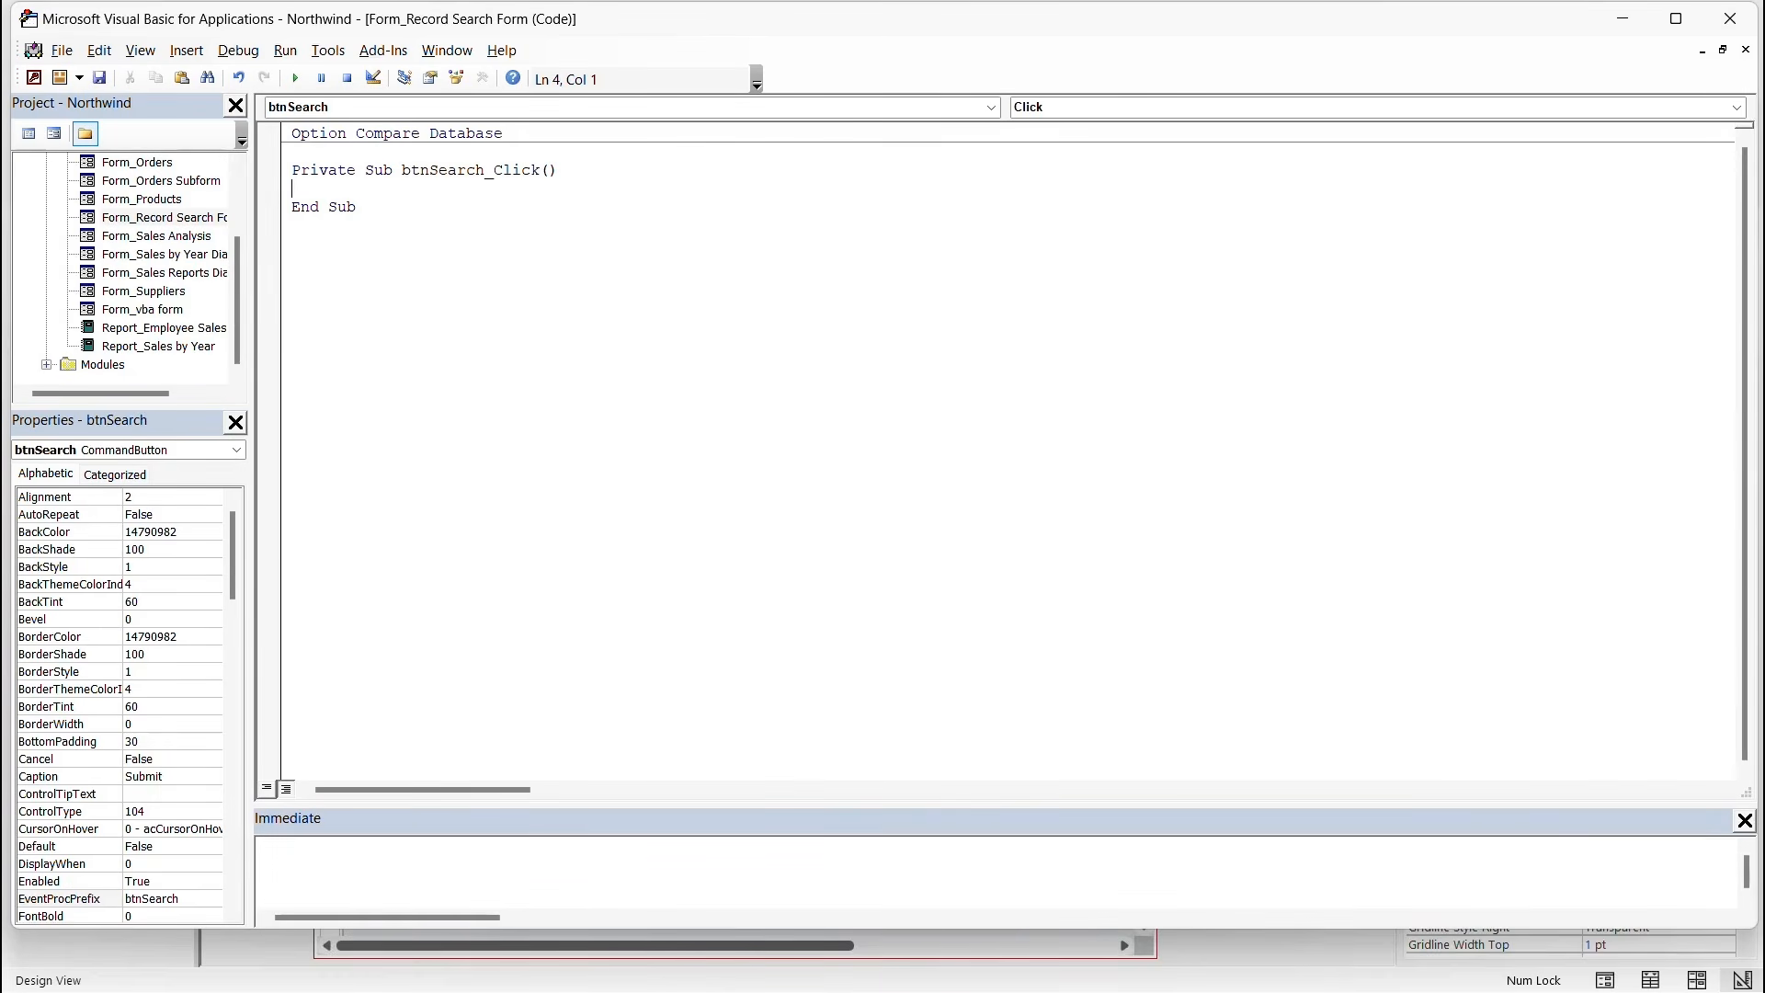
# Declare Dim db As DAO.Database as the first line of btnSearch_Click.
pyautogui.press('Return')
pyautogui.press('Return')
pyautogui.write('Dim')
pyautogui.write('db')
pyautogui.write('AS DAO')
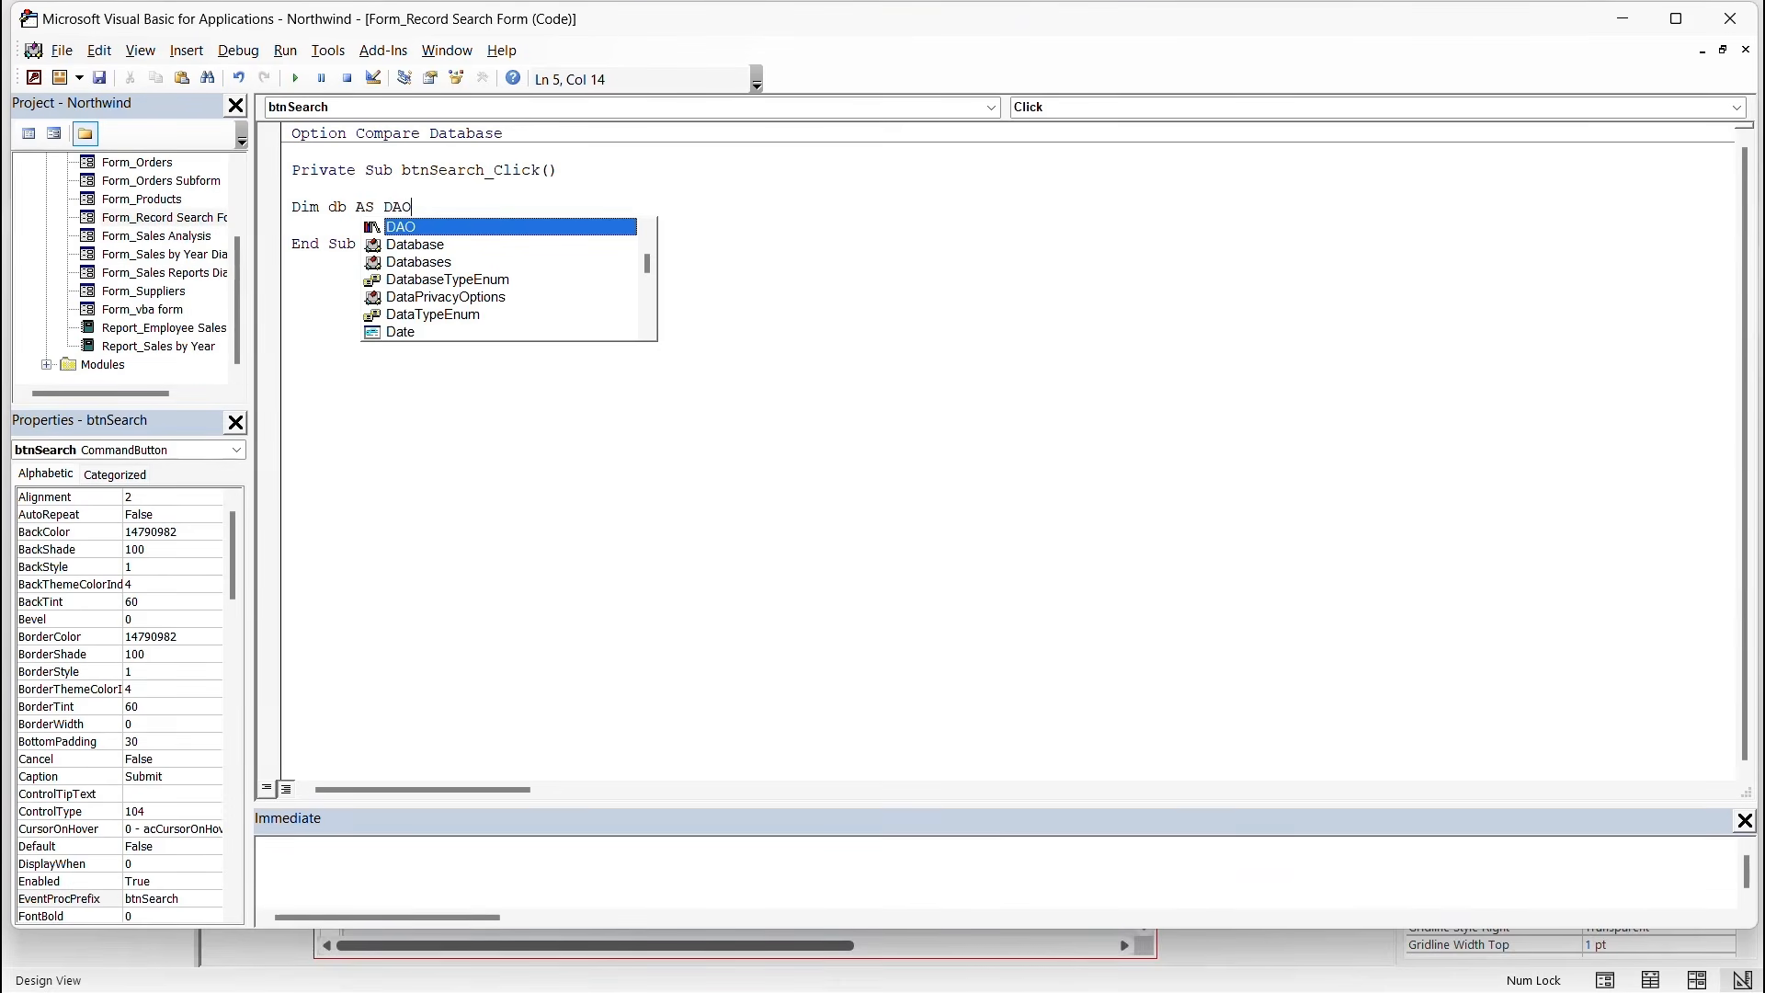
pyautogui.press('Escape')
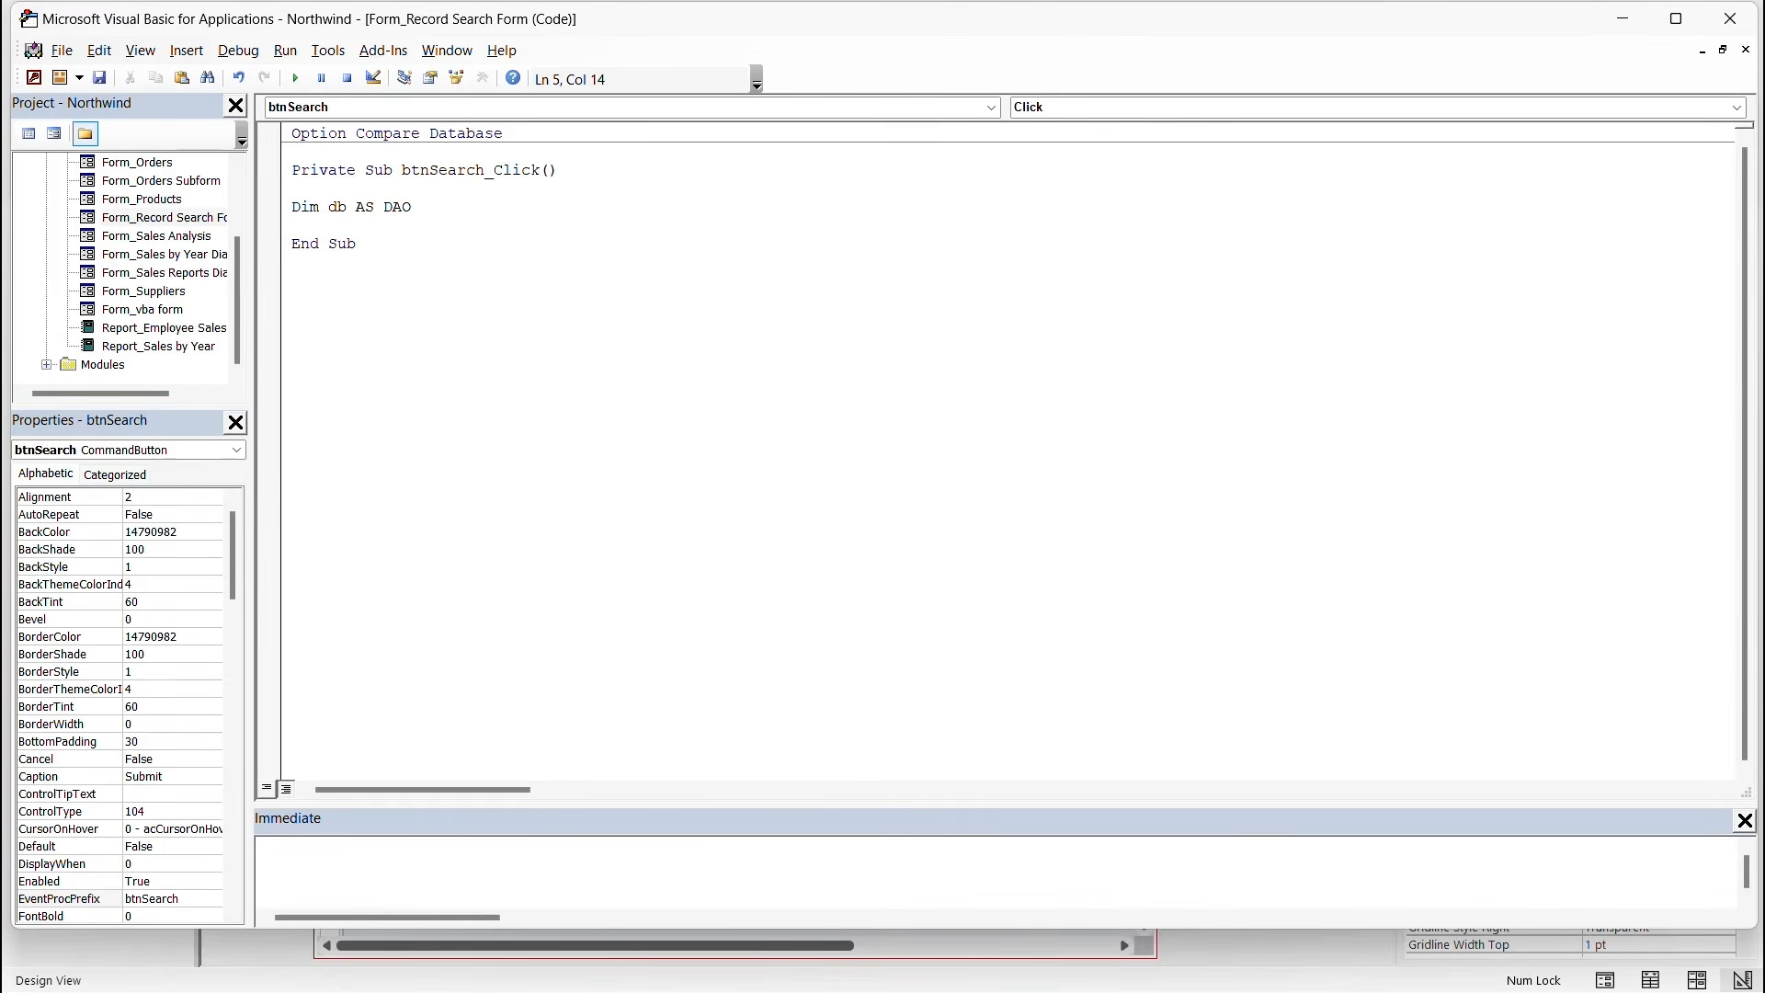
pyautogui.write('.dat')
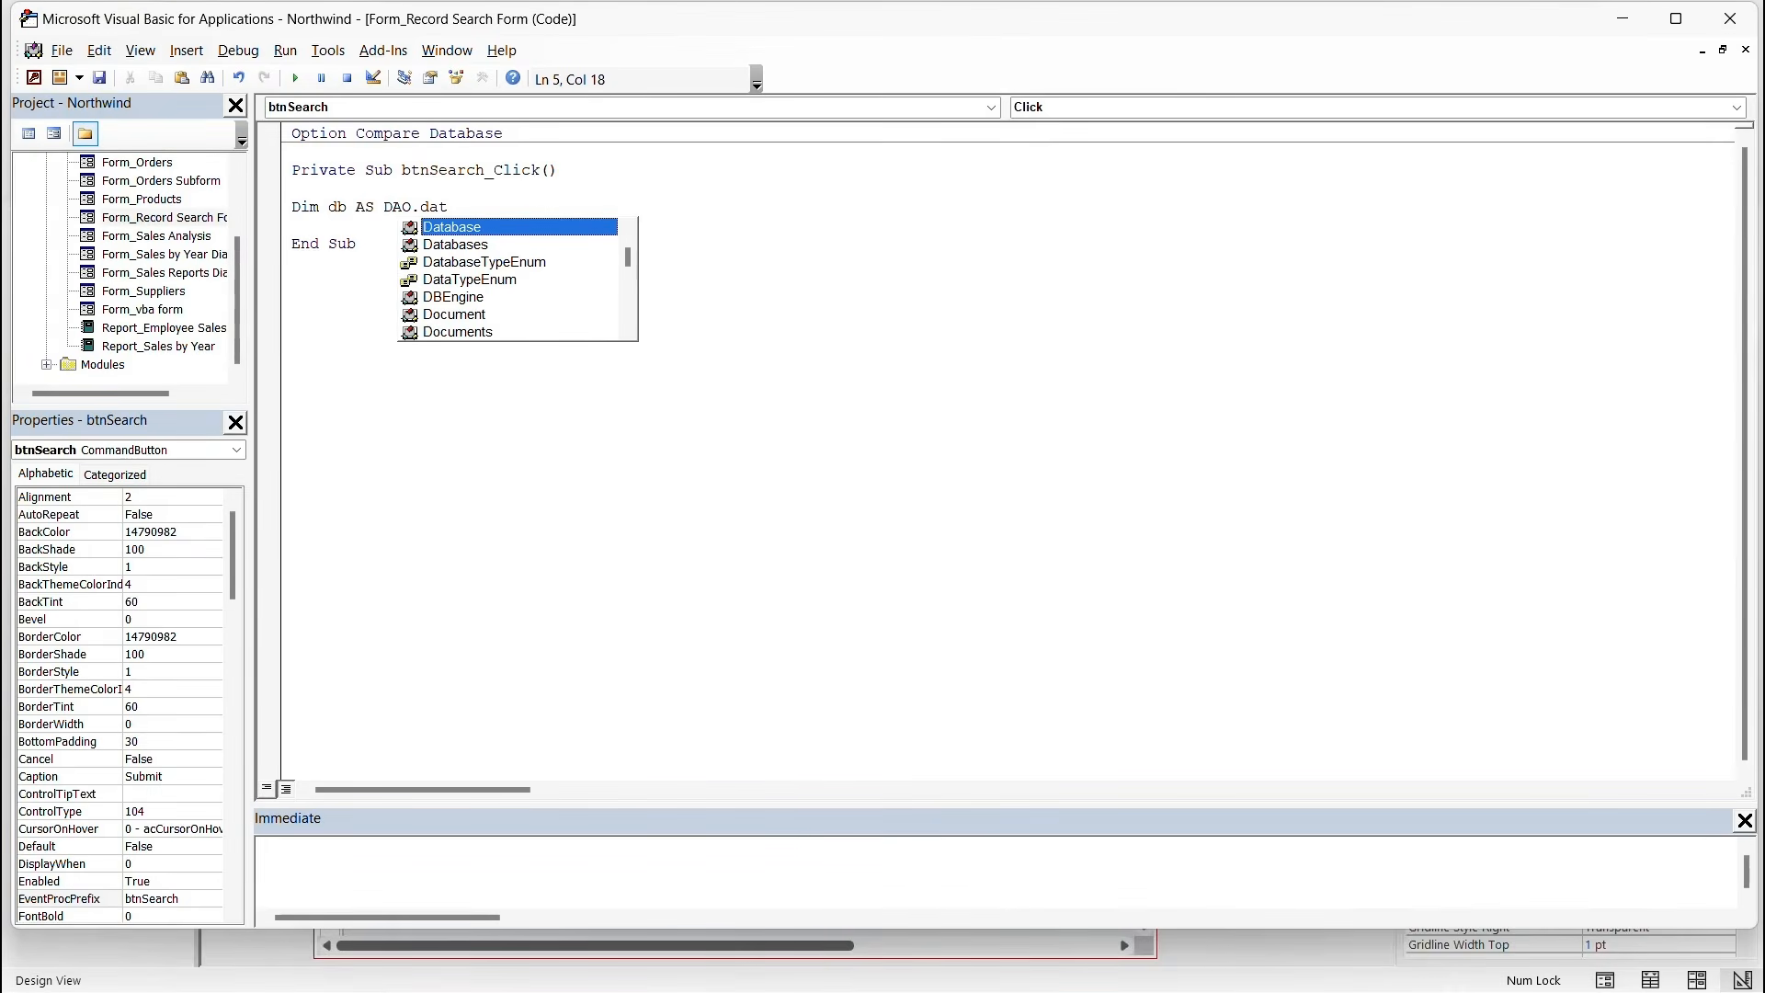
pyautogui.press('Tab')
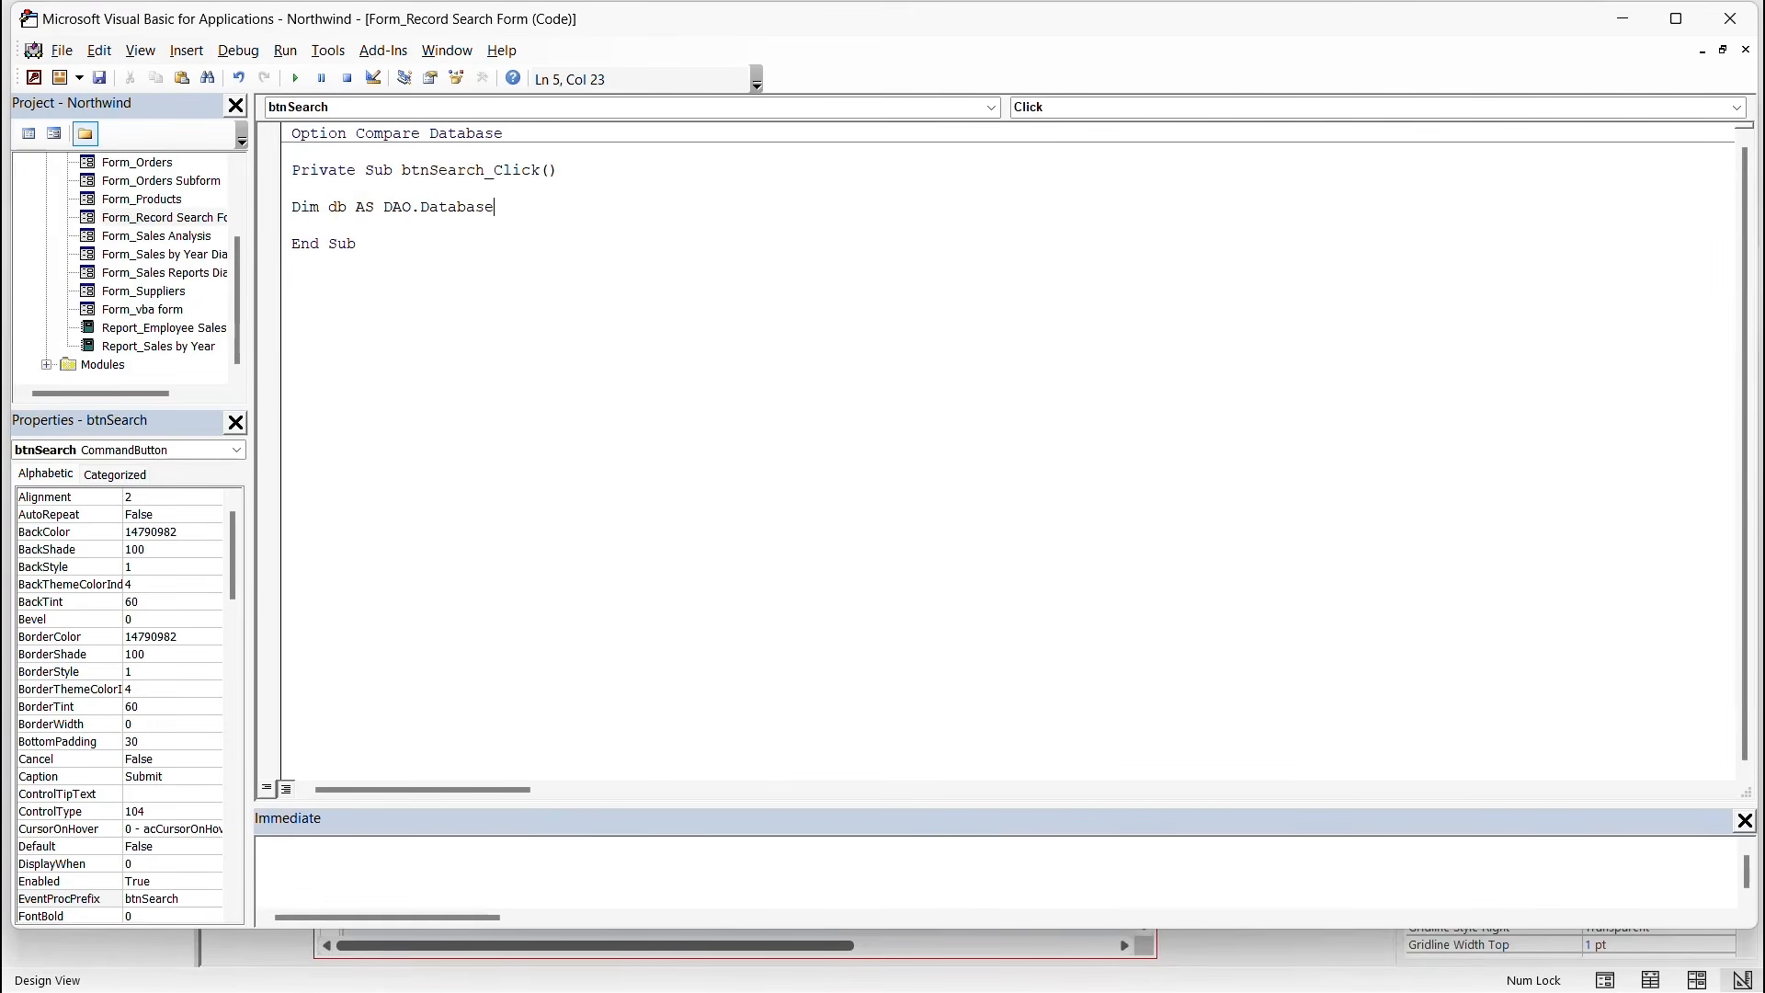
pyautogui.press('Return')
# Declare Dim rst As DAO.Recordset below the db declaration.
pyautogui.write('Dim rst AS')
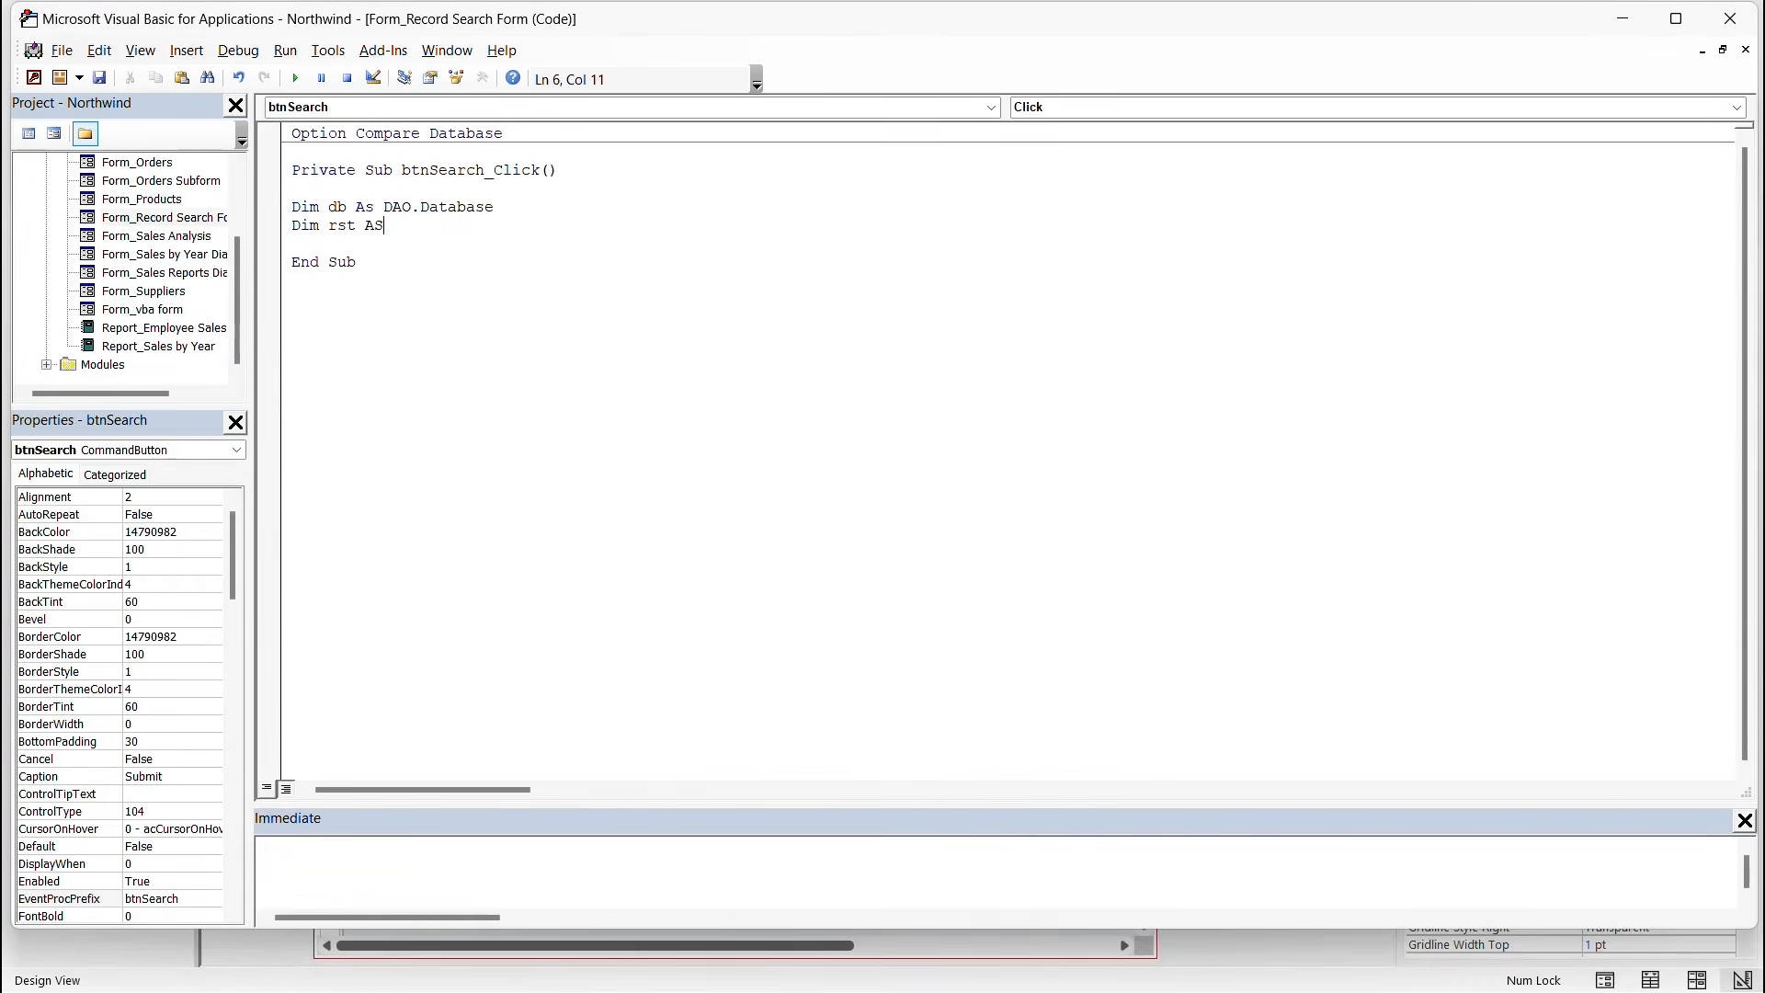
pyautogui.write(' Da')
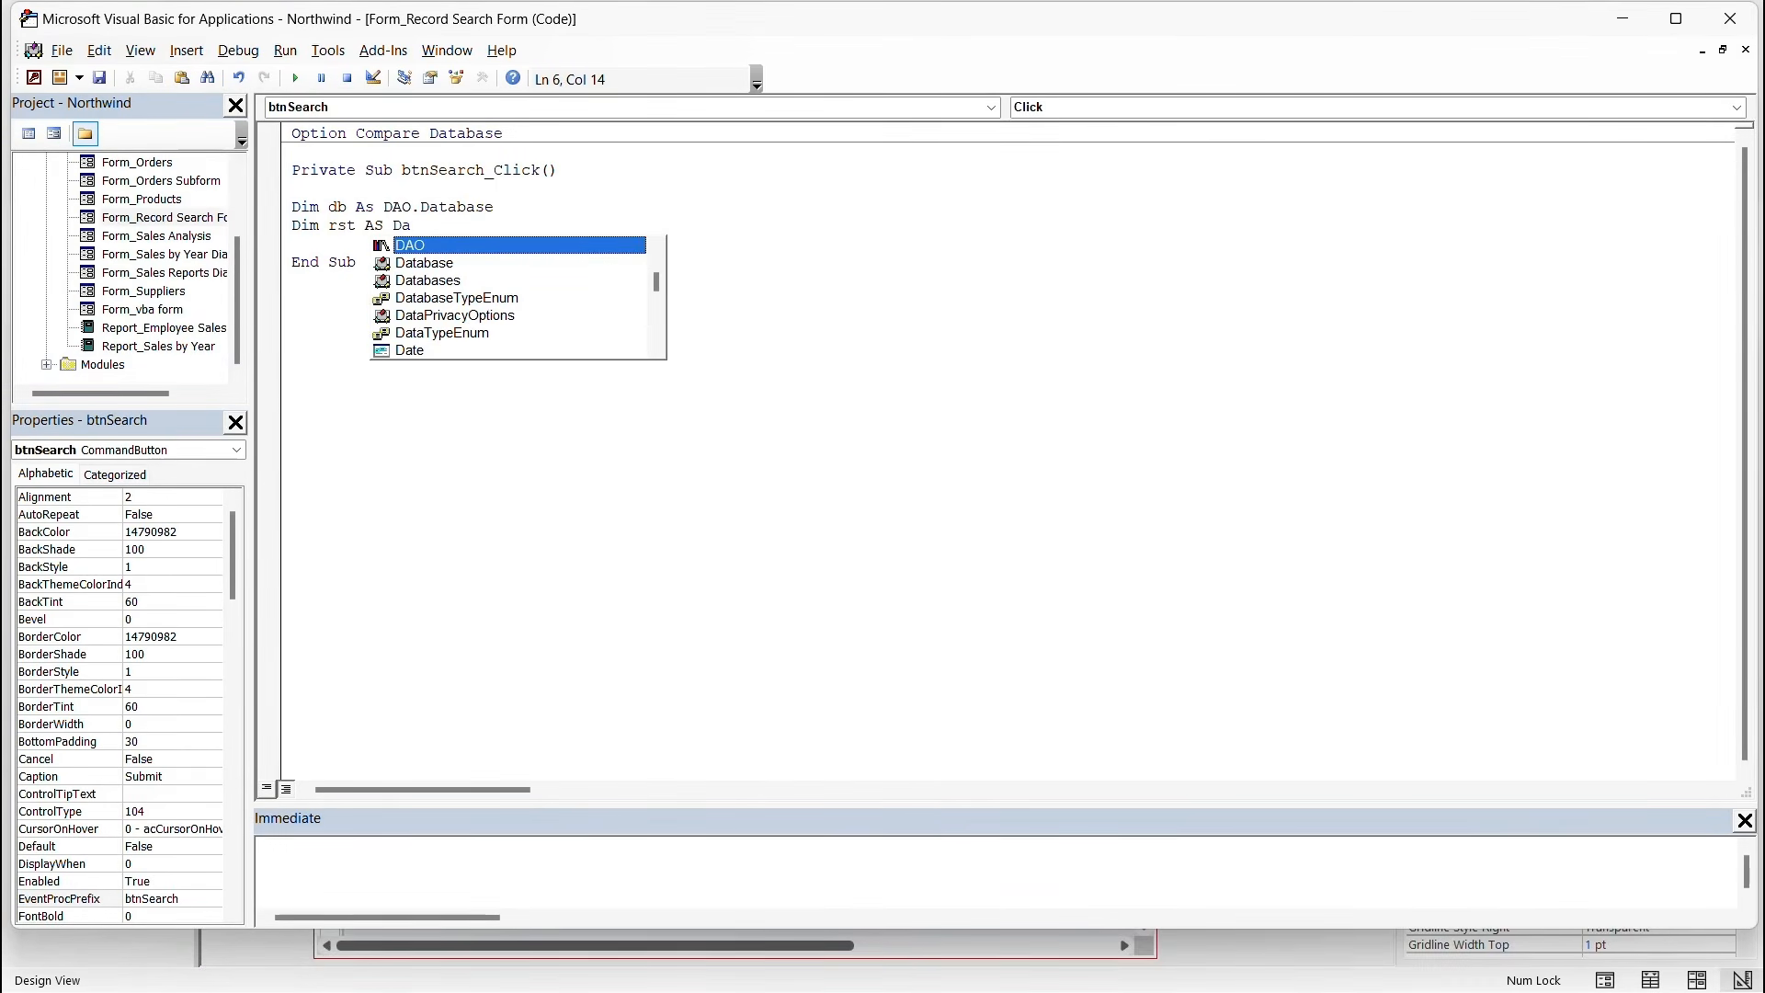
pyautogui.press('Tab')
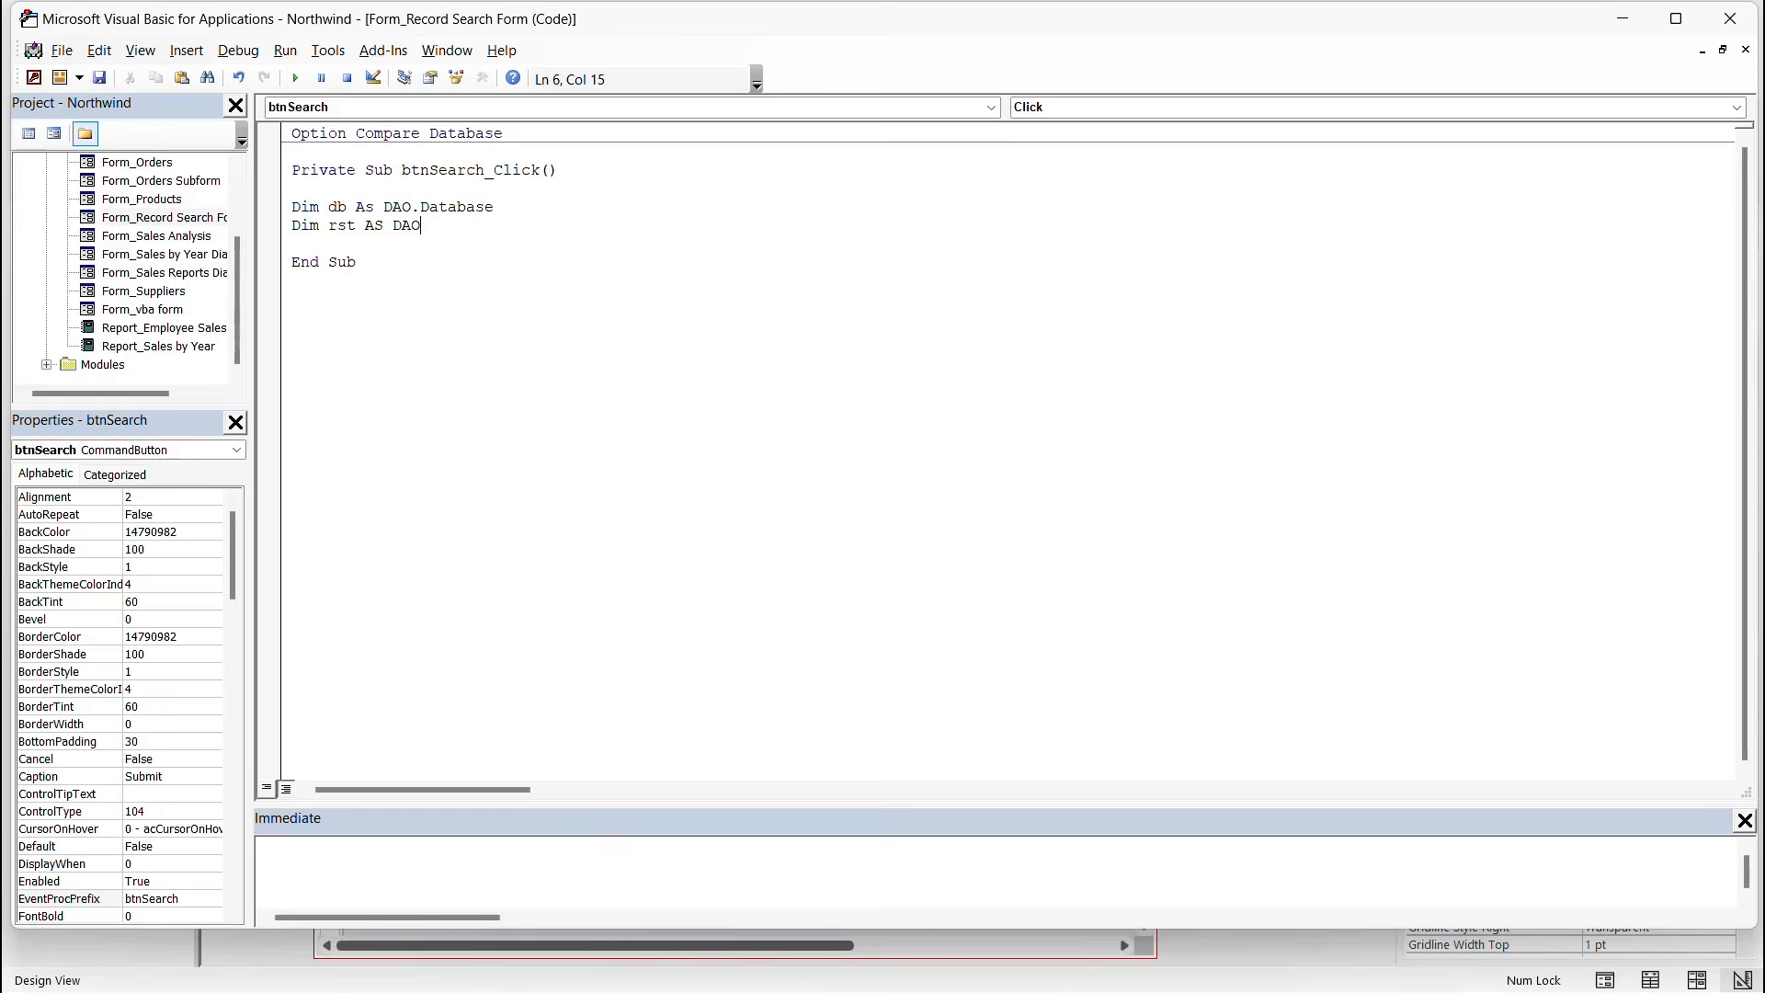
pyautogui.write('.Re')
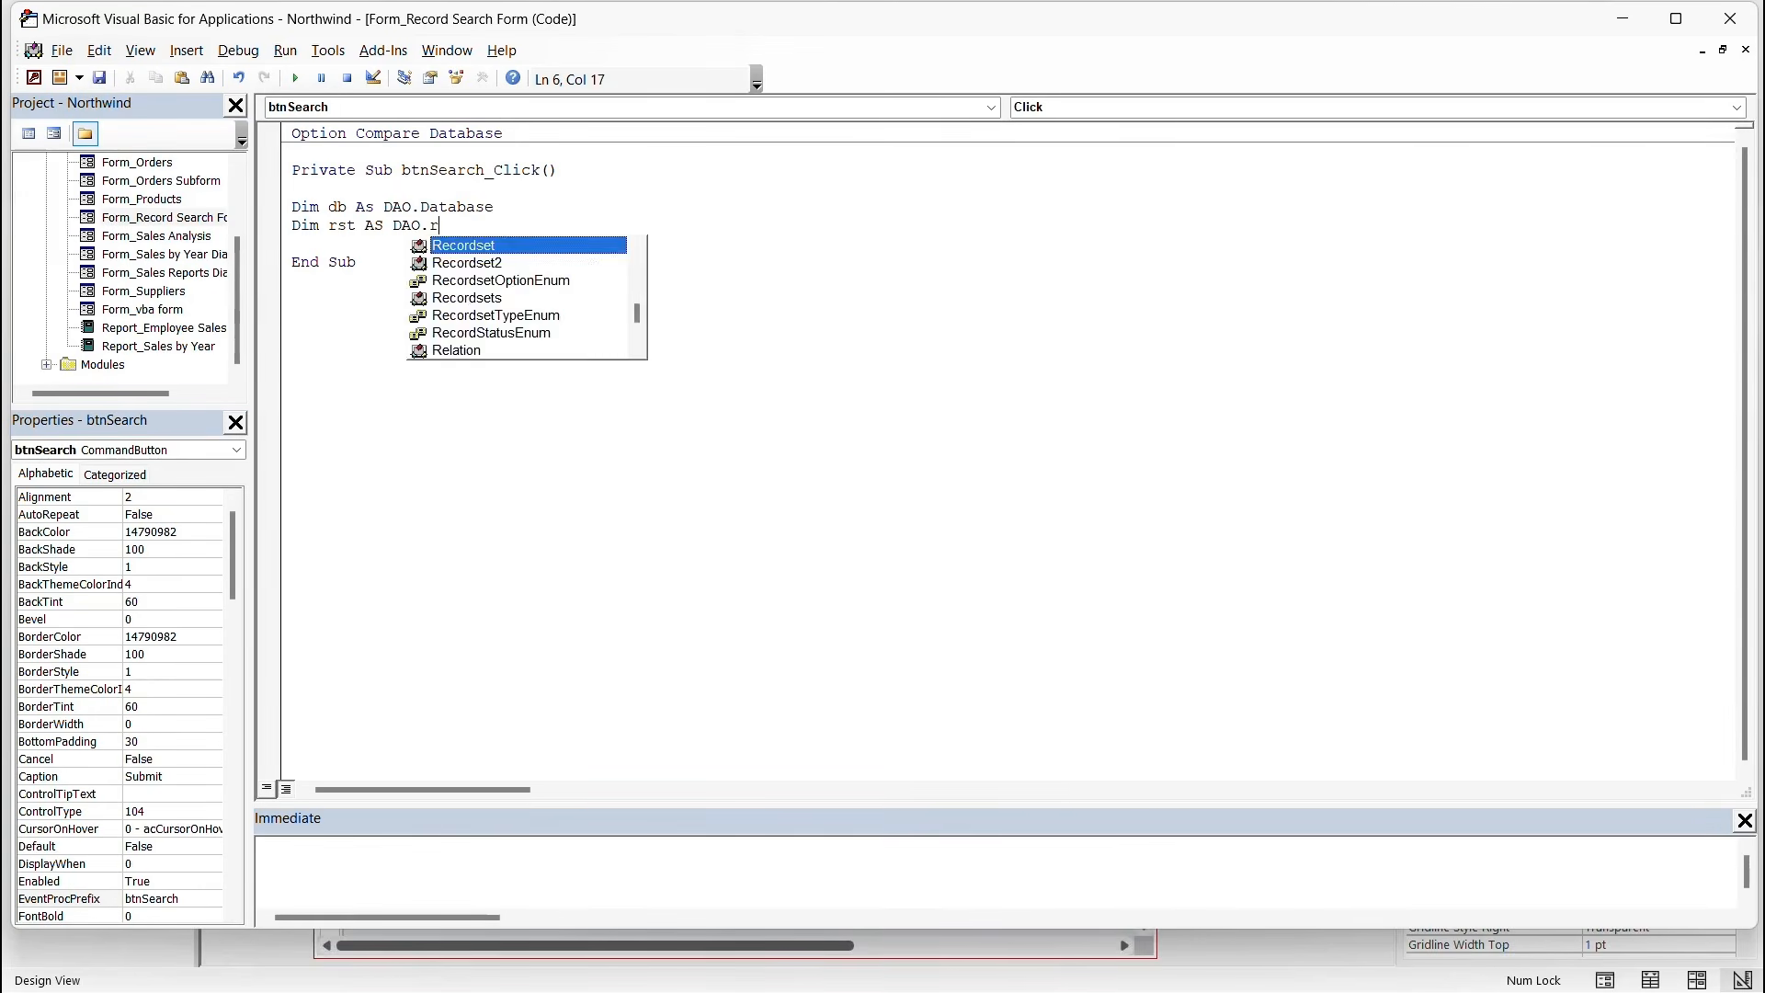
pyautogui.press('Tab')
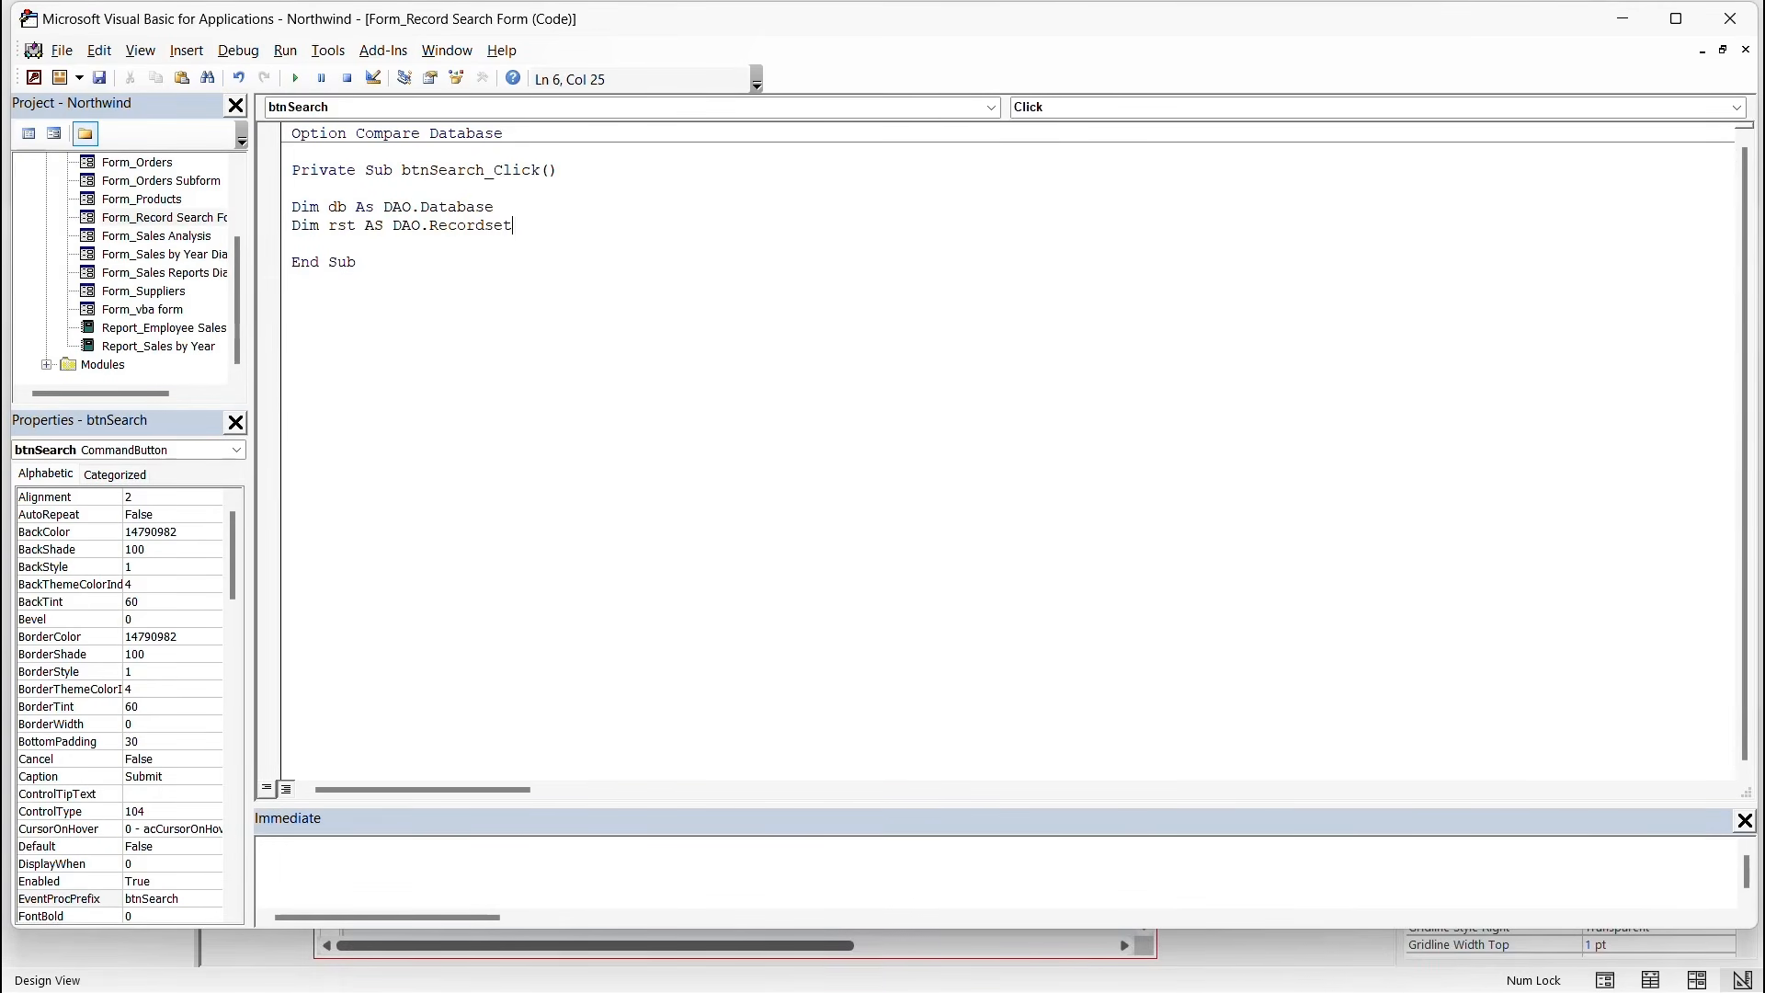
pyautogui.press('Return')
# Declare searchName As String and result As String, leaving one blank line after.
pyautogui.write('DIM')
pyautogui.press('BackSpace')
pyautogui.write('M searchName')
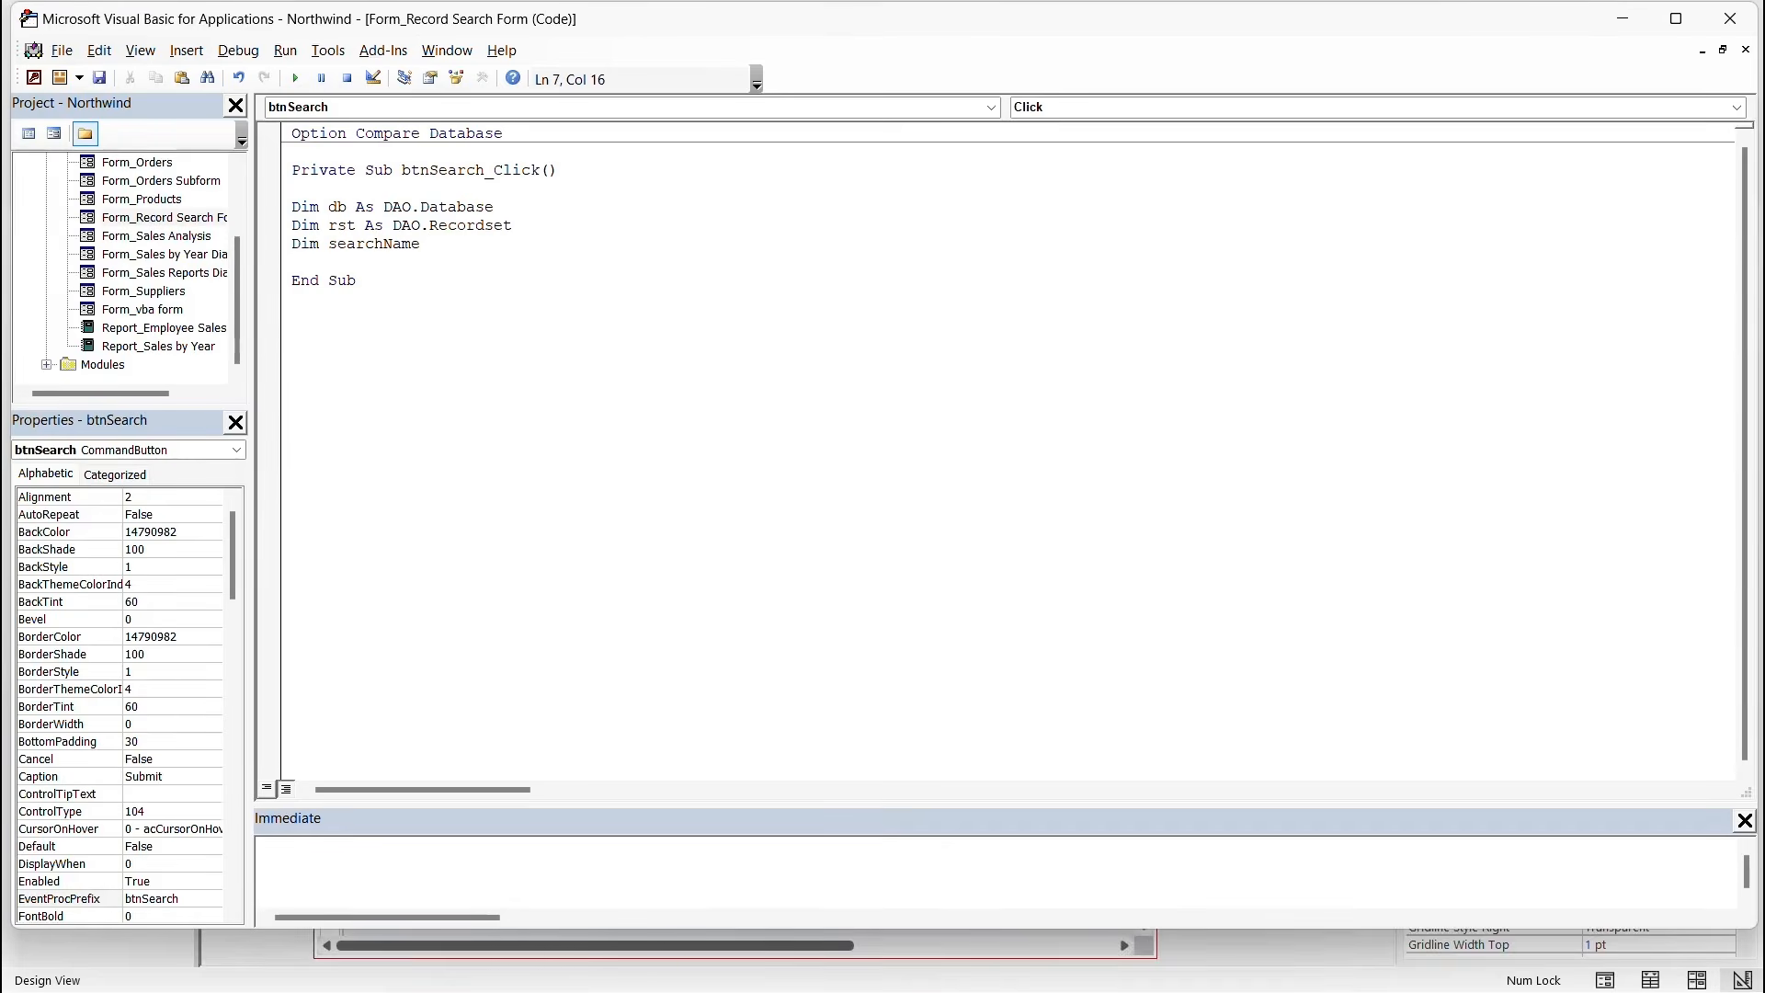
pyautogui.write(' As String')
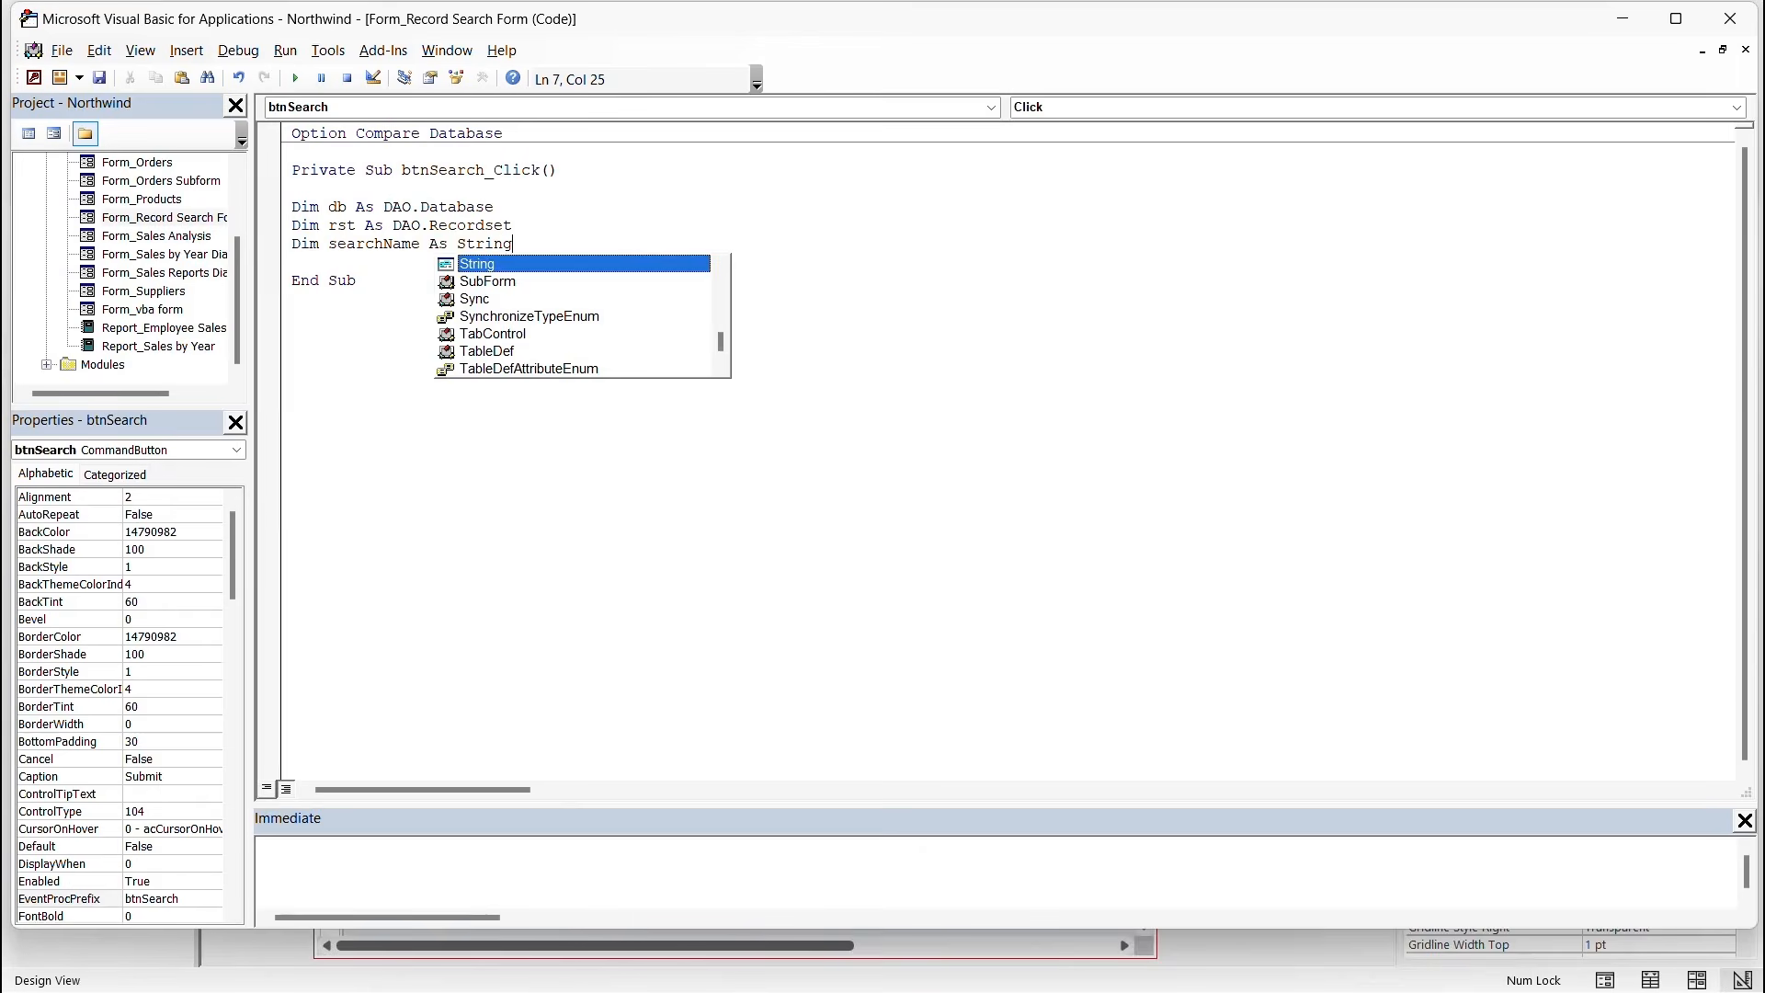
pyautogui.press('Escape')
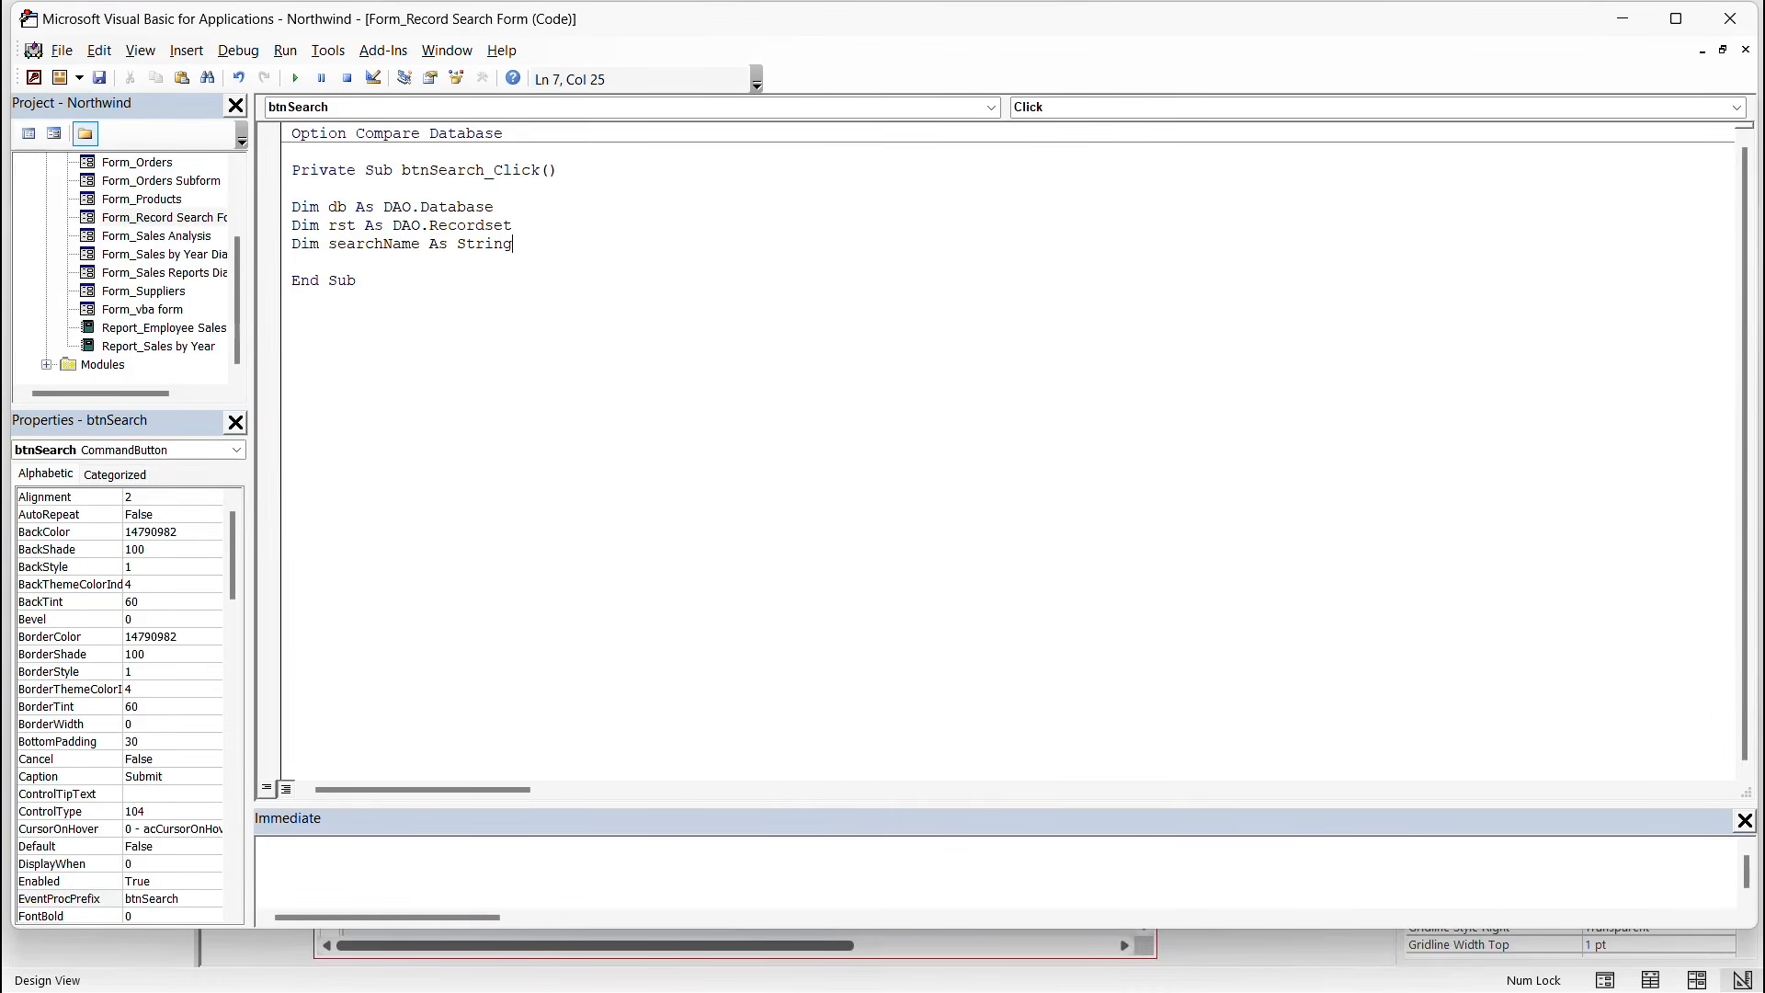
pyautogui.press('Return')
pyautogui.write('Dim')
pyautogui.write('res')
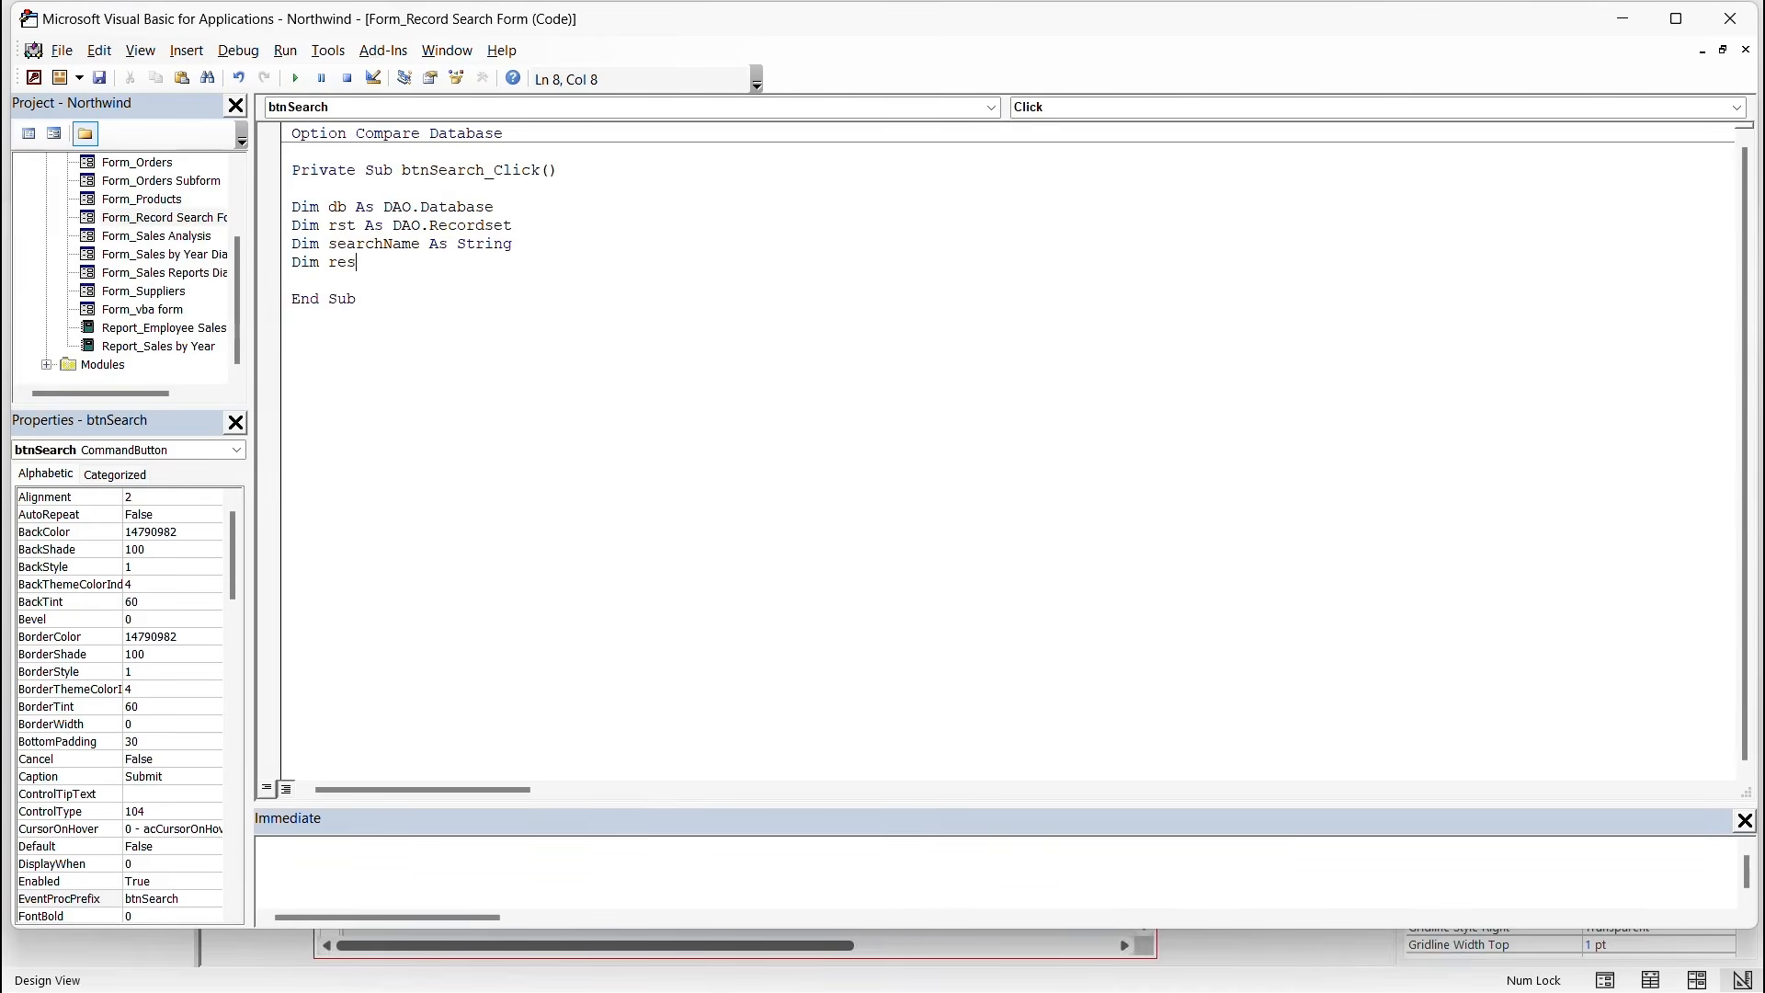
pyautogui.write('ult As S')
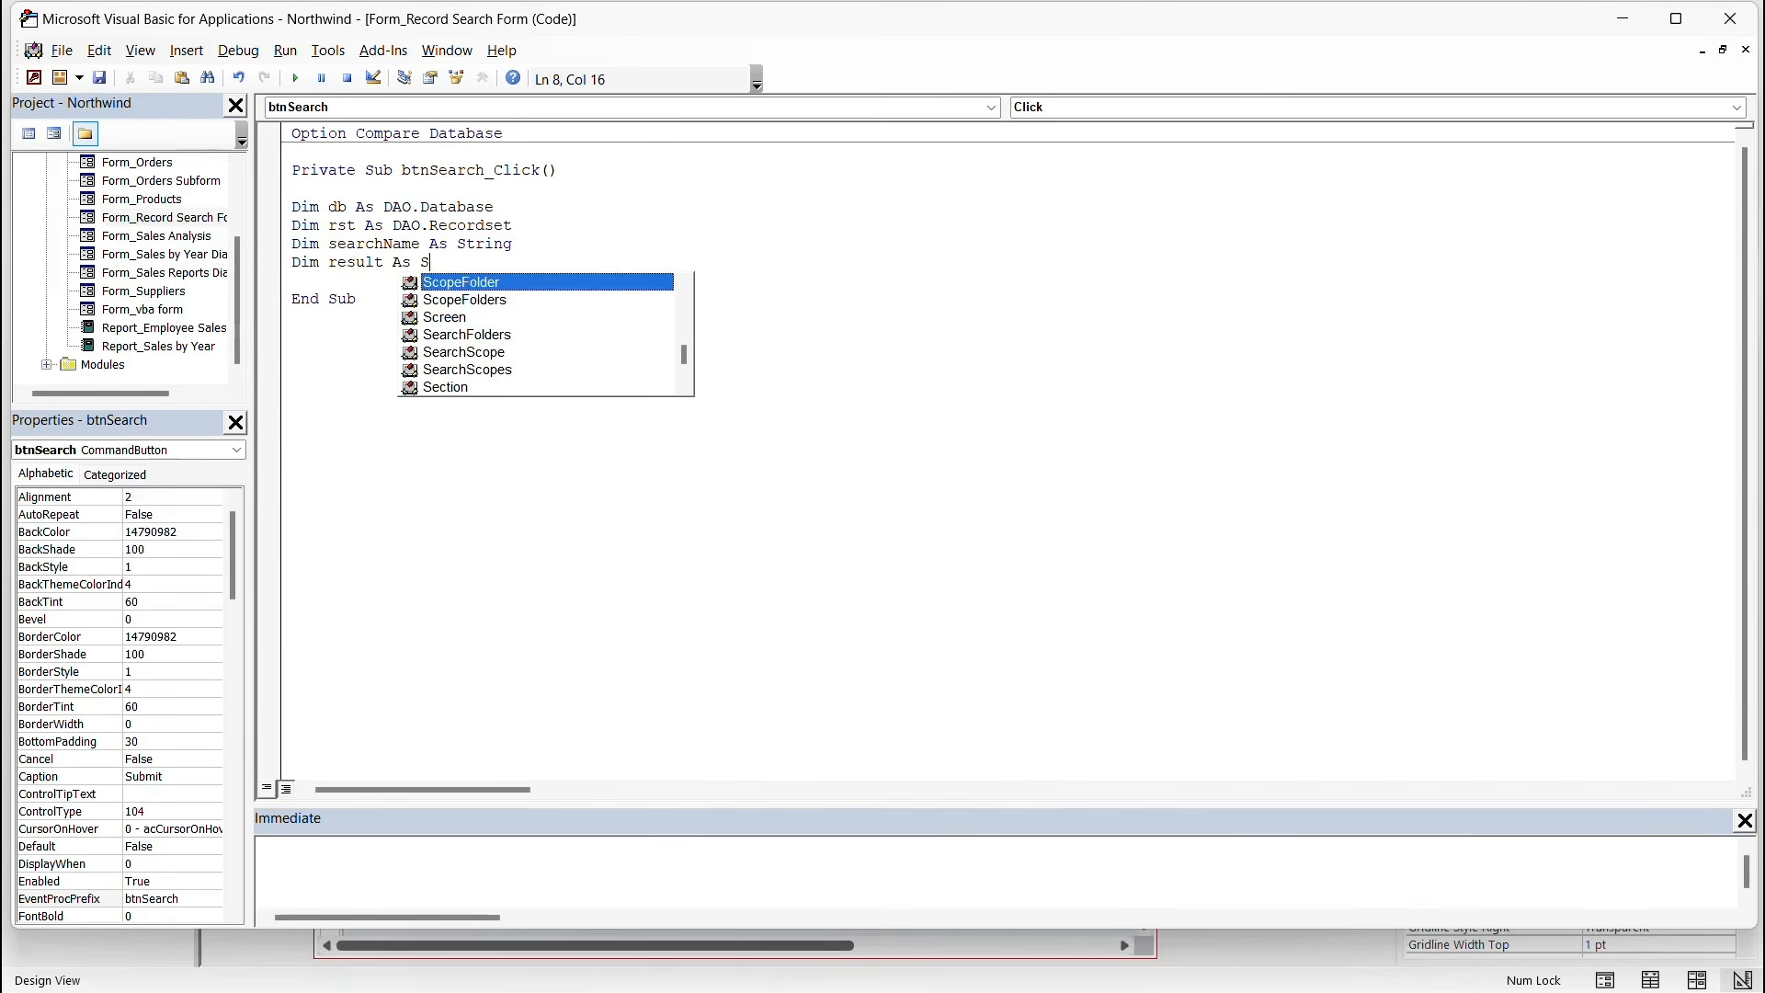
pyautogui.write('tri')
pyautogui.press('Tab')
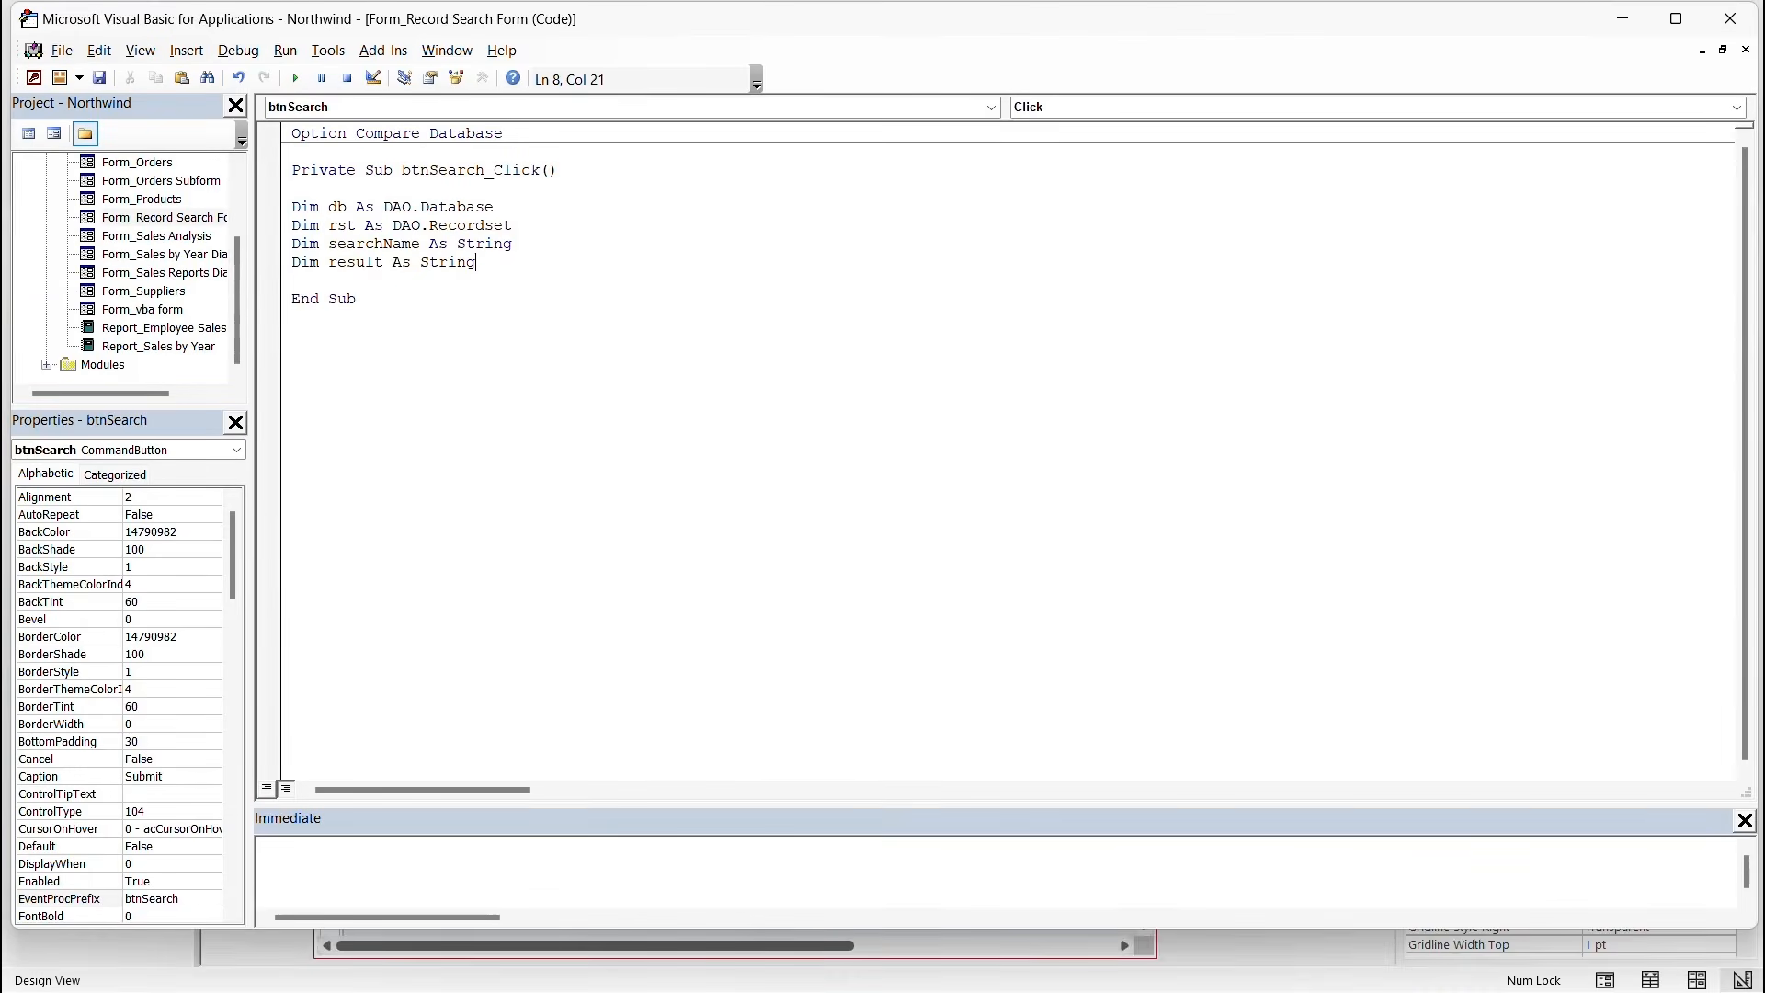
pyautogui.press('Return')
pyautogui.press('Return')
pyautogui.press('Return')
pyautogui.press('BackSpace')
# Write If IsNull(Me.txtSearch.Value) Or Me.txtSearch.Value = "" Then.
pyautogui.write('If Isn')
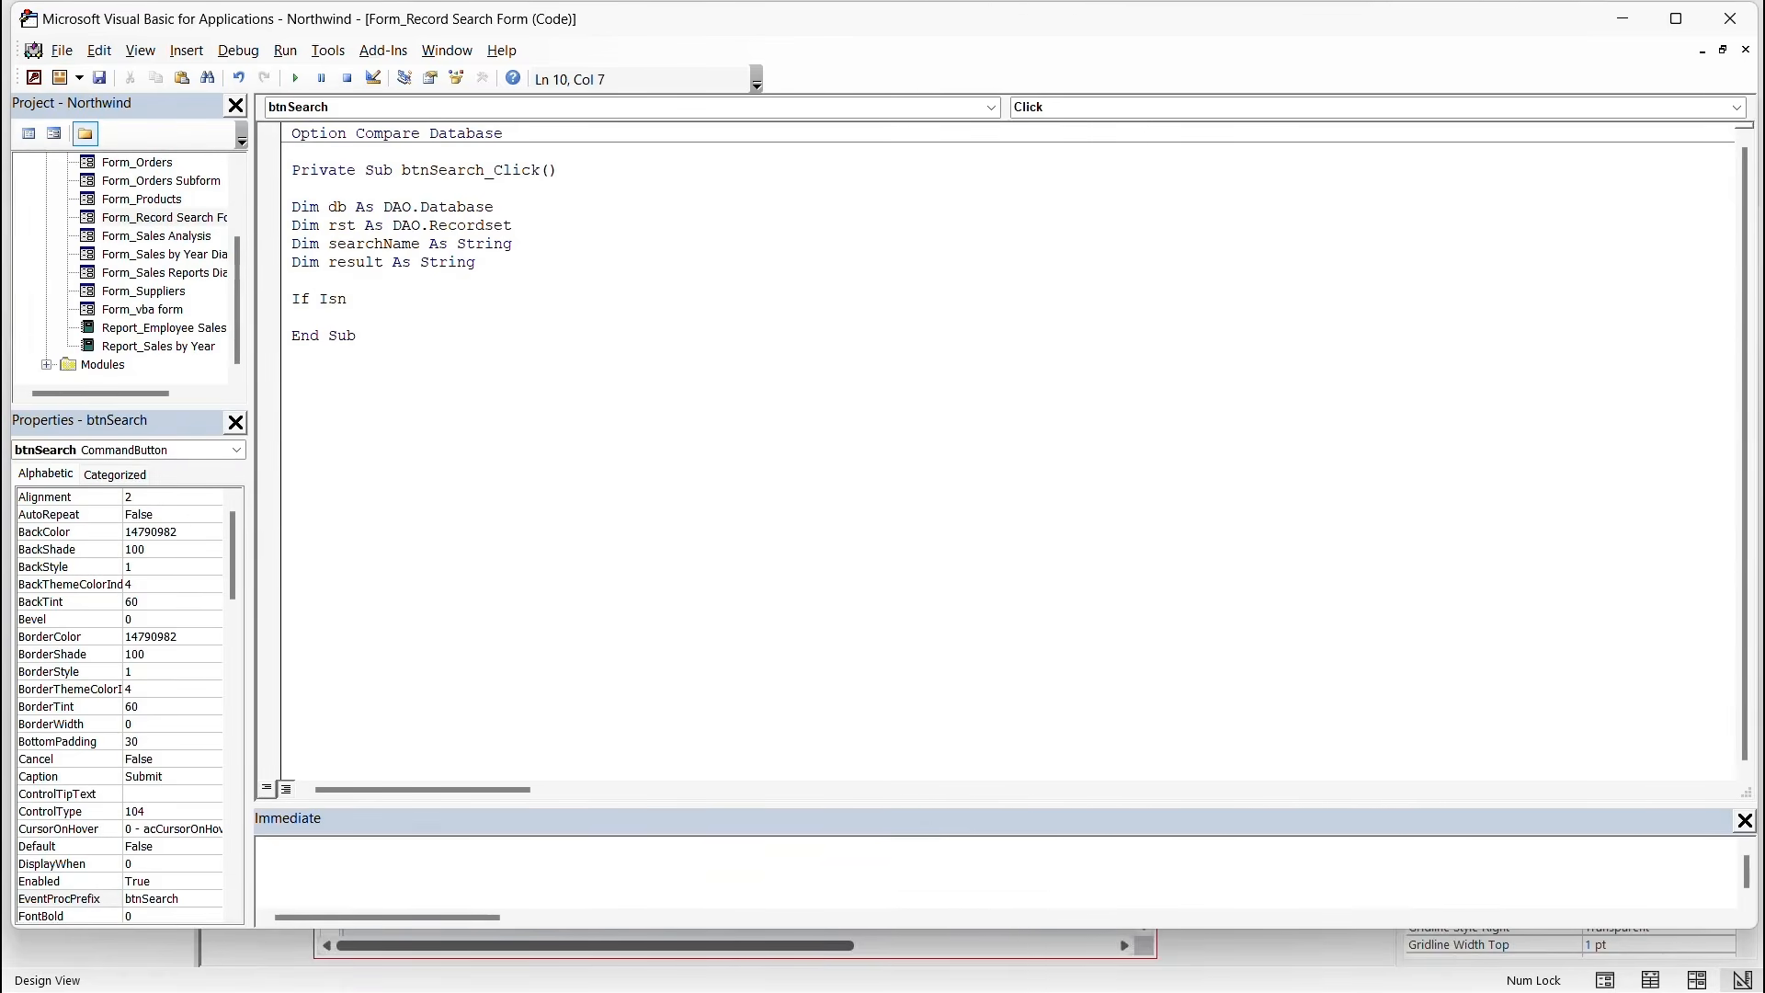
pyautogui.press('BackSpace')
pyautogui.write('Null')
pyautogui.write('(')
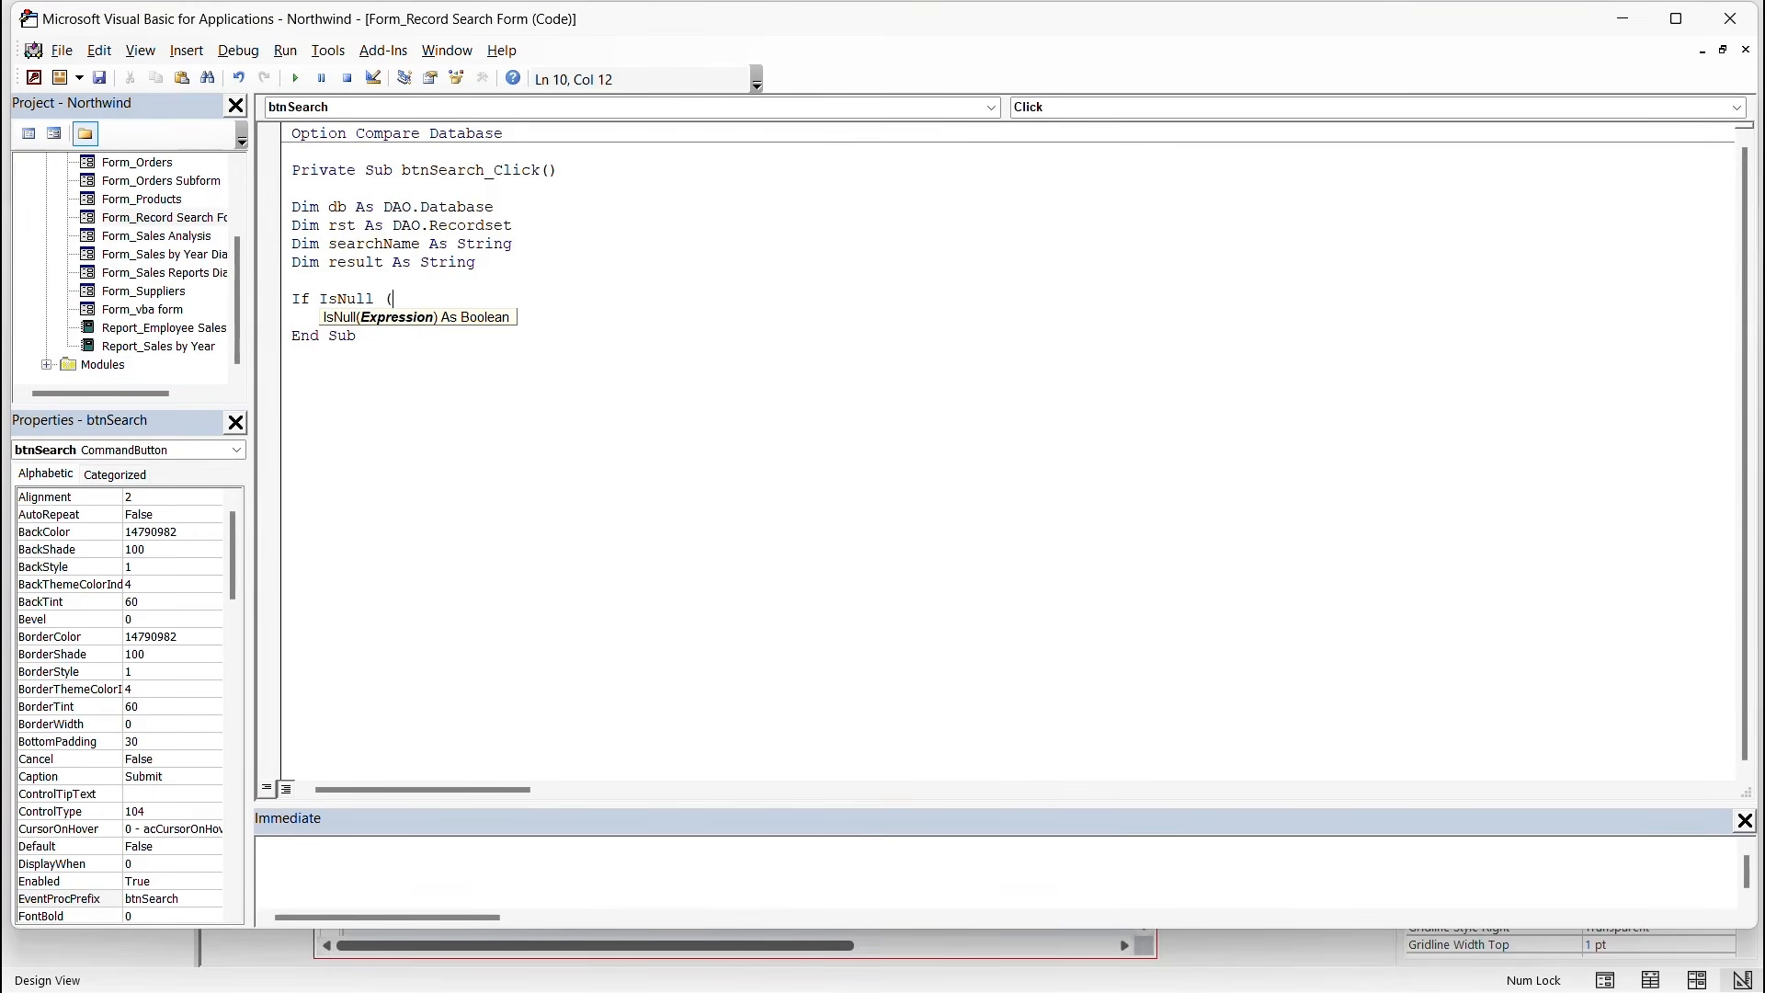
pyautogui.write('Me.')
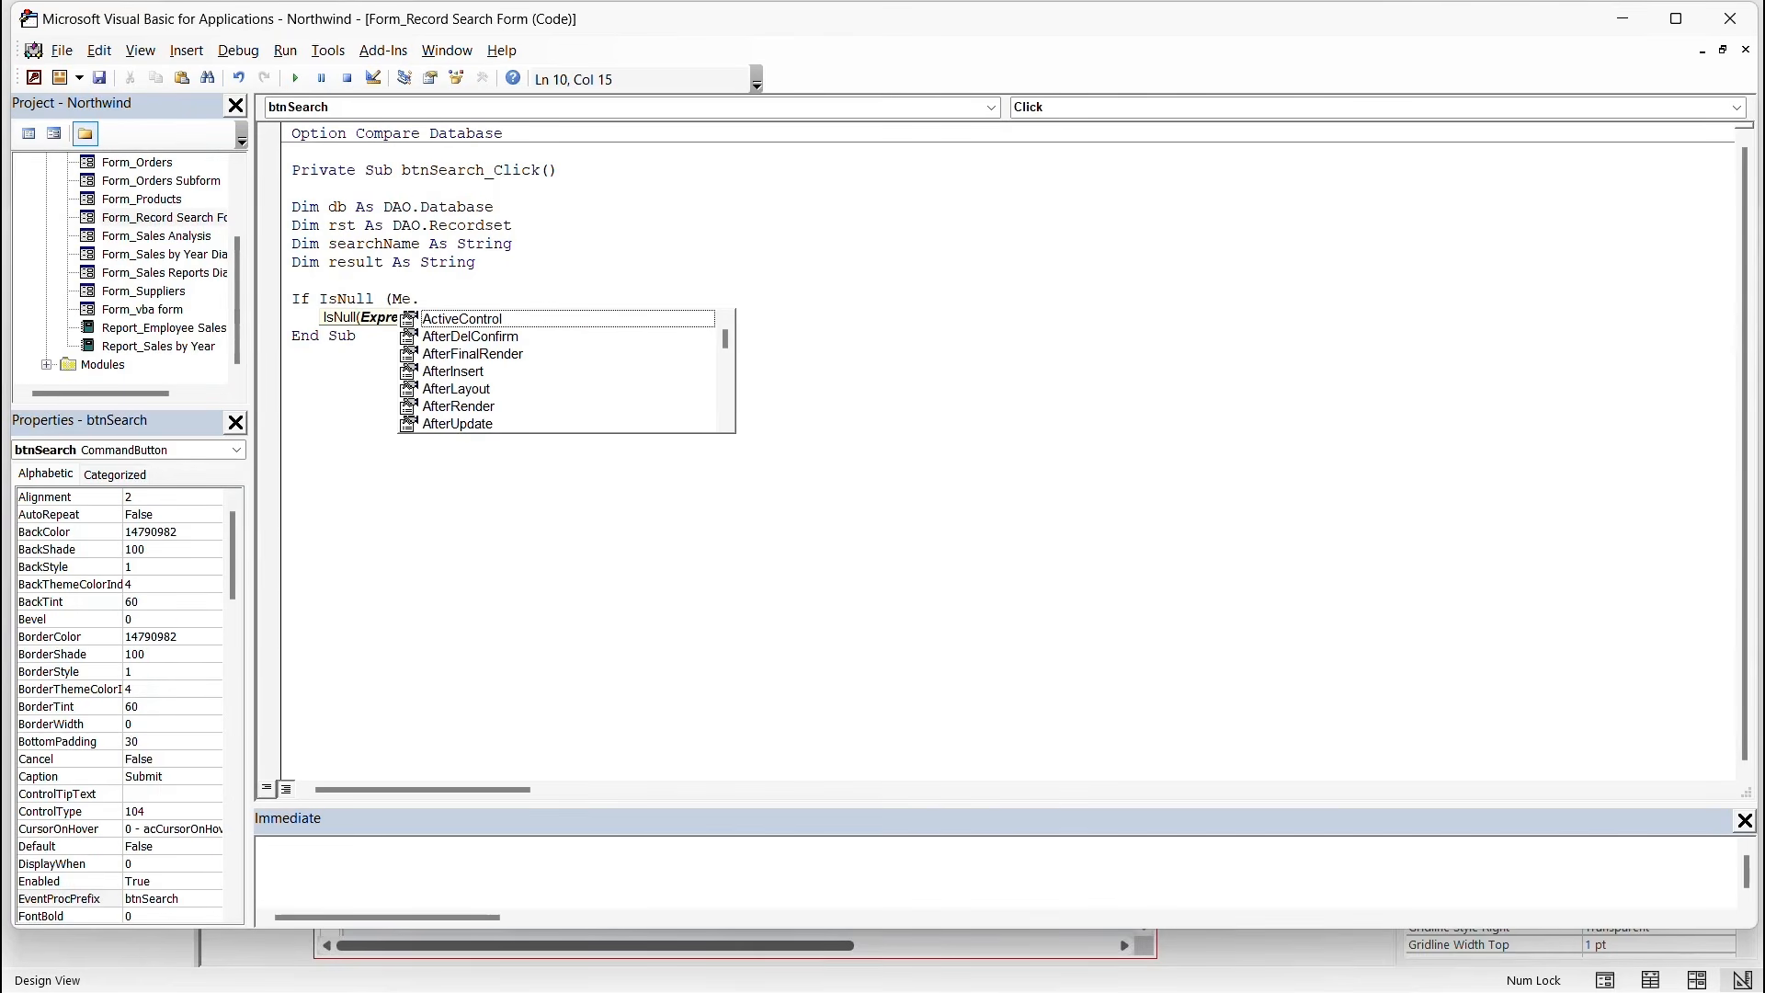
pyautogui.write('txt')
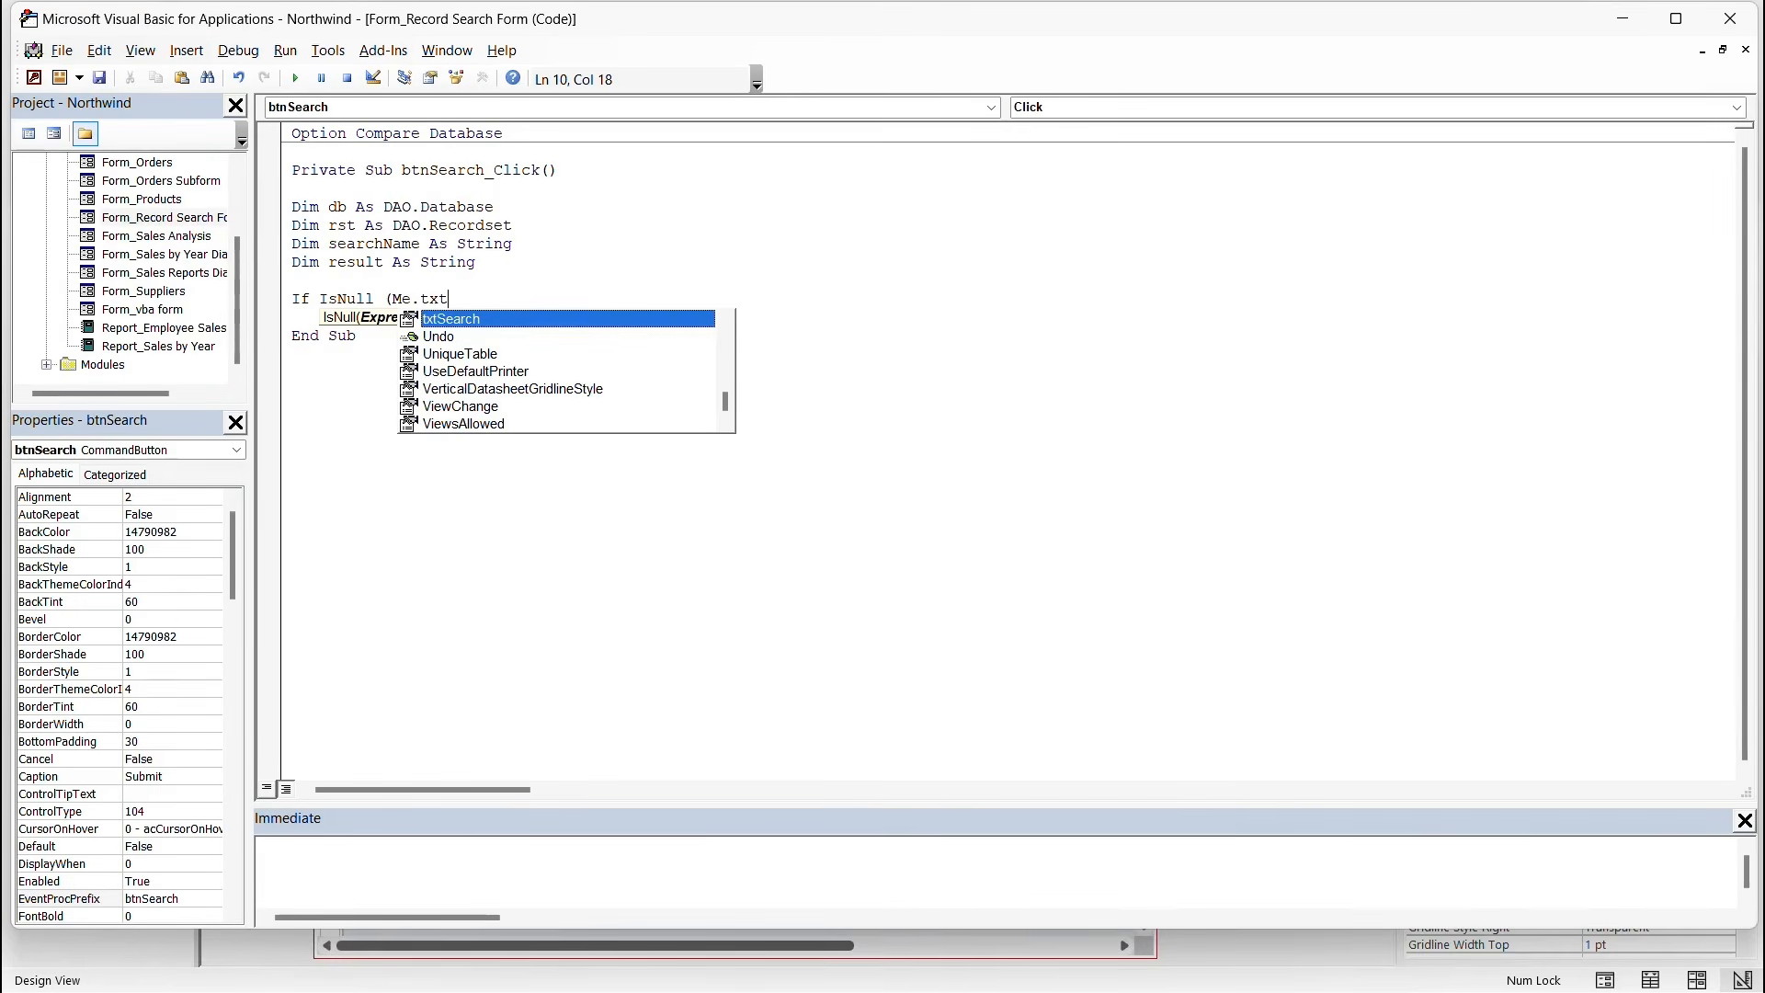
pyautogui.press('Tab')
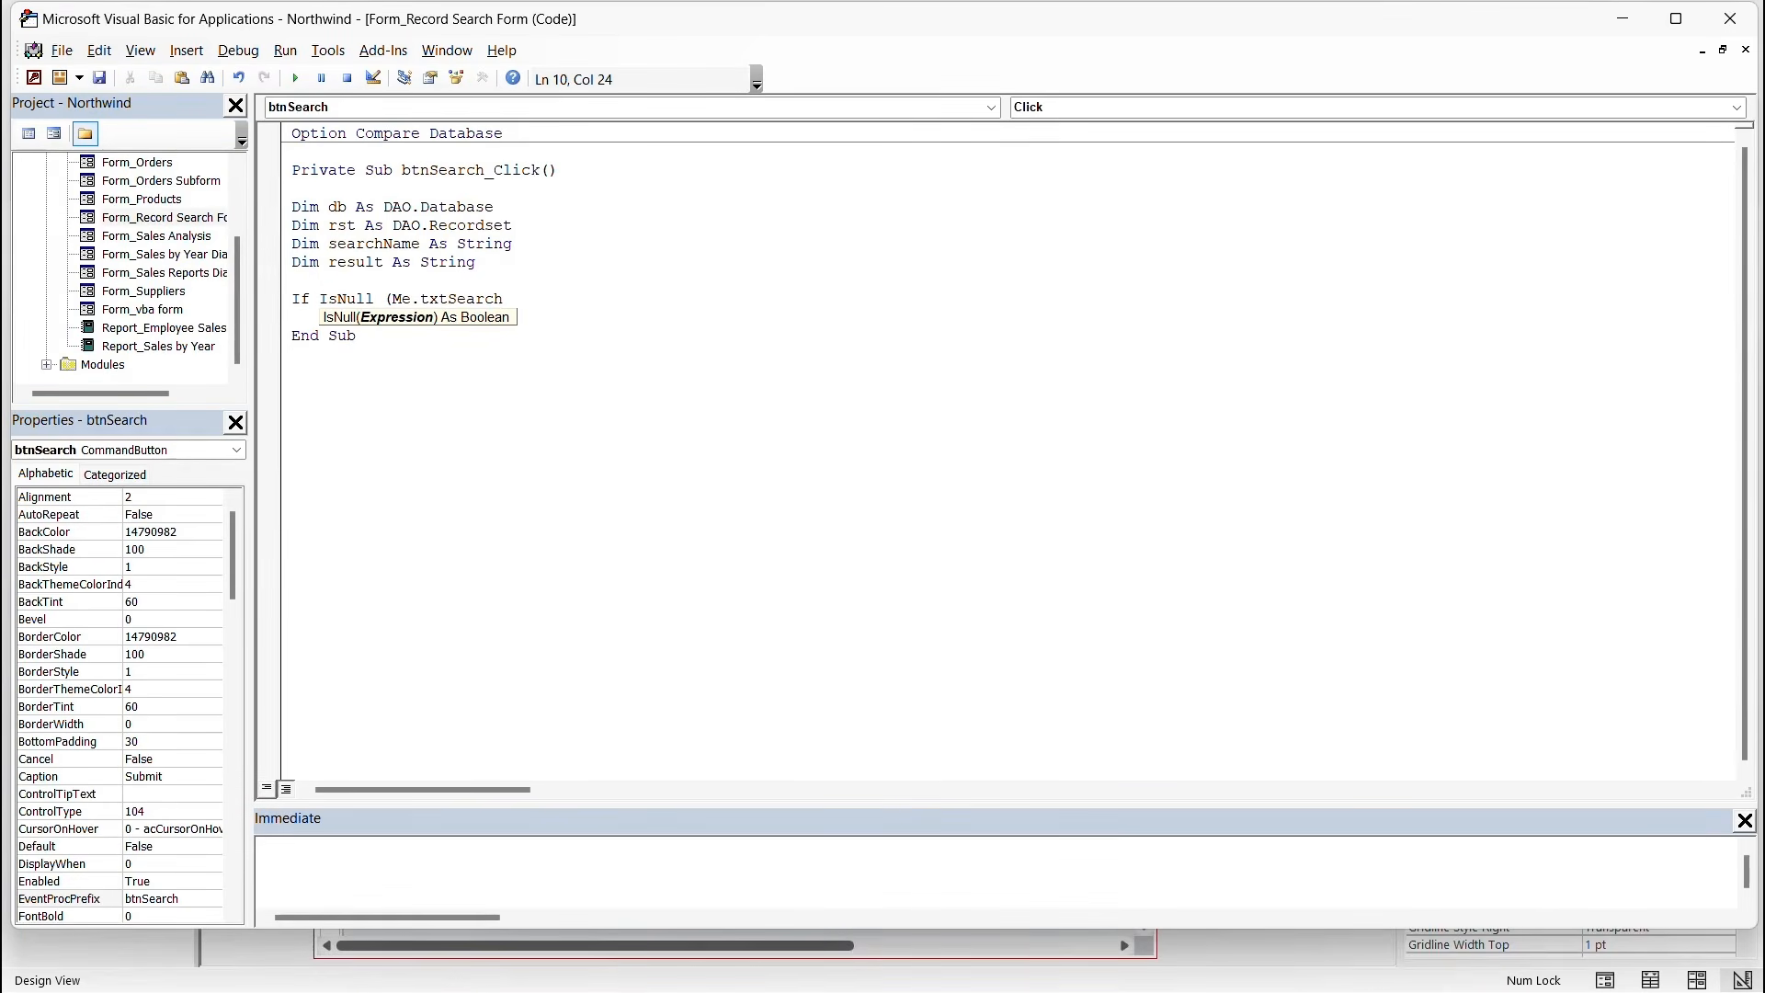
pyautogui.write('.va')
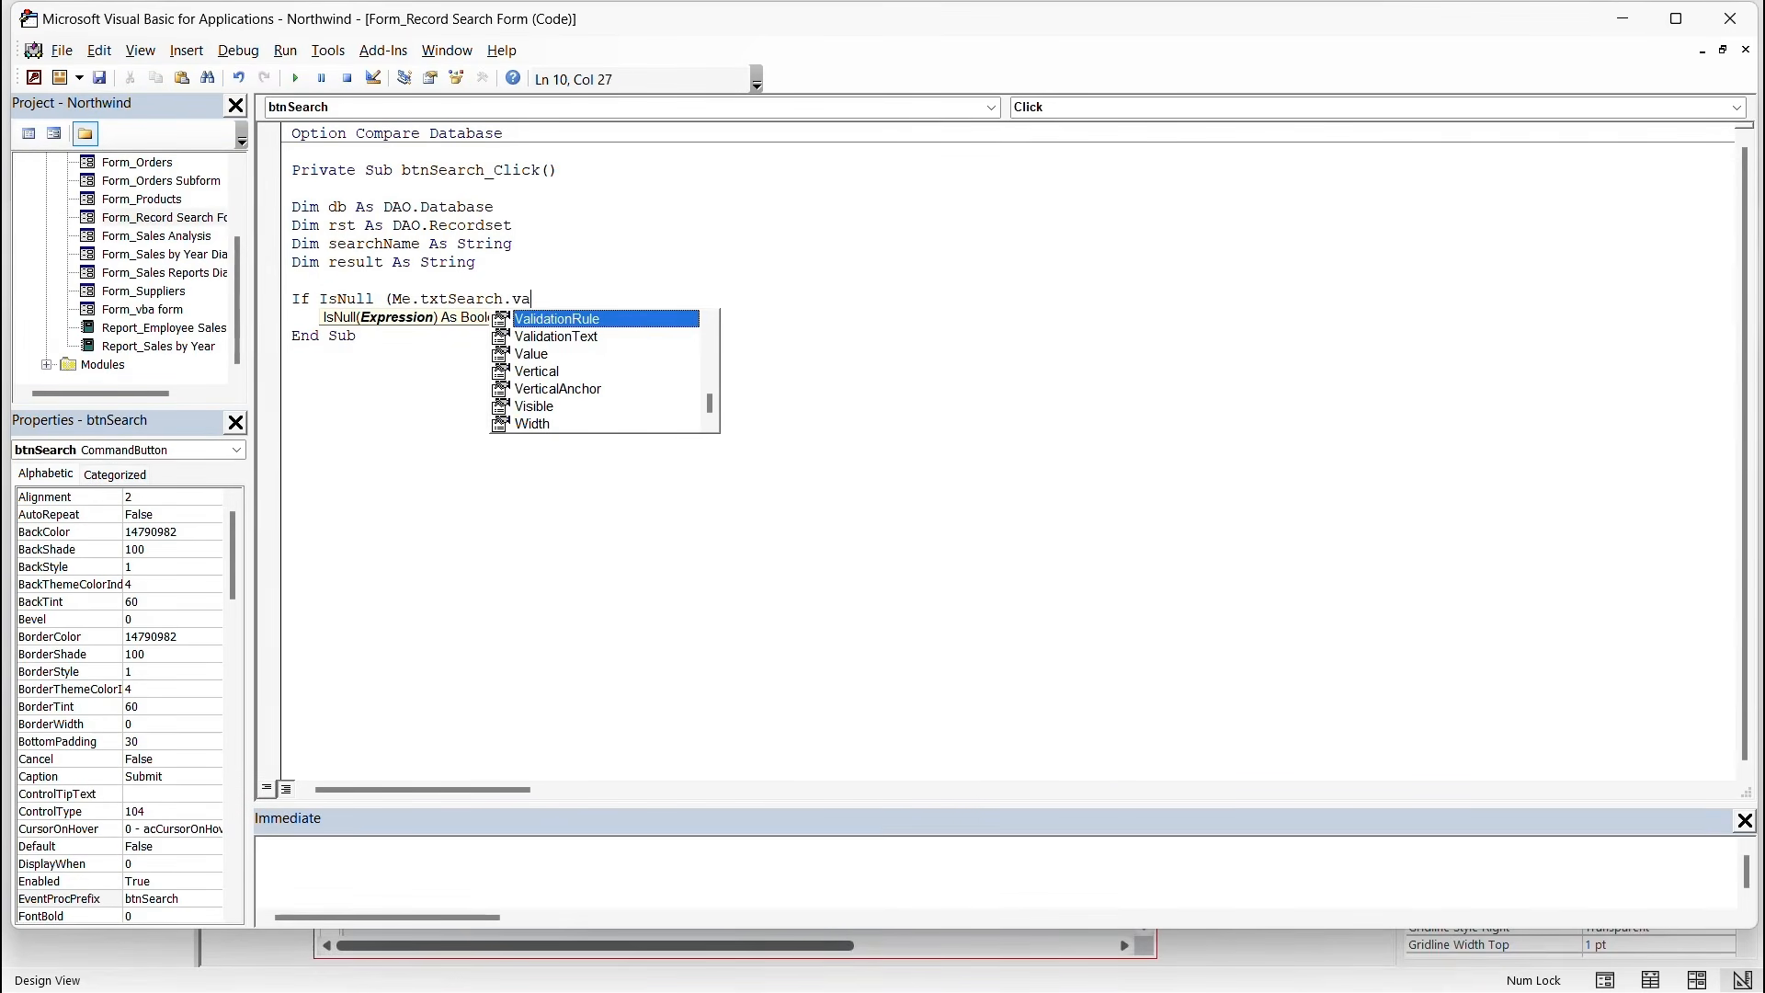
pyautogui.write('lu')
pyautogui.press('Tab')
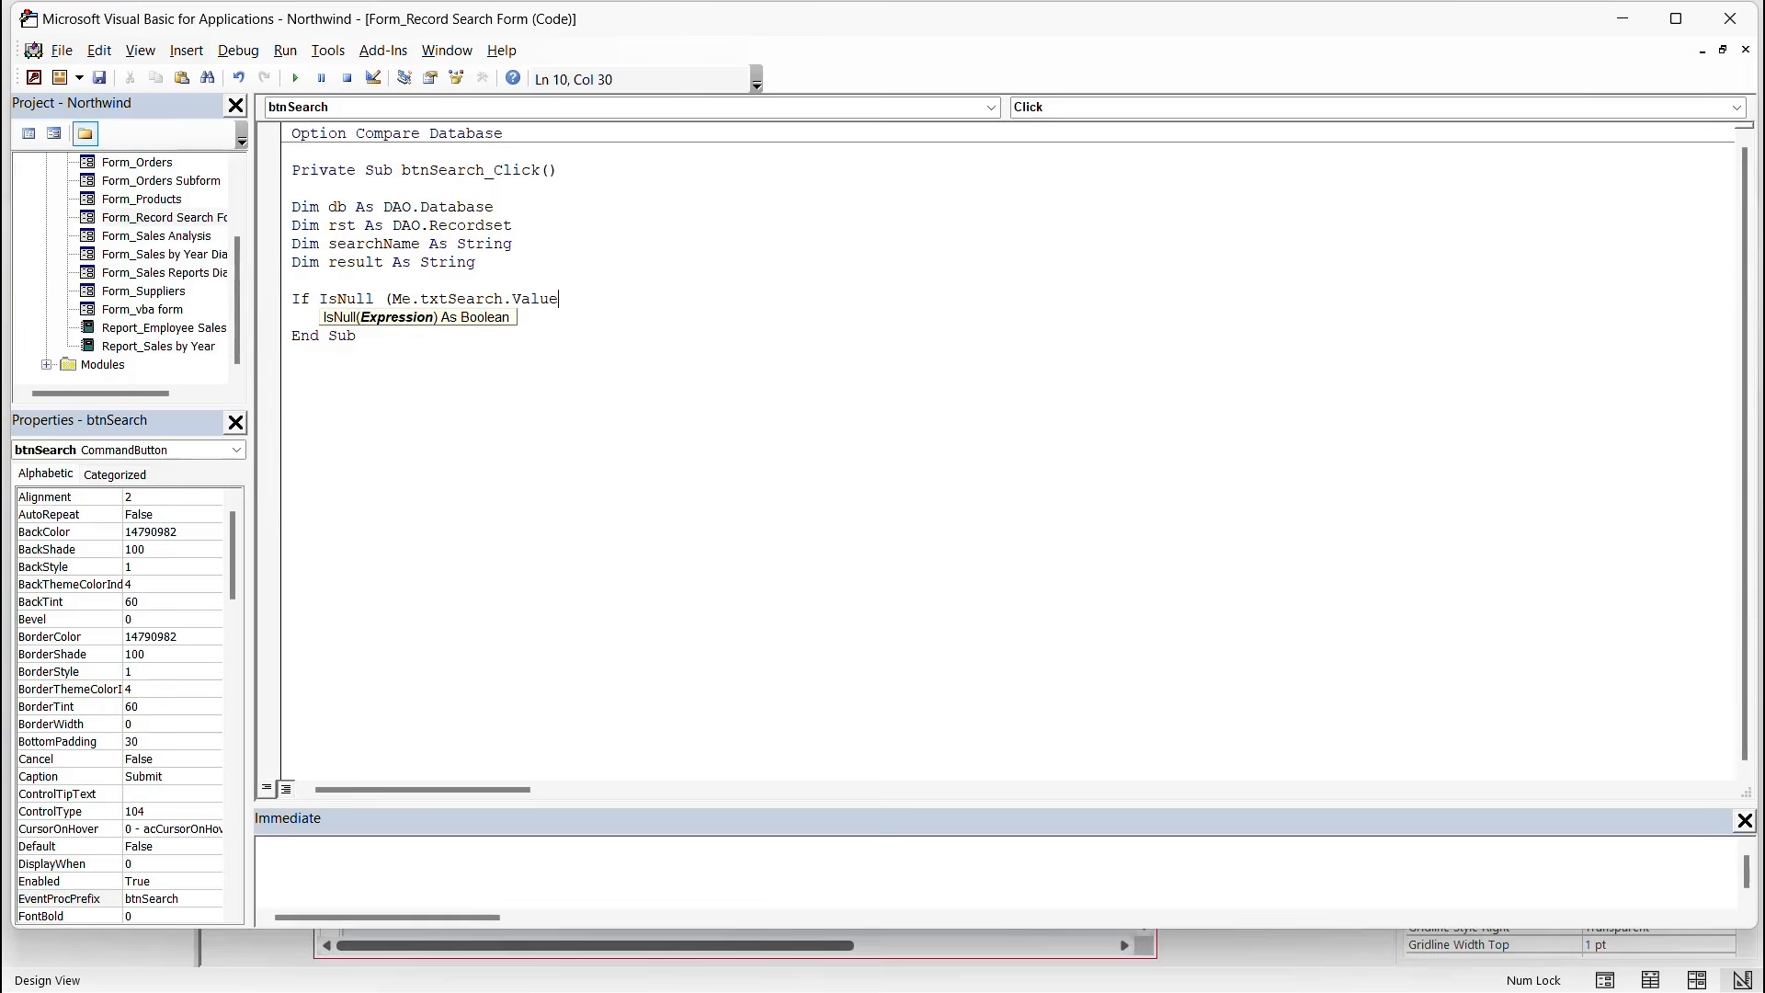
pyautogui.write(')')
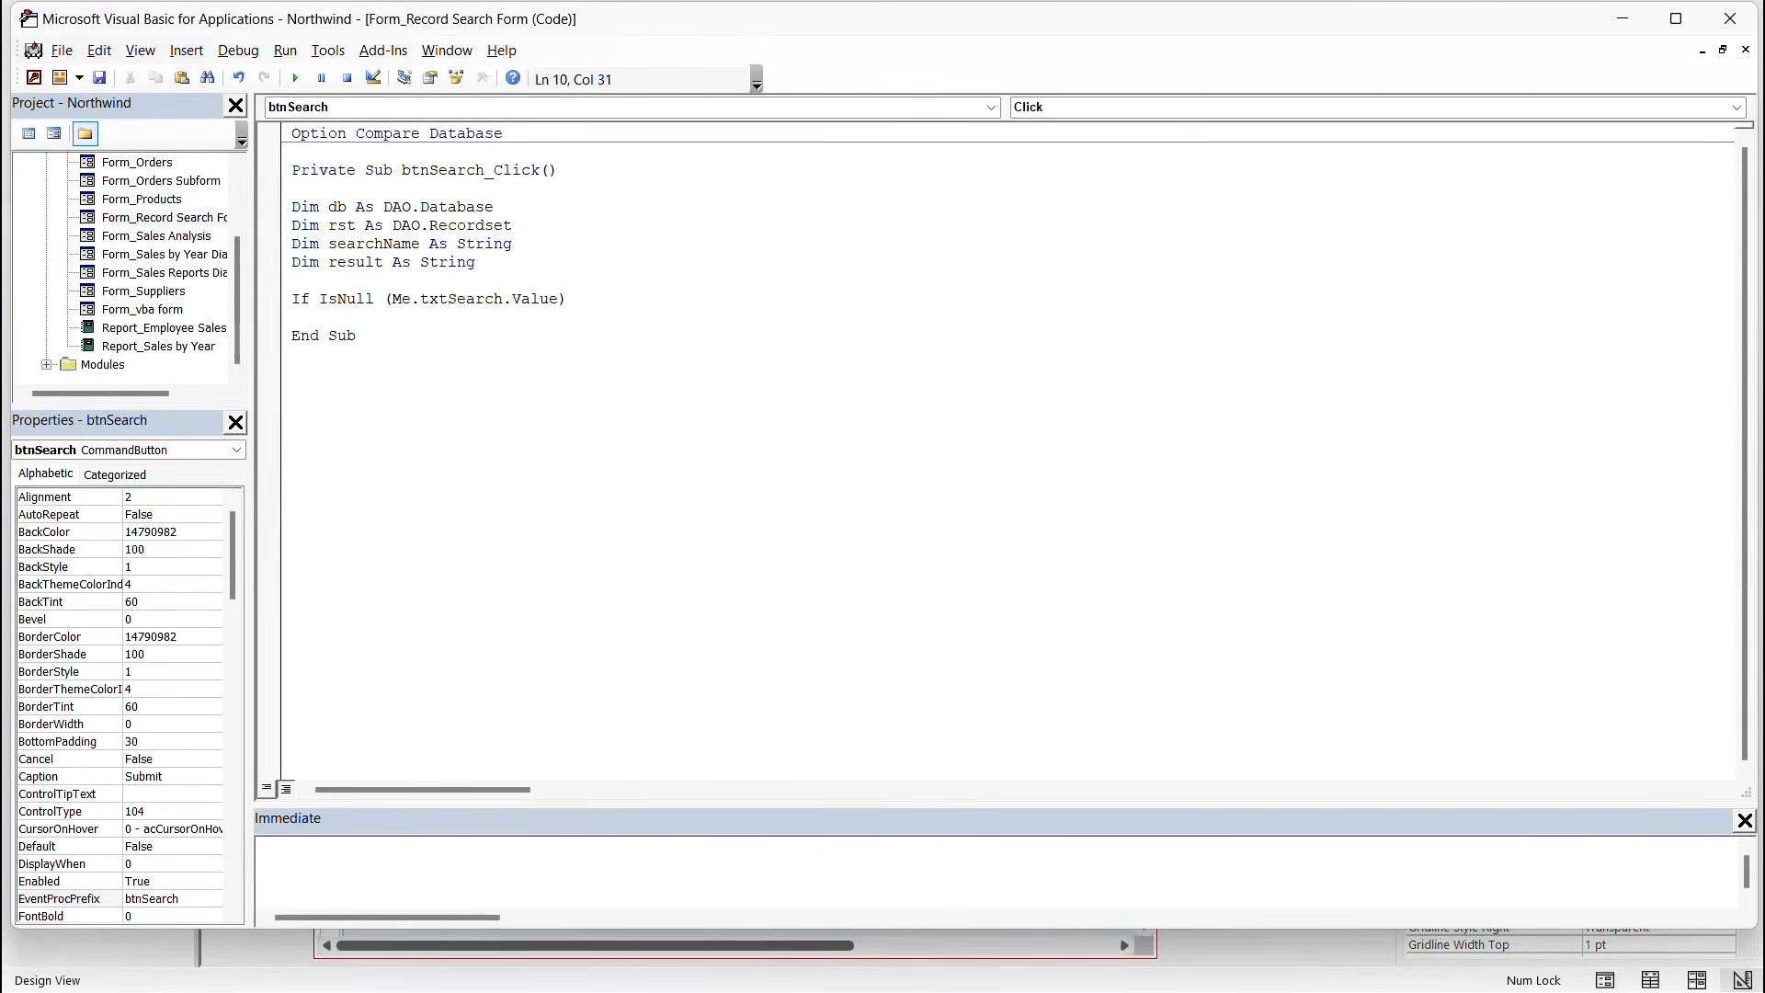
pyautogui.write('Or')
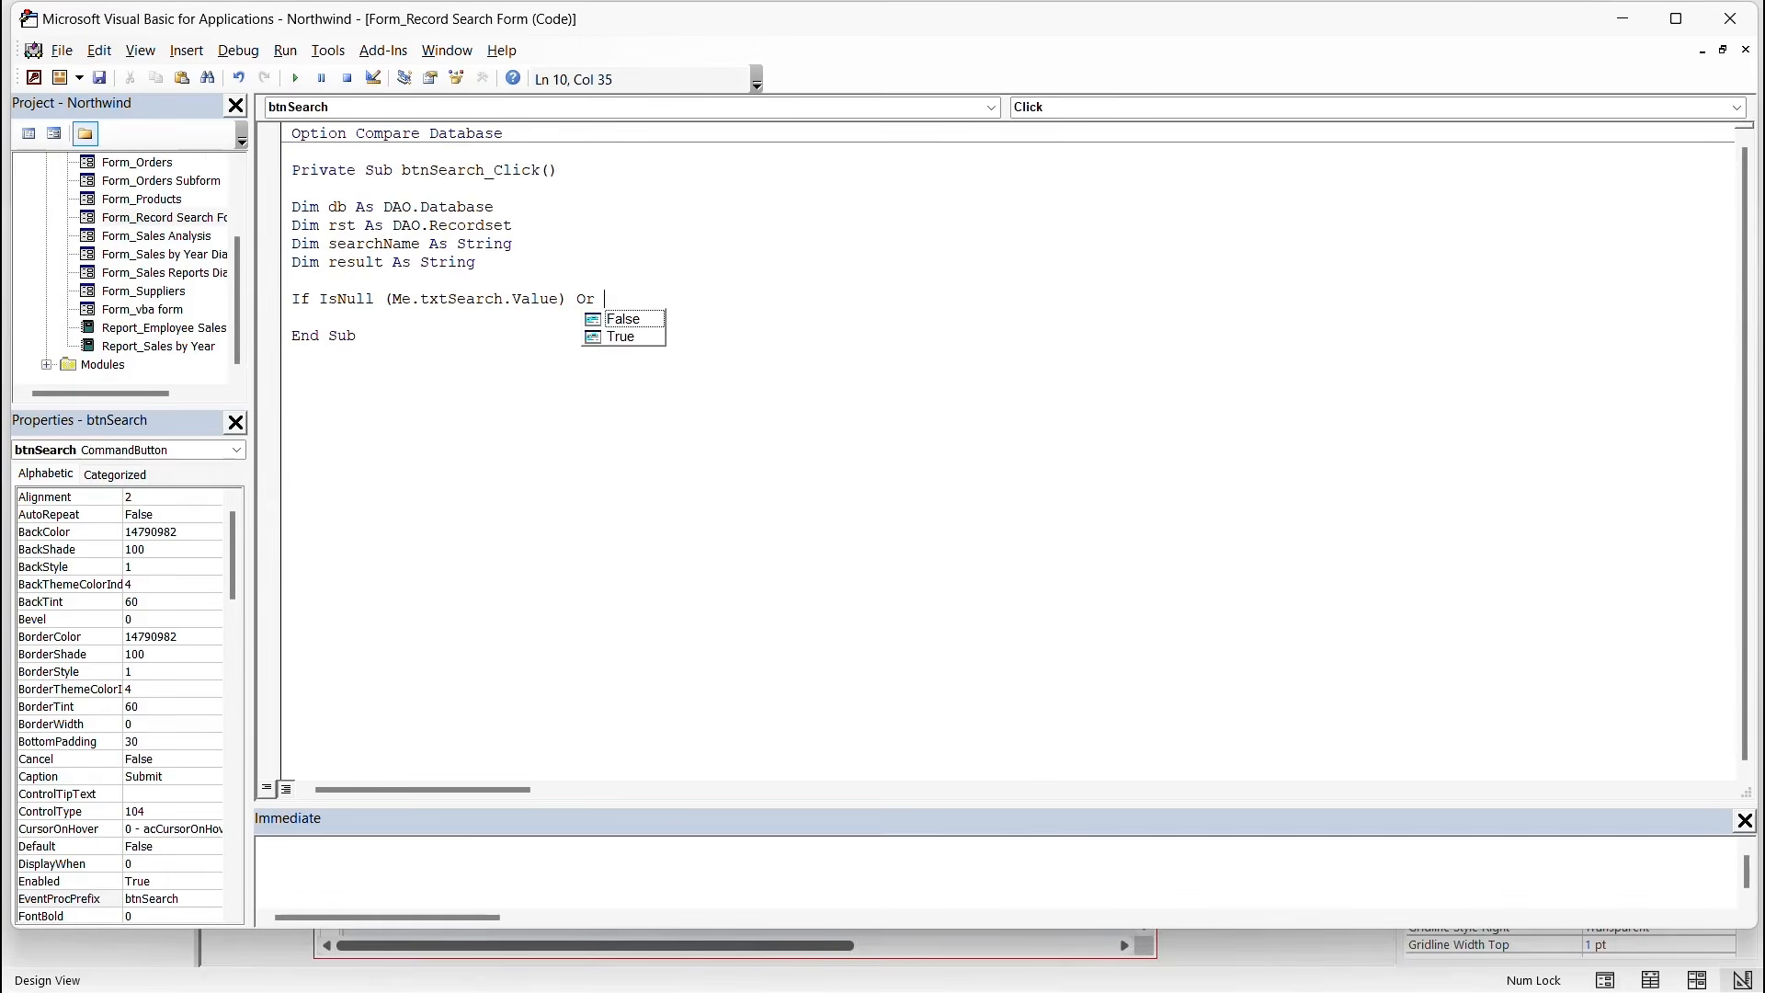
pyautogui.write(' Me.txtSearch')
pyautogui.press('Tab')
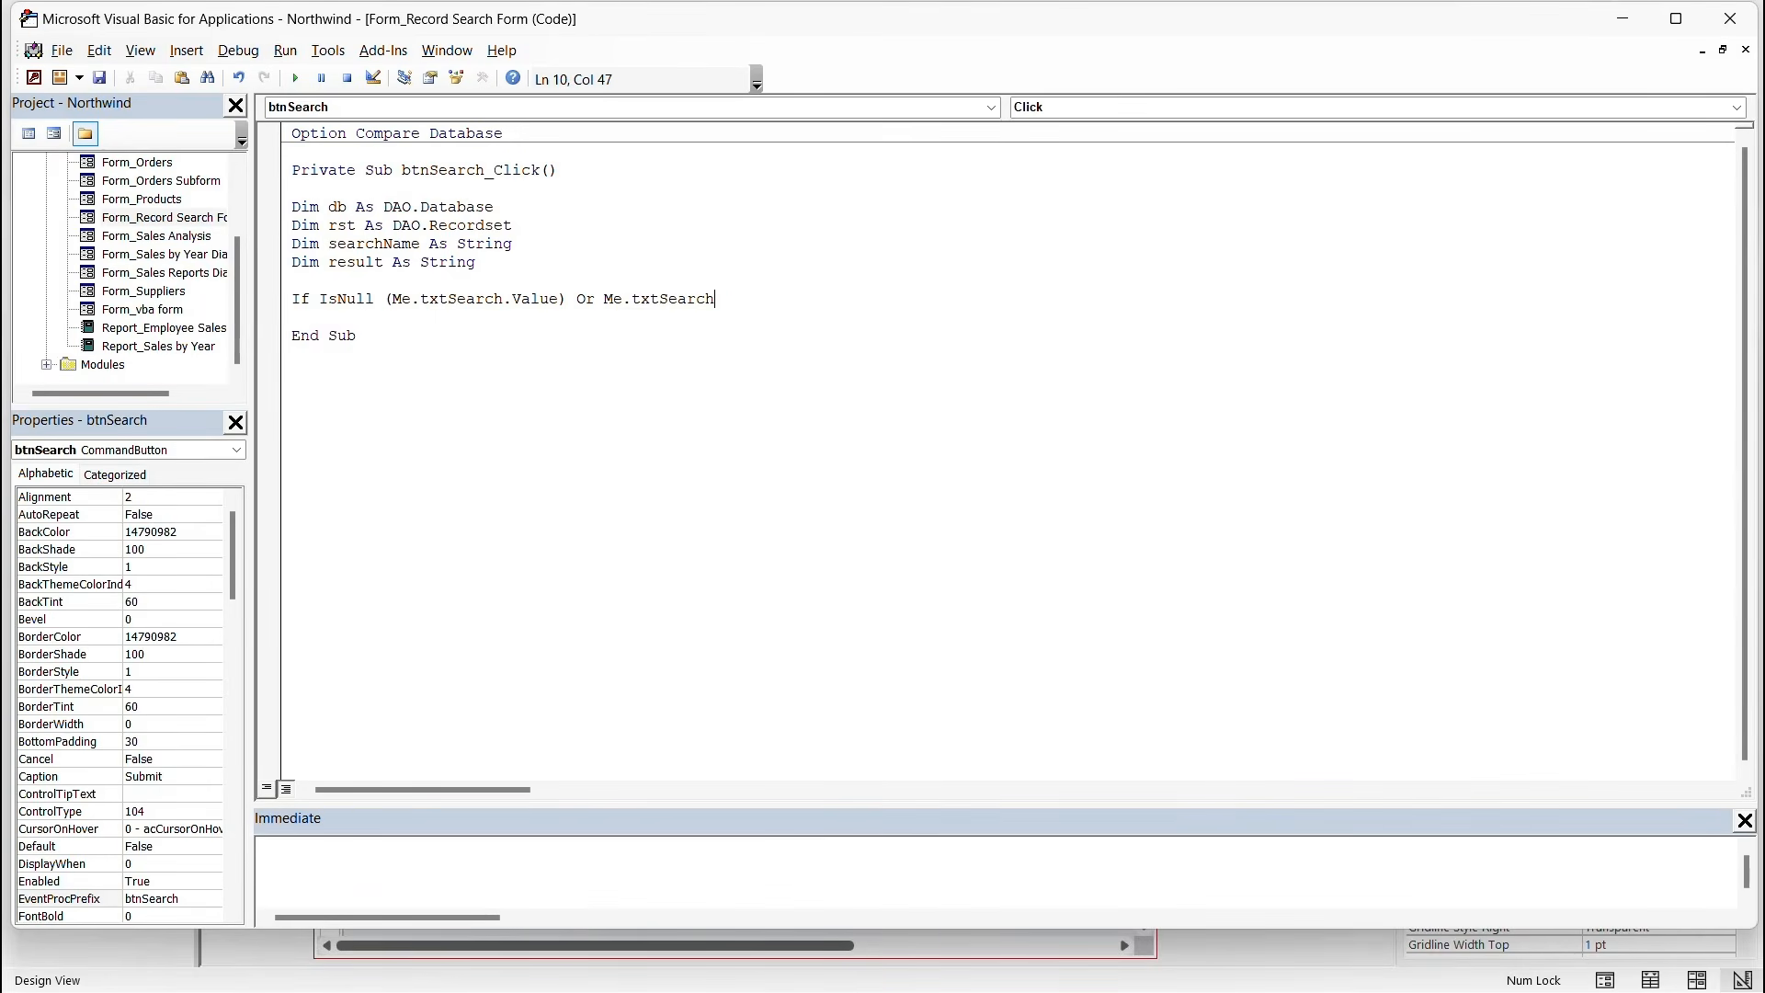
pyautogui.write('.Value')
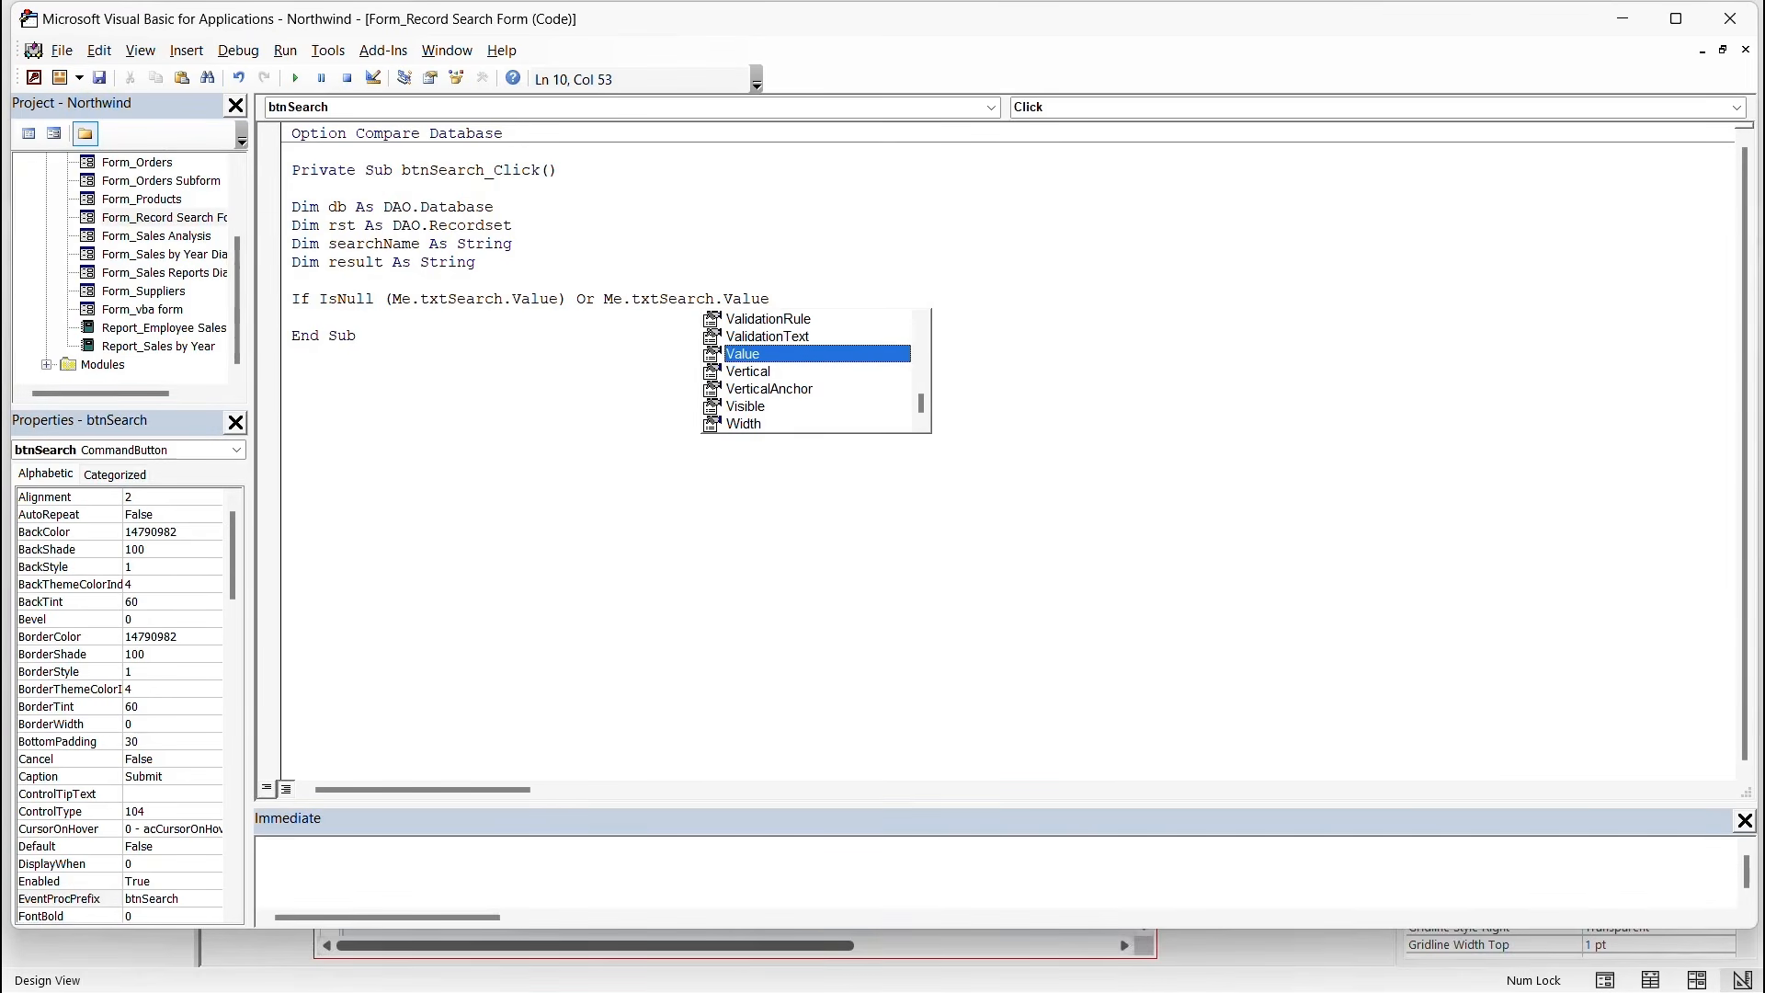
pyautogui.write('=')
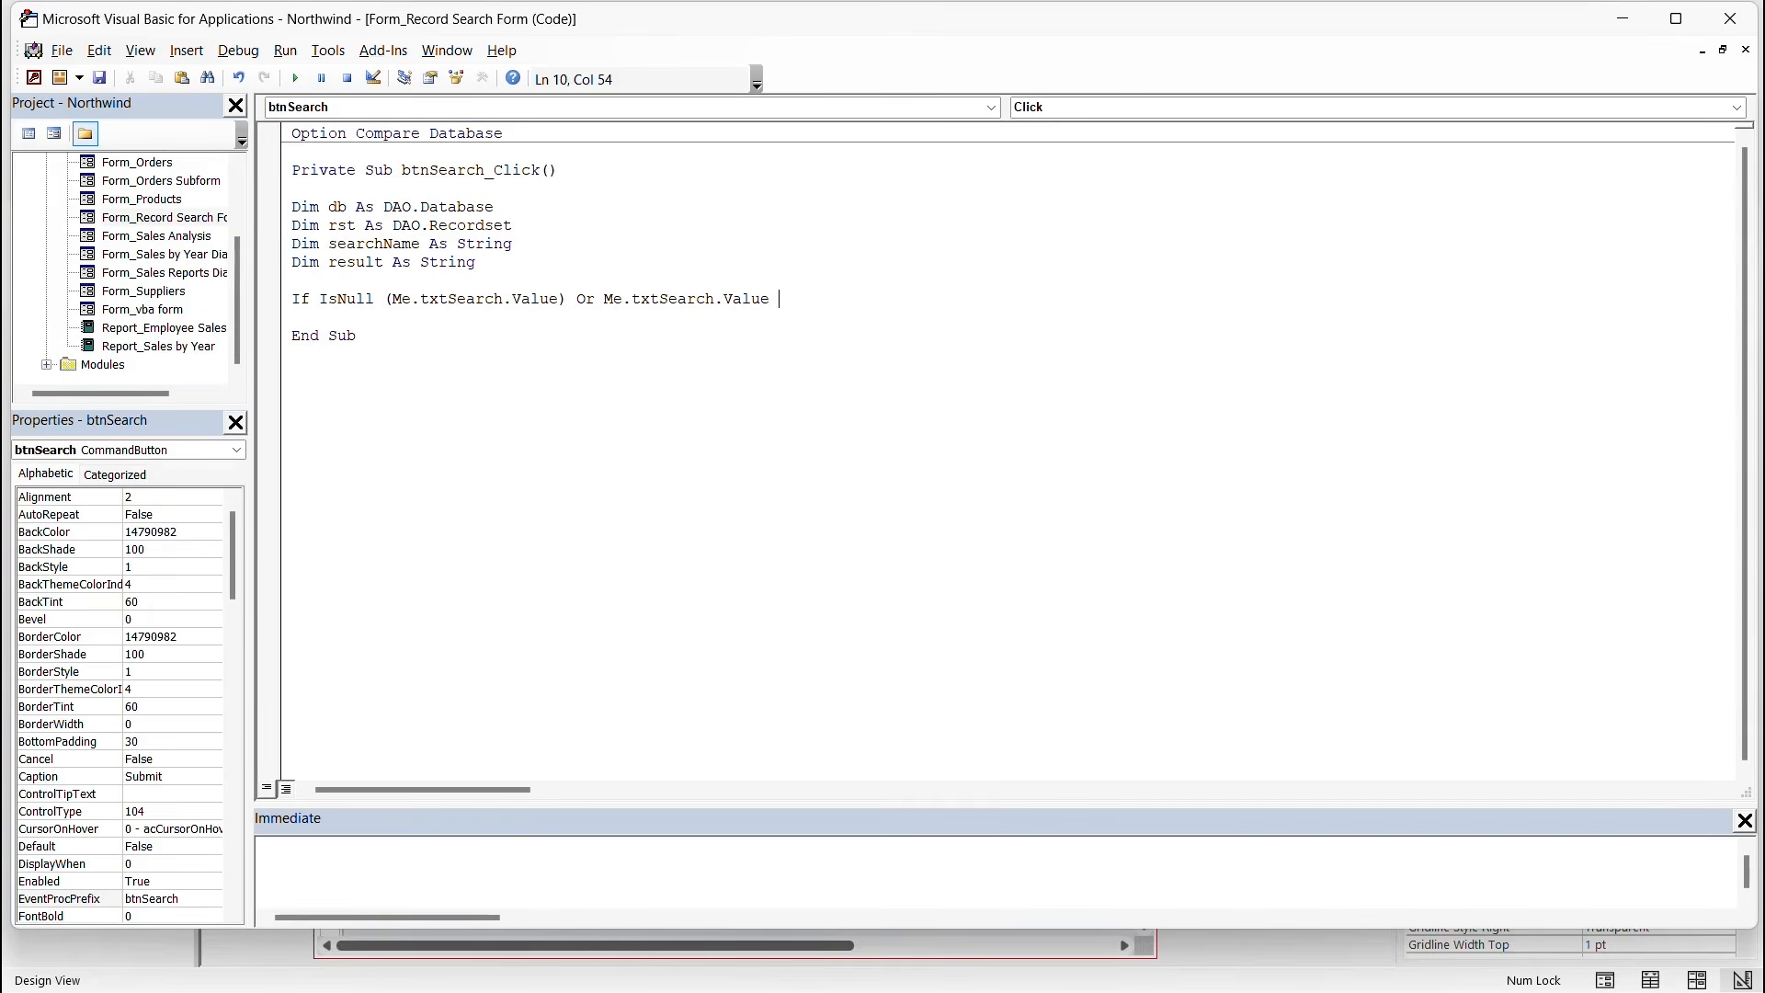
pyautogui.write(' "" Then')
# Add MsgBox "Please enter a name to search.", vbExclamation, "Input Error", then Exit Sub and End If.
pyautogui.press('Return')
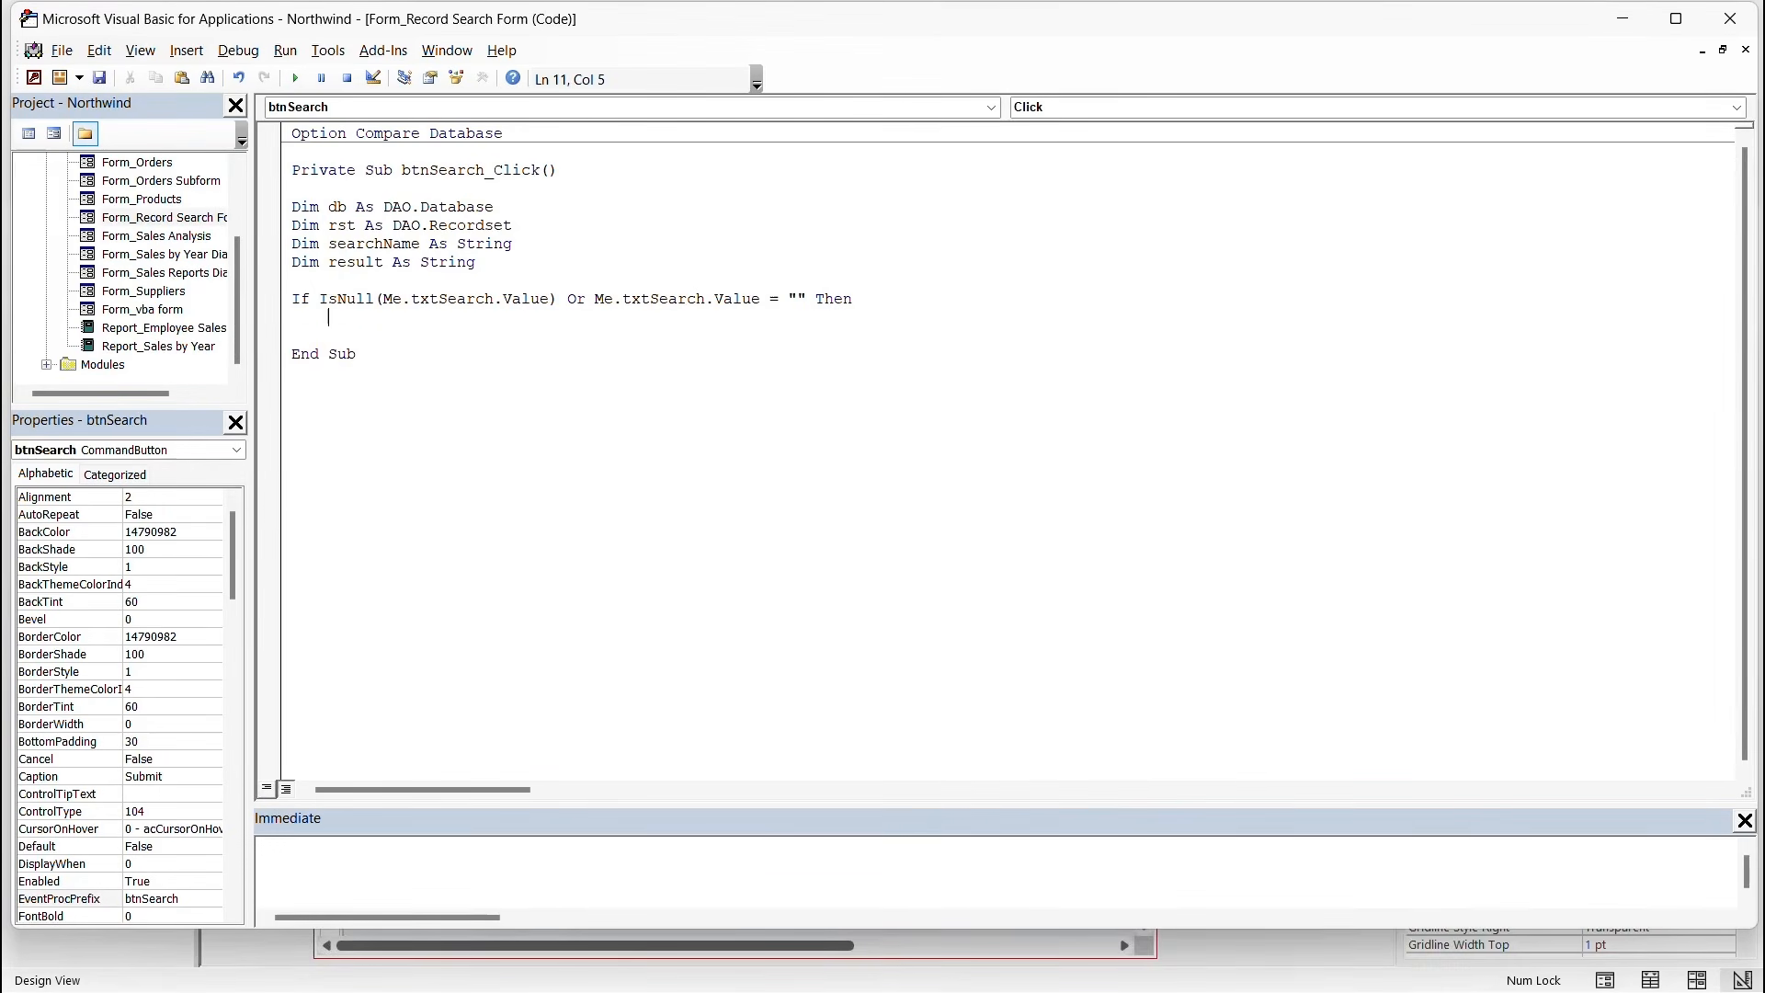
pyautogui.write('MsgBox')
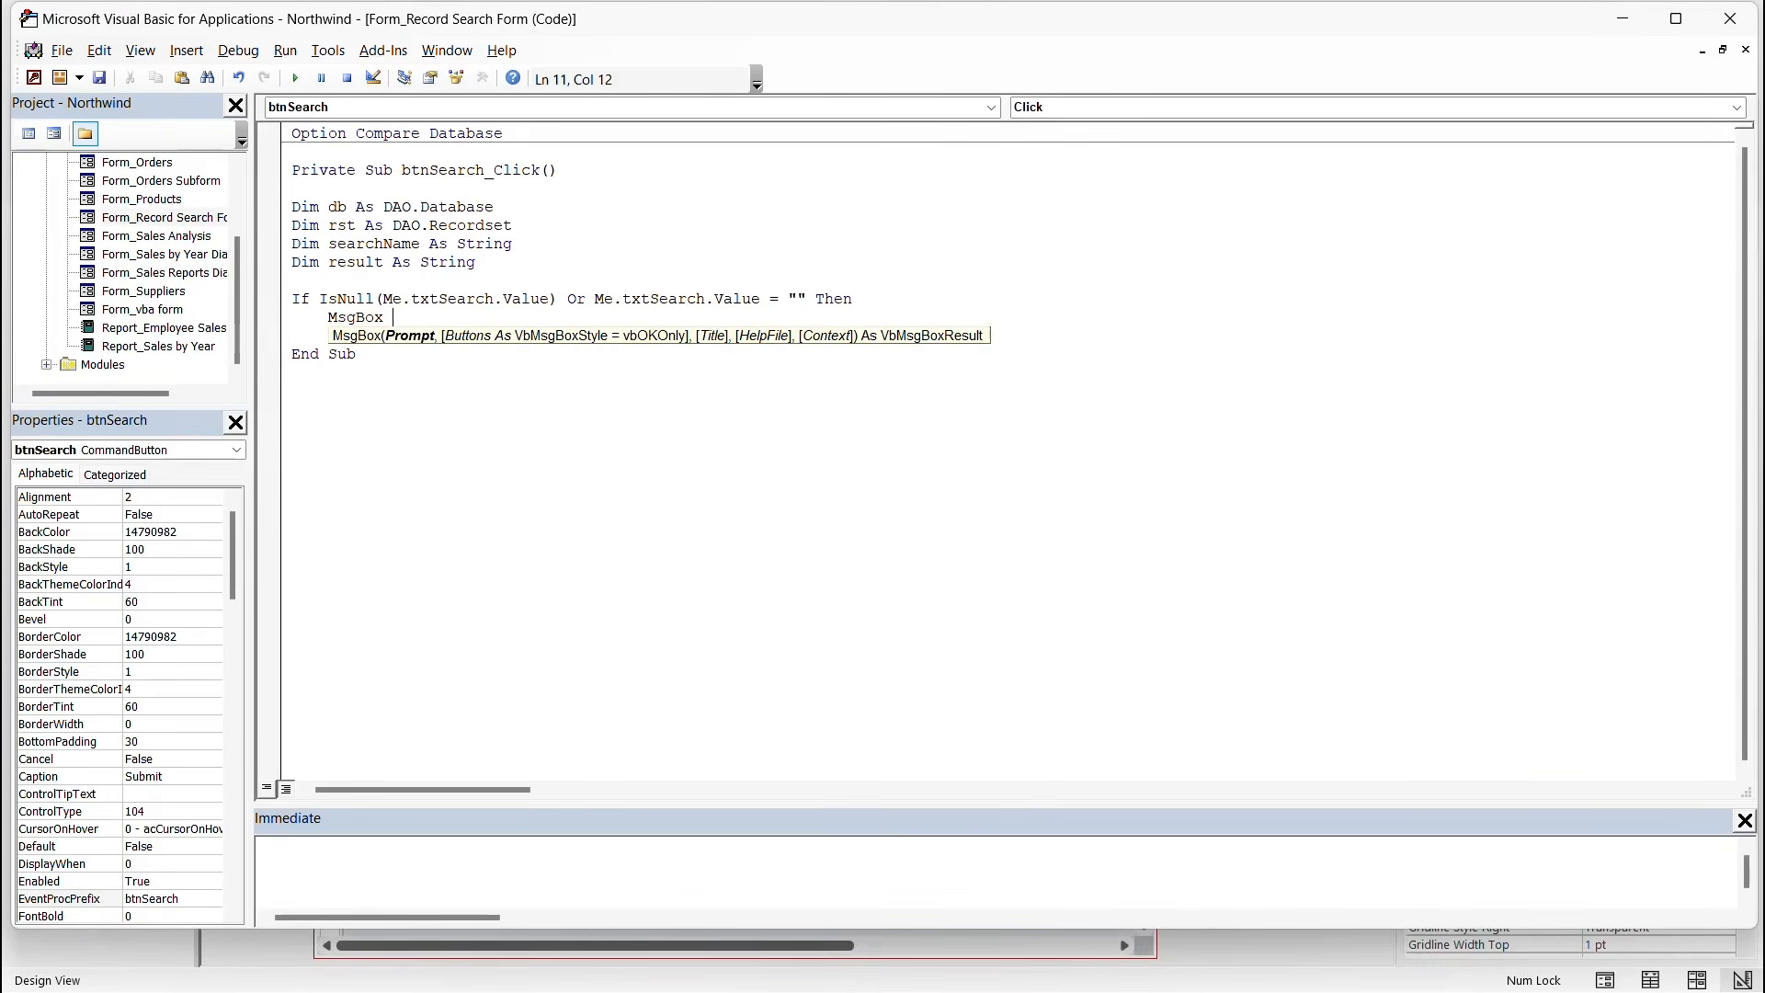
pyautogui.write(' "Please enter a name to search')
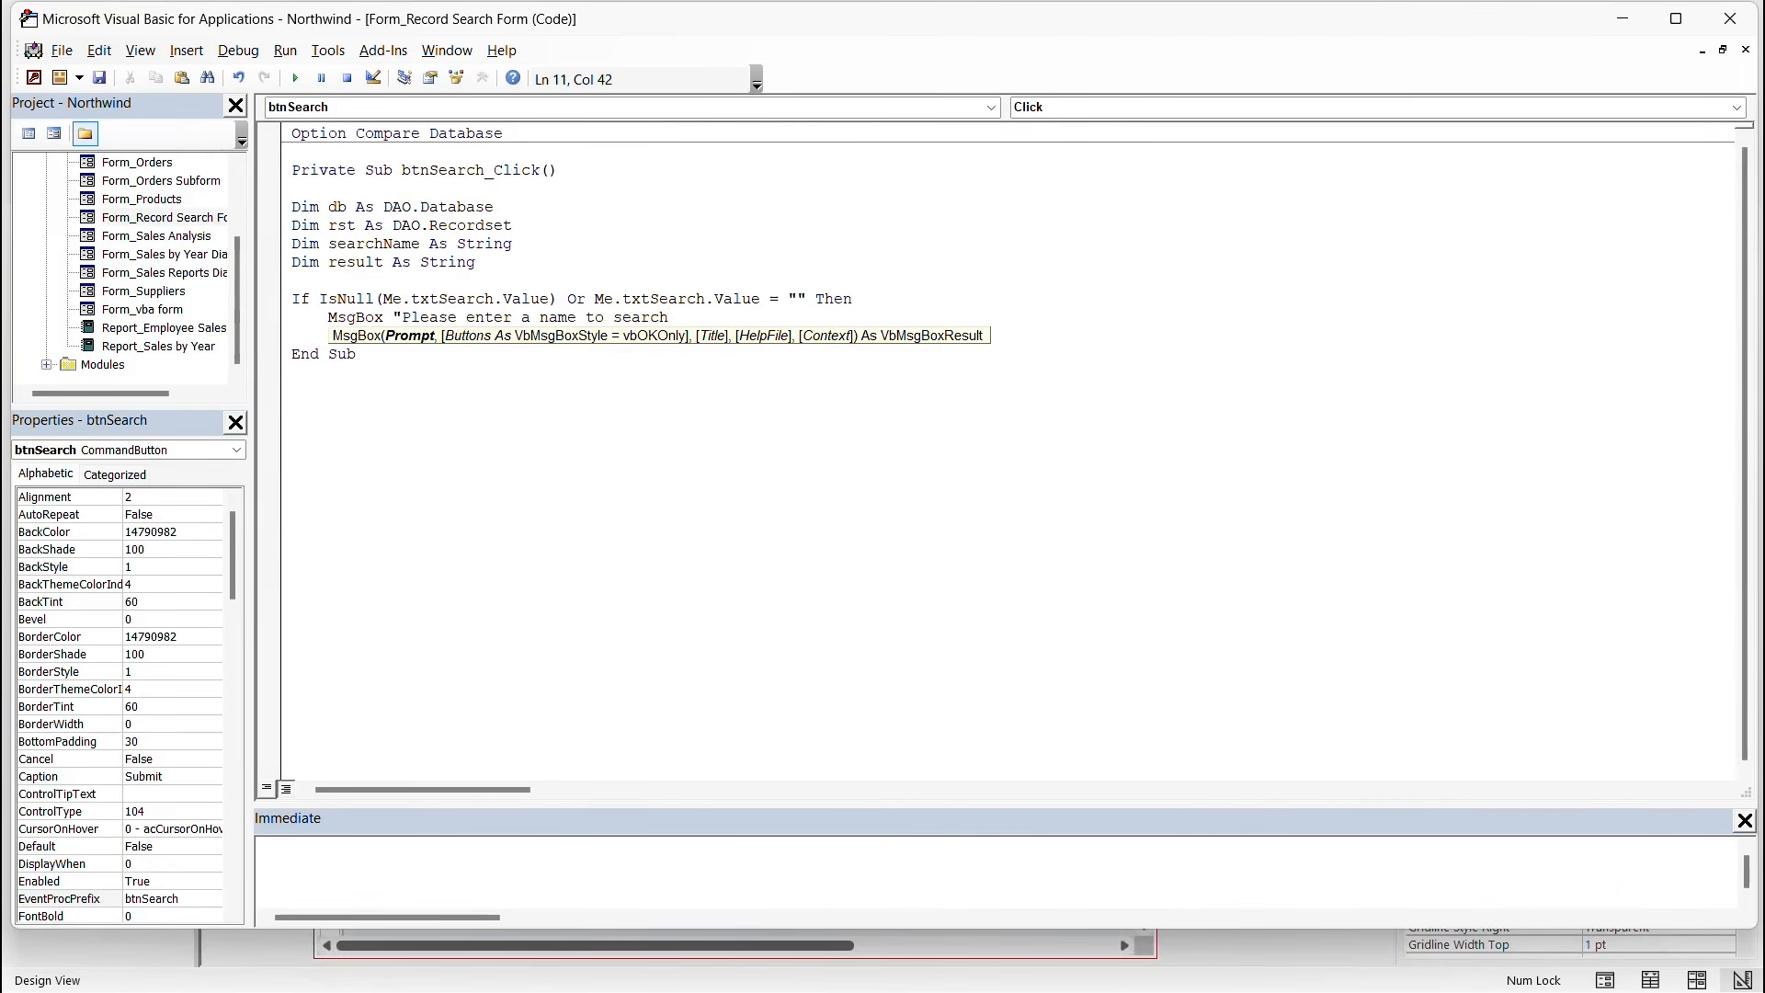
pyautogui.write('.",')
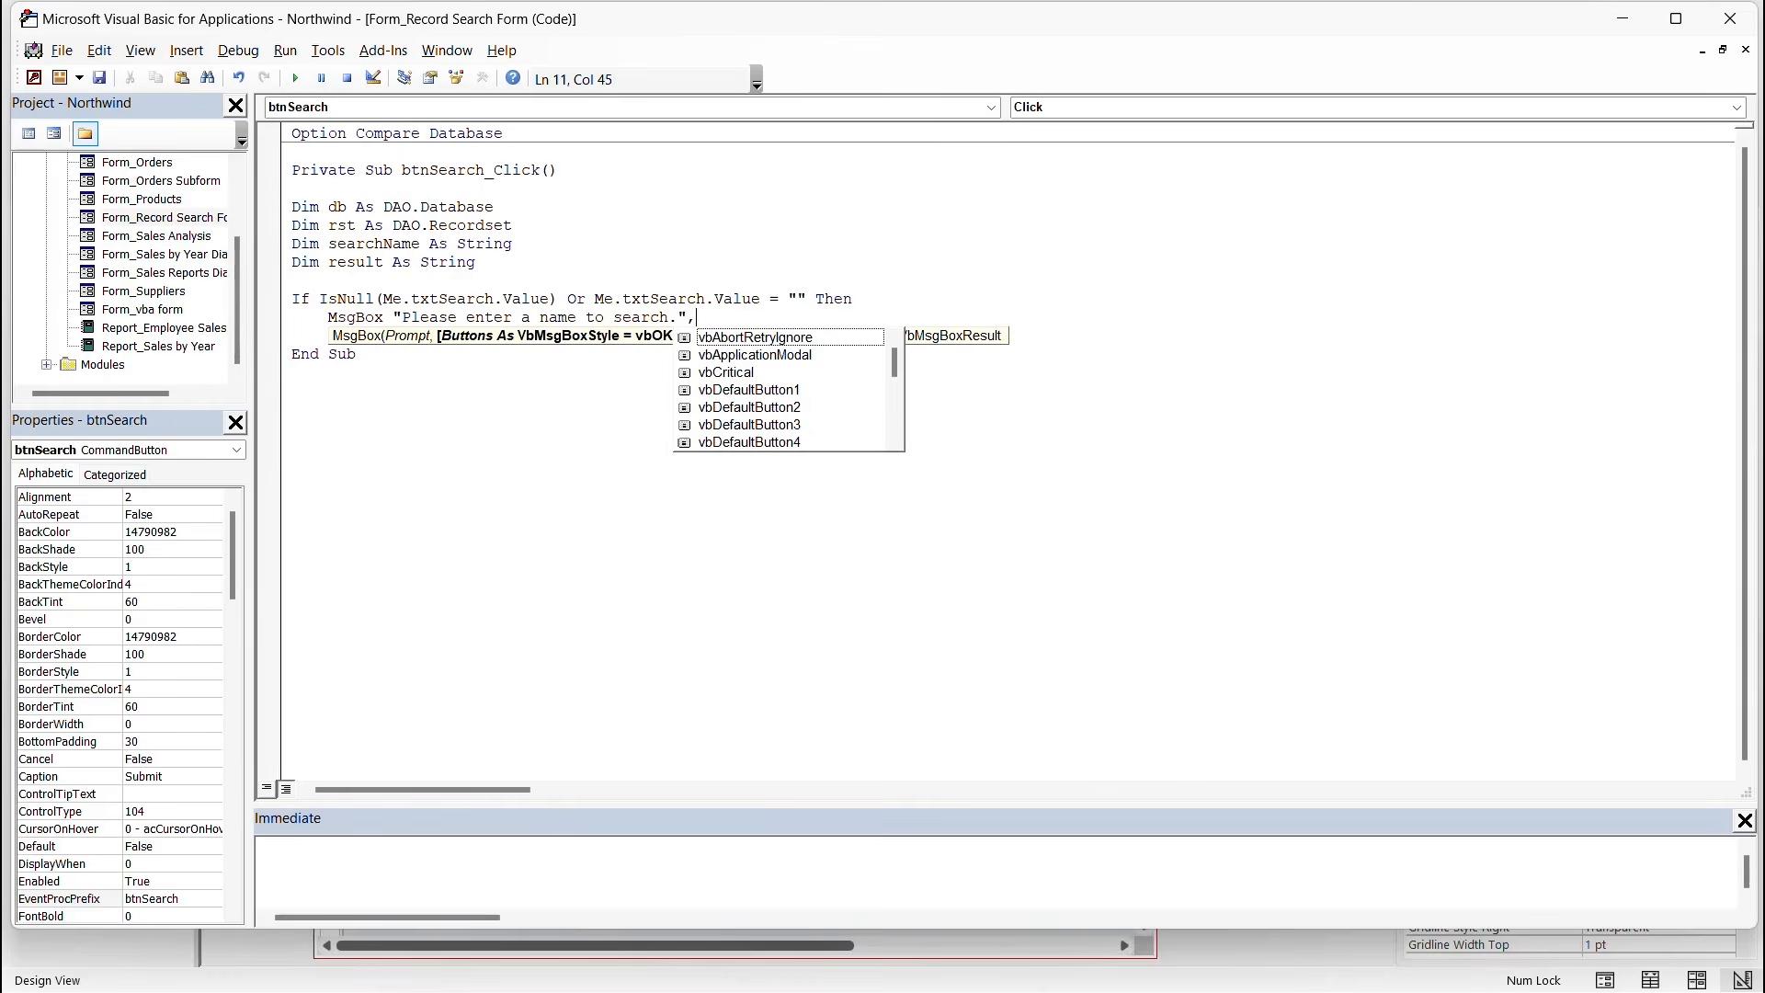
pyautogui.write('vbExclamation')
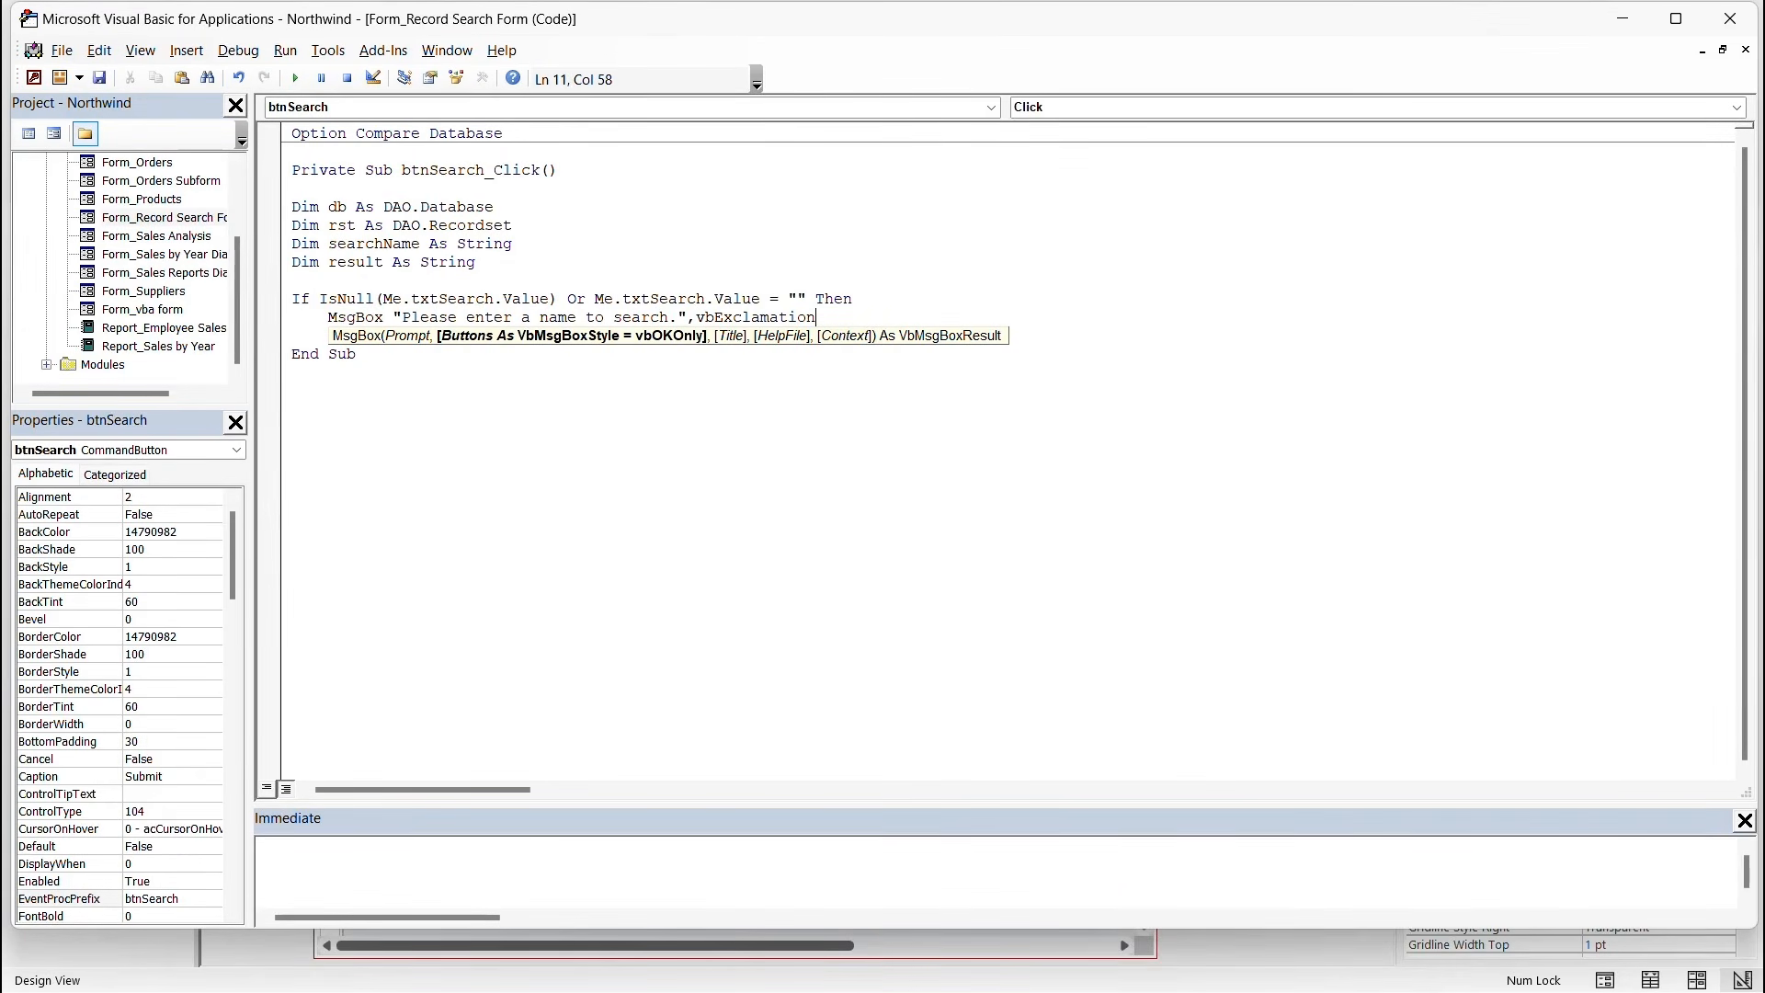
pyautogui.write(',')
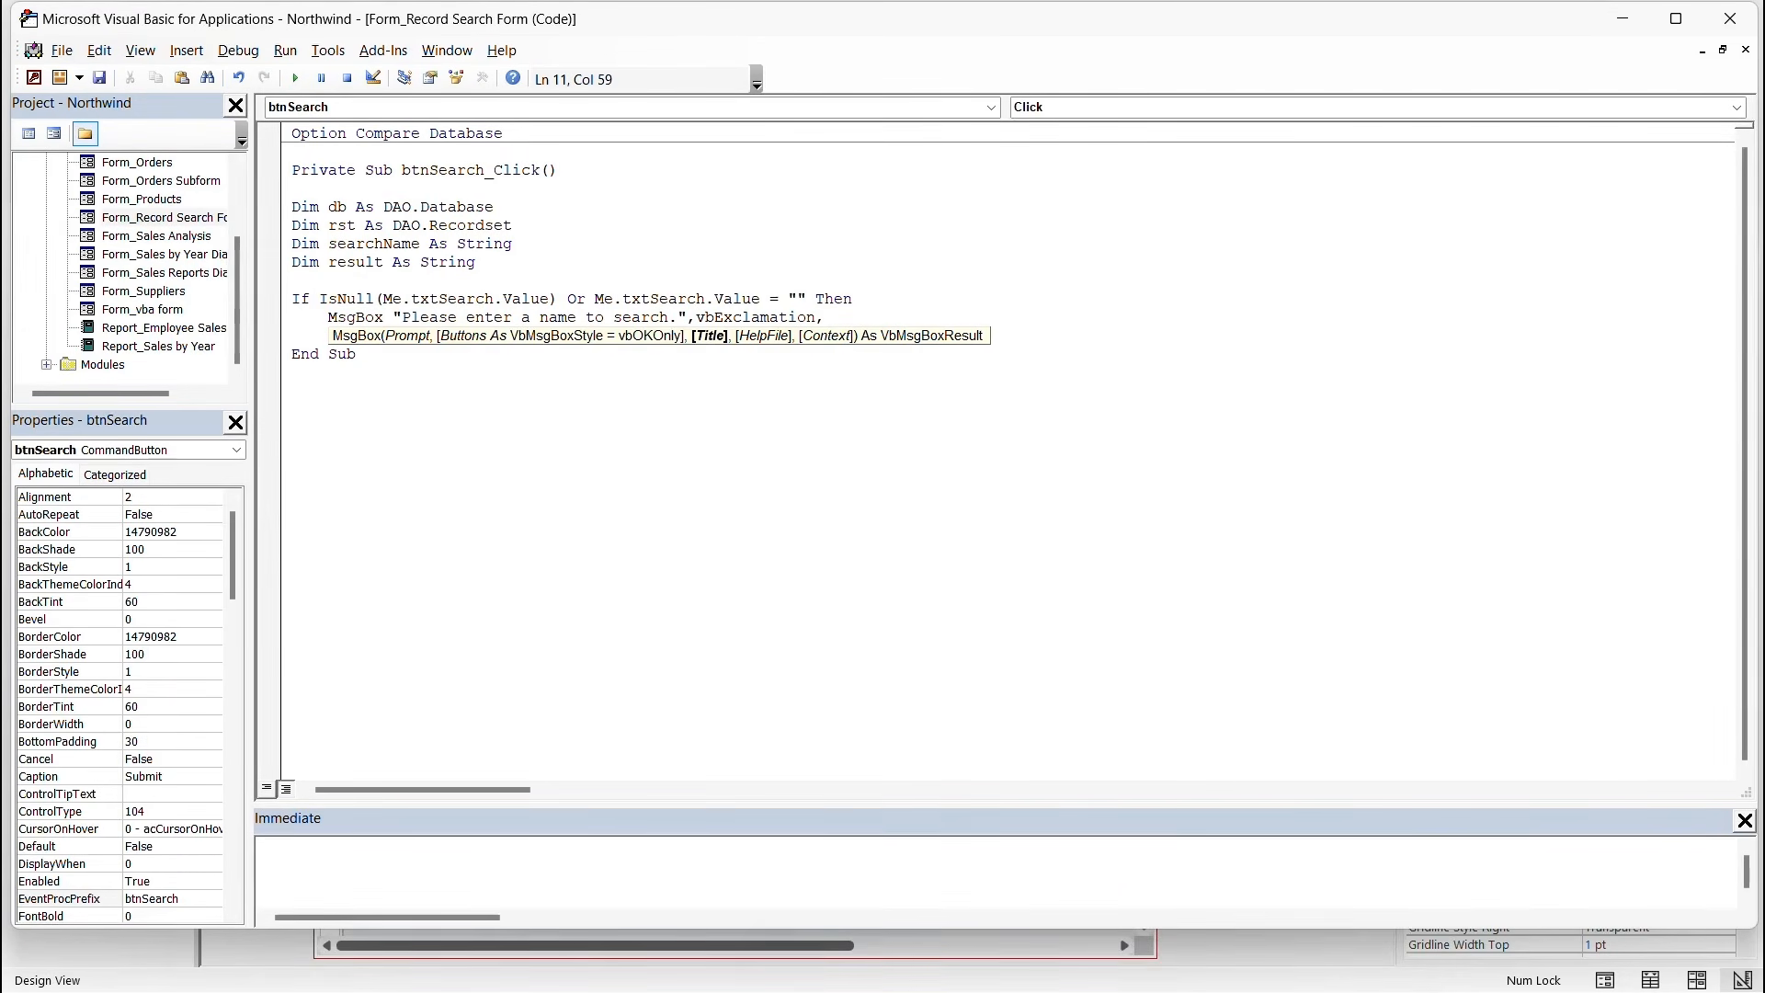
pyautogui.write(' "Input Error"')
pyautogui.press('Return')
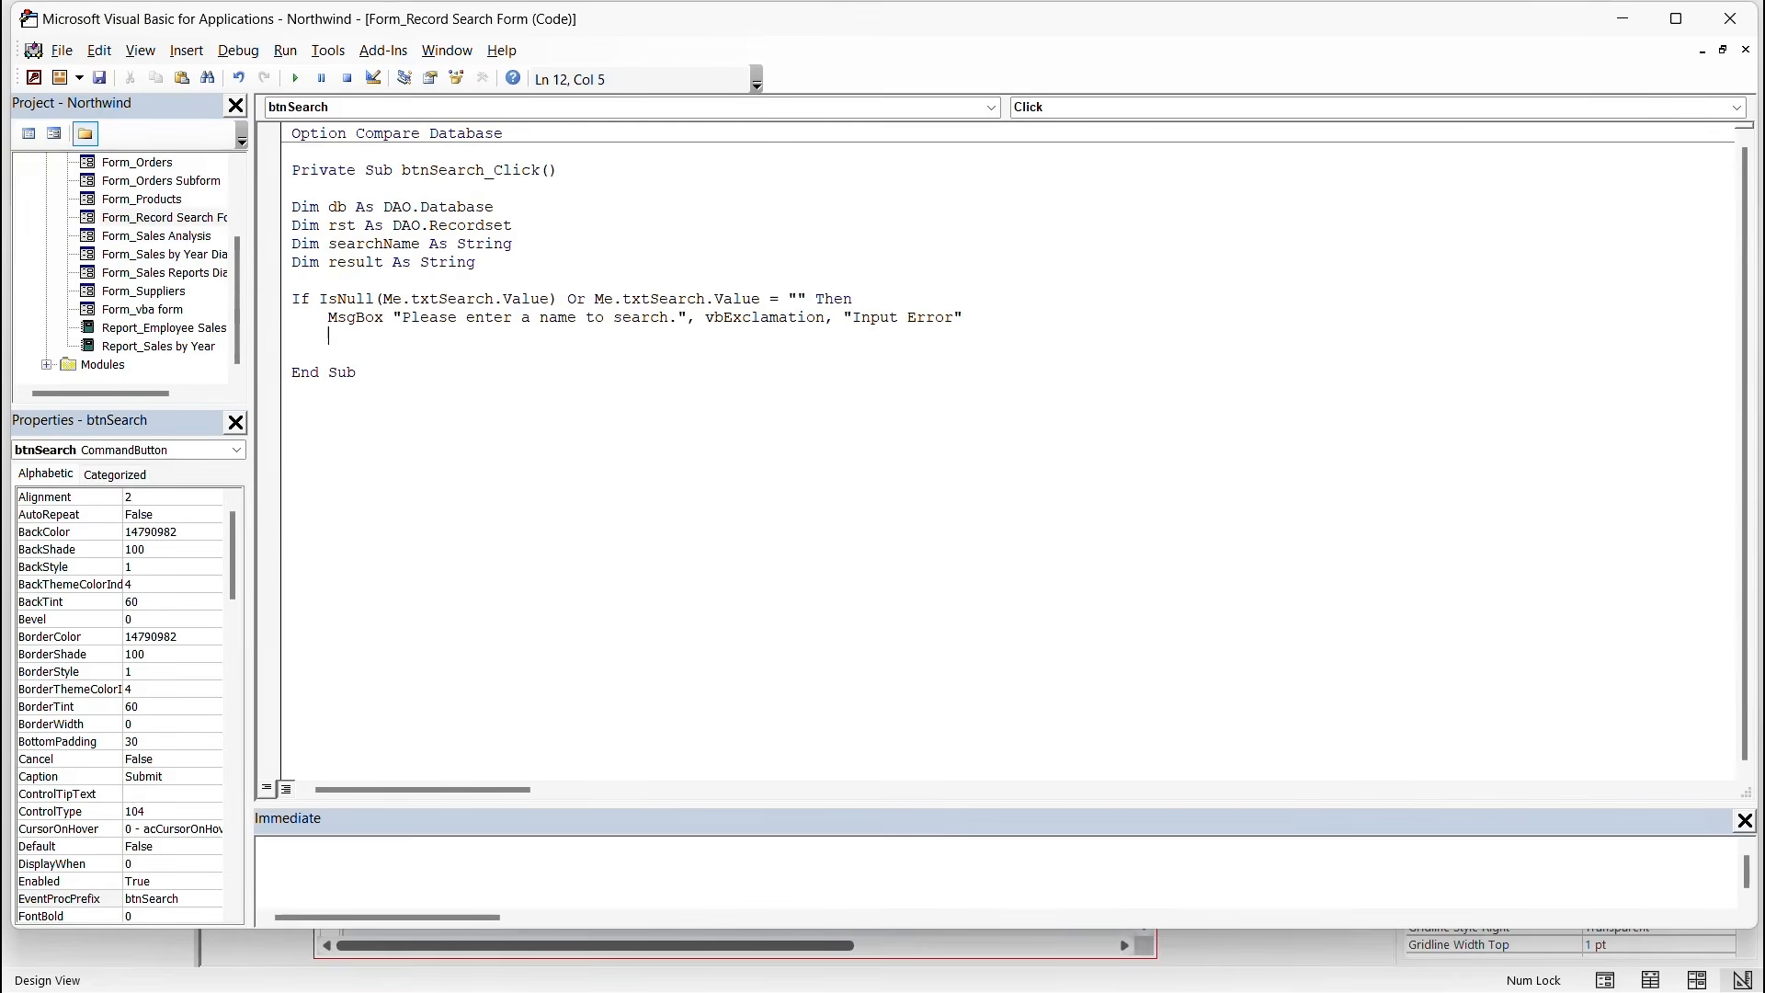
pyautogui.write('E')
pyautogui.write('it Sub')
pyautogui.press('Return')
pyautogui.write('End If')
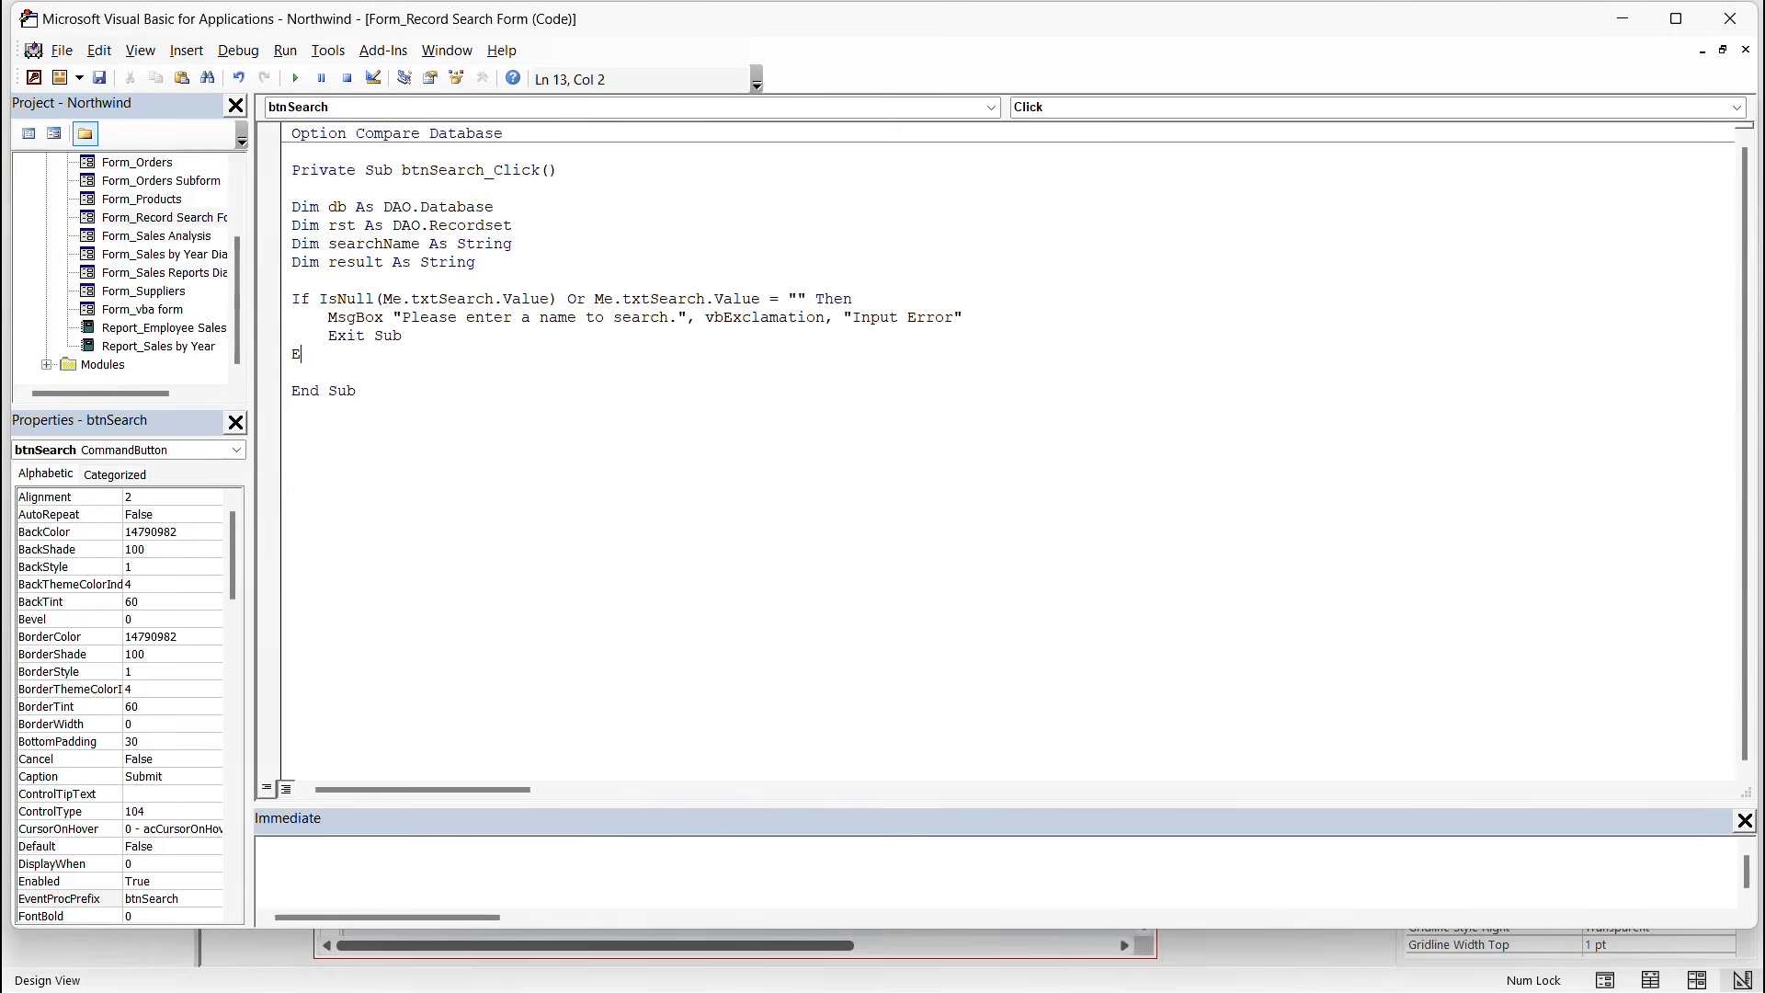
pyautogui.press('Return')
pyautogui.press('Return')
# Assign searchName = Me.txtSearch.Value.
pyautogui.write('searchName ')
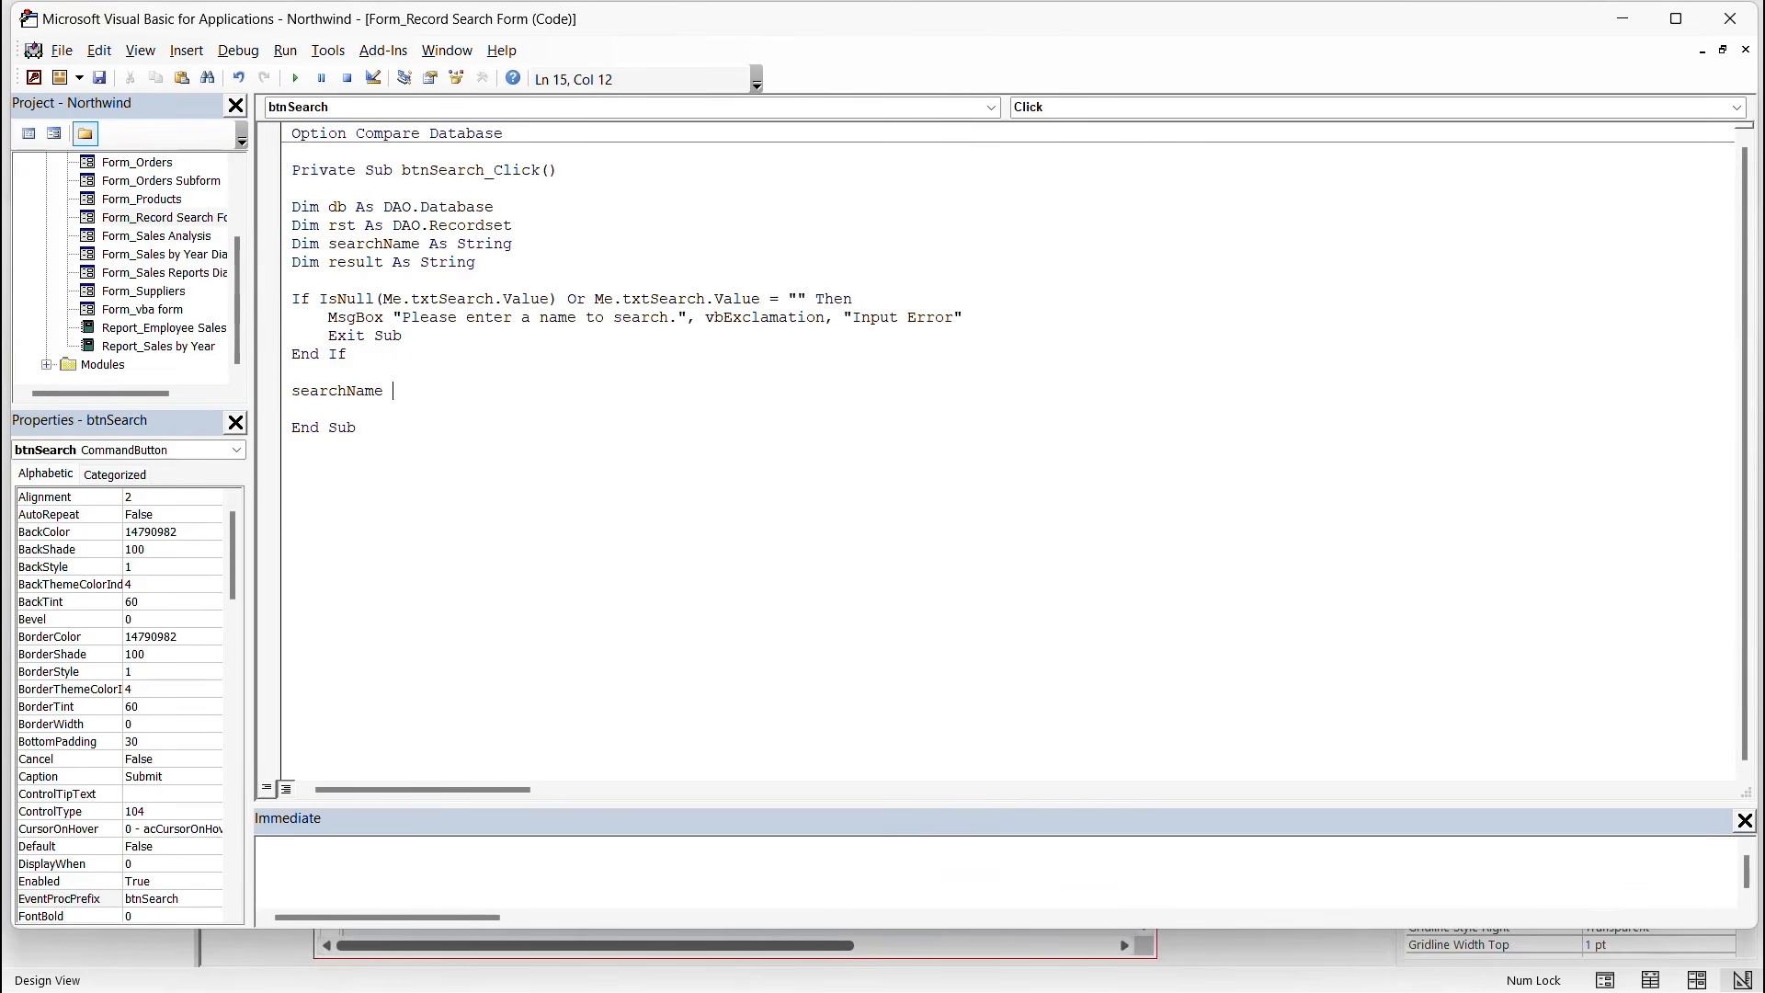
pyautogui.write('= Me.txt')
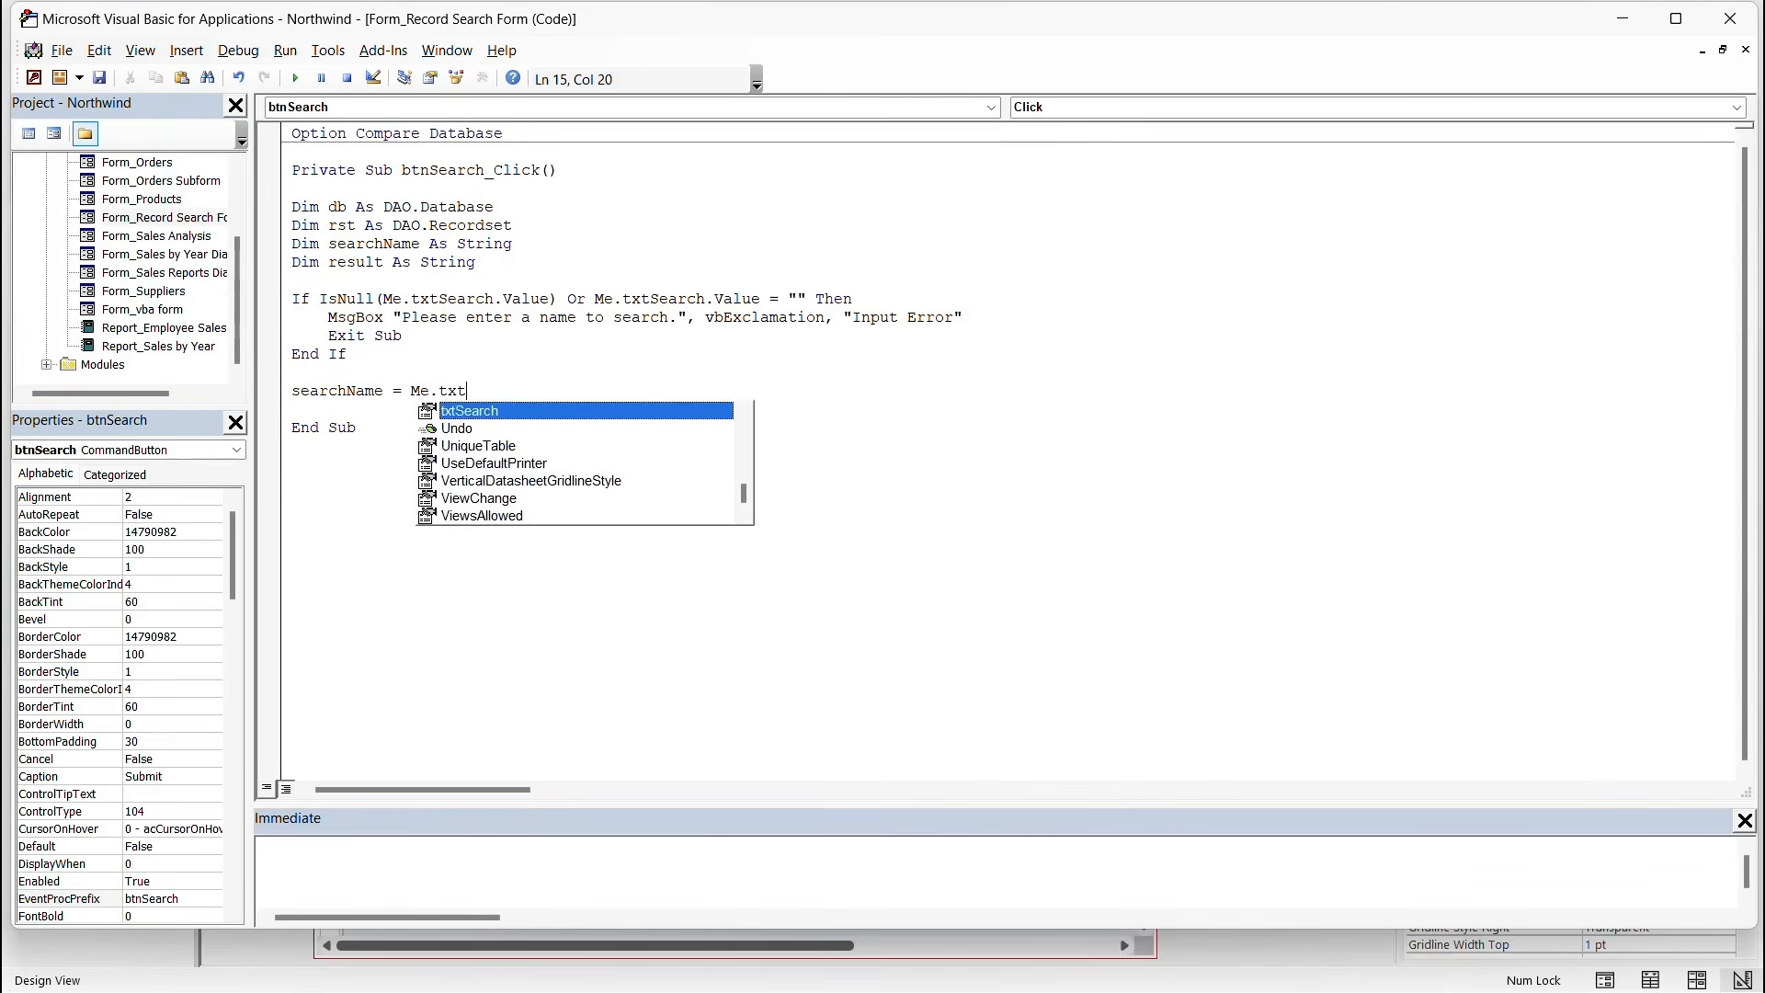
pyautogui.press('Tab')
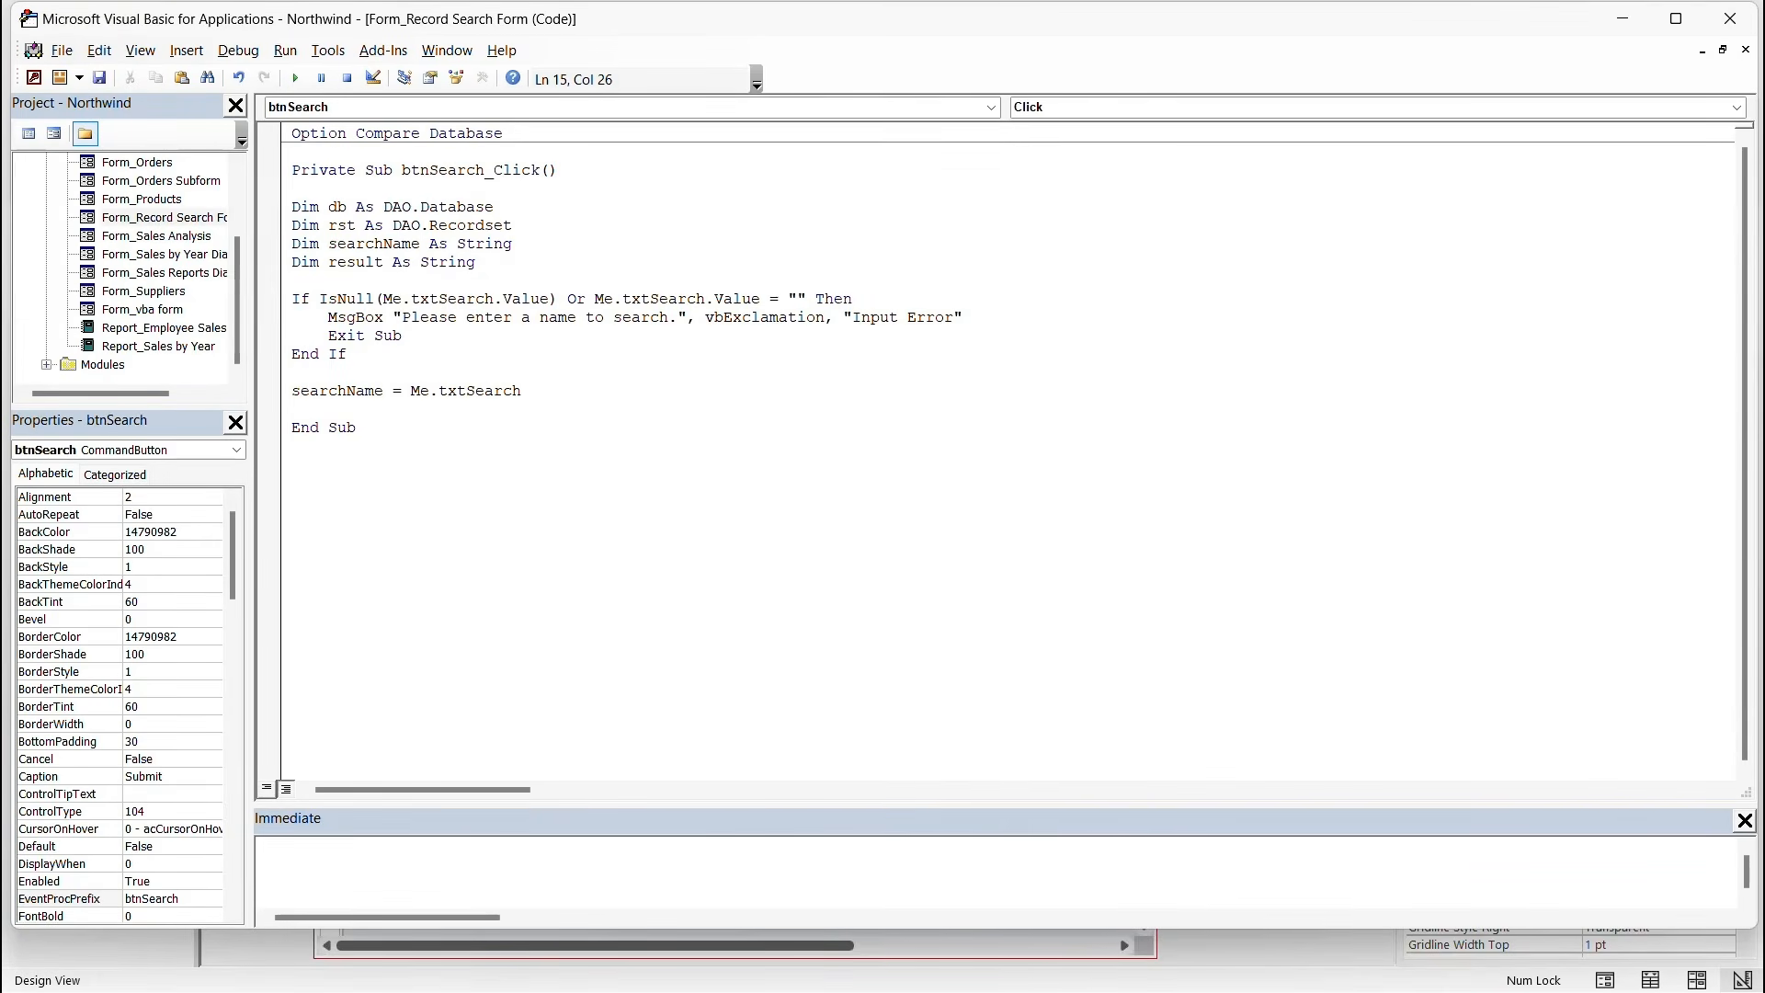
pyautogui.write('.va')
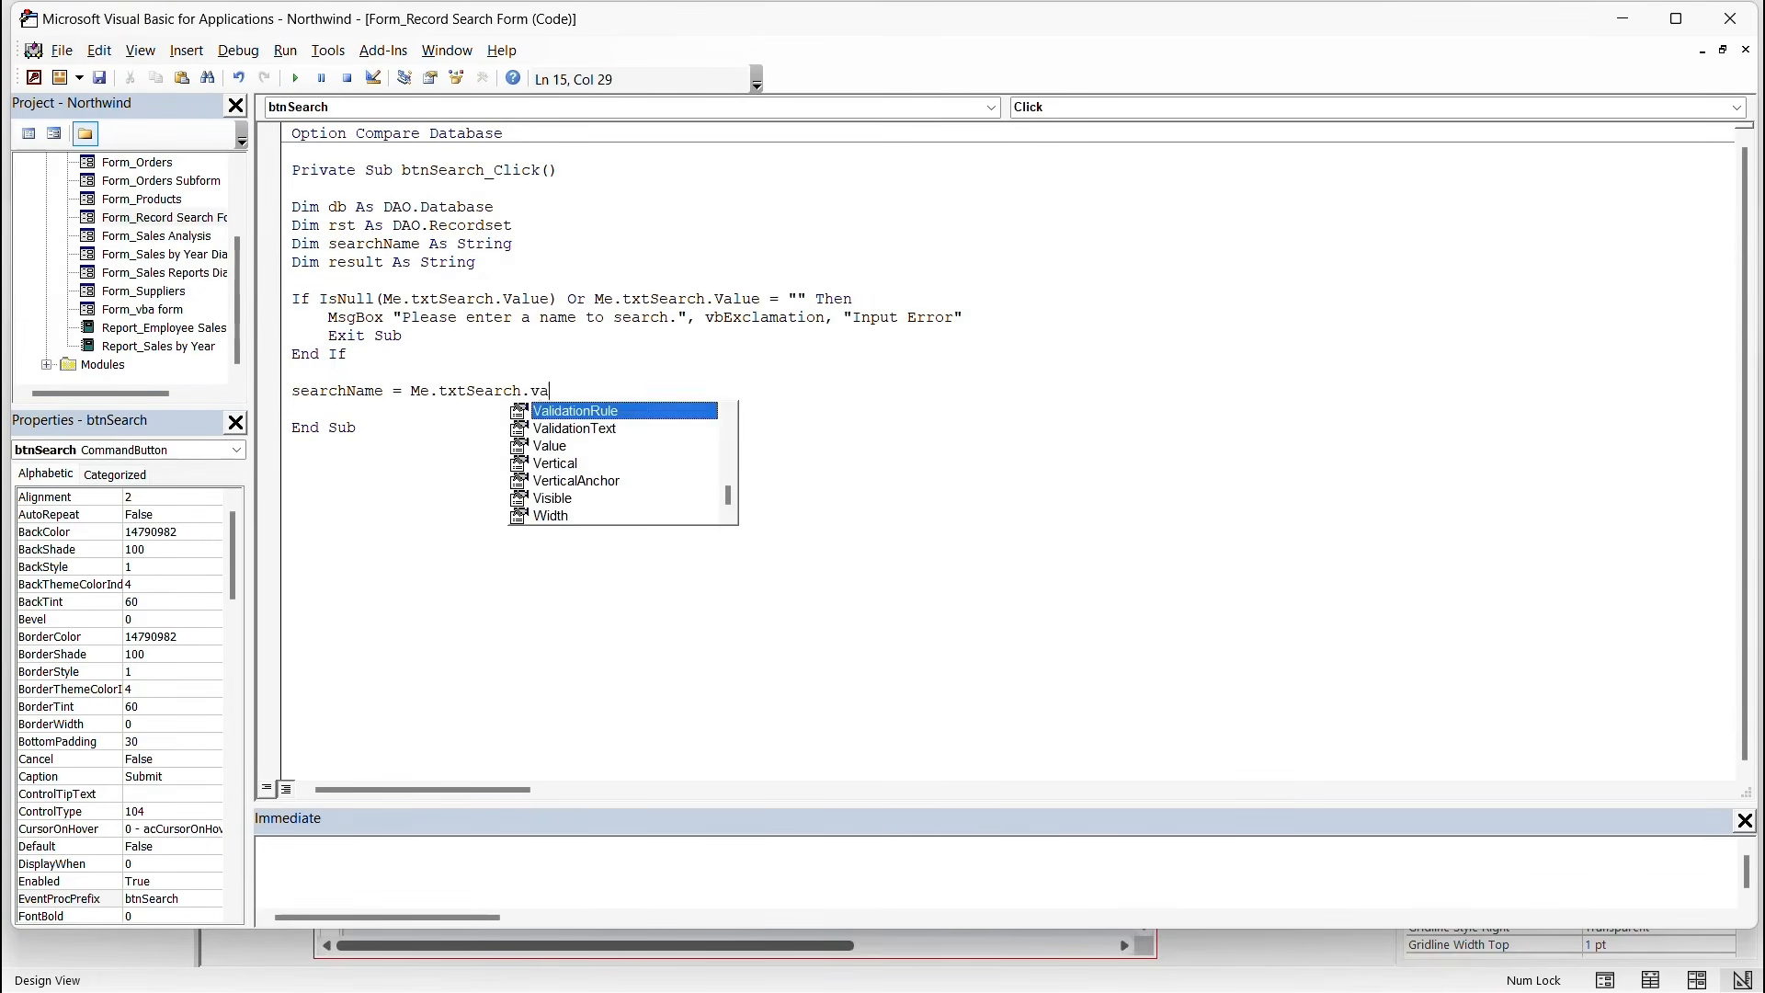
pyautogui.press('Down')
pyautogui.press('Down')
pyautogui.press('Tab')
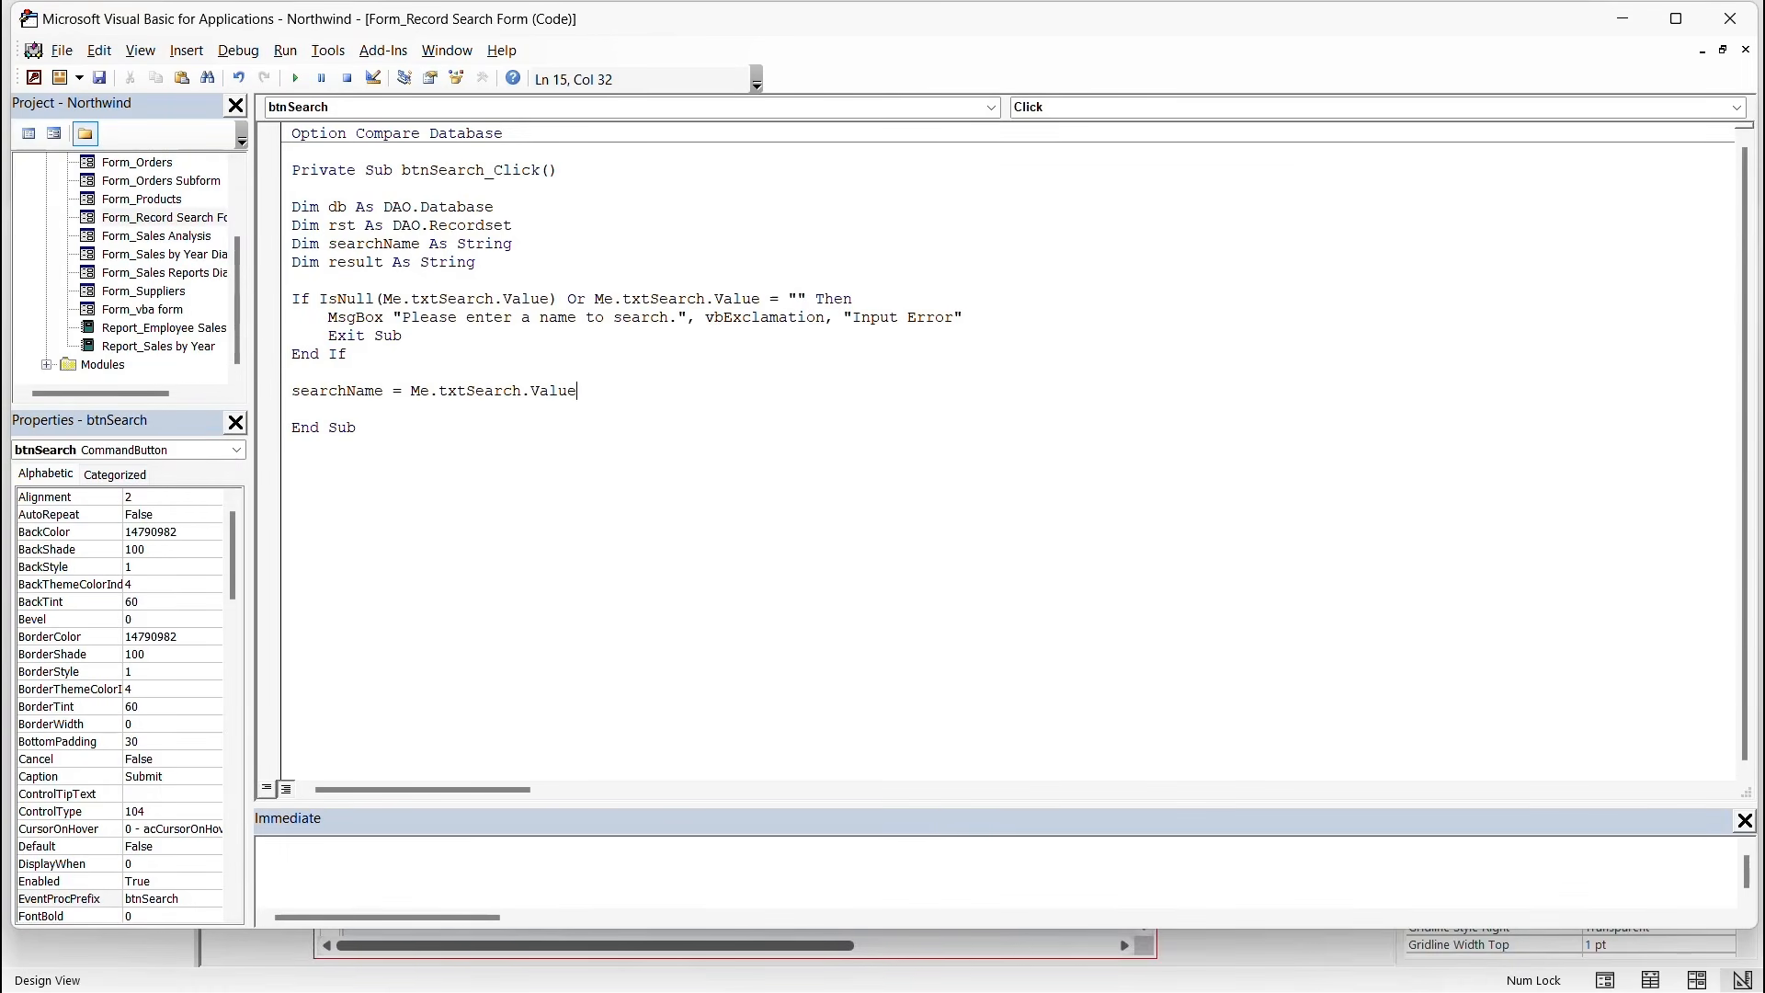
pyautogui.press('Return')
pyautogui.press('Return')
# Add MsgBox "Search Value: " & seachName below the assignment.
pyautogui.write('MsgBox "')
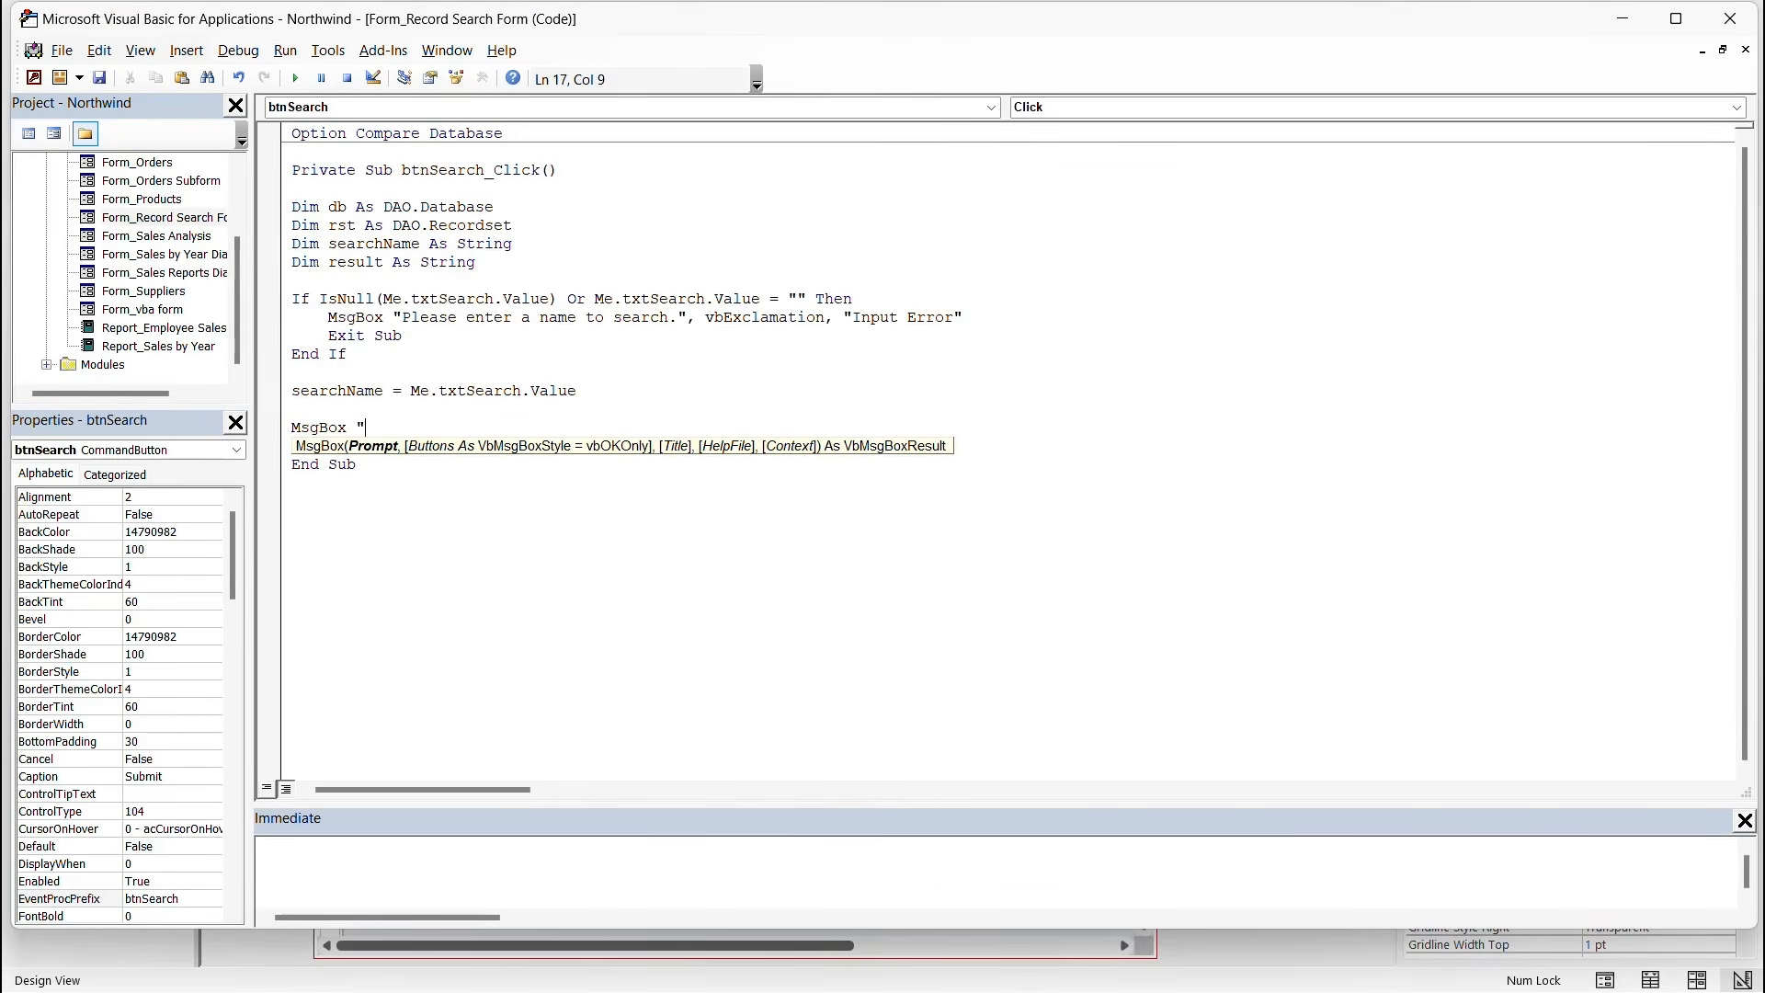
pyautogui.write('Search Value: " &')
pyautogui.write('seachName')
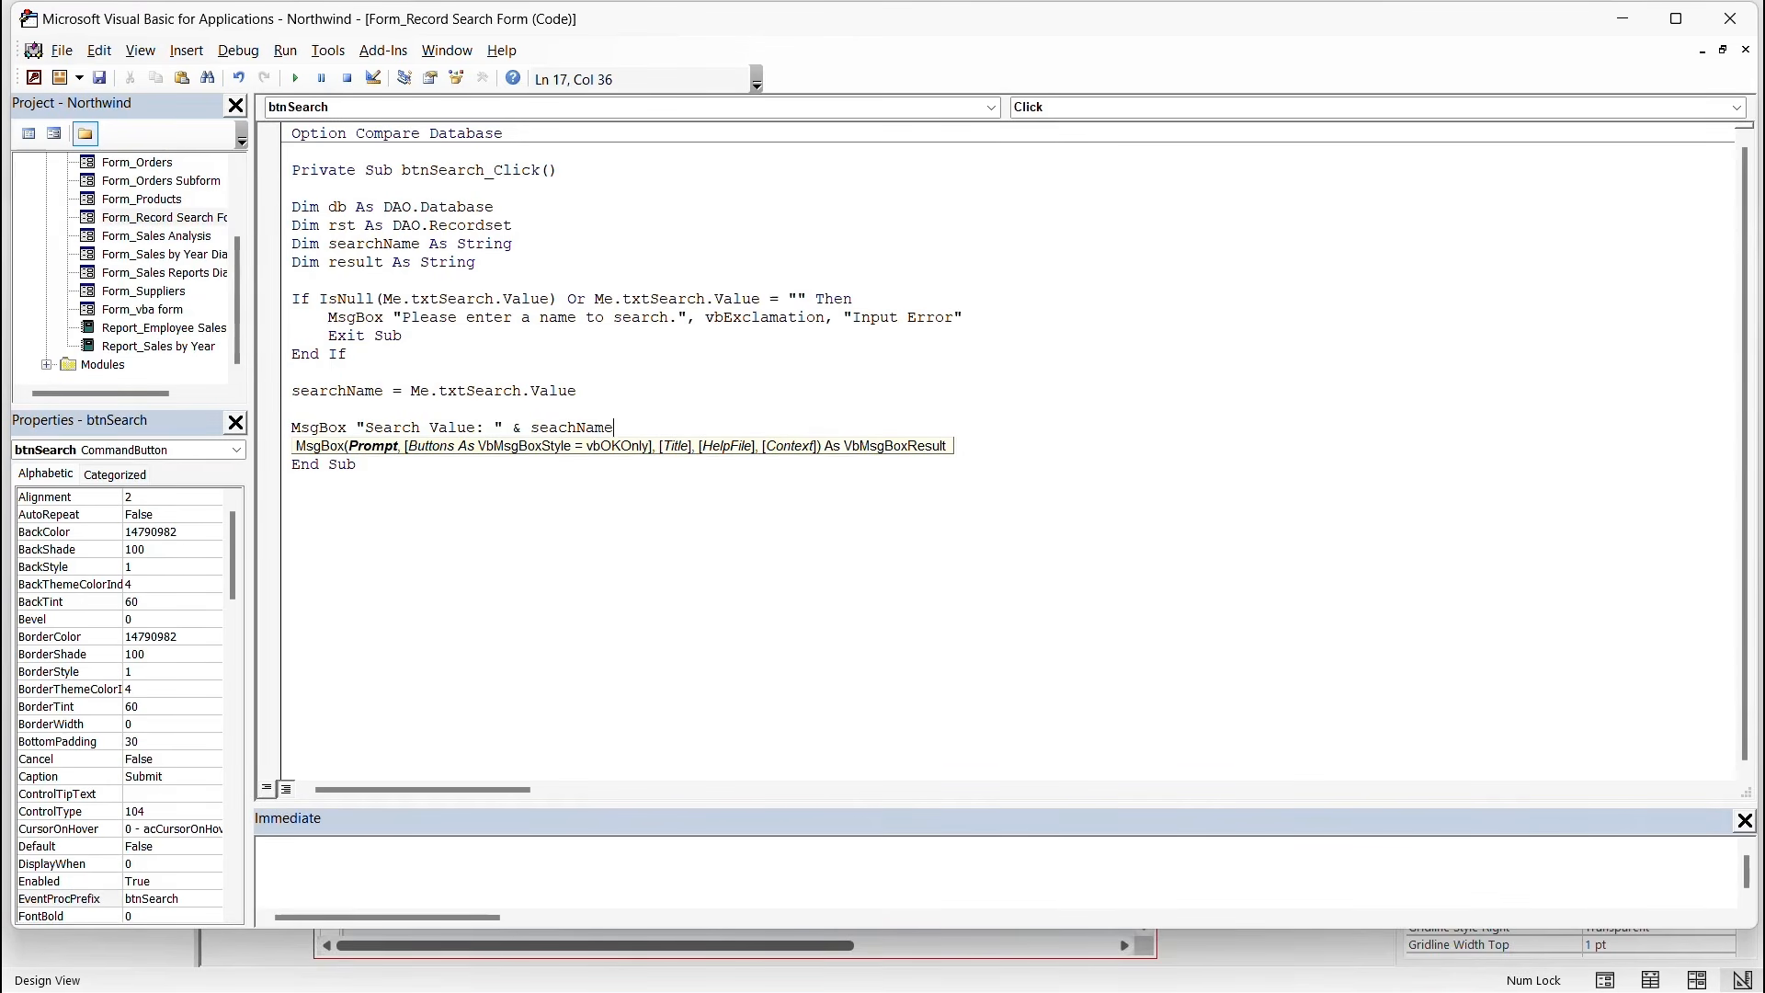
pyautogui.press('Return')
pyautogui.press('Return')
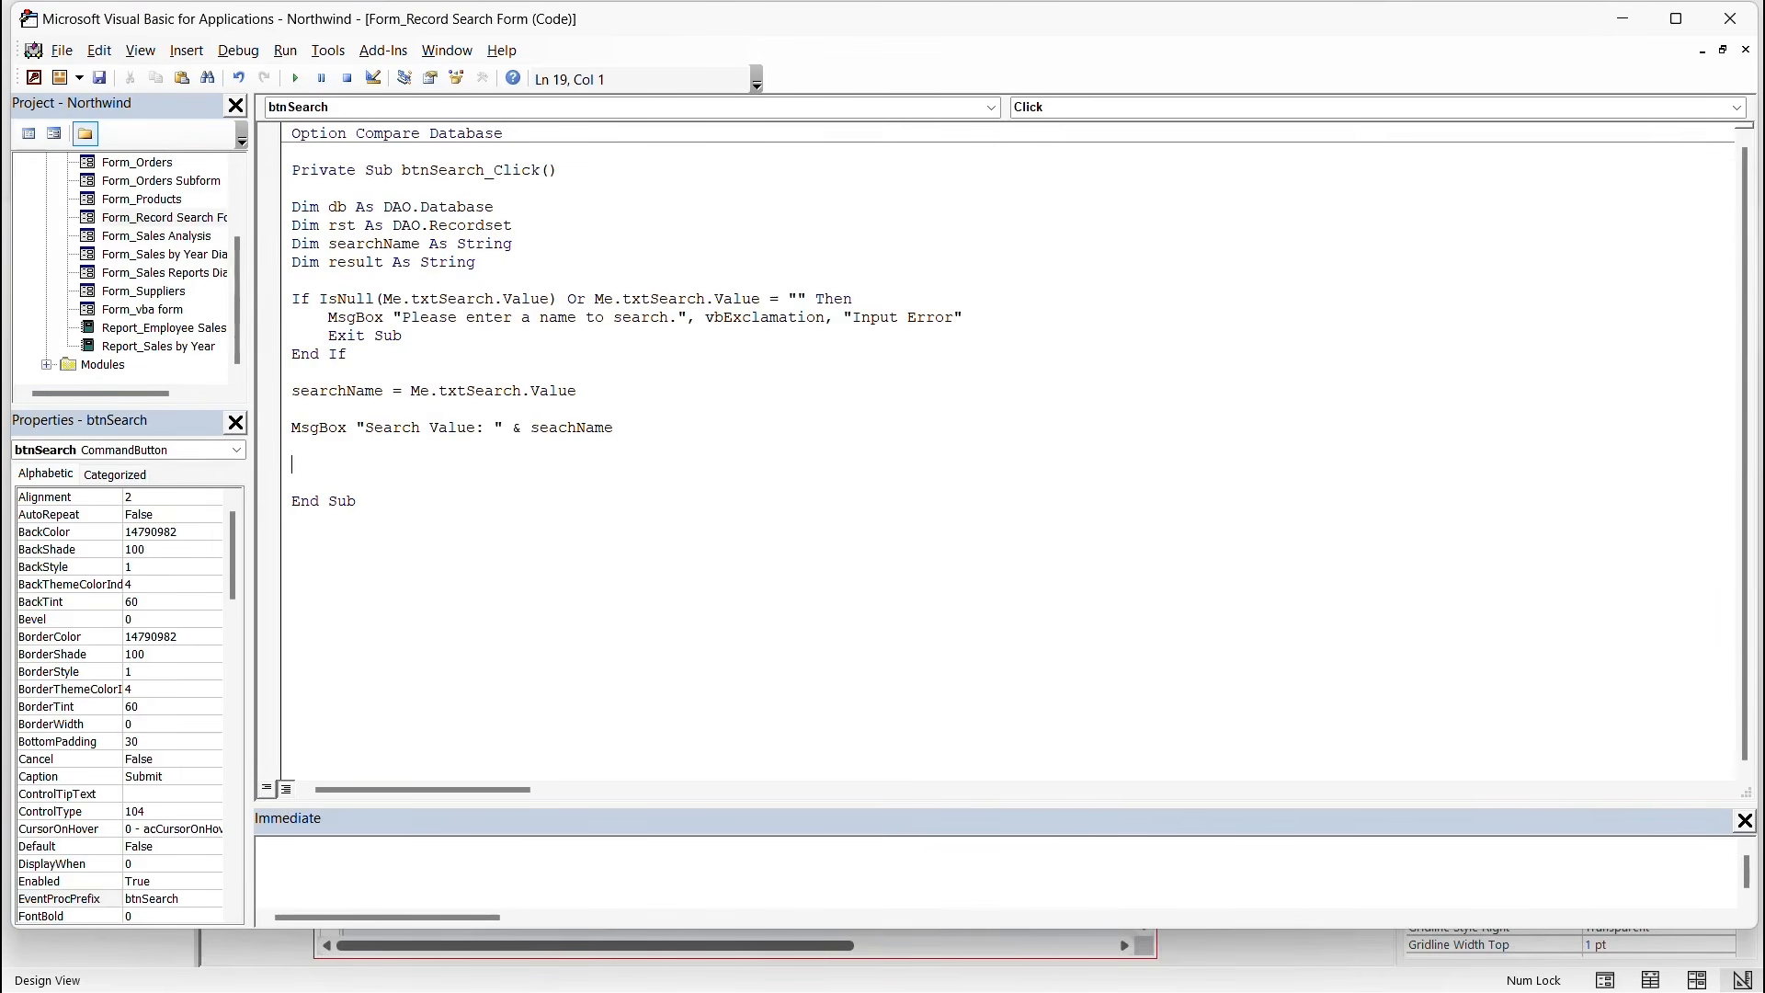
# Set db = CurrentDb() and open rst with SELECT * FROM MyEmployees WHERE FirstName = searchName.
pyautogui.write('Set db = CurrentDb()')
pyautogui.press('Return')
pyautogui.press('Return')
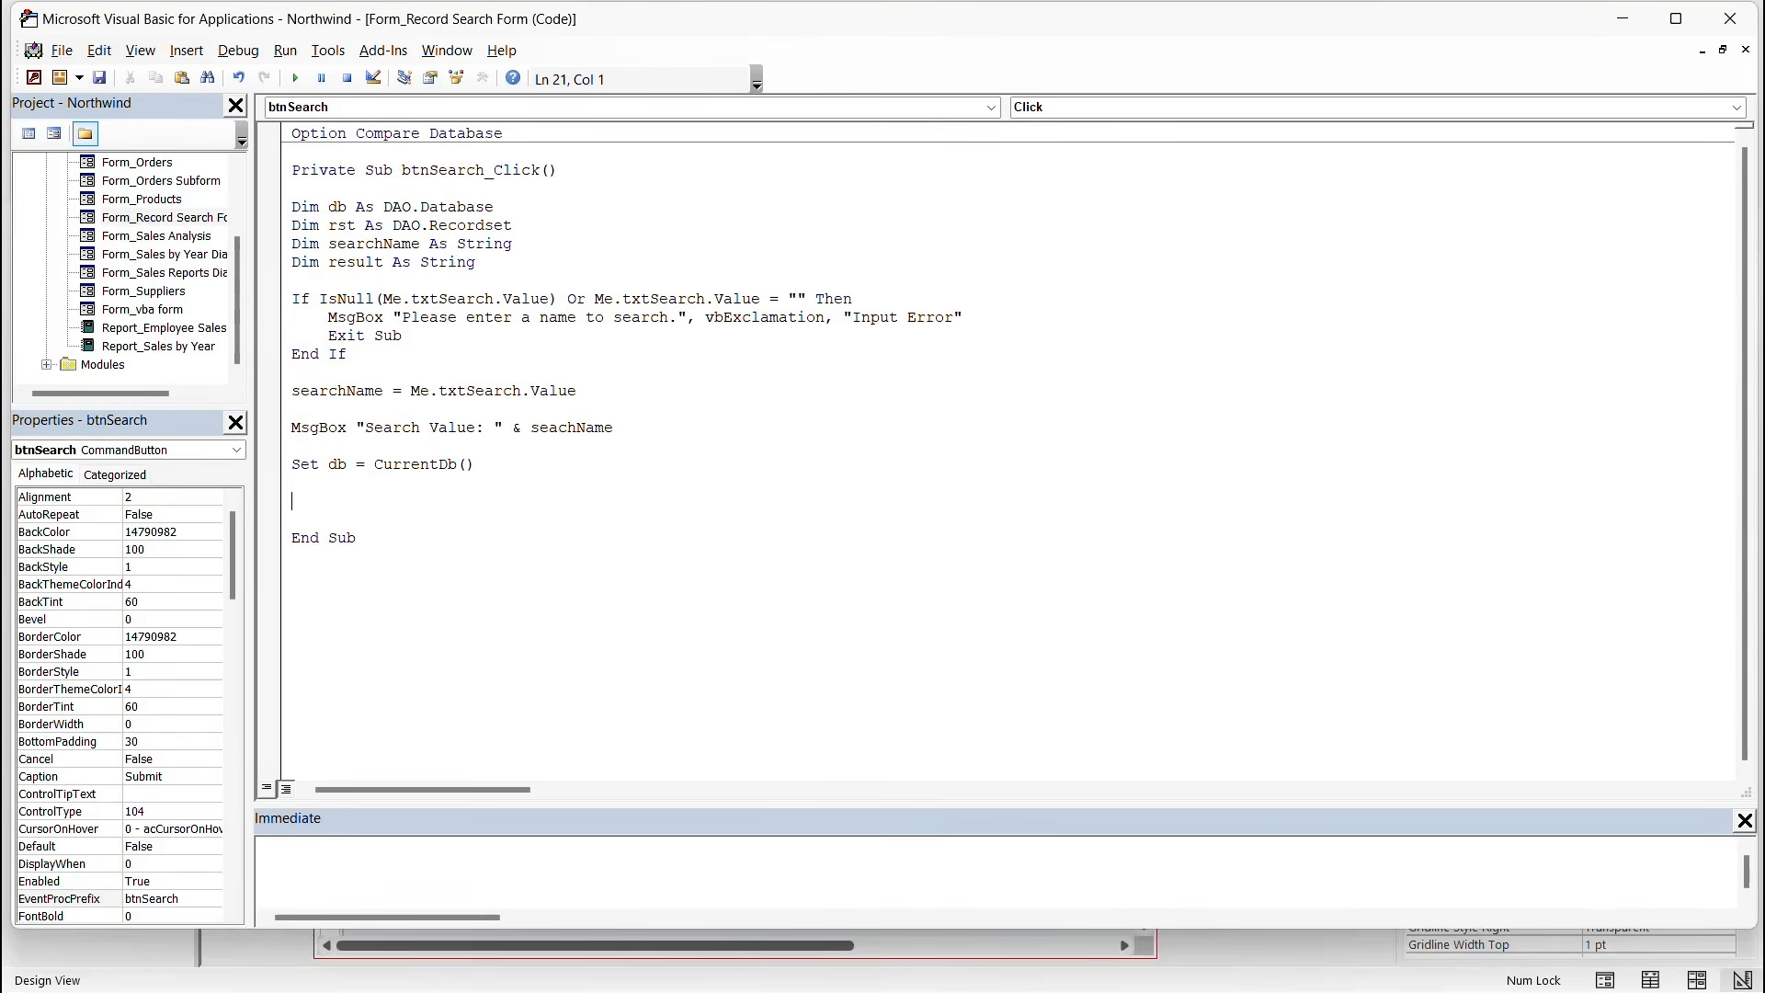
pyautogui.write('Set rst = db.')
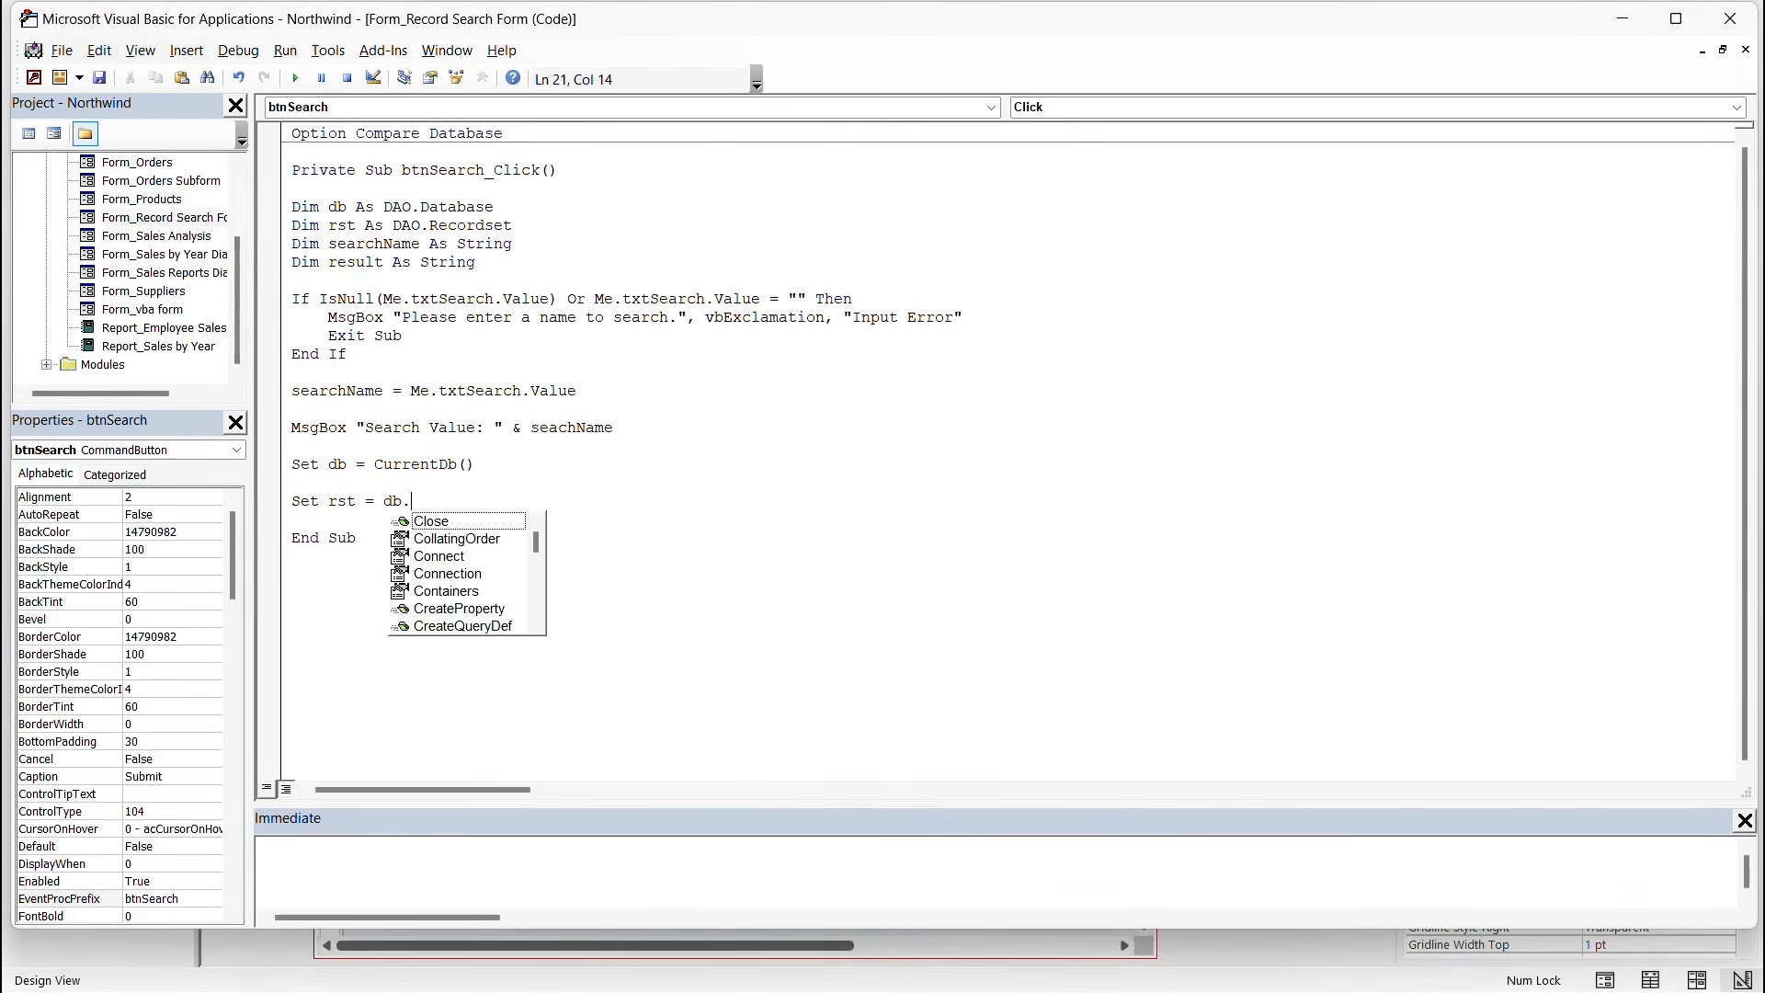
pyautogui.write('Op')
pyautogui.press('Tab')
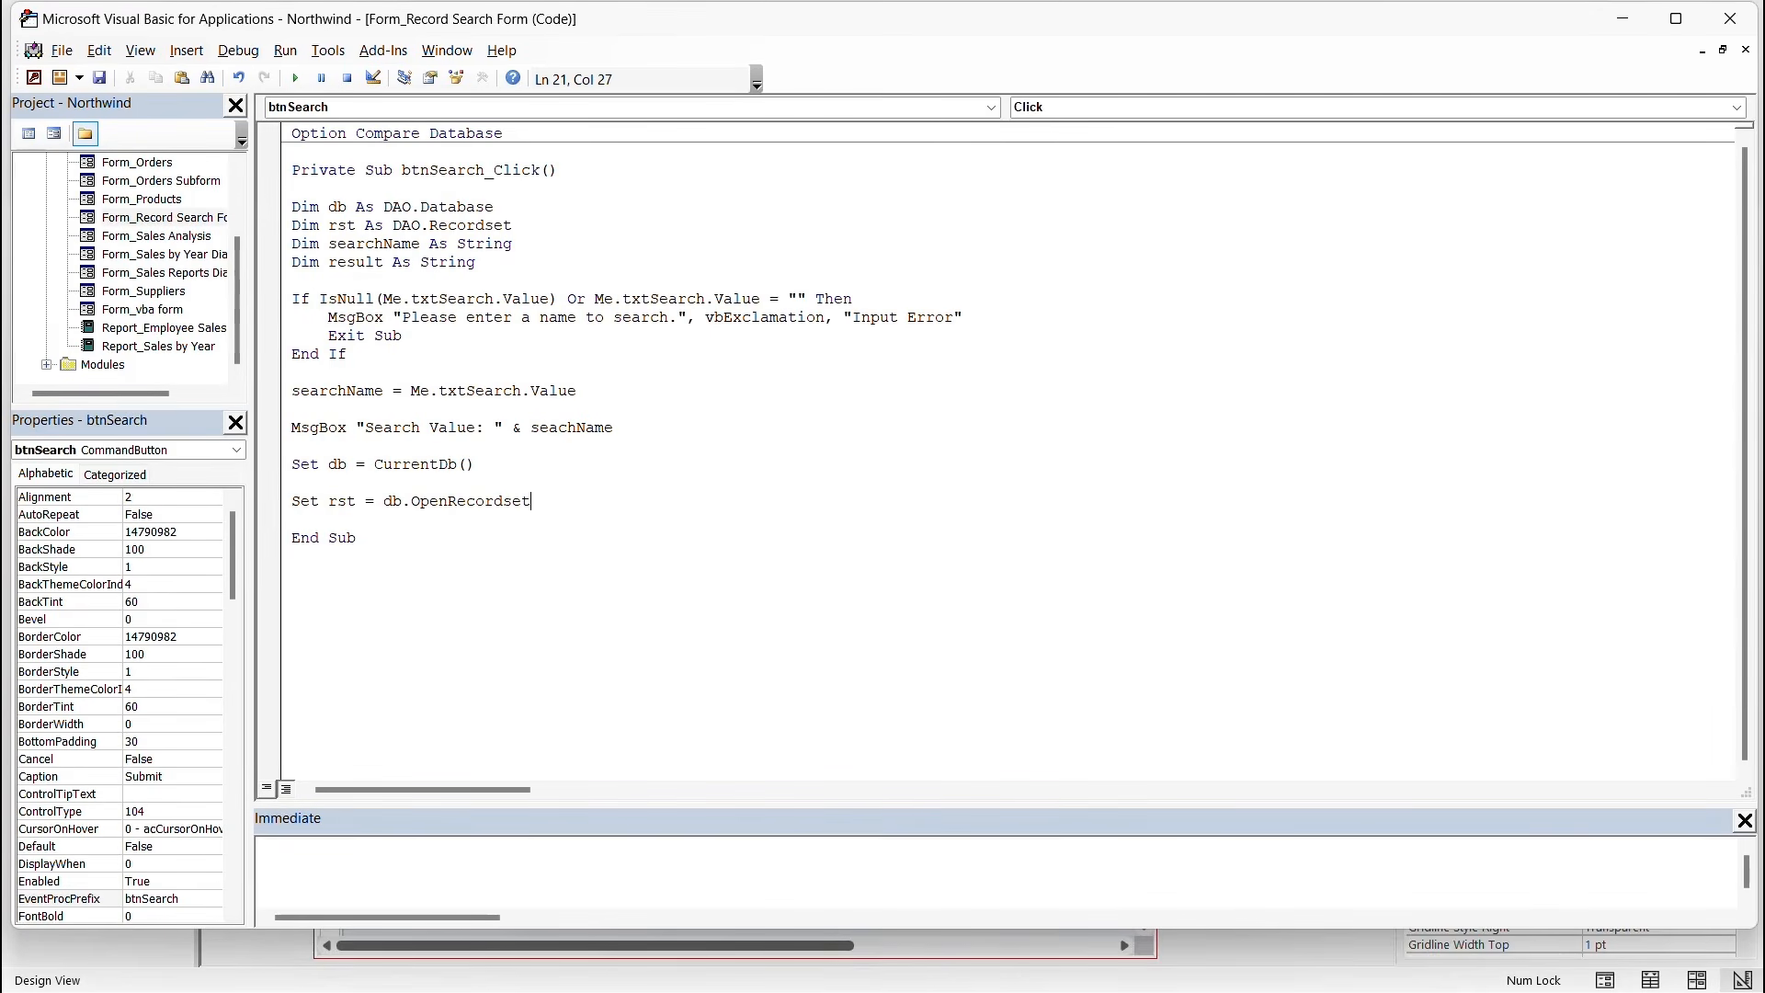
pyautogui.write('(')
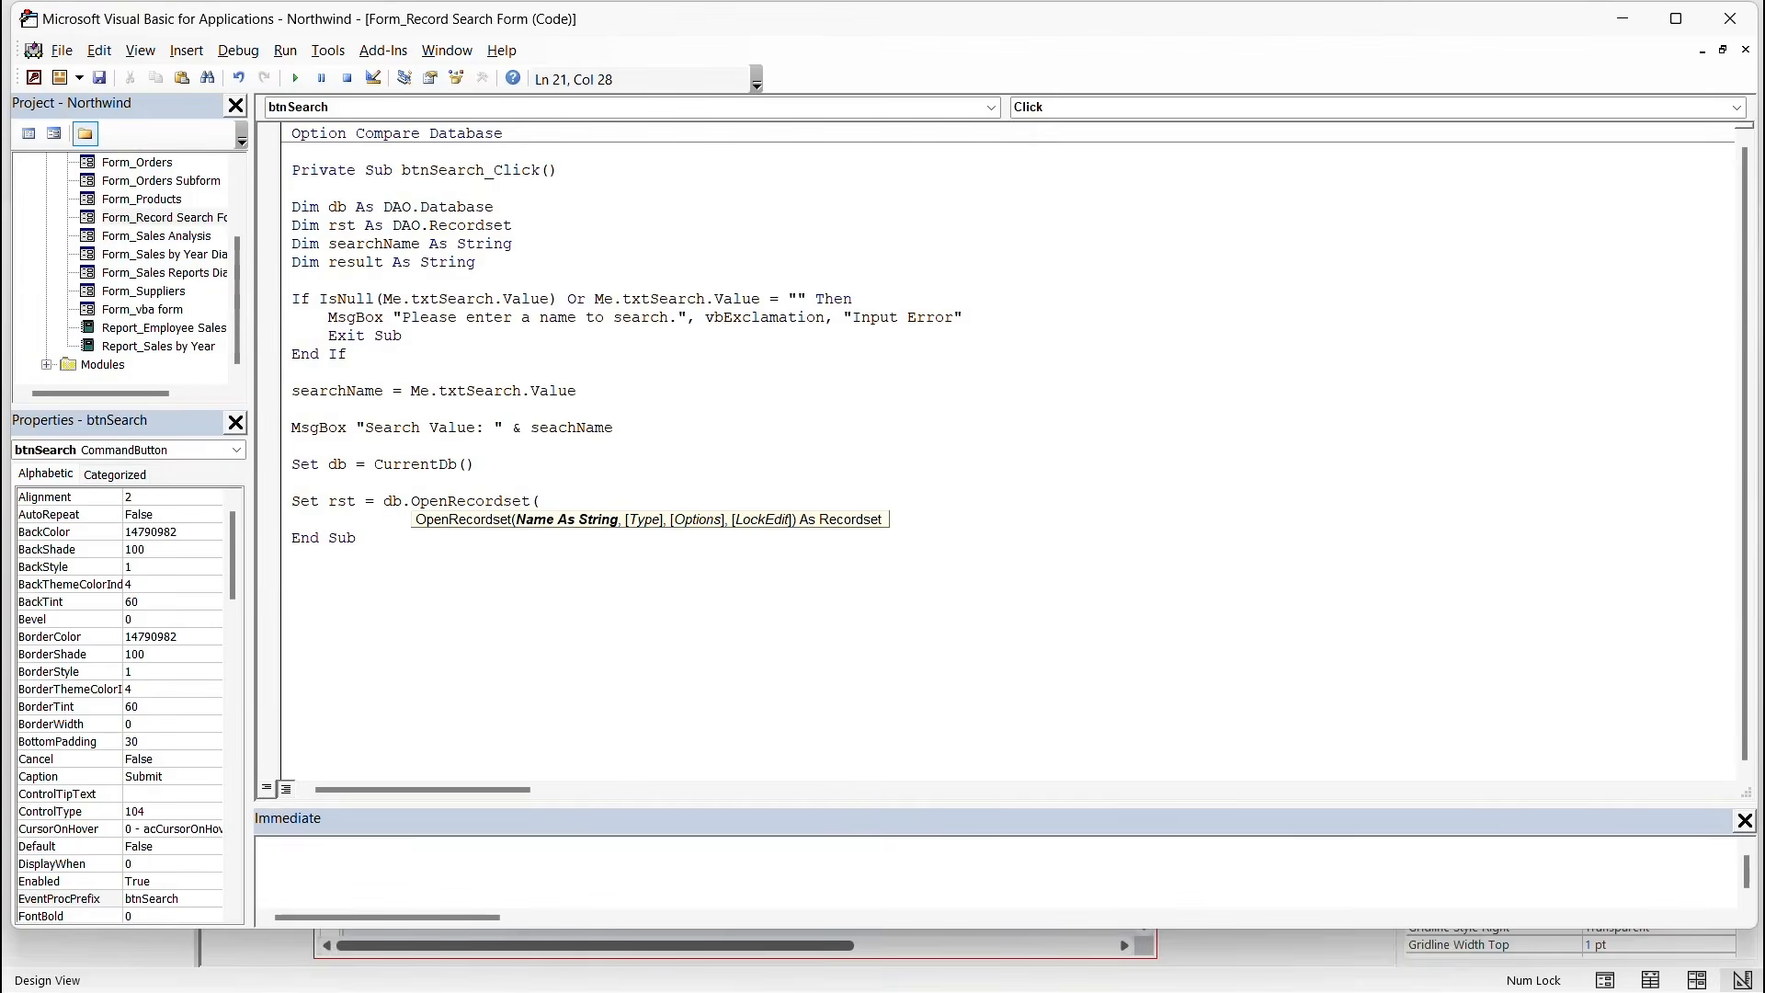
pyautogui.write('"SELECT * FROM MyEmployees')
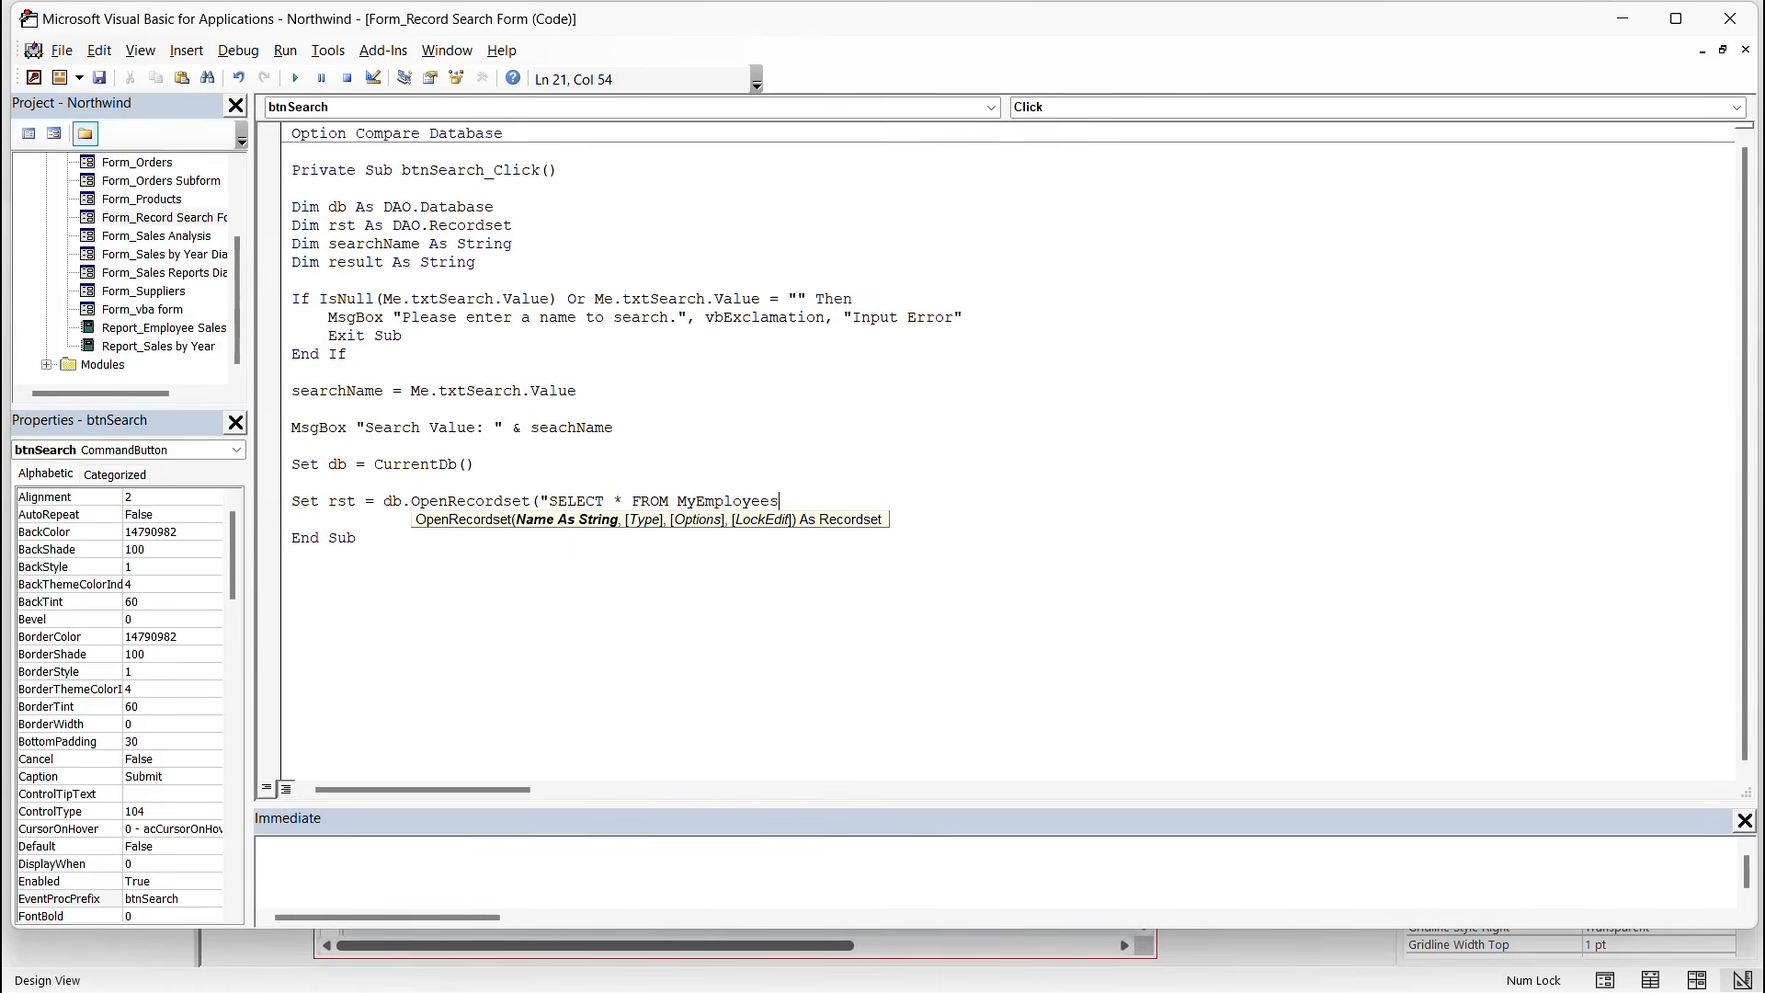
pyautogui.write(' WHERE FirstName=\'" & seachName')
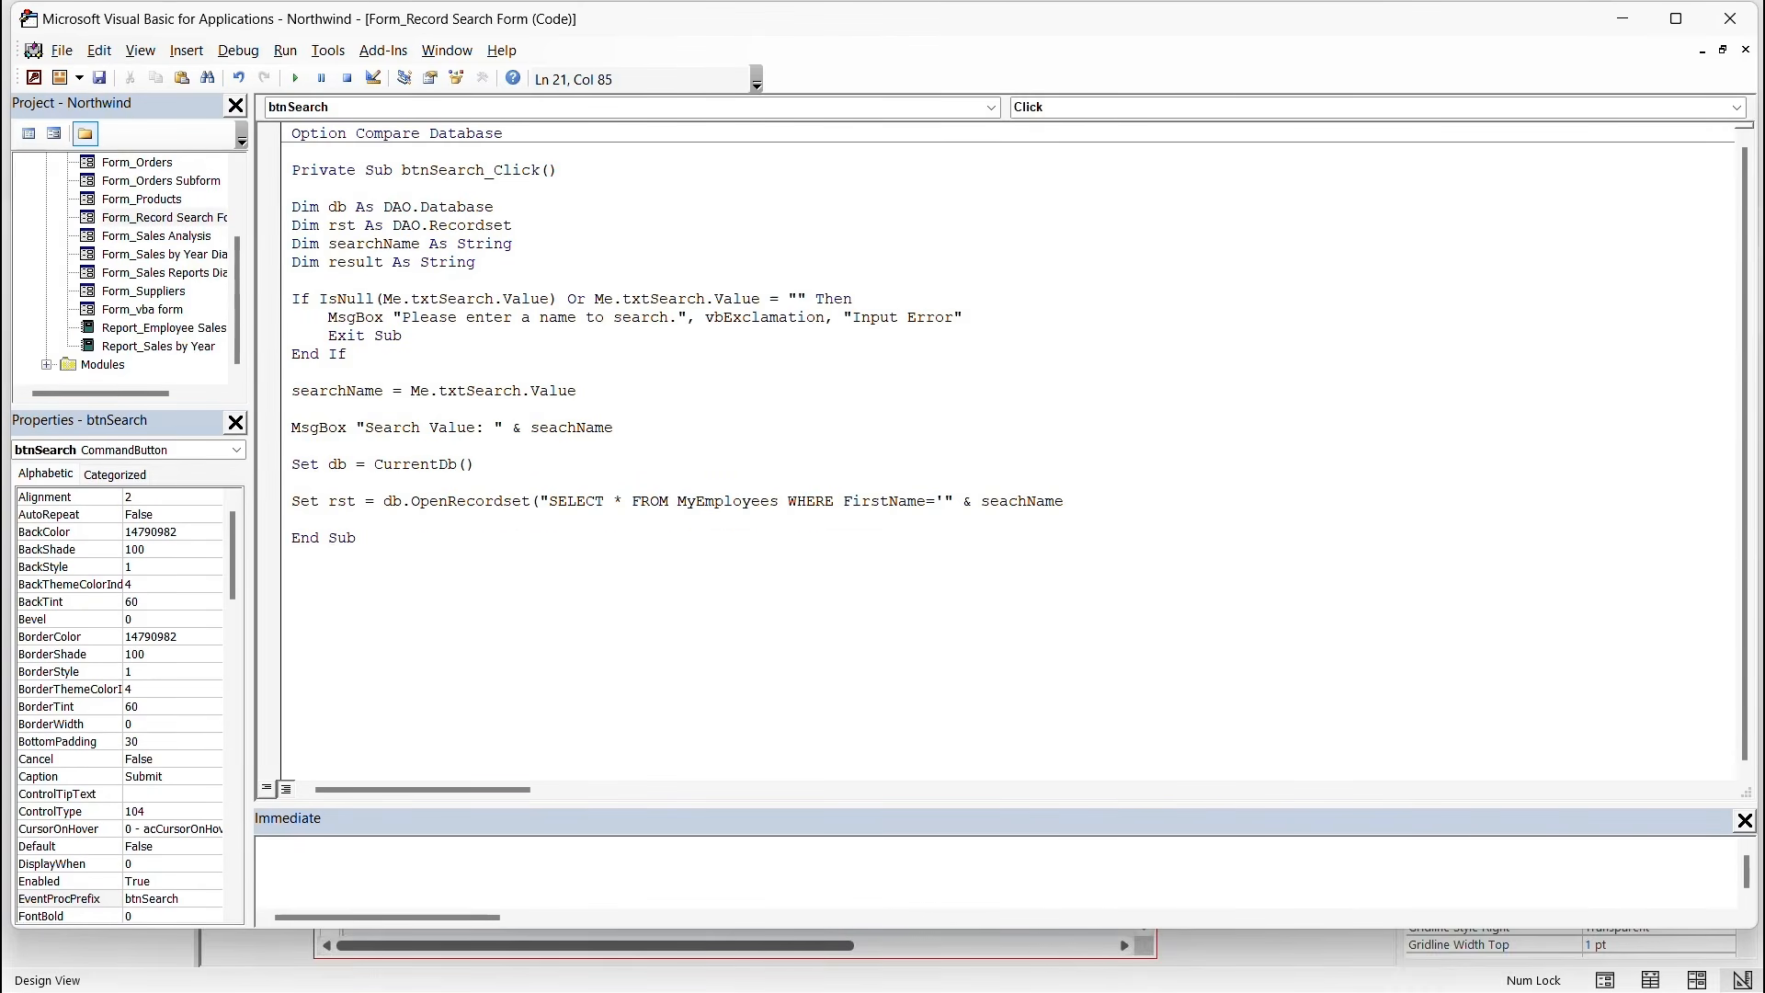
pyautogui.press('BackSpace')
pyautogui.press('BackSpace')
pyautogui.press('BackSpace')
pyautogui.press('BackSpace')
pyautogui.press('BackSpace')
pyautogui.press('BackSpace')
pyautogui.write('rchName &')
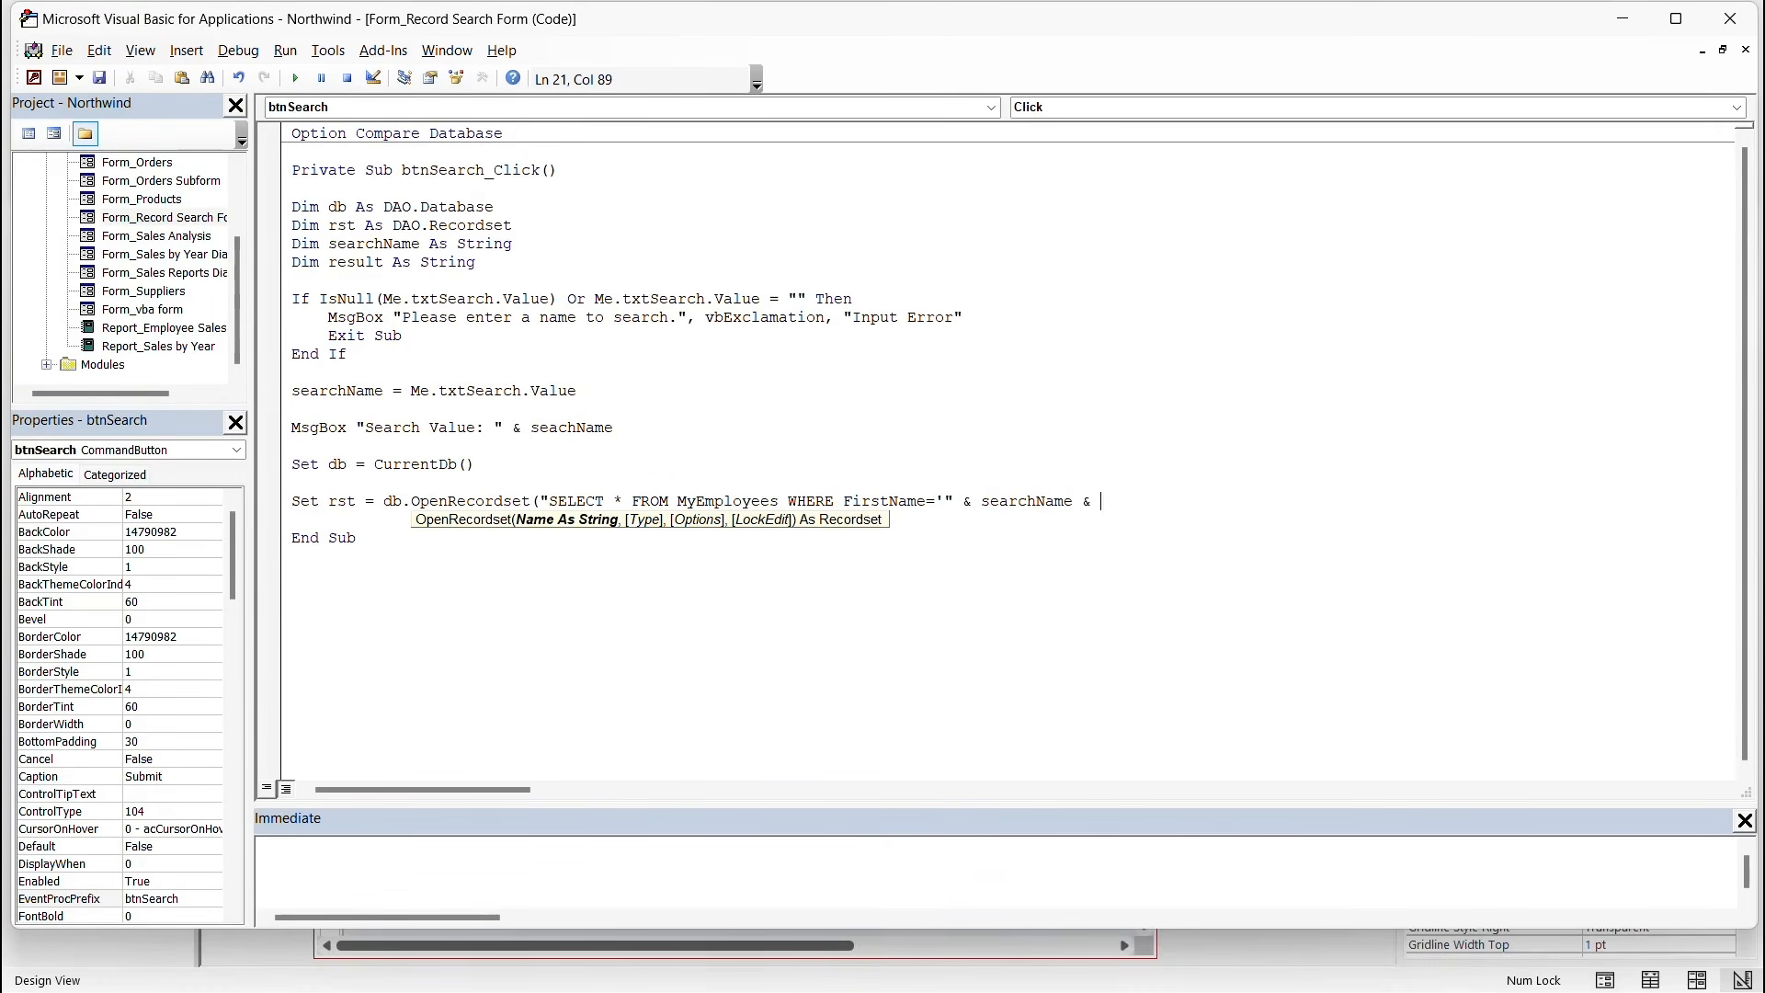
pyautogui.write(' "\'"')
# Close the OpenRecordset call, add If Not rst.EOF Then, and start result = "Employee Found:" &.
pyautogui.write(')')
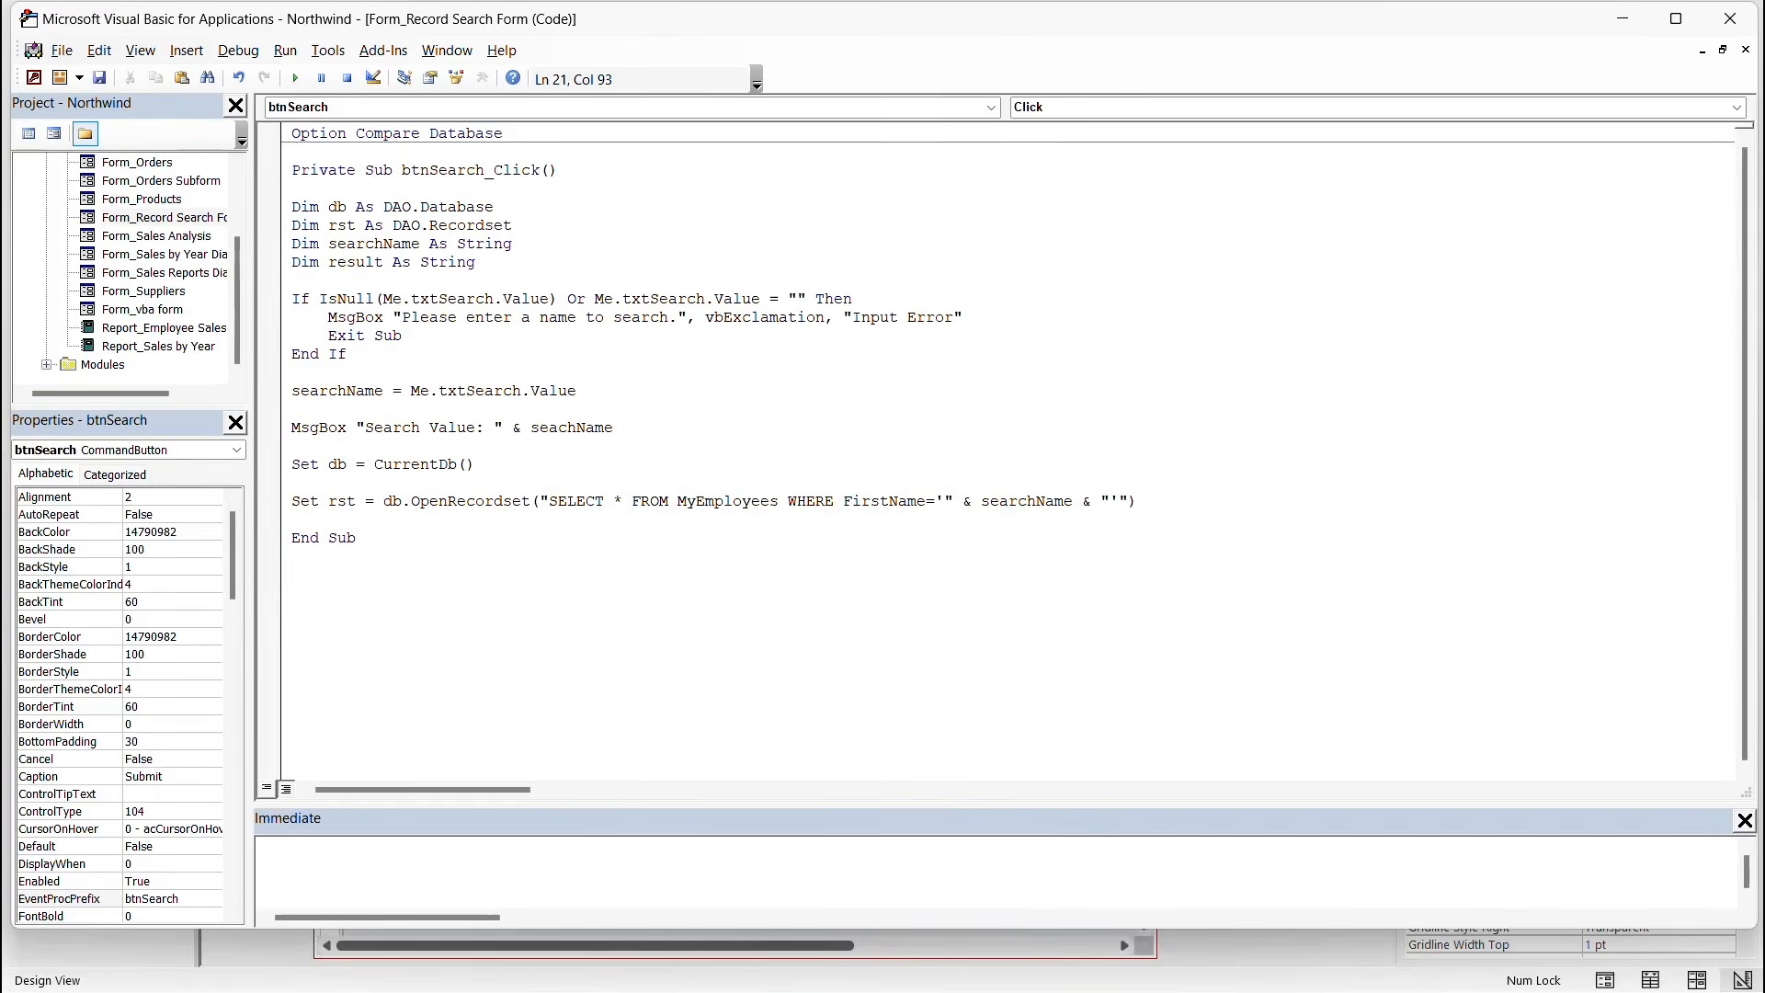
pyautogui.press('Return')
pyautogui.write('If Not rst.EOF')
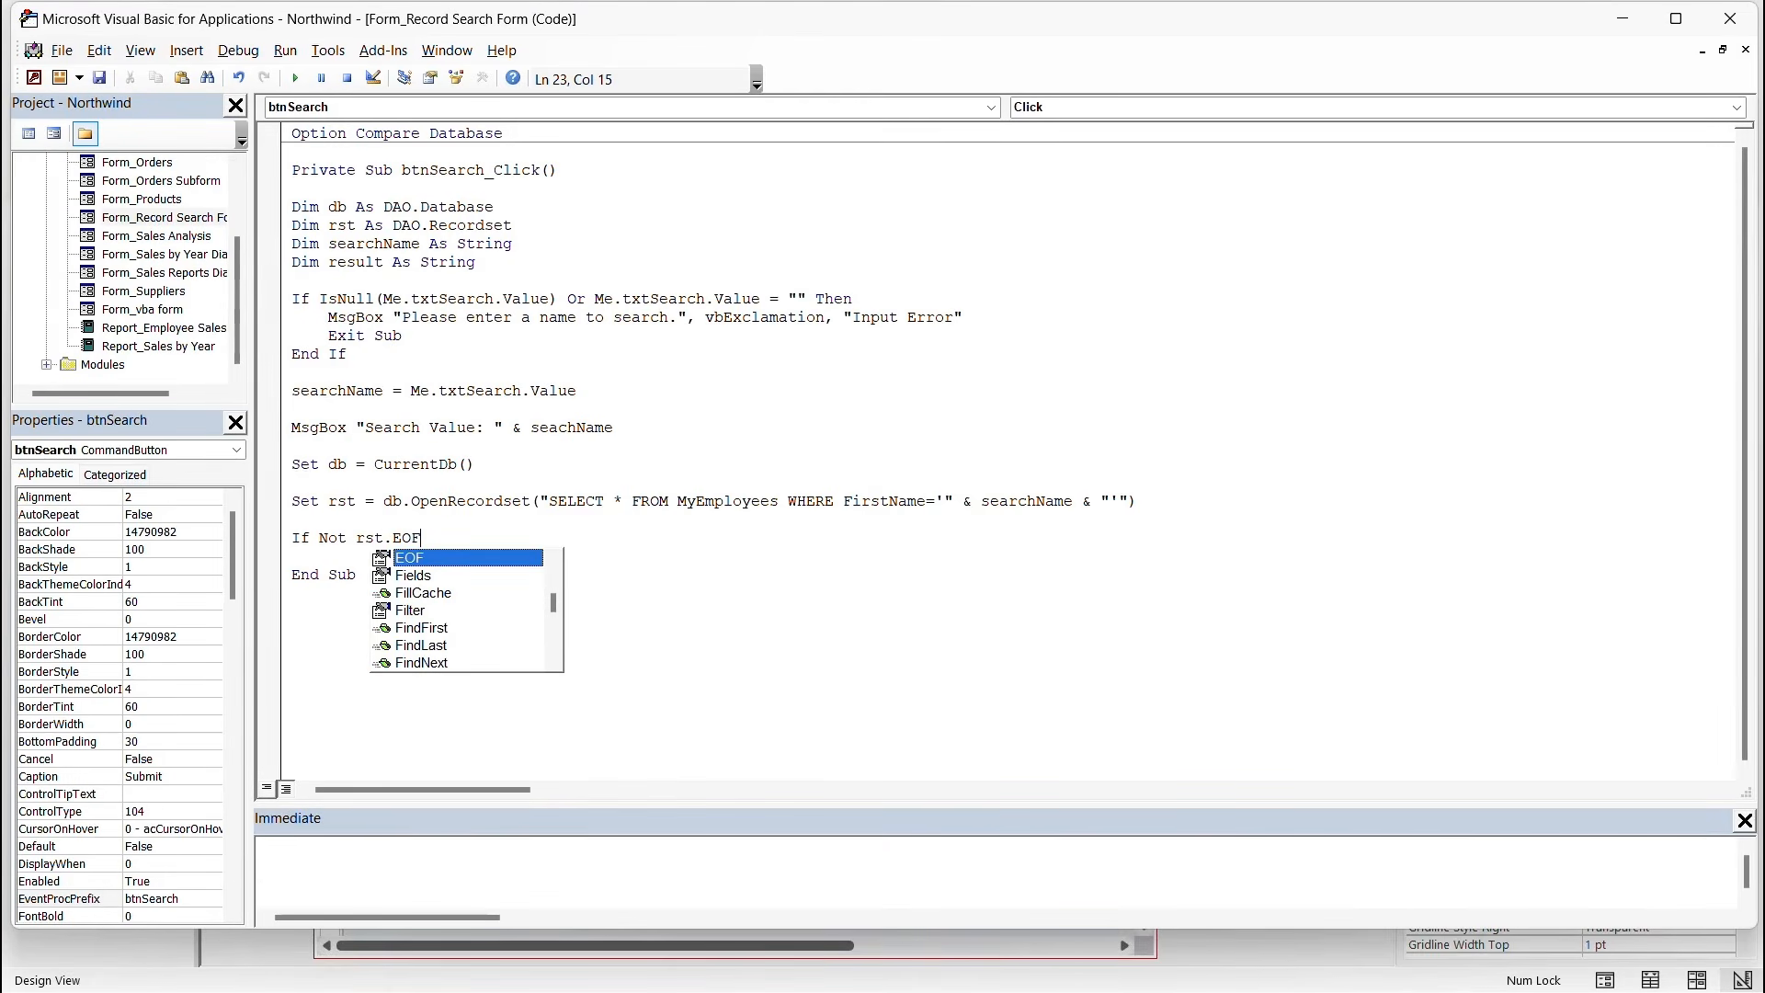
pyautogui.press('Escape')
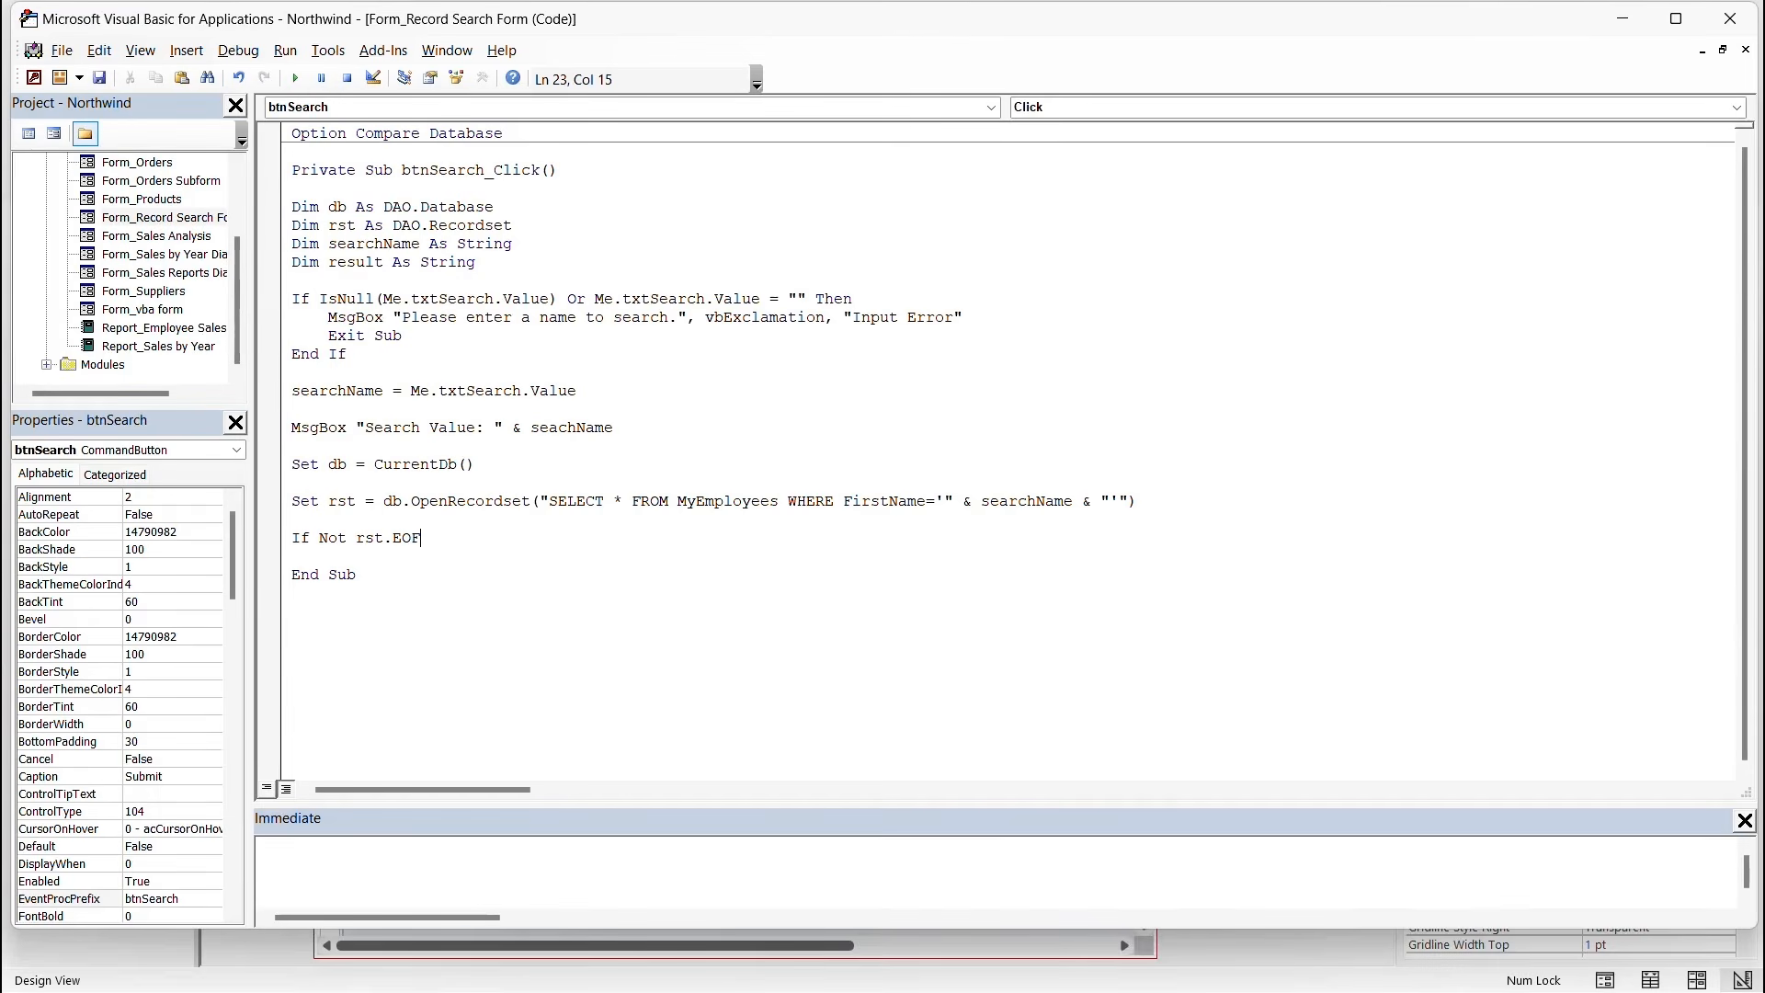
pyautogui.write('Then')
pyautogui.press('Return')
pyautogui.press('Tab')
pyautogui.write('result')
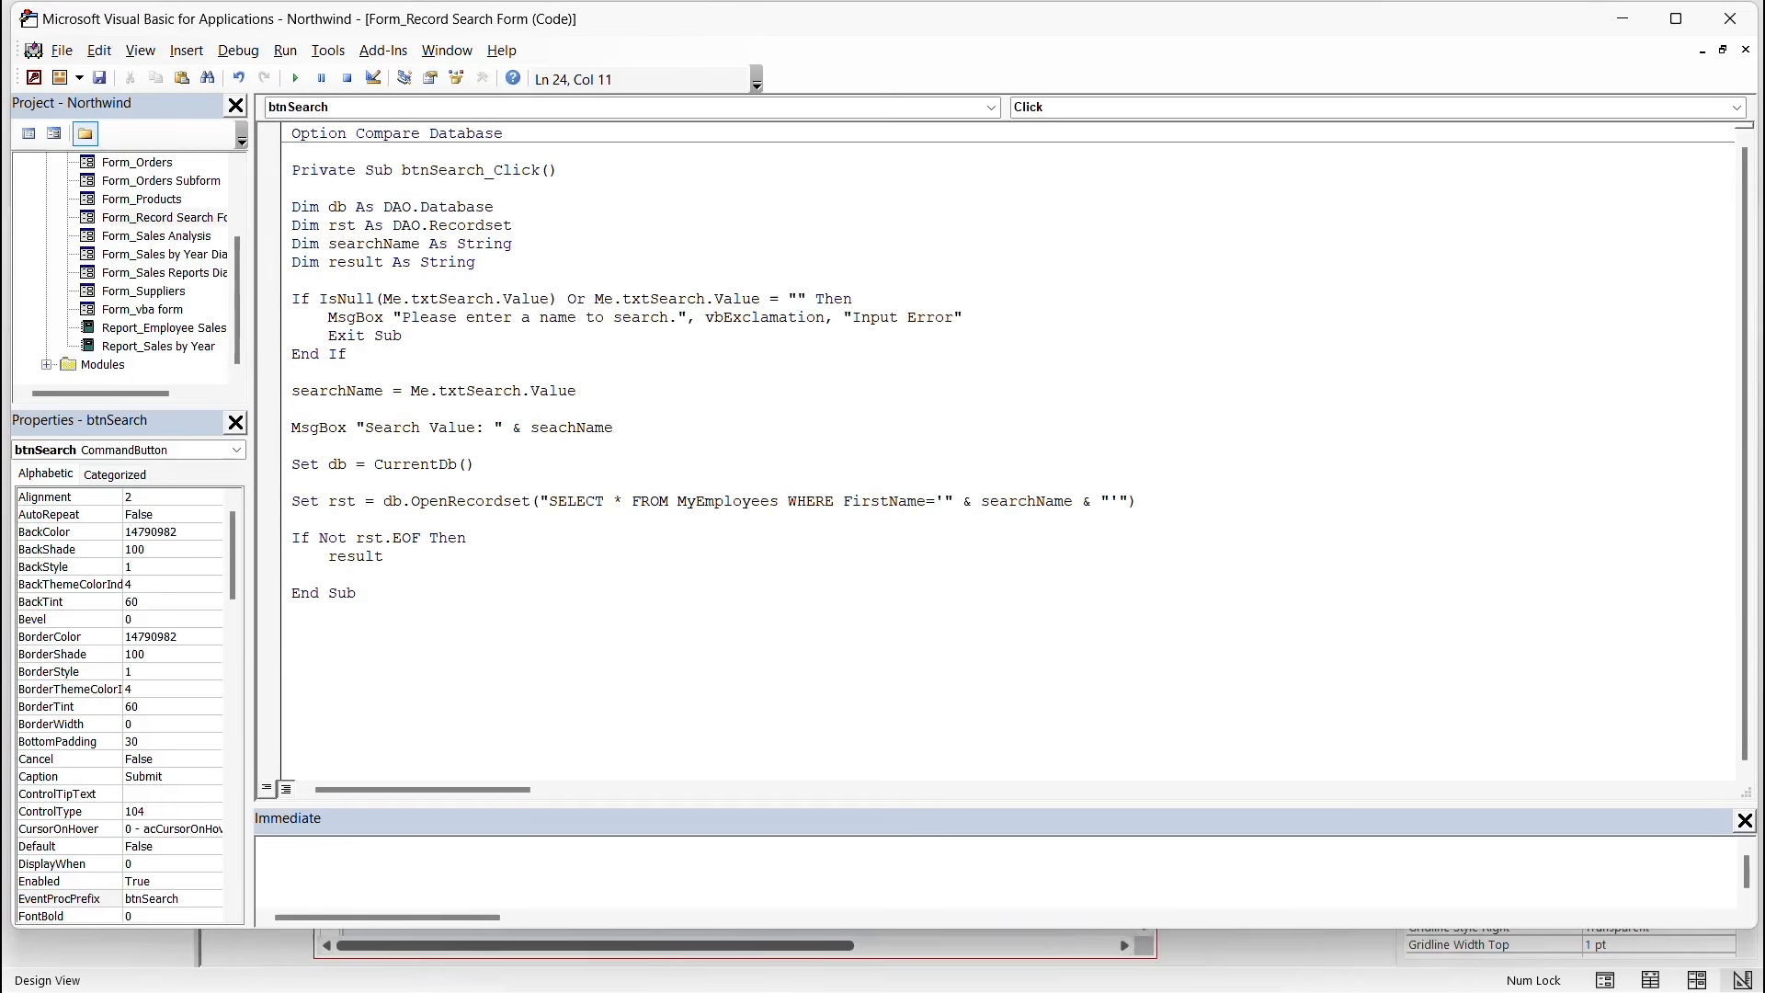
pyautogui.write(' =')
pyautogui.write('"')
pyautogui.write('Employee')
pyautogui.write(' Found')
pyautogui.write(':')
pyautogui.write('"')
pyautogui.write(' &')
pyautogui.write(' cb')
# Continue result with vbCrLf, an "ID: " & rst!Id line, and a "Name: " FirstName LastName line.
pyautogui.press('BackSpace')
pyautogui.press('BackSpace')
pyautogui.write('vbCrLf')
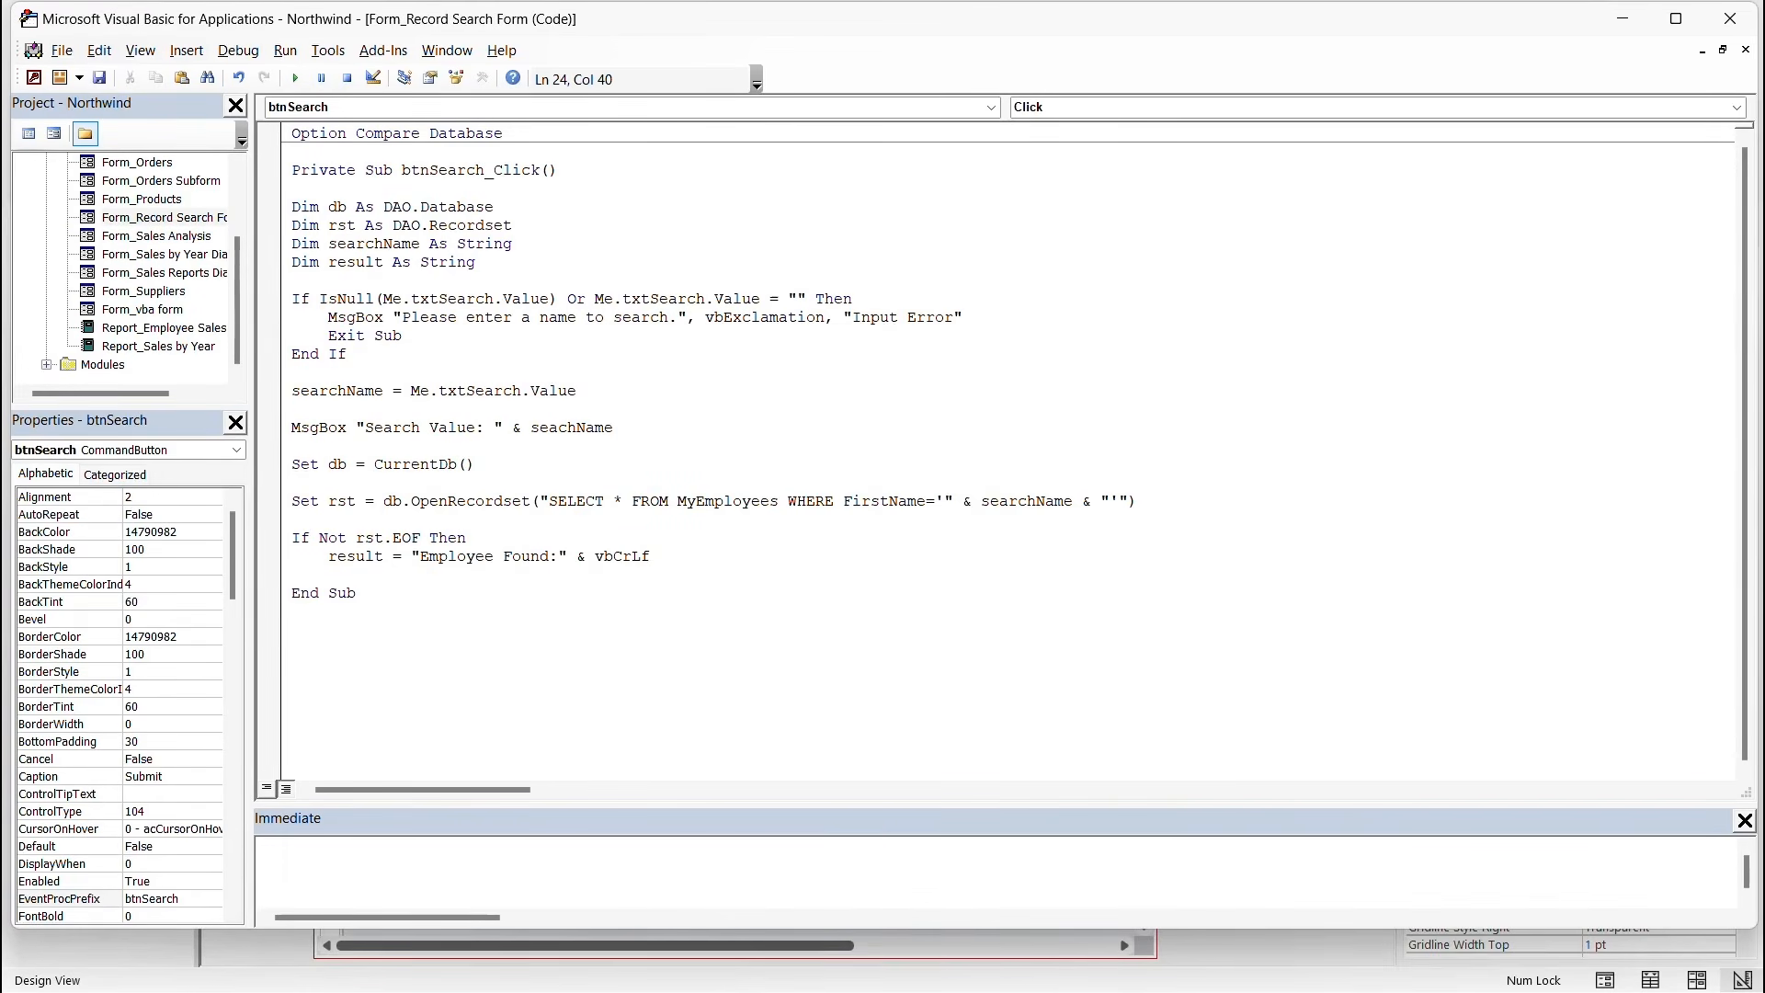
pyautogui.write(' & _')
pyautogui.press('Return')
pyautogui.press('Tab')
pyautogui.write('"ID: " & rst!ID')
pyautogui.press('BackSpace')
pyautogui.write('d & cb')
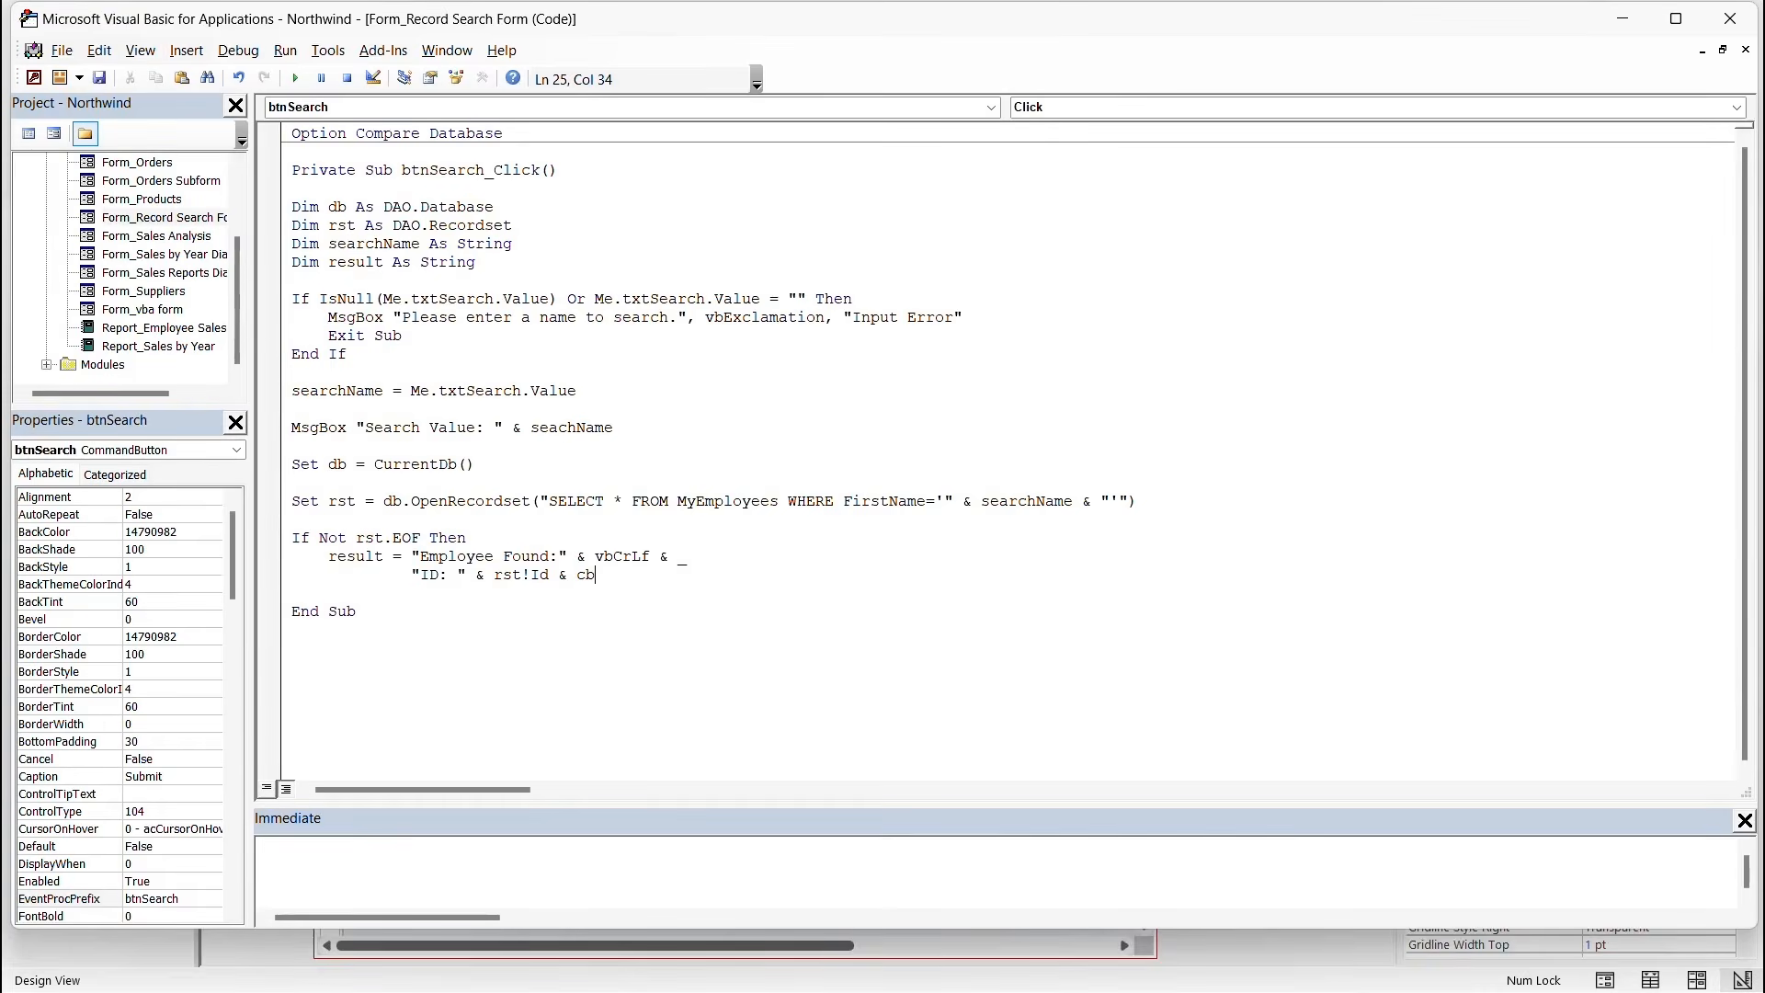
pyautogui.write('CrLf & _')
pyautogui.press('Return')
pyautogui.write('"Name:')
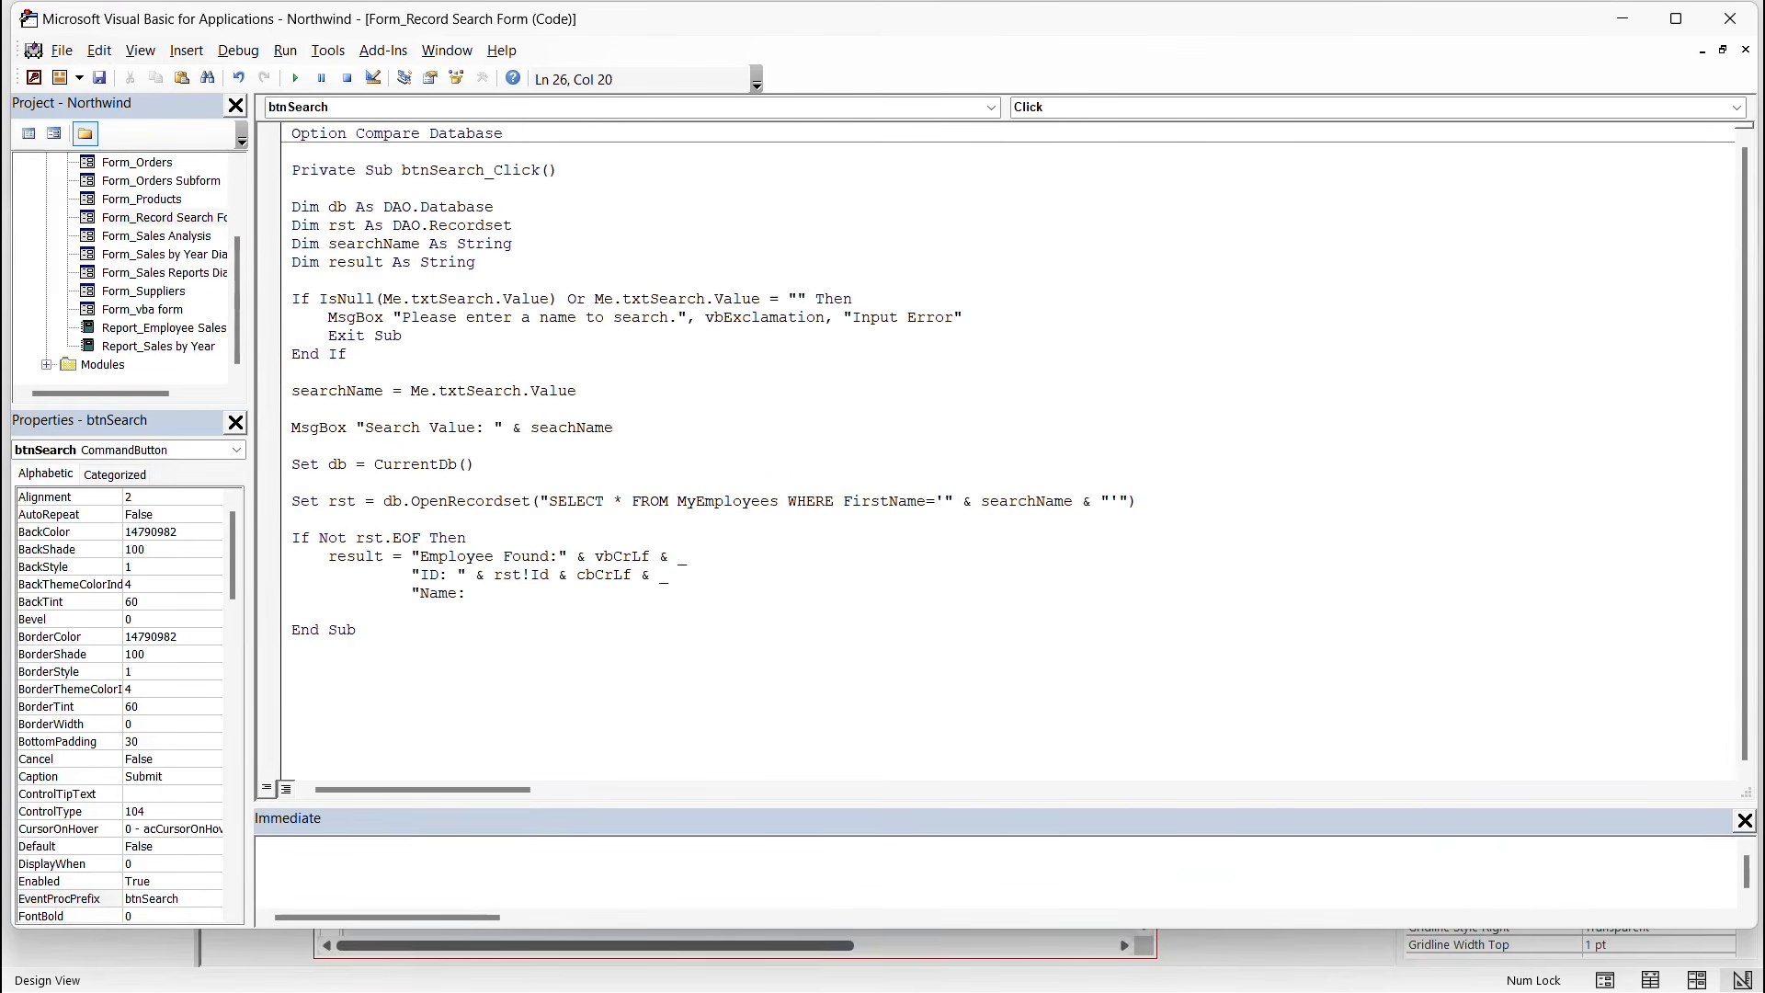
pyautogui.write(' " & rst!FirstName & " " & rst!LastName & ')
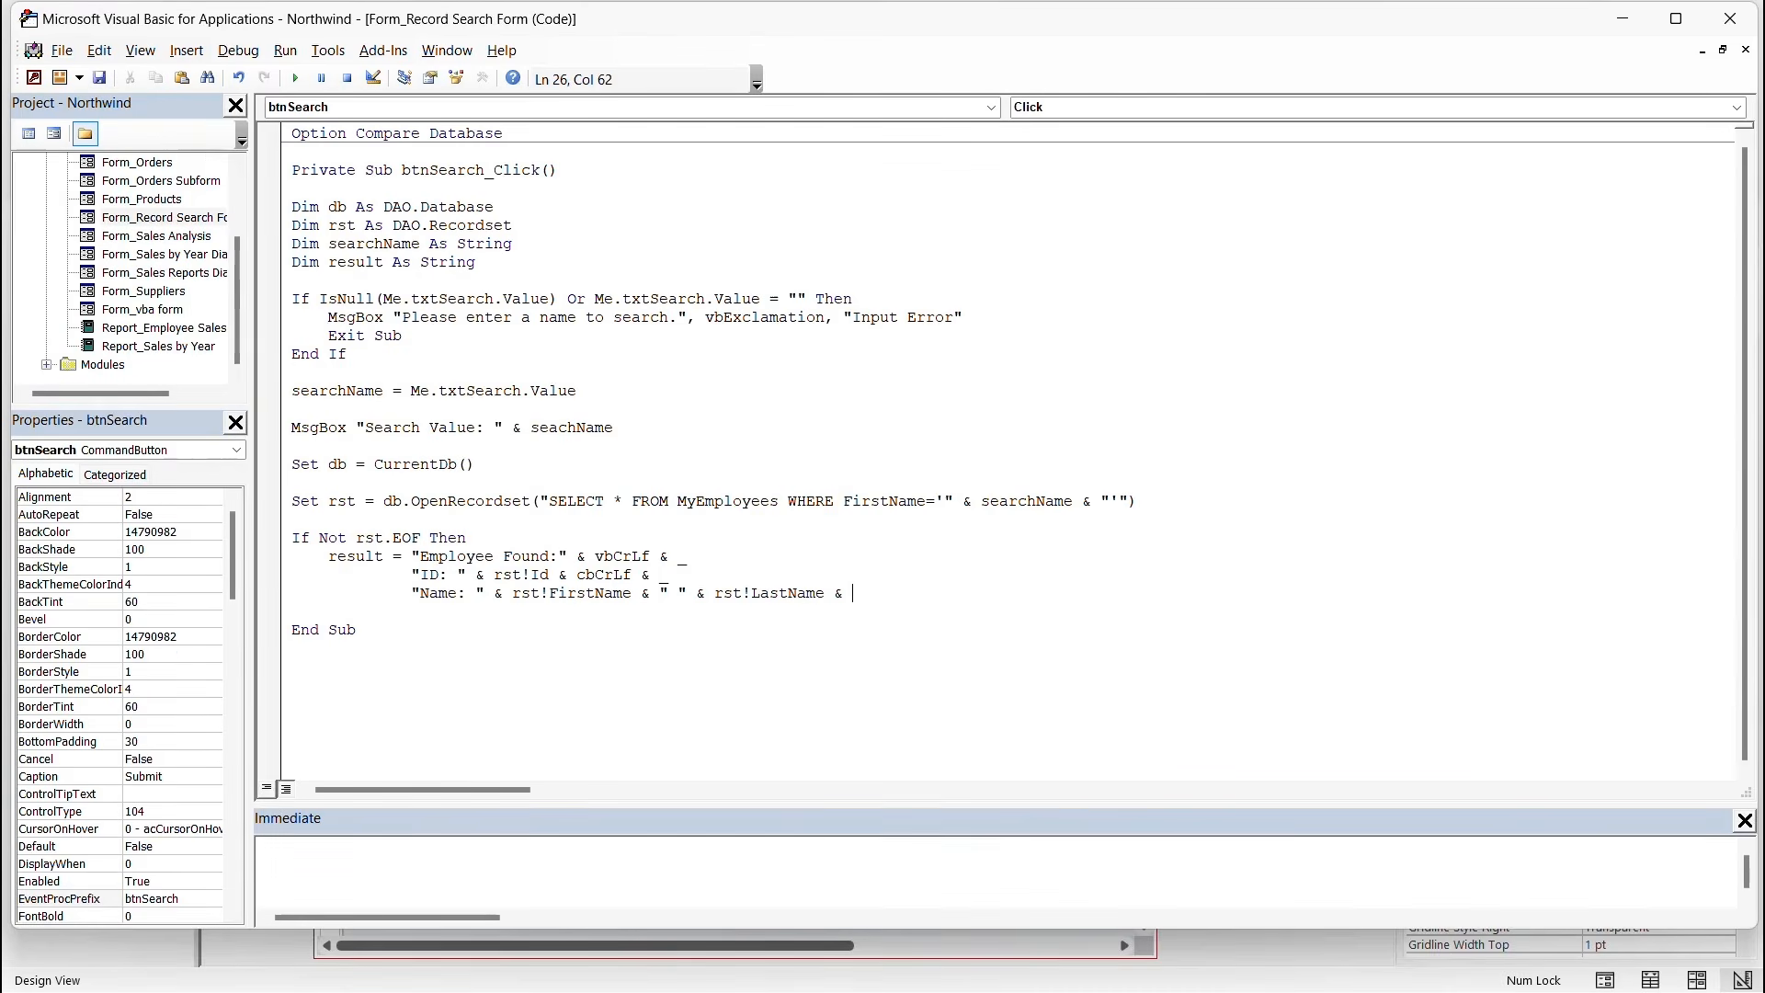
pyautogui.write('vbCrLf & _')
# Append "Position: " & rst!Position as the final line of the found message.
pyautogui.press('Return')
pyautogui.write('"Position')
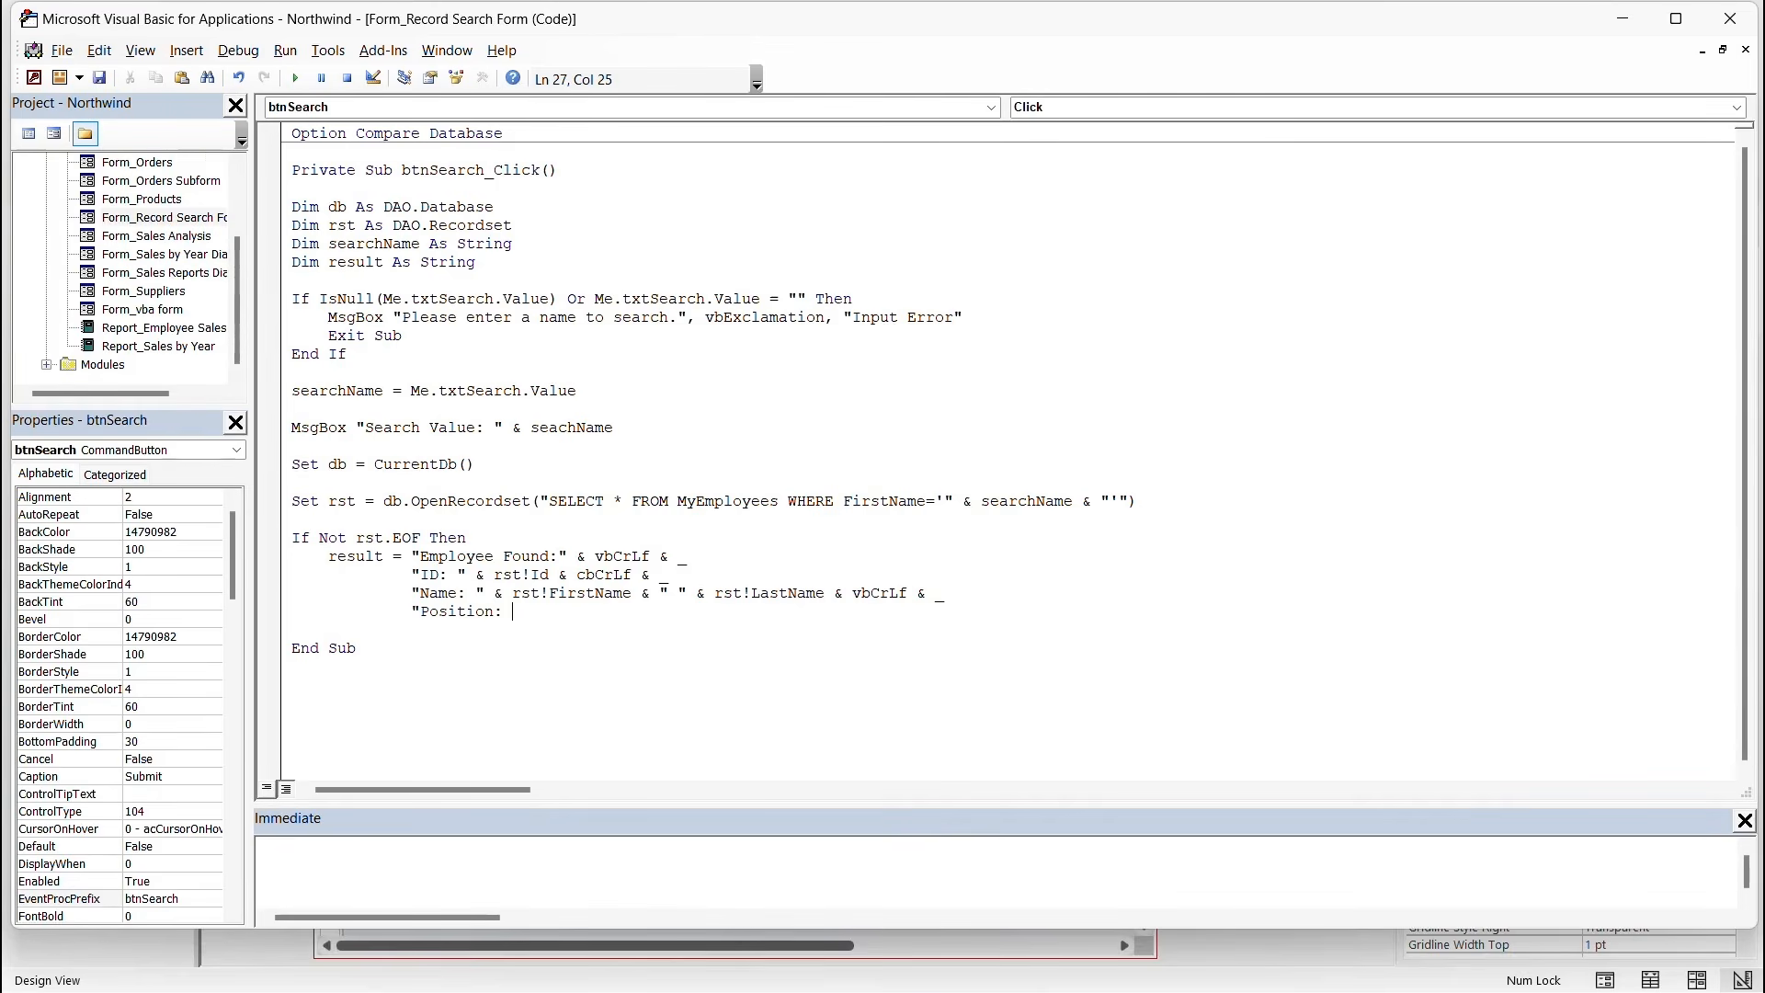
pyautogui.write(': " & rst!Position')
pyautogui.press('Return')
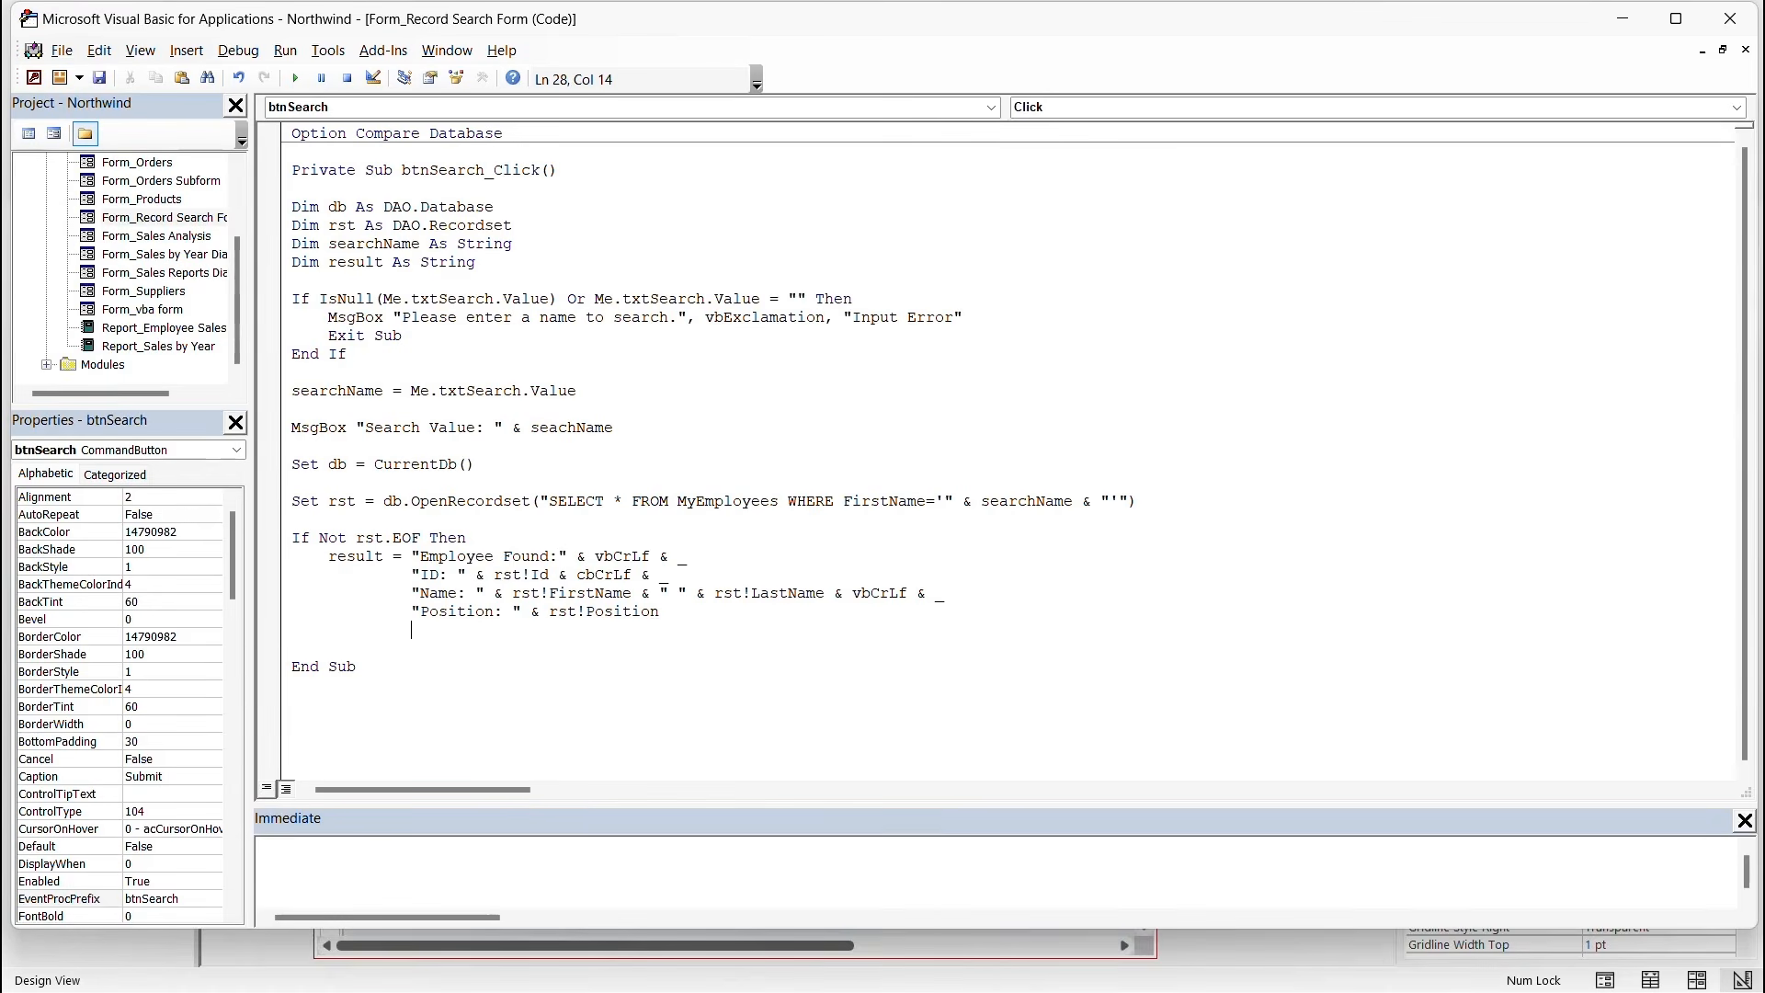
pyautogui.press('Return')
pyautogui.press('BackSpace')
pyautogui.press('BackSpace')
pyautogui.press('BackSpace')
# Add an indented Else branch: result = "No employee found with the name '" & searchName & "'.".
pyautogui.write('Else')
pyautogui.press('Return')
pyautogui.press('Tab')
pyautogui.write('result = "No Empl')
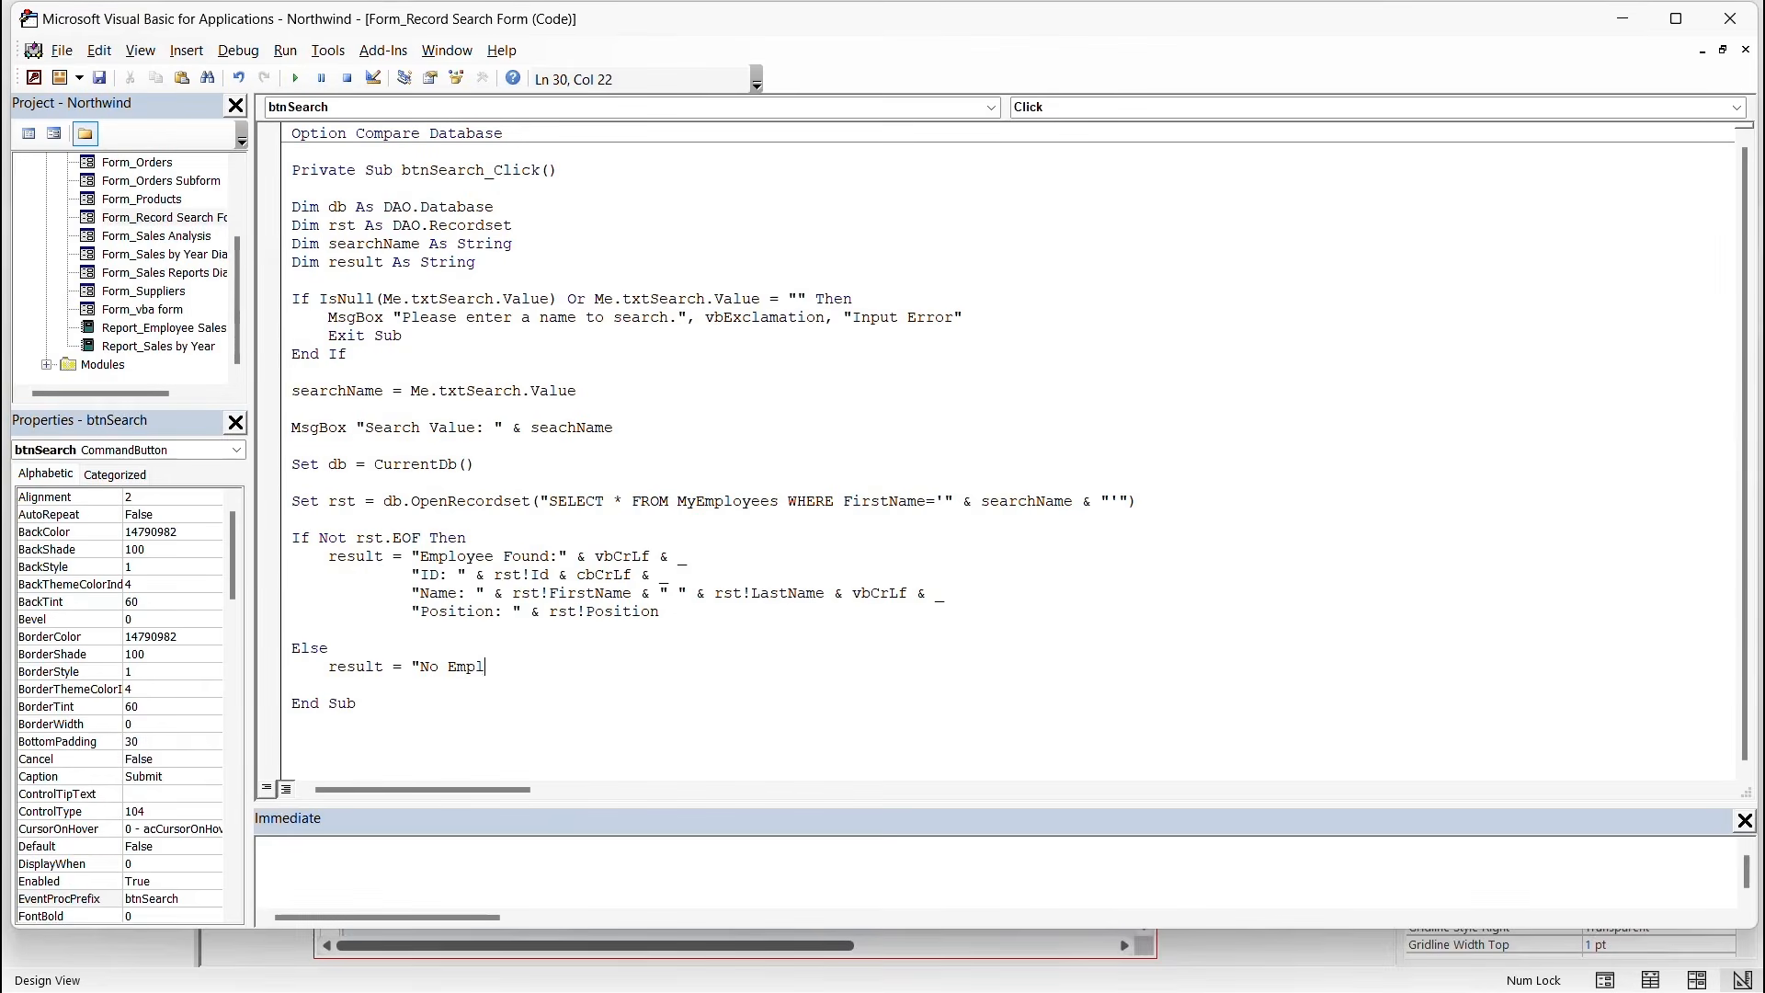
pyautogui.write('oyee')
pyautogui.press('BackSpace')
pyautogui.press('BackSpace')
pyautogui.press('BackSpace')
pyautogui.press('BackSpace')
pyautogui.press('BackSpace')
pyautogui.press('BackSpace')
pyautogui.press('BackSpace')
pyautogui.press('BackSpace')
pyautogui.write('employee fou')
pyautogui.write('nd with the name ')
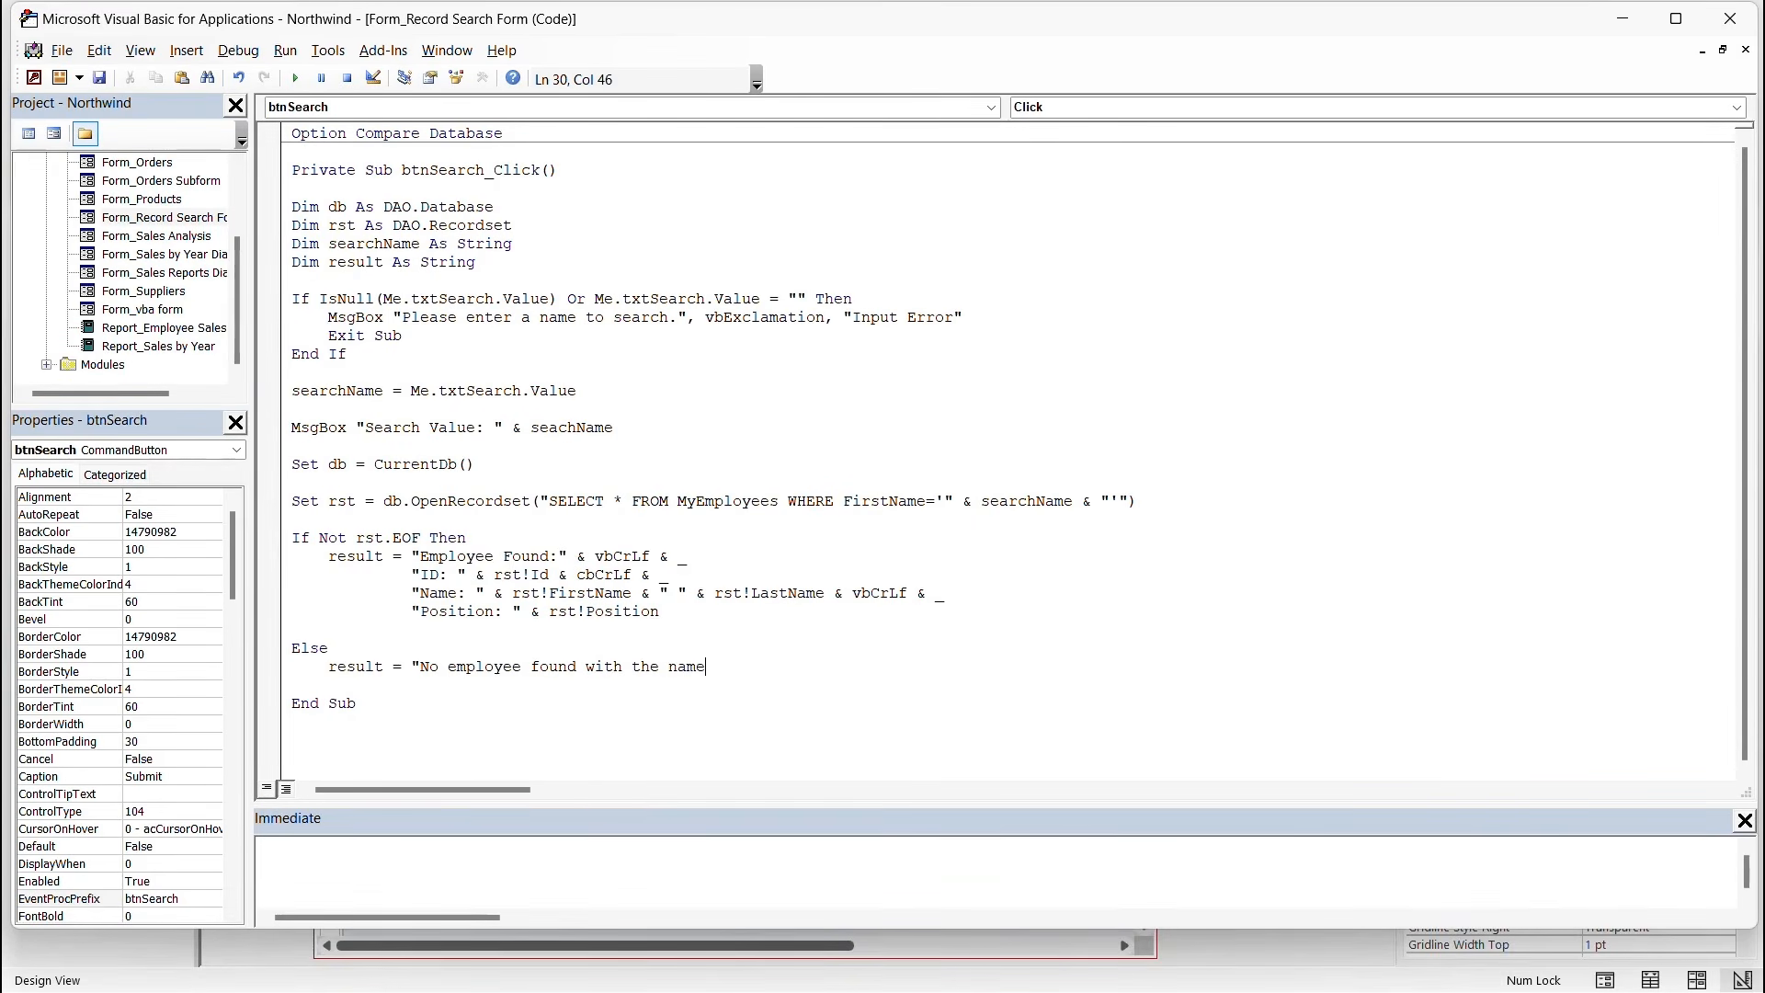
pyautogui.write('\'" & searchName & "\'."')
# Close the If block with End If, leaving one blank line before End Sub.
pyautogui.press('Return')
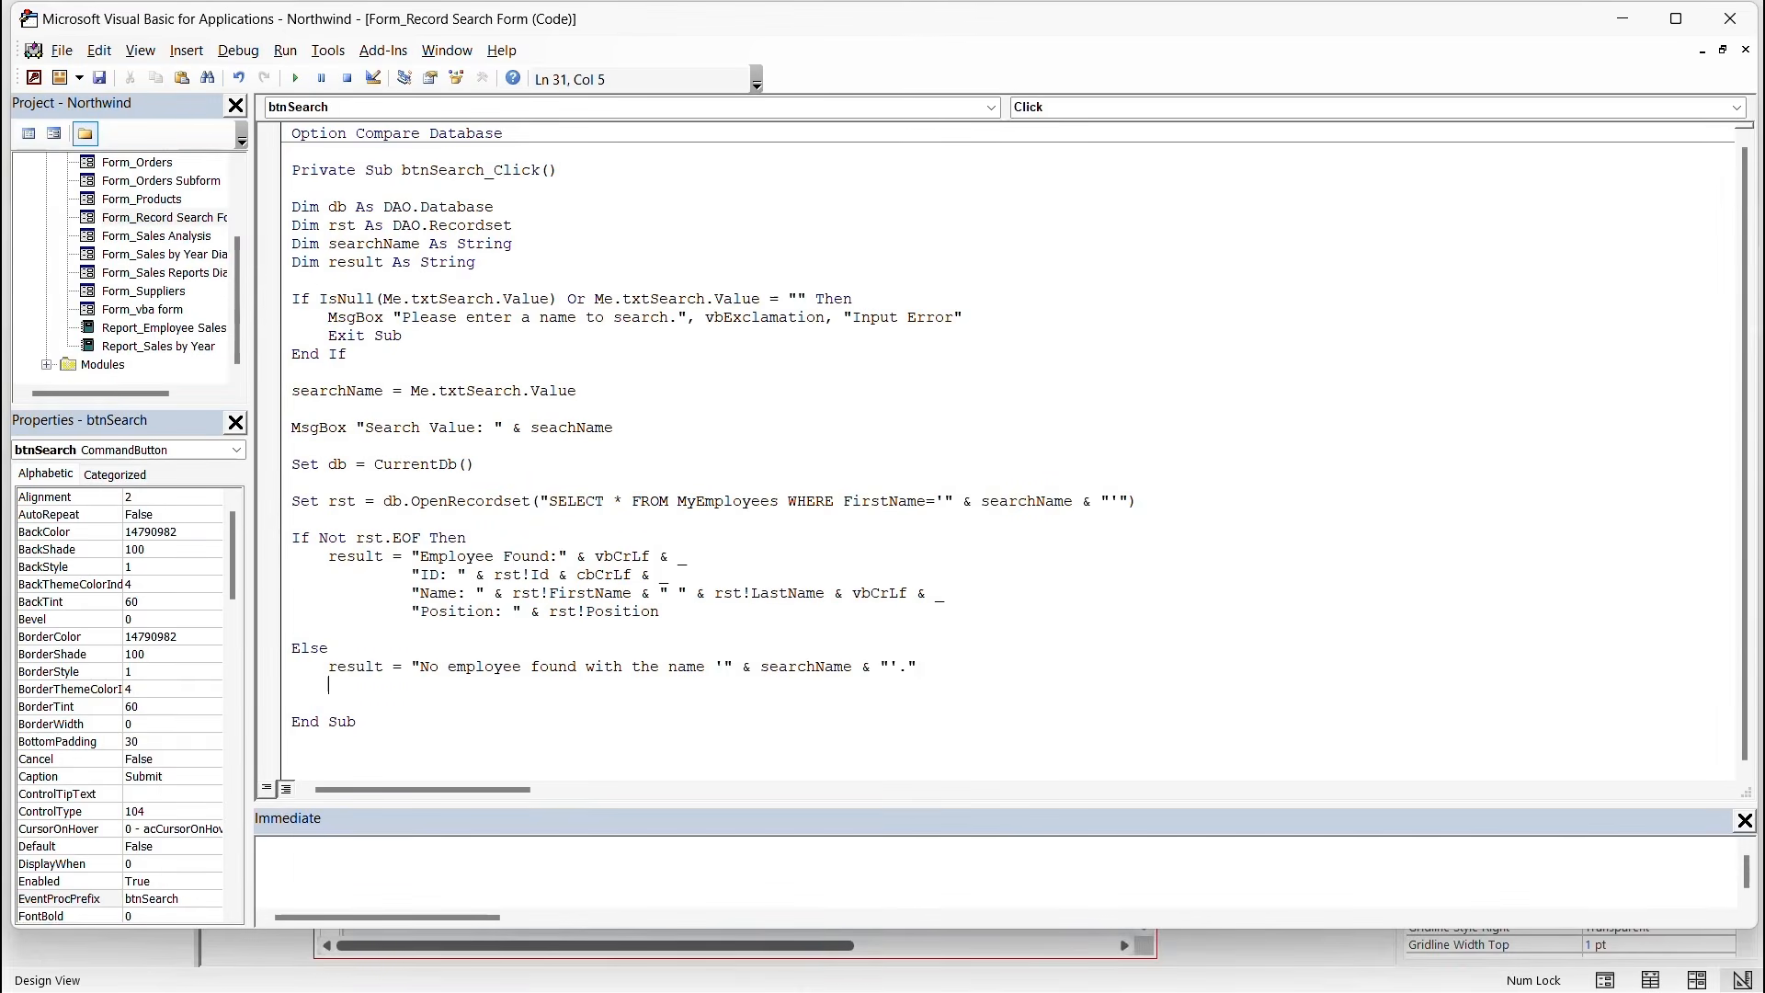
pyautogui.write('End If')
pyautogui.press('BackSpace')
pyautogui.press('Return')
# Save the VBA code and return to the Submit button's Property Sheet in Access.
pyautogui.click(99, 78)
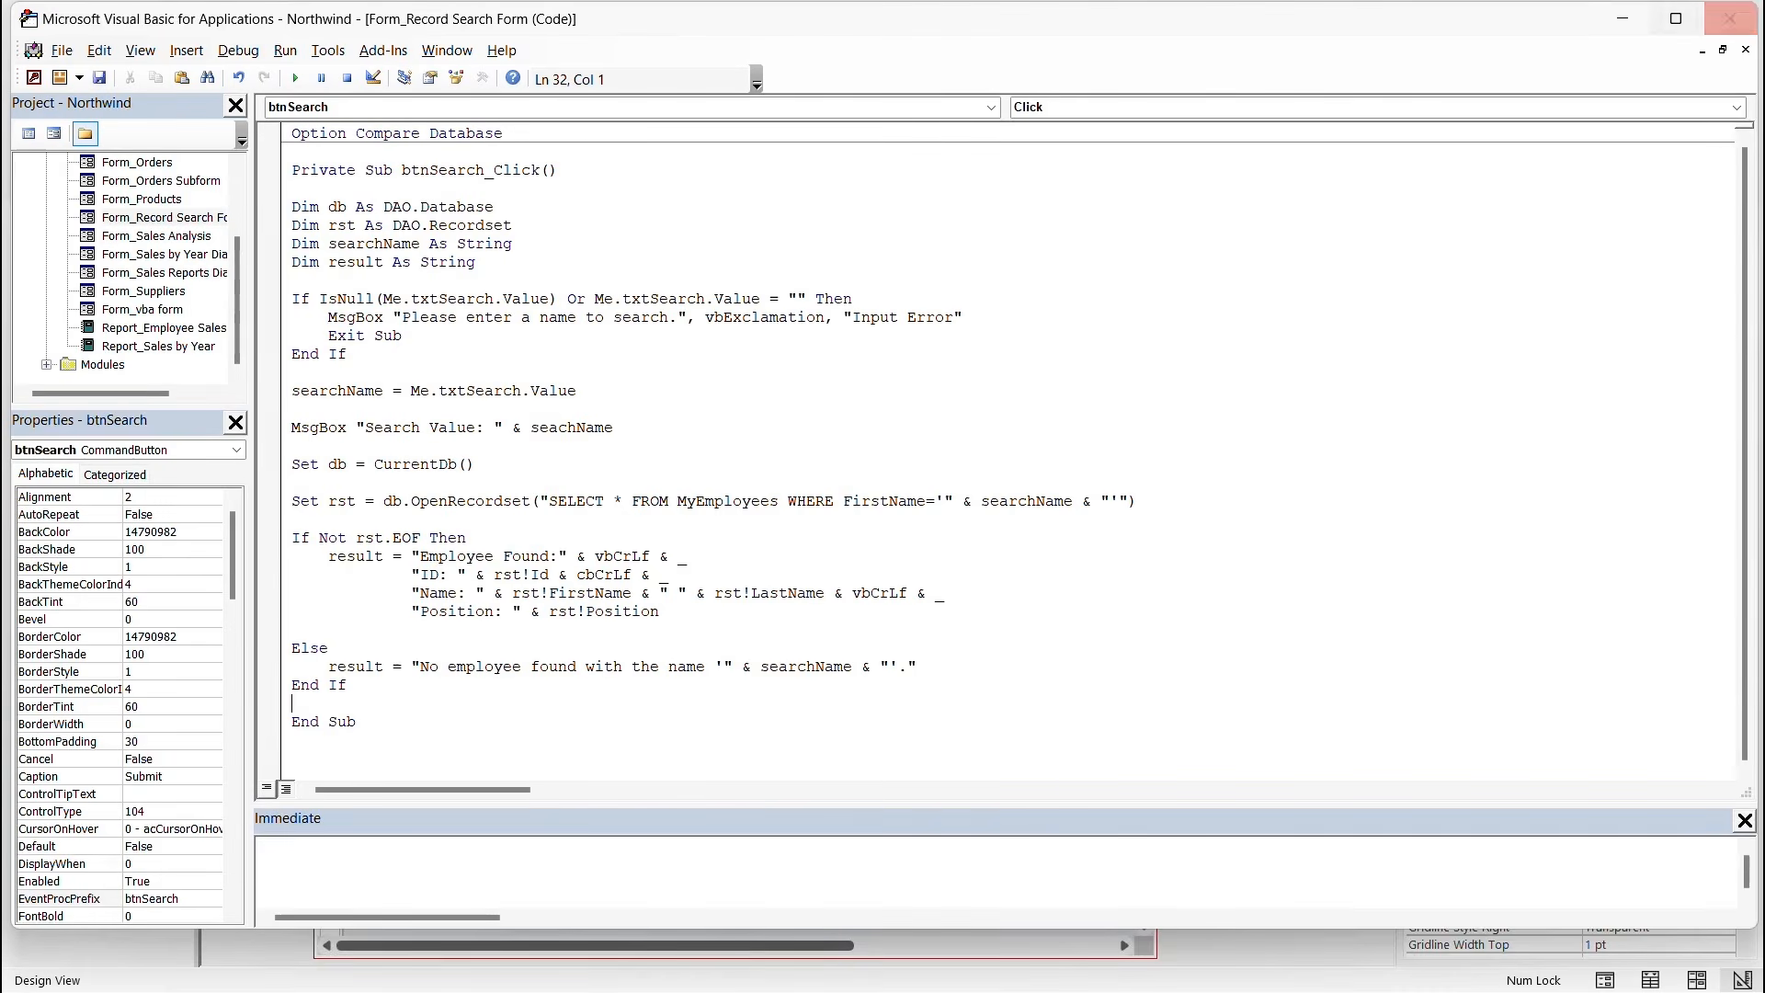
pyautogui.click(1731, 18)
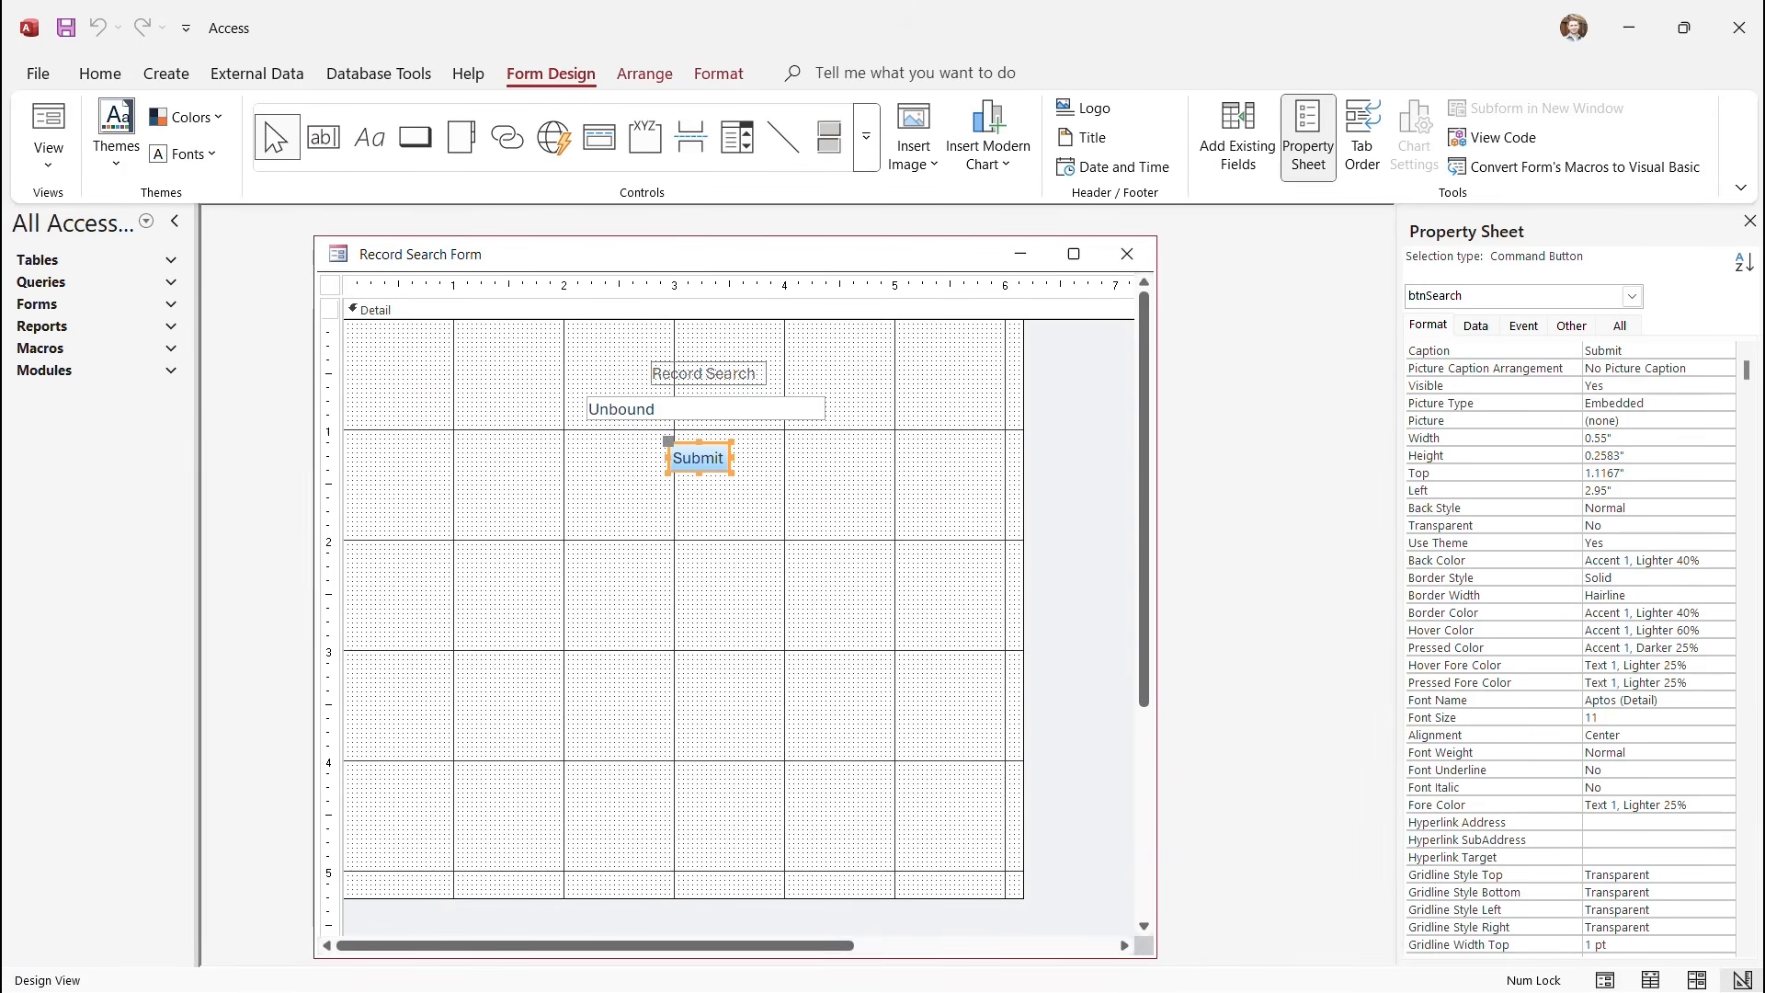
pyautogui.click(1476, 325)
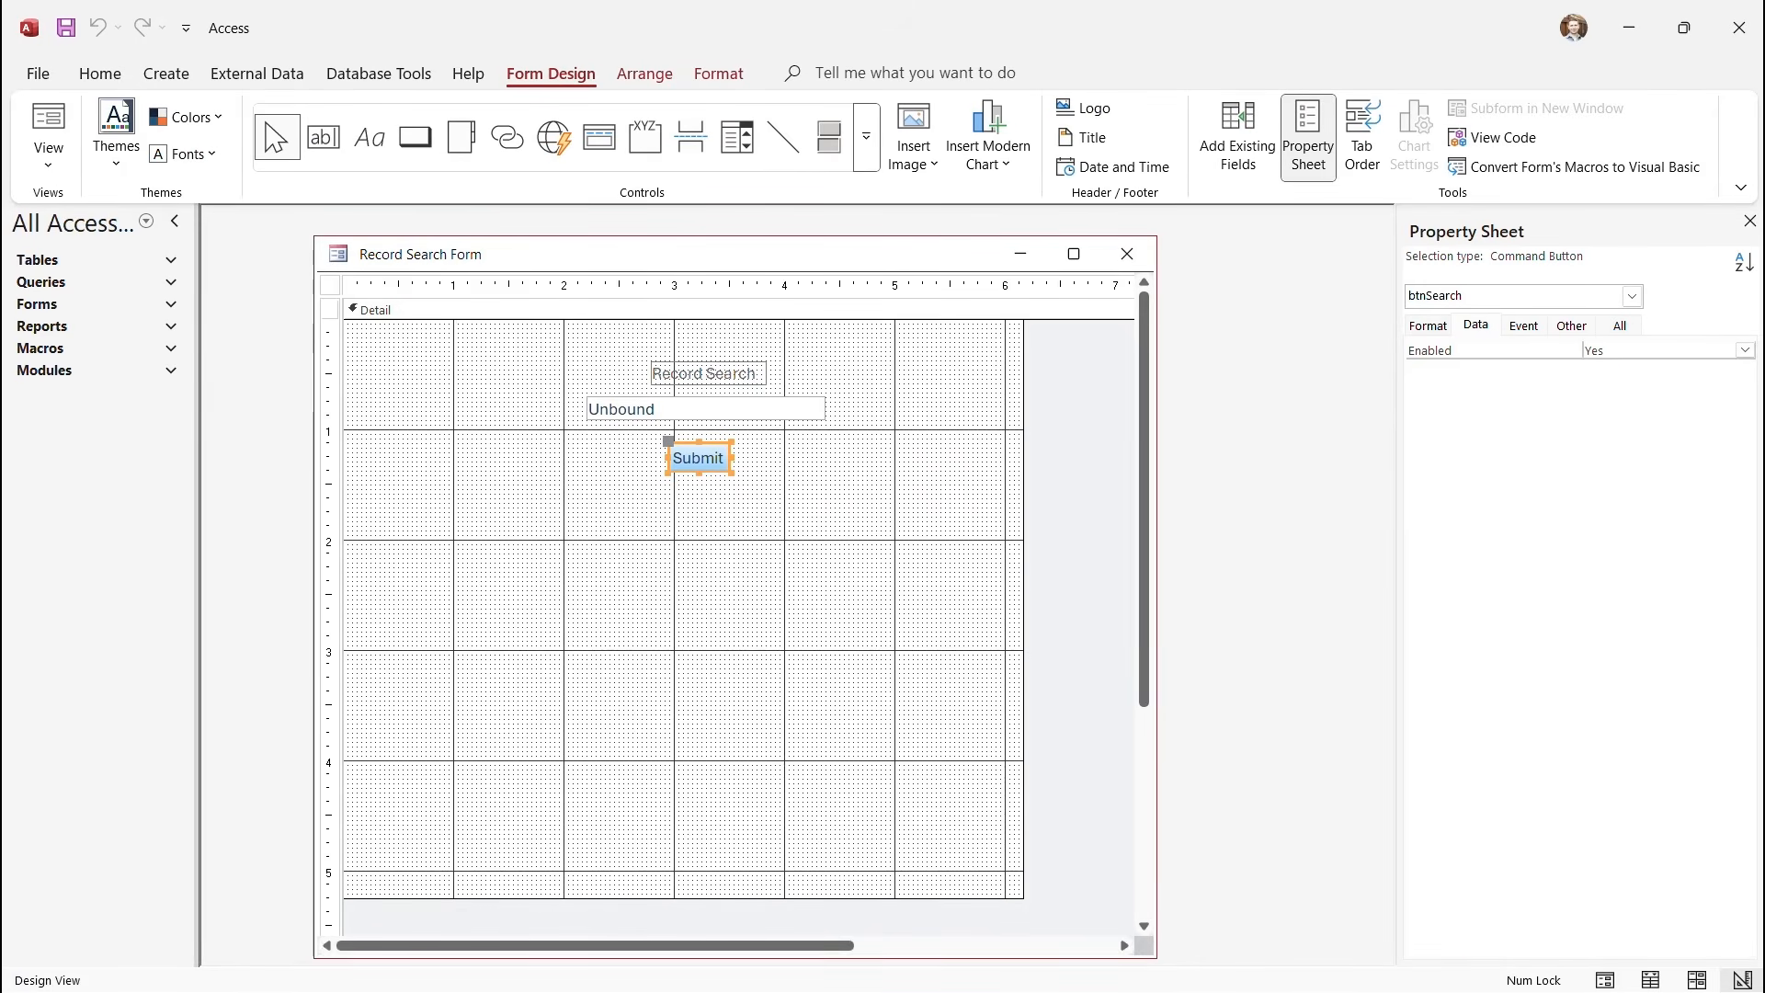
pyautogui.click(1428, 326)
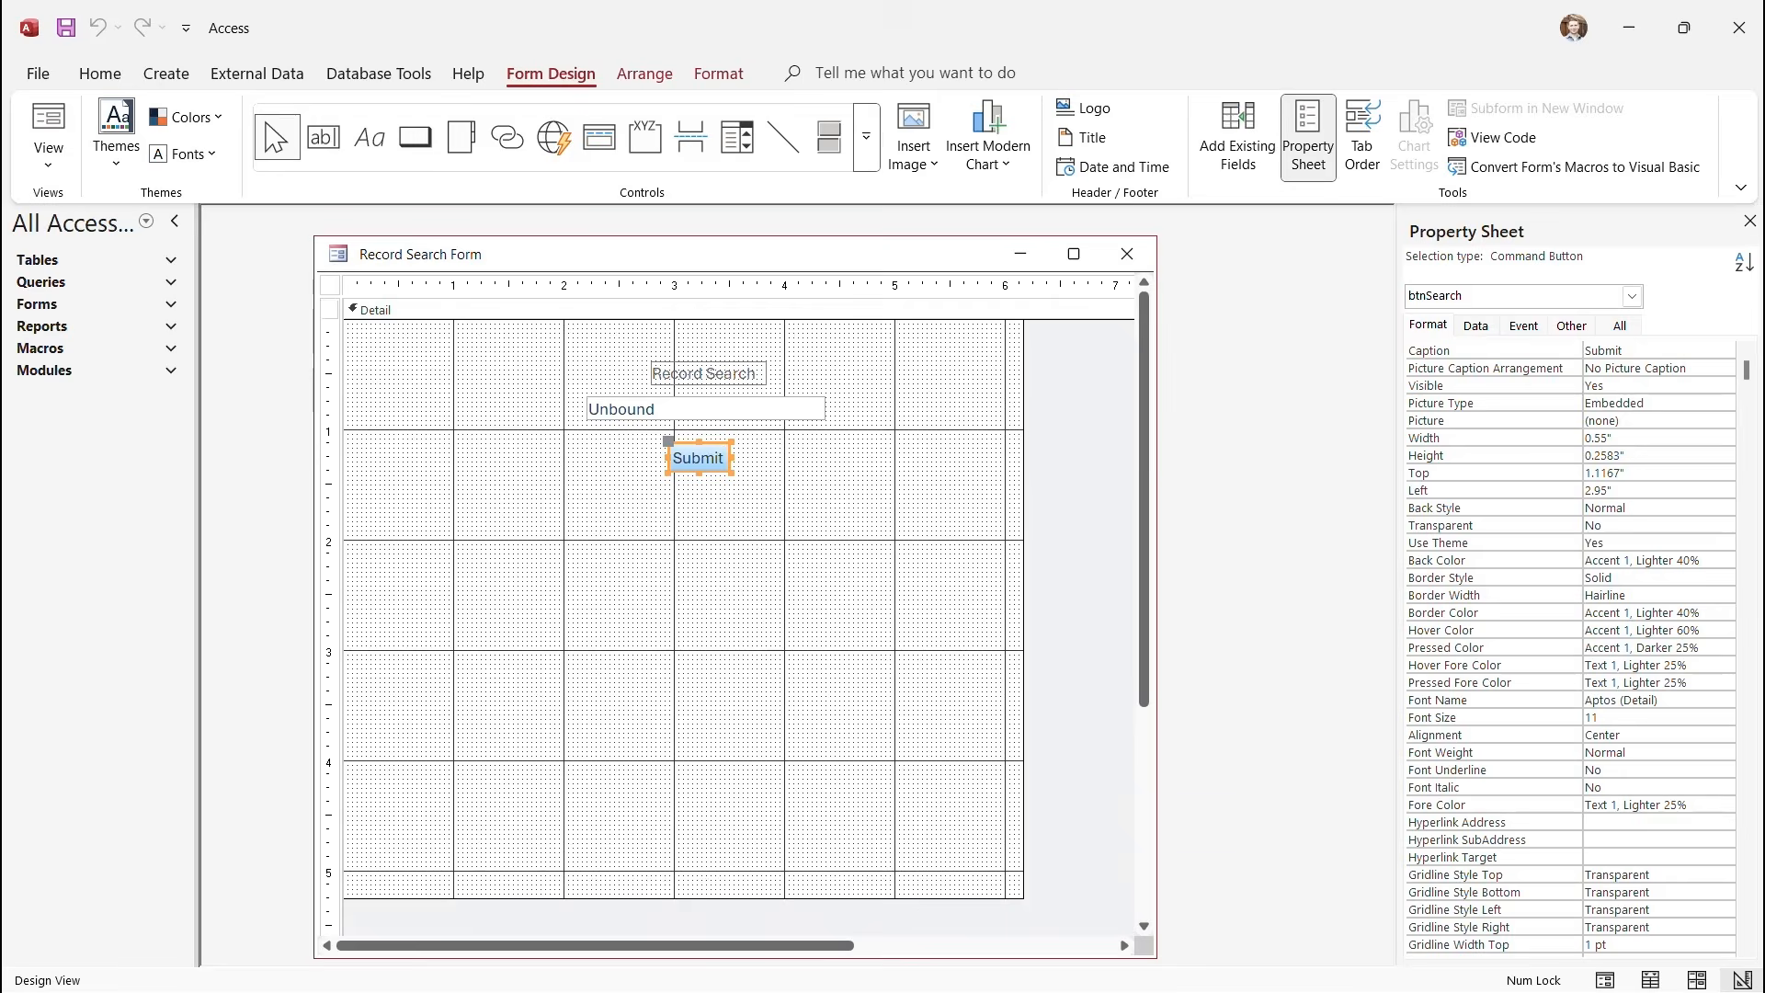
# Set the Submit button's On Click event to [Event Procedure] and switch the form to Form View.
pyautogui.click(1523, 325)
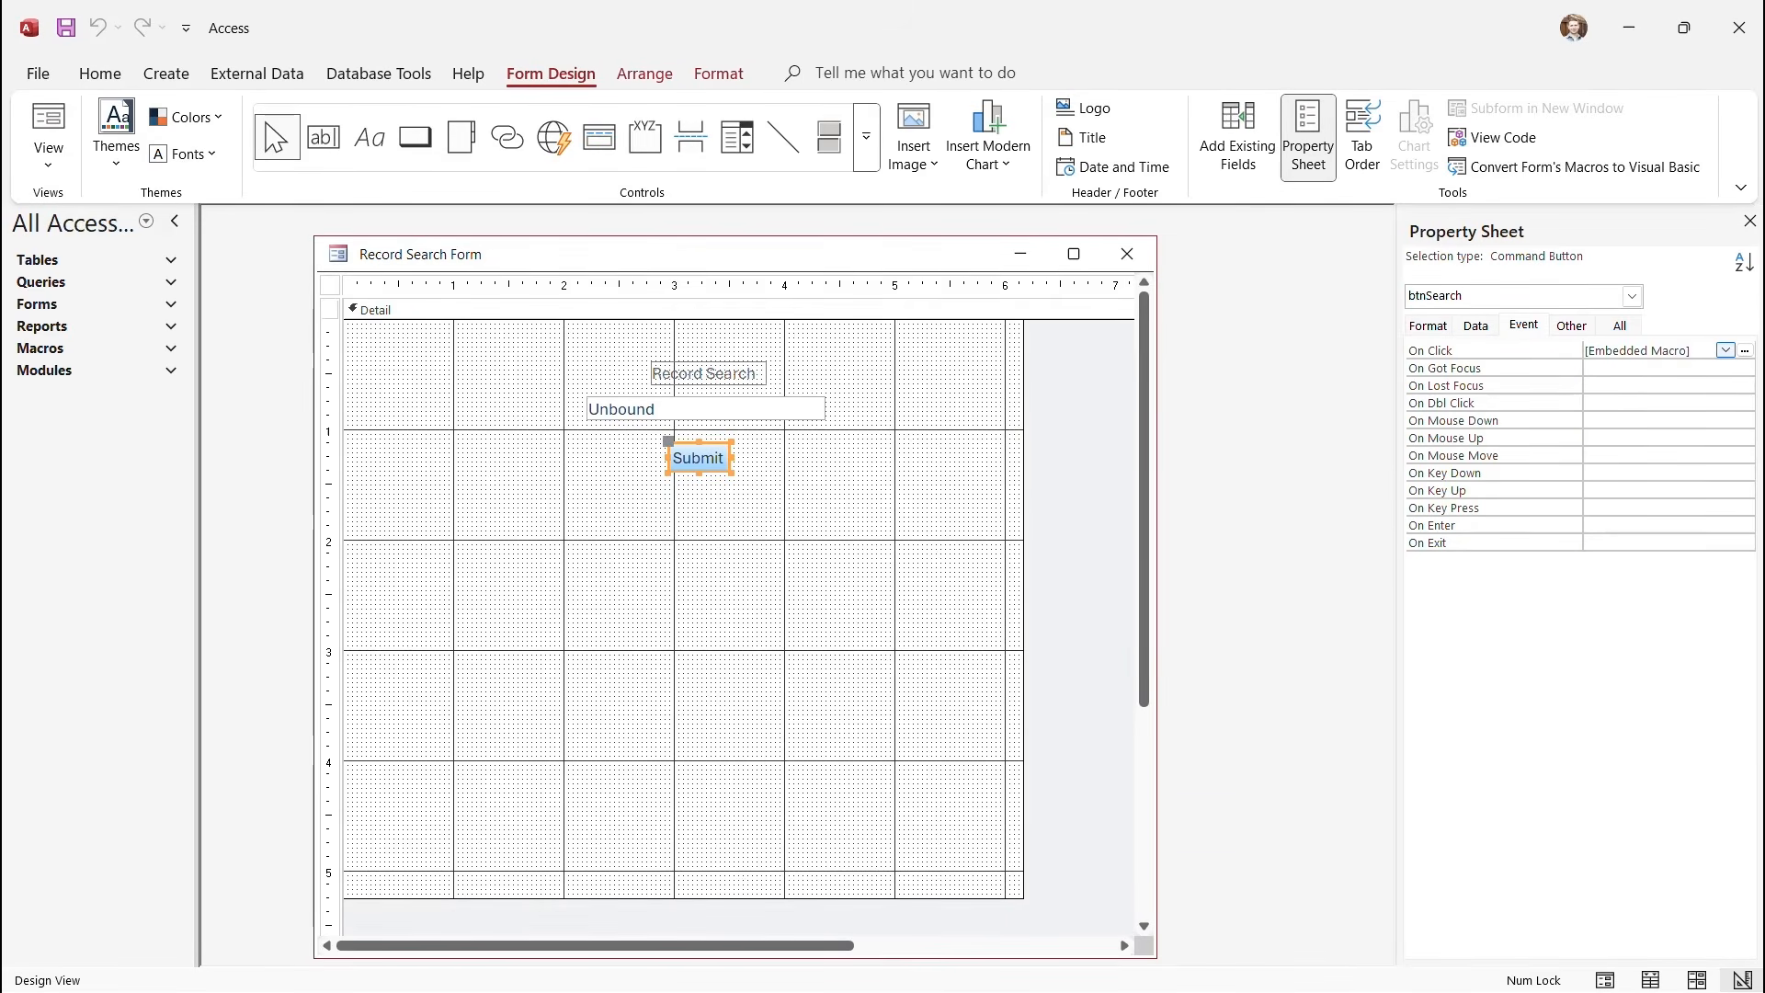
pyautogui.click(1726, 350)
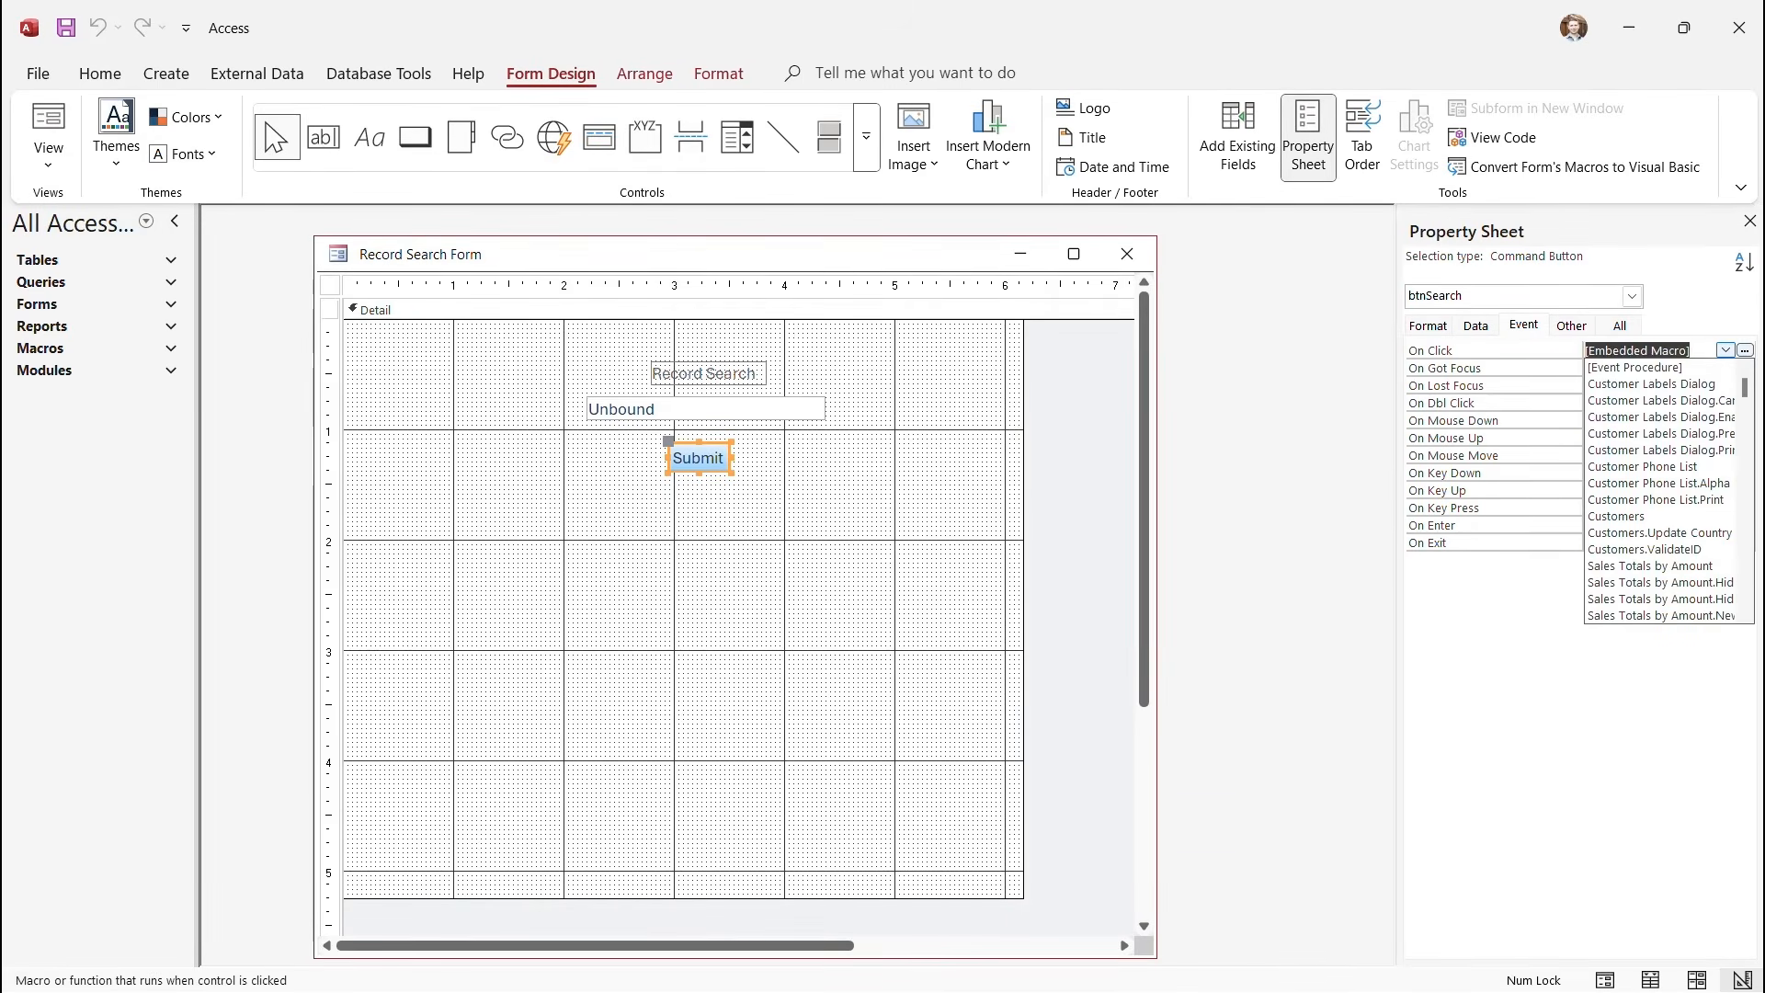
pyautogui.click(1636, 367)
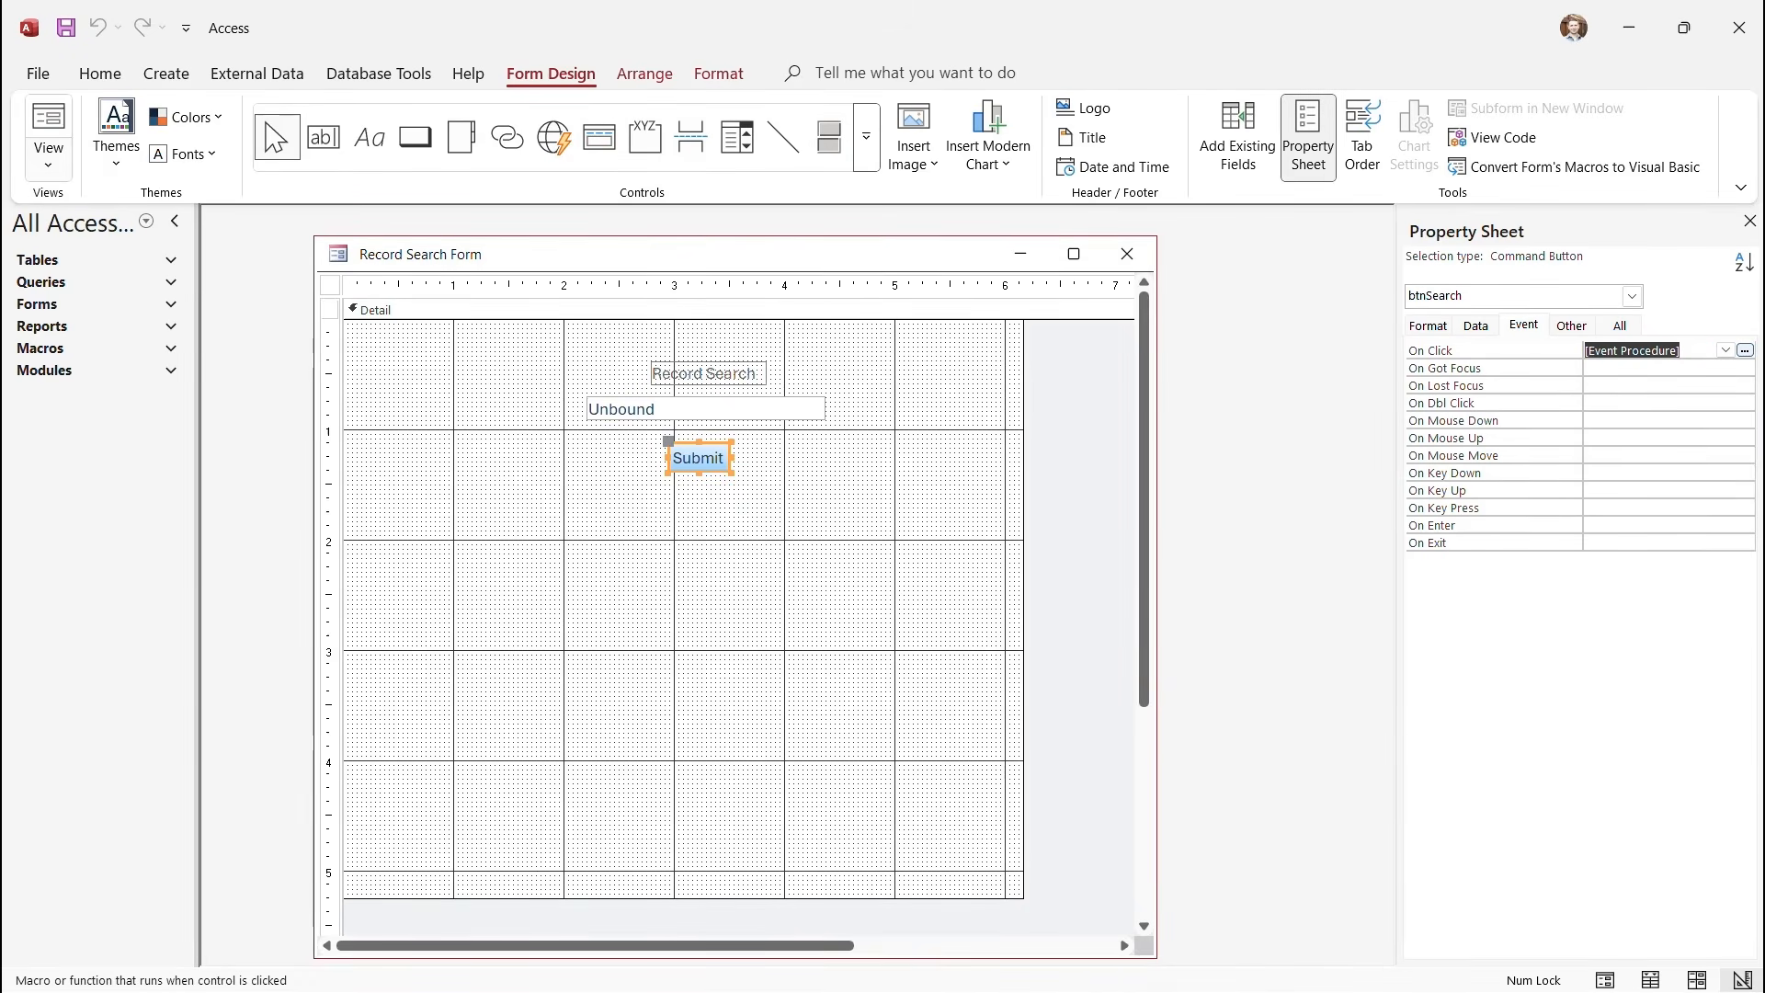
pyautogui.click(48, 158)
pyautogui.click(116, 211)
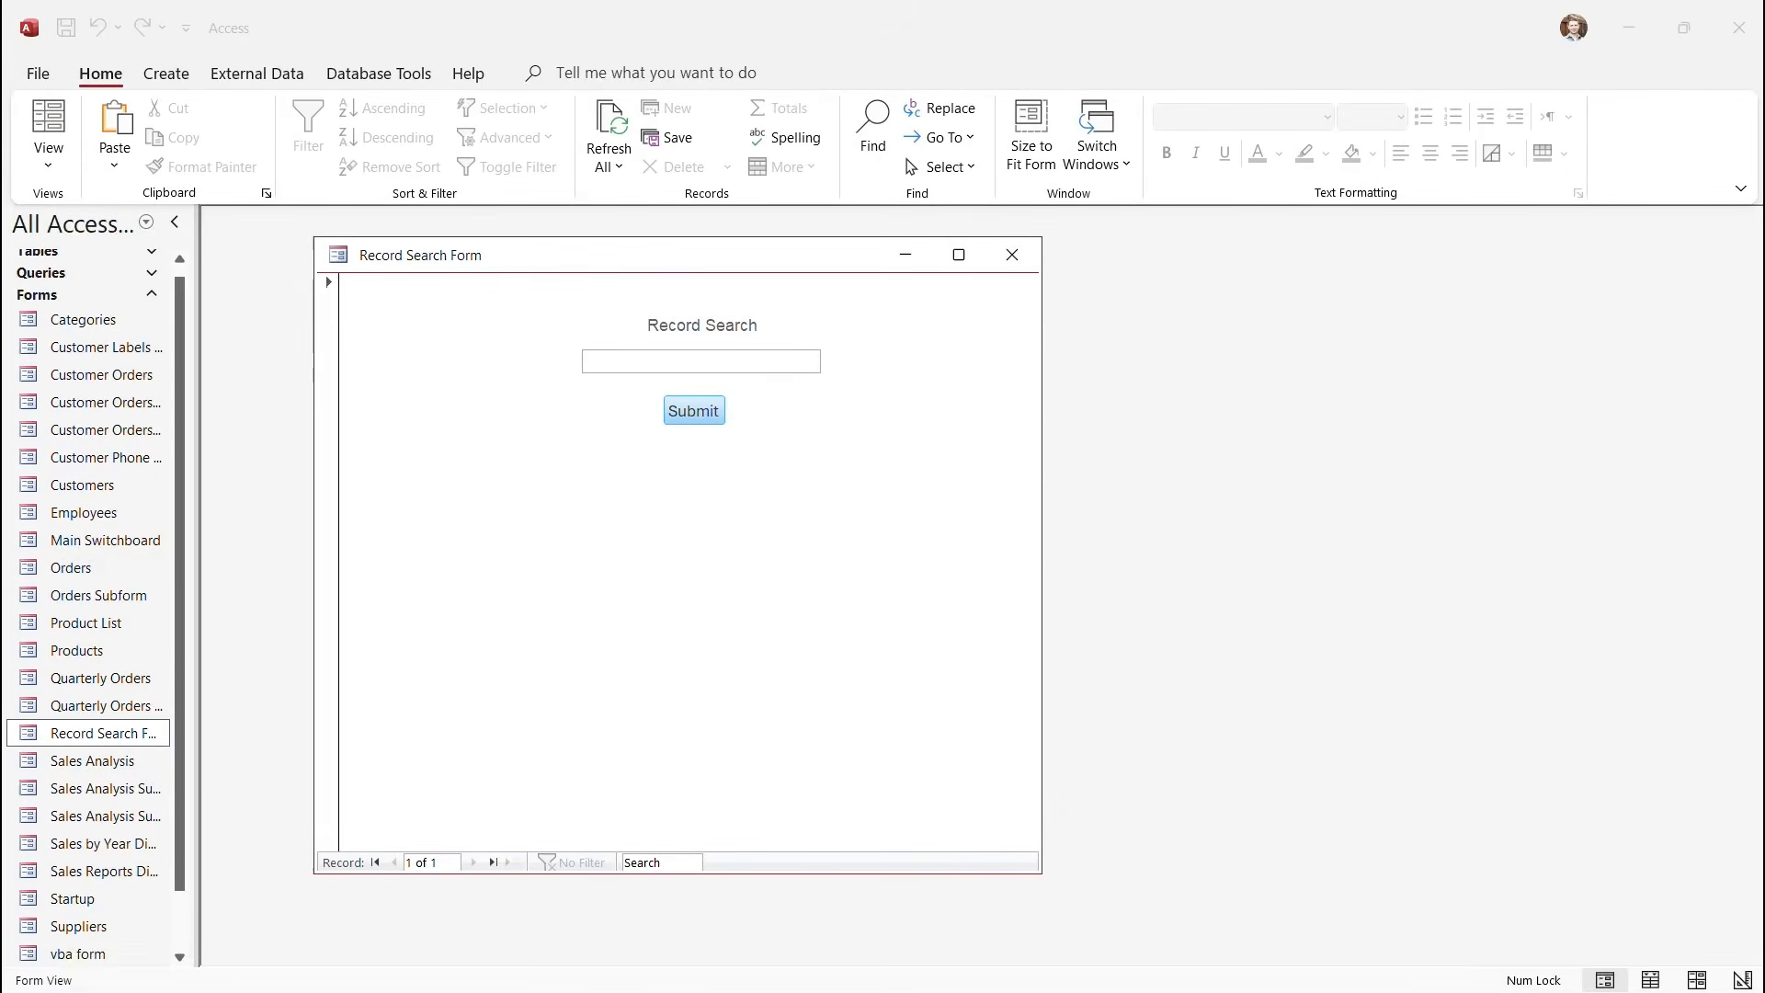
# Search for John and then Bob, dismissing each Search Value and Search Result message.
pyautogui.write('John')
pyautogui.press('Return')
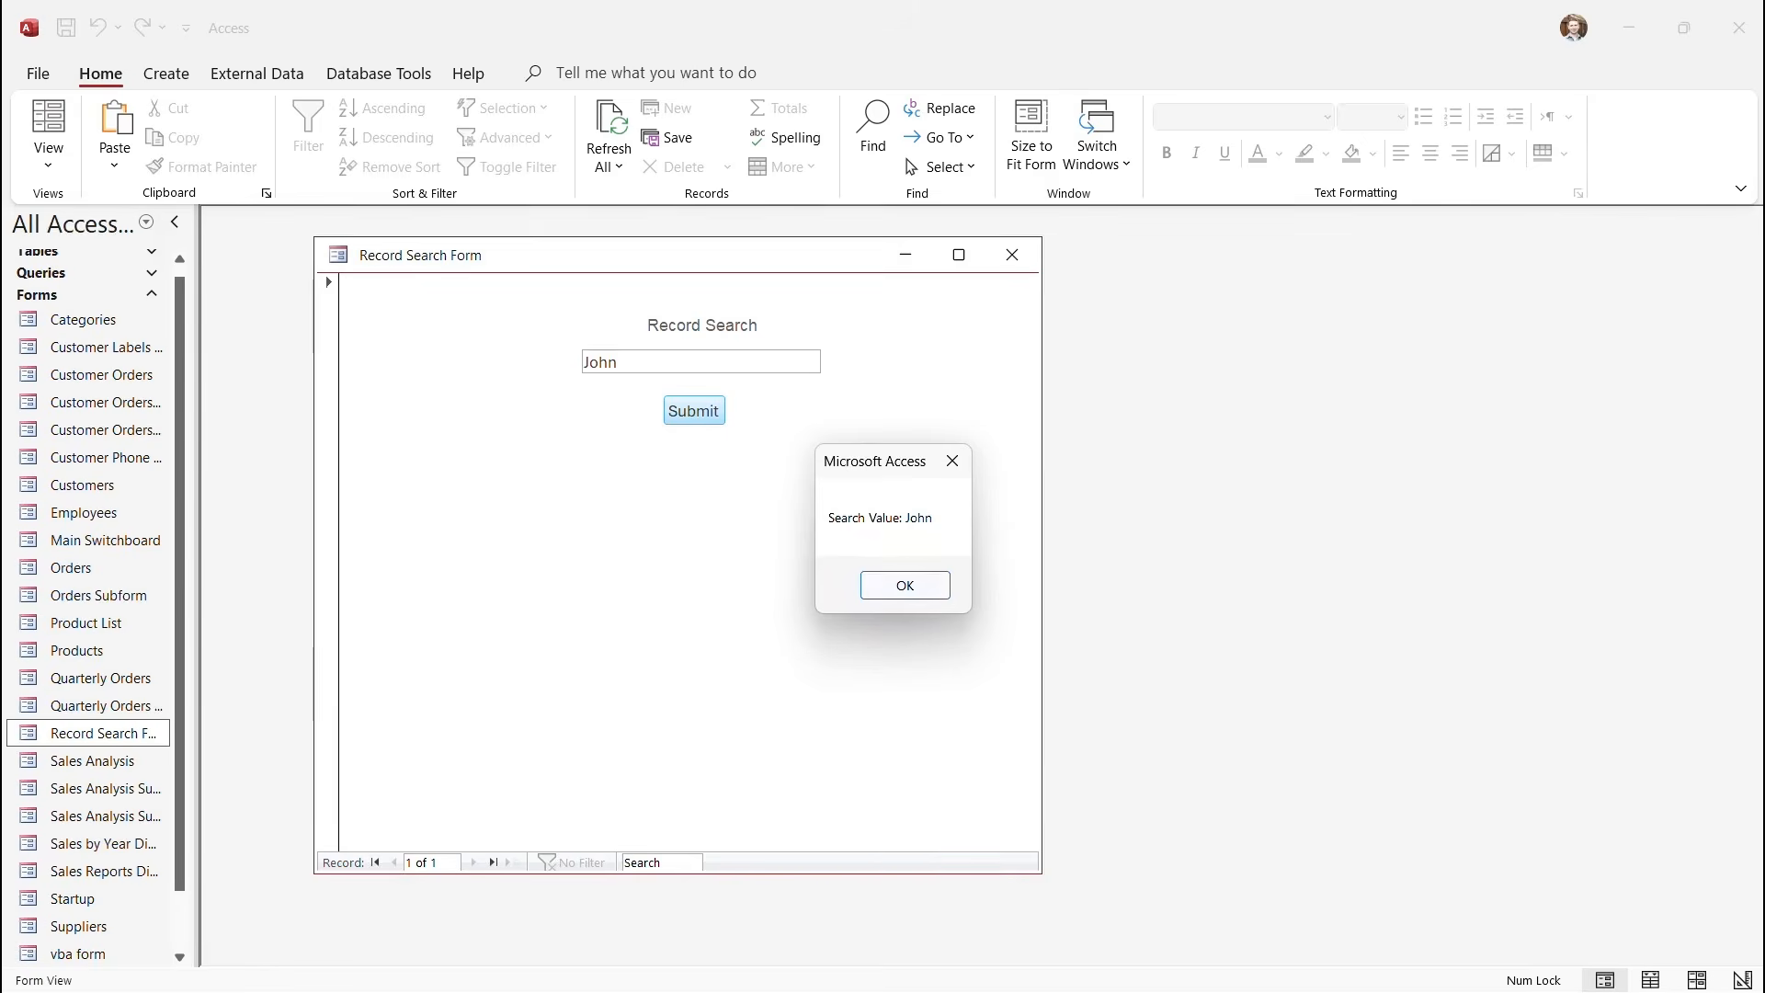
pyautogui.press('Return')
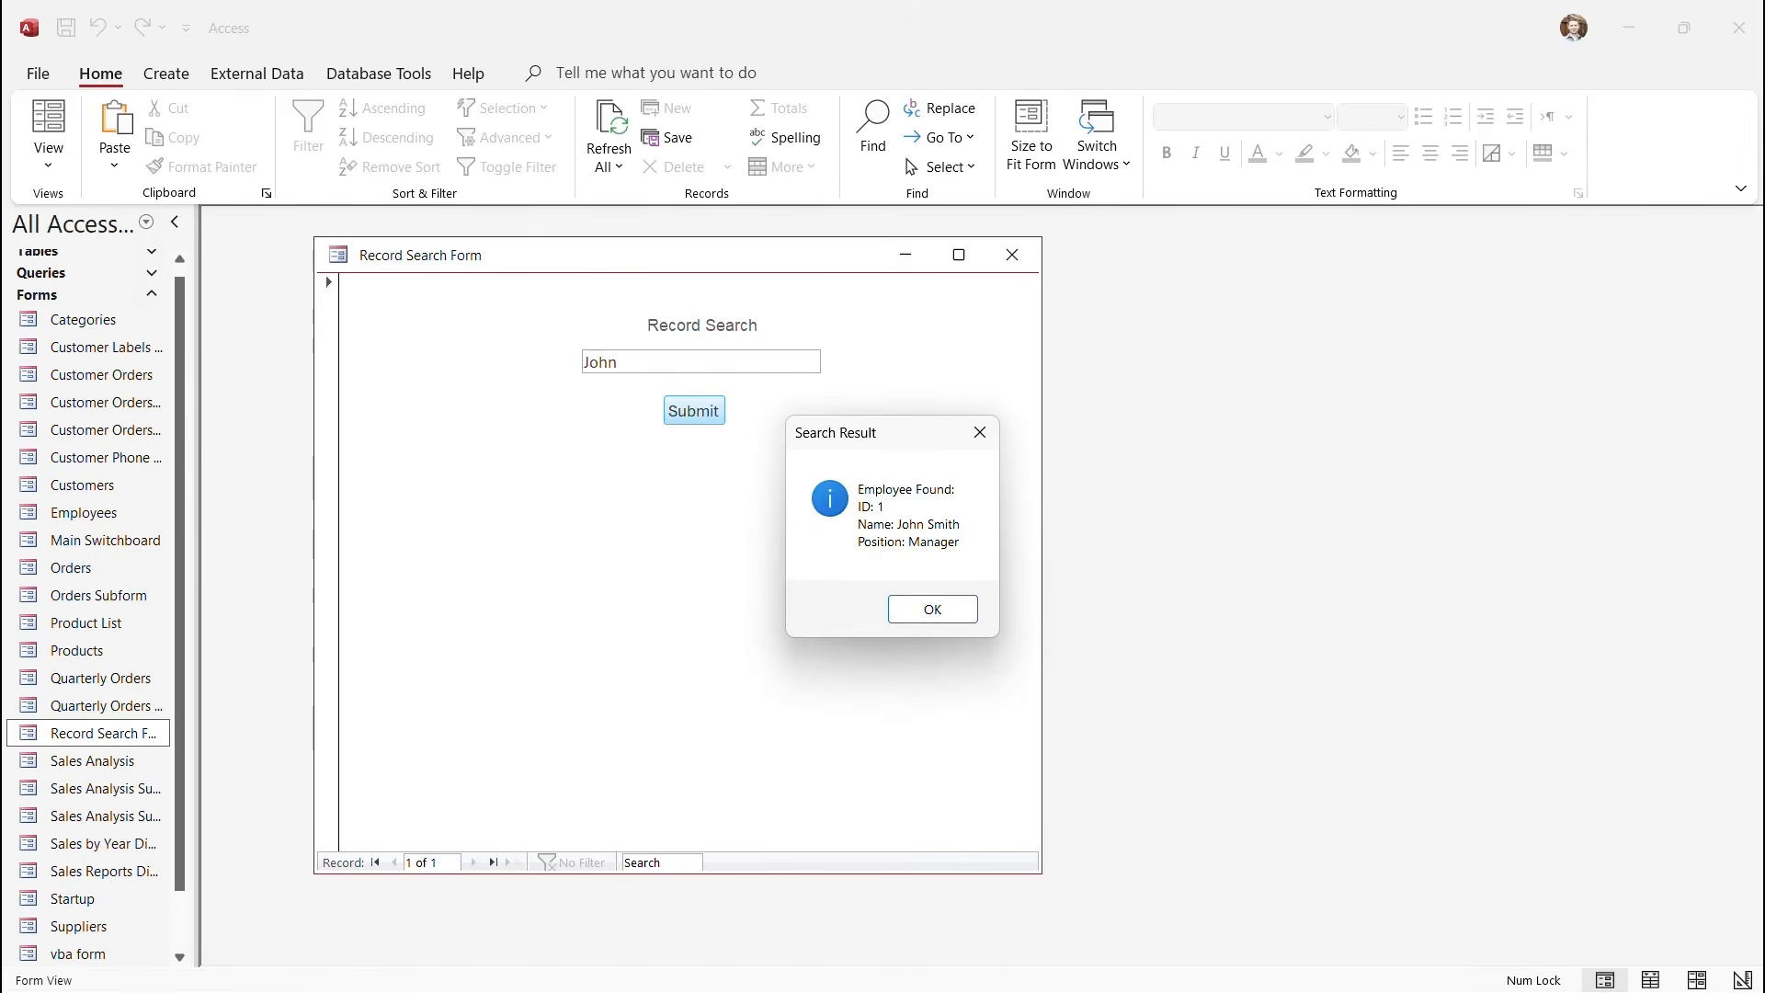
pyautogui.press('Return')
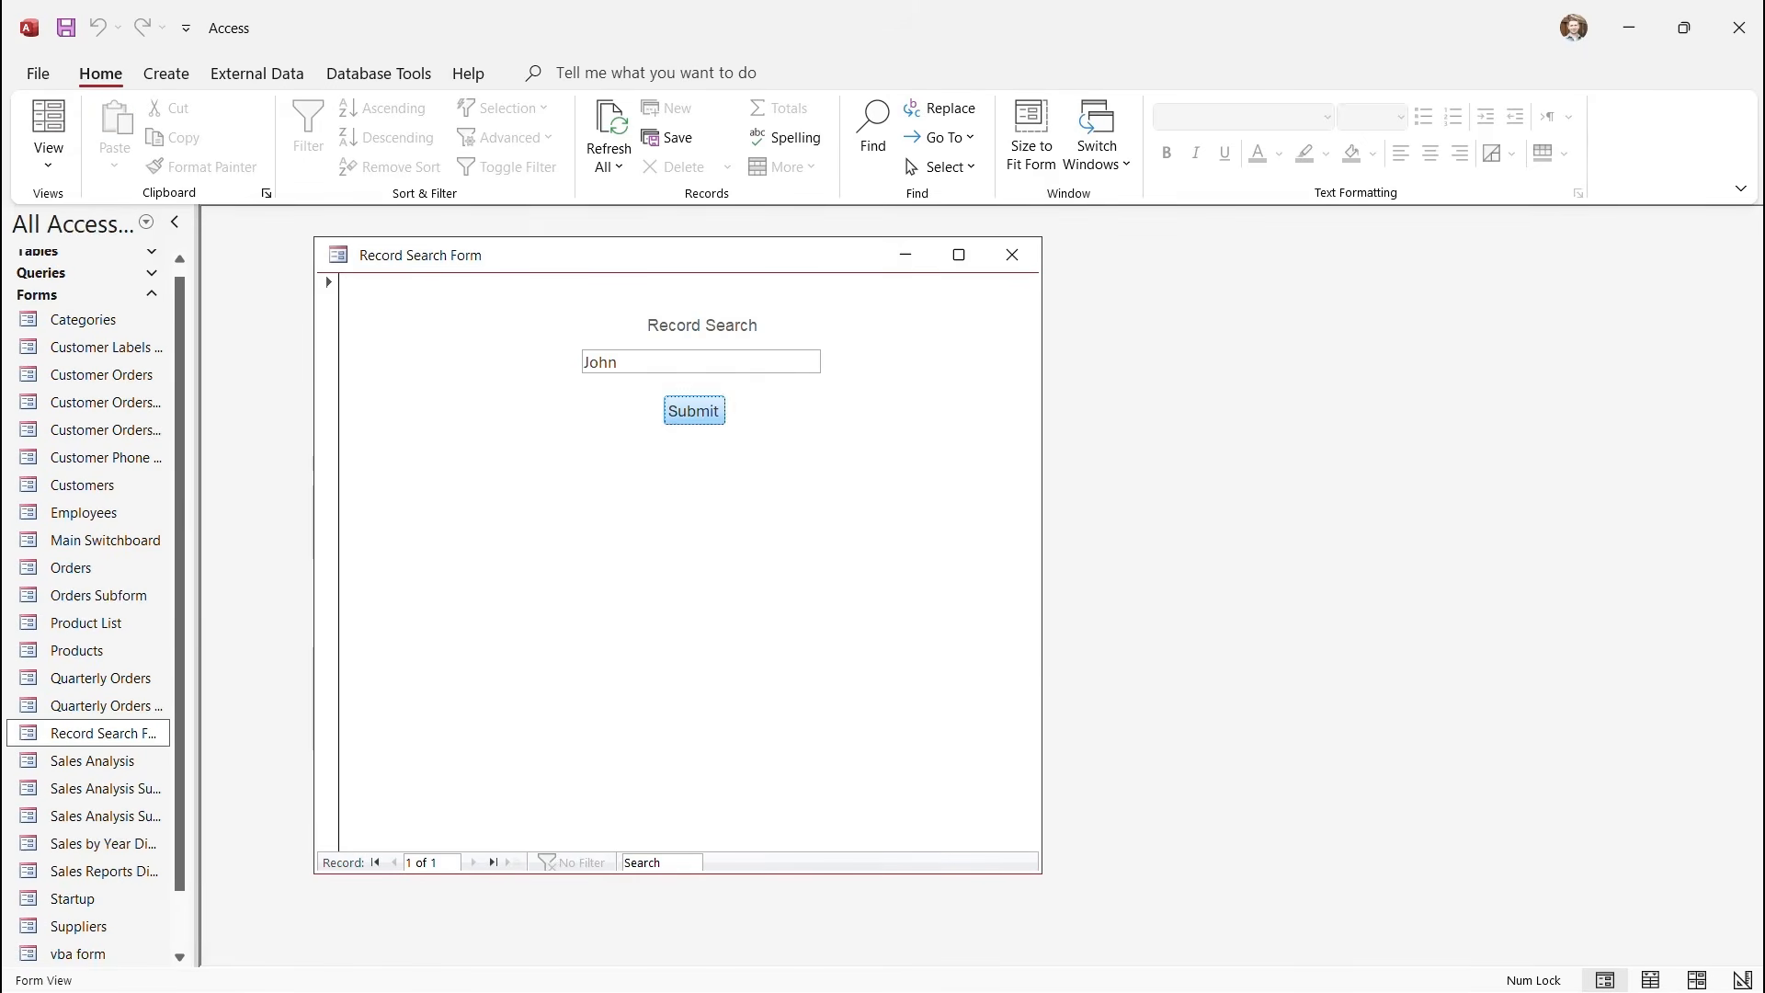
pyautogui.moveTo(621, 362); pyautogui.dragTo(584, 362)
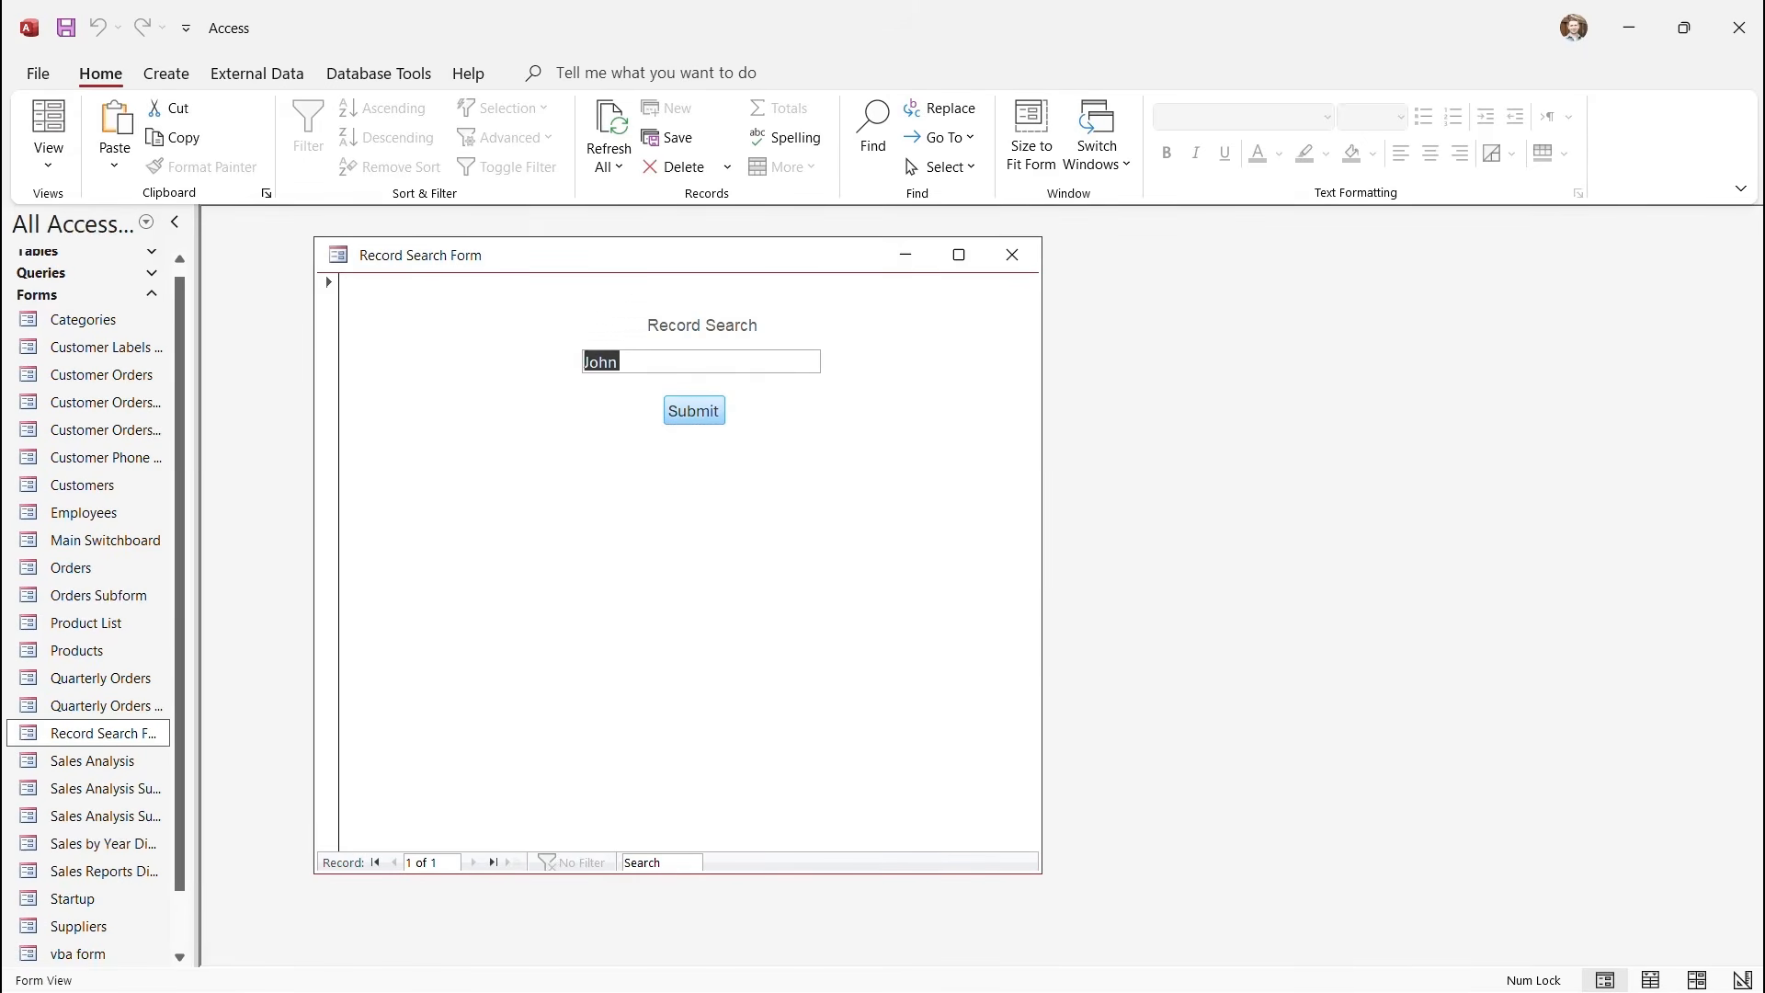
pyautogui.write('Bob')
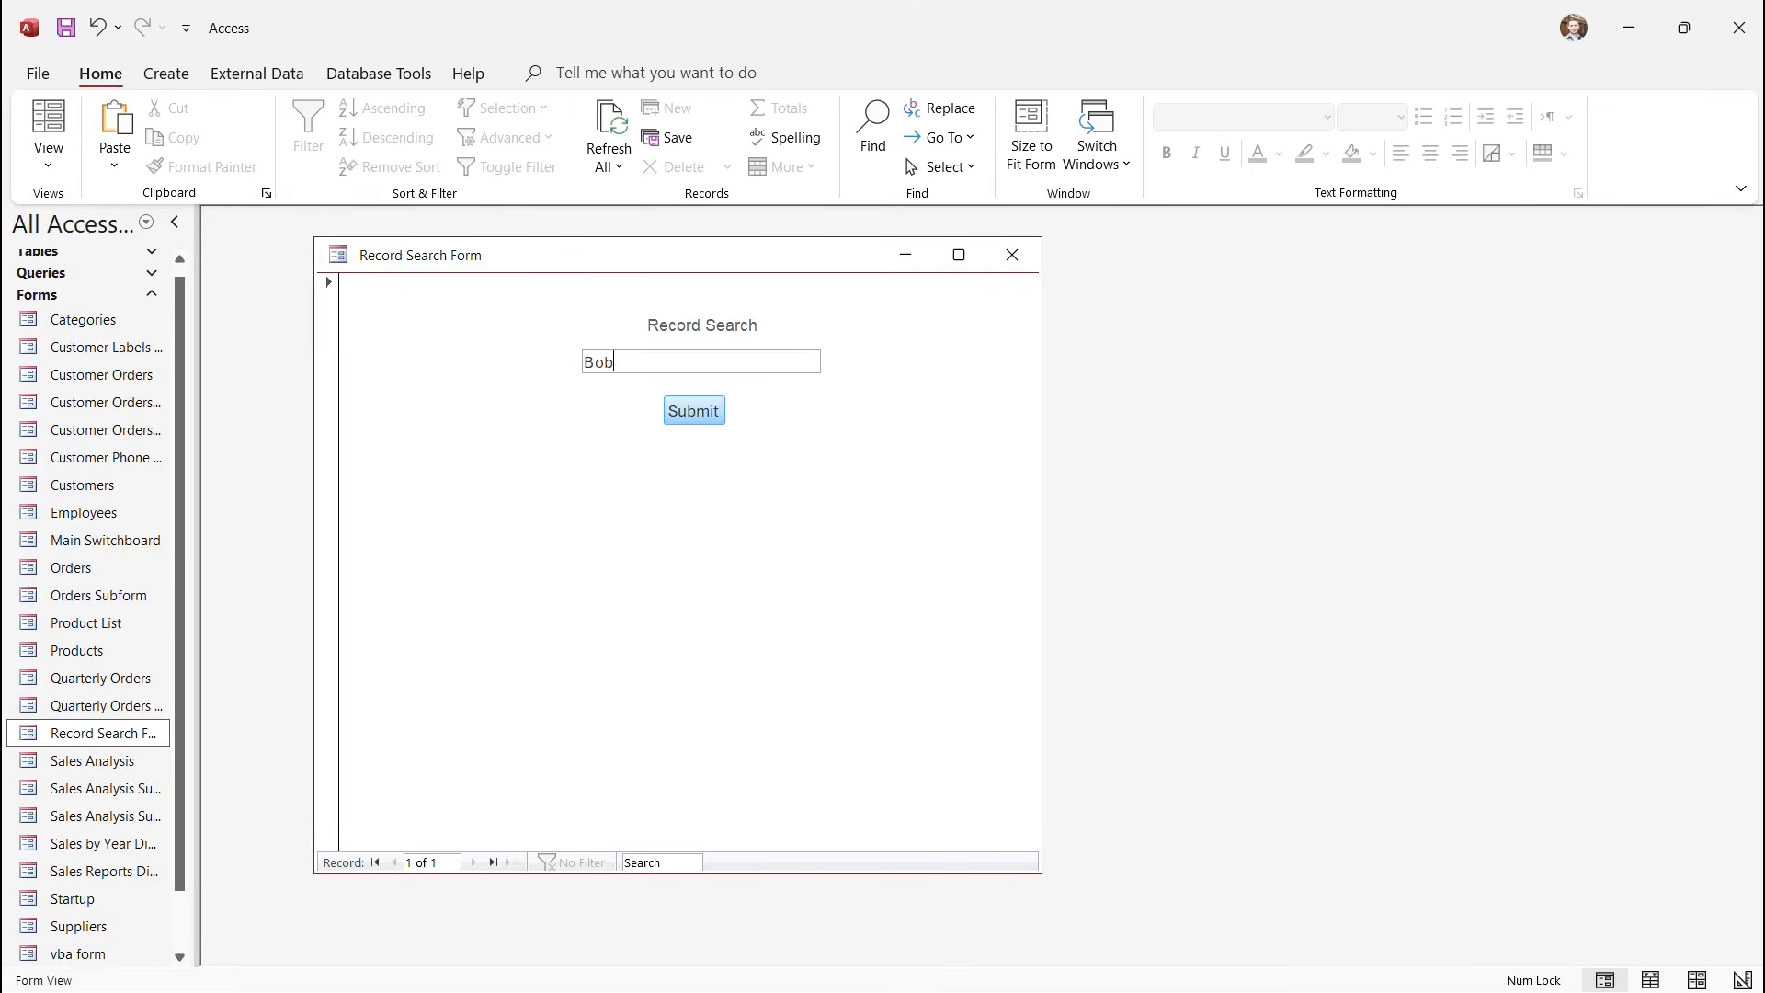
pyautogui.click(694, 412)
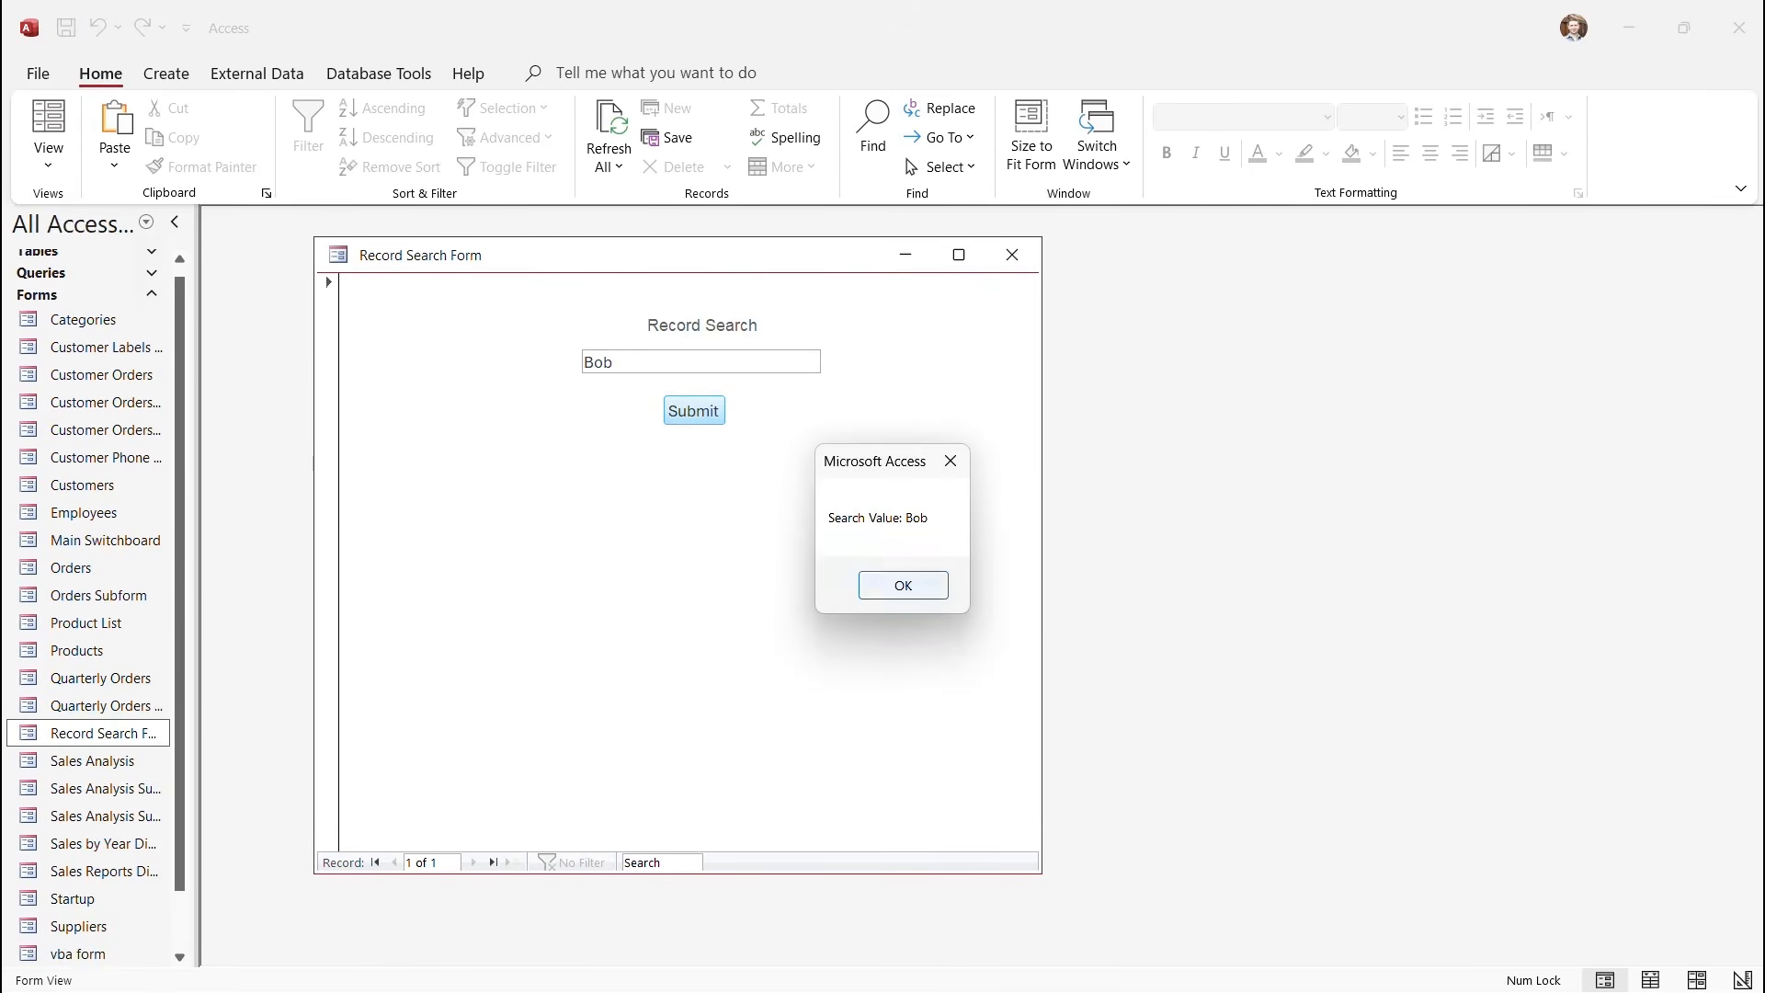
pyautogui.click(904, 584)
pyautogui.click(932, 609)
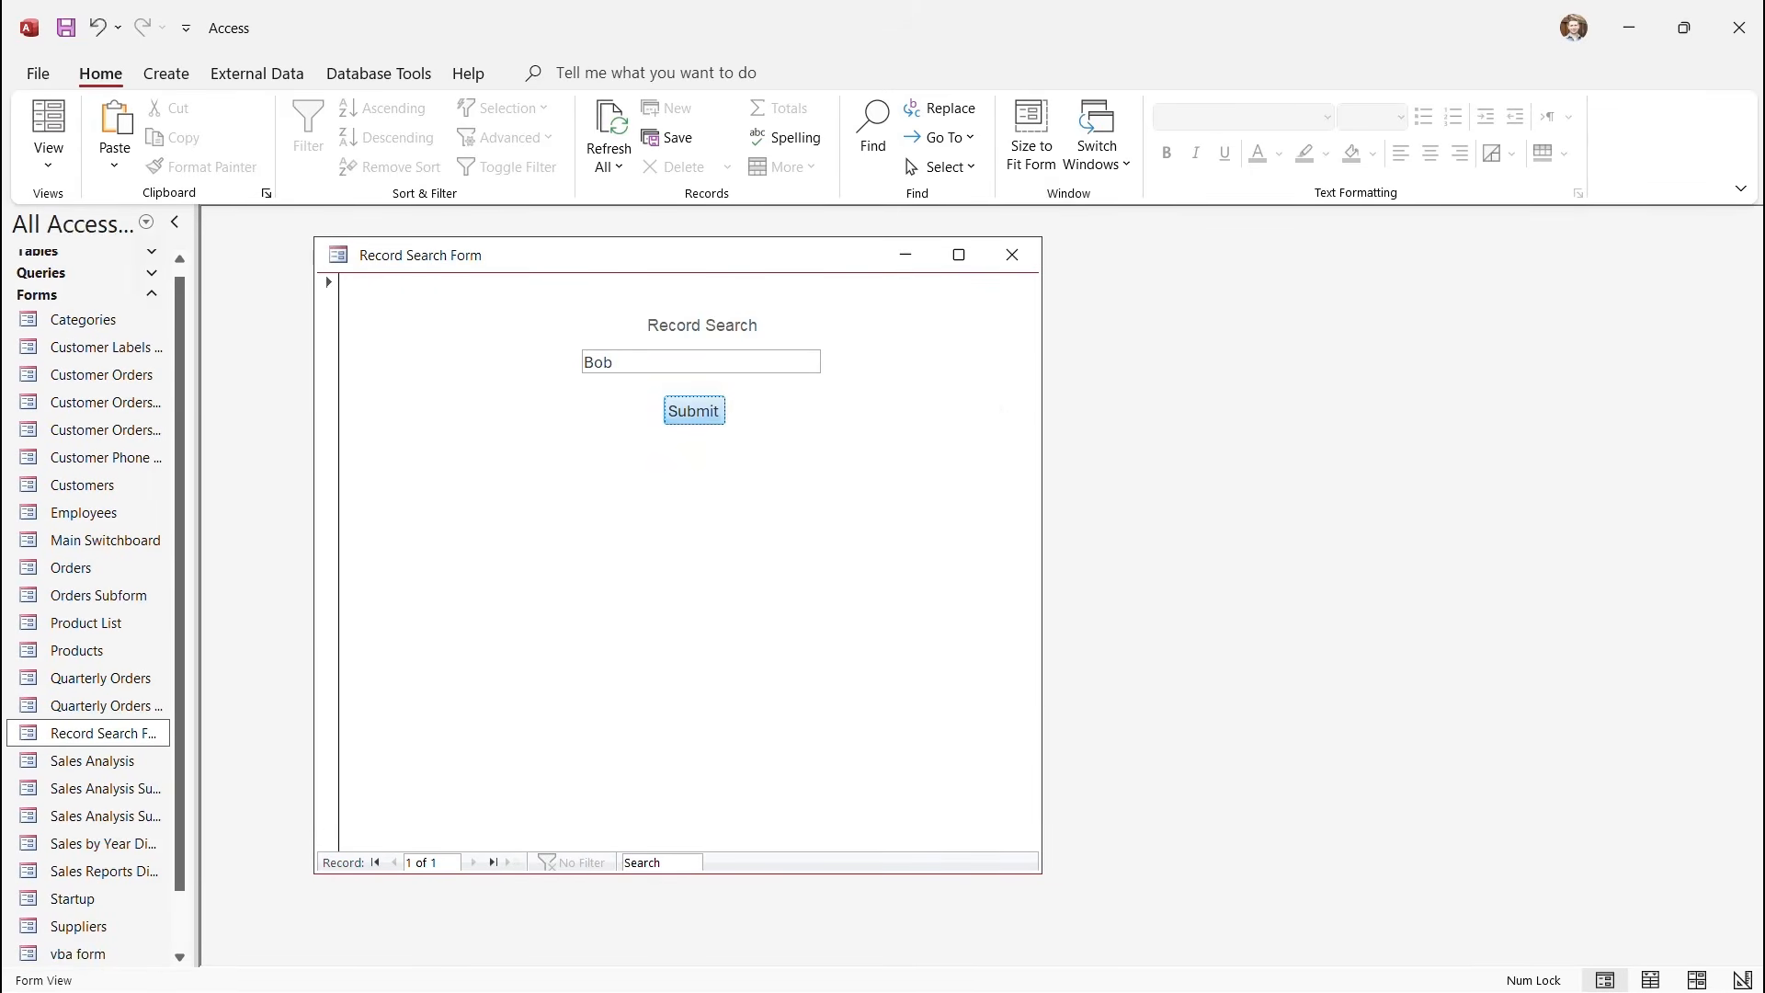
# Search for Alice, then the unknown name Joe, which returns the no-employee-found message.
pyautogui.press('BackSpace')
pyautogui.press('BackSpace')
pyautogui.press('BackSpace')
pyautogui.write('Alice')
pyautogui.press('Return')
pyautogui.press('Return')
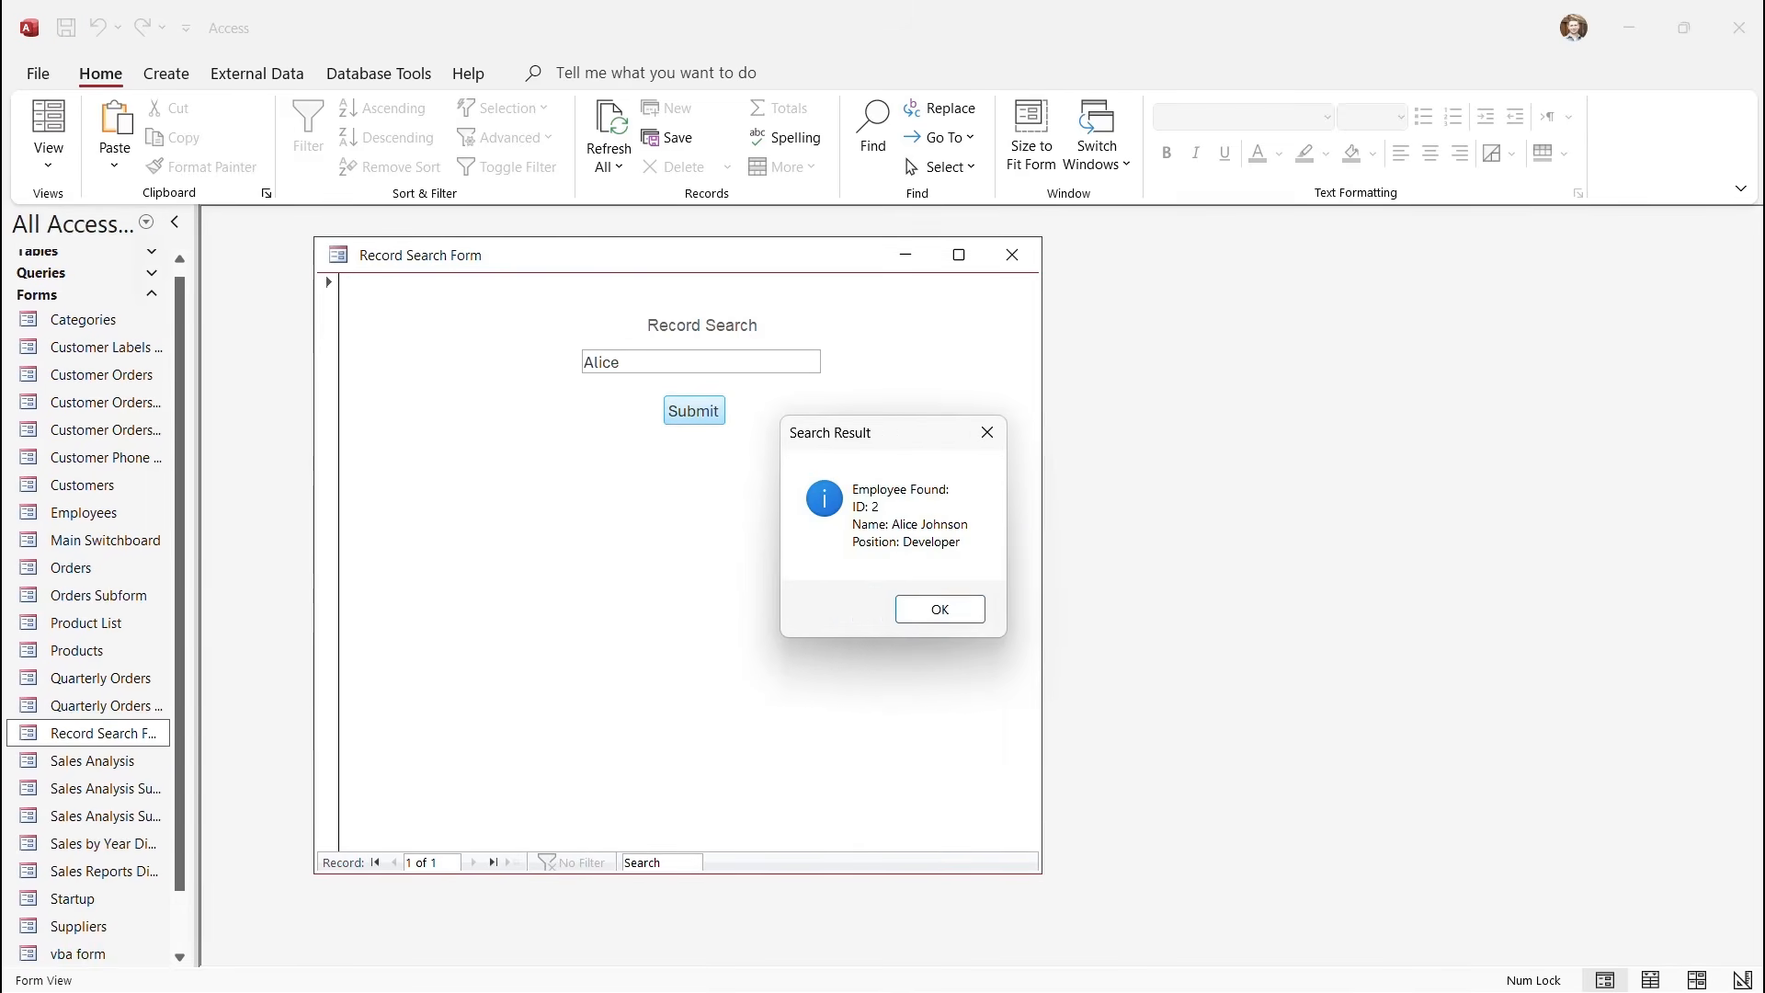
pyautogui.press('Return')
pyautogui.press('Tab')
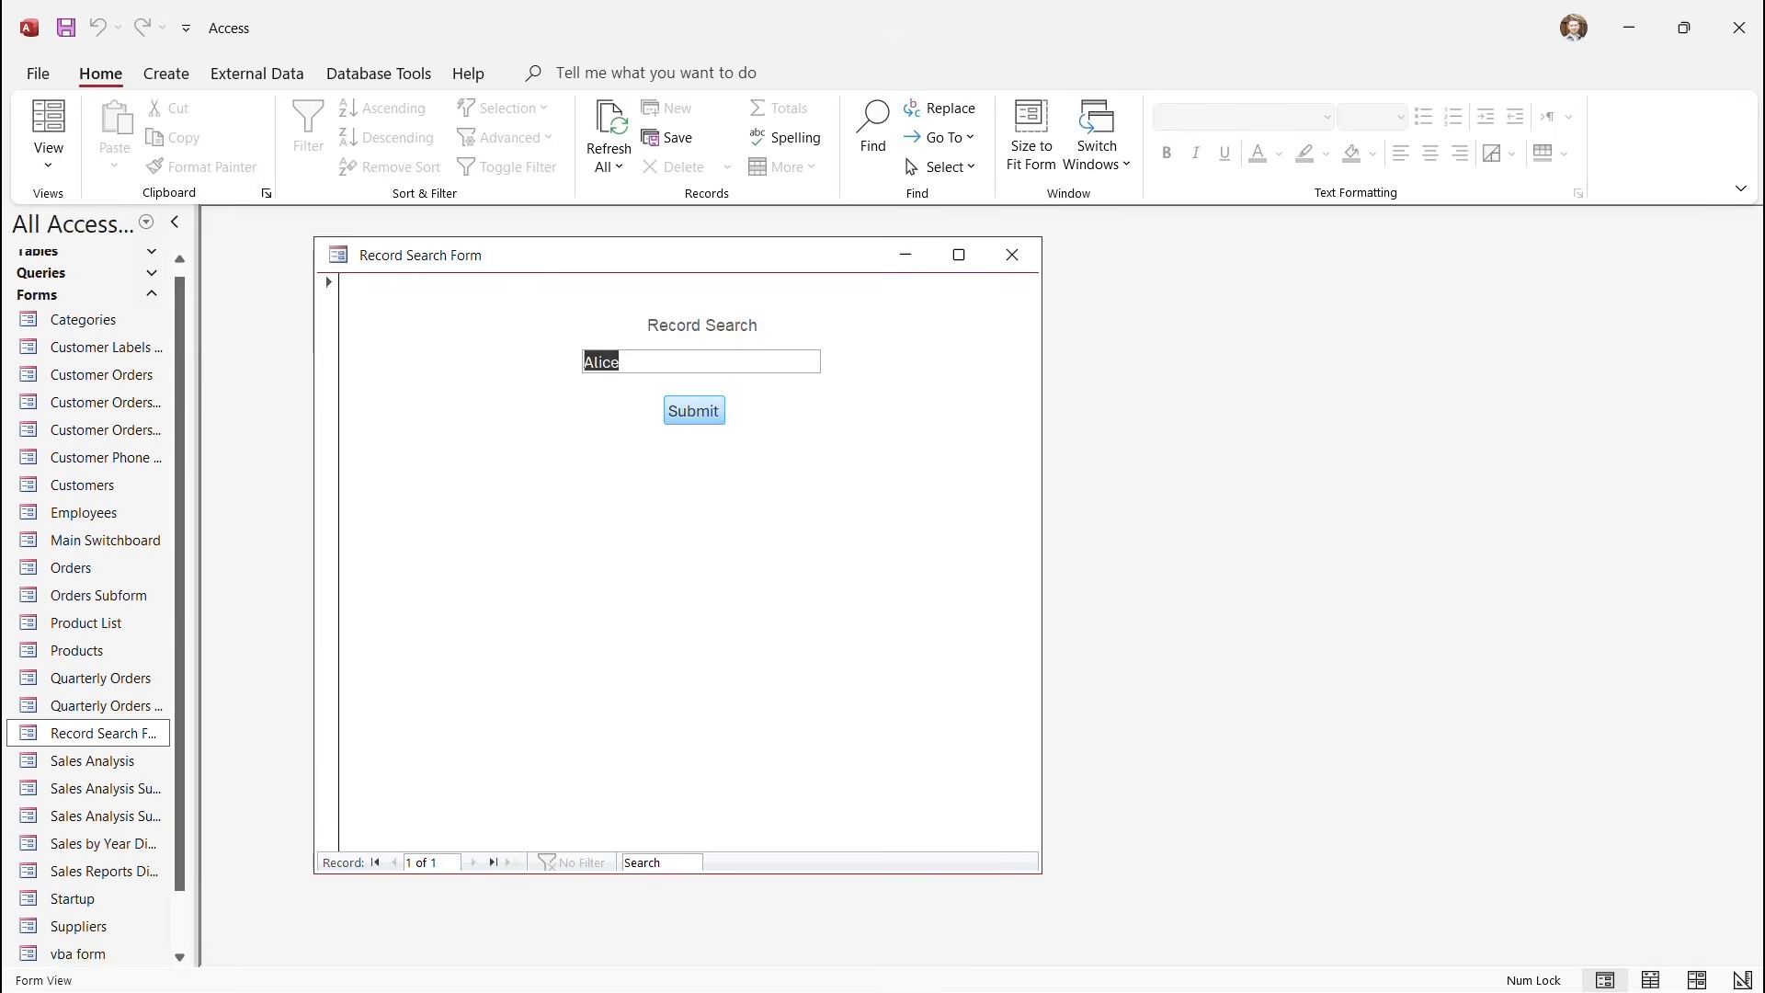
pyautogui.write('Joe')
pyautogui.press('Return')
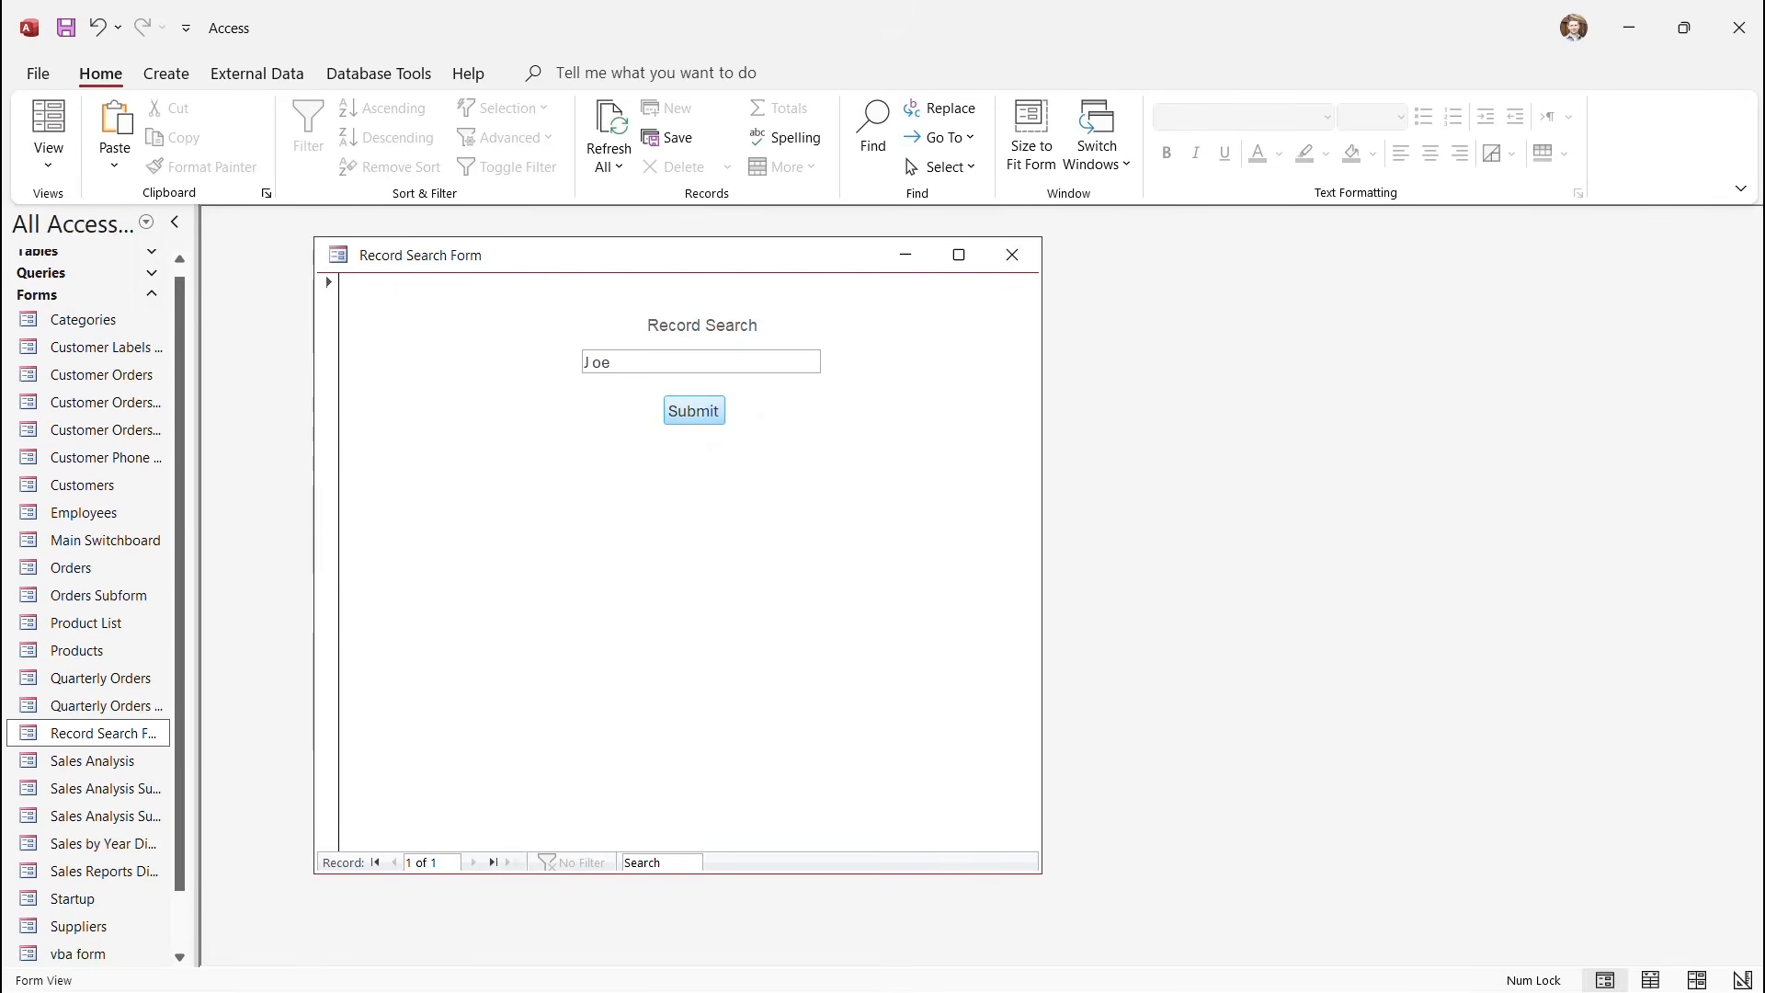
pyautogui.press('Return')
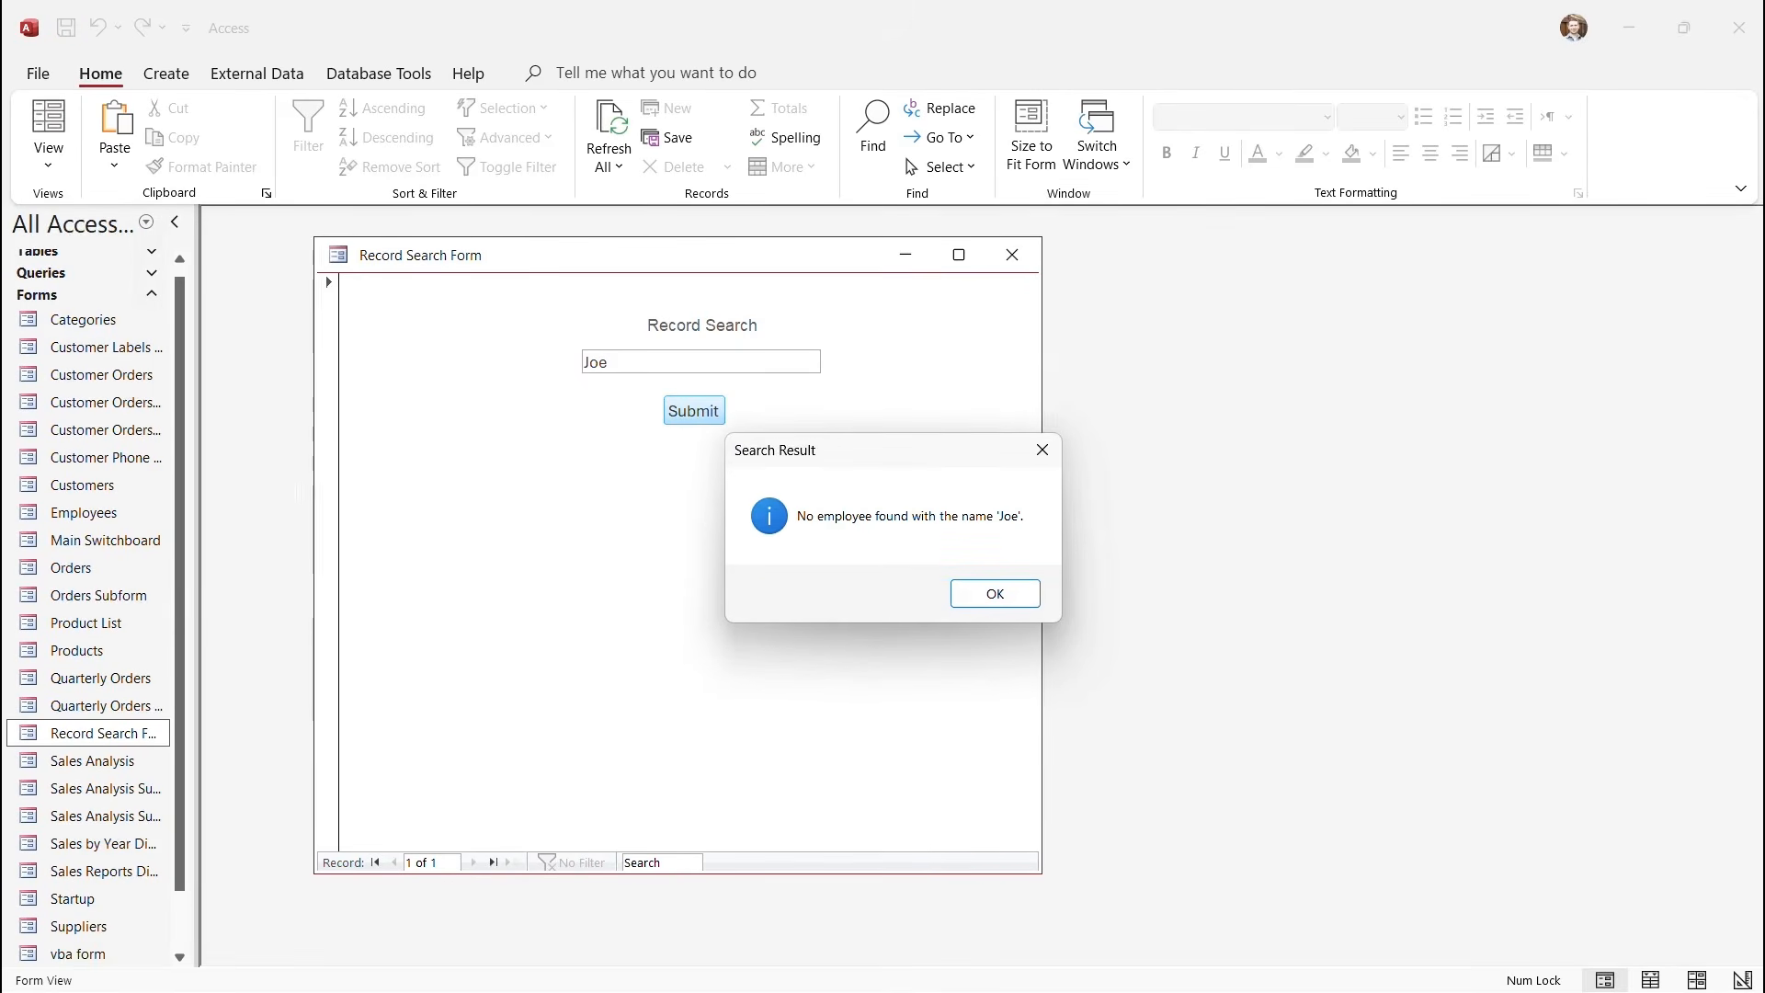
pyautogui.press('Return')
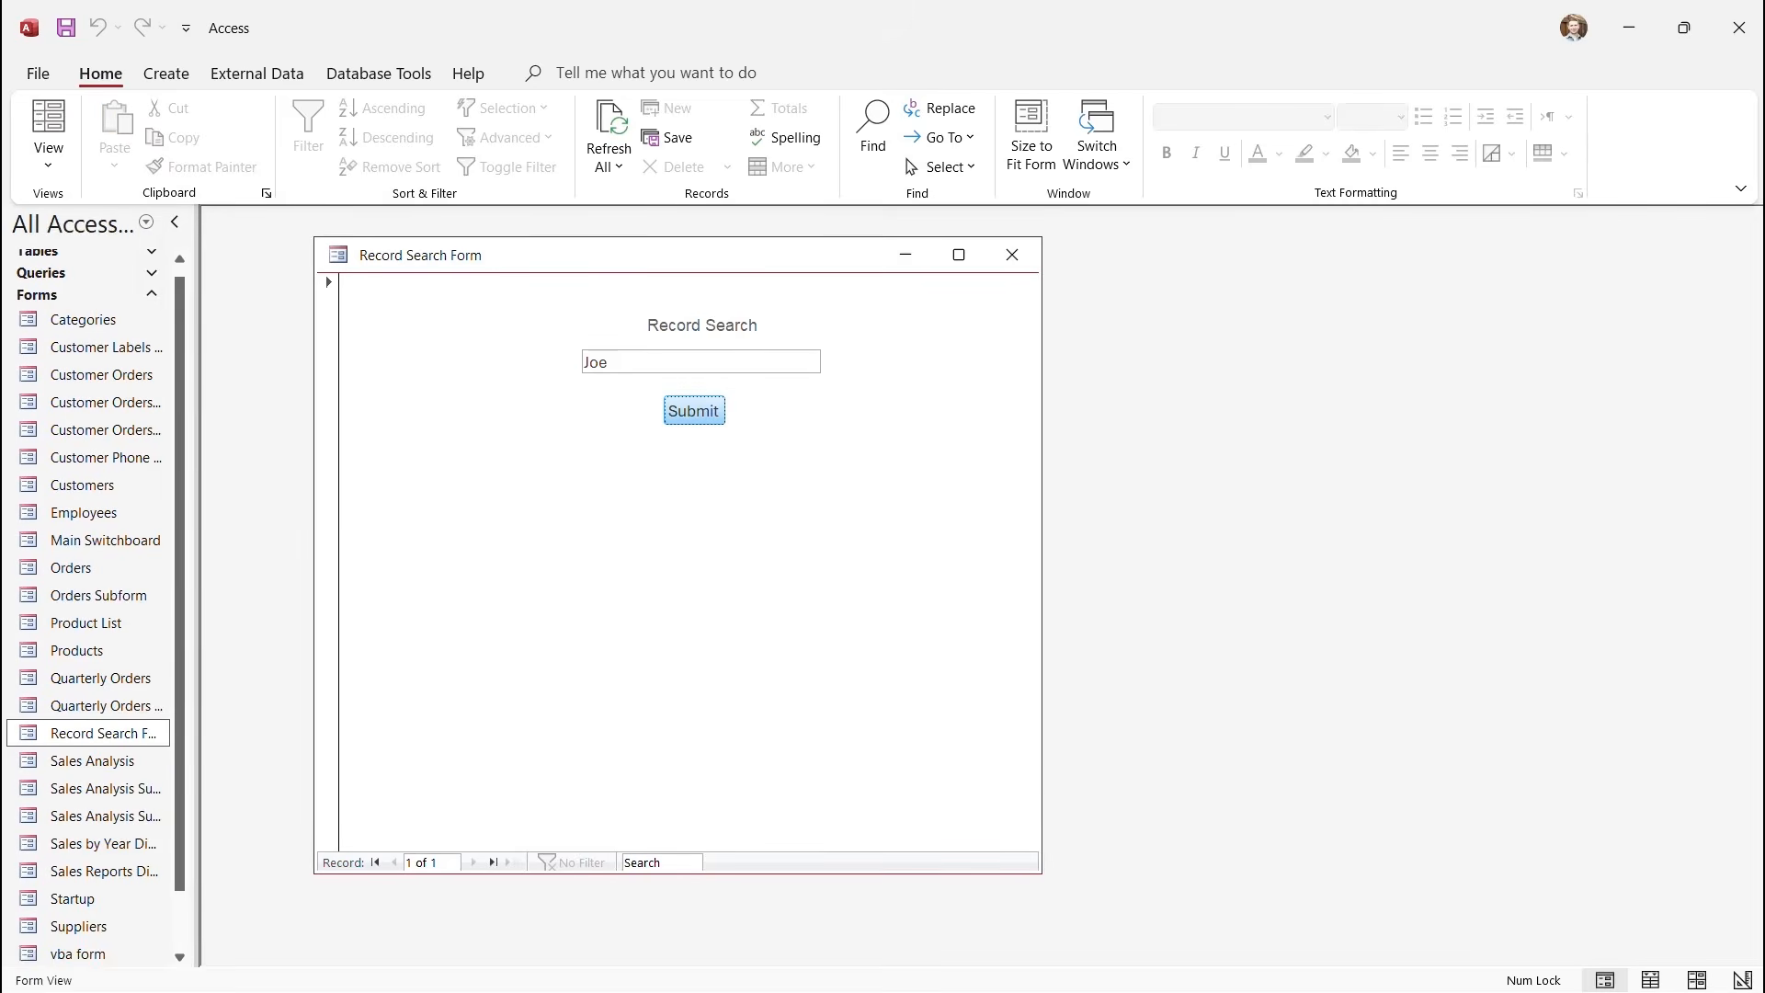